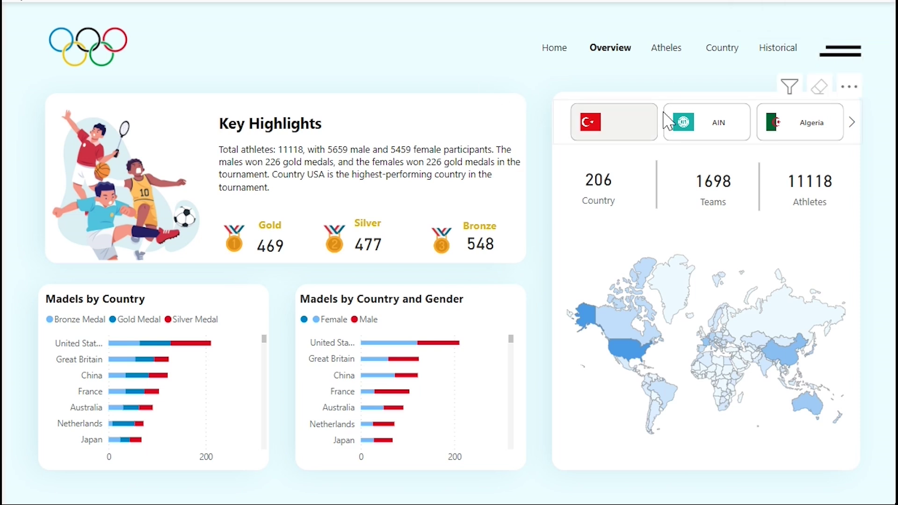
Browse further countries in the Overview page's country slicer and examine the map, key highlights text and both medal charts.
{"action": "left_click", "coordinate": [850, 124]}
{"action": "left_click", "coordinate": [850, 124]}
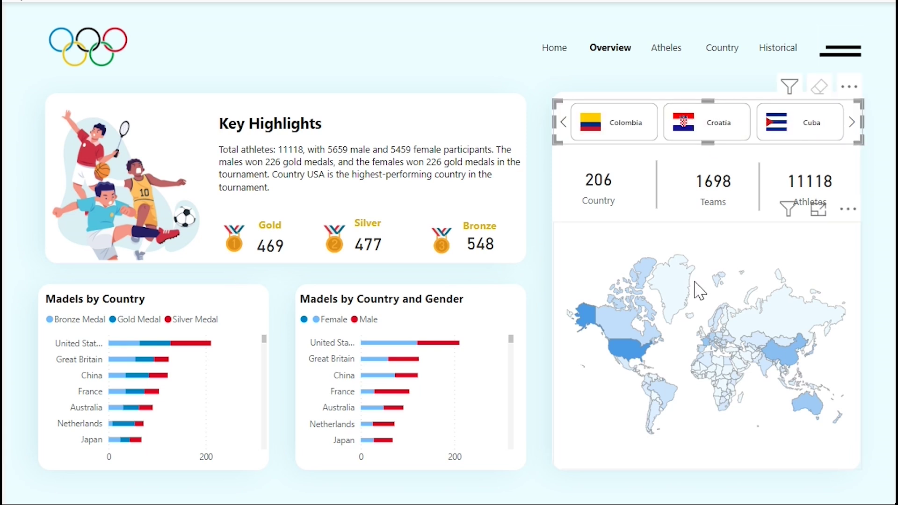
{"action": "left_click", "coordinate": [727, 271]}
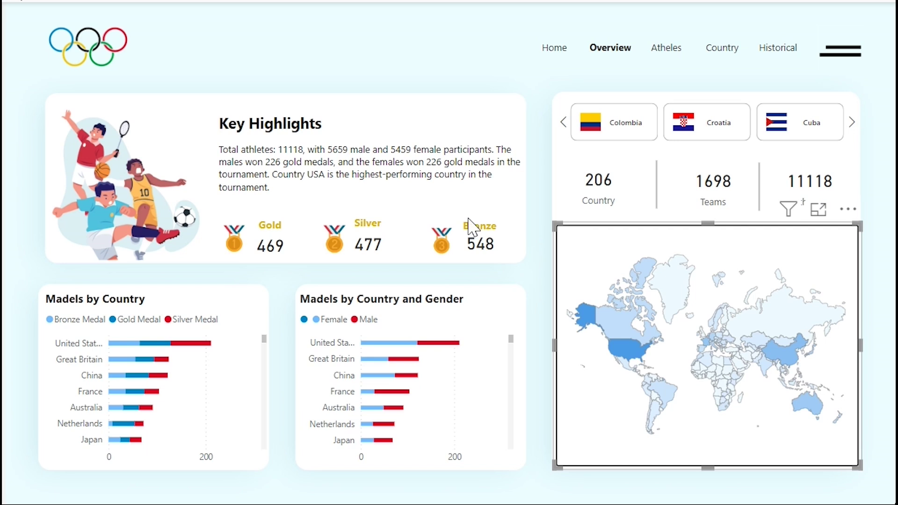
{"action": "left_click", "coordinate": [545, 80]}
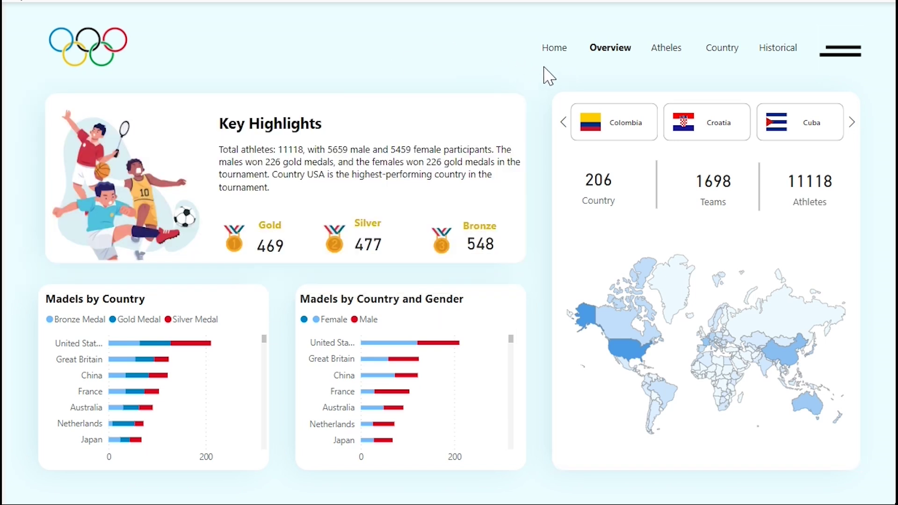
{"action": "left_click", "coordinate": [246, 187]}
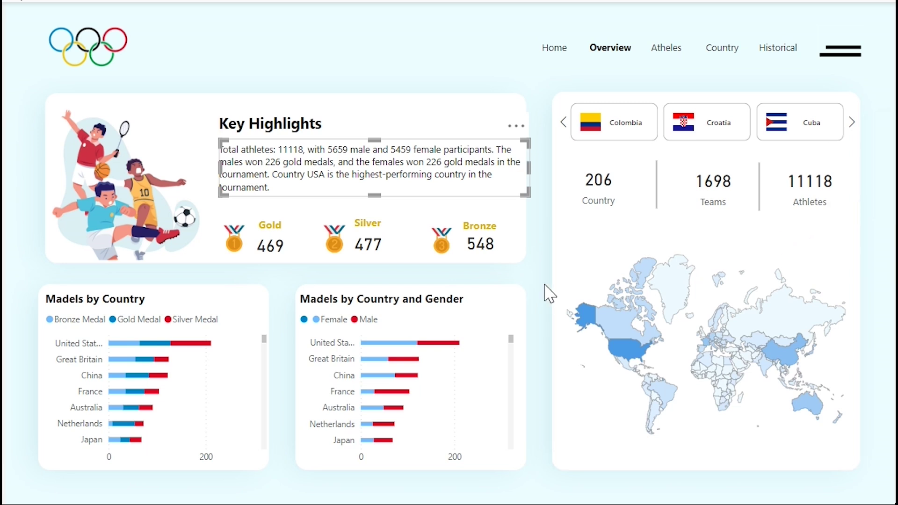
{"action": "left_click_drag", "start_coordinate": [540, 275], "coordinate": [1, 504]}
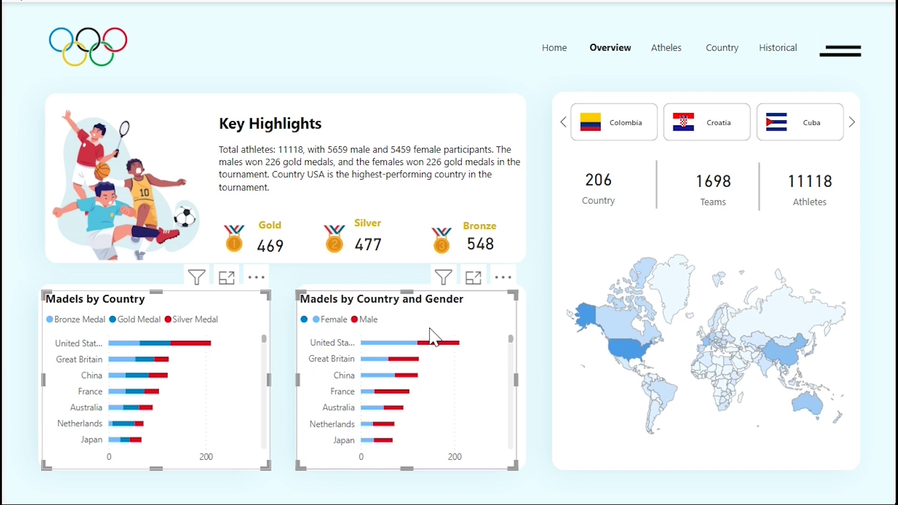
{"action": "left_click", "coordinate": [97, 175]}
Open the Atheles page and examine the athletes age chart, the search box and the gold, silver and bronze medal summaries.
{"action": "left_click", "coordinate": [592, 50]}
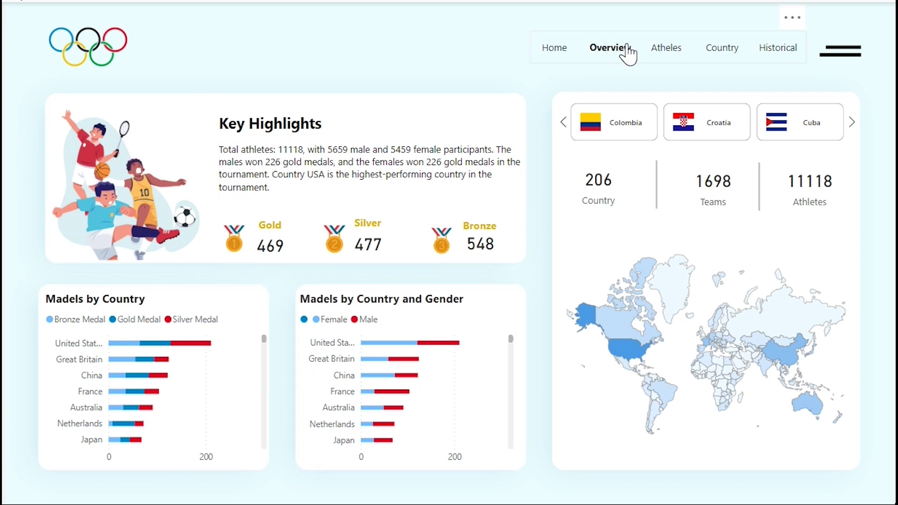
{"action": "left_click", "coordinate": [661, 57]}
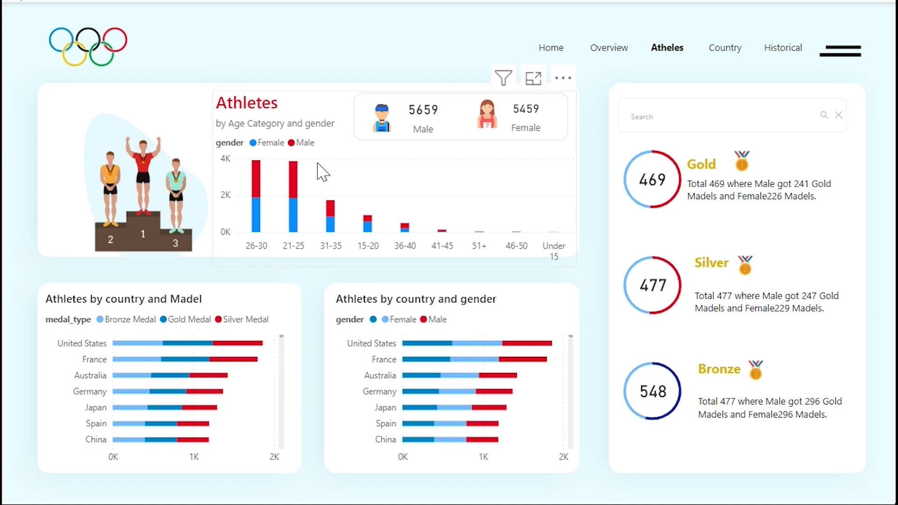
{"action": "left_click", "coordinate": [127, 139]}
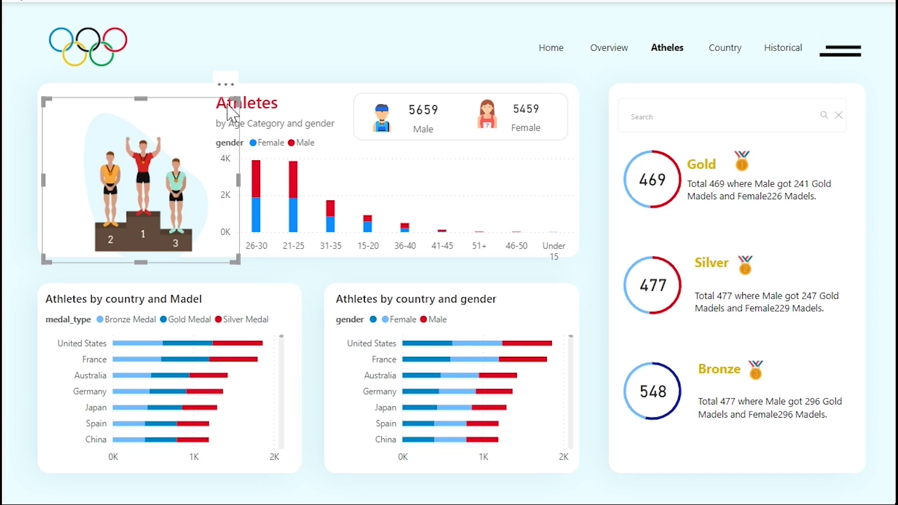
{"action": "left_click", "coordinate": [449, 75]}
{"action": "left_click_drag", "start_coordinate": [580, 74], "coordinate": [198, 296]}
{"action": "left_click_drag", "start_coordinate": [879, 77], "coordinate": [534, 504]}
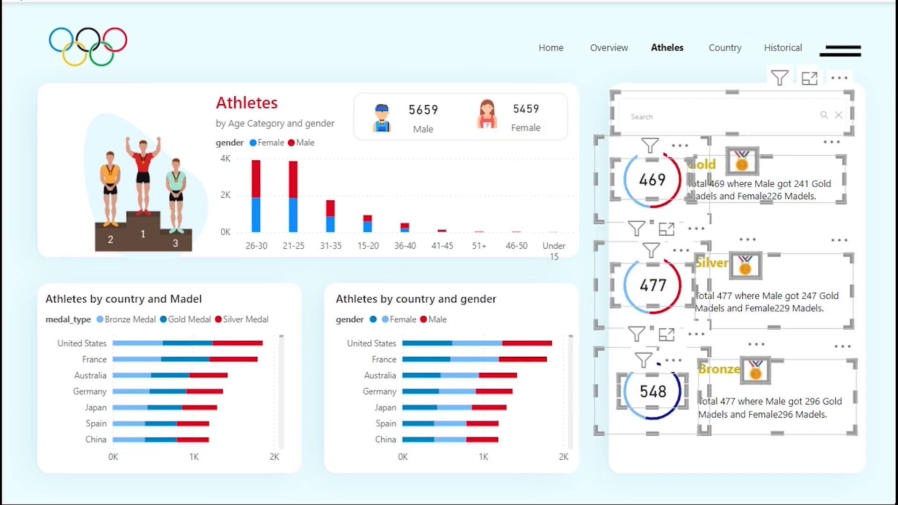
{"action": "left_click", "coordinate": [794, 488]}
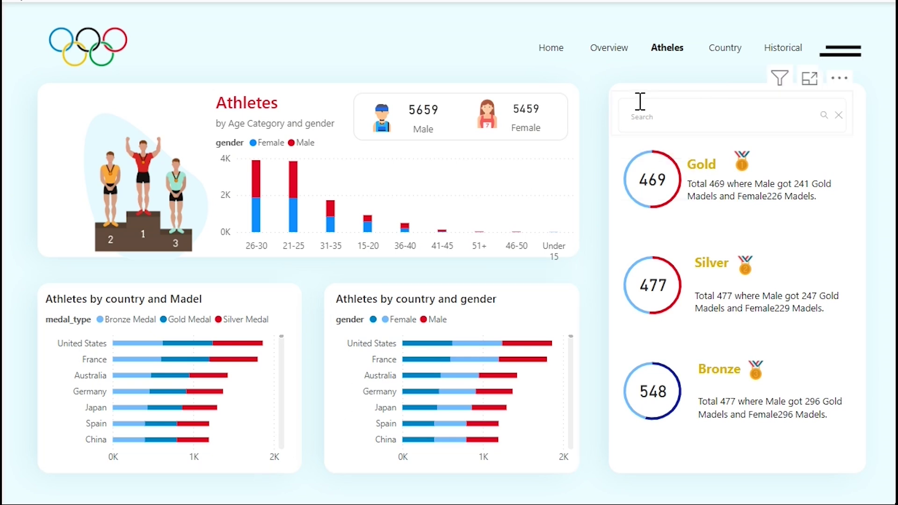
Return to the Overview page and browse the full list of sports in the slide-out filter pane.
{"action": "left_click", "coordinate": [592, 54]}
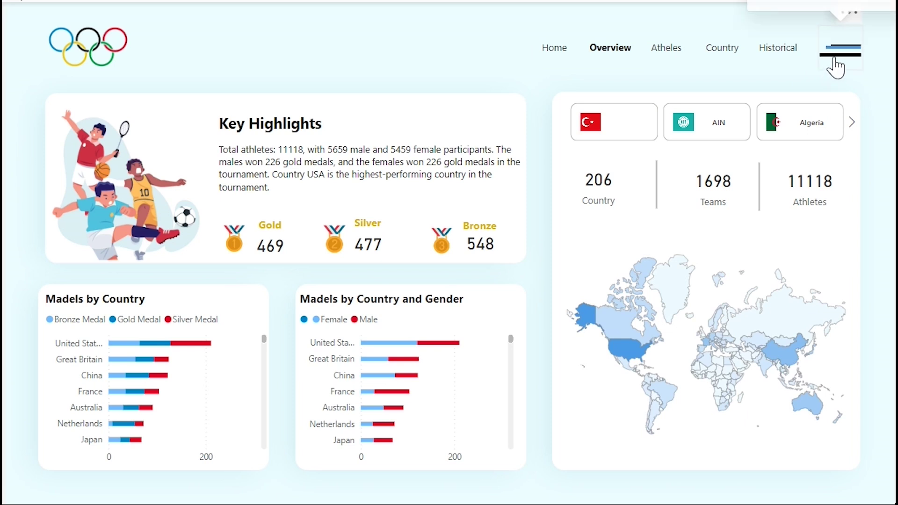
{"action": "left_click", "coordinate": [836, 65]}
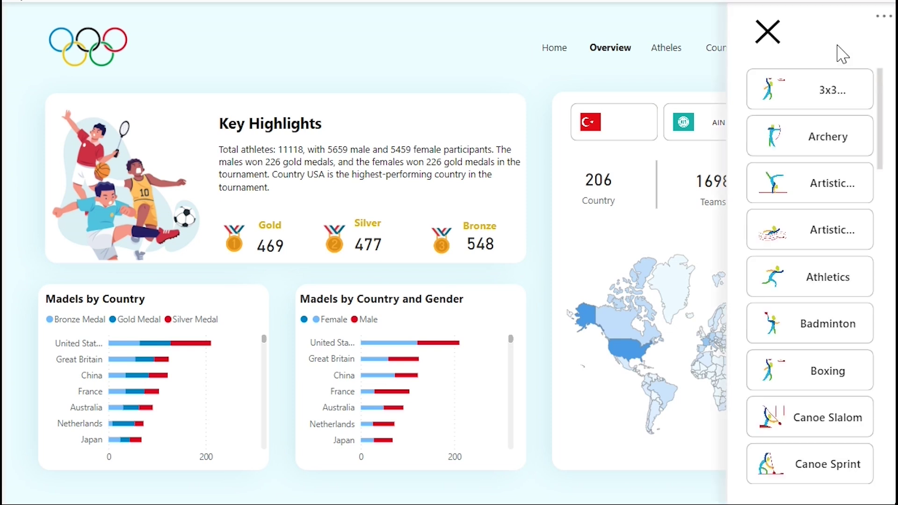
{"action": "scroll", "coordinate": [842, 271], "scroll_direction": "down", "scroll_amount": 10}
{"action": "scroll", "coordinate": [844, 264], "scroll_direction": "up", "scroll_amount": 5}
{"action": "scroll", "coordinate": [840, 266], "scroll_direction": "up", "scroll_amount": 5}
{"action": "scroll", "coordinate": [842, 264], "scroll_direction": "down", "scroll_amount": 10}
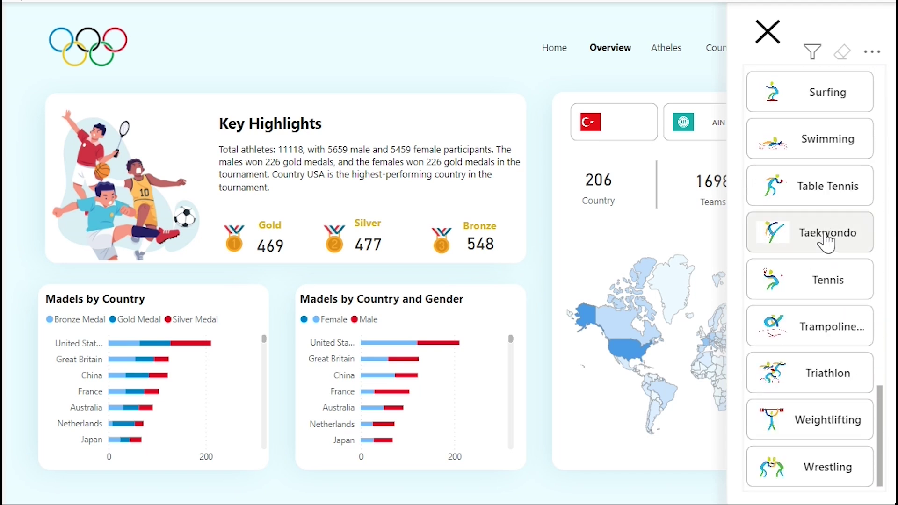
Filter the overview by Taekwondo, remove that filter again and close the sports filter pane.
{"action": "left_click", "coordinate": [826, 236]}
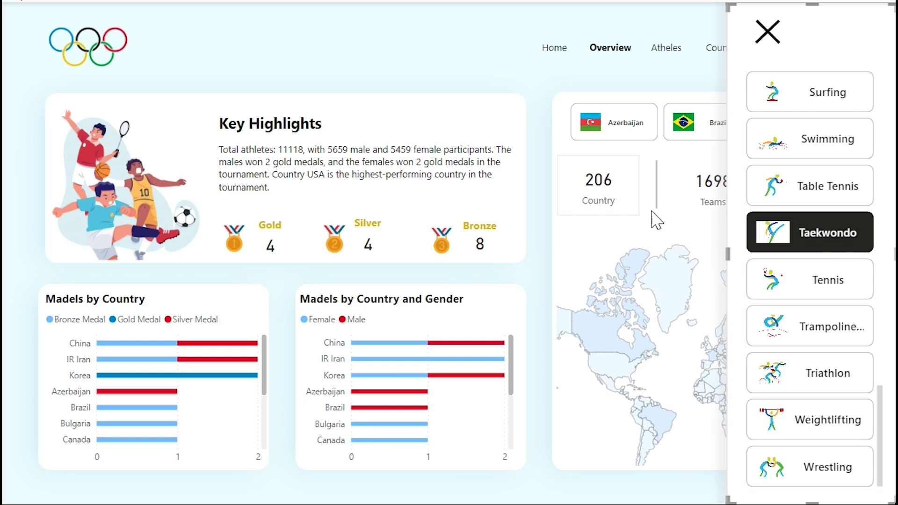
{"action": "left_click", "coordinate": [782, 243]}
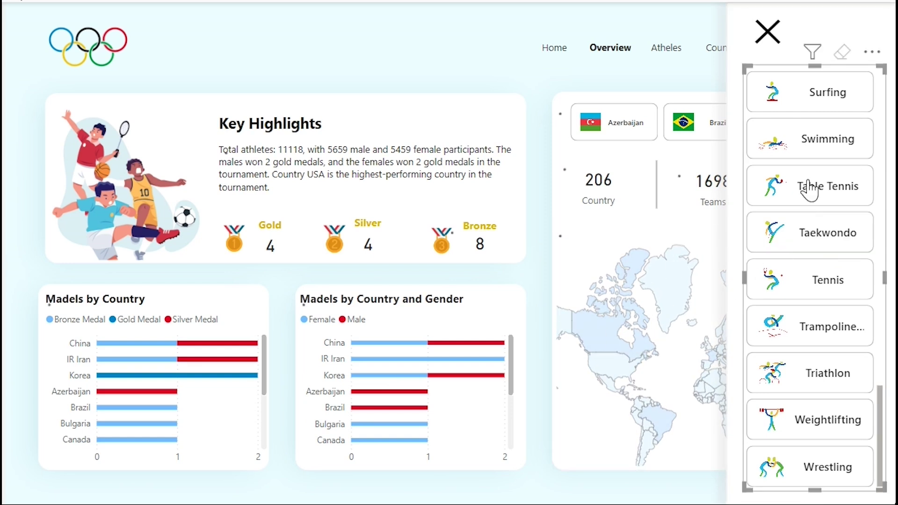
{"action": "left_click", "coordinate": [769, 34]}
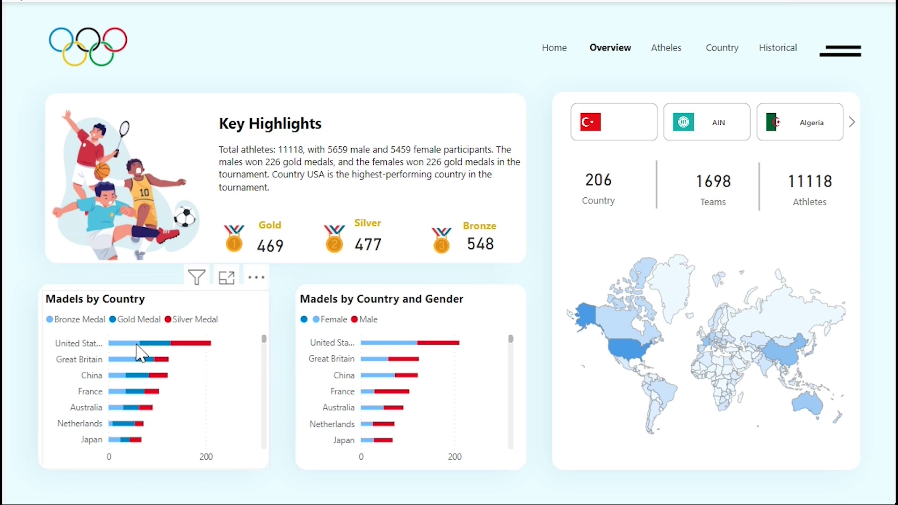
Cross-filter the overview by the United States and China bronze medal bars in the medals-by-country chart, clearing each selection.
{"action": "left_click", "coordinate": [138, 354]}
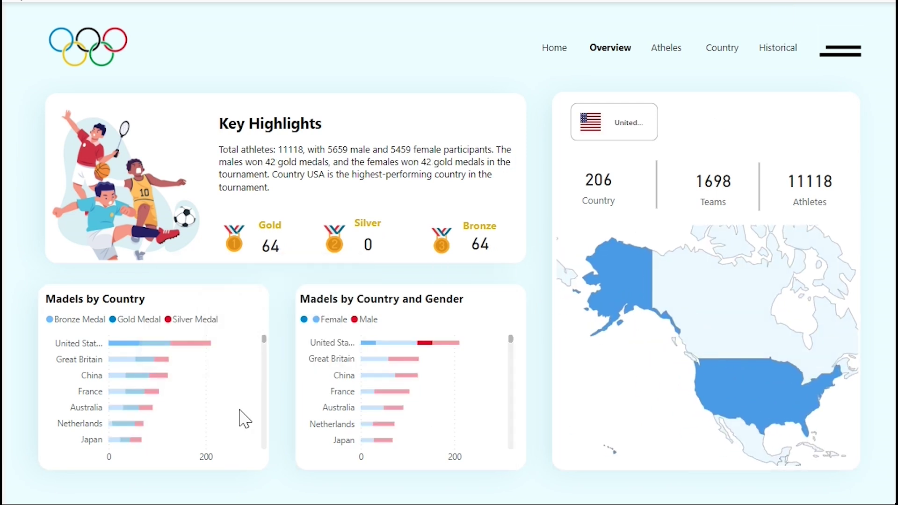
{"action": "left_click", "coordinate": [240, 417]}
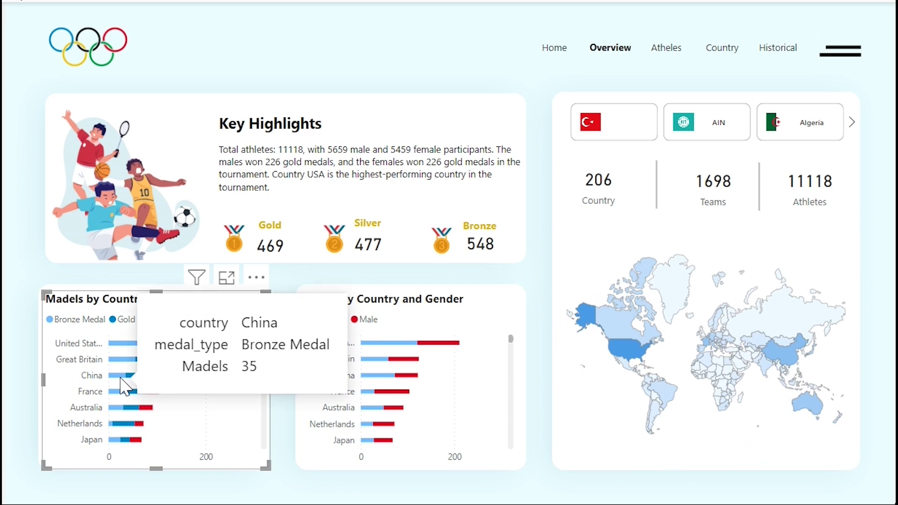
{"action": "left_click", "coordinate": [119, 376]}
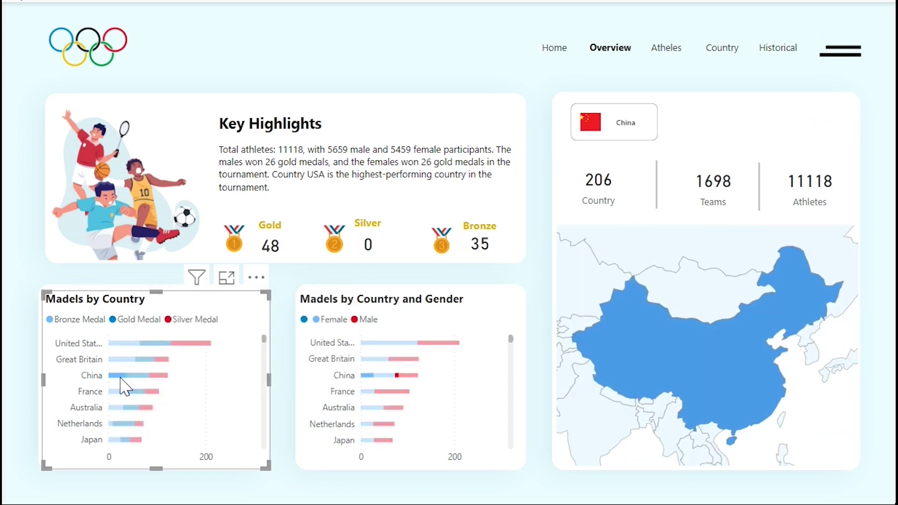
{"action": "left_click", "coordinate": [607, 125]}
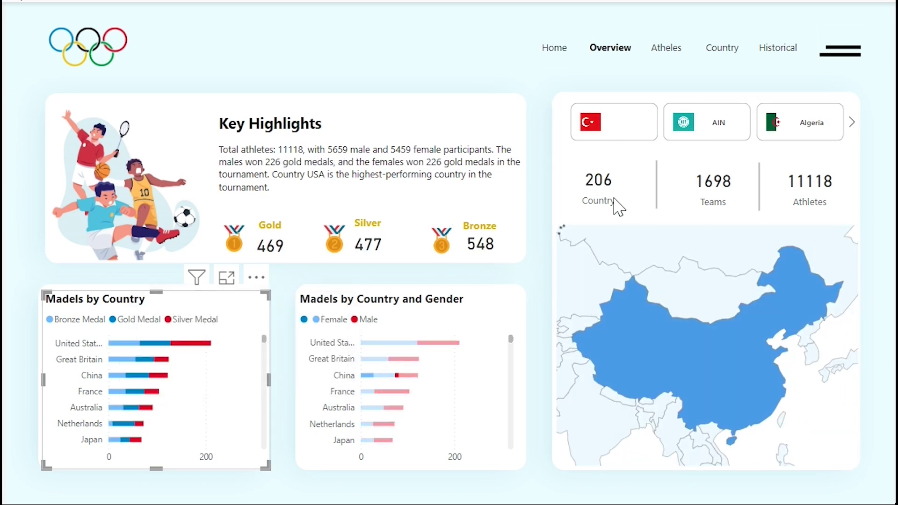
Filter the overview by AIN and Algeria together in the country slicer, and deselect both countries one after the other.
{"action": "left_click", "coordinate": [738, 135]}
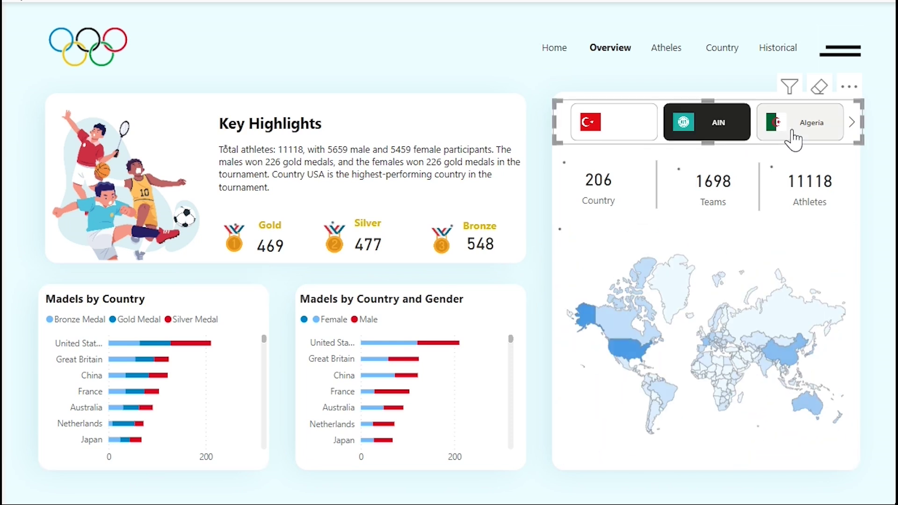
{"action": "left_click", "coordinate": [797, 125]}
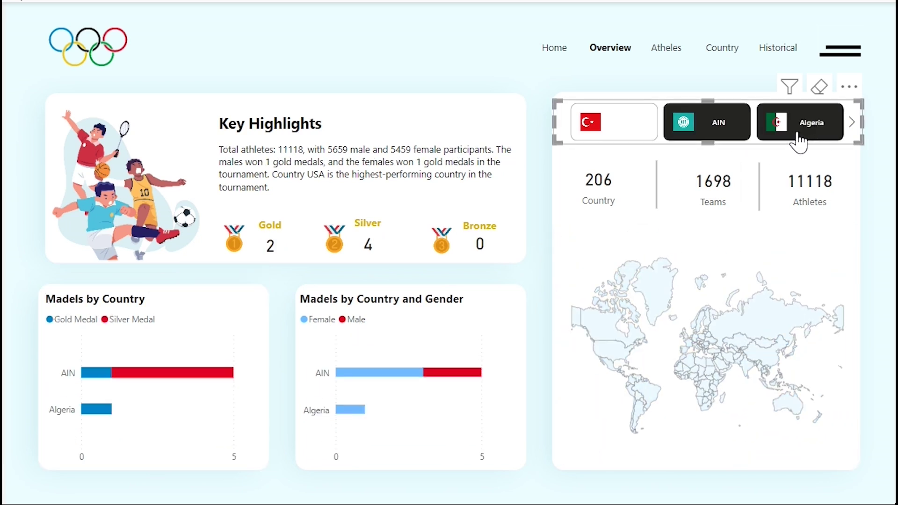
{"action": "left_click", "coordinate": [715, 132]}
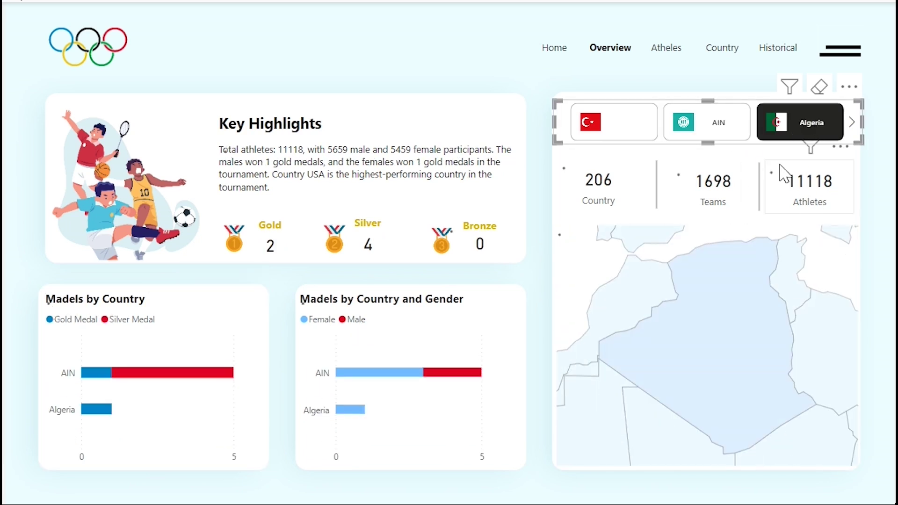
{"action": "left_click", "coordinate": [797, 132]}
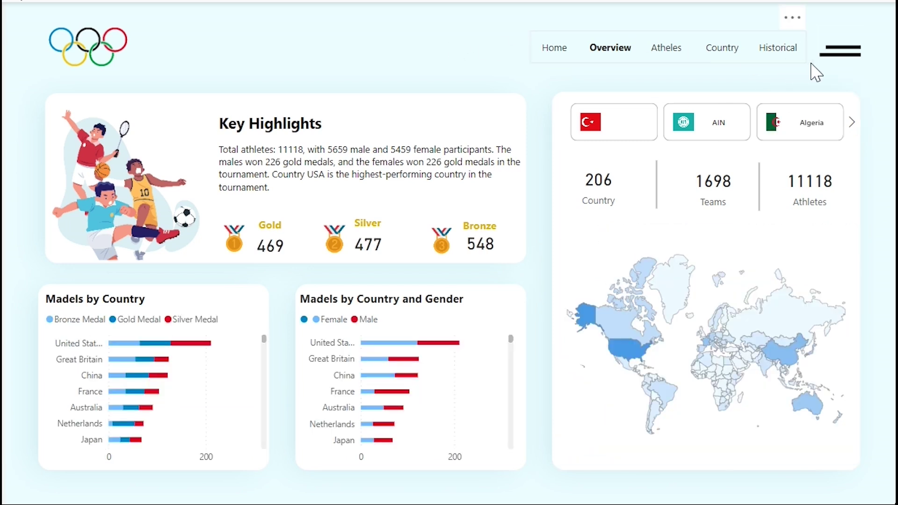
Reopen and close the sports filter pane, and go via the Atheles page to the Country page.
{"action": "left_click", "coordinate": [837, 70]}
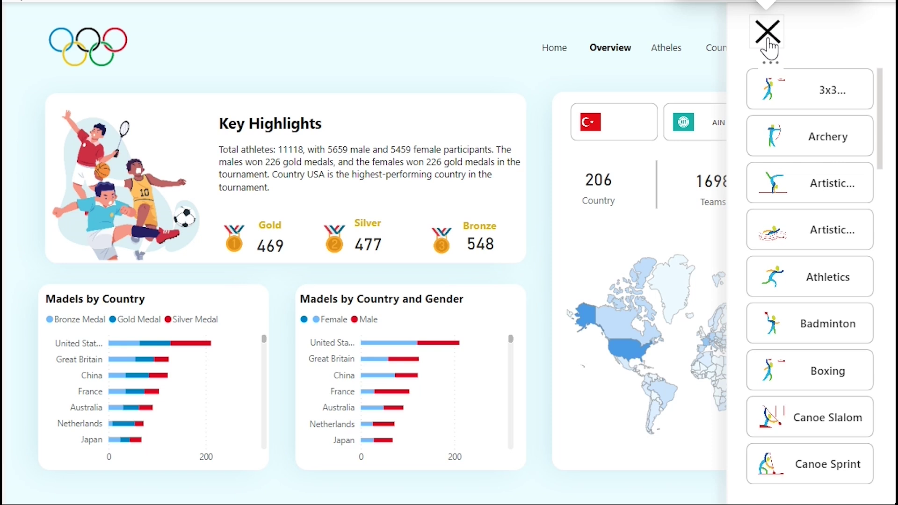
{"action": "left_click", "coordinate": [768, 47]}
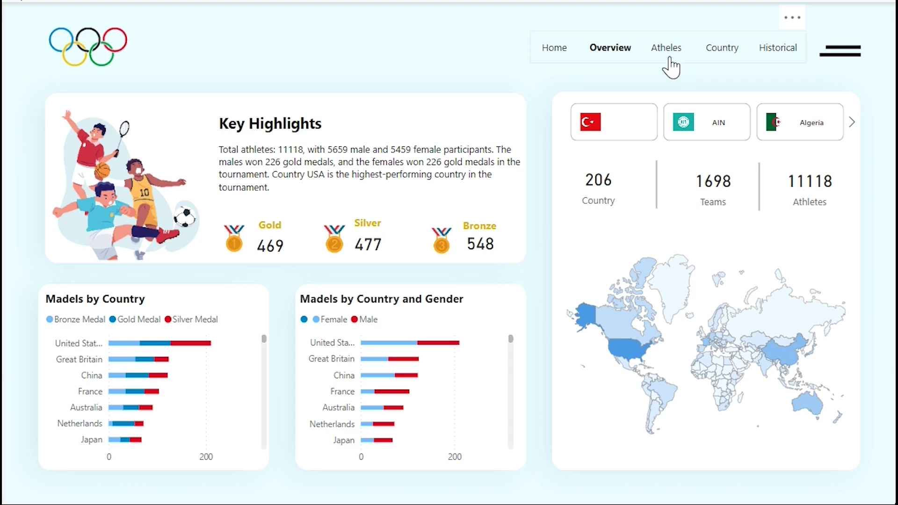
{"action": "left_click", "coordinate": [665, 52]}
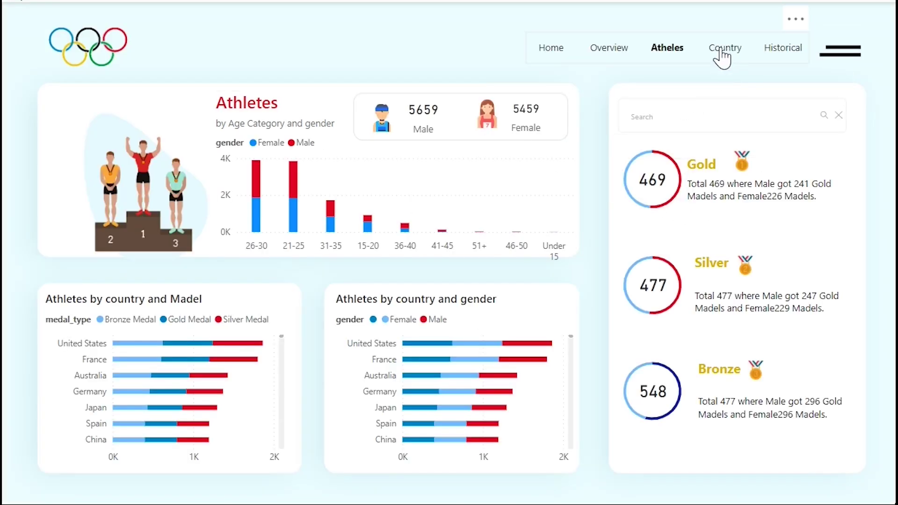
{"action": "left_click", "coordinate": [722, 51]}
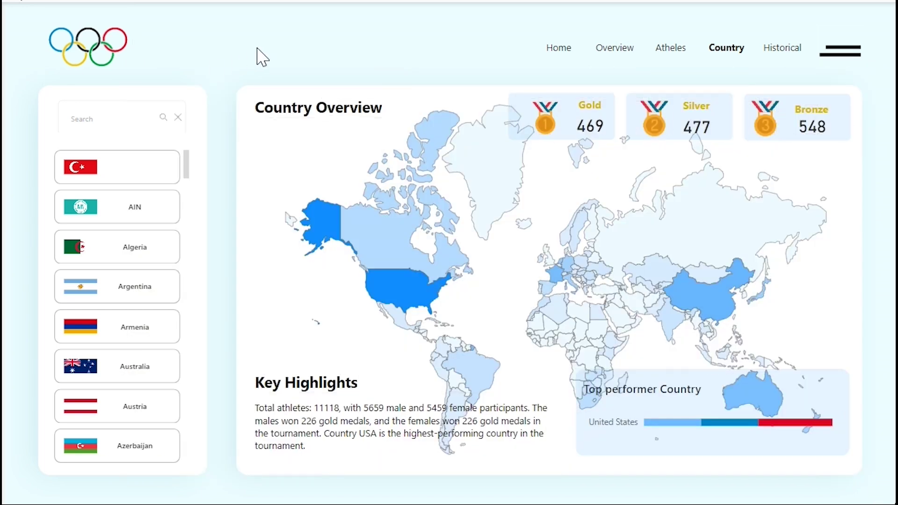
Filter the Country page first by Argentina and after that by Australia, and clear the country selection.
{"action": "left_click", "coordinate": [154, 281]}
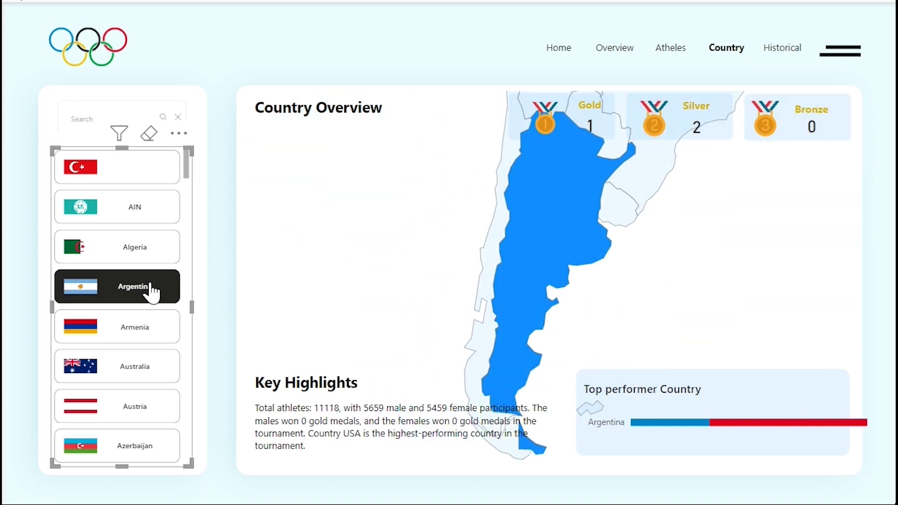
{"action": "left_click", "coordinate": [151, 286]}
{"action": "left_click", "coordinate": [147, 361]}
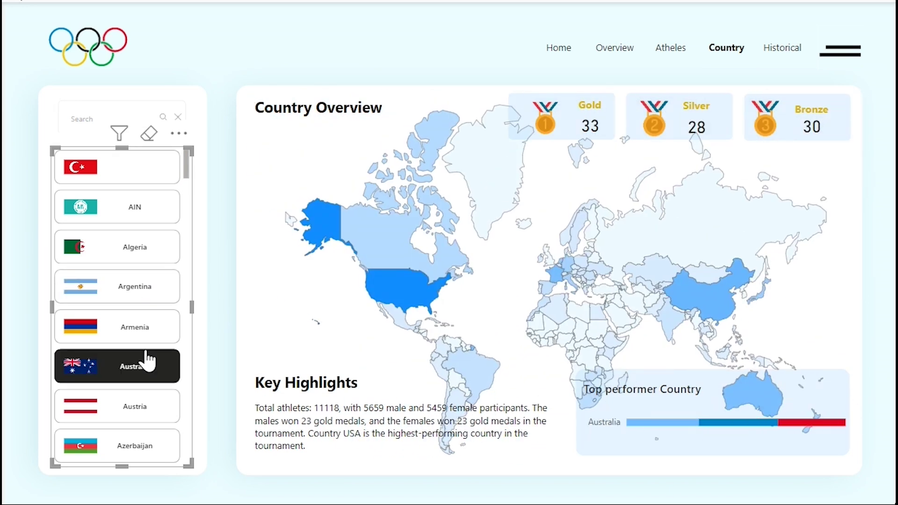
{"action": "left_click", "coordinate": [149, 361]}
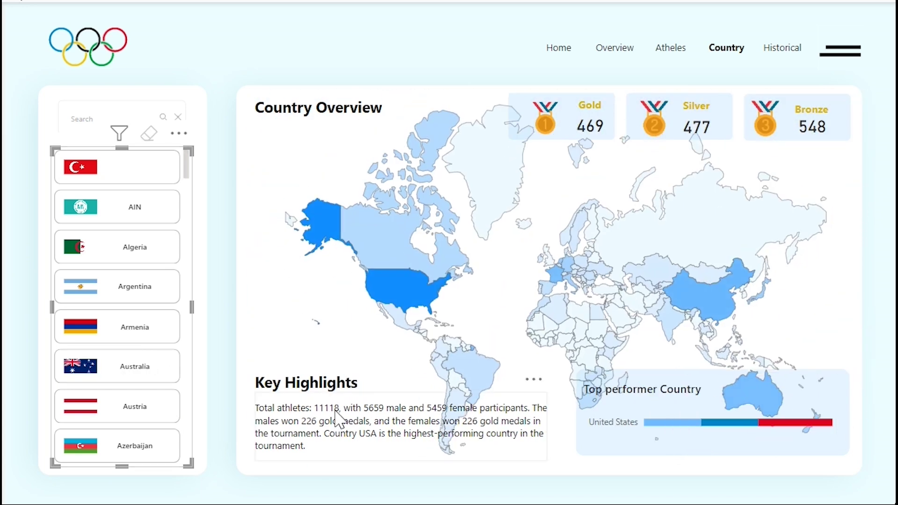
Examine the Country page's Key Highlights text, top performer chart and map, and open the Historical page.
{"action": "left_click_drag", "start_coordinate": [220, 346], "coordinate": [605, 486]}
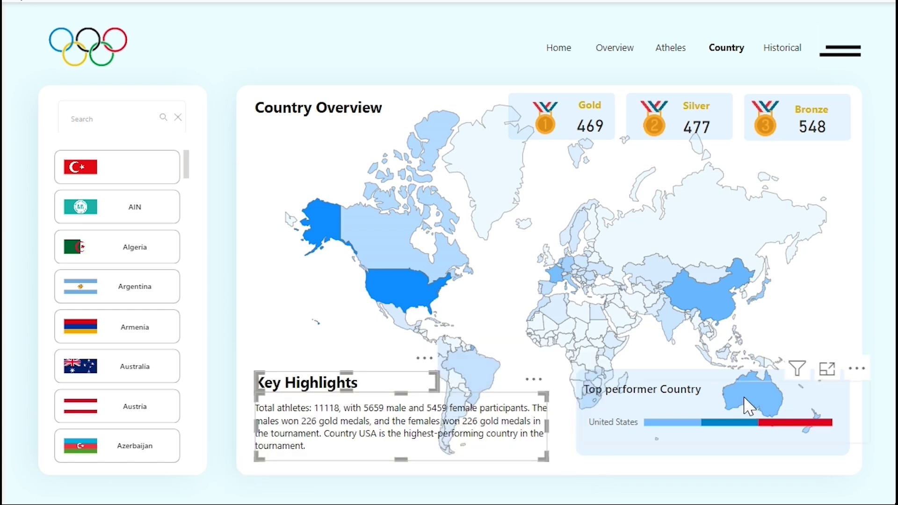
{"action": "left_click", "coordinate": [885, 324]}
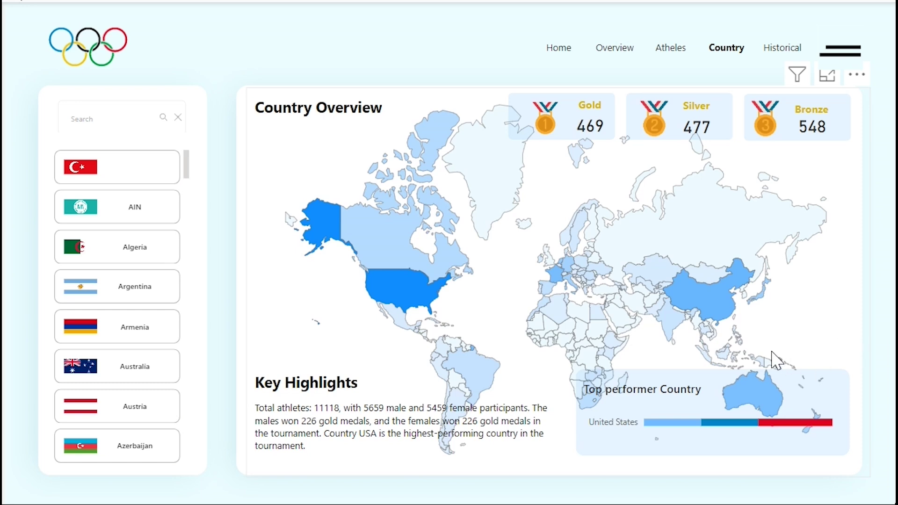
{"action": "mouse_move", "coordinate": [711, 336]}
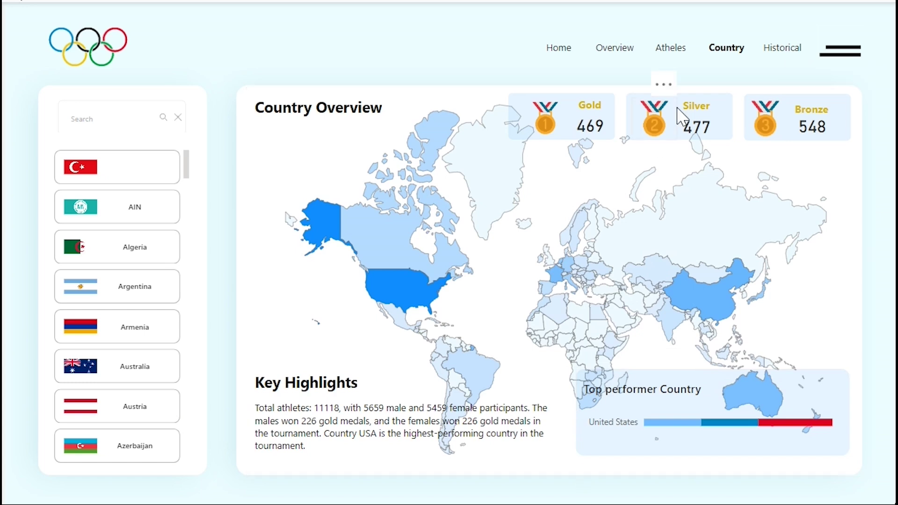
{"action": "left_click", "coordinate": [768, 55]}
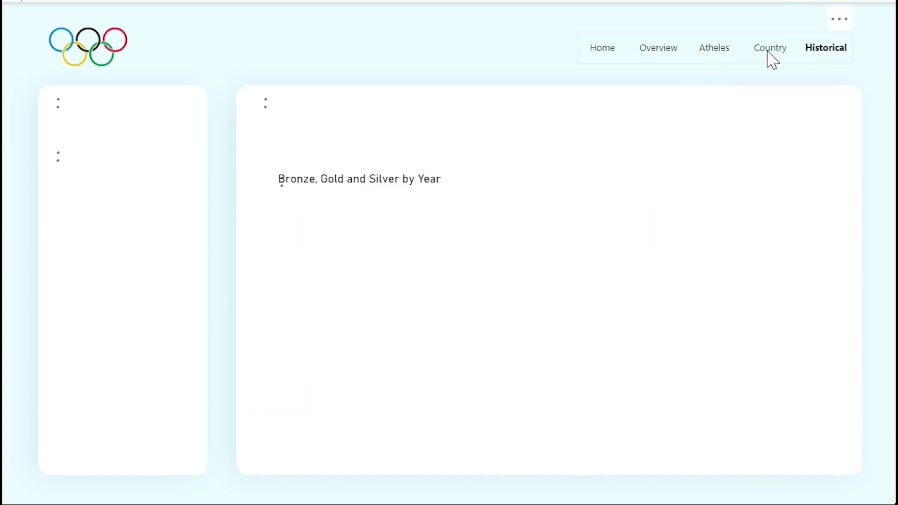
Filter the Historical page's Bronze, Gold and Silver by Year chart by Australia and after that by Burundi in the country slicer.
{"action": "left_click", "coordinate": [89, 375]}
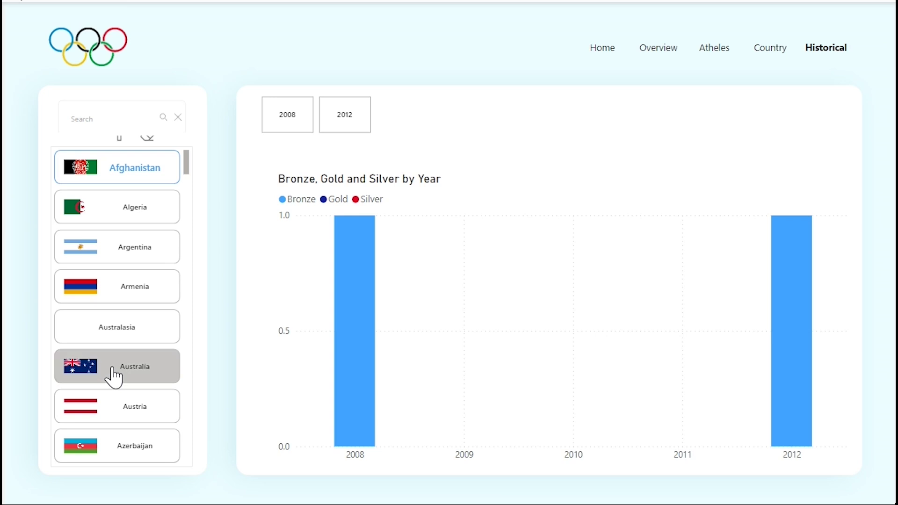
{"action": "scroll", "coordinate": [125, 398], "scroll_direction": "down", "scroll_amount": 5}
{"action": "left_click", "coordinate": [125, 381]}
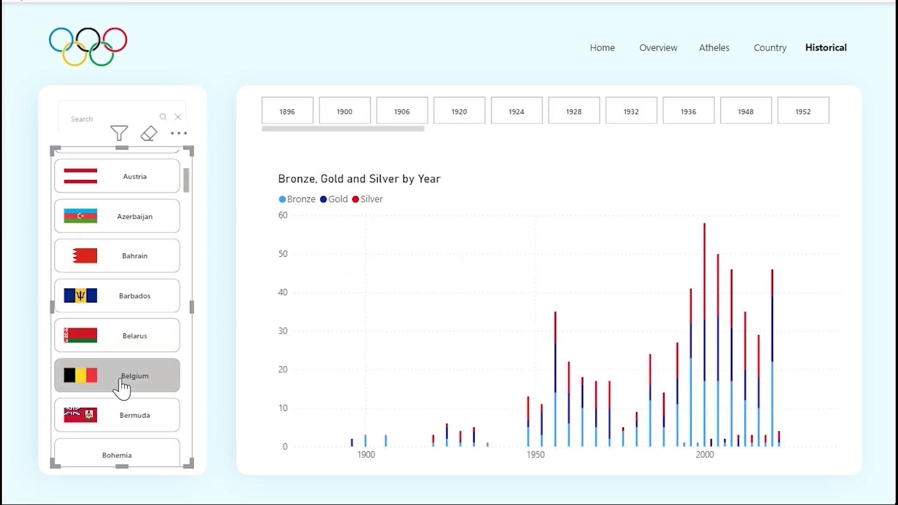
{"action": "left_click", "coordinate": [136, 417]}
{"action": "scroll", "coordinate": [147, 418], "scroll_direction": "down", "scroll_amount": 1}
{"action": "scroll", "coordinate": [148, 418], "scroll_direction": "down", "scroll_amount": 5}
{"action": "left_click", "coordinate": [140, 403]}
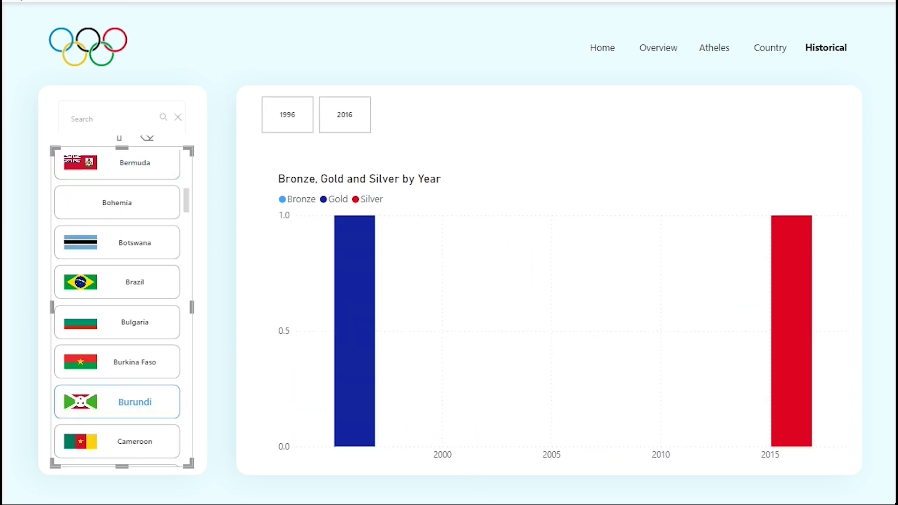
Compare the Historical page's yearly medal charts for Brazil and Bulgaria, switching between these countries in the slicer.
{"action": "left_click", "coordinate": [125, 280]}
{"action": "left_click", "coordinate": [156, 330]}
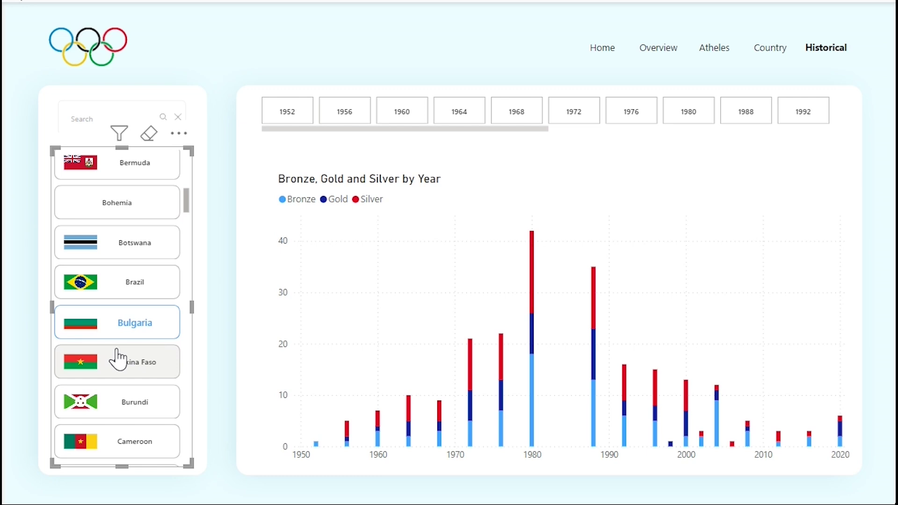
{"action": "left_click", "coordinate": [92, 288]}
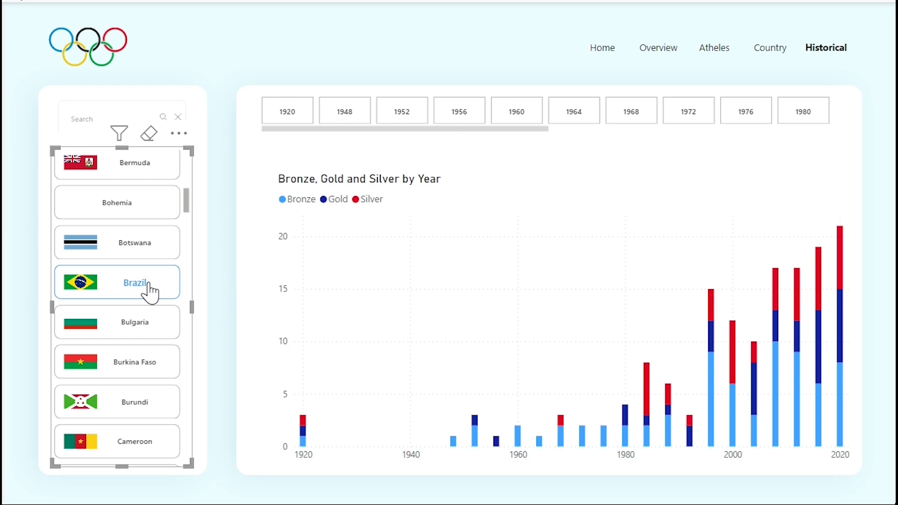
{"action": "left_click", "coordinate": [131, 264]}
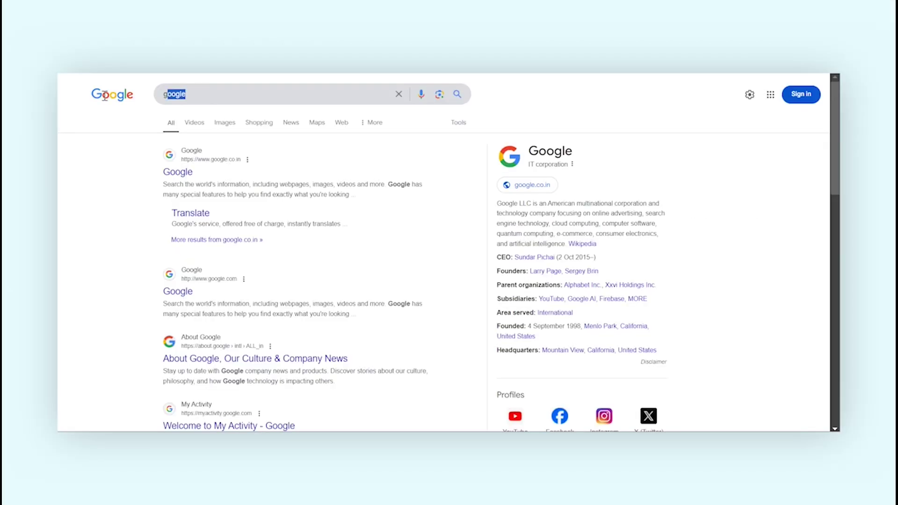
Search Google for thedeveloperyt.com and open the site's home page from the results.
{"action": "type", "text": "thedevel"}
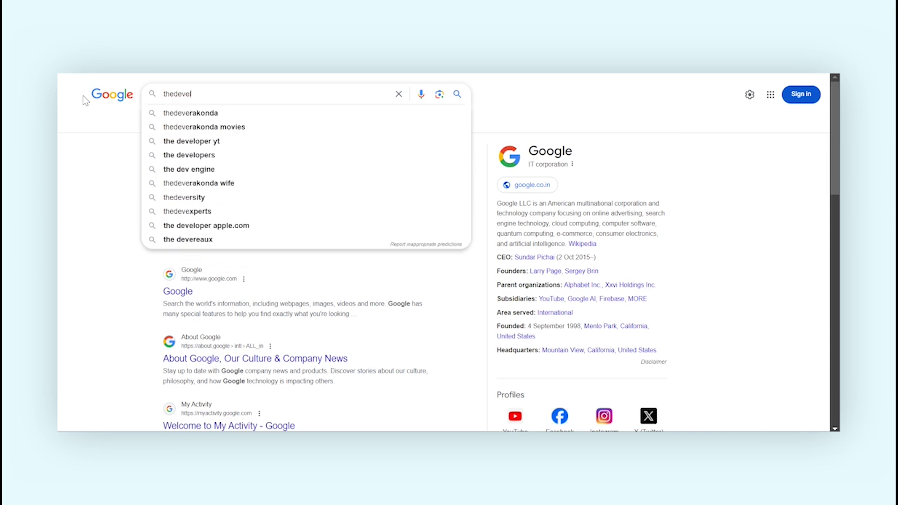
{"action": "type", "text": "operyt.com"}
{"action": "key", "text": "Return"}
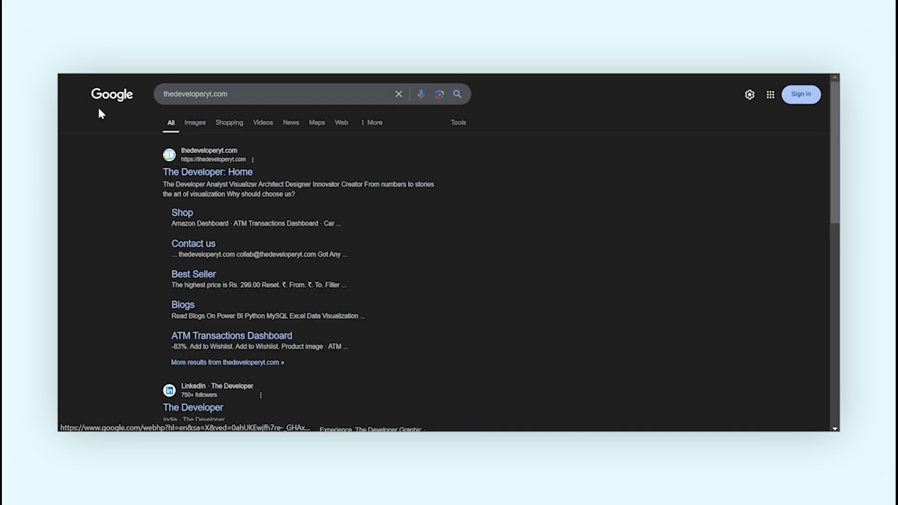
{"action": "left_click", "coordinate": [211, 173]}
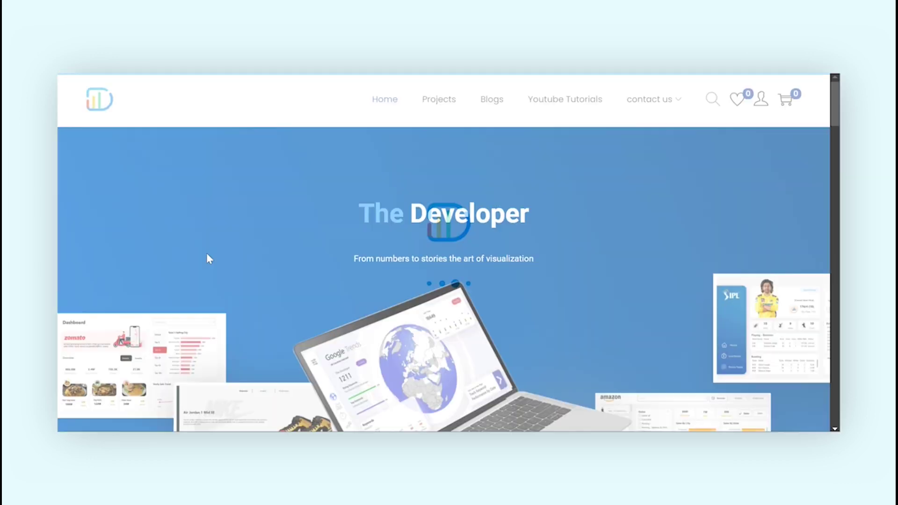
Look through The Developer website's home page and its Projects, Blogs and Youtube Tutorials pages.
{"action": "scroll", "coordinate": [207, 253], "scroll_direction": "down", "scroll_amount": 20}
{"action": "scroll", "coordinate": [206, 254], "scroll_direction": "up", "scroll_amount": 20}
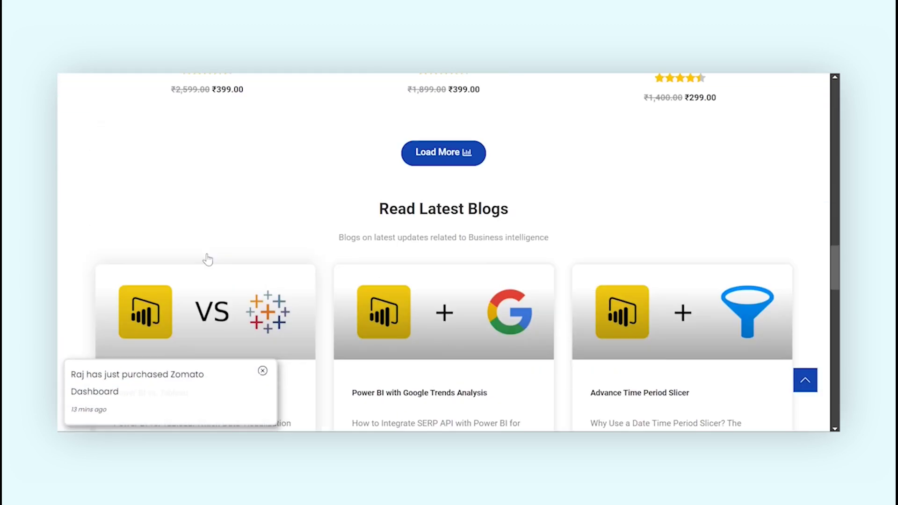
{"action": "left_click", "coordinate": [442, 100]}
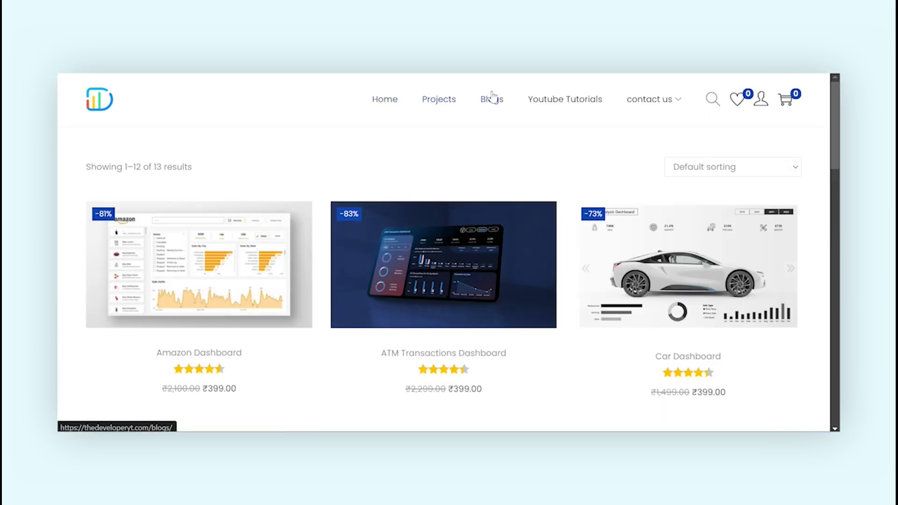
{"action": "left_click", "coordinate": [491, 97]}
{"action": "scroll", "coordinate": [491, 187], "scroll_direction": "down", "scroll_amount": 3}
{"action": "scroll", "coordinate": [515, 187], "scroll_direction": "up", "scroll_amount": 3}
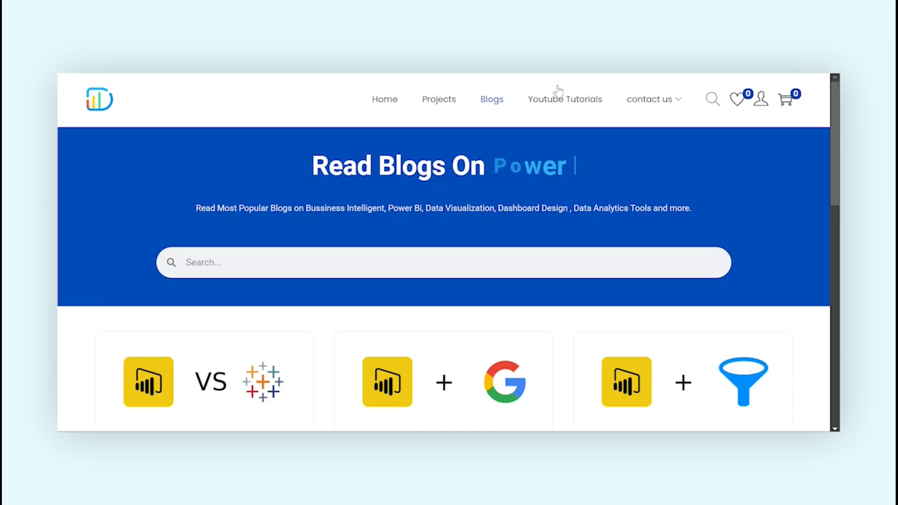
{"action": "left_click", "coordinate": [558, 98]}
{"action": "scroll", "coordinate": [155, 114], "scroll_direction": "down", "scroll_amount": 5}
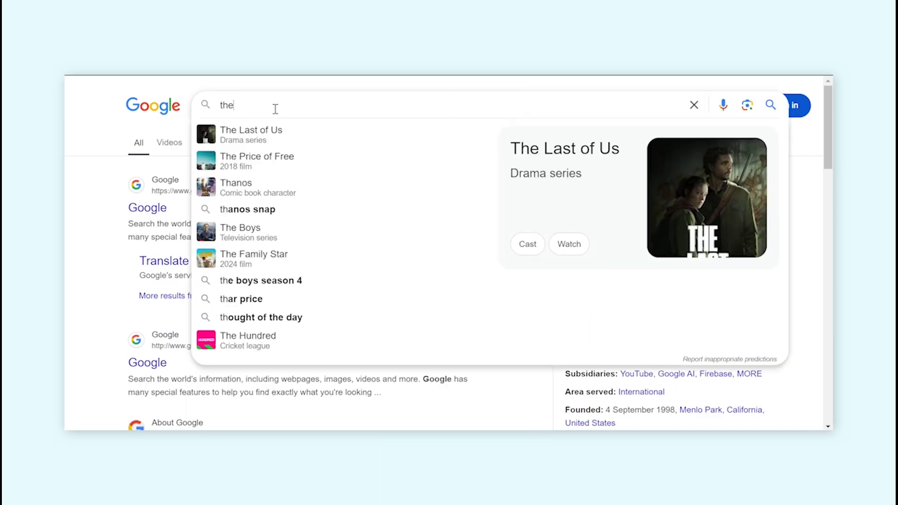
Search Google for thedeveloperyt.com and open The Developer's LinkedIn profile from the results.
{"action": "type", "text": "de"}
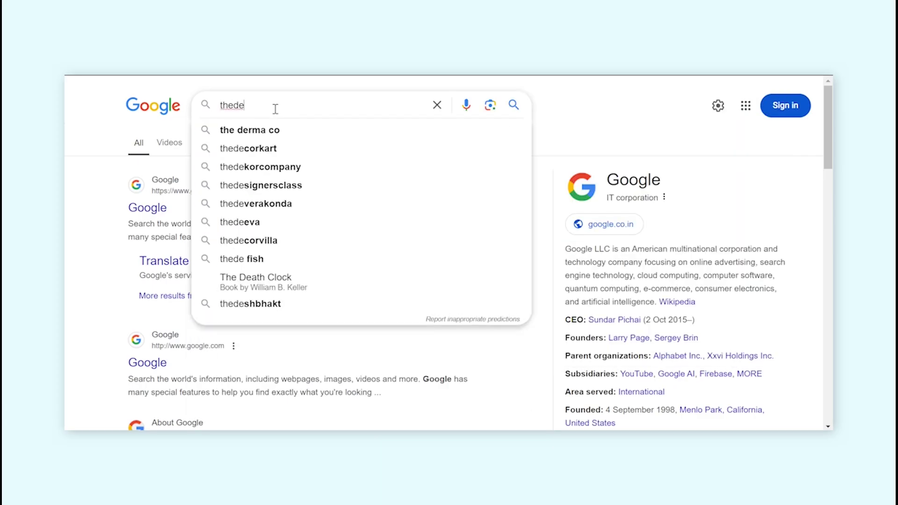
{"action": "type", "text": "veloperyt.com"}
{"action": "key", "text": "Return"}
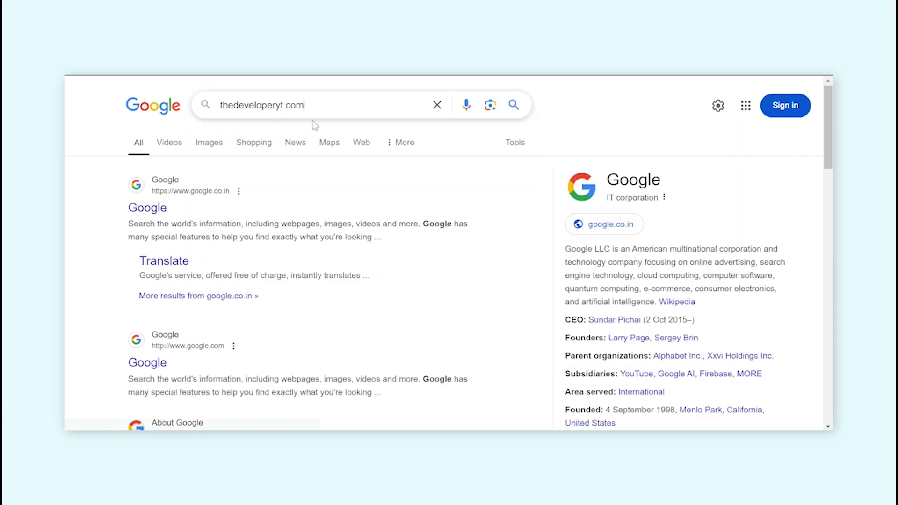
{"action": "scroll", "coordinate": [225, 310], "scroll_direction": "down", "scroll_amount": 6}
{"action": "left_click", "coordinate": [196, 190]}
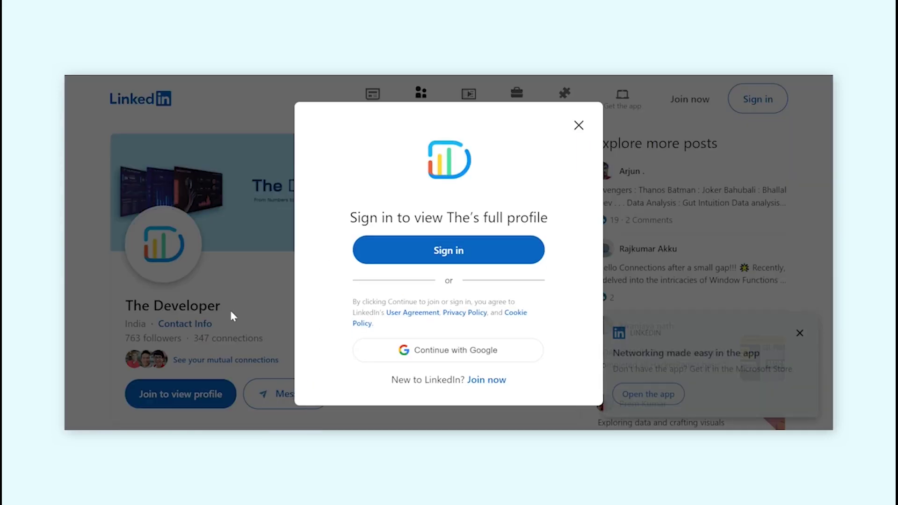
{"action": "left_click", "coordinate": [579, 125]}
{"action": "scroll", "coordinate": [351, 357], "scroll_direction": "down", "scroll_amount": 2}
{"action": "scroll", "coordinate": [351, 357], "scroll_direction": "up", "scroll_amount": 2}
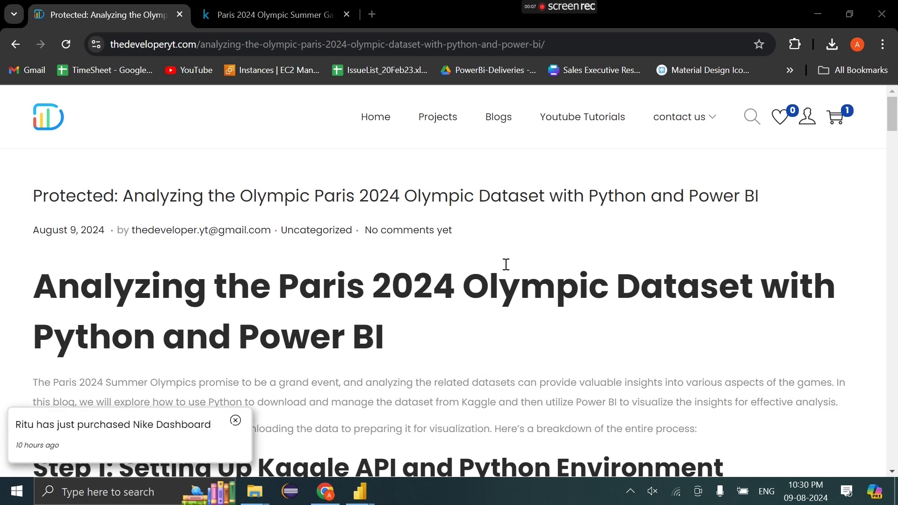
Read the Paris 2024 Olympic dataset blog down to Explanation of the Code, and close the purchase notification.
{"action": "scroll", "coordinate": [506, 264], "scroll_direction": "down", "scroll_amount": 13}
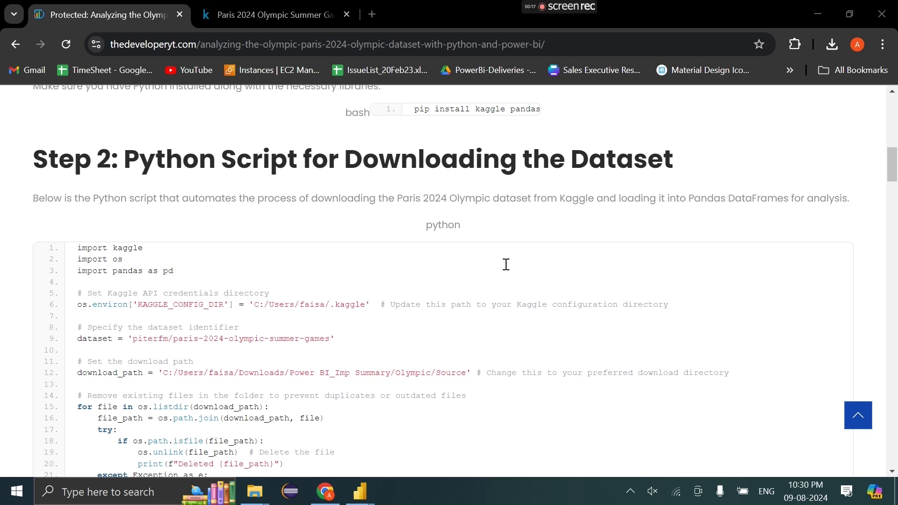
{"action": "scroll", "coordinate": [506, 264], "scroll_direction": "down", "scroll_amount": 8}
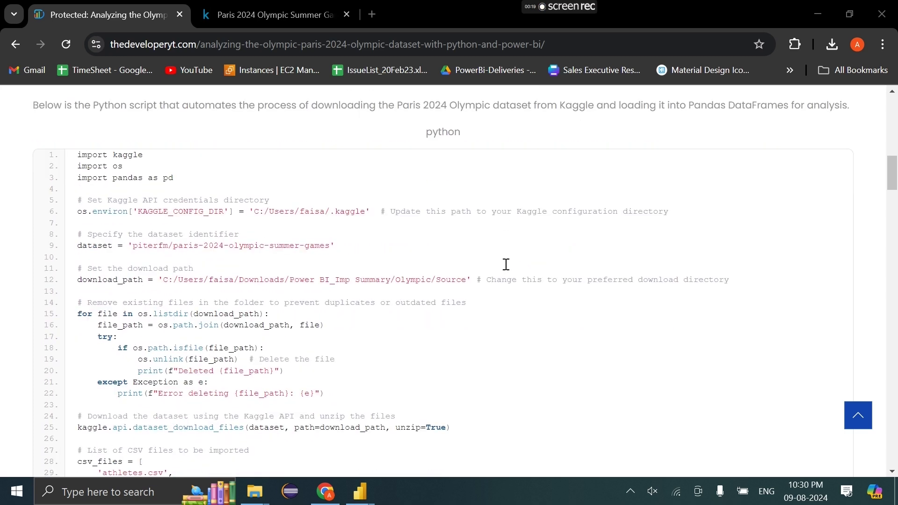
{"action": "scroll", "coordinate": [506, 264], "scroll_direction": "down", "scroll_amount": 3}
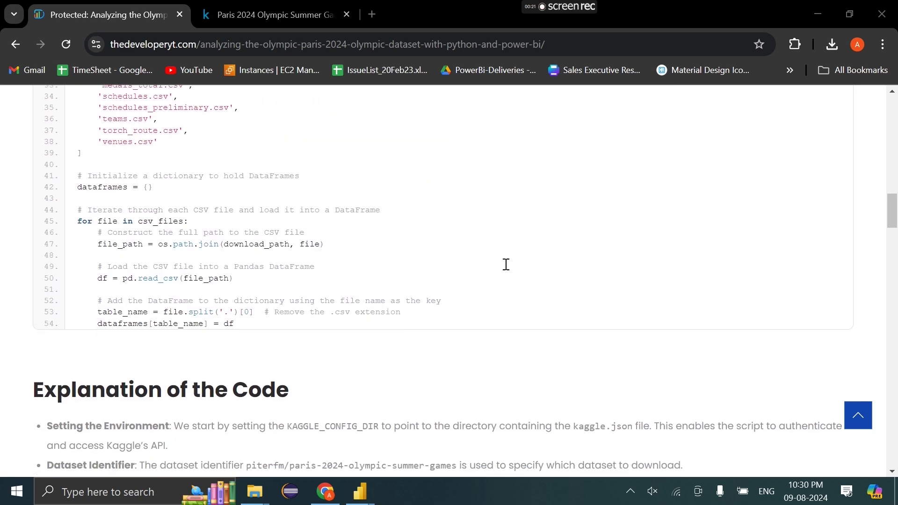
{"action": "scroll", "coordinate": [506, 264], "scroll_direction": "down", "scroll_amount": 1}
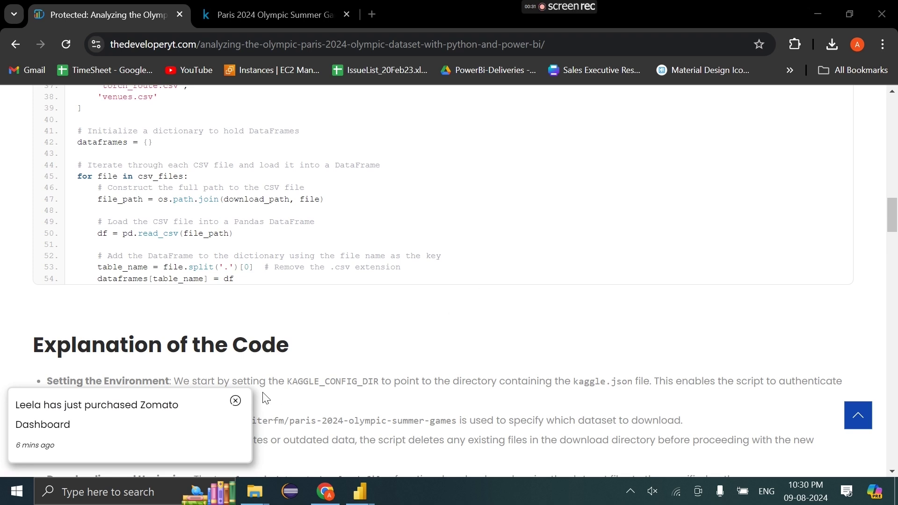
{"action": "left_click", "coordinate": [236, 400]}
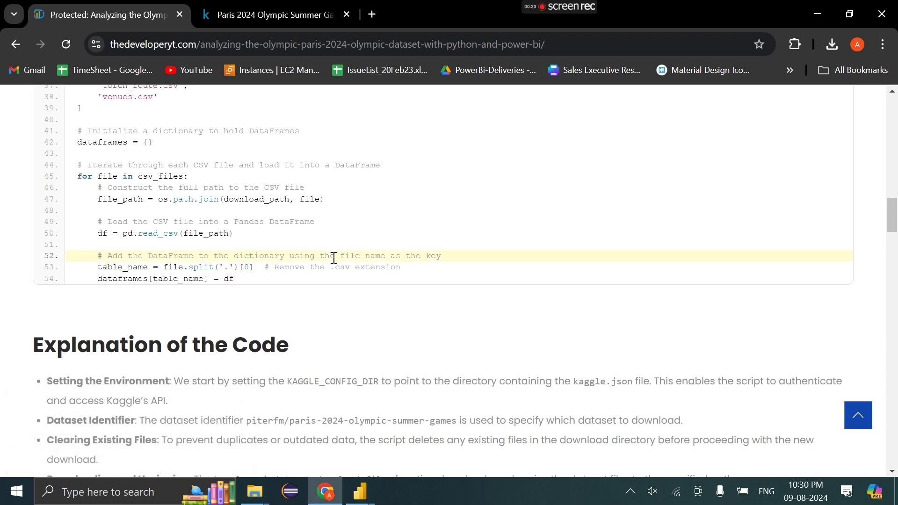
Return to the blog's Step 2 Python script and highlight its opening lines from import kaggle to the dataset identifier.
{"action": "scroll", "coordinate": [332, 257], "scroll_direction": "up", "scroll_amount": 9}
{"action": "scroll", "coordinate": [332, 263], "scroll_direction": "up", "scroll_amount": 4}
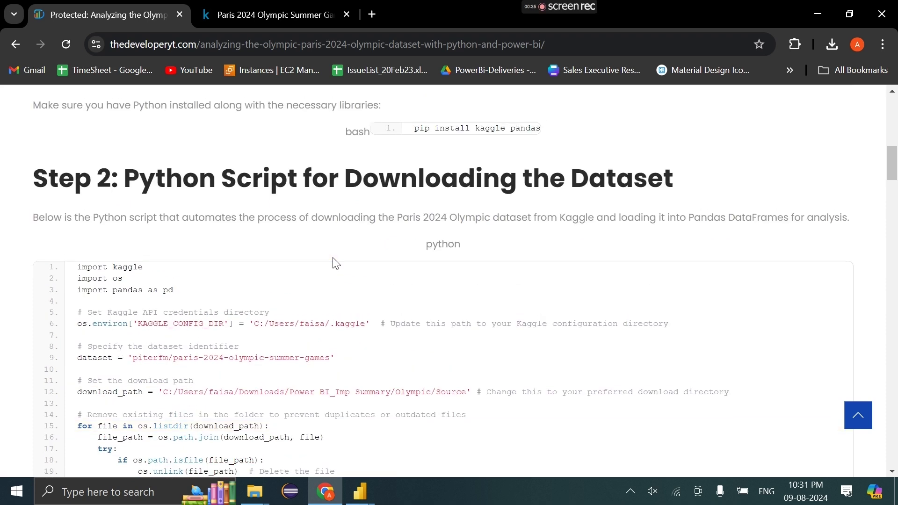
{"action": "left_click_drag", "start_coordinate": [75, 268], "coordinate": [361, 367]}
{"action": "left_click", "coordinate": [300, 347]}
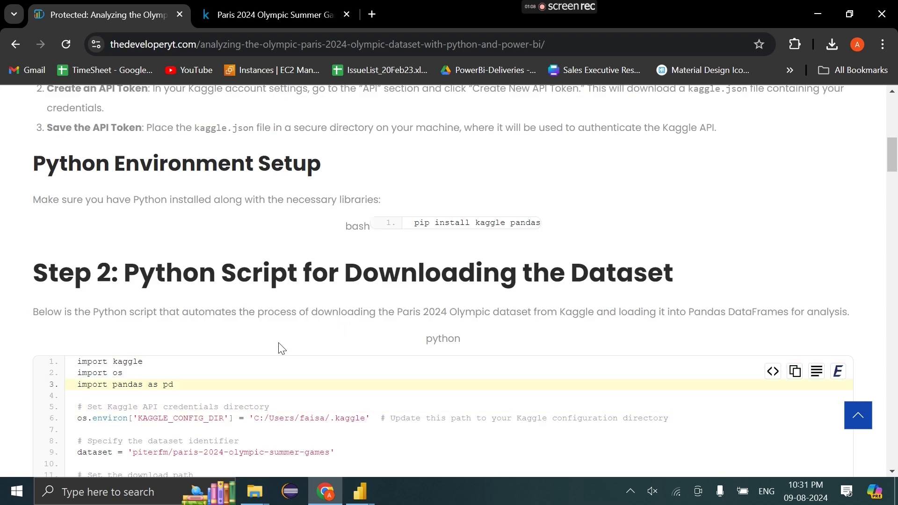
Copy the pip install kaggle pandas command from the blog, and look up cmd in the Windows search before dismissing it.
{"action": "mouse_move", "coordinate": [414, 226]}
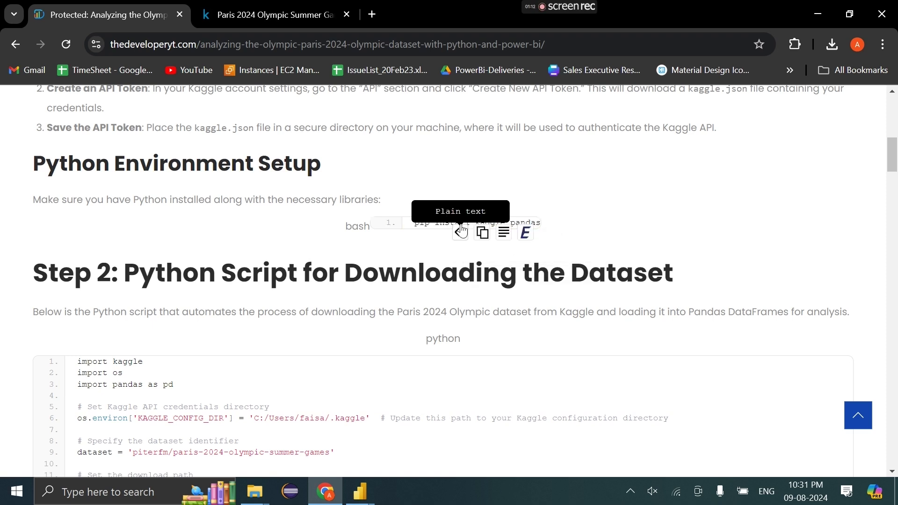
{"action": "left_click", "coordinate": [484, 234]}
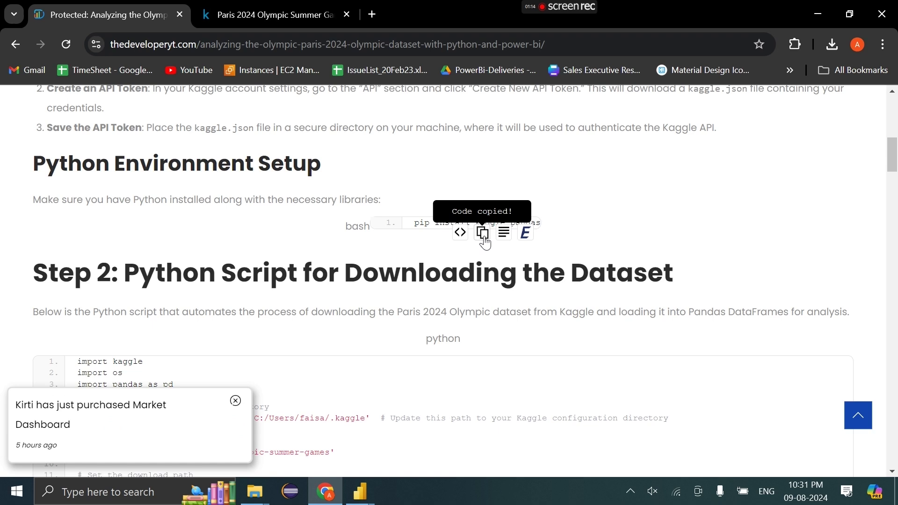
{"action": "left_click", "coordinate": [105, 499]}
{"action": "type", "text": "cmd"}
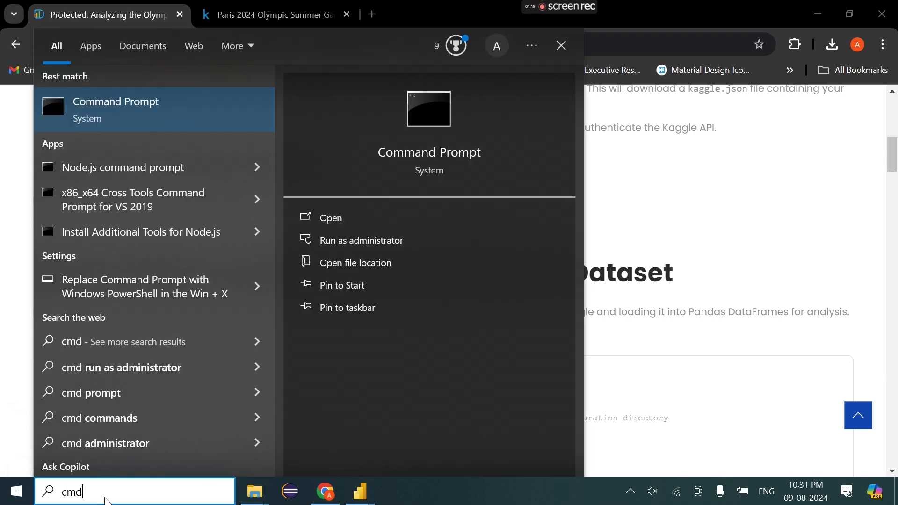
{"action": "left_click", "coordinate": [732, 196]}
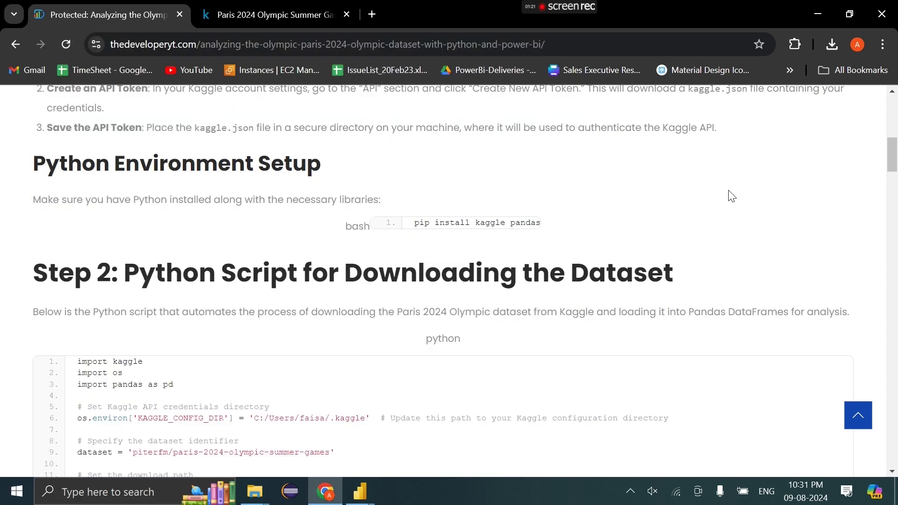
Switch to the Kaggle page of the Paris 2024 Olympic Summer Games dataset and highlight its title and subtitle.
{"action": "mouse_move", "coordinate": [297, 5]}
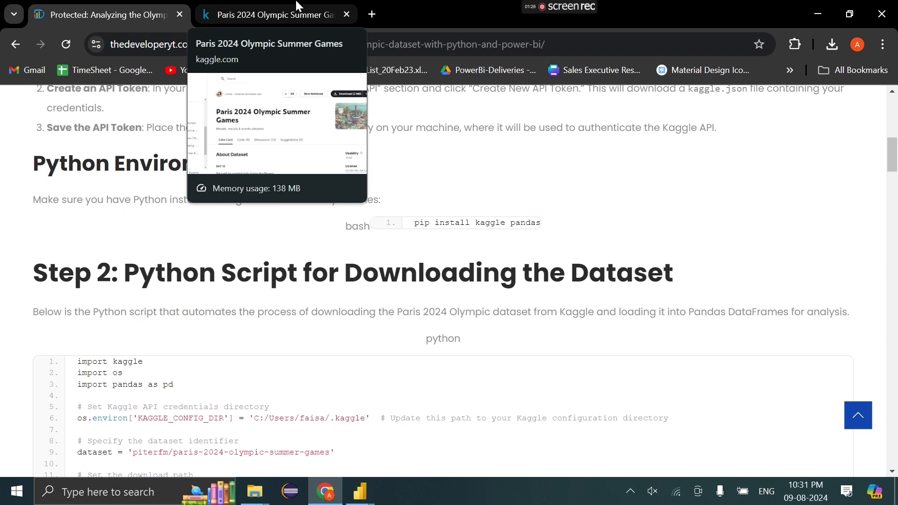
{"action": "left_click", "coordinate": [298, 5]}
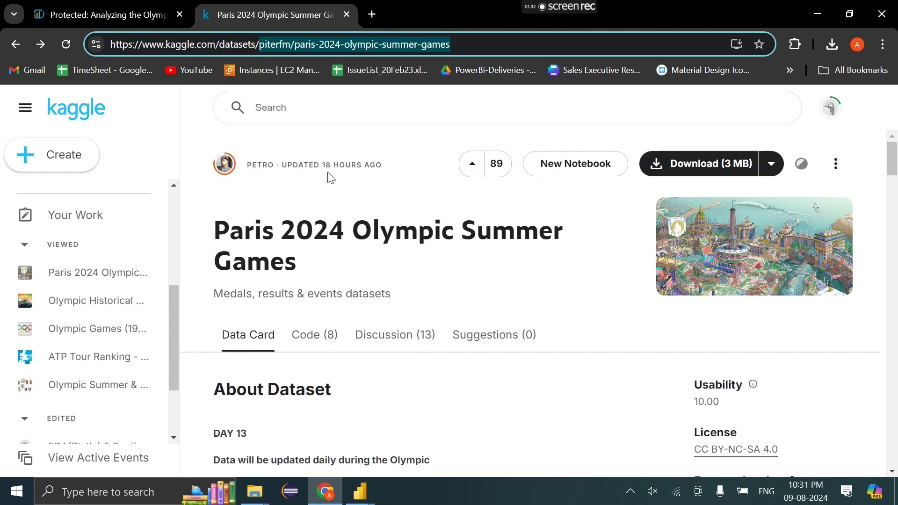
{"action": "left_click", "coordinate": [332, 199]}
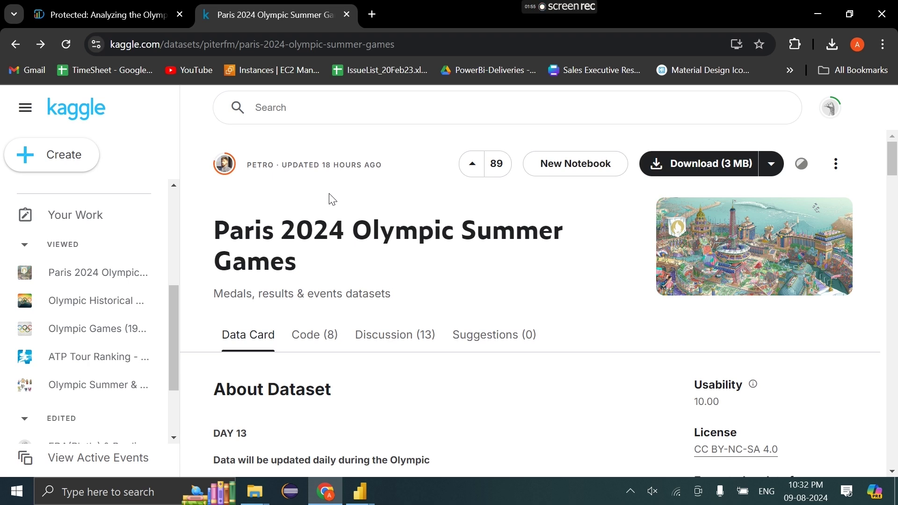
{"action": "left_click_drag", "start_coordinate": [208, 236], "coordinate": [339, 294]}
Go back to the Kaggle search results for olympics dataset and highlight the search query.
{"action": "left_click", "coordinate": [15, 44]}
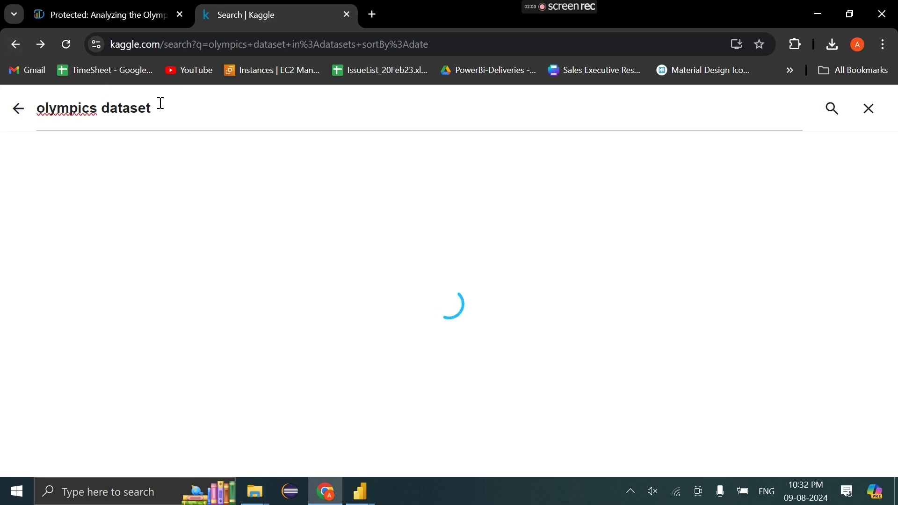
{"action": "left_click_drag", "start_coordinate": [161, 104], "coordinate": [40, 106]}
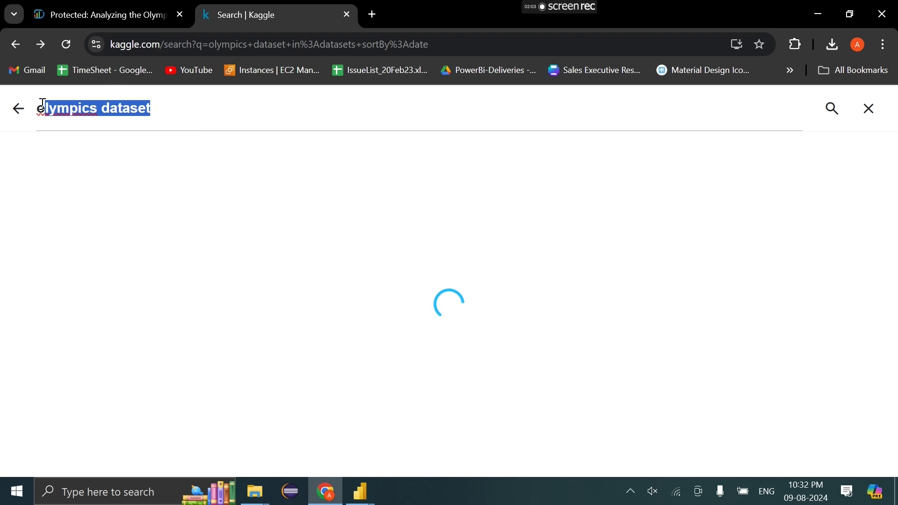
{"action": "left_click", "coordinate": [207, 103]}
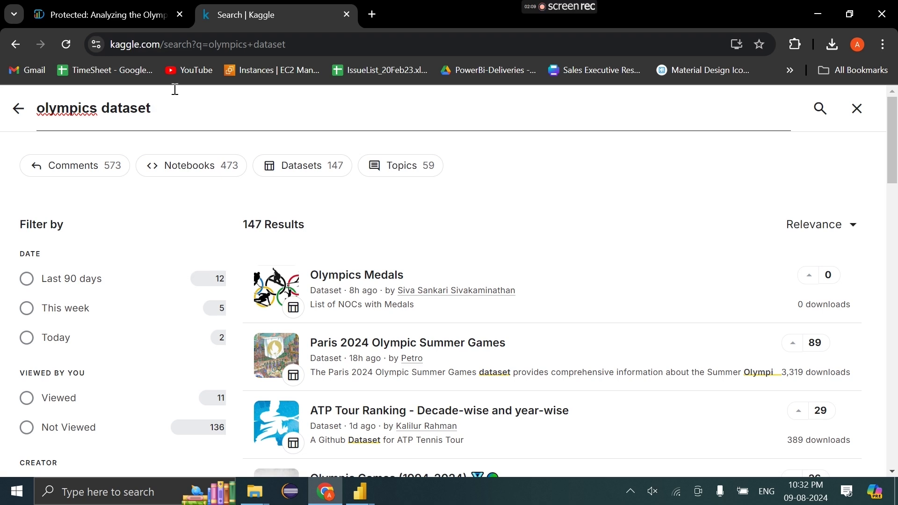
{"action": "triple_click", "coordinate": [166, 109]}
{"action": "left_click", "coordinate": [168, 104]}
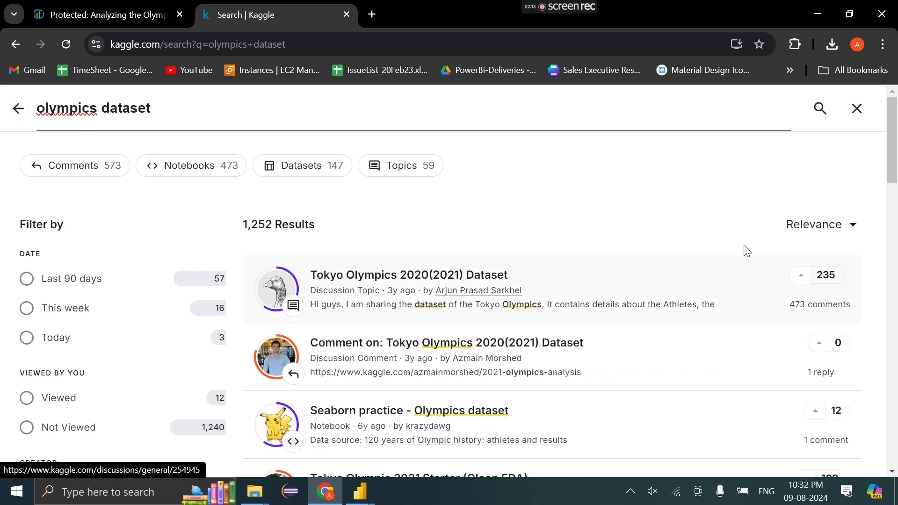
Limit the olympics dataset search results to datasets and sort them by date.
{"action": "left_click", "coordinate": [293, 166]}
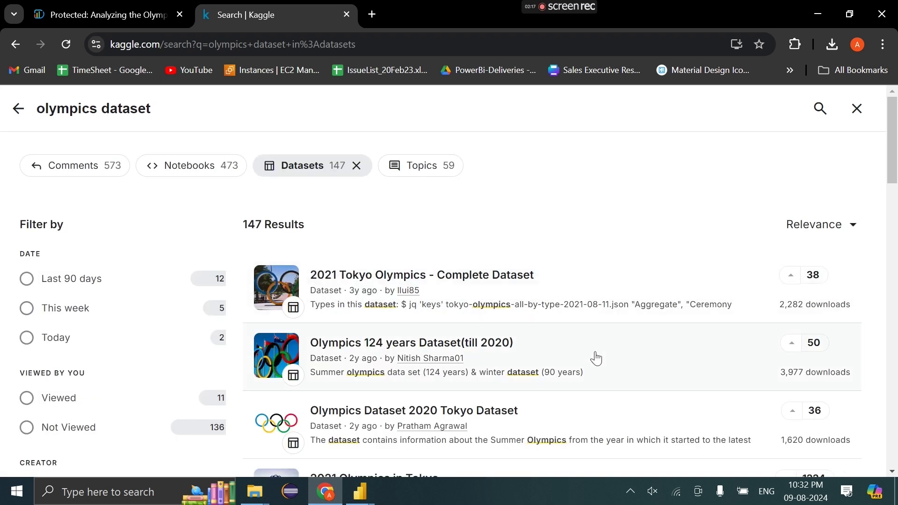
{"action": "scroll", "coordinate": [561, 360], "scroll_direction": "down", "scroll_amount": 3}
{"action": "scroll", "coordinate": [531, 363], "scroll_direction": "up", "scroll_amount": 3}
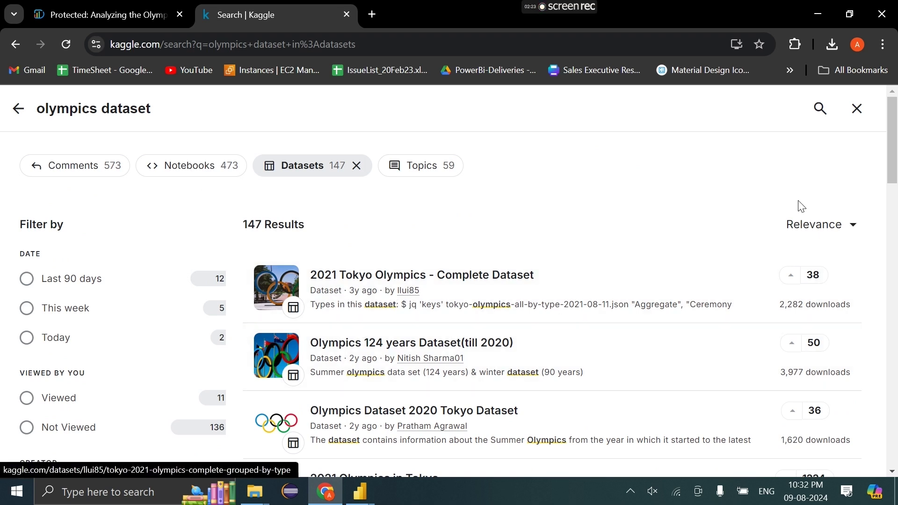
{"action": "left_click", "coordinate": [814, 225]}
{"action": "left_click", "coordinate": [815, 292]}
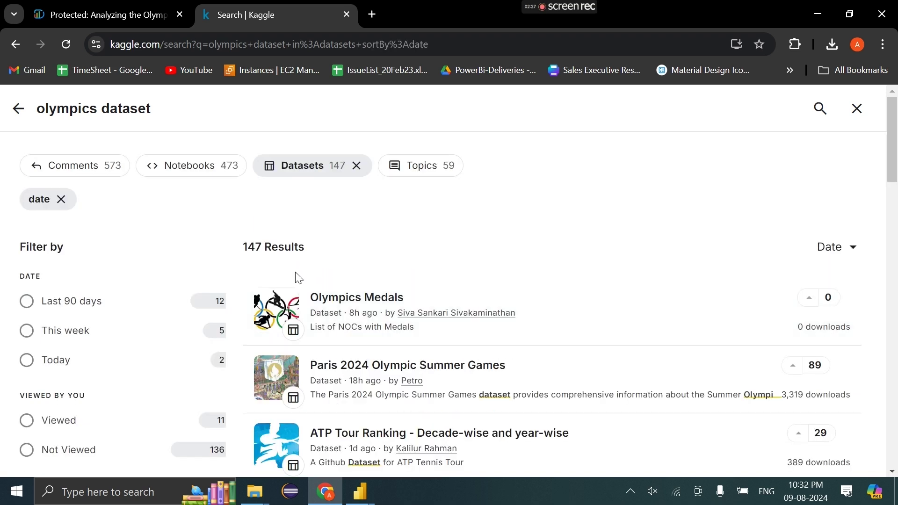
Open the Paris 2024 Olympic Summer Games dataset from the results and show its About Dataset section.
{"action": "scroll", "coordinate": [296, 274], "scroll_direction": "down", "scroll_amount": 2}
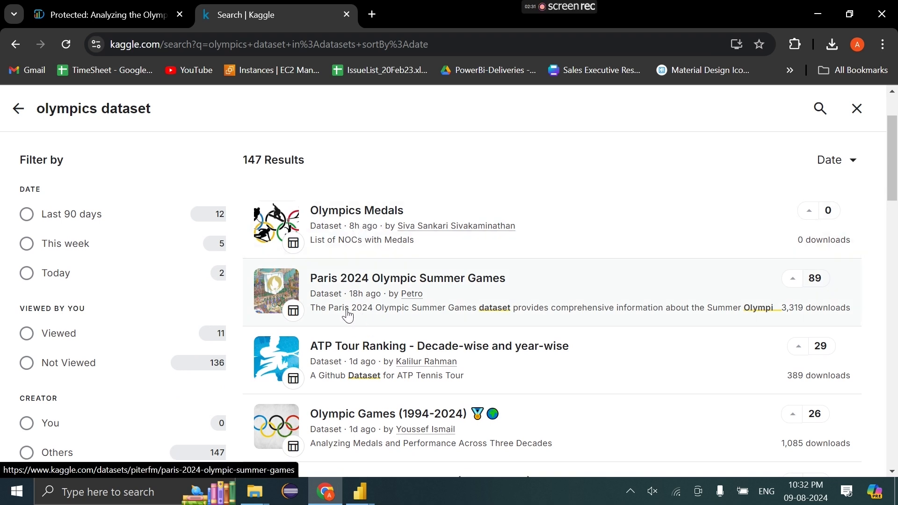
{"action": "left_click", "coordinate": [456, 298]}
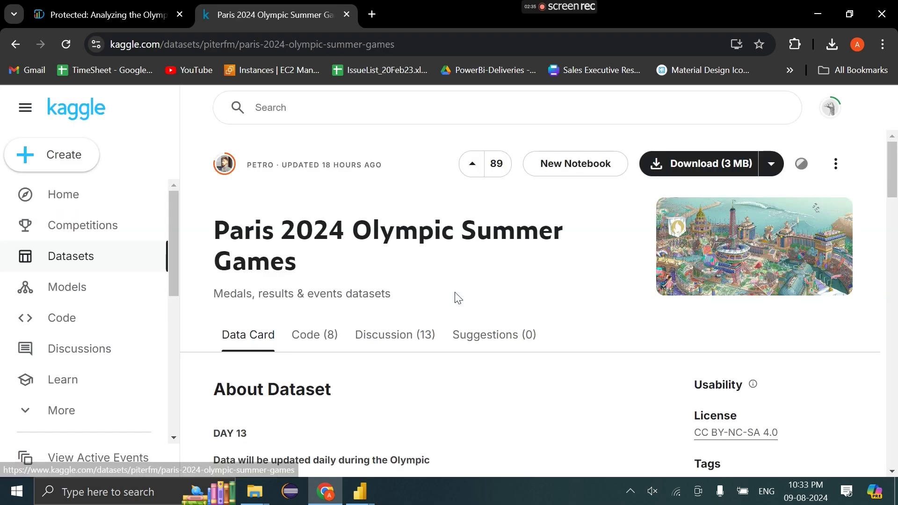
{"action": "scroll", "coordinate": [457, 298], "scroll_direction": "down", "scroll_amount": 1}
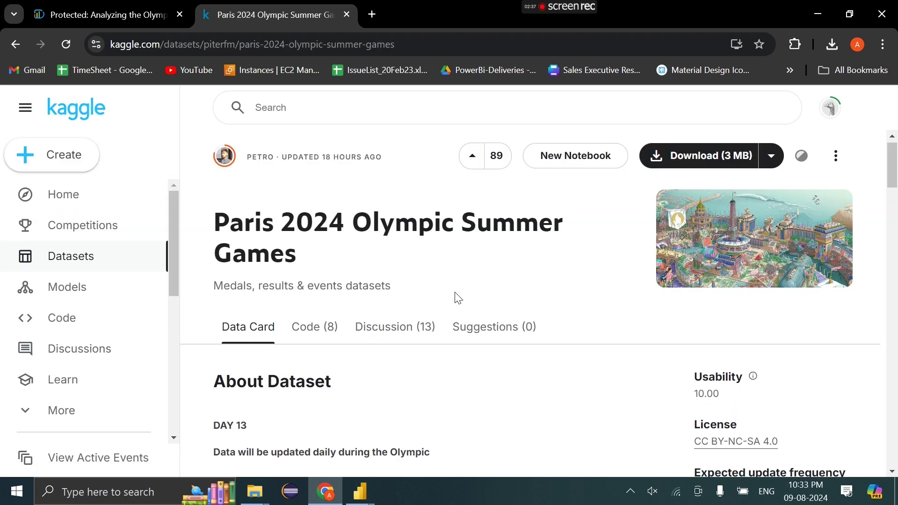
{"action": "scroll", "coordinate": [457, 298], "scroll_direction": "down", "scroll_amount": 5}
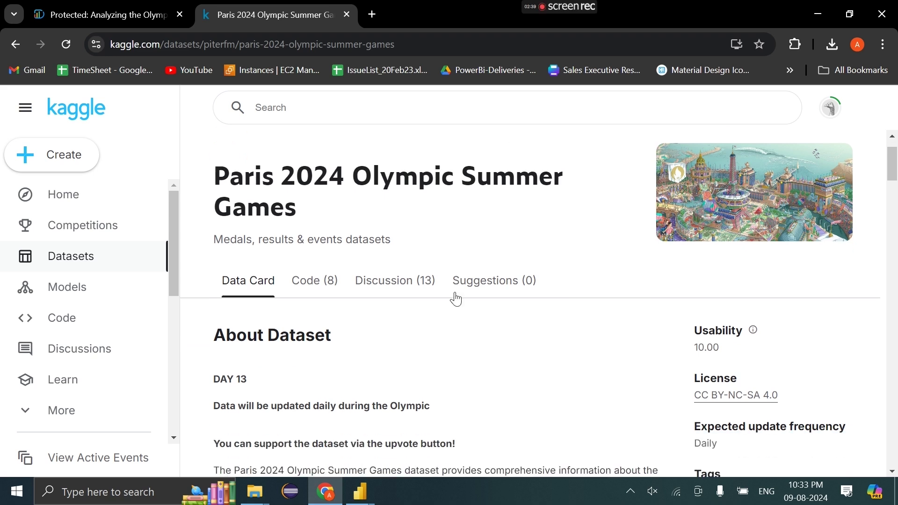
{"action": "scroll", "coordinate": [455, 292], "scroll_direction": "up", "scroll_amount": 2}
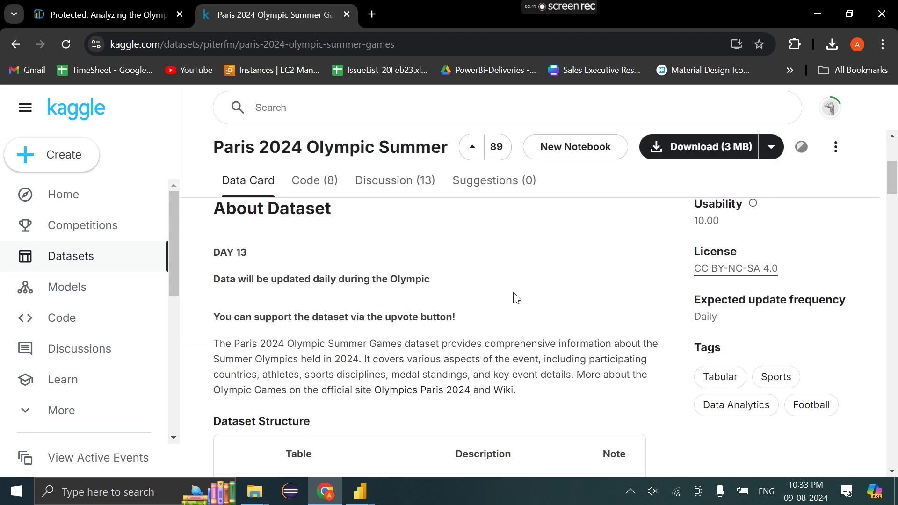
Highlight the dataset's Expected update frequency entry to point out how often the data is refreshed.
{"action": "left_click_drag", "start_coordinate": [732, 318], "coordinate": [691, 309]}
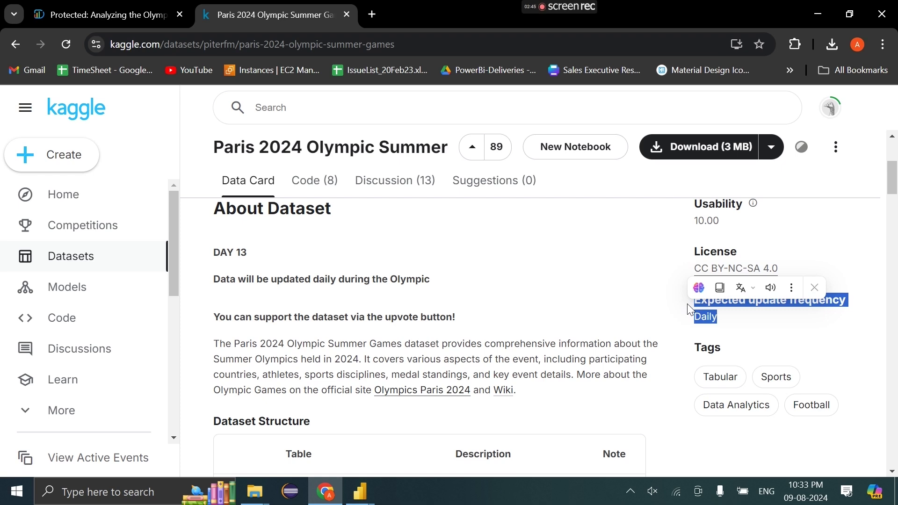
{"action": "left_click", "coordinate": [548, 298]}
{"action": "left_click_drag", "start_coordinate": [723, 320], "coordinate": [695, 304]}
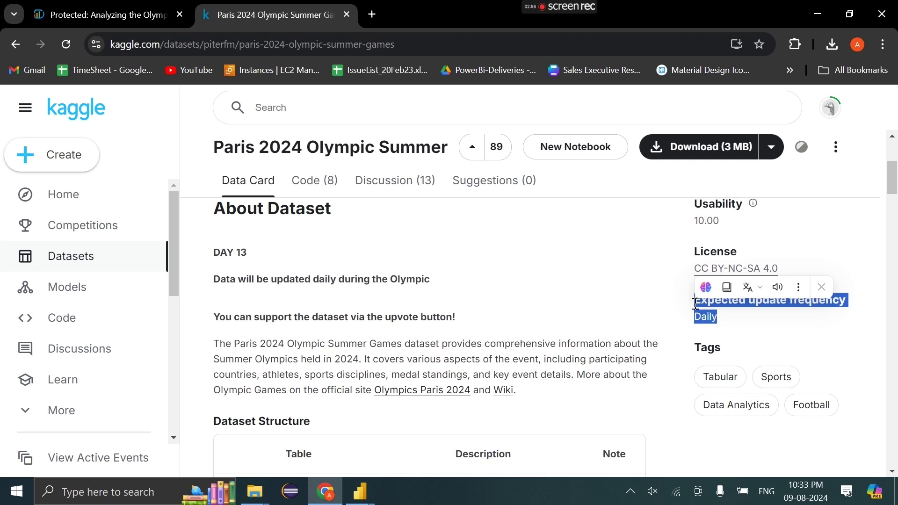
{"action": "left_click", "coordinate": [650, 303]}
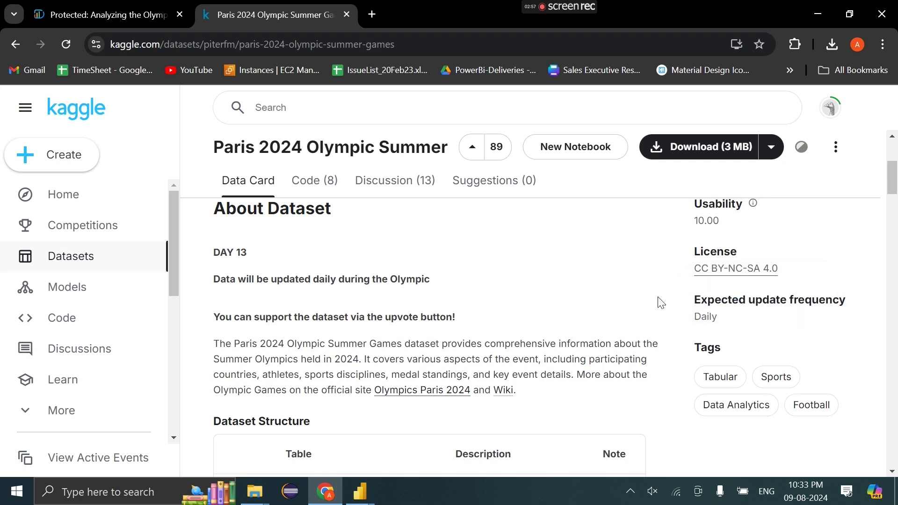
{"action": "left_click_drag", "start_coordinate": [694, 304], "coordinate": [724, 322]}
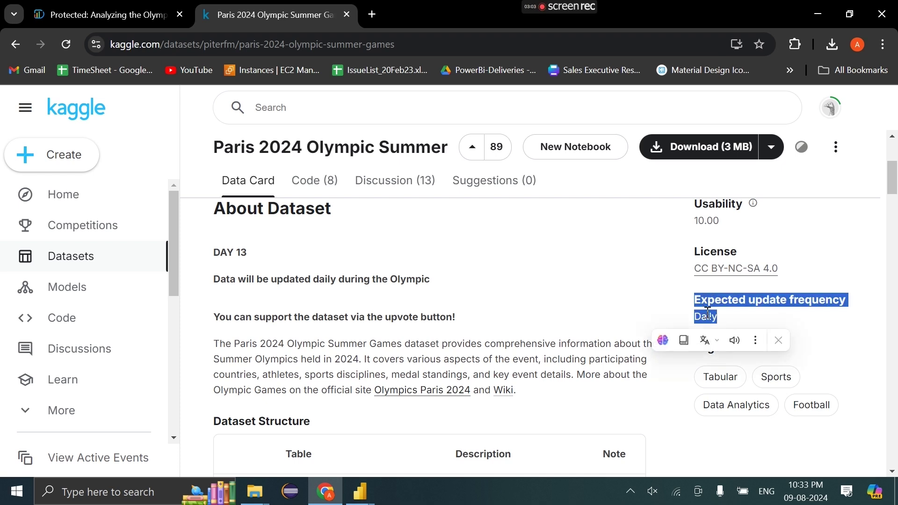
{"action": "left_click_drag", "start_coordinate": [722, 320], "coordinate": [688, 308]}
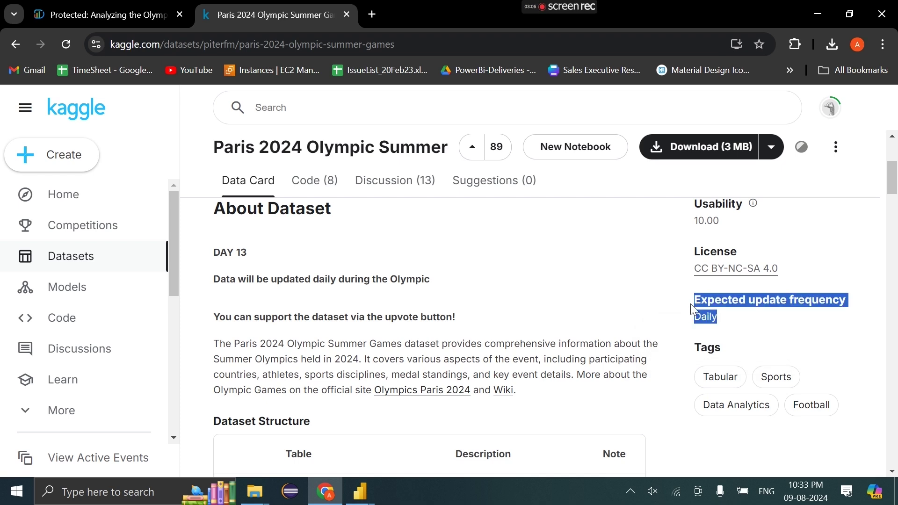
Highlight the dataset's title, Paris 2024 Olympic Summer Games, and skim its data card.
{"action": "scroll", "coordinate": [611, 292], "scroll_direction": "up", "scroll_amount": 4}
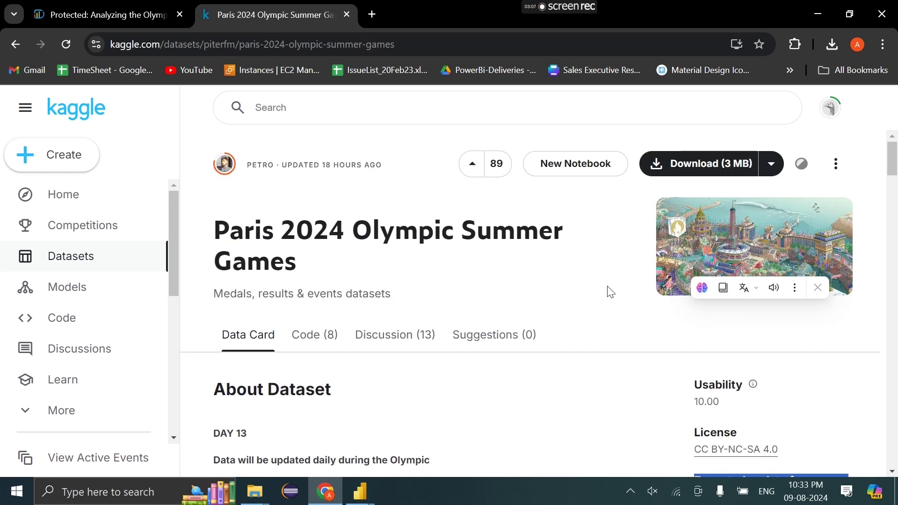
{"action": "left_click_drag", "start_coordinate": [214, 224], "coordinate": [328, 276]}
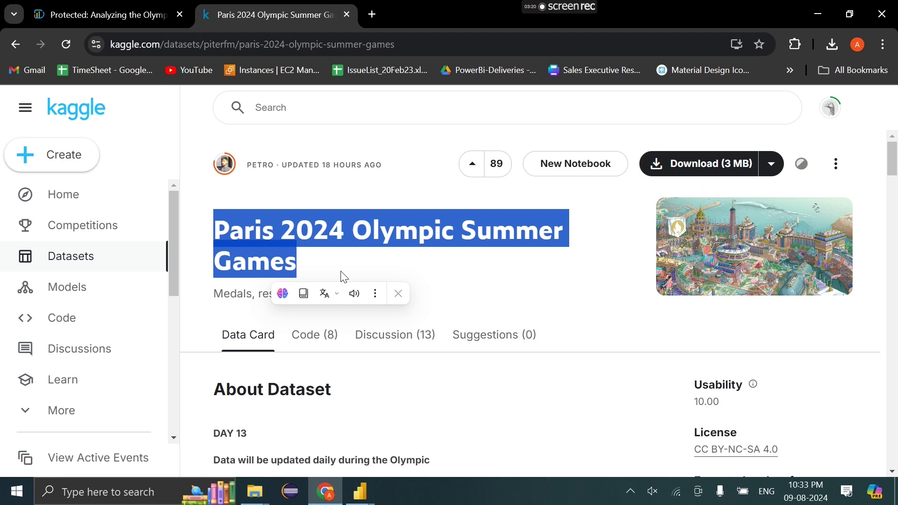
{"action": "left_click", "coordinate": [218, 237]}
{"action": "left_click_drag", "start_coordinate": [218, 237], "coordinate": [312, 264]}
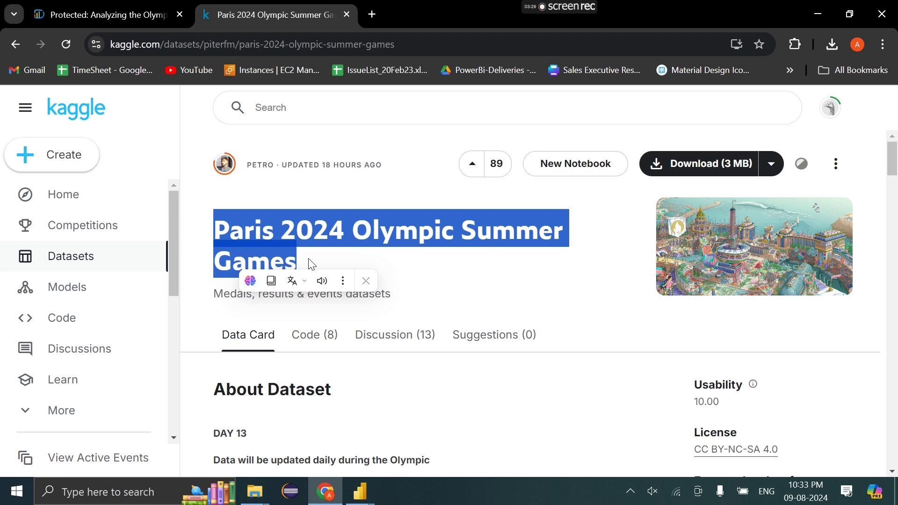
{"action": "left_click", "coordinate": [312, 265]}
{"action": "scroll", "coordinate": [312, 265], "scroll_direction": "down", "scroll_amount": 2}
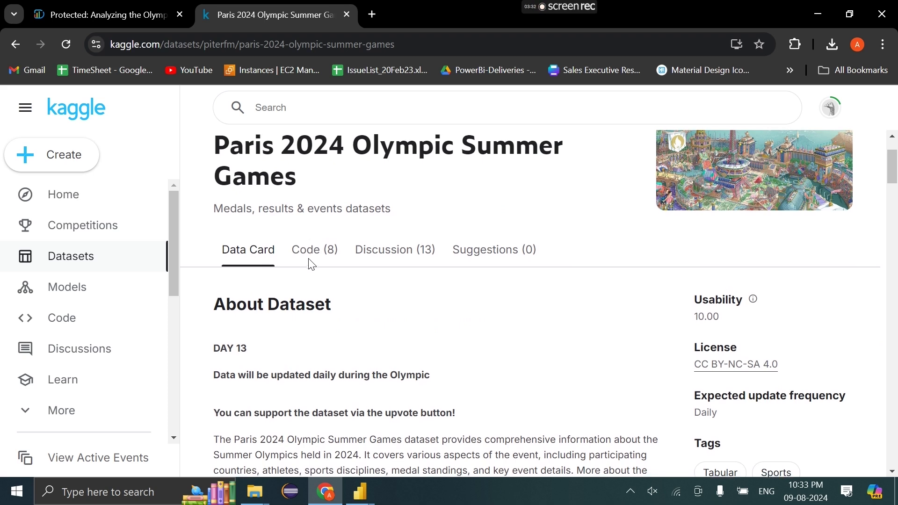
{"action": "scroll", "coordinate": [312, 264], "scroll_direction": "down", "scroll_amount": 5}
{"action": "scroll", "coordinate": [311, 265], "scroll_direction": "up", "scroll_amount": 7}
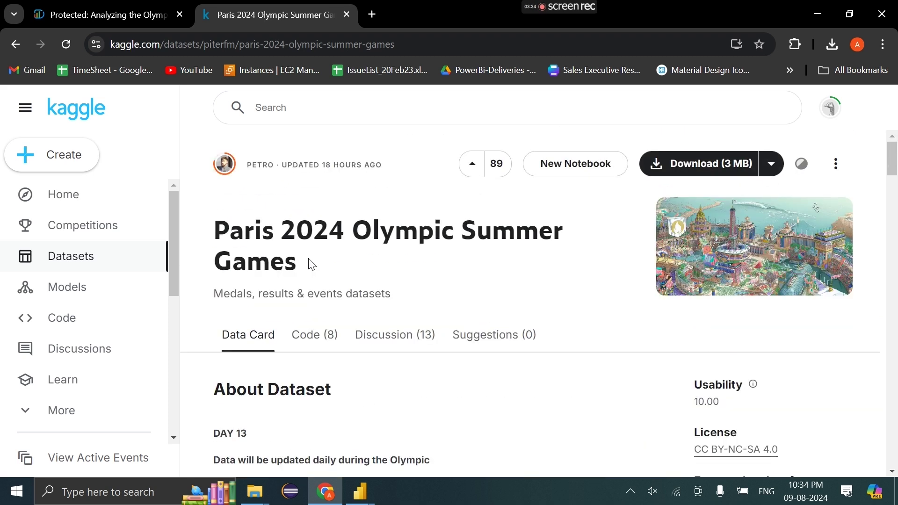
{"action": "left_click_drag", "start_coordinate": [217, 239], "coordinate": [321, 270]}
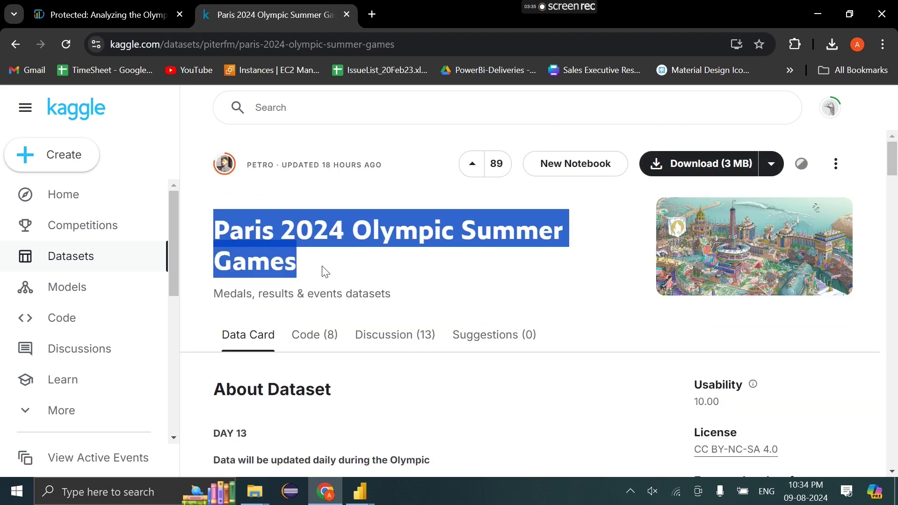
Switch to the blog's Step 2 Python script and examine the line that specifies the dataset identifier.
{"action": "left_click", "coordinate": [90, 7]}
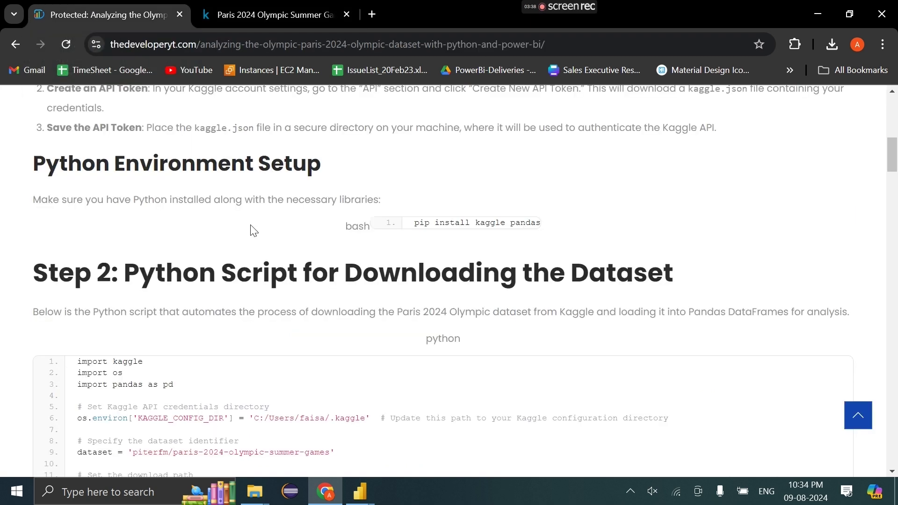
{"action": "scroll", "coordinate": [253, 230], "scroll_direction": "down", "scroll_amount": 6}
{"action": "scroll", "coordinate": [253, 231], "scroll_direction": "up", "scroll_amount": 2}
{"action": "scroll", "coordinate": [253, 230], "scroll_direction": "down", "scroll_amount": 1}
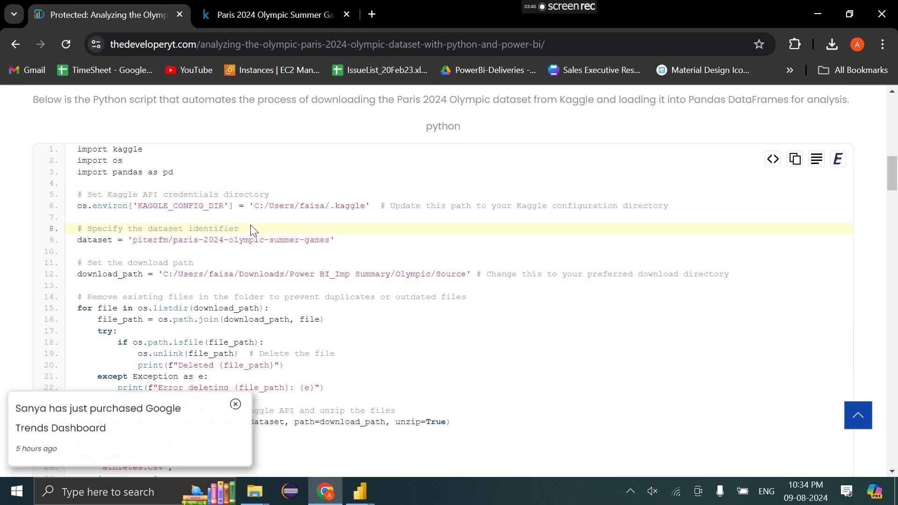
Return to the Kaggle dataset page and preview the open Power BI windows before dismissing them.
{"action": "left_click", "coordinate": [272, 6]}
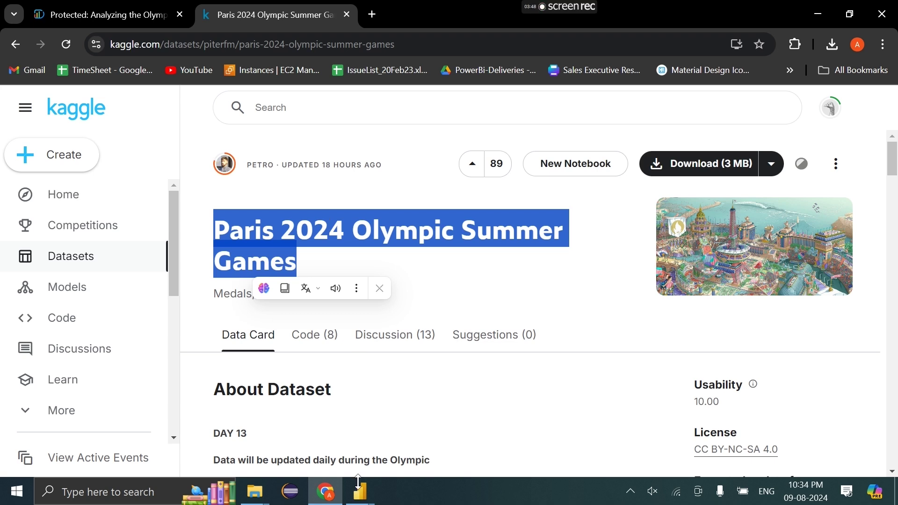
{"action": "left_click", "coordinate": [365, 495]}
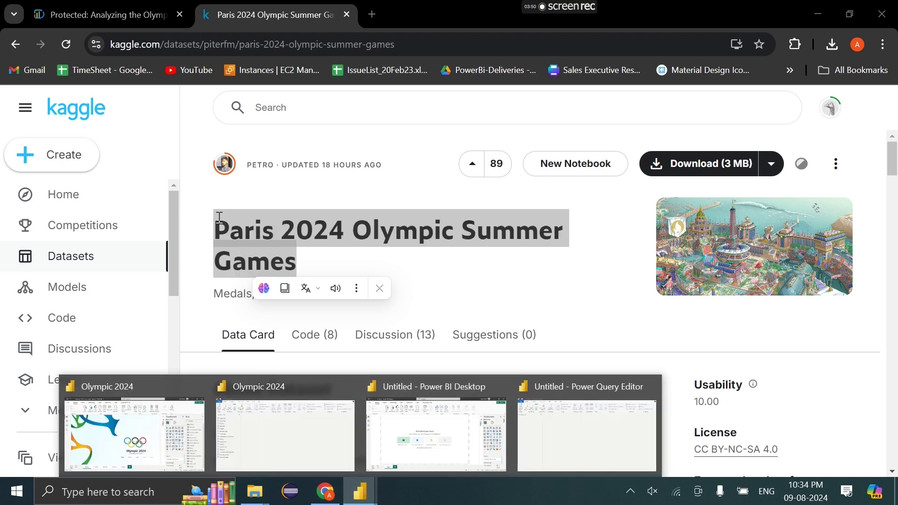
{"action": "left_click", "coordinate": [274, 148]}
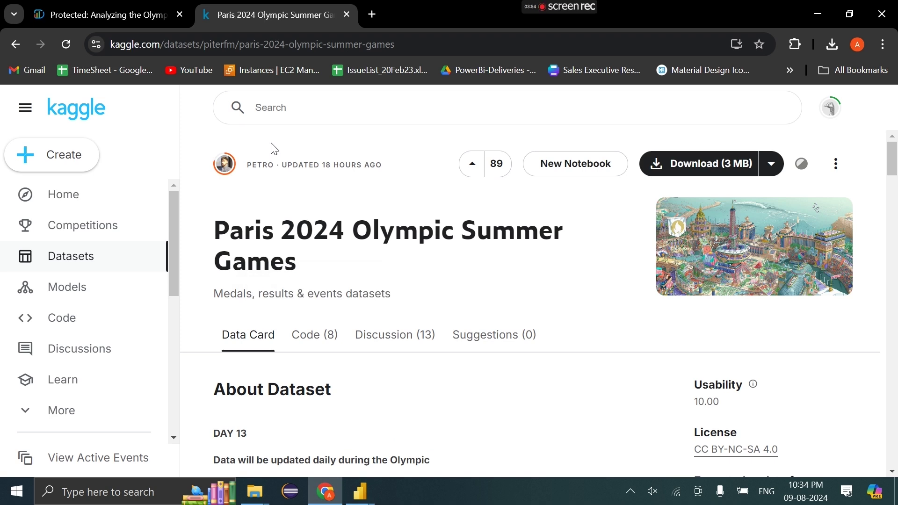
Go back to the blog's Python script and highlight the KAGGLE_CONFIG_DIR credentials path, closing the purchase notification.
{"action": "left_click", "coordinate": [153, 7]}
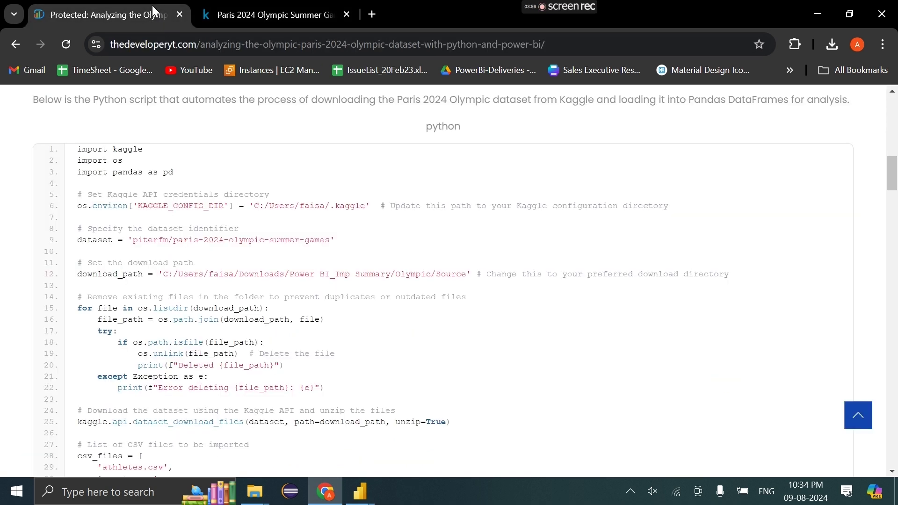
{"action": "scroll", "coordinate": [332, 275], "scroll_direction": "up", "scroll_amount": 1}
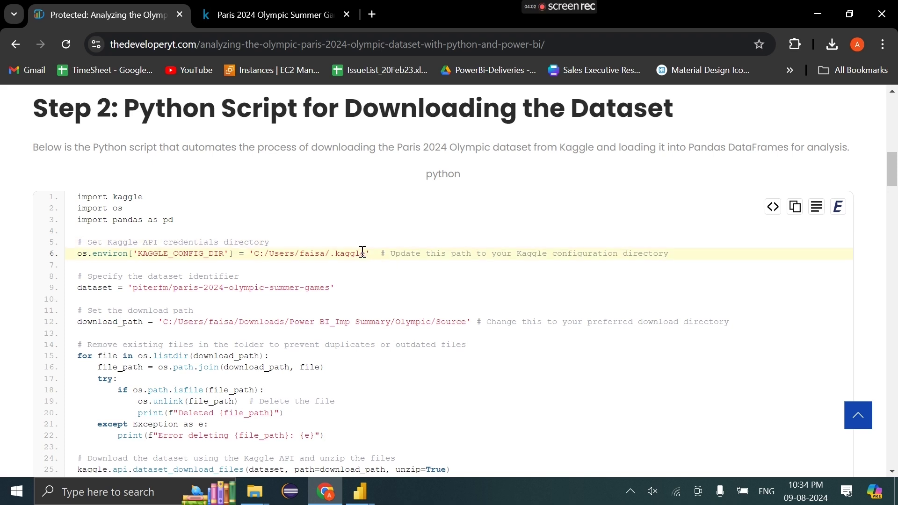
{"action": "left_click_drag", "start_coordinate": [365, 253], "coordinate": [256, 253]}
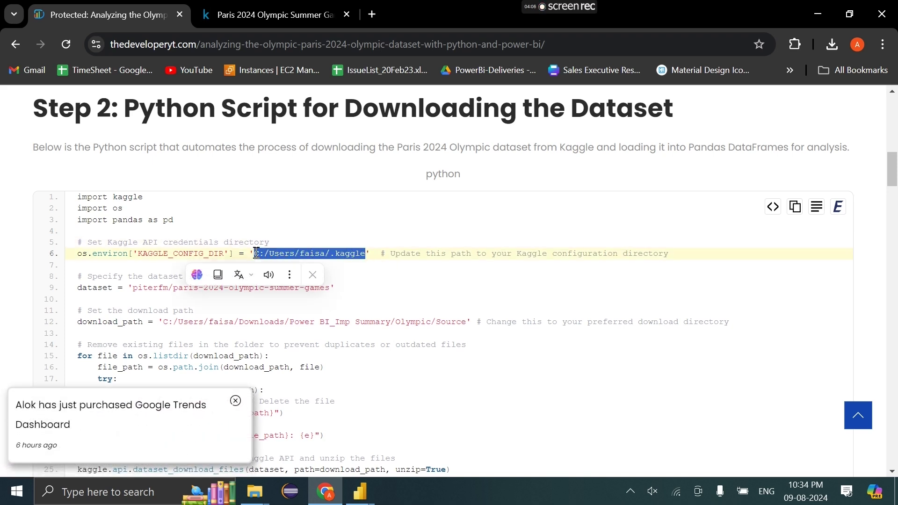
{"action": "left_click", "coordinate": [257, 254]}
{"action": "left_click", "coordinate": [235, 400]}
{"action": "left_click_drag", "start_coordinate": [255, 253], "coordinate": [367, 254]}
{"action": "left_click", "coordinate": [367, 254]}
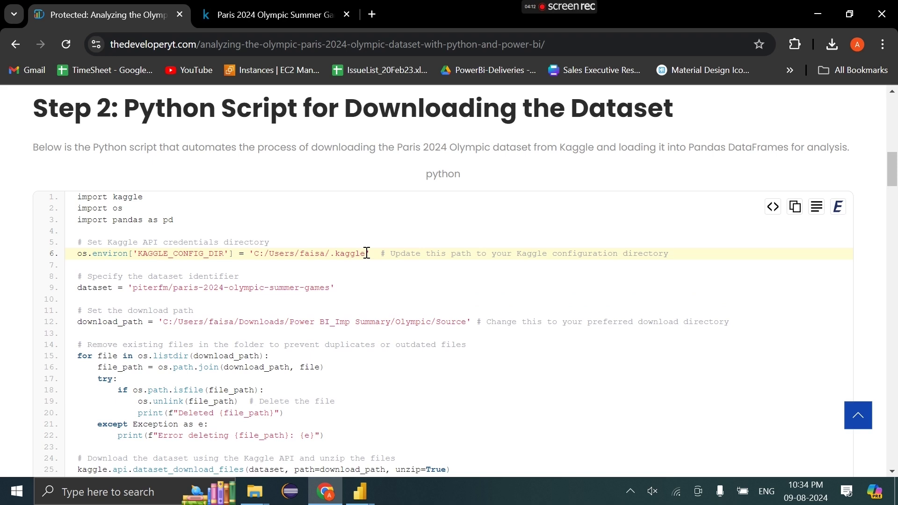
Open the Kaggle account settings and go to the API section.
{"action": "left_click", "coordinate": [275, 3]}
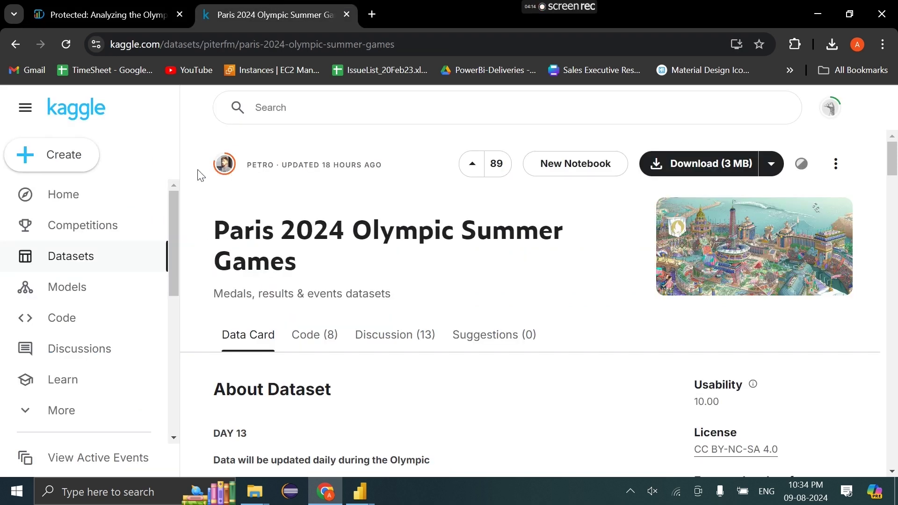
{"action": "left_click", "coordinate": [832, 109]}
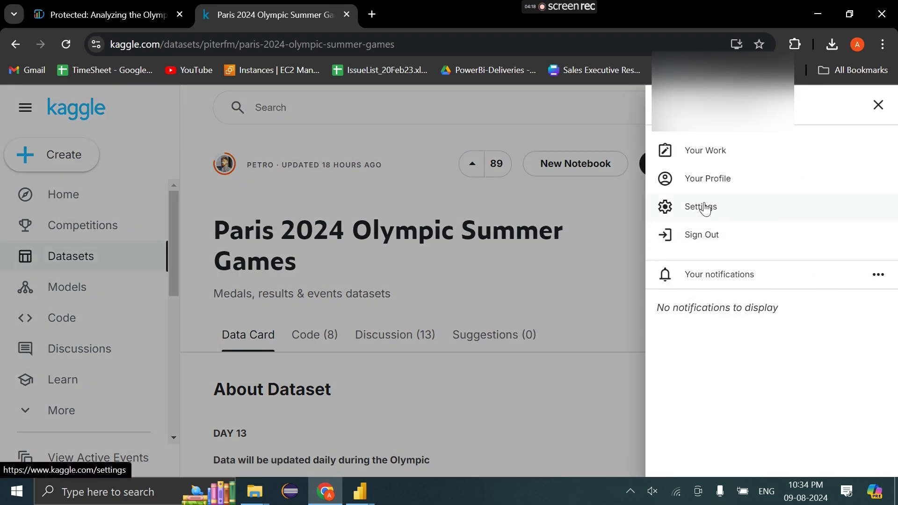
{"action": "left_click", "coordinate": [706, 208]}
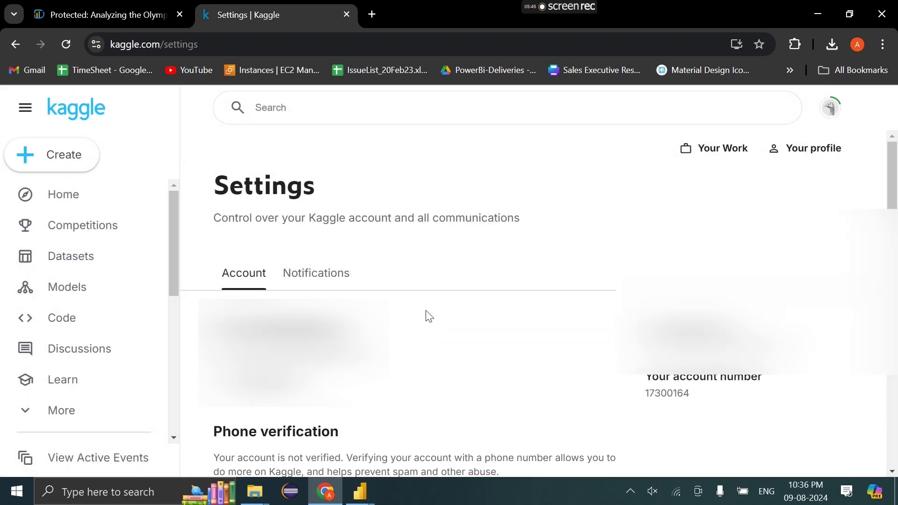
{"action": "scroll", "coordinate": [429, 317], "scroll_direction": "down", "scroll_amount": 10}
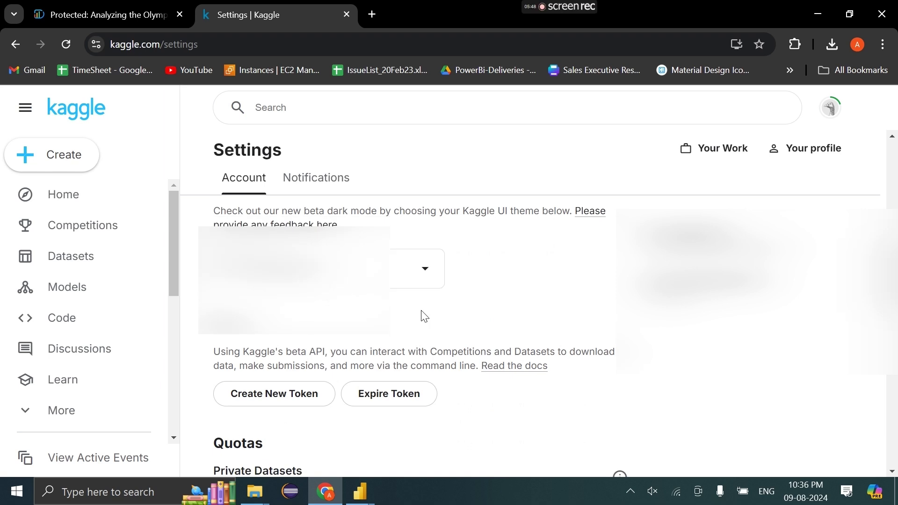
{"action": "scroll", "coordinate": [423, 317], "scroll_direction": "down", "scroll_amount": 1}
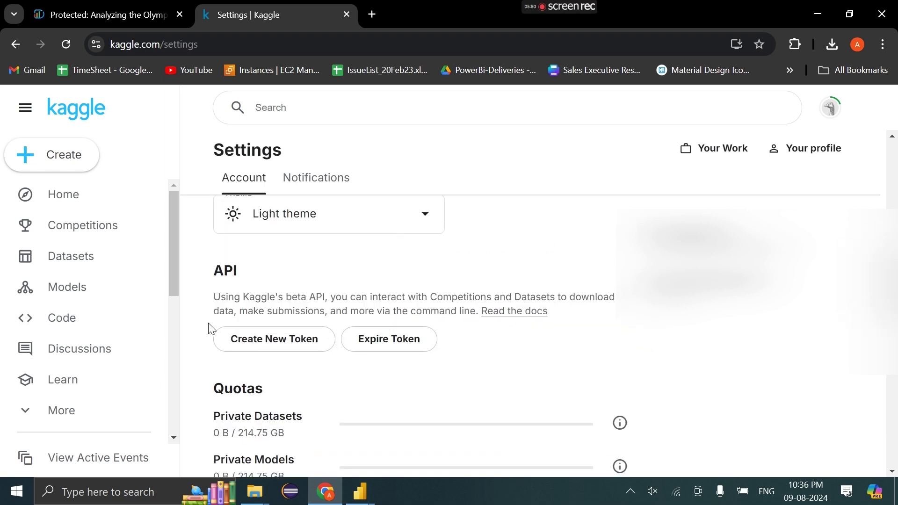
Generate a new Kaggle API token, replacing any previous key, and show the downloaded kaggle (1).json file in its folder.
{"action": "left_click_drag", "start_coordinate": [232, 329], "coordinate": [468, 357]}
{"action": "left_click", "coordinate": [467, 357]}
{"action": "left_click_drag", "start_coordinate": [214, 299], "coordinate": [494, 339]}
{"action": "left_click", "coordinate": [498, 338]}
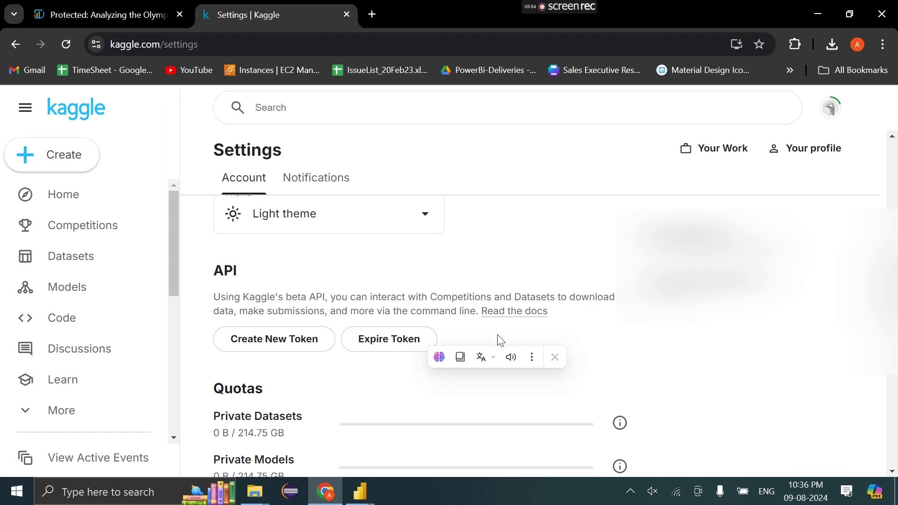
{"action": "left_click", "coordinate": [294, 346]}
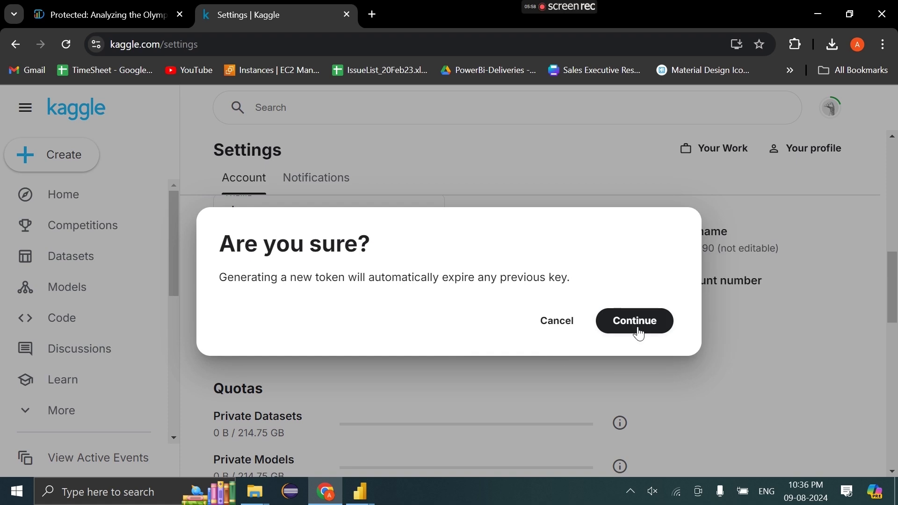
{"action": "left_click", "coordinate": [637, 322]}
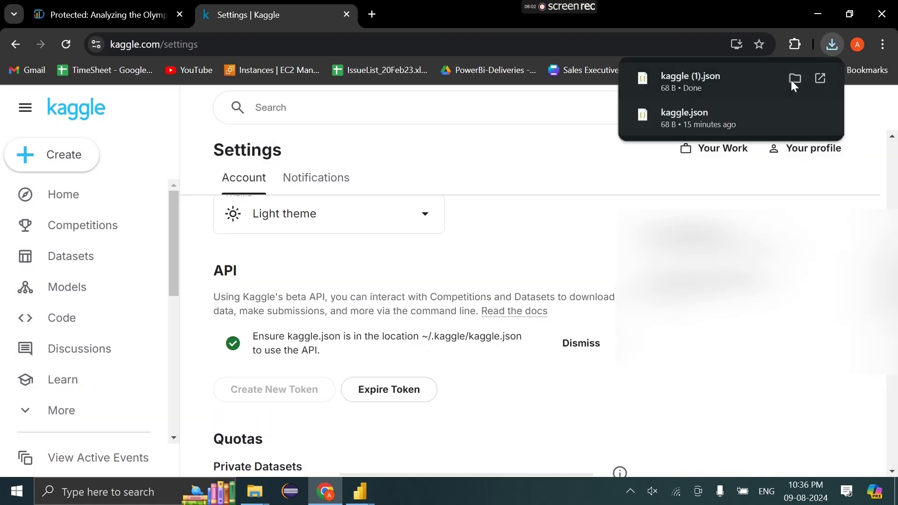
{"action": "left_click", "coordinate": [790, 78]}
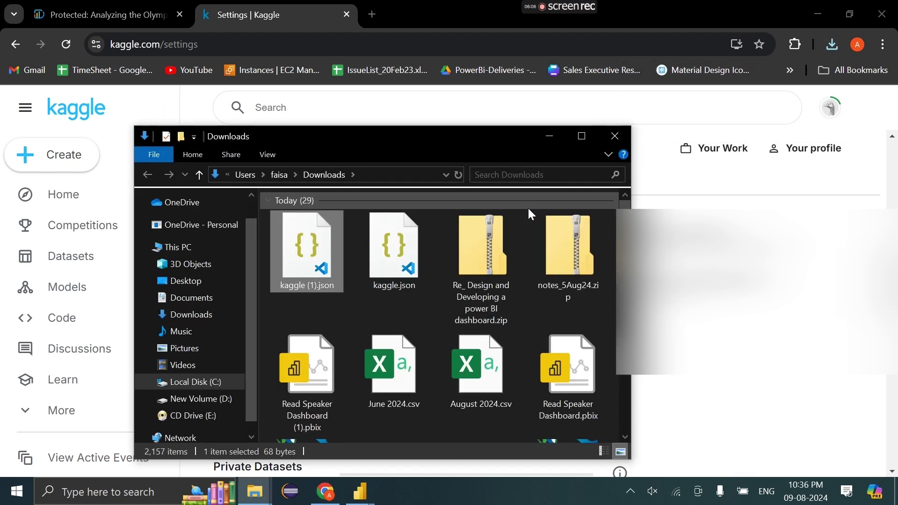
Browse from This PC to the .kaggle folder inside the user profile folder on Local Disk (C:).
{"action": "left_click", "coordinate": [178, 247]}
{"action": "scroll", "coordinate": [365, 411], "scroll_direction": "down", "scroll_amount": 2}
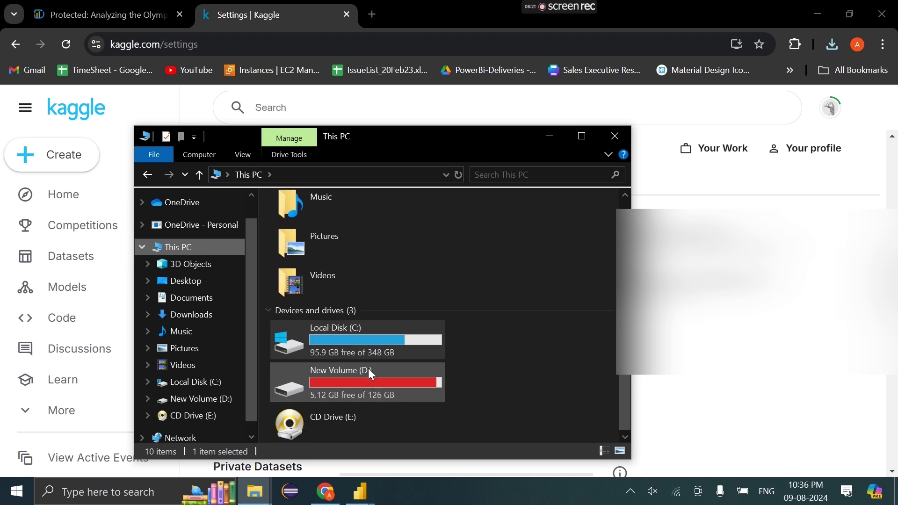
{"action": "double_click", "coordinate": [364, 344]}
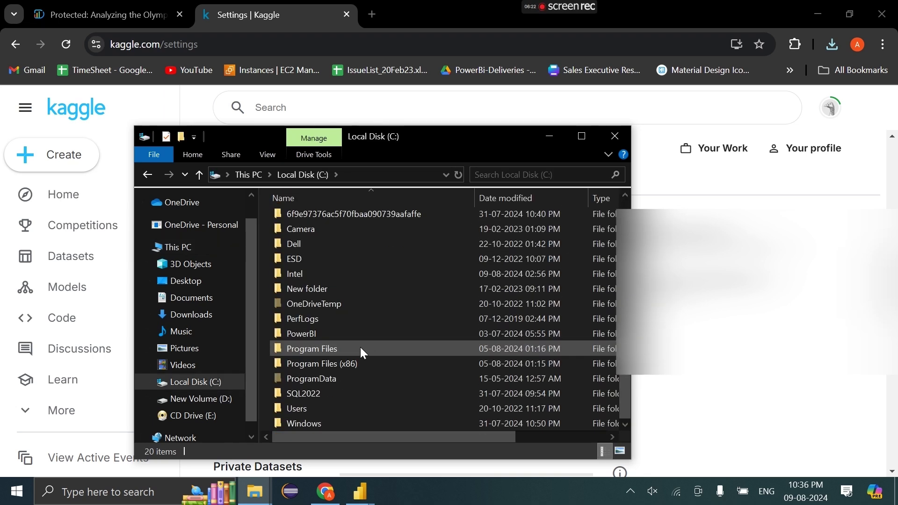
{"action": "double_click", "coordinate": [302, 413]}
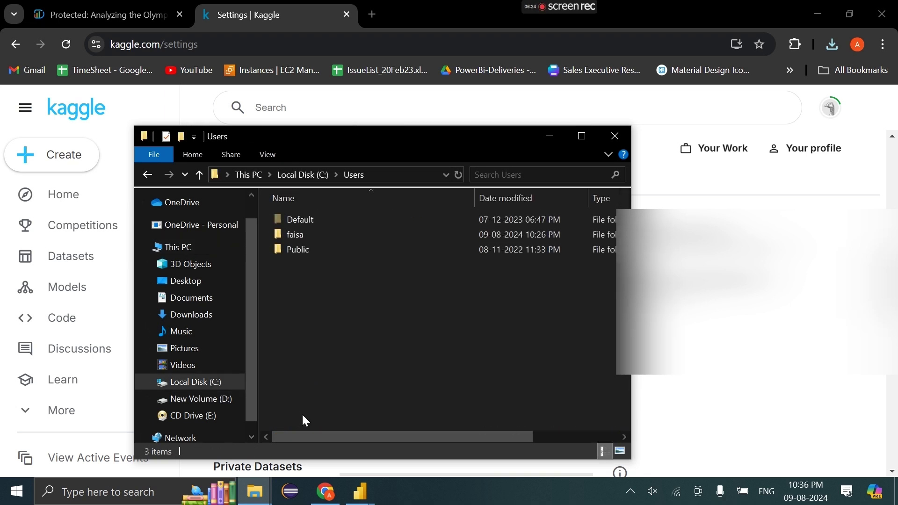
{"action": "double_click", "coordinate": [301, 234]}
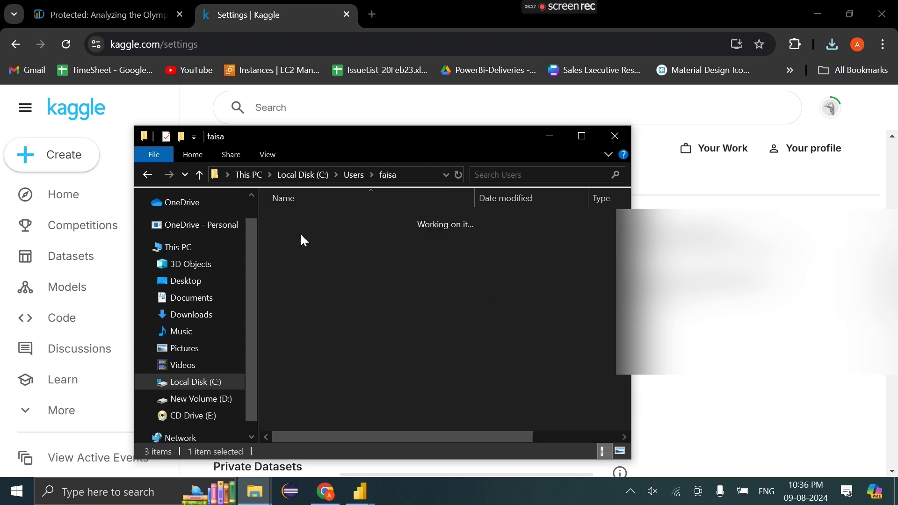
{"action": "scroll", "coordinate": [340, 373], "scroll_direction": "down", "scroll_amount": 5}
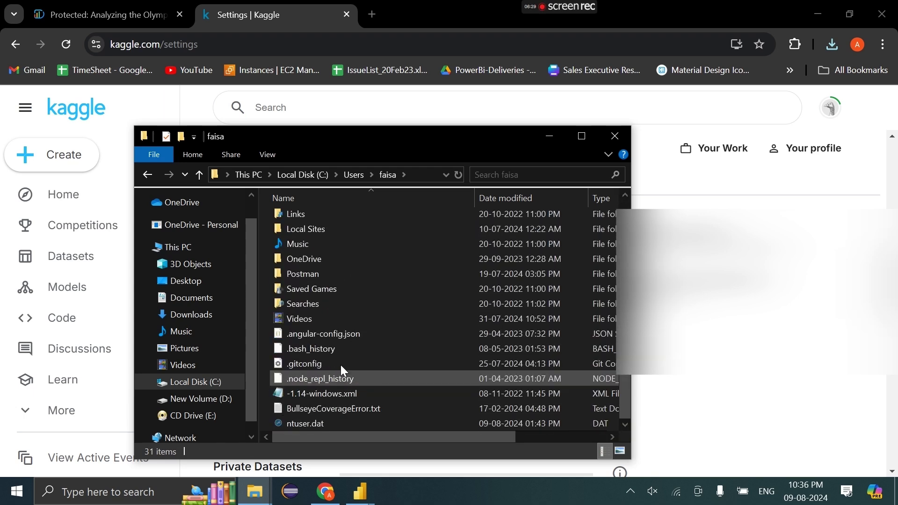
{"action": "scroll", "coordinate": [340, 364], "scroll_direction": "up", "scroll_amount": 5}
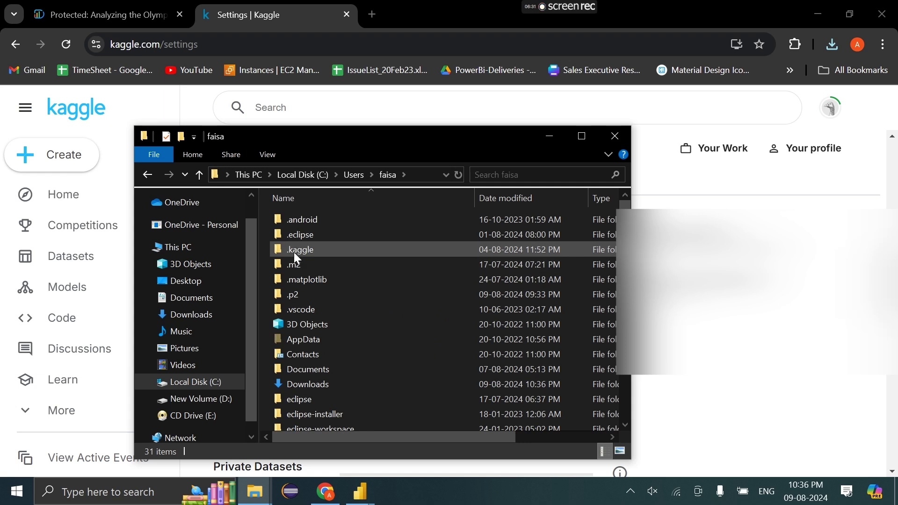
{"action": "mouse_move", "coordinate": [295, 254]}
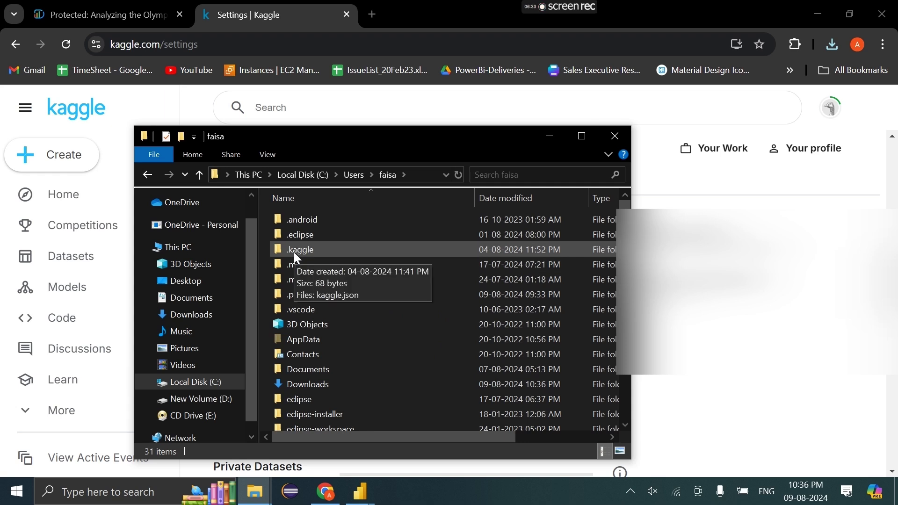
{"action": "double_click", "coordinate": [294, 251]}
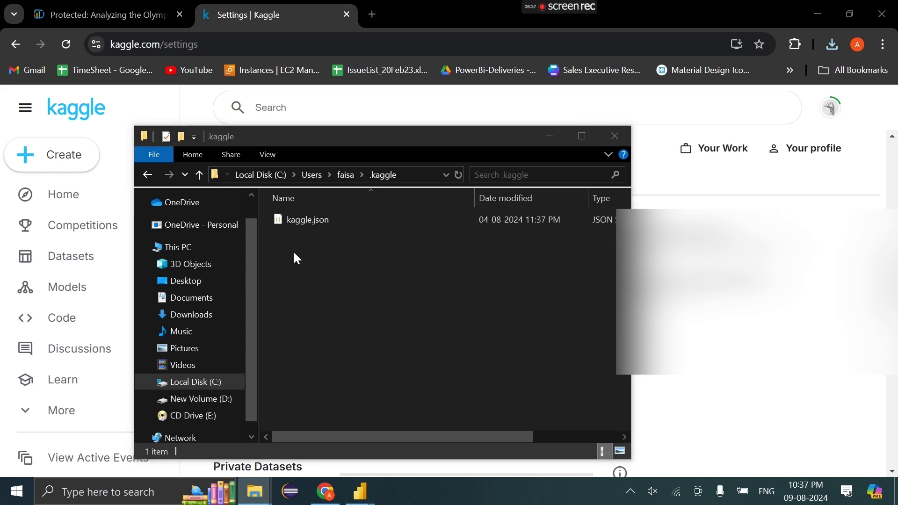
{"action": "key", "text": "ctrl+v"}
{"action": "key", "text": "Delete"}
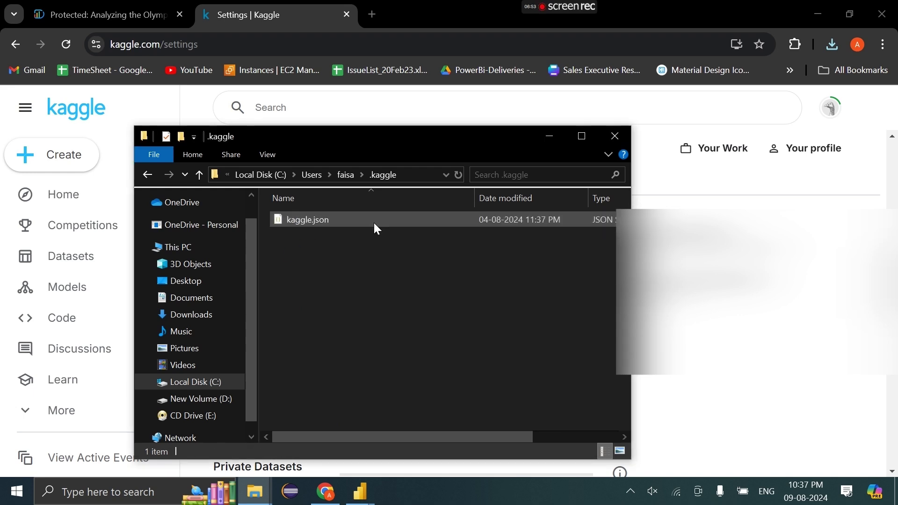
Return to the blog's Python Environment Setup section and run pip install kaggle pandas in a Command Prompt, closing it when finished.
{"action": "left_click", "coordinate": [97, 6]}
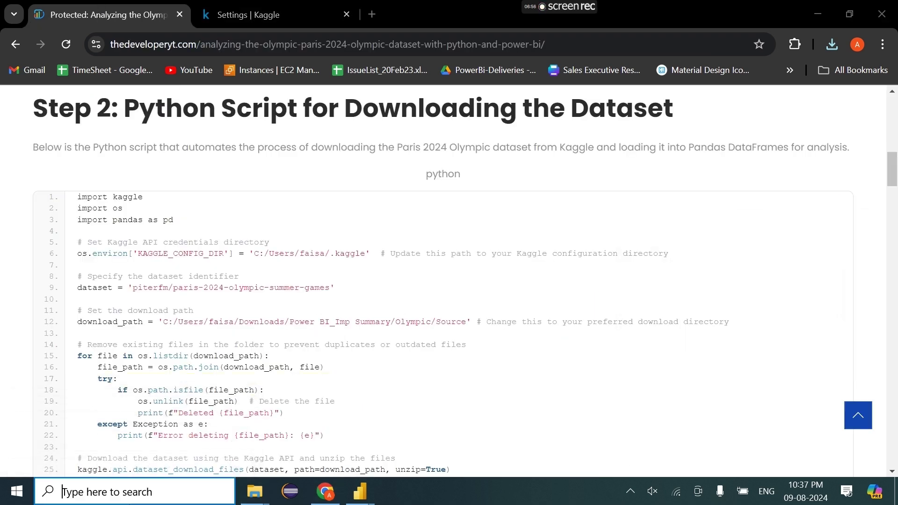
{"action": "scroll", "coordinate": [672, 243], "scroll_direction": "up", "scroll_amount": 3}
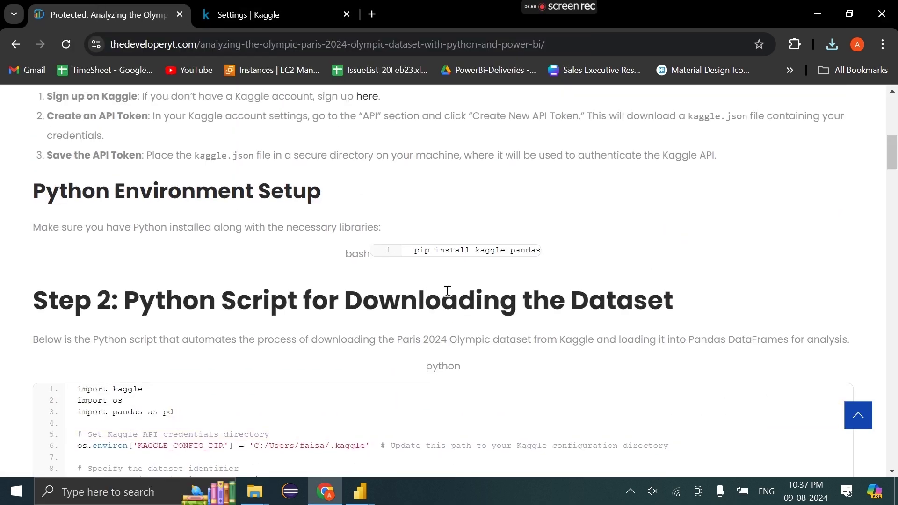
{"action": "left_click", "coordinate": [99, 495]}
{"action": "type", "text": "cmd"}
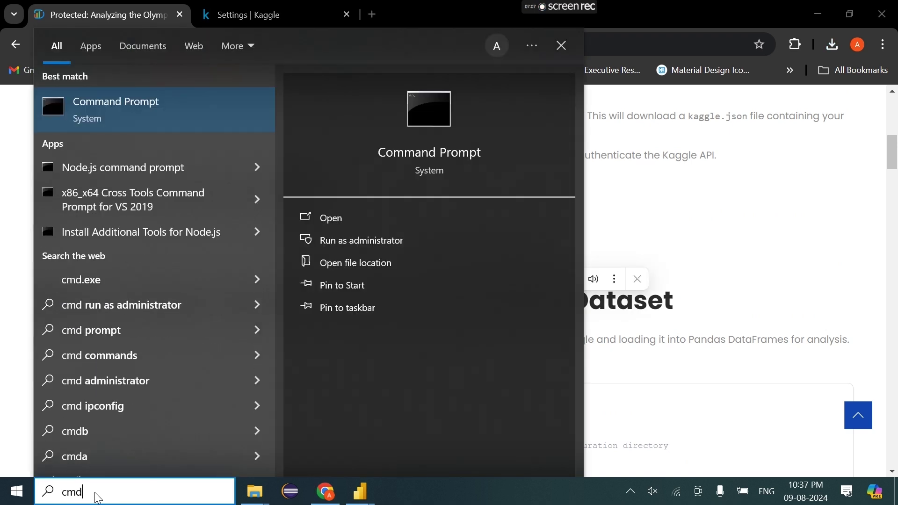
{"action": "key", "text": "Return"}
{"action": "type", "text": "pip install kaggle pandas"}
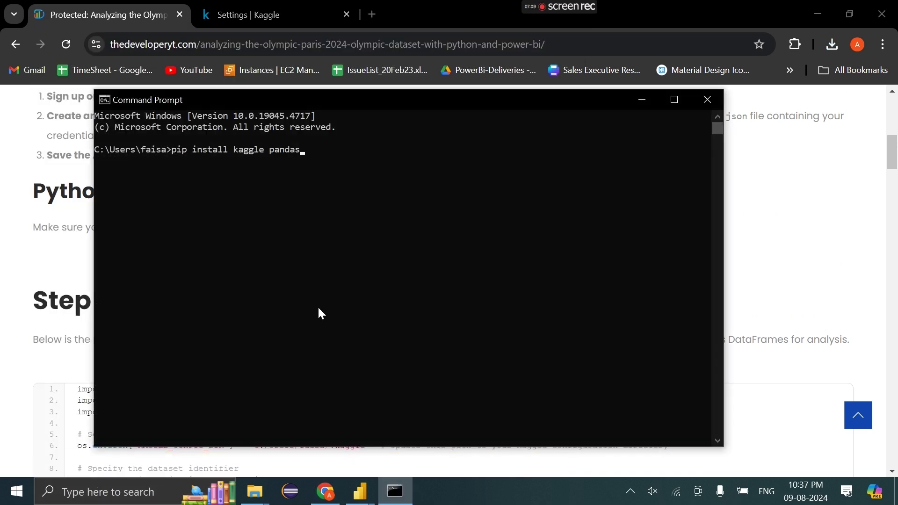
{"action": "key", "text": "Return"}
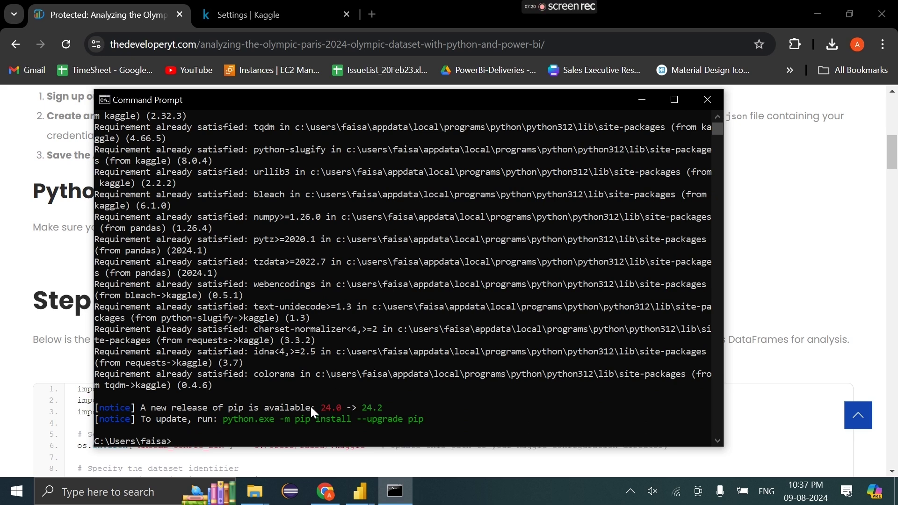
{"action": "left_click", "coordinate": [706, 99]}
Open the site's Blogs page and highlight the Install Python in Power BI article.
{"action": "scroll", "coordinate": [558, 180], "scroll_direction": "up", "scroll_amount": 15}
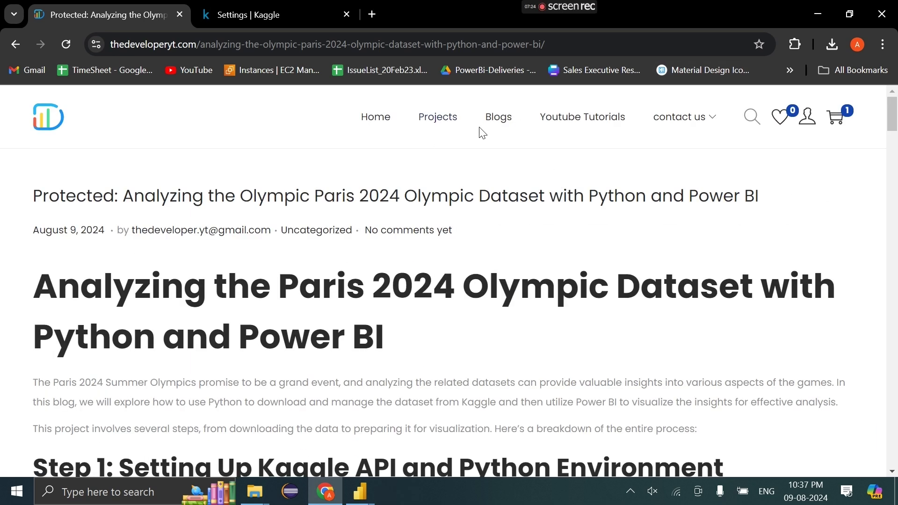
{"action": "left_click", "coordinate": [498, 126]}
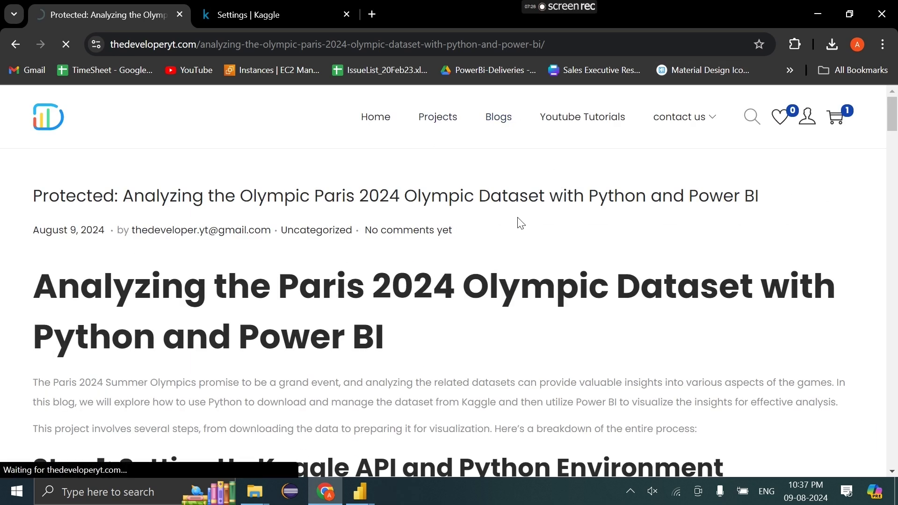
{"action": "scroll", "coordinate": [488, 206], "scroll_direction": "down", "scroll_amount": 15}
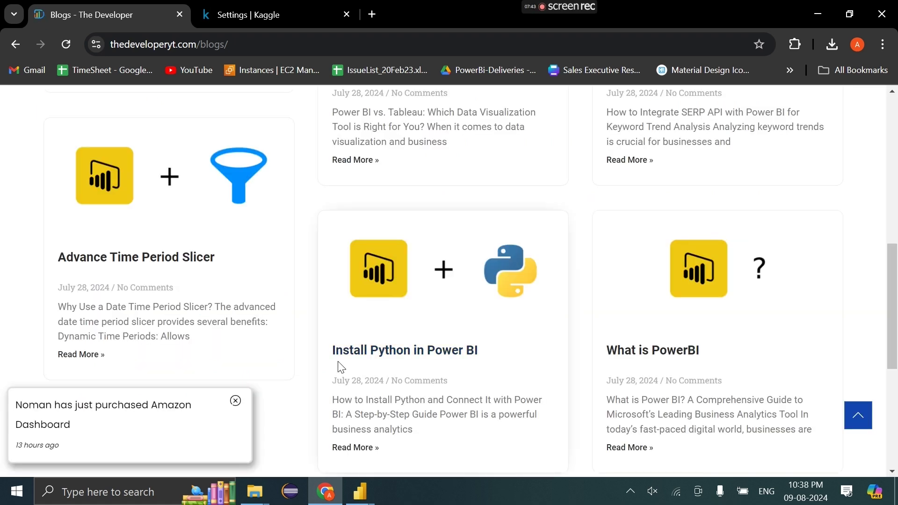
{"action": "left_click_drag", "start_coordinate": [310, 352], "coordinate": [485, 399]}
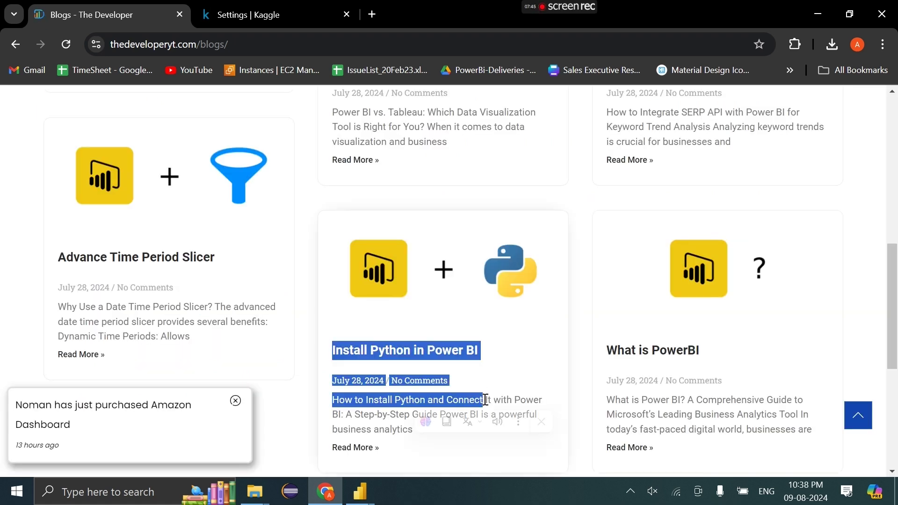
{"action": "scroll", "coordinate": [485, 401], "scroll_direction": "up", "scroll_amount": 5}
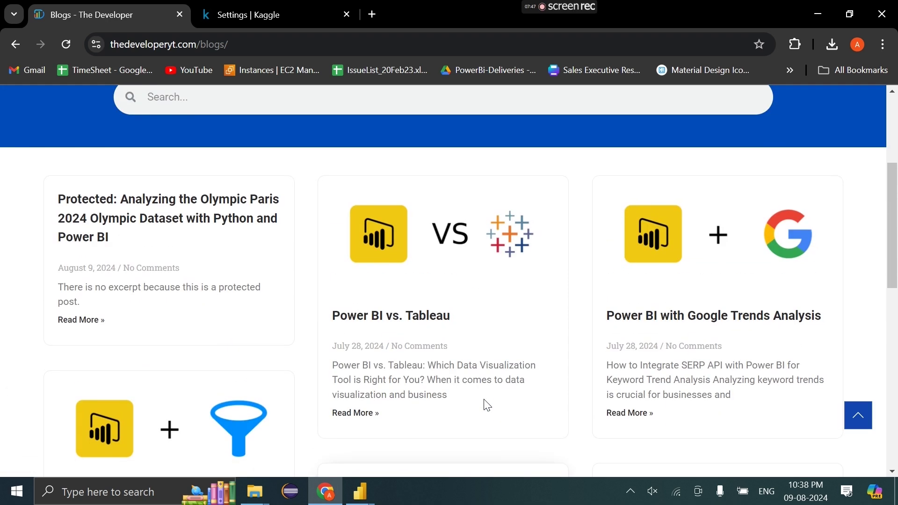
Go back to the Paris 2024 Olympic article and highlight the KAGGLE_CONFIG_DIR path in the Step 2 script.
{"action": "left_click", "coordinate": [9, 44]}
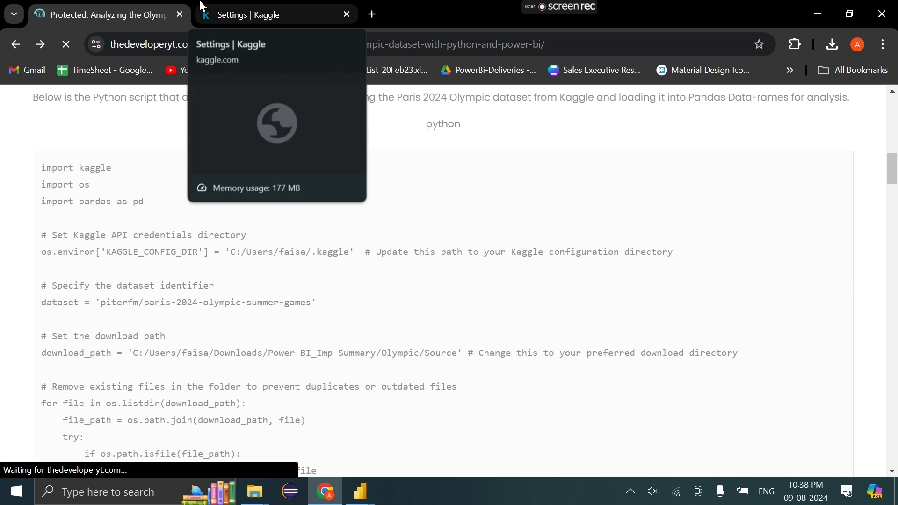
{"action": "scroll", "coordinate": [267, 276], "scroll_direction": "up", "scroll_amount": 1}
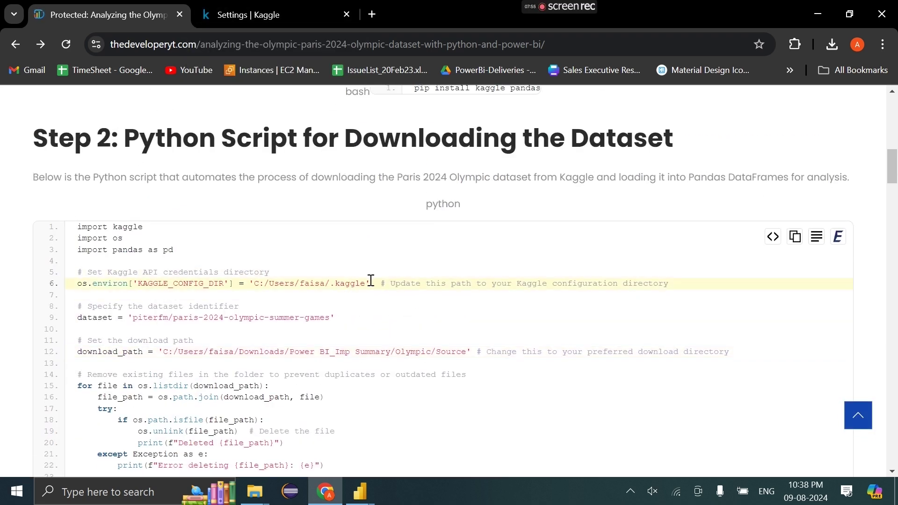
{"action": "left_click_drag", "start_coordinate": [371, 280], "coordinate": [254, 284]}
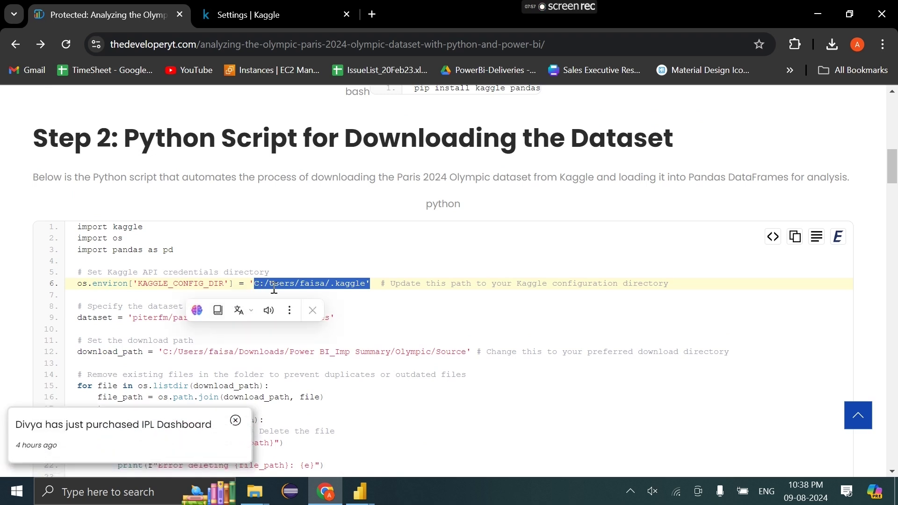
{"action": "left_click", "coordinate": [274, 289]}
Highlight the script's download_path line and its comment about changing to a preferred download directory.
{"action": "scroll", "coordinate": [274, 288], "scroll_direction": "down", "scroll_amount": 2}
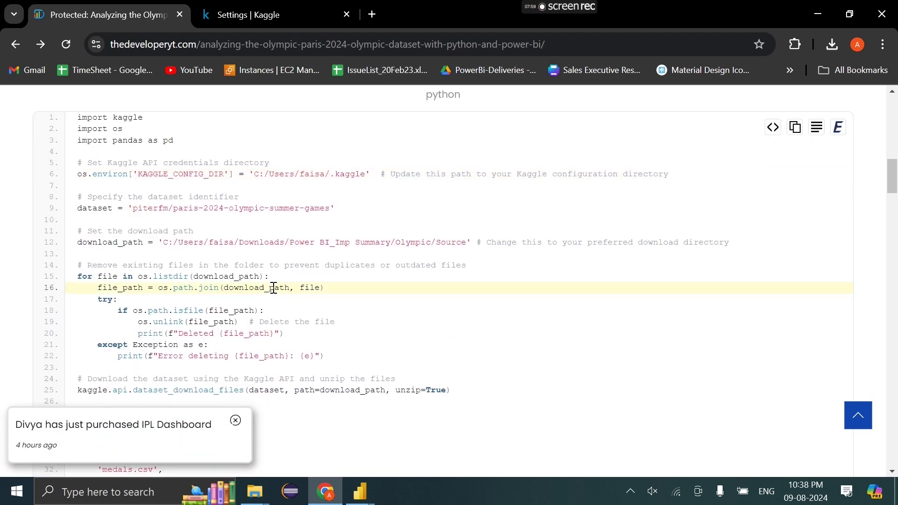
{"action": "left_click_drag", "start_coordinate": [466, 243], "coordinate": [178, 237]}
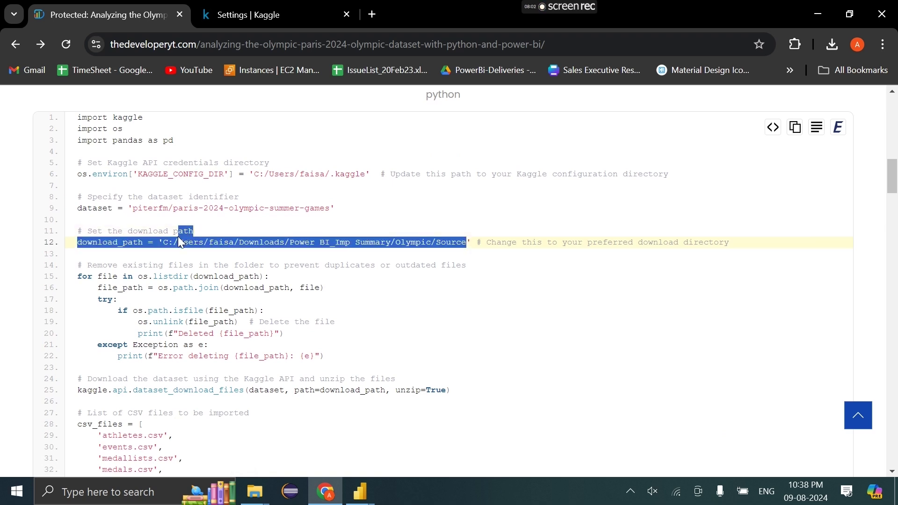
{"action": "left_click", "coordinate": [509, 238]}
{"action": "left_click_drag", "start_coordinate": [742, 243], "coordinate": [476, 243]}
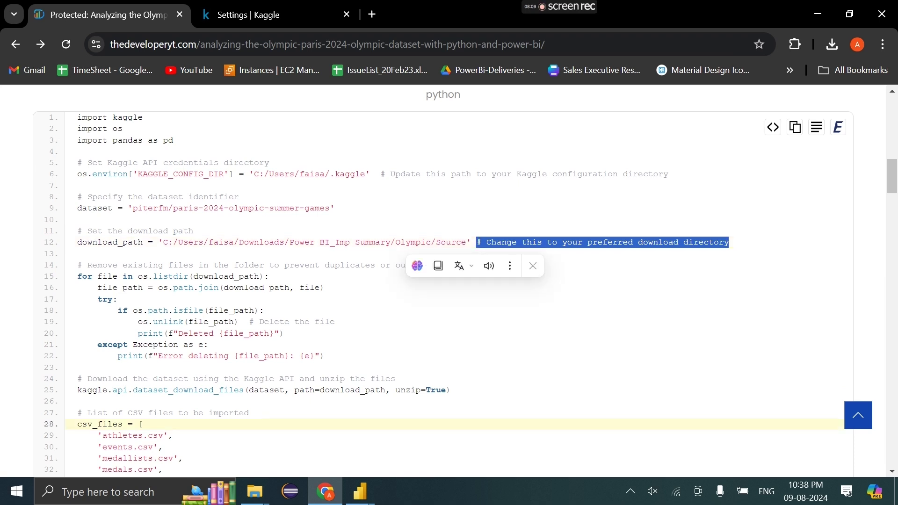
Switch to File Explorer and create a folder named Olmypic Dashboard in Downloads.
{"action": "left_click", "coordinate": [254, 491]}
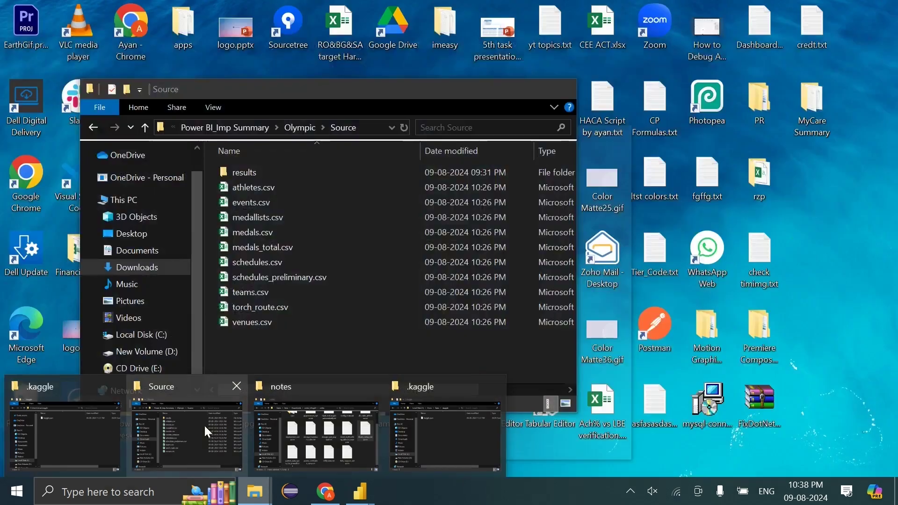
{"action": "left_click", "coordinate": [119, 422]}
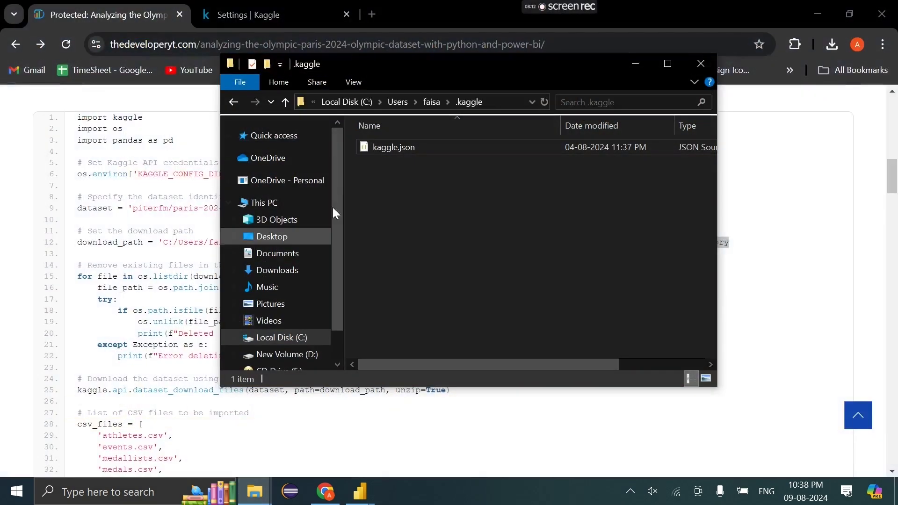
{"action": "left_click", "coordinate": [277, 271]}
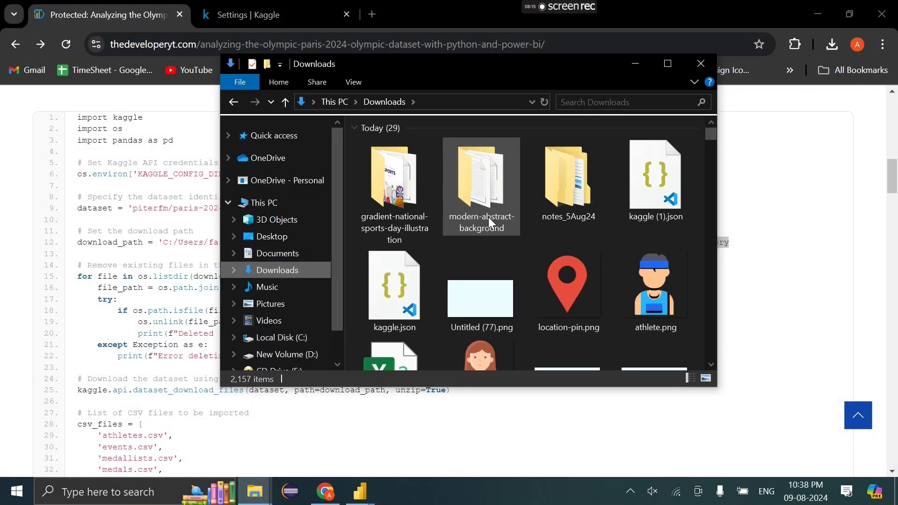
{"action": "key", "text": "ctrl+shift+n"}
{"action": "type", "text": "Olmypic Dashboard"}
{"action": "key", "text": "Return"}
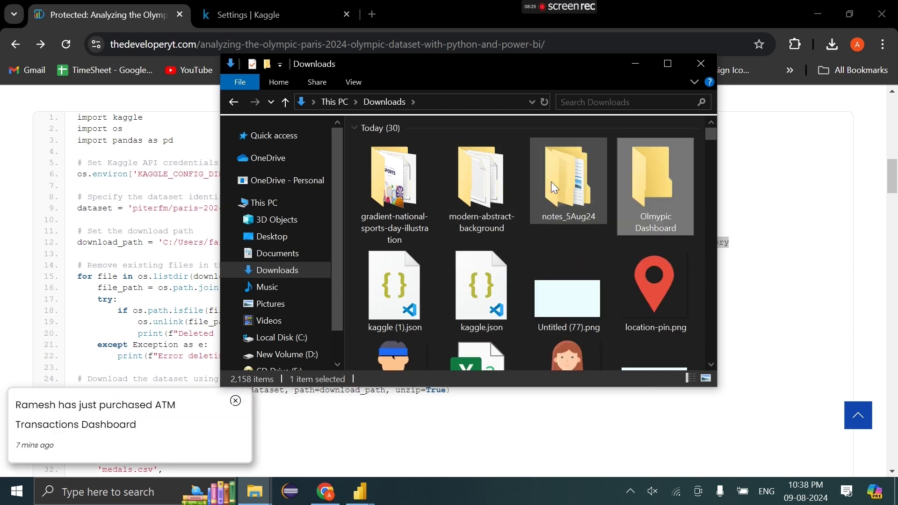
Create a folder named Source inside the Olmypic Dashboard folder.
{"action": "double_click", "coordinate": [644, 195]}
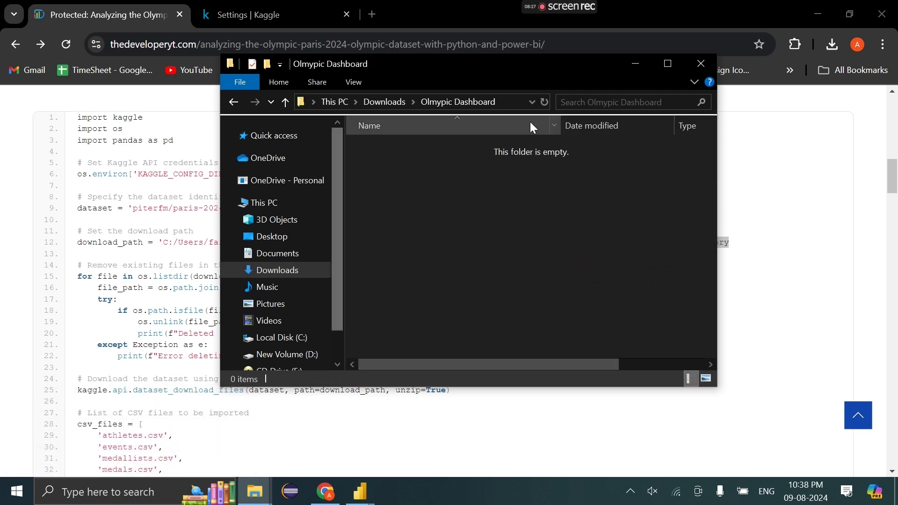
{"action": "key", "text": "ctrl+shift+n"}
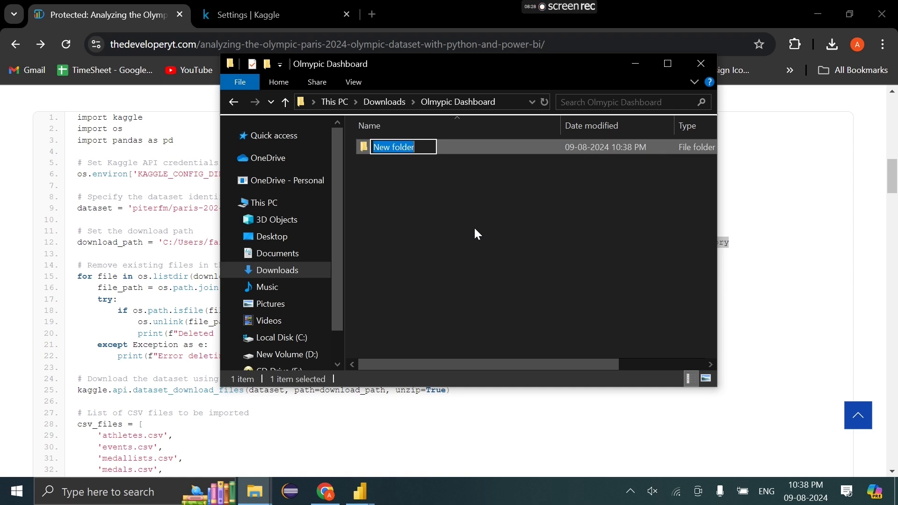
{"action": "type", "text": "Source"}
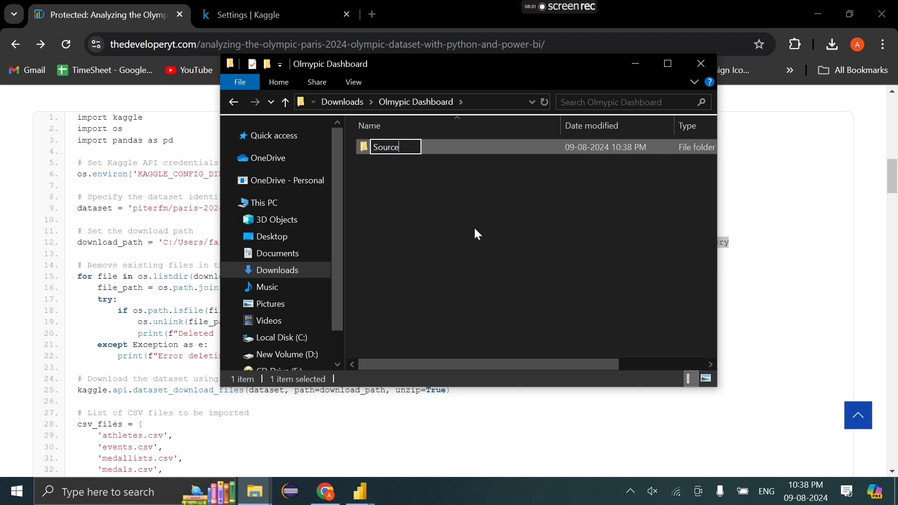
{"action": "key", "text": "Return"}
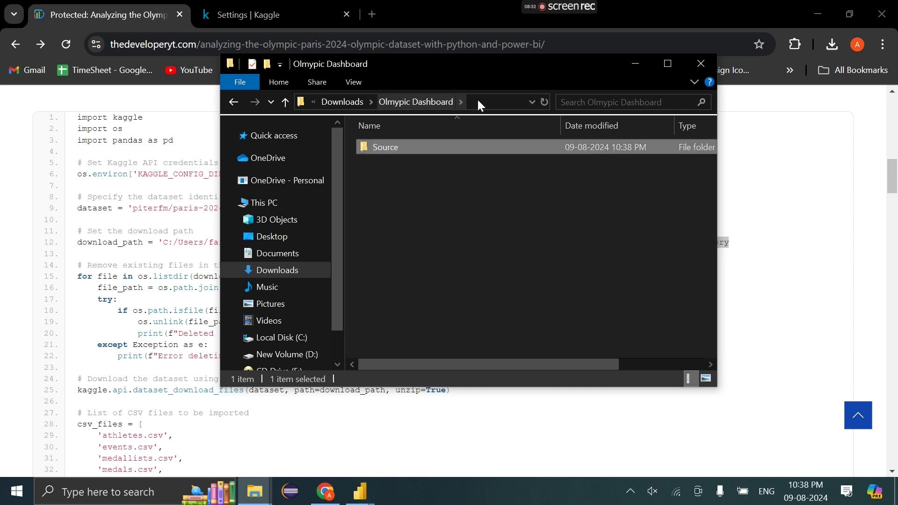
Open the new Source folder and show its full path.
{"action": "double_click", "coordinate": [477, 149]}
{"action": "left_click", "coordinate": [518, 101]}
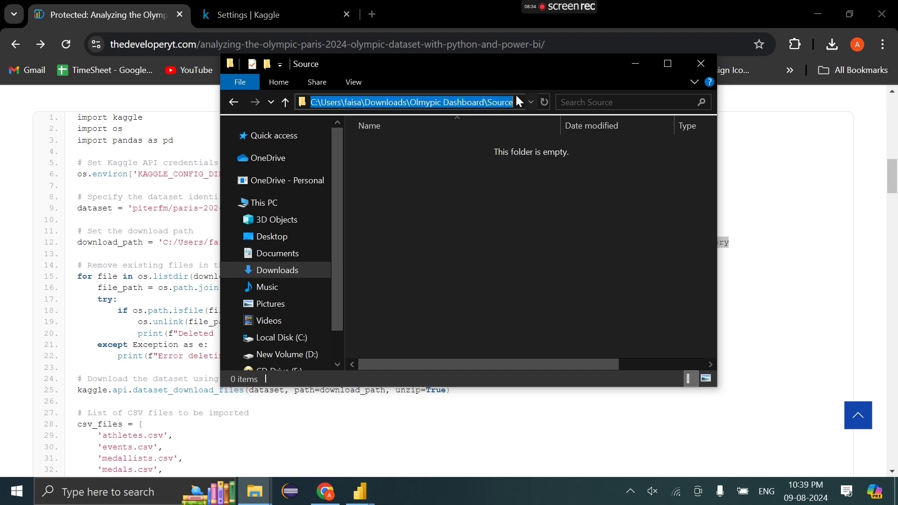
{"action": "left_click", "coordinate": [537, 210]}
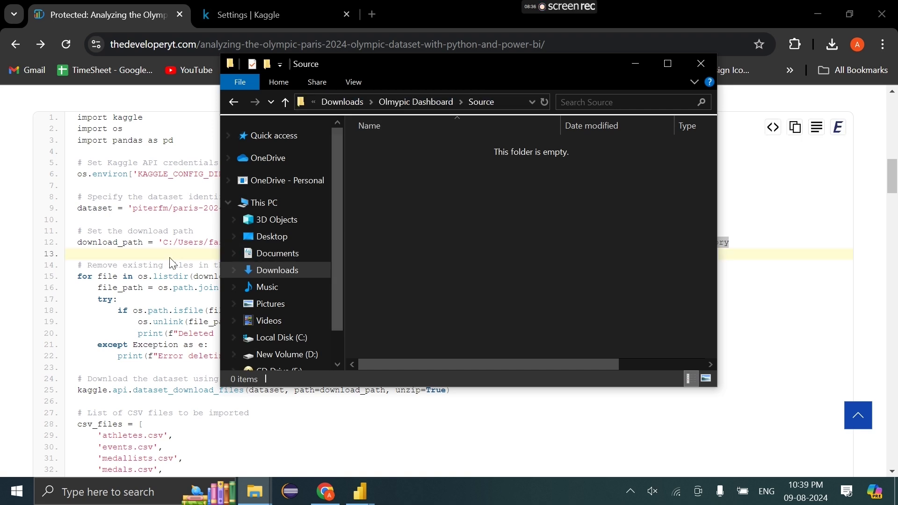
Return to the Paris 2024 Olympic article and highlight the CSV file names in the script's csv_files list.
{"action": "left_click", "coordinate": [50, 301]}
{"action": "scroll", "coordinate": [50, 302], "scroll_direction": "down", "scroll_amount": 4}
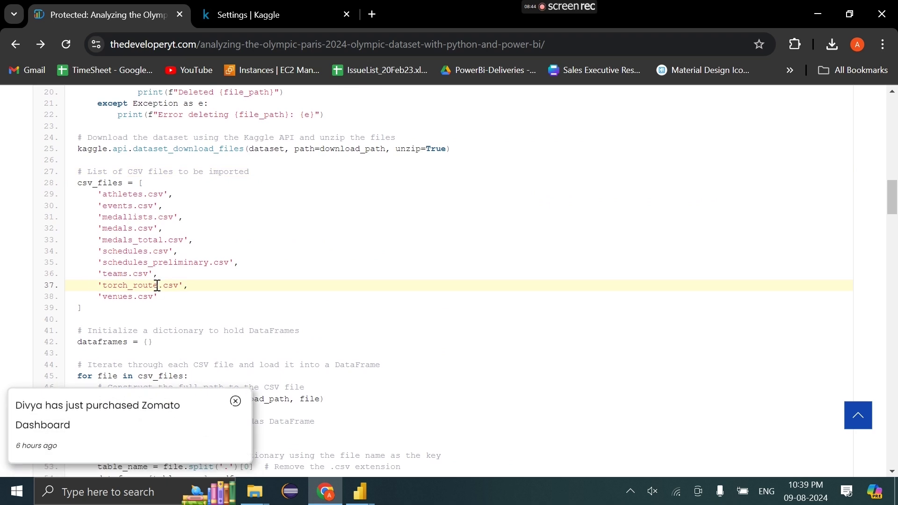
{"action": "left_click_drag", "start_coordinate": [168, 303], "coordinate": [82, 194]}
Switch to Kaggle and go back to the Paris 2024 Olympic Summer Games dataset to view its files in Data Explorer.
{"action": "left_click", "coordinate": [248, 15]}
{"action": "scroll", "coordinate": [497, 248], "scroll_direction": "down", "scroll_amount": 5}
{"action": "scroll", "coordinate": [499, 249], "scroll_direction": "up", "scroll_amount": 7}
{"action": "key", "text": "alt+Left"}
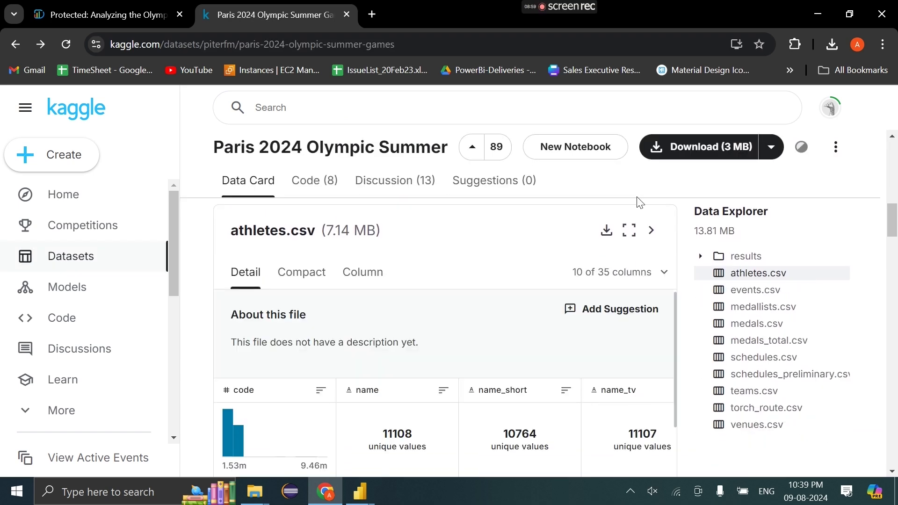
Go back to the article and highlight the csv_files entries again, from athletes.csv to venues.csv.
{"action": "left_click", "coordinate": [147, 4]}
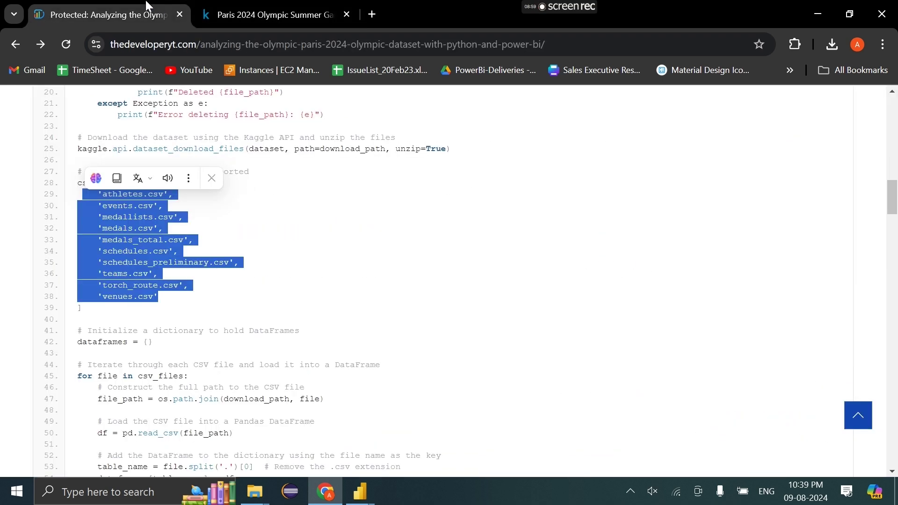
{"action": "left_click", "coordinate": [167, 306]}
{"action": "left_click_drag", "start_coordinate": [93, 194], "coordinate": [199, 305]}
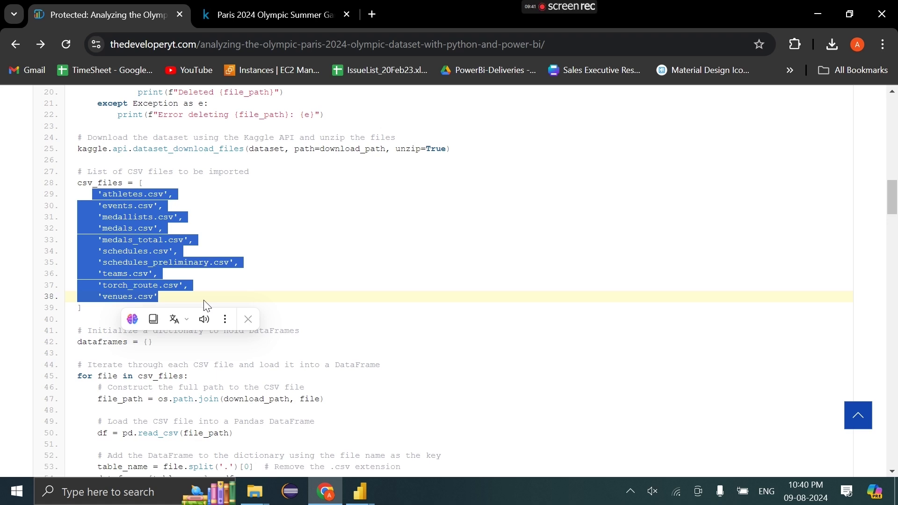
Download the Paris 2024 Olympic Summer Games dataset from Kaggle and check its progress in the recent download history.
{"action": "left_click", "coordinate": [338, 2]}
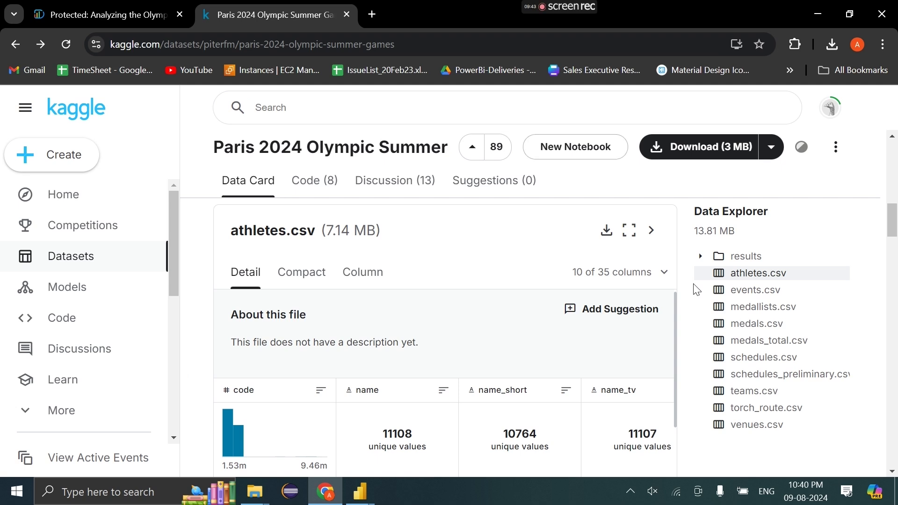
{"action": "left_click", "coordinate": [701, 167]}
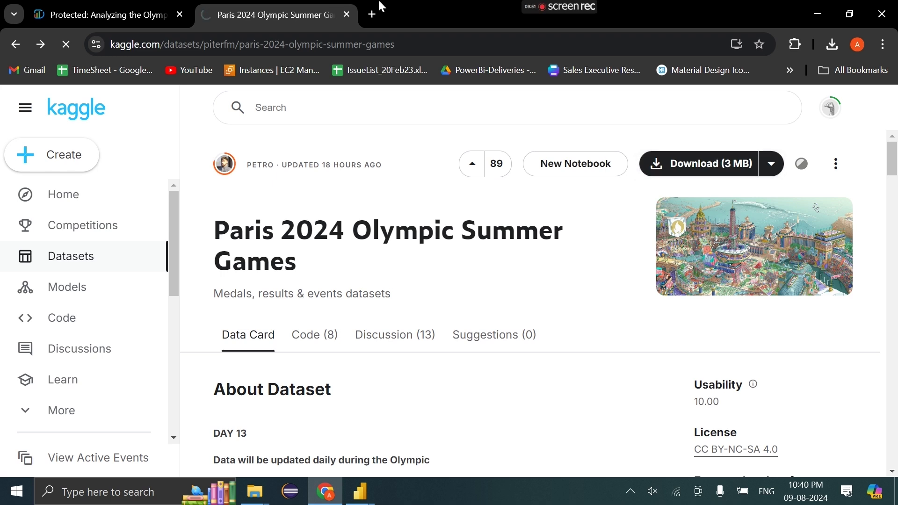
{"action": "left_click", "coordinate": [833, 44]}
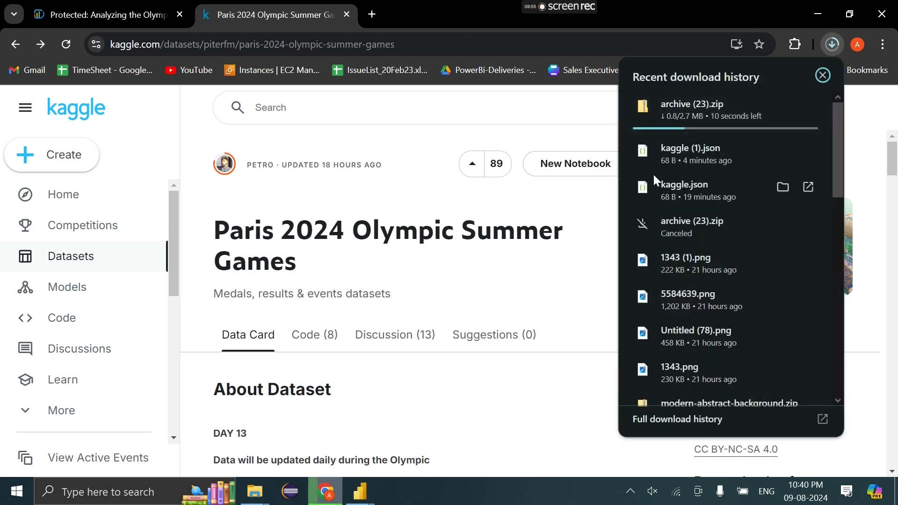
{"action": "left_click", "coordinate": [472, 253]}
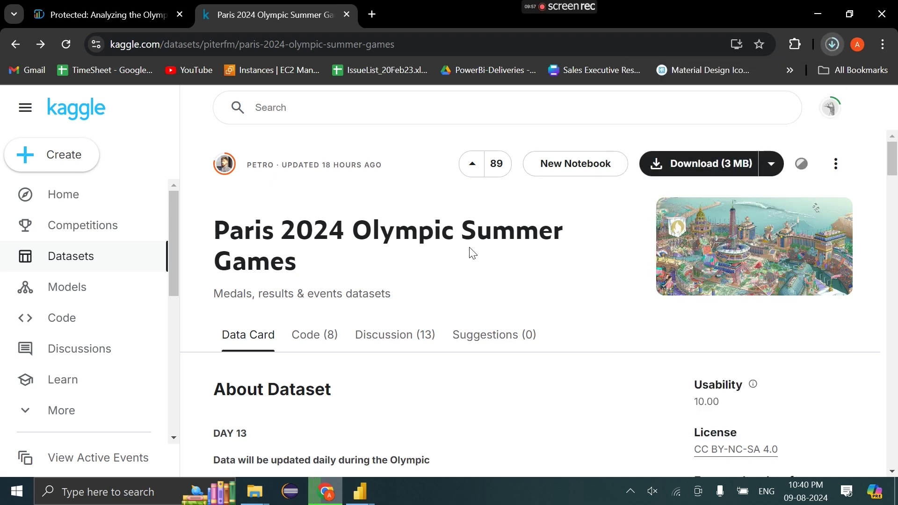
Return to the article's Connecting Power BI to Python section and highlight the script that loads the CSV files into DataFrames.
{"action": "left_click", "coordinate": [105, 15]}
{"action": "scroll", "coordinate": [274, 120], "scroll_direction": "down", "scroll_amount": 2}
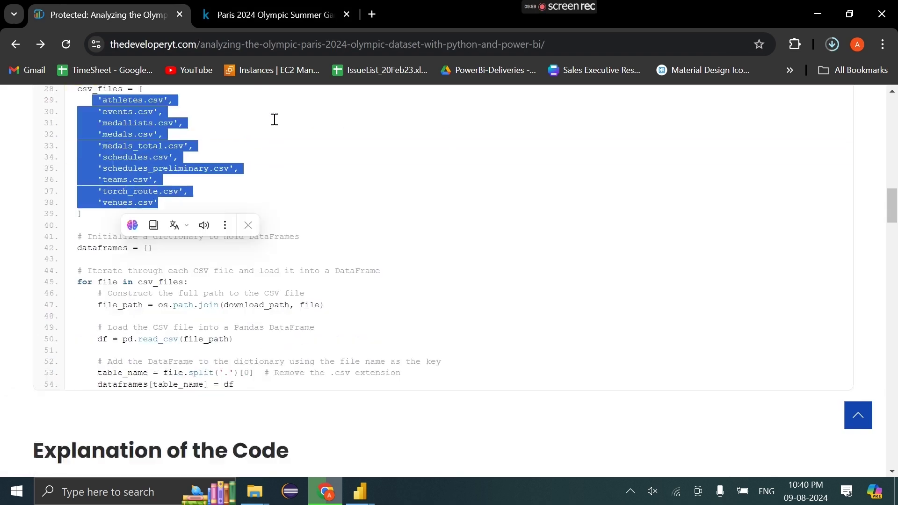
{"action": "scroll", "coordinate": [274, 119], "scroll_direction": "down", "scroll_amount": 10}
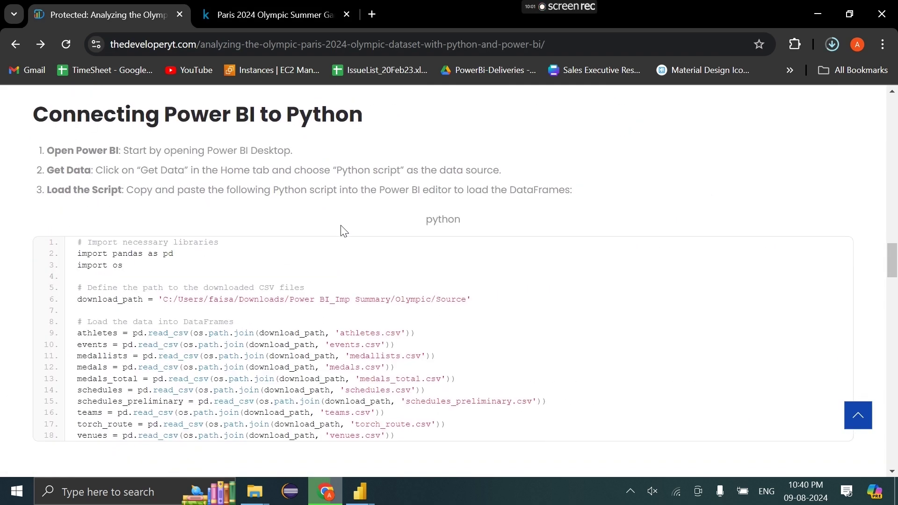
{"action": "scroll", "coordinate": [346, 314], "scroll_direction": "down", "scroll_amount": 1}
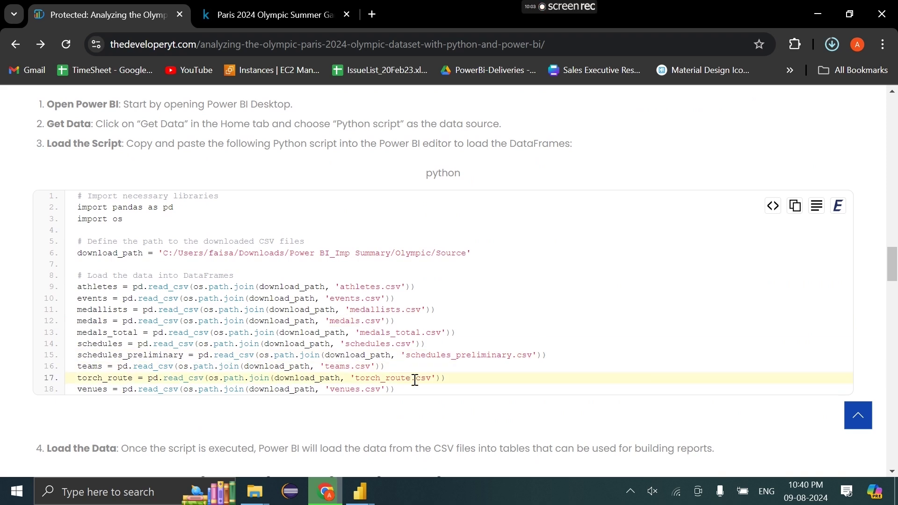
{"action": "left_click_drag", "start_coordinate": [400, 390], "coordinate": [122, 221]}
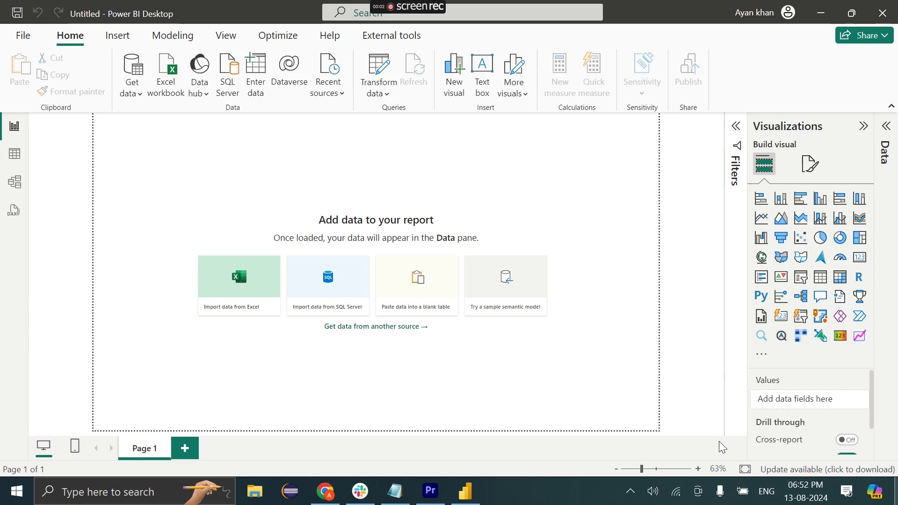
In Power BI Desktop, open the Power Query Editor and start a Text/CSV source, browsing to Power BI_Imp Summary > Olympic > Source.
{"action": "left_click", "coordinate": [373, 75]}
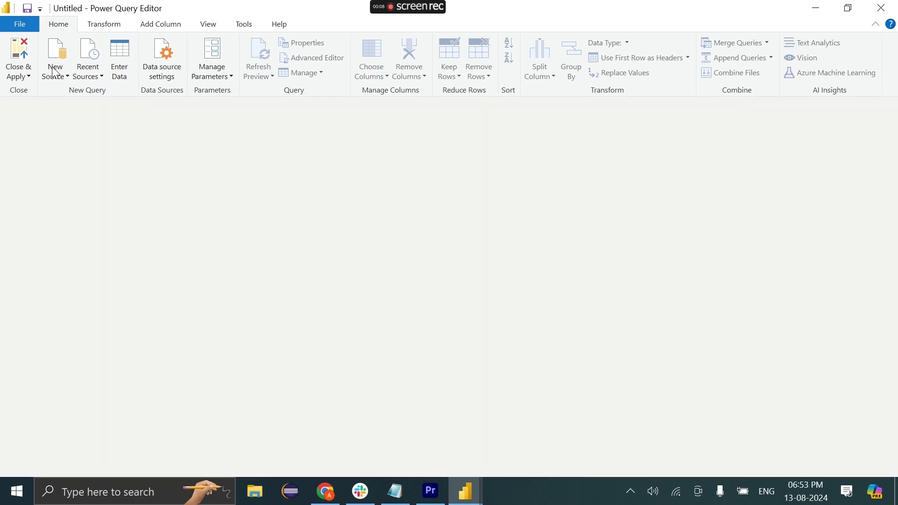
{"action": "left_click", "coordinate": [58, 79]}
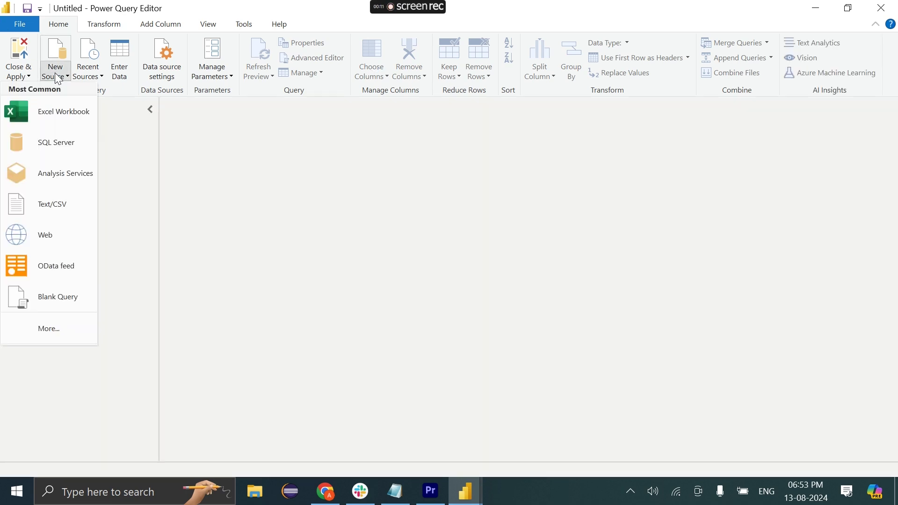
{"action": "left_click", "coordinate": [52, 209]}
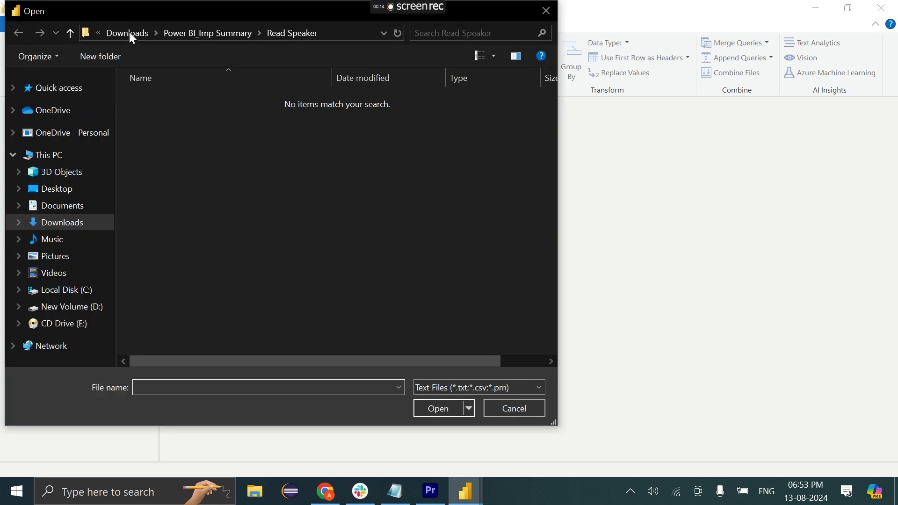
{"action": "left_click", "coordinate": [189, 32]}
{"action": "key", "text": "Down"}
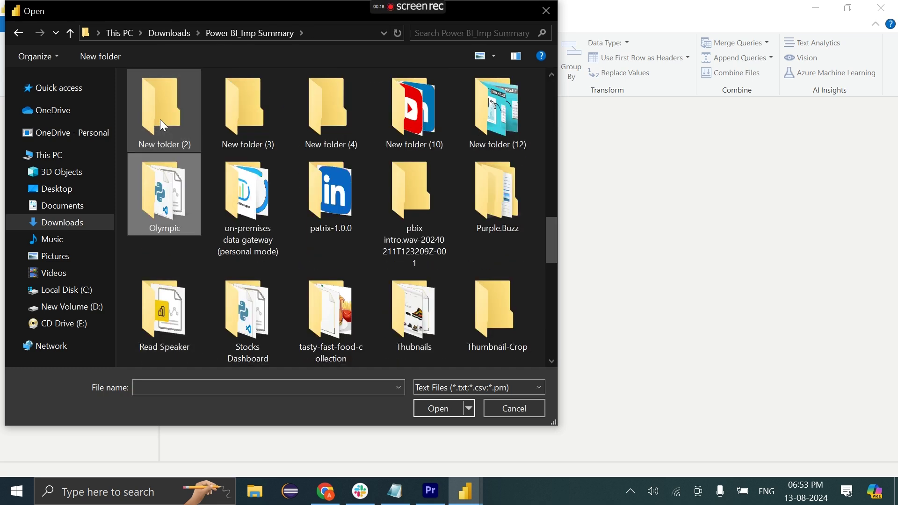
{"action": "key", "text": "Return"}
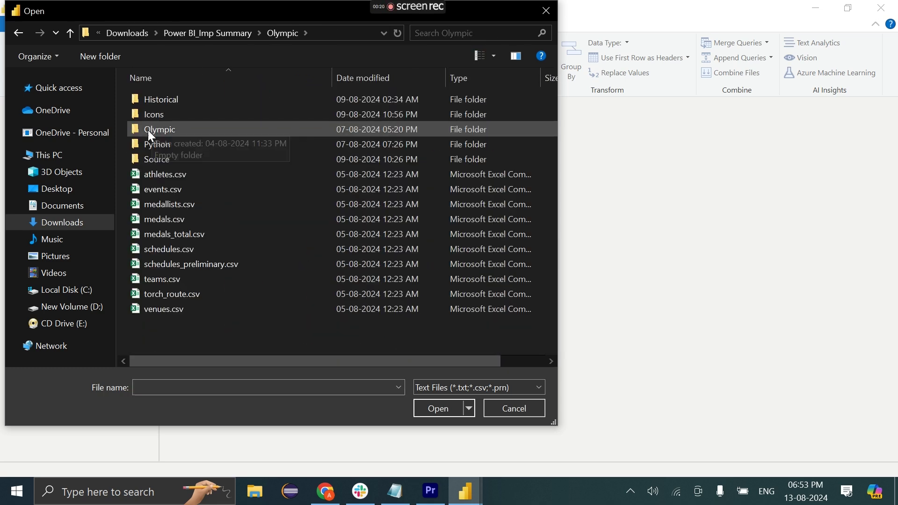
{"action": "double_click", "coordinate": [158, 157]}
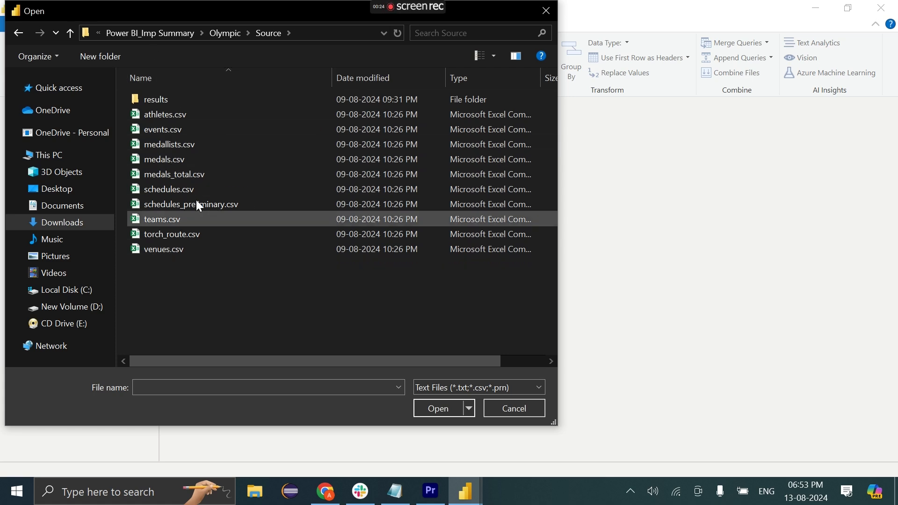
Import athletes.csv as a query with UTF-8 file origin, comma delimiter and type detection based on the first 200 rows.
{"action": "left_click", "coordinate": [181, 119]}
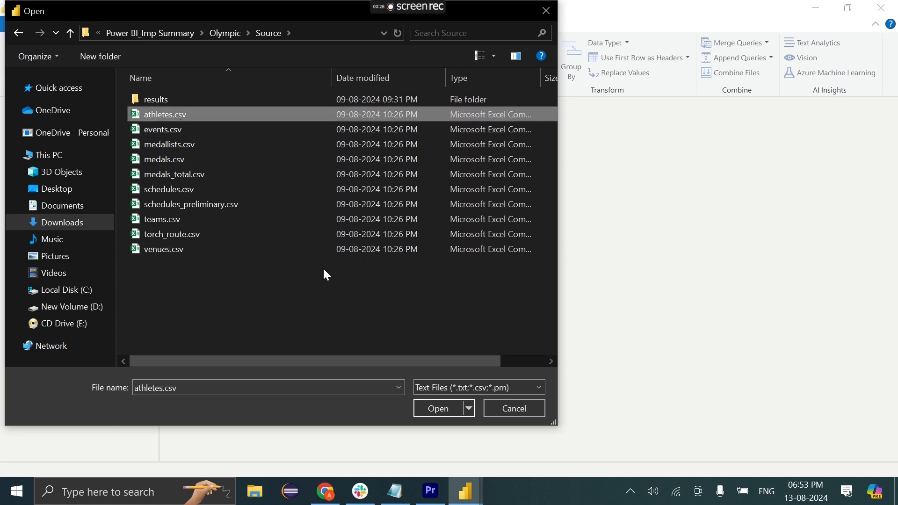
{"action": "left_click", "coordinate": [431, 406]}
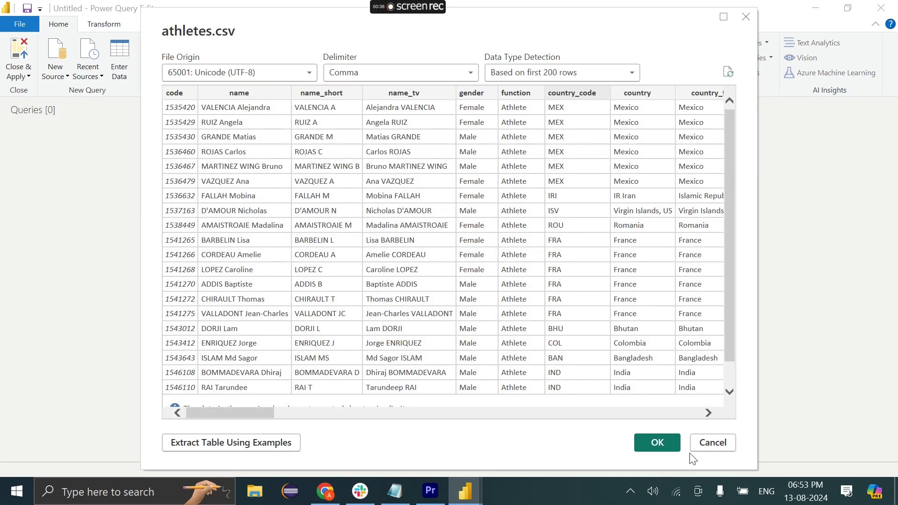
{"action": "left_click", "coordinate": [658, 444]}
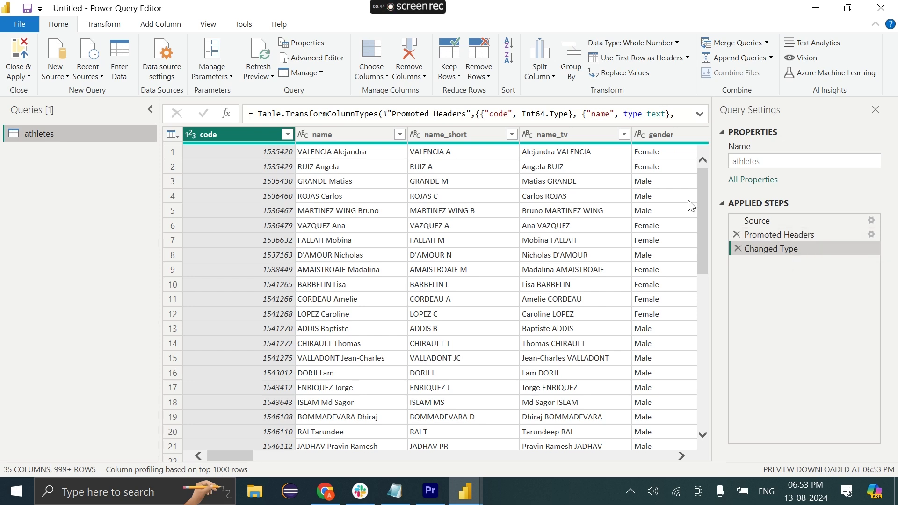
Expand the Changed Type formula of the athletes query and remove the {"code", Int64.Type} entry from it.
{"action": "left_click", "coordinate": [699, 114]}
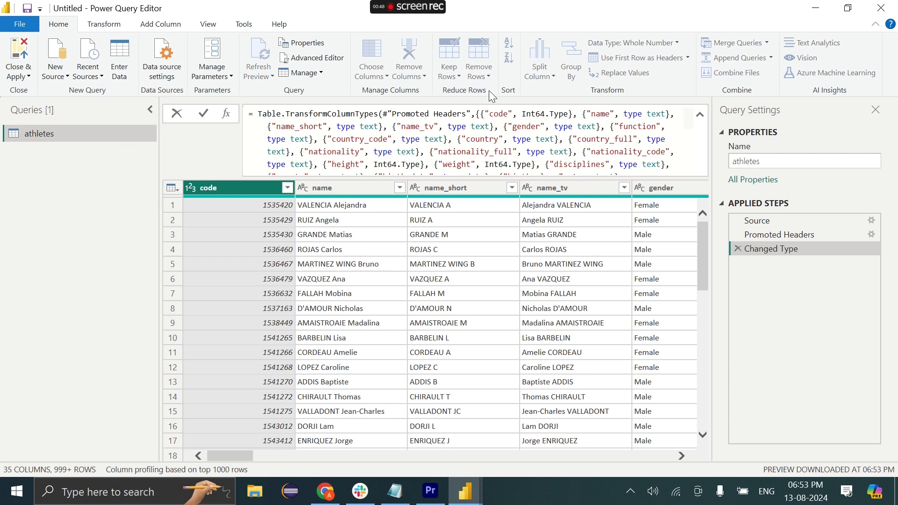
{"action": "scroll", "coordinate": [502, 130], "scroll_direction": "down", "scroll_amount": 5}
{"action": "scroll", "coordinate": [483, 147], "scroll_direction": "up", "scroll_amount": 1}
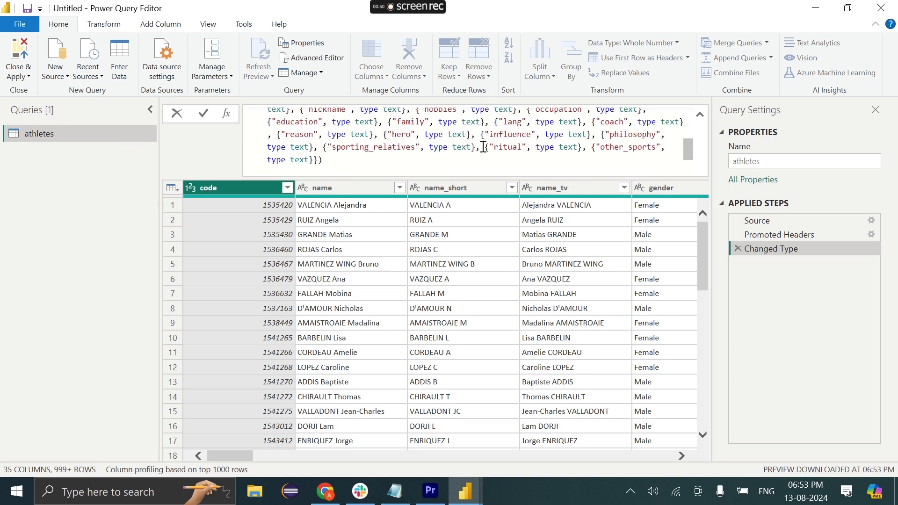
{"action": "scroll", "coordinate": [455, 143], "scroll_direction": "up", "scroll_amount": 5}
{"action": "scroll", "coordinate": [455, 143], "scroll_direction": "up", "scroll_amount": 1}
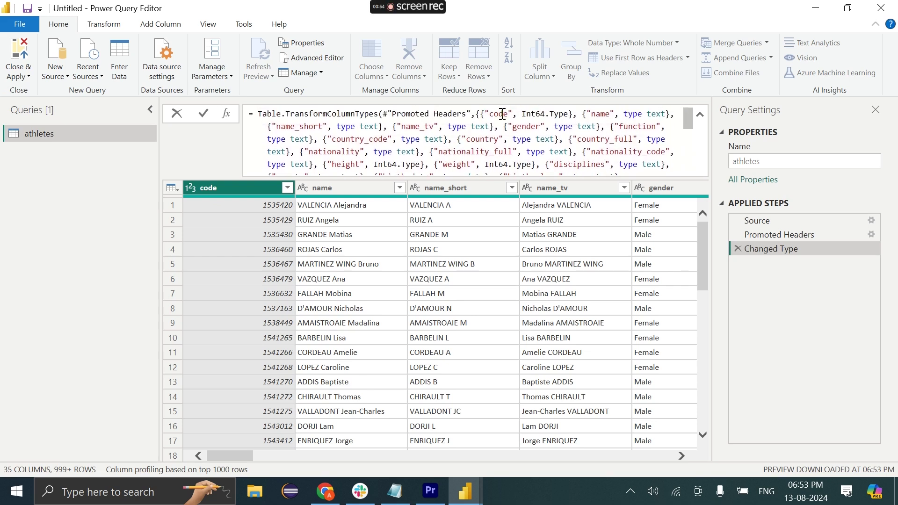
{"action": "left_click_drag", "start_coordinate": [481, 117], "coordinate": [579, 114]}
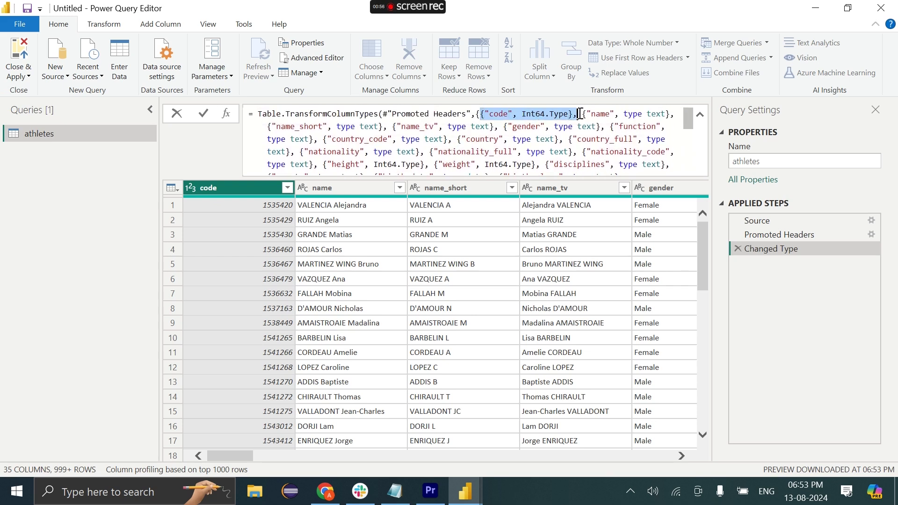
{"action": "key", "text": "Delete"}
{"action": "key", "text": "Delete"}
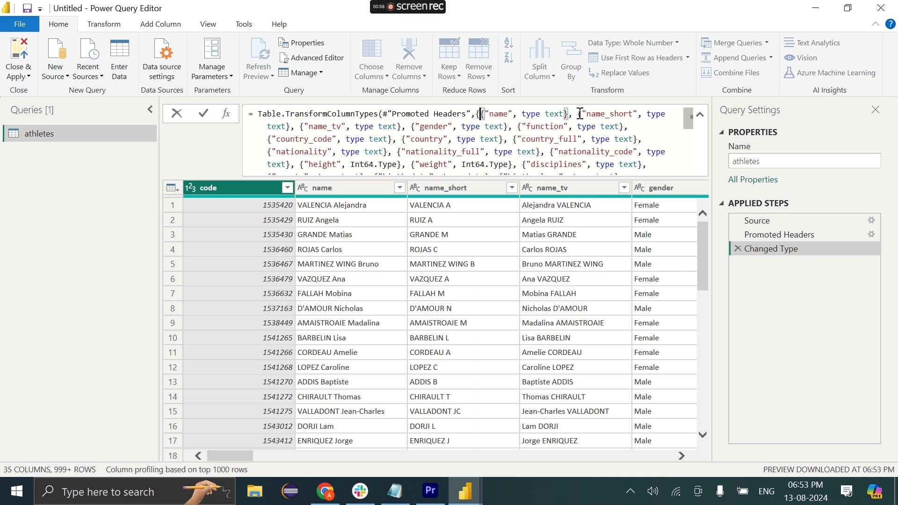
{"action": "key", "text": "Return"}
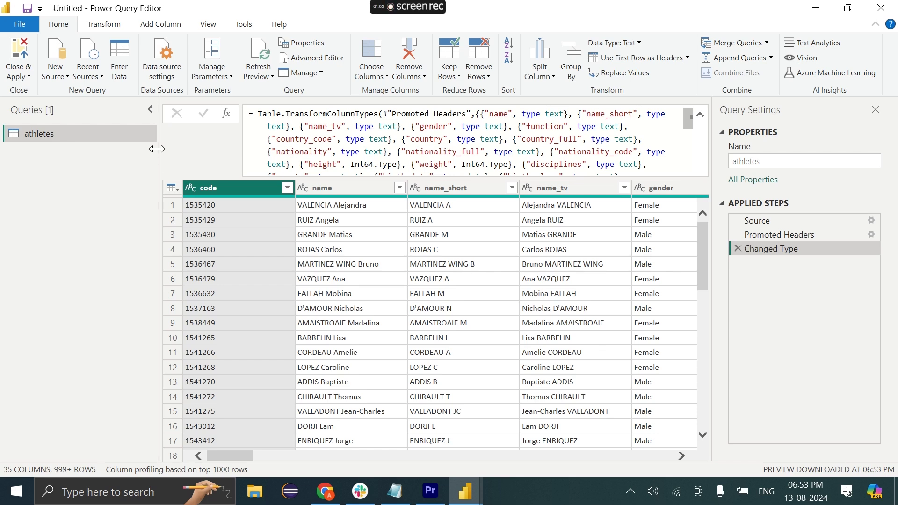
Start another new Text/CSV source in the Power Query Editor.
{"action": "left_click", "coordinate": [53, 77]}
{"action": "left_click", "coordinate": [63, 198]}
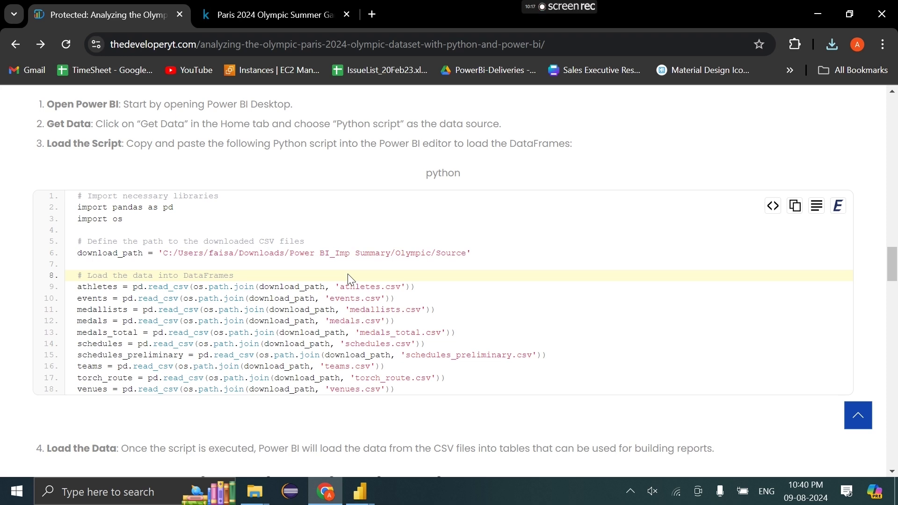
Switch back to the article and view its Step 4 section on creating visualizations in Power BI.
{"action": "scroll", "coordinate": [347, 273], "scroll_direction": "down", "scroll_amount": 5}
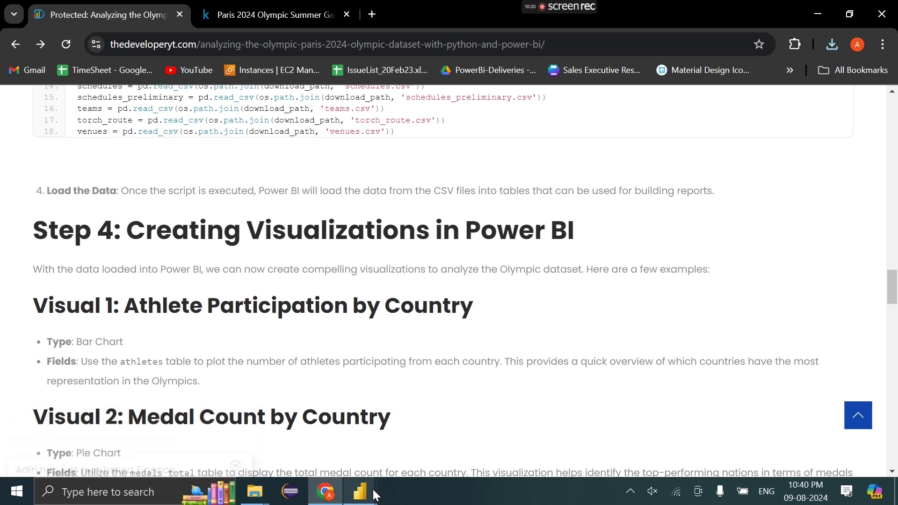
Return to the article and copy the Step 2 Python script for downloading the dataset.
{"action": "mouse_move", "coordinate": [372, 489]}
{"action": "left_click", "coordinate": [591, 403]}
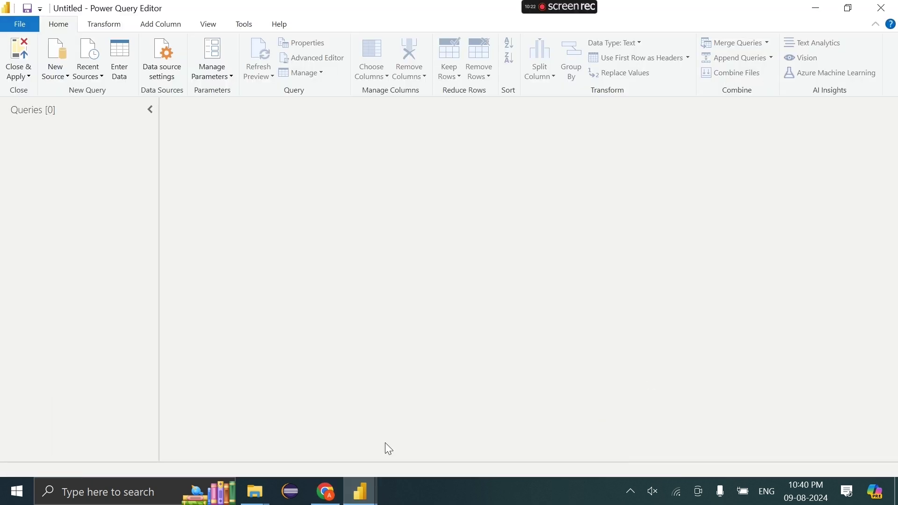
{"action": "left_click", "coordinate": [326, 491]}
{"action": "scroll", "coordinate": [450, 212], "scroll_direction": "up", "scroll_amount": 10}
{"action": "scroll", "coordinate": [449, 209], "scroll_direction": "down", "scroll_amount": 6}
{"action": "scroll", "coordinate": [449, 209], "scroll_direction": "up", "scroll_amount": 20}
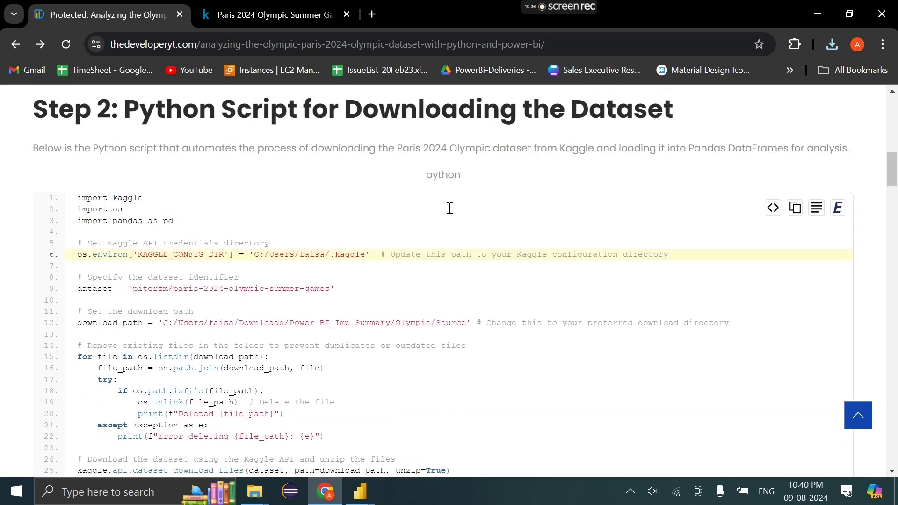
{"action": "left_click", "coordinate": [793, 214]}
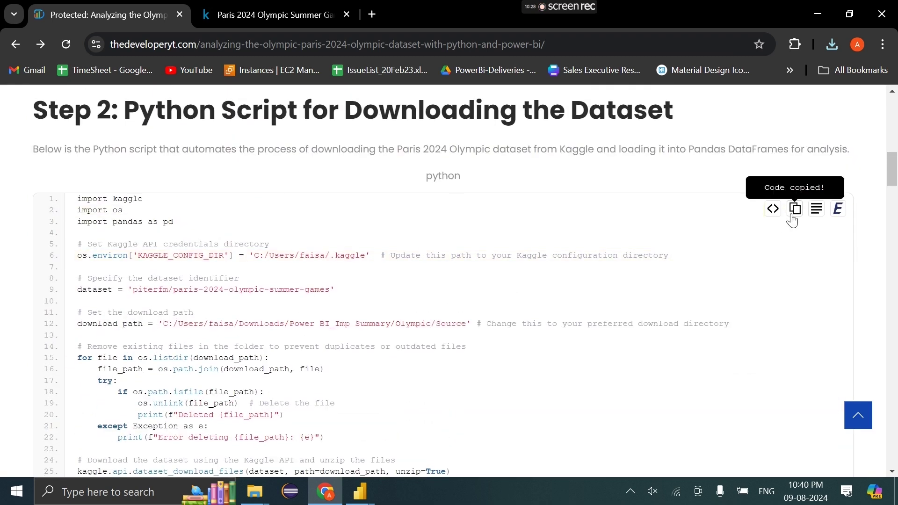
Switch to the Power Query Editor, add a new Python script source and paste the copied script into it.
{"action": "mouse_move", "coordinate": [360, 491]}
{"action": "left_click", "coordinate": [551, 423]}
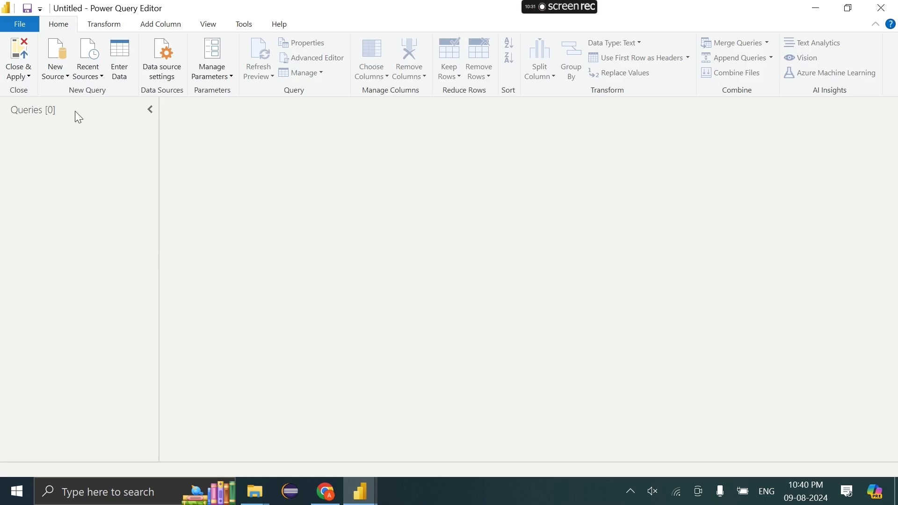
{"action": "left_click", "coordinate": [62, 77]}
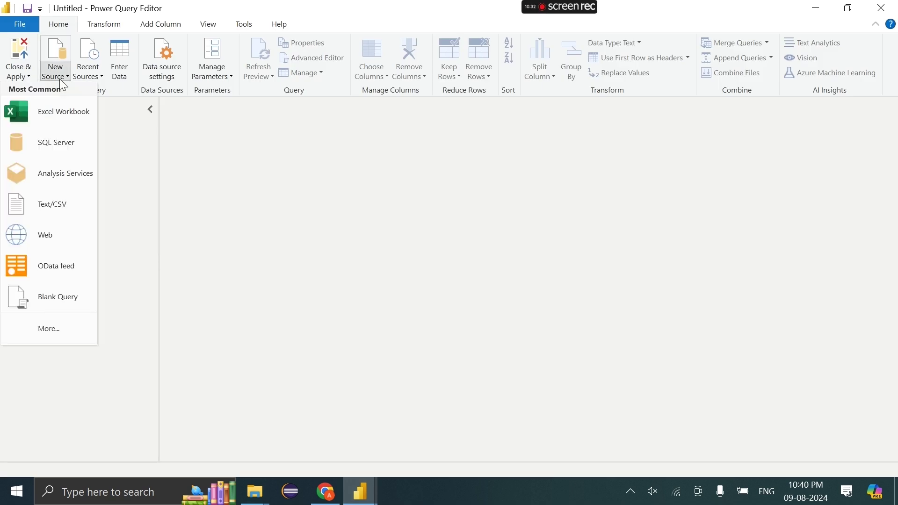
{"action": "left_click", "coordinate": [60, 329]}
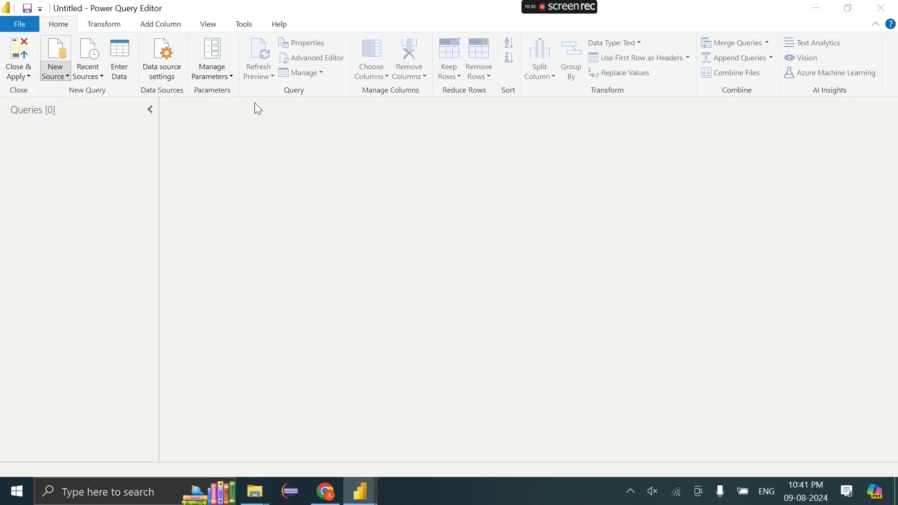
{"action": "type", "text": "p"}
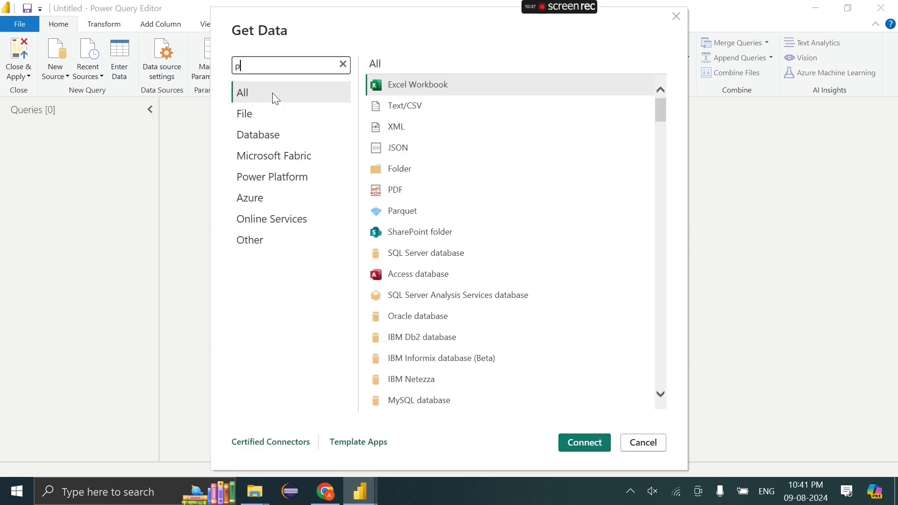
{"action": "type", "text": "y"}
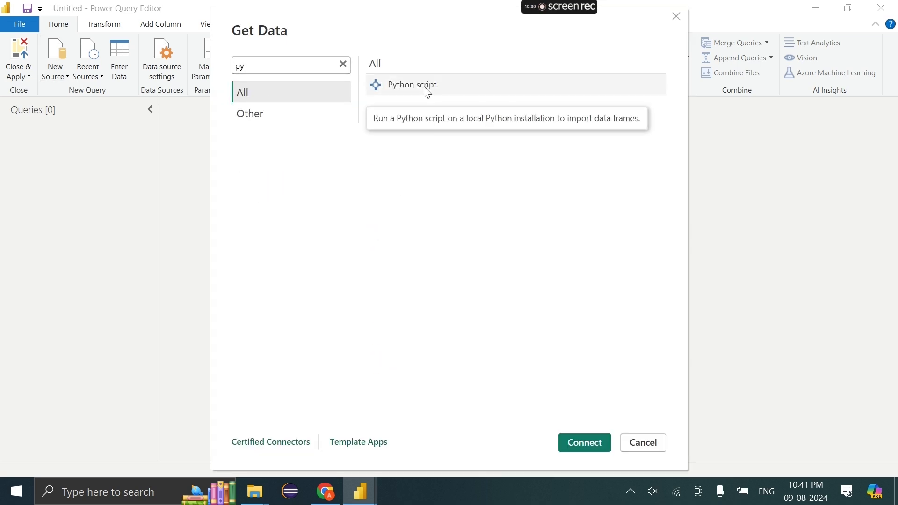
{"action": "left_click", "coordinate": [427, 93]}
{"action": "left_click", "coordinate": [588, 442]}
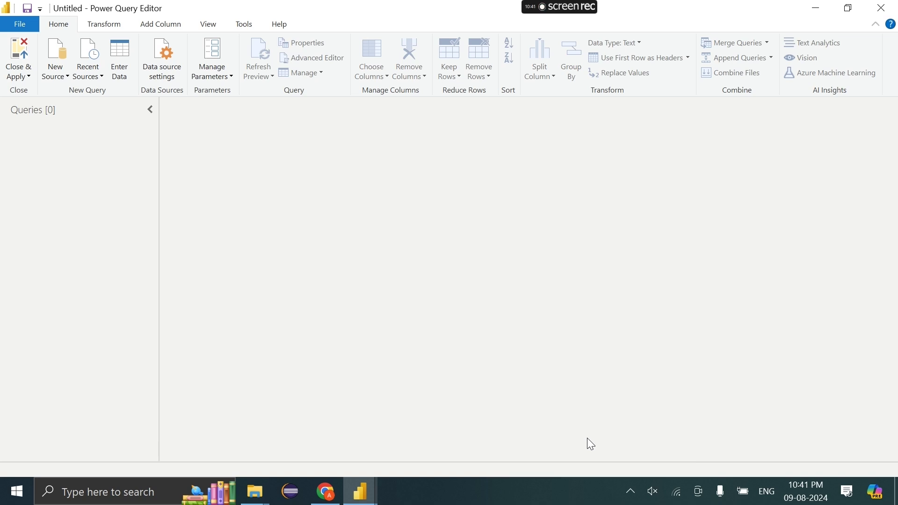
{"action": "key", "text": "ctrl+v"}
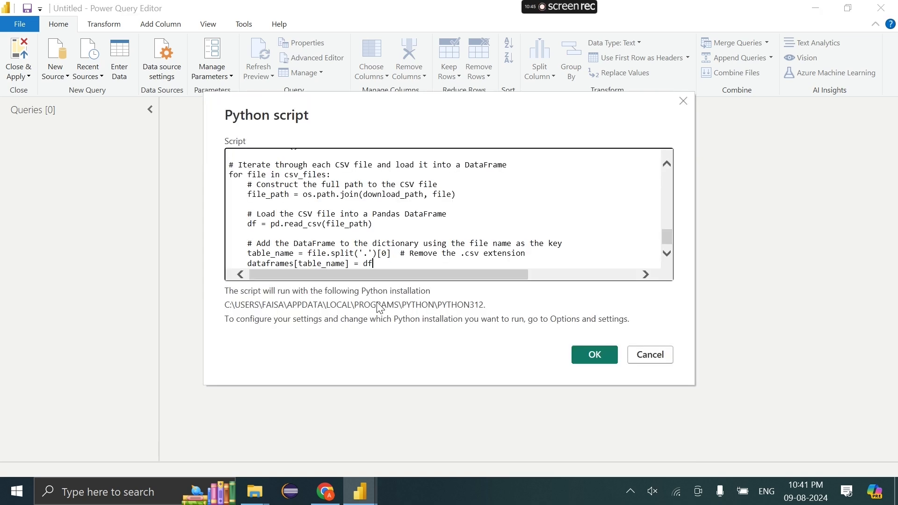
Review the script up to its KAGGLE_CONFIG_DIR path and compare that with the .kaggle folder's path in File Explorer.
{"action": "scroll", "coordinate": [427, 234], "scroll_direction": "up", "scroll_amount": 5}
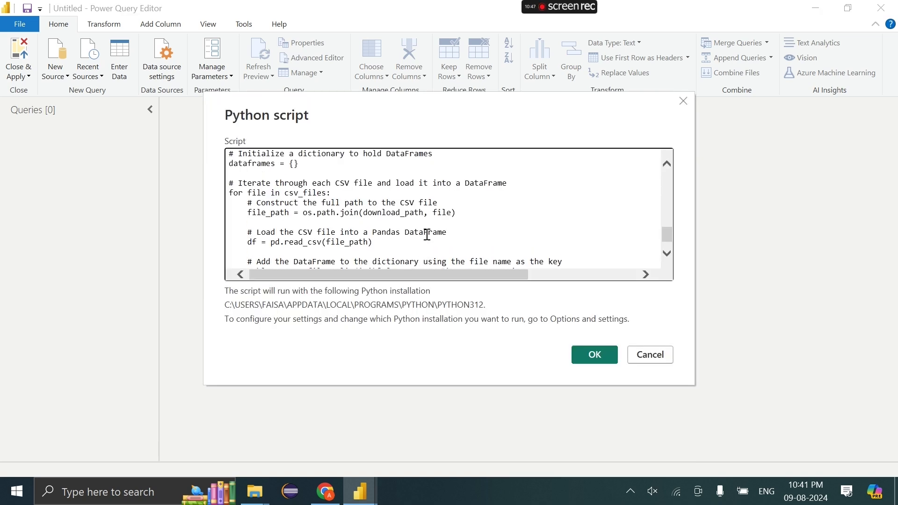
{"action": "scroll", "coordinate": [427, 234], "scroll_direction": "up", "scroll_amount": 3}
{"action": "scroll", "coordinate": [426, 234], "scroll_direction": "up", "scroll_amount": 4}
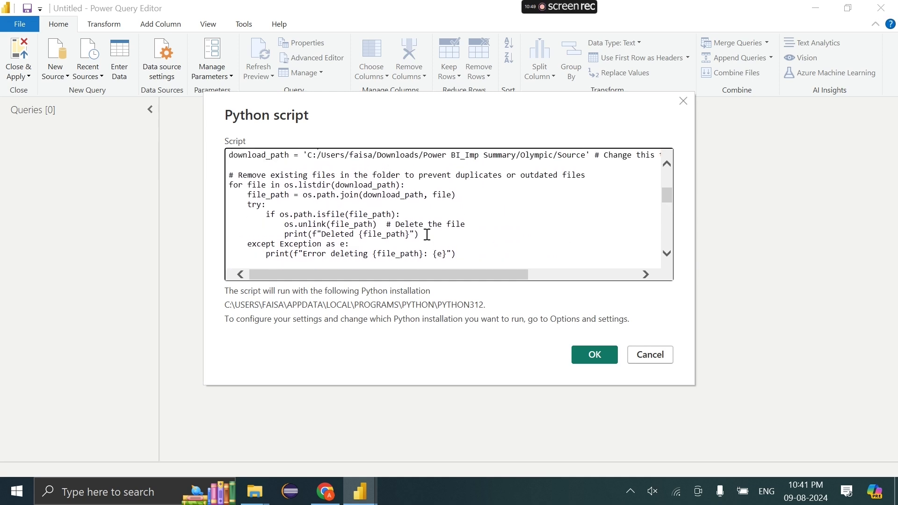
{"action": "scroll", "coordinate": [427, 235], "scroll_direction": "up", "scroll_amount": 1}
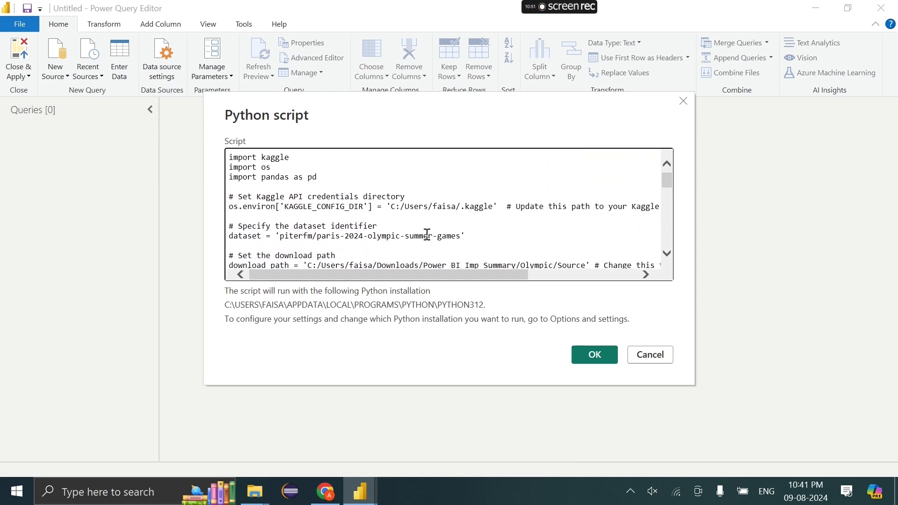
{"action": "left_click_drag", "start_coordinate": [506, 208], "coordinate": [391, 211]}
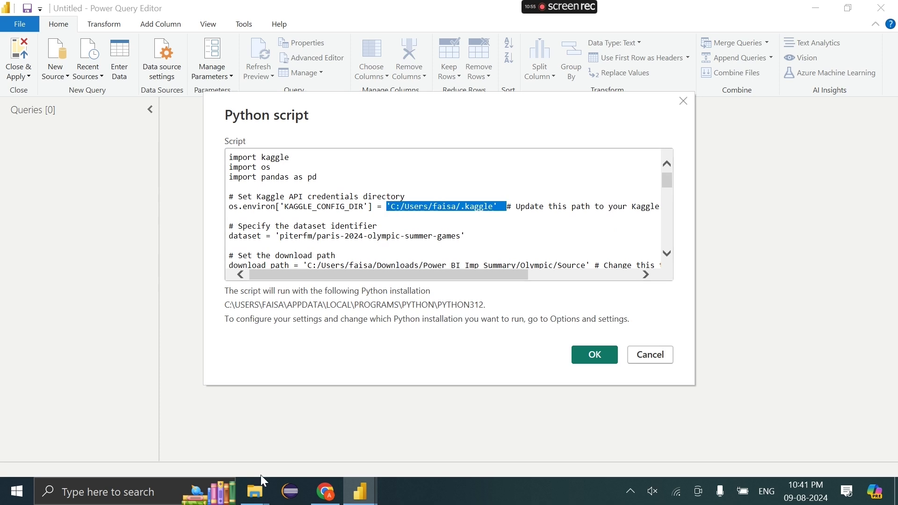
{"action": "left_click", "coordinate": [267, 491]}
{"action": "left_click", "coordinate": [446, 433]}
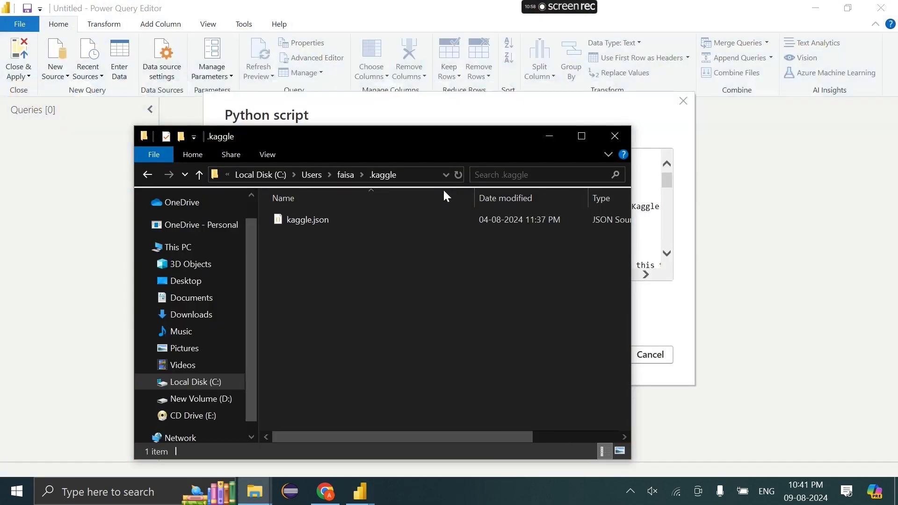
{"action": "left_click", "coordinate": [421, 176]}
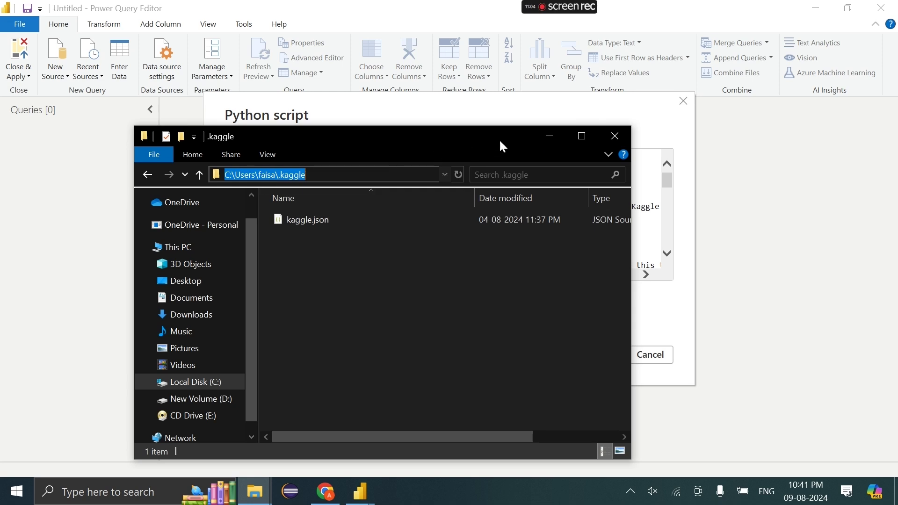
Try inserting the .kaggle folder path above the KAGGLE_CONFIG_DIR line of the script, and remove it again.
{"action": "left_click", "coordinate": [549, 135]}
{"action": "left_click", "coordinate": [303, 209]}
{"action": "key", "text": "ctrl+v"}
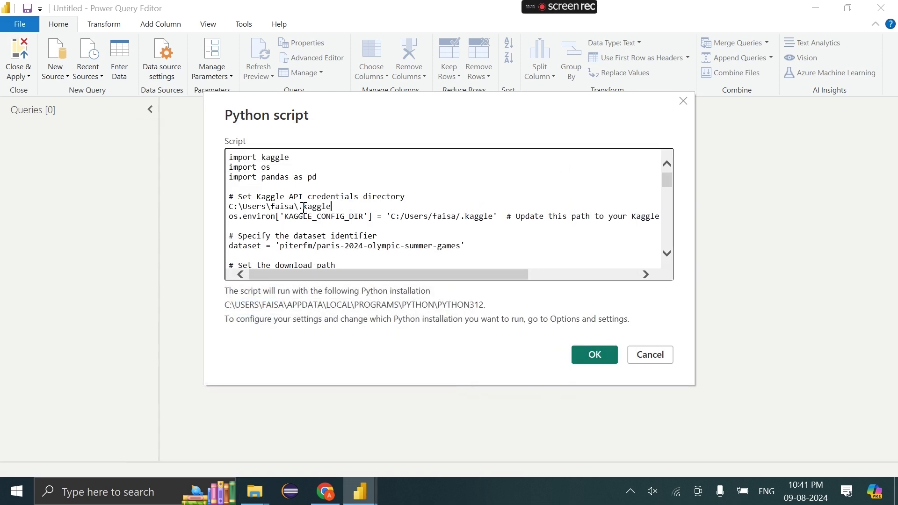
{"action": "double_click", "coordinate": [297, 206]}
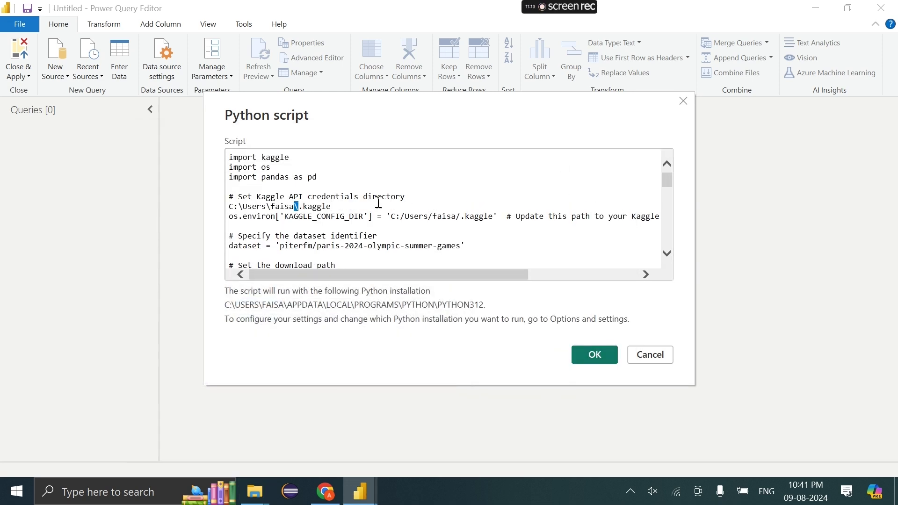
{"action": "left_click_drag", "start_coordinate": [332, 206], "coordinate": [231, 211]}
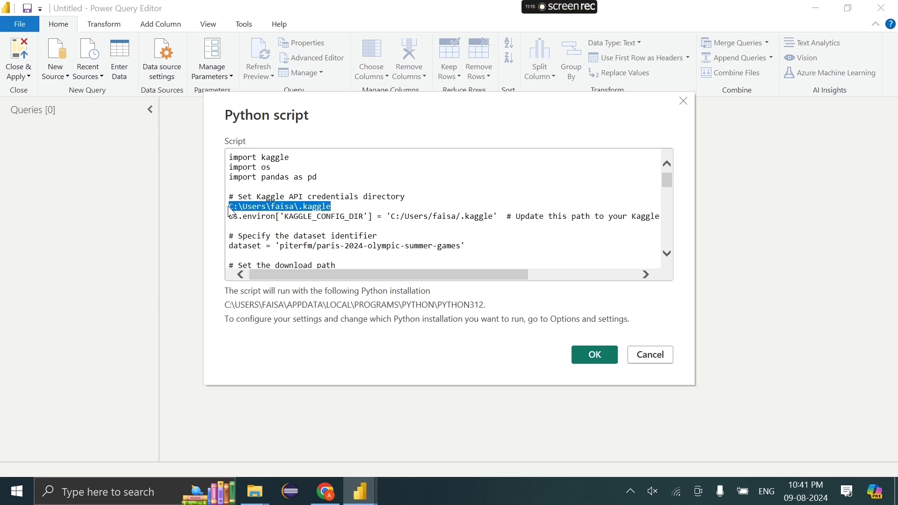
{"action": "key", "text": "BackSpace"}
Copy the full path of the Source folder inside Olmypic Dashboard from File Explorer for the script's download path.
{"action": "scroll", "coordinate": [303, 227], "scroll_direction": "down", "scroll_amount": 2}
{"action": "left_click_drag", "start_coordinate": [590, 231], "coordinate": [481, 234]}
{"action": "key", "text": "shift+End"}
{"action": "left_click", "coordinate": [247, 493]}
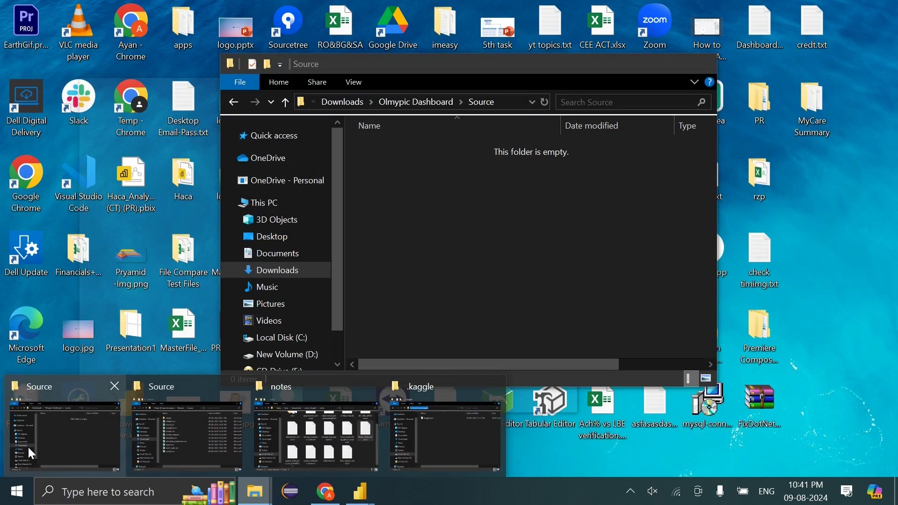
{"action": "left_click", "coordinate": [27, 445]}
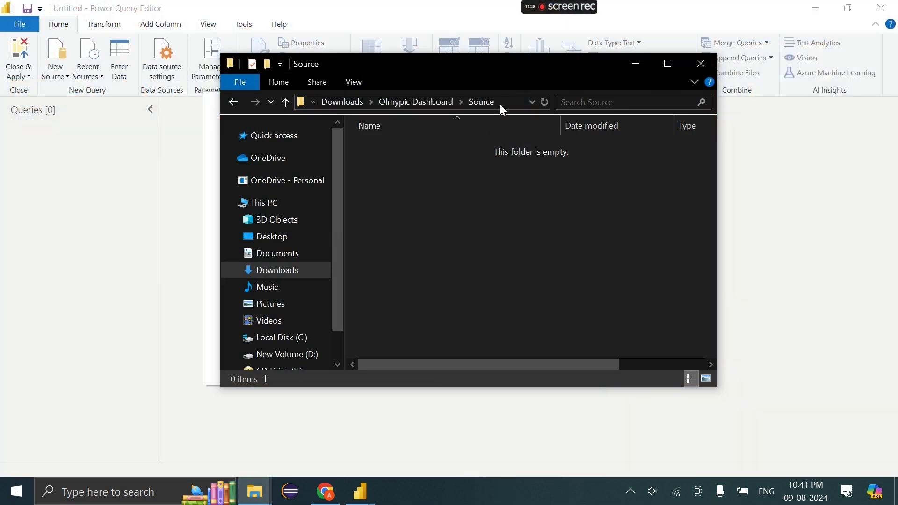
{"action": "left_click", "coordinate": [500, 104]}
{"action": "key", "text": "ctrl+c"}
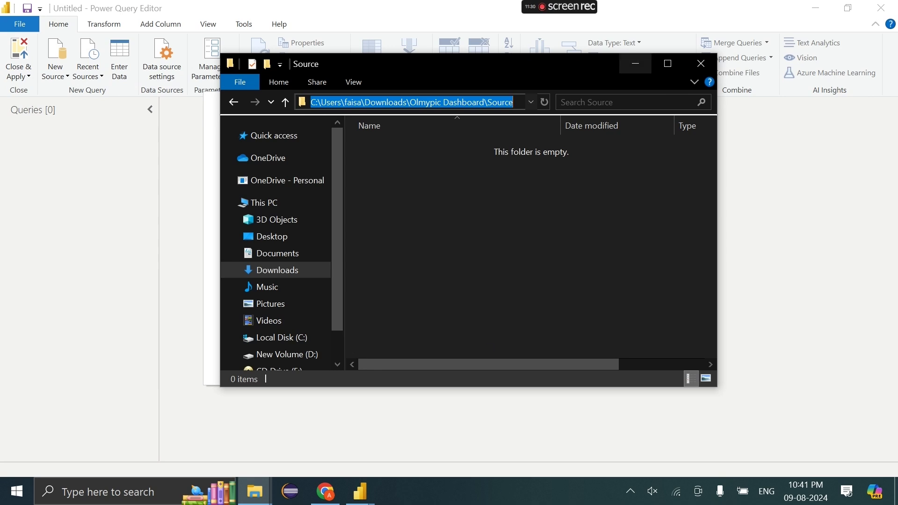
Back in the Python script, replace the download_path value with the copied Source folder path in single quotes.
{"action": "left_click", "coordinate": [360, 491]}
{"action": "left_click", "coordinate": [591, 430]}
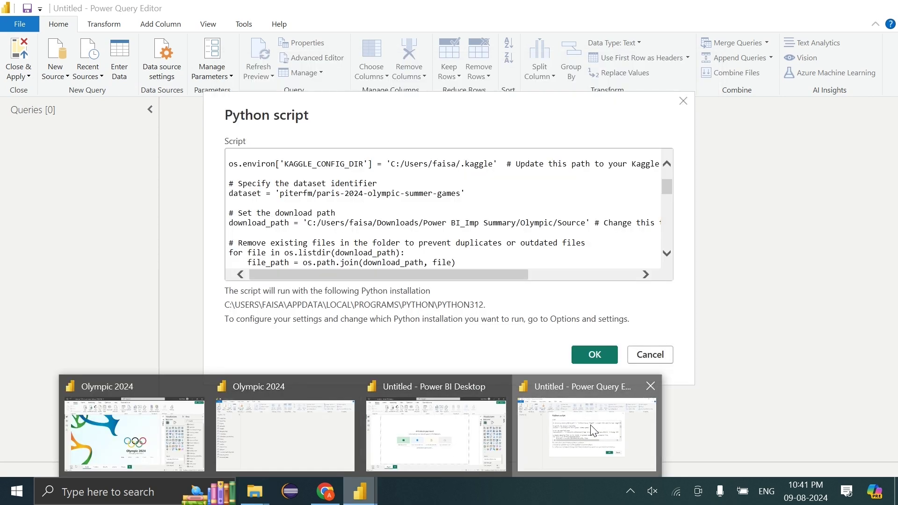
{"action": "left_click_drag", "start_coordinate": [592, 221], "coordinate": [303, 223]}
{"action": "type", "text": "'"}
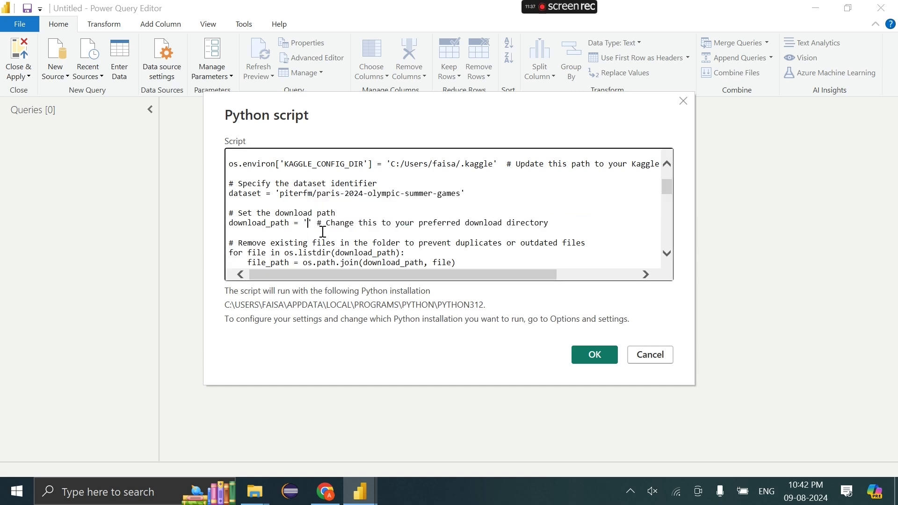
{"action": "key", "text": "ctrl+v"}
Change every backslash in the download_path value to a forward slash.
{"action": "left_click", "coordinate": [508, 223]}
{"action": "key", "text": "BackSpace"}
{"action": "type", "text": "/"}
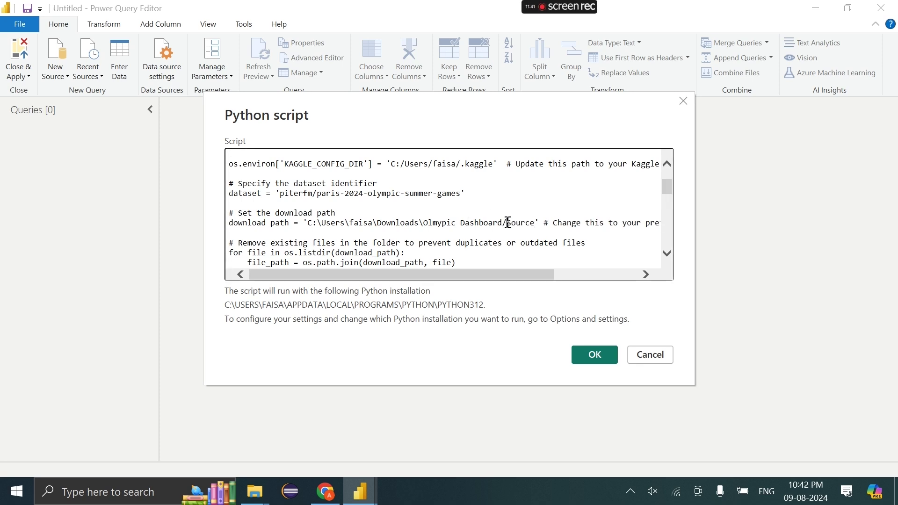
{"action": "left_click", "coordinate": [423, 223]}
{"action": "key", "text": "BackSpace"}
{"action": "type", "text": "/"}
{"action": "left_click", "coordinate": [379, 223]}
{"action": "key", "text": "BackSpace"}
{"action": "type", "text": "/"}
{"action": "left_click", "coordinate": [350, 223]}
{"action": "key", "text": "BackSpace"}
{"action": "type", "text": "/"}
{"action": "left_click", "coordinate": [322, 222]}
{"action": "key", "text": "BackSpace"}
{"action": "type", "text": "/"}
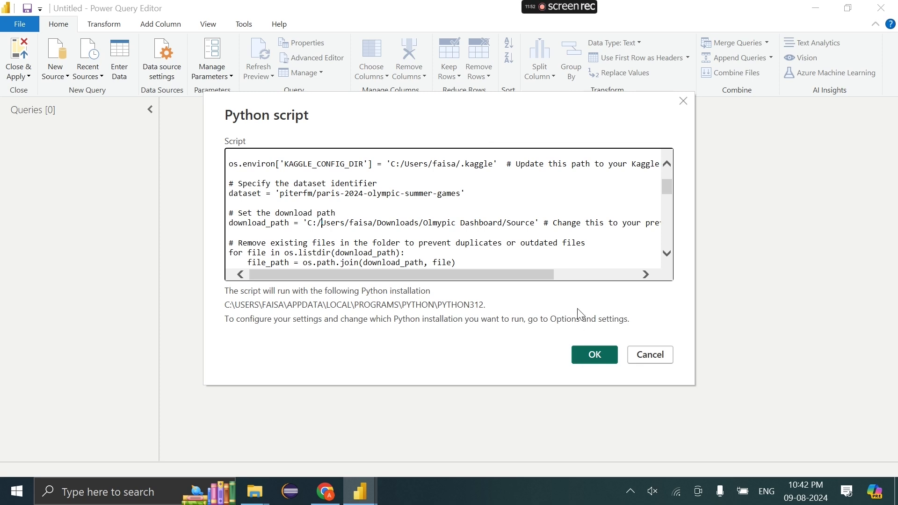
Run the Python script and move the Source folder window aside to watch the files download beside the Navigator.
{"action": "scroll", "coordinate": [593, 234], "scroll_direction": "down", "scroll_amount": 8}
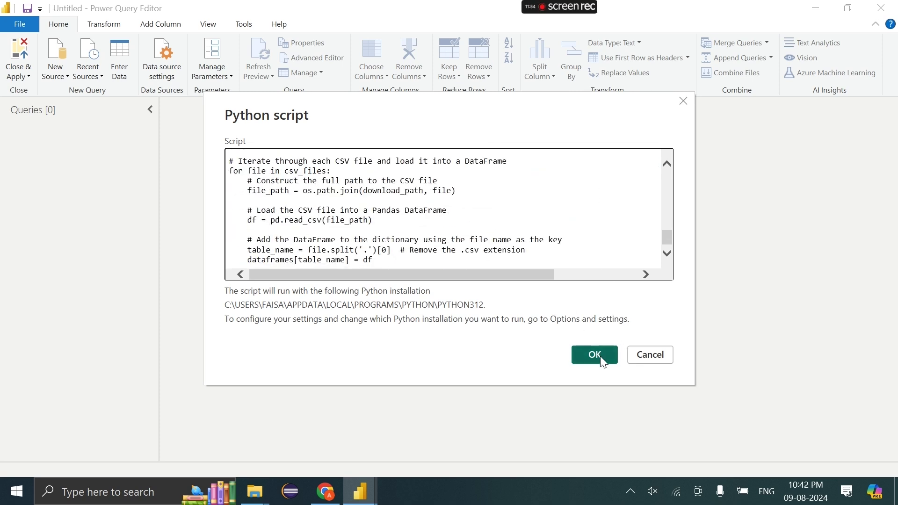
{"action": "left_click", "coordinate": [603, 362]}
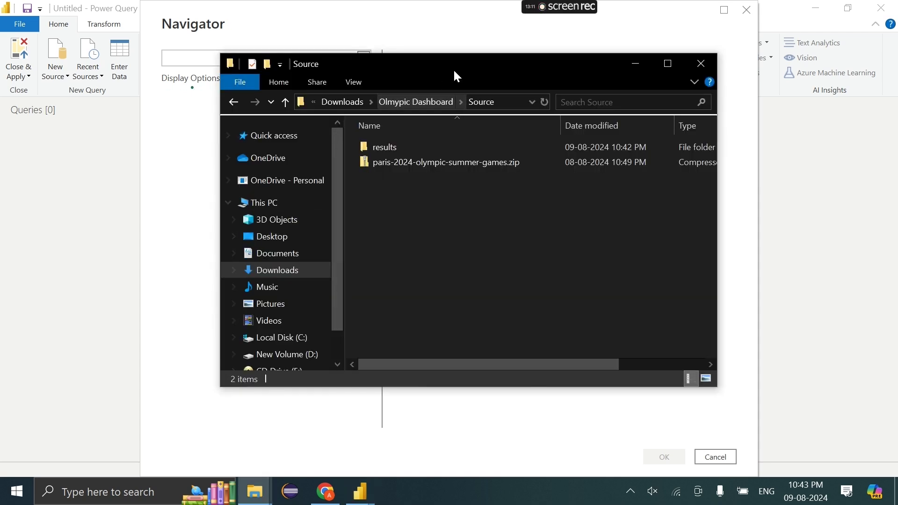
{"action": "left_click_drag", "start_coordinate": [475, 68], "coordinate": [602, 116]}
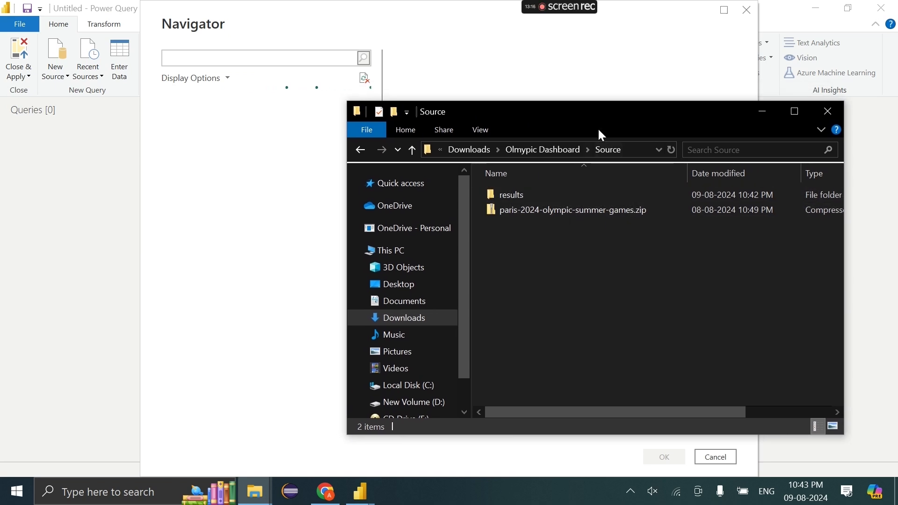
{"action": "left_click_drag", "start_coordinate": [596, 122], "coordinate": [578, 141]}
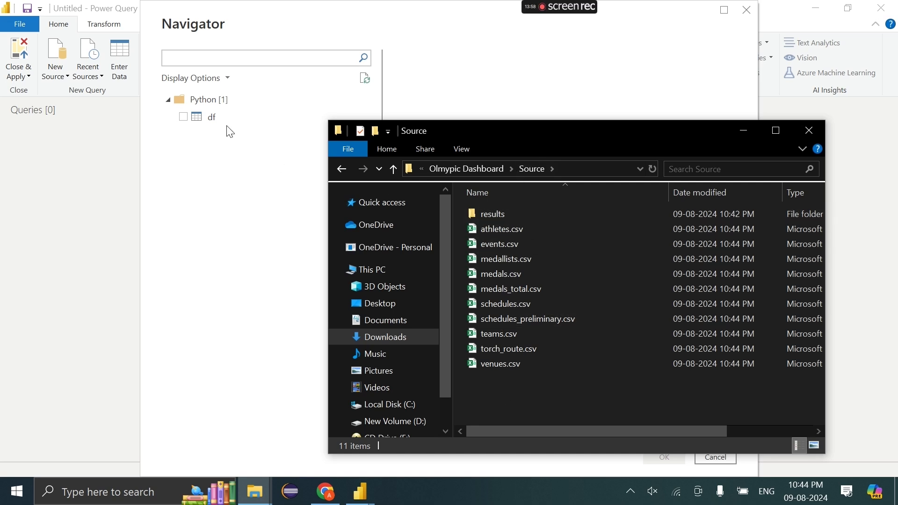
Load the df table from the Python results as a query and look through its rows and columns.
{"action": "left_click", "coordinate": [189, 120]}
{"action": "left_click", "coordinate": [185, 117]}
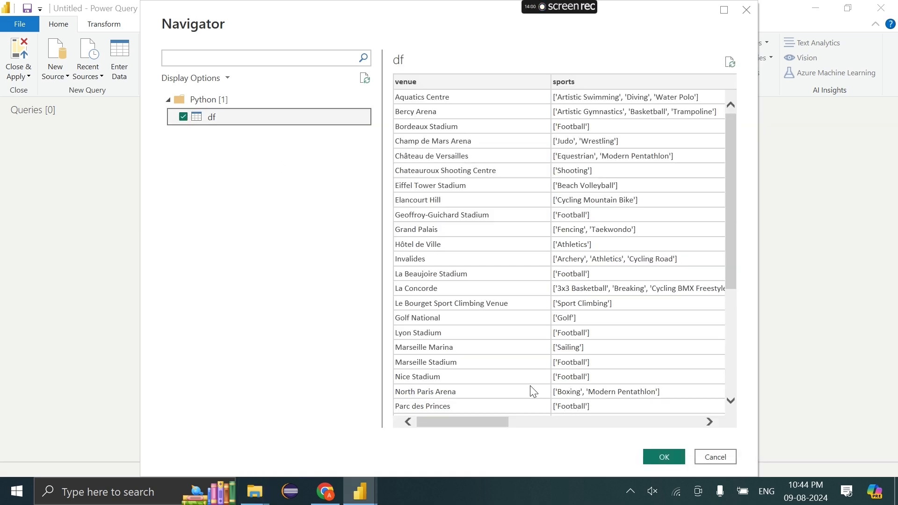
{"action": "left_click", "coordinate": [663, 456]}
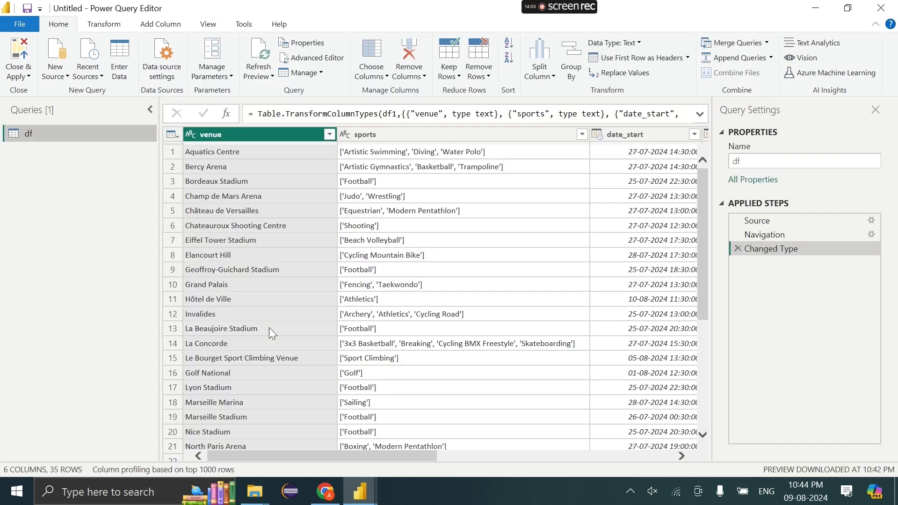
{"action": "scroll", "coordinate": [343, 254], "scroll_direction": "right", "scroll_amount": 5}
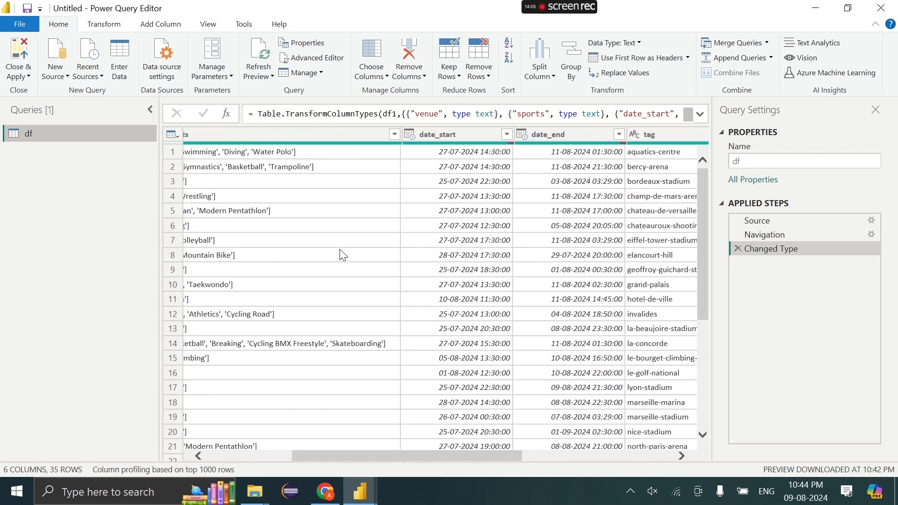
{"action": "scroll", "coordinate": [343, 255], "scroll_direction": "left", "scroll_amount": 5}
{"action": "scroll", "coordinate": [343, 255], "scroll_direction": "right", "scroll_amount": 5}
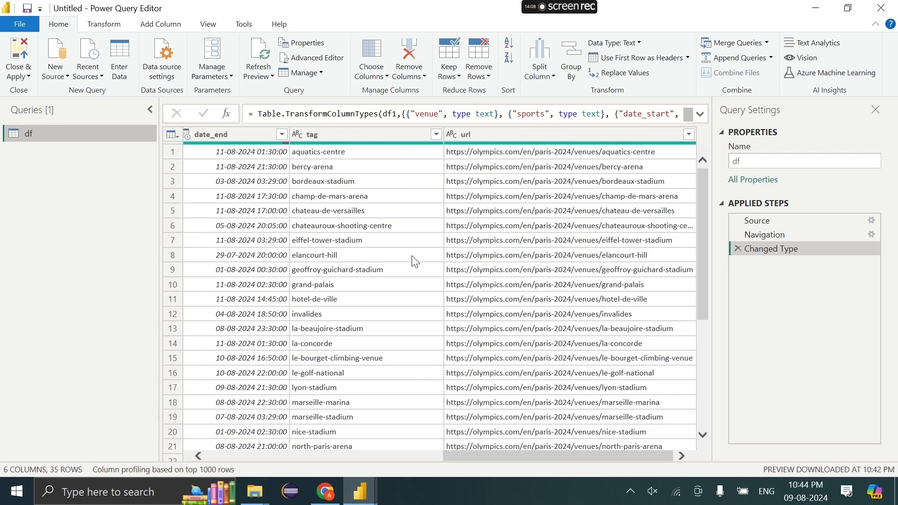
{"action": "scroll", "coordinate": [609, 411], "scroll_direction": "down", "scroll_amount": 5}
{"action": "scroll", "coordinate": [609, 411], "scroll_direction": "up", "scroll_amount": 5}
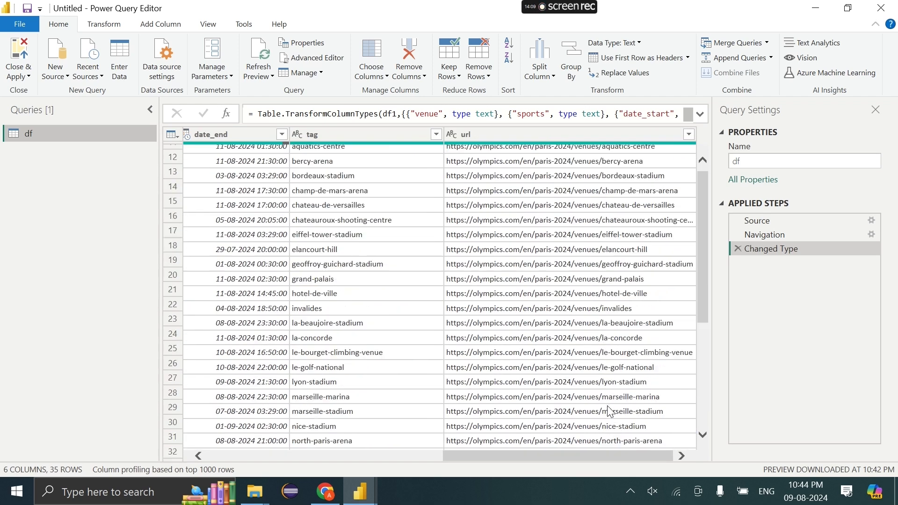
Rename the df query as Script_Run.
{"action": "scroll", "coordinate": [456, 382], "scroll_direction": "left", "scroll_amount": 5}
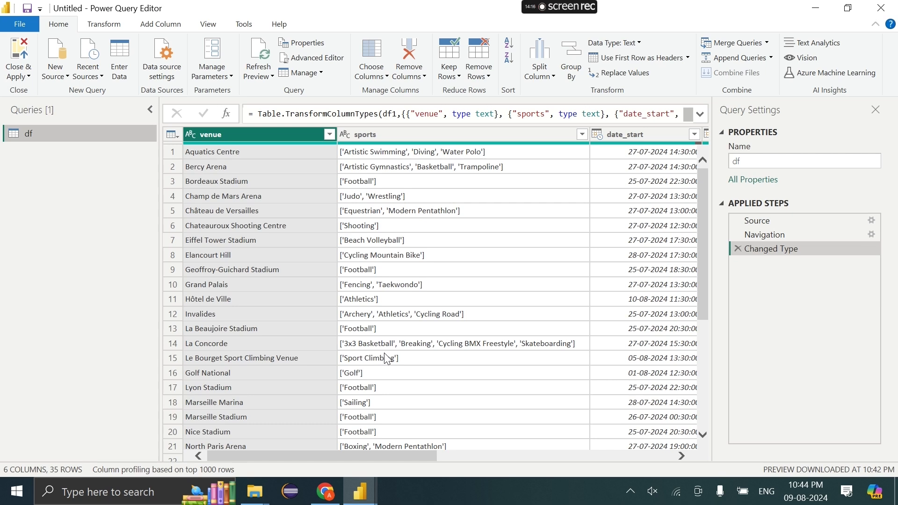
{"action": "scroll", "coordinate": [387, 359], "scroll_direction": "right", "scroll_amount": 5}
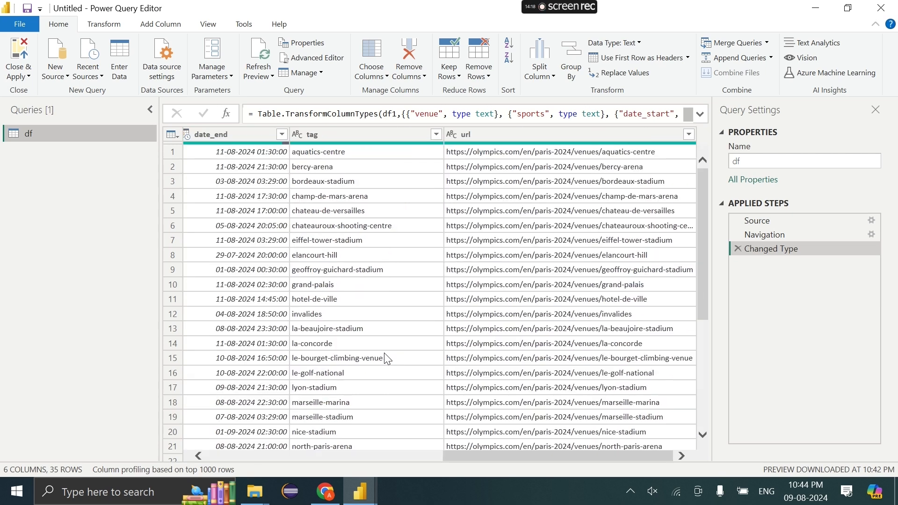
{"action": "scroll", "coordinate": [388, 358], "scroll_direction": "left", "scroll_amount": 5}
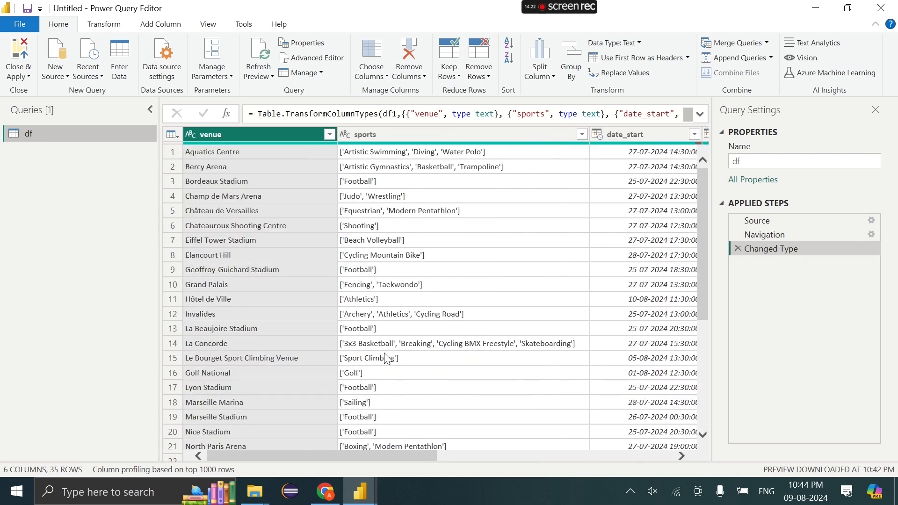
{"action": "scroll", "coordinate": [387, 358], "scroll_direction": "down", "scroll_amount": 1}
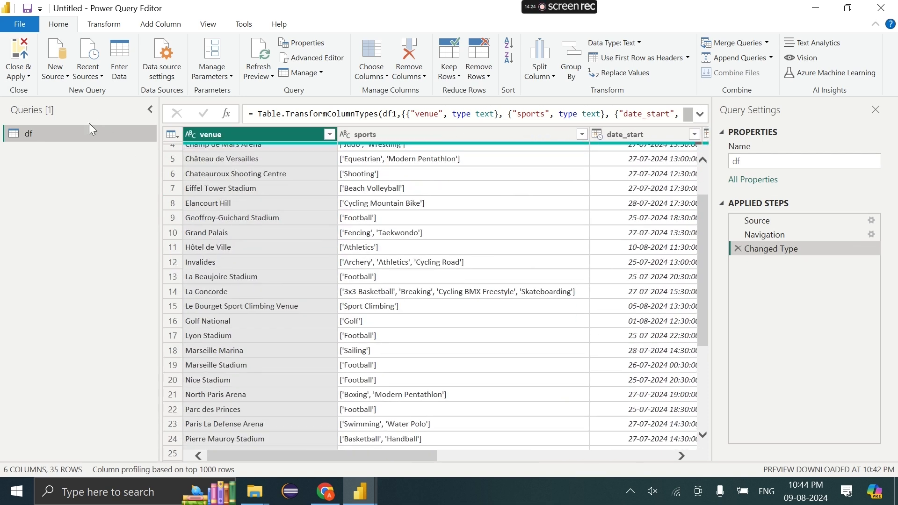
{"action": "double_click", "coordinate": [86, 133]}
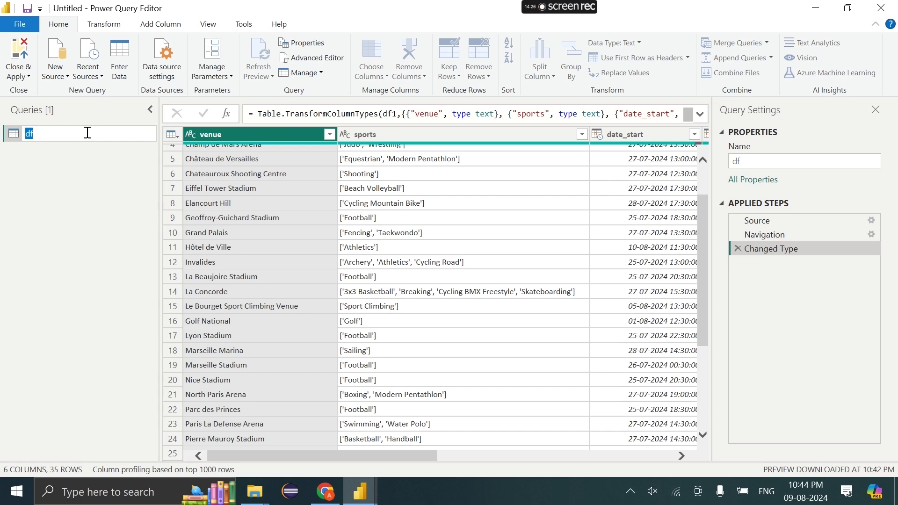
{"action": "key", "text": "BackSpace"}
{"action": "type", "text": "Sc"}
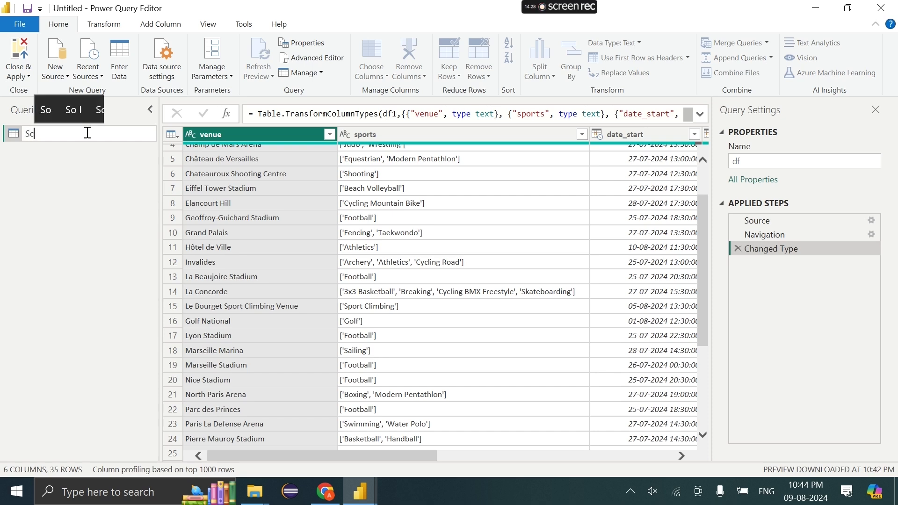
{"action": "type", "text": "ript_Run"}
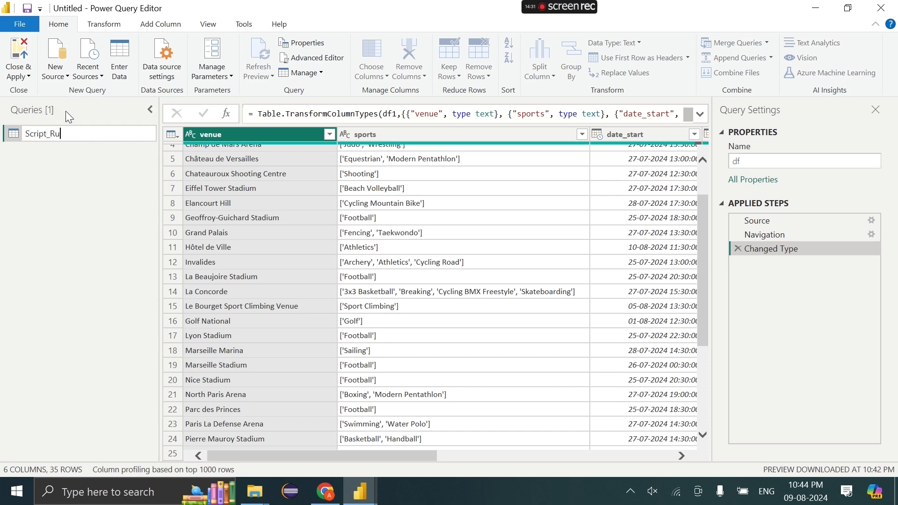
{"action": "key", "text": "Return"}
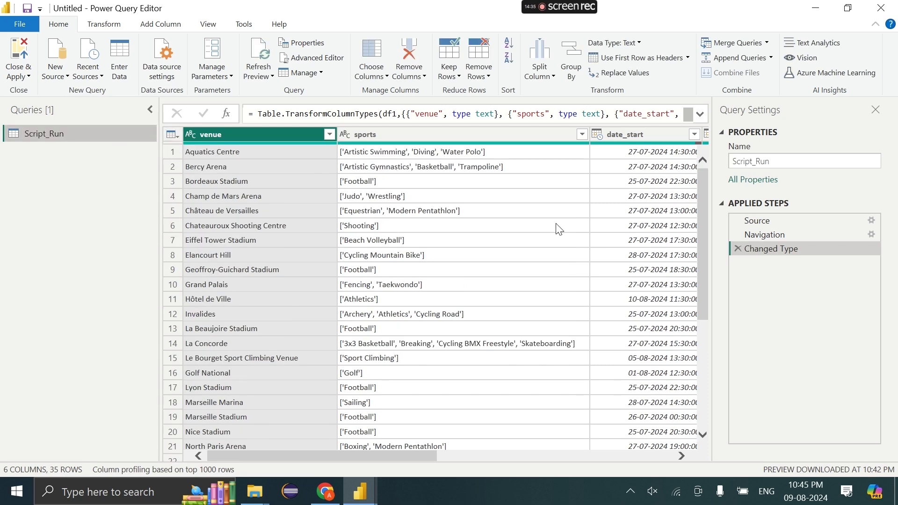
{"action": "scroll", "coordinate": [559, 229], "scroll_direction": "right", "scroll_amount": 5}
{"action": "scroll", "coordinate": [559, 230], "scroll_direction": "left", "scroll_amount": 5}
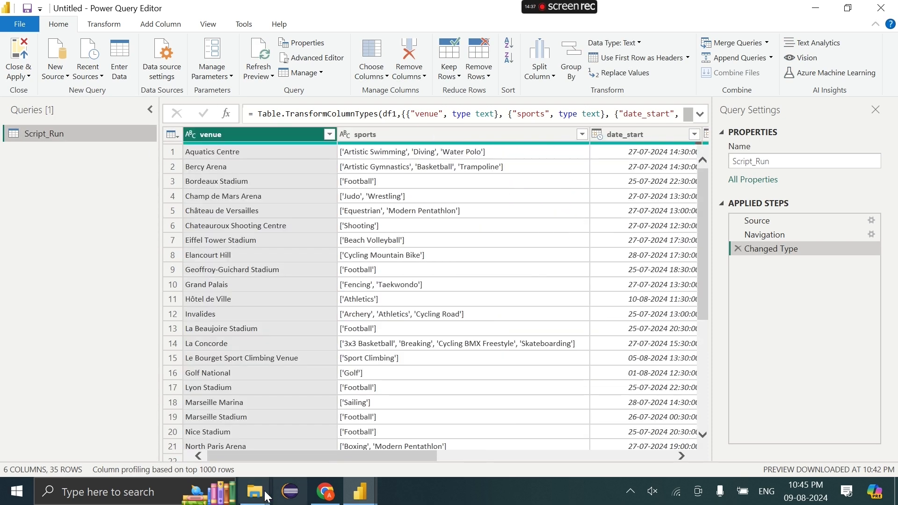
{"action": "mouse_move", "coordinate": [262, 484]}
{"action": "left_click", "coordinate": [424, 430]}
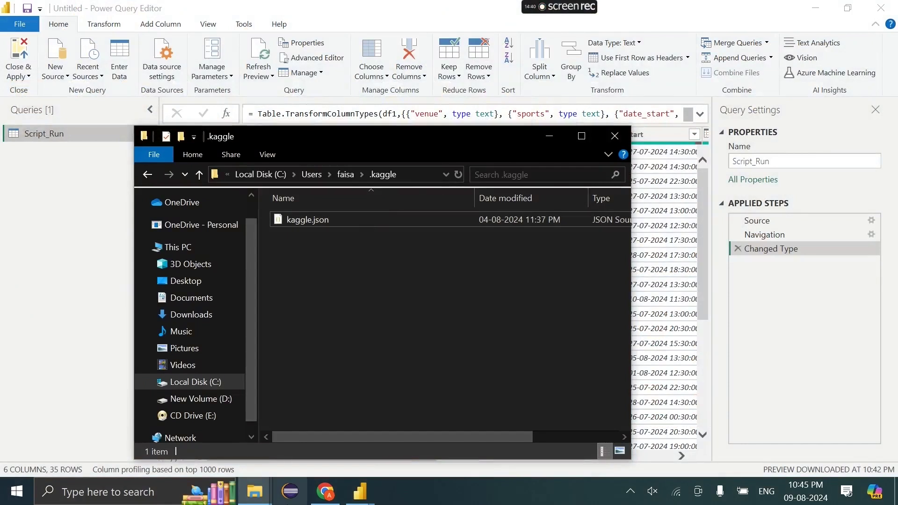
{"action": "mouse_move", "coordinate": [273, 501]}
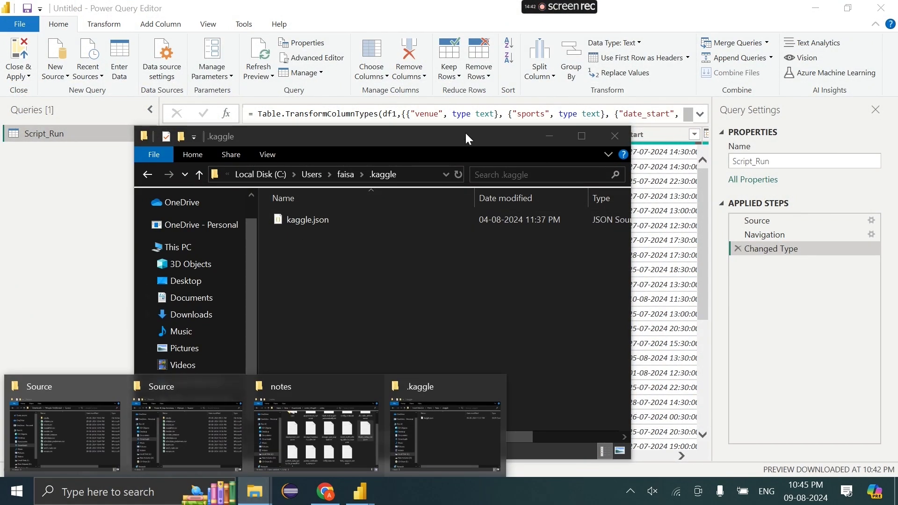
{"action": "left_click_drag", "start_coordinate": [465, 131], "coordinate": [423, 141]}
{"action": "left_click", "coordinate": [492, 149]}
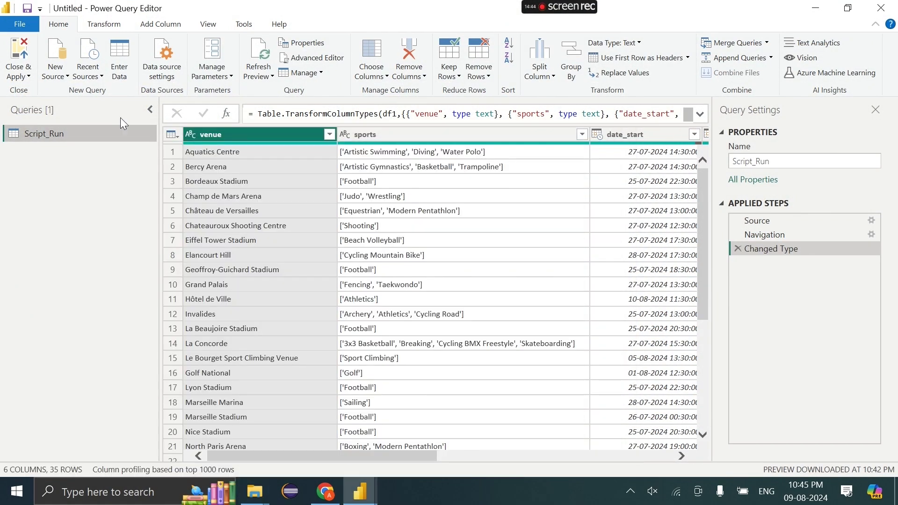
Add a new data source of the Folder type.
{"action": "left_click", "coordinate": [56, 72]}
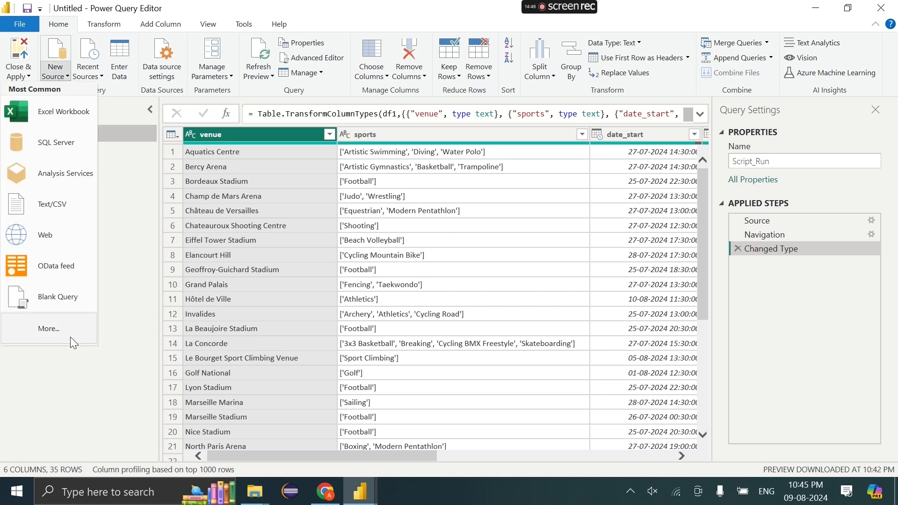
{"action": "left_click", "coordinate": [69, 322]}
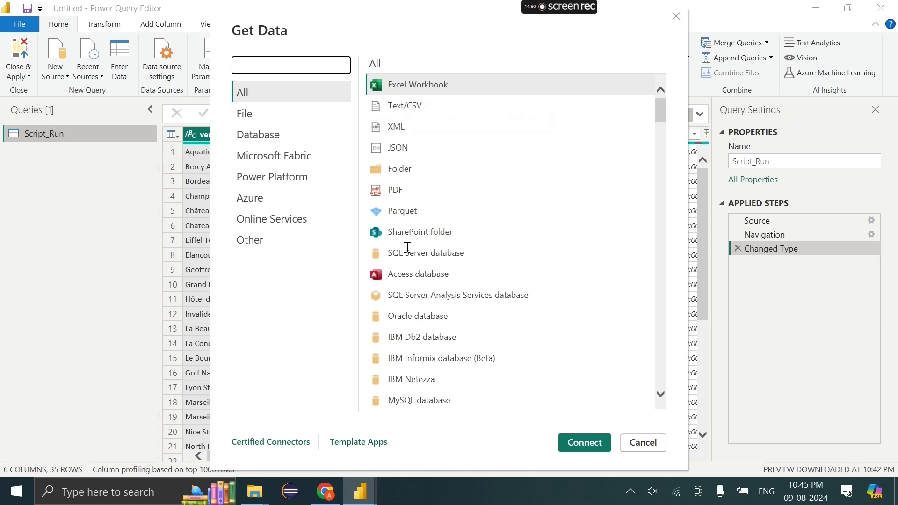
{"action": "left_click", "coordinate": [393, 175]}
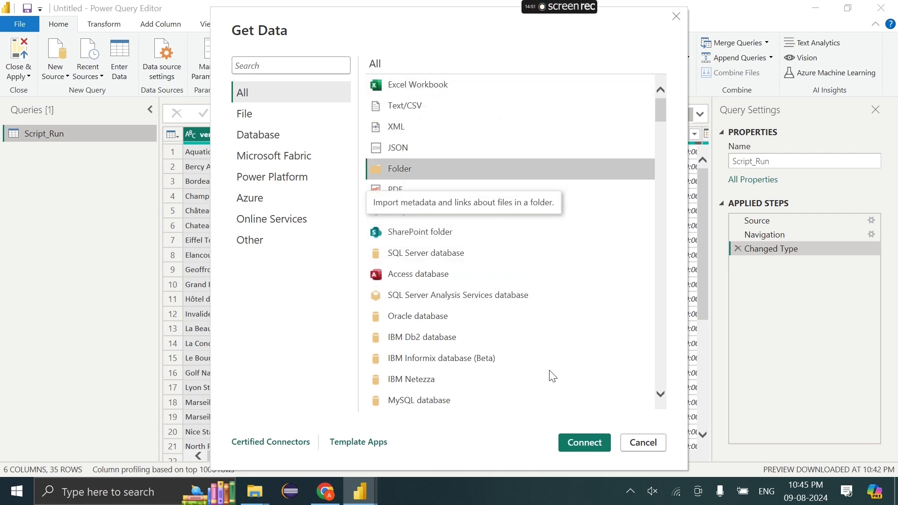
{"action": "left_click", "coordinate": [586, 445]}
Set the folder path to the Source folder path copied from File Explorer and bring its file list in with Transform Data.
{"action": "key", "text": "alt+Tab"}
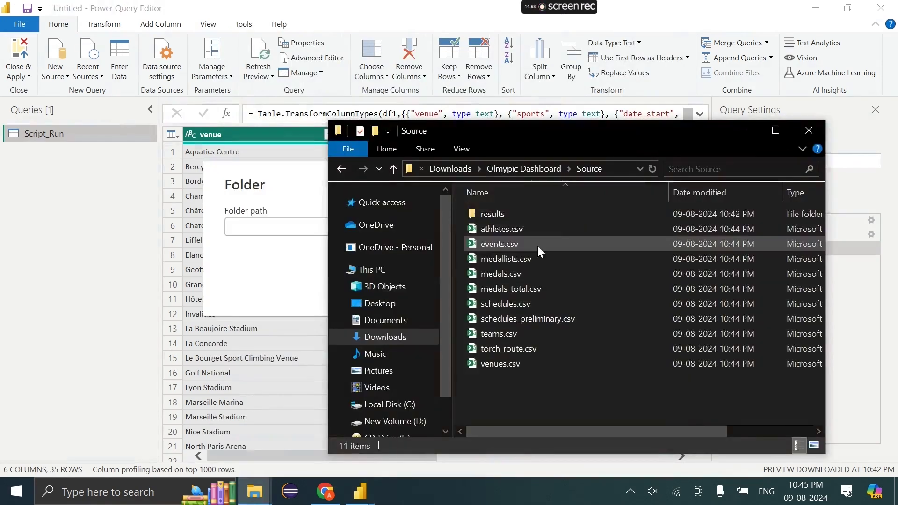
{"action": "left_click", "coordinate": [627, 173]}
{"action": "key", "text": "ctrl+c"}
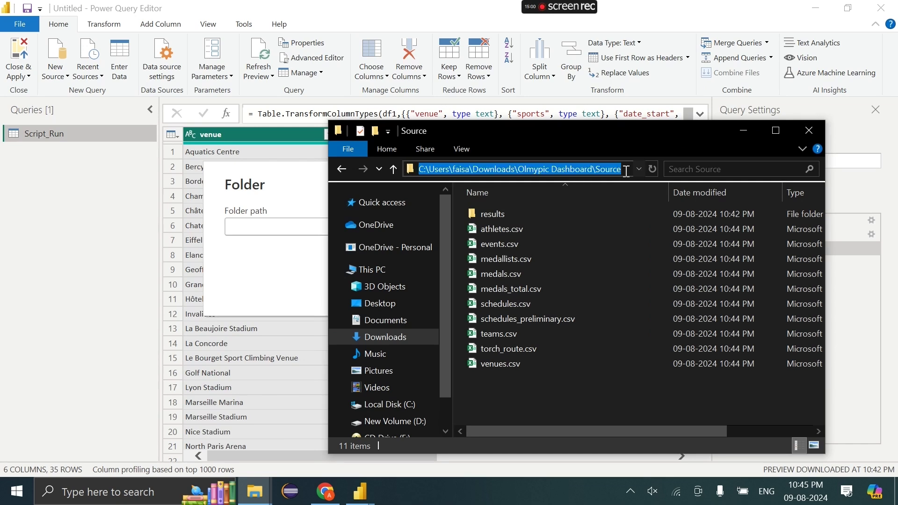
{"action": "left_click", "coordinate": [274, 227]}
{"action": "key", "text": "ctrl+v"}
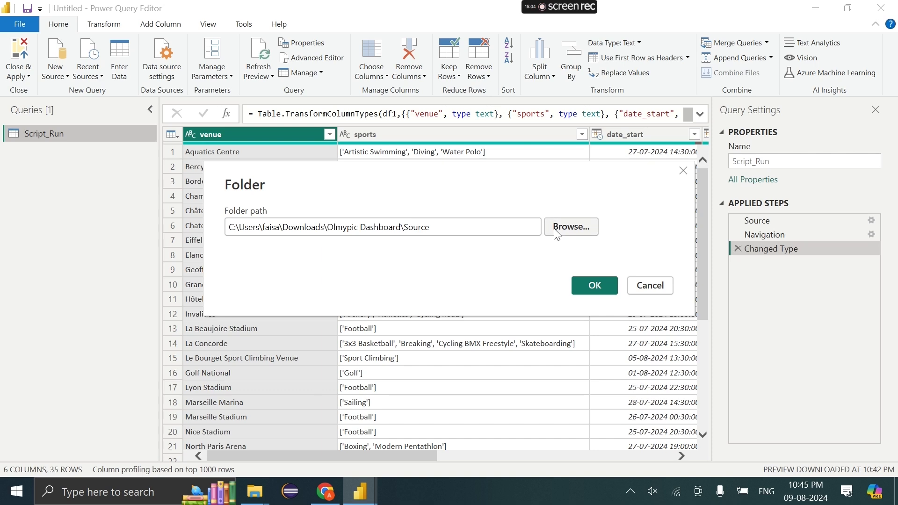
{"action": "left_click", "coordinate": [585, 282]}
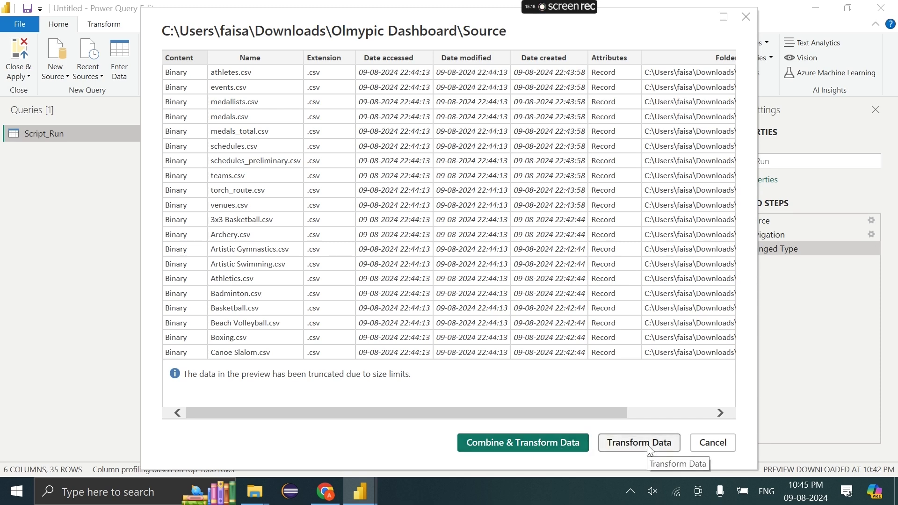
{"action": "left_click", "coordinate": [629, 442]}
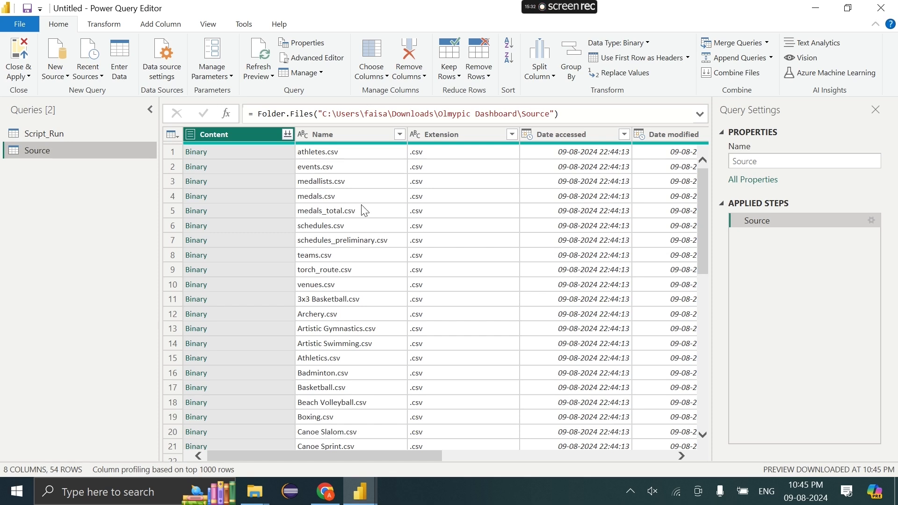
Rename the Source query as Base_File.
{"action": "right_click", "coordinate": [104, 152]}
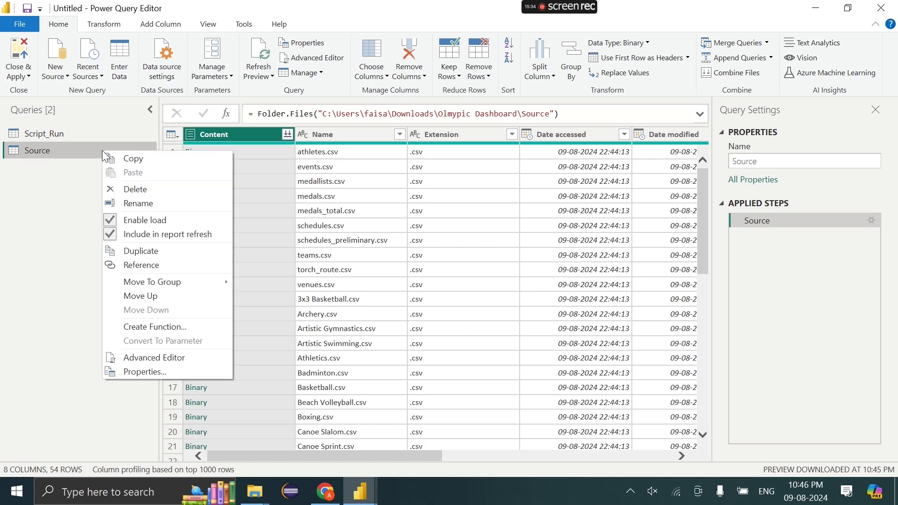
{"action": "left_click", "coordinate": [133, 204]}
{"action": "key", "text": "BackSpace"}
{"action": "type", "text": "Base_File"}
{"action": "key", "text": "Return"}
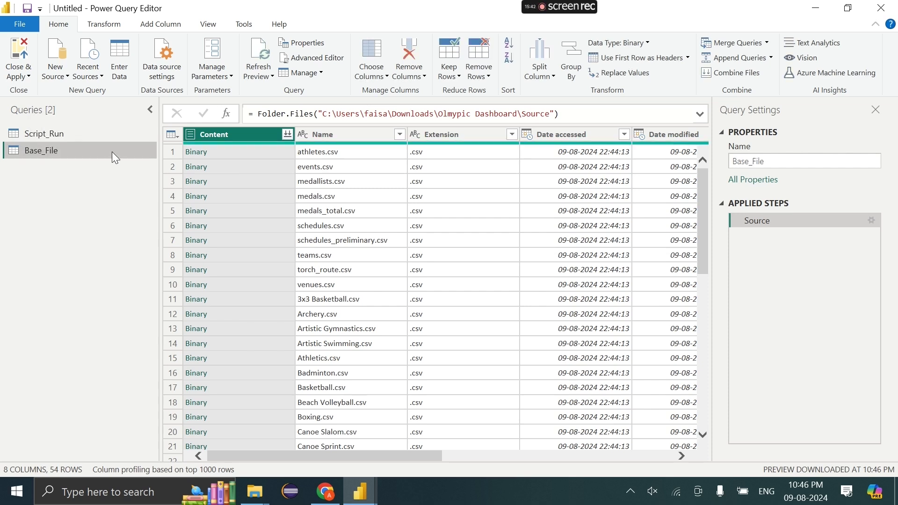
Create a reference of the Base_File query and copy the word athletes from the athletes.csv file name.
{"action": "right_click", "coordinate": [115, 156]}
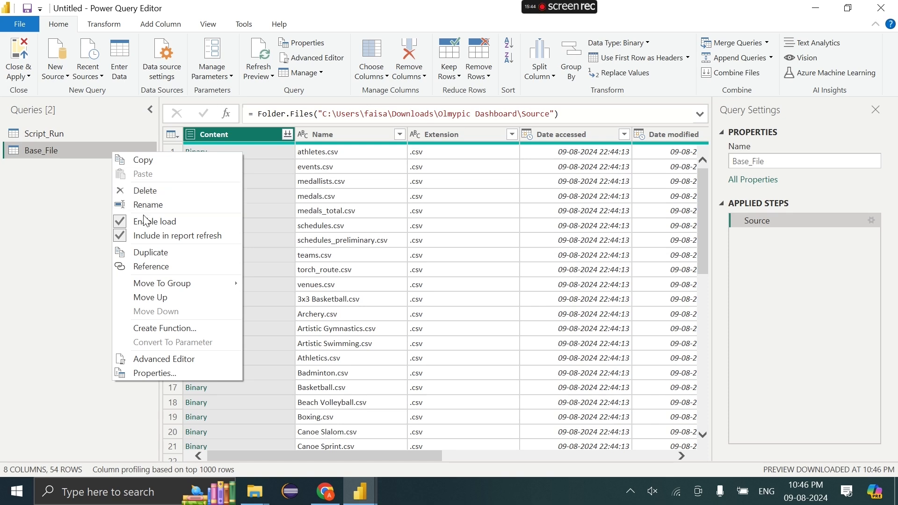
{"action": "left_click", "coordinate": [154, 270]}
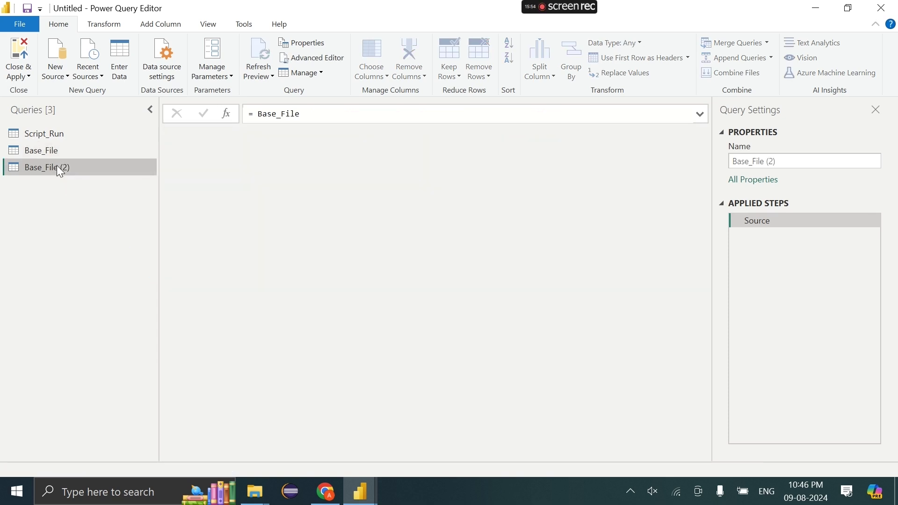
{"action": "left_click", "coordinate": [308, 152]}
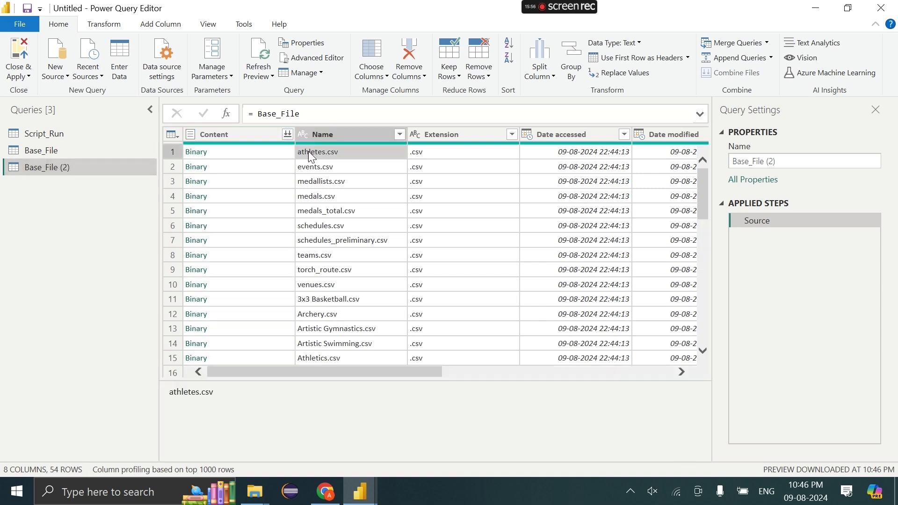
{"action": "double_click", "coordinate": [199, 392]}
{"action": "key", "text": "ctrl+c"}
{"action": "left_click", "coordinate": [69, 173]}
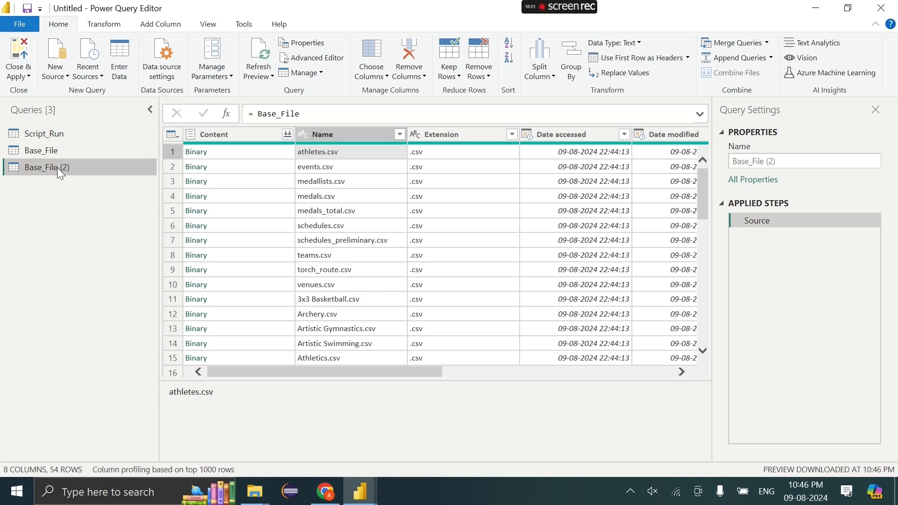
Rename the referenced query as Athletes and open the athletes.csv binary content in it as a table.
{"action": "double_click", "coordinate": [57, 168]}
{"action": "key", "text": "ctrl+v"}
{"action": "key", "text": "BackSpace"}
{"action": "type", "text": "A"}
{"action": "key", "text": "Return"}
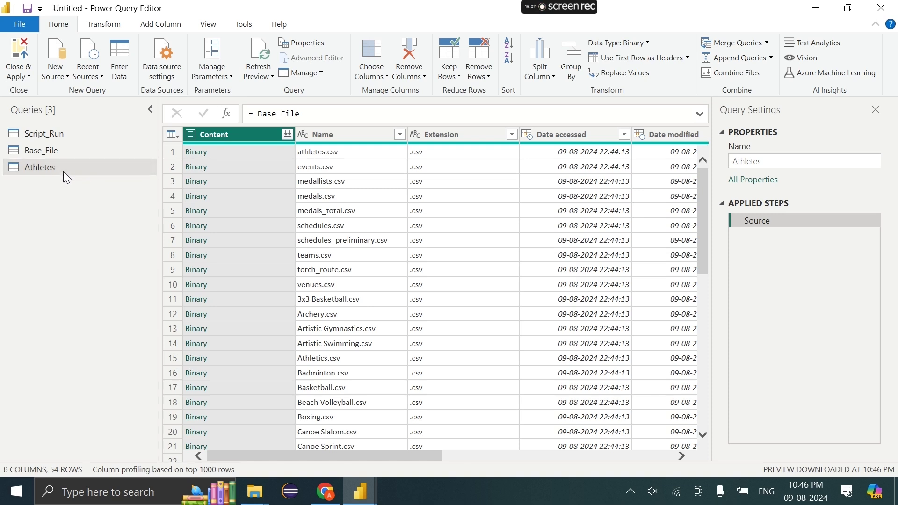
{"action": "left_click", "coordinate": [195, 153]}
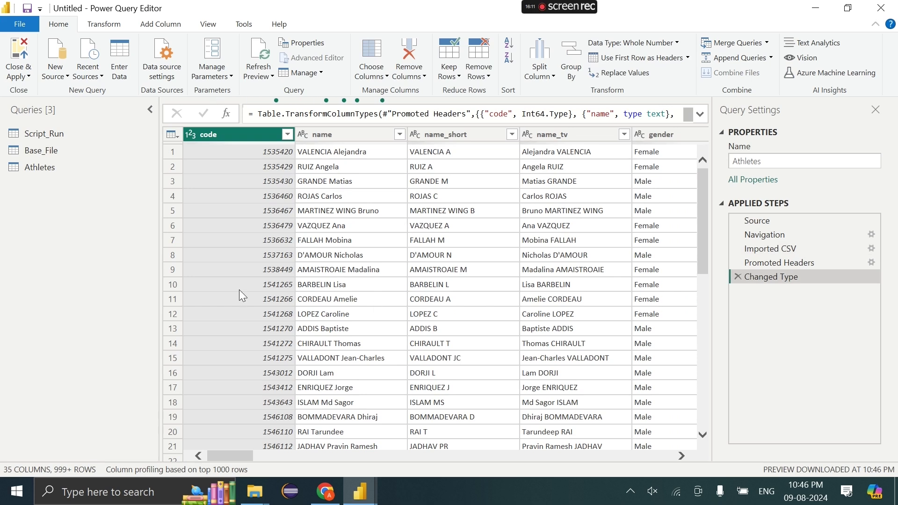
{"action": "scroll", "coordinate": [546, 215], "scroll_direction": "right", "scroll_amount": 5}
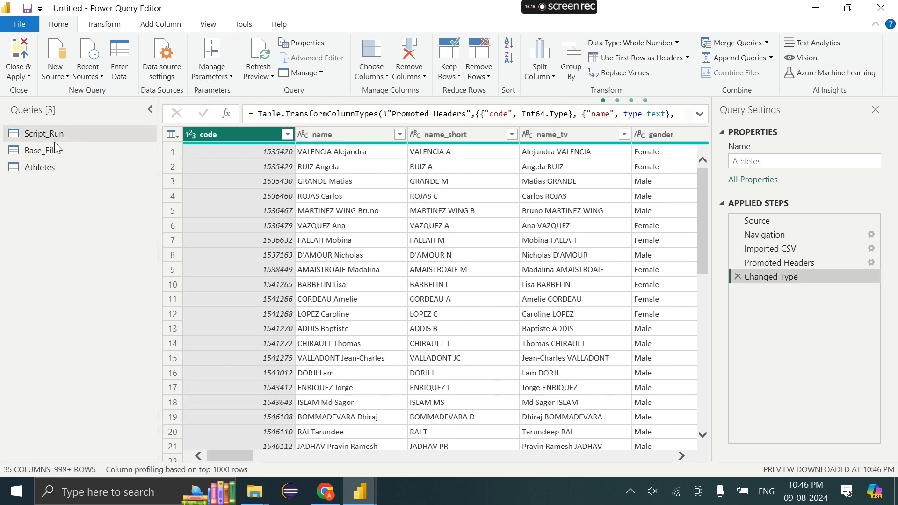
Create another reference of the Base_File query and copy the word medallists from the medallists.csv file name.
{"action": "left_click", "coordinate": [55, 144]}
{"action": "right_click", "coordinate": [69, 148]}
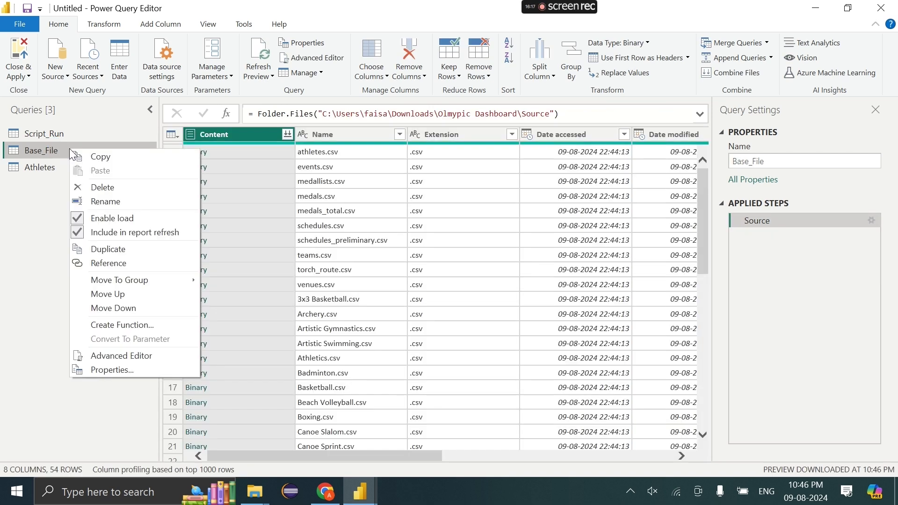
{"action": "left_click", "coordinate": [118, 264]}
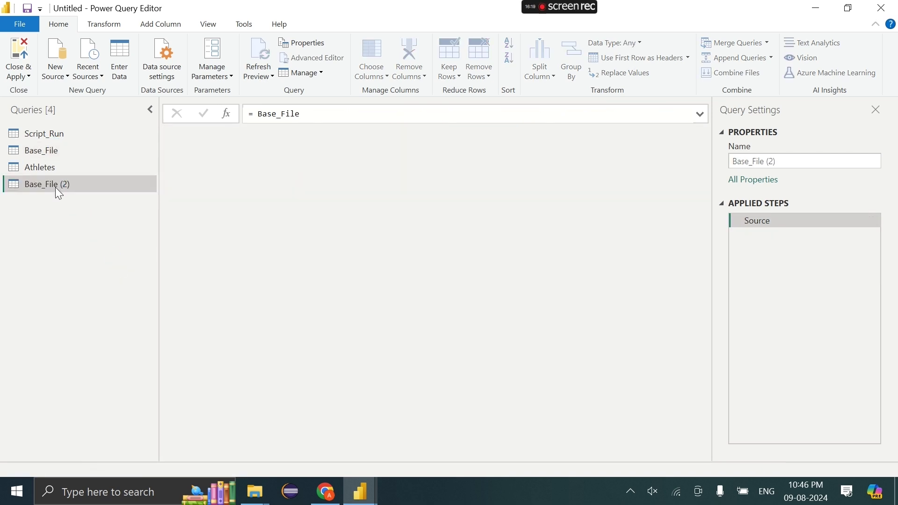
{"action": "double_click", "coordinate": [42, 151]}
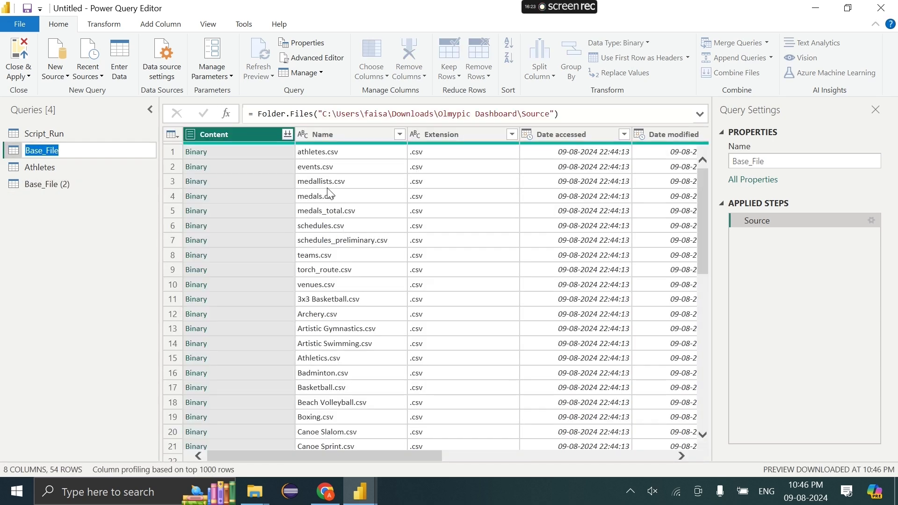
{"action": "left_click", "coordinate": [326, 183]}
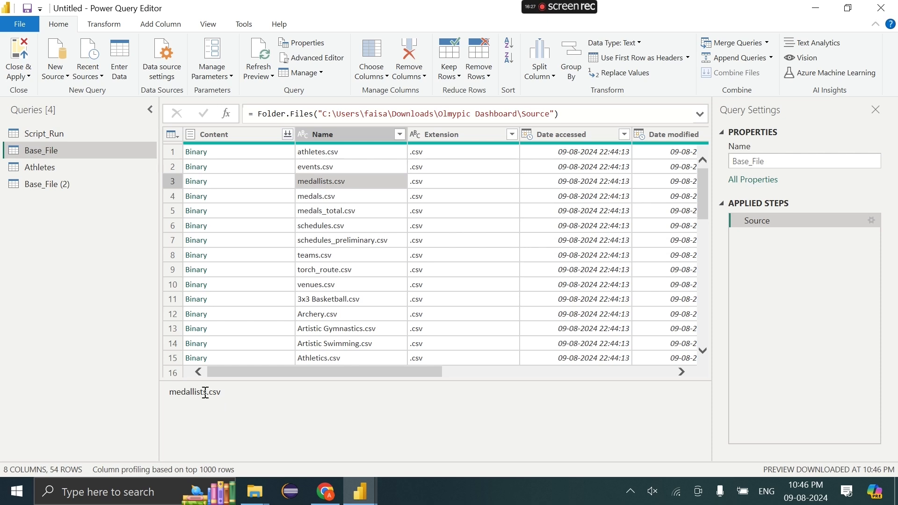
{"action": "left_click_drag", "start_coordinate": [207, 392], "coordinate": [161, 393]}
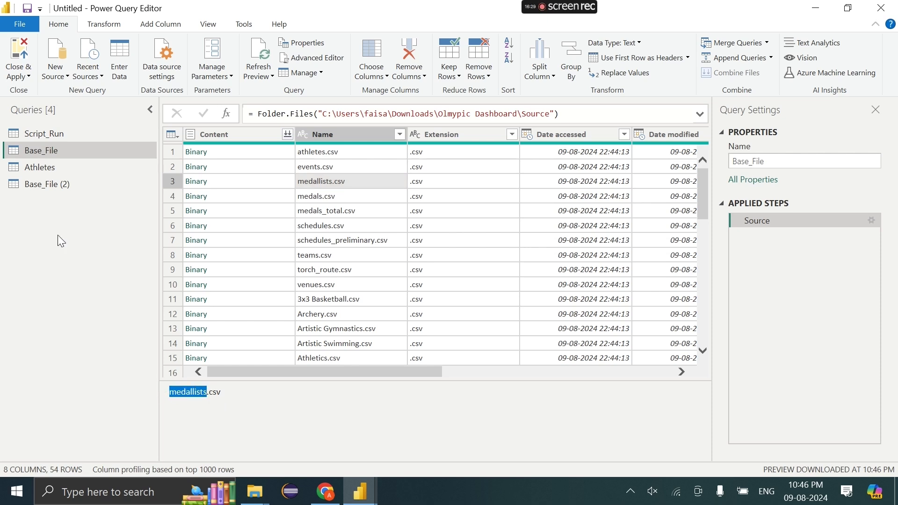
Rename the Base_File (2) query as Medallists.
{"action": "left_click", "coordinate": [45, 191]}
{"action": "double_click", "coordinate": [71, 189]}
{"action": "key", "text": "ctrl+v"}
{"action": "key", "text": "Delete"}
{"action": "type", "text": "M"}
{"action": "key", "text": "Return"}
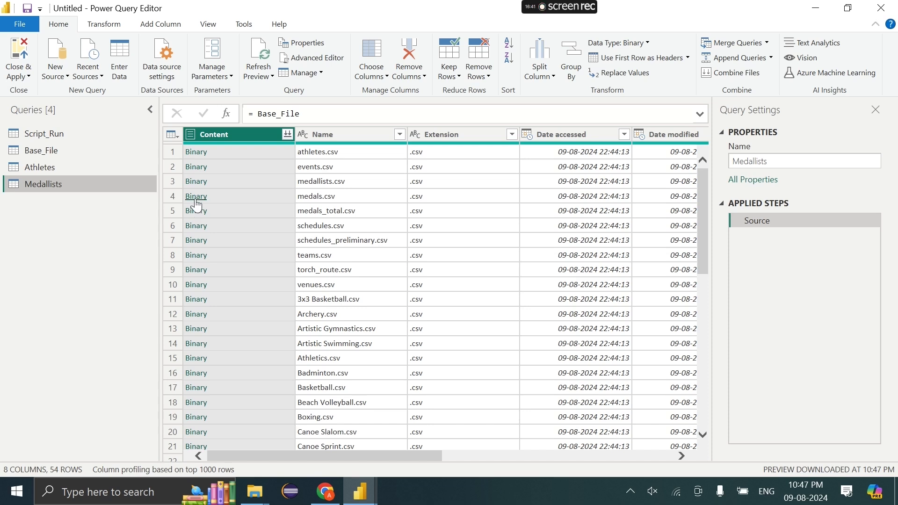
Open the medallists.csv binary content in the Medallists query as a table.
{"action": "left_click", "coordinate": [195, 181]}
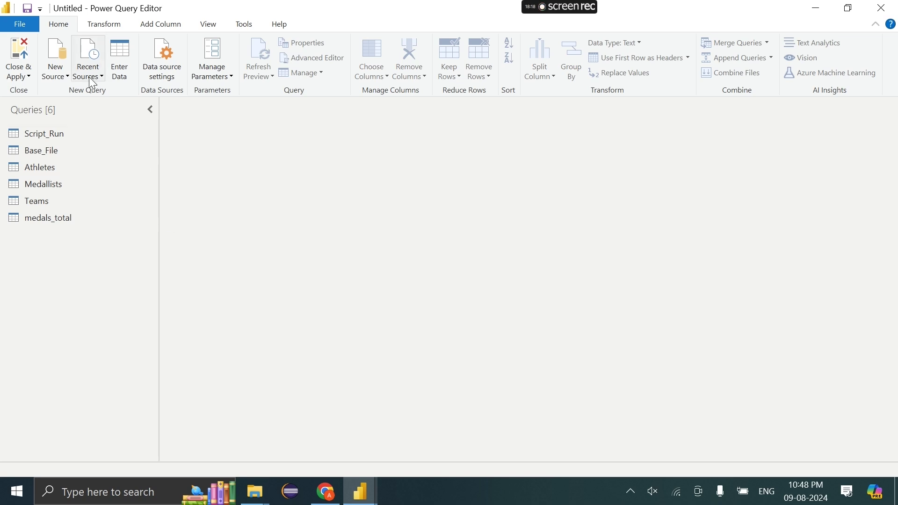
Rename the medals_total query as Medals_total and open the medals_total.csv binary content in it as a table.
{"action": "left_click", "coordinate": [62, 218]}
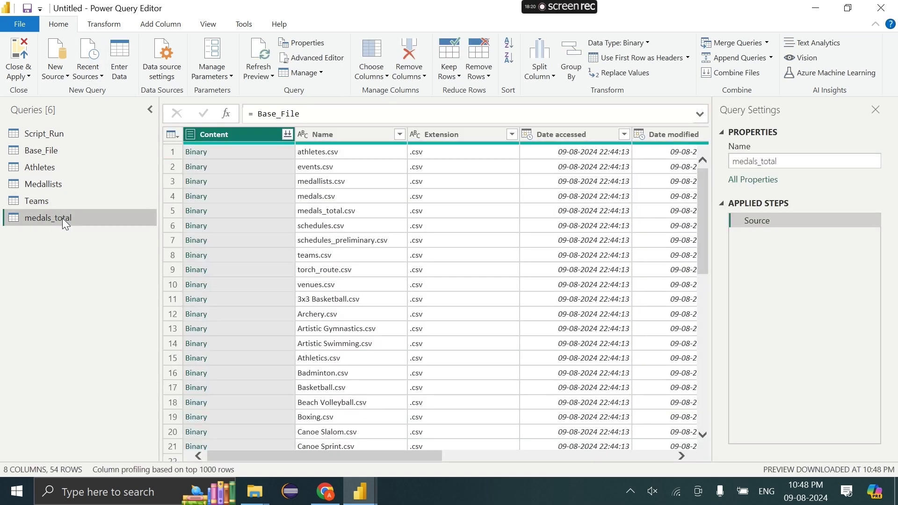
{"action": "double_click", "coordinate": [62, 218]}
{"action": "left_click", "coordinate": [63, 218]}
{"action": "key", "text": "Home"}
{"action": "key", "text": "Delete"}
{"action": "type", "text": "M"}
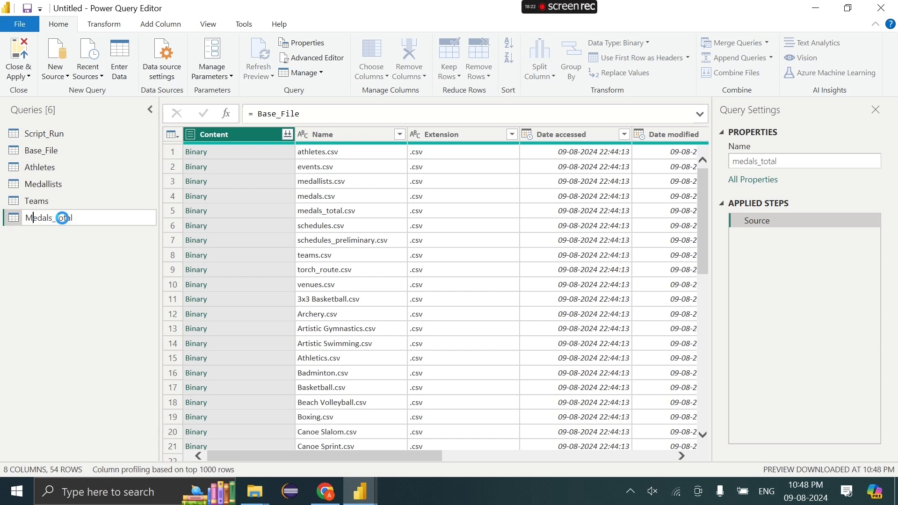
{"action": "key", "text": "Return"}
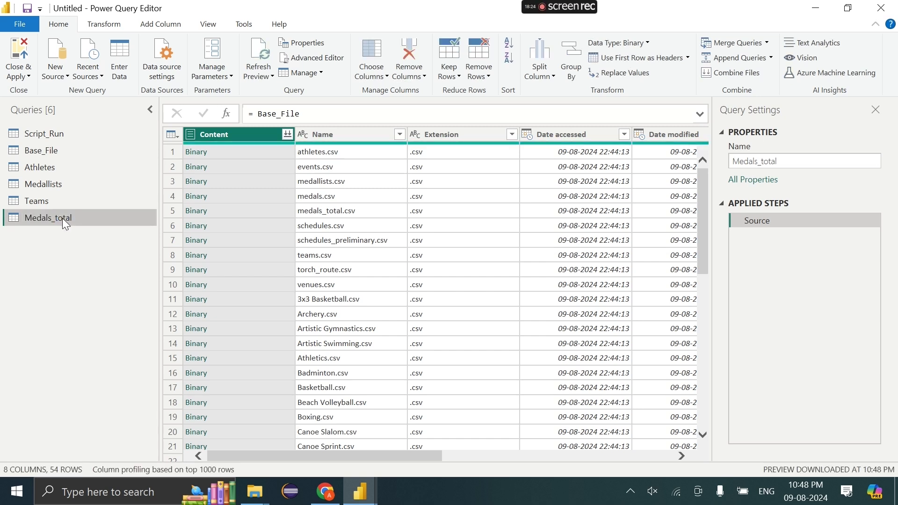
{"action": "left_click", "coordinate": [190, 214]}
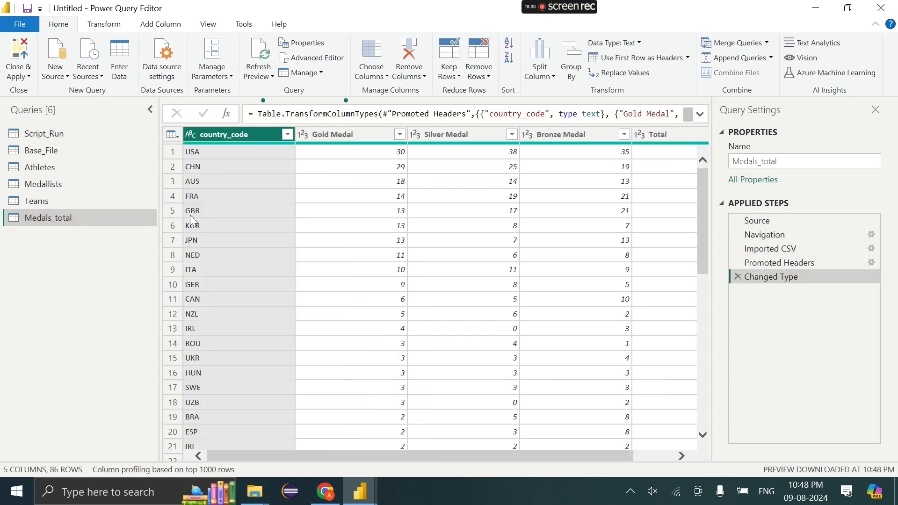
Examine the medal count columns in Medals_total and the loaded data of the Teams, Medallists and Athletes queries.
{"action": "scroll", "coordinate": [478, 324], "scroll_direction": "right", "scroll_amount": 2}
{"action": "left_click", "coordinate": [361, 133]}
{"action": "left_click", "coordinate": [423, 135]}
{"action": "left_click", "coordinate": [563, 136]}
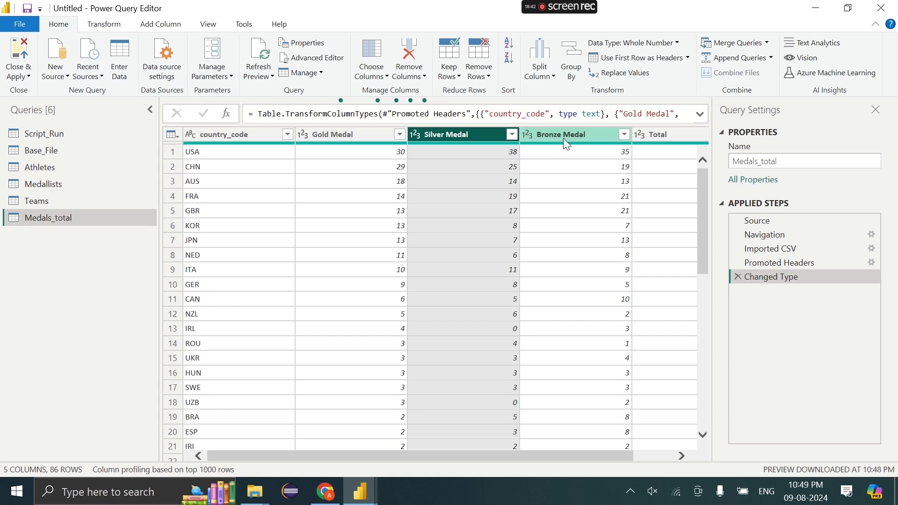
{"action": "left_click", "coordinate": [656, 134]}
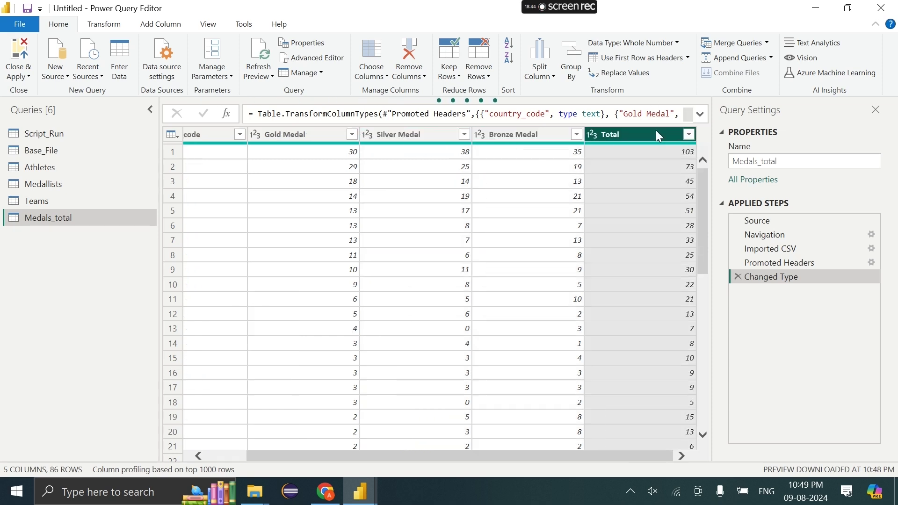
{"action": "left_click", "coordinate": [92, 201]}
{"action": "scroll", "coordinate": [298, 216], "scroll_direction": "right", "scroll_amount": 10}
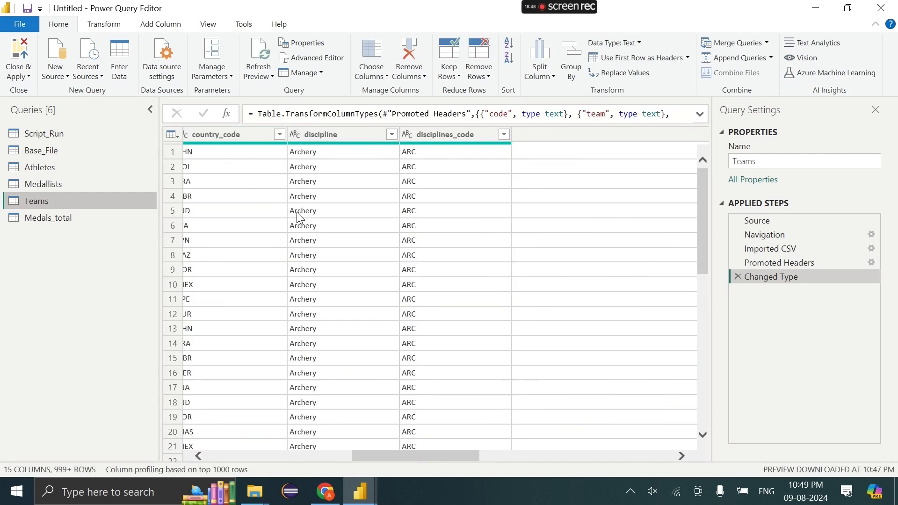
{"action": "scroll", "coordinate": [297, 212], "scroll_direction": "left", "scroll_amount": 10}
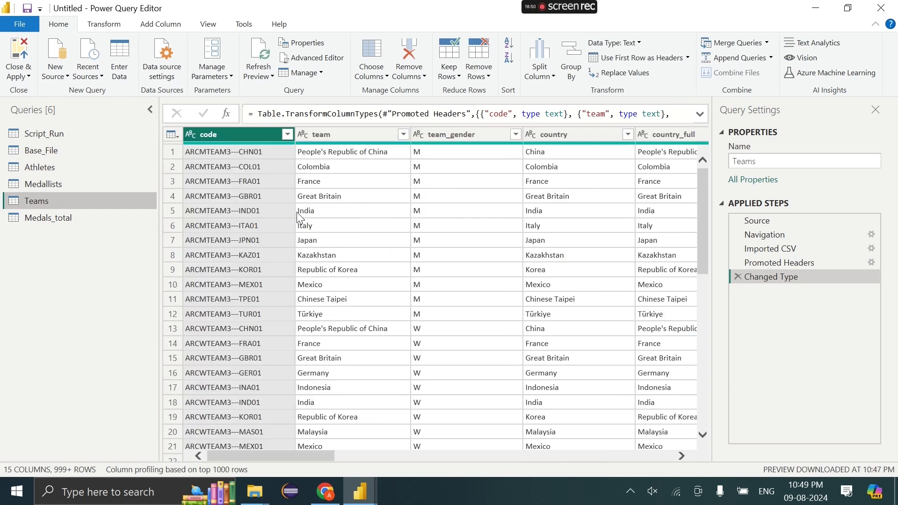
{"action": "left_click", "coordinate": [79, 184]}
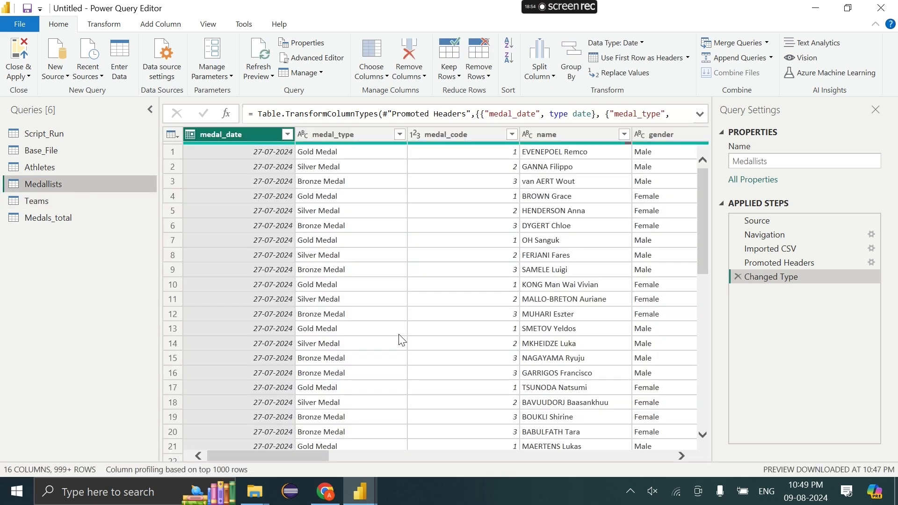
{"action": "scroll", "coordinate": [401, 340], "scroll_direction": "right", "scroll_amount": 10}
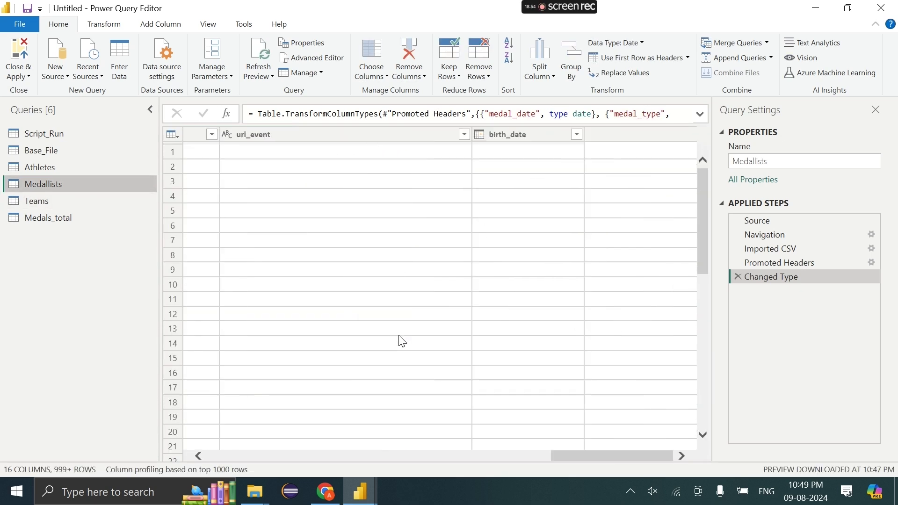
{"action": "left_click", "coordinate": [66, 167]}
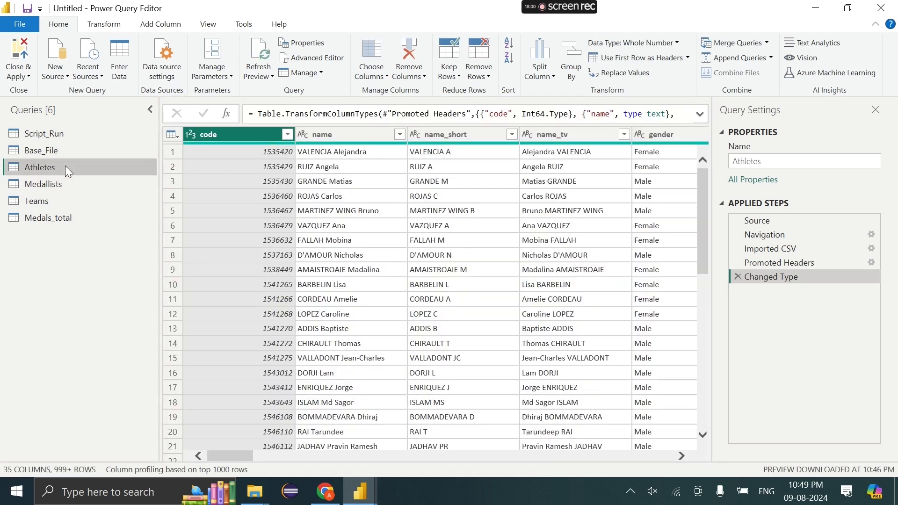
Import Sheet2 of the Games Icon.xlsx workbook as a new query and use its first row as headers.
{"action": "left_click", "coordinate": [56, 68]}
{"action": "left_click", "coordinate": [56, 116]}
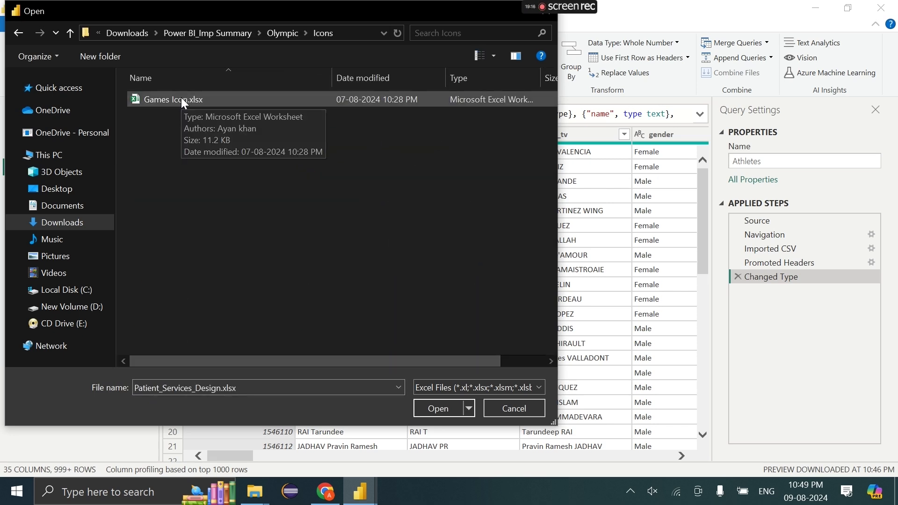
{"action": "left_click", "coordinate": [183, 101]}
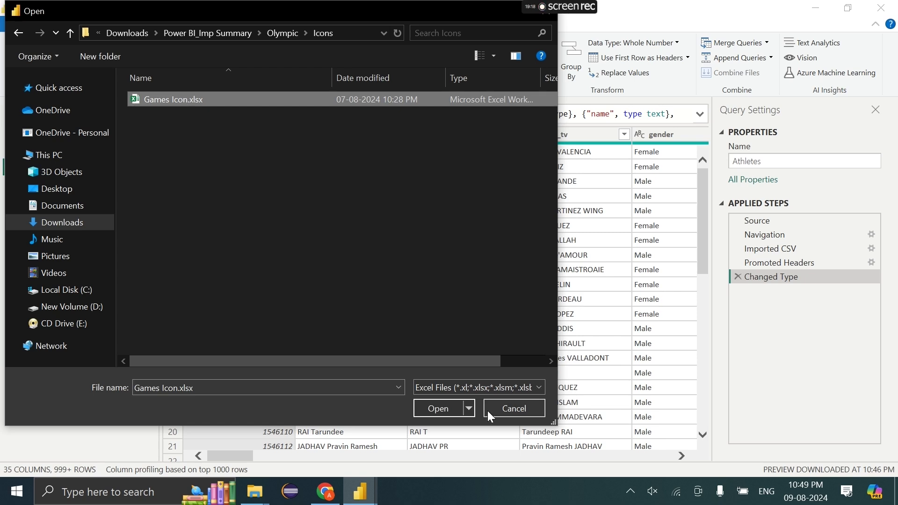
{"action": "left_click", "coordinate": [437, 408]}
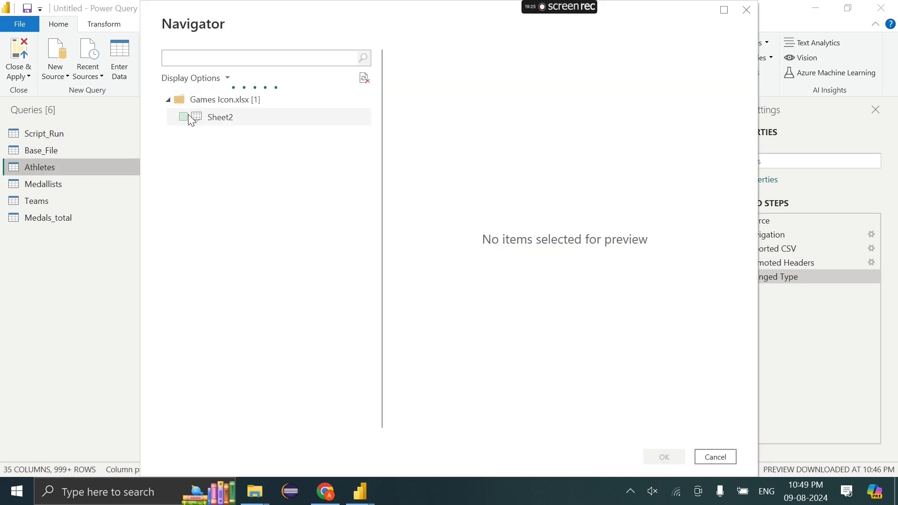
{"action": "left_click", "coordinate": [189, 117]}
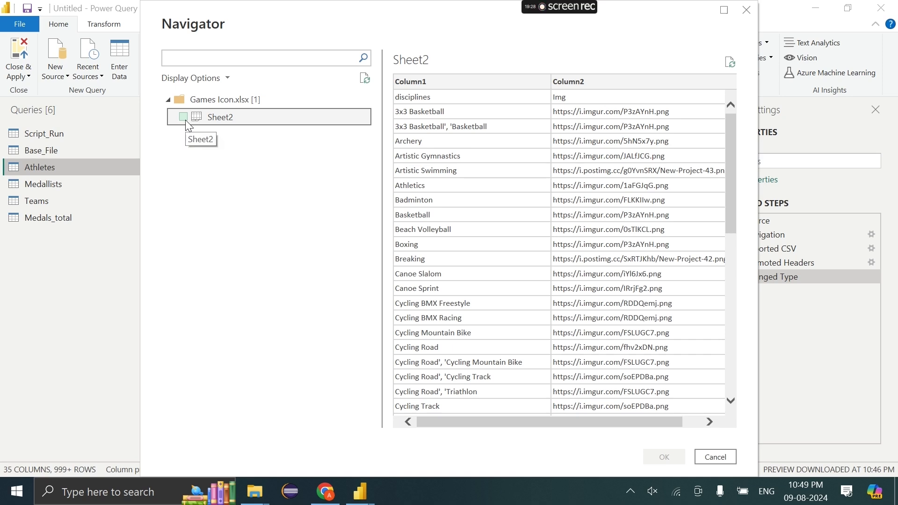
{"action": "left_click", "coordinate": [184, 117]}
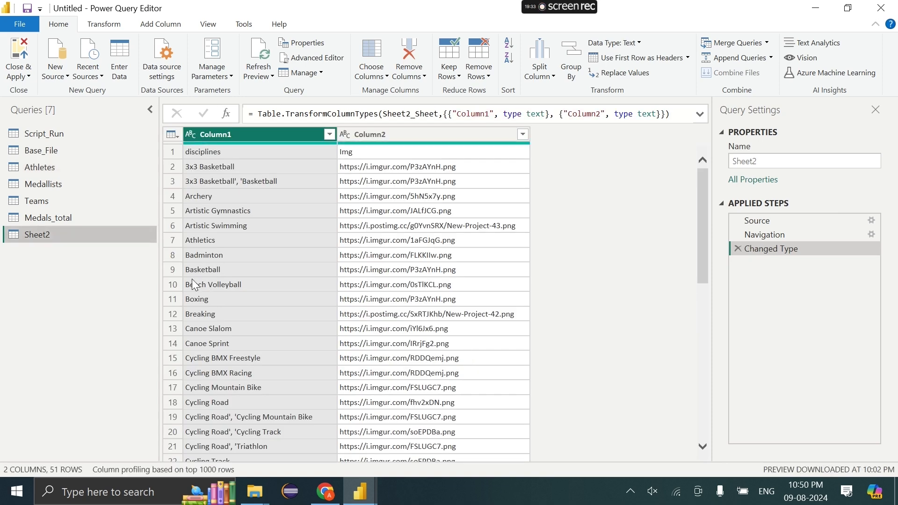
{"action": "left_click", "coordinate": [641, 61]}
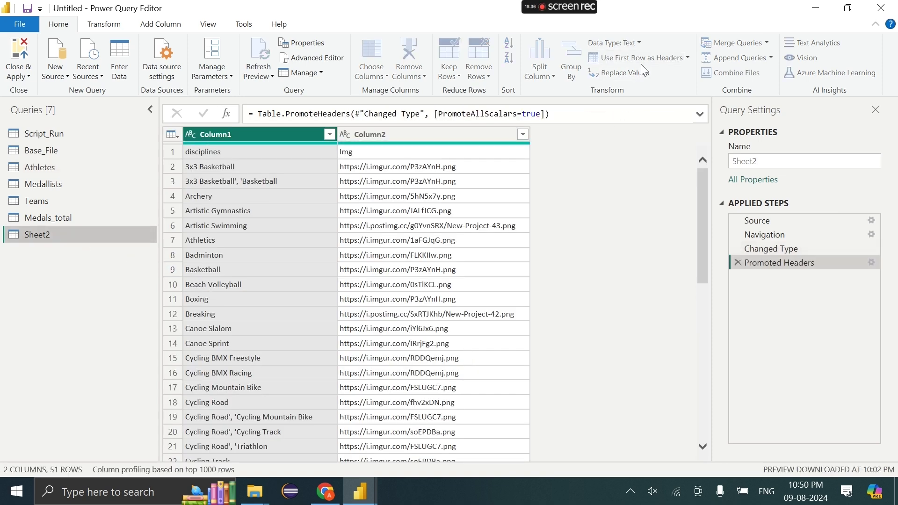
Rename the Sheet2 query as ICON.
{"action": "double_click", "coordinate": [85, 235]}
{"action": "key", "text": "BackSpace"}
{"action": "key", "text": "Caps_Lock"}
{"action": "type", "text": "ICON"}
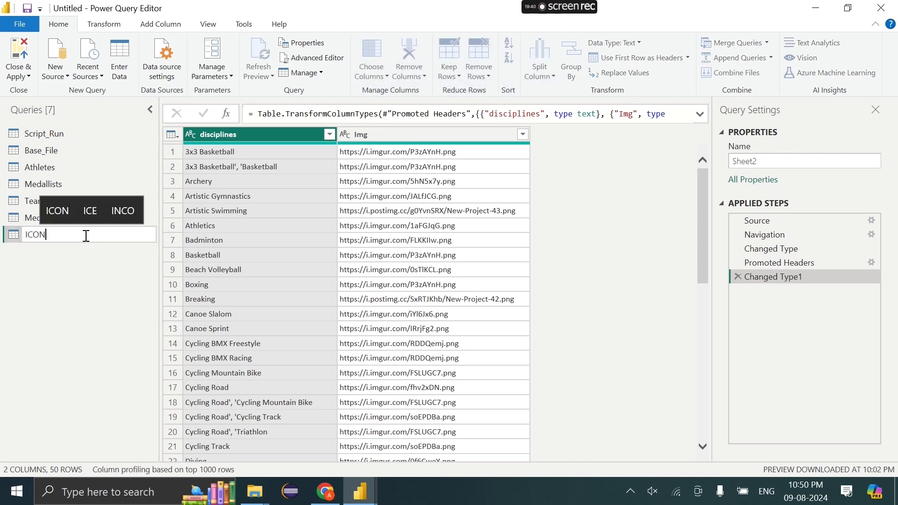
{"action": "key", "text": "Return"}
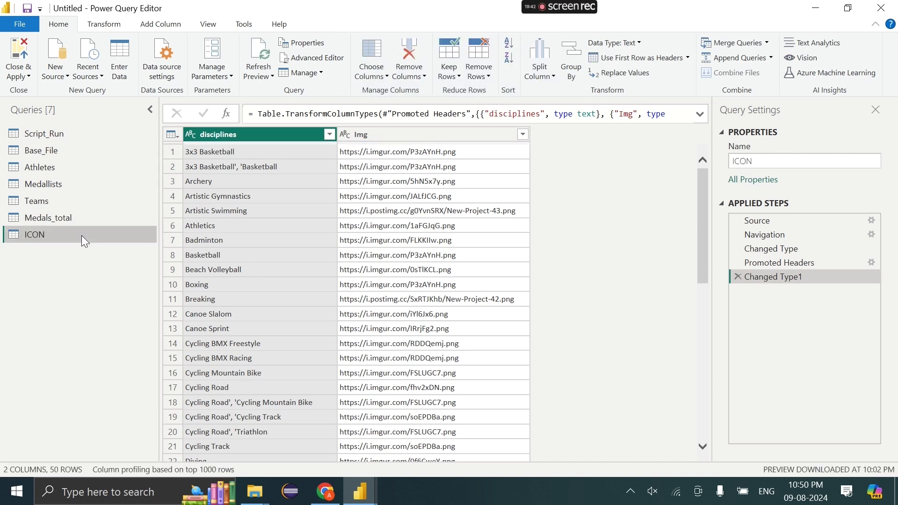
Rename the query holding the disciplines and image links as Icons.
{"action": "double_click", "coordinate": [71, 235]}
{"action": "key", "text": "BackSpace"}
{"action": "type", "text": "iCO"}
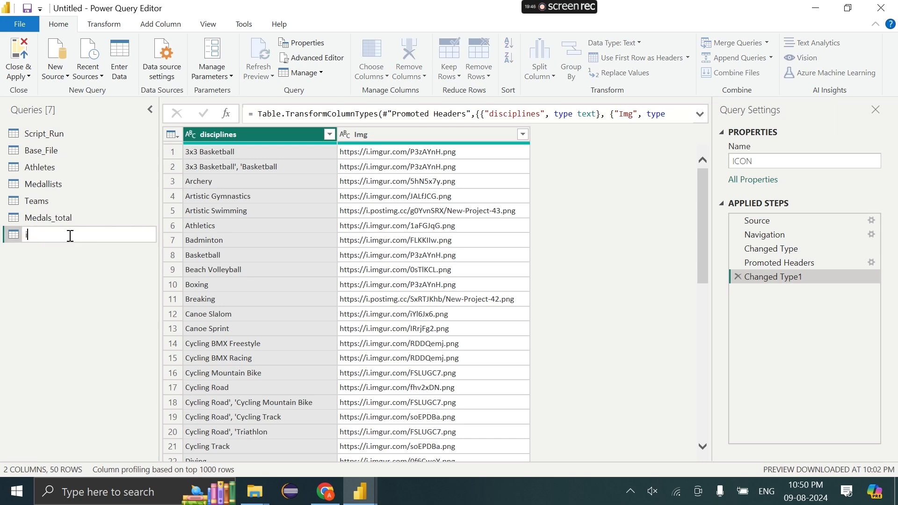
{"action": "key", "text": "BackSpace"}
{"action": "key", "text": "Caps_Lock"}
{"action": "type", "text": "con"}
{"action": "key", "text": "BackSpace"}
{"action": "type", "text": "Icons"}
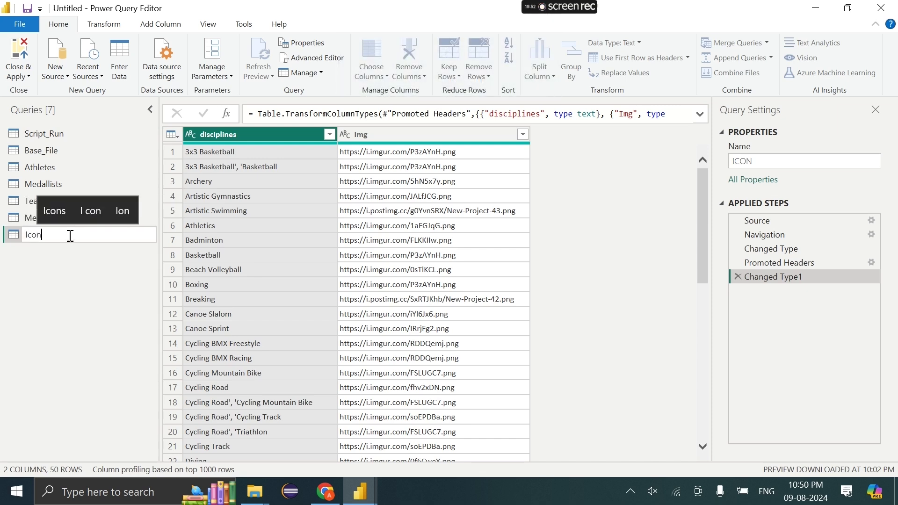
{"action": "key", "text": "Return"}
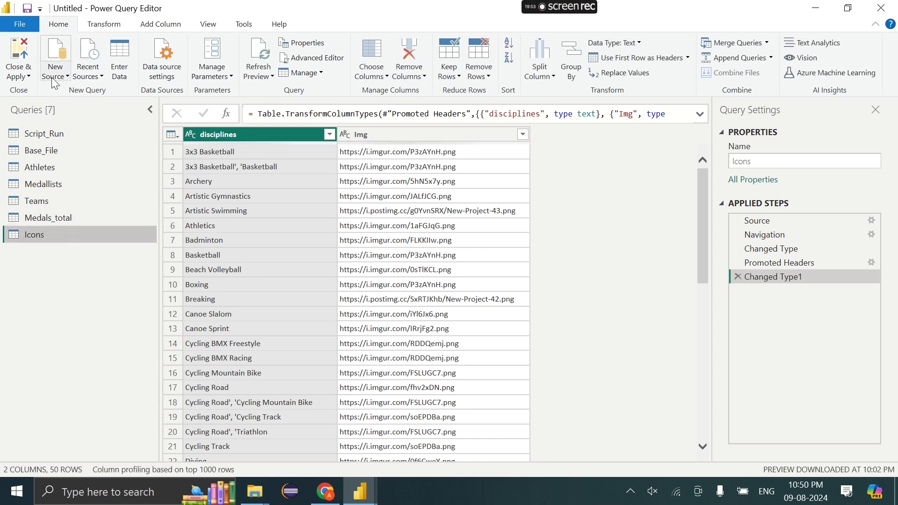
{"action": "left_click", "coordinate": [55, 71]}
{"action": "left_click", "coordinate": [63, 117]}
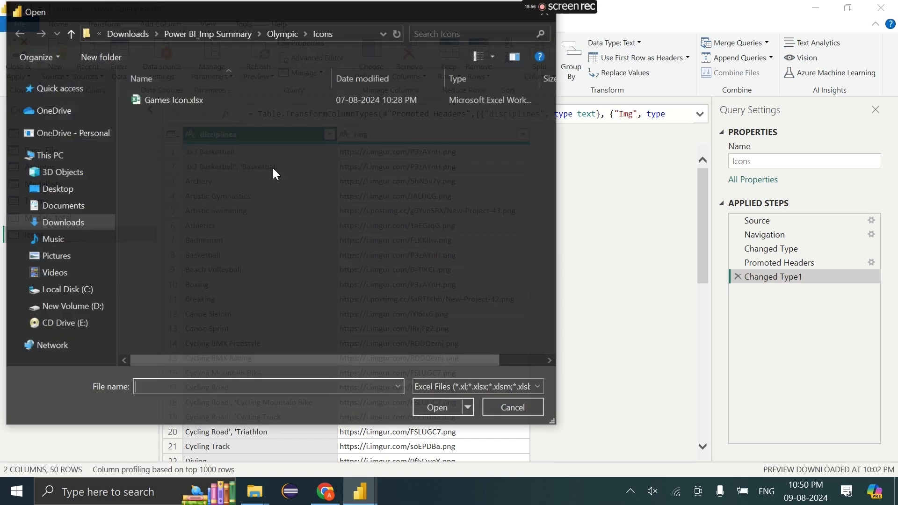
{"action": "left_click", "coordinate": [512, 408]}
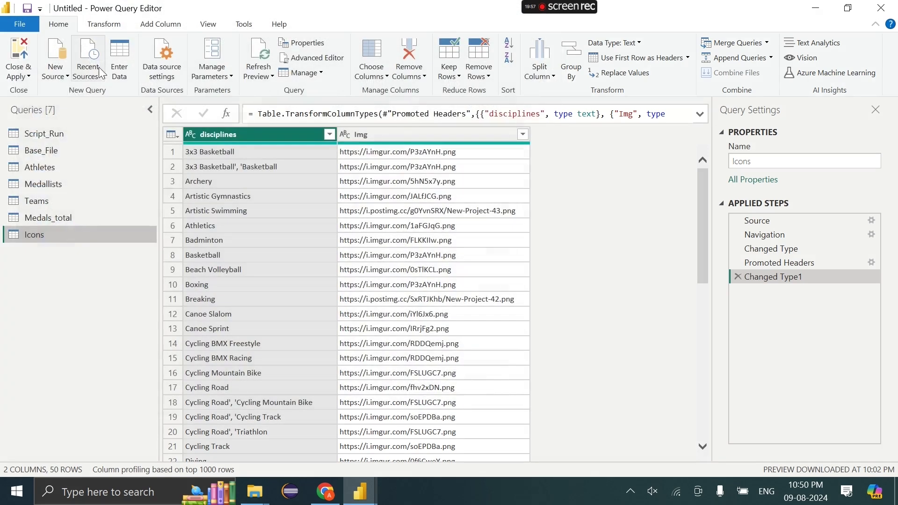
Import the Countries with Flags URL.csv file from the Icons folder as a new query.
{"action": "left_click", "coordinate": [55, 70]}
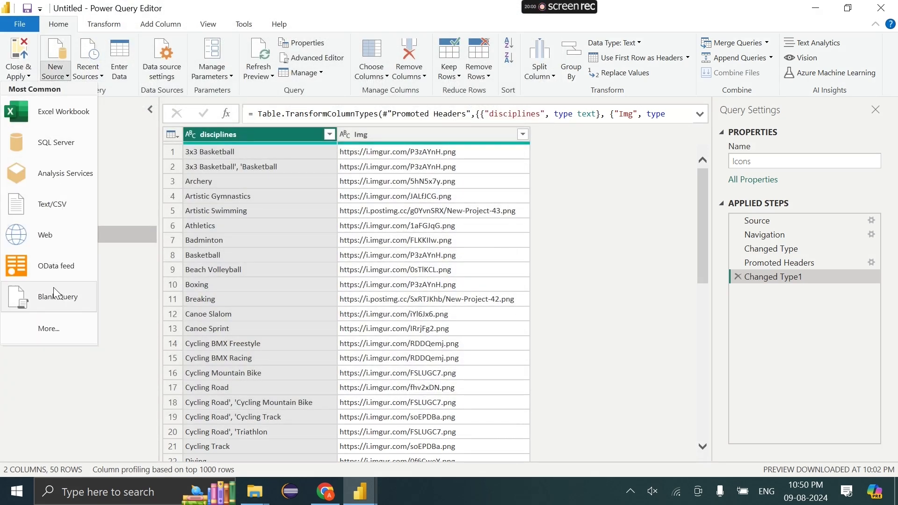
{"action": "left_click", "coordinate": [28, 205]}
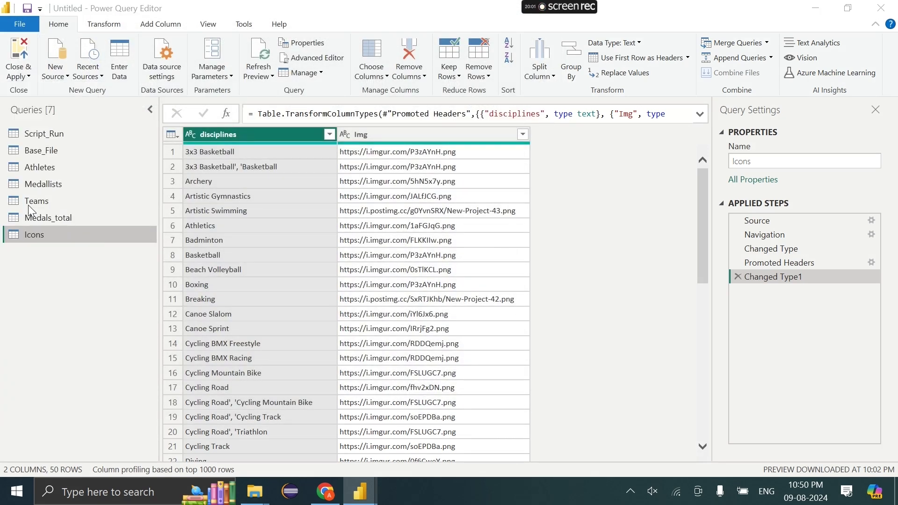
{"action": "left_click", "coordinate": [223, 96]}
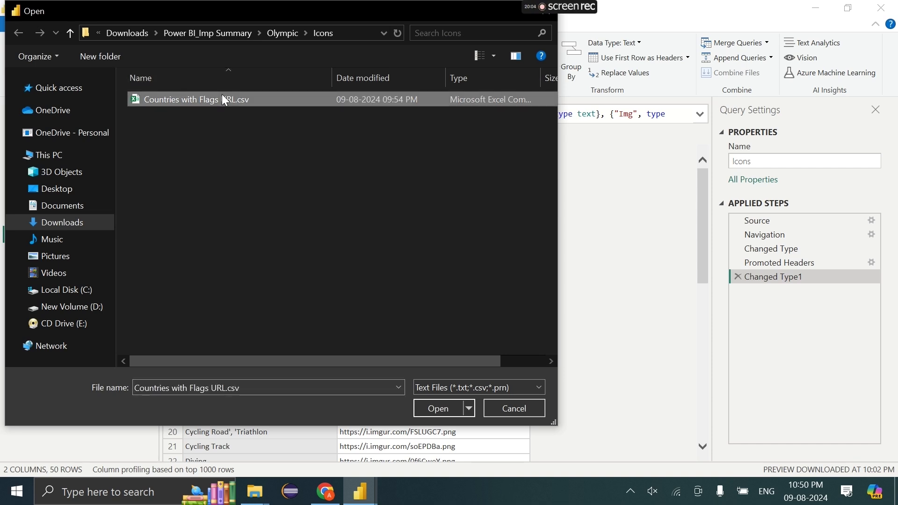
{"action": "left_click", "coordinate": [419, 409]}
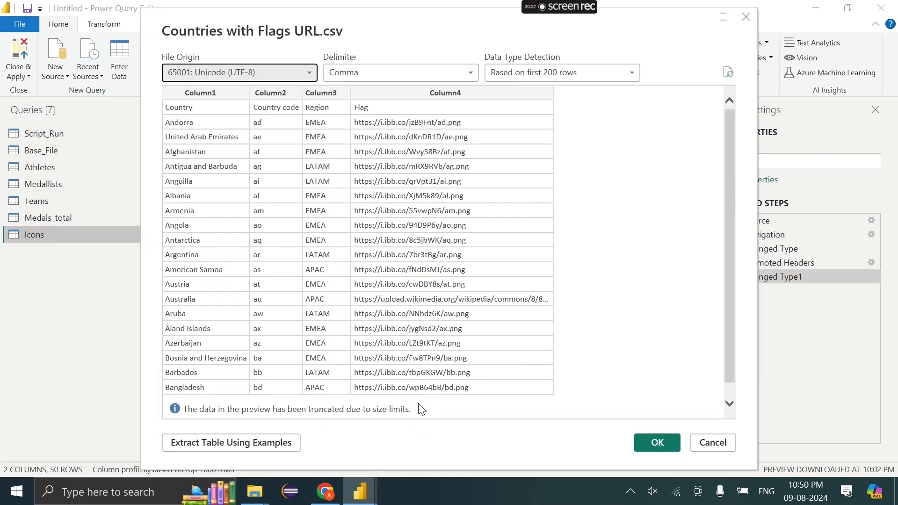
{"action": "left_click", "coordinate": [645, 443]}
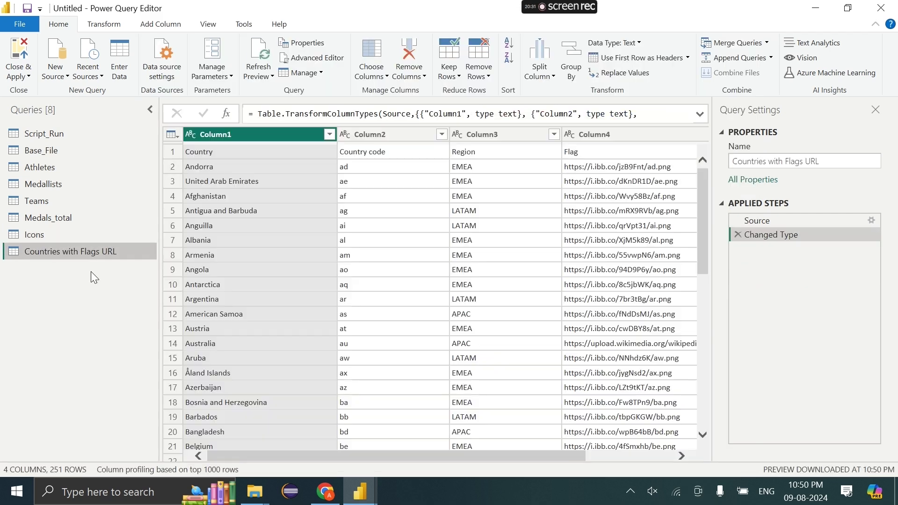
Retype the URL ending of the Countries with Flags URL query name and keep that name.
{"action": "double_click", "coordinate": [76, 251]}
{"action": "key", "text": "End"}
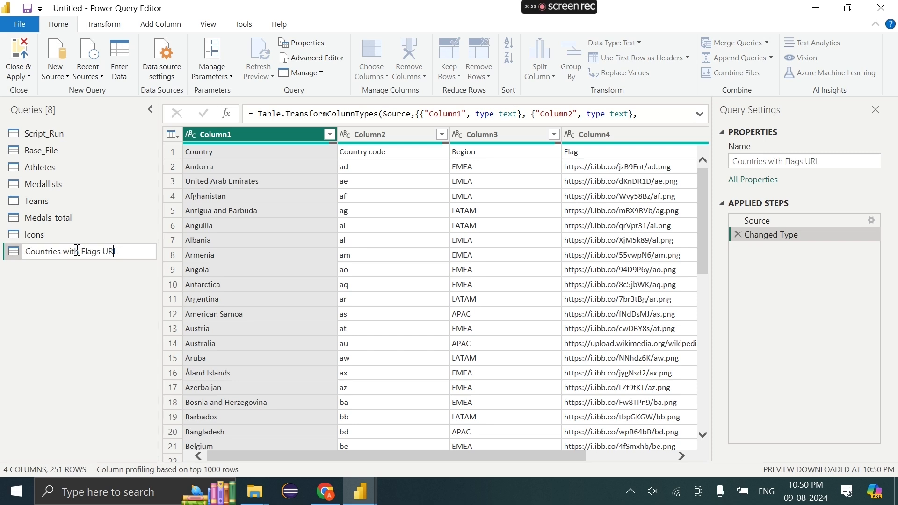
{"action": "key", "text": "BackSpace"}
{"action": "key", "text": "BackSpace"}
{"action": "type", "text": "URL"}
{"action": "key", "text": "Return"}
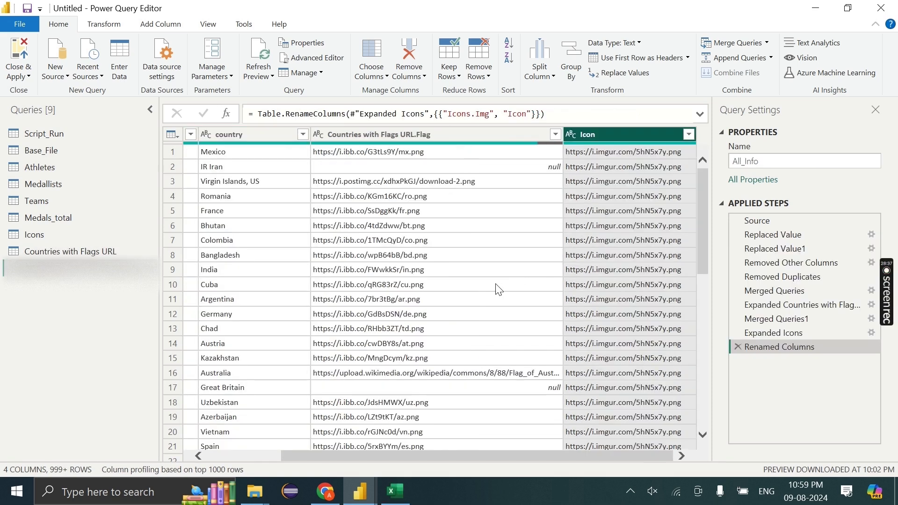
Switch to the File Explorer window showing the Olympic project's Source folder.
{"action": "scroll", "coordinate": [499, 288], "scroll_direction": "left", "scroll_amount": 3}
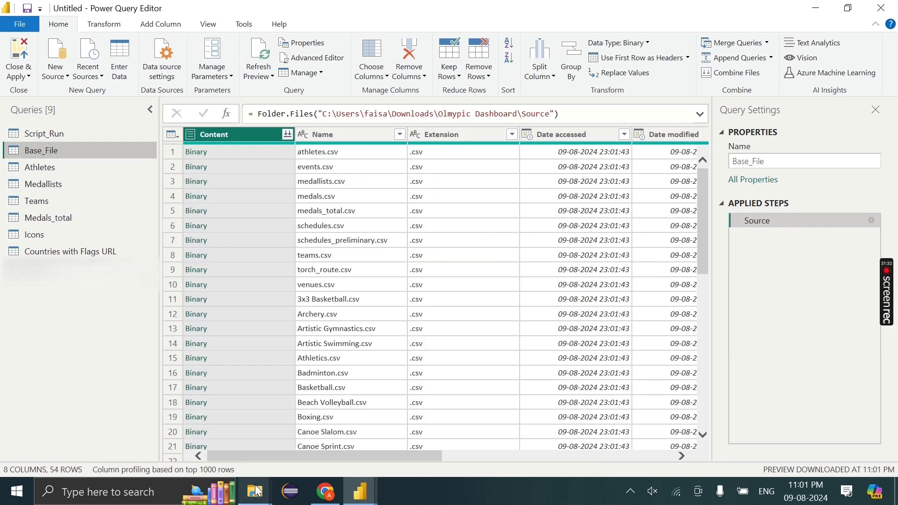
{"action": "mouse_move", "coordinate": [257, 491]}
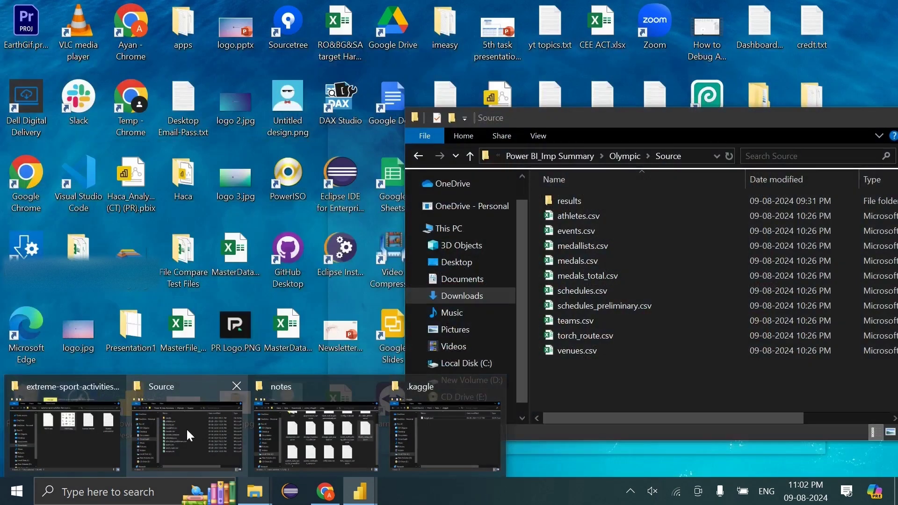
{"action": "left_click", "coordinate": [186, 428]}
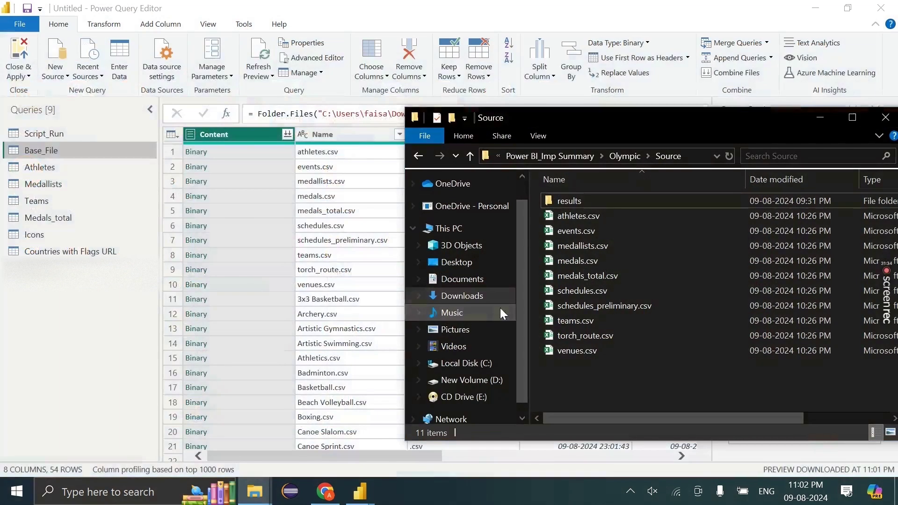
Close the query editor with all queries applied, bringing up the Olmypic Dashboard Source folder window to watch its files.
{"action": "left_click", "coordinate": [14, 73]}
{"action": "left_click", "coordinate": [19, 75]}
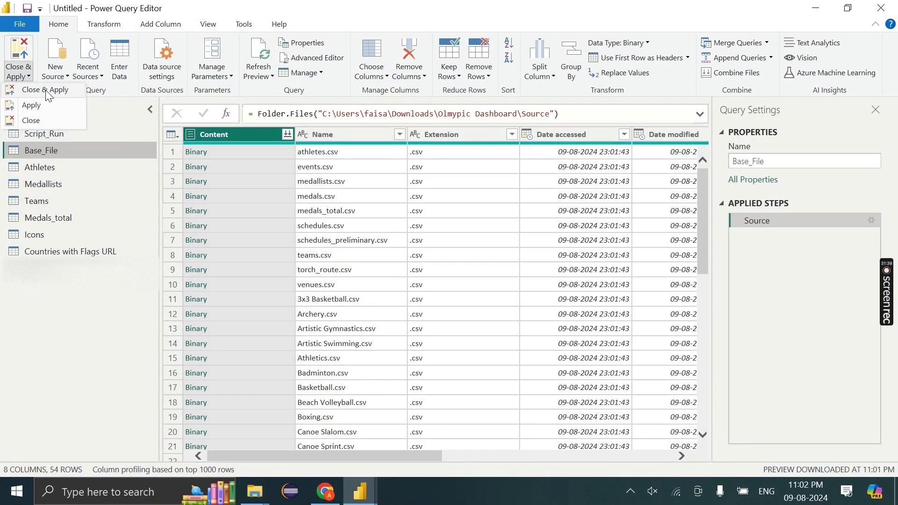
{"action": "key", "text": "Escape"}
{"action": "mouse_move", "coordinate": [255, 491]}
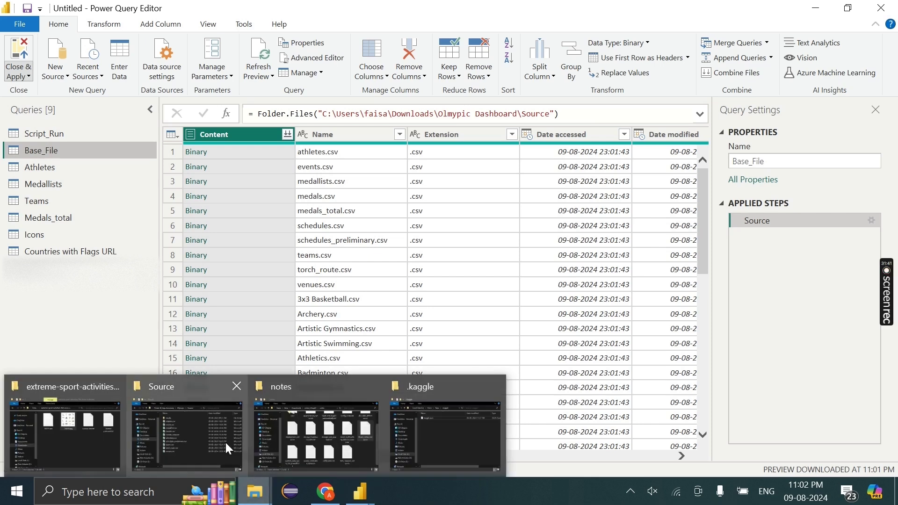
{"action": "left_click", "coordinate": [199, 435]}
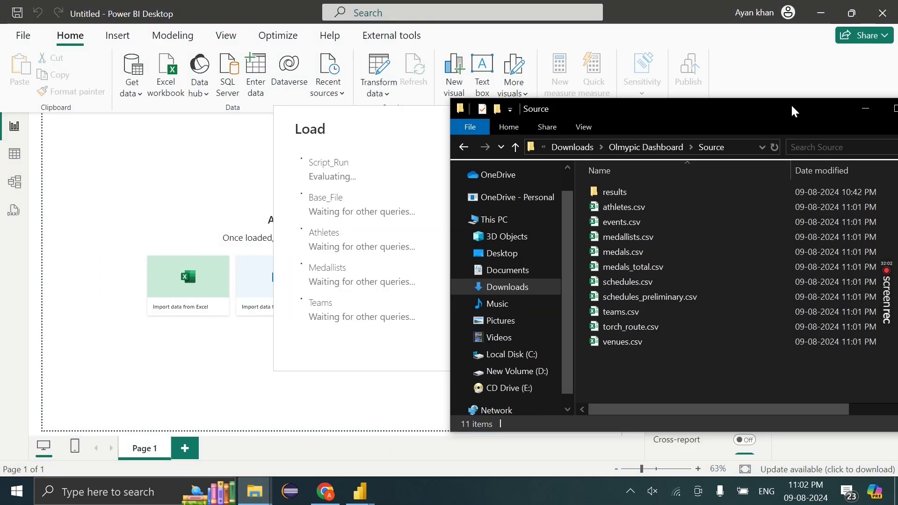
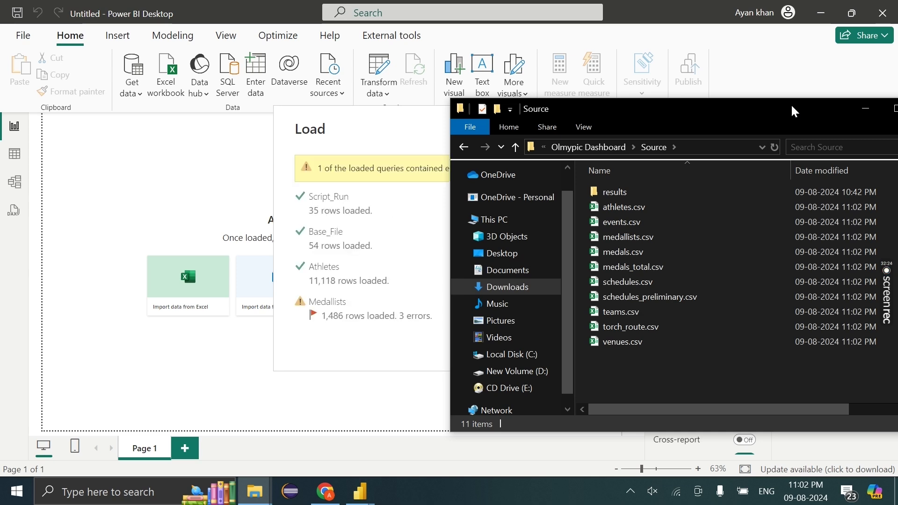
Move the Source folder window aside, minimize it, and dismiss the query load summary.
{"action": "left_click_drag", "start_coordinate": [797, 111], "coordinate": [677, 164]}
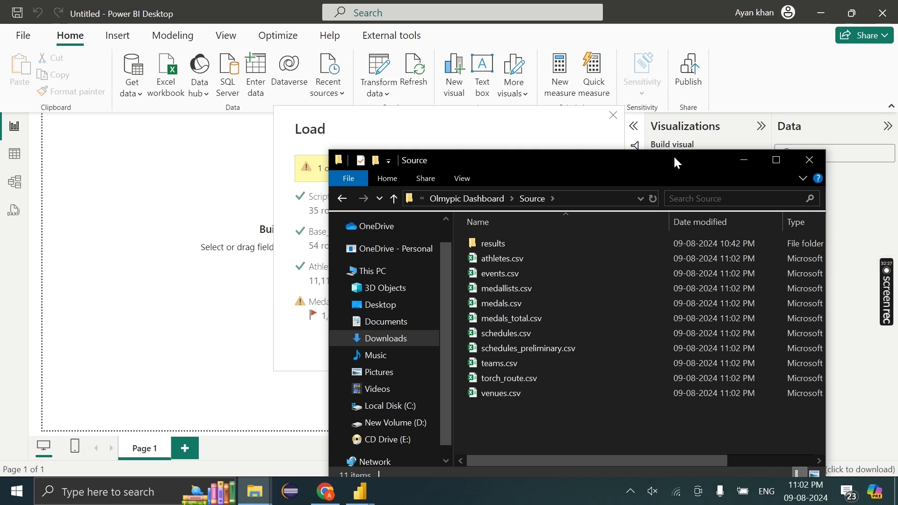
{"action": "left_click", "coordinate": [739, 161]}
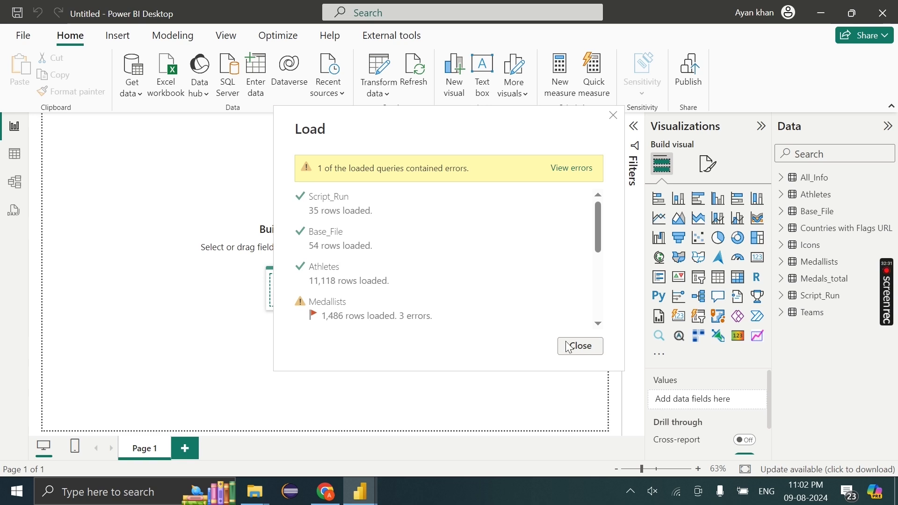
{"action": "left_click", "coordinate": [581, 346]}
Remove the Int64.Type conversion of the code column from the Changed Type formula in the Medallists query.
{"action": "left_click", "coordinate": [381, 67]}
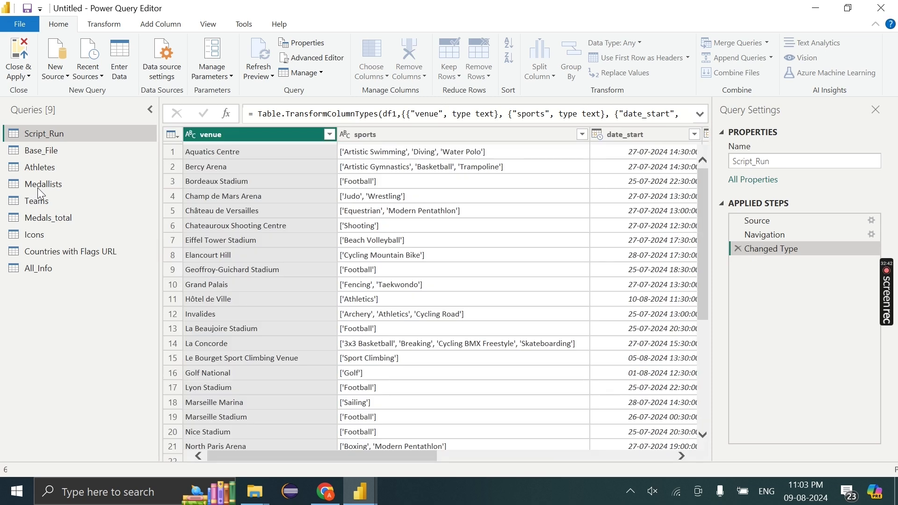
{"action": "left_click", "coordinate": [38, 185]}
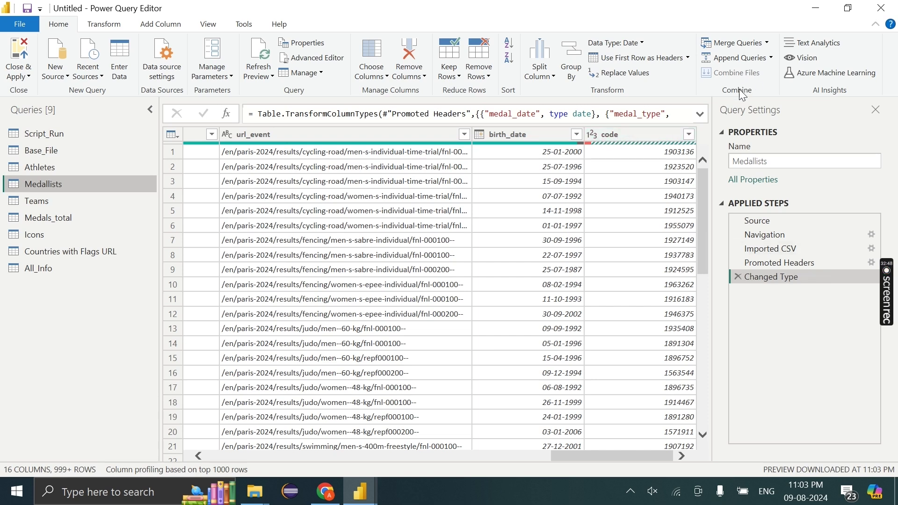
{"action": "left_click", "coordinate": [700, 115]}
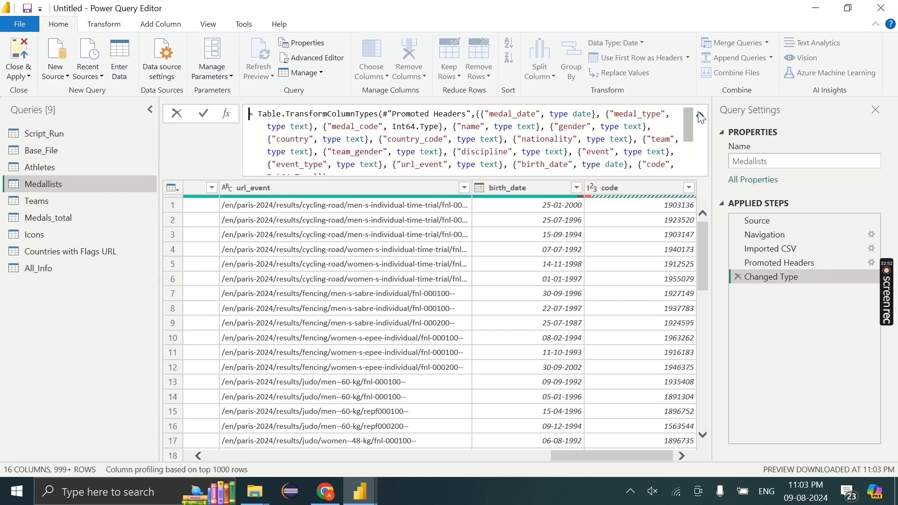
{"action": "scroll", "coordinate": [630, 156], "scroll_direction": "down", "scroll_amount": 3}
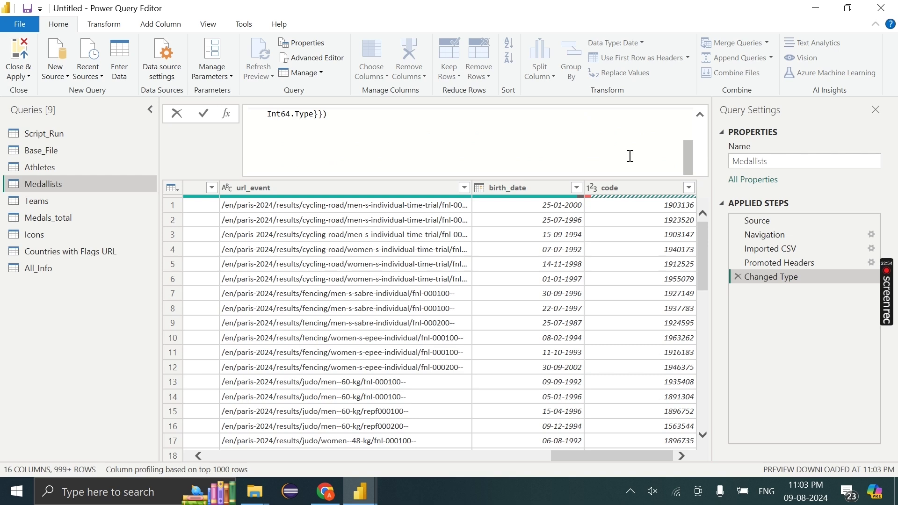
{"action": "scroll", "coordinate": [630, 156], "scroll_direction": "up", "scroll_amount": 2}
{"action": "left_click_drag", "start_coordinate": [635, 149], "coordinate": [319, 156]}
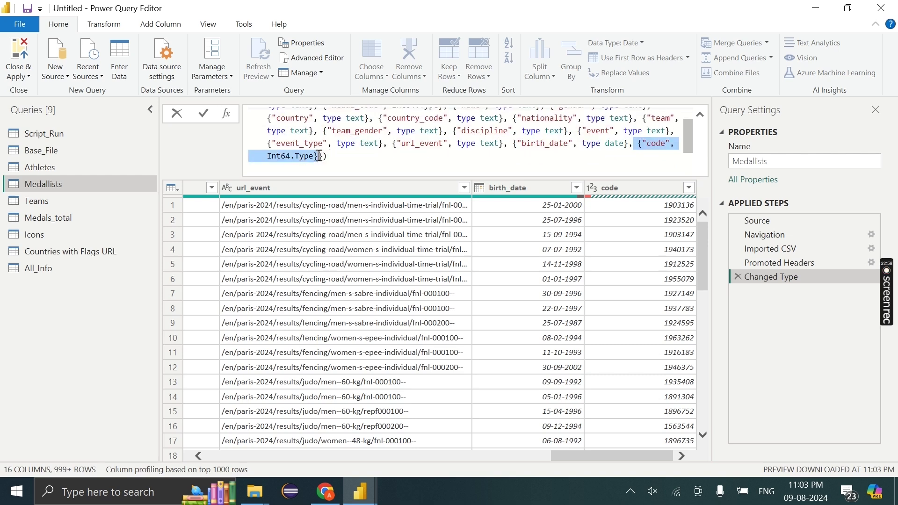
{"action": "key", "text": "Delete"}
{"action": "key", "text": "BackSpace"}
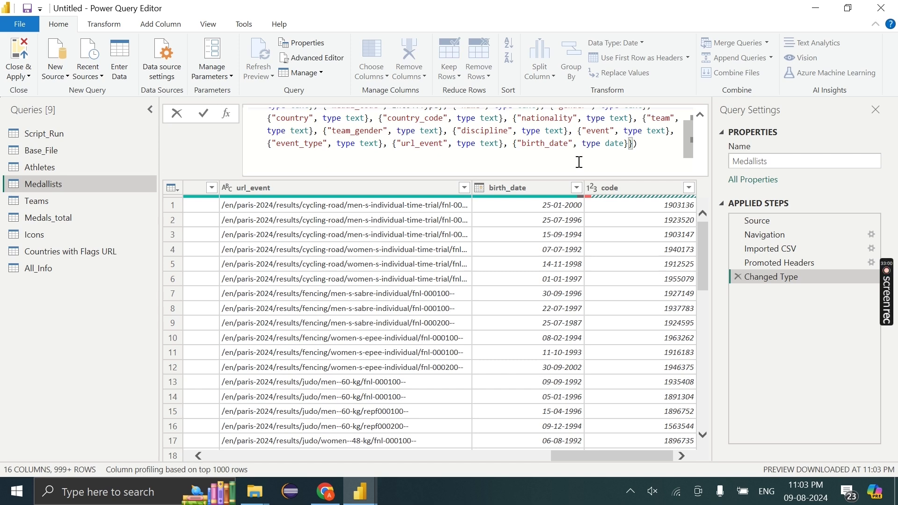
{"action": "key", "text": "Return"}
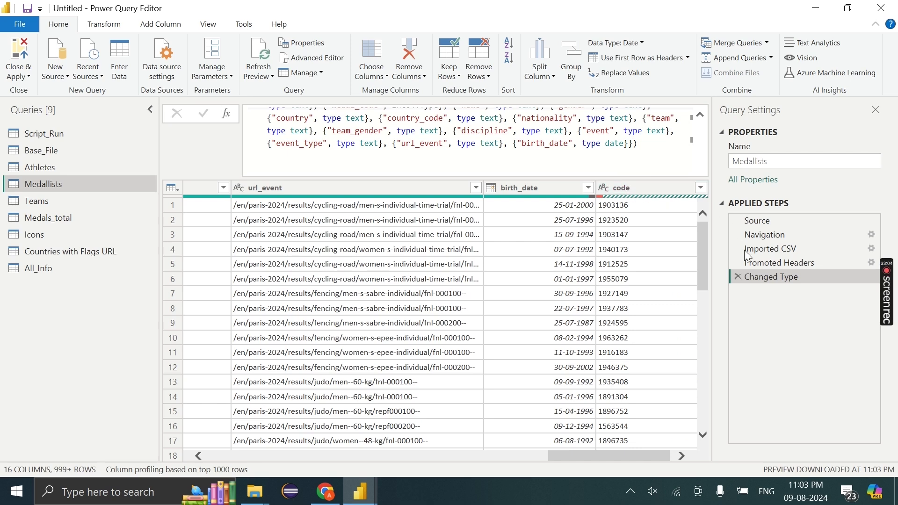
Check the Promoted Headers and Changed Type steps of Medallists, then close the query editor with the changes applied.
{"action": "left_click", "coordinate": [767, 264]}
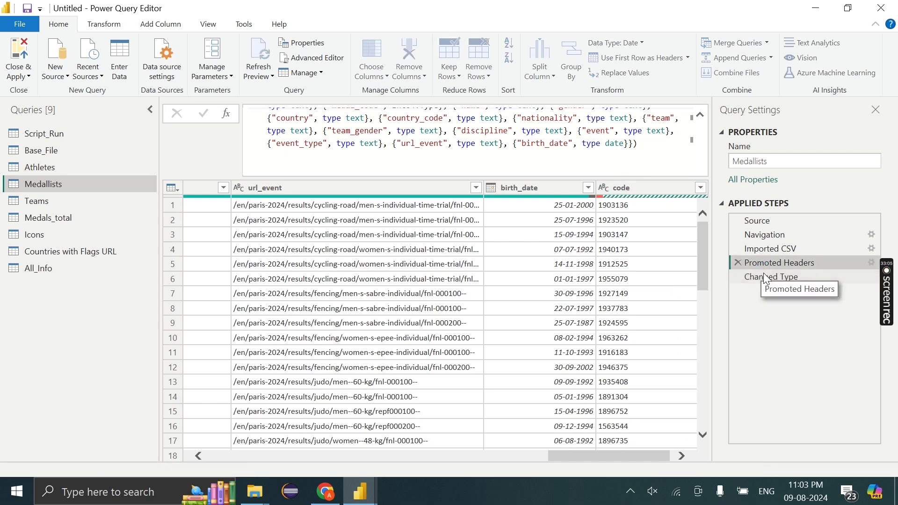
{"action": "left_click", "coordinate": [769, 277]}
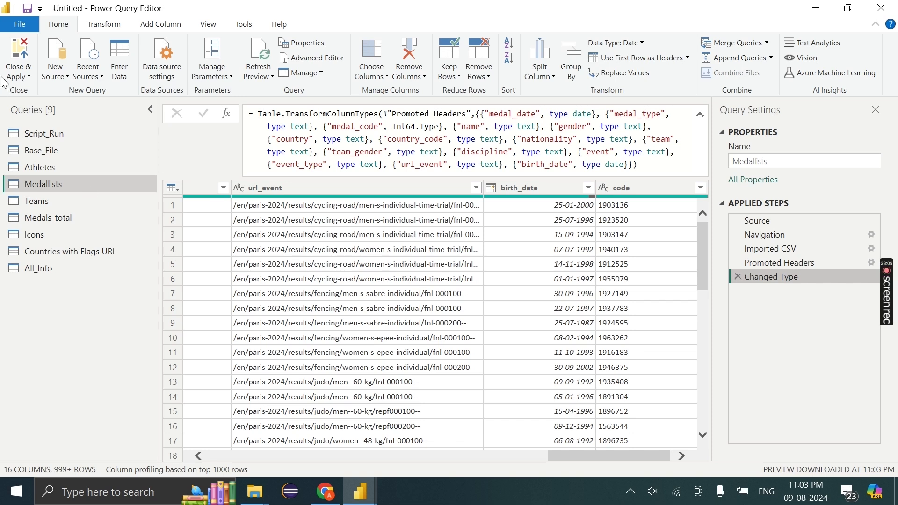
{"action": "left_click", "coordinate": [17, 74]}
{"action": "left_click", "coordinate": [28, 92]}
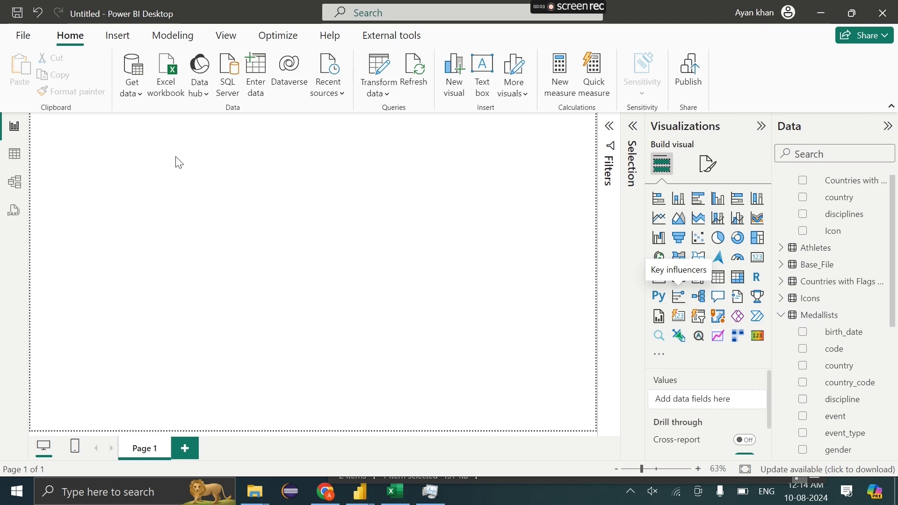
Create an empty calculated table named Olympic_Measures from the table data view.
{"action": "left_click", "coordinate": [15, 155]}
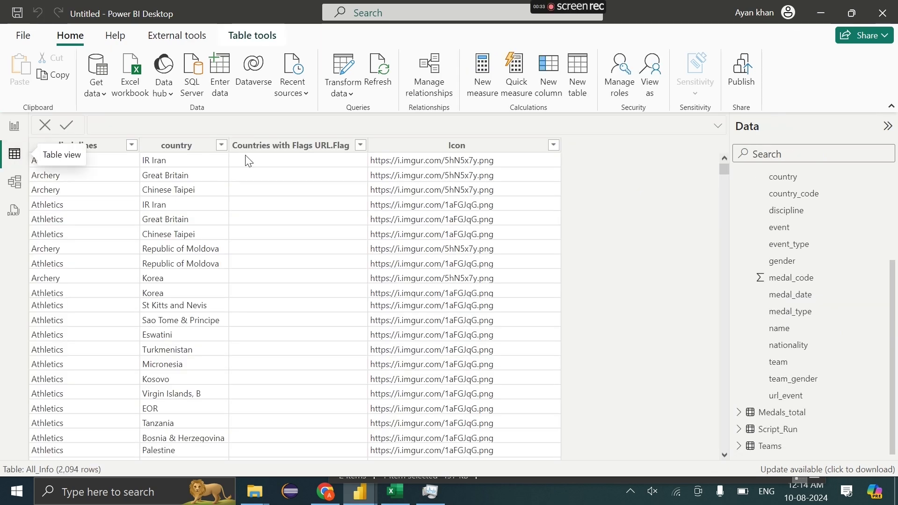
{"action": "left_click", "coordinate": [586, 97]}
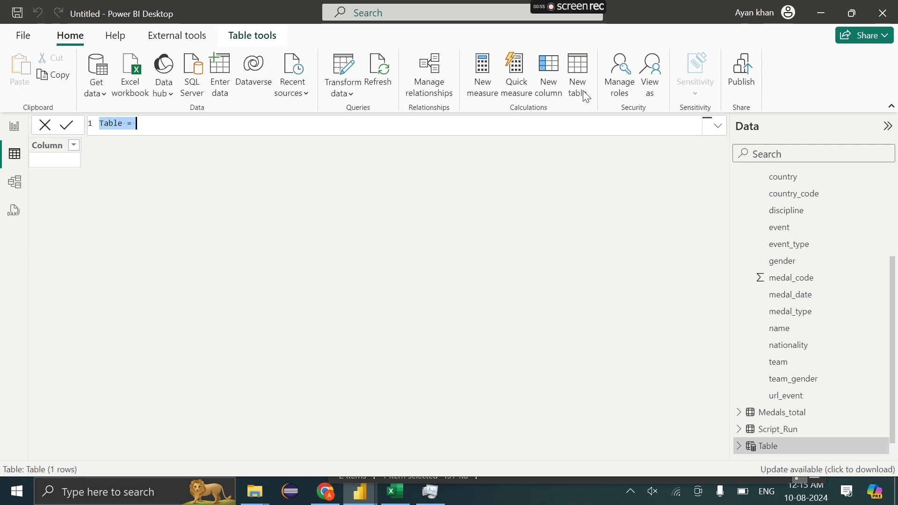
{"action": "key", "text": "BackSpace"}
{"action": "type", "text": "Code"}
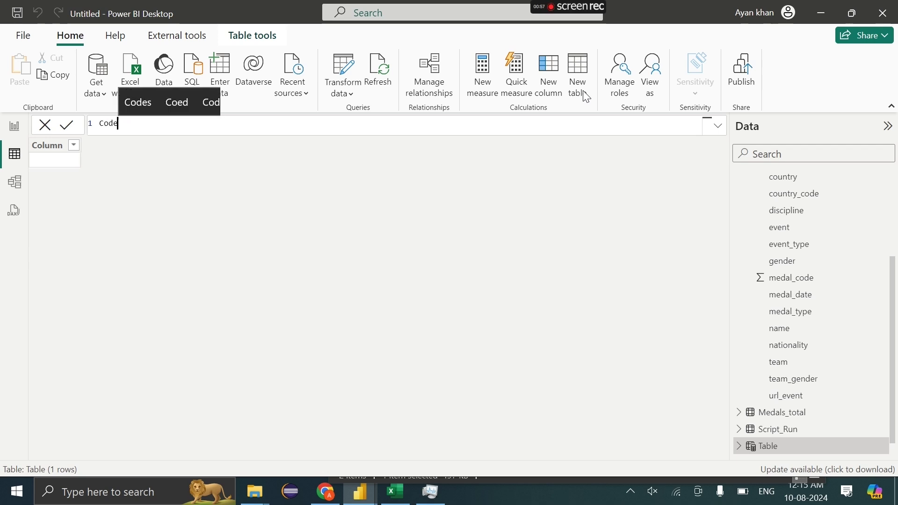
{"action": "key", "text": "BackSpace"}
{"action": "key", "text": "BackSpace"}
{"action": "key", "text": "BackSpace"}
{"action": "key", "text": "BackSpace"}
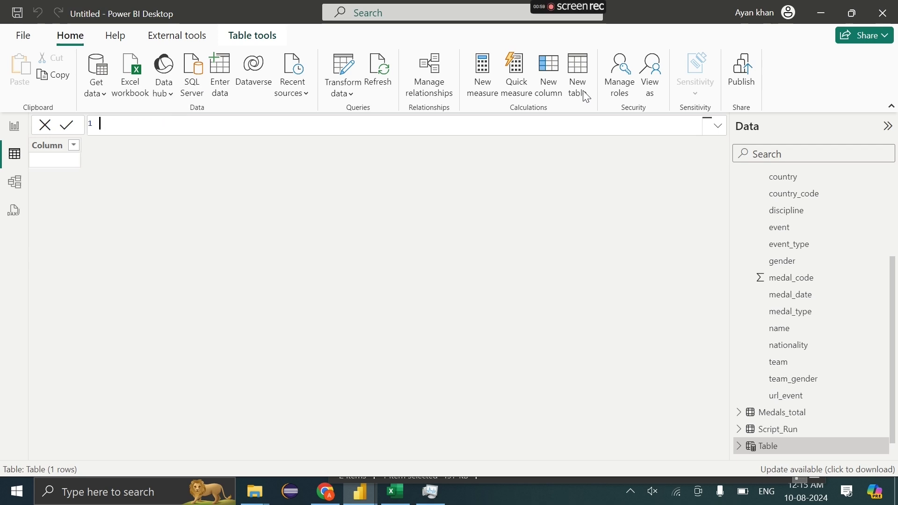
{"action": "type", "text": "Olym"}
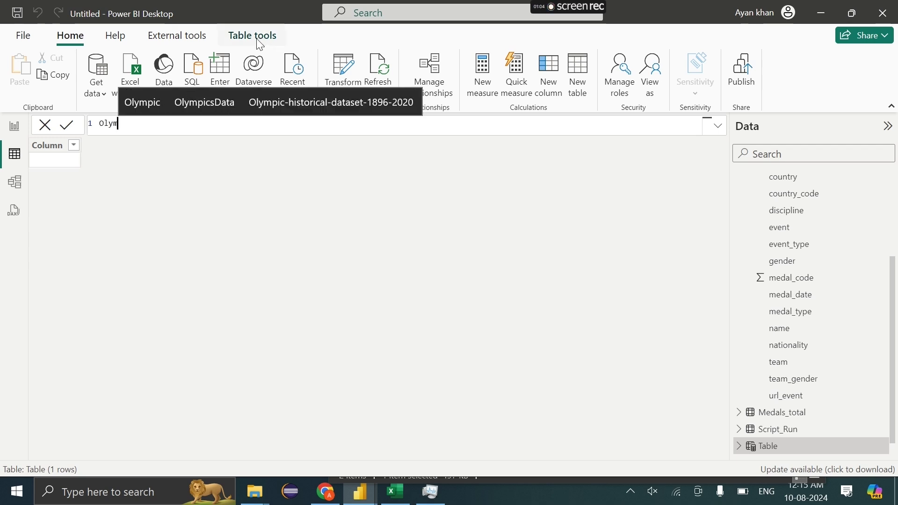
{"action": "type", "text": "pic"}
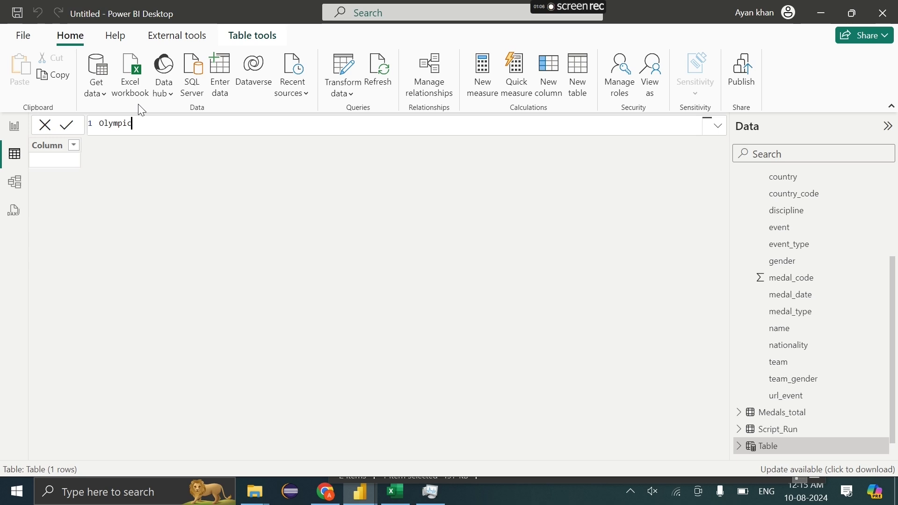
{"action": "type", "text": "_Measures="}
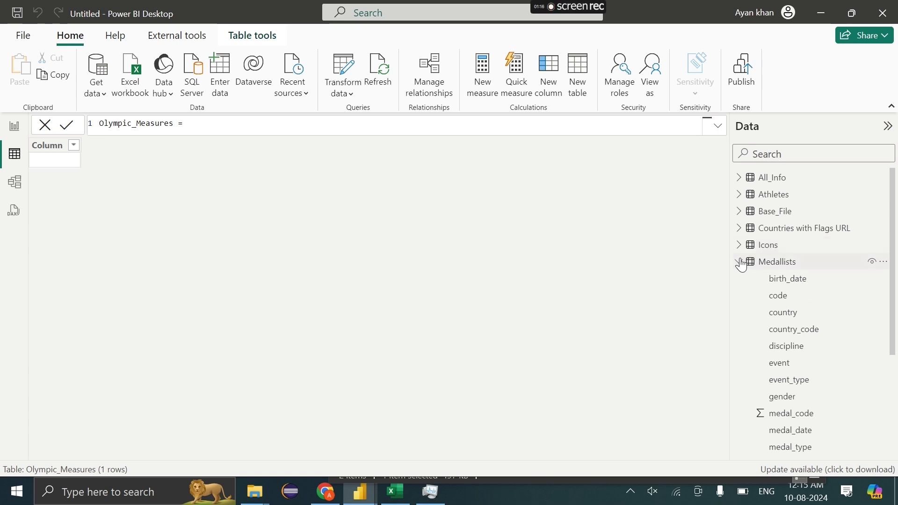
Collapse the Medallists field list and inspect the contents and available actions of the Olympic_Measures table.
{"action": "left_click", "coordinate": [740, 261]}
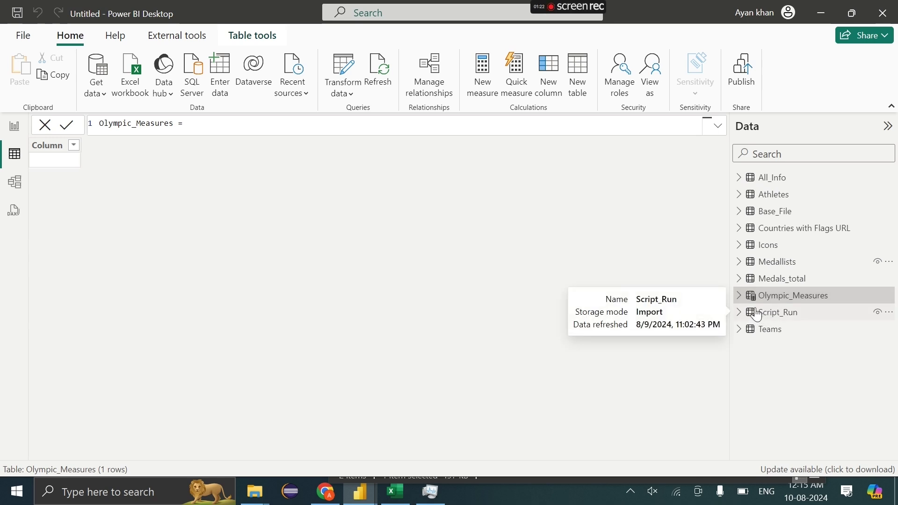
{"action": "left_click", "coordinate": [740, 302]}
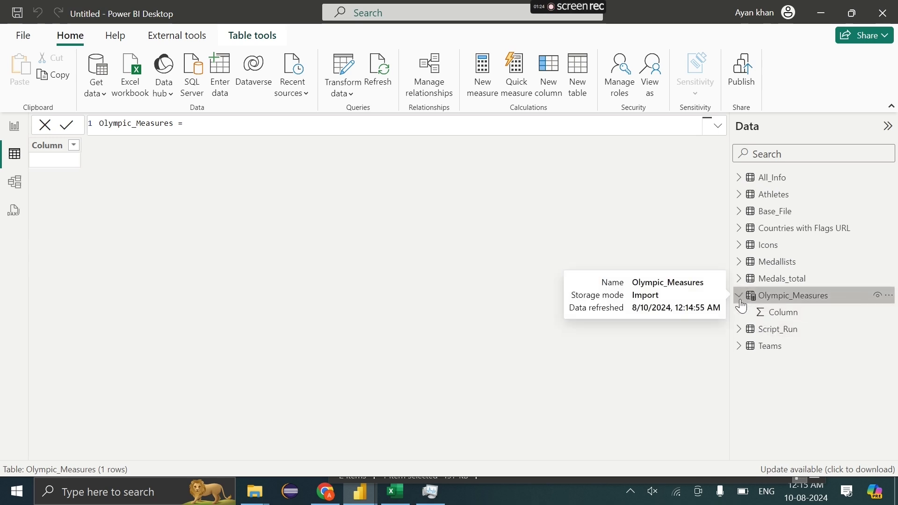
{"action": "left_click", "coordinate": [741, 302]}
{"action": "right_click", "coordinate": [792, 305]}
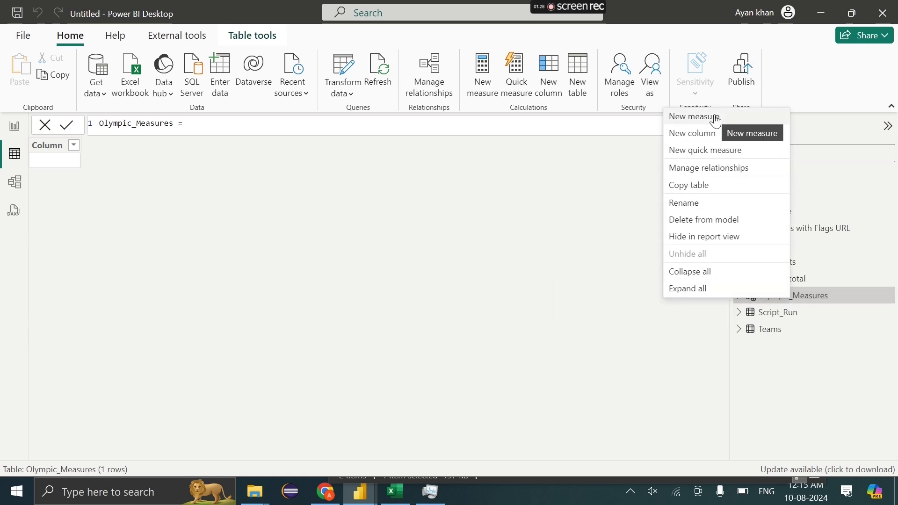
{"action": "left_click", "coordinate": [516, 227]}
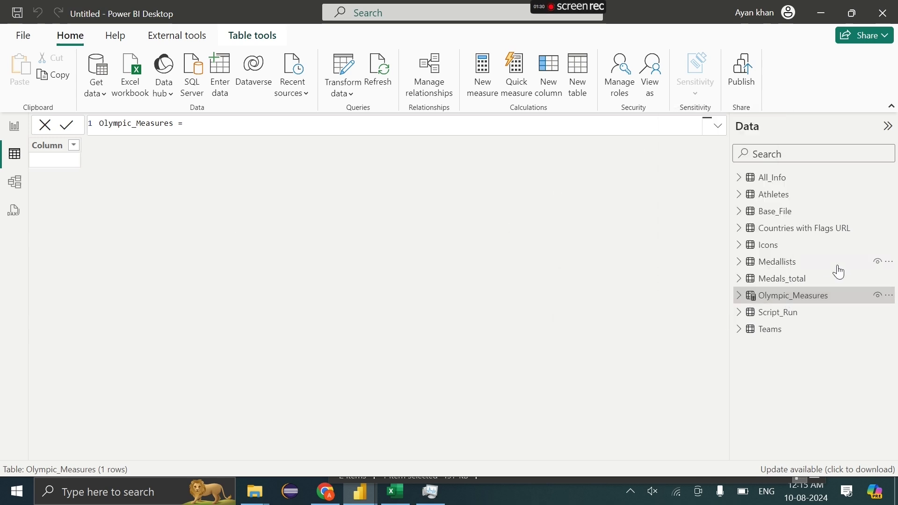
Move the Medallists table fully into view beside Teams in the model diagram, then return to the table data.
{"action": "left_click", "coordinate": [12, 187]}
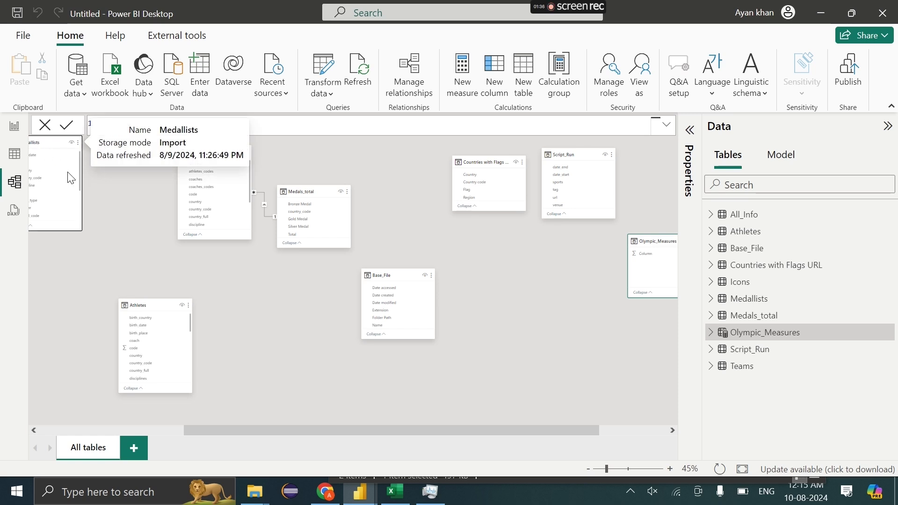
{"action": "left_click_drag", "start_coordinate": [41, 141], "coordinate": [93, 200]}
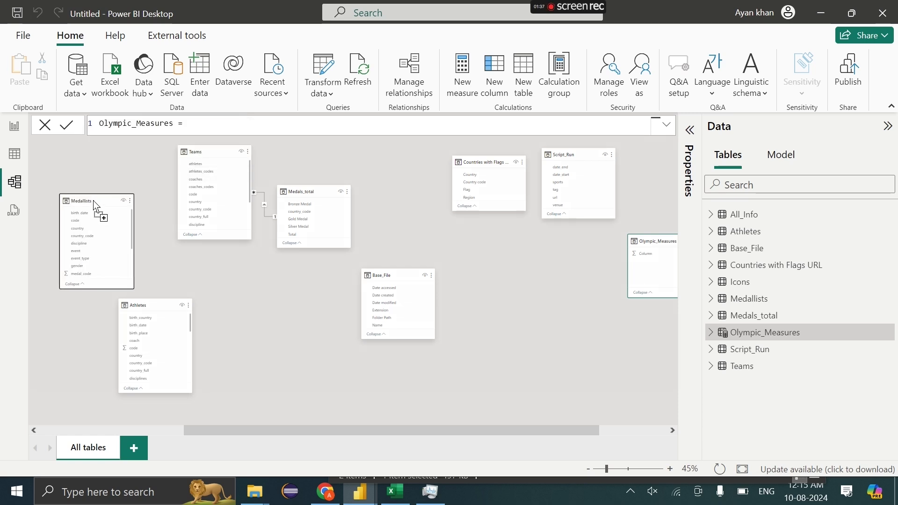
{"action": "left_click", "coordinate": [13, 153]}
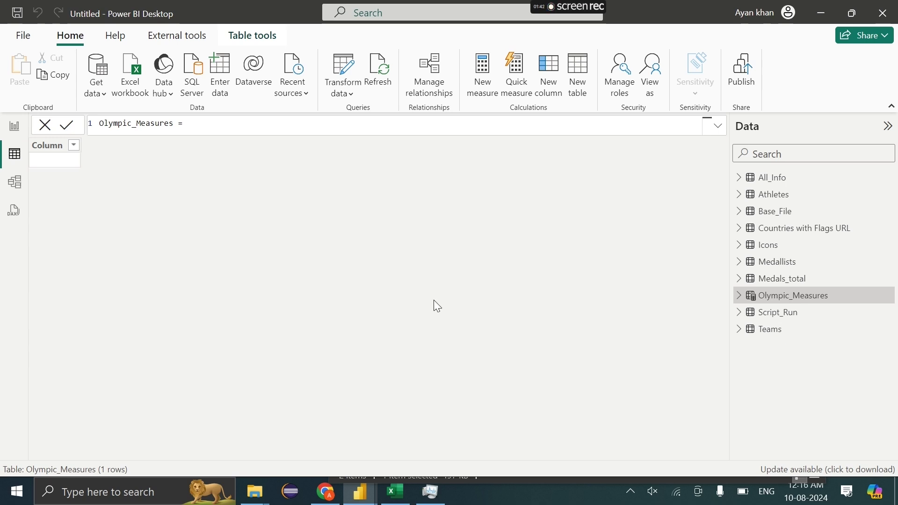
Create a measure in the Olympic_Measures table with the formula Total_Madels= COUNT(Medallists[code]).
{"action": "right_click", "coordinate": [798, 297]}
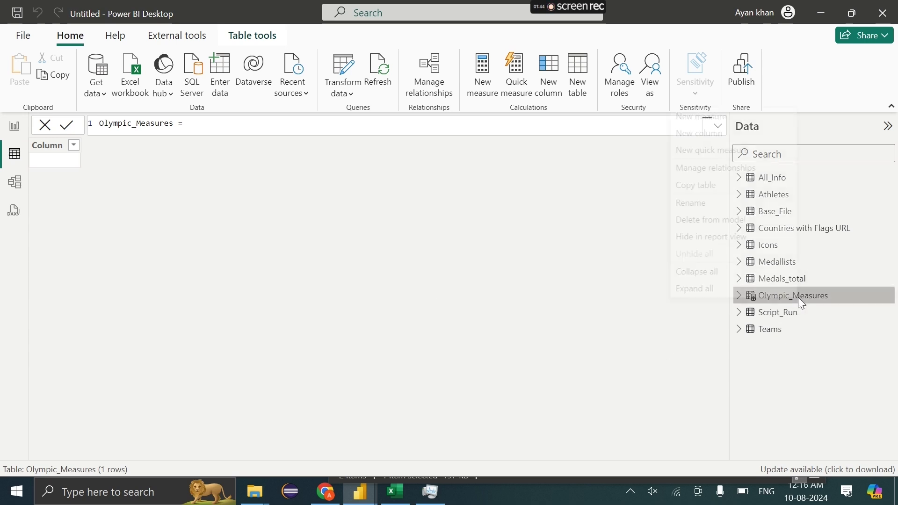
{"action": "left_click", "coordinate": [704, 117]}
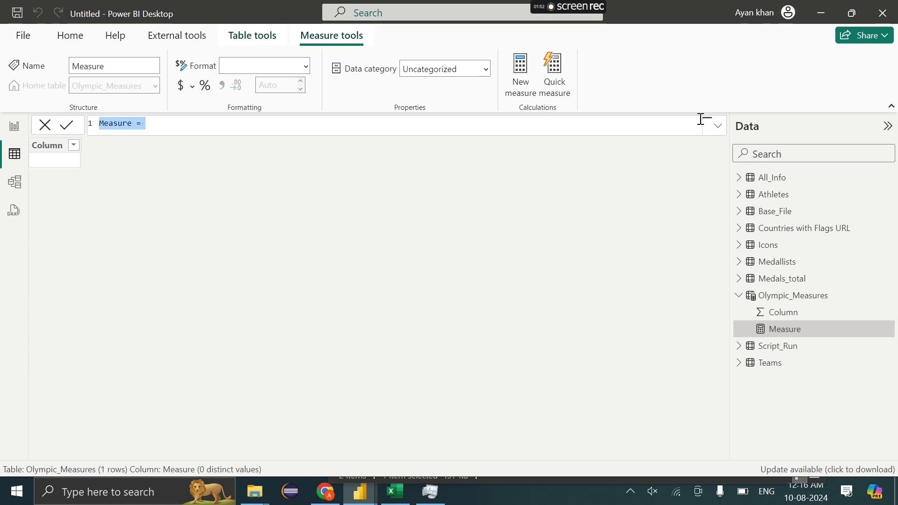
{"action": "type", "text": "Total"}
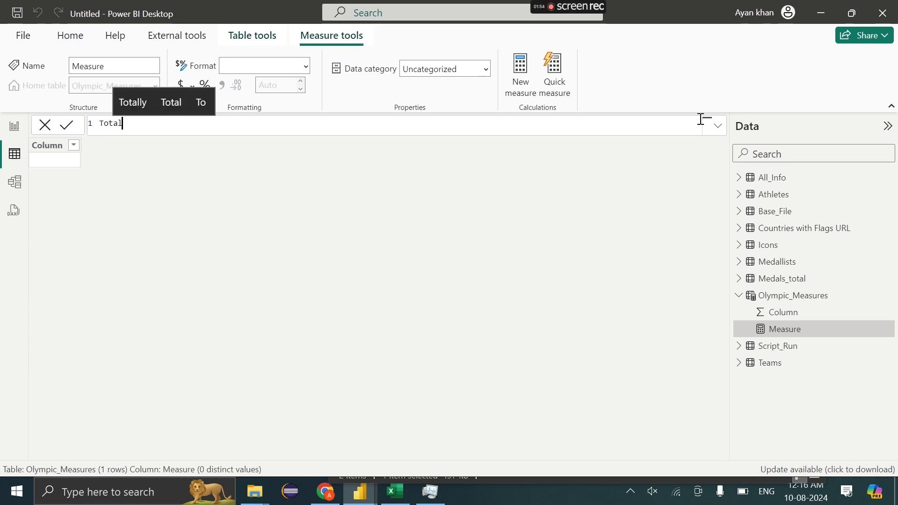
{"action": "type", "text": "_Madels= COU"}
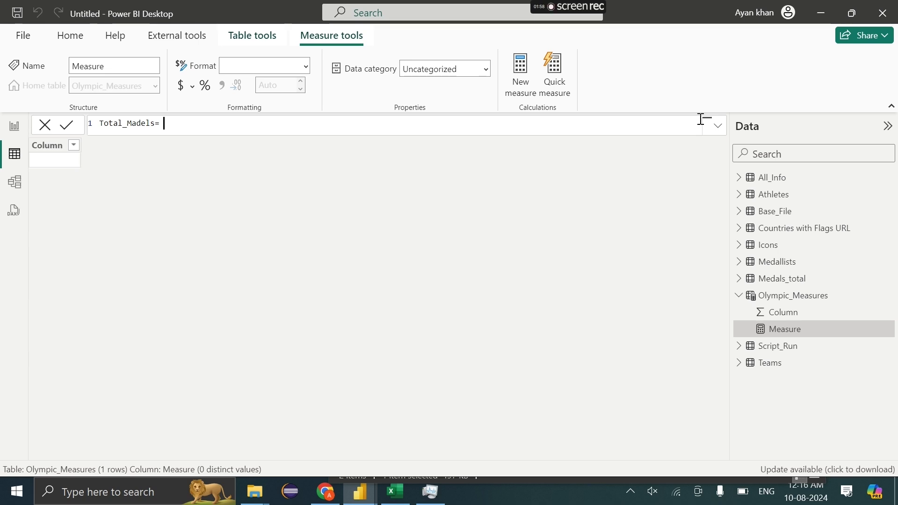
{"action": "key", "text": "Tab"}
{"action": "type", "text": "ma"}
{"action": "key", "text": "Down"}
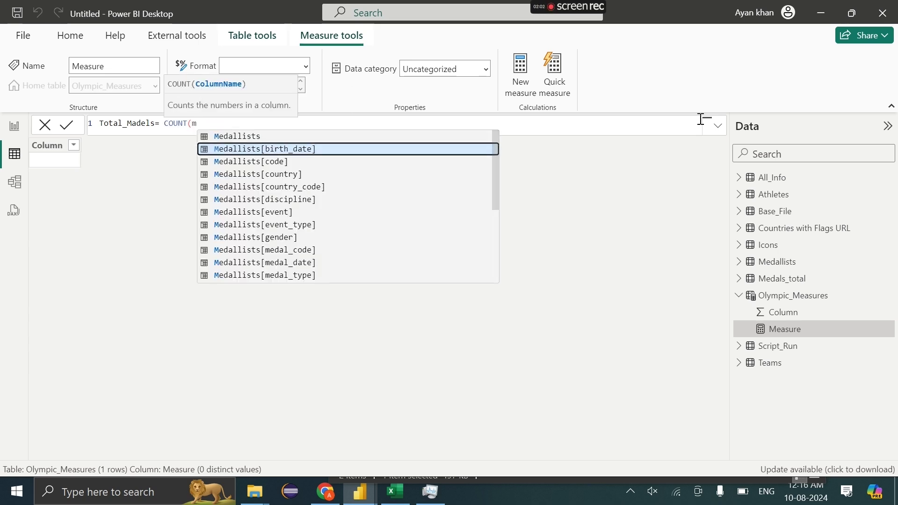
{"action": "key", "text": "Down"}
{"action": "key", "text": "Tab"}
{"action": "type", "text": ")"}
{"action": "left_click_drag", "start_coordinate": [262, 123], "coordinate": [239, 124]}
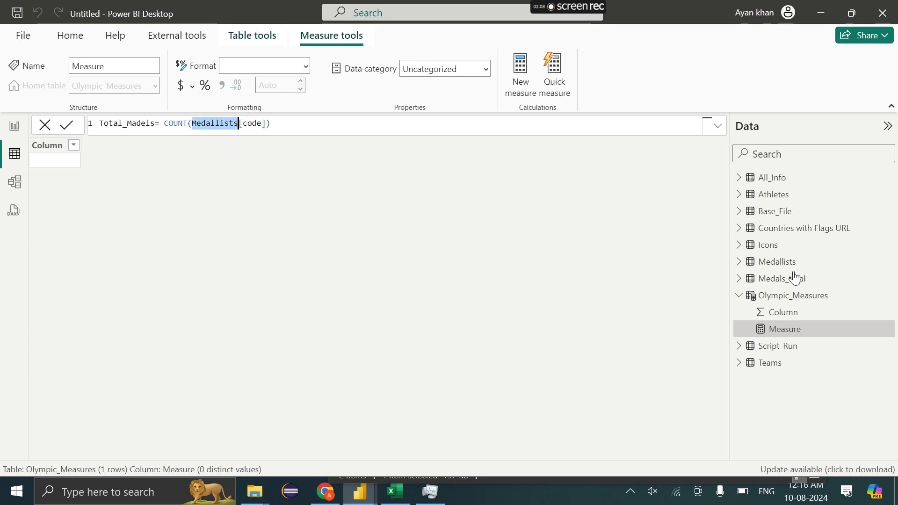
{"action": "left_click", "coordinate": [267, 123]}
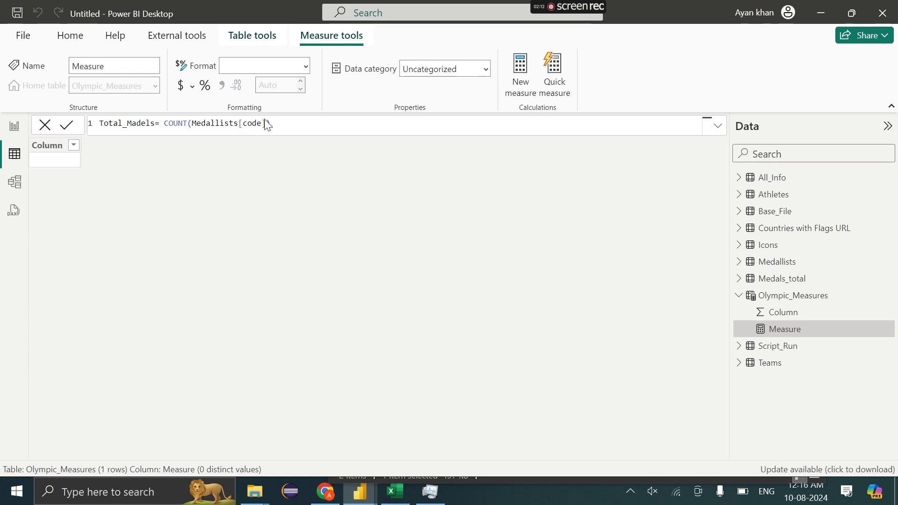
{"action": "key", "text": "Return"}
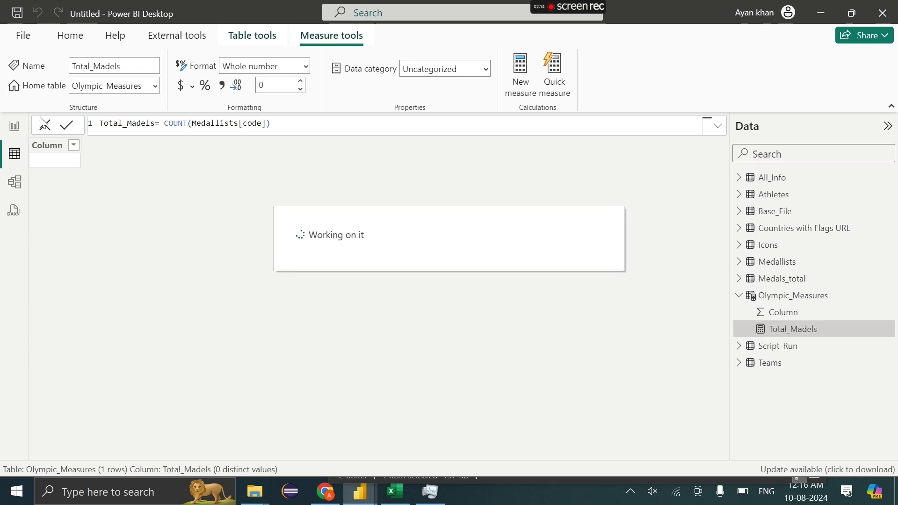
Add the Total_Madels measure to the blank report page as a card visual.
{"action": "left_click", "coordinate": [18, 128]}
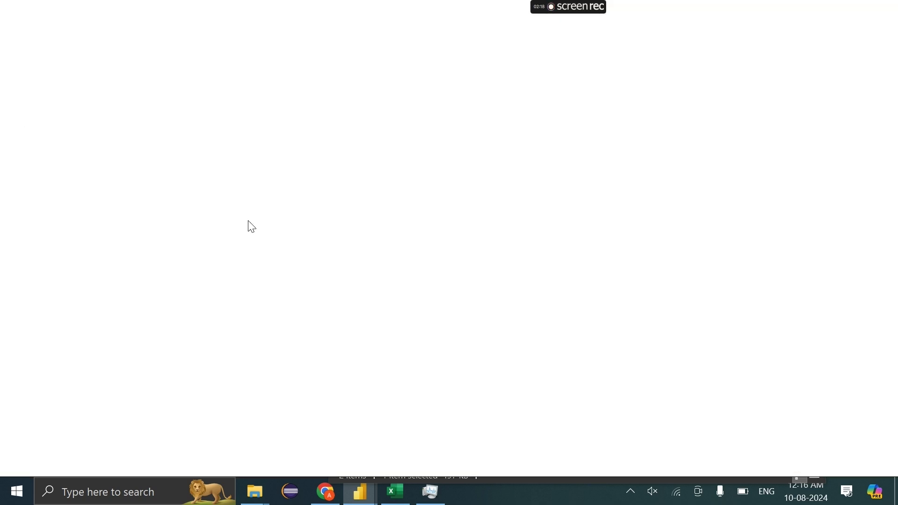
{"action": "scroll", "coordinate": [821, 338], "scroll_direction": "down", "scroll_amount": 5}
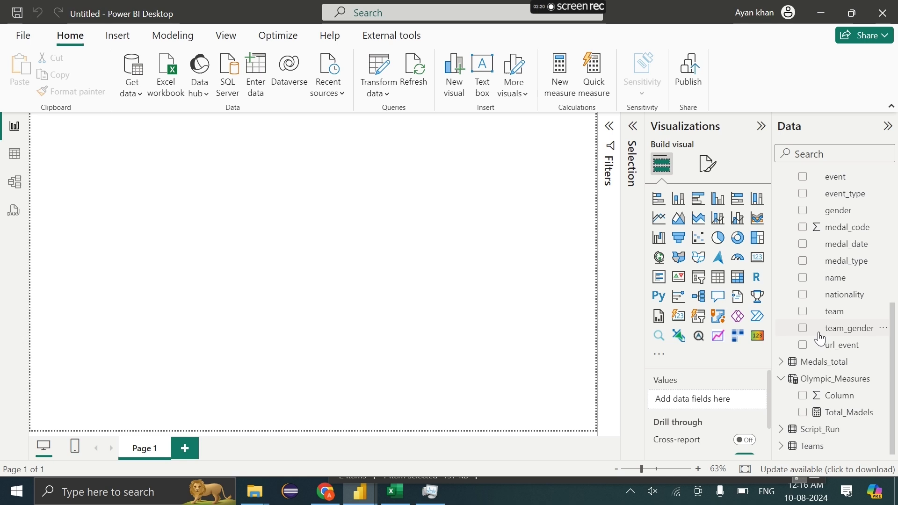
{"action": "left_click", "coordinate": [803, 413]}
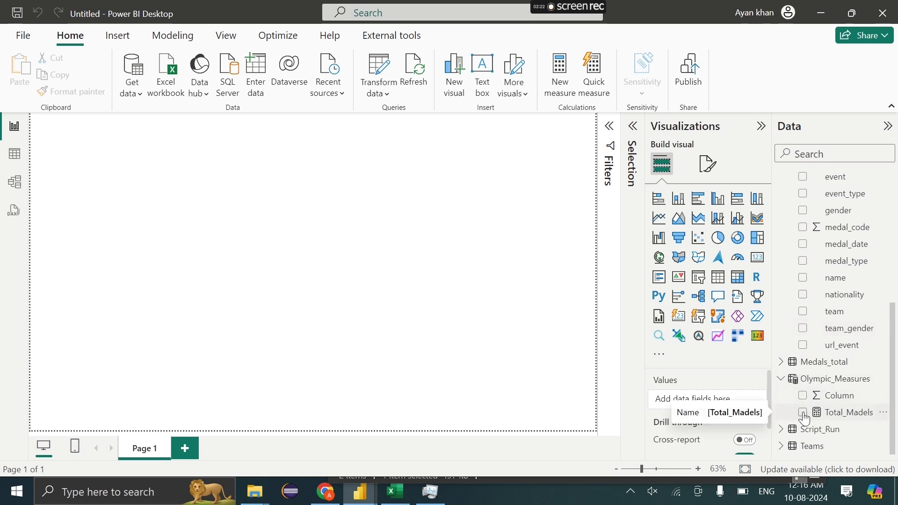
{"action": "left_click", "coordinate": [759, 258]}
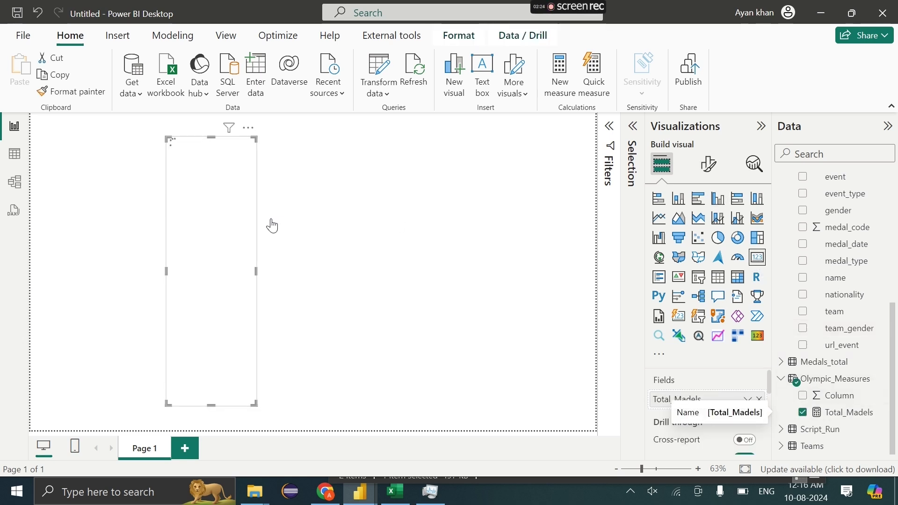
Shorten the Total_Madels card to a compact box and place it near the middle of the page.
{"action": "left_click_drag", "start_coordinate": [212, 138], "coordinate": [291, 134]}
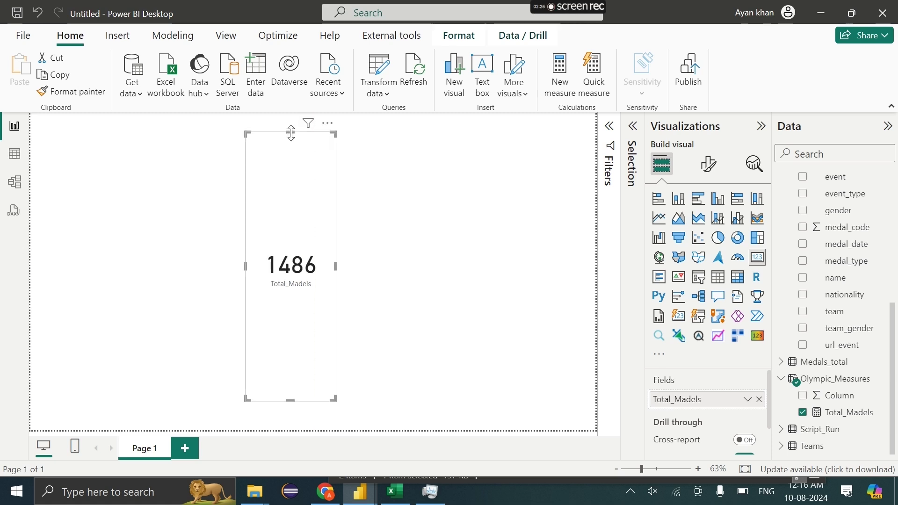
{"action": "left_click_drag", "start_coordinate": [299, 222], "coordinate": [329, 202]}
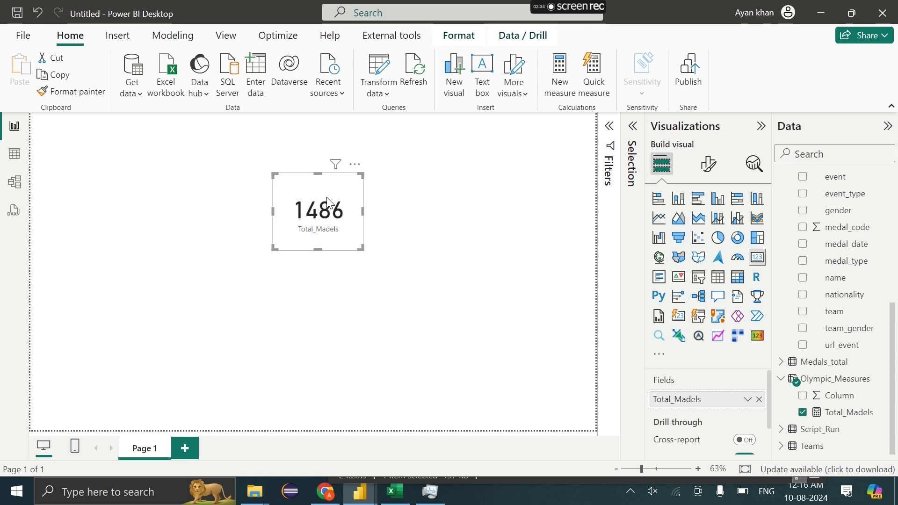
{"action": "left_click_drag", "start_coordinate": [329, 202], "coordinate": [307, 257]}
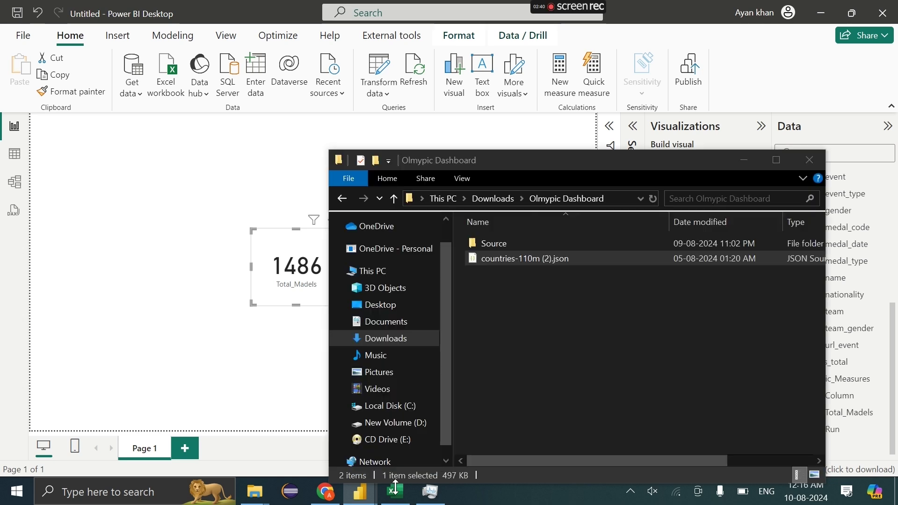
Switch to medallists.csv in Excel and check the count of column P codes without the header against the Total_Madels card.
{"action": "left_click", "coordinate": [396, 476]}
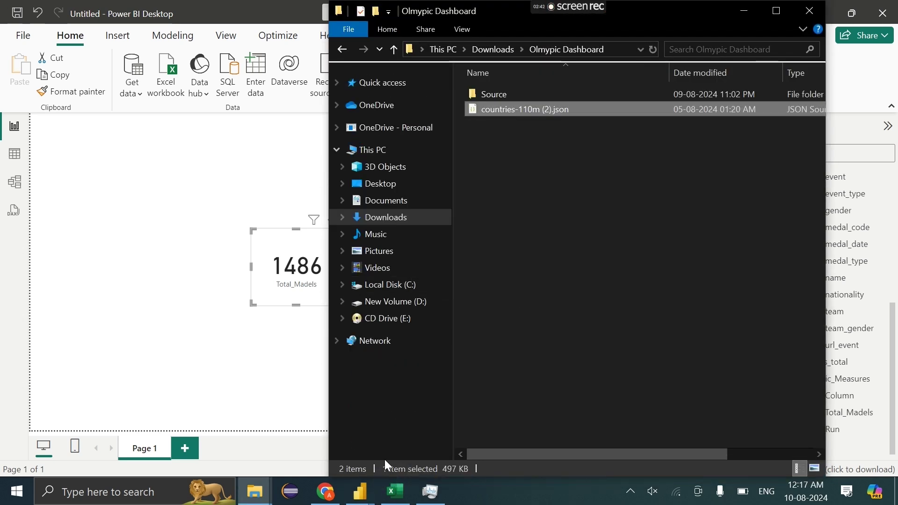
{"action": "left_click", "coordinate": [397, 491]}
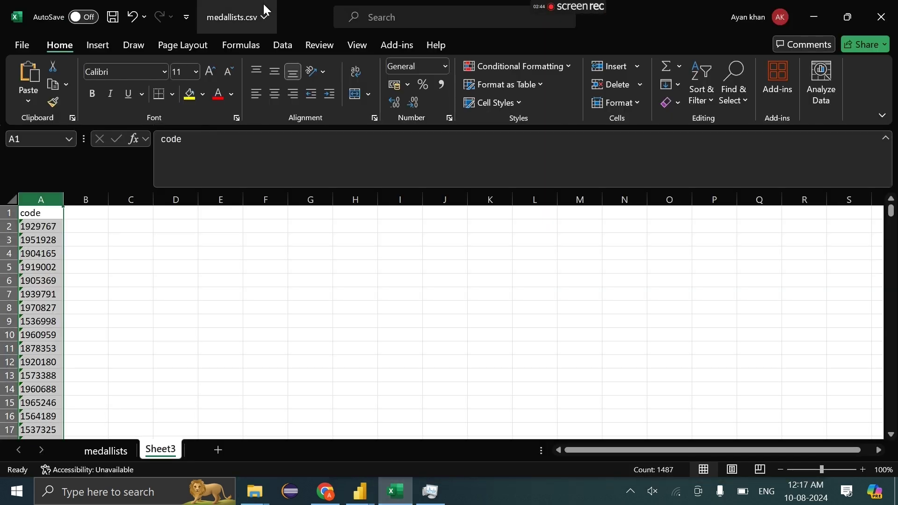
{"action": "left_click", "coordinate": [118, 450]}
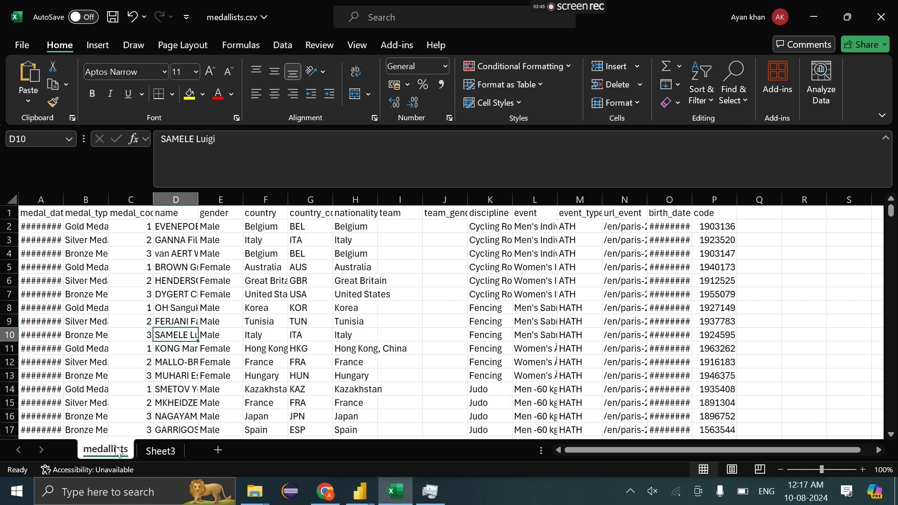
{"action": "left_click", "coordinate": [706, 197]}
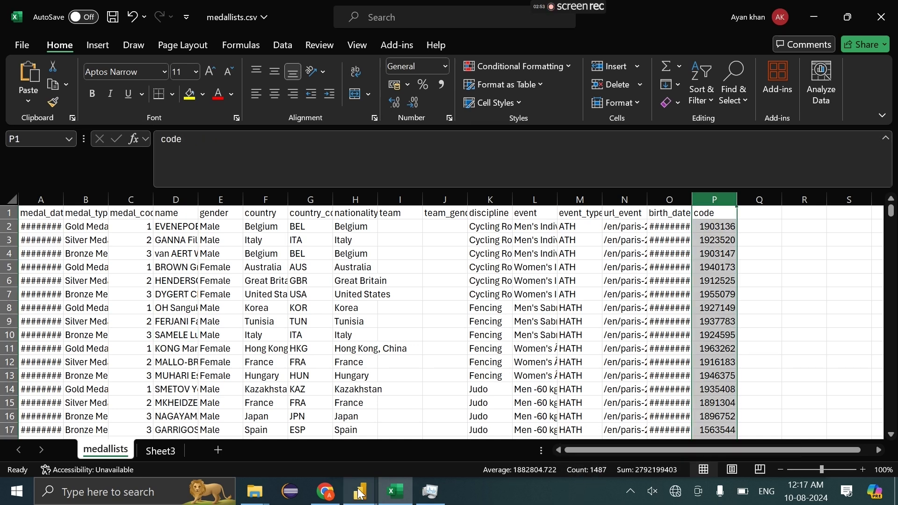
{"action": "left_click", "coordinate": [359, 492]}
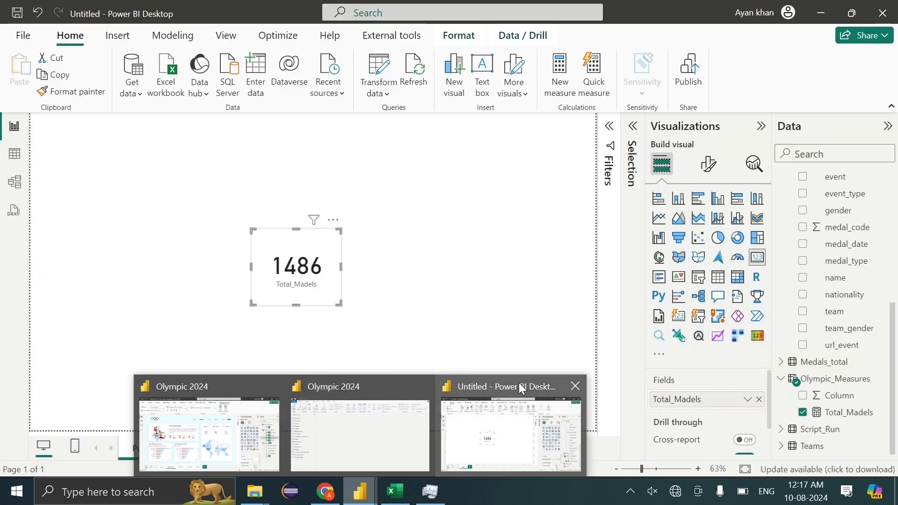
{"action": "left_click", "coordinate": [518, 383]}
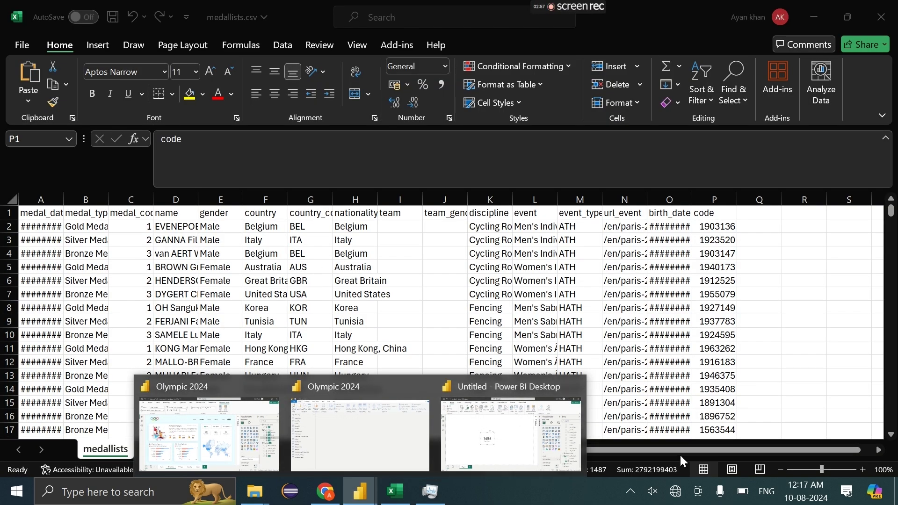
{"action": "left_click", "coordinate": [719, 228]}
{"action": "key", "text": "ctrl+shift+Down"}
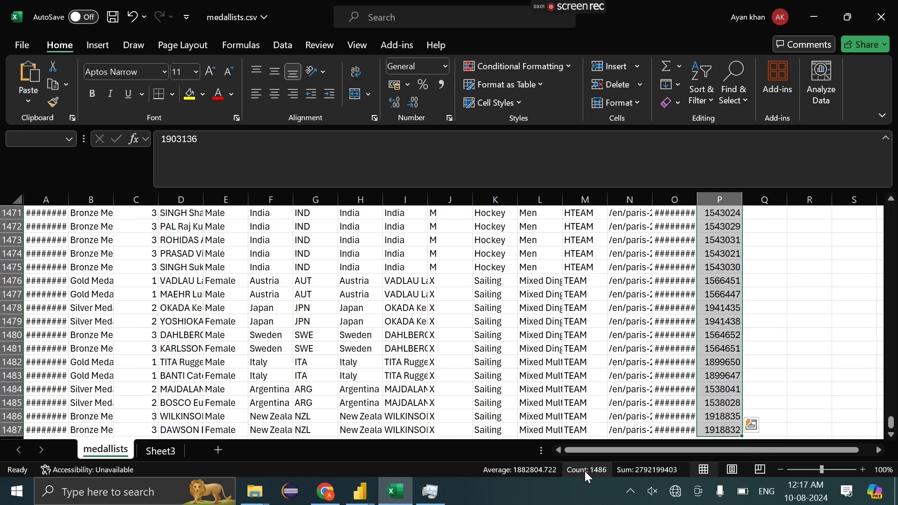
Turn on filtering for the header row of the medallists sheet in Excel.
{"action": "scroll", "coordinate": [116, 221], "scroll_direction": "up", "scroll_amount": 18}
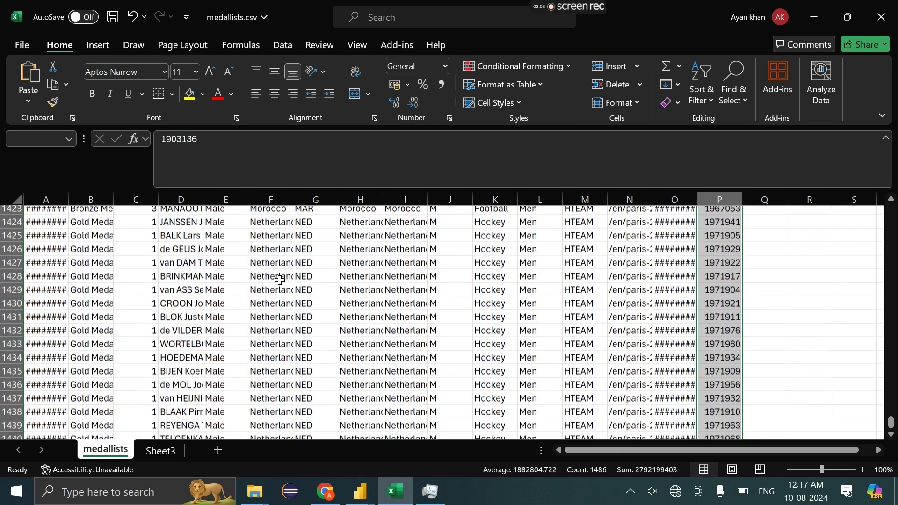
{"action": "scroll", "coordinate": [116, 220], "scroll_direction": "up", "scroll_amount": 20}
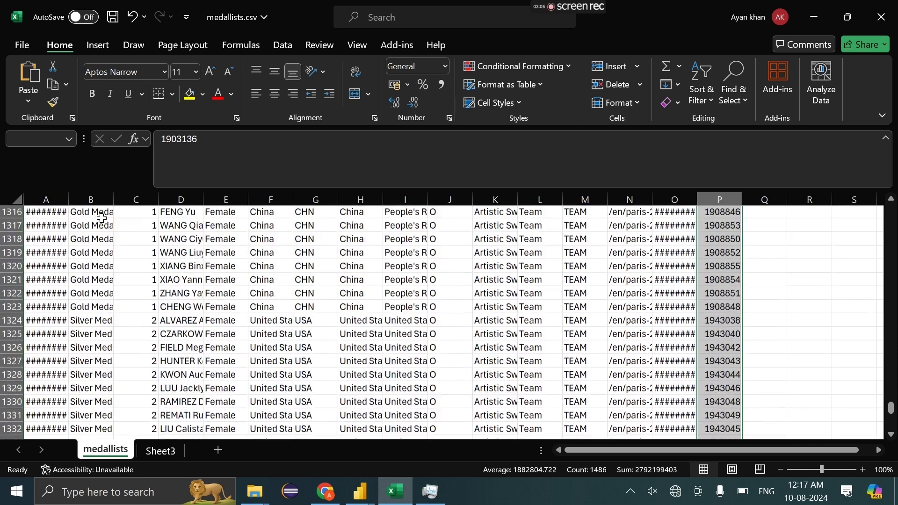
{"action": "scroll", "coordinate": [93, 220], "scroll_direction": "up", "scroll_amount": 8}
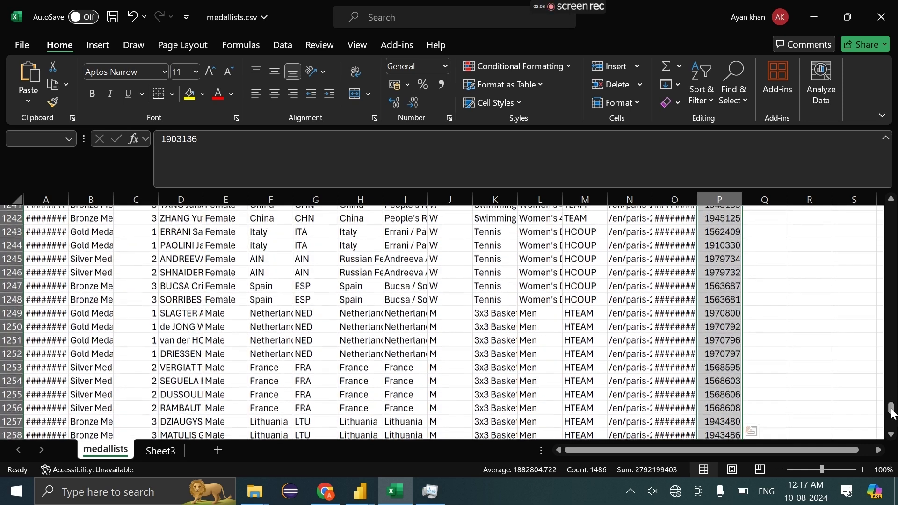
{"action": "key", "text": "ctrl+Up"}
{"action": "left_click", "coordinate": [76, 215]}
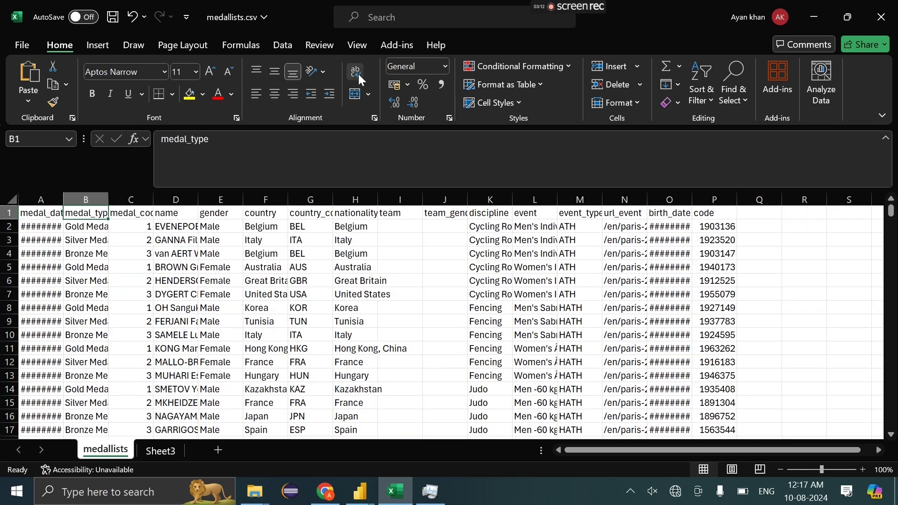
{"action": "left_click", "coordinate": [294, 41]}
{"action": "left_click", "coordinate": [459, 79]}
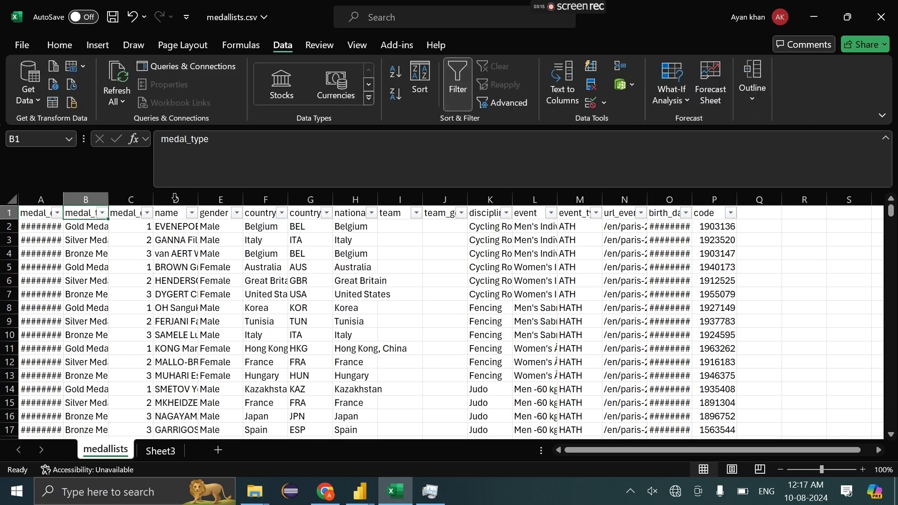
Filter the medal_type column to Gold Medal only and select the code column to check its count.
{"action": "left_click", "coordinate": [102, 213]}
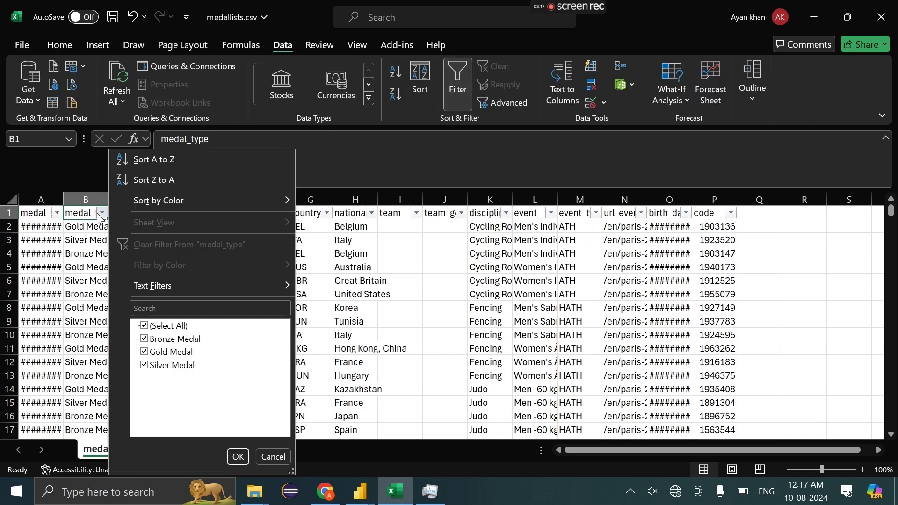
{"action": "left_click", "coordinate": [168, 325]}
{"action": "left_click", "coordinate": [170, 352]}
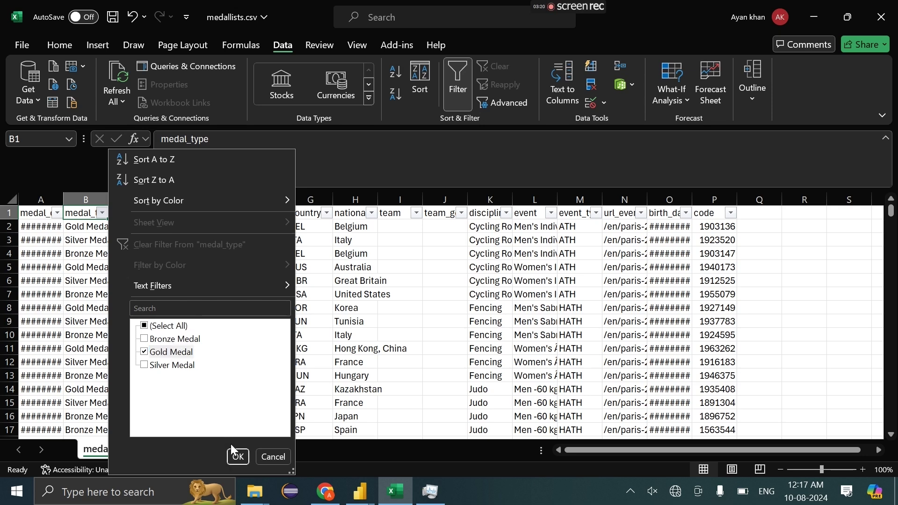
{"action": "left_click", "coordinate": [239, 456]}
{"action": "left_click", "coordinate": [713, 200]}
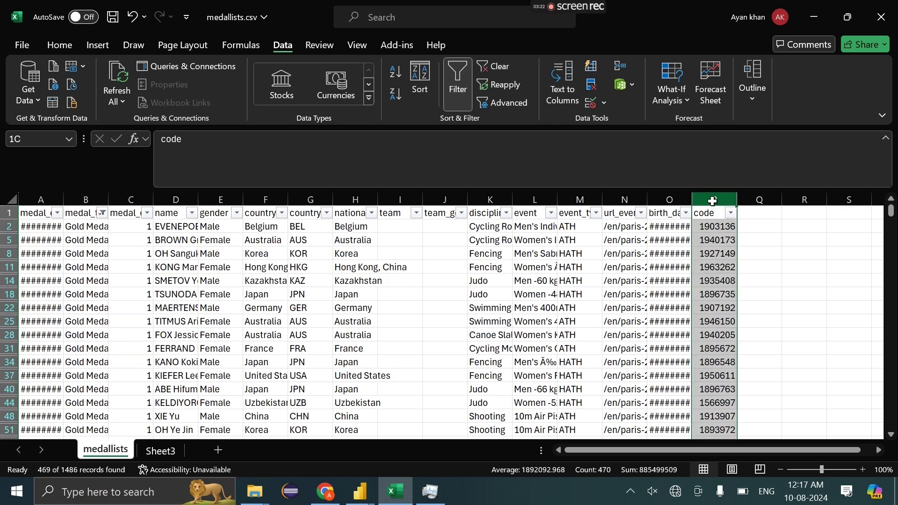
Switch back to the untitled Power BI report and move the Total_Madels card slightly up and left on the page.
{"action": "left_click", "coordinate": [360, 491]}
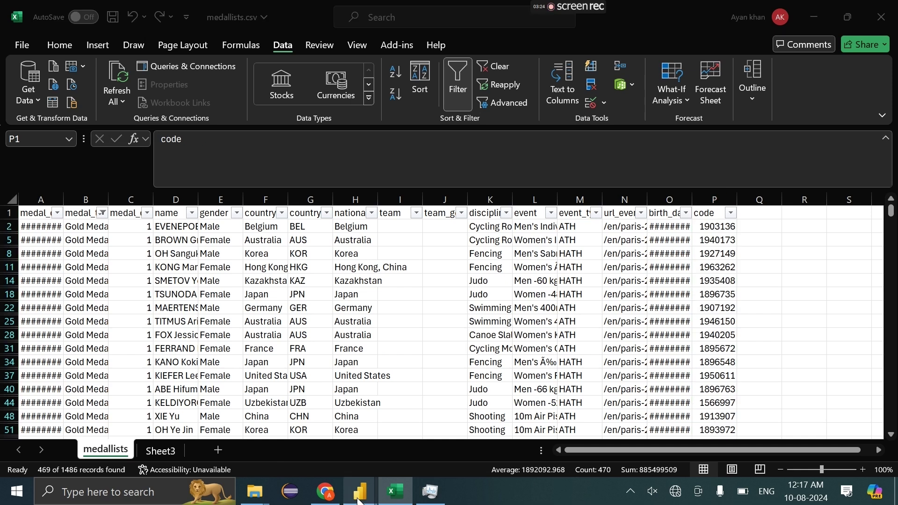
{"action": "left_click", "coordinate": [472, 456]}
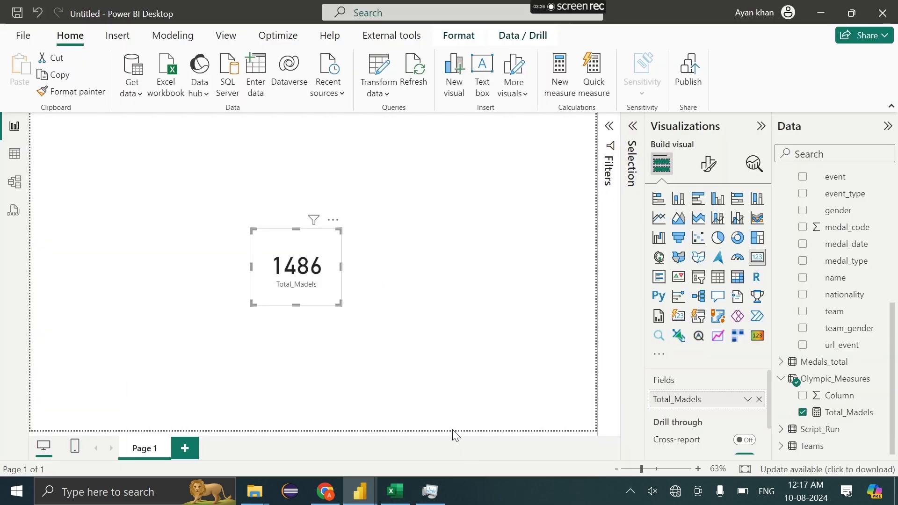
{"action": "left_click_drag", "start_coordinate": [266, 255], "coordinate": [264, 249]}
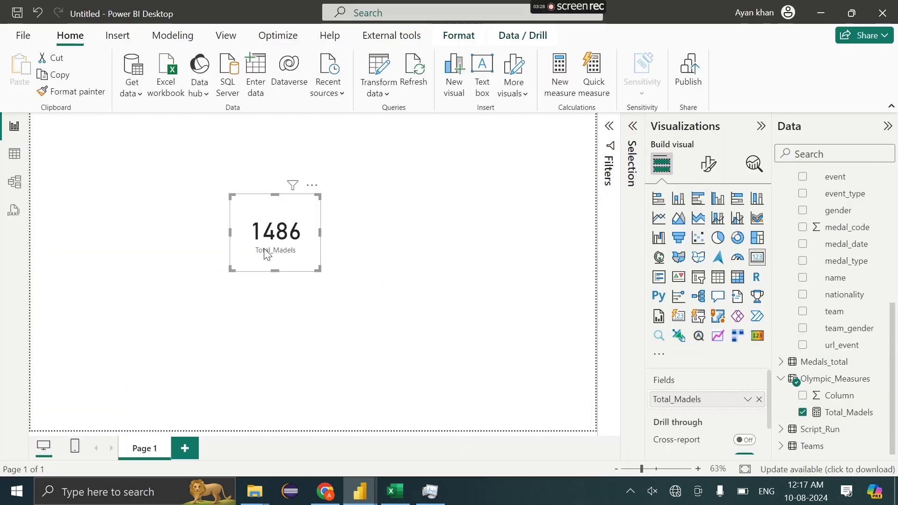
Start a new measure in Olympic_Measures, and widen the medal_type and medal_code columns of medallists.csv in Excel.
{"action": "right_click", "coordinate": [811, 380]}
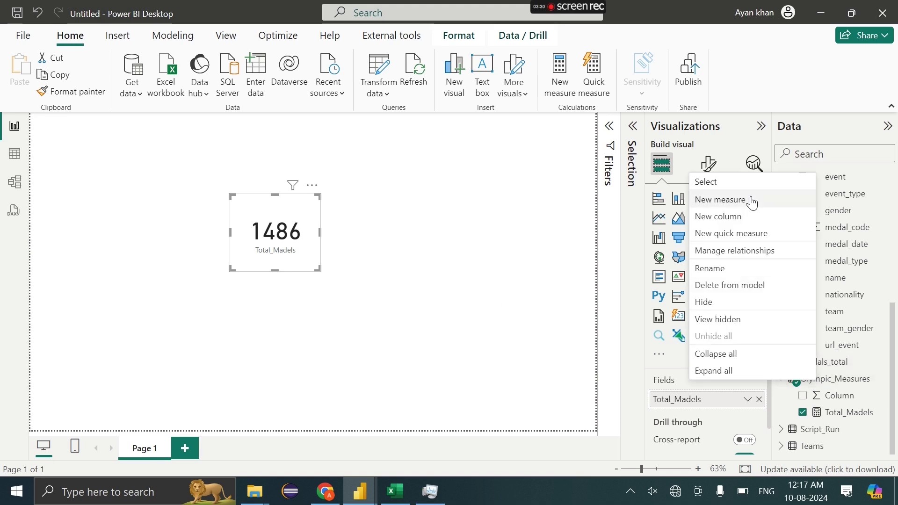
{"action": "key", "text": "Escape"}
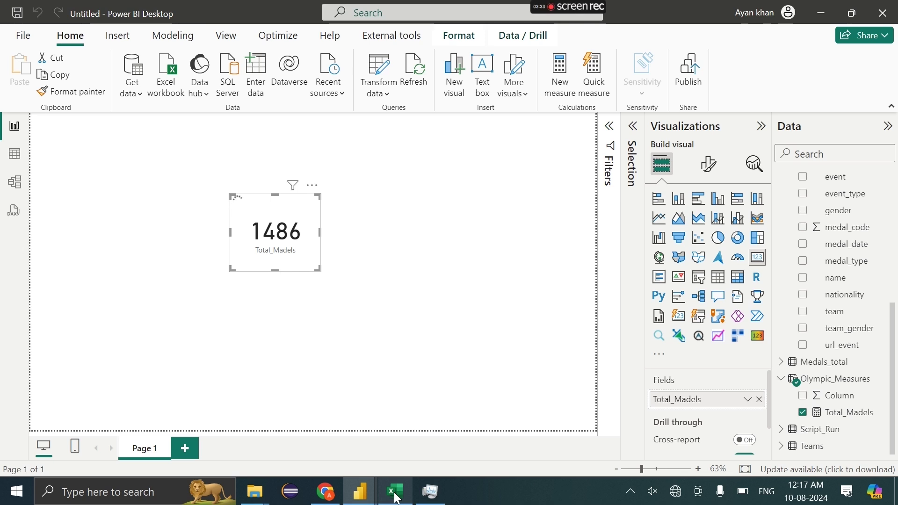
{"action": "left_click", "coordinate": [397, 497]}
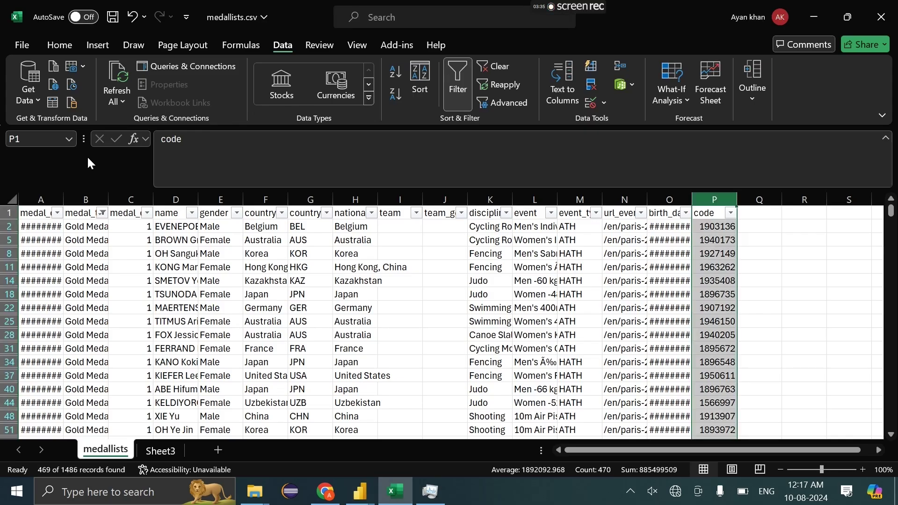
{"action": "left_click", "coordinate": [83, 226]}
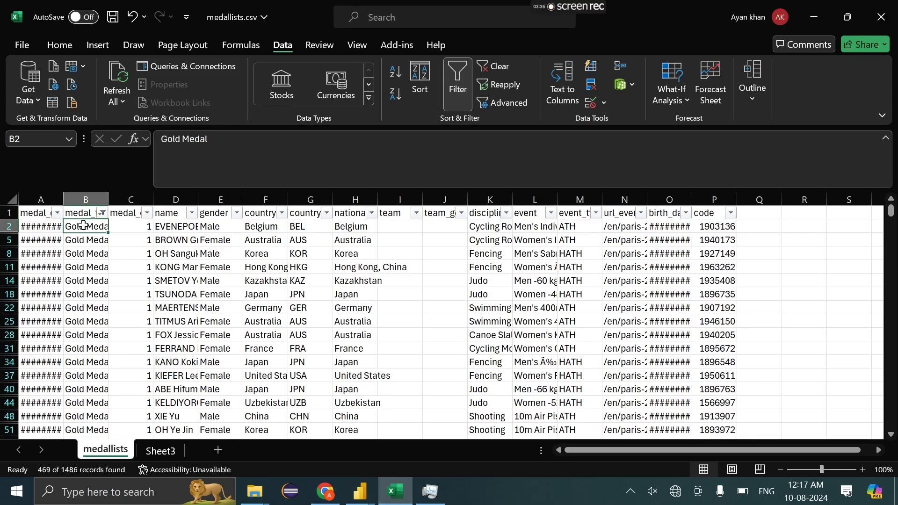
{"action": "double_click", "coordinate": [144, 199]}
{"action": "left_click_drag", "start_coordinate": [192, 199], "coordinate": [249, 193]}
{"action": "left_click", "coordinate": [214, 228]}
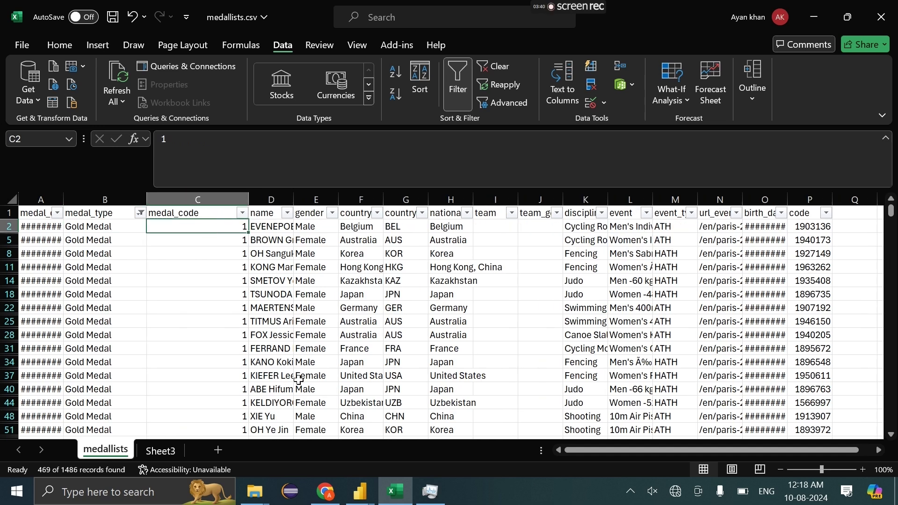
Switch back to the untitled Power BI report and name the new measure Total_Gold_Madels in its formula.
{"action": "mouse_move", "coordinate": [360, 491]}
{"action": "left_click", "coordinate": [510, 435]}
{"action": "key", "text": "BackSpace"}
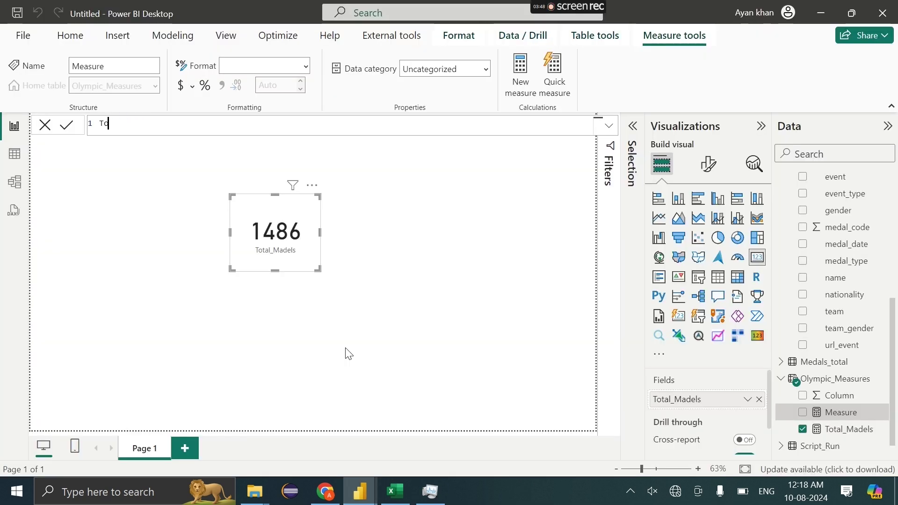
{"action": "type", "text": "Total_GOld"}
{"action": "key", "text": "BackSpace"}
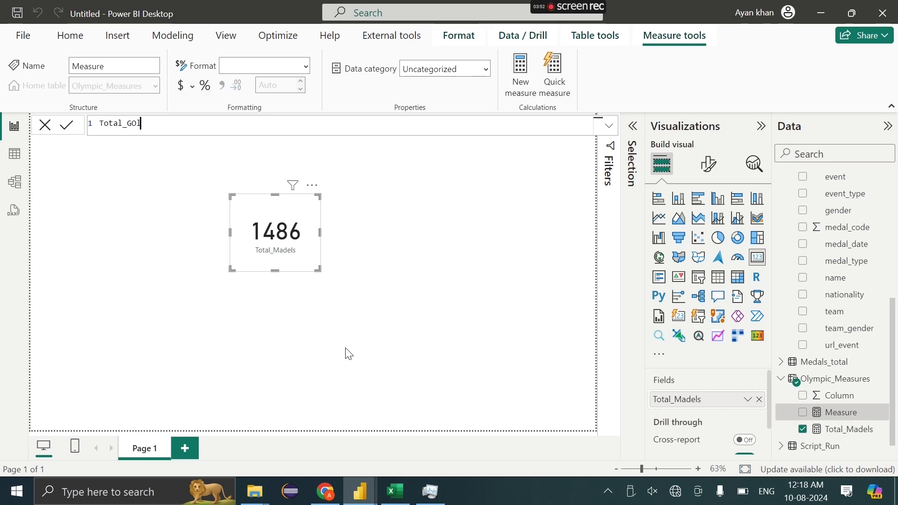
{"action": "key", "text": "BackSpace"}
{"action": "type", "text": "old_Madels ="}
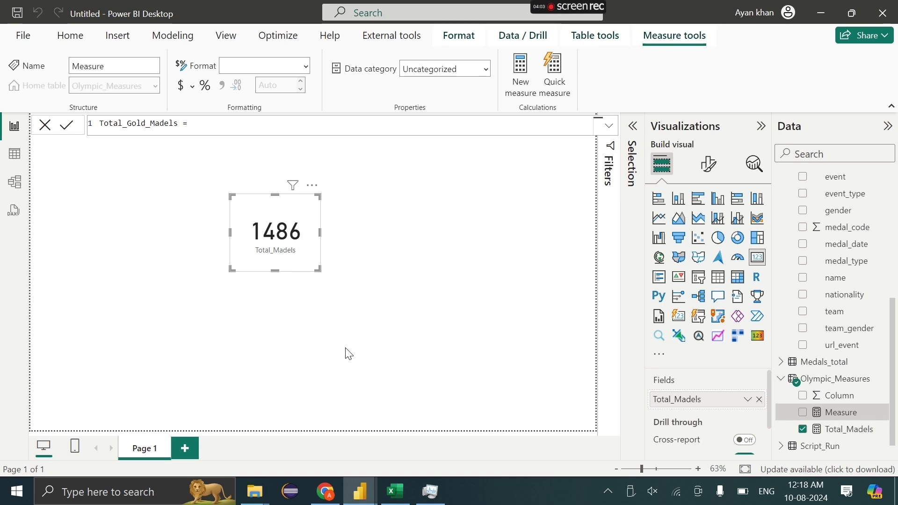
Begin the Total_Gold_Madels expression with a CALCULATE function that evaluates [Total_Madels].
{"action": "type", "text": "ca"}
{"action": "key", "text": "Tab"}
{"action": "type", "text": ")"}
{"action": "key", "text": "Left"}
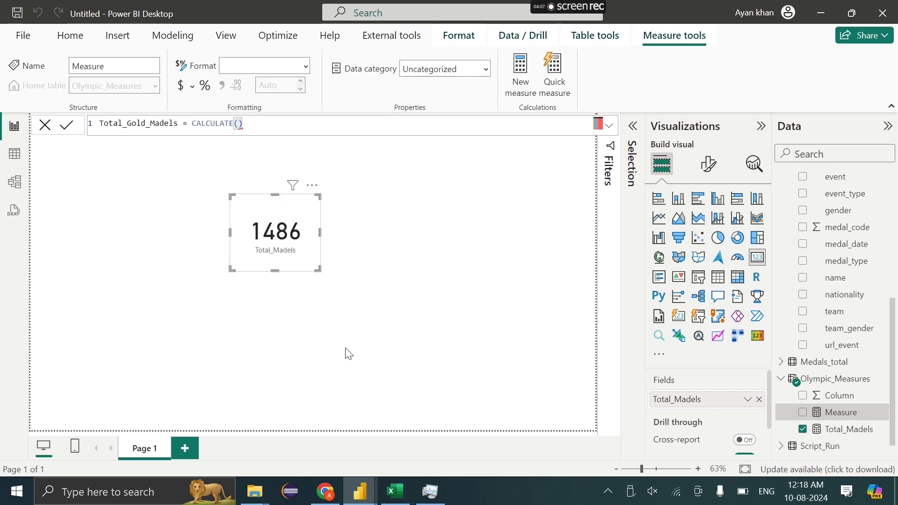
{"action": "type", "text": "tota"}
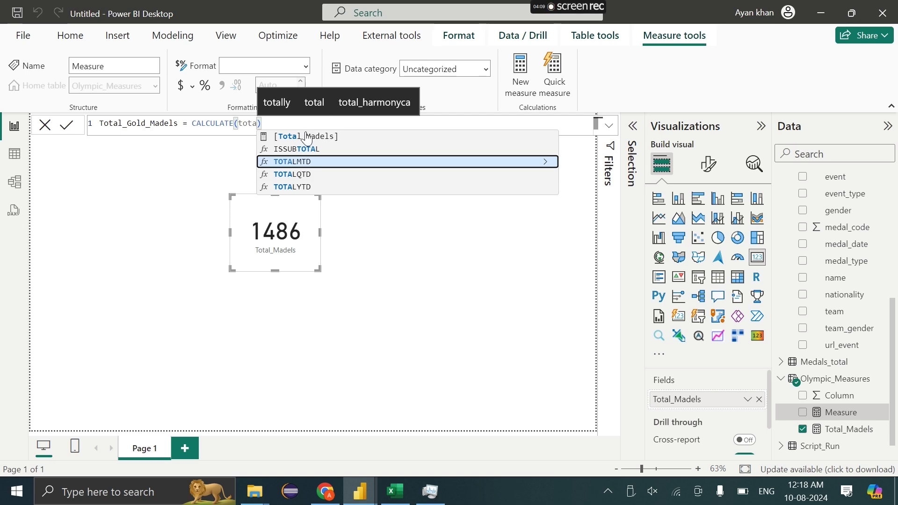
{"action": "left_click", "coordinate": [308, 136]}
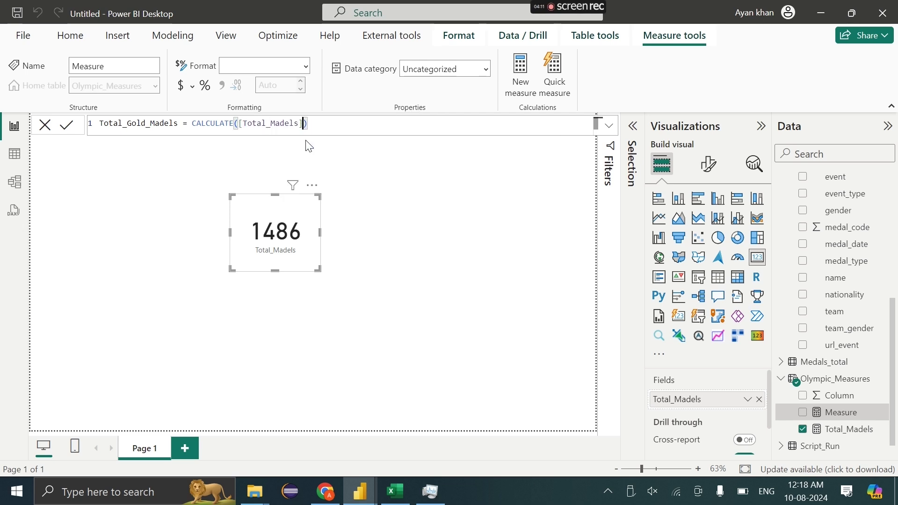
Add Medallists[medal_type] as the filter argument of the CALCULATE function.
{"action": "type", "text": ","}
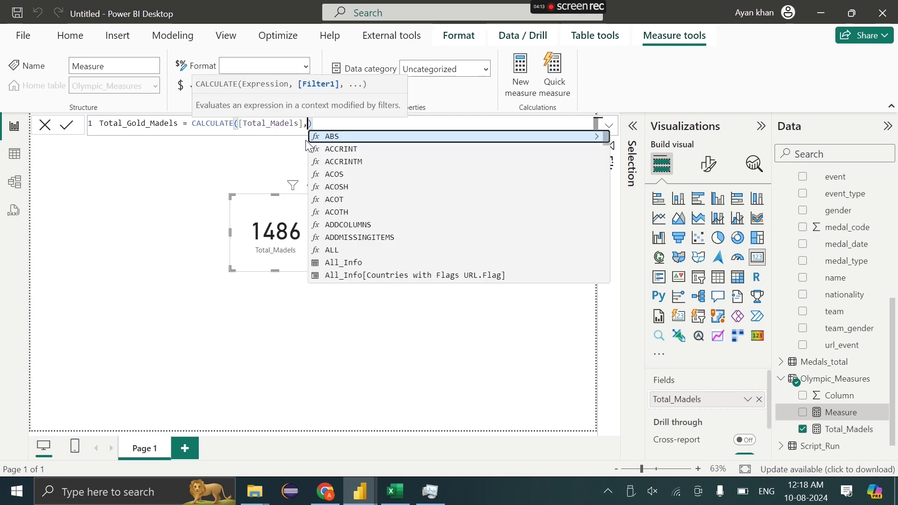
{"action": "type", "text": "med"}
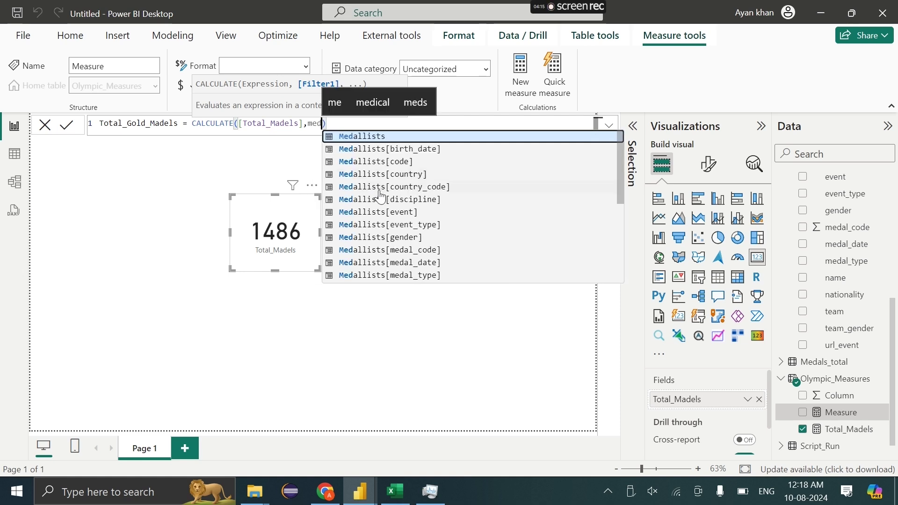
{"action": "scroll", "coordinate": [389, 223], "scroll_direction": "down", "scroll_amount": 2}
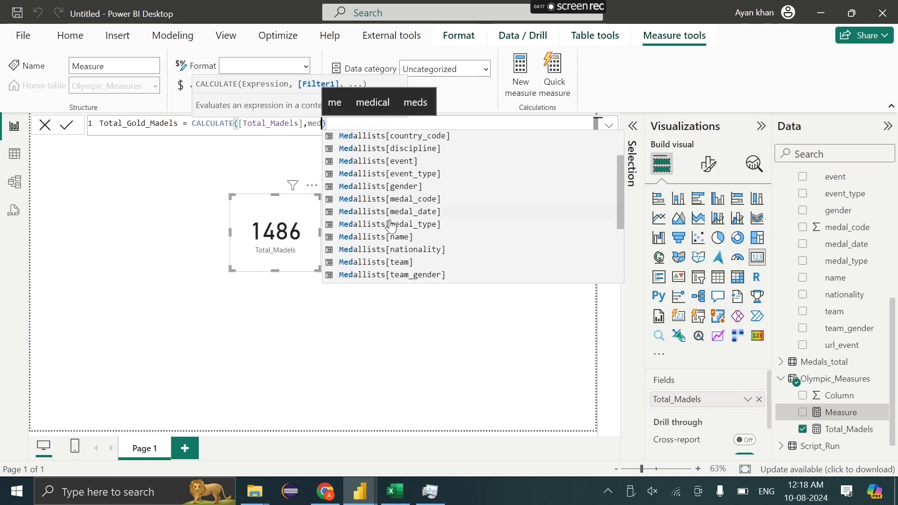
{"action": "left_click", "coordinate": [389, 224]}
Switch to medallists.csv in Excel and copy the text Gold Medal from cell B2 in the medal_type column.
{"action": "left_click", "coordinate": [394, 491]}
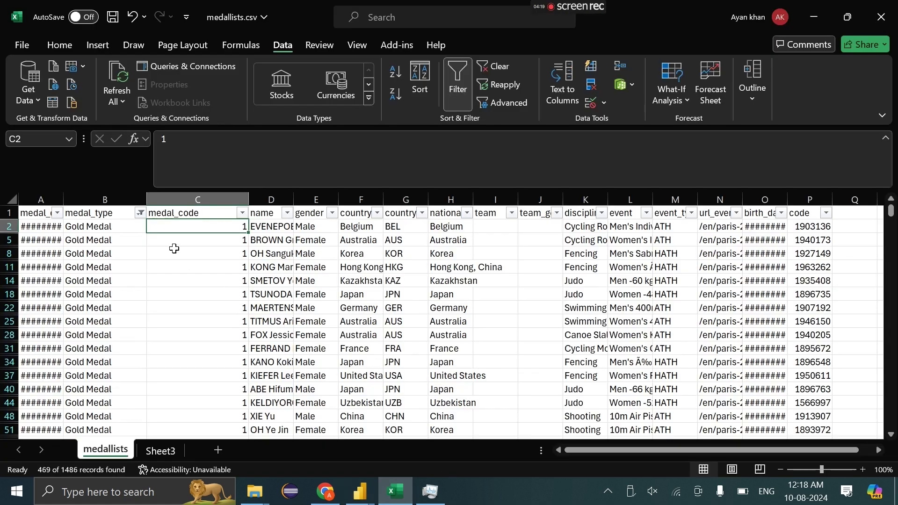
{"action": "left_click", "coordinate": [111, 214]}
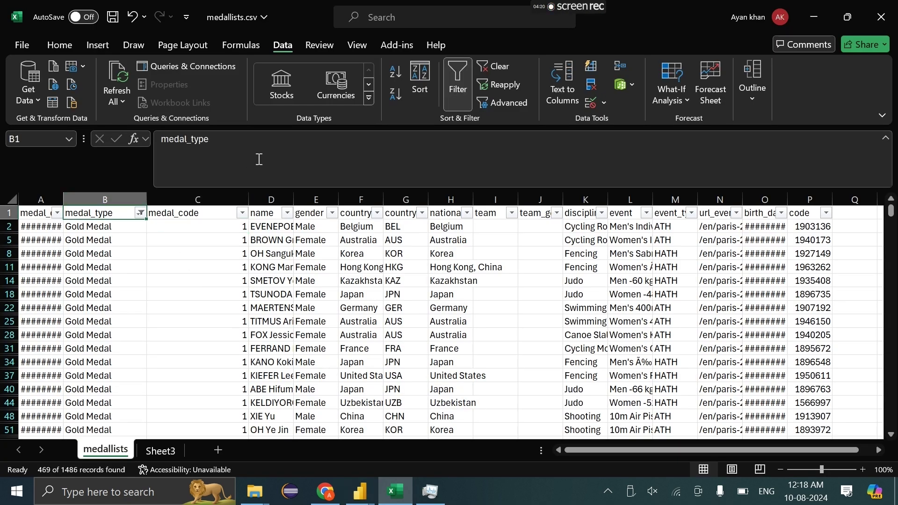
{"action": "left_click_drag", "start_coordinate": [259, 159], "coordinate": [120, 149]}
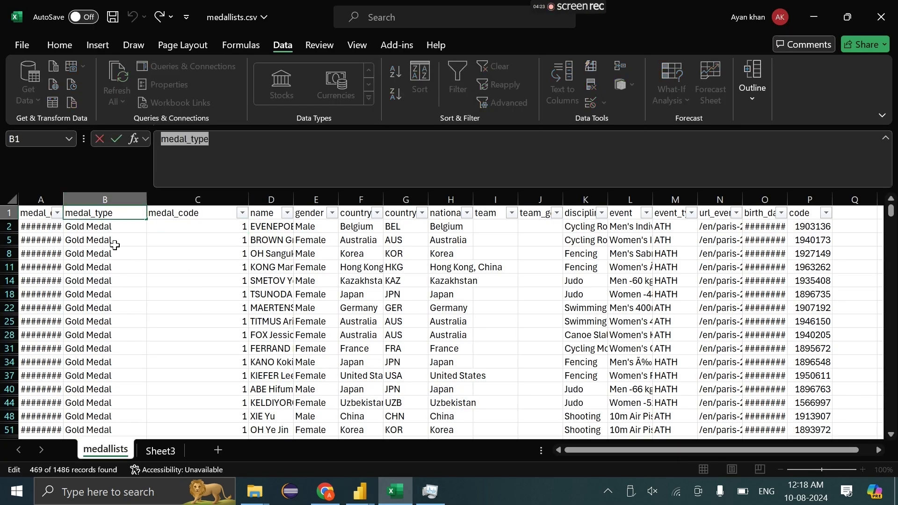
{"action": "left_click", "coordinate": [108, 229]}
{"action": "left_click_drag", "start_coordinate": [258, 139], "coordinate": [159, 140]}
{"action": "key", "text": "ctrl+c"}
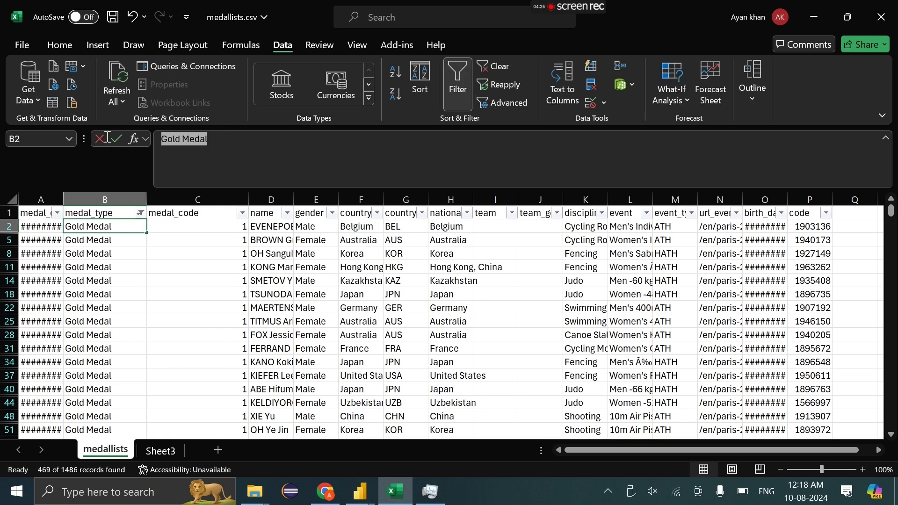
{"action": "left_click", "coordinate": [361, 500]}
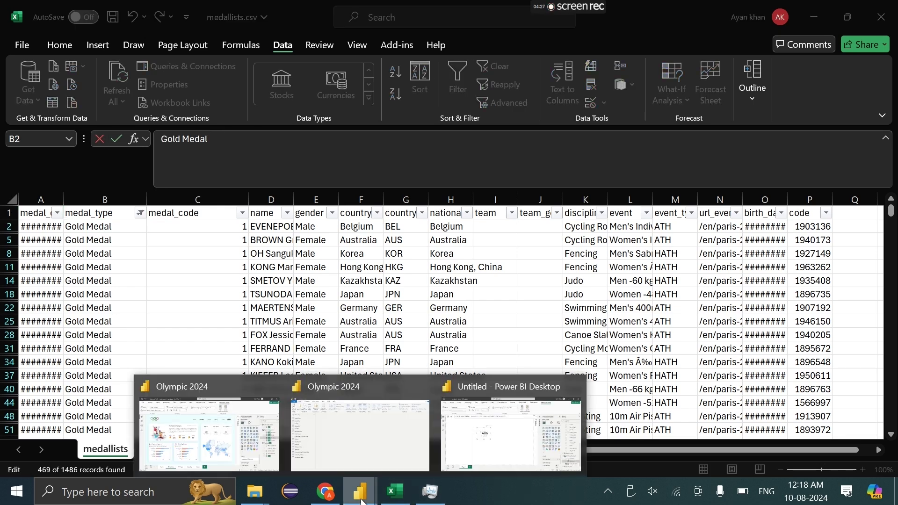
{"action": "left_click", "coordinate": [192, 230]}
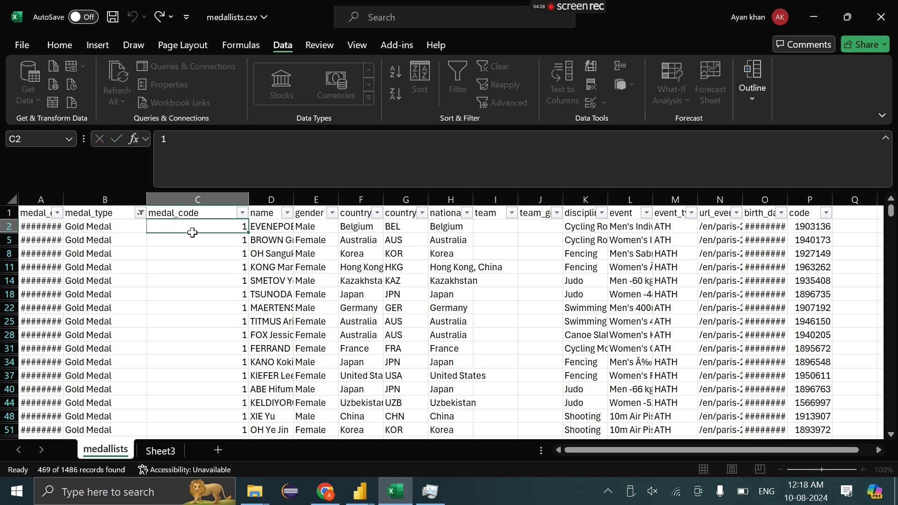
Return to the untitled Power BI report, complete the filter as Medallists[medal_type]="Gold Medal" and commit the measure.
{"action": "left_click", "coordinate": [371, 494]}
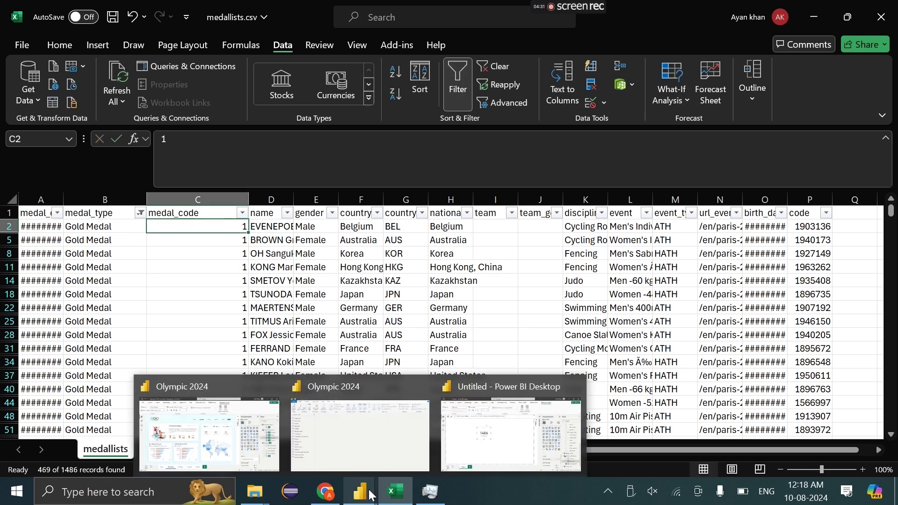
{"action": "left_click", "coordinate": [510, 425]}
{"action": "left_click", "coordinate": [404, 132]}
{"action": "type", "text": "=1"}
{"action": "key", "text": "BackSpace"}
{"action": "type", "text": "\"\""}
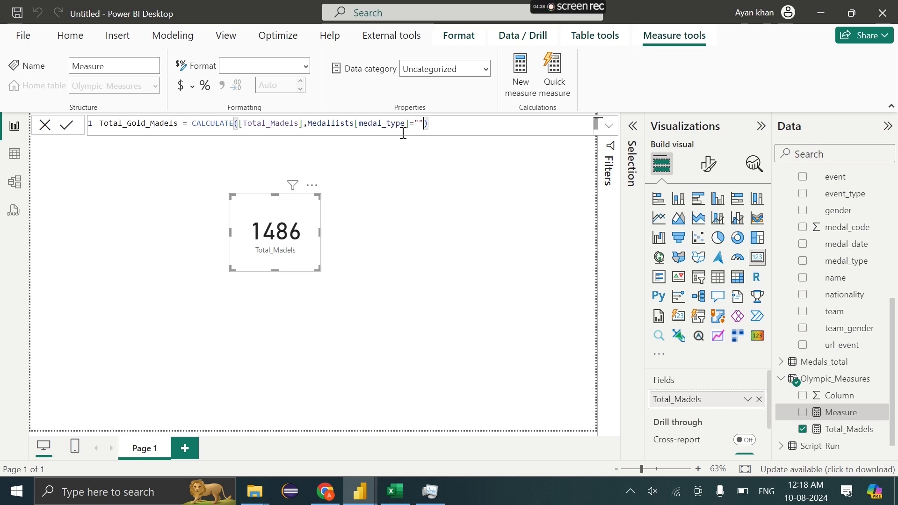
{"action": "key", "text": "ctrl+v"}
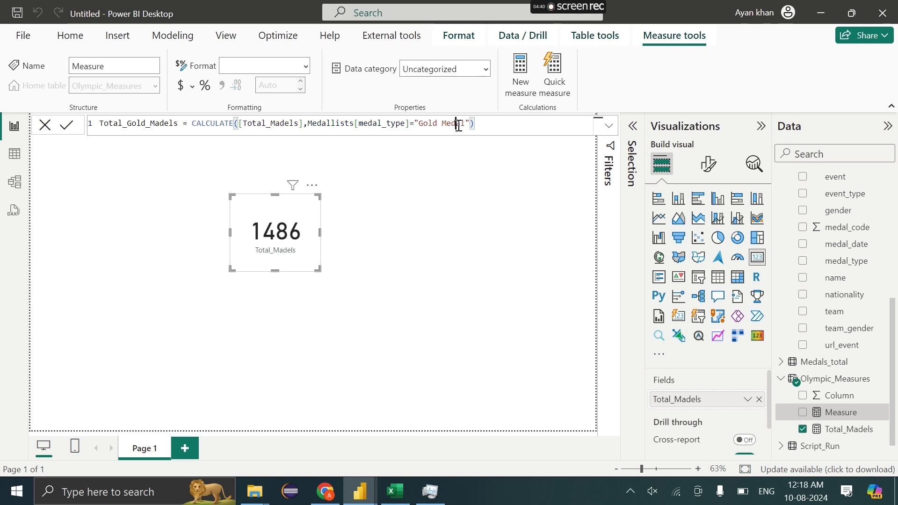
{"action": "left_click_drag", "start_coordinate": [456, 124], "coordinate": [409, 125]}
{"action": "double_click", "coordinate": [359, 126]}
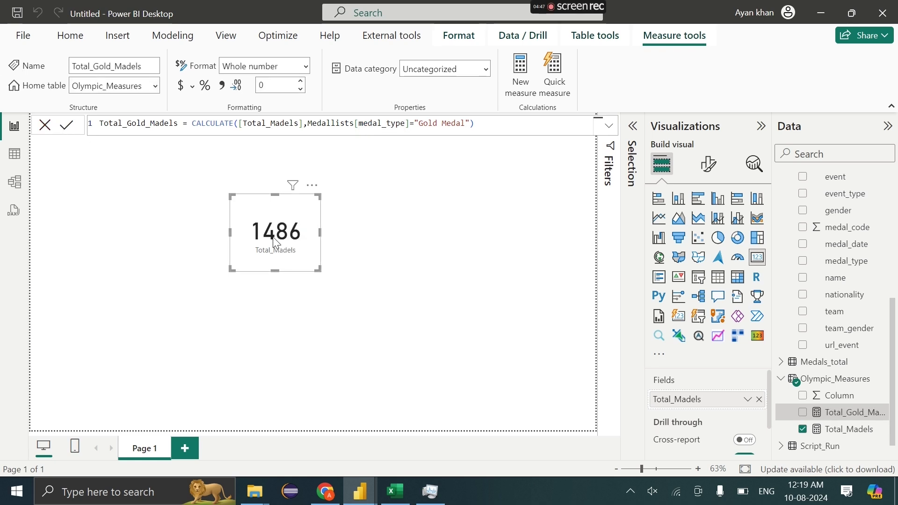
Move the Total_Madels card slightly up and left, and place a copy of it beside it showing Total_Gold_Madels.
{"action": "left_click_drag", "start_coordinate": [276, 243], "coordinate": [251, 230]}
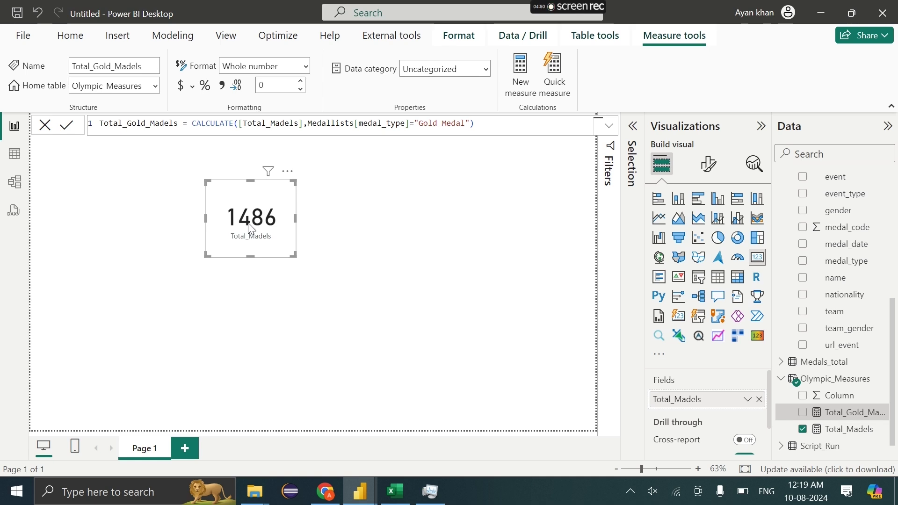
{"action": "left_click", "coordinate": [251, 229]}
{"action": "key", "text": "ctrl+c"}
{"action": "key", "text": "ctrl+v"}
{"action": "left_click_drag", "start_coordinate": [839, 412], "coordinate": [657, 397]}
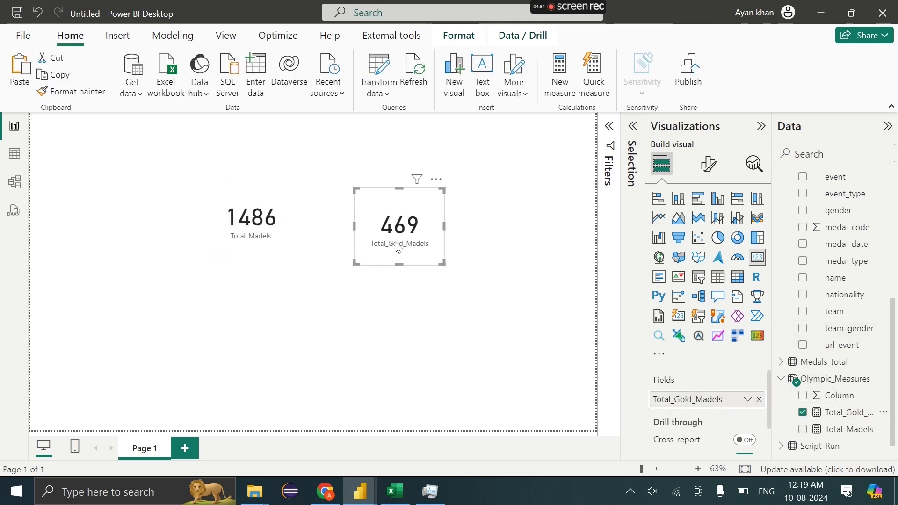
{"action": "left_click_drag", "start_coordinate": [398, 246], "coordinate": [390, 238]}
Check the count of the filtered code column in medallists.csv in Excel and return to the untitled Power BI report.
{"action": "left_click", "coordinate": [395, 496]}
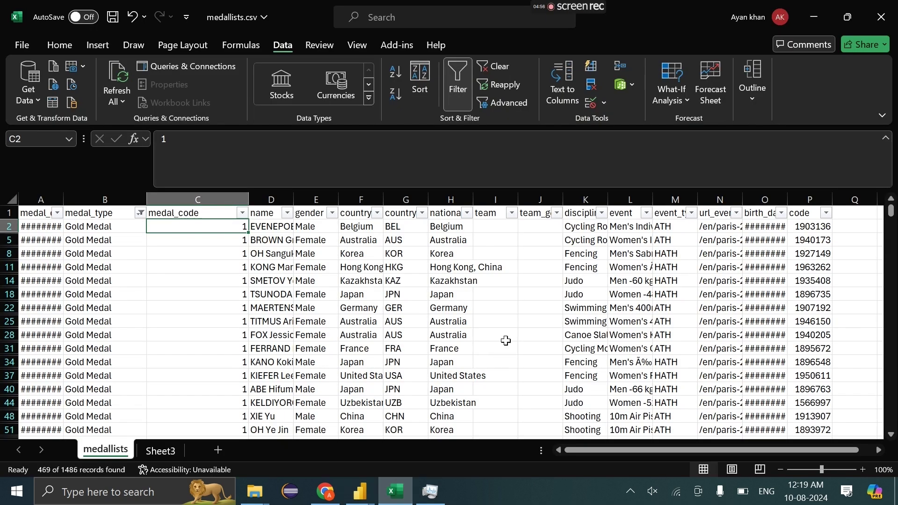
{"action": "left_click", "coordinate": [801, 200]}
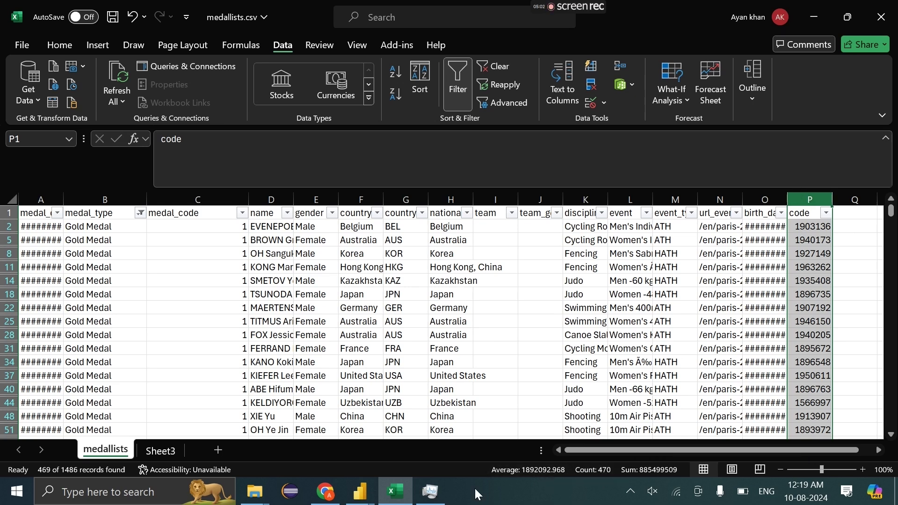
{"action": "left_click", "coordinate": [360, 491]}
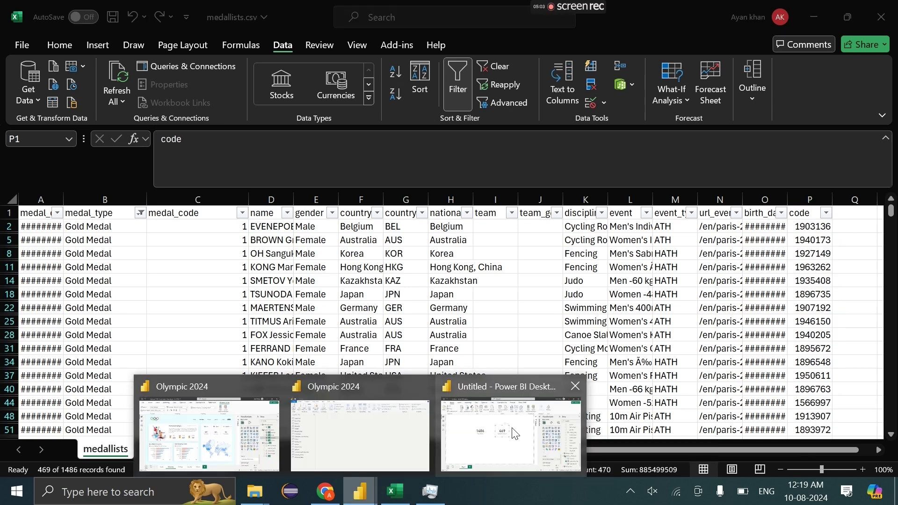
{"action": "left_click", "coordinate": [527, 381]}
Copy the Total_Gold_Madels formula into a new measure in Olympic_Measures and select the Gold Medal text in it.
{"action": "left_click", "coordinate": [846, 417]}
{"action": "triple_click", "coordinate": [322, 125]}
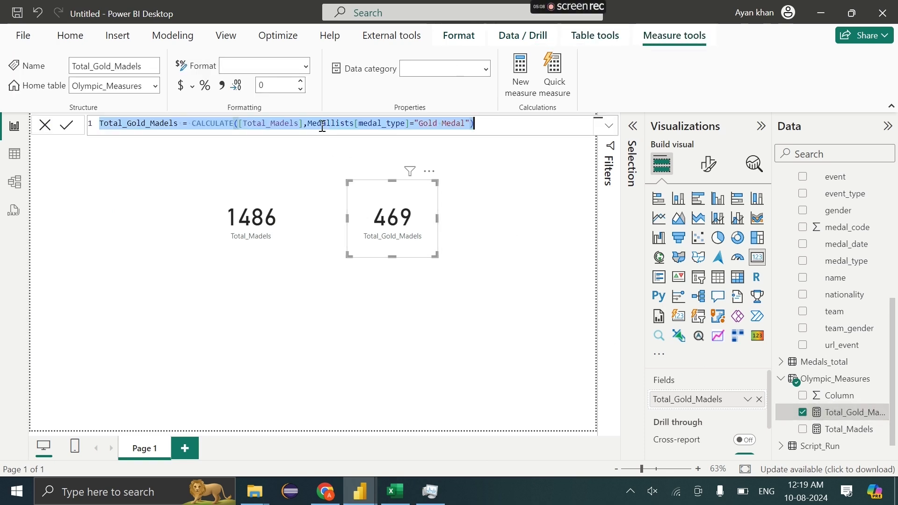
{"action": "right_click", "coordinate": [834, 398]}
{"action": "left_click", "coordinate": [761, 201]}
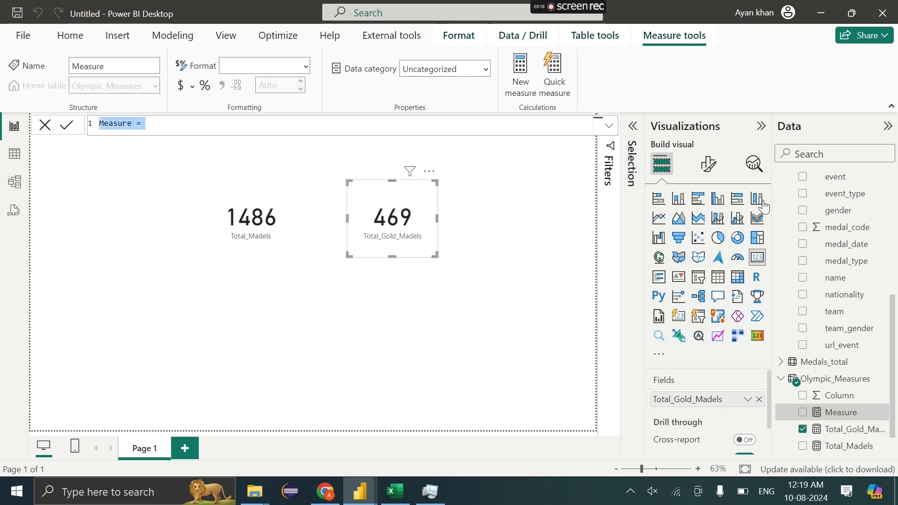
{"action": "key", "text": "ctrl+v"}
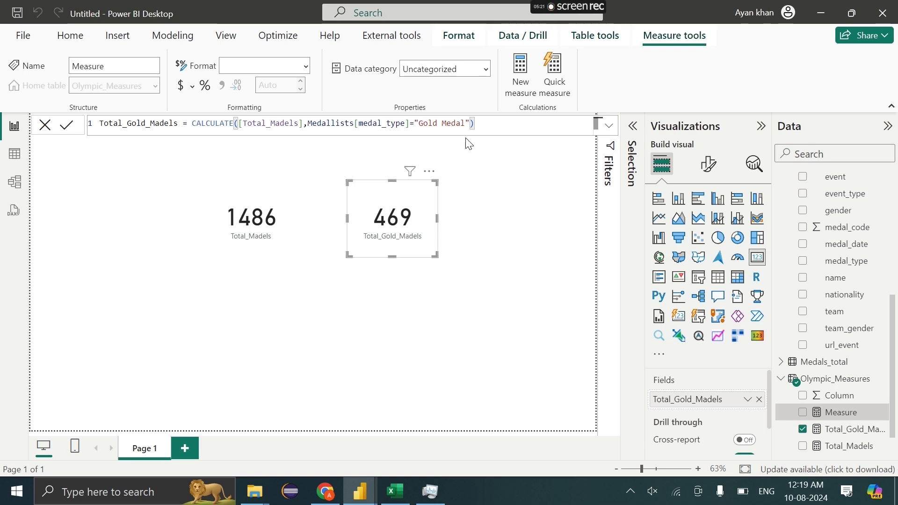
{"action": "left_click_drag", "start_coordinate": [468, 129], "coordinate": [414, 126]}
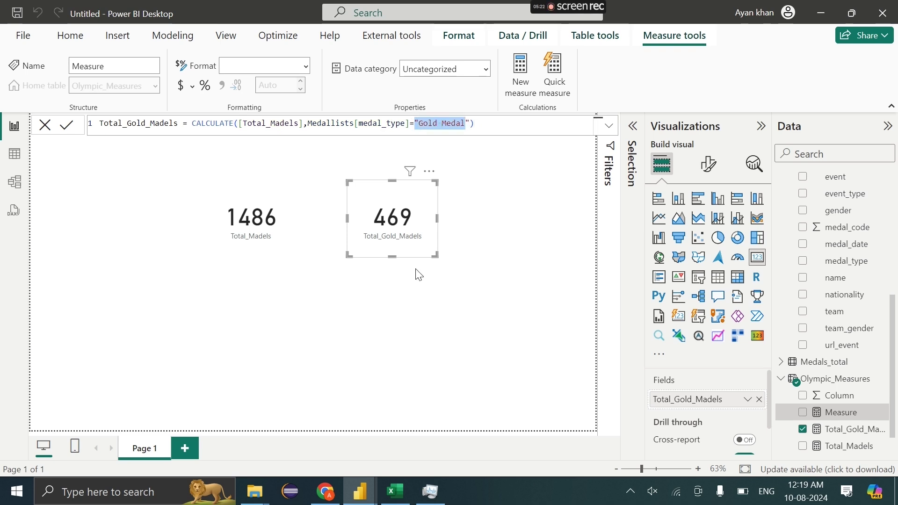
Switch to medallists.csv in Excel, filter medal_type to Silver Medal only, and check the medal_code values for those rows.
{"action": "left_click", "coordinate": [388, 489]}
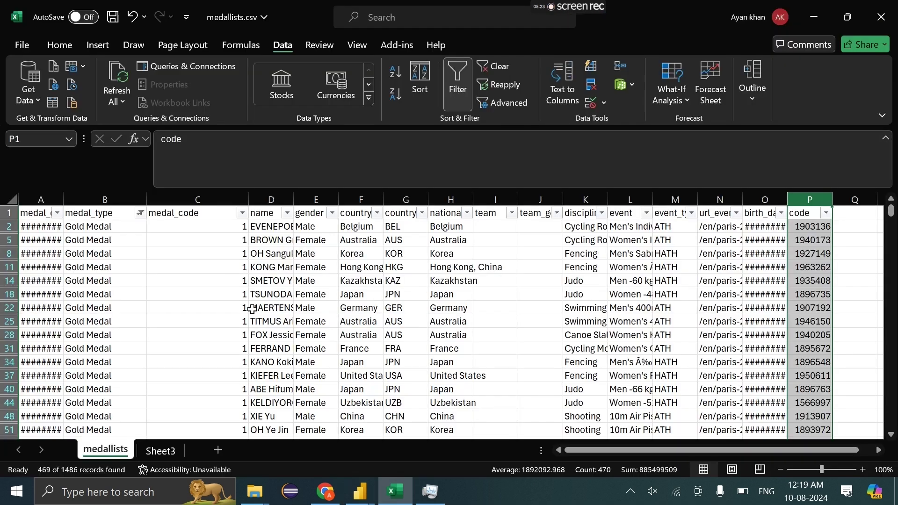
{"action": "left_click", "coordinate": [140, 213]}
{"action": "left_click", "coordinate": [197, 355]}
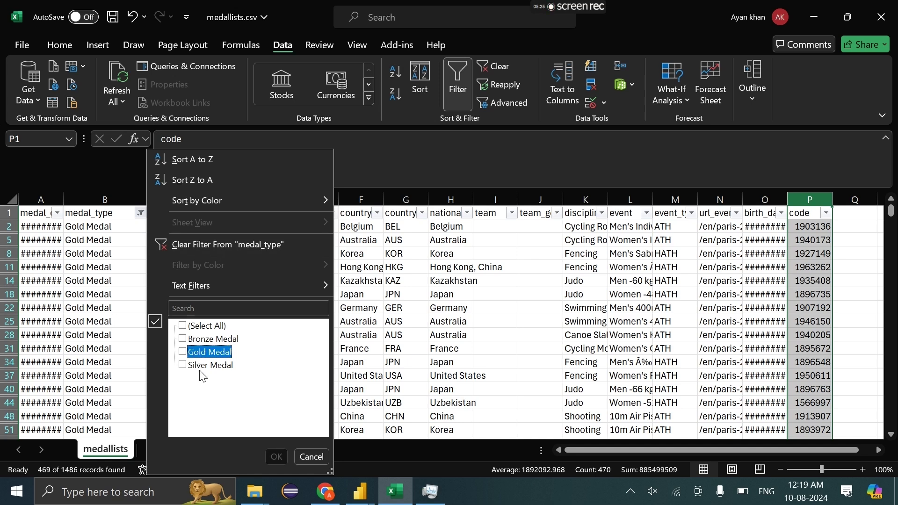
{"action": "left_click", "coordinate": [202, 366]}
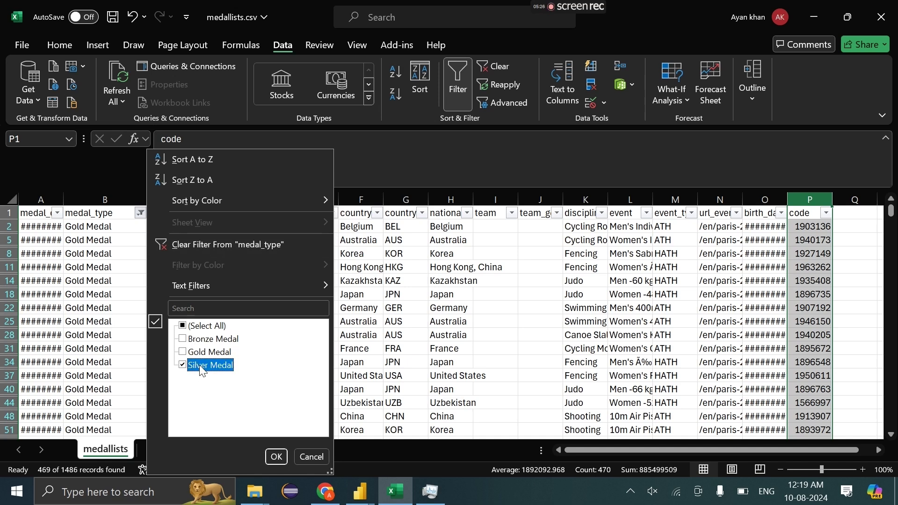
{"action": "left_click", "coordinate": [276, 457]}
{"action": "left_click", "coordinate": [182, 232]}
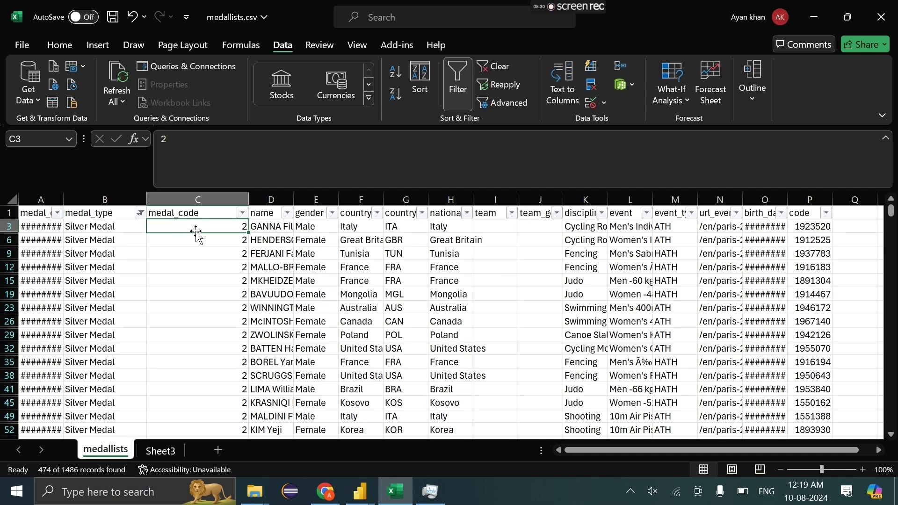
{"action": "left_click", "coordinate": [182, 216]}
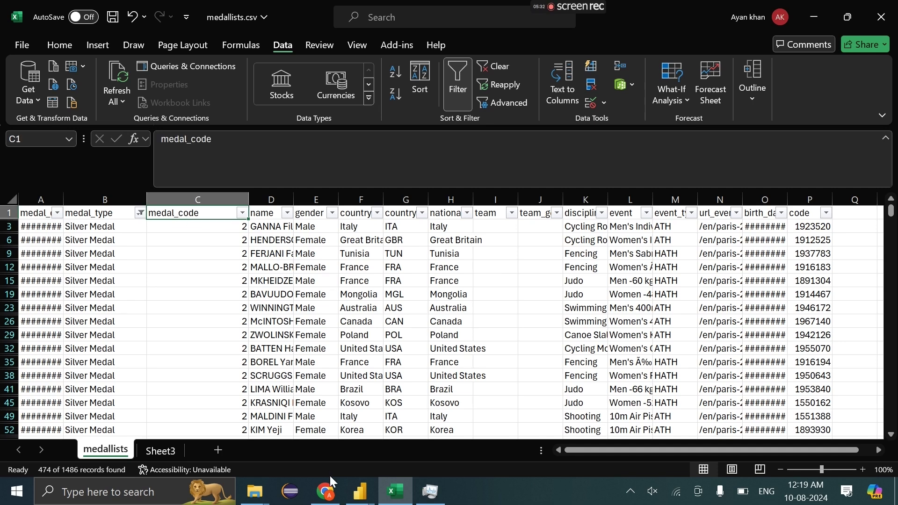
Return to the untitled Power BI report and change the filter column in the copied formula to Medallists[medal_code].
{"action": "mouse_move", "coordinate": [360, 491]}
{"action": "left_click", "coordinate": [504, 422]}
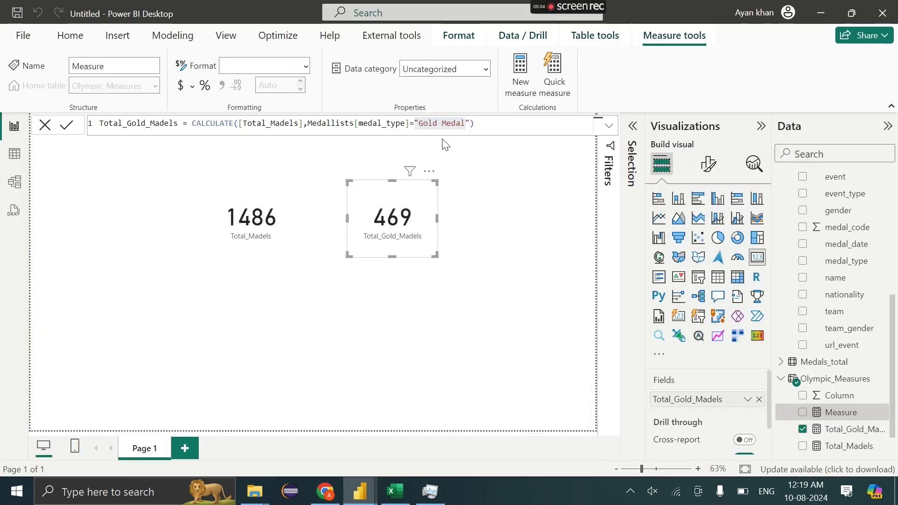
{"action": "double_click", "coordinate": [405, 124]}
{"action": "key", "text": "BackSpace"}
{"action": "key", "text": "BackSpace"}
{"action": "key", "text": "BackSpace"}
{"action": "key", "text": "BackSpace"}
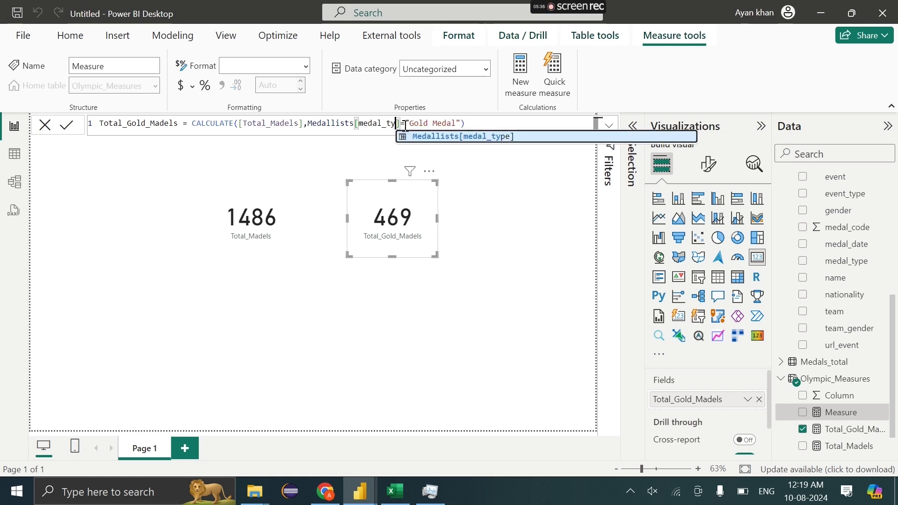
{"action": "left_click", "coordinate": [424, 136]}
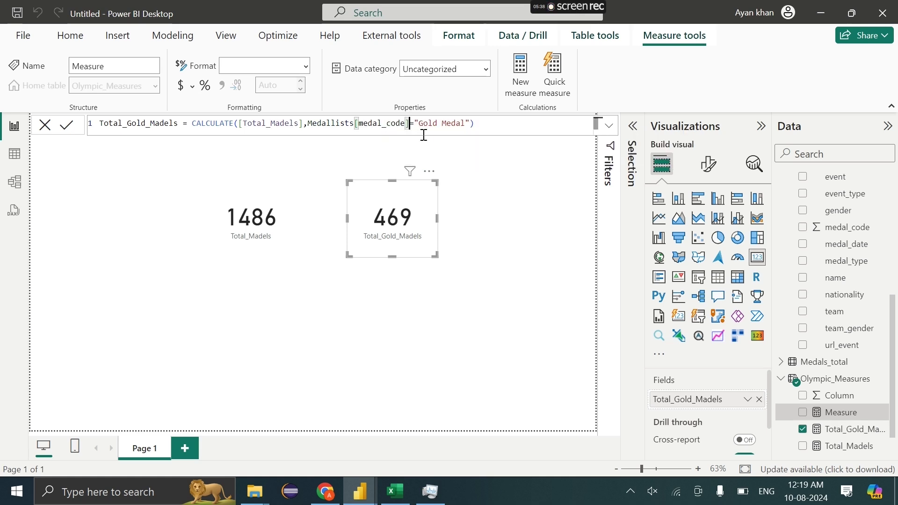
Replace the "Gold Medal" condition in the formula with 2, try to commit the measure, and dismiss the message.
{"action": "left_click_drag", "start_coordinate": [470, 124], "coordinate": [411, 124]}
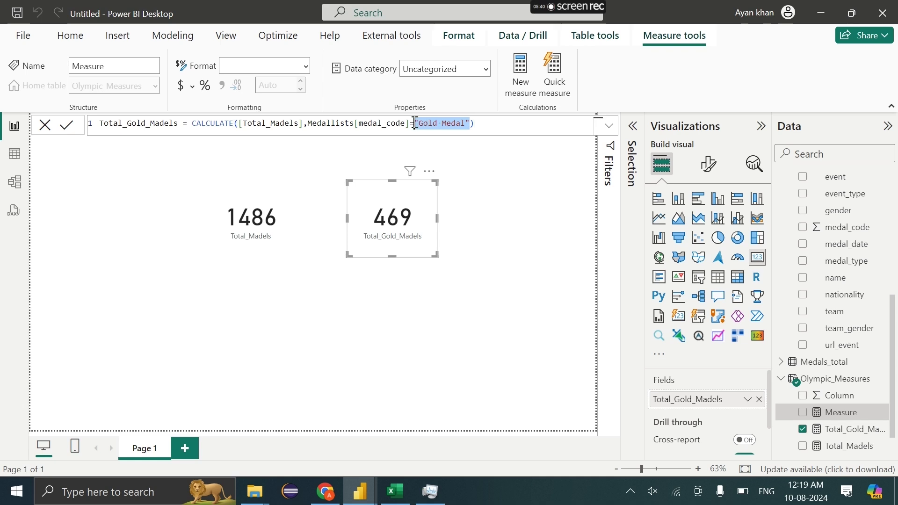
{"action": "key", "text": "BackSpace"}
{"action": "type", "text": "1"}
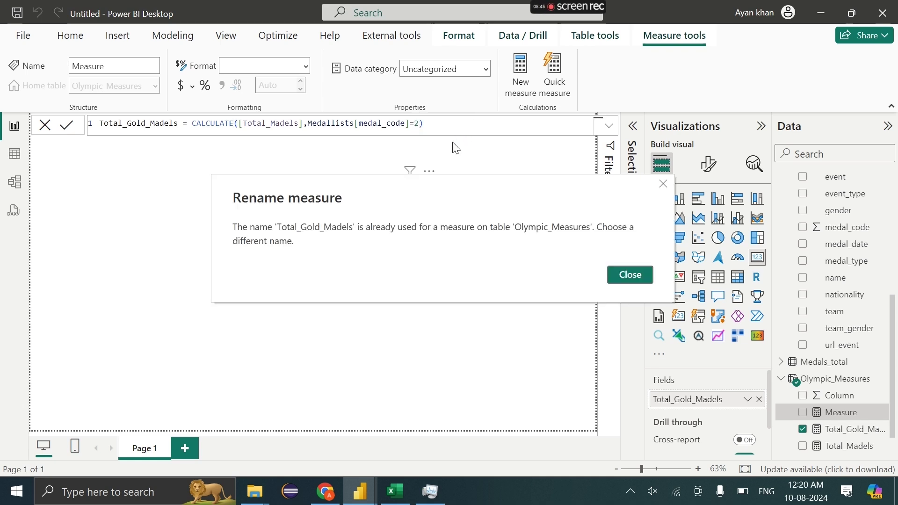
{"action": "left_click", "coordinate": [615, 271]}
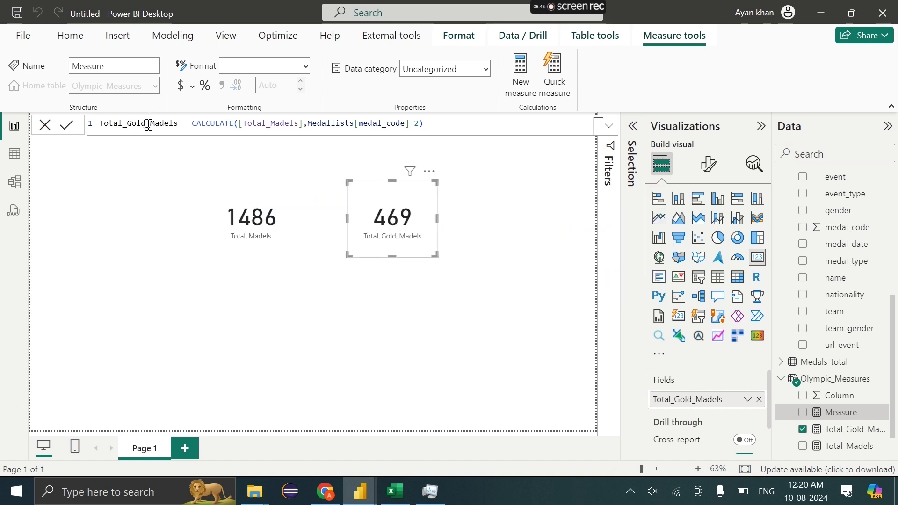
Rename the measure in its formula to Total_Silver_Madels and commit it.
{"action": "left_click_drag", "start_coordinate": [145, 125], "coordinate": [127, 126]}
{"action": "key", "text": "BackSpace"}
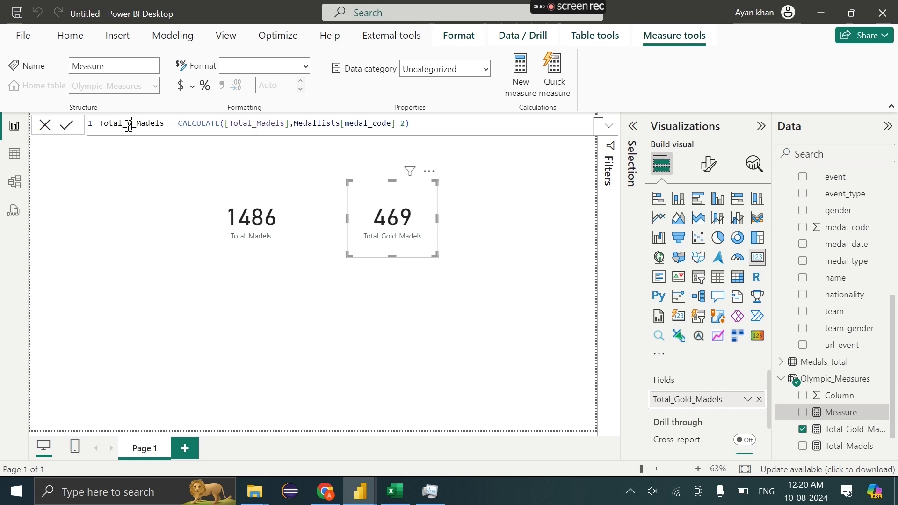
{"action": "type", "text": "Silver"}
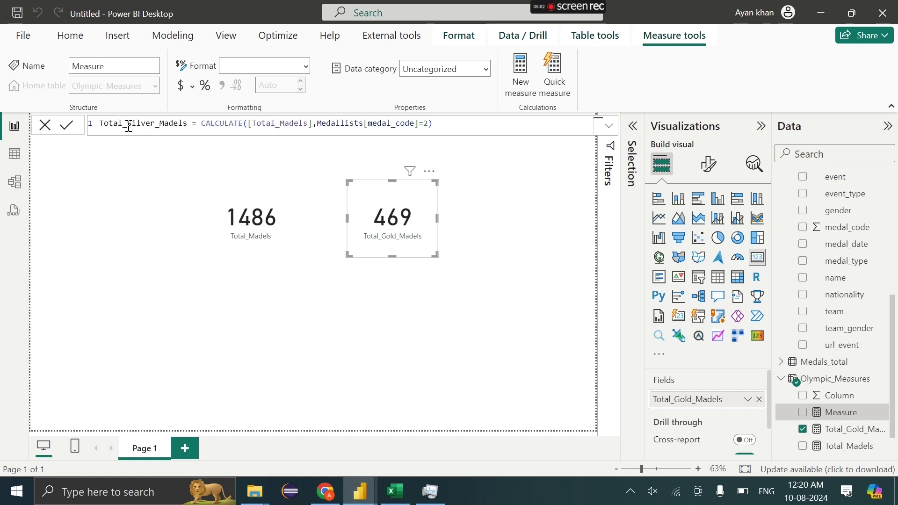
{"action": "key", "text": "Return"}
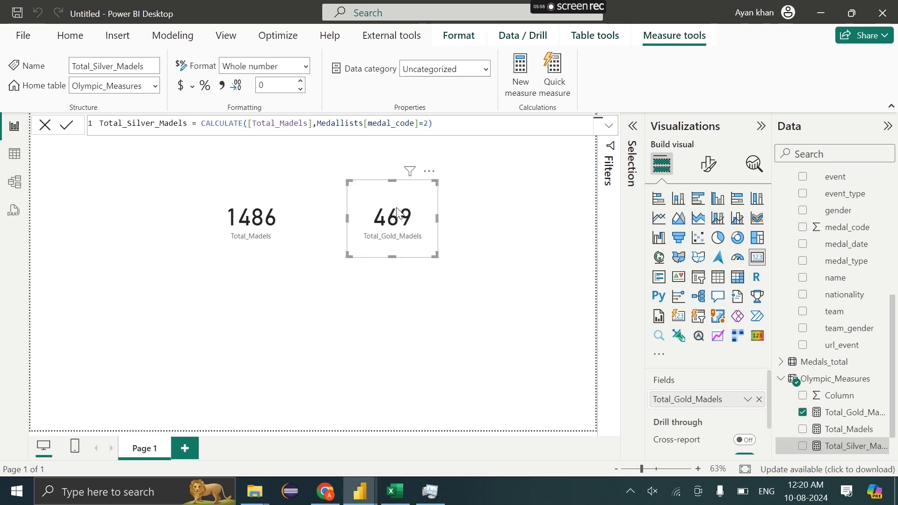
Place a copy of the Total_Gold_Madels card below it showing Total_Silver_Madels, and switch to medallists.csv in Excel.
{"action": "key", "text": "ctrl+c"}
{"action": "key", "text": "ctrl+v"}
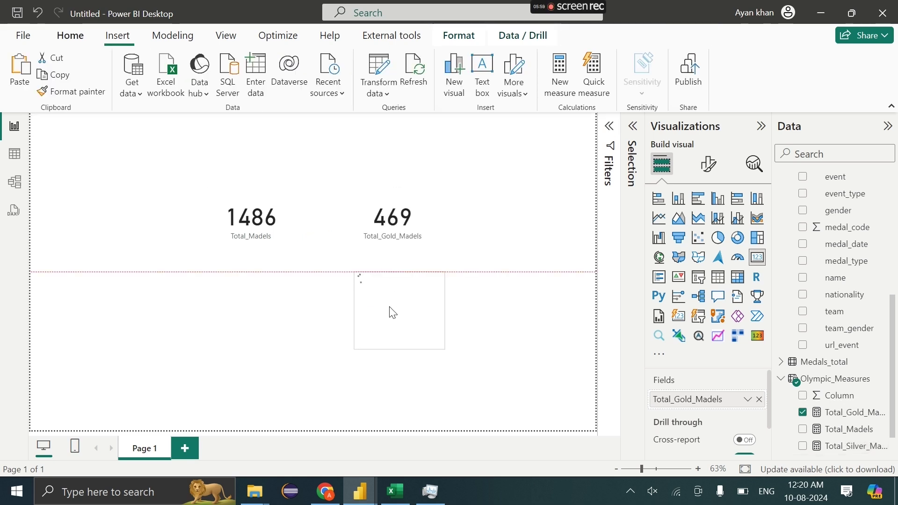
{"action": "left_click_drag", "start_coordinate": [857, 442], "coordinate": [710, 400]}
{"action": "left_click", "coordinate": [406, 479]}
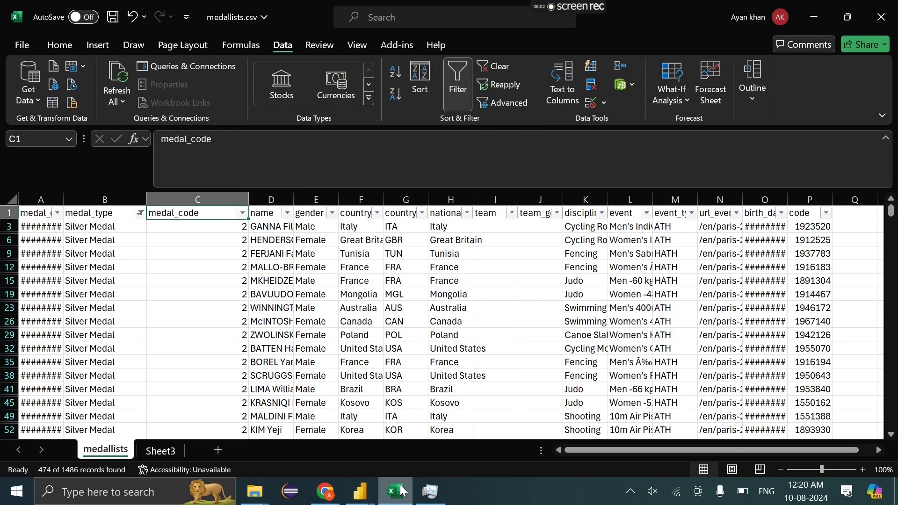
Check the silver medal codes in column P, then switch to the untitled Power BI report and duplicate the Total_Silver_Madels card.
{"action": "left_click", "coordinate": [803, 199]}
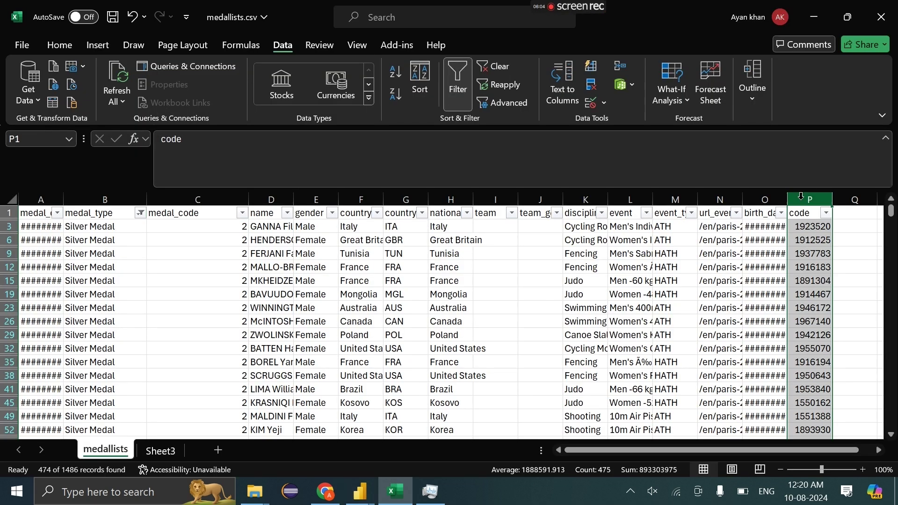
{"action": "mouse_move", "coordinate": [360, 491]}
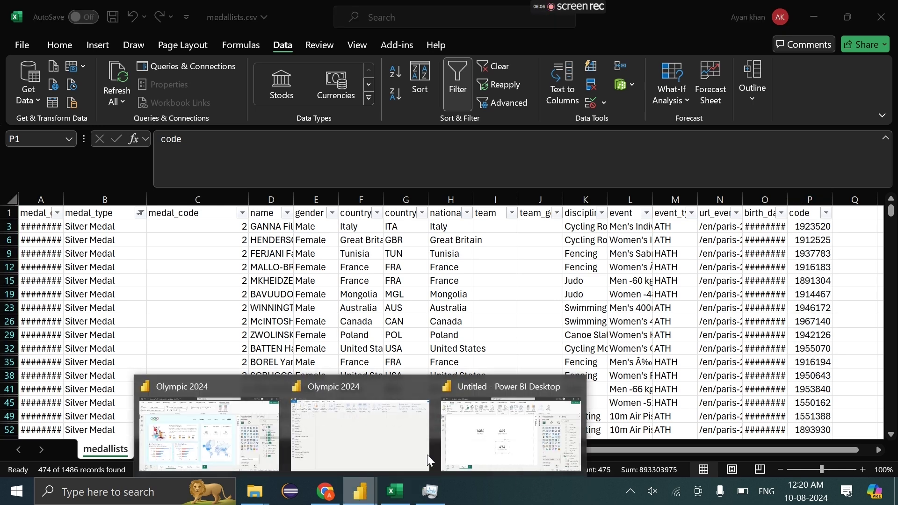
{"action": "left_click", "coordinate": [452, 448]}
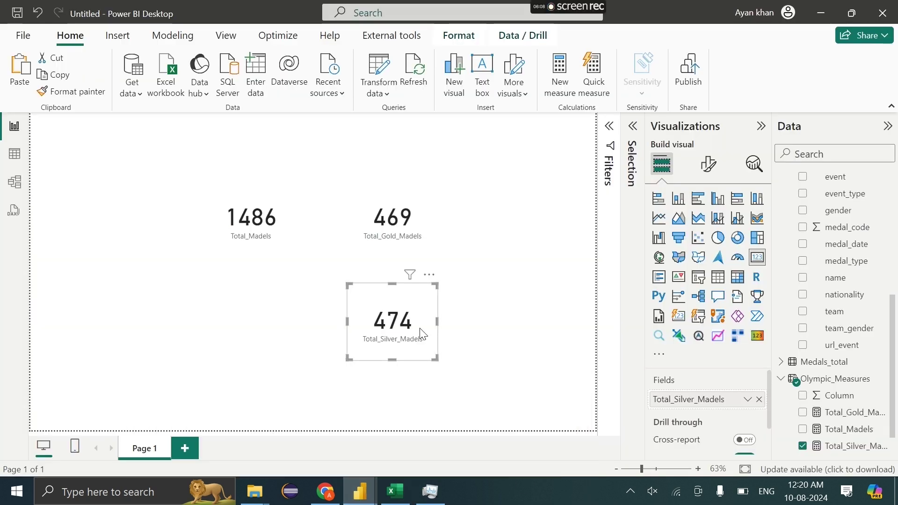
{"action": "key", "text": "ctrl+v"}
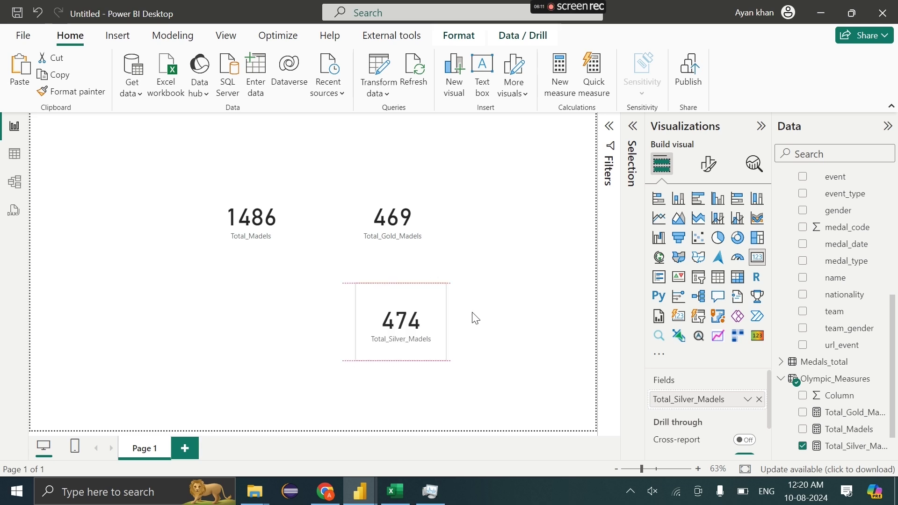
{"action": "left_click_drag", "start_coordinate": [508, 307], "coordinate": [547, 306]}
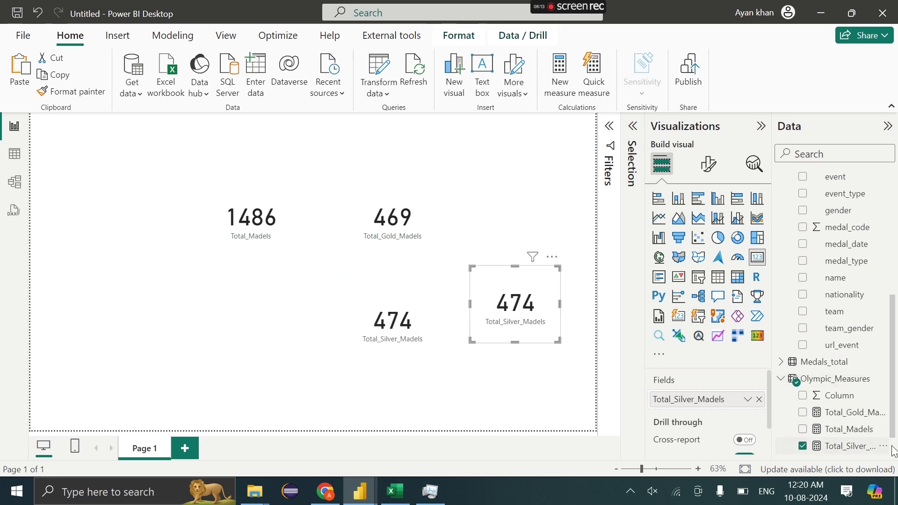
{"action": "left_click", "coordinate": [842, 429]}
Switch to the medallists.csv workbook in Excel and filter the medal_type column to show only Bronze Medal.
{"action": "left_click", "coordinate": [395, 491]}
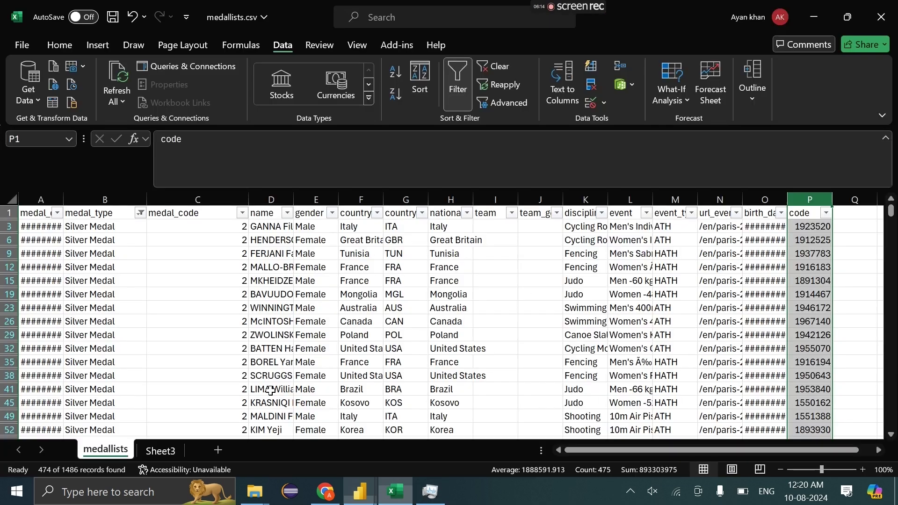
{"action": "left_click", "coordinate": [140, 213]}
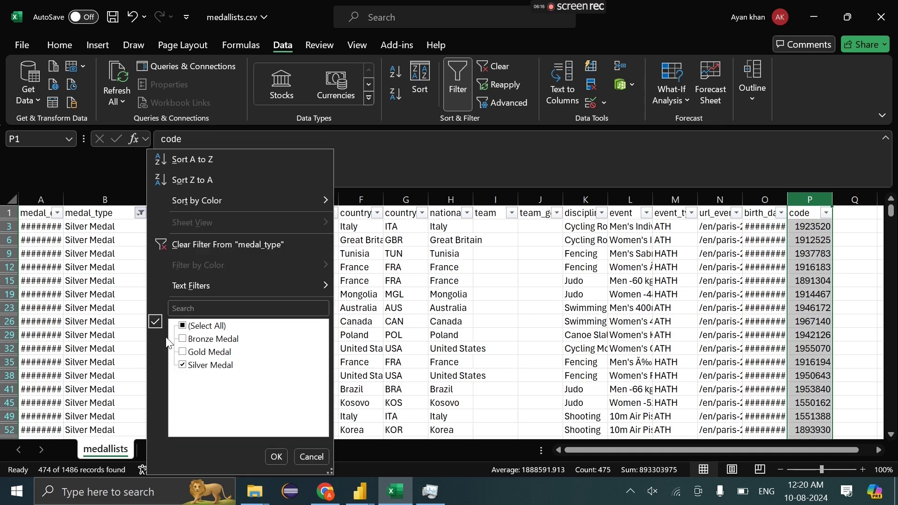
{"action": "left_click", "coordinate": [195, 364]}
{"action": "left_click", "coordinate": [206, 338]}
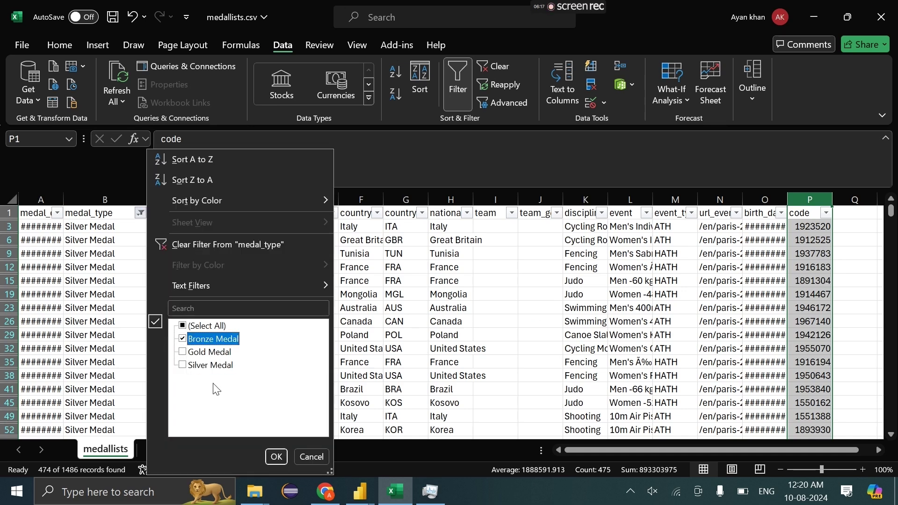
{"action": "left_click", "coordinate": [275, 456]}
Copy the text "Bronze Medal" from cell B13.
{"action": "left_click", "coordinate": [117, 266]}
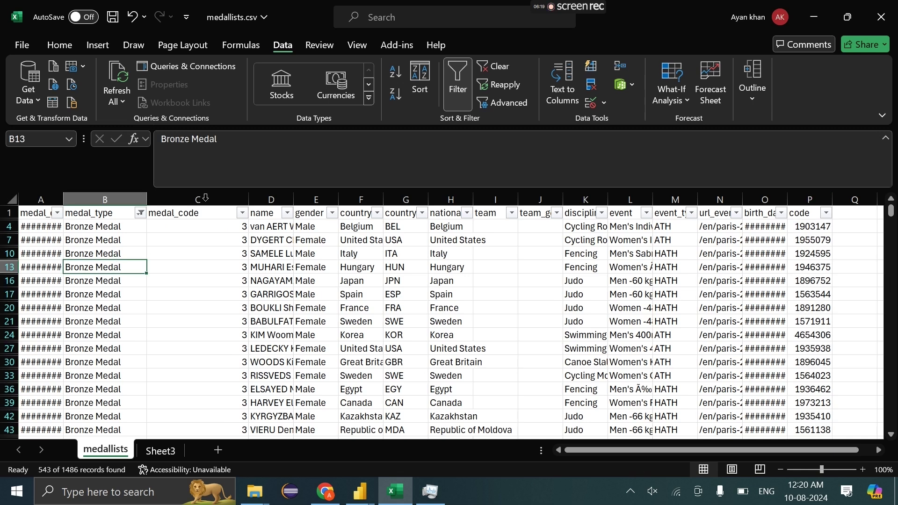
{"action": "left_click", "coordinate": [259, 159]}
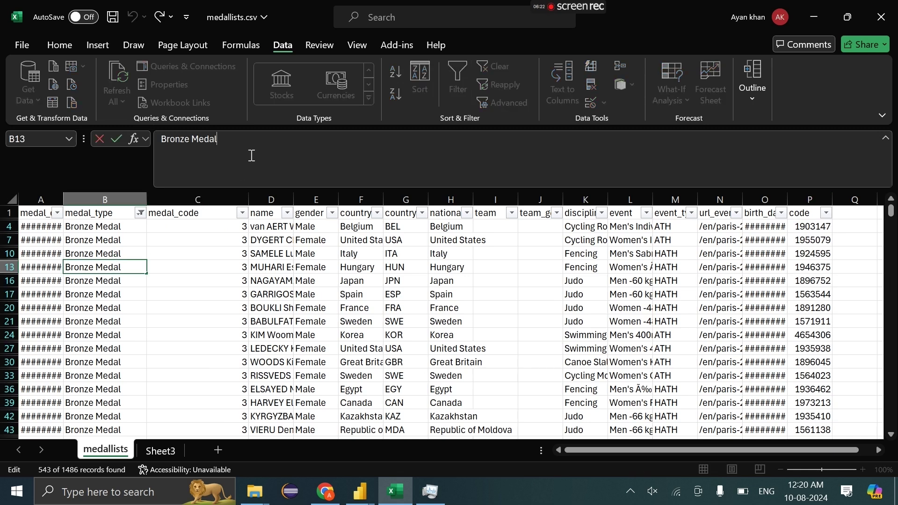
{"action": "left_click_drag", "start_coordinate": [229, 145], "coordinate": [113, 138]}
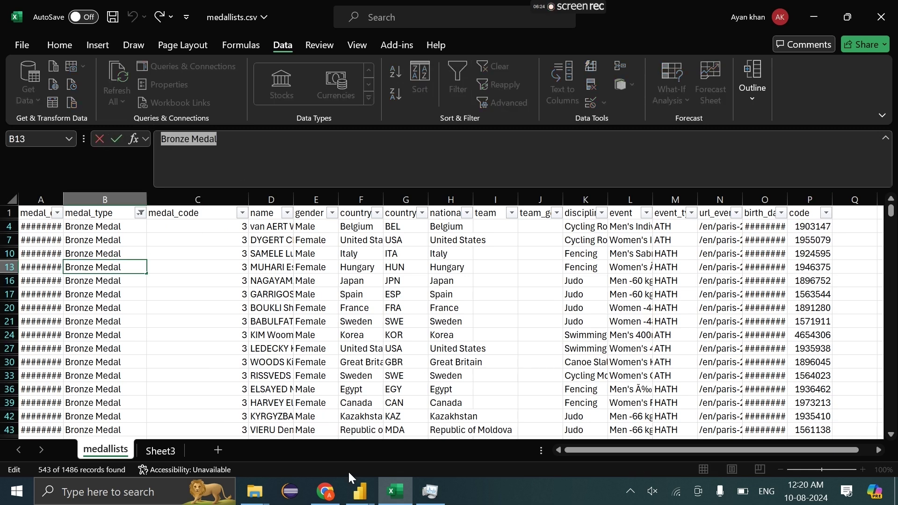
In the untitled Power BI report, add to Olympic_Measures the measure Total_Bronze Medals = CALCULATE([Total_Madels],Medallists[medal_type]="Bronze Medal").
{"action": "mouse_move", "coordinate": [360, 491]}
{"action": "left_click", "coordinate": [512, 421]}
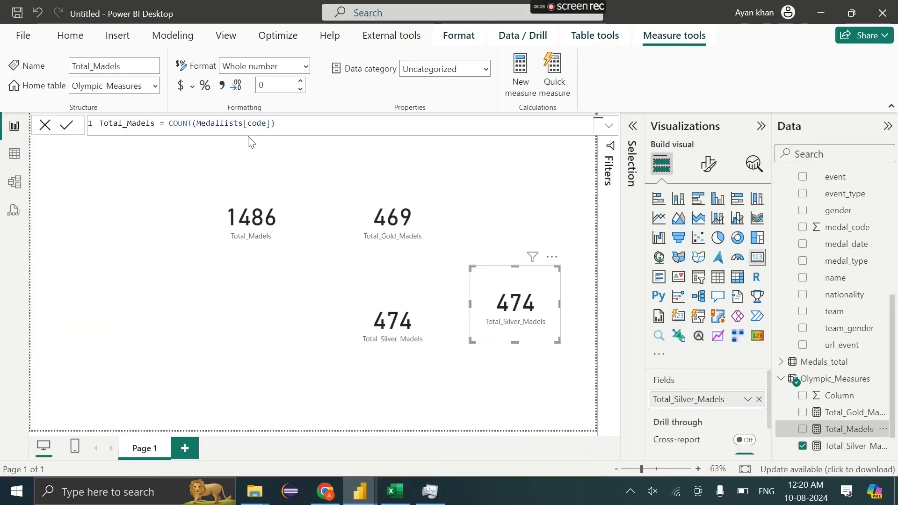
{"action": "left_click", "coordinate": [287, 126]}
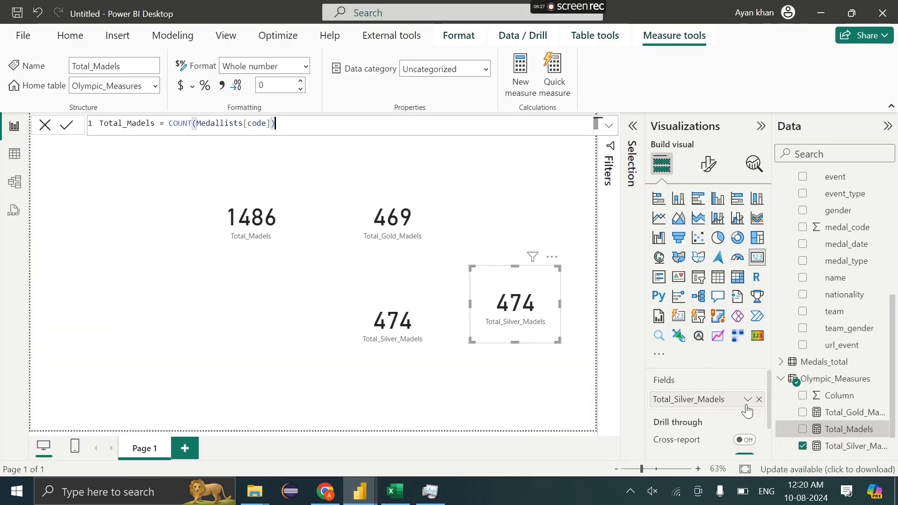
{"action": "right_click", "coordinate": [817, 387]}
{"action": "left_click", "coordinate": [733, 201]}
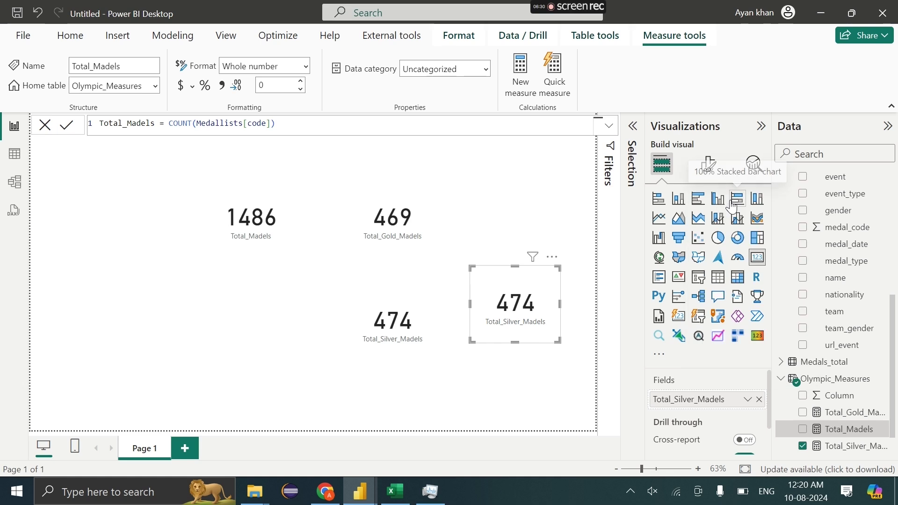
{"action": "key", "text": "ctrl+v"}
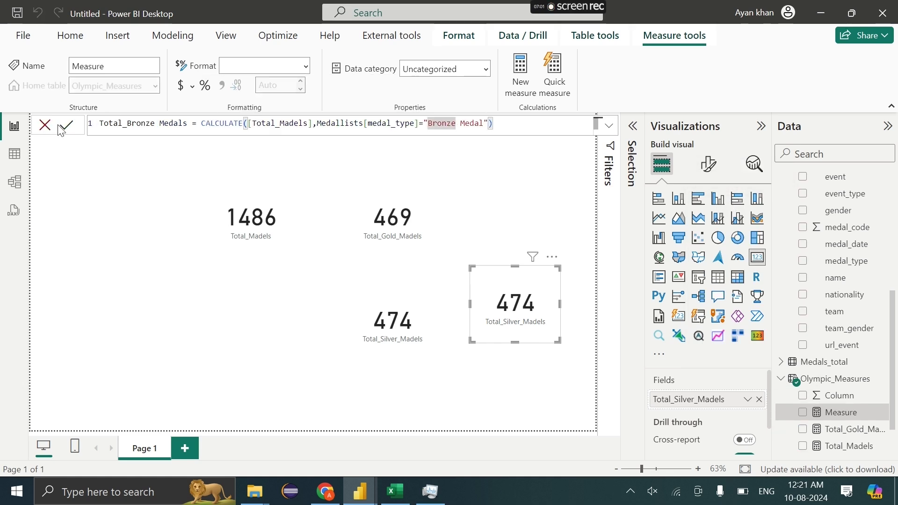
{"action": "left_click", "coordinate": [65, 130]}
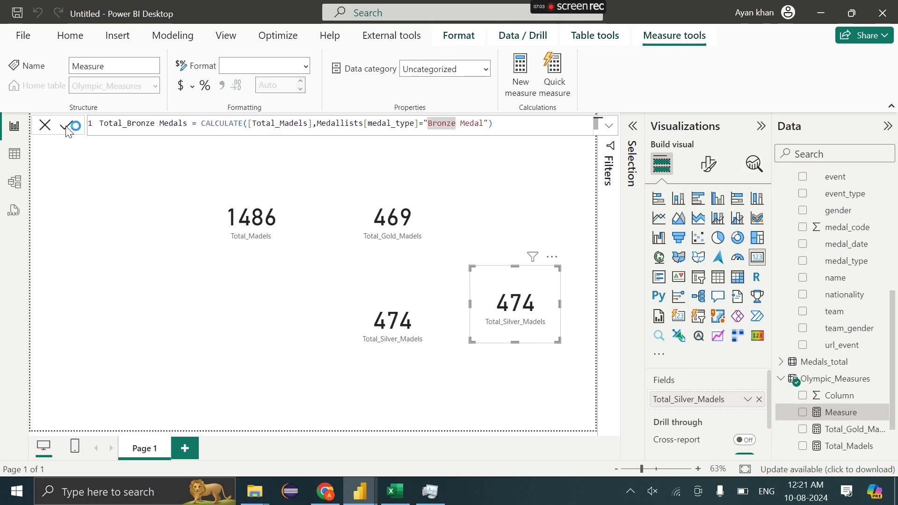
Check the number of bronze medal codes in column P of the Excel workbook and return to the Power BI report.
{"action": "left_click", "coordinate": [395, 491]}
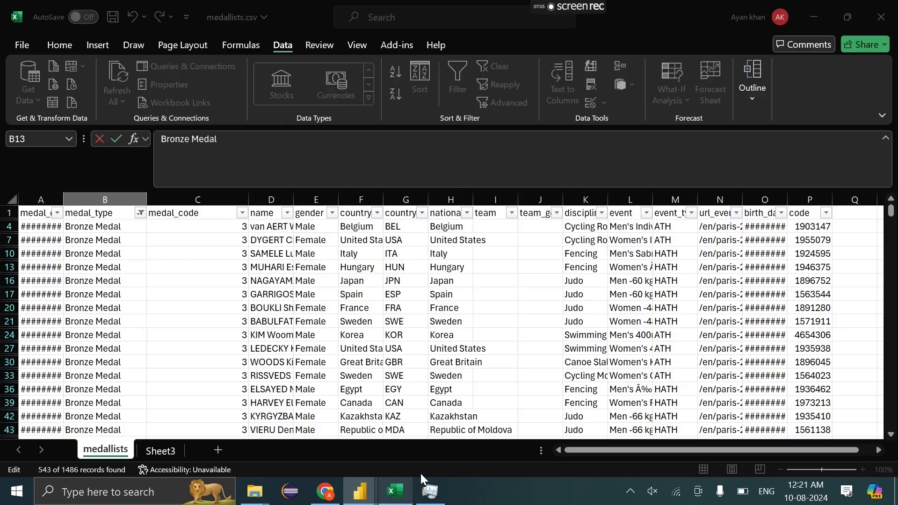
{"action": "left_click", "coordinate": [809, 199]}
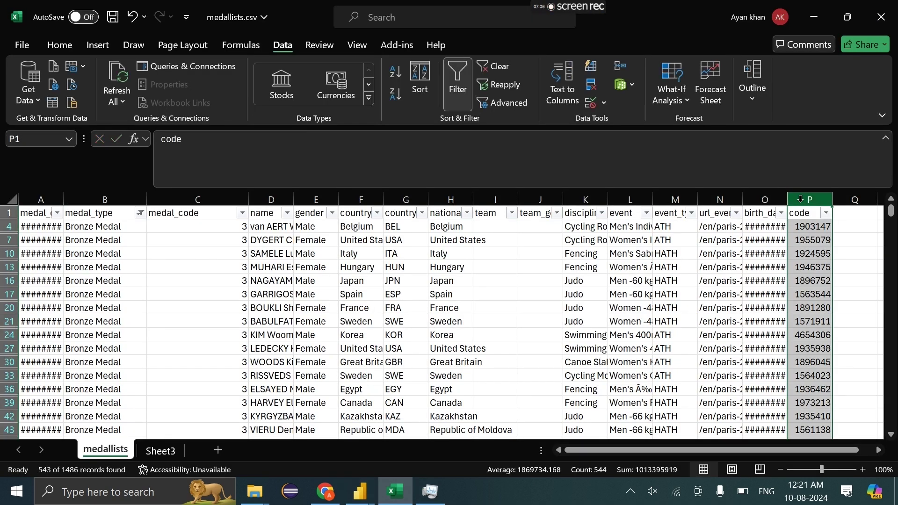
{"action": "left_click", "coordinate": [369, 500]}
{"action": "mouse_move", "coordinate": [368, 499]}
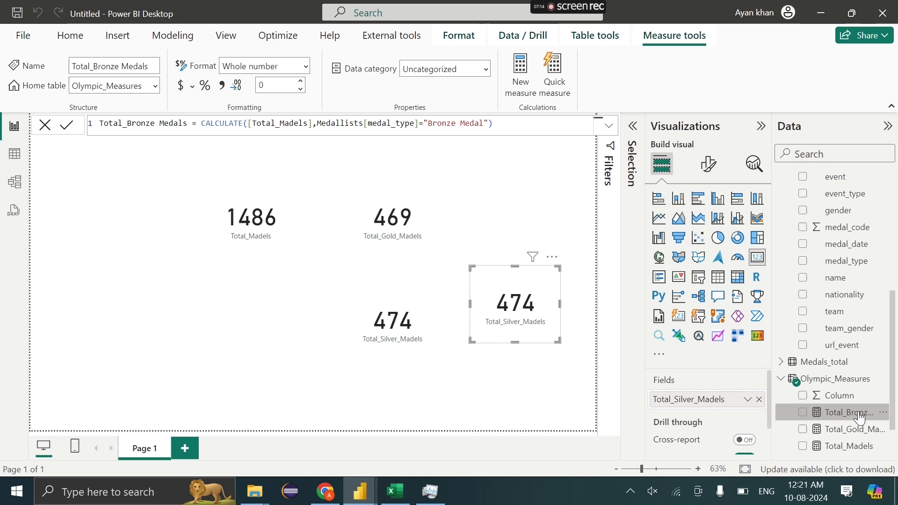
Replace the duplicated silver card's field with Total_Bronze Medals and place the card beside the Total_Silver_Madels card.
{"action": "left_click_drag", "start_coordinate": [778, 415], "coordinate": [710, 400]}
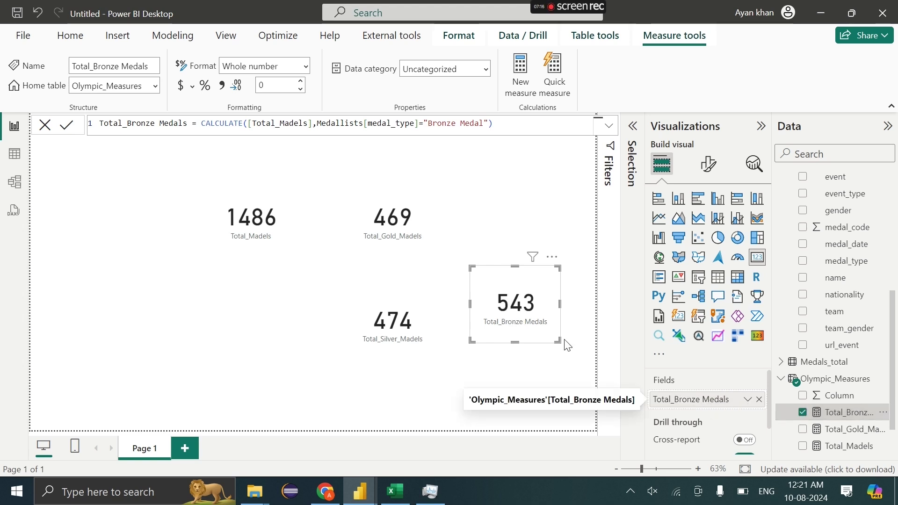
{"action": "left_click_drag", "start_coordinate": [498, 306], "coordinate": [267, 329]}
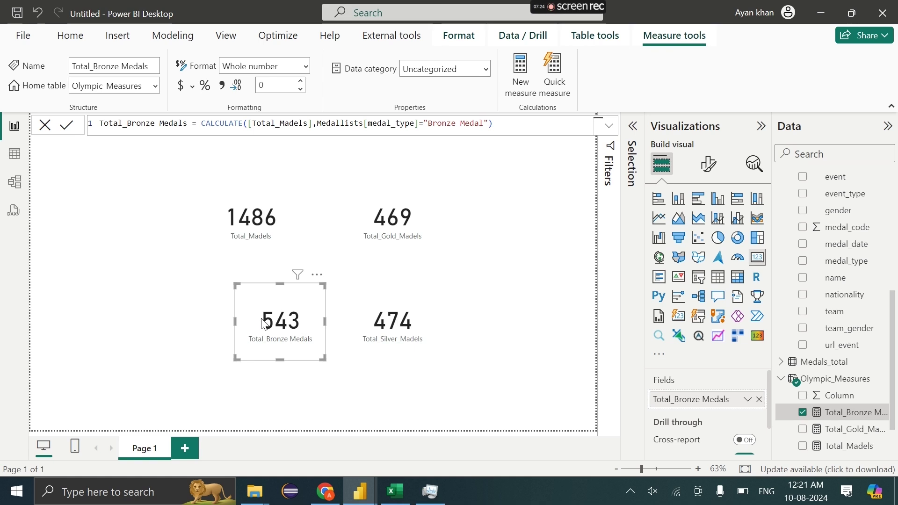
Delete the Total_Madels card and arrange the gold, silver and bronze cards side by side in one row.
{"action": "left_click", "coordinate": [236, 202]}
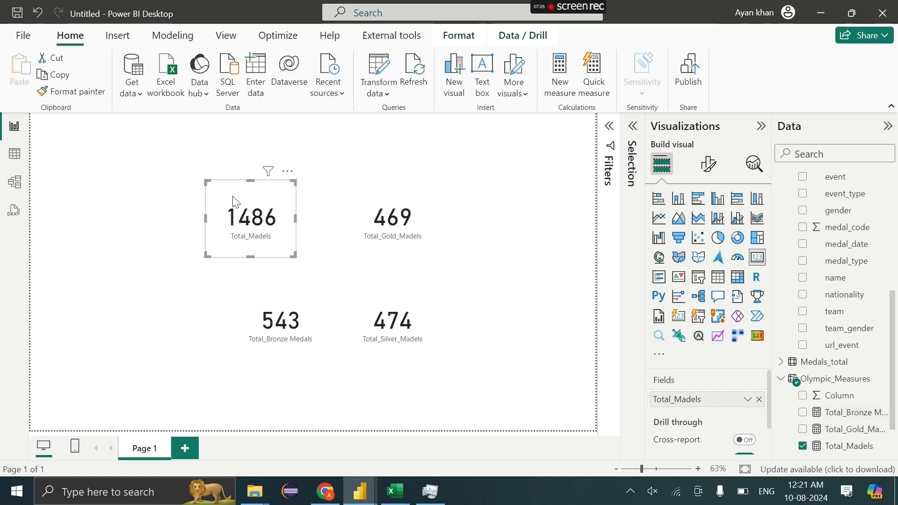
{"action": "key", "text": "Delete"}
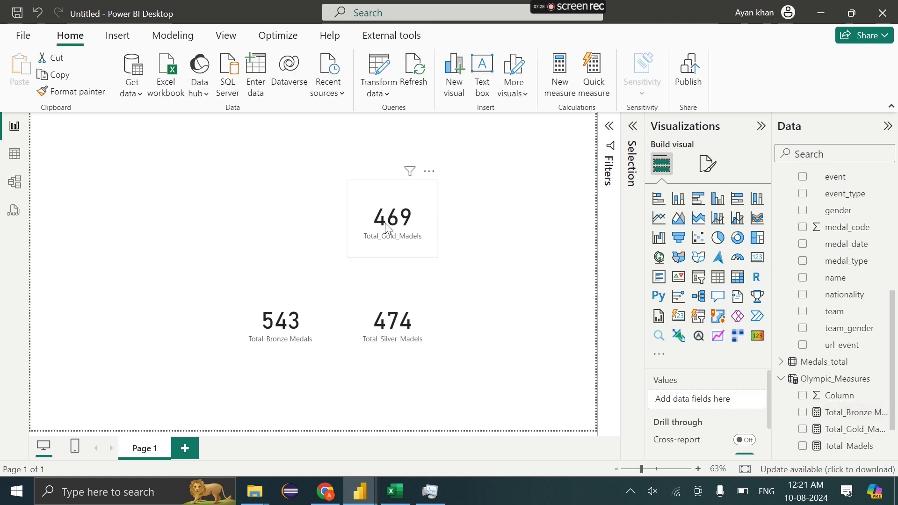
{"action": "left_click_drag", "start_coordinate": [387, 229], "coordinate": [220, 254]}
{"action": "left_click", "coordinate": [285, 327]}
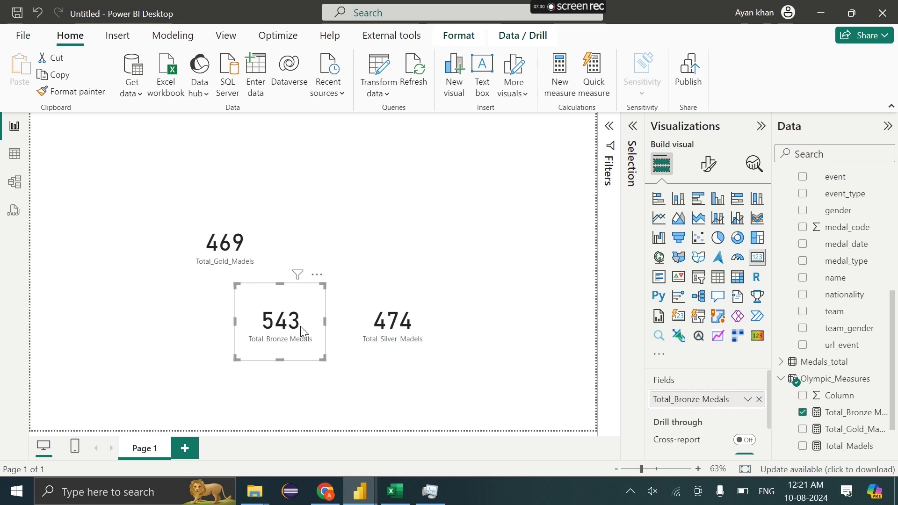
{"action": "left_click_drag", "start_coordinate": [300, 326], "coordinate": [551, 264]}
{"action": "left_click_drag", "start_coordinate": [412, 327], "coordinate": [328, 253]}
{"action": "left_click_drag", "start_coordinate": [525, 256], "coordinate": [398, 239]}
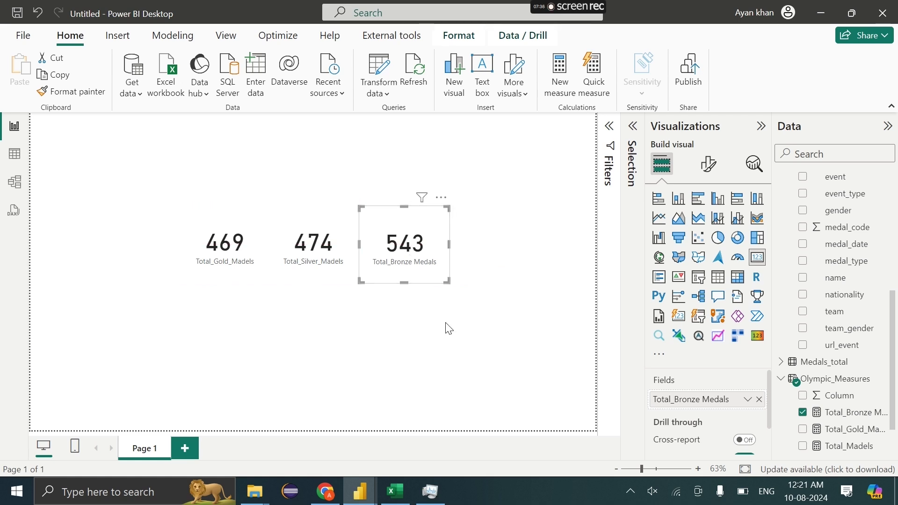
{"action": "left_click", "coordinate": [449, 328]}
Collapse the Medallists field list and examine the tables and relationships in the model view before returning to the report.
{"action": "left_click", "coordinate": [865, 311]}
{"action": "scroll", "coordinate": [828, 264], "scroll_direction": "down", "scroll_amount": 3}
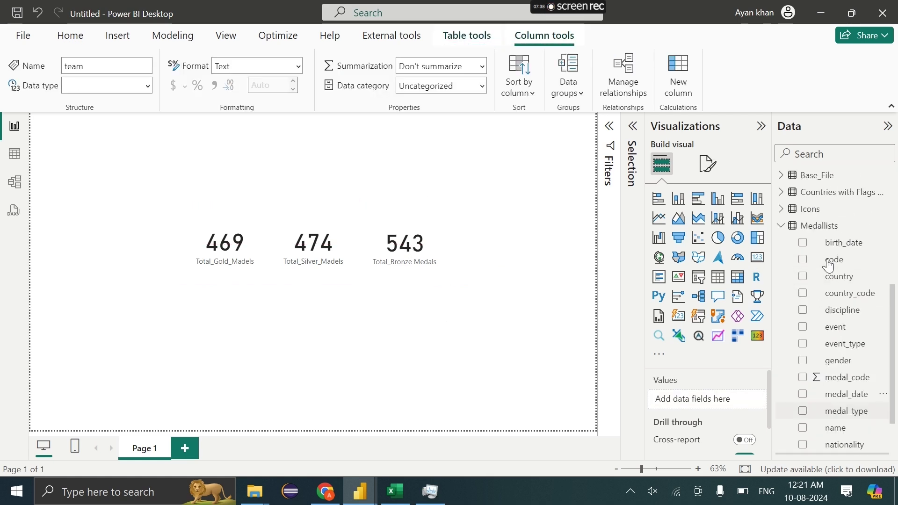
{"action": "scroll", "coordinate": [828, 264], "scroll_direction": "up", "scroll_amount": 3}
{"action": "left_click", "coordinate": [784, 324]}
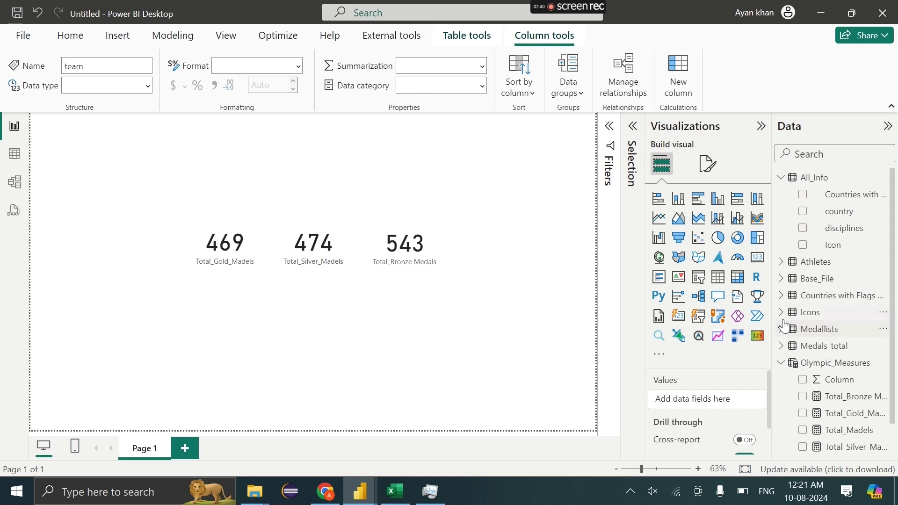
{"action": "left_click", "coordinate": [14, 181]}
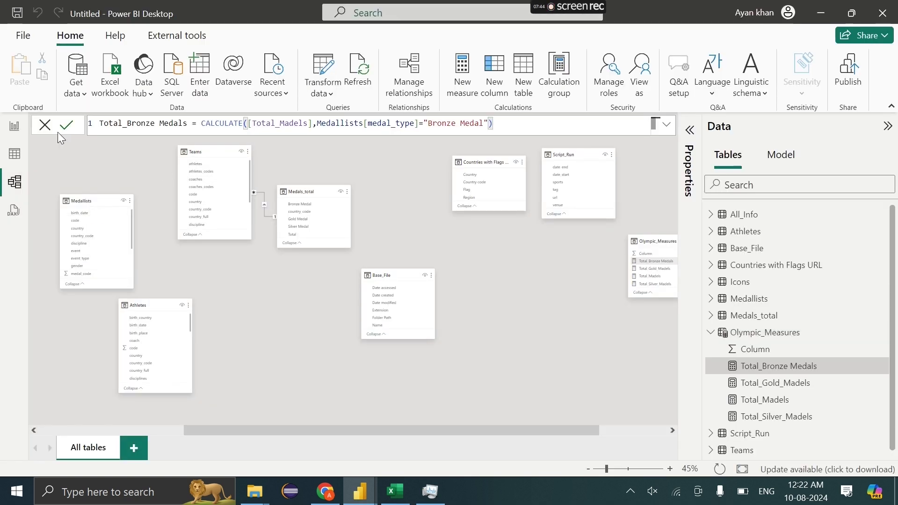
{"action": "left_click", "coordinate": [15, 126]}
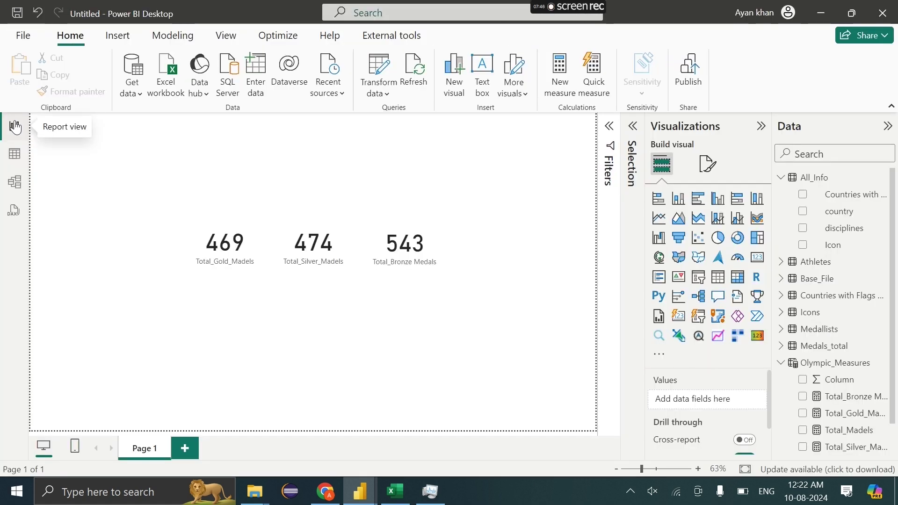
Try an enlarged tile slicer on the country field of All_Info, then delete it from the page.
{"action": "left_click", "coordinate": [804, 211]}
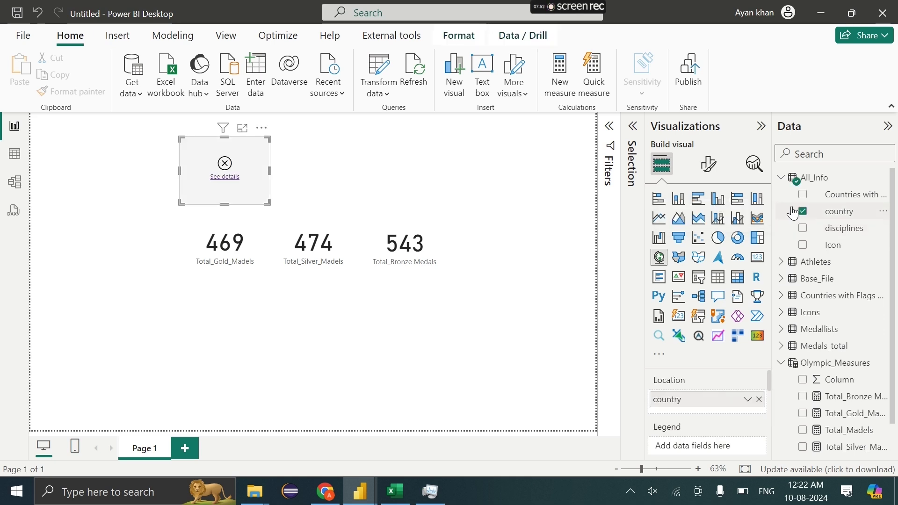
{"action": "left_click", "coordinate": [698, 316]}
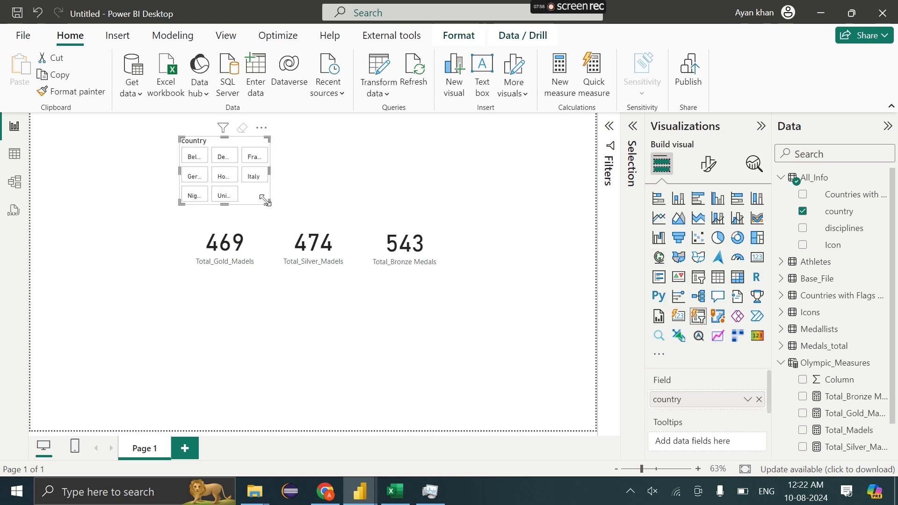
{"action": "left_click_drag", "start_coordinate": [265, 200], "coordinate": [337, 360]}
{"action": "left_click_drag", "start_coordinate": [315, 331], "coordinate": [190, 321]}
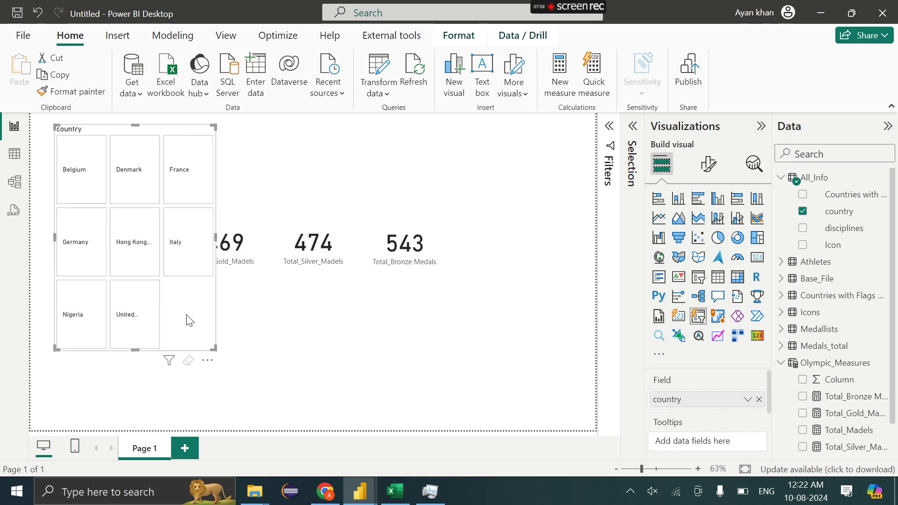
{"action": "key", "text": "Delete"}
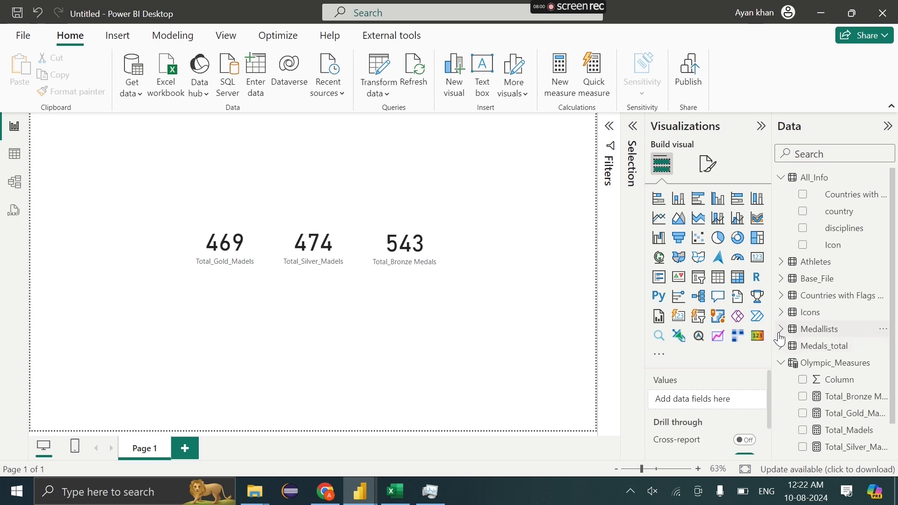
Add a tile slicer on the country field of Medallists in the empty area above and left of the medal cards.
{"action": "left_click", "coordinate": [780, 329]}
{"action": "scroll", "coordinate": [779, 333], "scroll_direction": "down", "scroll_amount": 4}
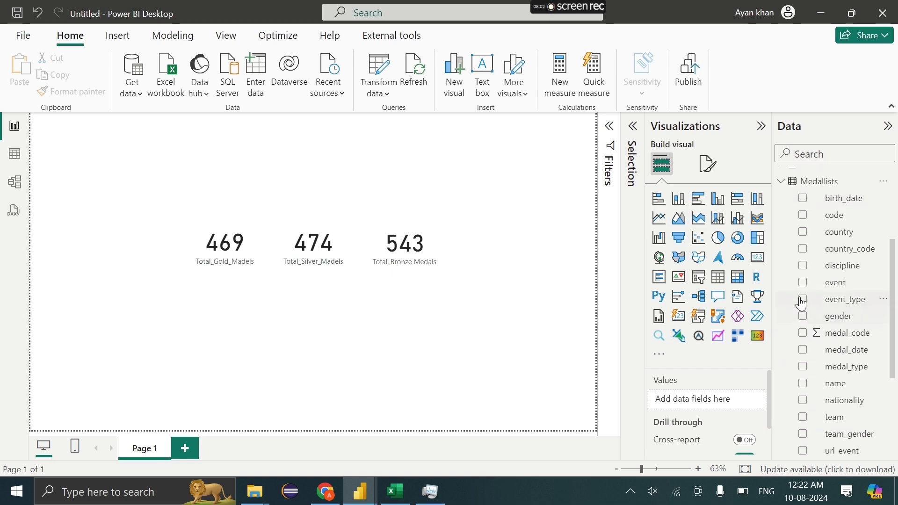
{"action": "left_click", "coordinate": [804, 236]}
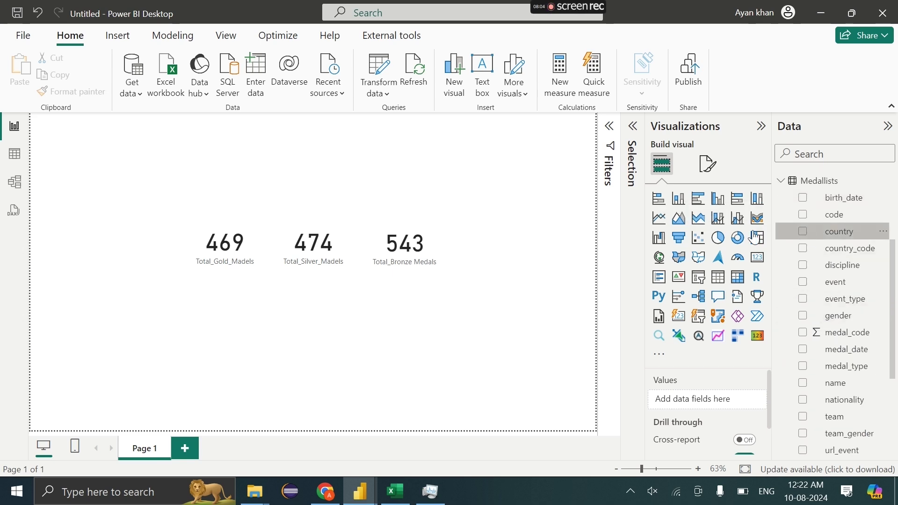
{"action": "left_click_drag", "start_coordinate": [755, 237], "coordinate": [196, 231]}
{"action": "left_click_drag", "start_coordinate": [220, 182], "coordinate": [113, 191]}
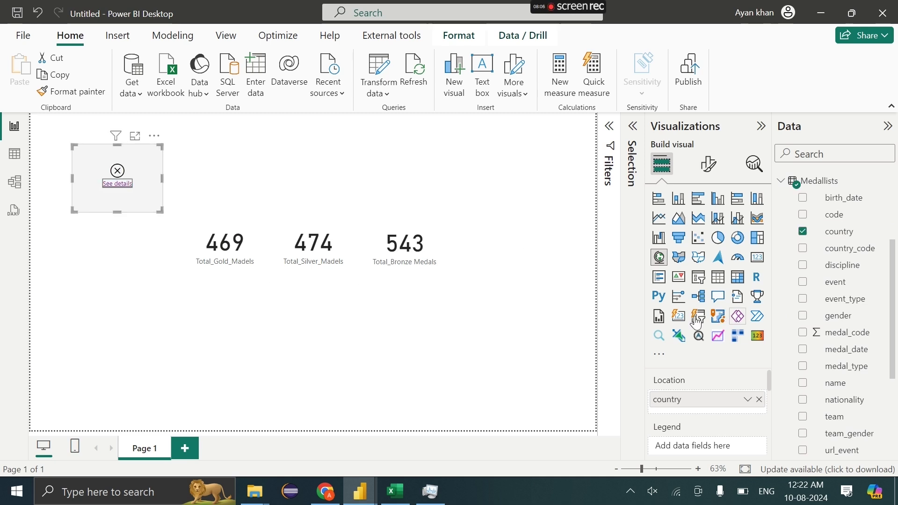
{"action": "left_click", "coordinate": [698, 318]}
{"action": "left_click", "coordinate": [445, 255]}
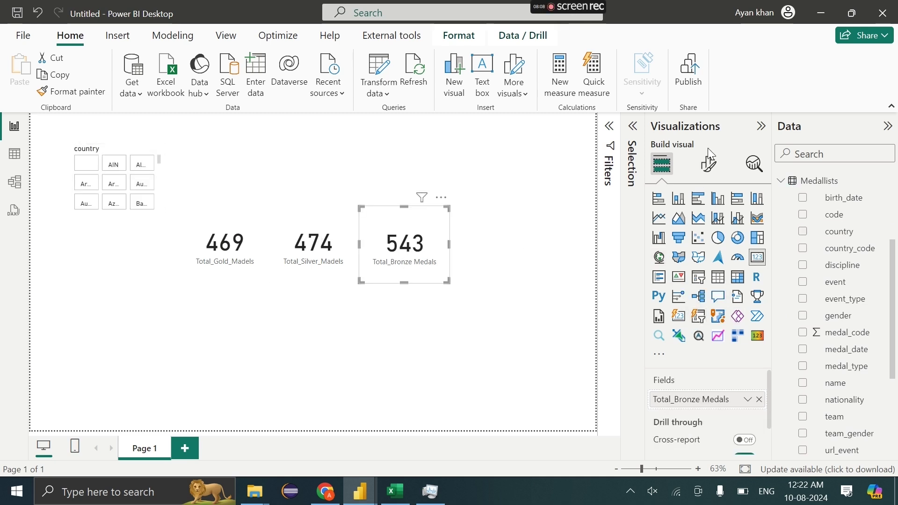
{"action": "left_click", "coordinate": [708, 164]}
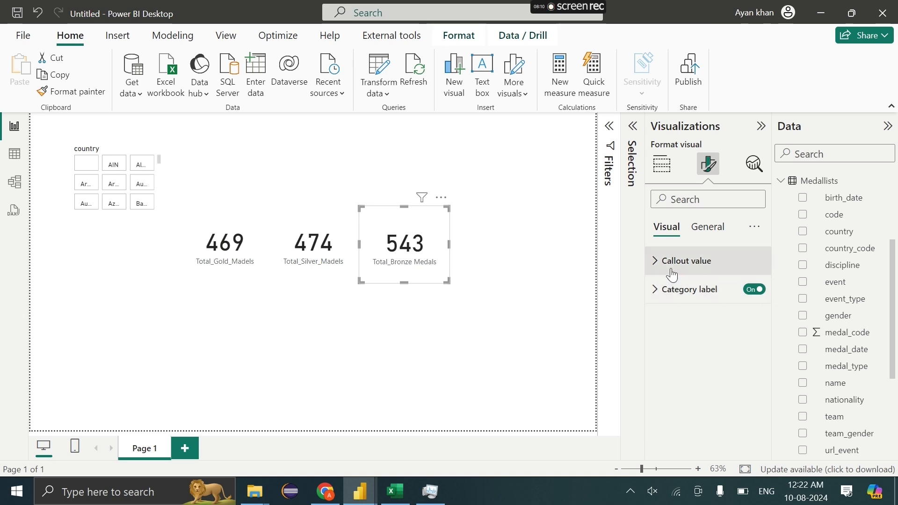
{"action": "left_click", "coordinate": [662, 164]}
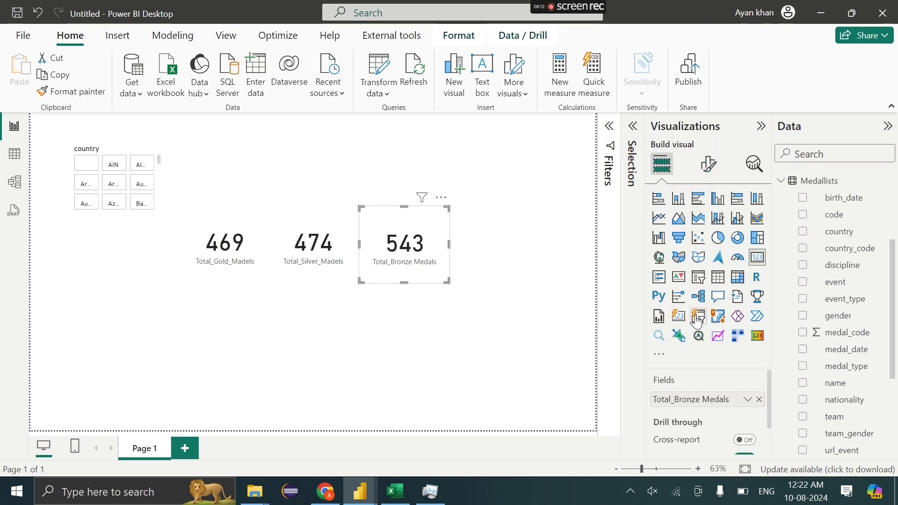
{"action": "scroll", "coordinate": [160, 206], "scroll_direction": "down", "scroll_amount": 2}
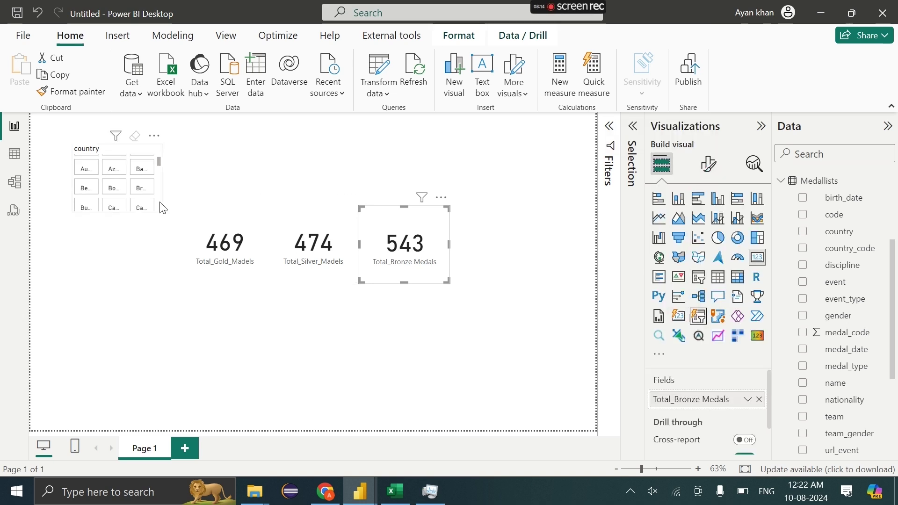
Nudge the country slicer slightly down and set its layout to 1 row.
{"action": "left_click", "coordinate": [161, 207]}
{"action": "left_click_drag", "start_coordinate": [157, 201], "coordinate": [160, 208]}
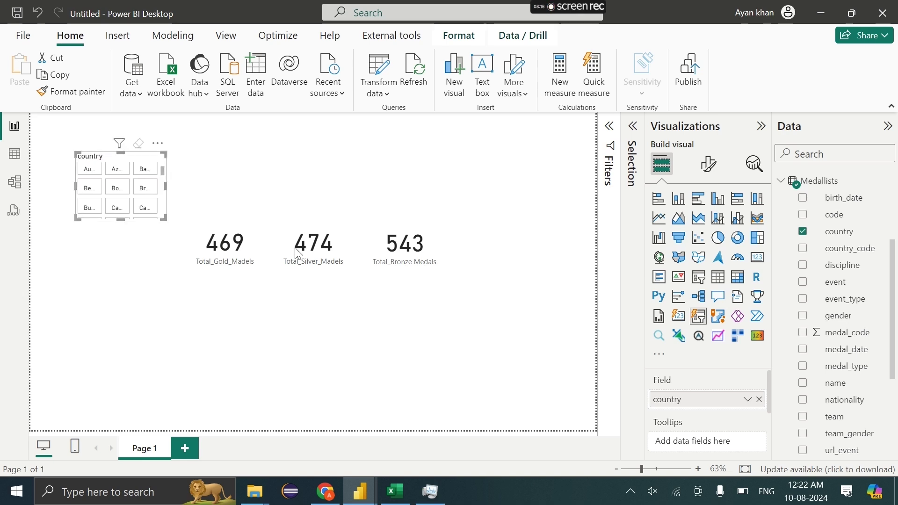
{"action": "left_click", "coordinate": [709, 175]}
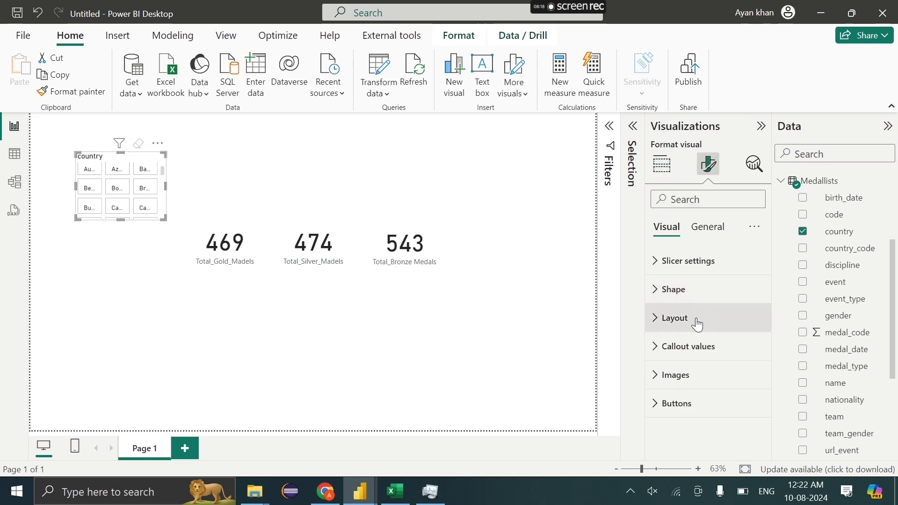
{"action": "left_click", "coordinate": [698, 322]}
{"action": "scroll", "coordinate": [679, 404], "scroll_direction": "down", "scroll_amount": 2}
{"action": "left_click", "coordinate": [680, 405]}
{"action": "double_click", "coordinate": [672, 369]}
{"action": "type", "text": "1"}
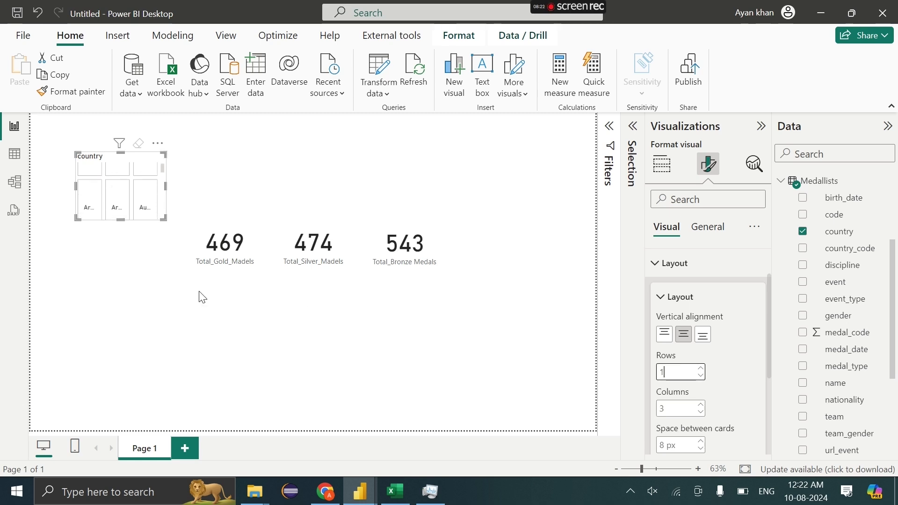
Set the country slicer's overflow to Paginated and Horizontal, and resize it into a wide, short strip above the cards.
{"action": "scroll", "coordinate": [743, 388], "scroll_direction": "down", "scroll_amount": 3}
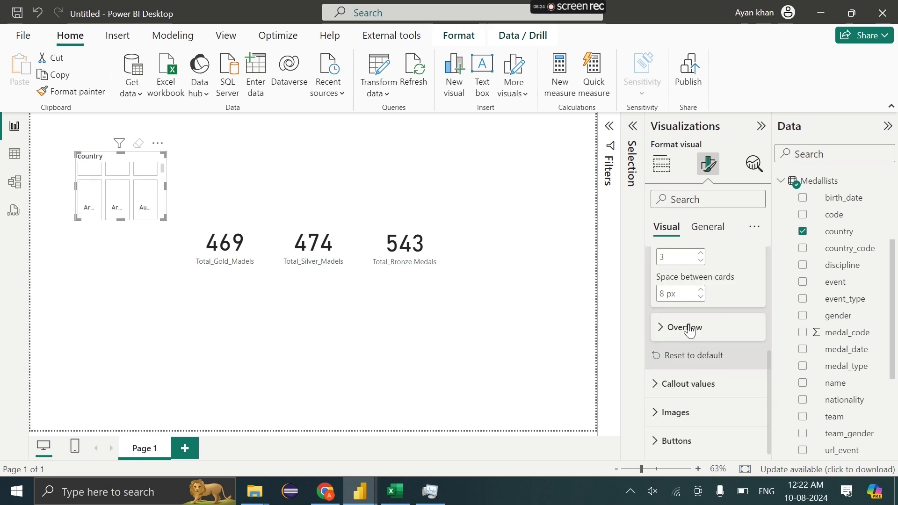
{"action": "scroll", "coordinate": [691, 328], "scroll_direction": "up", "scroll_amount": 1}
{"action": "scroll", "coordinate": [691, 328], "scroll_direction": "down", "scroll_amount": 1}
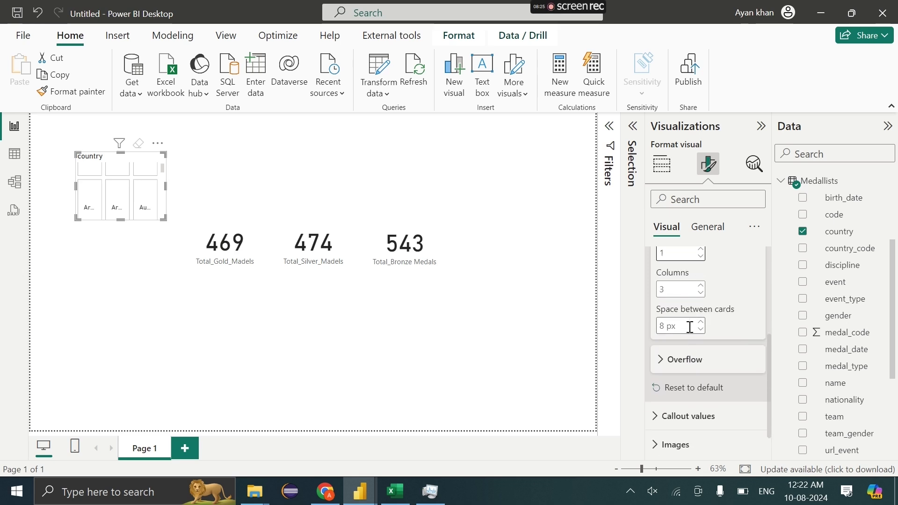
{"action": "left_click", "coordinate": [690, 366]}
{"action": "left_click", "coordinate": [691, 357]}
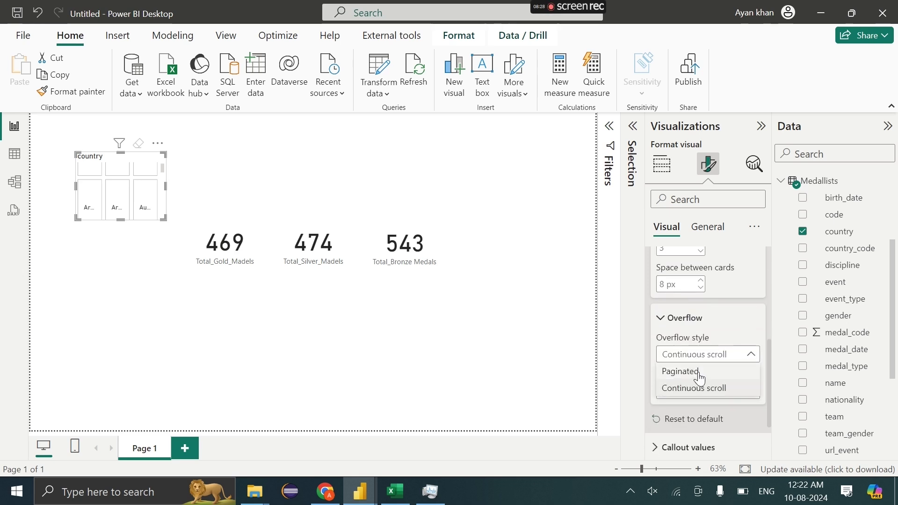
{"action": "left_click", "coordinate": [700, 376]}
{"action": "left_click", "coordinate": [691, 397]}
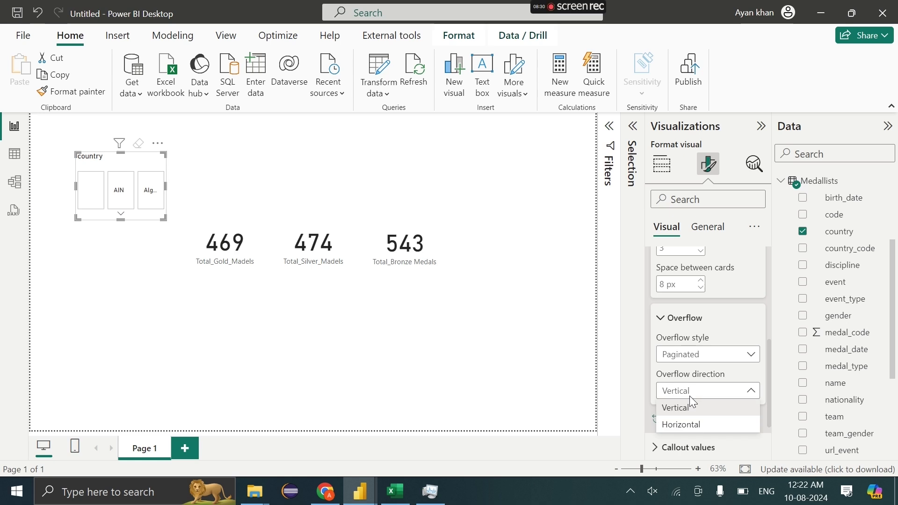
{"action": "left_click", "coordinate": [682, 422]}
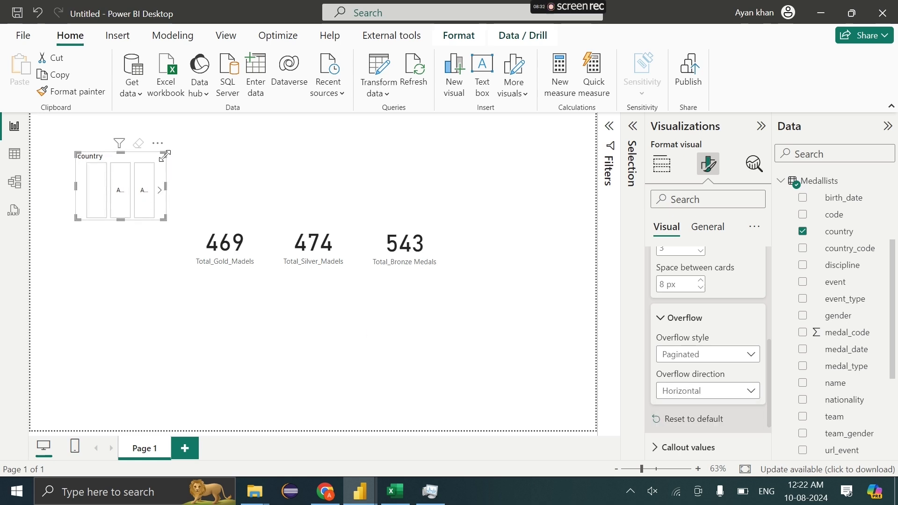
{"action": "left_click_drag", "start_coordinate": [214, 184], "coordinate": [284, 186]}
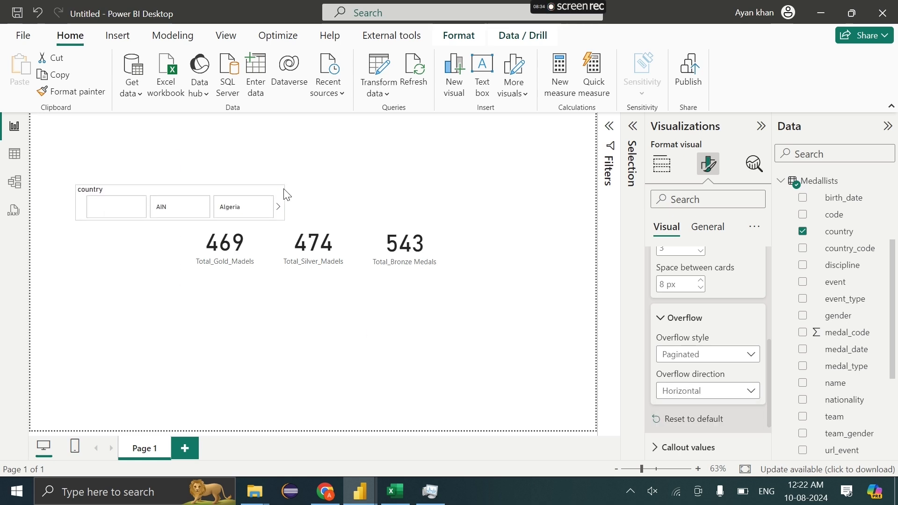
Centre the slicer's callout values horizontally and set their font to Segoe UI Semibold.
{"action": "scroll", "coordinate": [724, 303], "scroll_direction": "up", "scroll_amount": 5}
{"action": "left_click", "coordinate": [691, 319]}
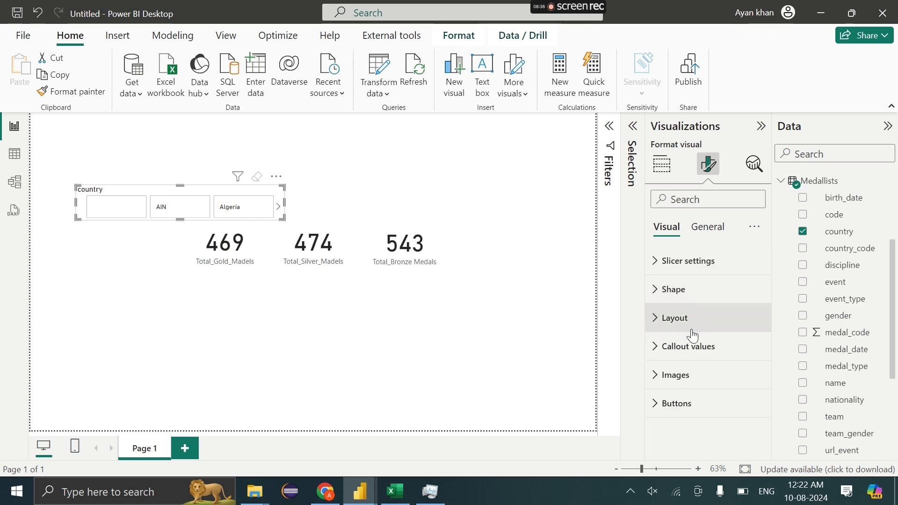
{"action": "left_click", "coordinate": [693, 348]}
{"action": "scroll", "coordinate": [694, 355], "scroll_direction": "down", "scroll_amount": 3}
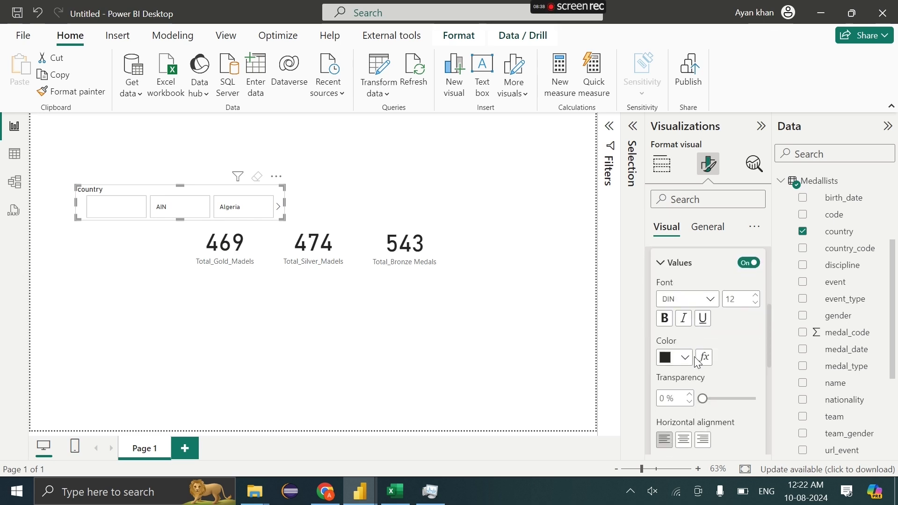
{"action": "left_click", "coordinate": [684, 416]}
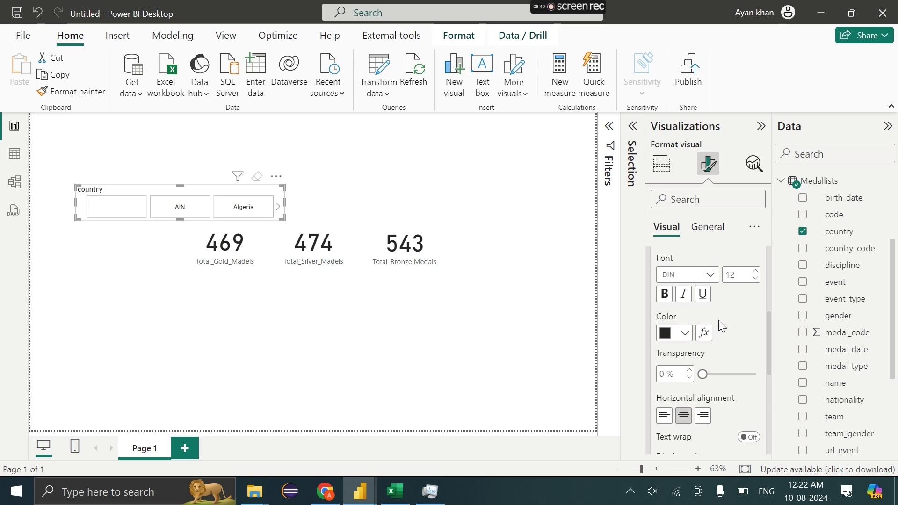
{"action": "left_click", "coordinate": [710, 281]}
{"action": "scroll", "coordinate": [717, 161], "scroll_direction": "down", "scroll_amount": 5}
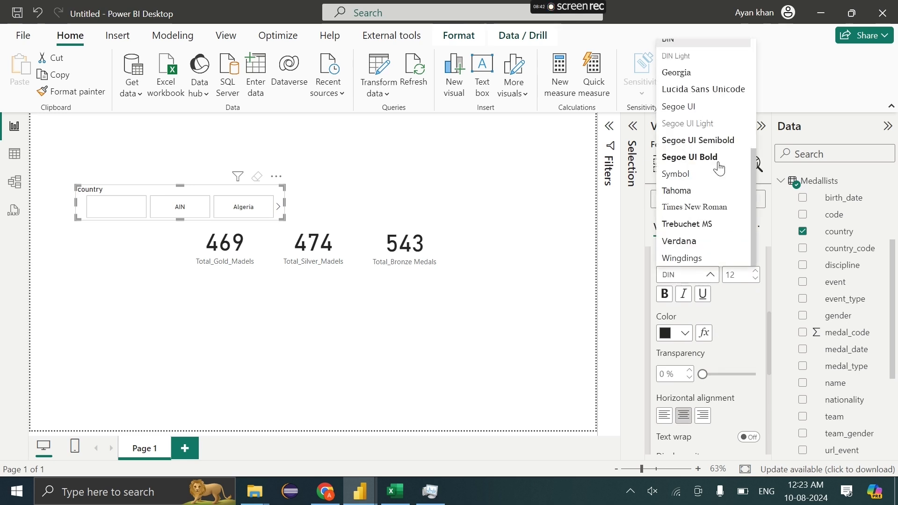
{"action": "left_click", "coordinate": [713, 145]}
Change the slicer tiles' shape to Rounded Rectangle with 9 px rounded corners.
{"action": "scroll", "coordinate": [720, 281], "scroll_direction": "up", "scroll_amount": 5}
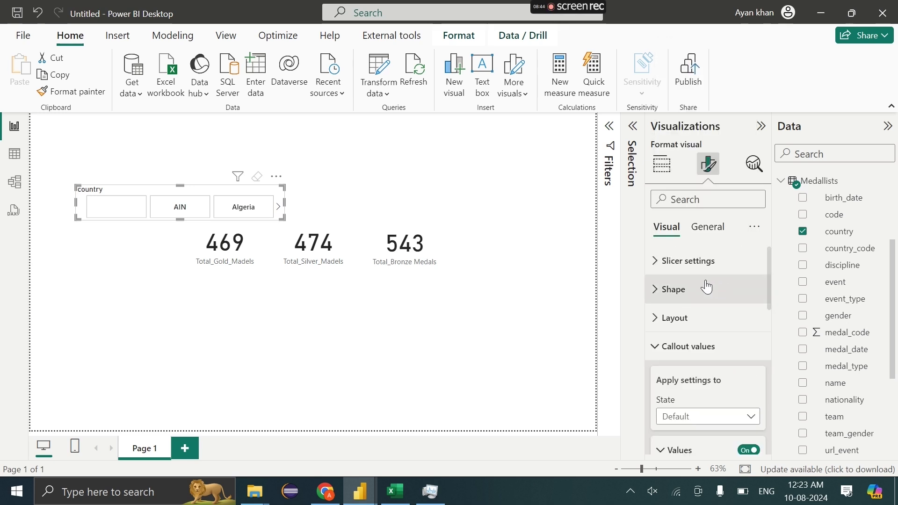
{"action": "left_click", "coordinate": [702, 288]}
{"action": "left_click", "coordinate": [700, 286]}
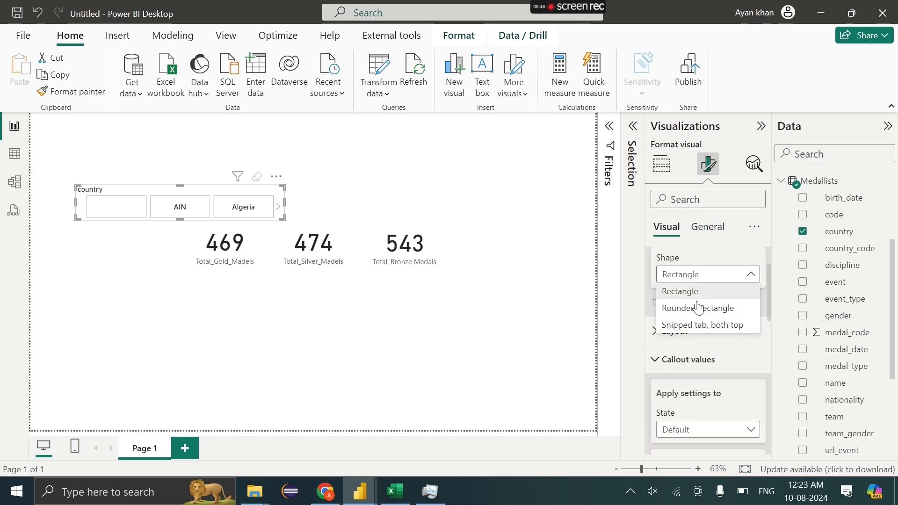
{"action": "left_click", "coordinate": [699, 307]}
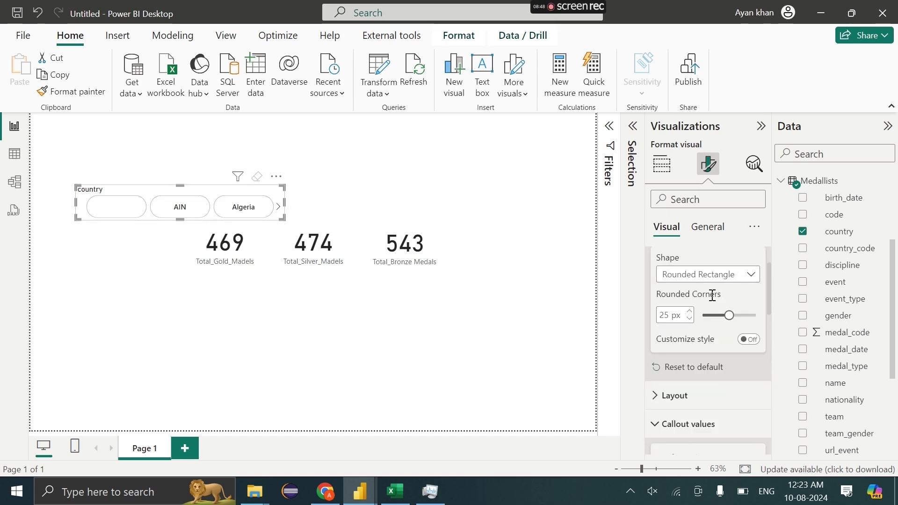
{"action": "left_click", "coordinate": [711, 314]}
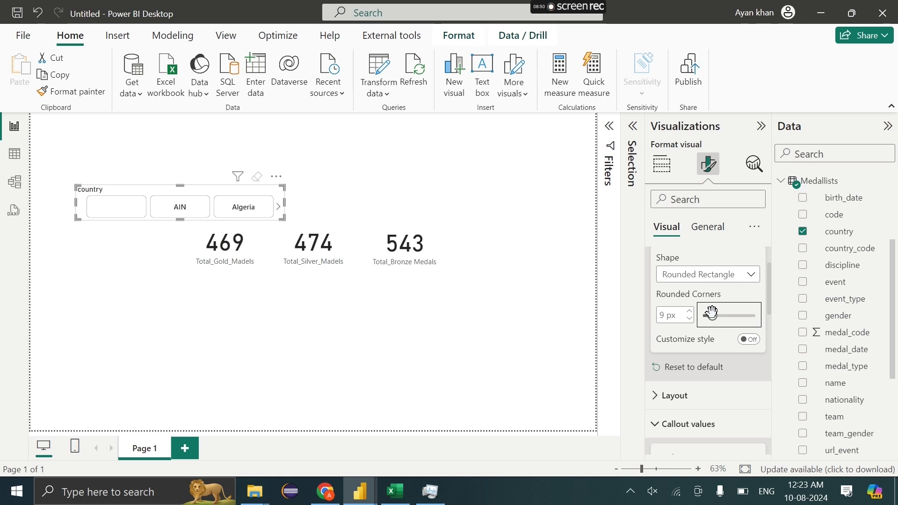
Try the blank and AIN tiles, then turn off Single select for the country slicer, leaving the Select all option off.
{"action": "left_click", "coordinate": [120, 206]}
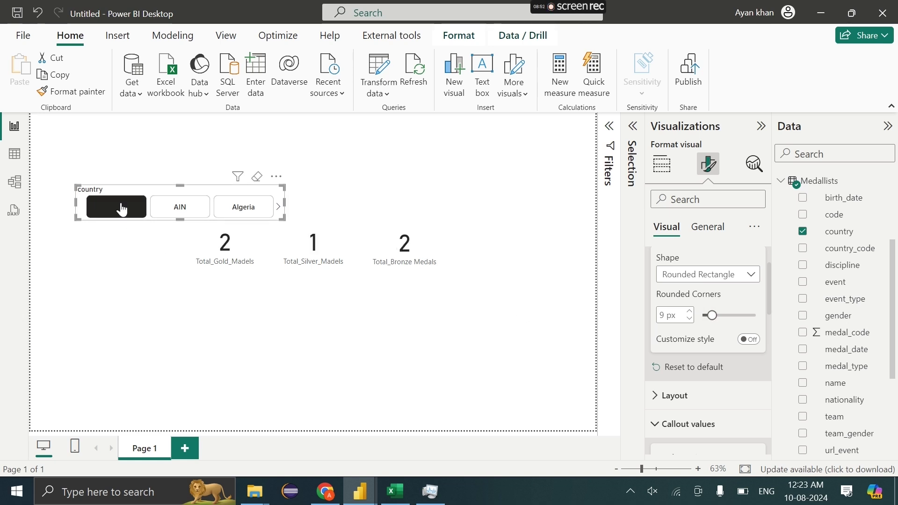
{"action": "left_click", "coordinate": [180, 206]}
{"action": "scroll", "coordinate": [701, 292], "scroll_direction": "up", "scroll_amount": 2}
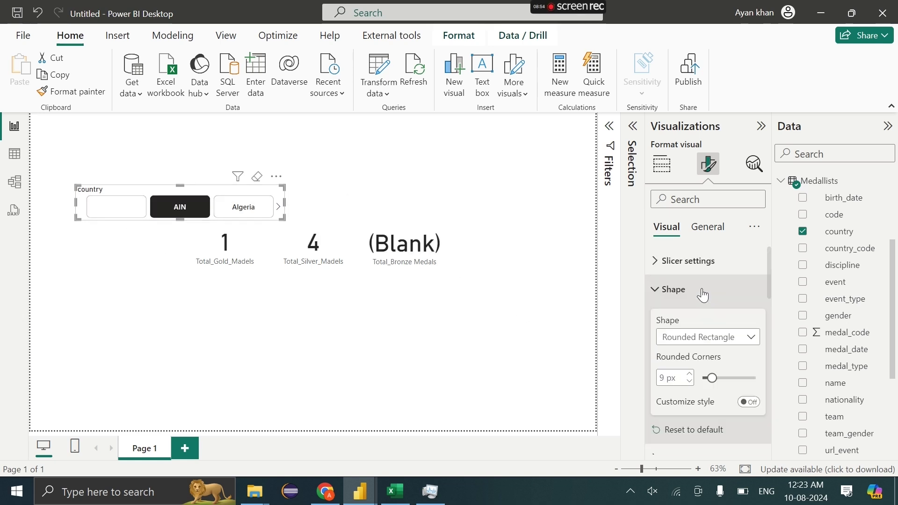
{"action": "left_click", "coordinate": [712, 265]}
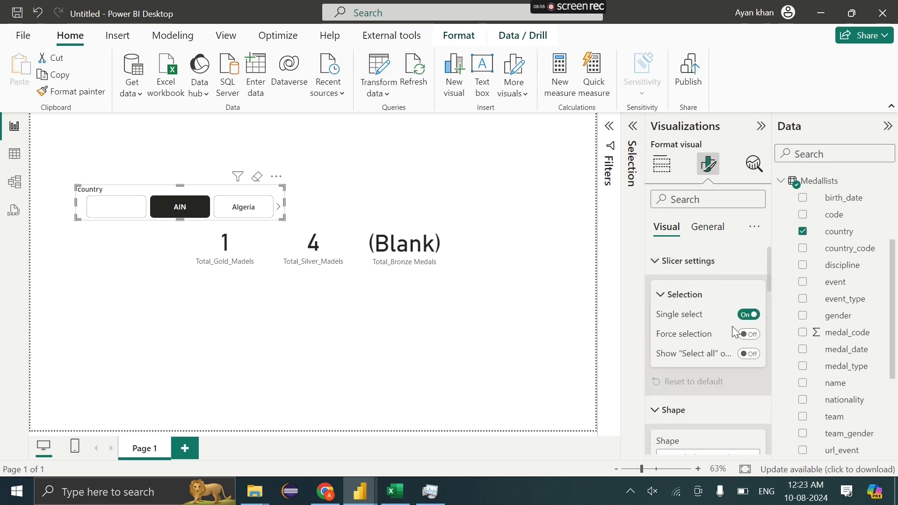
{"action": "left_click", "coordinate": [750, 314]}
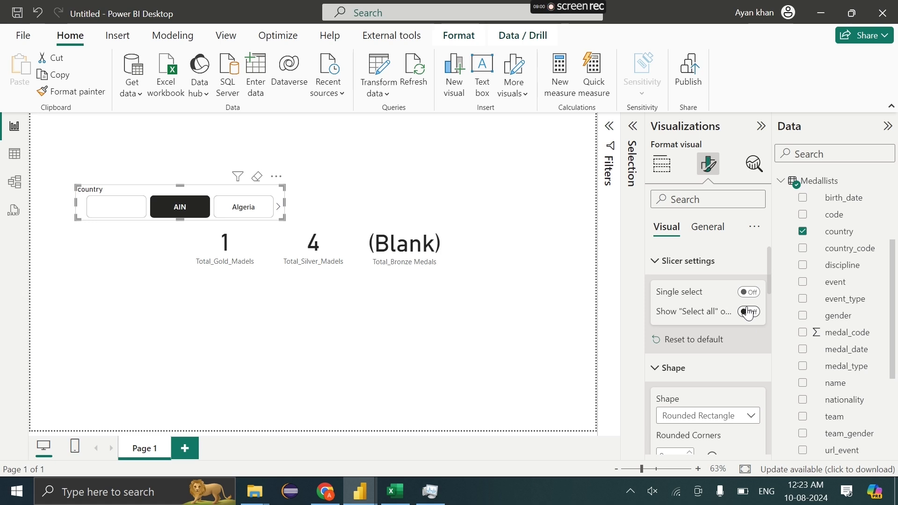
{"action": "left_click", "coordinate": [749, 312]}
{"action": "left_click", "coordinate": [748, 312]}
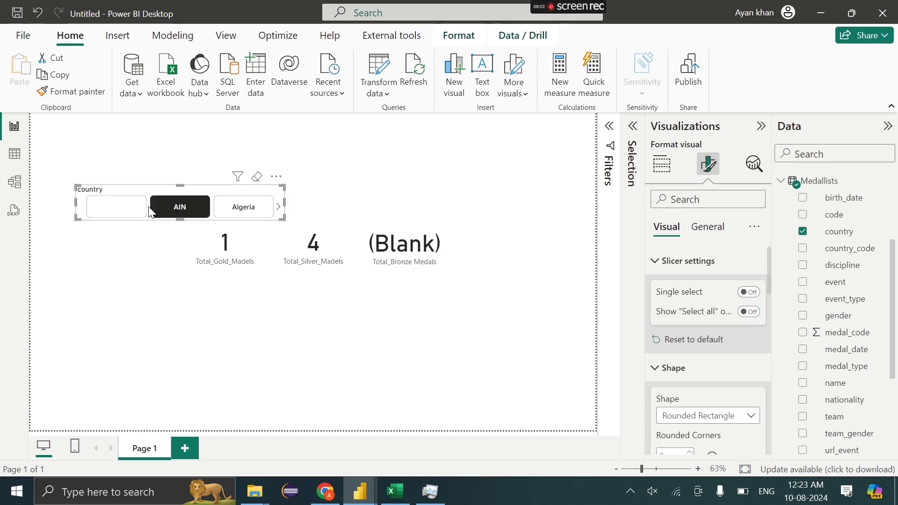
Filter the cards by the blank country tile and move the slicer to the upper right, above the bronze card.
{"action": "left_click", "coordinate": [133, 211]}
{"action": "left_click", "coordinate": [133, 209]}
{"action": "left_click", "coordinate": [681, 264]}
{"action": "left_click", "coordinate": [129, 205]}
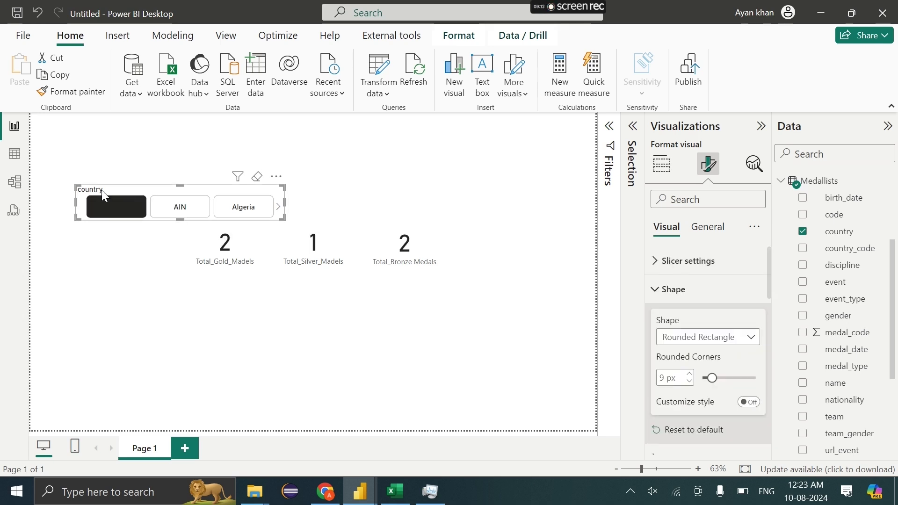
{"action": "left_click_drag", "start_coordinate": [102, 190], "coordinate": [349, 164]}
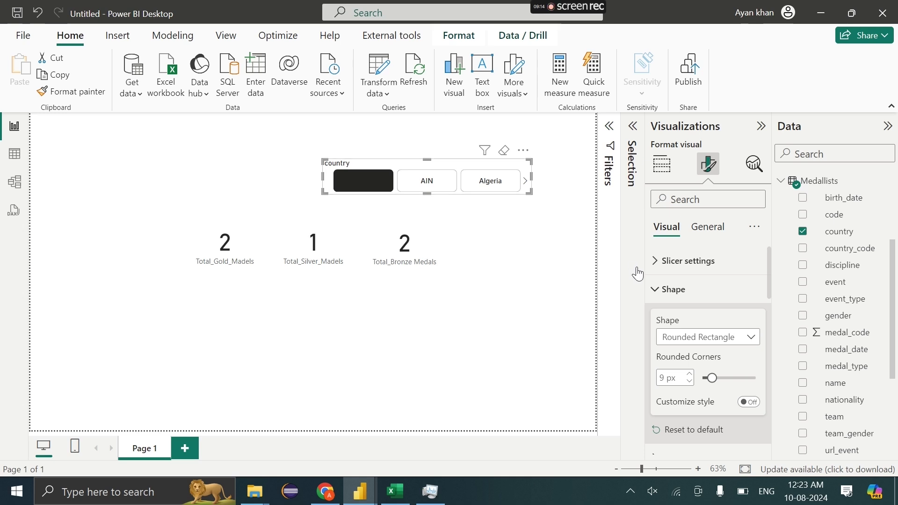
Test multiple selection in the country slicer with the blank and AIN tiles.
{"action": "left_click", "coordinate": [673, 289]}
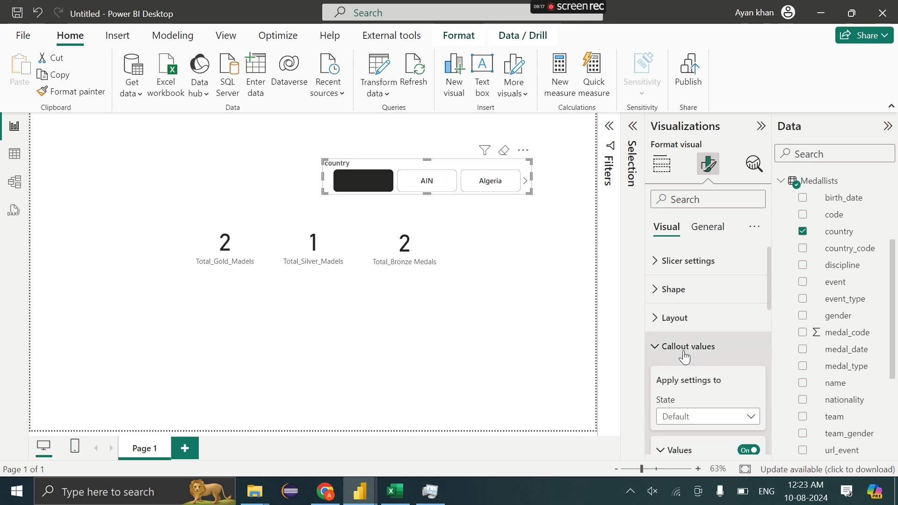
{"action": "scroll", "coordinate": [683, 355], "scroll_direction": "down", "scroll_amount": 2}
{"action": "left_click", "coordinate": [426, 187]}
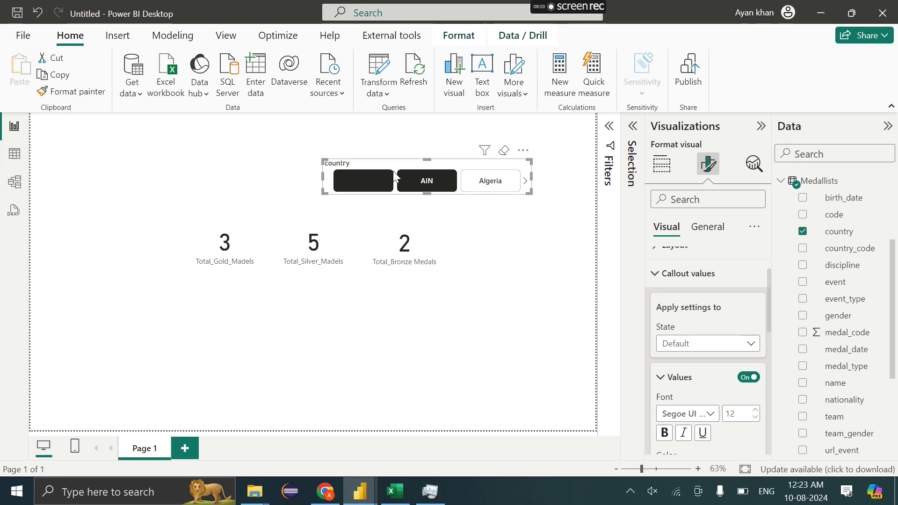
{"action": "left_click", "coordinate": [406, 182]}
{"action": "left_click_drag", "start_coordinate": [406, 181], "coordinate": [453, 176]}
{"action": "left_click", "coordinate": [382, 186]}
{"action": "left_click", "coordinate": [367, 187]}
{"action": "left_click", "coordinate": [401, 185]}
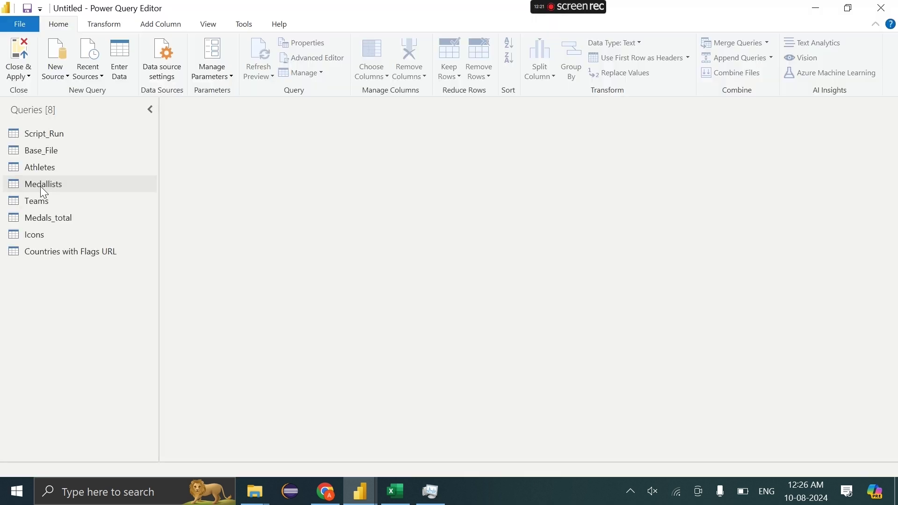
Merge the Medallists query with Countries with Flags URL, matching country to Country with a Left Outer join.
{"action": "left_click", "coordinate": [42, 189]}
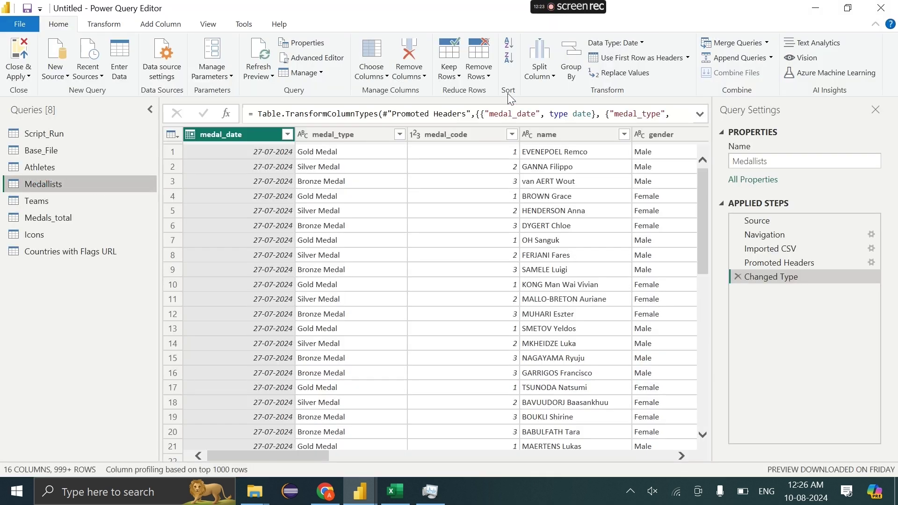
{"action": "left_click", "coordinate": [713, 46]}
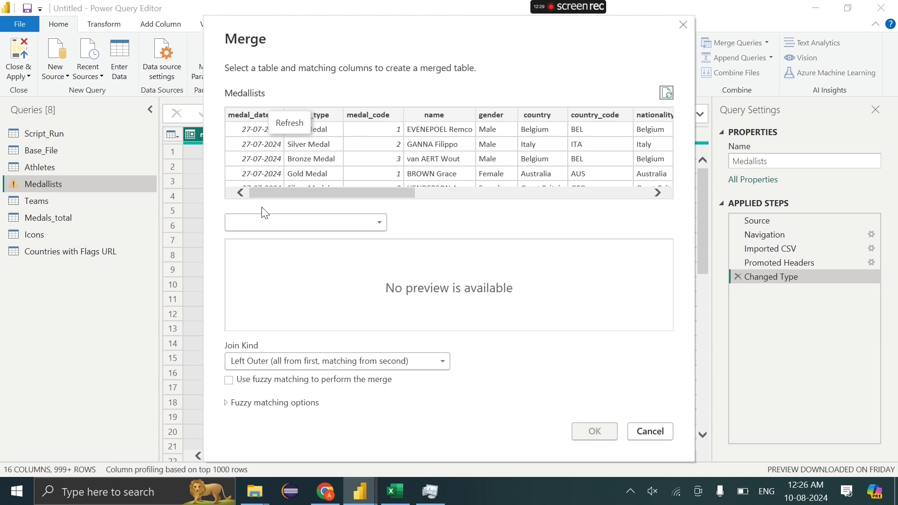
{"action": "left_click", "coordinate": [266, 219]}
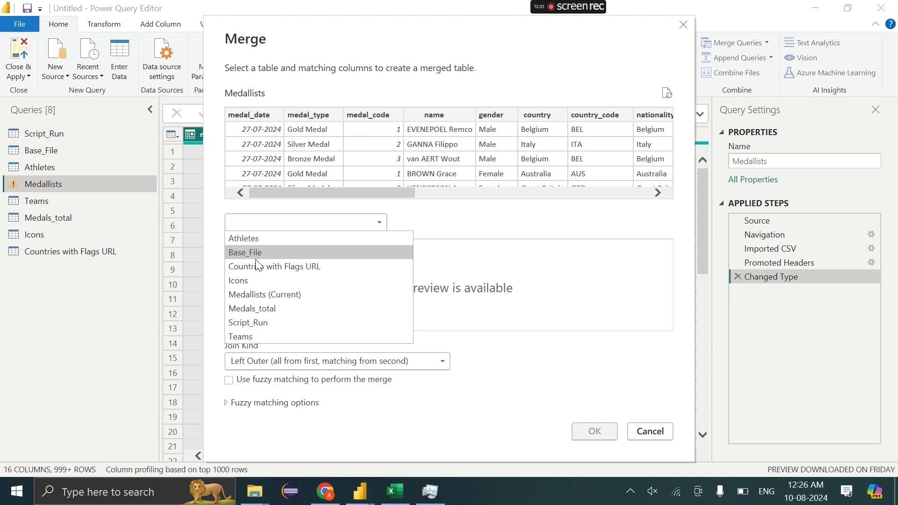
{"action": "left_click", "coordinate": [322, 270]}
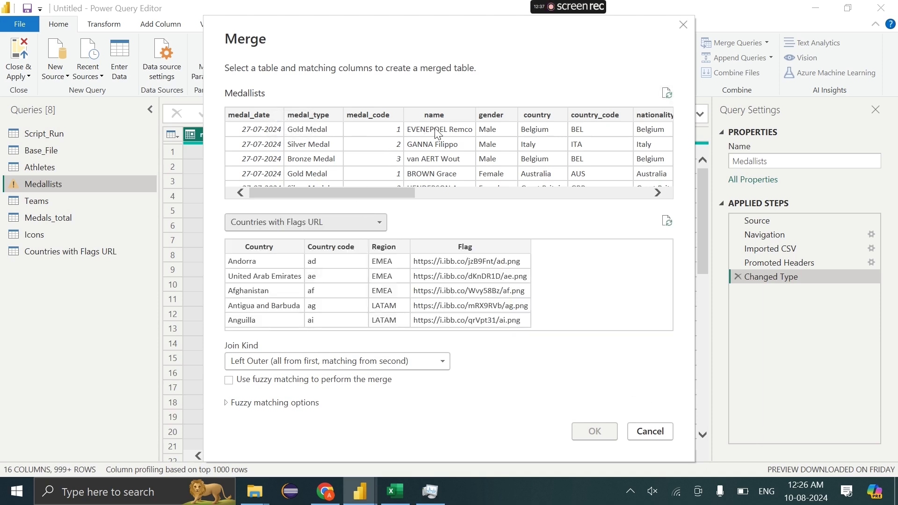
{"action": "left_click", "coordinate": [533, 112]}
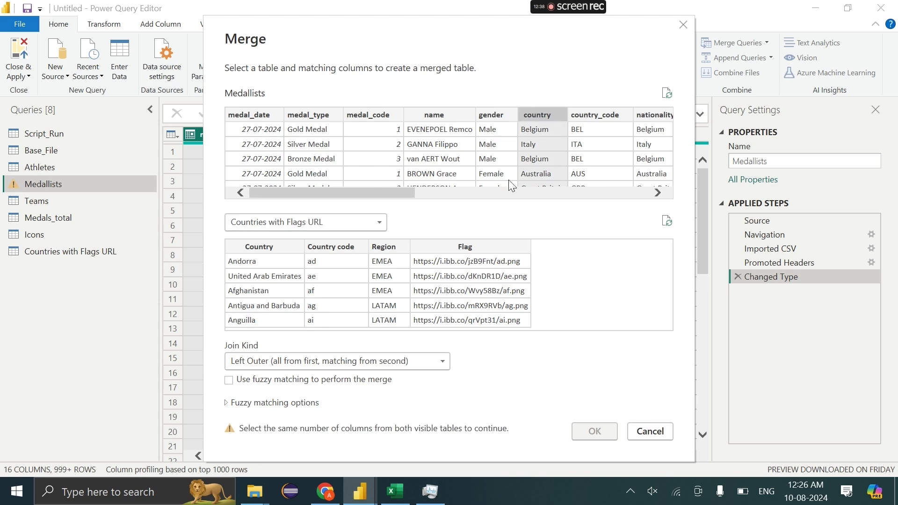
{"action": "left_click", "coordinate": [273, 248]}
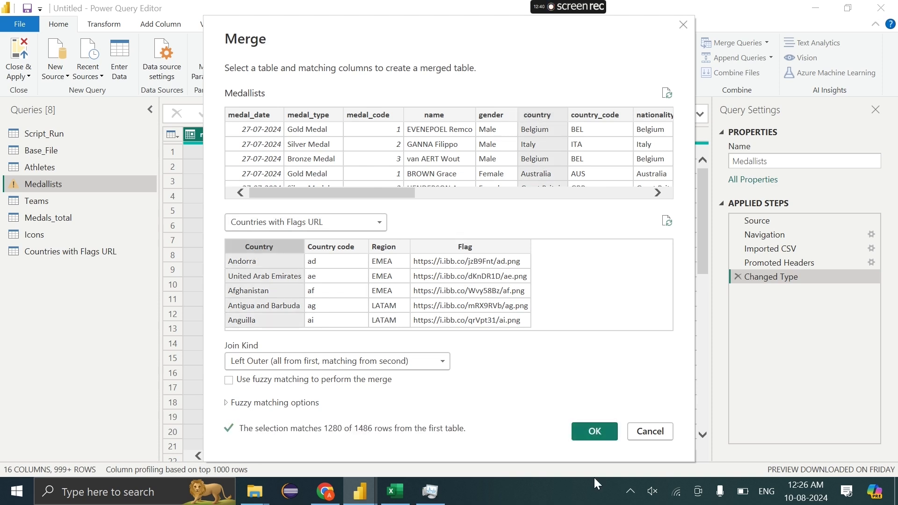
{"action": "left_click", "coordinate": [593, 438]}
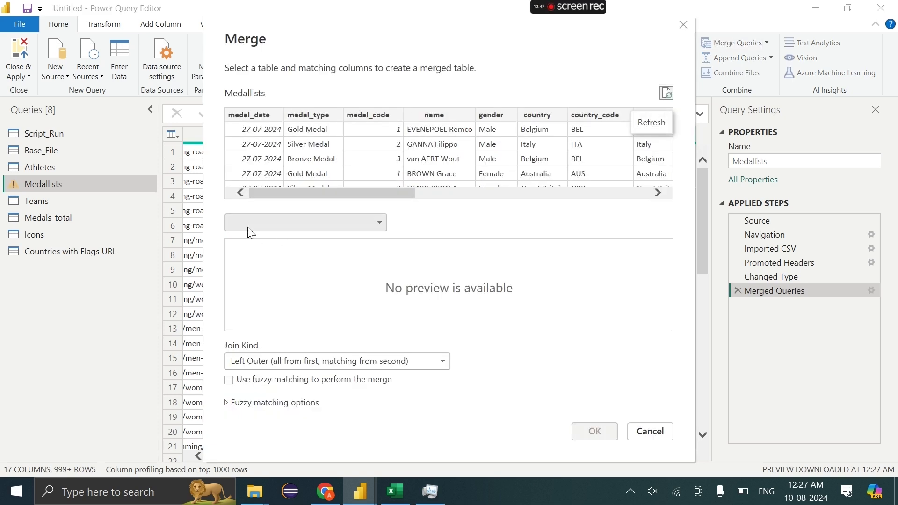
Merge the Medallists query with Icons, matching discipline to disciplines with a Left Outer join.
{"action": "left_click", "coordinate": [247, 226]}
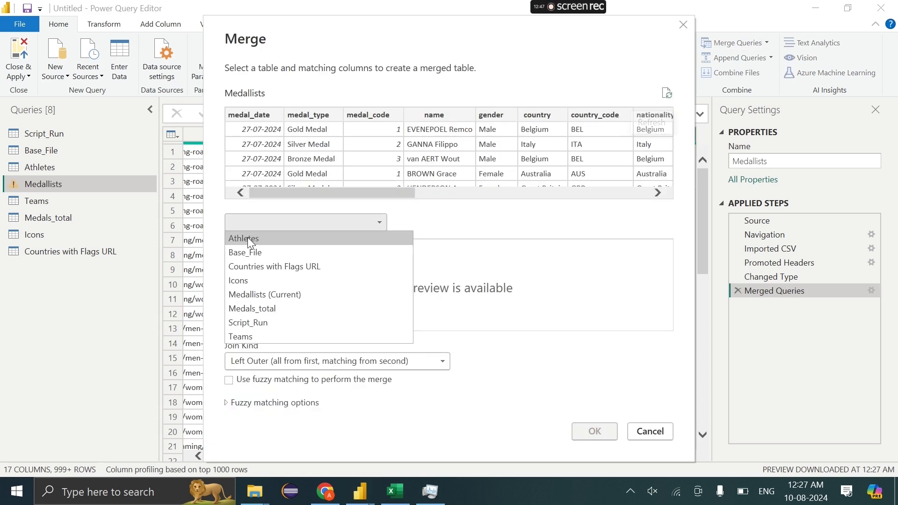
{"action": "left_click", "coordinate": [249, 281]}
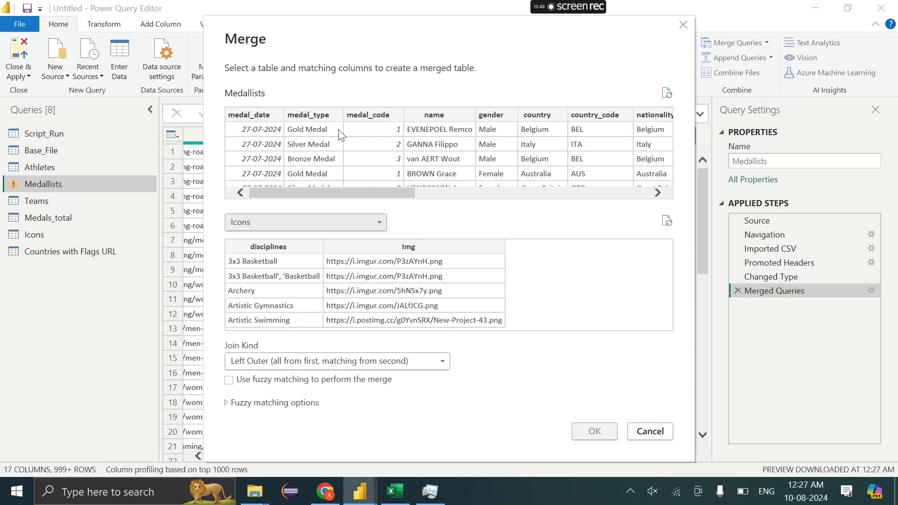
{"action": "scroll", "coordinate": [429, 159], "scroll_direction": "right", "scroll_amount": 5}
{"action": "left_click", "coordinate": [428, 159]}
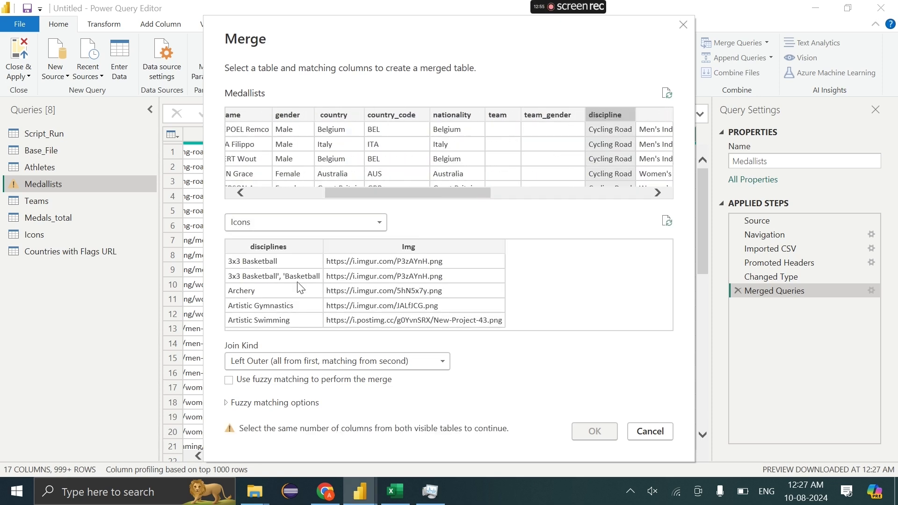
{"action": "left_click", "coordinate": [265, 245]}
{"action": "left_click", "coordinate": [594, 431]}
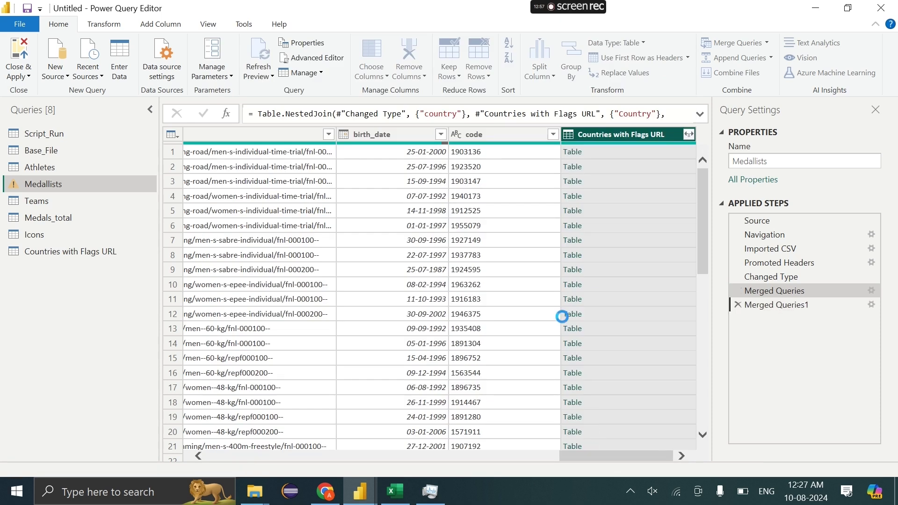
Expand only Img from the merged Icons column and only Flag from the merged Countries with Flags URL column.
{"action": "left_click", "coordinate": [691, 135]}
{"action": "left_click", "coordinate": [530, 192]}
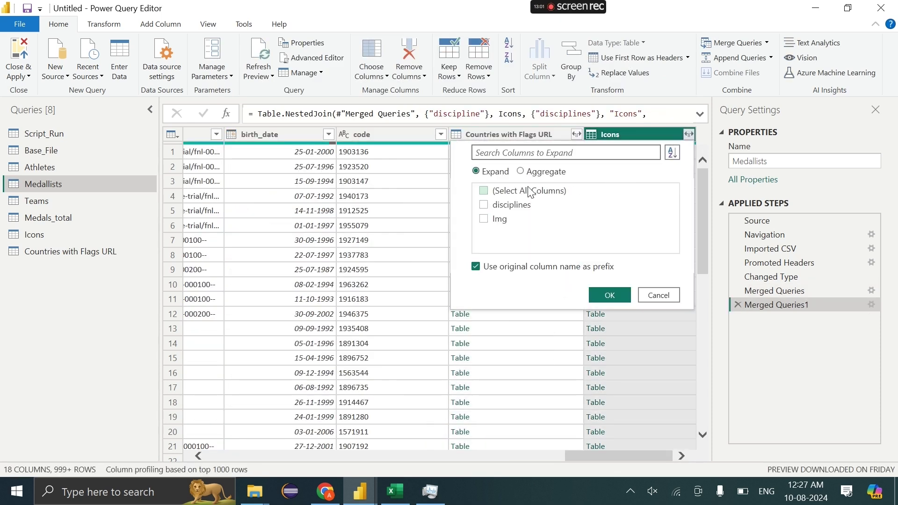
{"action": "left_click", "coordinate": [600, 296]}
{"action": "left_click", "coordinate": [556, 135]}
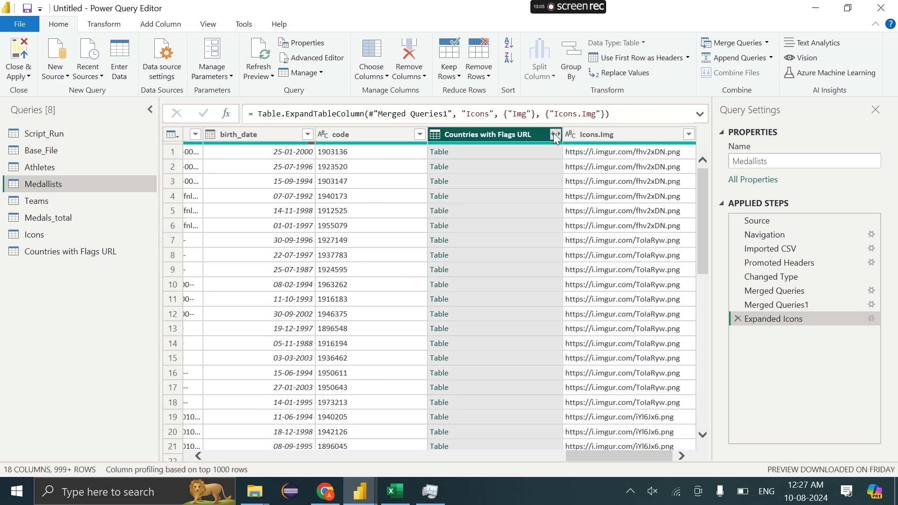
{"action": "left_click", "coordinate": [374, 191]}
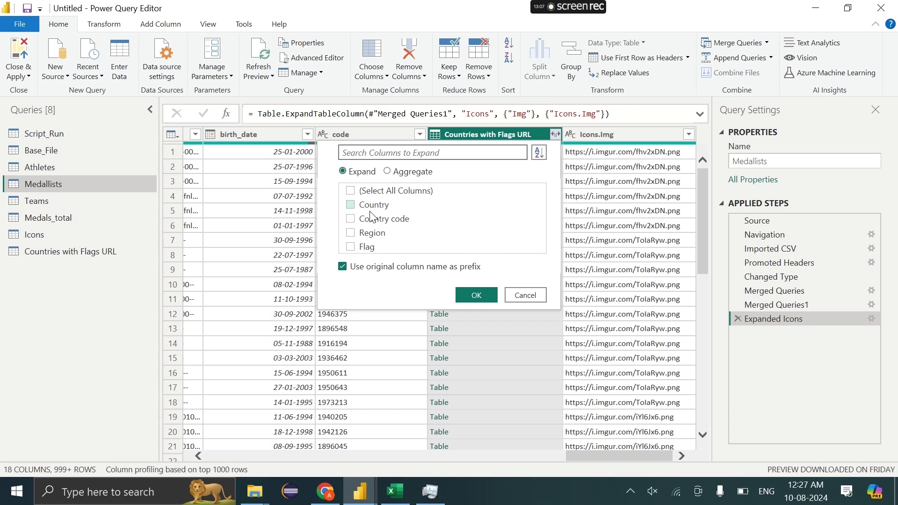
{"action": "left_click", "coordinate": [373, 250]}
{"action": "left_click", "coordinate": [475, 294]}
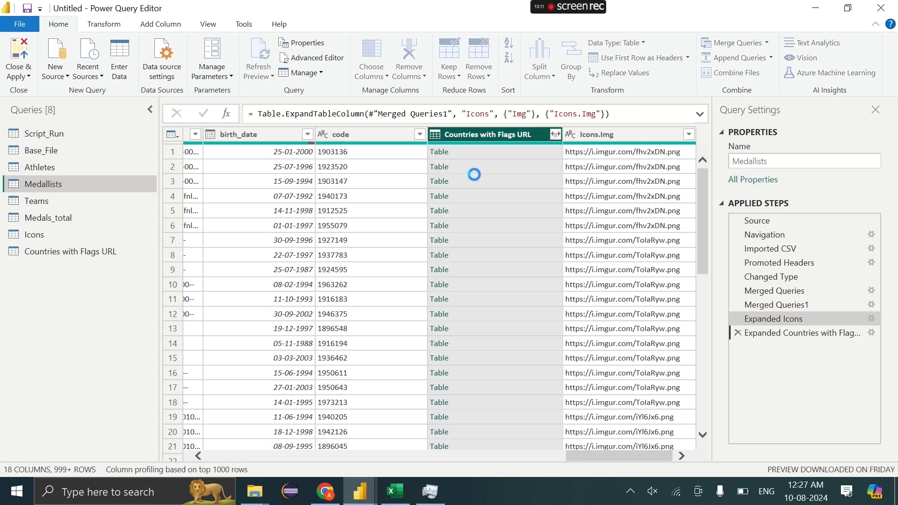
Rename the expanded country flag column to Flag and Icons.Img to Icon, and apply the query changes while closing the editor.
{"action": "double_click", "coordinate": [471, 134]}
{"action": "key", "text": "BackSpace"}
{"action": "type", "text": "F"}
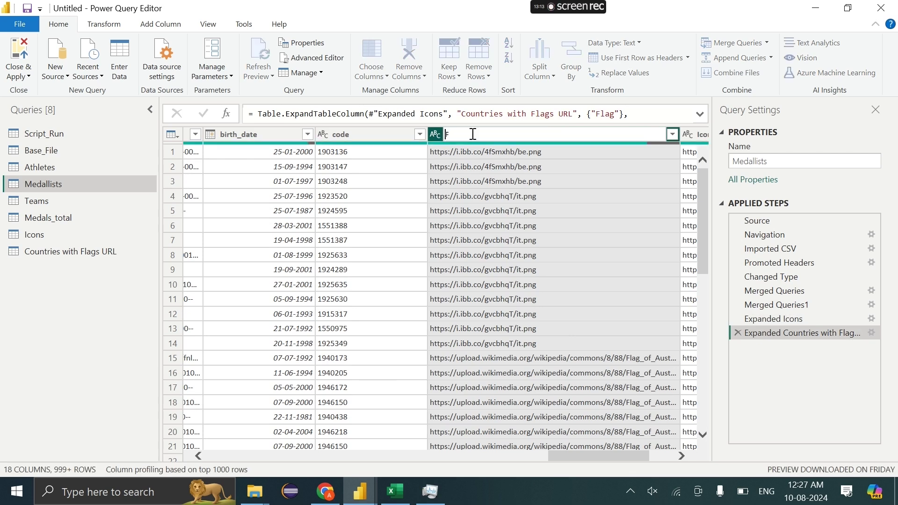
{"action": "type", "text": "lag"}
{"action": "key", "text": "Return"}
{"action": "left_click", "coordinate": [571, 276]}
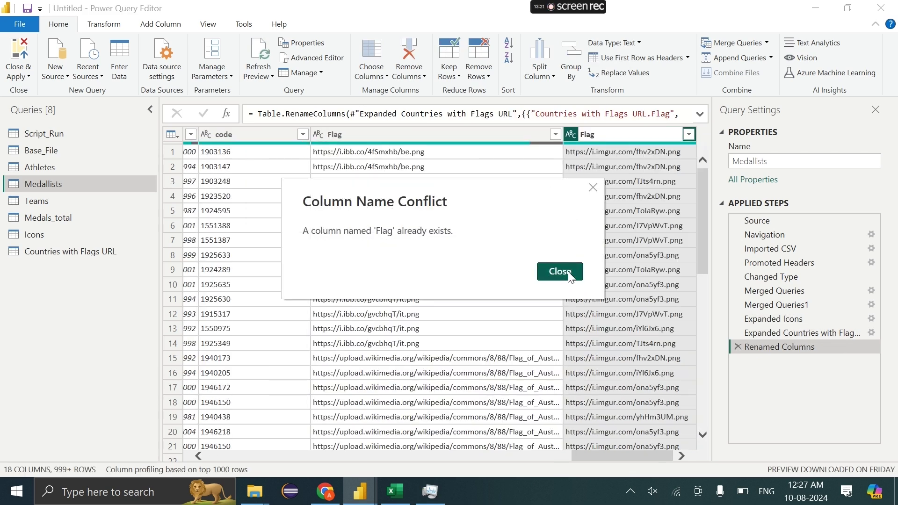
{"action": "double_click", "coordinate": [636, 135]}
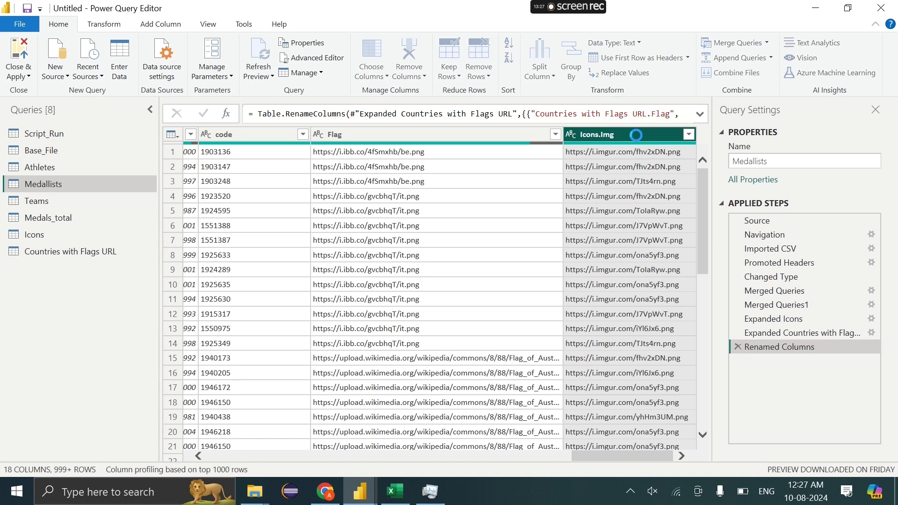
{"action": "left_click", "coordinate": [19, 74]}
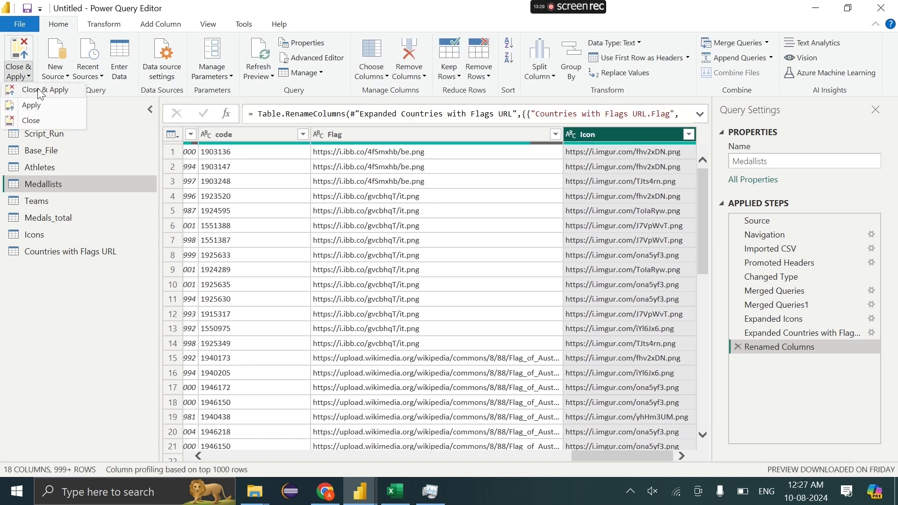
{"action": "left_click", "coordinate": [37, 89]}
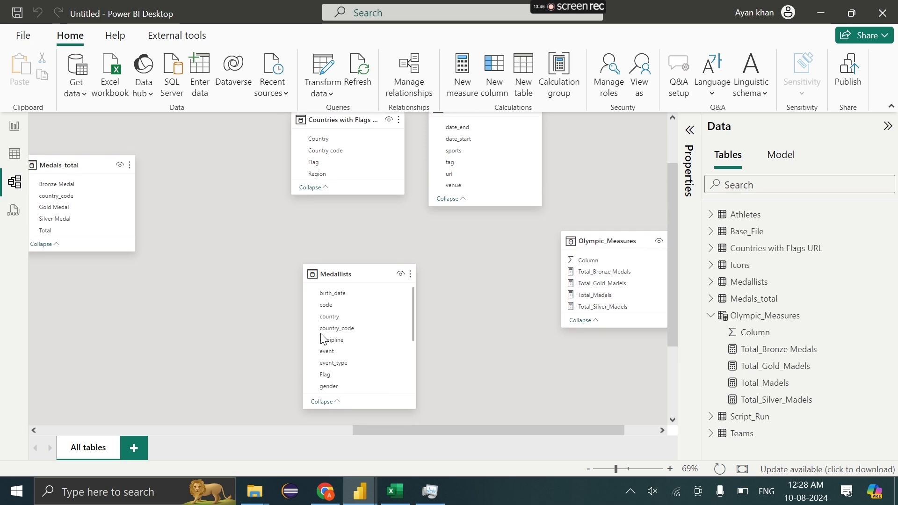
Create a relationship between the Athletes and Medallists tables on their code columns in the model.
{"action": "scroll", "coordinate": [157, 316], "scroll_direction": "down", "scroll_amount": 3}
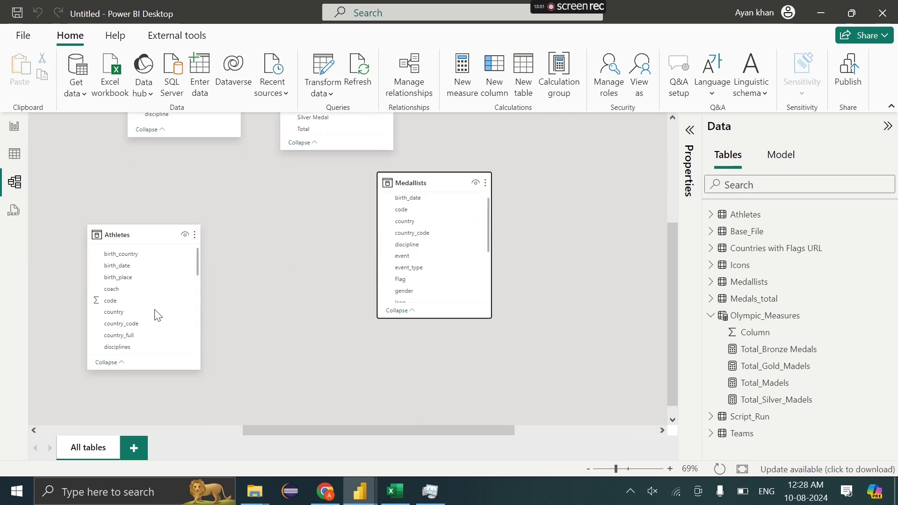
{"action": "left_click", "coordinate": [109, 303]}
{"action": "left_click_drag", "start_coordinate": [109, 304], "coordinate": [400, 214]}
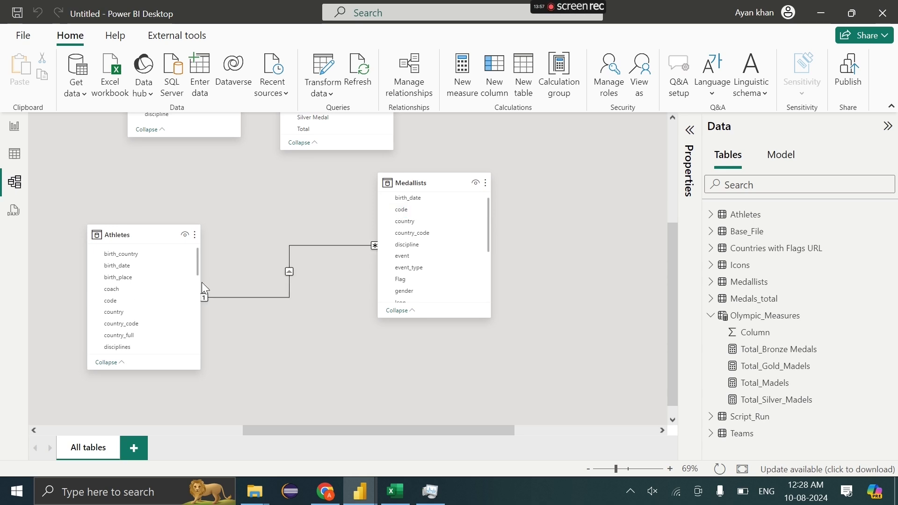
{"action": "scroll", "coordinate": [261, 247], "scroll_direction": "up", "scroll_amount": 3}
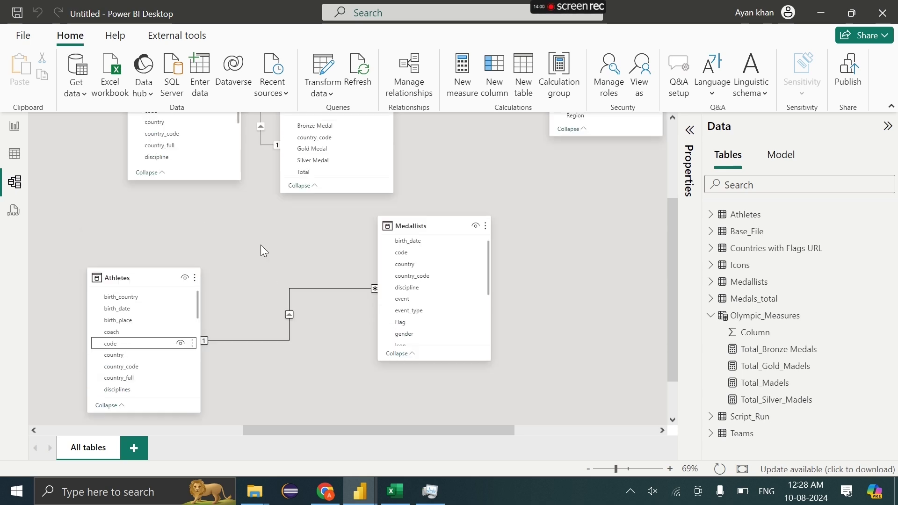
{"action": "scroll", "coordinate": [261, 246], "scroll_direction": "down", "scroll_amount": 2}
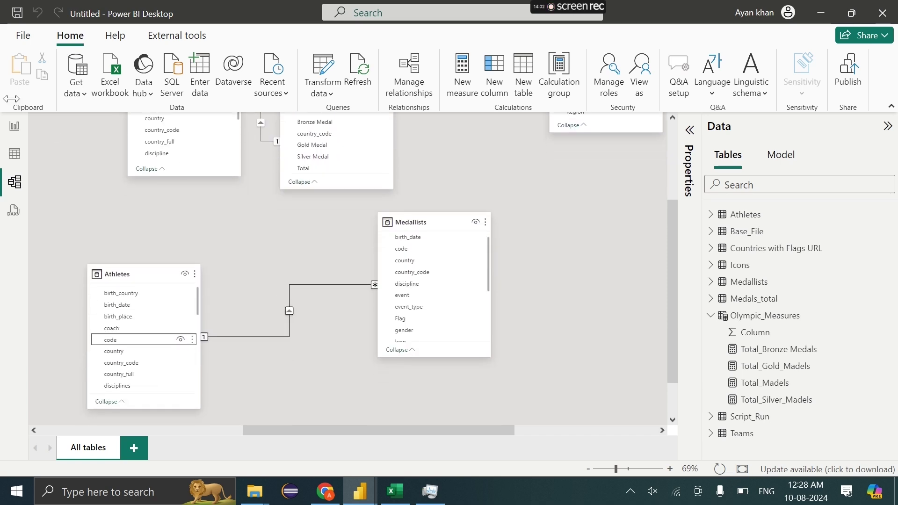
Replace the image field of the report's country slicer with Flag from the Medallists table.
{"action": "left_click", "coordinate": [13, 124]}
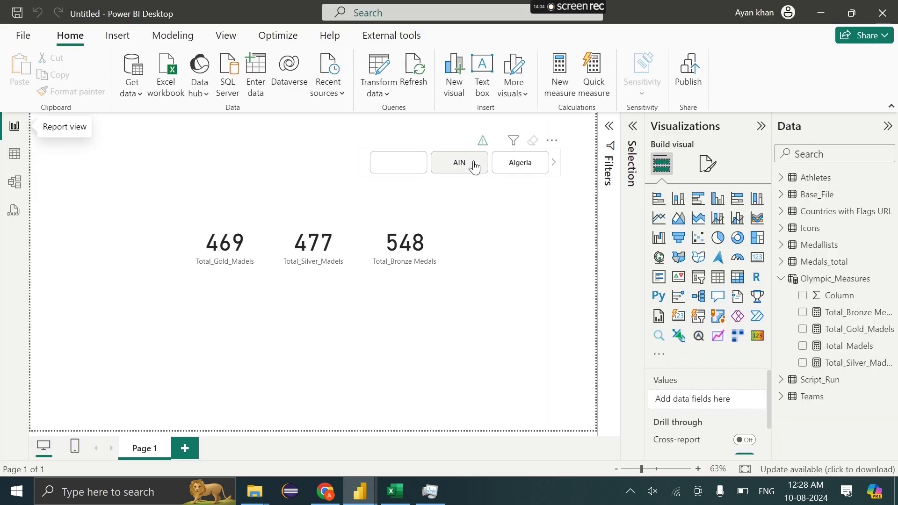
{"action": "left_click", "coordinate": [489, 169]}
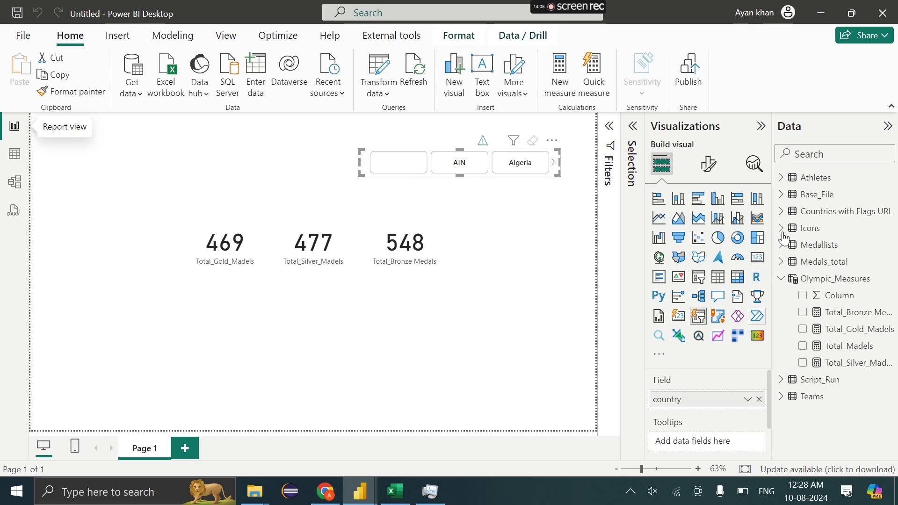
{"action": "left_click", "coordinate": [710, 164]}
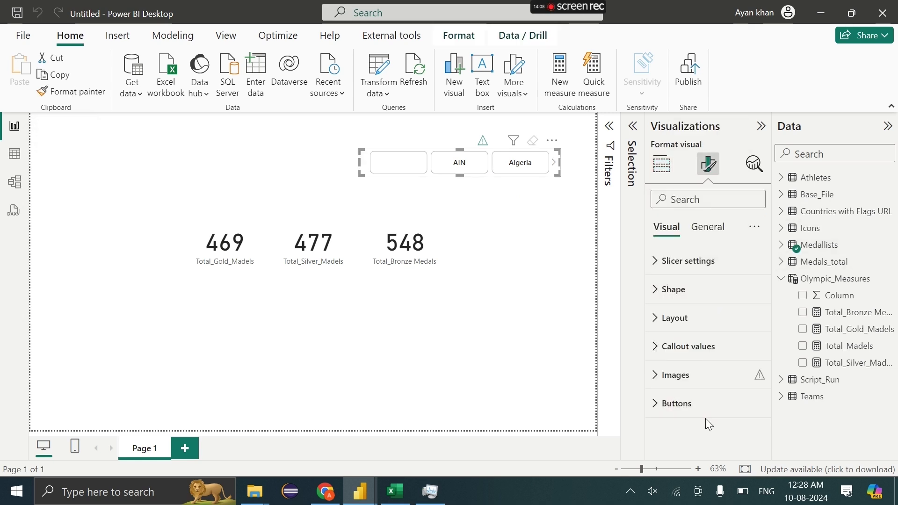
{"action": "left_click", "coordinate": [686, 389]}
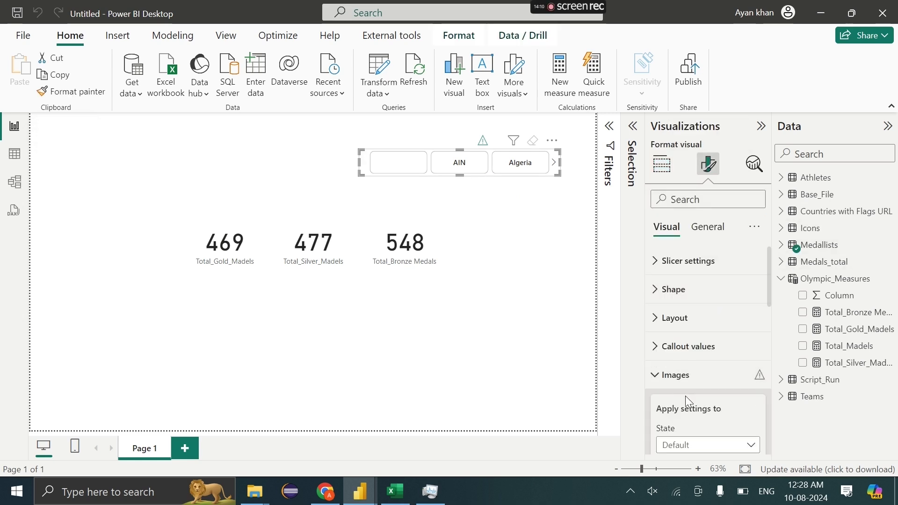
{"action": "scroll", "coordinate": [685, 396], "scroll_direction": "down", "scroll_amount": 3}
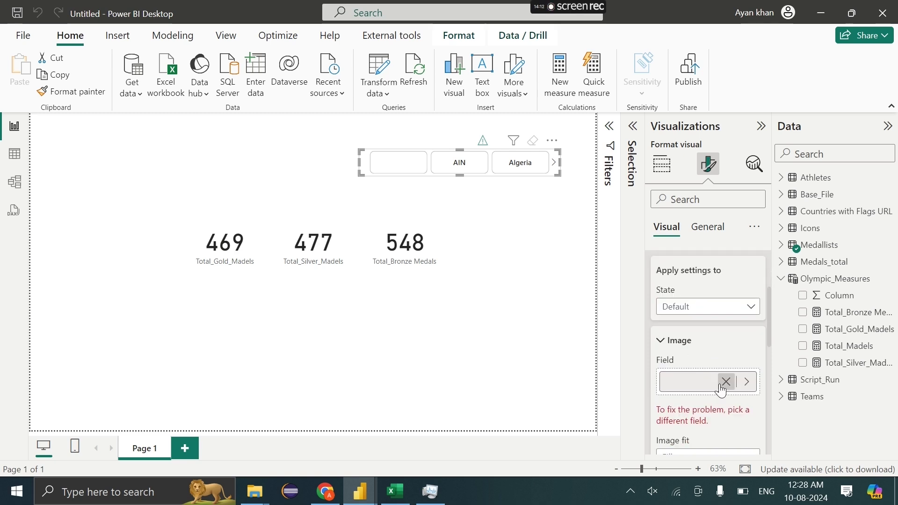
{"action": "left_click", "coordinate": [727, 383]}
{"action": "left_click", "coordinate": [703, 392]}
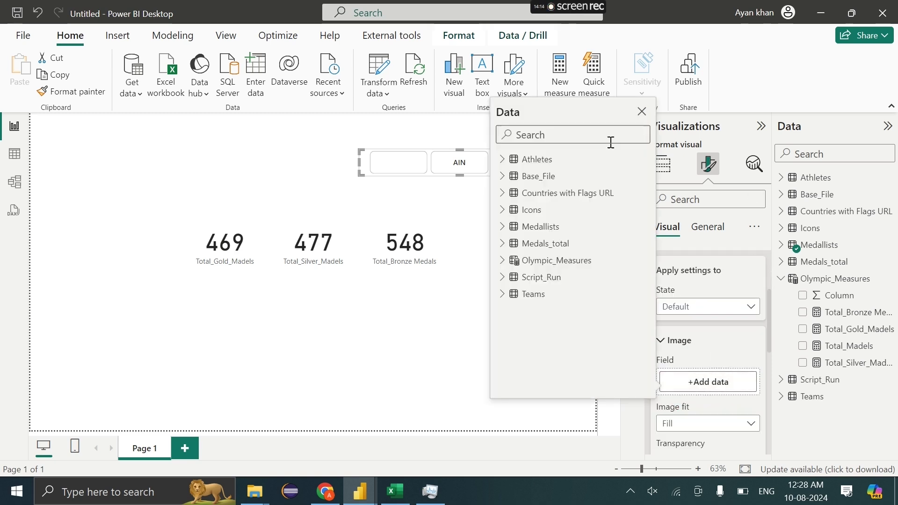
{"action": "left_click", "coordinate": [502, 226]}
{"action": "scroll", "coordinate": [540, 274], "scroll_direction": "down", "scroll_amount": 3}
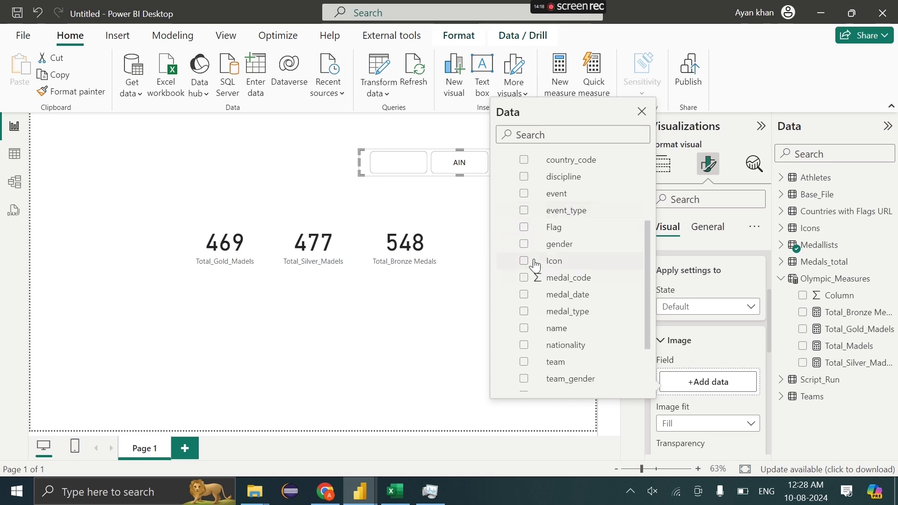
{"action": "left_click", "coordinate": [524, 228]}
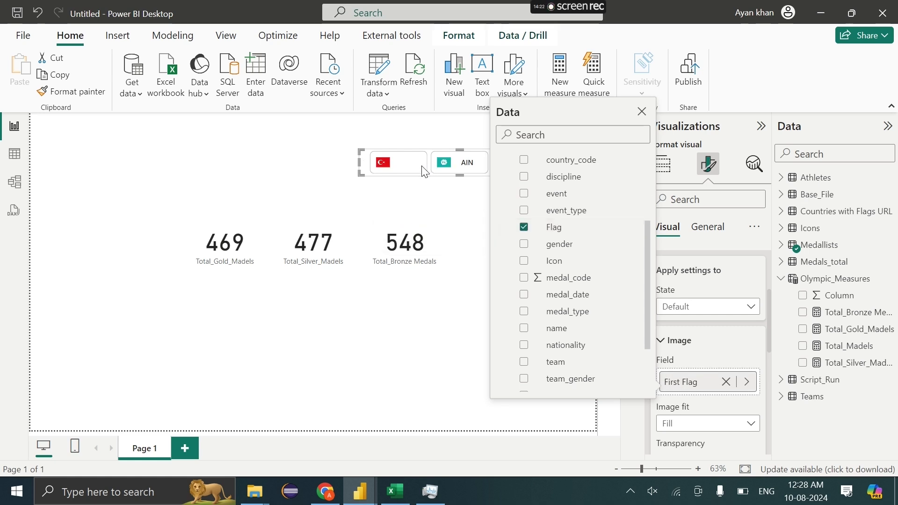
Test multiple selection with the blank, AIN and Algeria tiles, clear it, and move the slicer slightly down and to the right.
{"action": "left_click", "coordinate": [424, 172]}
{"action": "left_click", "coordinate": [460, 168], "text": "ctrl"}
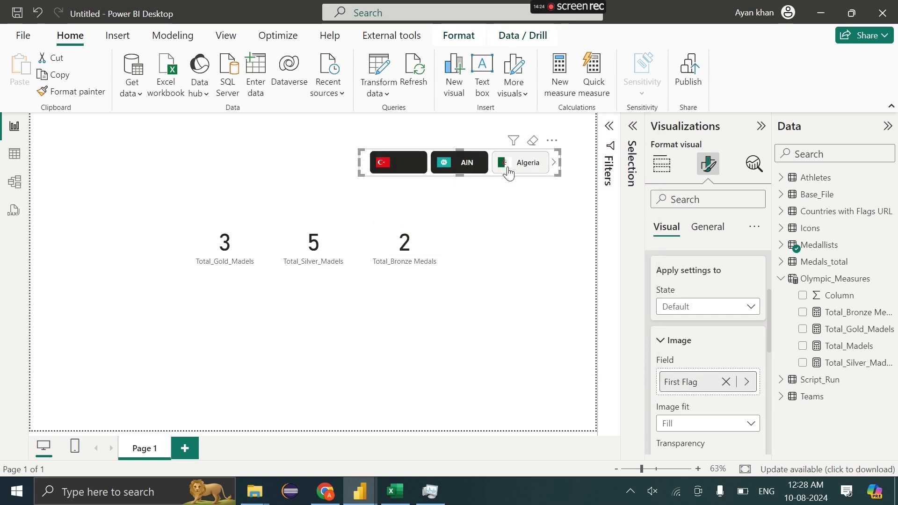
{"action": "left_click", "coordinate": [509, 173], "text": "ctrl"}
{"action": "left_click", "coordinate": [510, 173], "text": "ctrl"}
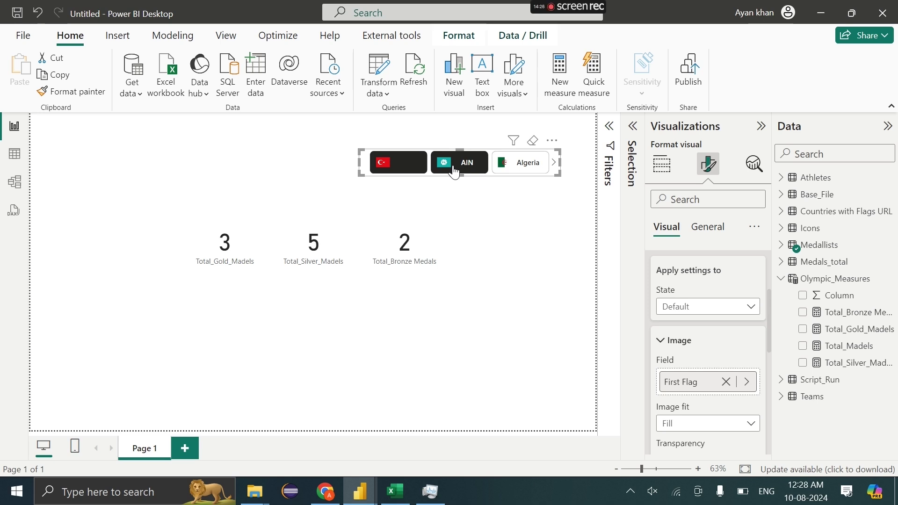
{"action": "left_click", "coordinate": [455, 172], "text": "ctrl"}
{"action": "left_click", "coordinate": [404, 165], "text": "ctrl"}
{"action": "left_click_drag", "start_coordinate": [405, 165], "coordinate": [421, 198]}
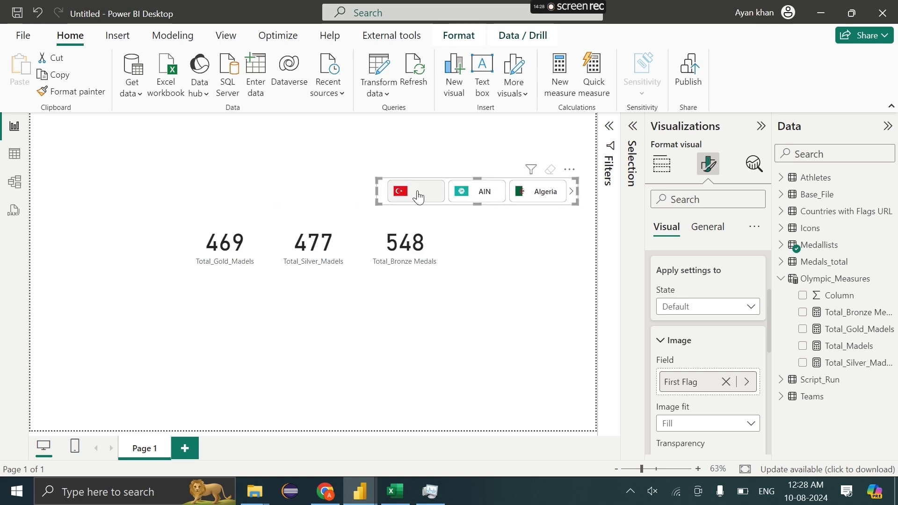
Collapse the image settings and page through the country slicer's tiles to check the flags beside the country names.
{"action": "scroll", "coordinate": [676, 276], "scroll_direction": "up", "scroll_amount": 3}
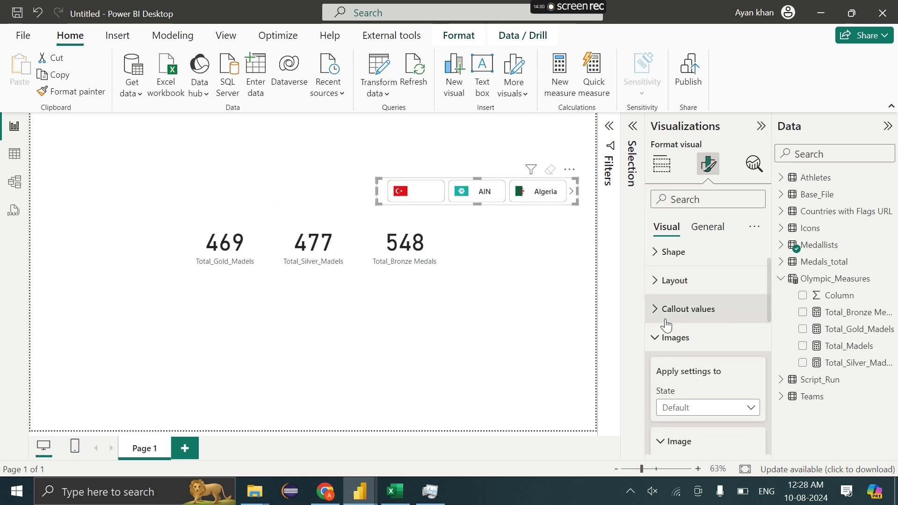
{"action": "left_click", "coordinate": [672, 337]}
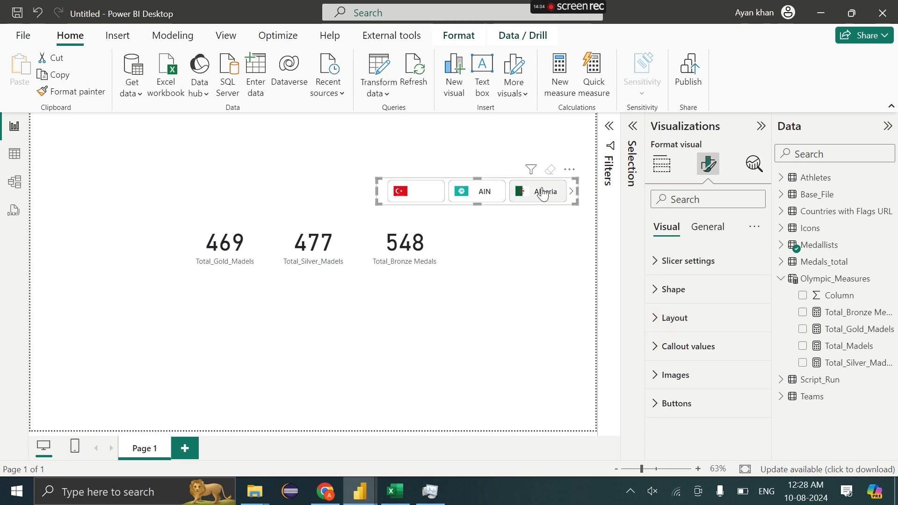
{"action": "left_click", "coordinate": [569, 197]}
{"action": "left_click", "coordinate": [570, 197]}
{"action": "left_click", "coordinate": [569, 196]}
{"action": "left_click", "coordinate": [570, 196]}
{"action": "left_click", "coordinate": [571, 192]}
{"action": "left_click", "coordinate": [571, 192]}
{"action": "left_click", "coordinate": [571, 192]}
{"action": "left_click", "coordinate": [571, 192]}
{"action": "left_click", "coordinate": [571, 192]}
{"action": "left_click", "coordinate": [571, 192]}
{"action": "left_click", "coordinate": [571, 192]}
{"action": "left_click", "coordinate": [571, 191]}
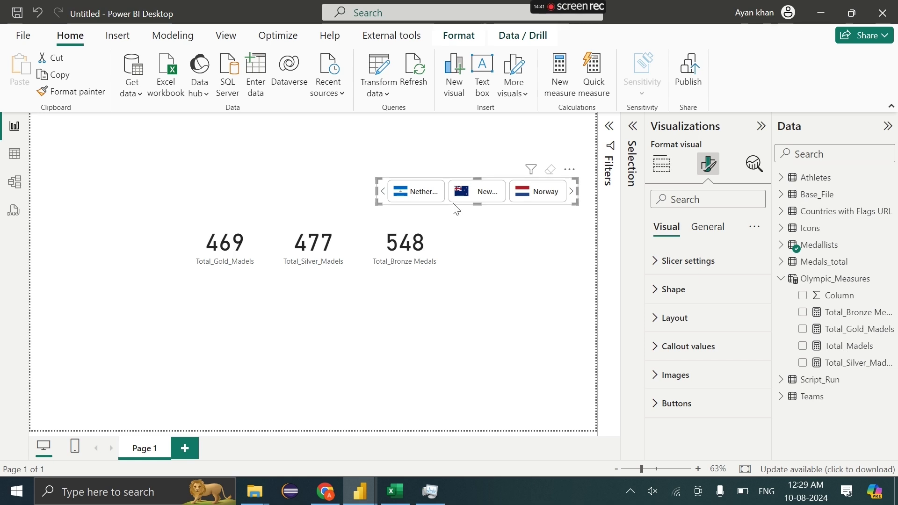
Duplicate the country slicer and place the copy near the page's left edge, level with the original.
{"action": "key", "text": "ctrl+c"}
{"action": "key", "text": "ctrl+v"}
{"action": "left_click_drag", "start_coordinate": [482, 201], "coordinate": [152, 207]}
Set the copied slicer's layout to 8 rows and 1 column and reshape it into a tall, narrow strip above the page's lower edge.
{"action": "left_click", "coordinate": [691, 315]}
{"action": "scroll", "coordinate": [693, 313], "scroll_direction": "down", "scroll_amount": 2}
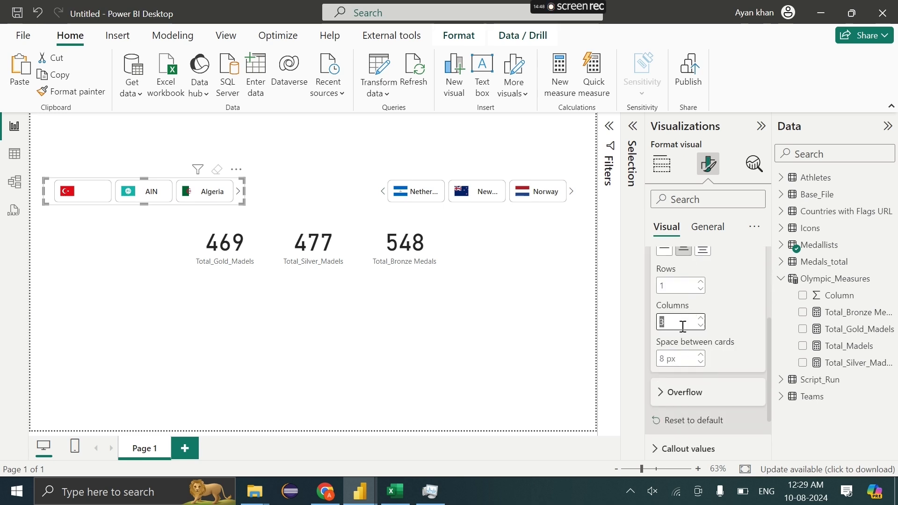
{"action": "type", "text": "1"}
{"action": "double_click", "coordinate": [673, 285]}
{"action": "type", "text": "8"}
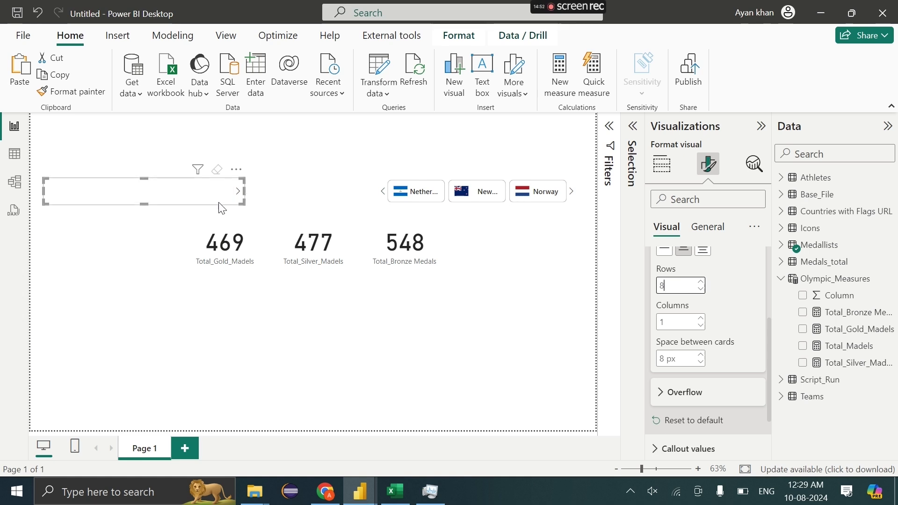
{"action": "left_click_drag", "start_coordinate": [244, 204], "coordinate": [159, 410]}
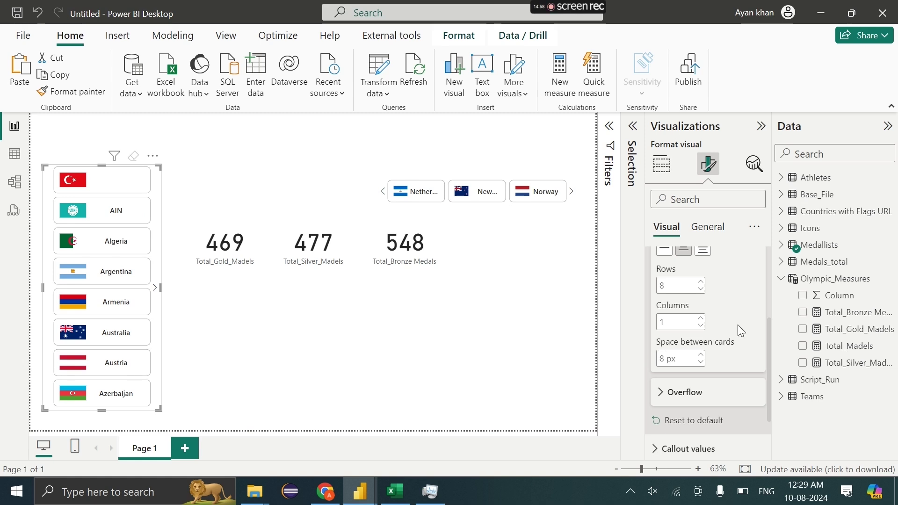
Set the copied slicer's overflow style to Continuous scroll and make the slicer slightly narrower.
{"action": "scroll", "coordinate": [737, 324], "scroll_direction": "down", "scroll_amount": 1}
{"action": "left_click", "coordinate": [686, 367]}
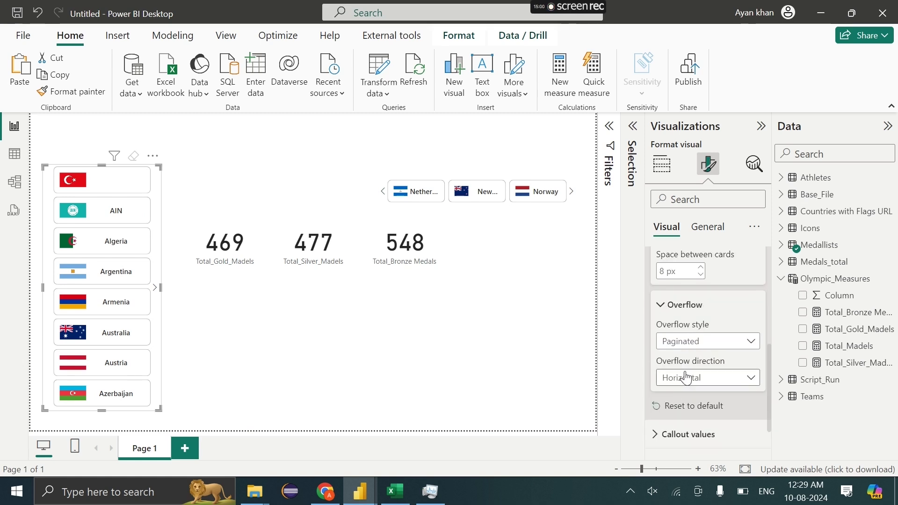
{"action": "left_click", "coordinate": [677, 344]}
{"action": "left_click", "coordinate": [685, 374]}
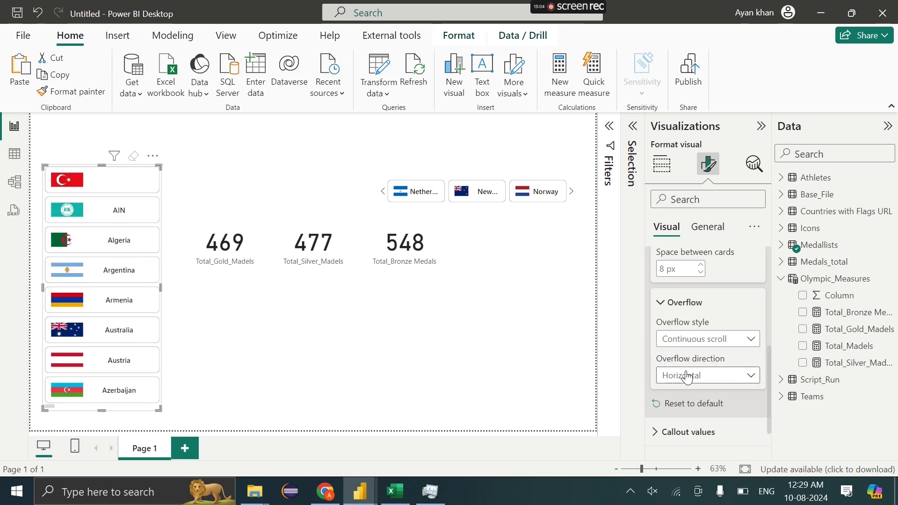
{"action": "left_click", "coordinate": [686, 376]}
{"action": "left_click", "coordinate": [682, 407]}
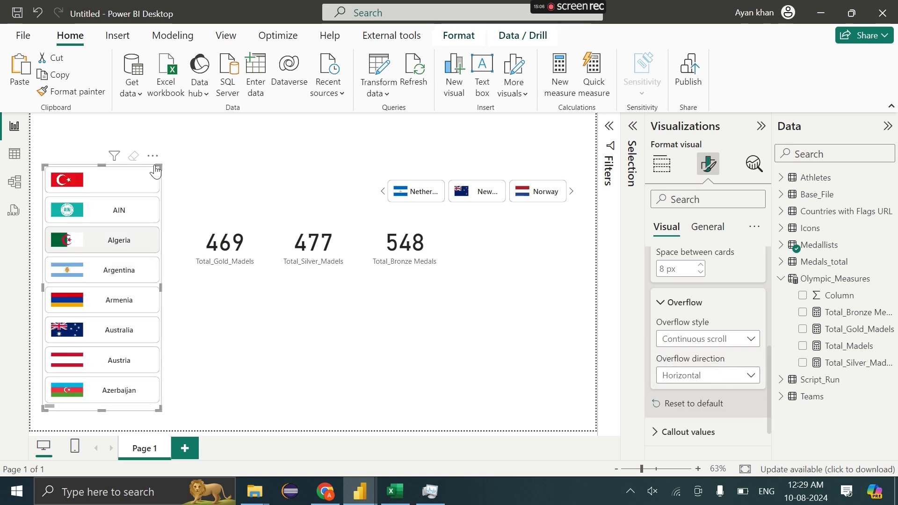
{"action": "left_click_drag", "start_coordinate": [157, 167], "coordinate": [139, 167]}
Replace the country field of the copied slicer with discipline from the Medallists table.
{"action": "left_click", "coordinate": [662, 164]}
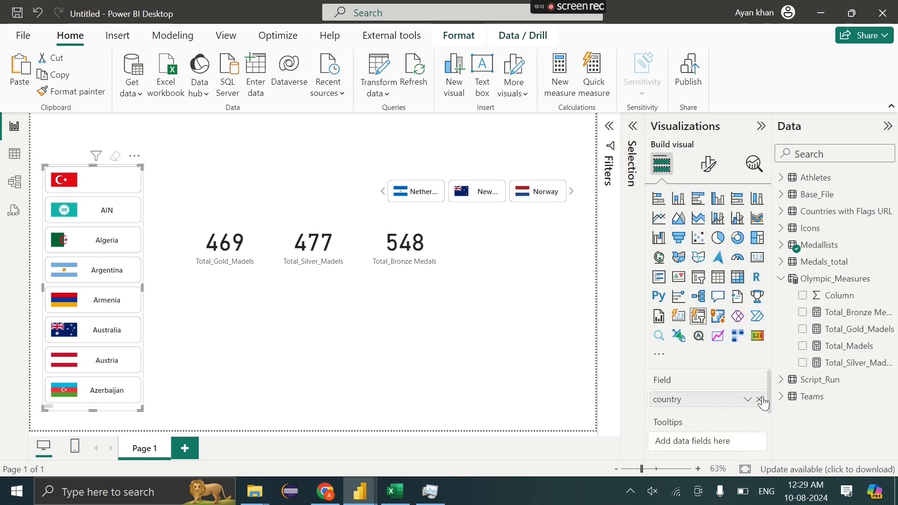
{"action": "left_click", "coordinate": [760, 400]}
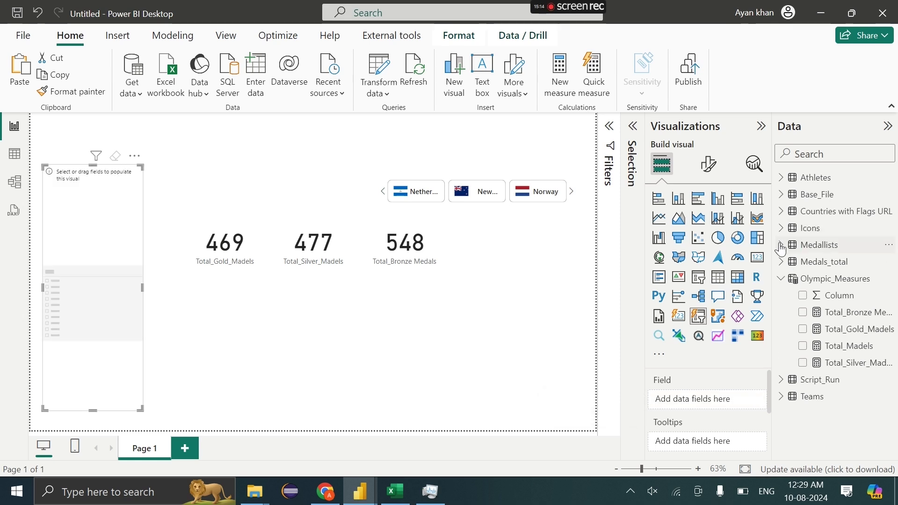
{"action": "left_click", "coordinate": [780, 245]}
{"action": "scroll", "coordinate": [824, 299], "scroll_direction": "down", "scroll_amount": 4}
{"action": "scroll", "coordinate": [824, 299], "scroll_direction": "up", "scroll_amount": 3}
{"action": "left_click_drag", "start_coordinate": [743, 359], "coordinate": [699, 402]}
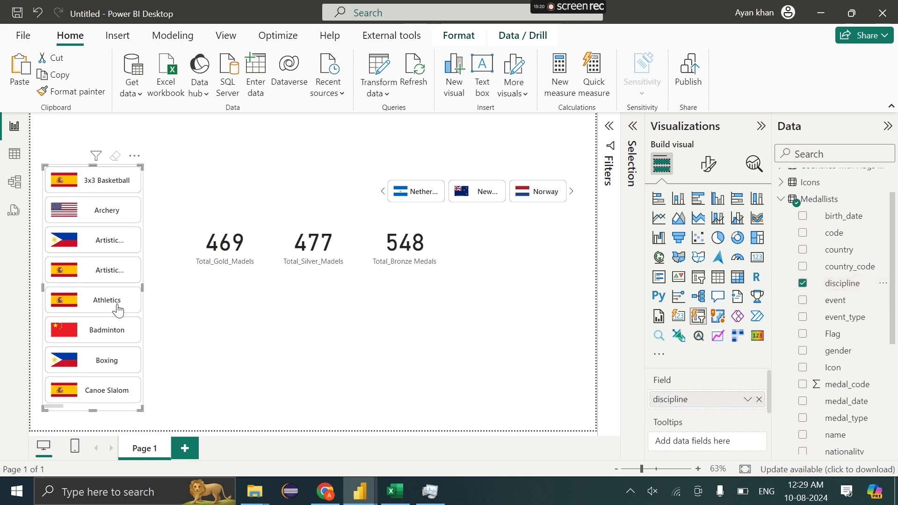
Replace the discipline slicer's Flag image field with Icon from the Medallists table.
{"action": "left_click", "coordinate": [709, 163]}
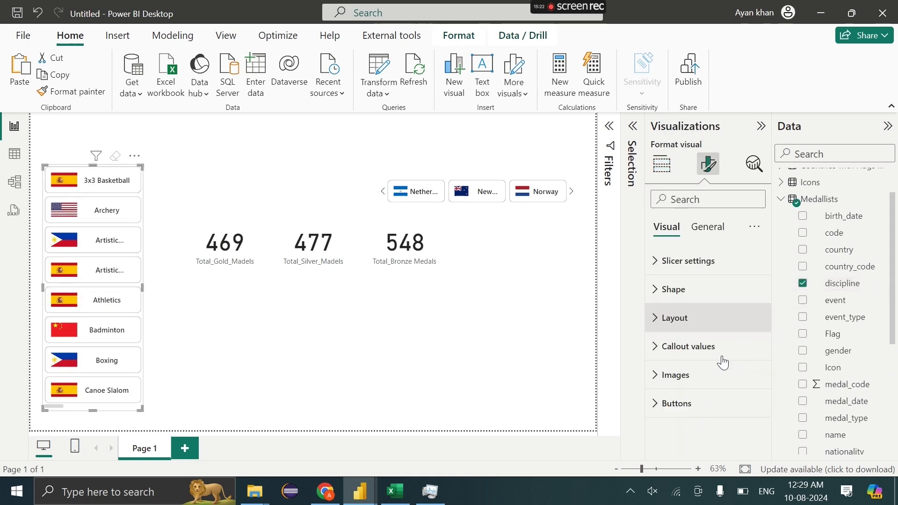
{"action": "left_click", "coordinate": [683, 380]}
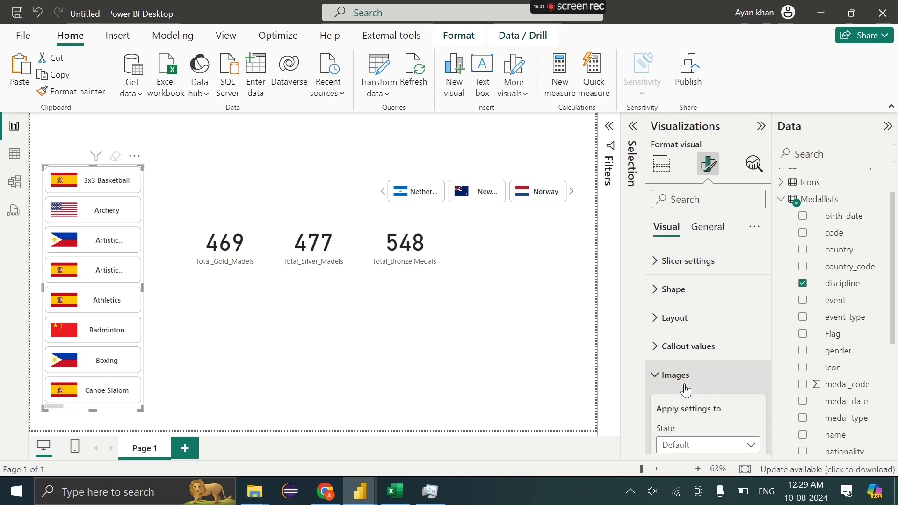
{"action": "scroll", "coordinate": [684, 384], "scroll_direction": "down", "scroll_amount": 3}
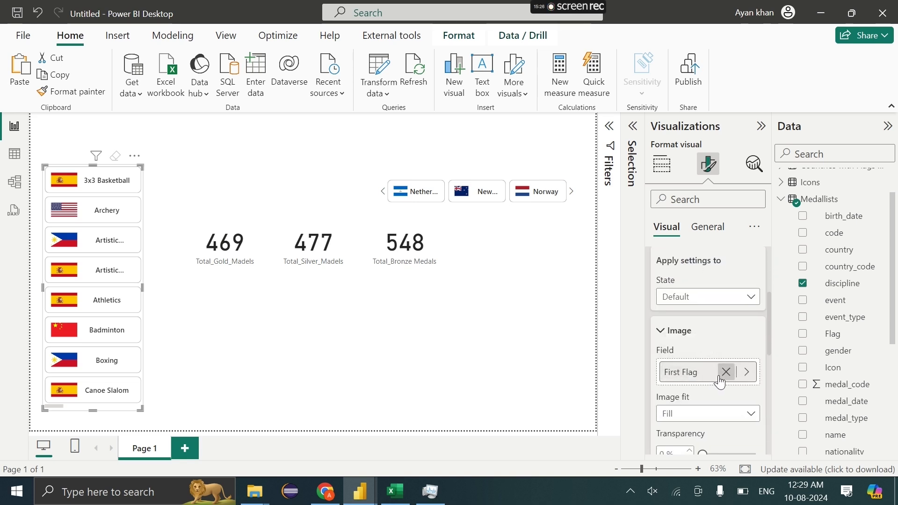
{"action": "left_click", "coordinate": [725, 372]}
{"action": "left_click", "coordinate": [713, 385]}
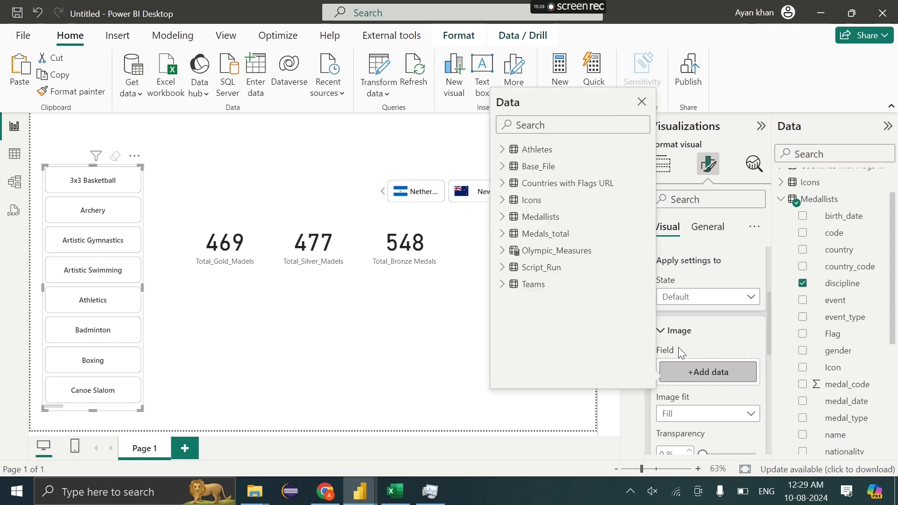
{"action": "left_click", "coordinate": [503, 219]}
{"action": "scroll", "coordinate": [528, 281], "scroll_direction": "down", "scroll_amount": 4}
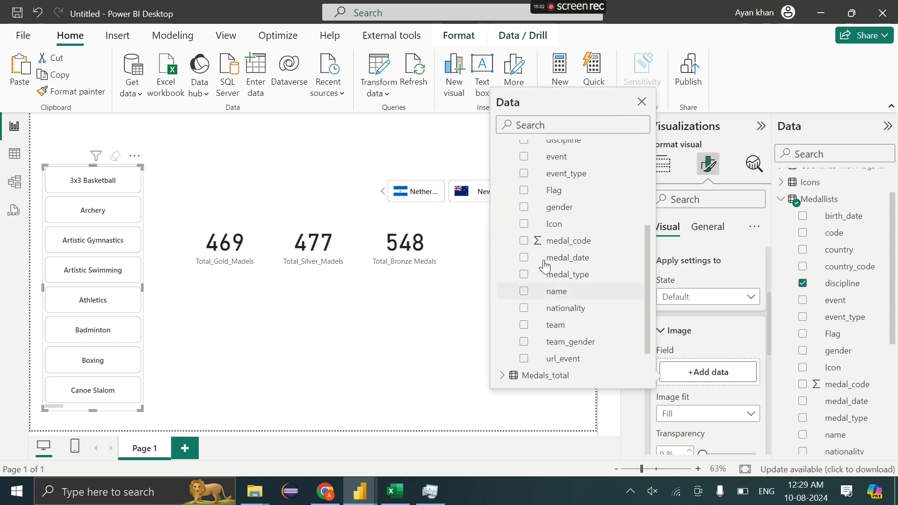
{"action": "left_click", "coordinate": [524, 224]}
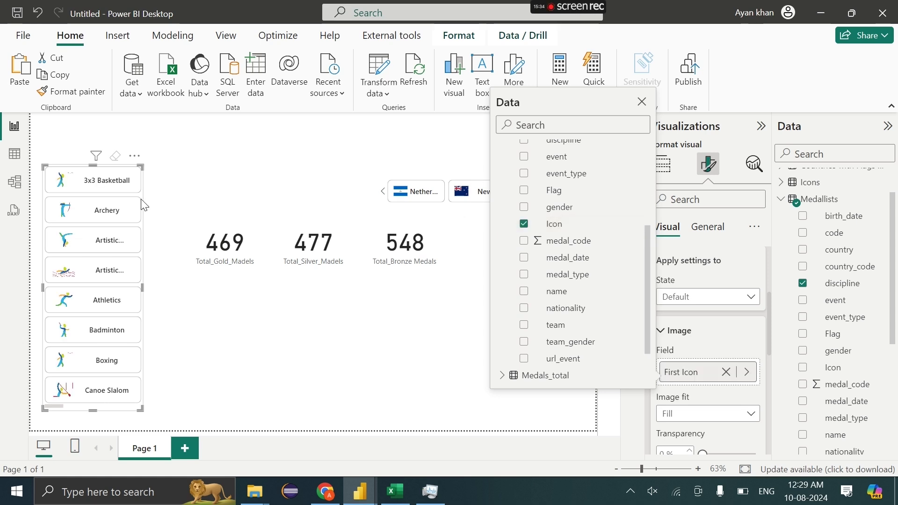
Narrow the discipline slicer a little more and shift it slightly right on the page.
{"action": "left_click", "coordinate": [141, 167]}
{"action": "left_click_drag", "start_coordinate": [140, 167], "coordinate": [127, 164]}
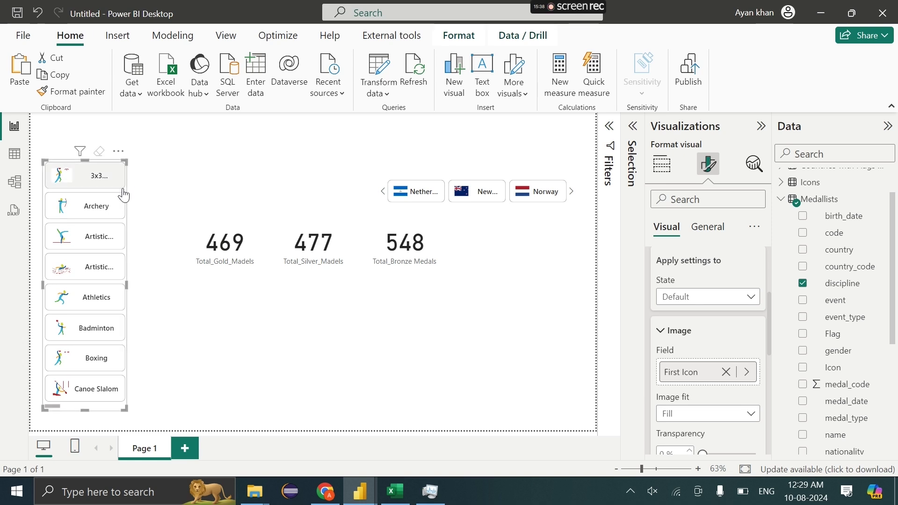
{"action": "left_click_drag", "start_coordinate": [124, 196], "coordinate": [136, 192]}
{"action": "mouse_move", "coordinate": [133, 162]}
{"action": "left_mouse_down"}
{"action": "mouse_move", "coordinate": [207, 168]}
{"action": "mouse_move", "coordinate": [167, 160]}
{"action": "mouse_move", "coordinate": [136, 170]}
{"action": "left_mouse_up"}
Set the discipline slicer's overflow direction to Vertical and scroll through its tiles to check the icons.
{"action": "scroll", "coordinate": [694, 327], "scroll_direction": "down", "scroll_amount": 1}
{"action": "scroll", "coordinate": [692, 327], "scroll_direction": "up", "scroll_amount": 4}
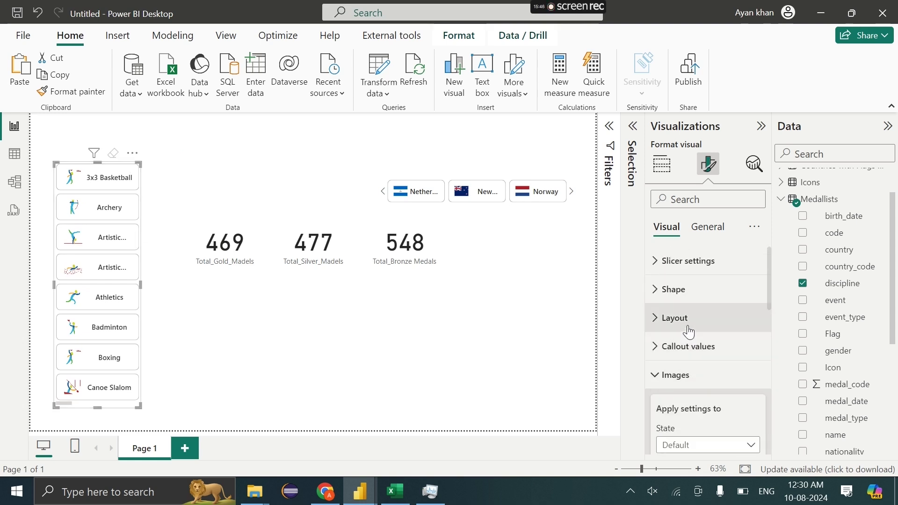
{"action": "left_click", "coordinate": [689, 320]}
{"action": "scroll", "coordinate": [689, 327], "scroll_direction": "down", "scroll_amount": 2}
{"action": "left_click", "coordinate": [687, 318]}
{"action": "scroll", "coordinate": [692, 318], "scroll_direction": "down", "scroll_amount": 3}
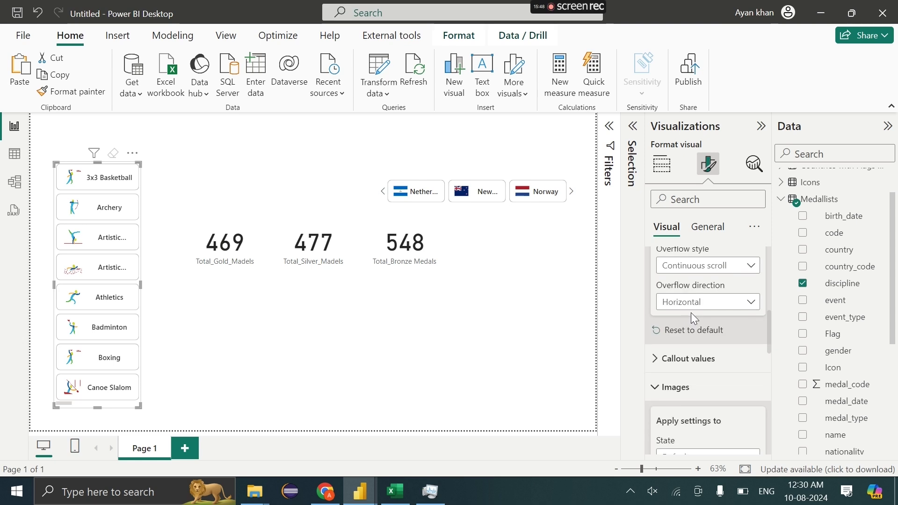
{"action": "left_click", "coordinate": [694, 303]}
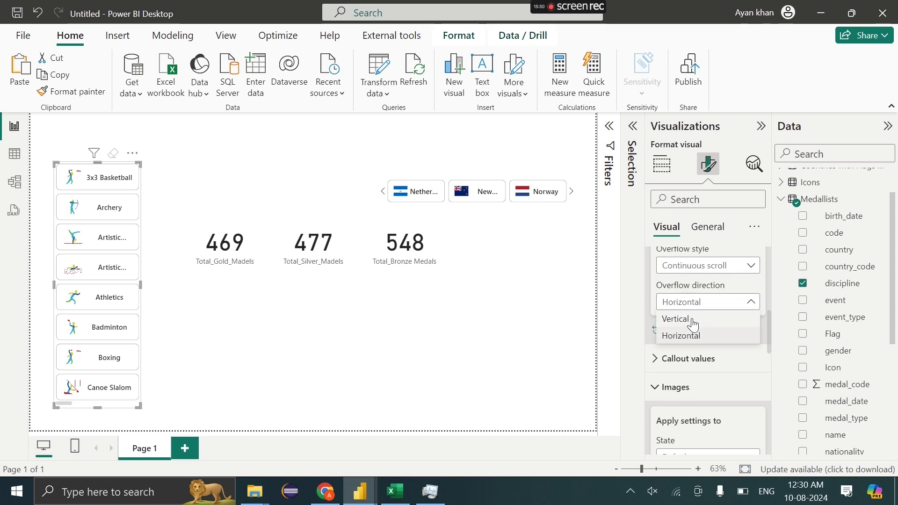
{"action": "key", "text": "Escape"}
{"action": "scroll", "coordinate": [107, 314], "scroll_direction": "down", "scroll_amount": 10}
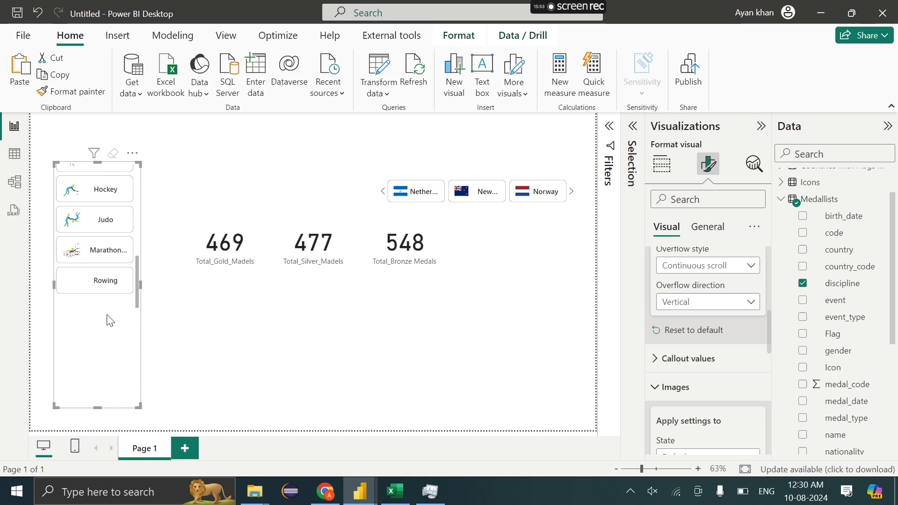
Show the Selection pane and expand it to list the visuals on the page.
{"action": "left_click", "coordinate": [225, 38]}
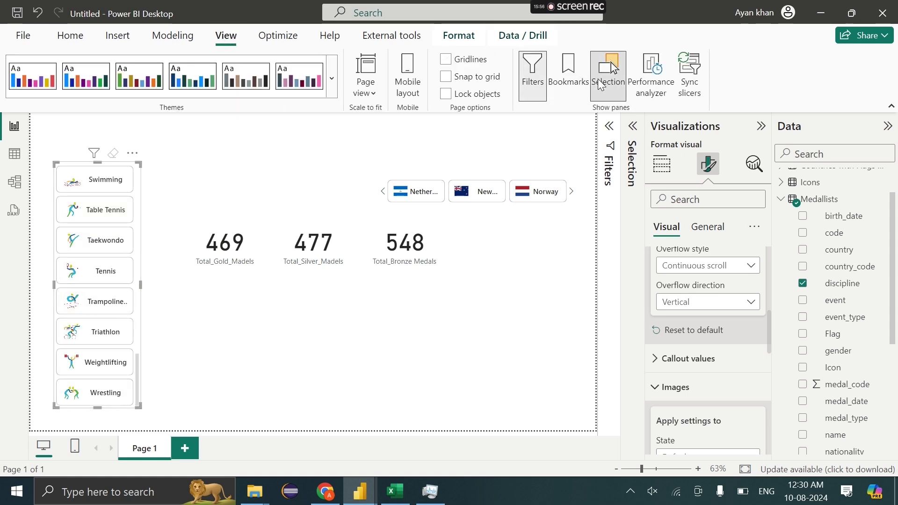
{"action": "left_click", "coordinate": [603, 80]}
{"action": "left_click", "coordinate": [602, 84]}
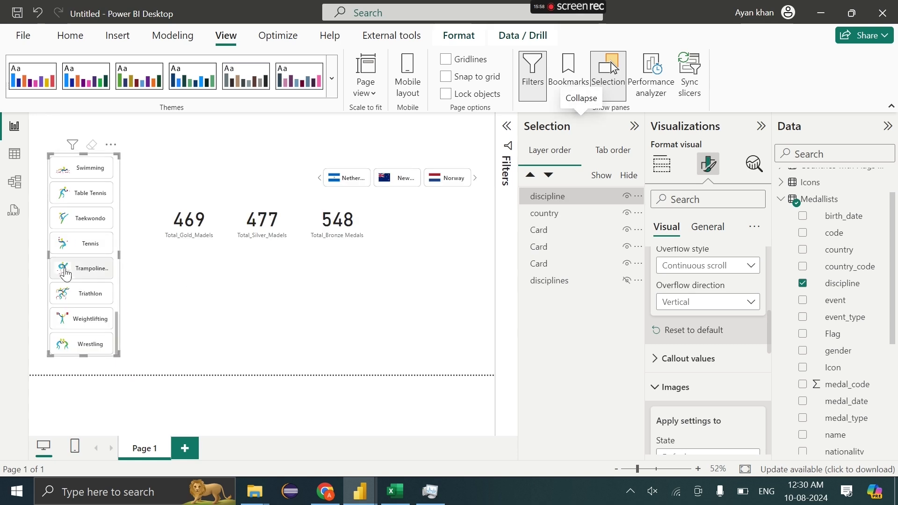
Test the discipline slicer with Tennis, Tennis plus Trampoline, and Trampoline alone, then clear the selection.
{"action": "left_click", "coordinate": [80, 257]}
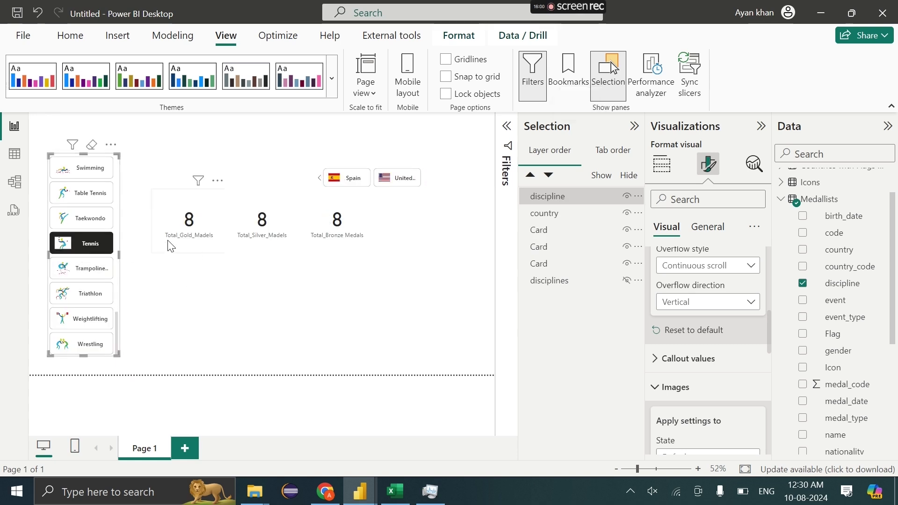
{"action": "left_click", "coordinate": [89, 274], "text": "ctrl"}
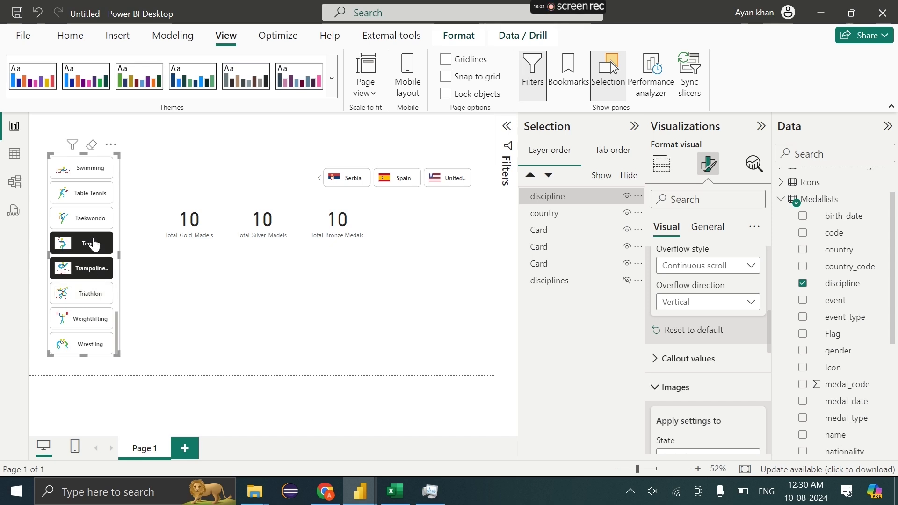
{"action": "left_click", "coordinate": [94, 243], "text": "ctrl"}
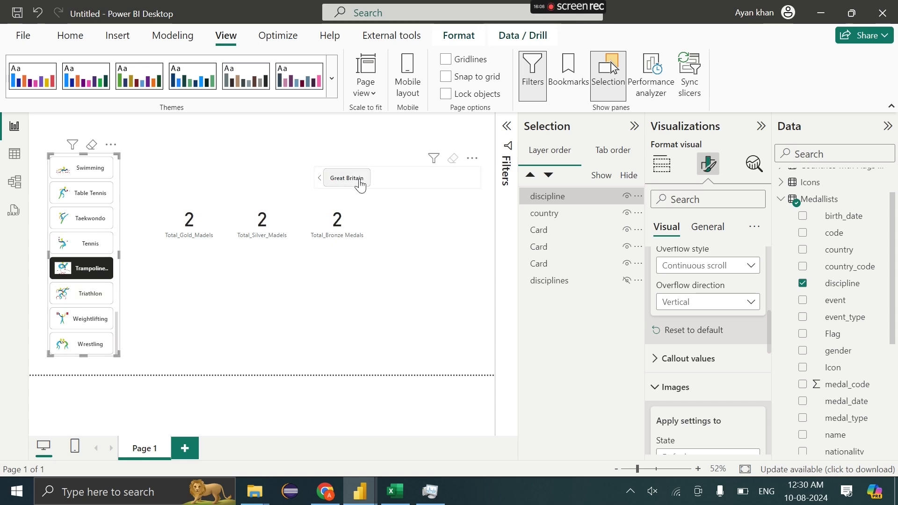
{"action": "left_click", "coordinate": [93, 276]}
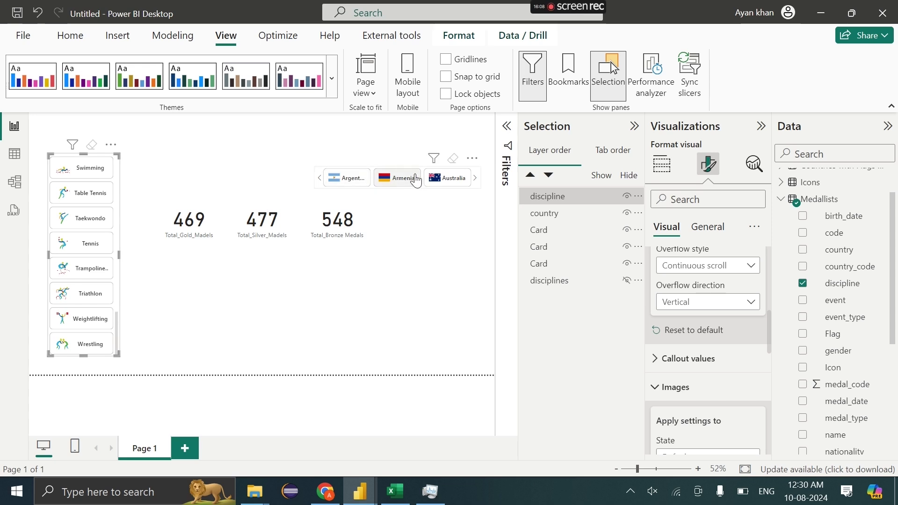
Filter to Armenia and Australia, multi-select the Artistic, Boxing, Canoe and Cycling BMX discipline tiles, and deselect Canoe and Boxing while checking the medal cards.
{"action": "left_click", "coordinate": [397, 178]}
{"action": "left_click", "coordinate": [456, 177], "text": "ctrl"}
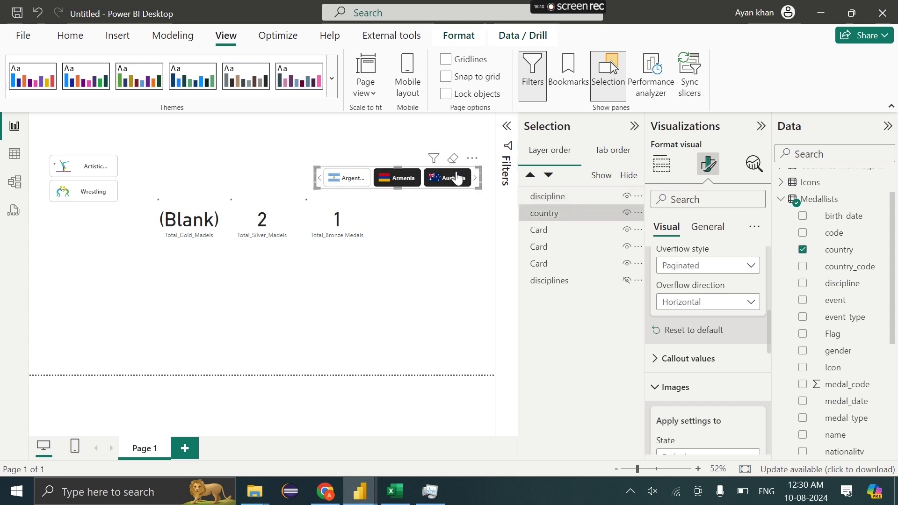
{"action": "left_click", "coordinate": [87, 168]}
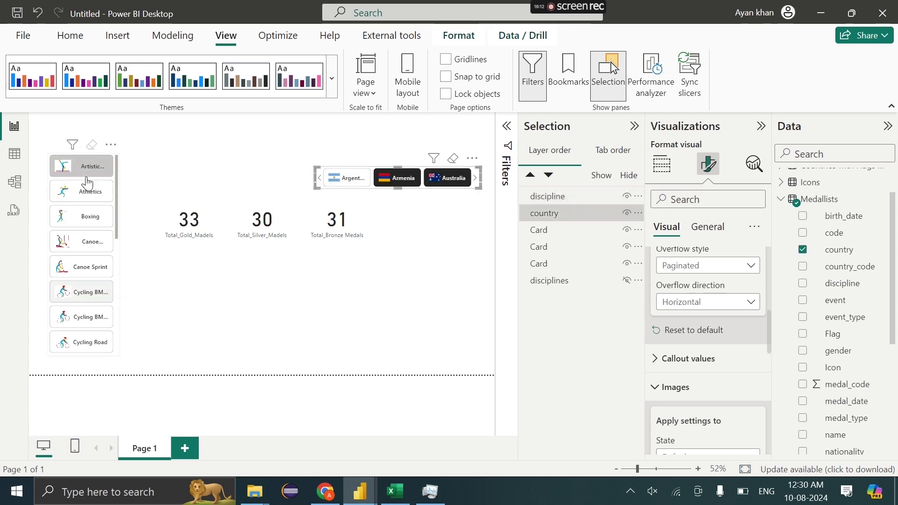
{"action": "left_click", "coordinate": [93, 216], "text": "ctrl"}
{"action": "left_click", "coordinate": [100, 253], "text": "ctrl"}
{"action": "left_click", "coordinate": [100, 294], "text": "ctrl"}
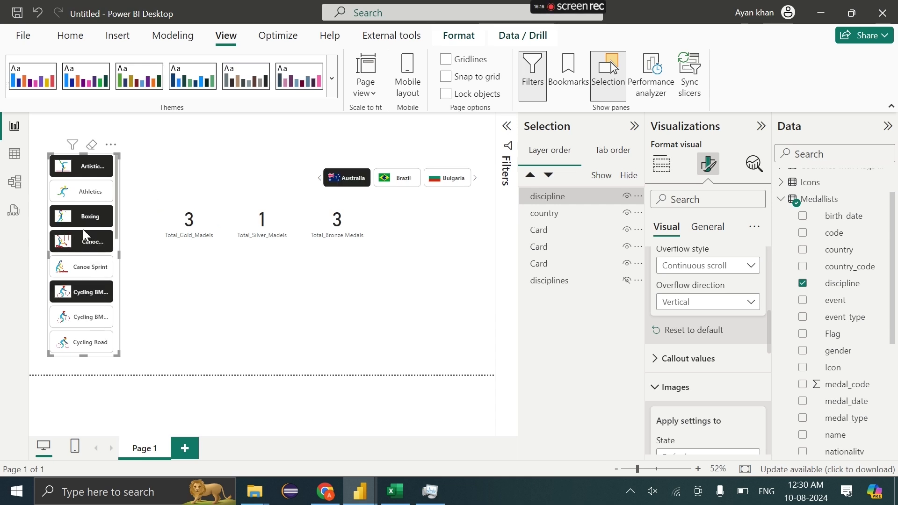
{"action": "left_click", "coordinate": [85, 242], "text": "ctrl"}
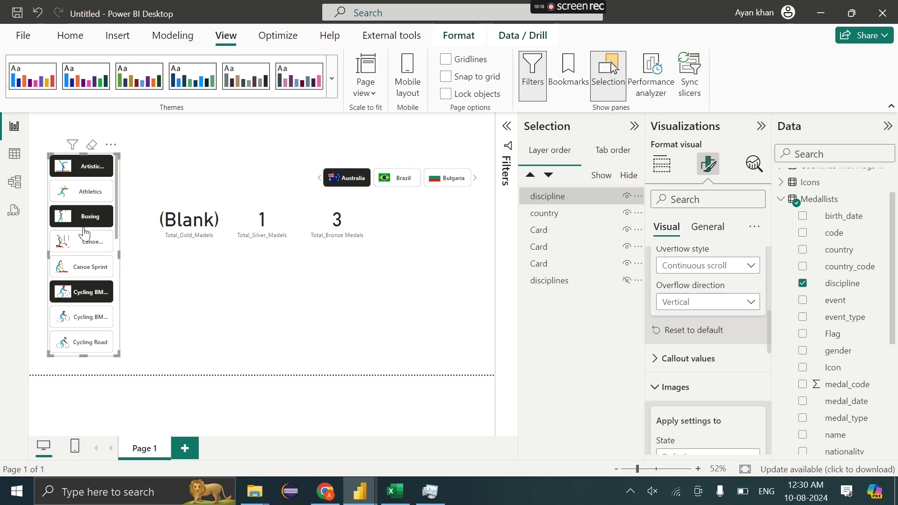
{"action": "left_click", "coordinate": [82, 216], "text": "ctrl"}
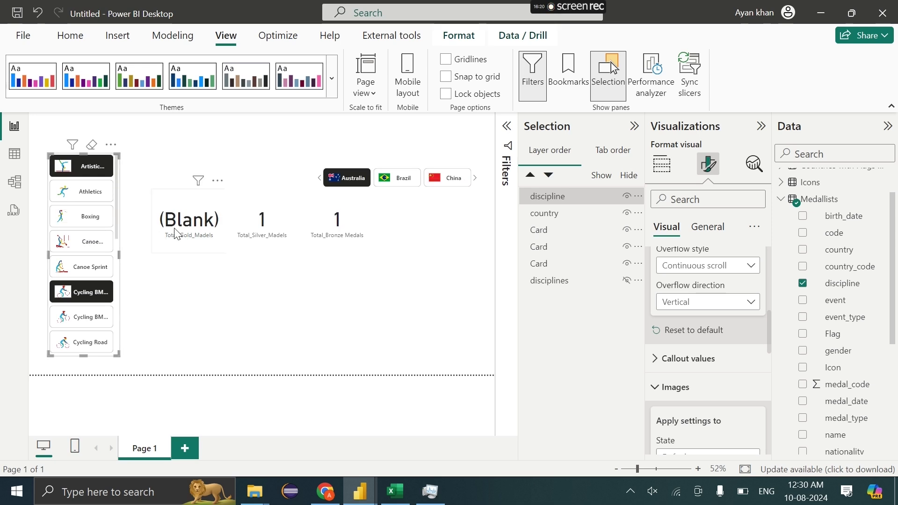
Open the Total_Madels measure in Olympic_Measures for editing and insert a return line above its COUNT expression.
{"action": "left_click", "coordinate": [781, 199]}
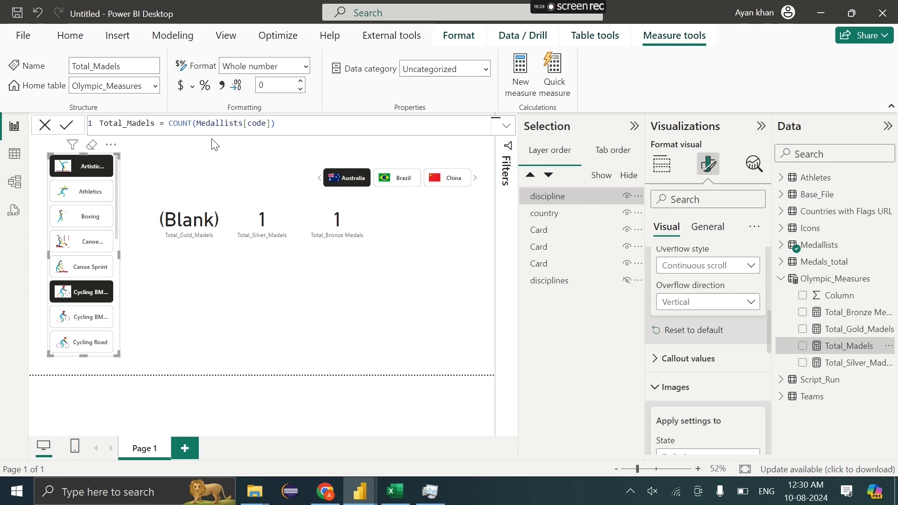
{"action": "left_click", "coordinate": [169, 124]}
{"action": "key", "text": "shift+Return"}
{"action": "key", "text": "shift+Return"}
{"action": "key", "text": "Up"}
{"action": "type", "text": "r"}
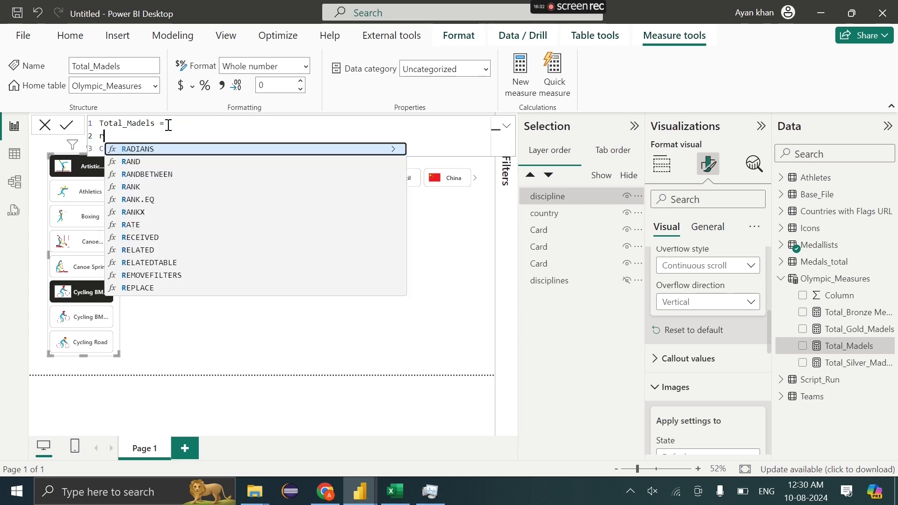
{"action": "type", "text": "eturn"}
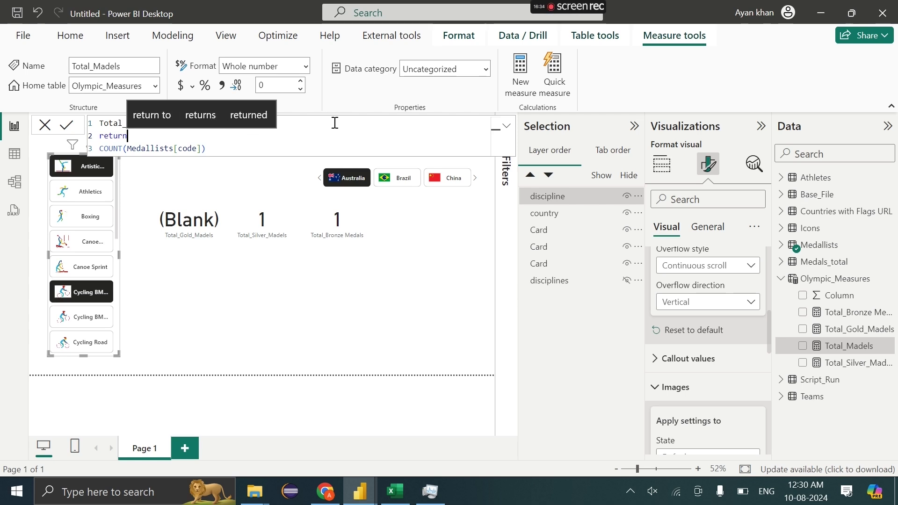
Declare a variable named obj on the first line of the Total_Madels formula, ready for an expression.
{"action": "left_click", "coordinate": [334, 123]}
{"action": "type", "text": "var "}
{"action": "type", "text": "obj_"}
{"action": "key", "text": "BackSpace"}
{"action": "type", "text": "="}
{"action": "left_click_drag", "start_coordinate": [201, 126], "coordinate": [185, 126]}
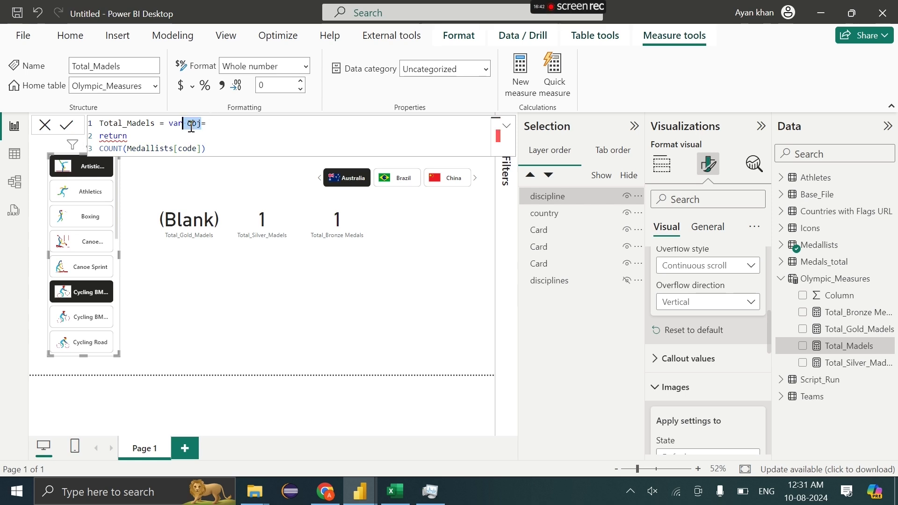
{"action": "left_click", "coordinate": [215, 125]}
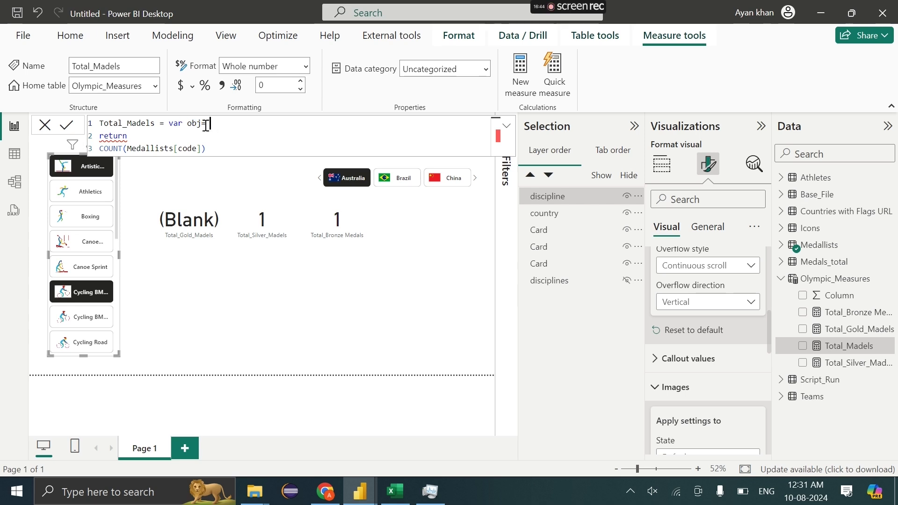
{"action": "left_click_drag", "start_coordinate": [202, 127], "coordinate": [188, 127]}
{"action": "left_click", "coordinate": [209, 125]}
{"action": "left_click_drag", "start_coordinate": [202, 124], "coordinate": [187, 126]}
{"action": "left_click", "coordinate": [215, 126]}
Move the COUNT(Medallists[code]) expression from below return so that it defines the obj variable.
{"action": "left_click_drag", "start_coordinate": [214, 150], "coordinate": [96, 149]}
{"action": "key", "text": "ctrl+c"}
{"action": "key", "text": "BackSpace"}
{"action": "left_click", "coordinate": [231, 123]}
{"action": "key", "text": "ctrl+v"}
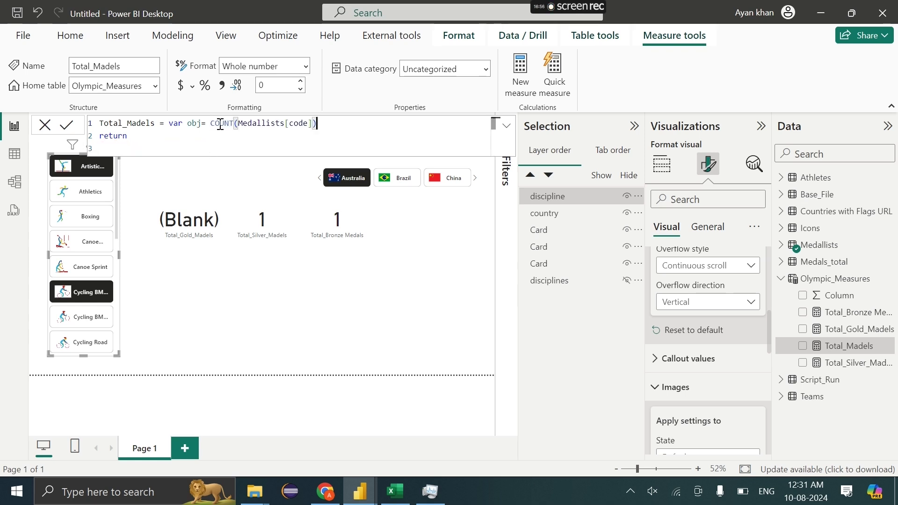
{"action": "left_click", "coordinate": [201, 125]}
{"action": "left_click", "coordinate": [212, 124]}
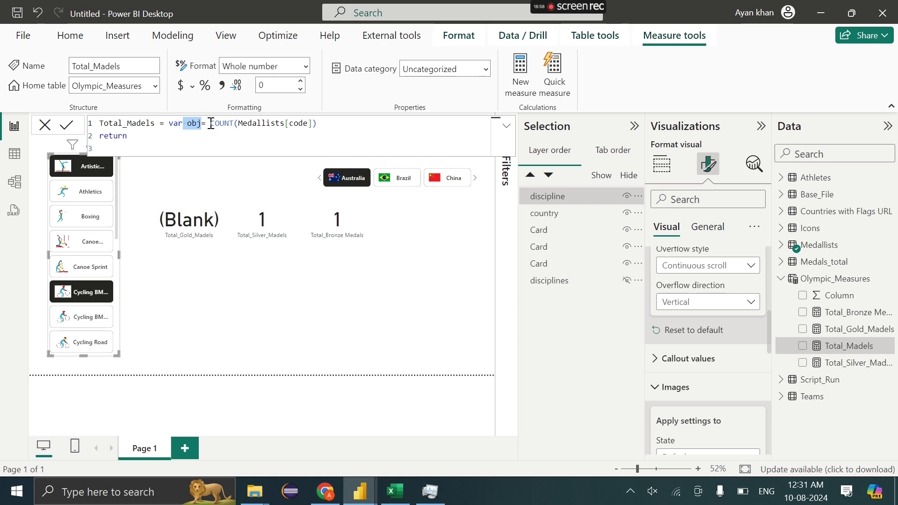
{"action": "key", "text": "shift+Home"}
Start an IF function on the line below return, with ISBLANK(obj) as its logical test.
{"action": "left_click", "coordinate": [187, 148]}
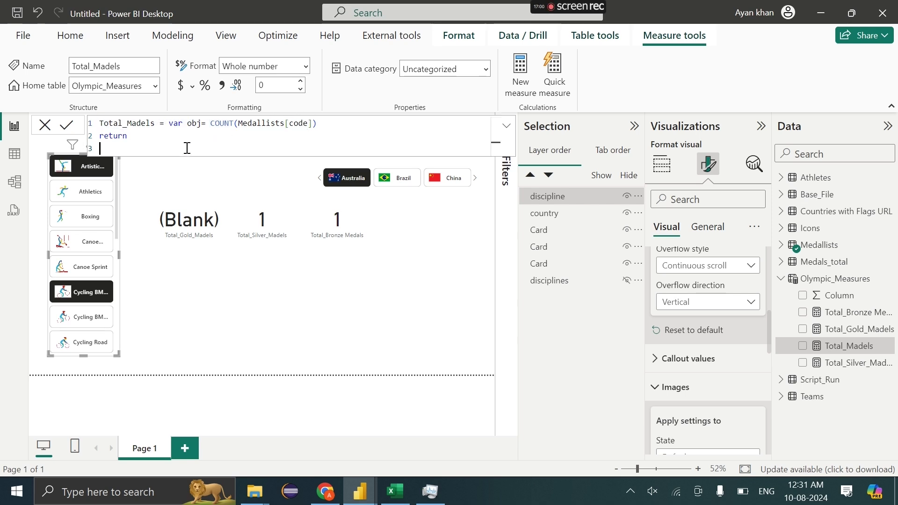
{"action": "type", "text": "if"}
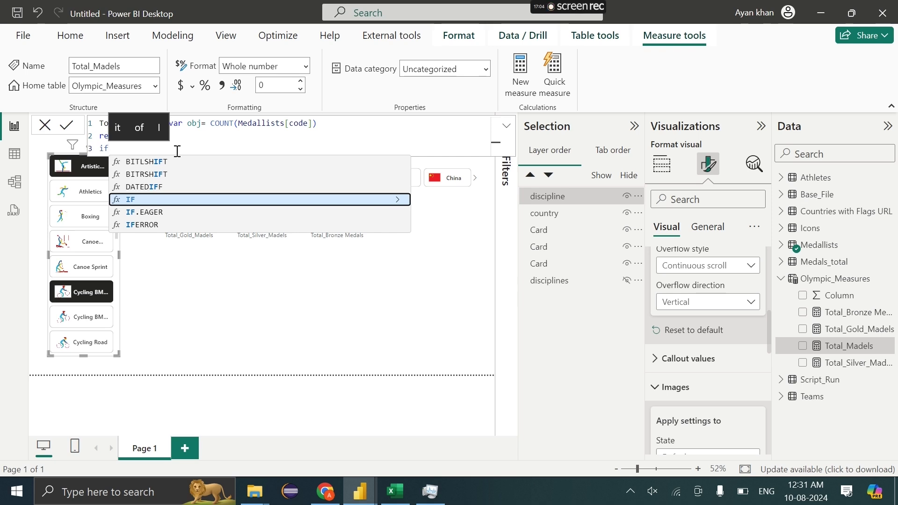
{"action": "key", "text": "Tab"}
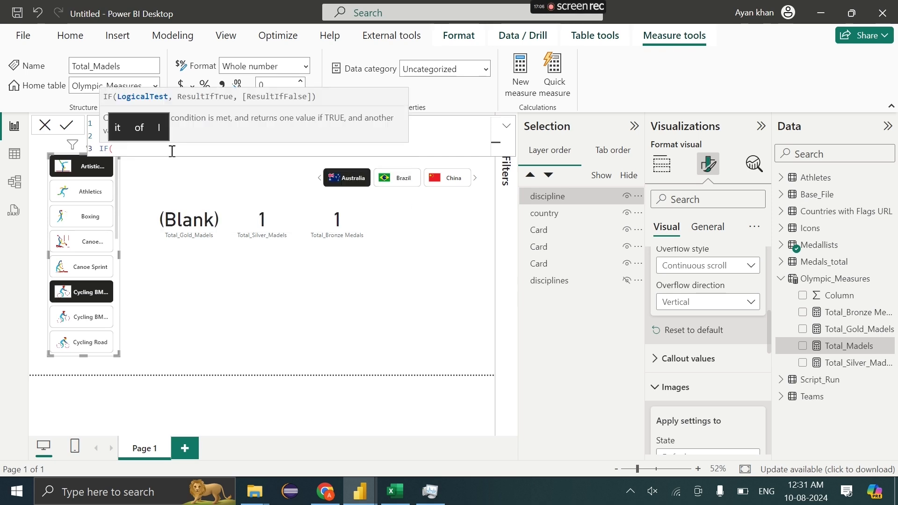
{"action": "type", "text": "obj"}
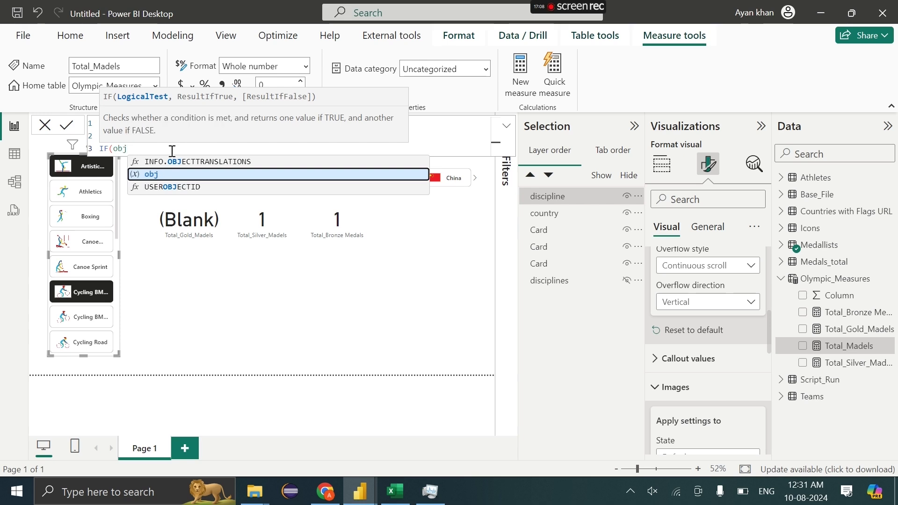
{"action": "key", "text": "BackSpace"}
{"action": "key", "text": "BackSpace"}
{"action": "key", "text": "BackSpace"}
{"action": "type", "text": "is"}
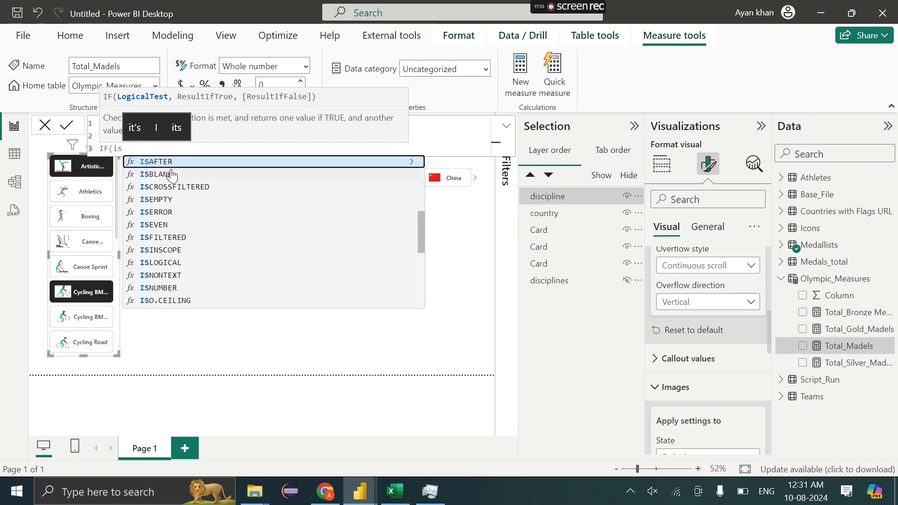
{"action": "left_click", "coordinate": [172, 174]}
{"action": "type", "text": "obj"}
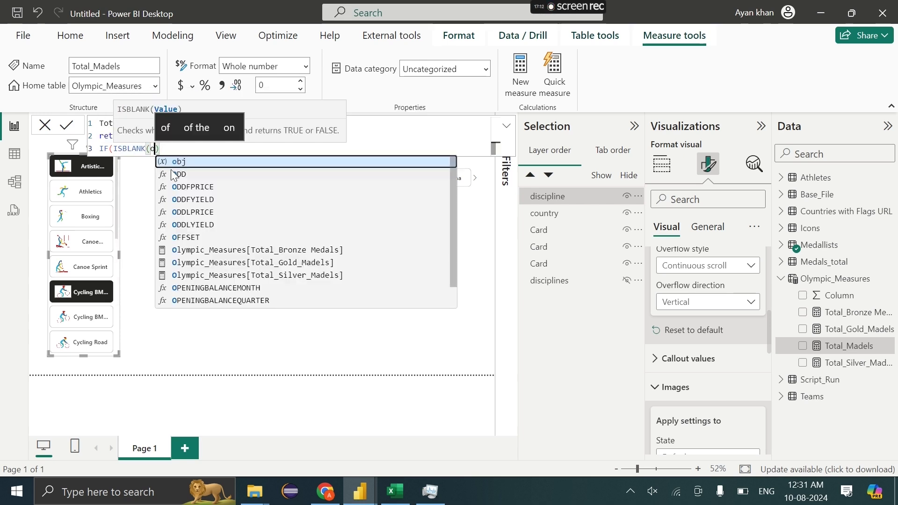
{"action": "key", "text": "Right"}
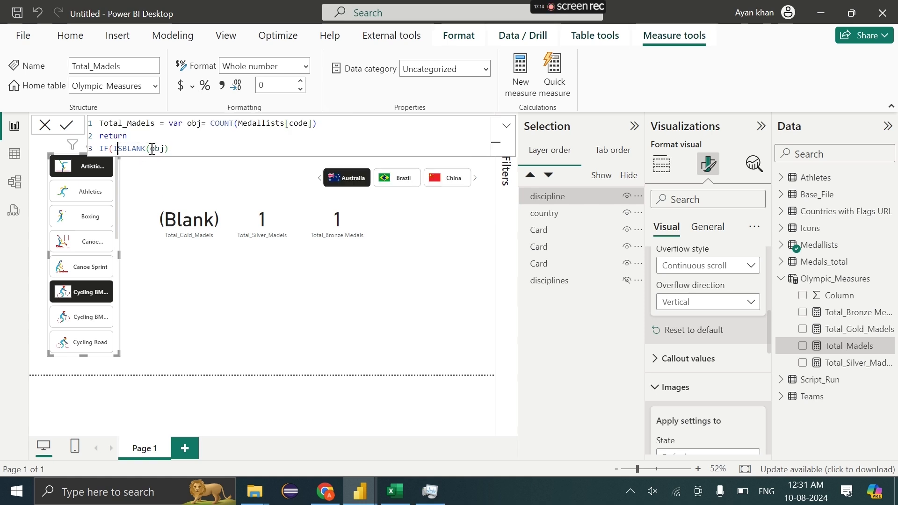
Complete the IF to give 0 when obj is blank and obj otherwise, and commit the Total_Madels measure.
{"action": "left_click_drag", "start_coordinate": [191, 149], "coordinate": [116, 150]}
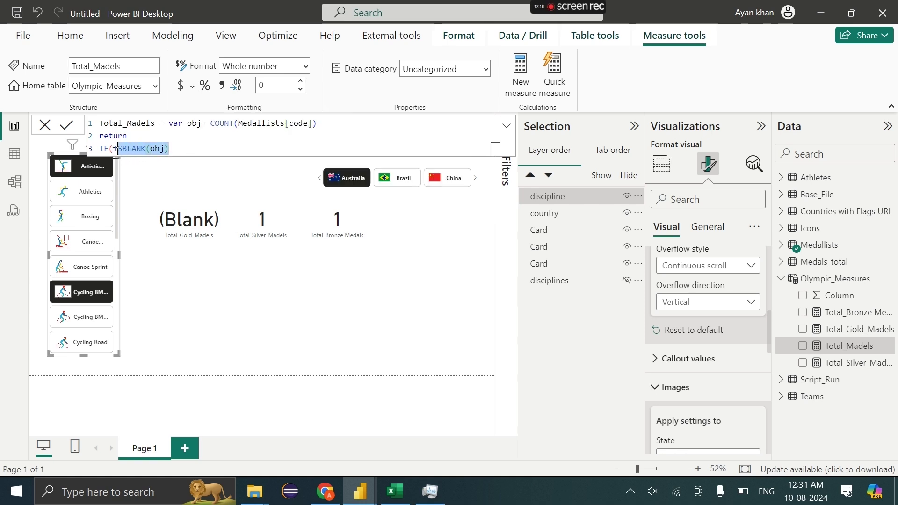
{"action": "left_click", "coordinate": [177, 151]}
{"action": "type", "text": ","}
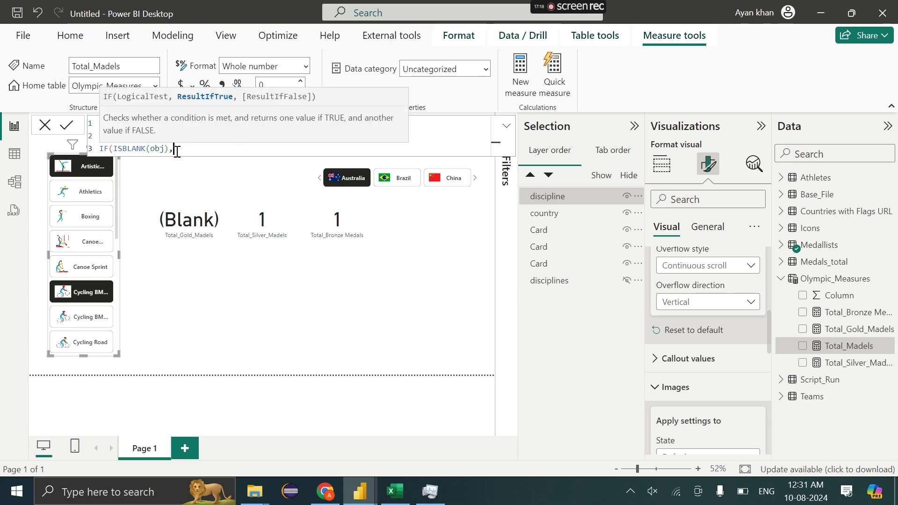
{"action": "type", "text": "0,"}
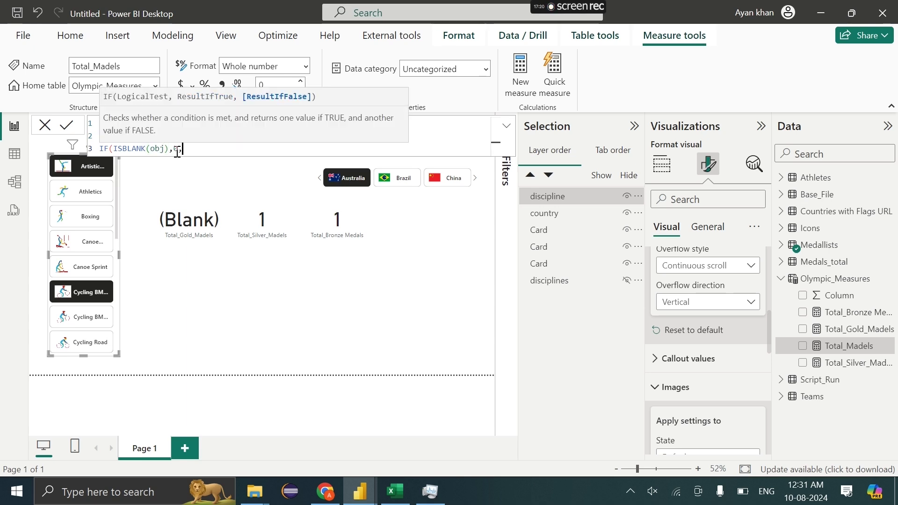
{"action": "type", "text": "obj)"}
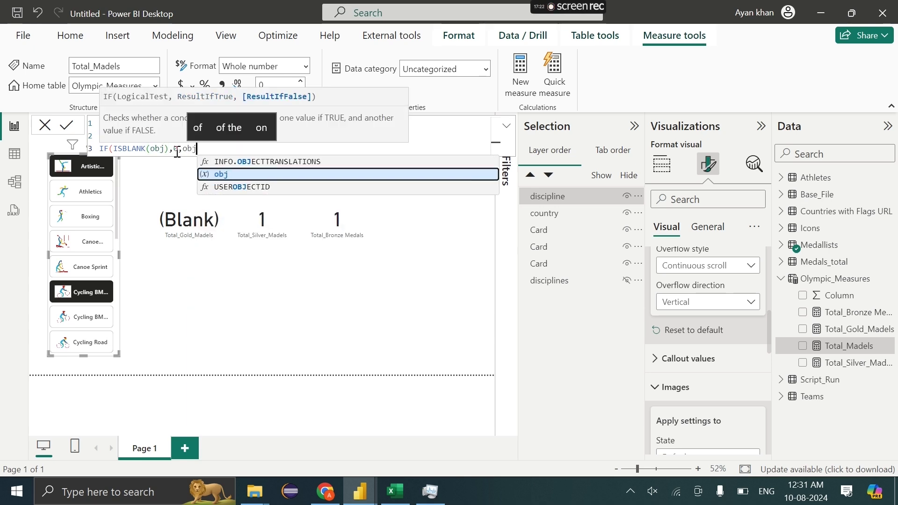
{"action": "left_click", "coordinate": [153, 136]}
{"action": "double_click", "coordinate": [153, 136]}
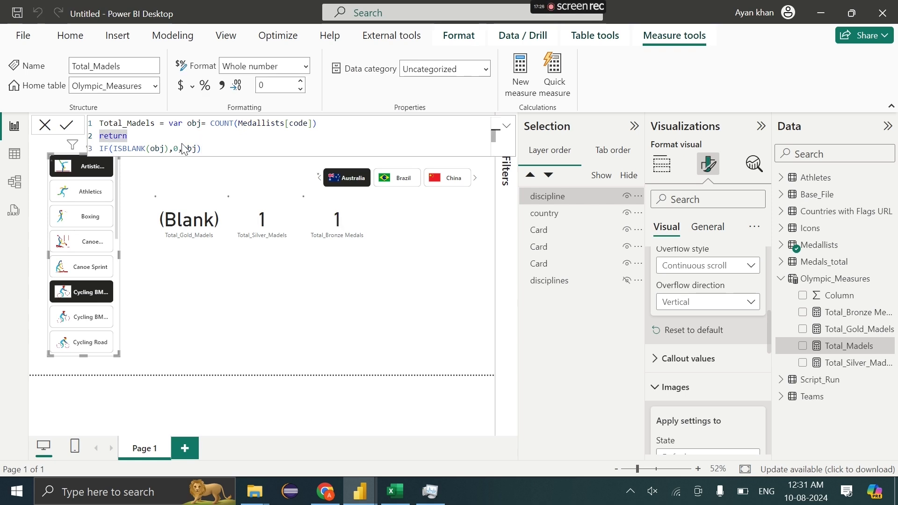
{"action": "key", "text": "Return"}
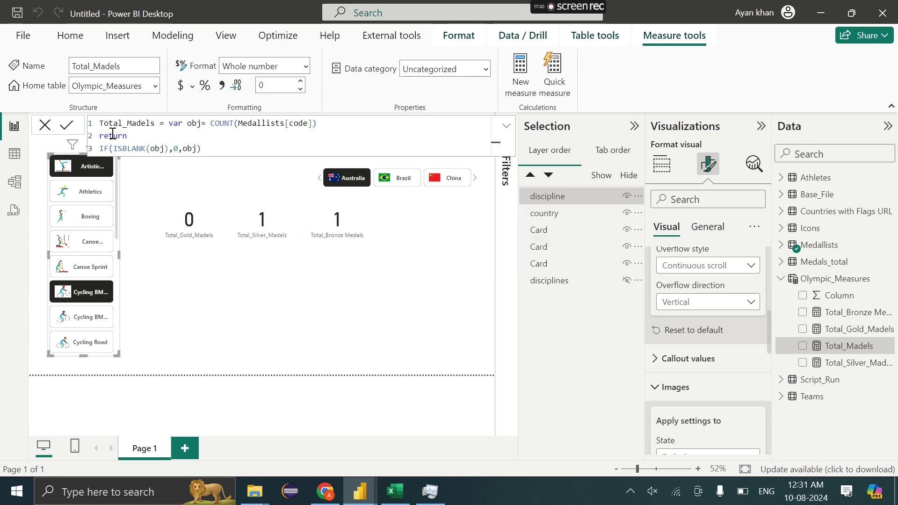
{"action": "left_click", "coordinate": [46, 126]}
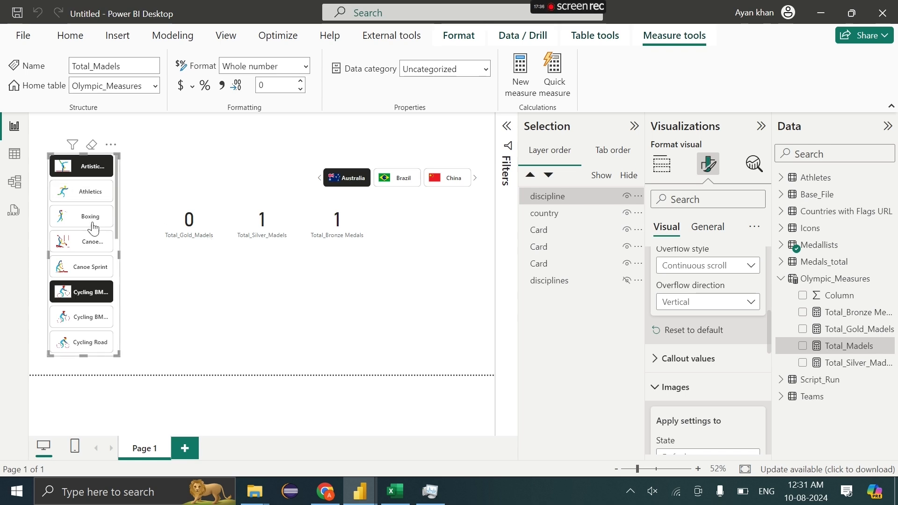
Check the medal cards by filtering to only the Artistic discipline tile, and clear that filter.
{"action": "left_click", "coordinate": [87, 166]}
{"action": "left_click", "coordinate": [87, 167]}
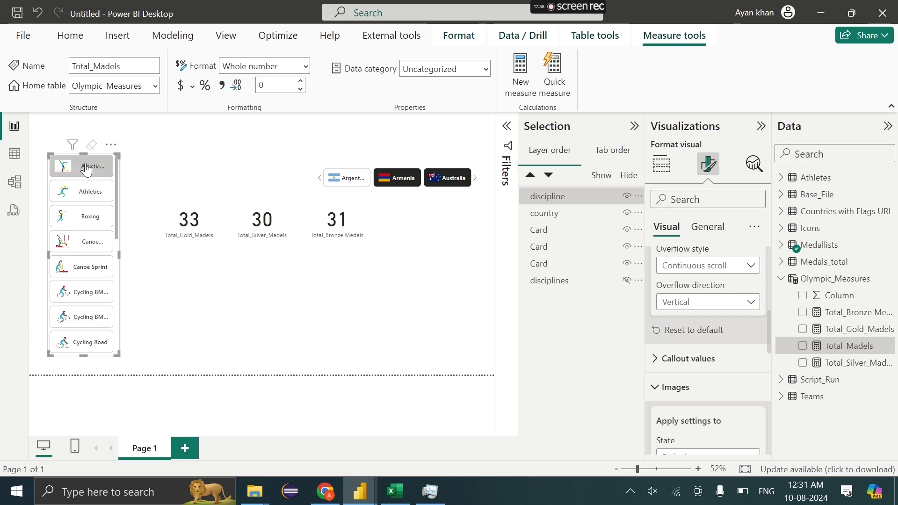
{"action": "left_click", "coordinate": [87, 166]}
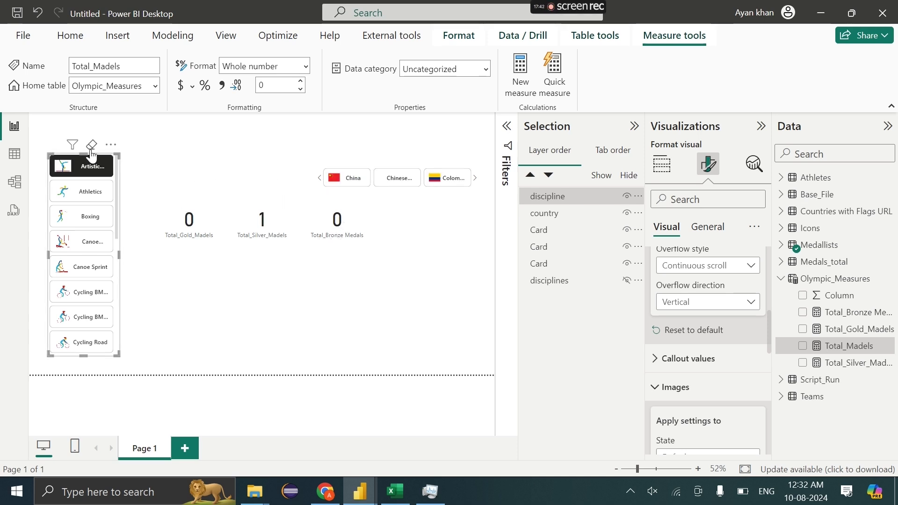
{"action": "left_click", "coordinate": [80, 165]}
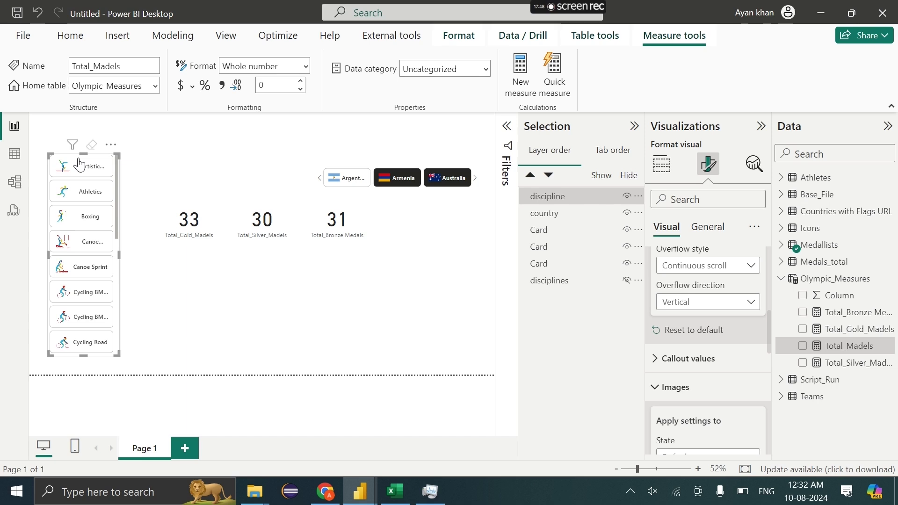
Hide the discipline slicer and clear the country selection, collapsing the Selection pane.
{"action": "left_click", "coordinate": [225, 37]}
{"action": "left_click", "coordinate": [627, 197]}
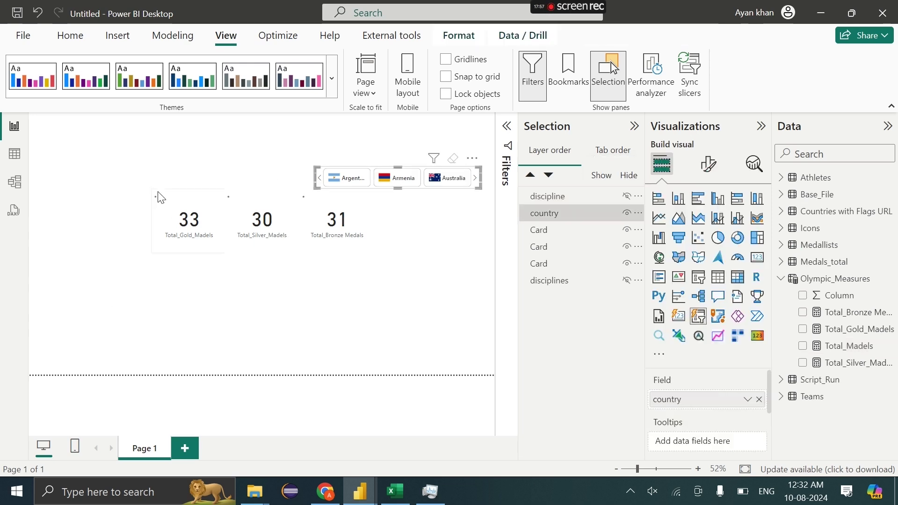
{"action": "left_click_drag", "start_coordinate": [124, 185], "coordinate": [223, 192]}
{"action": "left_click", "coordinate": [267, 206]}
{"action": "left_click", "coordinate": [631, 126]}
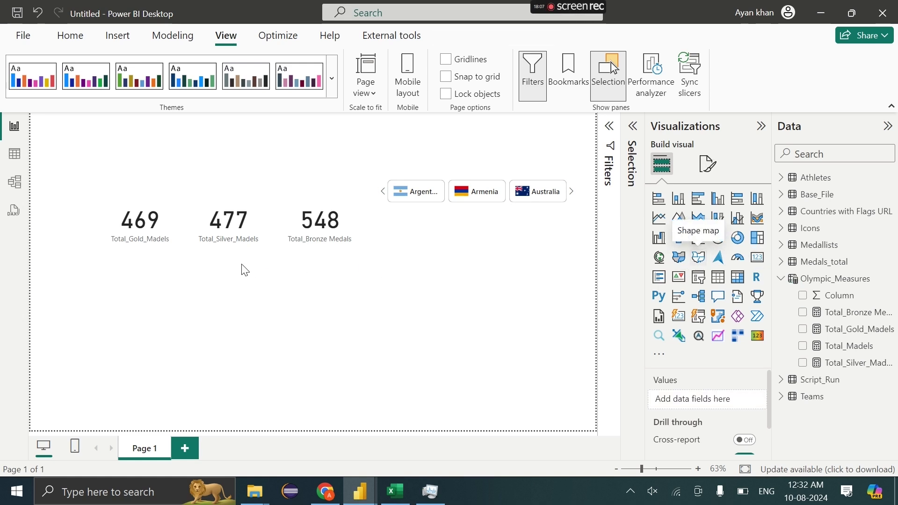
Place an enlarged shape map below the country slicer and assign the Medallists country field as its location.
{"action": "left_click_drag", "start_coordinate": [215, 154], "coordinate": [409, 258]}
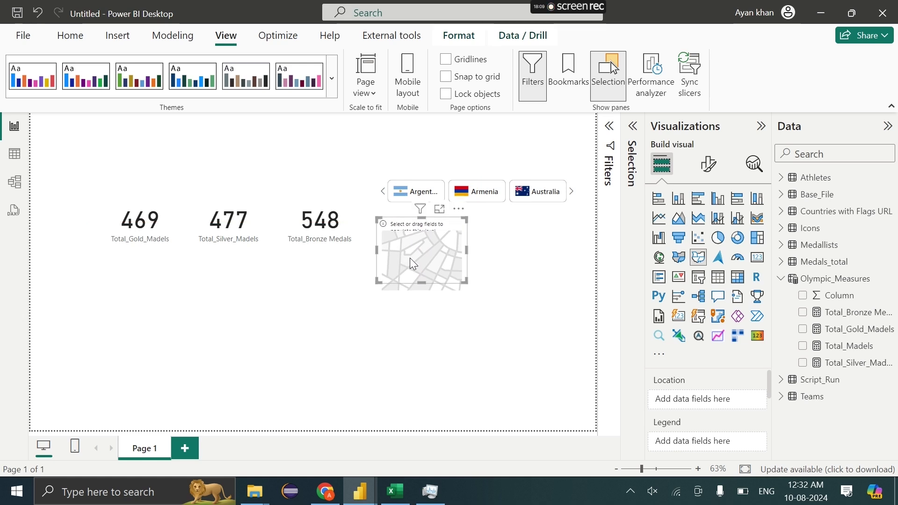
{"action": "left_click_drag", "start_coordinate": [466, 282], "coordinate": [577, 383]}
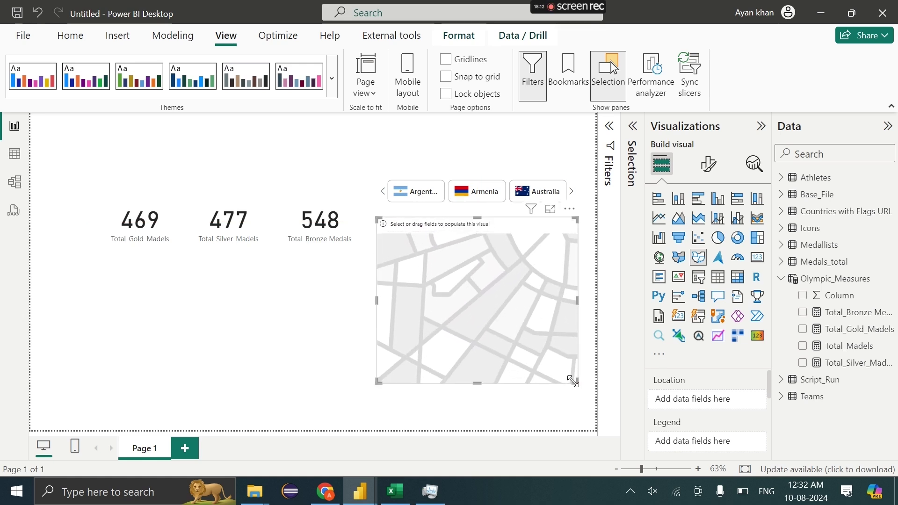
{"action": "left_click", "coordinate": [780, 244]}
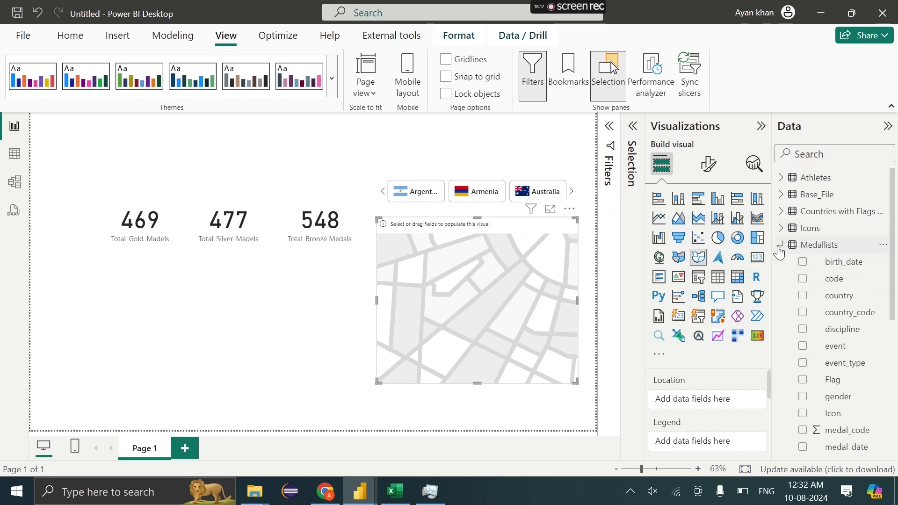
{"action": "left_click_drag", "start_coordinate": [816, 297], "coordinate": [664, 399]}
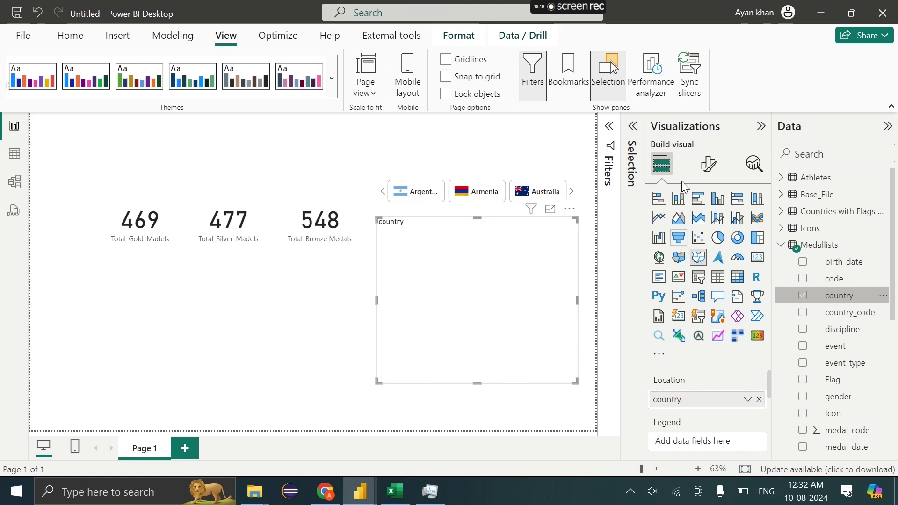
Try the built-in Ireland counties and older France regions map types on the shape map.
{"action": "left_click", "coordinate": [707, 165]}
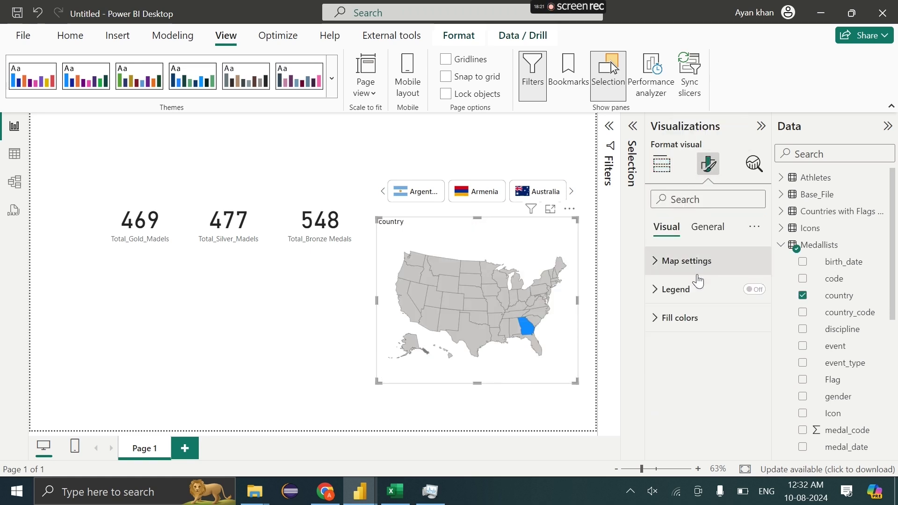
{"action": "left_click", "coordinate": [698, 267]}
{"action": "left_click", "coordinate": [697, 331]}
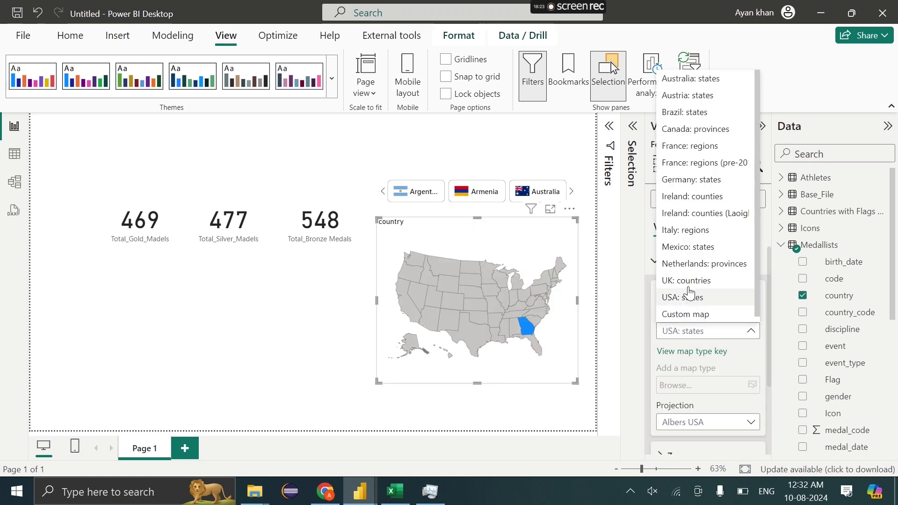
{"action": "left_click", "coordinate": [675, 196]}
{"action": "left_click", "coordinate": [711, 331]}
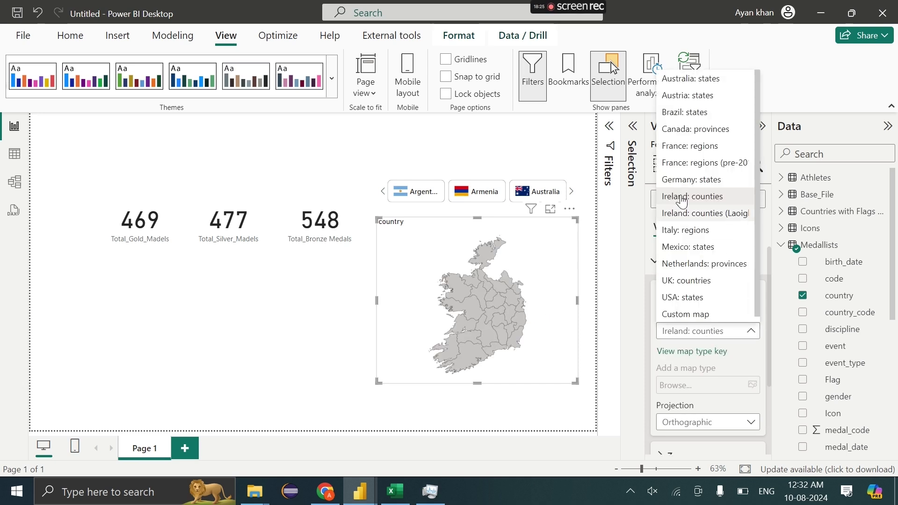
{"action": "left_click", "coordinate": [668, 161]}
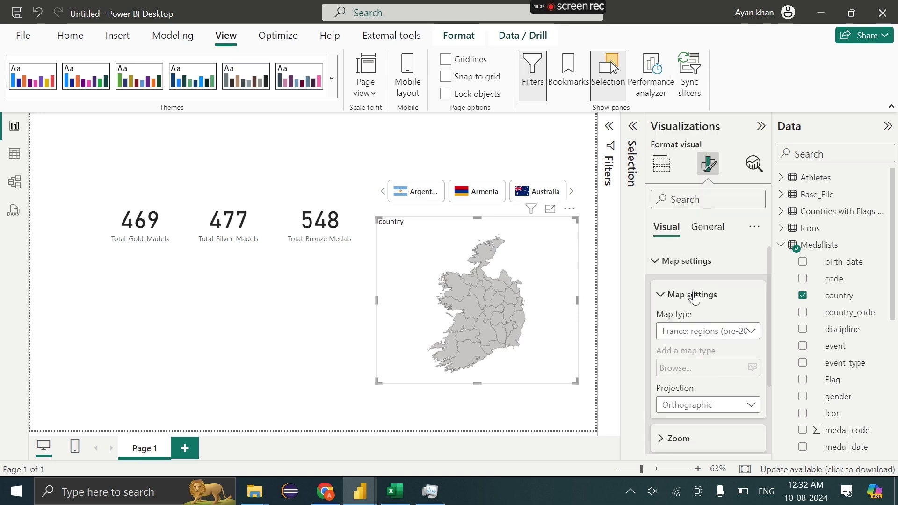
{"action": "left_click", "coordinate": [691, 330]}
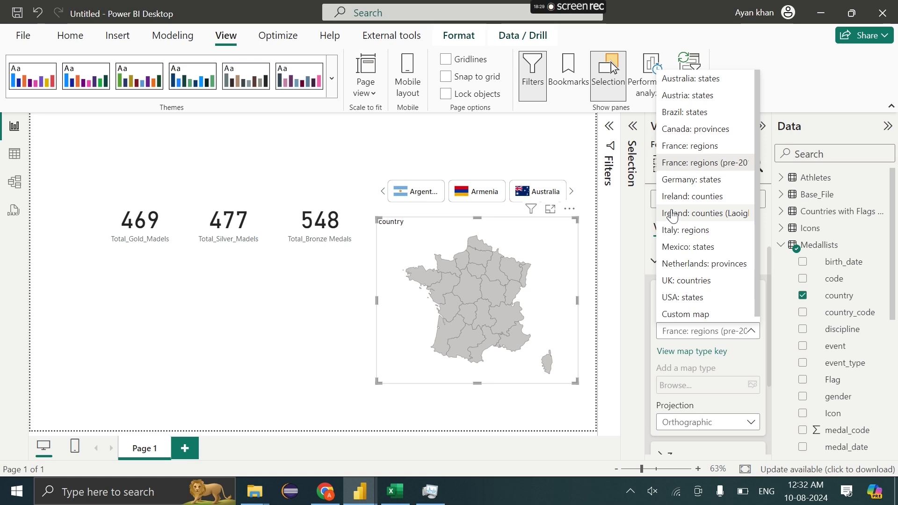
{"action": "left_click", "coordinate": [673, 213]}
Set the shape map's map type to Custom map and load countries-110m (2).json from the Olmypic Dashboard folder.
{"action": "left_click", "coordinate": [691, 333]}
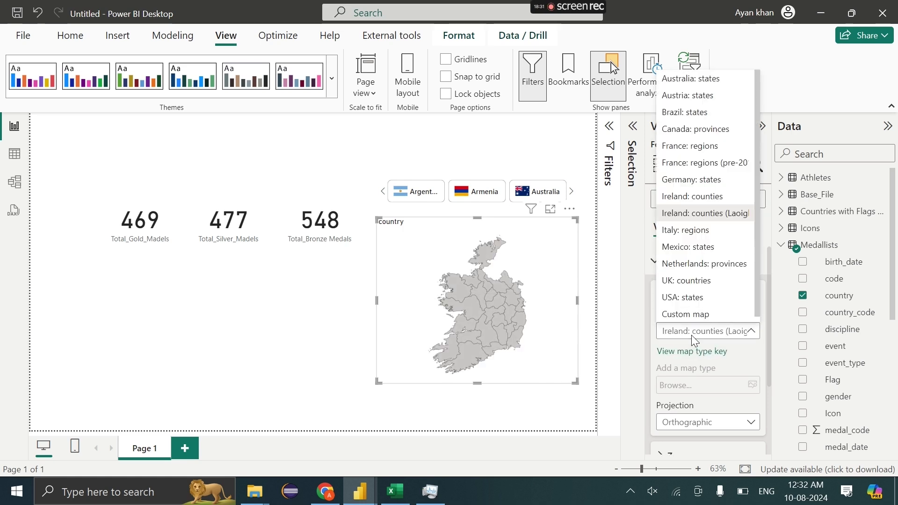
{"action": "left_click", "coordinate": [692, 316]}
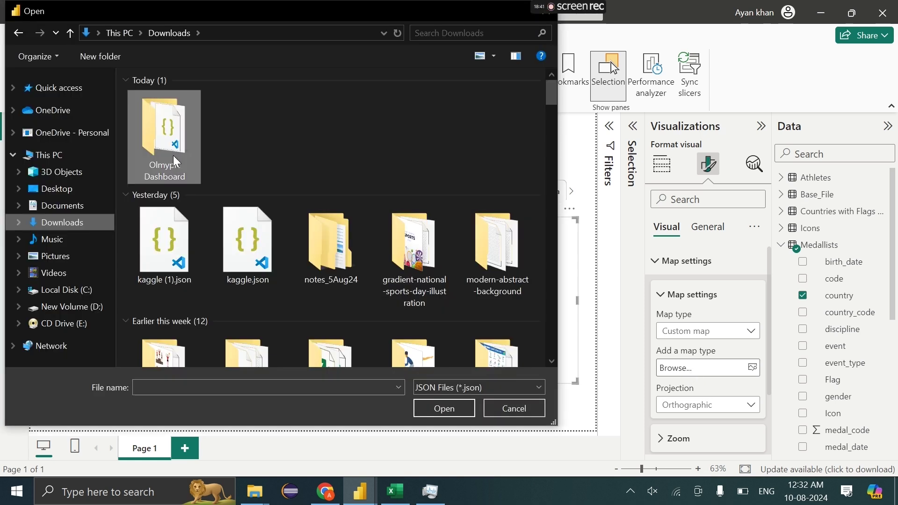
{"action": "double_click", "coordinate": [173, 155]}
{"action": "double_click", "coordinate": [170, 115]}
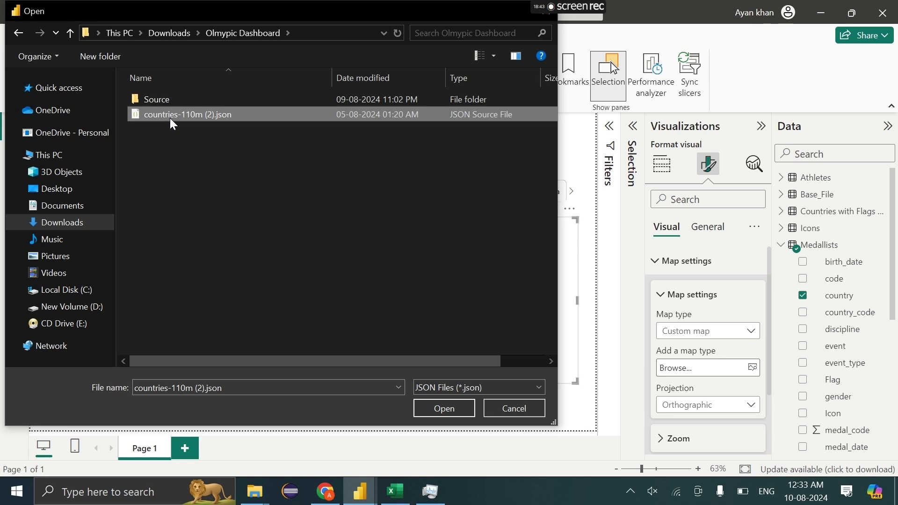
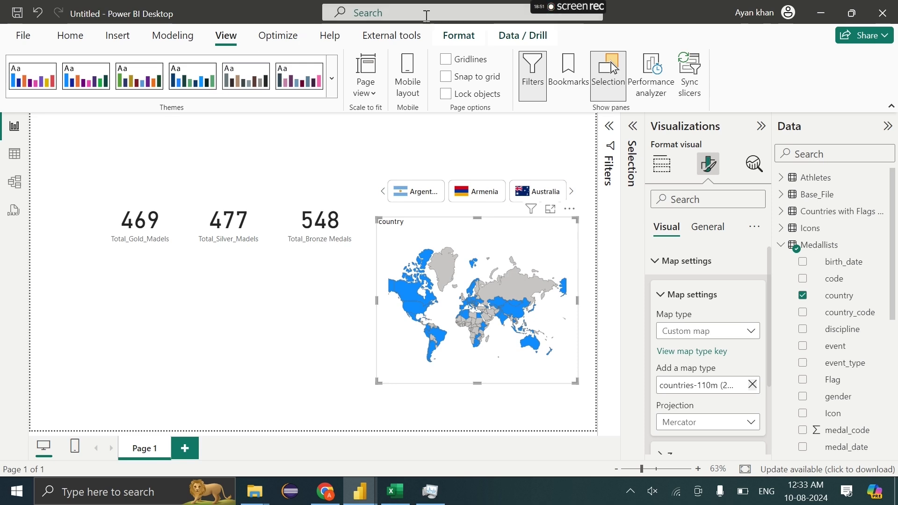
Assign the Total_Madels measure from Olympic_Measures as the shape map's color saturation.
{"action": "left_click", "coordinate": [662, 165]}
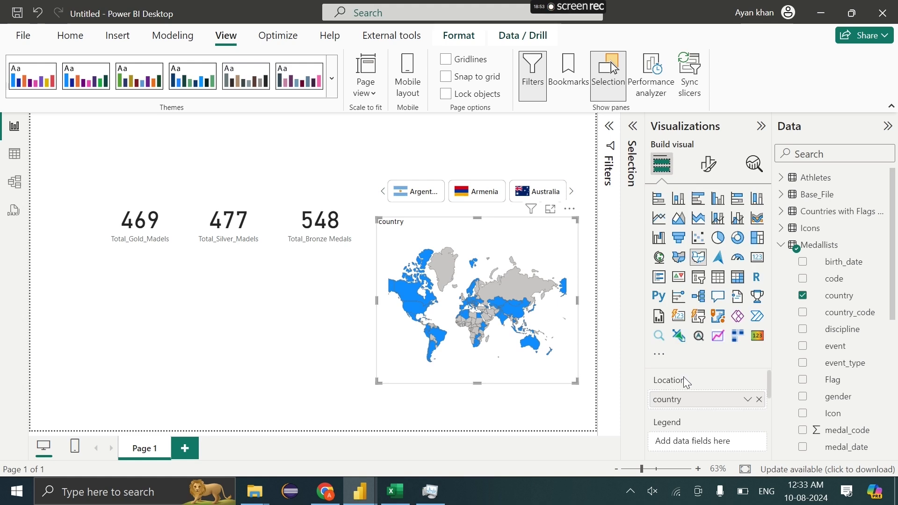
{"action": "scroll", "coordinate": [685, 398], "scroll_direction": "down", "scroll_amount": 3}
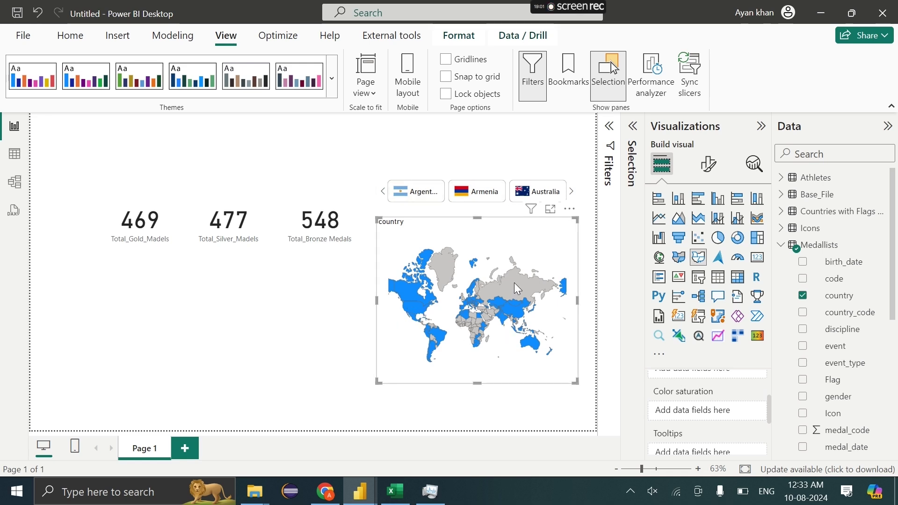
{"action": "mouse_move", "coordinate": [515, 283]}
{"action": "scroll", "coordinate": [676, 426], "scroll_direction": "up", "scroll_amount": 2}
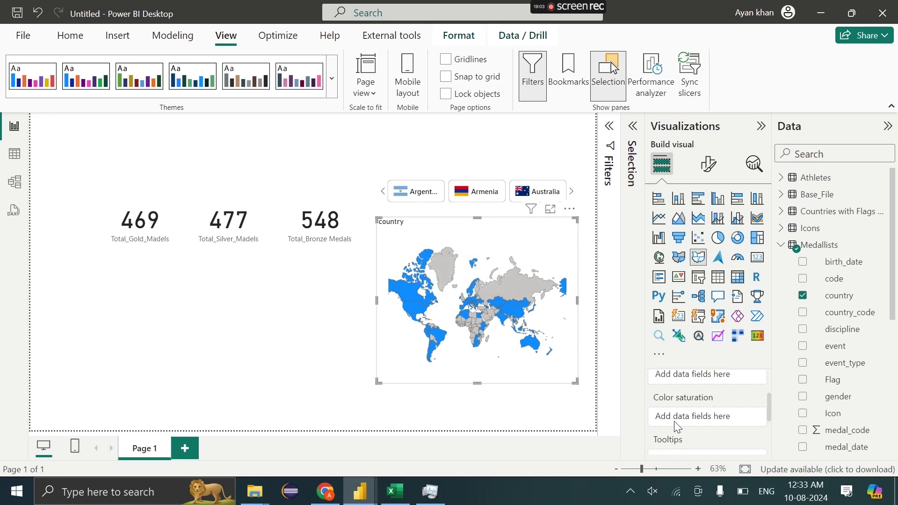
{"action": "scroll", "coordinate": [676, 426], "scroll_direction": "down", "scroll_amount": 2}
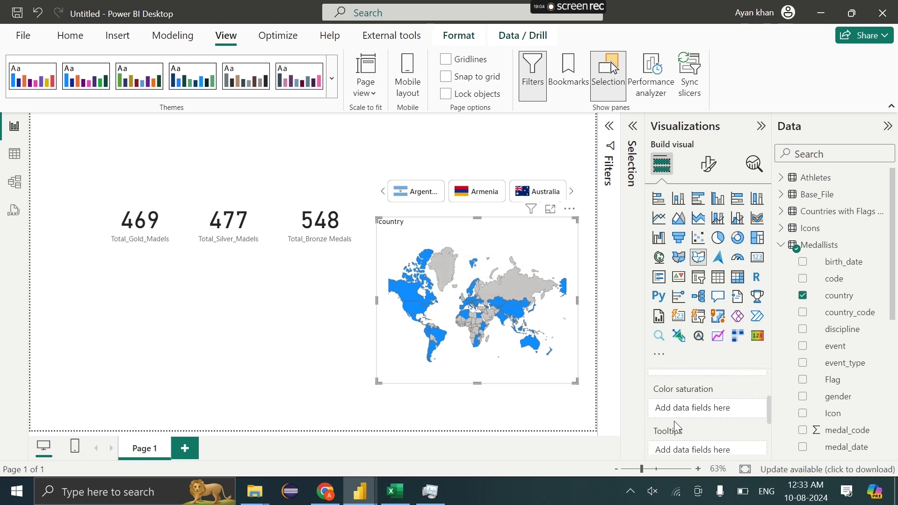
{"action": "left_click", "coordinate": [781, 247]}
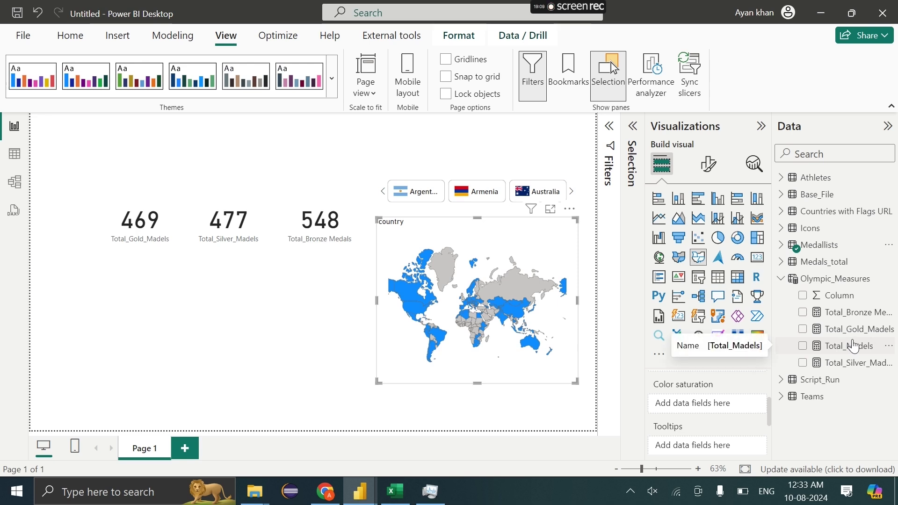
{"action": "left_click_drag", "start_coordinate": [853, 346], "coordinate": [745, 397]}
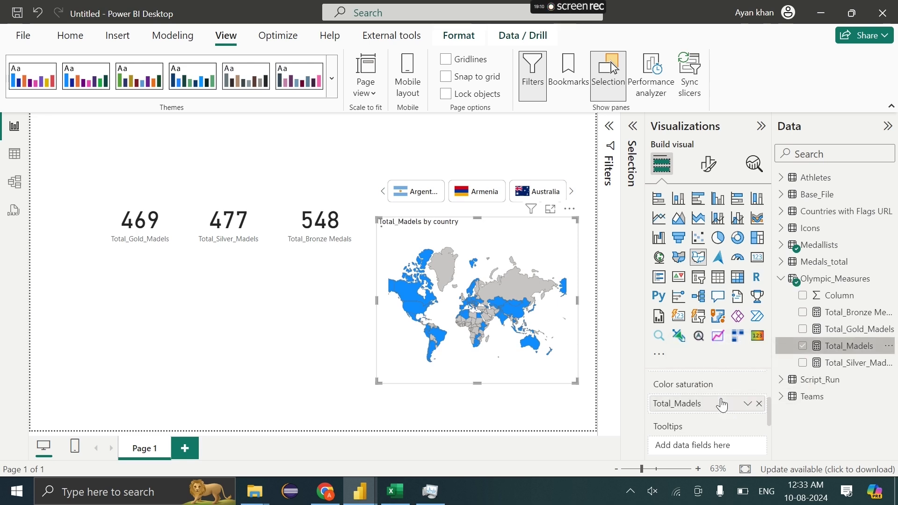
Try Total_Gold_Madels as the map's color saturation, inspect the United States, and put Total_Madels back.
{"action": "left_click", "coordinate": [760, 404]}
{"action": "left_click_drag", "start_coordinate": [842, 330], "coordinate": [731, 407]}
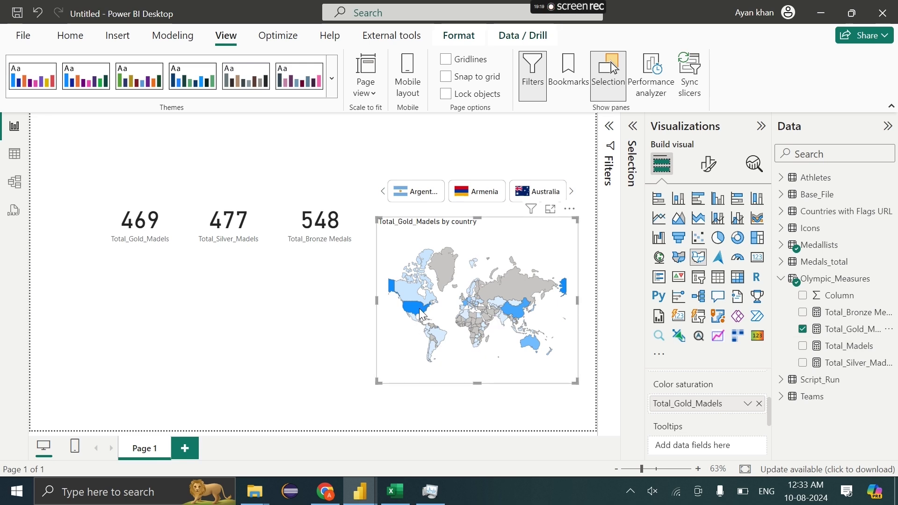
{"action": "mouse_move", "coordinate": [418, 313]}
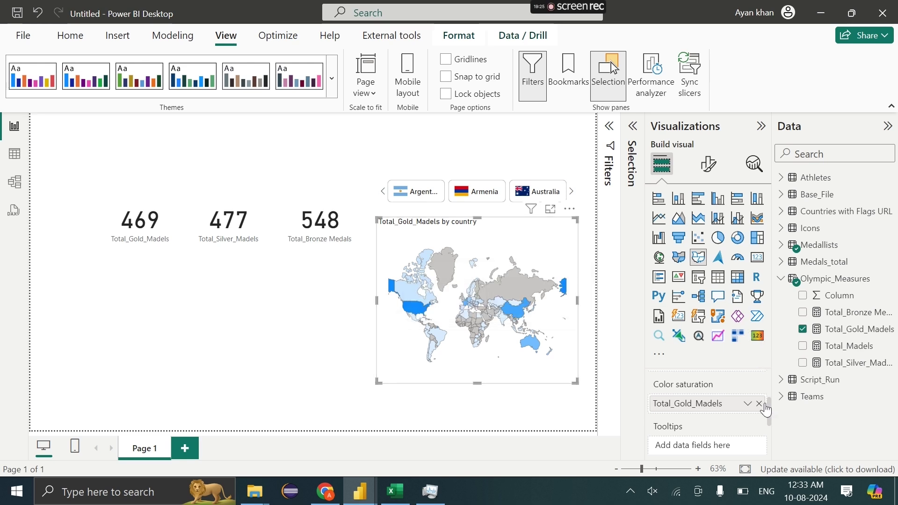
{"action": "left_click_drag", "start_coordinate": [837, 346], "coordinate": [716, 409]}
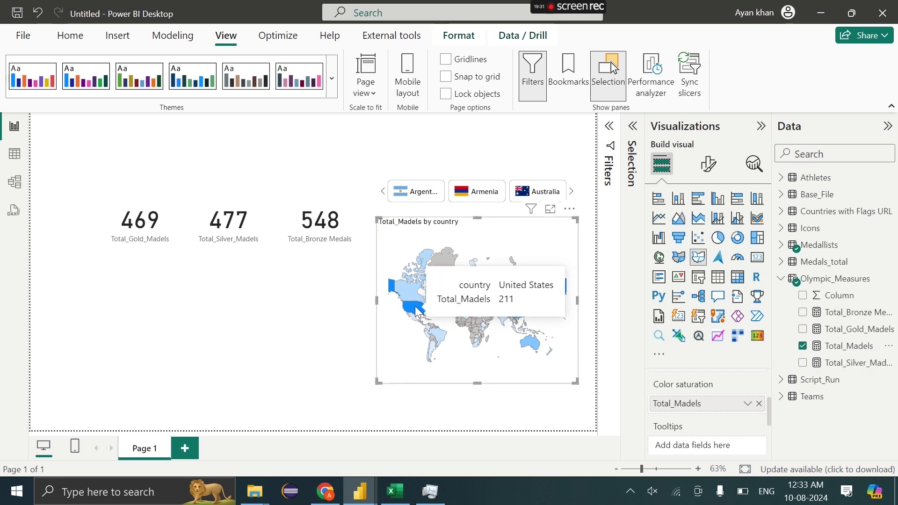
Rename the map's color saturation field to Total Madels and check the tooltip over the United States.
{"action": "double_click", "coordinate": [700, 407]}
{"action": "key", "text": "BackSpace"}
{"action": "type", "text": "Total"}
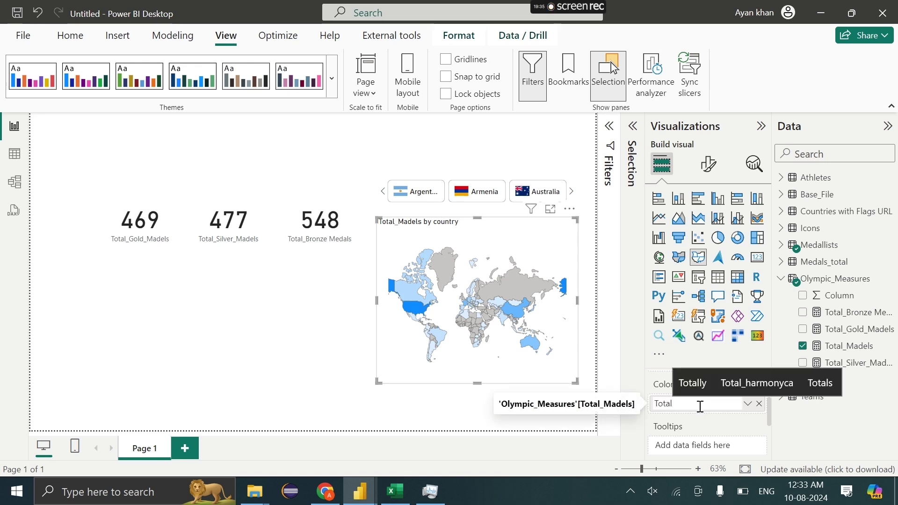
{"action": "type", "text": " Madels"}
{"action": "key", "text": "Return"}
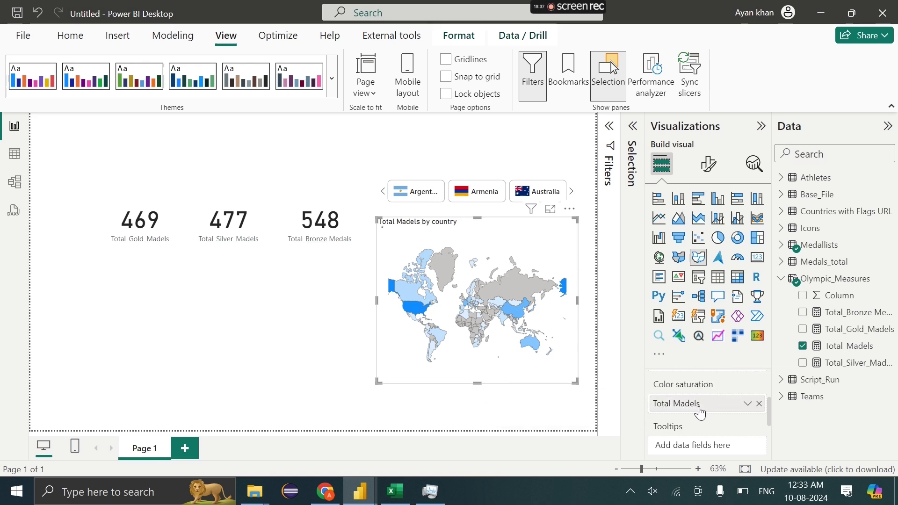
{"action": "mouse_move", "coordinate": [416, 307]}
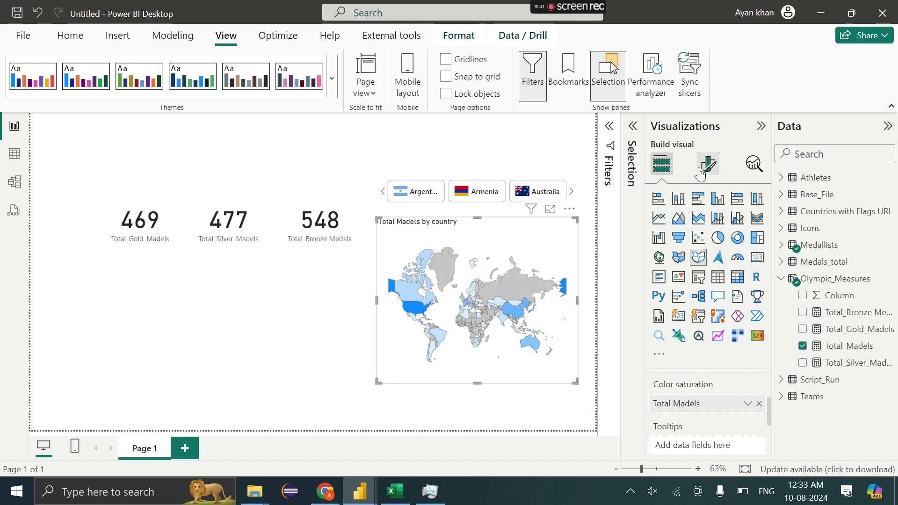
Turn off the shape map's title, narrow the map slightly and center it under the country slicer.
{"action": "left_click", "coordinate": [708, 164]}
{"action": "left_click", "coordinate": [716, 237]}
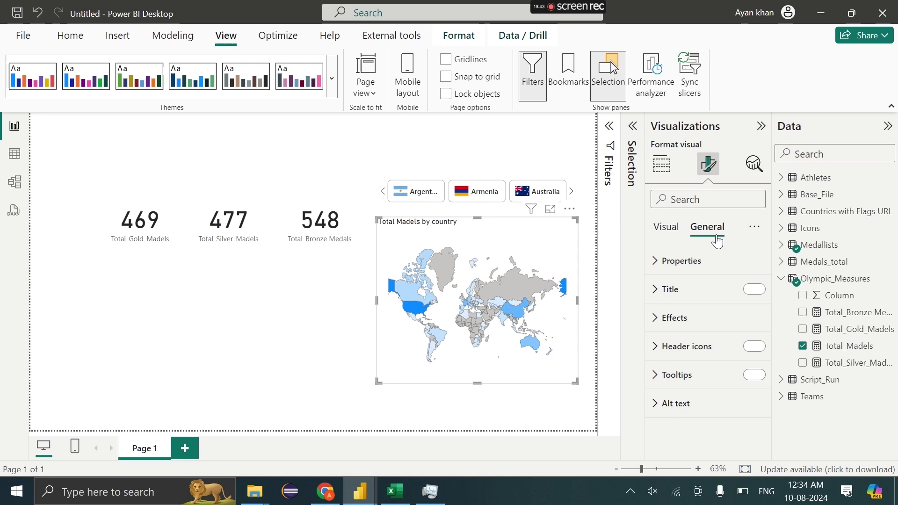
{"action": "left_click", "coordinate": [754, 289]}
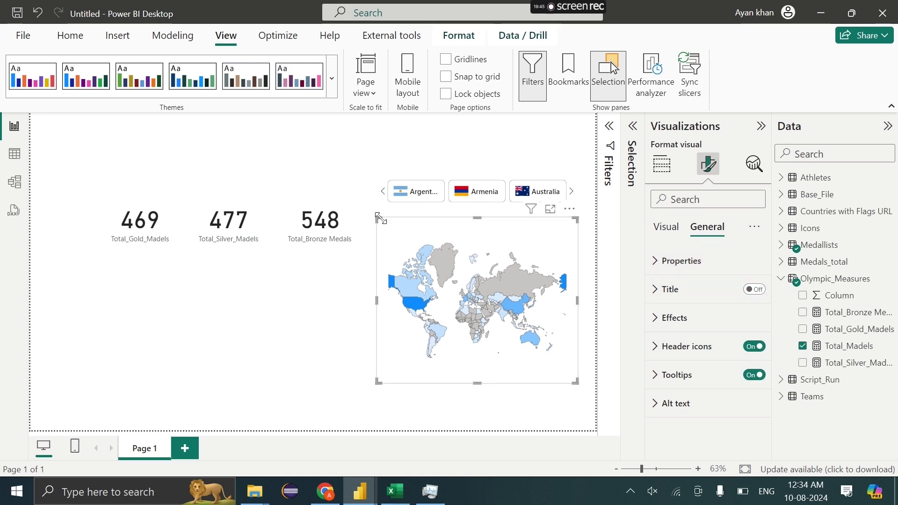
{"action": "left_click_drag", "start_coordinate": [377, 218], "coordinate": [395, 215]}
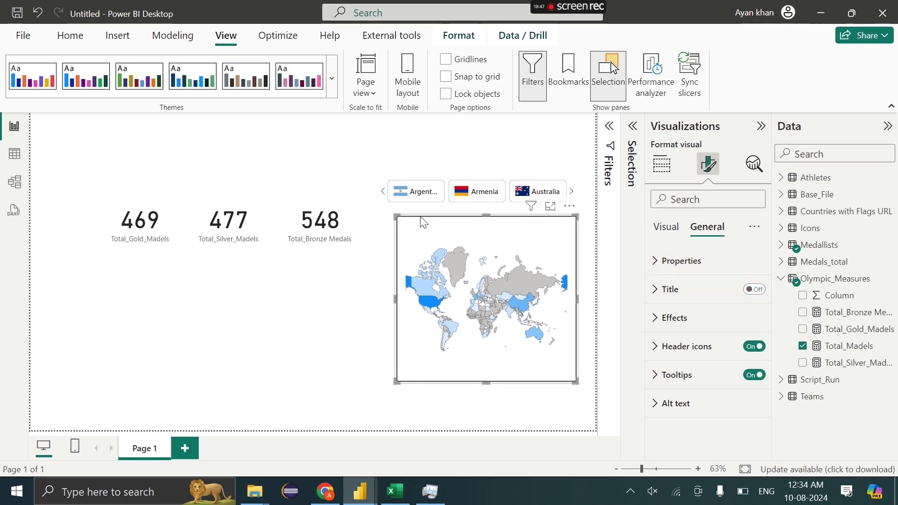
{"action": "left_click_drag", "start_coordinate": [561, 213], "coordinate": [563, 213]}
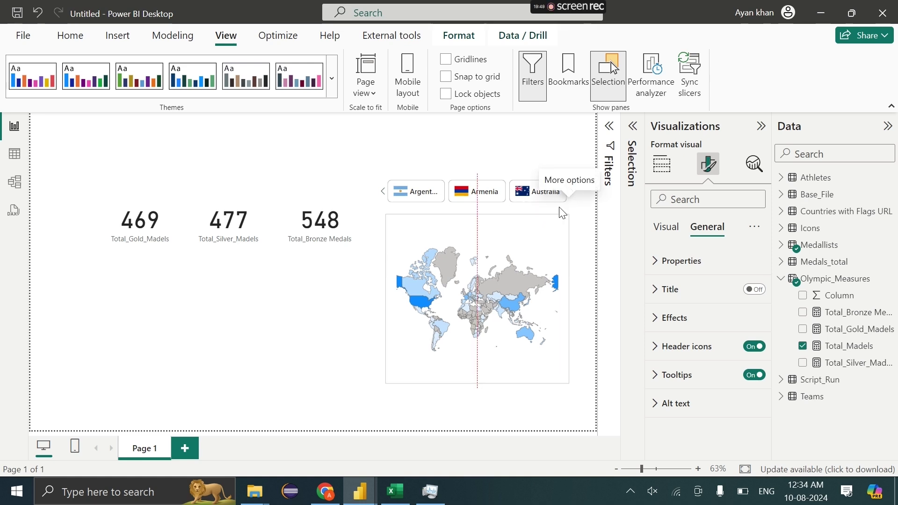
Set the fill color of the map's blank areas to the custom pale blue #EEFAFF.
{"action": "left_click", "coordinate": [670, 235]}
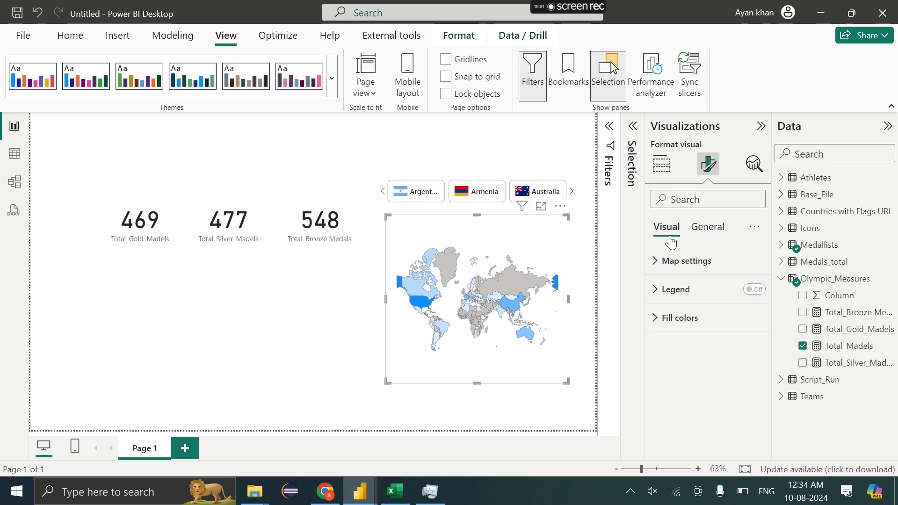
{"action": "left_click", "coordinate": [667, 320]}
{"action": "scroll", "coordinate": [667, 313], "scroll_direction": "down", "scroll_amount": 2}
{"action": "left_click", "coordinate": [675, 376]}
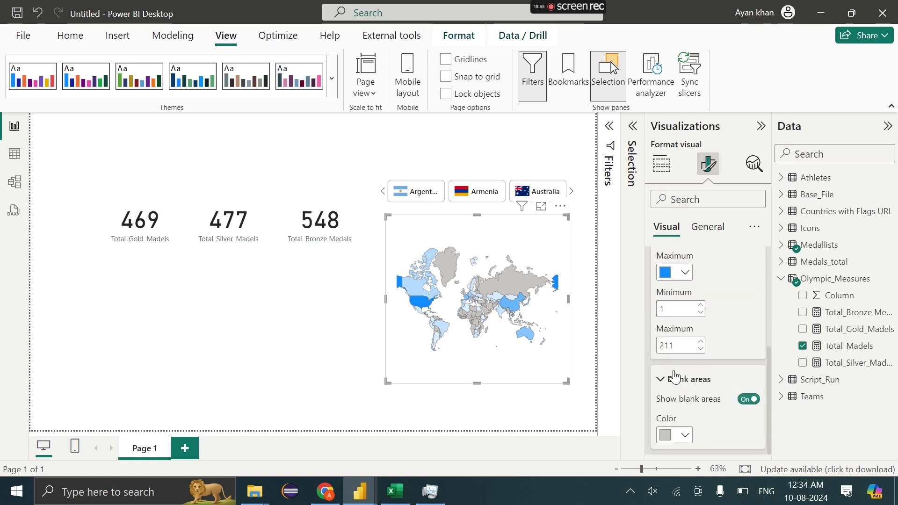
{"action": "left_click", "coordinate": [680, 403]}
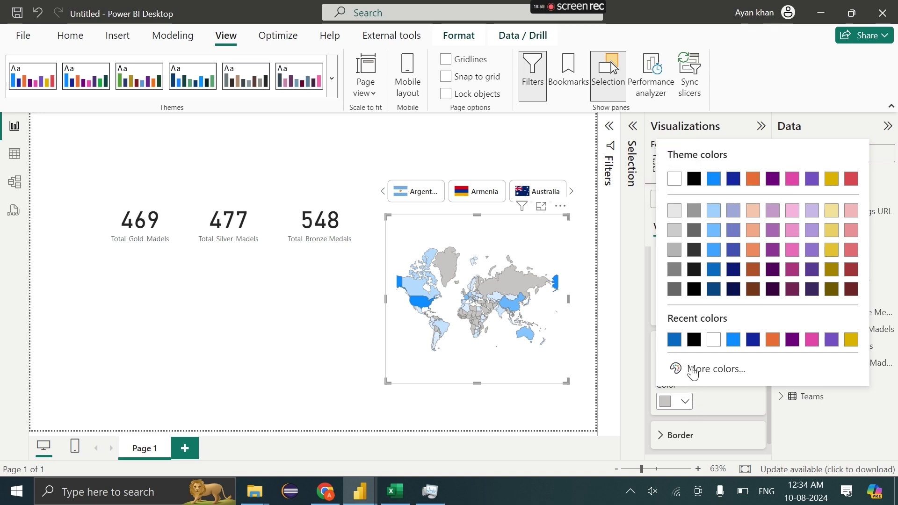
{"action": "left_click", "coordinate": [694, 371]}
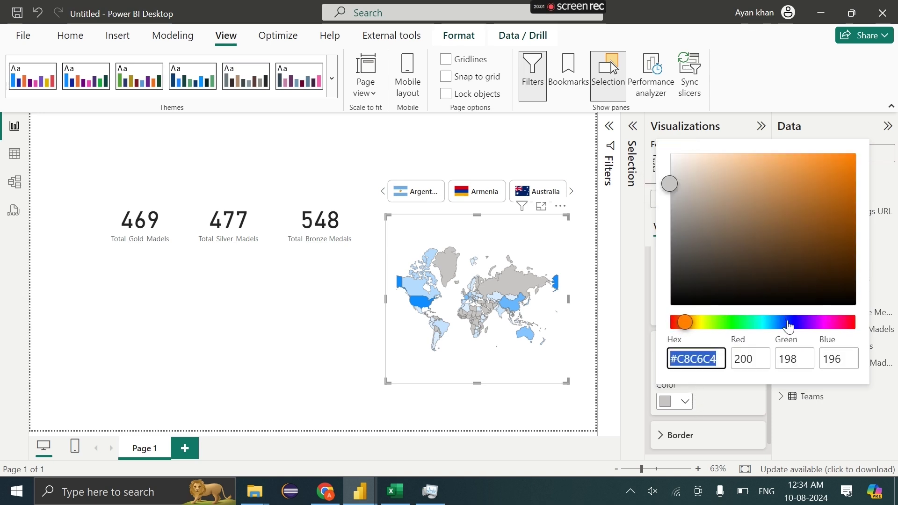
{"action": "left_click", "coordinate": [772, 323]}
{"action": "left_click_drag", "start_coordinate": [703, 170], "coordinate": [679, 151]}
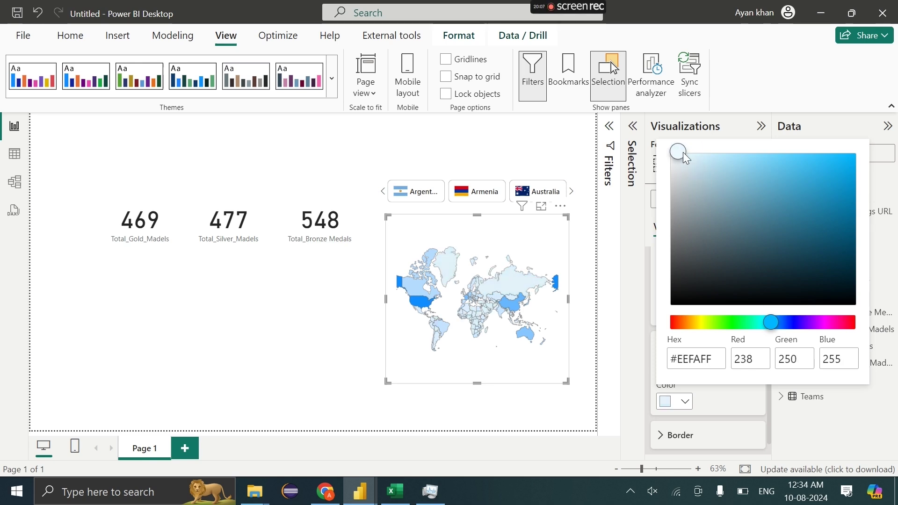
{"action": "left_click", "coordinate": [359, 343]}
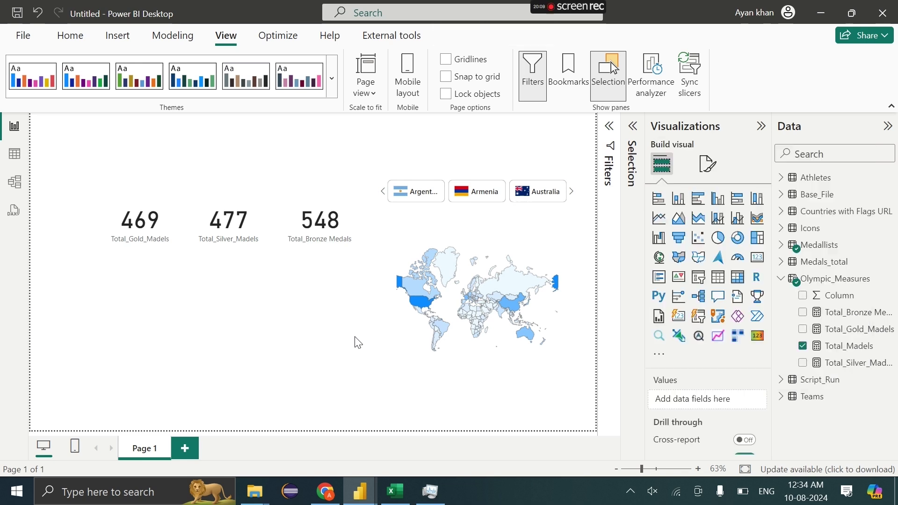
{"action": "double_click", "coordinate": [358, 343]}
{"action": "left_click_drag", "start_coordinate": [358, 343], "coordinate": [320, 346]}
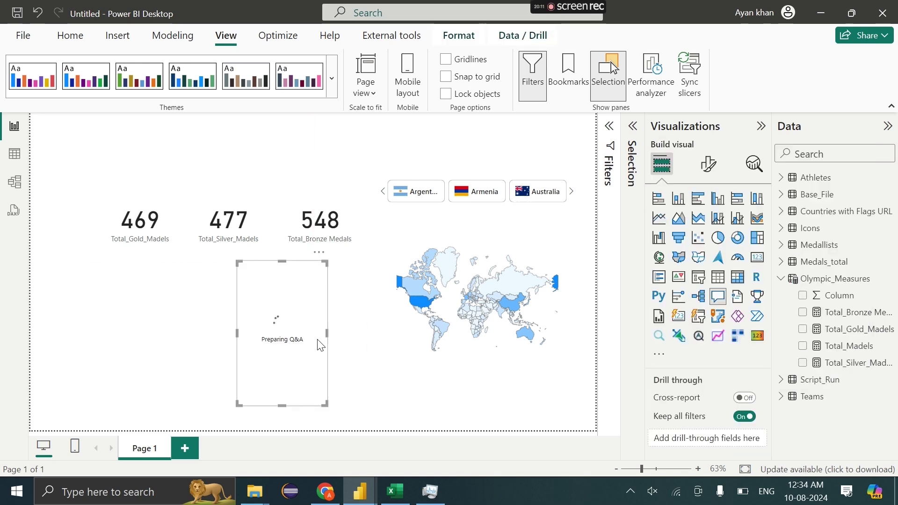
{"action": "key", "text": "Delete"}
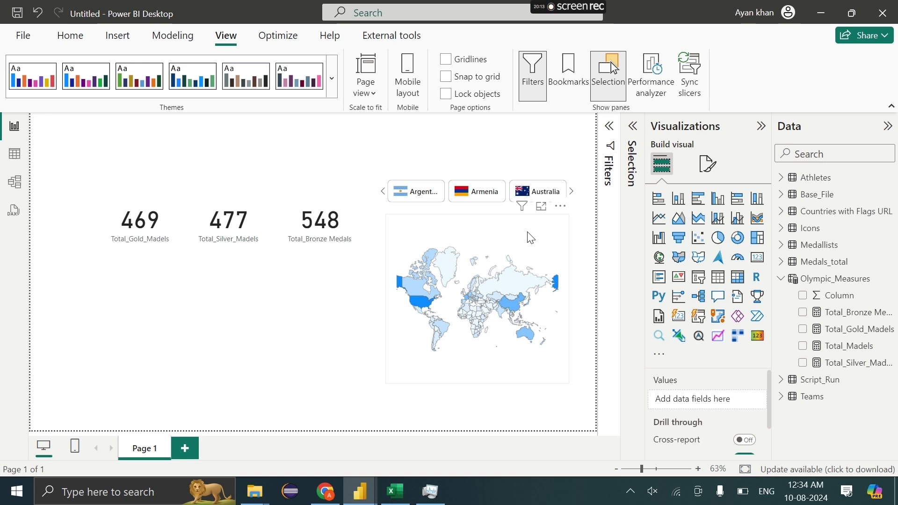
Try a dark red maximum and a light red minimum for the map's fill gradient, and undo both colors.
{"action": "left_click", "coordinate": [710, 172]}
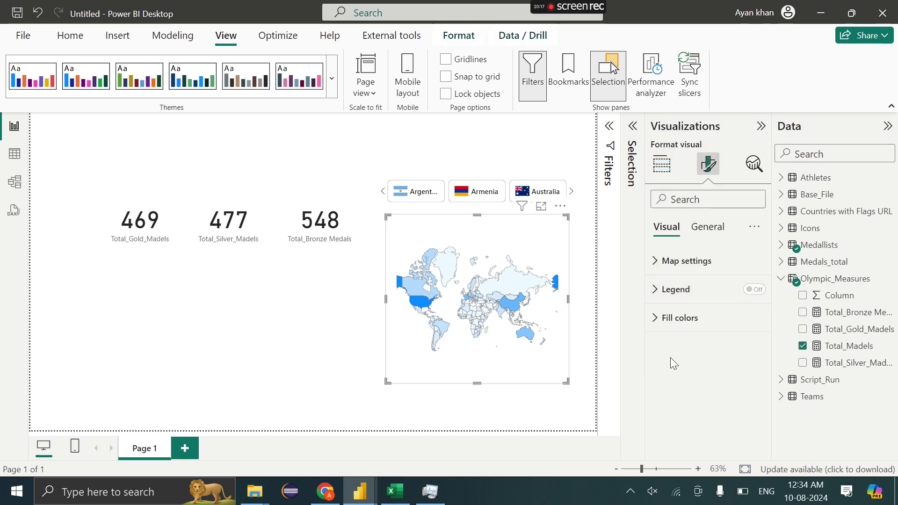
{"action": "left_click", "coordinate": [695, 316]}
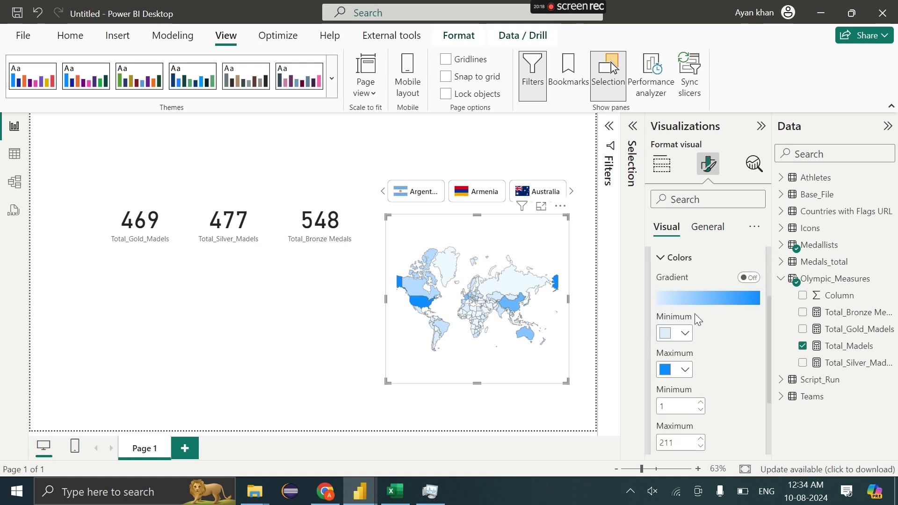
{"action": "left_click", "coordinate": [680, 370]}
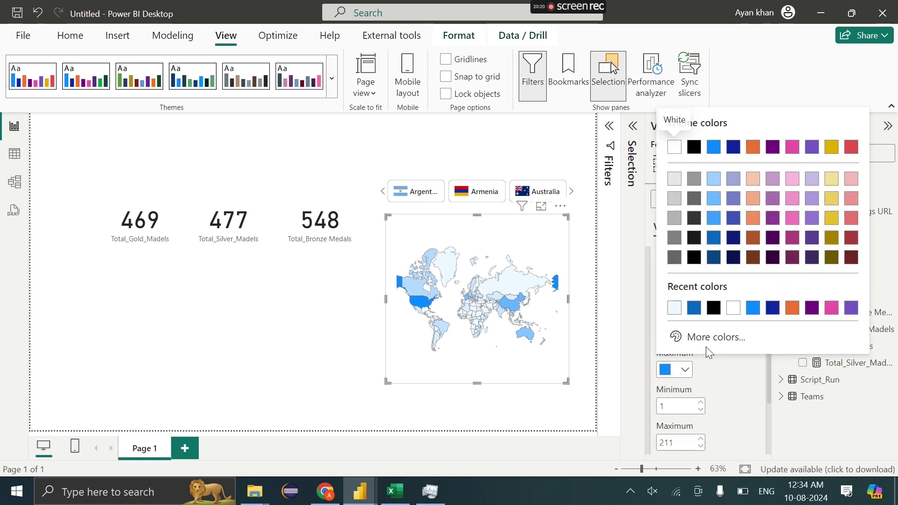
{"action": "left_click", "coordinate": [851, 238]}
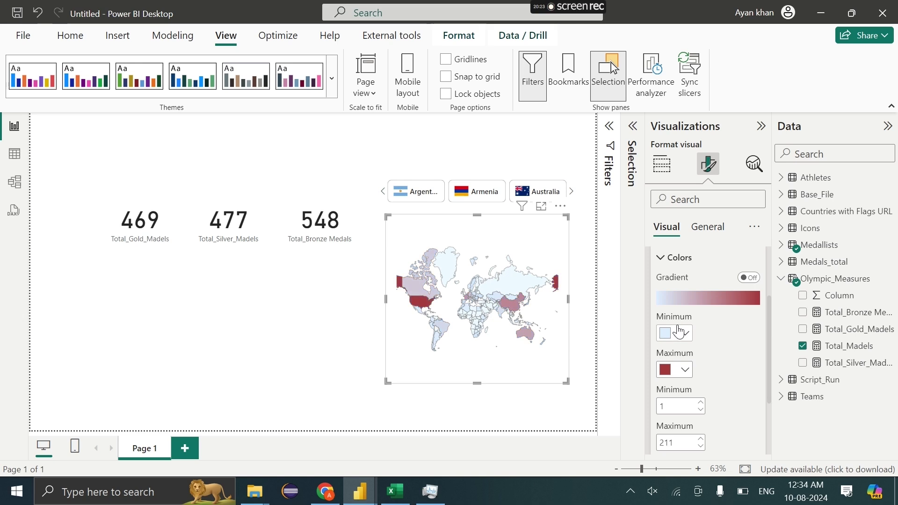
{"action": "left_click", "coordinate": [680, 331]}
{"action": "left_click", "coordinate": [849, 143]}
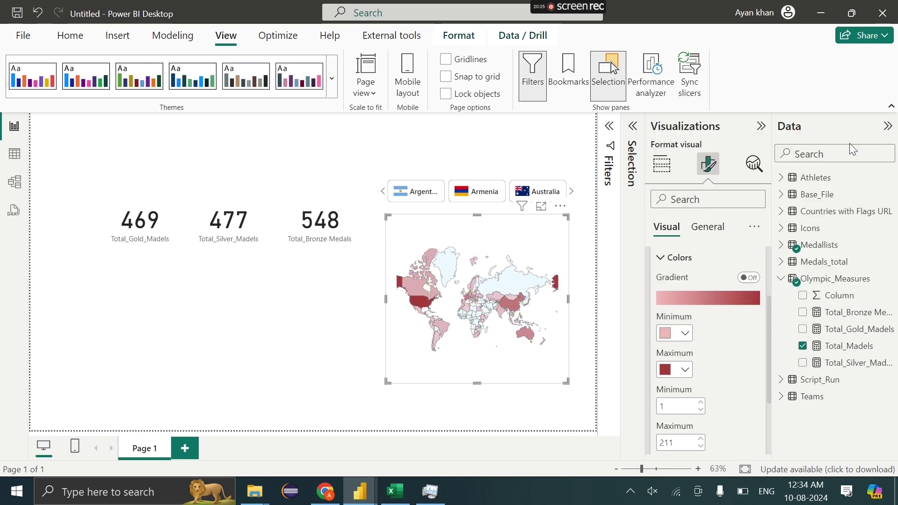
{"action": "left_click", "coordinate": [37, 14]}
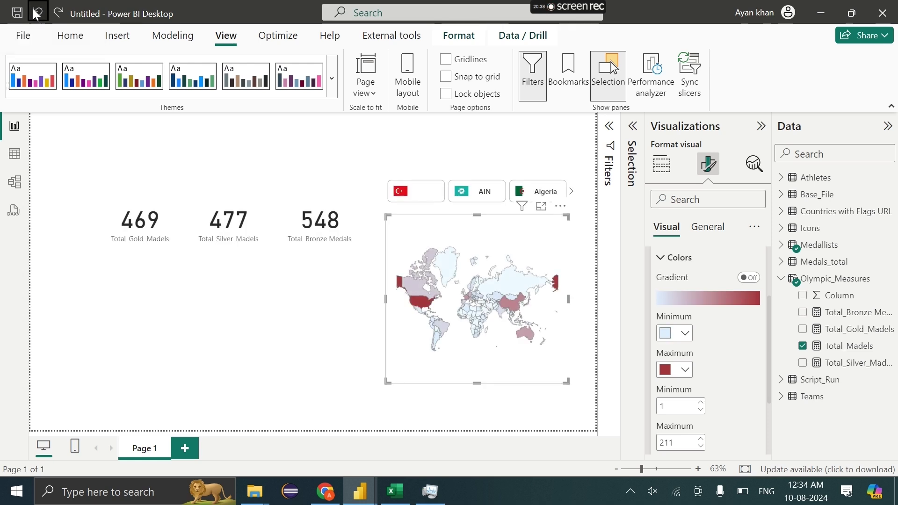
{"action": "left_click", "coordinate": [36, 14]}
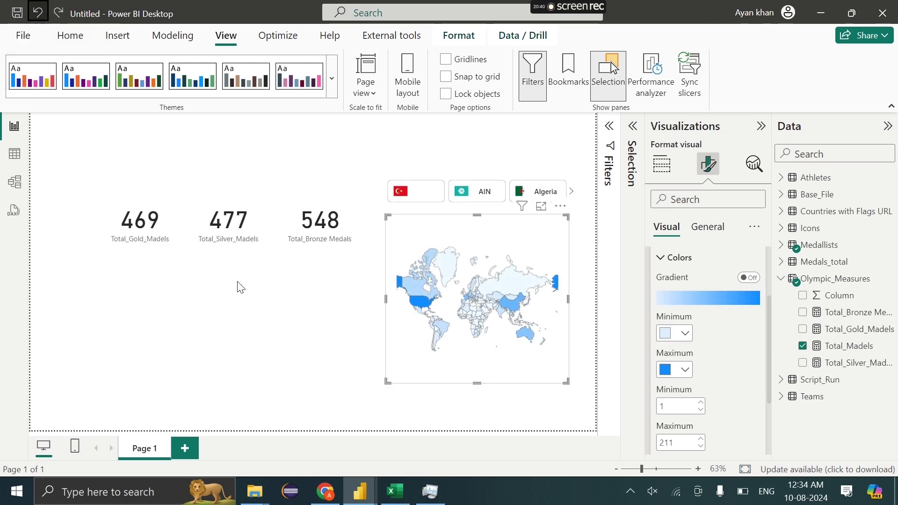
Filter the report by AIN in the country slicer, and turn on Auto zoom and Zoom on selection for the map.
{"action": "left_click", "coordinate": [385, 208]}
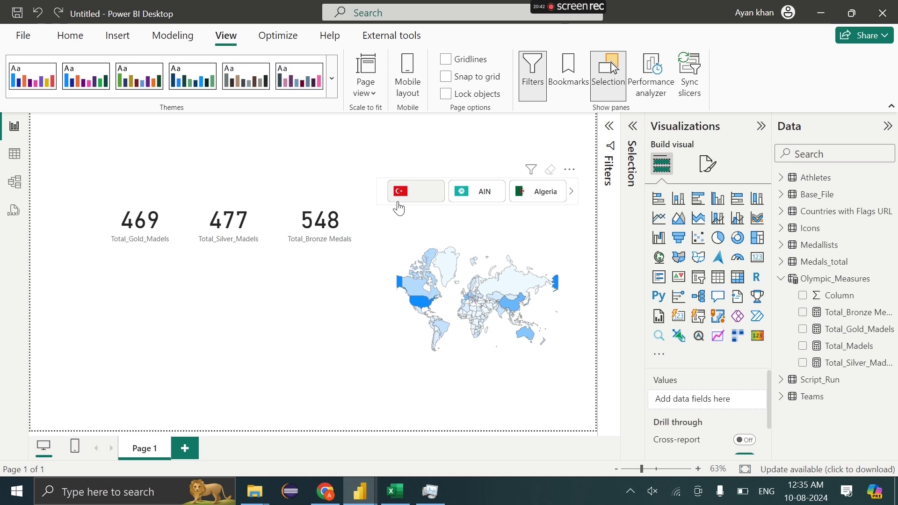
{"action": "left_click", "coordinate": [475, 205]}
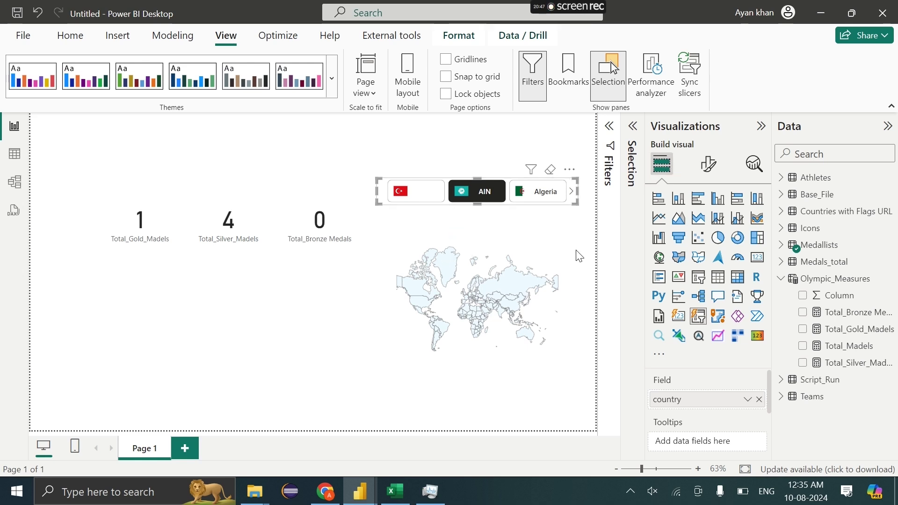
{"action": "left_click", "coordinate": [551, 247]}
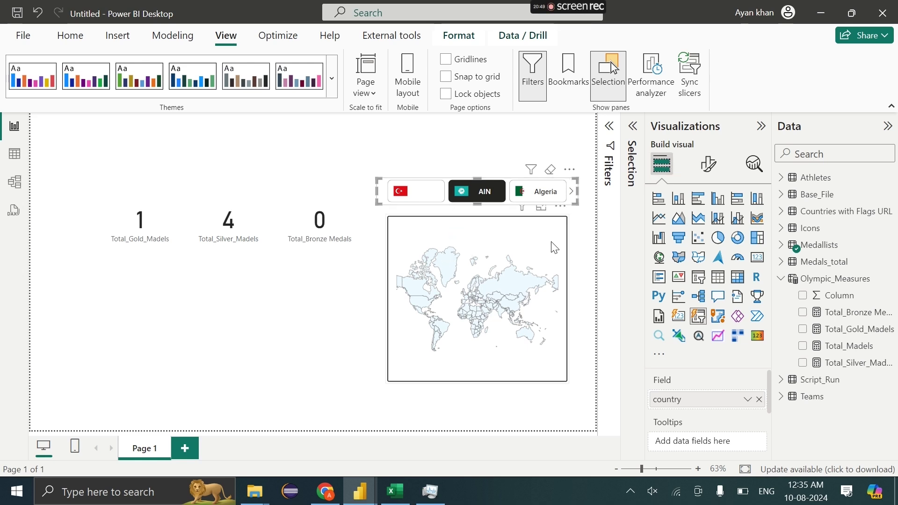
{"action": "left_click", "coordinate": [706, 172]}
{"action": "left_click", "coordinate": [695, 267]}
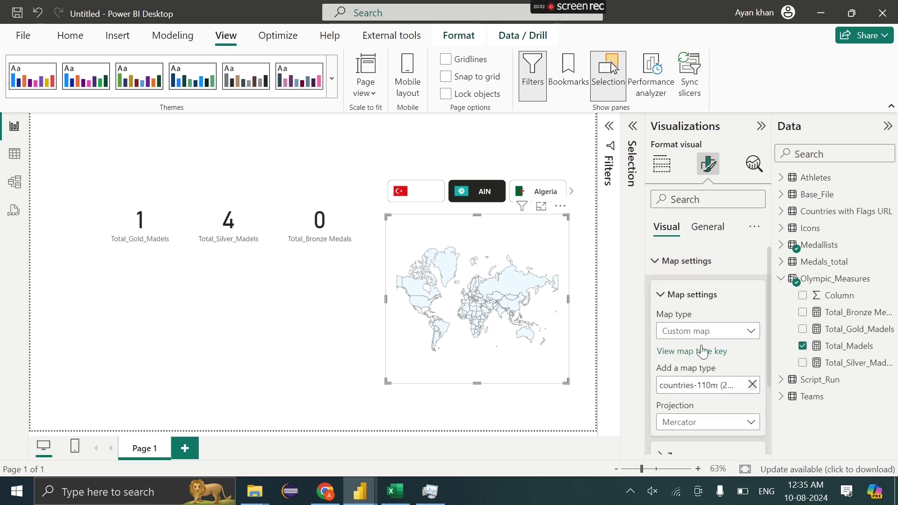
{"action": "scroll", "coordinate": [700, 345], "scroll_direction": "down", "scroll_amount": 1}
{"action": "left_click", "coordinate": [695, 356]}
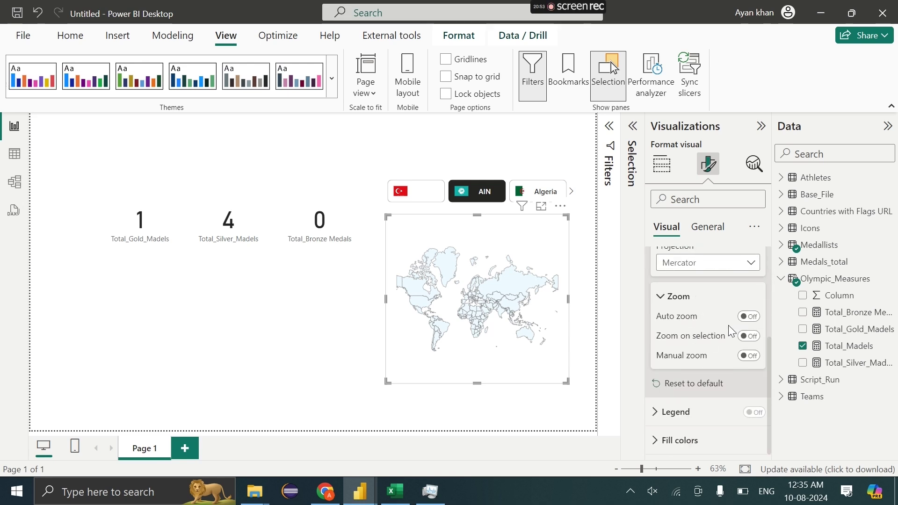
{"action": "left_click", "coordinate": [750, 317]}
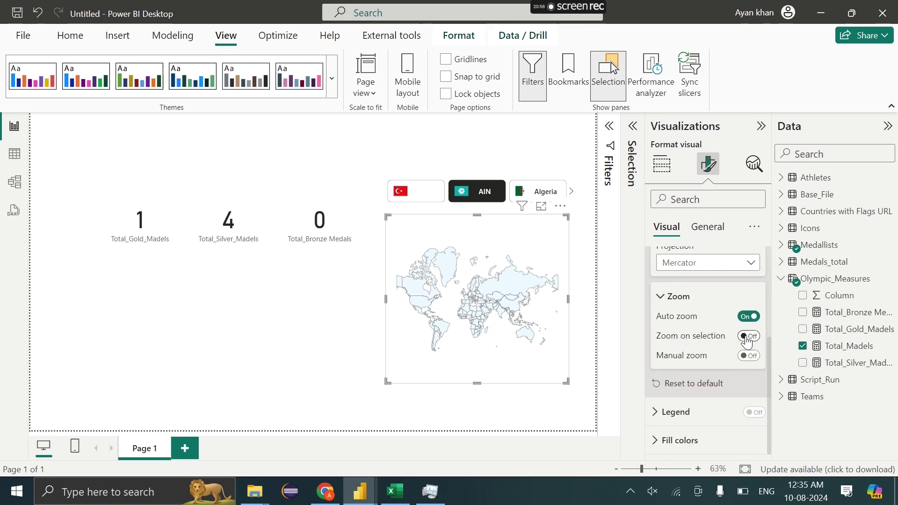
{"action": "left_click", "coordinate": [748, 336]}
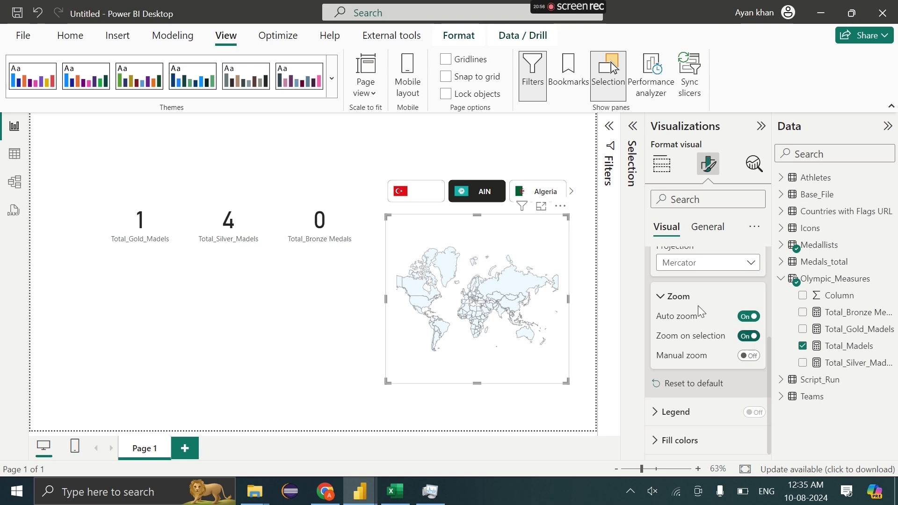
Test the map's zoom by filtering the country slicer to Algeria, AIN and Australia, clearing each selection again.
{"action": "left_click", "coordinate": [532, 197]}
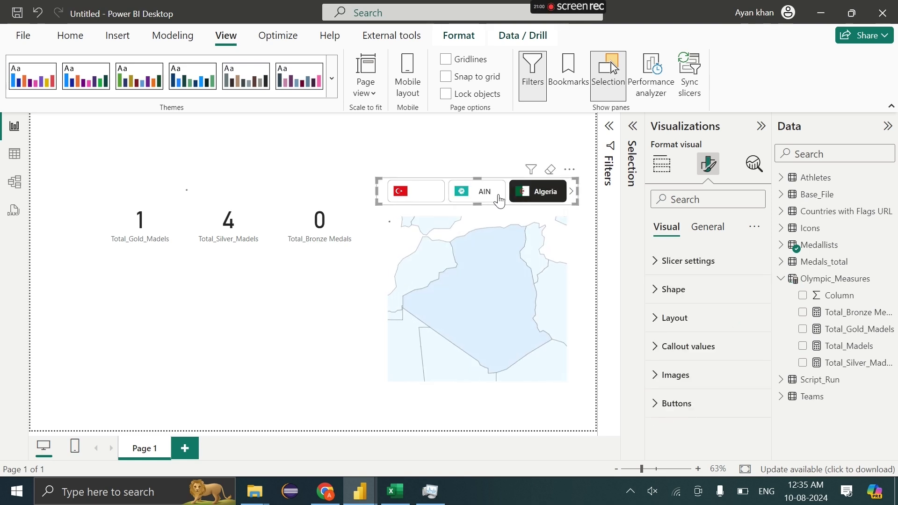
{"action": "left_click", "coordinate": [542, 200]}
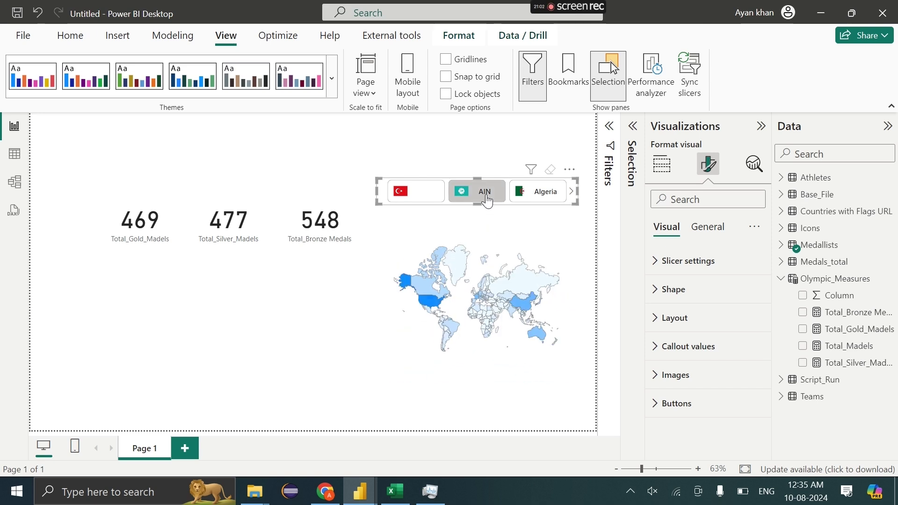
{"action": "left_click", "coordinate": [535, 197]}
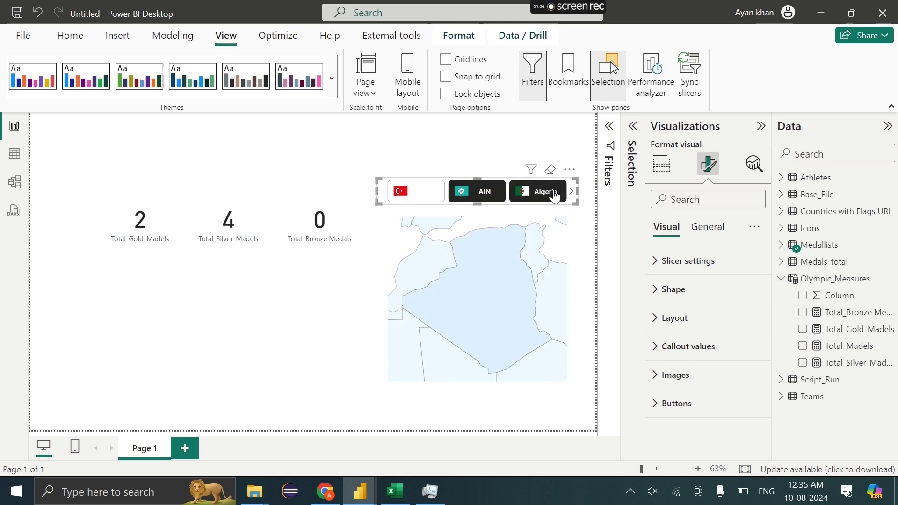
{"action": "left_click", "coordinate": [547, 196]}
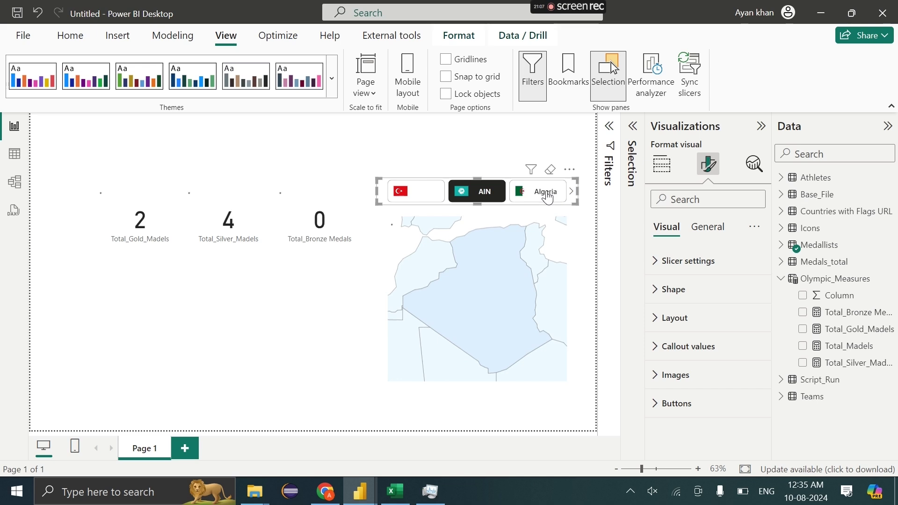
{"action": "left_click", "coordinate": [478, 194]}
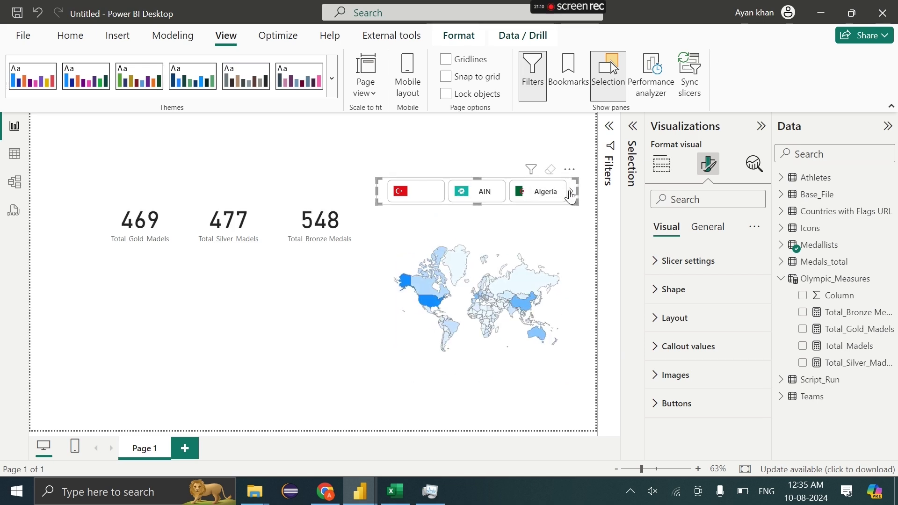
{"action": "left_click", "coordinate": [571, 191]}
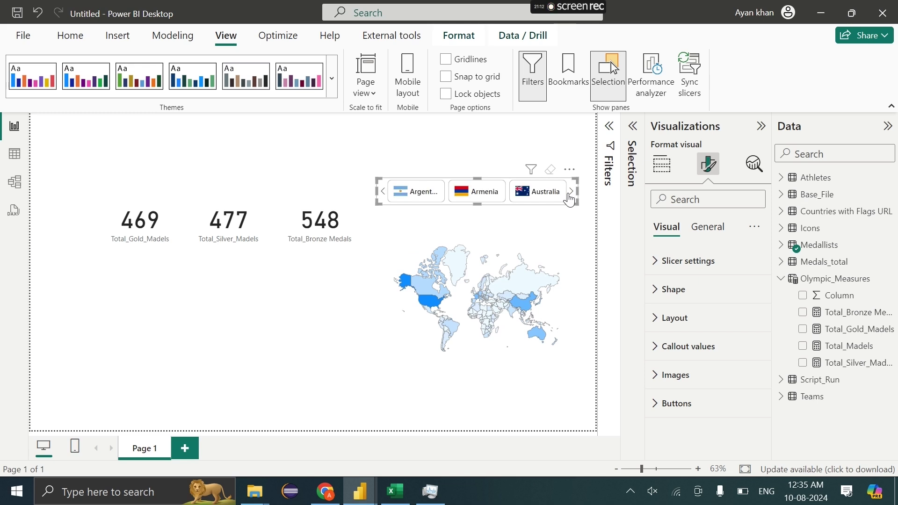
{"action": "left_click", "coordinate": [553, 199]}
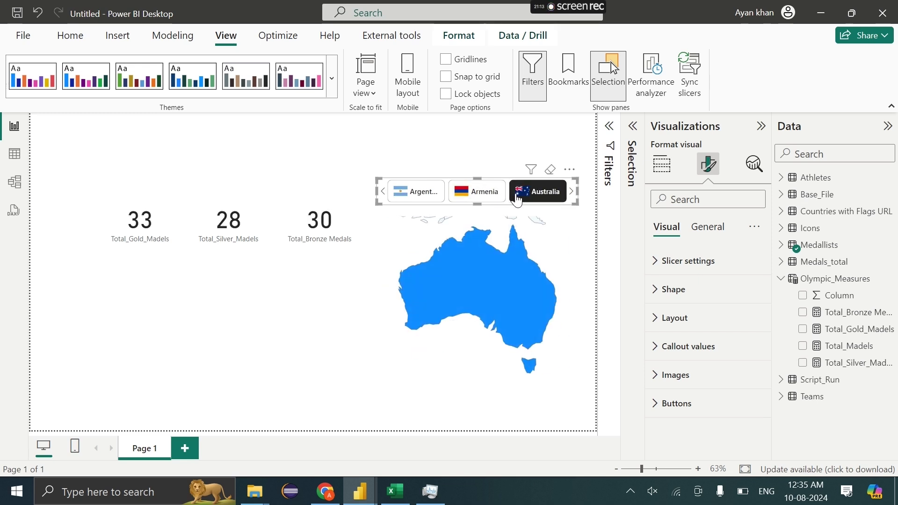
{"action": "left_click", "coordinate": [527, 198]}
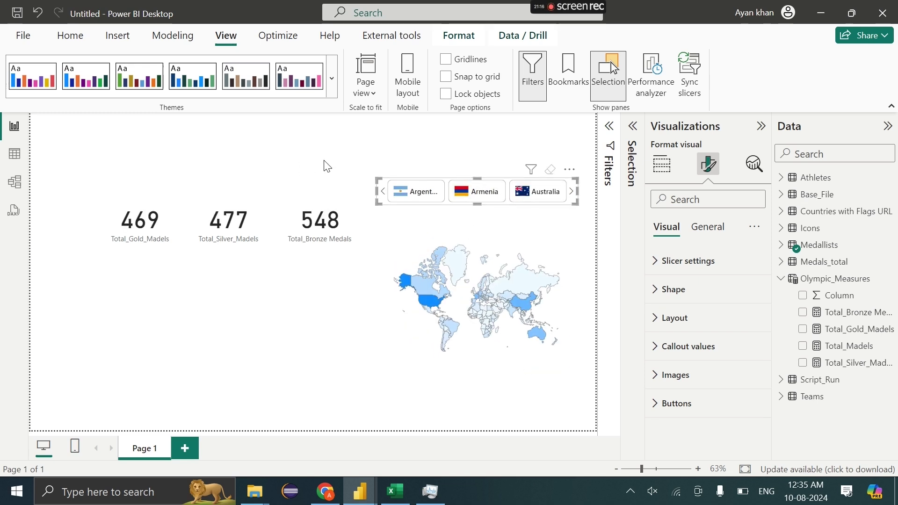
Deselect the slicer and widen the Data pane to fit the full measure names.
{"action": "left_click", "coordinate": [282, 180]}
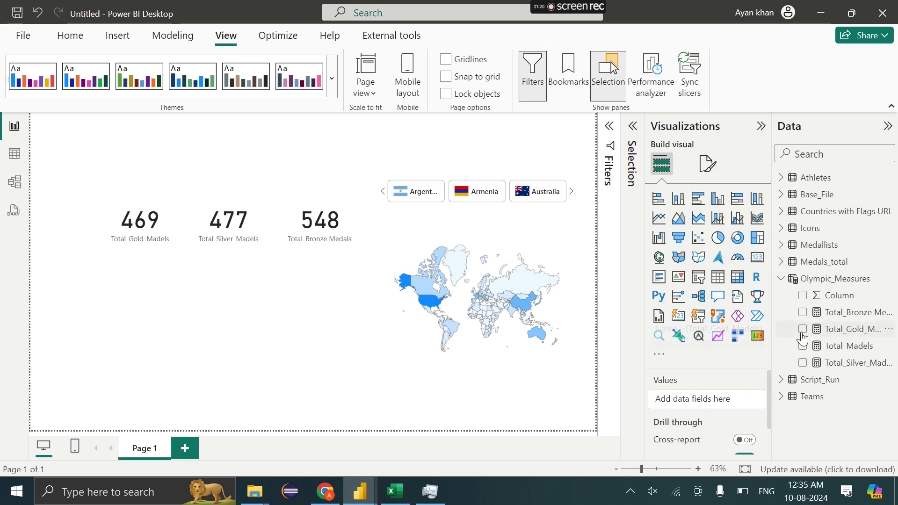
{"action": "left_click_drag", "start_coordinate": [773, 312], "coordinate": [731, 311]}
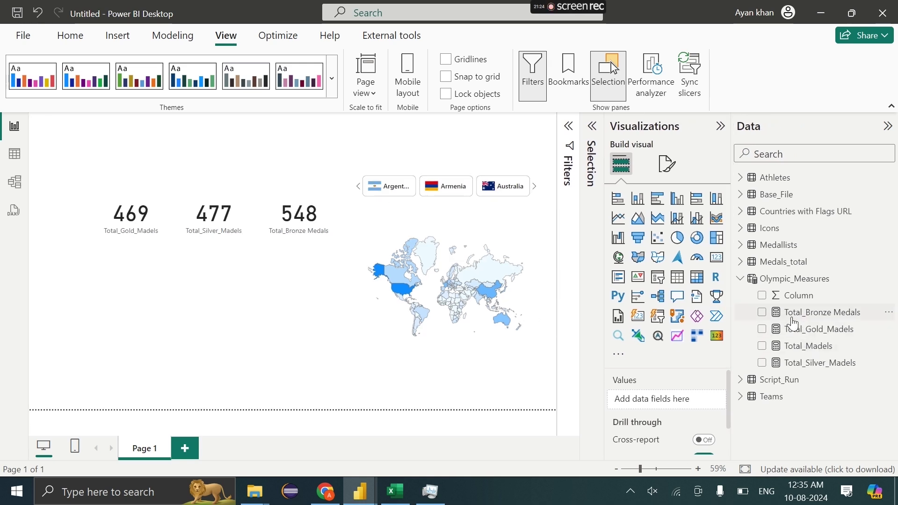
{"action": "right_click", "coordinate": [785, 281]}
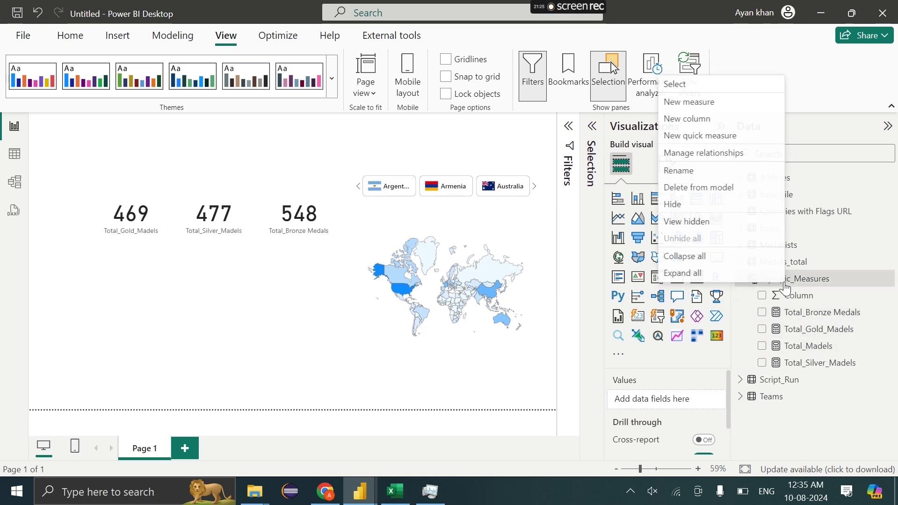
{"action": "left_click", "coordinate": [725, 103]}
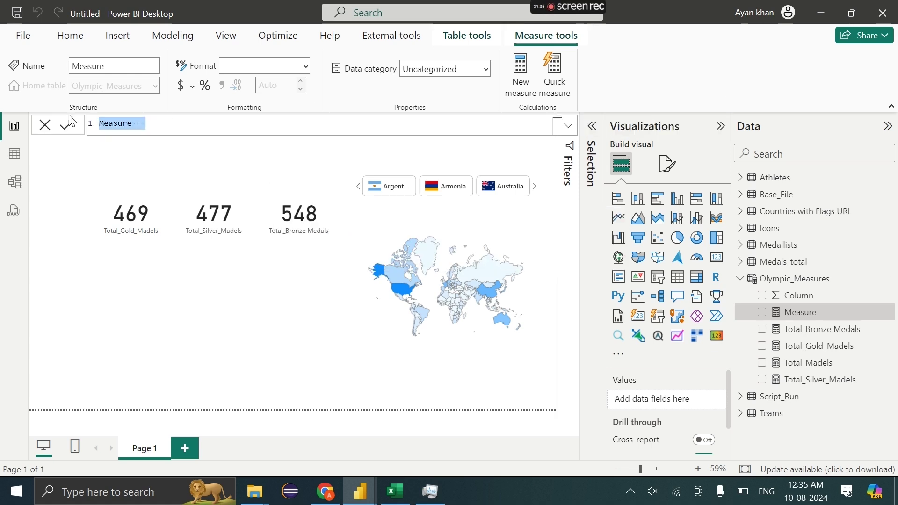
{"action": "left_click", "coordinate": [45, 125]}
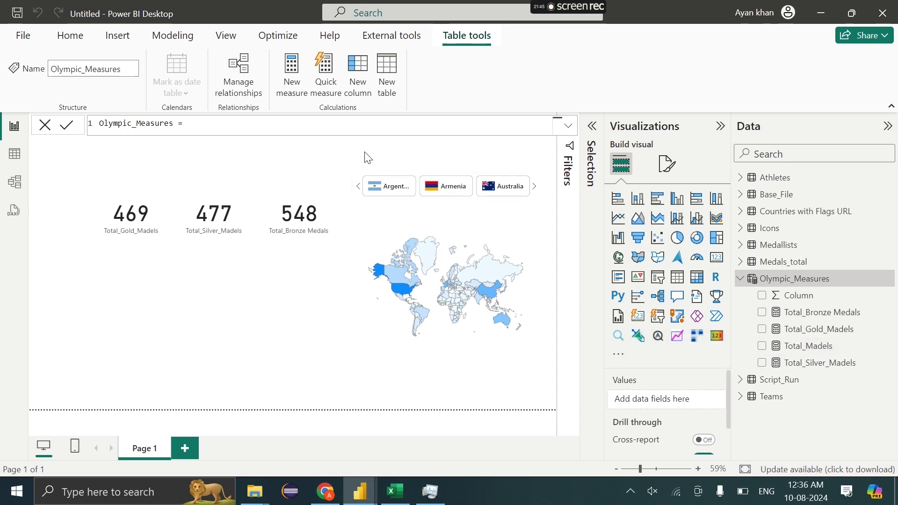
Create a stacked bar chart of Total_Madels, enlarge it and place it below the silver and bronze medal cards.
{"action": "left_click", "coordinate": [747, 364]}
{"action": "left_click", "coordinate": [761, 349]}
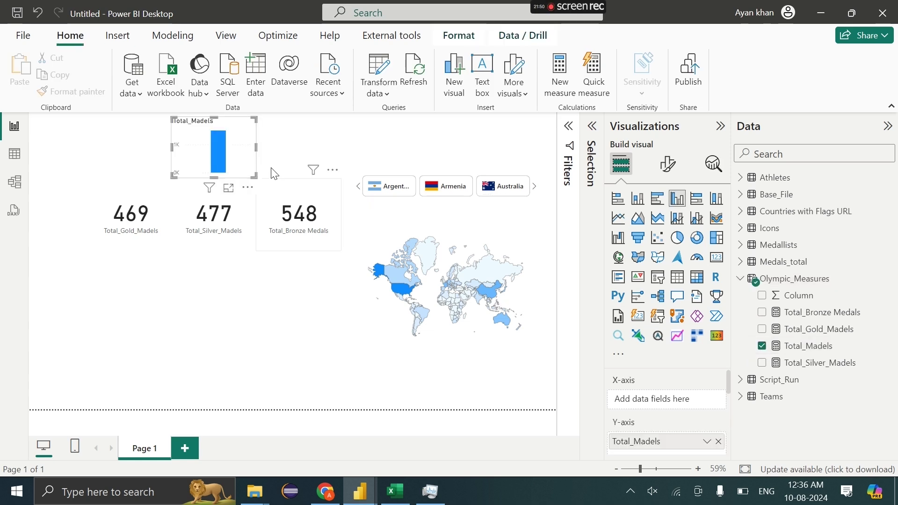
{"action": "left_click_drag", "start_coordinate": [234, 162], "coordinate": [326, 397]}
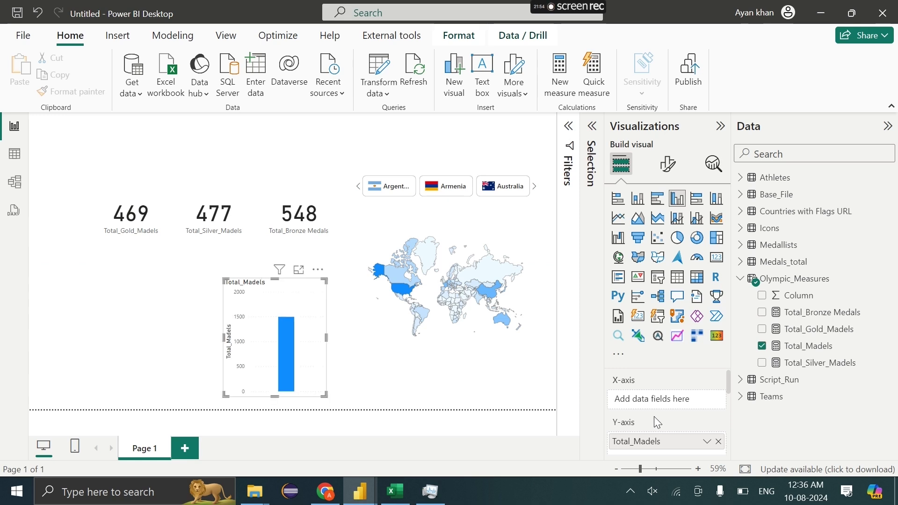
{"action": "left_click", "coordinate": [740, 246]}
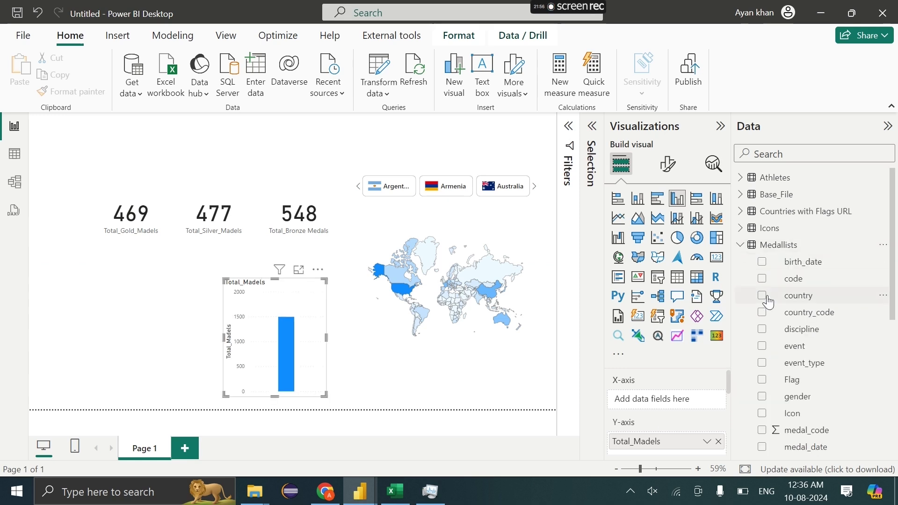
{"action": "scroll", "coordinate": [767, 298], "scroll_direction": "down", "scroll_amount": 1}
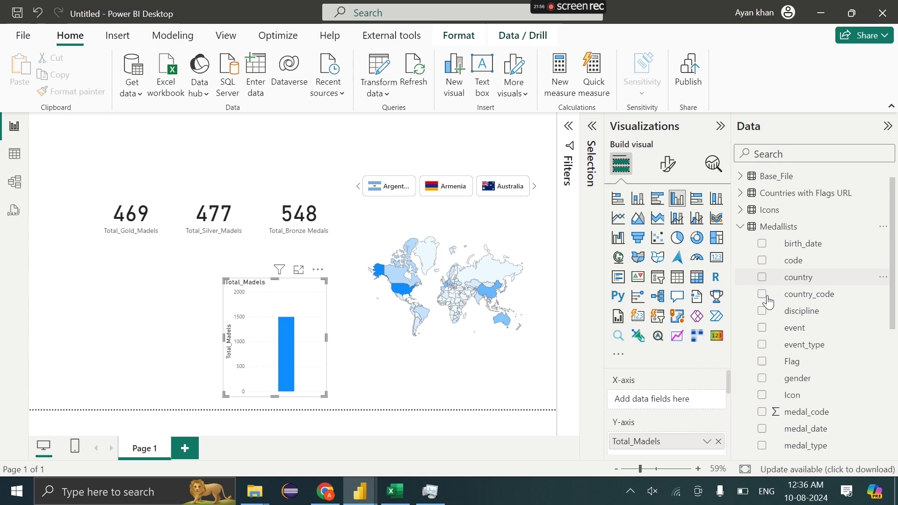
{"action": "left_click", "coordinate": [617, 202]}
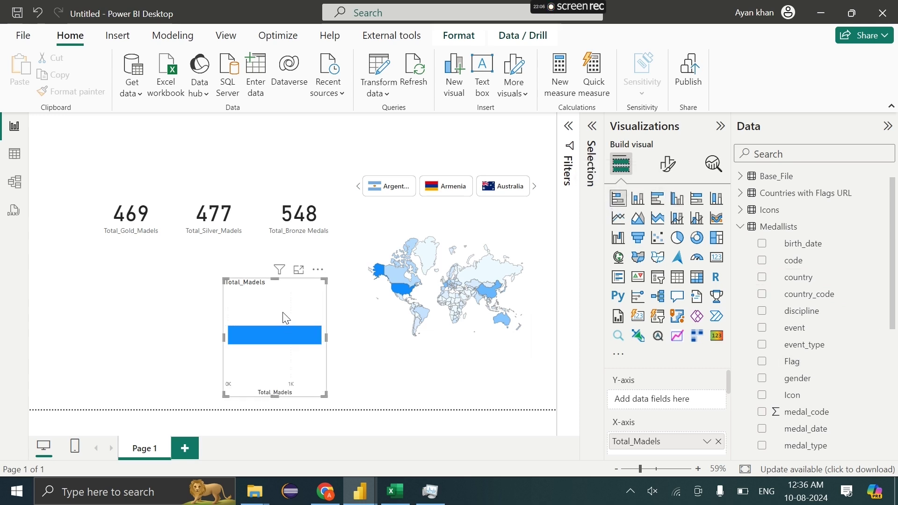
{"action": "left_click_drag", "start_coordinate": [280, 320], "coordinate": [262, 320]}
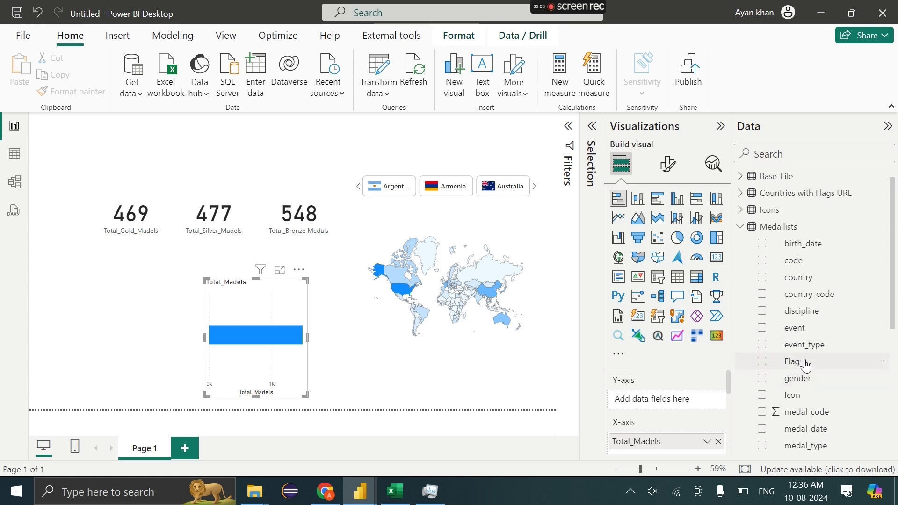
Put medal_type from Medallists on the bar chart's Y-axis and widen the chart to fit the medal names.
{"action": "scroll", "coordinate": [802, 375], "scroll_direction": "down", "scroll_amount": 3}
{"action": "scroll", "coordinate": [802, 375], "scroll_direction": "down", "scroll_amount": 1}
{"action": "left_click_drag", "start_coordinate": [804, 346], "coordinate": [662, 400]}
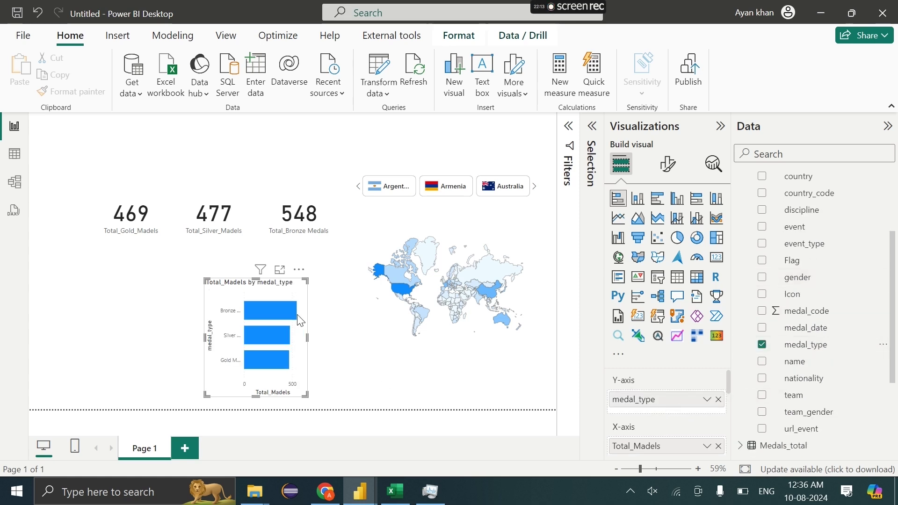
{"action": "left_click_drag", "start_coordinate": [282, 293], "coordinate": [332, 290]}
{"action": "scroll", "coordinate": [648, 388], "scroll_direction": "down", "scroll_amount": 2}
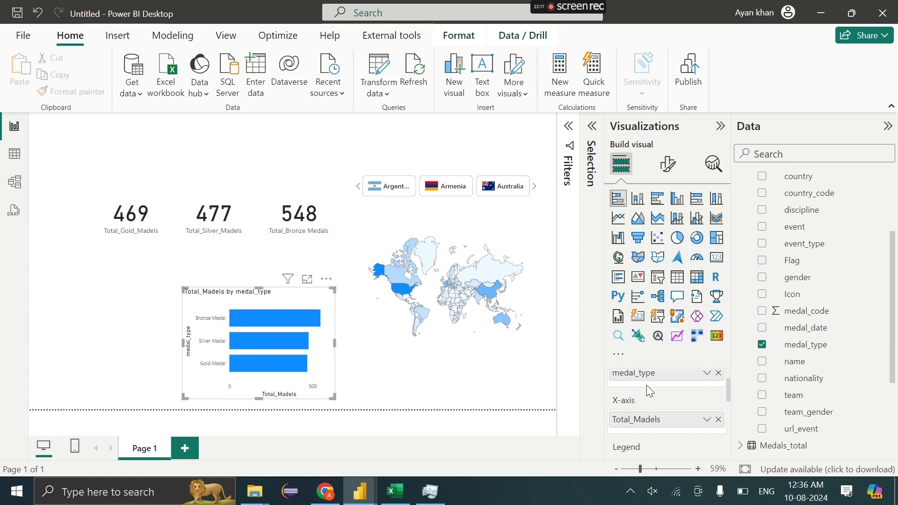
Replace medal_type with country on the bar chart's Y-axis, enlarge the chart and reposition it below the gold and silver medal cards.
{"action": "left_click", "coordinate": [719, 372]}
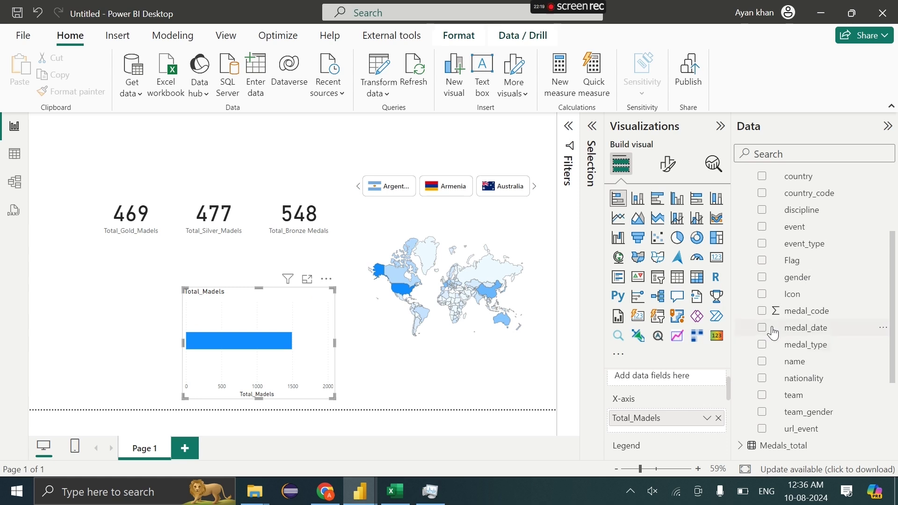
{"action": "scroll", "coordinate": [772, 333], "scroll_direction": "up", "scroll_amount": 1}
{"action": "left_click_drag", "start_coordinate": [797, 206], "coordinate": [647, 379]}
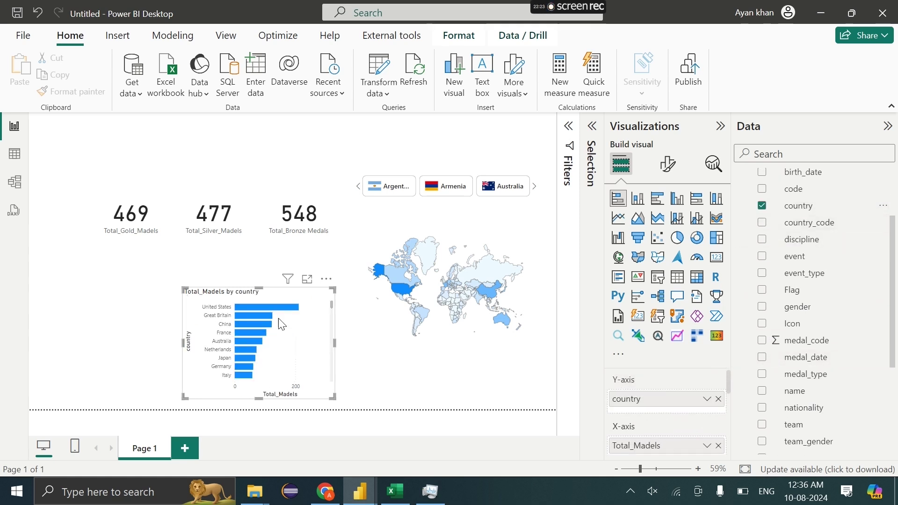
{"action": "left_click_drag", "start_coordinate": [185, 289], "coordinate": [144, 282]}
{"action": "left_click_drag", "start_coordinate": [294, 348], "coordinate": [239, 355]}
Add gender from Medallists as the bar chart's legend, narrow the chart and inspect the male and female values for United States.
{"action": "scroll", "coordinate": [667, 434], "scroll_direction": "down", "scroll_amount": 1}
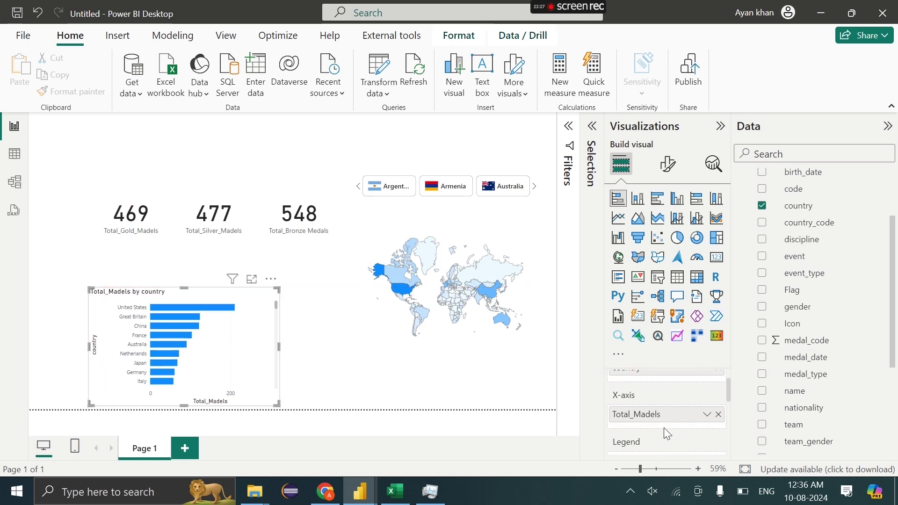
{"action": "scroll", "coordinate": [667, 434], "scroll_direction": "down", "scroll_amount": 1}
{"action": "left_click_drag", "start_coordinate": [801, 306], "coordinate": [816, 317]}
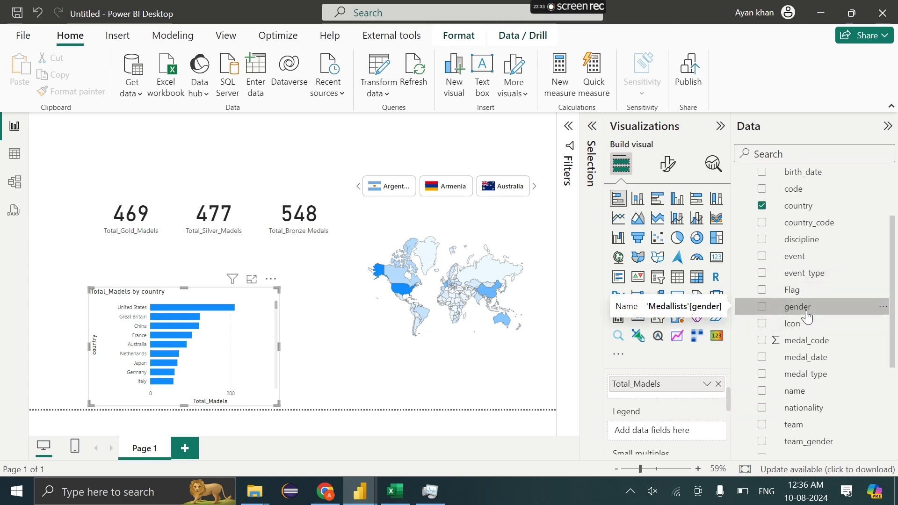
{"action": "left_click_drag", "start_coordinate": [658, 437], "coordinate": [657, 435]}
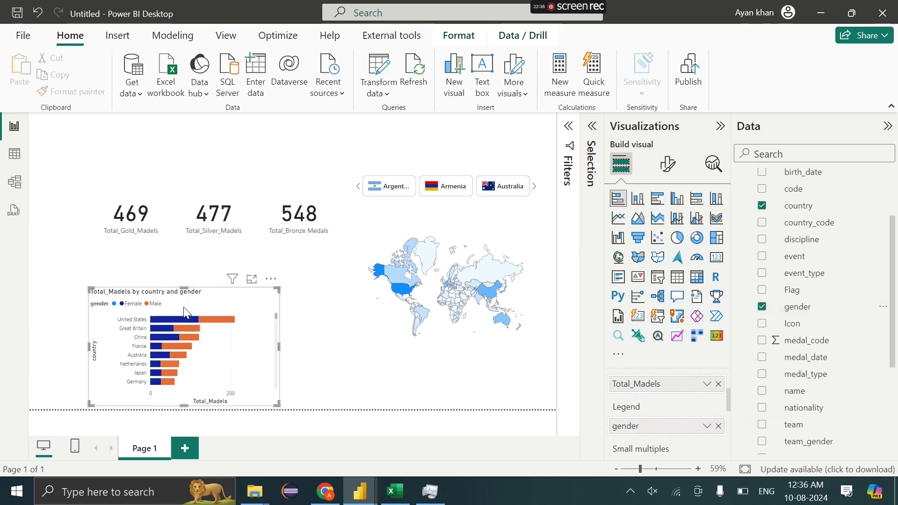
{"action": "left_click_drag", "start_coordinate": [87, 286], "coordinate": [121, 287]}
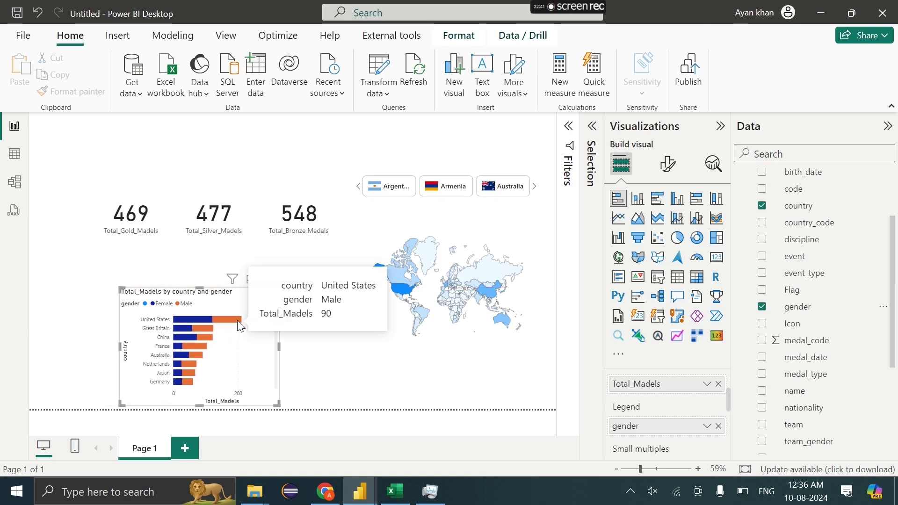
{"action": "mouse_move", "coordinate": [205, 321]}
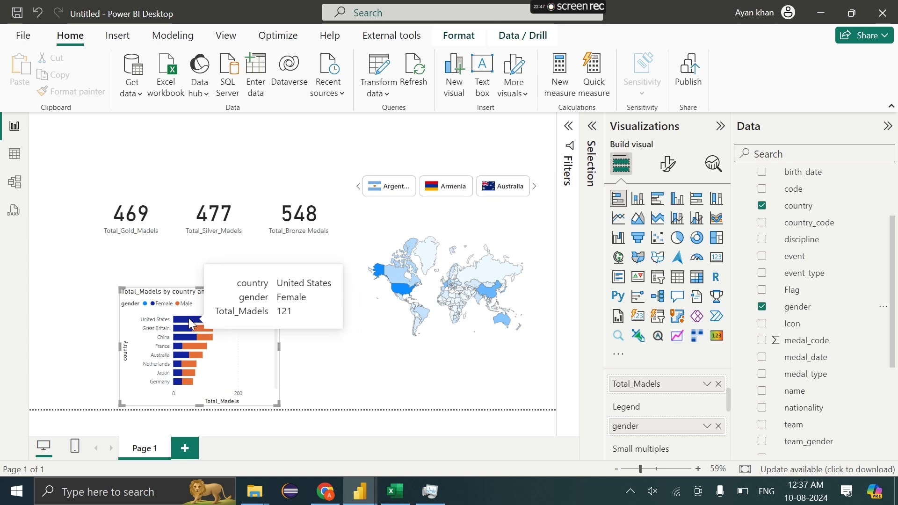
{"action": "mouse_move", "coordinate": [239, 318]}
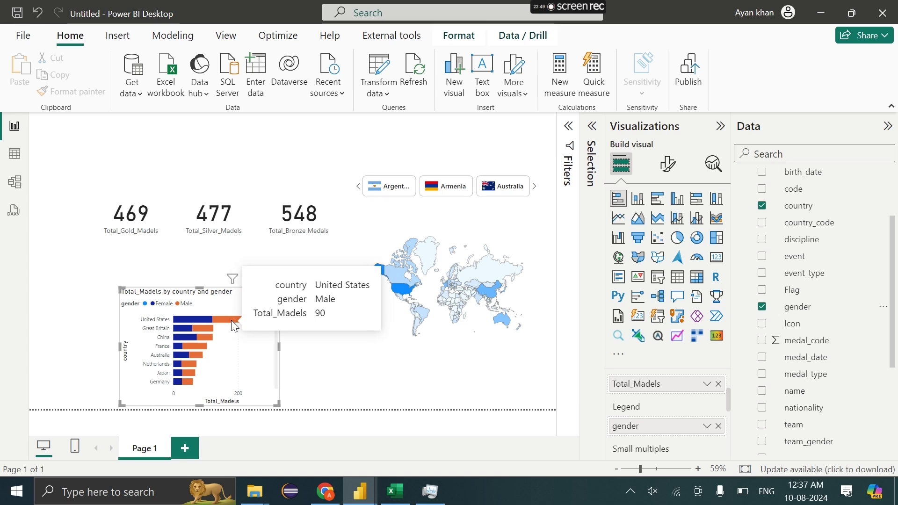
Rename the Total_Madels field on the bar chart's X-axis to Madels for this visual.
{"action": "double_click", "coordinate": [646, 391]}
{"action": "key", "text": "BackSpace"}
{"action": "type", "text": "a"}
{"action": "key", "text": "BackSpace"}
{"action": "type", "text": "Madels"}
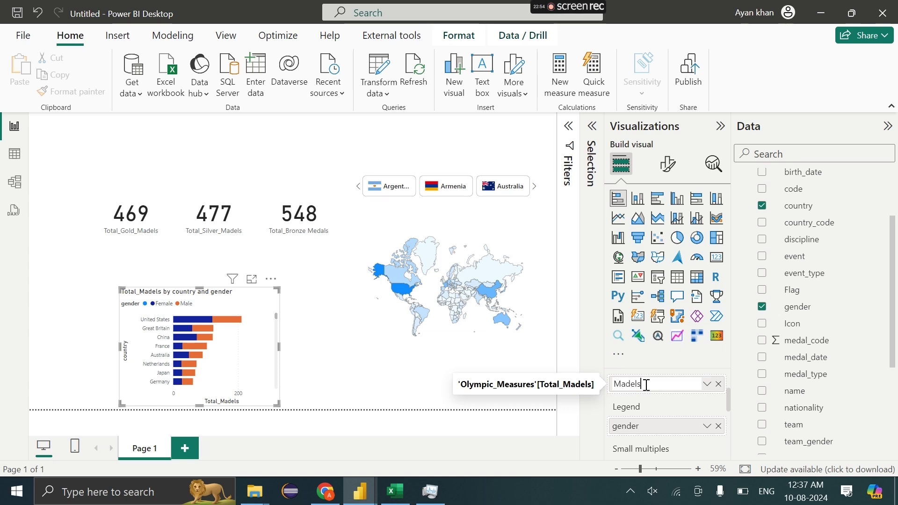
{"action": "key", "text": "Return"}
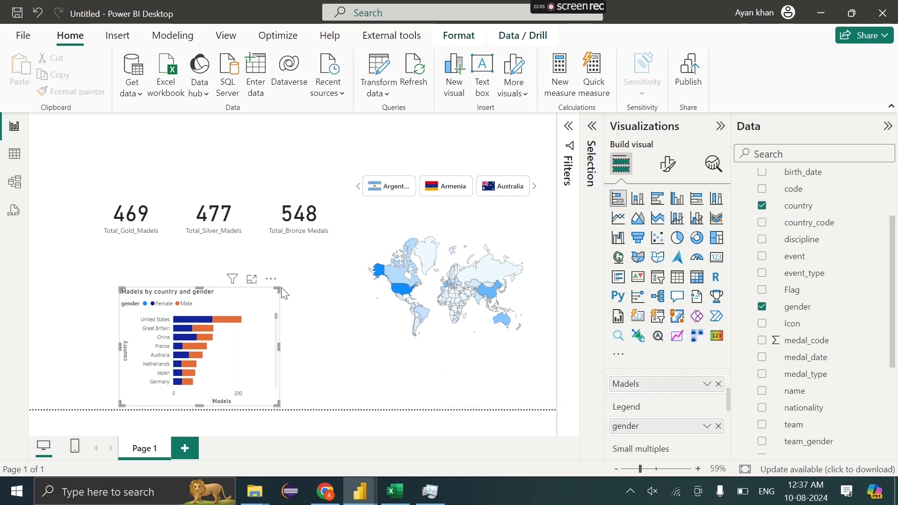
Move the country and gender bar chart toward the page edge, duplicate it and place the copy beside it.
{"action": "left_click_drag", "start_coordinate": [192, 299], "coordinate": [105, 293]}
{"action": "key", "text": "ctrl+c"}
{"action": "key", "text": "ctrl+v"}
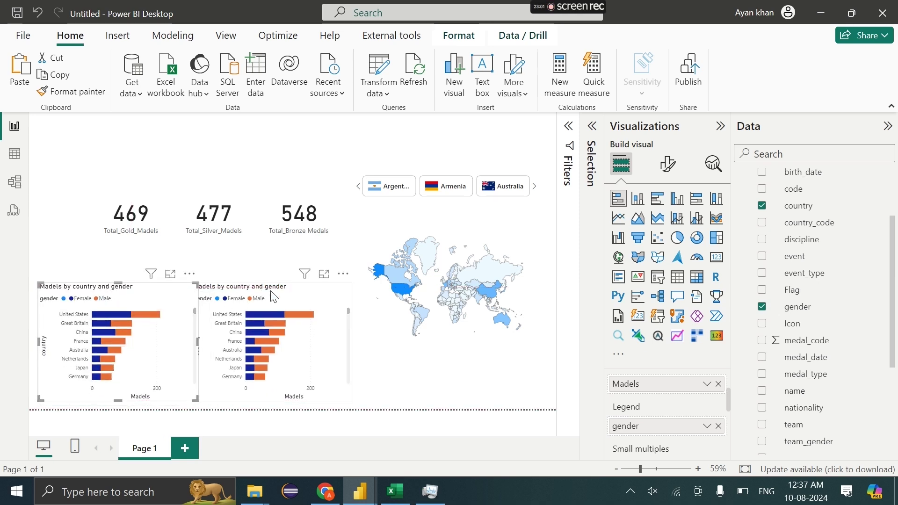
Replace gender with medal_type as the legend of the bar chart below the gold medal card.
{"action": "left_click", "coordinate": [148, 301]}
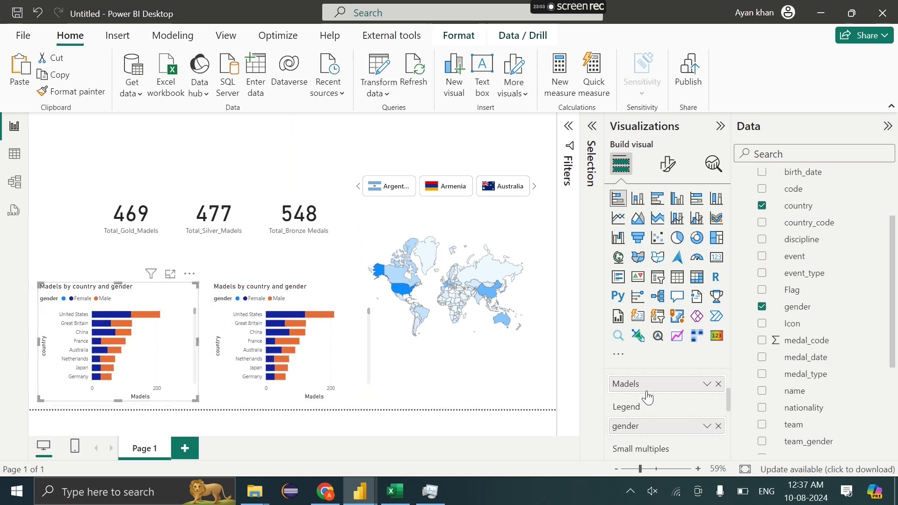
{"action": "left_click", "coordinate": [718, 426]}
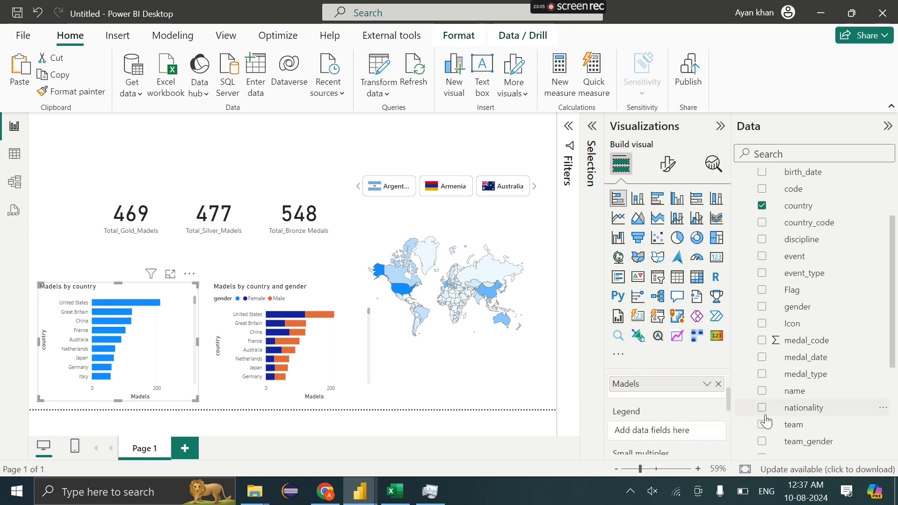
{"action": "left_click_drag", "start_coordinate": [804, 374], "coordinate": [686, 428]}
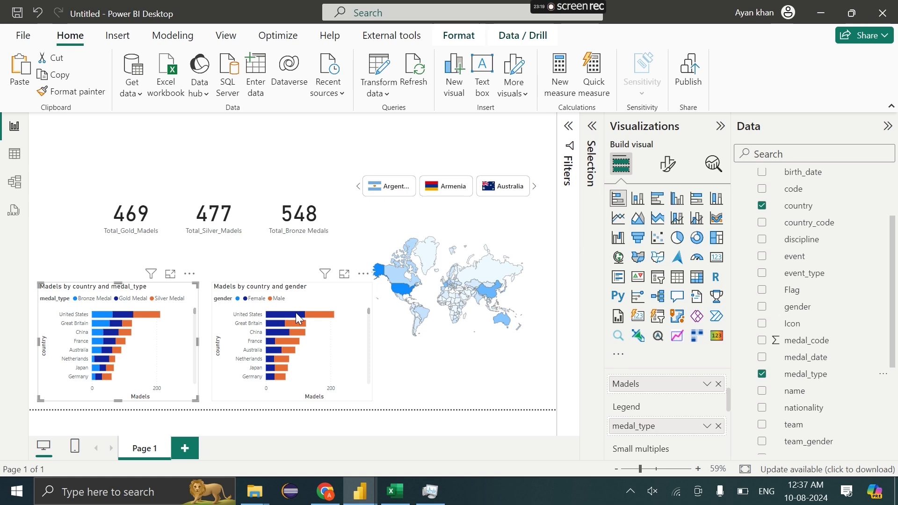
{"action": "mouse_move", "coordinate": [296, 313]}
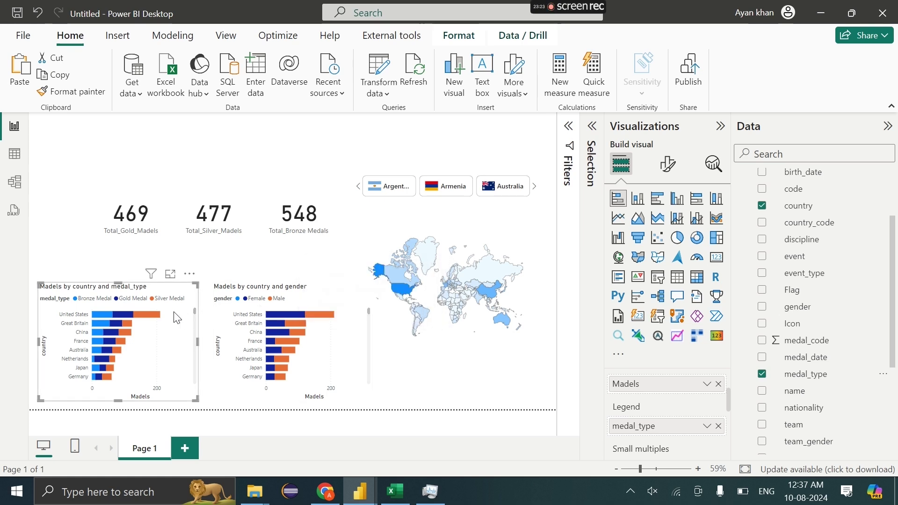
{"action": "mouse_move", "coordinate": [96, 352]}
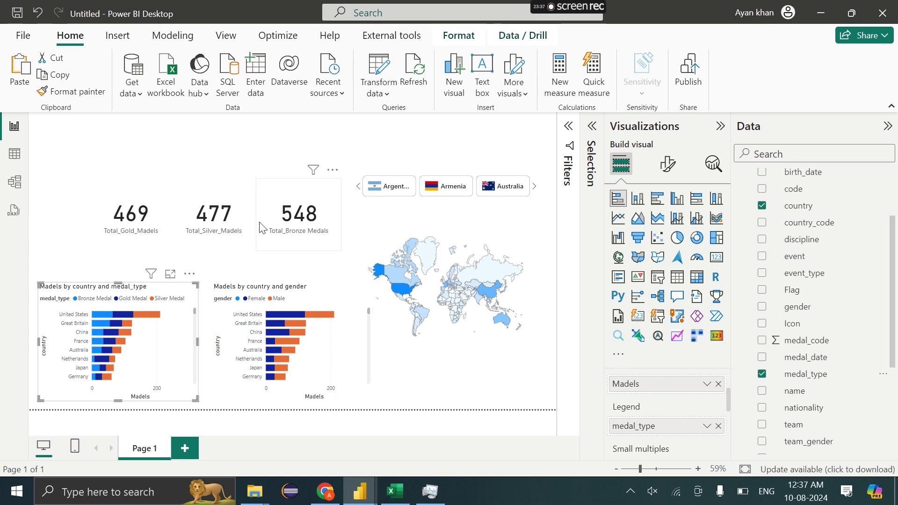
Resize the medal map from its upper corner so it sits lower beneath the country slicer.
{"action": "left_click", "coordinate": [509, 220]}
{"action": "left_click_drag", "start_coordinate": [531, 198], "coordinate": [537, 229]}
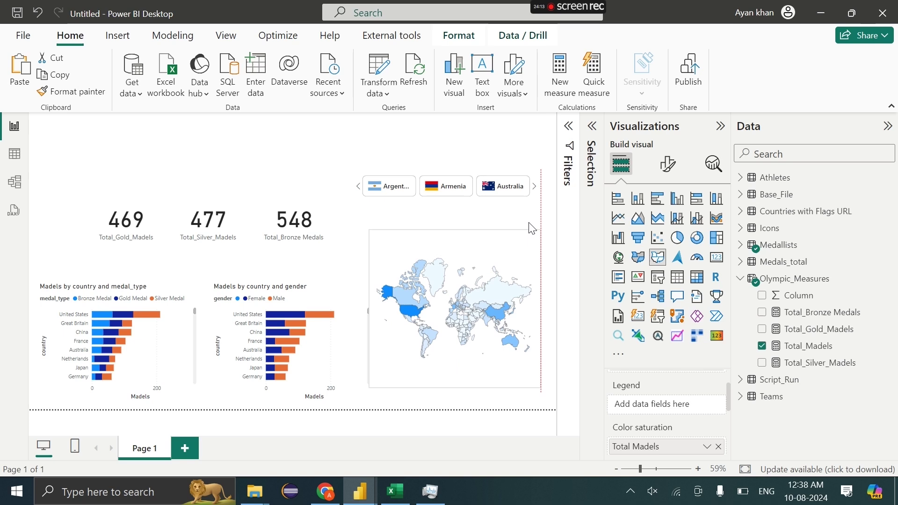
Create a new measure in Olympic_Measures and name it Country_Playing.
{"action": "right_click", "coordinate": [798, 279]}
{"action": "left_click", "coordinate": [697, 101]}
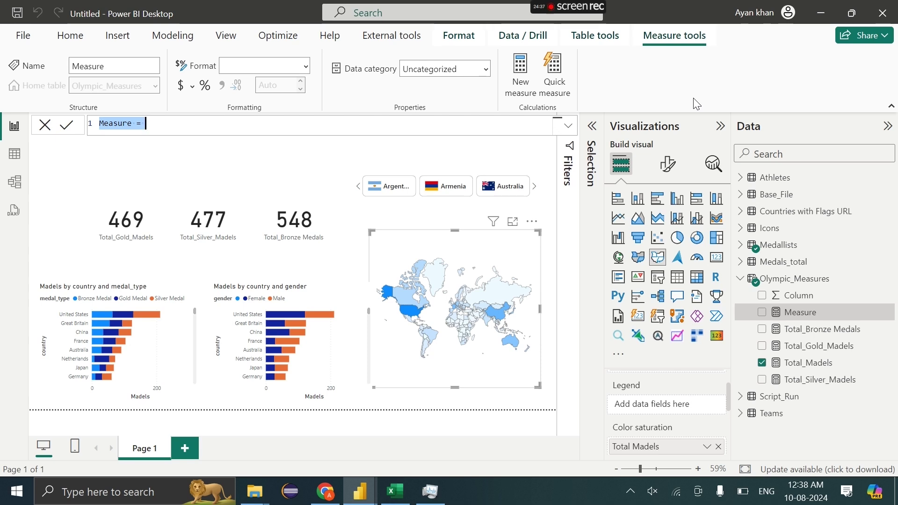
{"action": "type", "text": "Country_Playing ="}
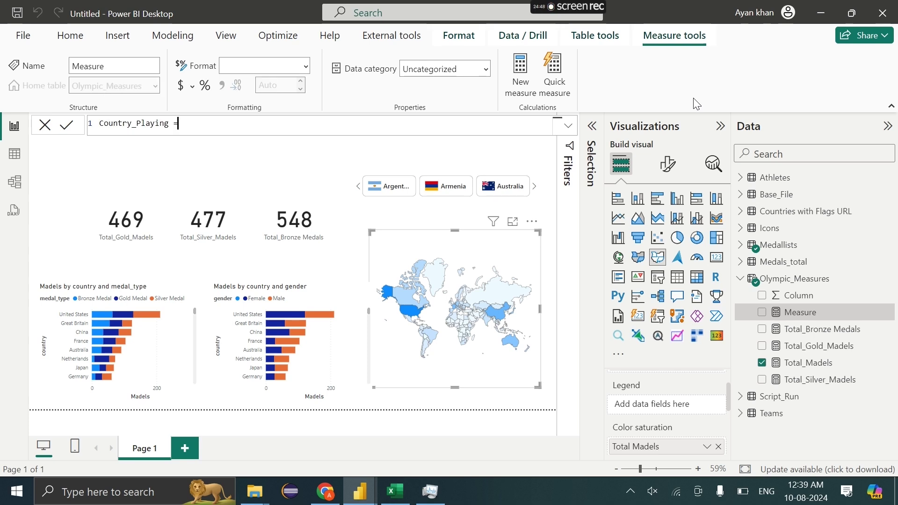
{"action": "type", "text": "coun"}
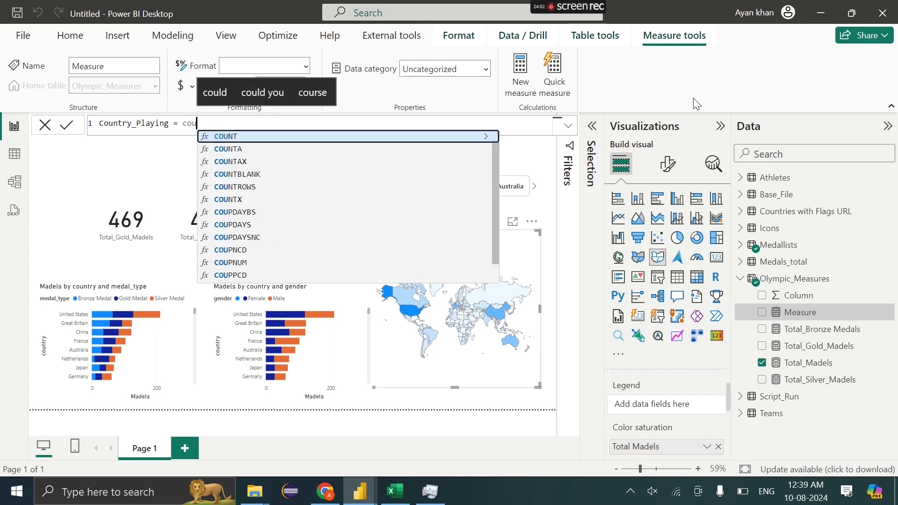
{"action": "key", "text": "Down"}
{"action": "key", "text": "Down"}
{"action": "key", "text": "Down"}
{"action": "key", "text": "BackSpace"}
{"action": "key", "text": "BackSpace"}
{"action": "key", "text": "BackSpace"}
{"action": "key", "text": "BackSpace"}
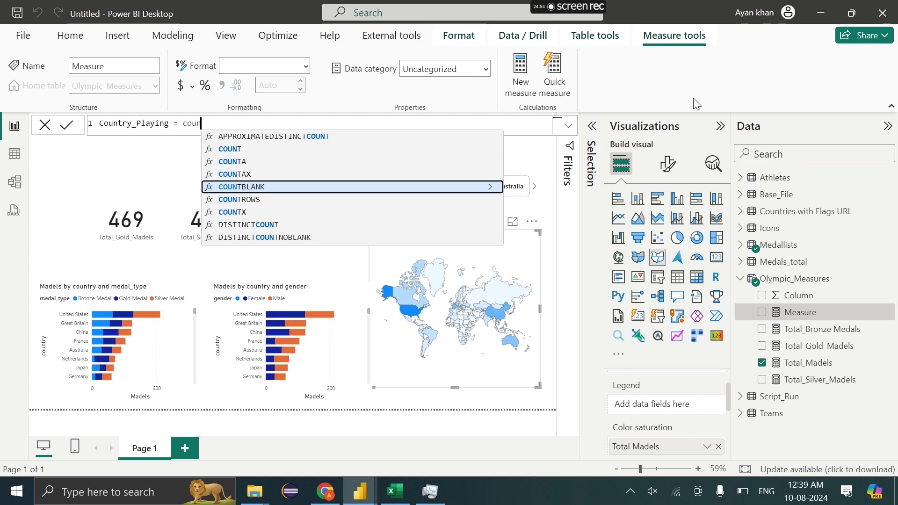
Define Country_Playing as DISTINCTCOUNT(Athletes[country]) and commit the measure.
{"action": "type", "text": "di"}
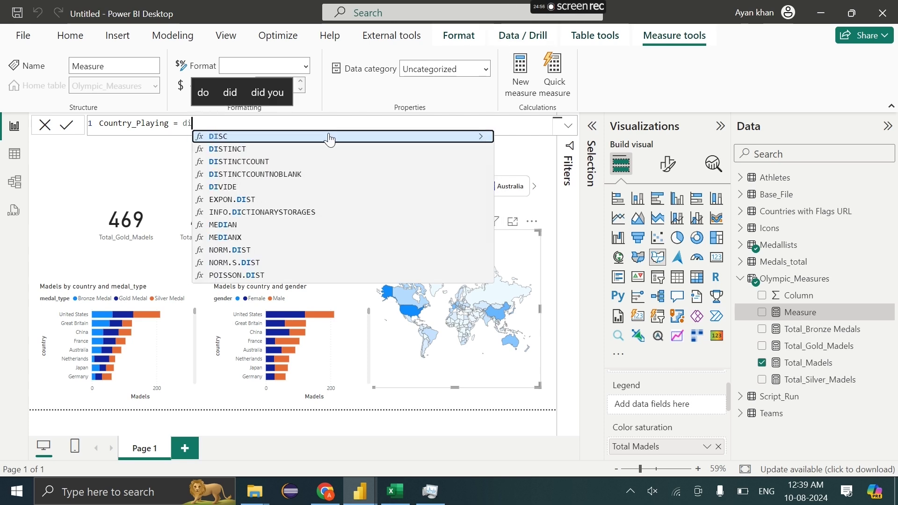
{"action": "left_click", "coordinate": [275, 162]}
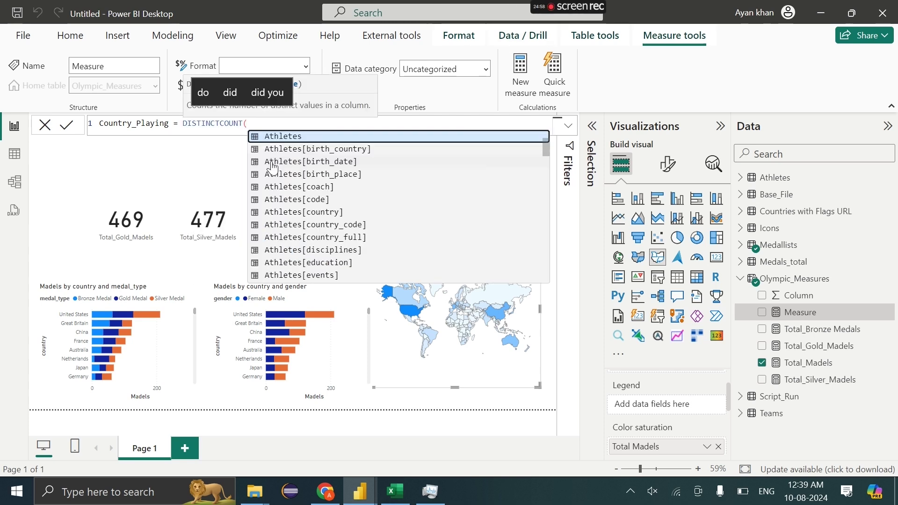
{"action": "type", "text": "athe"}
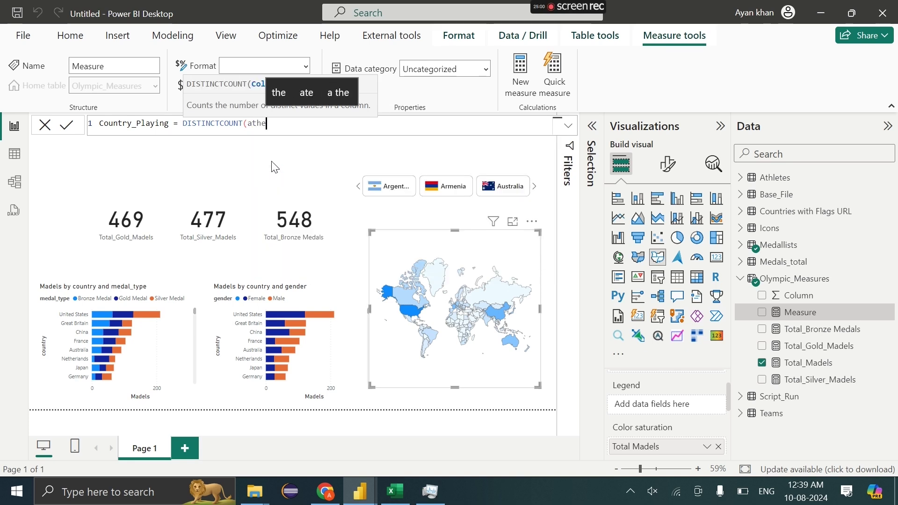
{"action": "key", "text": "BackSpace"}
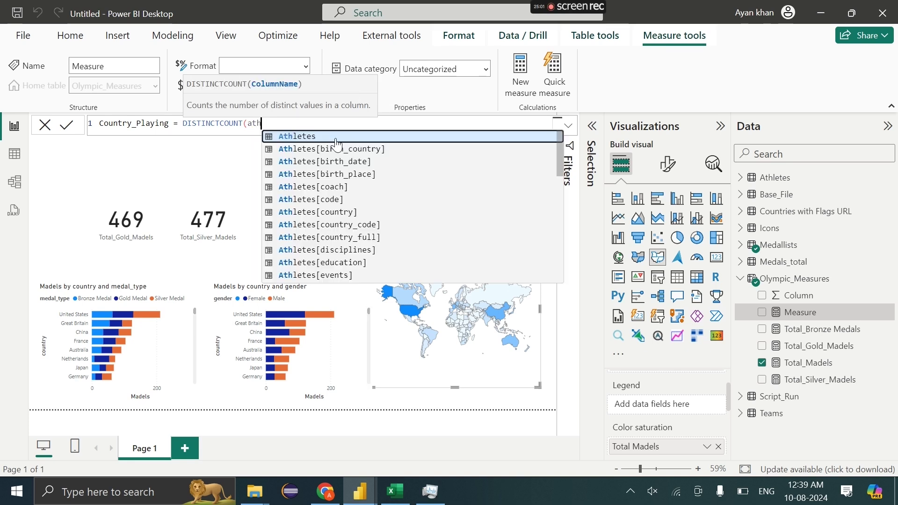
{"action": "left_click", "coordinate": [341, 213]}
{"action": "type", "text": ")"}
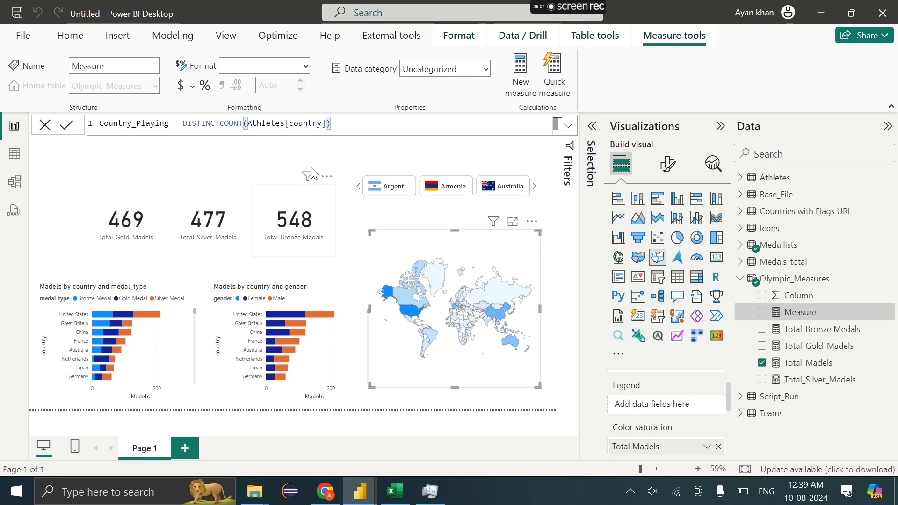
{"action": "left_click_drag", "start_coordinate": [247, 124], "coordinate": [322, 124]}
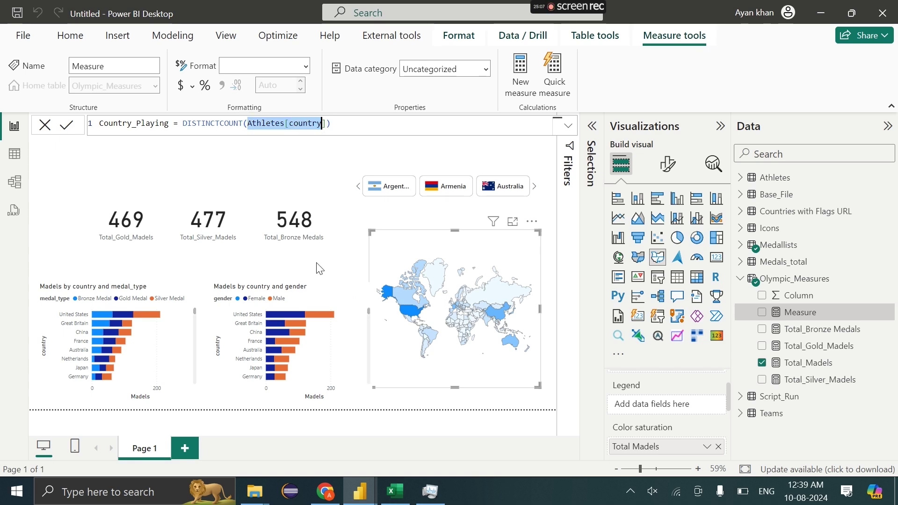
{"action": "left_click", "coordinate": [356, 125]}
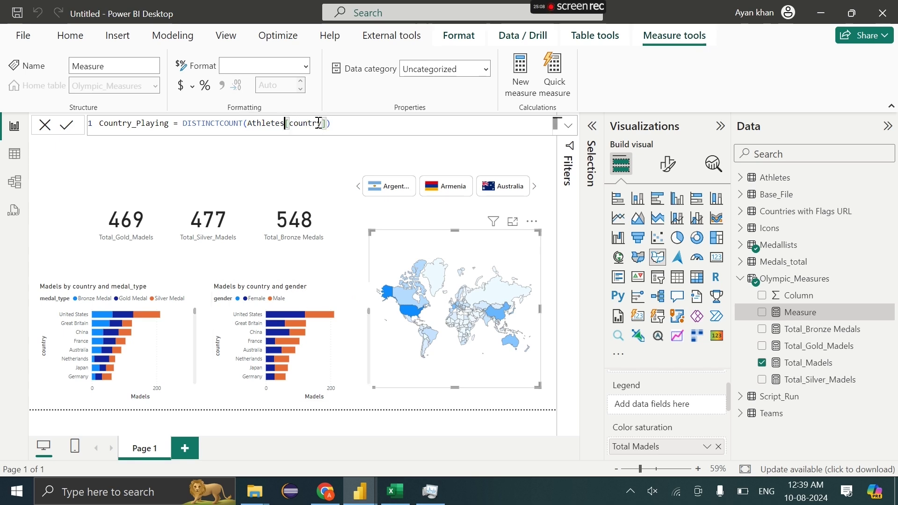
{"action": "key", "text": "ctrl+a"}
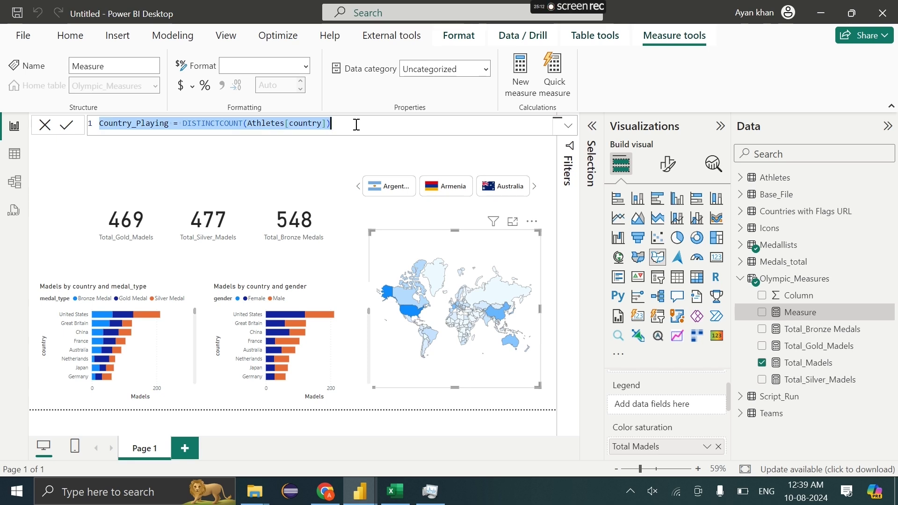
{"action": "left_click", "coordinate": [356, 125]}
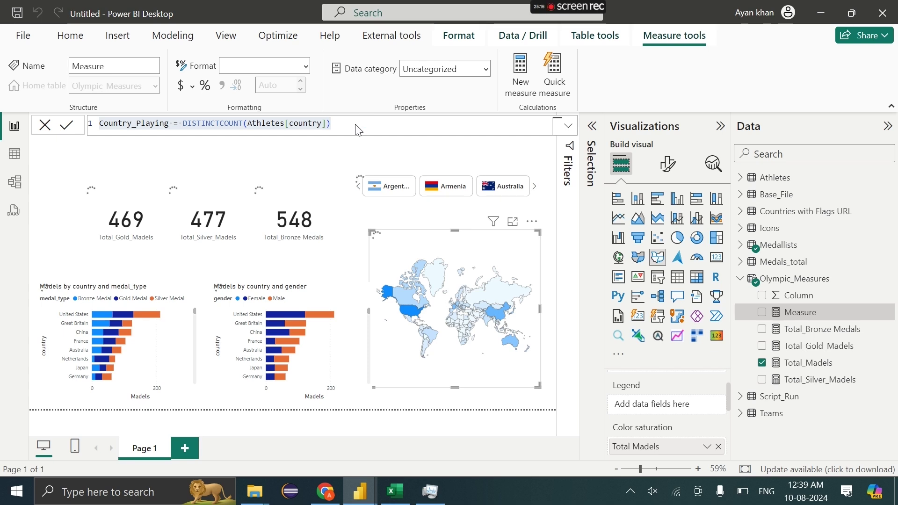
{"action": "key", "text": "Return"}
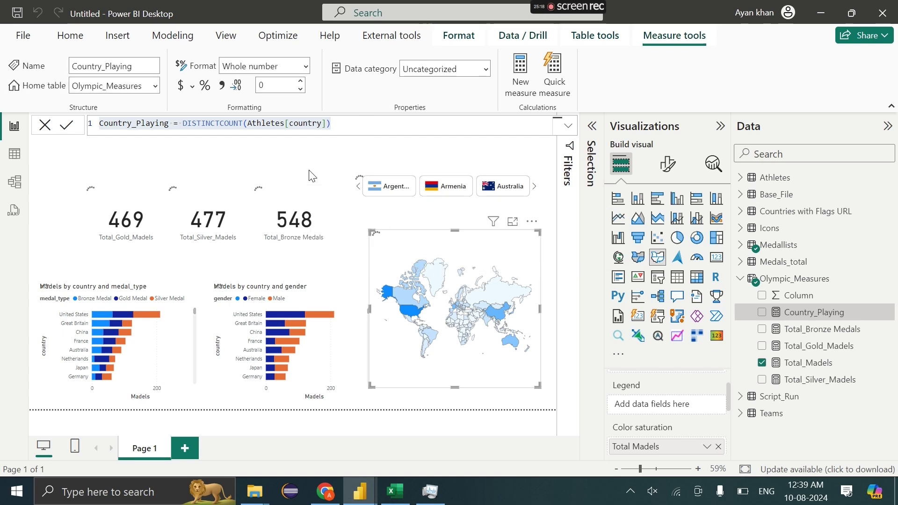
Show the Country_Playing measure in a card visual and move it near the Total_Bronze Medals card and the map.
{"action": "left_click", "coordinate": [762, 313]}
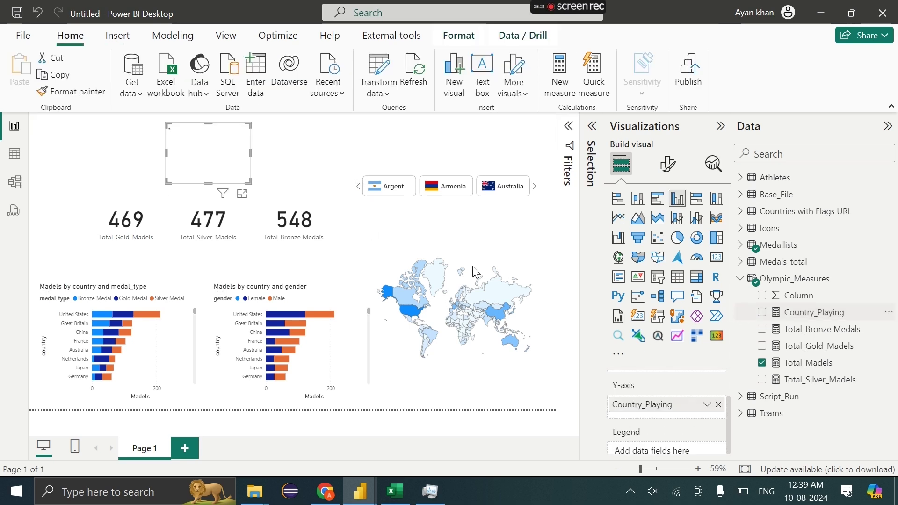
{"action": "left_click", "coordinate": [719, 259]}
{"action": "left_click_drag", "start_coordinate": [234, 155], "coordinate": [383, 293]}
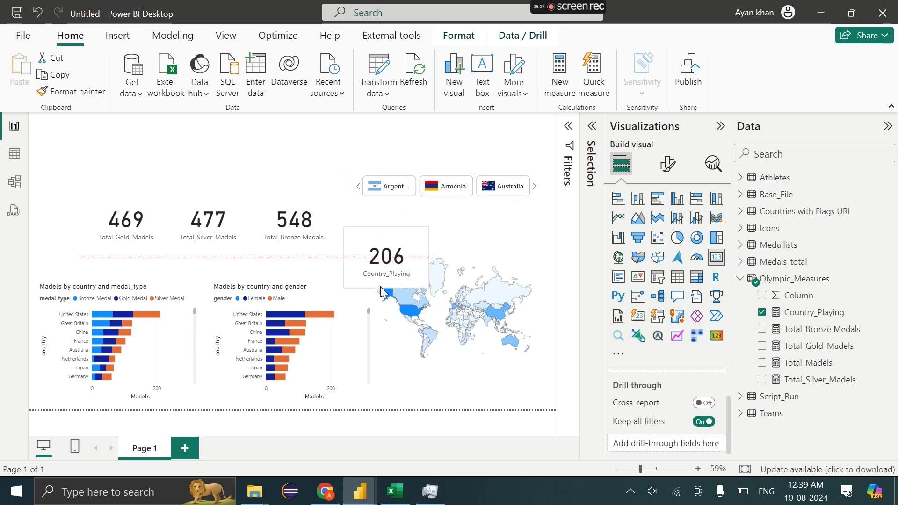
Switch to File Explorer and open athletes.csv from the Source folder of Olmypic Dashboard.
{"action": "left_click", "coordinate": [395, 491]}
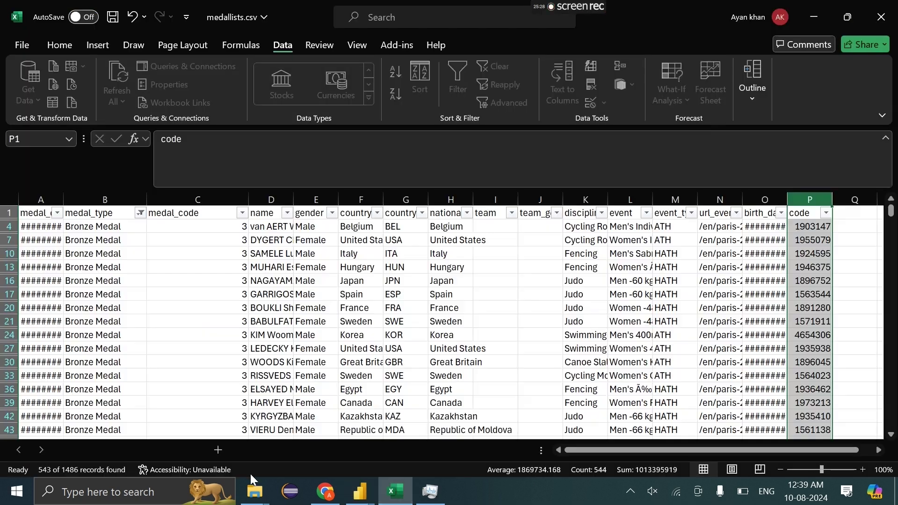
{"action": "left_click", "coordinate": [254, 490]}
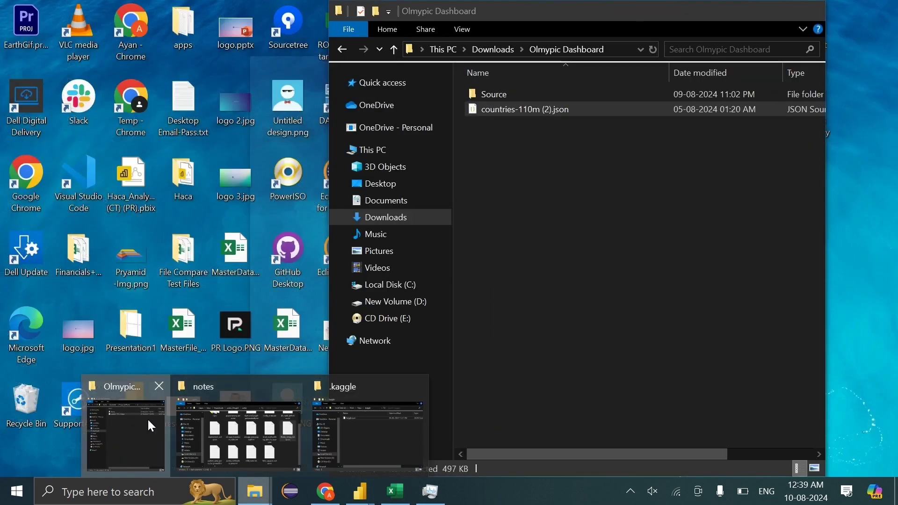
{"action": "left_click", "coordinate": [147, 418]}
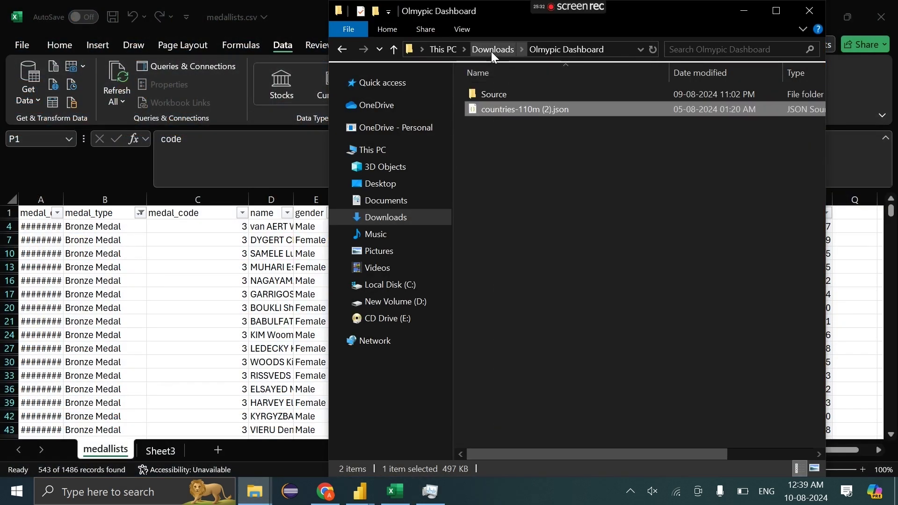
{"action": "double_click", "coordinate": [519, 89]}
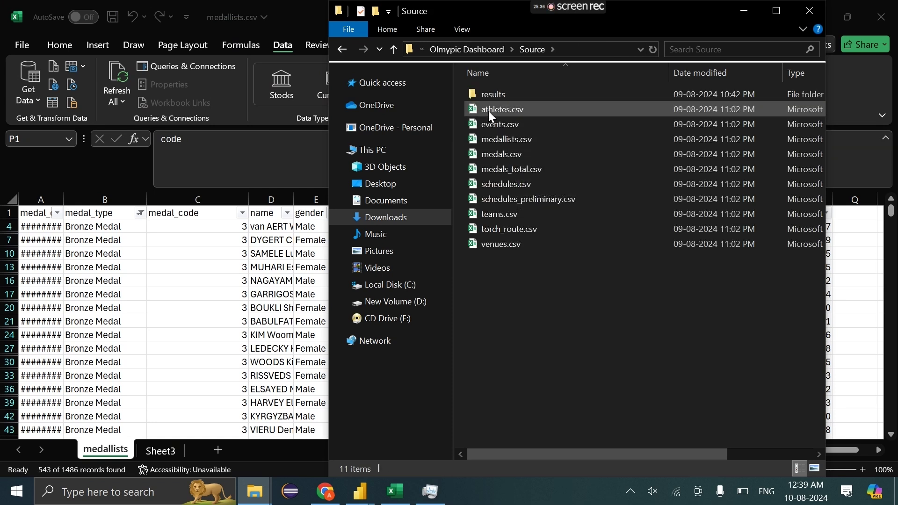
{"action": "left_click", "coordinate": [488, 111]}
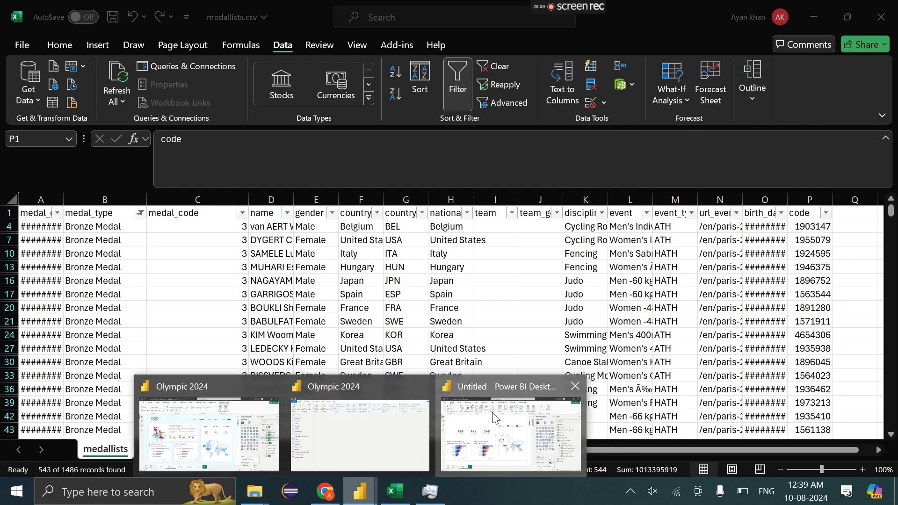
Switch back to the untitled Power BI report and create a new measure in the Olympic_Measures table.
{"action": "left_click", "coordinate": [512, 442]}
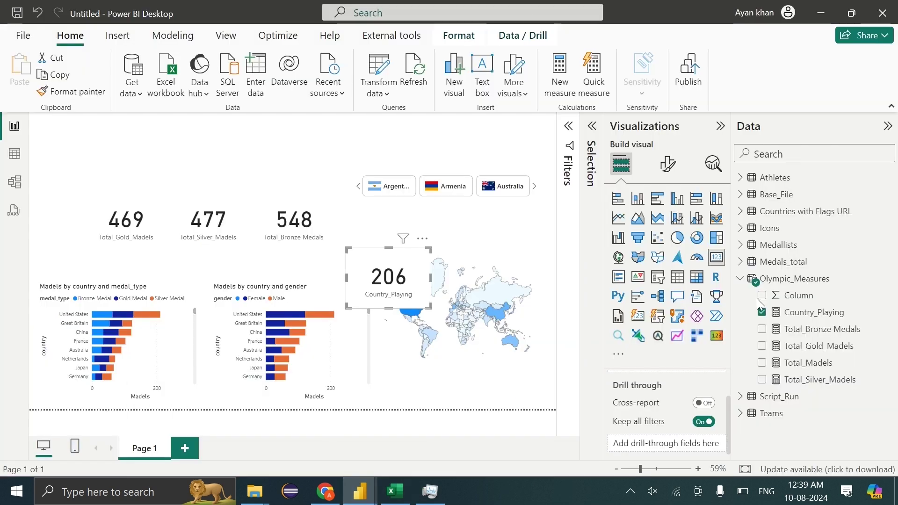
{"action": "right_click", "coordinate": [816, 283]}
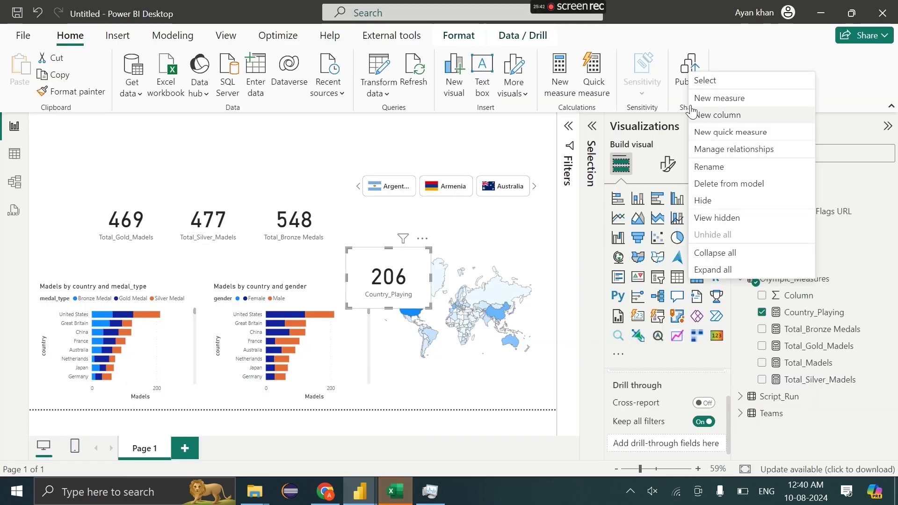
{"action": "left_click", "coordinate": [692, 98]}
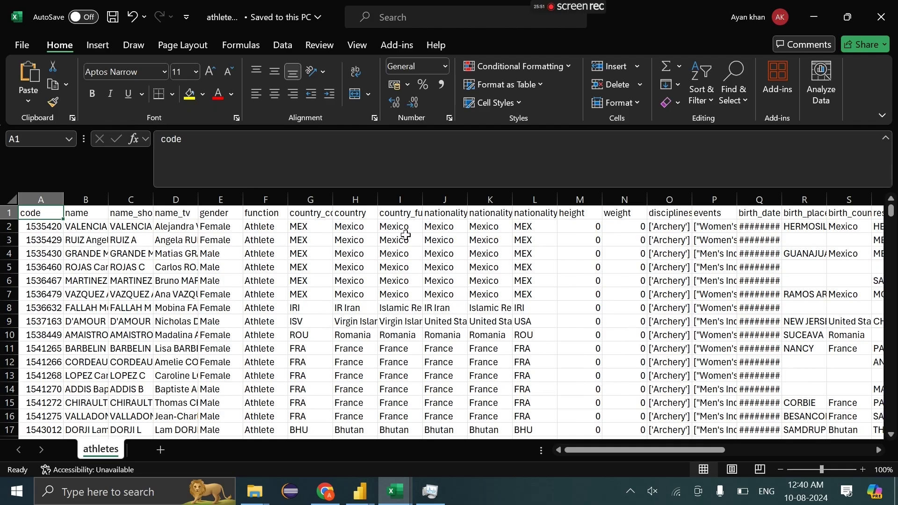
In the athletes.csv workbook, copy the whole country column into column A of a new sheet.
{"action": "left_click", "coordinate": [348, 204]}
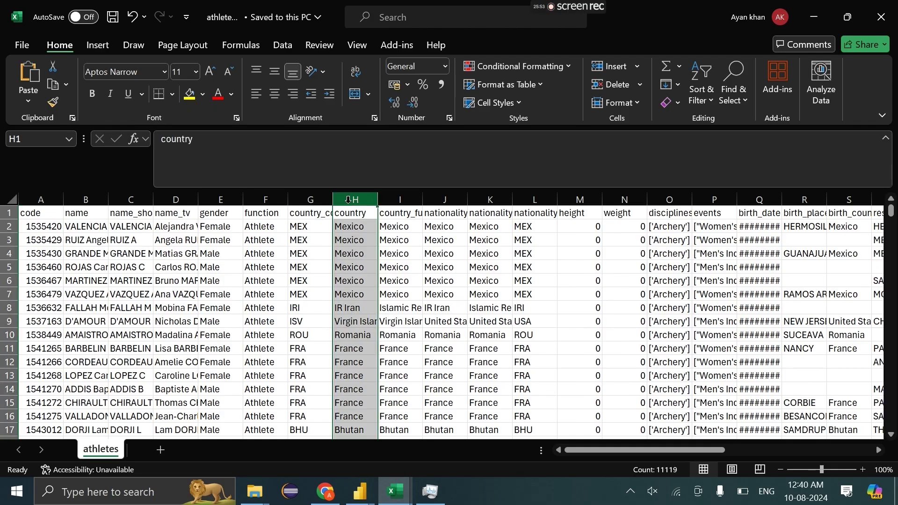
{"action": "key", "text": "ctrl+c"}
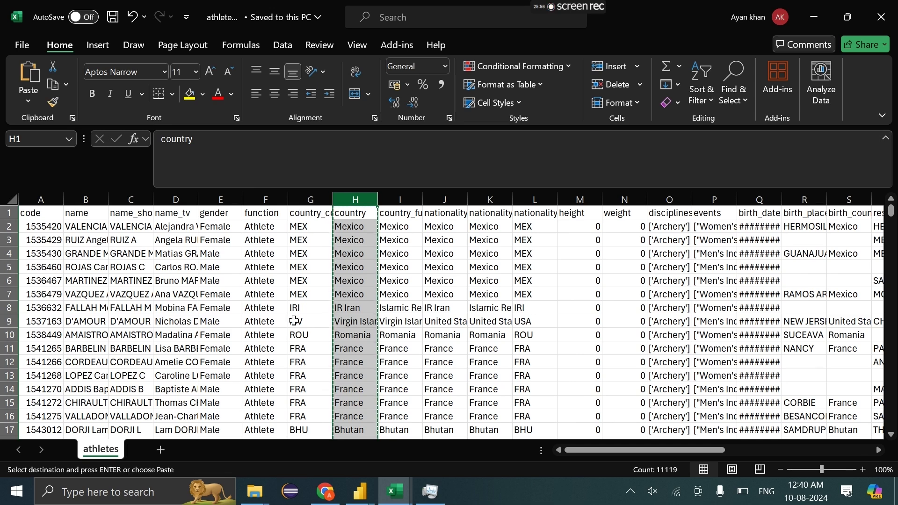
{"action": "left_click", "coordinate": [160, 450]}
{"action": "key", "text": "ctrl+v"}
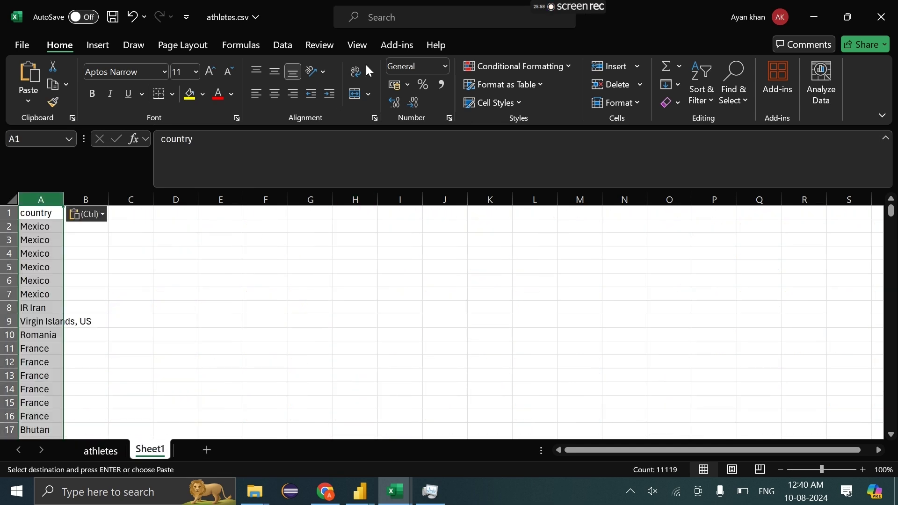
Remove the duplicate values from the pasted country column in Sheet1.
{"action": "left_click", "coordinate": [292, 46]}
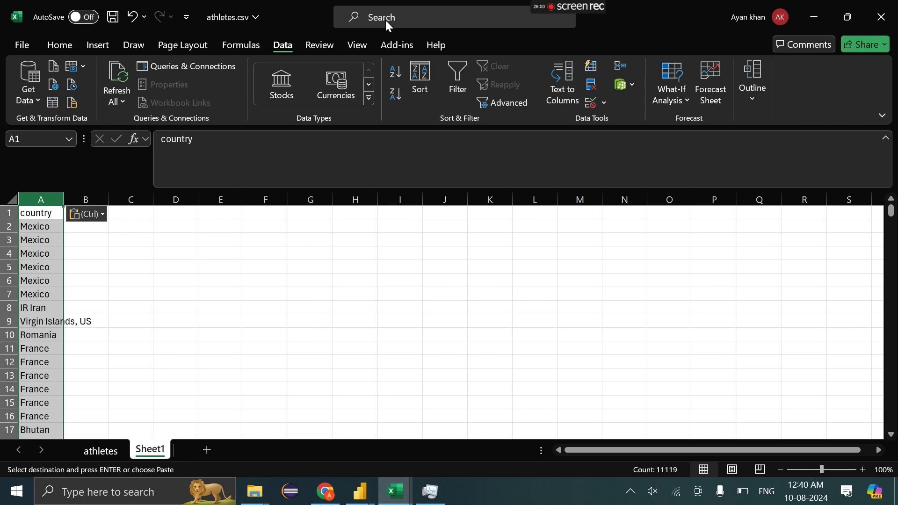
{"action": "left_click", "coordinate": [385, 21]}
{"action": "type", "text": "remo"}
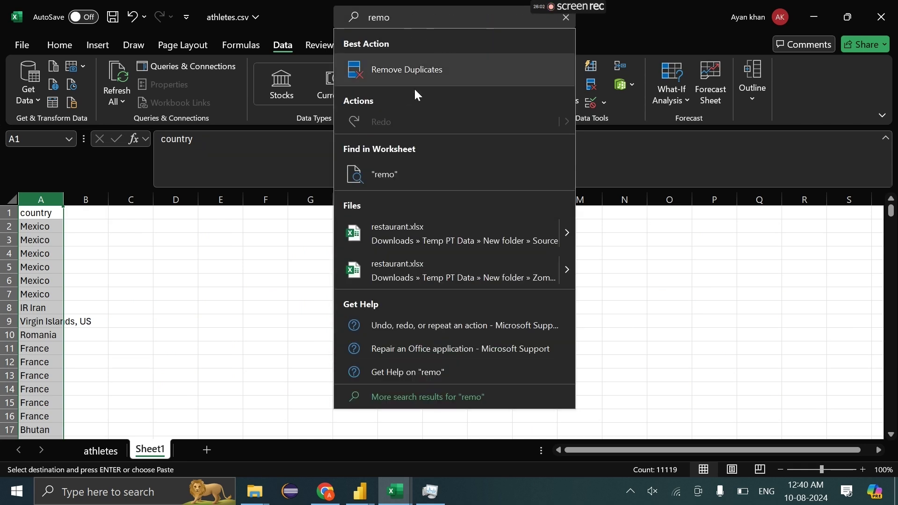
{"action": "left_click", "coordinate": [412, 74]}
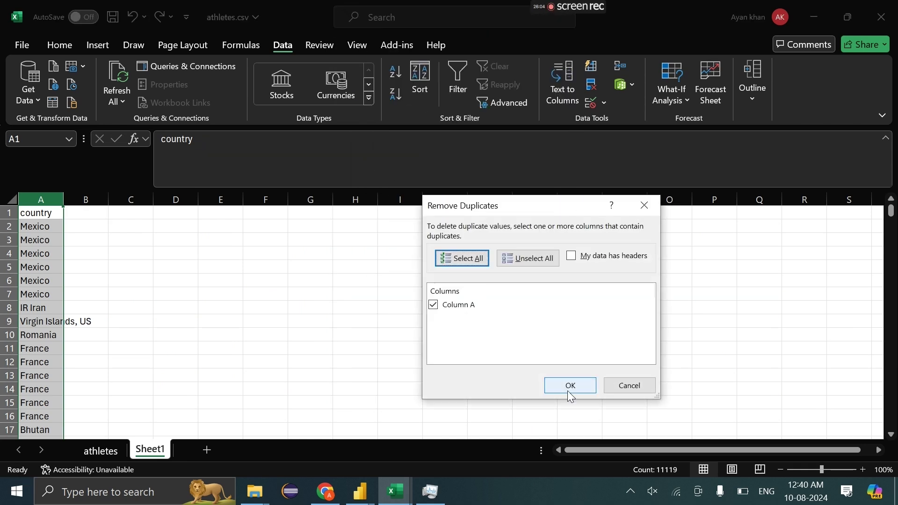
{"action": "left_click", "coordinate": [572, 392]}
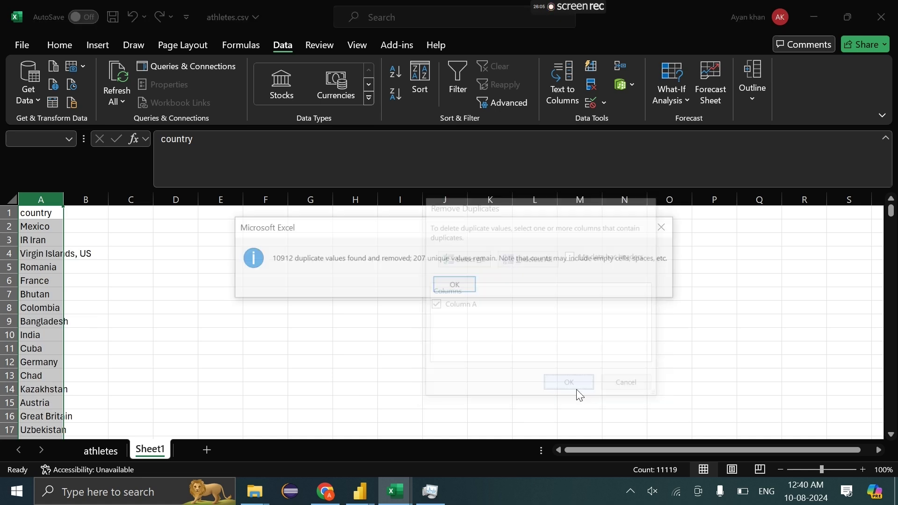
{"action": "left_click", "coordinate": [454, 290]}
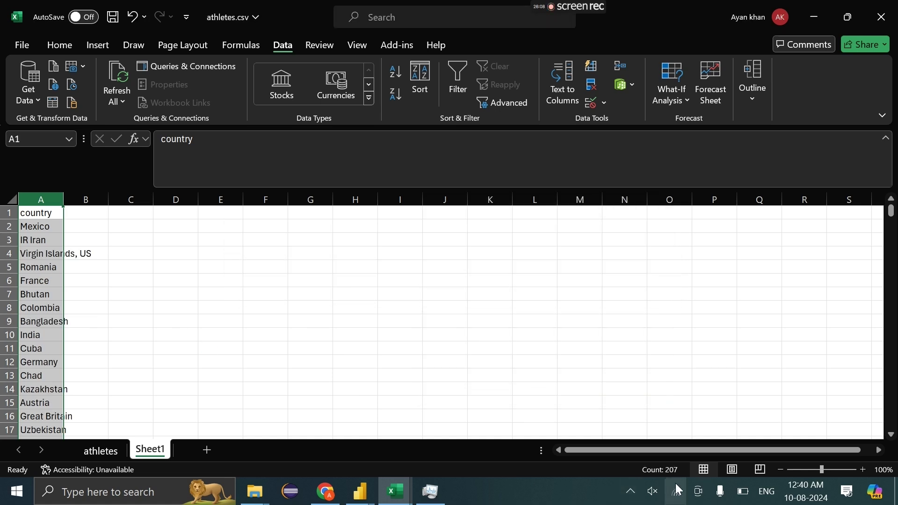
Return to the untitled Power BI report and name the new measure Playing_Teams in its formula.
{"action": "mouse_move", "coordinate": [370, 489]}
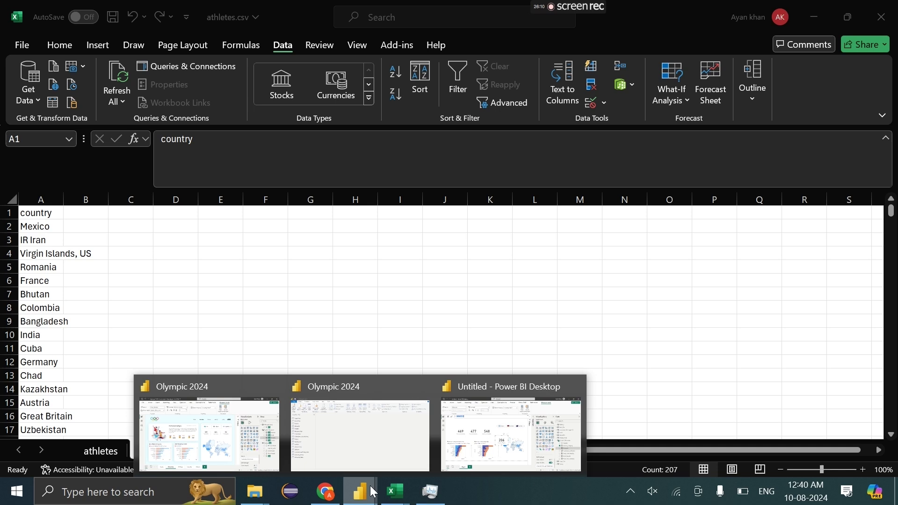
{"action": "left_click", "coordinate": [463, 450]}
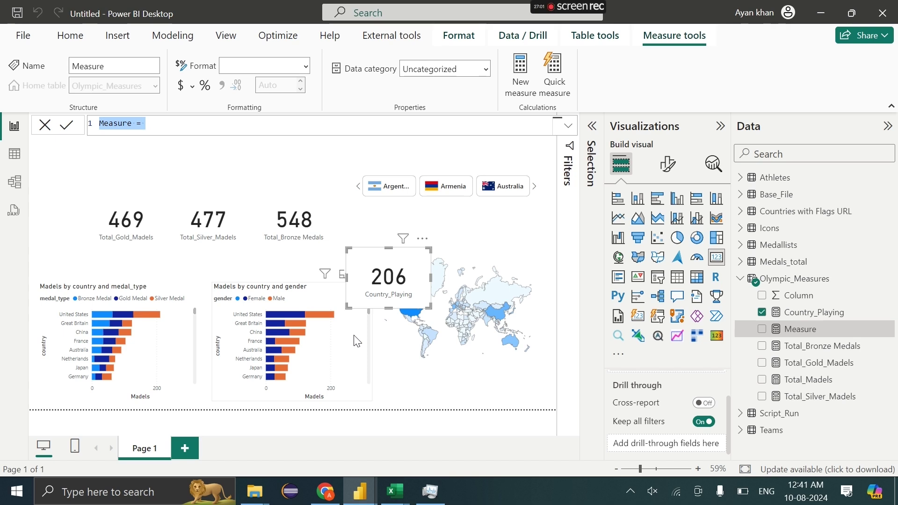
{"action": "type", "text": "Playing"}
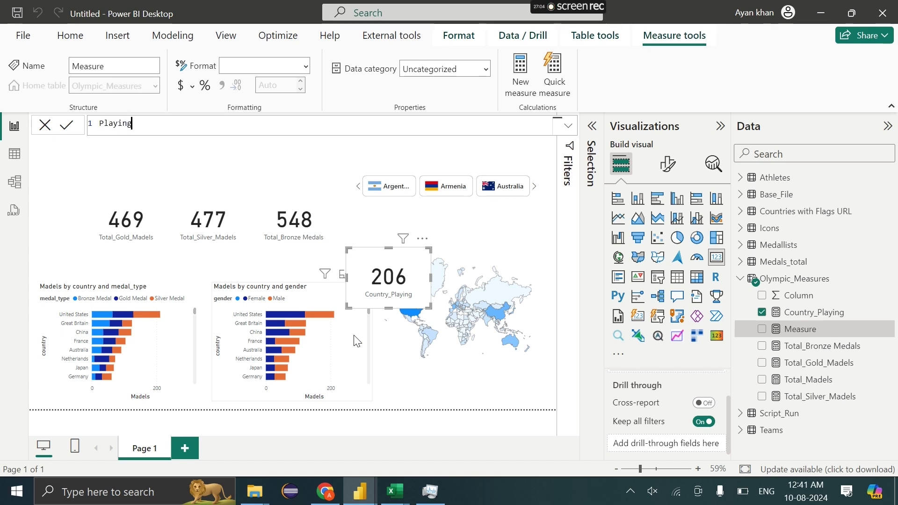
{"action": "type", "text": "_Teams= "}
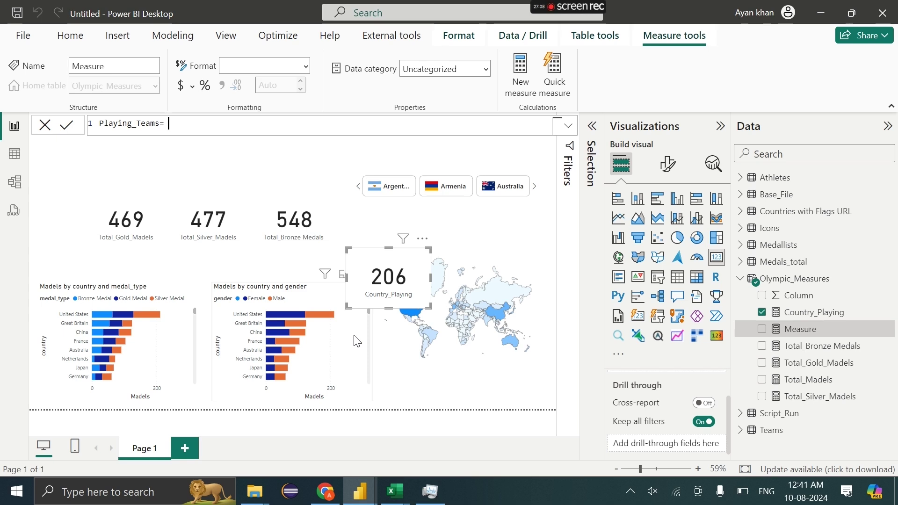
Define Playing_Teams as DISTINCTCOUNT(Teams[code]) and commit the measure.
{"action": "type", "text": "di"}
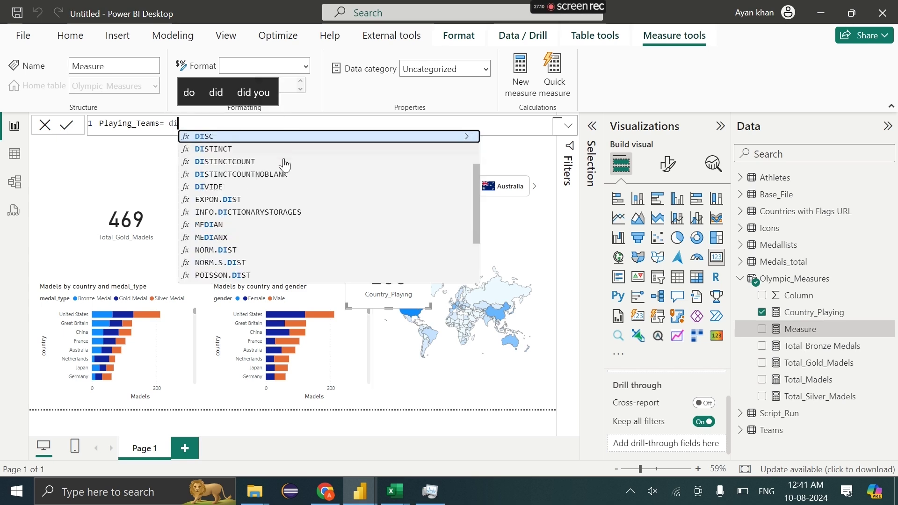
{"action": "left_click", "coordinate": [270, 162]}
{"action": "type", "text": "team"}
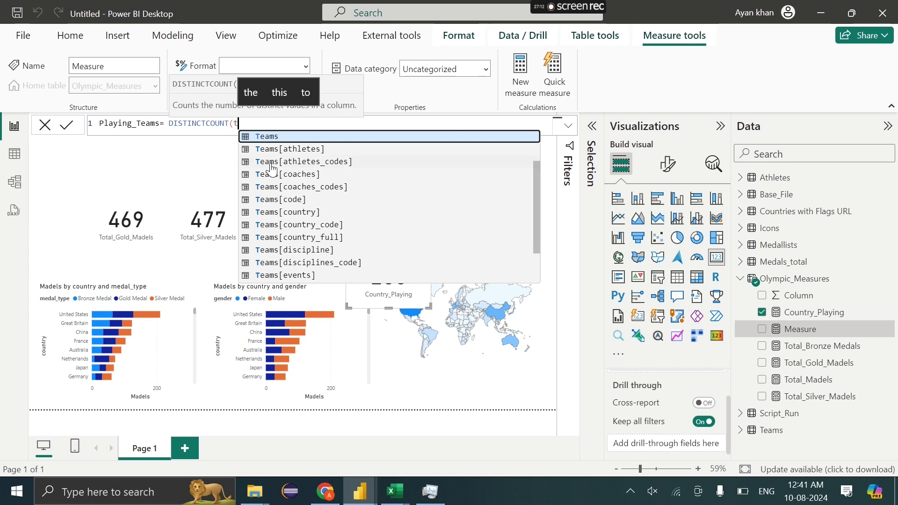
{"action": "key", "text": "BackSpace"}
{"action": "key", "text": "BackSpace"}
{"action": "key", "text": "BackSpace"}
{"action": "key", "text": "BackSpace"}
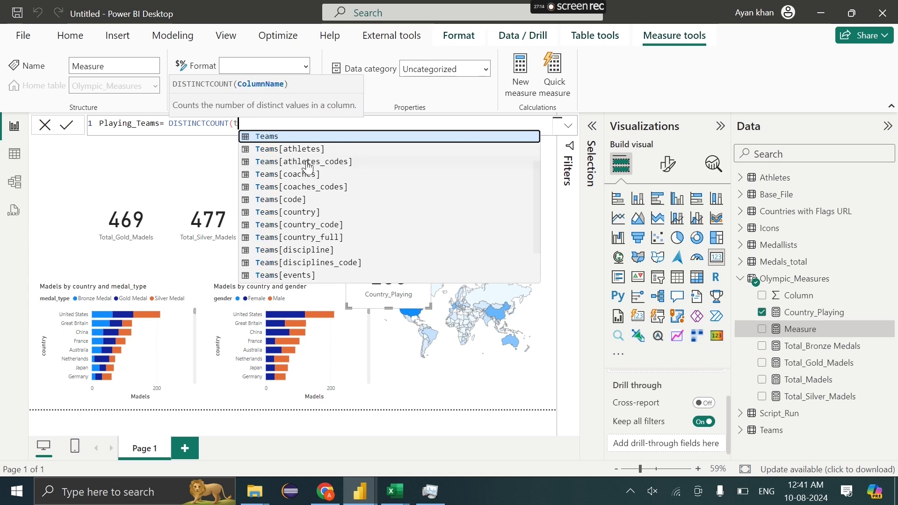
{"action": "type", "text": "ath"}
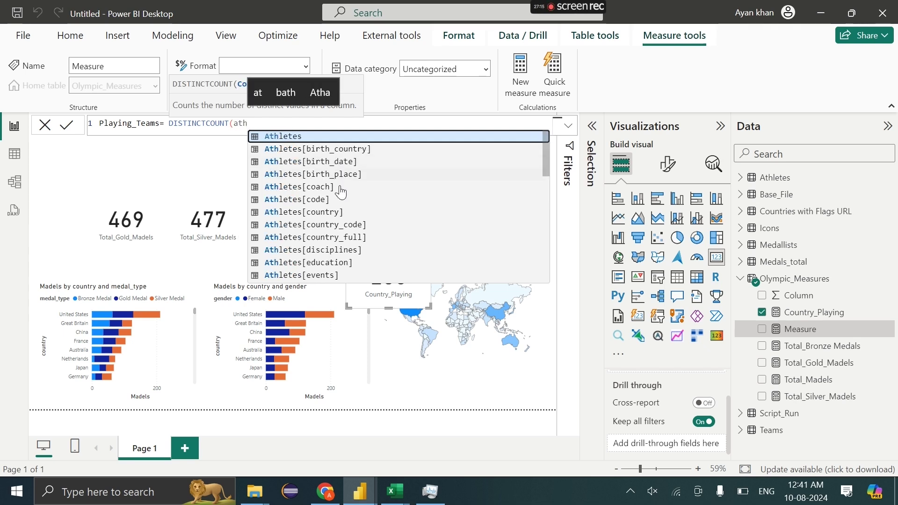
{"action": "scroll", "coordinate": [338, 219], "scroll_direction": "down", "scroll_amount": 1}
{"action": "scroll", "coordinate": [338, 220], "scroll_direction": "up", "scroll_amount": 1}
{"action": "key", "text": "BackSpace"}
{"action": "key", "text": "BackSpace"}
{"action": "key", "text": "BackSpace"}
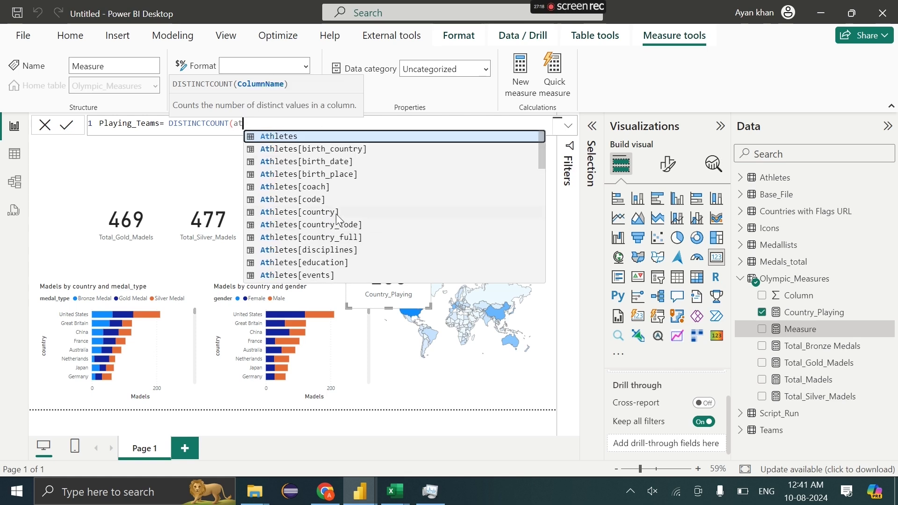
{"action": "type", "text": "team"}
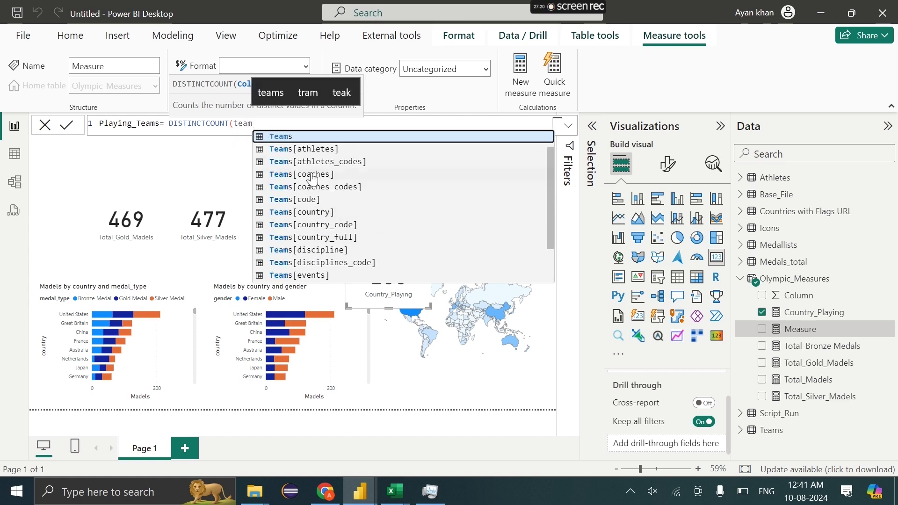
{"action": "left_click", "coordinate": [330, 200]}
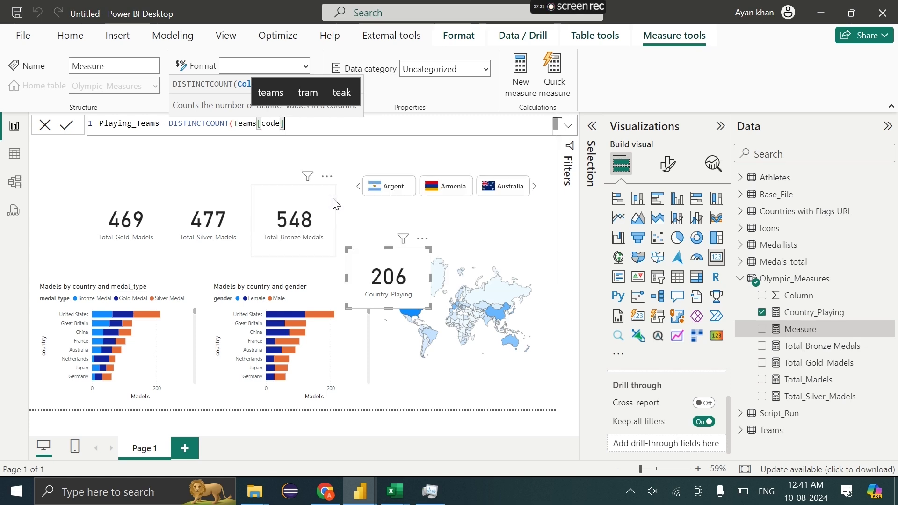
{"action": "type", "text": ")"}
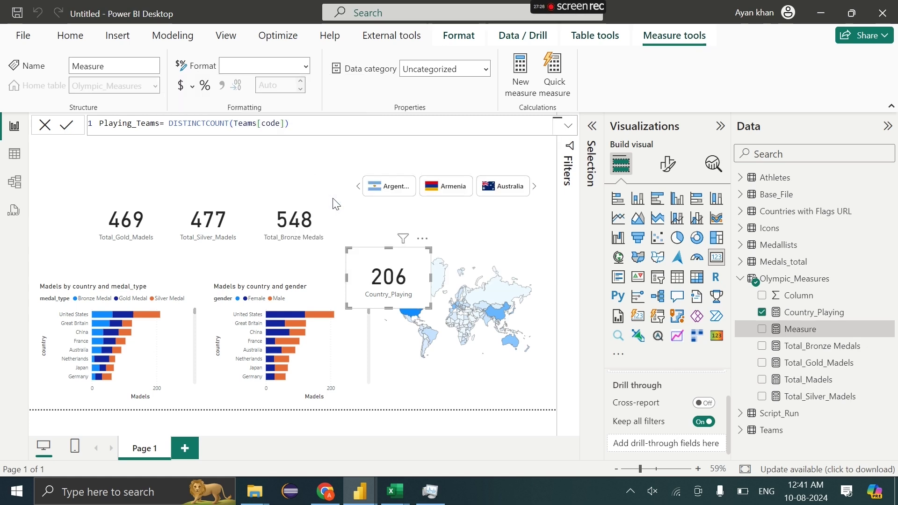
{"action": "key", "text": "Return"}
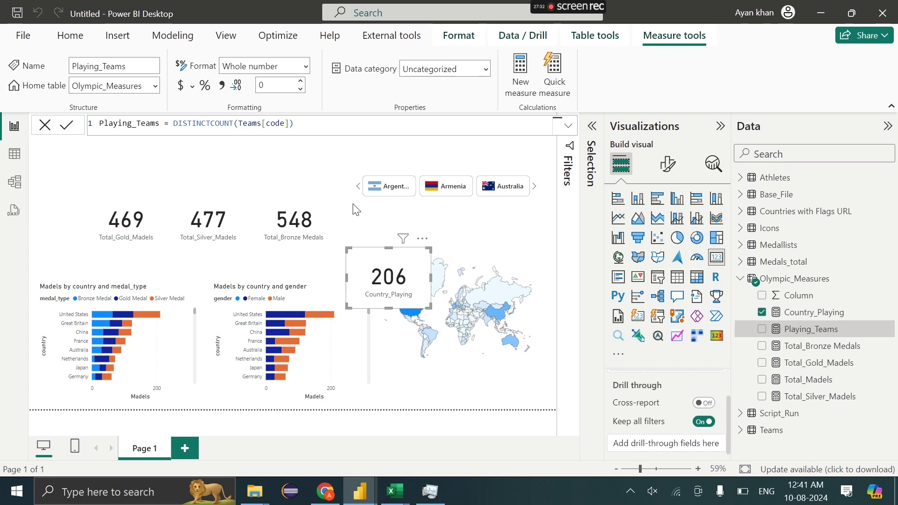
Move the Country_Playing card up beside the Total_Bronze Medals card and place a copy of it next to it.
{"action": "left_click_drag", "start_coordinate": [388, 280], "coordinate": [351, 197]}
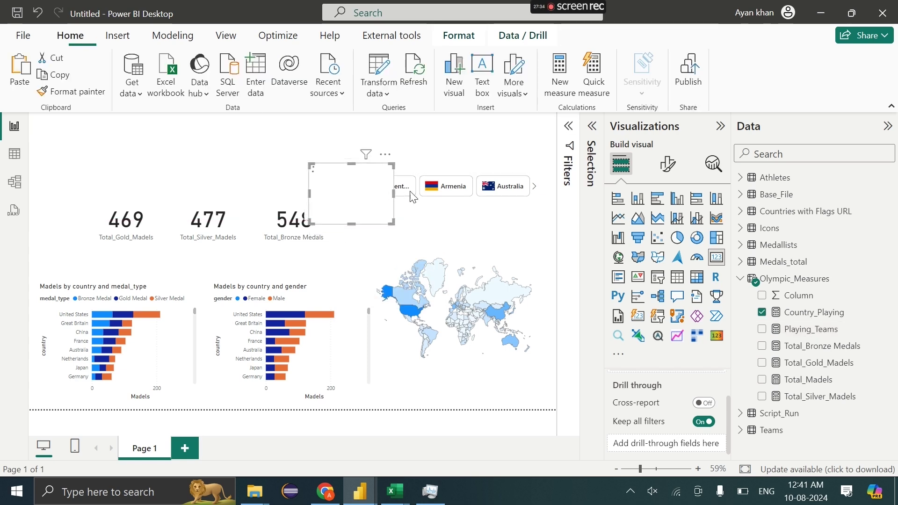
{"action": "left_click_drag", "start_coordinate": [411, 196], "coordinate": [420, 207]}
{"action": "left_click_drag", "start_coordinate": [811, 330], "coordinate": [431, 215]}
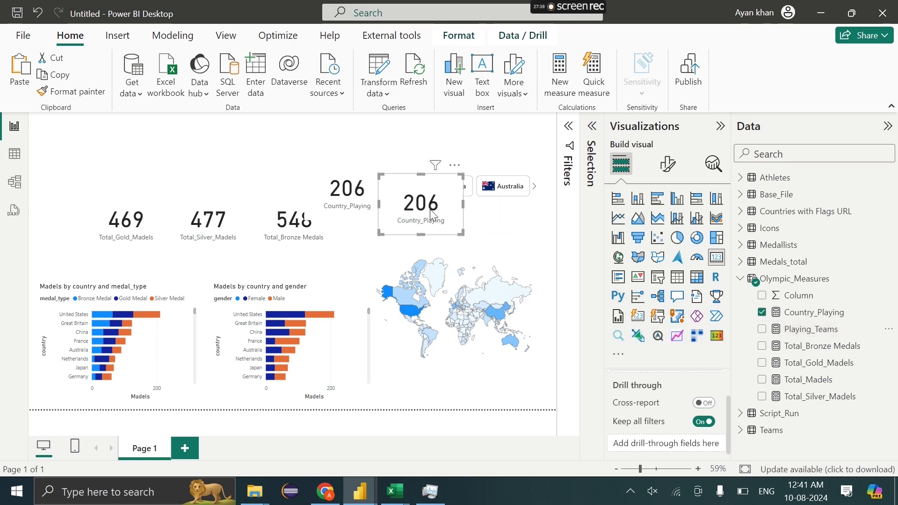
Replace the copied card's field with Playing_Teams and move the card farther from the Country_Playing card, over the country slicer.
{"action": "scroll", "coordinate": [644, 405], "scroll_direction": "up", "scroll_amount": 2}
{"action": "left_click_drag", "start_coordinate": [816, 312], "coordinate": [667, 397]}
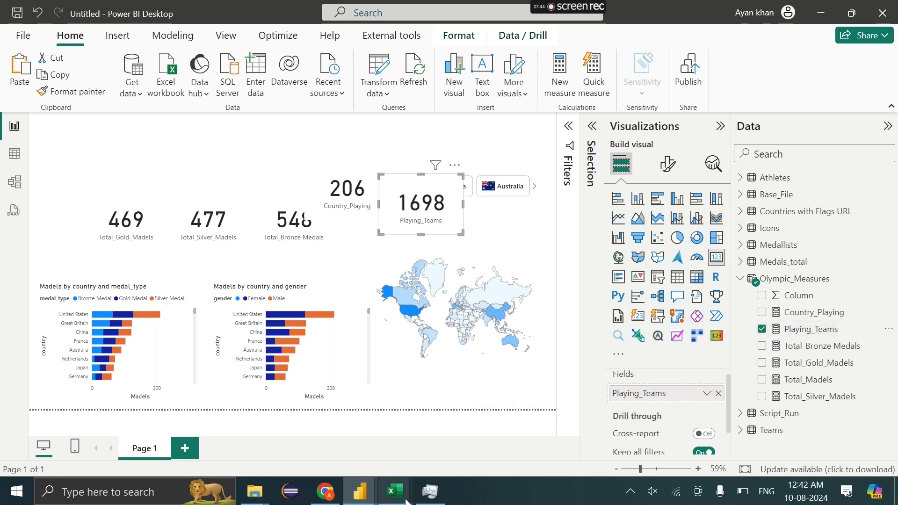
{"action": "mouse_move", "coordinate": [406, 502]}
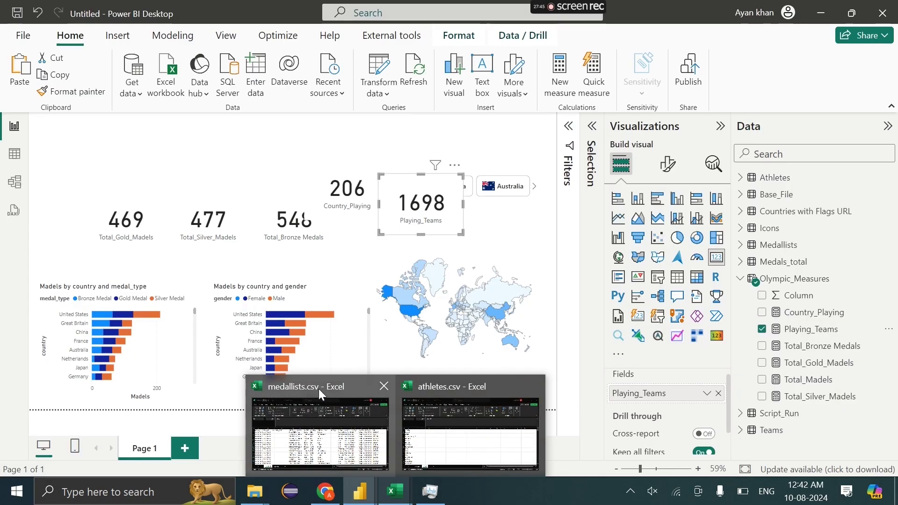
{"action": "left_click_drag", "start_coordinate": [405, 209], "coordinate": [457, 189]}
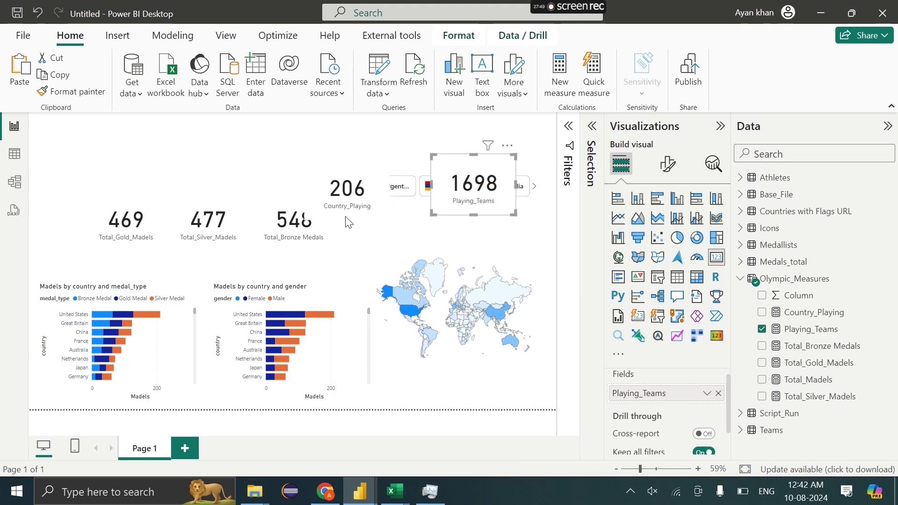
{"action": "left_click", "coordinate": [139, 231]}
{"action": "left_click", "coordinate": [493, 189]}
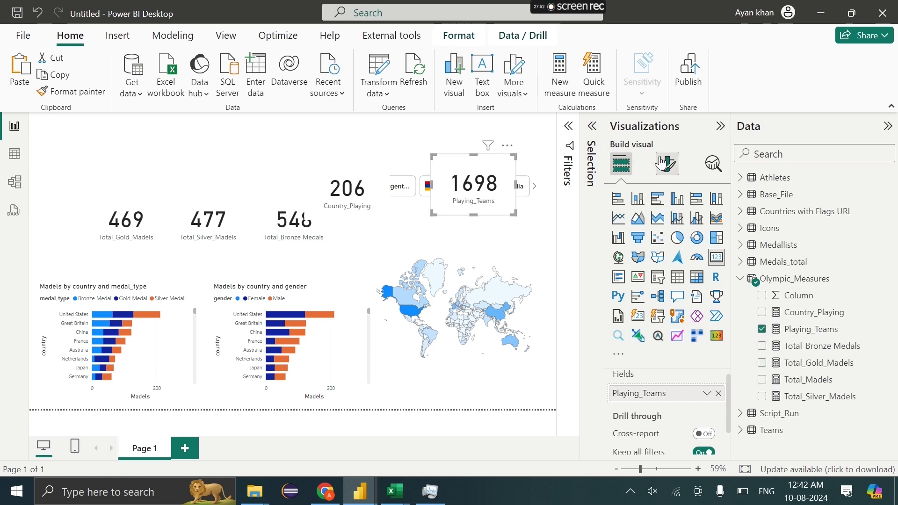
Set the Playing_Teams card's callout value font size to 20 and its category label font size to 10.
{"action": "left_click", "coordinate": [668, 164]}
{"action": "left_click", "coordinate": [657, 264]}
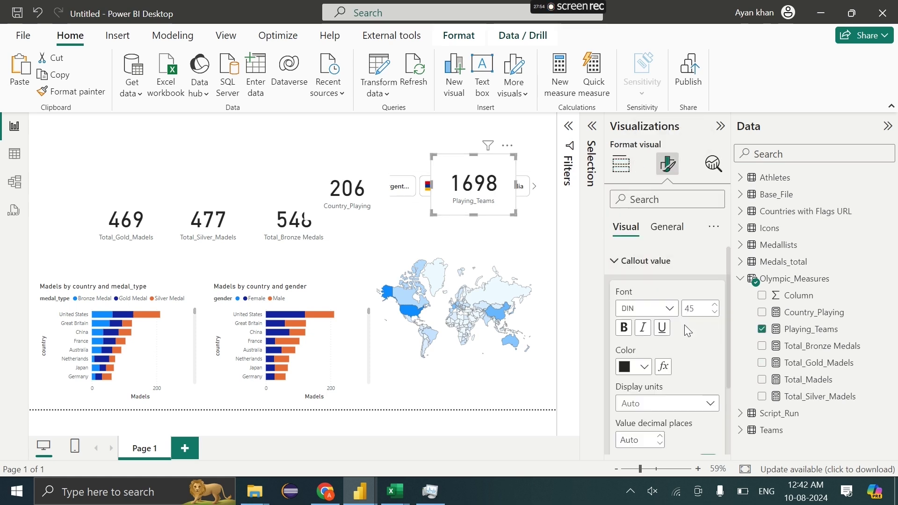
{"action": "type", "text": "20"}
{"action": "scroll", "coordinate": [694, 335], "scroll_direction": "down", "scroll_amount": 3}
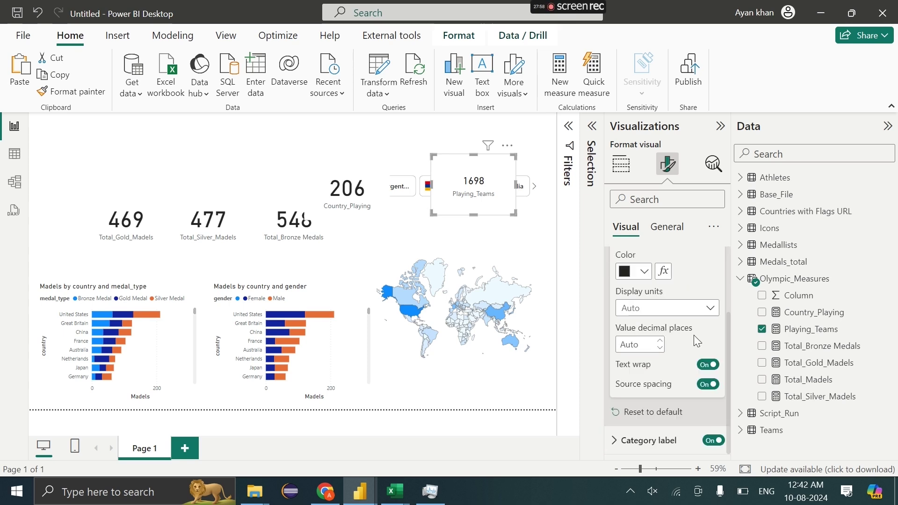
{"action": "left_click", "coordinate": [662, 437]}
{"action": "scroll", "coordinate": [707, 389], "scroll_direction": "down", "scroll_amount": 2}
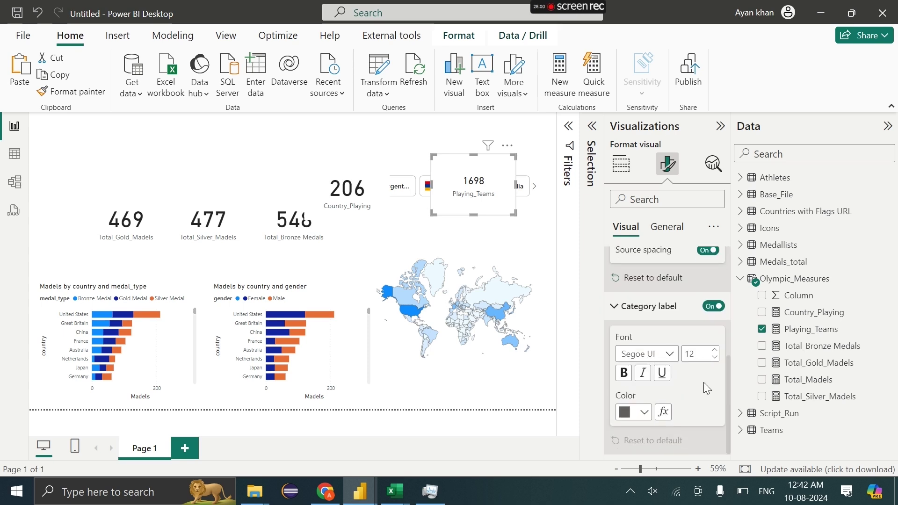
{"action": "left_click", "coordinate": [714, 358]}
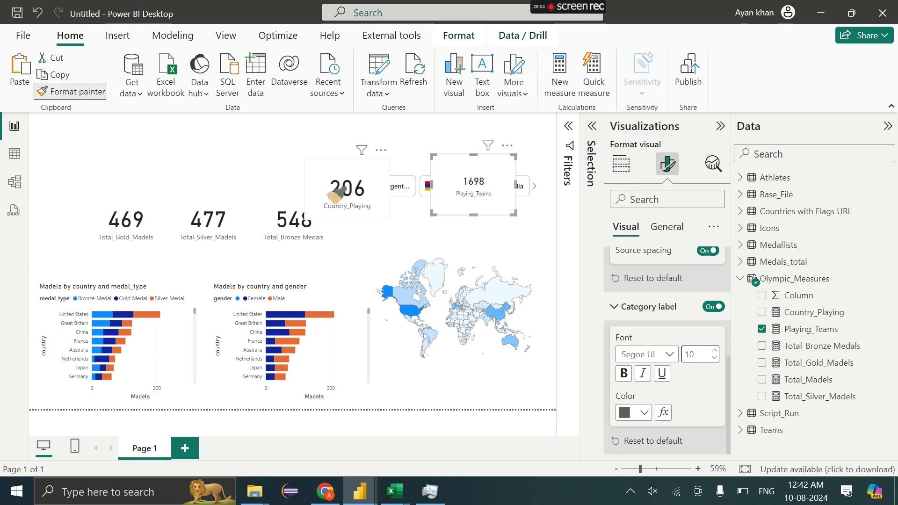
Copy the Playing_Teams card's formatting onto the Country_Playing, Total_Bronze Medals, Total_Silver_Madels and Total_Gold_Madels cards.
{"action": "left_click", "coordinate": [315, 184]}
{"action": "left_click", "coordinate": [295, 228]}
{"action": "left_click", "coordinate": [201, 210]}
{"action": "left_click", "coordinate": [311, 202]}
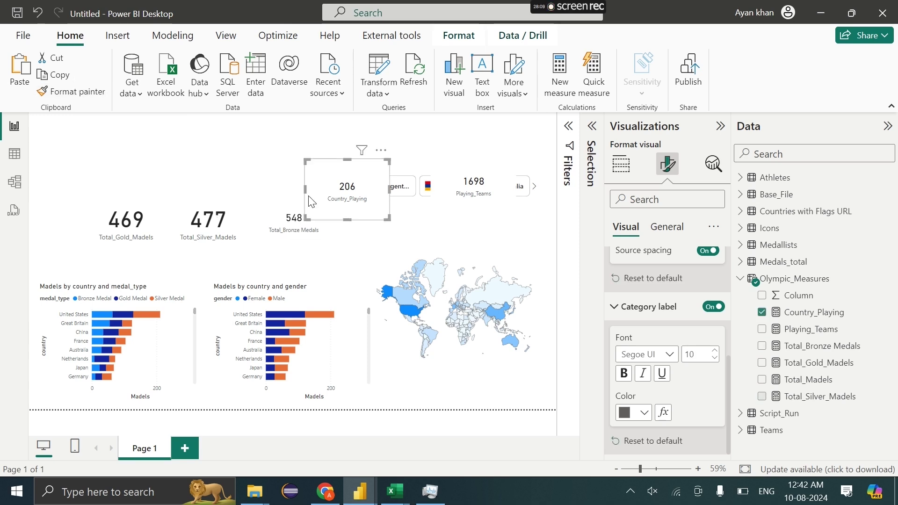
{"action": "left_click", "coordinate": [103, 91]}
{"action": "left_click", "coordinate": [234, 234]}
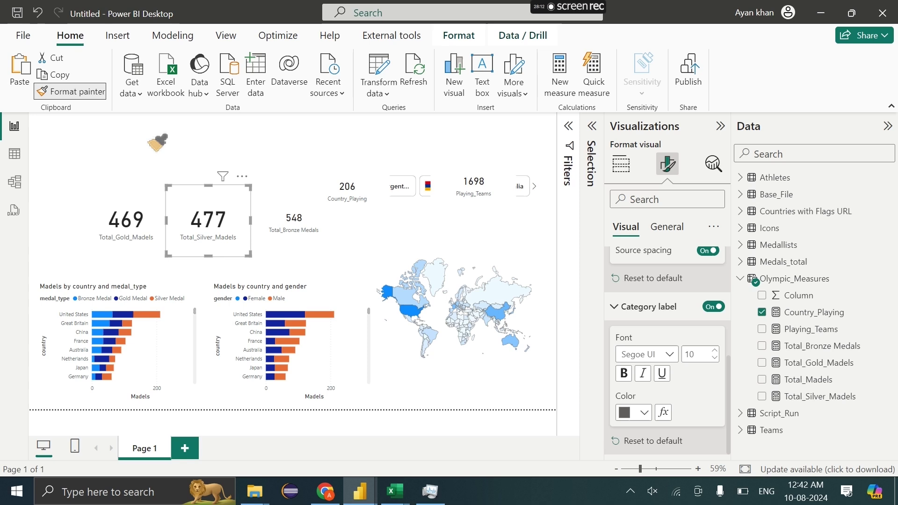
{"action": "left_click", "coordinate": [81, 96]}
{"action": "left_click", "coordinate": [132, 222]}
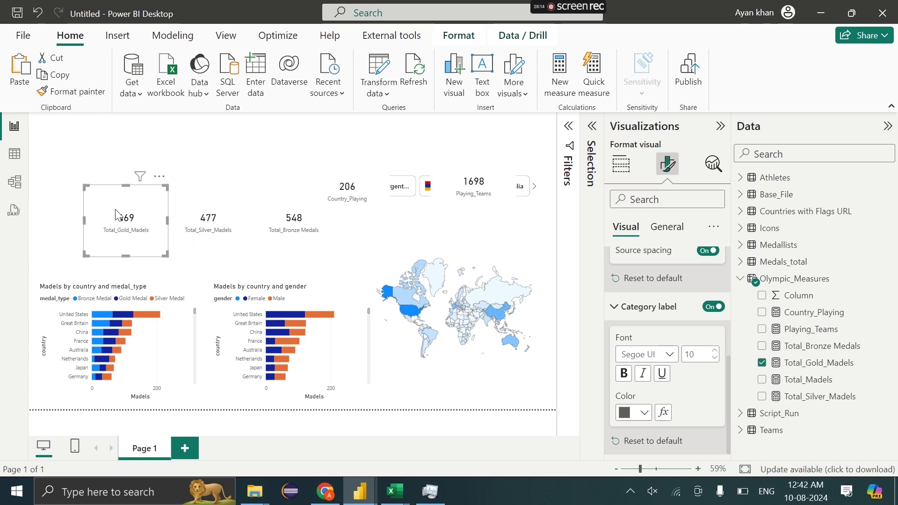
Move the gold, silver and bronze medal cards up and toward the report page's left edge.
{"action": "left_click_drag", "start_coordinate": [211, 240], "coordinate": [160, 217]}
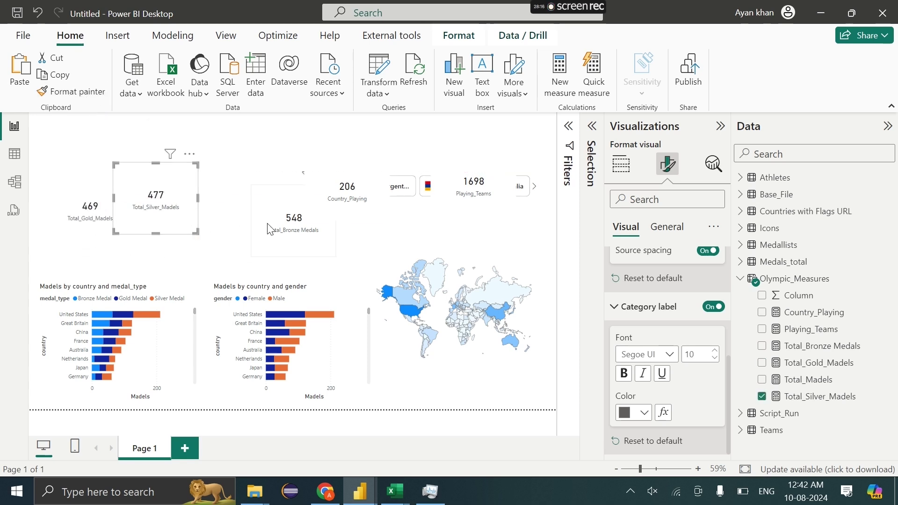
{"action": "left_click_drag", "start_coordinate": [266, 229], "coordinate": [222, 213]}
Place the Country_Playing and Playing_Teams cards side by side beneath the country slicer and duplicate the Playing_Teams card beside them.
{"action": "left_click", "coordinate": [326, 192]}
{"action": "left_click_drag", "start_coordinate": [327, 192], "coordinate": [359, 211]}
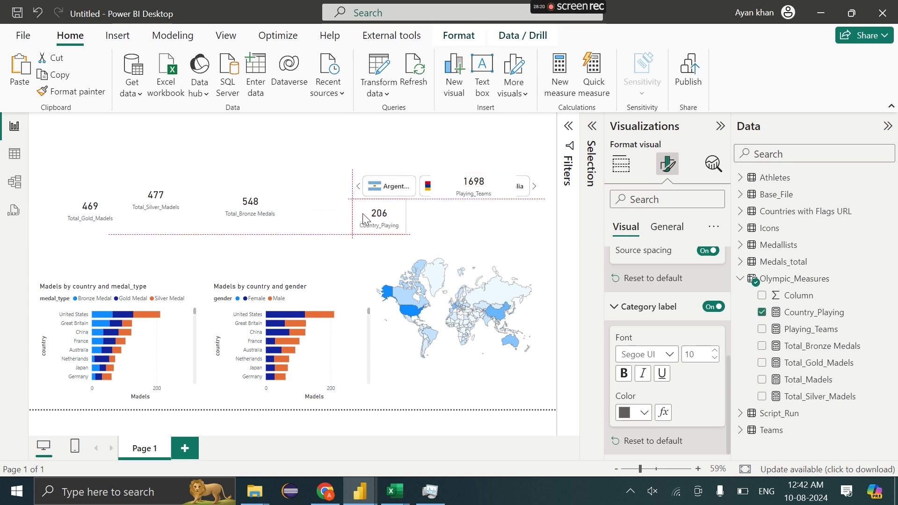
{"action": "left_click_drag", "start_coordinate": [448, 202], "coordinate": [492, 217]}
{"action": "key", "text": "ctrl+c"}
{"action": "key", "text": "ctrl+v"}
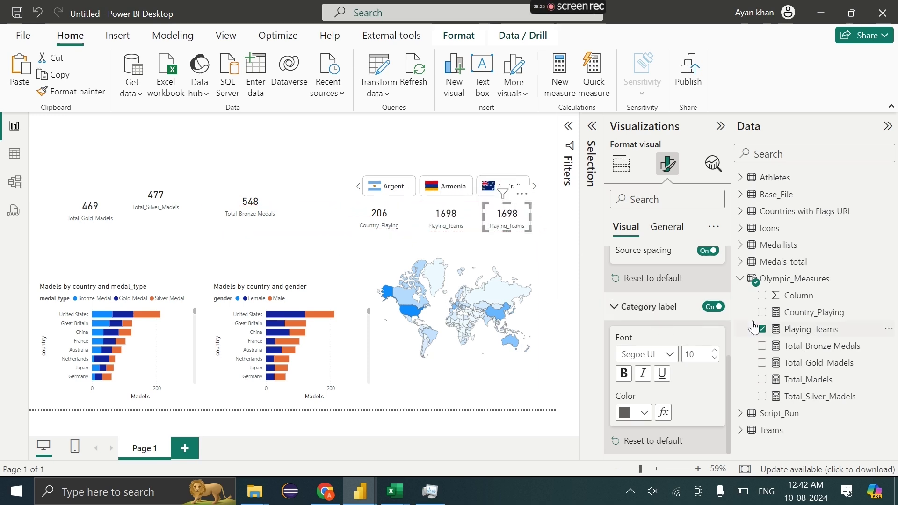
Create a new measure in Olympic_Measures and fill it with a copy of the Playing_Teams formula.
{"action": "left_click", "coordinate": [791, 333]}
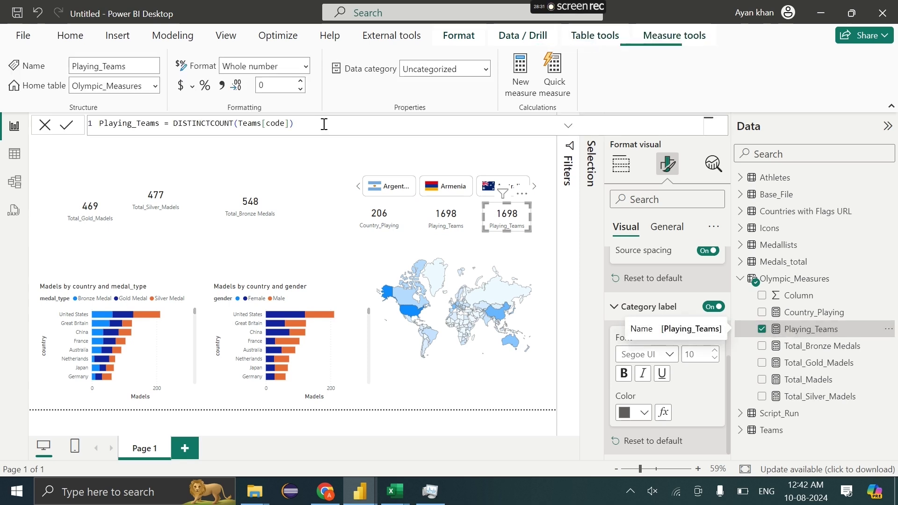
{"action": "triple_click", "coordinate": [324, 124]}
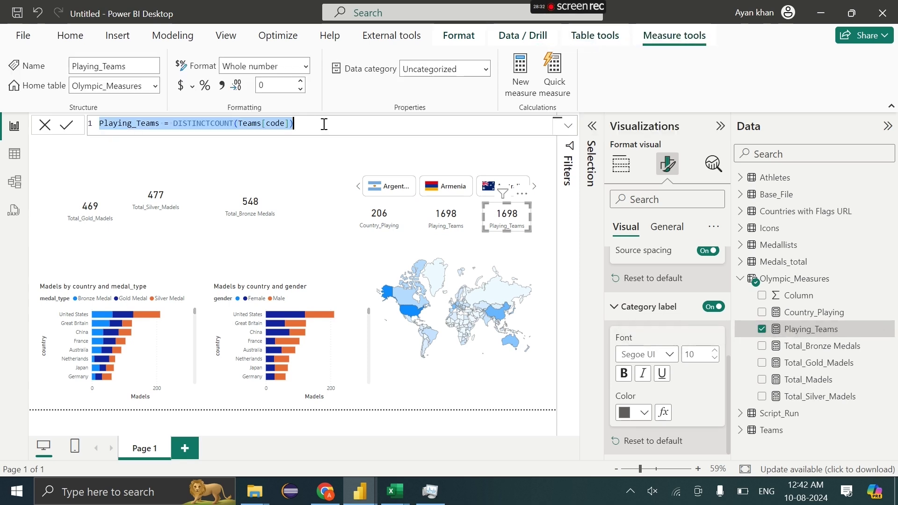
{"action": "right_click", "coordinate": [766, 285]}
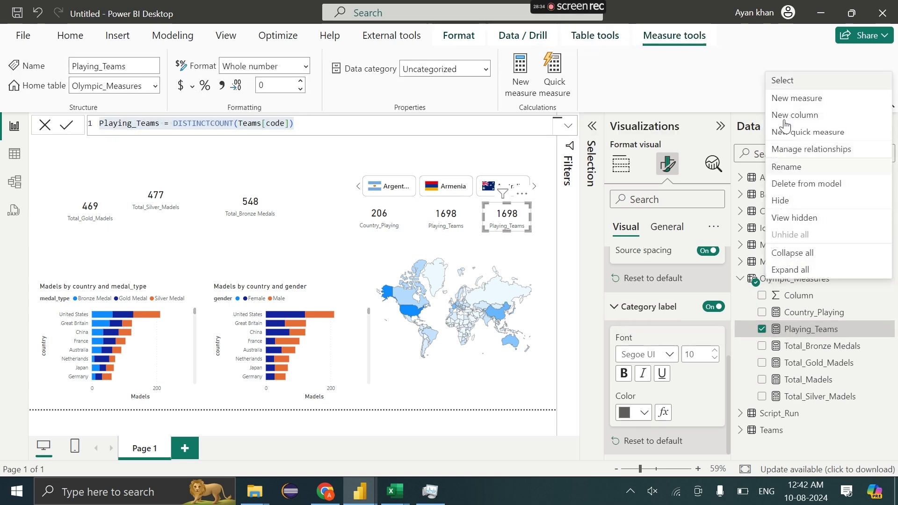
{"action": "left_click", "coordinate": [795, 94]}
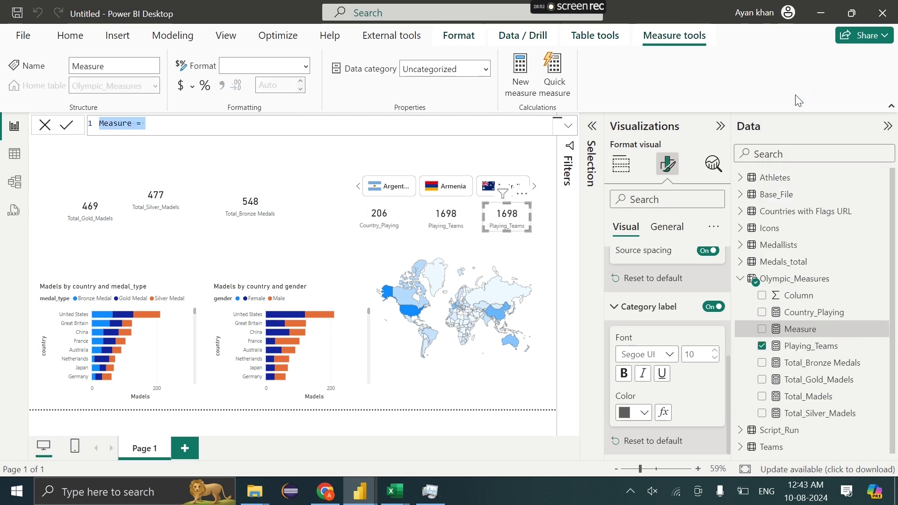
{"action": "key", "text": "ctrl+v"}
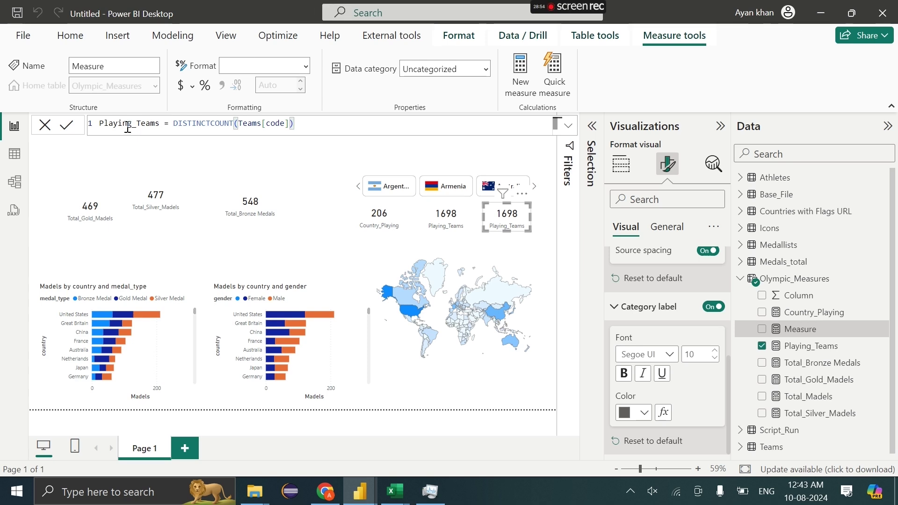
Rename the copied measure Total_Athletes in its formula.
{"action": "double_click", "coordinate": [156, 124]}
{"action": "type", "text": "TOtal"}
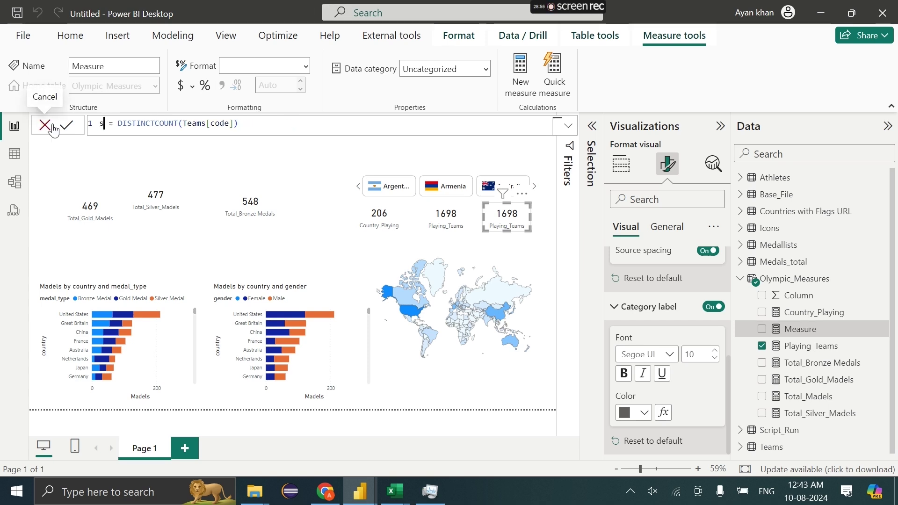
{"action": "key", "text": "BackSpace"}
{"action": "key", "text": "BackSpace"}
{"action": "key", "text": "BackSpace"}
{"action": "key", "text": "BackSpace"}
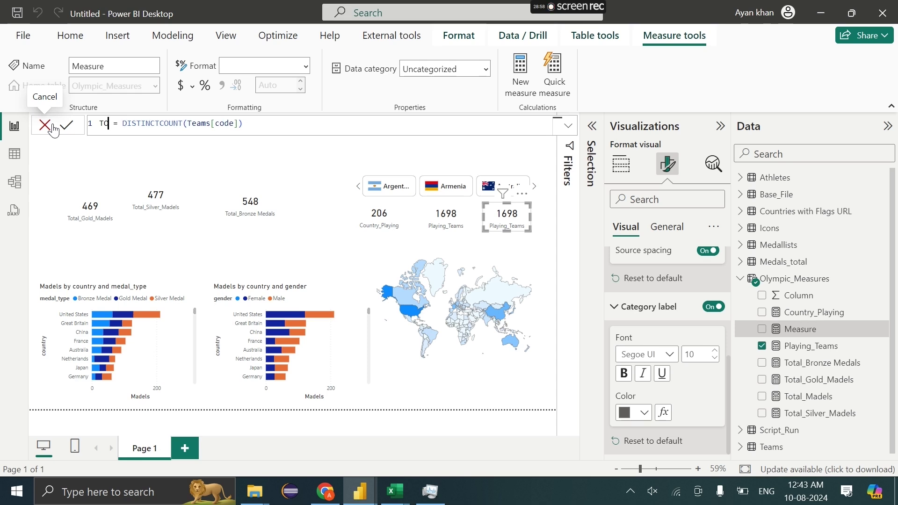
{"action": "type", "text": "otal_Athletes"}
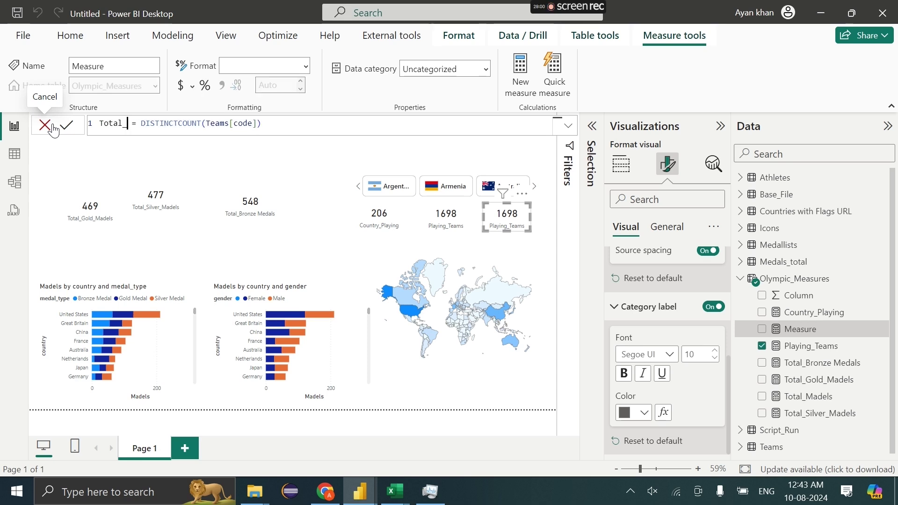
Change the Total_Athletes formula to DISTINCTCOUNT(Athletes[code]) and commit the measure.
{"action": "left_click_drag", "start_coordinate": [293, 123], "coordinate": [244, 123]}
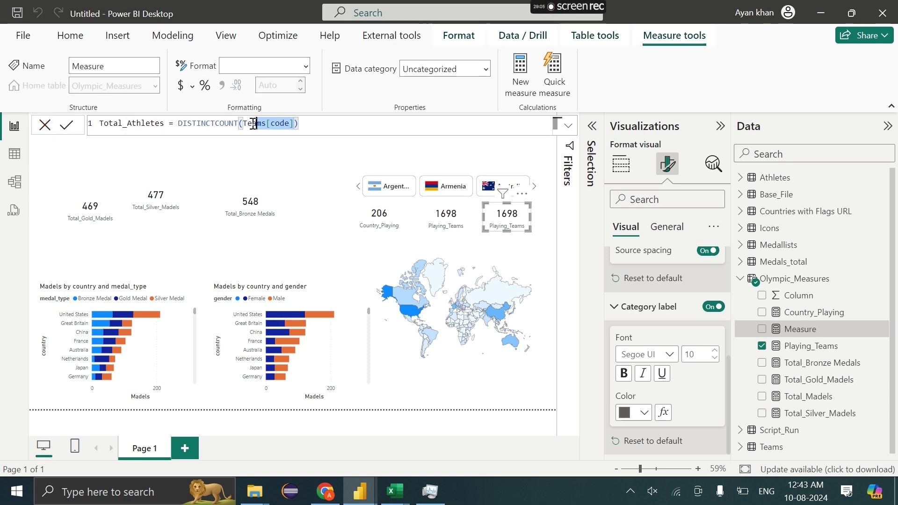
{"action": "key", "text": "BackSpace"}
{"action": "type", "text": "ath"}
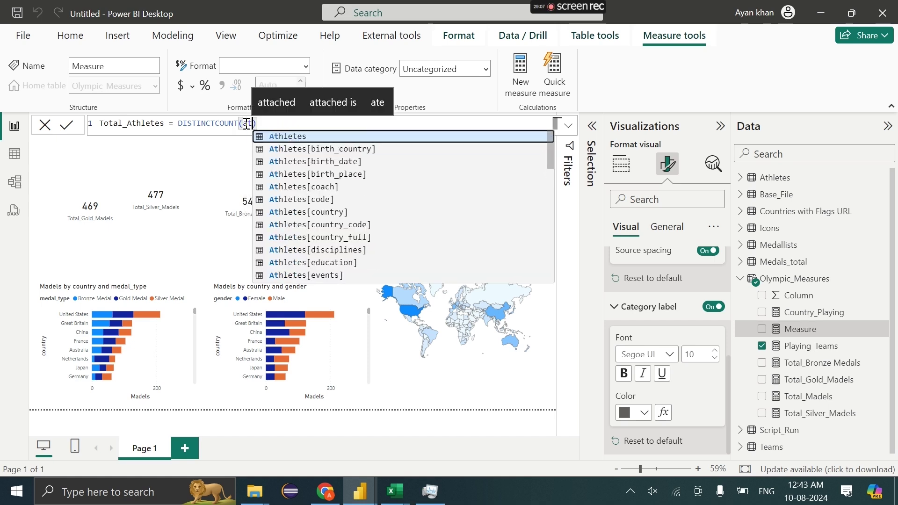
{"action": "left_click", "coordinate": [352, 198]}
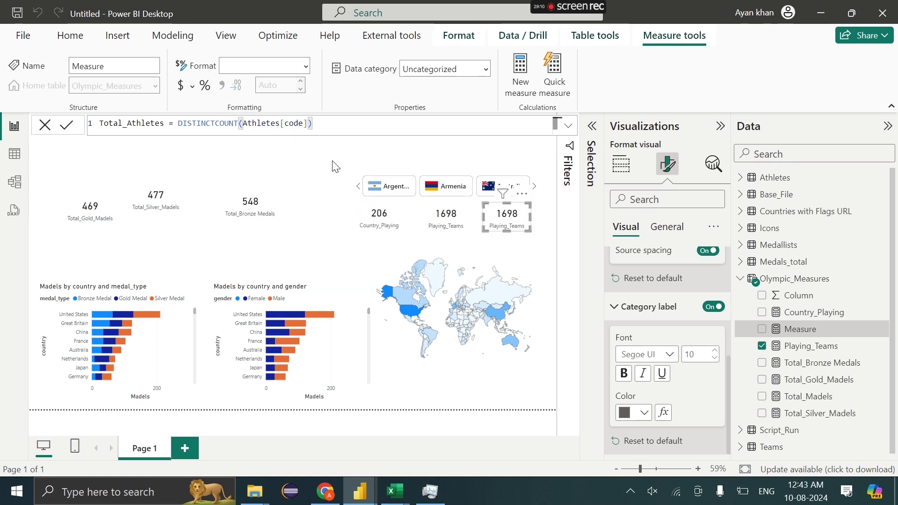
{"action": "left_click_drag", "start_coordinate": [302, 123], "coordinate": [179, 126]}
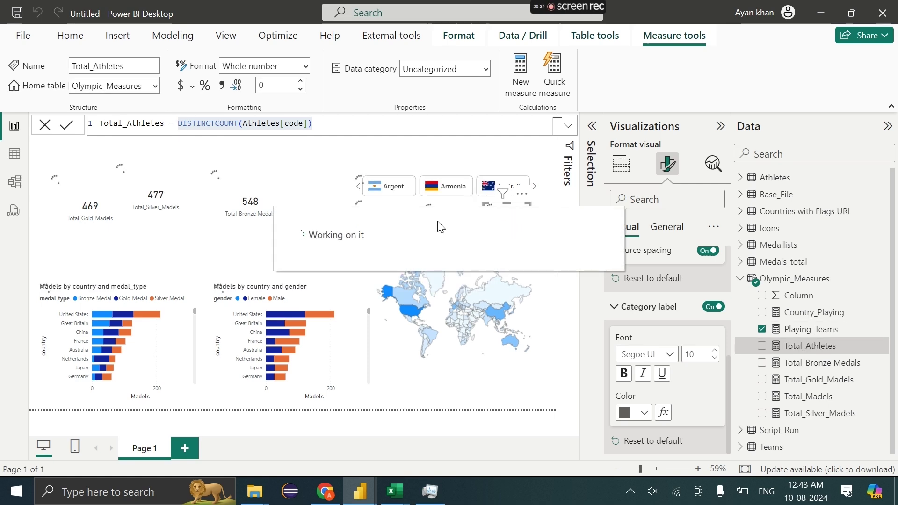
Replace the duplicated card's Playing_Teams field with Total_Athletes.
{"action": "left_click", "coordinate": [620, 164]}
{"action": "left_click_drag", "start_coordinate": [795, 345], "coordinate": [678, 400]}
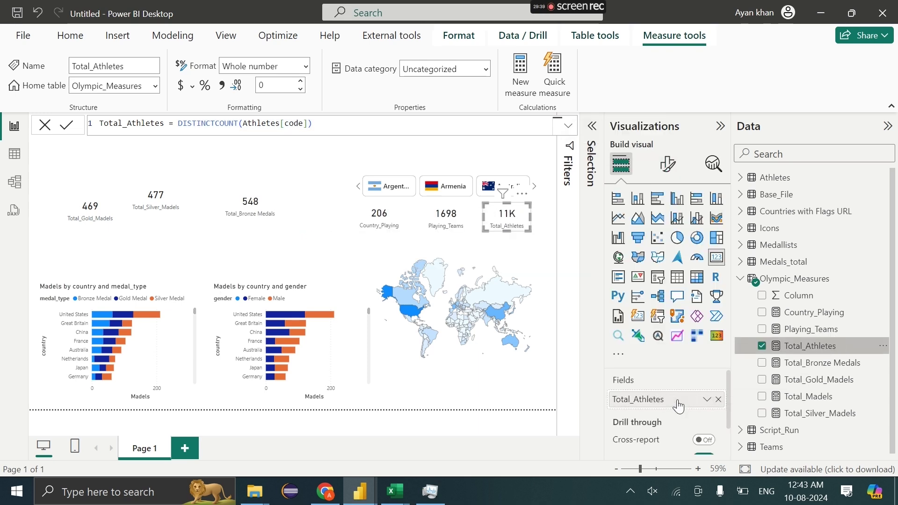
Switch to athletes.csv in Excel and check the entry count of the code column on the athletes sheet.
{"action": "mouse_move", "coordinate": [399, 500]}
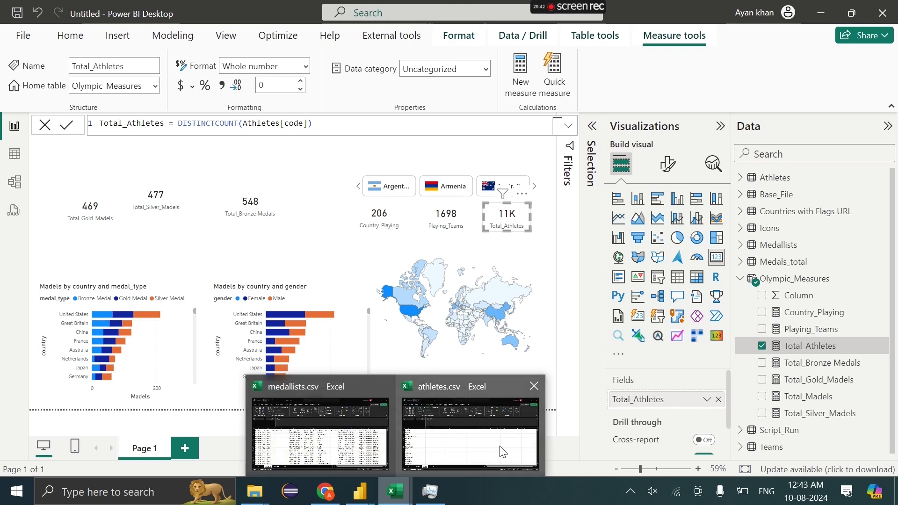
{"action": "left_click", "coordinate": [501, 450]}
{"action": "left_click", "coordinate": [114, 456]}
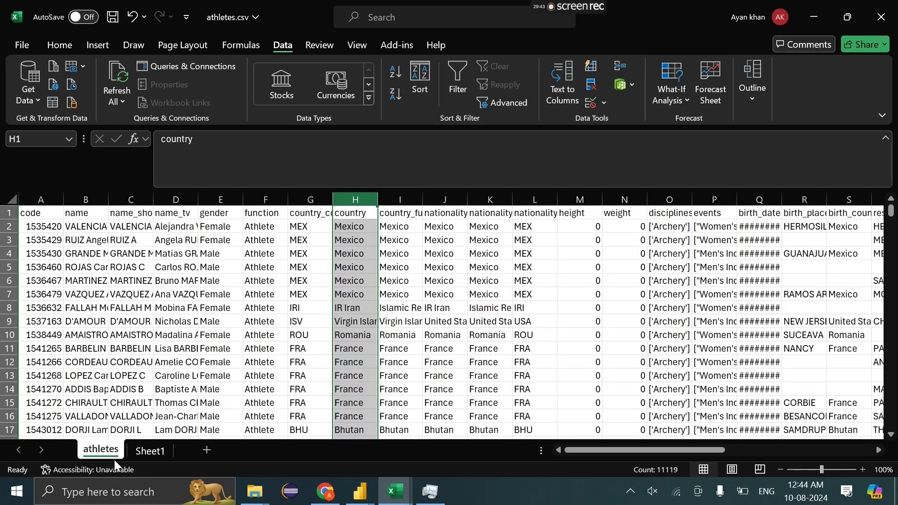
{"action": "scroll", "coordinate": [700, 299], "scroll_direction": "right", "scroll_amount": 8}
{"action": "scroll", "coordinate": [700, 298], "scroll_direction": "right", "scroll_amount": 15}
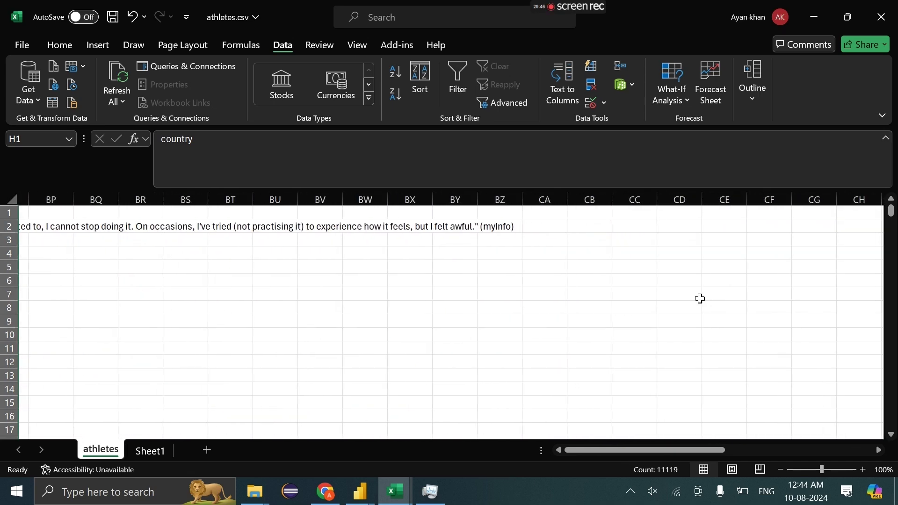
{"action": "scroll", "coordinate": [700, 299], "scroll_direction": "left", "scroll_amount": 20}
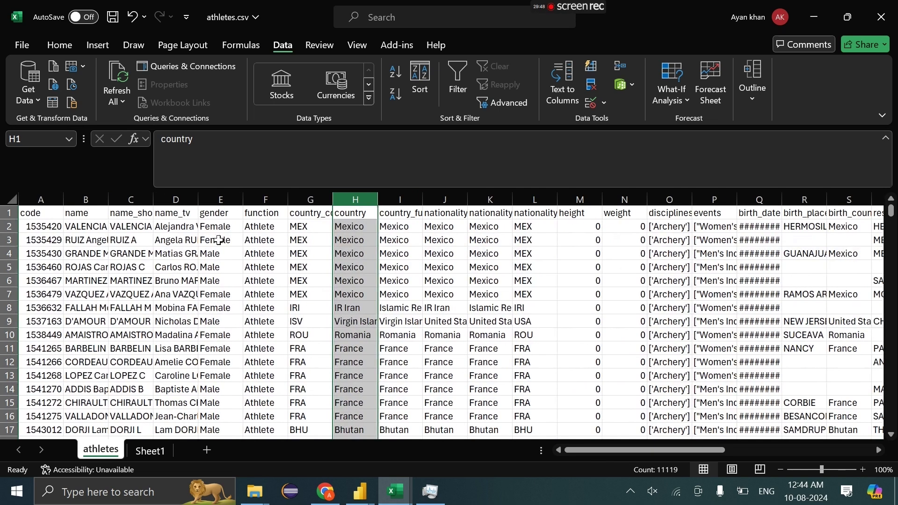
{"action": "left_click", "coordinate": [40, 200]}
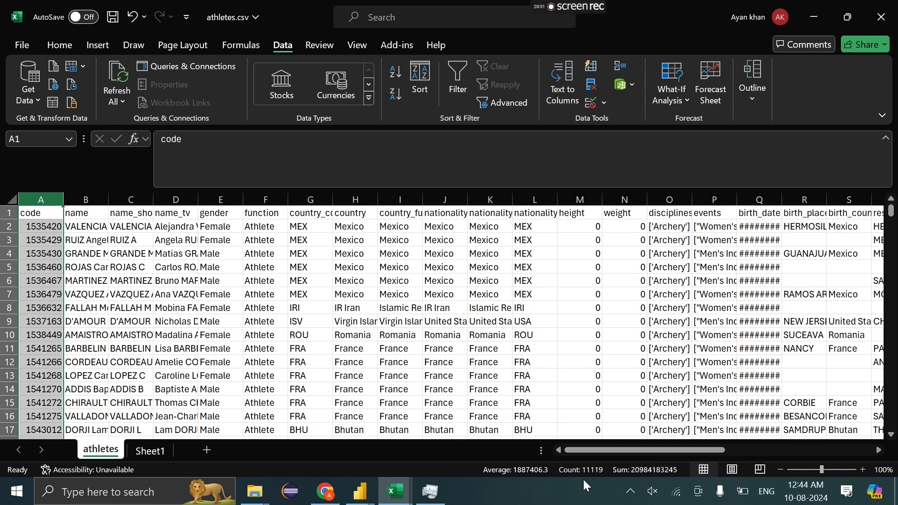
Return to the untitled Power BI report and set the Total_Athletes card's display units to None.
{"action": "left_click", "coordinate": [359, 491]}
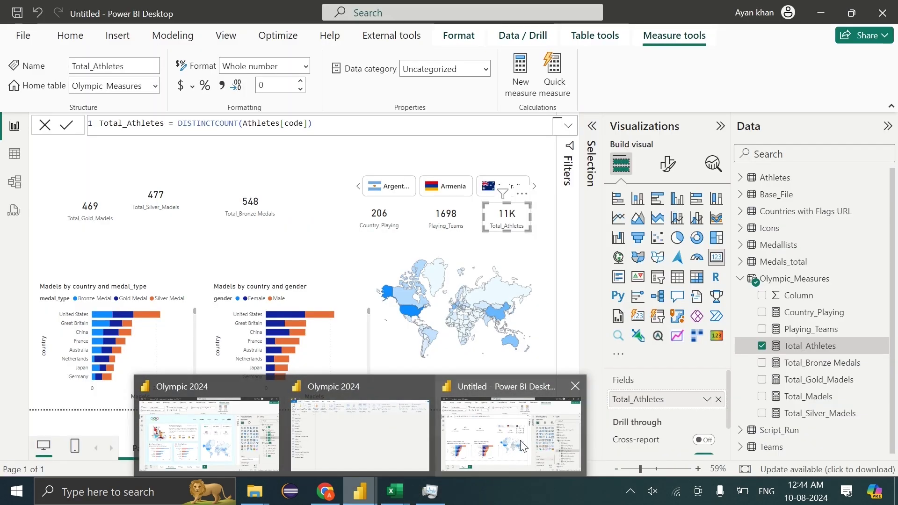
{"action": "left_click", "coordinate": [519, 440]}
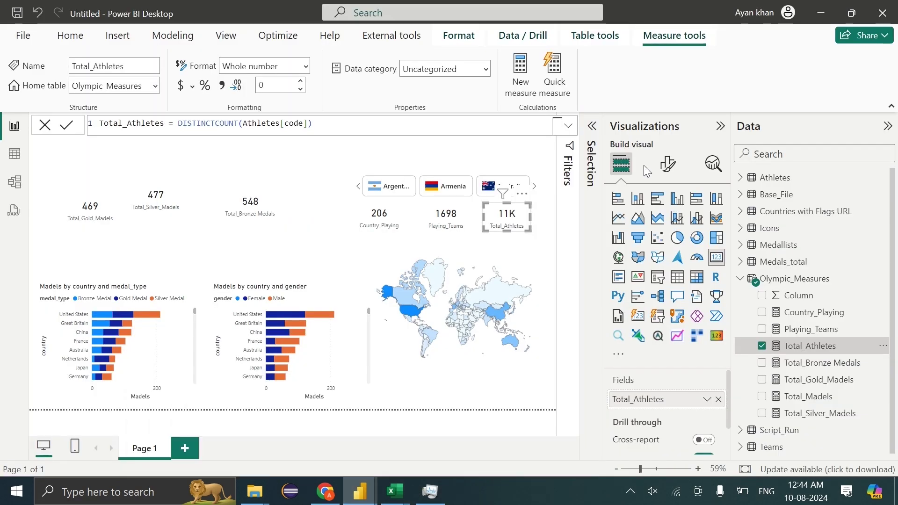
{"action": "left_click", "coordinate": [667, 163]}
{"action": "left_click", "coordinate": [656, 274]}
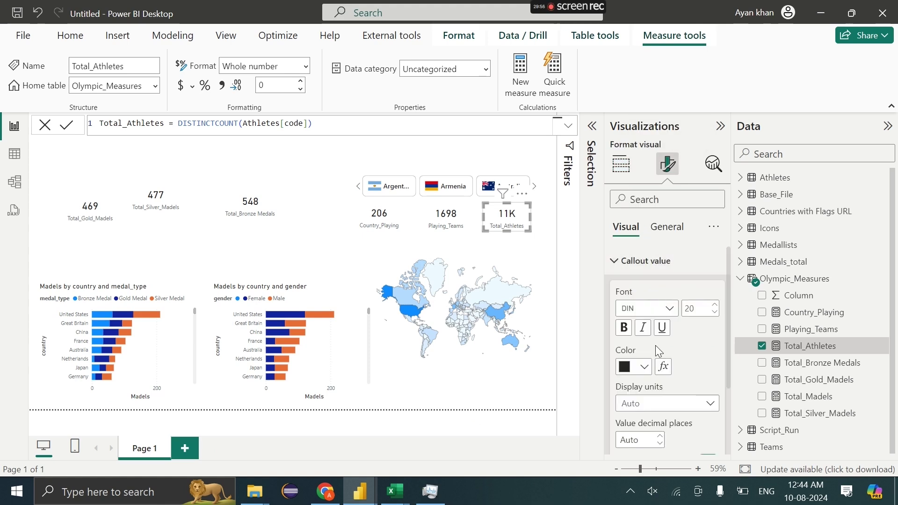
{"action": "scroll", "coordinate": [652, 337], "scroll_direction": "down", "scroll_amount": 3}
{"action": "left_click", "coordinate": [649, 321]}
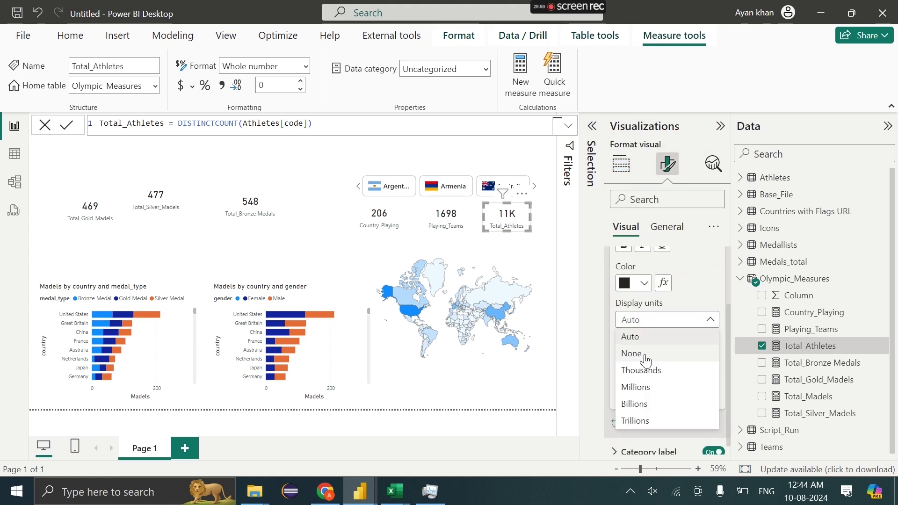
{"action": "left_click", "coordinate": [632, 352]}
Switch back to athletes.csv in Excel and select all code values below the header to compare their count.
{"action": "mouse_move", "coordinate": [395, 491]}
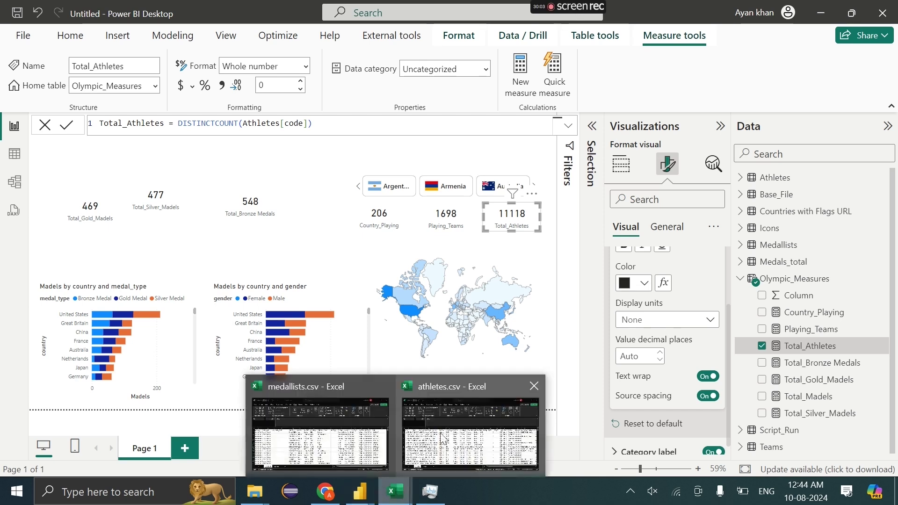
{"action": "left_click", "coordinate": [335, 416]}
{"action": "left_click", "coordinate": [434, 411]}
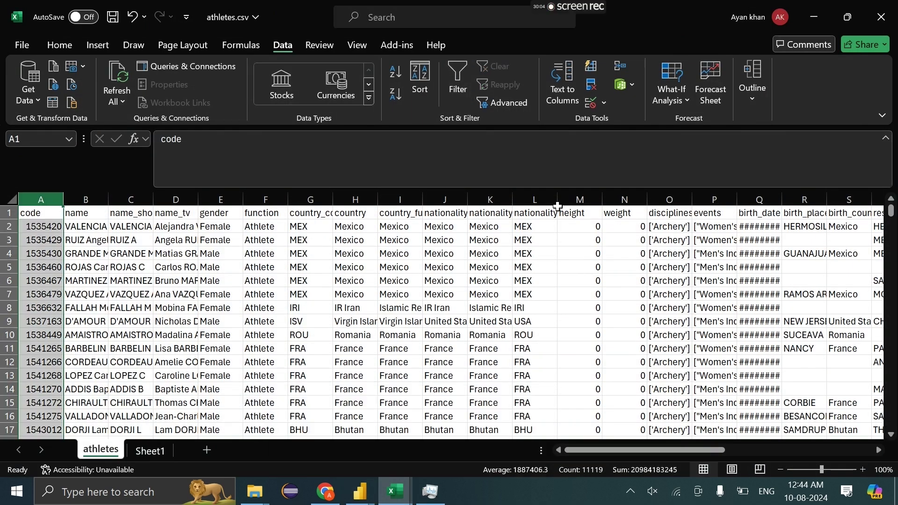
{"action": "left_click", "coordinate": [52, 224]}
{"action": "key", "text": "ctrl+shift+Down"}
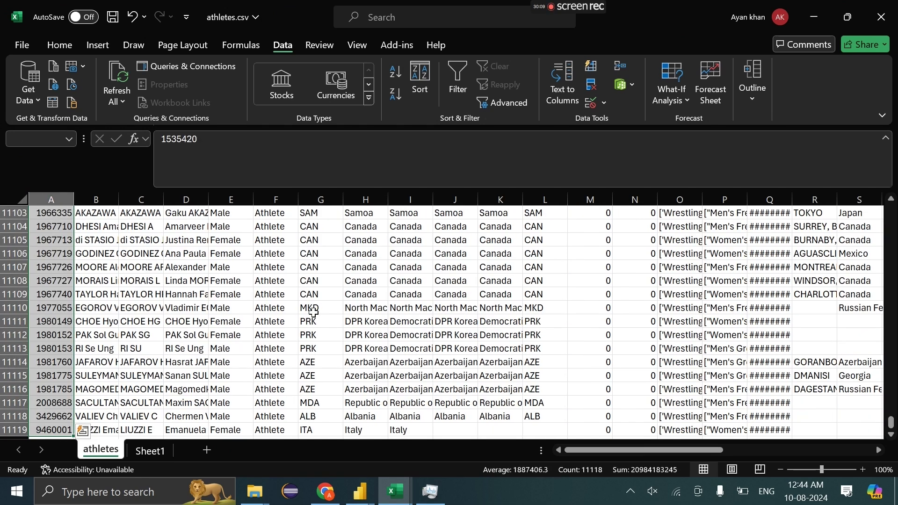
Return to the untitled Power BI report and close the Total_Athletes formula editor.
{"action": "left_click", "coordinate": [395, 491]}
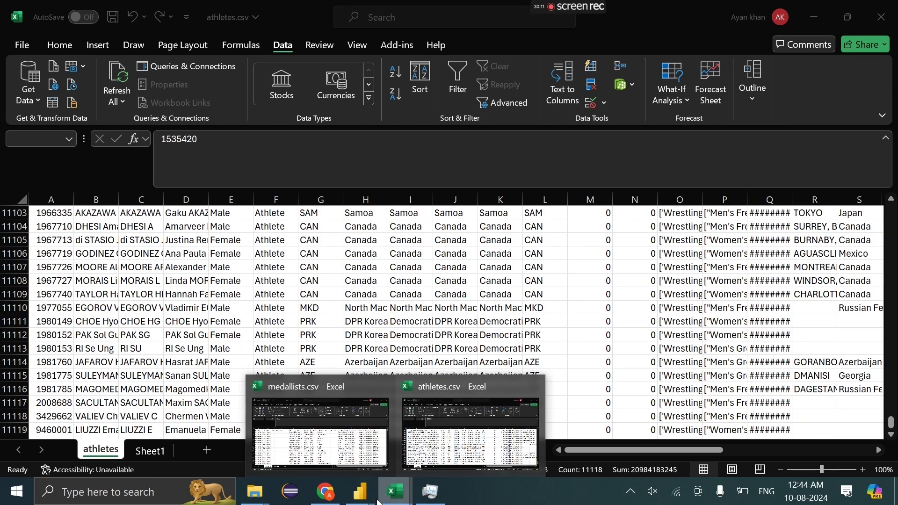
{"action": "mouse_move", "coordinate": [369, 502]}
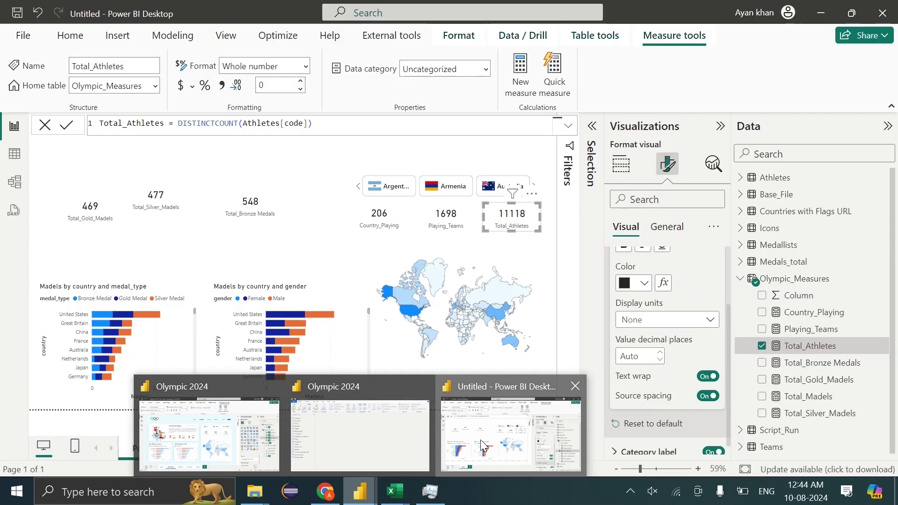
{"action": "left_click", "coordinate": [480, 440]}
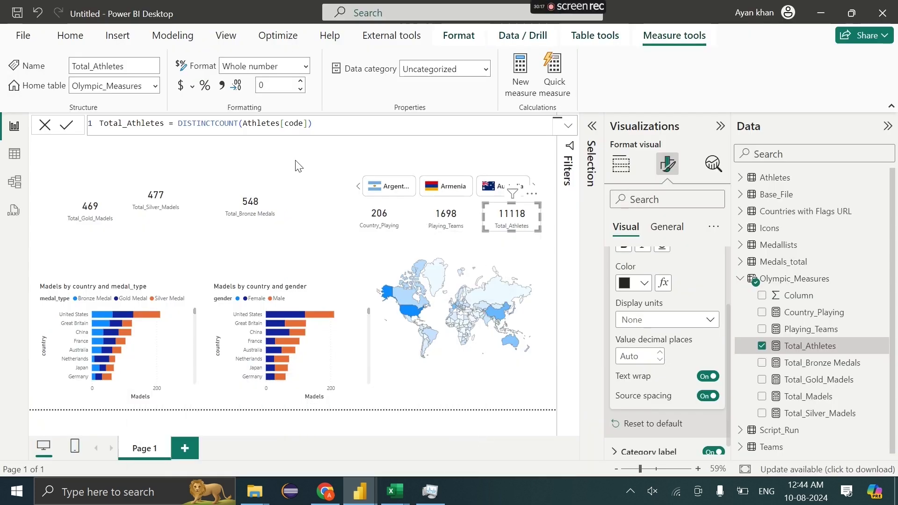
{"action": "left_click", "coordinate": [44, 125]}
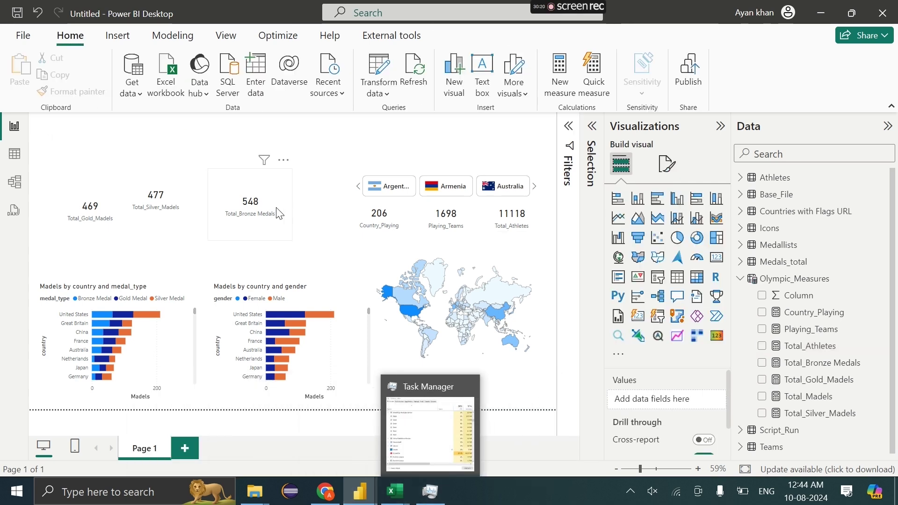
Shrink the Total_Silver_Madels, Total_Bronze Medals and Total_Gold_Madels cards to tighter frames around their values.
{"action": "left_click", "coordinate": [147, 184]}
{"action": "left_click_drag", "start_coordinate": [113, 162], "coordinate": [132, 199]}
{"action": "left_click", "coordinate": [288, 213]}
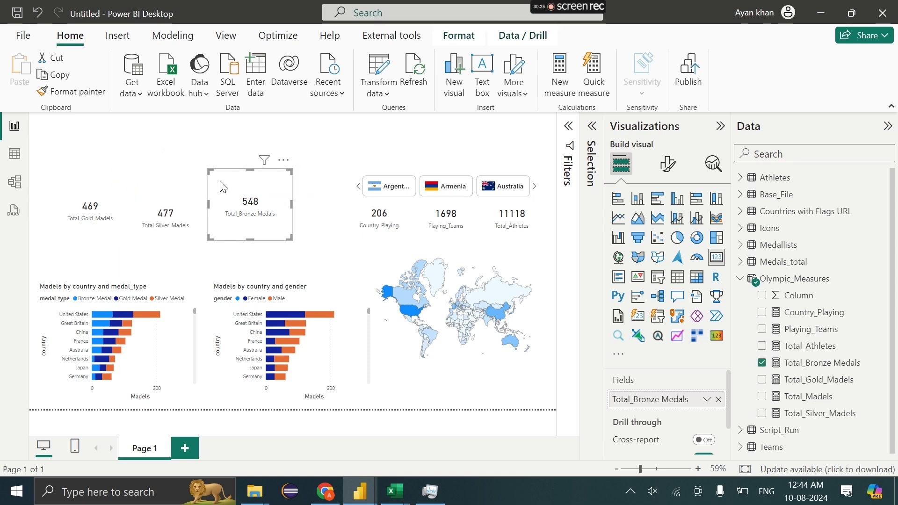
{"action": "left_click_drag", "start_coordinate": [206, 170], "coordinate": [224, 200]}
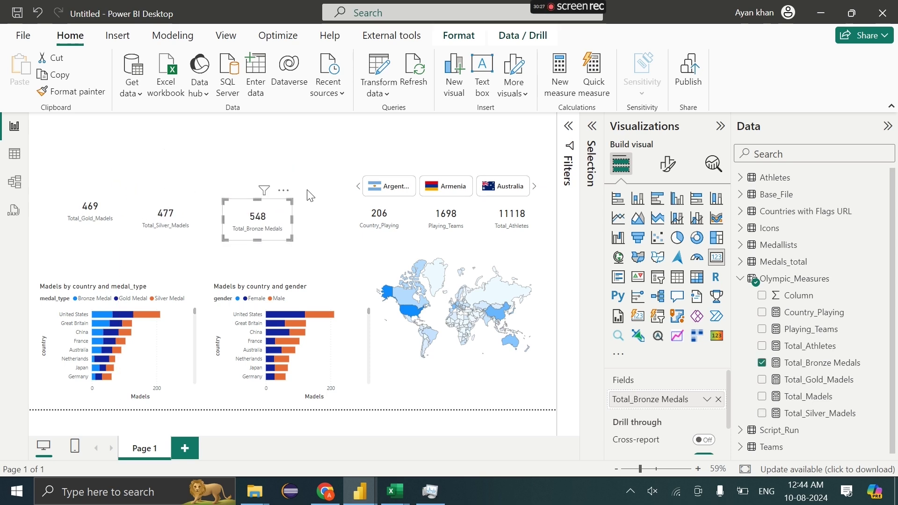
{"action": "left_click_drag", "start_coordinate": [308, 190], "coordinate": [48, 253]}
{"action": "left_click", "coordinate": [59, 189]}
{"action": "left_click_drag", "start_coordinate": [48, 174], "coordinate": [59, 201]}
{"action": "left_click_drag", "start_coordinate": [108, 243], "coordinate": [108, 238]}
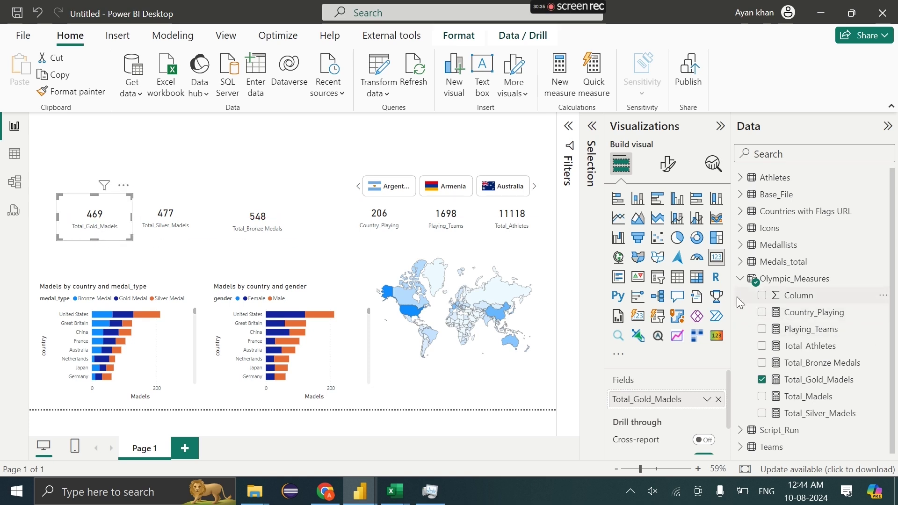
Widen the Data pane and start a measure named Total_Male_Atheles in Olympic_Measures with an empty CALCULATE() expression.
{"action": "left_click_drag", "start_coordinate": [731, 296], "coordinate": [710, 296]}
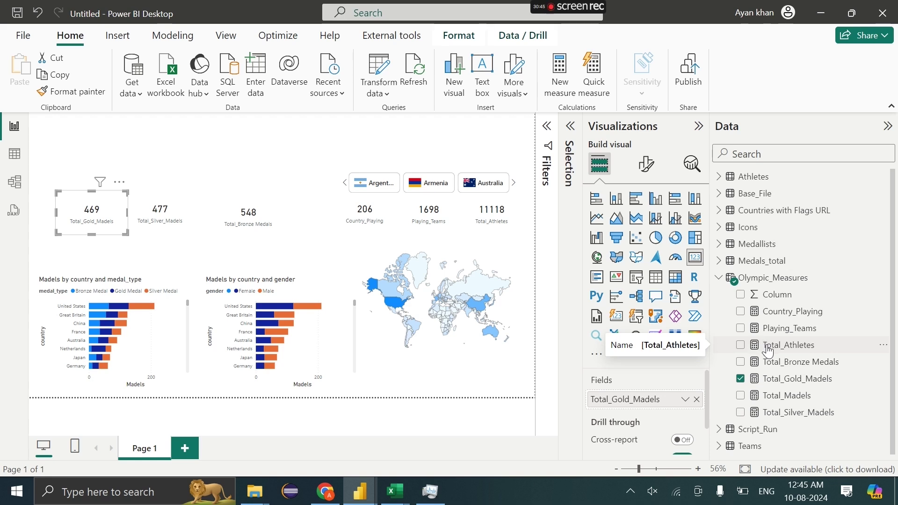
{"action": "right_click", "coordinate": [745, 279]}
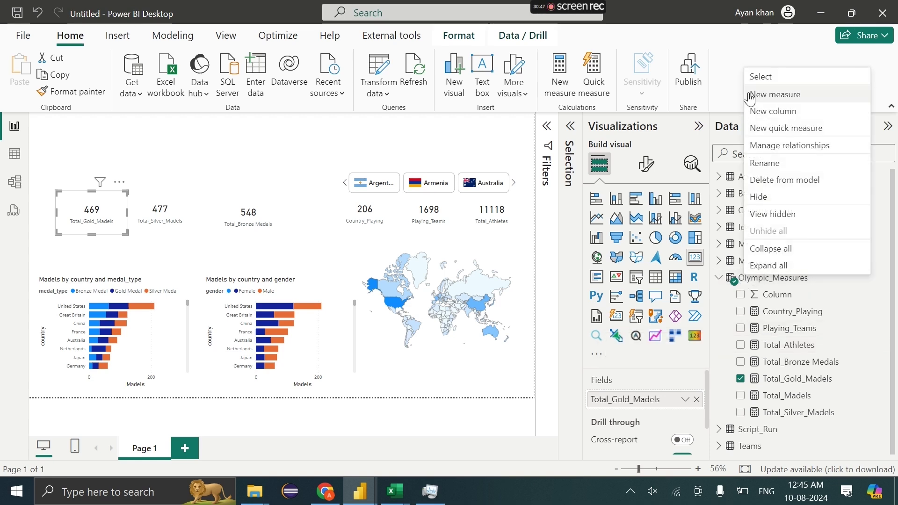
{"action": "left_click", "coordinate": [750, 95]}
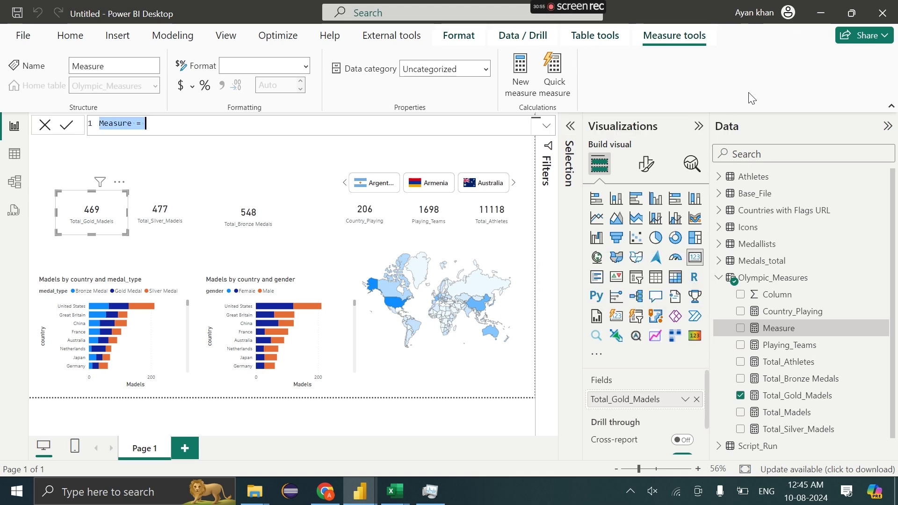
{"action": "type", "text": "Tot"}
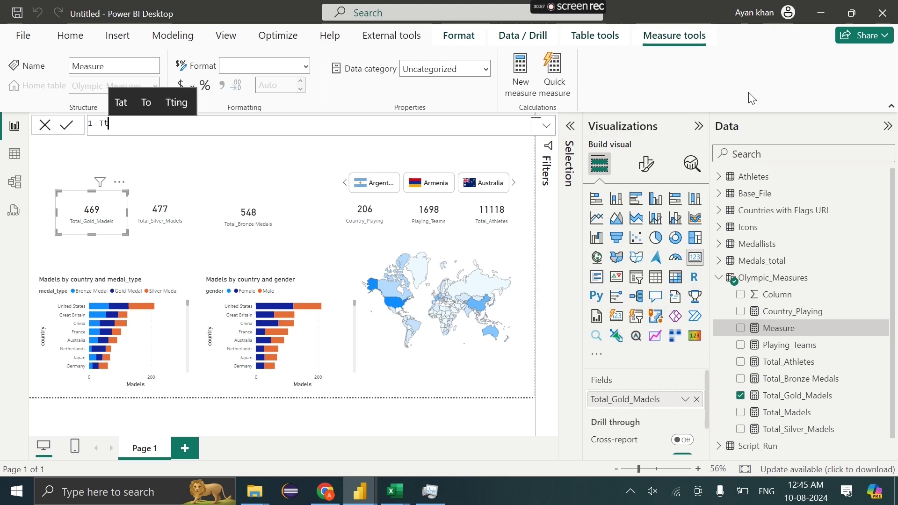
{"action": "type", "text": "al_Male "}
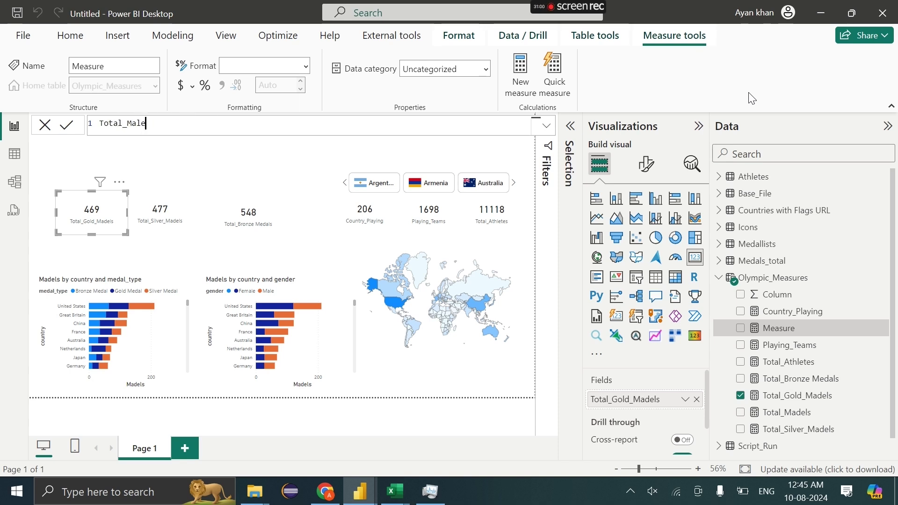
{"action": "type", "text": "_Atheles= CALCULATE("}
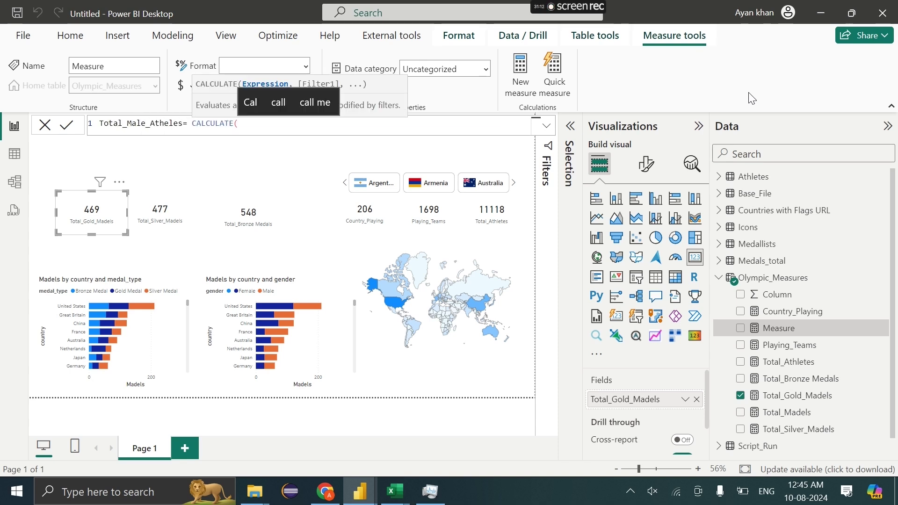
{"action": "type", "text": ")"}
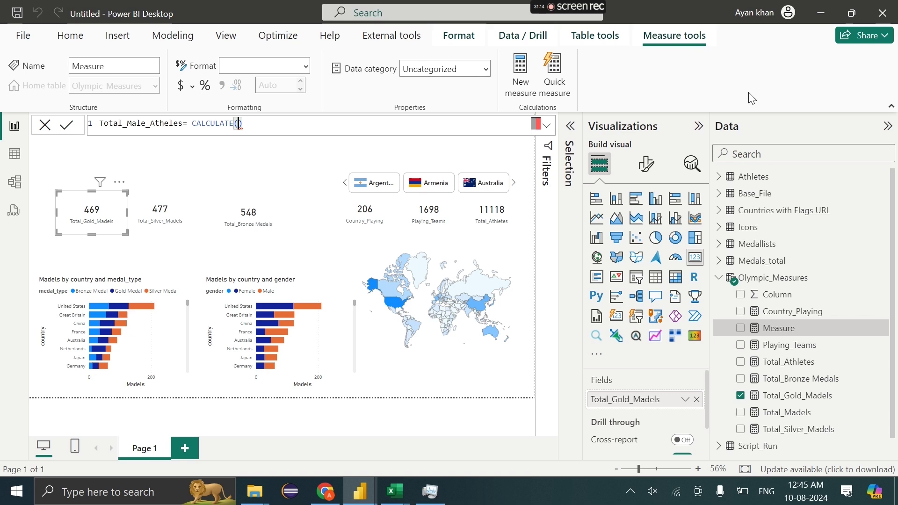
Complete the Total_Male_Atheles measure as CALCULATE([Total_Athletes],Athletes[gender]="Male") and commit it.
{"action": "type", "text": "ti"}
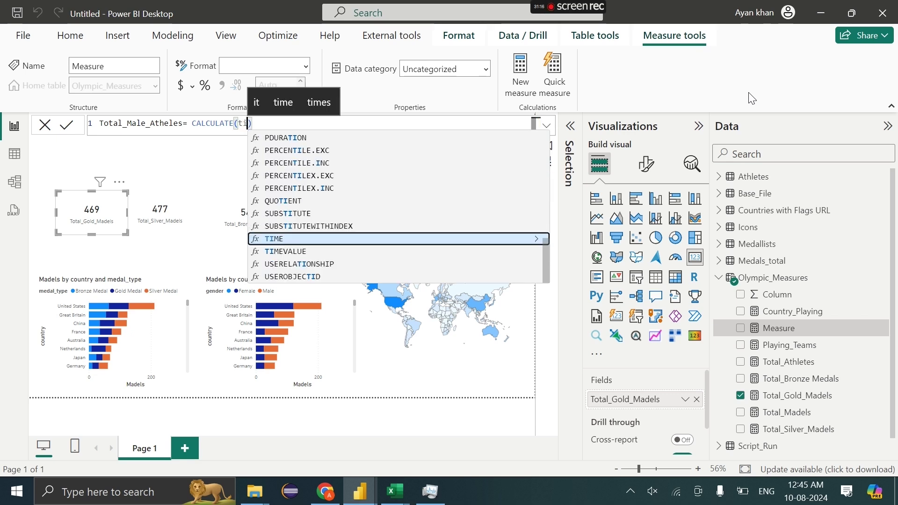
{"action": "scroll", "coordinate": [527, 171], "scroll_direction": "up", "scroll_amount": 10}
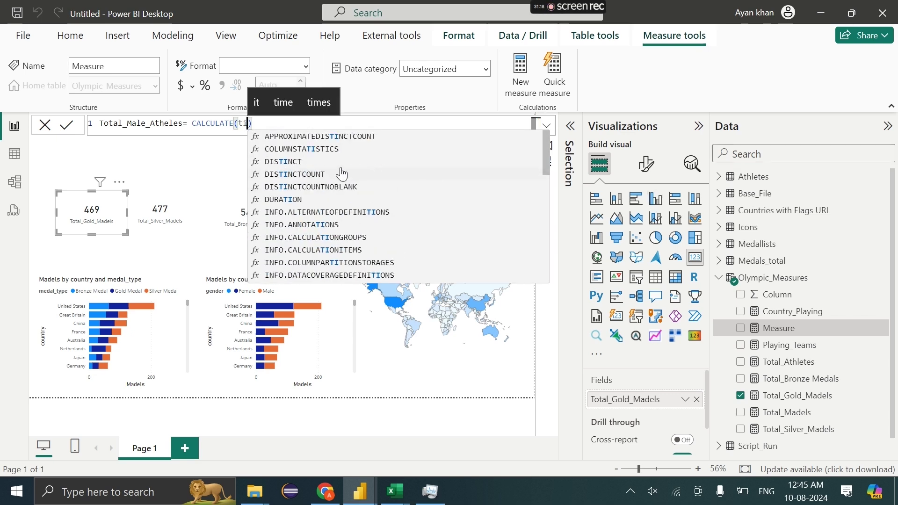
{"action": "key", "text": "BackSpace"}
{"action": "type", "text": "o"}
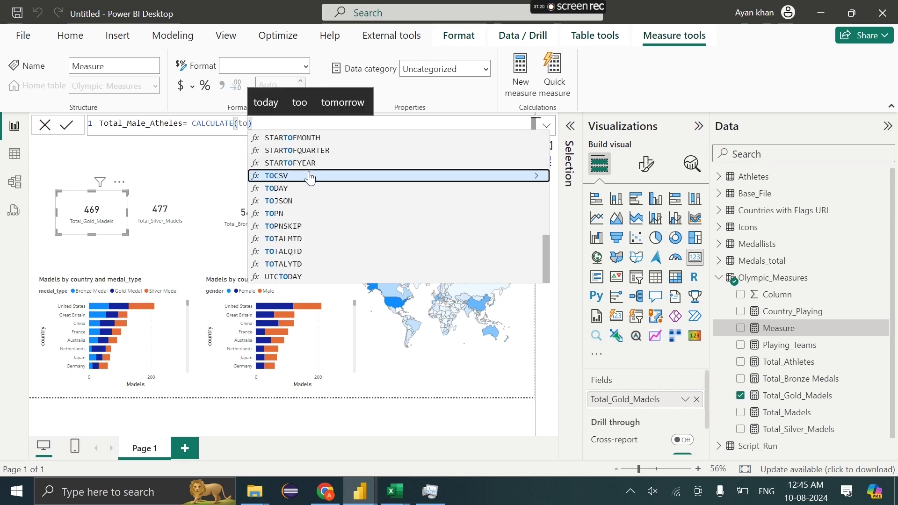
{"action": "key", "text": "BackSpace"}
{"action": "key", "text": "BackSpace"}
{"action": "type", "text": "[Total_Athletes],gen"}
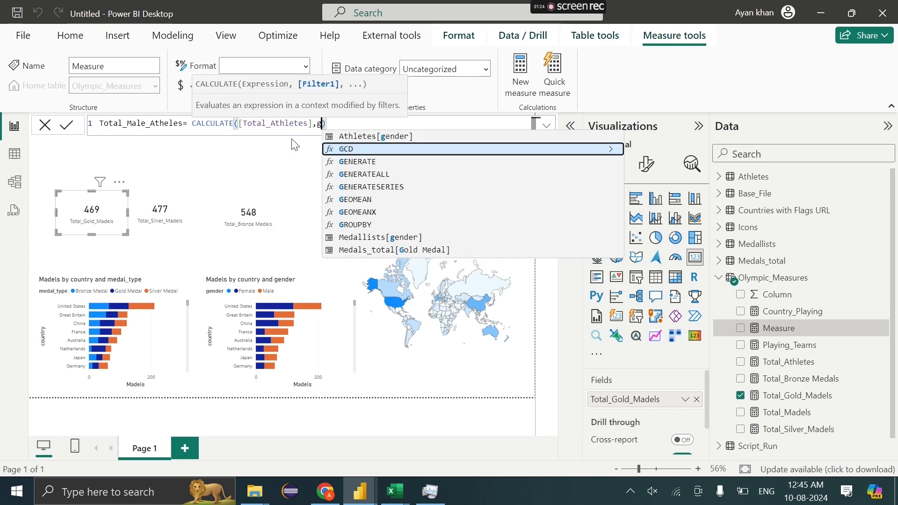
{"action": "left_click", "coordinate": [380, 136]}
{"action": "type", "text": "=\"Male\""}
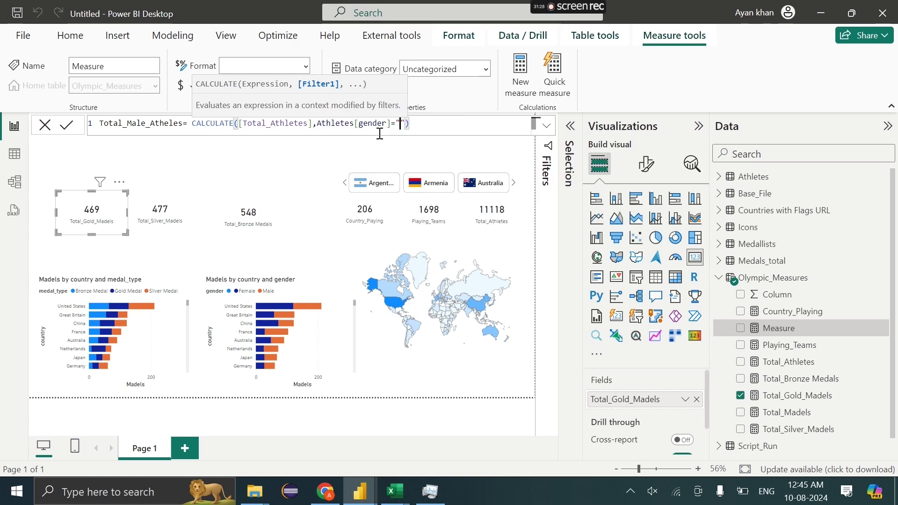
{"action": "left_click", "coordinate": [380, 134]}
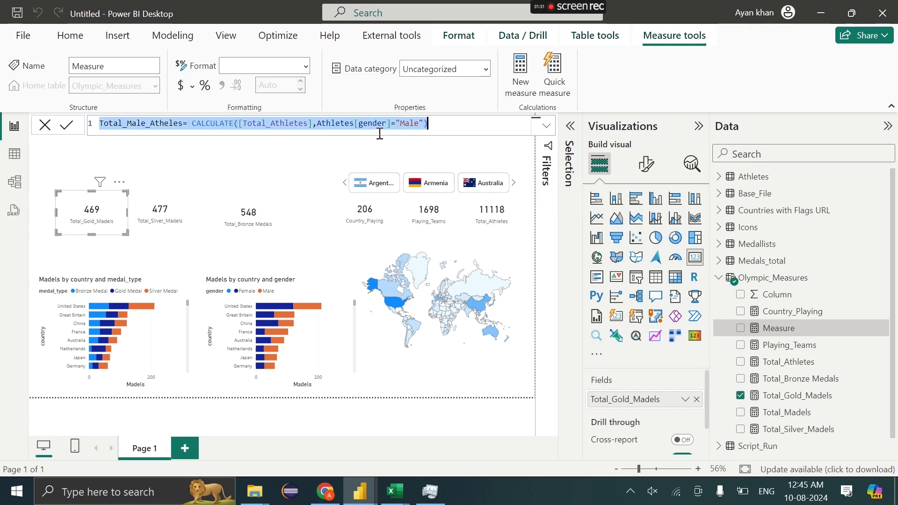
{"action": "left_click", "coordinate": [368, 127]}
{"action": "double_click", "coordinate": [369, 125]}
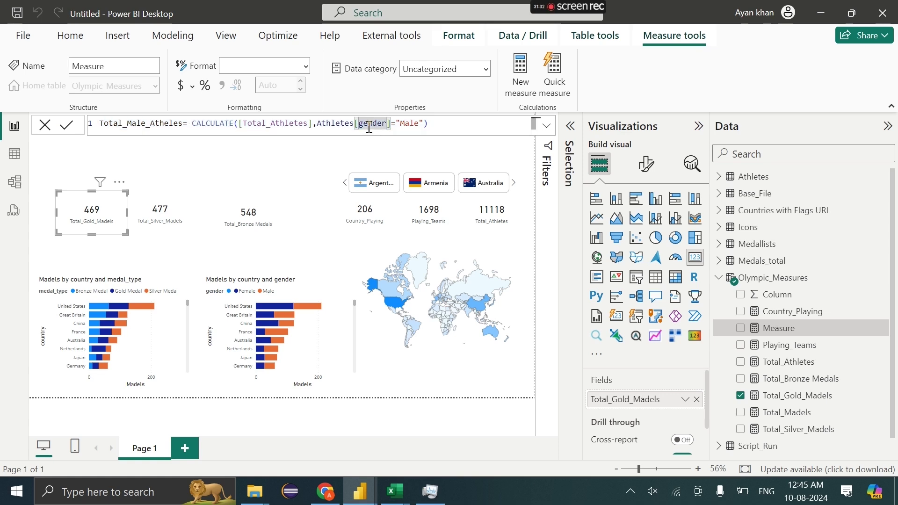
{"action": "key", "text": "Return"}
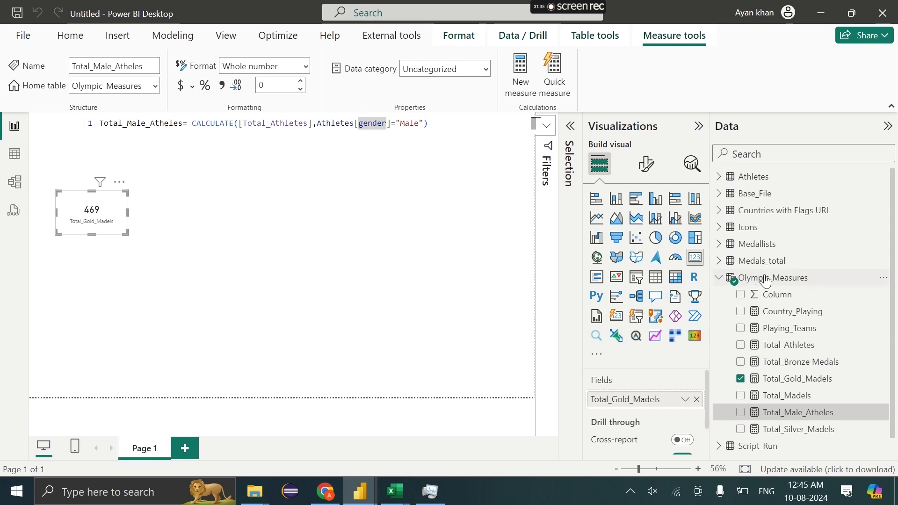
Add another measure to Olympic_Measures and fill it with the copied Total_Male_Atheles formula.
{"action": "right_click", "coordinate": [716, 164]}
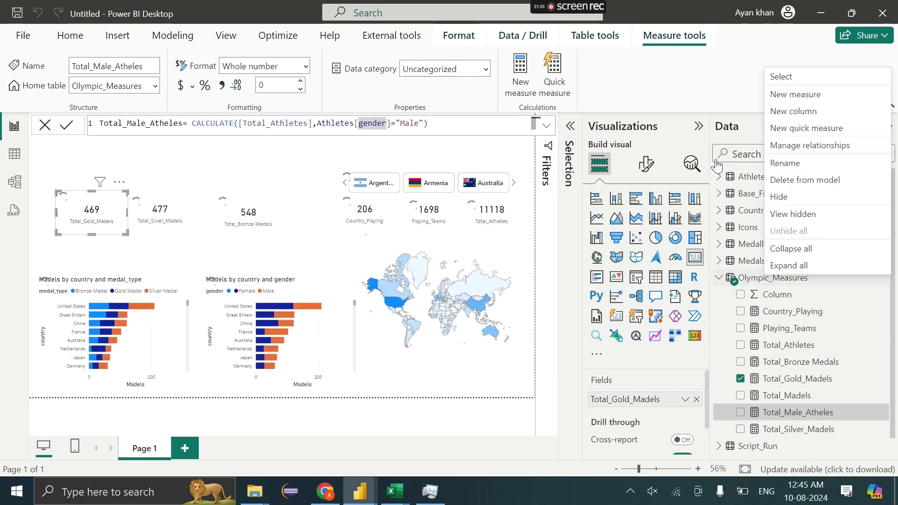
{"action": "left_click", "coordinate": [781, 97]}
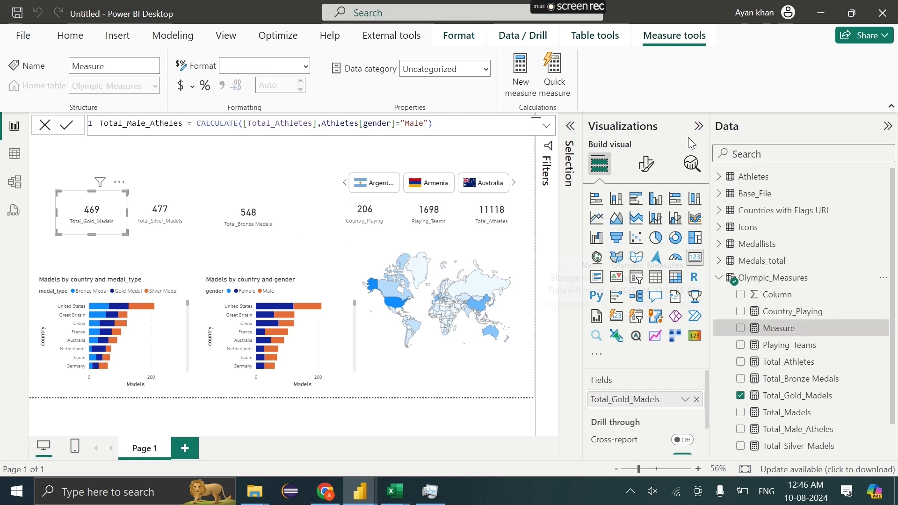
{"action": "key", "text": "ctrl+a"}
{"action": "type", "text": "Total_Male_Atheles= CALCULATE([Total_Athletes],Athletes[gender]=\"Male\")"}
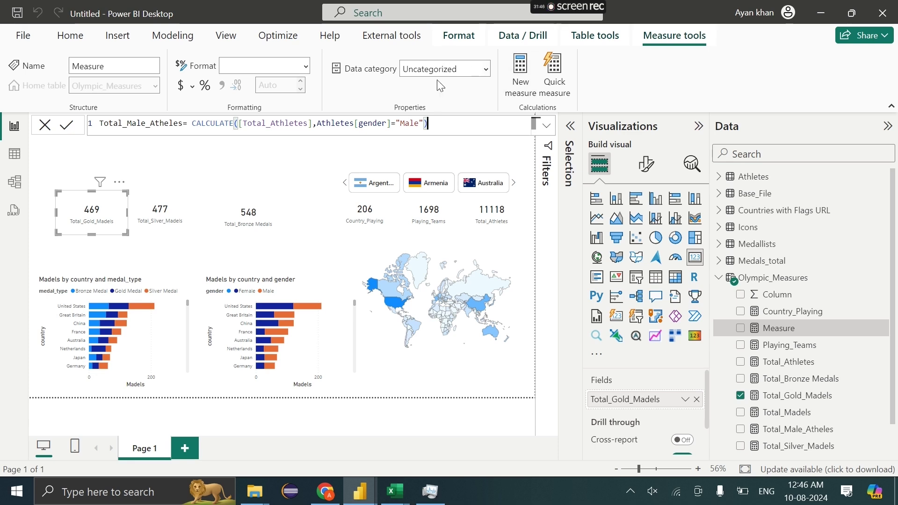
Change the gender filter value in the copied measure formula to "Female".
{"action": "double_click", "coordinate": [407, 124]}
{"action": "left_click", "coordinate": [408, 124]}
{"action": "key", "text": "BackSpace"}
{"action": "type", "text": "fem"}
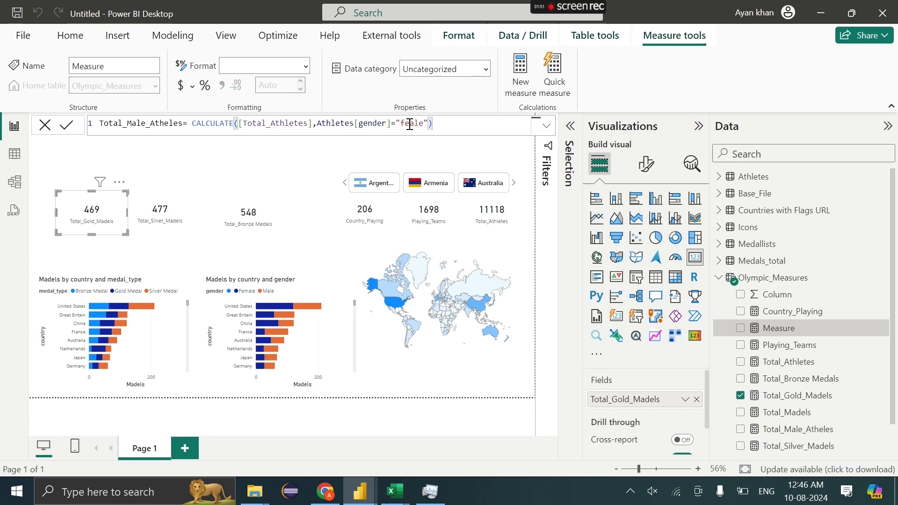
{"action": "key", "text": "BackSpace"}
{"action": "key", "text": "BackSpace"}
{"action": "type", "text": "F"}
{"action": "type", "text": "m"}
{"action": "key", "text": "BackSpace"}
{"action": "type", "text": "ema"}
Rename the copied measure Total_Female_Atheles, commit it and close the formula editor.
{"action": "double_click", "coordinate": [139, 123]}
{"action": "left_click", "coordinate": [130, 123]}
{"action": "key", "text": "BackSpace"}
{"action": "type", "text": "Fe"}
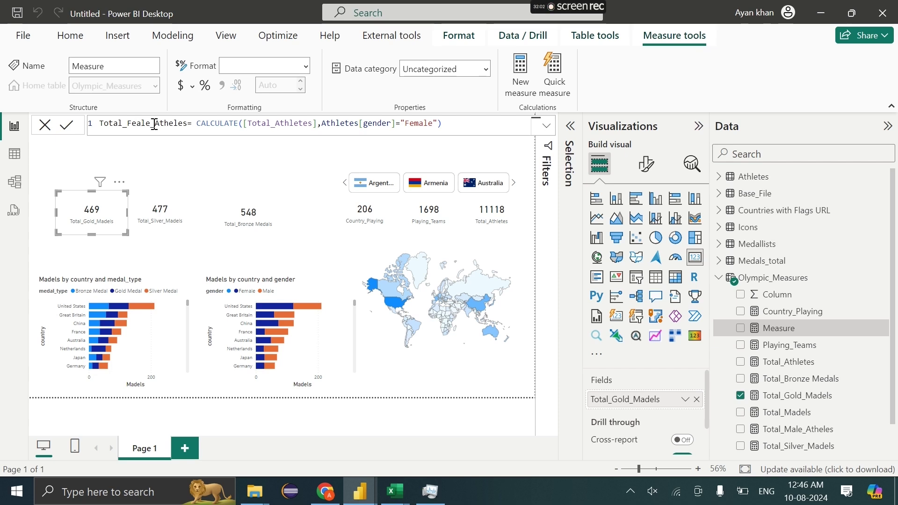
{"action": "type", "text": "m"}
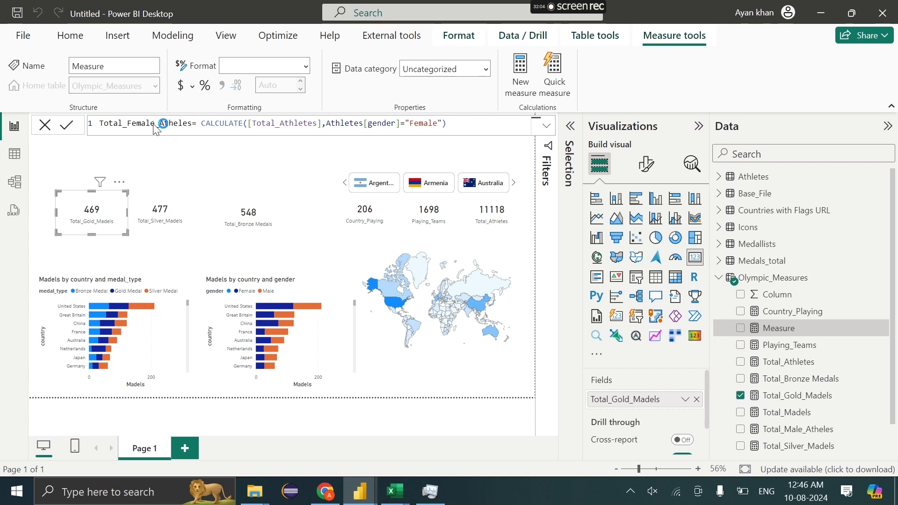
{"action": "key", "text": "Return"}
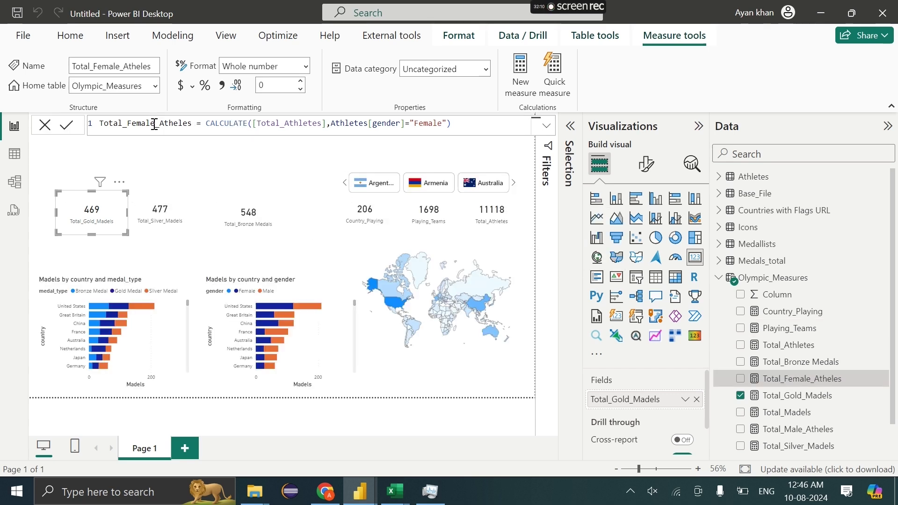
{"action": "left_click", "coordinate": [45, 125]}
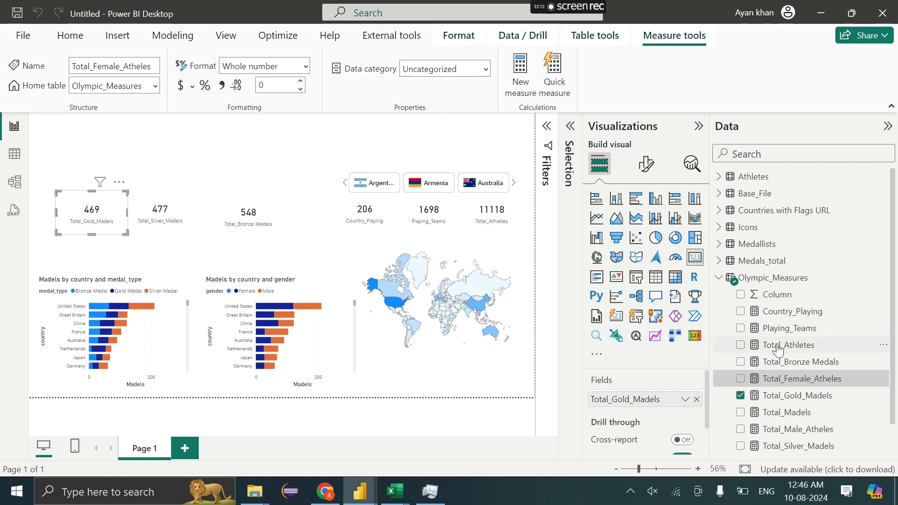
Switch to the finished Olympic 2024 report window to consult it as a reference.
{"action": "scroll", "coordinate": [778, 349], "scroll_direction": "down", "scroll_amount": 2}
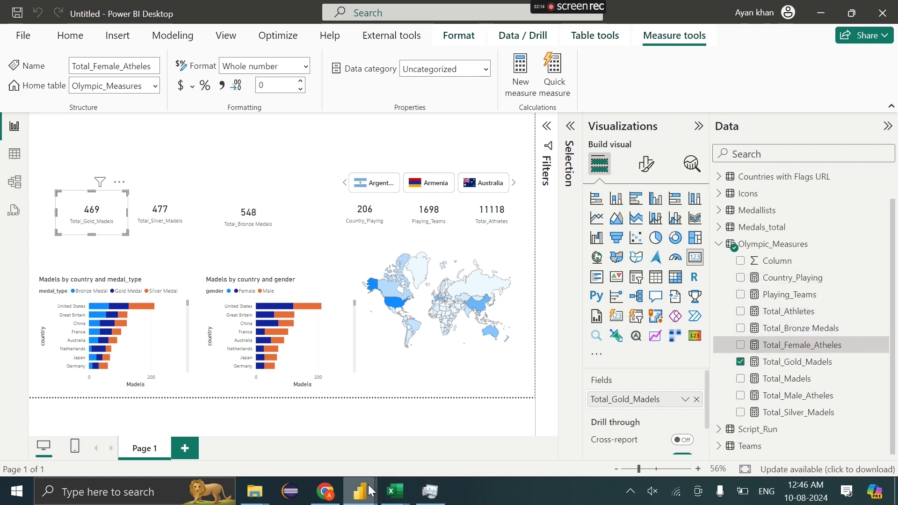
{"action": "mouse_move", "coordinate": [371, 490]}
{"action": "left_click", "coordinate": [215, 433]}
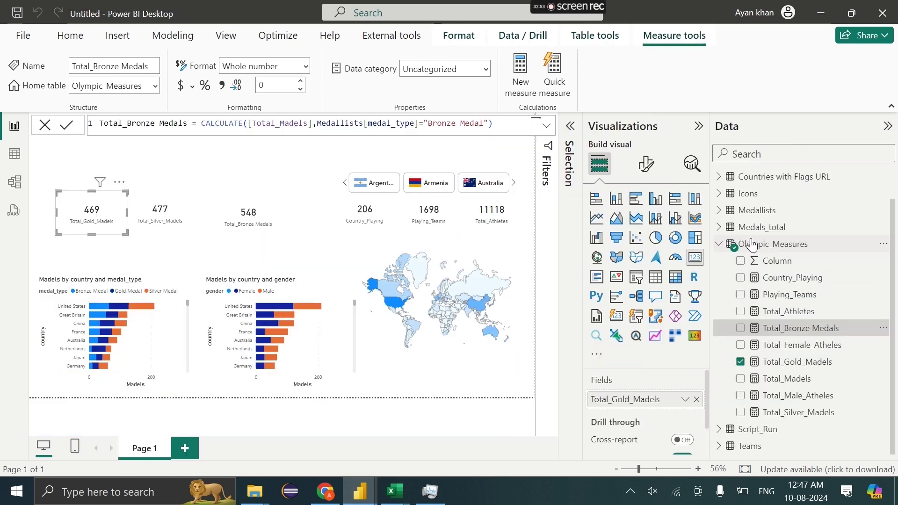
Add a measure to Olympic_Measures and enter a Highlights text formula joining references for athletes, male, female, gold medals and the top country.
{"action": "right_click", "coordinate": [743, 244]}
{"action": "left_click", "coordinate": [774, 266]}
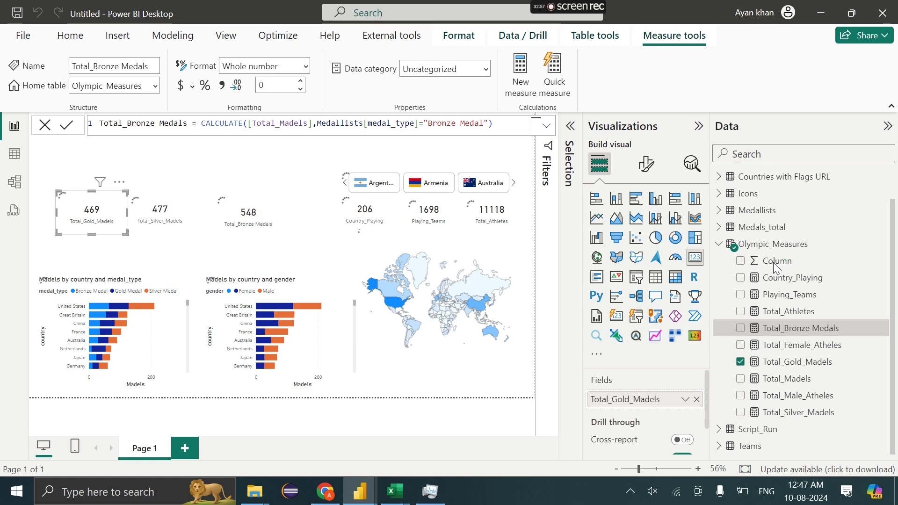
{"action": "type", "text": "Highlights = \"Total athletes: \" & [Number_of_Athletes] & \", with \" & [Total_Male] & \" male and \" & [Total_Female] & \" female participants. The males won \" & [Male_Gold] & \" gold medals, and the females won \" & [Female_Gold] & \" gold medals in the tournament. \" & [Country_With_Highest_Gold] & \" is the highest-performing Country in the tournament.\""}
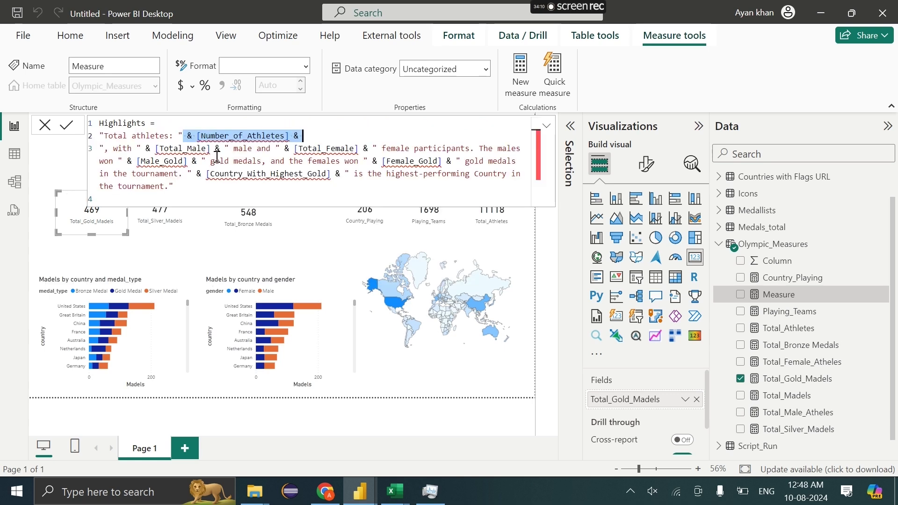
Replace the Highlights formula body with quoted placeholder text: 1500 athletes, 800 male, 700 female, 45 and 38 gold medals, Country XYZ highest-performing.
{"action": "left_click_drag", "start_coordinate": [185, 185], "coordinate": [91, 135]}
{"action": "type", "text": "Total athletes: 1500, with 800 male and 700 female participants. The males won 45 gold medals, and the females won 38 gold medals in the tournament. Country XYZ is the highest-performing country in the tournament."}
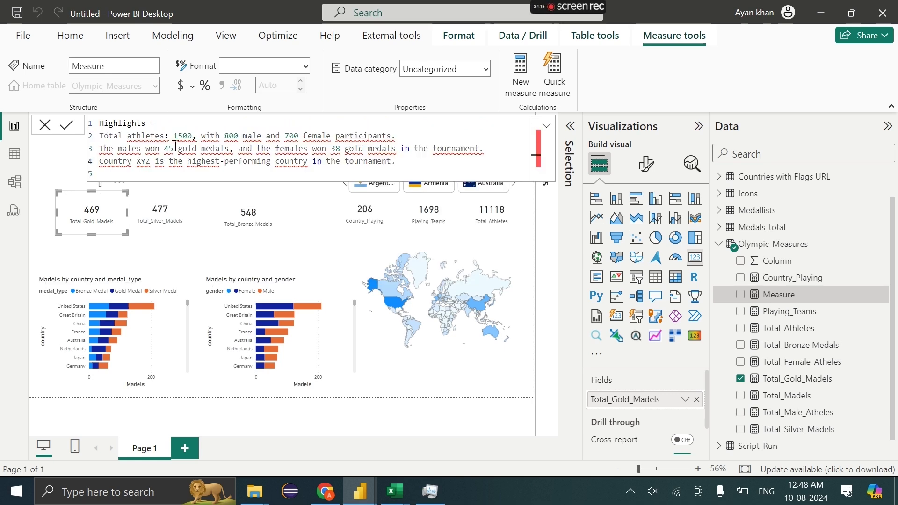
{"action": "left_click", "coordinate": [104, 139]}
{"action": "type", "text": "\""}
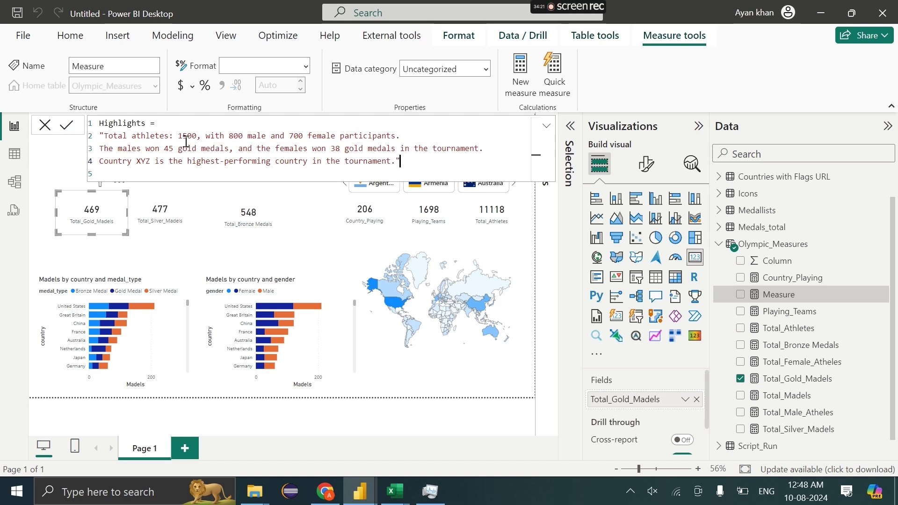
Replace the 1500 in the Highlights text with a concatenated reference to the [Total_Athletes] measure.
{"action": "left_click_drag", "start_coordinate": [178, 136], "coordinate": [192, 136]}
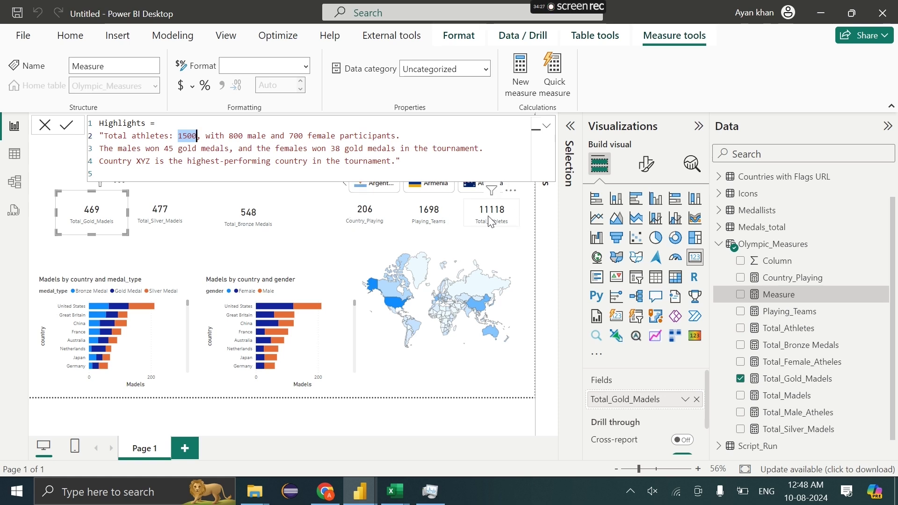
{"action": "key", "text": "BackSpace"}
{"action": "type", "text": "\"\""}
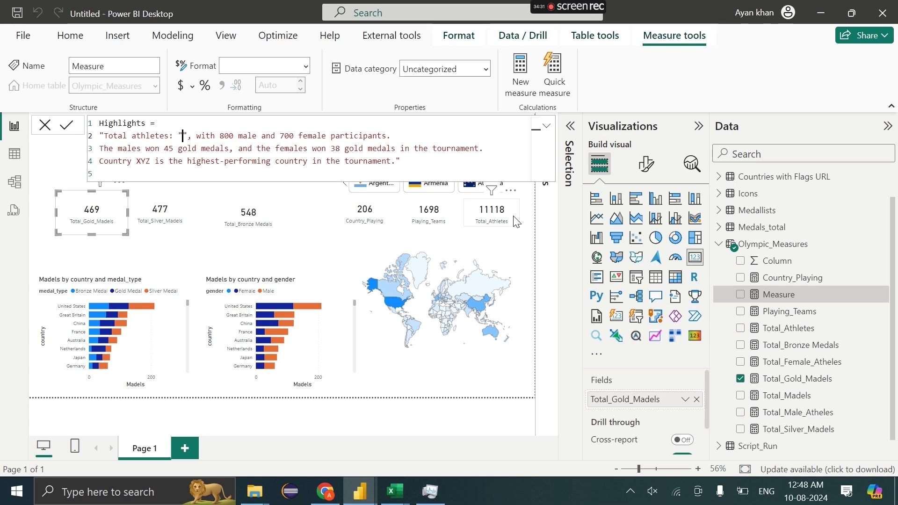
{"action": "type", "text": "&&"}
{"action": "key", "text": "Left"}
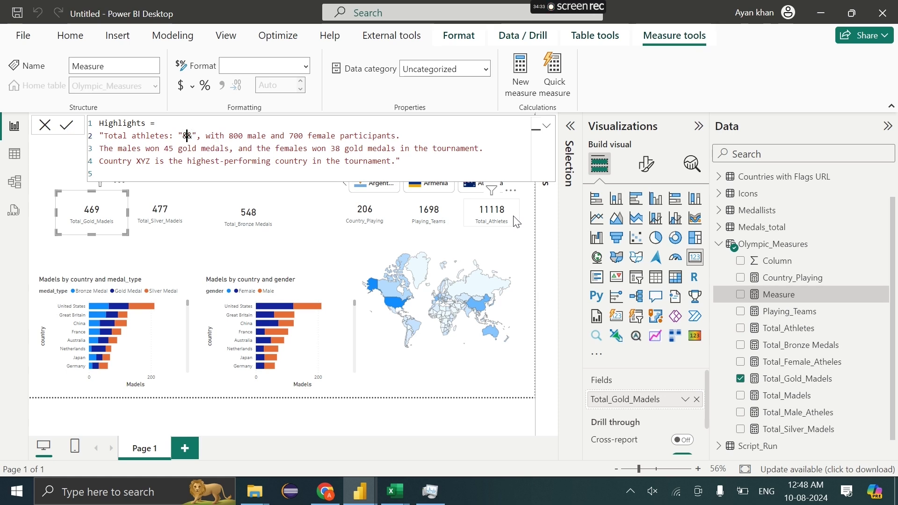
{"action": "type", "text": "["}
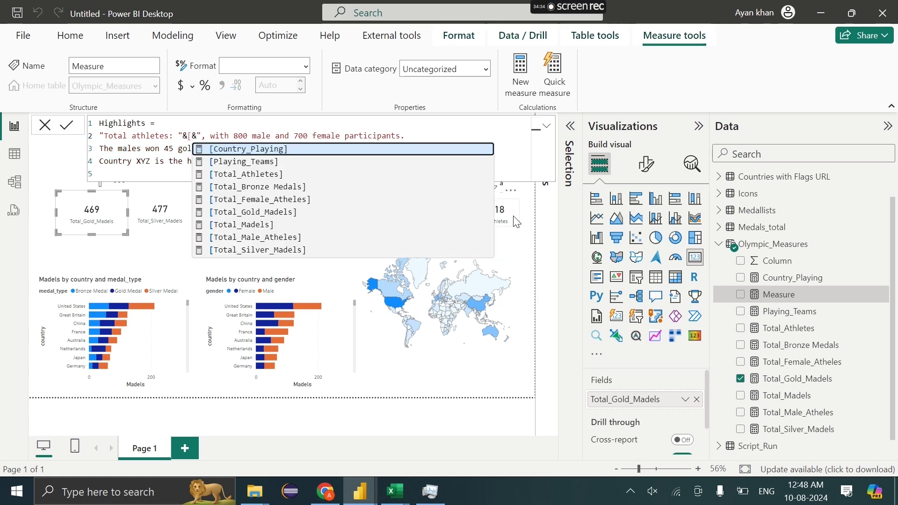
{"action": "type", "text": "Tot"}
{"action": "left_click", "coordinate": [315, 148]}
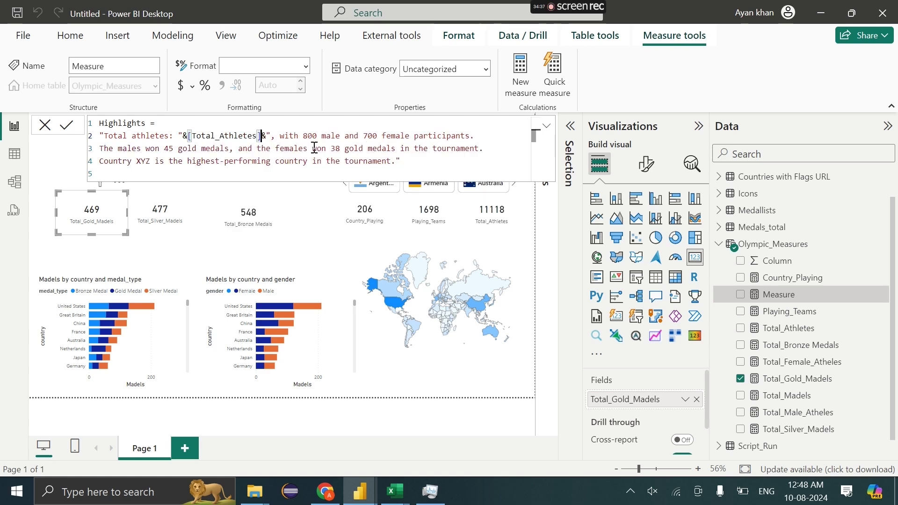
Commit the Highlights measure and close the formula editor.
{"action": "left_click", "coordinate": [314, 148]}
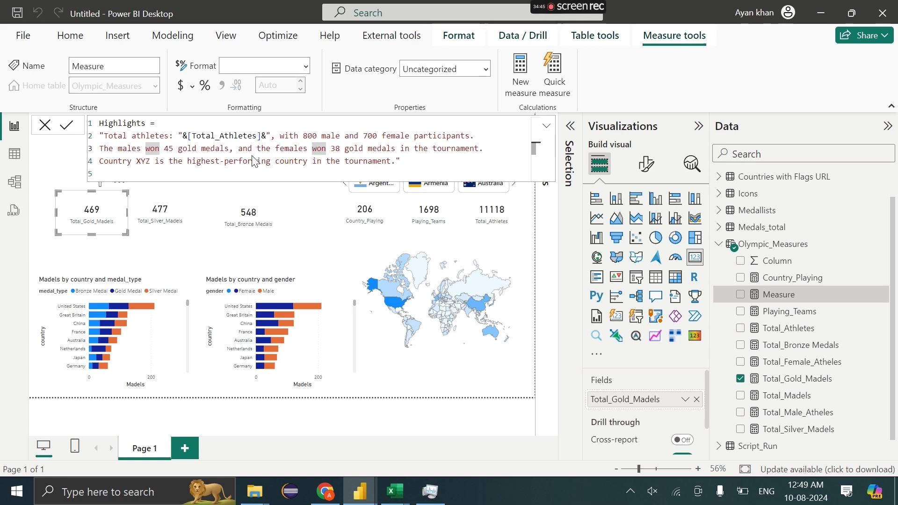
{"action": "left_click", "coordinate": [205, 195]}
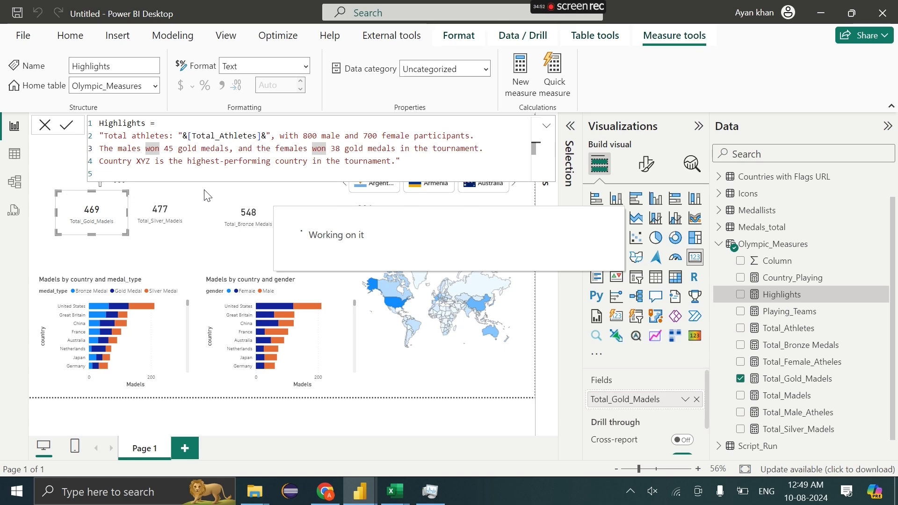
{"action": "left_click", "coordinate": [45, 130]}
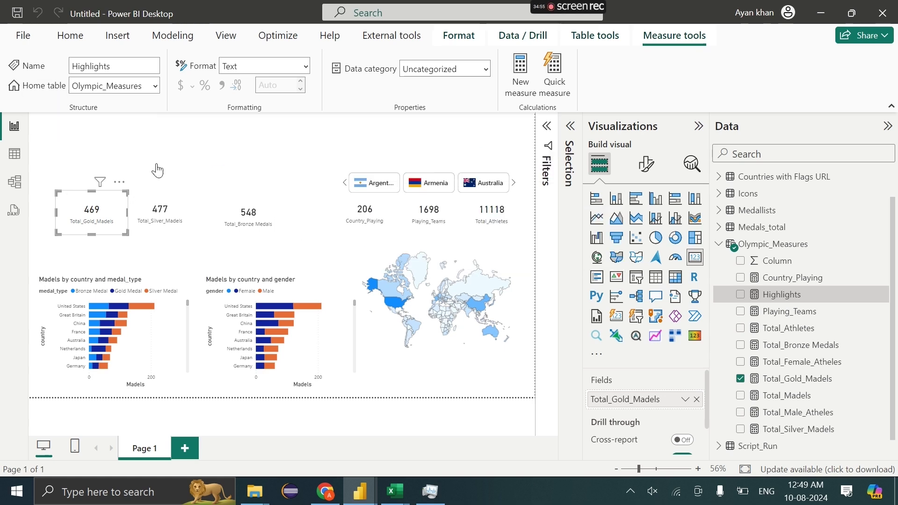
Add a card visual showing the Highlights measure and widen it across the upper part of the report page.
{"action": "left_click", "coordinate": [741, 295]}
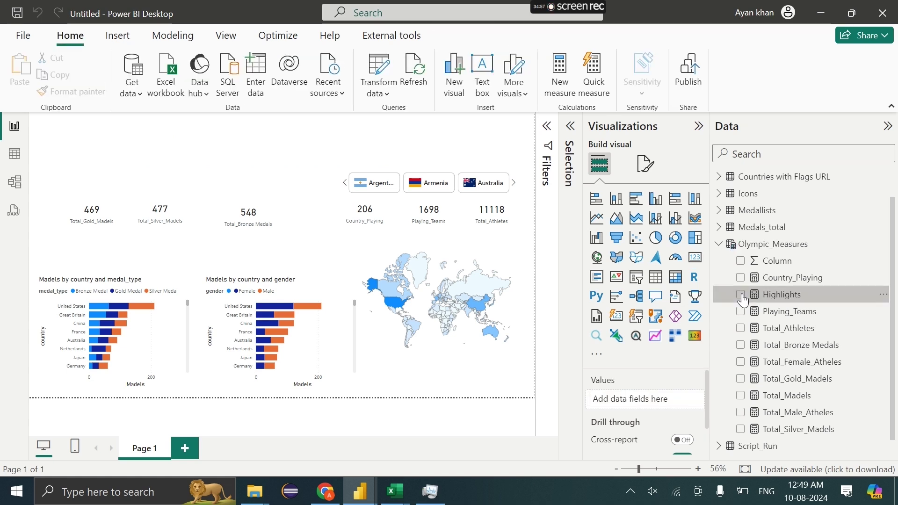
{"action": "left_click", "coordinate": [700, 264]}
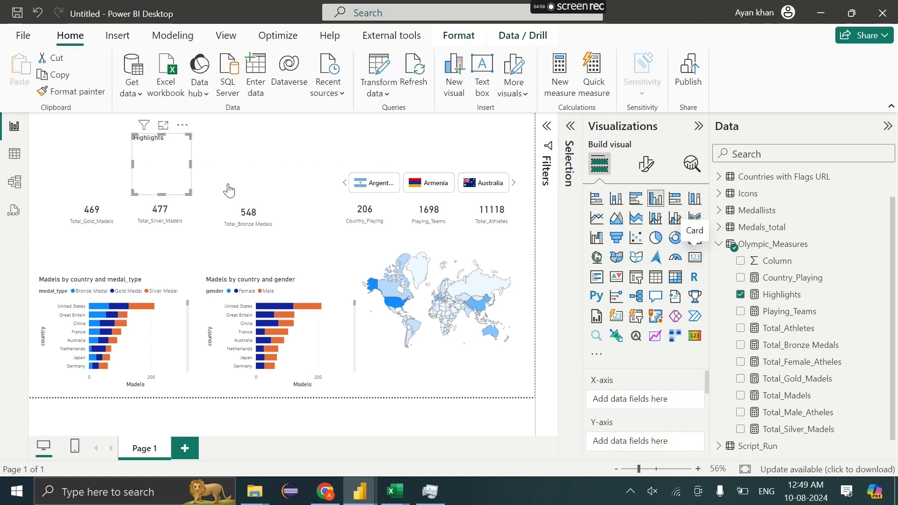
{"action": "left_click_drag", "start_coordinate": [188, 191], "coordinate": [342, 181]}
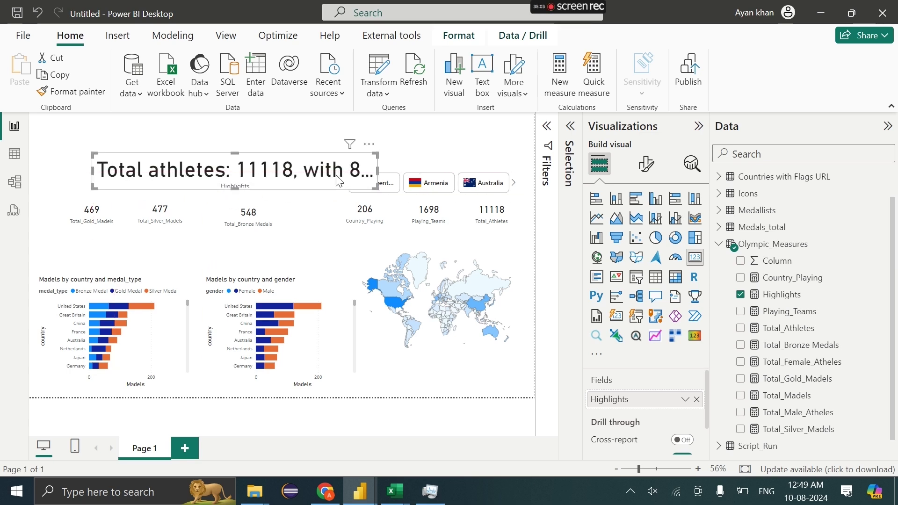
Set the Highlights card's callout value font size to 20, then enlarge the card to fit its full text and place it over the bar charts.
{"action": "left_click", "coordinate": [644, 160]}
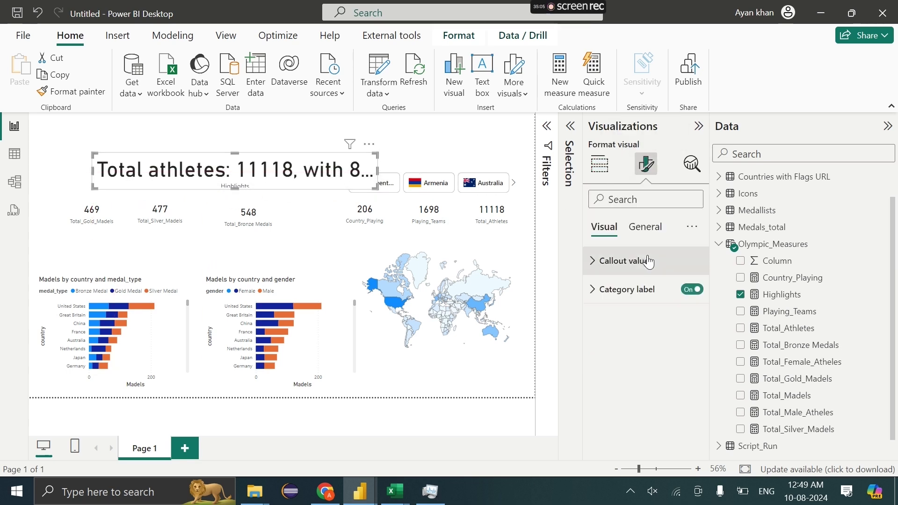
{"action": "left_click", "coordinate": [646, 261]}
{"action": "double_click", "coordinate": [673, 307]}
{"action": "type", "text": "20"}
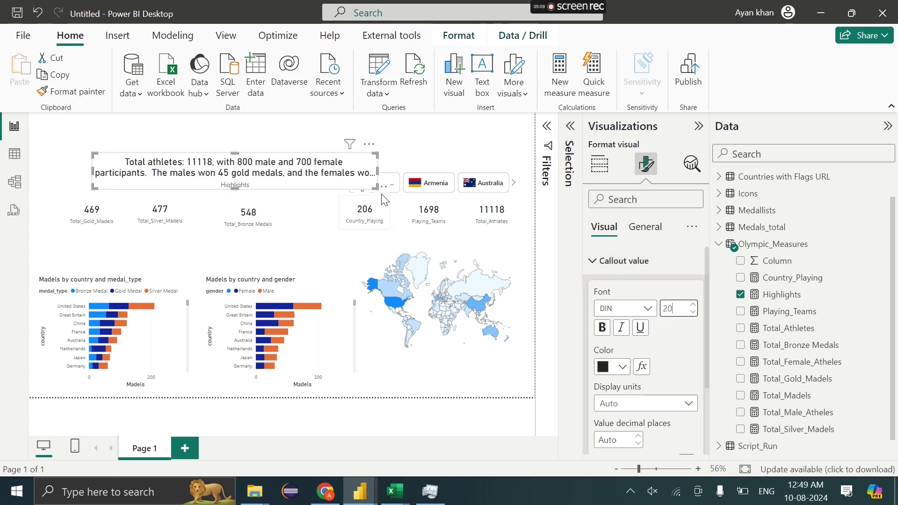
{"action": "left_click_drag", "start_coordinate": [377, 188], "coordinate": [428, 255]}
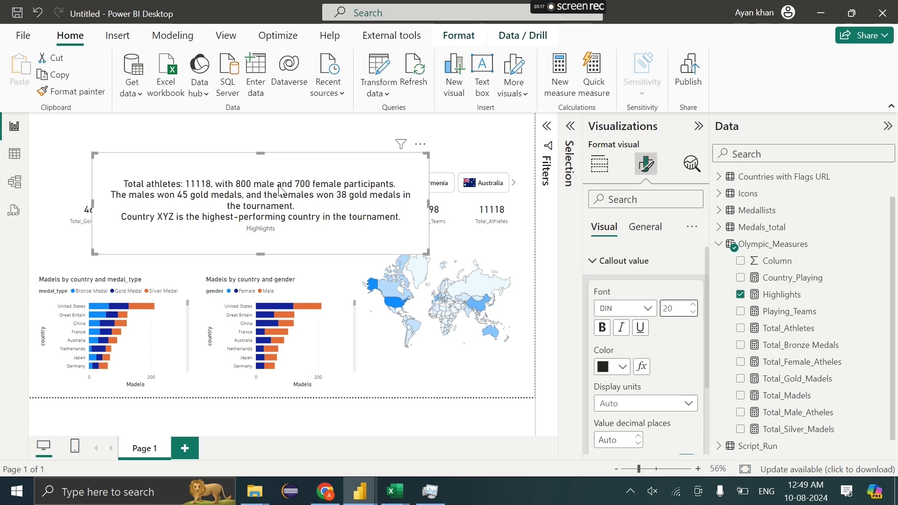
{"action": "left_click_drag", "start_coordinate": [309, 191], "coordinate": [314, 295]}
Open the Highlights measure's formula for editing.
{"action": "left_click", "coordinate": [776, 294]}
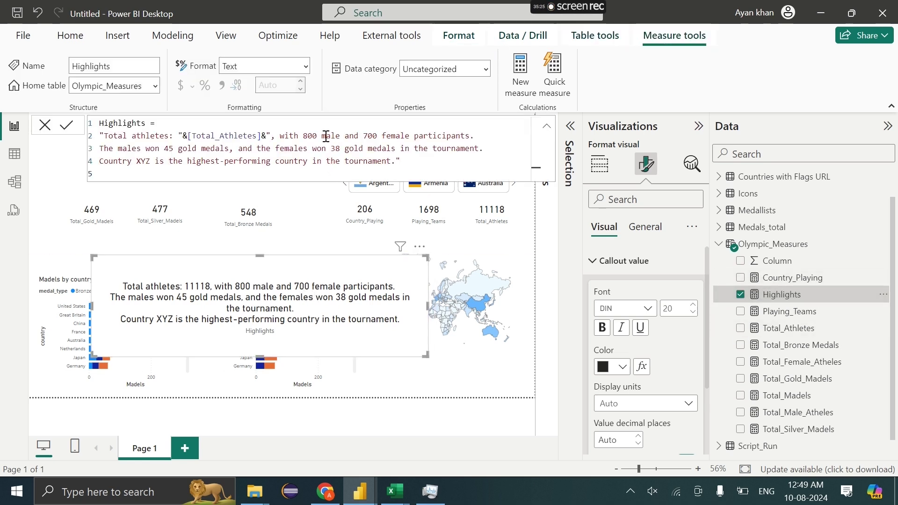
Replace the hard-coded 800 male count in the Highlights measure text with a reference to [Total_Male_Atheles].
{"action": "key", "text": "BackSpace"}
{"action": "type", "text": "\"\"&&"}
{"action": "key", "text": "Left"}
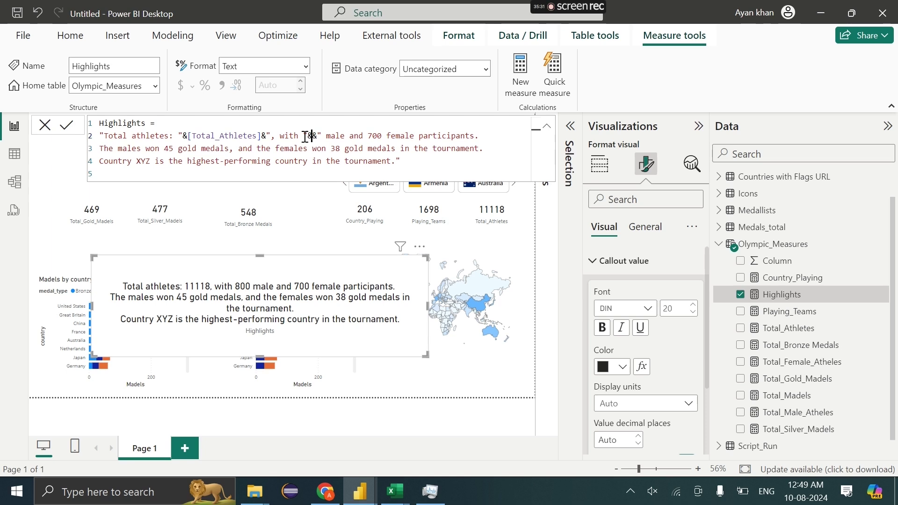
{"action": "type", "text": "mal"}
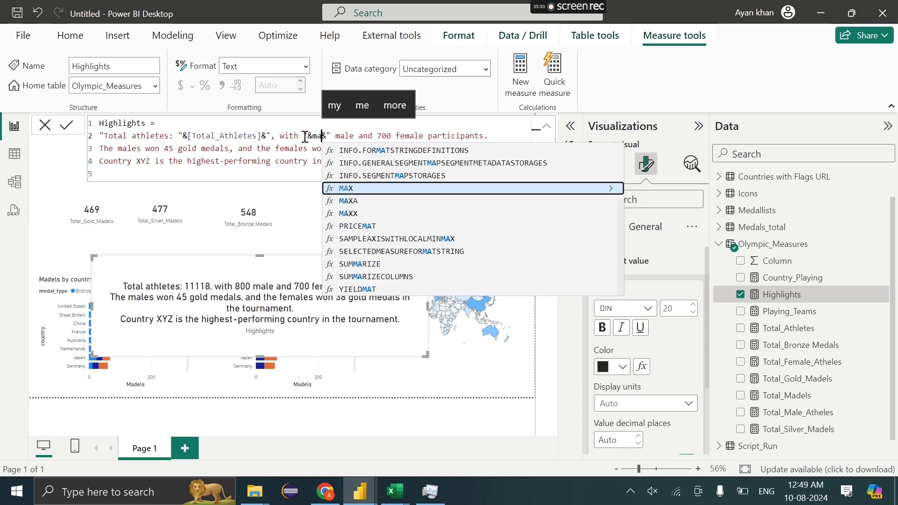
{"action": "left_click", "coordinate": [366, 162]}
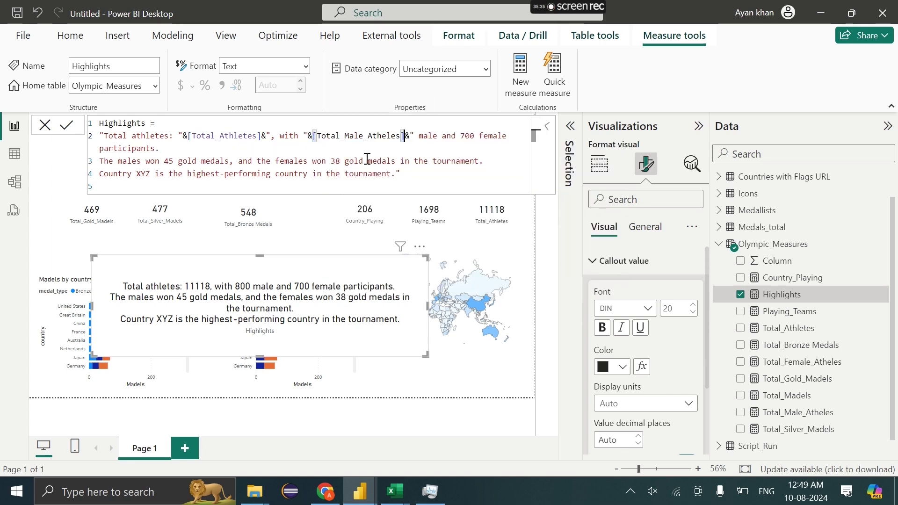
Replace the hard-coded 700 female count in the Highlights text with [Total_Female_Atheles] and commit the measure.
{"action": "left_click_drag", "start_coordinate": [475, 135], "coordinate": [469, 136]}
{"action": "type", "text": "\"\"&&fe&"}
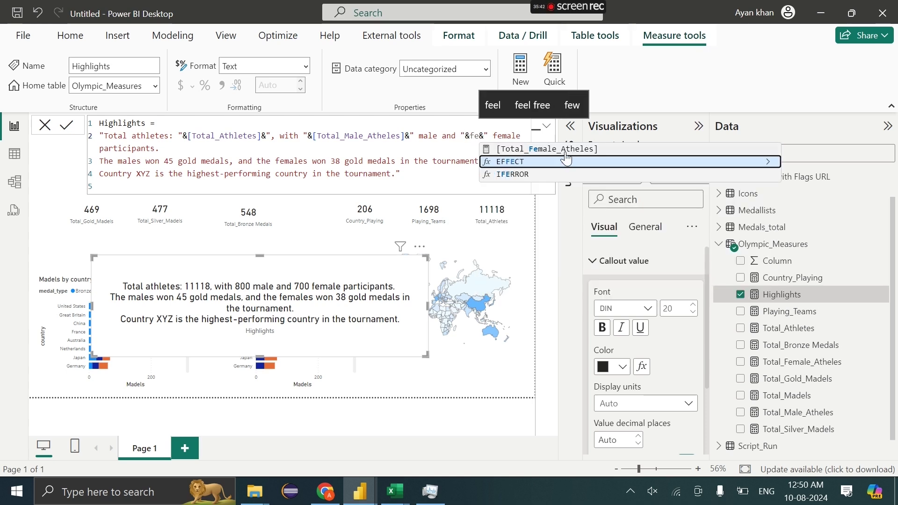
{"action": "left_click", "coordinate": [565, 149]}
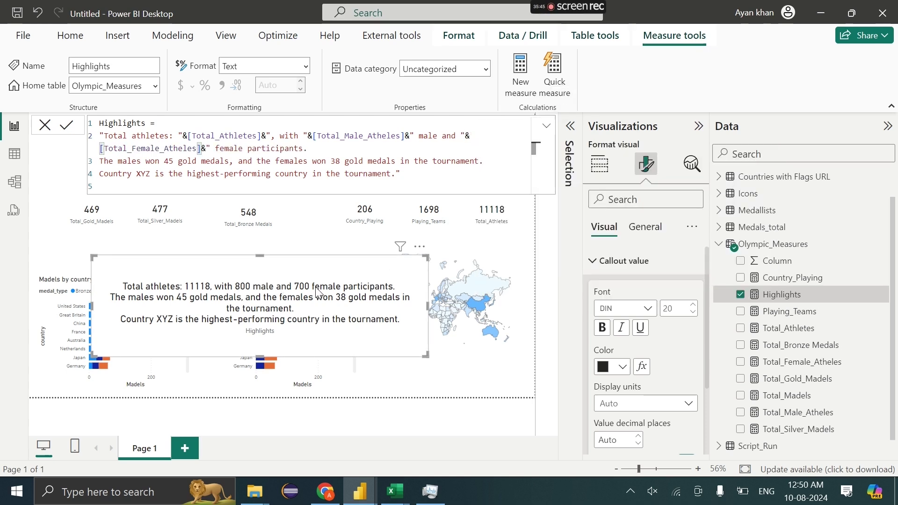
{"action": "left_click", "coordinate": [447, 135]}
{"action": "double_click", "coordinate": [448, 136]}
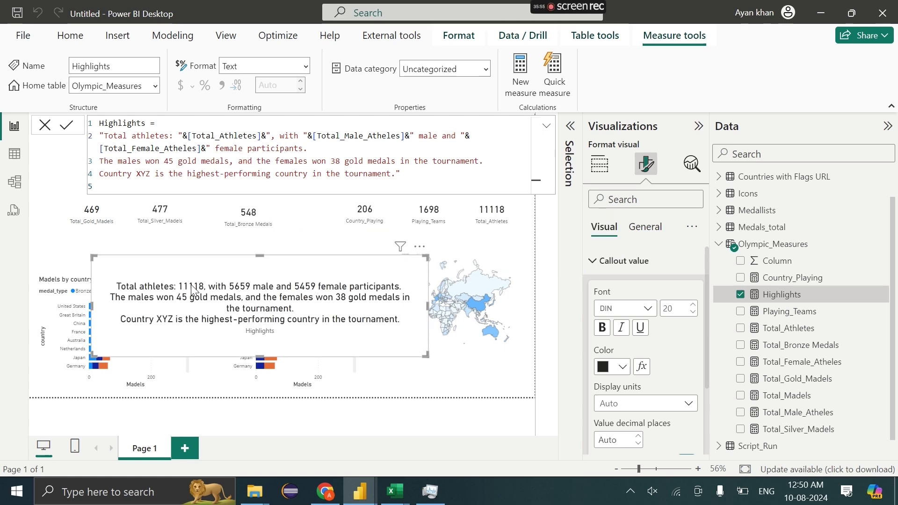
Check the remaining hard-coded gold medal counts and country statement in the Highlights formula, and close the formula.
{"action": "left_click", "coordinate": [381, 148]}
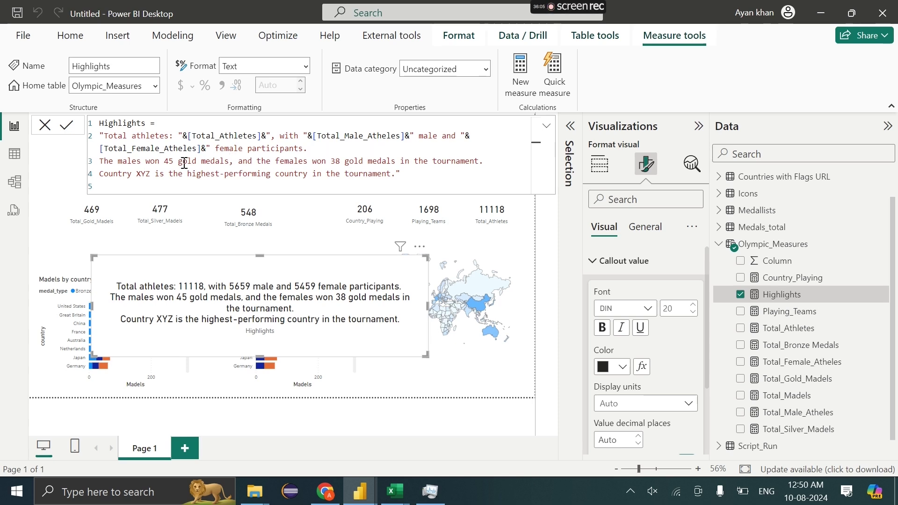
{"action": "left_click_drag", "start_coordinate": [169, 162], "coordinate": [162, 162]}
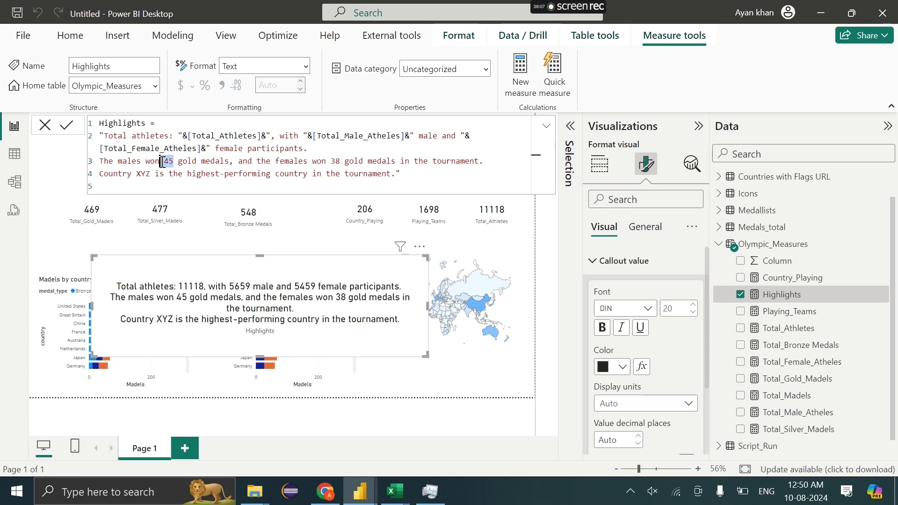
{"action": "left_click_drag", "start_coordinate": [342, 159], "coordinate": [331, 161]}
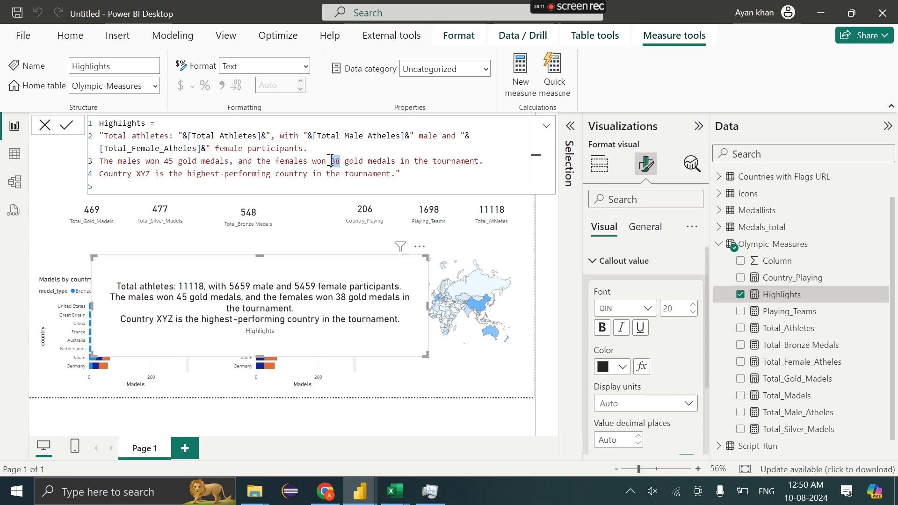
{"action": "double_click", "coordinate": [266, 174]}
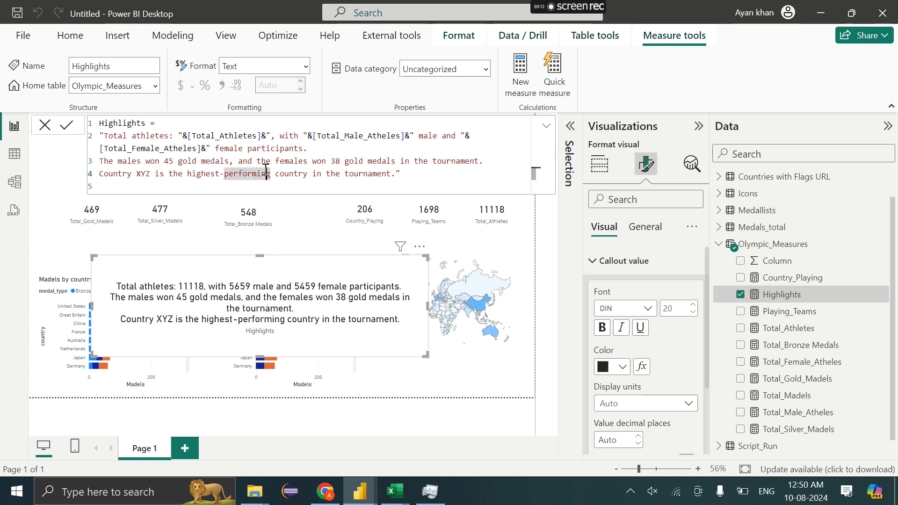
{"action": "left_click", "coordinate": [45, 125]}
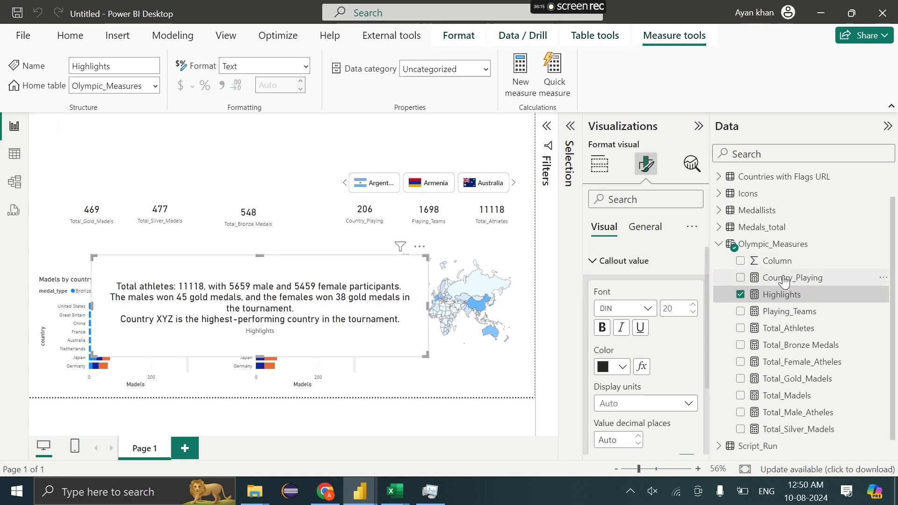
Add a new measure to the Olympic_Measures table named Total_Male_Atheles_with_Gold_Madels.
{"action": "right_click", "coordinate": [760, 243]}
{"action": "left_click", "coordinate": [714, 266]}
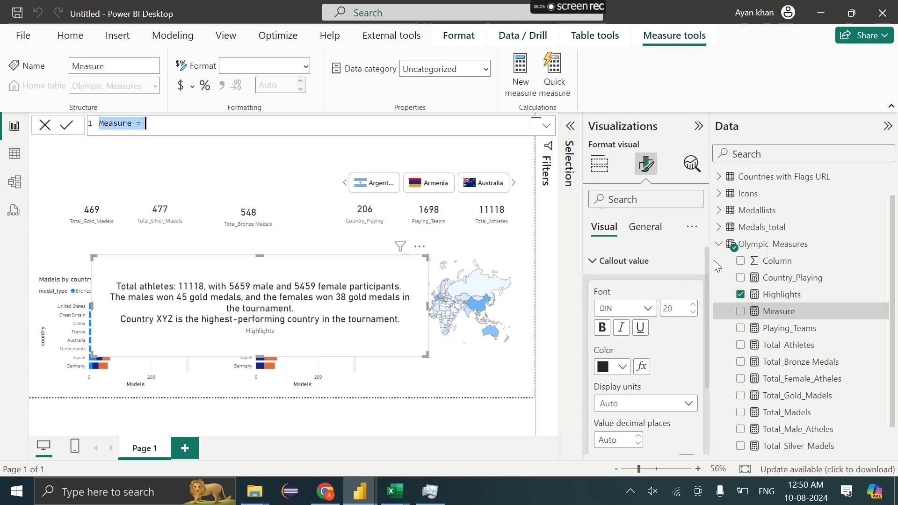
{"action": "type", "text": "Total_Male_Atheles_with_Gold_Madels"}
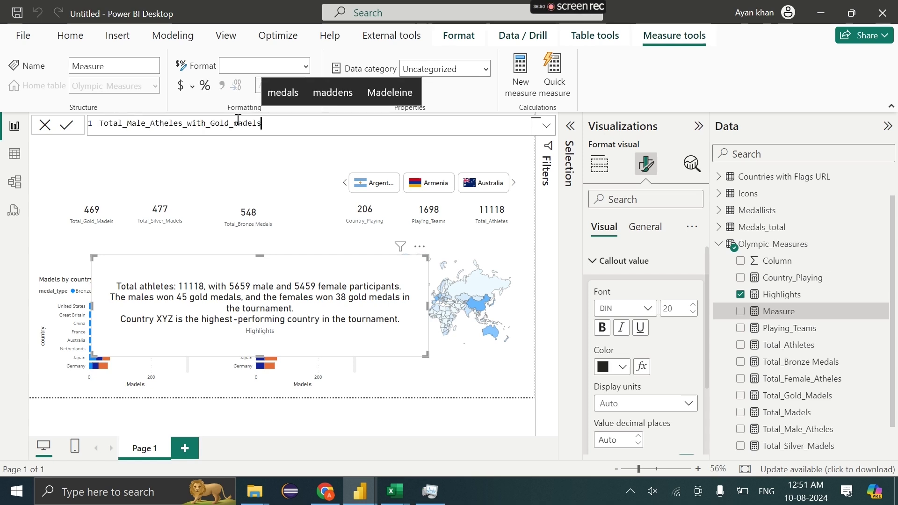
{"action": "left_click", "coordinate": [238, 121]}
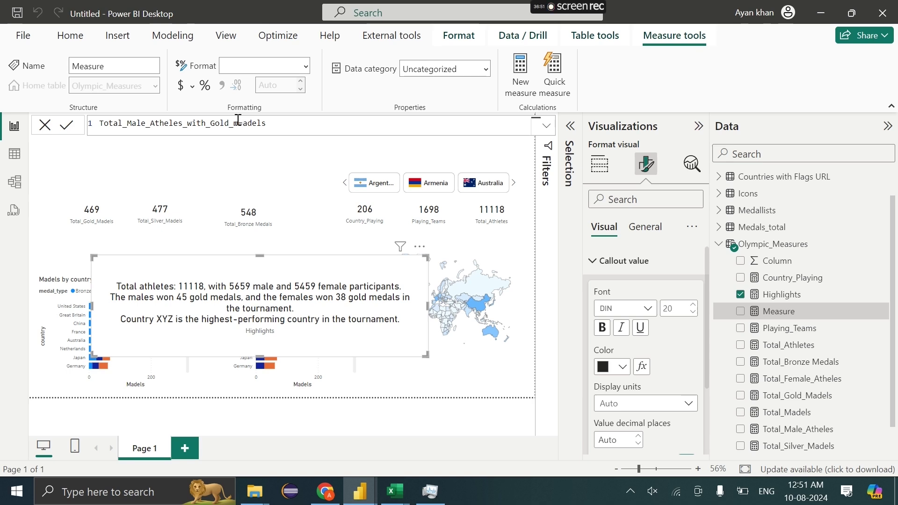
{"action": "type", "text": "M"}
{"action": "key", "text": "BackSpace"}
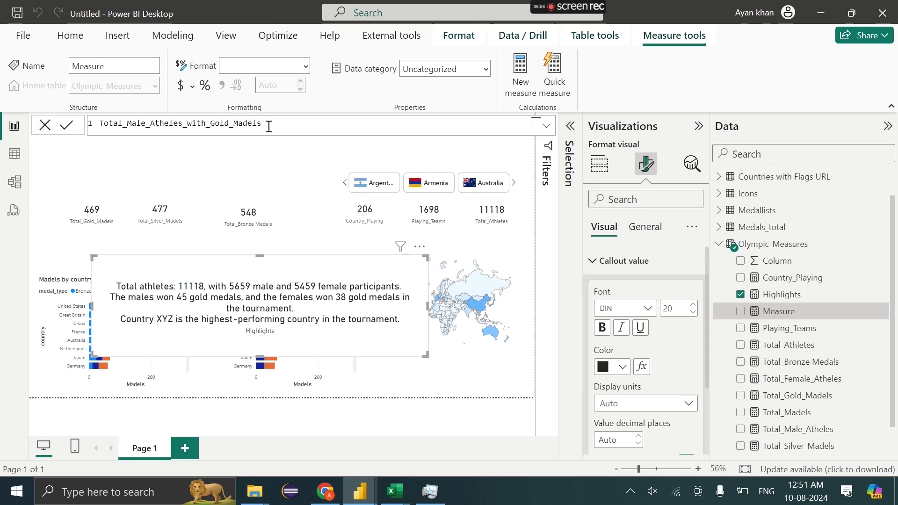
{"action": "left_click_drag", "start_coordinate": [278, 123], "coordinate": [99, 125]}
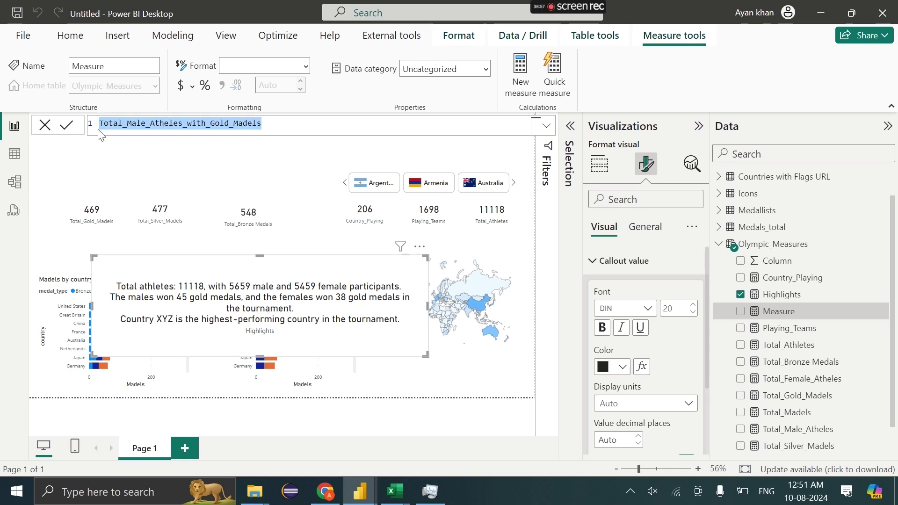
{"action": "left_click", "coordinate": [283, 124]}
Define the new measure as CALCULATE([Total_Gold_Madels],Medallists[gender]="Male"), copy the full formula, and commit it.
{"action": "type", "text": "=CALCULATE("}
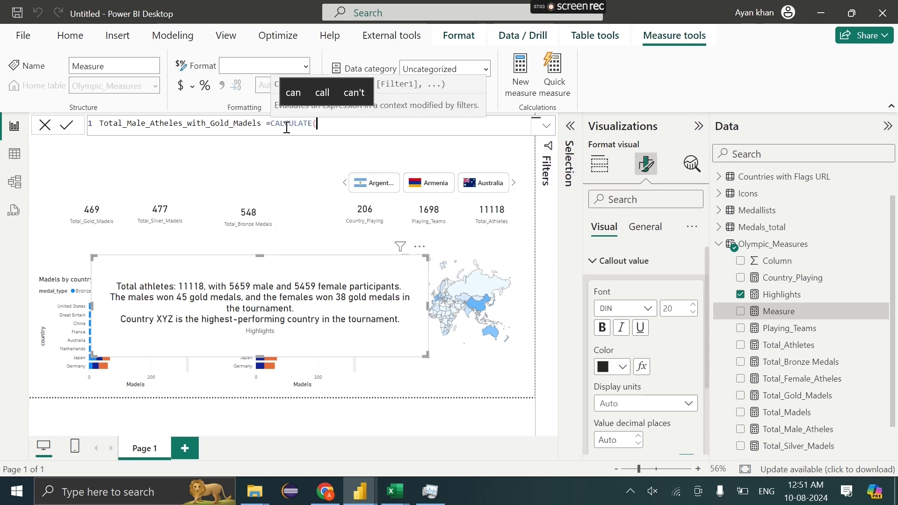
{"action": "type", "text": "gold"}
{"action": "key", "text": "Tab"}
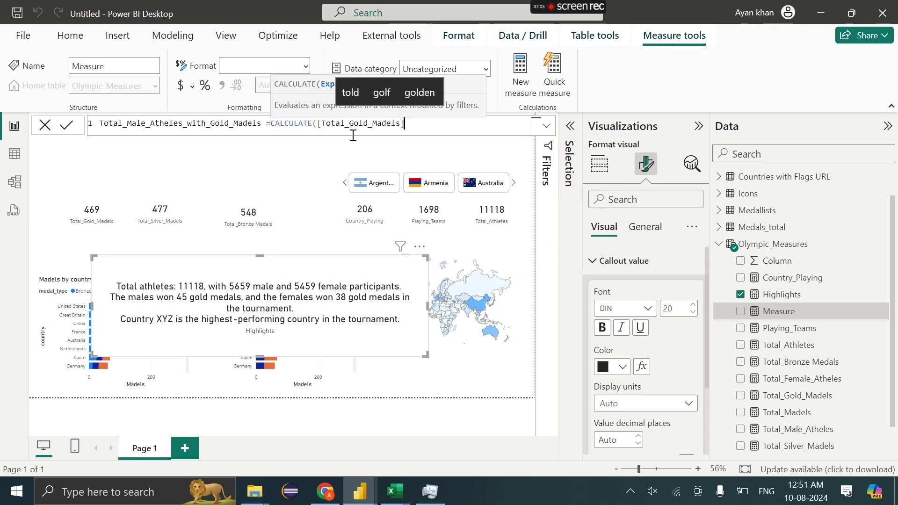
{"action": "type", "text": ","}
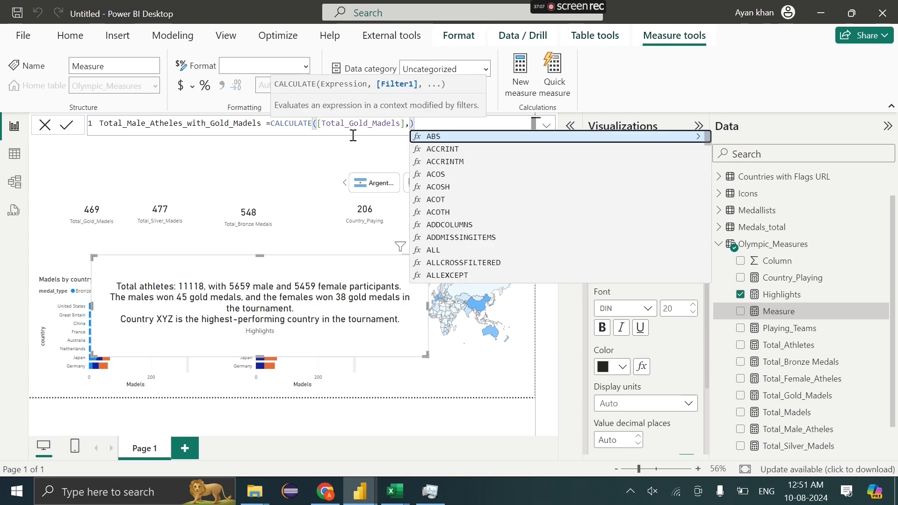
{"action": "type", "text": "gende"}
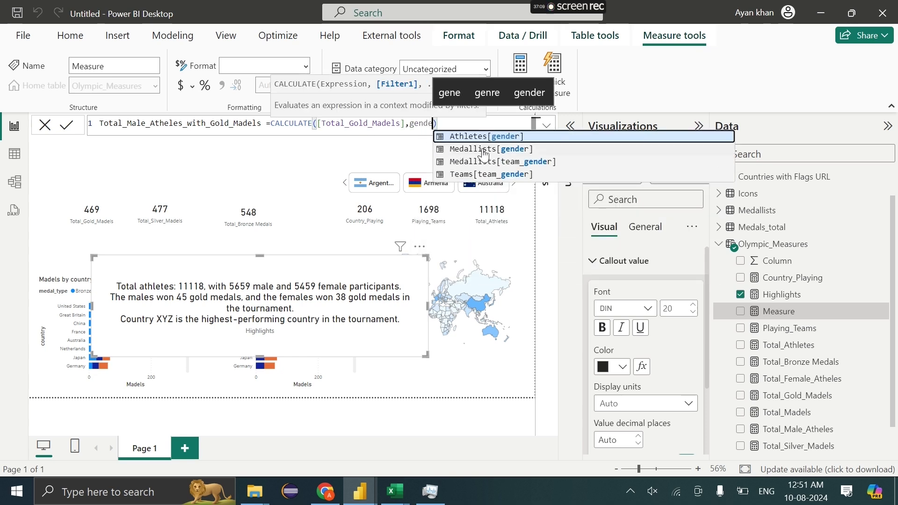
{"action": "left_click", "coordinate": [511, 149]}
{"action": "type", "text": "=\""}
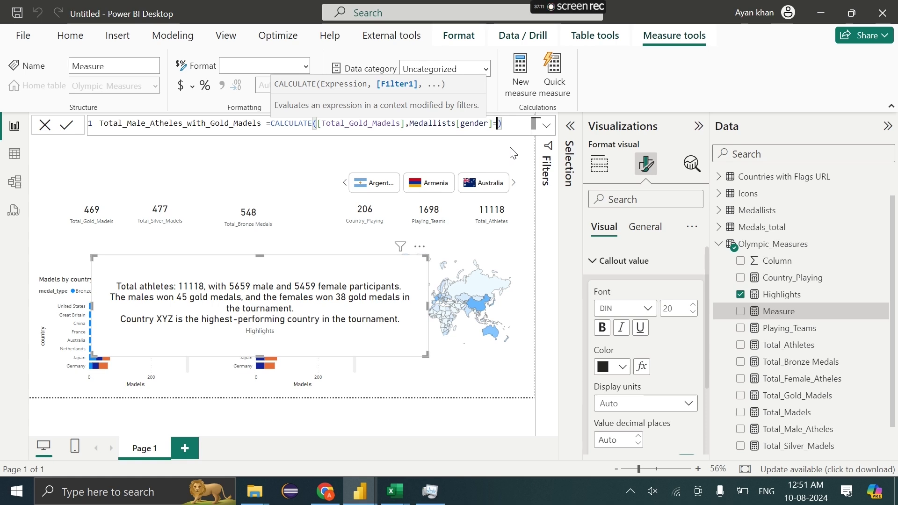
{"action": "type", "text": "Male"}
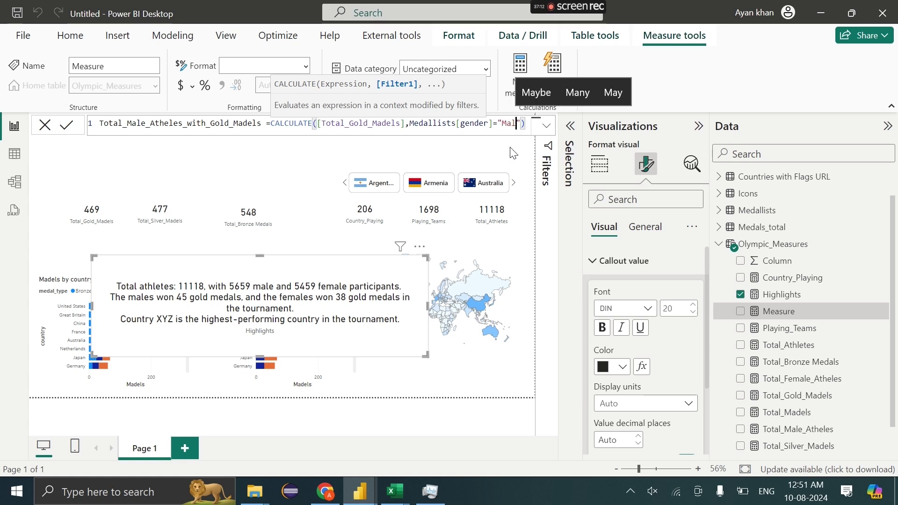
{"action": "key", "text": "ctrl+a"}
{"action": "key", "text": "ctrl+c"}
{"action": "key", "text": "Return"}
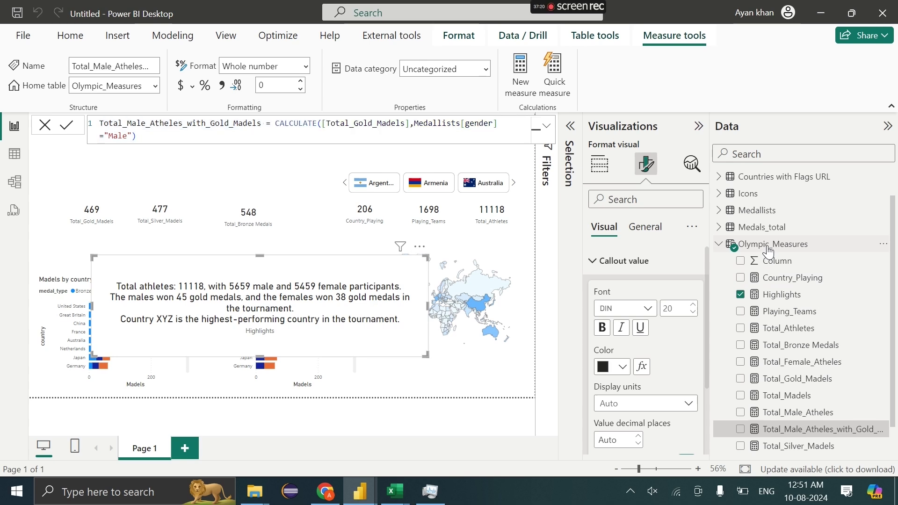
Create the measure Total_Female_Atheles_with_Gold_Madels in Olympic_Measures from the copied formula, with Medallists[gender] filtered to "Female".
{"action": "right_click", "coordinate": [714, 237]}
{"action": "left_click", "coordinate": [782, 274]}
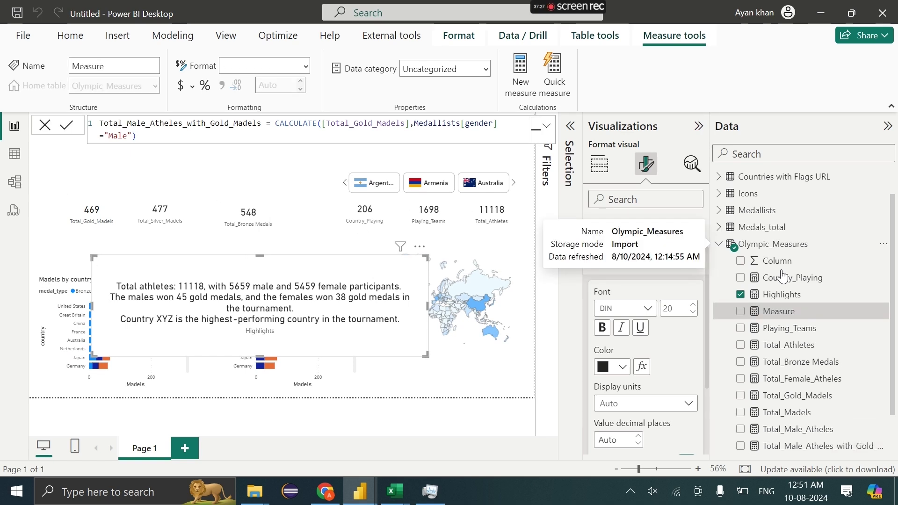
{"action": "key", "text": "ctrl+v"}
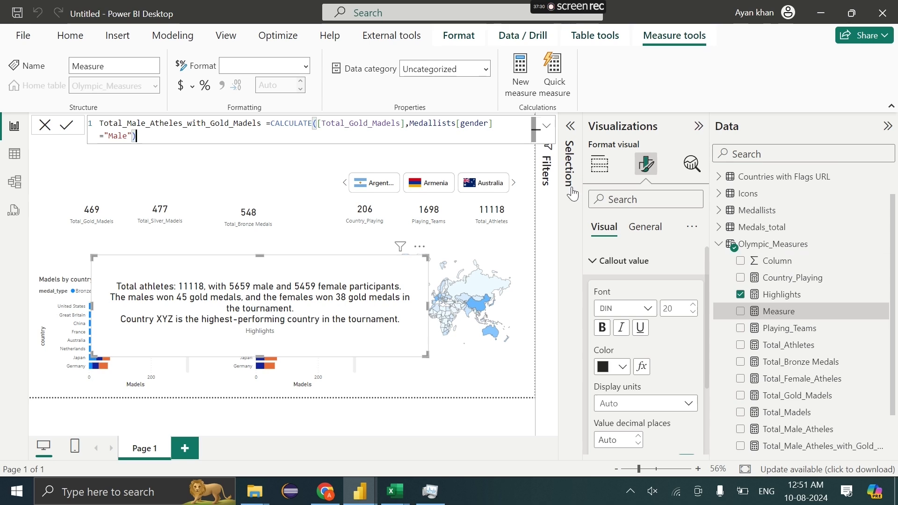
{"action": "left_click", "coordinate": [117, 139]}
{"action": "key", "text": "BackSpace"}
{"action": "type", "text": "Fem"}
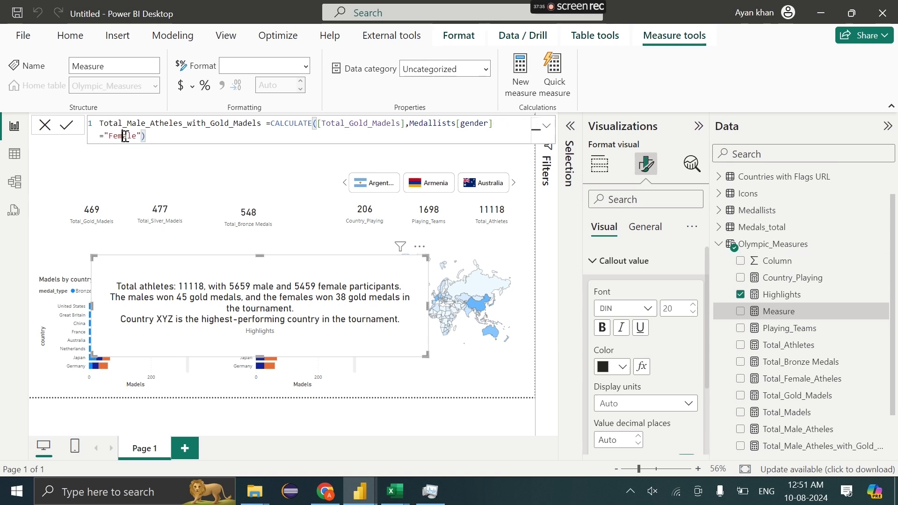
{"action": "left_click_drag", "start_coordinate": [144, 124], "coordinate": [130, 123]}
{"action": "type", "text": "Fe"}
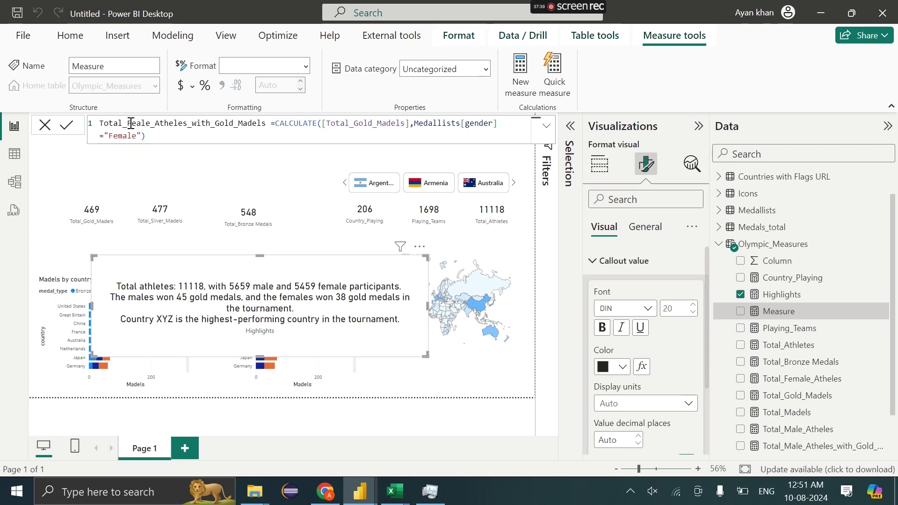
{"action": "type", "text": "m"}
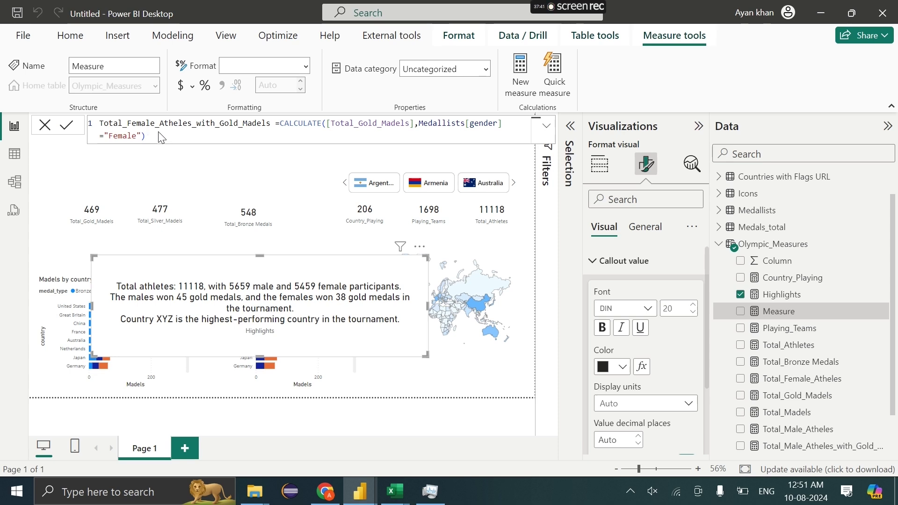
{"action": "key", "text": "Return"}
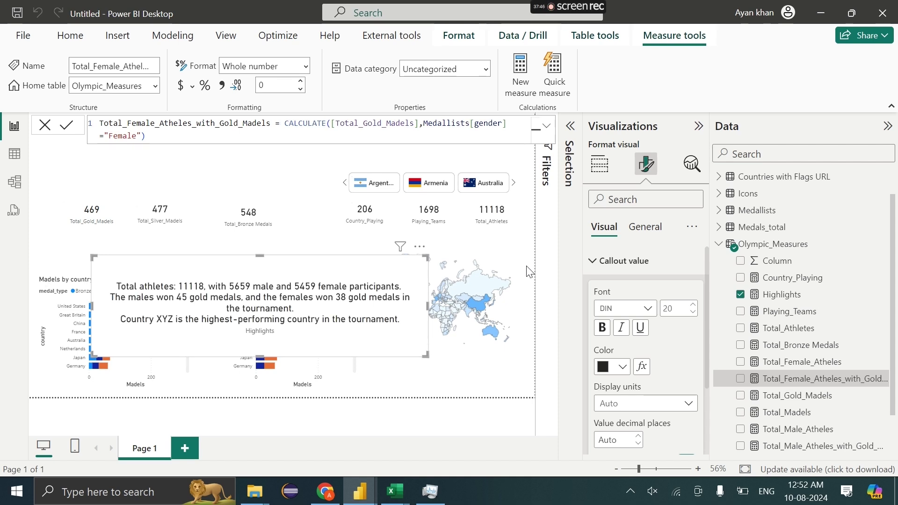
Widen the Highlights card and replace the 45 in its males' gold medal sentence with [Total_Female_Atheles_with_Gold_Madels].
{"action": "left_click_drag", "start_coordinate": [401, 333], "coordinate": [497, 354]}
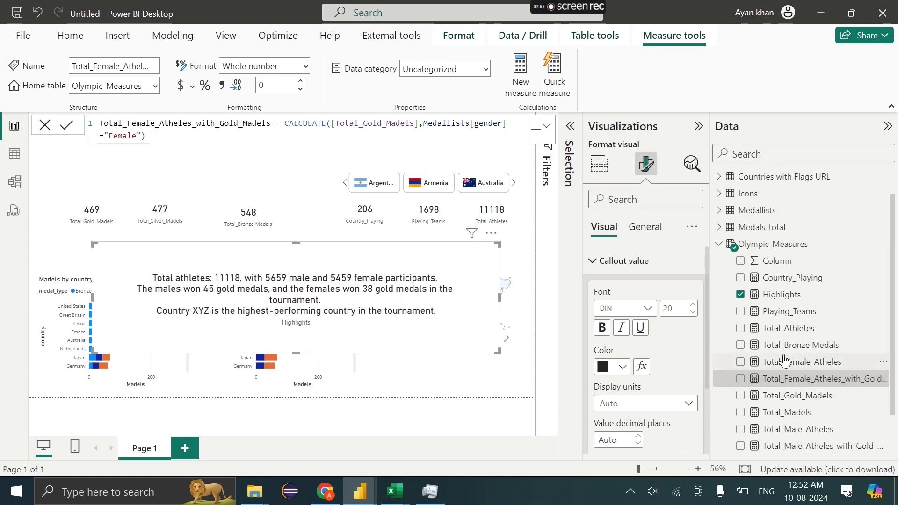
{"action": "scroll", "coordinate": [781, 360], "scroll_direction": "down", "scroll_amount": 2}
{"action": "left_click", "coordinate": [770, 244]}
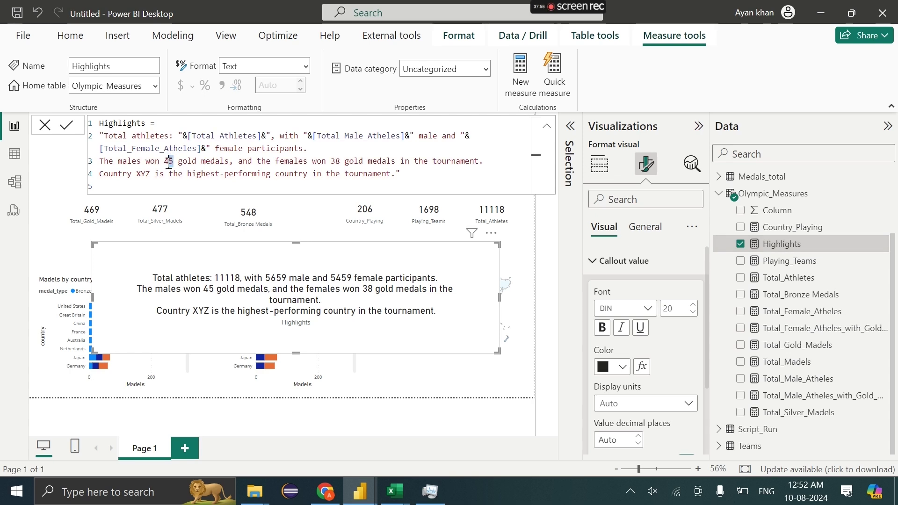
{"action": "key", "text": "BackSpace"}
{"action": "type", "text": "\"&&"}
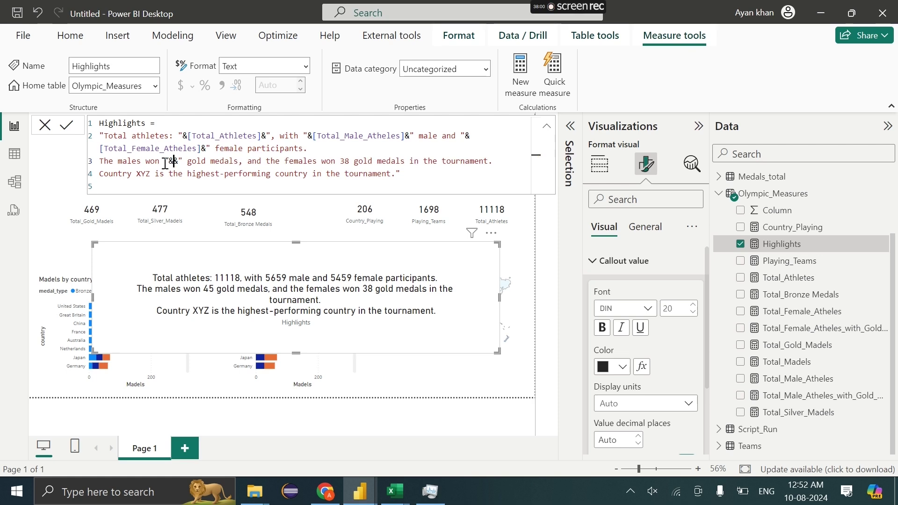
{"action": "type", "text": "tot"}
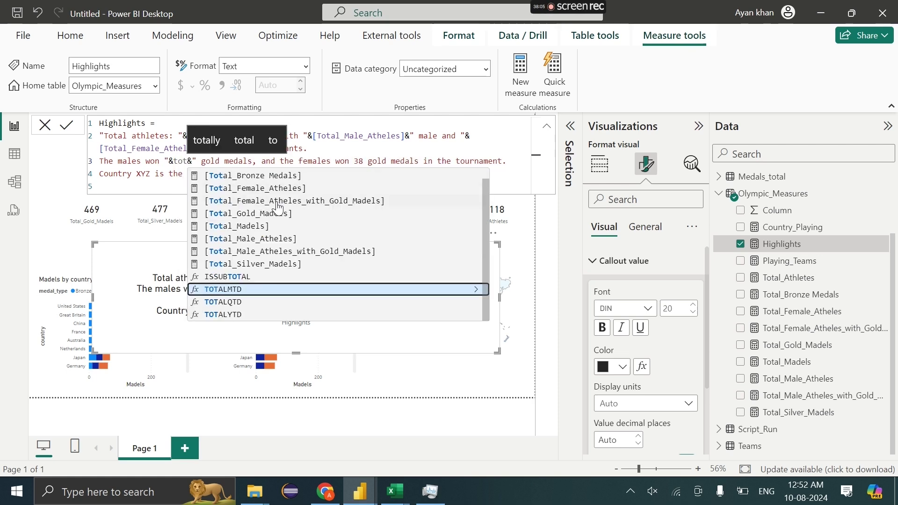
{"action": "left_click", "coordinate": [276, 202]}
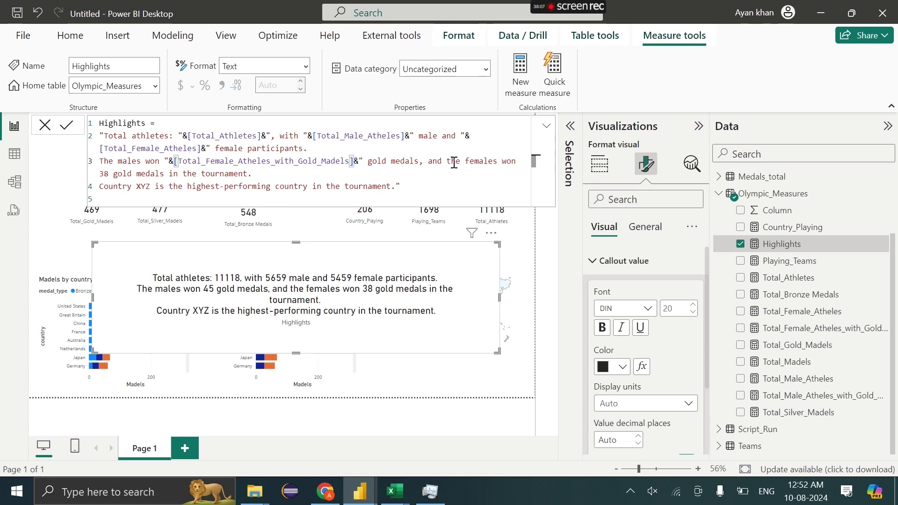
Replace the 38 in the females' gold medal sentence of Highlights with [Total_Female_Atheles_with_Gold_Madels], commit it, and close the formula.
{"action": "left_click", "coordinate": [104, 174]}
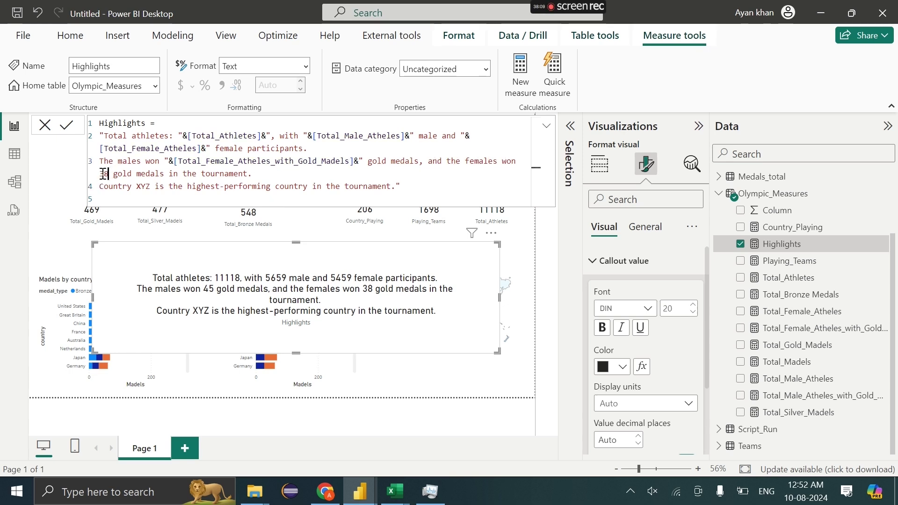
{"action": "key", "text": "BackSpace"}
{"action": "type", "text": "\"\""}
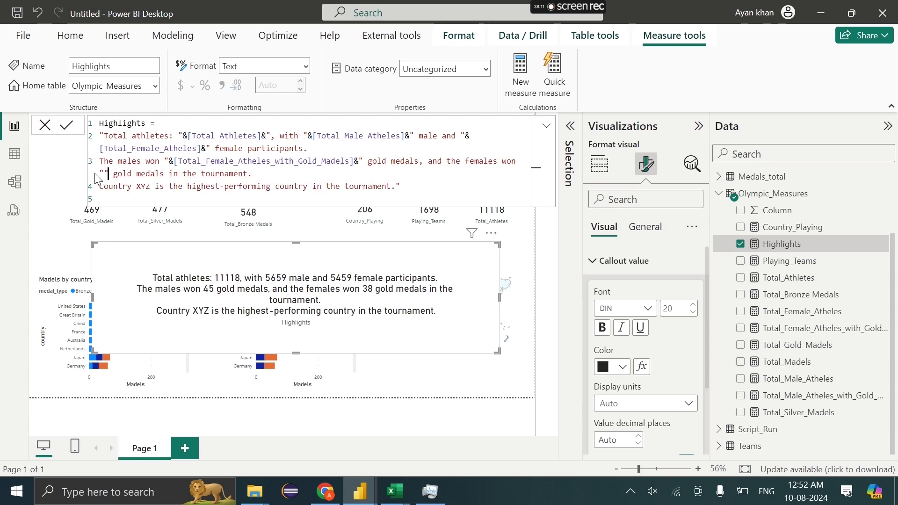
{"action": "type", "text": "&&"}
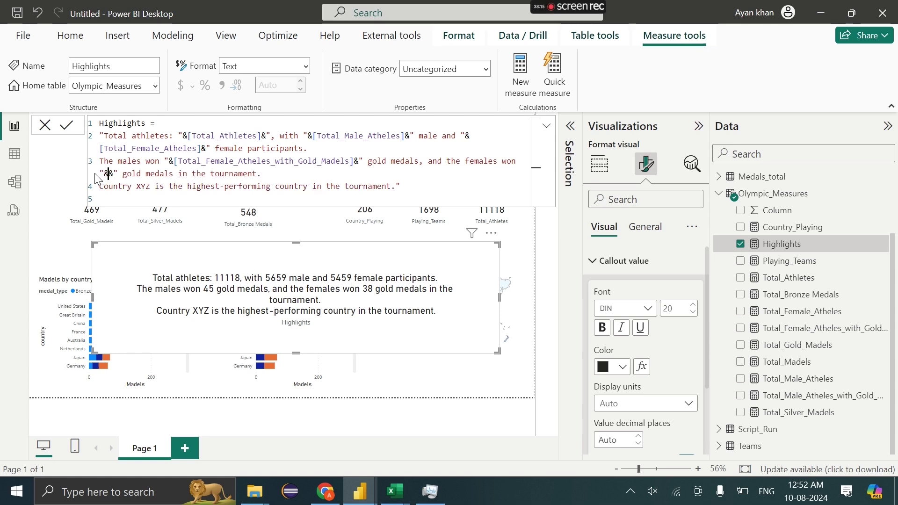
{"action": "type", "text": "[Total_Female_Atheles_with_Gold_Madels]"}
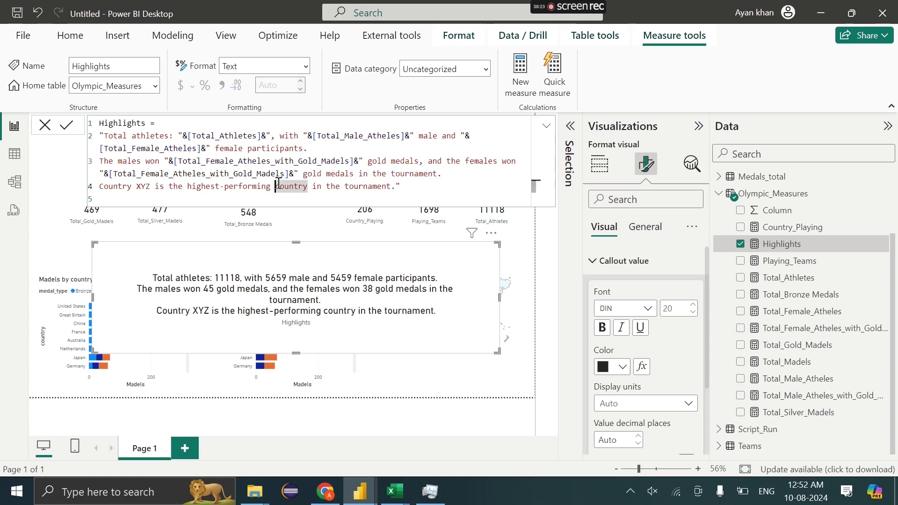
{"action": "left_click", "coordinate": [333, 186]}
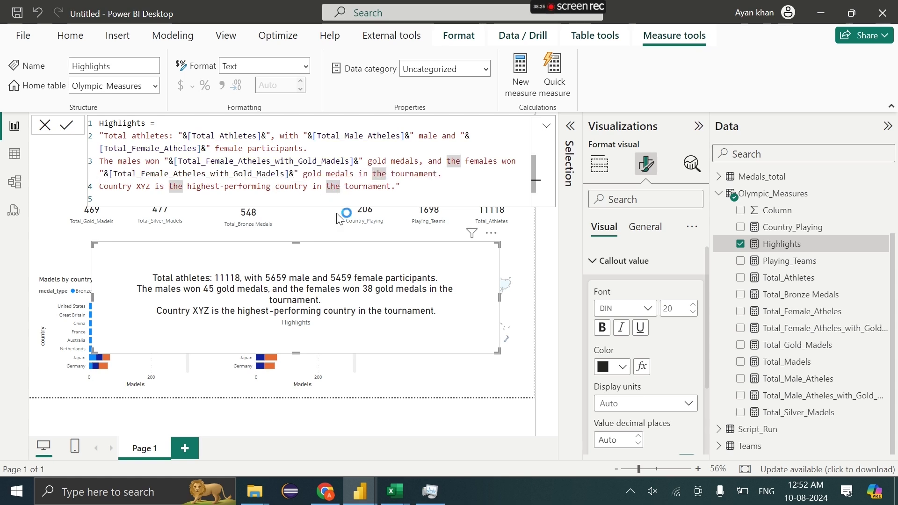
{"action": "left_click", "coordinate": [360, 491]}
{"action": "mouse_move", "coordinate": [255, 436]}
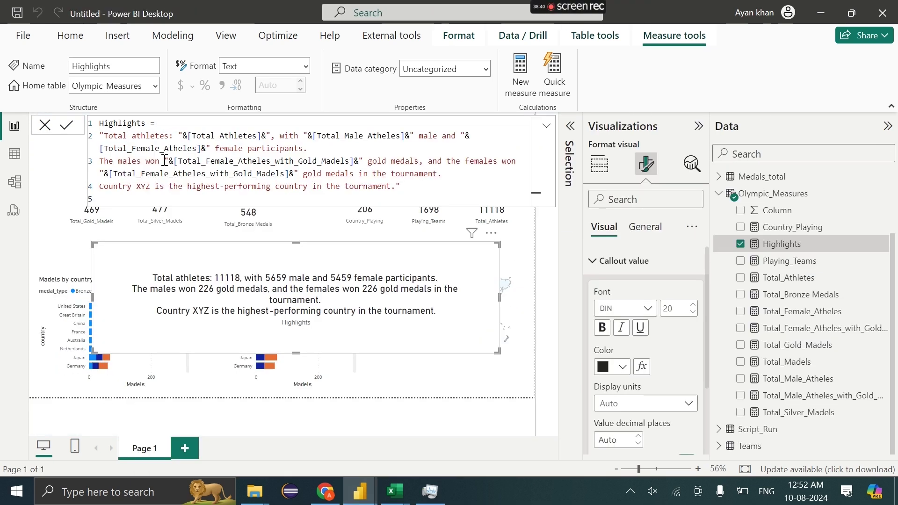
{"action": "left_click", "coordinate": [45, 124]}
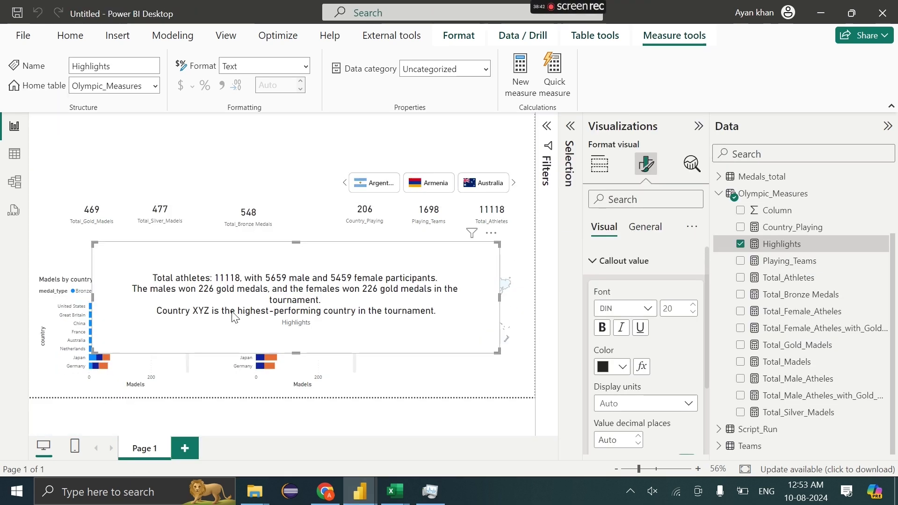
Make the Highlights card wider and flatter, and place it above the bar charts and map.
{"action": "left_click_drag", "start_coordinate": [95, 244], "coordinate": [51, 294]}
{"action": "left_click_drag", "start_coordinate": [173, 319], "coordinate": [161, 196]}
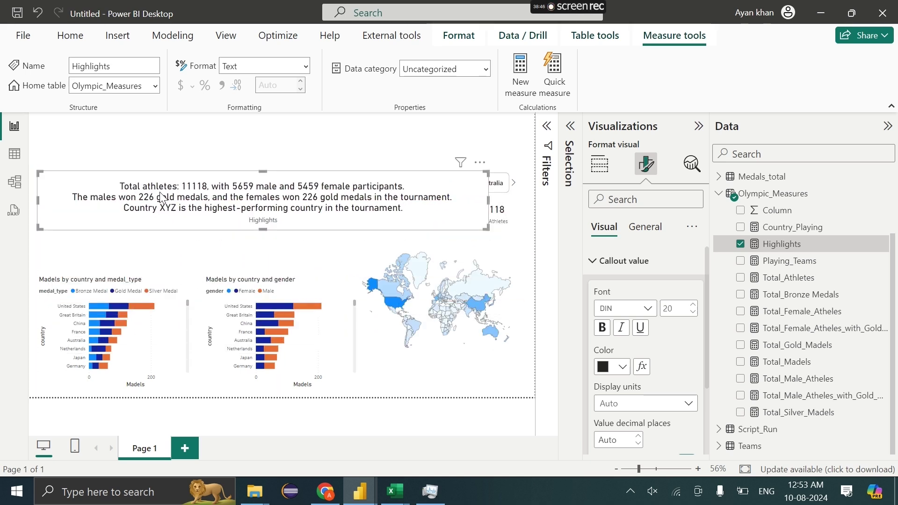
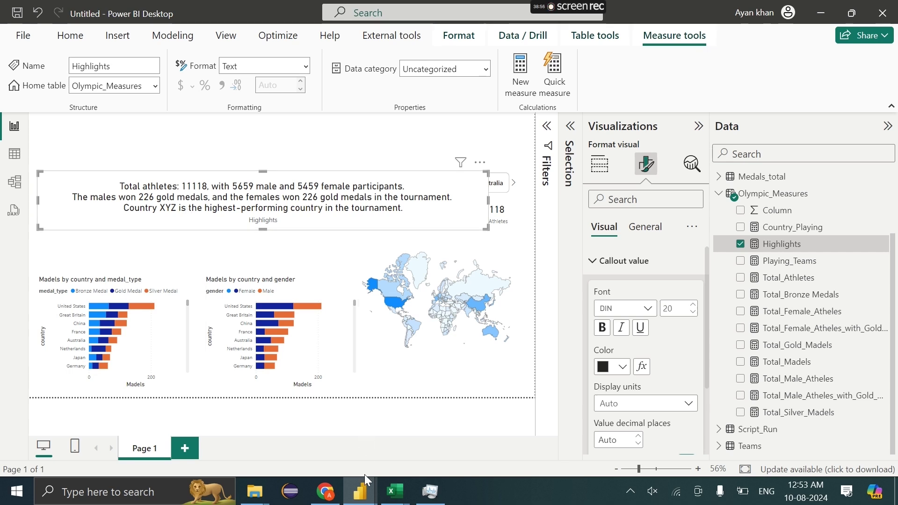
Check the highlight measures in the finished Olympic 2024 report and return to the untitled report.
{"action": "mouse_move", "coordinate": [363, 481]}
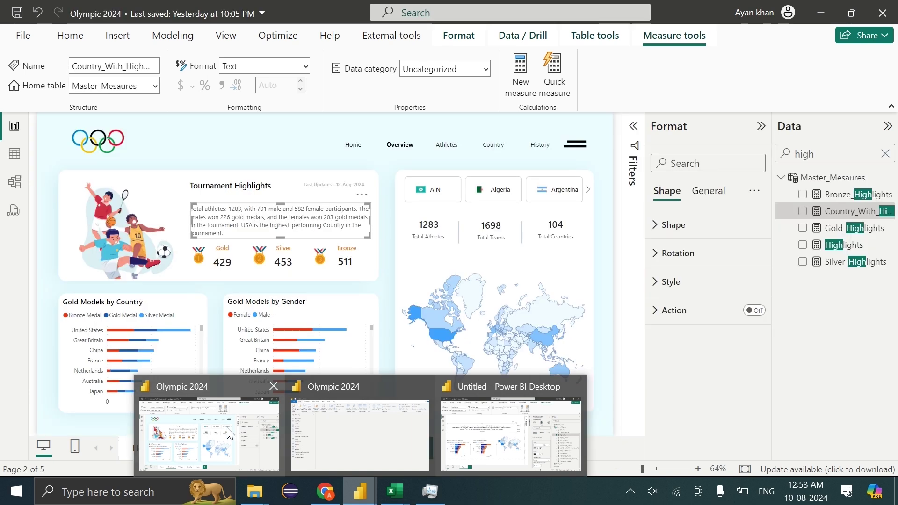
{"action": "left_click", "coordinate": [229, 432]}
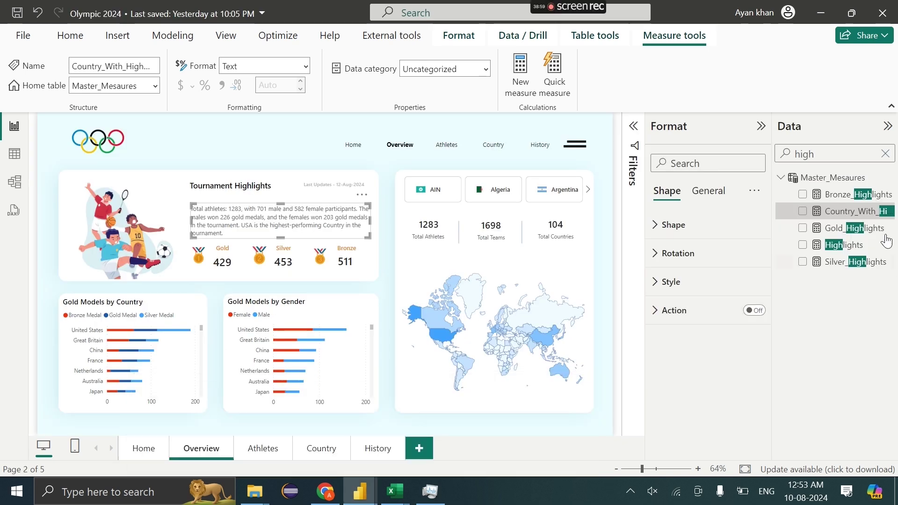
{"action": "left_click", "coordinate": [840, 196]}
{"action": "key", "text": "alt+Tab"}
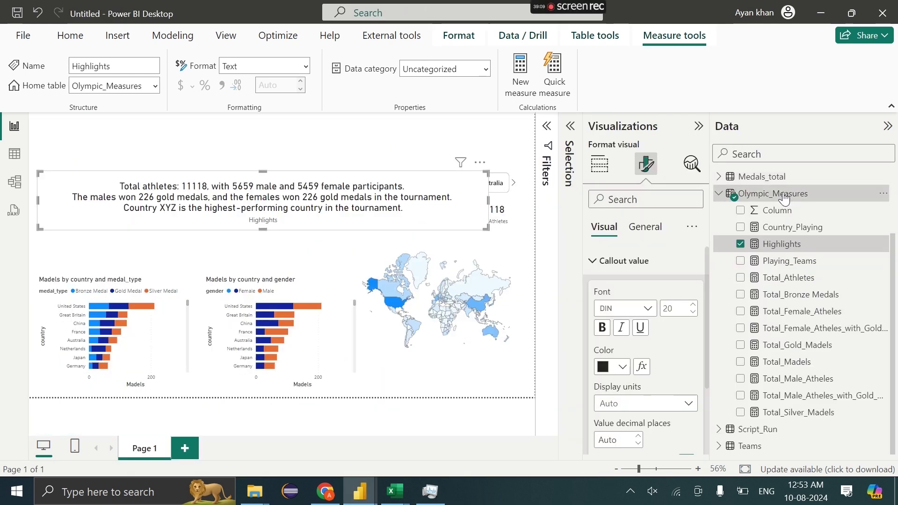
Add a new measure named Top_Performance_Country to the Olympic_Measures table.
{"action": "right_click", "coordinate": [781, 194]}
{"action": "left_click", "coordinate": [759, 218]}
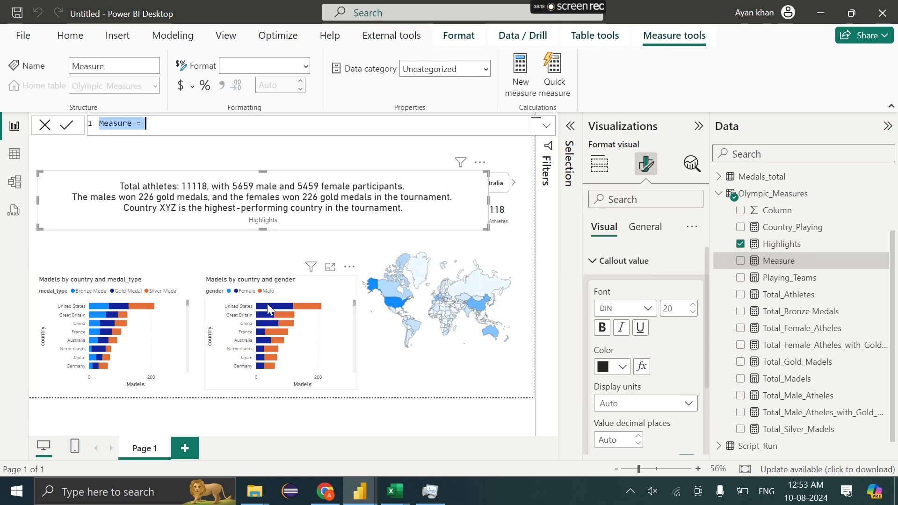
{"action": "mouse_move", "coordinate": [267, 303]}
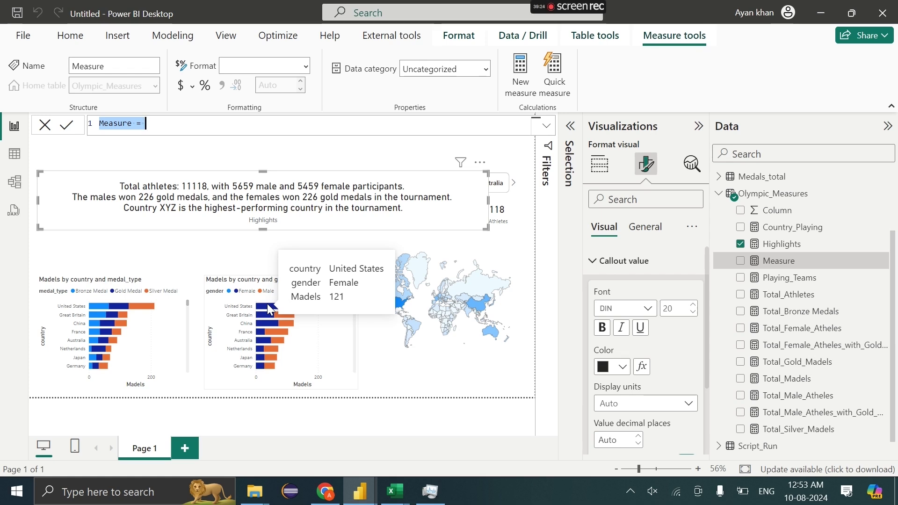
{"action": "type", "text": "Top_P"}
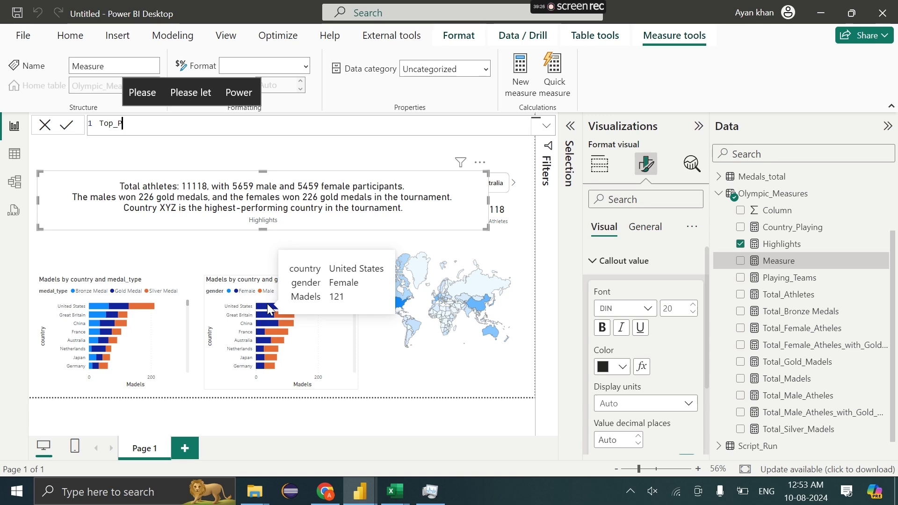
{"action": "type", "text": "erfo"}
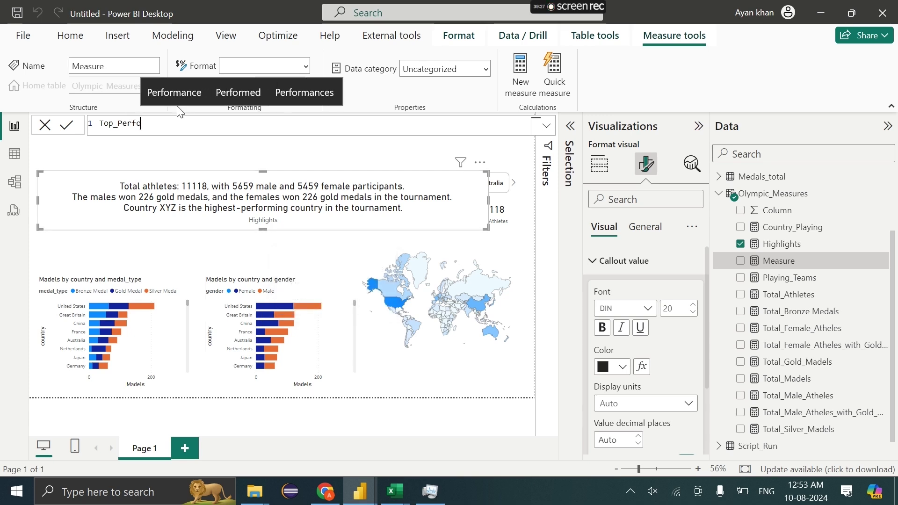
{"action": "left_click", "coordinate": [173, 92]}
{"action": "key", "text": "BackSpace"}
{"action": "type", "text": "_Coun"}
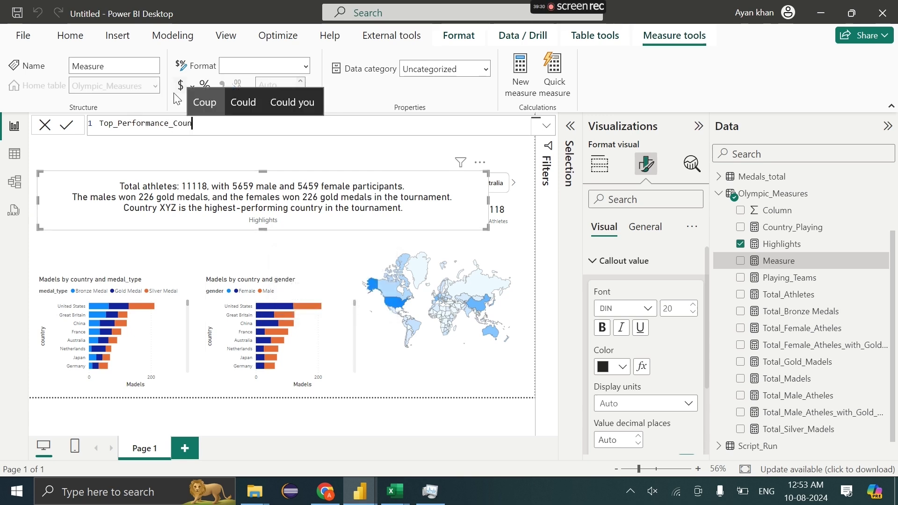
{"action": "type", "text": "try = "}
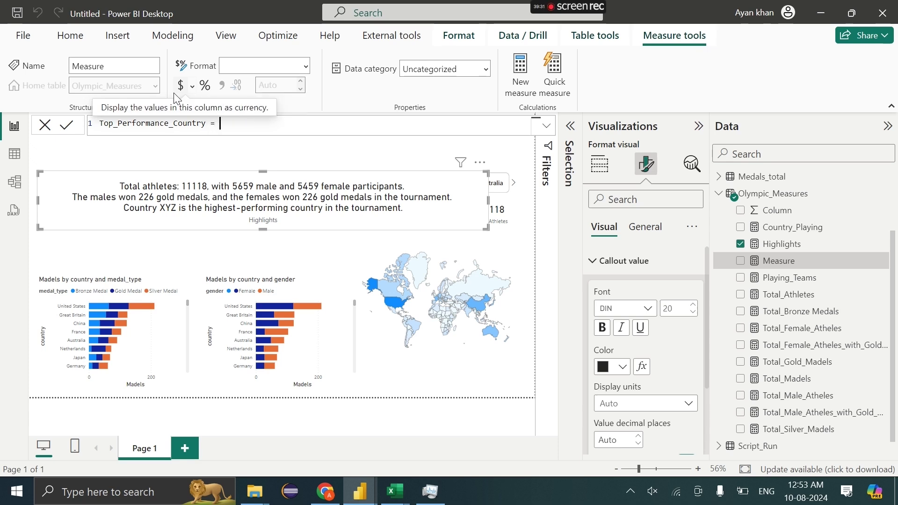
Declare a variable named MaxCountMadels in the Top_Performance_Country formula.
{"action": "type", "text": "var "}
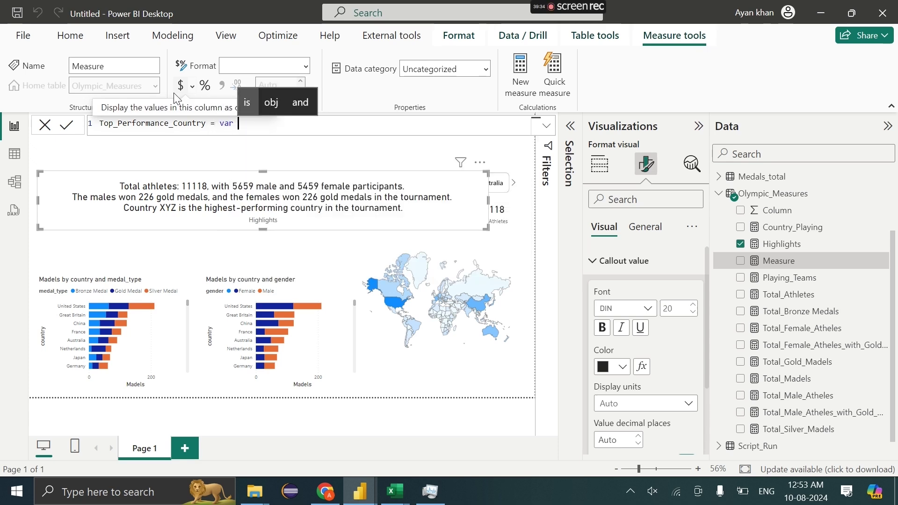
{"action": "type", "text": "MaxN"}
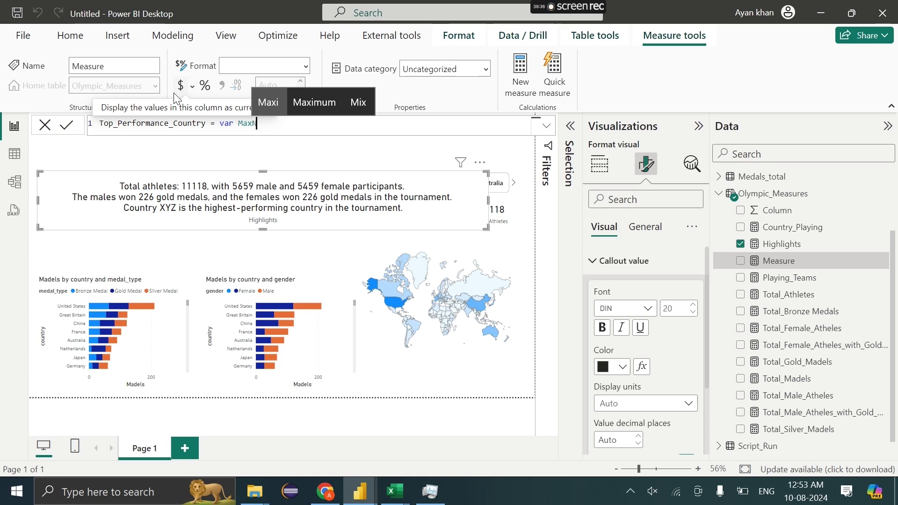
{"action": "key", "text": "BackSpace"}
{"action": "type", "text": "Count"}
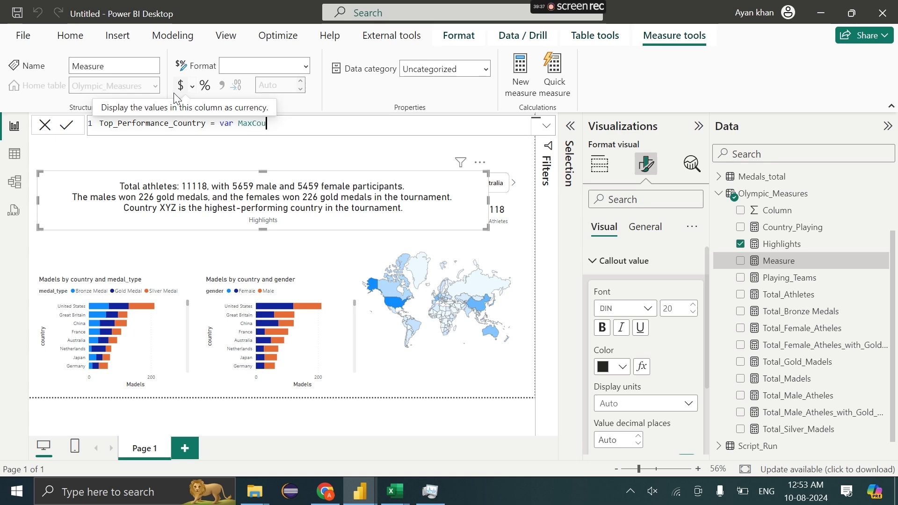
{"action": "type", "text": "Madels = "}
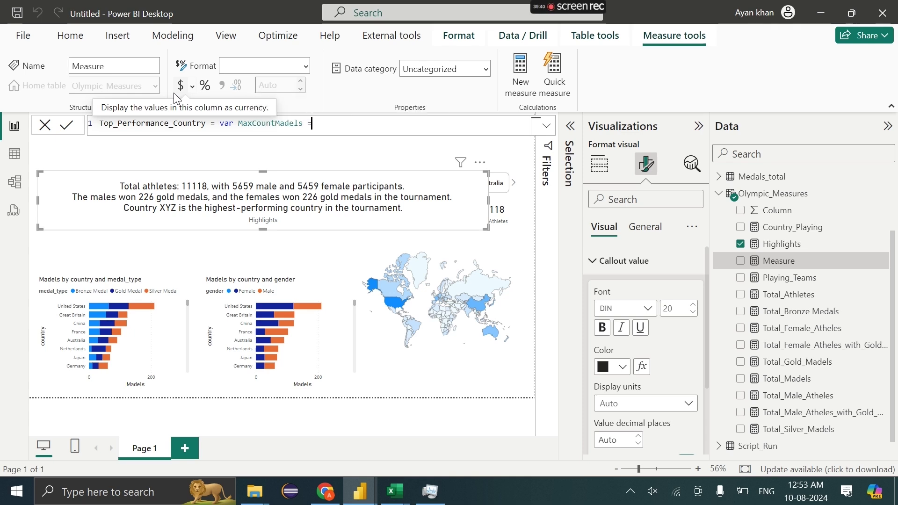
Set the MaxCountMadels variable to MAX([Total_Madels]).
{"action": "type", "text": "MAX("}
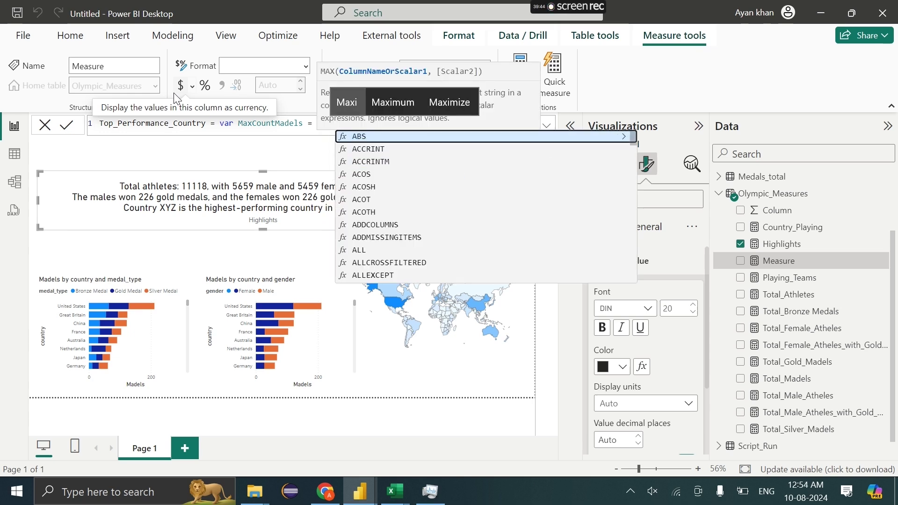
{"action": "type", "text": "total"}
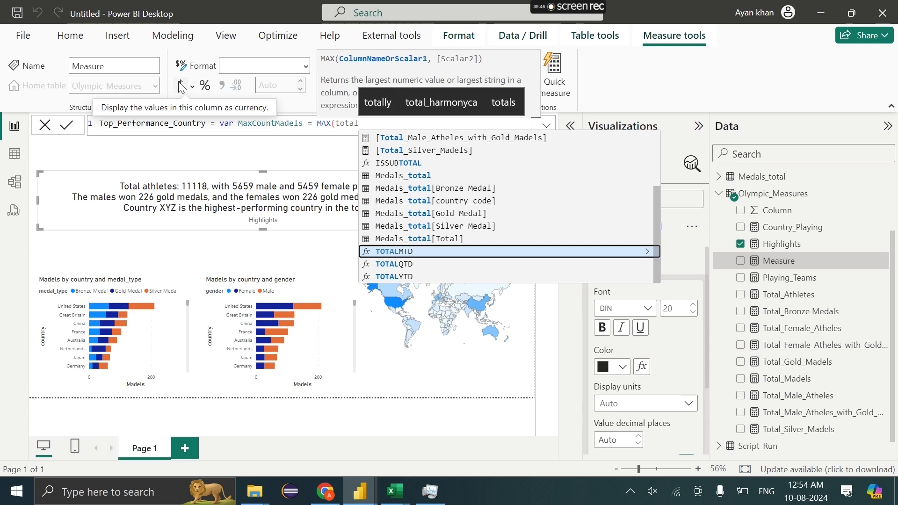
{"action": "scroll", "coordinate": [568, 183], "scroll_direction": "up", "scroll_amount": 3}
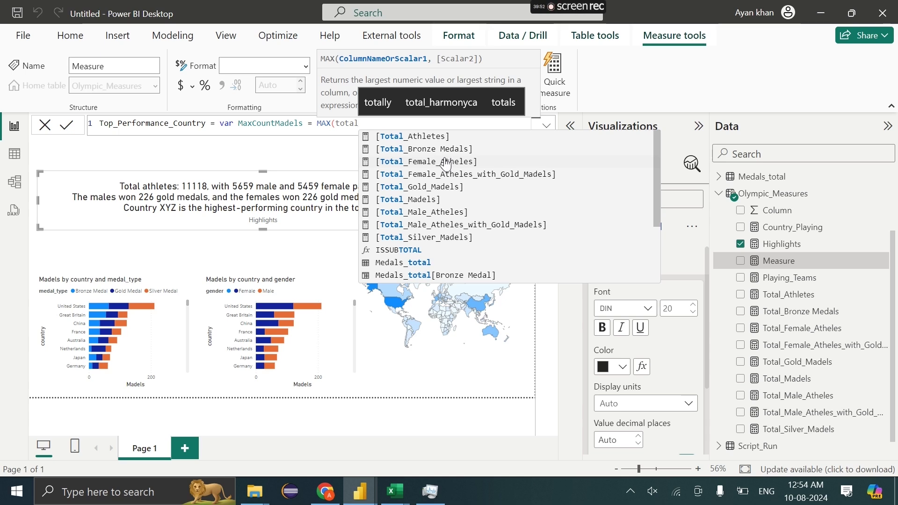
{"action": "key", "text": "BackSpace"}
{"action": "key", "text": "BackSpace"}
{"action": "key", "text": "BackSpace"}
{"action": "key", "text": "BackSpace"}
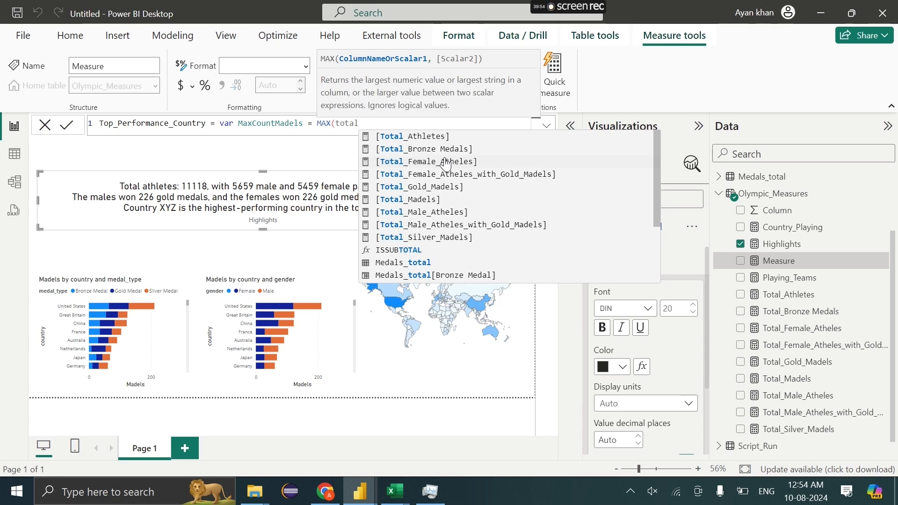
{"action": "key", "text": "BackSpace"}
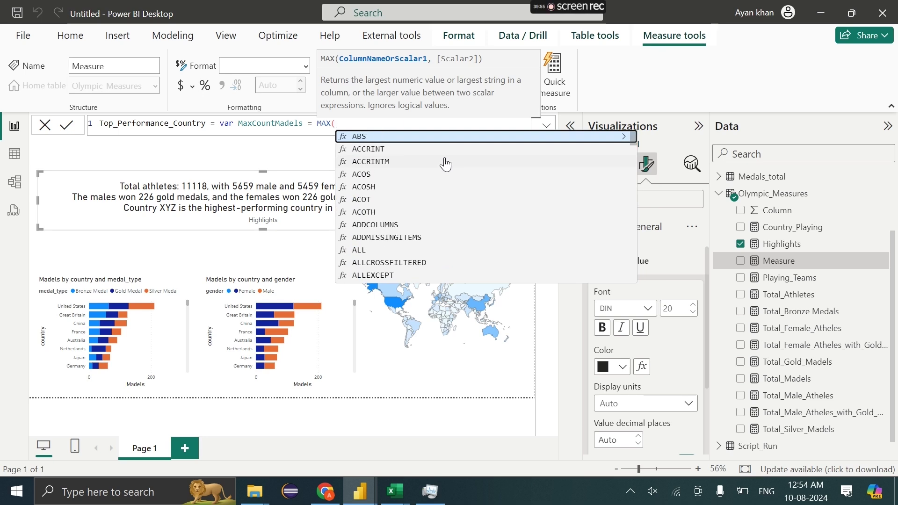
{"action": "type", "text": "tot"}
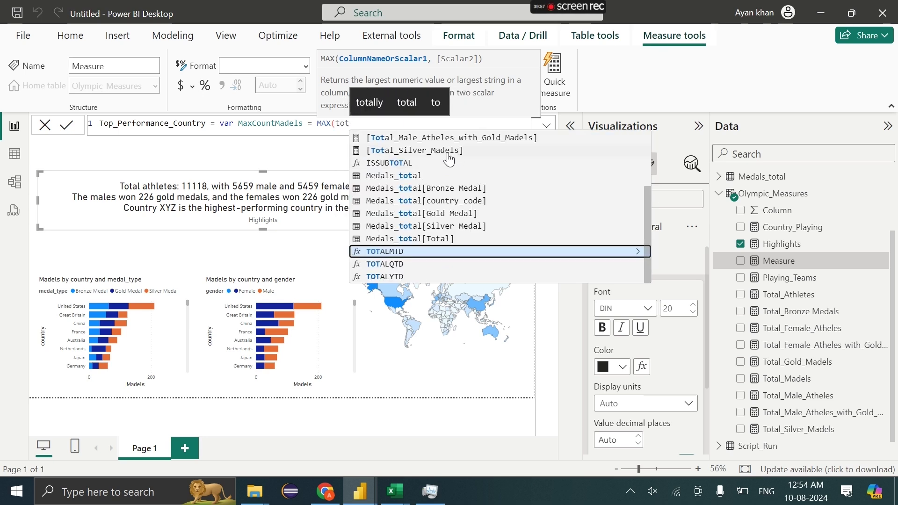
{"action": "scroll", "coordinate": [449, 159], "scroll_direction": "up", "scroll_amount": 3}
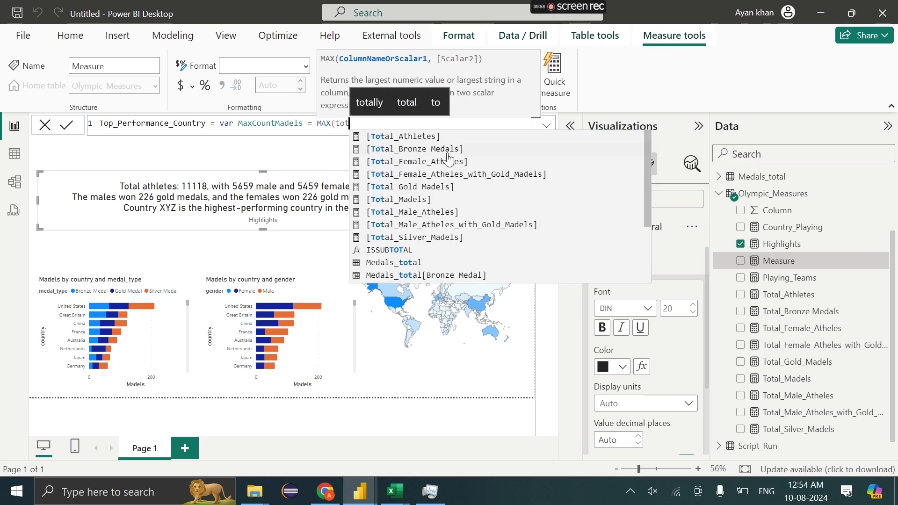
{"action": "left_click", "coordinate": [416, 206]}
{"action": "type", "text": ")"}
Add a RETURN line to the Top_Performance_Country formula with CALCULATE evaluating VALUES(Medallists[country]).
{"action": "key", "text": "shift+Return"}
{"action": "key", "text": "shift+Return"}
{"action": "type", "text": "CALCULATE("}
{"action": "key", "text": "shift+Return"}
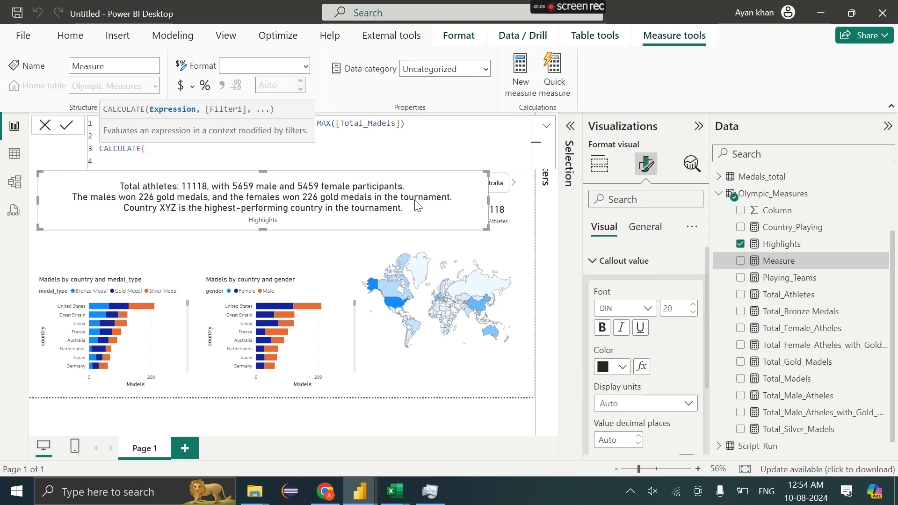
{"action": "type", "text": "VALU"}
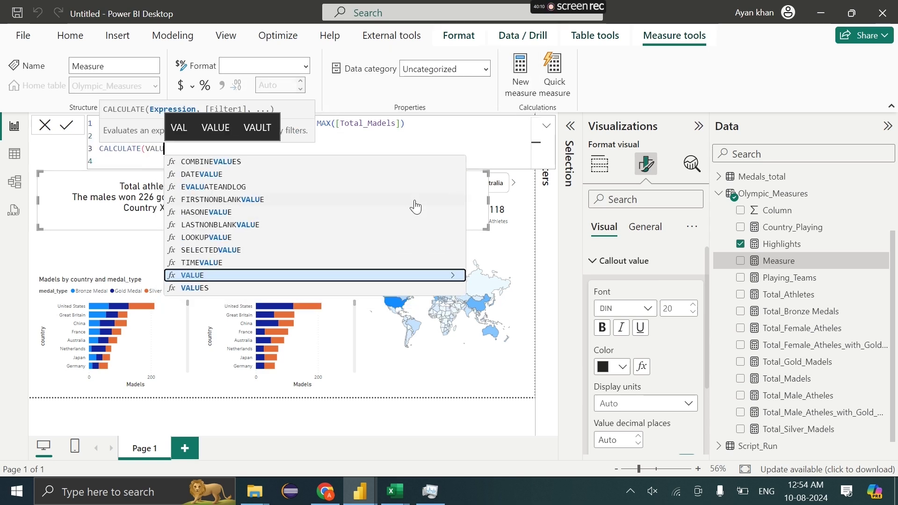
{"action": "left_click", "coordinate": [218, 290]}
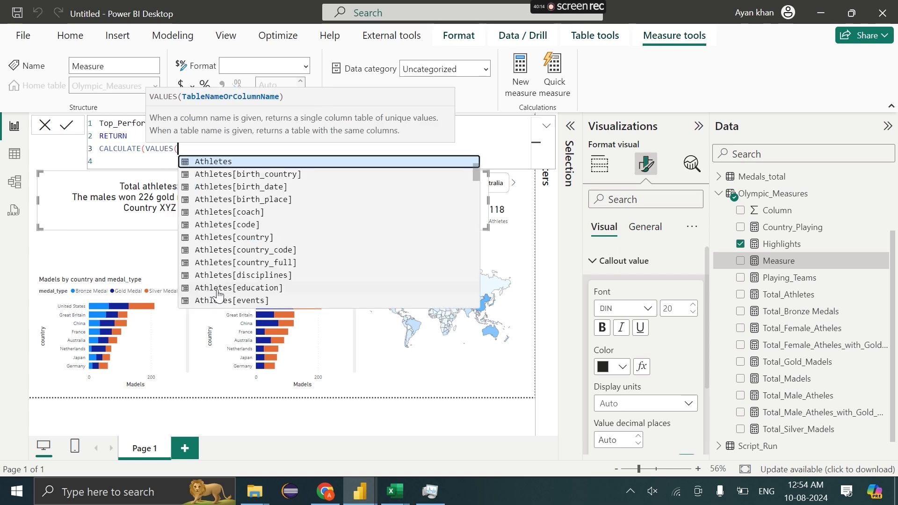
{"action": "type", "text": "med"}
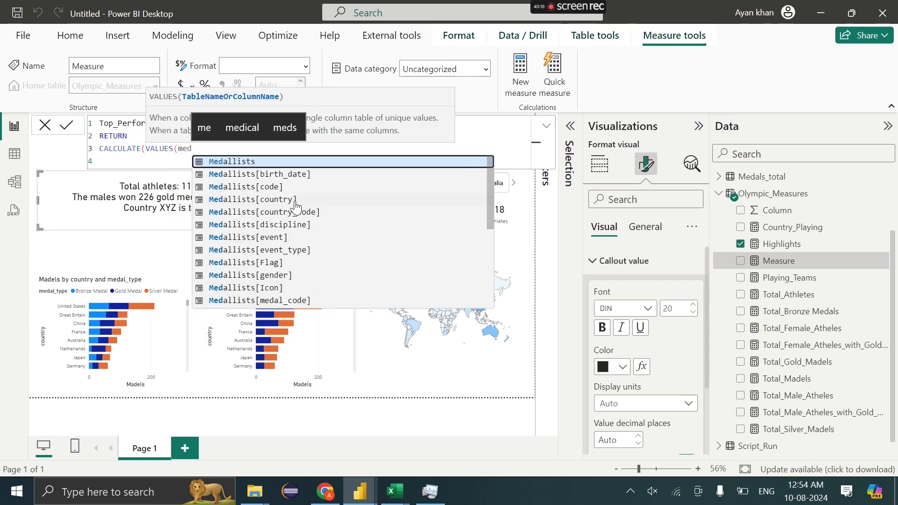
{"action": "left_click", "coordinate": [295, 201]}
{"action": "type", "text": "),"}
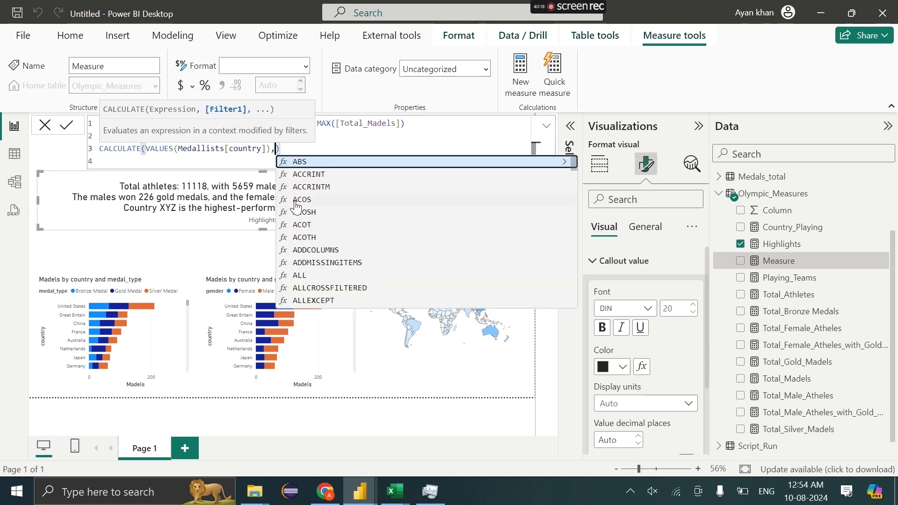
{"action": "left_click", "coordinate": [170, 149]}
{"action": "key", "text": "BackSpace"}
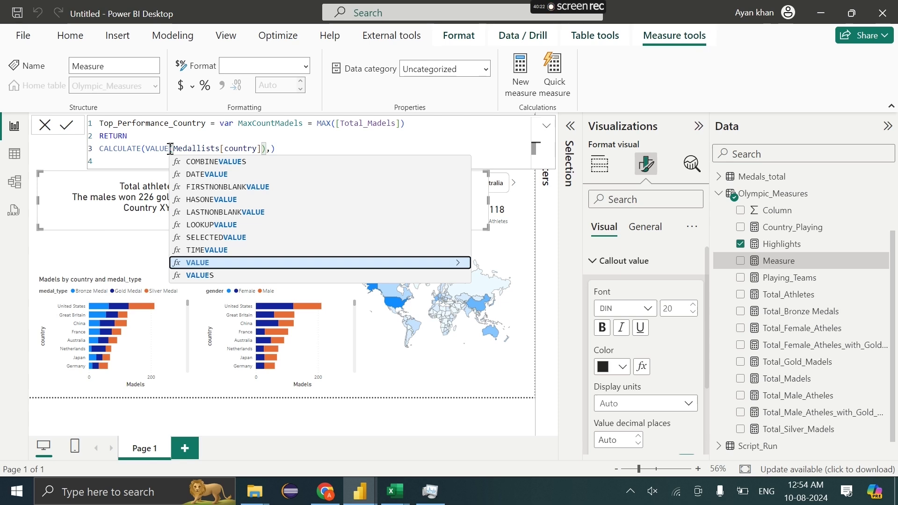
{"action": "type", "text": "S"}
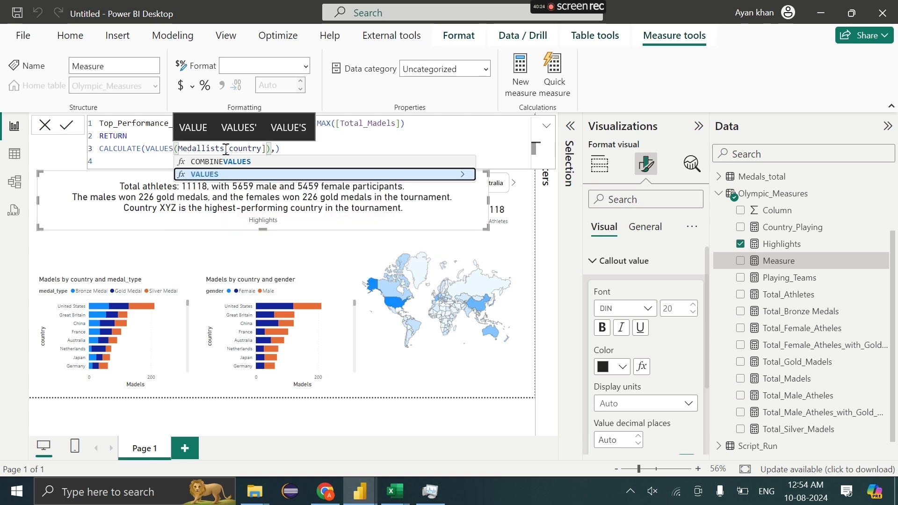
{"action": "left_click", "coordinate": [274, 148]}
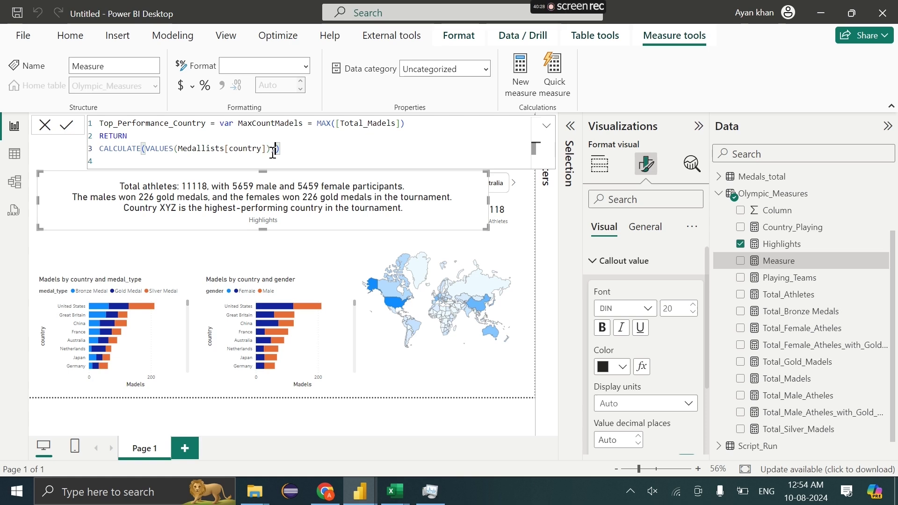
{"action": "type", "text": ","}
{"action": "left_click_drag", "start_coordinate": [147, 149], "coordinate": [173, 149]}
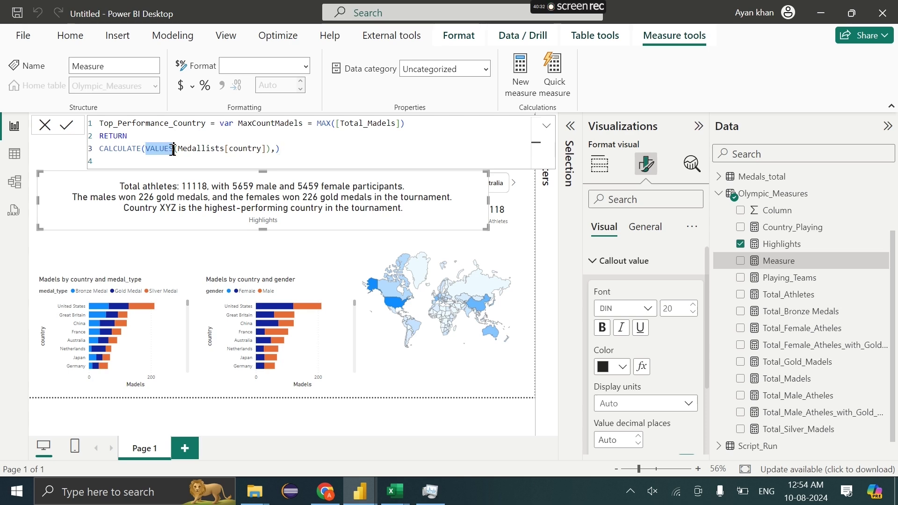
Insert the [Total_Madels] measure as the start of the CALCULATE filter condition.
{"action": "left_click", "coordinate": [274, 149]}
{"action": "type", "text": "M"}
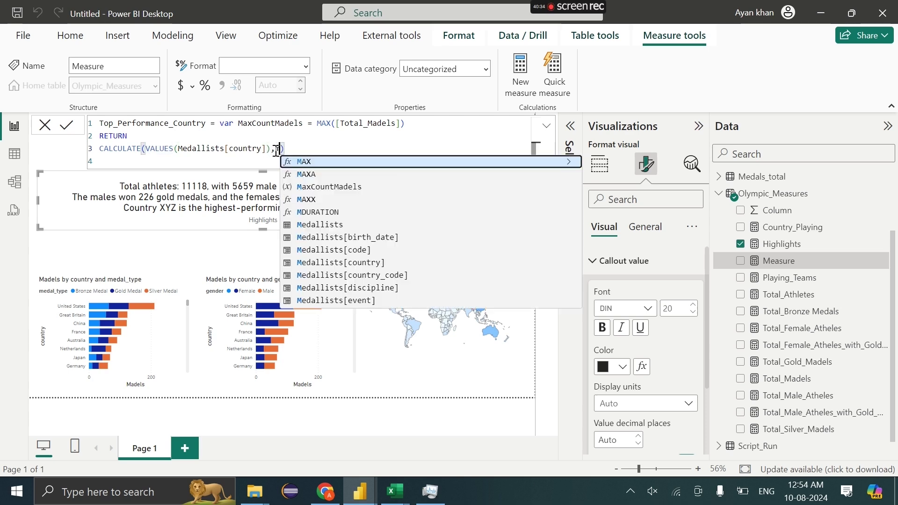
{"action": "type", "text": "ed"}
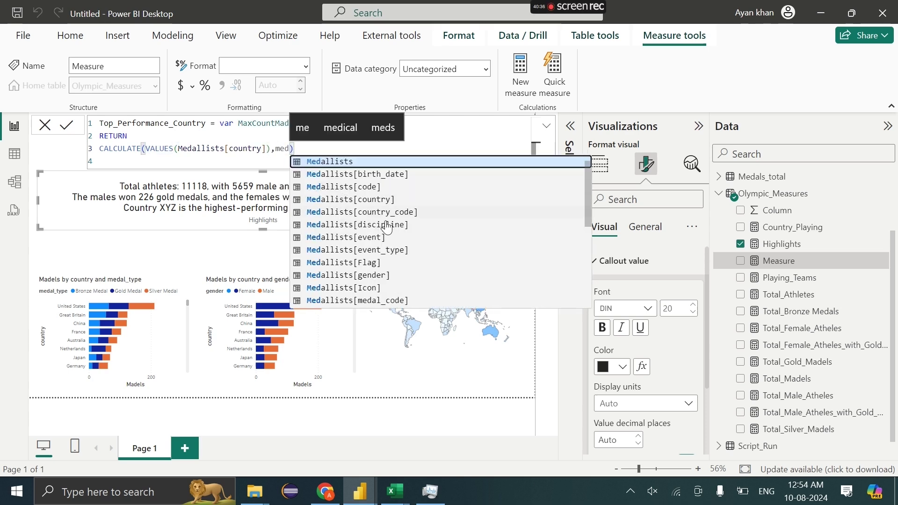
{"action": "scroll", "coordinate": [387, 228], "scroll_direction": "down", "scroll_amount": 2}
{"action": "scroll", "coordinate": [387, 228], "scroll_direction": "up", "scroll_amount": 3}
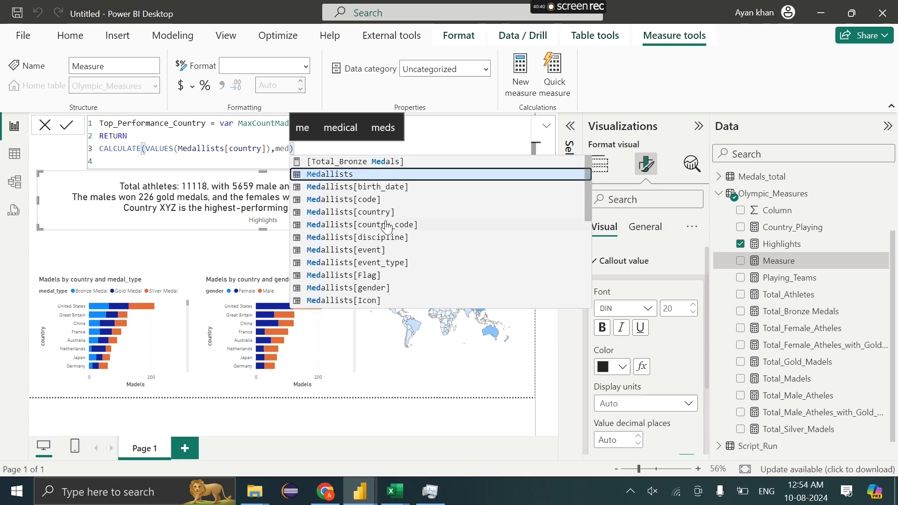
{"action": "scroll", "coordinate": [386, 228], "scroll_direction": "down", "scroll_amount": 5}
{"action": "scroll", "coordinate": [386, 227], "scroll_direction": "up", "scroll_amount": 5}
{"action": "key", "text": "BackSpace"}
{"action": "key", "text": "BackSpace"}
{"action": "key", "text": "BackSpace"}
{"action": "type", "text": "tota"}
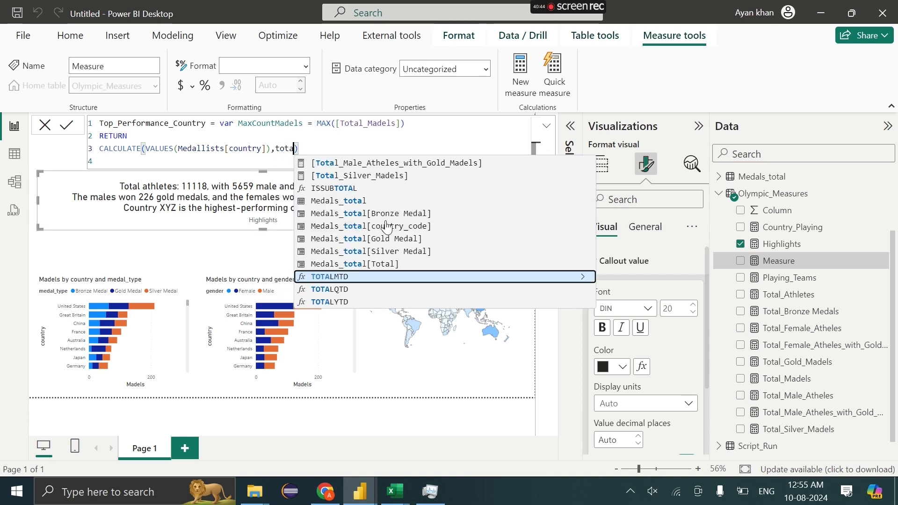
{"action": "scroll", "coordinate": [376, 196], "scroll_direction": "up", "scroll_amount": 3}
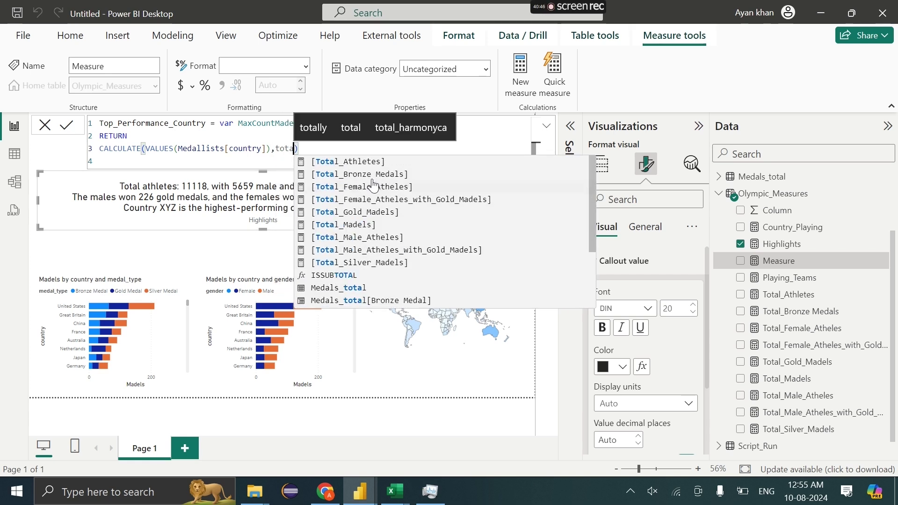
{"action": "left_click", "coordinate": [379, 225]}
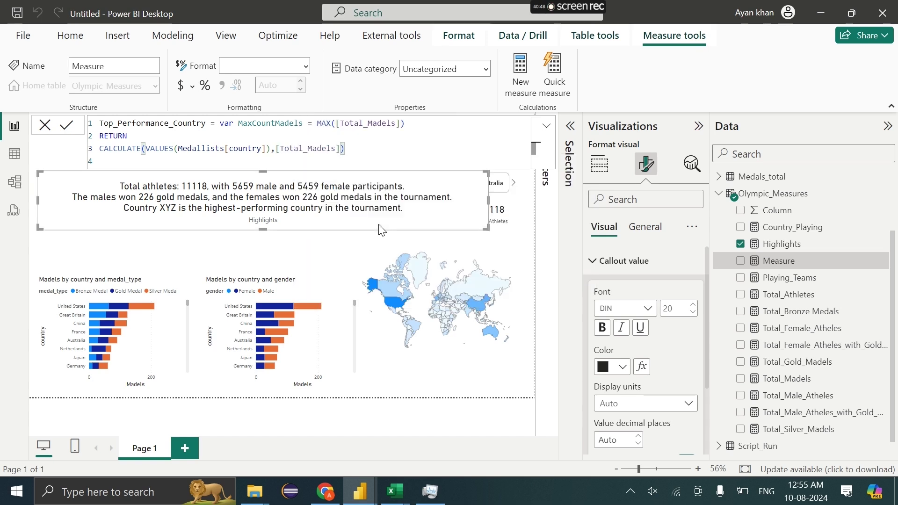
Complete the CALCULATE filter condition with >=MaxCountMadels and commit the Top_Performance_Country measure.
{"action": "type", "text": ">=m"}
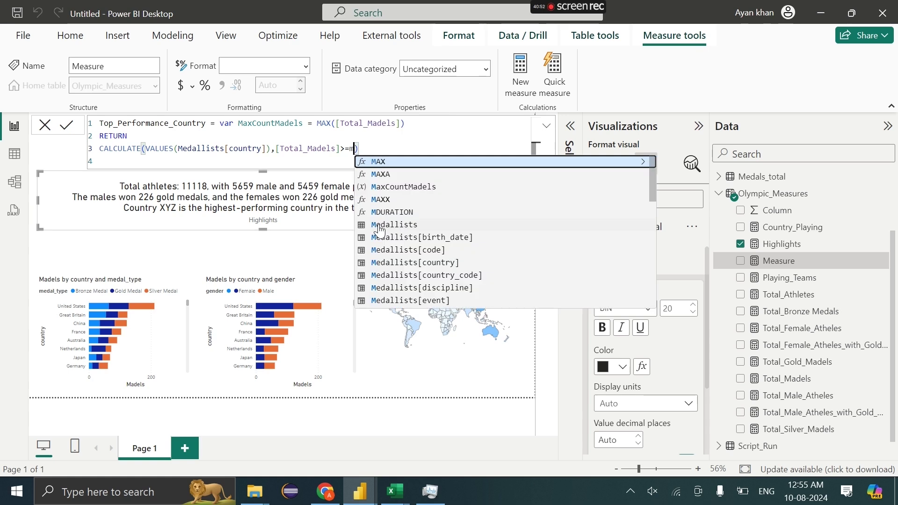
{"action": "type", "text": "ax"}
{"action": "left_click", "coordinate": [429, 191]}
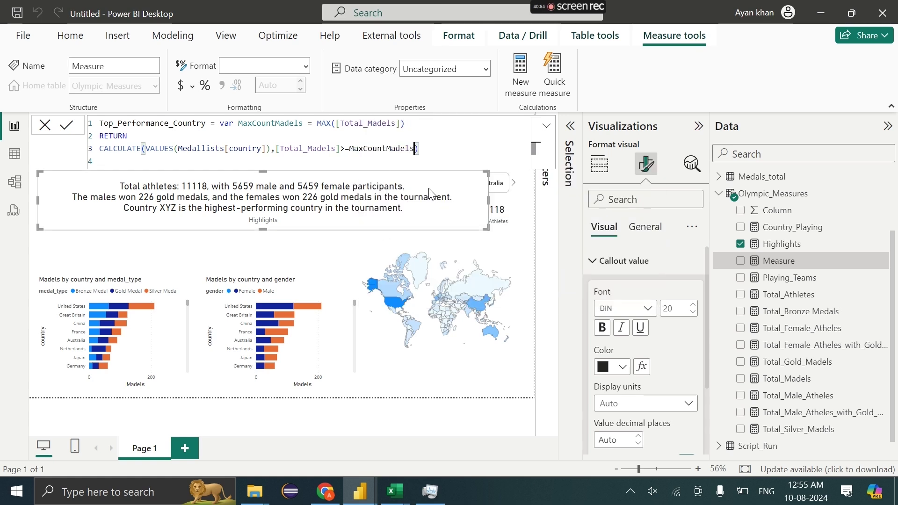
{"action": "left_click", "coordinate": [348, 150]}
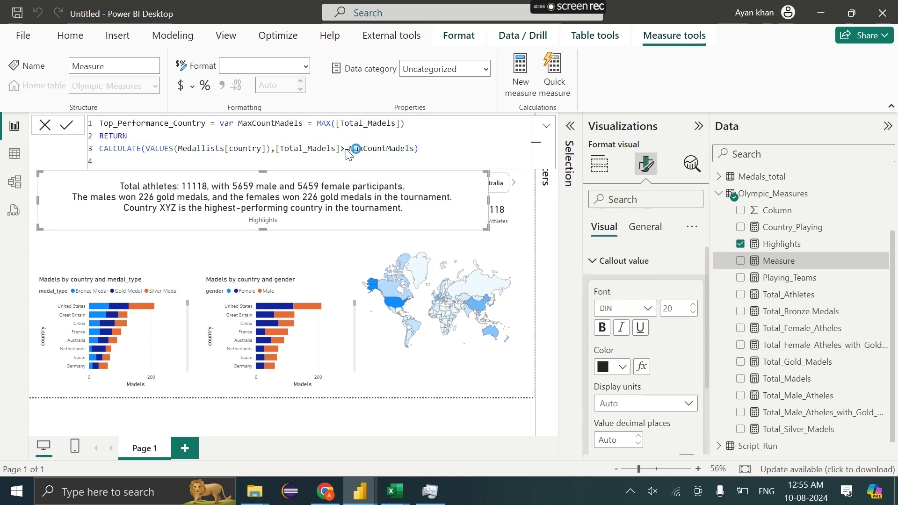
{"action": "key", "text": "Return"}
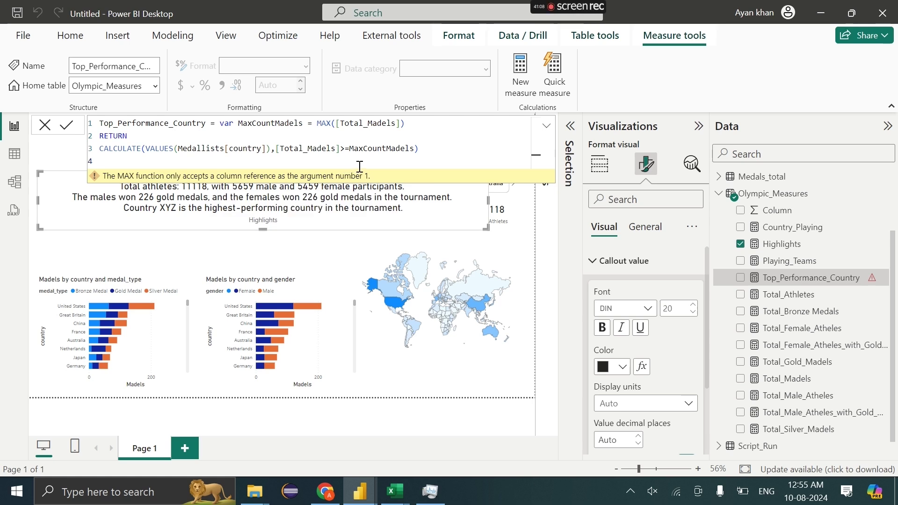
Remove [Total_Madels] from the CALCULATE filter and declare a second variable, Total_medels = [Total_Madels], above RETURN.
{"action": "left_click_drag", "start_coordinate": [275, 148], "coordinate": [340, 149]}
{"action": "key", "text": "BackSpace"}
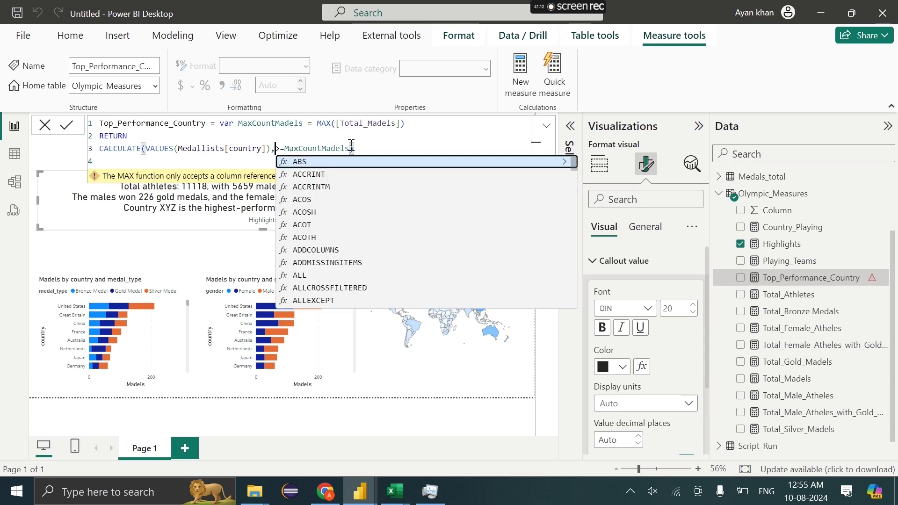
{"action": "left_click", "coordinate": [423, 123]}
{"action": "key", "text": "Return"}
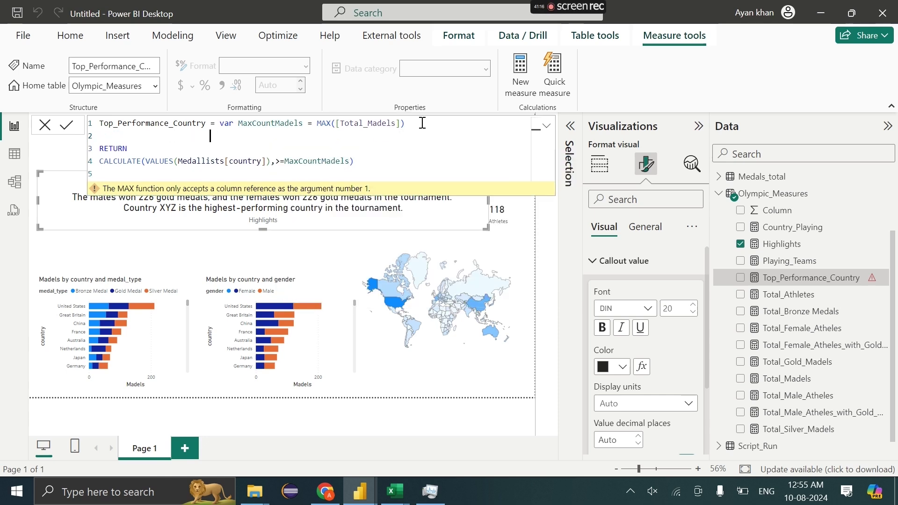
{"action": "type", "text": "var "}
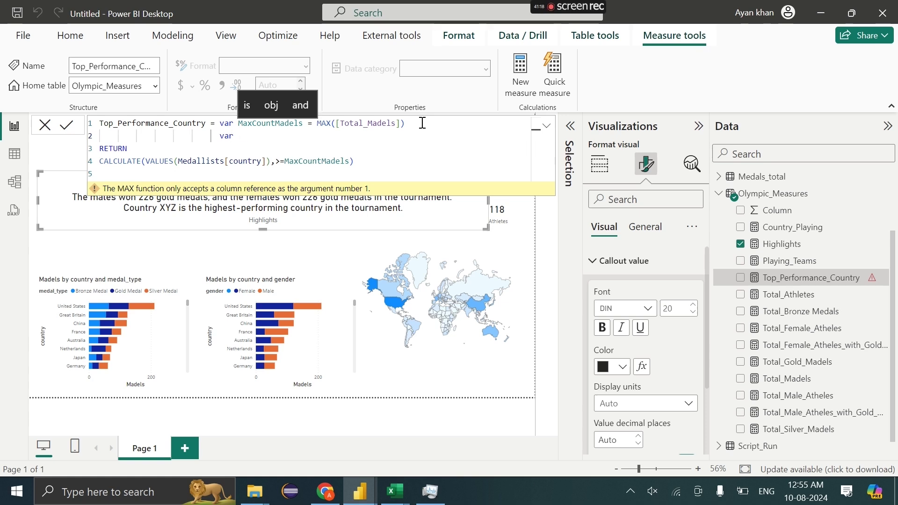
{"action": "type", "text": "Total_mde"}
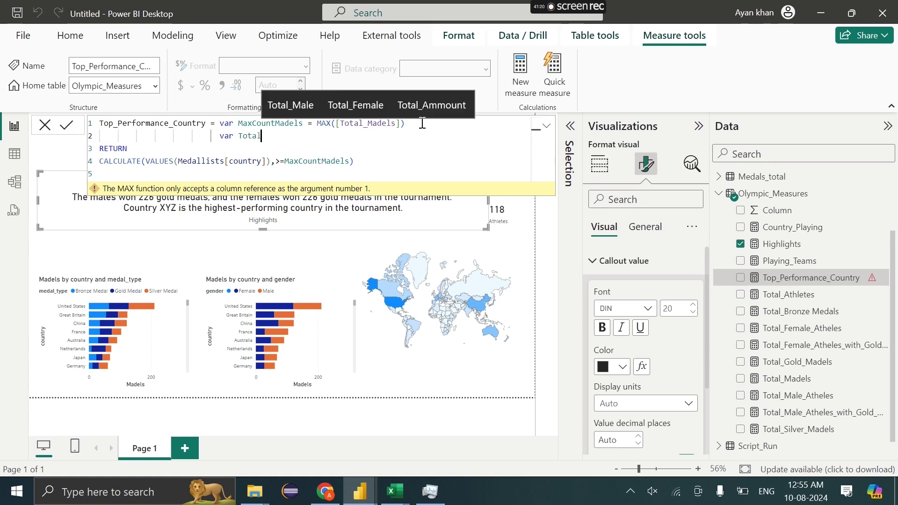
{"action": "key", "text": "BackSpace"}
{"action": "key", "text": "BackSpace"}
{"action": "type", "text": "ed"}
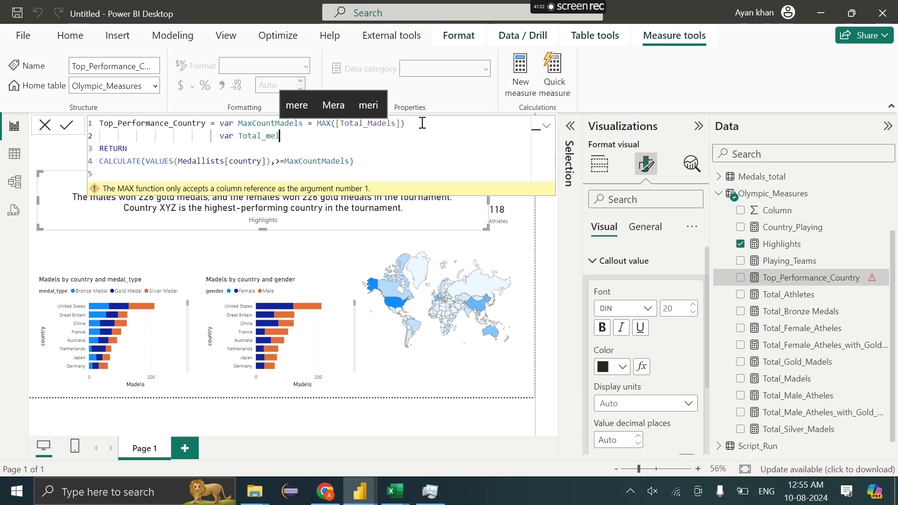
{"action": "type", "text": "els = [Total_Madels]"}
Put the [Total_Madels] measure back before >=MaxCountMadels in the CALCULATE filter.
{"action": "left_click", "coordinate": [271, 161]}
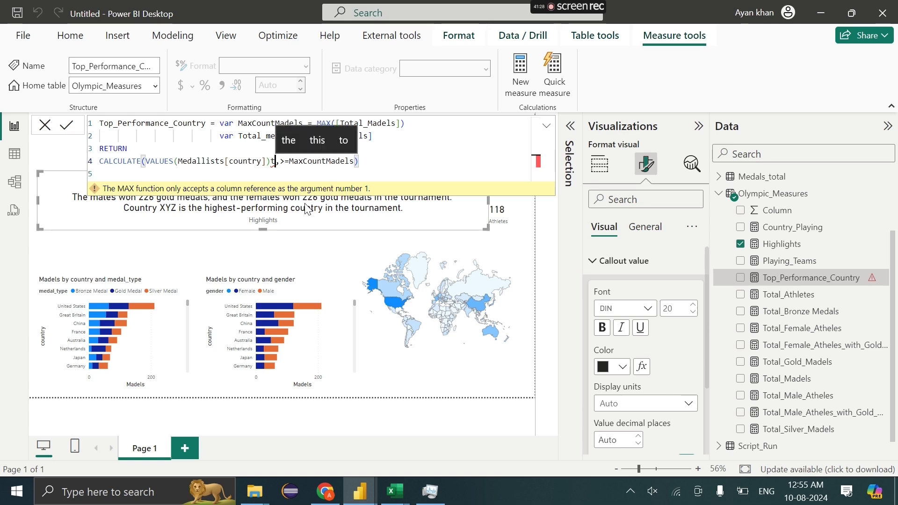
{"action": "type", "text": "tota"}
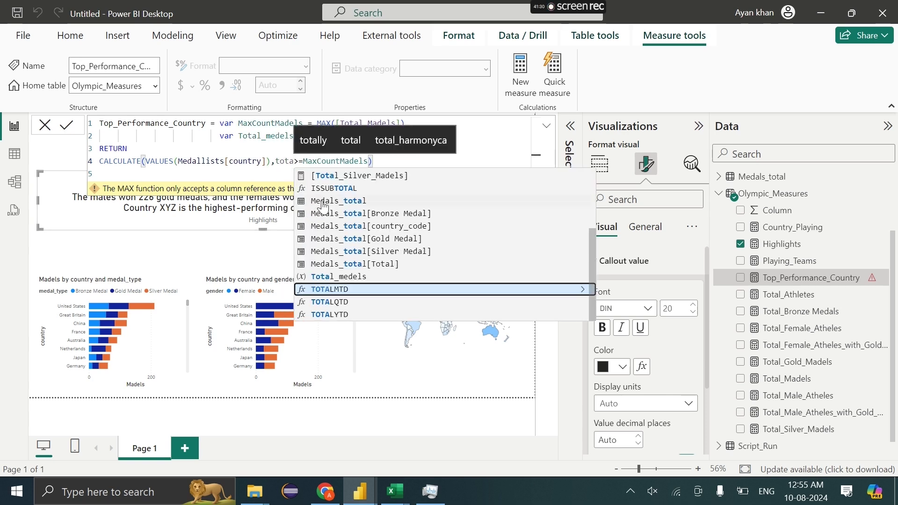
{"action": "scroll", "coordinate": [327, 210], "scroll_direction": "up", "scroll_amount": 3}
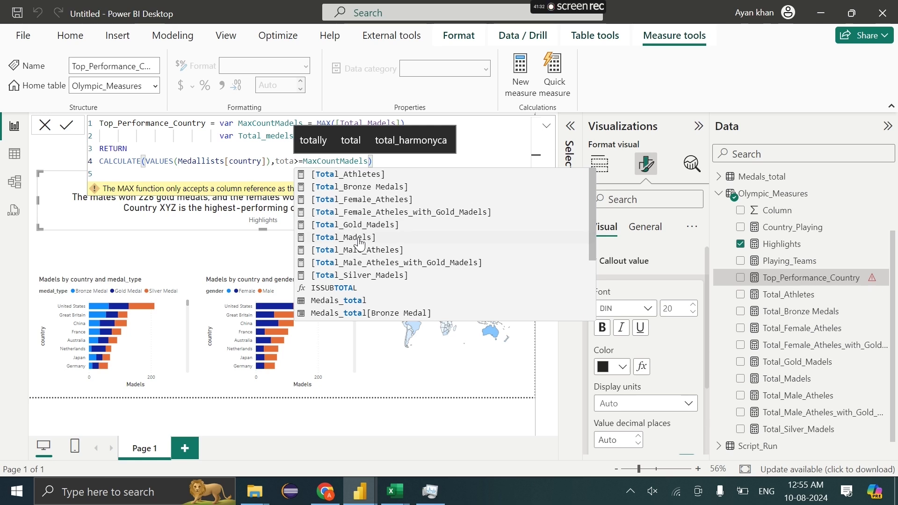
{"action": "left_click", "coordinate": [358, 238]}
Replace [Total_Madels] in the CALCULATE filter with the Total_medels variable.
{"action": "left_click", "coordinate": [287, 164]}
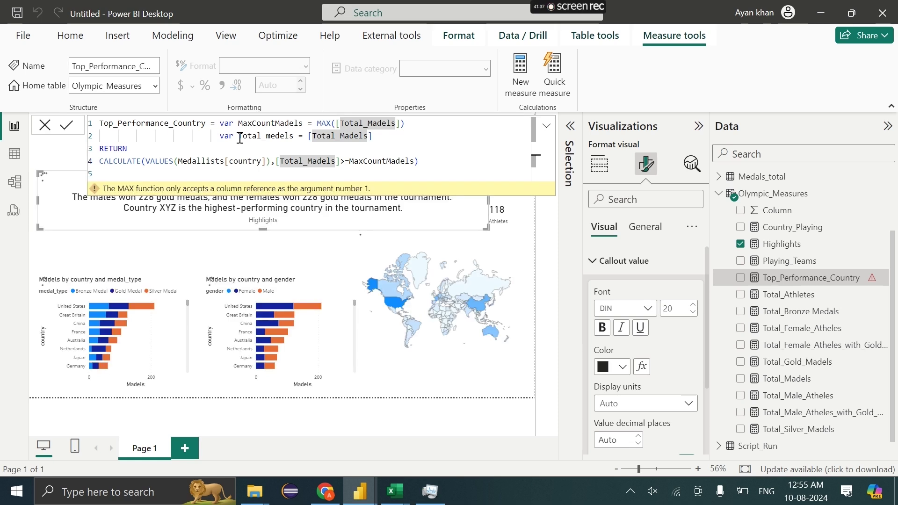
{"action": "left_click", "coordinate": [273, 136]}
{"action": "left_click", "coordinate": [312, 137]}
{"action": "left_click_drag", "start_coordinate": [294, 136], "coordinate": [239, 137]}
{"action": "key", "text": "ctrl+c"}
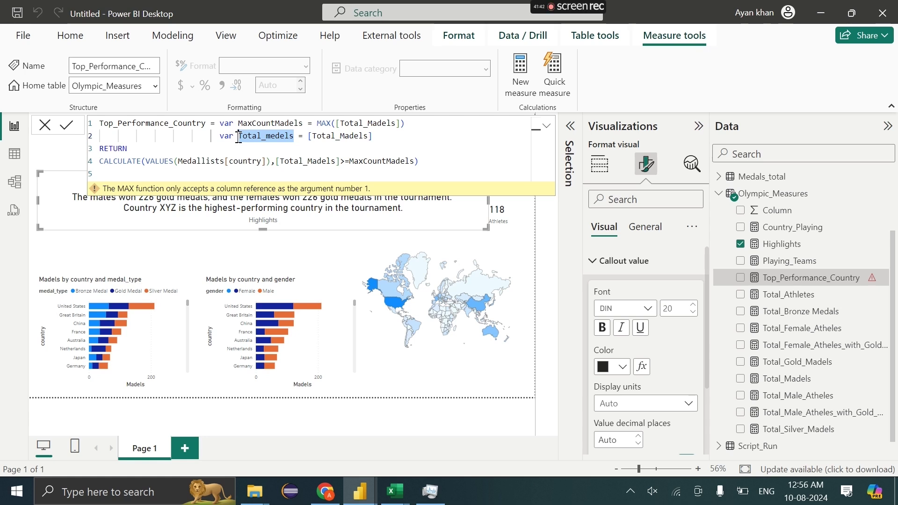
{"action": "left_click_drag", "start_coordinate": [277, 164], "coordinate": [343, 165]}
{"action": "key", "text": "ctrl+v"}
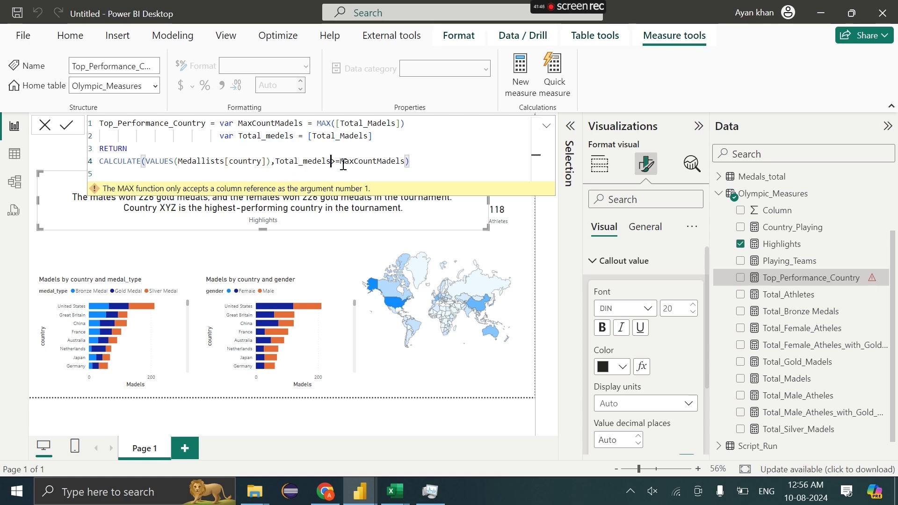
{"action": "left_click", "coordinate": [376, 162]}
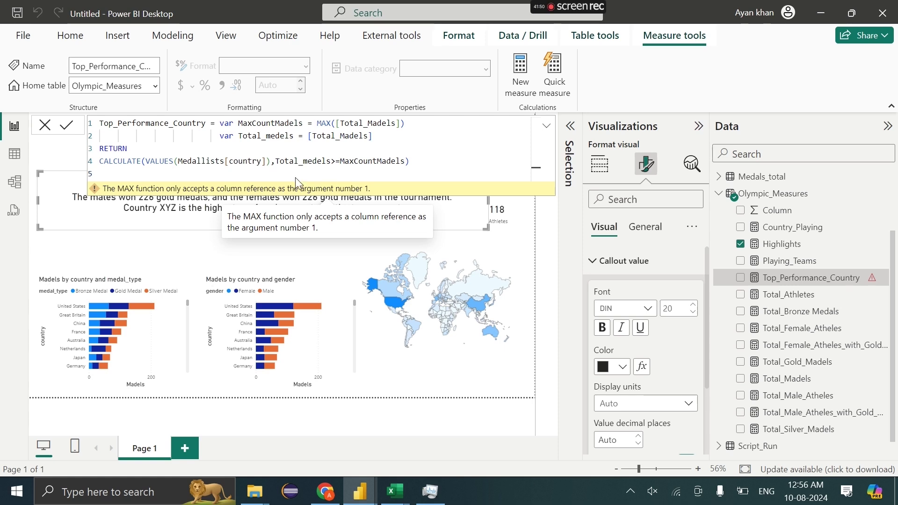
Replace [Total_Madels] inside the MAX function of the MaxCountMadels variable with the Medals_total[Total] column.
{"action": "left_click", "coordinate": [232, 162]}
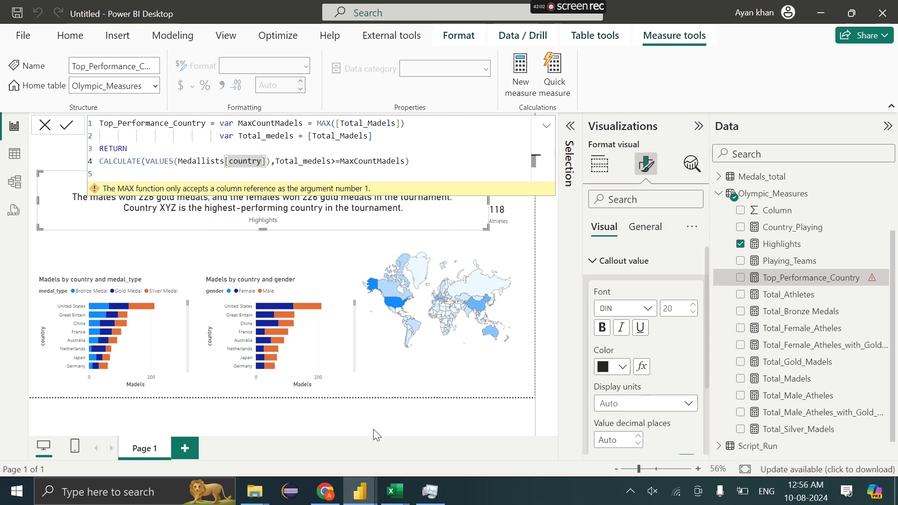
{"action": "mouse_move", "coordinate": [355, 491]}
{"action": "left_click", "coordinate": [354, 124]}
{"action": "left_click_drag", "start_coordinate": [338, 124], "coordinate": [395, 125]}
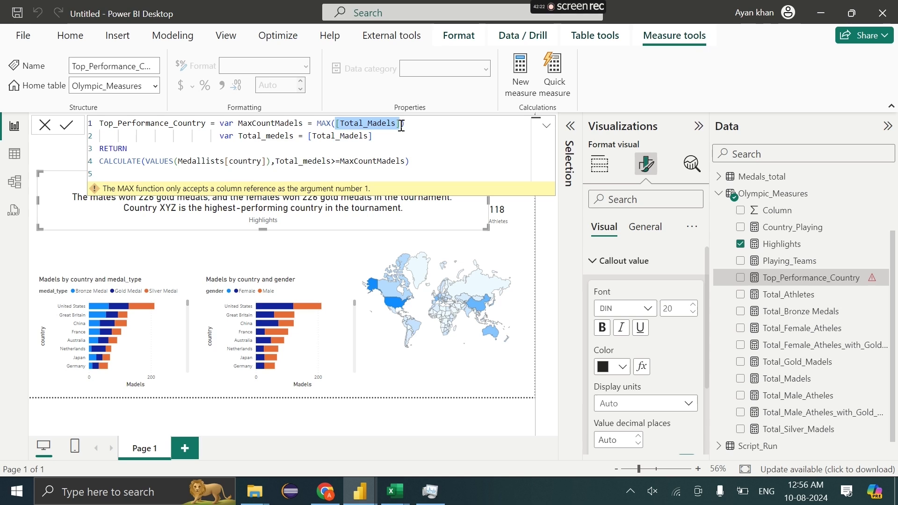
{"action": "key", "text": "BackSpace"}
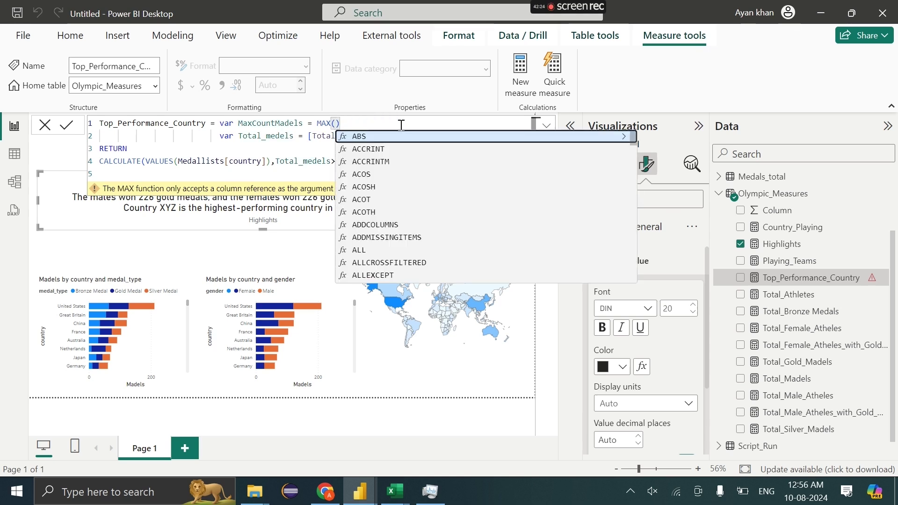
{"action": "type", "text": "tot"}
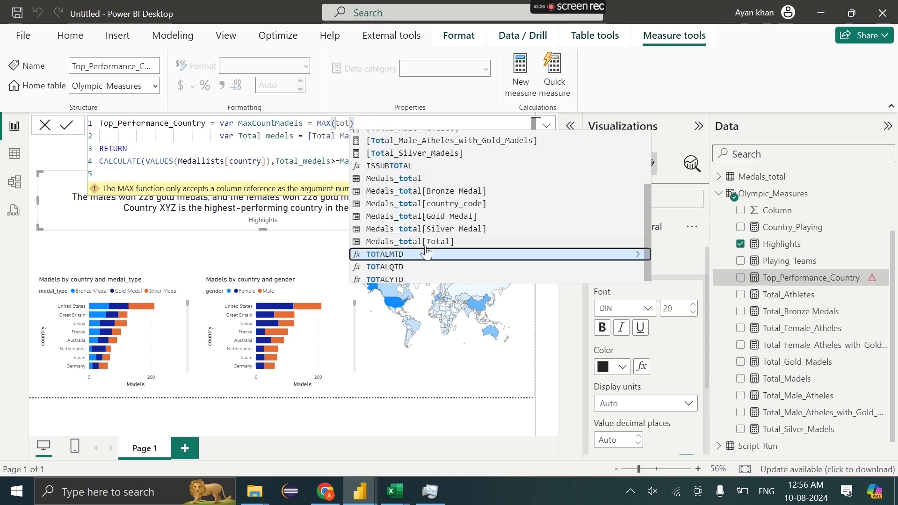
{"action": "left_click", "coordinate": [427, 239]}
Delete the Total_medels variable declaration from the Top_Performance_Country measure.
{"action": "left_click", "coordinate": [383, 136]}
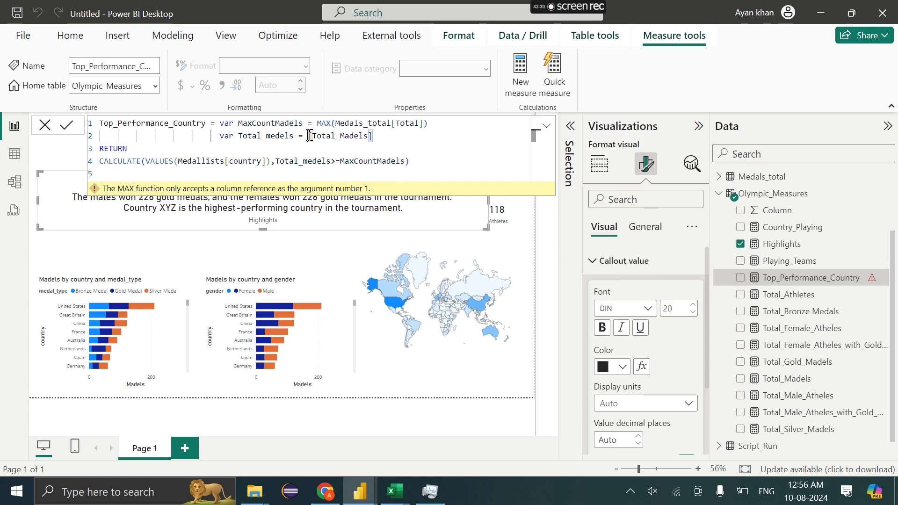
{"action": "left_click_drag", "start_coordinate": [309, 136], "coordinate": [395, 141]}
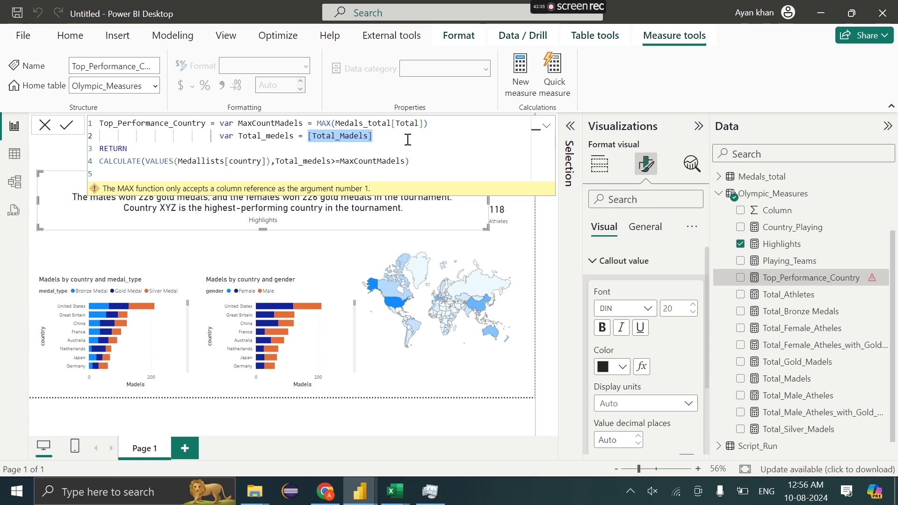
{"action": "left_click", "coordinate": [213, 136]}
{"action": "left_click_drag", "start_coordinate": [213, 136], "coordinate": [420, 136]}
{"action": "key", "text": "BackSpace"}
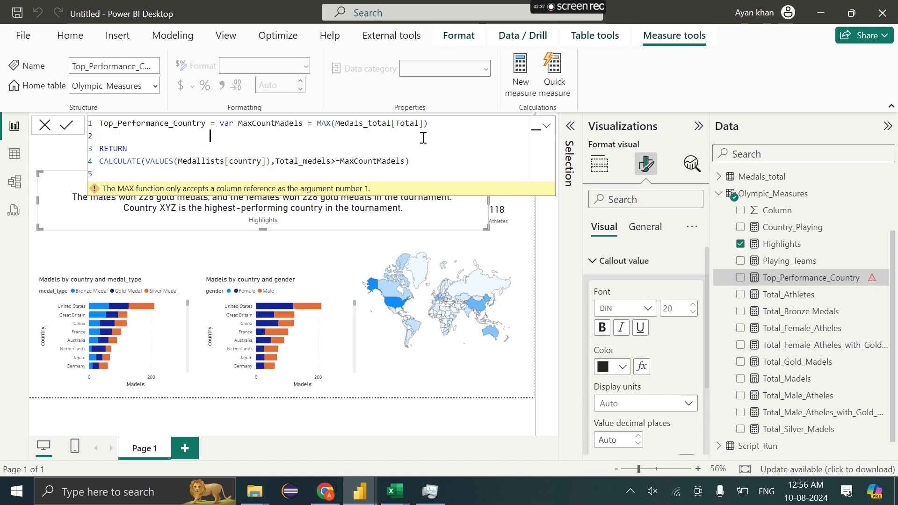
Replace Medallists[country] inside the VALUES function with the Medals_total[country_code] column.
{"action": "left_click_drag", "start_coordinate": [223, 161], "coordinate": [191, 161]}
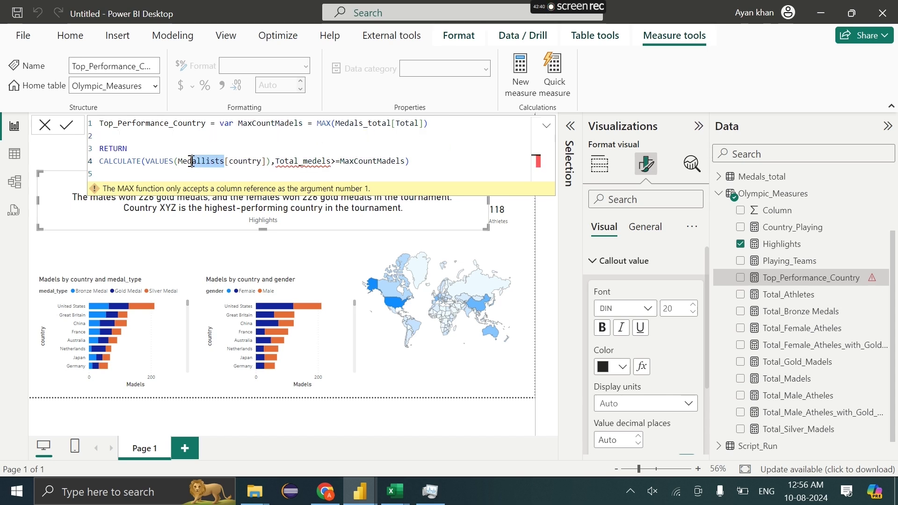
{"action": "key", "text": "BackSpace"}
{"action": "key", "text": "BackSpace"}
{"action": "left_click", "coordinate": [183, 161]}
{"action": "type", "text": "tota"}
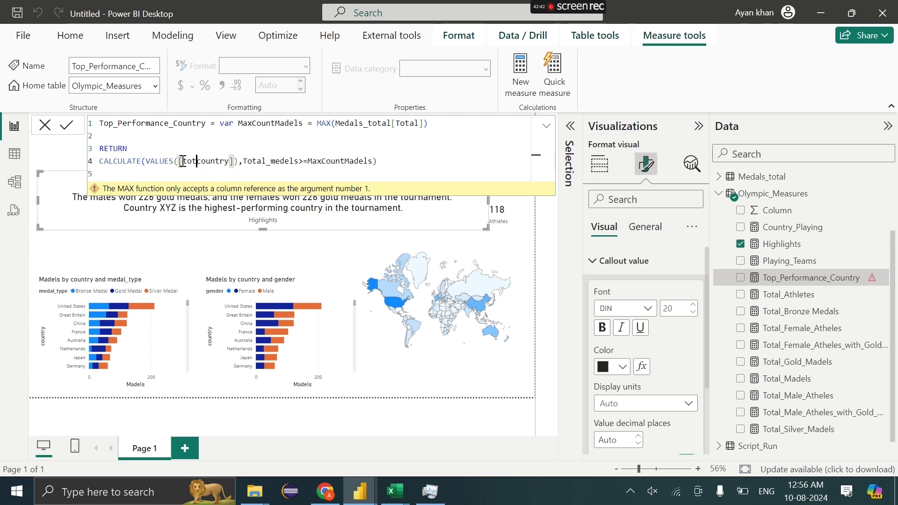
{"action": "left_click_drag", "start_coordinate": [240, 163], "coordinate": [183, 163]}
{"action": "type", "text": "Tota"}
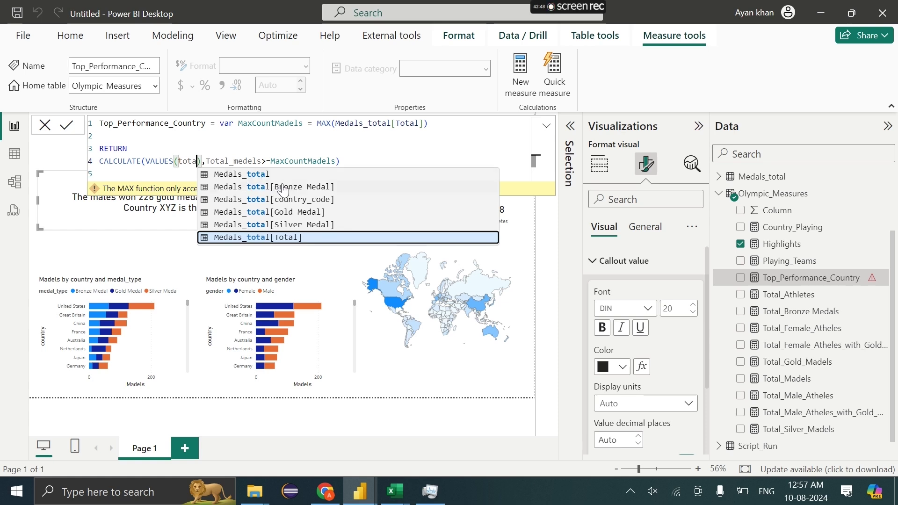
{"action": "left_click", "coordinate": [288, 200]}
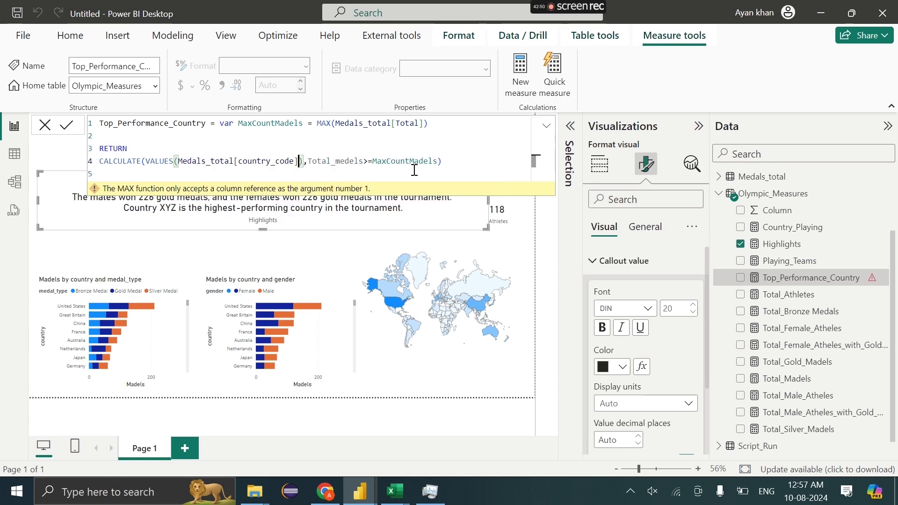
Replace the Total_medels>=MaxCountMadels filter in CALCULATE with the Medals_total[Total] column.
{"action": "left_click_drag", "start_coordinate": [310, 159], "coordinate": [438, 161]}
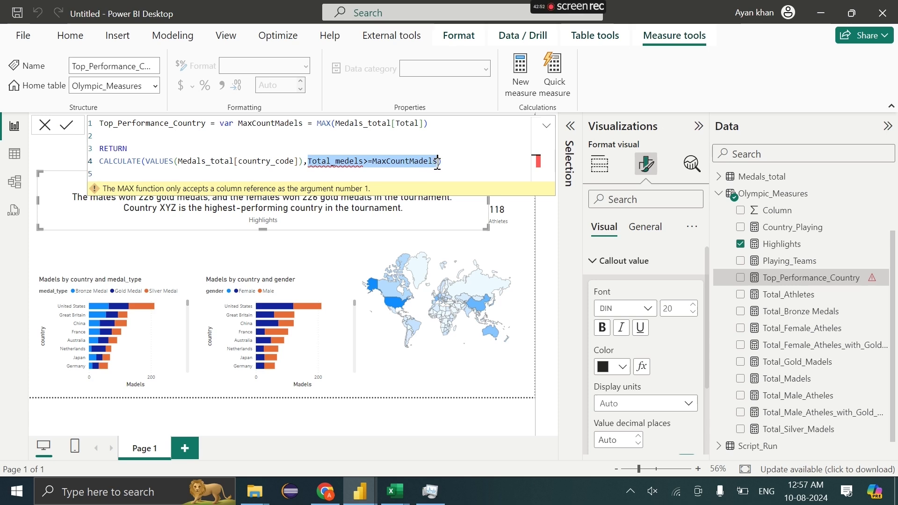
{"action": "type", "text": "med"}
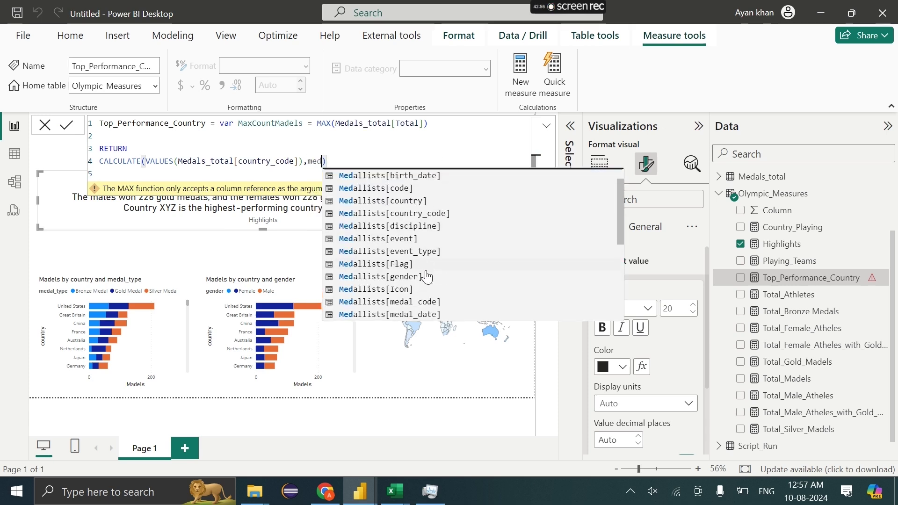
{"action": "double_click", "coordinate": [322, 162]}
{"action": "key", "text": "BackSpace"}
{"action": "key", "text": "ctrl+space"}
{"action": "type", "text": "medl"}
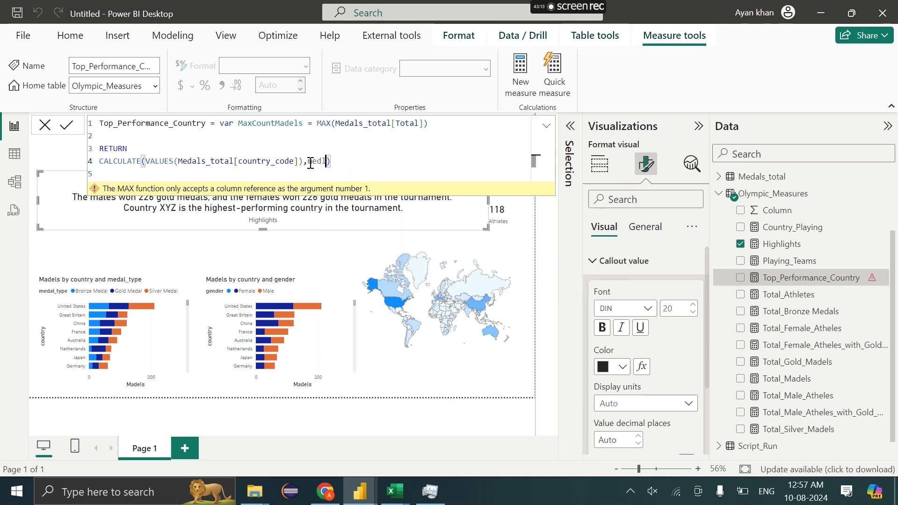
{"action": "key", "text": "BackSpace"}
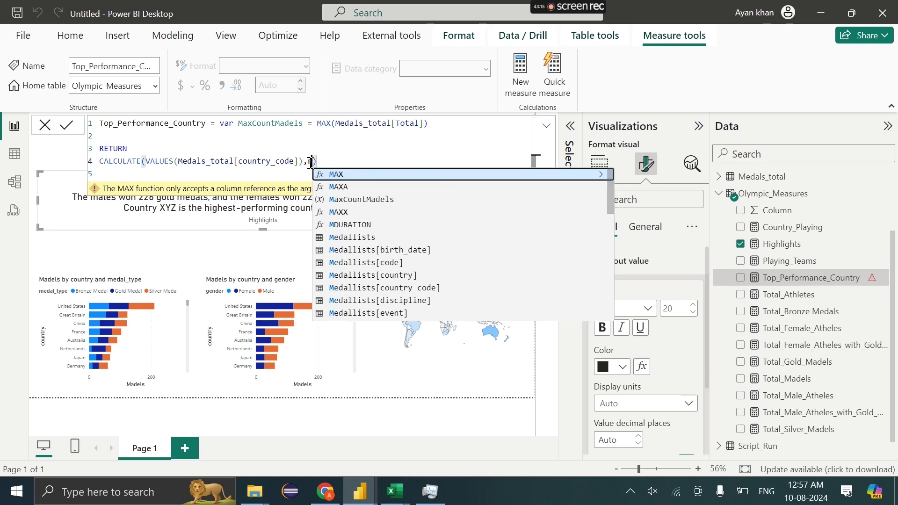
{"action": "left_click", "coordinate": [409, 301]}
Complete the CALCULATE filter with >=MaxCountMadels, commit the Top_Performance_Country measure and close the formula.
{"action": "type", "text": ">=max"}
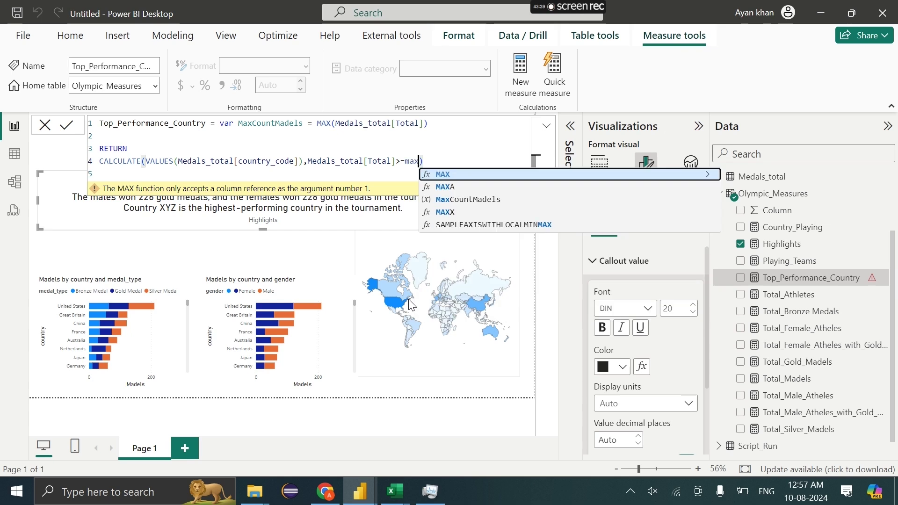
{"action": "left_click", "coordinate": [509, 200]}
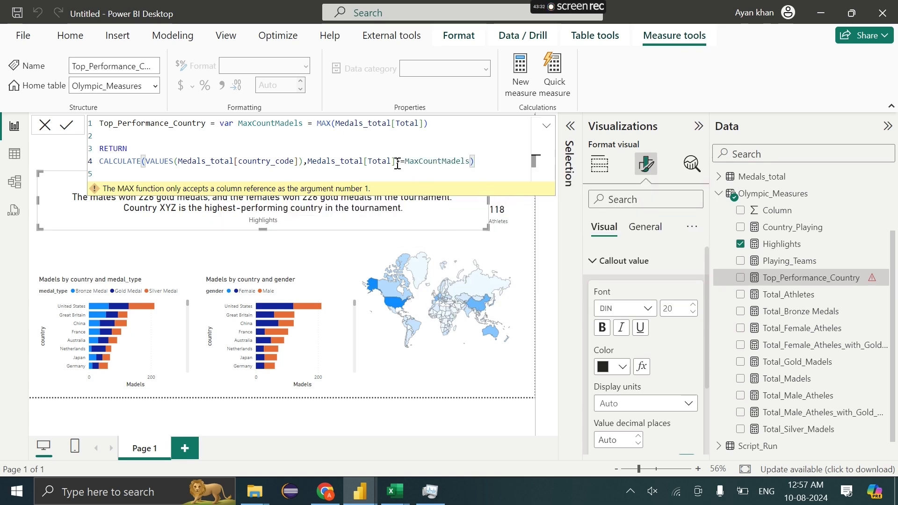
{"action": "left_click", "coordinate": [355, 162]}
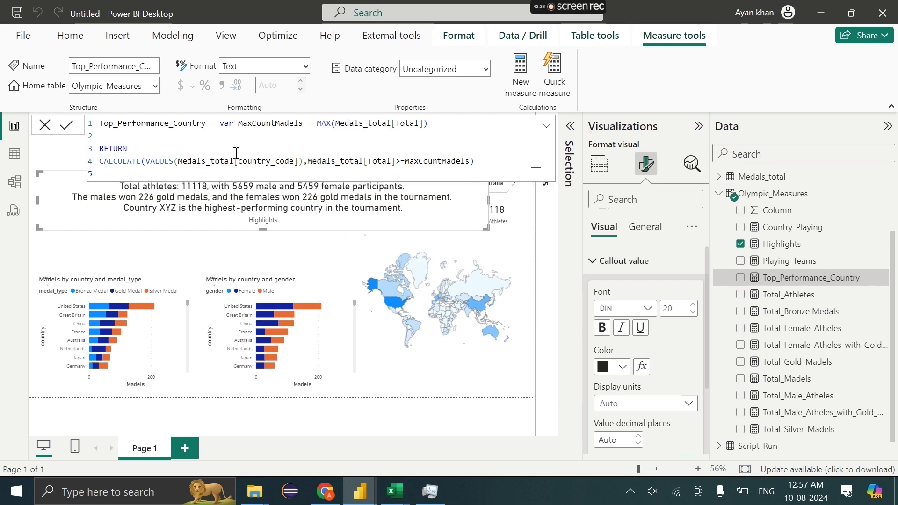
{"action": "left_click", "coordinate": [45, 125]}
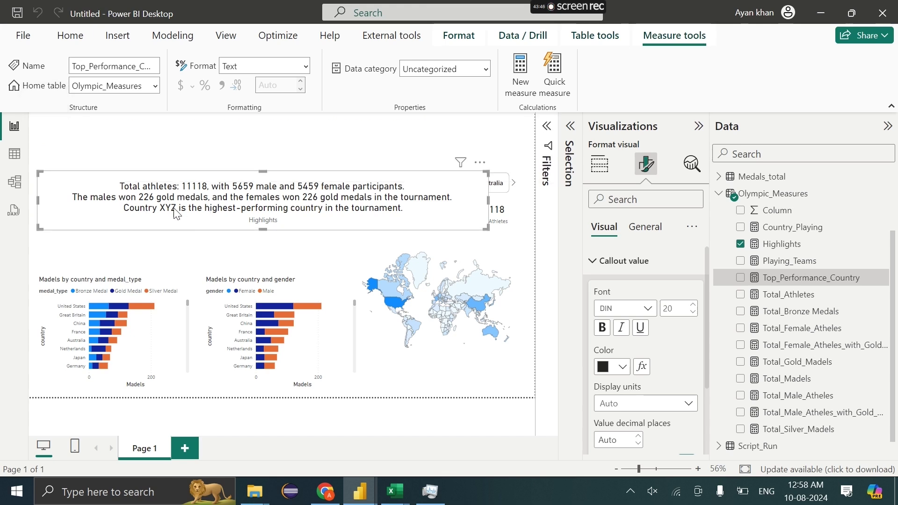
In the Highlights measure, replace the XYZ placeholder after "Country" with the string concatenation "&&".
{"action": "left_click", "coordinate": [755, 239]}
{"action": "left_click_drag", "start_coordinate": [152, 188], "coordinate": [137, 188]}
{"action": "type", "text": "\"\""}
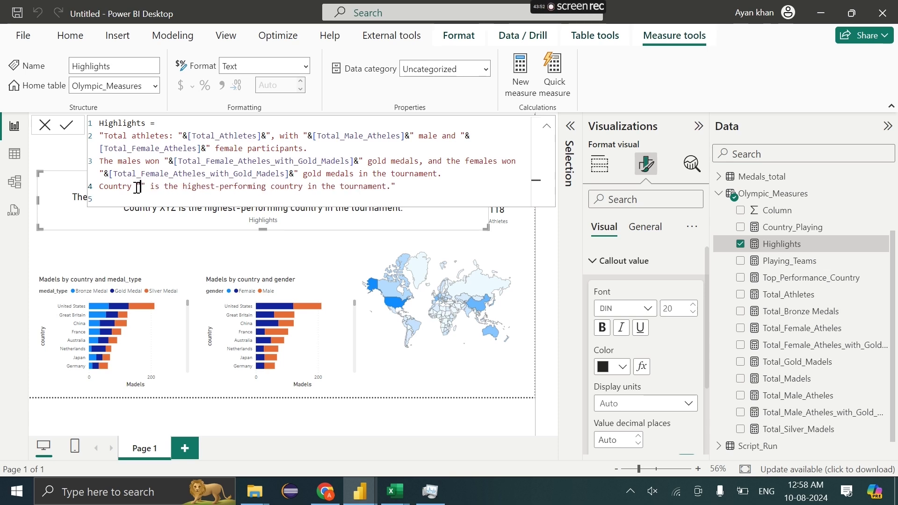
{"action": "type", "text": "&&"}
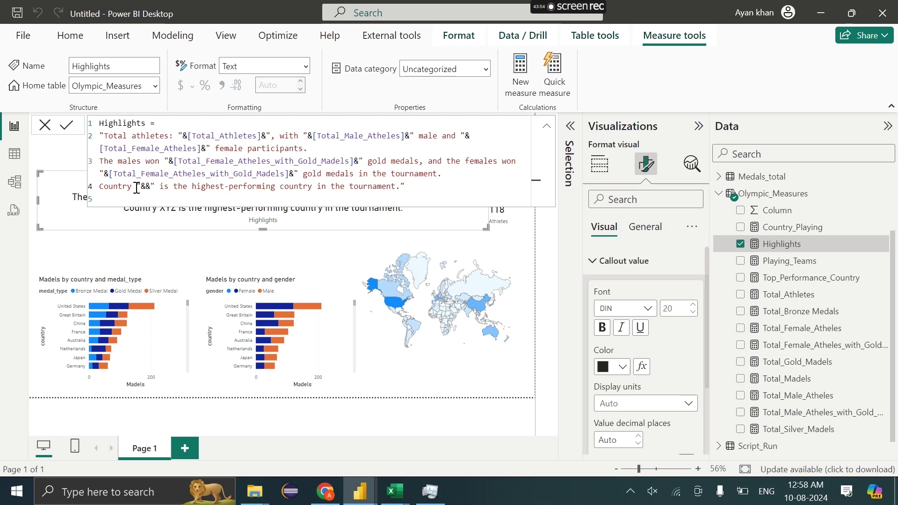
Insert the [Top_Performance_Country] measure between the two ampersands in the Highlights formula and commit it.
{"action": "type", "text": "max"}
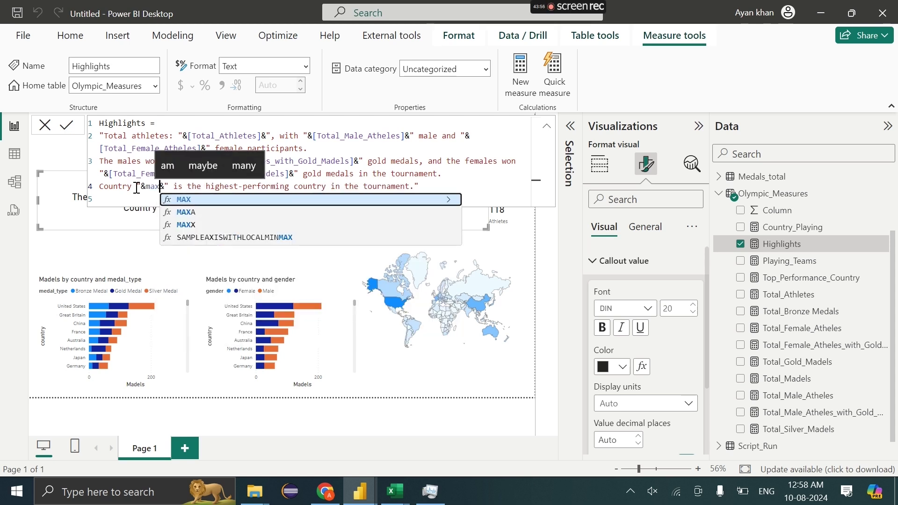
{"action": "key", "text": "BackSpace"}
{"action": "key", "text": "BackSpace"}
{"action": "key", "text": "BackSpace"}
{"action": "type", "text": "[t"}
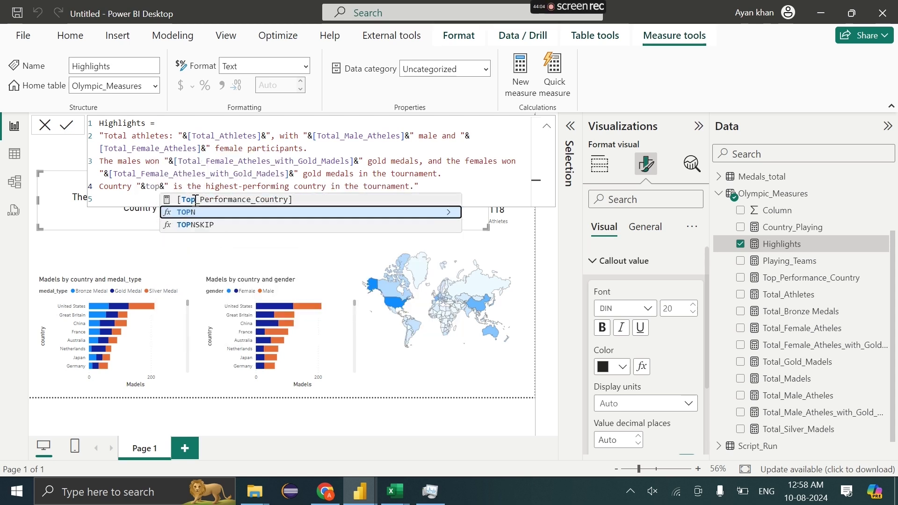
{"action": "left_click", "coordinate": [195, 200]}
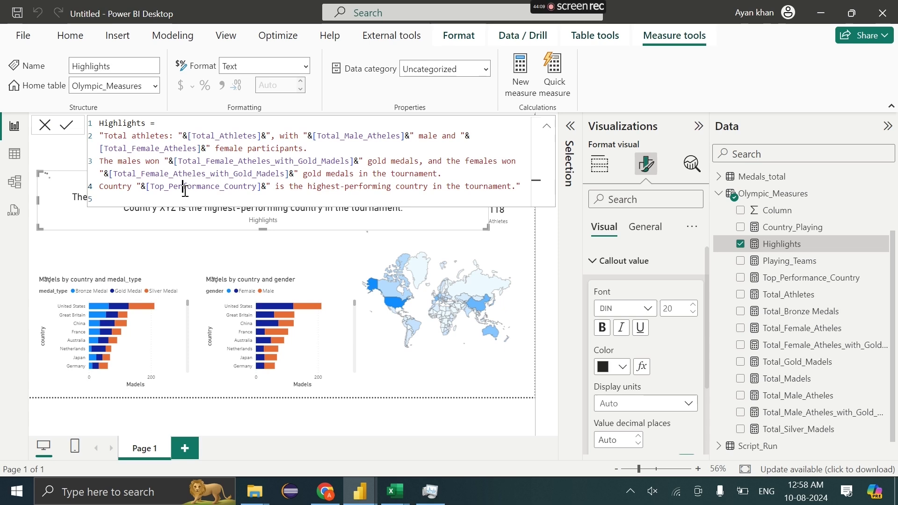
{"action": "left_click", "coordinate": [185, 187]}
{"action": "left_click", "coordinate": [148, 164]}
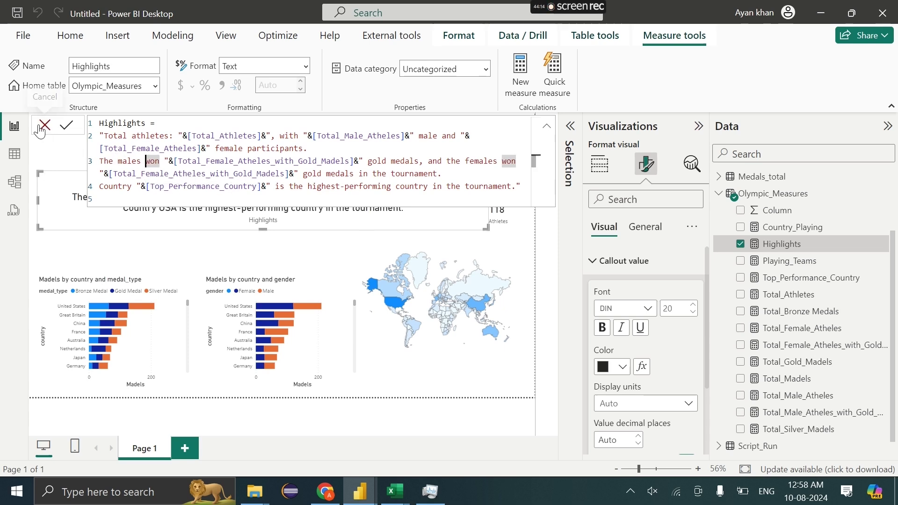
{"action": "left_click", "coordinate": [66, 125]}
Move the Highlights card clear of the country slicer and test its text by selecting and deselecting Armenia.
{"action": "left_click_drag", "start_coordinate": [126, 192], "coordinate": [86, 199]}
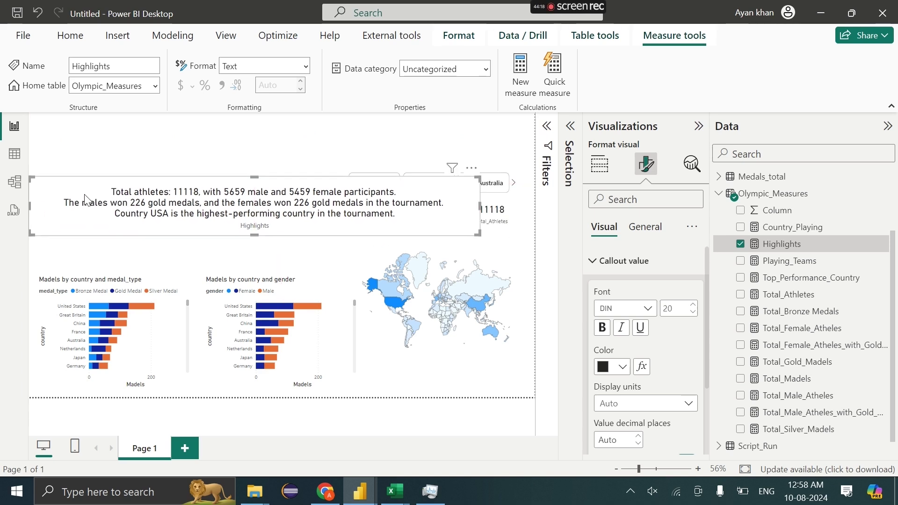
{"action": "left_click_drag", "start_coordinate": [85, 199], "coordinate": [141, 298]}
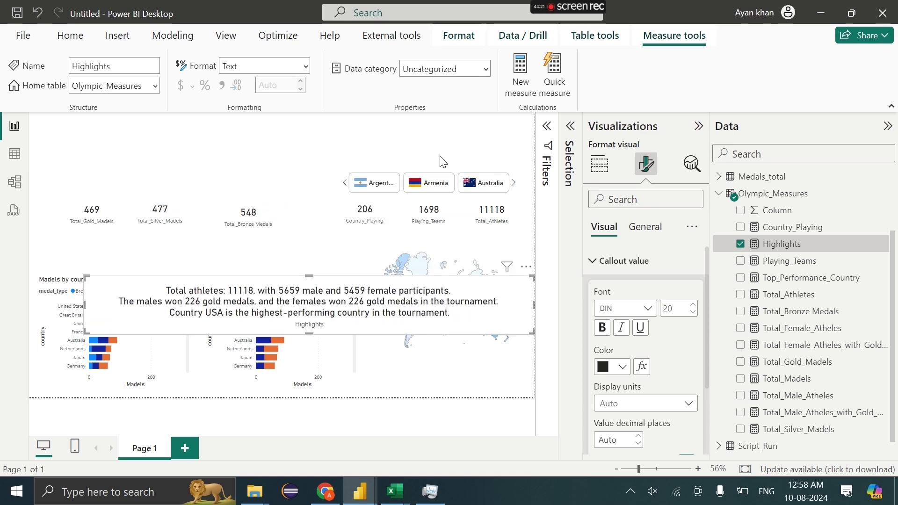
{"action": "left_click", "coordinate": [432, 188]}
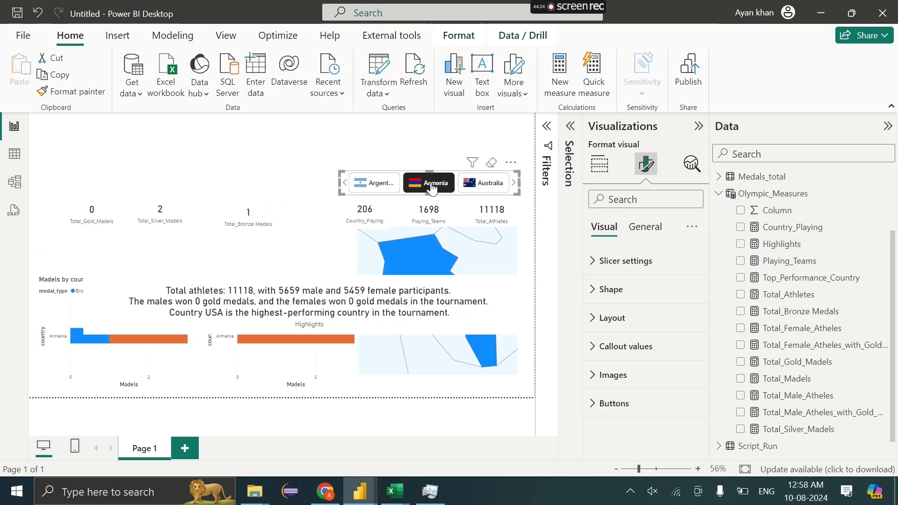
{"action": "left_click", "coordinate": [432, 188]}
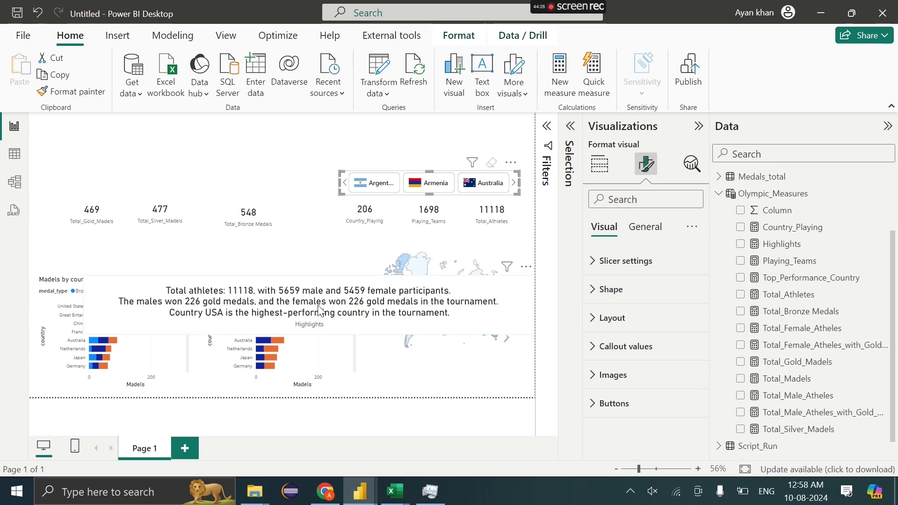
Move the Highlights card just above the bar charts and set its callout value font to Segoe UI.
{"action": "left_click_drag", "start_coordinate": [320, 311], "coordinate": [255, 256]}
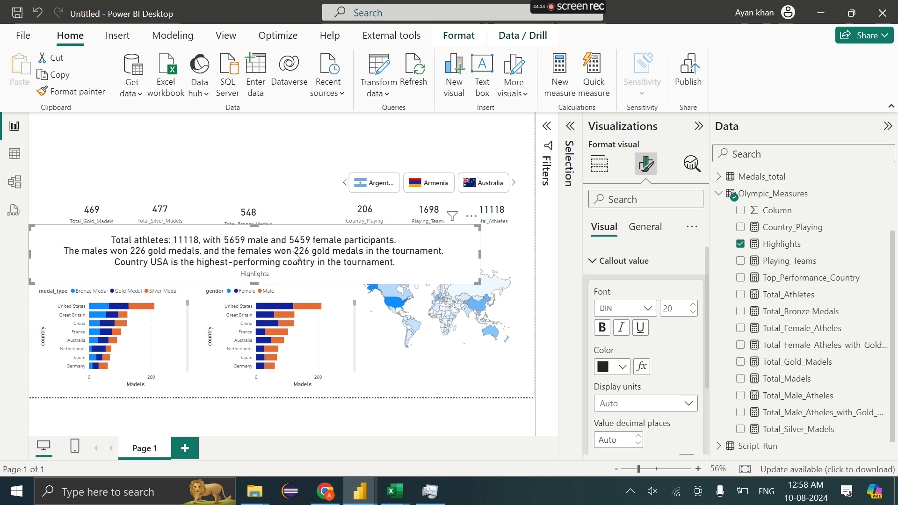
{"action": "left_click_drag", "start_coordinate": [83, 245], "coordinate": [136, 233]}
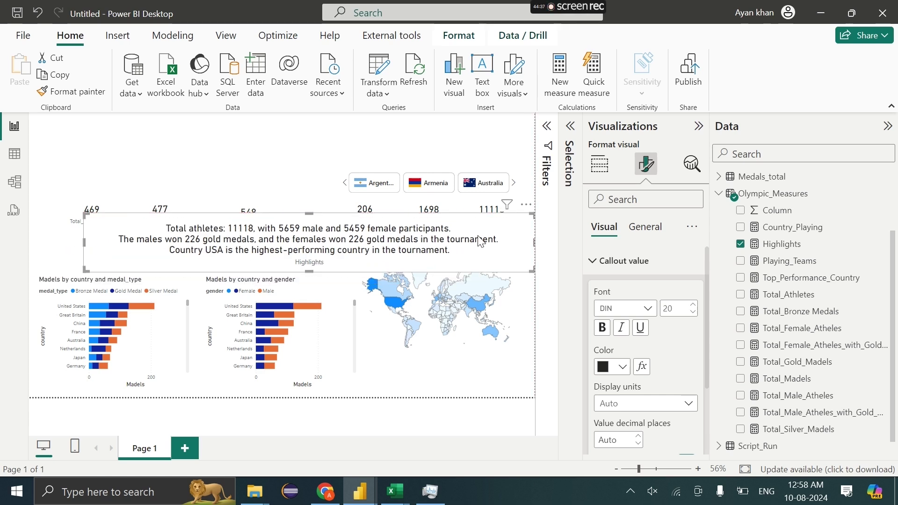
{"action": "left_click", "coordinate": [653, 311]}
{"action": "scroll", "coordinate": [638, 197], "scroll_direction": "down", "scroll_amount": 3}
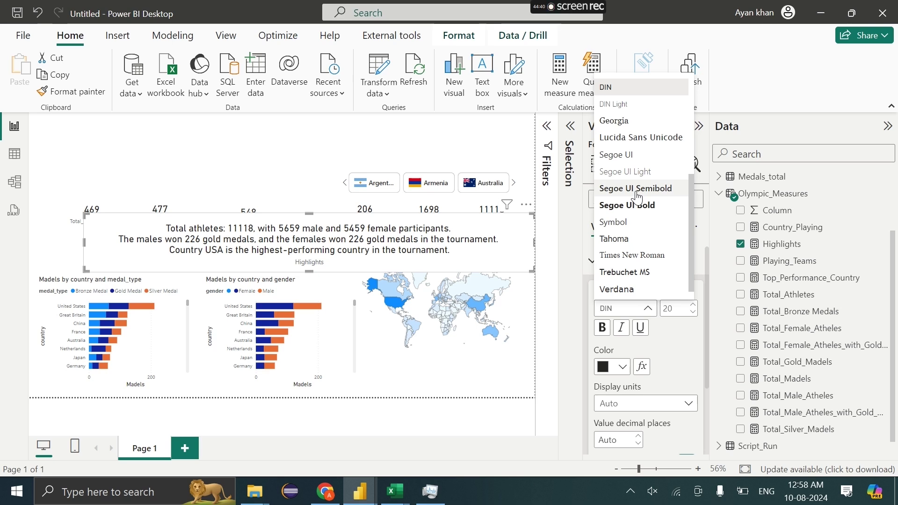
{"action": "left_click", "coordinate": [639, 196]}
{"action": "left_click", "coordinate": [646, 309]}
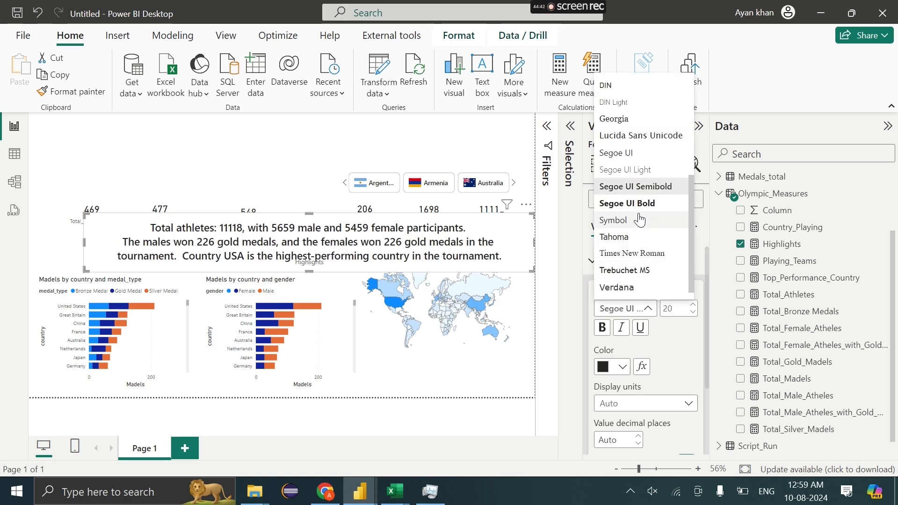
{"action": "left_click", "coordinate": [622, 158]}
Set the Highlights card's callout value font size to 12.
{"action": "double_click", "coordinate": [677, 306]}
{"action": "type", "text": "1"}
{"action": "key", "text": "BackSpace"}
{"action": "type", "text": "20"}
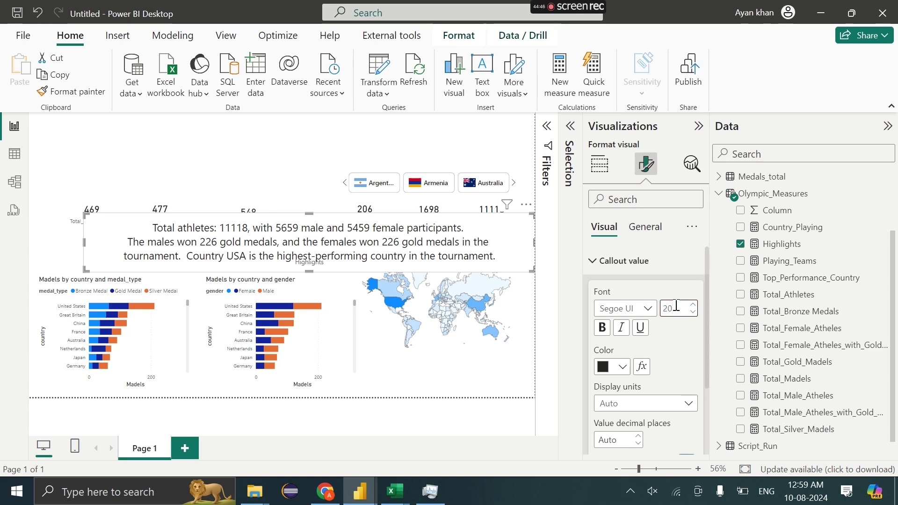
{"action": "type", "text": "0"}
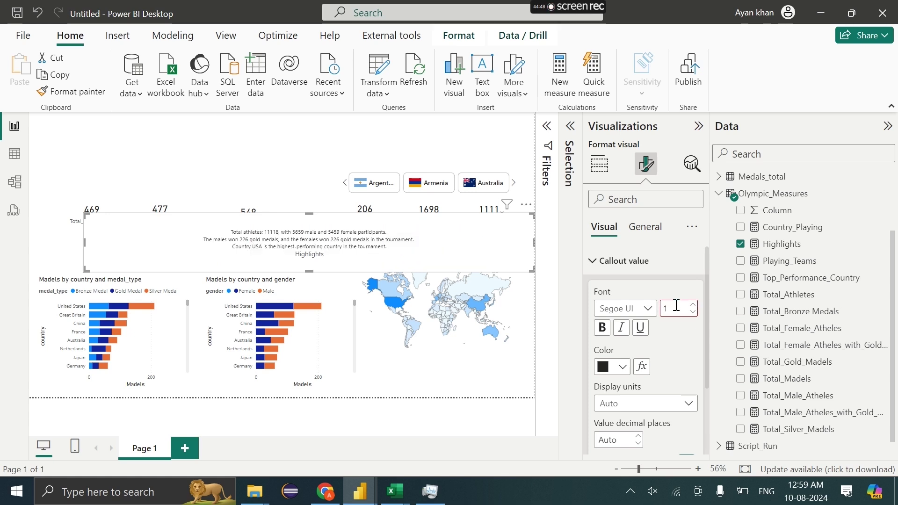
{"action": "type", "text": "15"}
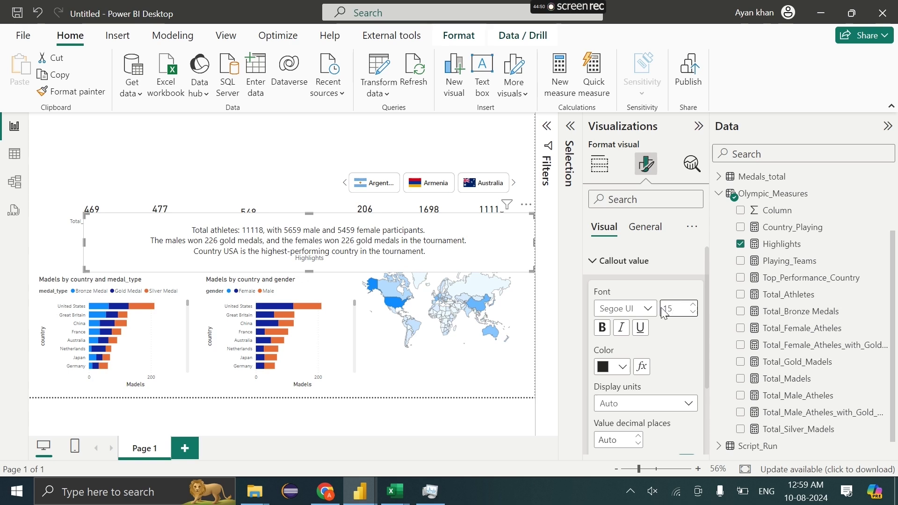
{"action": "type", "text": "2"}
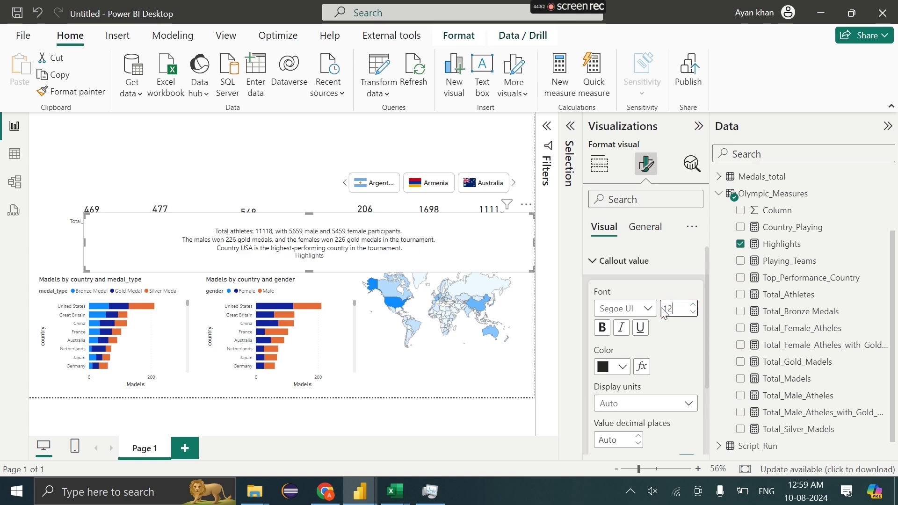
Turn off the Highlights card's category label, then shrink the card and move it over the medal cards.
{"action": "scroll", "coordinate": [674, 411], "scroll_direction": "down", "scroll_amount": 2}
{"action": "left_click", "coordinate": [692, 440]}
{"action": "left_click_drag", "start_coordinate": [94, 222], "coordinate": [232, 228]}
{"action": "scroll", "coordinate": [643, 305], "scroll_direction": "up", "scroll_amount": 2}
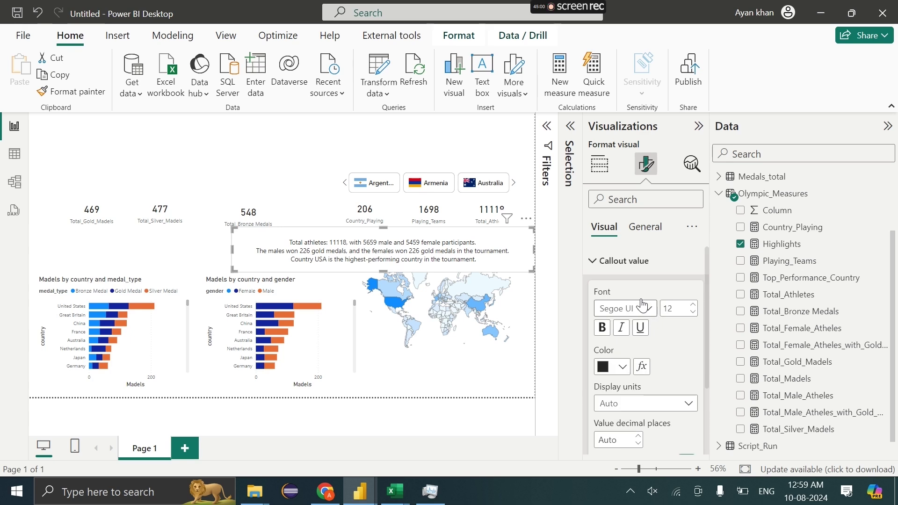
{"action": "scroll", "coordinate": [629, 424], "scroll_direction": "down", "scroll_amount": 2}
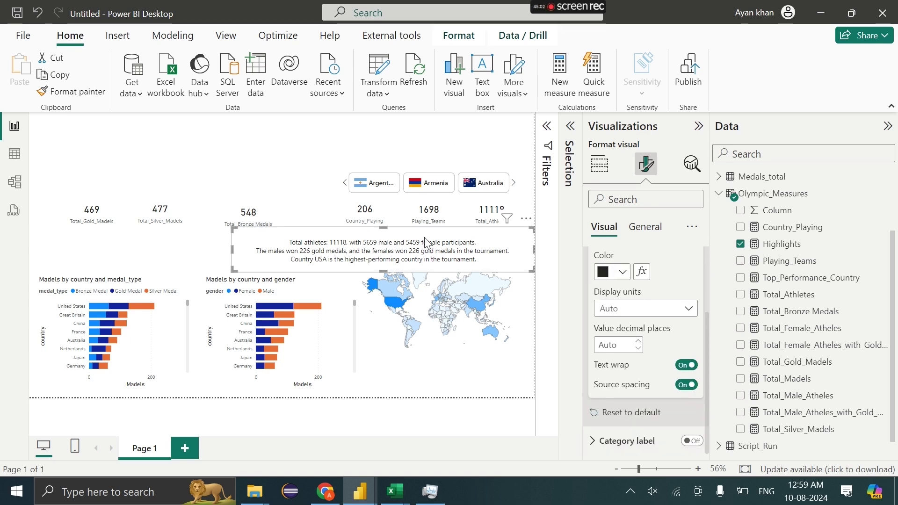
{"action": "left_click_drag", "start_coordinate": [425, 238], "coordinate": [323, 226]}
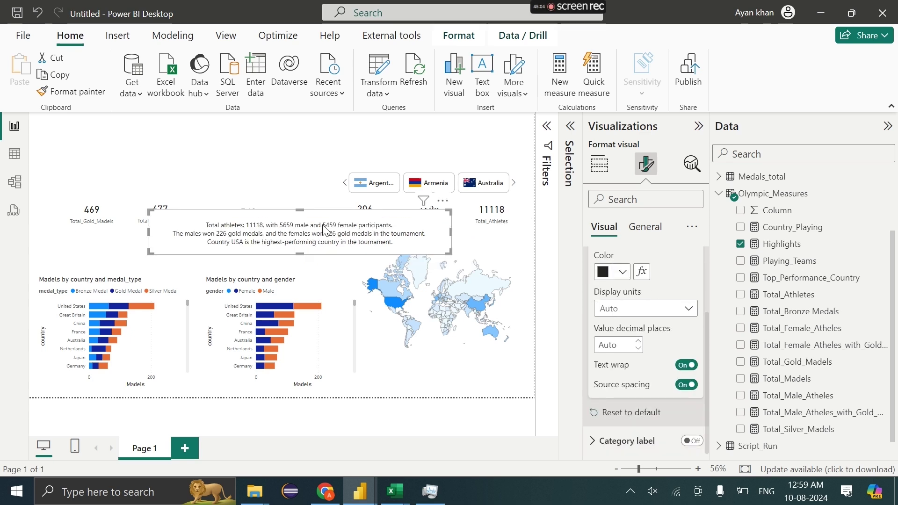
Delete the Highlights card and insert a rectangle shape above the three medal total cards, beside the country slicer.
{"action": "key", "text": "Delete"}
{"action": "left_click", "coordinate": [117, 35]}
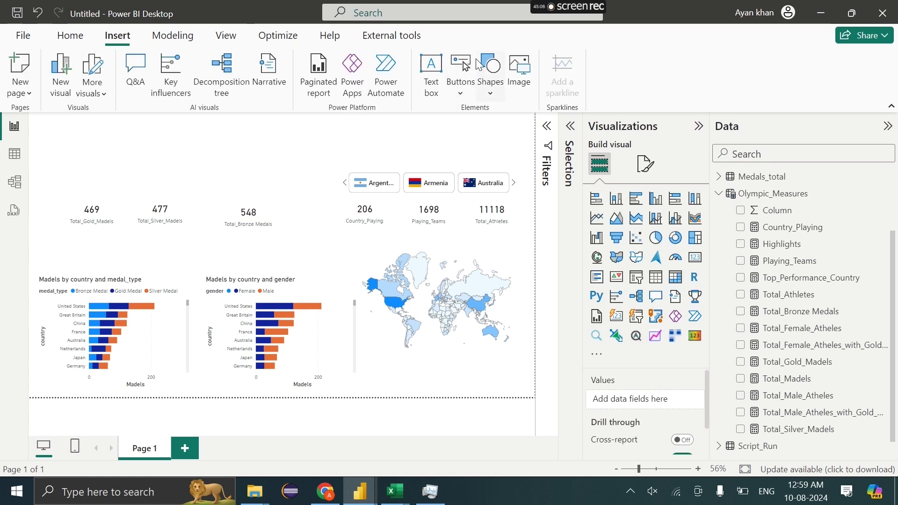
{"action": "left_click", "coordinate": [482, 66]}
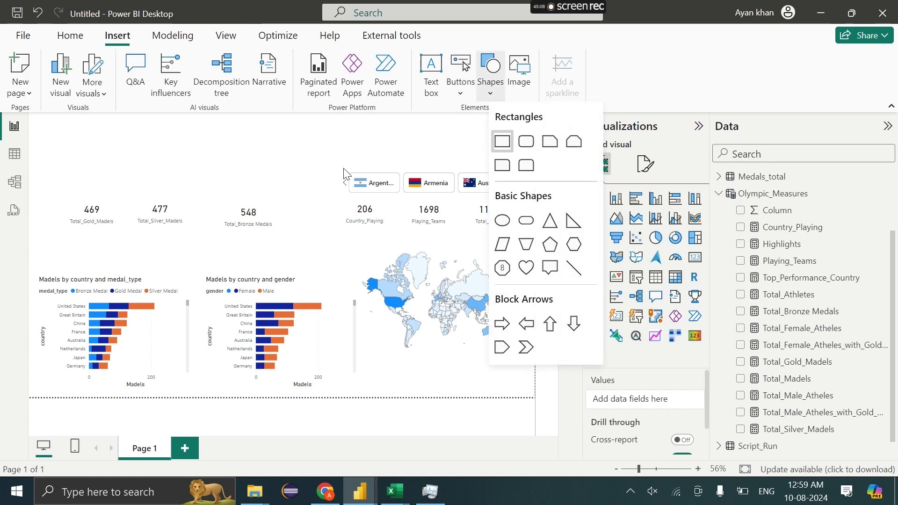
{"action": "left_click_drag", "start_coordinate": [141, 178], "coordinate": [285, 187]}
Turn off the rectangle's fill and border.
{"action": "left_click", "coordinate": [637, 286]}
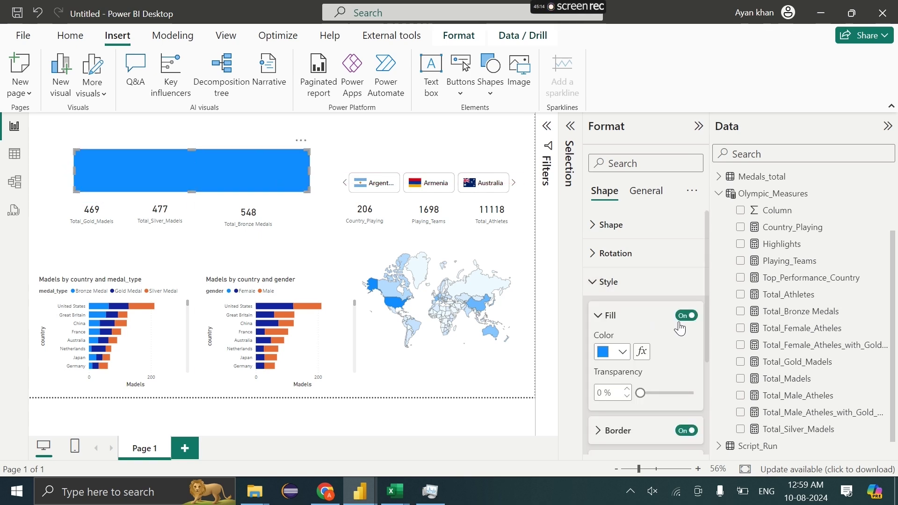
{"action": "left_click", "coordinate": [685, 316]}
{"action": "scroll", "coordinate": [686, 318], "scroll_direction": "down", "scroll_amount": 3}
{"action": "left_click", "coordinate": [685, 305]}
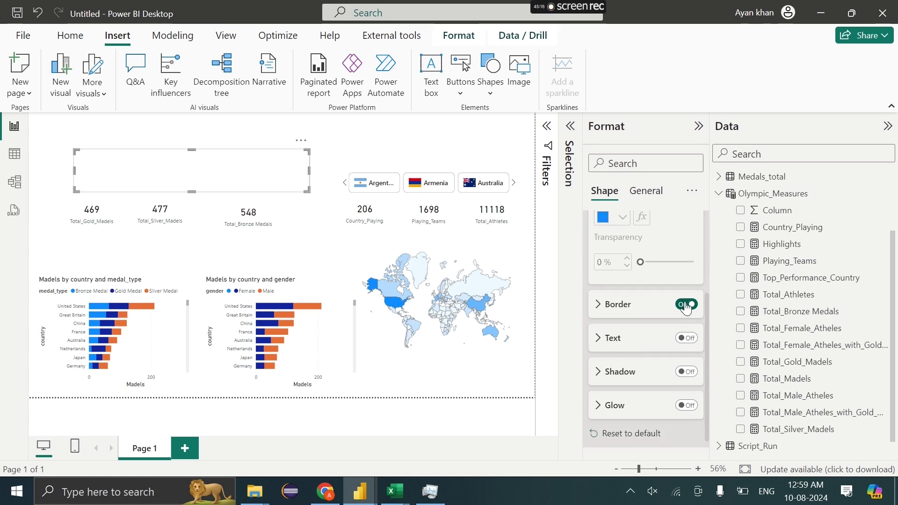
Enable text on the rectangle and base it on the Highlights measure as a field value.
{"action": "left_click", "coordinate": [686, 338]}
{"action": "left_click", "coordinate": [610, 337]}
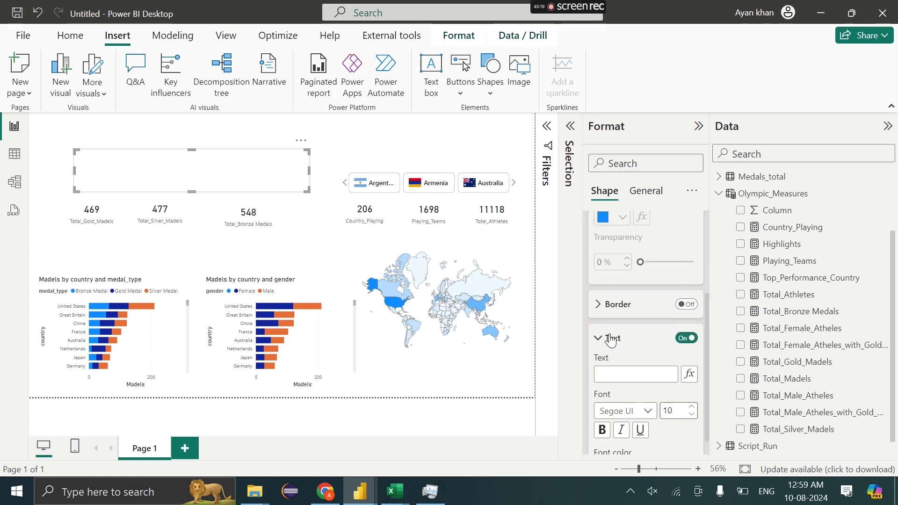
{"action": "scroll", "coordinate": [617, 334], "scroll_direction": "down", "scroll_amount": 2}
{"action": "left_click", "coordinate": [687, 283]}
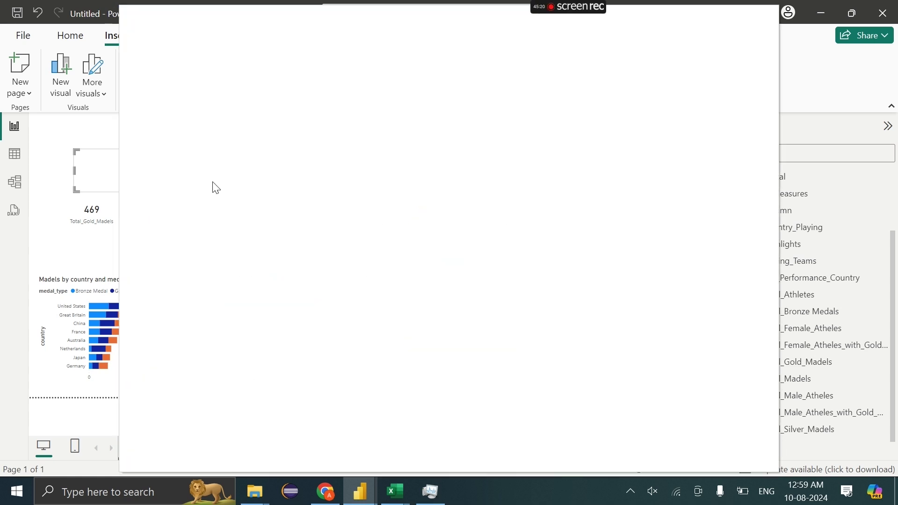
{"action": "left_click", "coordinate": [195, 142]}
{"action": "type", "text": "g"}
{"action": "key", "text": "BackSpace"}
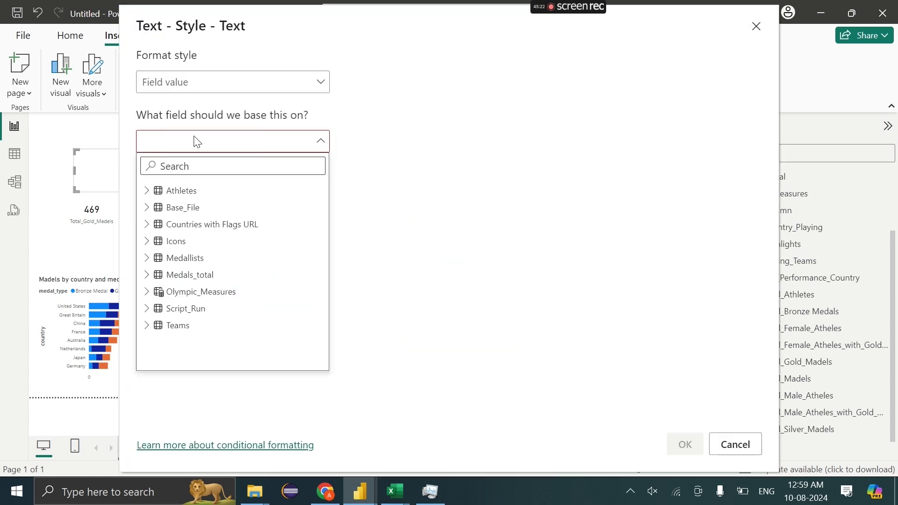
{"action": "type", "text": "high"}
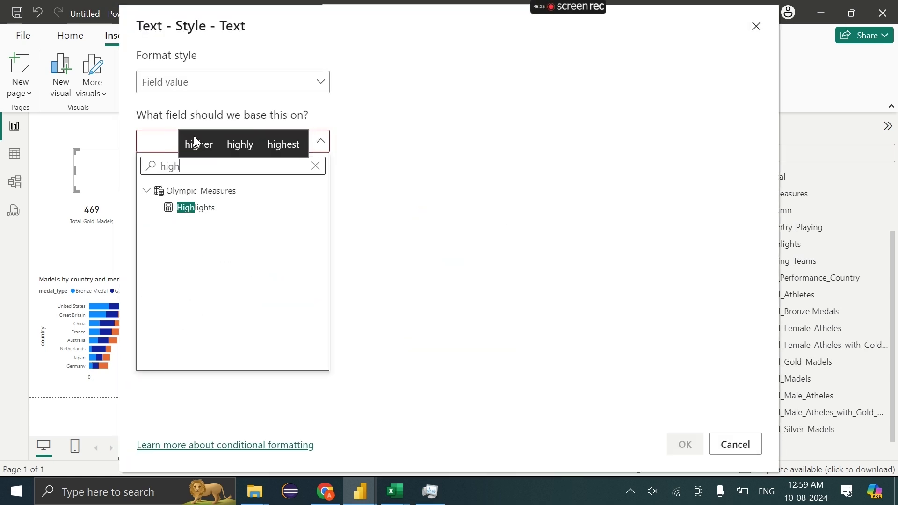
{"action": "left_click", "coordinate": [215, 209]}
{"action": "left_click", "coordinate": [684, 441]}
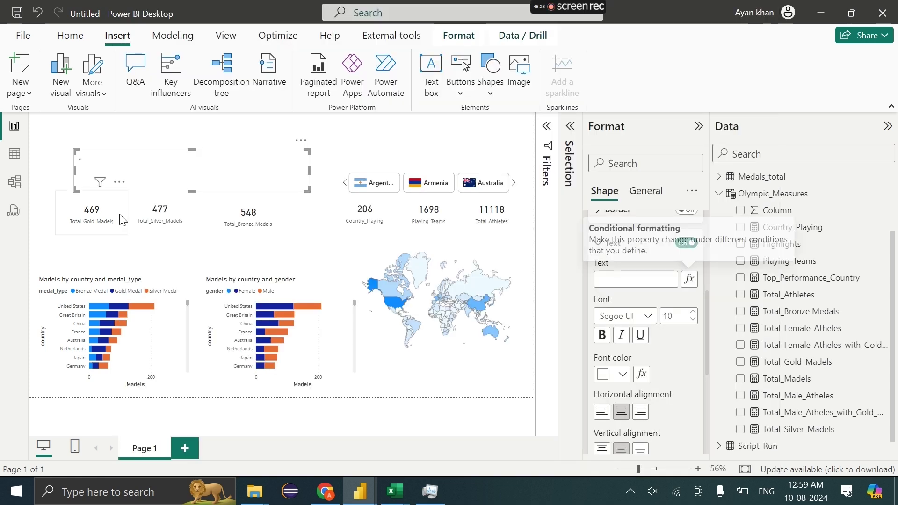
Set the shape text's font color to black and align it horizontally to the left.
{"action": "left_click", "coordinate": [623, 374]}
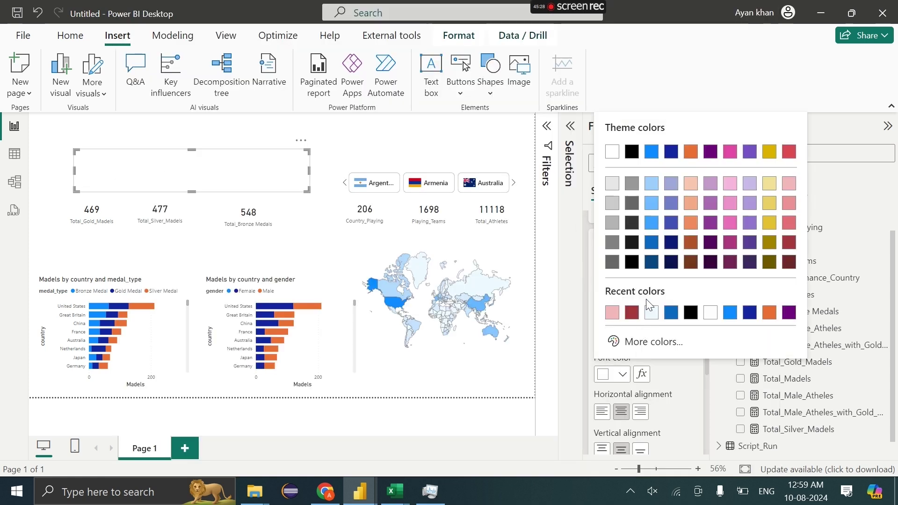
{"action": "left_click", "coordinate": [690, 313]}
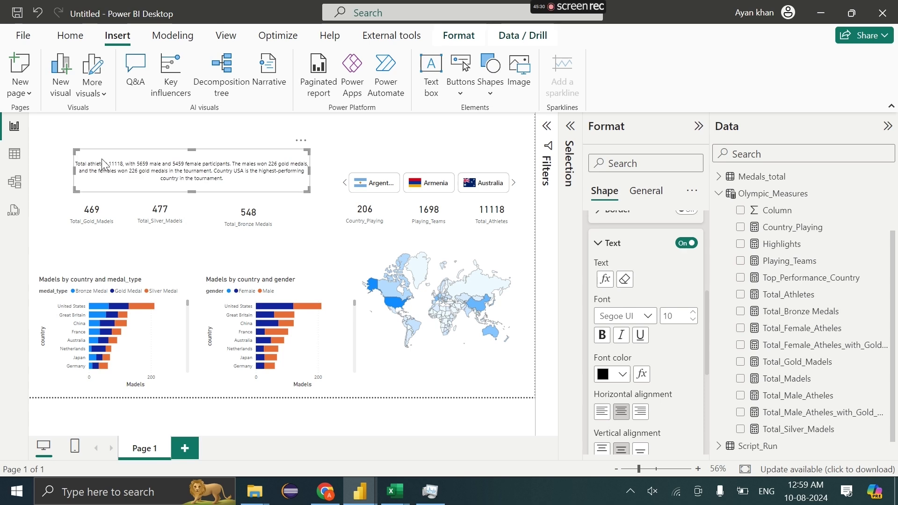
{"action": "scroll", "coordinate": [610, 365], "scroll_direction": "down", "scroll_amount": 1}
{"action": "left_click", "coordinate": [601, 344]}
Try the shadow and glow effects on the Highlights text shape.
{"action": "scroll", "coordinate": [597, 349], "scroll_direction": "down", "scroll_amount": 3}
{"action": "left_click", "coordinate": [689, 351]}
{"action": "left_click", "coordinate": [689, 350]}
{"action": "left_click", "coordinate": [690, 350]}
{"action": "left_click", "coordinate": [689, 351]}
{"action": "left_click", "coordinate": [682, 384]}
{"action": "left_click", "coordinate": [682, 383]}
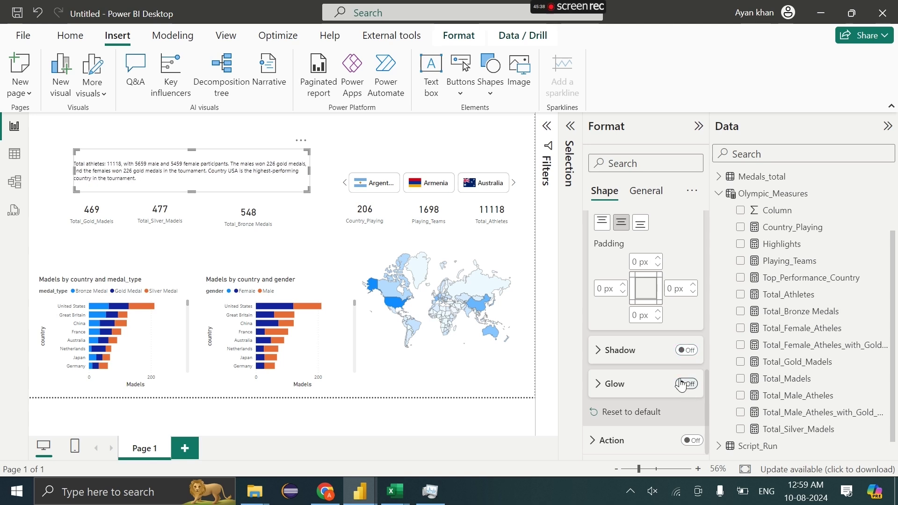
Move the Highlights text shape slightly down and line up the three medal total cards beneath it.
{"action": "left_click_drag", "start_coordinate": [260, 176], "coordinate": [273, 199]}
{"action": "left_click_drag", "start_coordinate": [42, 179], "coordinate": [368, 257]}
{"action": "left_click_drag", "start_coordinate": [253, 227], "coordinate": [298, 236]}
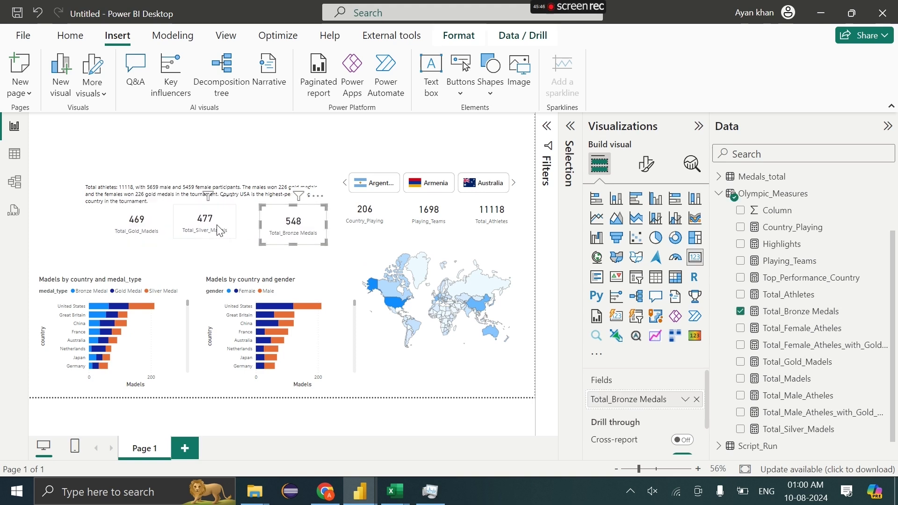
{"action": "left_click_drag", "start_coordinate": [219, 229], "coordinate": [223, 232]}
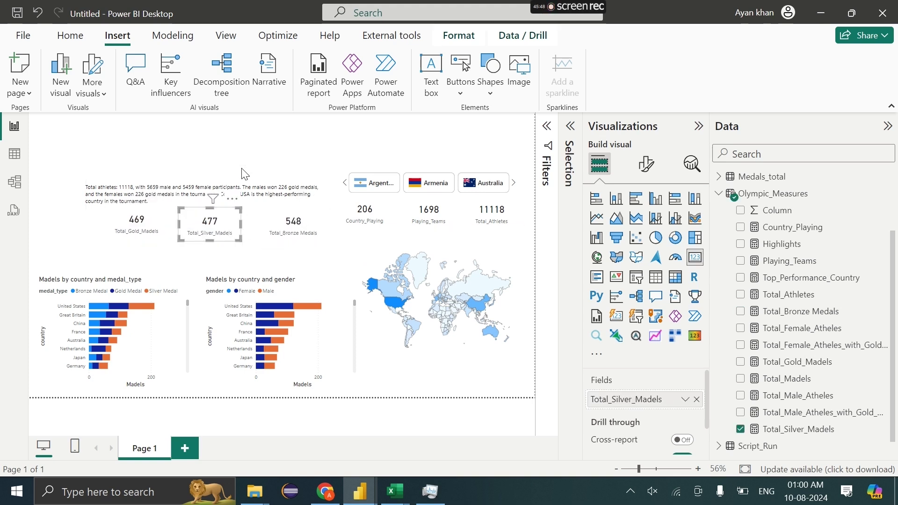
Duplicate the Highlights text shape, place the copy above the original, and clear the measure from its text.
{"action": "left_click", "coordinate": [237, 191]}
{"action": "left_click_drag", "start_coordinate": [236, 190], "coordinate": [233, 164]}
{"action": "left_click", "coordinate": [609, 282]}
{"action": "scroll", "coordinate": [647, 306], "scroll_direction": "down", "scroll_amount": 3}
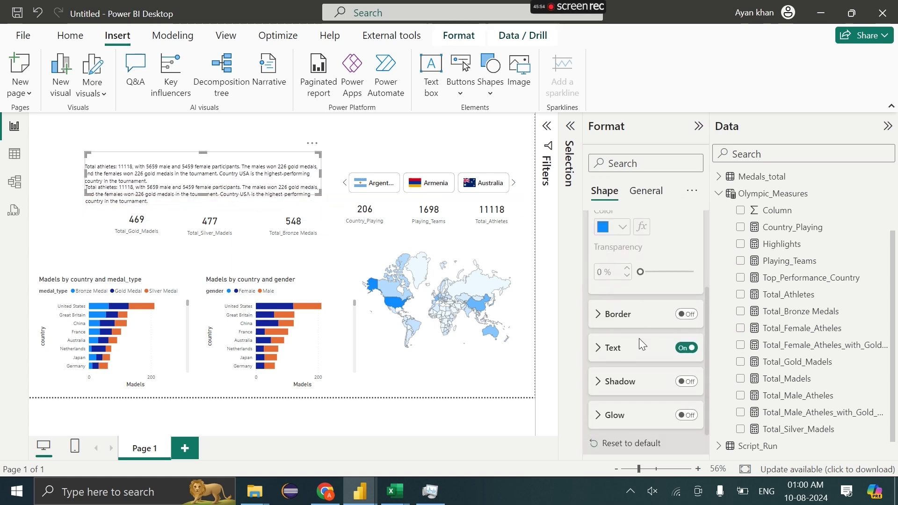
{"action": "left_click", "coordinate": [639, 339]}
{"action": "left_click", "coordinate": [626, 324]}
Enter "Tournament Highlights" as the text of the copied shape.
{"action": "type", "text": "High"}
{"action": "key", "text": "BackSpace"}
{"action": "key", "text": "BackSpace"}
{"action": "type", "text": "Tour"}
{"action": "left_click", "coordinate": [647, 301]}
{"action": "type", "text": "High"}
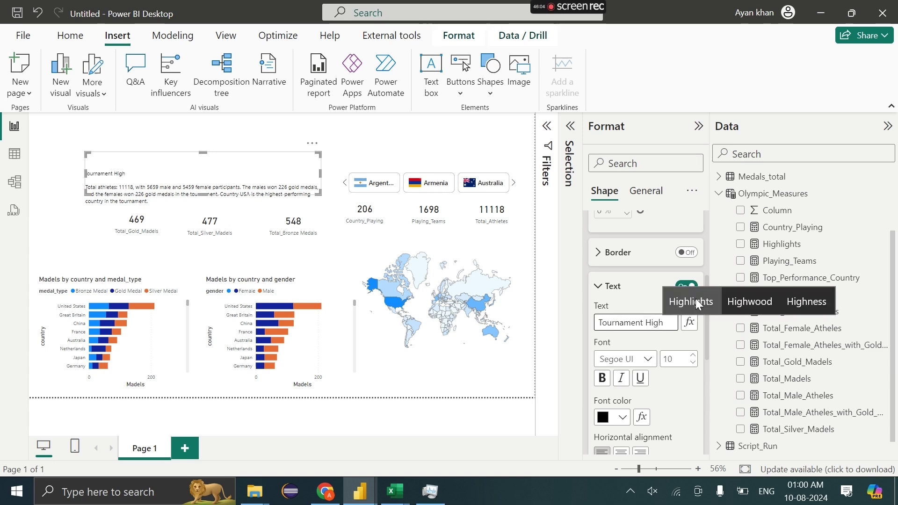
{"action": "left_click", "coordinate": [695, 299]}
Replace the copied shape's text with "Olympic Highlights:".
{"action": "key", "text": "ctrl+a"}
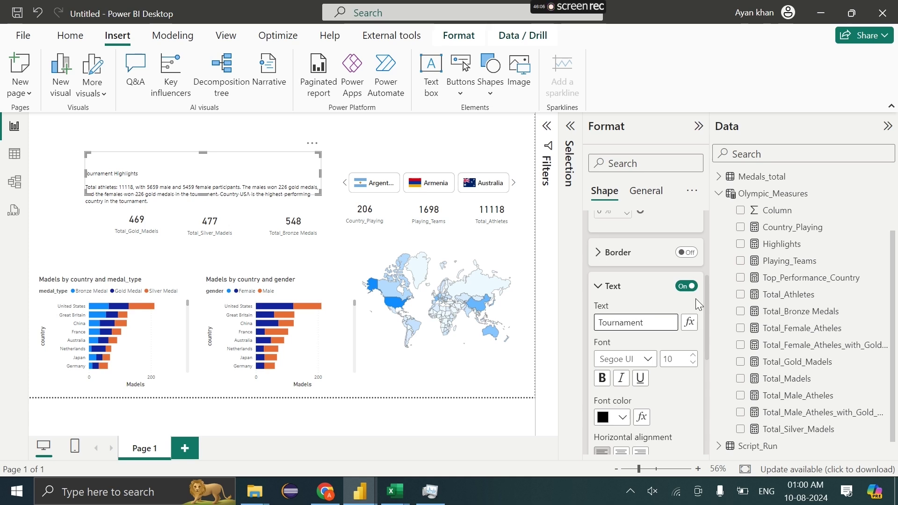
{"action": "type", "text": "Olym"}
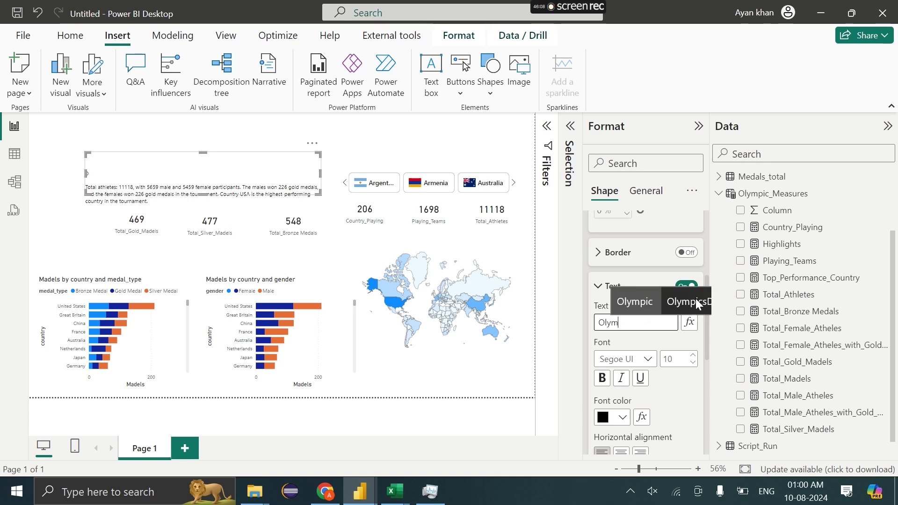
{"action": "left_click", "coordinate": [603, 304]}
{"action": "type", "text": "High"}
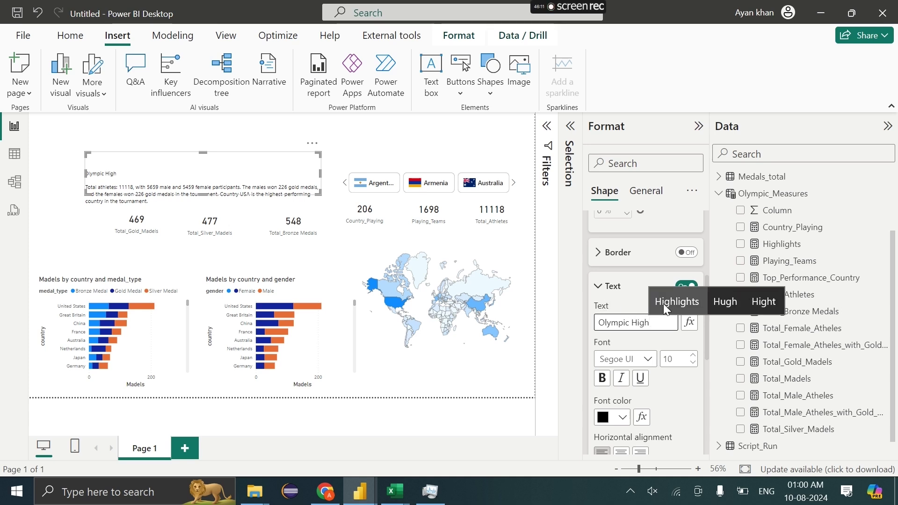
{"action": "left_click", "coordinate": [664, 304]}
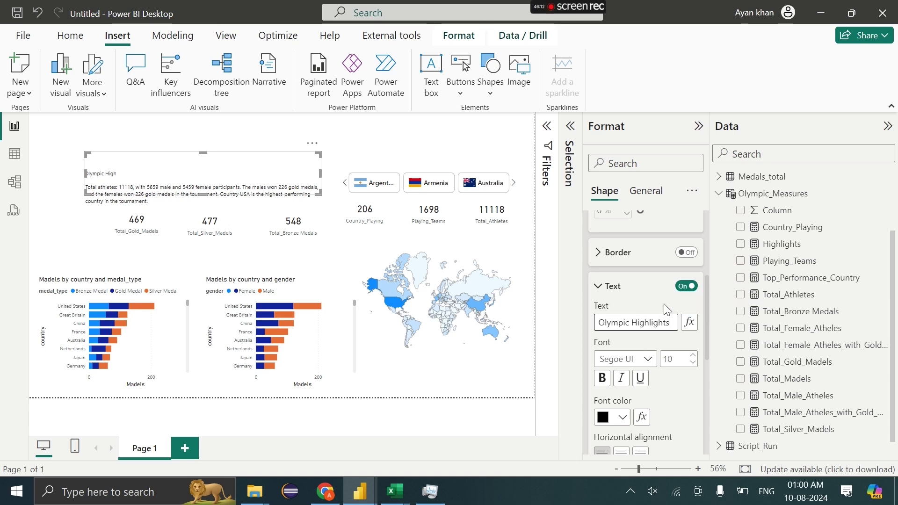
{"action": "type", "text": ":"}
Replace the copied shape's text with the heading "Key Highlights".
{"action": "key", "text": "ctrl+a"}
{"action": "key", "text": "BackSpace"}
{"action": "type", "text": "Overv"}
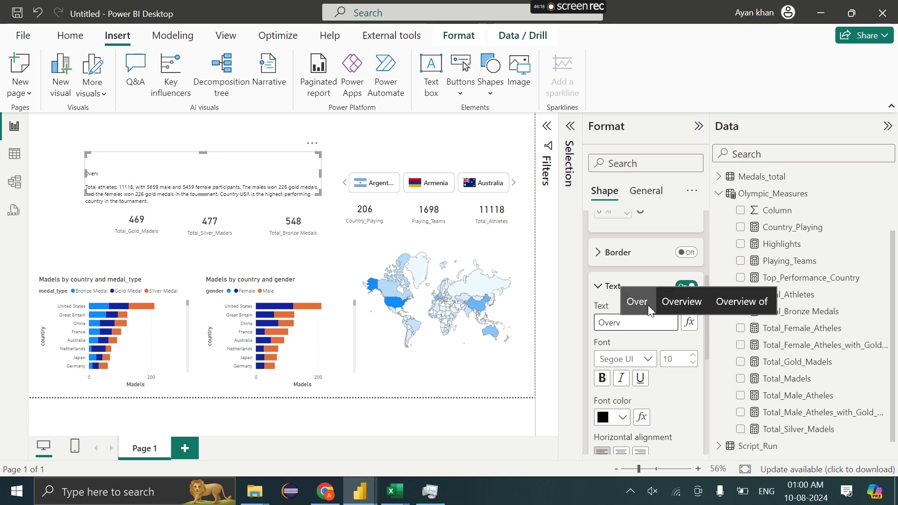
{"action": "key", "text": "BackSpace"}
{"action": "key", "text": "BackSpace"}
{"action": "key", "text": "BackSpace"}
{"action": "key", "text": "BackSpace"}
{"action": "key", "text": "BackSpace"}
{"action": "type", "text": "Key High"}
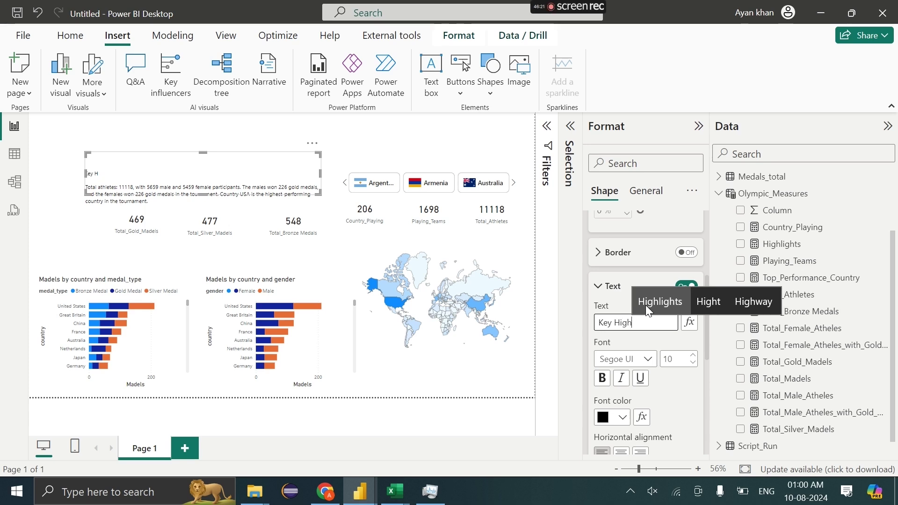
{"action": "left_click", "coordinate": [659, 309]}
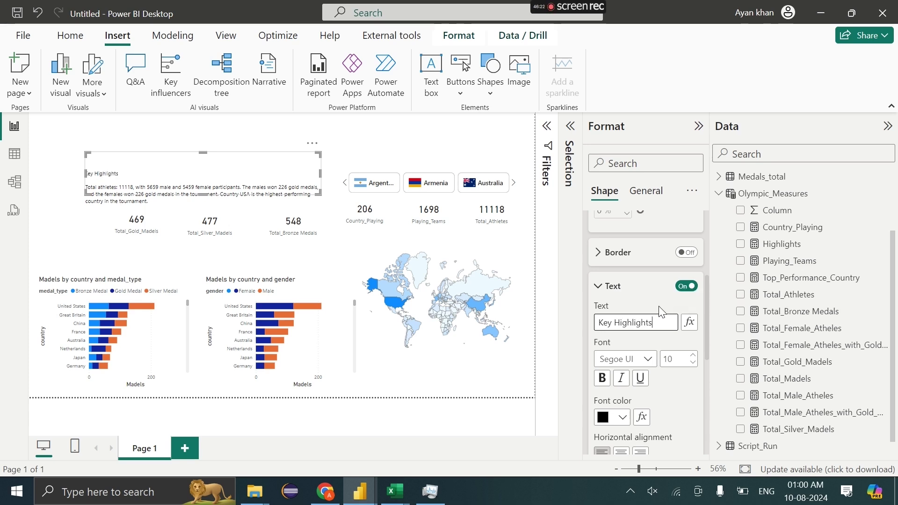
Give the "Key Highlights" heading a heavier Segoe UI font at size 14.
{"action": "left_click", "coordinate": [647, 358]}
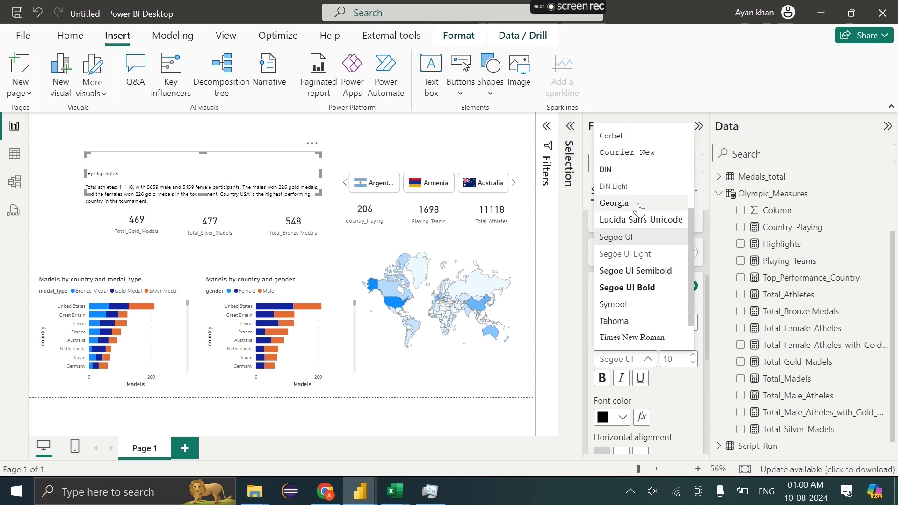
{"action": "scroll", "coordinate": [638, 213], "scroll_direction": "down", "scroll_amount": 1}
{"action": "left_click", "coordinate": [640, 243]}
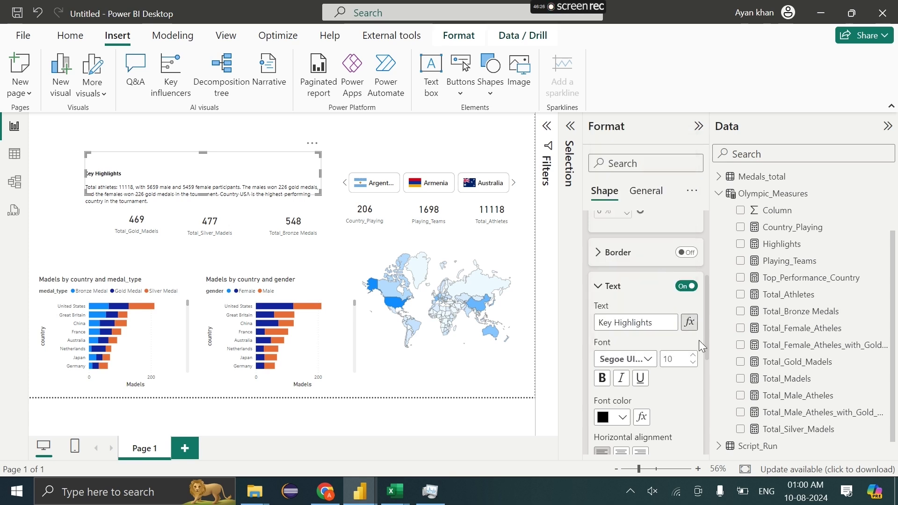
{"action": "left_click", "coordinate": [693, 355]}
{"action": "left_click", "coordinate": [693, 355]}
{"action": "left_click", "coordinate": [693, 355]}
{"action": "left_click", "coordinate": [693, 356]}
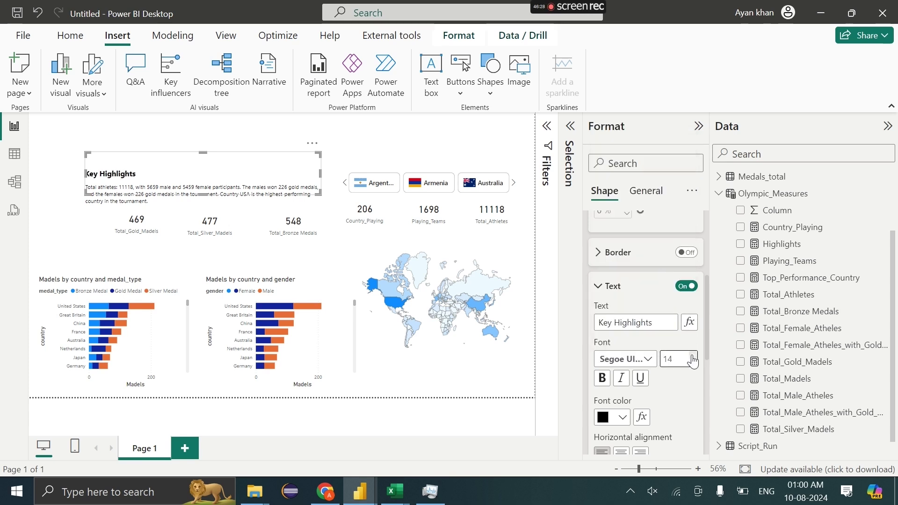
Reduce the "Key Highlights" shape's height to a single line above the summary and raise its font size two increments.
{"action": "left_click_drag", "start_coordinate": [203, 153], "coordinate": [219, 172]}
{"action": "left_click", "coordinate": [693, 356]}
{"action": "left_click", "coordinate": [693, 356]}
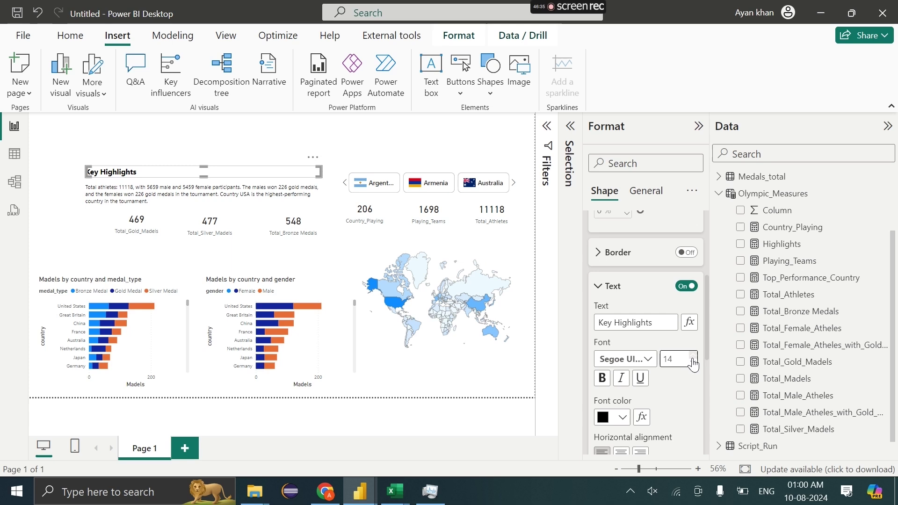
{"action": "left_click", "coordinate": [286, 154]}
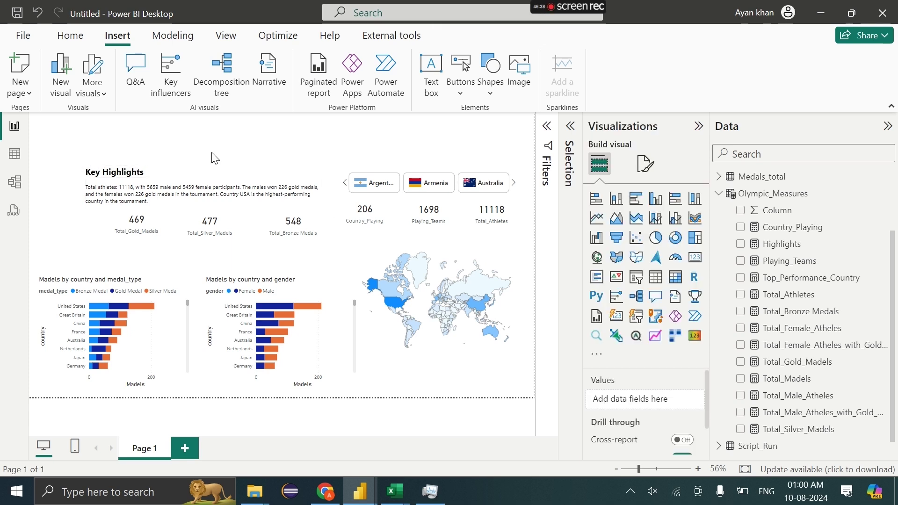
Shift the Key Highlights heading, summary and three medal cards closer to the country slicer, and collapse the Visualizations and Data panes.
{"action": "left_click_drag", "start_coordinate": [71, 145], "coordinate": [392, 253]}
{"action": "left_click_drag", "start_coordinate": [281, 195], "coordinate": [297, 189]}
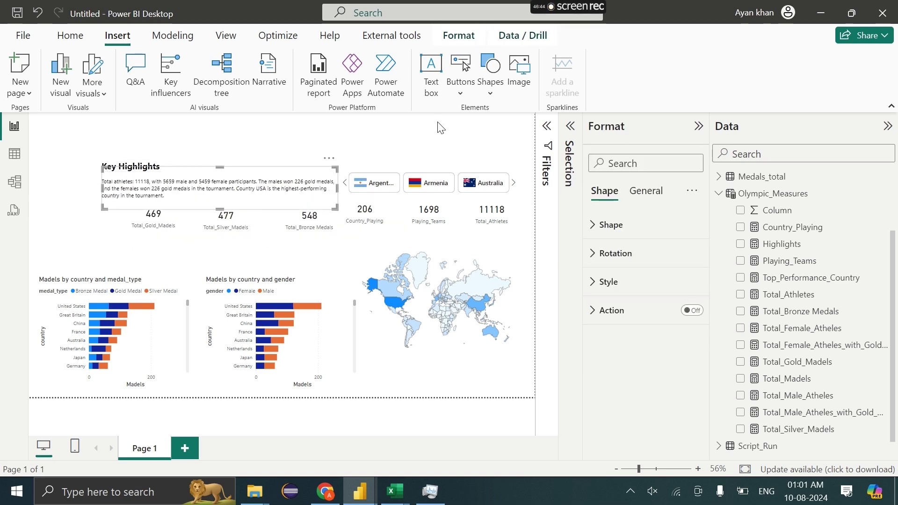
{"action": "left_click", "coordinate": [439, 127]}
{"action": "left_click_drag", "start_coordinate": [74, 189], "coordinate": [344, 241]}
{"action": "left_click", "coordinate": [300, 235]}
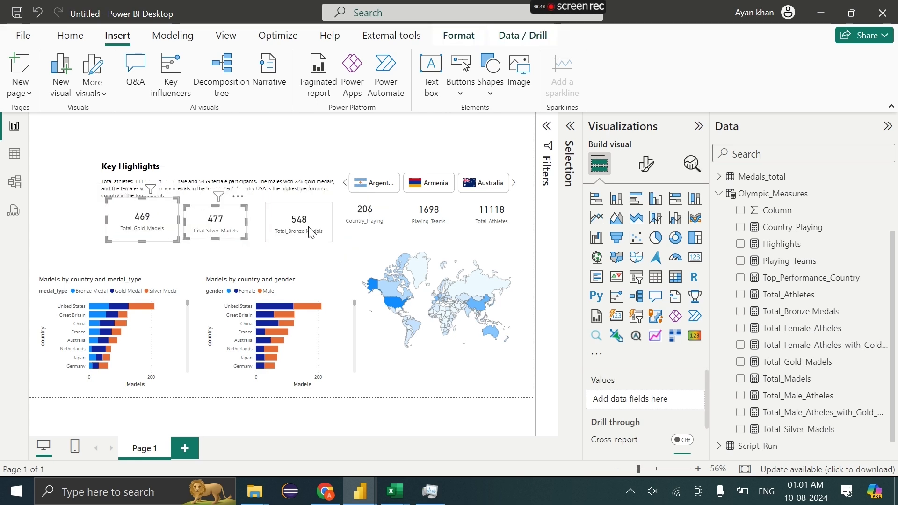
{"action": "left_click", "coordinate": [318, 140]}
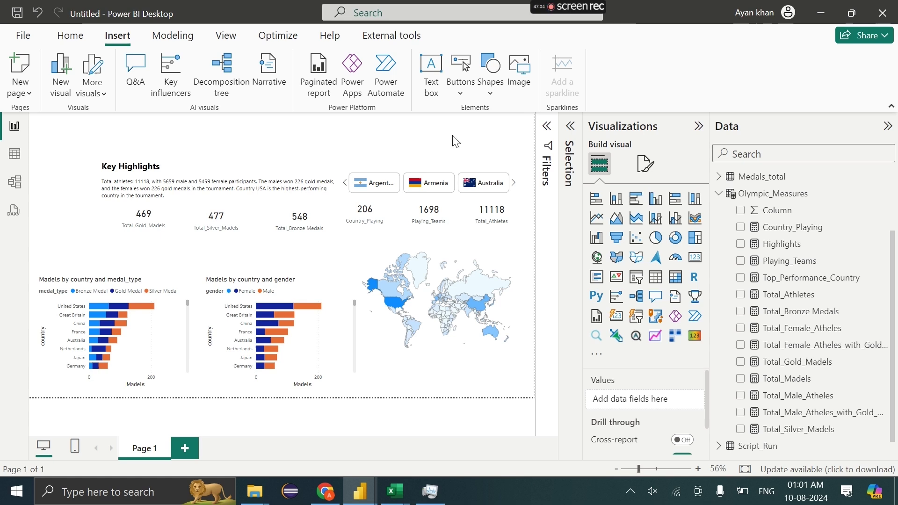
{"action": "left_click", "coordinate": [697, 127]}
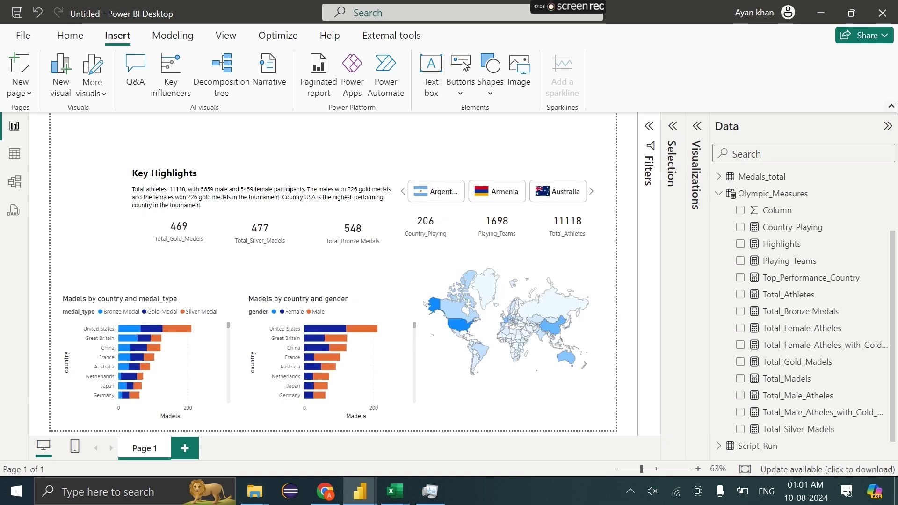
{"action": "left_click", "coordinate": [881, 129]}
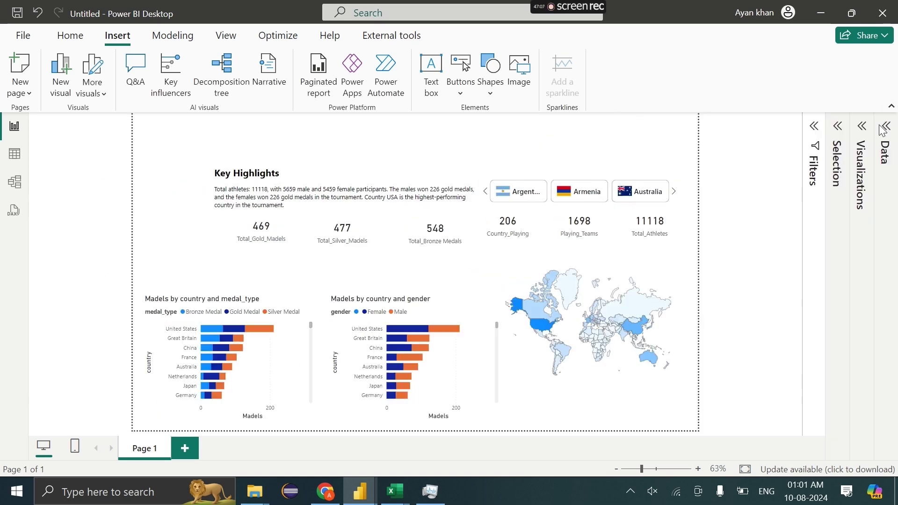
Switch to the browser, open figma.com in a new tab and open the recent "Untitled" design file.
{"action": "left_click", "coordinate": [324, 488]}
{"action": "left_click", "coordinate": [705, 14]}
{"action": "type", "text": "figma.com"}
{"action": "key", "text": "Return"}
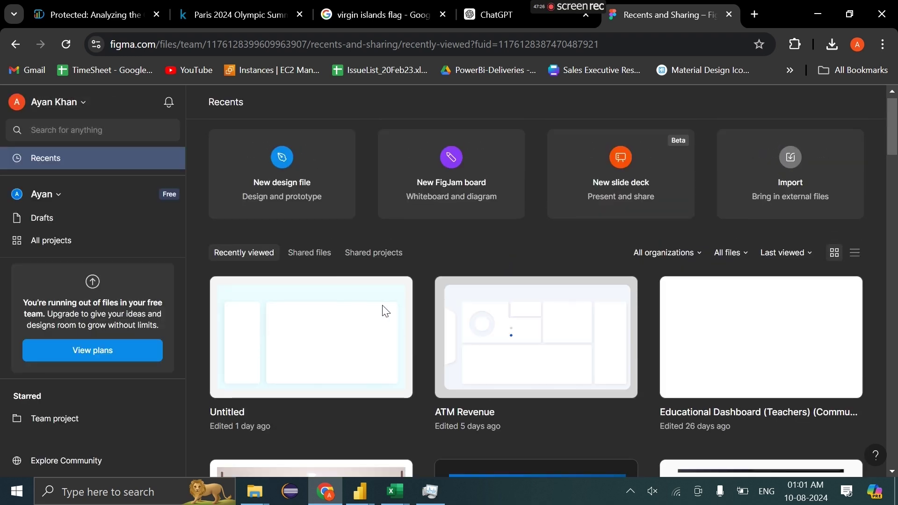
{"action": "left_click", "coordinate": [383, 310]}
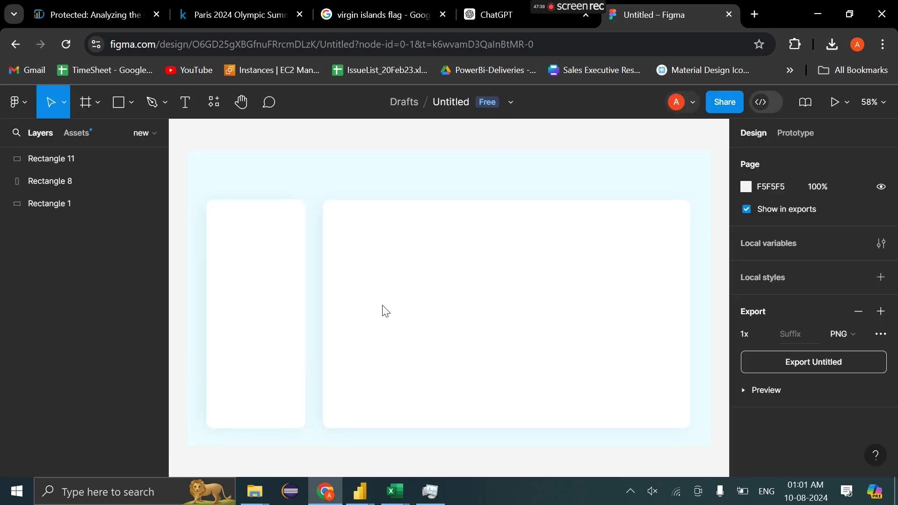
Draw a rectangle of about 1280 × 704 in the empty area below the existing background layout.
{"action": "left_click", "coordinate": [403, 310]}
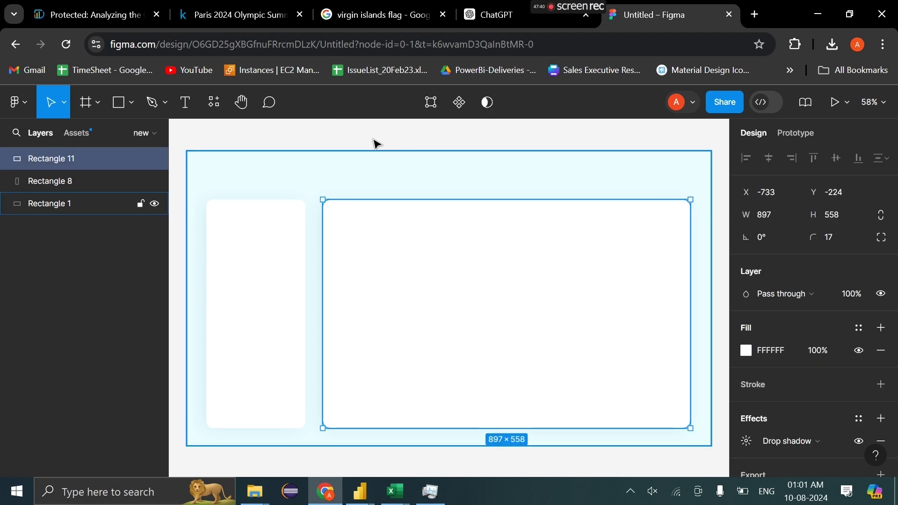
{"action": "key", "text": "Escape"}
{"action": "scroll", "coordinate": [456, 148], "scroll_direction": "down", "scroll_amount": 5}
{"action": "scroll", "coordinate": [457, 146], "scroll_direction": "down", "scroll_amount": 4}
{"action": "scroll", "coordinate": [449, 170], "scroll_direction": "up", "scroll_amount": 1}
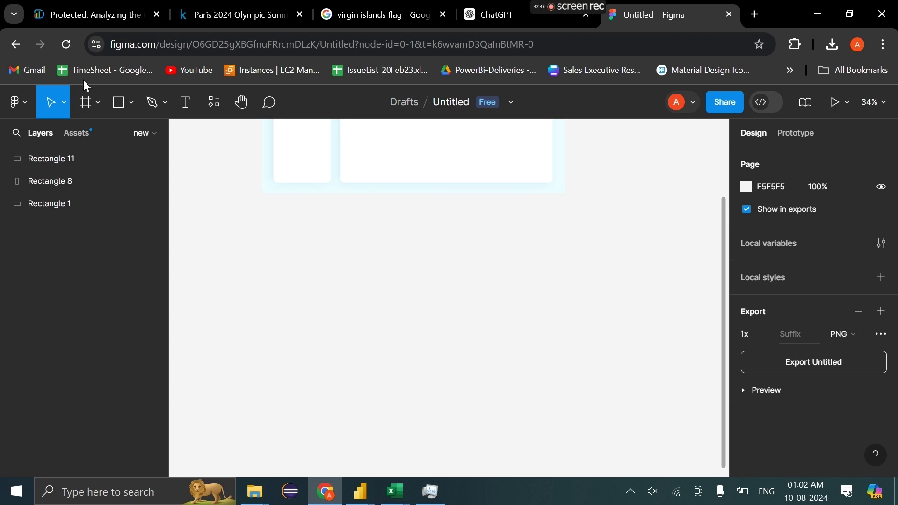
{"action": "left_click", "coordinate": [118, 102]}
{"action": "left_click_drag", "start_coordinate": [262, 209], "coordinate": [565, 376]}
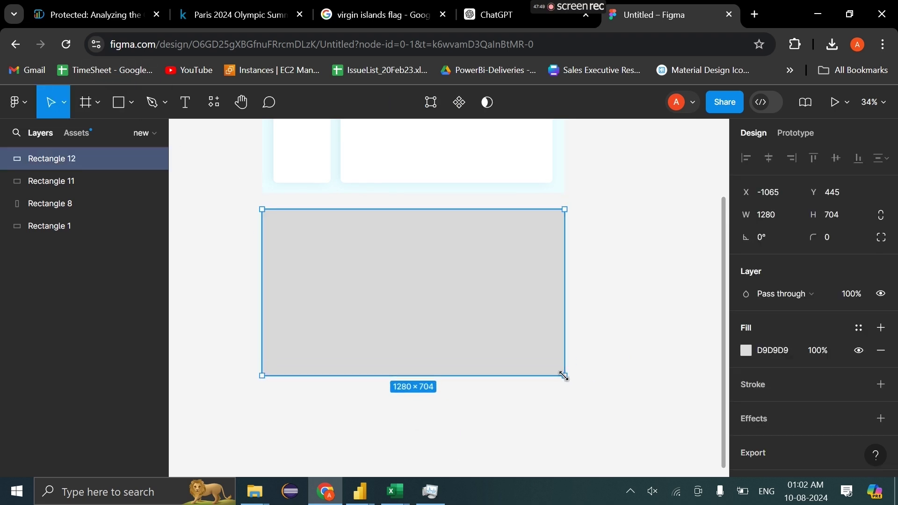
Set the new rectangle's height to 120.
{"action": "left_click", "coordinate": [834, 215]}
{"action": "key", "text": "BackSpace"}
{"action": "type", "text": "120"}
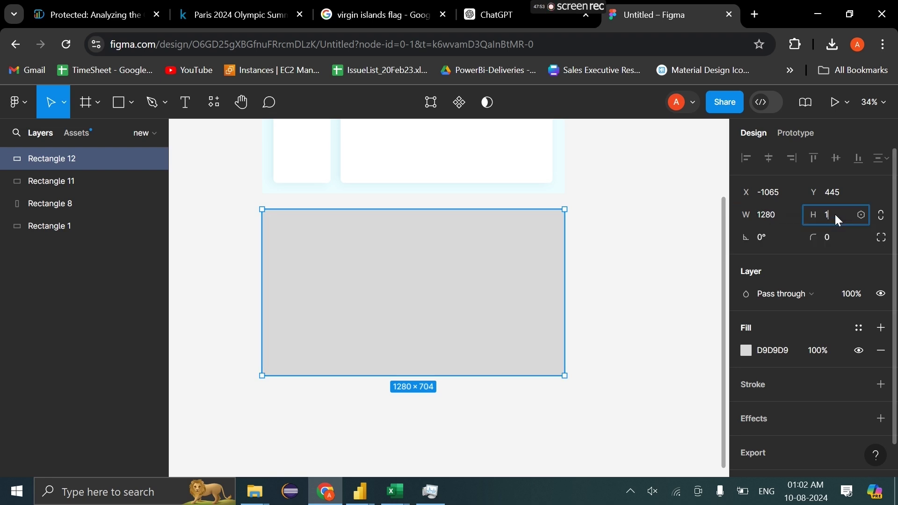
{"action": "left_click", "coordinate": [502, 309]}
{"action": "key", "text": "Tab"}
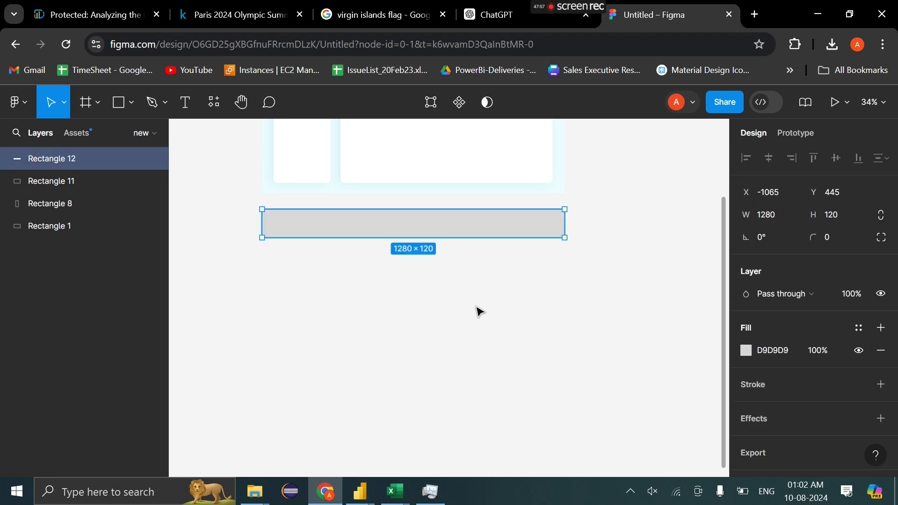
Set the new rectangle's height to 720, keeping its width at 1280.
{"action": "left_click", "coordinate": [837, 220]}
{"action": "type", "text": "720"}
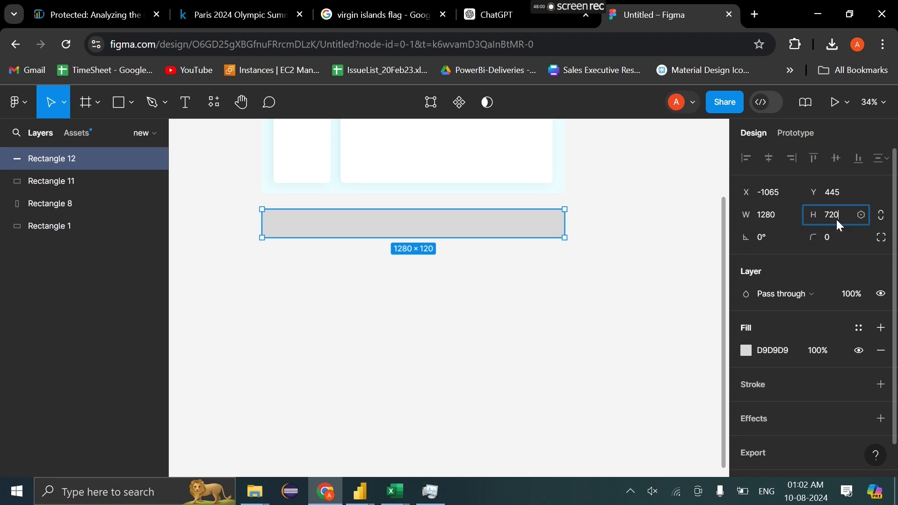
{"action": "left_click", "coordinate": [807, 248]}
Switch to the untitled Power BI report and examine the report page's format settings.
{"action": "mouse_move", "coordinate": [367, 493]}
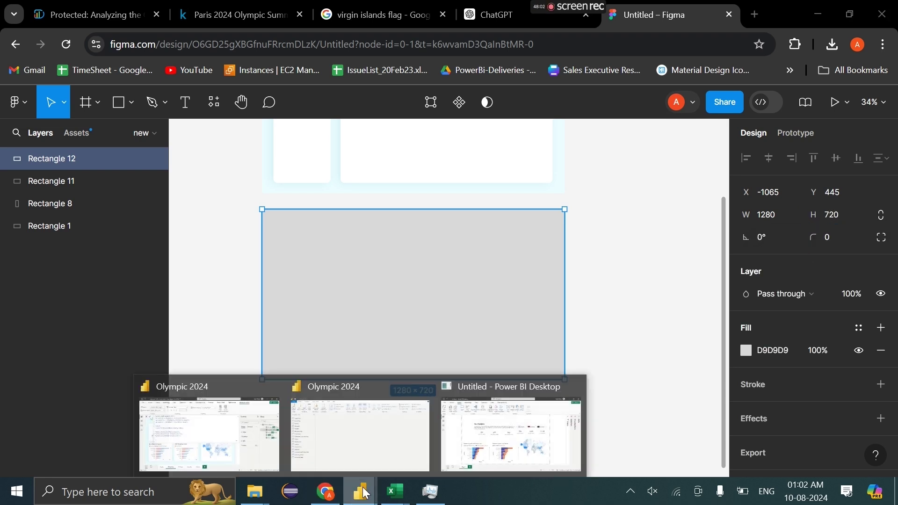
{"action": "left_click", "coordinate": [510, 421]}
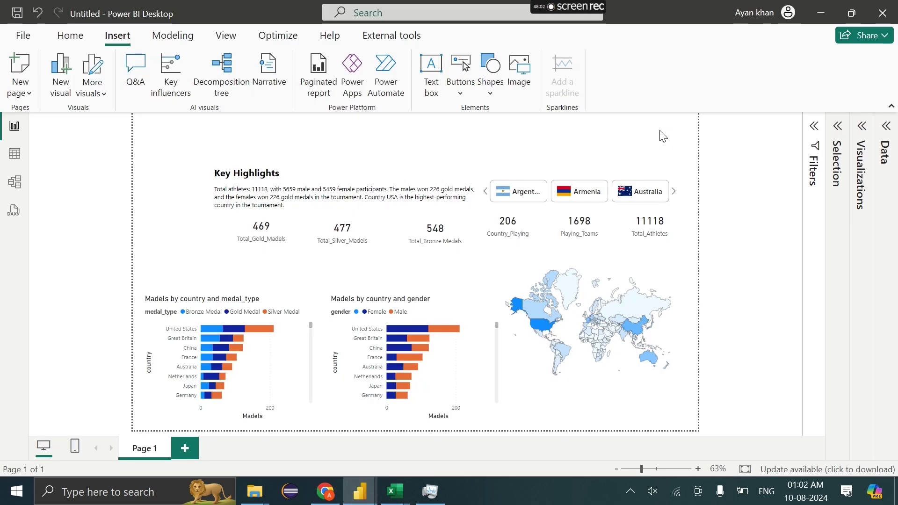
{"action": "left_click", "coordinate": [854, 133]}
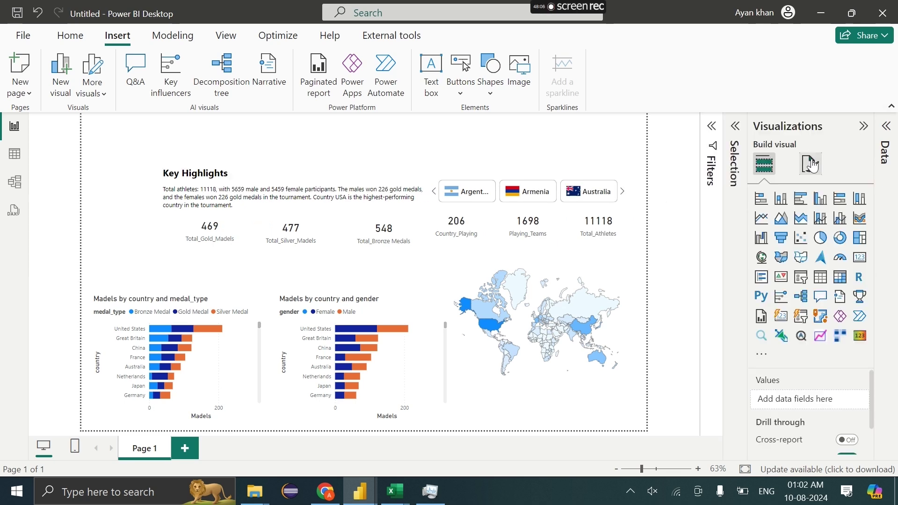
{"action": "left_click", "coordinate": [811, 163]}
{"action": "left_click", "coordinate": [807, 260]}
{"action": "scroll", "coordinate": [807, 260], "scroll_direction": "down", "scroll_amount": 1}
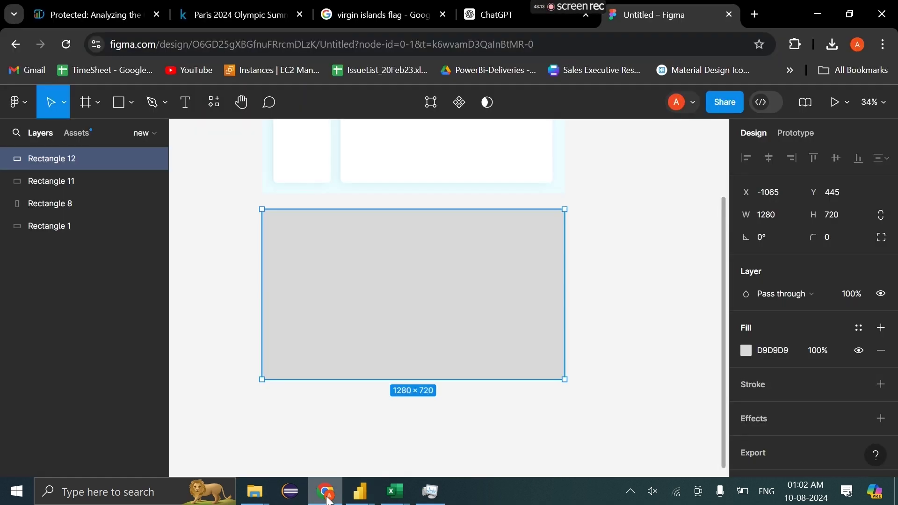
Switch back to Figma and fill the 1280 × 720 rectangle with E6FAFD, sampled from the existing layout's background.
{"action": "left_click", "coordinate": [325, 491]}
{"action": "left_click", "coordinate": [747, 349]}
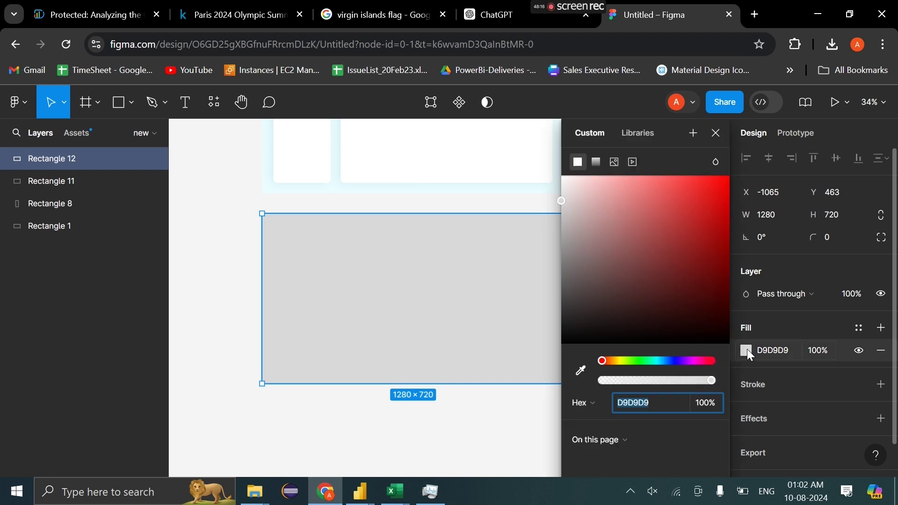
{"action": "left_click", "coordinate": [663, 360]}
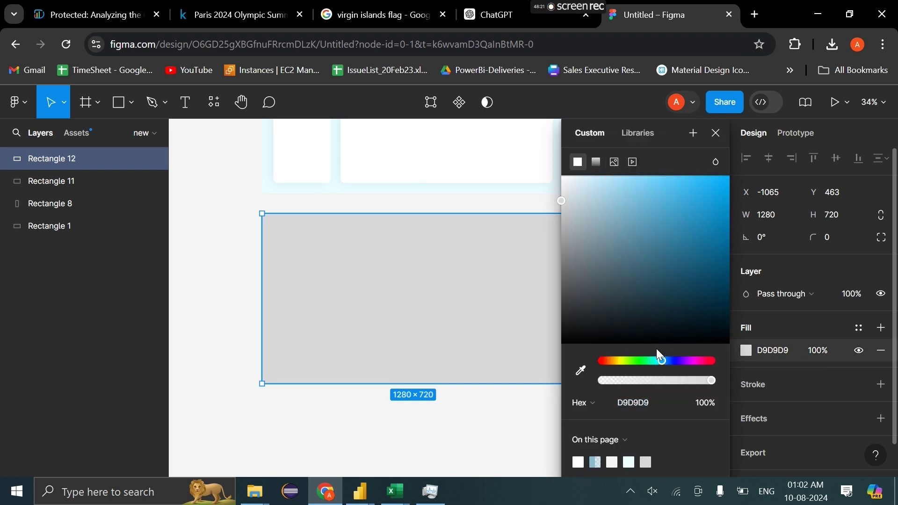
{"action": "left_click_drag", "start_coordinate": [629, 222], "coordinate": [579, 173]}
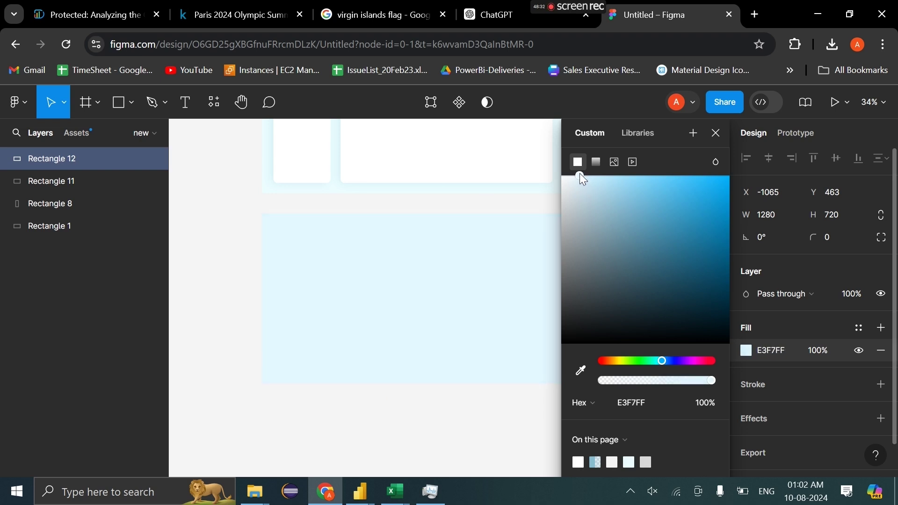
{"action": "left_click", "coordinate": [579, 379]}
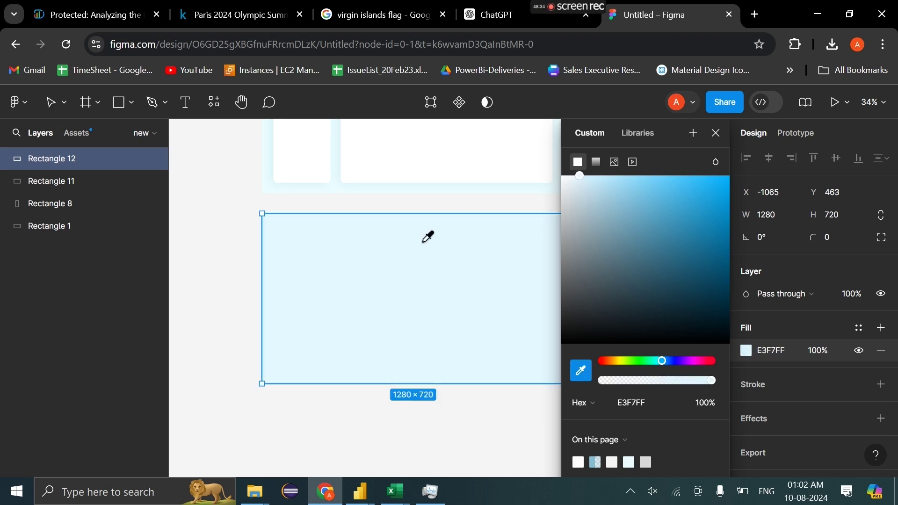
{"action": "left_click", "coordinate": [371, 182]}
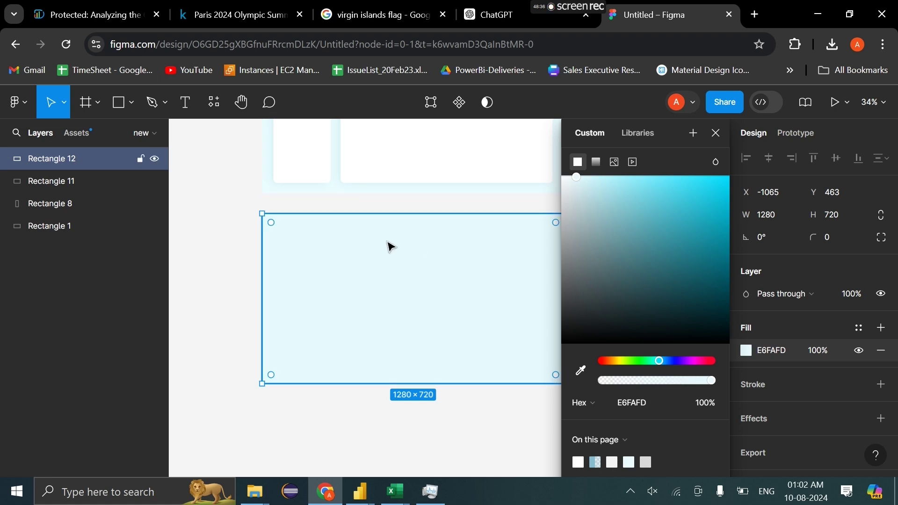
Compare the new rectangle's fill with the background of the existing layout above it.
{"action": "scroll", "coordinate": [375, 244], "scroll_direction": "up", "scroll_amount": 2}
{"action": "scroll", "coordinate": [420, 300], "scroll_direction": "right", "scroll_amount": 3}
{"action": "scroll", "coordinate": [418, 301], "scroll_direction": "down", "scroll_amount": 1}
{"action": "scroll", "coordinate": [419, 301], "scroll_direction": "down", "scroll_amount": 3}
{"action": "scroll", "coordinate": [373, 284], "scroll_direction": "up", "scroll_amount": 4}
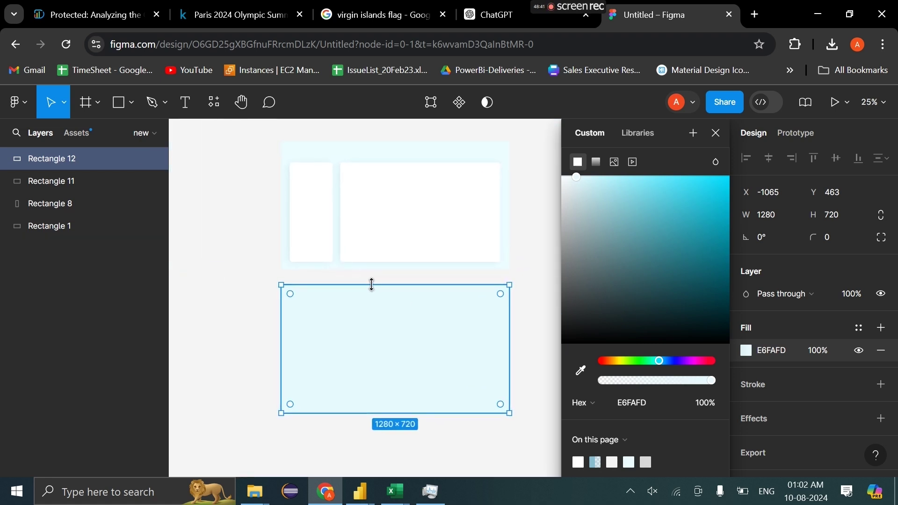
{"action": "key", "text": "Escape"}
{"action": "scroll", "coordinate": [353, 213], "scroll_direction": "up", "scroll_amount": 1}
{"action": "scroll", "coordinate": [354, 213], "scroll_direction": "up", "scroll_amount": 3}
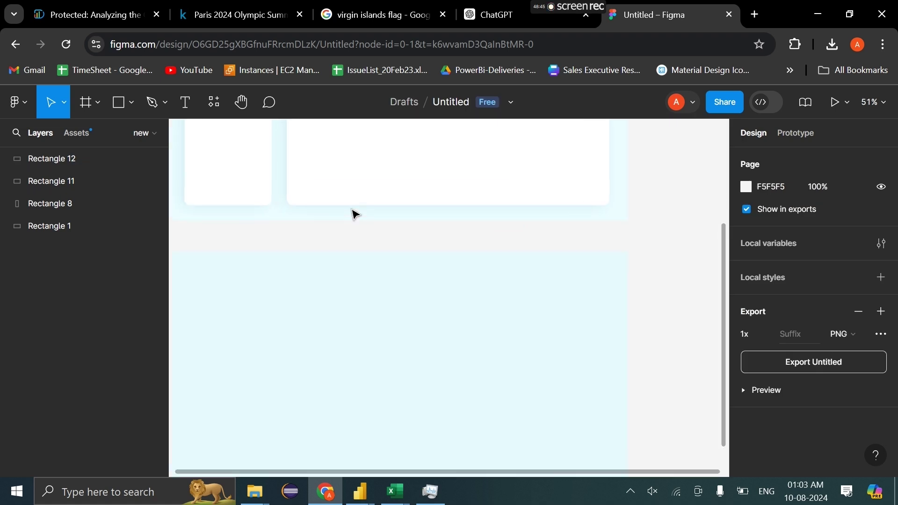
{"action": "scroll", "coordinate": [354, 215], "scroll_direction": "down", "scroll_amount": 2}
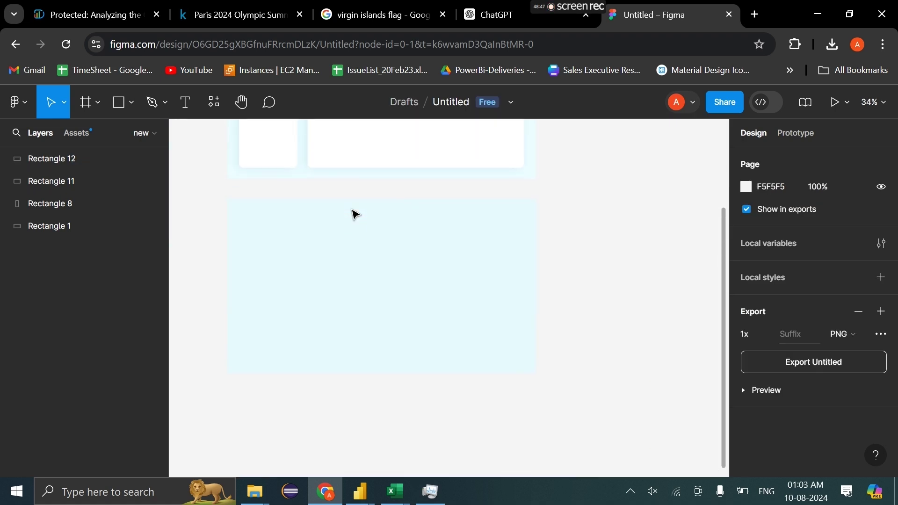
Draw a card rectangle of about 349 × 297 on the new background and place it in the background's lower-right area.
{"action": "left_click", "coordinate": [121, 102]}
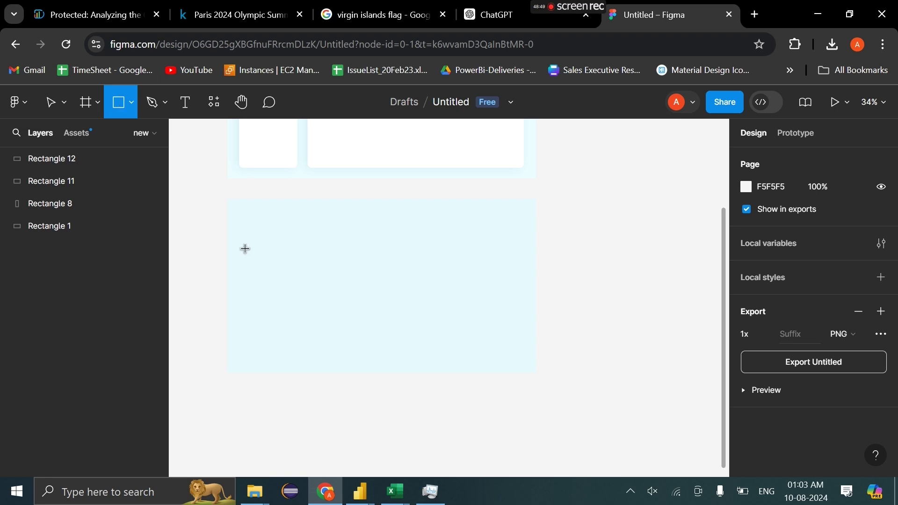
{"action": "mouse_move", "coordinate": [246, 257]}
{"action": "left_mouse_down"}
{"action": "mouse_move", "coordinate": [327, 354]}
{"action": "mouse_move", "coordinate": [331, 329]}
{"action": "left_mouse_up"}
{"action": "mouse_move", "coordinate": [297, 290]}
{"action": "left_mouse_down"}
{"action": "mouse_move", "coordinate": [430, 322]}
{"action": "mouse_move", "coordinate": [487, 319]}
{"action": "left_mouse_up"}
Set the card rectangle's corner radius to 14 on all corners.
{"action": "left_click_drag", "start_coordinate": [810, 235], "coordinate": [827, 235]}
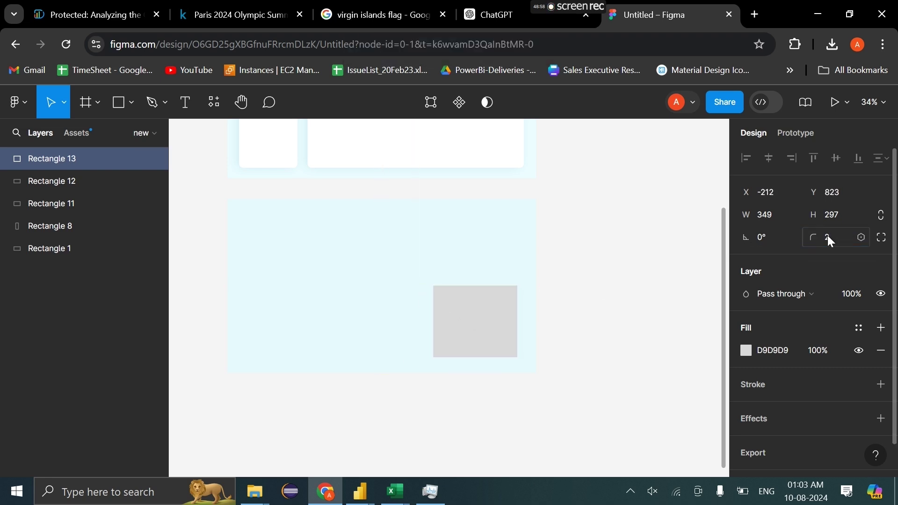
{"action": "left_click", "coordinate": [884, 238]}
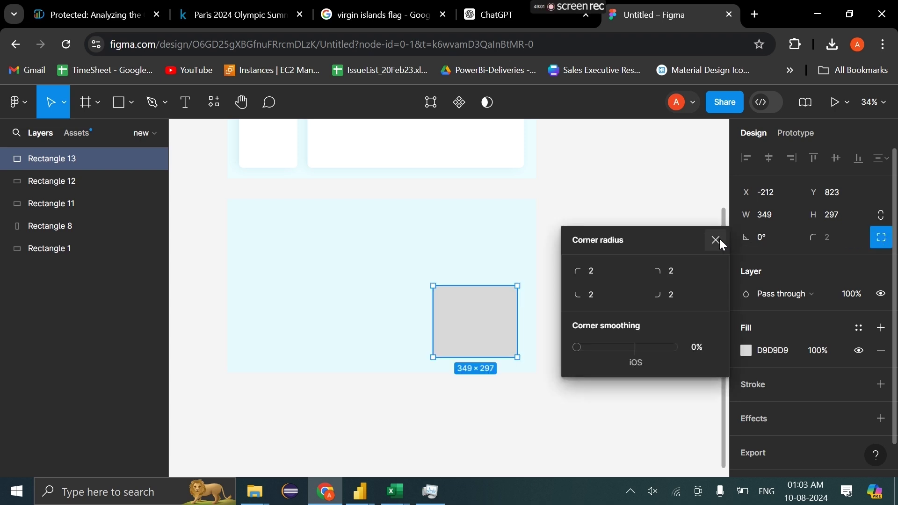
{"action": "left_click", "coordinate": [721, 241]}
{"action": "left_click", "coordinate": [841, 240]}
{"action": "key", "text": "BackSpace"}
{"action": "type", "text": "14"}
{"action": "key", "text": "Return"}
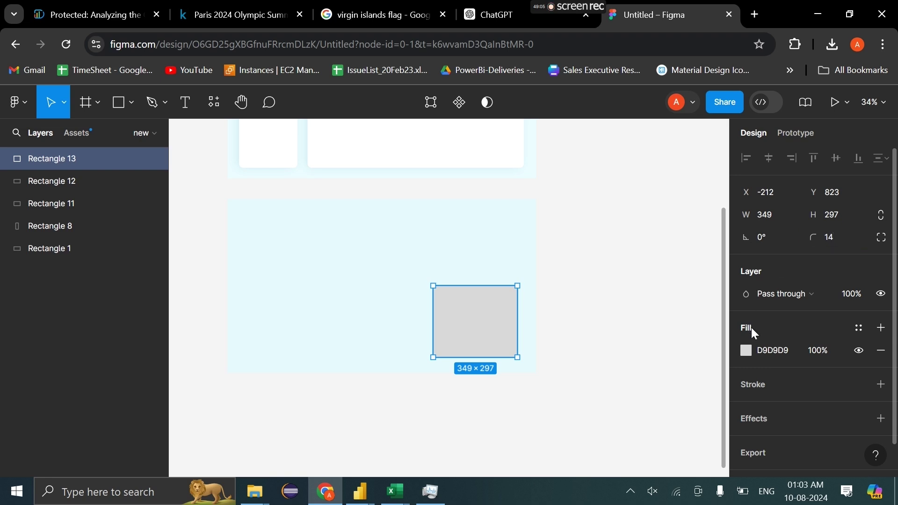
Change the card rectangle's fill to white, FFFFFF.
{"action": "left_click", "coordinate": [746, 350]}
{"action": "left_click_drag", "start_coordinate": [627, 261], "coordinate": [522, 139]}
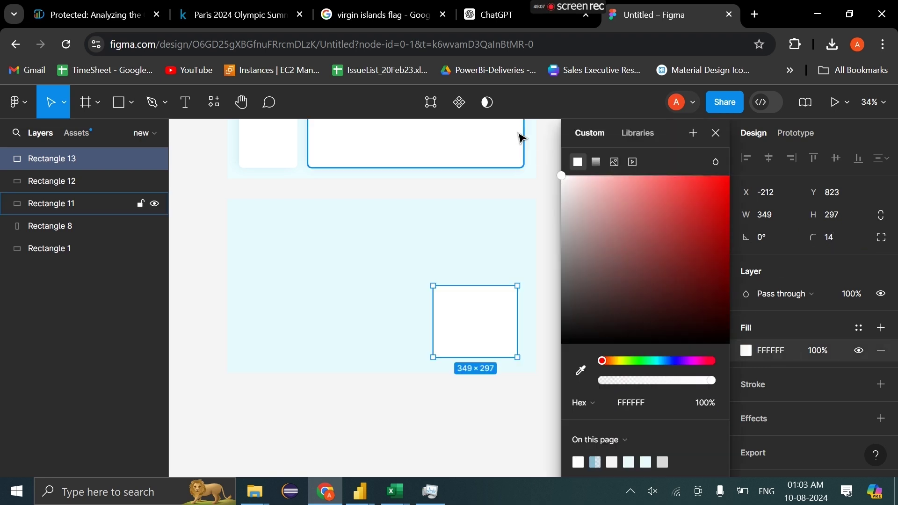
{"action": "left_click", "coordinate": [542, 280]}
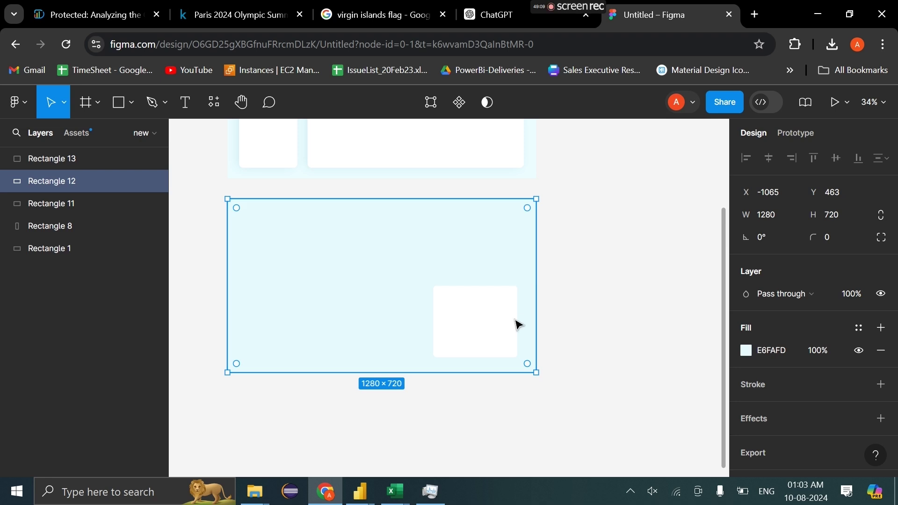
Add a drop shadow to the new light cyan background rectangle and open the shadow's settings.
{"action": "left_click_drag", "start_coordinate": [510, 330], "coordinate": [513, 335]}
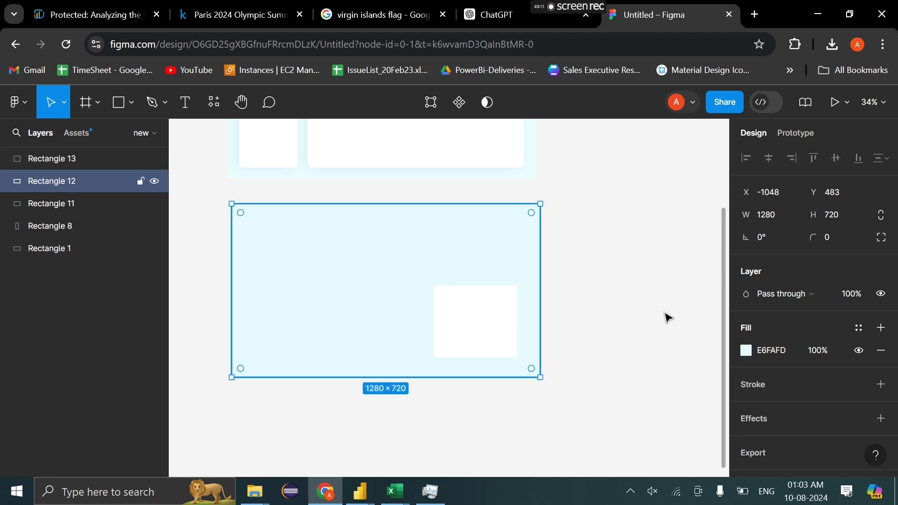
{"action": "scroll", "coordinate": [767, 414], "scroll_direction": "down", "scroll_amount": 1}
{"action": "left_click", "coordinate": [756, 396]}
{"action": "scroll", "coordinate": [753, 388], "scroll_direction": "down", "scroll_amount": 1}
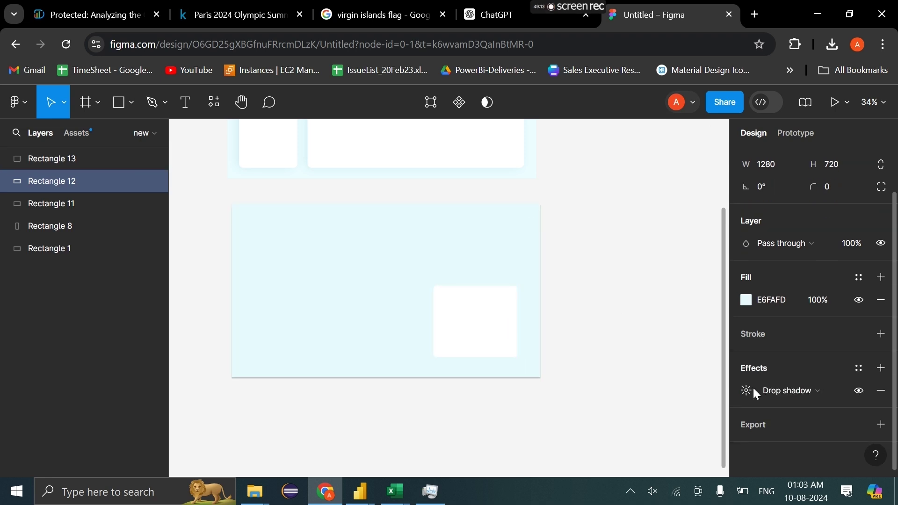
{"action": "left_click", "coordinate": [748, 391]}
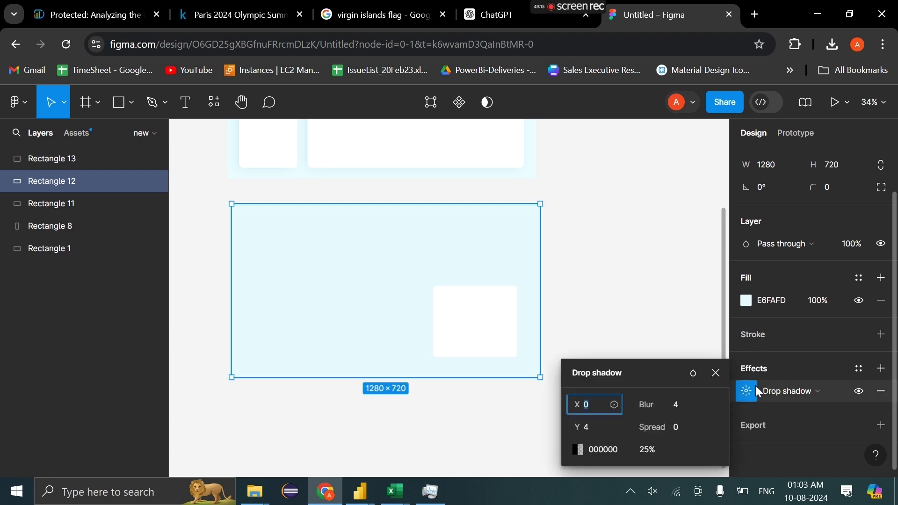
Sample the background's light cyan, E6FAFD, for its drop shadow and darken the shadow colour to B1DCE2.
{"action": "left_click", "coordinate": [581, 449]}
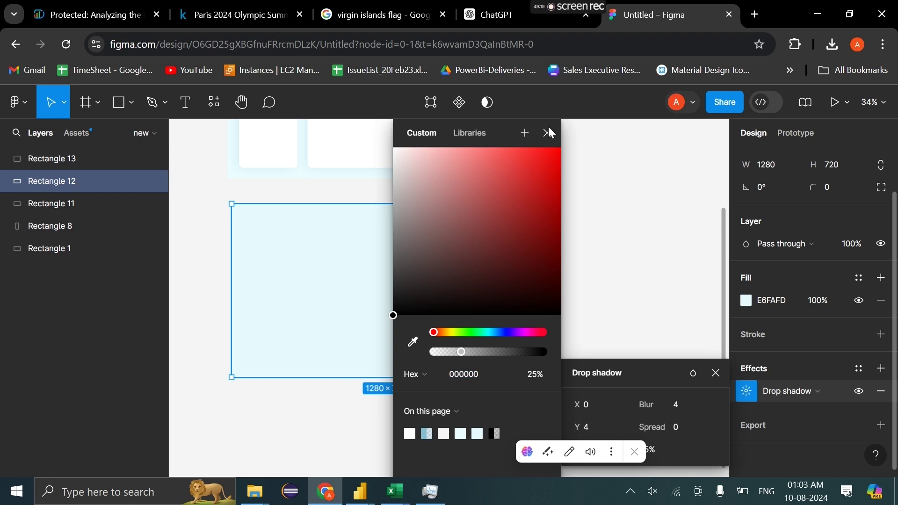
{"action": "left_click_drag", "start_coordinate": [548, 126], "coordinate": [662, 129]}
{"action": "left_click", "coordinate": [531, 344]}
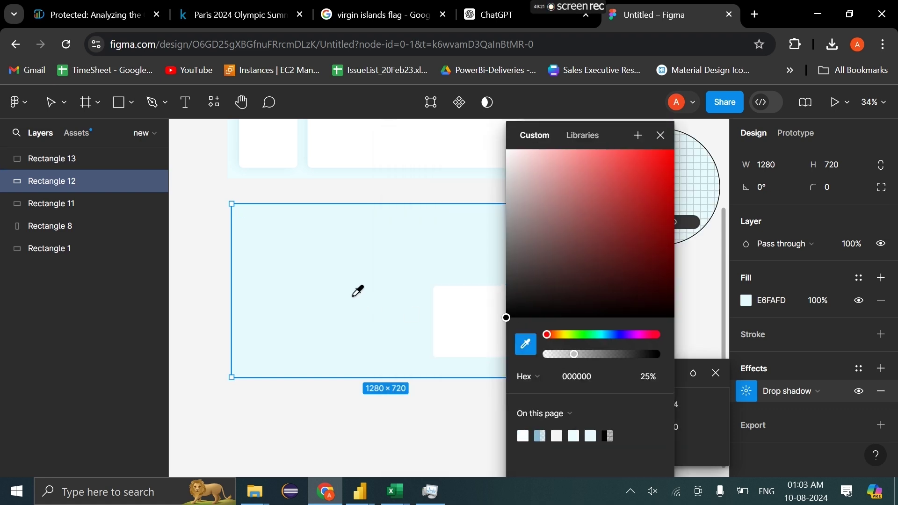
{"action": "left_click", "coordinate": [382, 285]}
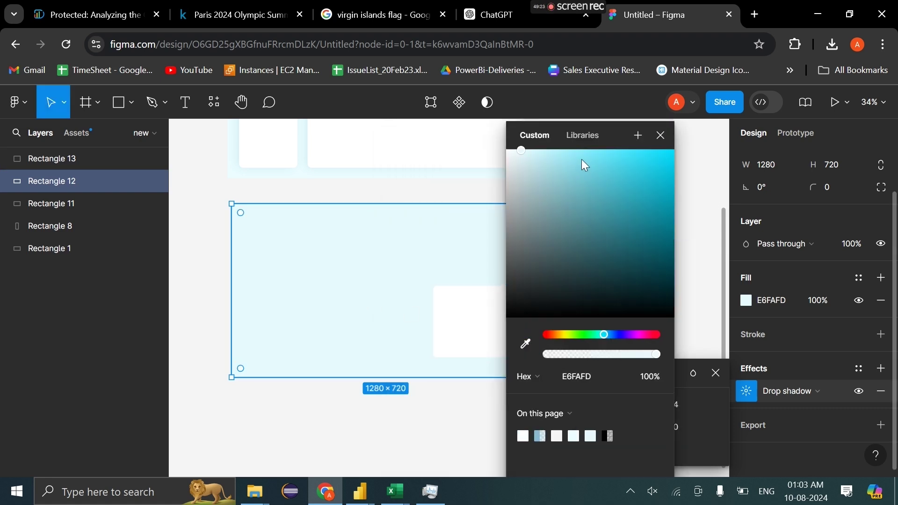
{"action": "left_click", "coordinate": [543, 166]}
{"action": "mouse_move", "coordinate": [543, 178]}
{"action": "left_mouse_down"}
{"action": "mouse_move", "coordinate": [562, 190]}
{"action": "mouse_move", "coordinate": [542, 173]}
{"action": "left_mouse_up"}
{"action": "key", "text": "Escape"}
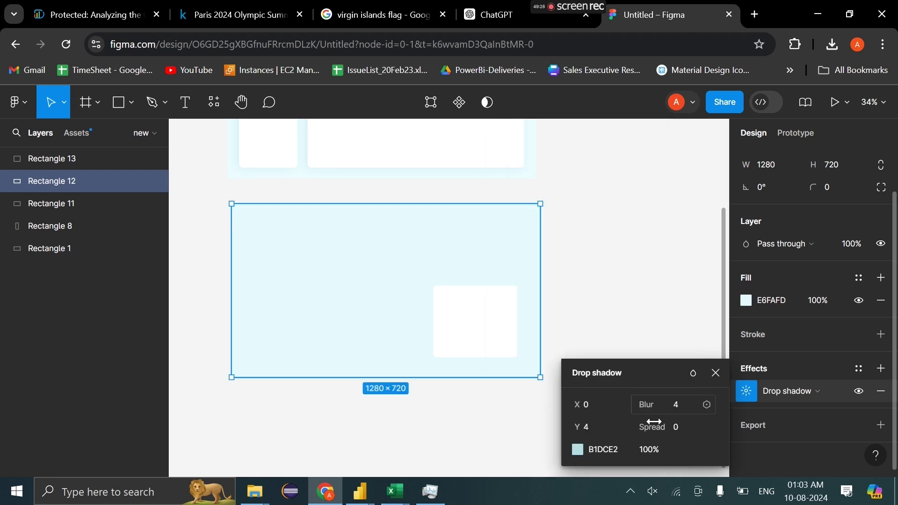
{"action": "left_click_drag", "start_coordinate": [635, 407], "coordinate": [603, 422]}
Add a drop shadow to the white card and open the shadow's settings.
{"action": "left_click", "coordinate": [477, 354]}
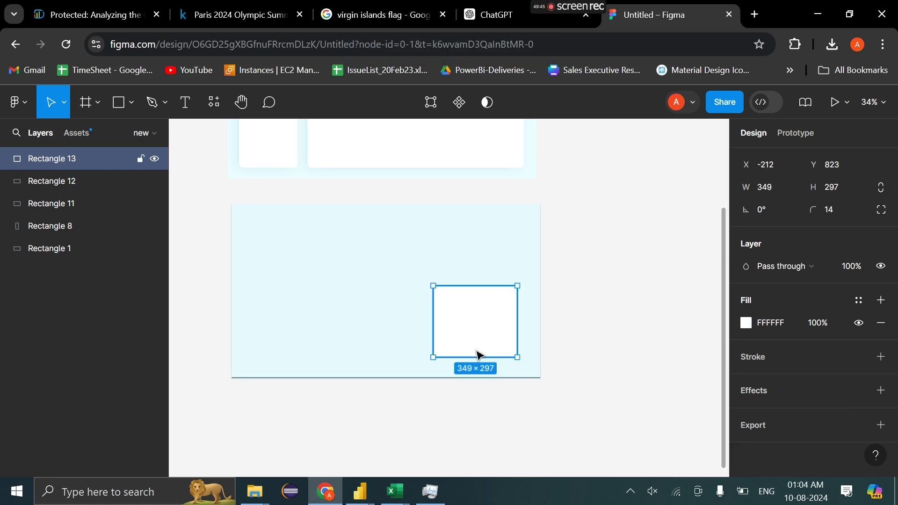
{"action": "scroll", "coordinate": [757, 388], "scroll_direction": "down", "scroll_amount": 1}
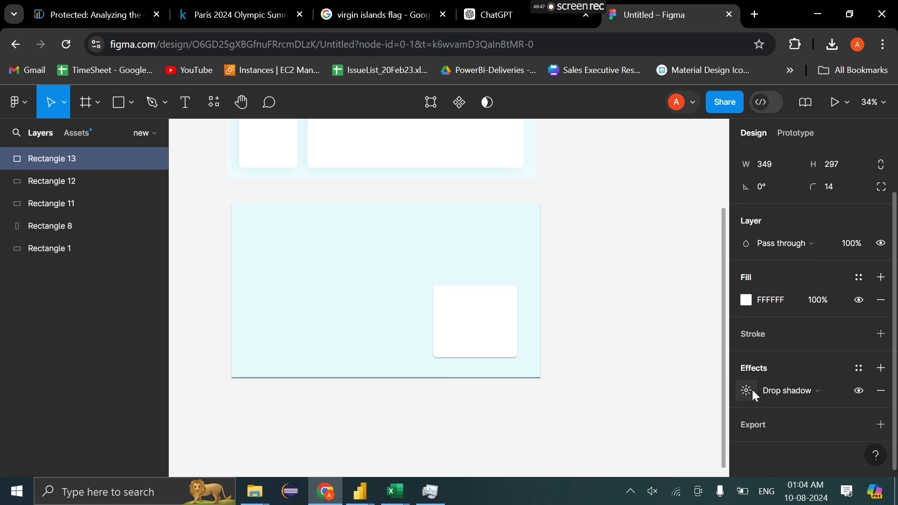
{"action": "left_click", "coordinate": [747, 390]}
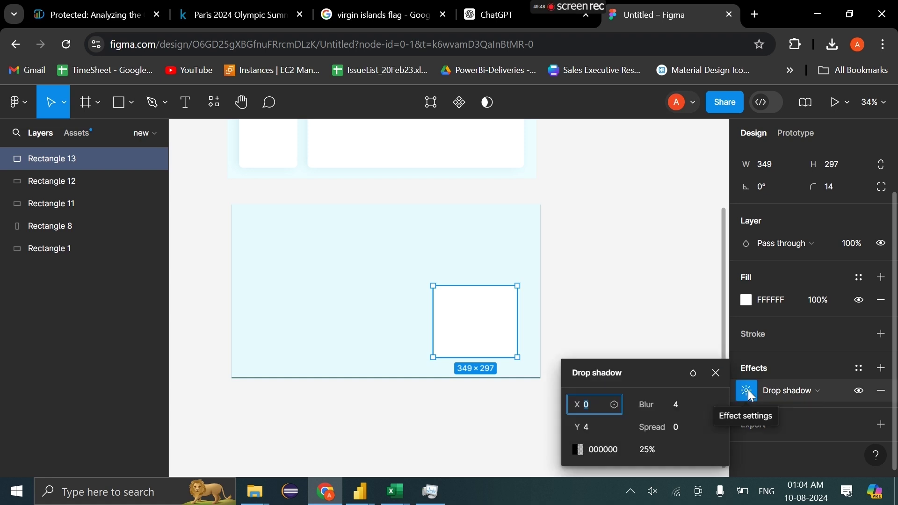
Sample the background colour for the card's drop shadow and darken it to 8DB7BD at 100% opacity.
{"action": "left_click", "coordinate": [581, 449]}
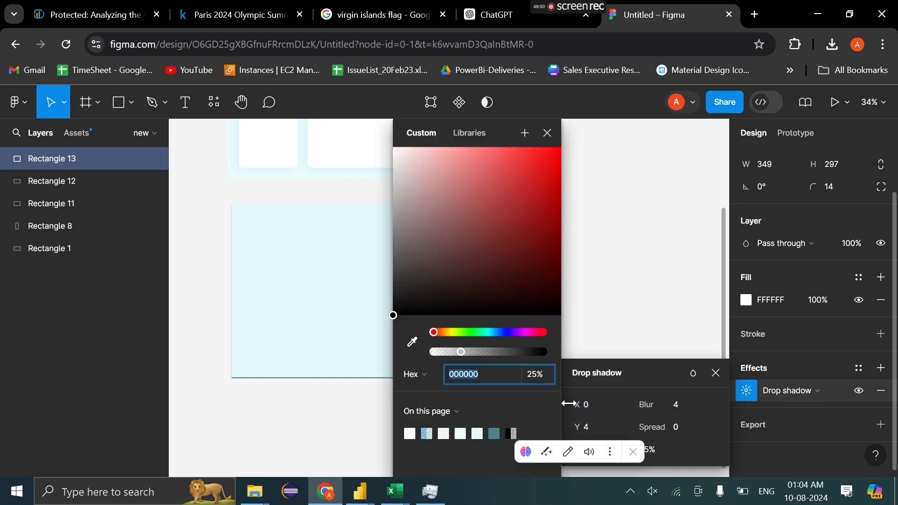
{"action": "left_click", "coordinate": [415, 338]}
{"action": "left_click", "coordinate": [378, 327]}
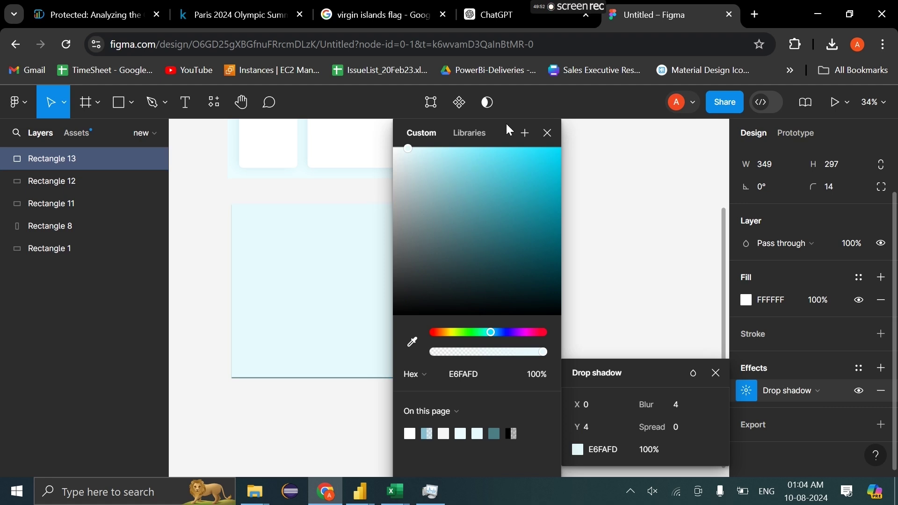
{"action": "left_click_drag", "start_coordinate": [506, 122], "coordinate": [717, 122]}
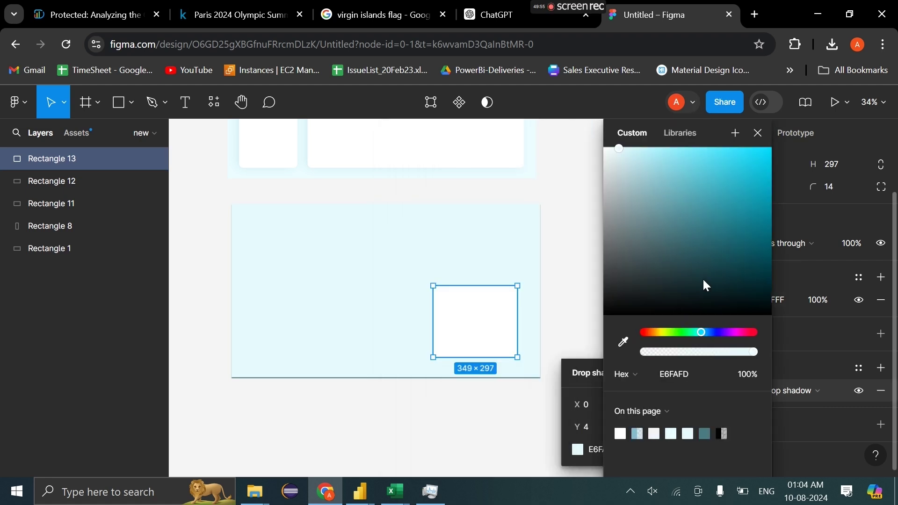
{"action": "left_click_drag", "start_coordinate": [633, 171], "coordinate": [655, 192]}
{"action": "left_click_drag", "start_coordinate": [686, 274], "coordinate": [649, 196]}
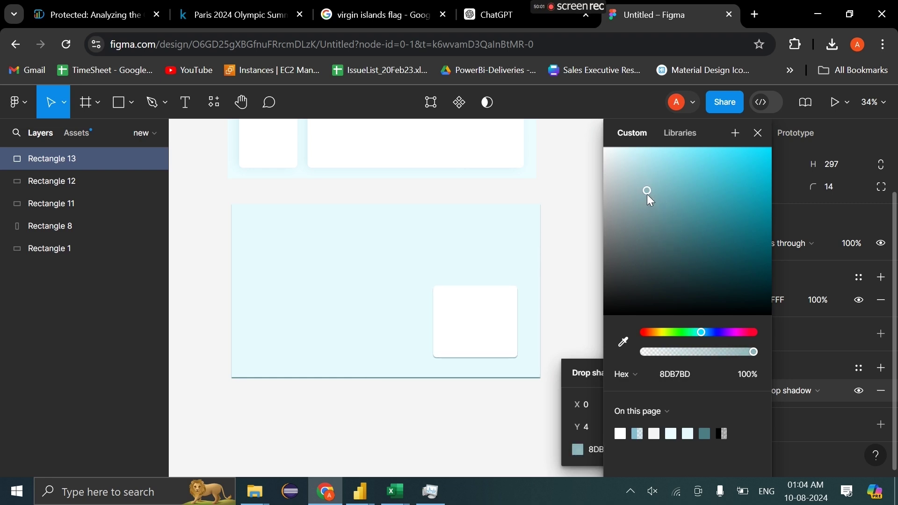
{"action": "left_click", "coordinate": [760, 135]}
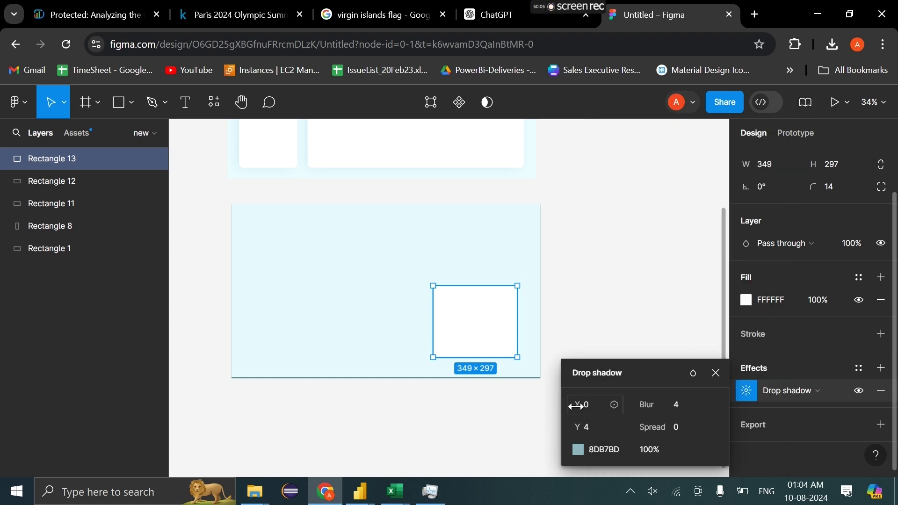
Set the card's drop shadow to a blur of 24.6 and a Y offset of 12.
{"action": "left_click_drag", "start_coordinate": [646, 404], "coordinate": [62, 434]}
{"action": "left_click_drag", "start_coordinate": [650, 408], "coordinate": [607, 426]}
{"action": "scroll", "coordinate": [445, 349], "scroll_direction": "up", "scroll_amount": 3}
{"action": "scroll", "coordinate": [444, 350], "scroll_direction": "up", "scroll_amount": 2}
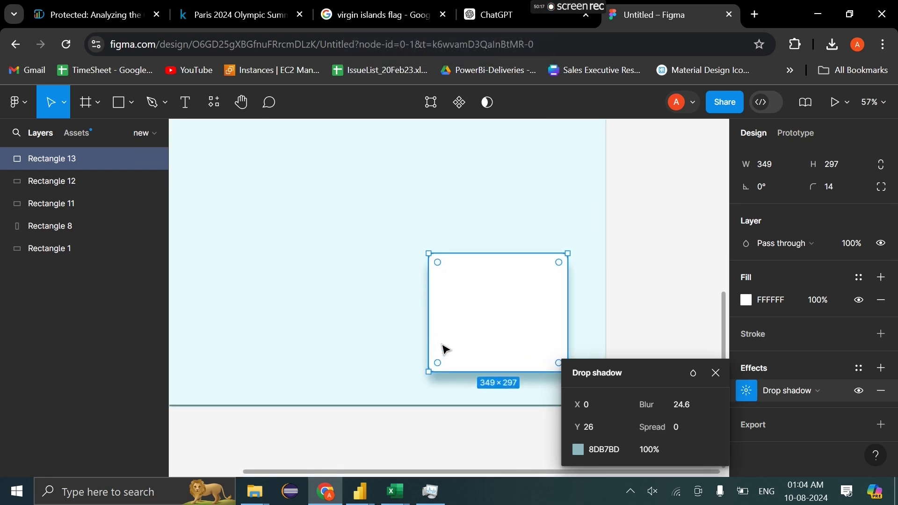
{"action": "scroll", "coordinate": [444, 350], "scroll_direction": "down", "scroll_amount": 2}
{"action": "left_click_drag", "start_coordinate": [576, 425], "coordinate": [556, 429]}
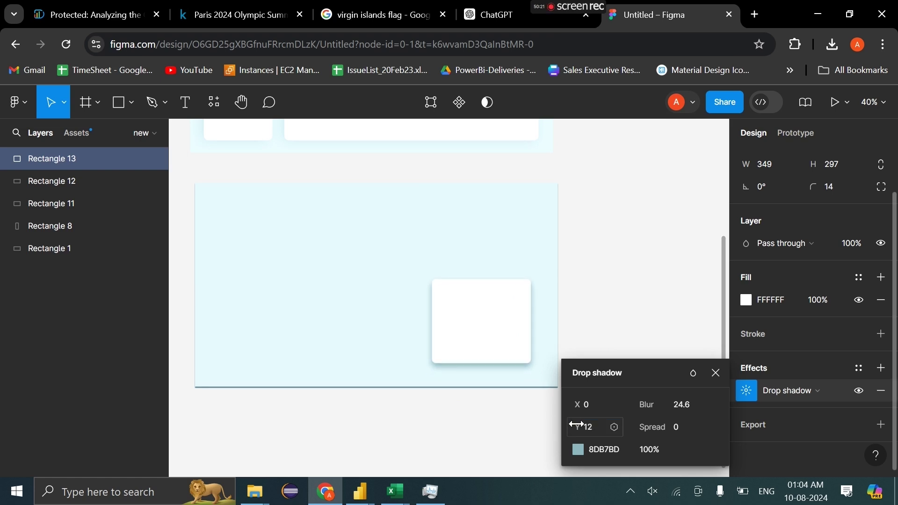
Remove the drop shadow from the new light cyan background rectangle.
{"action": "left_click", "coordinate": [392, 363]}
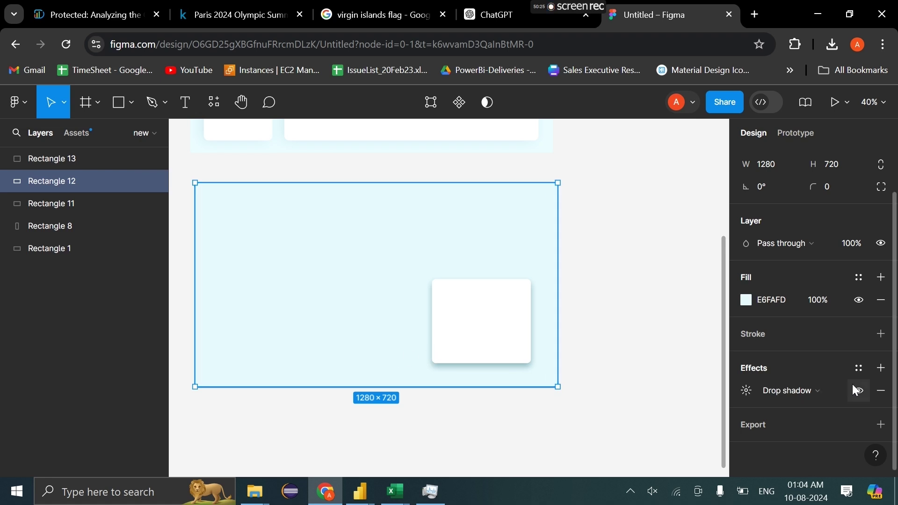
{"action": "left_click", "coordinate": [882, 394]}
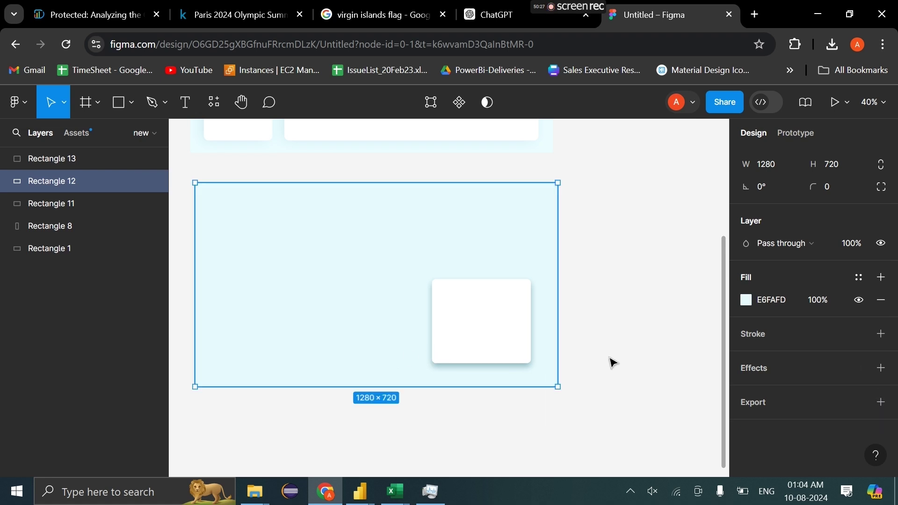
Duplicate the white card, place the copy to its left and change the copy's effect to Inner shadow.
{"action": "left_click", "coordinate": [434, 311]}
{"action": "key", "text": "ctrl+d"}
{"action": "left_click_drag", "start_coordinate": [457, 321], "coordinate": [344, 321]}
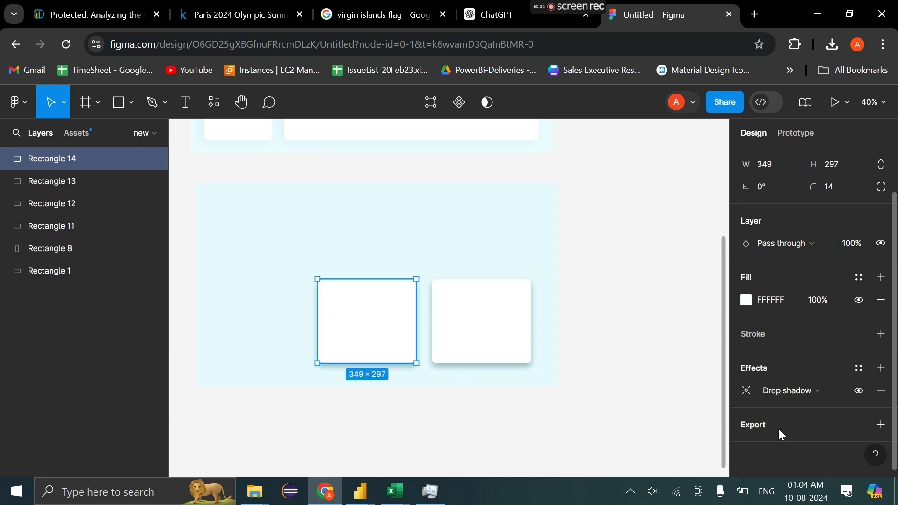
{"action": "left_click", "coordinate": [797, 398]}
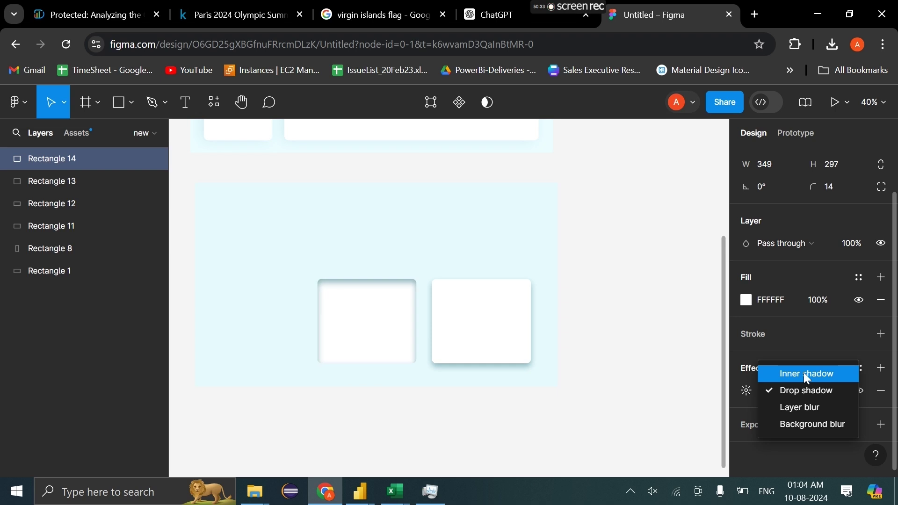
{"action": "left_click", "coordinate": [803, 372]}
{"action": "left_click", "coordinate": [665, 334]}
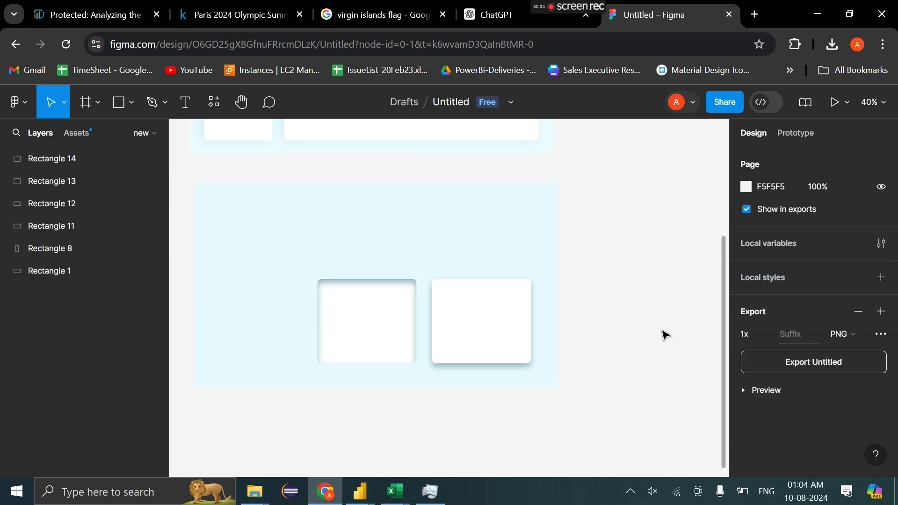
Duplicate the inner-shadow card and place a copy directly above the drop-shadow card.
{"action": "left_click", "coordinate": [381, 330]}
{"action": "key", "text": "ctrl+d"}
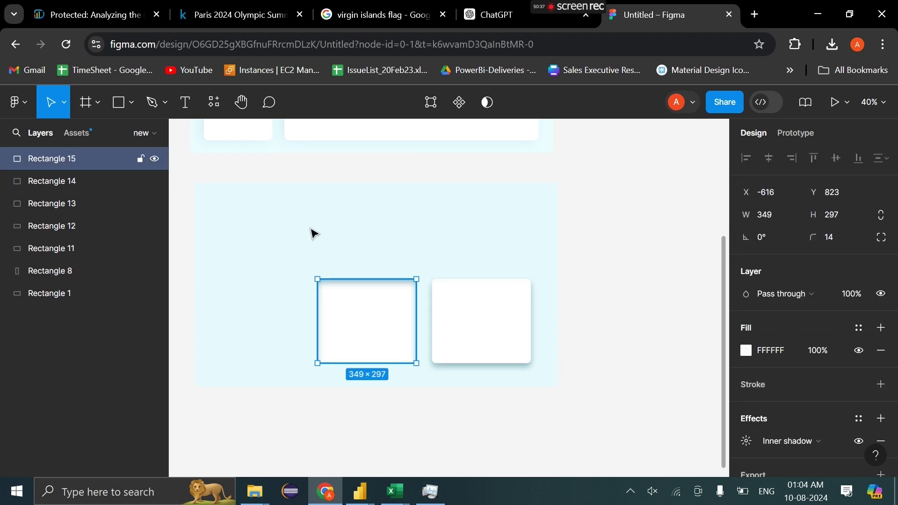
{"action": "double_click", "coordinate": [367, 317]}
{"action": "key", "text": "Escape"}
{"action": "key", "text": "ctrl+d"}
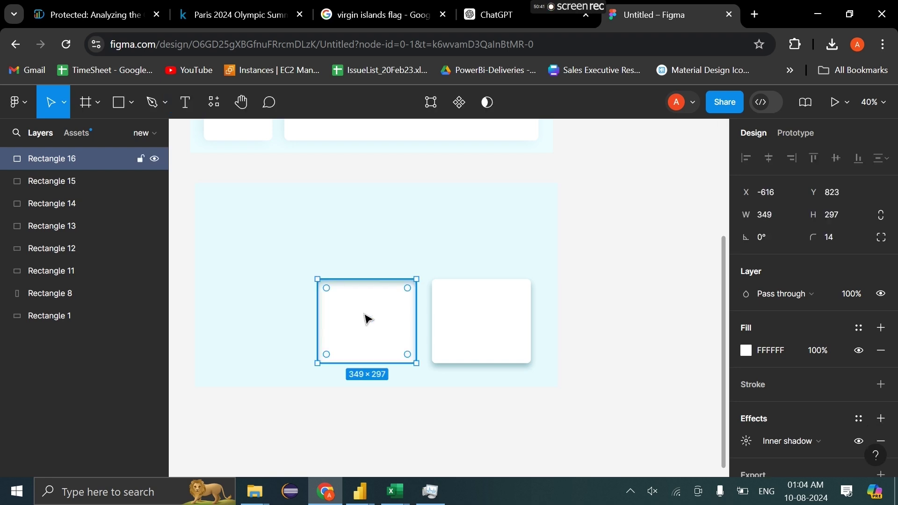
{"action": "key", "text": "ctrl+d"}
{"action": "left_click_drag", "start_coordinate": [379, 334], "coordinate": [491, 245]}
Add a black, 000000, inside stroke to the upper card and set its thickness to 13.
{"action": "scroll", "coordinate": [756, 389], "scroll_direction": "down", "scroll_amount": 1}
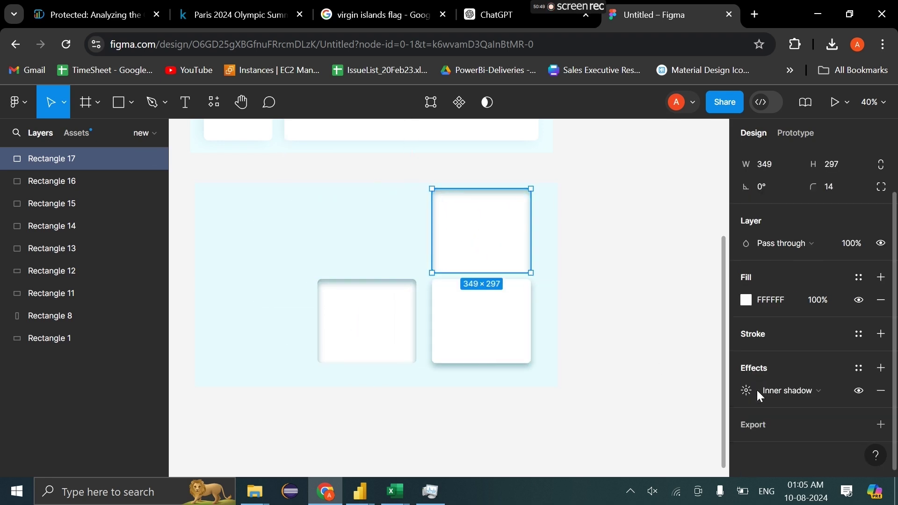
{"action": "left_click", "coordinate": [759, 342]}
{"action": "scroll", "coordinate": [757, 337], "scroll_direction": "down", "scroll_amount": 1}
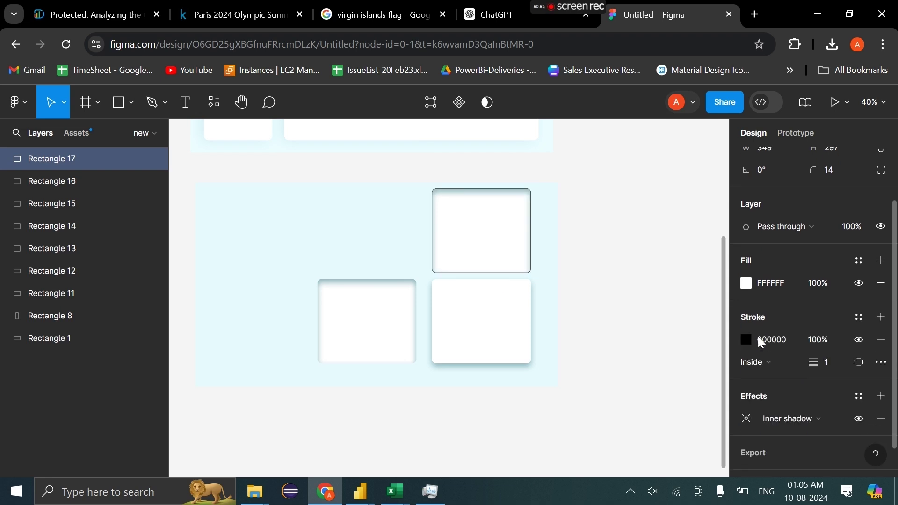
{"action": "left_click", "coordinate": [748, 340]}
{"action": "left_click_drag", "start_coordinate": [634, 242], "coordinate": [736, 380]}
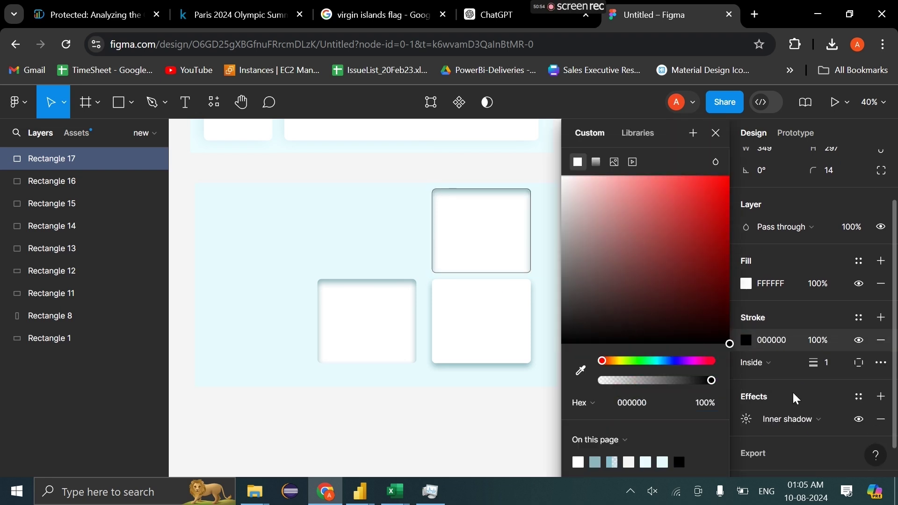
{"action": "mouse_move", "coordinate": [811, 368]}
{"action": "left_mouse_down"}
{"action": "mouse_move", "coordinate": [837, 368]}
{"action": "mouse_move", "coordinate": [816, 367]}
{"action": "left_mouse_up"}
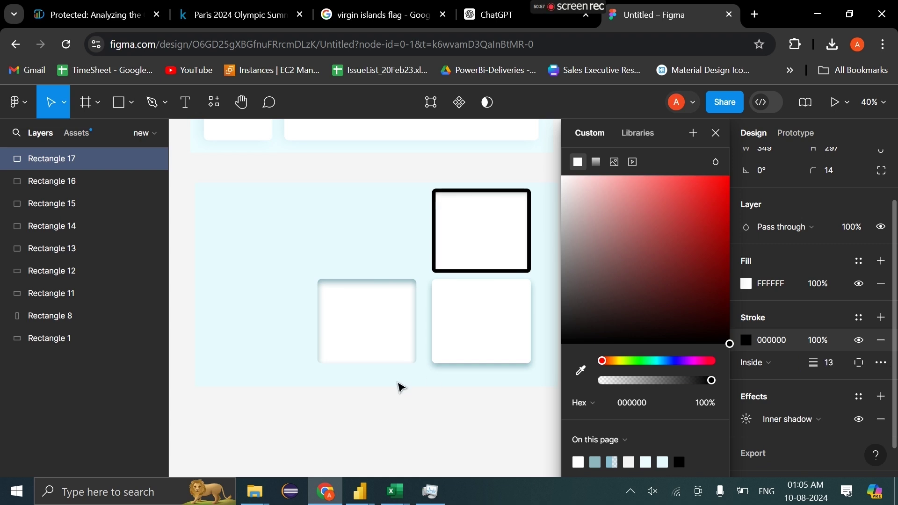
{"action": "double_click", "coordinate": [462, 251]}
{"action": "left_click", "coordinate": [715, 136]}
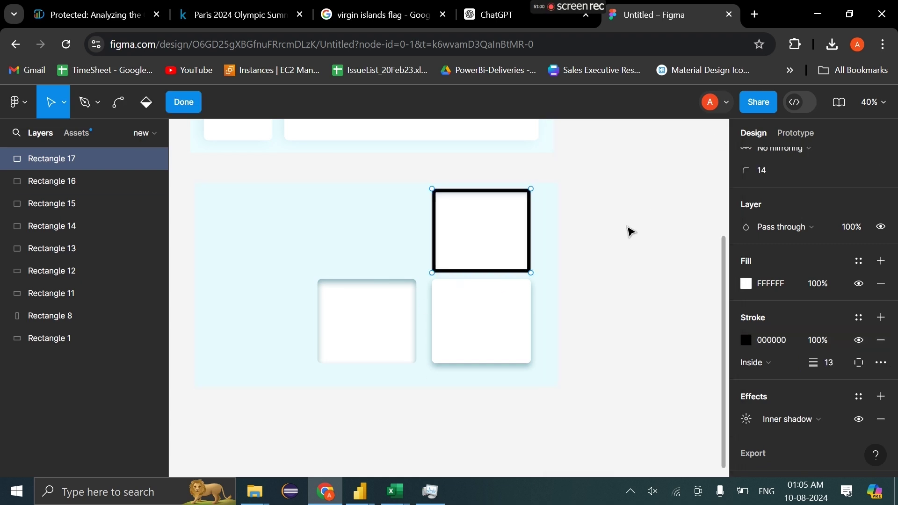
{"action": "key", "text": "Escape"}
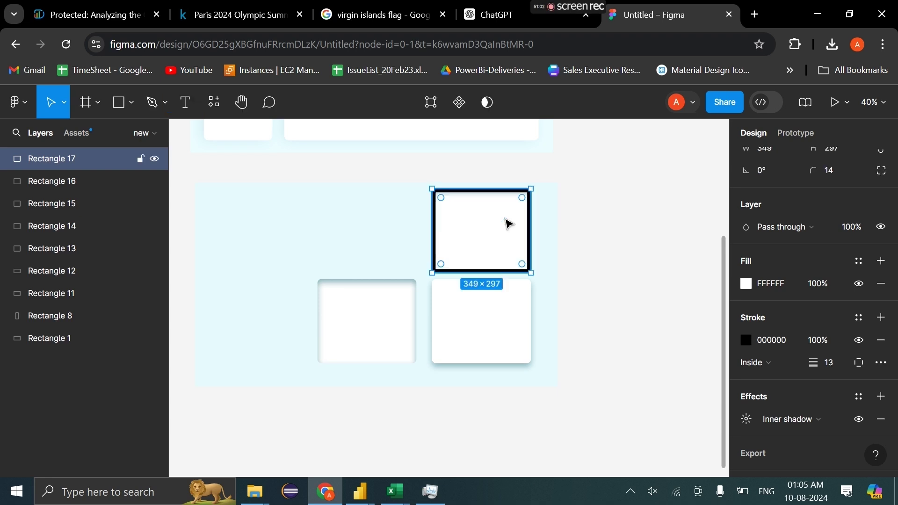
Duplicate the black-outlined card to its left and check the copy's inner shadow settings.
{"action": "key", "text": "ctrl+d"}
{"action": "left_click_drag", "start_coordinate": [498, 238], "coordinate": [374, 237]}
{"action": "left_click", "coordinate": [747, 419]}
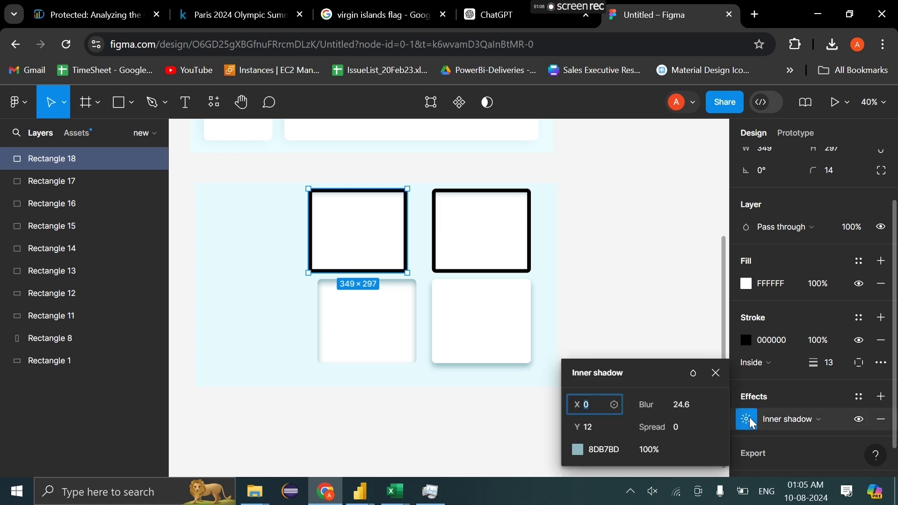
{"action": "left_click", "coordinate": [716, 372]}
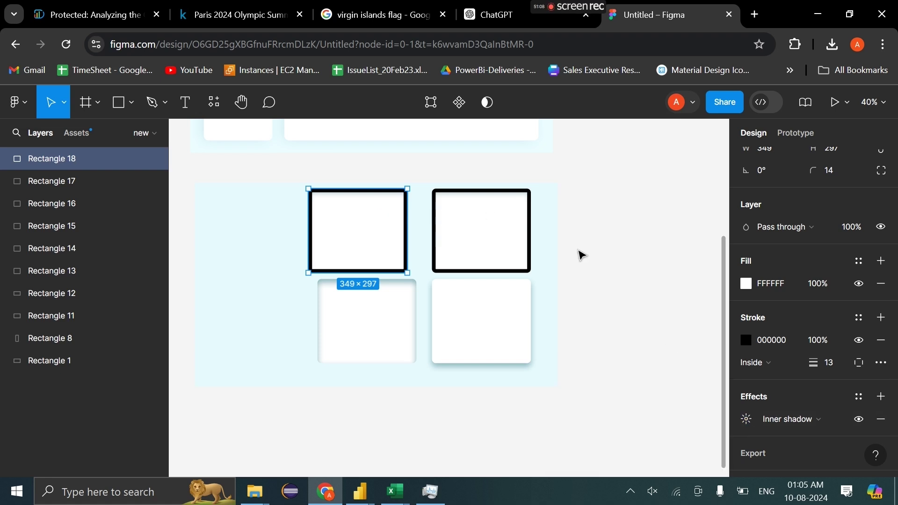
{"action": "left_click", "coordinate": [579, 254]}
Delete the new background rectangle together with all the sample cards on it.
{"action": "scroll", "coordinate": [580, 254], "scroll_direction": "up", "scroll_amount": 5}
{"action": "scroll", "coordinate": [579, 254], "scroll_direction": "down", "scroll_amount": 3}
{"action": "left_click_drag", "start_coordinate": [531, 397], "coordinate": [179, 433]}
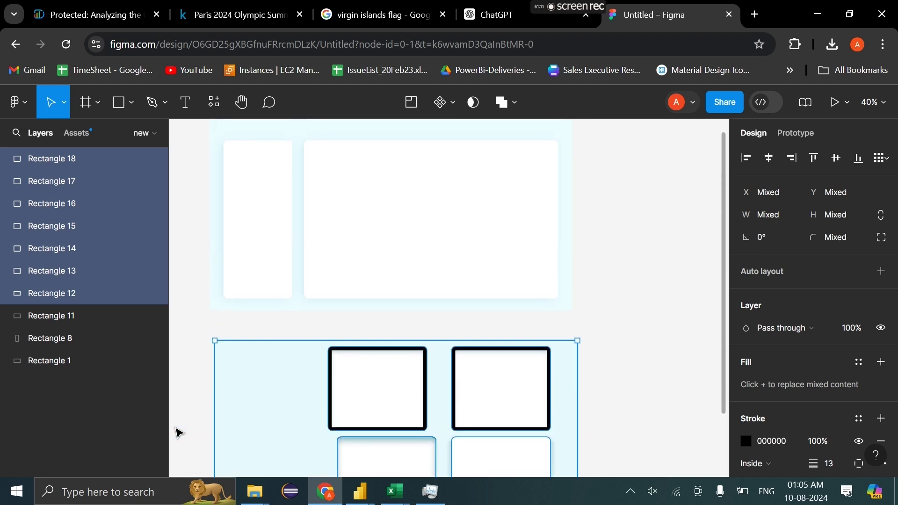
{"action": "key", "text": "Delete"}
Shrink the large white card to about 315 × 262, keeping its lower-right corner in place.
{"action": "key", "text": "shift+1"}
{"action": "scroll", "coordinate": [179, 432], "scroll_direction": "up", "scroll_amount": 3}
{"action": "scroll", "coordinate": [179, 433], "scroll_direction": "right", "scroll_amount": 3}
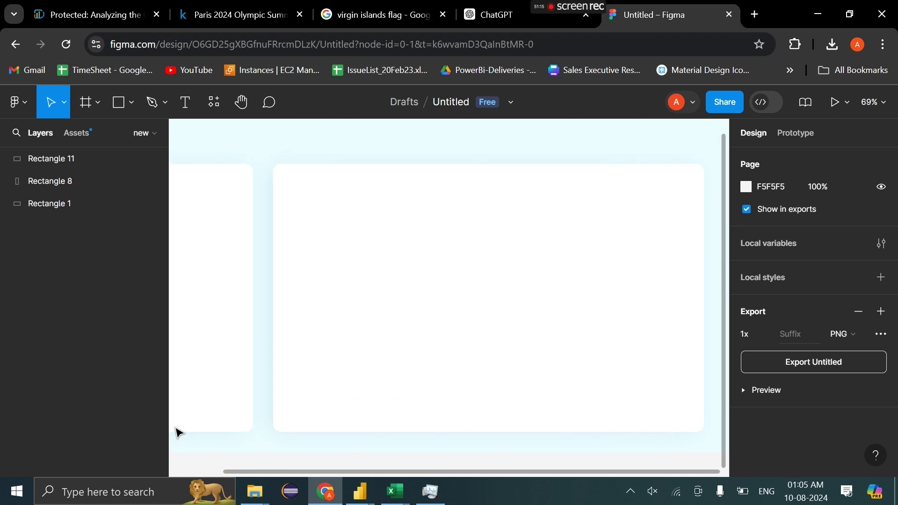
{"action": "scroll", "coordinate": [357, 380], "scroll_direction": "down", "scroll_amount": 2}
{"action": "left_click", "coordinate": [357, 380]}
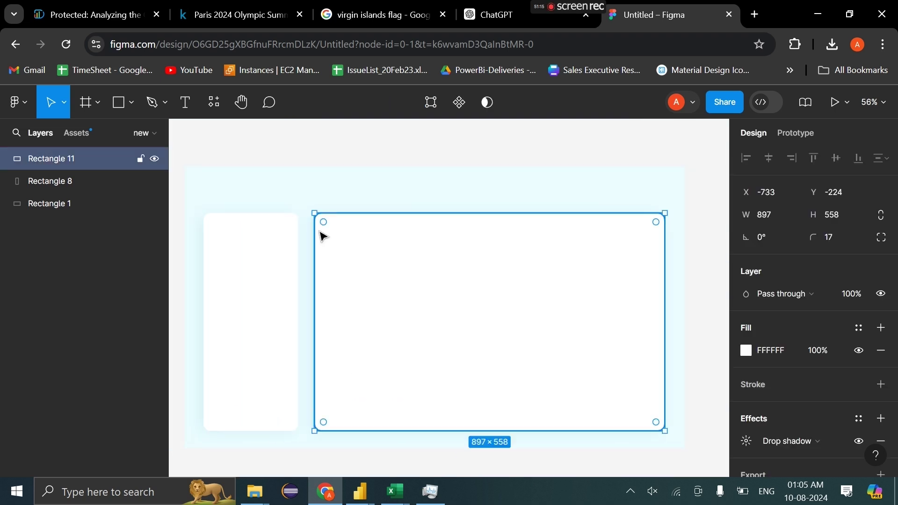
{"action": "left_click_drag", "start_coordinate": [512, 297], "coordinate": [538, 323]}
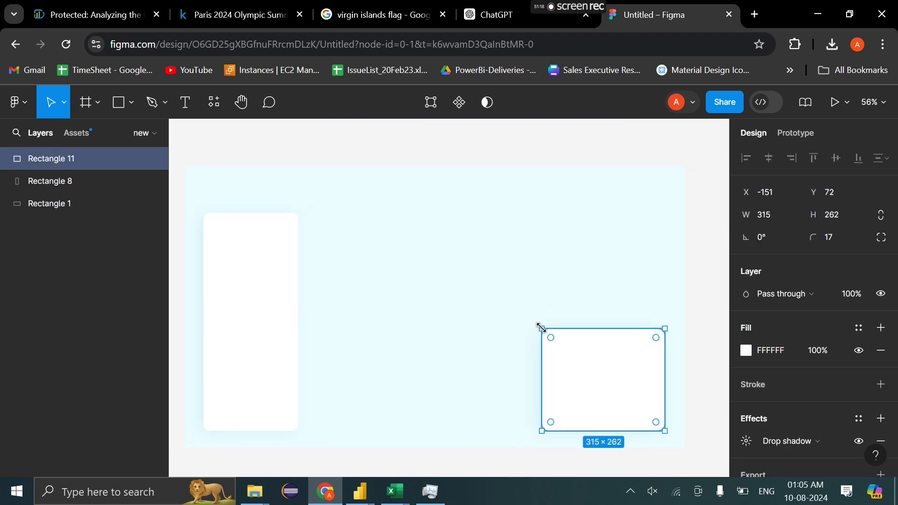
Resize the narrow white card to about 830 × 262 so it fills the lower row beside the small card.
{"action": "left_click", "coordinate": [285, 299]}
{"action": "left_click_drag", "start_coordinate": [299, 215], "coordinate": [528, 330]}
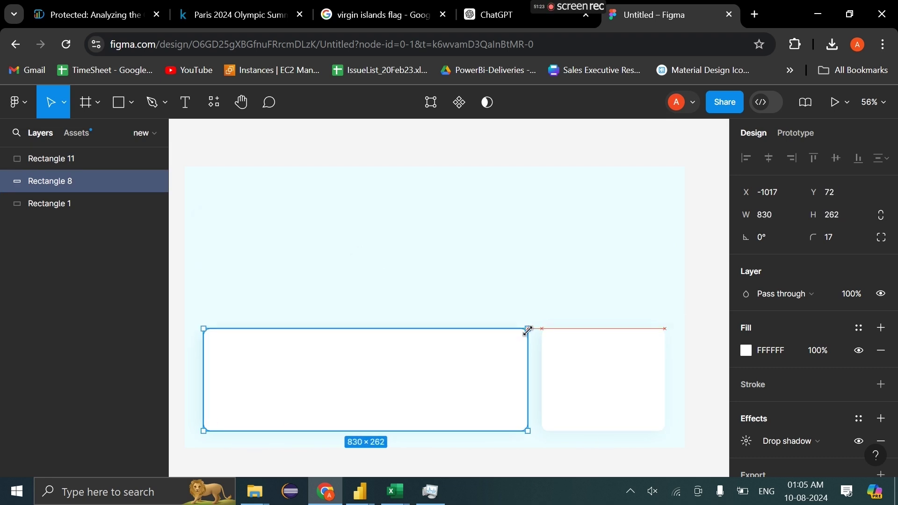
{"action": "left_click", "coordinate": [504, 170]}
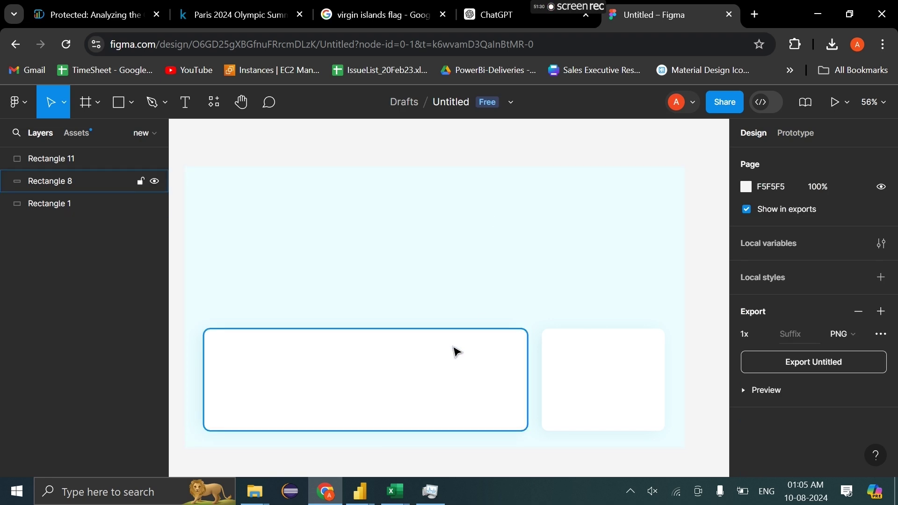
Switch to the untitled Power BI Desktop report containing the Olympic visuals.
{"action": "mouse_move", "coordinate": [367, 489]}
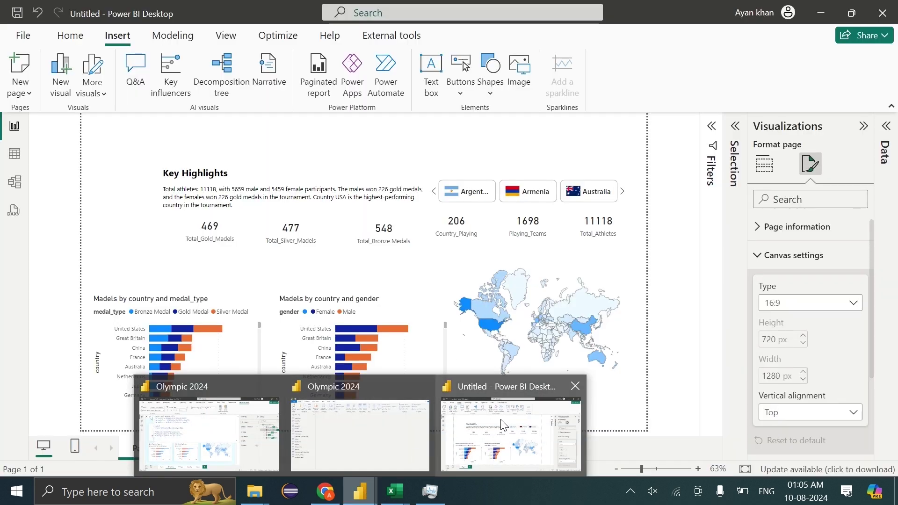
{"action": "left_click", "coordinate": [504, 425]}
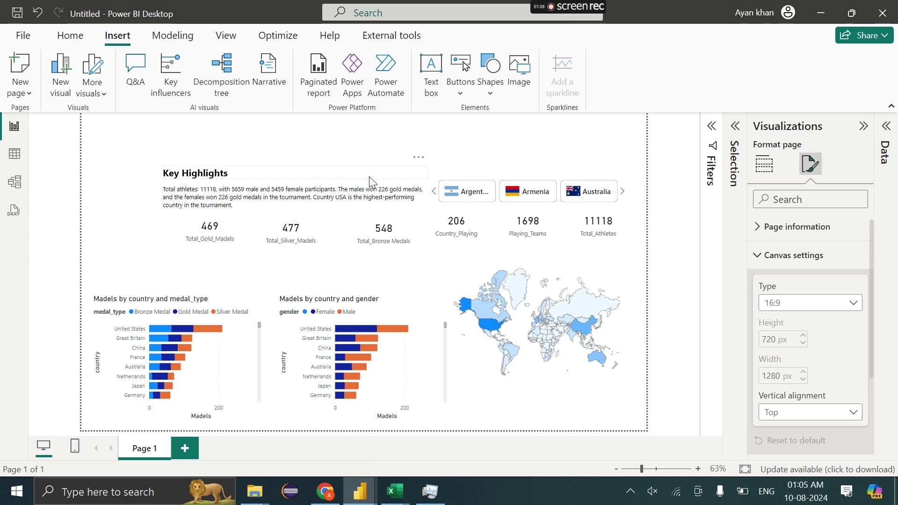
{"action": "left_click", "coordinate": [527, 84]}
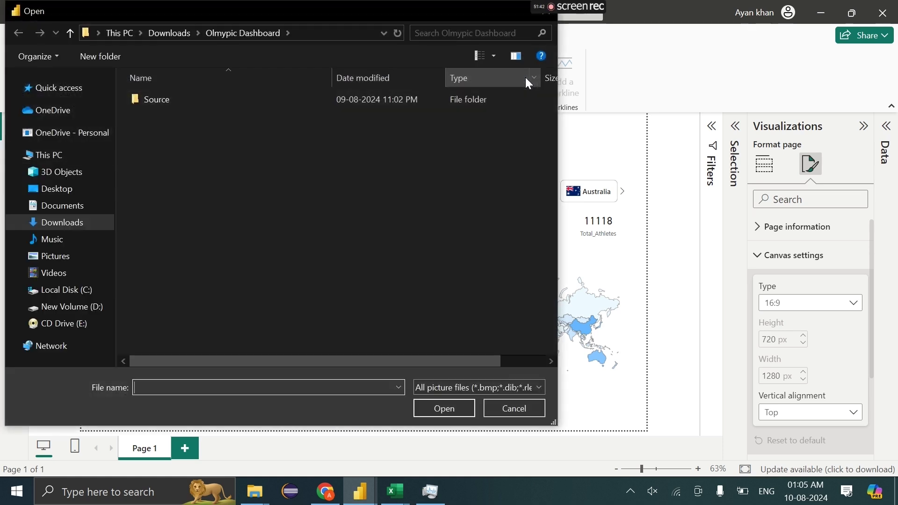
{"action": "key", "text": "Escape"}
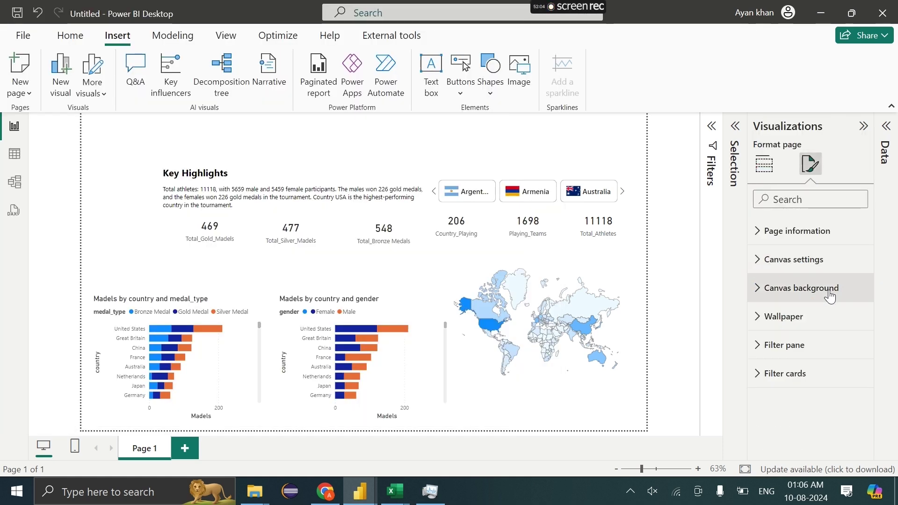
Set Untitled (68).png from Downloads as the page's canvas background image and set its image fit to Fit.
{"action": "left_click", "coordinate": [830, 296]}
{"action": "left_click_drag", "start_coordinate": [830, 394], "coordinate": [753, 399]}
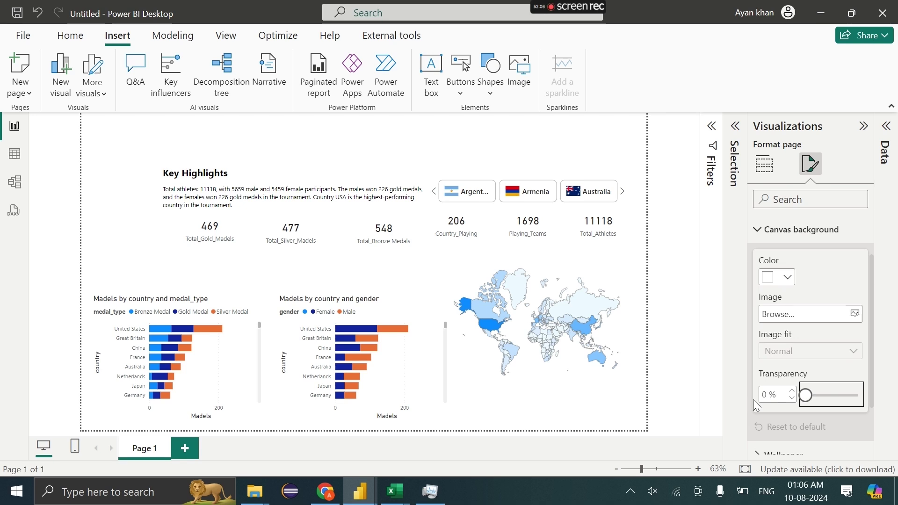
{"action": "left_click", "coordinate": [833, 321]}
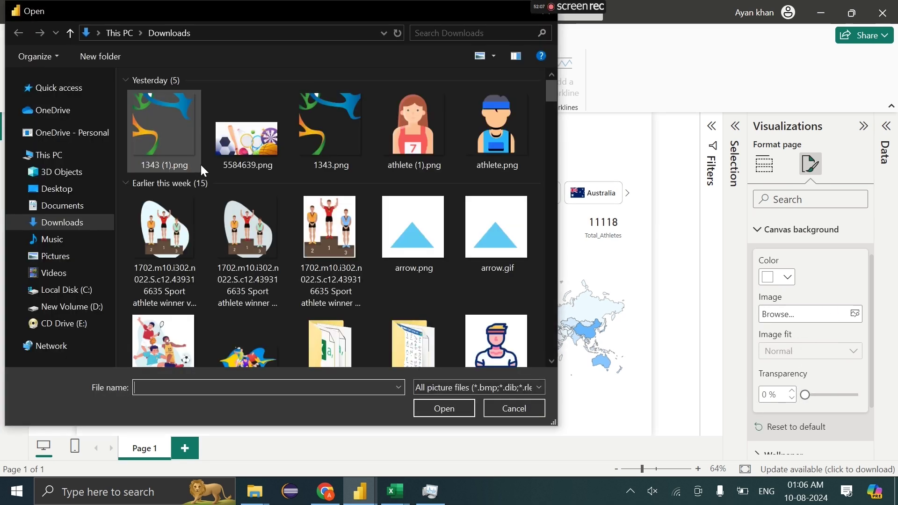
{"action": "scroll", "coordinate": [264, 262], "scroll_direction": "down", "scroll_amount": 10}
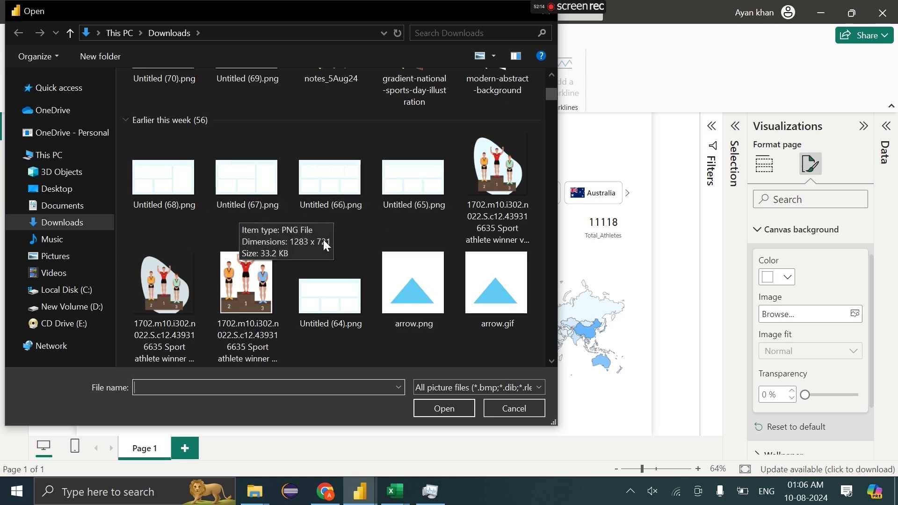
{"action": "scroll", "coordinate": [344, 256], "scroll_direction": "down", "scroll_amount": 3}
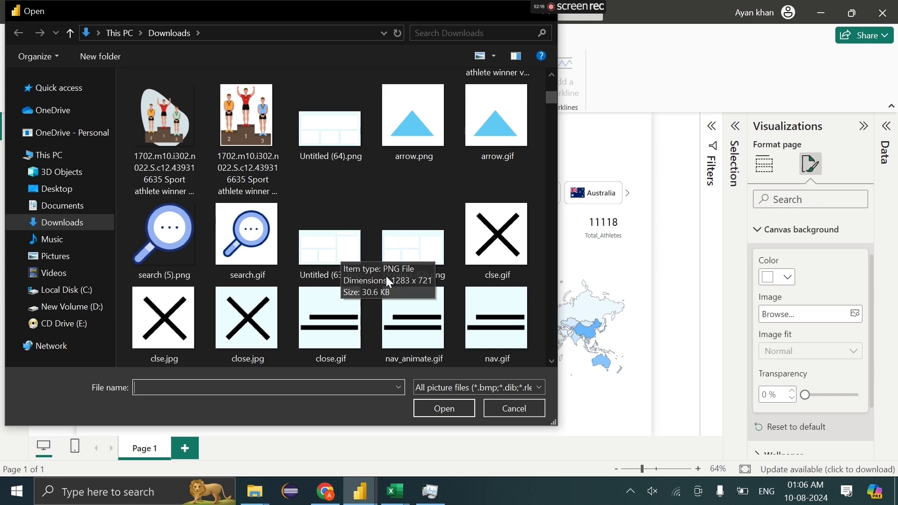
{"action": "double_click", "coordinate": [397, 263]}
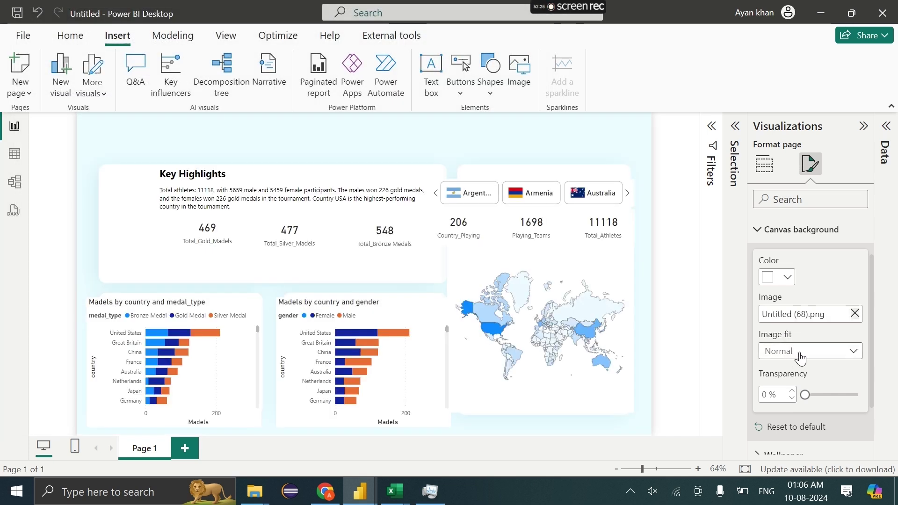
{"action": "left_click", "coordinate": [801, 358]}
{"action": "left_click", "coordinate": [795, 384]}
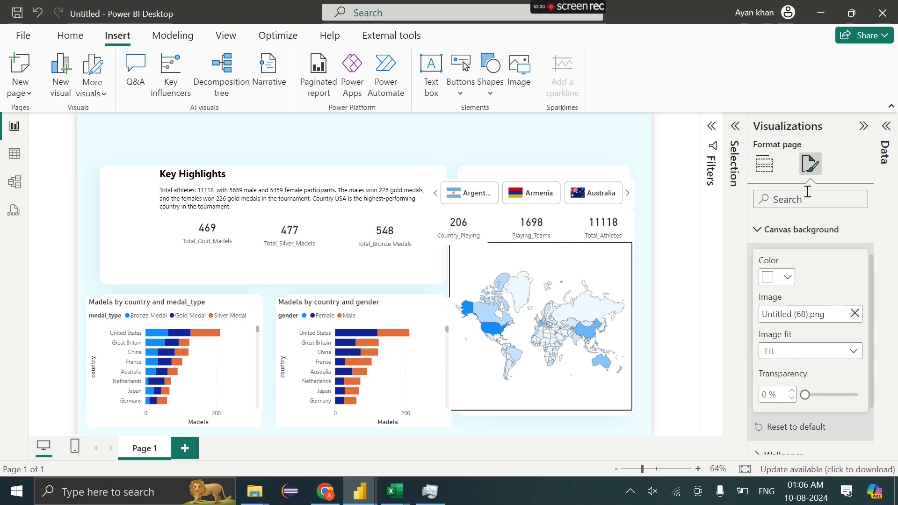
Turn off the background effect of the map and of both medal bar charts.
{"action": "left_click", "coordinate": [810, 226]}
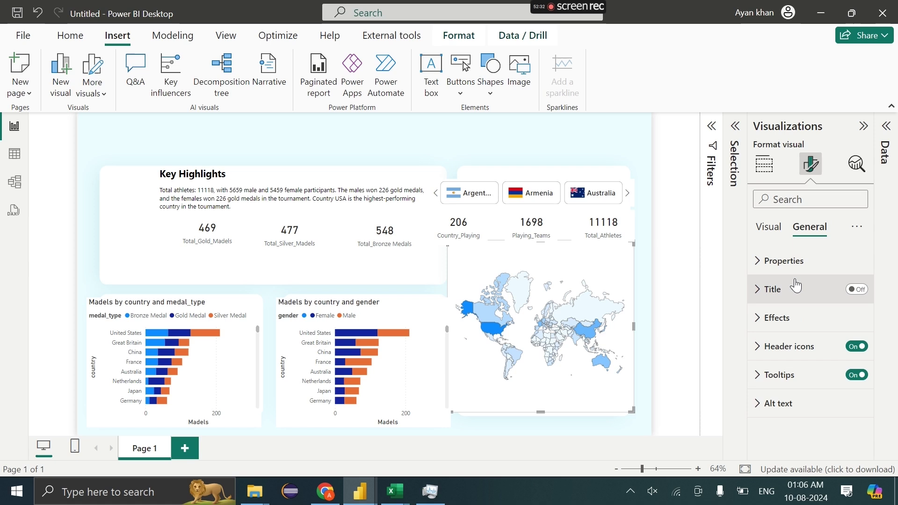
{"action": "left_click", "coordinate": [792, 320]}
{"action": "left_click", "coordinate": [851, 351]}
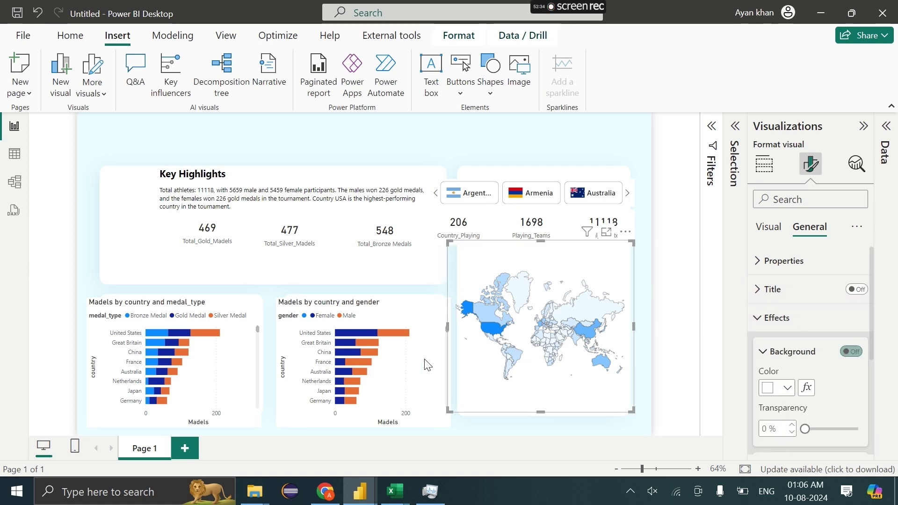
{"action": "key", "text": "ctrl+z"}
{"action": "left_click", "coordinate": [851, 351]}
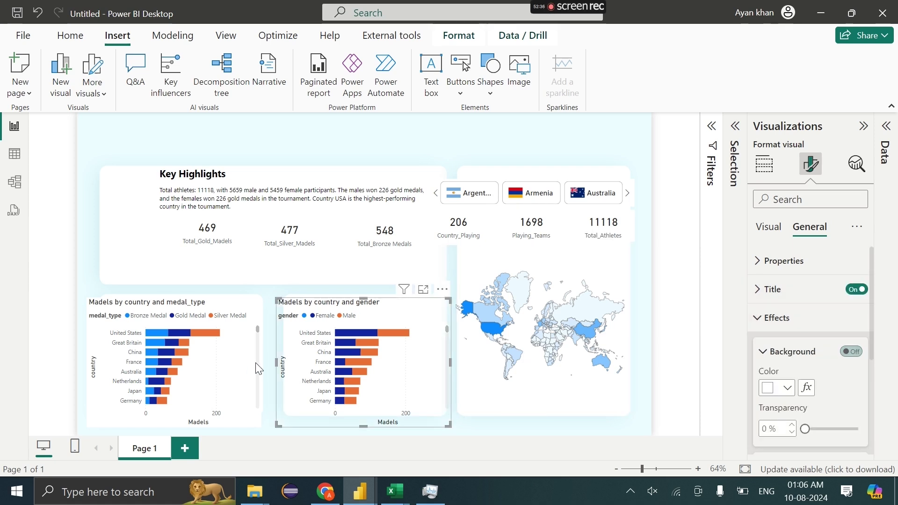
{"action": "key", "text": "ctrl+z"}
{"action": "left_click", "coordinate": [851, 352]}
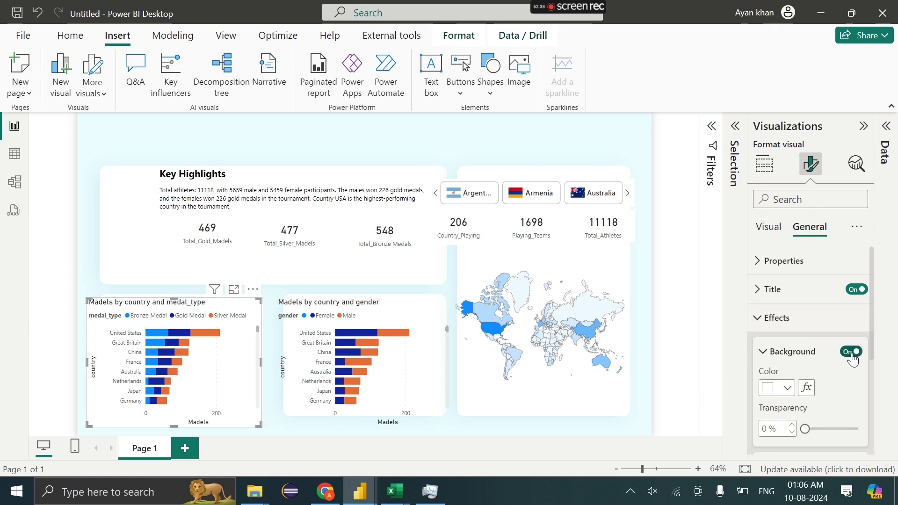
Turn off the Country_Playing card's background and position the card beside Playing_Teams, below the country slicer.
{"action": "left_click_drag", "start_coordinate": [471, 236], "coordinate": [635, 352]}
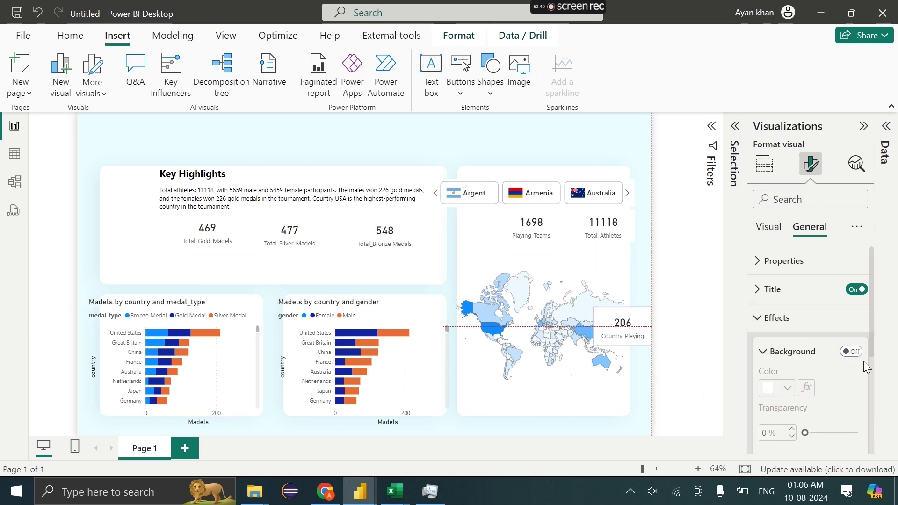
{"action": "left_click", "coordinate": [851, 351]}
{"action": "left_click", "coordinate": [851, 351]}
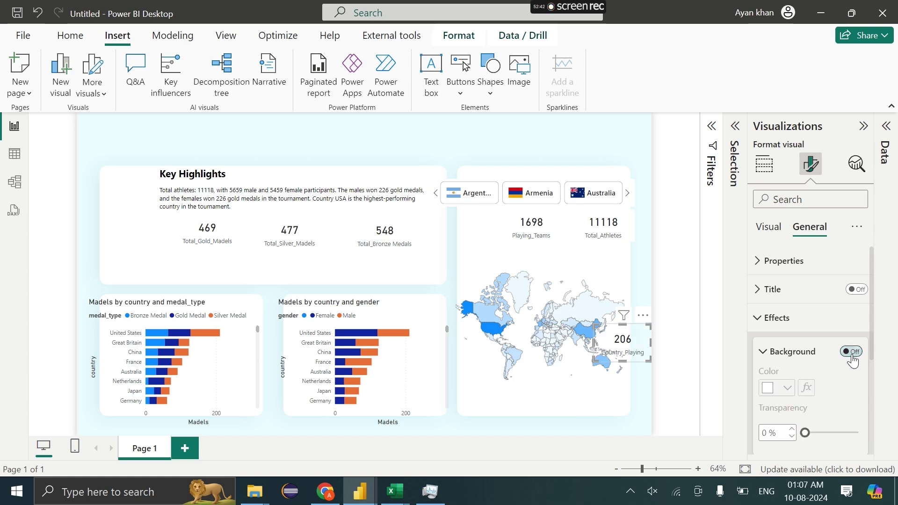
{"action": "left_click_drag", "start_coordinate": [631, 346], "coordinate": [488, 230]}
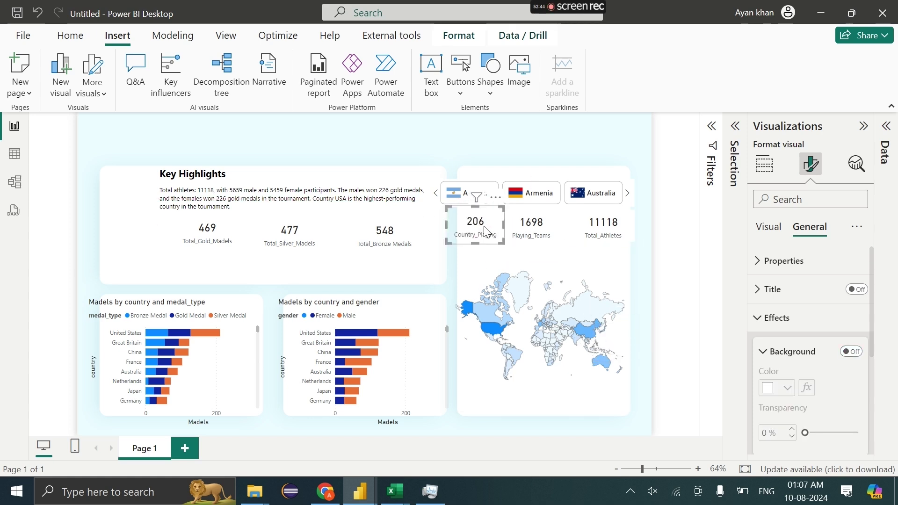
Turn off the backgrounds of the Playing_Teams and Total_Athletes cards.
{"action": "left_click", "coordinate": [539, 234]}
{"action": "left_click", "coordinate": [603, 227]}
{"action": "left_click", "coordinate": [851, 351]}
{"action": "left_click", "coordinate": [851, 351]}
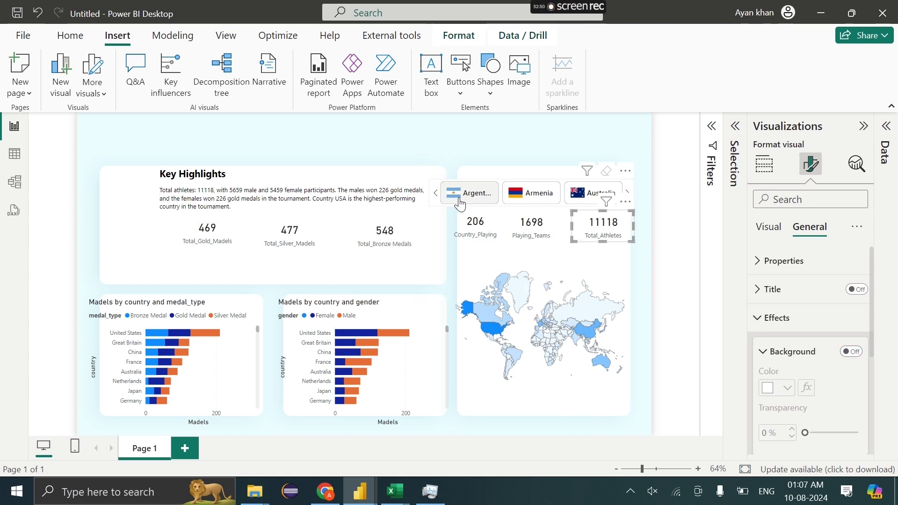
Turn off the country slicer's background, then move and narrow it to fit the white panel above the map.
{"action": "left_click_drag", "start_coordinate": [502, 191], "coordinate": [519, 184]}
{"action": "left_click", "coordinate": [851, 352]}
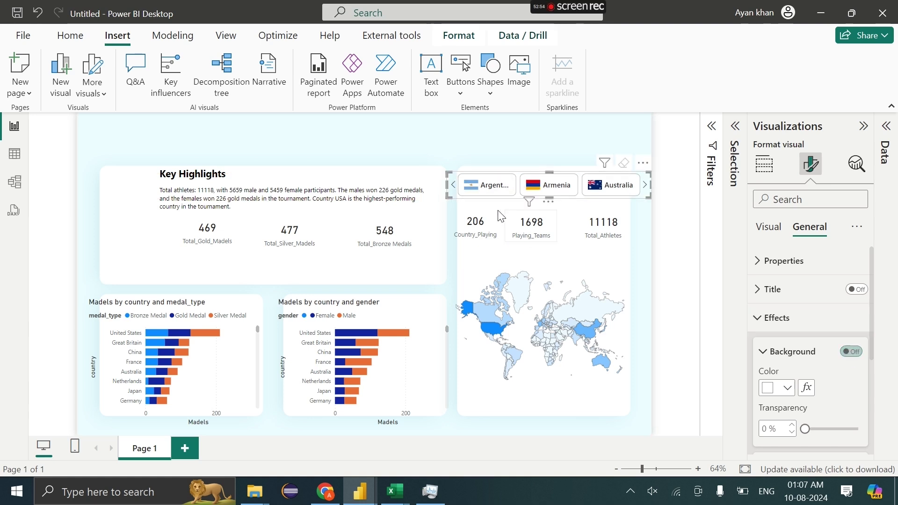
{"action": "left_click_drag", "start_coordinate": [448, 194], "coordinate": [461, 196]}
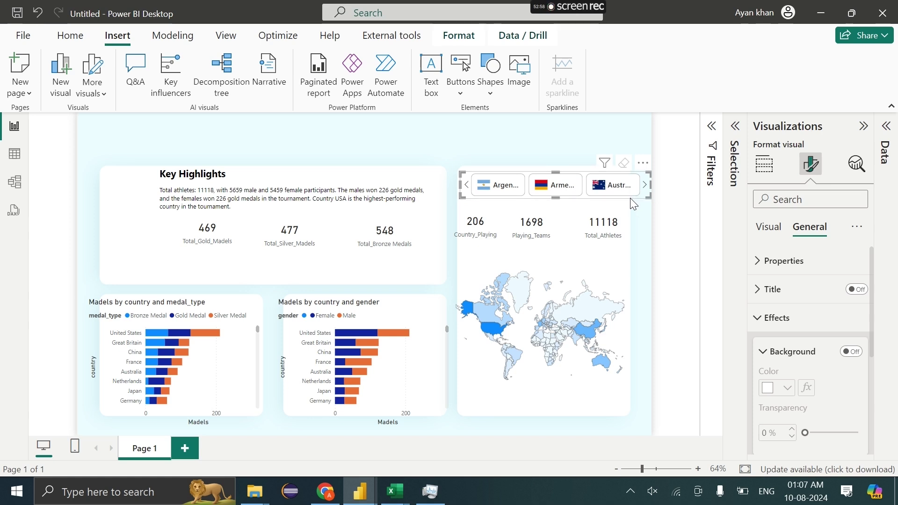
{"action": "left_click_drag", "start_coordinate": [650, 197], "coordinate": [633, 202]}
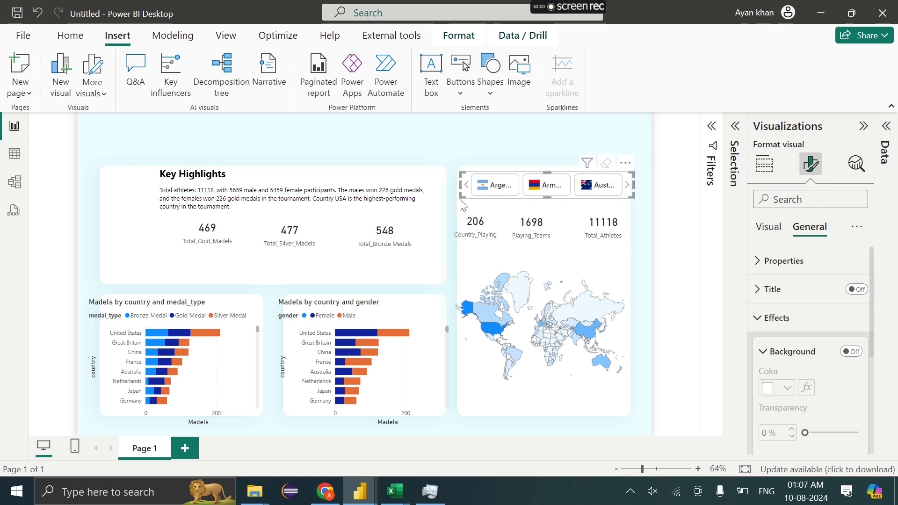
{"action": "left_click_drag", "start_coordinate": [462, 196], "coordinate": [457, 197]}
Set the font size of the country slicer's callout values to 8.
{"action": "left_click", "coordinate": [768, 227]}
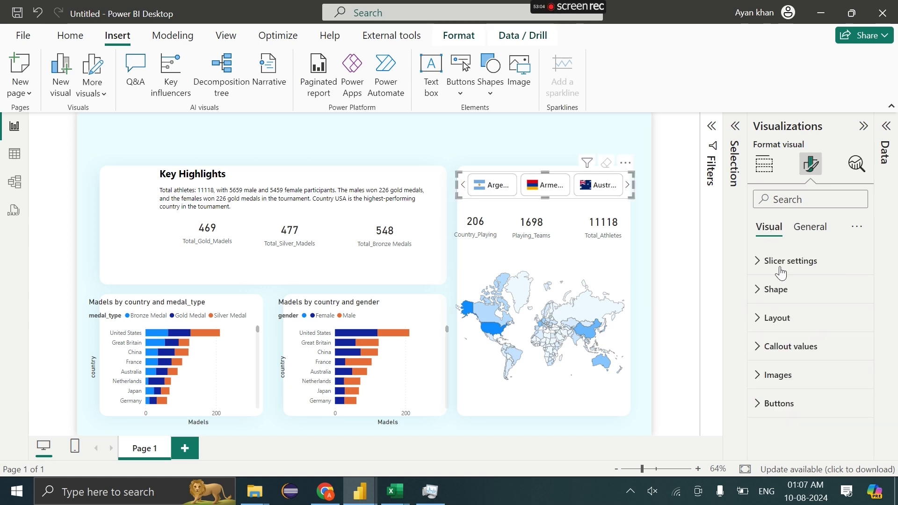
{"action": "left_click", "coordinate": [790, 347]}
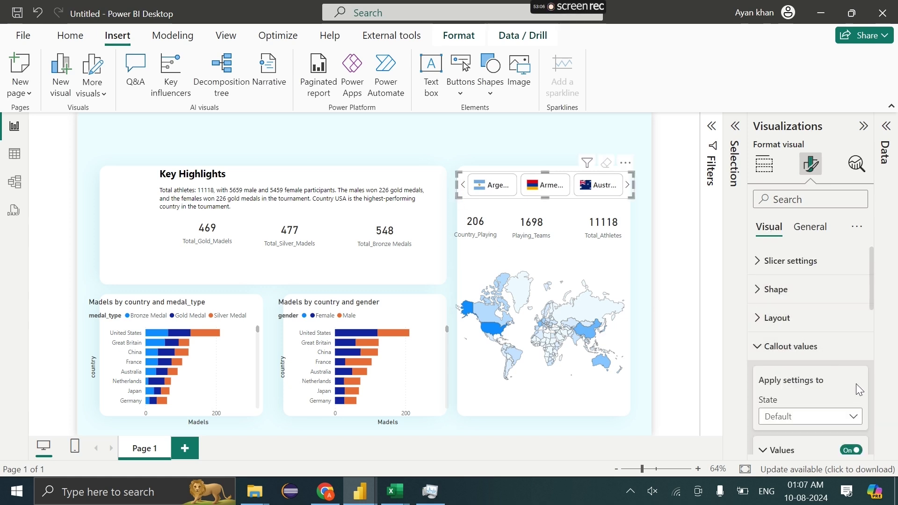
{"action": "scroll", "coordinate": [856, 382], "scroll_direction": "down", "scroll_amount": 3}
{"action": "left_click", "coordinate": [857, 333]}
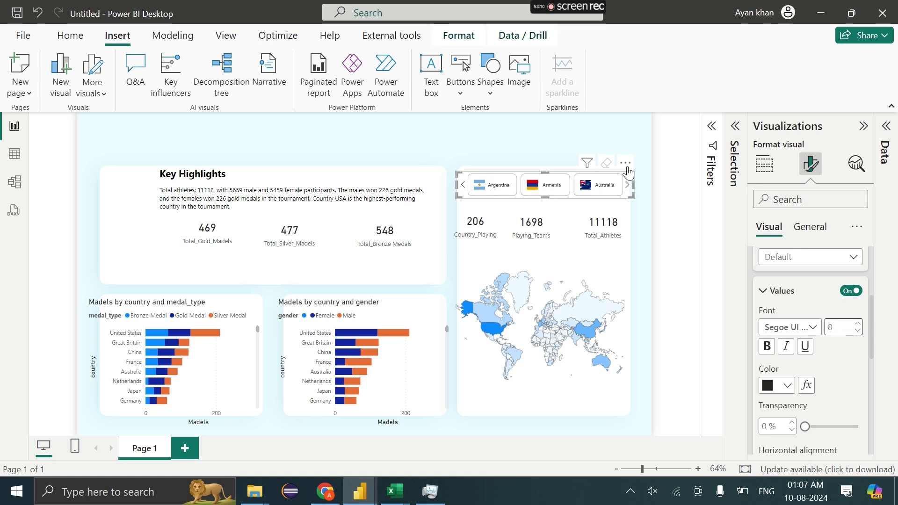
Move the three medal total cards together to a lower position in the Key Highlights panel.
{"action": "left_click", "coordinate": [561, 154]}
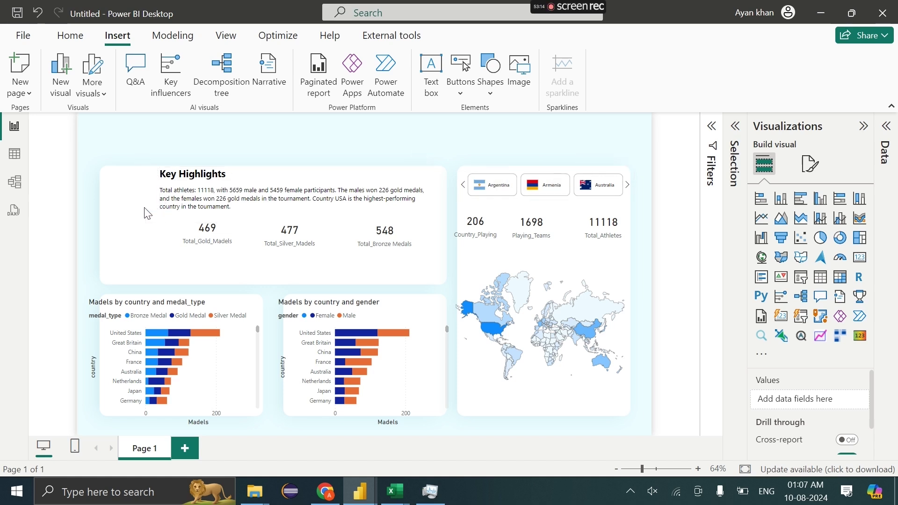
{"action": "left_click_drag", "start_coordinate": [137, 205], "coordinate": [423, 269]}
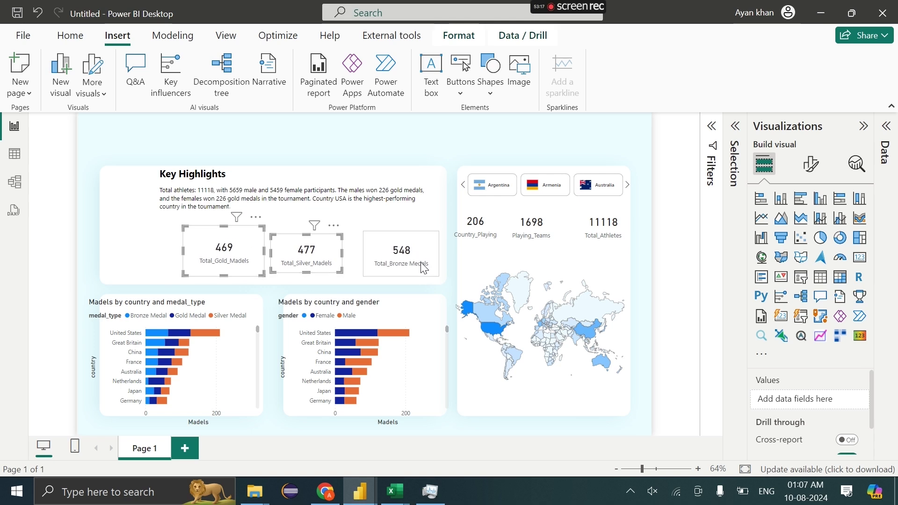
Resize the medals by country and gender chart to fit within its white panel.
{"action": "left_click", "coordinate": [419, 317]}
{"action": "left_click_drag", "start_coordinate": [279, 424], "coordinate": [284, 411]}
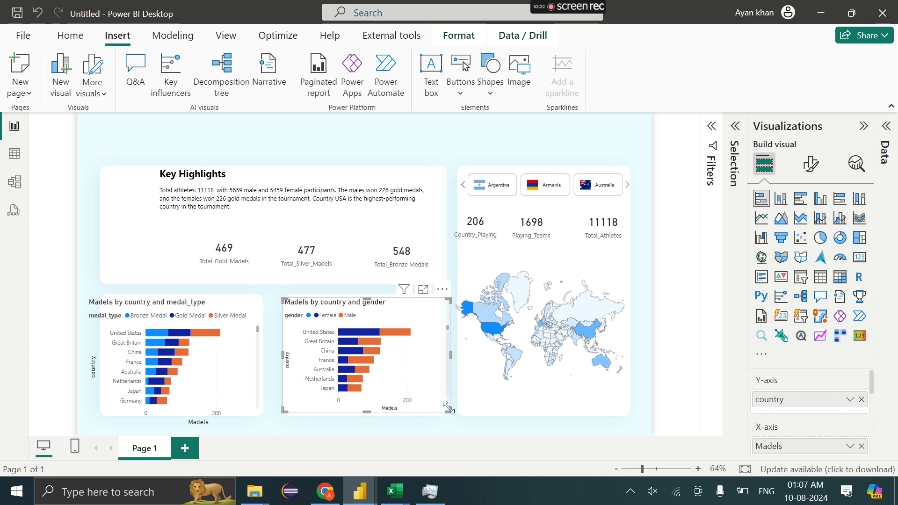
{"action": "left_click_drag", "start_coordinate": [448, 411], "coordinate": [445, 412]}
Turn off the Y-axis title of the medals by country and gender chart.
{"action": "left_click", "coordinate": [811, 163]}
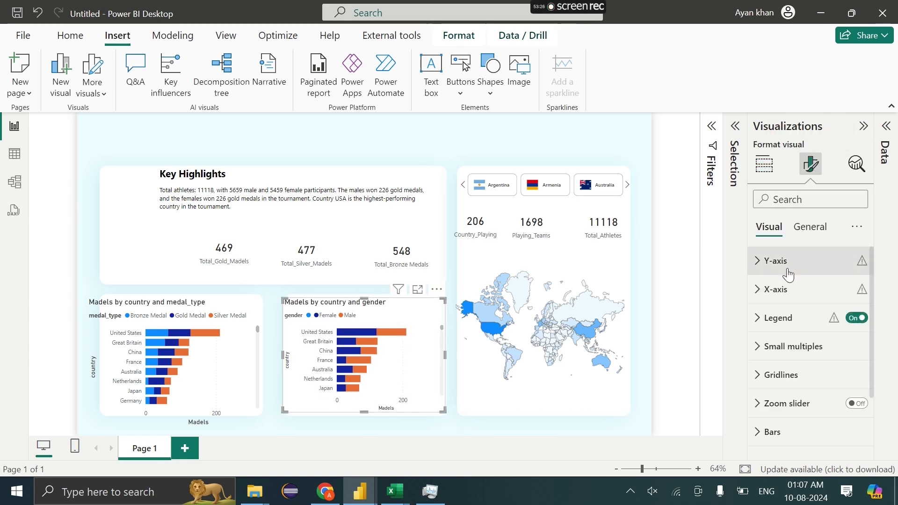
{"action": "left_click", "coordinate": [788, 271]}
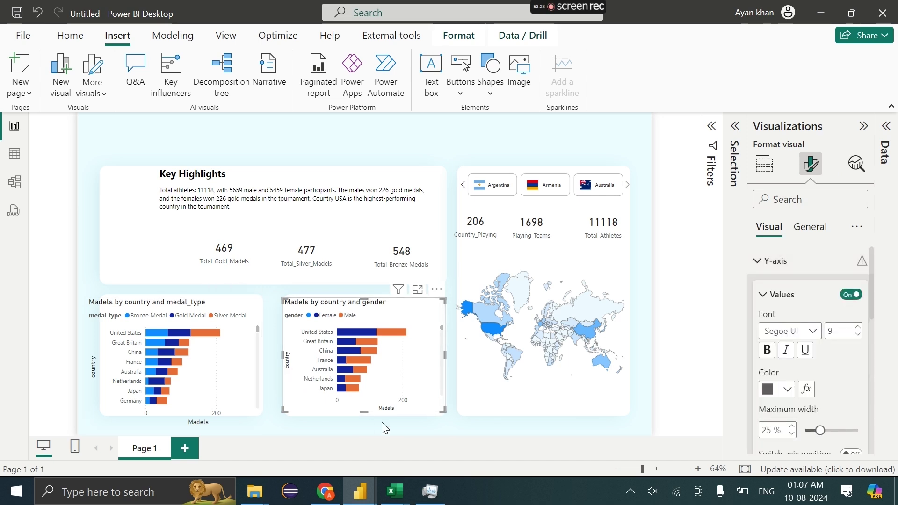
{"action": "scroll", "coordinate": [789, 386], "scroll_direction": "down", "scroll_amount": 3}
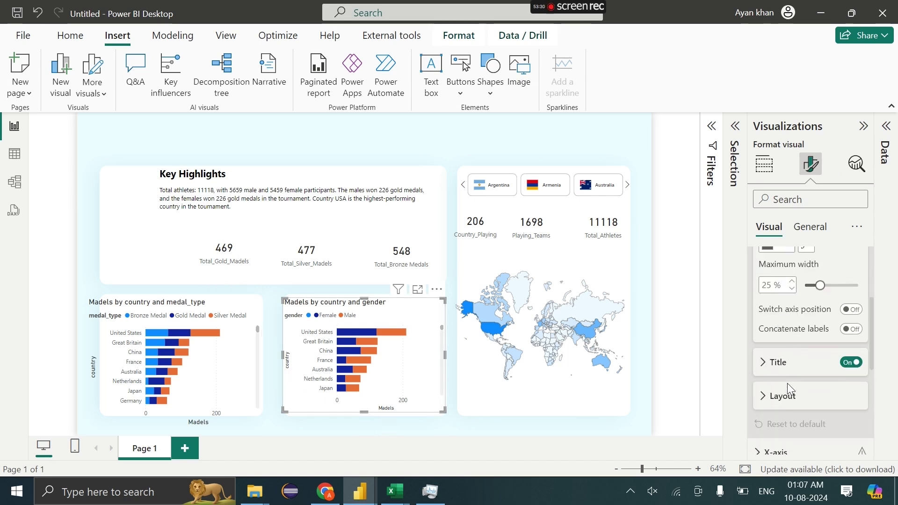
{"action": "left_click", "coordinate": [851, 362]}
{"action": "scroll", "coordinate": [823, 336], "scroll_direction": "up", "scroll_amount": 3}
{"action": "left_click", "coordinate": [769, 260]}
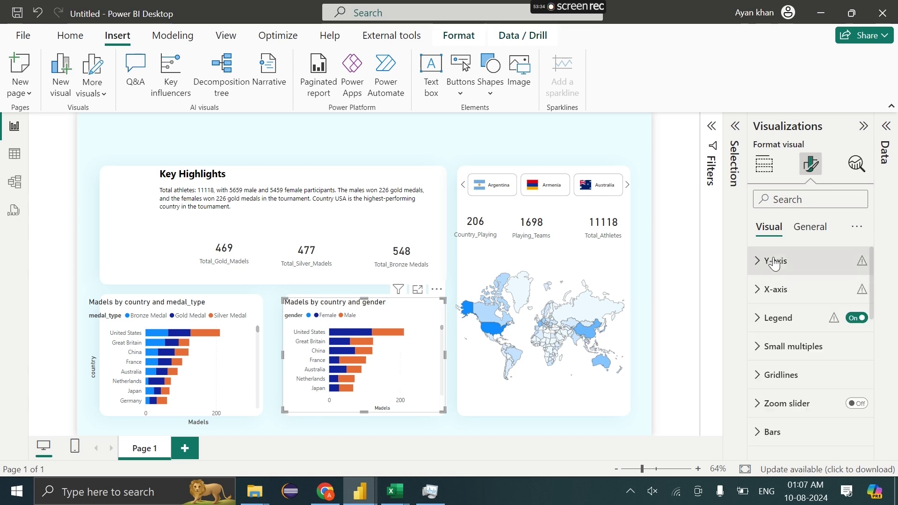
Turn off the X-axis title of the medals by country and gender chart.
{"action": "scroll", "coordinate": [777, 288], "scroll_direction": "down", "scroll_amount": 2}
{"action": "scroll", "coordinate": [852, 317], "scroll_direction": "up", "scroll_amount": 2}
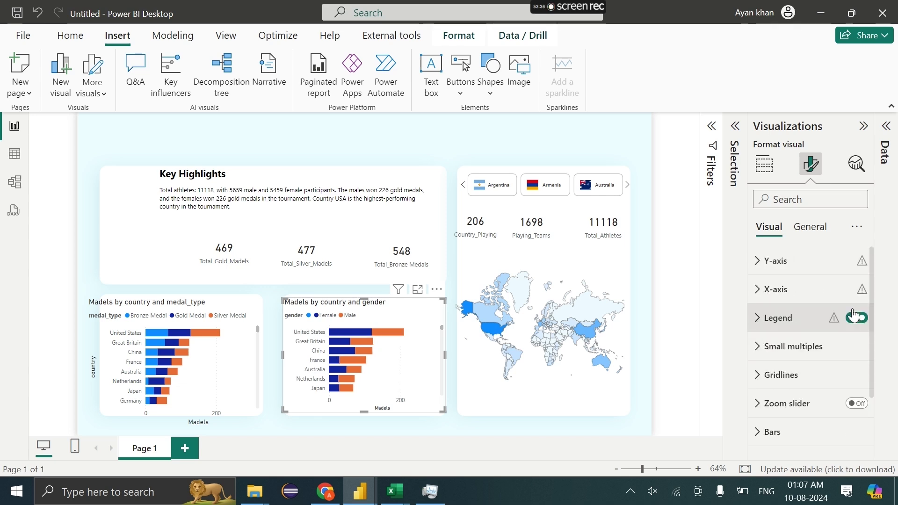
{"action": "left_click", "coordinate": [801, 296]}
{"action": "scroll", "coordinate": [801, 296], "scroll_direction": "down", "scroll_amount": 2}
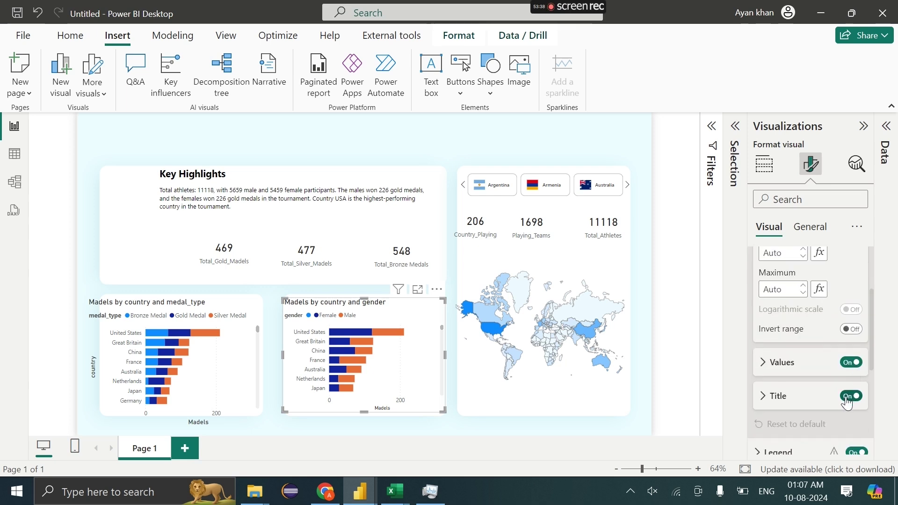
{"action": "left_click", "coordinate": [847, 397]}
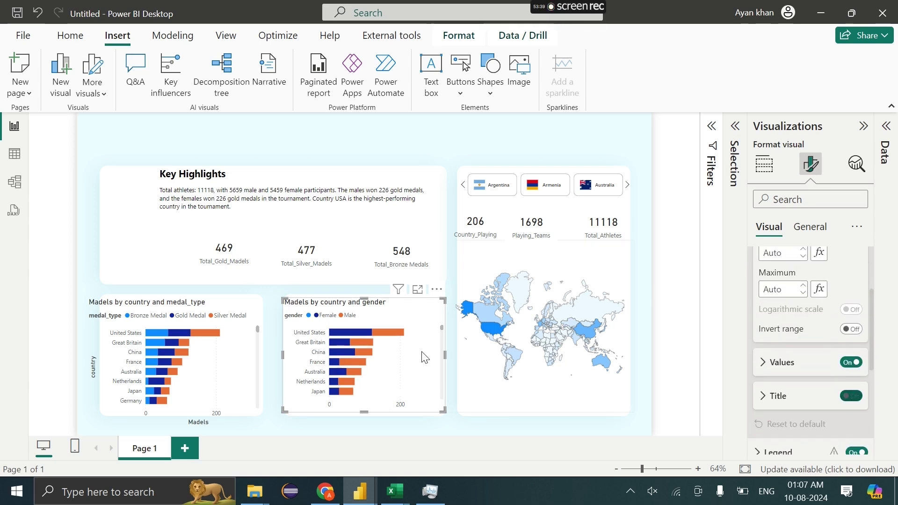
Turn off the X-axis and Y-axis titles of the medals by country and medal type chart.
{"action": "left_click", "coordinate": [238, 369]}
{"action": "left_click", "coordinate": [847, 396]}
{"action": "scroll", "coordinate": [837, 374], "scroll_direction": "up", "scroll_amount": 3}
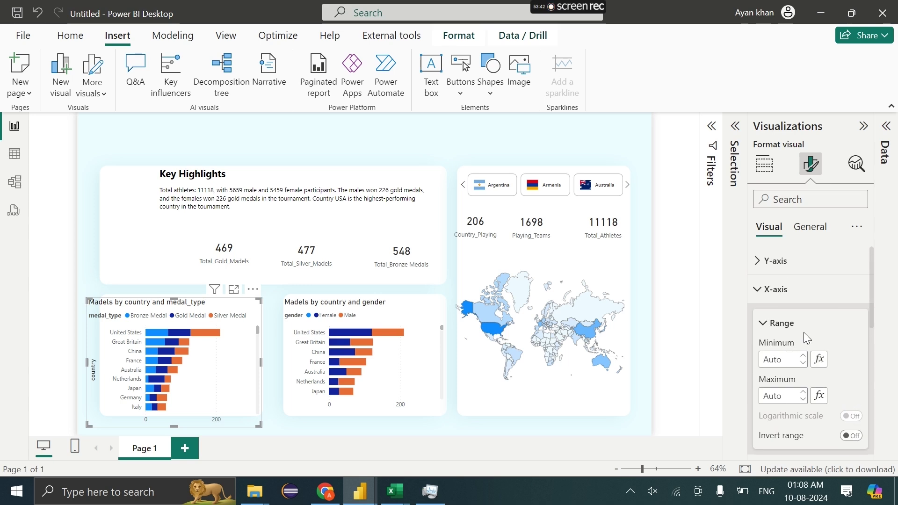
{"action": "left_click", "coordinate": [767, 261]}
{"action": "scroll", "coordinate": [872, 374], "scroll_direction": "down", "scroll_amount": 1}
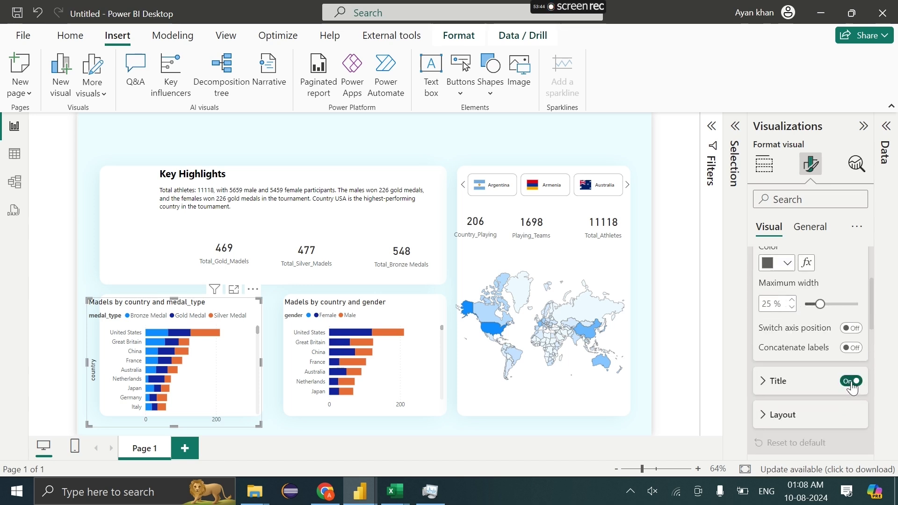
{"action": "left_click", "coordinate": [851, 381]}
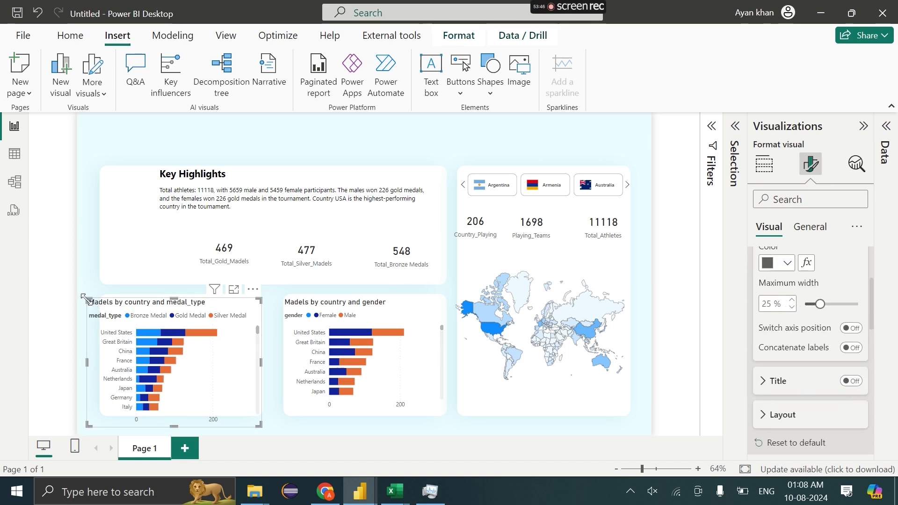
Resize the medals by country and medal type chart to fit within its white panel.
{"action": "left_click_drag", "start_coordinate": [85, 299], "coordinate": [106, 299]}
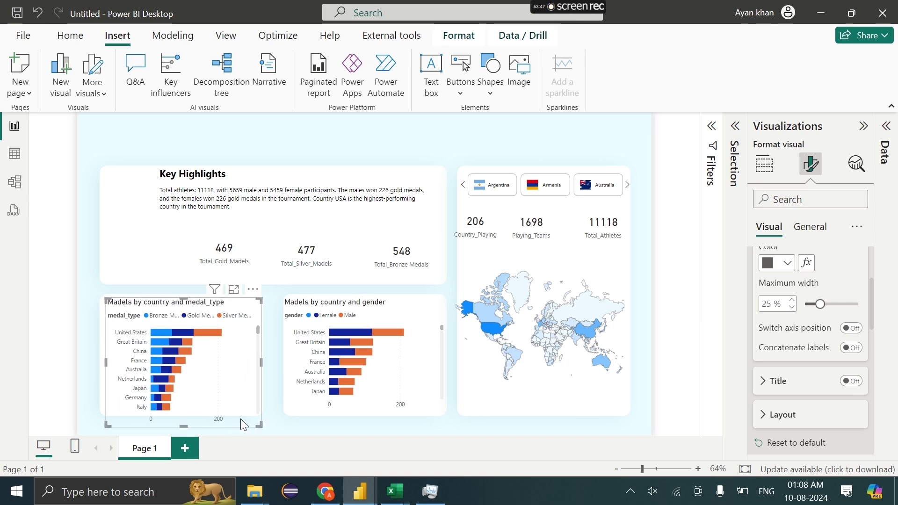
{"action": "left_click_drag", "start_coordinate": [260, 425], "coordinate": [258, 413]}
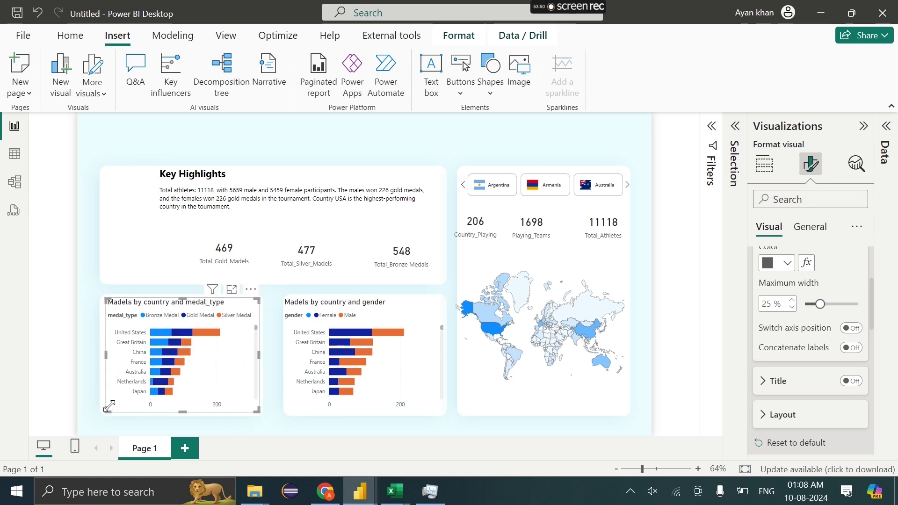
{"action": "left_click_drag", "start_coordinate": [108, 408], "coordinate": [103, 411]}
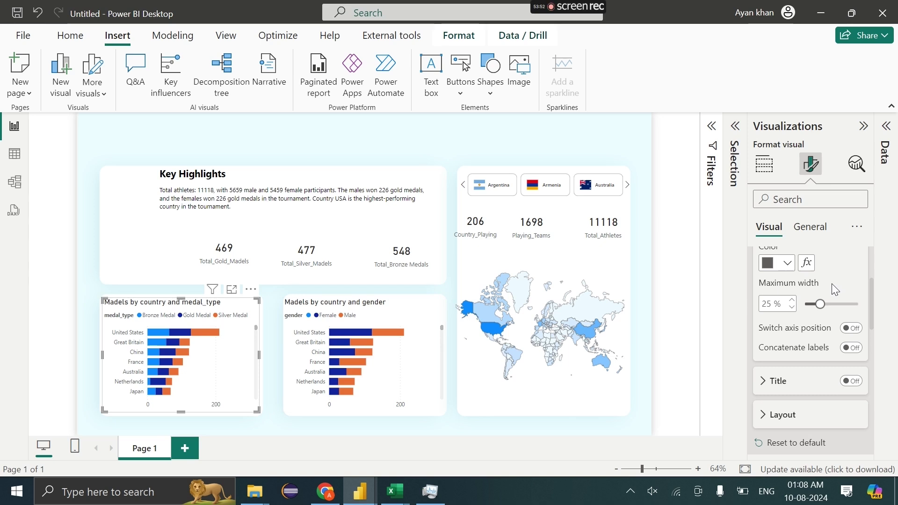
{"action": "scroll", "coordinate": [832, 284], "scroll_direction": "up", "scroll_amount": 3}
{"action": "left_click", "coordinate": [787, 294]}
{"action": "scroll", "coordinate": [786, 328], "scroll_direction": "down", "scroll_amount": 3}
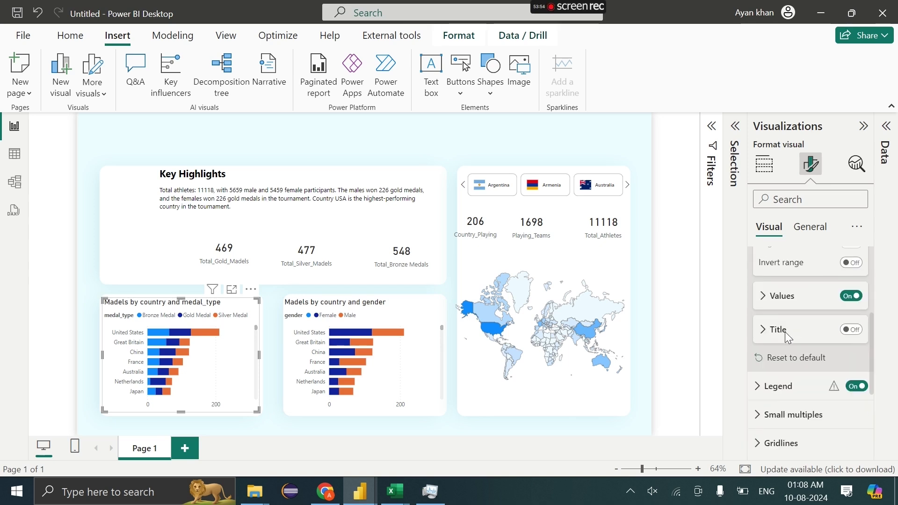
{"action": "scroll", "coordinate": [790, 364], "scroll_direction": "down", "scroll_amount": 2}
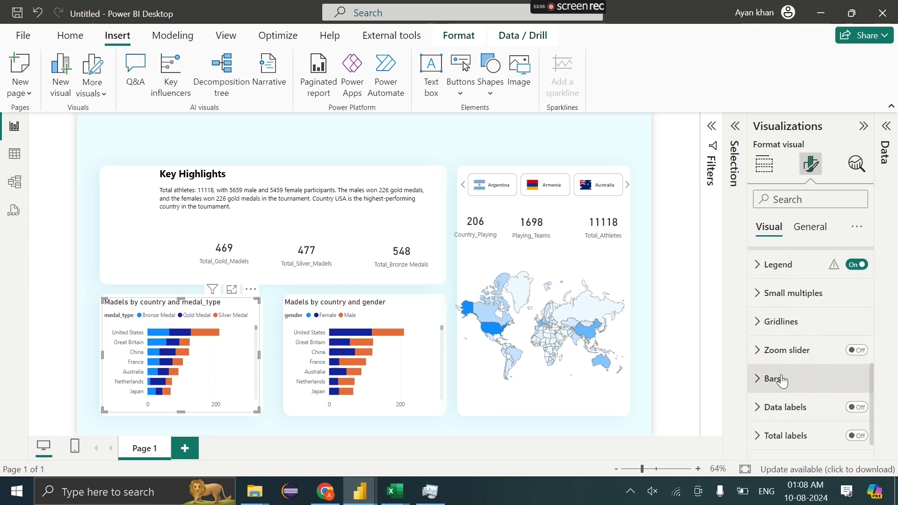
{"action": "left_click", "coordinate": [451, 163]}
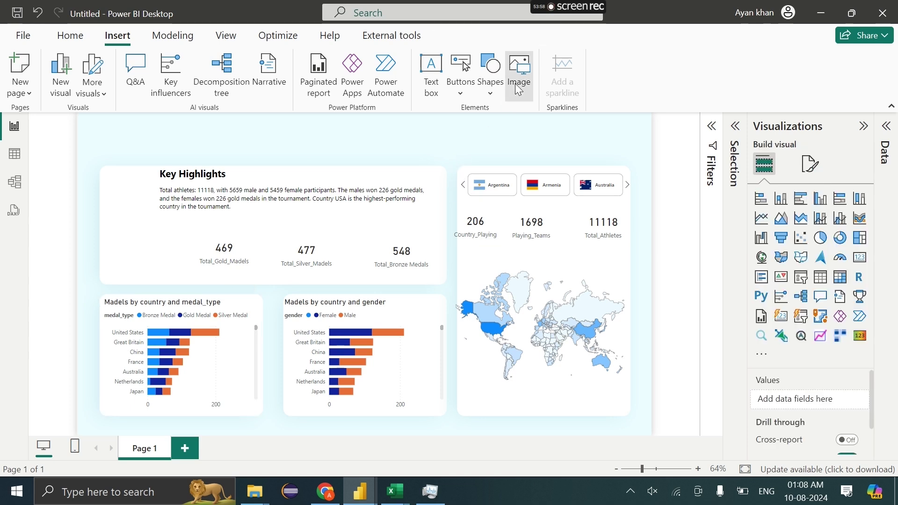
{"action": "left_click", "coordinate": [518, 80]}
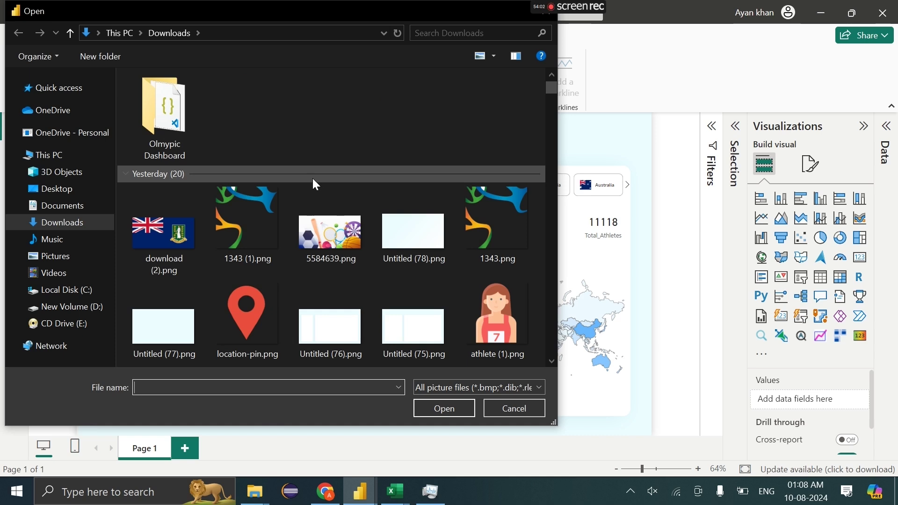
{"action": "scroll", "coordinate": [313, 179], "scroll_direction": "down", "scroll_amount": 10}
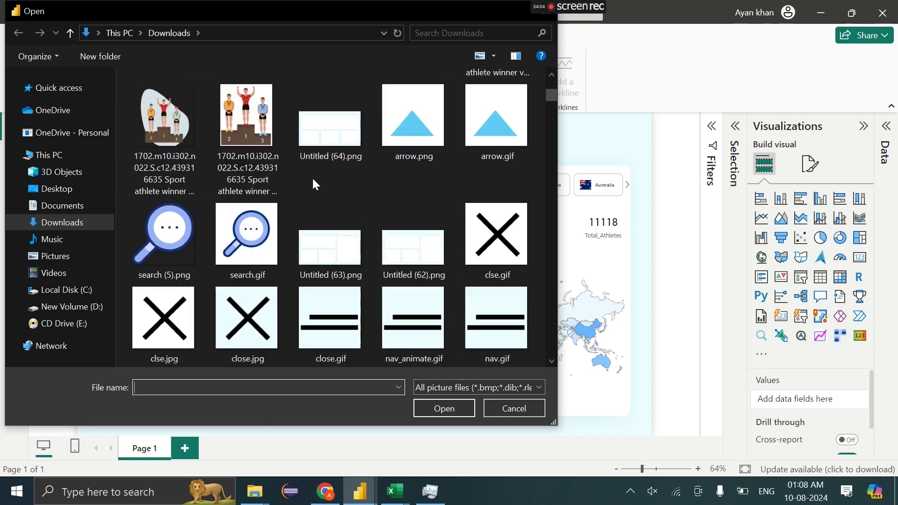
{"action": "scroll", "coordinate": [315, 185], "scroll_direction": "down", "scroll_amount": 10}
{"action": "left_click", "coordinate": [513, 408]}
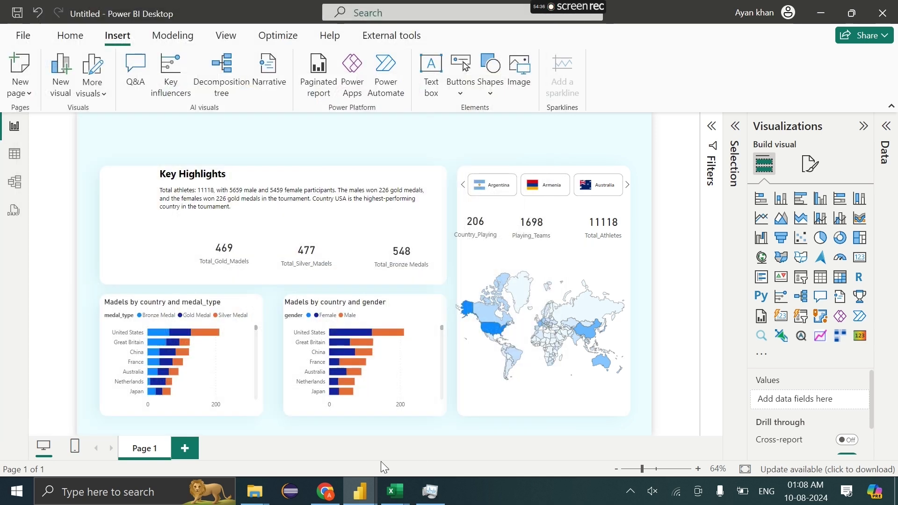
Switch to Chrome, search Google for "olympics logo" in a new tab and look through the results.
{"action": "left_click", "coordinate": [327, 493]}
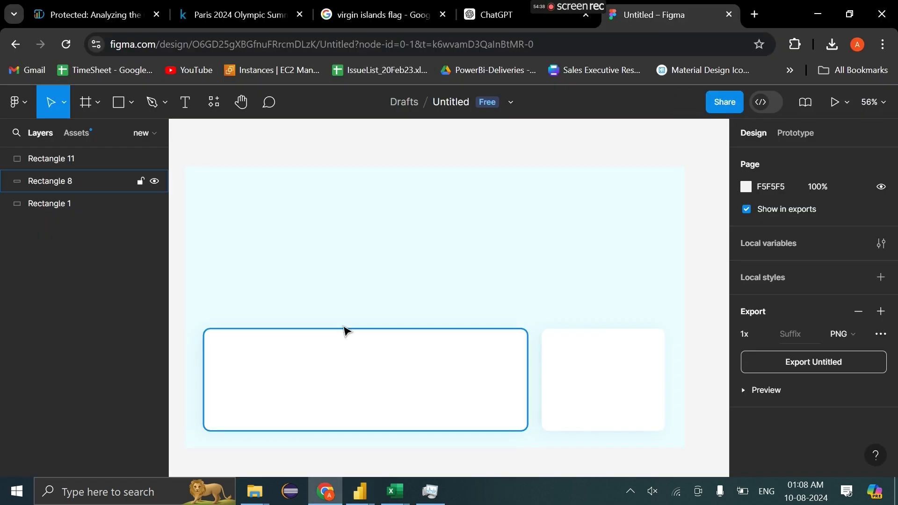
{"action": "left_click", "coordinate": [753, 15]}
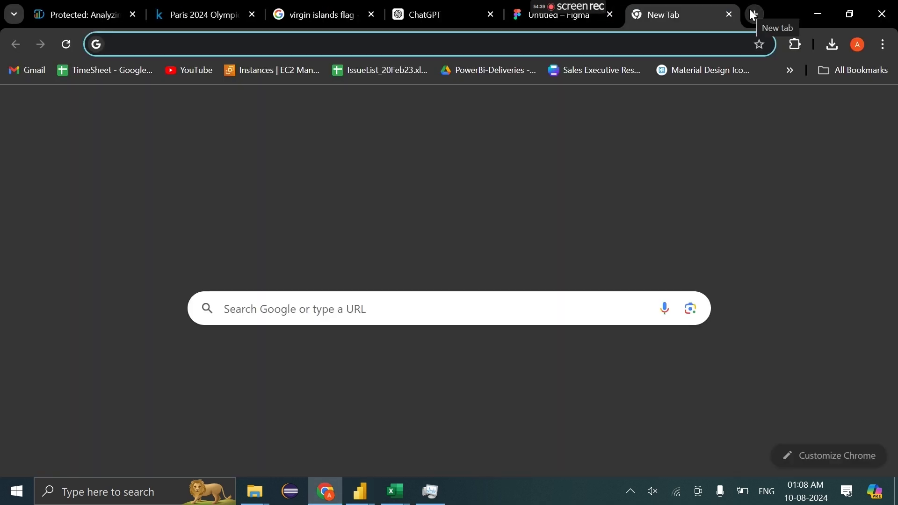
{"action": "type", "text": "olympics logo"}
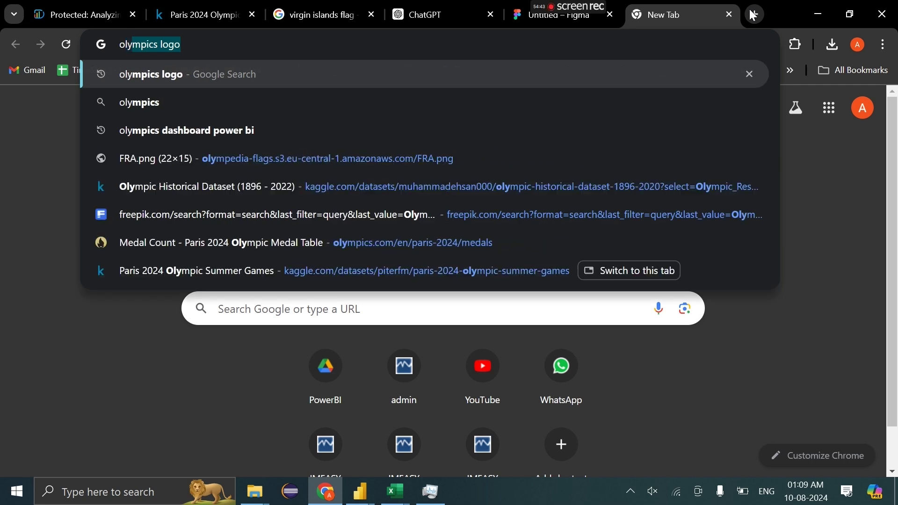
{"action": "key", "text": "Return"}
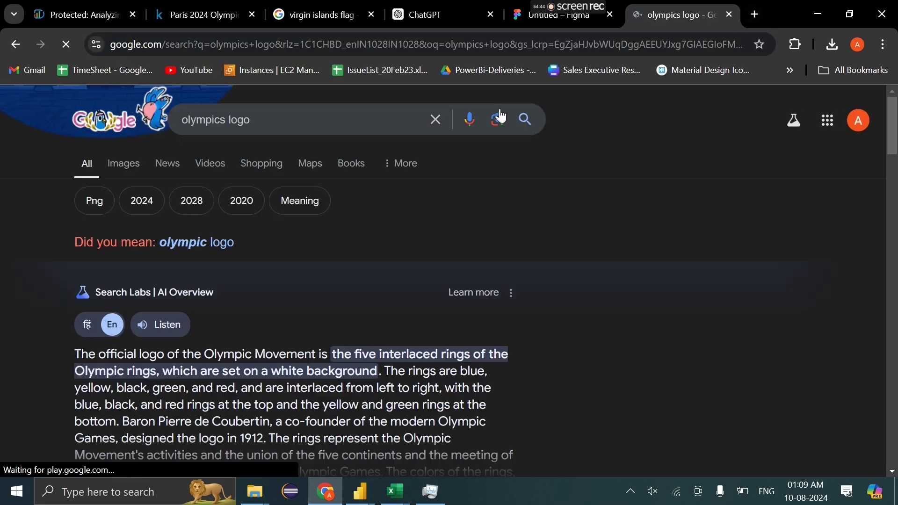
{"action": "scroll", "coordinate": [318, 264], "scroll_direction": "down", "scroll_amount": 10}
{"action": "scroll", "coordinate": [318, 266], "scroll_direction": "up", "scroll_amount": 3}
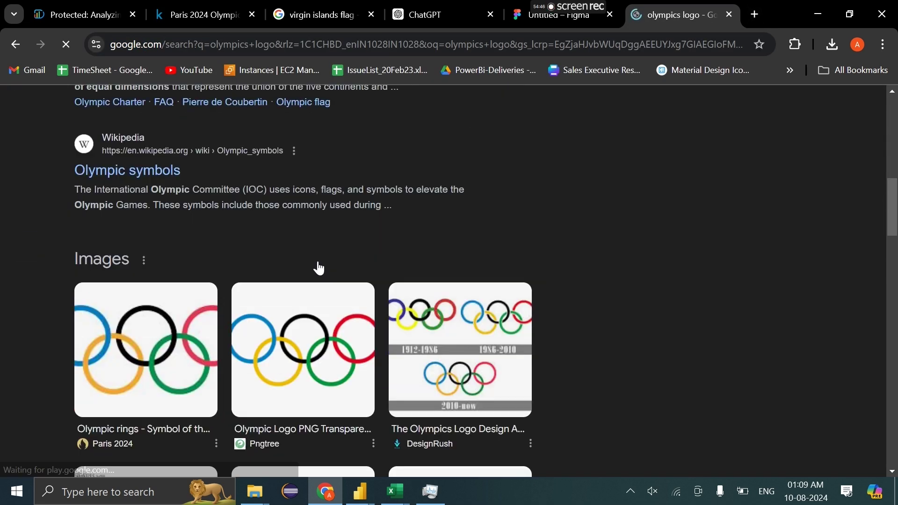
{"action": "scroll", "coordinate": [318, 266], "scroll_direction": "down", "scroll_amount": 10}
{"action": "scroll", "coordinate": [320, 268], "scroll_direction": "down", "scroll_amount": 5}
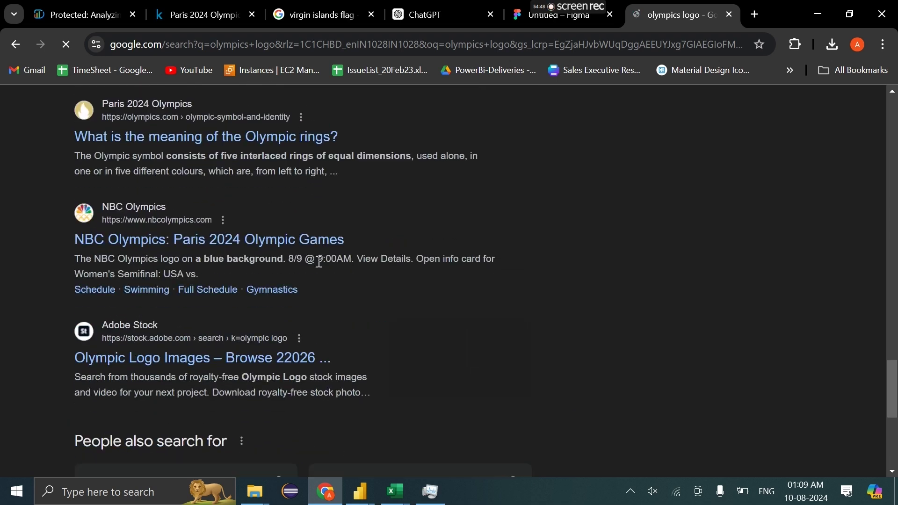
{"action": "scroll", "coordinate": [300, 140], "scroll_direction": "up", "scroll_amount": 20}
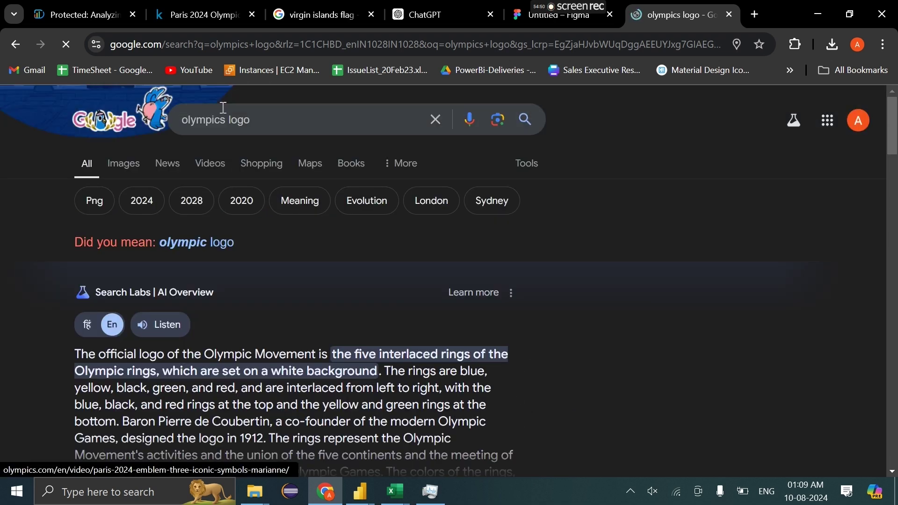
Refine the Google search to "olympics png logo" and open PNGWing's Olympic png images result.
{"action": "left_click", "coordinate": [228, 122]}
{"action": "type", "text": "png"}
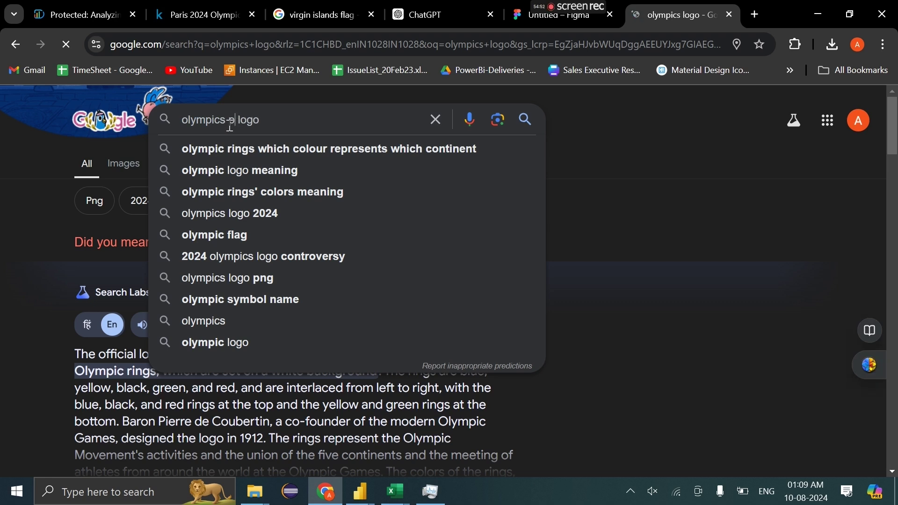
{"action": "key", "text": "Return"}
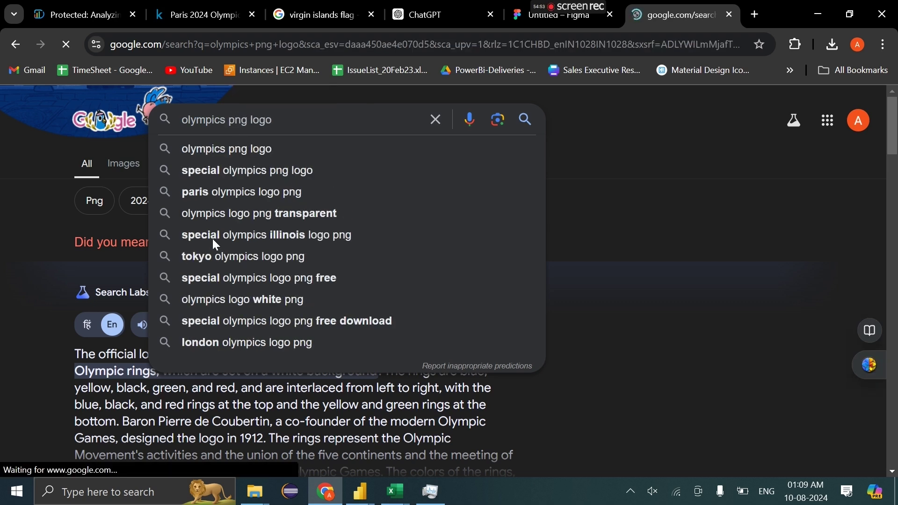
{"action": "scroll", "coordinate": [38, 281], "scroll_direction": "down", "scroll_amount": 10}
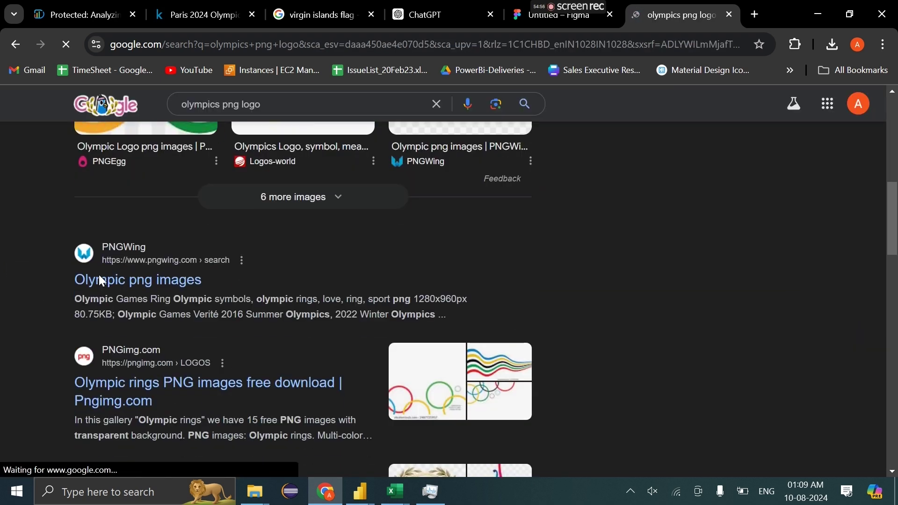
{"action": "left_click", "coordinate": [128, 279]}
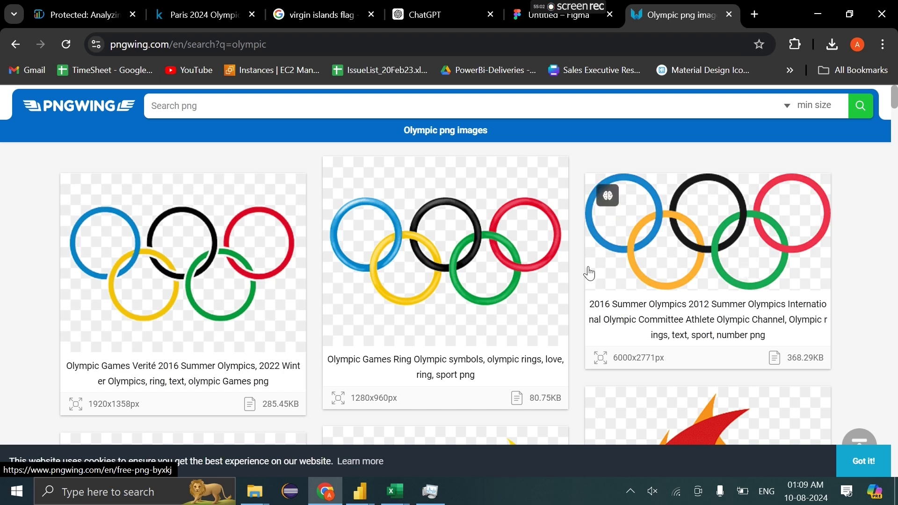
Open the 1920x1358px Olympic rings image on PNGWing, start its PNG download and return to the image results.
{"action": "left_click", "coordinate": [261, 296]}
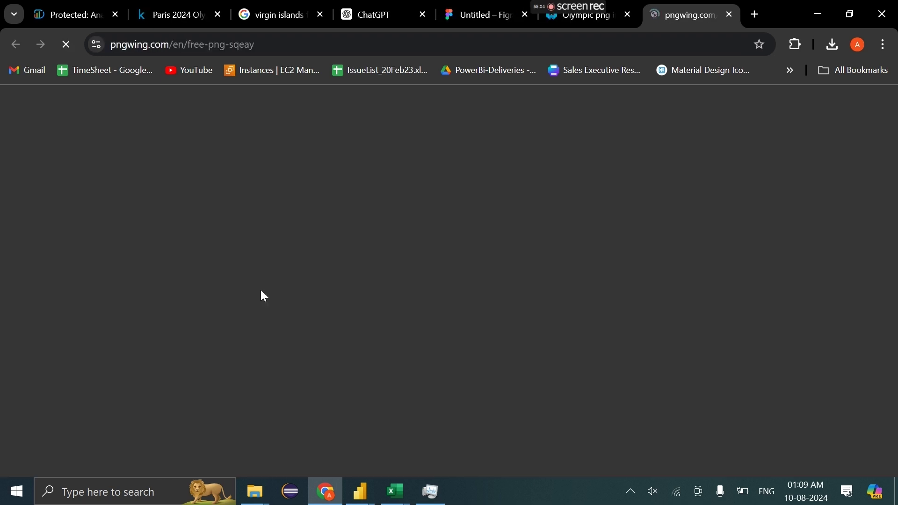
{"action": "scroll", "coordinate": [565, 269], "scroll_direction": "down", "scroll_amount": 10}
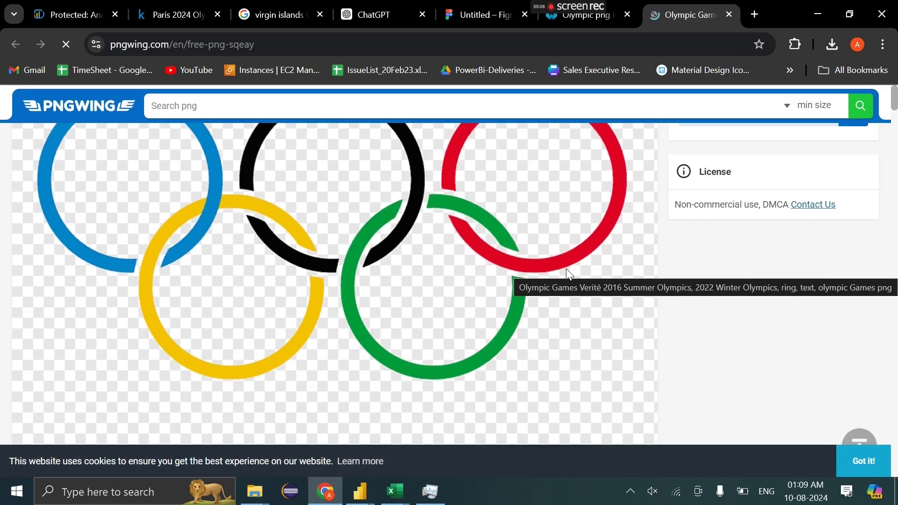
{"action": "scroll", "coordinate": [518, 298], "scroll_direction": "up", "scroll_amount": 1}
{"action": "scroll", "coordinate": [519, 302], "scroll_direction": "down", "scroll_amount": 5}
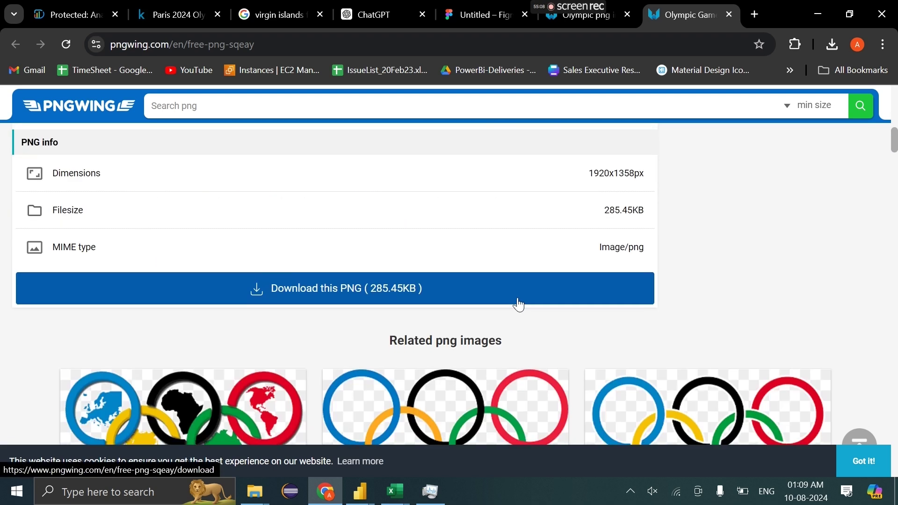
{"action": "left_click", "coordinate": [516, 302]}
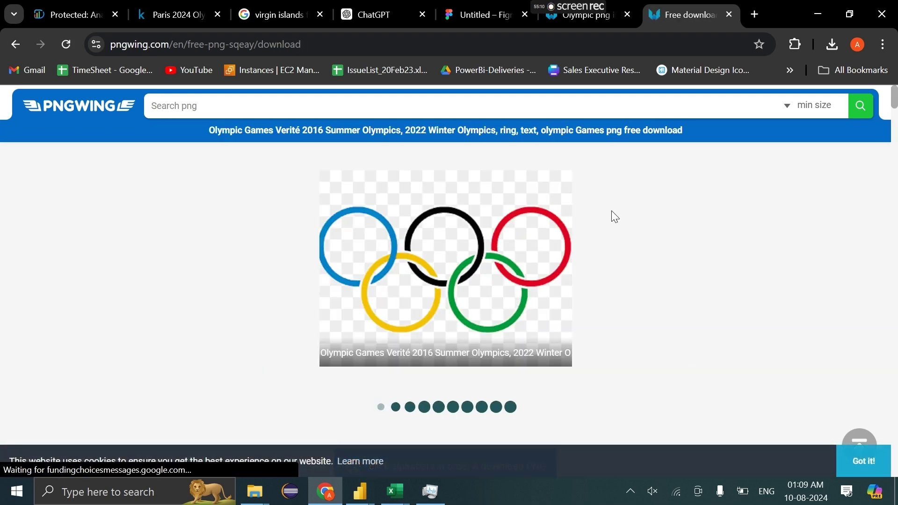
{"action": "left_click", "coordinate": [580, 15]}
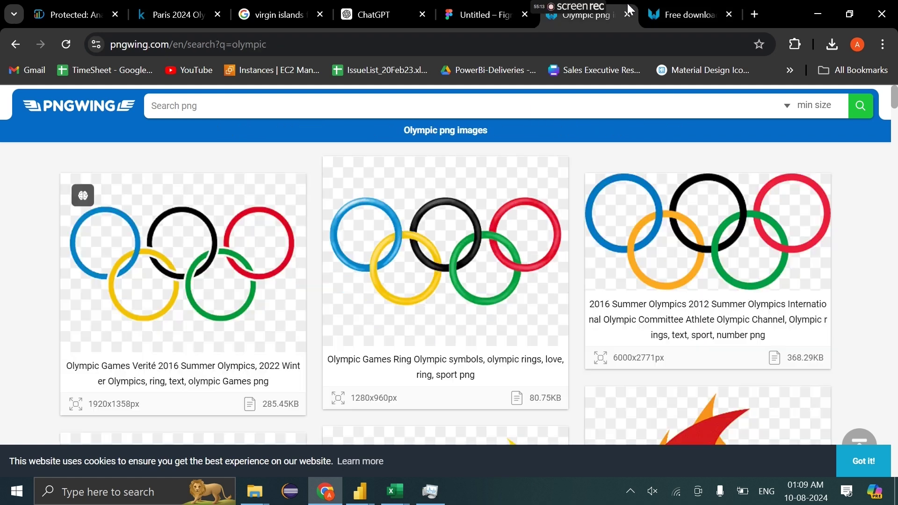
Solve the image verification on PNGWing's download page and download the Olympic rings PNG.
{"action": "left_click", "coordinate": [687, 14]}
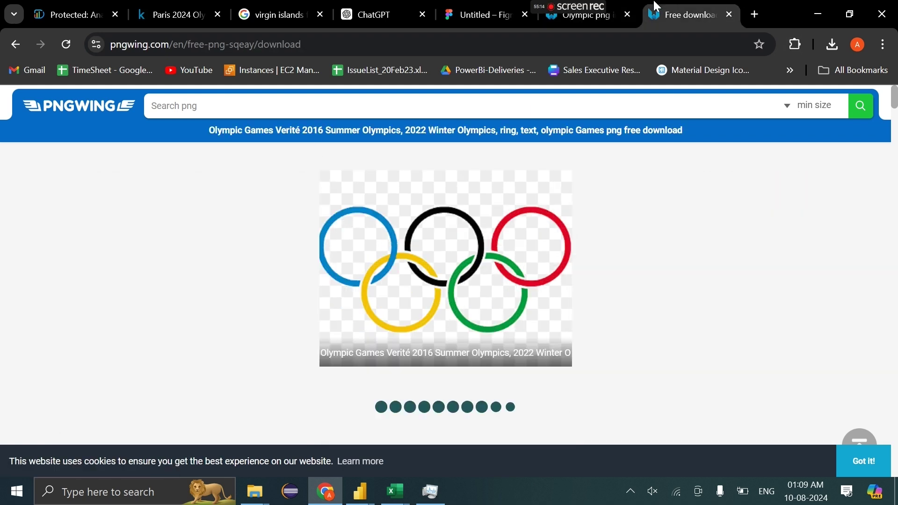
{"action": "scroll", "coordinate": [506, 330], "scroll_direction": "down", "scroll_amount": 4}
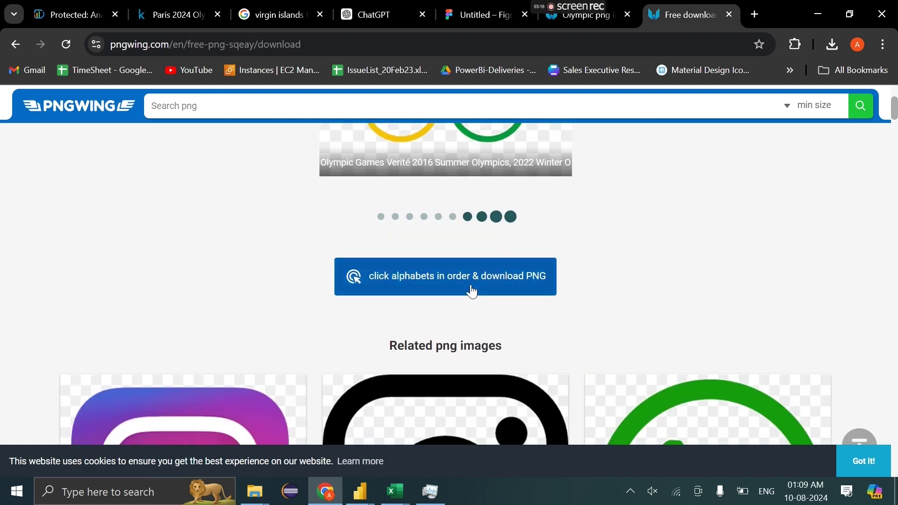
{"action": "left_click", "coordinate": [470, 285]}
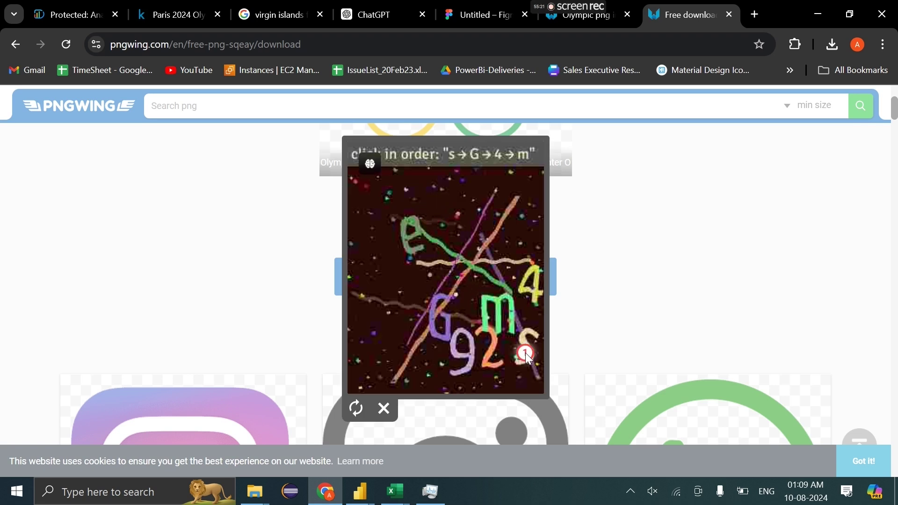
{"action": "left_click", "coordinate": [534, 279]}
{"action": "left_click", "coordinate": [486, 309]}
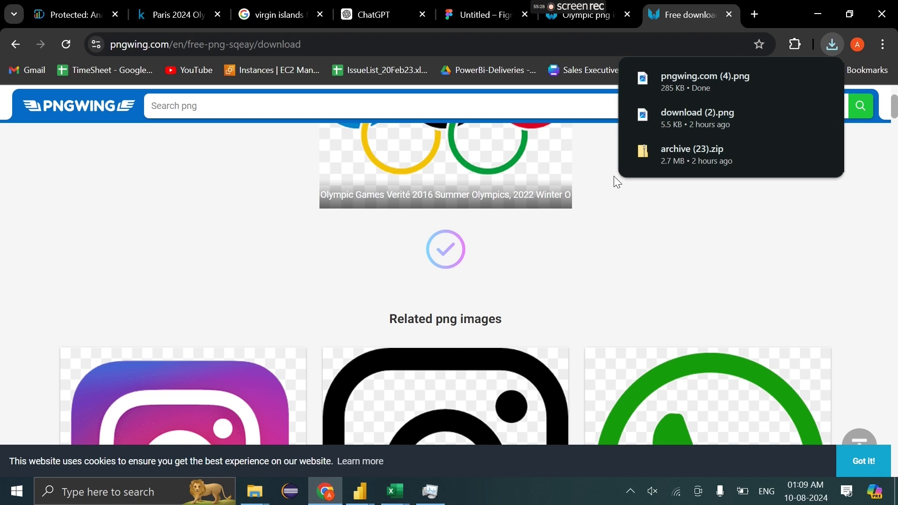
Return to the rings image page, sample the blue ring with Color Picker and copy its hex code #0385c8.
{"action": "left_click", "coordinate": [18, 43]}
{"action": "scroll", "coordinate": [423, 235], "scroll_direction": "up", "scroll_amount": 5}
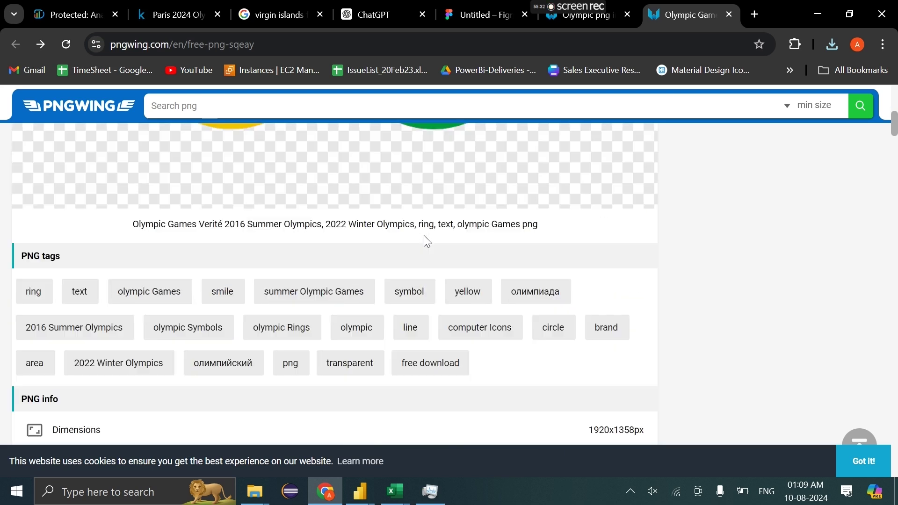
{"action": "scroll", "coordinate": [424, 235], "scroll_direction": "up", "scroll_amount": 6}
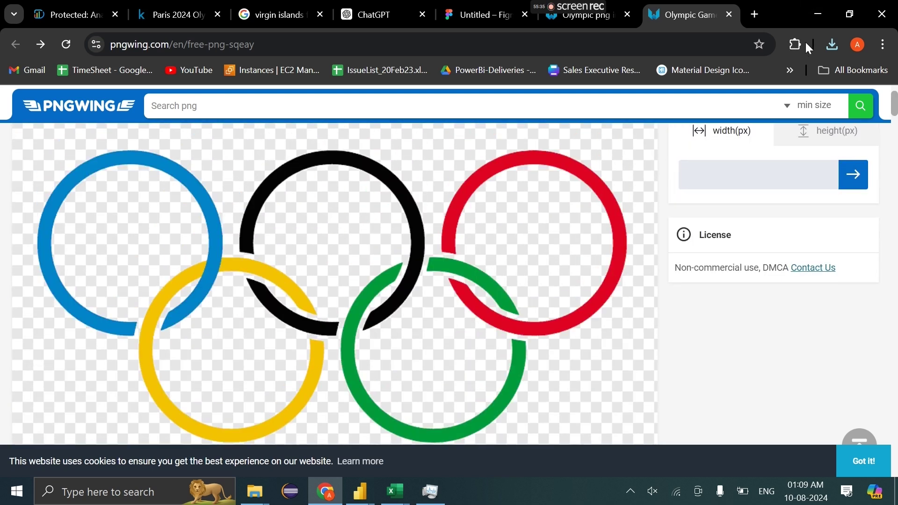
{"action": "left_click", "coordinate": [804, 43]}
{"action": "left_click", "coordinate": [672, 182]}
{"action": "left_click", "coordinate": [733, 79]}
{"action": "left_click", "coordinate": [280, 276]}
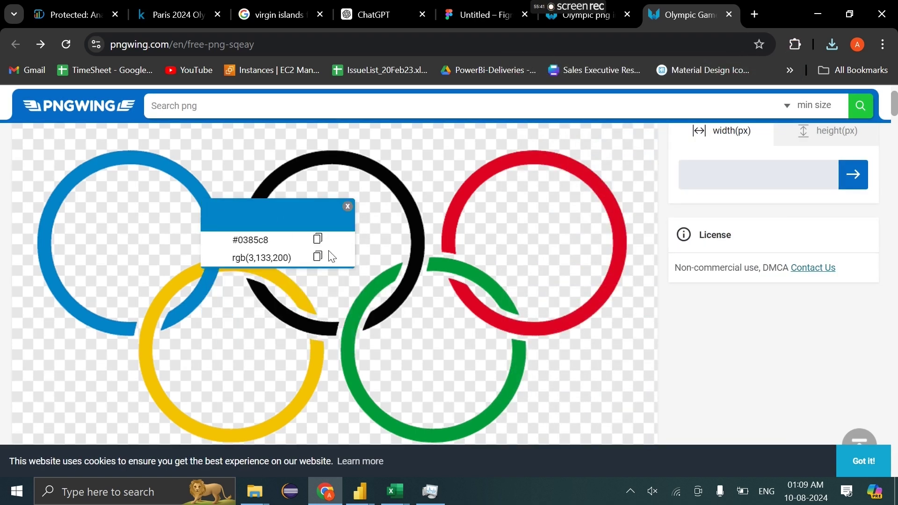
{"action": "left_click", "coordinate": [318, 241]}
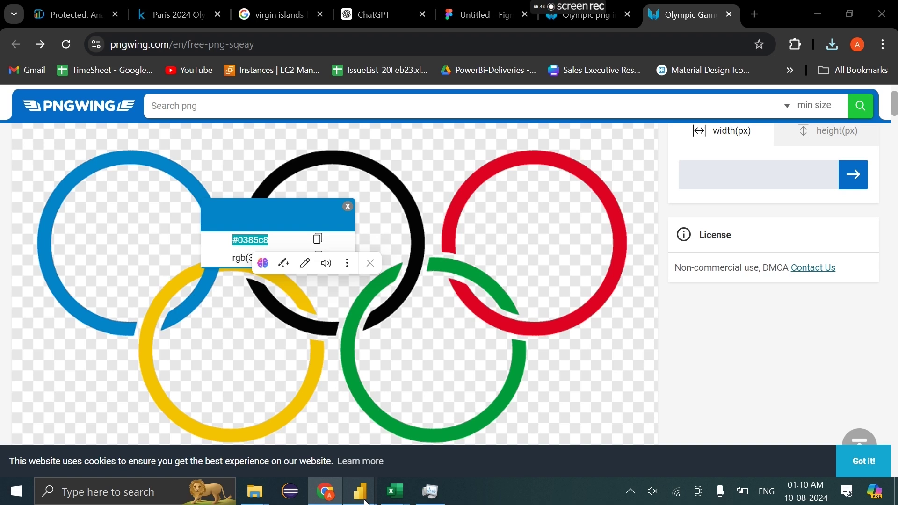
Switch to the untitled Power BI report and set the blank series' bar colour to #0385C8 in the medals by country and gender chart.
{"action": "mouse_move", "coordinate": [360, 491]}
{"action": "left_click", "coordinate": [537, 430]}
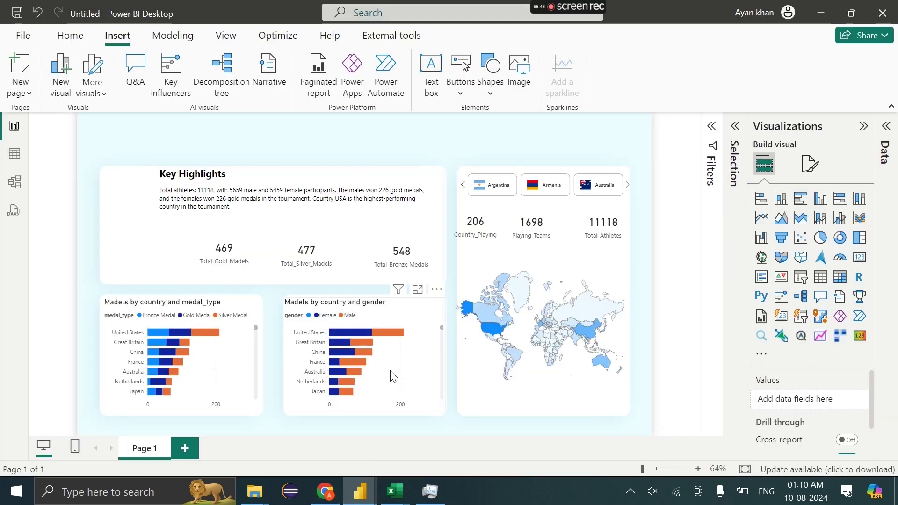
{"action": "left_click", "coordinate": [819, 166]}
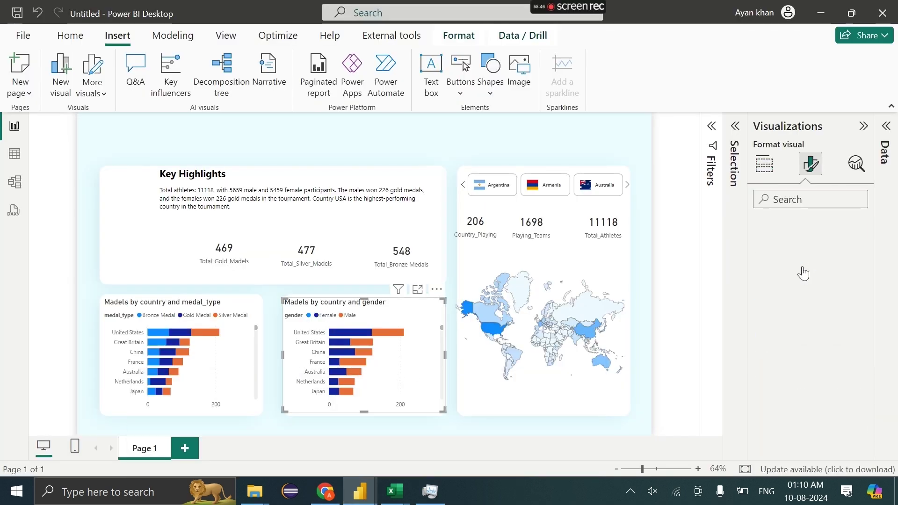
{"action": "scroll", "coordinate": [785, 388], "scroll_direction": "down", "scroll_amount": 2}
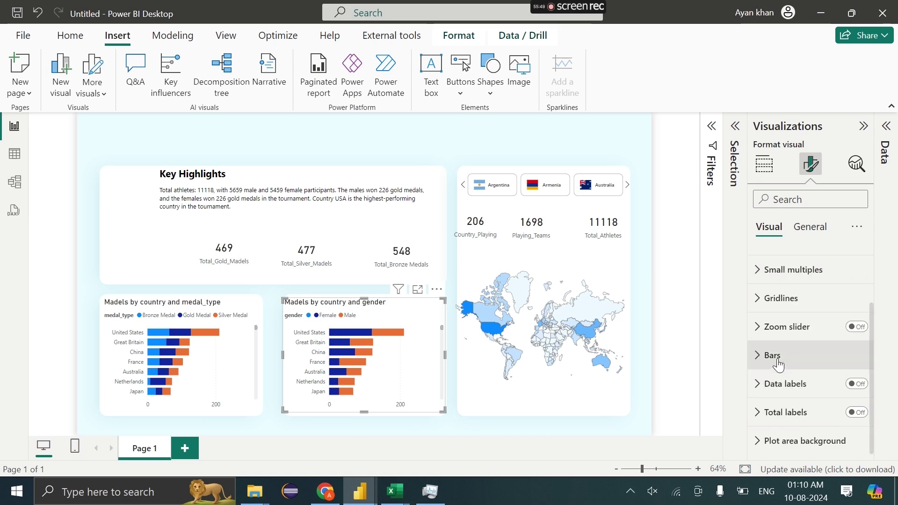
{"action": "left_click", "coordinate": [778, 361]}
{"action": "left_click", "coordinate": [779, 365]}
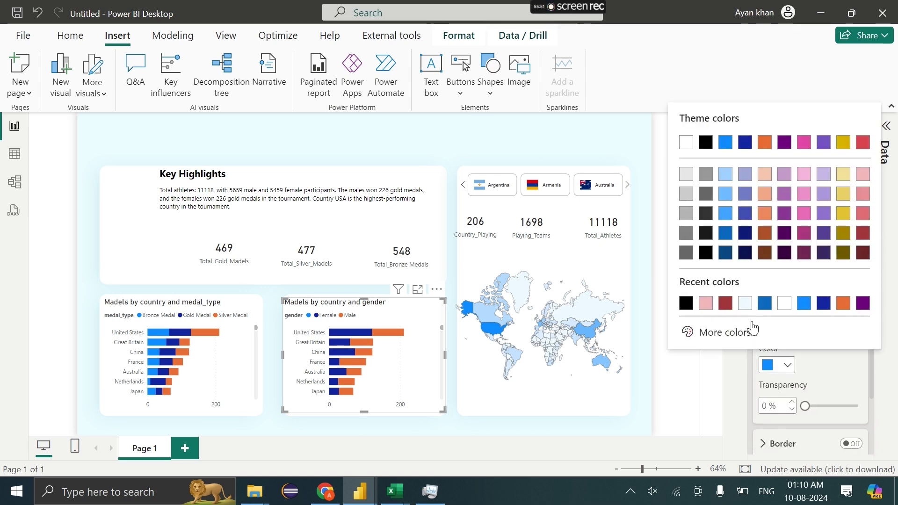
{"action": "left_click", "coordinate": [734, 333]}
{"action": "double_click", "coordinate": [734, 327]}
{"action": "key", "text": "ctrl+v"}
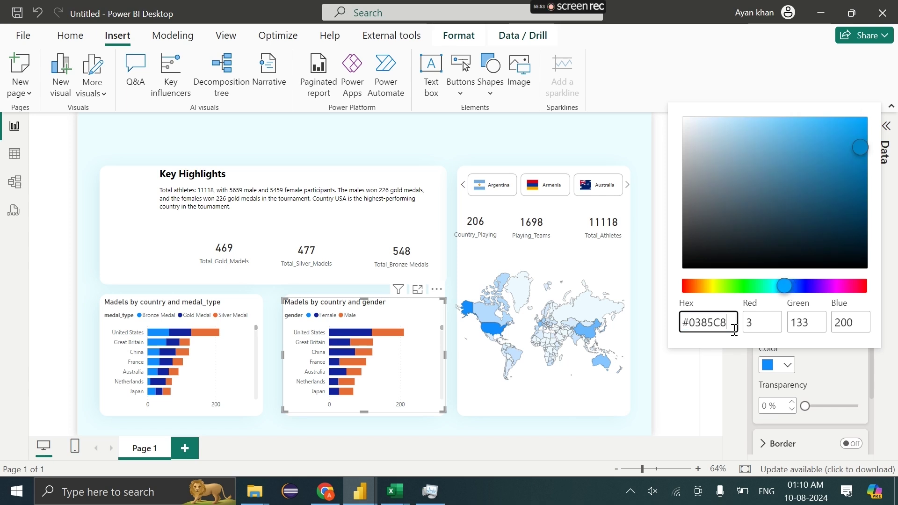
{"action": "left_click", "coordinate": [230, 383]}
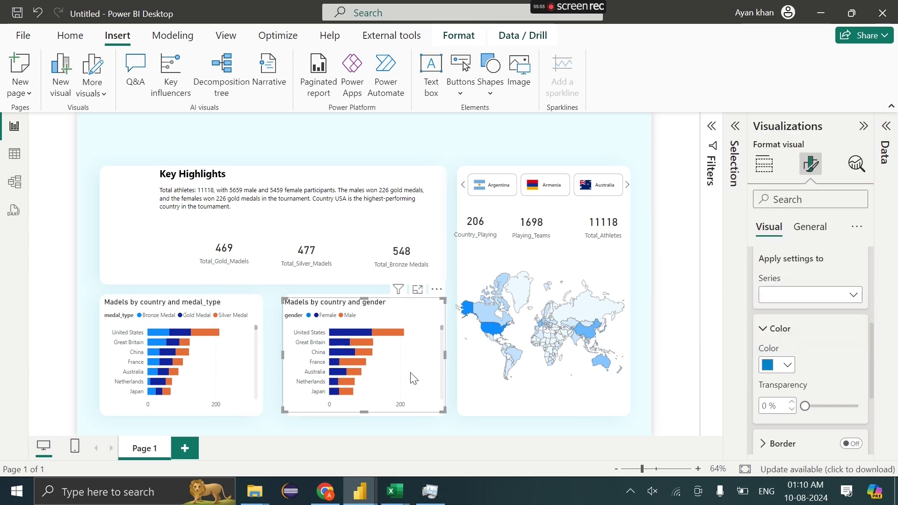
Set the Female series' bar colour to the recent blue #0385C8 in the gender chart.
{"action": "left_click", "coordinate": [811, 295]}
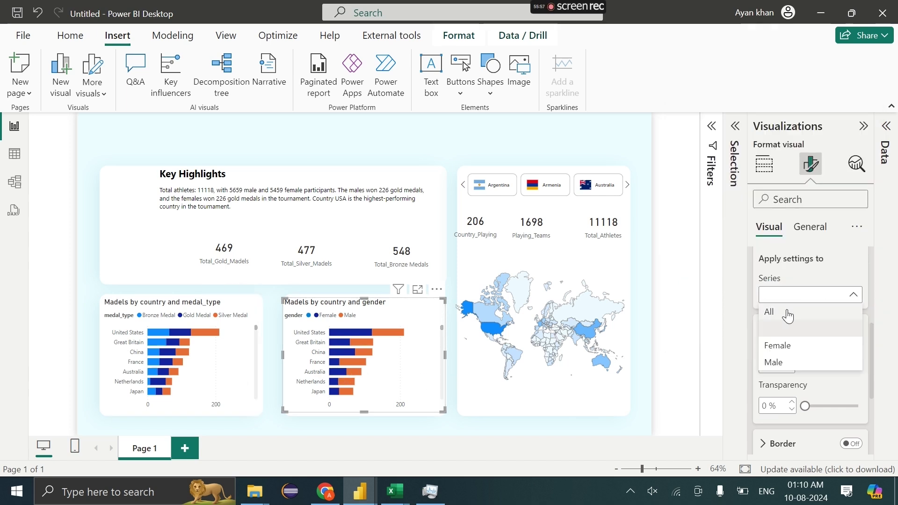
{"action": "left_click", "coordinate": [773, 344]}
{"action": "left_click", "coordinate": [778, 365]}
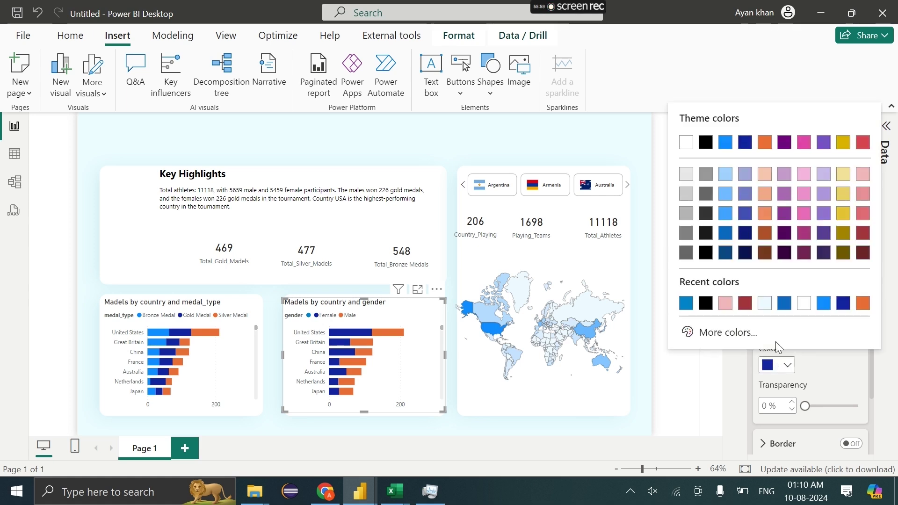
{"action": "left_click", "coordinate": [707, 308]}
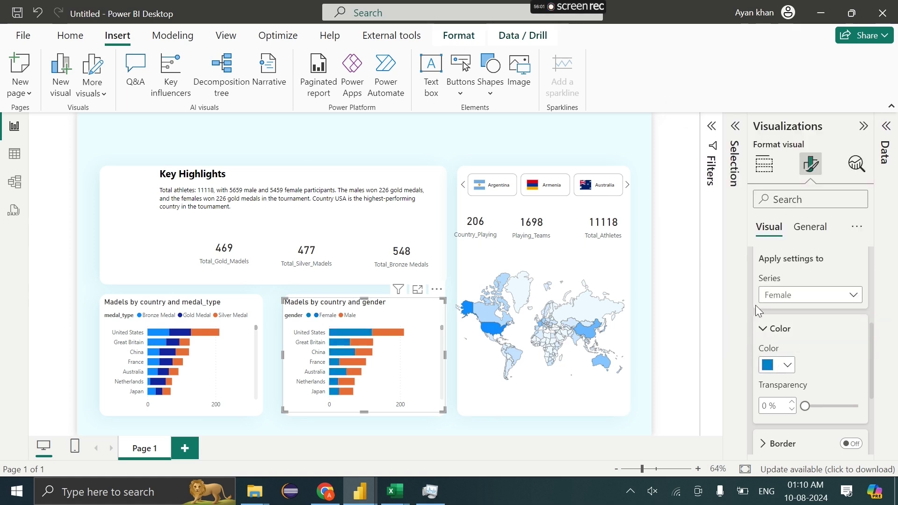
Switch to Chrome, sample the red Olympic ring with Color Picker and copy its hex code #df0322.
{"action": "left_click", "coordinate": [799, 303]}
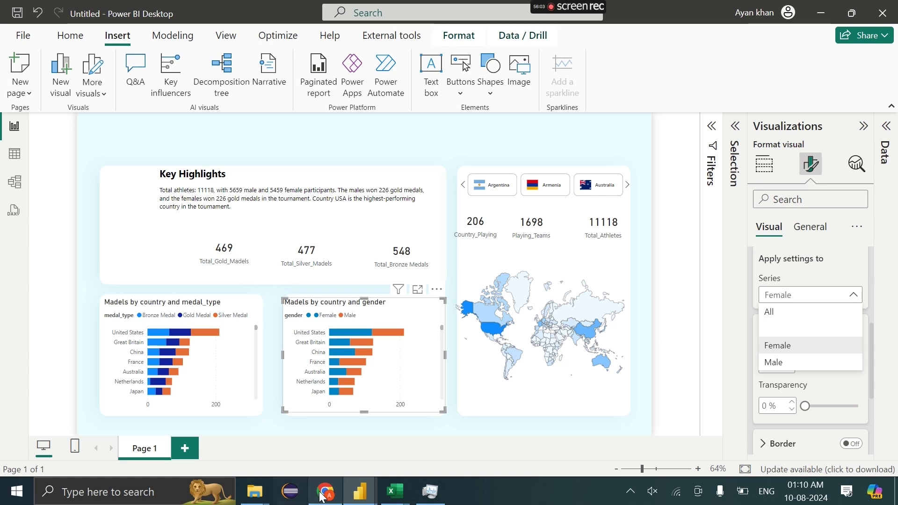
{"action": "left_click", "coordinate": [813, 18]}
{"action": "left_click", "coordinate": [796, 55]}
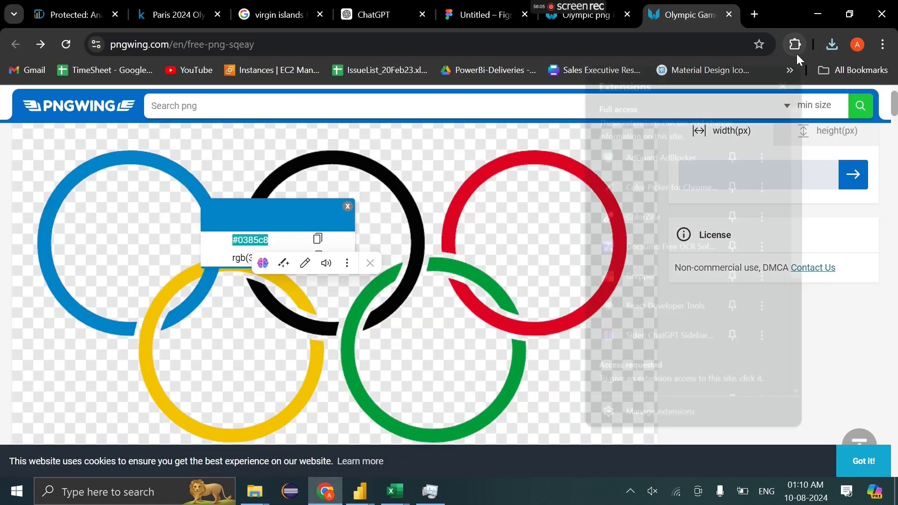
{"action": "left_click", "coordinate": [679, 175]}
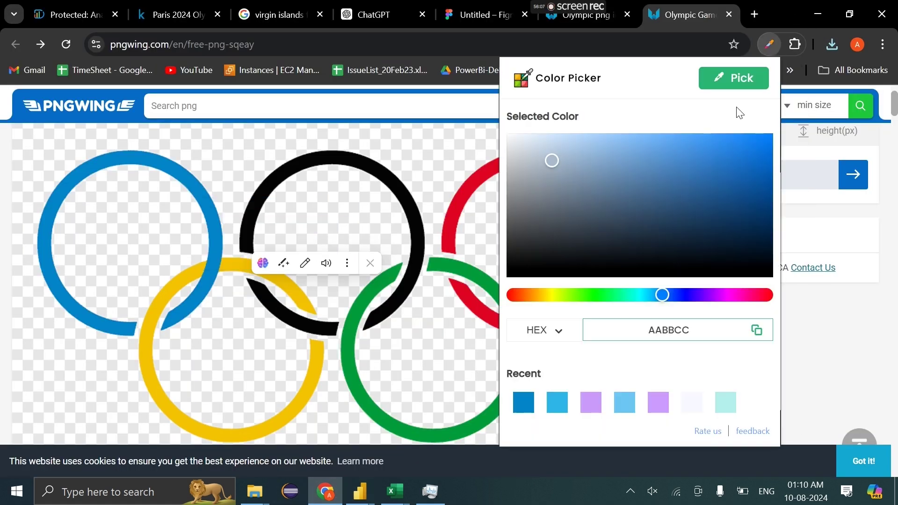
{"action": "left_click", "coordinate": [739, 88]}
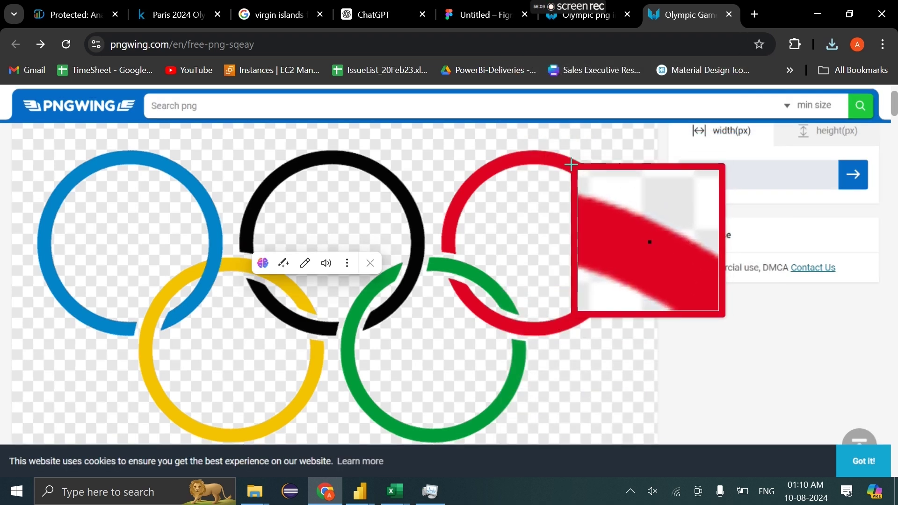
{"action": "left_click", "coordinate": [572, 163]}
{"action": "left_click", "coordinate": [689, 208]}
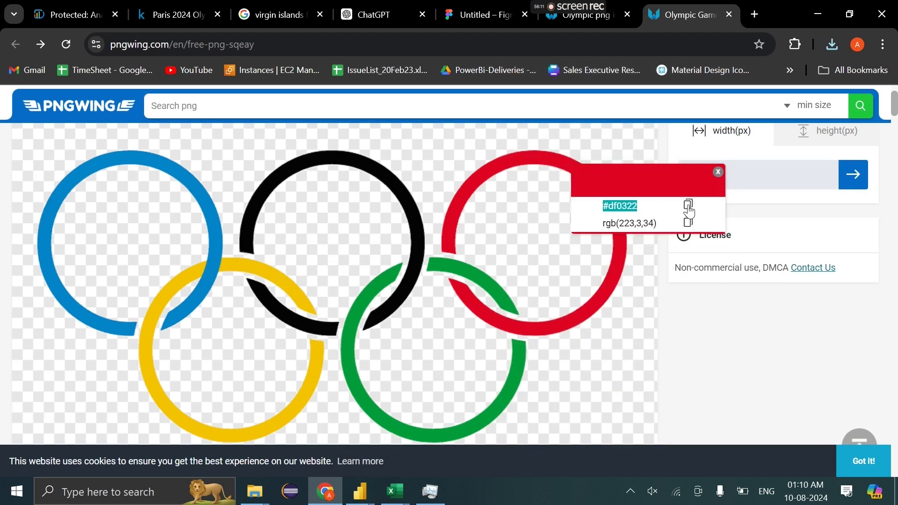
Switch back to the untitled Power BI report and set the gender chart's Male series colour to #DF0322.
{"action": "mouse_move", "coordinate": [364, 483]}
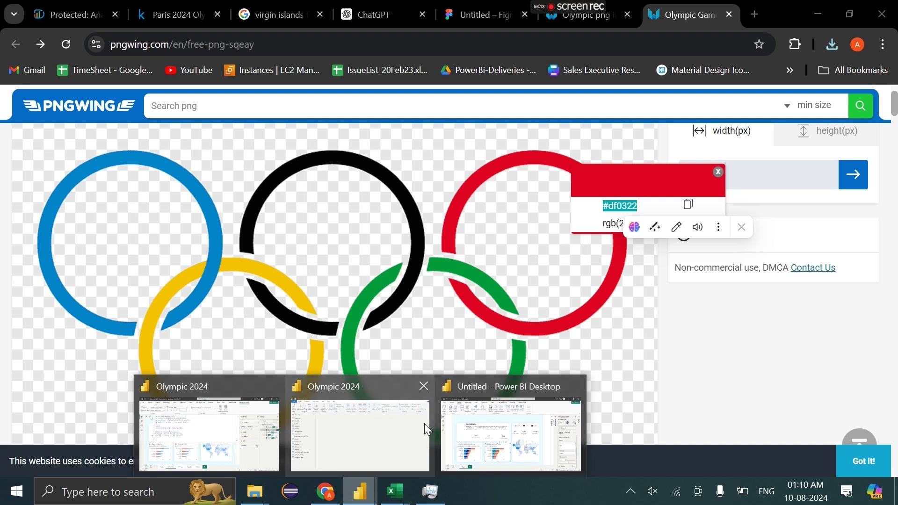
{"action": "left_click", "coordinate": [509, 430]}
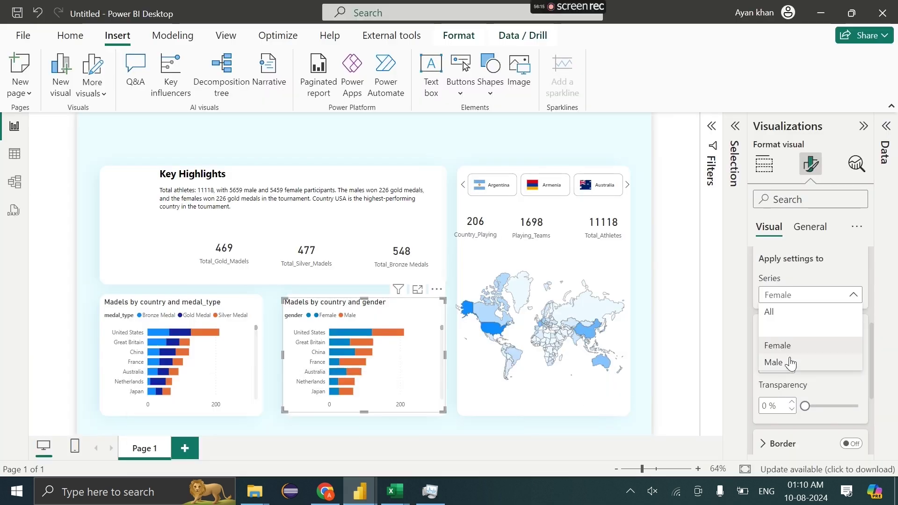
{"action": "left_click", "coordinate": [782, 364]}
{"action": "left_click", "coordinate": [779, 367]}
{"action": "left_click", "coordinate": [752, 330]}
{"action": "type", "text": "#DF0322"}
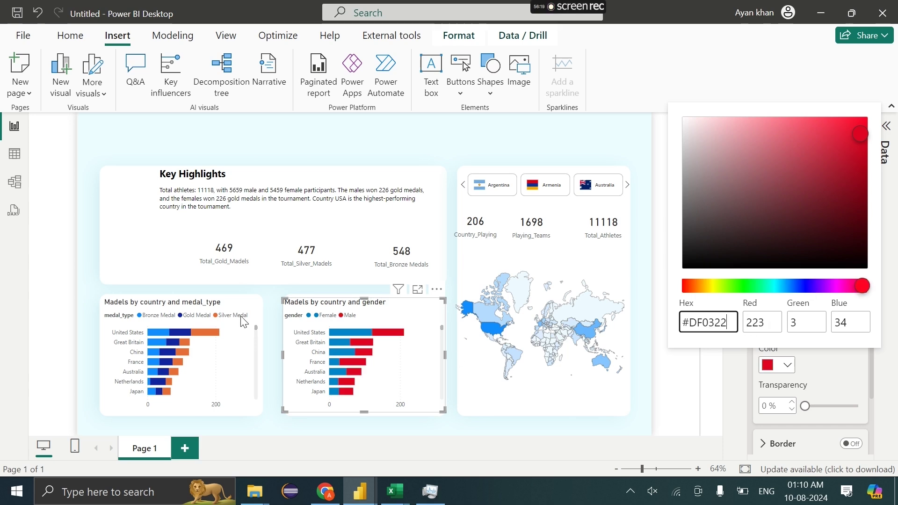
Set the Bronze Medal series to a light blue theme shade in the medals by country and medal type chart.
{"action": "left_click", "coordinate": [240, 319]}
{"action": "left_click", "coordinate": [237, 315]}
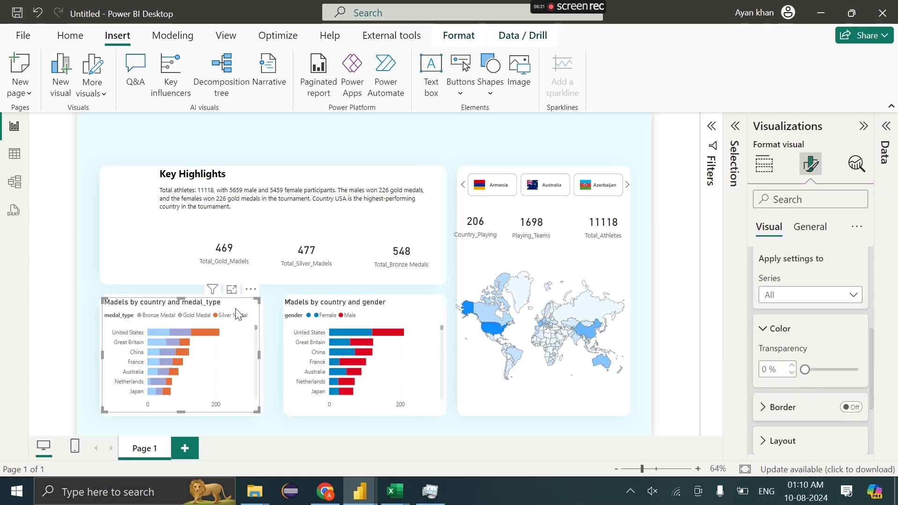
{"action": "left_click", "coordinate": [237, 314]}
{"action": "left_click", "coordinate": [790, 295]}
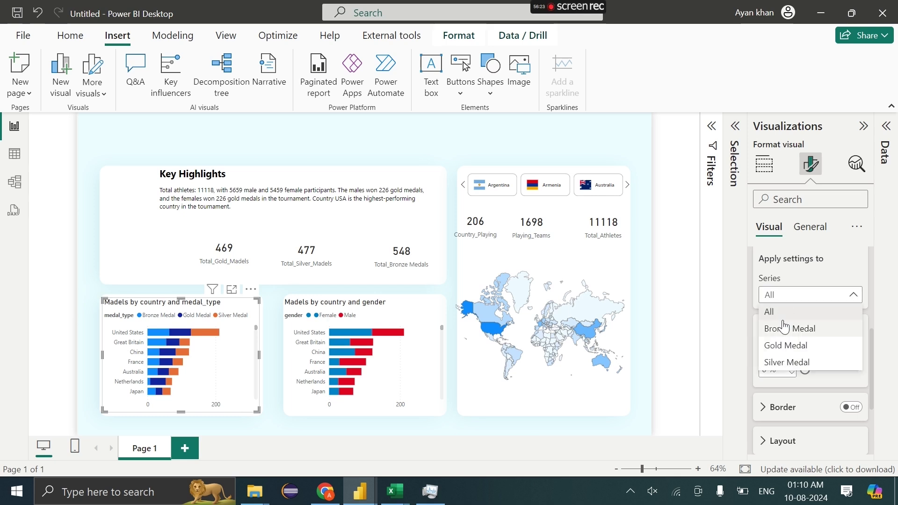
{"action": "left_click", "coordinate": [784, 329]}
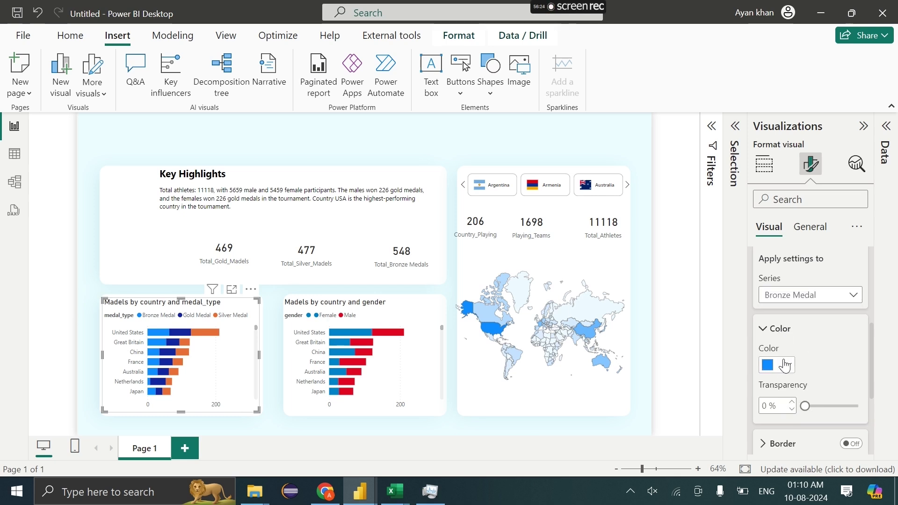
{"action": "left_click", "coordinate": [785, 367]}
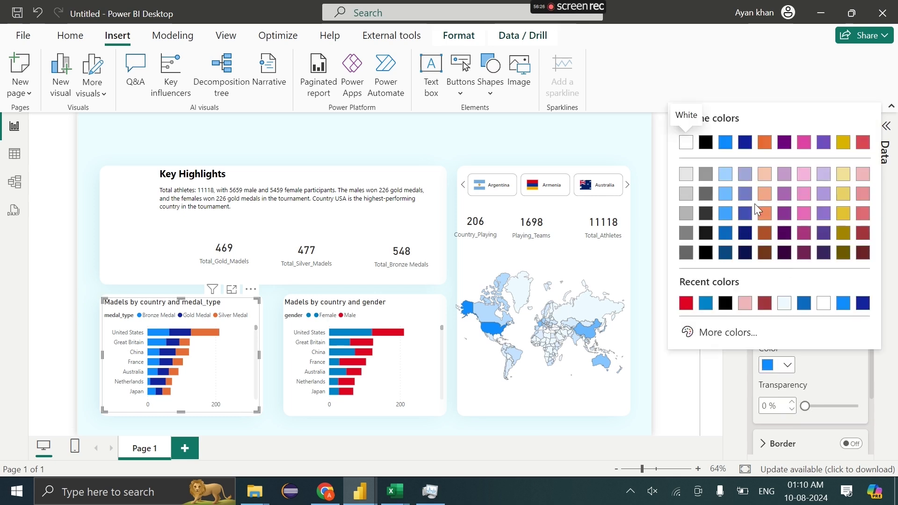
{"action": "left_click", "coordinate": [725, 202]}
Set the Gold Medal series' bar colour to the recent blue #0385C8 in the medal type chart.
{"action": "left_click", "coordinate": [769, 298]}
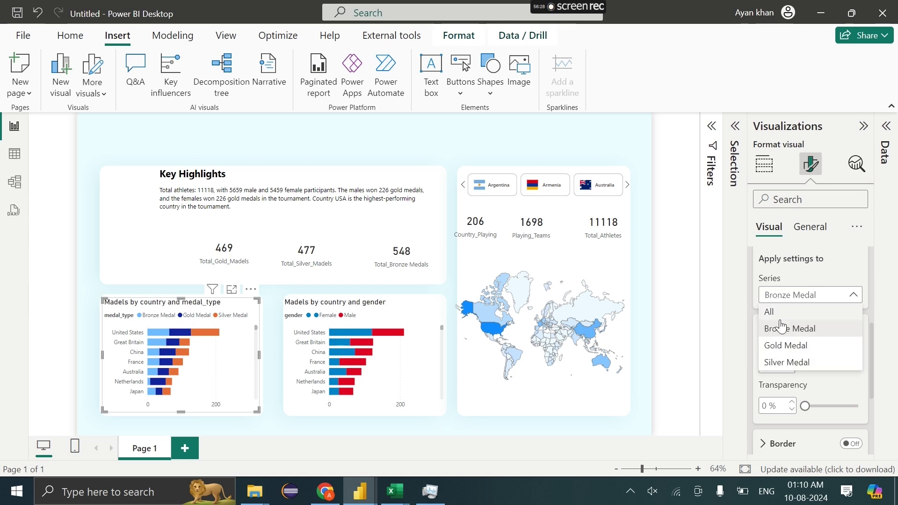
{"action": "left_click", "coordinate": [785, 345]}
{"action": "left_click", "coordinate": [785, 370]}
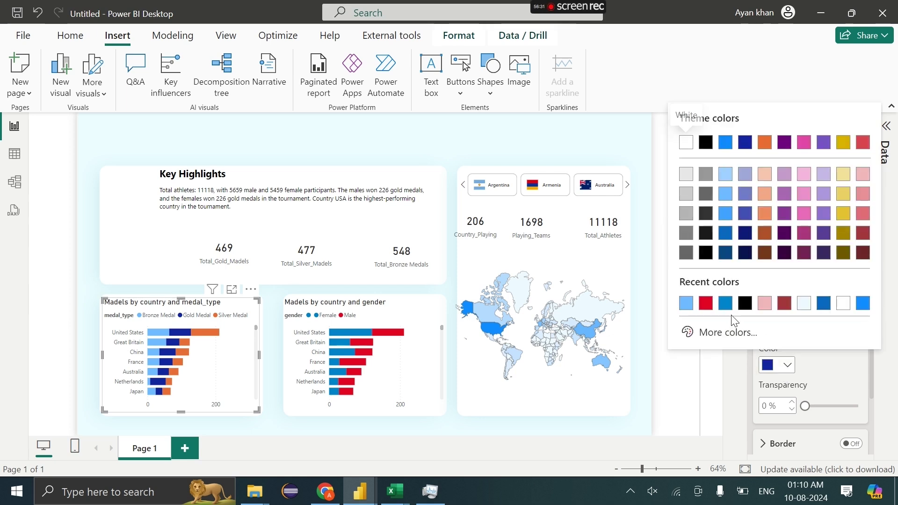
{"action": "left_click", "coordinate": [722, 305]}
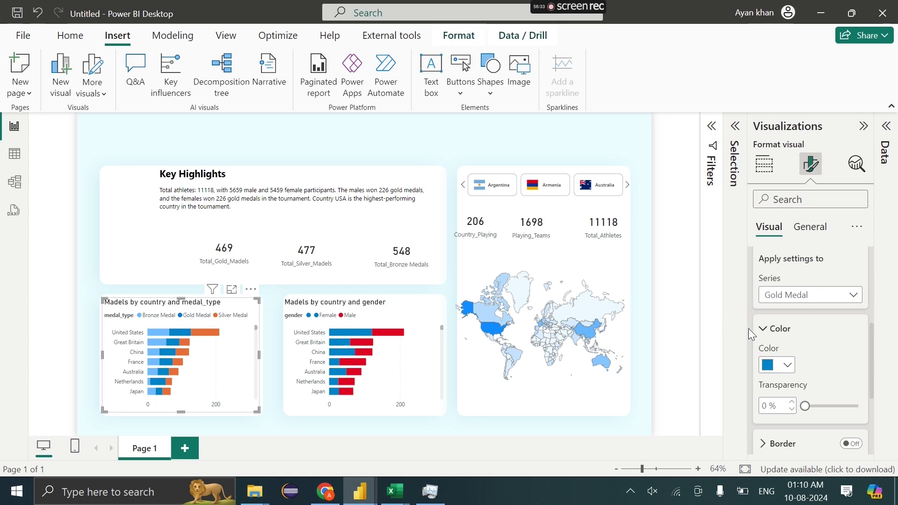
Set the Silver Medal series' bar colour to the recent red #DF0322 and deselect the medal type chart.
{"action": "left_click", "coordinate": [787, 295]}
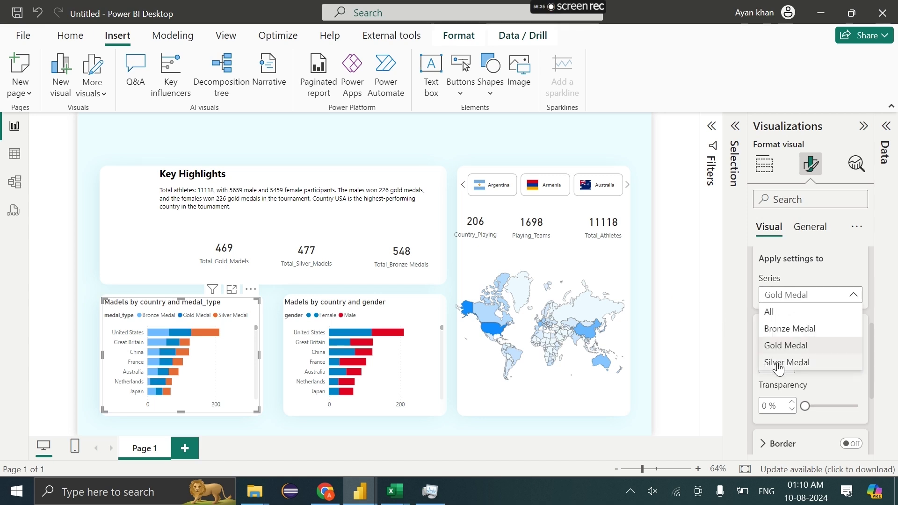
{"action": "left_click", "coordinate": [778, 363]}
{"action": "left_click", "coordinate": [785, 365]}
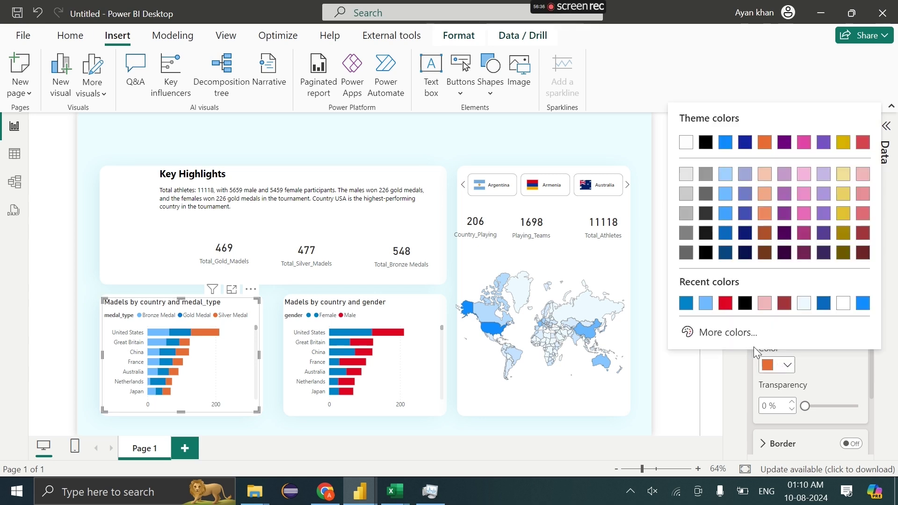
{"action": "left_click", "coordinate": [725, 303]}
{"action": "left_click", "coordinate": [289, 164]}
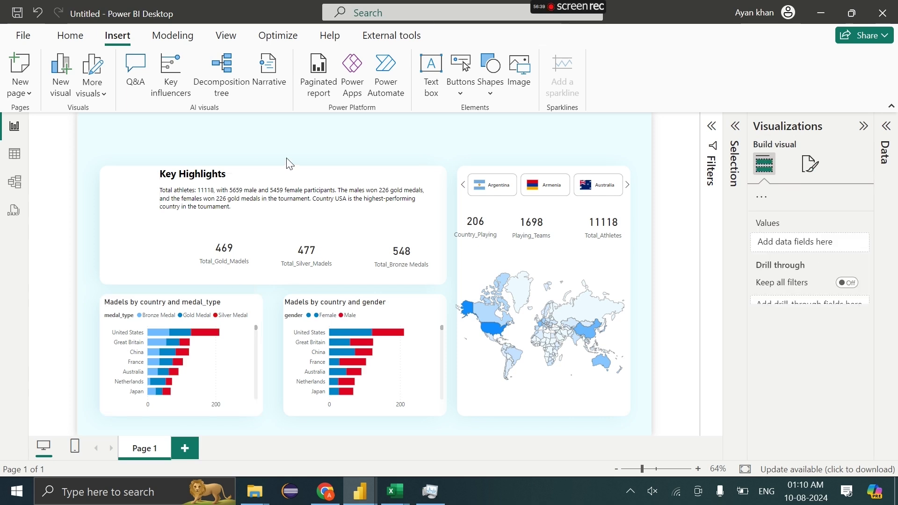
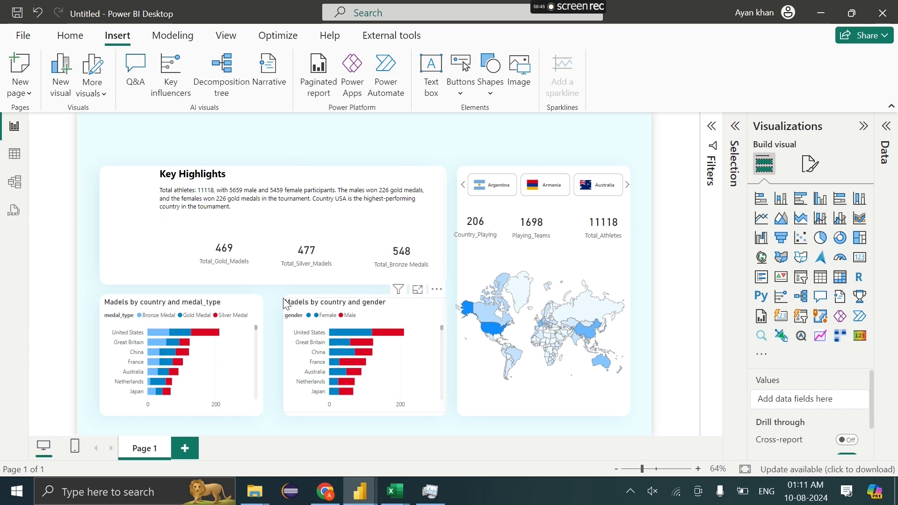
Pull in the upper-left corner of the medals by country and gender chart and set its title font to Segoe UI Semibold, size 12.
{"action": "left_click", "coordinate": [285, 302]}
{"action": "left_click_drag", "start_coordinate": [285, 300], "coordinate": [290, 302]}
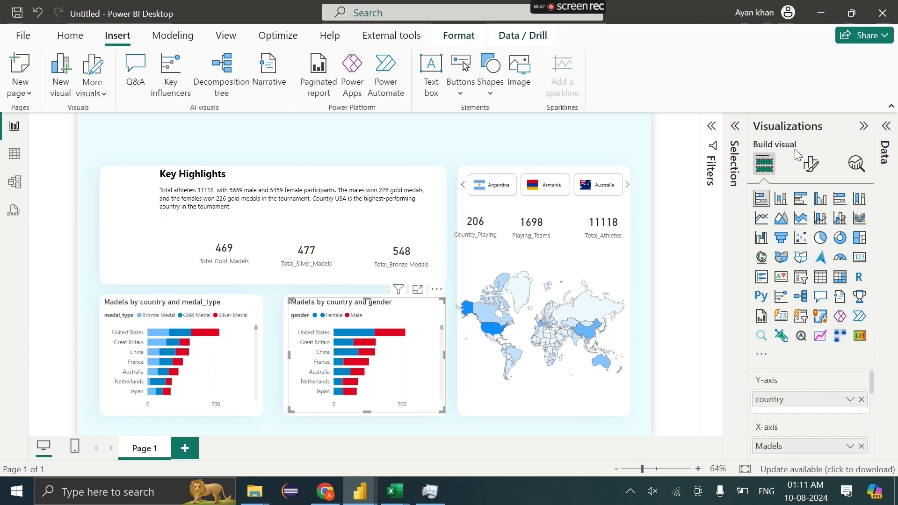
{"action": "left_click", "coordinate": [811, 163]}
{"action": "left_click", "coordinate": [809, 226]}
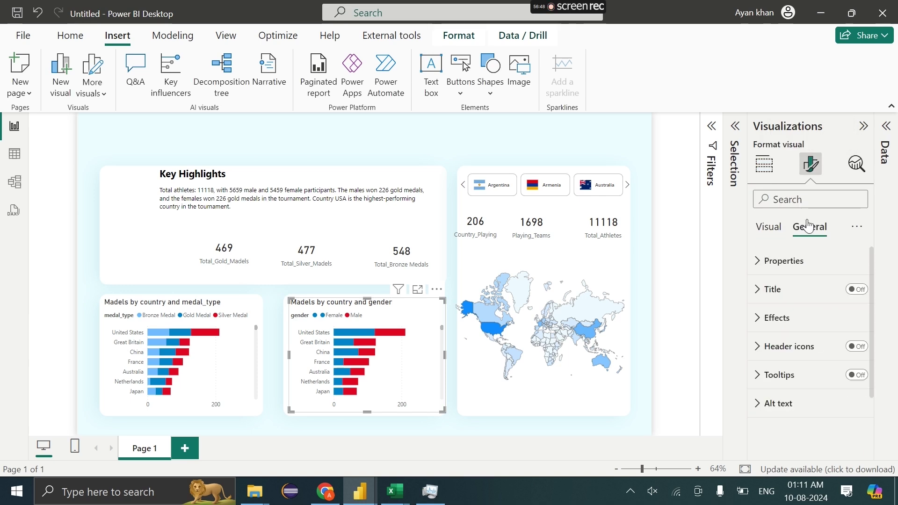
{"action": "left_click", "coordinate": [798, 295]}
{"action": "scroll", "coordinate": [816, 322], "scroll_direction": "down", "scroll_amount": 3}
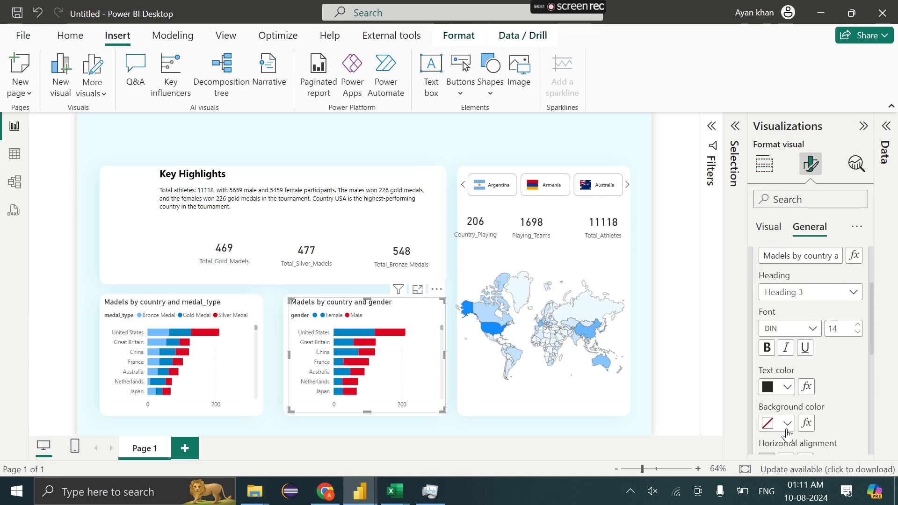
{"action": "left_click", "coordinate": [820, 330]}
{"action": "scroll", "coordinate": [812, 262], "scroll_direction": "down", "scroll_amount": 4}
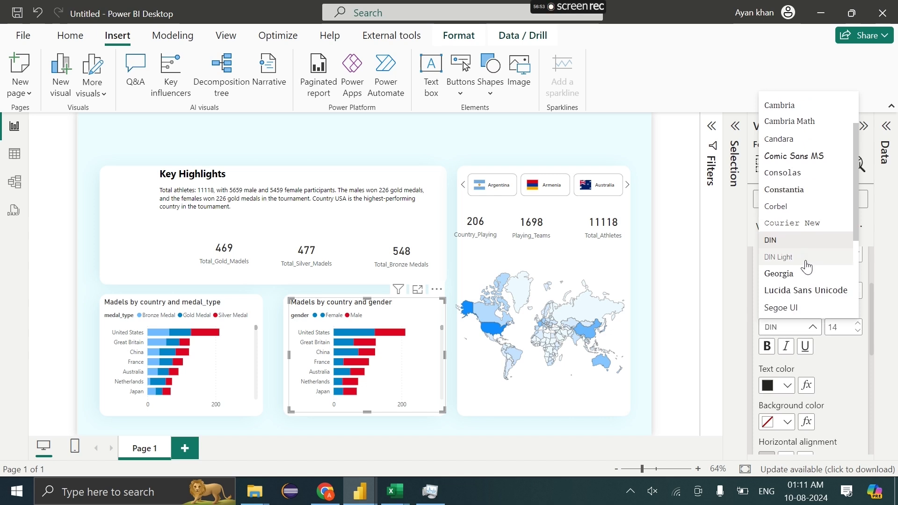
{"action": "scroll", "coordinate": [811, 293], "scroll_direction": "down", "scroll_amount": 3}
{"action": "left_click", "coordinate": [812, 192]}
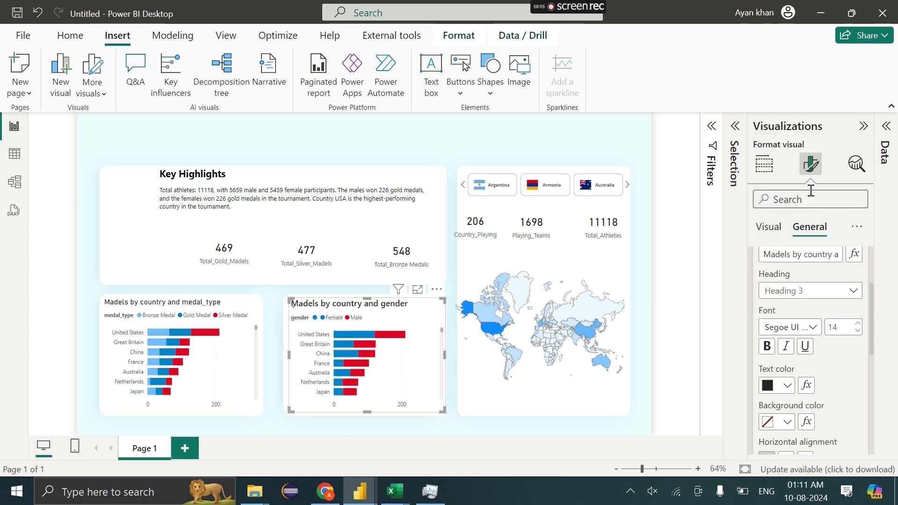
{"action": "left_click", "coordinate": [857, 331]}
{"action": "left_click", "coordinate": [858, 330]}
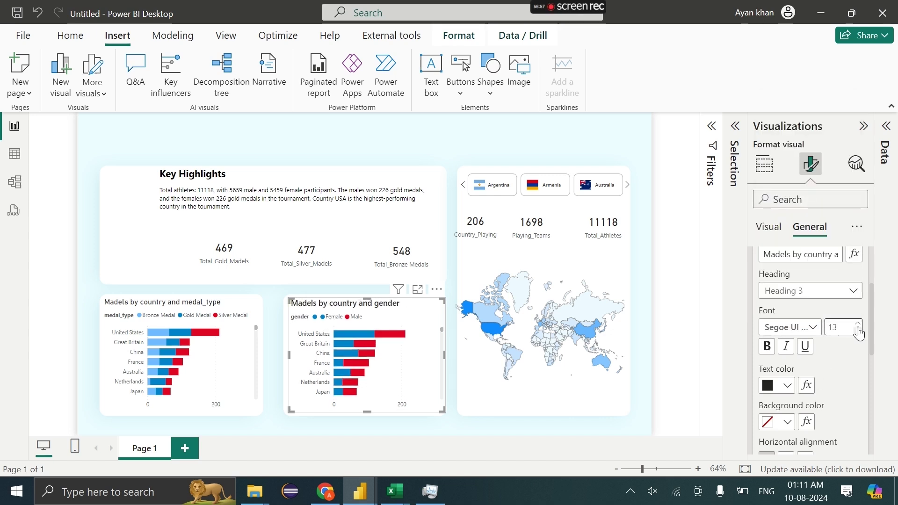
Set the title of the medals by country and medal type chart to Segoe UI Semibold, size 12.
{"action": "left_click", "coordinate": [253, 301]}
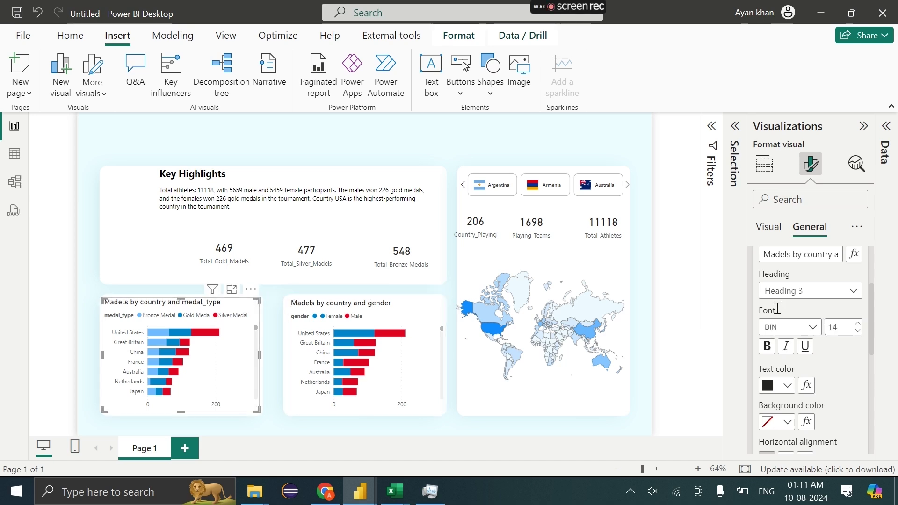
{"action": "left_click", "coordinate": [799, 327]}
{"action": "scroll", "coordinate": [797, 304], "scroll_direction": "down", "scroll_amount": 4}
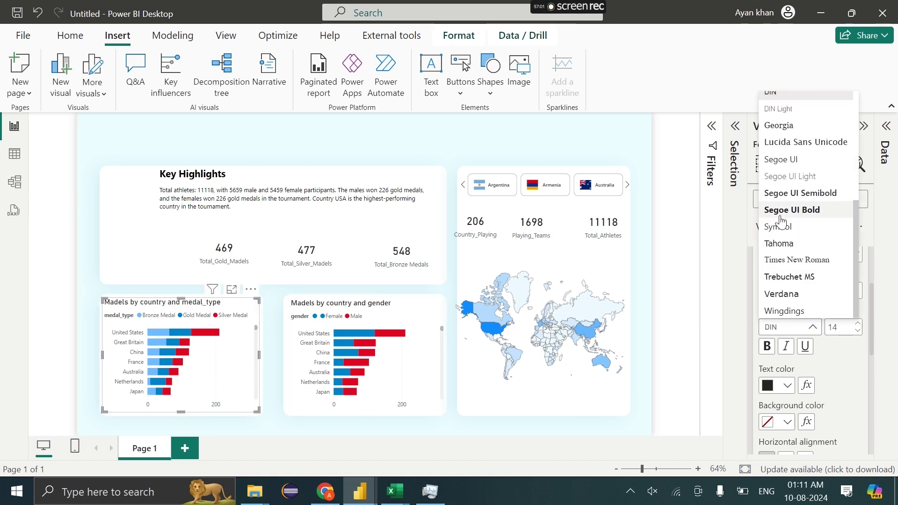
{"action": "left_click", "coordinate": [772, 193]}
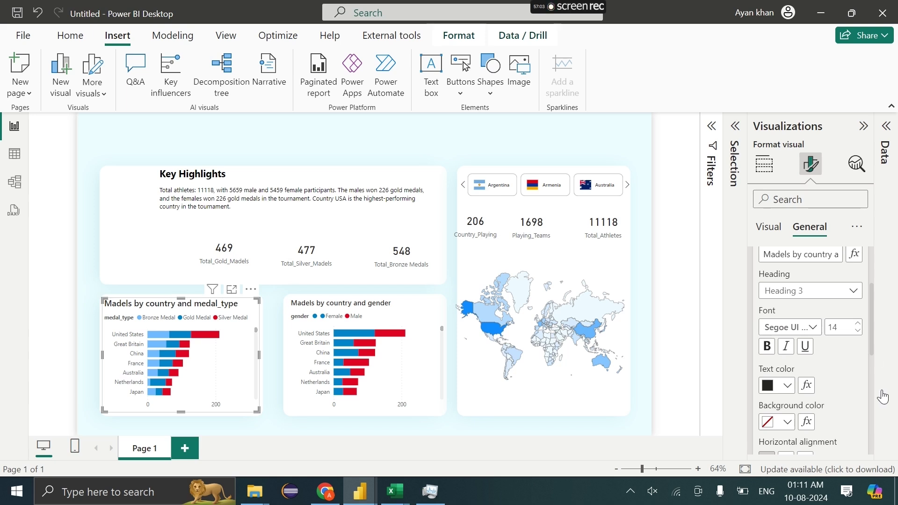
{"action": "left_click", "coordinate": [858, 330]}
{"action": "left_click", "coordinate": [858, 330]}
{"action": "left_click", "coordinate": [858, 330]}
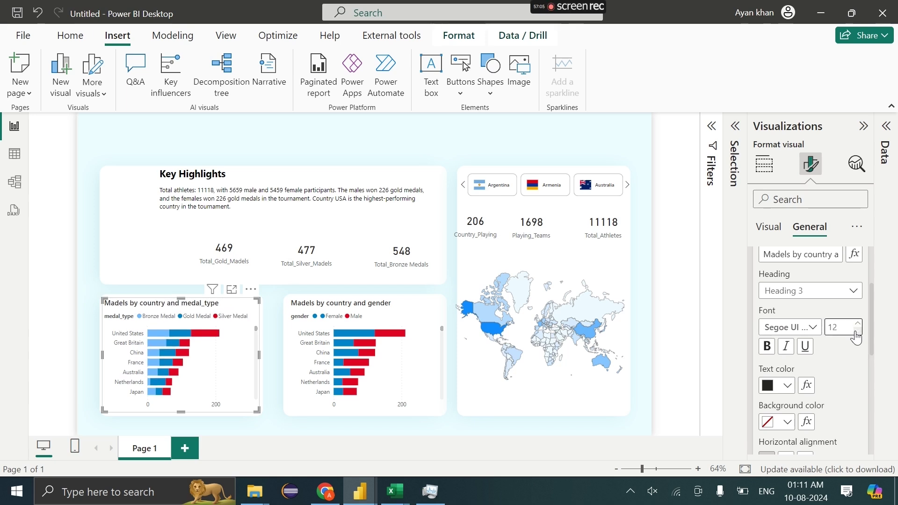
{"action": "left_click", "coordinate": [858, 324]}
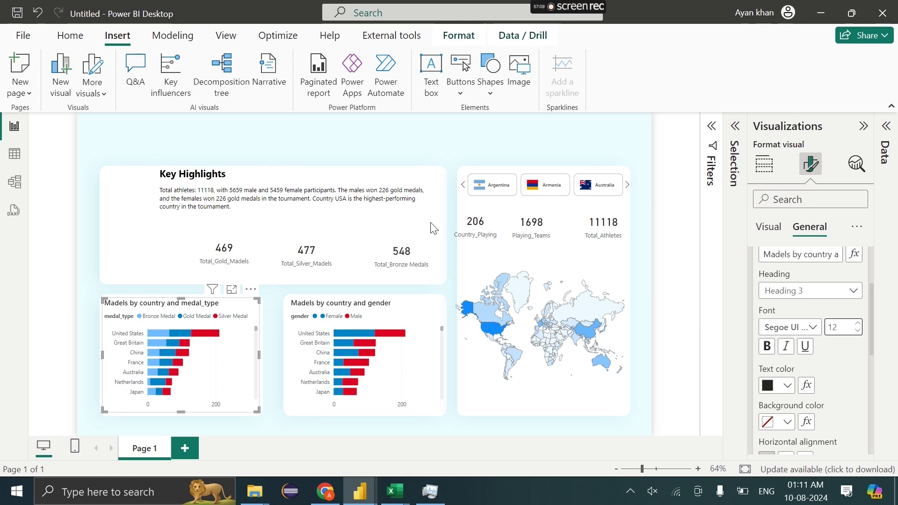
Shift the Key Highlights heading and its narrative text together slightly right and down within their panel.
{"action": "left_click_drag", "start_coordinate": [134, 137], "coordinate": [444, 232]}
{"action": "mouse_move", "coordinate": [391, 202]}
{"action": "left_mouse_down"}
{"action": "mouse_move", "coordinate": [409, 212]}
{"action": "mouse_move", "coordinate": [401, 209]}
{"action": "left_mouse_up"}
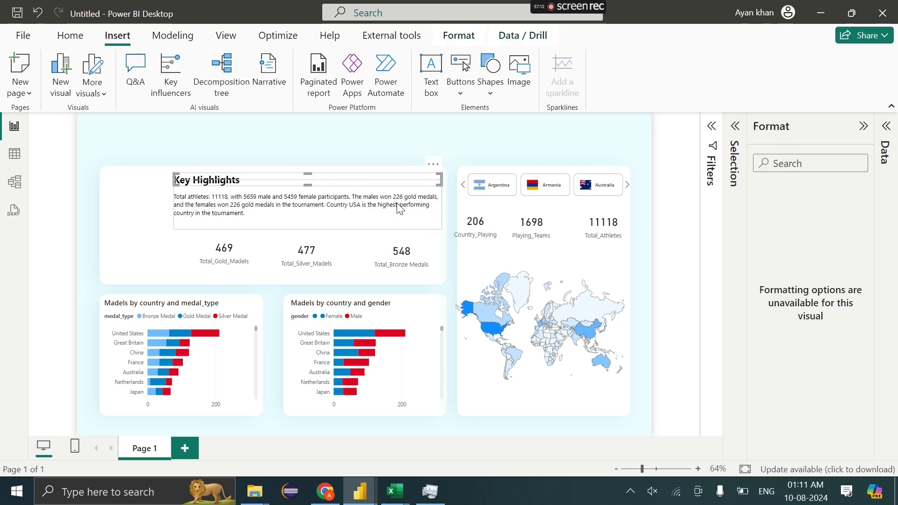
{"action": "left_click", "coordinate": [483, 150]}
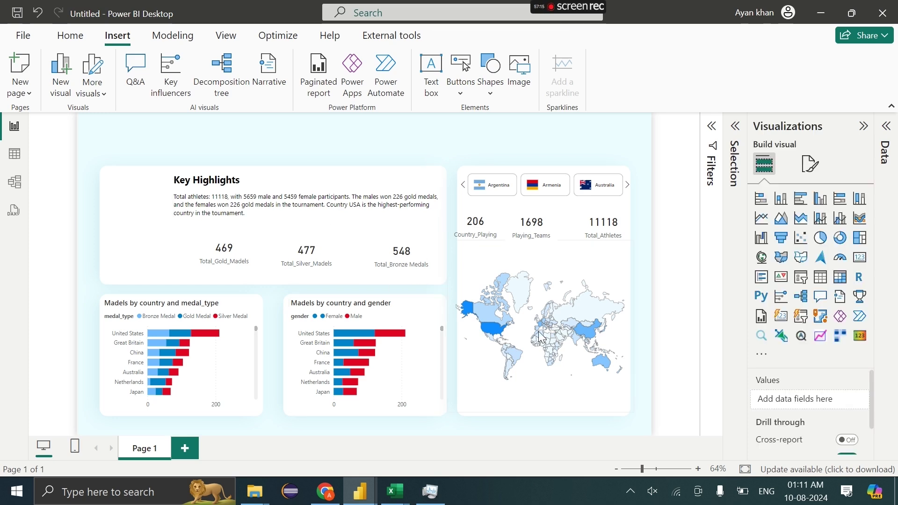
Resize the world map from its upper-left and lower-right corners so it fits inside the panel below the card figures.
{"action": "left_click", "coordinate": [469, 404]}
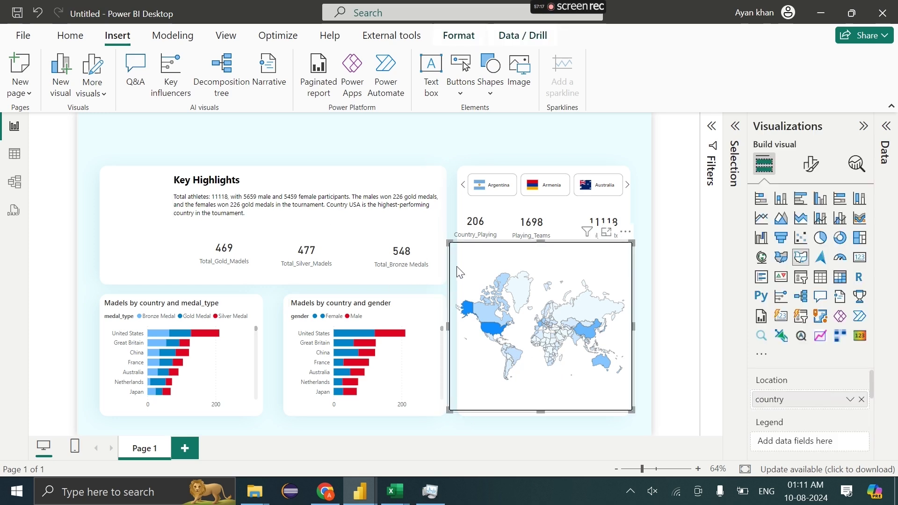
{"action": "left_click_drag", "start_coordinate": [449, 242], "coordinate": [458, 256]}
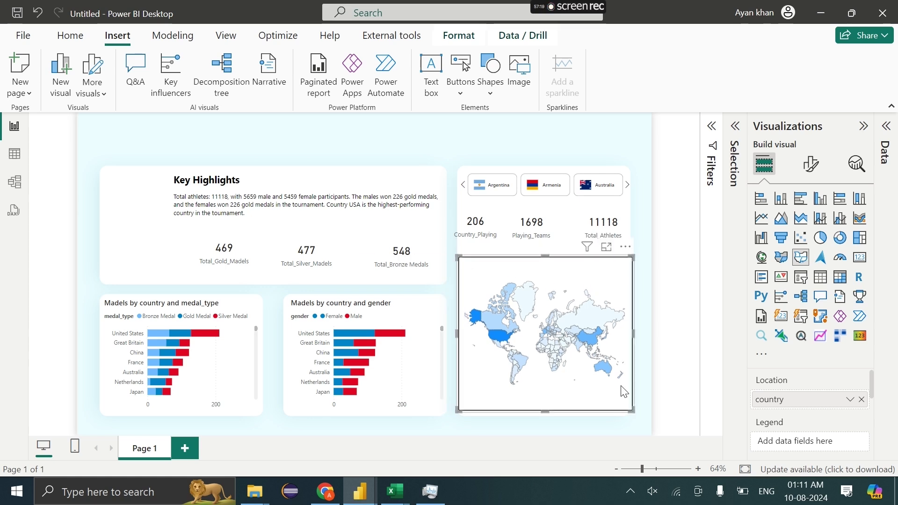
{"action": "left_click_drag", "start_coordinate": [634, 420], "coordinate": [634, 420]}
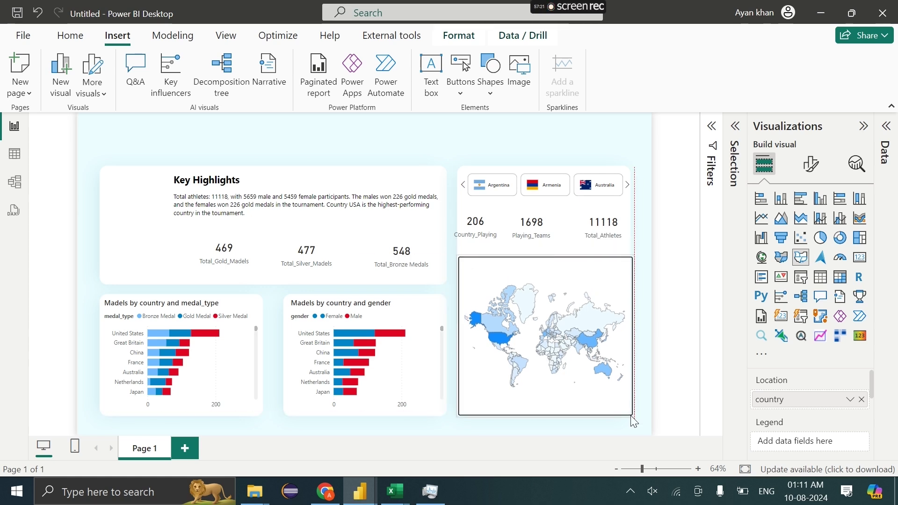
{"action": "left_click", "coordinate": [646, 304]}
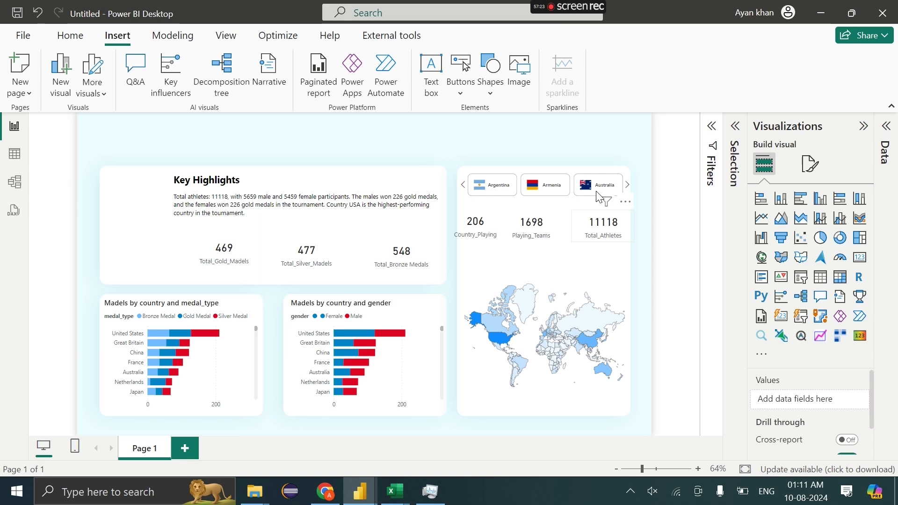
Try filtering the dashboard by Australia in the country slicer and clear the selection.
{"action": "left_click", "coordinate": [597, 193]}
{"action": "left_click", "coordinate": [595, 192]}
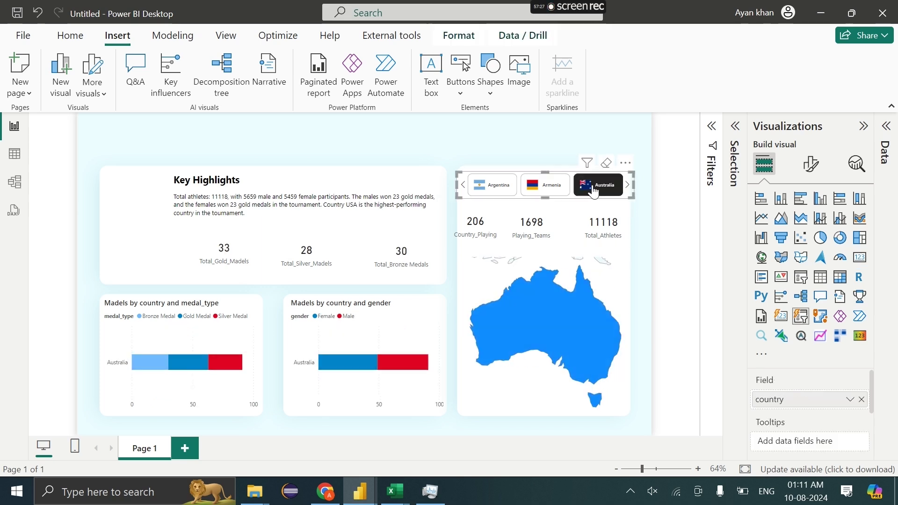
{"action": "left_click", "coordinate": [594, 192]}
Move the Country_Playing card slightly right and down inside the panel and rename its field label to Country.
{"action": "left_click_drag", "start_coordinate": [487, 233], "coordinate": [496, 237]}
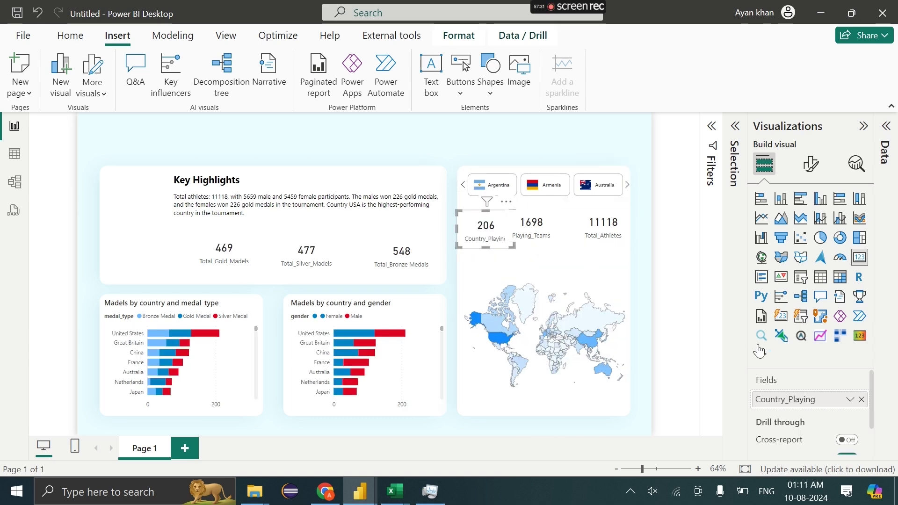
{"action": "double_click", "coordinate": [768, 399]}
{"action": "type", "text": "COuntry"}
{"action": "key", "text": "Return"}
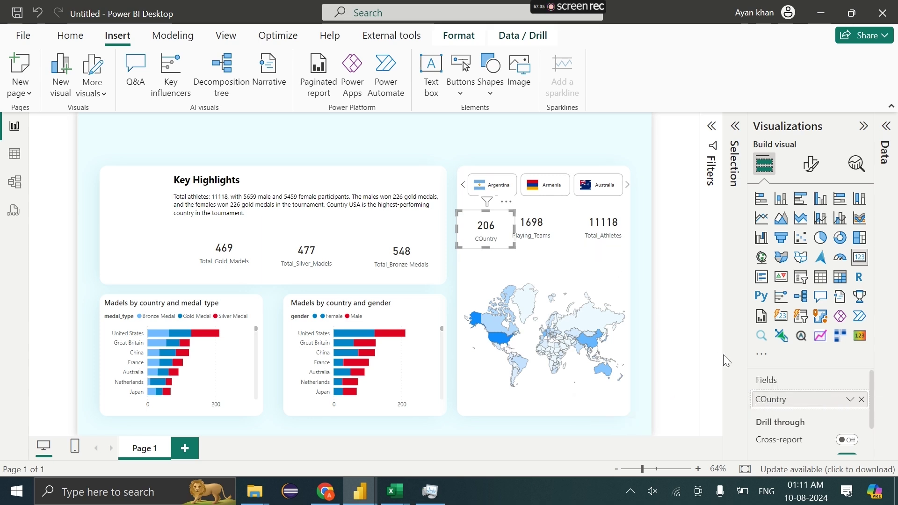
{"action": "double_click", "coordinate": [788, 399]}
{"action": "type", "text": "Country"}
{"action": "key", "text": "Return"}
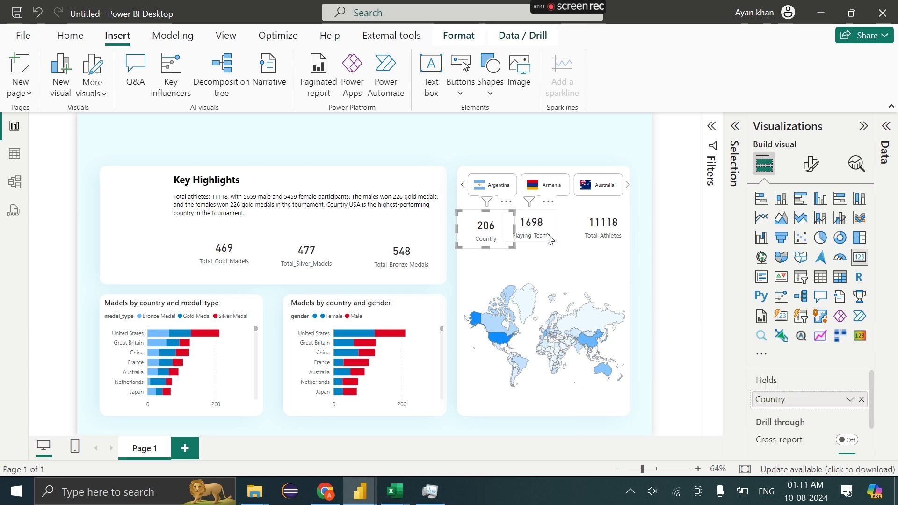
Rename the Playing_Teams and Total_Athletes card labels to Teams and Athletes, and reposition both cards beside the Country card.
{"action": "key", "text": "Tab"}
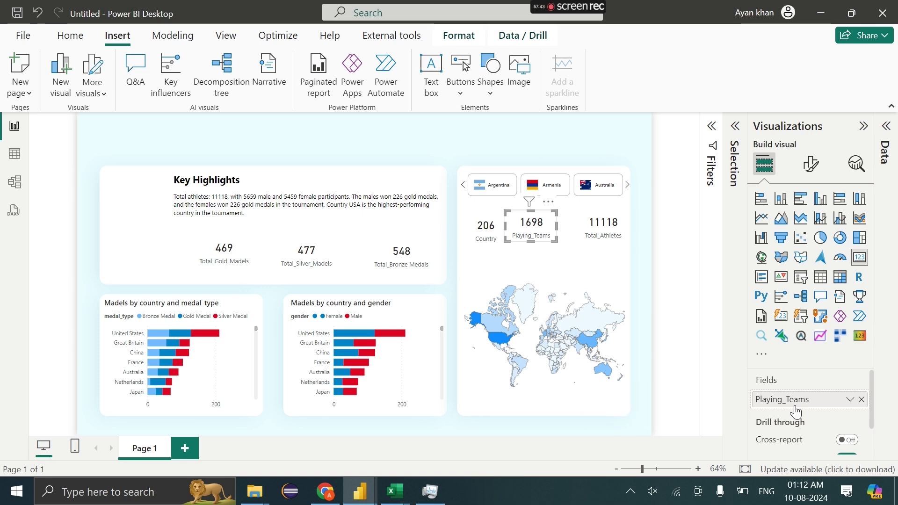
{"action": "double_click", "coordinate": [795, 402]}
{"action": "type", "text": "Teams"}
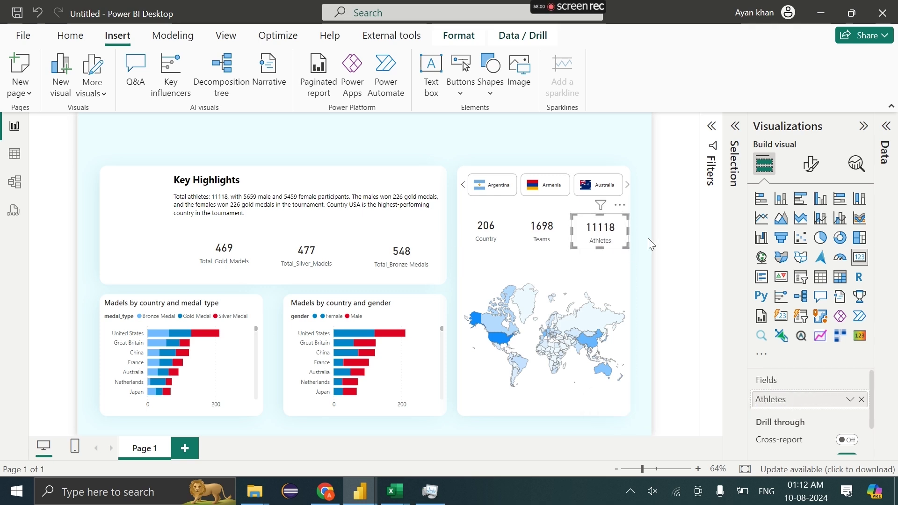
{"action": "left_click", "coordinate": [647, 237]}
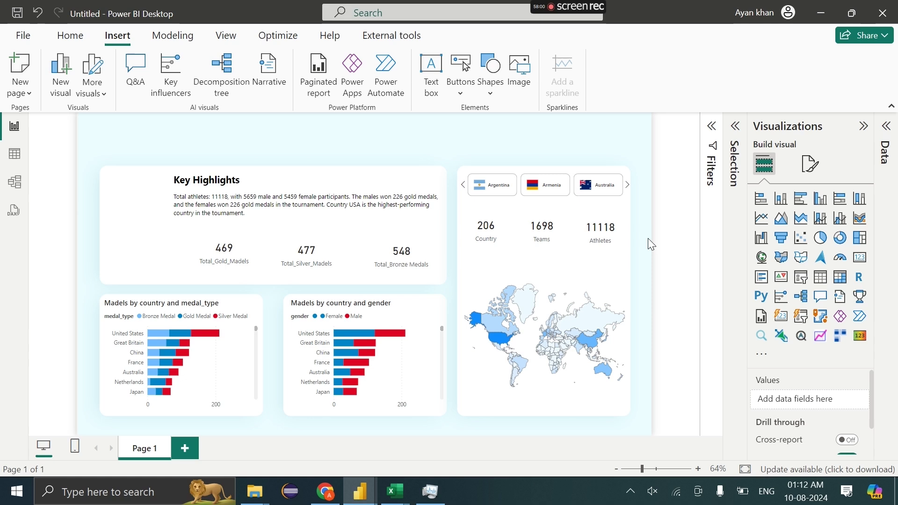
{"action": "left_click", "coordinate": [555, 237]}
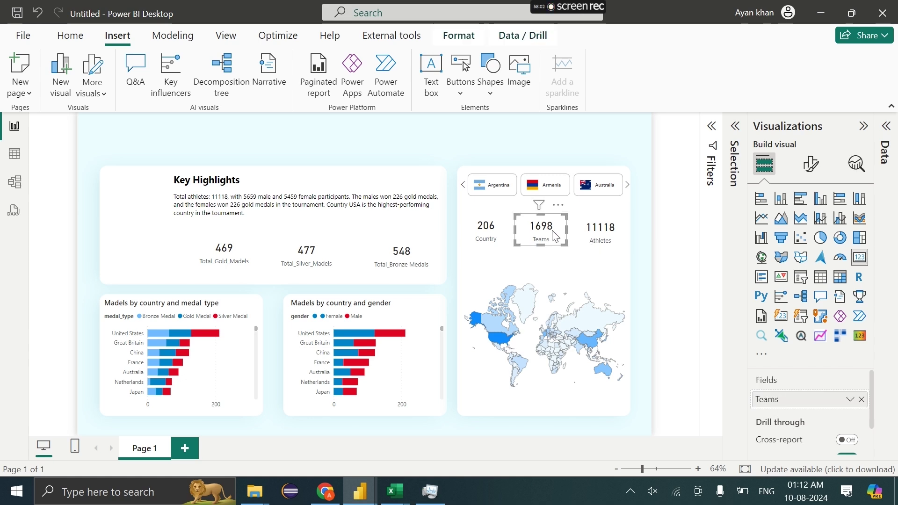
{"action": "left_click", "coordinate": [455, 133]}
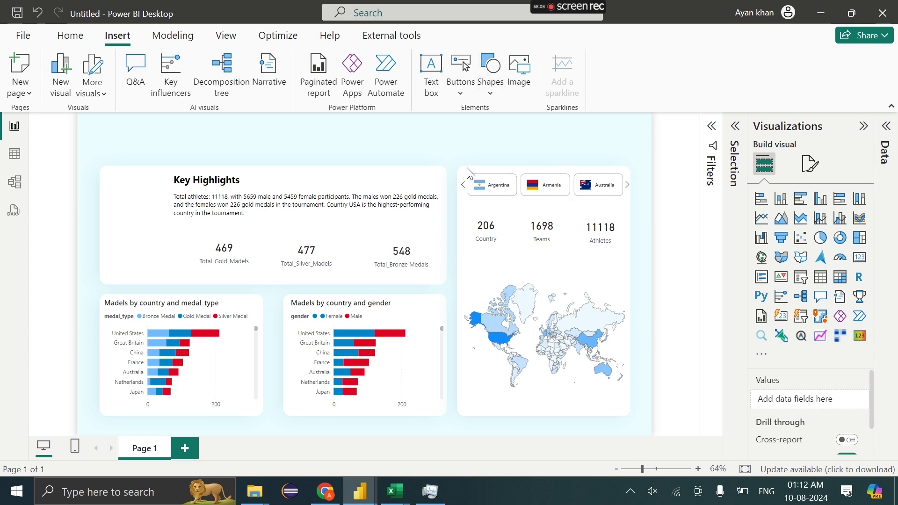
{"action": "left_click_drag", "start_coordinate": [447, 200], "coordinate": [640, 404]}
{"action": "left_click", "coordinate": [644, 299]}
Insert a line shape, rotate it 90°, and shrink it into a short vertical divider for the Country, Teams and Athletes cards.
{"action": "left_click", "coordinate": [492, 91]}
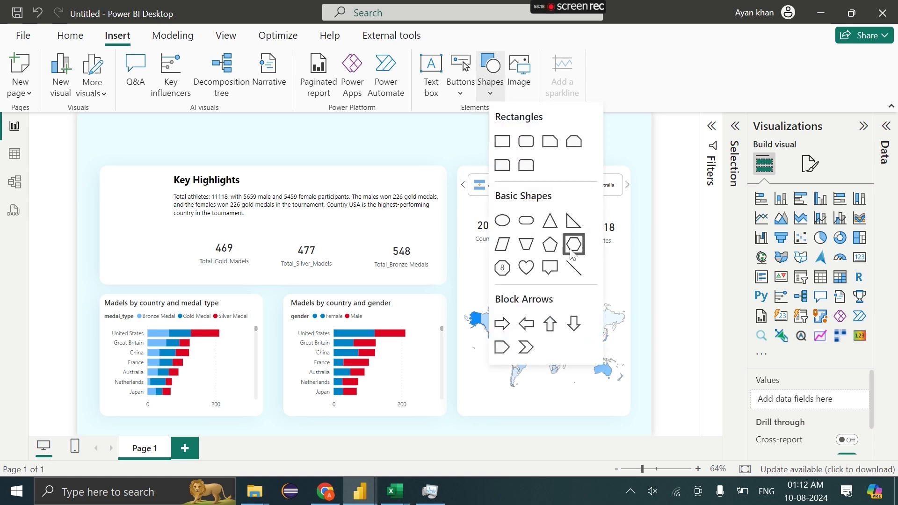
{"action": "left_click", "coordinate": [574, 264]}
{"action": "left_click_drag", "start_coordinate": [141, 237], "coordinate": [514, 262]}
{"action": "left_click", "coordinate": [767, 253]}
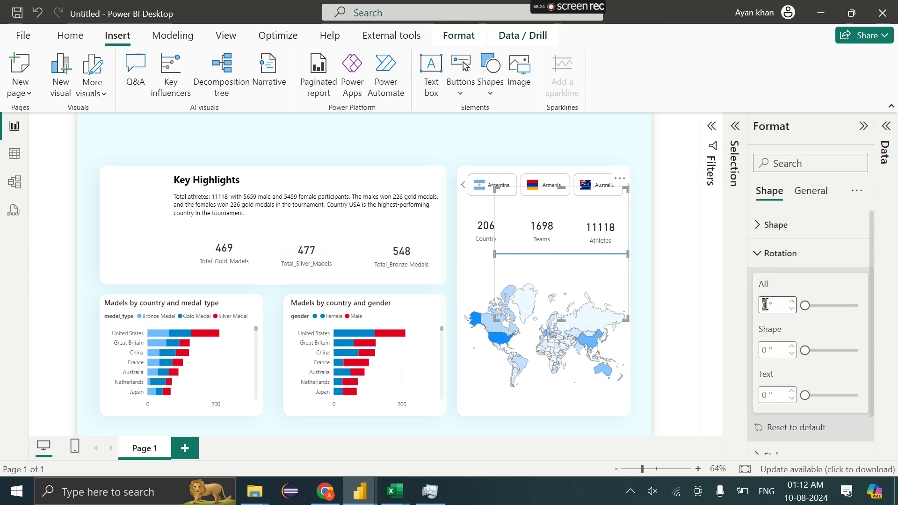
{"action": "left_click_drag", "start_coordinate": [598, 258], "coordinate": [580, 259]}
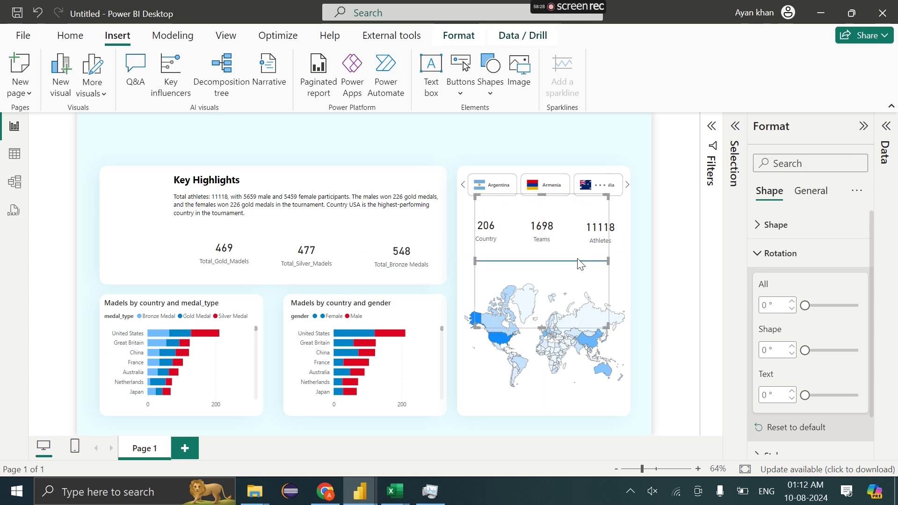
{"action": "type", "text": "90"}
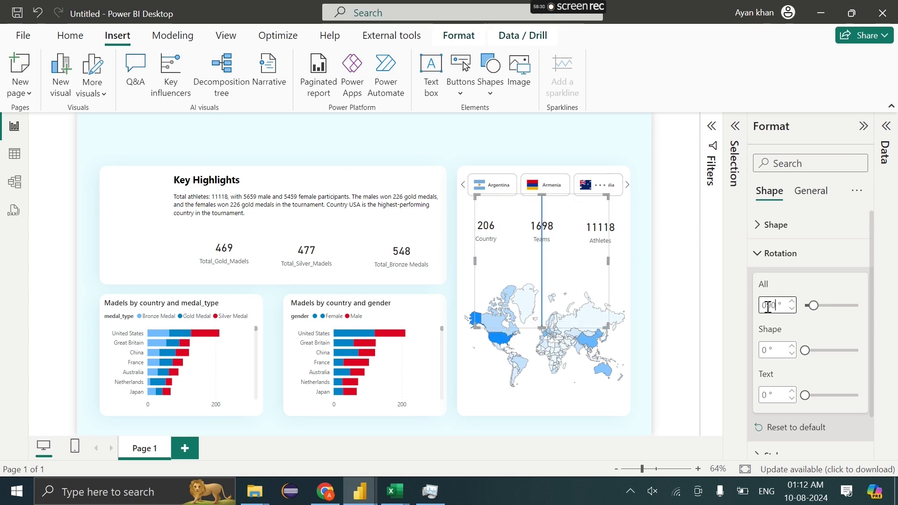
{"action": "left_click_drag", "start_coordinate": [477, 196], "coordinate": [572, 229]}
Duplicate the vertical divider so one line separates Country from Teams and another separates Teams from Athletes.
{"action": "key", "text": "ctrl+c"}
{"action": "key", "text": "ctrl+v"}
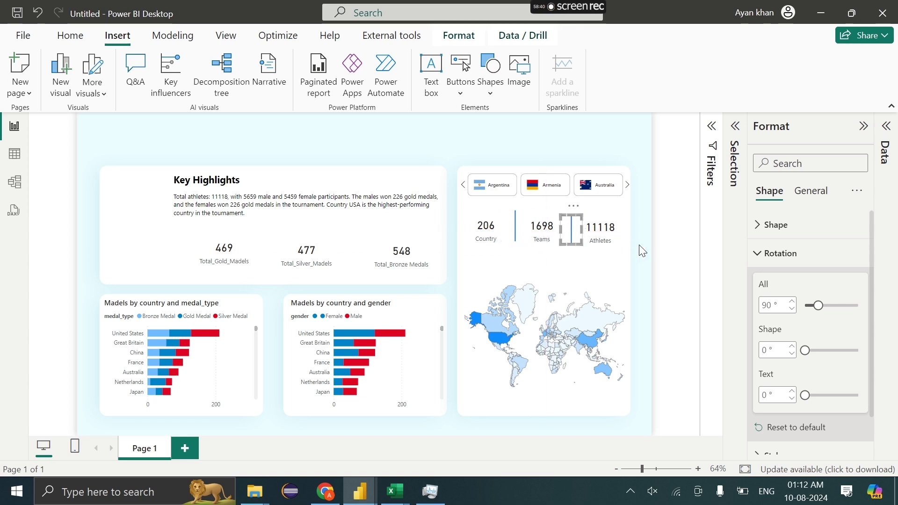
{"action": "left_click", "coordinate": [639, 245]}
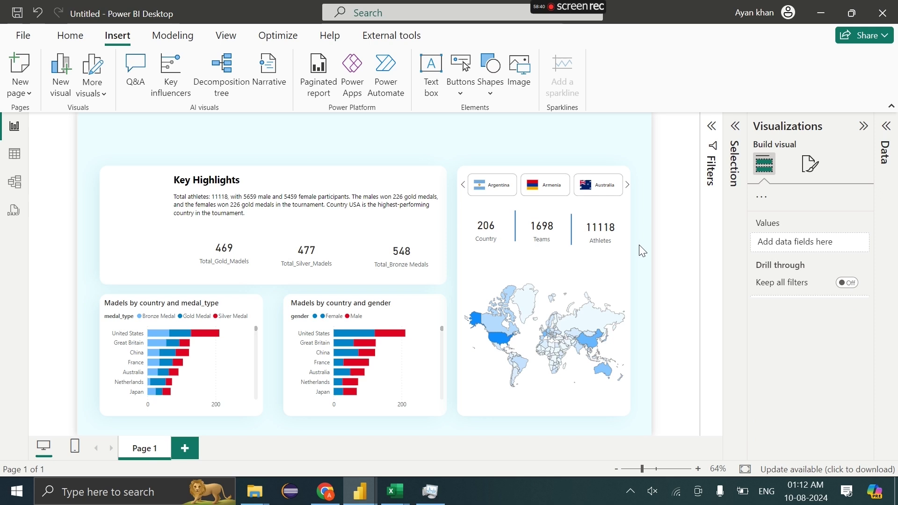
Change the border colour of the divider line between the Teams and Athletes cards from blue to light grey.
{"action": "left_click", "coordinate": [571, 229]}
{"action": "left_click", "coordinate": [798, 295]}
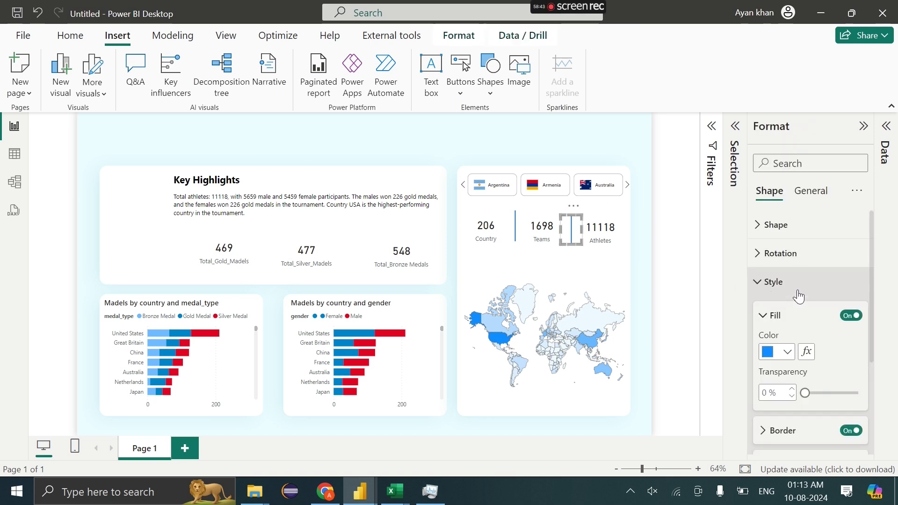
{"action": "scroll", "coordinate": [793, 296], "scroll_direction": "down", "scroll_amount": 3}
{"action": "left_click", "coordinate": [794, 283]}
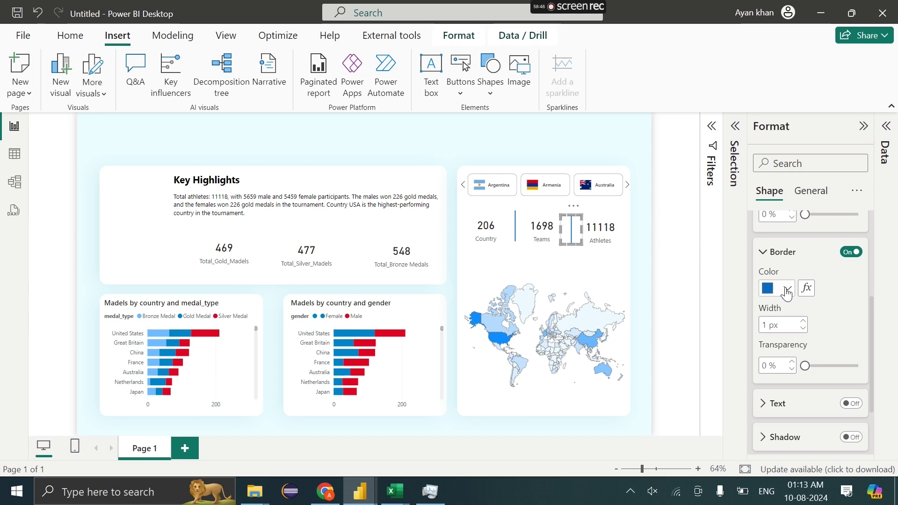
{"action": "left_click", "coordinate": [788, 287]}
{"action": "left_click", "coordinate": [688, 138]}
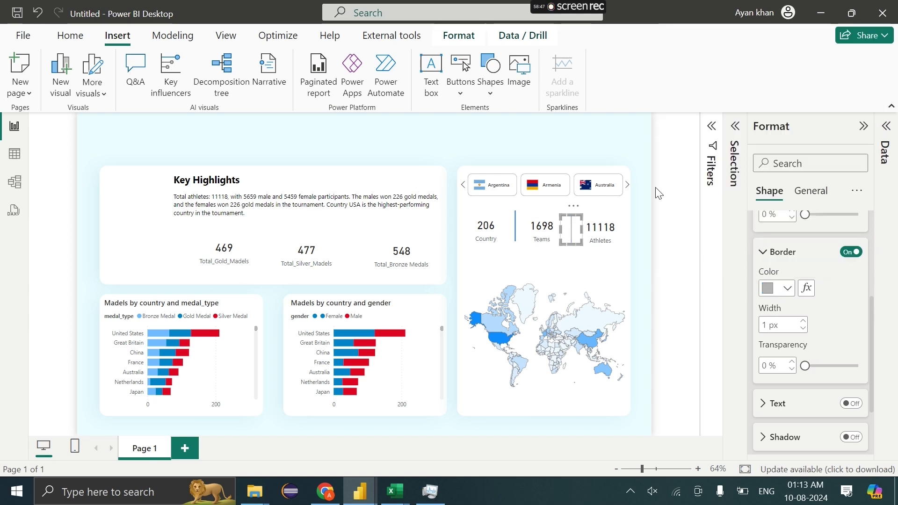
Give the divider line between the Country and Teams cards the same light grey border colour.
{"action": "left_click", "coordinate": [521, 237]}
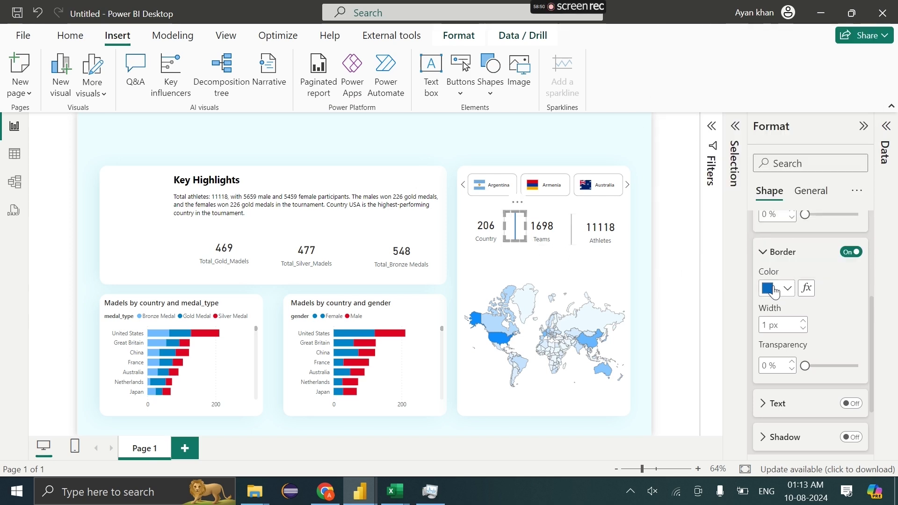
{"action": "left_click", "coordinate": [775, 288]}
{"action": "left_click", "coordinate": [684, 226]}
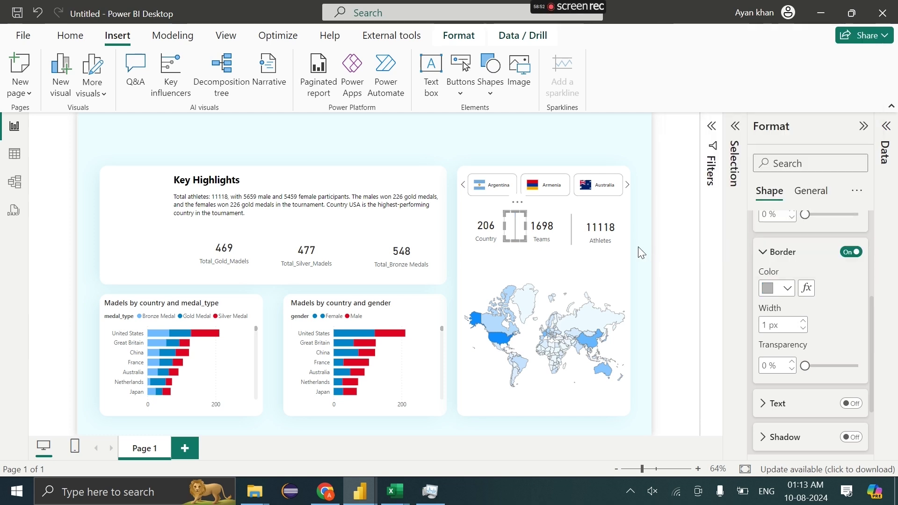
{"action": "left_click", "coordinate": [641, 252]}
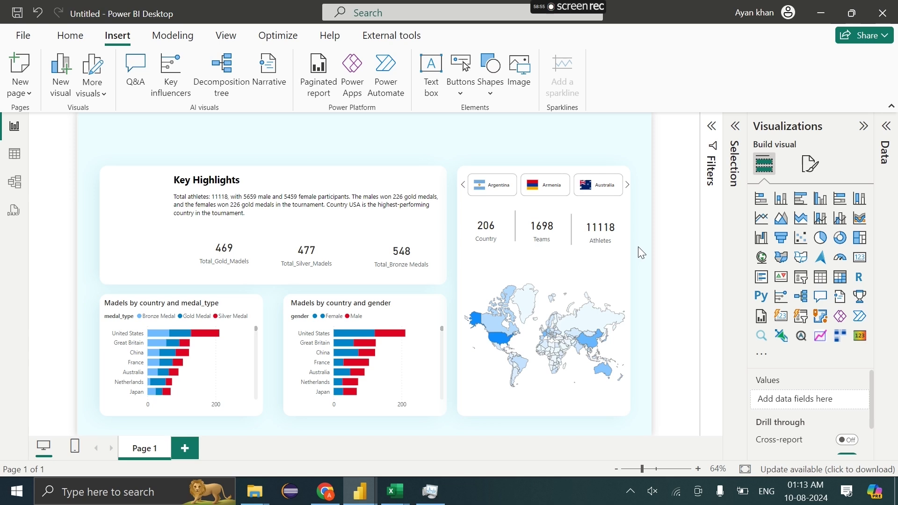
Nudge the divider between Country and Teams slightly down to line up with the other divider.
{"action": "left_click", "coordinate": [516, 228]}
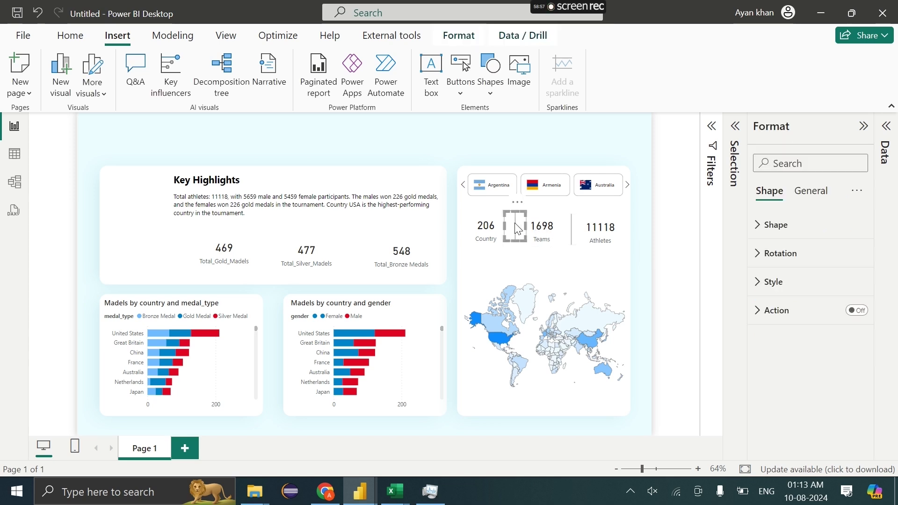
{"action": "left_click_drag", "start_coordinate": [517, 228], "coordinate": [517, 229]}
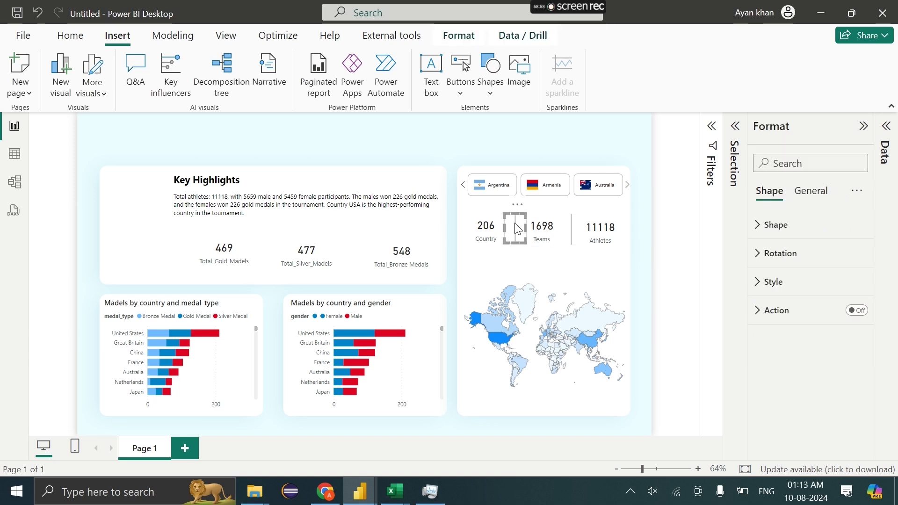
{"action": "left_click", "coordinate": [420, 146]}
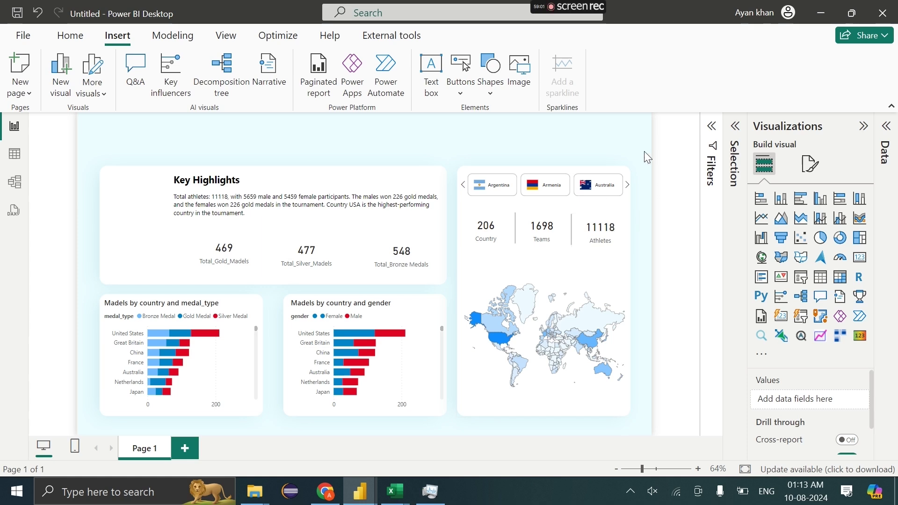
Move the Key Highlights text box slightly right and down in its panel, then select the Total_Silver_Madels card.
{"action": "left_click_drag", "start_coordinate": [644, 151], "coordinate": [415, 450]}
{"action": "left_click", "coordinate": [155, 158]}
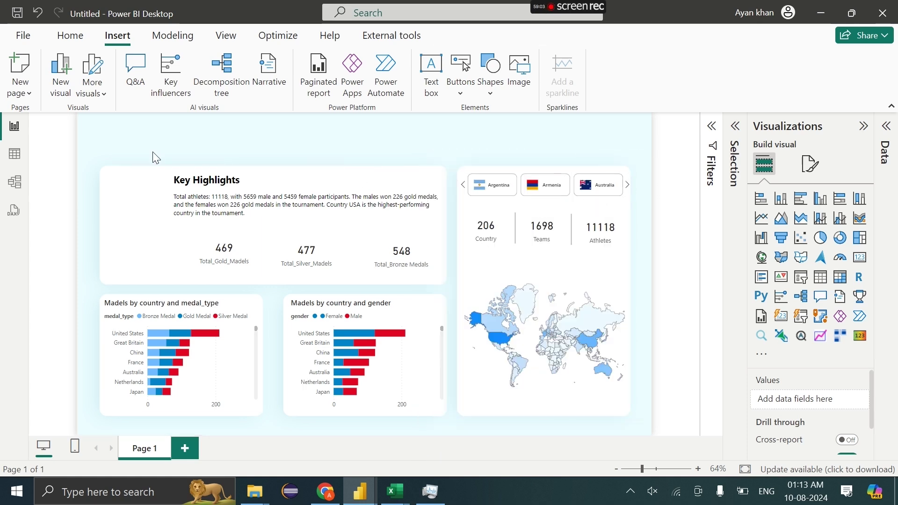
{"action": "left_click_drag", "start_coordinate": [148, 150], "coordinate": [504, 247]}
{"action": "left_click_drag", "start_coordinate": [395, 225], "coordinate": [405, 230]}
{"action": "left_click", "coordinate": [299, 273]}
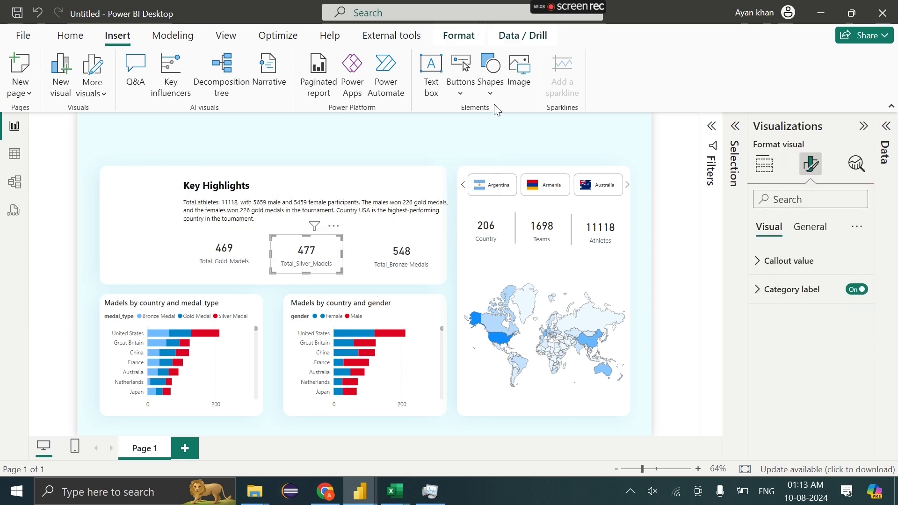
Switch to Chrome and open the Flaticon icon site in a new browser tab.
{"action": "left_click", "coordinate": [338, 486]}
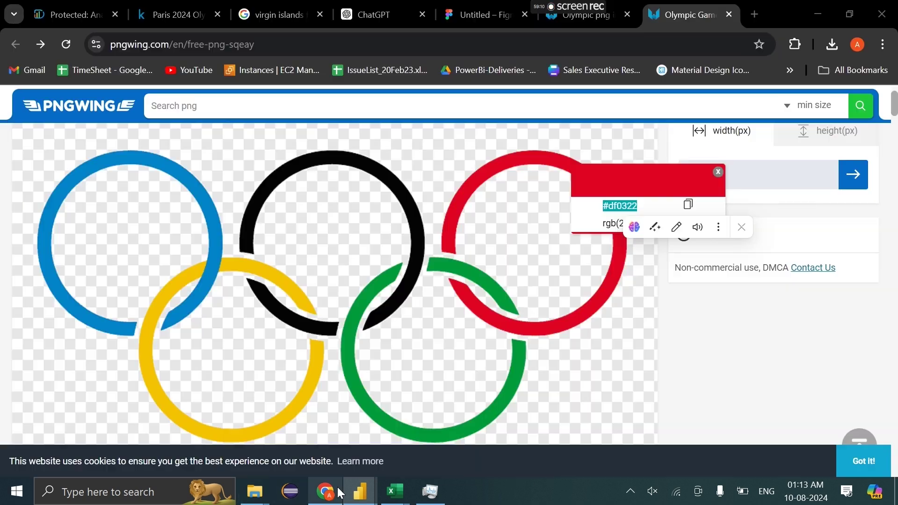
{"action": "left_click", "coordinate": [756, 14]}
{"action": "type", "text": "fl"}
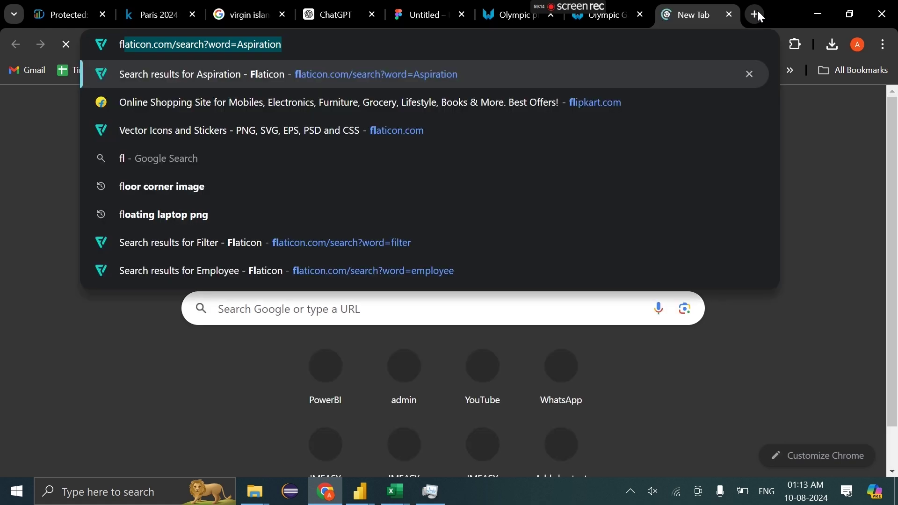
{"action": "key", "text": "Return"}
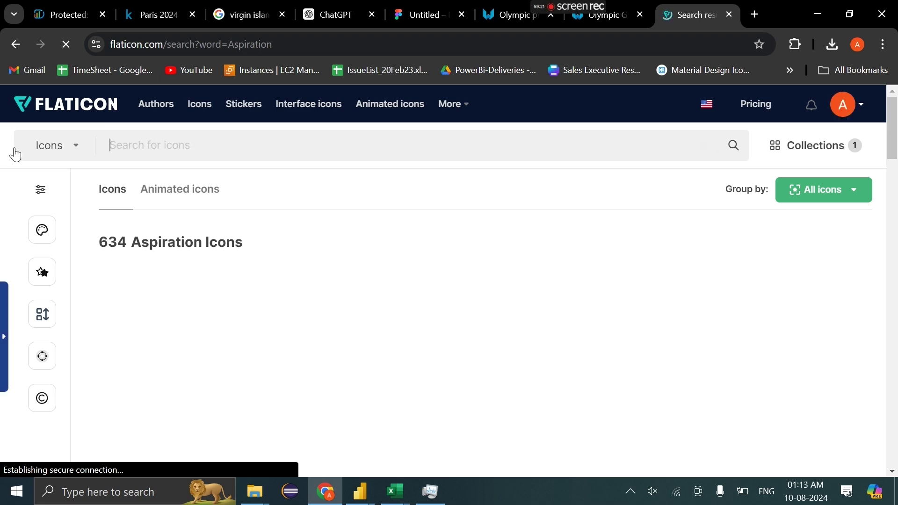
Search Flaticon for "gold medals" and look through the icons for one that suits the medal cards.
{"action": "type", "text": "mde"}
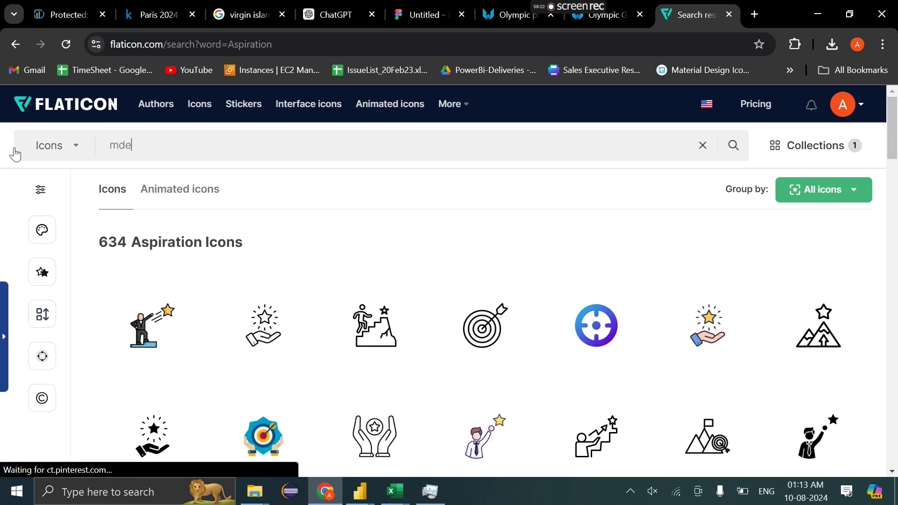
{"action": "key", "text": "BackSpace"}
{"action": "key", "text": "BackSpace"}
{"action": "key", "text": "BackSpace"}
{"action": "type", "text": "go"}
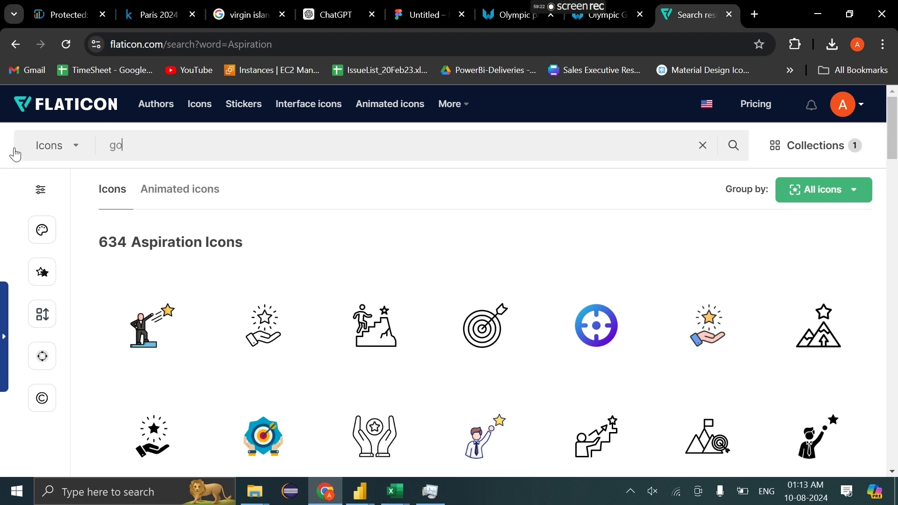
{"action": "type", "text": "ld madels"}
{"action": "key", "text": "Return"}
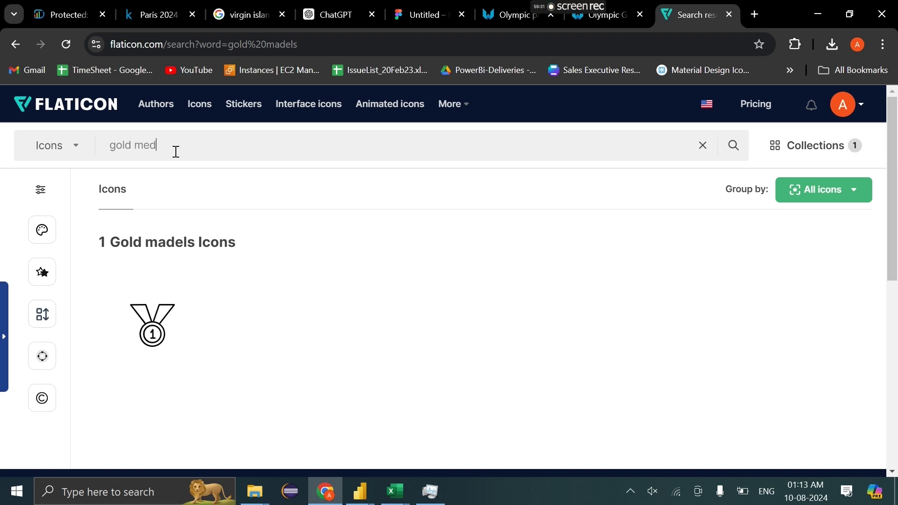
{"action": "key", "text": "Return"}
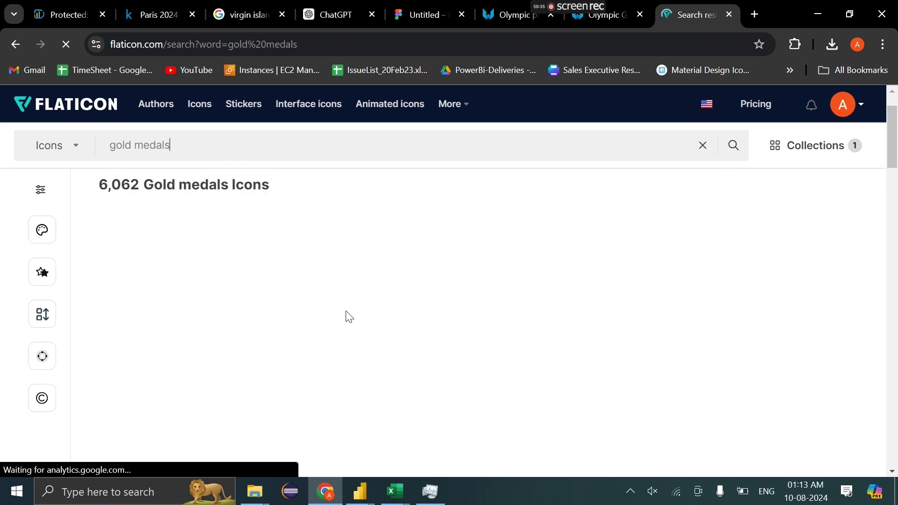
{"action": "scroll", "coordinate": [346, 318], "scroll_direction": "down", "scroll_amount": 10}
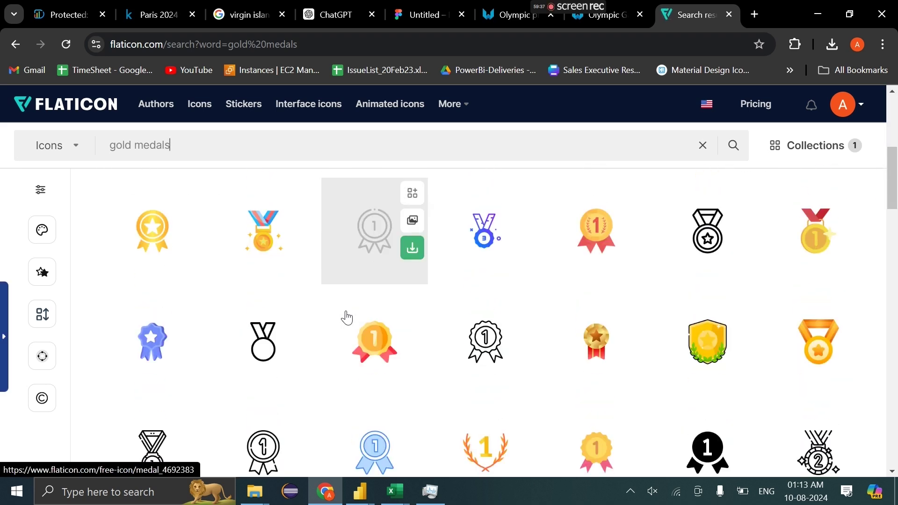
{"action": "scroll", "coordinate": [346, 318], "scroll_direction": "down", "scroll_amount": 4}
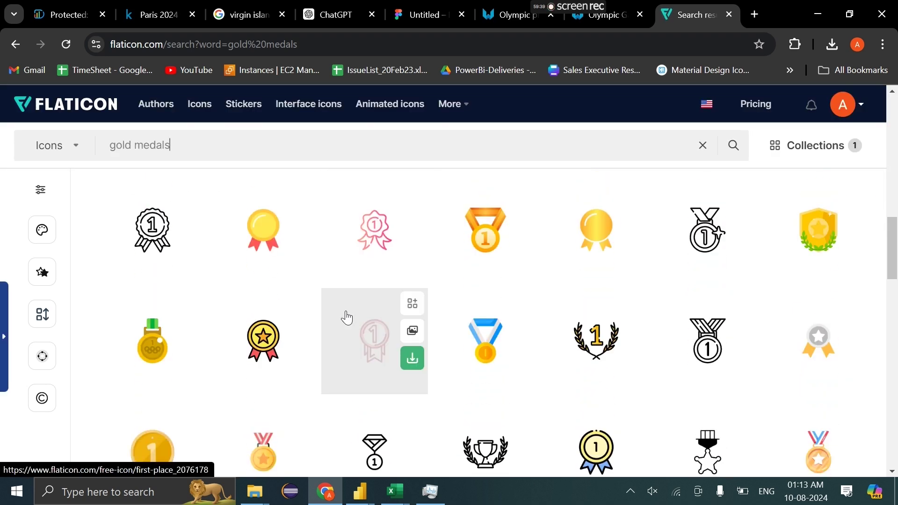
{"action": "scroll", "coordinate": [345, 321], "scroll_direction": "down", "scroll_amount": 2}
{"action": "scroll", "coordinate": [311, 285], "scroll_direction": "up", "scroll_amount": 15}
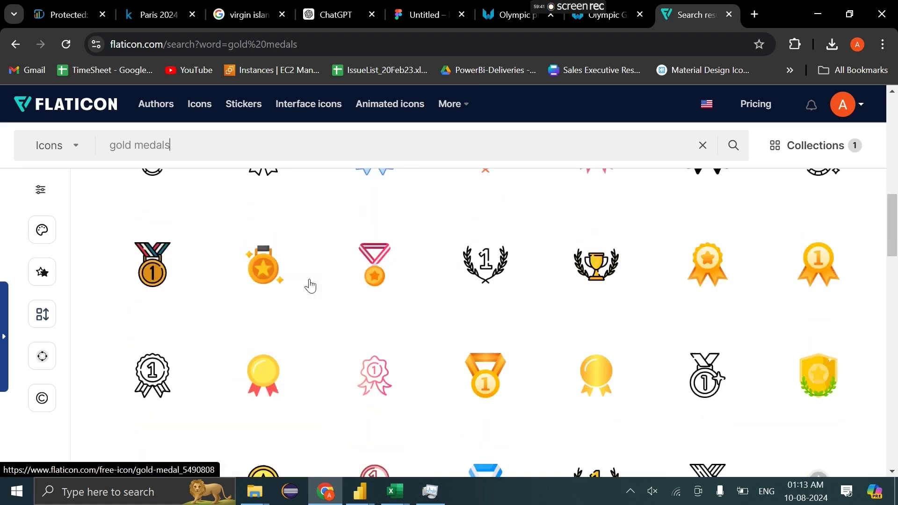
{"action": "scroll", "coordinate": [311, 285], "scroll_direction": "down", "scroll_amount": 3}
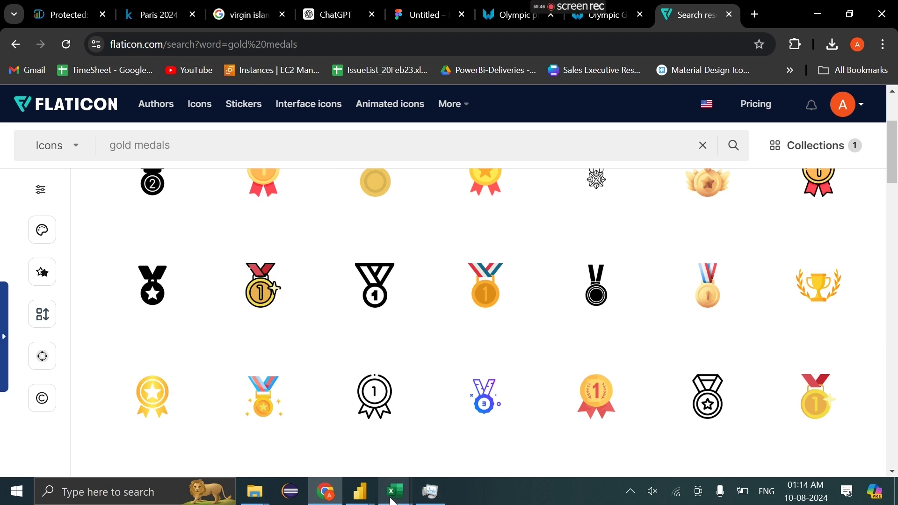
Return to the Untitled Power BI report and start inserting an image, looking through the picture files in Downloads.
{"action": "mouse_move", "coordinate": [360, 491]}
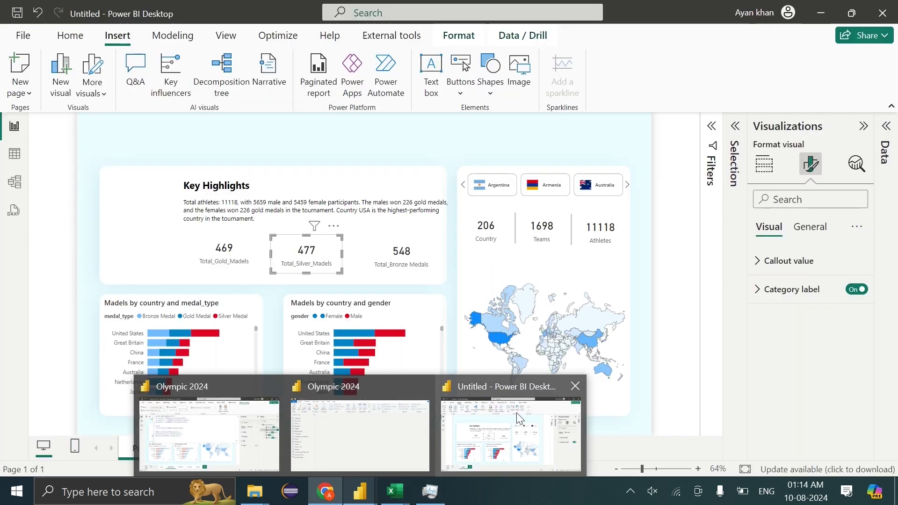
{"action": "left_click", "coordinate": [516, 413]}
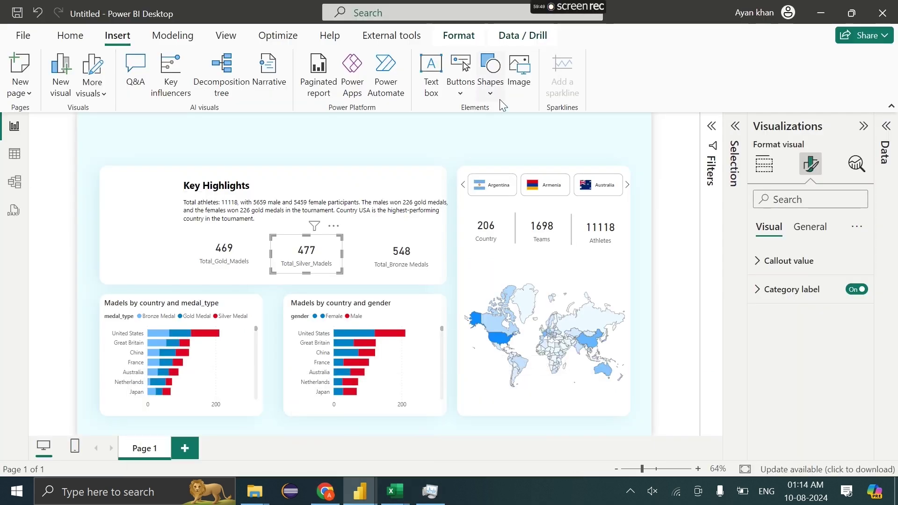
{"action": "left_click", "coordinate": [516, 87]}
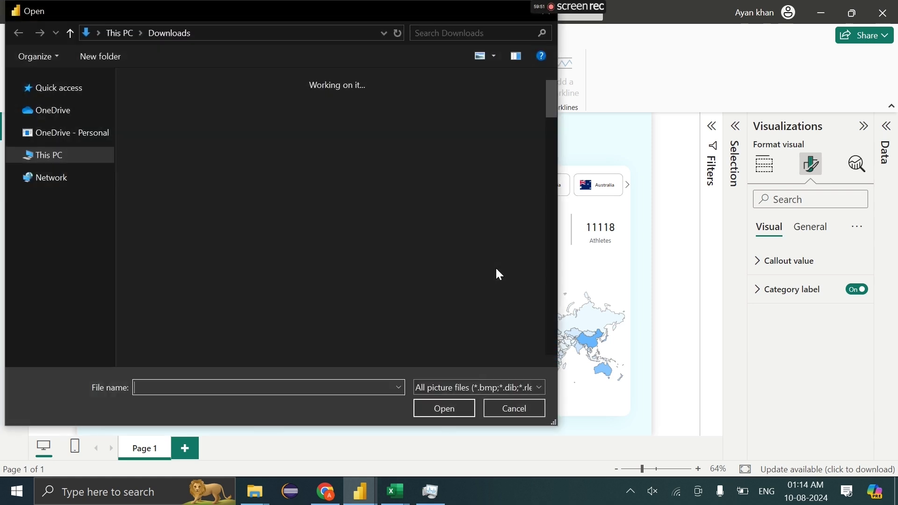
{"action": "scroll", "coordinate": [414, 220], "scroll_direction": "down", "scroll_amount": 8}
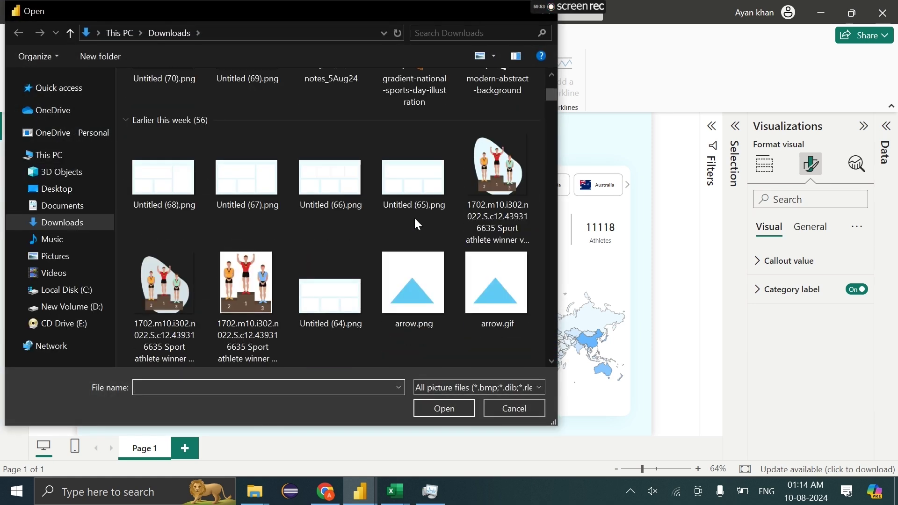
{"action": "scroll", "coordinate": [359, 204], "scroll_direction": "up", "scroll_amount": 10}
{"action": "scroll", "coordinate": [260, 155], "scroll_direction": "down", "scroll_amount": 4}
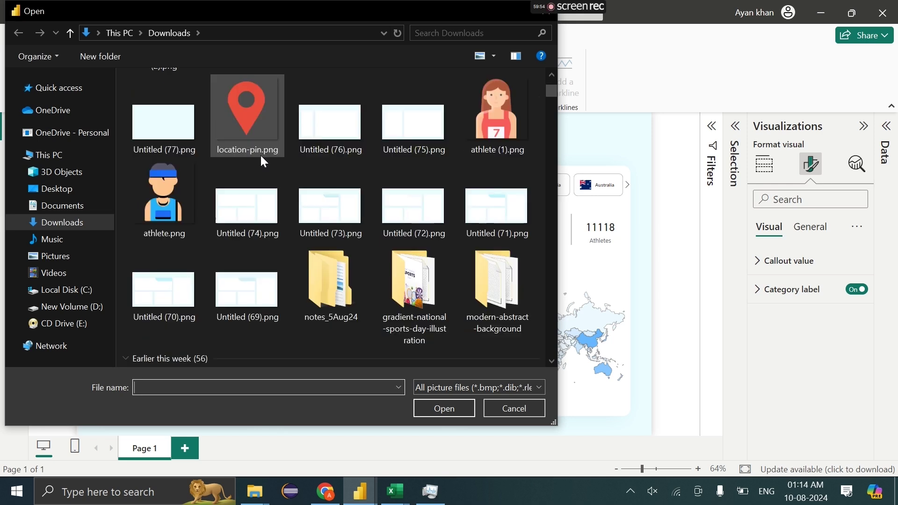
Insert the gold-medal.png image at a small size in the Key Highlights panel and move the gold total card above the panel.
{"action": "scroll", "coordinate": [318, 221], "scroll_direction": "down", "scroll_amount": 15}
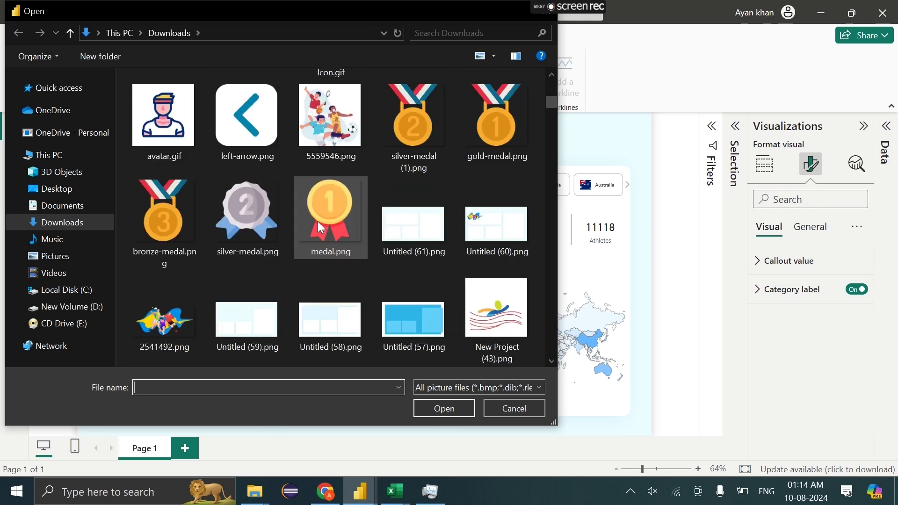
{"action": "double_click", "coordinate": [502, 104]}
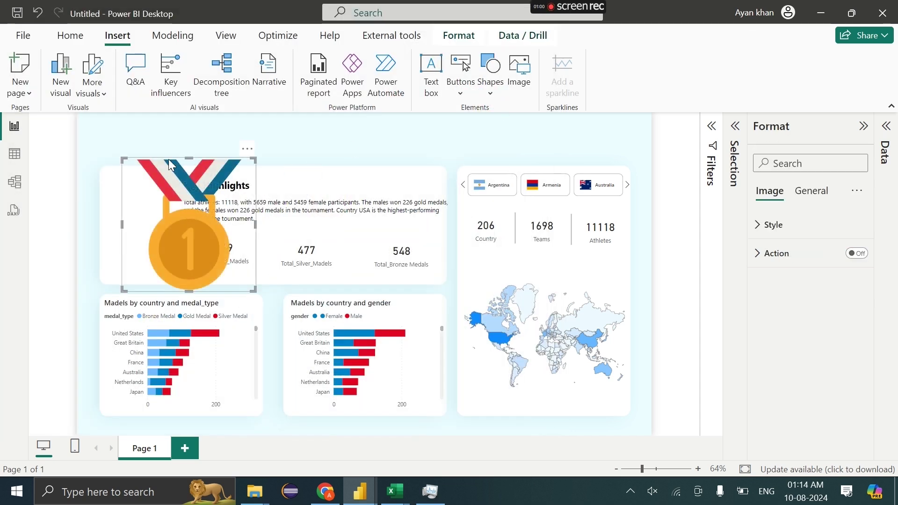
{"action": "left_click_drag", "start_coordinate": [123, 159], "coordinate": [313, 155]}
{"action": "left_click", "coordinate": [248, 261]}
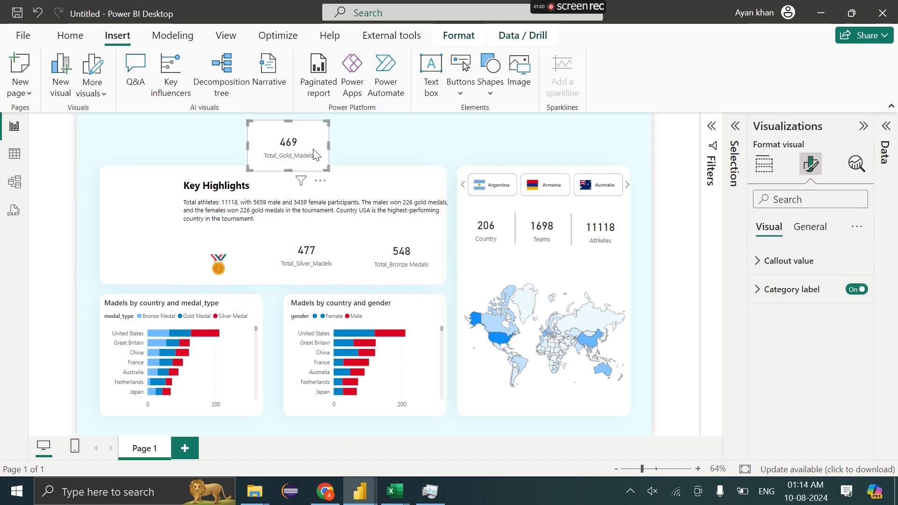
Insert silver-medal (1).png and bronze-medal.png at a small size beside the gold medal, and move the silver and bronze total cards above the panel.
{"action": "left_click", "coordinate": [530, 74]}
{"action": "scroll", "coordinate": [399, 224], "scroll_direction": "down", "scroll_amount": 8}
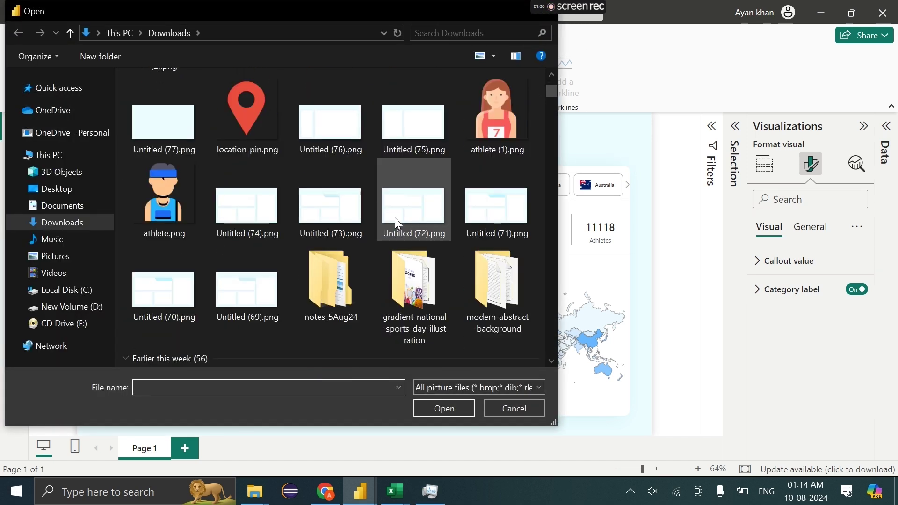
{"action": "scroll", "coordinate": [398, 223], "scroll_direction": "down", "scroll_amount": 6}
{"action": "double_click", "coordinate": [161, 207]}
{"action": "left_click_drag", "start_coordinate": [420, 246], "coordinate": [545, 139]}
Turn off the background of the bronze, gold and silver total cards.
{"action": "left_click", "coordinate": [815, 229]}
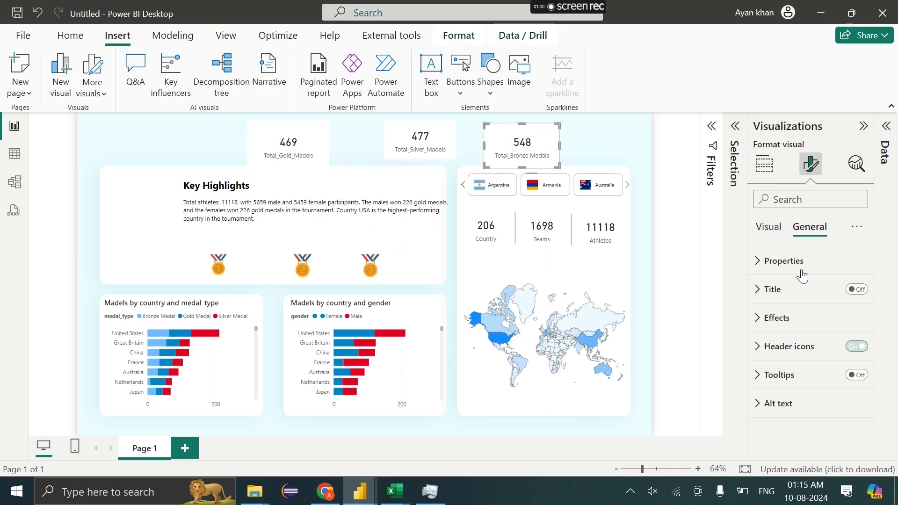
{"action": "left_click", "coordinate": [800, 322]}
{"action": "left_click", "coordinate": [858, 352]}
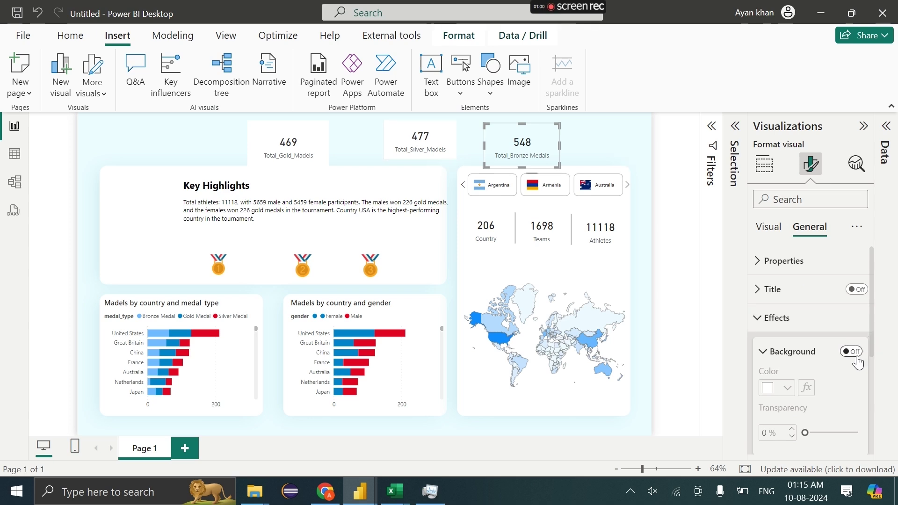
{"action": "left_click", "coordinate": [314, 159]}
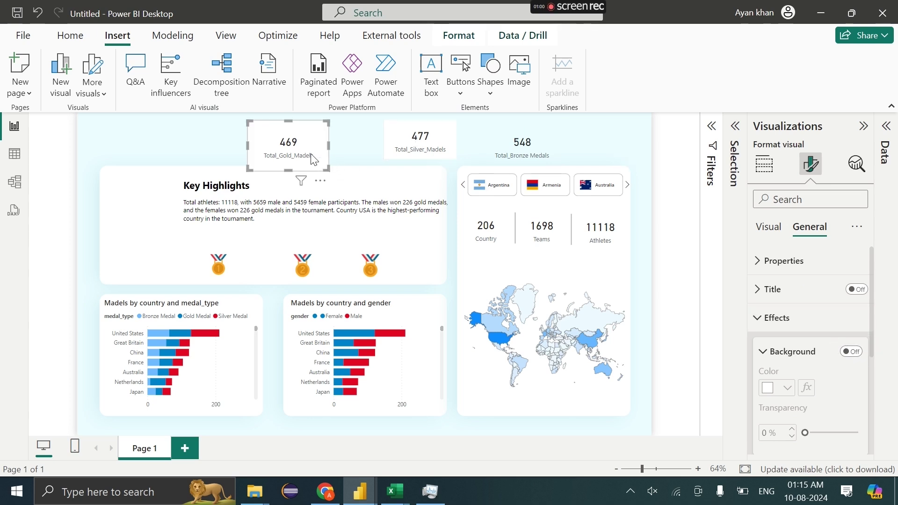
{"action": "left_click", "coordinate": [841, 353]}
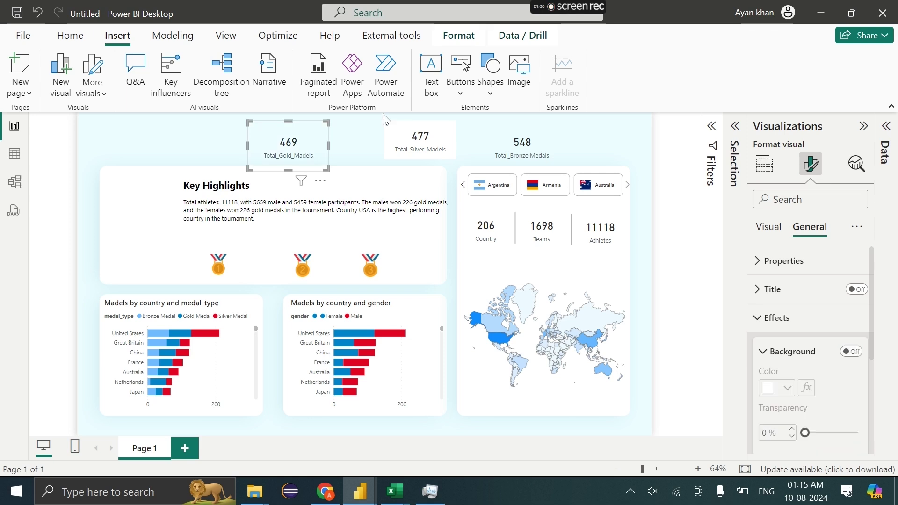
{"action": "left_click", "coordinate": [396, 133]}
{"action": "left_click", "coordinate": [856, 354]}
Turn off the category label on the gold, silver and bronze total cards.
{"action": "left_click", "coordinate": [288, 145]}
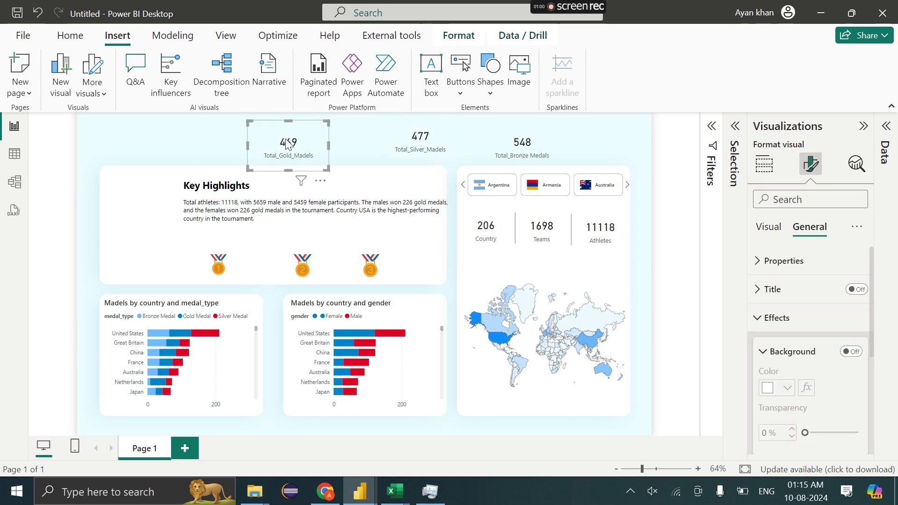
{"action": "left_click", "coordinate": [768, 227]}
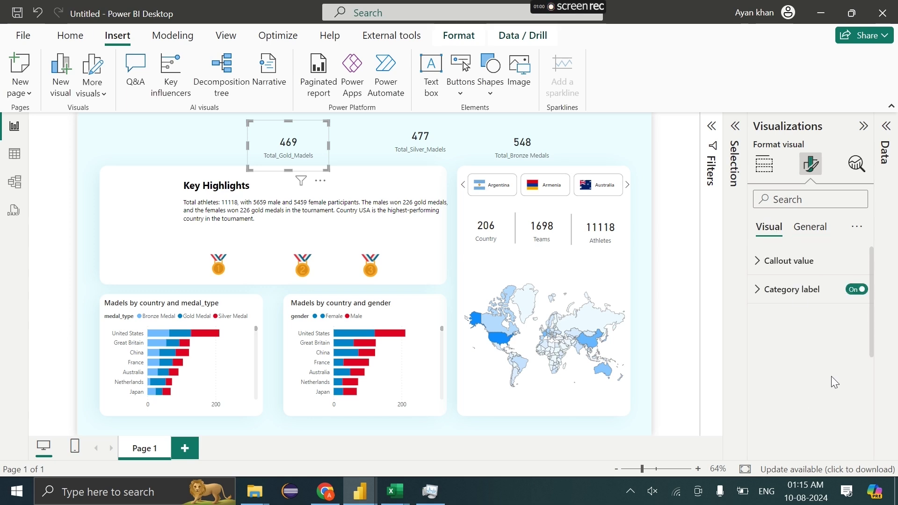
{"action": "left_click", "coordinate": [856, 290]}
{"action": "left_click", "coordinate": [423, 141]}
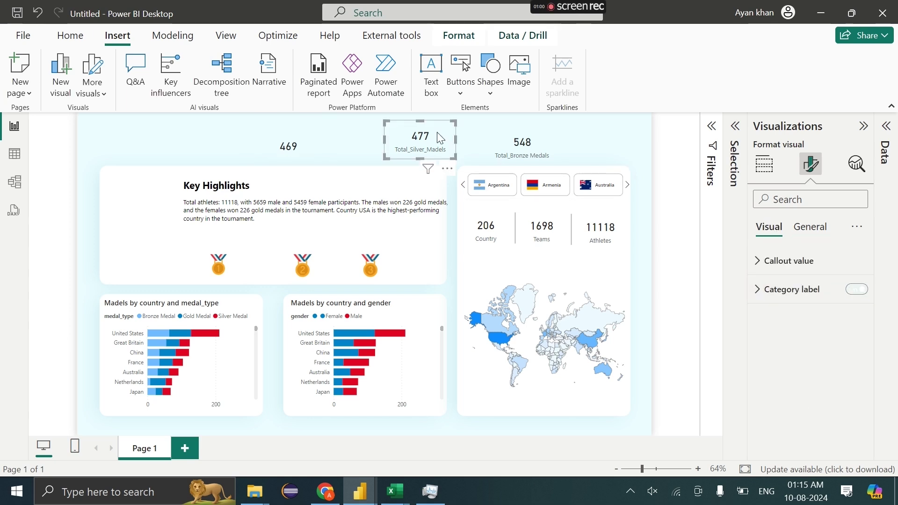
{"action": "left_click", "coordinate": [501, 135]}
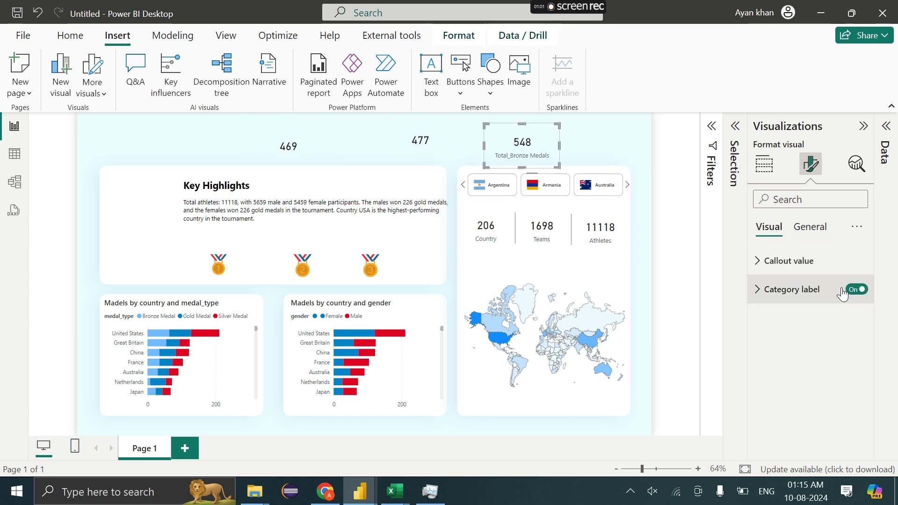
{"action": "left_click", "coordinate": [798, 228]}
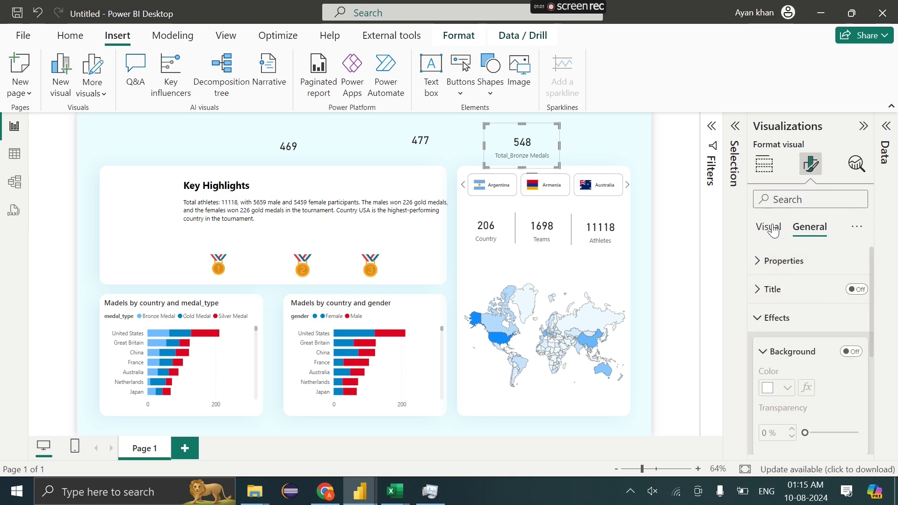
{"action": "left_click", "coordinate": [770, 229]}
{"action": "left_click", "coordinate": [857, 289]}
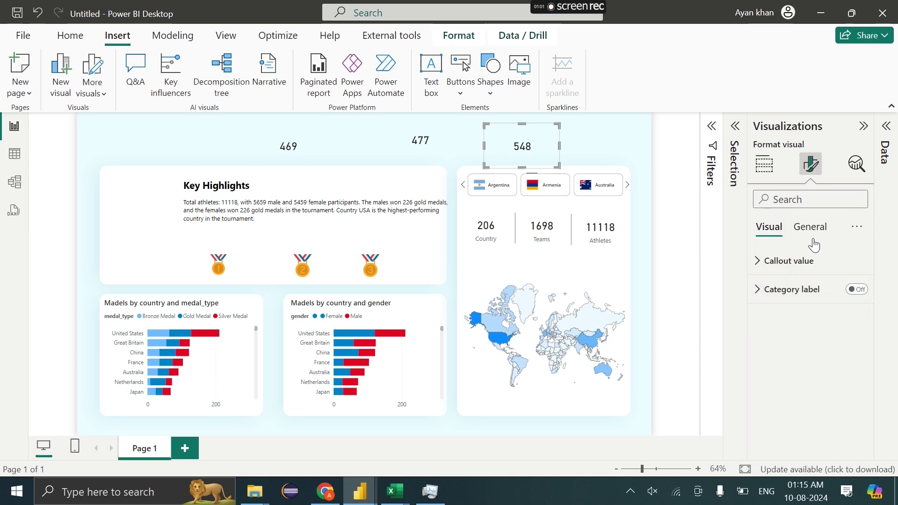
Enable a title on the bronze total card with the text "Bronze" and centre it horizontally.
{"action": "left_click", "coordinate": [812, 239]}
{"action": "left_click", "coordinate": [854, 290]}
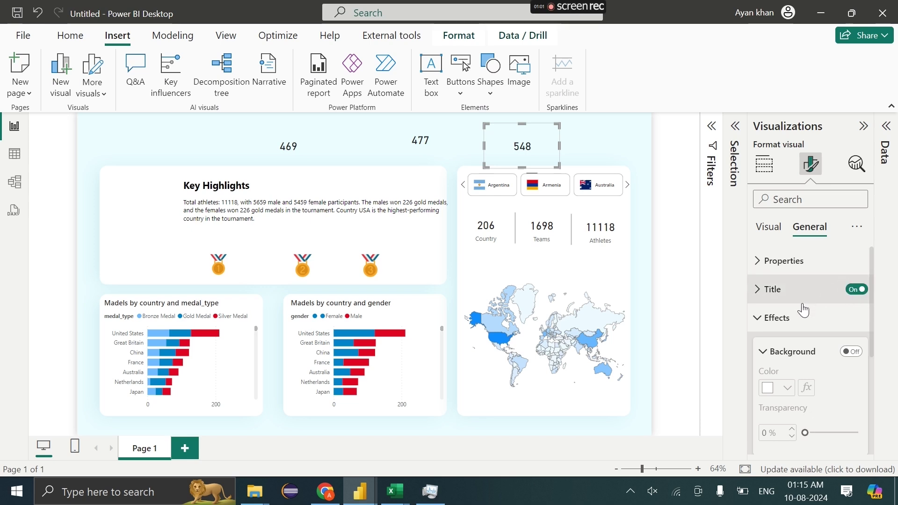
{"action": "left_click", "coordinate": [790, 289]}
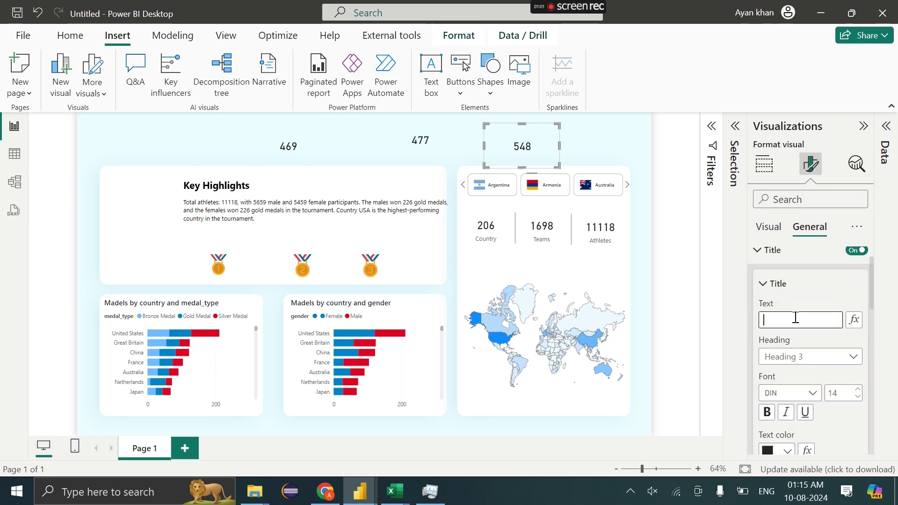
{"action": "left_click", "coordinate": [795, 320]}
{"action": "type", "text": "Bronze"}
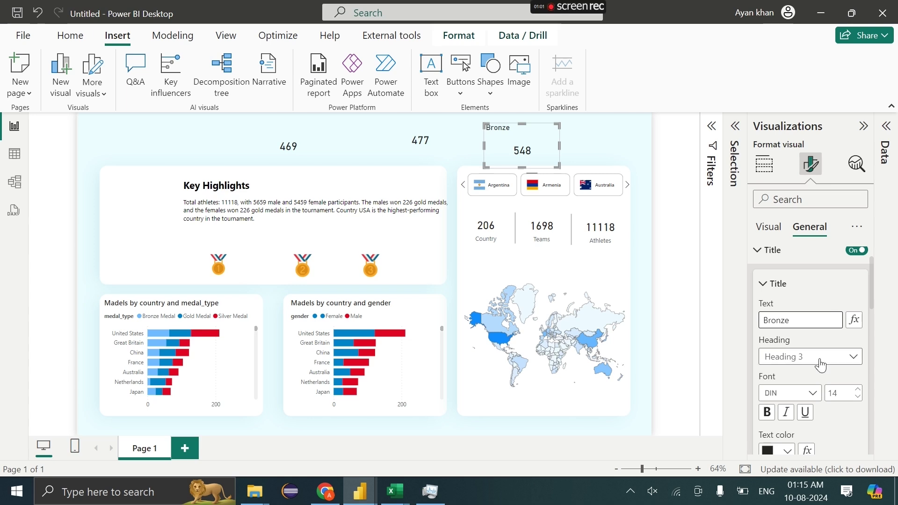
{"action": "scroll", "coordinate": [820, 365], "scroll_direction": "down", "scroll_amount": 5}
{"action": "left_click", "coordinate": [785, 311]}
Set the Bronze title to a bold Segoe UI font at size 11 and shrink the card around its contents.
{"action": "scroll", "coordinate": [862, 265], "scroll_direction": "up", "scroll_amount": 2}
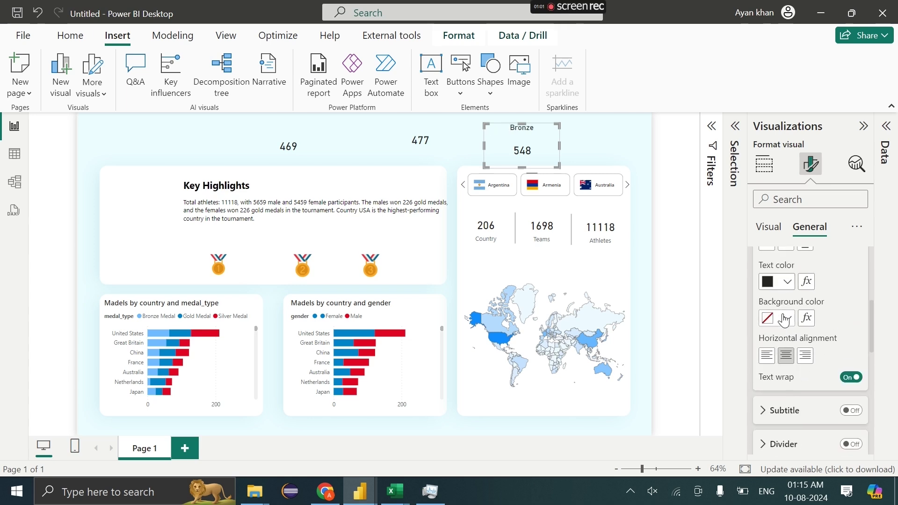
{"action": "scroll", "coordinate": [851, 276], "scroll_direction": "up", "scroll_amount": 2}
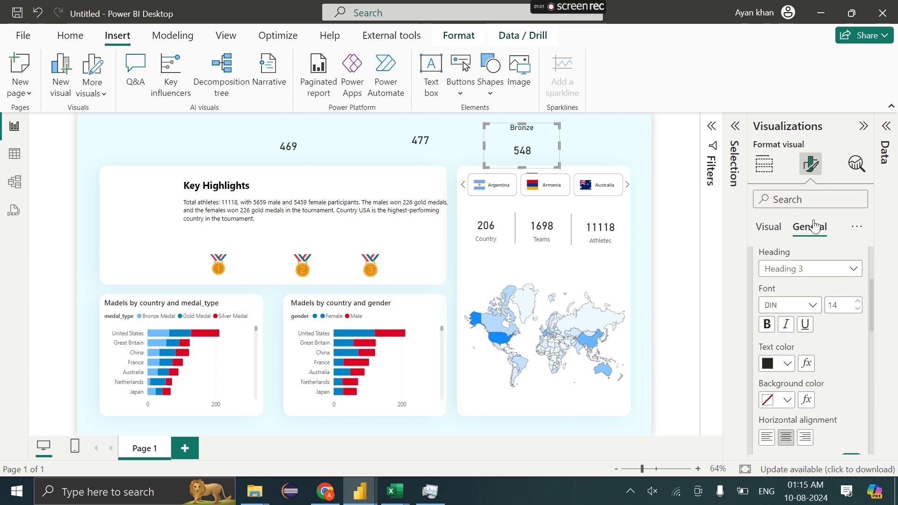
{"action": "left_click", "coordinate": [805, 307]}
{"action": "left_click", "coordinate": [800, 232]}
{"action": "left_click", "coordinate": [858, 309]}
{"action": "left_click", "coordinate": [858, 308]}
{"action": "left_click", "coordinate": [857, 308]}
{"action": "left_click_drag", "start_coordinate": [524, 126], "coordinate": [525, 150]}
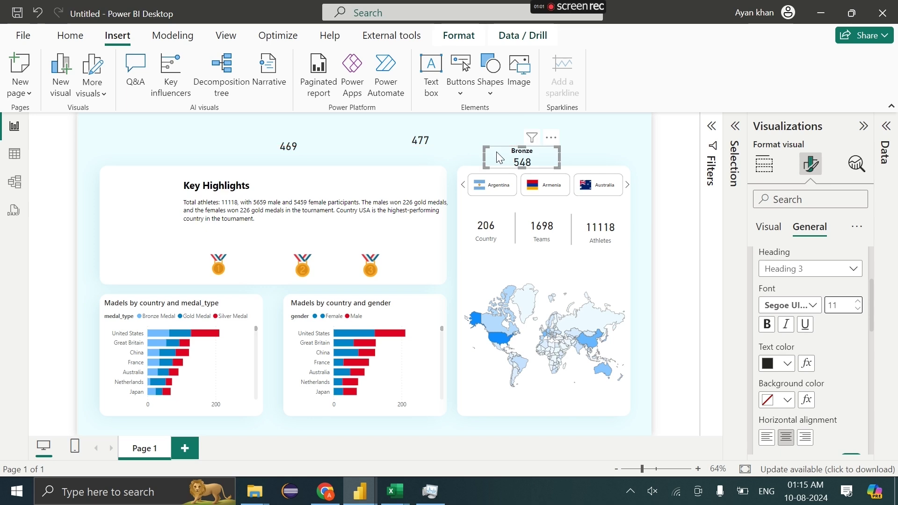
Colour the Bronze title with the base gold-yellow theme colour and place the card beside the bronze medal image.
{"action": "left_click", "coordinate": [782, 365]}
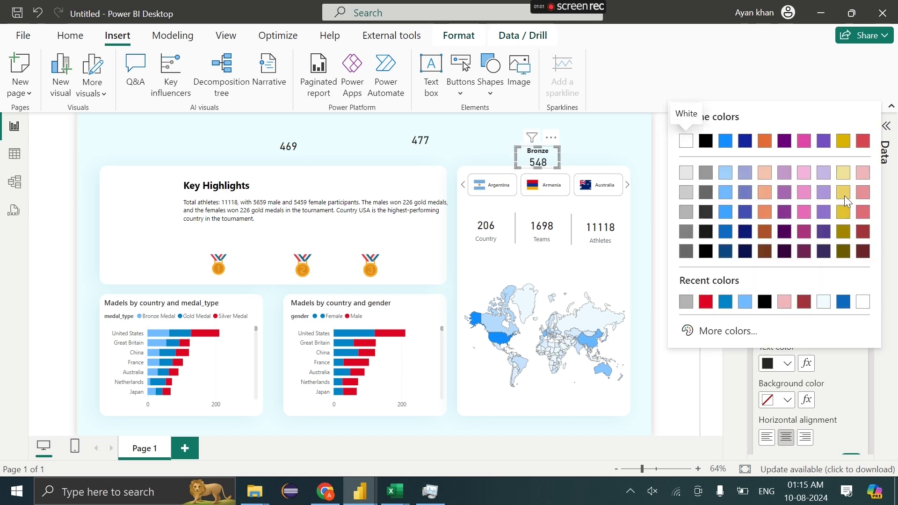
{"action": "left_click", "coordinate": [843, 192]}
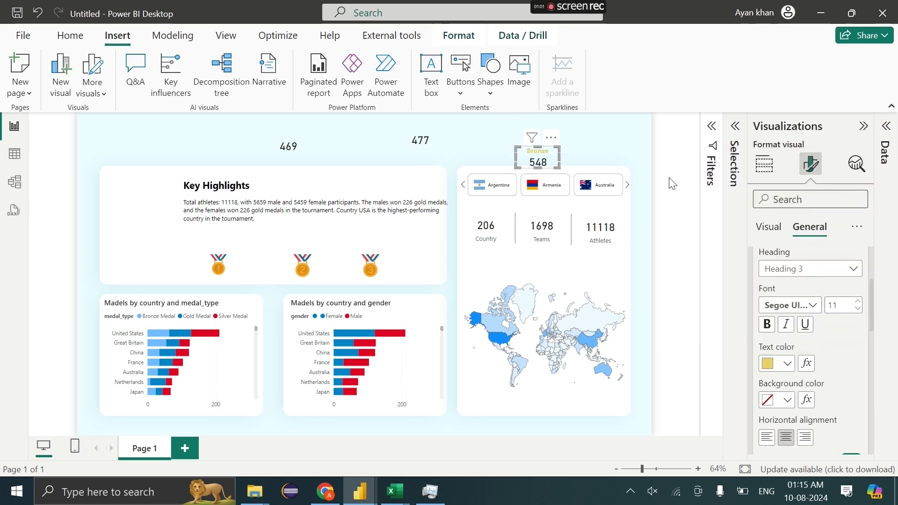
{"action": "left_click", "coordinate": [786, 364]}
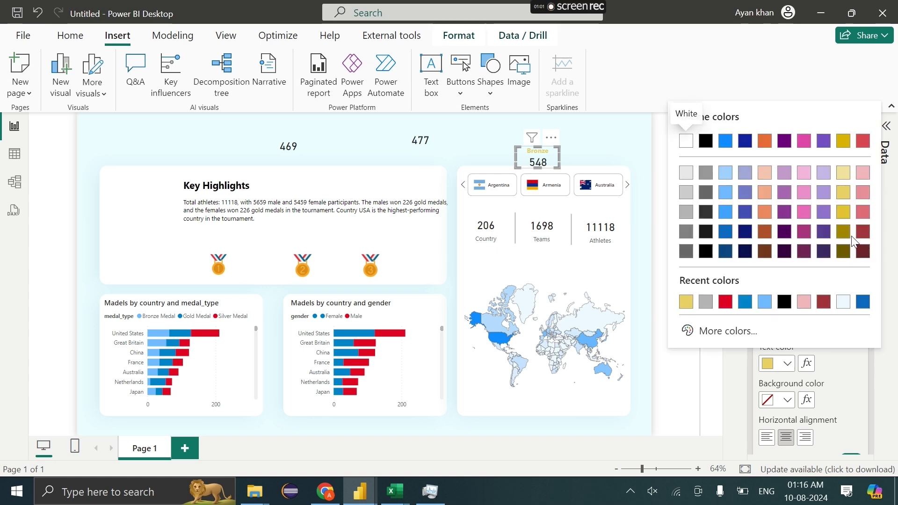
{"action": "left_click", "coordinate": [842, 141]}
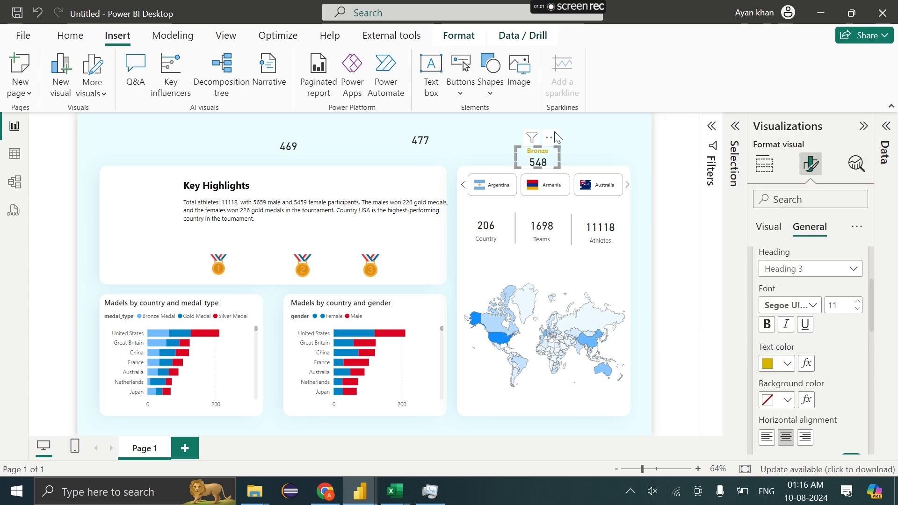
{"action": "left_click_drag", "start_coordinate": [557, 137], "coordinate": [417, 245]}
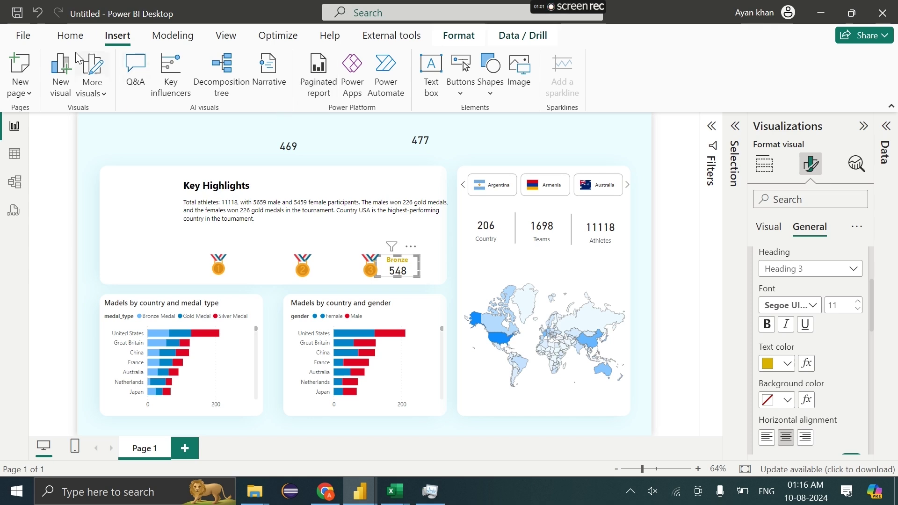
Copy the bronze card's formatting to the silver and gold total cards with Format painter.
{"action": "left_click", "coordinate": [69, 36]}
{"action": "left_click", "coordinate": [83, 96]}
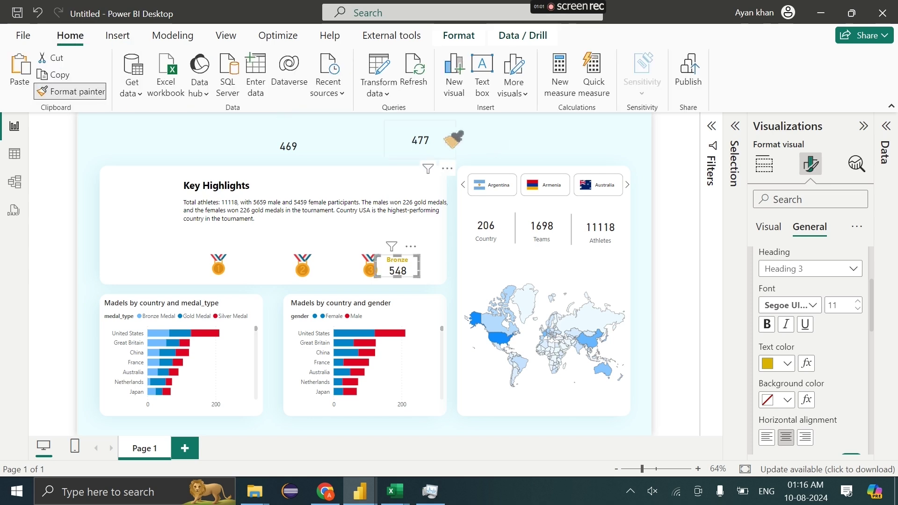
{"action": "left_click", "coordinate": [423, 142]}
{"action": "left_click", "coordinate": [82, 94]}
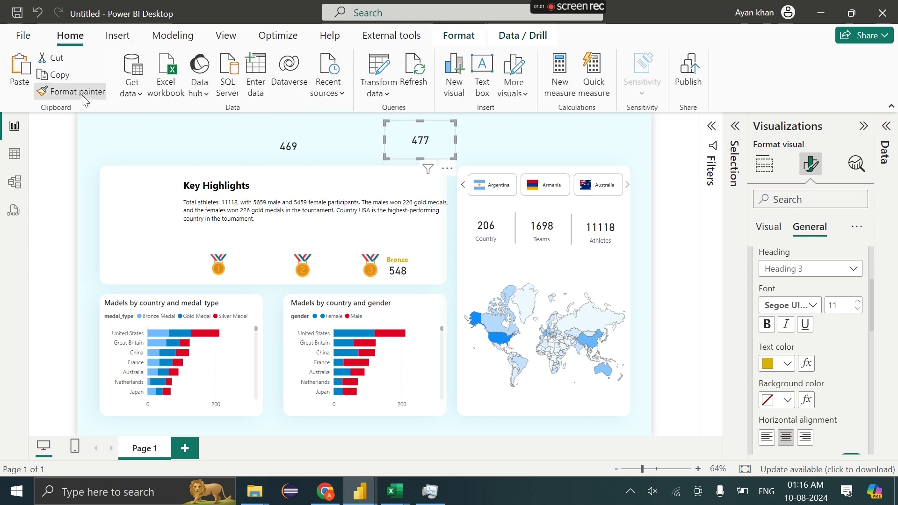
{"action": "left_click", "coordinate": [294, 142]}
Set the silver total card's title text to "Silver".
{"action": "left_click", "coordinate": [428, 133]}
{"action": "scroll", "coordinate": [840, 291], "scroll_direction": "up", "scroll_amount": 3}
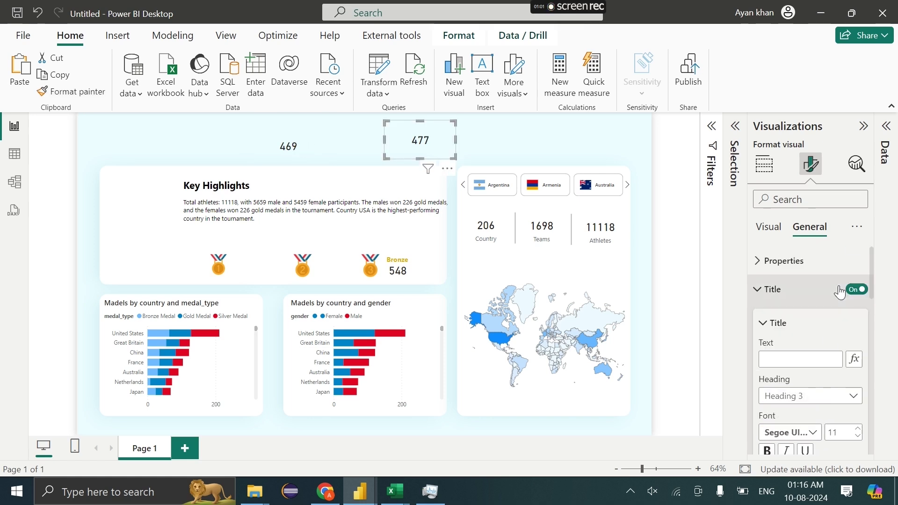
{"action": "scroll", "coordinate": [840, 291], "scroll_direction": "down", "scroll_amount": 1}
{"action": "left_click", "coordinate": [789, 339]}
{"action": "type", "text": "Silver"}
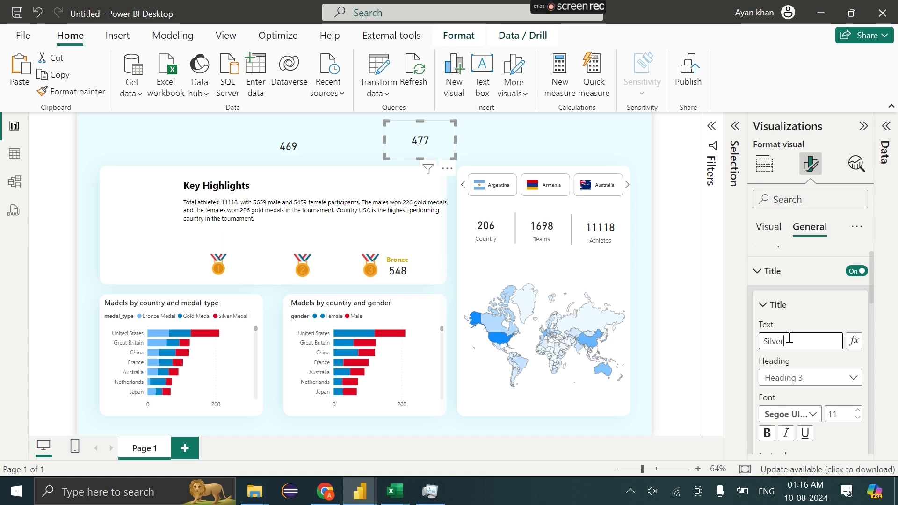
Set the gold total card's title text to "Gold".
{"action": "left_click", "coordinate": [288, 146]}
{"action": "left_click", "coordinate": [804, 343]}
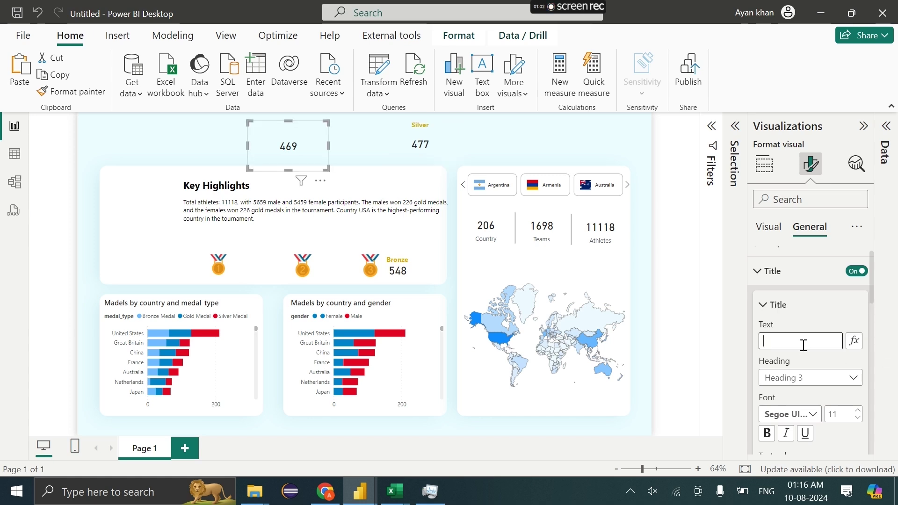
{"action": "type", "text": "GOld"}
{"action": "key", "text": "BackSpace"}
{"action": "key", "text": "BackSpace"}
{"action": "type", "text": "old"}
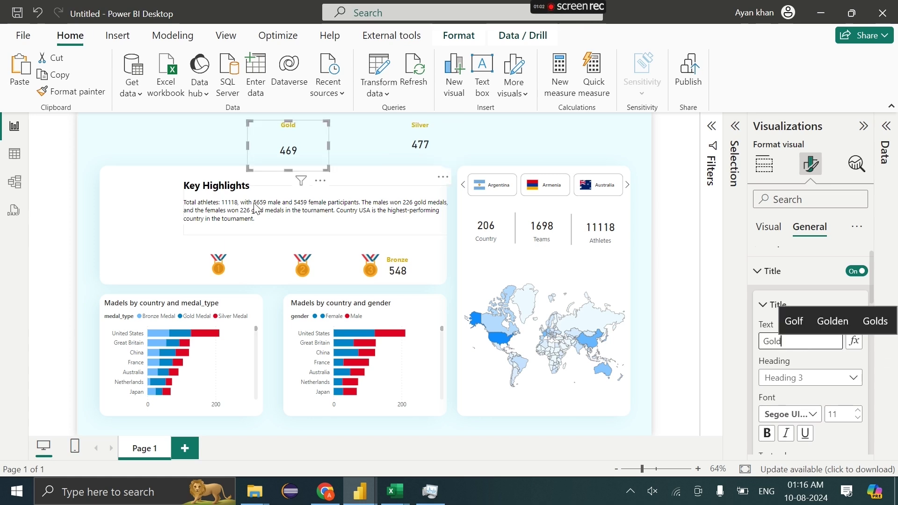
Shrink and place the Gold and Silver cards beside their medal images, and shift the bronze medal and its card slightly right.
{"action": "left_click_drag", "start_coordinate": [255, 120], "coordinate": [262, 251]}
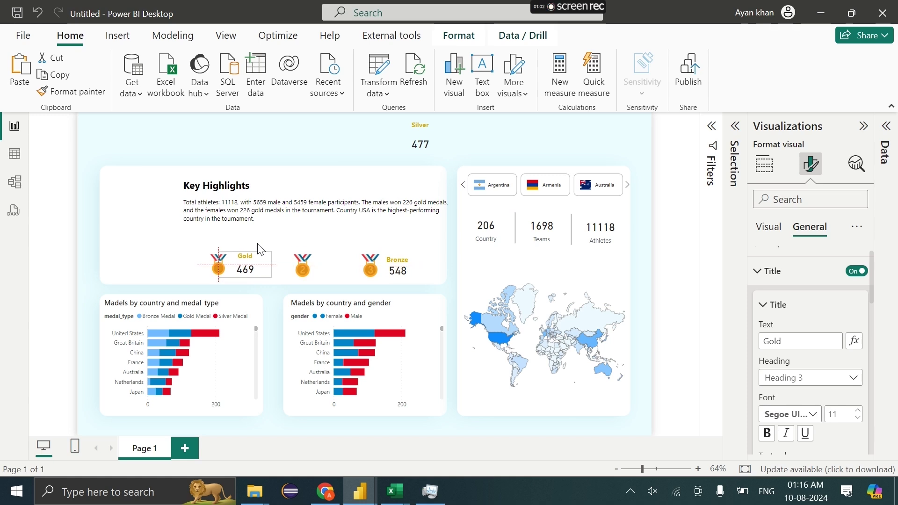
{"action": "left_click", "coordinate": [411, 136]}
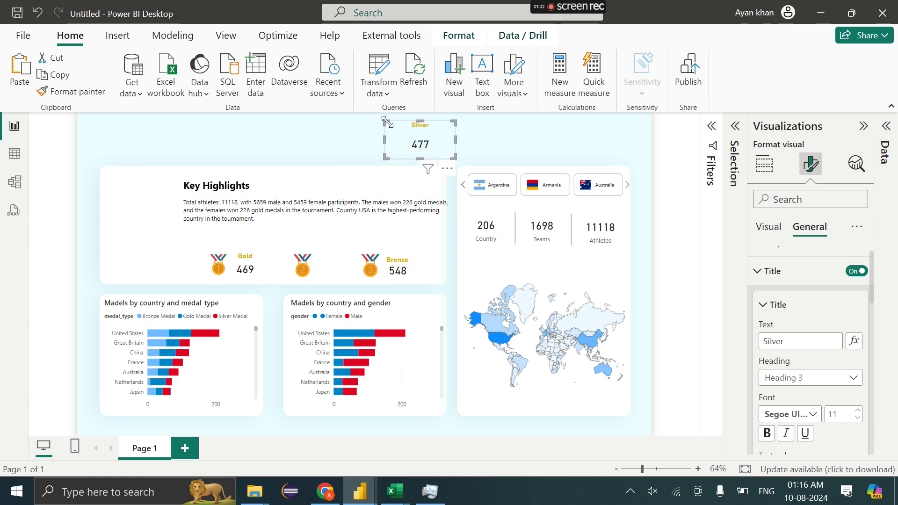
{"action": "left_click_drag", "start_coordinate": [401, 138], "coordinate": [352, 249]}
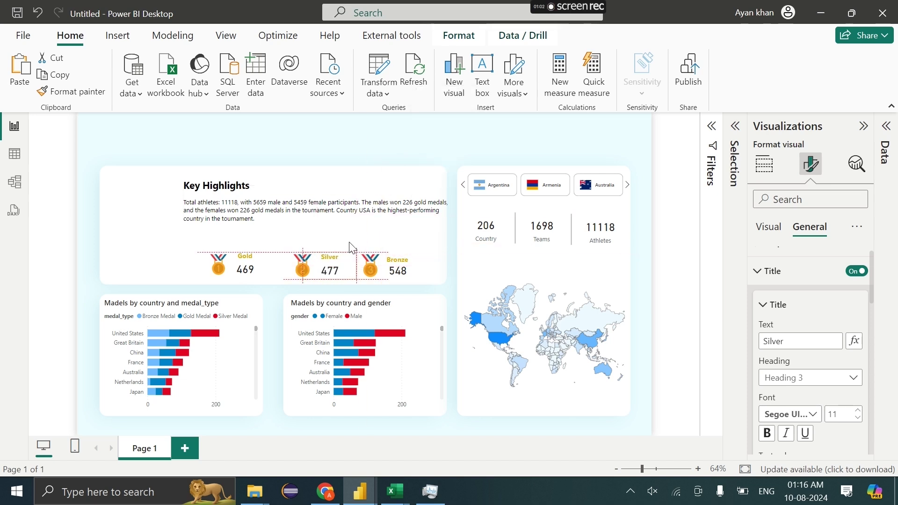
{"action": "left_click_drag", "start_coordinate": [445, 241], "coordinate": [341, 313]}
{"action": "left_click_drag", "start_coordinate": [408, 268], "coordinate": [420, 265]}
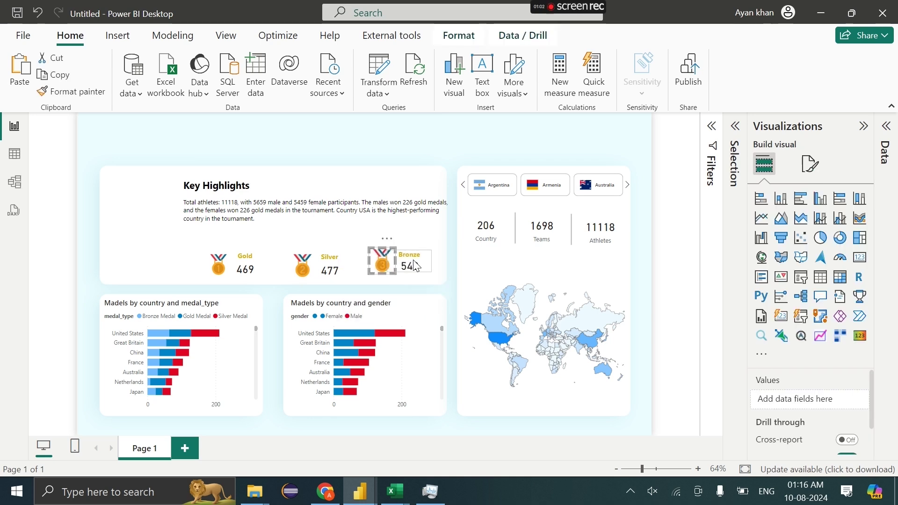
Shift the gold medal image and its total card slightly right within the Key Highlights panel.
{"action": "left_click", "coordinate": [365, 231]}
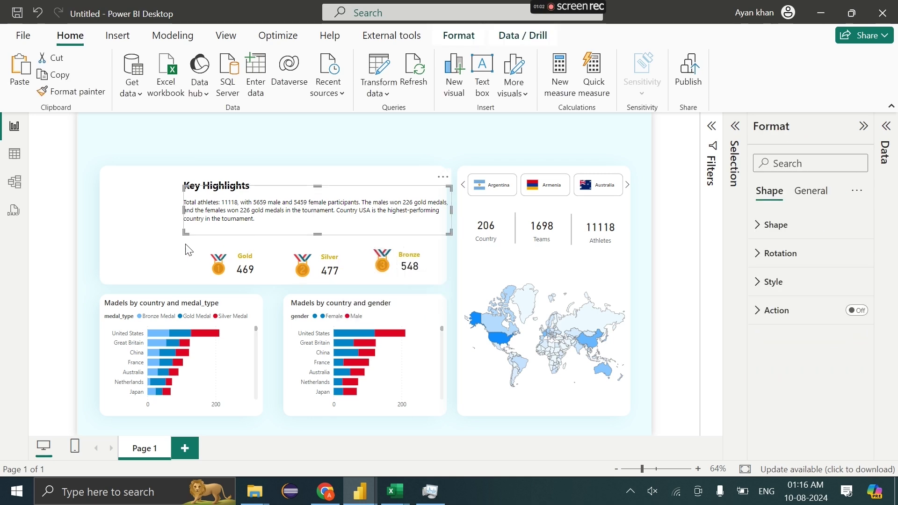
{"action": "left_click_drag", "start_coordinate": [188, 250], "coordinate": [264, 266]}
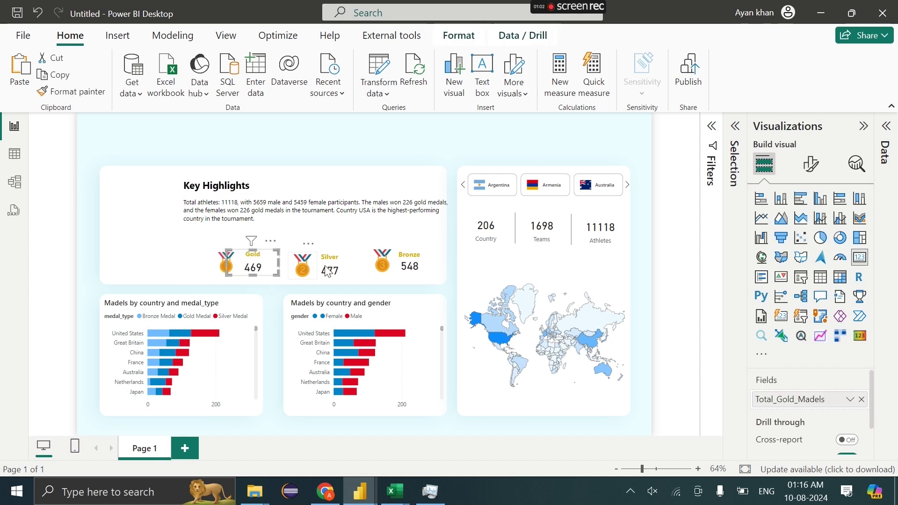
{"action": "left_click", "coordinate": [490, 116]}
Insert the athletes picture 5559546.png from Downloads, shrink it and place it at the left end of the Key Highlights panel.
{"action": "left_click", "coordinate": [118, 35]}
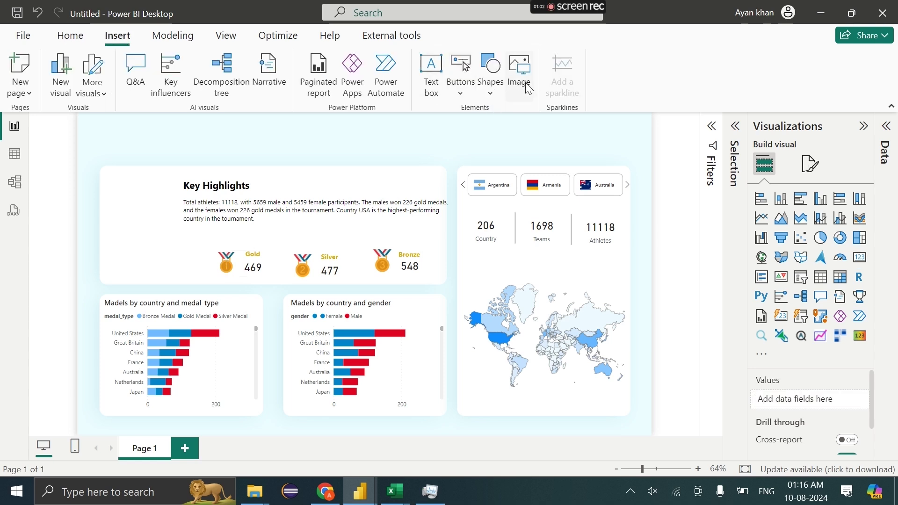
{"action": "left_click", "coordinate": [528, 80]}
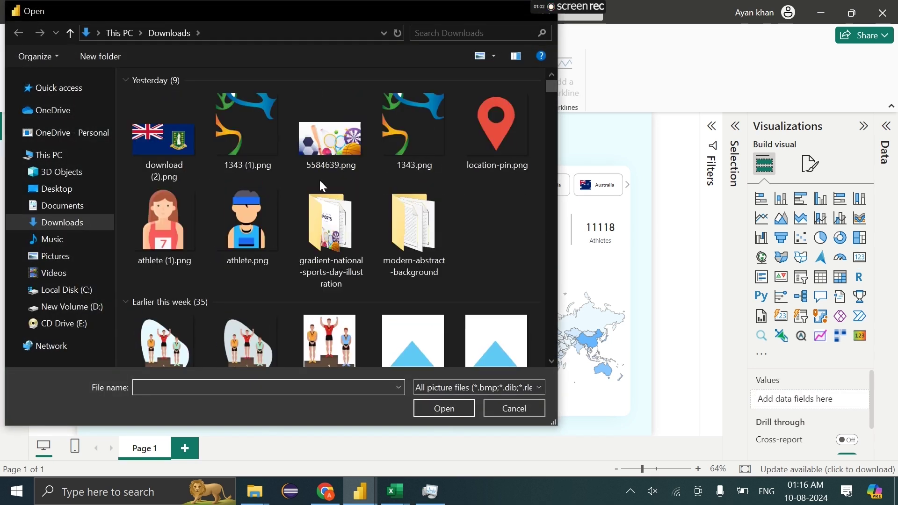
{"action": "scroll", "coordinate": [323, 186], "scroll_direction": "down", "scroll_amount": 10}
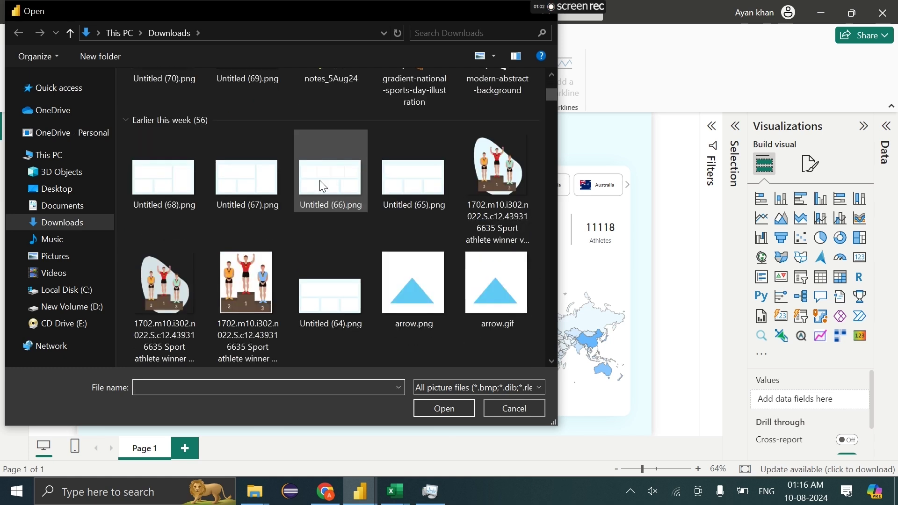
{"action": "scroll", "coordinate": [293, 232], "scroll_direction": "down", "scroll_amount": 3}
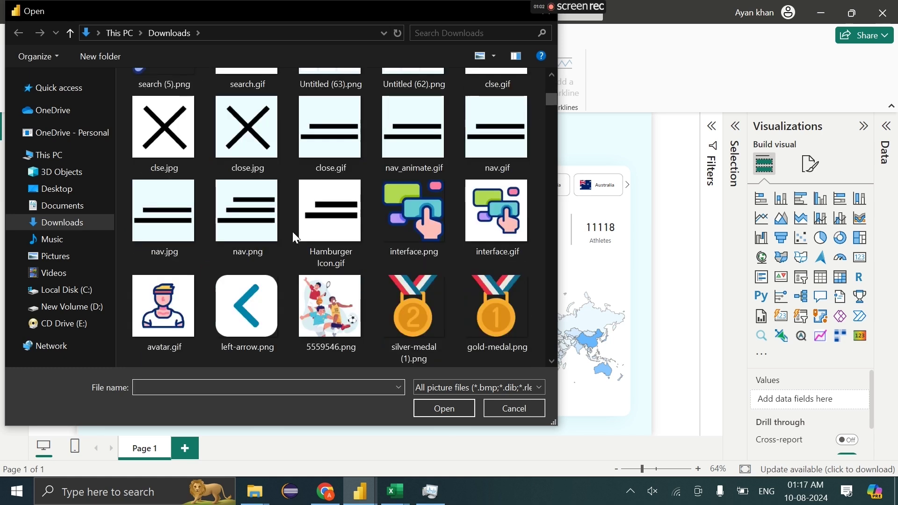
{"action": "left_click", "coordinate": [312, 326]}
{"action": "double_click", "coordinate": [312, 326]}
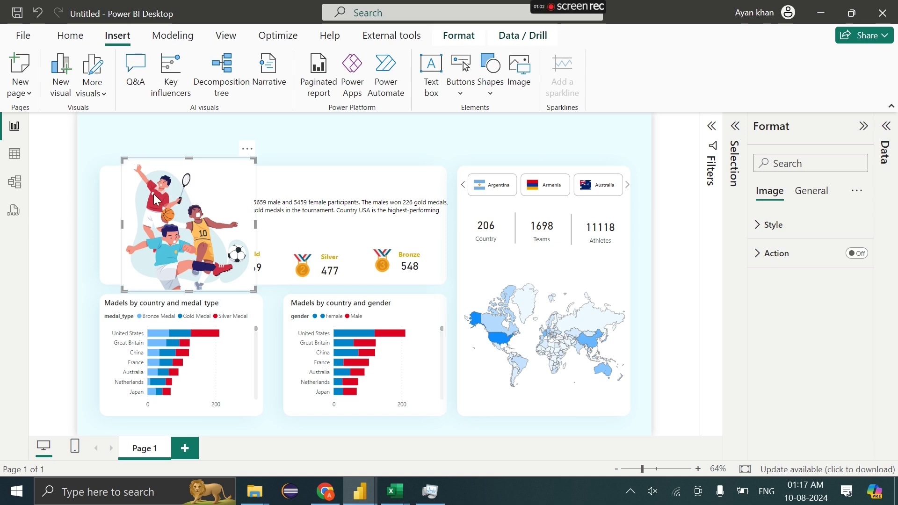
{"action": "left_click_drag", "start_coordinate": [122, 160], "coordinate": [154, 196]}
{"action": "left_click_drag", "start_coordinate": [207, 246], "coordinate": [155, 233]}
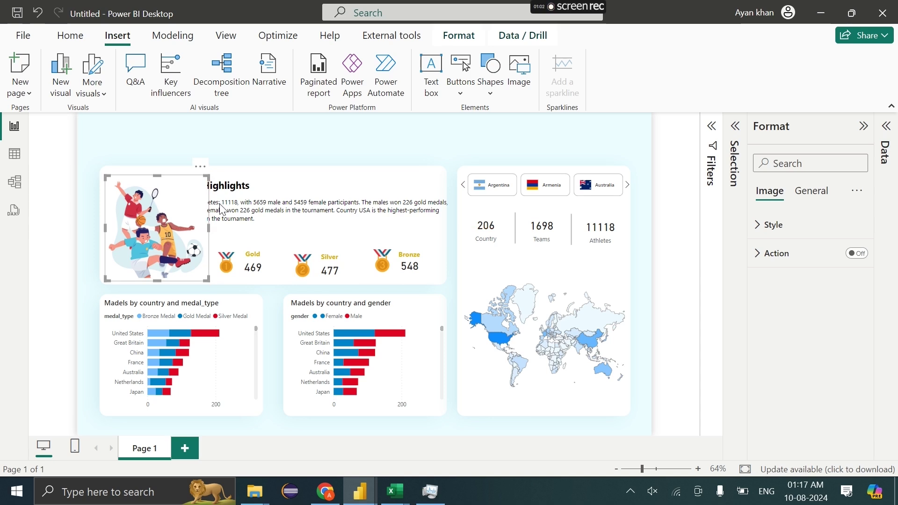
Bring the highlights summary text in front of the athletes picture.
{"action": "key", "text": "Tab"}
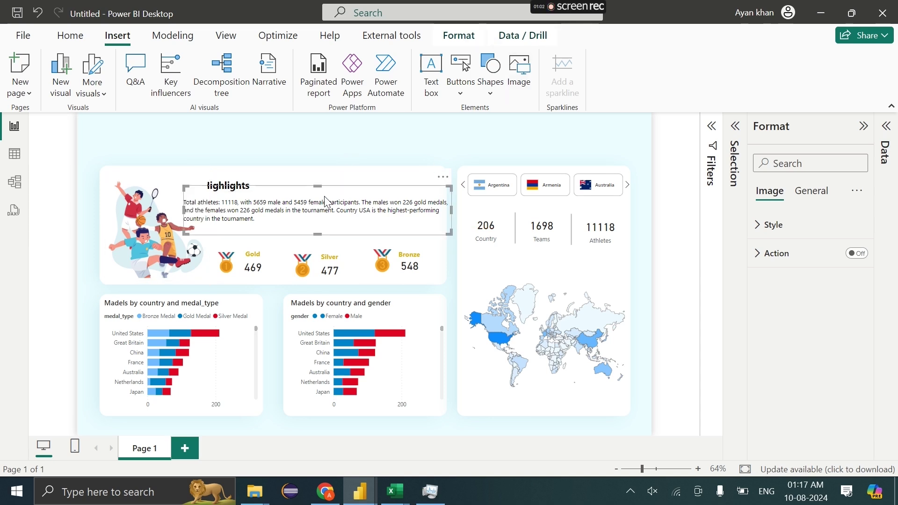
{"action": "left_click", "coordinate": [464, 43]}
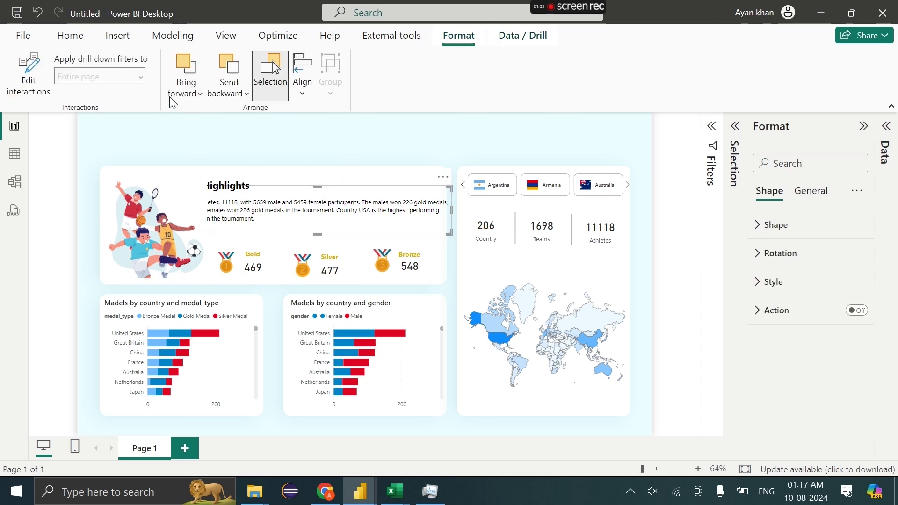
{"action": "left_click", "coordinate": [185, 89]}
{"action": "left_click", "coordinate": [205, 142]}
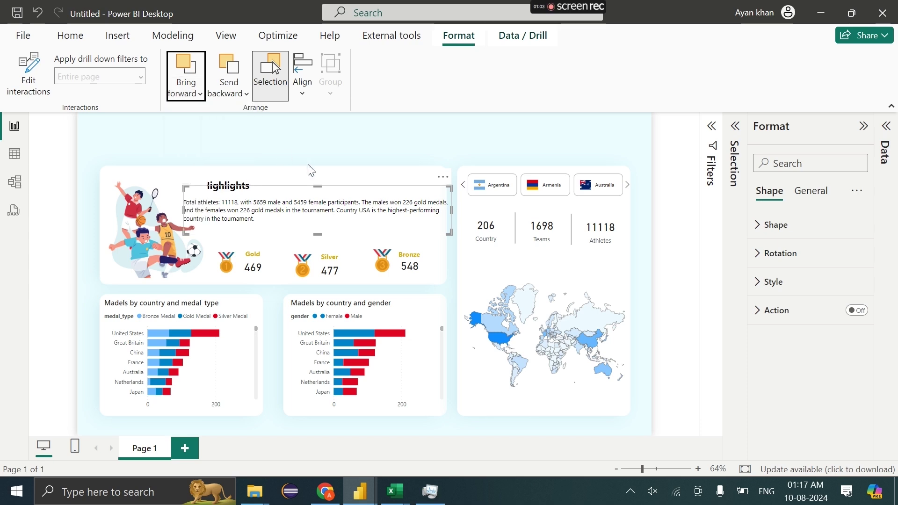
{"action": "left_click", "coordinate": [306, 157]}
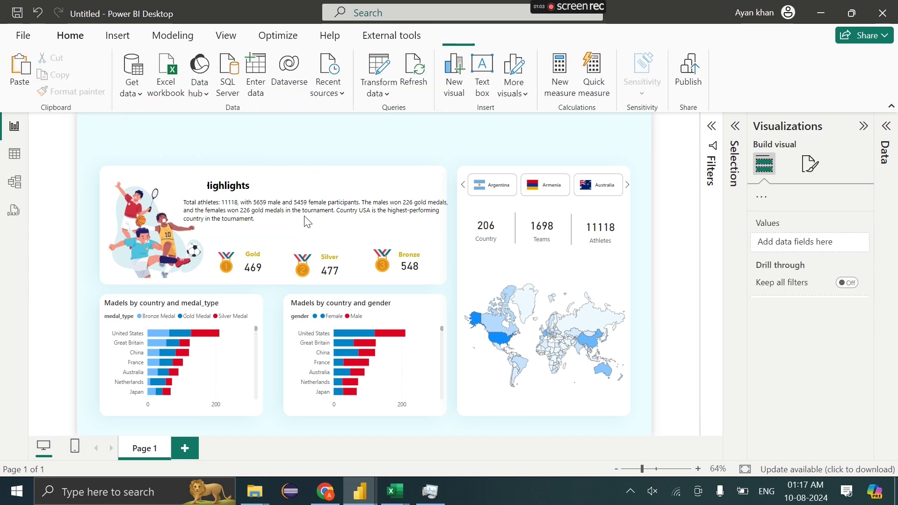
Narrow the summary text box to fit beside the athletes picture and move the Key Highlights heading right to line up with it.
{"action": "left_click", "coordinate": [184, 215]}
{"action": "left_click_drag", "start_coordinate": [217, 207], "coordinate": [223, 207]}
{"action": "left_click_drag", "start_coordinate": [447, 232], "coordinate": [444, 229]}
{"action": "left_click_drag", "start_coordinate": [240, 189], "coordinate": [278, 196]}
Move the bronze medal and card slightly right, and raise the silver medal and card level with the gold pair.
{"action": "left_click", "coordinate": [411, 265]}
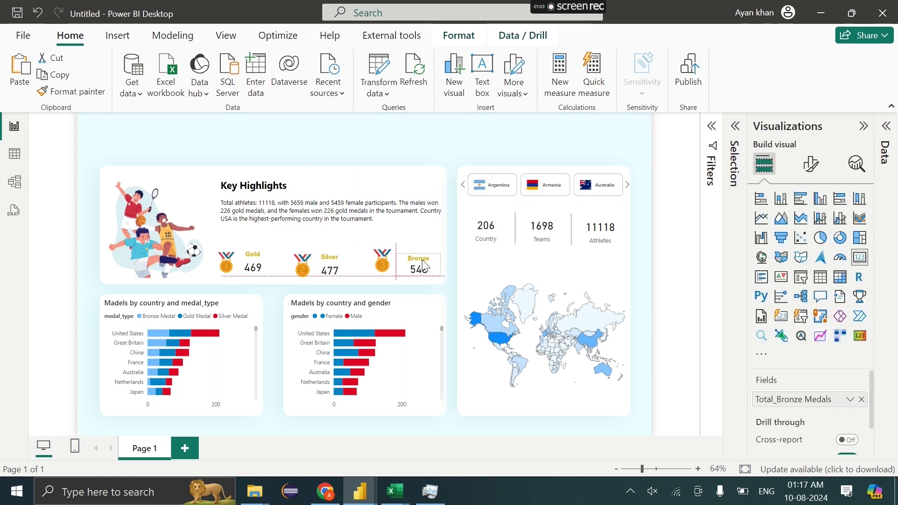
{"action": "left_click", "coordinate": [382, 265]}
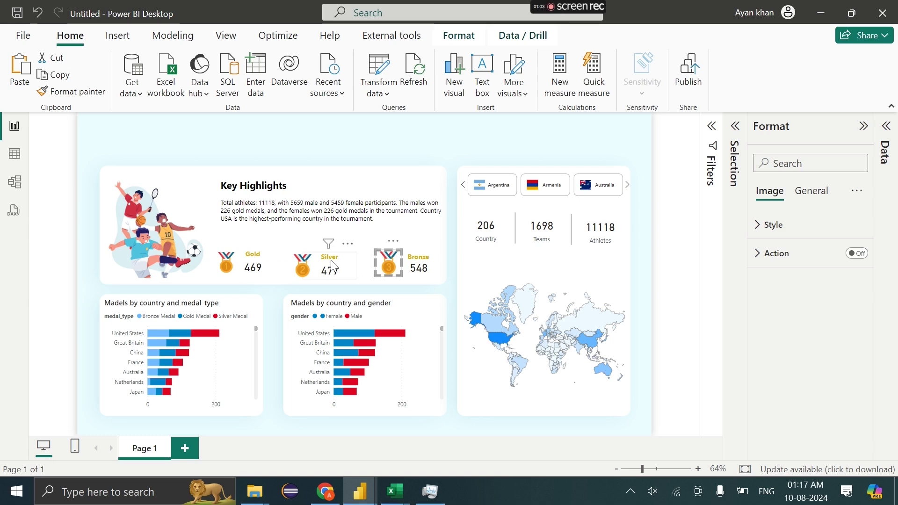
{"action": "left_click", "coordinate": [331, 267]}
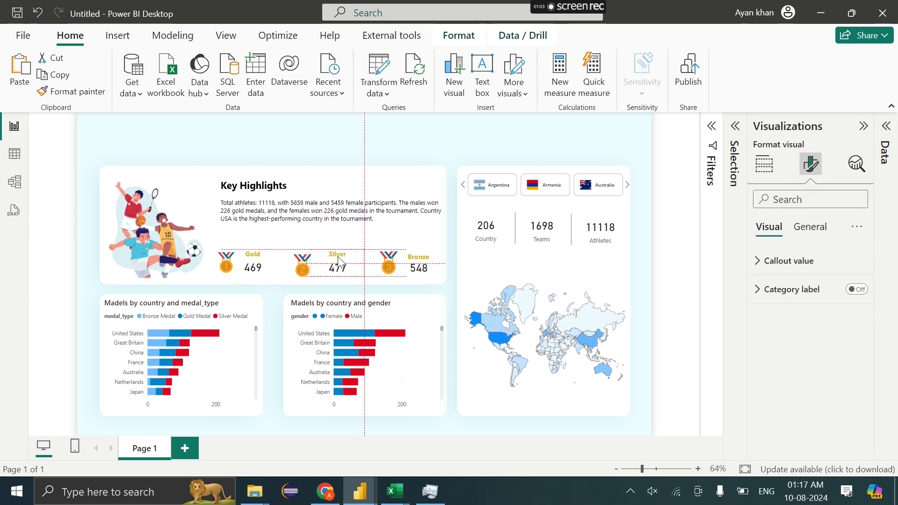
{"action": "left_click", "coordinate": [303, 270]}
{"action": "key", "text": "Up"}
{"action": "key", "text": "Up"}
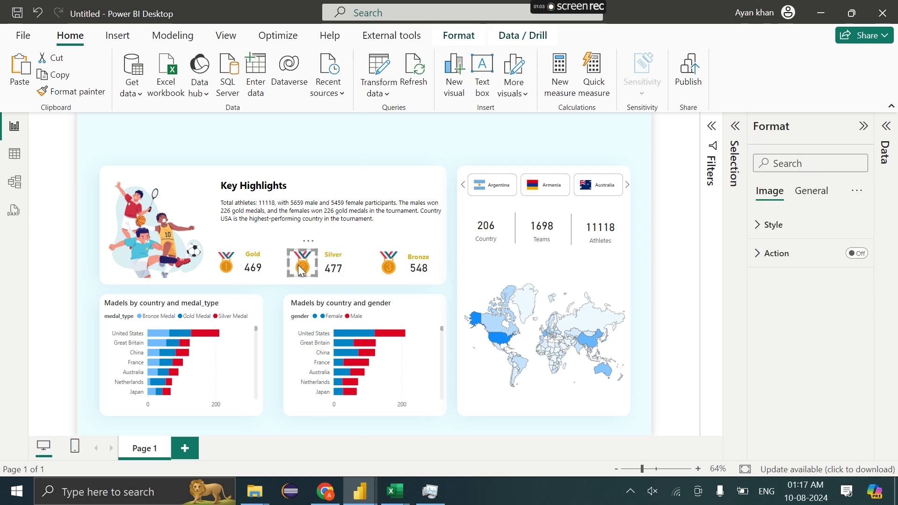
{"action": "left_click", "coordinate": [285, 280]}
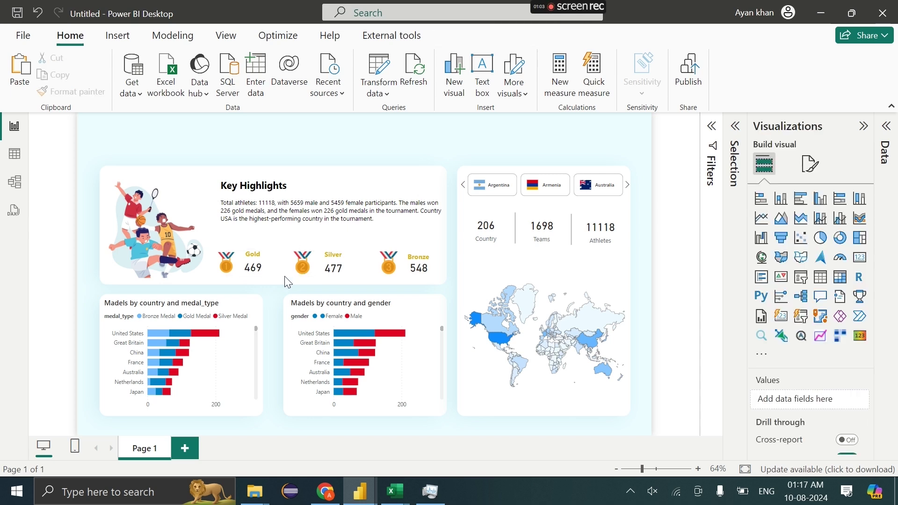
Shift the gold and silver medals with their cards right so the three medal groups are evenly spaced.
{"action": "left_click_drag", "start_coordinate": [284, 293], "coordinate": [185, 232]}
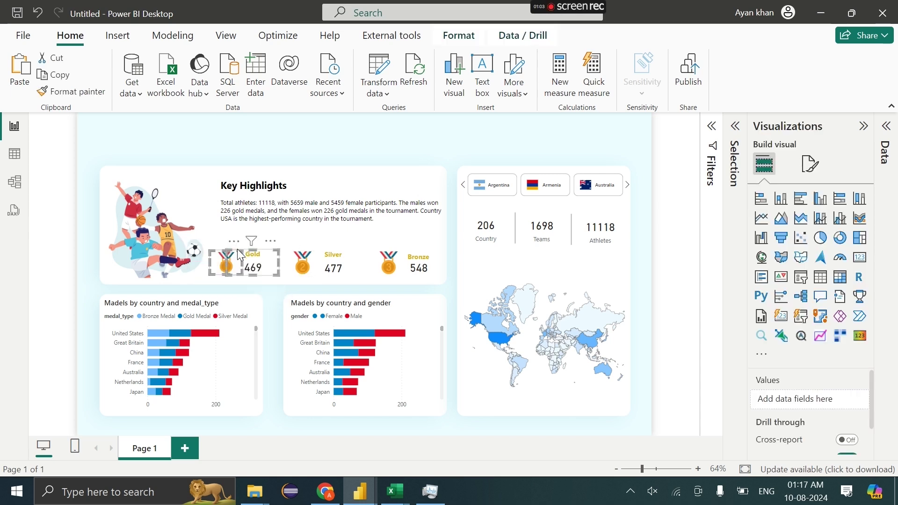
{"action": "left_click_drag", "start_coordinate": [253, 265], "coordinate": [260, 266]}
{"action": "left_click", "coordinate": [301, 270]}
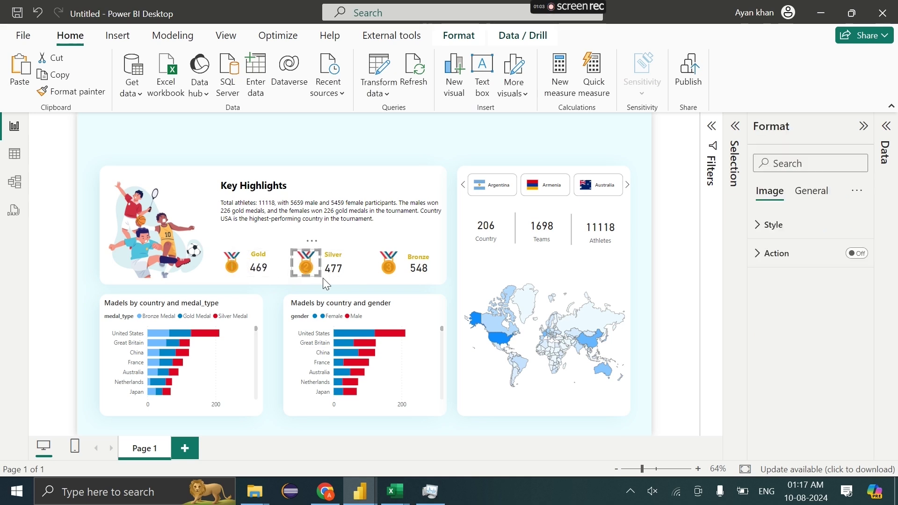
{"action": "left_click", "coordinate": [381, 289]}
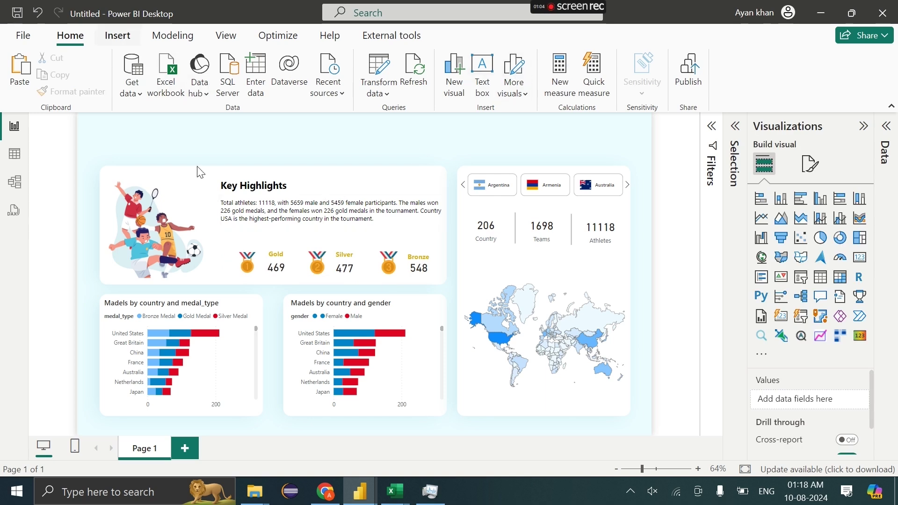
Set the Female series bars in the country and gender chart to the recently used light blue.
{"action": "left_click", "coordinate": [386, 319]}
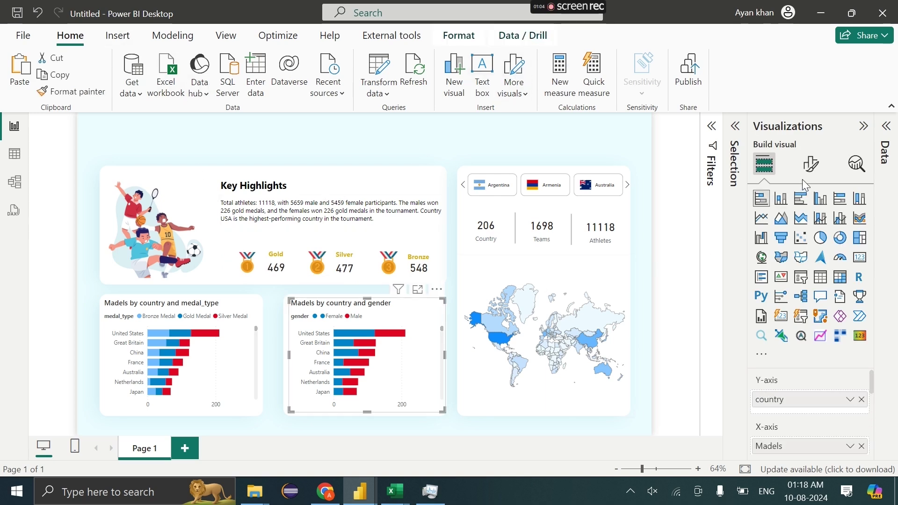
{"action": "left_click", "coordinate": [808, 164]}
{"action": "scroll", "coordinate": [790, 381], "scroll_direction": "down", "scroll_amount": 2}
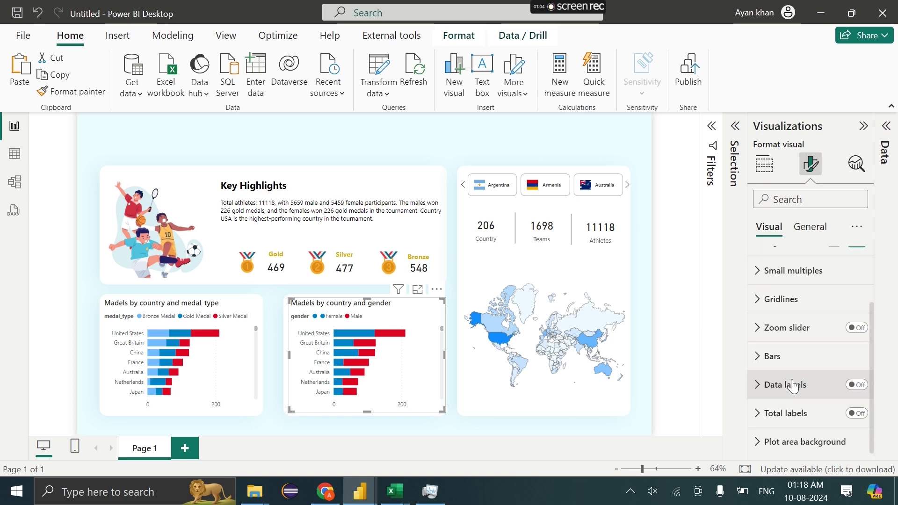
{"action": "left_click", "coordinate": [773, 356]}
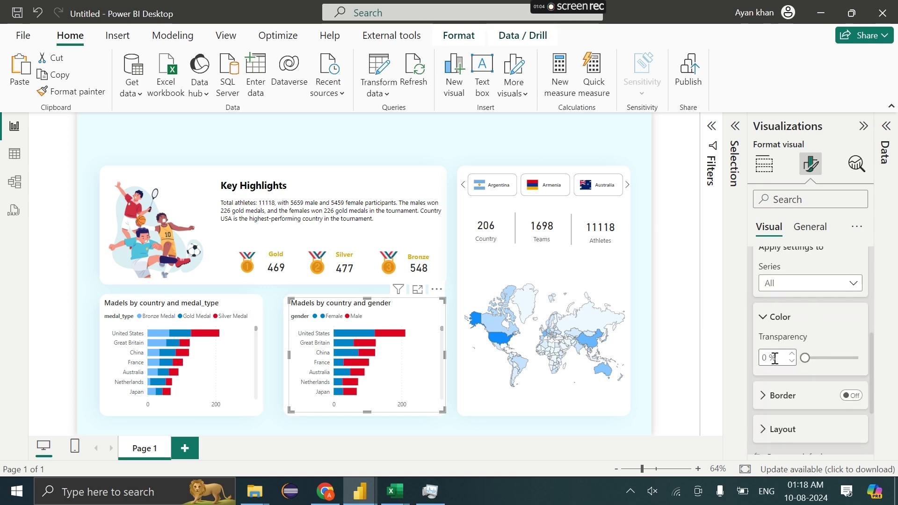
{"action": "left_click", "coordinate": [793, 285]}
{"action": "left_click", "coordinate": [792, 333]}
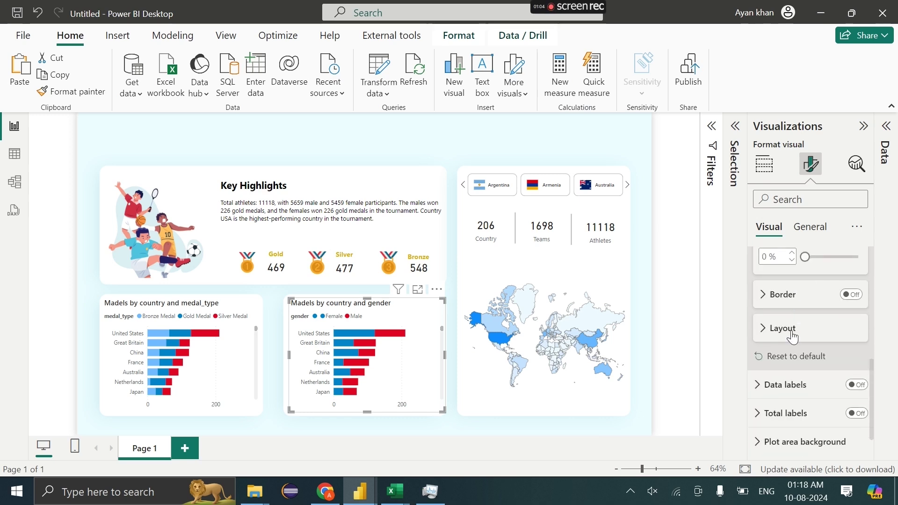
{"action": "left_click", "coordinate": [769, 253]}
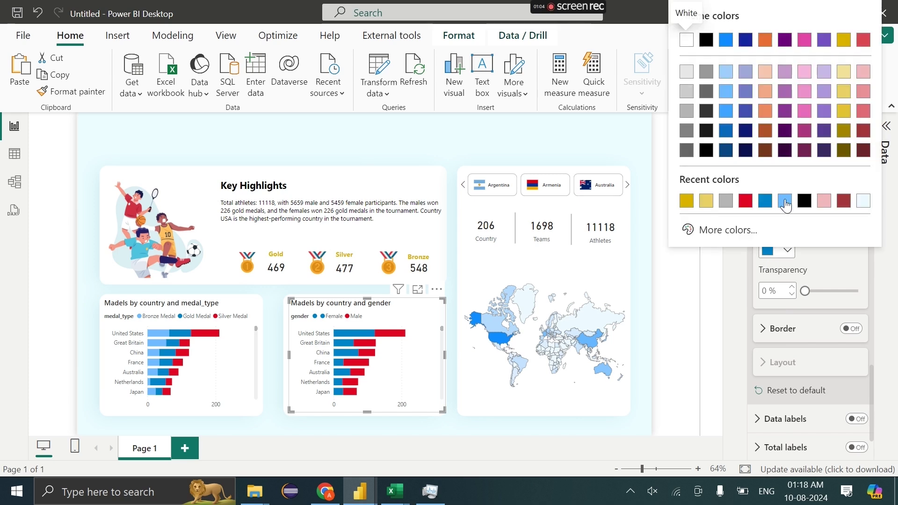
{"action": "left_click", "coordinate": [784, 200]}
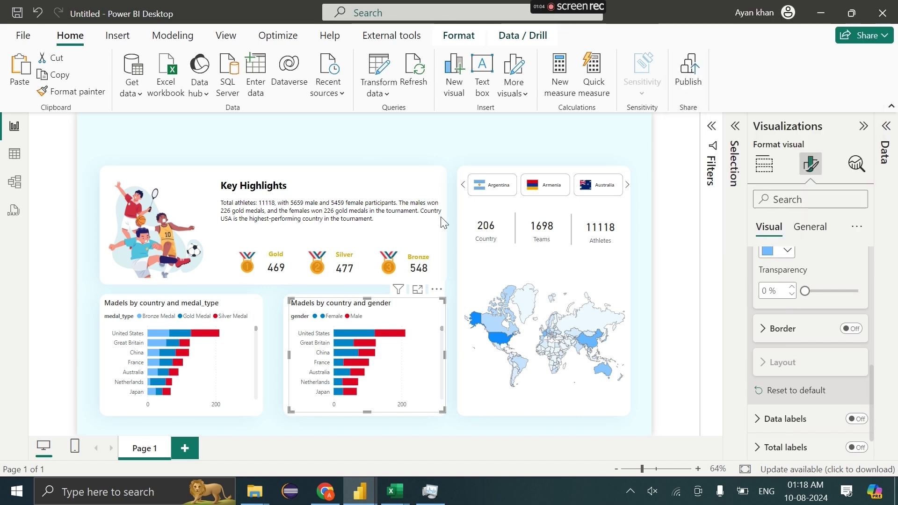
{"action": "left_click", "coordinate": [286, 150]}
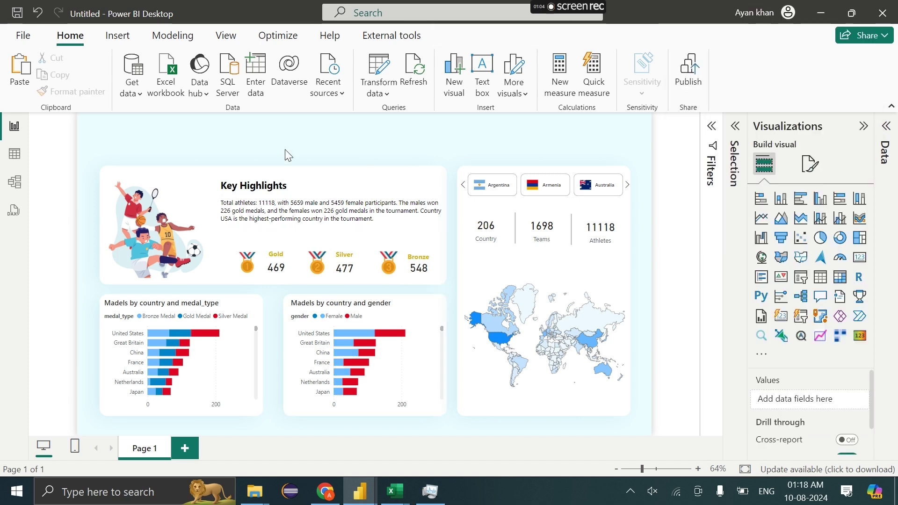
Insert the Olympic rings image, shrink it and place it above the left end of the Key Highlights panel.
{"action": "left_click", "coordinate": [119, 37]}
{"action": "left_click", "coordinate": [510, 89]}
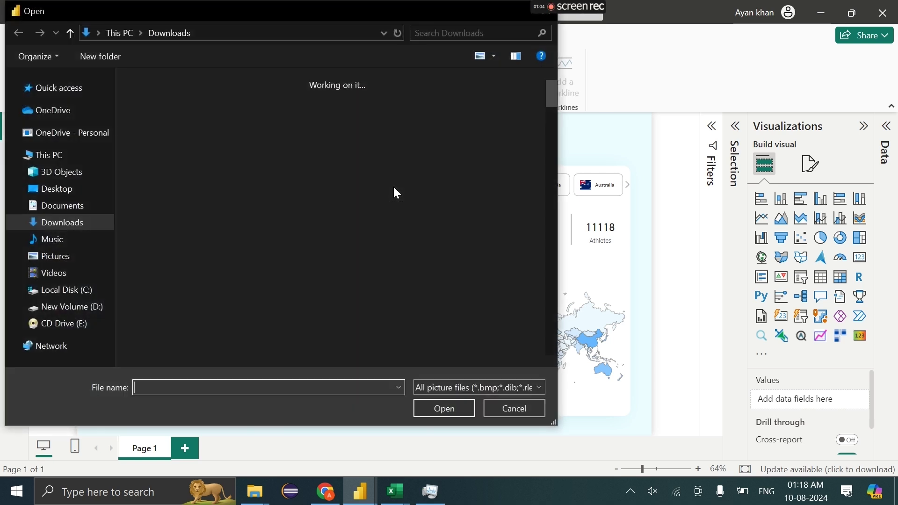
{"action": "double_click", "coordinate": [186, 147]}
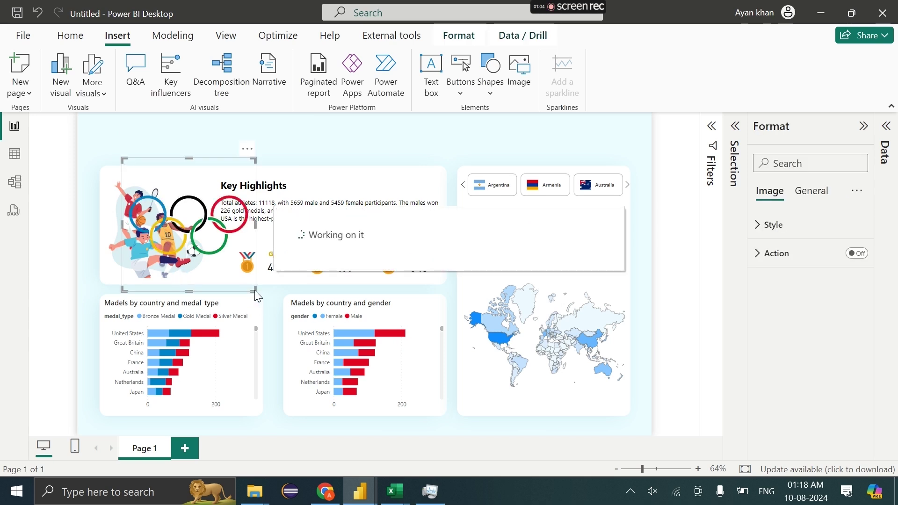
{"action": "left_click_drag", "start_coordinate": [254, 290], "coordinate": [132, 137]}
{"action": "left_click", "coordinate": [212, 146]}
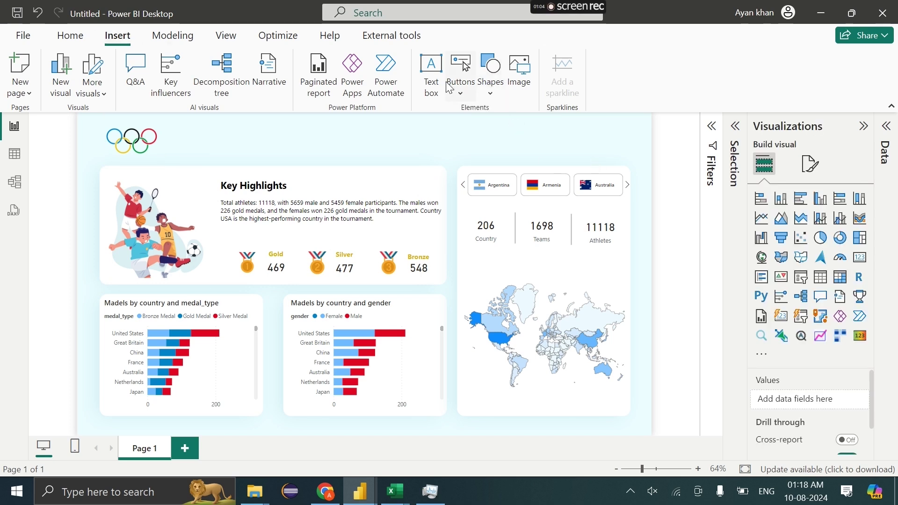
Insert a page navigator and place it in the header area above the country slicer.
{"action": "left_click", "coordinate": [466, 90]}
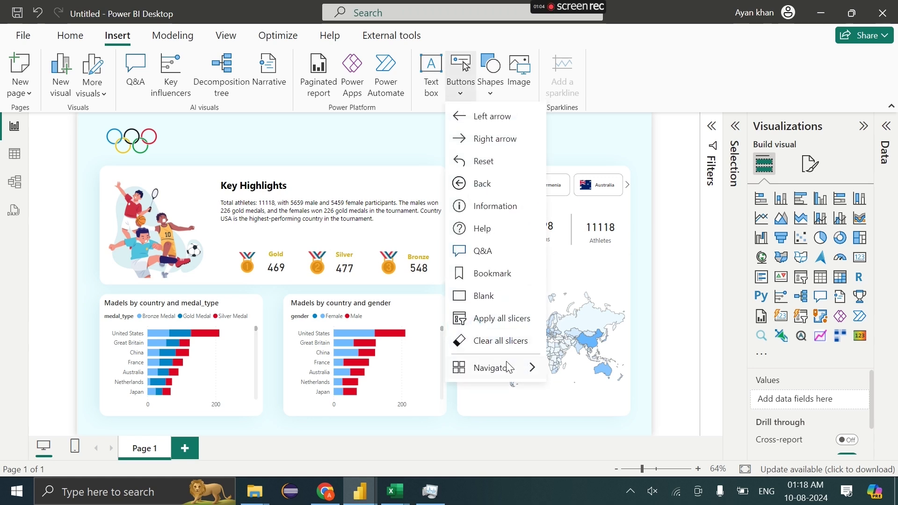
{"action": "mouse_move", "coordinate": [509, 368]}
{"action": "left_click", "coordinate": [580, 371]}
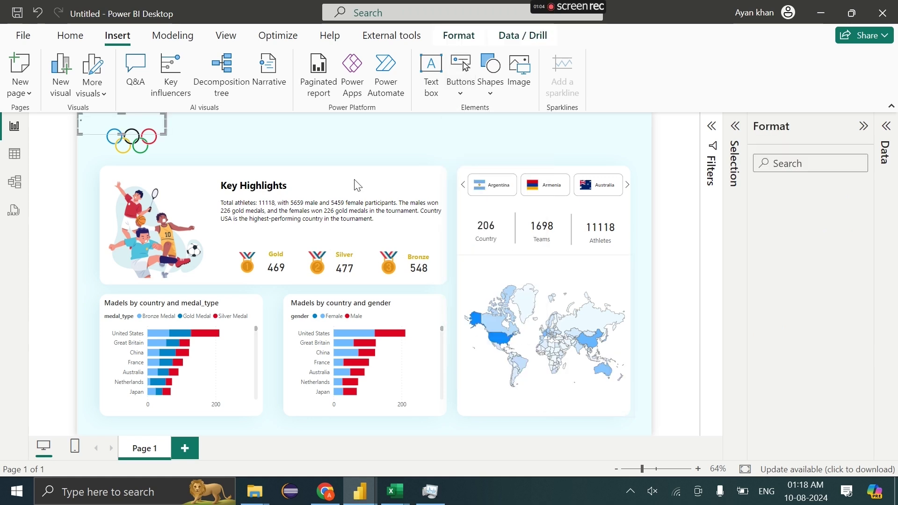
{"action": "left_click_drag", "start_coordinate": [159, 132], "coordinate": [520, 149]}
Rename the report page as Overview.
{"action": "double_click", "coordinate": [146, 449]}
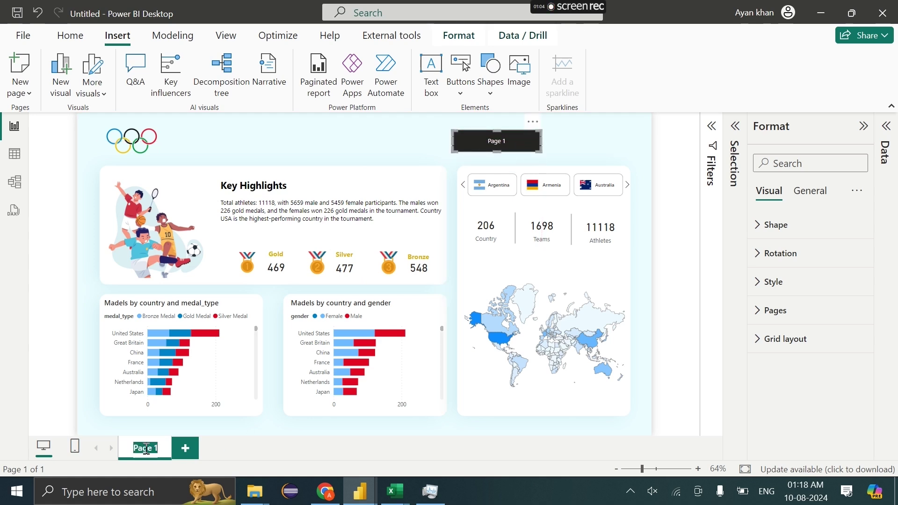
{"action": "type", "text": "Ob"}
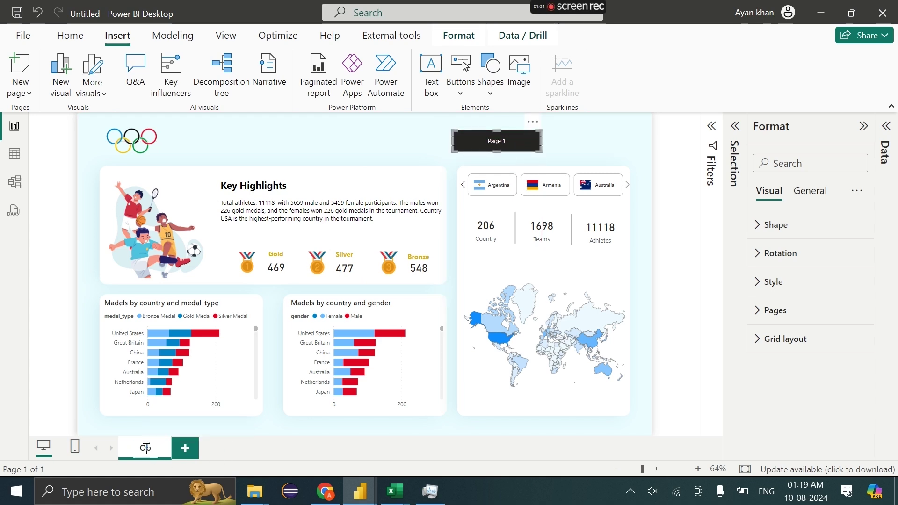
{"action": "key", "text": "BackSpace"}
{"action": "type", "text": "verview"}
{"action": "key", "text": "Return"}
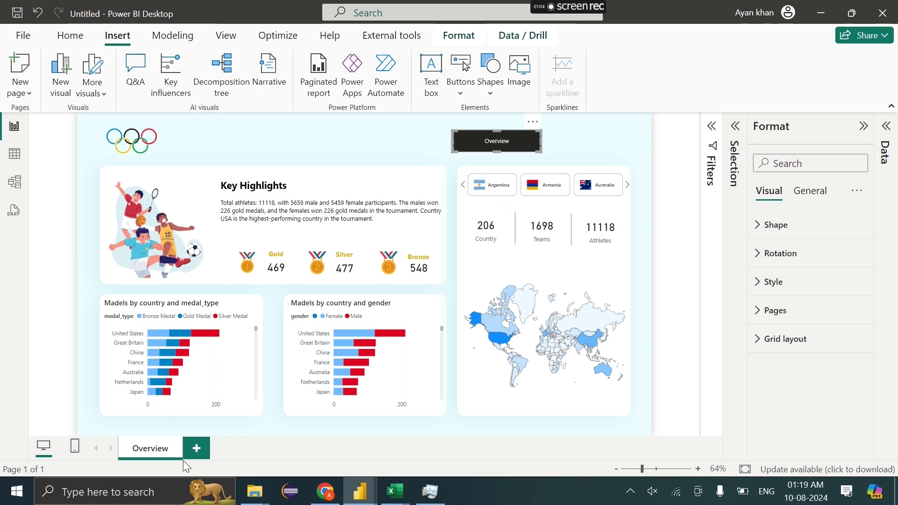
Add three report pages after Overview and name them Atheles, Country and Historical.
{"action": "left_click", "coordinate": [196, 450]}
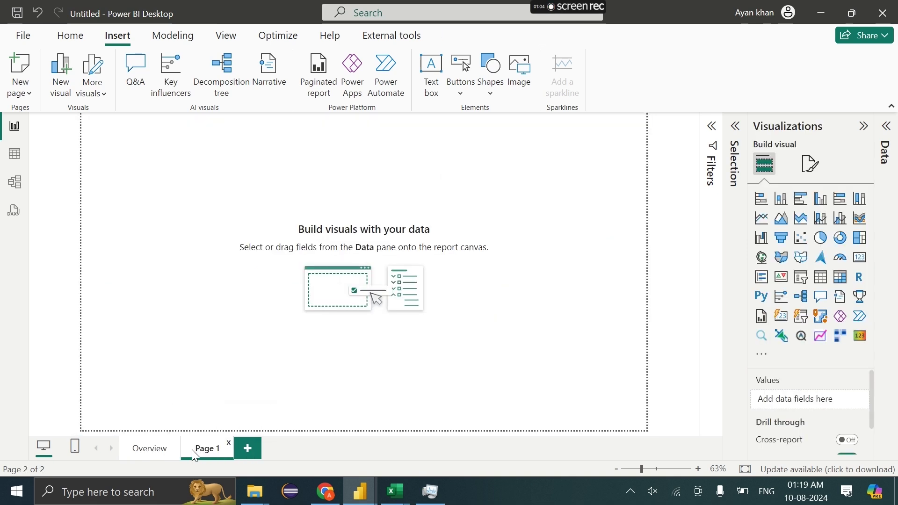
{"action": "left_click", "coordinate": [249, 452]}
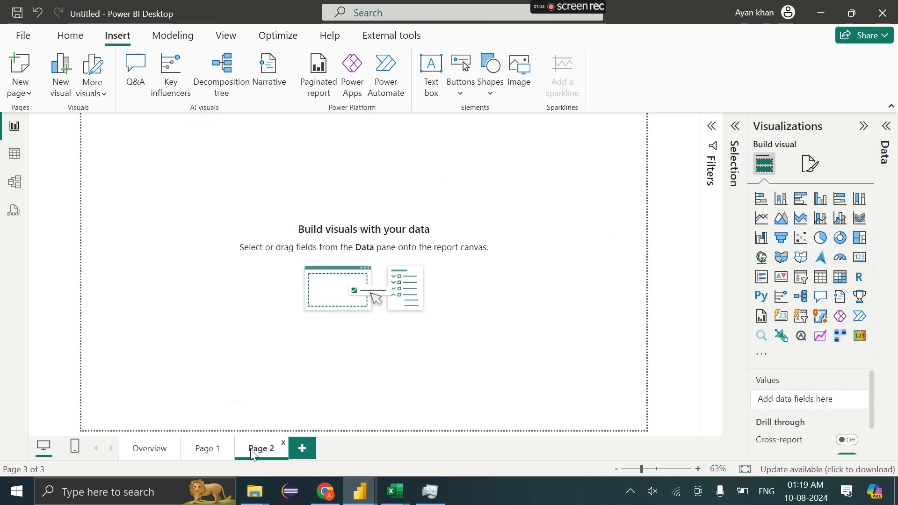
{"action": "left_click", "coordinate": [305, 456]}
{"action": "double_click", "coordinate": [194, 455]}
{"action": "key", "text": "BackSpace"}
{"action": "type", "text": "ATheles"}
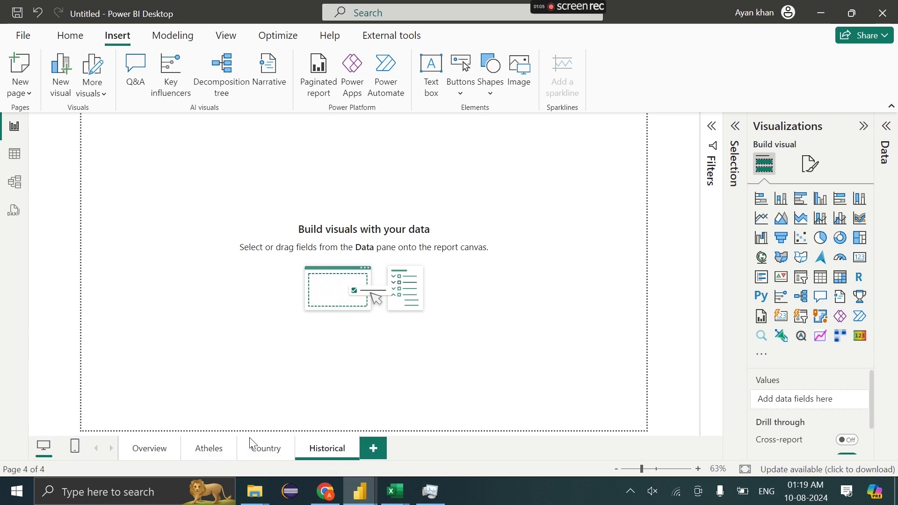
On the Overview page, widen the page navigator to fit all four page names and turn off its buttons' fill and border.
{"action": "left_click", "coordinate": [137, 455]}
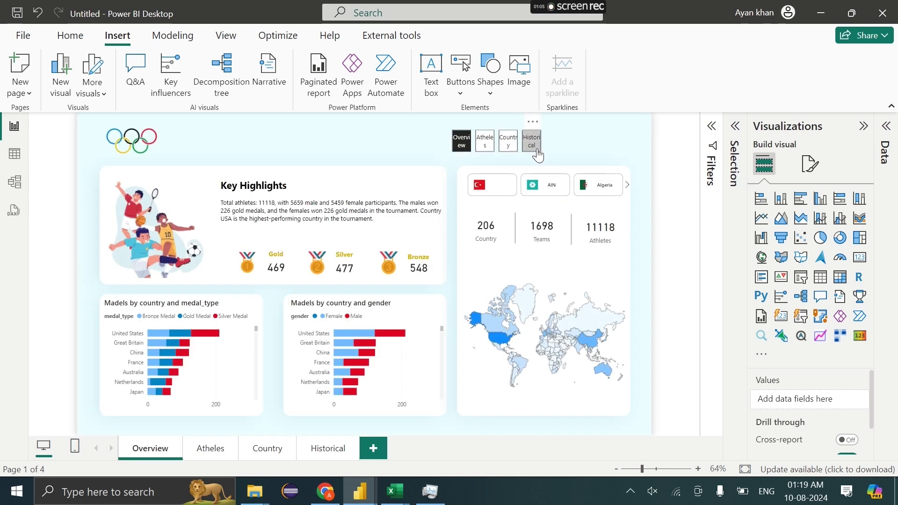
{"action": "left_click", "coordinate": [531, 146]}
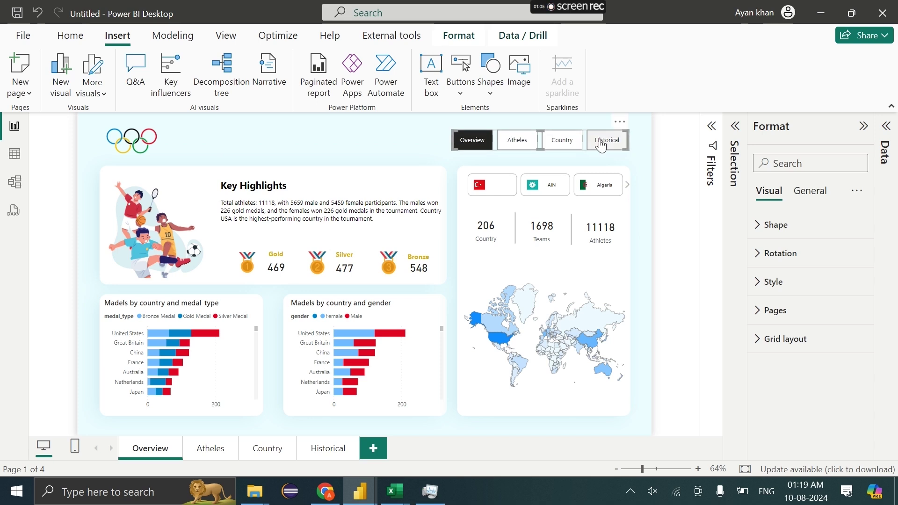
{"action": "left_click", "coordinate": [805, 320]}
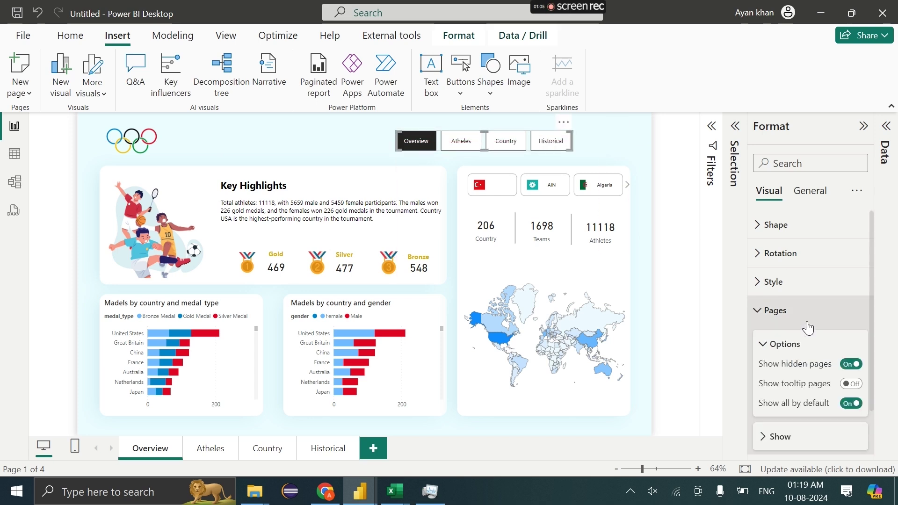
{"action": "left_click", "coordinate": [788, 293]}
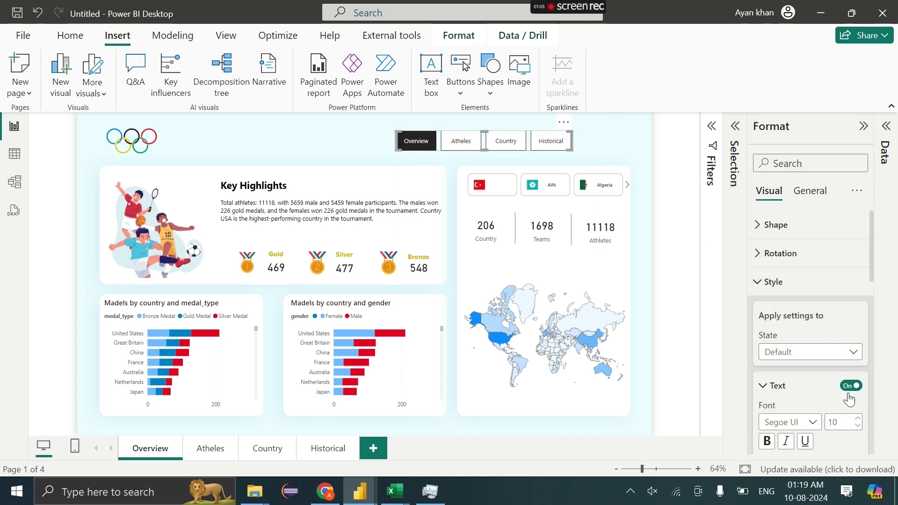
{"action": "scroll", "coordinate": [848, 389], "scroll_direction": "down", "scroll_amount": 5}
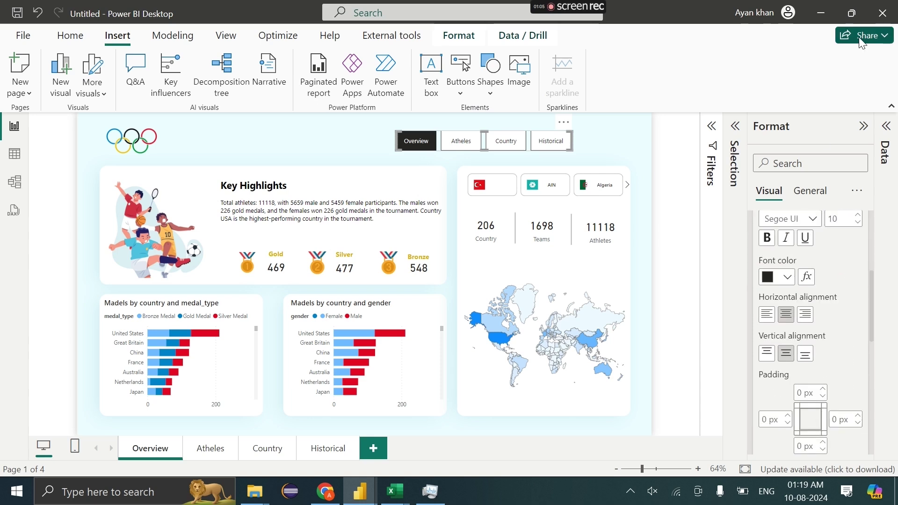
{"action": "scroll", "coordinate": [837, 262], "scroll_direction": "down", "scroll_amount": 3}
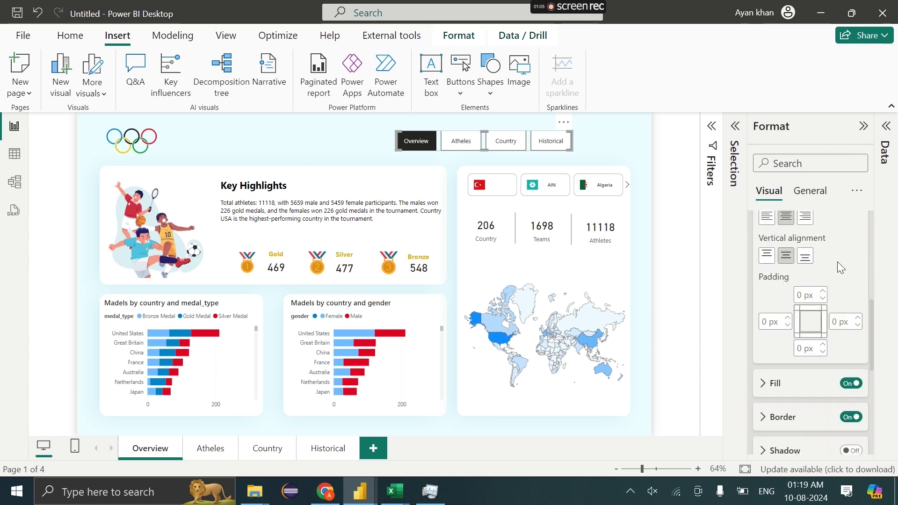
{"action": "left_click", "coordinate": [856, 376]}
{"action": "left_click", "coordinate": [851, 408]}
{"action": "scroll", "coordinate": [824, 355], "scroll_direction": "up", "scroll_amount": 8}
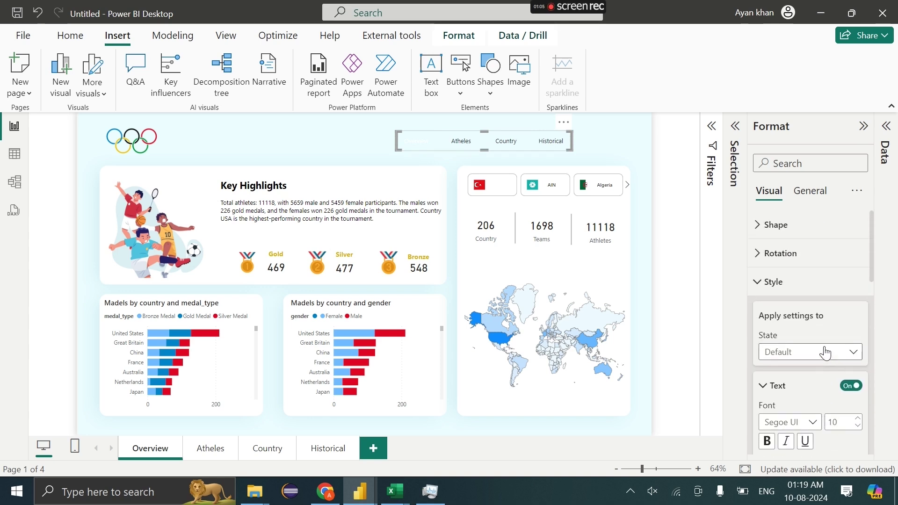
Make the page navigator's Selected state text bold and black, and shift the navigator slightly right along the header.
{"action": "left_click", "coordinate": [826, 354]}
{"action": "left_click", "coordinate": [786, 417]}
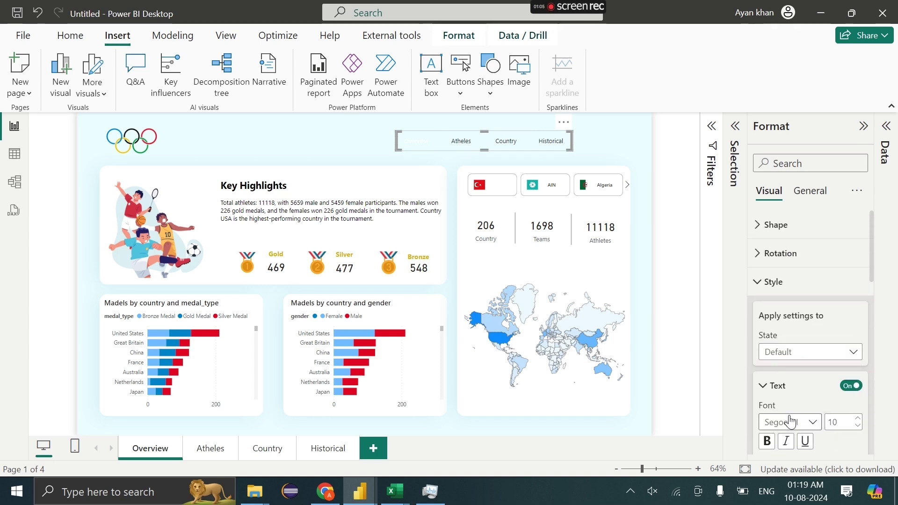
{"action": "scroll", "coordinate": [792, 379], "scroll_direction": "down", "scroll_amount": 2}
{"action": "left_click", "coordinate": [766, 335]}
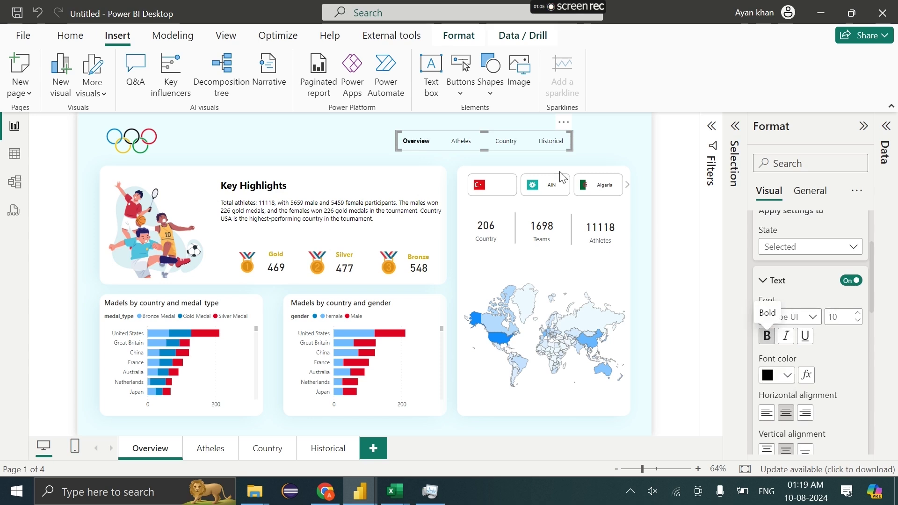
{"action": "left_click_drag", "start_coordinate": [536, 151], "coordinate": [560, 151]}
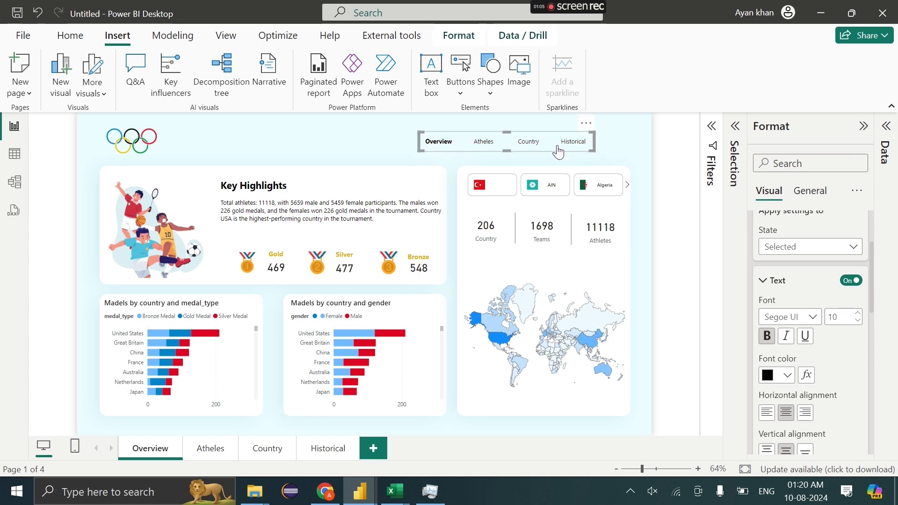
{"action": "left_click", "coordinate": [325, 143]}
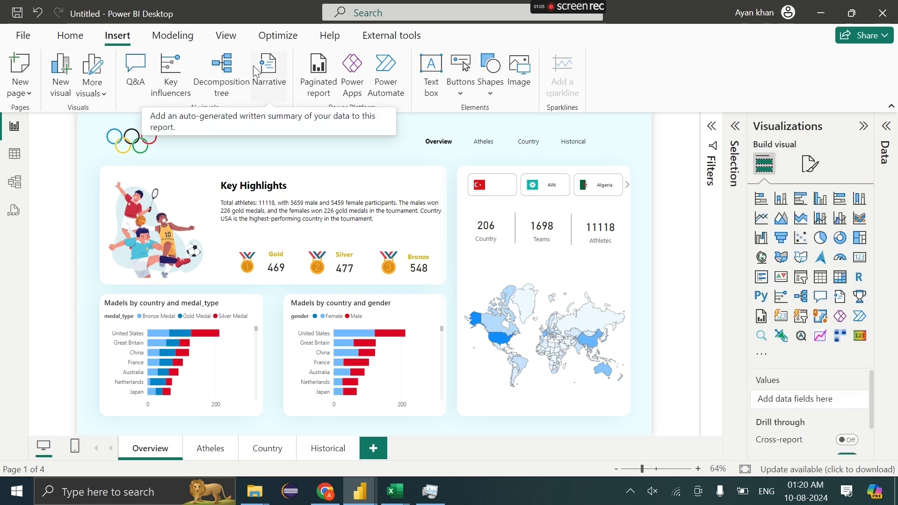
Insert a rectangle shape and size it as a full-height panel along the right edge of the report page.
{"action": "left_click", "coordinate": [489, 70]}
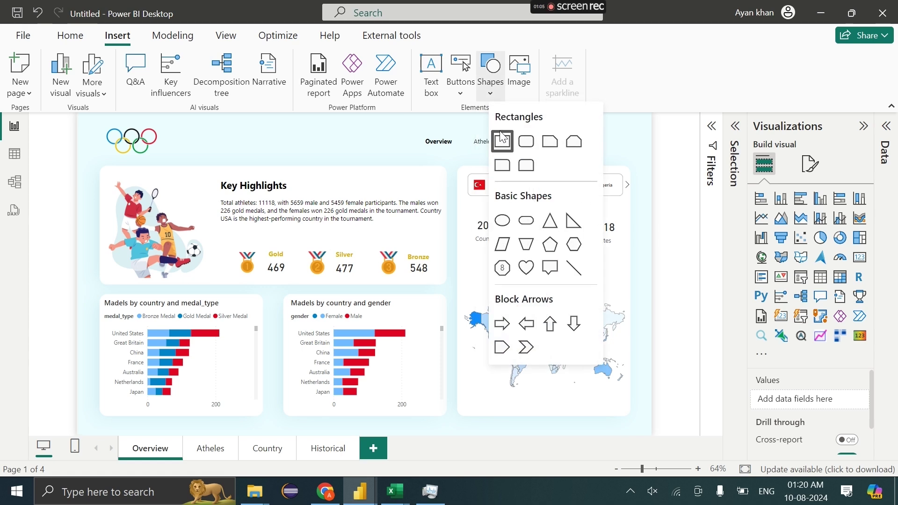
{"action": "left_click", "coordinate": [502, 139]}
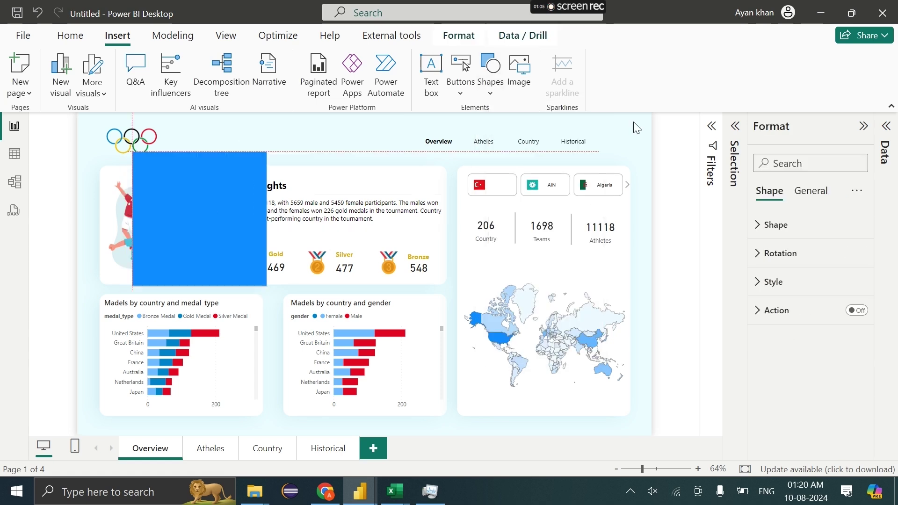
{"action": "left_click_drag", "start_coordinate": [636, 127], "coordinate": [636, 129]}
{"action": "left_click_drag", "start_coordinate": [520, 243], "coordinate": [538, 460]}
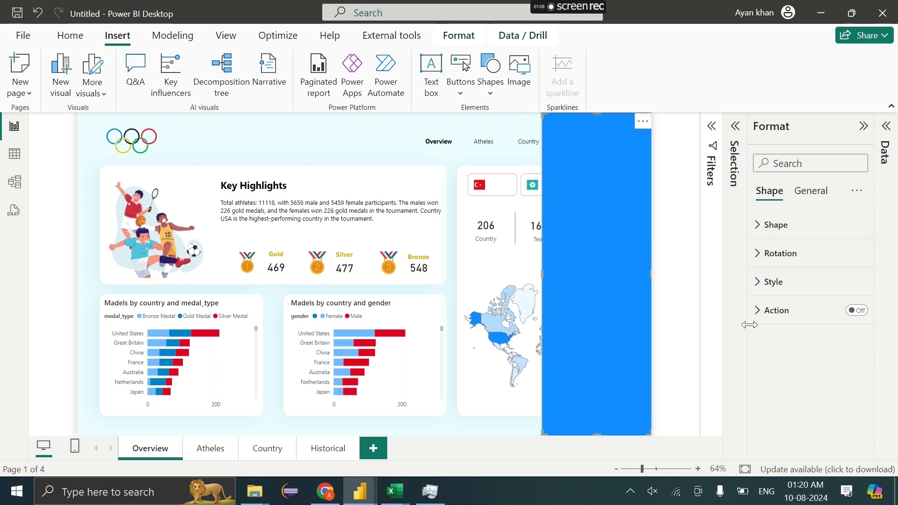
Turn off the rectangle panel's fill and border and turn on its white background effect.
{"action": "left_click", "coordinate": [807, 289]}
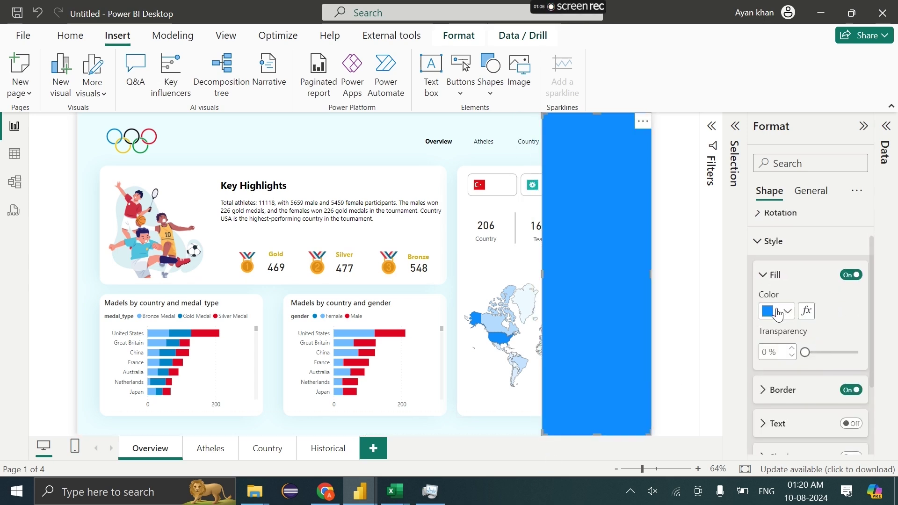
{"action": "left_click", "coordinate": [850, 275]}
{"action": "left_click", "coordinate": [856, 401]}
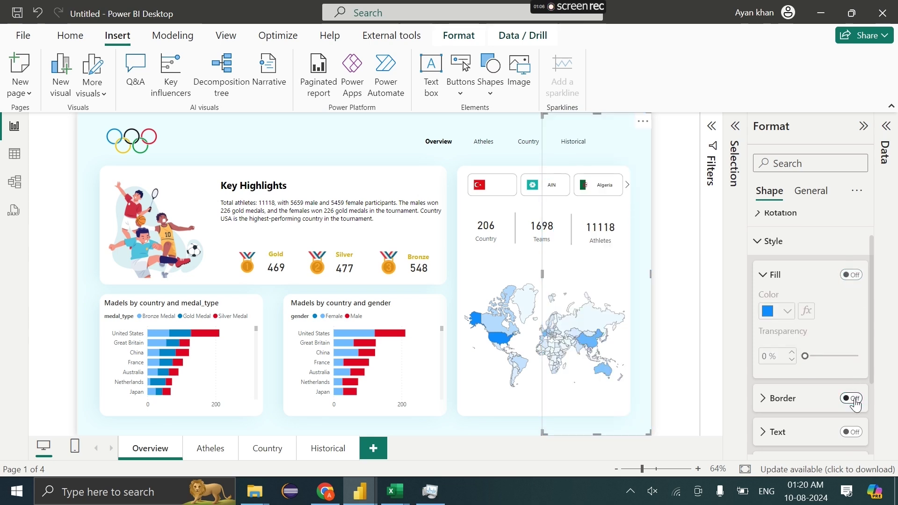
{"action": "left_click", "coordinate": [811, 192]}
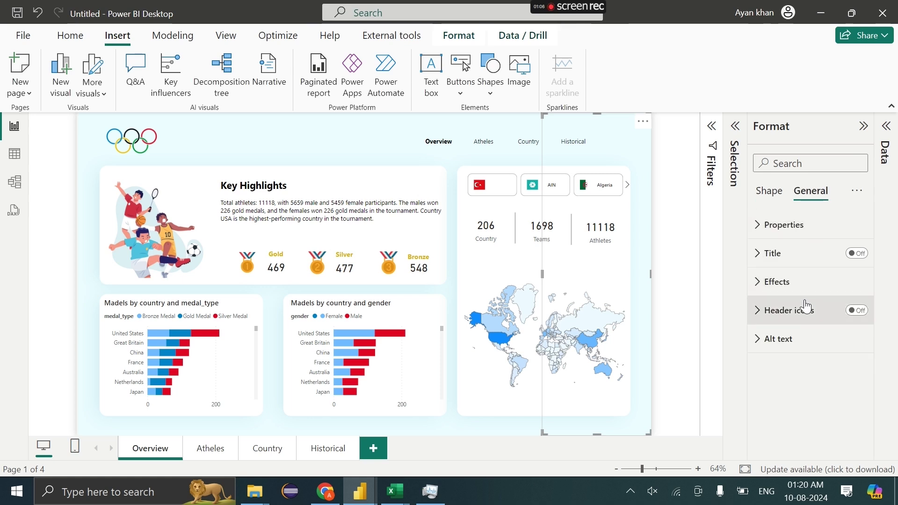
{"action": "left_click", "coordinate": [787, 283]}
{"action": "left_click", "coordinate": [850, 317]}
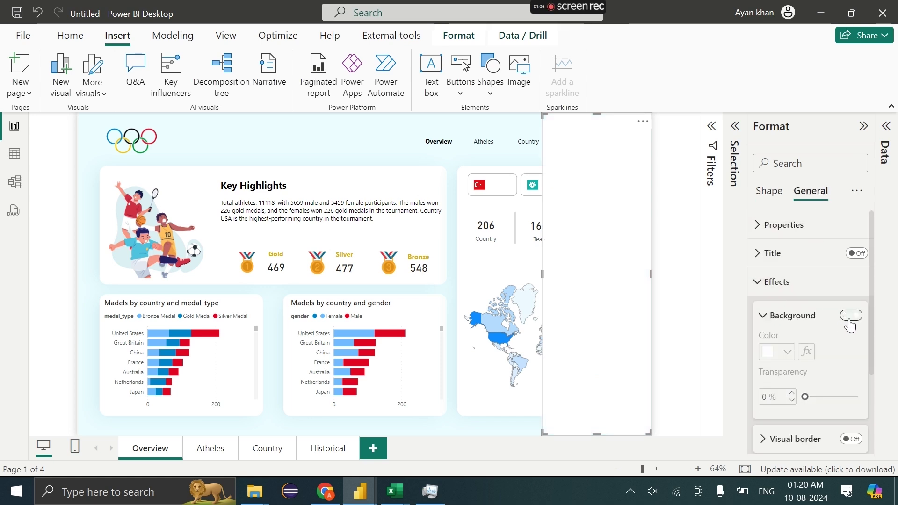
Give the side panel a light gray outside shadow with its position set to Left.
{"action": "scroll", "coordinate": [821, 399], "scroll_direction": "down", "scroll_amount": 2}
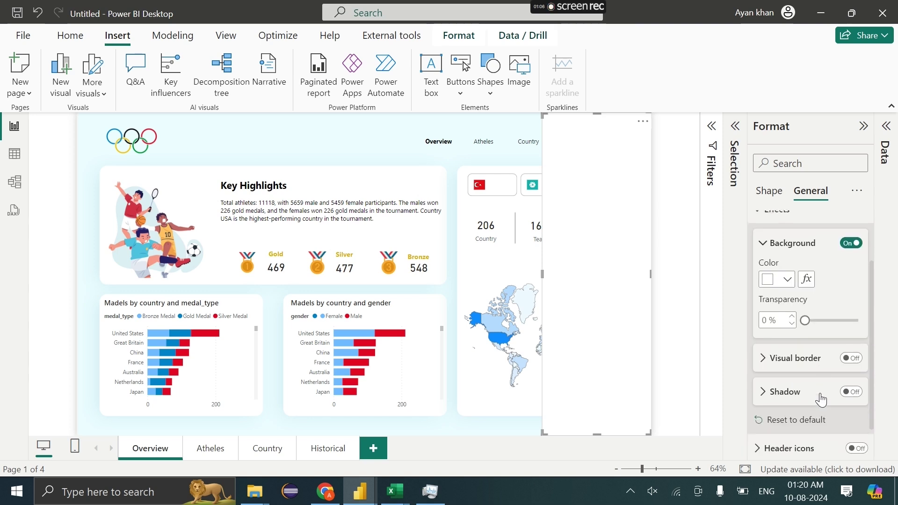
{"action": "left_click", "coordinate": [850, 391]}
{"action": "scroll", "coordinate": [790, 392], "scroll_direction": "down", "scroll_amount": 1}
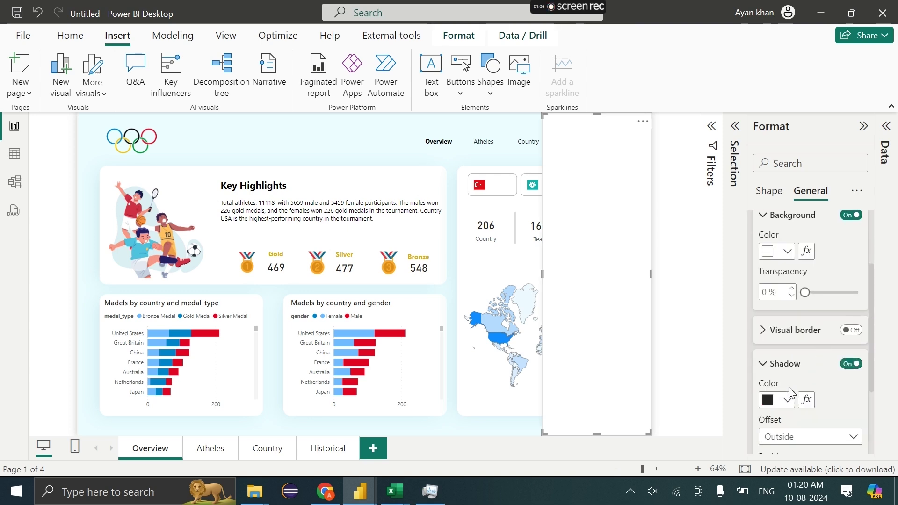
{"action": "left_click", "coordinate": [789, 400]}
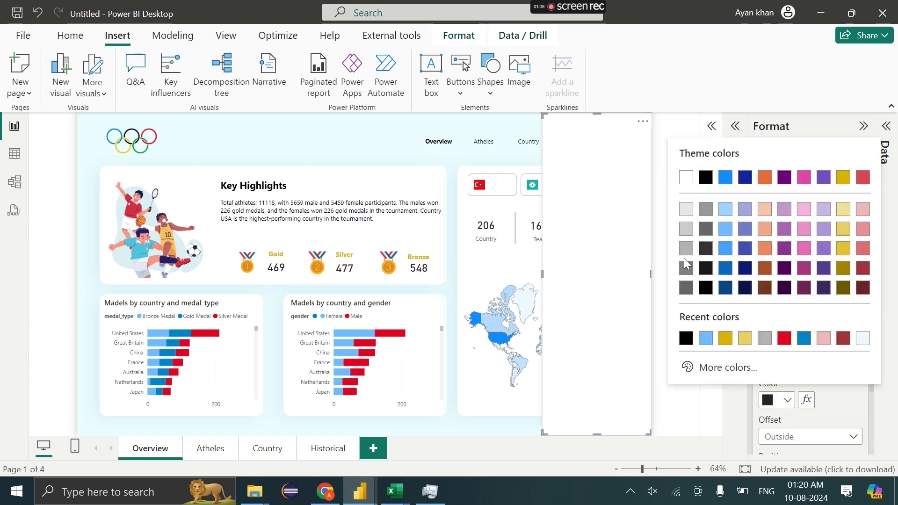
{"action": "left_click", "coordinate": [686, 268]}
{"action": "scroll", "coordinate": [785, 356], "scroll_direction": "down", "scroll_amount": 3}
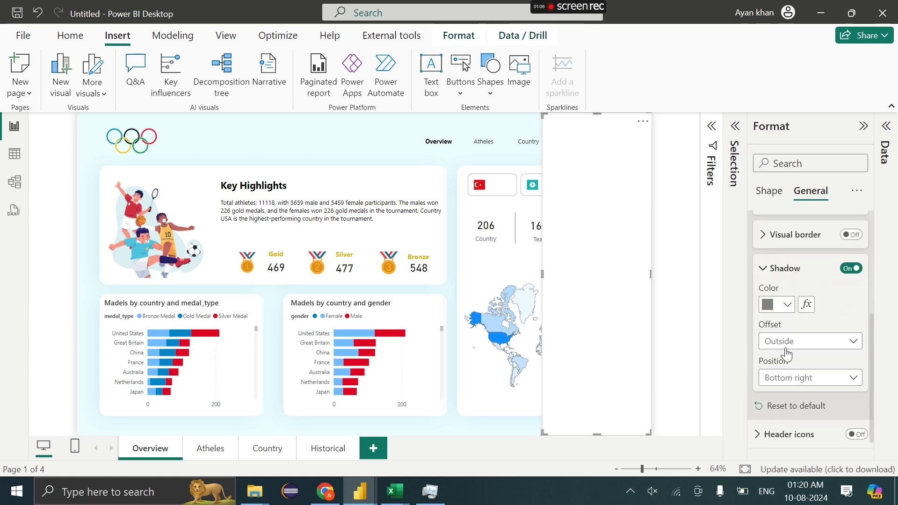
{"action": "left_click", "coordinate": [789, 378]}
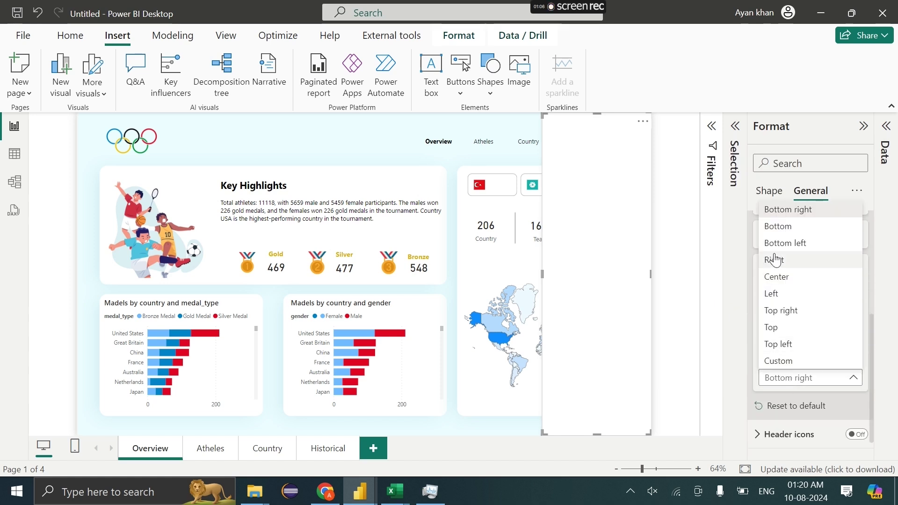
{"action": "left_click", "coordinate": [785, 293]}
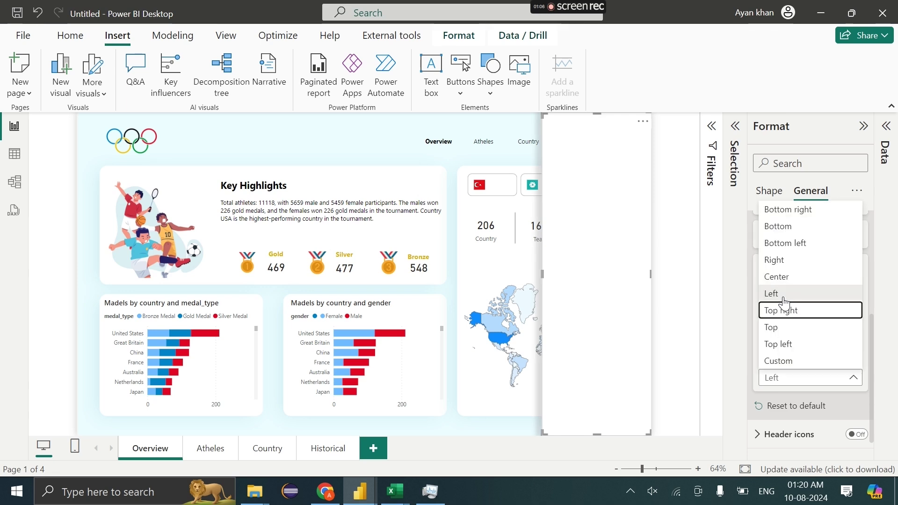
{"action": "left_click", "coordinate": [803, 385]}
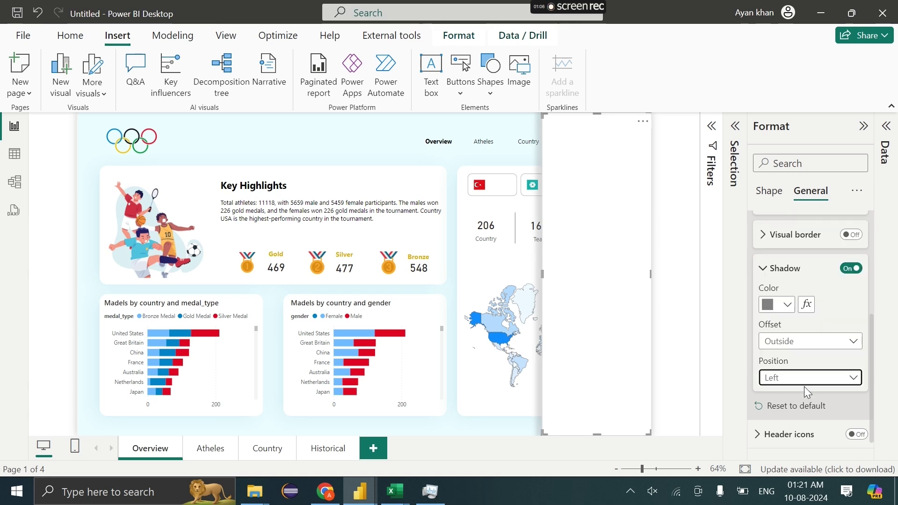
{"action": "left_click", "coordinate": [778, 305]}
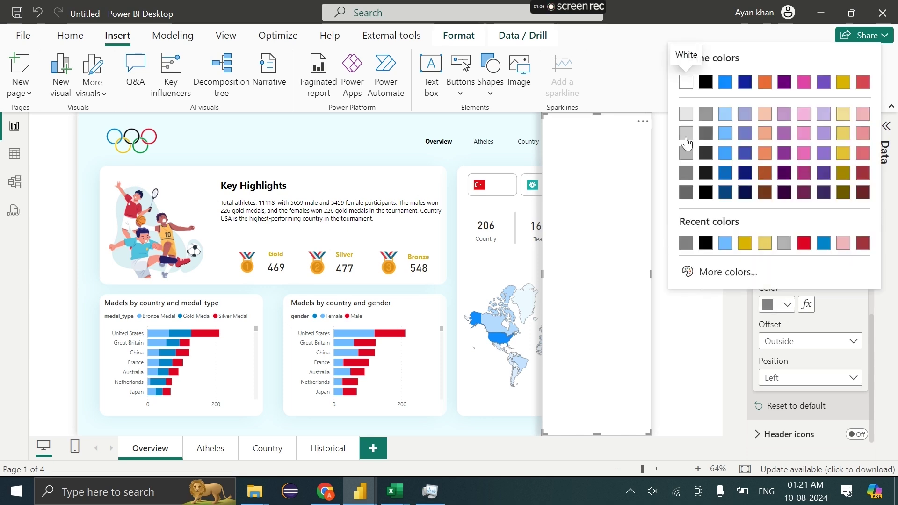
{"action": "left_click", "coordinate": [684, 136]}
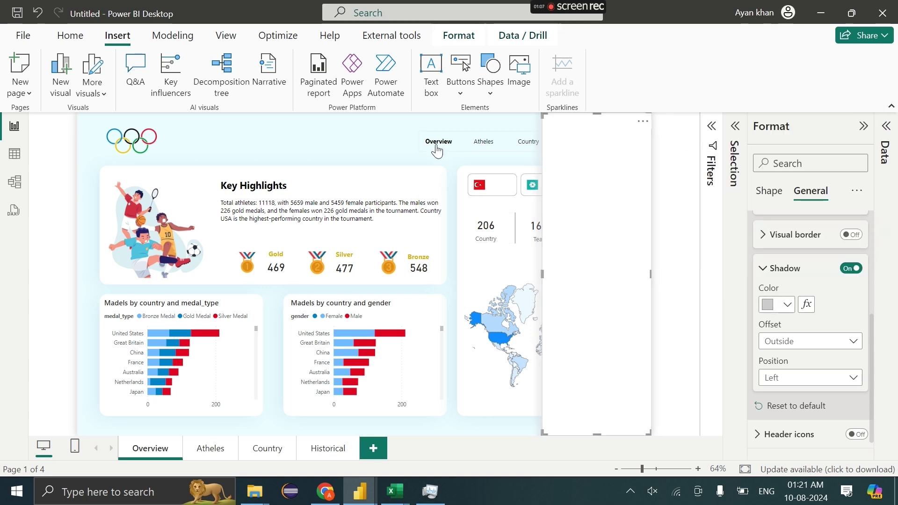
{"action": "left_click", "coordinate": [380, 143]}
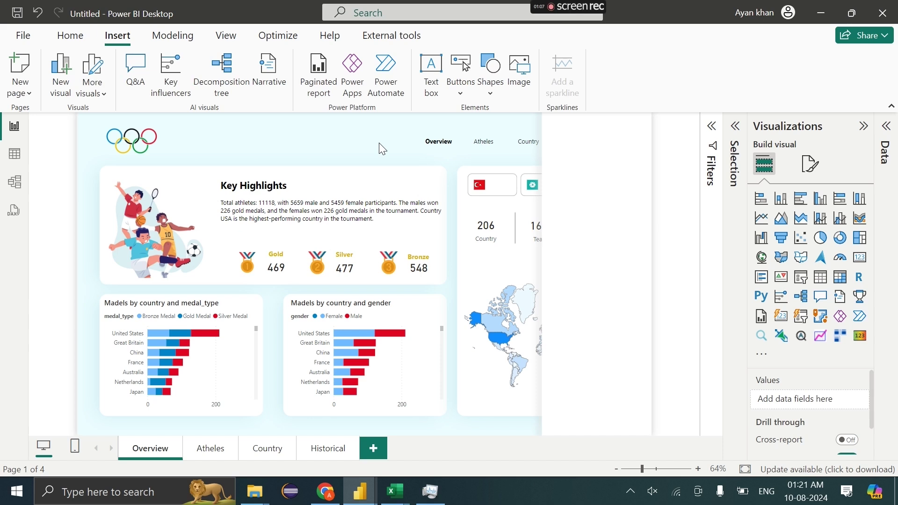
Show the Selection pane, move the discipline slicer to the front of the layer order and unhide it.
{"action": "left_click", "coordinate": [226, 37]}
{"action": "left_click", "coordinate": [603, 92]}
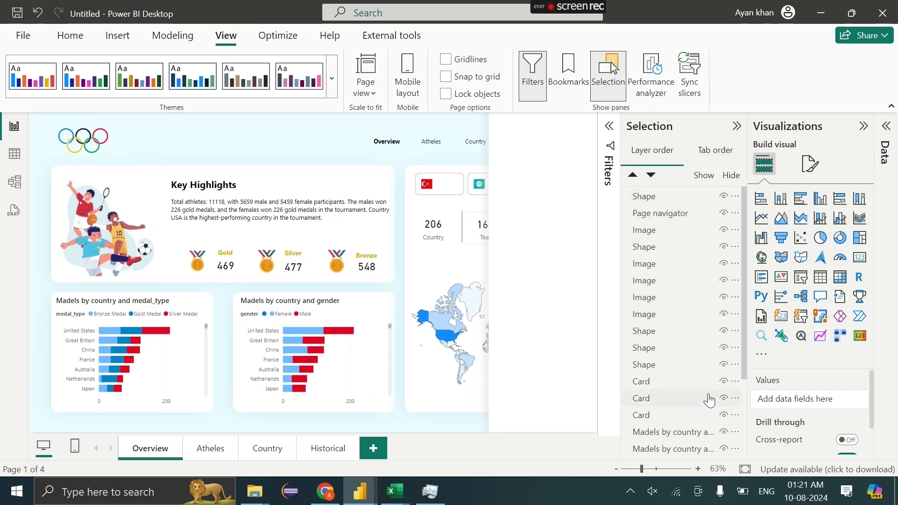
{"action": "scroll", "coordinate": [706, 407], "scroll_direction": "down", "scroll_amount": 3}
{"action": "left_click", "coordinate": [705, 371]}
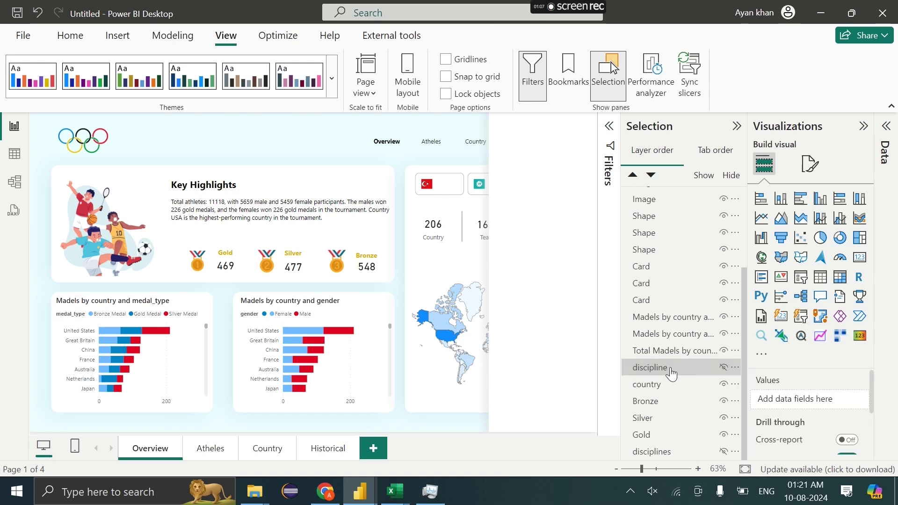
{"action": "left_click_drag", "start_coordinate": [675, 372], "coordinate": [669, 199]}
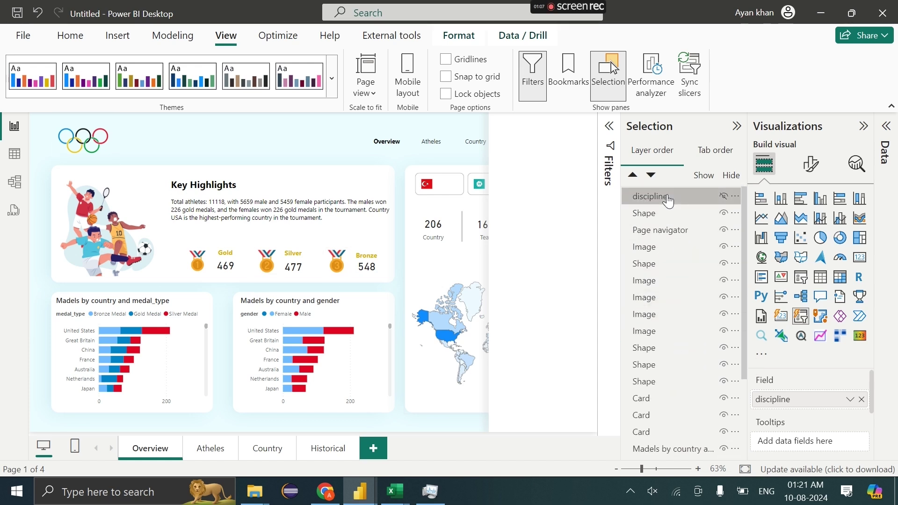
{"action": "left_click", "coordinate": [723, 200]}
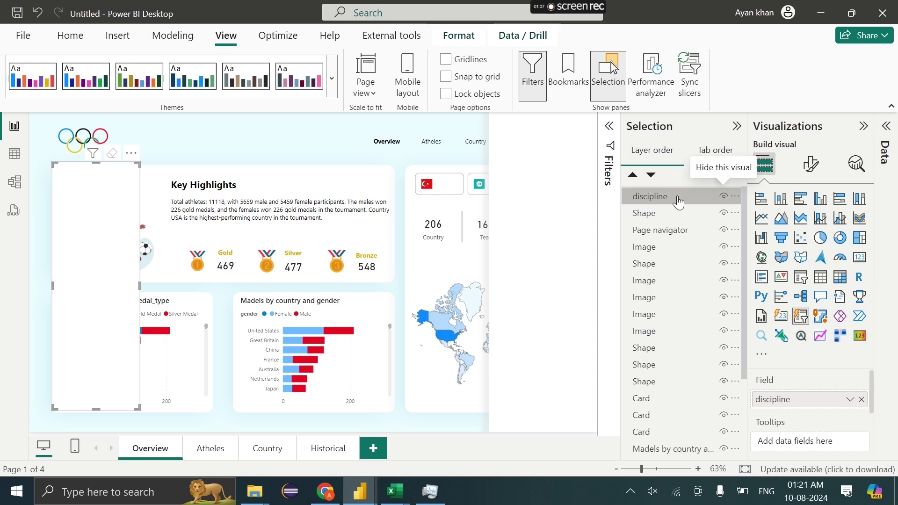
Group the discipline slicer with the white side panel shape, then move and resize the slicer to fit inside the panel.
{"action": "left_click", "coordinate": [582, 199]}
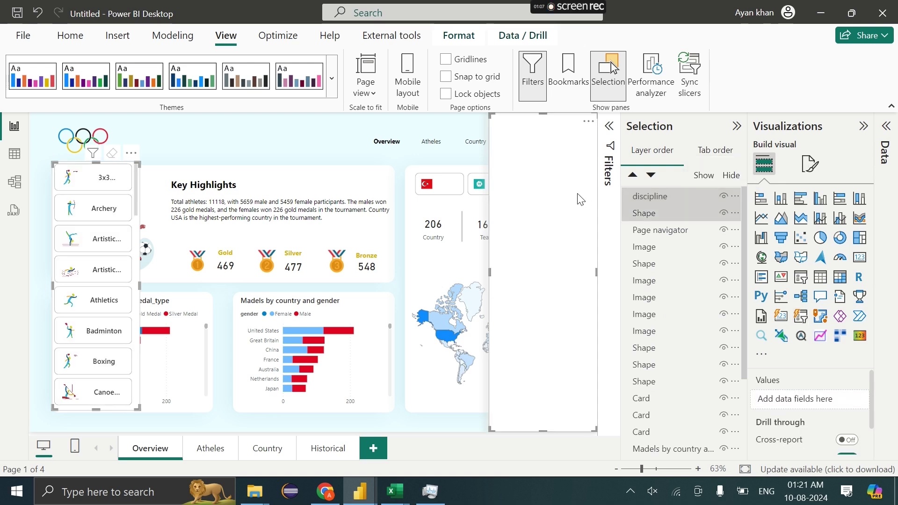
{"action": "key", "text": "ctrl+g"}
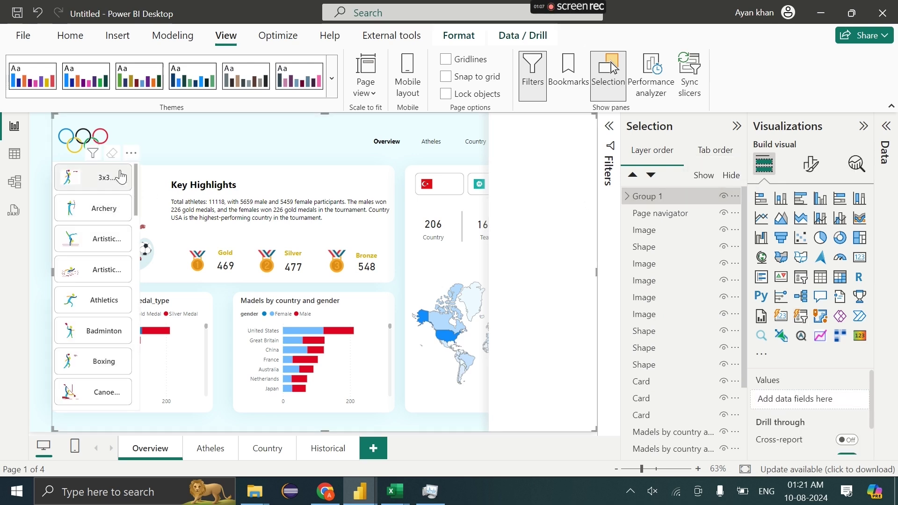
{"action": "left_click_drag", "start_coordinate": [115, 206], "coordinate": [561, 211]}
{"action": "left_click_drag", "start_coordinate": [512, 178], "coordinate": [505, 128]}
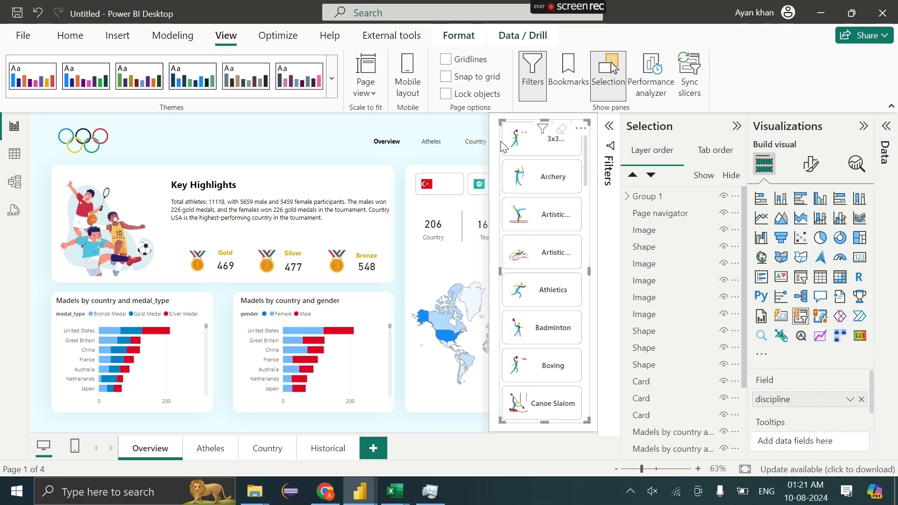
Set the discipline slicer's layout to show 9 rows of cards and deselect it.
{"action": "left_click", "coordinate": [813, 165]}
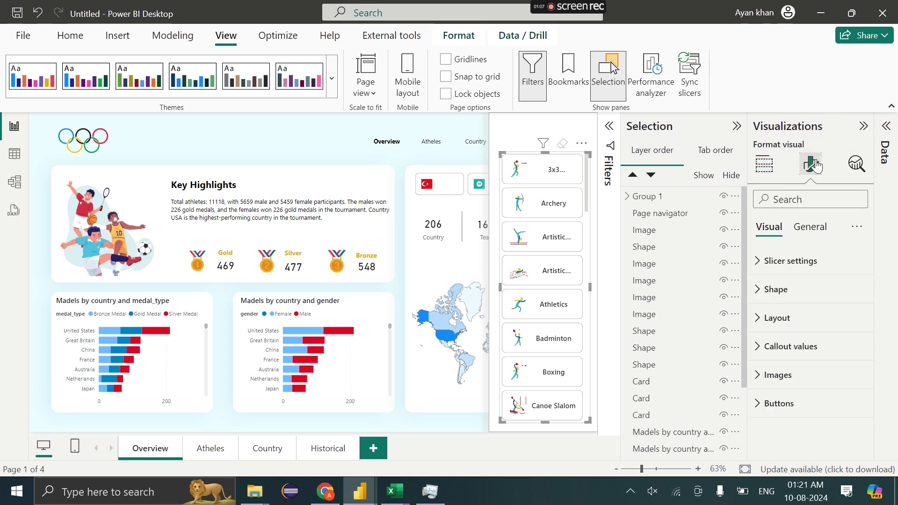
{"action": "left_click", "coordinate": [797, 317]}
{"action": "scroll", "coordinate": [803, 262], "scroll_direction": "up", "scroll_amount": 1}
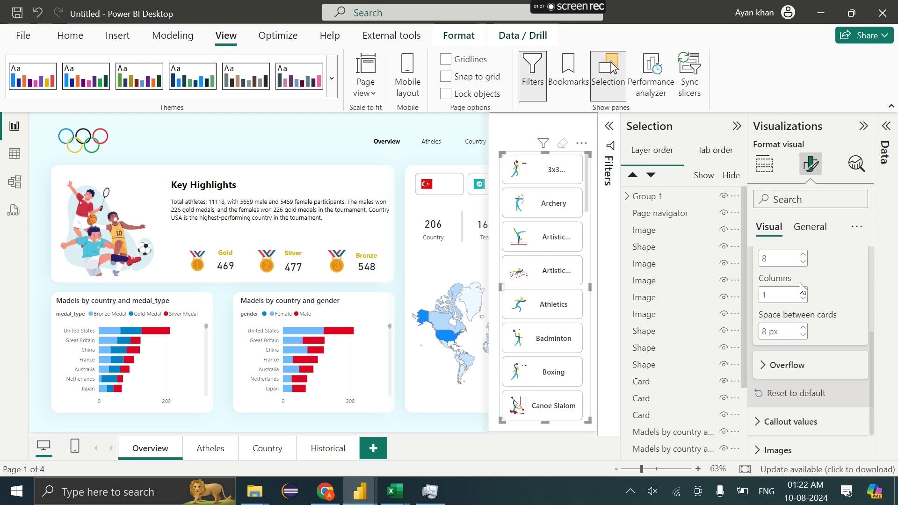
{"action": "left_click", "coordinate": [802, 255]}
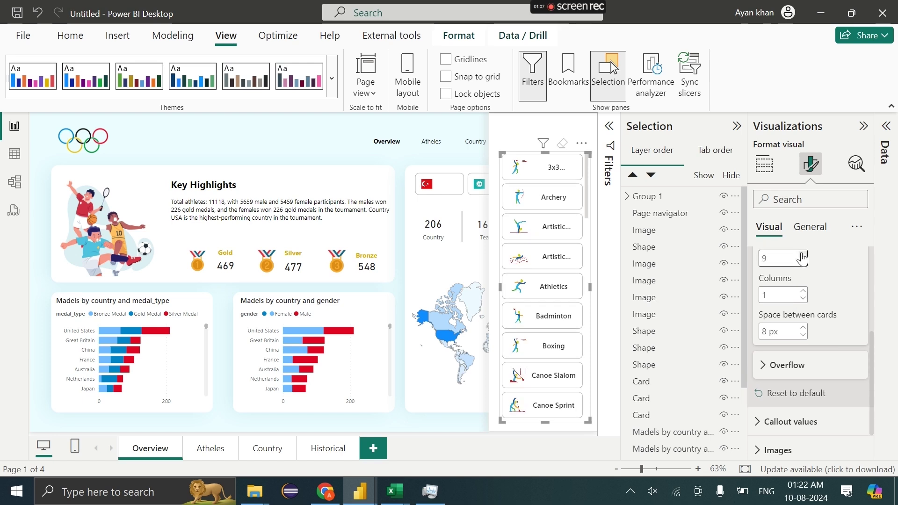
{"action": "left_click", "coordinate": [368, 150]}
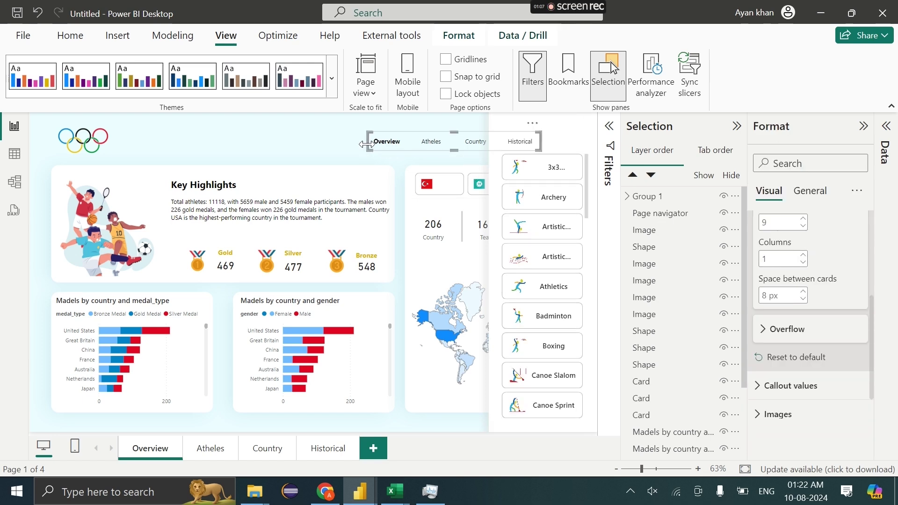
{"action": "left_click", "coordinate": [319, 135]}
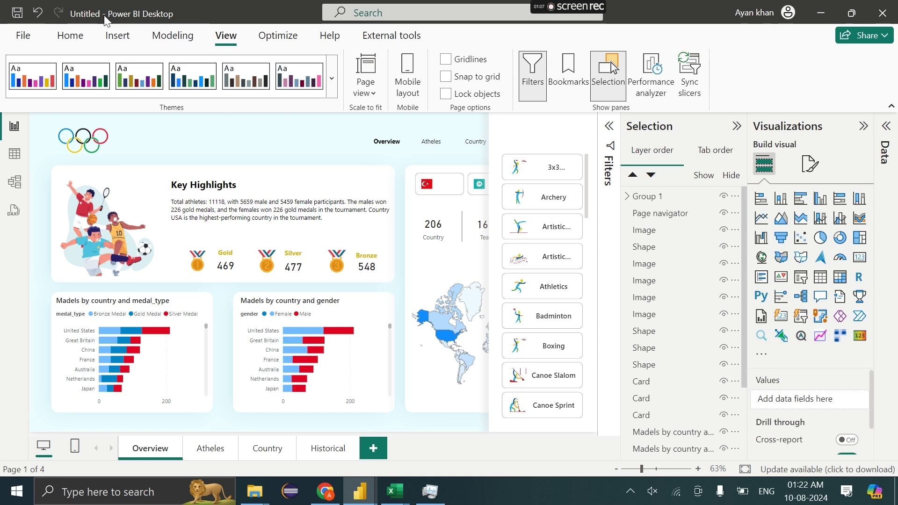
{"action": "left_click", "coordinate": [115, 36]}
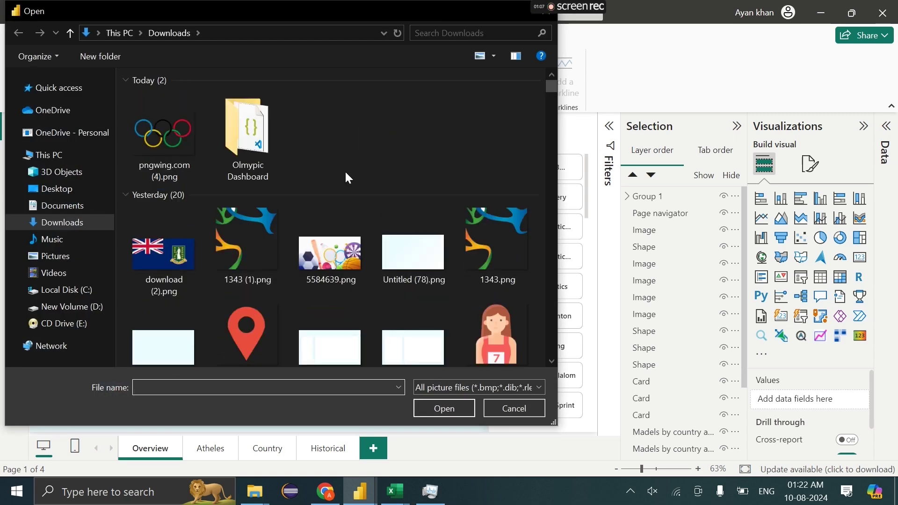
{"action": "scroll", "coordinate": [332, 180], "scroll_direction": "down", "scroll_amount": 5}
{"action": "scroll", "coordinate": [336, 184], "scroll_direction": "down", "scroll_amount": 5}
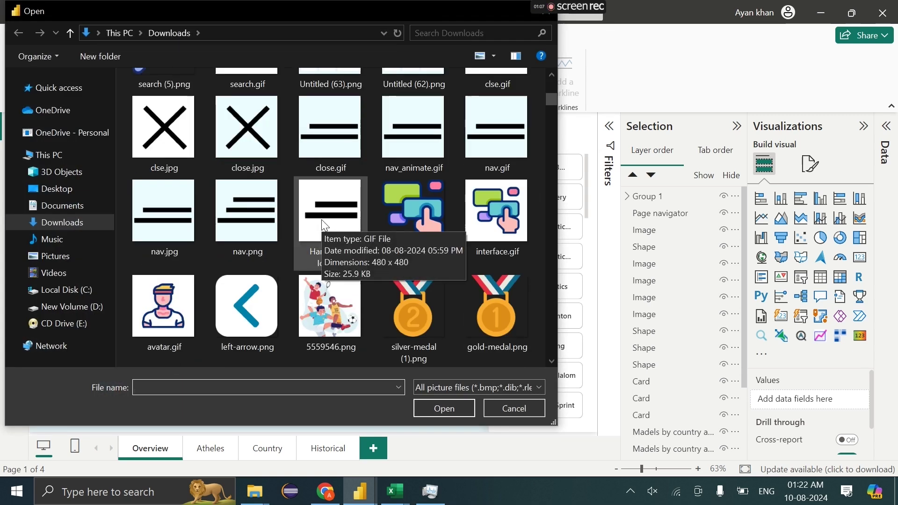
{"action": "left_click", "coordinate": [491, 408]}
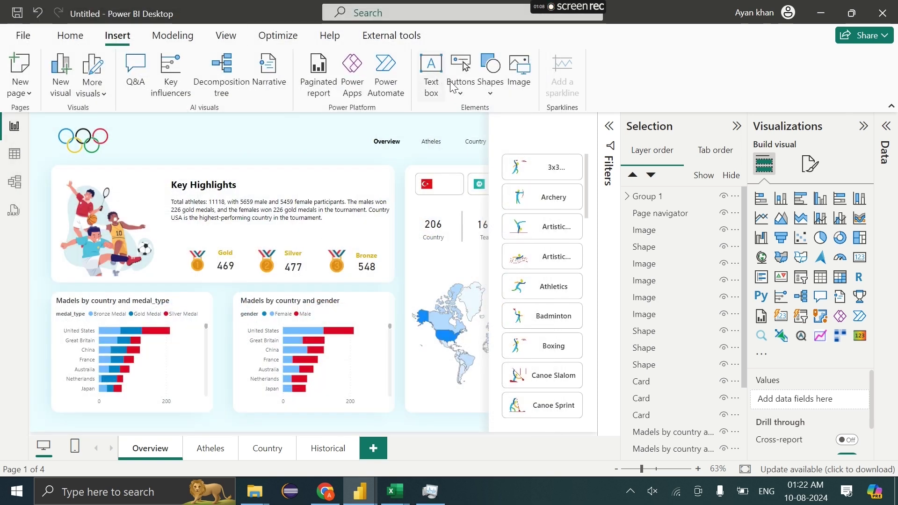
Insert a blank button and place it in the header area between the Olympic rings and the page navigator.
{"action": "left_click", "coordinate": [459, 83]}
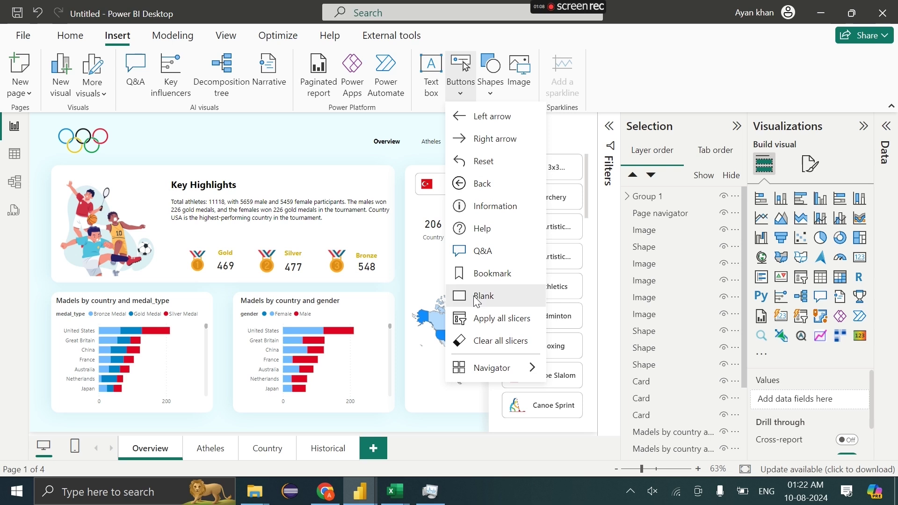
{"action": "left_click", "coordinate": [476, 301]}
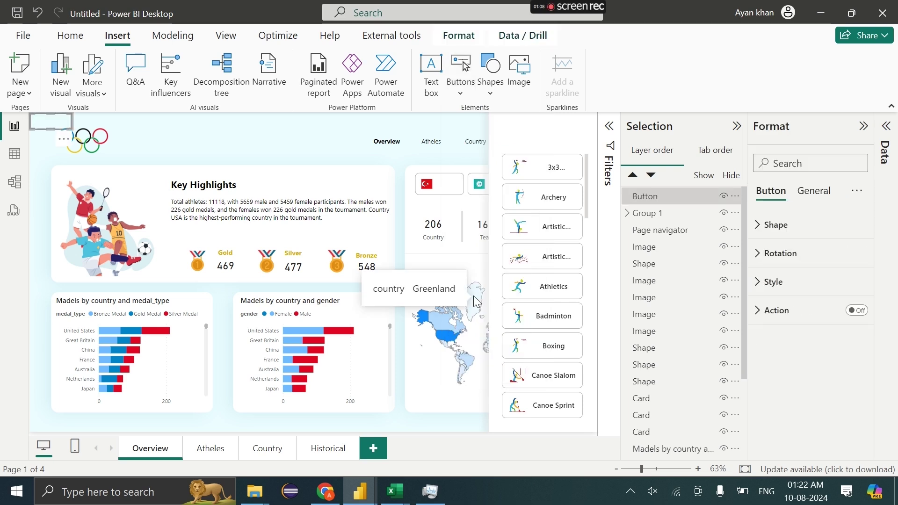
{"action": "left_click_drag", "start_coordinate": [56, 127], "coordinate": [253, 147]}
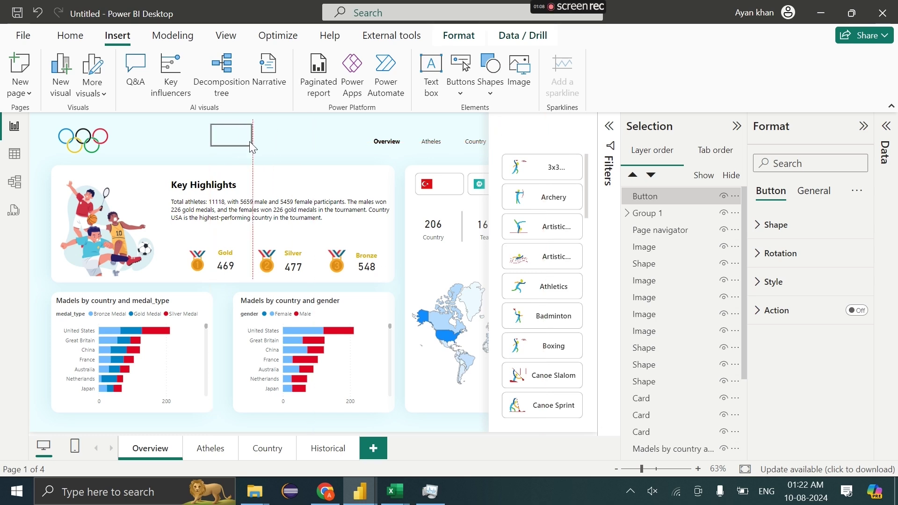
Turn off the blank button's icon and border, and turn on its fill with 0% transparency.
{"action": "left_click", "coordinate": [773, 282]}
{"action": "scroll", "coordinate": [809, 318], "scroll_direction": "down", "scroll_amount": 6}
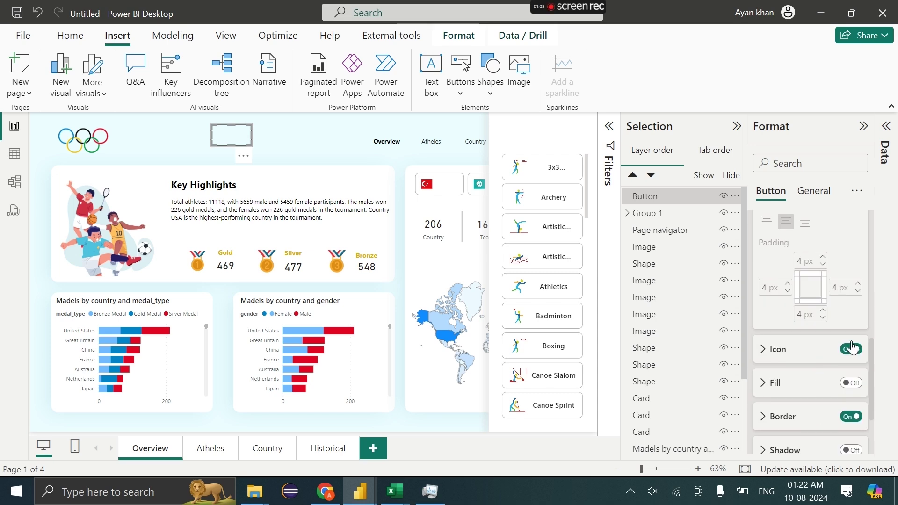
{"action": "left_click", "coordinate": [857, 350]}
{"action": "scroll", "coordinate": [856, 353], "scroll_direction": "down", "scroll_amount": 2}
{"action": "left_click", "coordinate": [852, 348]}
{"action": "left_click", "coordinate": [852, 315]}
{"action": "left_click", "coordinate": [795, 313]}
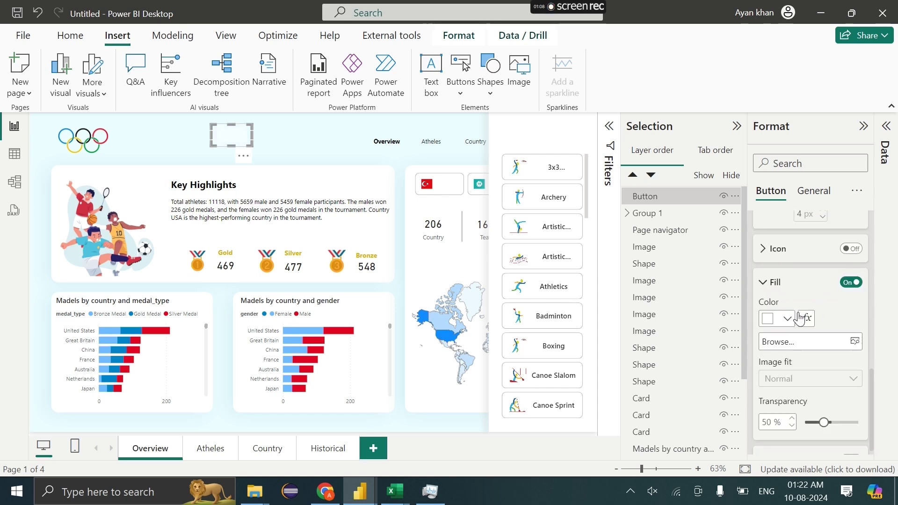
{"action": "left_click_drag", "start_coordinate": [823, 398], "coordinate": [805, 395]}
Use nav.jpg from the Downloads folder as the button's fill image.
{"action": "left_click", "coordinate": [810, 316]}
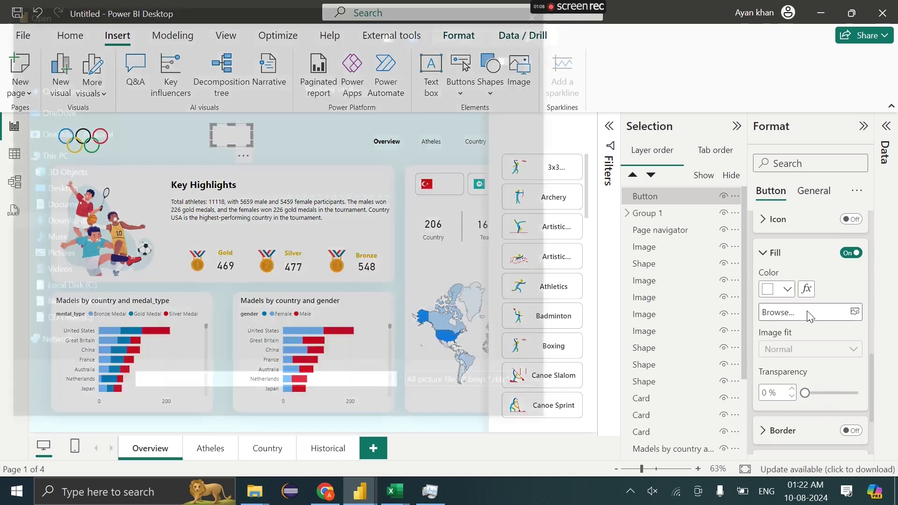
{"action": "scroll", "coordinate": [315, 210], "scroll_direction": "down", "scroll_amount": 6}
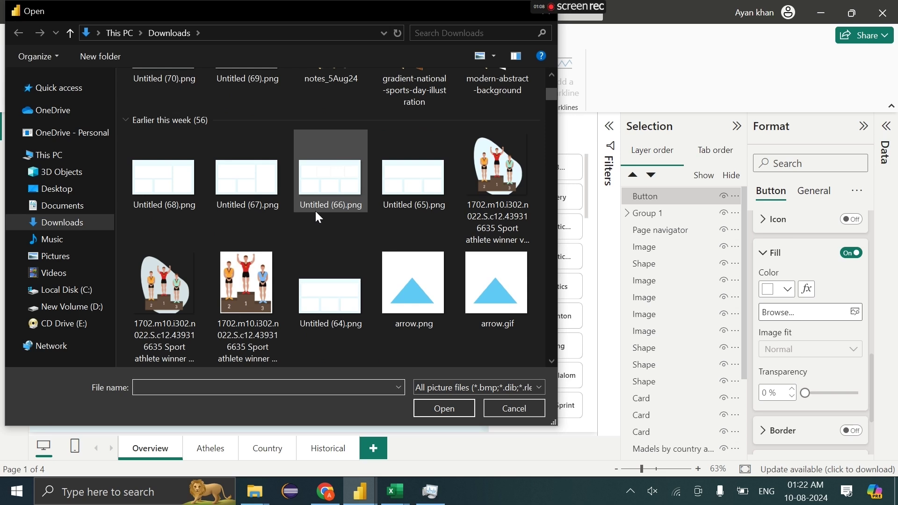
{"action": "scroll", "coordinate": [318, 218], "scroll_direction": "down", "scroll_amount": 6}
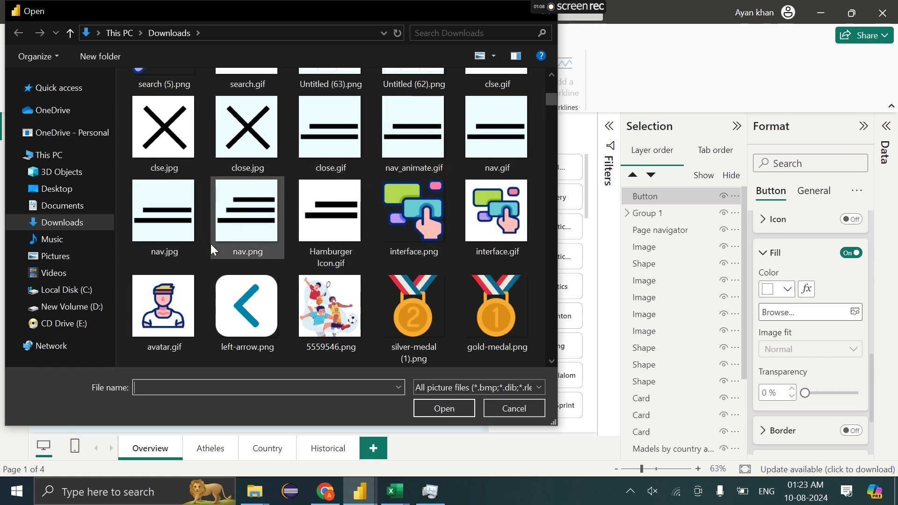
{"action": "left_click_drag", "start_coordinate": [420, 11], "coordinate": [396, 33]}
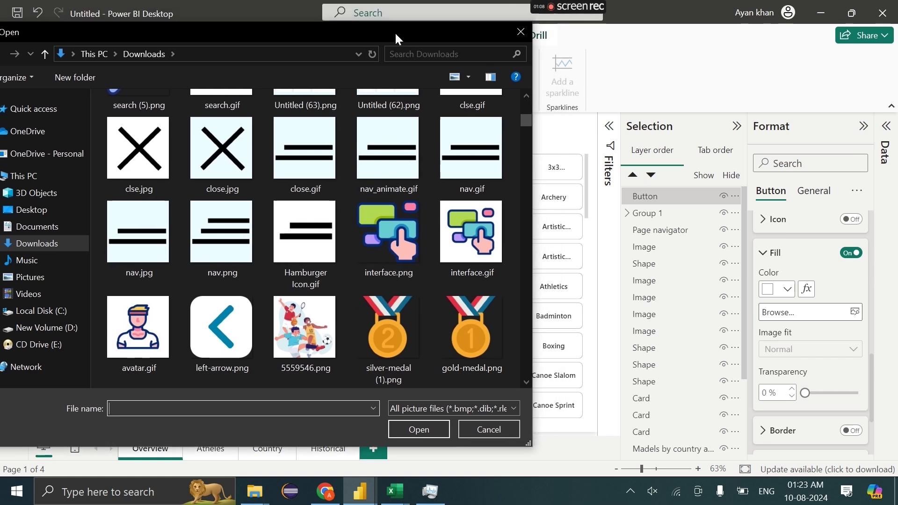
{"action": "left_click", "coordinate": [127, 265]}
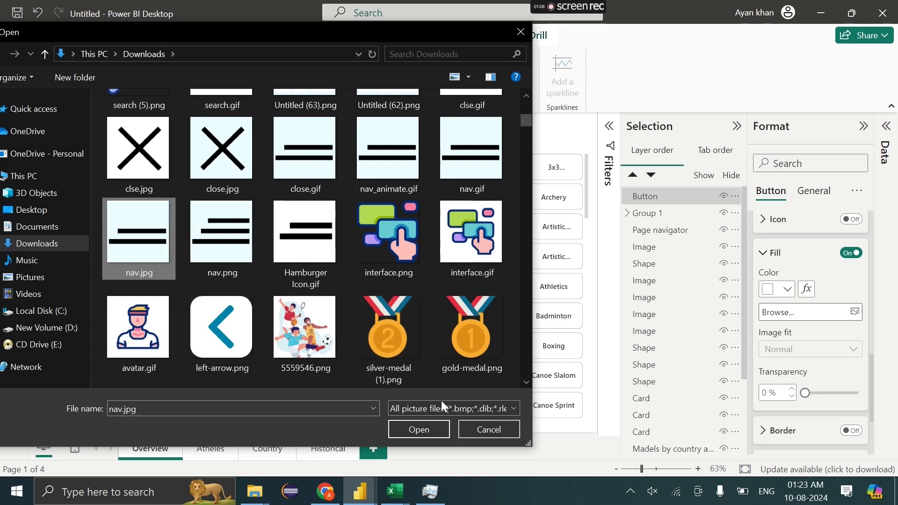
{"action": "left_click", "coordinate": [437, 428]}
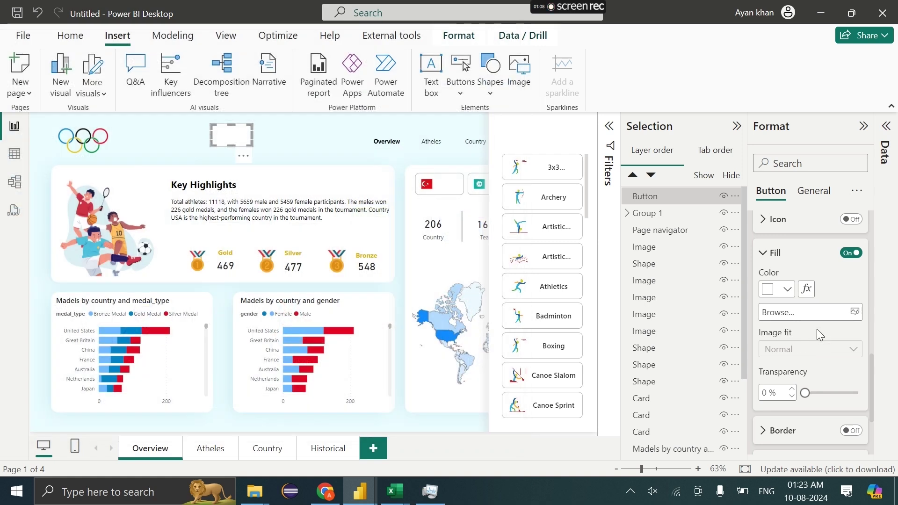
Set the button's image fit to Fit and place the button in the header just before the Overview link.
{"action": "scroll", "coordinate": [816, 329], "scroll_direction": "up", "scroll_amount": 3}
{"action": "scroll", "coordinate": [818, 334], "scroll_direction": "down", "scroll_amount": 2}
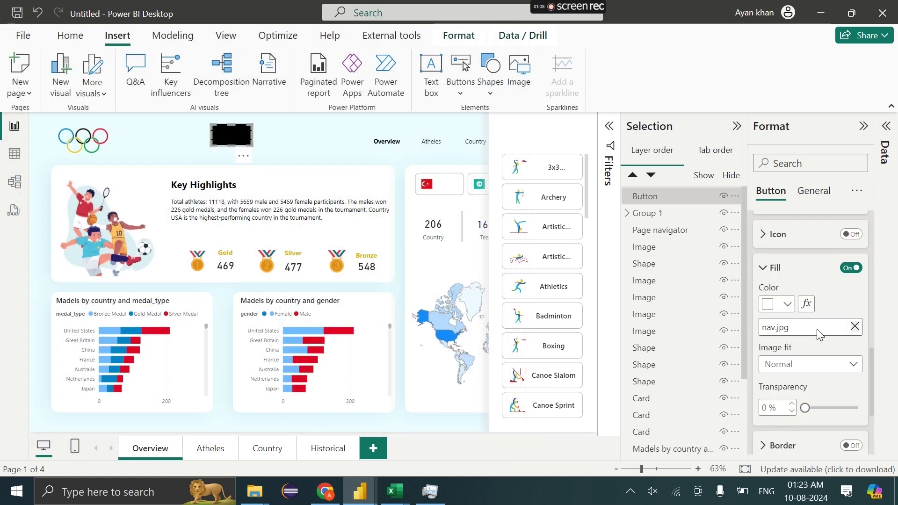
{"action": "left_click", "coordinate": [809, 366]}
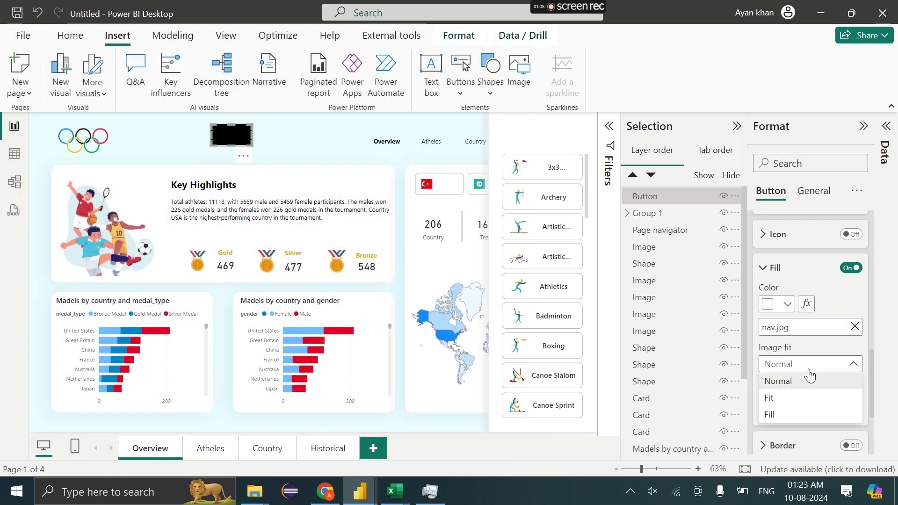
{"action": "left_click", "coordinate": [772, 398]}
{"action": "scroll", "coordinate": [801, 312], "scroll_direction": "up", "scroll_amount": 1}
{"action": "scroll", "coordinate": [801, 312], "scroll_direction": "up", "scroll_amount": 6}
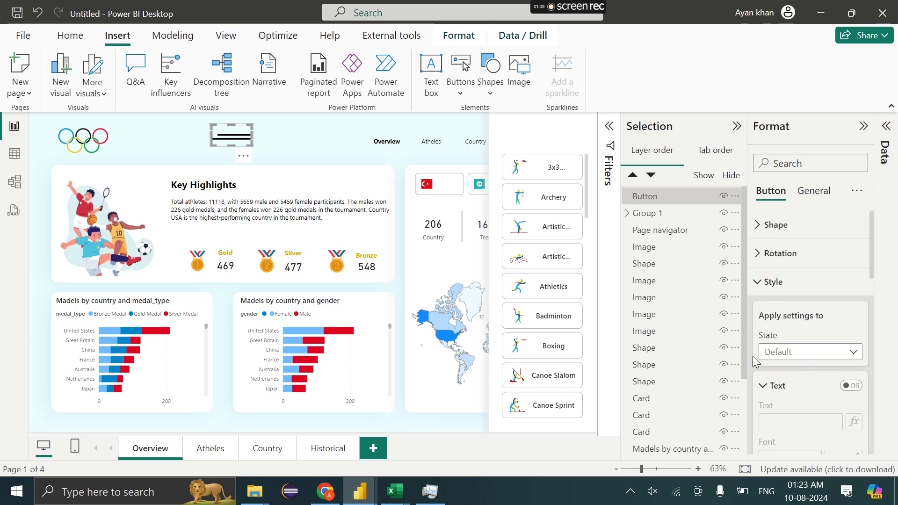
{"action": "left_click_drag", "start_coordinate": [217, 125], "coordinate": [325, 139]}
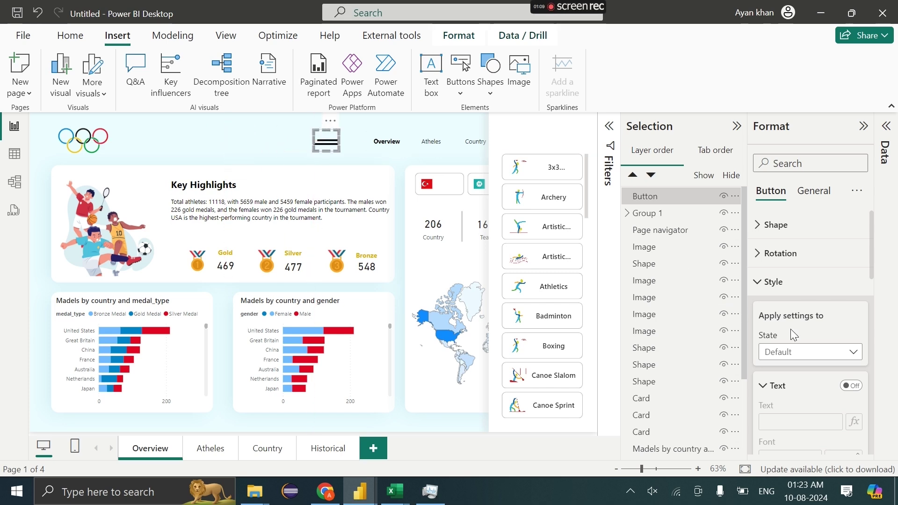
Switch the button's style settings to the On hover state and try fill transparency at 100% before setting it to 0%.
{"action": "scroll", "coordinate": [816, 371], "scroll_direction": "down", "scroll_amount": 2}
{"action": "left_click", "coordinate": [789, 250]}
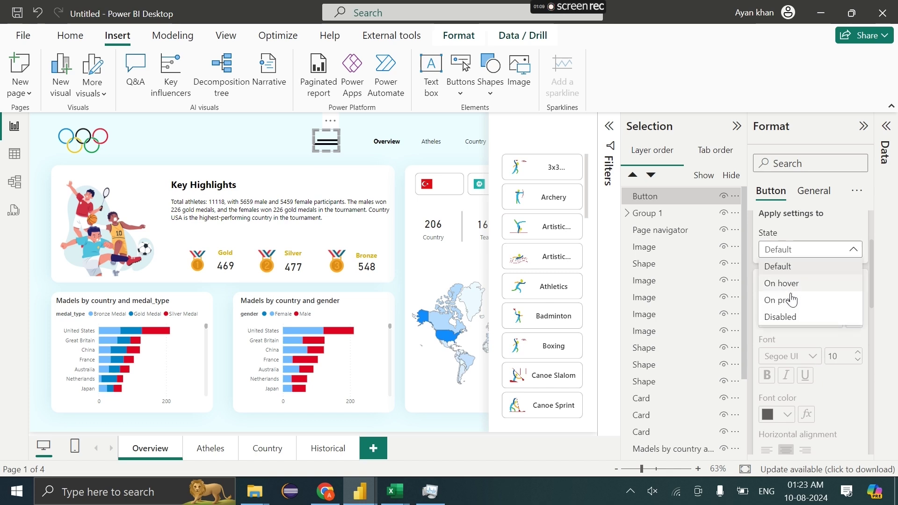
{"action": "left_click", "coordinate": [780, 283]}
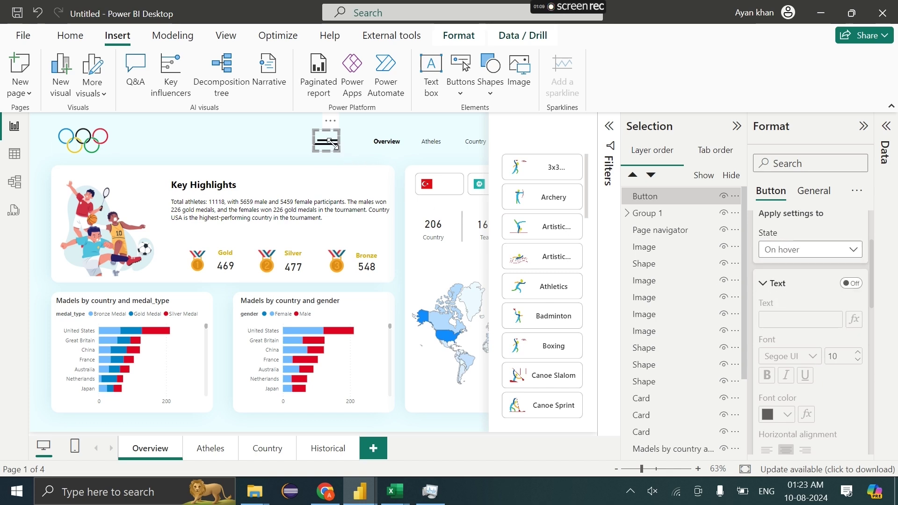
{"action": "scroll", "coordinate": [793, 336], "scroll_direction": "down", "scroll_amount": 6}
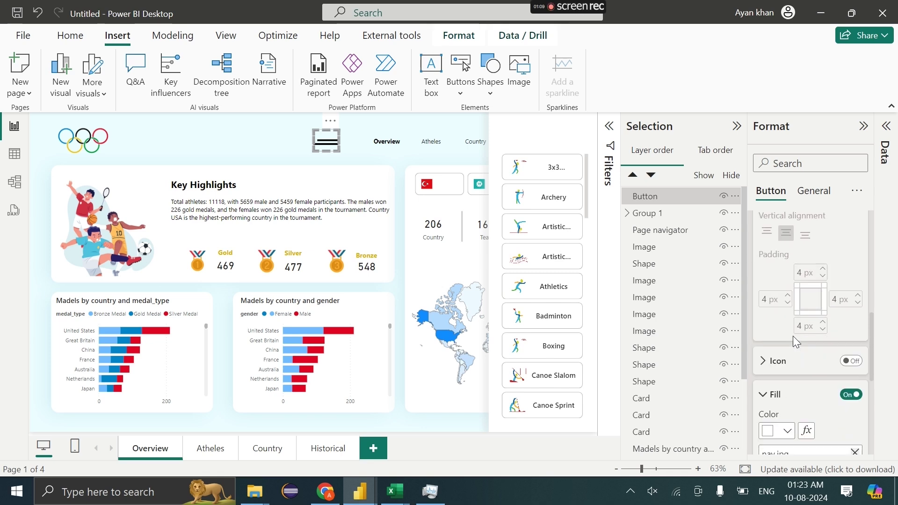
{"action": "scroll", "coordinate": [793, 336], "scroll_direction": "down", "scroll_amount": 3}
{"action": "left_click_drag", "start_coordinate": [806, 376], "coordinate": [897, 377]}
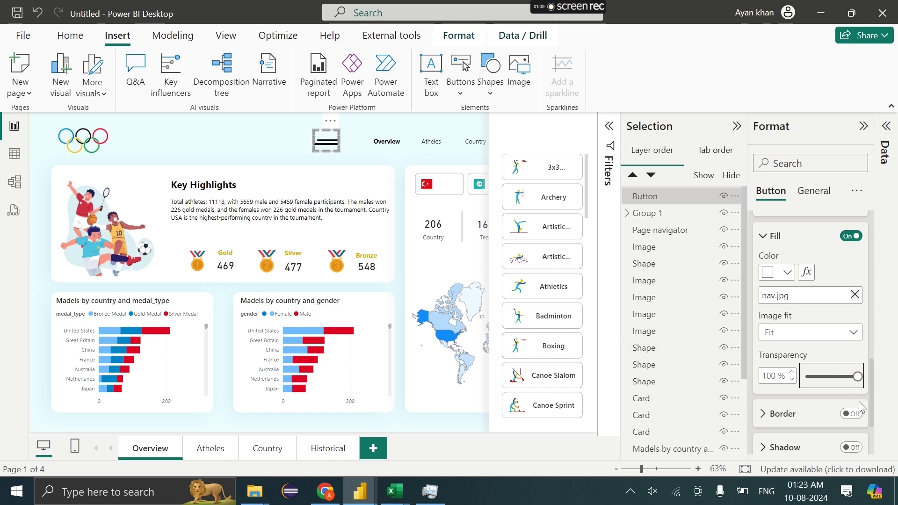
{"action": "left_click_drag", "start_coordinate": [853, 386], "coordinate": [791, 378]}
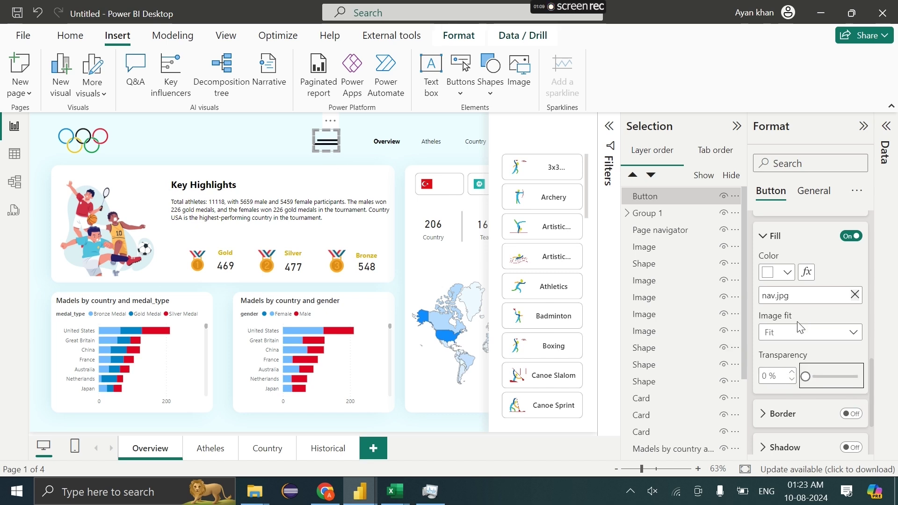
Replace the button's hover fill image with nav_animate.gif from the Downloads folder and set its image fit to Fit.
{"action": "left_click", "coordinate": [855, 295]}
{"action": "left_click", "coordinate": [855, 296]}
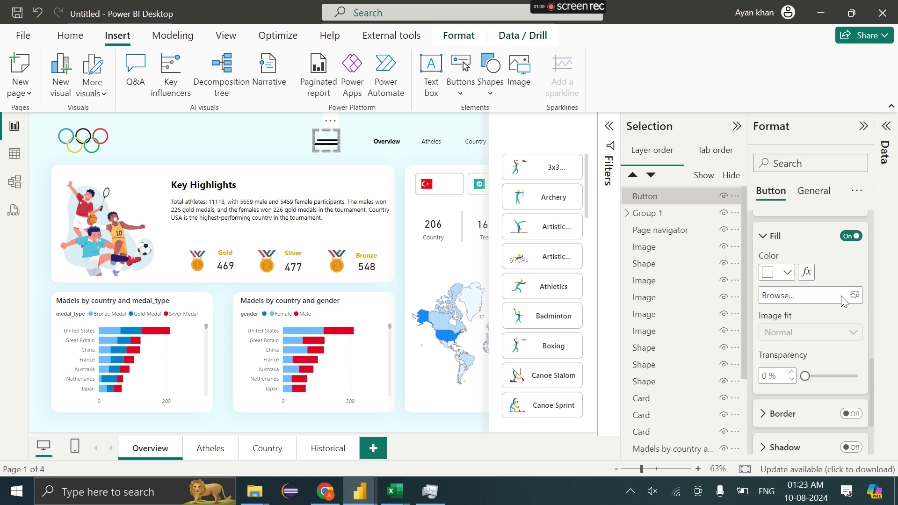
{"action": "scroll", "coordinate": [291, 218], "scroll_direction": "down", "scroll_amount": 15}
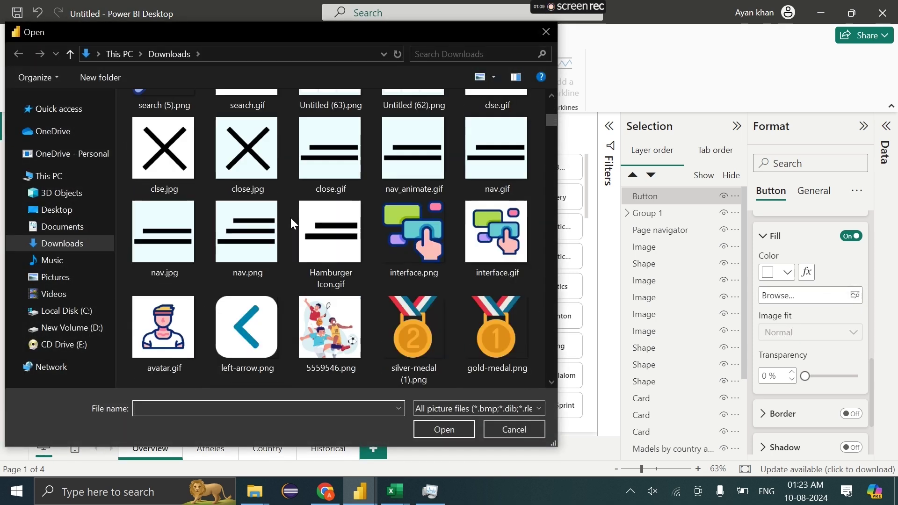
{"action": "scroll", "coordinate": [290, 217], "scroll_direction": "up", "scroll_amount": 3}
{"action": "left_click", "coordinate": [392, 145]}
{"action": "double_click", "coordinate": [393, 147]}
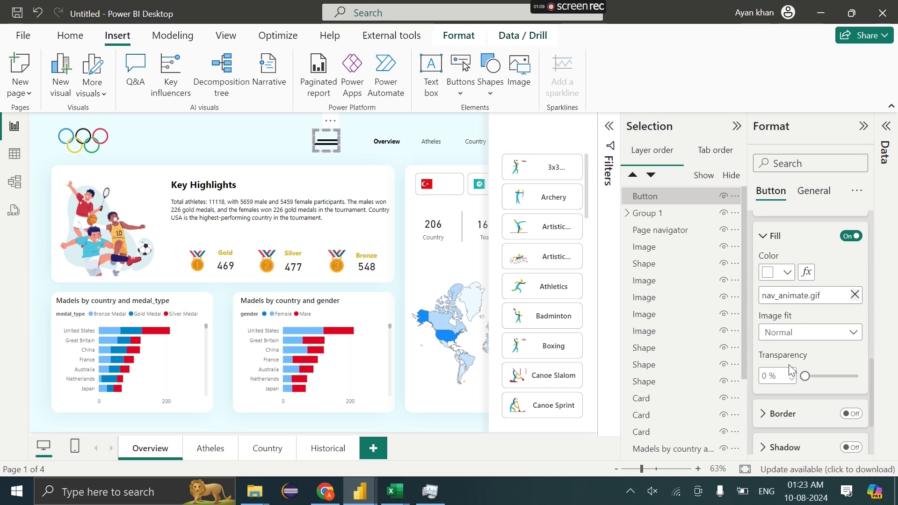
{"action": "left_click", "coordinate": [795, 334]}
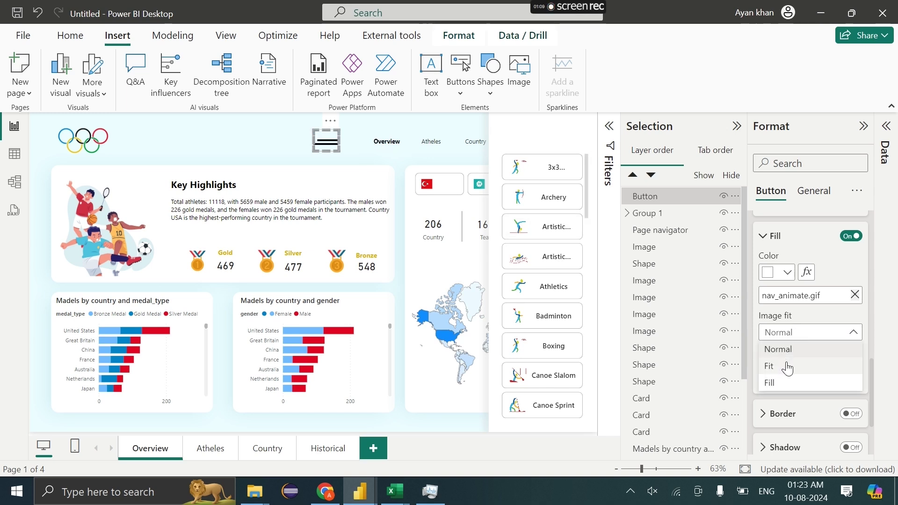
{"action": "left_click", "coordinate": [788, 368]}
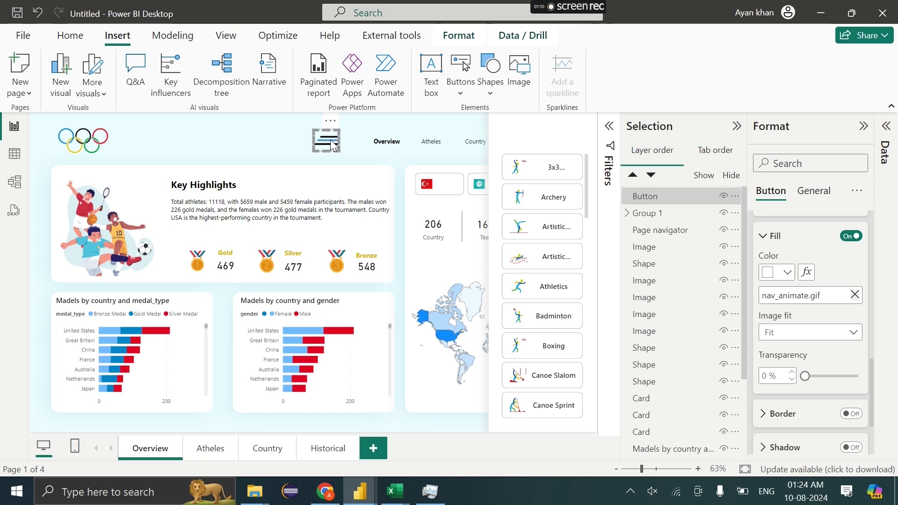
Duplicate the menu button and place the copy in the header between the Olympic rings logo and the original button.
{"action": "left_click", "coordinate": [737, 126]}
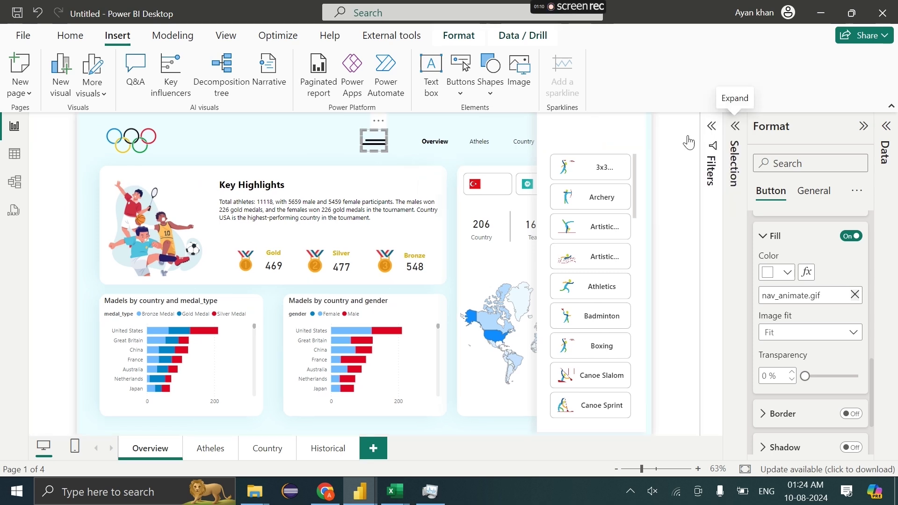
{"action": "left_click_drag", "start_coordinate": [379, 146], "coordinate": [391, 146]}
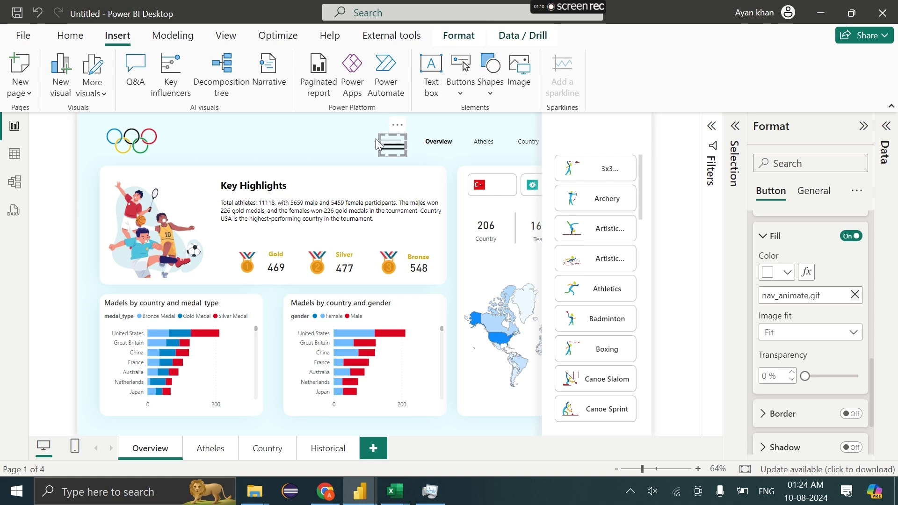
{"action": "left_click_drag", "start_coordinate": [375, 138], "coordinate": [340, 142]}
{"action": "left_click", "coordinate": [516, 75]}
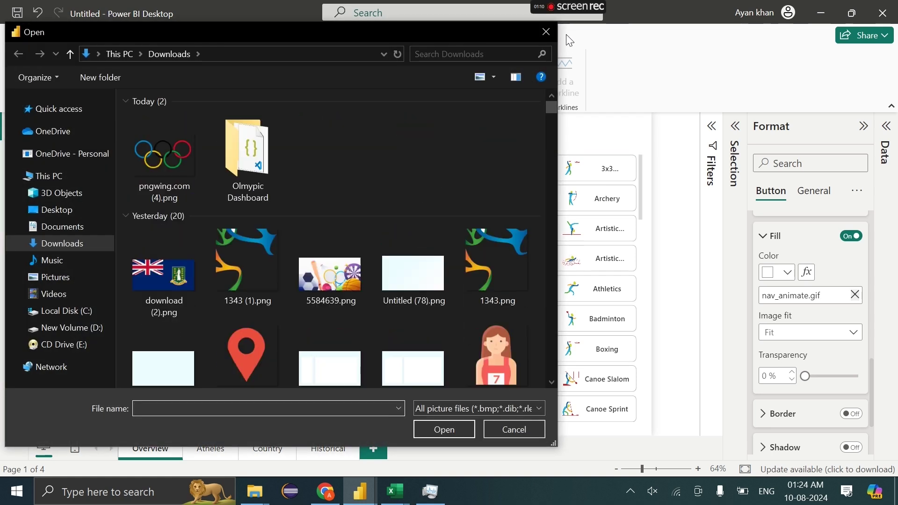
{"action": "left_click", "coordinate": [551, 35]}
Replace the copied button's hover fill image with clse.gif from the Downloads folder and set its image fit to Fit.
{"action": "scroll", "coordinate": [813, 293], "scroll_direction": "down", "scroll_amount": 1}
{"action": "scroll", "coordinate": [813, 295], "scroll_direction": "up", "scroll_amount": 2}
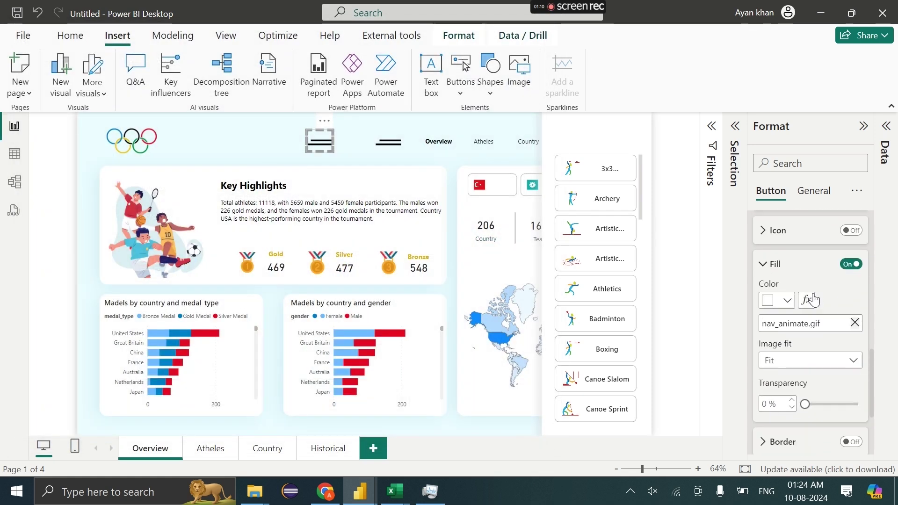
{"action": "scroll", "coordinate": [813, 302], "scroll_direction": "down", "scroll_amount": 1}
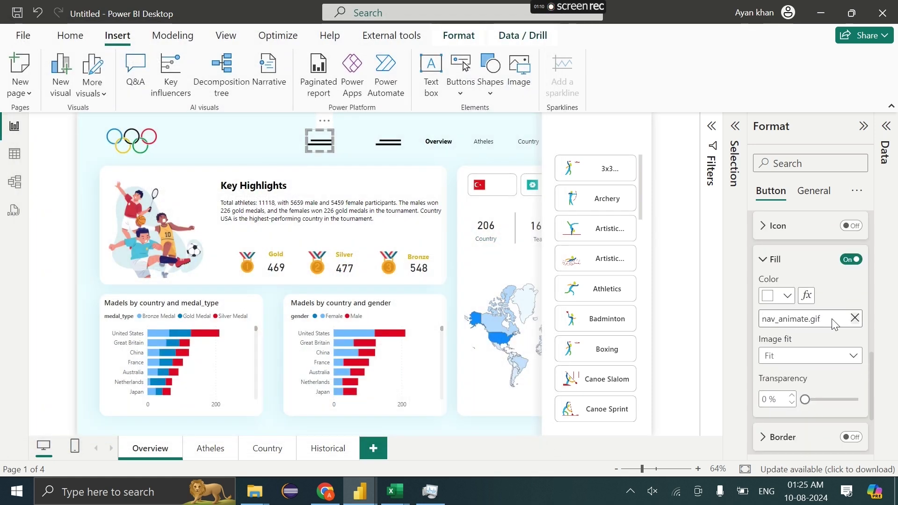
{"action": "left_click", "coordinate": [854, 318]}
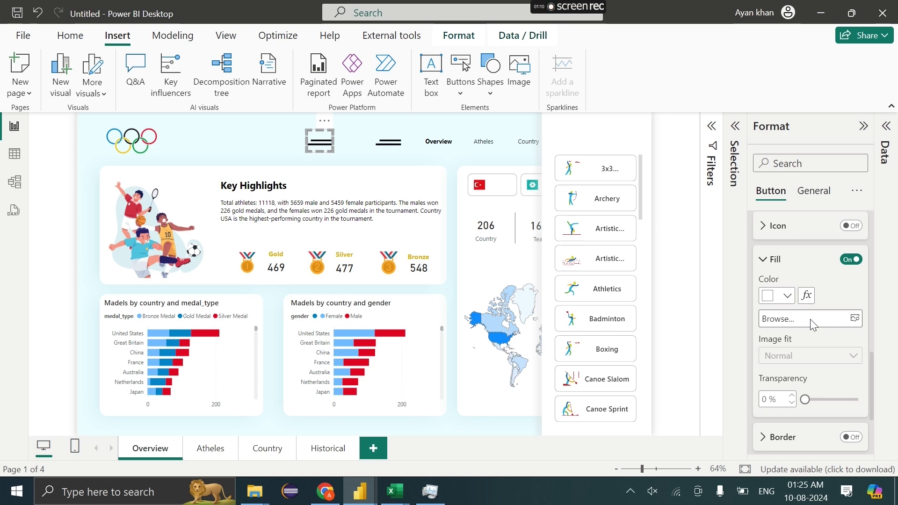
{"action": "left_click", "coordinate": [810, 318]}
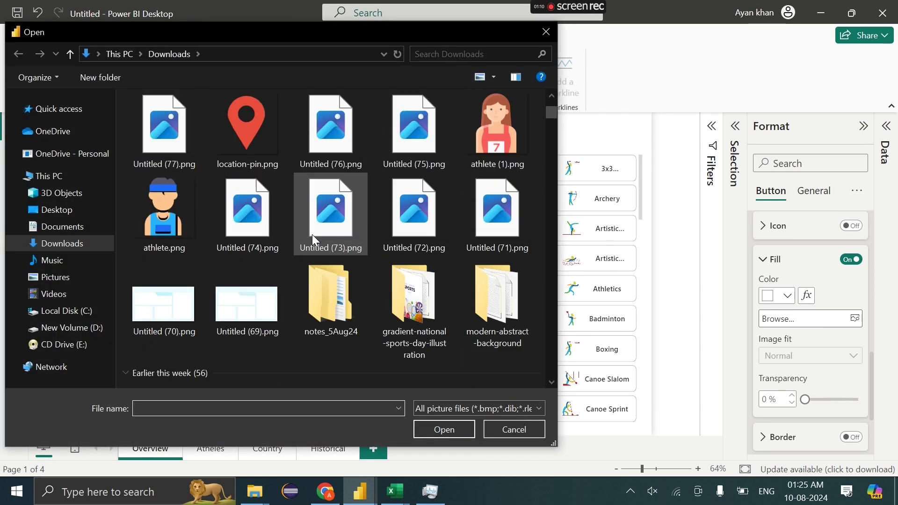
{"action": "scroll", "coordinate": [313, 234], "scroll_direction": "down", "scroll_amount": 6}
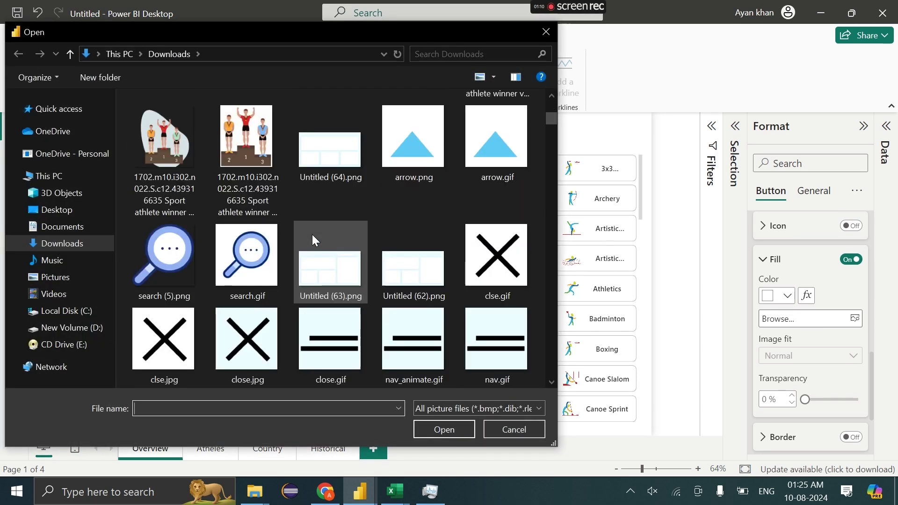
{"action": "double_click", "coordinate": [491, 275]}
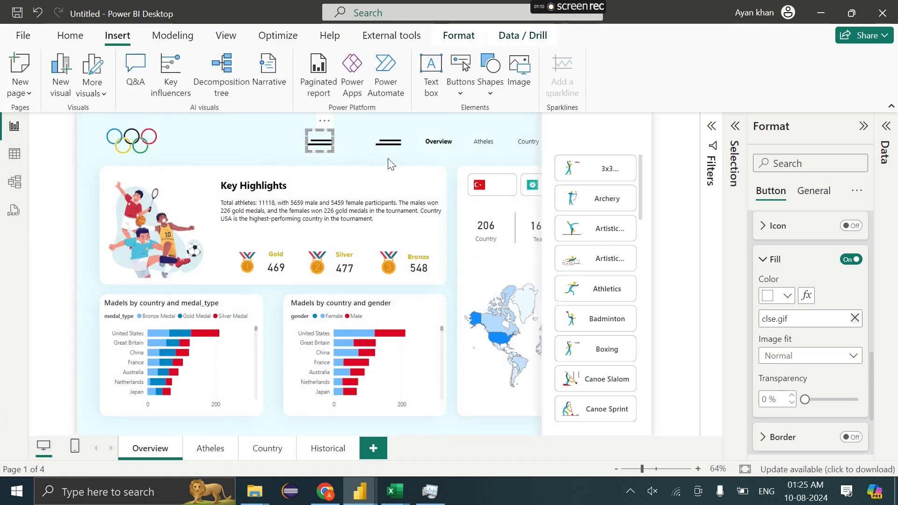
{"action": "left_click", "coordinate": [812, 366]}
{"action": "left_click", "coordinate": [789, 391]}
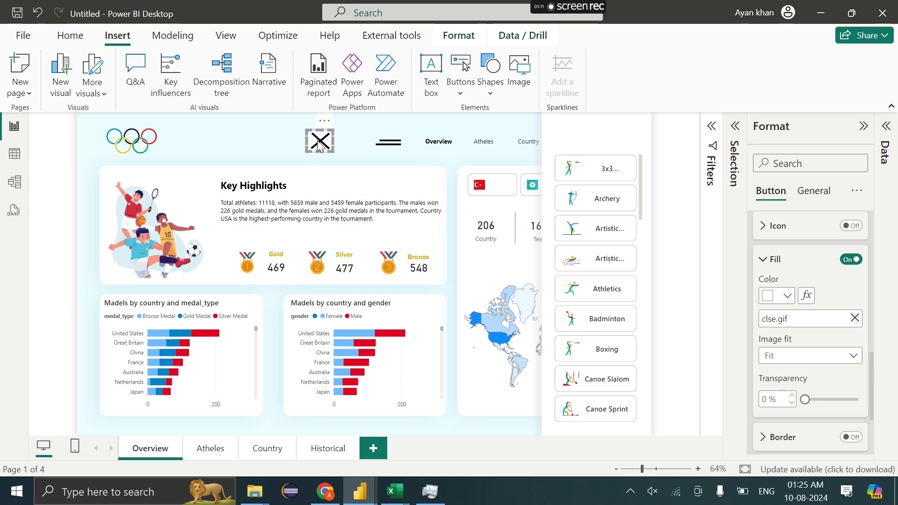
For the copied button's Default state, replace the fill image with clse.jpg and set its image fit to Fit.
{"action": "scroll", "coordinate": [771, 327], "scroll_direction": "up", "scroll_amount": 2}
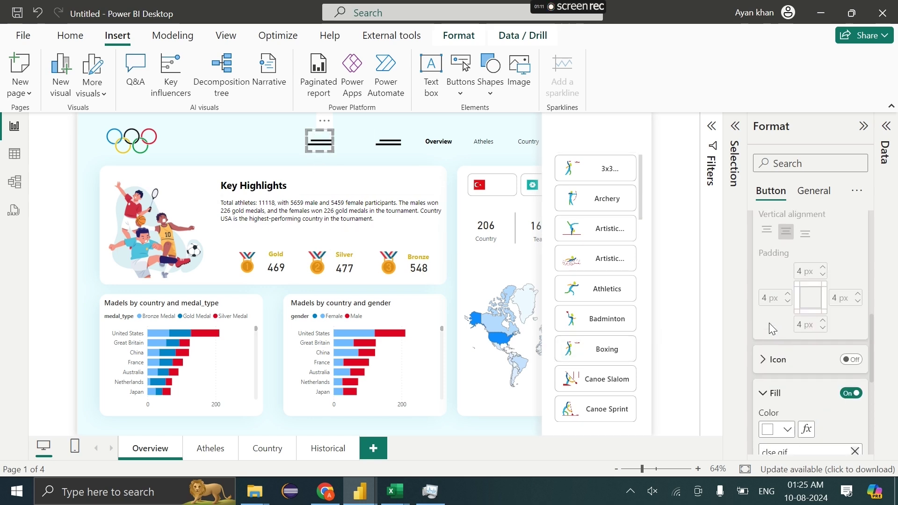
{"action": "scroll", "coordinate": [771, 329], "scroll_direction": "up", "scroll_amount": 5}
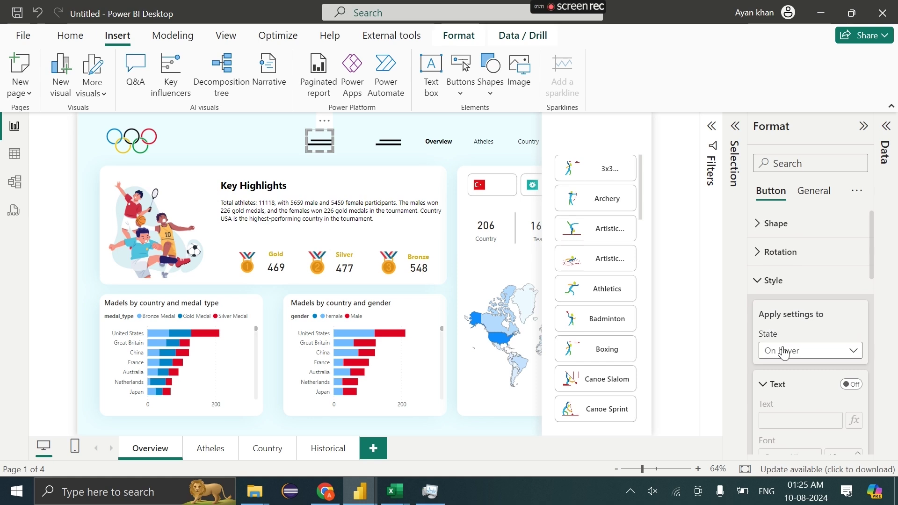
{"action": "left_click", "coordinate": [784, 352]}
{"action": "left_click", "coordinate": [786, 367]}
{"action": "scroll", "coordinate": [786, 365], "scroll_direction": "down", "scroll_amount": 5}
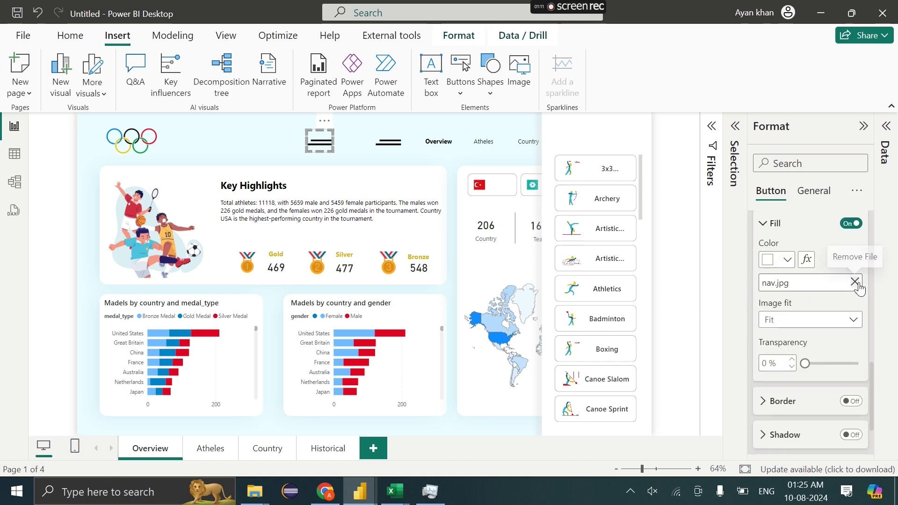
{"action": "left_click", "coordinate": [854, 282]}
{"action": "left_click", "coordinate": [804, 283]}
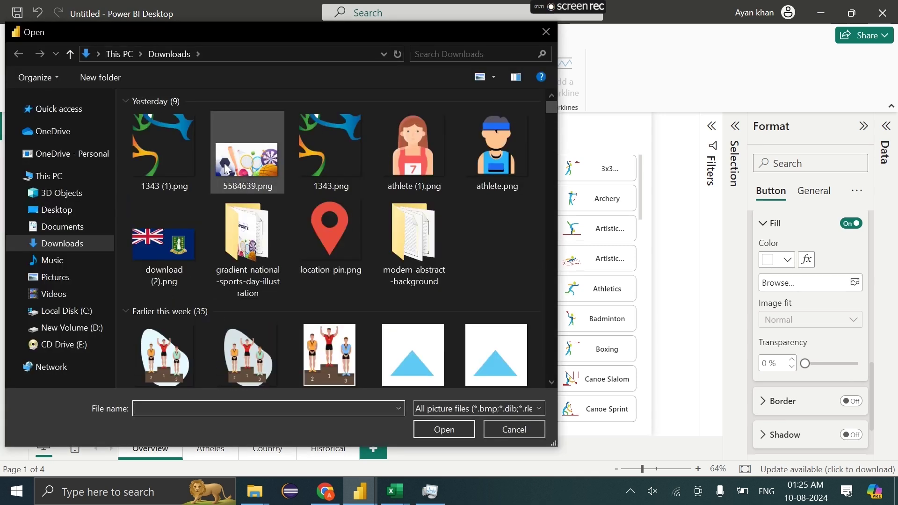
{"action": "scroll", "coordinate": [250, 226], "scroll_direction": "up", "scroll_amount": 4}
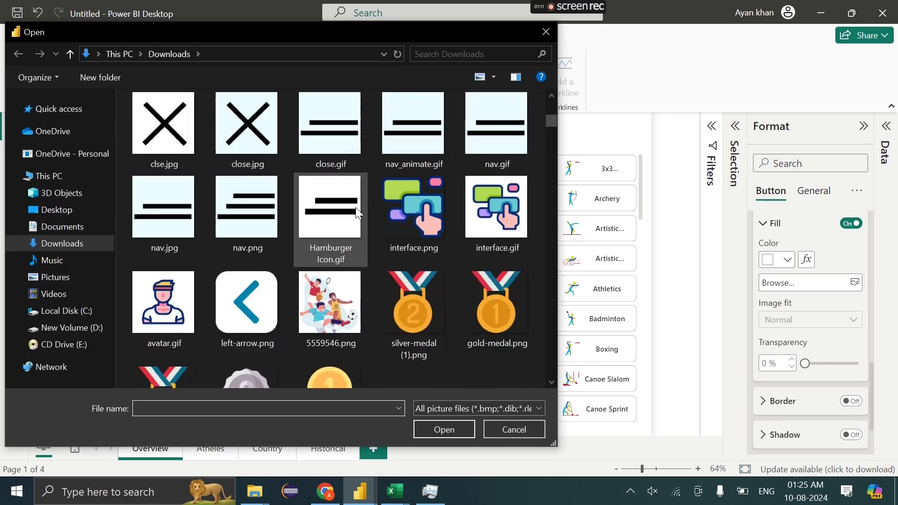
{"action": "scroll", "coordinate": [330, 273], "scroll_direction": "down", "scroll_amount": 2}
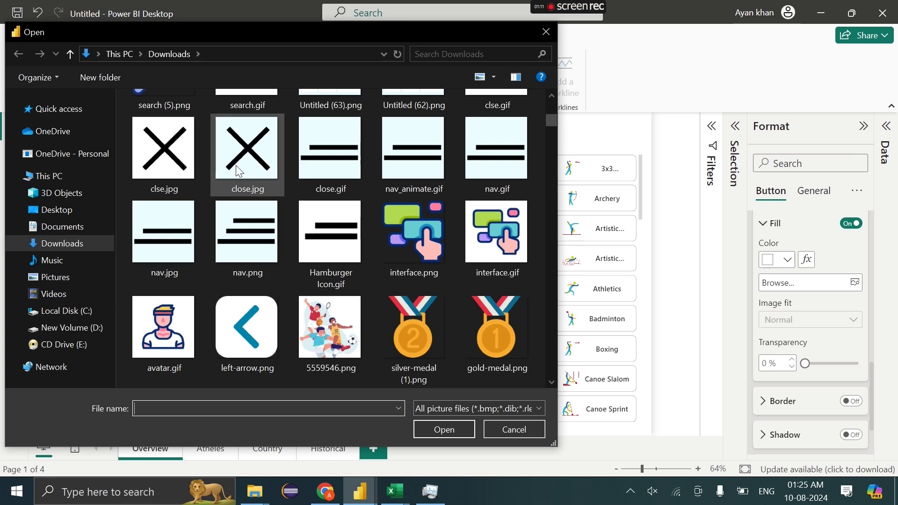
{"action": "scroll", "coordinate": [256, 209], "scroll_direction": "up", "scroll_amount": 3}
{"action": "double_click", "coordinate": [182, 305]}
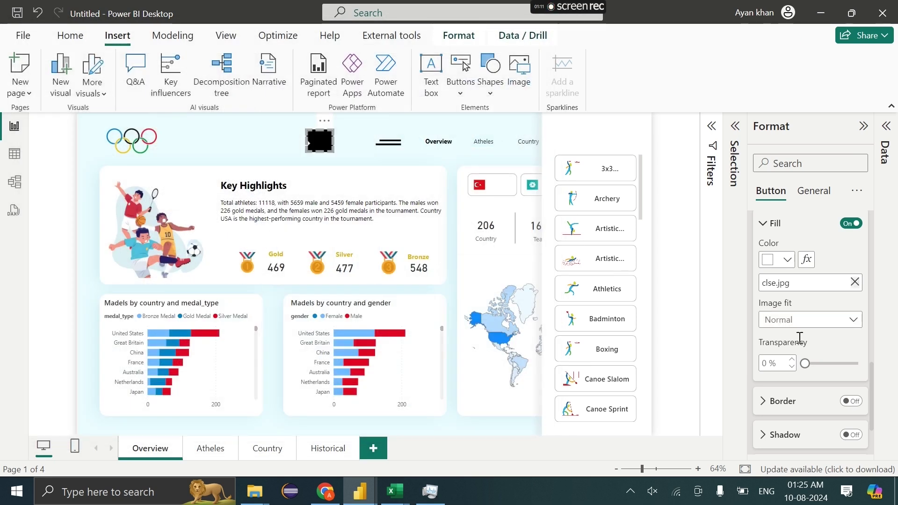
{"action": "left_click", "coordinate": [799, 323]}
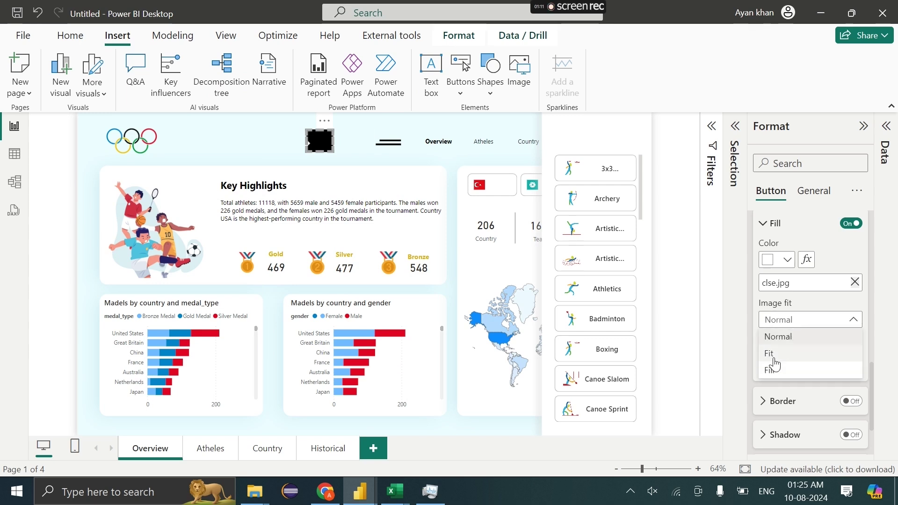
{"action": "left_click", "coordinate": [769, 357]}
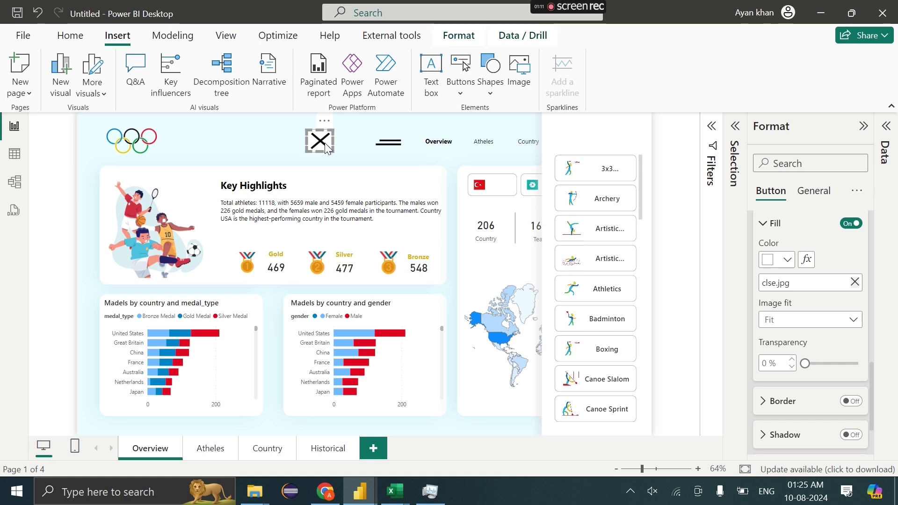
Try the close button above the discipline slicer in the side panel, and return it to the header before the menu button.
{"action": "scroll", "coordinate": [810, 257], "scroll_direction": "up", "scroll_amount": 3}
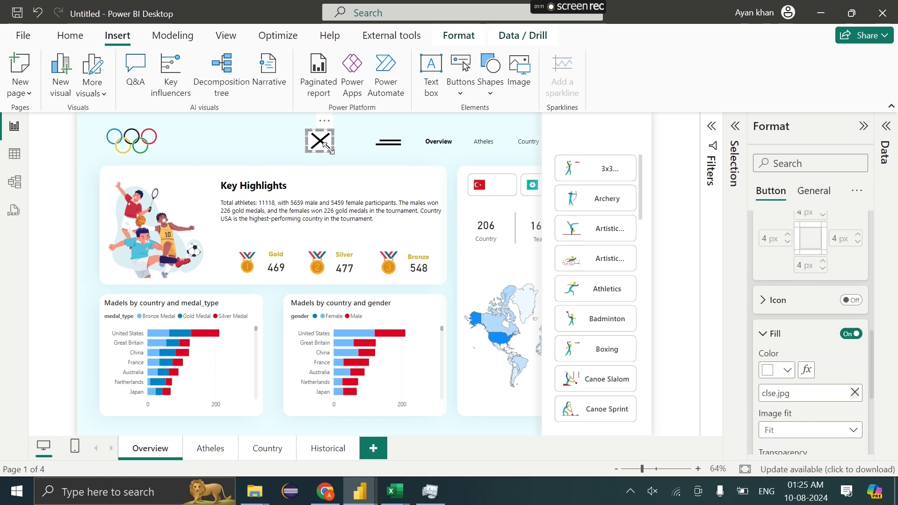
{"action": "left_click_drag", "start_coordinate": [324, 122], "coordinate": [572, 122]}
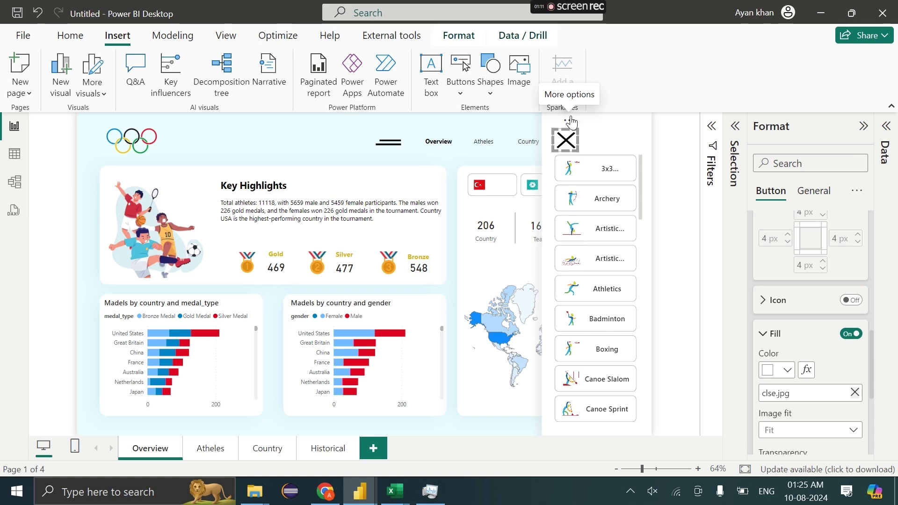
{"action": "left_click", "coordinate": [226, 35]}
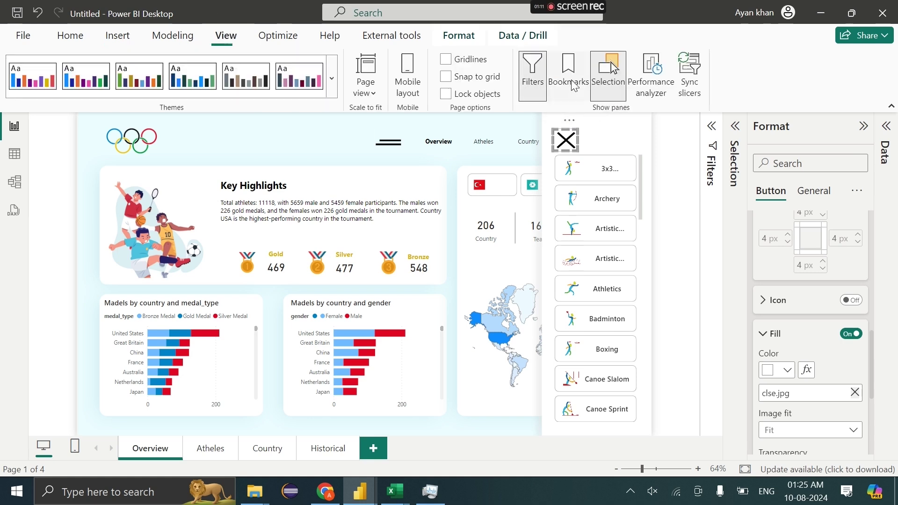
{"action": "left_click", "coordinate": [605, 86]}
{"action": "left_click", "coordinate": [605, 86]}
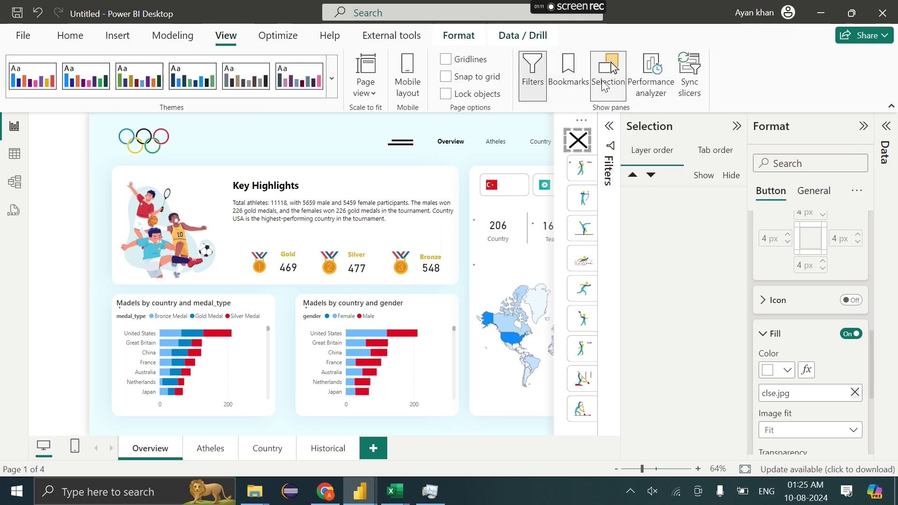
{"action": "left_click", "coordinate": [605, 86]}
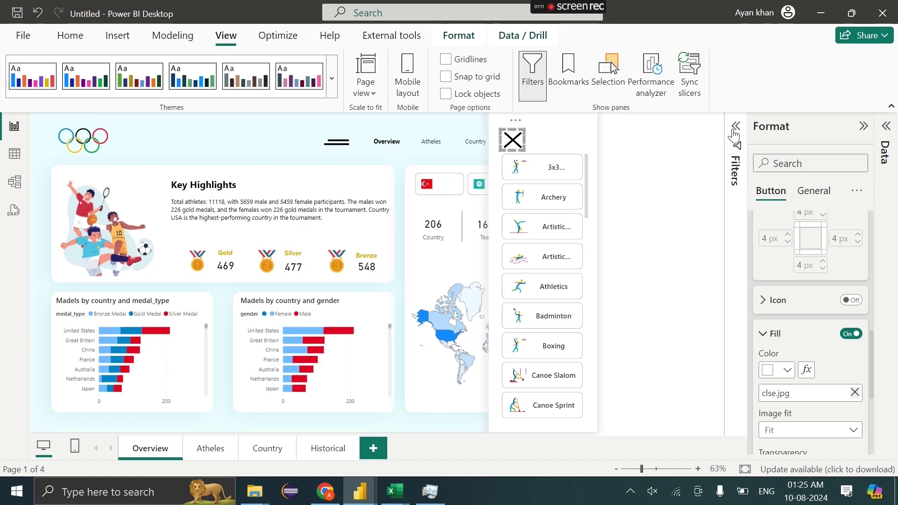
{"action": "left_click", "coordinate": [349, 130]}
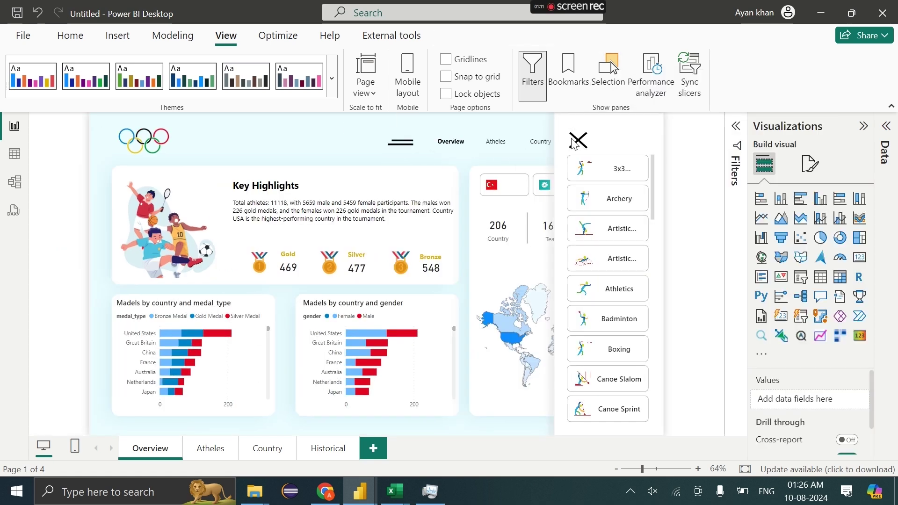
{"action": "left_click", "coordinate": [584, 123]}
{"action": "left_click_drag", "start_coordinate": [583, 123], "coordinate": [340, 125]}
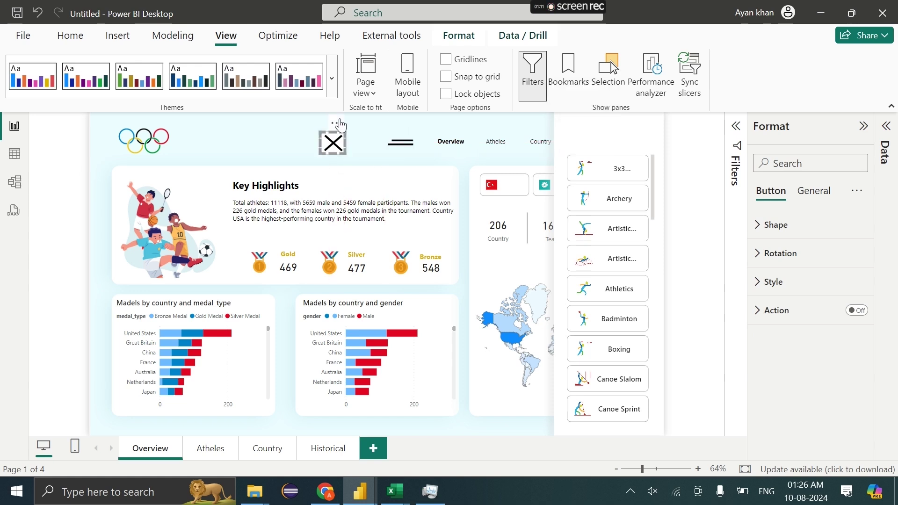
{"action": "left_click", "coordinate": [276, 145]}
Add a bookmark named Overview Open that captures the page with the slicer panel showing, and exclude data from it.
{"action": "left_click", "coordinate": [567, 75]}
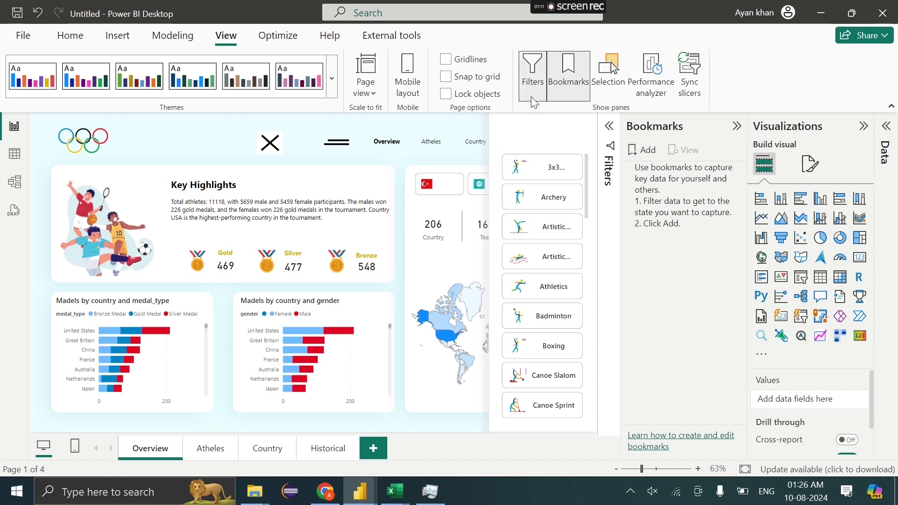
{"action": "left_click", "coordinate": [642, 151]}
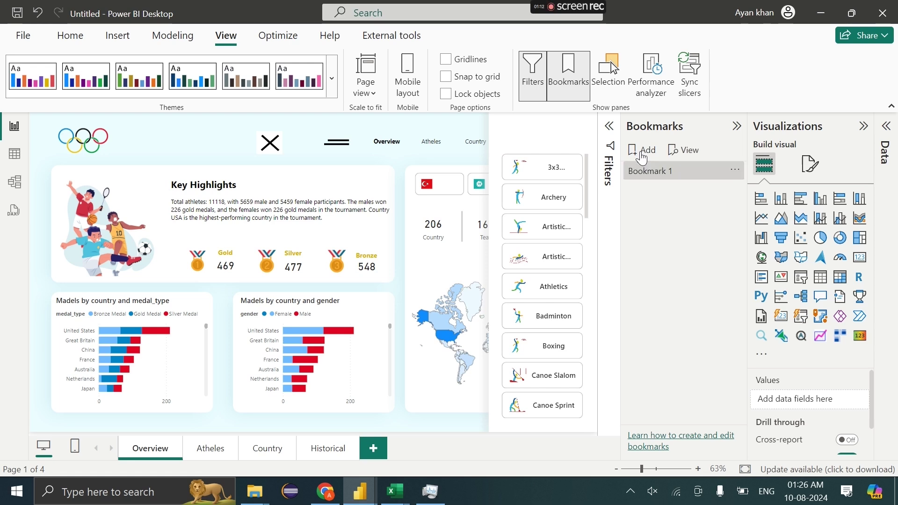
{"action": "double_click", "coordinate": [644, 172]}
{"action": "type", "text": "O"}
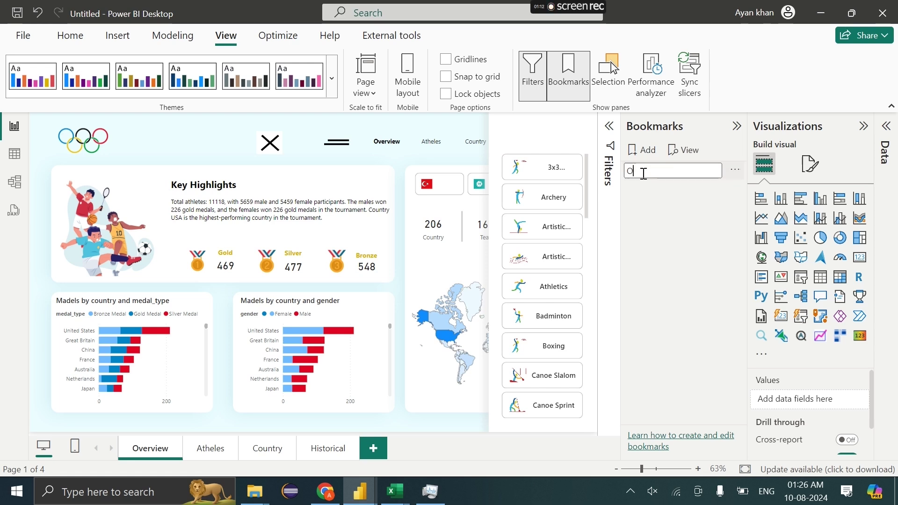
{"action": "type", "text": "pen_Slicer_Ove"}
{"action": "key", "text": "BackSpace"}
{"action": "key", "text": "BackSpace"}
{"action": "key", "text": "BackSpace"}
{"action": "key", "text": "BackSpace"}
{"action": "key", "text": "BackSpace"}
{"action": "key", "text": "BackSpace"}
{"action": "key", "text": "BackSpace"}
{"action": "type", "text": "Ovrev"}
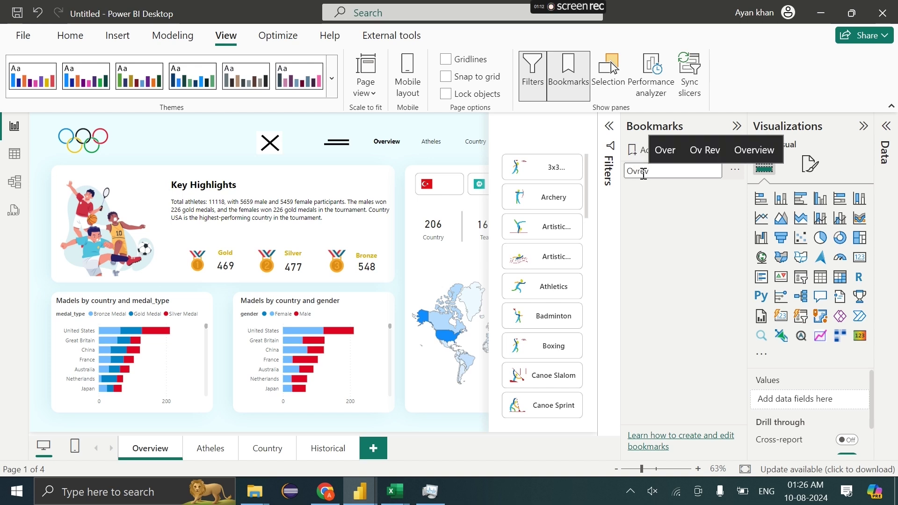
{"action": "left_click", "coordinate": [731, 155]}
{"action": "type", "text": "Open"}
{"action": "key", "text": "Return"}
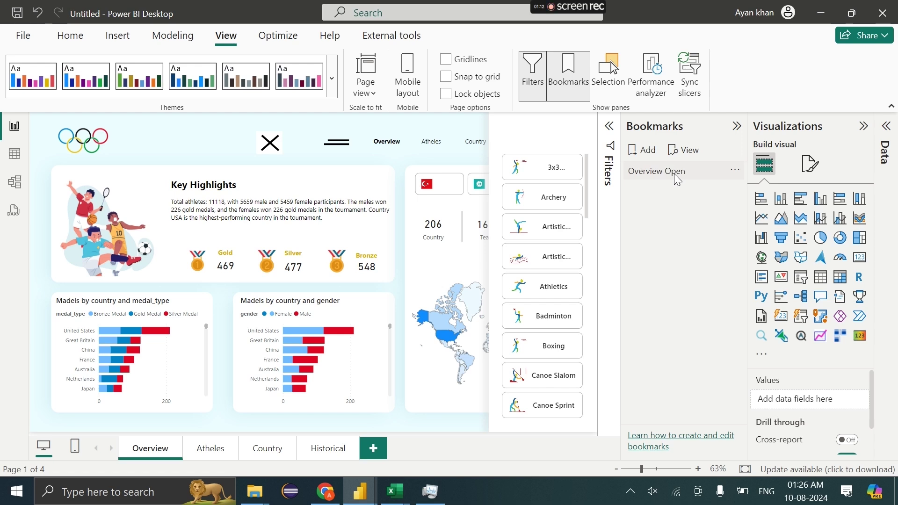
{"action": "right_click", "coordinate": [677, 180]}
{"action": "left_click", "coordinate": [686, 251]}
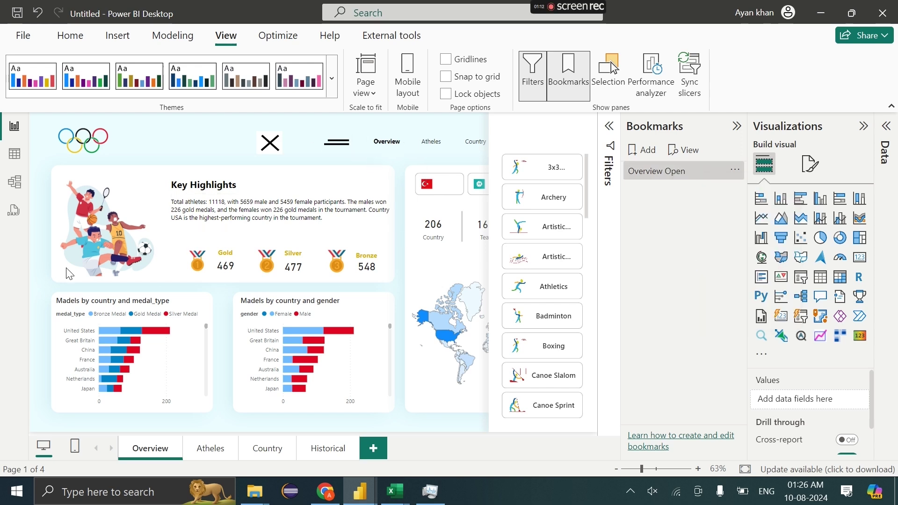
Hide the slicer panel's Group 1, then capture the page in a bookmark named Overview Close that excludes data.
{"action": "left_click", "coordinate": [607, 75]}
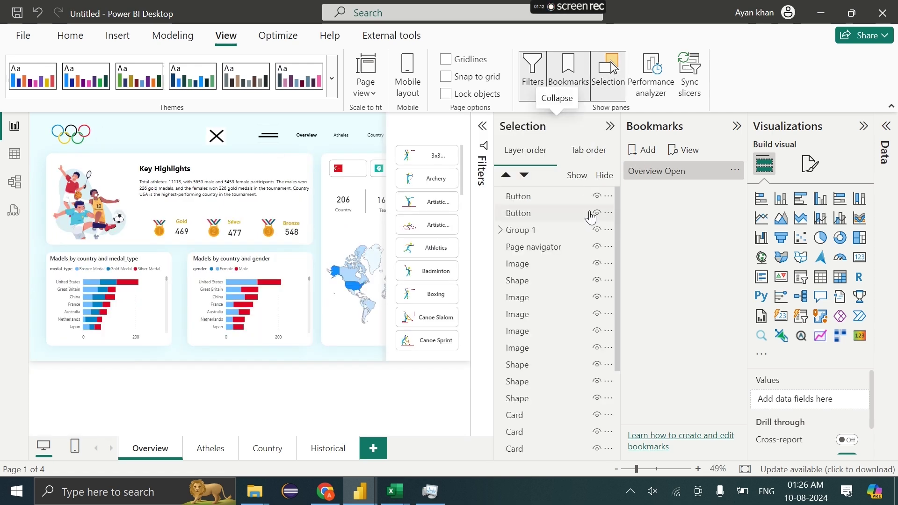
{"action": "left_click", "coordinate": [597, 230]}
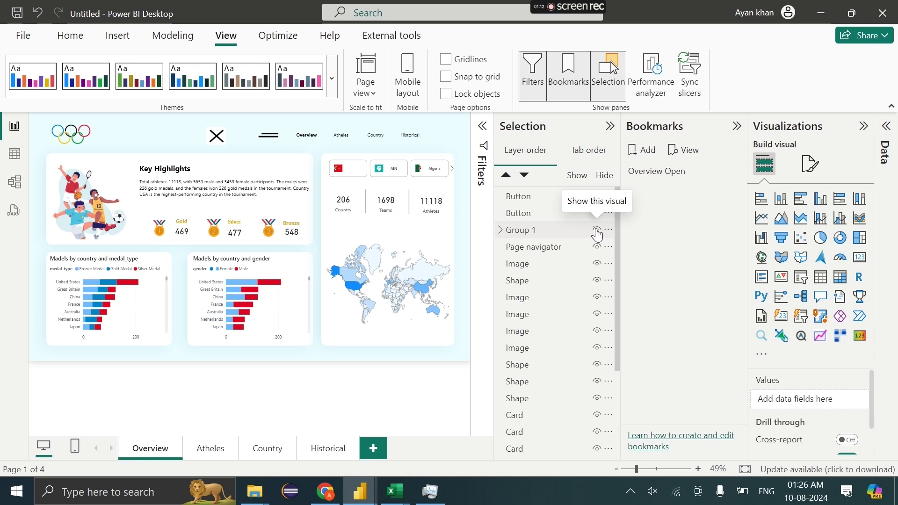
{"action": "left_click", "coordinate": [642, 149]}
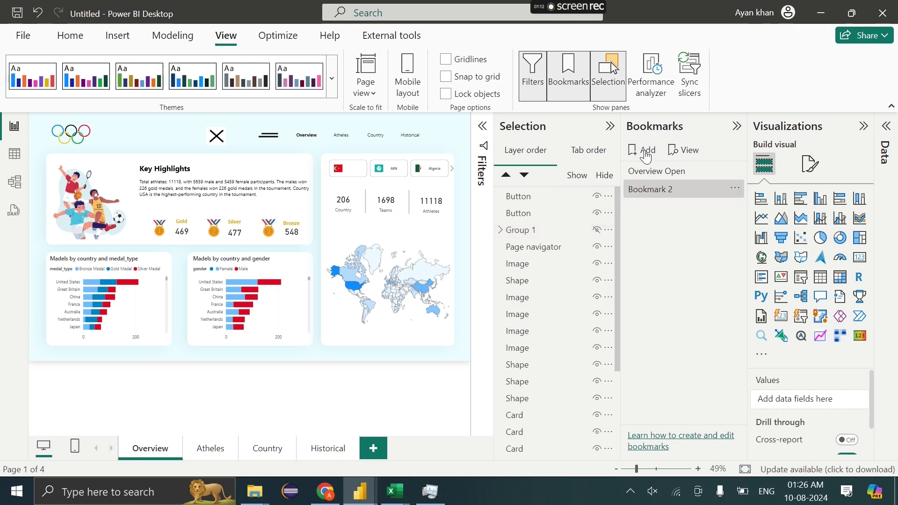
{"action": "double_click", "coordinate": [650, 189]}
{"action": "key", "text": "BackSpace"}
{"action": "type", "text": "O"}
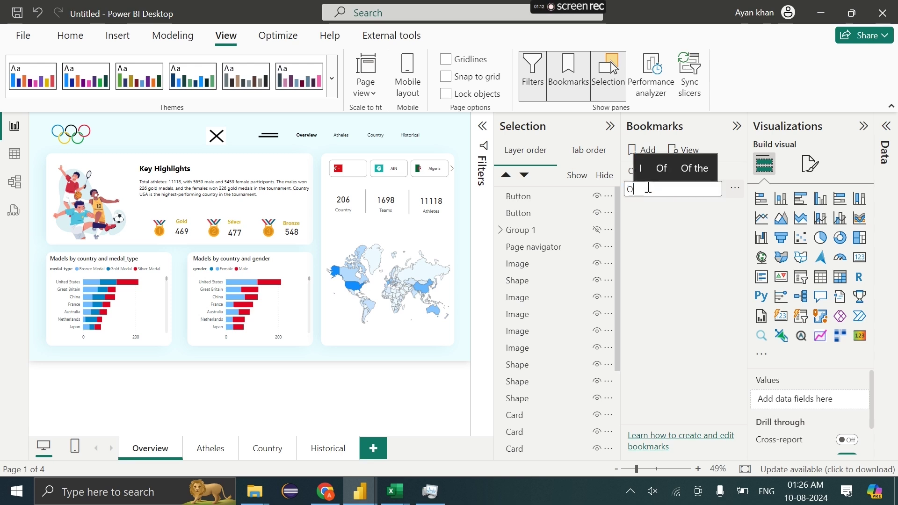
{"action": "type", "text": "verview"}
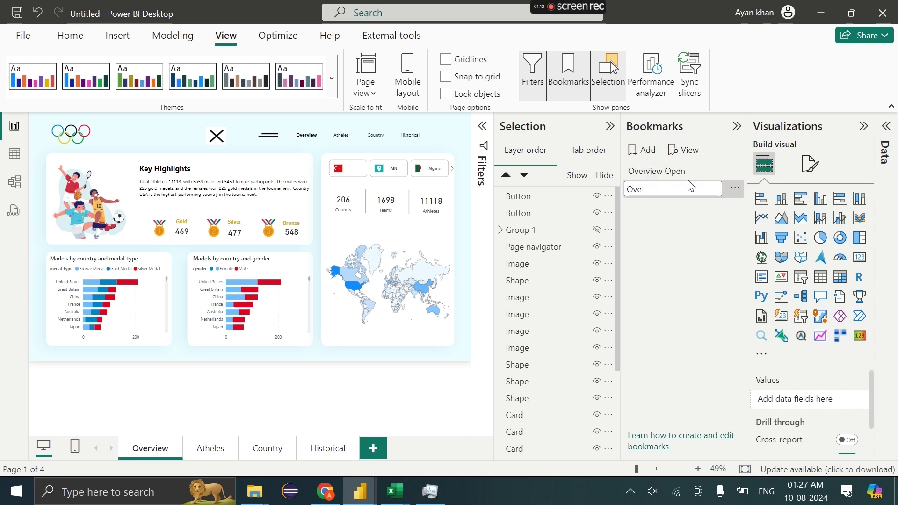
{"action": "type", "text": " Close"}
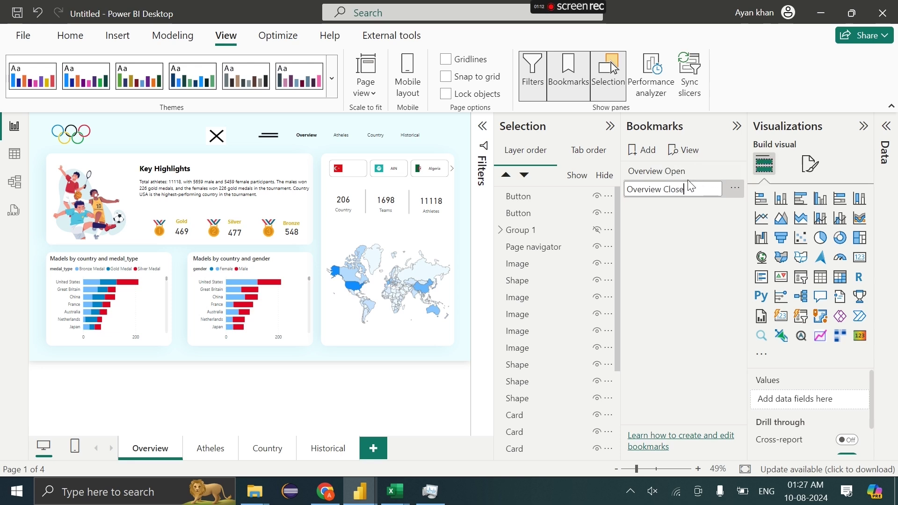
{"action": "key", "text": "Return"}
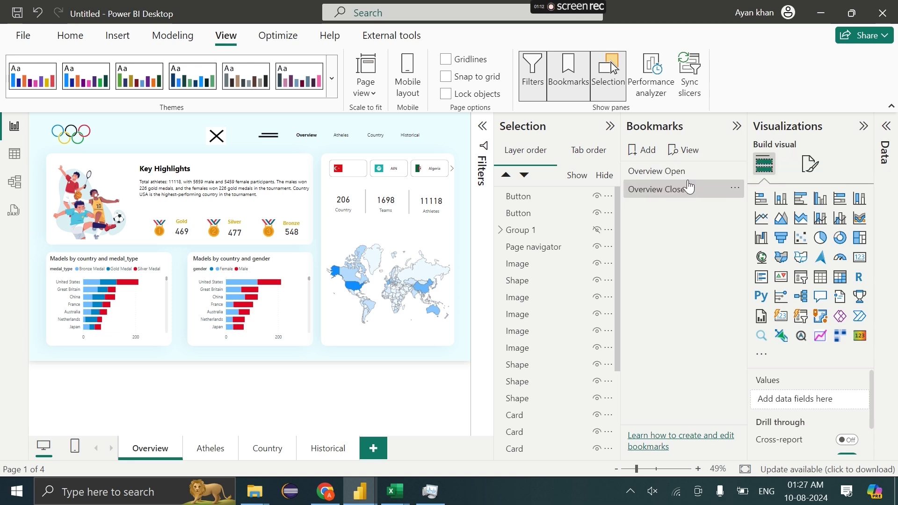
{"action": "right_click", "coordinate": [686, 187]}
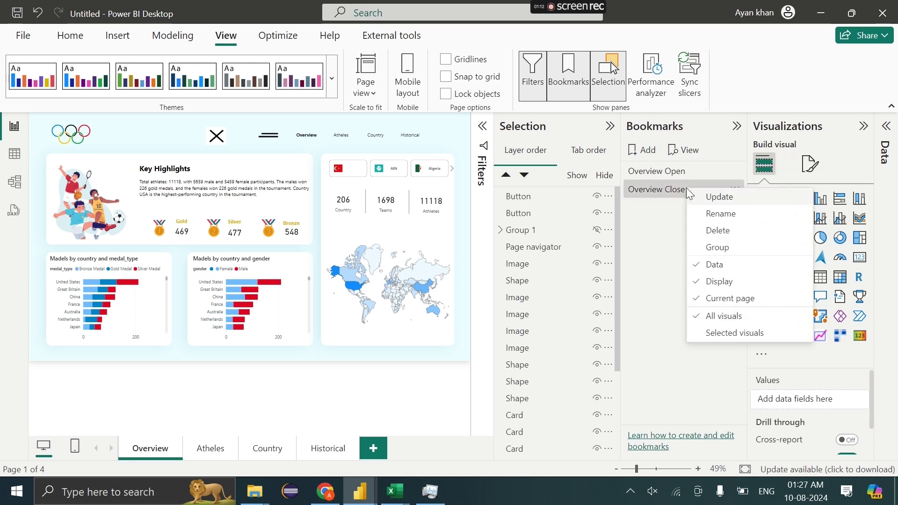
{"action": "left_click", "coordinate": [702, 270]}
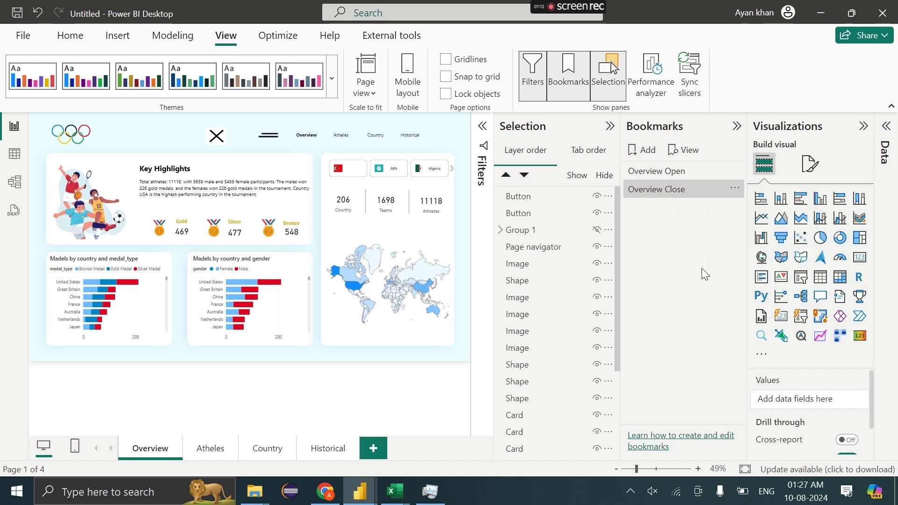
Enlarge the menu button and turn on its action, with type Bookmark and bookmark Overview Open.
{"action": "left_click", "coordinate": [271, 140]}
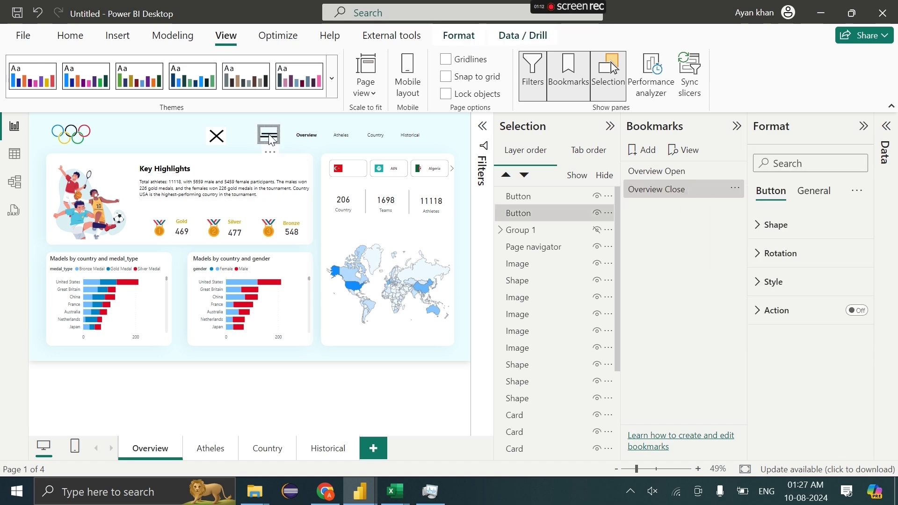
{"action": "left_click_drag", "start_coordinate": [279, 143], "coordinate": [333, 189]}
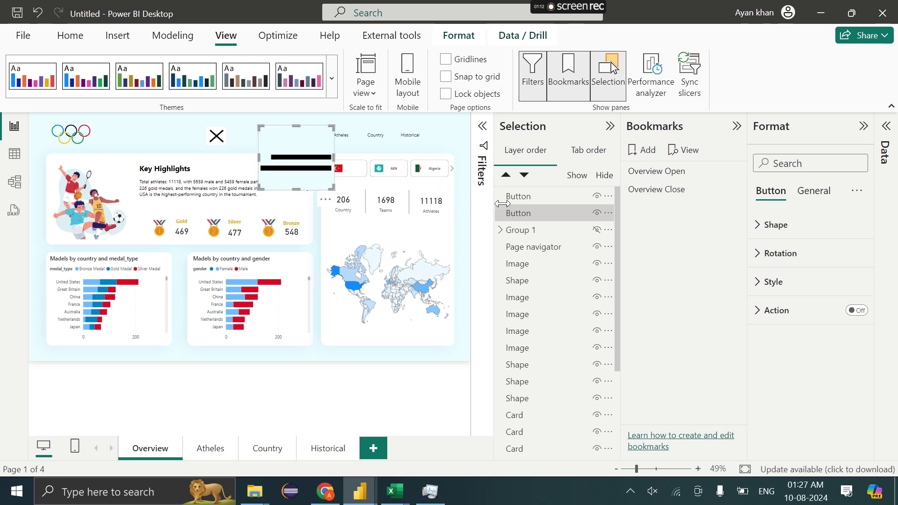
{"action": "left_click", "coordinate": [855, 316]}
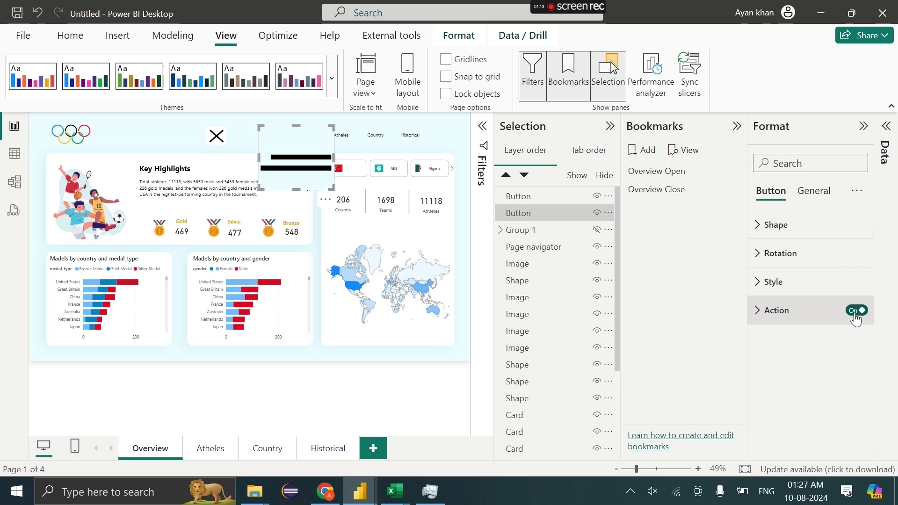
{"action": "left_click", "coordinate": [770, 316]}
{"action": "left_click", "coordinate": [775, 302]}
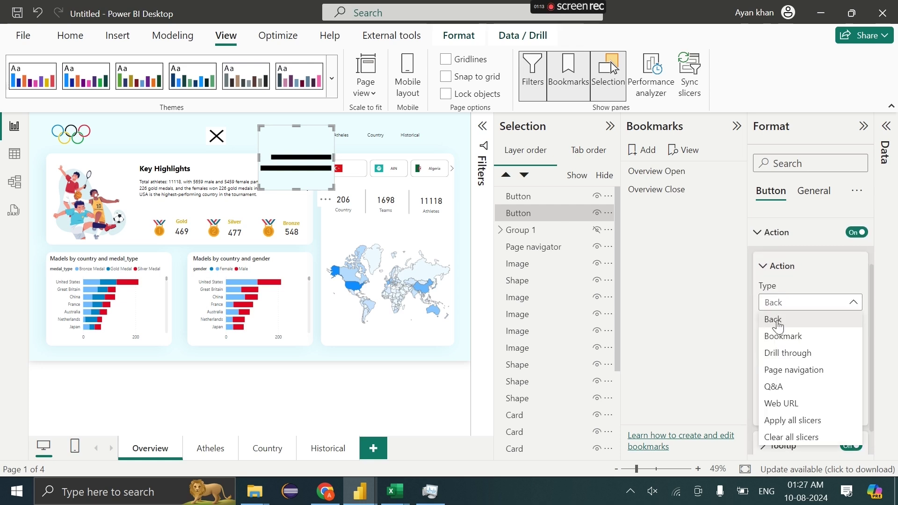
{"action": "left_click", "coordinate": [784, 337]}
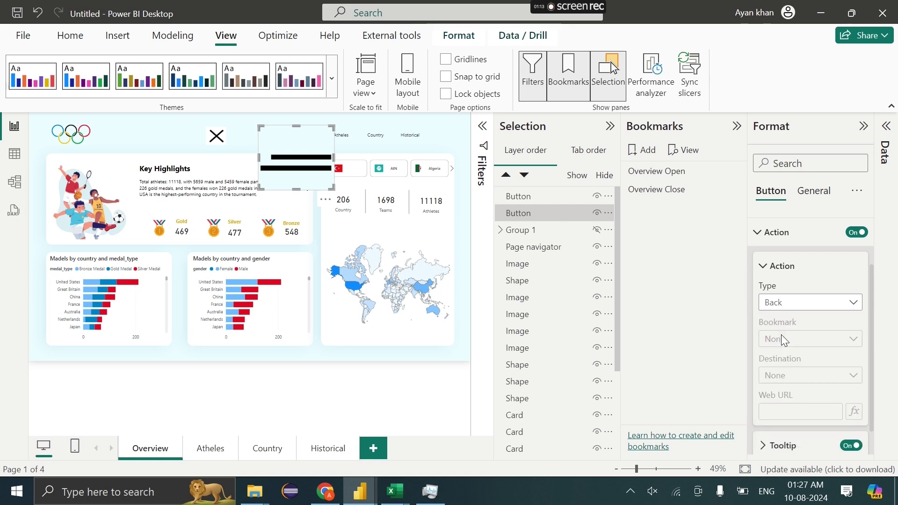
{"action": "scroll", "coordinate": [785, 332], "scroll_direction": "down", "scroll_amount": 1}
{"action": "left_click", "coordinate": [780, 308]}
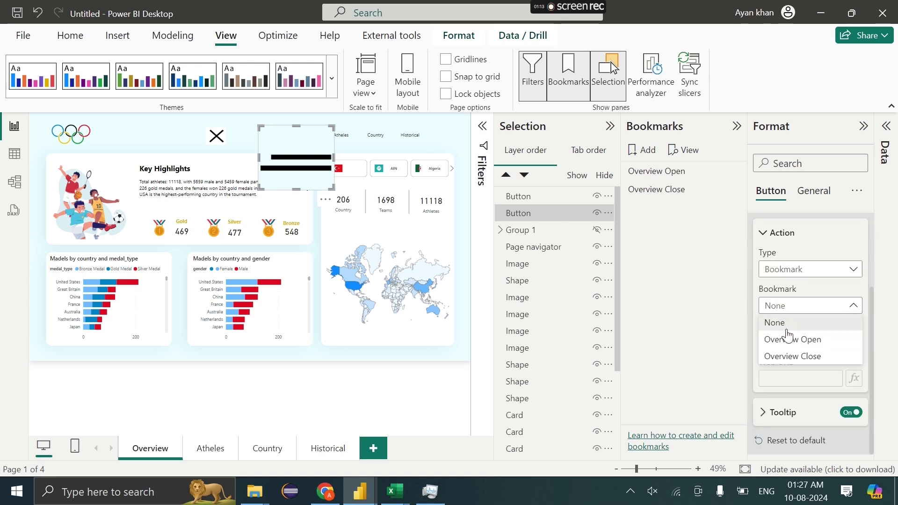
{"action": "left_click", "coordinate": [797, 340]}
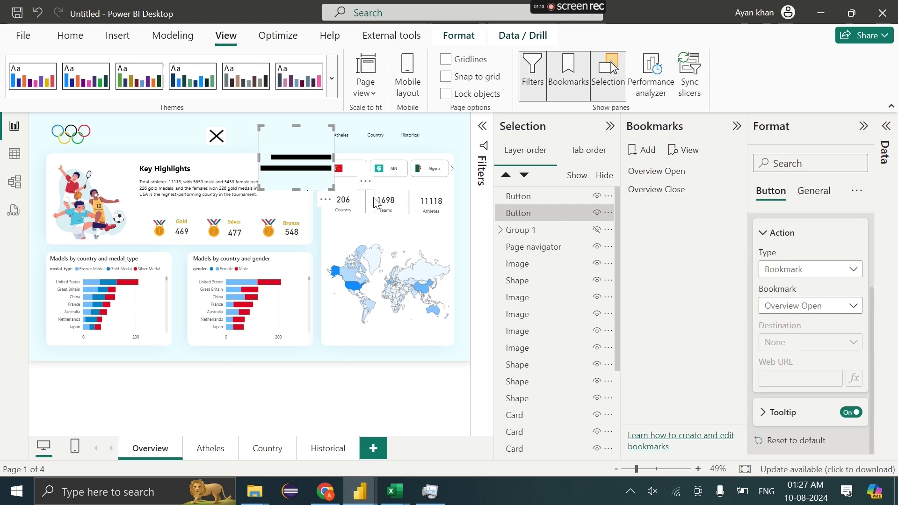
Enlarge the close button and turn on its action, with type Bookmark and bookmark Overview Close.
{"action": "left_click", "coordinate": [212, 132]}
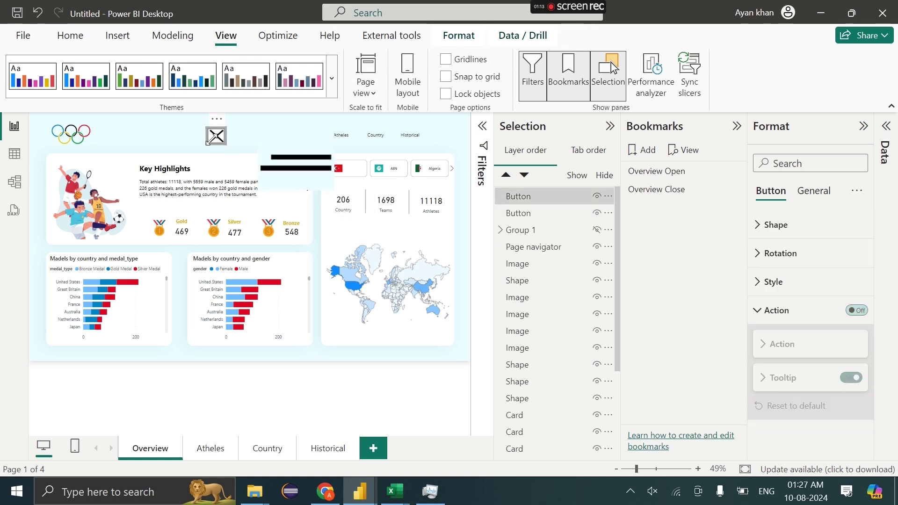
{"action": "left_click_drag", "start_coordinate": [208, 146], "coordinate": [169, 178]}
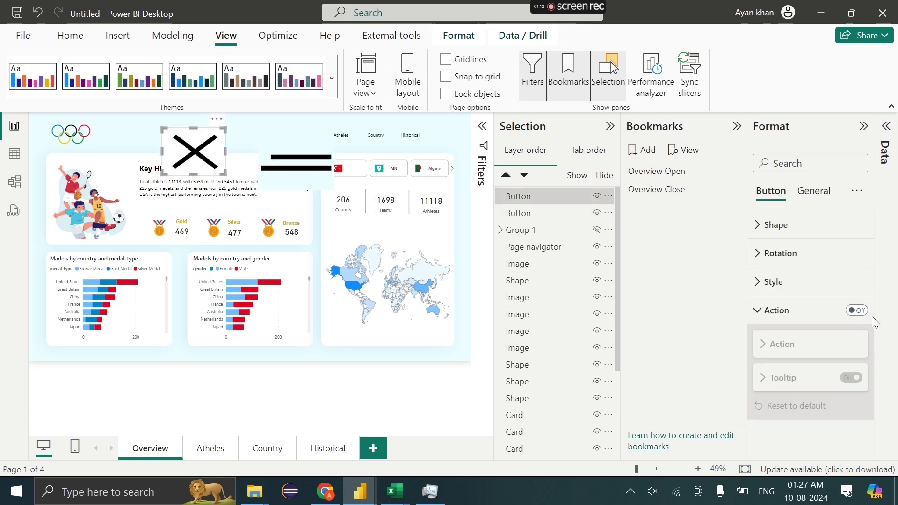
{"action": "left_click", "coordinate": [856, 310]}
{"action": "scroll", "coordinate": [818, 336], "scroll_direction": "down", "scroll_amount": 1}
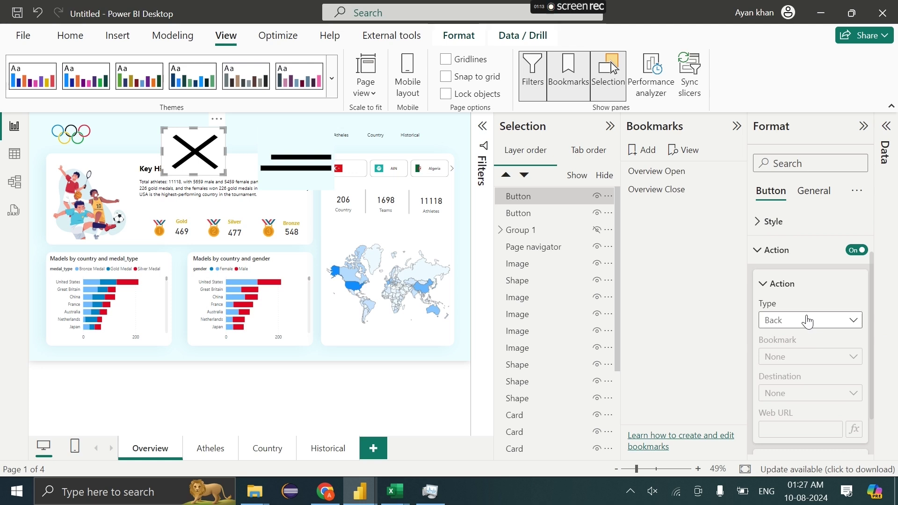
{"action": "left_click", "coordinate": [807, 321]}
{"action": "left_click", "coordinate": [800, 354]}
{"action": "scroll", "coordinate": [795, 332], "scroll_direction": "down", "scroll_amount": 1}
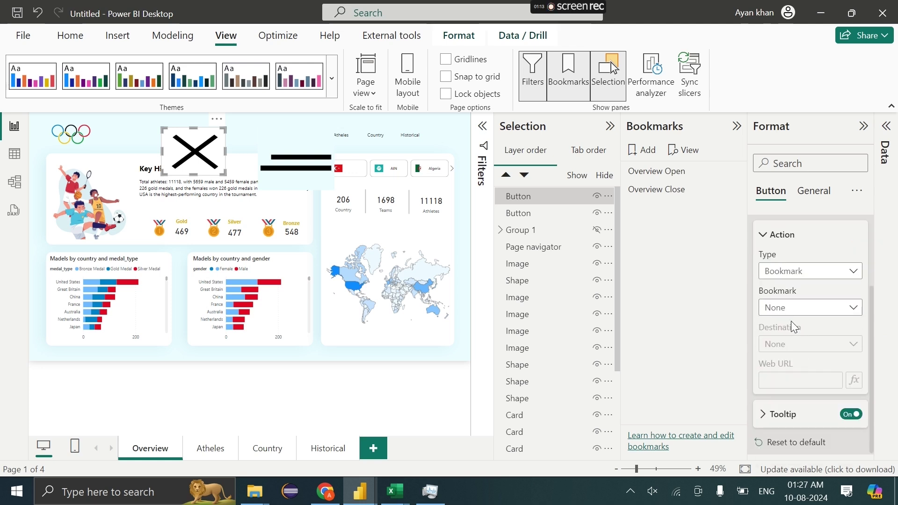
{"action": "left_click", "coordinate": [794, 309]}
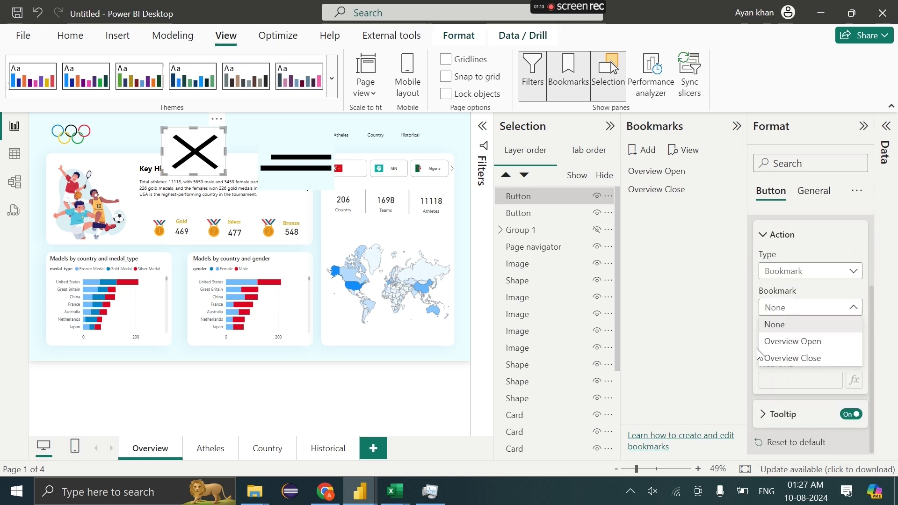
{"action": "left_click", "coordinate": [795, 358]}
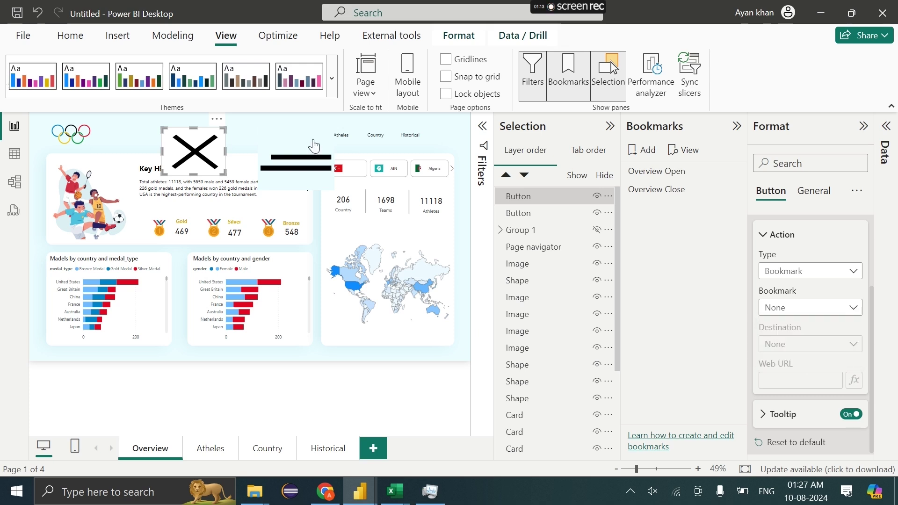
{"action": "left_click", "coordinate": [276, 352]}
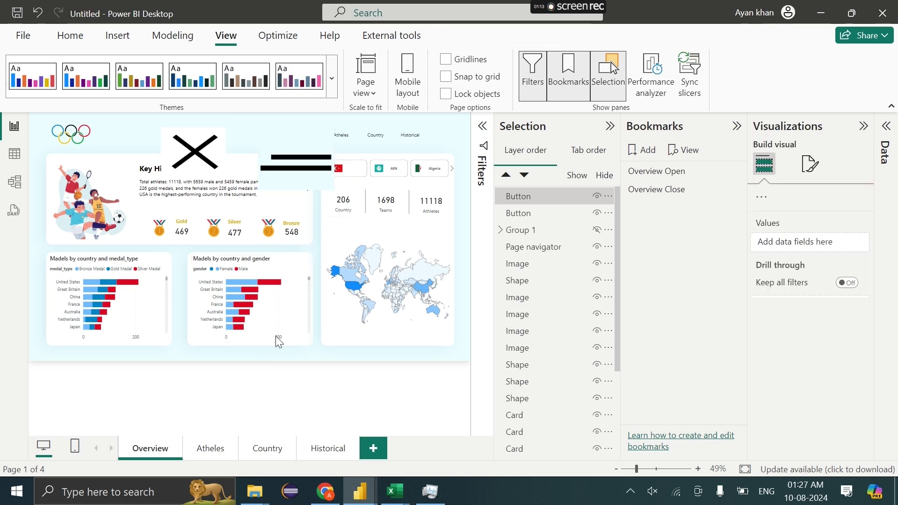
Test the bookmark links of the enlarged menu and close buttons by following each one on the Overview page.
{"action": "left_click", "coordinate": [304, 162], "text": "ctrl"}
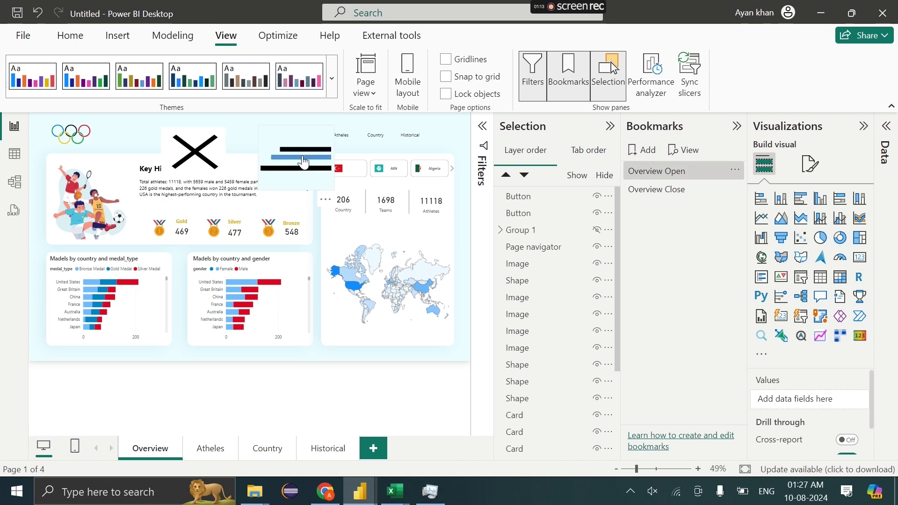
{"action": "left_click", "coordinate": [211, 154]}
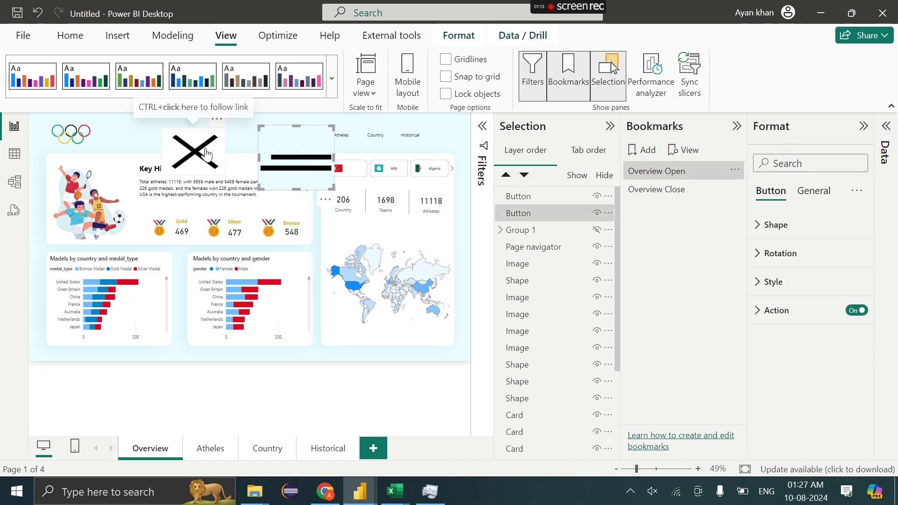
{"action": "left_click", "coordinate": [209, 155], "text": "ctrl"}
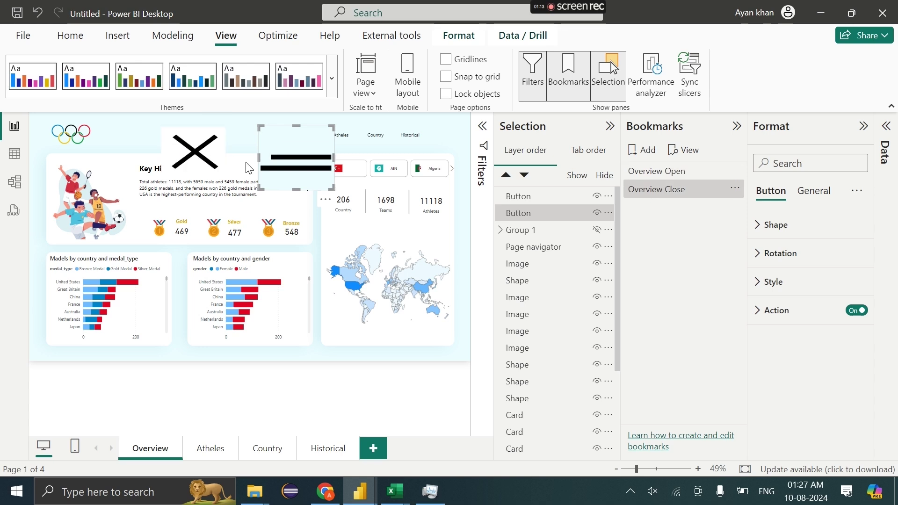
{"action": "left_click", "coordinate": [194, 172]}
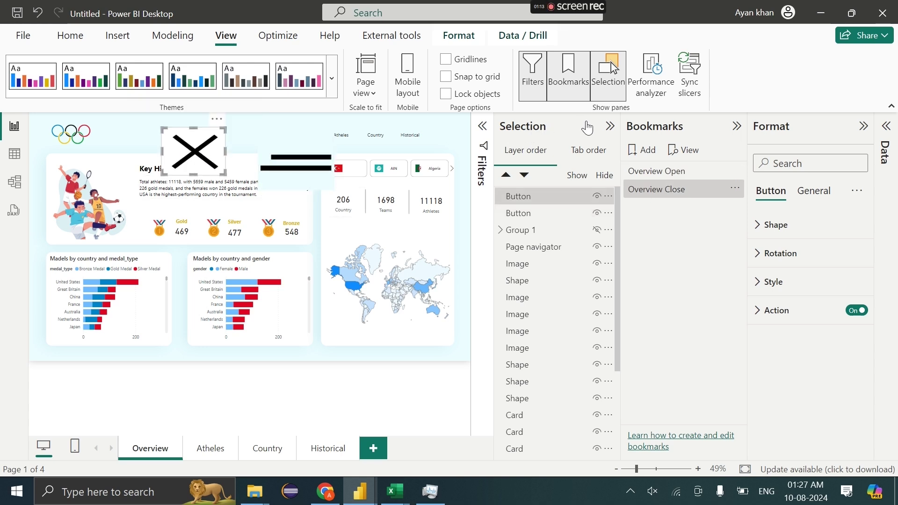
{"action": "left_click", "coordinate": [610, 126]}
{"action": "left_click", "coordinate": [607, 126]}
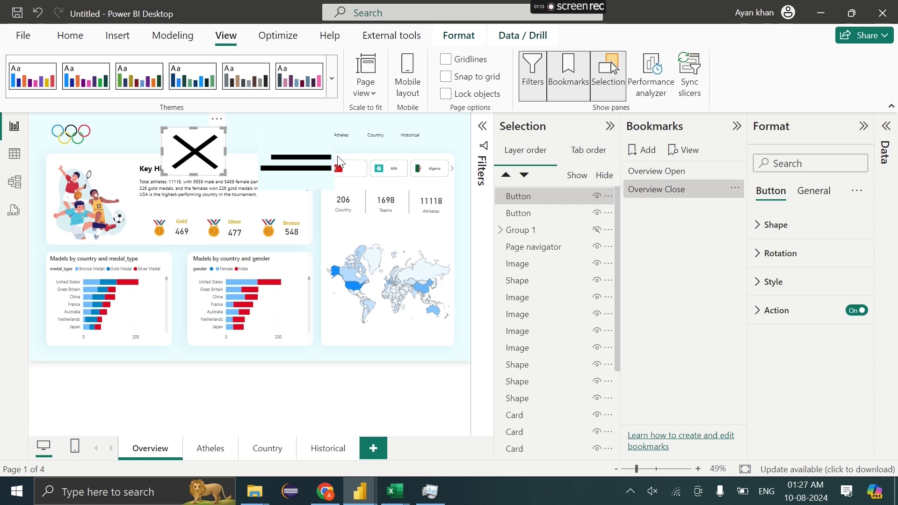
{"action": "left_click", "coordinate": [304, 161], "text": "ctrl"}
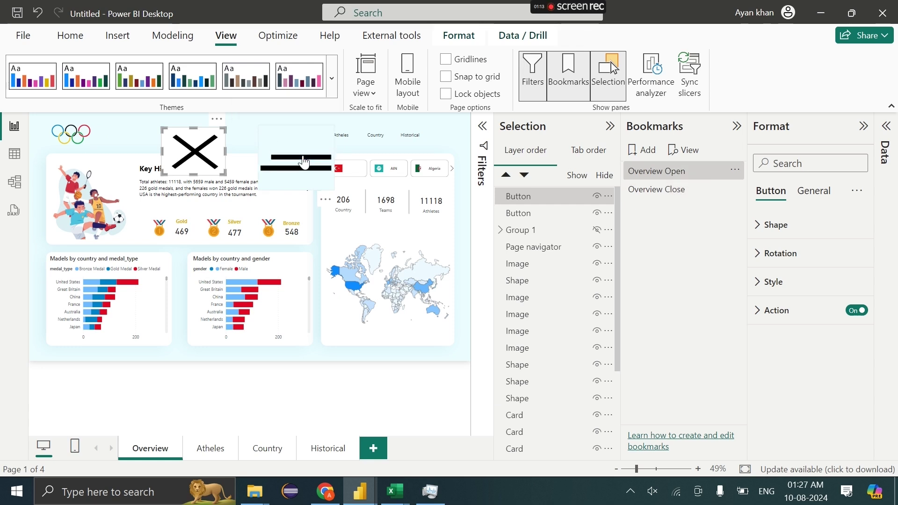
Follow the close and menu button links twice more to check what each bookmark does to the slicer panel.
{"action": "left_click", "coordinate": [196, 164], "text": "ctrl"}
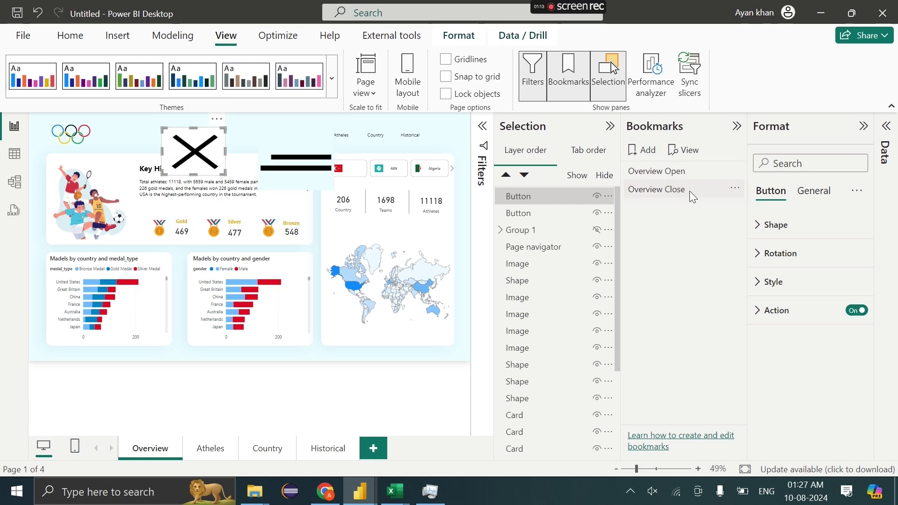
{"action": "left_click", "coordinate": [304, 162], "text": "ctrl"}
{"action": "left_click", "coordinate": [193, 160], "text": "ctrl"}
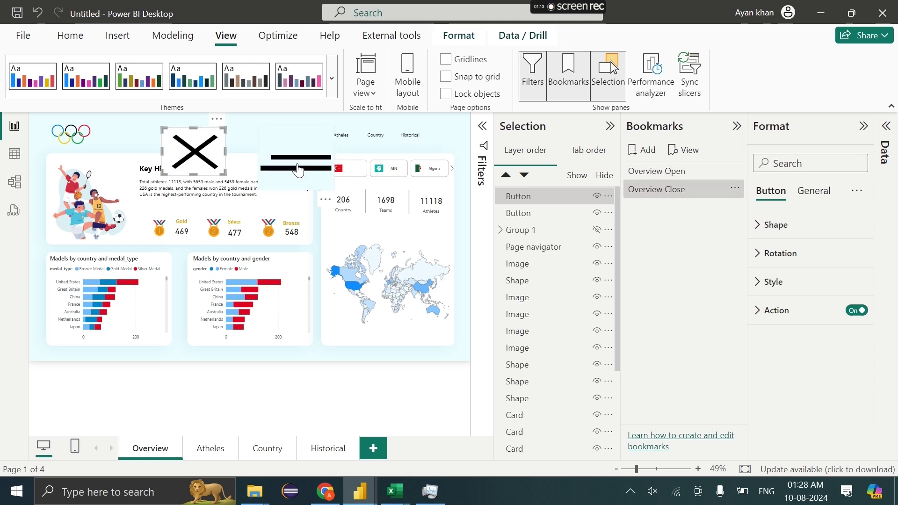
{"action": "left_click", "coordinate": [298, 170], "text": "ctrl"}
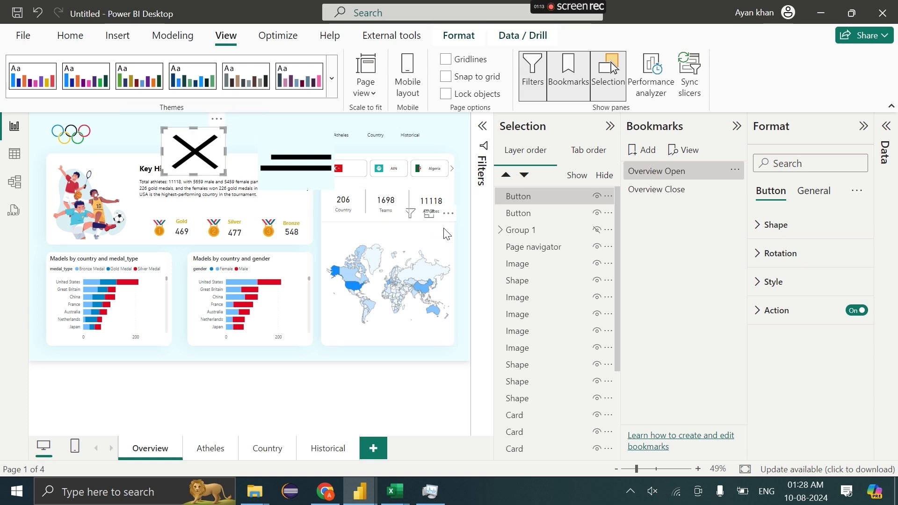
Update the Overview Close bookmark with Group 1 hidden, and update the Overview Open bookmark with Group 1 shown.
{"action": "right_click", "coordinate": [672, 194]}
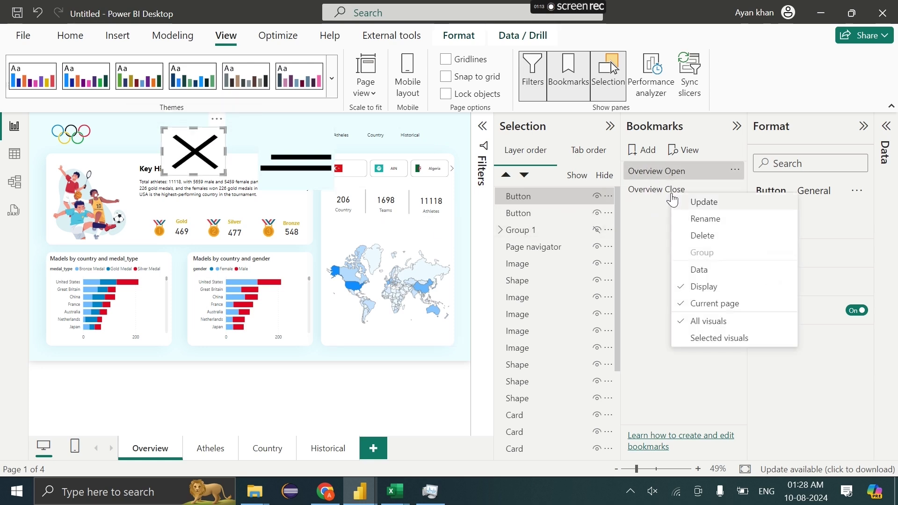
{"action": "left_click", "coordinate": [703, 202]}
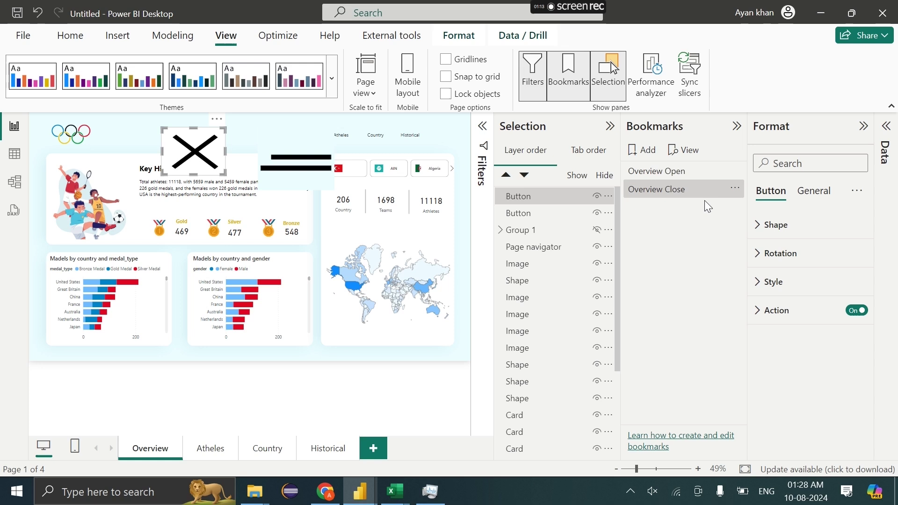
{"action": "left_click", "coordinate": [597, 229]}
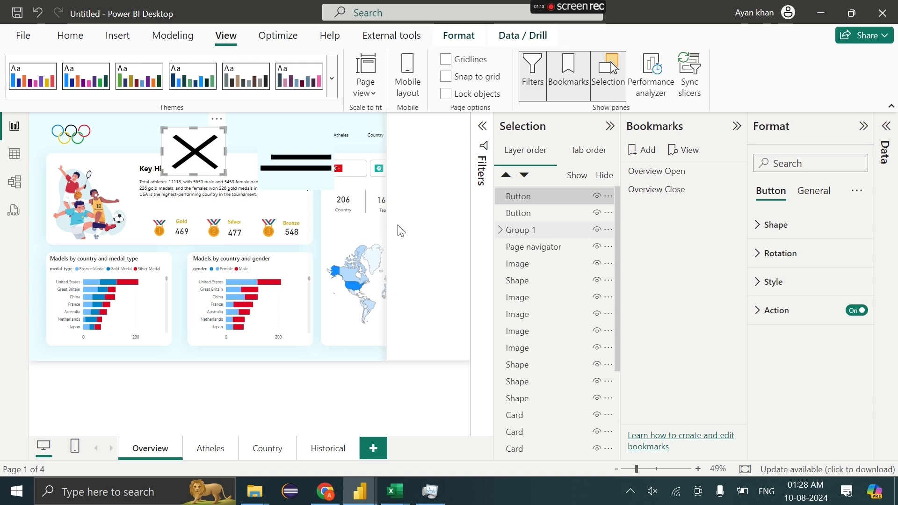
{"action": "right_click", "coordinate": [661, 174]}
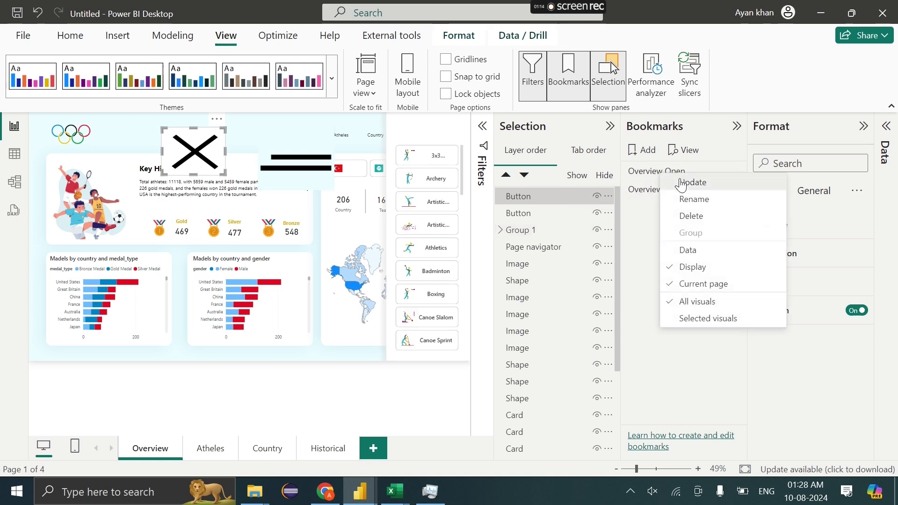
{"action": "left_click", "coordinate": [682, 183]}
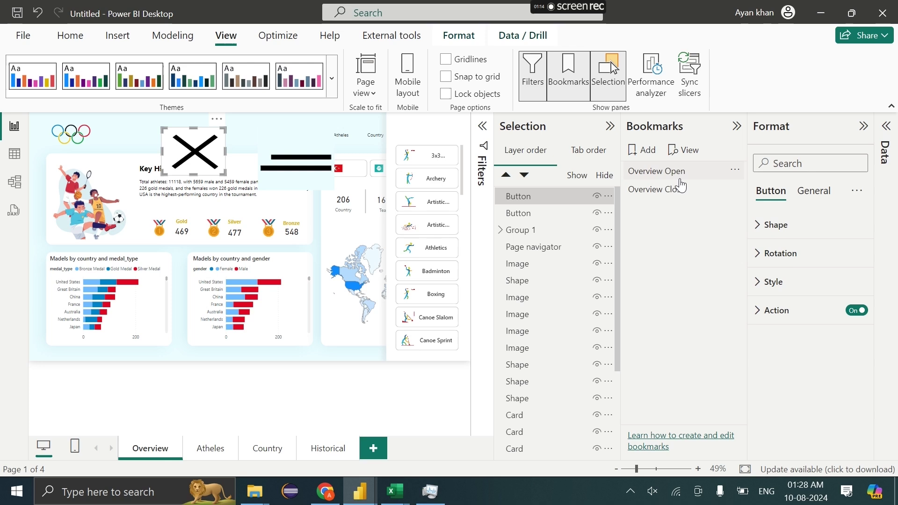
Retest the updated bookmarks by opening and closing the slicer panel with the menu and close buttons.
{"action": "left_click", "coordinate": [256, 374]}
{"action": "left_click", "coordinate": [194, 155], "text": "ctrl"}
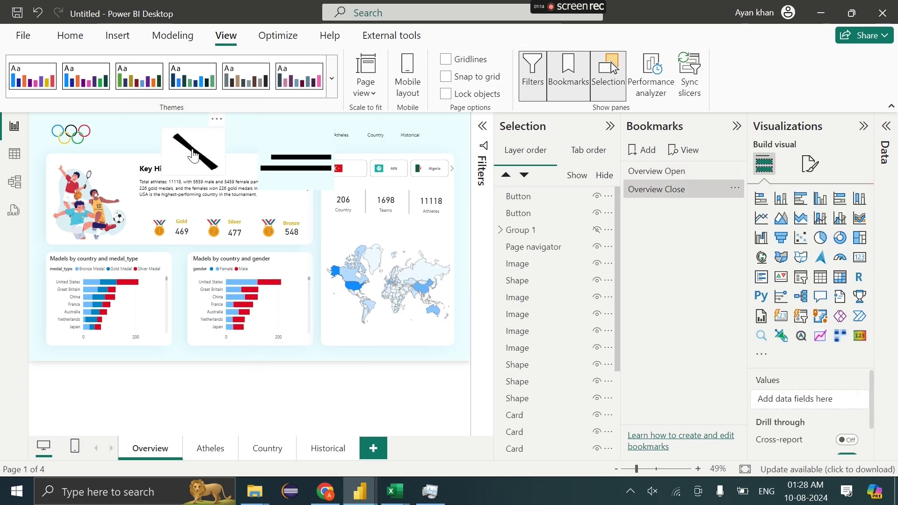
{"action": "left_click", "coordinate": [211, 157], "text": "ctrl"}
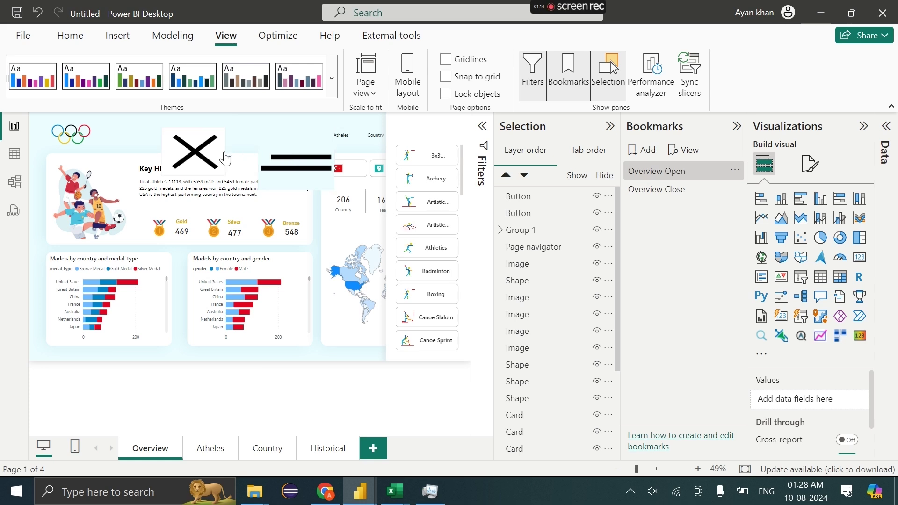
{"action": "left_click", "coordinate": [209, 157], "text": "ctrl"}
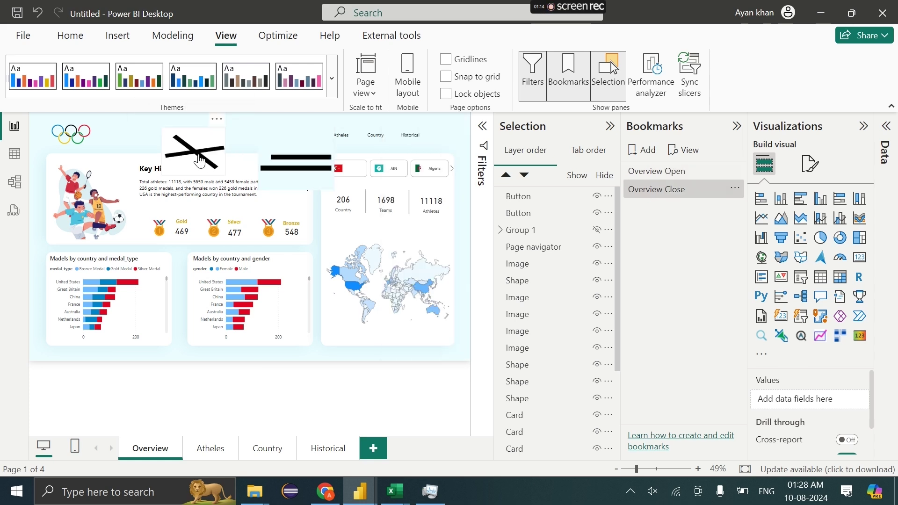
{"action": "left_click", "coordinate": [286, 164], "text": "ctrl"}
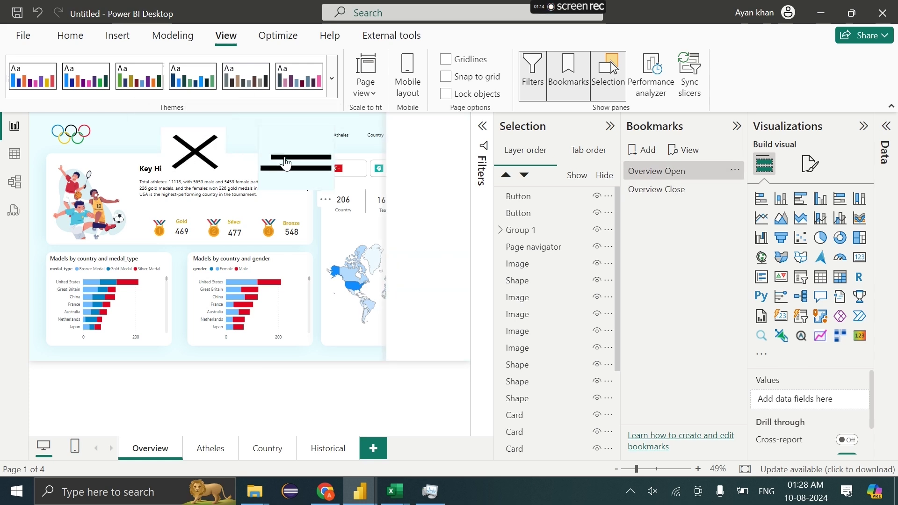
Shrink the close button and place it at the top of the slicer panel, above the discipline list.
{"action": "left_click", "coordinate": [218, 159]}
{"action": "left_click_drag", "start_coordinate": [163, 126], "coordinate": [191, 143]}
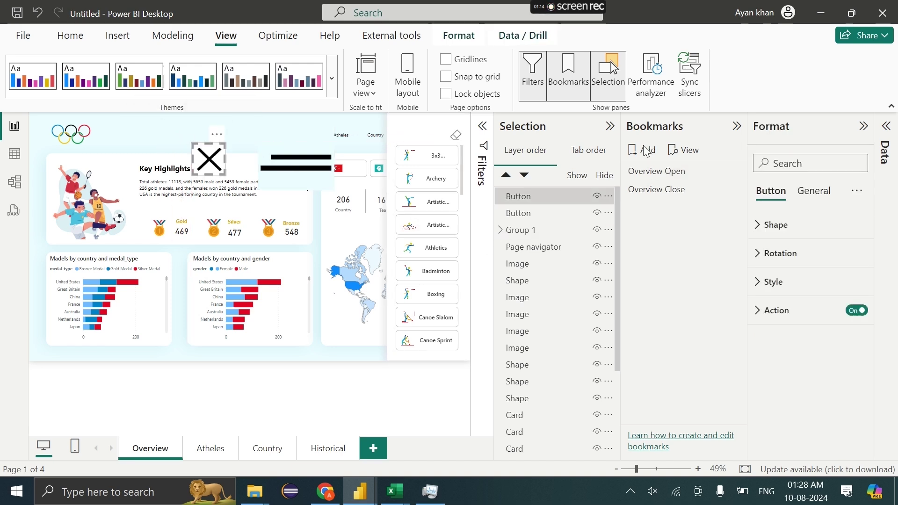
{"action": "left_click", "coordinate": [736, 127]}
{"action": "left_click", "coordinate": [709, 126]}
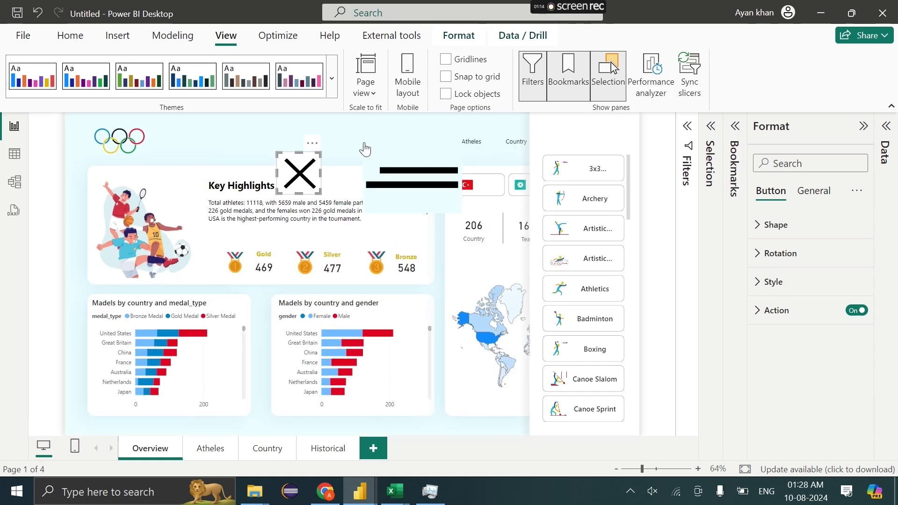
{"action": "left_click_drag", "start_coordinate": [303, 181], "coordinate": [570, 140]}
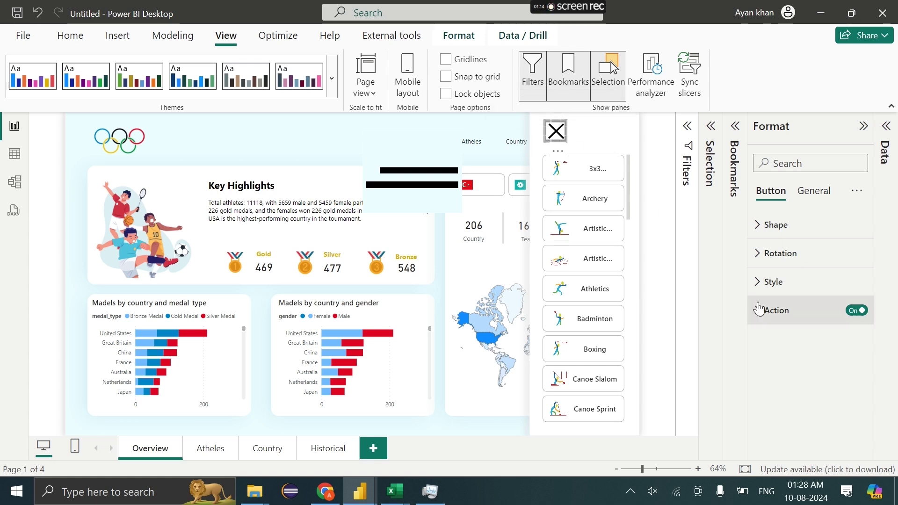
Move the close button into Group 1 in the layer order, above the discipline slicer.
{"action": "left_click", "coordinate": [613, 63]}
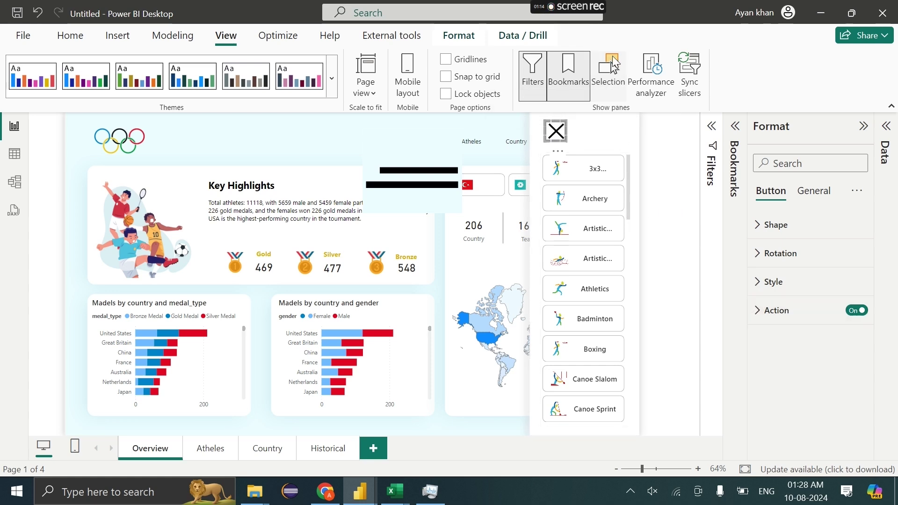
{"action": "left_click", "coordinate": [603, 229]}
{"action": "left_click_drag", "start_coordinate": [616, 200], "coordinate": [631, 231]}
With the slicer panel closed, shrink the menu button and place it in the header beside the Historical link.
{"action": "left_click", "coordinate": [369, 150]}
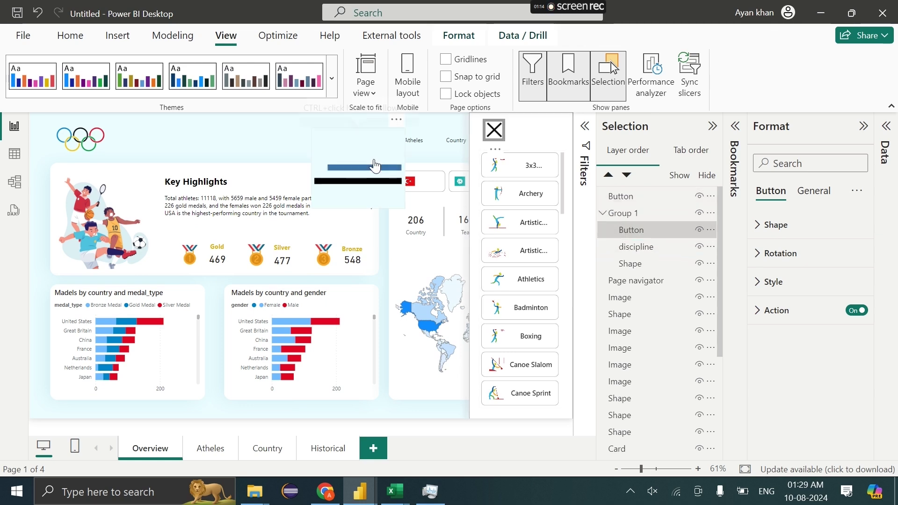
{"action": "left_click", "coordinate": [499, 132], "text": "ctrl"}
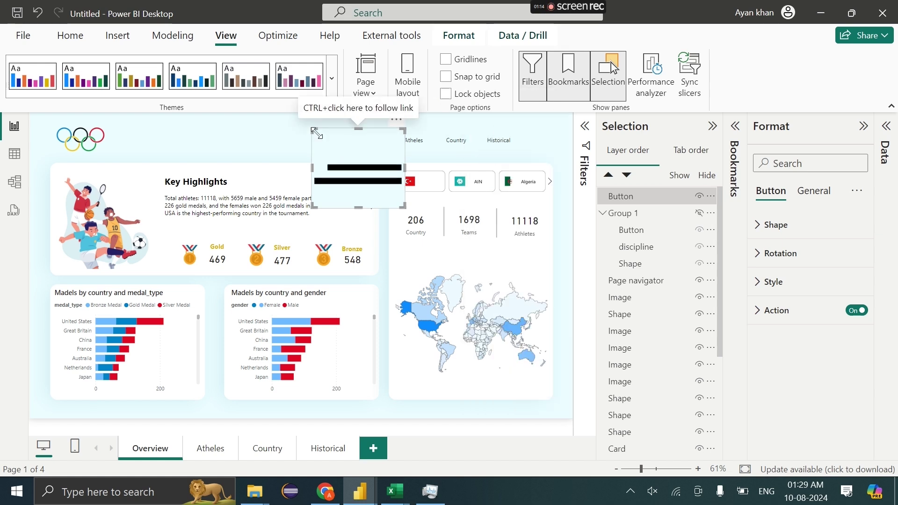
{"action": "left_click_drag", "start_coordinate": [313, 130], "coordinate": [377, 181]}
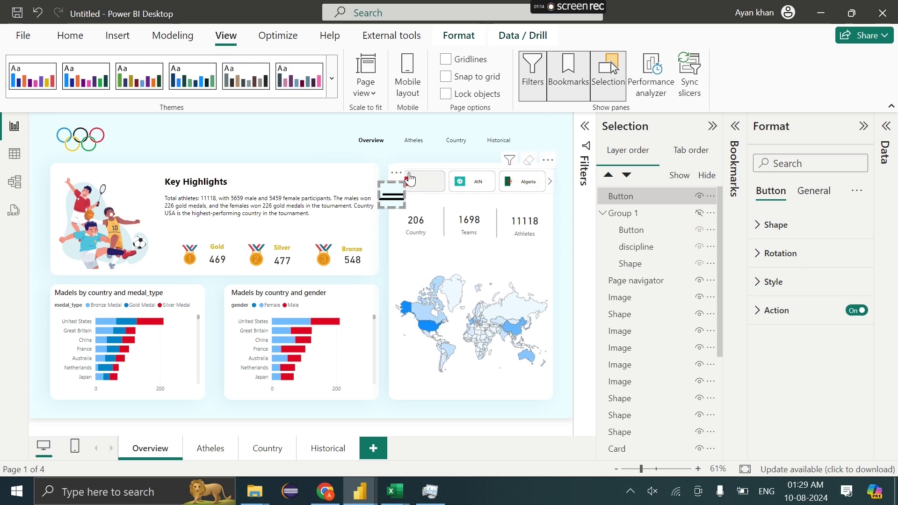
{"action": "left_click_drag", "start_coordinate": [403, 195], "coordinate": [538, 146]}
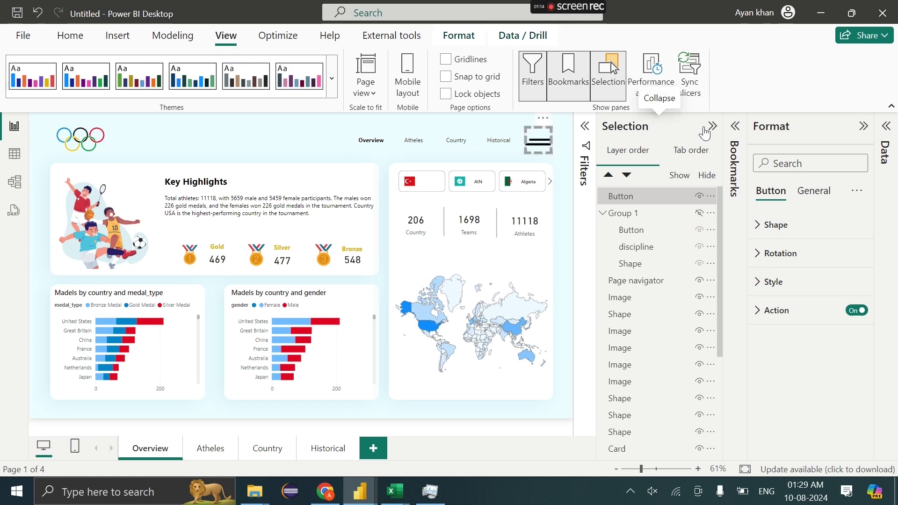
{"action": "left_click", "coordinate": [713, 126]}
{"action": "left_click", "coordinate": [860, 128]}
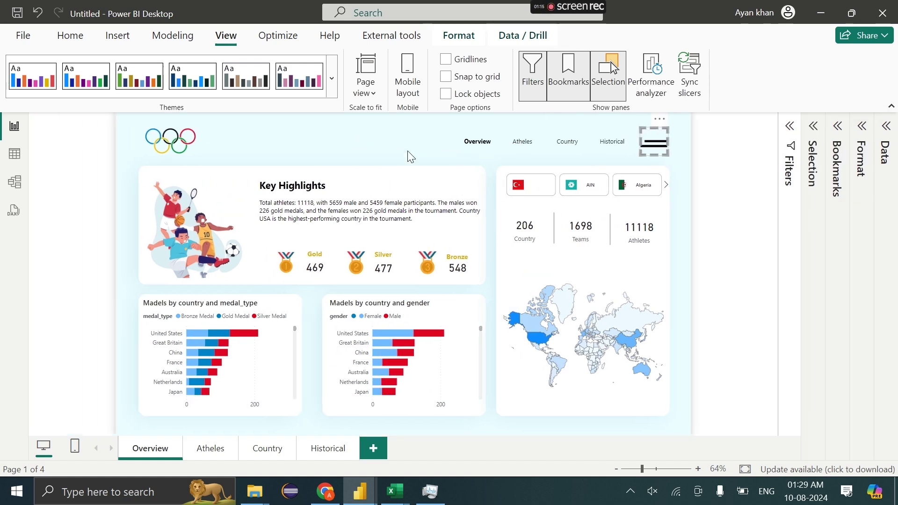
Open the slicer panel from the menu button and send that button behind the panel.
{"action": "left_click", "coordinate": [397, 143]}
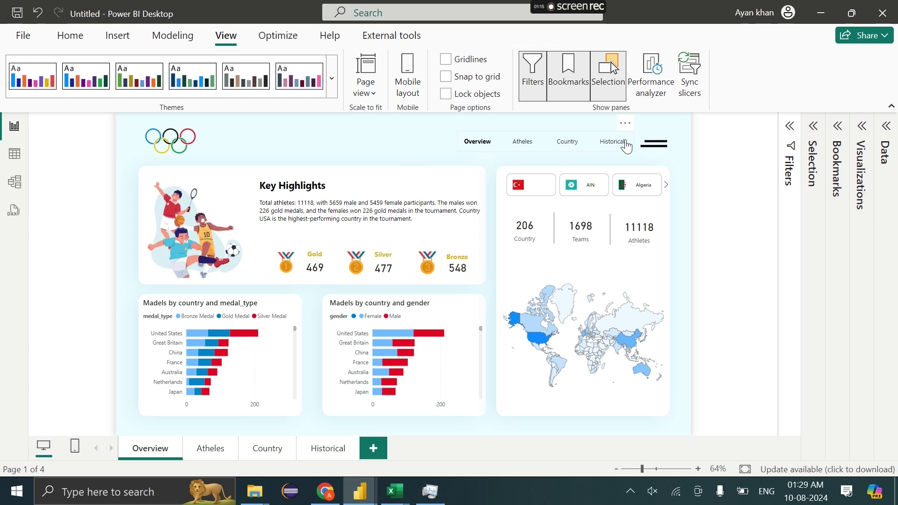
{"action": "left_click", "coordinate": [655, 148], "text": "ctrl"}
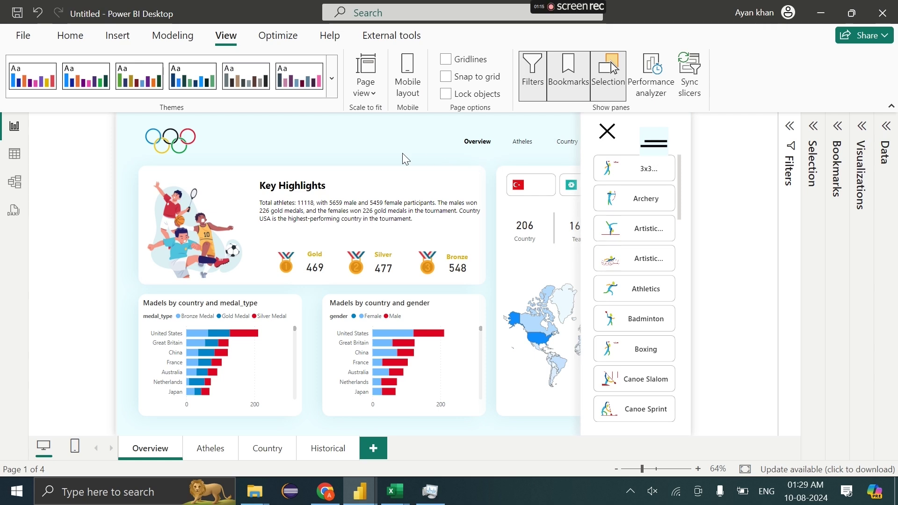
{"action": "left_click", "coordinate": [664, 149]}
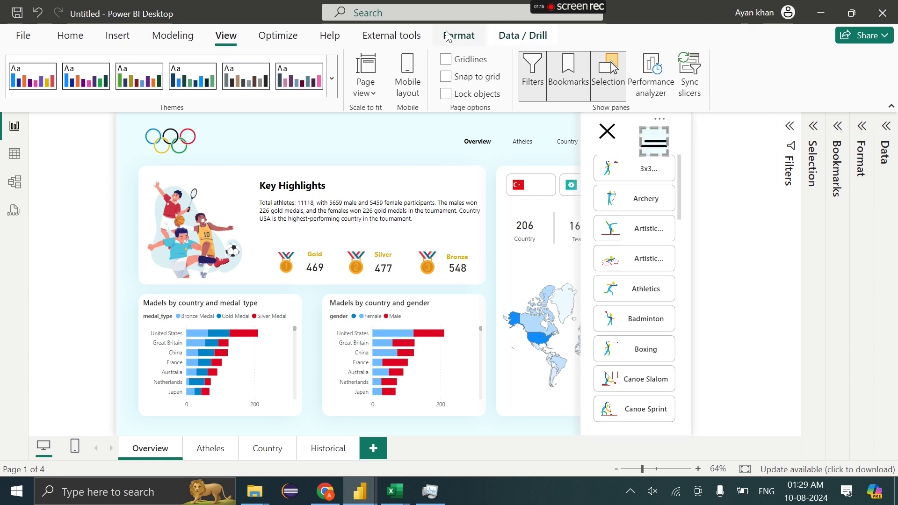
{"action": "left_click", "coordinate": [459, 35]}
{"action": "left_click", "coordinate": [236, 97]}
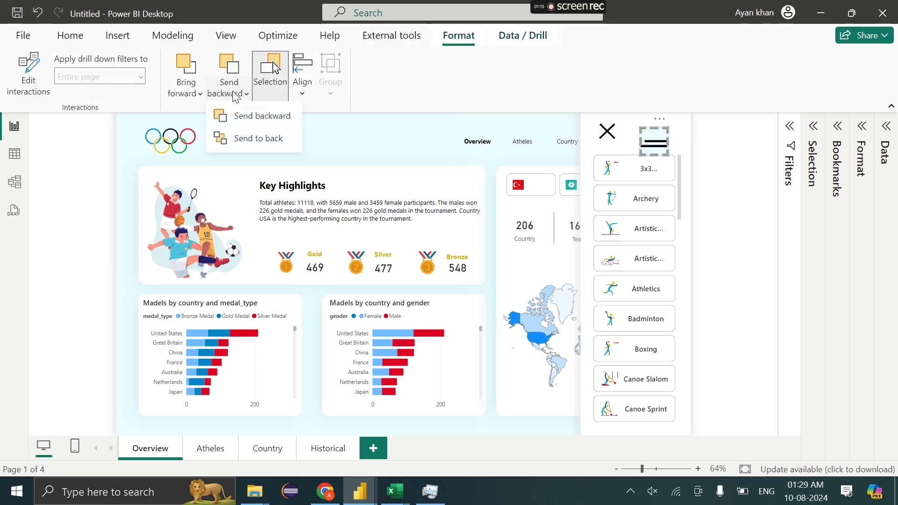
{"action": "key", "text": "Escape"}
{"action": "left_click", "coordinate": [421, 148]}
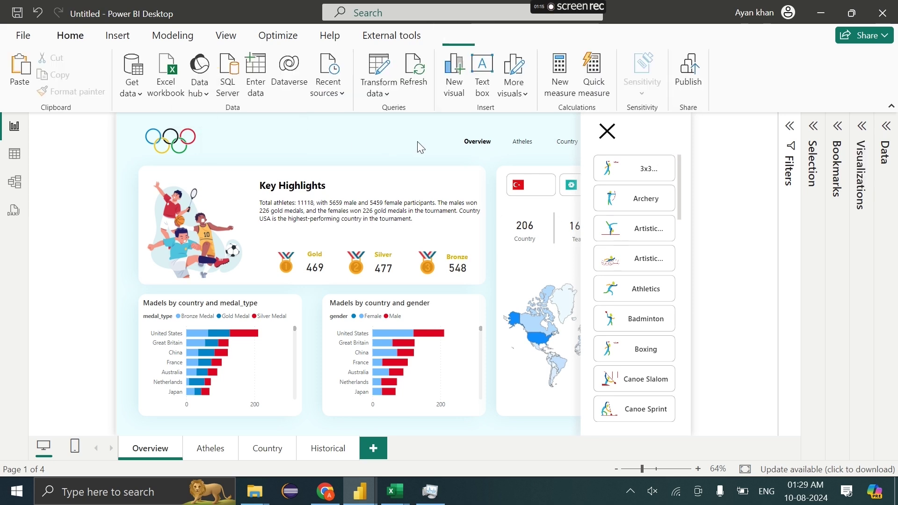
Test the finished header buttons by closing and reopening the slicer panel repeatedly.
{"action": "left_click", "coordinate": [607, 136], "text": "ctrl"}
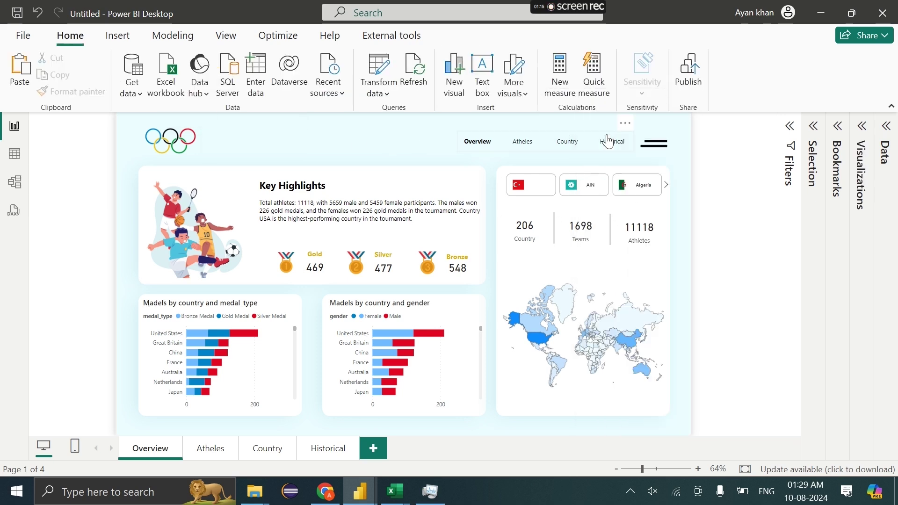
{"action": "left_click", "coordinate": [654, 143], "text": "ctrl"}
{"action": "left_click", "coordinate": [607, 137], "text": "ctrl"}
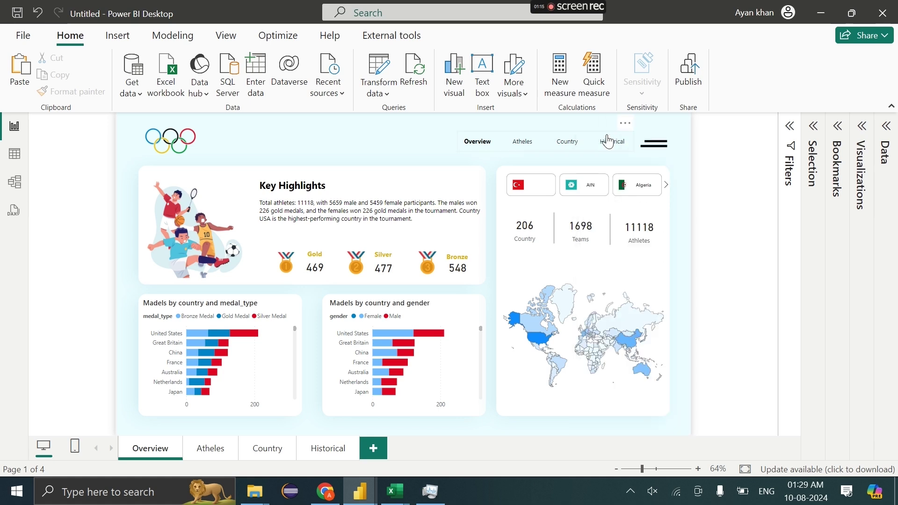
{"action": "left_click", "coordinate": [654, 143], "text": "ctrl"}
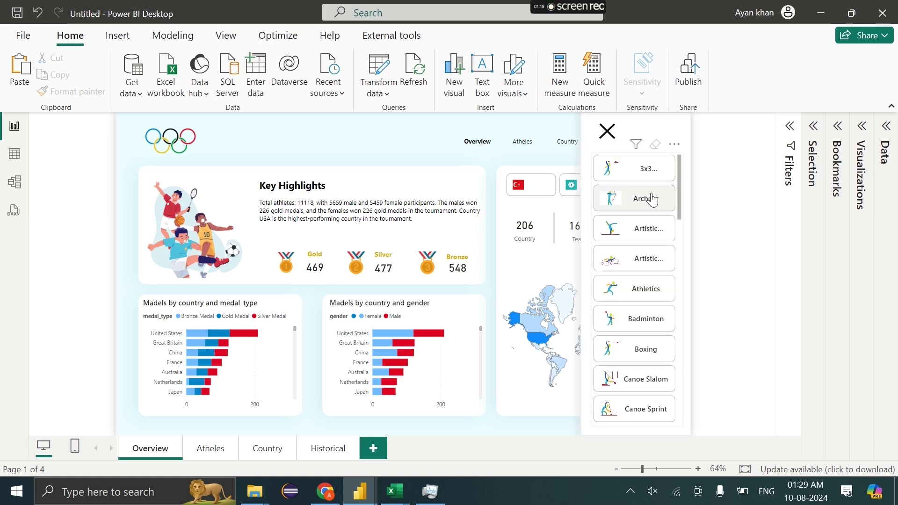
Test the discipline slicer by selecting and clearing Badminton, and close the panel with its close button.
{"action": "left_click", "coordinate": [645, 321]}
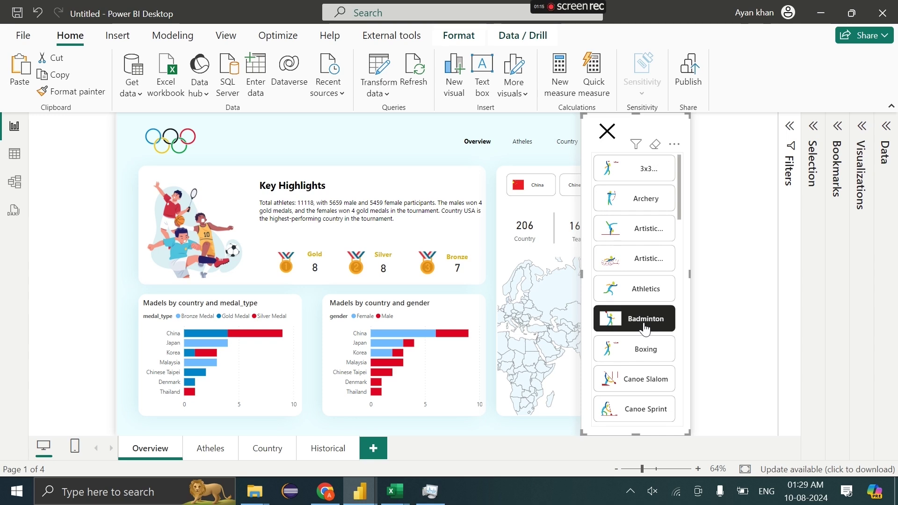
{"action": "left_click", "coordinate": [646, 327]}
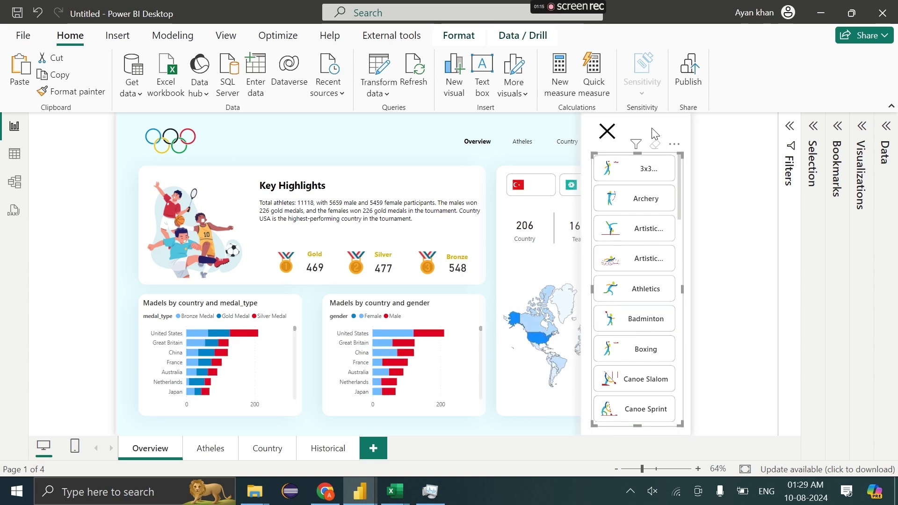
{"action": "left_click", "coordinate": [612, 131], "text": "ctrl"}
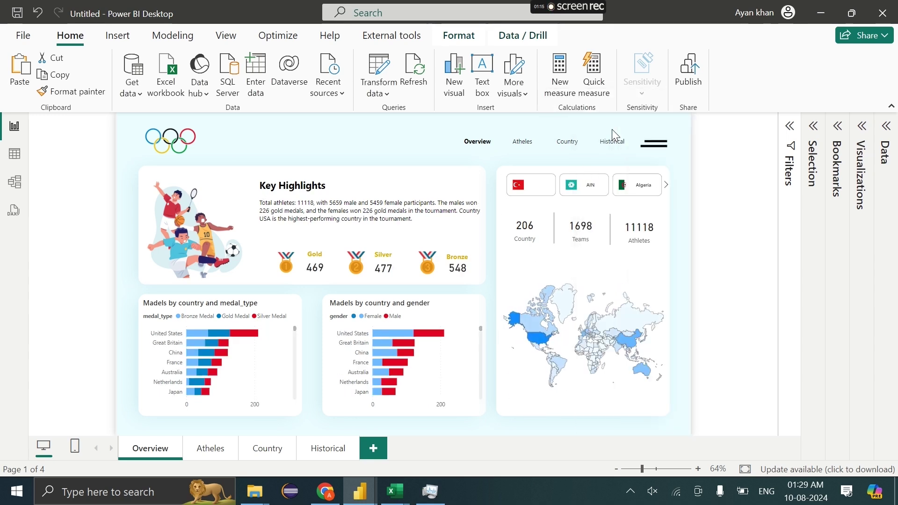
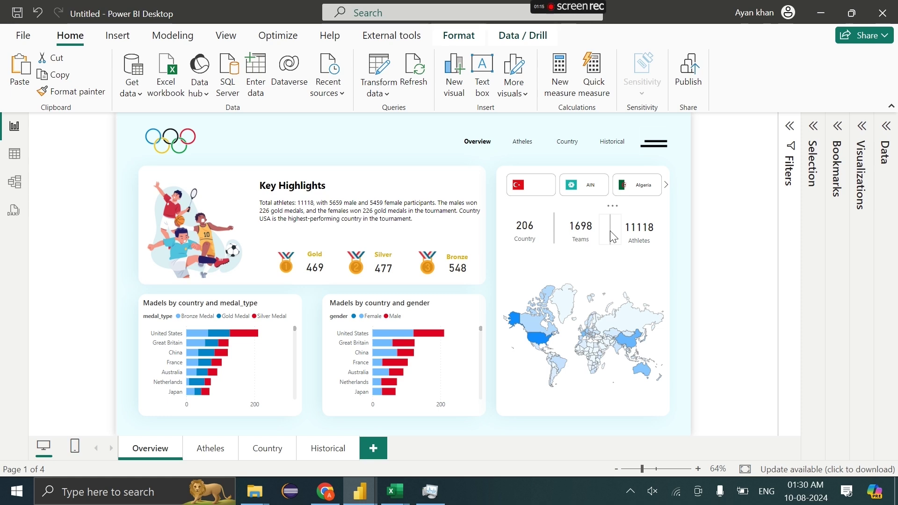
View the blank Atheles page and return to the Overview page.
{"action": "left_click", "coordinate": [210, 447]}
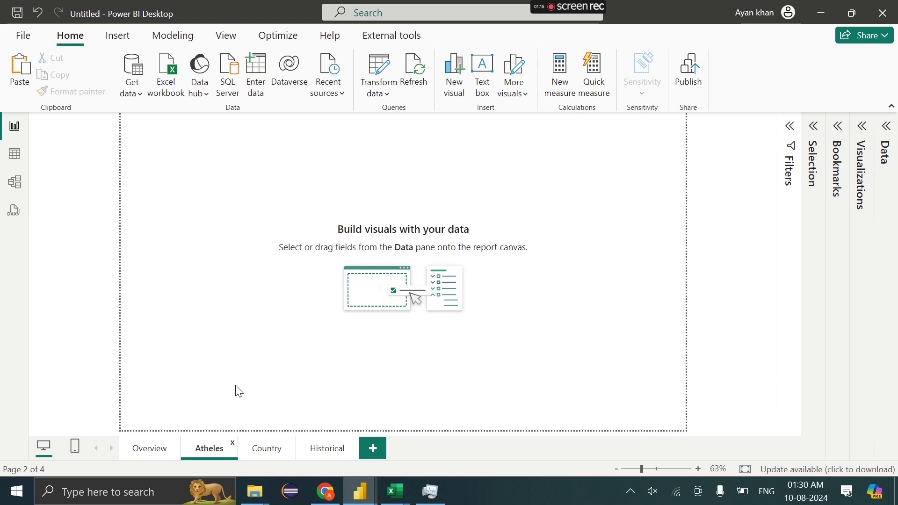
{"action": "left_click", "coordinate": [163, 448]}
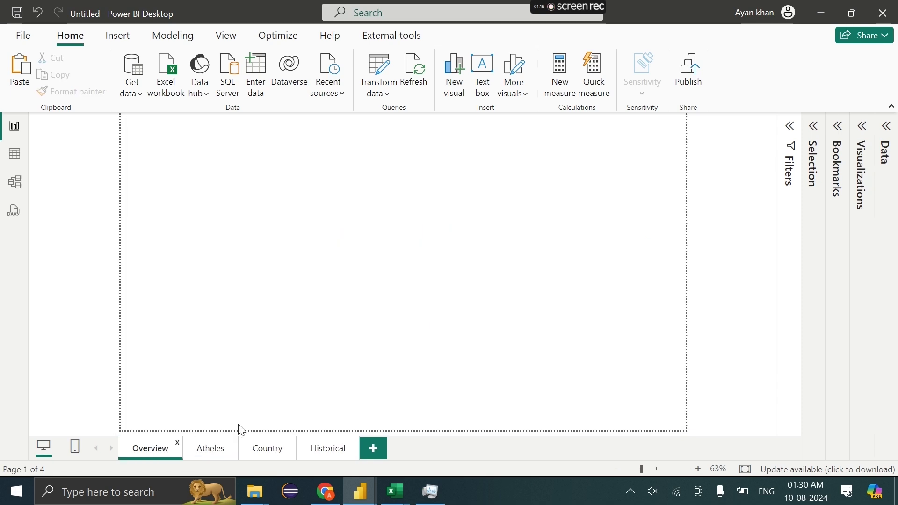
Go to the Atheles page.
{"action": "left_click", "coordinate": [217, 448]}
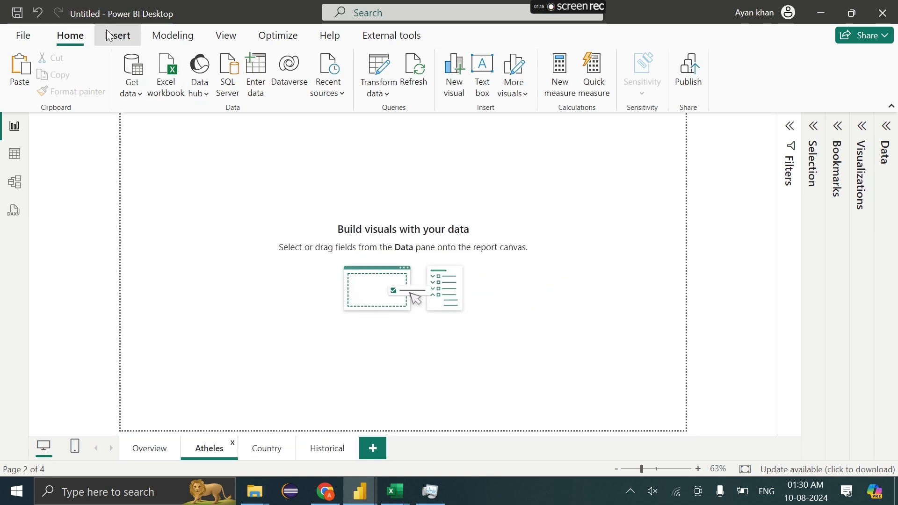
{"action": "left_click", "coordinate": [112, 35]}
{"action": "left_click", "coordinate": [533, 87]}
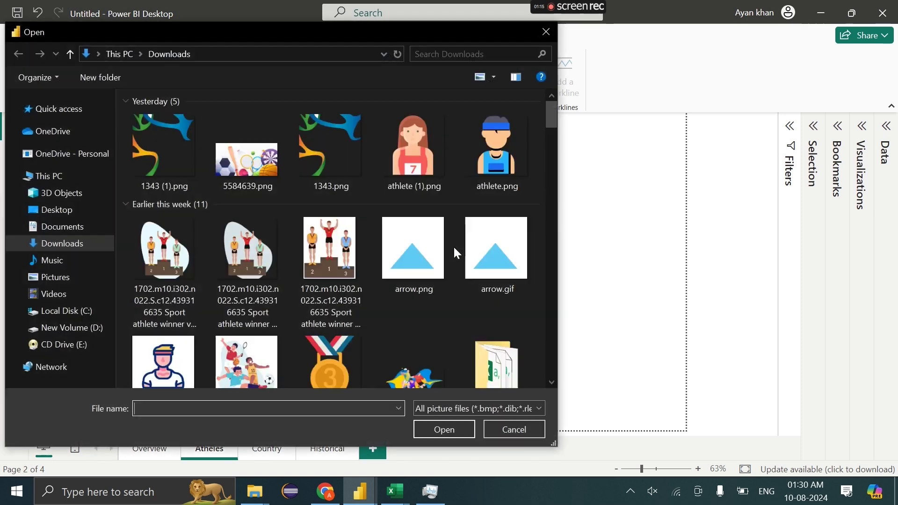
{"action": "scroll", "coordinate": [329, 247], "scroll_direction": "down", "scroll_amount": 3}
{"action": "scroll", "coordinate": [327, 242], "scroll_direction": "down", "scroll_amount": 3}
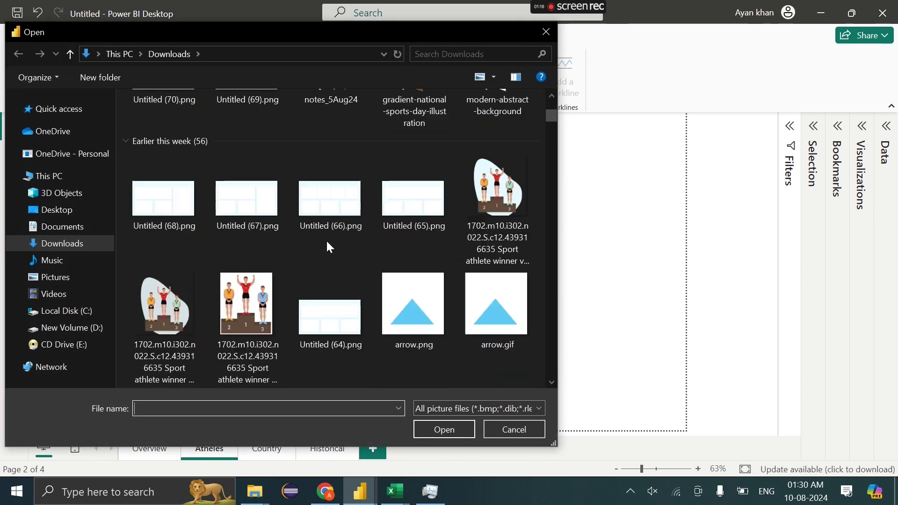
{"action": "scroll", "coordinate": [327, 242], "scroll_direction": "up", "scroll_amount": 3}
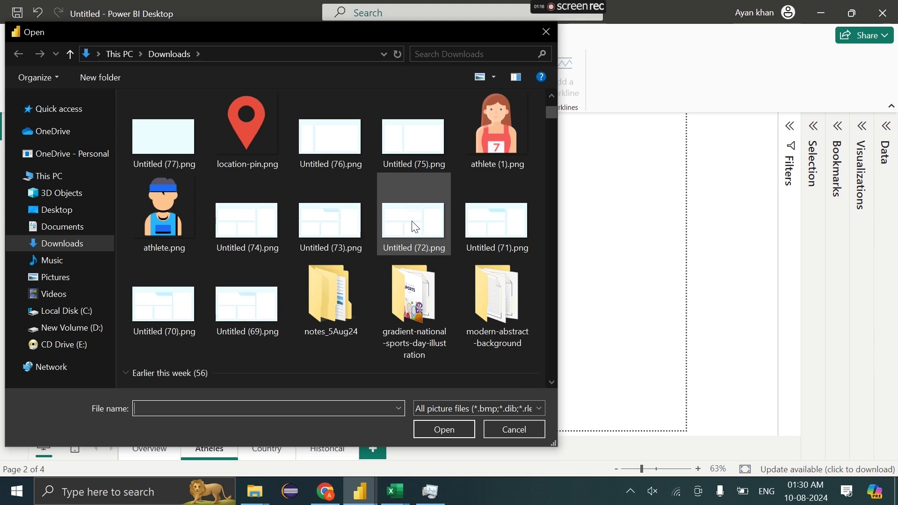
{"action": "left_click", "coordinate": [425, 223]}
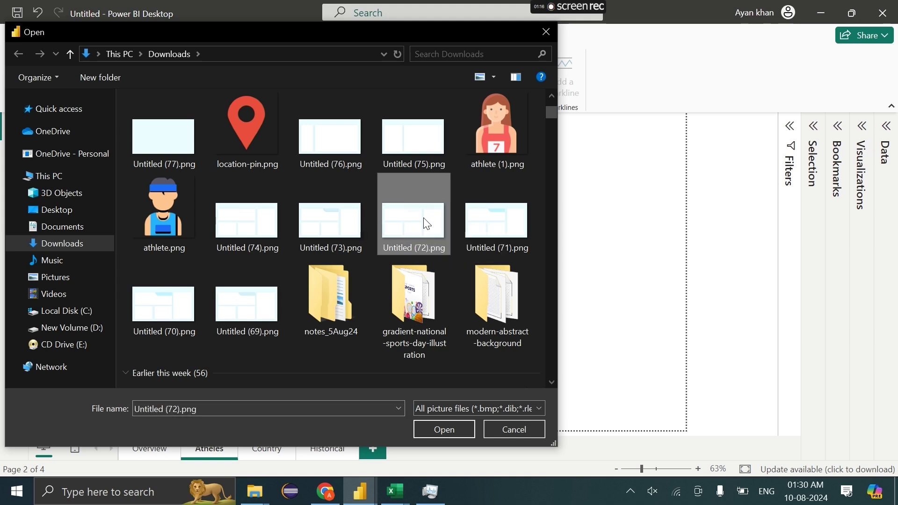
{"action": "double_click", "coordinate": [427, 224]}
Set Untitled (68).png as the Atheles page's canvas background image with 0% transparency.
{"action": "left_click", "coordinate": [810, 163]}
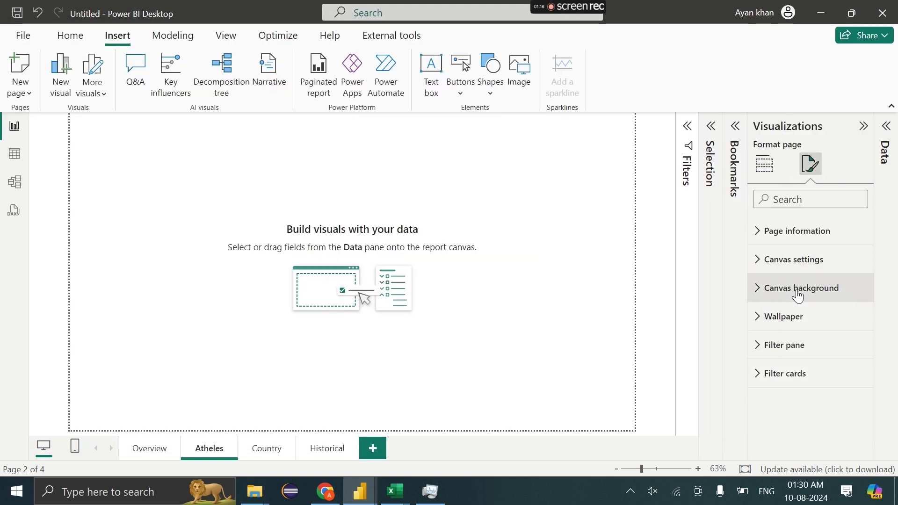
{"action": "left_click", "coordinate": [800, 296]}
{"action": "left_click_drag", "start_coordinate": [834, 333], "coordinate": [805, 260]}
{"action": "left_click", "coordinate": [805, 261]}
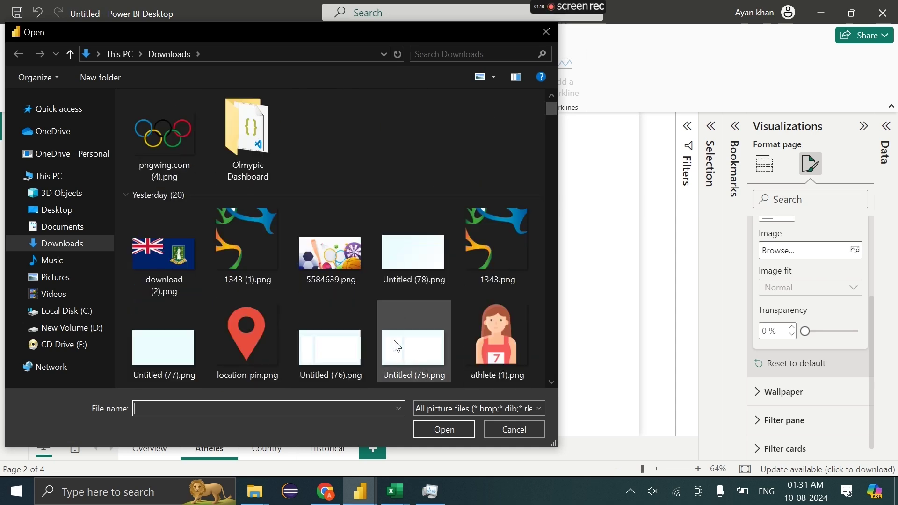
{"action": "scroll", "coordinate": [397, 346], "scroll_direction": "down", "scroll_amount": 10}
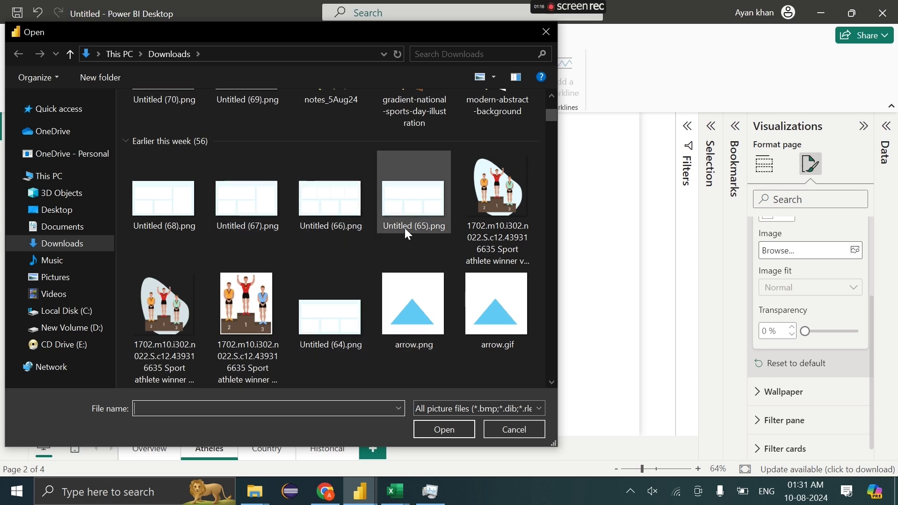
{"action": "double_click", "coordinate": [169, 196]}
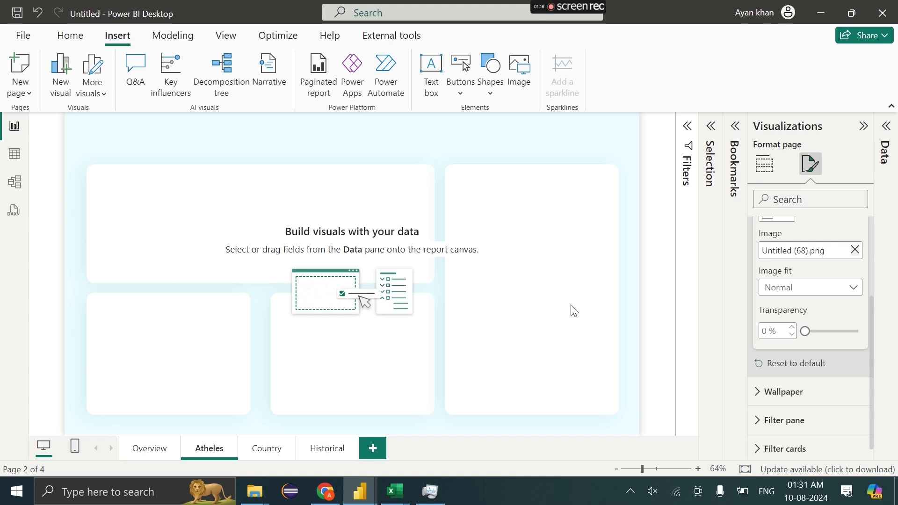
Copy both medal bar charts and the Athletes card from Overview to the Atheles page, and move the card into the wide upper panel.
{"action": "left_click", "coordinate": [158, 448]}
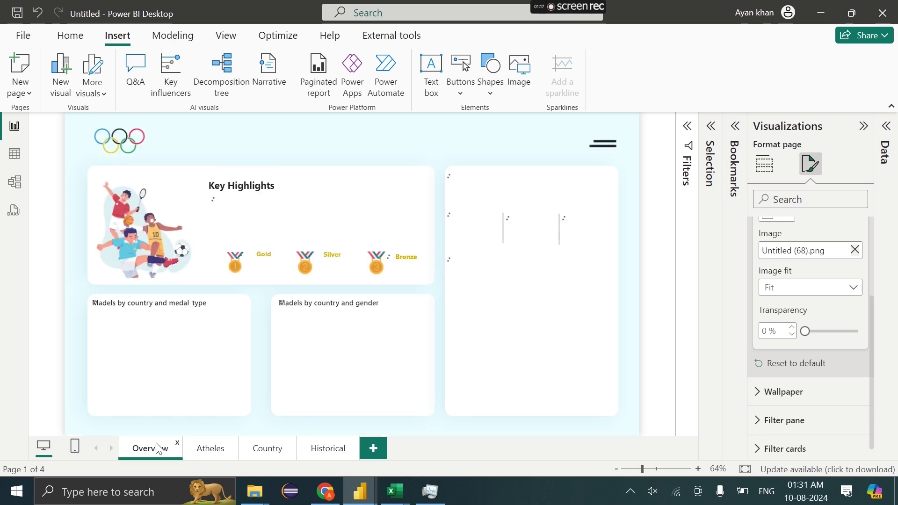
{"action": "left_click", "coordinate": [150, 414]}
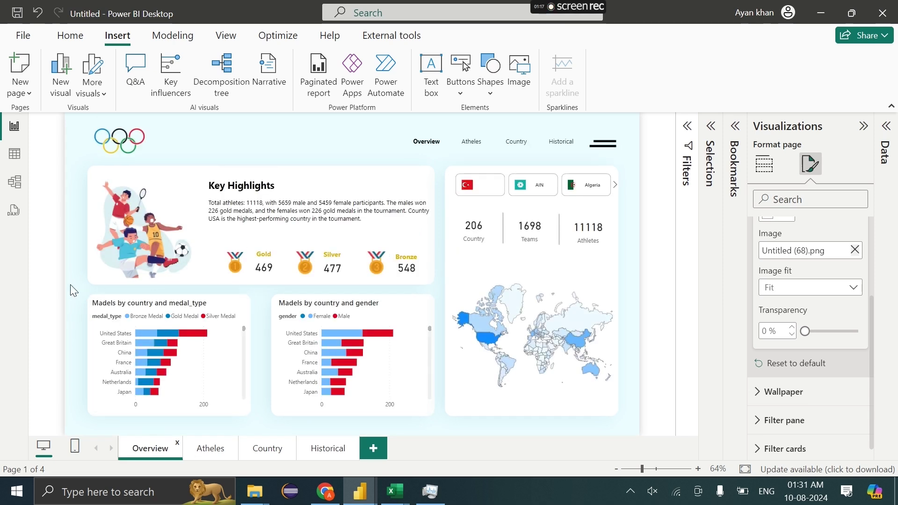
{"action": "left_click_drag", "start_coordinate": [440, 400], "coordinate": [445, 419]}
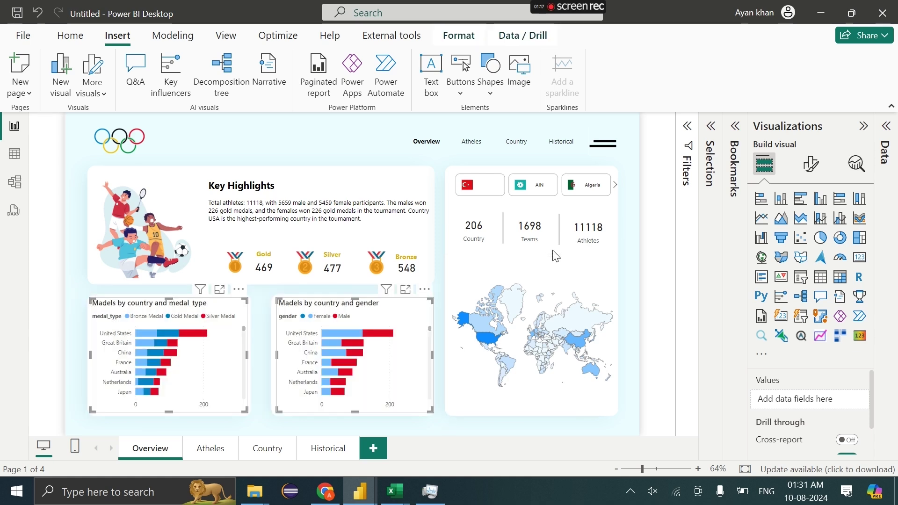
{"action": "left_click", "coordinate": [582, 242], "text": "ctrl"}
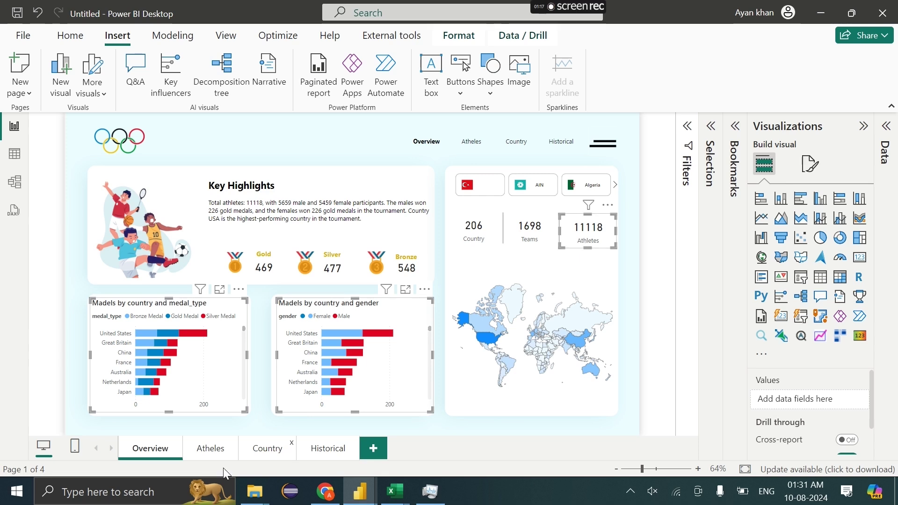
{"action": "left_click", "coordinate": [201, 451]}
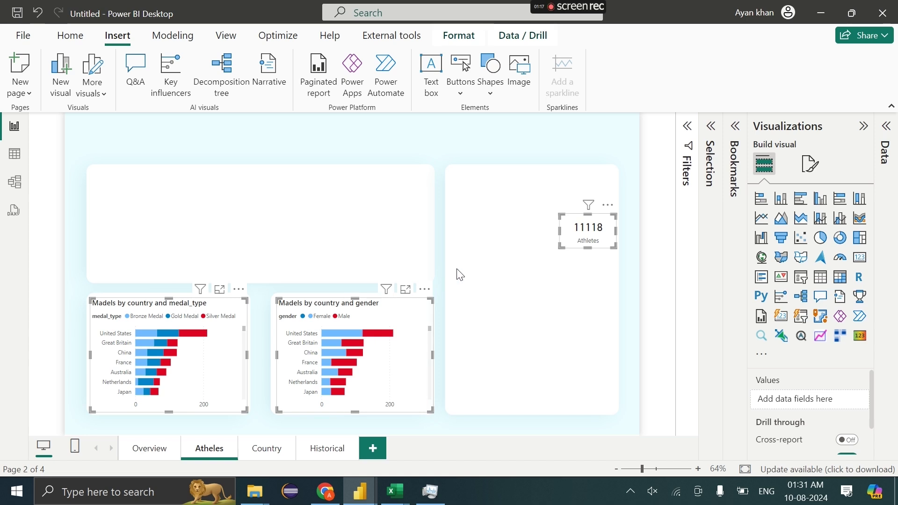
{"action": "left_click", "coordinate": [588, 233]}
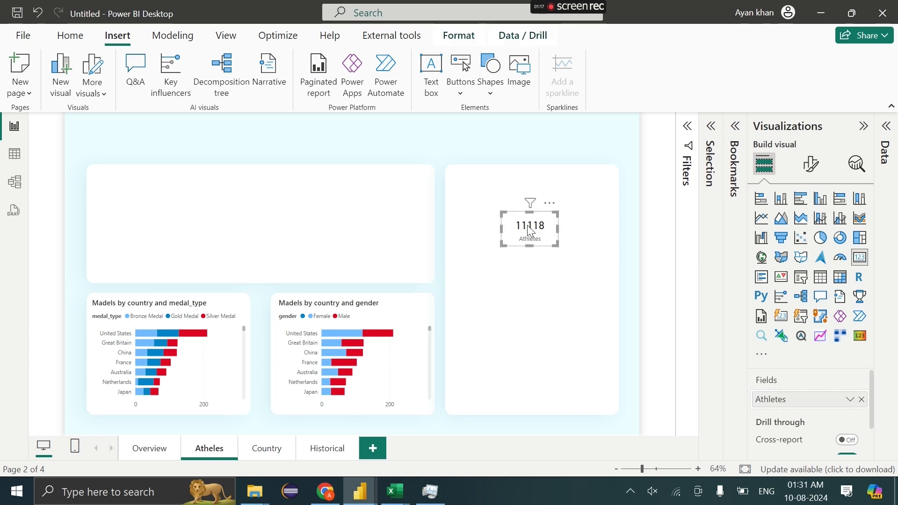
{"action": "left_click_drag", "start_coordinate": [588, 233], "coordinate": [410, 205]}
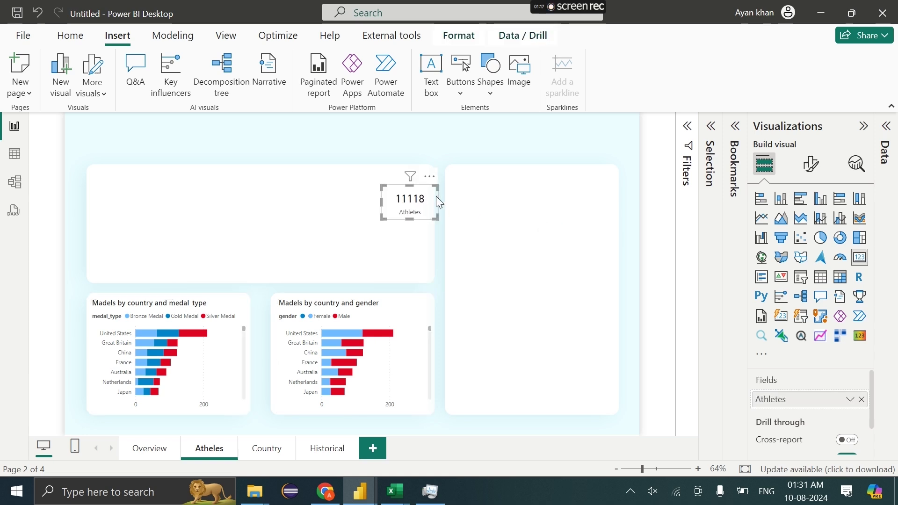
Replace the Madels measure on the X-axis of the country and gender chart with Total_Athletes.
{"action": "left_click", "coordinate": [414, 316]}
{"action": "left_click", "coordinate": [886, 135]}
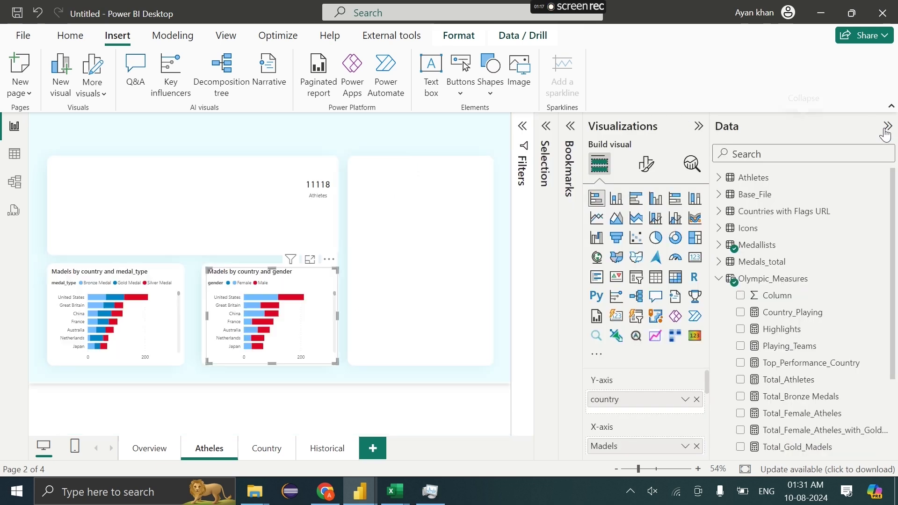
{"action": "scroll", "coordinate": [778, 311], "scroll_direction": "down", "scroll_amount": 3}
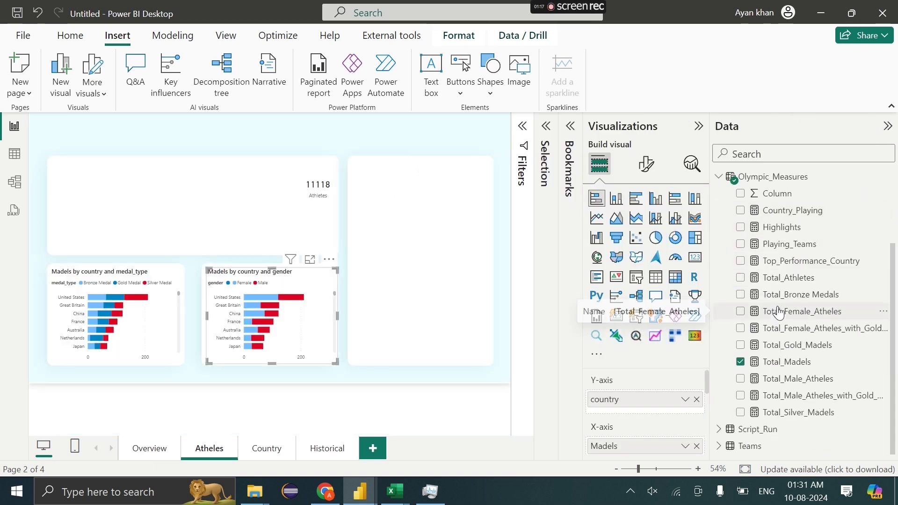
{"action": "scroll", "coordinate": [660, 444], "scroll_direction": "down", "scroll_amount": 2}
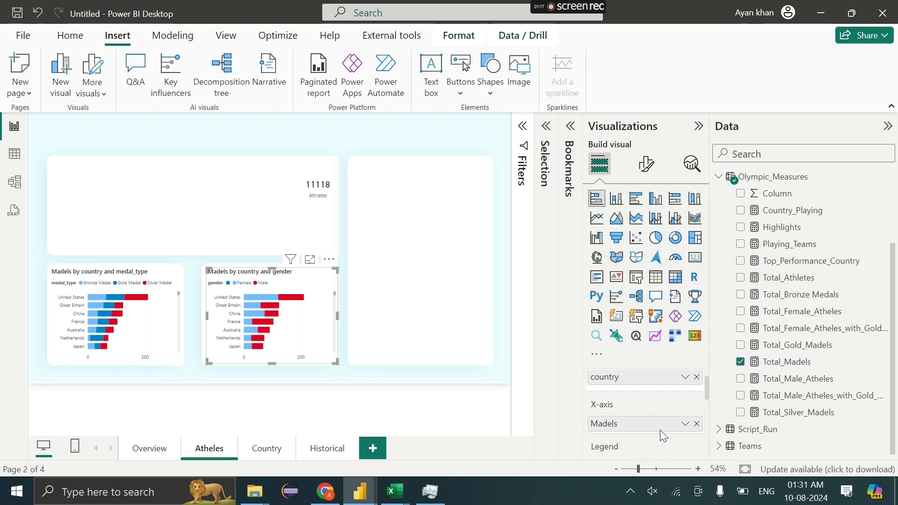
{"action": "left_click", "coordinate": [697, 415]}
{"action": "left_click_drag", "start_coordinate": [799, 281], "coordinate": [651, 414]}
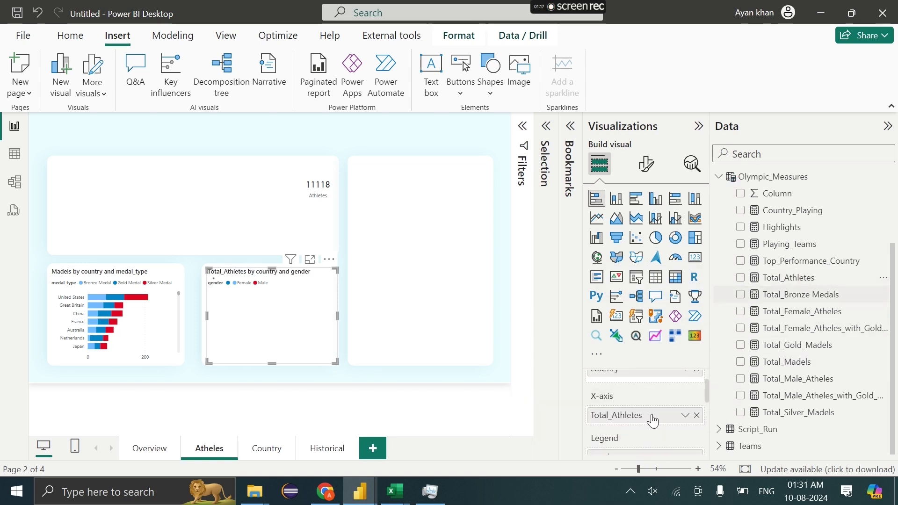
Replace the Madels measure on the X-axis of the country and medal_type chart with Total_Athletes.
{"action": "left_click", "coordinate": [169, 331]}
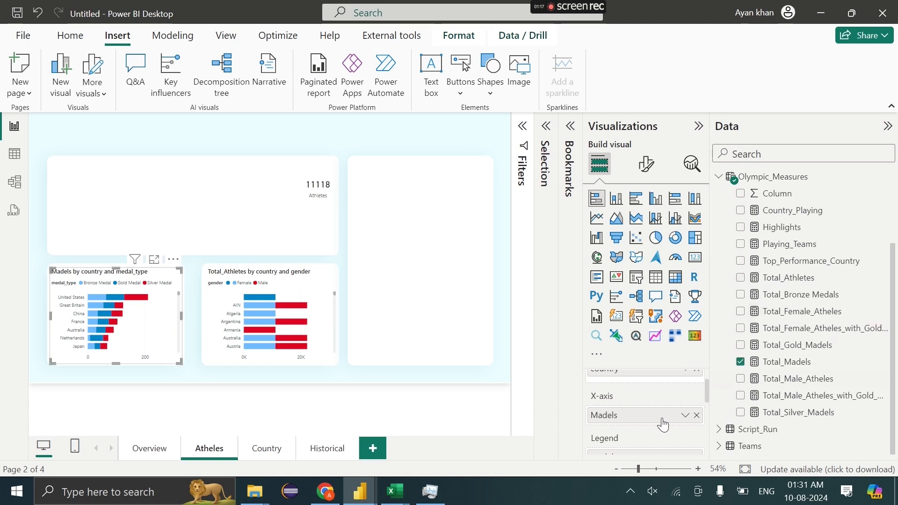
{"action": "left_click", "coordinate": [697, 415]}
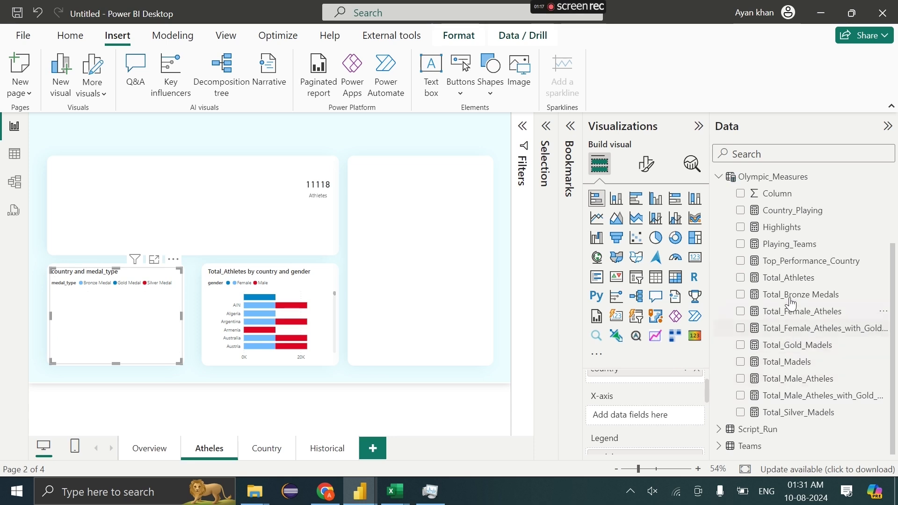
{"action": "left_click_drag", "start_coordinate": [790, 279], "coordinate": [641, 421]}
Replace the Y-axis field of the country and medal_type chart with country from the Athletes table.
{"action": "scroll", "coordinate": [641, 419], "scroll_direction": "up", "scroll_amount": 1}
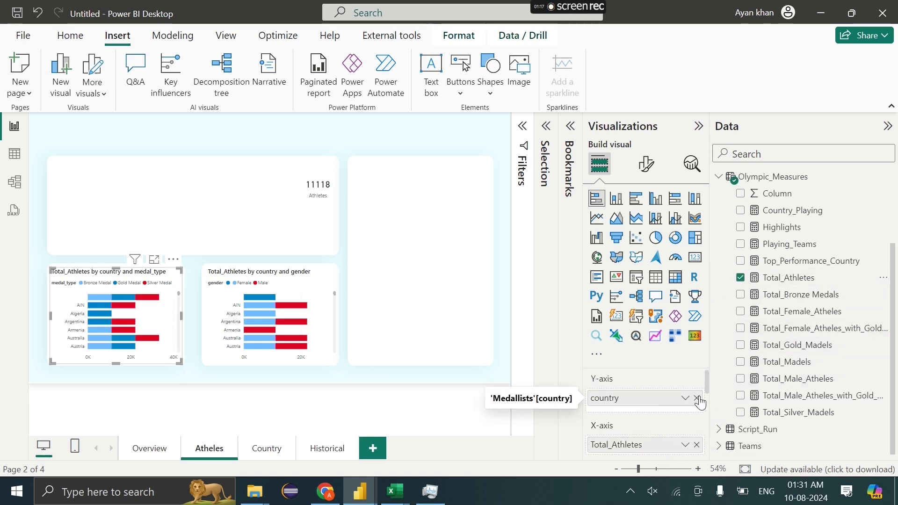
{"action": "left_click", "coordinate": [719, 176]}
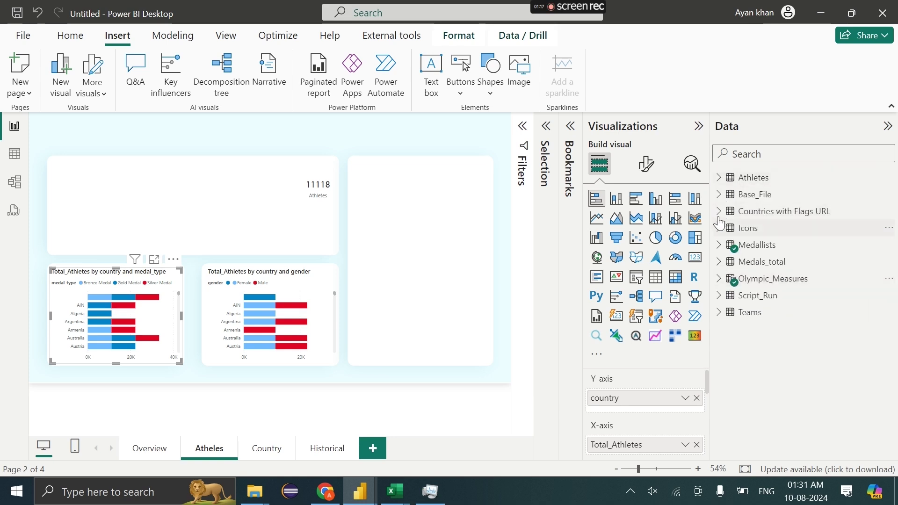
{"action": "left_click", "coordinate": [719, 178]}
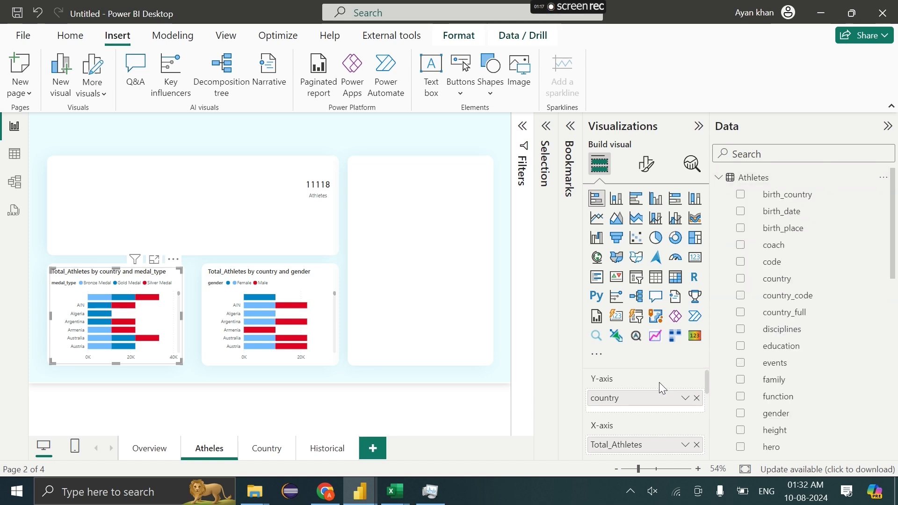
{"action": "left_click", "coordinate": [697, 399]}
{"action": "left_click_drag", "start_coordinate": [801, 280], "coordinate": [647, 401]}
{"action": "scroll", "coordinate": [649, 397], "scroll_direction": "down", "scroll_amount": 1}
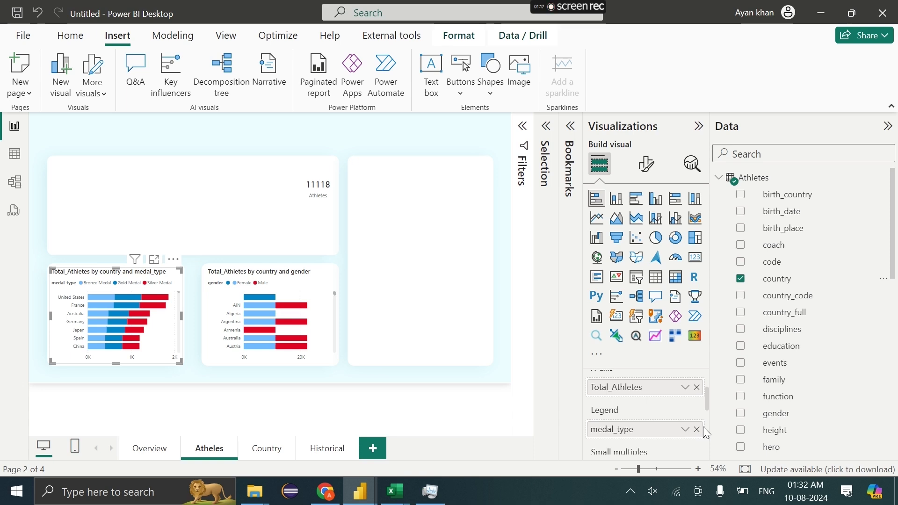
Replace the Y-axis field of the country and gender chart with country from the Athletes table.
{"action": "left_click", "coordinate": [271, 327]}
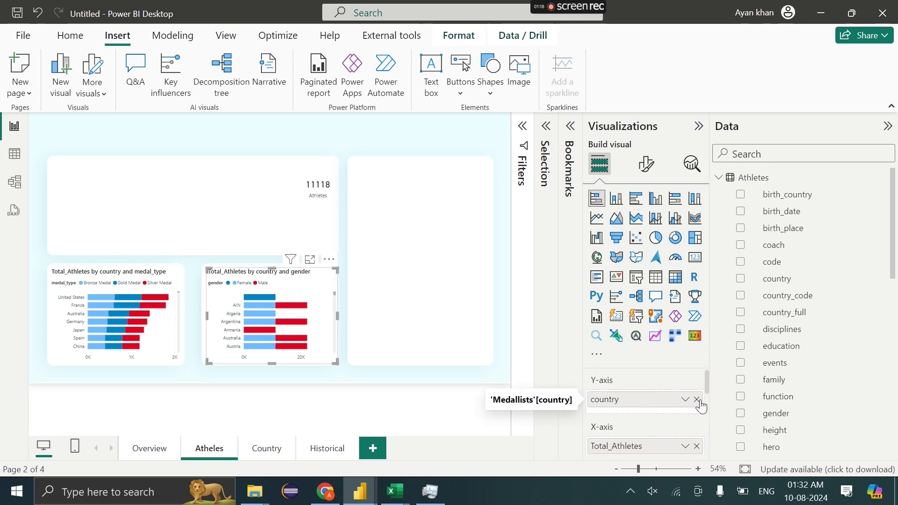
{"action": "left_click", "coordinate": [697, 399]}
{"action": "left_click_drag", "start_coordinate": [791, 280], "coordinate": [655, 400]}
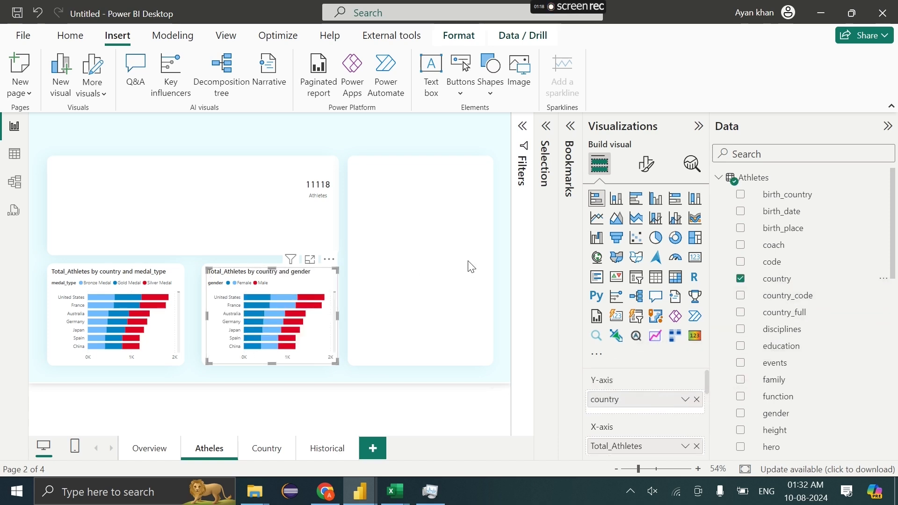
Thin the bars of the country and gender chart by increasing the space between categories.
{"action": "left_click", "coordinate": [647, 163]}
{"action": "scroll", "coordinate": [629, 356], "scroll_direction": "down", "scroll_amount": 1}
{"action": "left_click", "coordinate": [629, 358]}
{"action": "scroll", "coordinate": [629, 369], "scroll_direction": "down", "scroll_amount": 3}
{"action": "scroll", "coordinate": [629, 411], "scroll_direction": "up", "scroll_amount": 3}
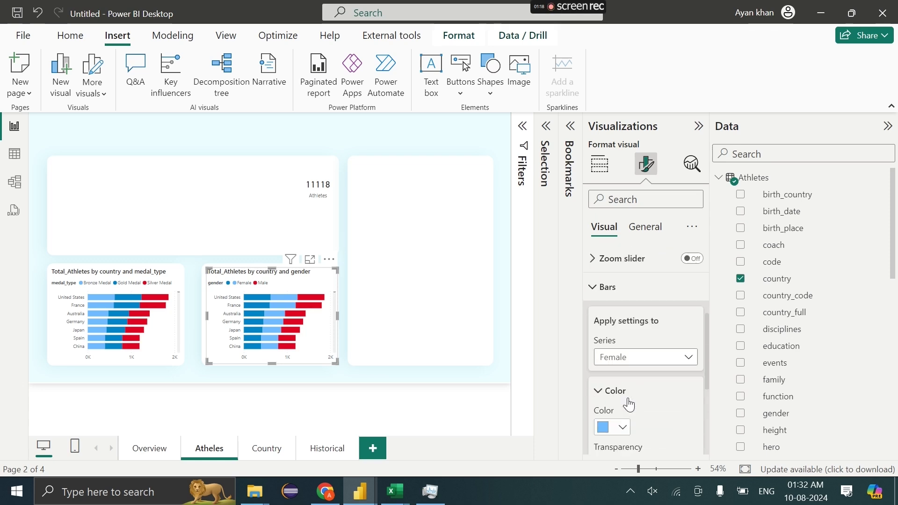
{"action": "left_click", "coordinate": [625, 374]}
{"action": "left_click", "coordinate": [622, 384]}
{"action": "left_click", "coordinate": [617, 394]}
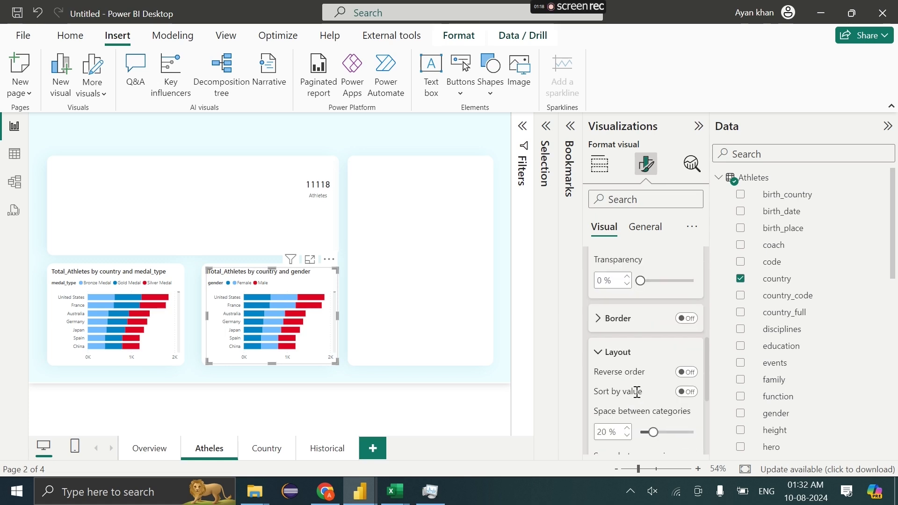
{"action": "left_click_drag", "start_coordinate": [674, 426], "coordinate": [685, 431]}
Set the space between categories to 65% for the bars of the country and medal_type chart.
{"action": "left_click", "coordinate": [165, 319]}
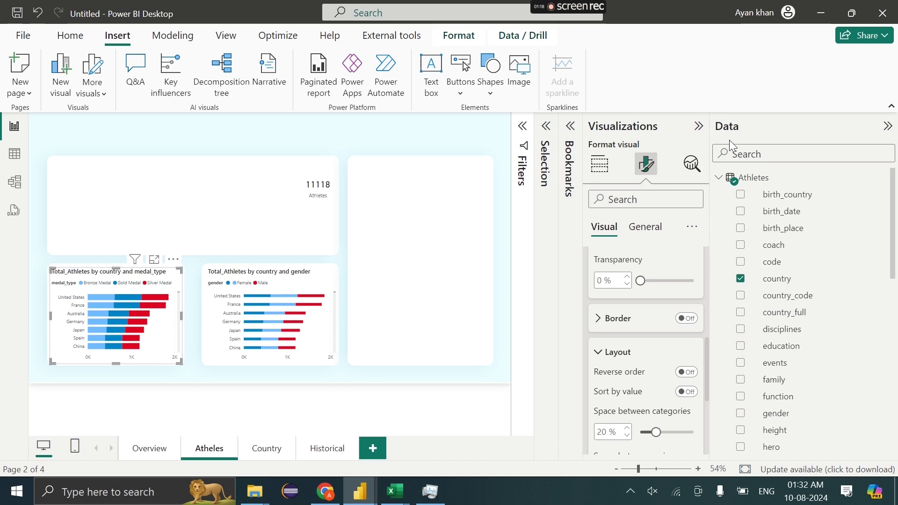
{"action": "left_click", "coordinate": [699, 126]}
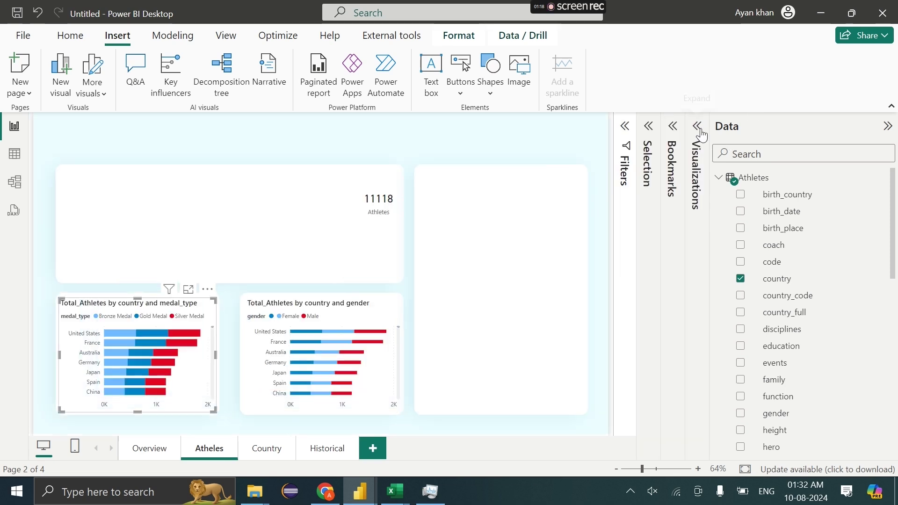
{"action": "left_click", "coordinate": [888, 126]}
{"action": "left_click", "coordinate": [860, 130]}
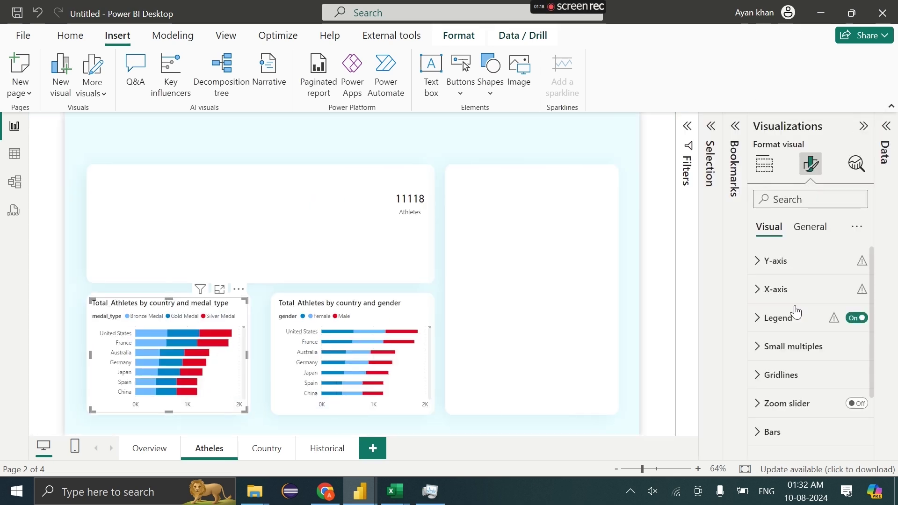
{"action": "scroll", "coordinate": [793, 356], "scroll_direction": "down", "scroll_amount": 3}
{"action": "left_click", "coordinate": [792, 361]}
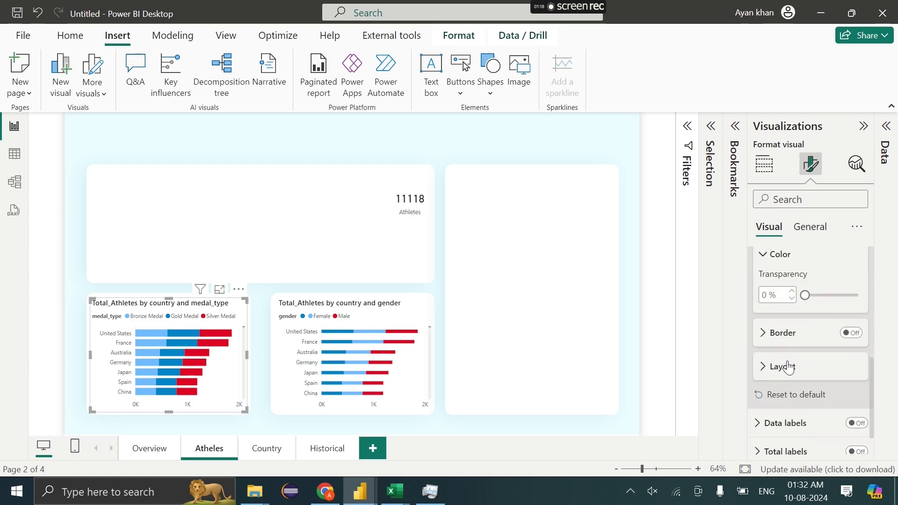
{"action": "left_click", "coordinate": [789, 364]}
{"action": "left_click_drag", "start_coordinate": [836, 376], "coordinate": [854, 376]}
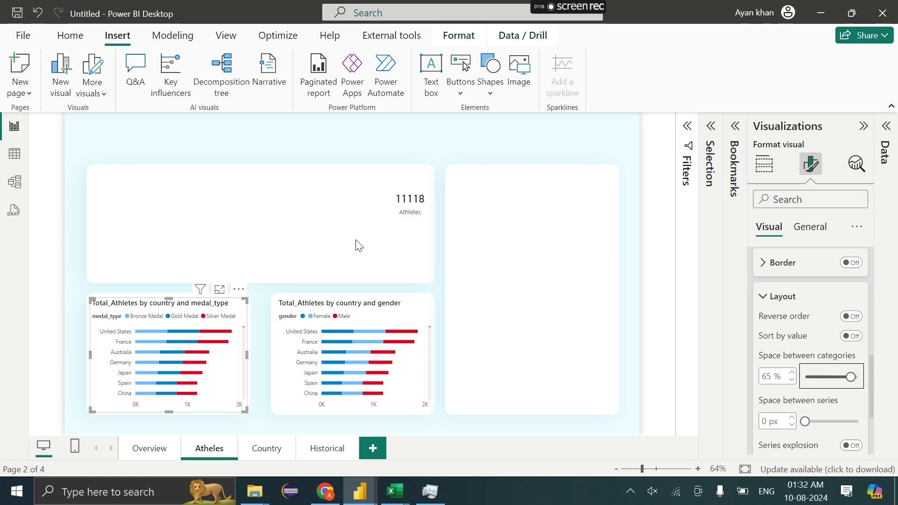
Delete the Athletes card from the Atheles page.
{"action": "left_click", "coordinate": [405, 214]}
{"action": "left_click_drag", "start_coordinate": [406, 214], "coordinate": [392, 210]}
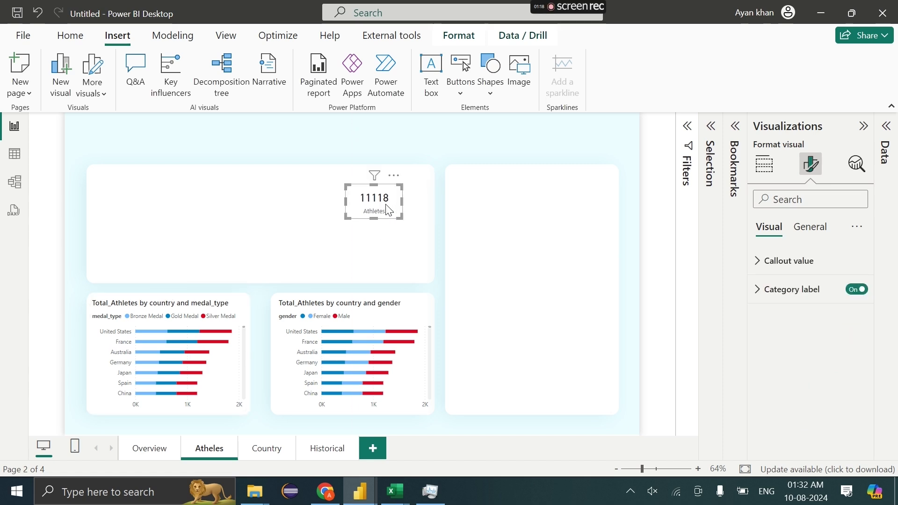
{"action": "key", "text": "Delete"}
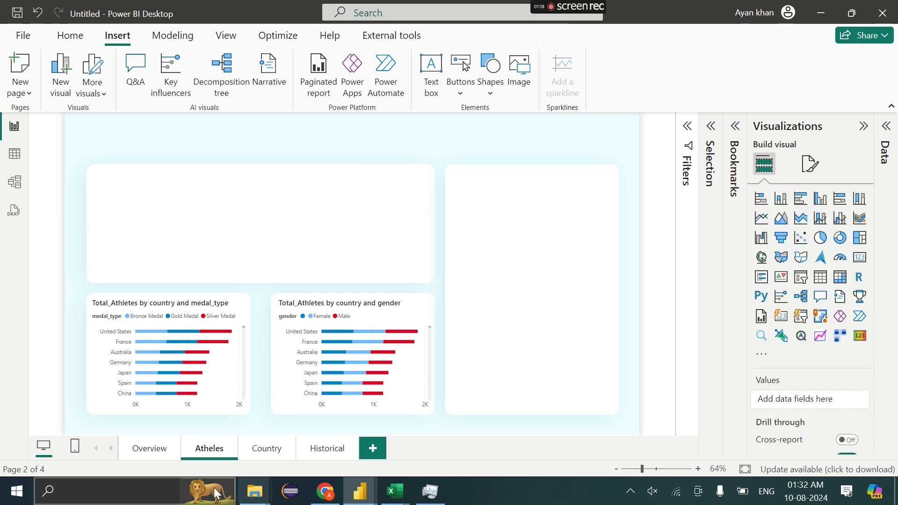
Copy the gold, silver and bronze medal icons and cards from the Overview page onto the Atheles page, down near its lower edge.
{"action": "left_click", "coordinate": [159, 451]}
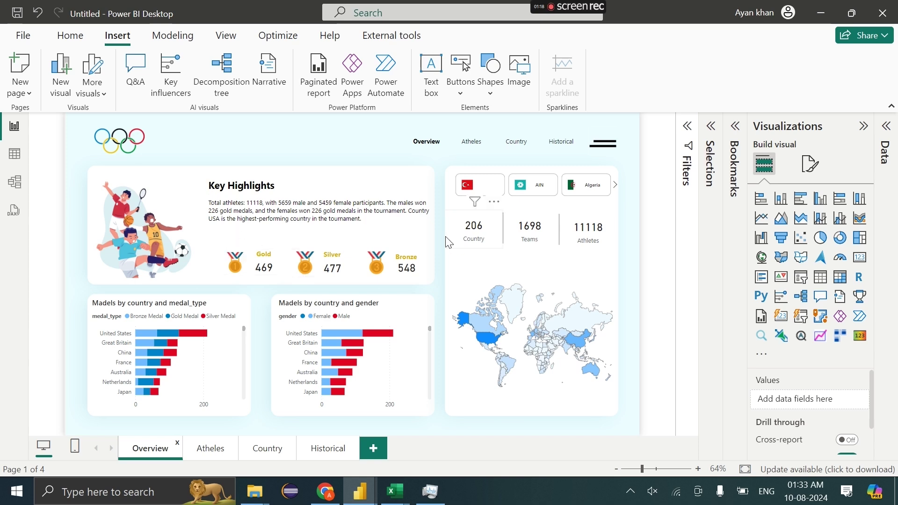
{"action": "left_click_drag", "start_coordinate": [441, 236], "coordinate": [178, 325]}
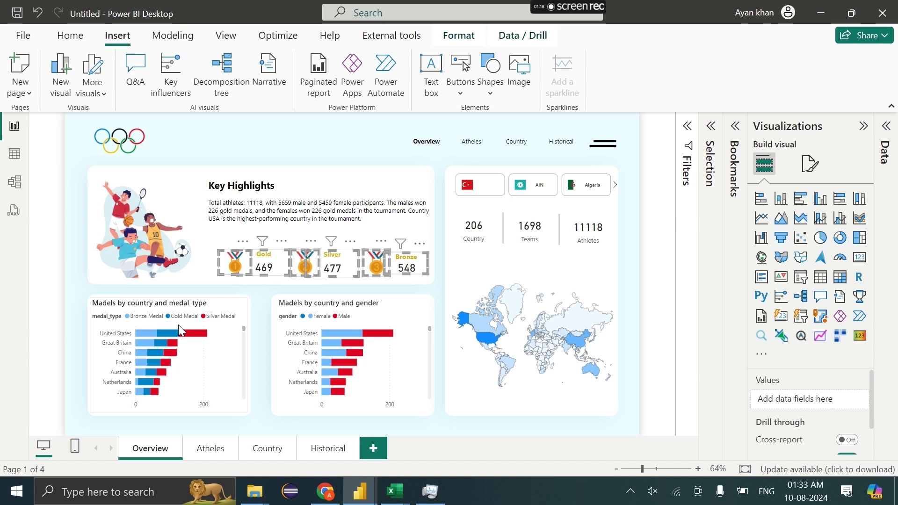
{"action": "left_click", "coordinate": [210, 449]}
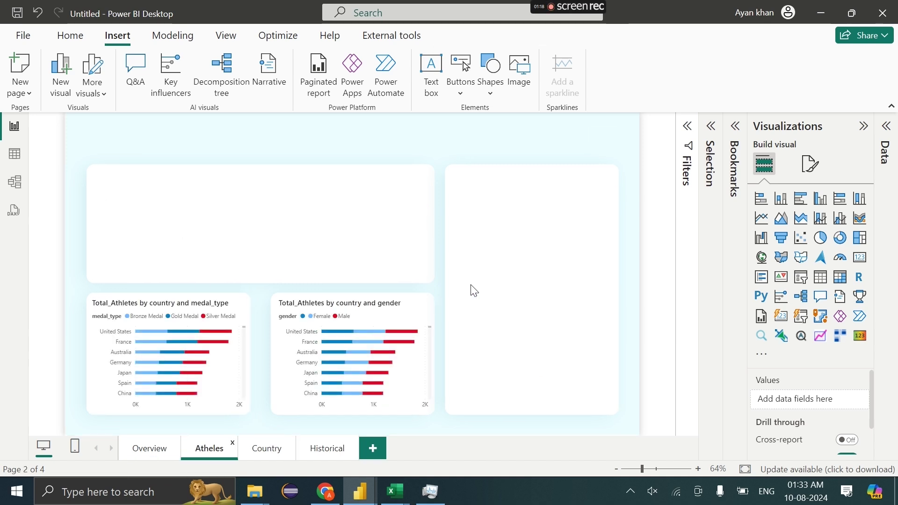
{"action": "key", "text": "ctrl+v"}
{"action": "left_click_drag", "start_coordinate": [520, 253], "coordinate": [515, 381]}
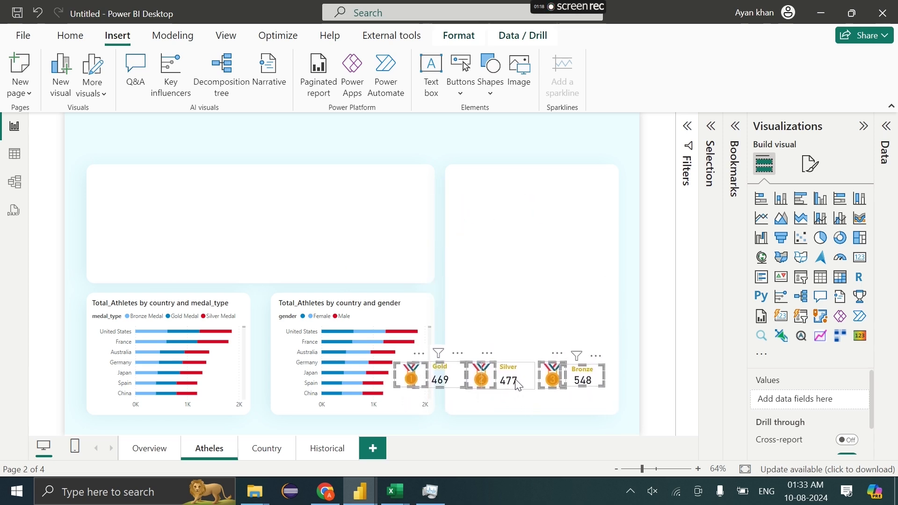
{"action": "left_click", "coordinate": [515, 381]}
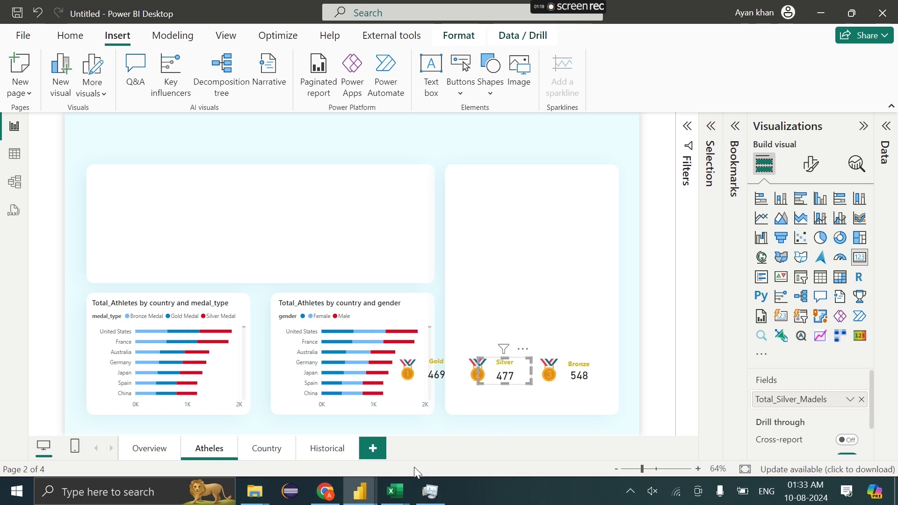
Switch to the Olympic 2024 report, examine the layout of its Athletes page, and return to the Untitled report.
{"action": "mouse_move", "coordinate": [360, 491]}
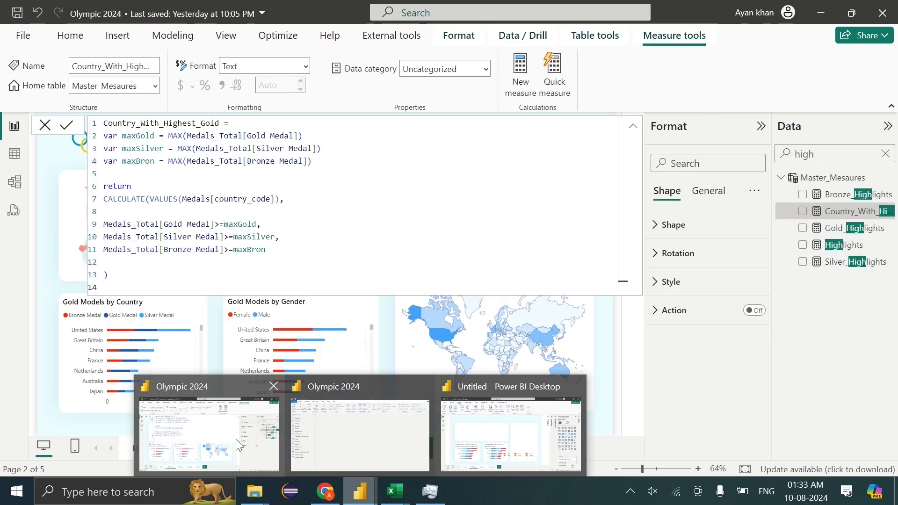
{"action": "left_click", "coordinate": [236, 439]}
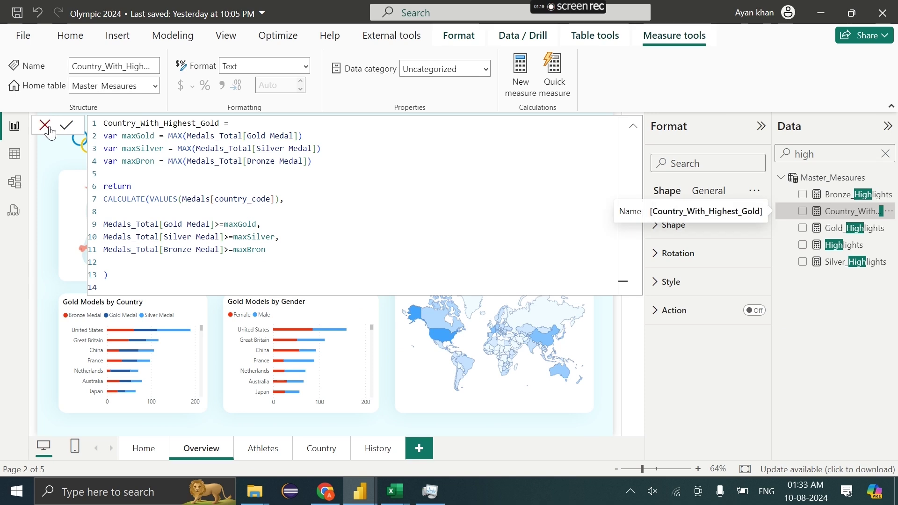
{"action": "left_click", "coordinate": [238, 435]}
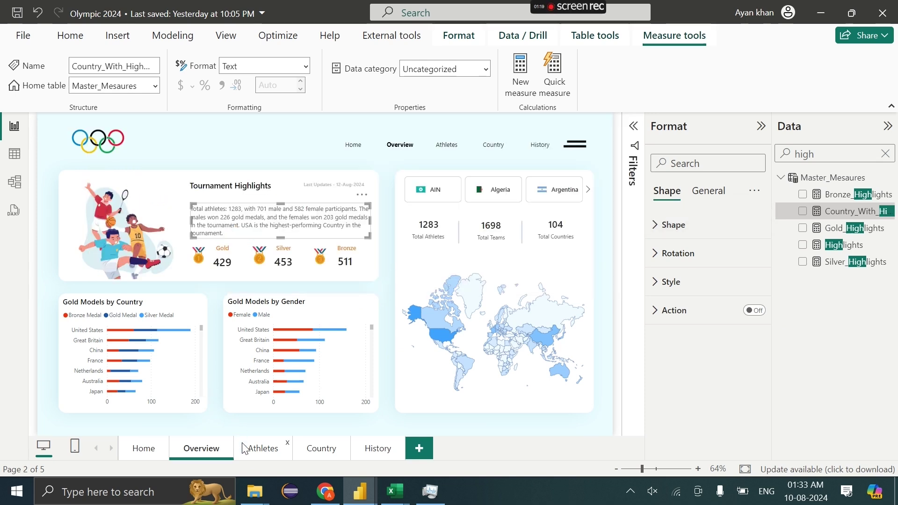
{"action": "left_click", "coordinate": [244, 448]}
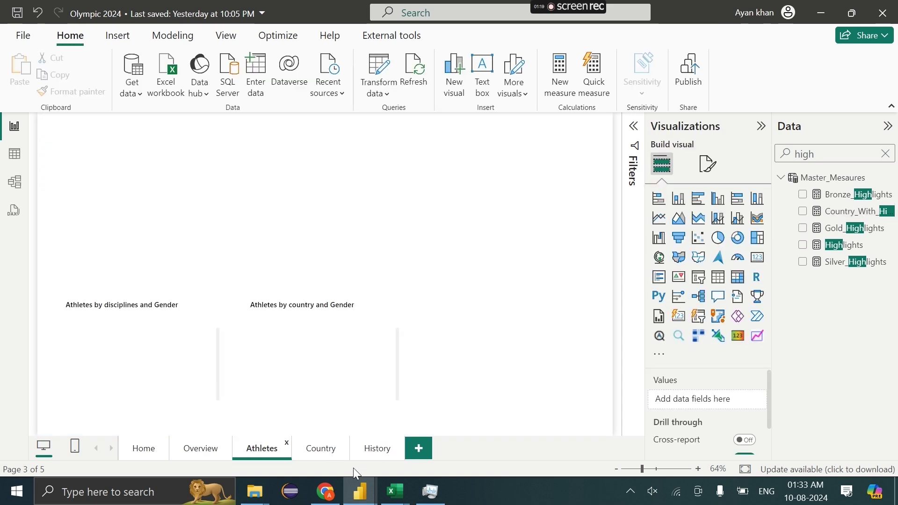
{"action": "mouse_move", "coordinate": [366, 494]}
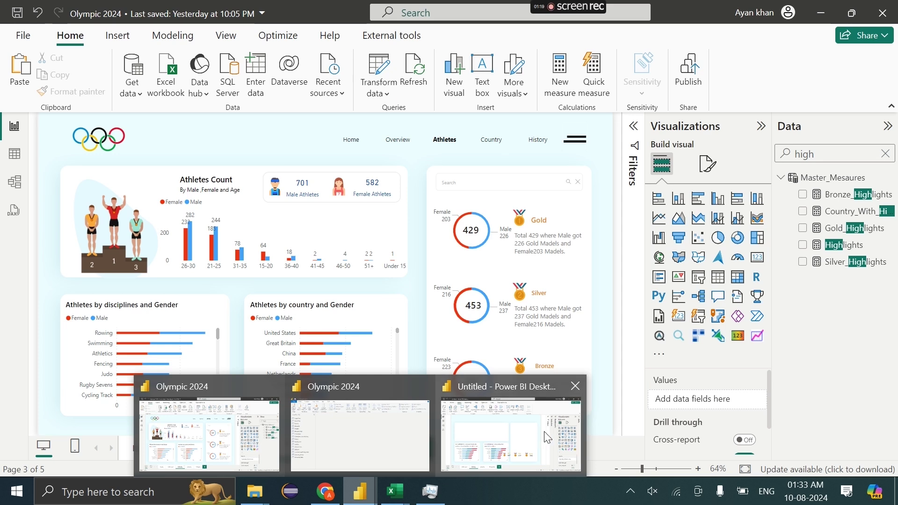
{"action": "left_click", "coordinate": [539, 419]}
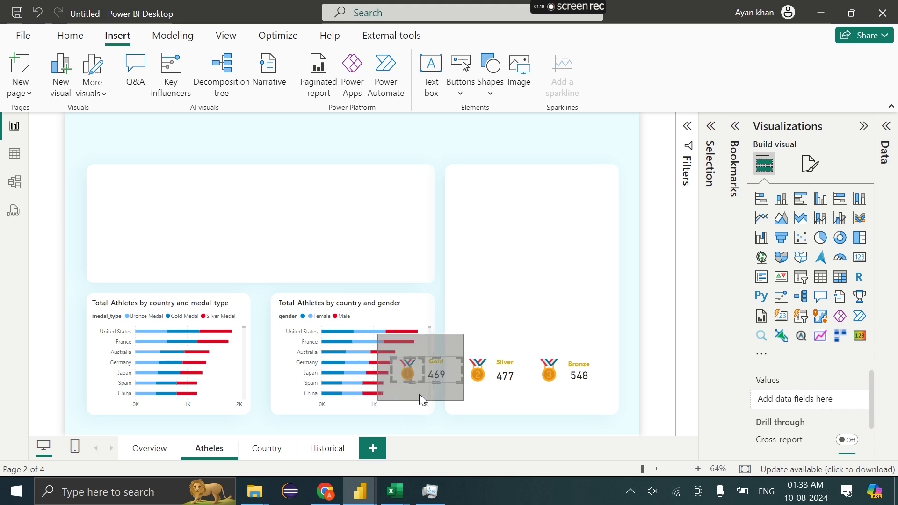
Stack the gold and silver medal icons with their cards above the bronze pair in the tall white panel.
{"action": "left_click", "coordinate": [438, 377]}
{"action": "left_click_drag", "start_coordinate": [439, 376], "coordinate": [577, 218]}
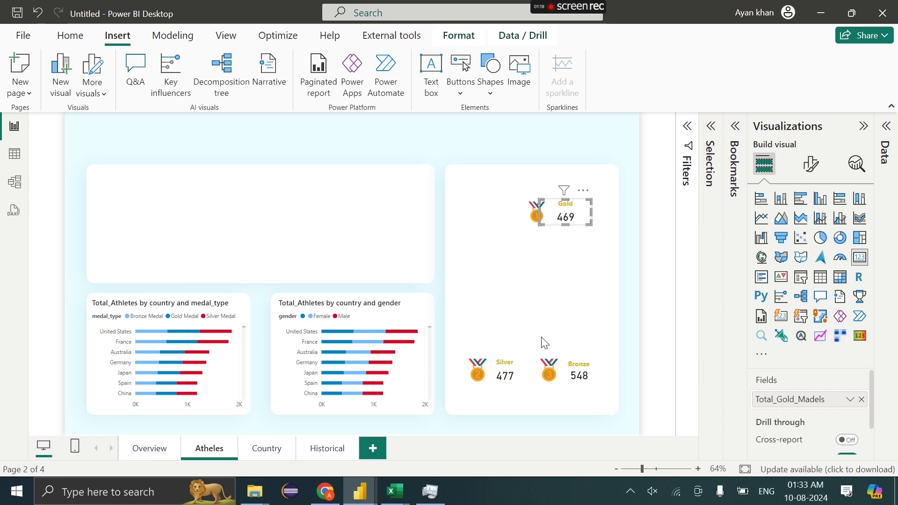
{"action": "left_click_drag", "start_coordinate": [543, 338], "coordinate": [433, 408]}
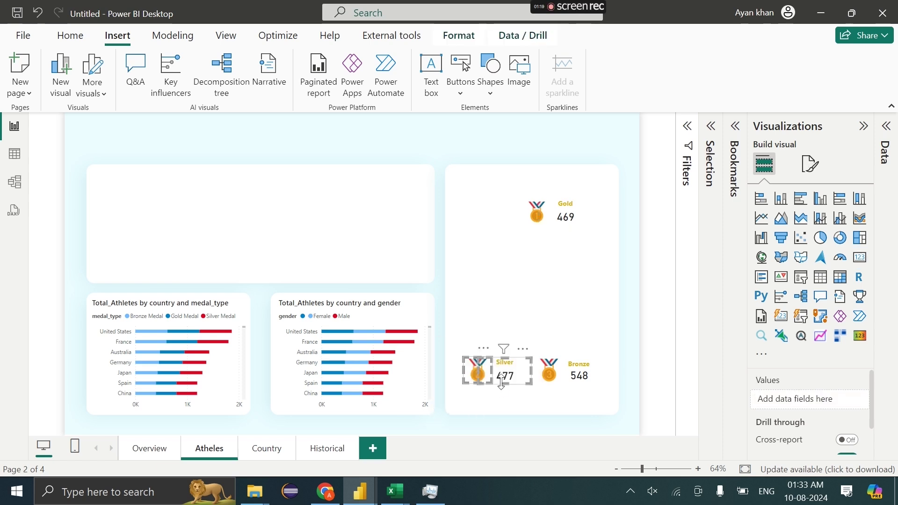
{"action": "left_click_drag", "start_coordinate": [519, 379], "coordinate": [570, 306]}
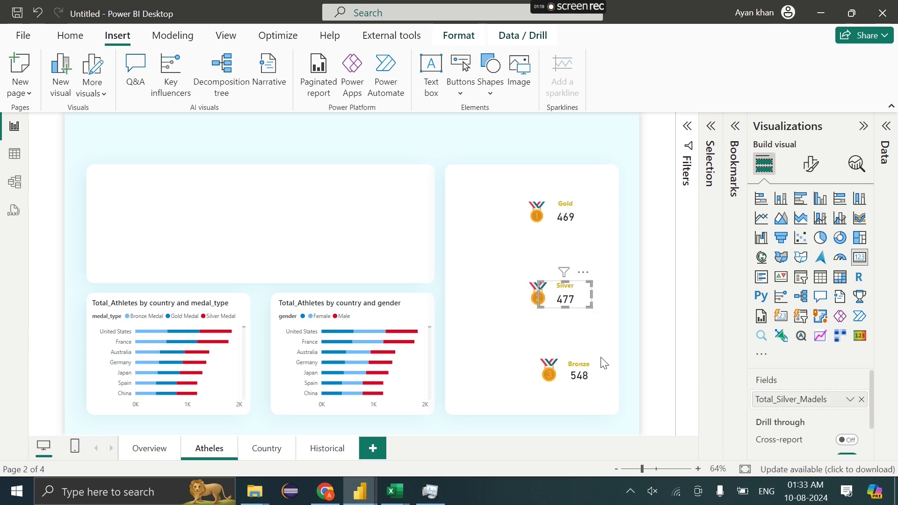
{"action": "left_click_drag", "start_coordinate": [604, 364], "coordinate": [518, 401]}
Move the Bronze, Silver and Gold cards to the left side of their medal icons.
{"action": "left_click_drag", "start_coordinate": [579, 377], "coordinate": [504, 377]}
{"action": "left_click_drag", "start_coordinate": [580, 296], "coordinate": [506, 294]}
{"action": "left_click_drag", "start_coordinate": [568, 224], "coordinate": [487, 255]}
Duplicate the Gold card and convert the copy into a donut chart.
{"action": "key", "text": "ctrl+c"}
{"action": "key", "text": "ctrl+v"}
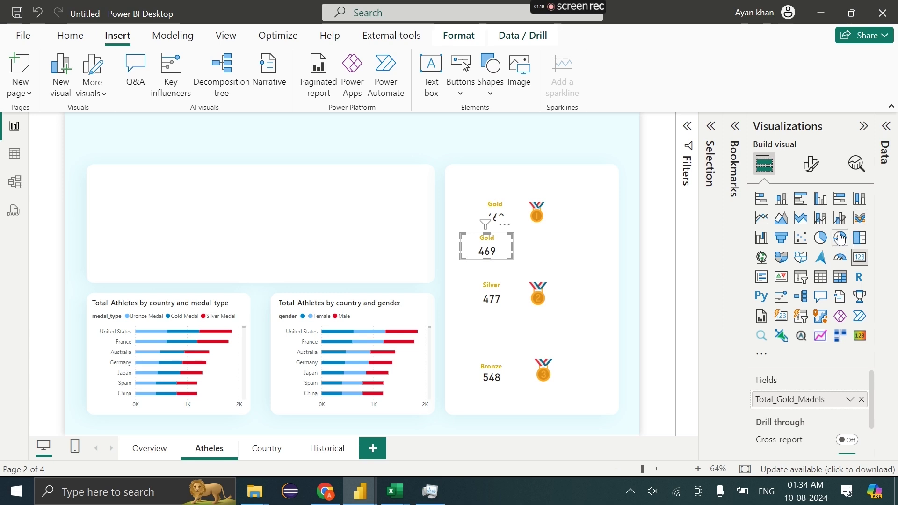
{"action": "left_click", "coordinate": [841, 237]}
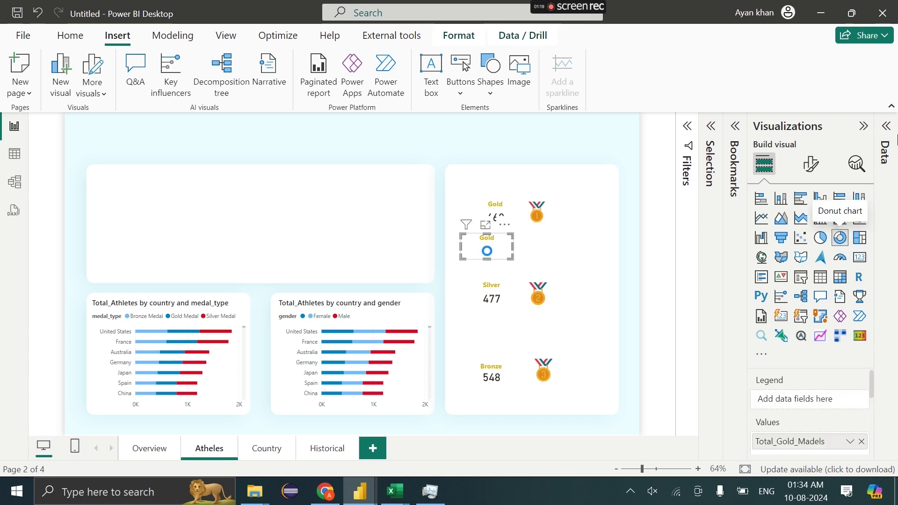
Add gender from the Medallists table as the donut chart's legend and enlarge the chart.
{"action": "left_click", "coordinate": [889, 136]}
{"action": "scroll", "coordinate": [769, 348], "scroll_direction": "down", "scroll_amount": 5}
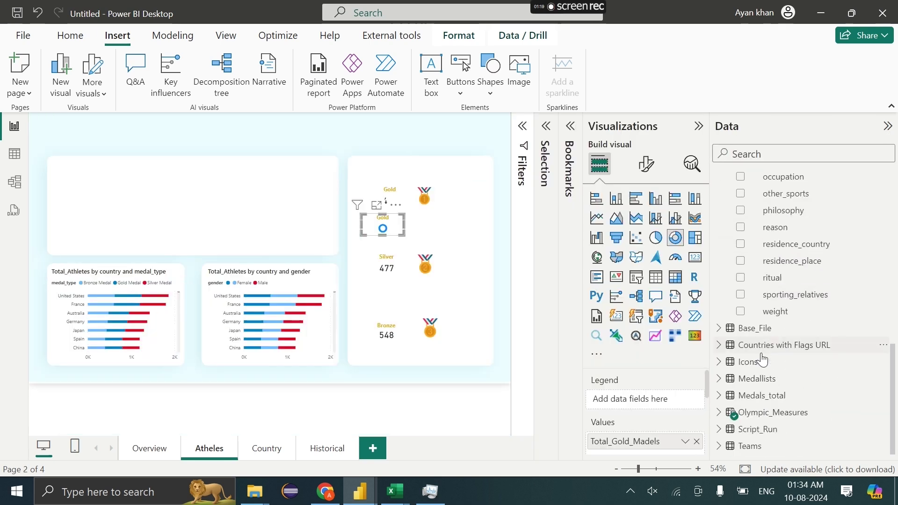
{"action": "left_click", "coordinate": [719, 386]}
{"action": "scroll", "coordinate": [787, 386], "scroll_direction": "down", "scroll_amount": 2}
{"action": "scroll", "coordinate": [788, 386], "scroll_direction": "down", "scroll_amount": 2}
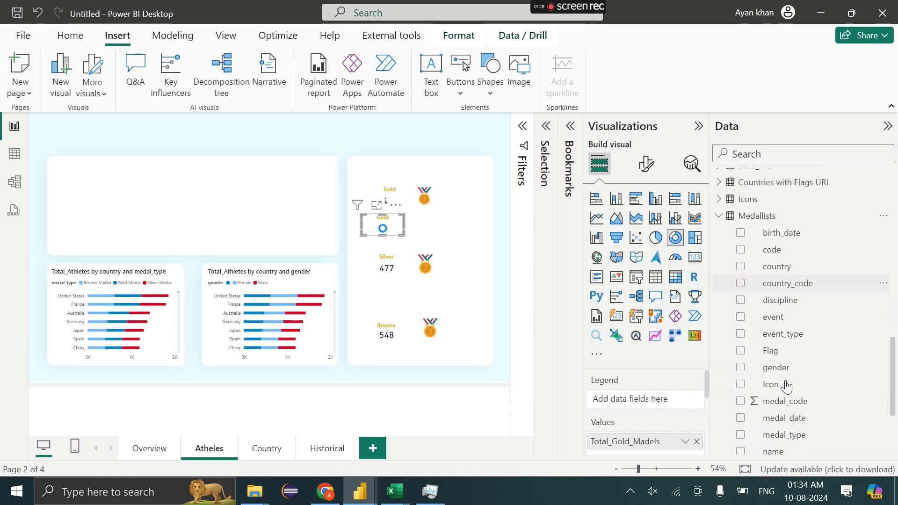
{"action": "left_click_drag", "start_coordinate": [787, 378], "coordinate": [661, 406]}
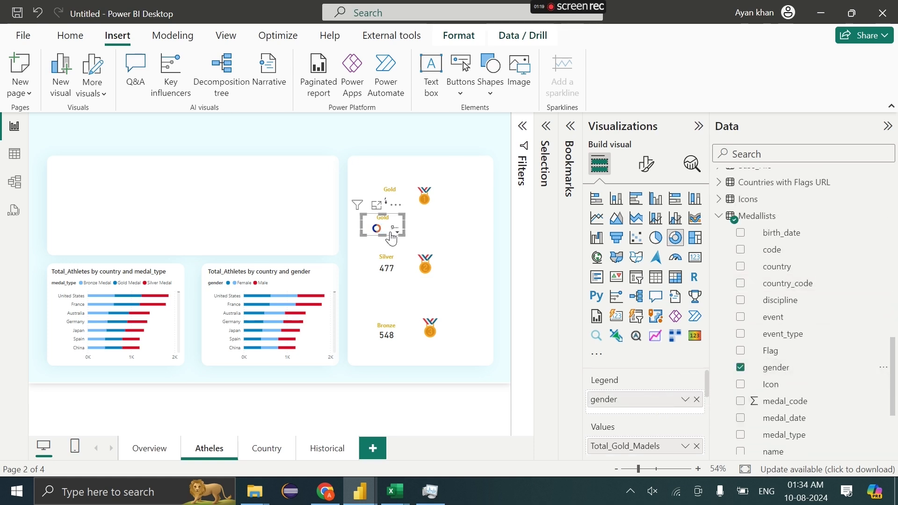
{"action": "left_click_drag", "start_coordinate": [400, 232], "coordinate": [452, 274]}
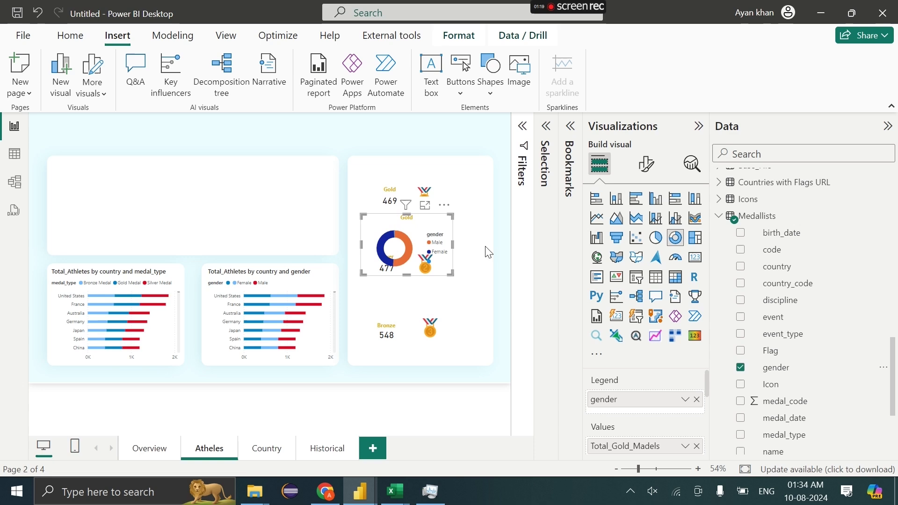
Turn off the title and legend of the gold donut chart.
{"action": "left_click", "coordinate": [647, 163]}
{"action": "left_click", "coordinate": [650, 228]}
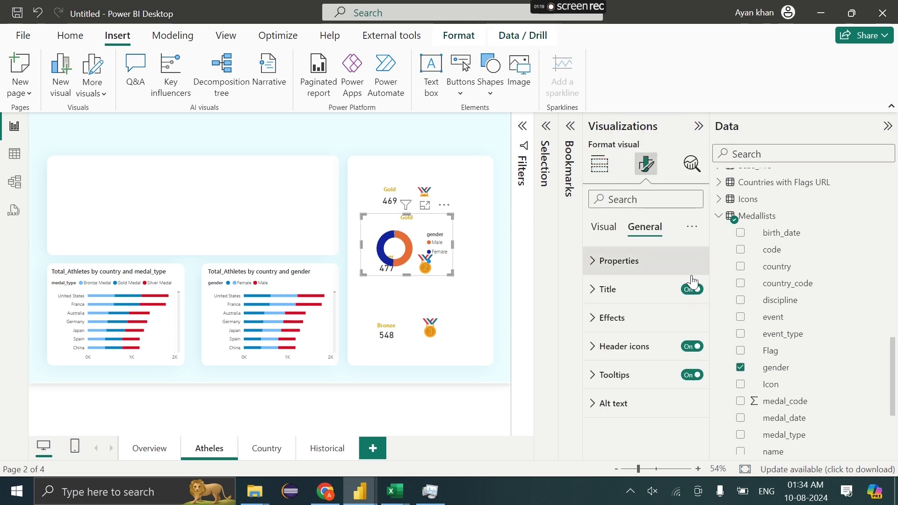
{"action": "left_click", "coordinate": [692, 289]}
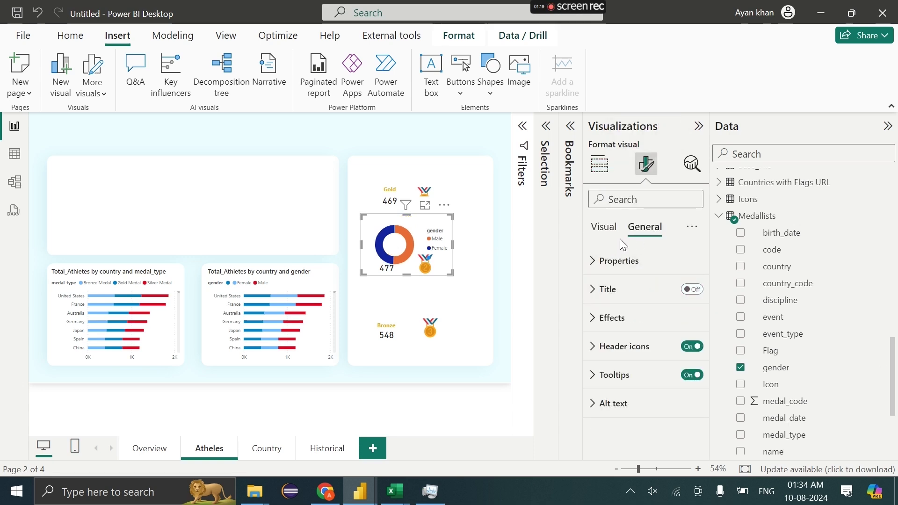
{"action": "left_click", "coordinate": [604, 228]}
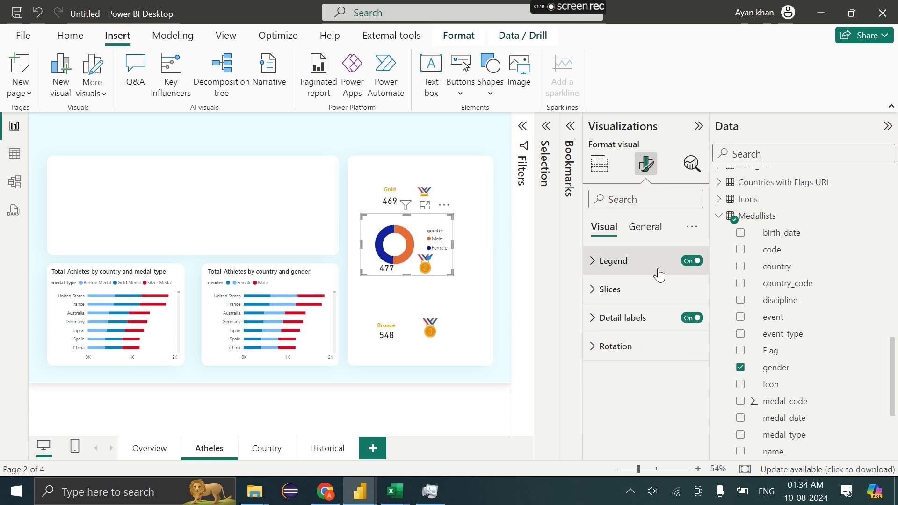
{"action": "left_click", "coordinate": [689, 263]}
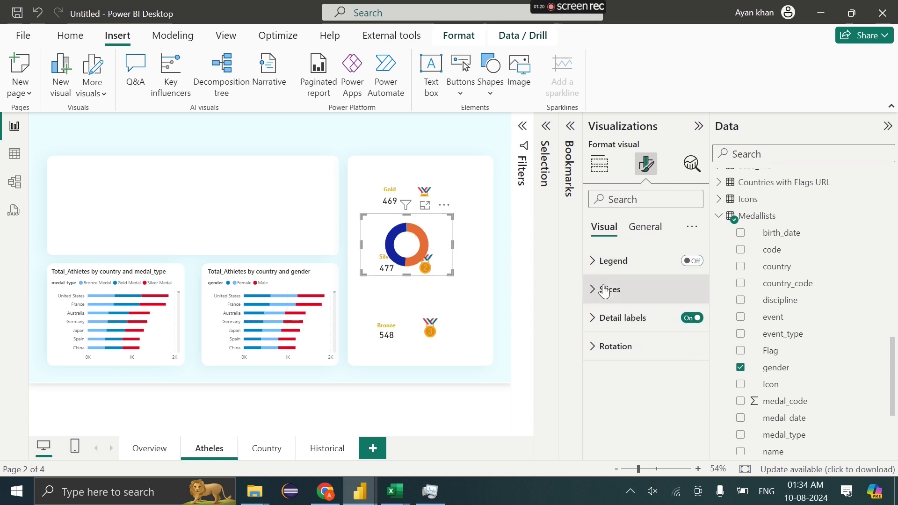
Move the gold donut chart up toward the Gold card and set its inner radius to 74%.
{"action": "left_click", "coordinate": [596, 319]}
{"action": "scroll", "coordinate": [599, 322], "scroll_direction": "down", "scroll_amount": 2}
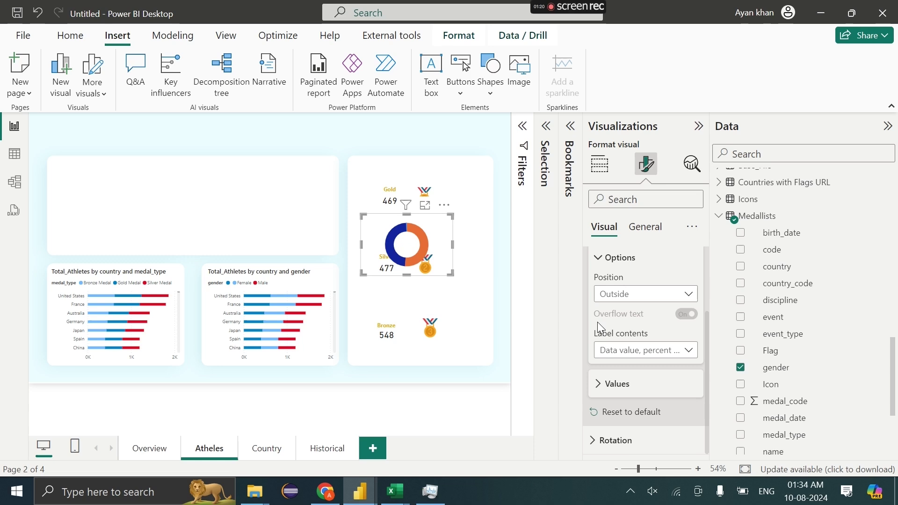
{"action": "left_click", "coordinate": [608, 381]}
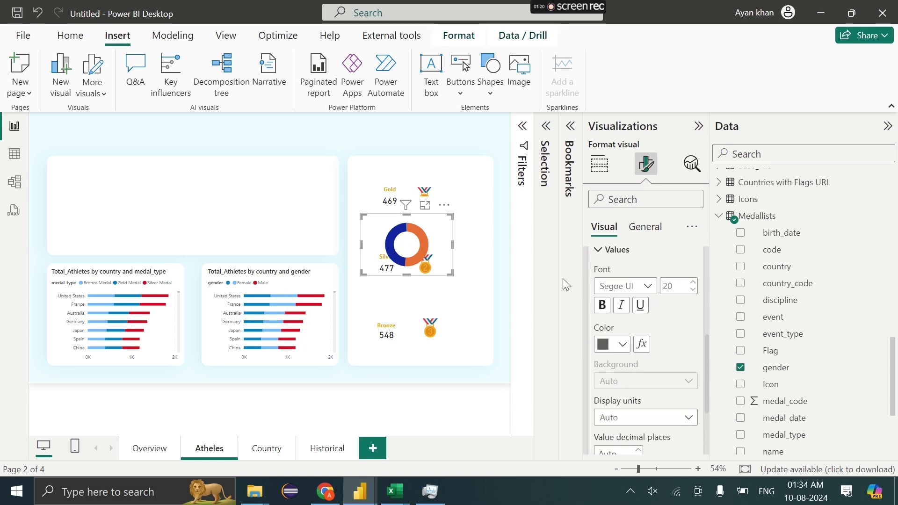
{"action": "left_click_drag", "start_coordinate": [368, 239], "coordinate": [363, 206]}
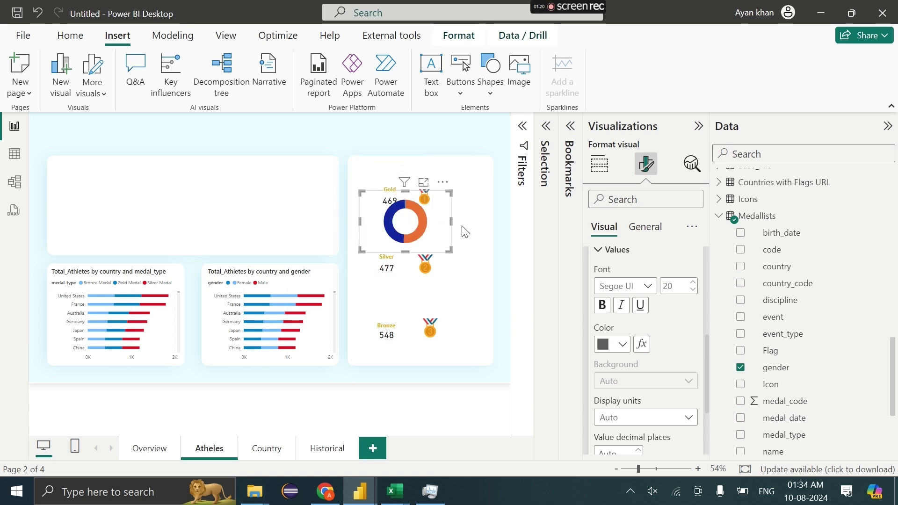
{"action": "scroll", "coordinate": [665, 298], "scroll_direction": "up", "scroll_amount": 3}
{"action": "scroll", "coordinate": [670, 304], "scroll_direction": "down", "scroll_amount": 5}
{"action": "scroll", "coordinate": [648, 387], "scroll_direction": "up", "scroll_amount": 8}
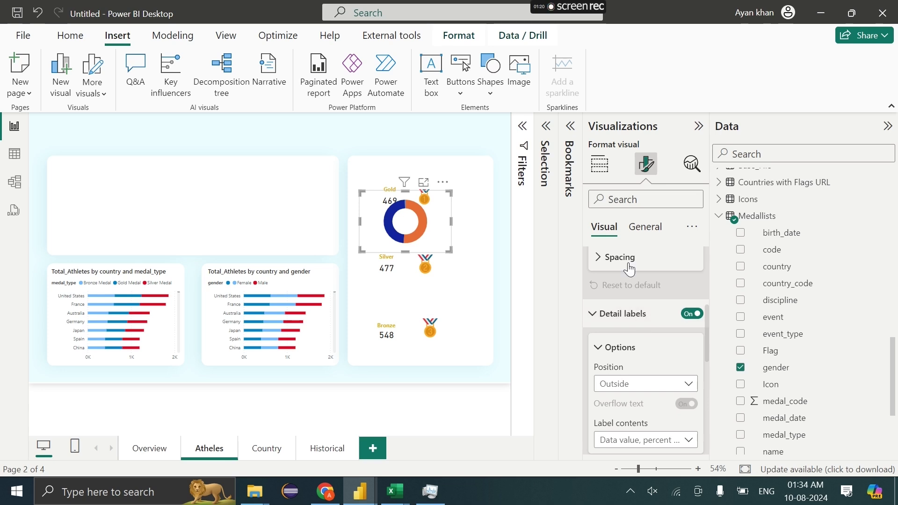
{"action": "left_click", "coordinate": [629, 269]}
{"action": "mouse_move", "coordinate": [684, 306]}
{"action": "left_mouse_down"}
{"action": "mouse_move", "coordinate": [653, 303]}
{"action": "mouse_move", "coordinate": [692, 303]}
{"action": "mouse_move", "coordinate": [680, 302]}
{"action": "left_mouse_up"}
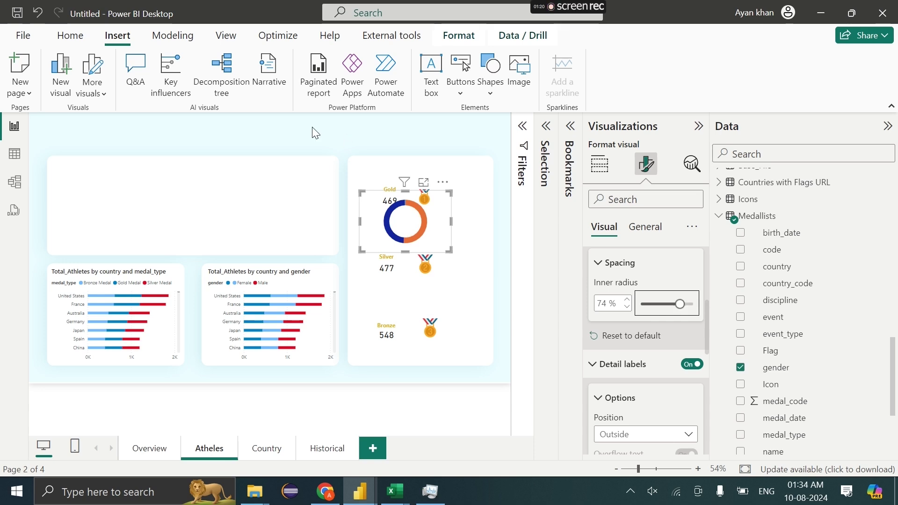
Shrink the gold donut chart and place it over the Gold card beside the gold medal icon.
{"action": "mouse_move", "coordinate": [361, 196]}
{"action": "left_mouse_down"}
{"action": "mouse_move", "coordinate": [397, 213]}
{"action": "mouse_move", "coordinate": [376, 196]}
{"action": "mouse_move", "coordinate": [364, 202]}
{"action": "left_mouse_up"}
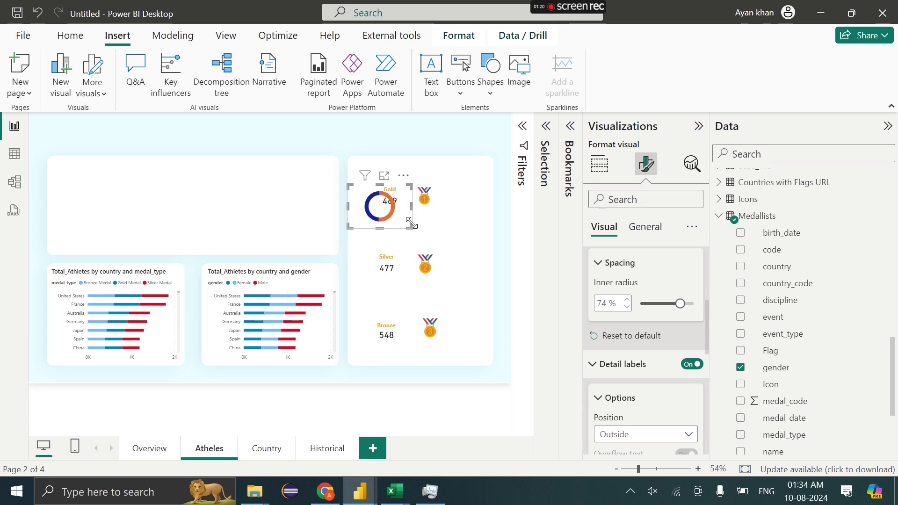
{"action": "left_click_drag", "start_coordinate": [410, 225], "coordinate": [409, 230]}
Duplicate the gold donut chart twice and place the copies over the Silver and Bronze cards.
{"action": "scroll", "coordinate": [640, 374], "scroll_direction": "down", "scroll_amount": 1}
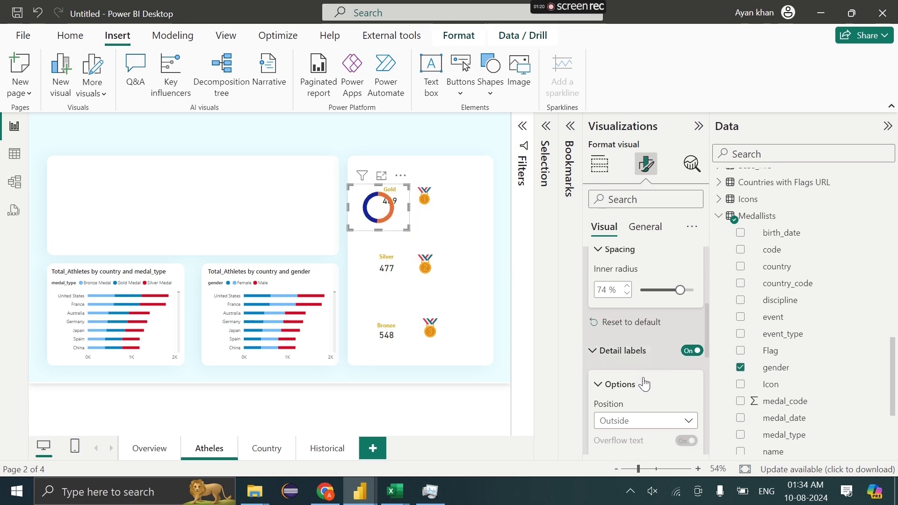
{"action": "left_click", "coordinate": [599, 164]}
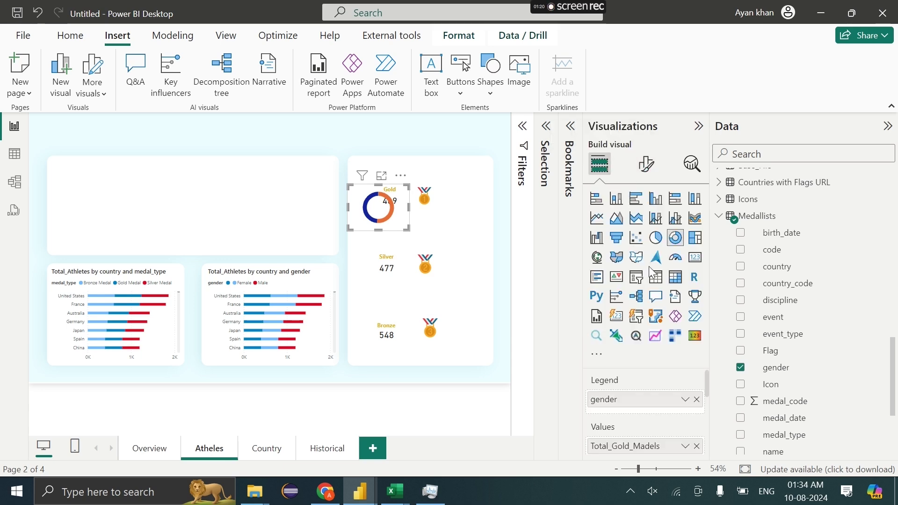
{"action": "scroll", "coordinate": [643, 406], "scroll_direction": "down", "scroll_amount": 2}
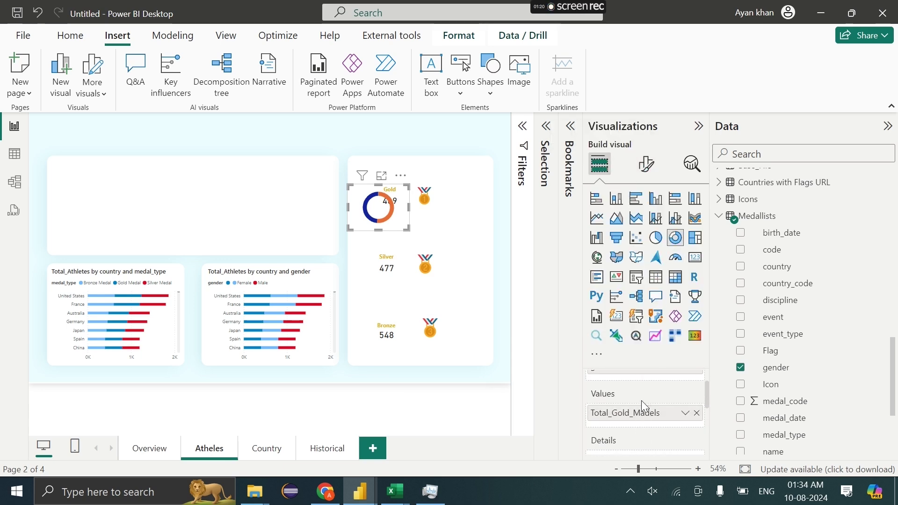
{"action": "scroll", "coordinate": [664, 420], "scroll_direction": "up", "scroll_amount": 2}
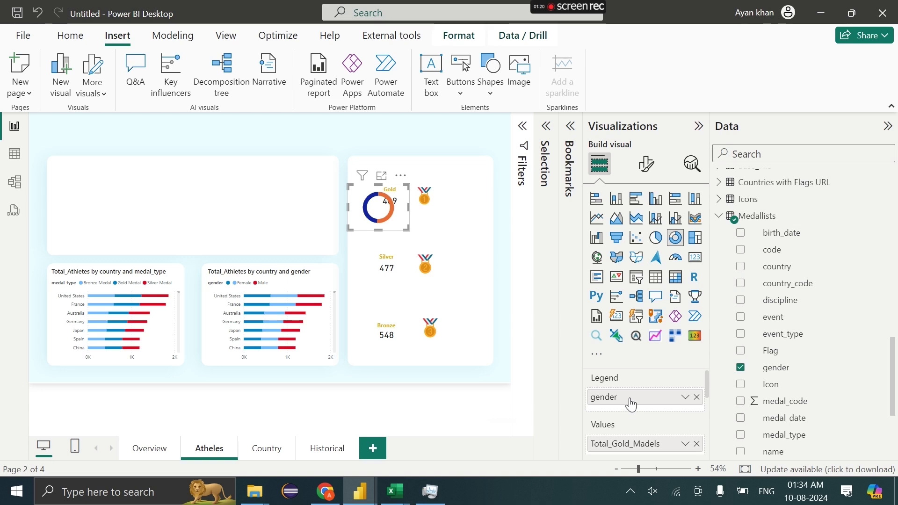
{"action": "scroll", "coordinate": [650, 440], "scroll_direction": "down", "scroll_amount": 1}
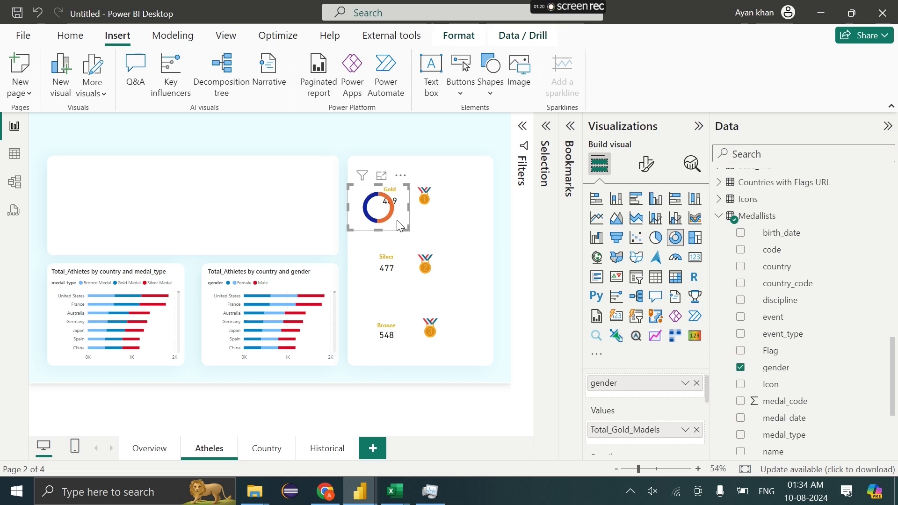
{"action": "key", "text": "ctrl+c"}
{"action": "key", "text": "ctrl+v"}
{"action": "left_click_drag", "start_coordinate": [401, 223], "coordinate": [394, 332]}
{"action": "key", "text": "ctrl+v"}
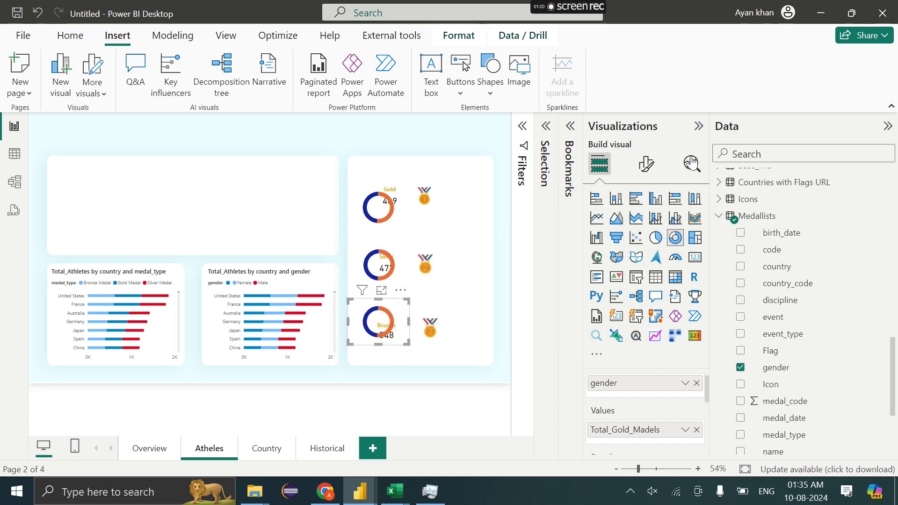
Replace Total_Gold_Madels with Total_Silver_Madels from Olympic_Measures as the values of the donut chart over the Silver card.
{"action": "left_click_drag", "start_coordinate": [711, 151], "coordinate": [761, 150]}
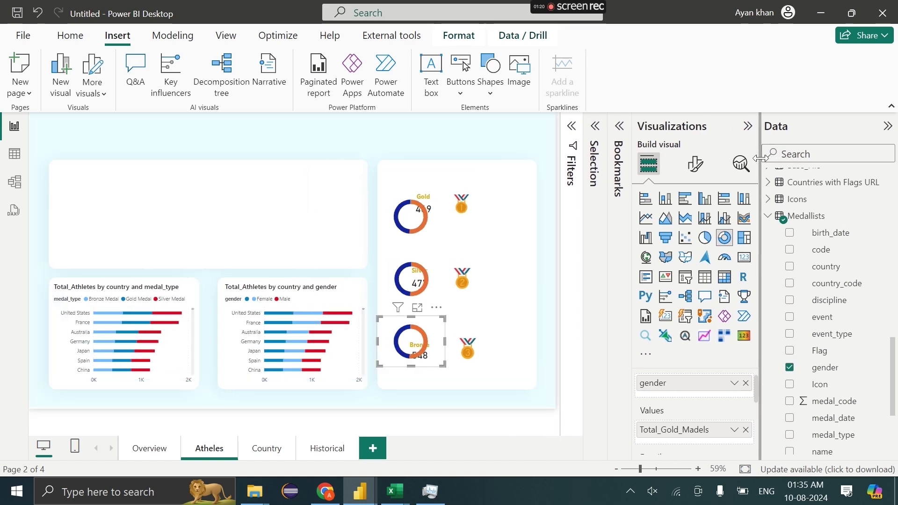
{"action": "scroll", "coordinate": [829, 330], "scroll_direction": "down", "scroll_amount": 2}
{"action": "left_click", "coordinate": [440, 268]}
{"action": "scroll", "coordinate": [837, 280], "scroll_direction": "up", "scroll_amount": 3}
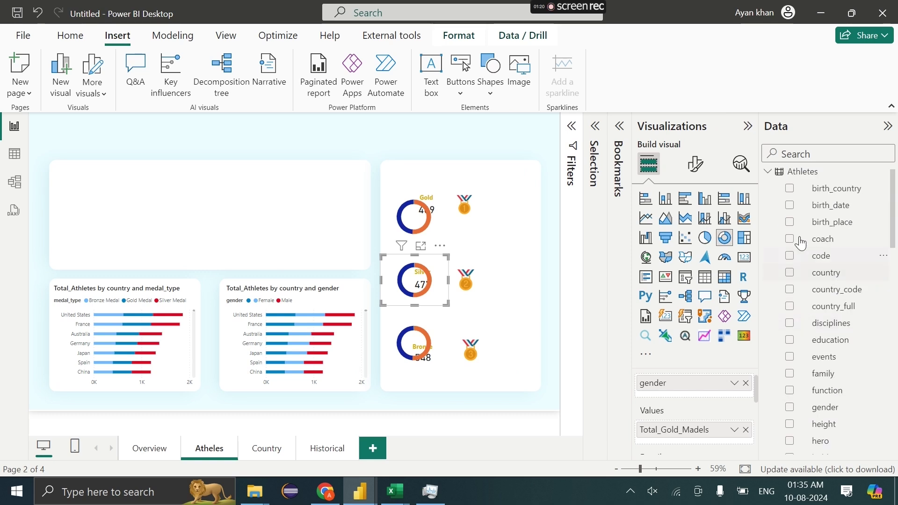
{"action": "scroll", "coordinate": [795, 229], "scroll_direction": "up", "scroll_amount": 1}
{"action": "left_click", "coordinate": [771, 178]}
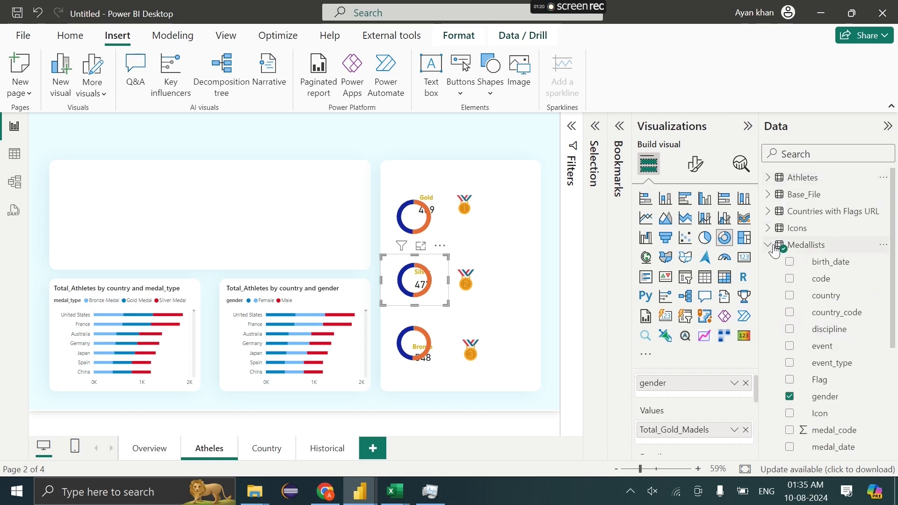
{"action": "scroll", "coordinate": [799, 348], "scroll_direction": "down", "scroll_amount": 3}
{"action": "left_click", "coordinate": [767, 396]}
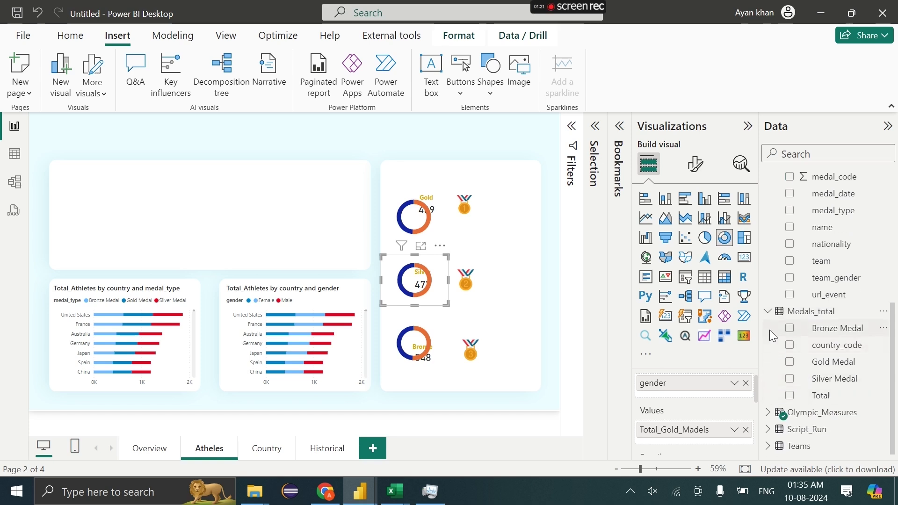
{"action": "left_click", "coordinate": [768, 413]}
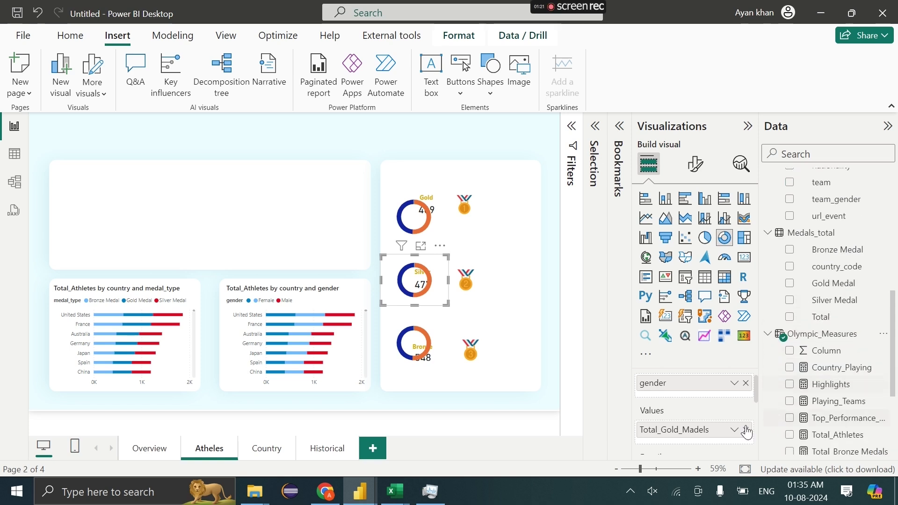
{"action": "scroll", "coordinate": [837, 419], "scroll_direction": "down", "scroll_amount": 5}
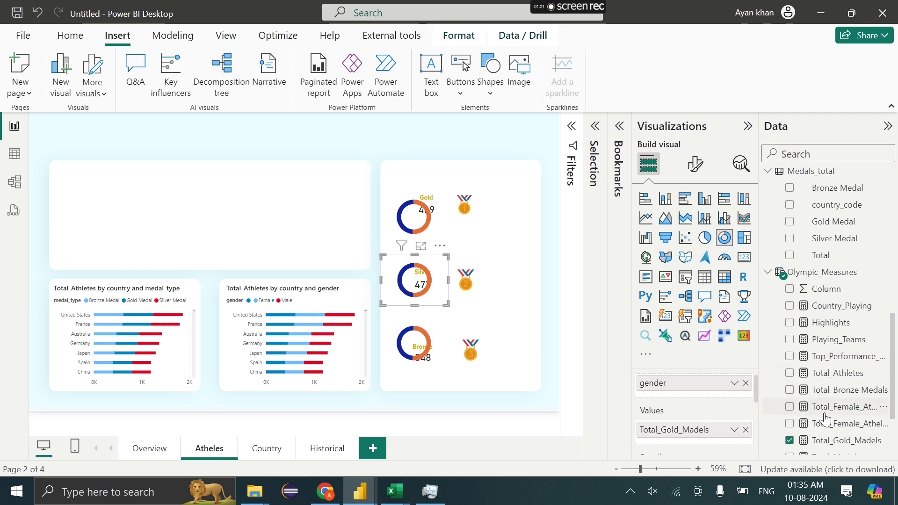
{"action": "scroll", "coordinate": [847, 416], "scroll_direction": "down", "scroll_amount": 2}
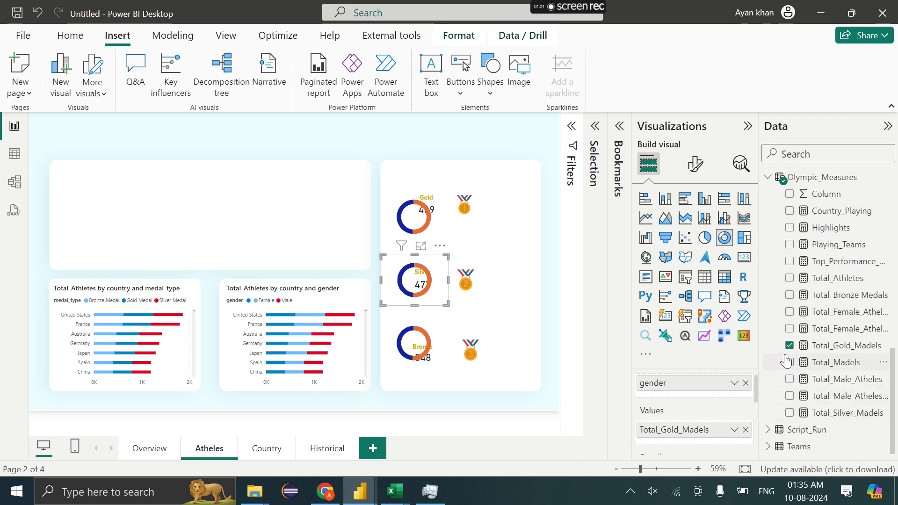
{"action": "left_click_drag", "start_coordinate": [760, 350], "coordinate": [730, 350]}
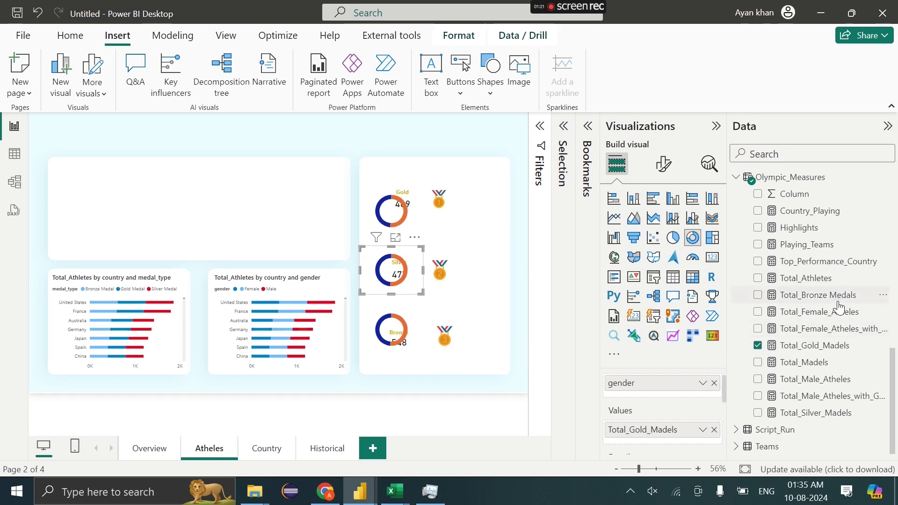
{"action": "left_click_drag", "start_coordinate": [820, 414], "coordinate": [701, 442]}
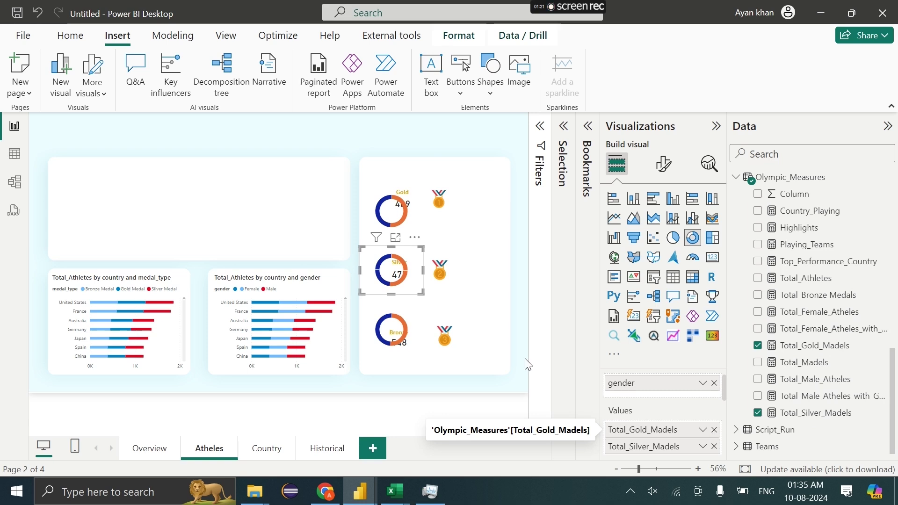
Replace Total_Gold_Madels with Total_Bronze Medals as the values of the donut chart over the Bronze card.
{"action": "left_click_drag", "start_coordinate": [528, 364], "coordinate": [416, 327]}
{"action": "left_click", "coordinate": [415, 327]}
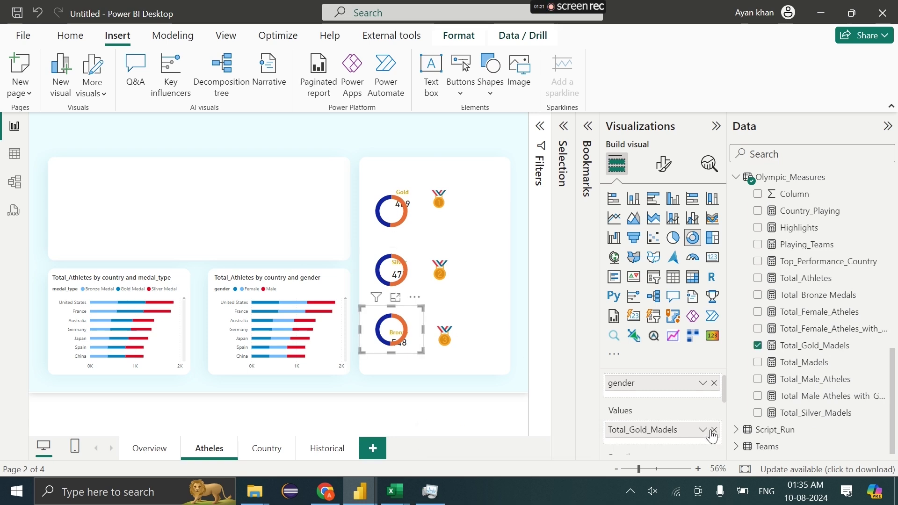
{"action": "left_click", "coordinate": [713, 431]}
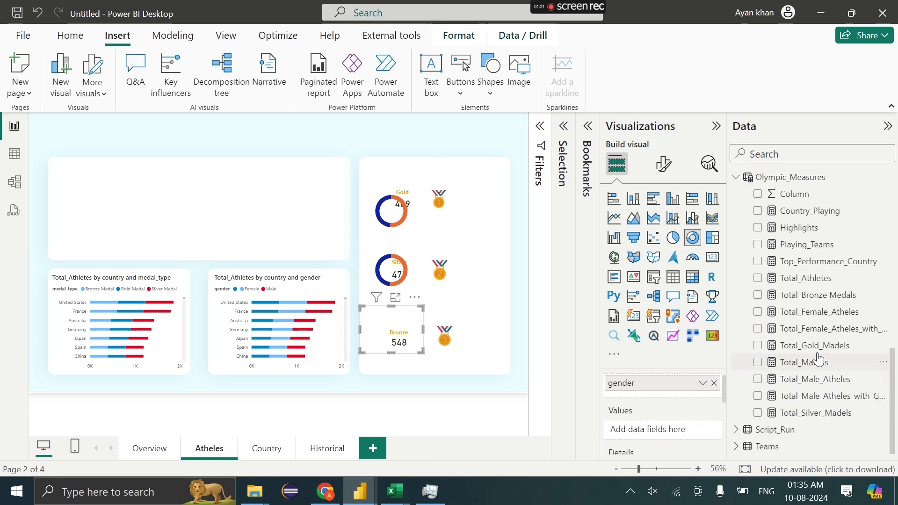
{"action": "left_click_drag", "start_coordinate": [795, 295], "coordinate": [648, 423]}
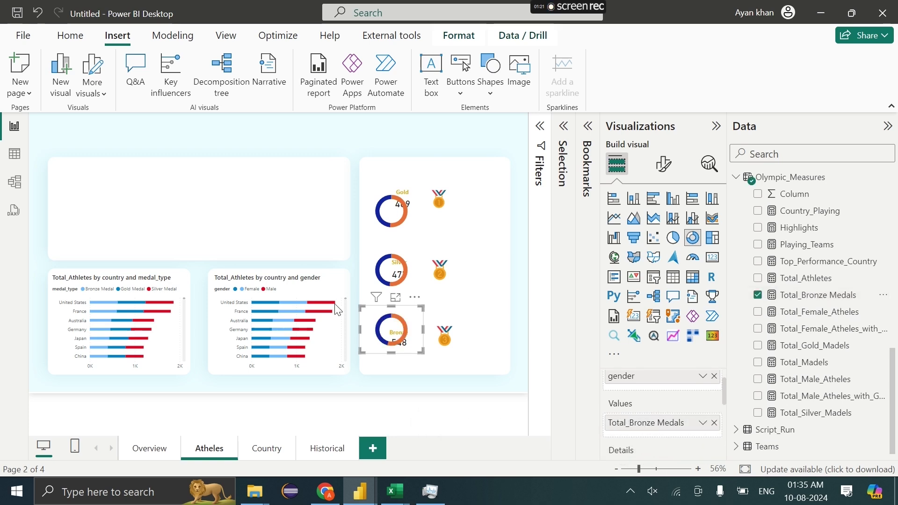
Select all three donut charts and send them behind the medal cards.
{"action": "left_click", "coordinate": [415, 216]}
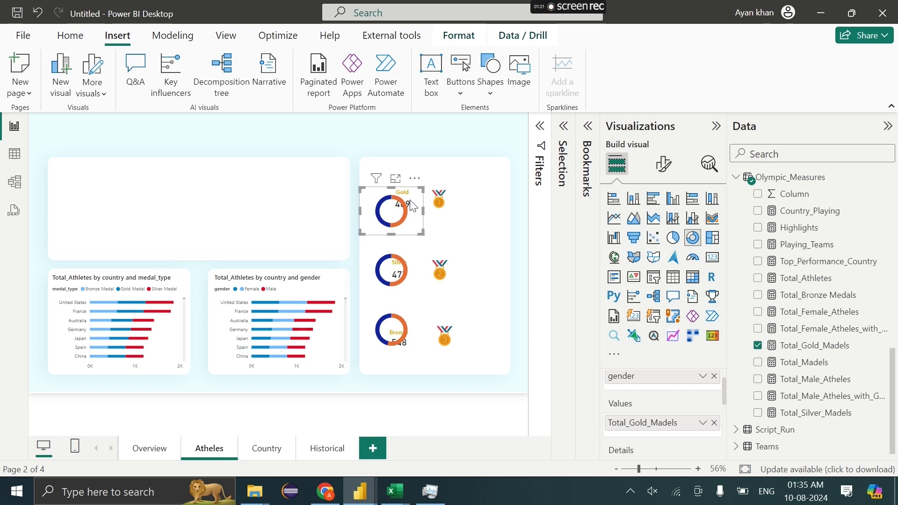
{"action": "left_click", "coordinate": [411, 288], "text": "ctrl"}
{"action": "left_click", "coordinate": [411, 323], "text": "ctrl"}
{"action": "left_click", "coordinate": [458, 35]}
{"action": "left_click", "coordinate": [228, 94]}
{"action": "left_click", "coordinate": [250, 141]}
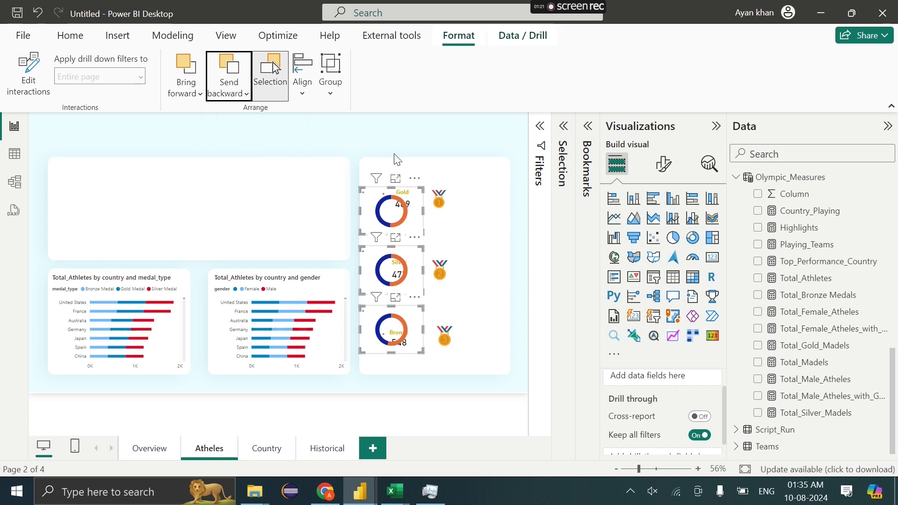
Turn off the Gold card's title and center its number inside the gold donut chart.
{"action": "left_click", "coordinate": [411, 185]}
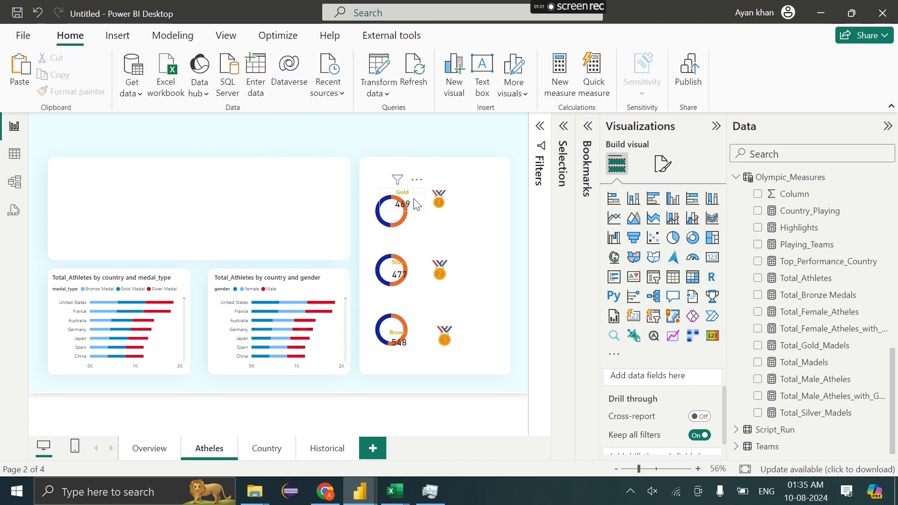
{"action": "left_click", "coordinate": [663, 164]}
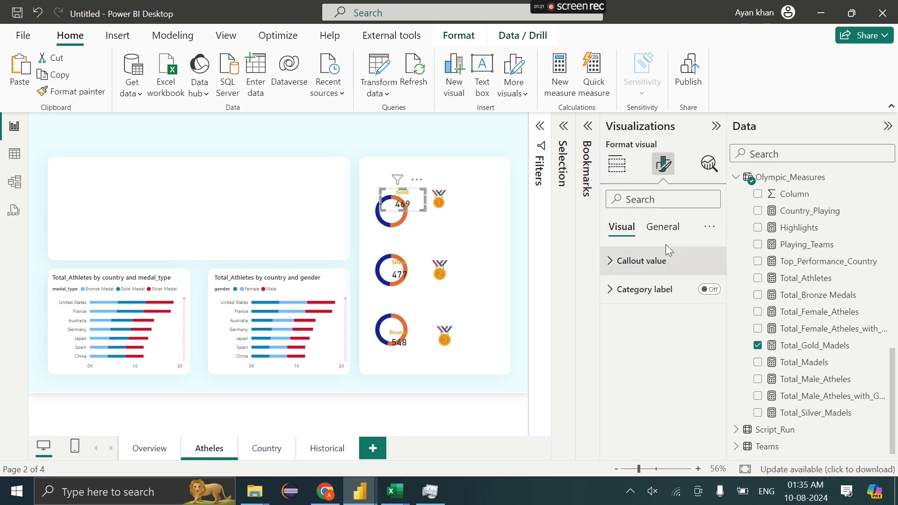
{"action": "left_click", "coordinate": [670, 238]}
{"action": "left_click", "coordinate": [709, 289]}
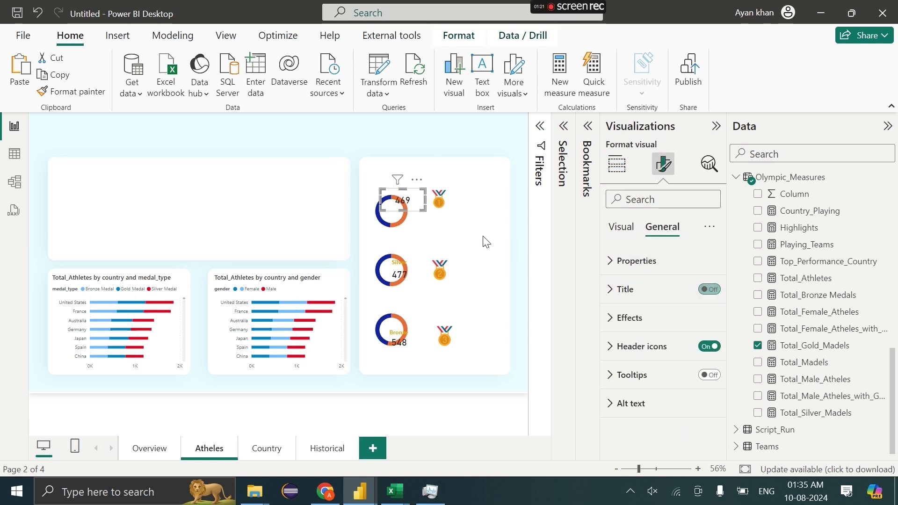
{"action": "mouse_move", "coordinate": [411, 205]}
{"action": "left_mouse_down"}
{"action": "mouse_move", "coordinate": [404, 213]}
{"action": "mouse_move", "coordinate": [421, 202]}
{"action": "mouse_move", "coordinate": [403, 209]}
{"action": "left_mouse_up"}
Turn off the Silver card's title and center its number inside the silver donut chart.
{"action": "left_click", "coordinate": [413, 280]}
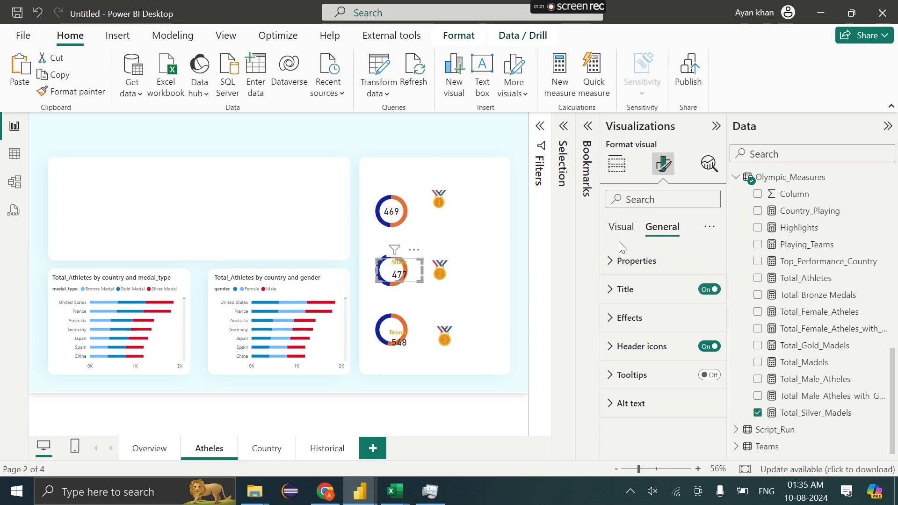
{"action": "left_click", "coordinate": [710, 290]}
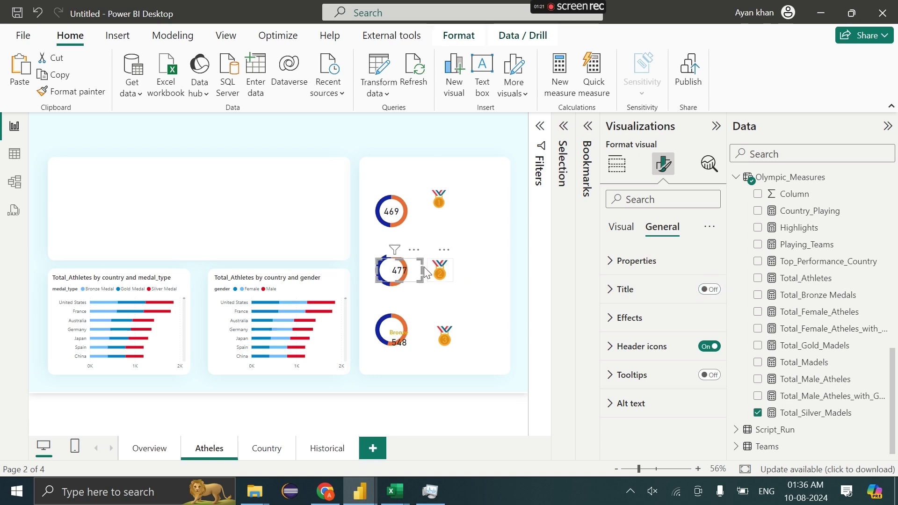
{"action": "left_click_drag", "start_coordinate": [412, 270], "coordinate": [405, 270]}
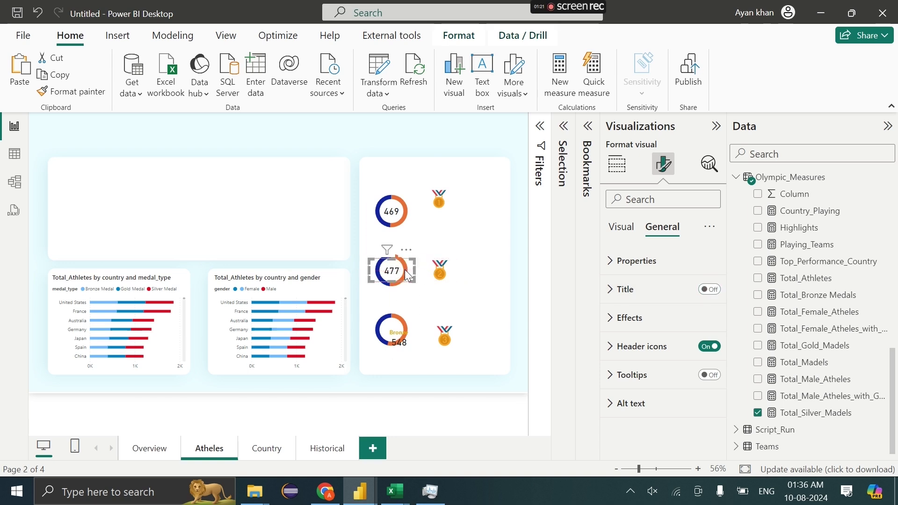
Turn off the Bronze card's title and center its number inside the bronze donut chart.
{"action": "left_click", "coordinate": [410, 348]}
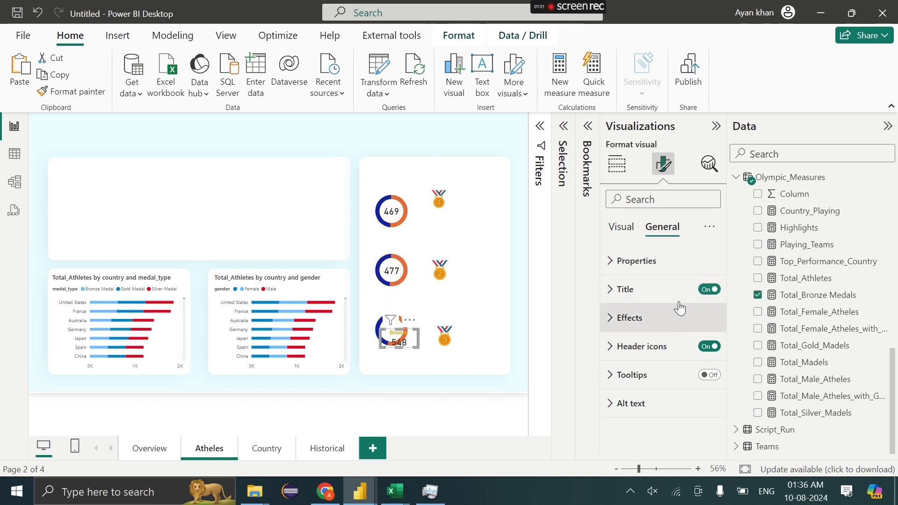
{"action": "left_click", "coordinate": [709, 289]}
{"action": "left_click_drag", "start_coordinate": [404, 344], "coordinate": [395, 335]}
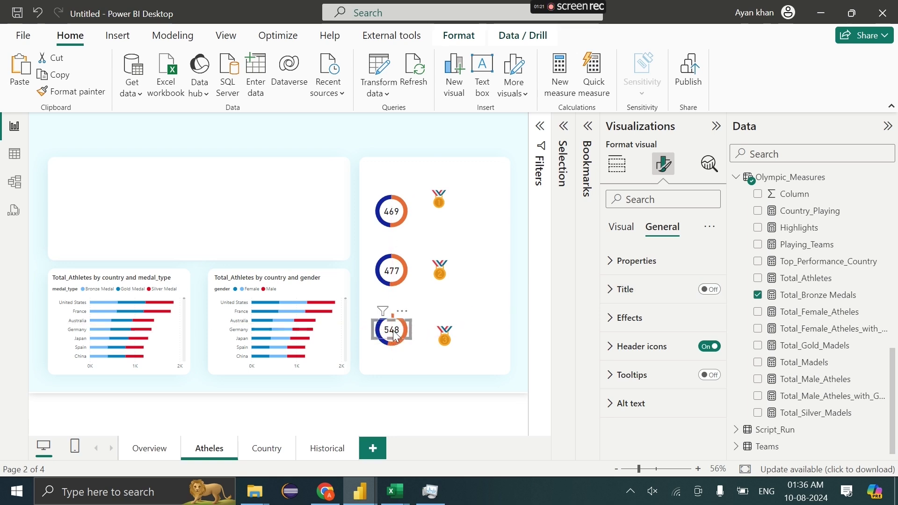
Set the gold donut chart's Male slice color to red #DF0322 and its data point color to light blue.
{"action": "left_click", "coordinate": [419, 210]}
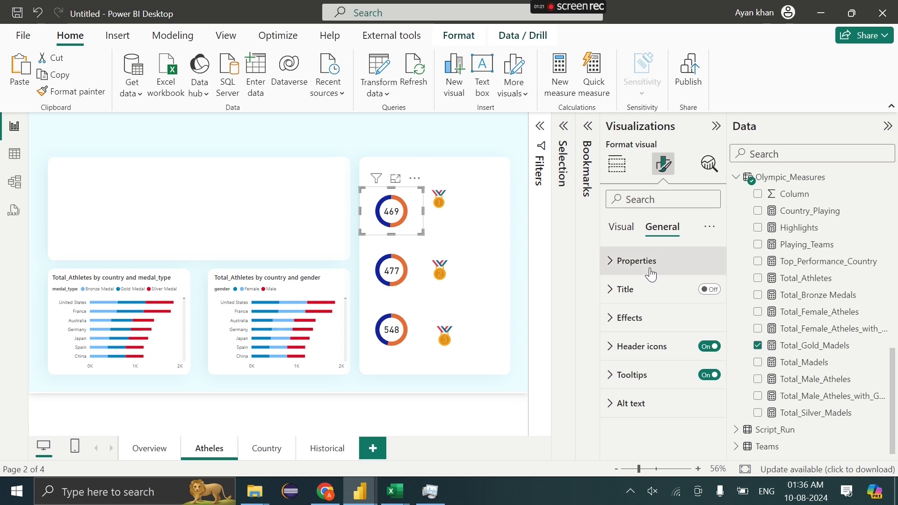
{"action": "left_click", "coordinate": [623, 227]}
{"action": "left_click", "coordinate": [627, 290]}
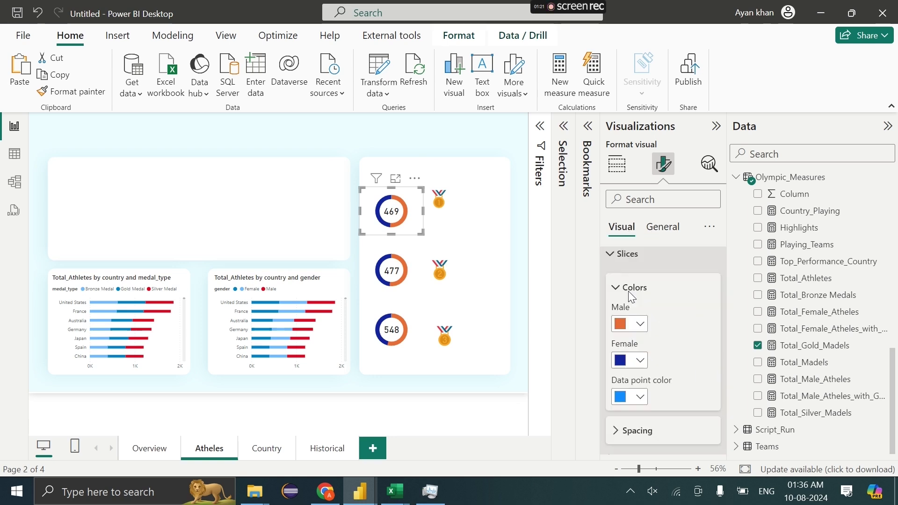
{"action": "left_click", "coordinate": [639, 281]}
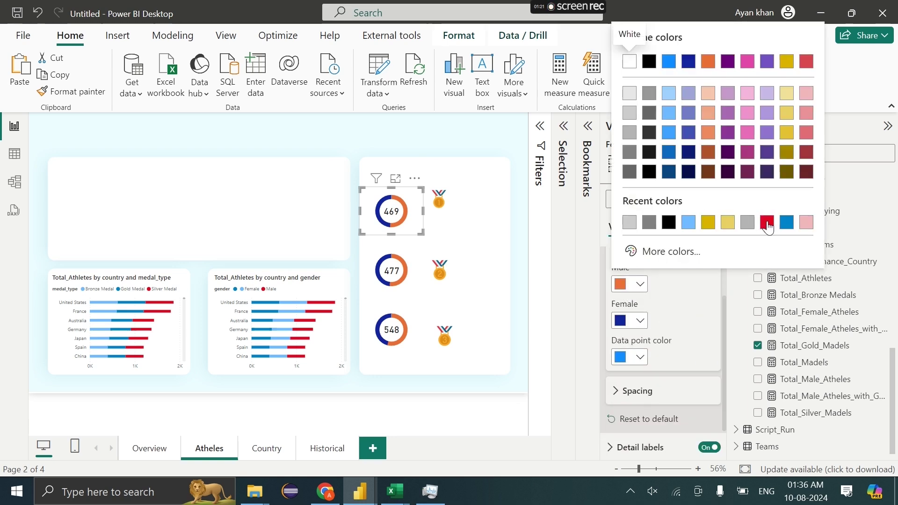
{"action": "left_click", "coordinate": [768, 223]}
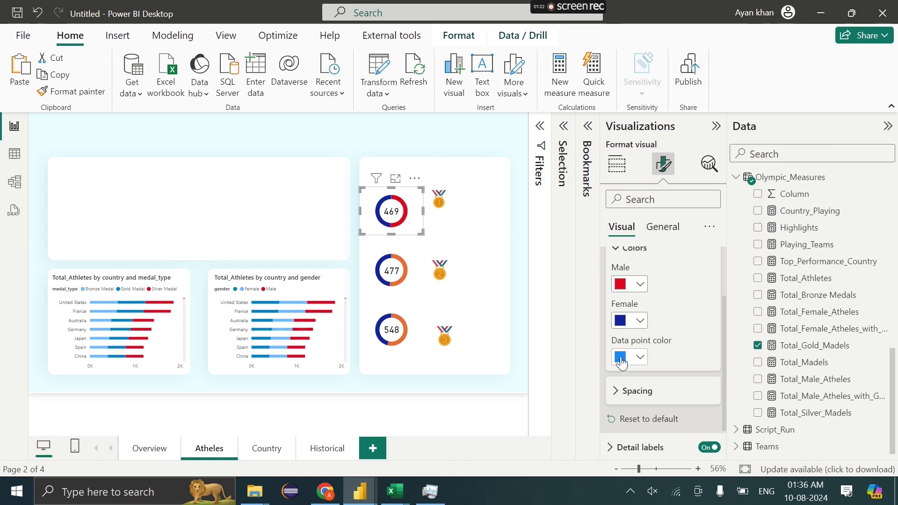
{"action": "left_click", "coordinate": [622, 362]}
{"action": "left_click", "coordinate": [707, 296]}
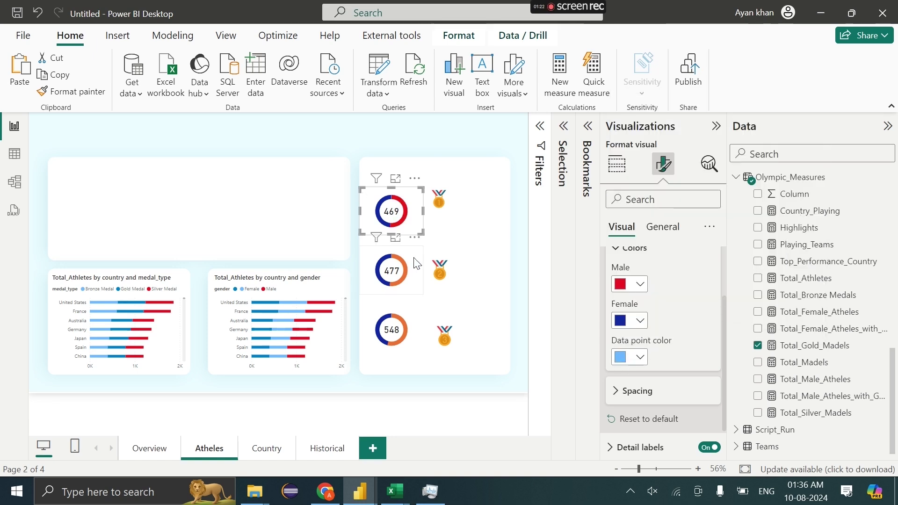
Set the silver donut chart's Male slice color to red #DF0322 and its Female slice color to light blue #70bbff.
{"action": "left_click", "coordinate": [415, 263]}
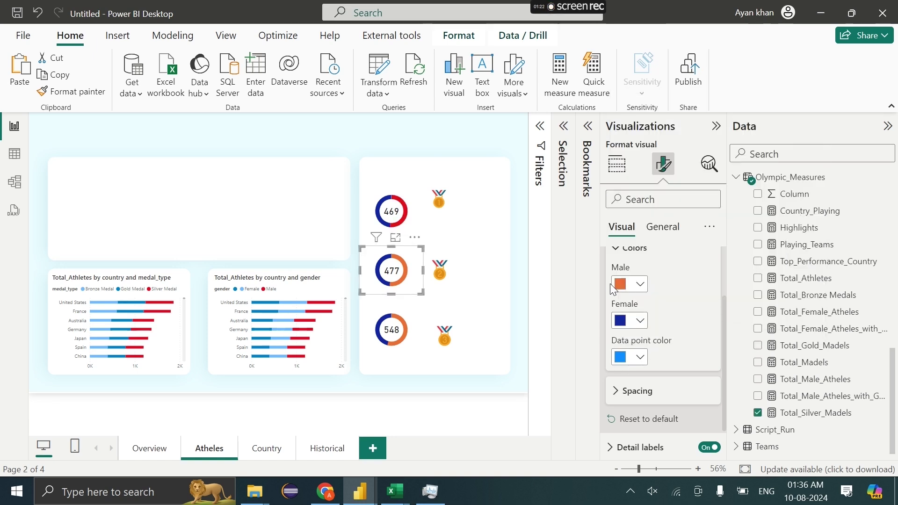
{"action": "left_click", "coordinate": [636, 283]}
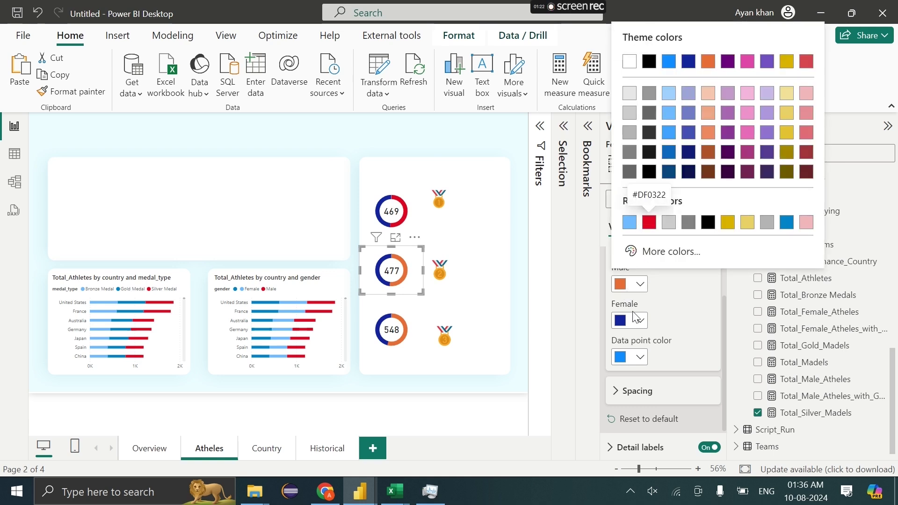
{"action": "left_click", "coordinate": [649, 224]}
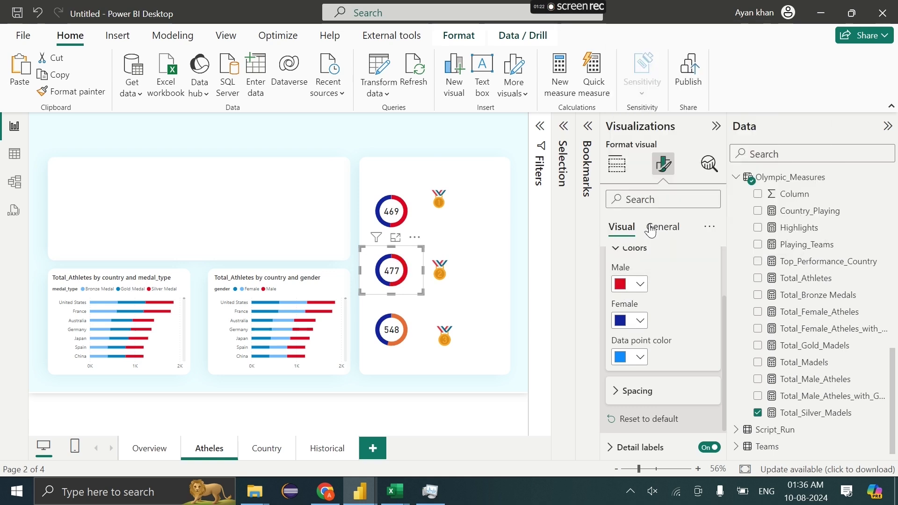
{"action": "left_click", "coordinate": [633, 322]}
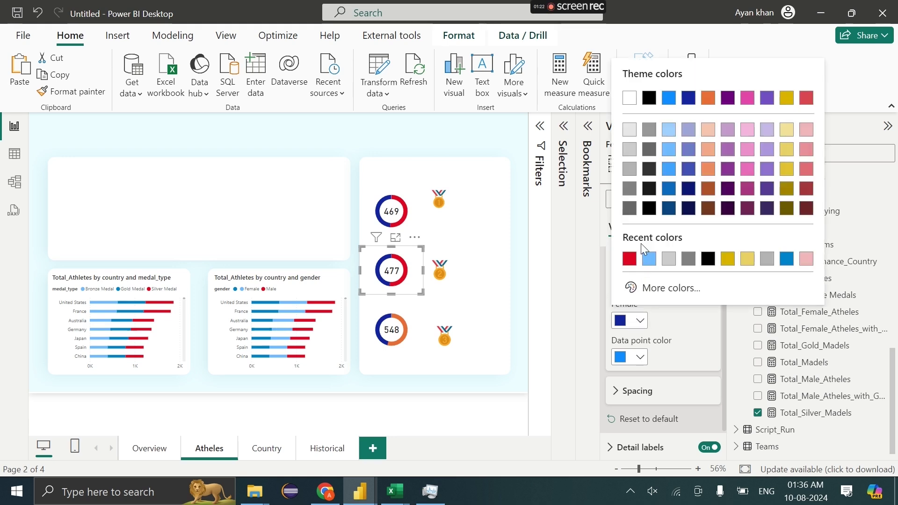
{"action": "left_click", "coordinate": [647, 259]}
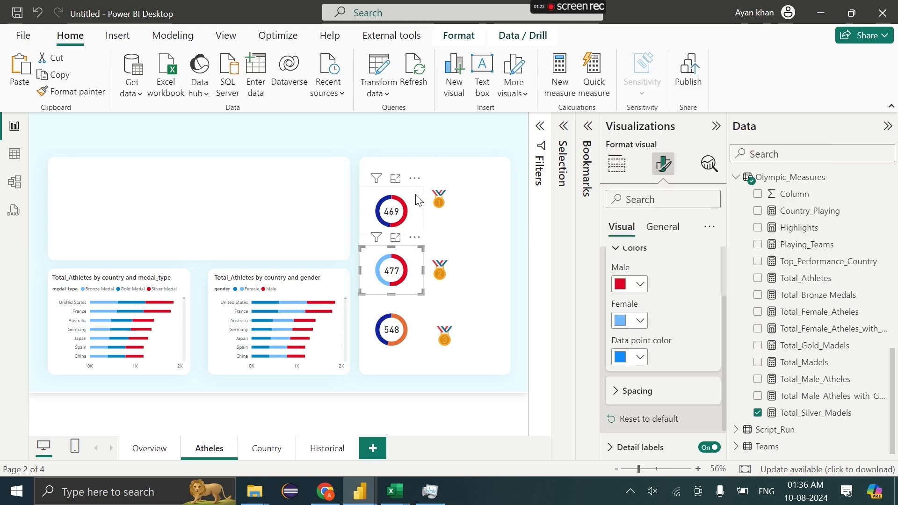
Set the gold donut chart's Female slice color to light blue #70bbff.
{"action": "left_click", "coordinate": [417, 200]}
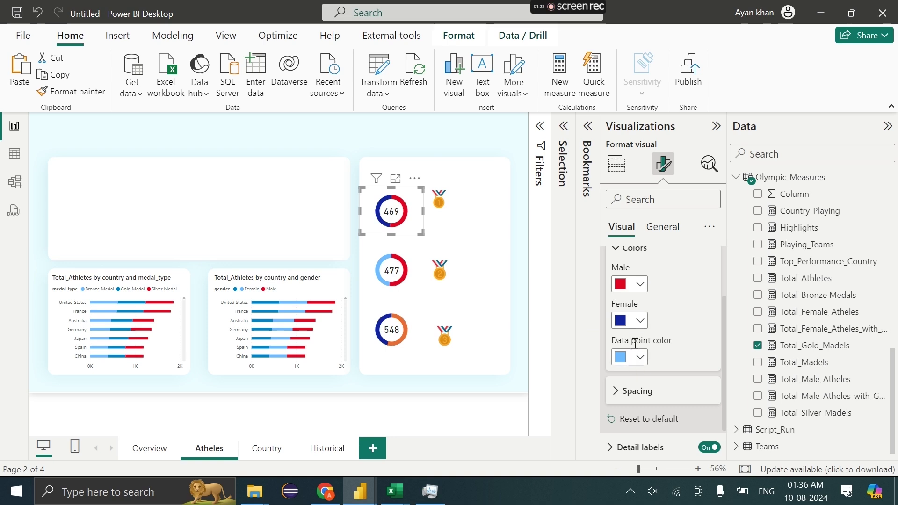
{"action": "left_click", "coordinate": [633, 321]}
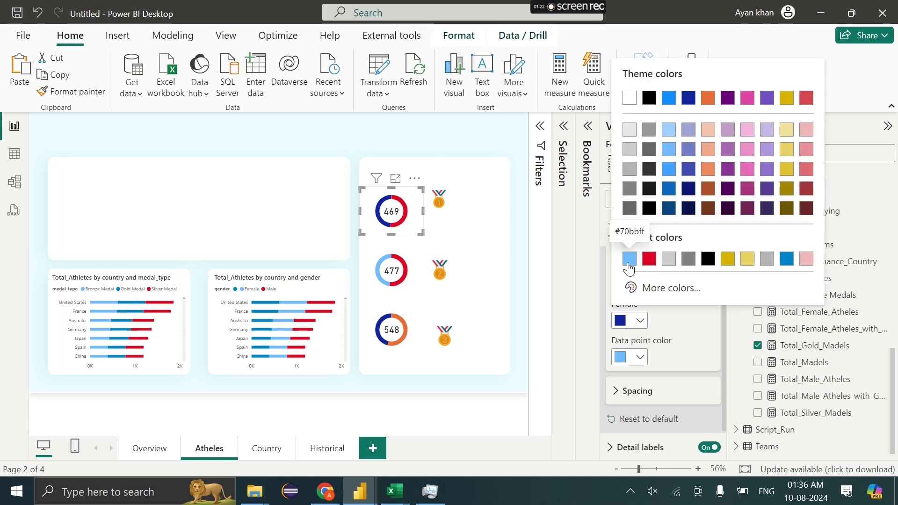
{"action": "left_click", "coordinate": [628, 258]}
Set the bronze donut chart's Female slice color to light blue #70bbff and deselect the chart.
{"action": "left_click", "coordinate": [410, 313]}
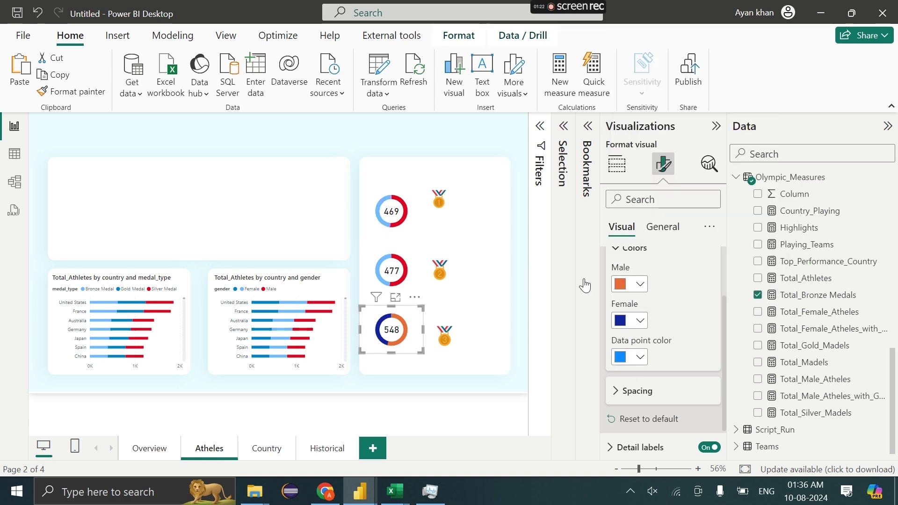
{"action": "left_click", "coordinate": [634, 322]}
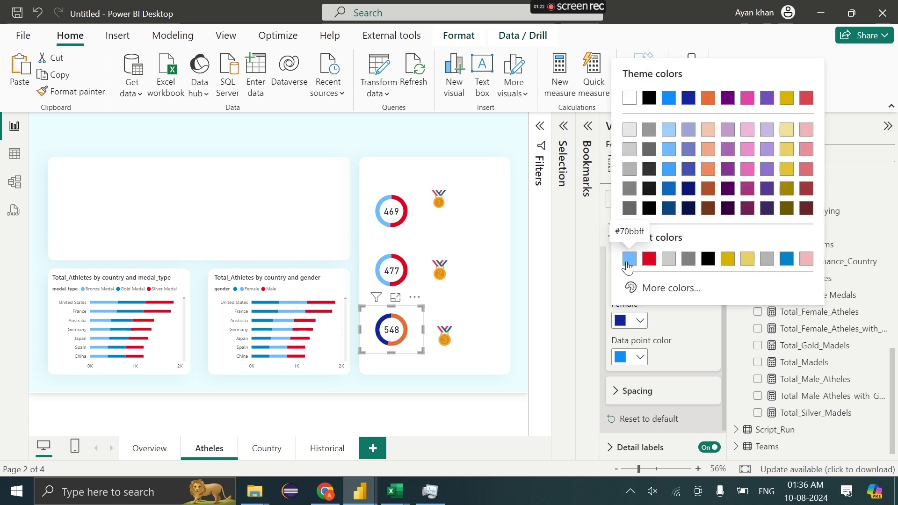
{"action": "left_click", "coordinate": [629, 259]}
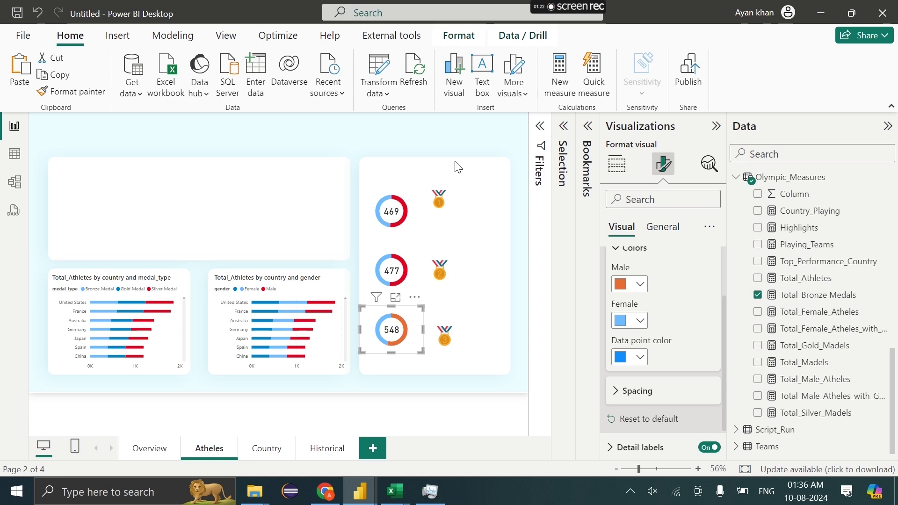
{"action": "left_click", "coordinate": [445, 172]}
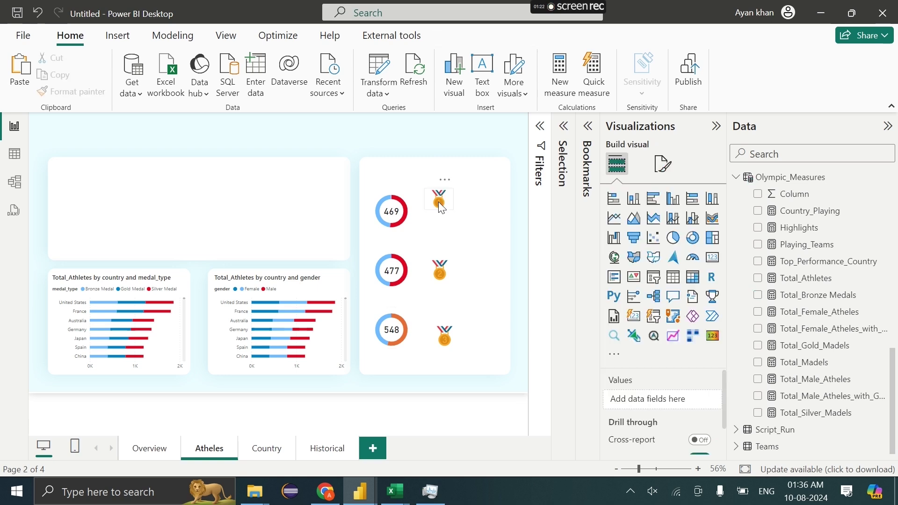
Shrink the three medal icons and line them up in a column right beside their donut charts.
{"action": "left_click_drag", "start_coordinate": [439, 207], "coordinate": [428, 201]}
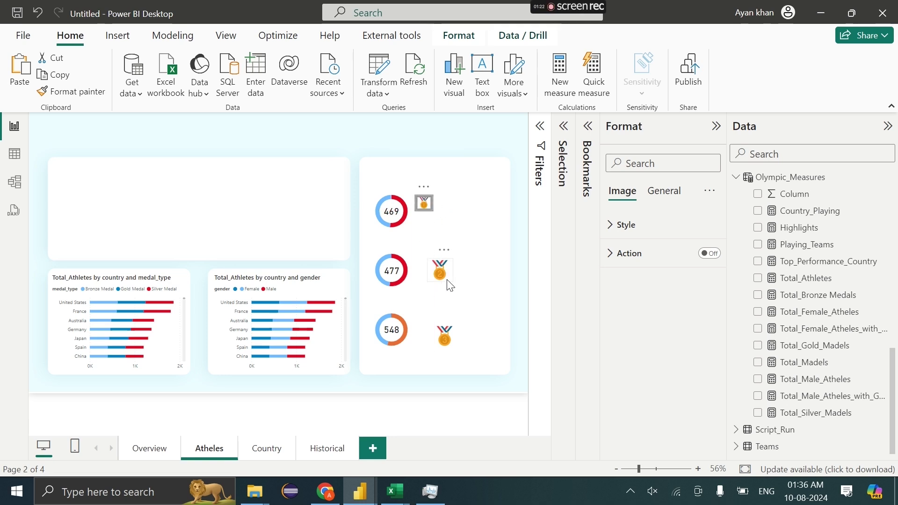
{"action": "left_click_drag", "start_coordinate": [450, 284], "coordinate": [426, 258]}
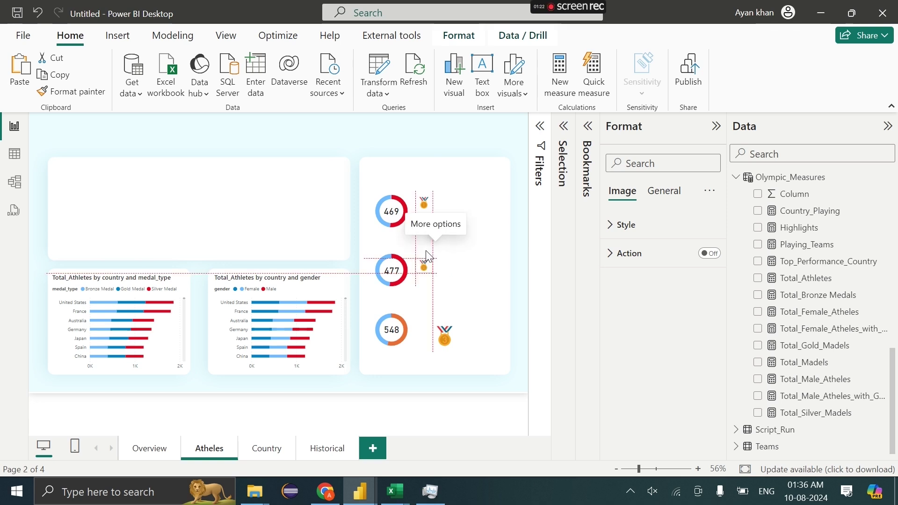
{"action": "left_click", "coordinate": [452, 345]}
{"action": "left_click_drag", "start_coordinate": [452, 344], "coordinate": [418, 327]}
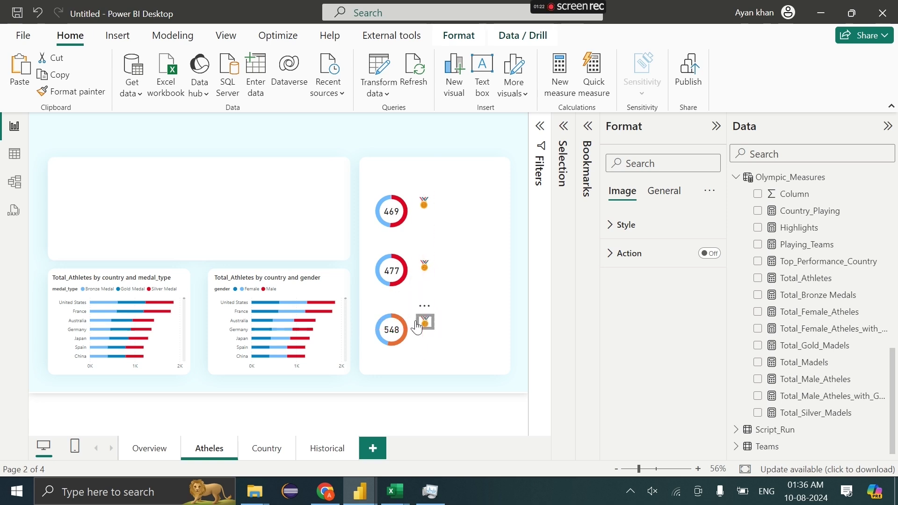
Copy the Key Highlights heading and its summary text from the Overview page to the Atheles page and move them toward the medal card.
{"action": "left_click", "coordinate": [173, 453]}
{"action": "left_click_drag", "start_coordinate": [137, 158], "coordinate": [363, 221]}
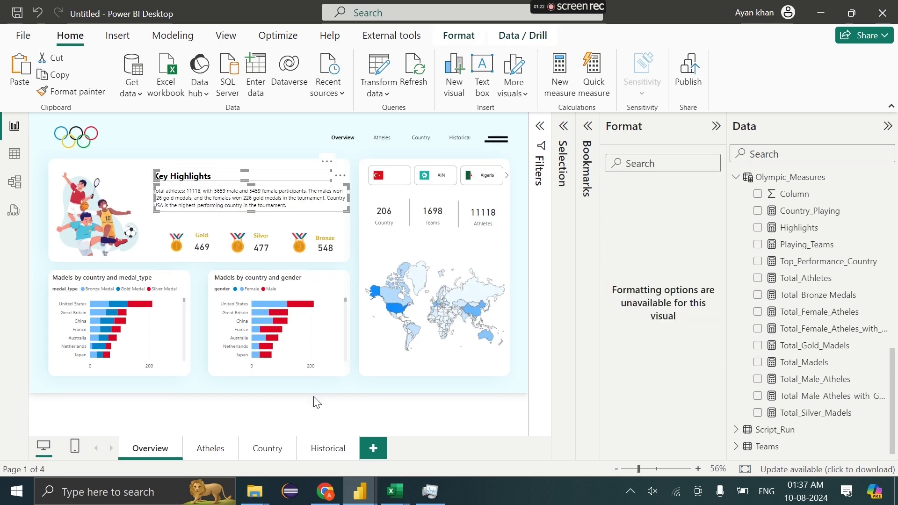
{"action": "left_click", "coordinate": [212, 452]}
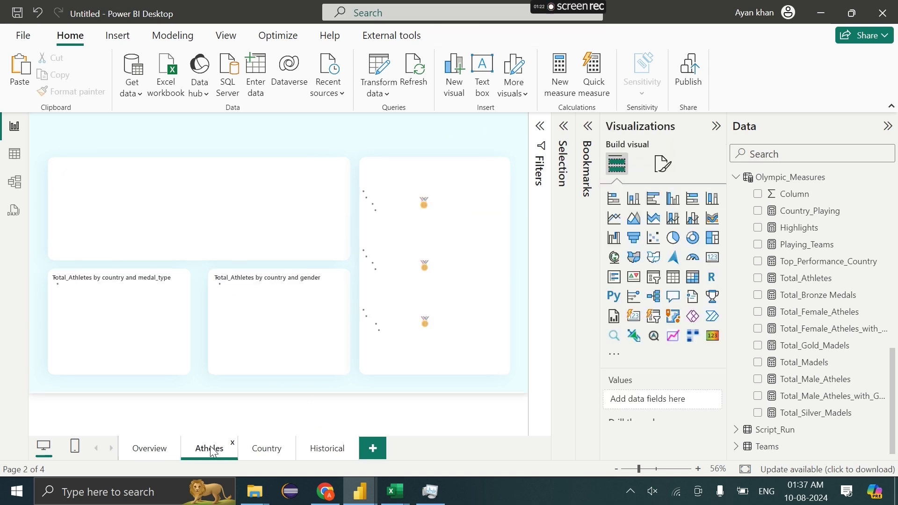
{"action": "key", "text": "ctrl+v"}
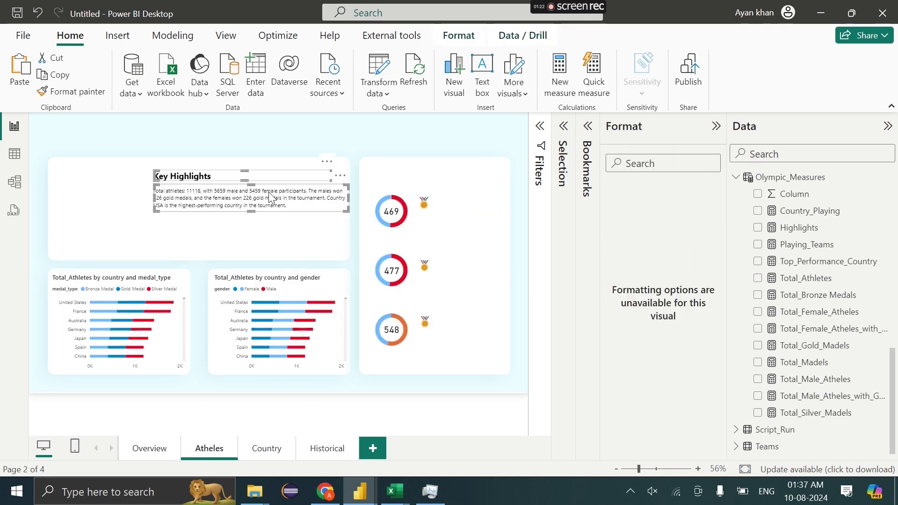
{"action": "left_click_drag", "start_coordinate": [270, 198], "coordinate": [330, 178]}
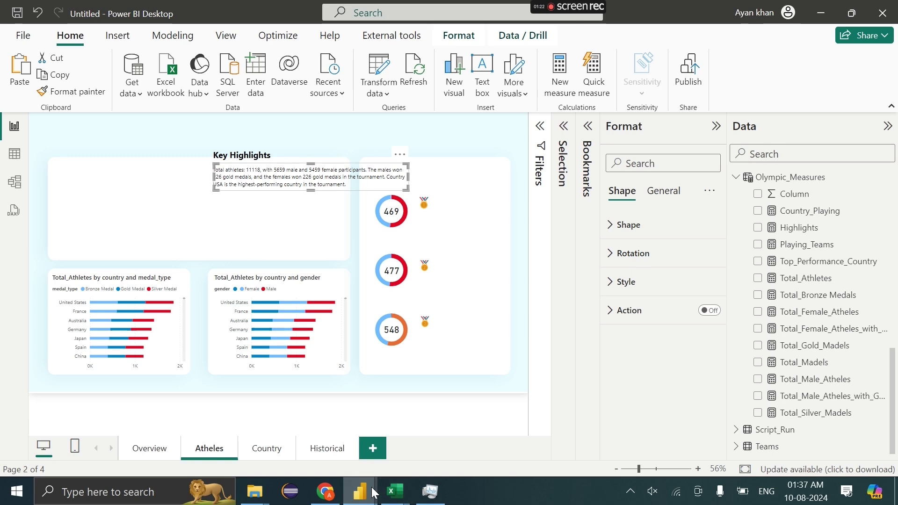
Switch to the Olympic 2024 report and copy the whole formula of its Gold_Highlights measure.
{"action": "mouse_move", "coordinate": [374, 492]}
{"action": "left_click", "coordinate": [253, 426]}
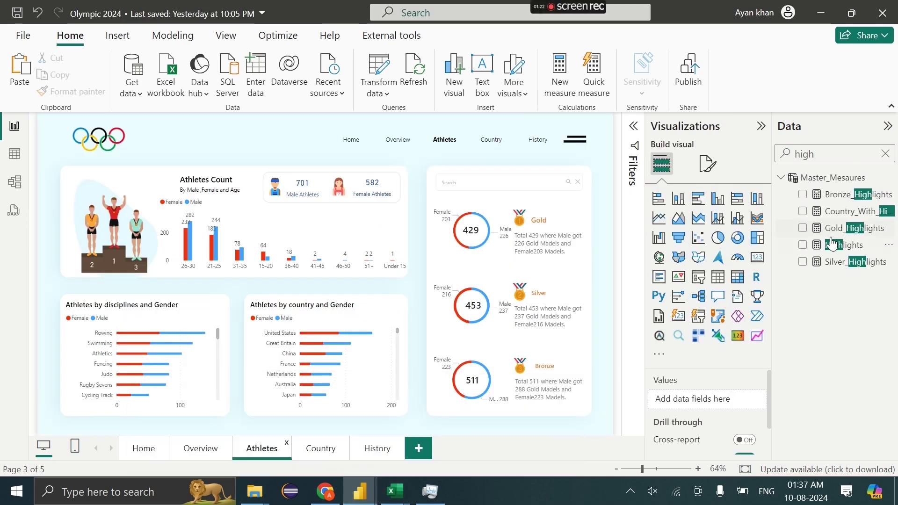
{"action": "left_click", "coordinate": [842, 228]}
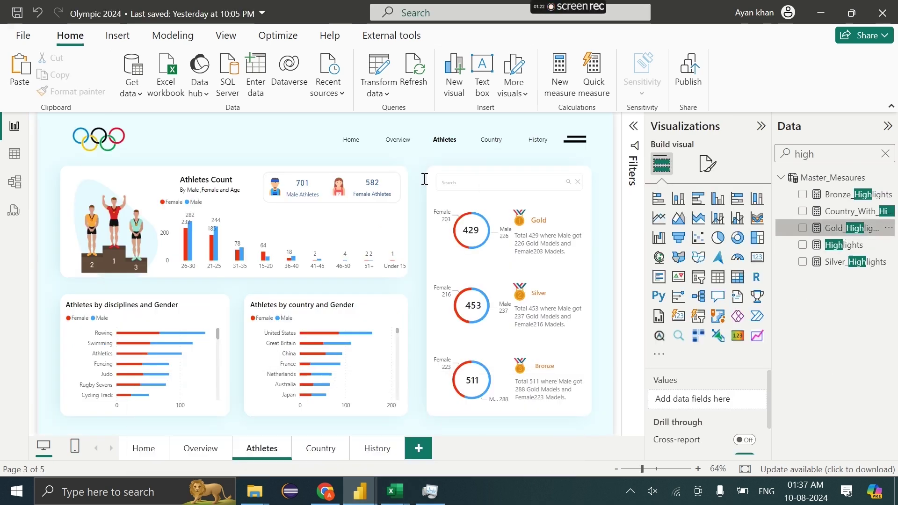
{"action": "left_click_drag", "start_coordinate": [260, 142], "coordinate": [58, 117]}
{"action": "key", "text": "ctrl+c"}
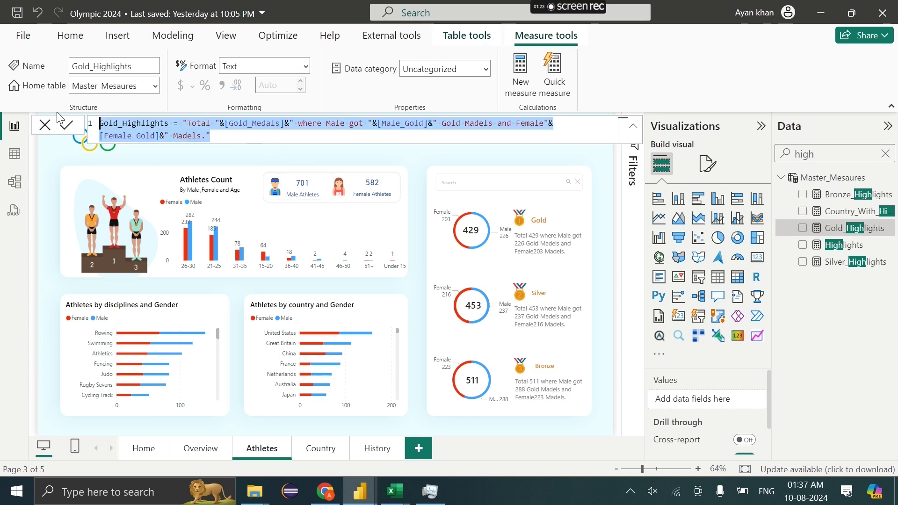
Return to the Untitled report, create a new measure in Olympic_Measures and paste the Gold_Highlights formula into it.
{"action": "left_click", "coordinate": [360, 491]}
{"action": "left_click", "coordinate": [504, 445]}
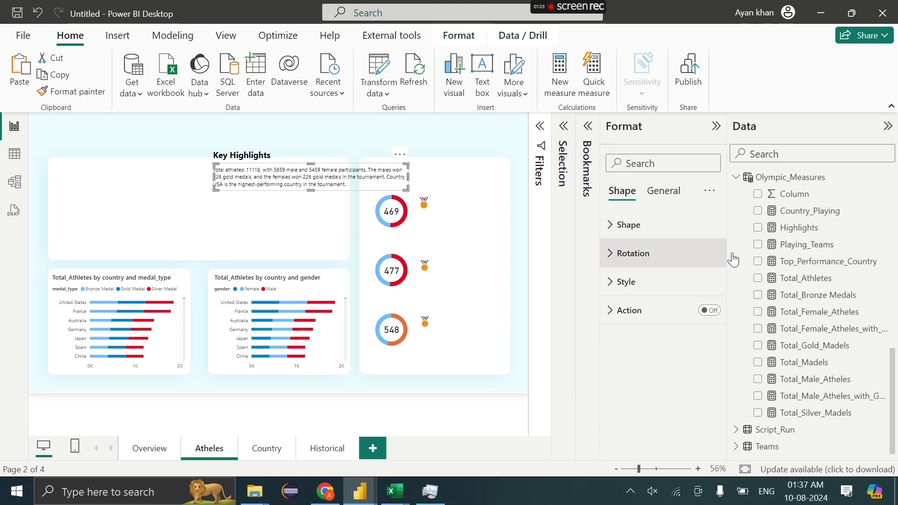
{"action": "right_click", "coordinate": [771, 177]}
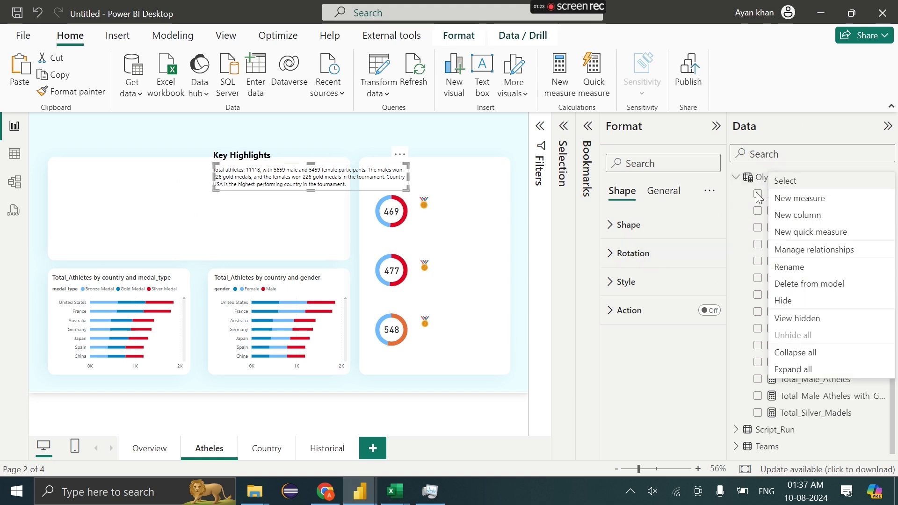
{"action": "left_click", "coordinate": [790, 204]}
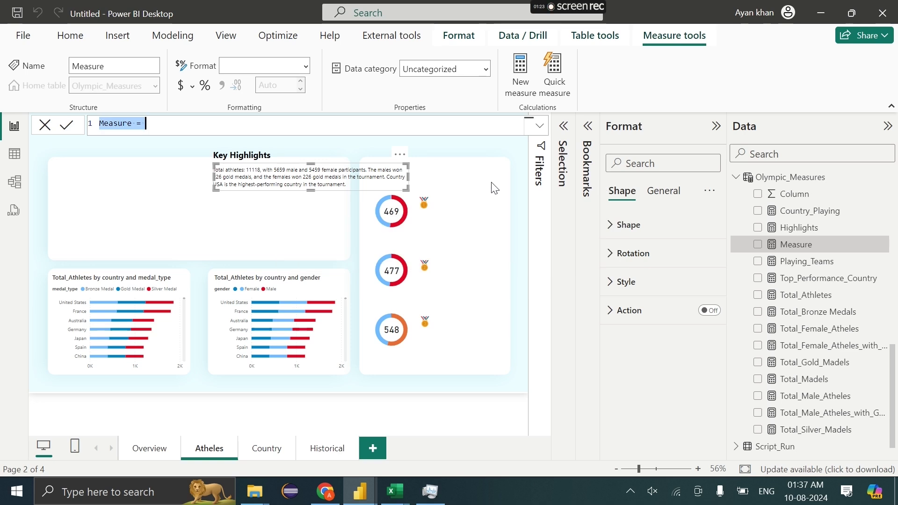
{"action": "key", "text": "ctrl+v"}
Replace [Gold_Medals] with [Total_Gold_Madels] in the Gold_Highlights formula.
{"action": "double_click", "coordinate": [196, 124]}
{"action": "double_click", "coordinate": [281, 124]}
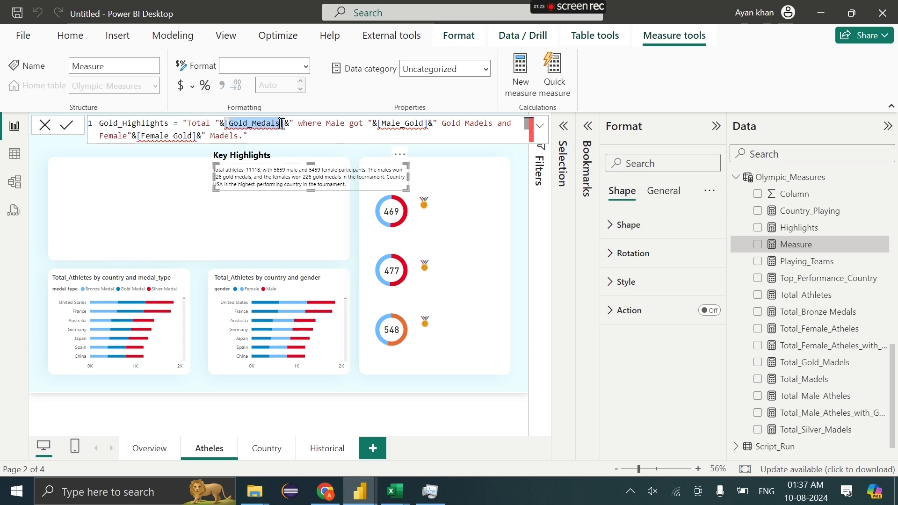
{"action": "type", "text": "["}
{"action": "key", "text": "BackSpace"}
{"action": "type", "text": "gol"}
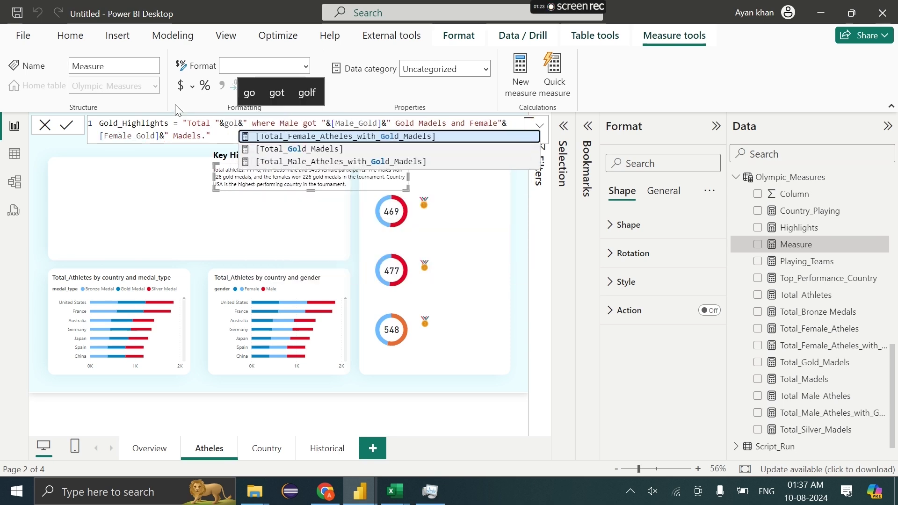
{"action": "left_click", "coordinate": [280, 149]}
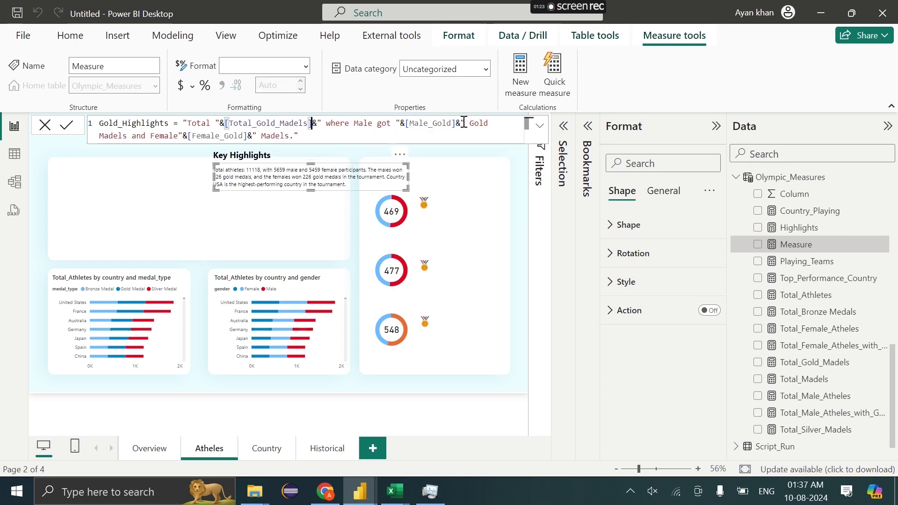
Replace [Male_Gold] with [Total_Male_Atheles_with_Gold_Madels] in the Gold_Highlights formula.
{"action": "left_click_drag", "start_coordinate": [458, 126], "coordinate": [413, 124]}
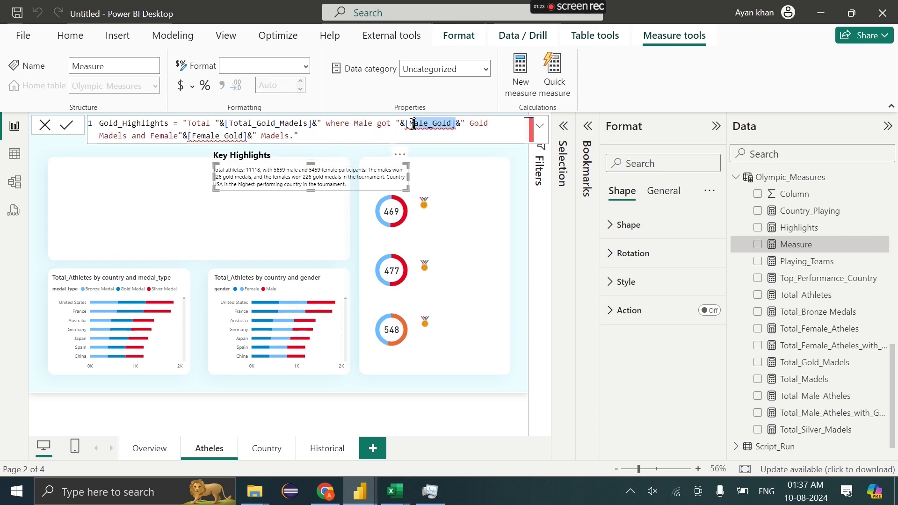
{"action": "type", "text": "m"}
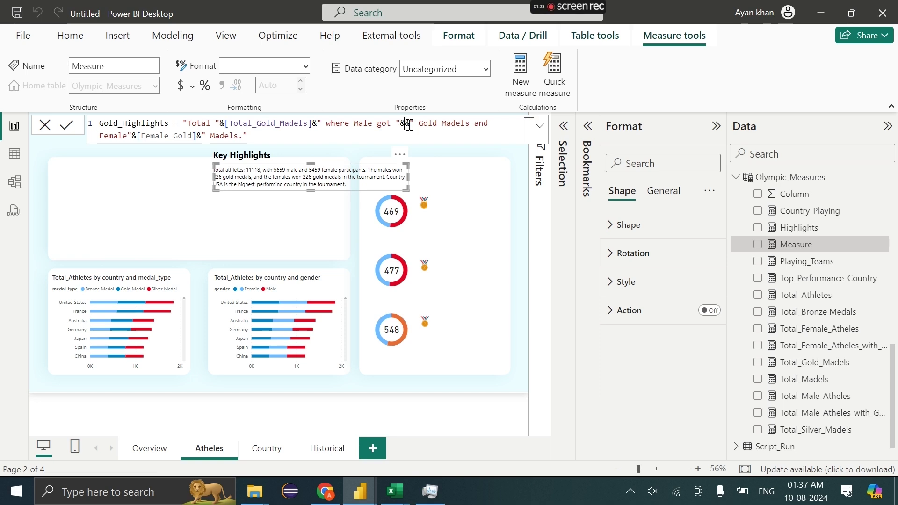
{"action": "type", "text": "s"}
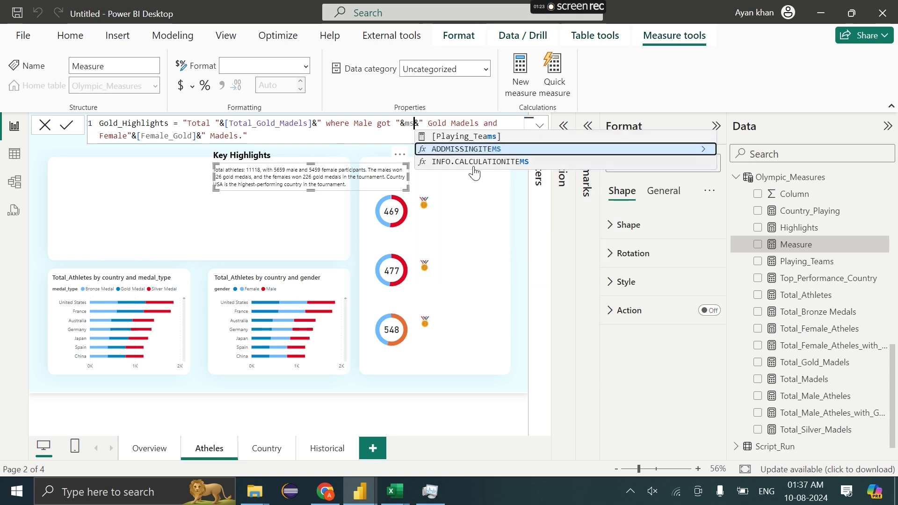
{"action": "key", "text": "BackSpace"}
{"action": "key", "text": "BackSpace"}
{"action": "type", "text": "mal"}
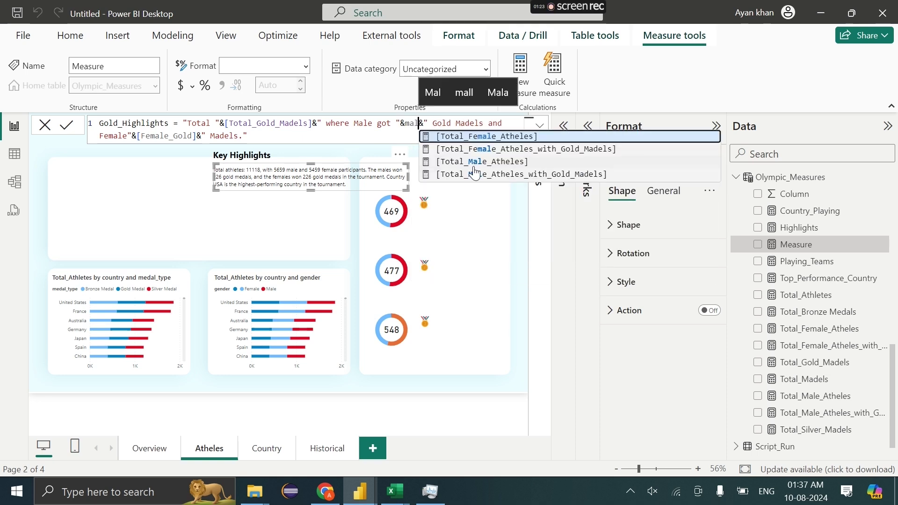
{"action": "left_click", "coordinate": [514, 165]}
{"action": "key", "text": "ctrl+z"}
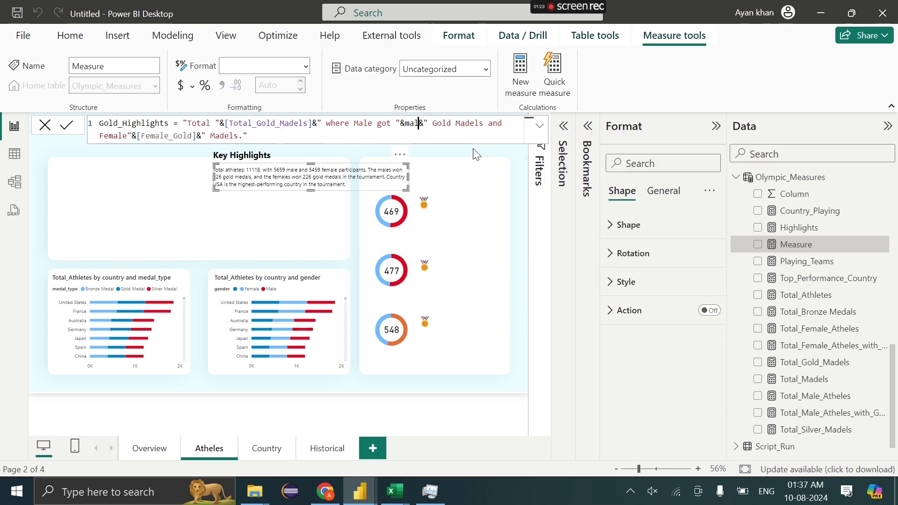
{"action": "key", "text": "BackSpace"}
{"action": "key", "text": "BackSpace"}
{"action": "type", "text": "al"}
{"action": "key", "text": "Down"}
{"action": "key", "text": "Tab"}
Replace [Female_Gold] with [Total_Female_Atheles_with_Gold_Madels] in the Gold_Highlights formula and commit the measure.
{"action": "left_click_drag", "start_coordinate": [455, 136], "coordinate": [397, 138]}
{"action": "type", "text": "[Total_Male_Atheles_with_Gold_Madels]"}
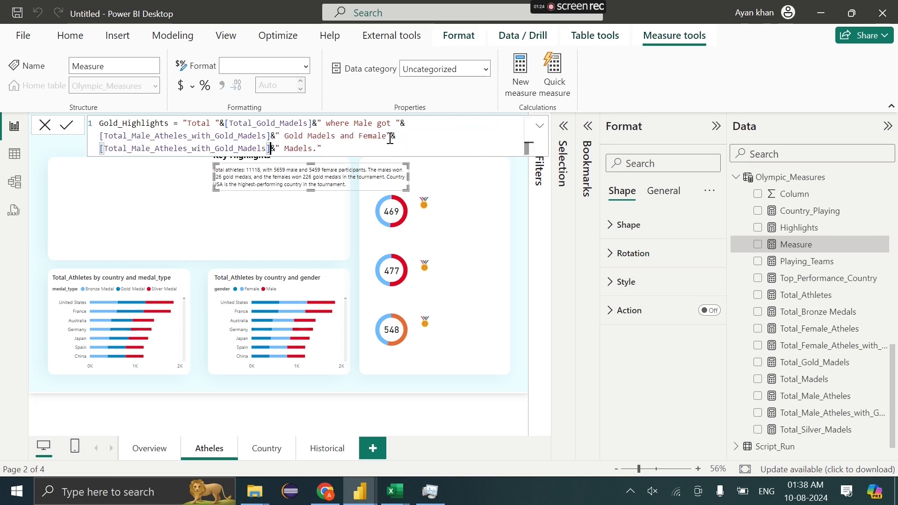
{"action": "left_click", "coordinate": [135, 149]}
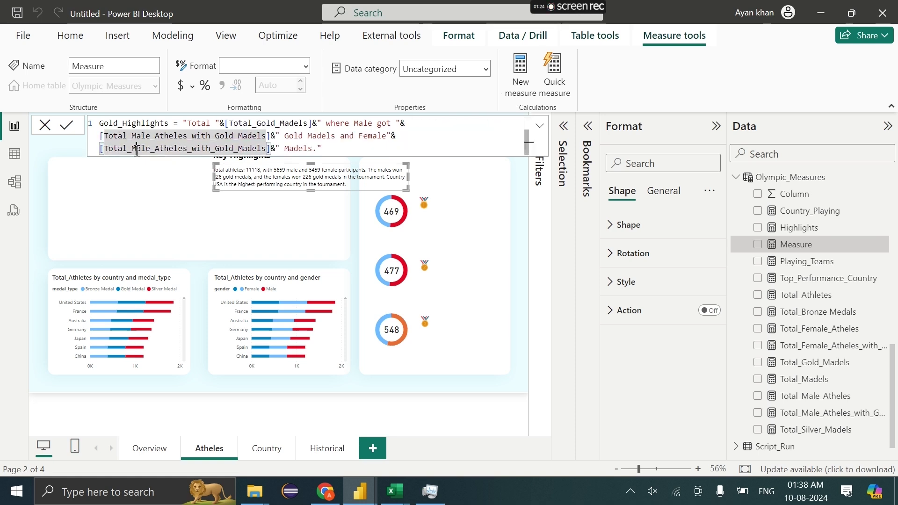
{"action": "key", "text": "BackSpace"}
{"action": "type", "text": "Fe"}
{"action": "double_click", "coordinate": [199, 124]}
{"action": "double_click", "coordinate": [144, 149]}
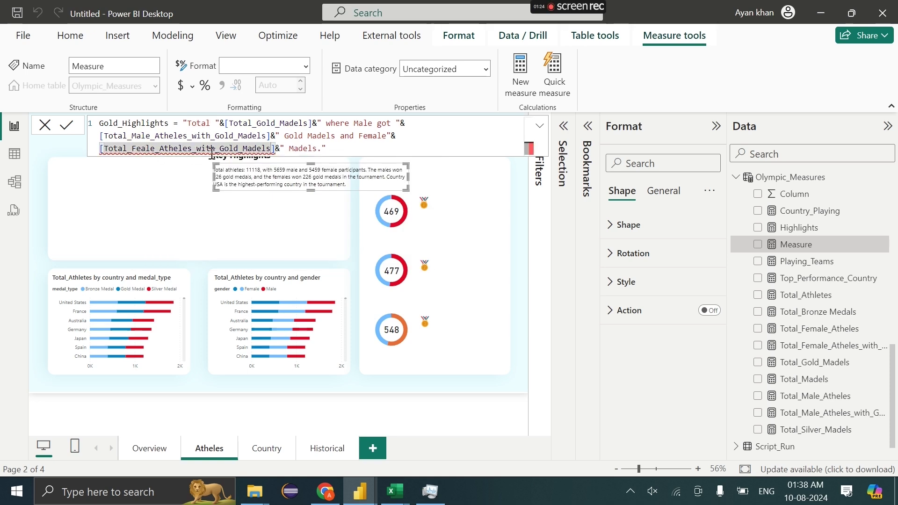
{"action": "type", "text": "m"}
{"action": "key", "text": "Escape"}
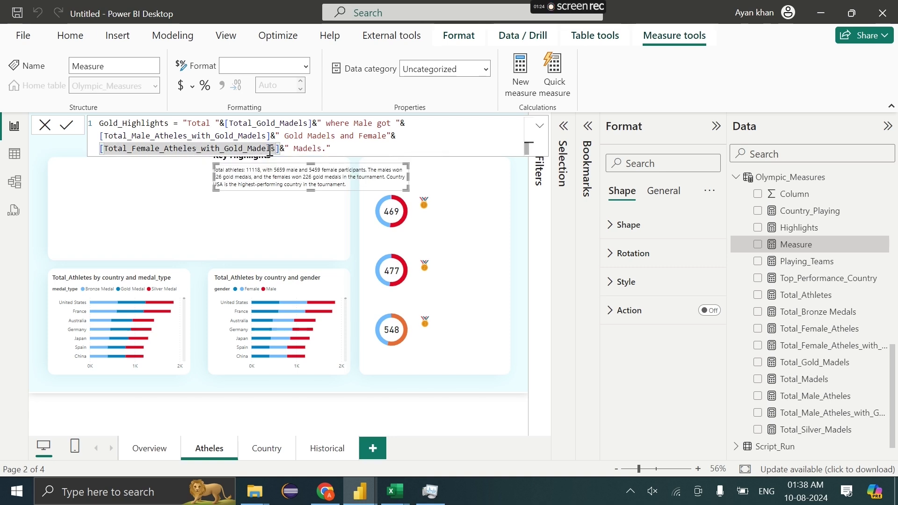
{"action": "key", "text": "ctrl+a"}
{"action": "left_click", "coordinate": [299, 146]}
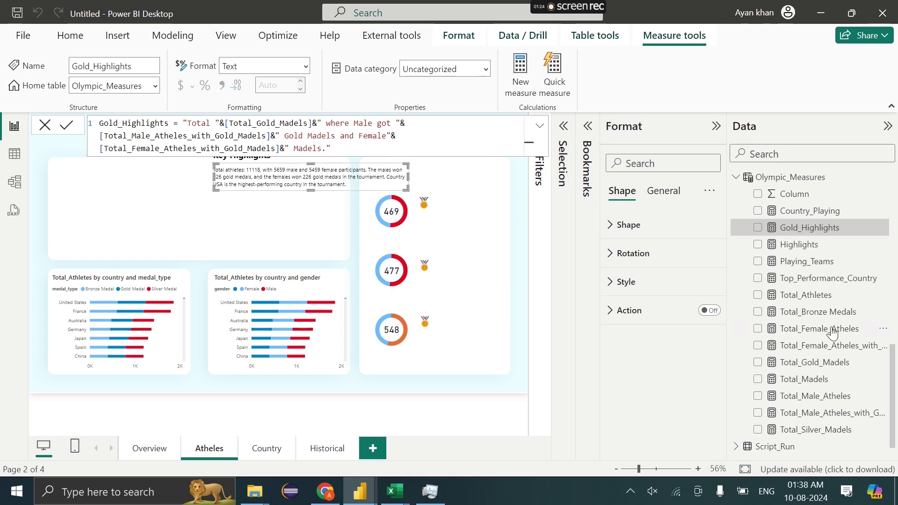
Create a new measure in Olympic_Measures named Silver_male_Madels and start its formula with CALCULATE.
{"action": "right_click", "coordinate": [779, 186]}
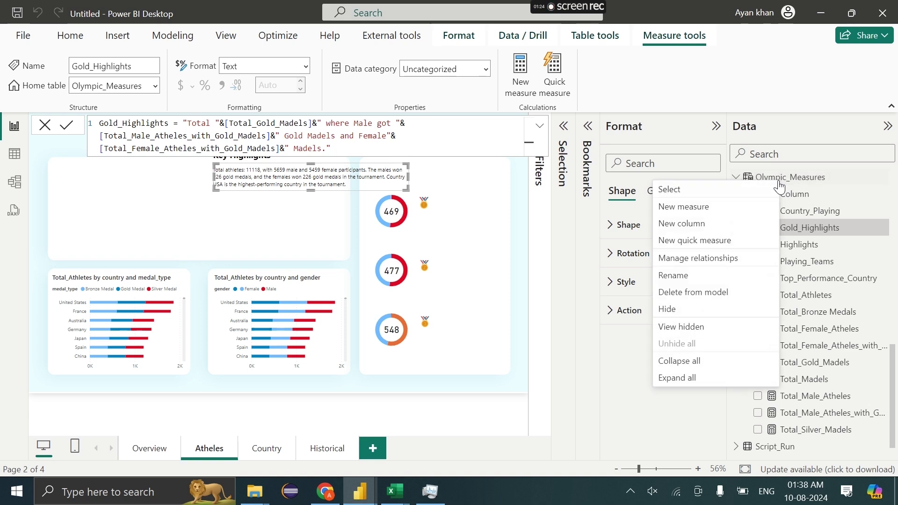
{"action": "left_click", "coordinate": [736, 211]}
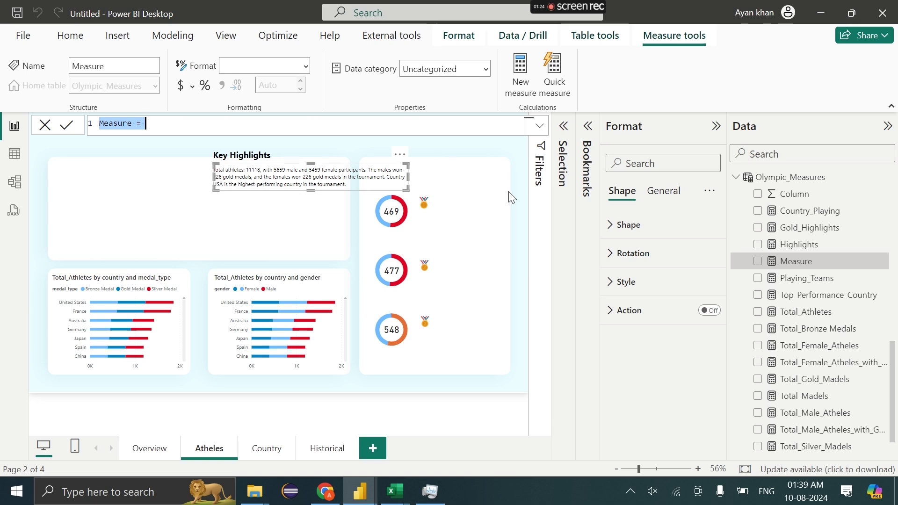
{"action": "type", "text": "SO"}
{"action": "key", "text": "BackSpace"}
{"action": "key", "text": "BackSpace"}
{"action": "type", "text": "Silver"}
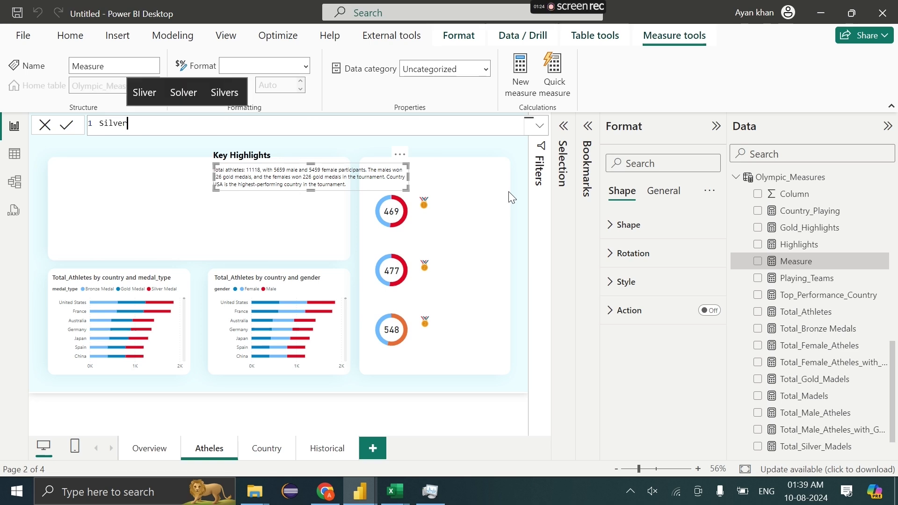
{"action": "type", "text": "_male_Ma"}
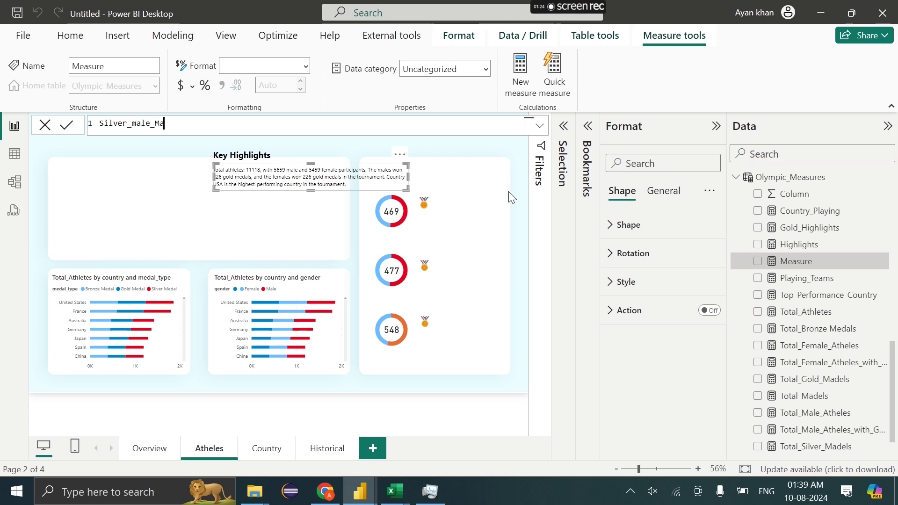
{"action": "type", "text": "dels"}
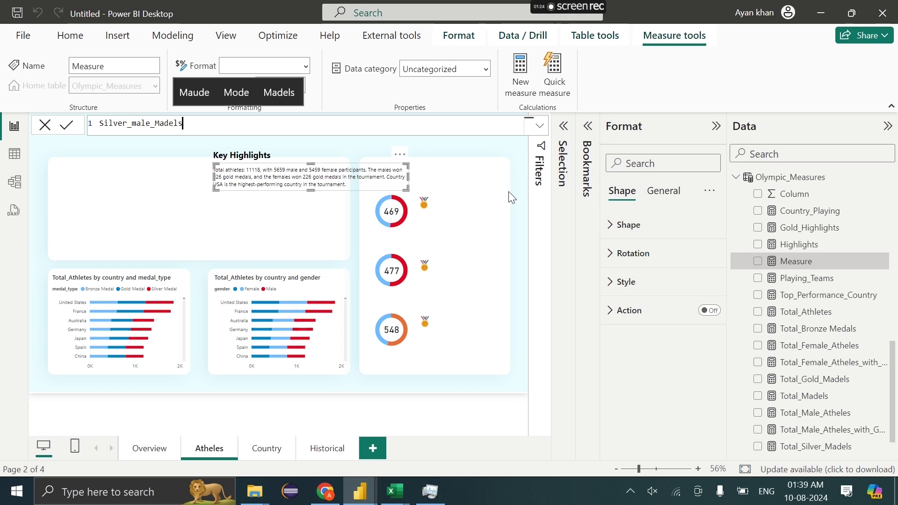
{"action": "type", "text": " = cal"}
{"action": "key", "text": "Tab"}
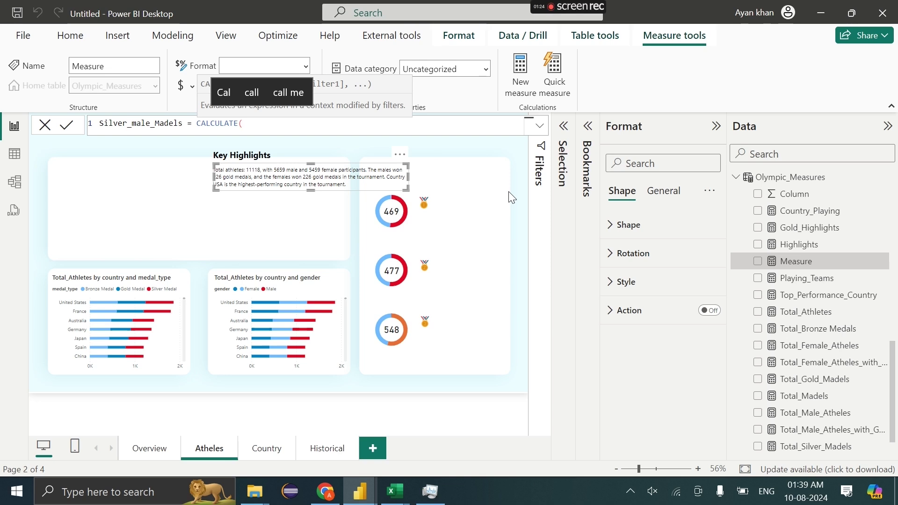
Complete the CALCULATE formula with [Total_Silver_Madels] filtered by Medallists[gender]="Male" and select the whole formula.
{"action": "type", "text": "se"}
{"action": "key", "text": "BackSpace"}
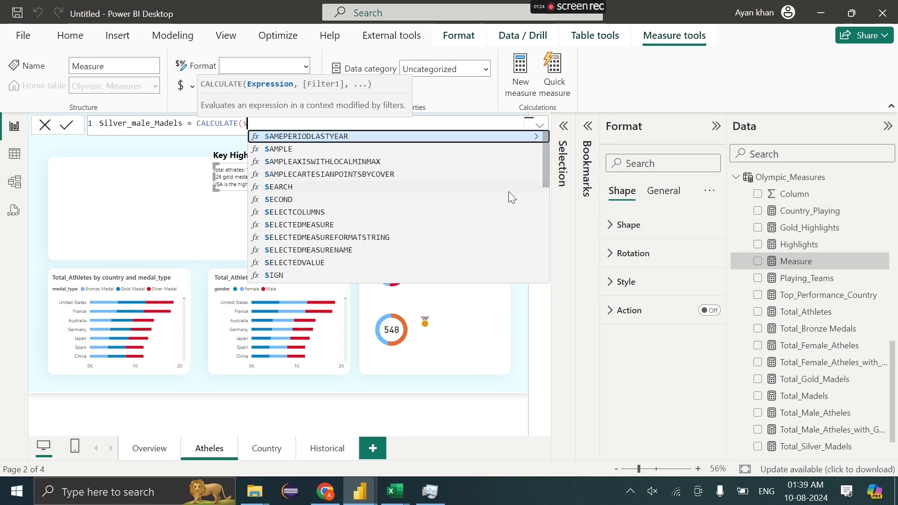
{"action": "type", "text": "il"}
{"action": "left_click", "coordinate": [410, 138]}
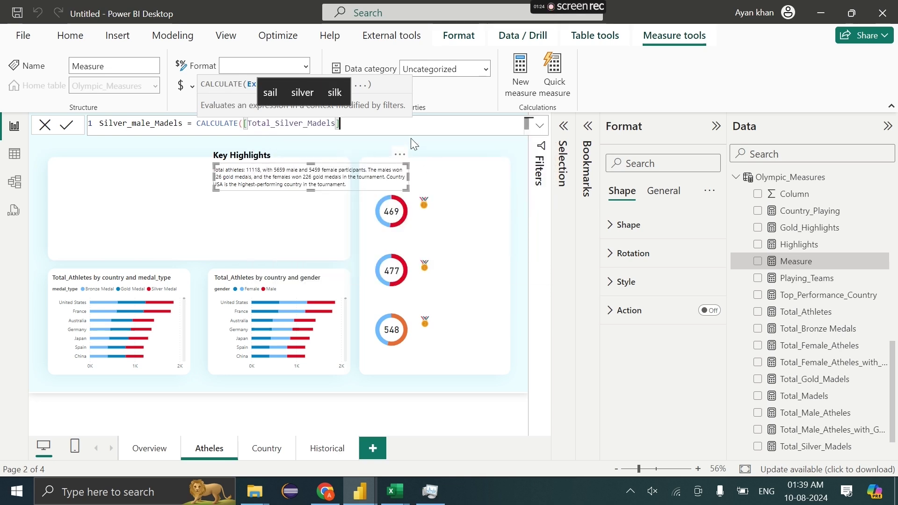
{"action": "type", "text": ",med"}
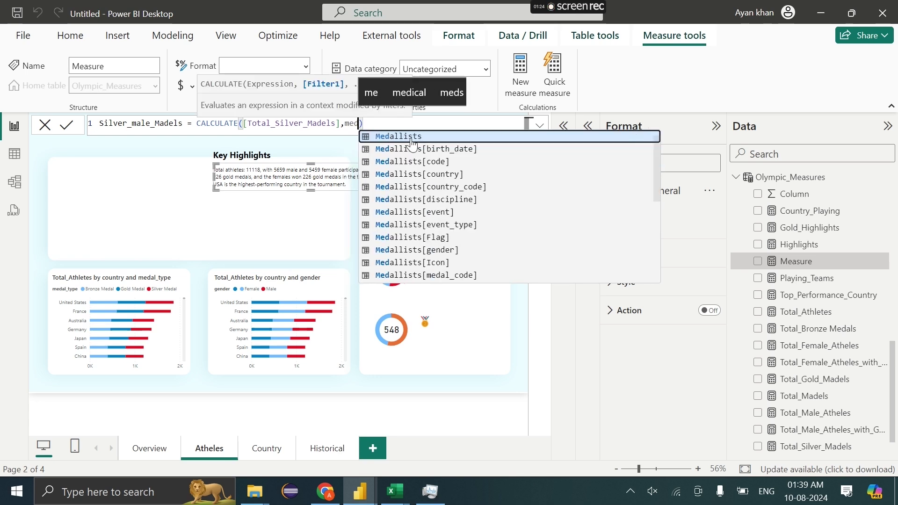
{"action": "left_click", "coordinate": [411, 140]}
{"action": "type", "text": "=\"\""}
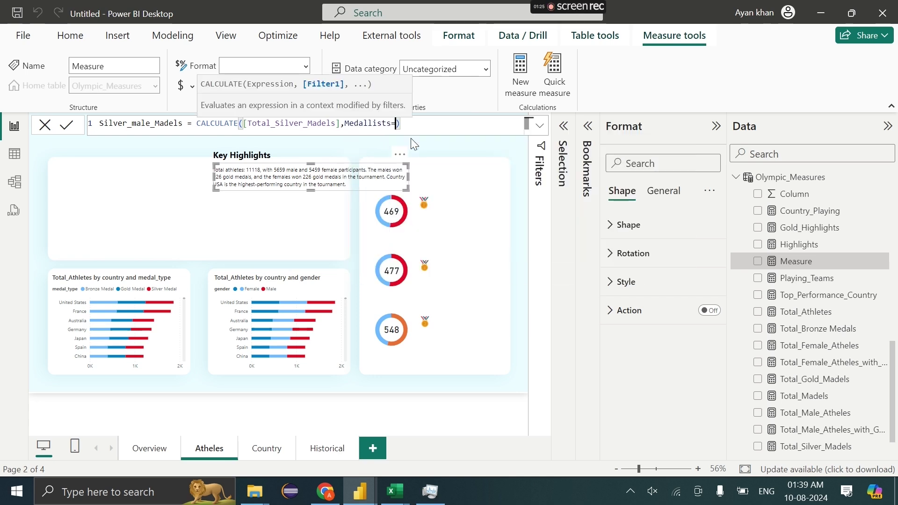
{"action": "key", "text": "BackSpace"}
{"action": "key", "text": "BackSpace"}
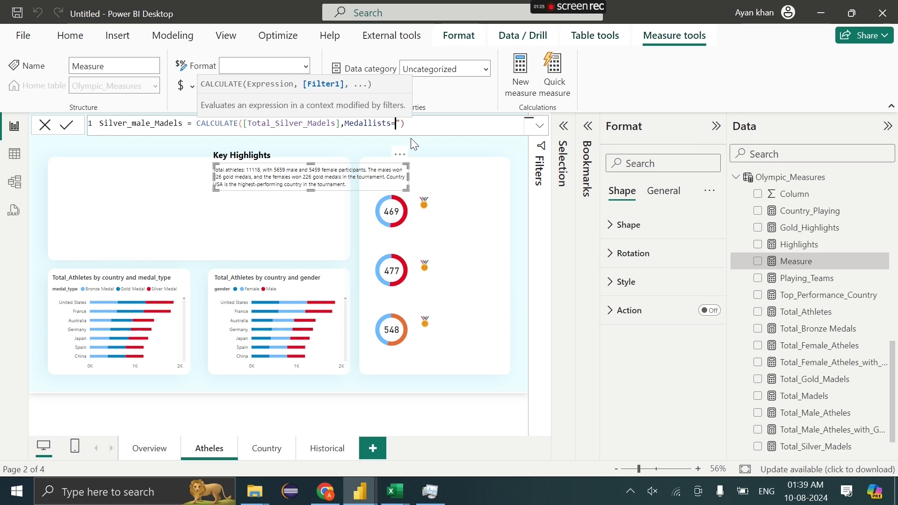
{"action": "type", "text": "["}
{"action": "type", "text": "ge"}
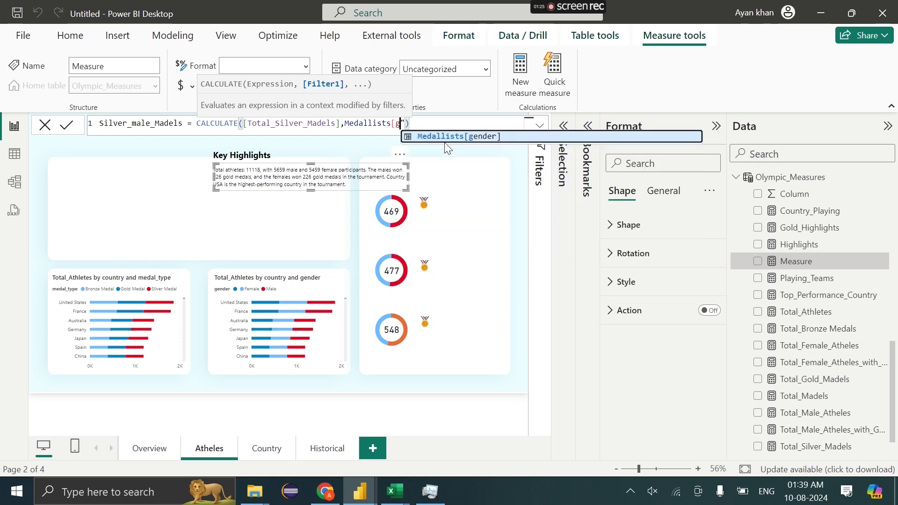
{"action": "key", "text": "Tab"}
{"action": "type", "text": "=\"M"}
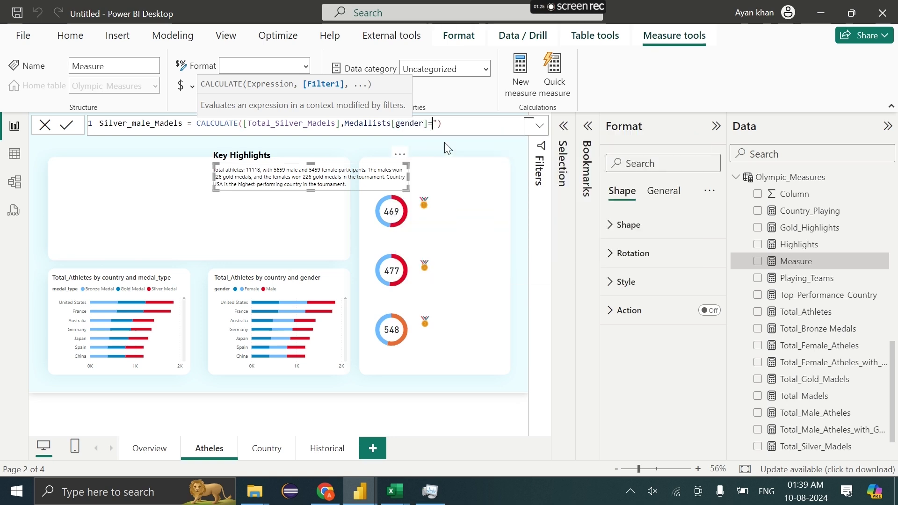
{"action": "type", "text": "ale"}
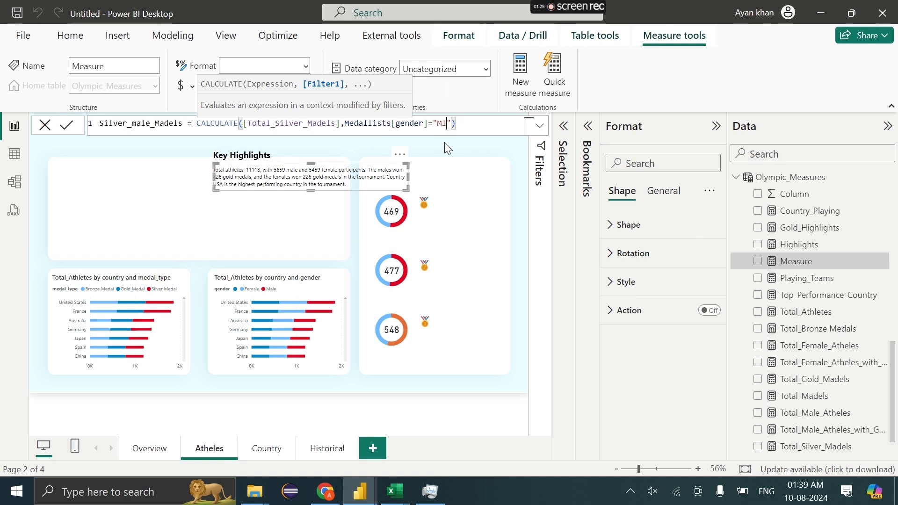
{"action": "key", "text": "ctrl+a"}
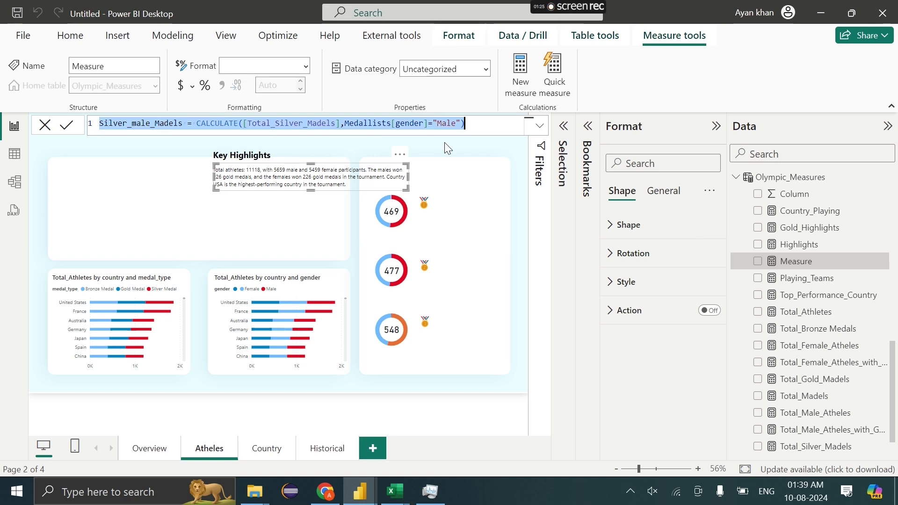
Copy the whole Silver_male_Madels formula and commit the measure.
{"action": "left_click", "coordinate": [406, 123]}
{"action": "key", "text": "ctrl+a"}
{"action": "key", "text": "ctrl+c"}
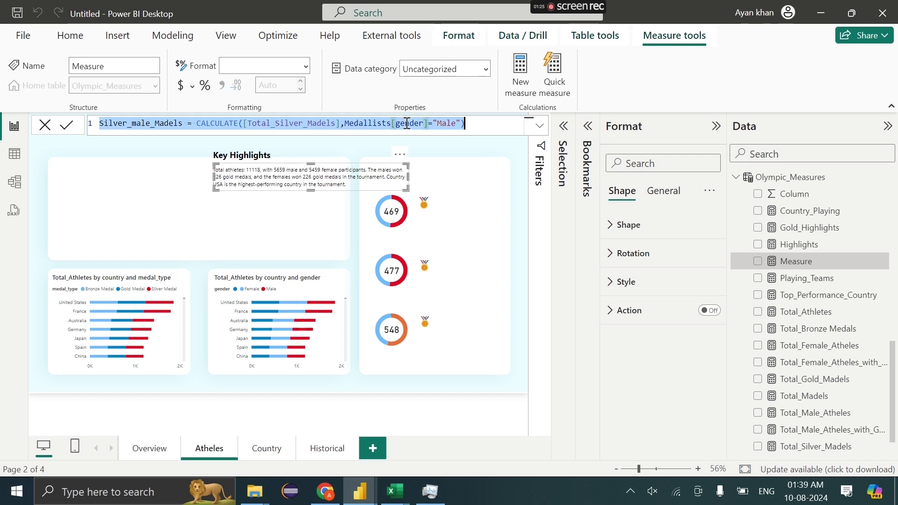
{"action": "left_click", "coordinate": [406, 123]}
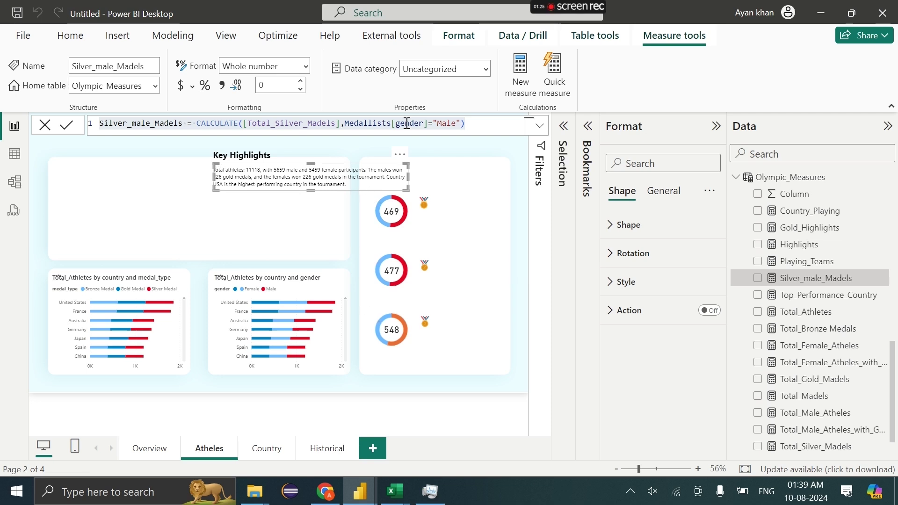
{"action": "left_click", "coordinate": [406, 123]}
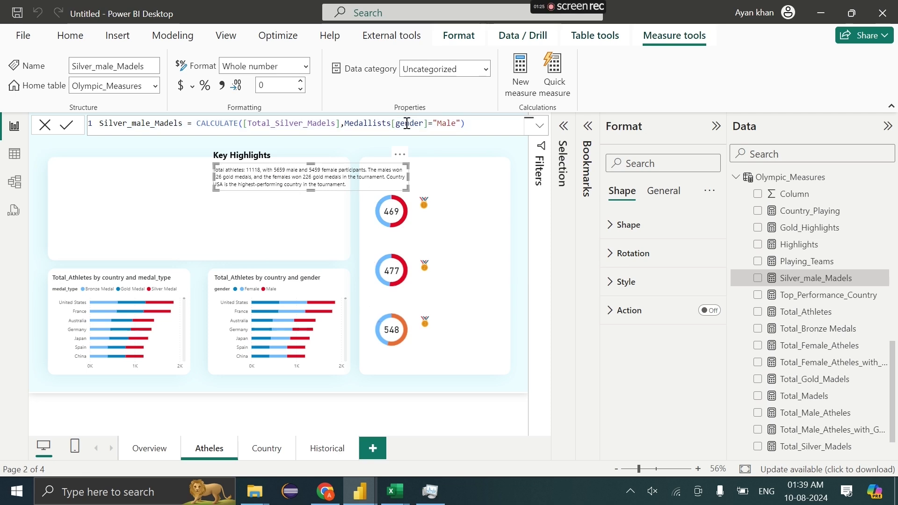
Create a new measure in the Olympic_Measures table and paste the copied Silver_male_Madels formula into it.
{"action": "right_click", "coordinate": [811, 183]}
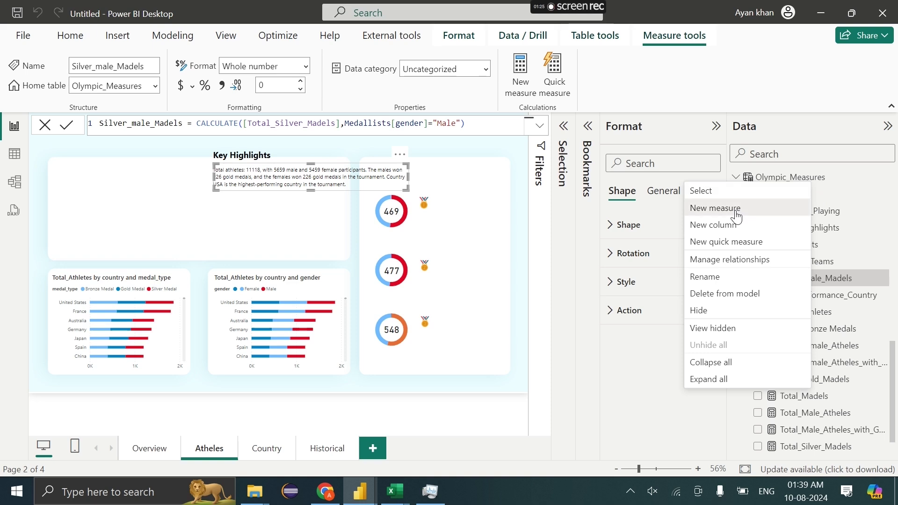
{"action": "left_click", "coordinate": [735, 209]}
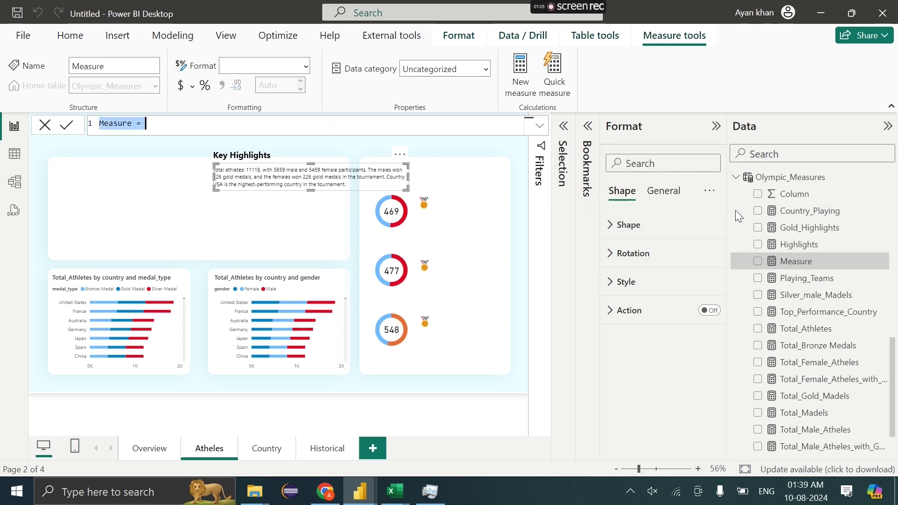
{"action": "key", "text": "ctrl+v"}
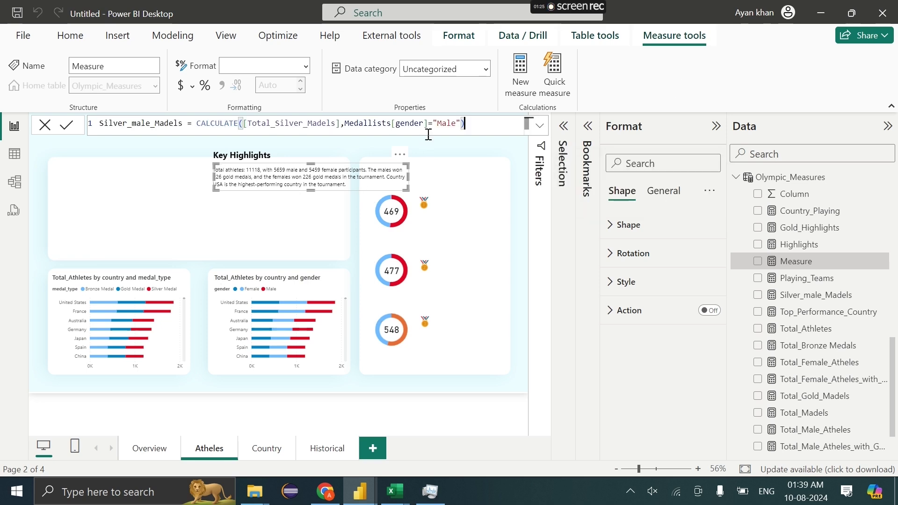
Change the pasted formula's gender filter to "Female", name the measure Silver_Feale_Madels and commit it.
{"action": "left_click", "coordinate": [444, 123]}
{"action": "key", "text": "BackSpace"}
{"action": "type", "text": "Fe"}
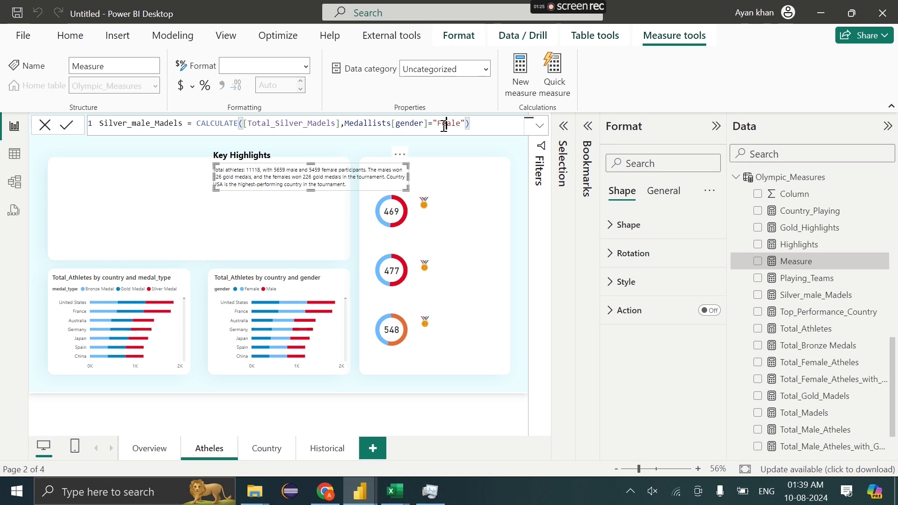
{"action": "left_click", "coordinate": [139, 123]}
{"action": "key", "text": "BackSpace"}
{"action": "type", "text": "Fe"}
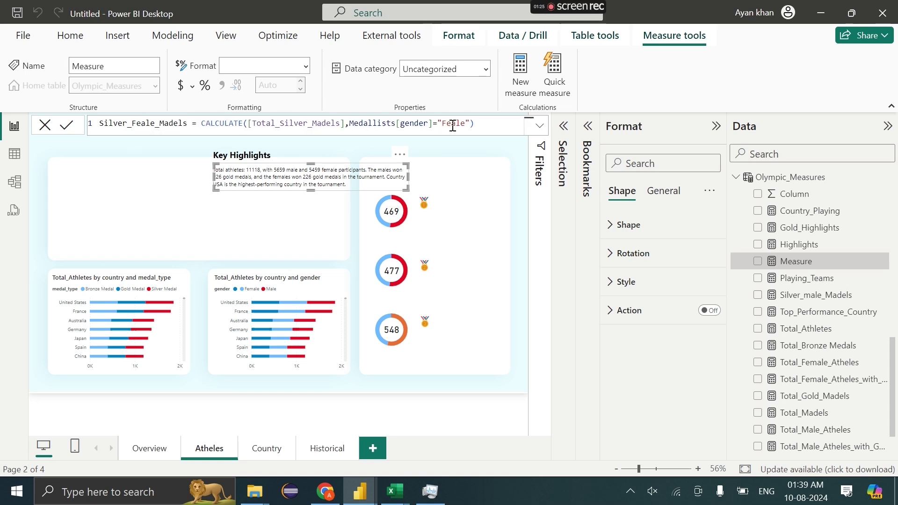
{"action": "left_click", "coordinate": [453, 124]}
{"action": "type", "text": "m"}
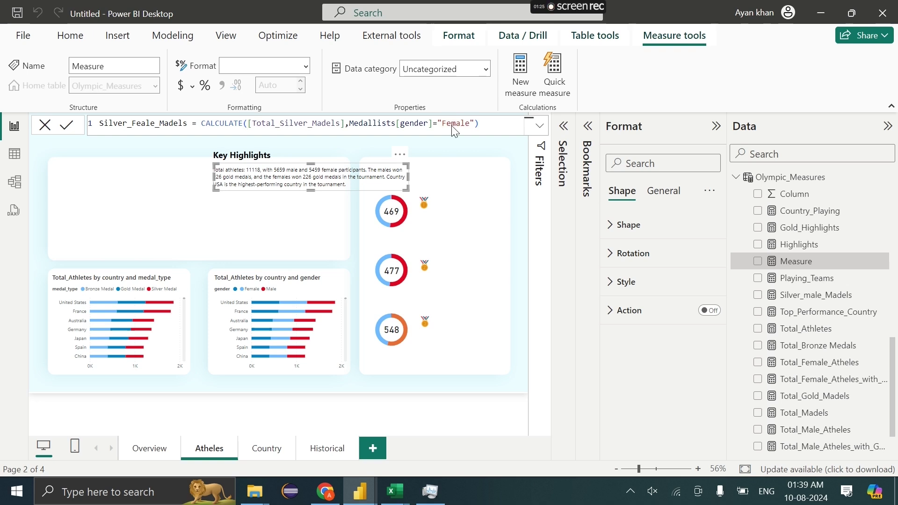
{"action": "key", "text": "Return"}
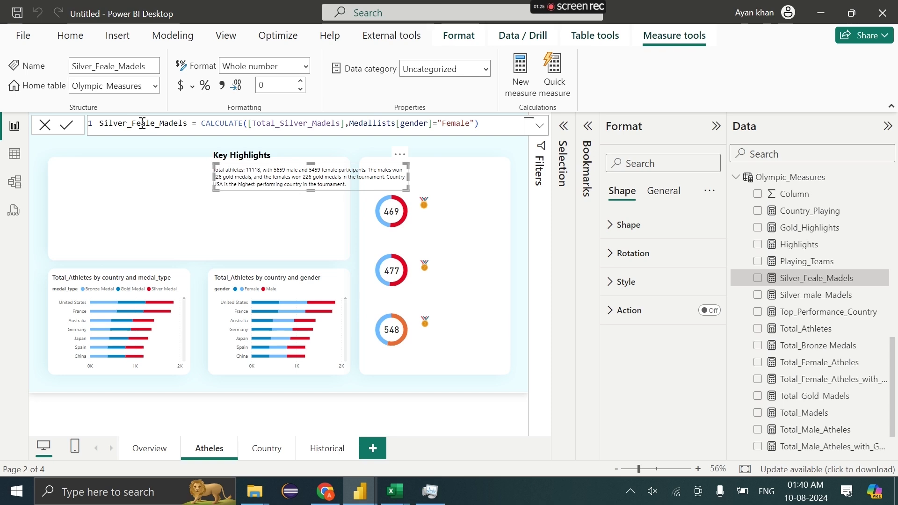
Correct the measure's name in its formula to Silver_Female_Madels and commit it.
{"action": "type", "text": "m"}
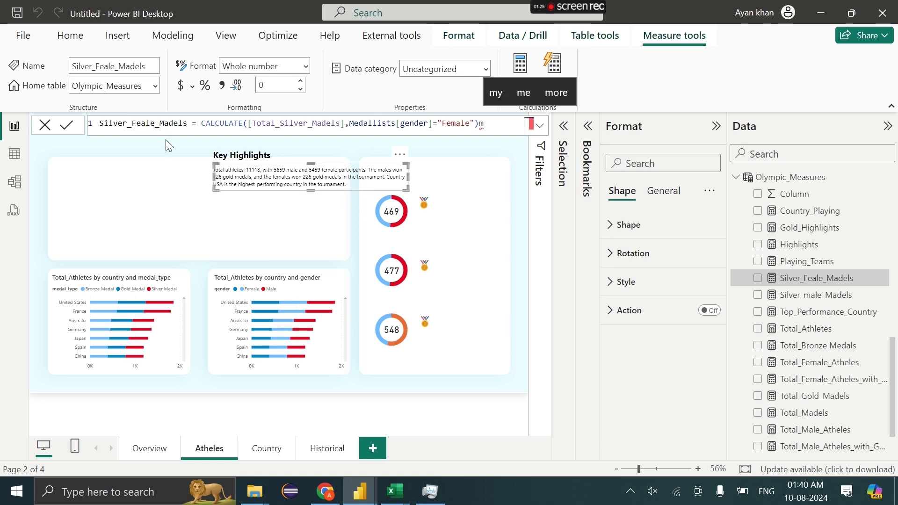
{"action": "key", "text": "BackSpace"}
{"action": "double_click", "coordinate": [142, 124]}
{"action": "left_click", "coordinate": [141, 124]}
{"action": "type", "text": "m"}
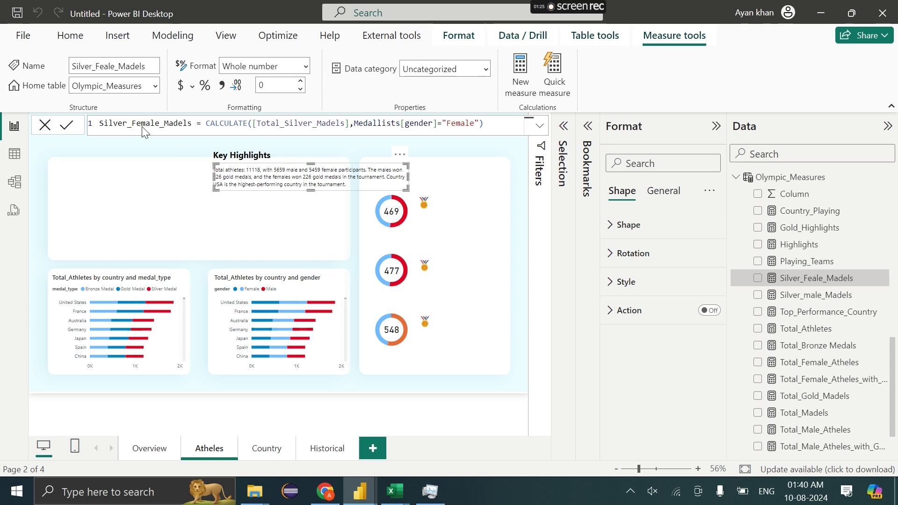
{"action": "key", "text": "Return"}
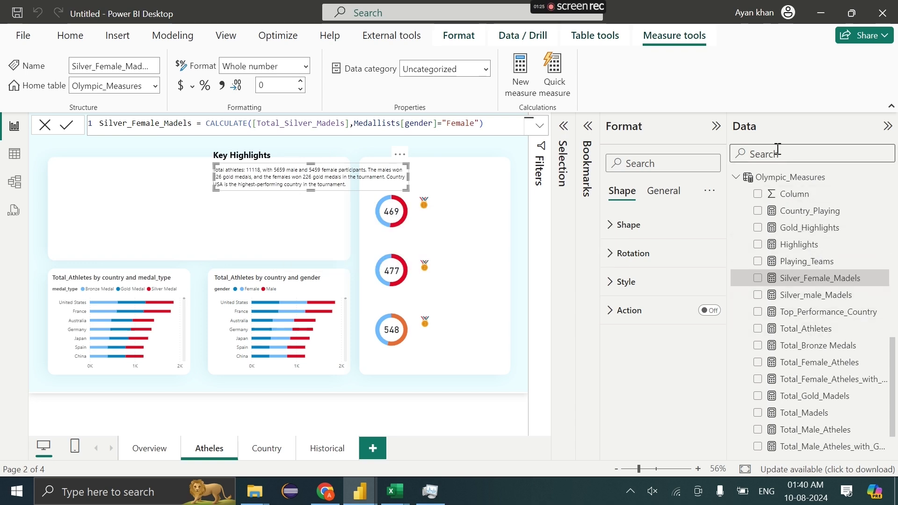
Create another Olympic_Measures measure from the copied Silver_male_Madels formula and name it Bronze_male_Madels.
{"action": "right_click", "coordinate": [777, 184]}
{"action": "left_click", "coordinate": [723, 203]}
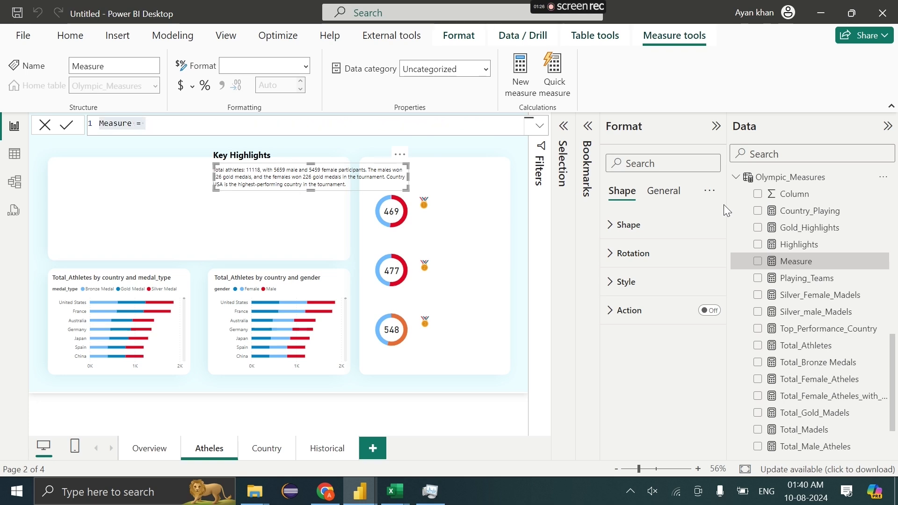
{"action": "key", "text": "ctrl+v"}
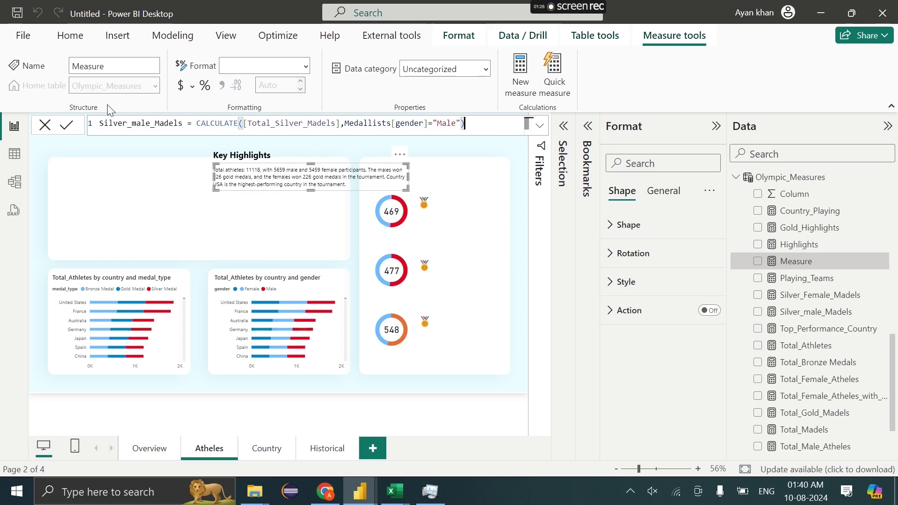
{"action": "double_click", "coordinate": [127, 123]}
{"action": "key", "text": "BackSpace"}
{"action": "type", "text": "Bro"}
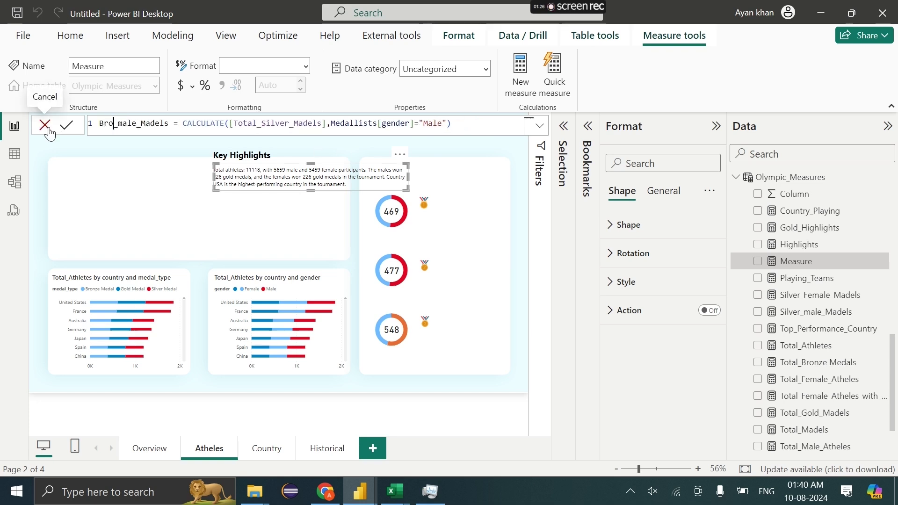
{"action": "type", "text": "nze"}
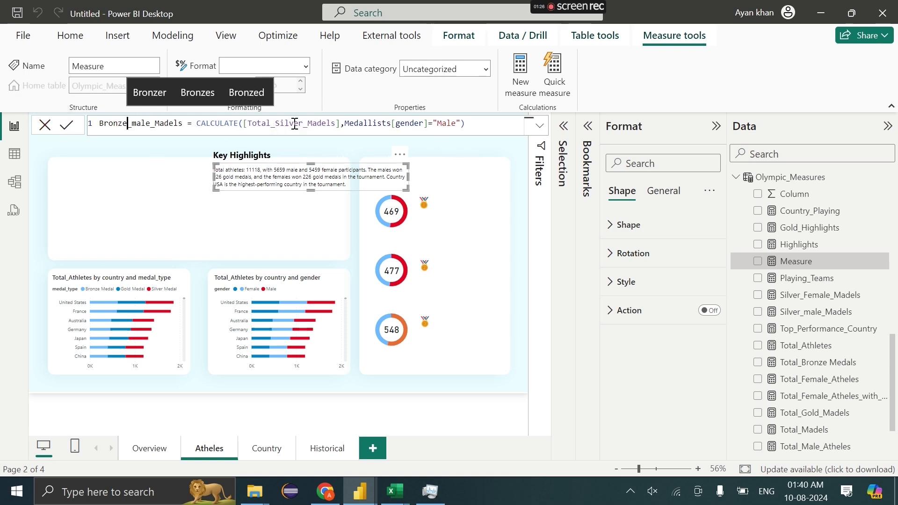
Replace the silver medal reference inside CALCULATE with [Total_Bronze Medals] and commit the Bronze_male_Madels measure.
{"action": "left_click_drag", "start_coordinate": [275, 124], "coordinate": [304, 125]}
{"action": "key", "text": "BackSpace"}
{"action": "type", "text": "br"}
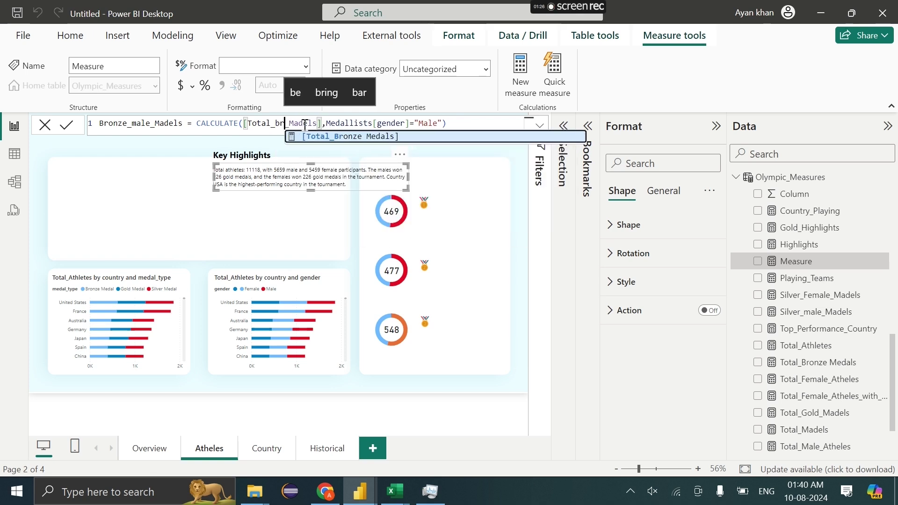
{"action": "left_click", "coordinate": [312, 137]}
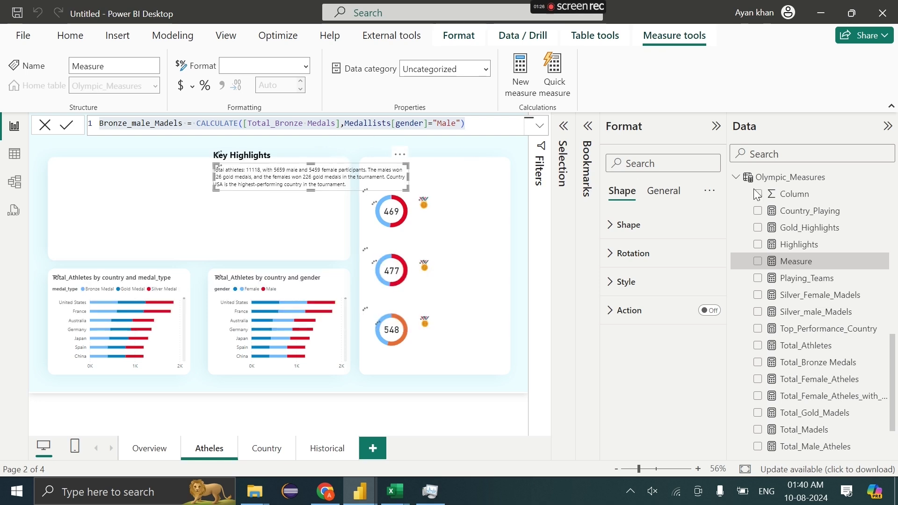
{"action": "key", "text": "Return"}
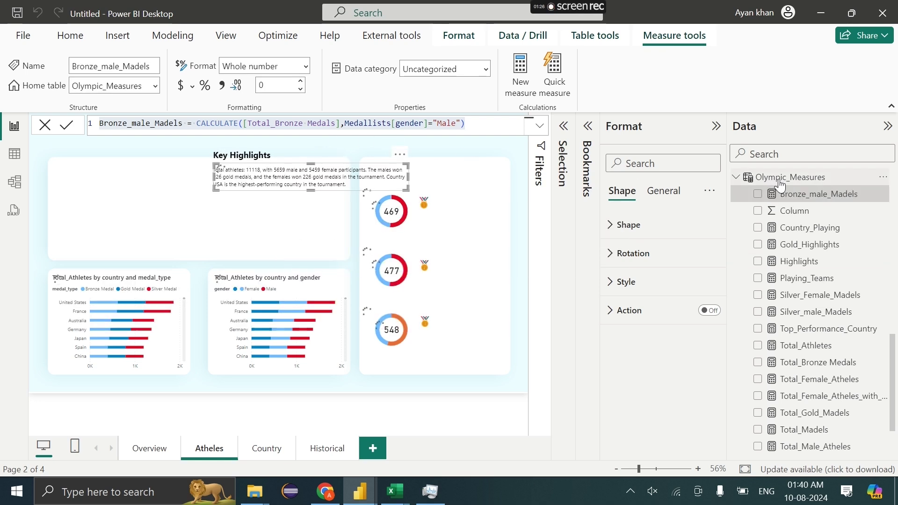
Create a new Olympic_Measures measure from the Bronze_male_Madels formula and change its name to Bronze_feale_Madels.
{"action": "right_click", "coordinate": [780, 185]}
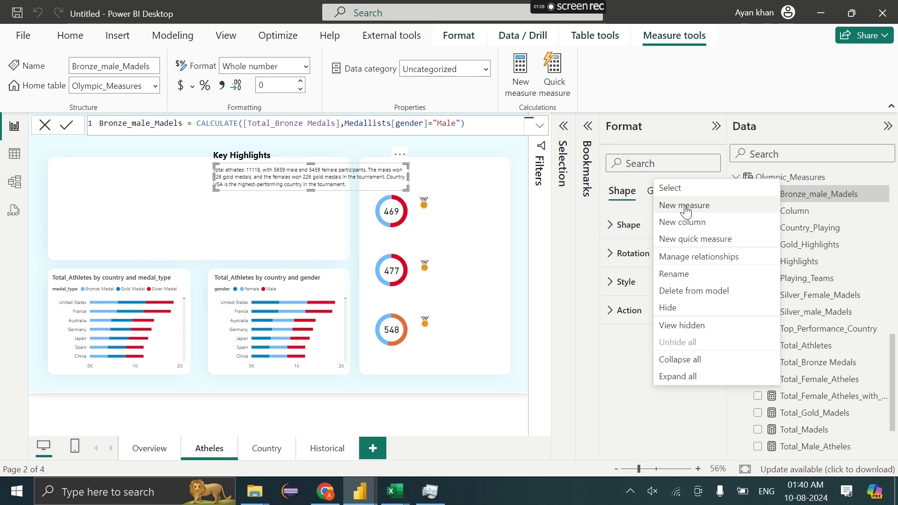
{"action": "left_click", "coordinate": [686, 208]}
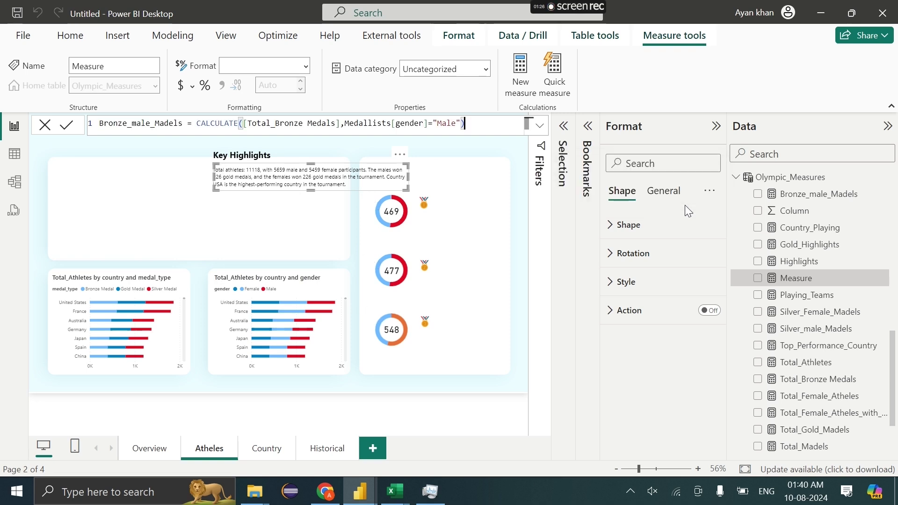
{"action": "left_click", "coordinate": [138, 126]}
{"action": "key", "text": "BackSpace"}
{"action": "type", "text": "fe"}
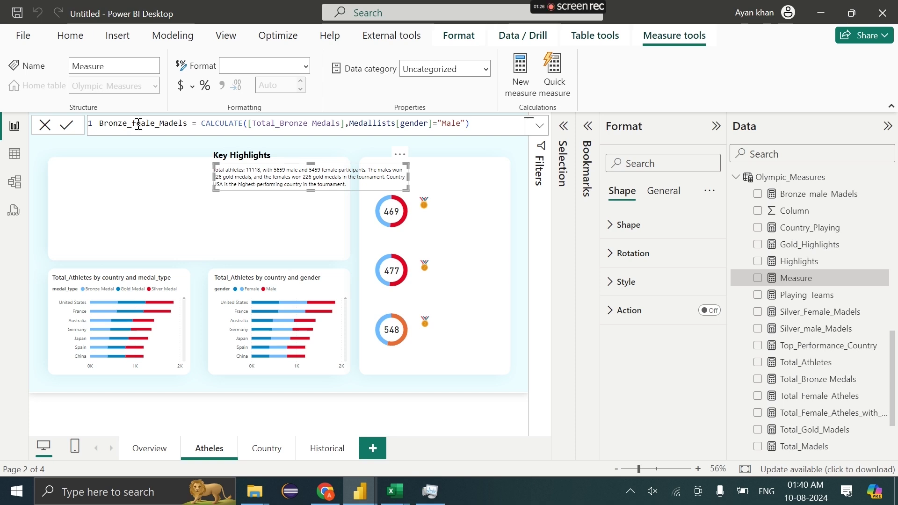
Re-enter [Total_Bronze Medals] as the measure reference inside CALCULATE and delete the leftover duplicate text after it.
{"action": "left_click_drag", "start_coordinate": [282, 125], "coordinate": [299, 125]}
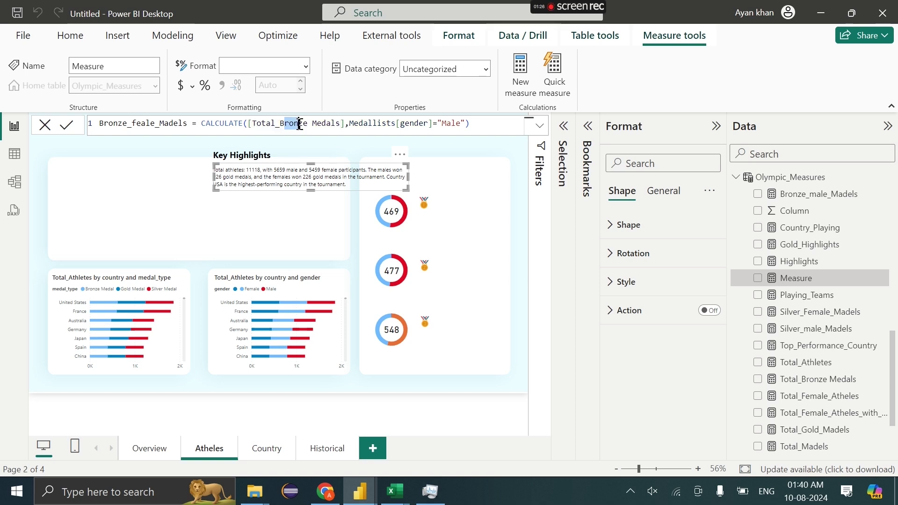
{"action": "key", "text": "BackSpace"}
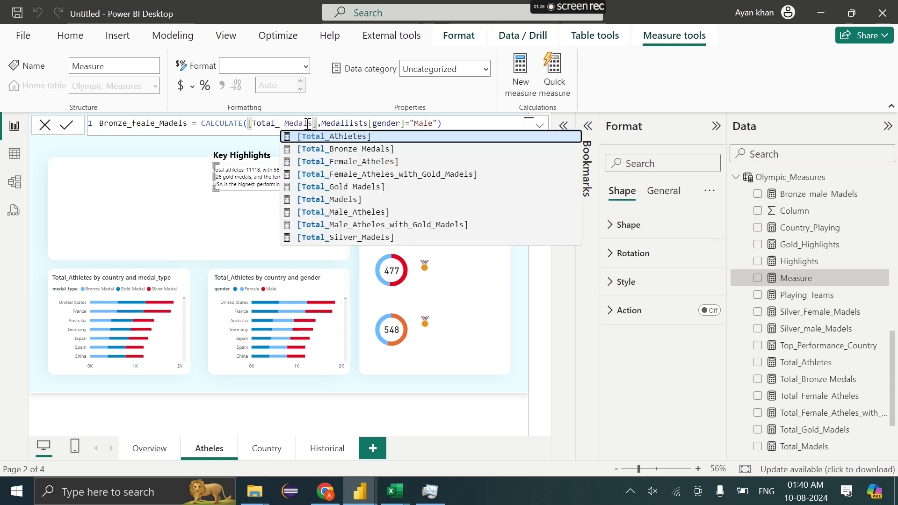
{"action": "type", "text": "M"}
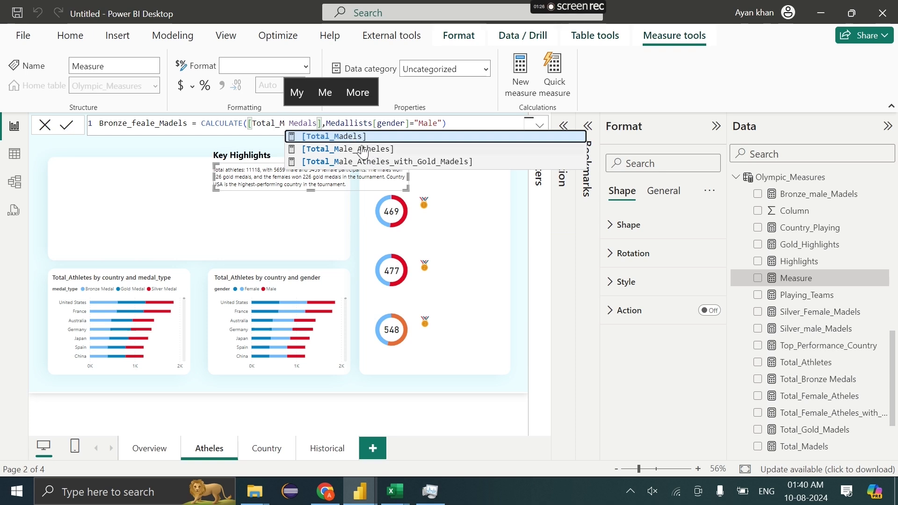
{"action": "key", "text": "Escape"}
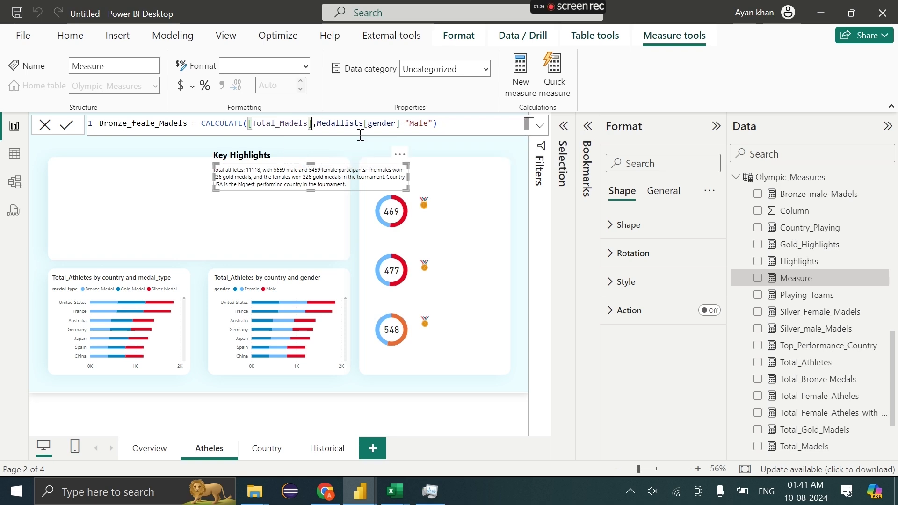
{"action": "key", "text": "BackSpace"}
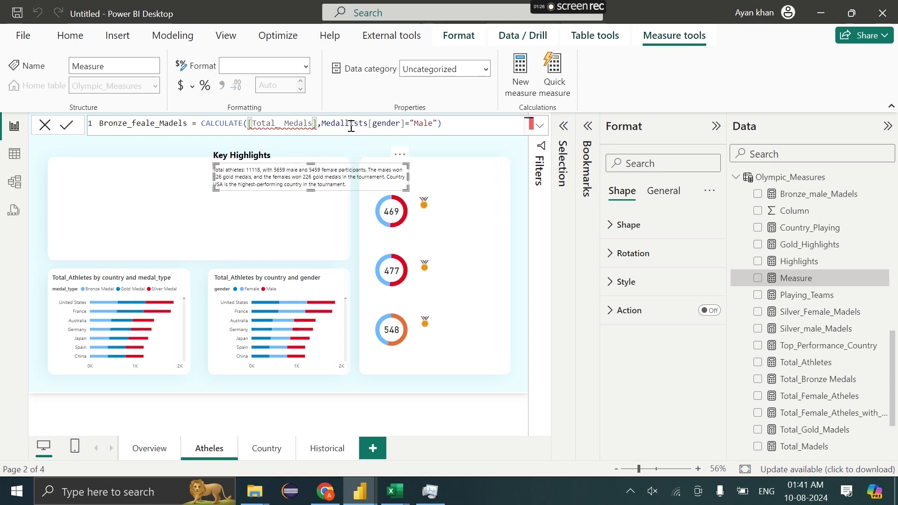
{"action": "type", "text": "br"}
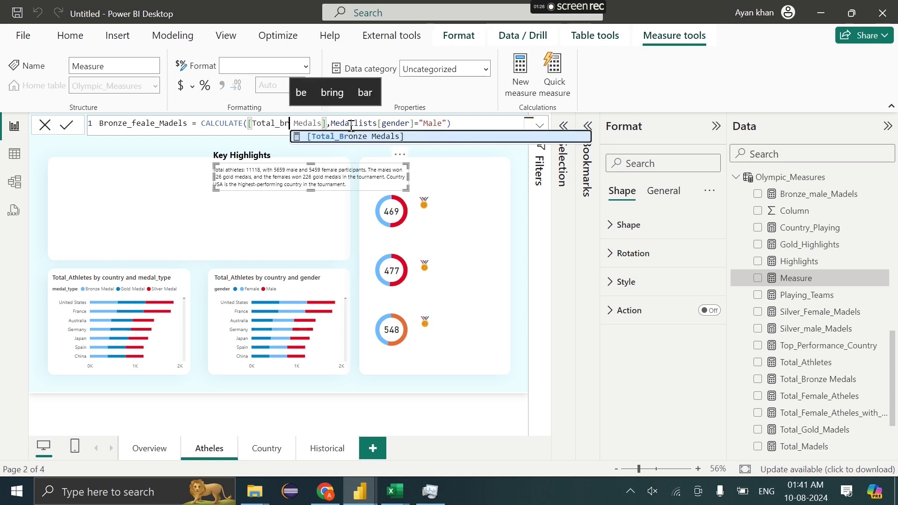
{"action": "left_click", "coordinate": [355, 136]}
{"action": "triple_click", "coordinate": [402, 122]}
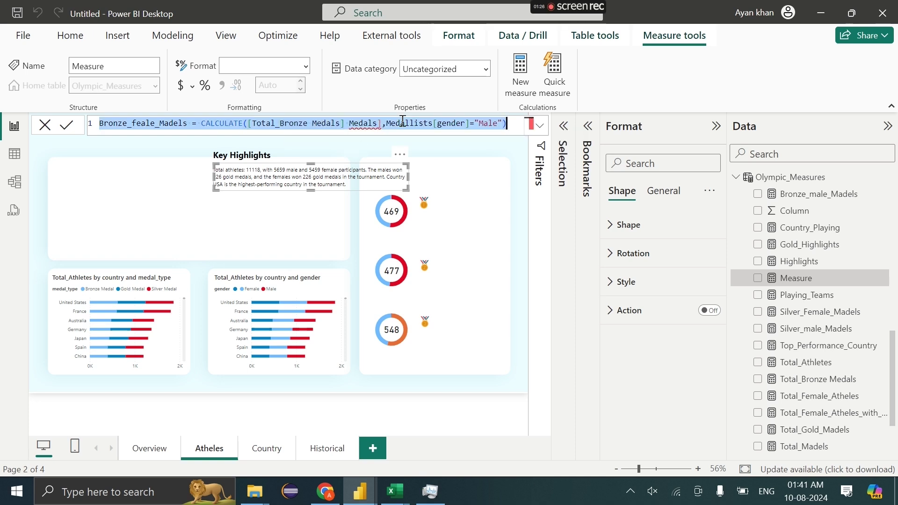
{"action": "left_click", "coordinate": [383, 123]}
{"action": "key", "text": "BackSpace"}
{"action": "key", "text": "BackSpace"}
{"action": "key", "text": "BackSpace"}
{"action": "key", "text": "BackSpace"}
{"action": "key", "text": "BackSpace"}
{"action": "key", "text": "BackSpace"}
{"action": "key", "text": "BackSpace"}
{"action": "key", "text": "BackSpace"}
Copy the whole Bronze_feale_Madels formula and commit the measure.
{"action": "triple_click", "coordinate": [382, 124]}
{"action": "key", "text": "ctrl+c"}
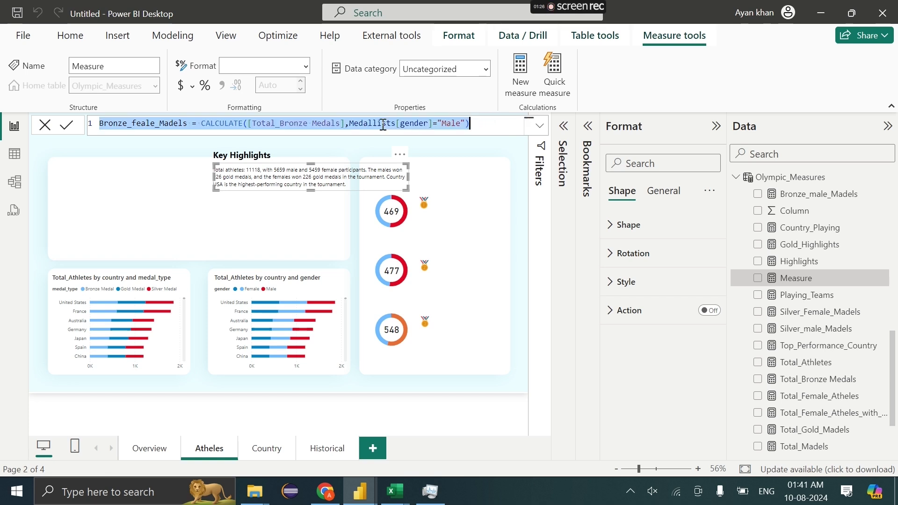
{"action": "left_click", "coordinate": [382, 123]}
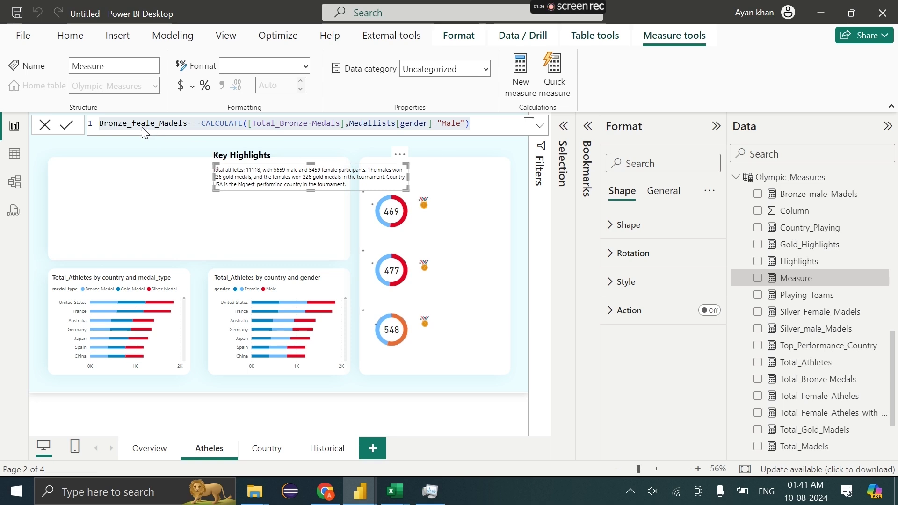
{"action": "key", "text": "Return"}
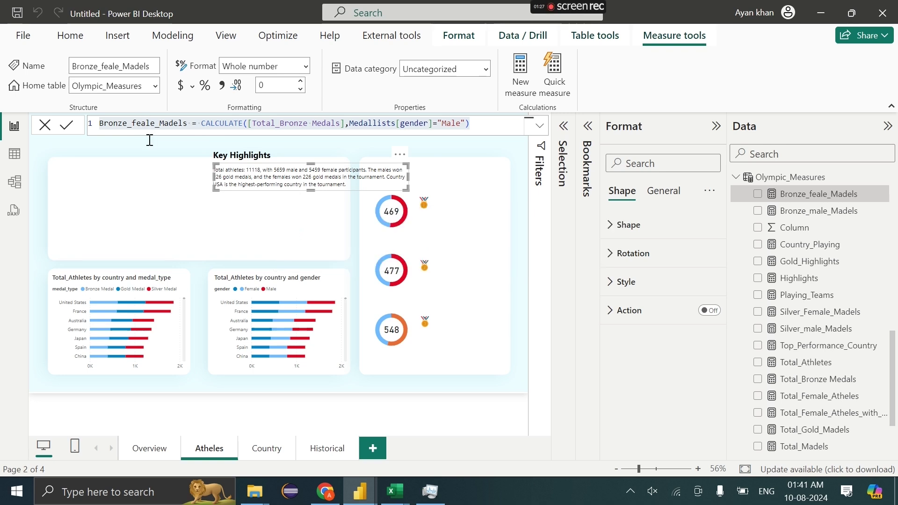
Correct the measure's name in the formula to Bronze_female_Madels and commit it.
{"action": "left_click", "coordinate": [144, 127]}
{"action": "key", "text": "End"}
{"action": "type", "text": "mmm"}
{"action": "key", "text": "BackSpace"}
{"action": "left_click", "coordinate": [145, 123]}
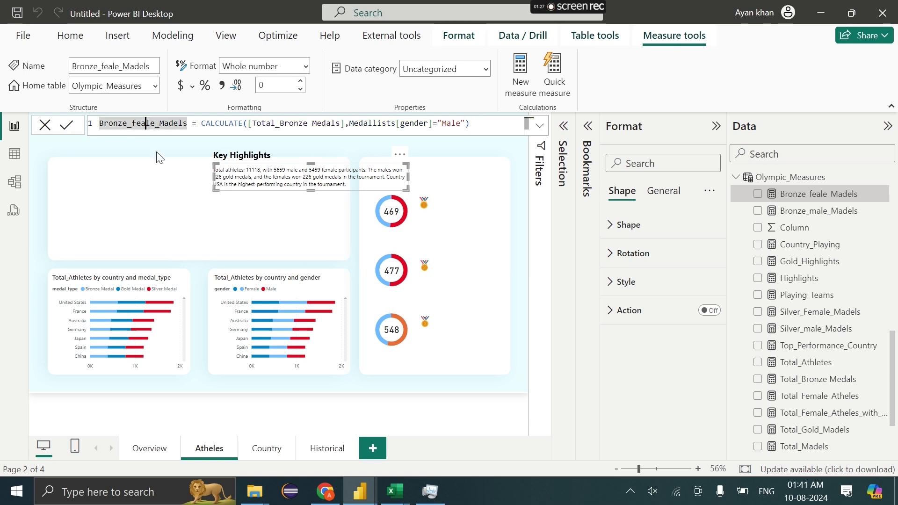
{"action": "type", "text": "m"}
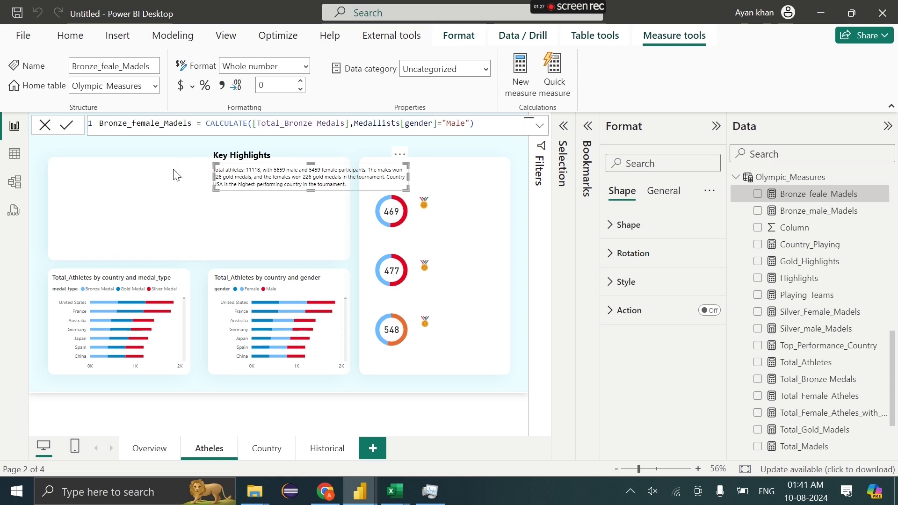
{"action": "key", "text": "Return"}
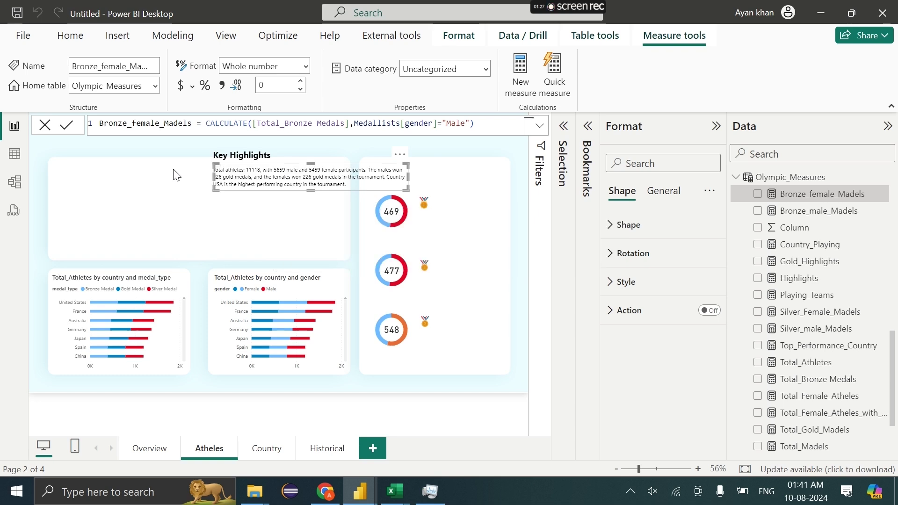
Create a new Olympic_Measures measure from the copied bronze formula and try to name it Bronze_Male_Madels.
{"action": "right_click", "coordinate": [770, 189]}
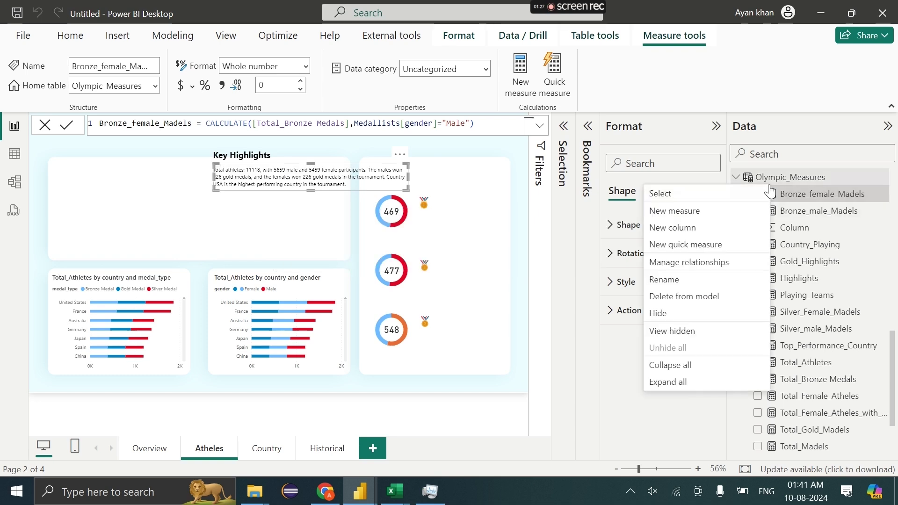
{"action": "left_click", "coordinate": [717, 211]}
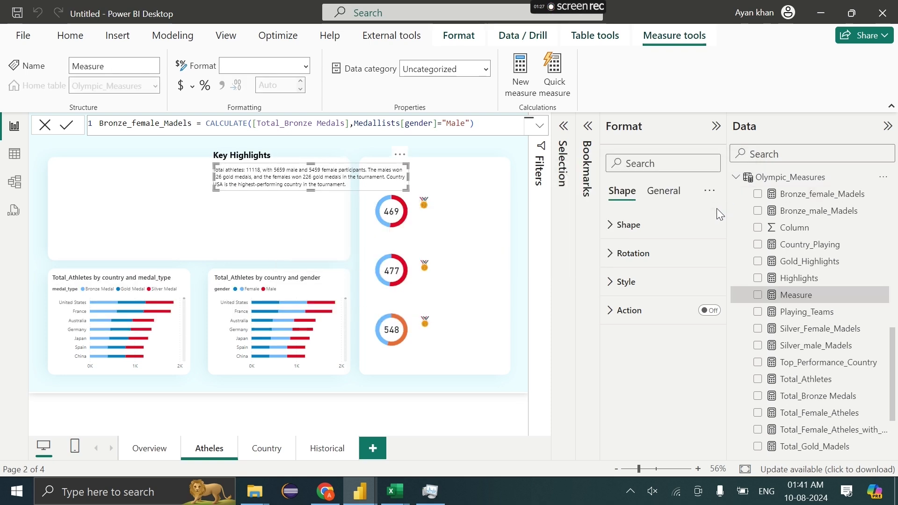
{"action": "key", "text": "ctrl+v"}
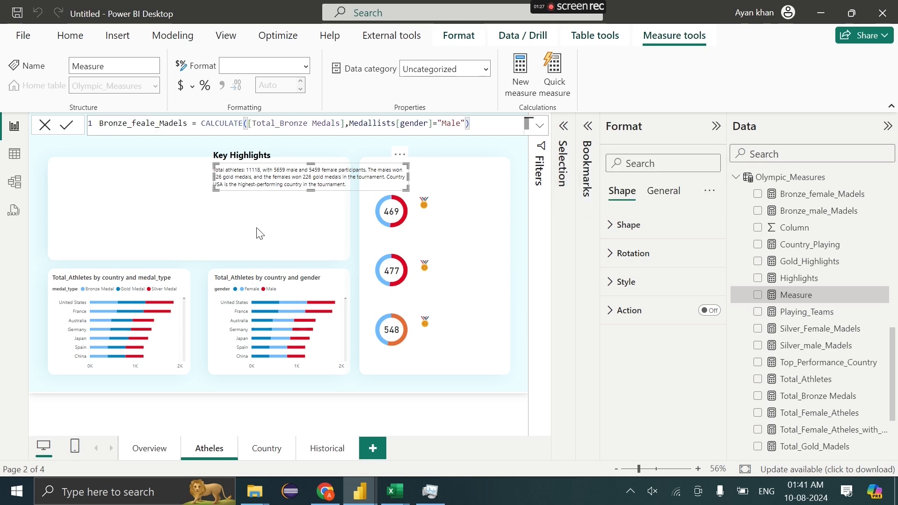
{"action": "left_click_drag", "start_coordinate": [133, 124], "coordinate": [152, 124]}
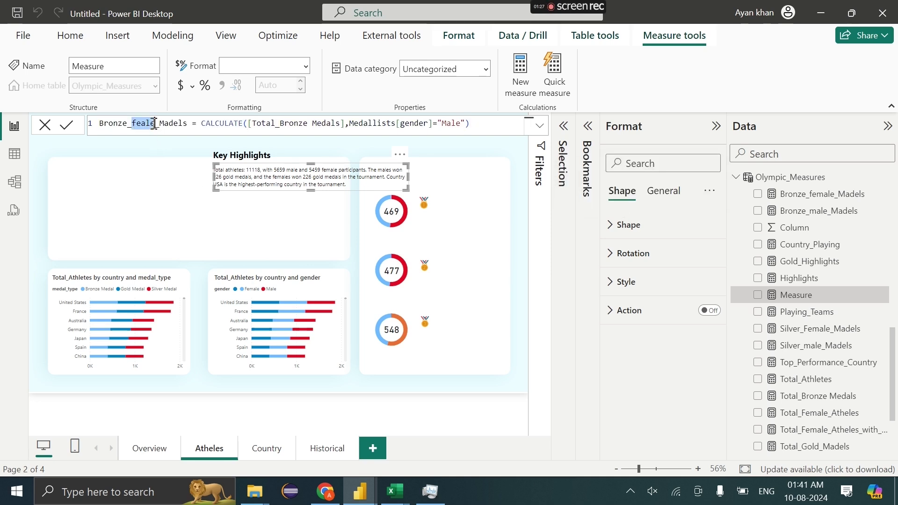
{"action": "key", "text": "BackSpace"}
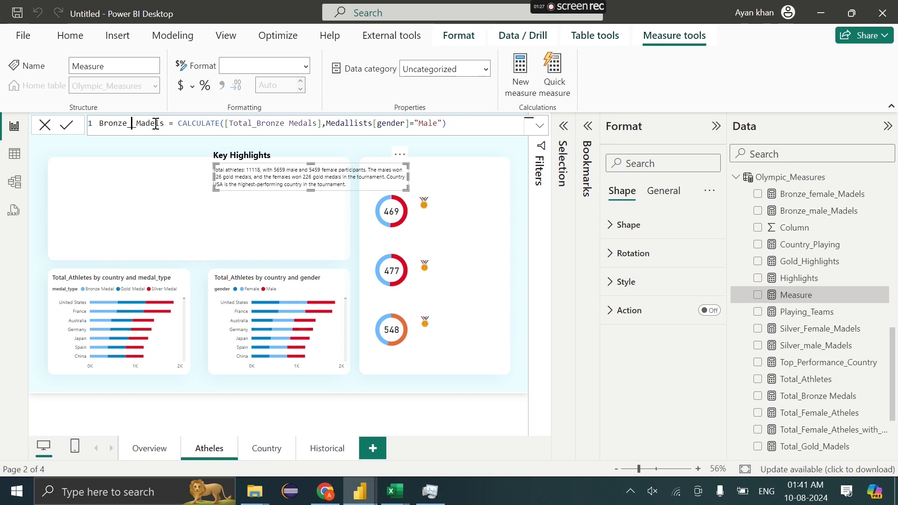
{"action": "type", "text": "Fema"}
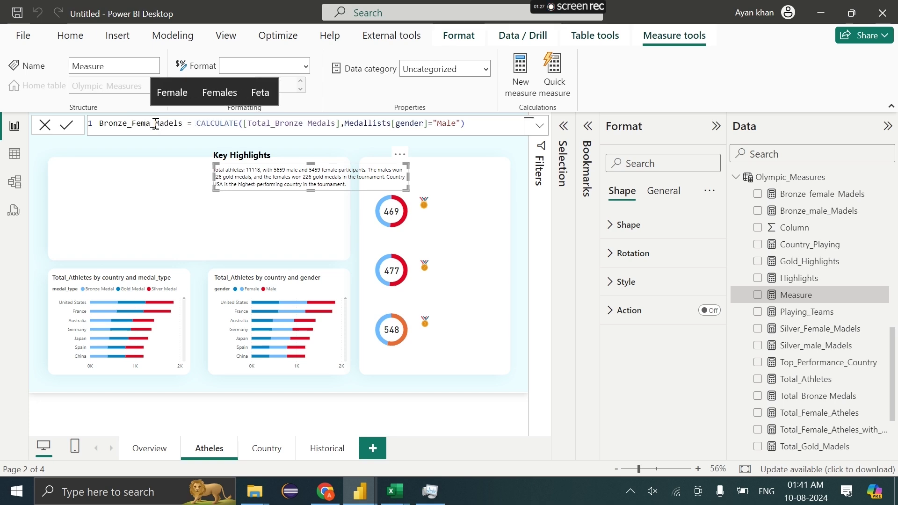
{"action": "key", "text": "BackSpace"}
{"action": "key", "text": "BackSpace"}
{"action": "type", "text": "Male"}
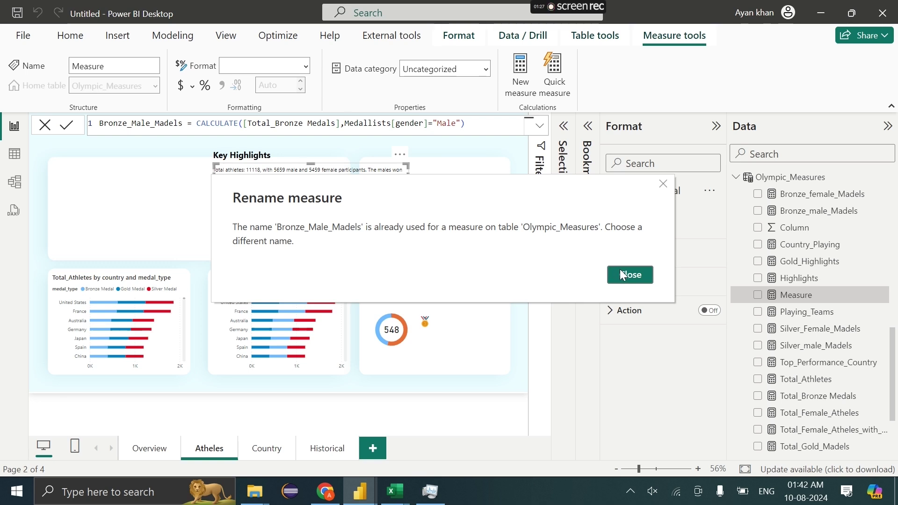
{"action": "left_click", "coordinate": [629, 276]}
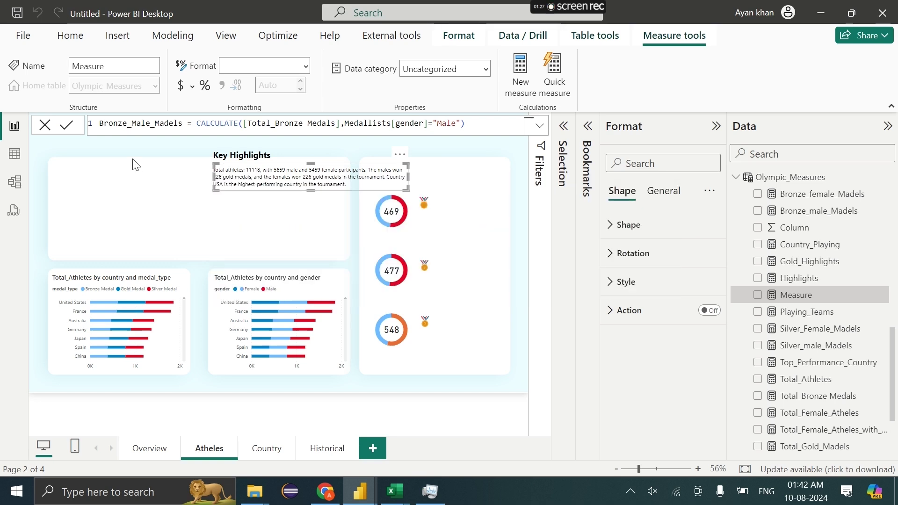
Change the new measure's name to Bronze_Fem\ale_Madels in the formula and commit it.
{"action": "double_click", "coordinate": [141, 127]}
{"action": "left_click", "coordinate": [141, 126]}
{"action": "key", "text": "BackSpace"}
{"action": "key", "text": "BackSpace"}
{"action": "type", "text": "Feam"}
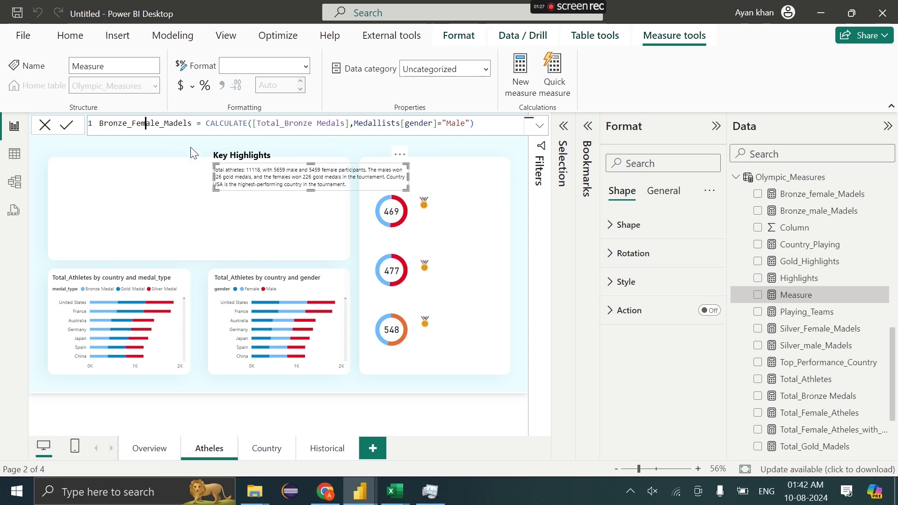
{"action": "type", "text": "\\"}
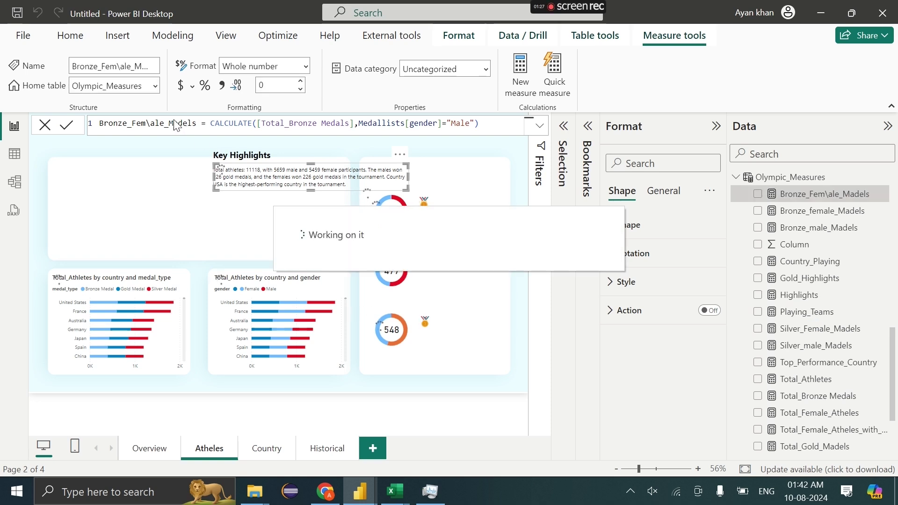
Try to rename the measure to Bronze_Female_Madels with its gender filter set to "Female".
{"action": "left_click", "coordinate": [152, 124]}
{"action": "key", "text": "BackSpace"}
{"action": "left_click", "coordinate": [452, 124]}
{"action": "key", "text": "BackSpace"}
{"action": "type", "text": "Fem"}
{"action": "key", "text": "ctrl+a"}
{"action": "key", "text": "Return"}
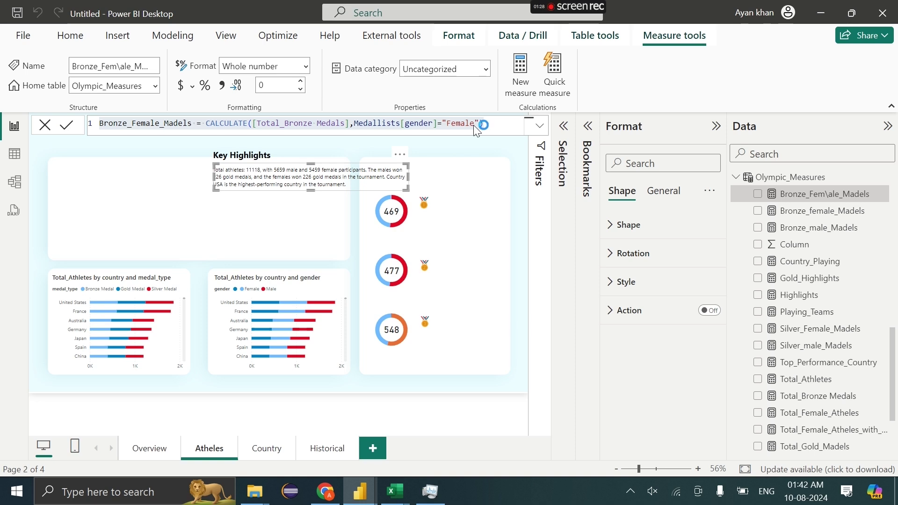
{"action": "left_click", "coordinate": [643, 273]}
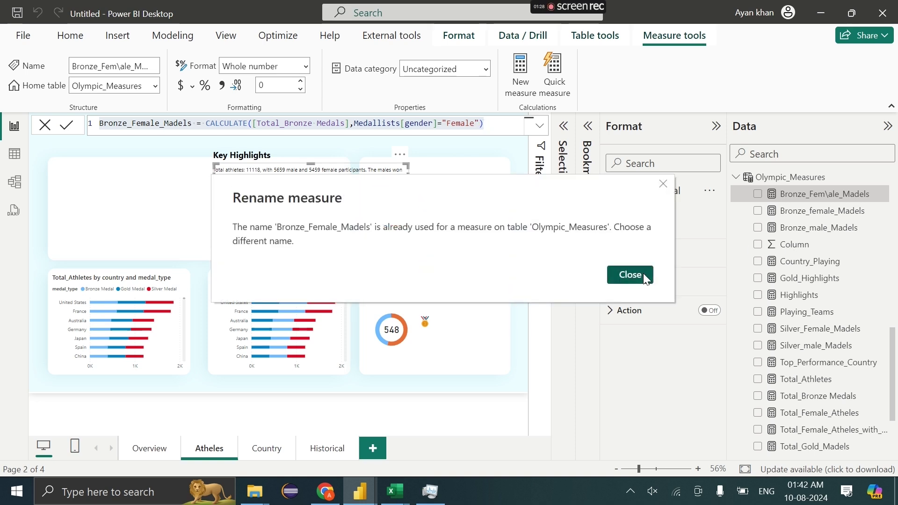
{"action": "double_click", "coordinate": [153, 128]}
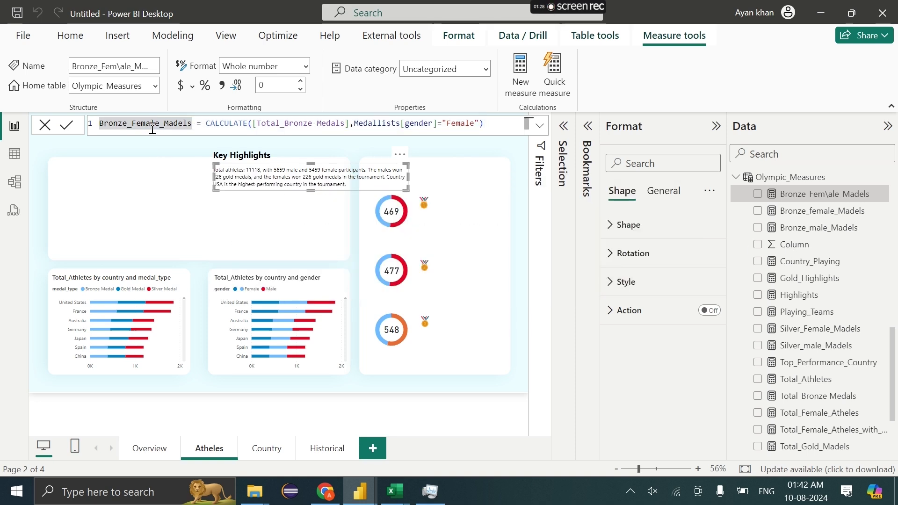
Compare the formulas of the Bronze_female_Madels and Bronze_male_Madels measures, then close the formula without committing.
{"action": "left_click", "coordinate": [795, 211]}
{"action": "left_click", "coordinate": [797, 229]}
{"action": "left_click", "coordinate": [796, 213]}
{"action": "left_click", "coordinate": [798, 229]}
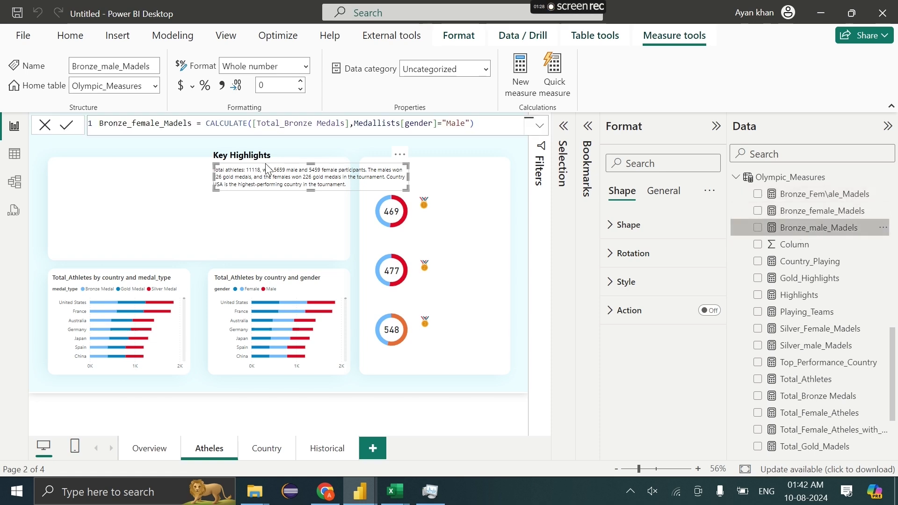
{"action": "left_click", "coordinate": [48, 128]}
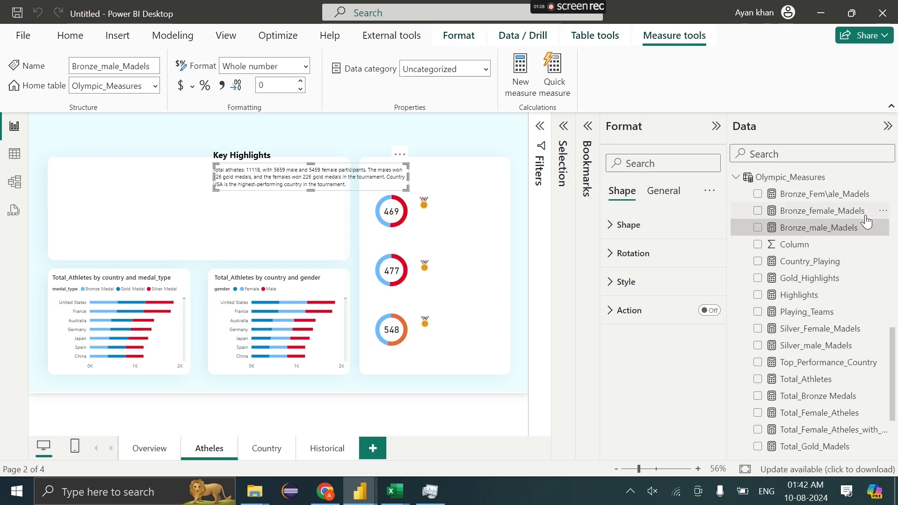
Delete the misnamed Bronze_Fem\ale_Madels measure from the model.
{"action": "left_click", "coordinate": [884, 194]}
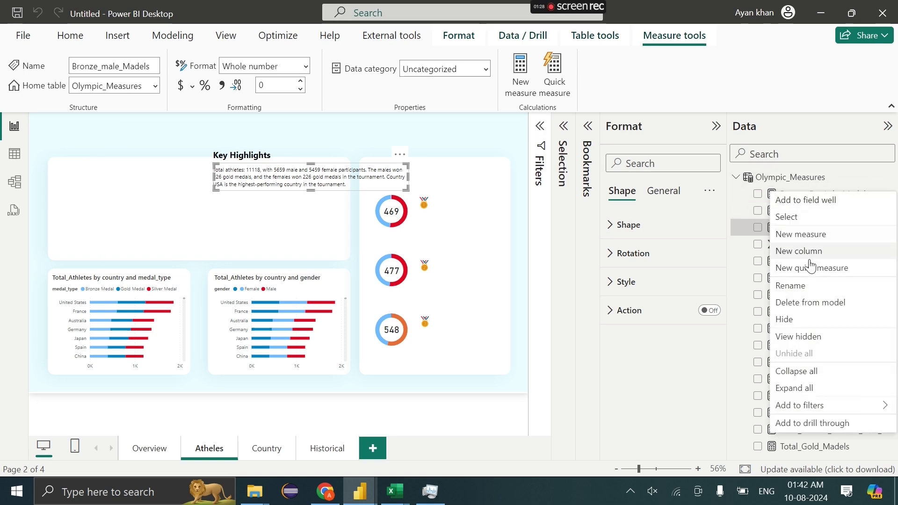
{"action": "left_click", "coordinate": [823, 308]}
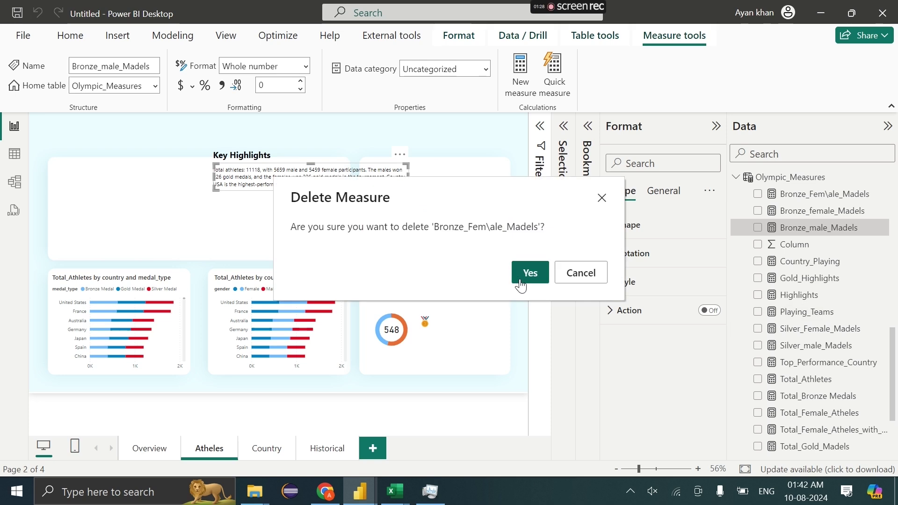
{"action": "left_click", "coordinate": [519, 279]}
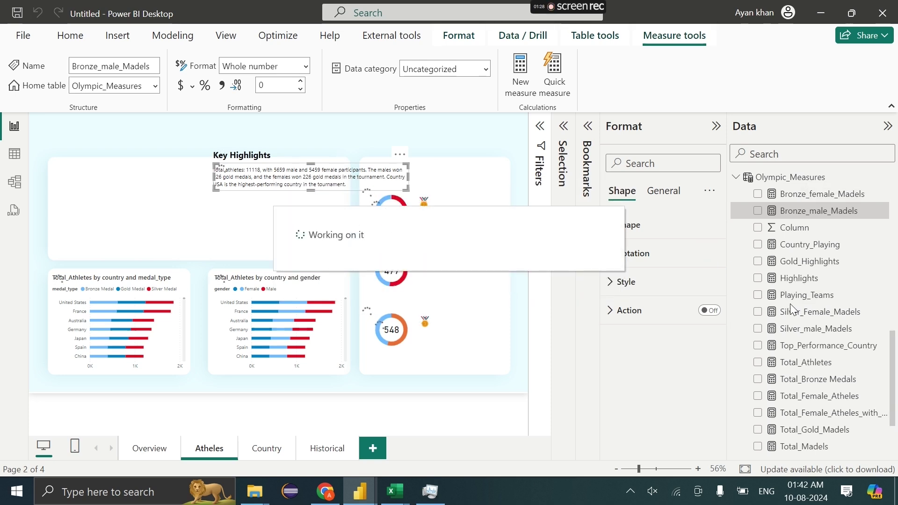
Copy the whole Gold_Highlights formula and close it without editing.
{"action": "left_click", "coordinate": [804, 261]}
{"action": "left_click", "coordinate": [363, 123]}
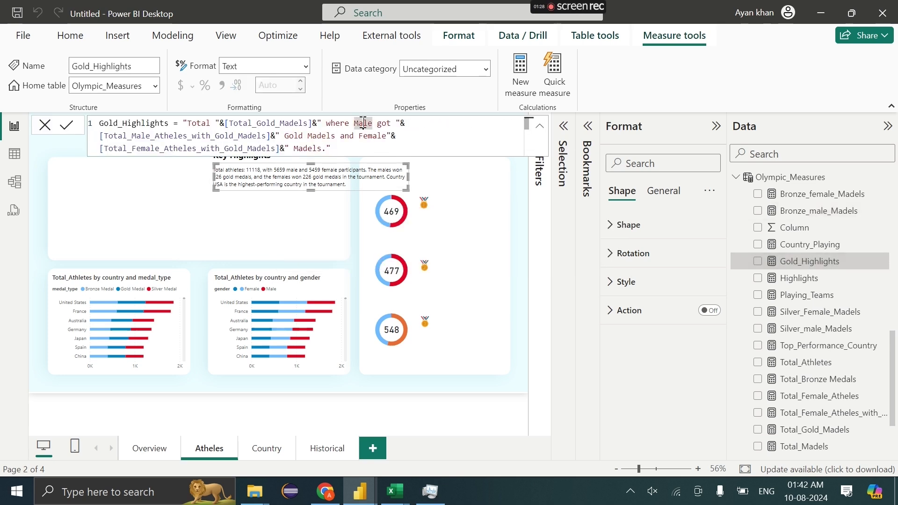
{"action": "key", "text": "ctrl+a"}
{"action": "left_click", "coordinate": [276, 135]}
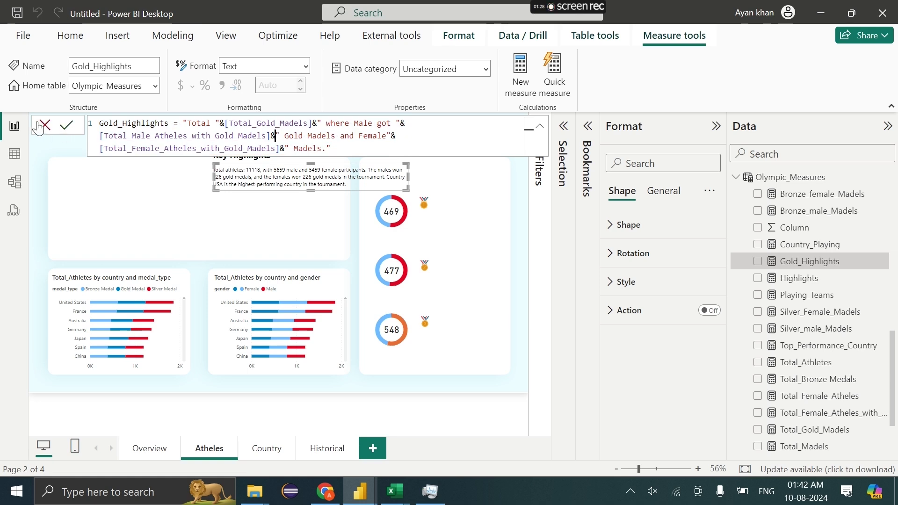
{"action": "left_click", "coordinate": [42, 125]}
Create an Olympic_Measures measure Silver_Highlights from the gold formula, using [Total_Silver_Madels] for the total and [Silver_male_Madels] for the male count.
{"action": "right_click", "coordinate": [766, 178]}
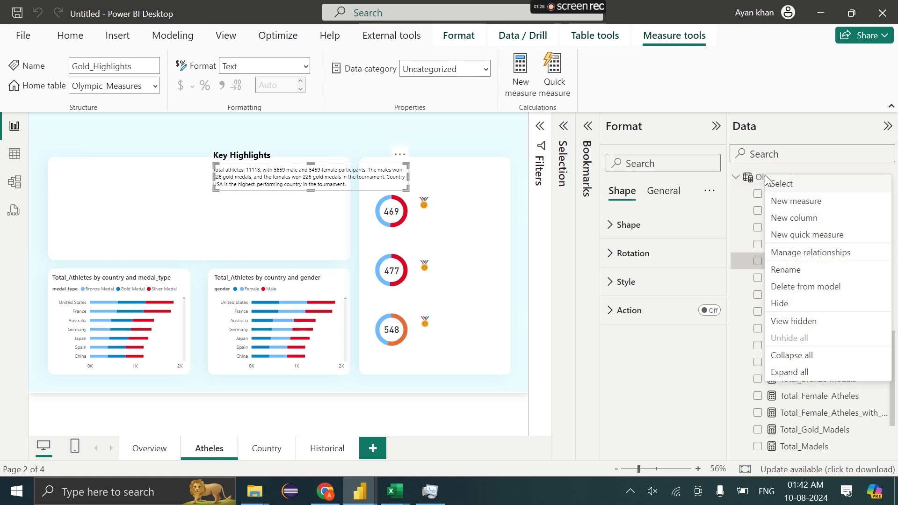
{"action": "left_click", "coordinate": [793, 201]}
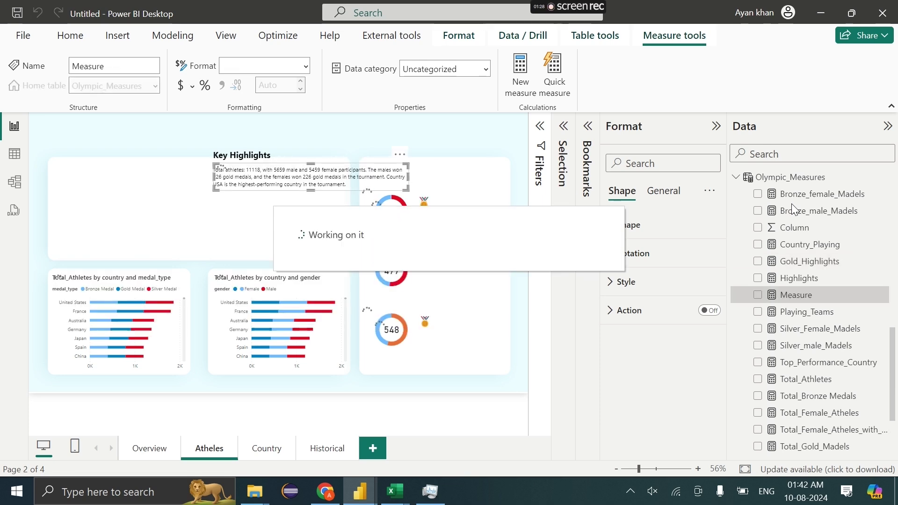
{"action": "type", "text": "Silver_Highlights = \"Total \"&[Total_Silver_Madels]&\" where Male got \"&[]&\" Gold Madels and Female\"&[Total_Female_Atheles_with_Gold_Madels]&\" Madels.\""}
{"action": "type", "text": "si"}
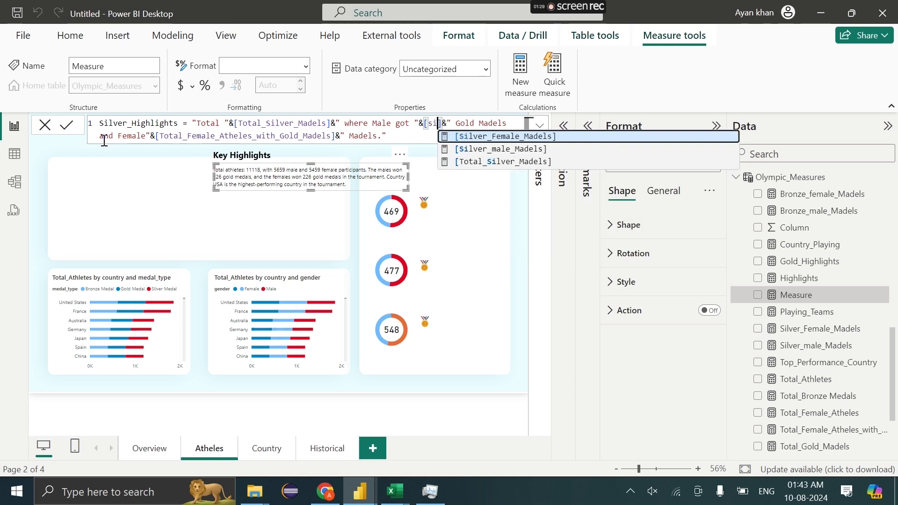
{"action": "type", "text": "l"}
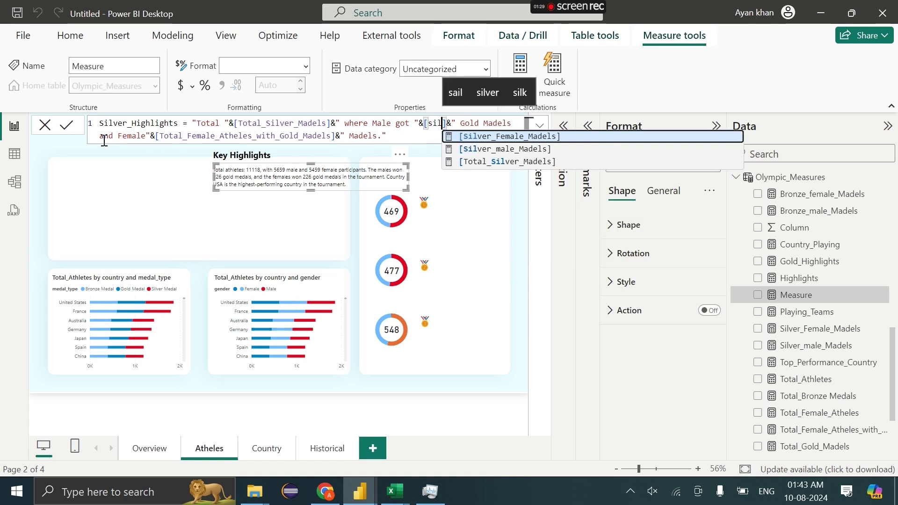
{"action": "left_click", "coordinate": [508, 150]}
Replace the female gold reference with [Silver_Female_Madels], then copy the whole formula and commit Silver_Highlights.
{"action": "left_click_drag", "start_coordinate": [227, 139], "coordinate": [398, 139]}
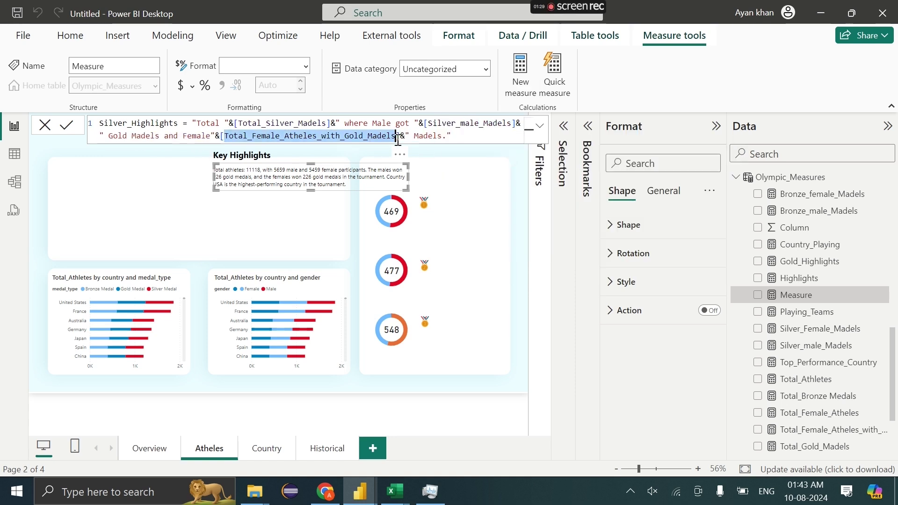
{"action": "type", "text": "sil"}
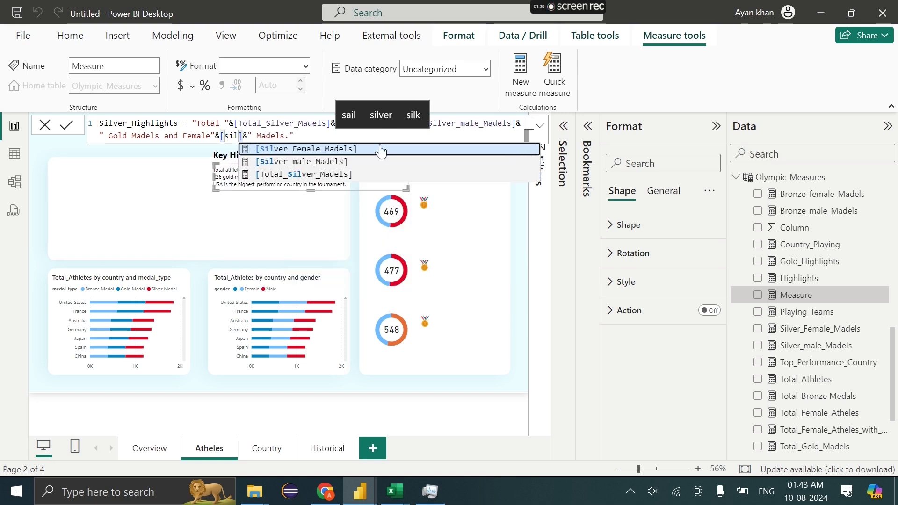
{"action": "left_click", "coordinate": [381, 150]}
{"action": "left_click", "coordinate": [355, 136]}
{"action": "key", "text": "ctrl+a"}
{"action": "key", "text": "ctrl+c"}
{"action": "key", "text": "Return"}
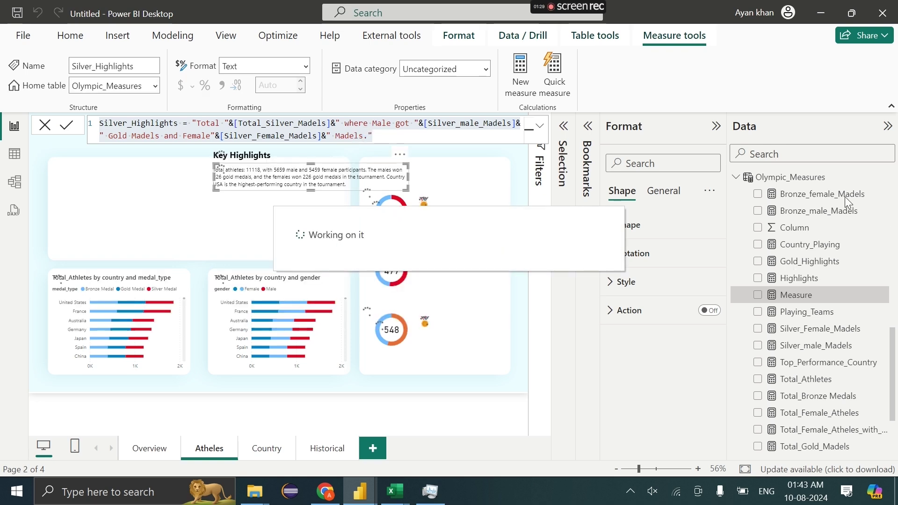
Create a new Olympic_Measures measure from the copied silver formula, replacing the male silver reference with [Bronze_male_Madels].
{"action": "right_click", "coordinate": [777, 177]}
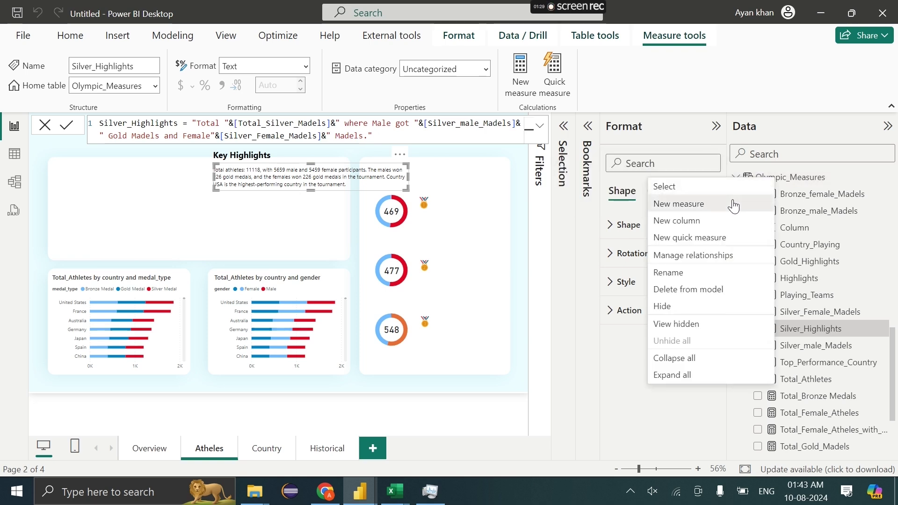
{"action": "left_click", "coordinate": [735, 203]}
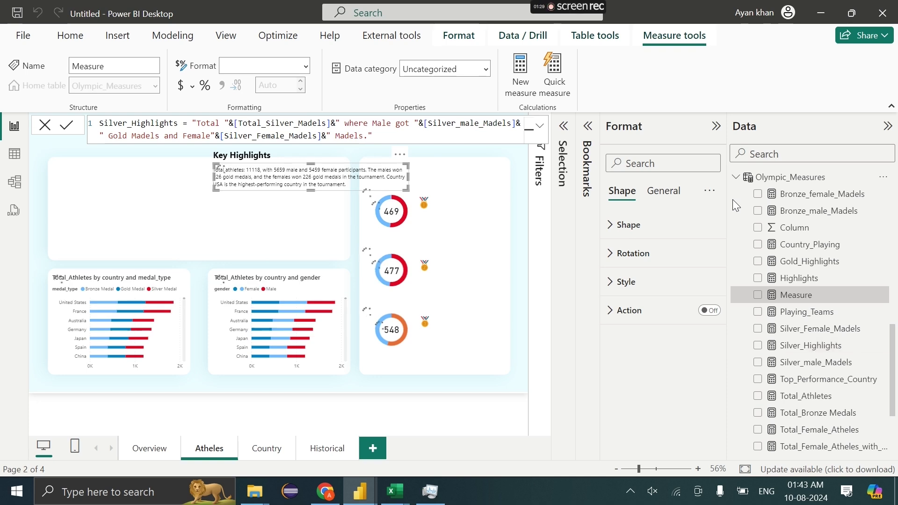
{"action": "key", "text": "ctrl+v"}
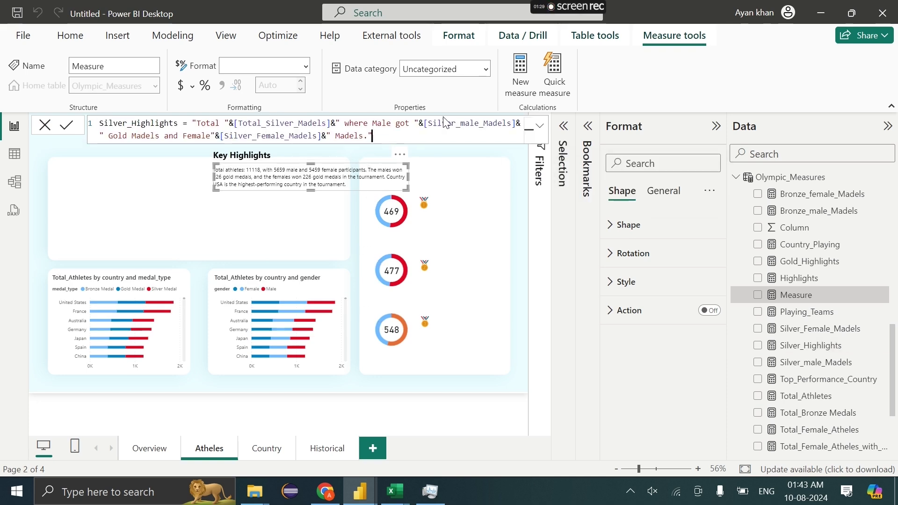
{"action": "left_click_drag", "start_coordinate": [456, 123], "coordinate": [428, 123]}
{"action": "key", "text": "BackSpace"}
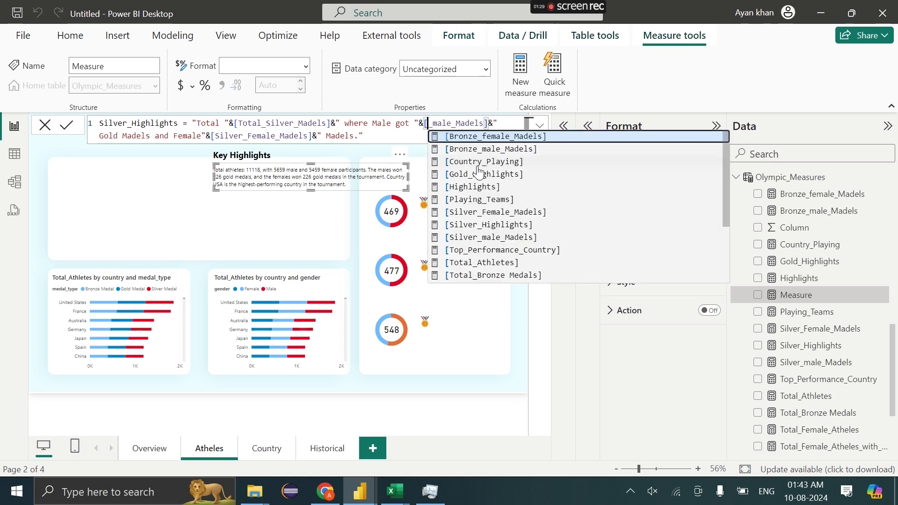
{"action": "type", "text": "Bronze"}
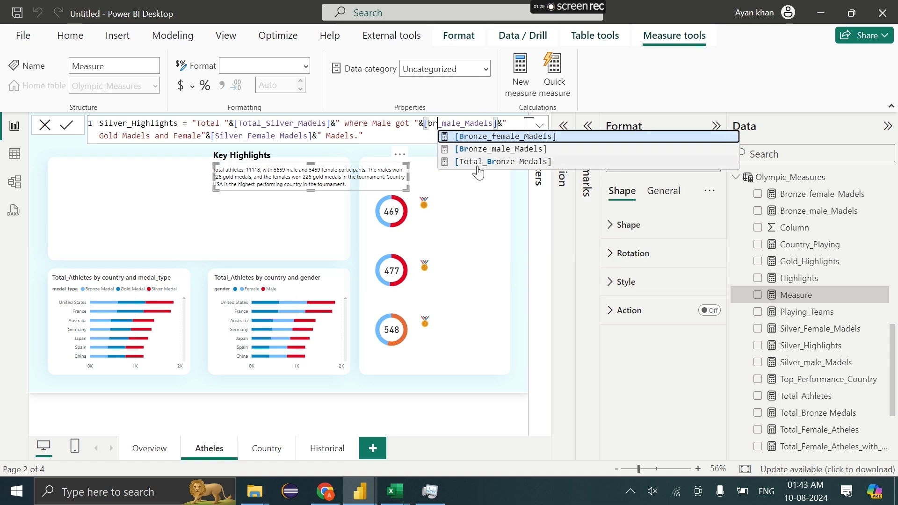
Replace the female silver reference in the new measure with [Bronze_female_Madels] and remove the leftover "_Female_Madels]" text.
{"action": "left_click_drag", "start_coordinate": [250, 139], "coordinate": [233, 138]}
{"action": "key", "text": "BackSpace"}
{"action": "key", "text": "BackSpace"}
{"action": "key", "text": "BackSpace"}
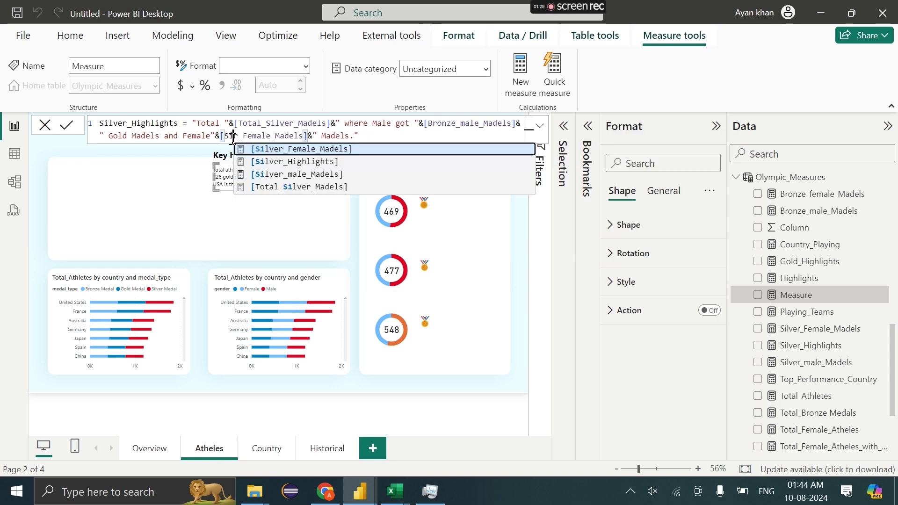
{"action": "type", "text": "br"}
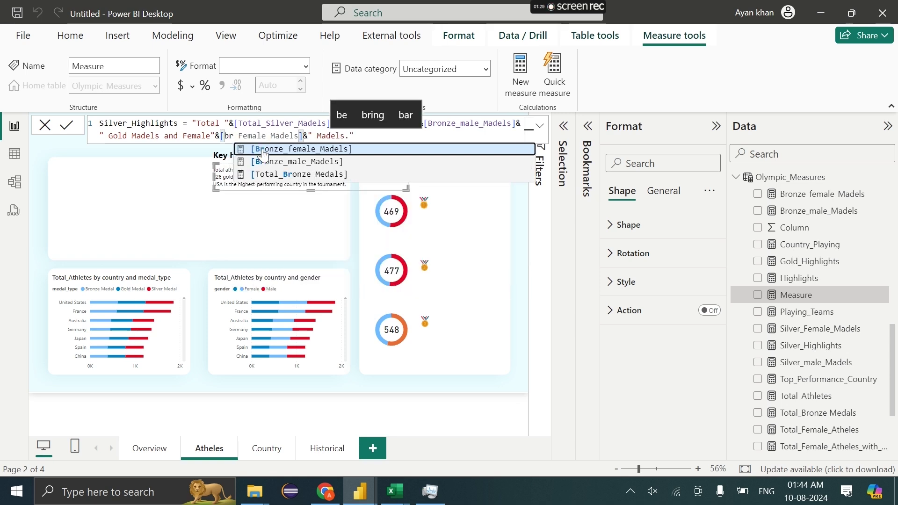
{"action": "left_click", "coordinate": [309, 148]}
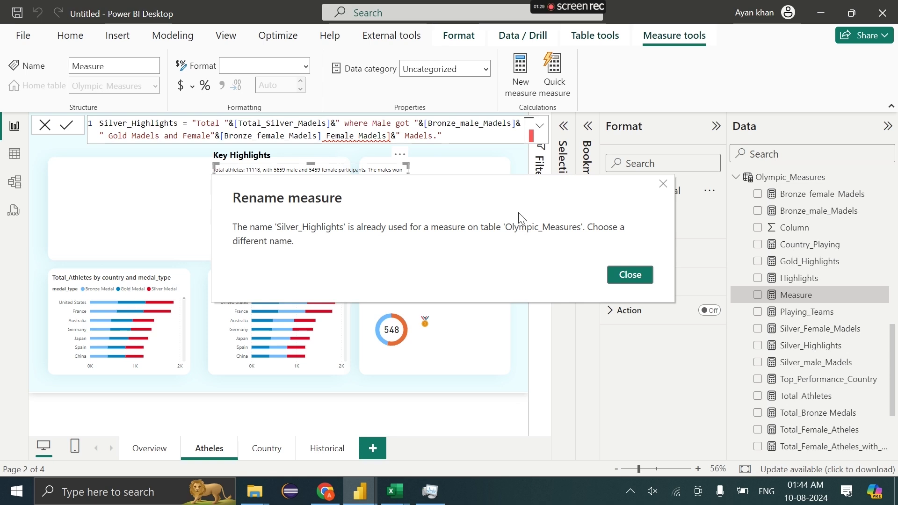
{"action": "left_click", "coordinate": [631, 276]}
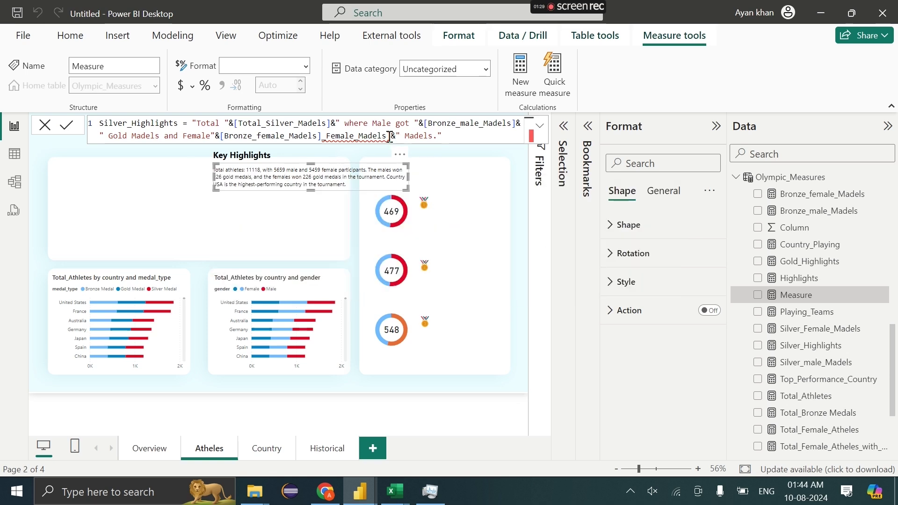
{"action": "left_click_drag", "start_coordinate": [390, 136], "coordinate": [327, 135]}
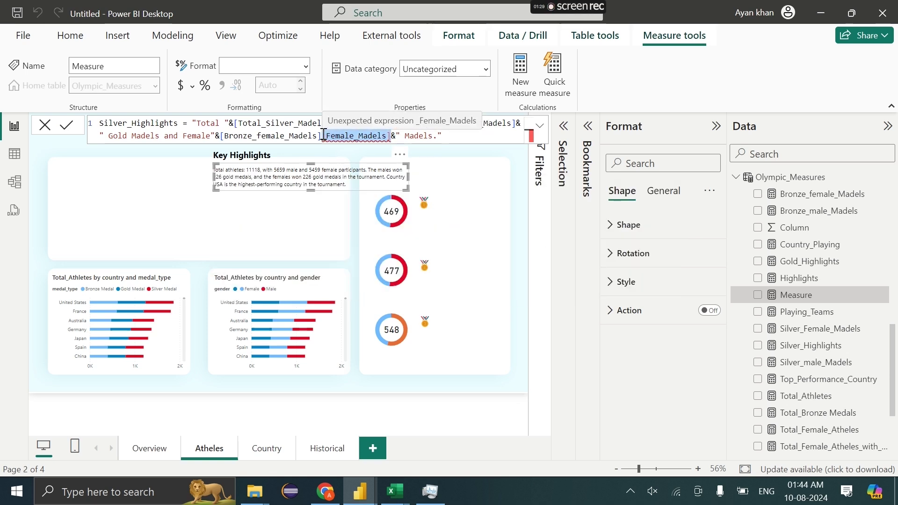
{"action": "key", "text": "BackSpace"}
{"action": "key", "text": "Return"}
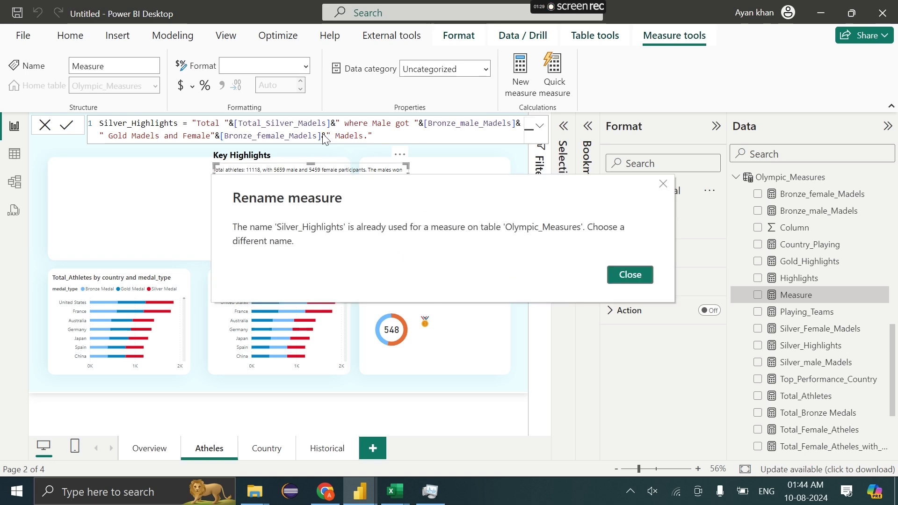
{"action": "left_click", "coordinate": [629, 279]}
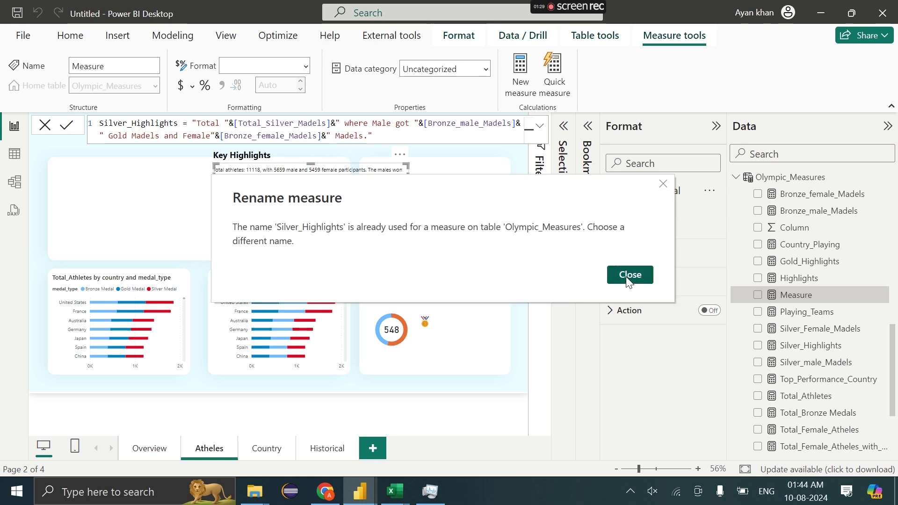
Name the new measure Broze_Highlights, commit it and close its formula.
{"action": "double_click", "coordinate": [126, 121]}
{"action": "key", "text": "BackSpace"}
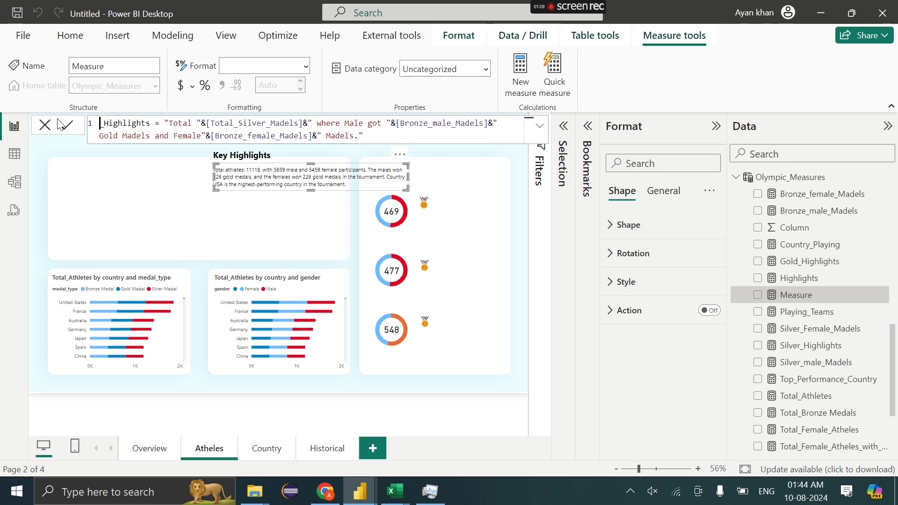
{"action": "type", "text": "Bro"}
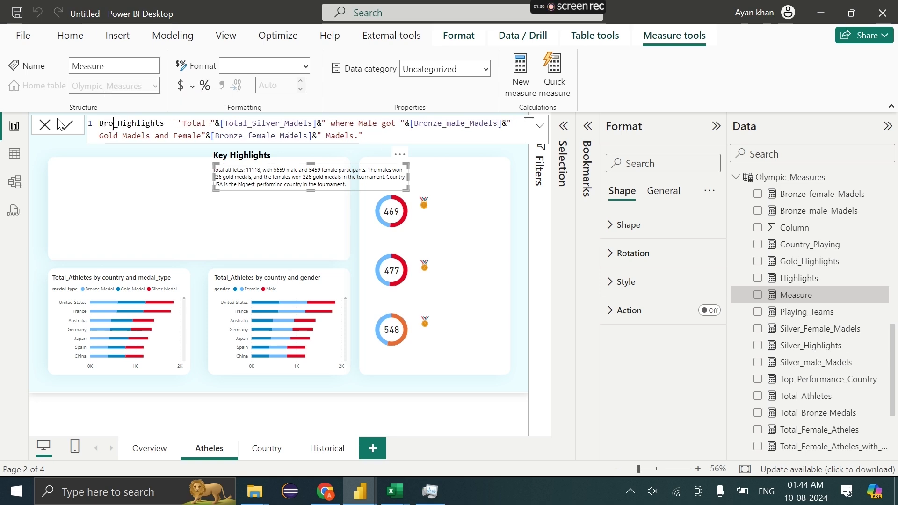
{"action": "type", "text": "ze"}
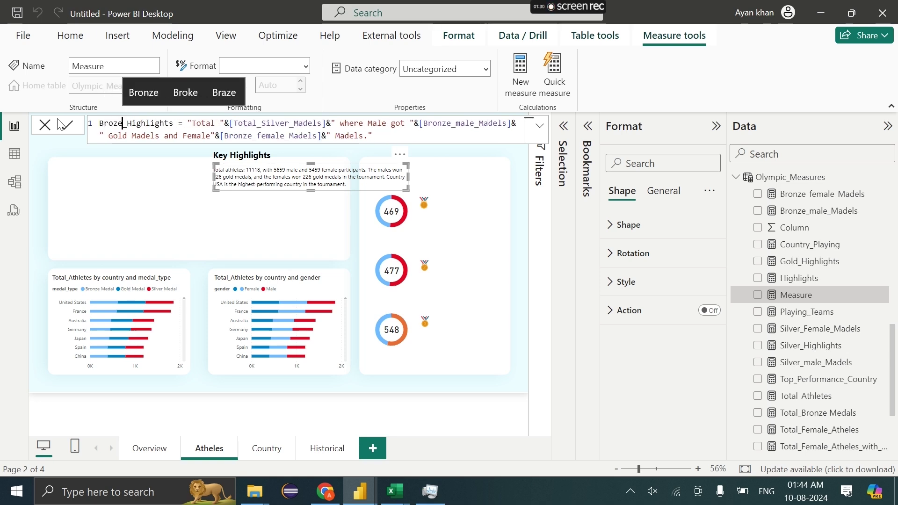
{"action": "left_click", "coordinate": [60, 124]}
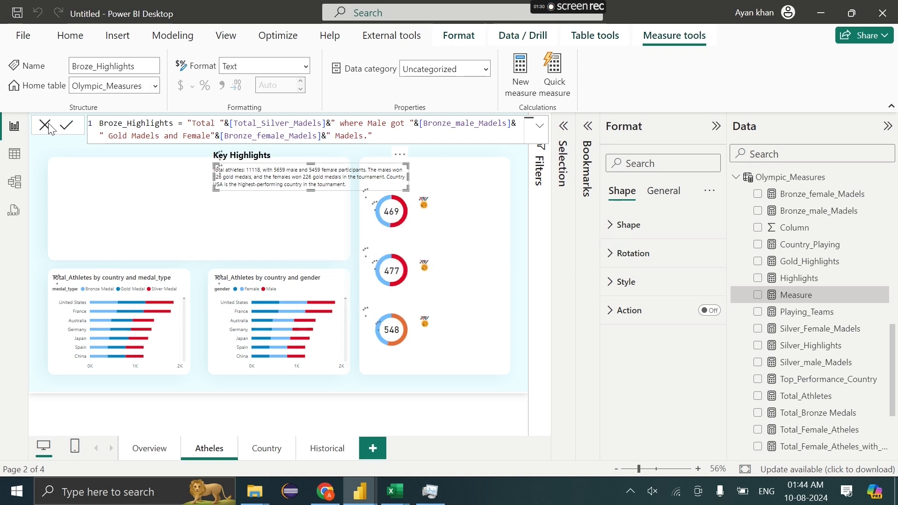
{"action": "left_click", "coordinate": [45, 129]}
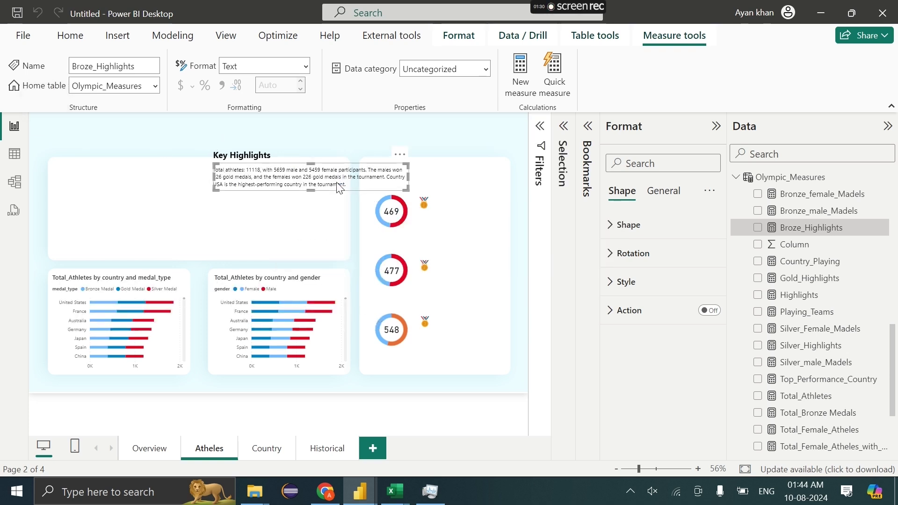
Base the text of the highlights shape under Key Highlights on the Gold_Highlights measure.
{"action": "left_click", "coordinate": [625, 281]}
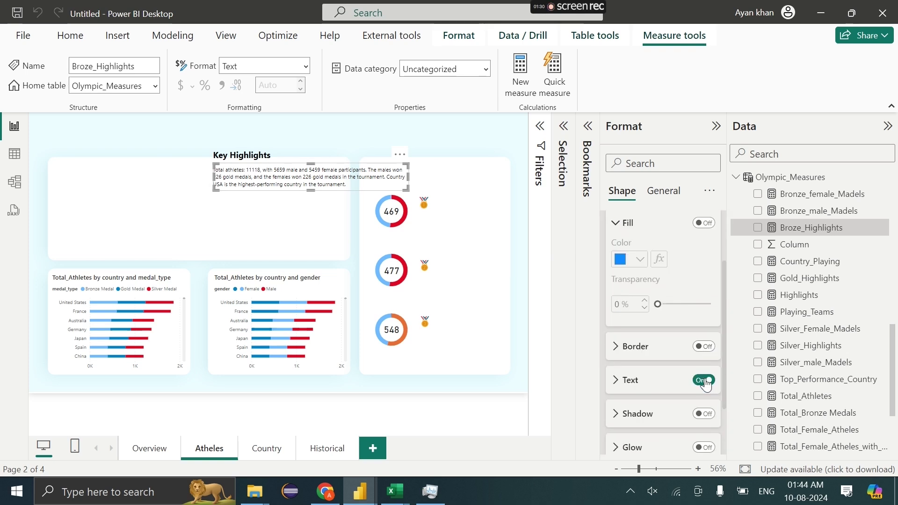
{"action": "left_click", "coordinate": [631, 373]}
{"action": "left_click", "coordinate": [623, 323]}
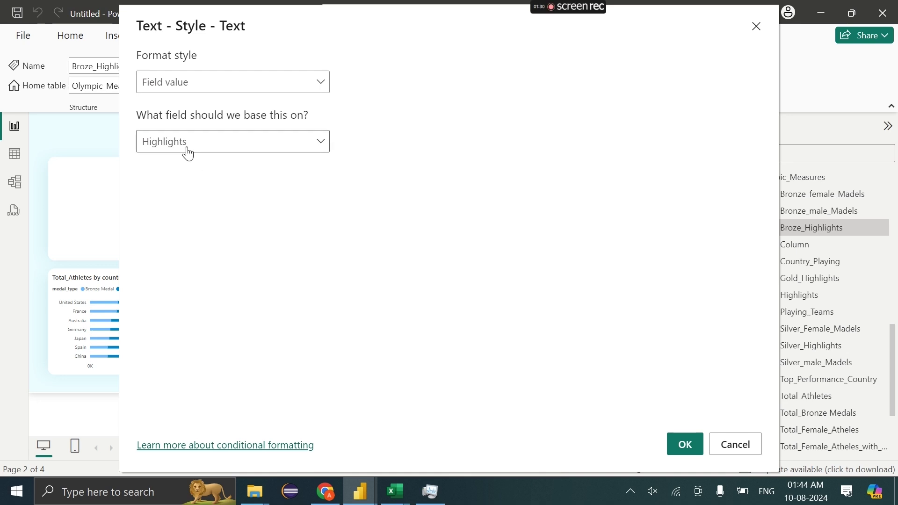
{"action": "left_click", "coordinate": [188, 151]}
{"action": "type", "text": "gold"}
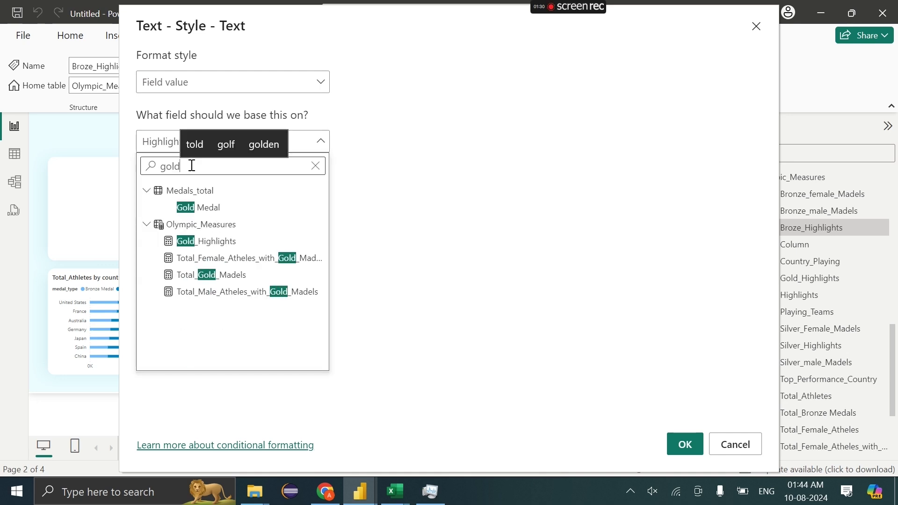
{"action": "left_click", "coordinate": [210, 241]}
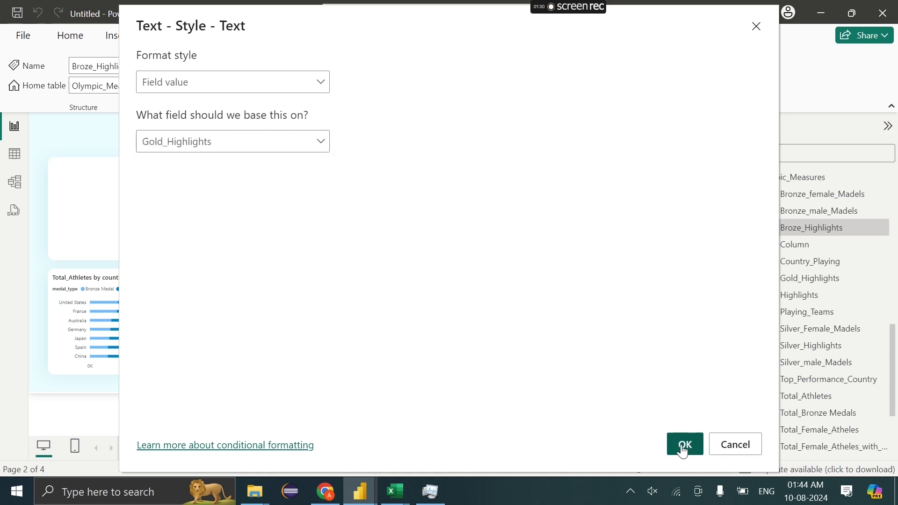
{"action": "left_click", "coordinate": [684, 446]}
Move the gold highlights shape into the medal card and duplicate it twice, placing one copy beside each medal donut chart.
{"action": "left_click_drag", "start_coordinate": [331, 179], "coordinate": [483, 338]}
{"action": "key", "text": "ctrl+c"}
{"action": "key", "text": "ctrl+v"}
{"action": "key", "text": "ctrl+v"}
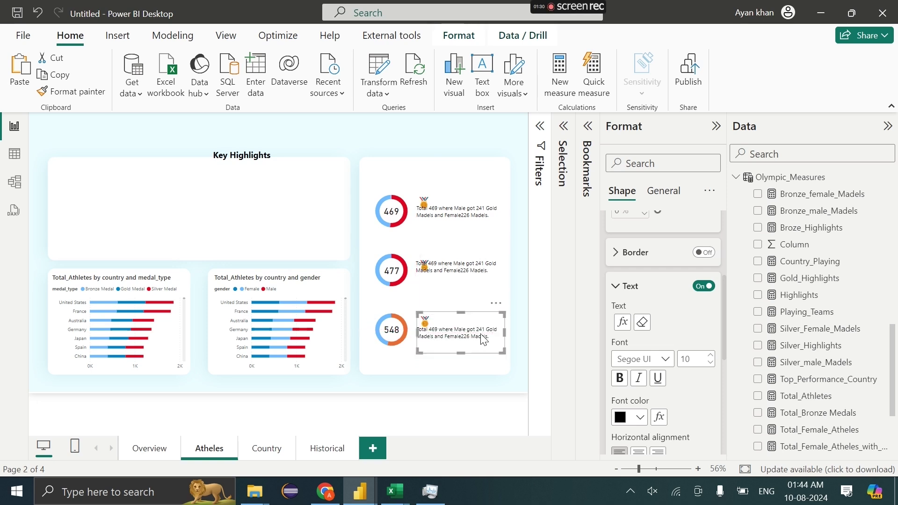
Nudge the text shape beside the middle donut chart and base its text on the Silver_Highlights measure.
{"action": "left_click_drag", "start_coordinate": [460, 276], "coordinate": [459, 283]}
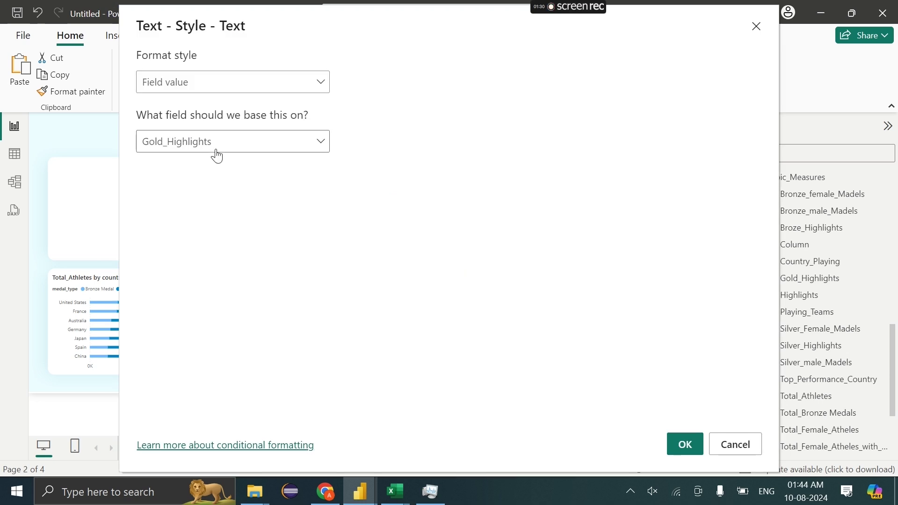
{"action": "left_click", "coordinate": [207, 147]}
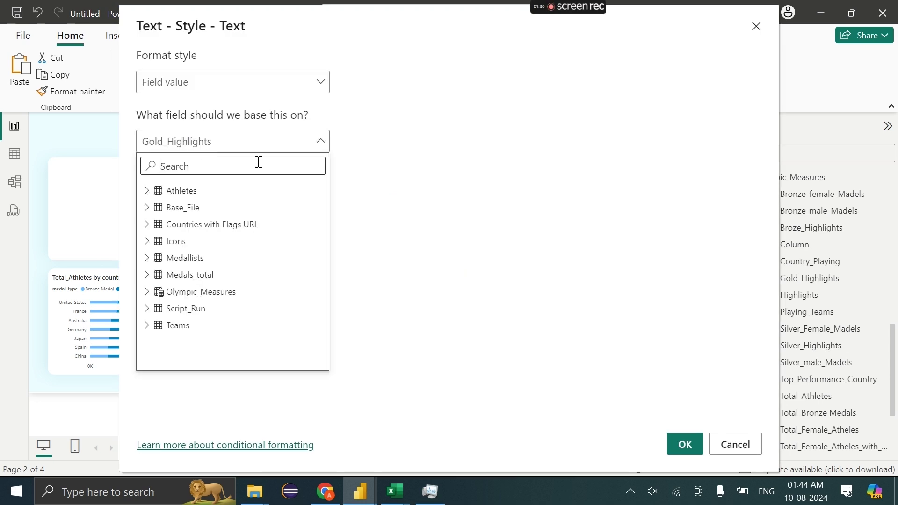
{"action": "type", "text": "sil"}
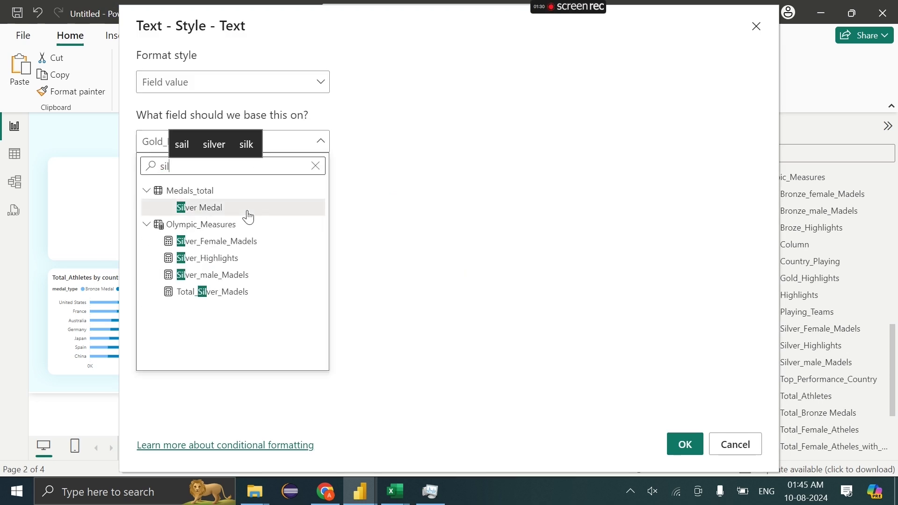
{"action": "left_click", "coordinate": [213, 258]}
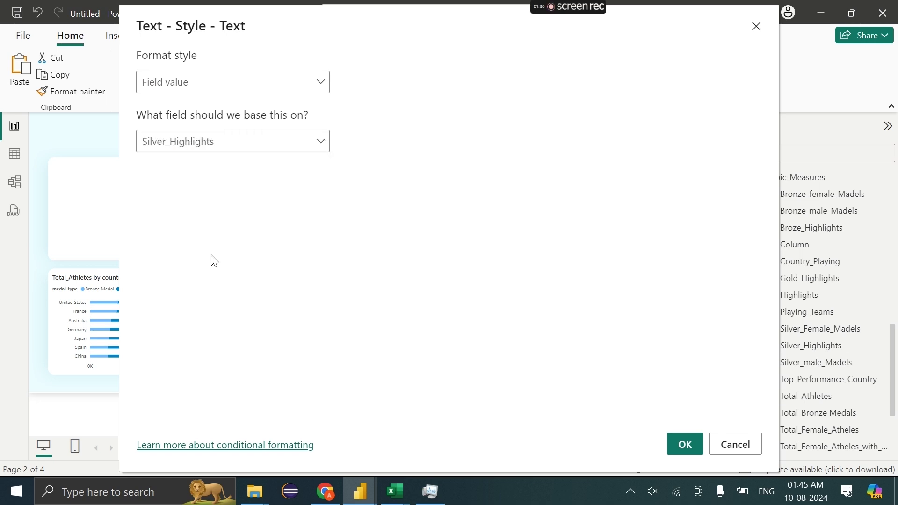
{"action": "left_click", "coordinate": [684, 444]}
Base the text of the shape beside the lowest donut chart on the Broze_Highlights measure.
{"action": "left_click", "coordinate": [476, 346]}
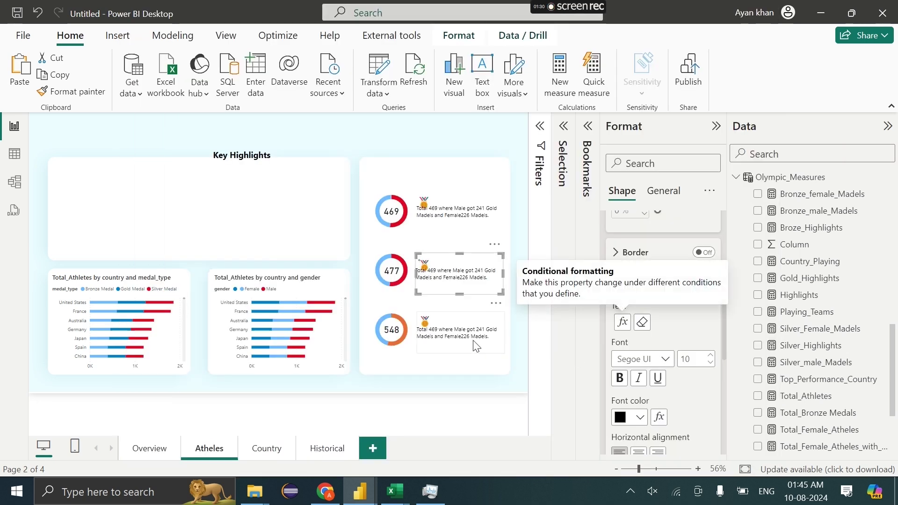
{"action": "left_click", "coordinate": [623, 322]}
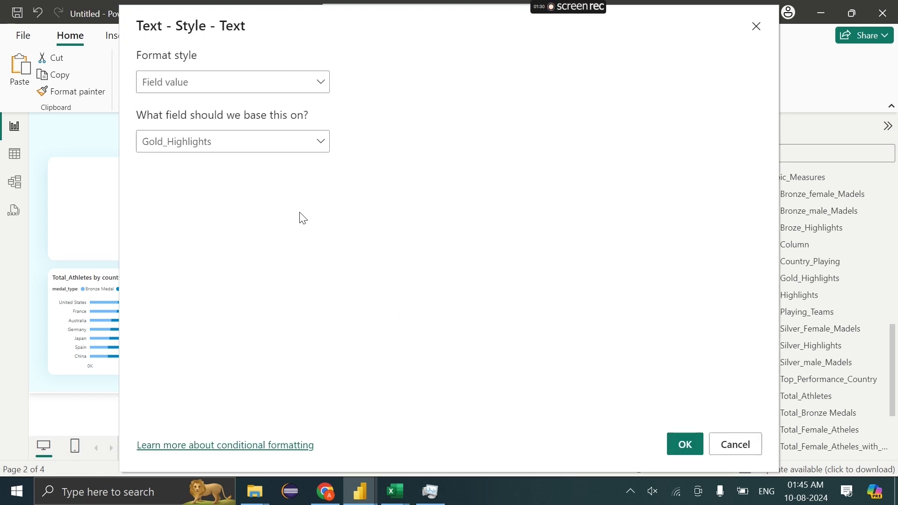
{"action": "left_click", "coordinate": [221, 141]}
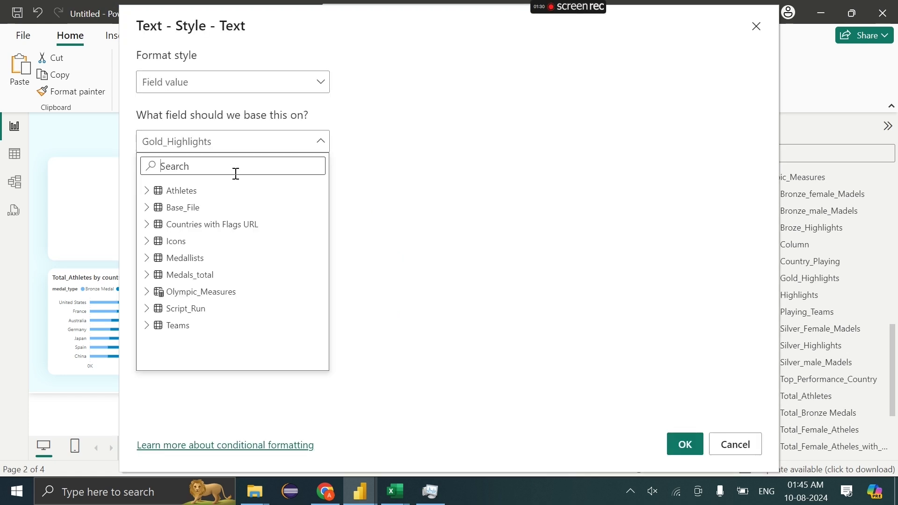
{"action": "type", "text": "br"}
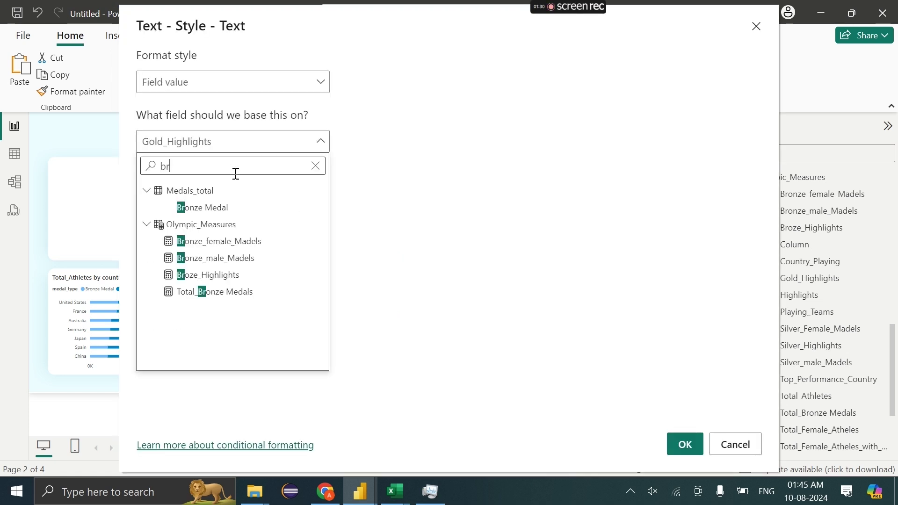
{"action": "left_click", "coordinate": [225, 276]}
{"action": "left_click", "coordinate": [679, 450]}
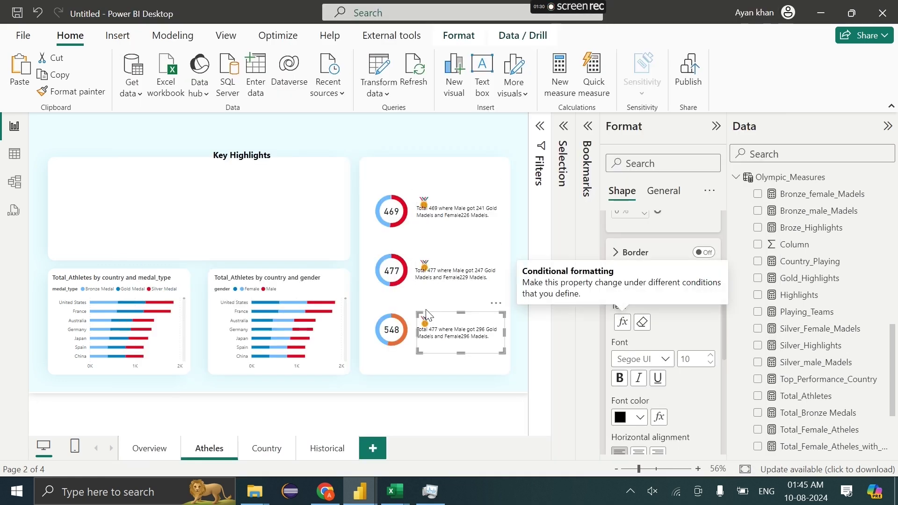
Shift the text shape beside the uppermost donut chart slightly and reduce its height to fit closely around its text.
{"action": "left_click", "coordinate": [481, 219]}
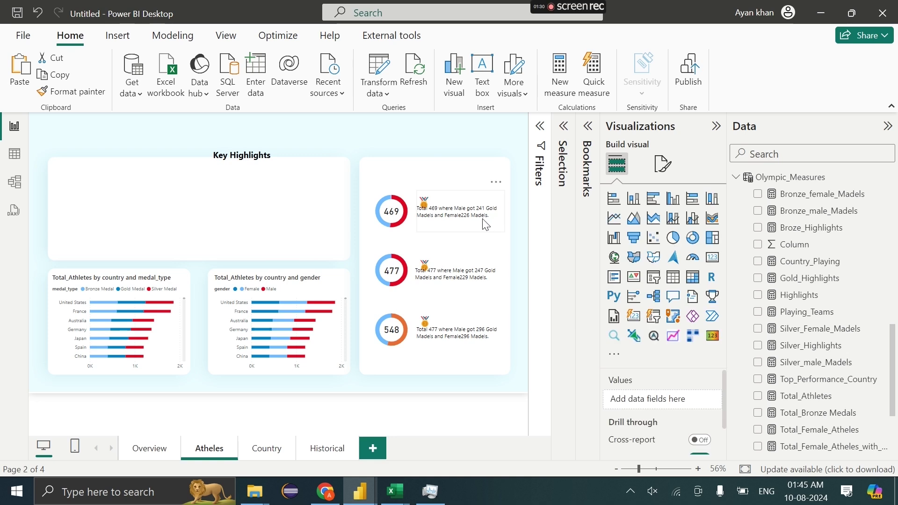
{"action": "left_click", "coordinate": [424, 194]}
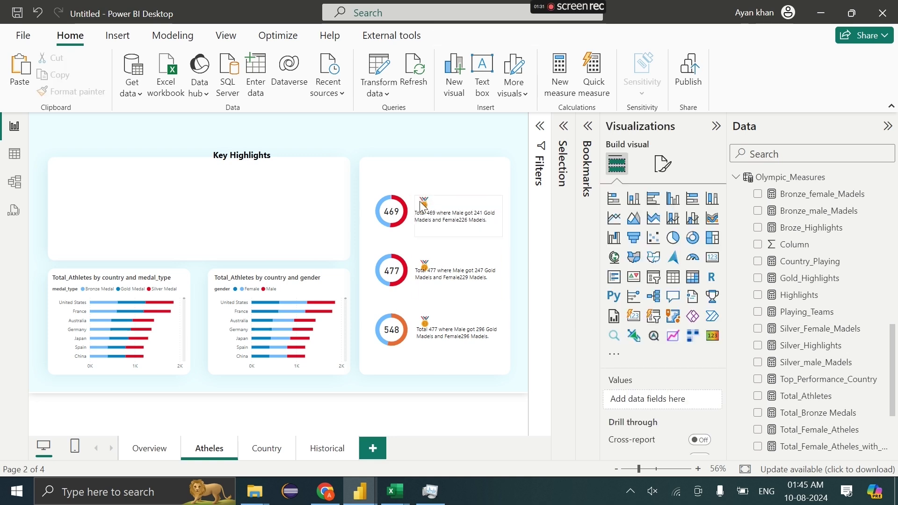
{"action": "left_click", "coordinate": [461, 198]}
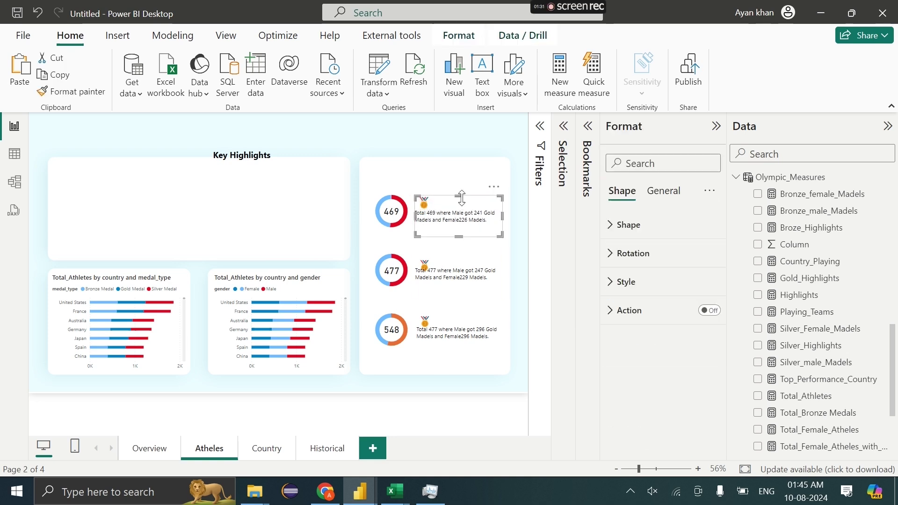
{"action": "left_click_drag", "start_coordinate": [460, 197], "coordinate": [472, 218]}
Give the text shape beside the uppermost donut chart the title "Gold".
{"action": "left_click", "coordinate": [681, 191]}
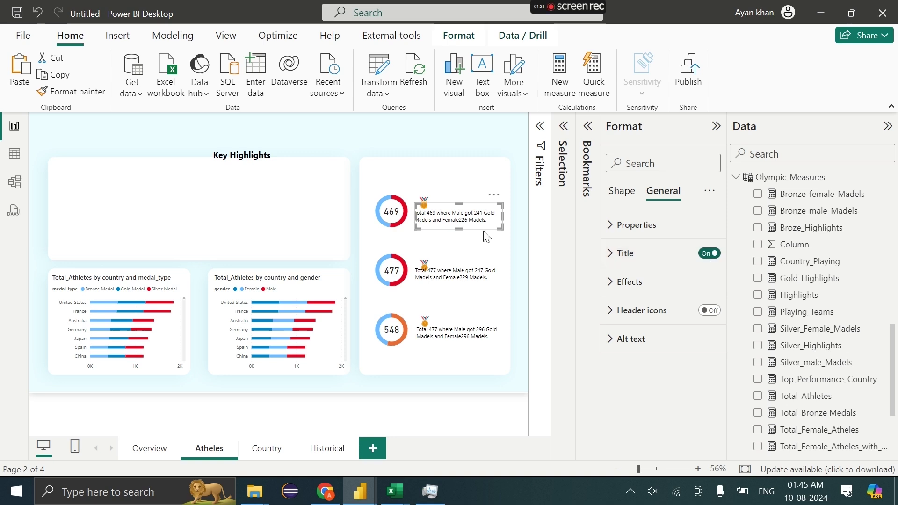
{"action": "left_click", "coordinate": [627, 255]}
{"action": "left_click", "coordinate": [632, 322]}
{"action": "type", "text": "GOL"}
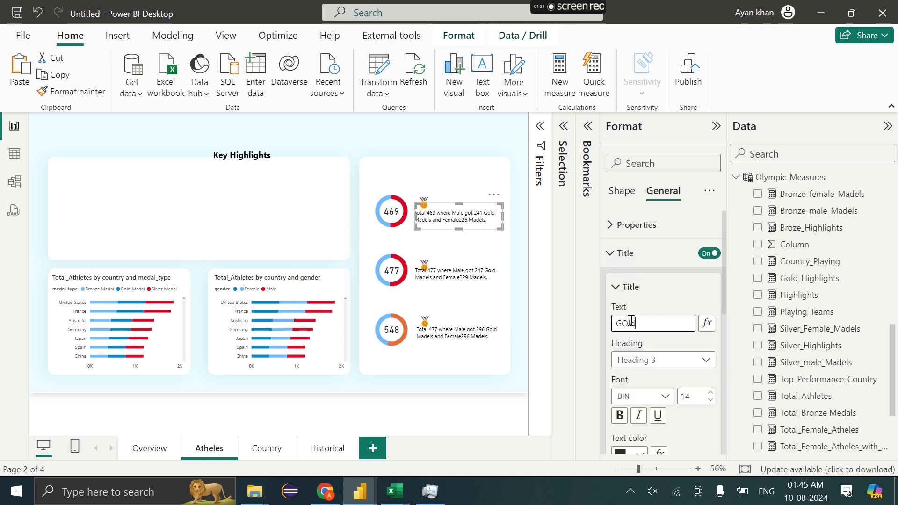
{"action": "key", "text": "BackSpace"}
{"action": "key", "text": "BackSpace"}
{"action": "type", "text": "old"}
Colour the Gold title dark yellow, set its font size to 17 and reposition the text shape.
{"action": "scroll", "coordinate": [634, 384], "scroll_direction": "down", "scroll_amount": 2}
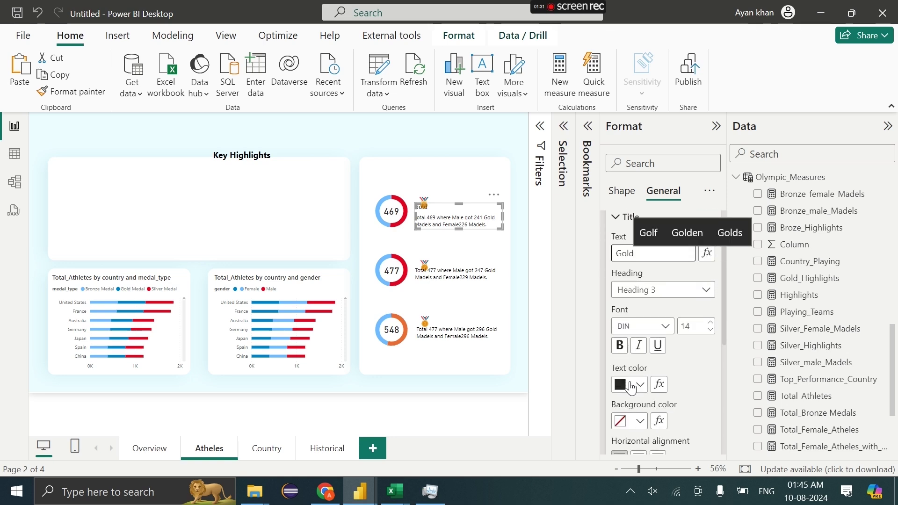
{"action": "left_click", "coordinate": [634, 384]}
{"action": "left_click", "coordinate": [727, 325]}
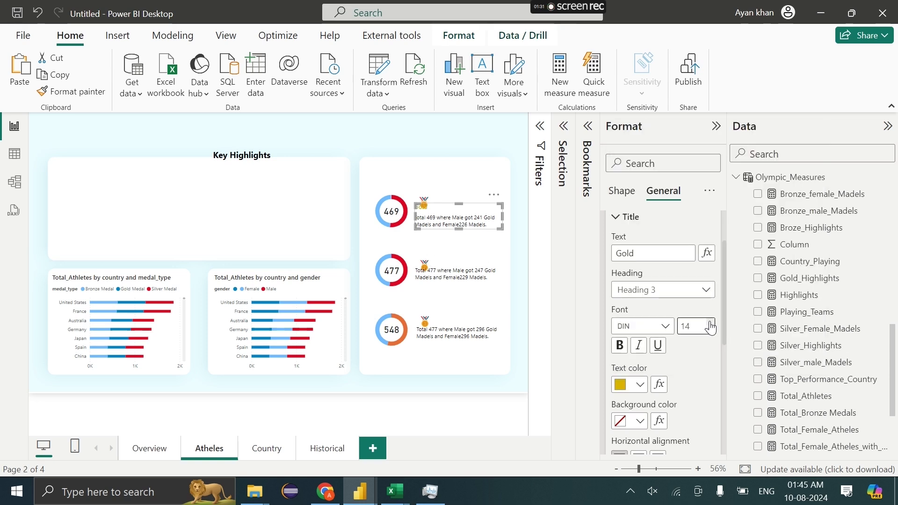
{"action": "left_click", "coordinate": [710, 322]}
{"action": "left_click", "coordinate": [710, 323]}
{"action": "left_click", "coordinate": [710, 322]}
{"action": "left_click_drag", "start_coordinate": [461, 220], "coordinate": [449, 216]}
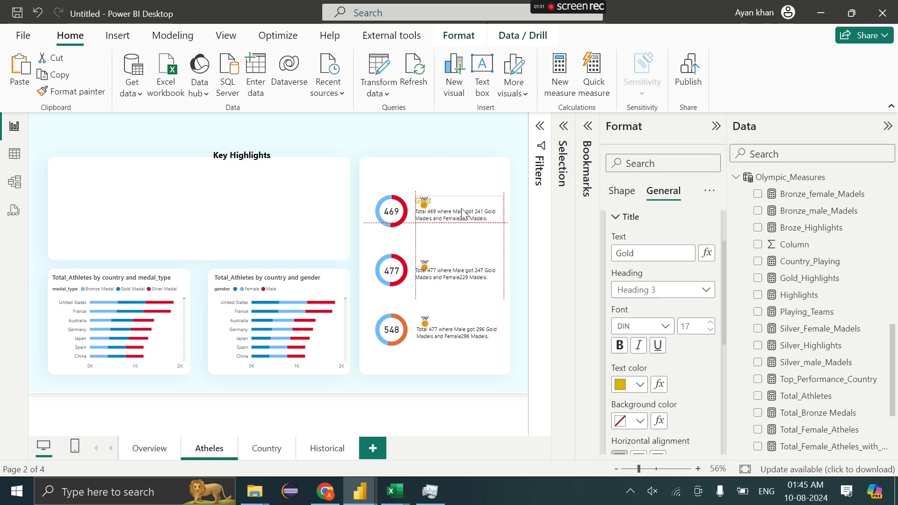
Change the Gold title's font to Segoe UI Bold and its size to 14, shifting the text shape away from the donut chart.
{"action": "left_click", "coordinate": [663, 325]}
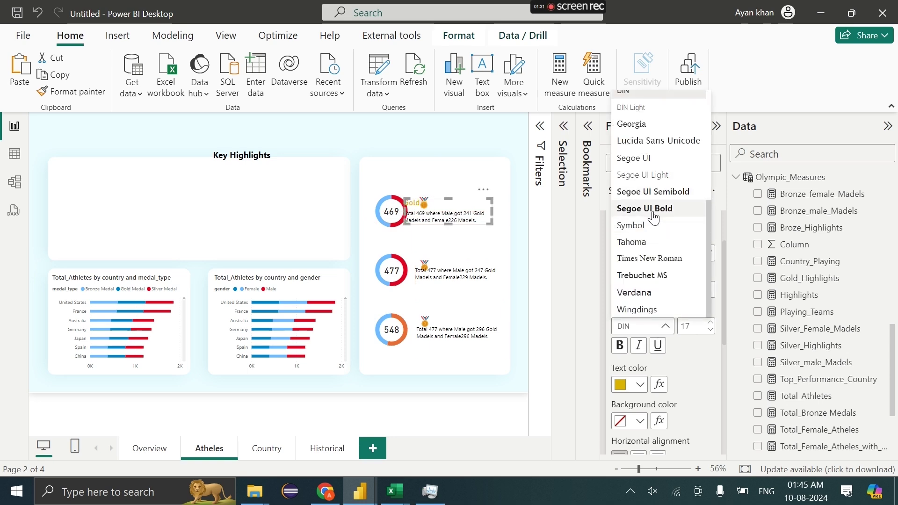
{"action": "left_click", "coordinate": [644, 209]}
{"action": "left_click_drag", "start_coordinate": [454, 217], "coordinate": [474, 215]}
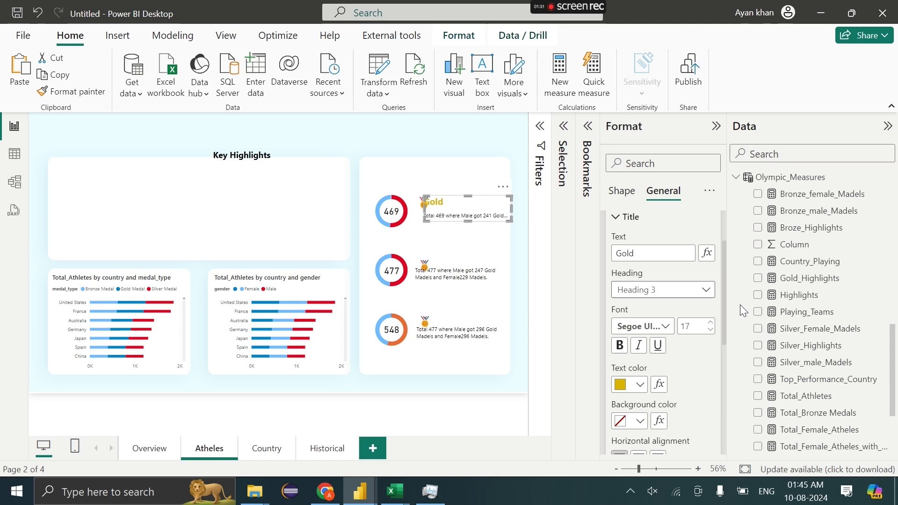
{"action": "left_click", "coordinate": [710, 330]}
{"action": "left_click", "coordinate": [710, 329]}
{"action": "left_click", "coordinate": [711, 330]}
Move the Gold text shape aside, shift the uppermost medal icon towards the card's outer edge, and return the text beside its donut chart.
{"action": "left_click_drag", "start_coordinate": [464, 217], "coordinate": [446, 274]}
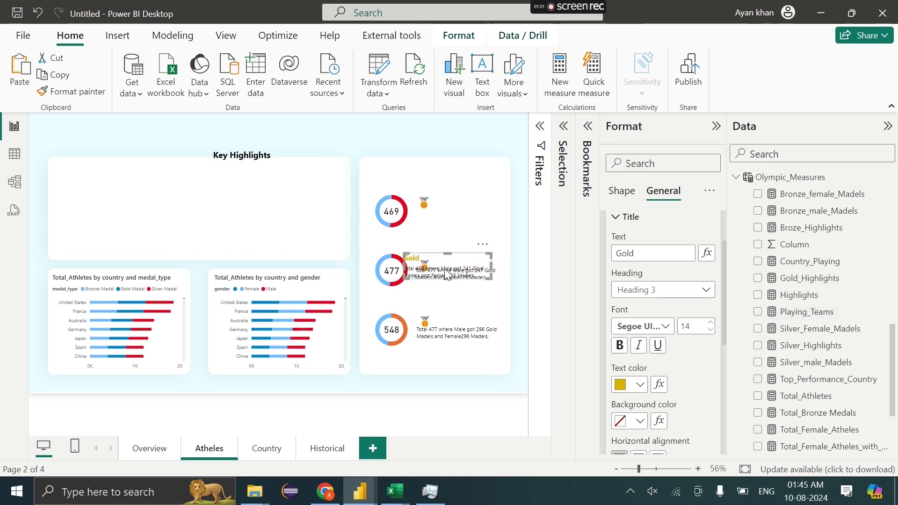
{"action": "left_click", "coordinate": [423, 206]}
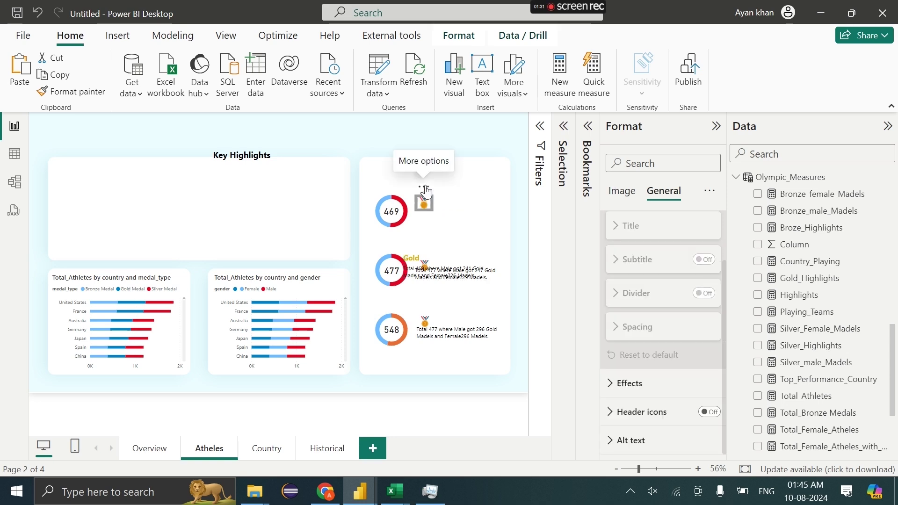
{"action": "left_click_drag", "start_coordinate": [426, 188], "coordinate": [486, 199]}
{"action": "left_click", "coordinate": [452, 279]}
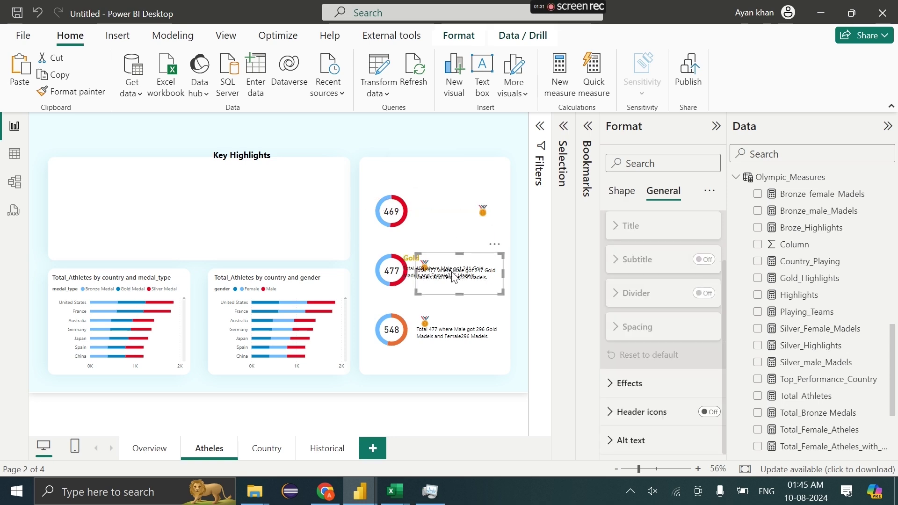
{"action": "left_click", "coordinate": [468, 273]}
{"action": "left_click_drag", "start_coordinate": [467, 273], "coordinate": [474, 218]}
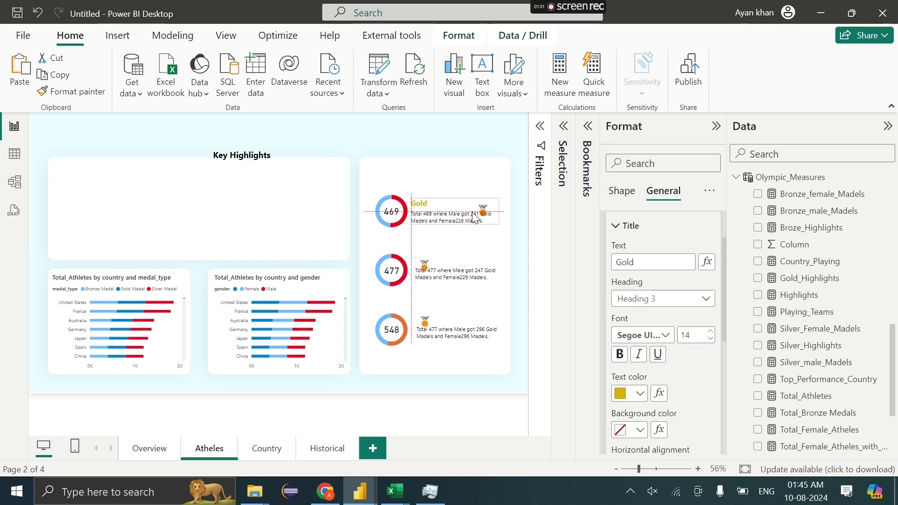
Send the Gold text shape behind the medal icon and place the icon directly after the Gold title.
{"action": "left_click", "coordinate": [487, 224]}
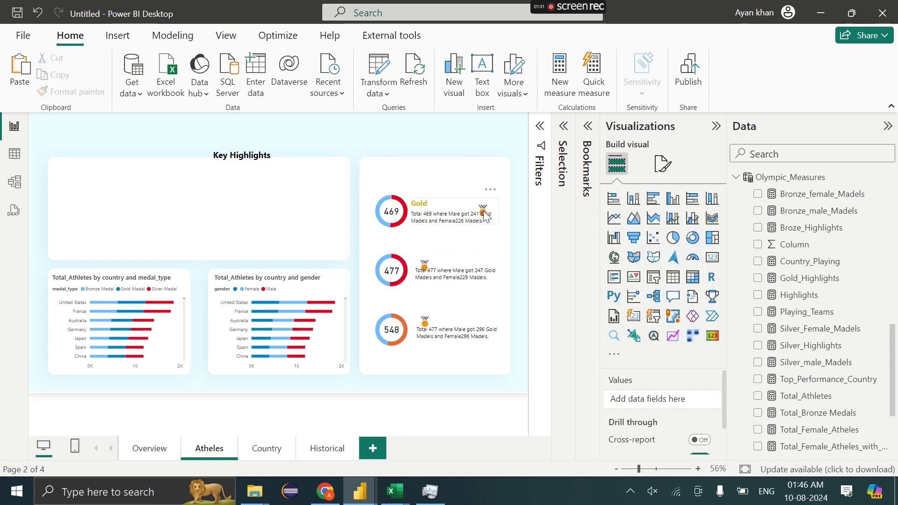
{"action": "left_click", "coordinate": [473, 202]}
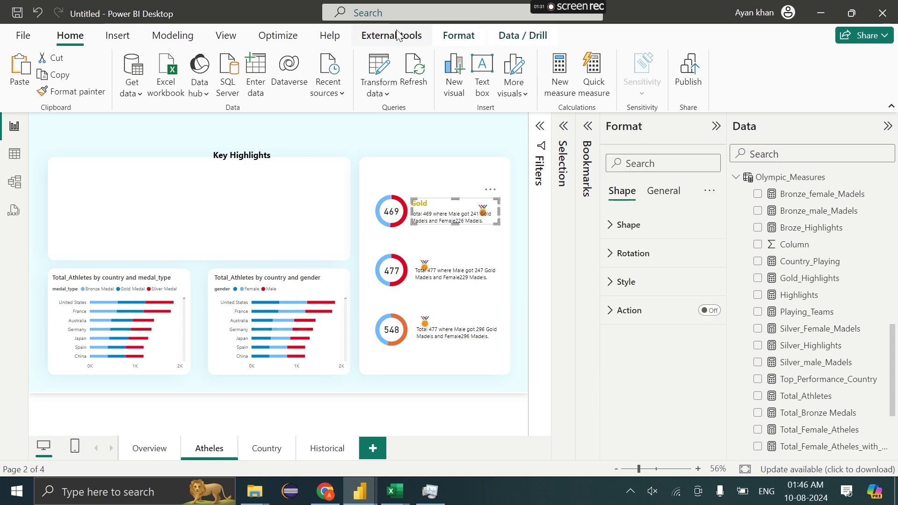
{"action": "left_click", "coordinate": [457, 36]}
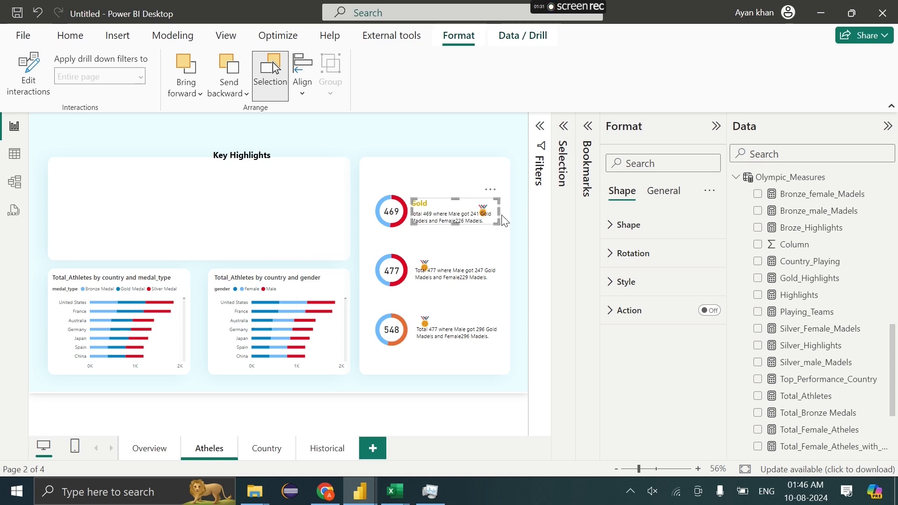
{"action": "left_click", "coordinate": [488, 173]}
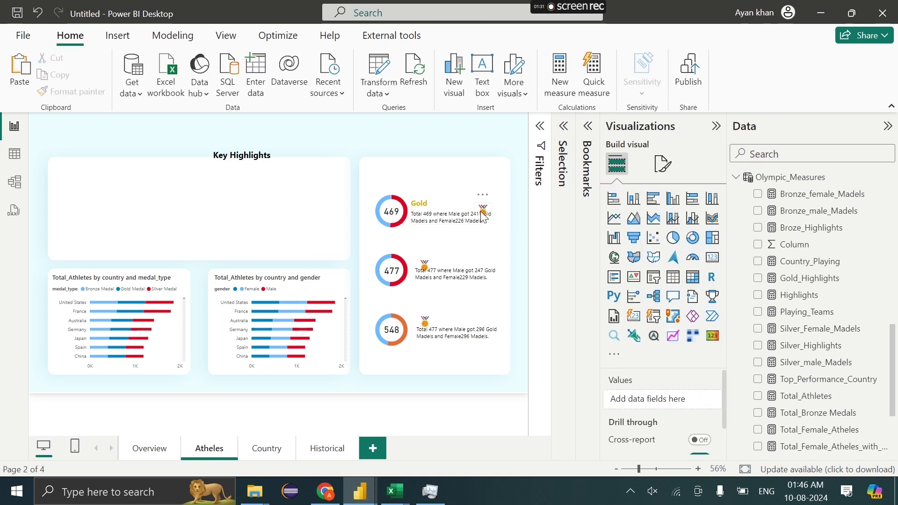
{"action": "left_click", "coordinate": [484, 214]}
{"action": "left_click_drag", "start_coordinate": [483, 214], "coordinate": [436, 187]}
{"action": "left_click", "coordinate": [494, 182]}
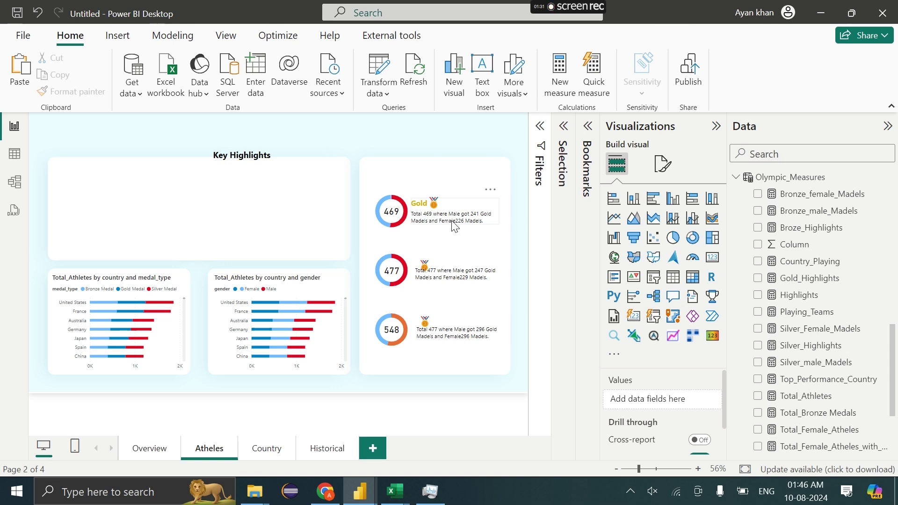
Copy the Gold text shape's formatting to the text shapes beside the middle and lowest donut charts with Format Painter.
{"action": "left_click", "coordinate": [421, 216]}
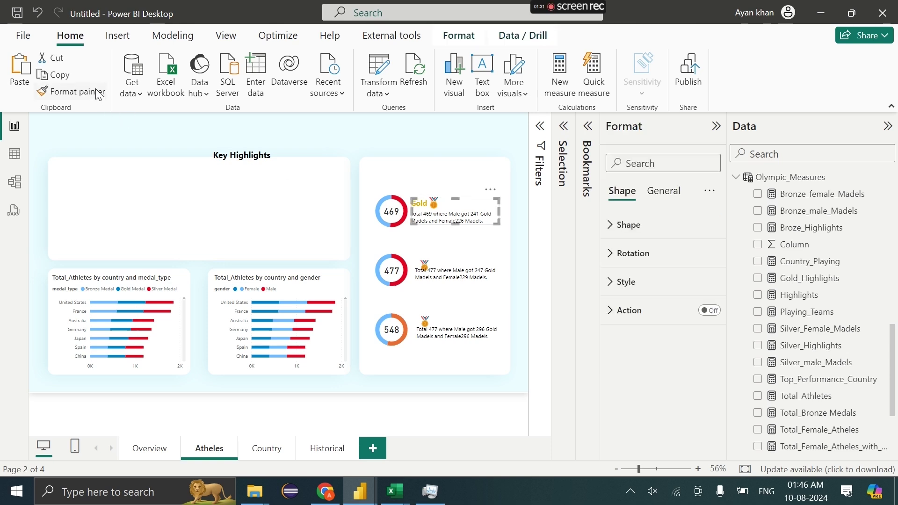
{"action": "left_click", "coordinate": [428, 260]}
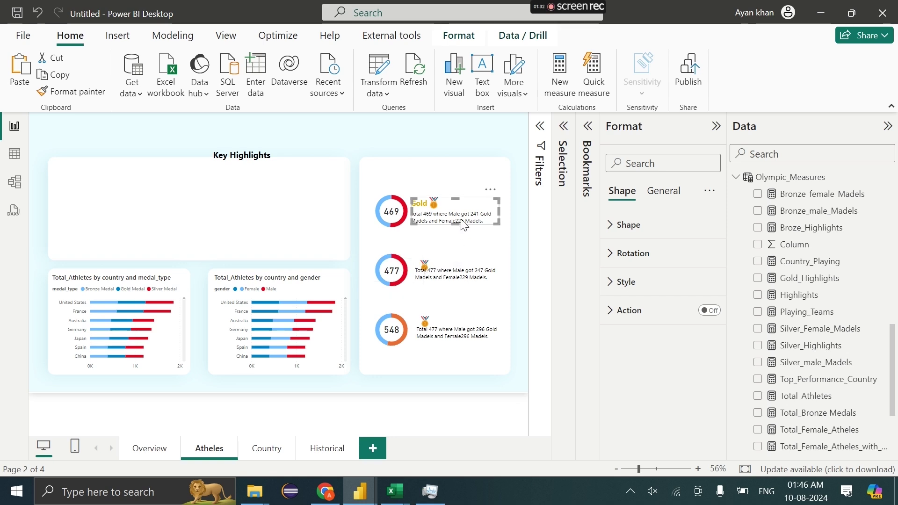
{"action": "left_click", "coordinate": [88, 96]}
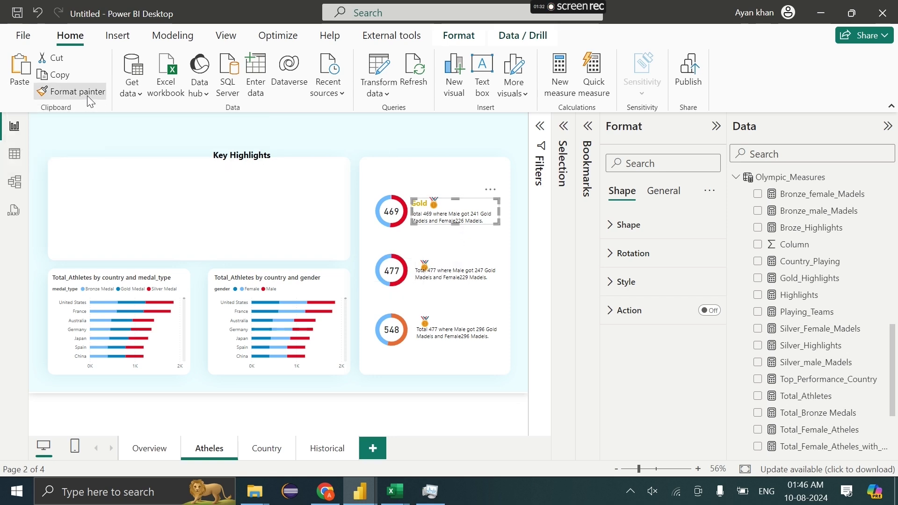
{"action": "left_click", "coordinate": [484, 280]}
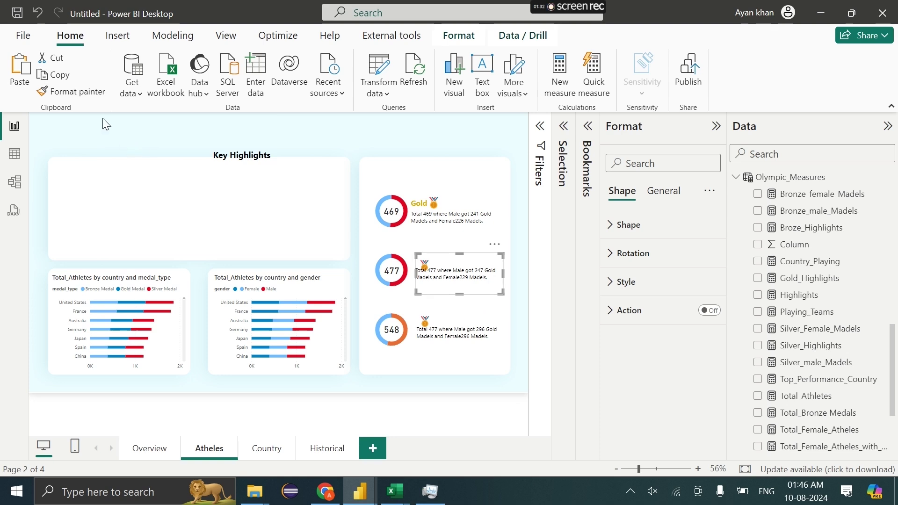
{"action": "left_click", "coordinate": [83, 90]}
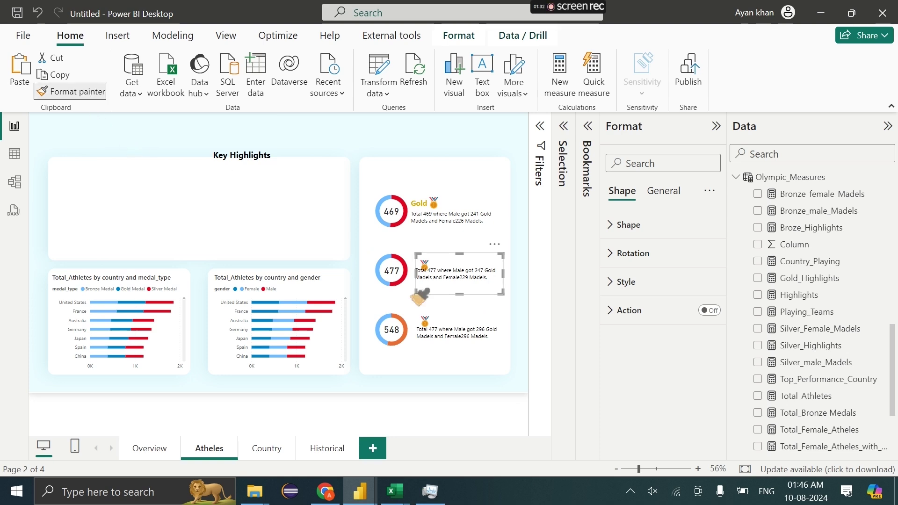
{"action": "left_click", "coordinate": [458, 336]}
Give the text shape beside the middle donut chart the title "Silver".
{"action": "left_click", "coordinate": [662, 190]}
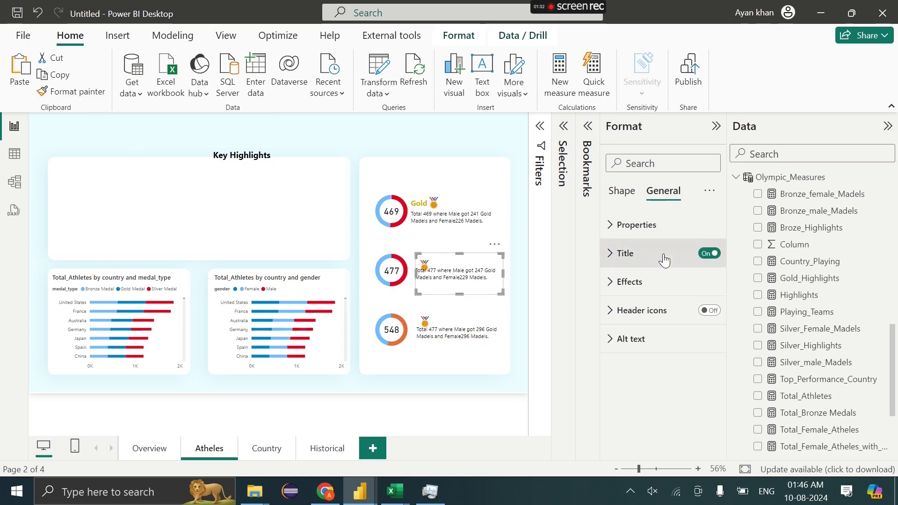
{"action": "left_click", "coordinate": [664, 253]}
{"action": "left_click", "coordinate": [666, 322]}
{"action": "type", "text": "Silver"}
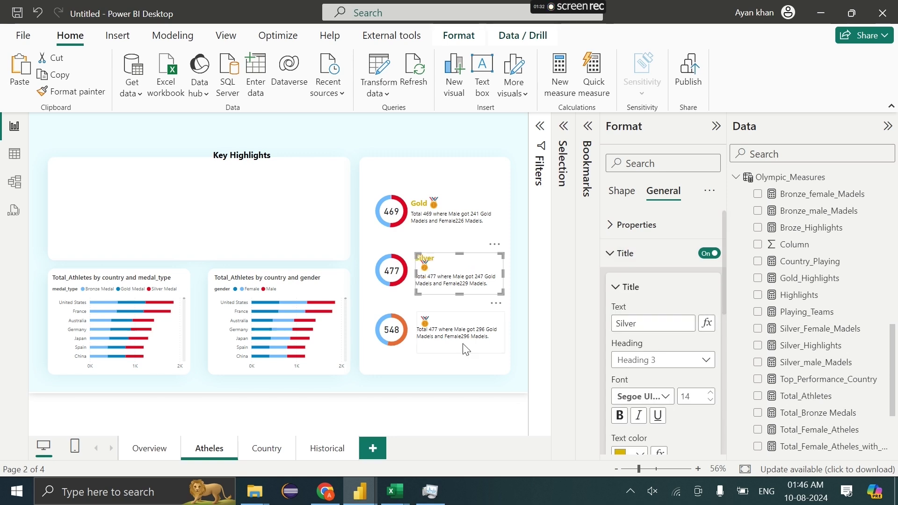
Give the text shape beside the lowest donut chart the title "Bronze".
{"action": "left_click", "coordinate": [463, 343]}
{"action": "left_click", "coordinate": [656, 323]}
{"action": "type", "text": "Bro"}
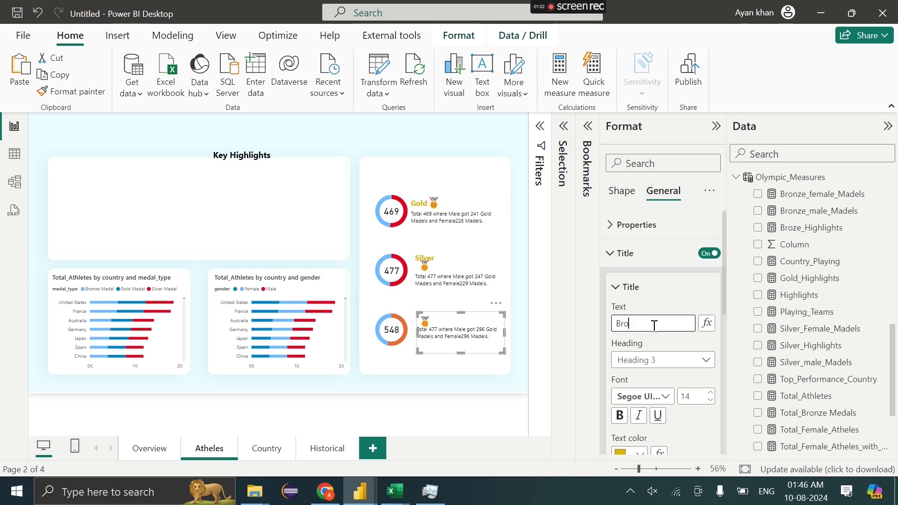
{"action": "type", "text": "nze"}
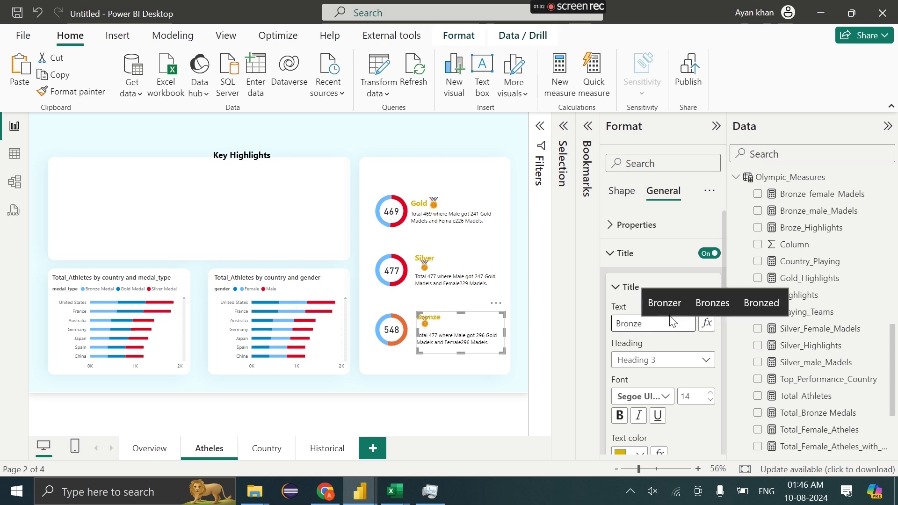
{"action": "type", "text": "s"}
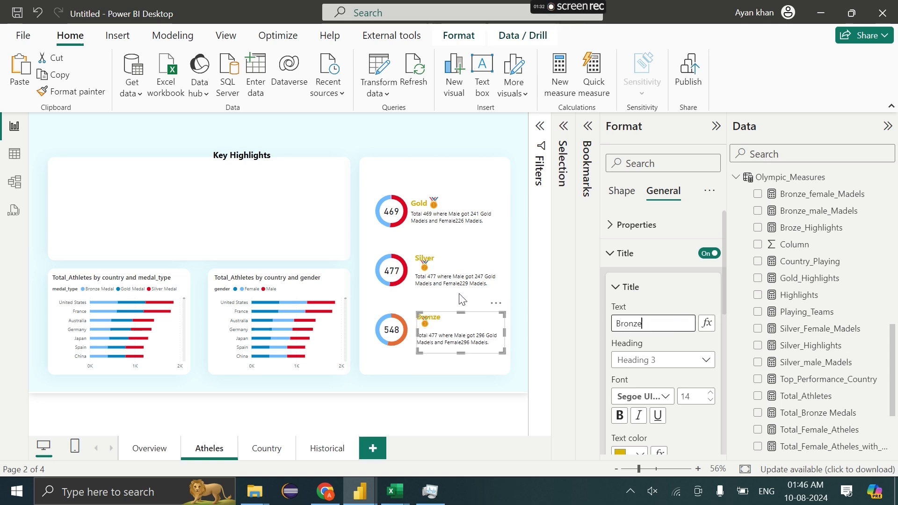
{"action": "left_click", "coordinate": [436, 239]}
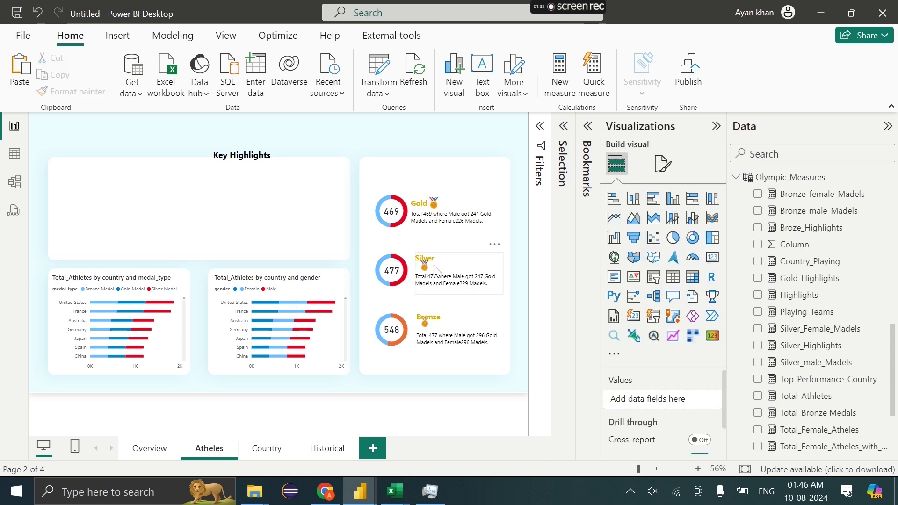
Send the Silver and Bronze text shapes to the back, behind their medal icons.
{"action": "left_click", "coordinate": [439, 273]}
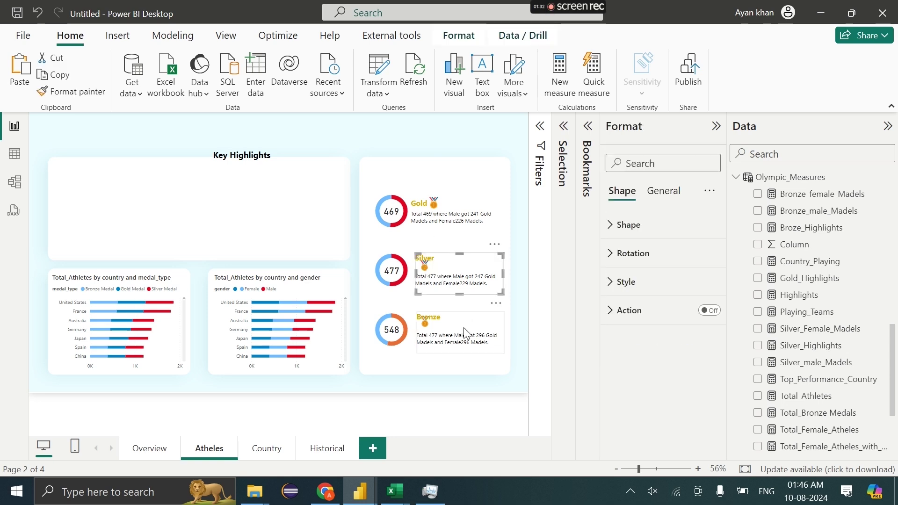
{"action": "left_click", "coordinate": [465, 333], "text": "ctrl"}
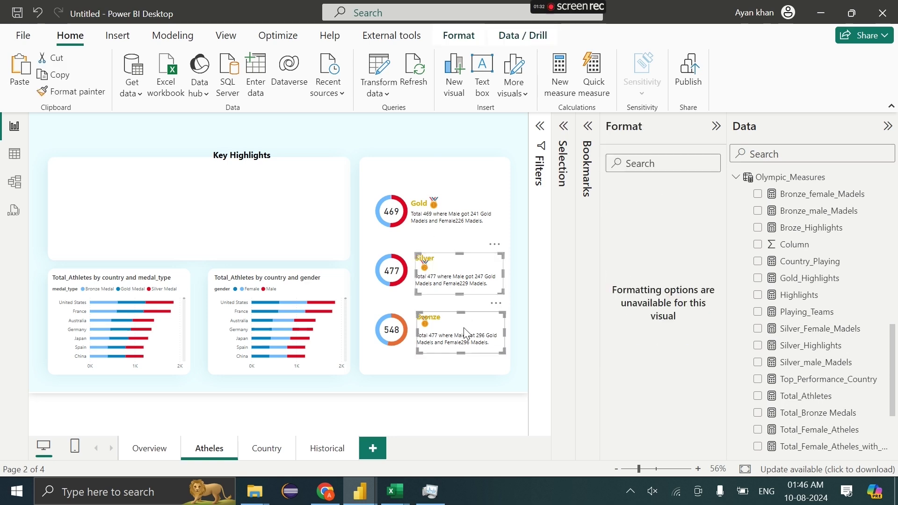
{"action": "left_click", "coordinate": [461, 37]}
{"action": "left_click", "coordinate": [229, 88]}
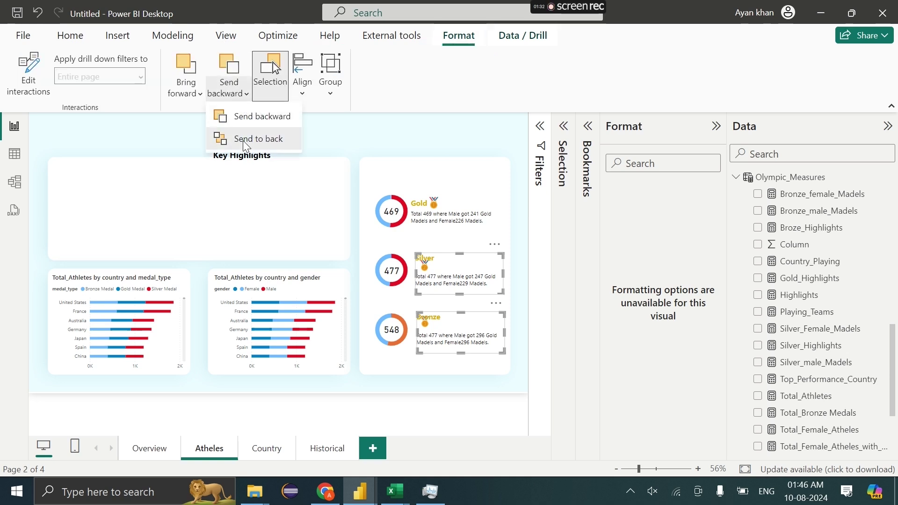
{"action": "left_click", "coordinate": [243, 139]}
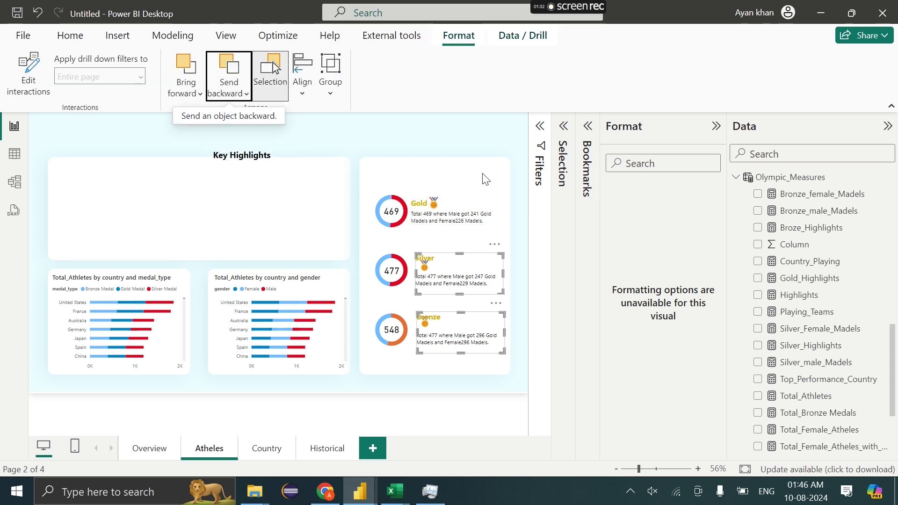
{"action": "left_click", "coordinate": [469, 201]}
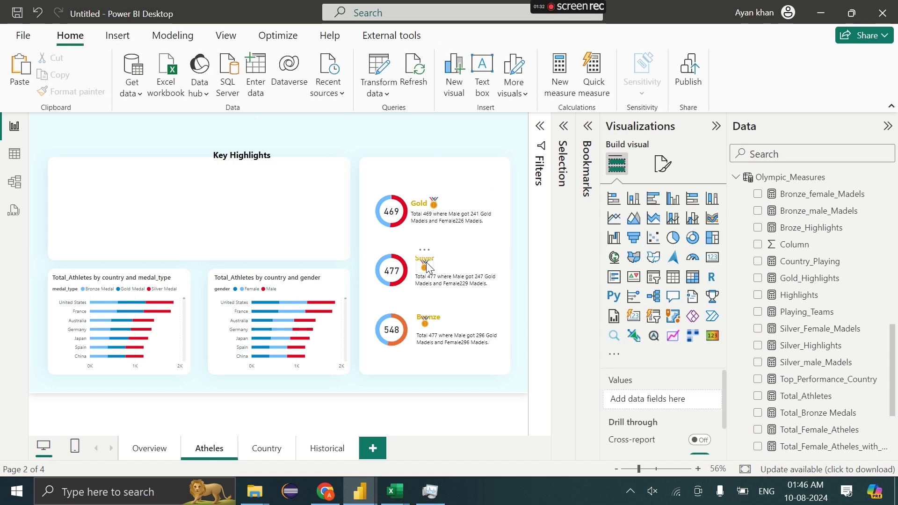
Move the Silver, Bronze and Gold medal icons to sit just after their titles beside the donut charts.
{"action": "left_click", "coordinate": [425, 261]}
{"action": "left_click_drag", "start_coordinate": [428, 255], "coordinate": [450, 254]}
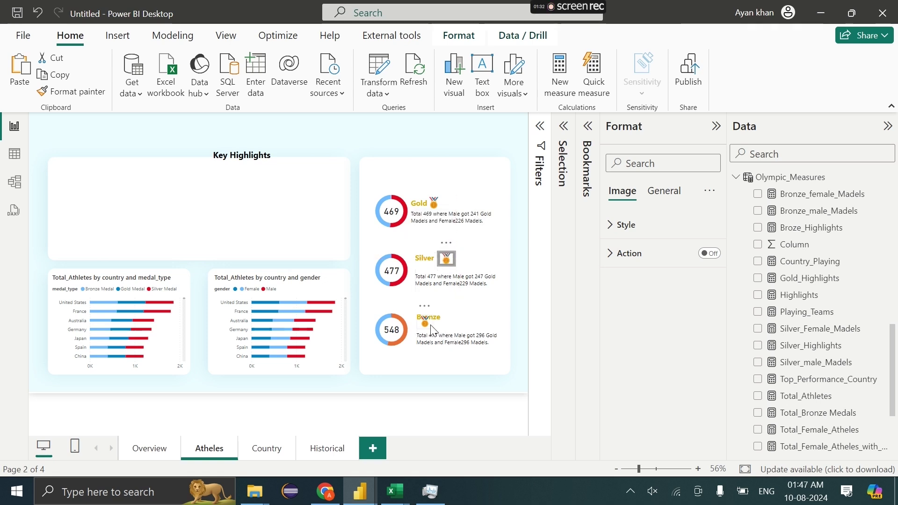
{"action": "left_click_drag", "start_coordinate": [428, 307], "coordinate": [455, 300]}
{"action": "left_click_drag", "start_coordinate": [441, 202], "coordinate": [450, 191]}
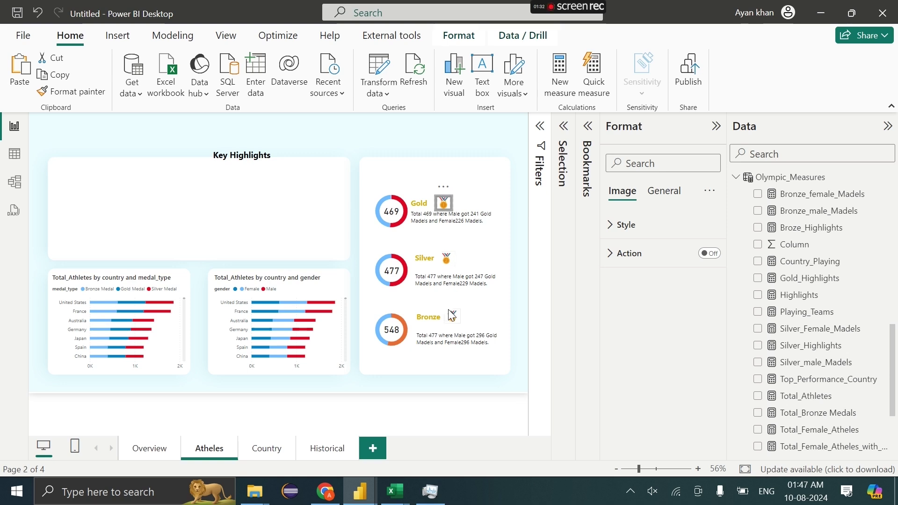
Align the Gold, Silver and Bronze medal icons to a common left edge.
{"action": "left_click", "coordinate": [453, 276]}
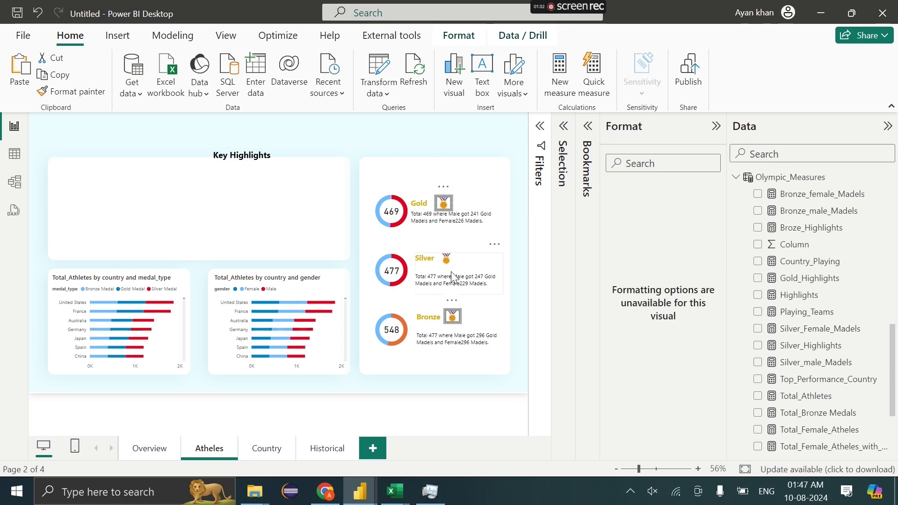
{"action": "left_click", "coordinate": [459, 35]}
{"action": "left_click", "coordinate": [298, 93]}
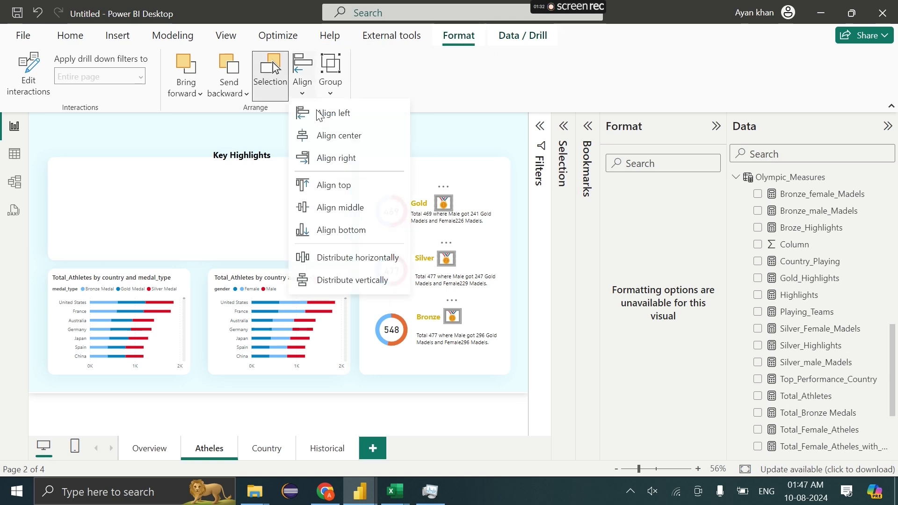
{"action": "left_click", "coordinate": [323, 113]}
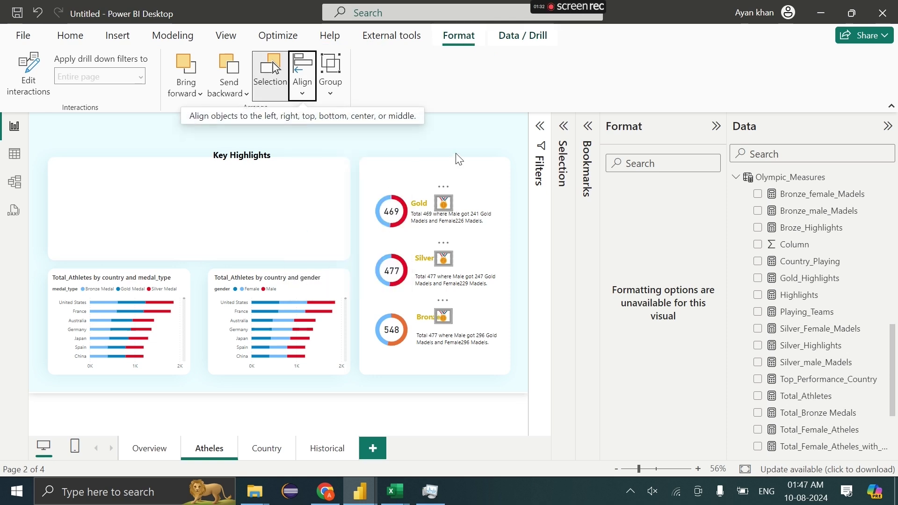
{"action": "left_click", "coordinate": [478, 222]}
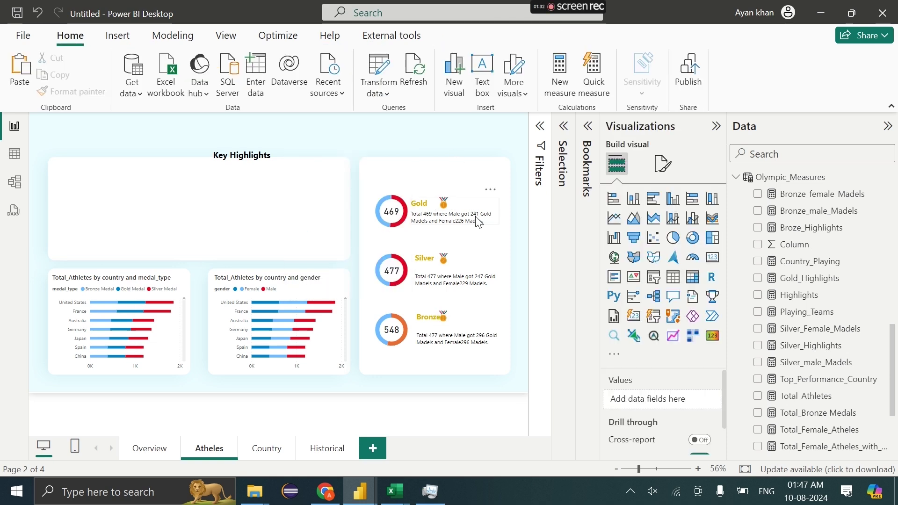
Nudge the three medal icons together slightly right and down so they clear the Bronze title.
{"action": "left_click", "coordinate": [443, 316]}
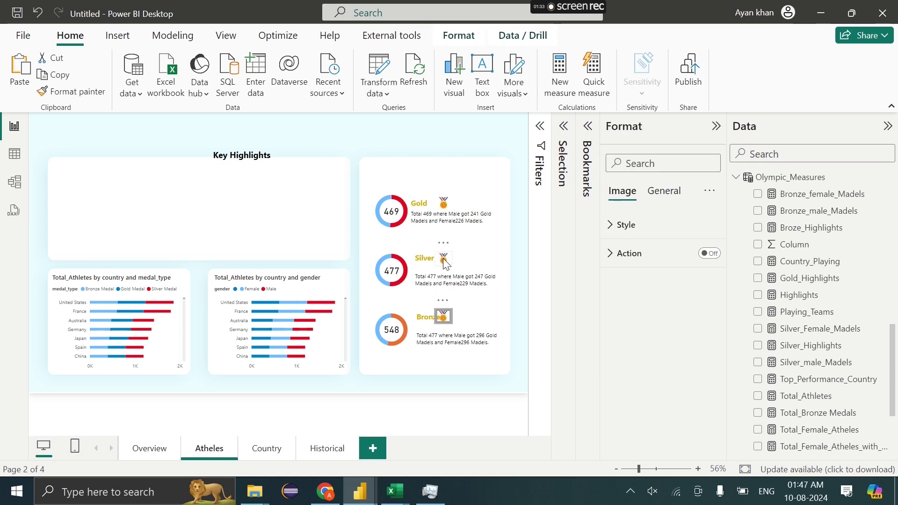
{"action": "left_click", "coordinate": [442, 258], "text": "ctrl"}
{"action": "left_click", "coordinate": [444, 201], "text": "ctrl"}
{"action": "key", "text": "Right"}
{"action": "key", "text": "Right"}
{"action": "key", "text": "Right"}
{"action": "key", "text": "Right"}
{"action": "key", "text": "Right"}
{"action": "key", "text": "Right"}
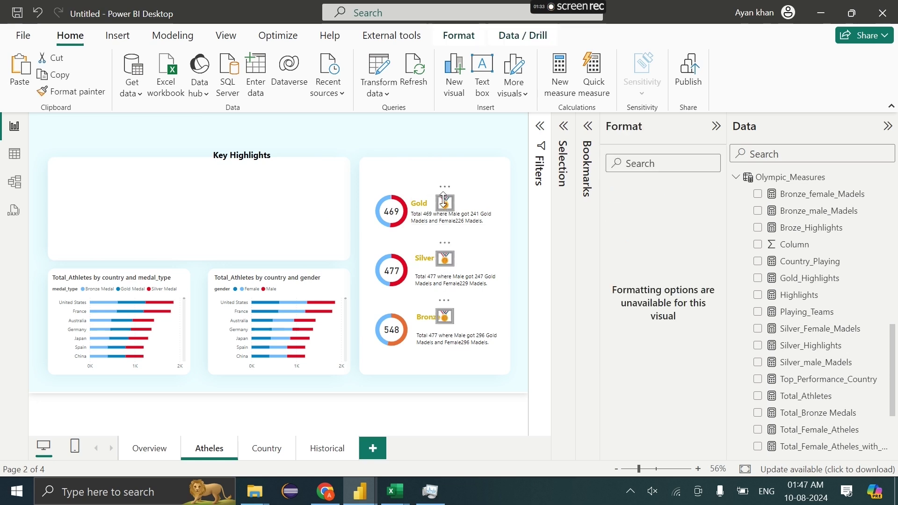
{"action": "key", "text": "Down"}
{"action": "key", "text": "Down"}
{"action": "key", "text": "Down"}
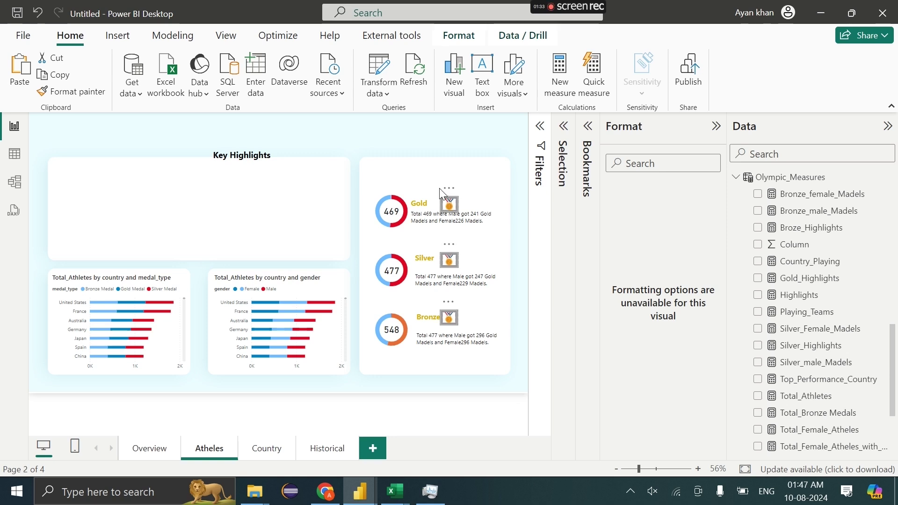
{"action": "key", "text": "Escape"}
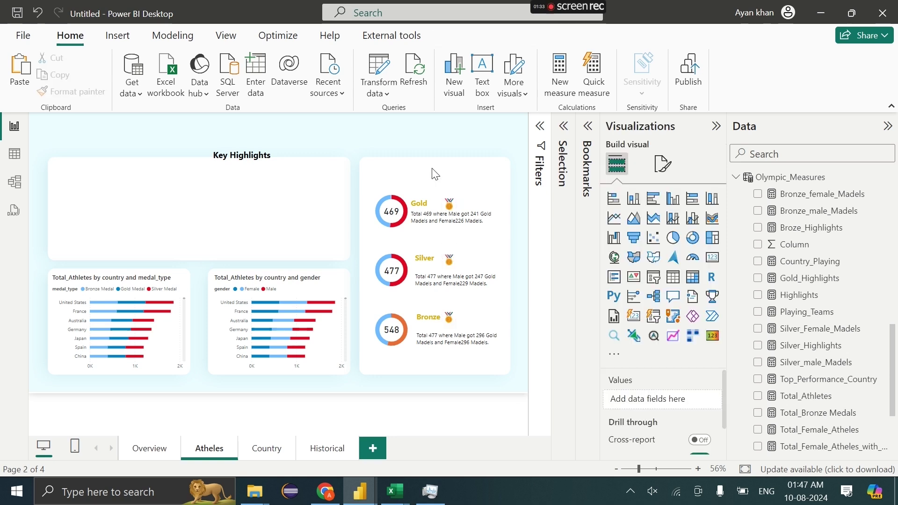
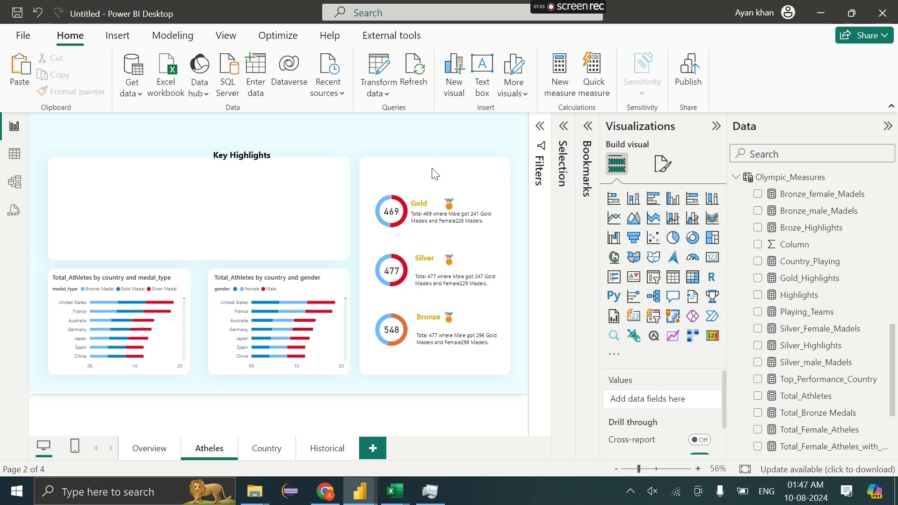
Shift the Gold and Silver medal icons individually a little closer to their titles.
{"action": "left_click", "coordinate": [453, 204]}
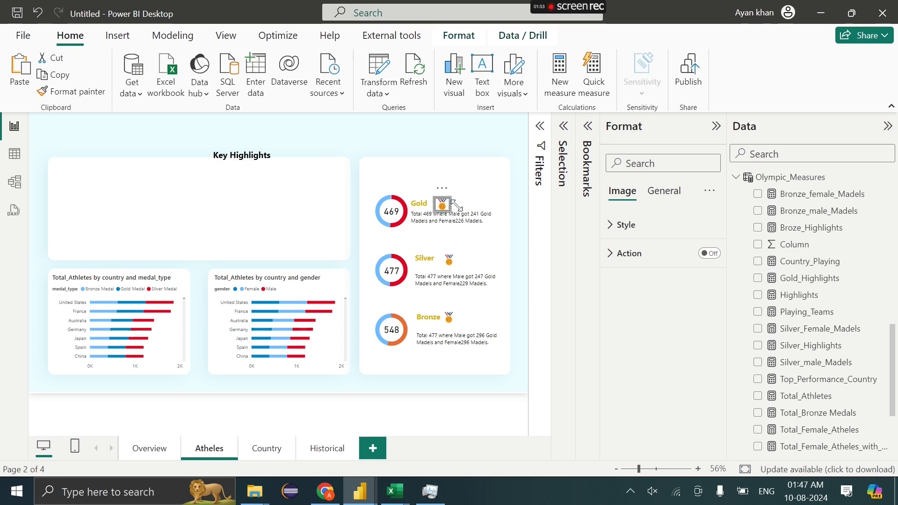
{"action": "left_click", "coordinate": [452, 267]}
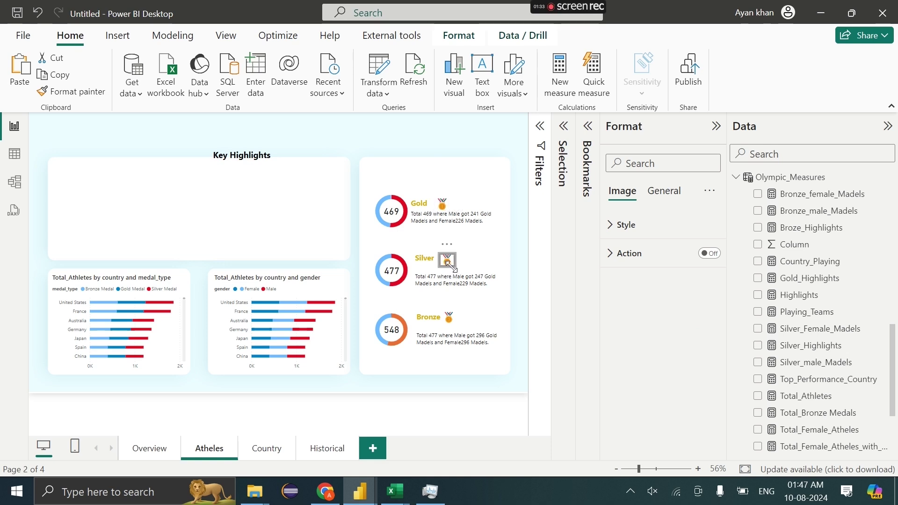
{"action": "left_click", "coordinate": [466, 178]}
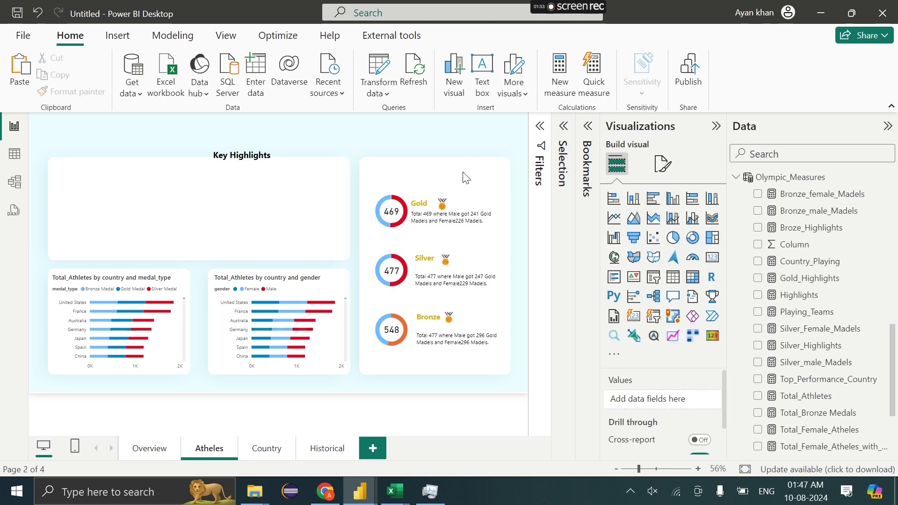
Move the Key Highlights heading into the card above the donut charts and change its text to "Overview".
{"action": "left_click", "coordinate": [242, 161]}
{"action": "left_click_drag", "start_coordinate": [217, 161], "coordinate": [390, 179]}
{"action": "left_click", "coordinate": [626, 281]}
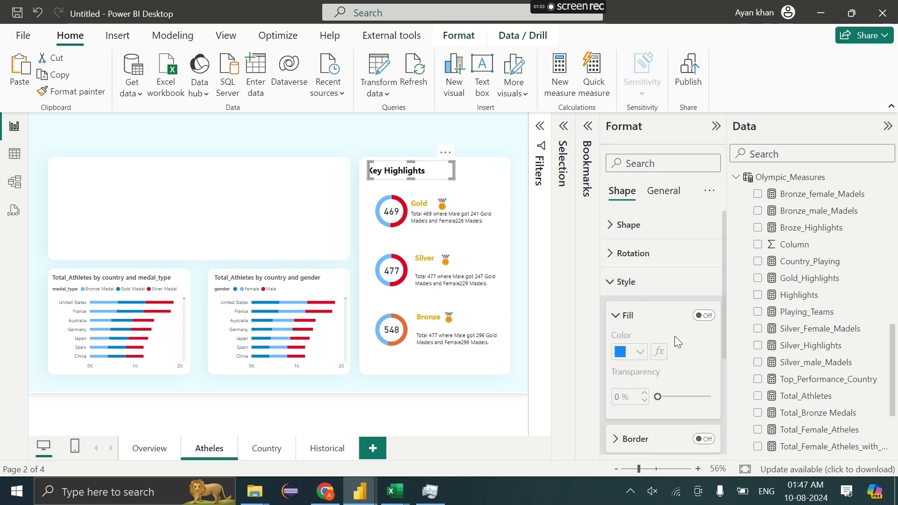
{"action": "scroll", "coordinate": [674, 335], "scroll_direction": "down", "scroll_amount": 3}
{"action": "left_click", "coordinate": [643, 318]}
{"action": "left_click_drag", "start_coordinate": [677, 299], "coordinate": [566, 296]}
{"action": "key", "text": "BackSpace"}
{"action": "type", "text": "Ma"}
{"action": "key", "text": "BackSpace"}
{"action": "key", "text": "BackSpace"}
{"action": "type", "text": "T"}
{"action": "key", "text": "BackSpace"}
{"action": "type", "text": "Ov"}
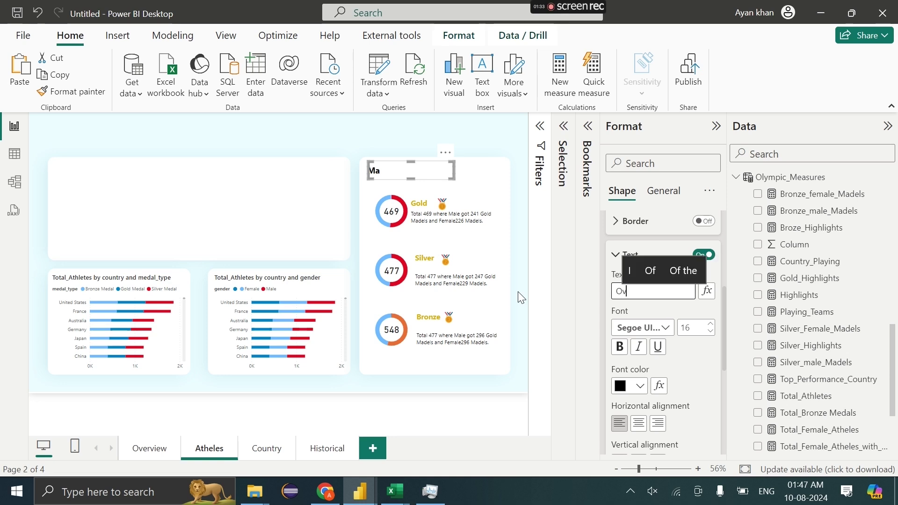
{"action": "type", "text": "er"}
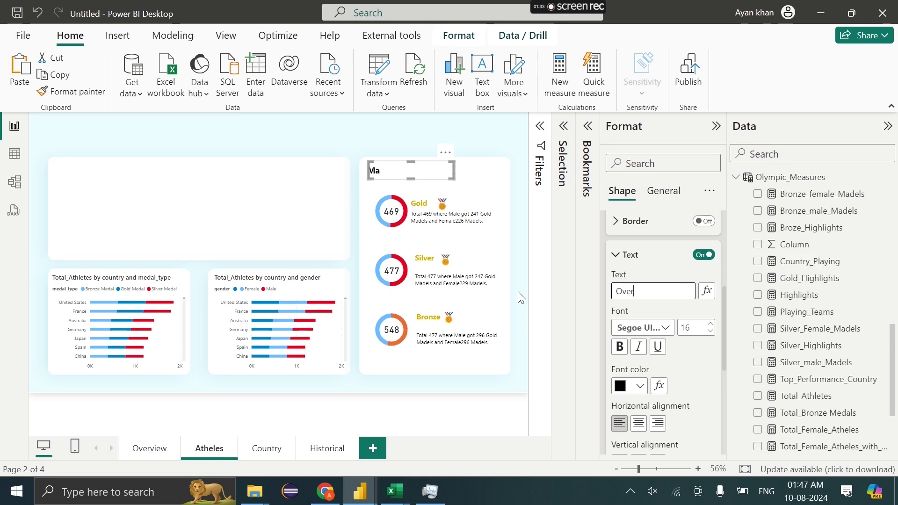
{"action": "type", "text": "view"}
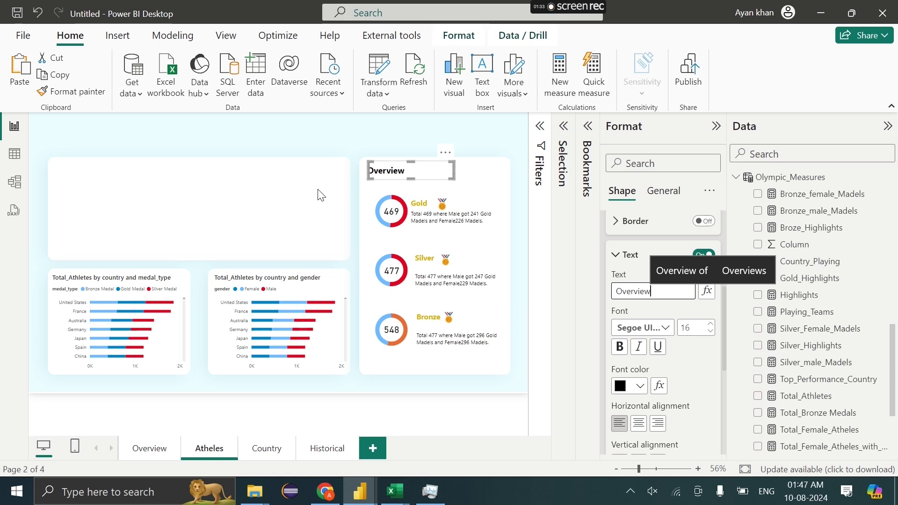
{"action": "left_click", "coordinate": [320, 194]}
Preview the open Olympic 2024 windows for reference and delete the Overview heading above the donut charts.
{"action": "mouse_move", "coordinate": [360, 491]}
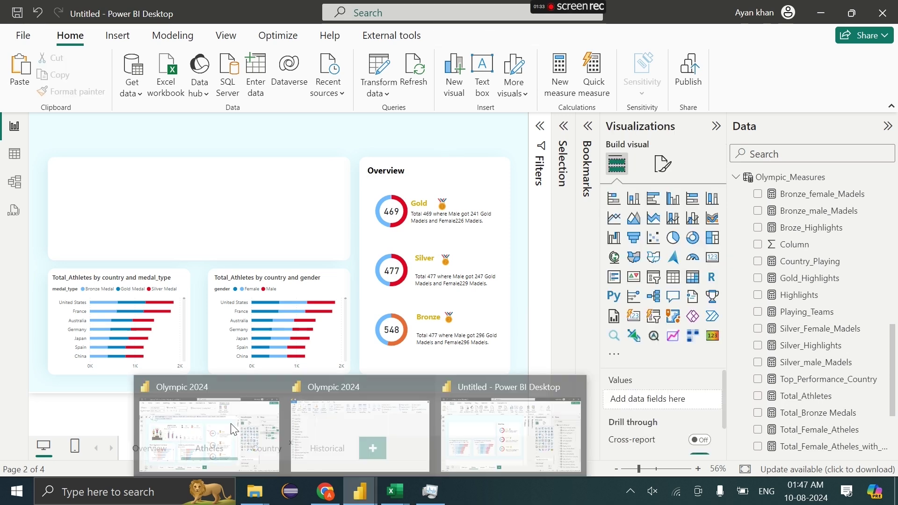
{"action": "mouse_move", "coordinate": [229, 431]}
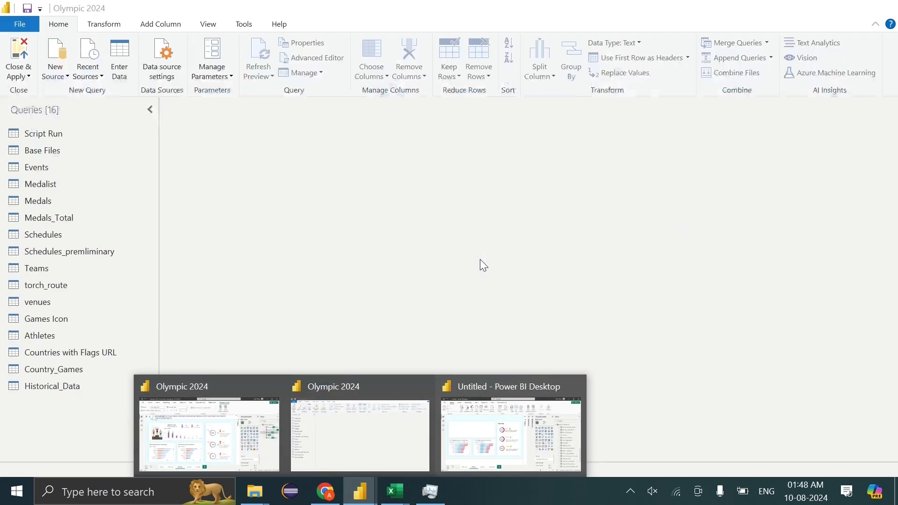
{"action": "mouse_move", "coordinate": [510, 432]}
{"action": "left_click", "coordinate": [398, 176]}
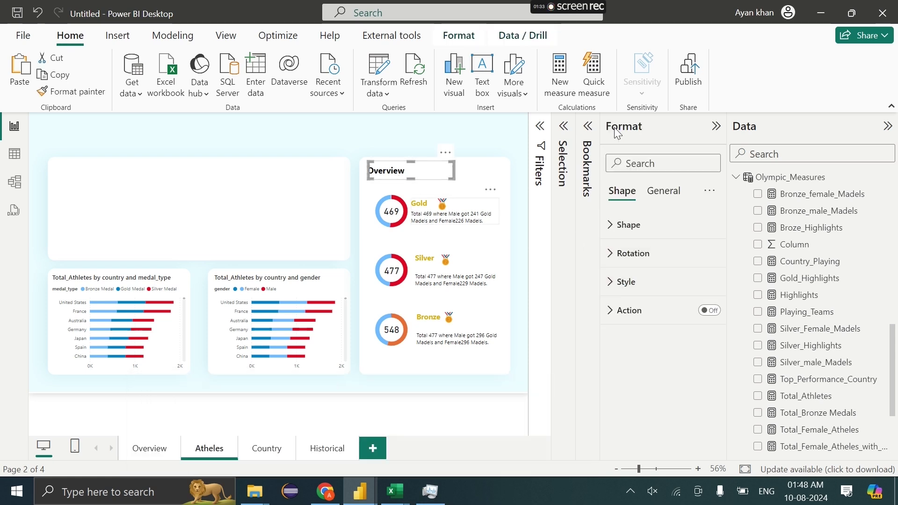
{"action": "key", "text": "Escape"}
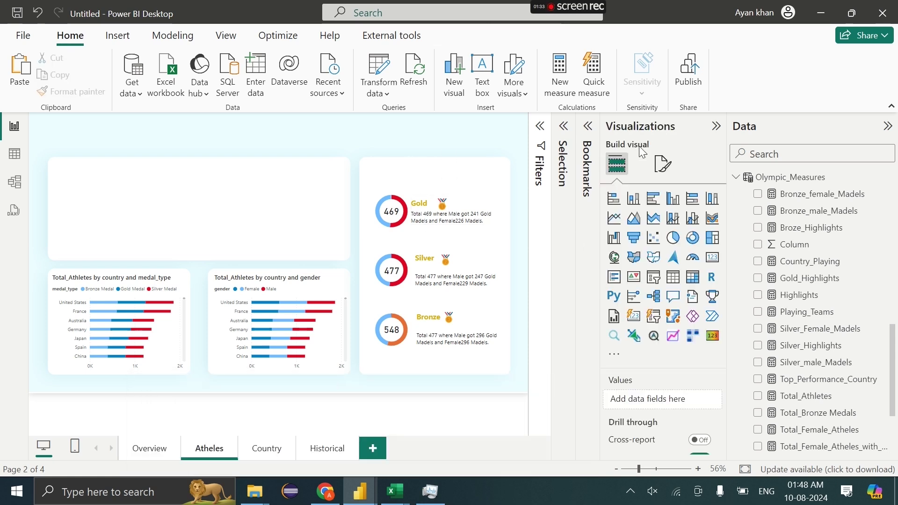
Add the custom search filter visual and fit it as a narrow bar above the Gold donut chart.
{"action": "left_click", "coordinate": [653, 337]}
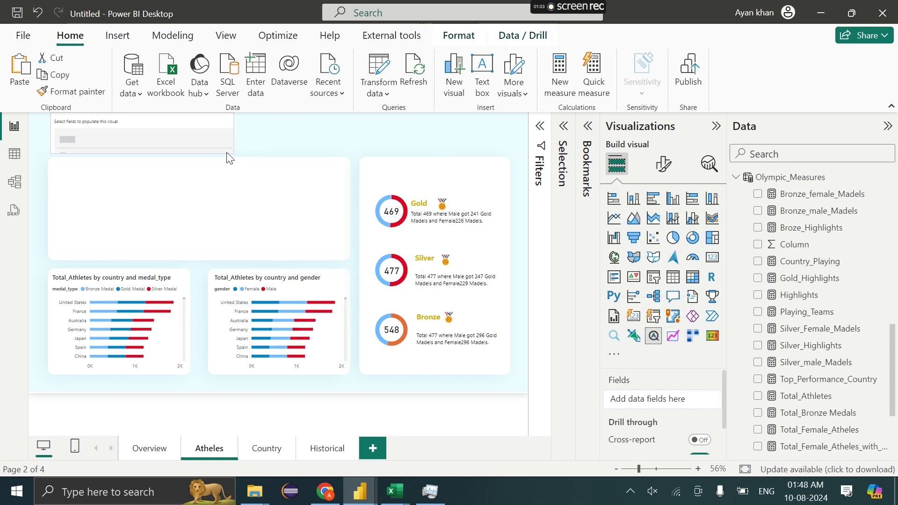
{"action": "left_click_drag", "start_coordinate": [475, 214], "coordinate": [512, 211]}
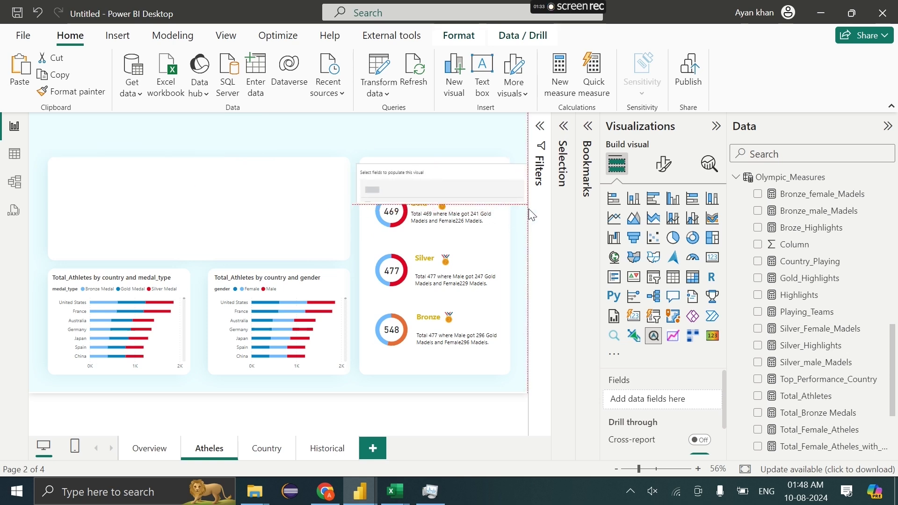
{"action": "left_click_drag", "start_coordinate": [358, 206], "coordinate": [412, 197]}
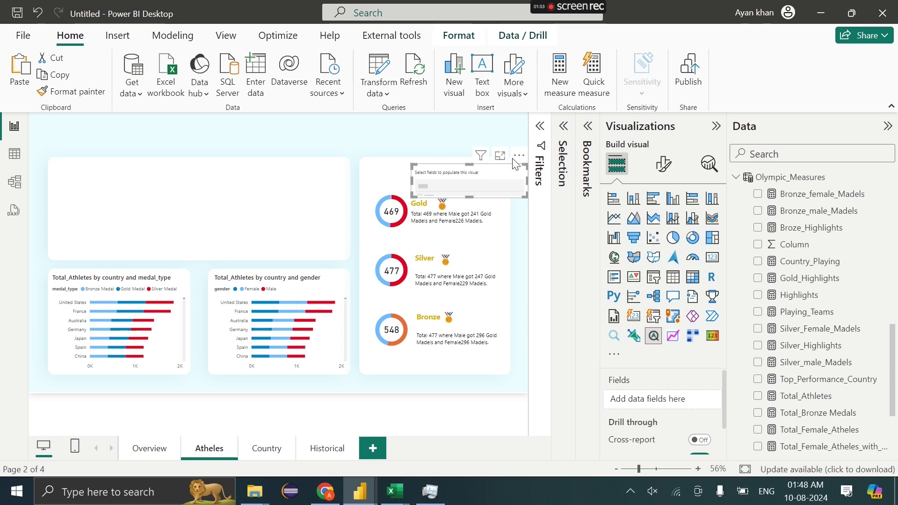
{"action": "left_click_drag", "start_coordinate": [523, 161], "coordinate": [476, 163]}
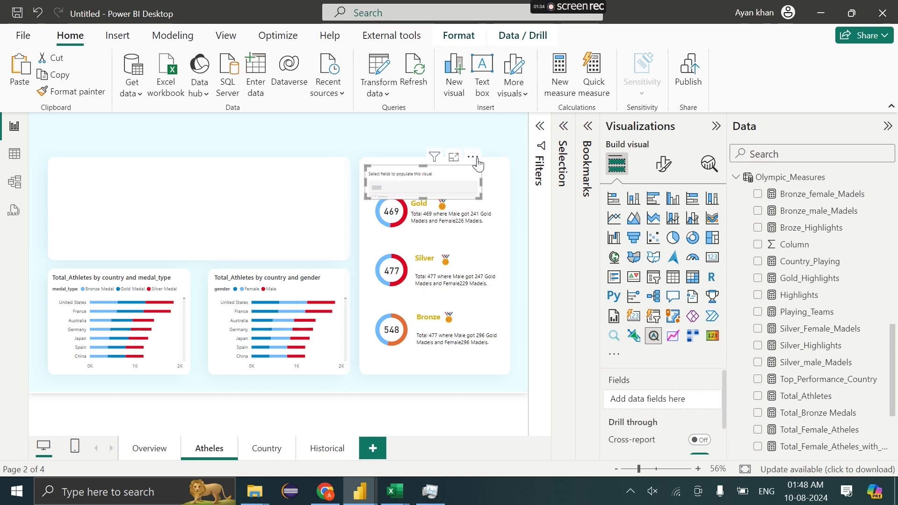
{"action": "left_click_drag", "start_coordinate": [478, 196], "coordinate": [503, 186]}
Add the name field from the Athletes table to the search visual and try it with the text "hel".
{"action": "left_click", "coordinate": [776, 155]}
{"action": "type", "text": "thel"}
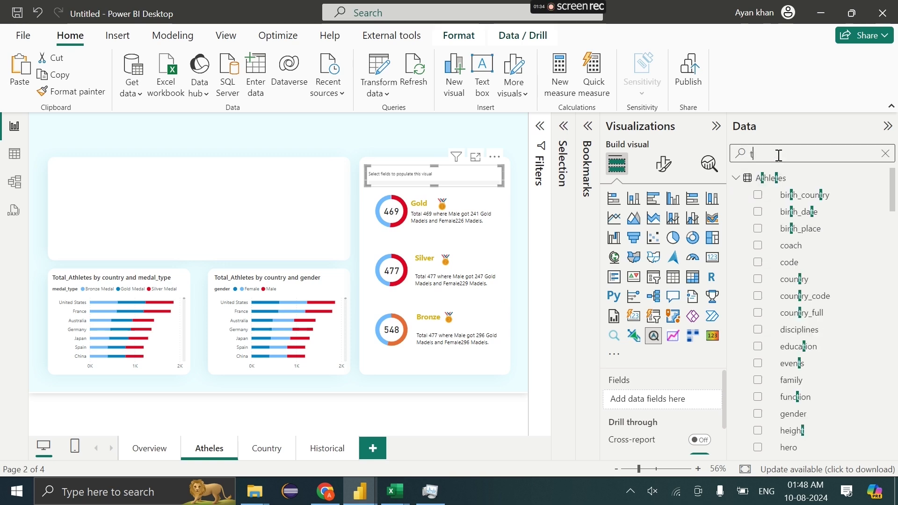
{"action": "key", "text": "BackSpace"}
{"action": "key", "text": "BackSpace"}
{"action": "key", "text": "BackSpace"}
{"action": "key", "text": "BackSpace"}
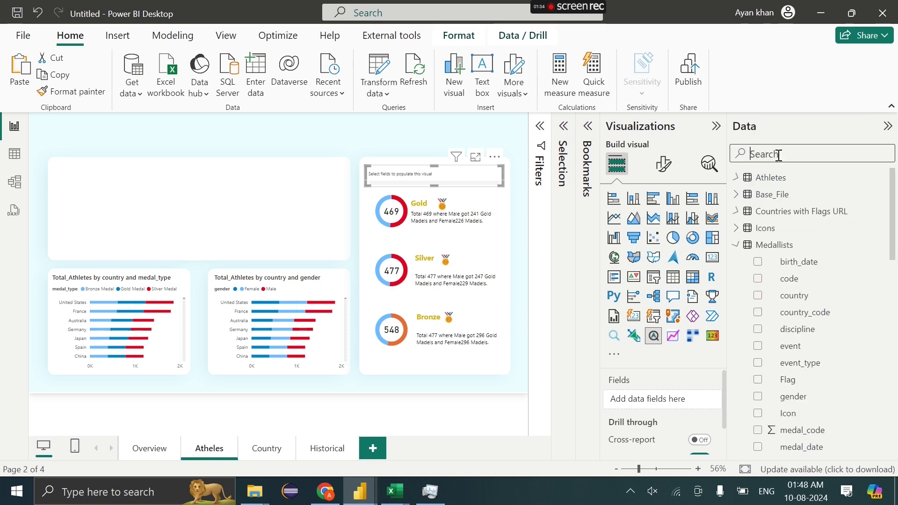
{"action": "type", "text": "athe"}
{"action": "key", "text": "BackSpace"}
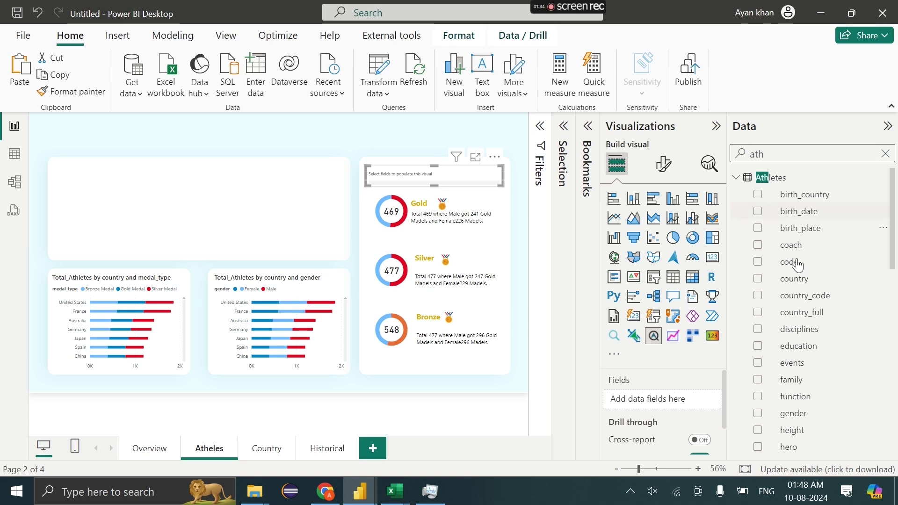
{"action": "scroll", "coordinate": [778, 336], "scroll_direction": "down", "scroll_amount": 5}
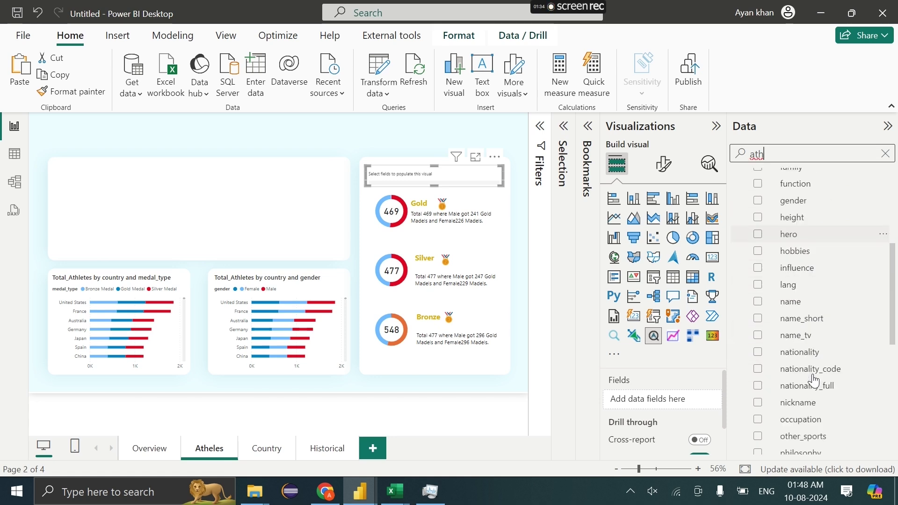
{"action": "left_click_drag", "start_coordinate": [800, 306], "coordinate": [673, 406]}
{"action": "left_click", "coordinate": [395, 178]}
{"action": "type", "text": "hel"}
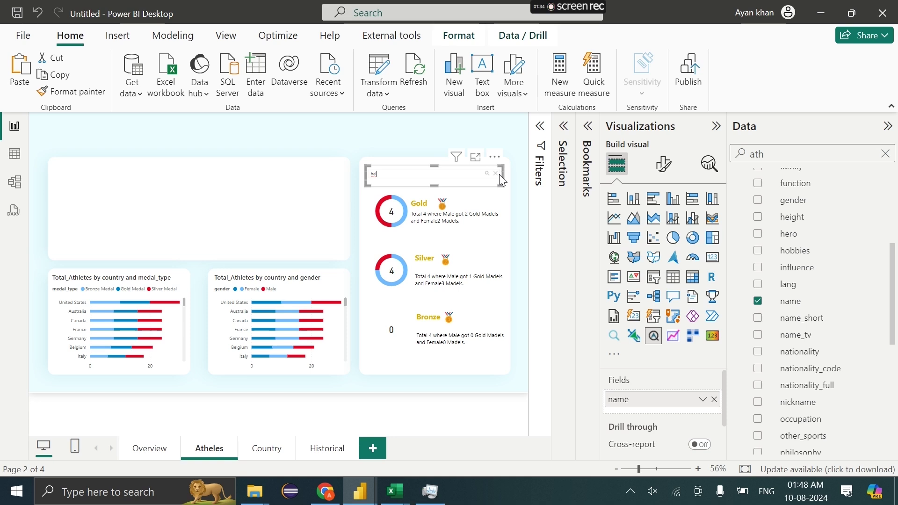
Raise the search visual's input field padding to about 20, resize the visual slightly and clear its search text.
{"action": "left_click", "coordinate": [663, 164]}
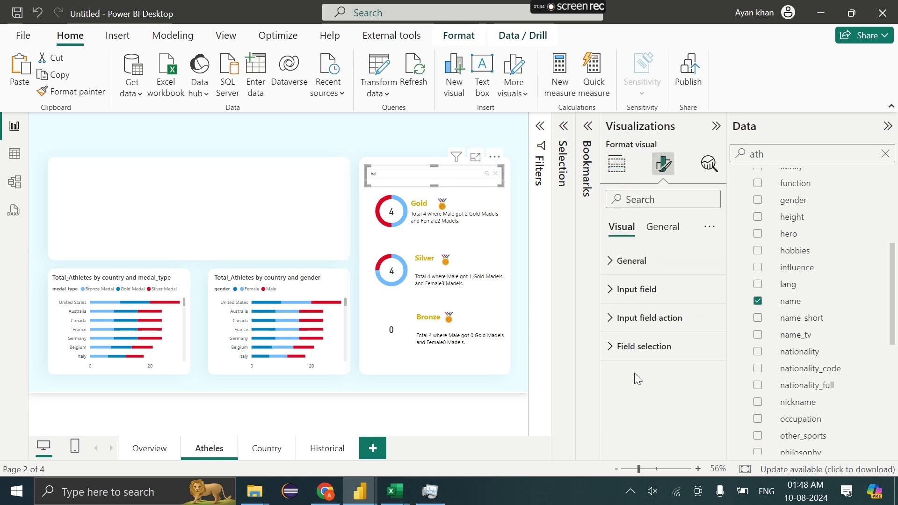
{"action": "left_click", "coordinate": [630, 285]}
{"action": "scroll", "coordinate": [664, 295], "scroll_direction": "down", "scroll_amount": 2}
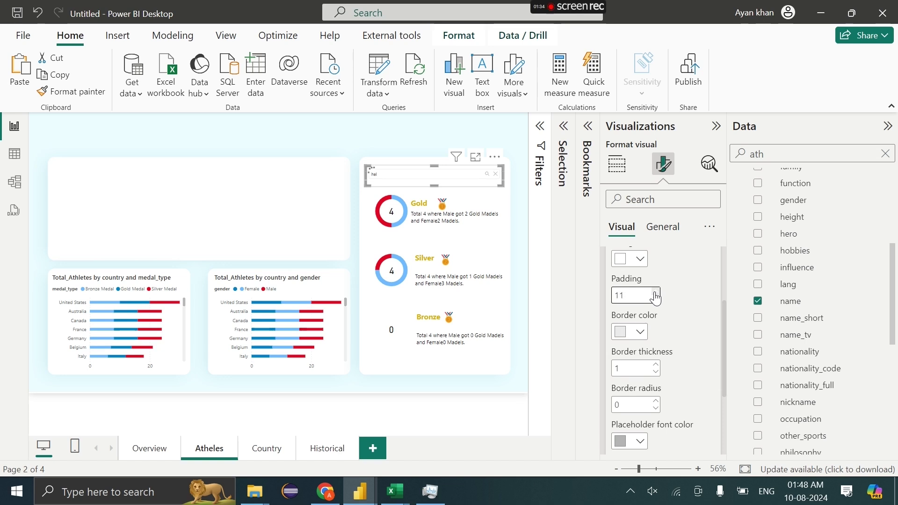
{"action": "left_click", "coordinate": [656, 292]}
{"action": "left_click_drag", "start_coordinate": [366, 164], "coordinate": [368, 163]}
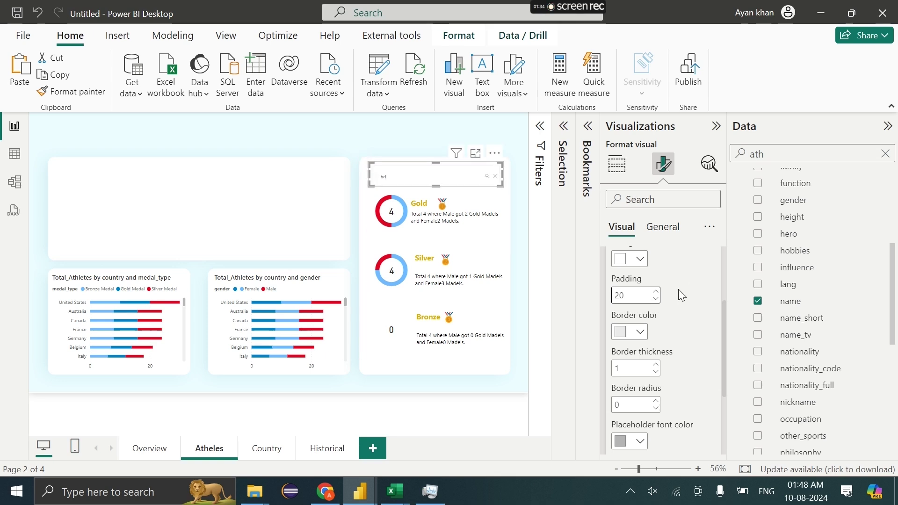
{"action": "left_click", "coordinate": [656, 299]}
{"action": "left_click", "coordinate": [387, 160]}
{"action": "left_click", "coordinate": [414, 180]}
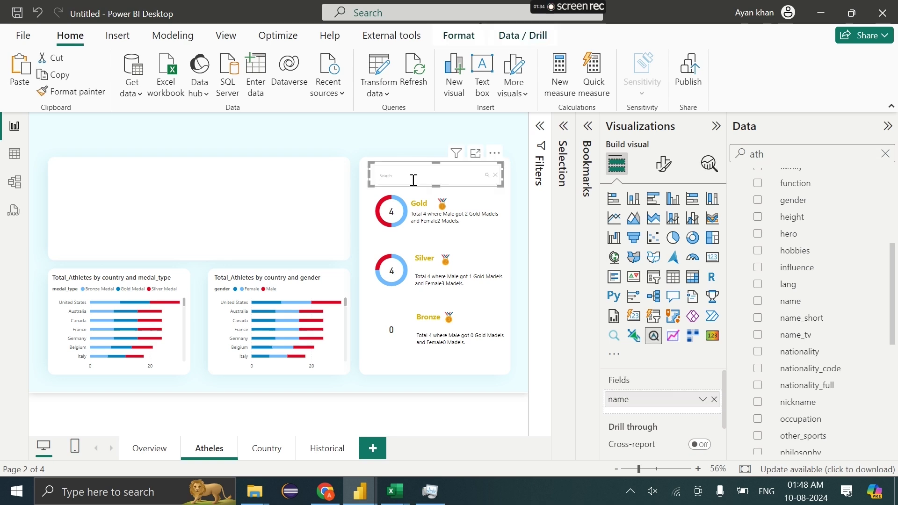
Clear the text from the athlete search visual so the medal donut charts are unfiltered.
{"action": "left_click", "coordinate": [337, 150]}
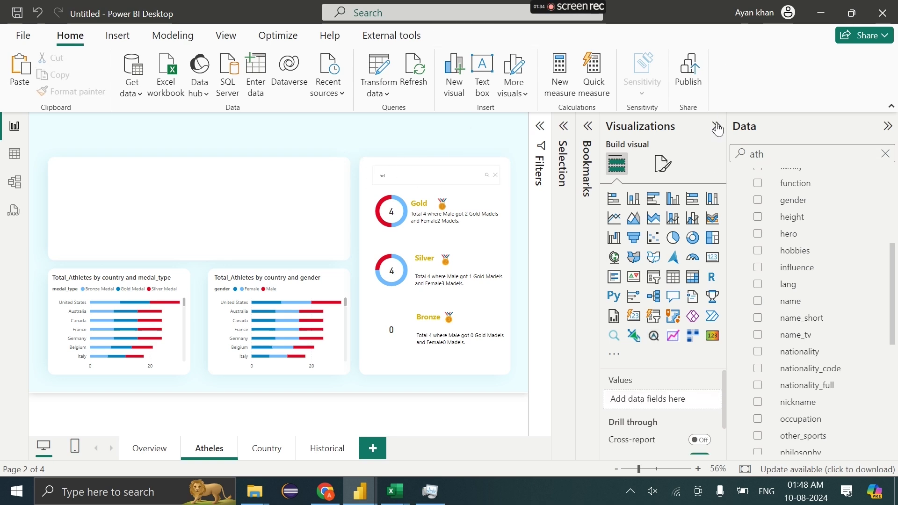
{"action": "left_click", "coordinate": [716, 126]}
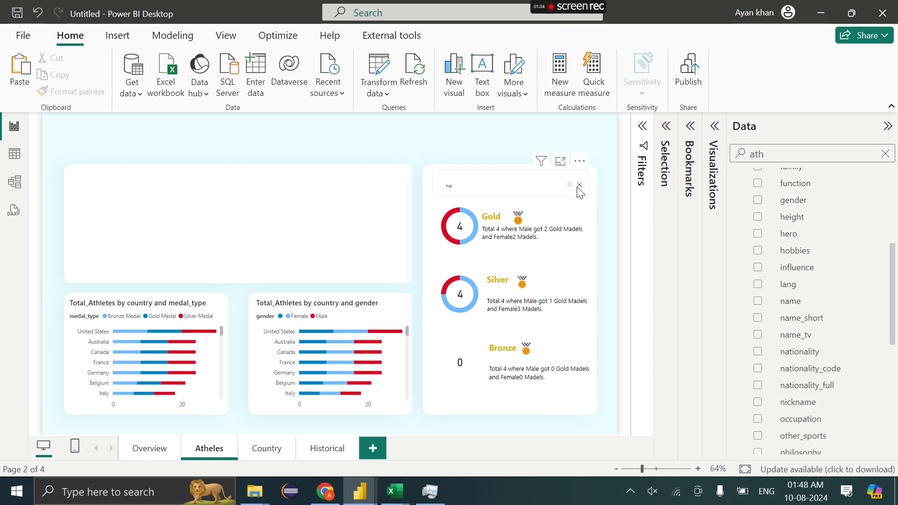
{"action": "left_click", "coordinate": [579, 185]}
{"action": "left_click", "coordinate": [427, 159]}
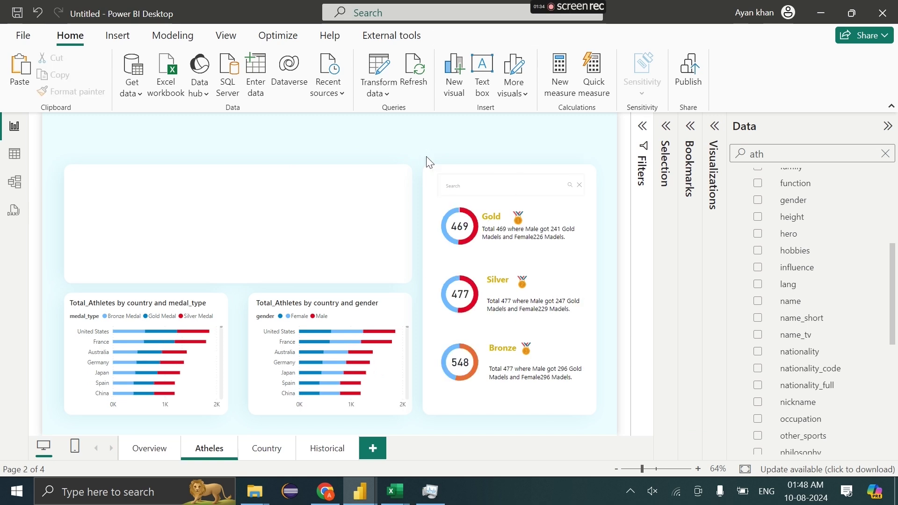
Increase the border radius of the athlete search visual's input field slightly.
{"action": "left_click", "coordinate": [511, 179]}
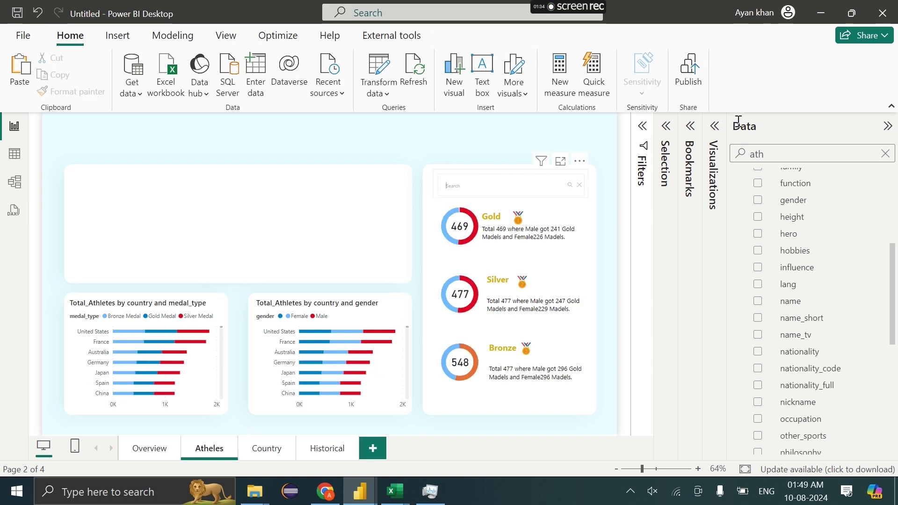
{"action": "left_click", "coordinate": [714, 126]}
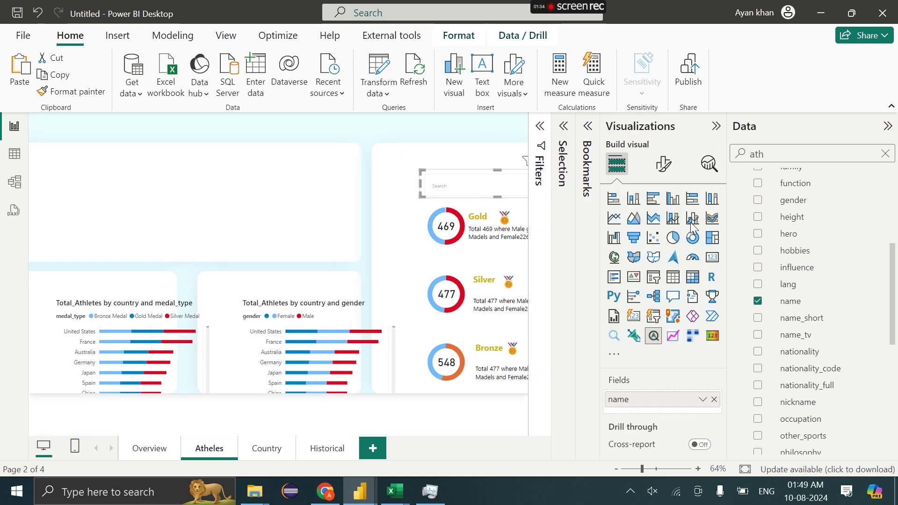
{"action": "left_click", "coordinate": [660, 165]}
{"action": "left_click", "coordinate": [716, 290]}
{"action": "scroll", "coordinate": [666, 307], "scroll_direction": "down", "scroll_amount": 3}
{"action": "scroll", "coordinate": [667, 306], "scroll_direction": "down", "scroll_amount": 1}
{"action": "left_click", "coordinate": [655, 363]}
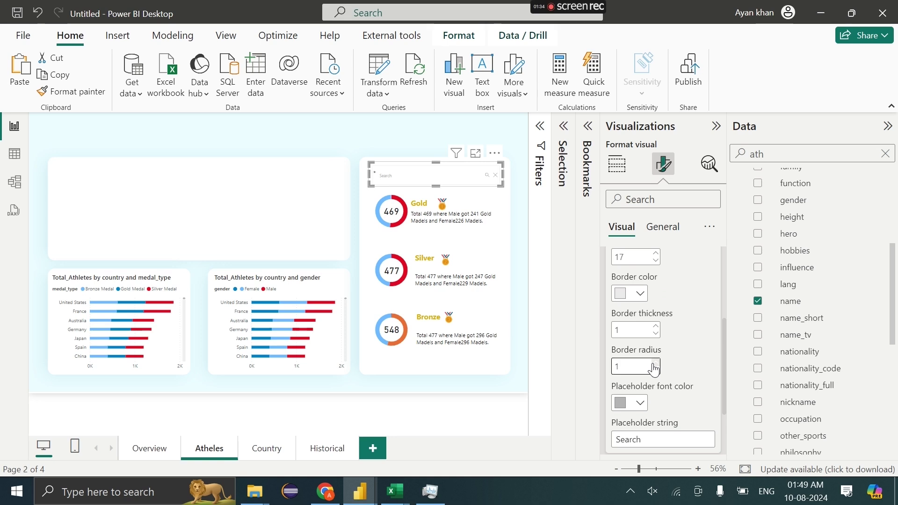
{"action": "left_click", "coordinate": [654, 363]}
{"action": "left_click", "coordinate": [183, 241]}
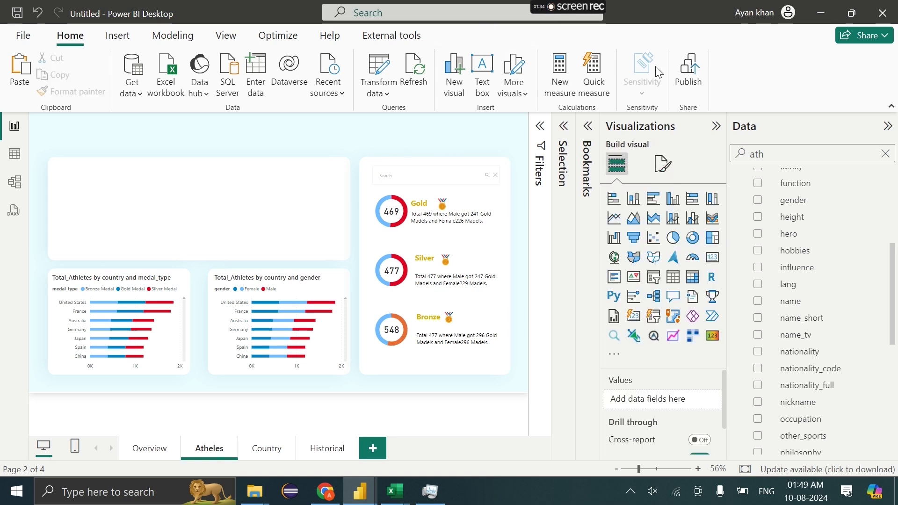
{"action": "left_click", "coordinate": [716, 126]}
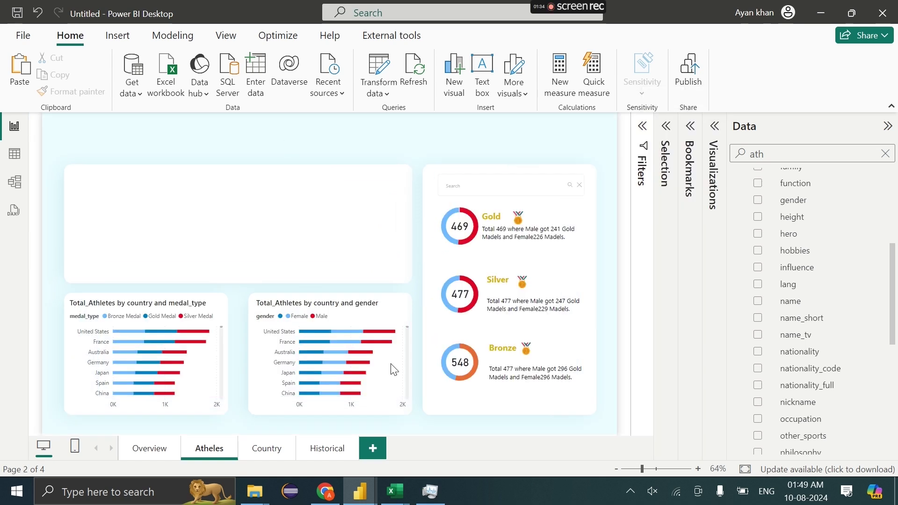
Try the athlete winner podium picture with the plain white background from Downloads on the page, and delete it.
{"action": "left_click", "coordinate": [113, 40]}
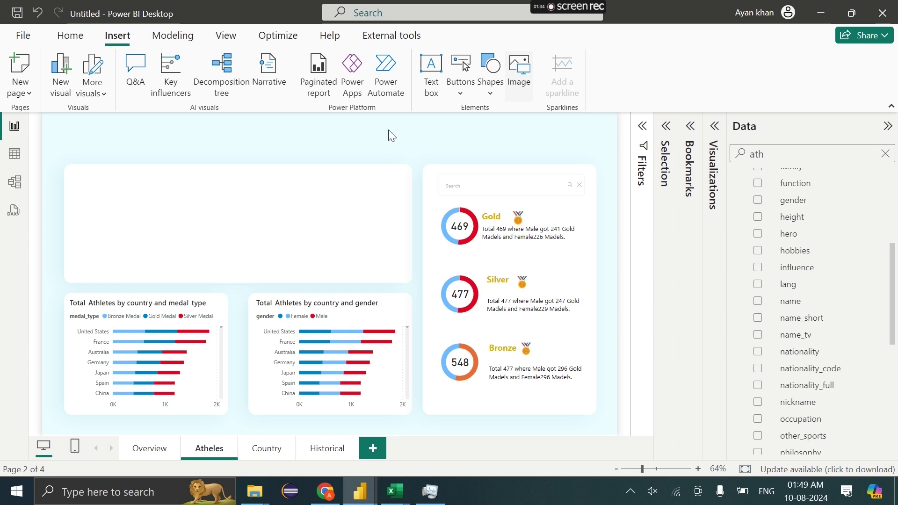
{"action": "scroll", "coordinate": [271, 189], "scroll_direction": "down", "scroll_amount": 3}
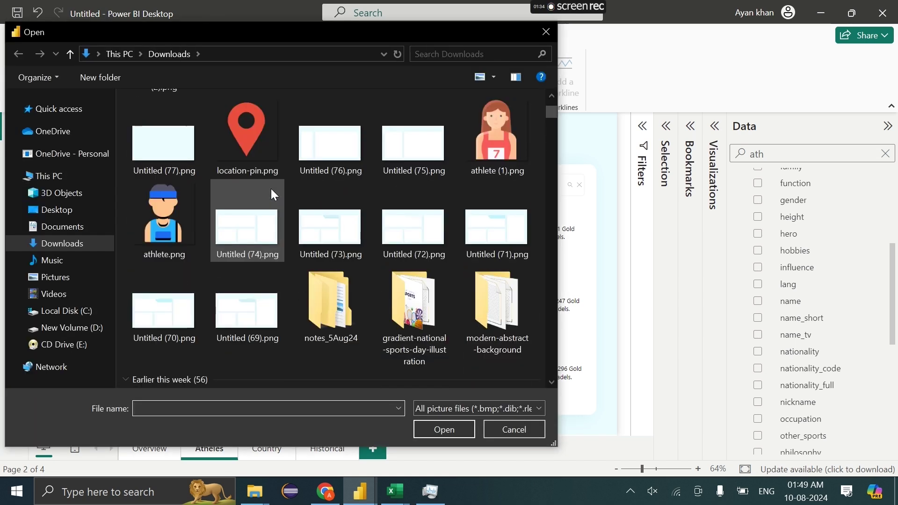
{"action": "scroll", "coordinate": [274, 195], "scroll_direction": "down", "scroll_amount": 5}
{"action": "scroll", "coordinate": [271, 189], "scroll_direction": "up", "scroll_amount": 3}
{"action": "left_click", "coordinate": [246, 276]}
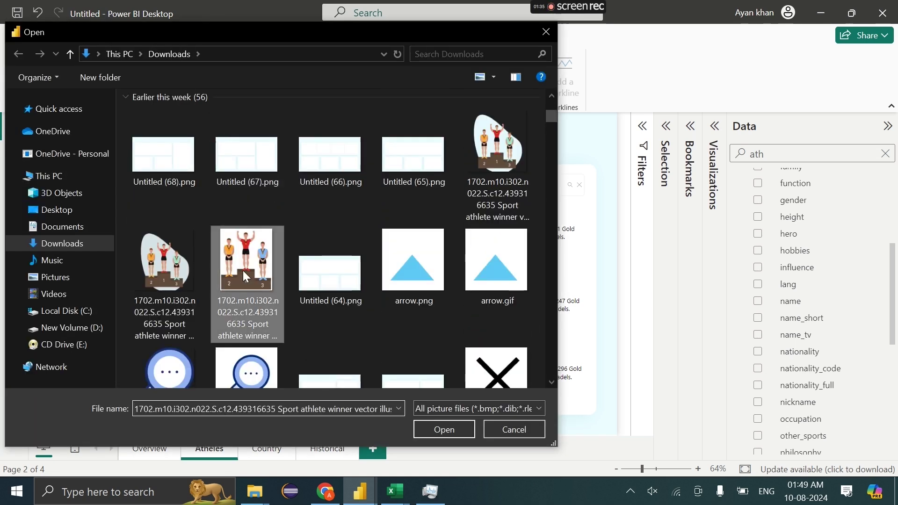
{"action": "double_click", "coordinate": [247, 276]}
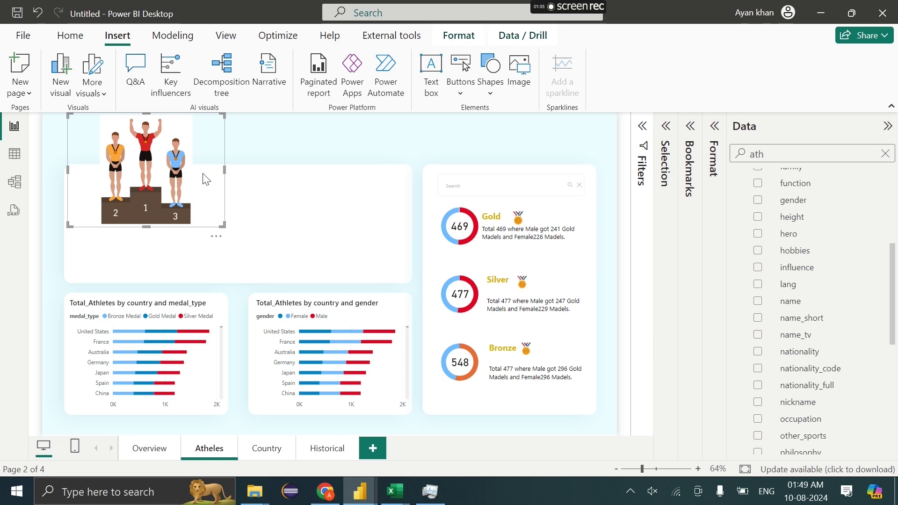
{"action": "key", "text": "Delete"}
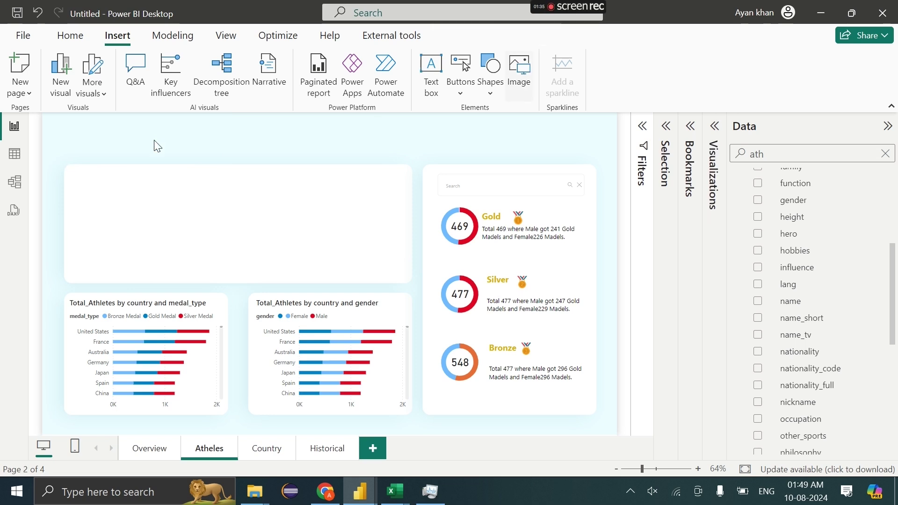
Try the podium picture with the greyish backdrop shape from Downloads on the page, and delete it.
{"action": "left_click", "coordinate": [508, 89]}
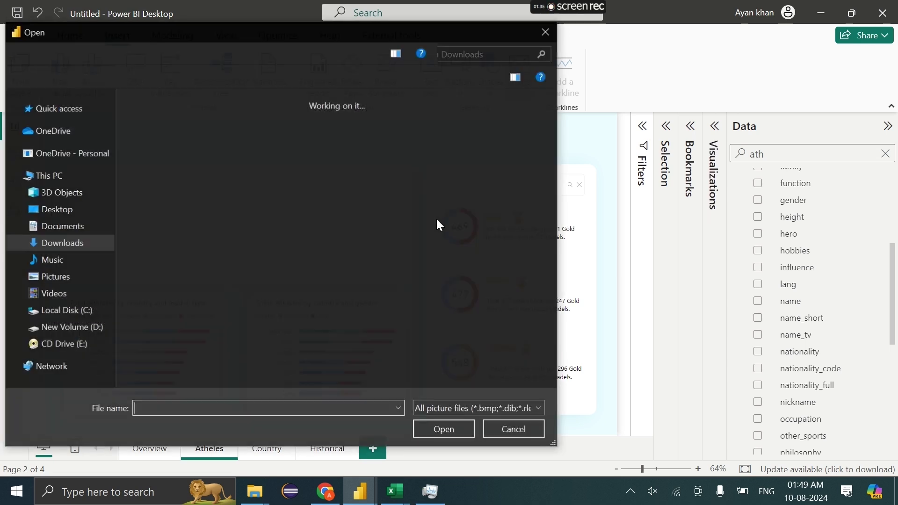
{"action": "scroll", "coordinate": [276, 239], "scroll_direction": "down", "scroll_amount": 5}
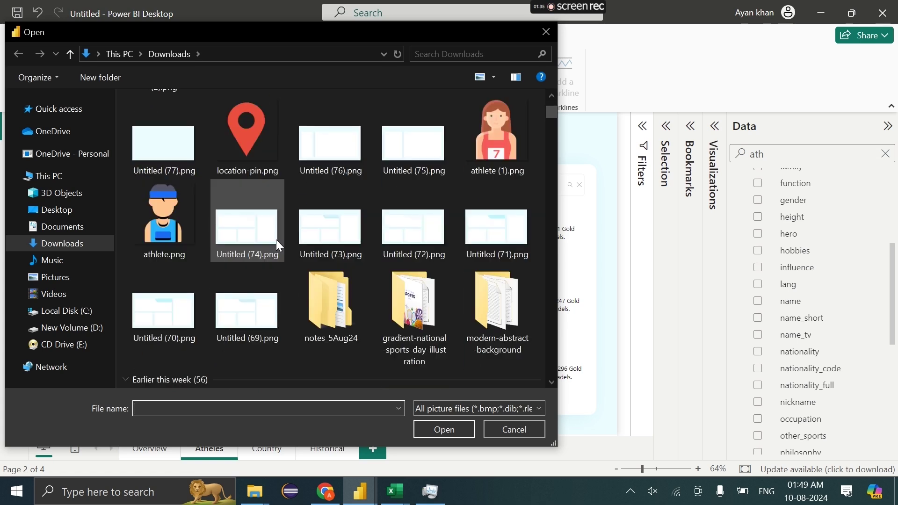
{"action": "scroll", "coordinate": [337, 234], "scroll_direction": "down", "scroll_amount": 5}
{"action": "left_click", "coordinate": [183, 160]}
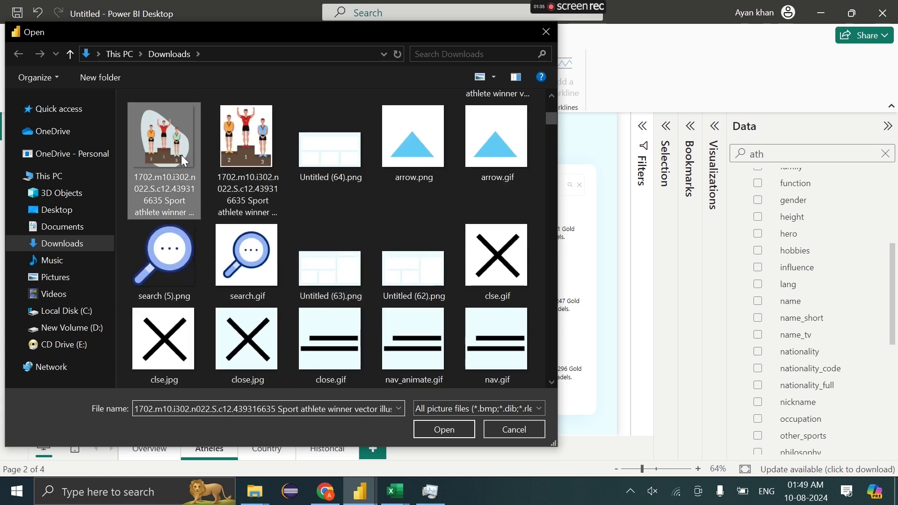
{"action": "double_click", "coordinate": [181, 156]}
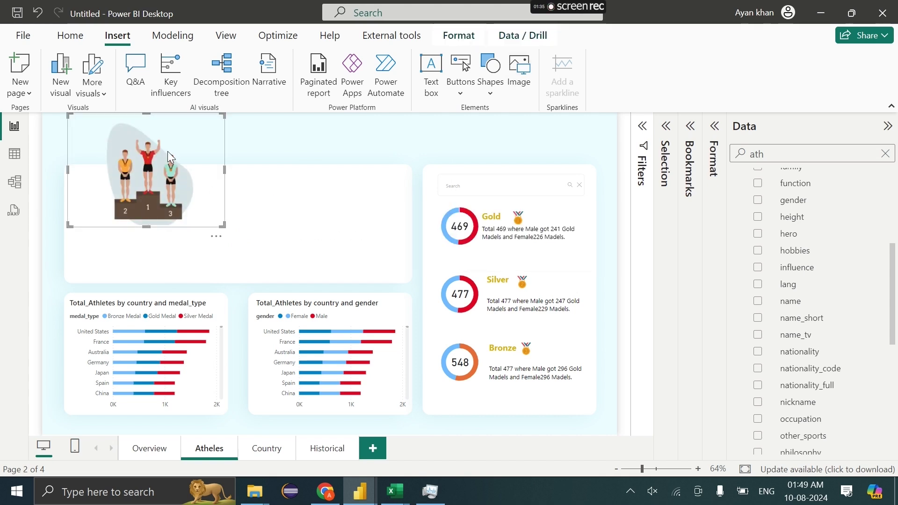
{"action": "key", "text": "Delete"}
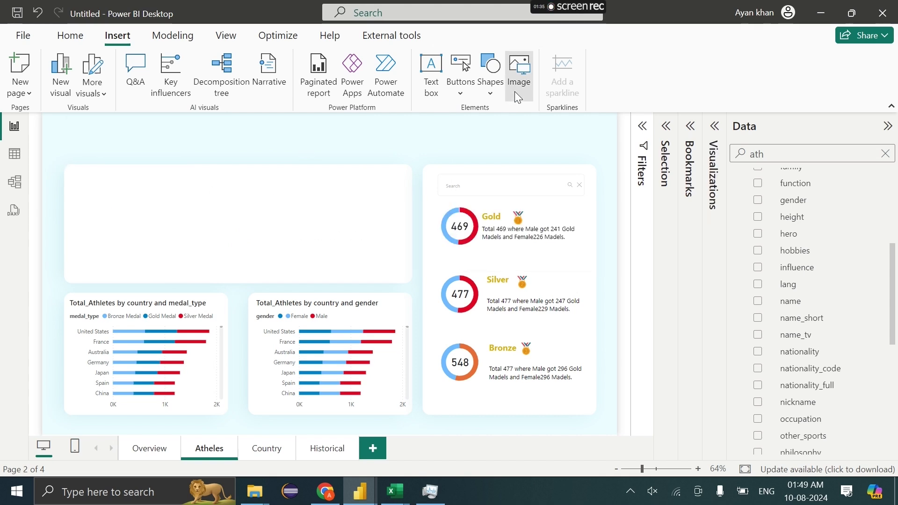
Insert the podium picture with the light blue backdrop from Downloads and shrink it to fit the empty card above the bar charts.
{"action": "left_click", "coordinate": [514, 91]}
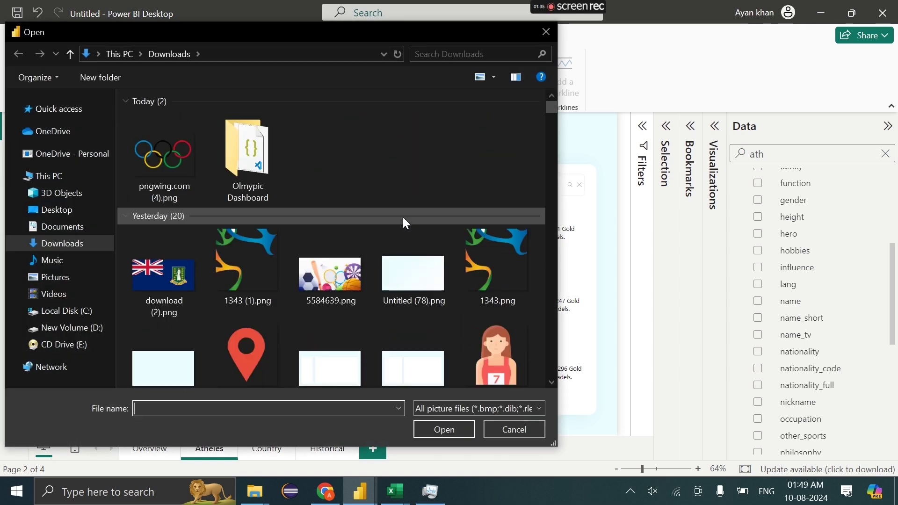
{"action": "scroll", "coordinate": [405, 223], "scroll_direction": "down", "scroll_amount": 5}
{"action": "scroll", "coordinate": [406, 223], "scroll_direction": "down", "scroll_amount": 5}
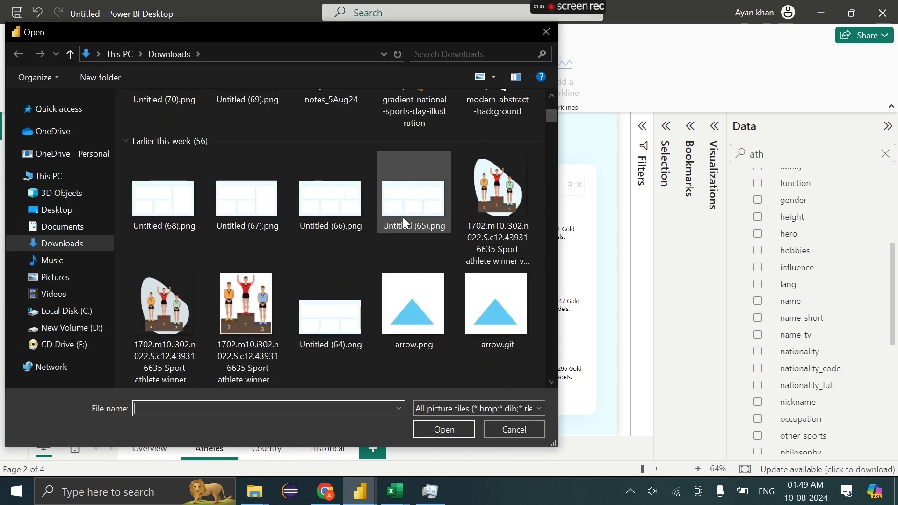
{"action": "left_click", "coordinate": [489, 187]}
{"action": "double_click", "coordinate": [489, 187]}
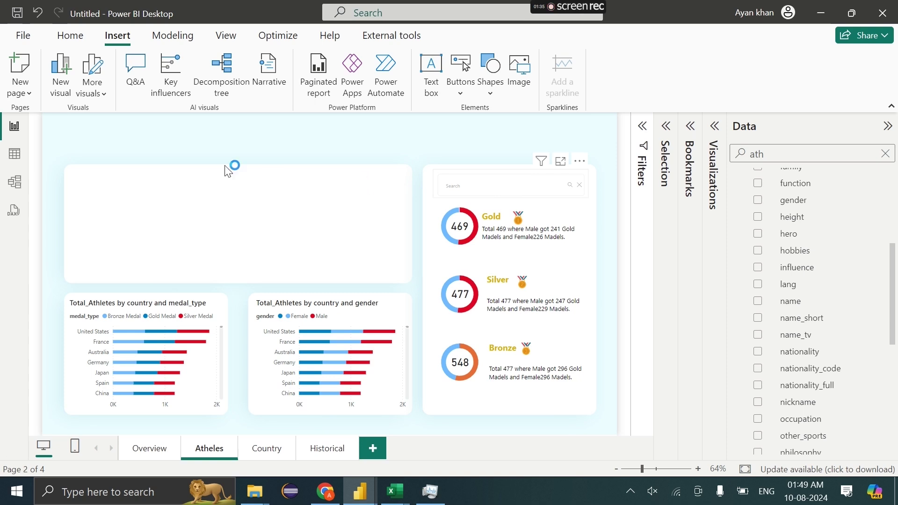
{"action": "left_click_drag", "start_coordinate": [141, 205], "coordinate": [148, 254]}
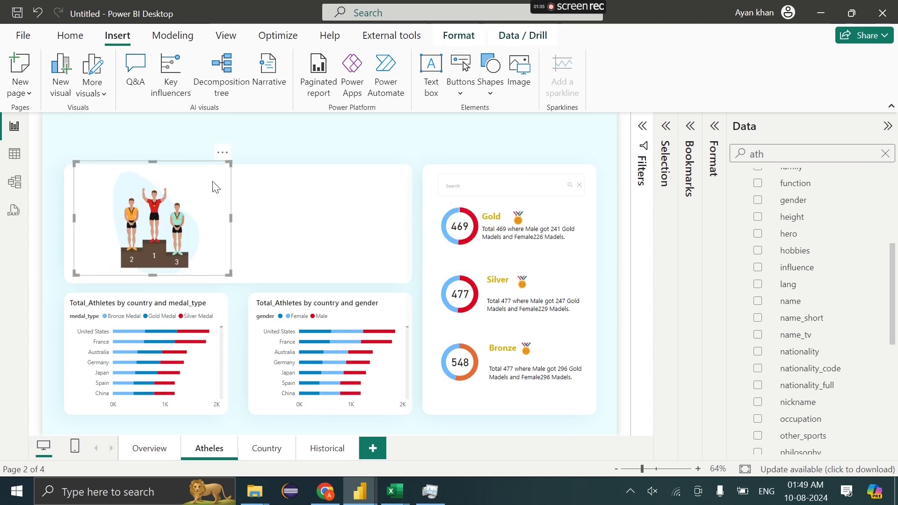
{"action": "left_click_drag", "start_coordinate": [229, 162], "coordinate": [200, 184]}
{"action": "left_click_drag", "start_coordinate": [139, 253], "coordinate": [131, 279]}
Switch to the Olympic 2024 report, close its open measure formula and examine the Age column's formula in Table view.
{"action": "mouse_move", "coordinate": [364, 503]}
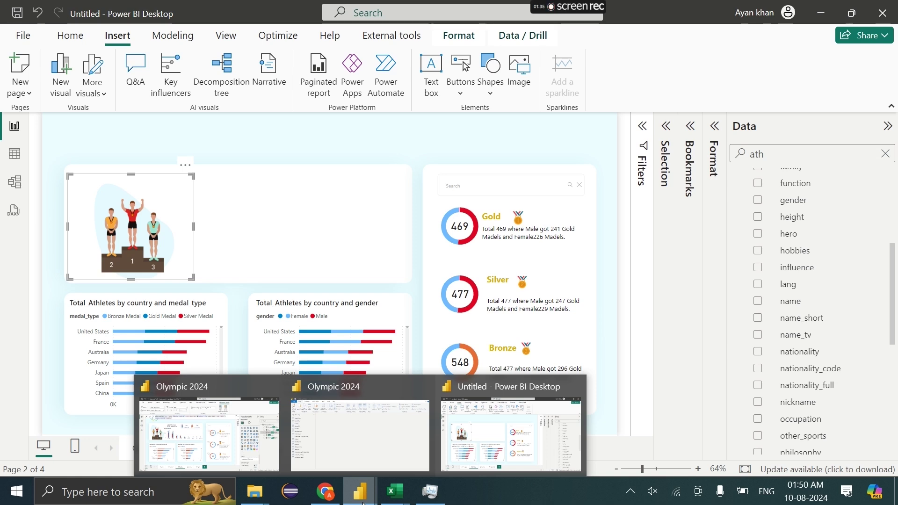
{"action": "left_click", "coordinate": [264, 439]}
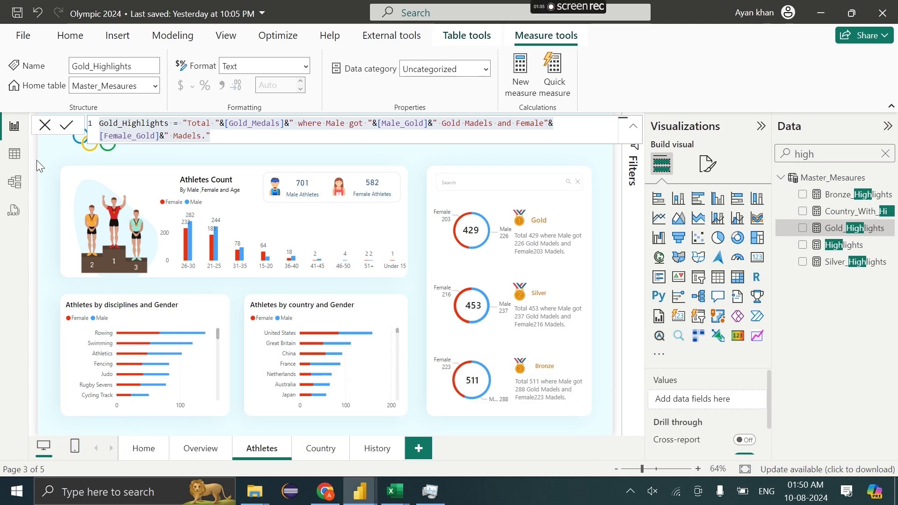
{"action": "left_click", "coordinate": [46, 125]}
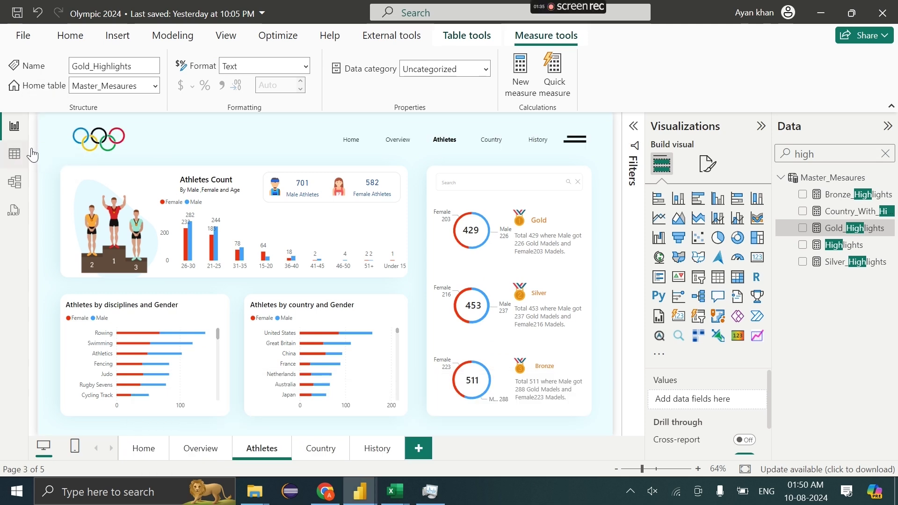
{"action": "left_click", "coordinate": [15, 153]}
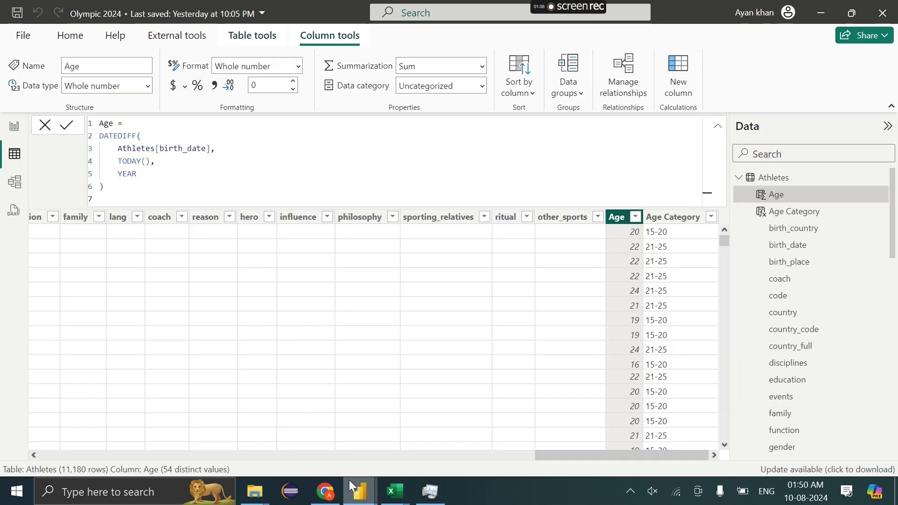
Switch back to the untitled report and open the Athletes table in Table view by searching the fields for "ath".
{"action": "mouse_move", "coordinate": [351, 484]}
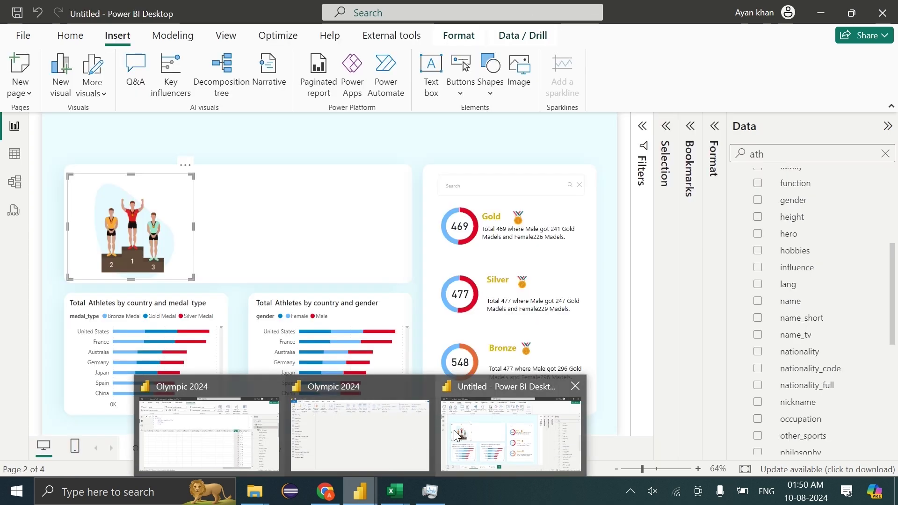
{"action": "left_click", "coordinate": [455, 434]}
{"action": "left_click", "coordinate": [7, 155]}
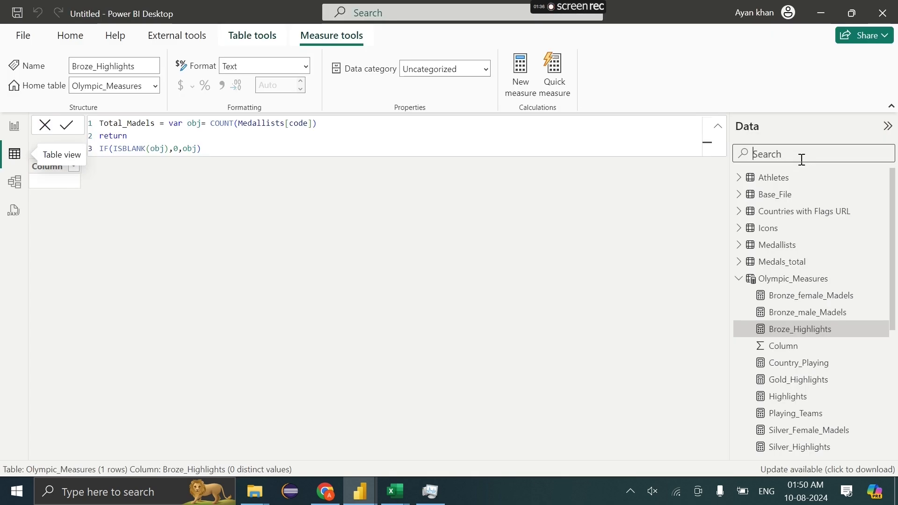
{"action": "type", "text": "a"}
{"action": "key", "text": "BackSpace"}
{"action": "type", "text": "ath"}
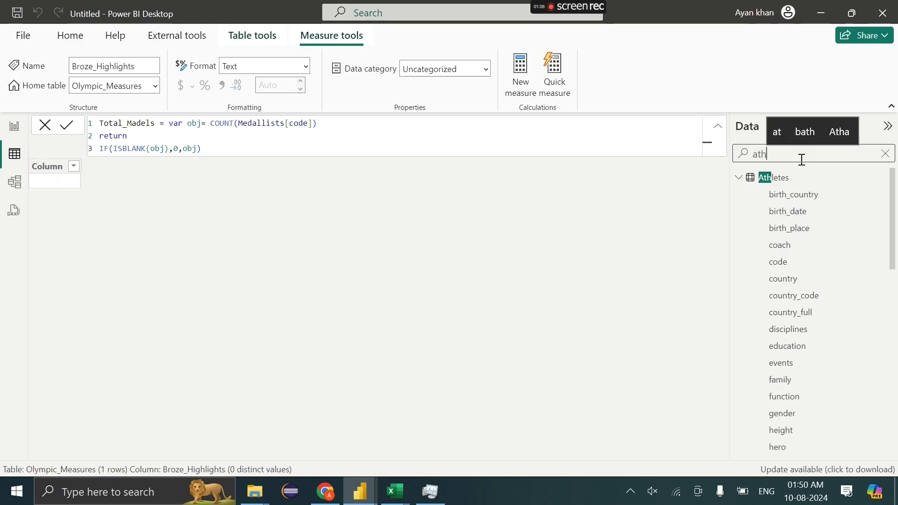
{"action": "left_click", "coordinate": [801, 179]}
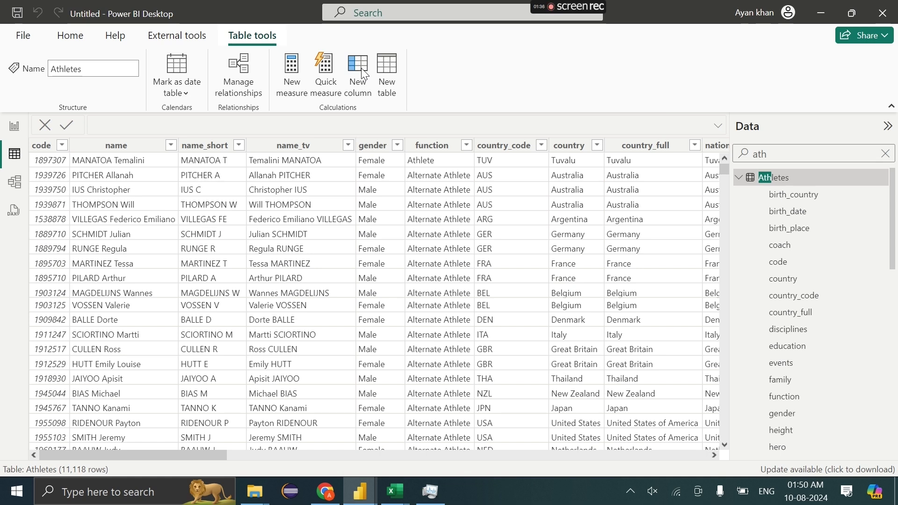
Add a calculated column to Athletes with the formula Age = DATEDIFF(Athletes[birth_date],TODAY(),YEAR).
{"action": "left_click", "coordinate": [365, 73]}
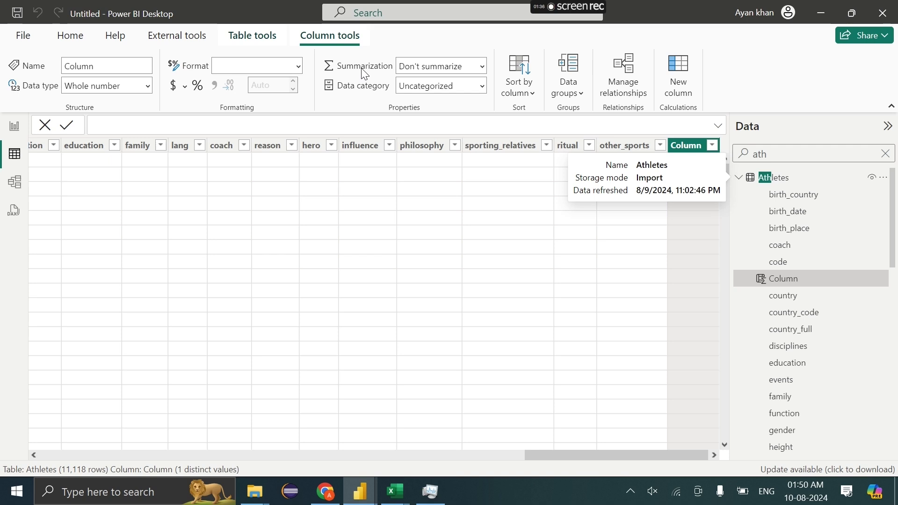
{"action": "type", "text": "Age ="}
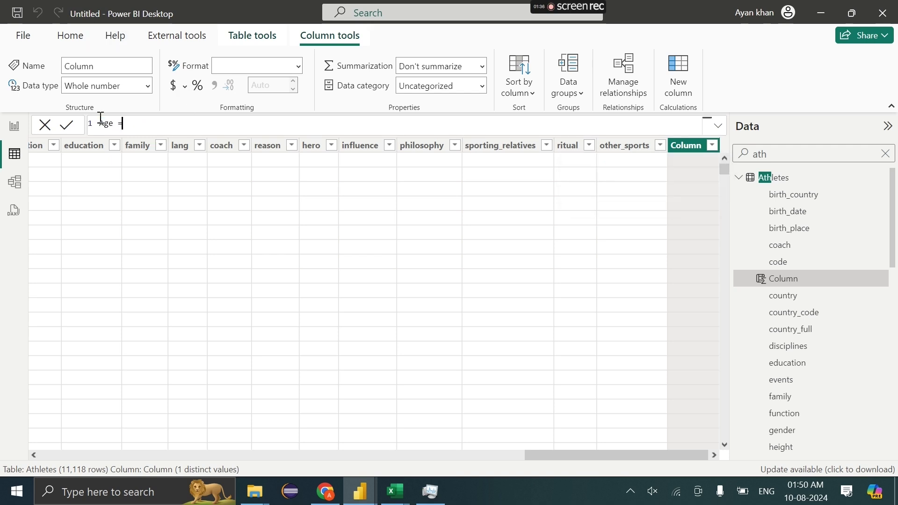
{"action": "type", "text": " date"}
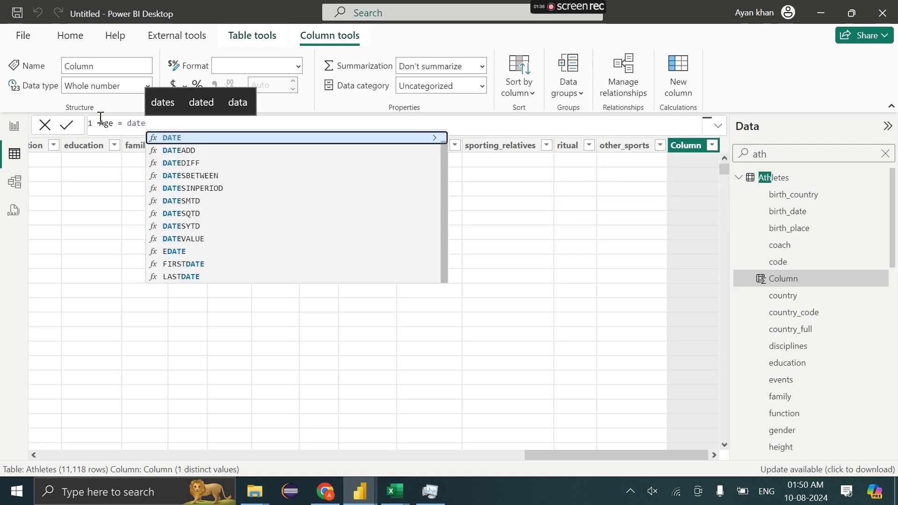
{"action": "key", "text": "Down"}
{"action": "key", "text": "Down"}
{"action": "key", "text": "Tab"}
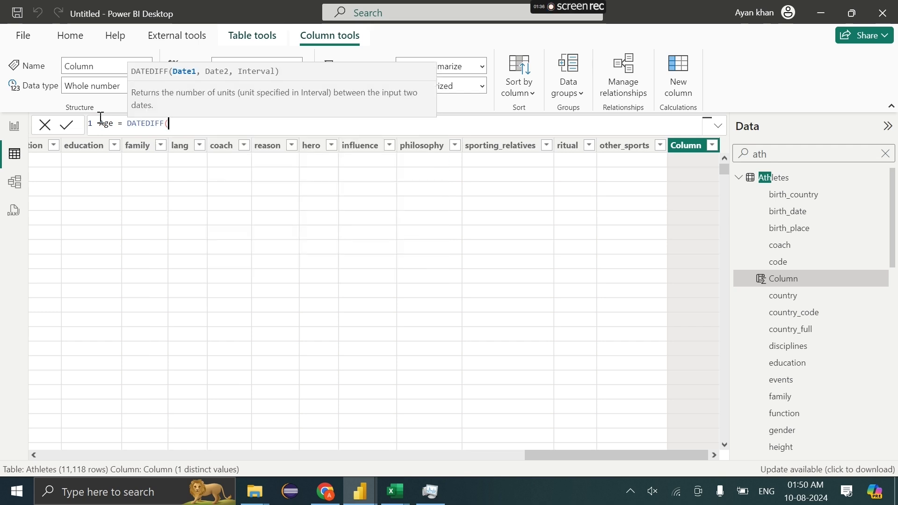
{"action": "type", "text": "birt"}
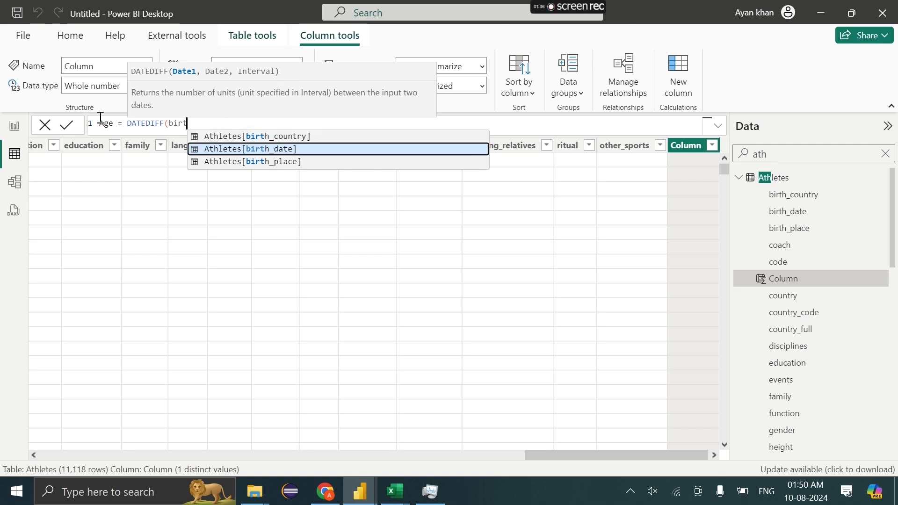
{"action": "key", "text": "Tab"}
{"action": "type", "text": ",to"}
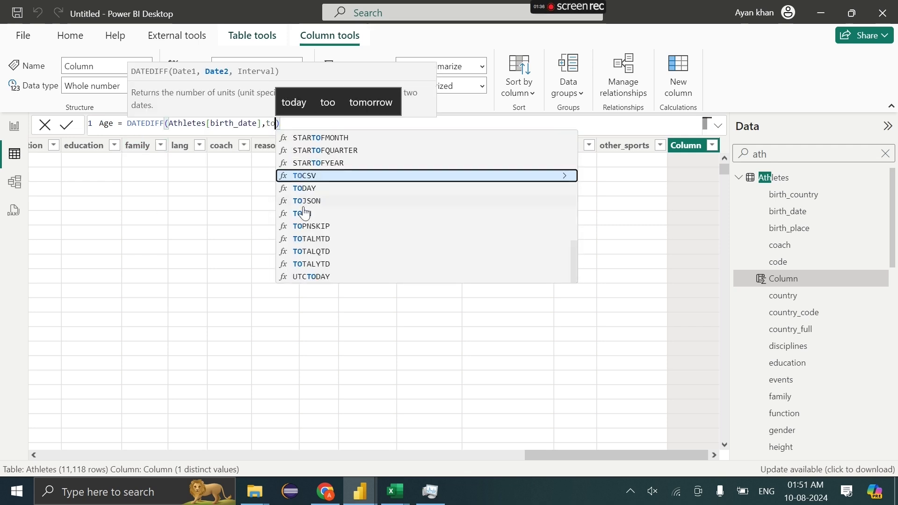
{"action": "type", "text": "da"}
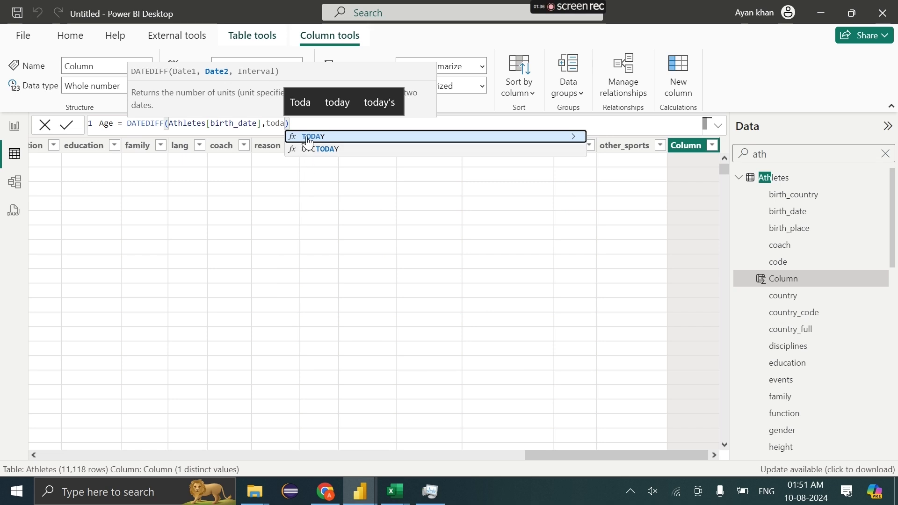
{"action": "key", "text": "Tab"}
{"action": "type", "text": ","}
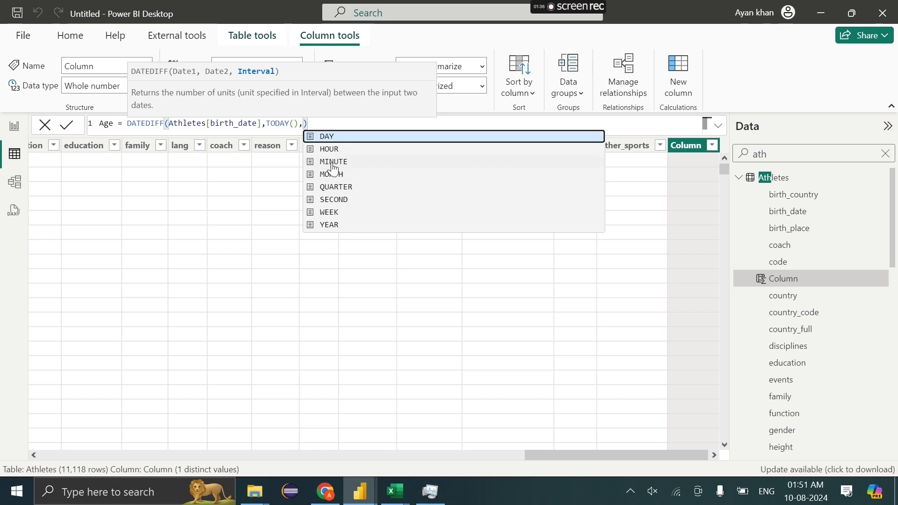
{"action": "left_click", "coordinate": [342, 226]}
{"action": "key", "text": "Return"}
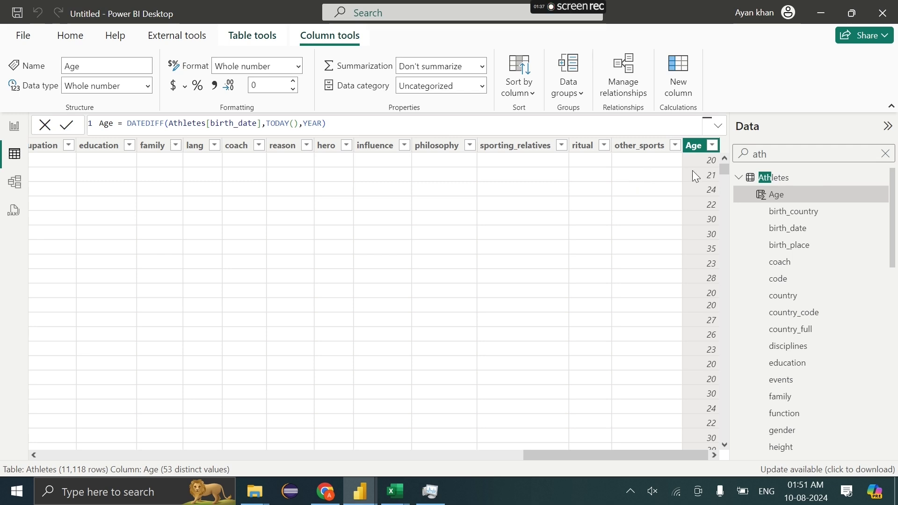
Compare the birth_date column with the calculated Age column in the Athletes table.
{"action": "scroll", "coordinate": [503, 231], "scroll_direction": "left", "scroll_amount": 10}
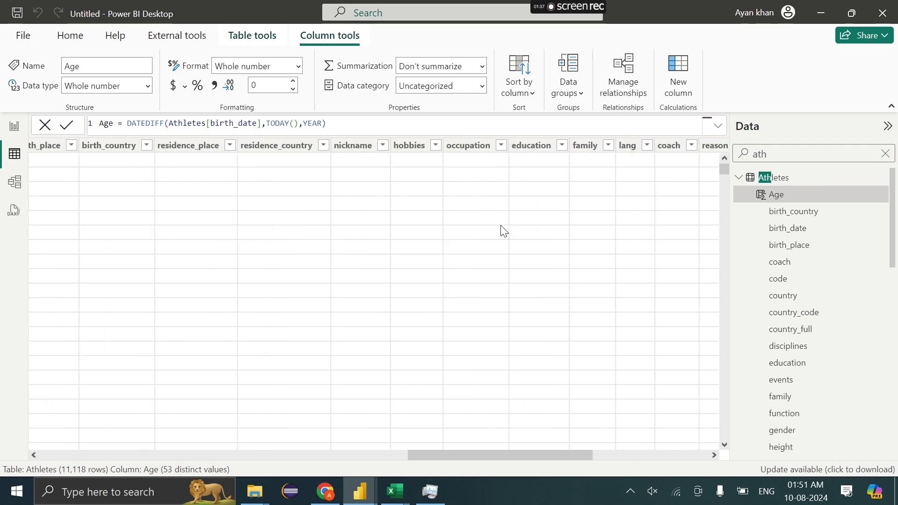
{"action": "scroll", "coordinate": [503, 231], "scroll_direction": "left", "scroll_amount": 3}
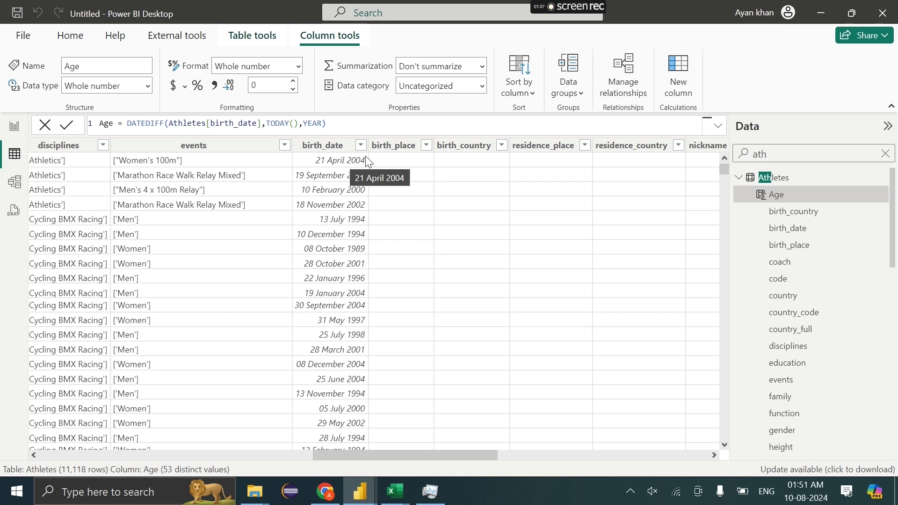
{"action": "scroll", "coordinate": [425, 208], "scroll_direction": "right", "scroll_amount": 13}
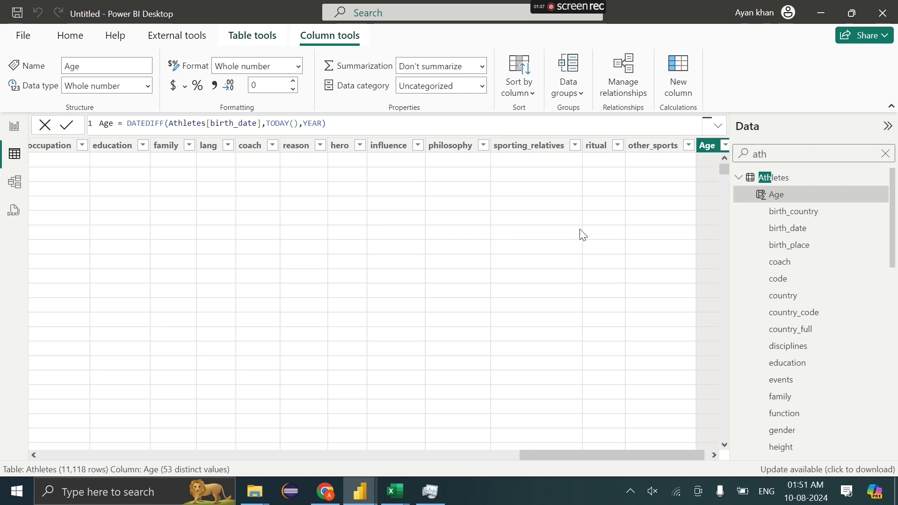
{"action": "scroll", "coordinate": [584, 235], "scroll_direction": "left", "scroll_amount": 10}
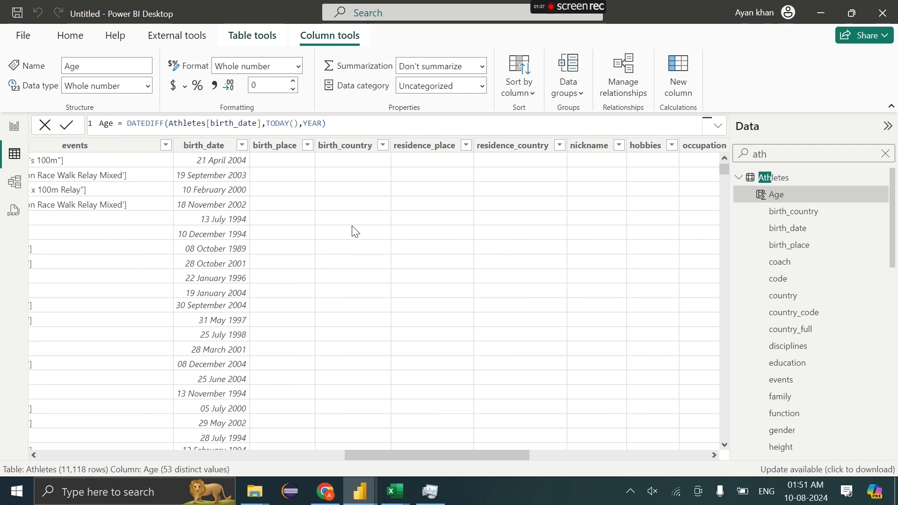
{"action": "scroll", "coordinate": [355, 232], "scroll_direction": "right", "scroll_amount": 10}
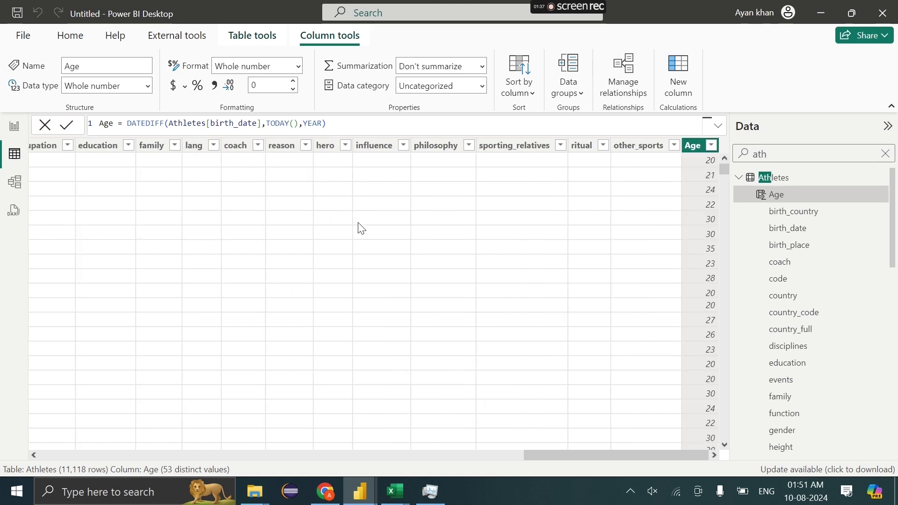
Start another calculated column in Athletes and copy the Age Category SWITCH formula from the Olympic 2024 report.
{"action": "left_click", "coordinate": [681, 90]}
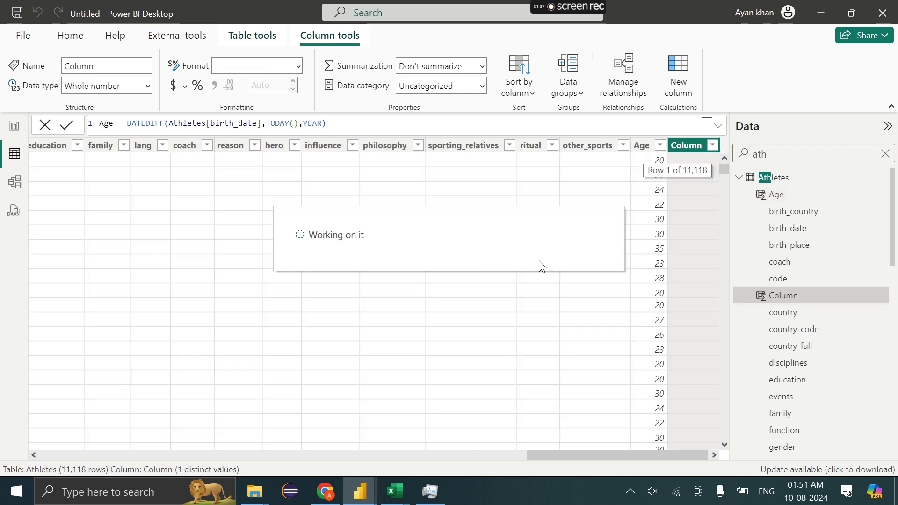
{"action": "mouse_move", "coordinate": [370, 482]}
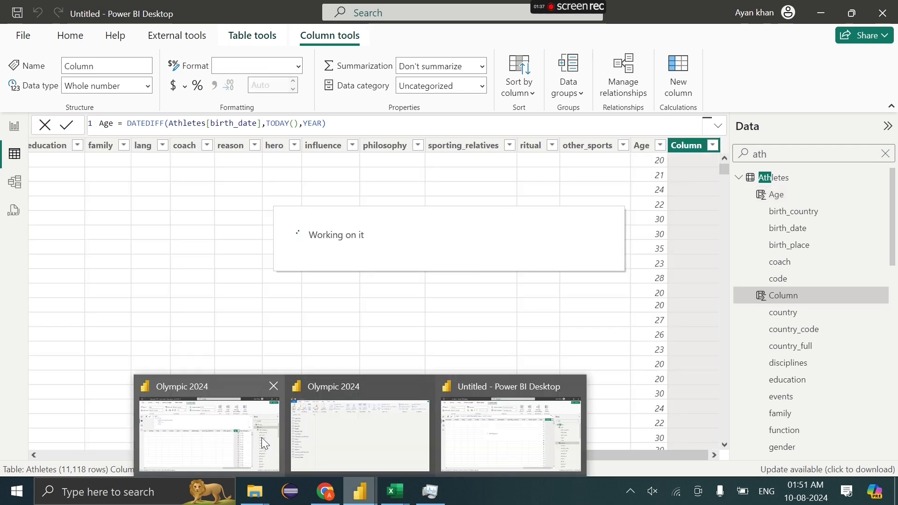
{"action": "left_click", "coordinate": [262, 437]}
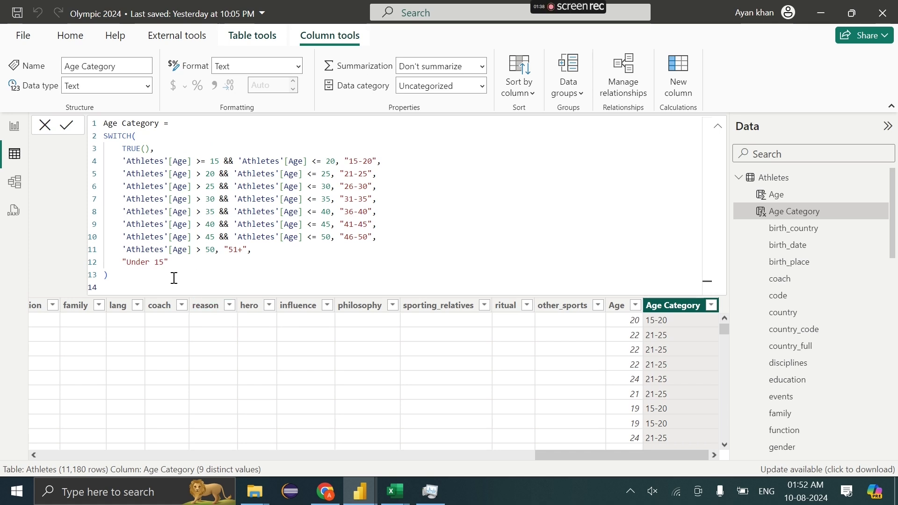
{"action": "left_click_drag", "start_coordinate": [168, 277], "coordinate": [72, 111]}
{"action": "key", "text": "ctrl+c"}
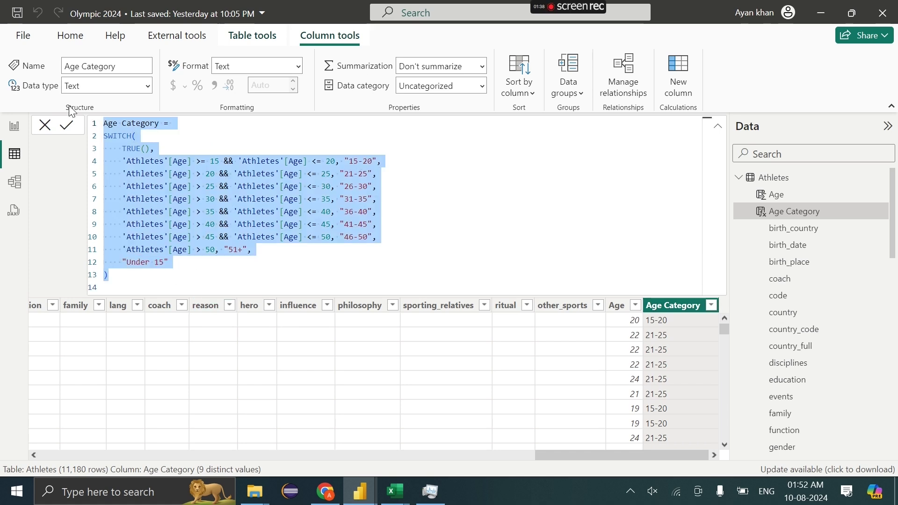
Back in the untitled report, define the new column with the copied Age Category formula, grouping ages from "15-20" to "51+" plus "Under 15".
{"action": "key", "text": "alt+Tab"}
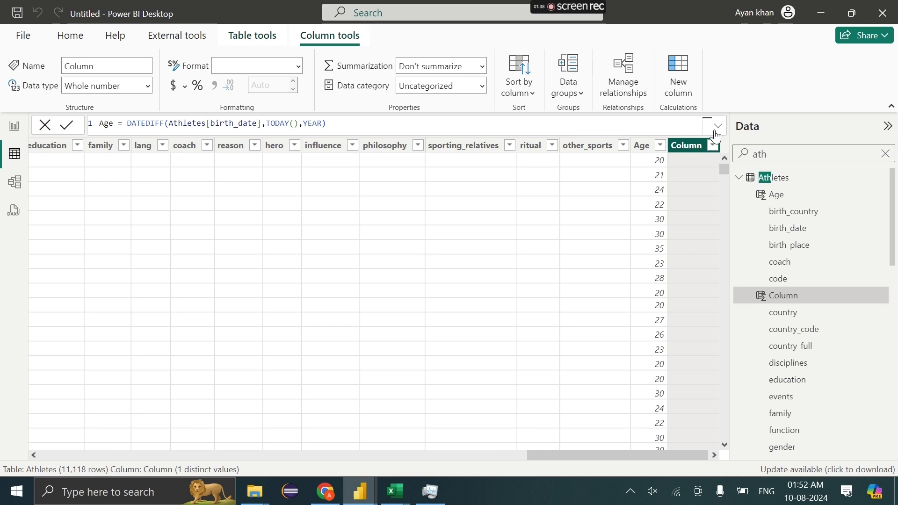
{"action": "mouse_move", "coordinate": [360, 491]}
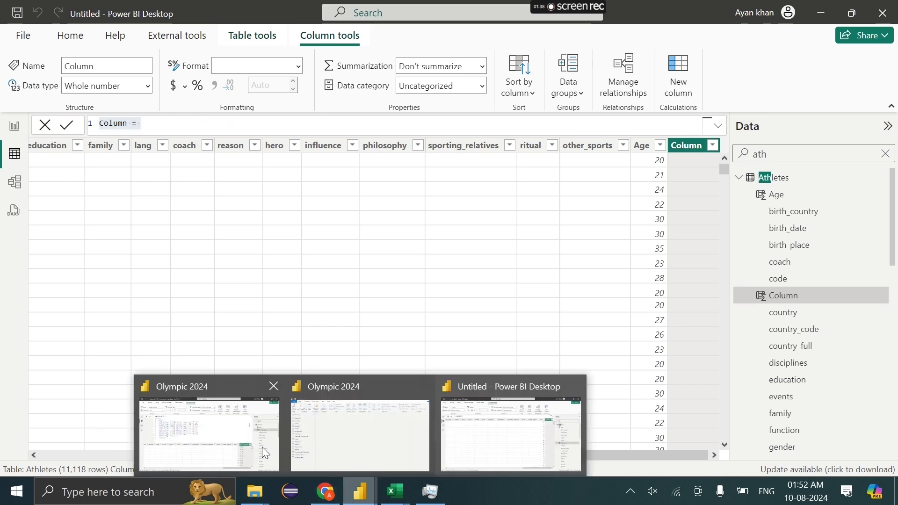
{"action": "mouse_move", "coordinate": [264, 452]}
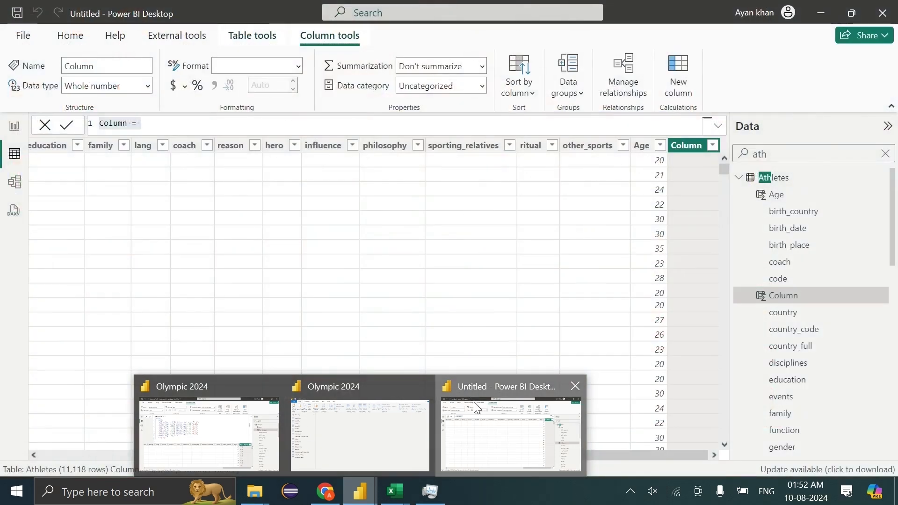
{"action": "left_click", "coordinate": [473, 402]}
{"action": "left_click", "coordinate": [200, 124]}
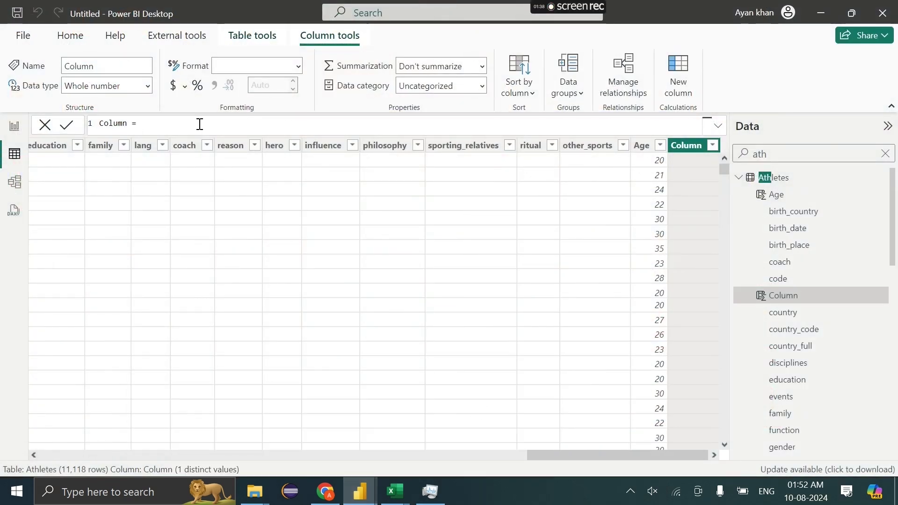
{"action": "key", "text": "ctrl+v"}
{"action": "key", "text": "ctrl+a"}
{"action": "key", "text": "ctrl+v"}
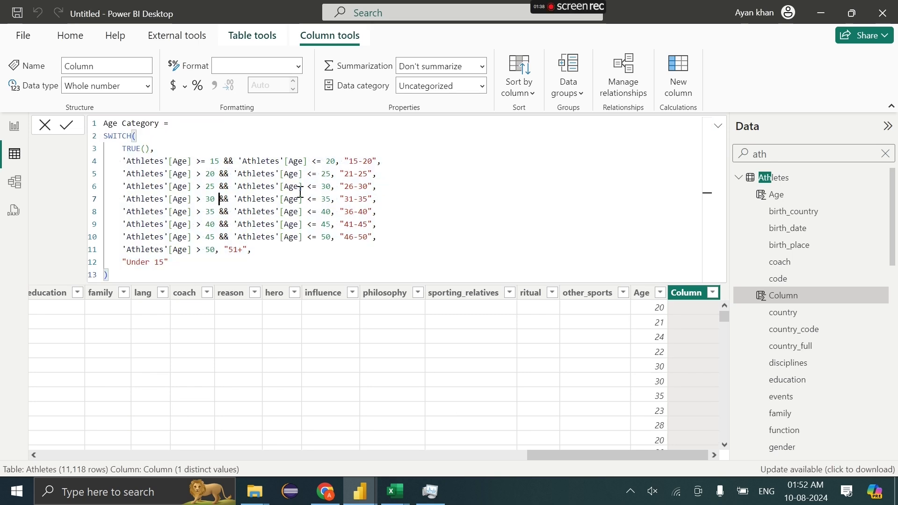
{"action": "double_click", "coordinate": [215, 203]}
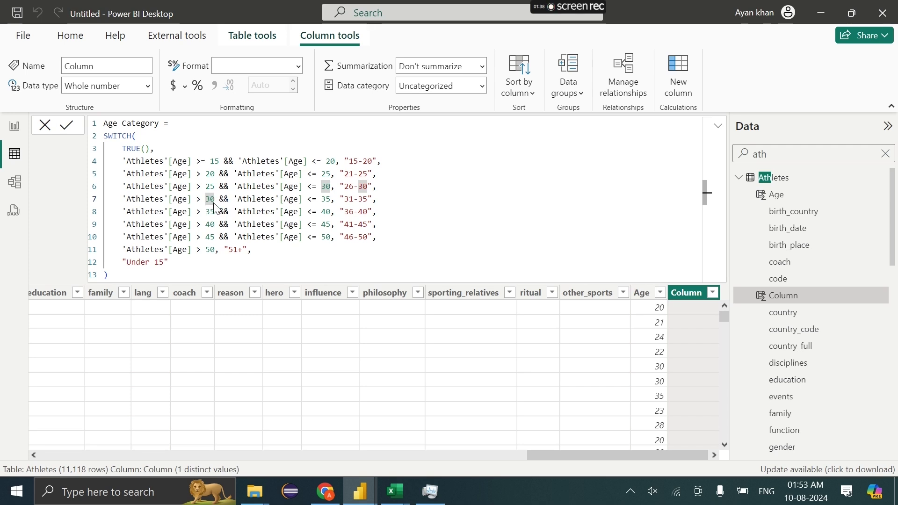
{"action": "key", "text": "Return"}
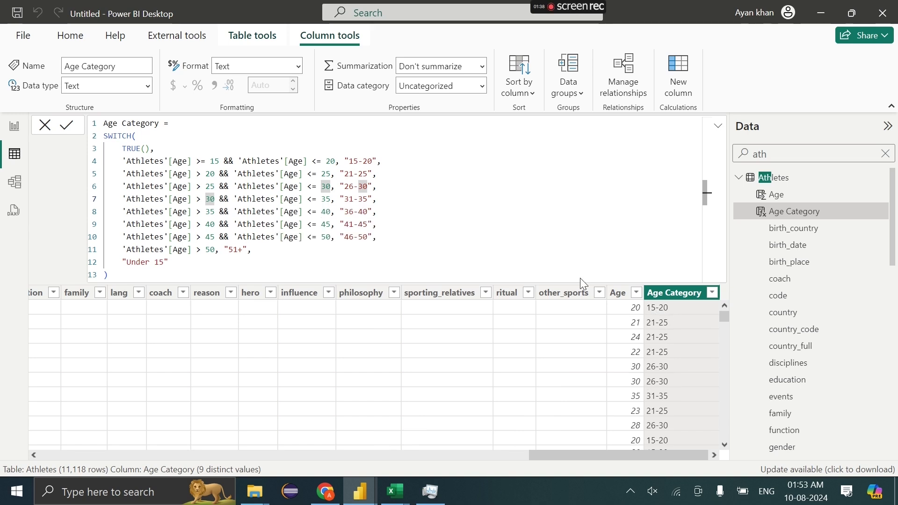
{"action": "left_click", "coordinate": [518, 242]}
{"action": "left_click", "coordinate": [374, 161]}
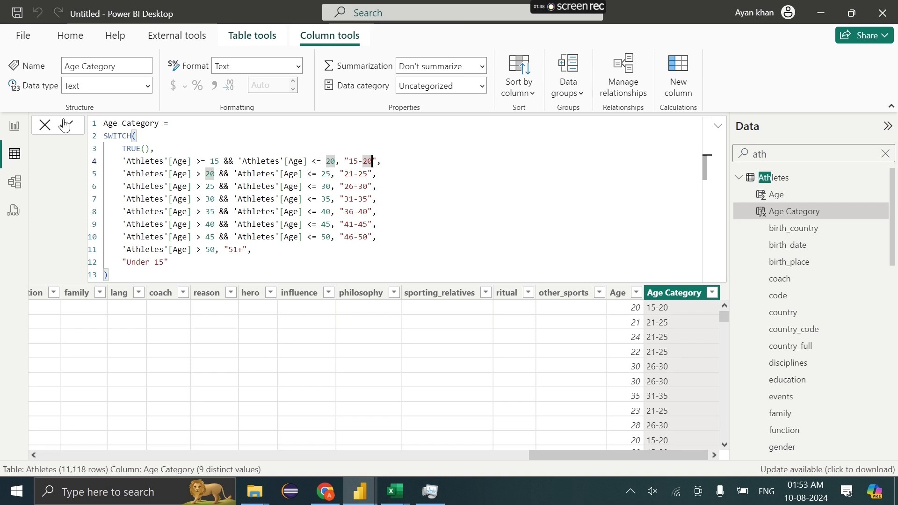
Return to the Atheles page in Report view and bring up the Athletes table's fields.
{"action": "left_click", "coordinate": [15, 126]}
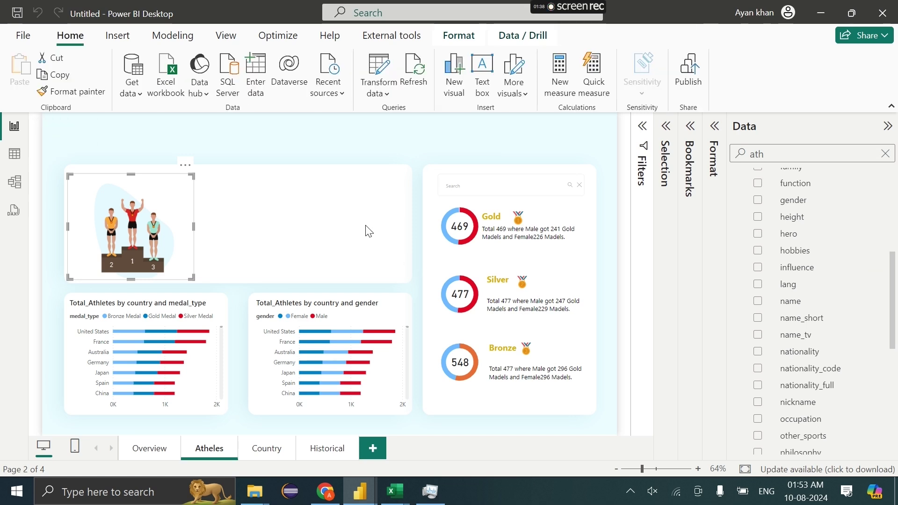
{"action": "scroll", "coordinate": [819, 220], "scroll_direction": "up", "scroll_amount": 5}
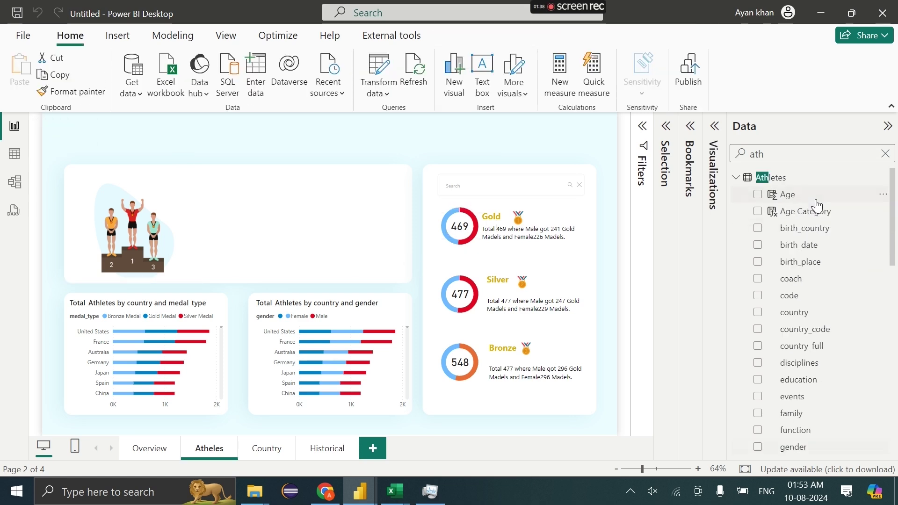
{"action": "scroll", "coordinate": [795, 304], "scroll_direction": "down", "scroll_amount": 3}
{"action": "scroll", "coordinate": [797, 300], "scroll_direction": "up", "scroll_amount": 3}
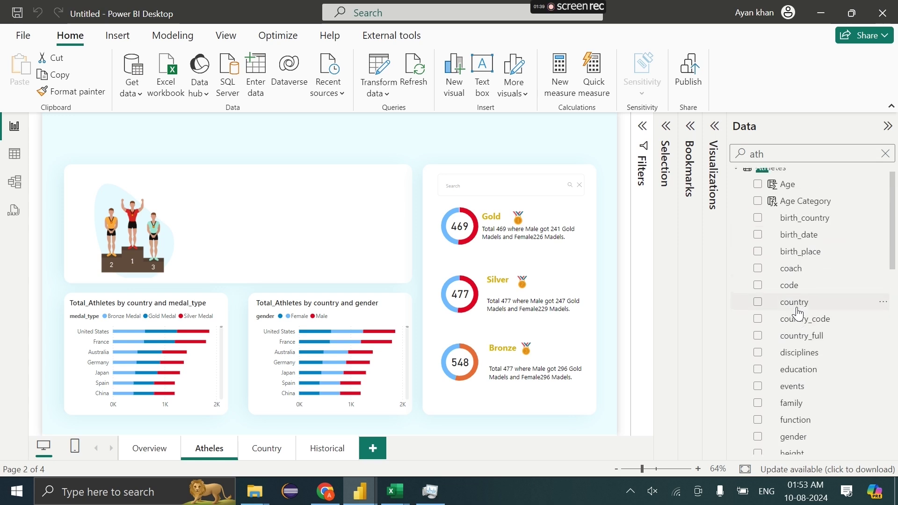
{"action": "left_click", "coordinate": [759, 281]}
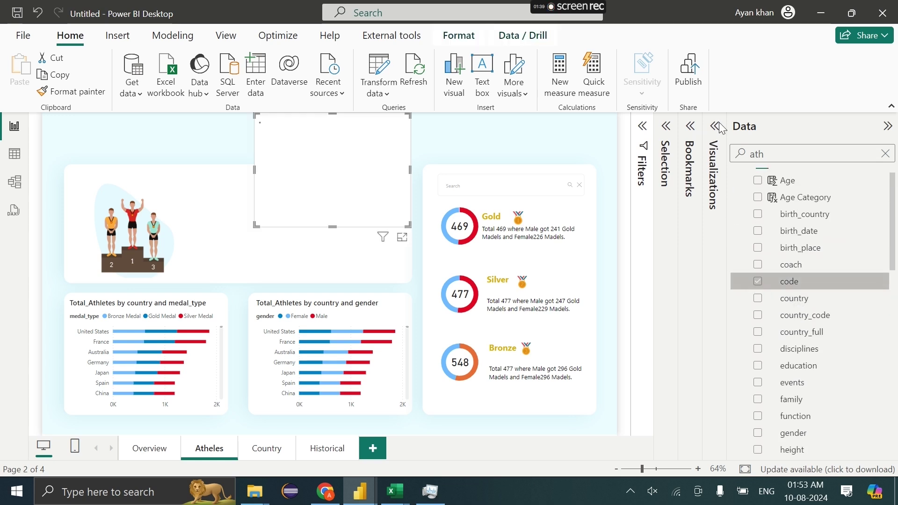
{"action": "left_click", "coordinate": [715, 126]}
{"action": "left_click_drag", "start_coordinate": [320, 176], "coordinate": [323, 234]}
{"action": "key", "text": "Delete"}
Search the fields for "tot" and create a new column chart from the Total_Athletes measure.
{"action": "left_click", "coordinate": [765, 154]}
{"action": "type", "text": "ath"}
{"action": "key", "text": "BackSpace"}
{"action": "key", "text": "BackSpace"}
{"action": "key", "text": "BackSpace"}
{"action": "type", "text": "tot"}
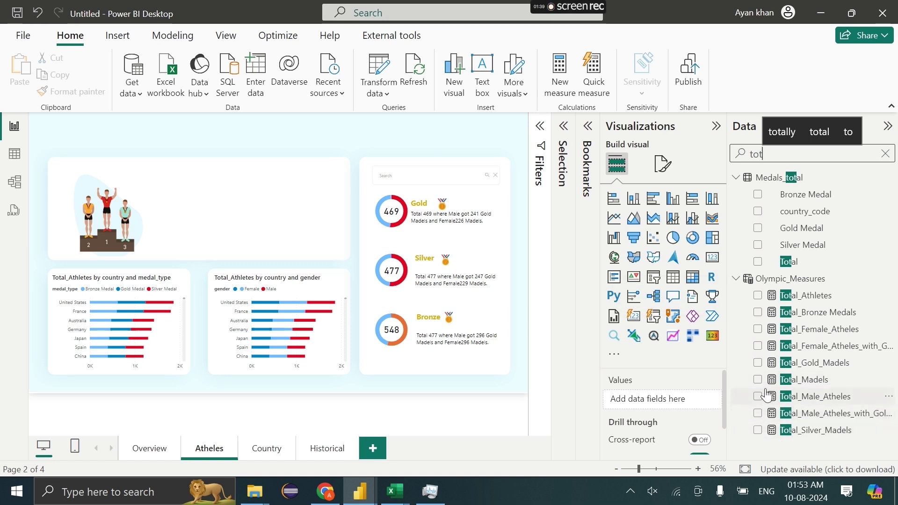
{"action": "left_click", "coordinate": [759, 296]}
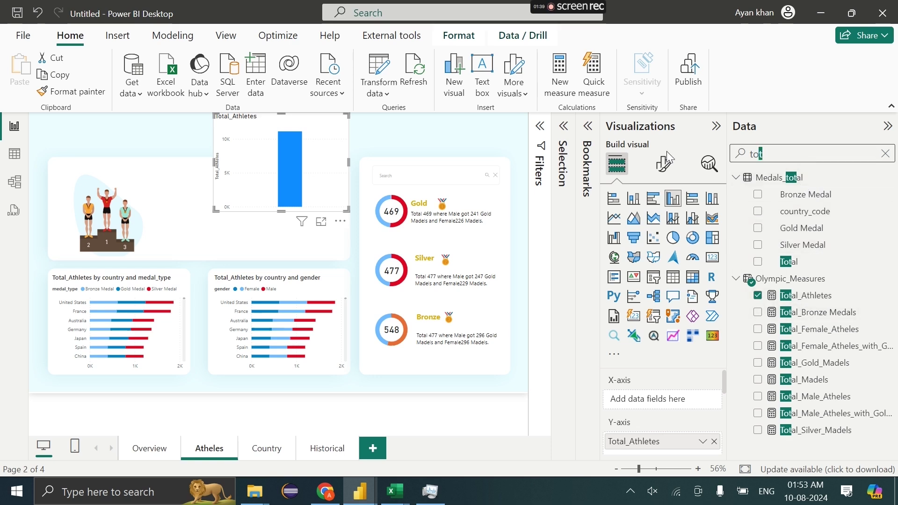
Search the fields for "age" and set Age Category as the X-axis of the Total_Athletes chart.
{"action": "key", "text": "BackSpace"}
{"action": "key", "text": "BackSpace"}
{"action": "key", "text": "BackSpace"}
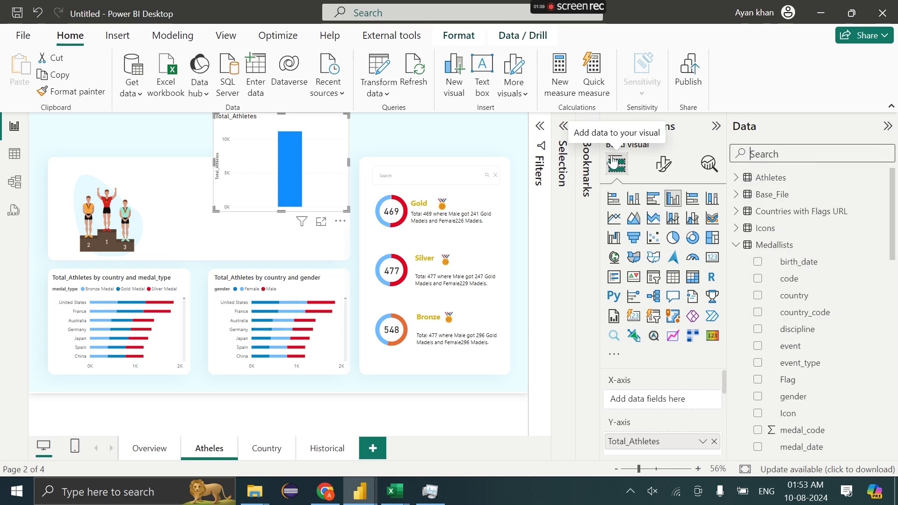
{"action": "type", "text": "age"}
{"action": "left_click_drag", "start_coordinate": [787, 215], "coordinate": [645, 401]}
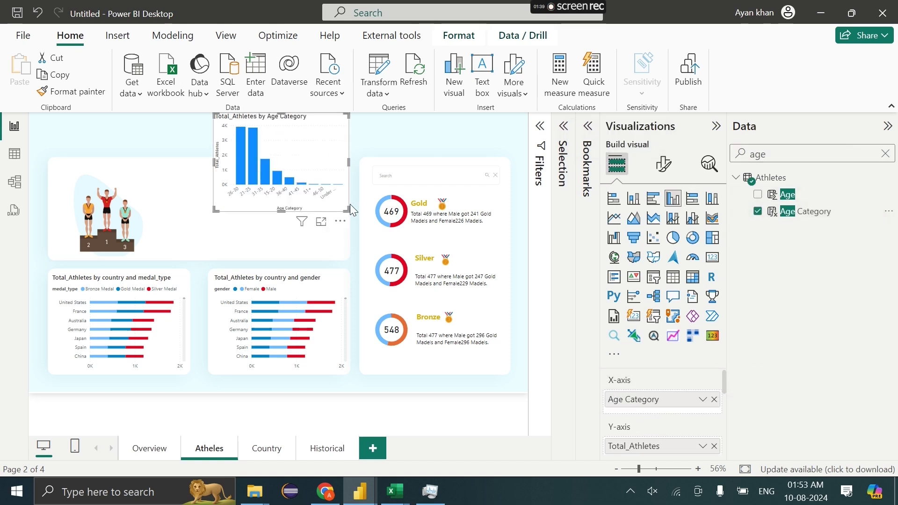
Enlarge the Total_Athletes by Age Category chart and copy the country and gender chart's formatting onto it.
{"action": "left_click_drag", "start_coordinate": [348, 210], "coordinate": [498, 223]}
{"action": "left_click_drag", "start_coordinate": [429, 169], "coordinate": [364, 230]}
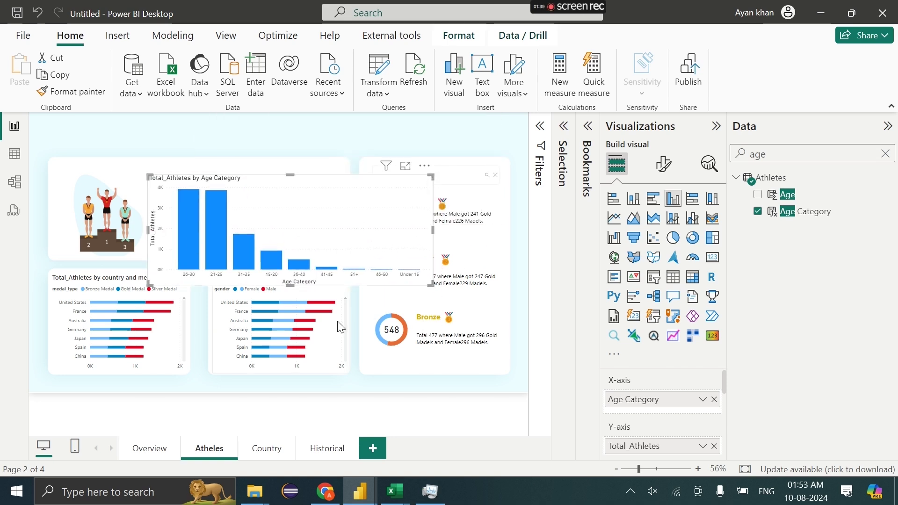
{"action": "left_click", "coordinate": [73, 92]}
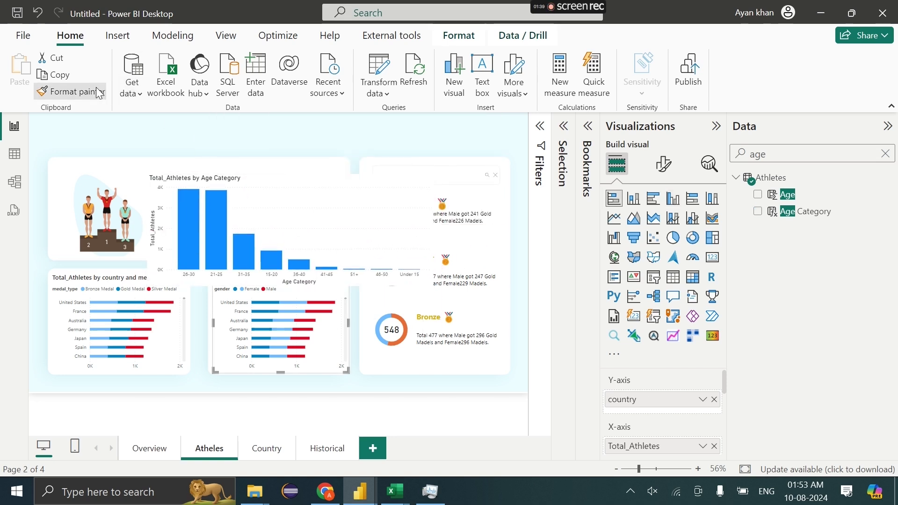
{"action": "left_click", "coordinate": [401, 216]}
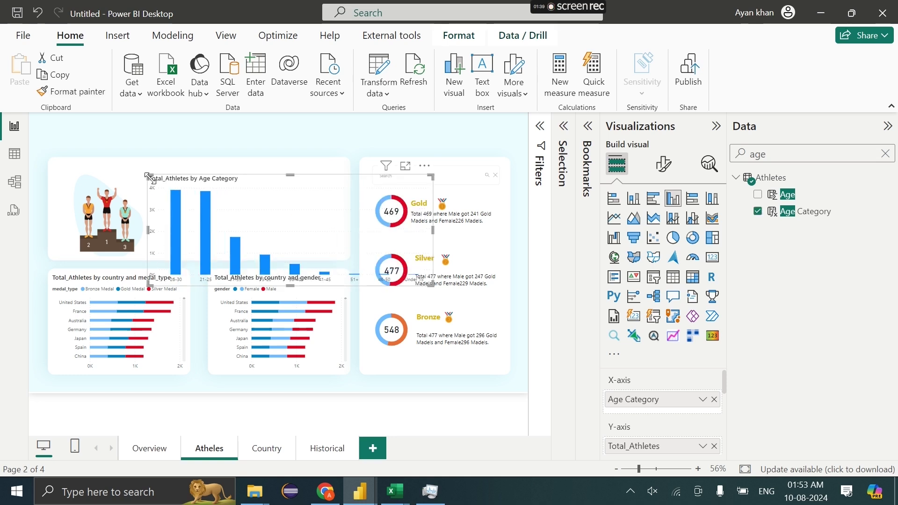
Resize and move the Age Category chart to fit inside the white card beside the podium illustration.
{"action": "left_click_drag", "start_coordinate": [148, 176], "coordinate": [195, 175]}
{"action": "left_click_drag", "start_coordinate": [281, 206], "coordinate": [236, 180]}
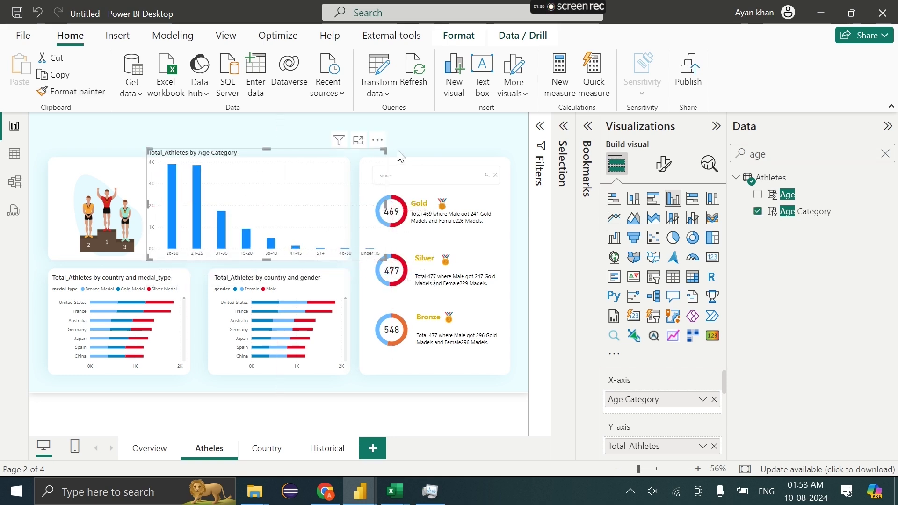
{"action": "left_click_drag", "start_coordinate": [384, 151], "coordinate": [347, 167]}
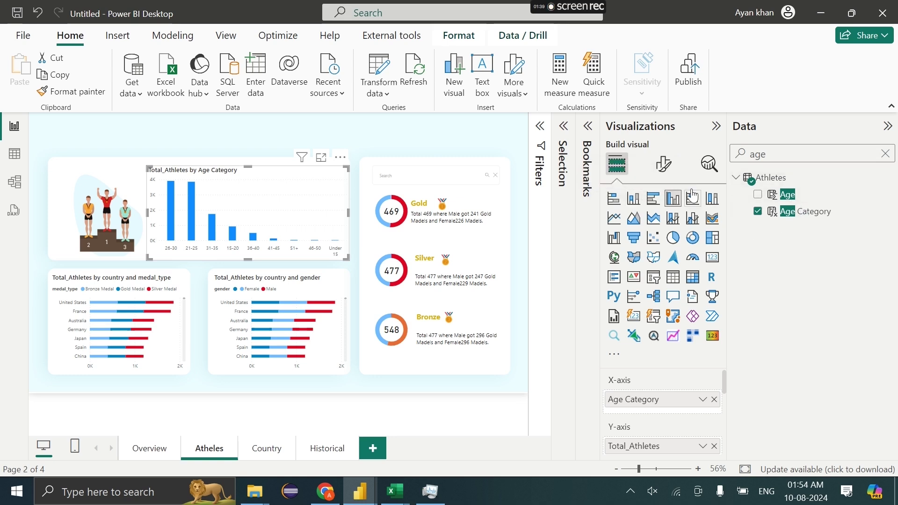
Turn on data labels for the Age Category chart and set their display units to None.
{"action": "left_click", "coordinate": [664, 166]}
{"action": "scroll", "coordinate": [684, 365], "scroll_direction": "down", "scroll_amount": 2}
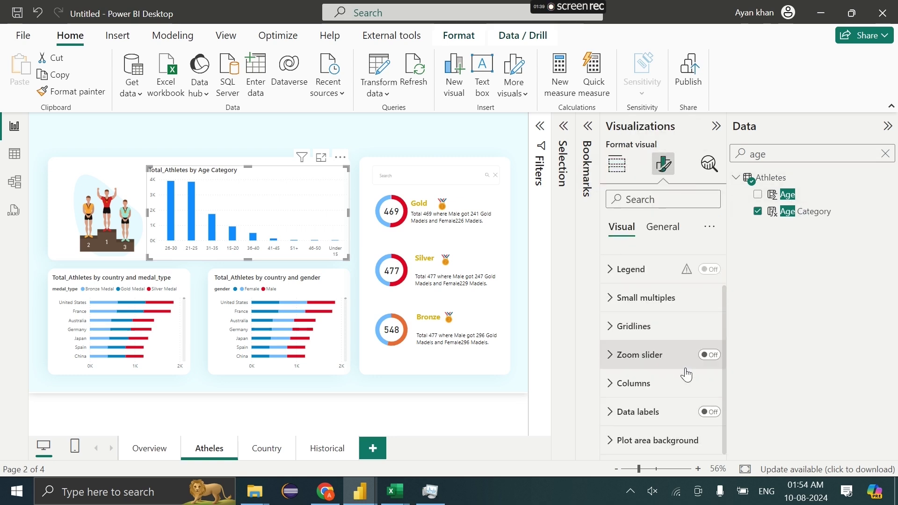
{"action": "left_click", "coordinate": [712, 413]}
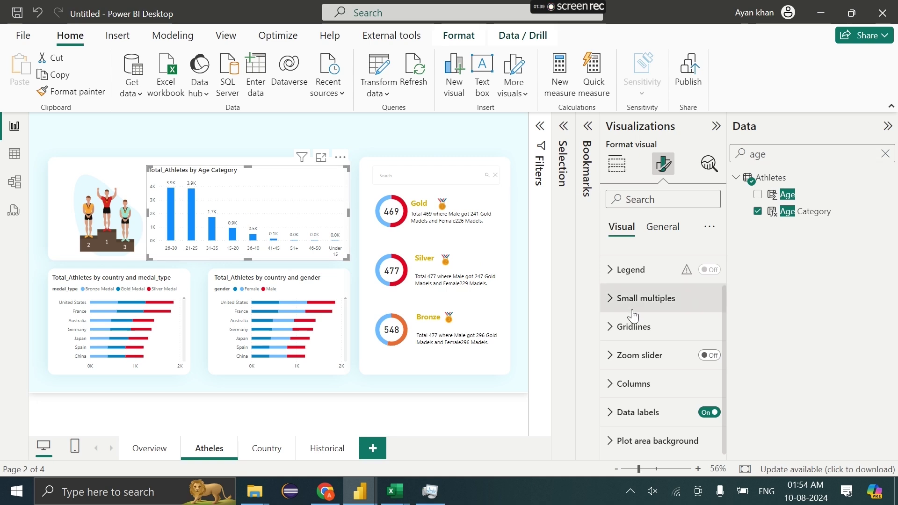
{"action": "left_click", "coordinate": [643, 412]}
{"action": "scroll", "coordinate": [641, 420], "scroll_direction": "down", "scroll_amount": 2}
{"action": "left_click", "coordinate": [633, 383]}
{"action": "scroll", "coordinate": [629, 356], "scroll_direction": "down", "scroll_amount": 3}
{"action": "left_click", "coordinate": [627, 332]}
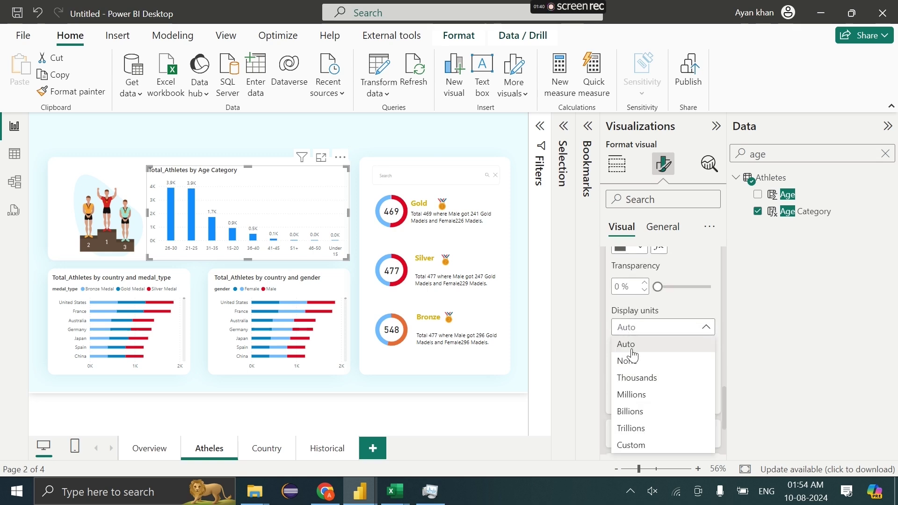
{"action": "left_click", "coordinate": [627, 360]}
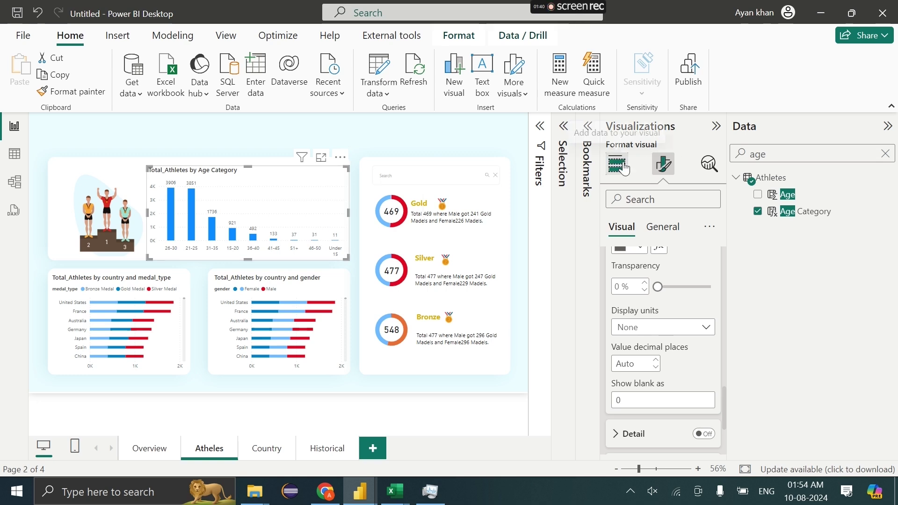
Make the Age Category chart a stacked column chart and set the Athletes table's gender field as its legend.
{"action": "left_click", "coordinate": [885, 153]}
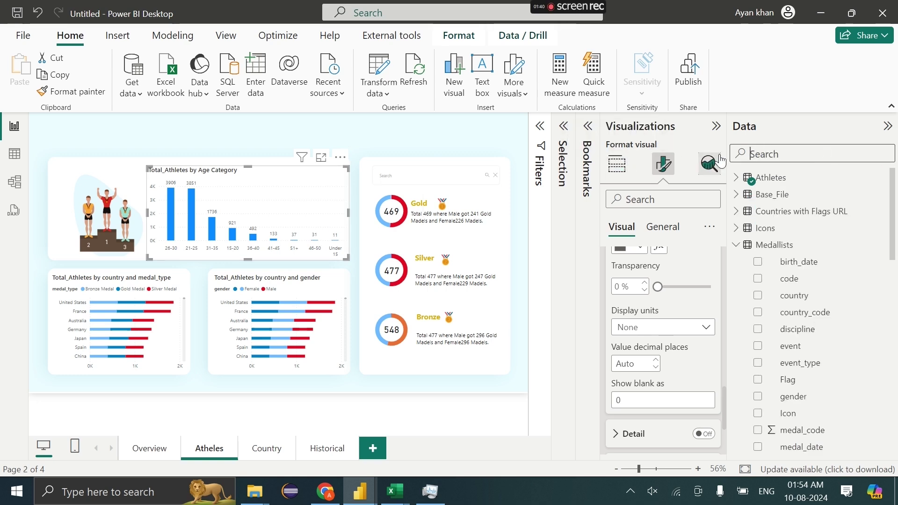
{"action": "type", "text": "gend"}
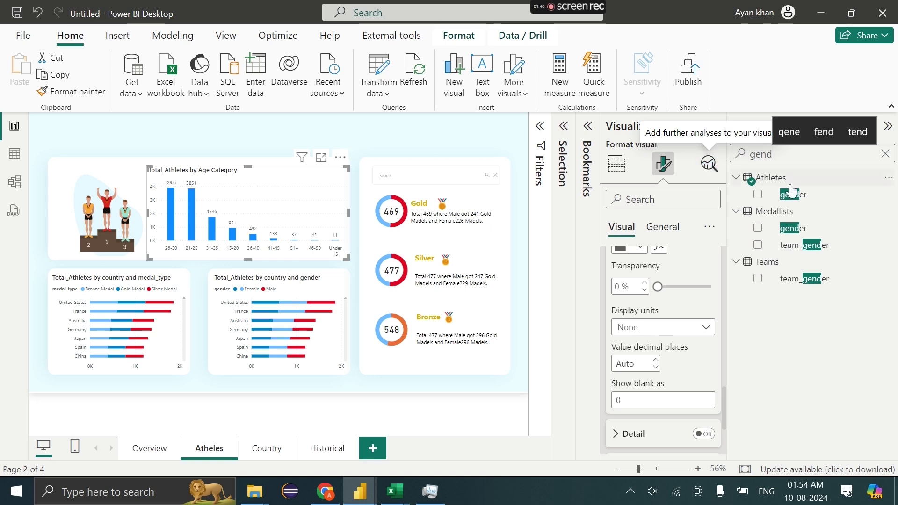
{"action": "left_click", "coordinate": [616, 163]}
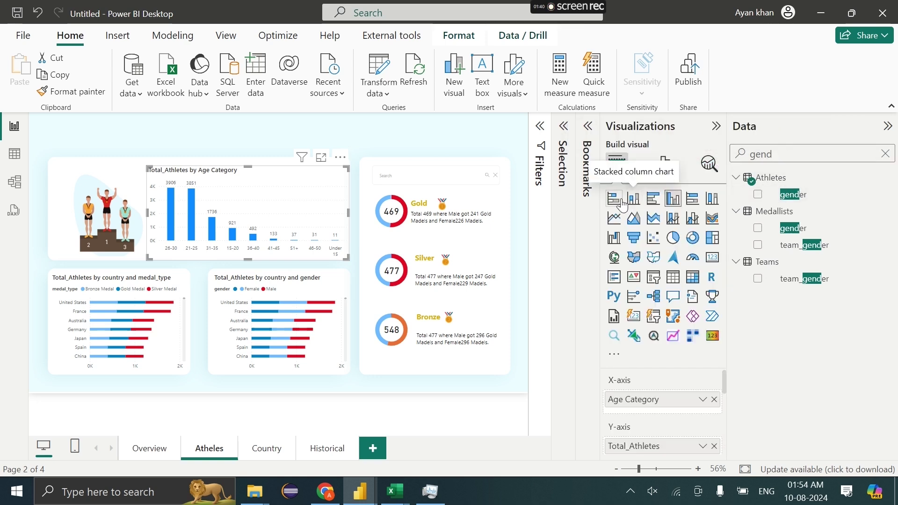
{"action": "left_click", "coordinate": [634, 201]}
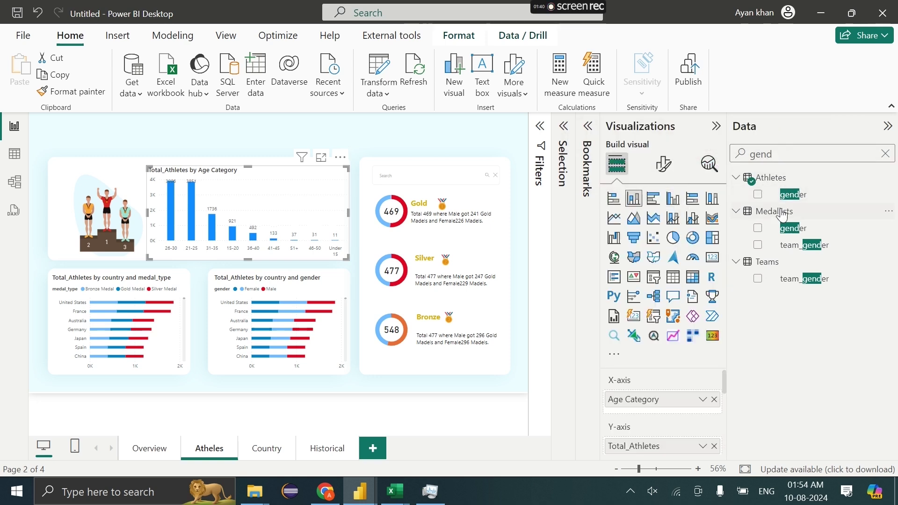
{"action": "left_click_drag", "start_coordinate": [666, 401], "coordinate": [489, 395]}
{"action": "left_click_drag", "start_coordinate": [789, 198], "coordinate": [650, 425]}
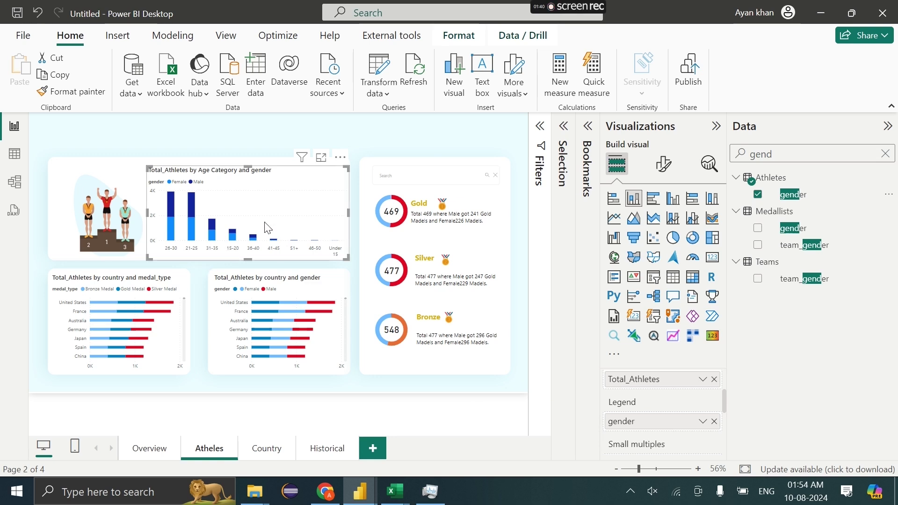
{"action": "left_click", "coordinate": [672, 200]}
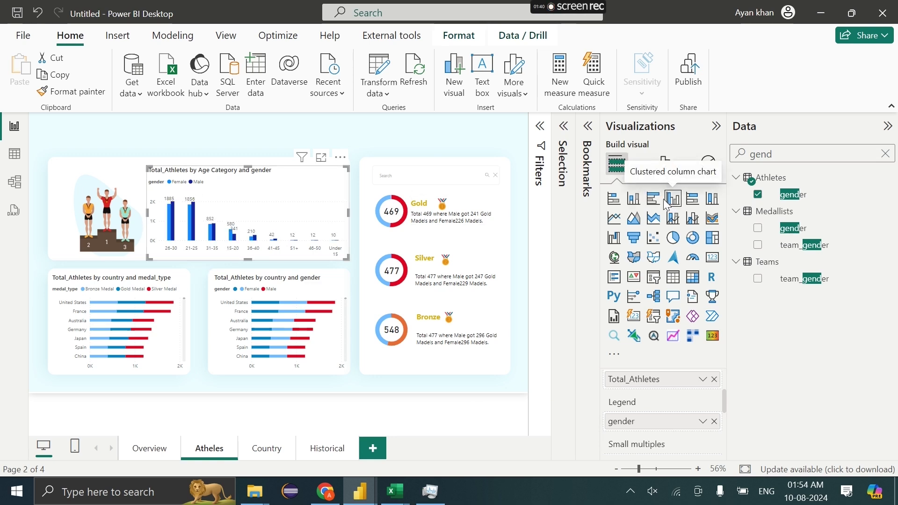
{"action": "left_click", "coordinate": [634, 202]}
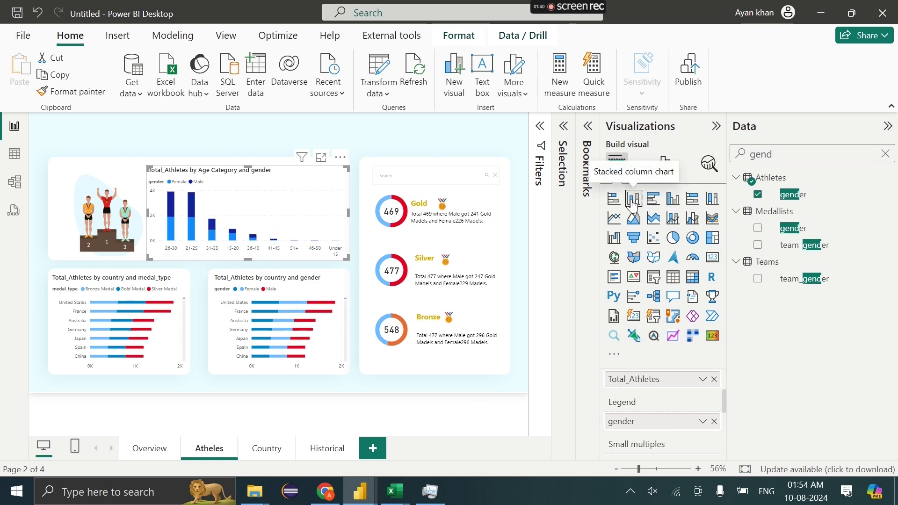
Copy the formatting of the country and gender chart onto the Age Category and gender chart.
{"action": "left_click", "coordinate": [716, 126]}
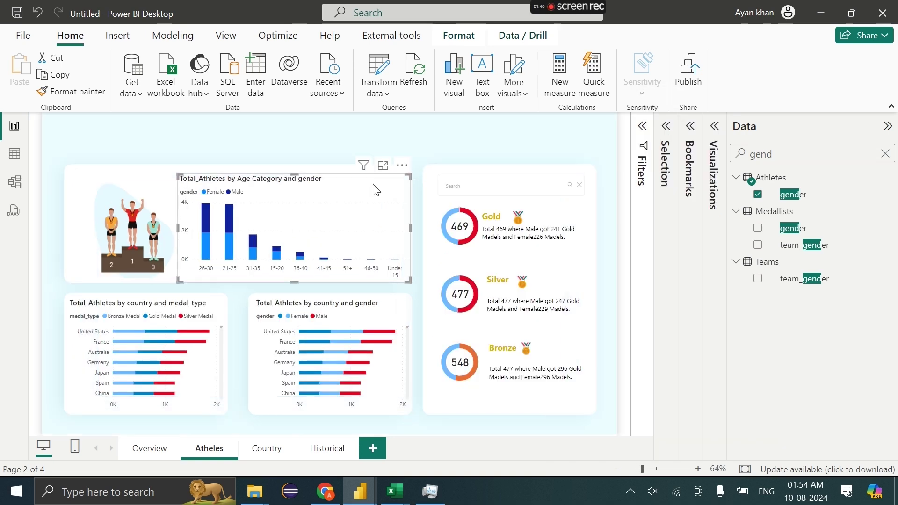
{"action": "left_click", "coordinate": [370, 320]}
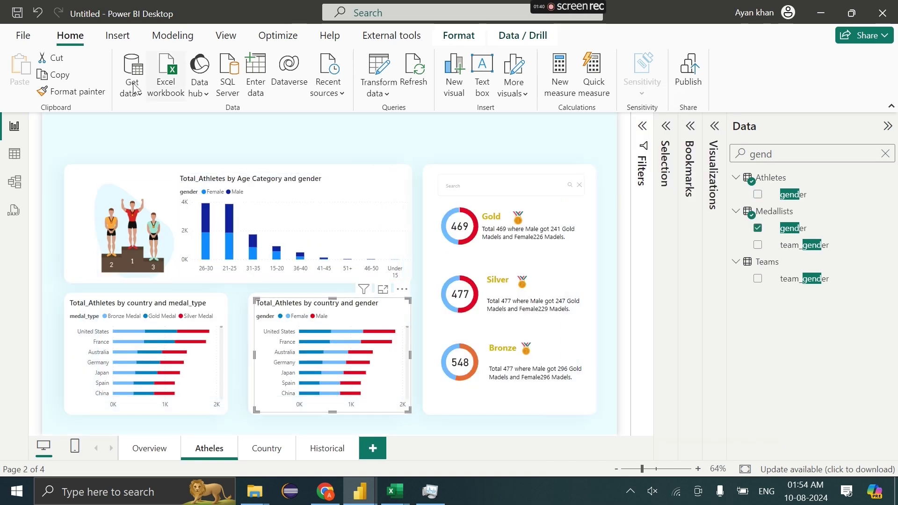
{"action": "left_click", "coordinate": [98, 90]}
{"action": "left_click", "coordinate": [376, 213]}
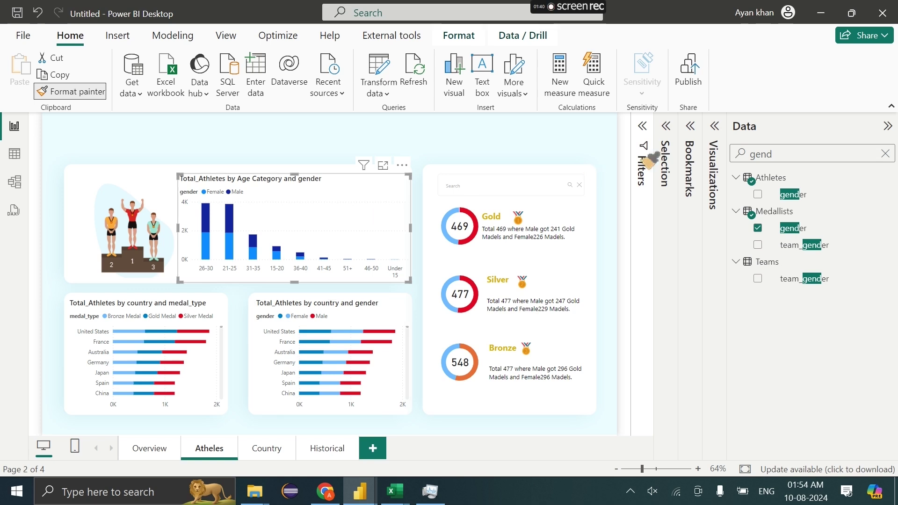
Set the Male series color to red in the Age Category and gender chart's columns.
{"action": "left_click", "coordinate": [715, 127]}
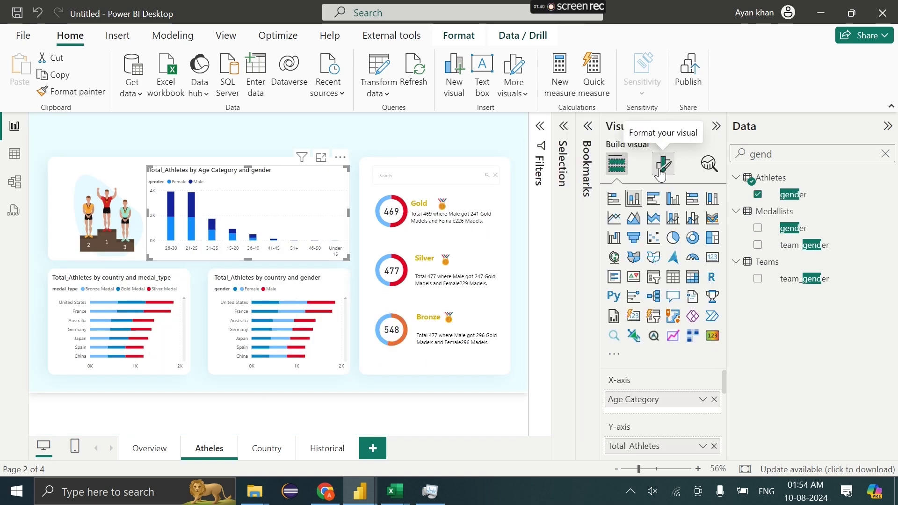
{"action": "left_click", "coordinate": [662, 161]}
{"action": "scroll", "coordinate": [653, 308], "scroll_direction": "down", "scroll_amount": 3}
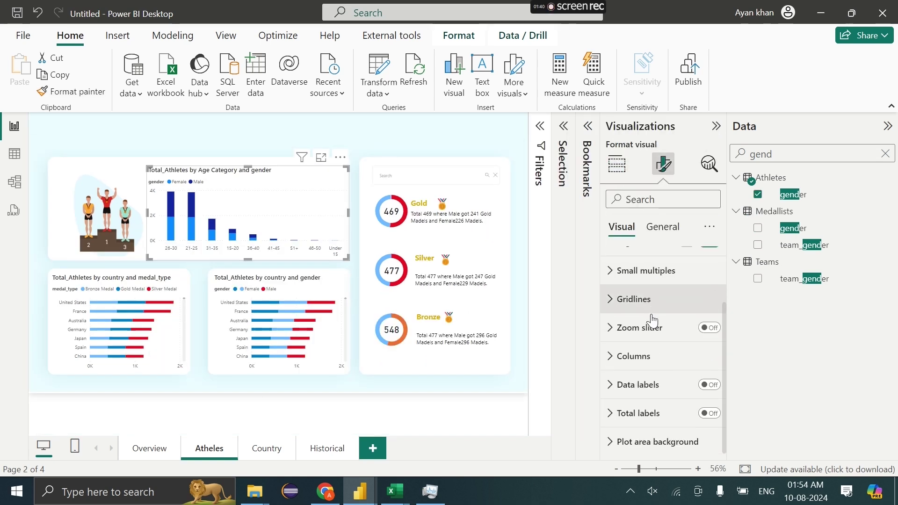
{"action": "left_click", "coordinate": [650, 357]}
{"action": "scroll", "coordinate": [643, 311], "scroll_direction": "down", "scroll_amount": 5}
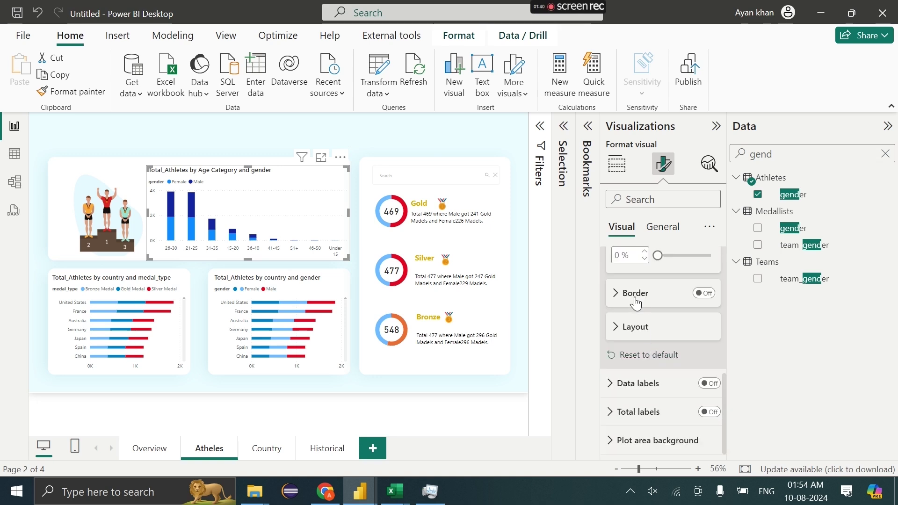
{"action": "scroll", "coordinate": [636, 303], "scroll_direction": "up", "scroll_amount": 2}
{"action": "left_click", "coordinate": [622, 254]}
{"action": "left_click", "coordinate": [637, 305]}
{"action": "left_click", "coordinate": [637, 325]}
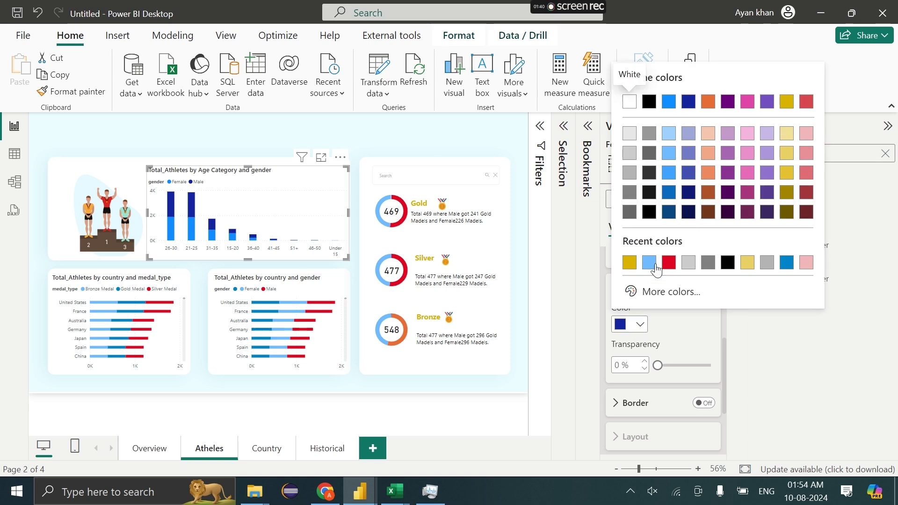
{"action": "left_click", "coordinate": [665, 261]}
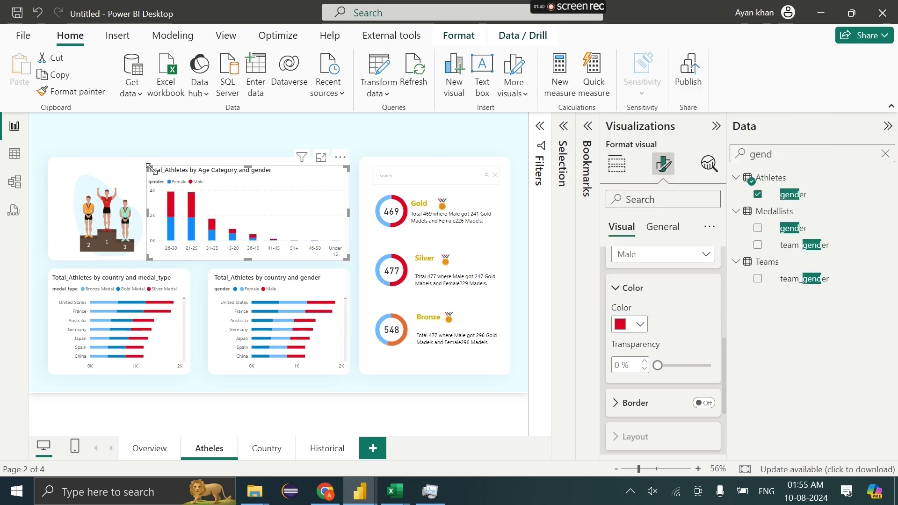
Extend the chart slightly upward and change its title to "Athletes by Age Category and gender".
{"action": "left_click_drag", "start_coordinate": [148, 164], "coordinate": [148, 162]}
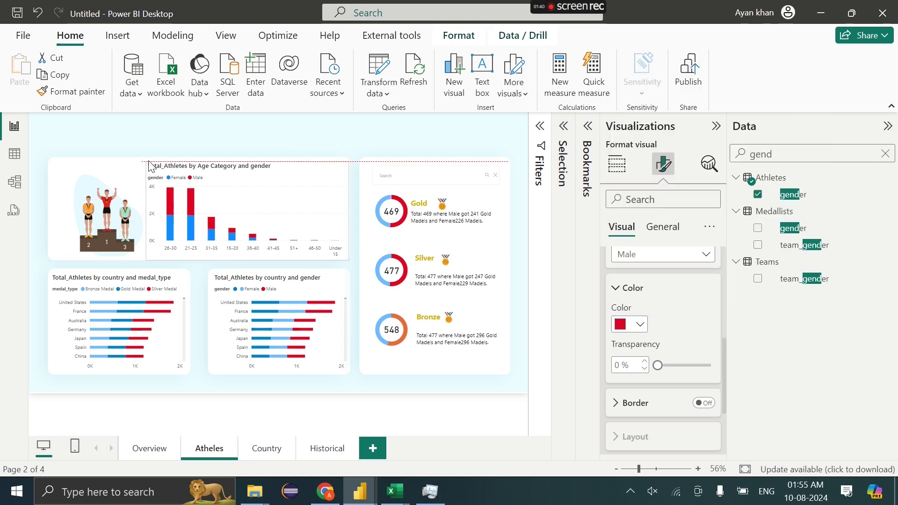
{"action": "left_click", "coordinate": [663, 226]}
{"action": "left_click", "coordinate": [655, 290]}
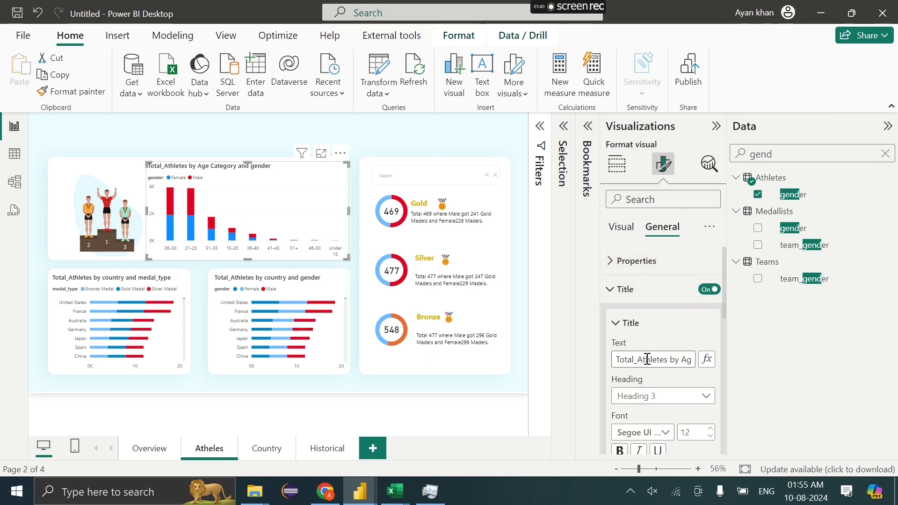
{"action": "key", "text": "BackSpace"}
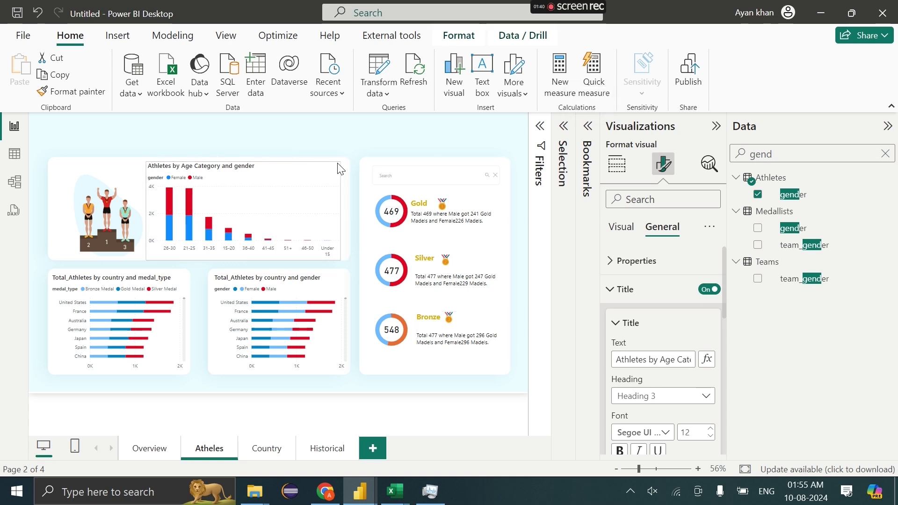
{"action": "left_click", "coordinate": [324, 127]}
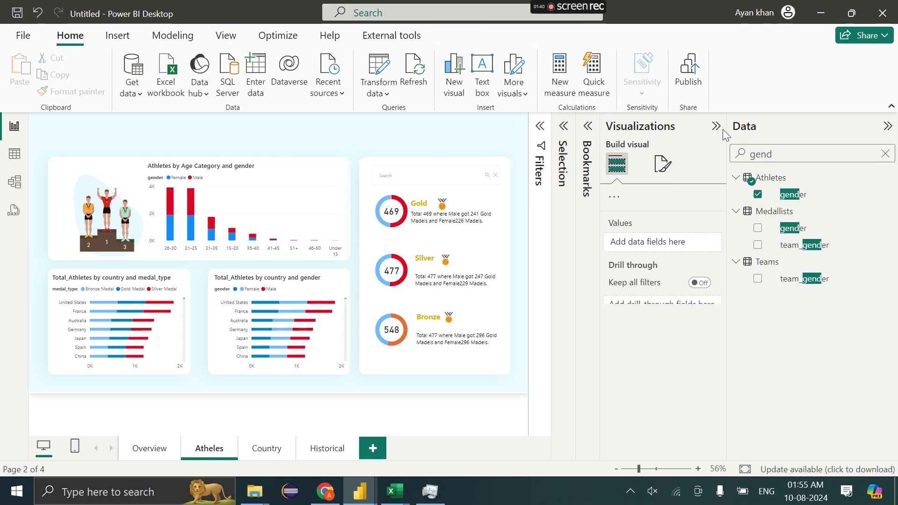
{"action": "left_click", "coordinate": [716, 126]}
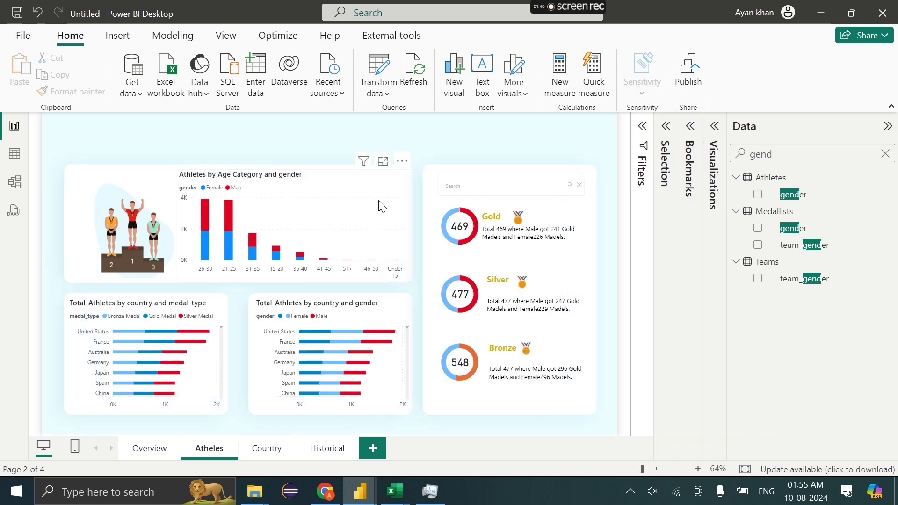
Duplicate the Athletes by Age Category and gender chart and move the copy over the upper part of the page.
{"action": "left_click", "coordinate": [381, 206]}
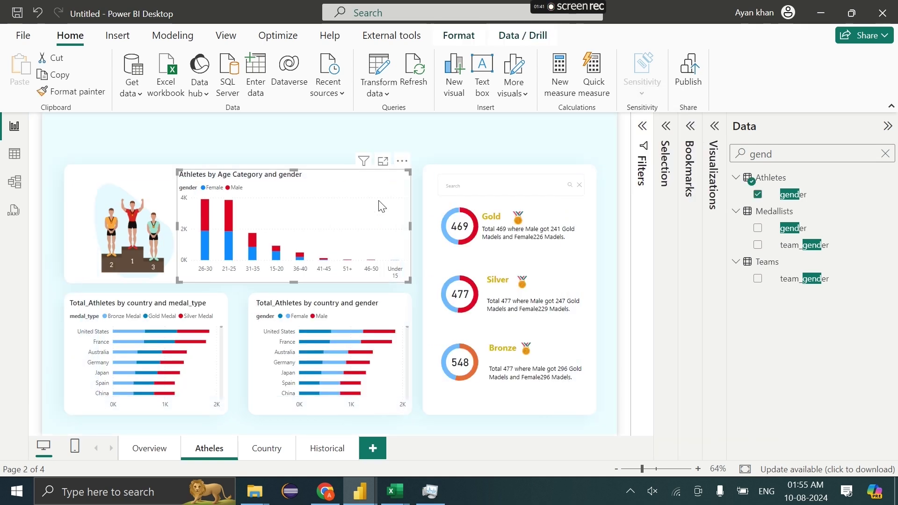
{"action": "key", "text": "ctrl+c"}
{"action": "key", "text": "ctrl+v"}
{"action": "left_click_drag", "start_coordinate": [382, 207], "coordinate": [716, 135]}
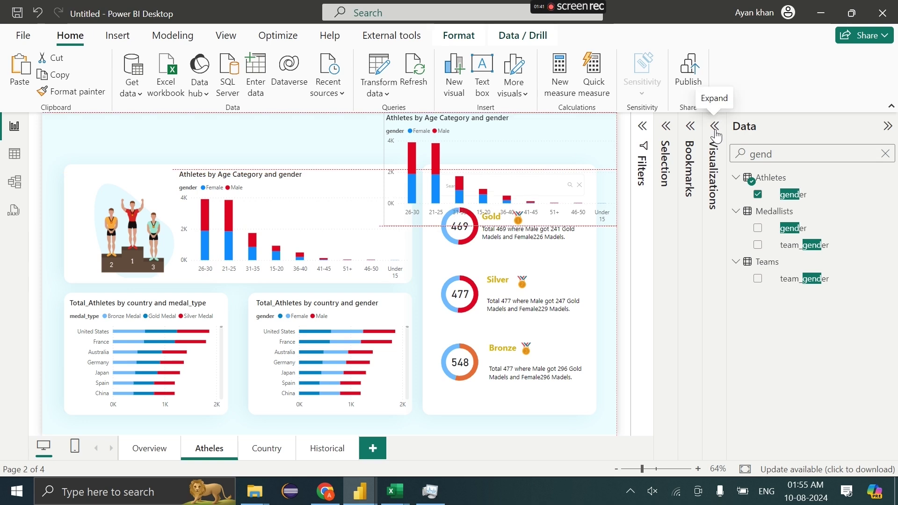
Remove Age Category from the copied chart's X-axis and convert the copy to a card visual showing Total_Athletes.
{"action": "left_click", "coordinate": [715, 136]}
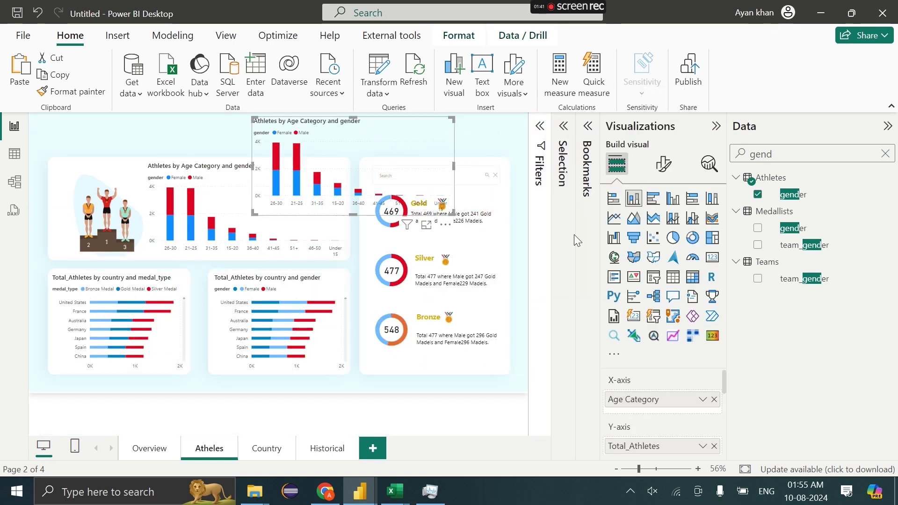
{"action": "scroll", "coordinate": [690, 415], "scroll_direction": "down", "scroll_amount": 1}
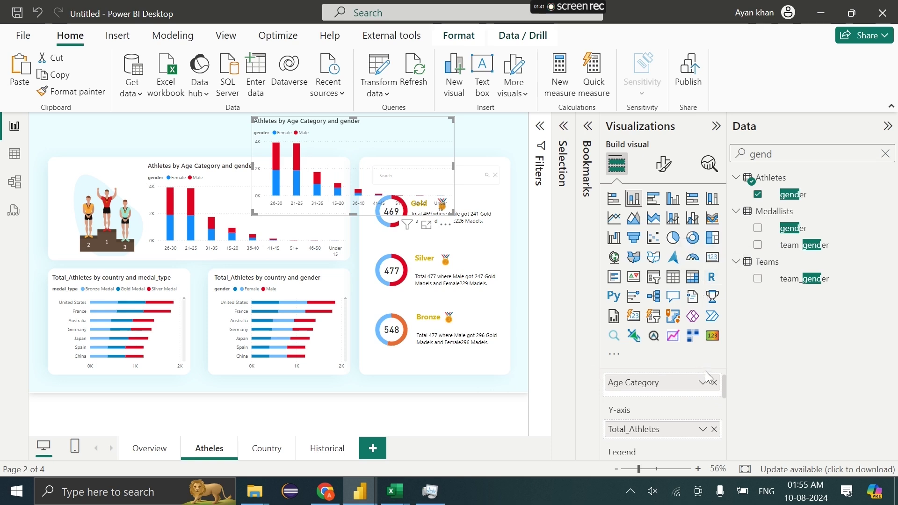
{"action": "left_click", "coordinate": [714, 383]}
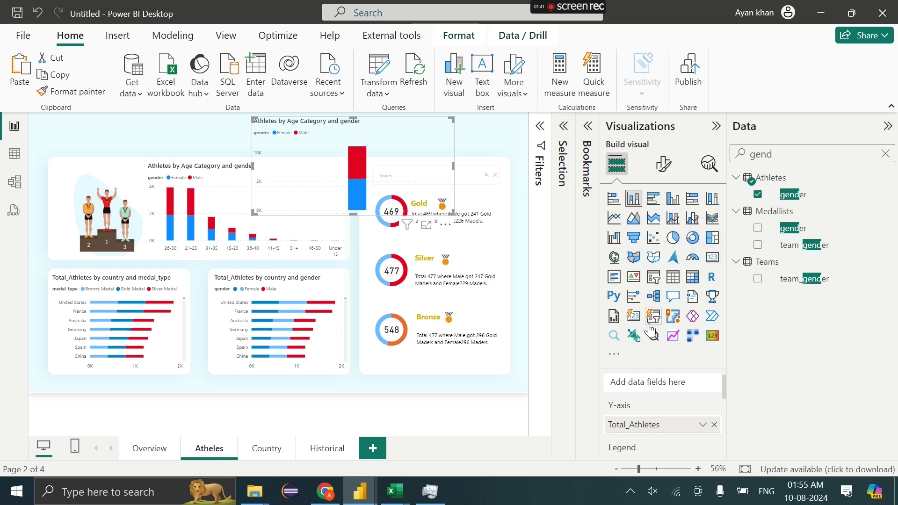
{"action": "left_click", "coordinate": [629, 318]}
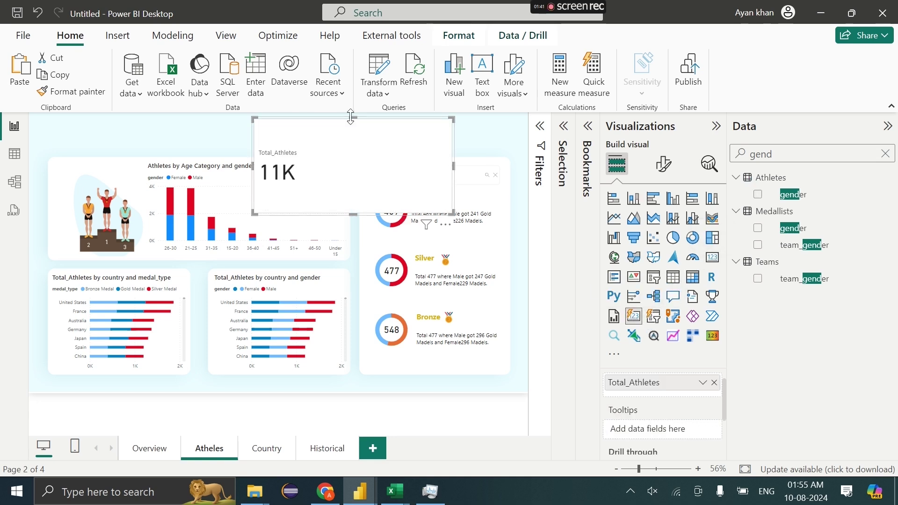
Shorten the Total_Athletes card from above and arrange its layout as a grid with 1 row and 2 columns.
{"action": "left_click_drag", "start_coordinate": [353, 117], "coordinate": [353, 136]}
{"action": "left_click", "coordinate": [659, 171]}
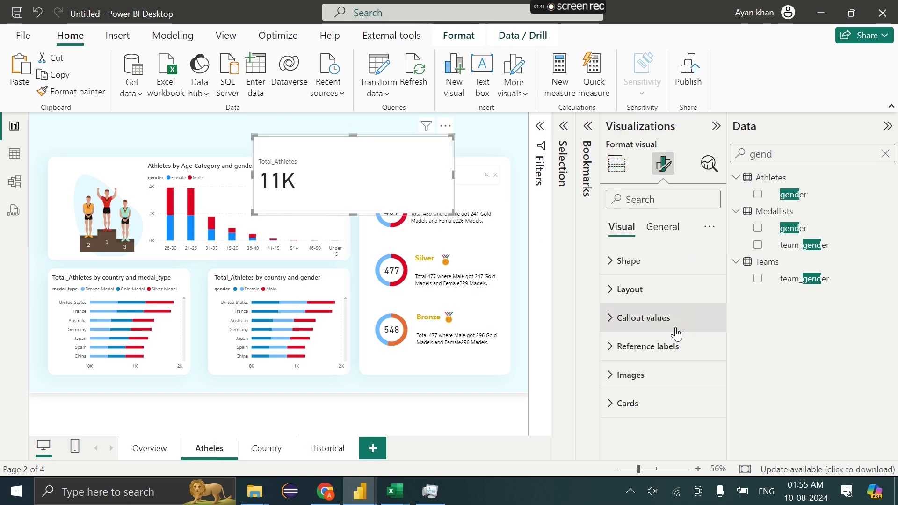
{"action": "left_click", "coordinate": [634, 291]}
{"action": "scroll", "coordinate": [639, 289], "scroll_direction": "up", "scroll_amount": 2}
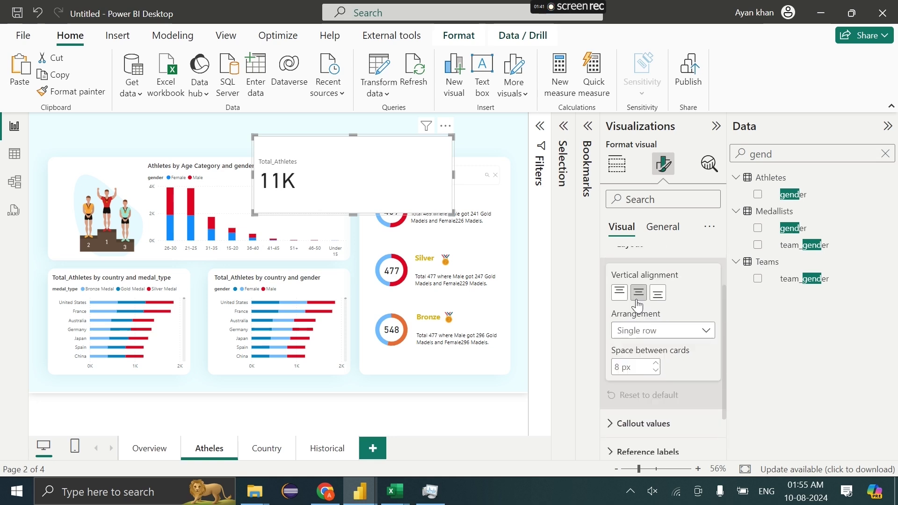
{"action": "left_click", "coordinate": [636, 357]}
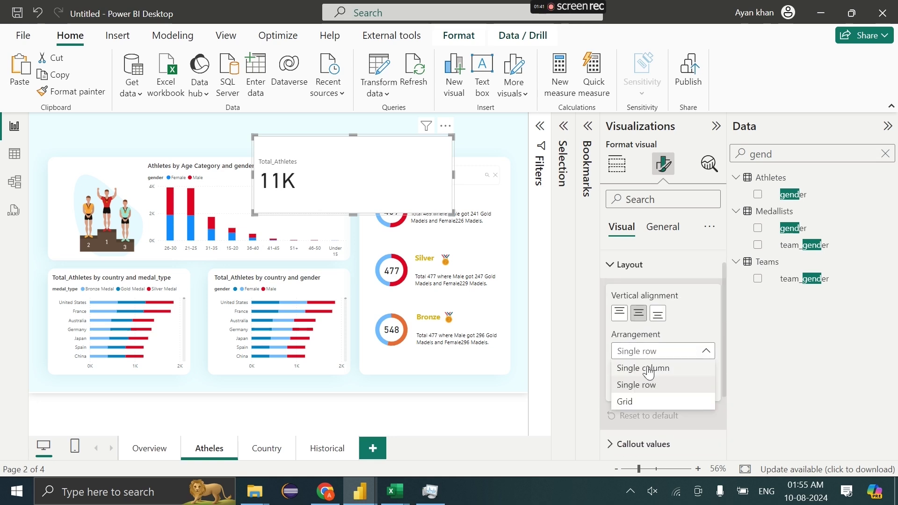
{"action": "left_click", "coordinate": [640, 389]}
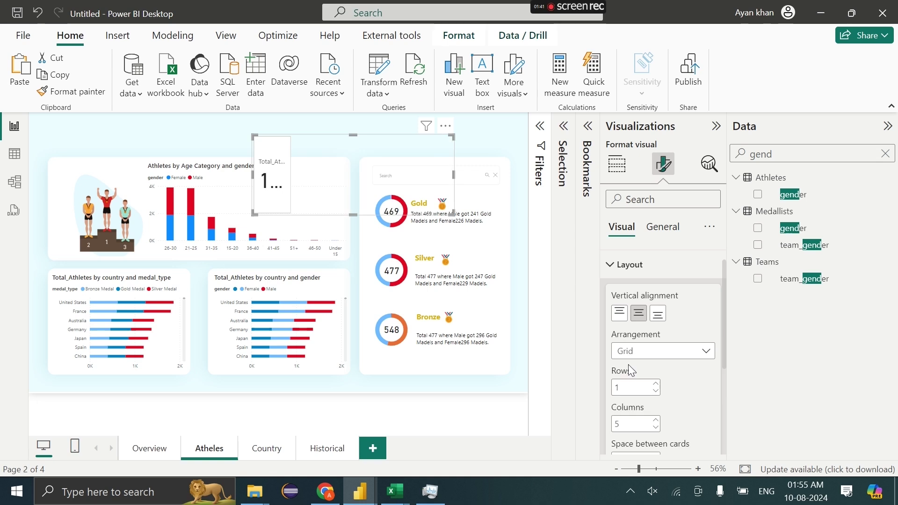
{"action": "left_click", "coordinate": [627, 423]}
{"action": "key", "text": "BackSpace"}
{"action": "type", "text": "2"}
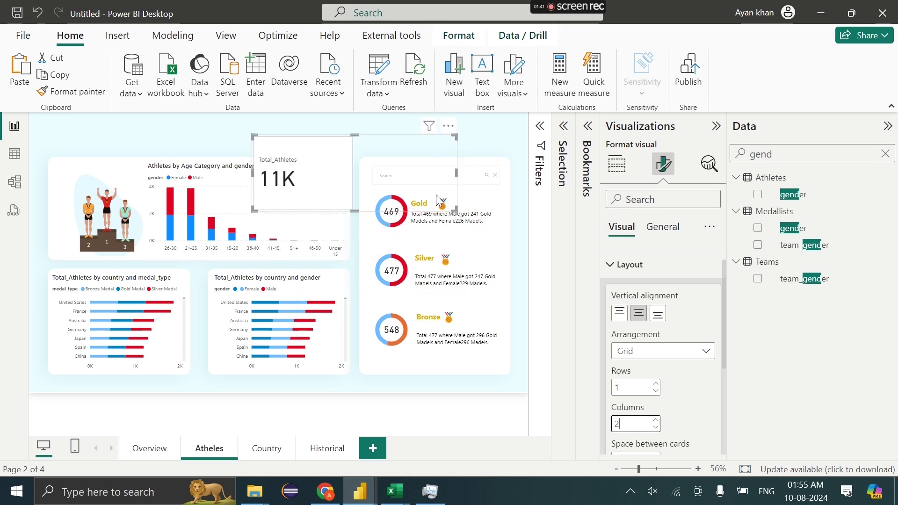
Remove Total_Athletes from the card and delete the emptied card visual from the page.
{"action": "left_click", "coordinate": [618, 163]}
{"action": "scroll", "coordinate": [655, 433], "scroll_direction": "down", "scroll_amount": 1}
{"action": "scroll", "coordinate": [652, 427], "scroll_direction": "down", "scroll_amount": 2}
{"action": "scroll", "coordinate": [652, 427], "scroll_direction": "up", "scroll_amount": 2}
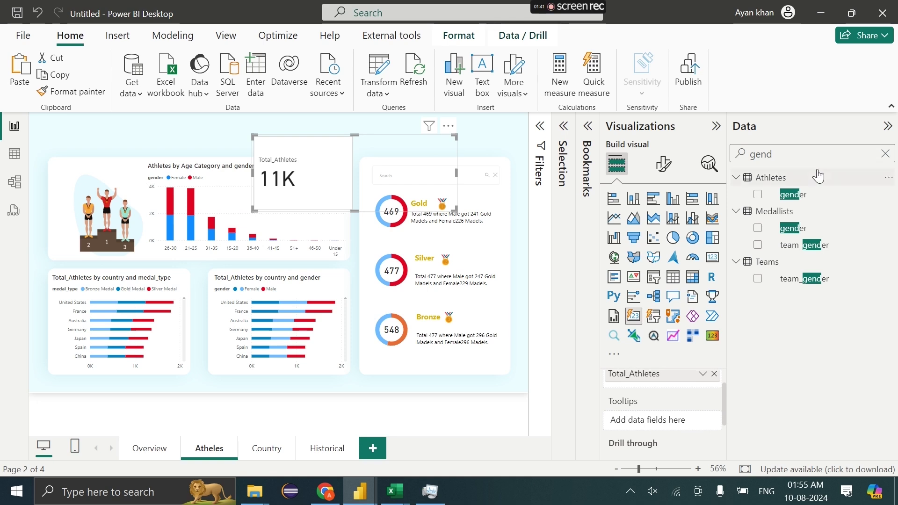
{"action": "mouse_move", "coordinate": [806, 197]}
{"action": "left_mouse_down"}
{"action": "mouse_move", "coordinate": [729, 325]}
{"action": "mouse_move", "coordinate": [658, 417]}
{"action": "mouse_move", "coordinate": [809, 196]}
{"action": "left_mouse_up"}
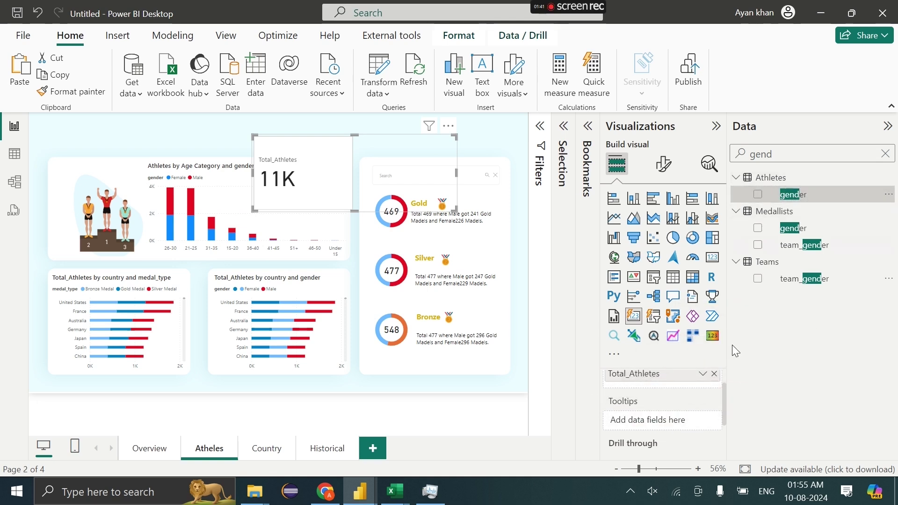
{"action": "left_click", "coordinate": [713, 377]}
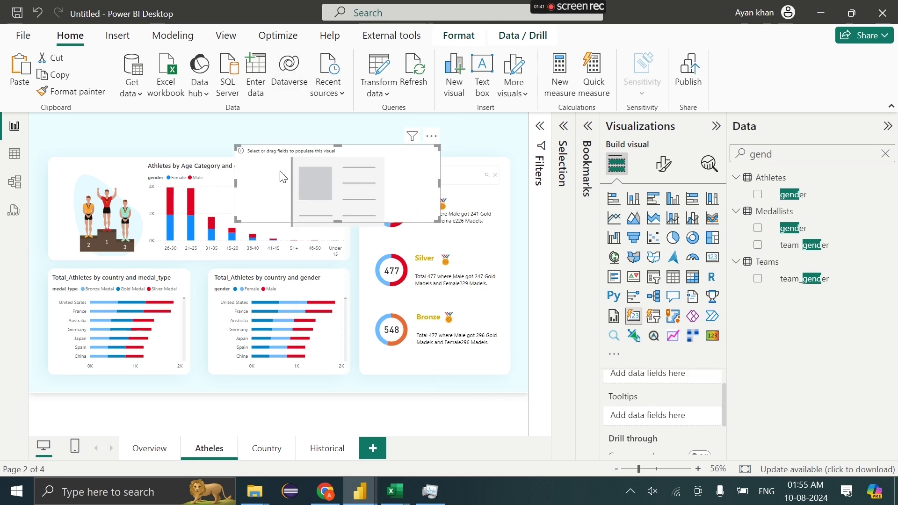
{"action": "key", "text": "Delete"}
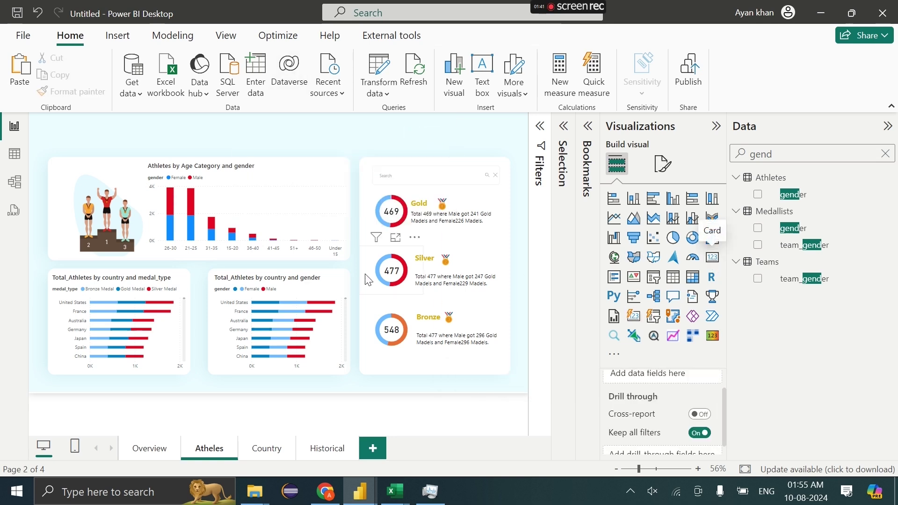
Make two copies of the gold medal total card and place them side by side beside the Age Category chart's title.
{"action": "left_click", "coordinate": [397, 225]}
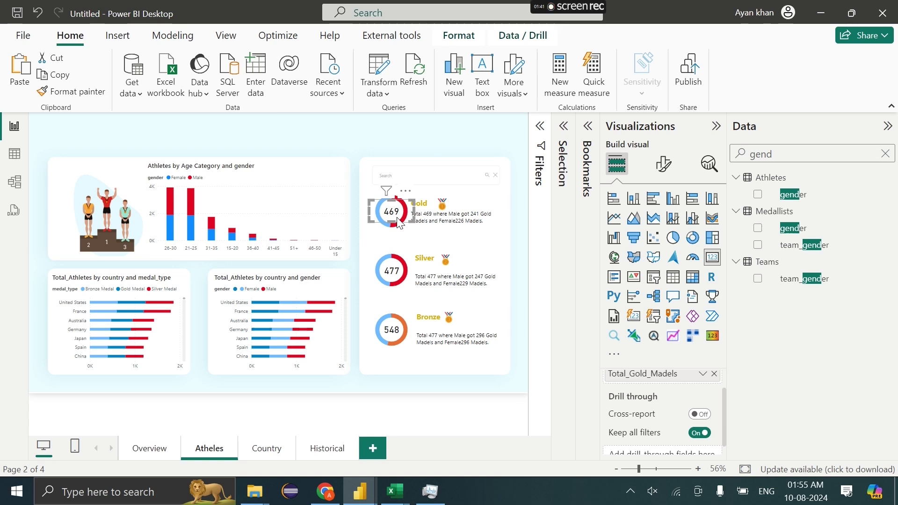
{"action": "left_click_drag", "start_coordinate": [398, 223], "coordinate": [283, 184]}
{"action": "key", "text": "ctrl+c"}
{"action": "key", "text": "ctrl+v"}
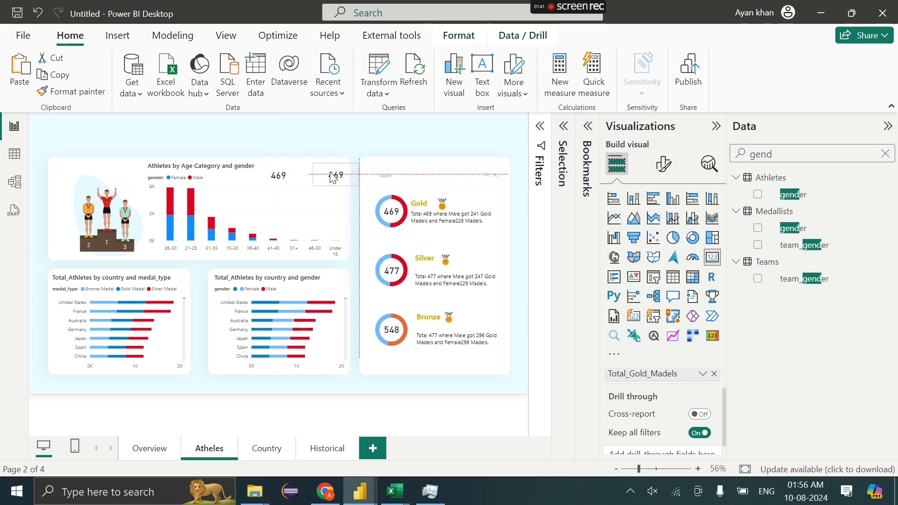
{"action": "left_click", "coordinate": [270, 177]}
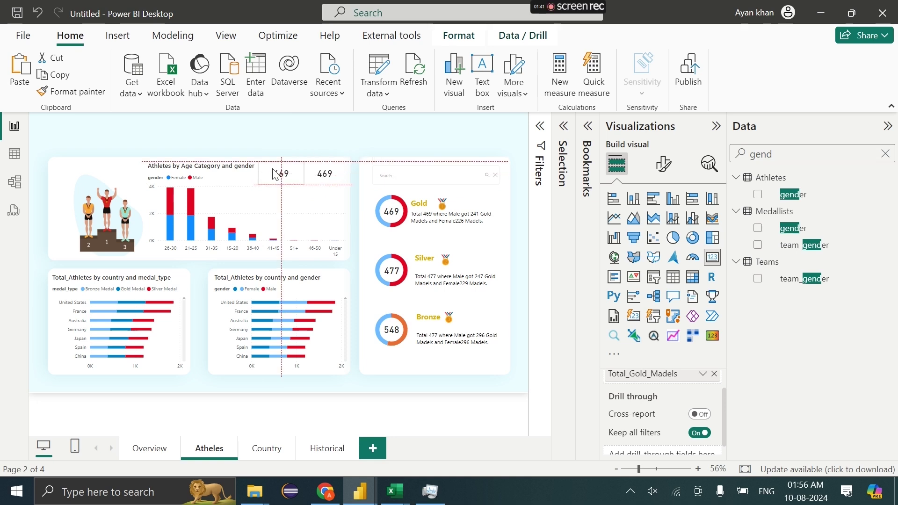
Find the male and female measures and assign Total_Male_Atheles to the first copied card and Total_Female_Atheles to the second.
{"action": "left_click", "coordinate": [885, 155]}
{"action": "type", "text": "m"}
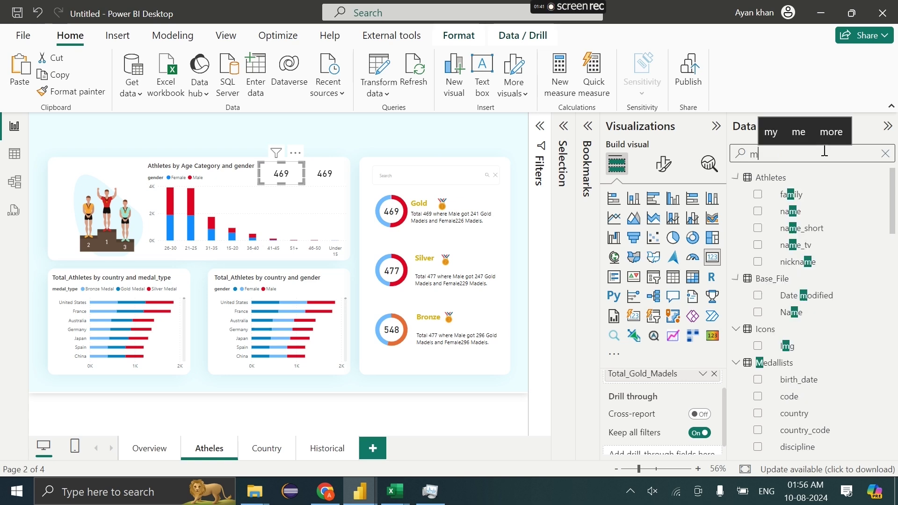
{"action": "type", "text": "ale"}
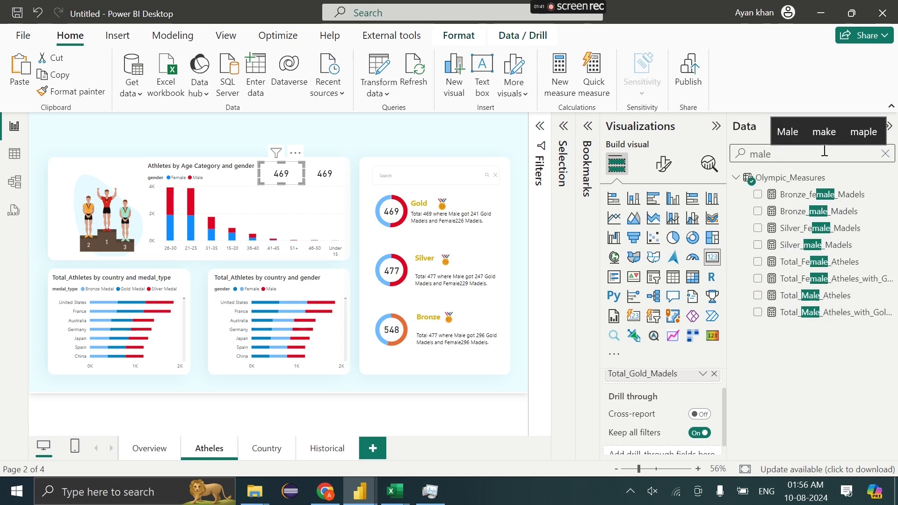
{"action": "scroll", "coordinate": [679, 402], "scroll_direction": "up", "scroll_amount": 1}
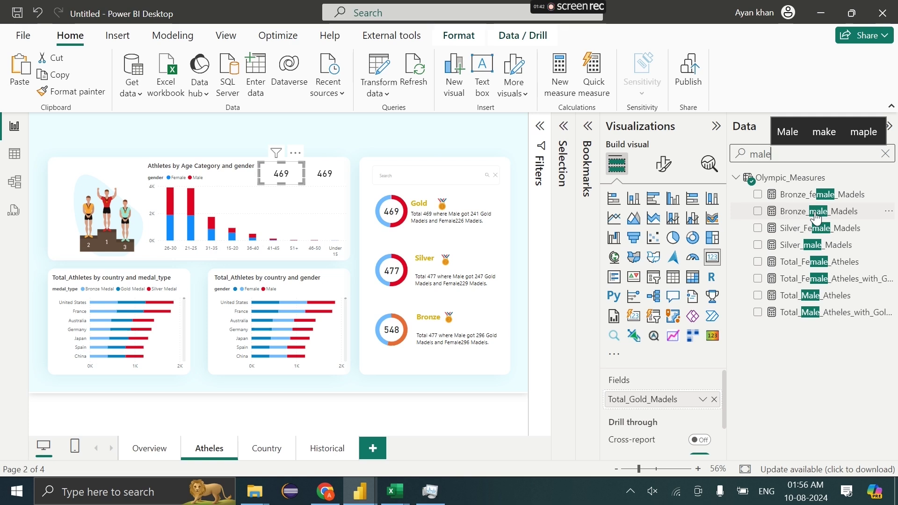
{"action": "left_click_drag", "start_coordinate": [805, 300], "coordinate": [664, 399]}
{"action": "left_click", "coordinate": [327, 178]}
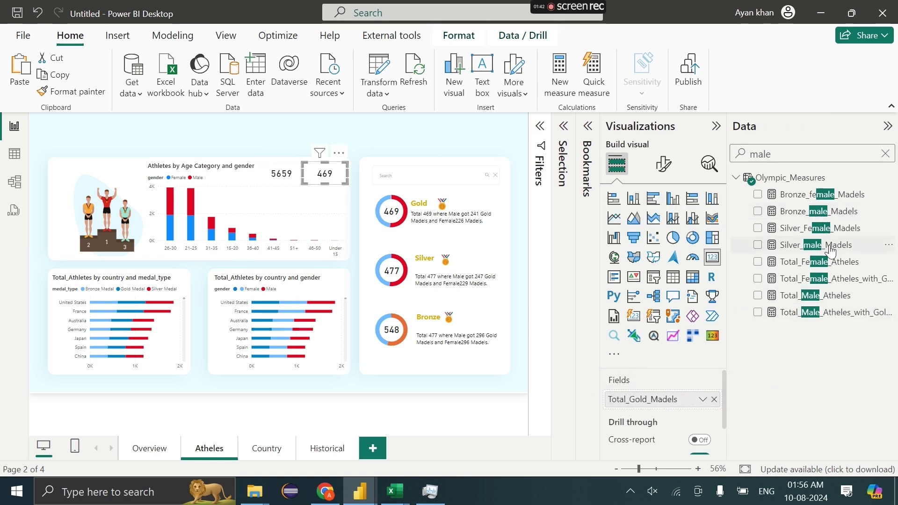
{"action": "left_click_drag", "start_coordinate": [827, 265], "coordinate": [687, 399]}
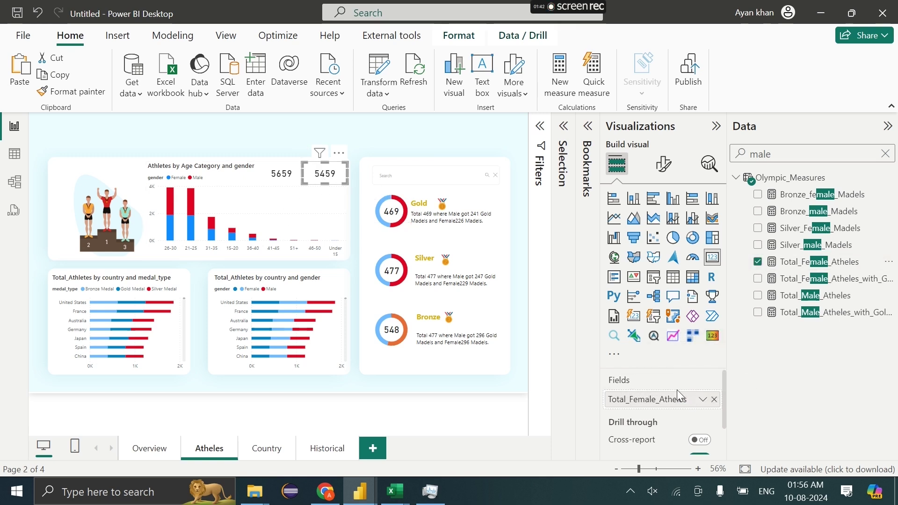
Turn on the category label of the Total_Female_Atheles card and rename its field for this visual to Female.
{"action": "left_click", "coordinate": [804, 242]}
{"action": "left_click", "coordinate": [807, 262]}
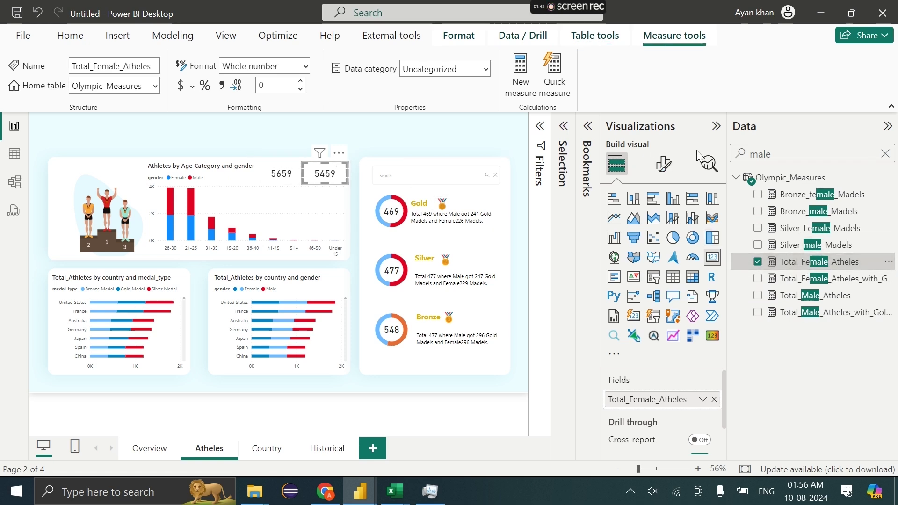
{"action": "left_click", "coordinate": [663, 163]}
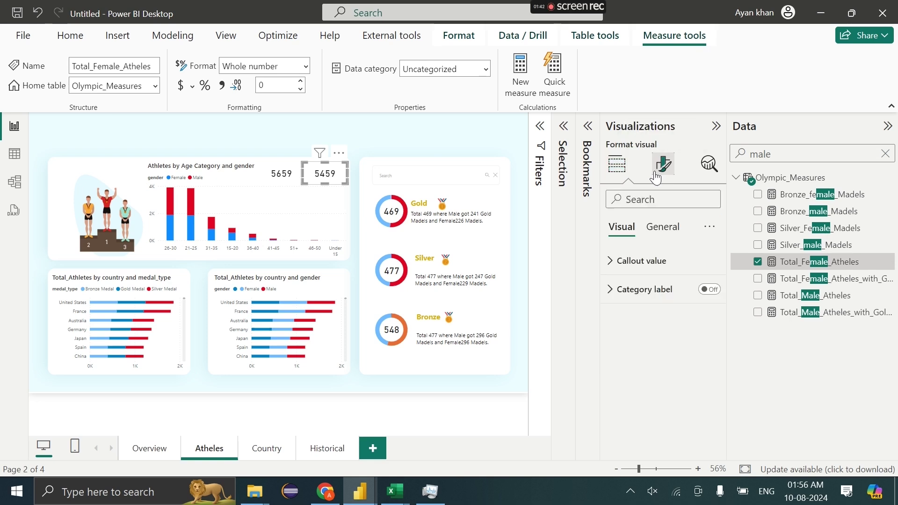
{"action": "left_click", "coordinate": [654, 260]}
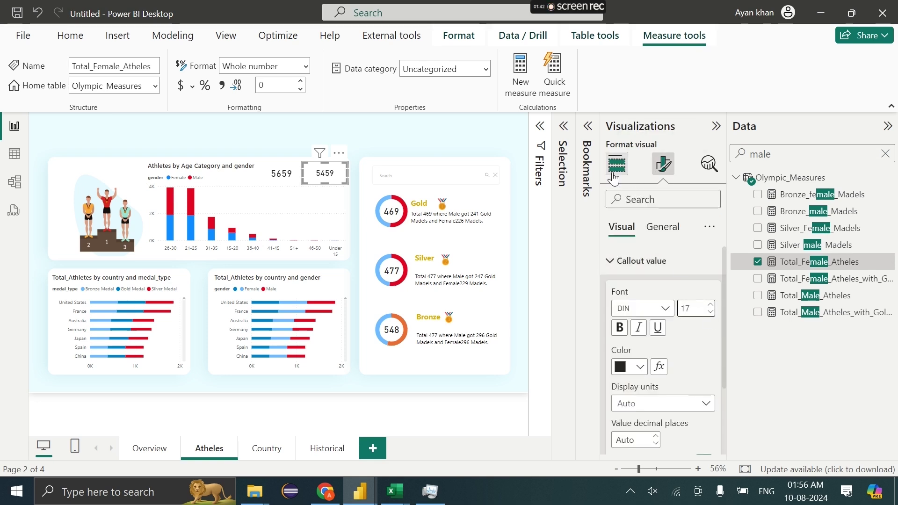
{"action": "scroll", "coordinate": [660, 367], "scroll_direction": "down", "scroll_amount": 2}
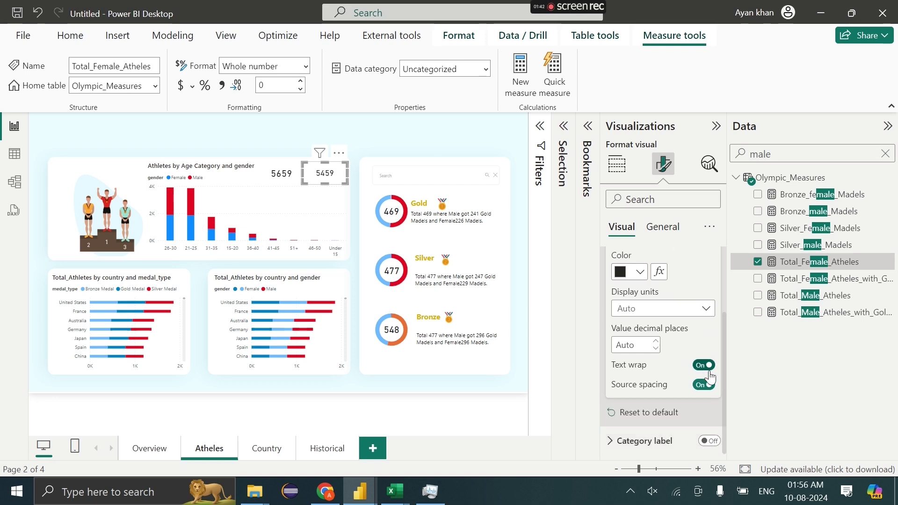
{"action": "left_click", "coordinate": [709, 442]}
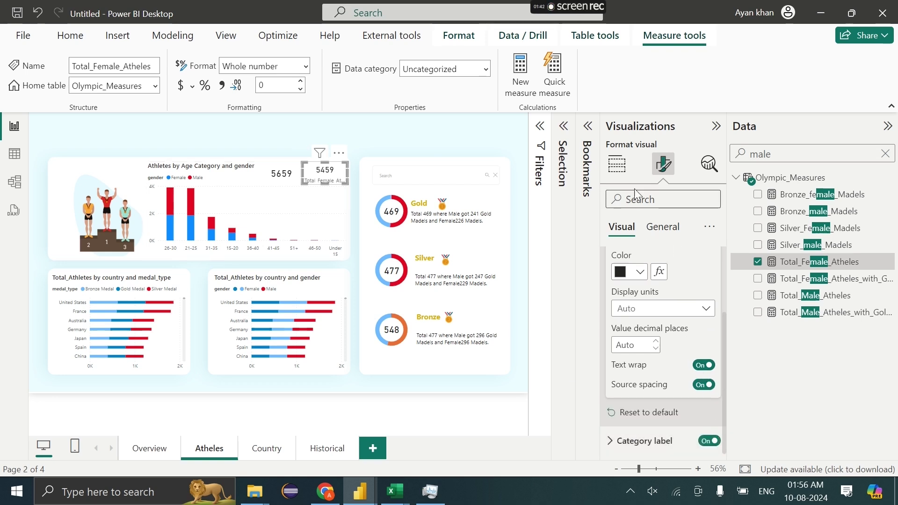
{"action": "left_click", "coordinate": [617, 164]}
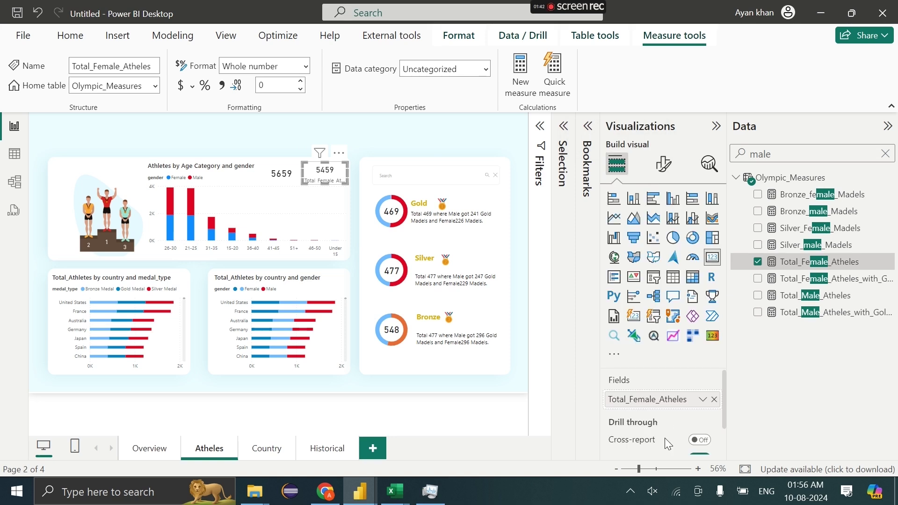
{"action": "double_click", "coordinate": [660, 400]}
{"action": "type", "text": "Female"}
{"action": "key", "text": "Return"}
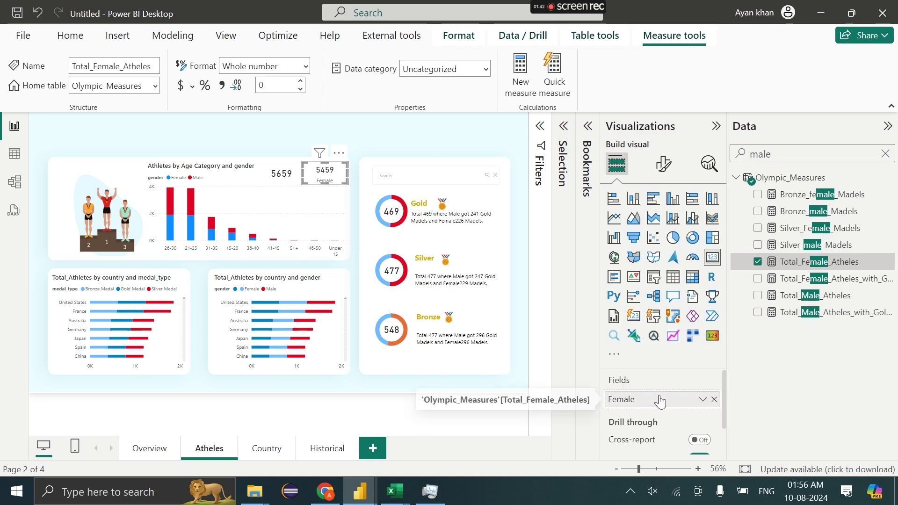
Rename the Total_Male_Atheles card's field to Male for this visual and turn on its category label.
{"action": "left_click", "coordinate": [284, 178]}
{"action": "double_click", "coordinate": [658, 399]}
{"action": "type", "text": "Male"}
{"action": "key", "text": "Return"}
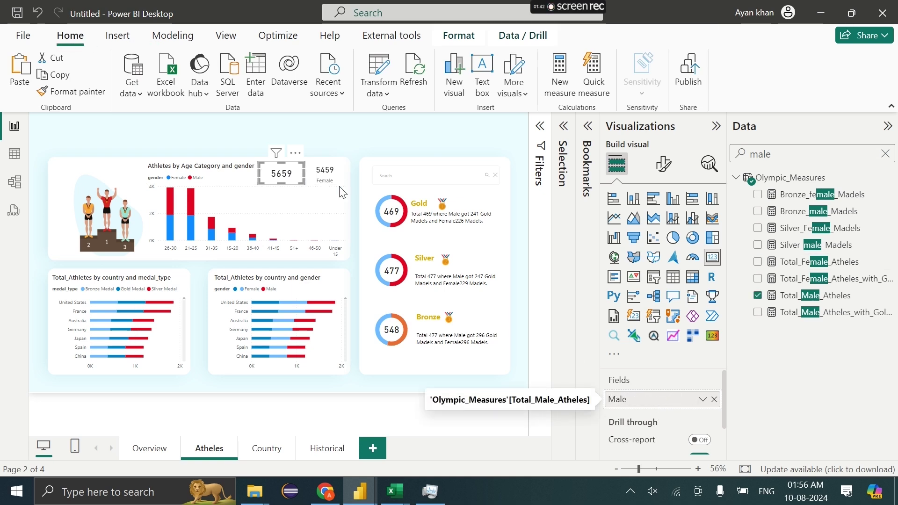
{"action": "left_click", "coordinate": [664, 164]}
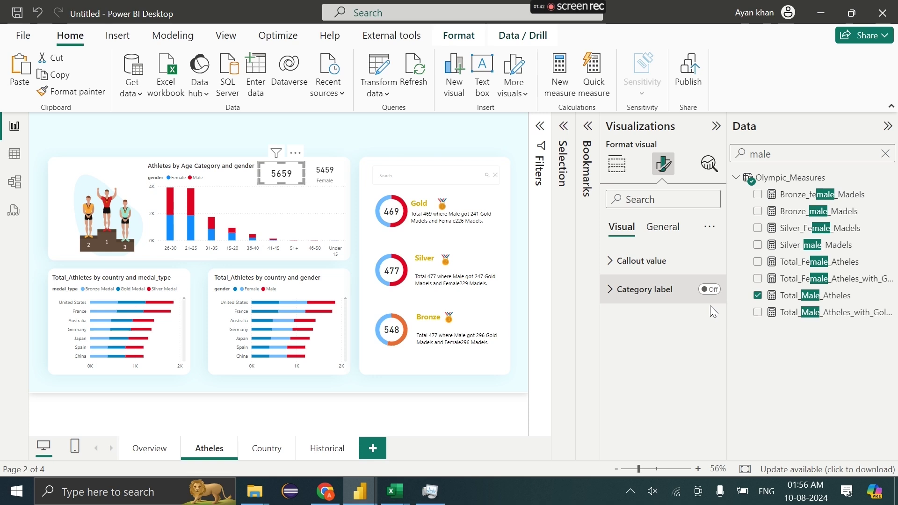
{"action": "left_click", "coordinate": [400, 136]}
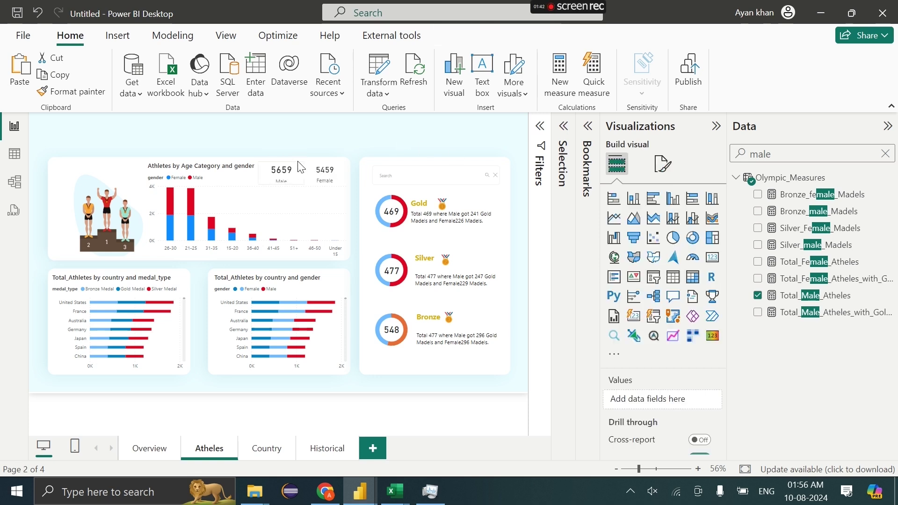
Nudge the Male and Female cards slightly downward so they line up beside the chart title.
{"action": "left_click", "coordinate": [284, 186]}
{"action": "left_click", "coordinate": [331, 180]}
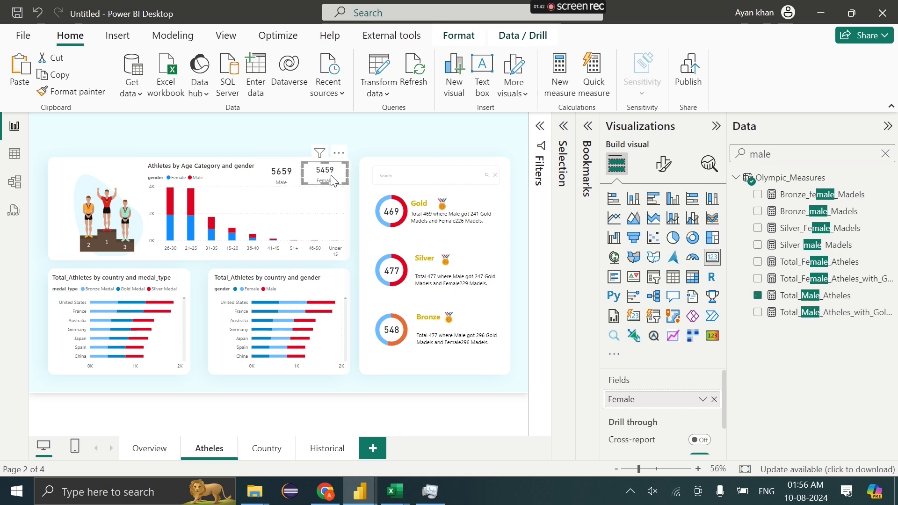
{"action": "left_click_drag", "start_coordinate": [326, 182], "coordinate": [326, 185]}
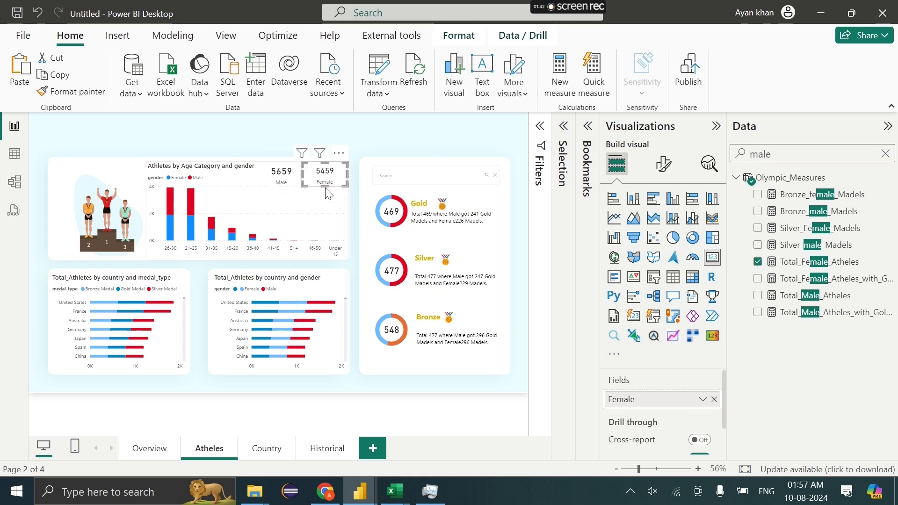
Change the title of the Age Category and gender column chart to "Athletes".
{"action": "left_click", "coordinate": [294, 212]}
{"action": "left_click", "coordinate": [664, 163]}
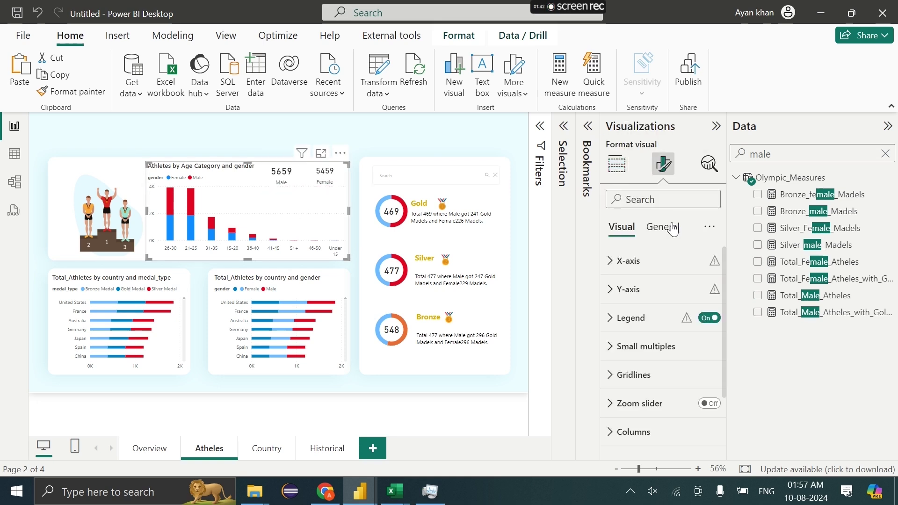
{"action": "left_click", "coordinate": [672, 235]}
{"action": "left_click", "coordinate": [662, 290]}
{"action": "left_click", "coordinate": [647, 291]}
{"action": "key", "text": "ctrl+a"}
{"action": "type", "text": "Athel"}
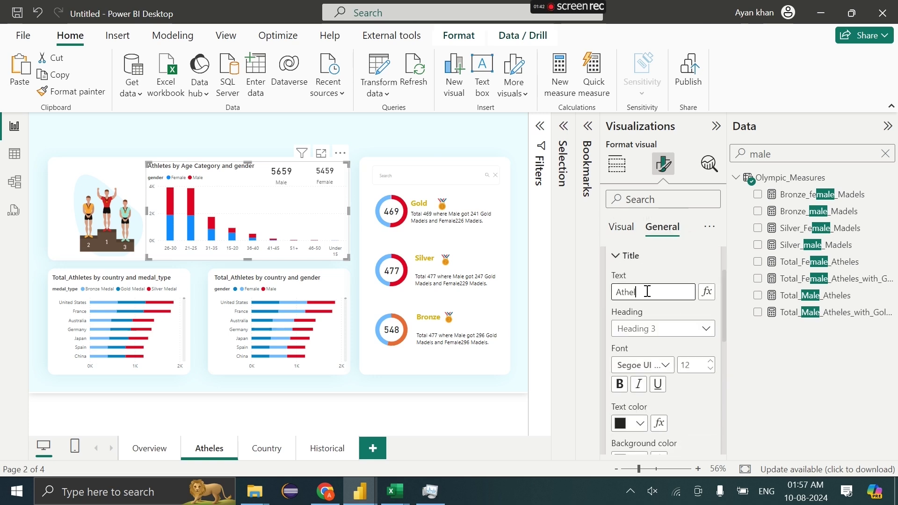
{"action": "key", "text": "BackSpace"}
{"action": "key", "text": "BackSpace"}
{"action": "type", "text": "letes"}
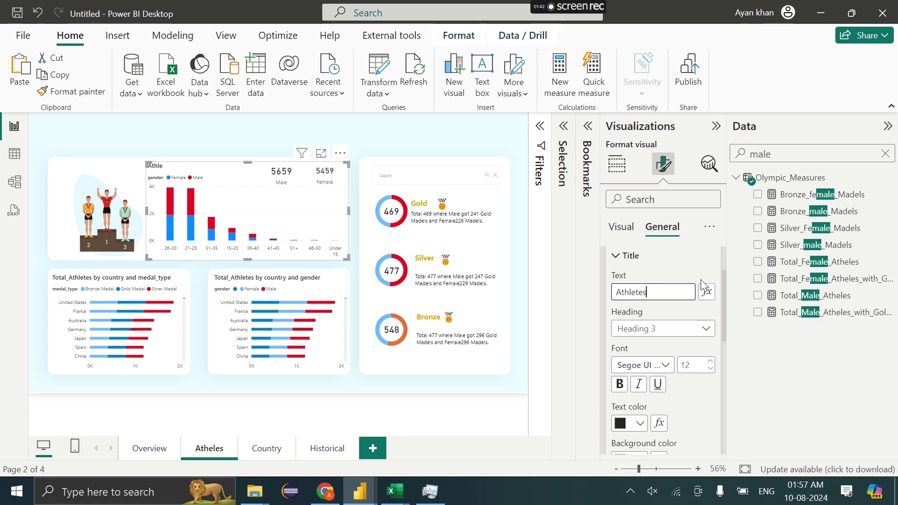
Increase the Athletes chart title's font size to 18.
{"action": "left_click", "coordinate": [710, 363]}
{"action": "left_click", "coordinate": [709, 363]}
{"action": "left_click", "coordinate": [709, 363]}
{"action": "left_click", "coordinate": [710, 362]}
{"action": "left_click", "coordinate": [709, 363]}
{"action": "left_click", "coordinate": [709, 363]}
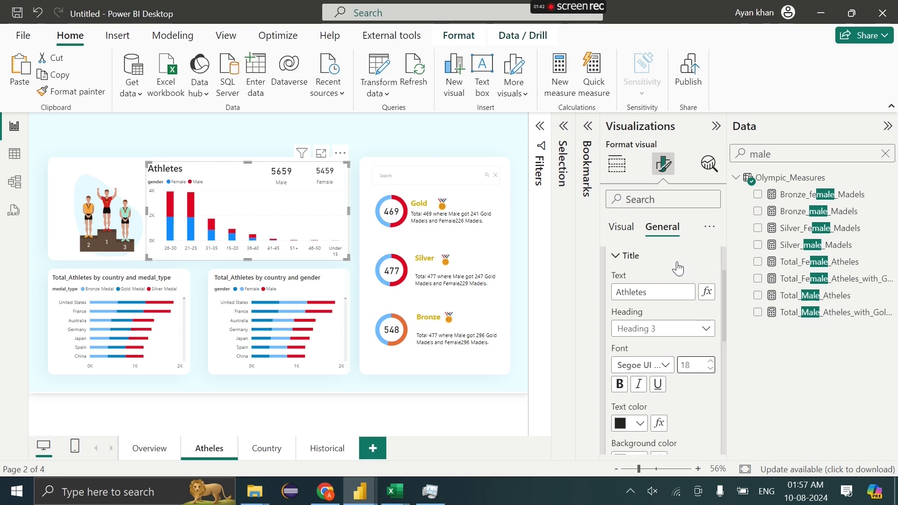
Turn on the subtitle for the Athletes column chart.
{"action": "scroll", "coordinate": [651, 334], "scroll_direction": "up", "scroll_amount": 2}
{"action": "scroll", "coordinate": [649, 344], "scroll_direction": "down", "scroll_amount": 7}
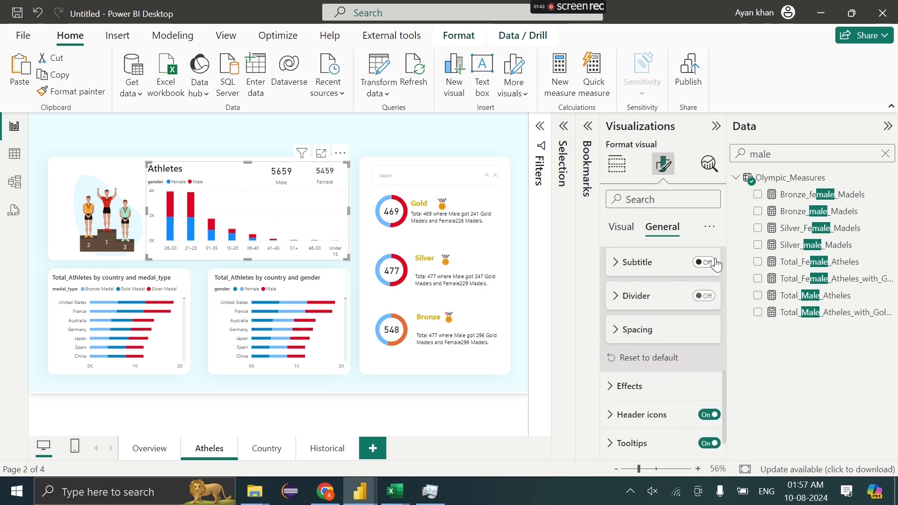
{"action": "left_click", "coordinate": [709, 262]}
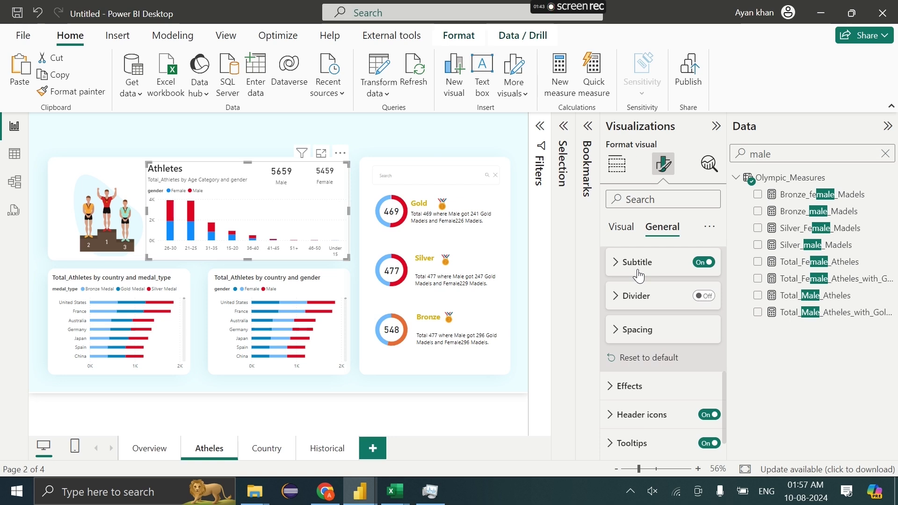
Shorten the Athletes column chart's subtitle to "by Age Category and gender".
{"action": "left_click", "coordinate": [639, 275]}
{"action": "left_click_drag", "start_coordinate": [672, 330], "coordinate": [541, 324]}
{"action": "key", "text": "BackSpace"}
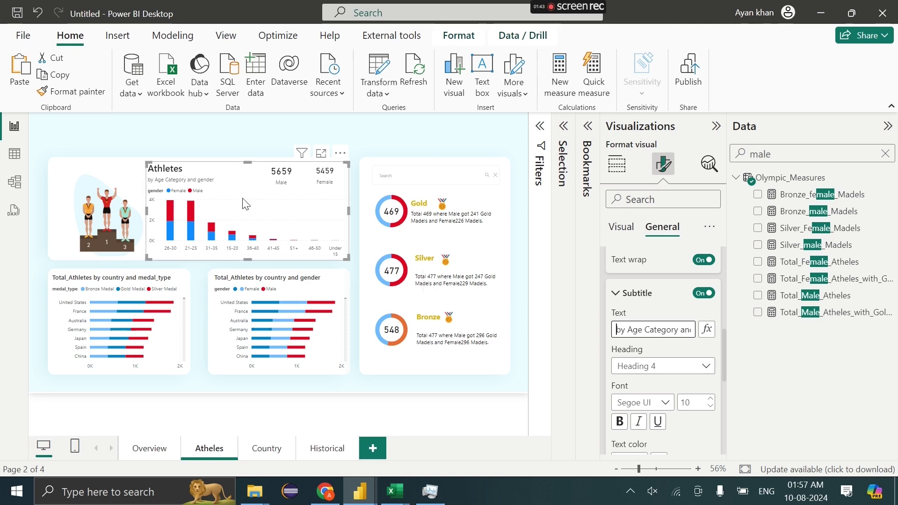
{"action": "left_click", "coordinate": [647, 335]}
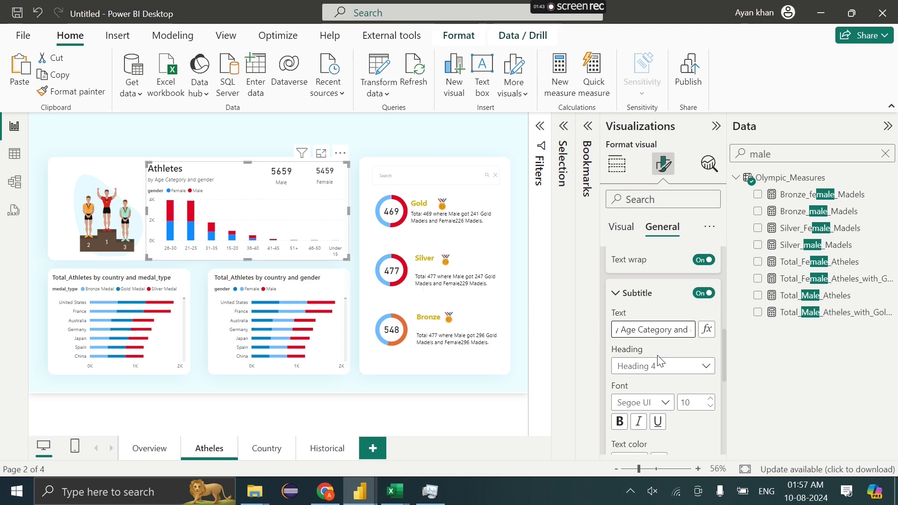
Change the text color of the Athletes chart title to red.
{"action": "scroll", "coordinate": [661, 361], "scroll_direction": "up", "scroll_amount": 3}
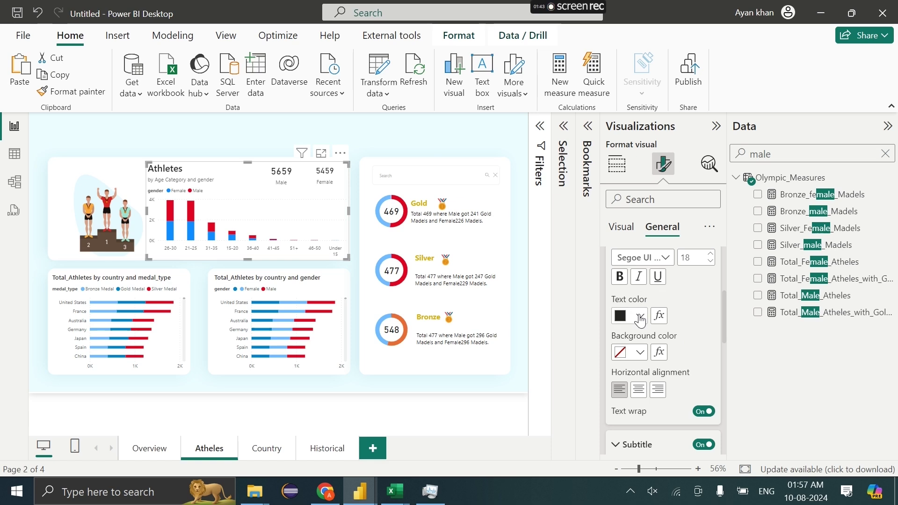
{"action": "left_click", "coordinate": [640, 316]}
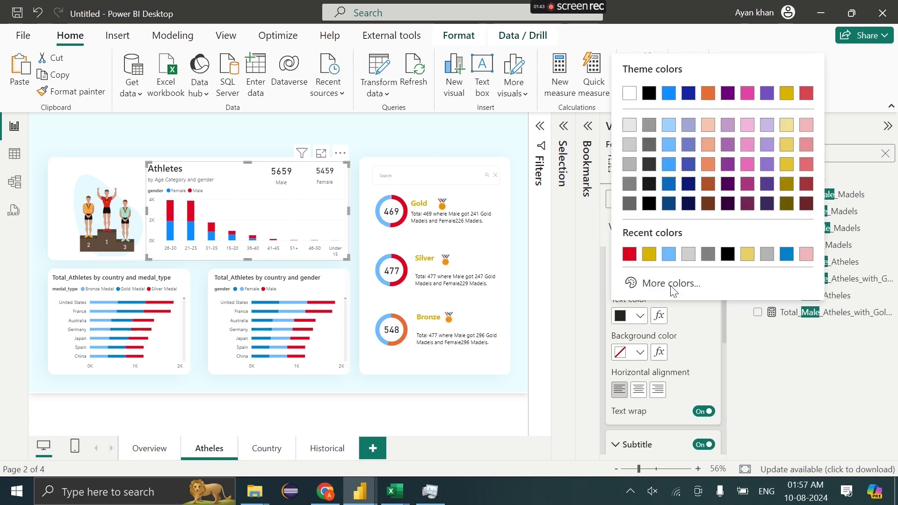
{"action": "left_click", "coordinate": [673, 170]}
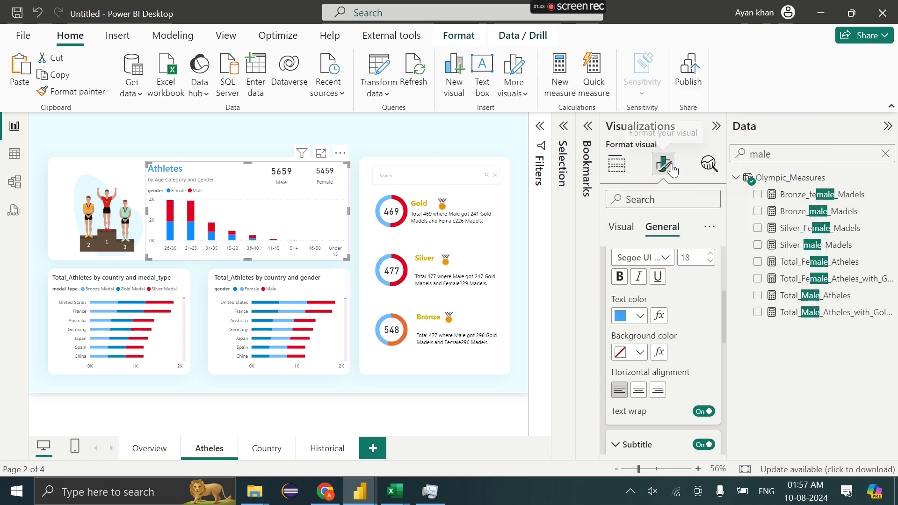
{"action": "left_click", "coordinate": [626, 318]}
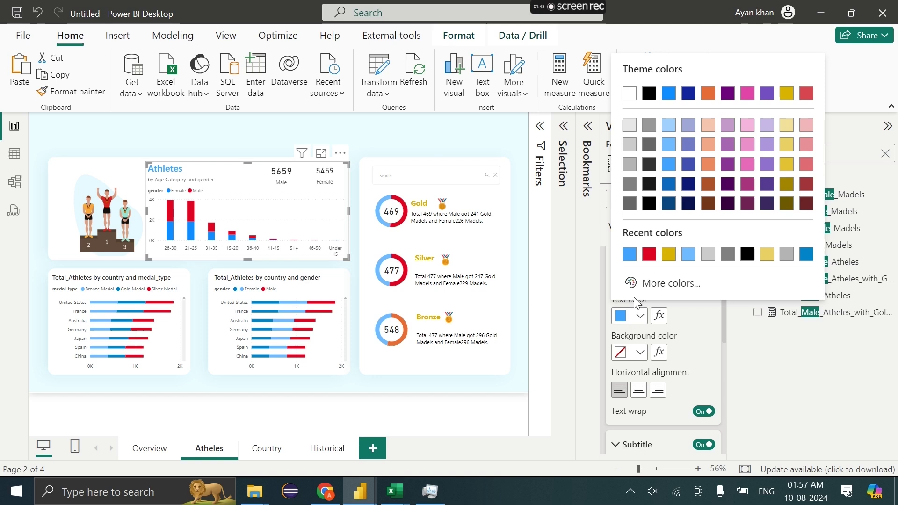
{"action": "left_click", "coordinate": [649, 255]}
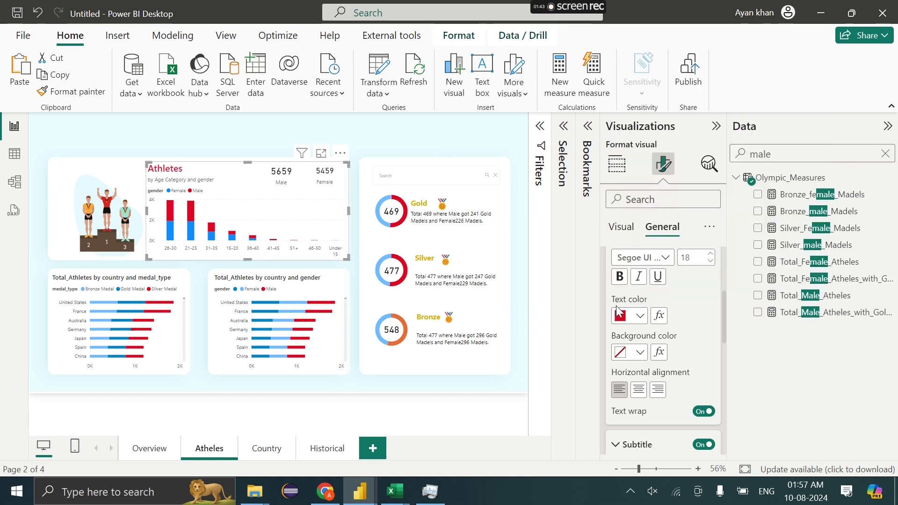
Insert the athlete.png image, shrink it to a small icon and place it just before the Male total card.
{"action": "left_click", "coordinate": [416, 131]}
{"action": "left_click", "coordinate": [117, 35]}
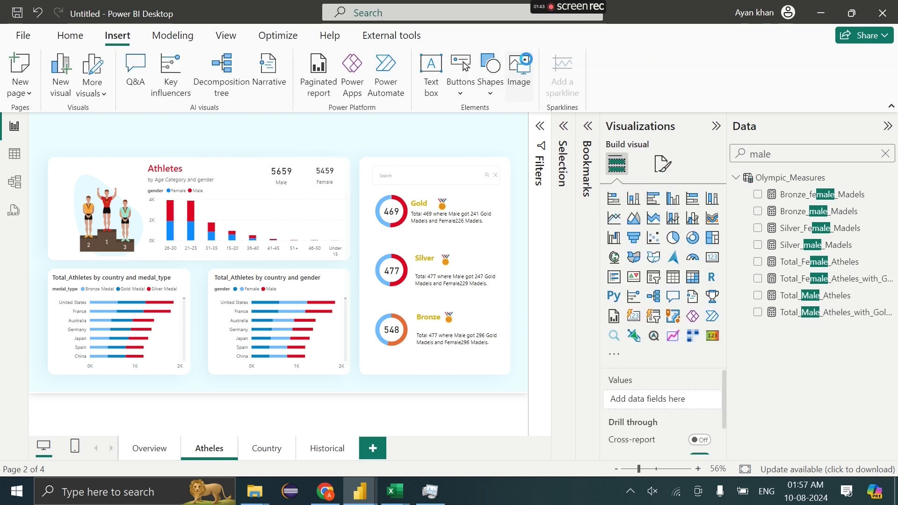
{"action": "left_click", "coordinate": [519, 70]}
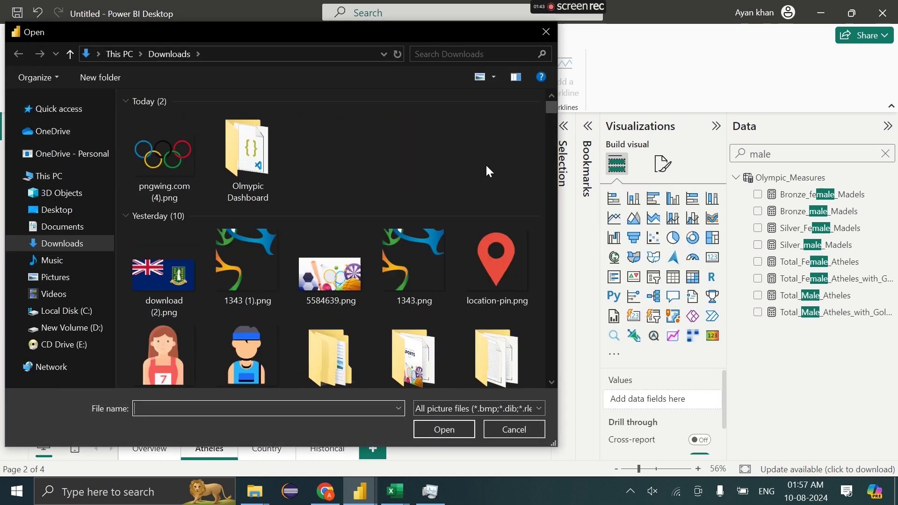
{"action": "scroll", "coordinate": [449, 301], "scroll_direction": "down", "scroll_amount": 5}
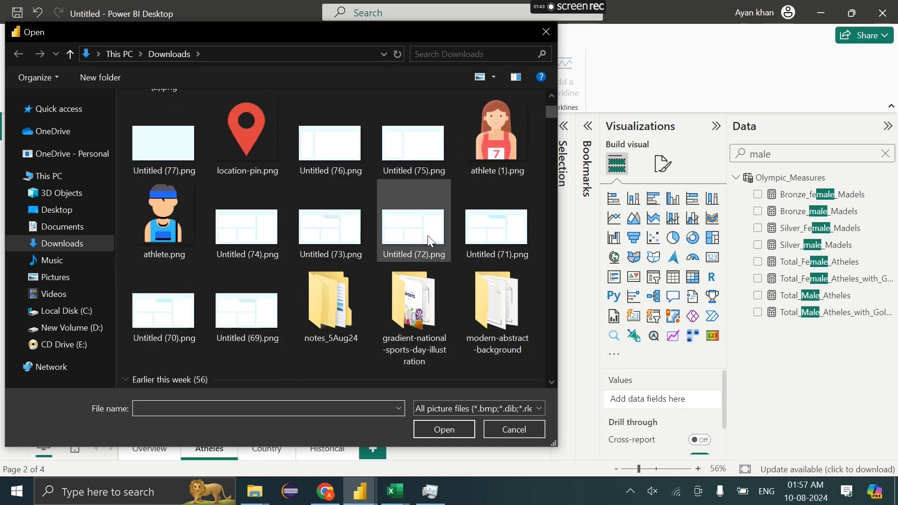
{"action": "double_click", "coordinate": [172, 233]}
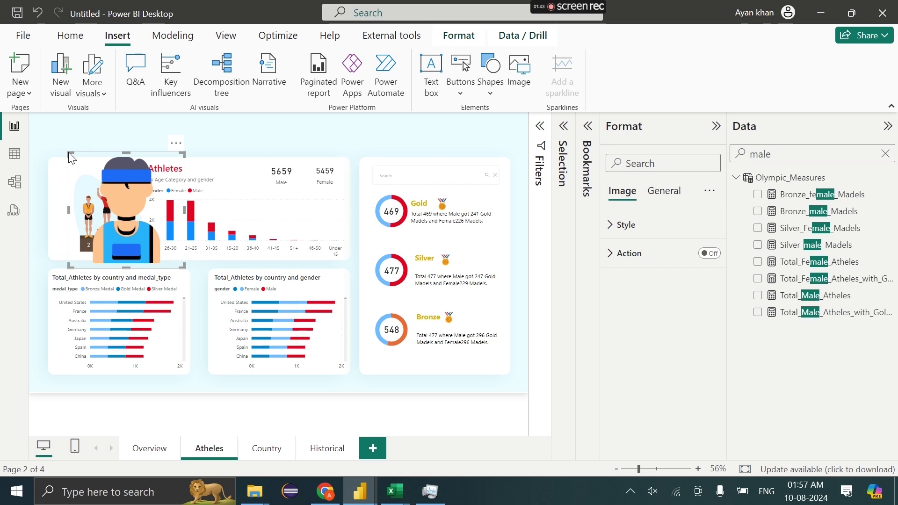
{"action": "left_click_drag", "start_coordinate": [71, 155], "coordinate": [268, 187]}
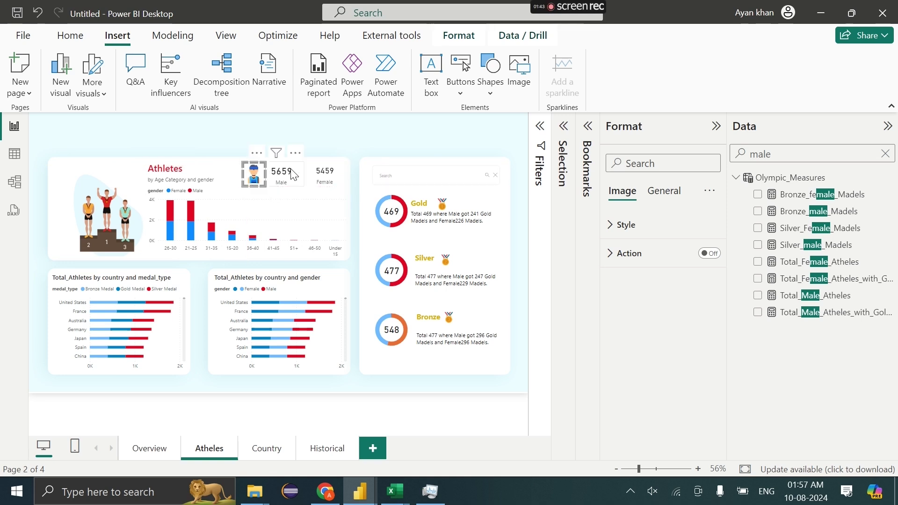
{"action": "left_click", "coordinate": [391, 154]}
{"action": "left_click", "coordinate": [718, 126]}
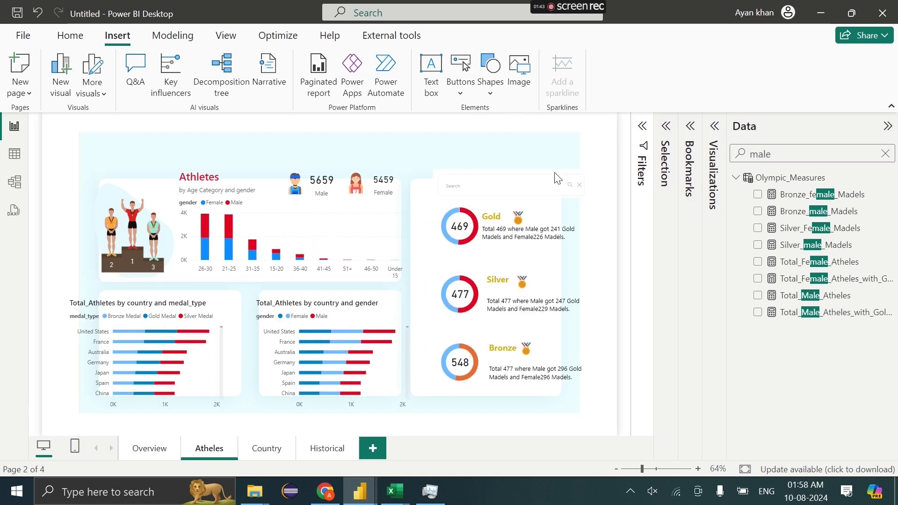
Copy the Olympic rings logo, page navigator and menu icon from the Overview page to the same place on the Atheles page.
{"action": "left_click", "coordinate": [150, 448]}
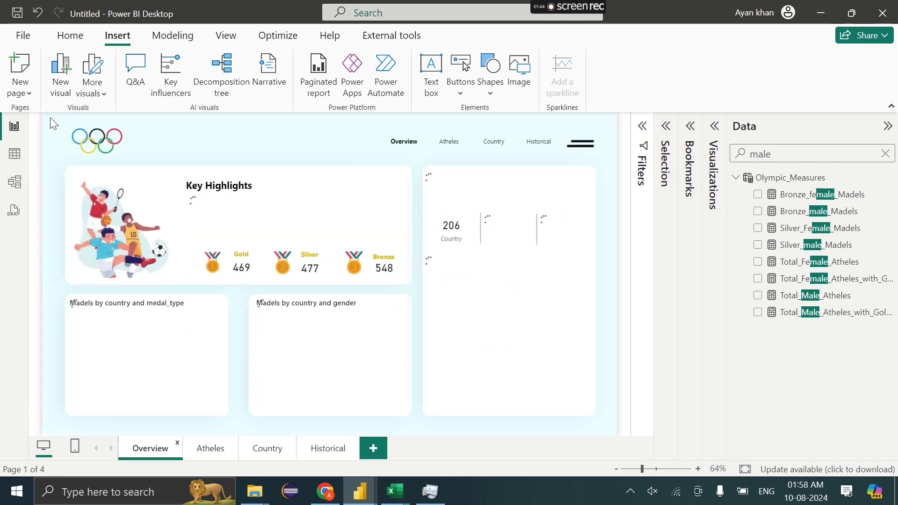
{"action": "left_click_drag", "start_coordinate": [50, 118], "coordinate": [622, 201]}
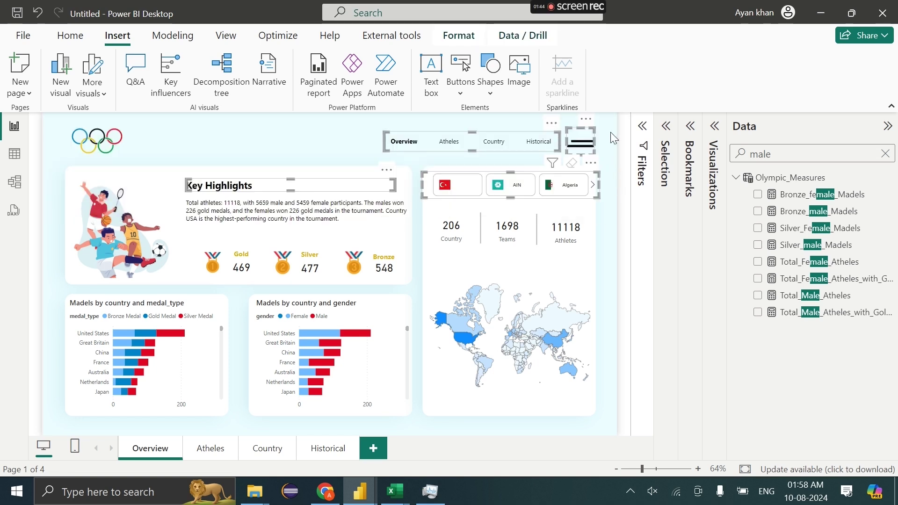
{"action": "left_click_drag", "start_coordinate": [609, 121], "coordinate": [34, 180]}
{"action": "left_click", "coordinate": [104, 156], "text": "ctrl"}
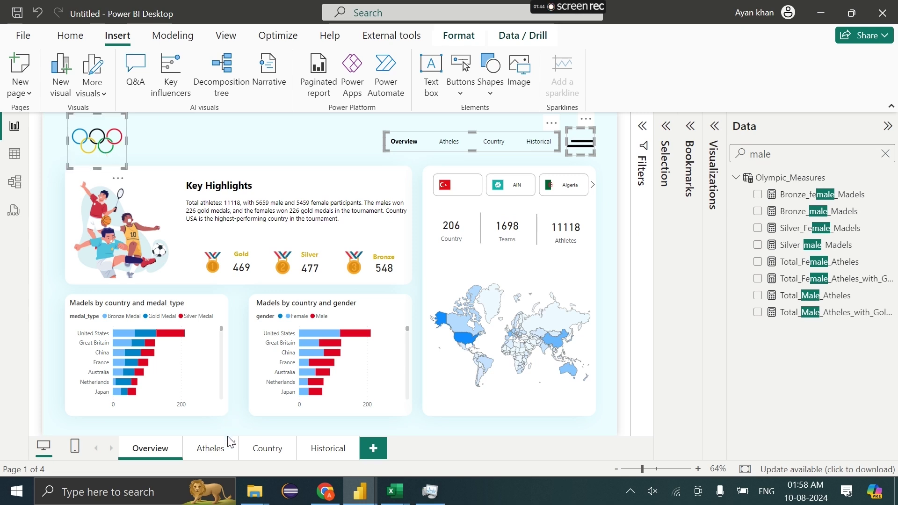
{"action": "left_click", "coordinate": [219, 447]}
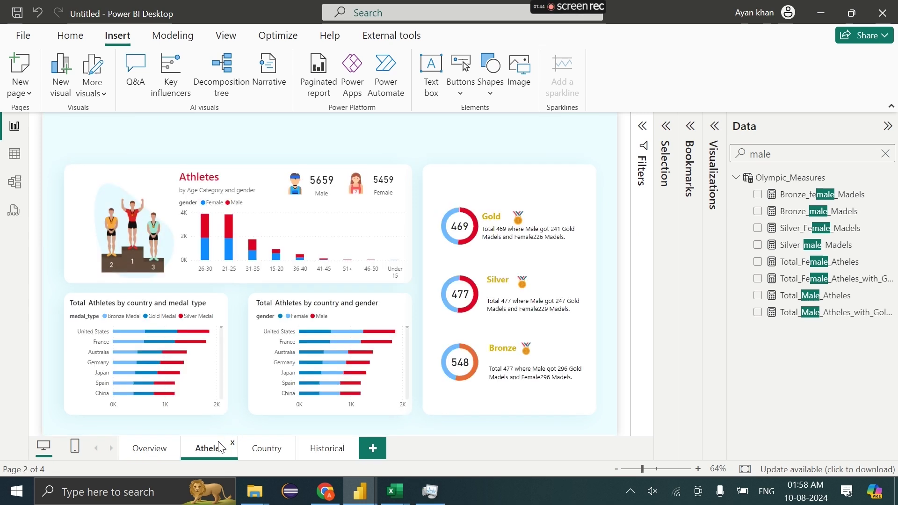
{"action": "key", "text": "ctrl+v"}
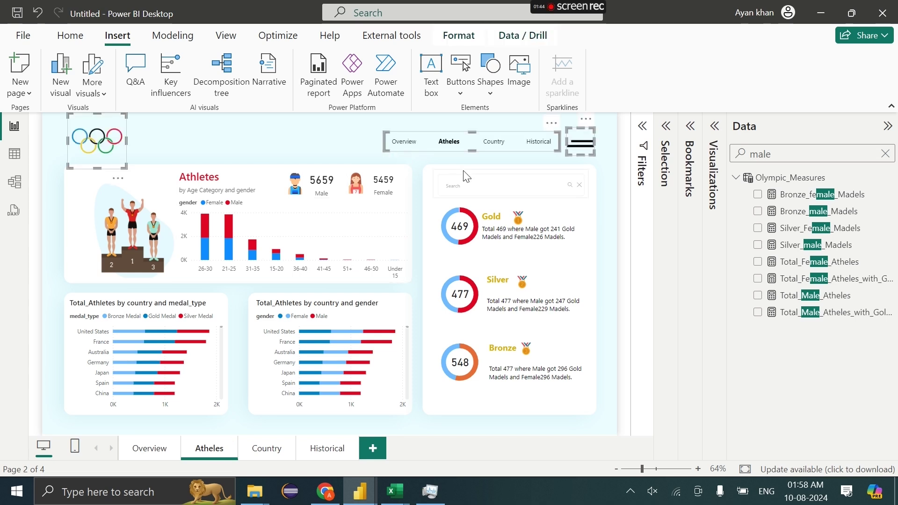
{"action": "left_click", "coordinate": [341, 150]}
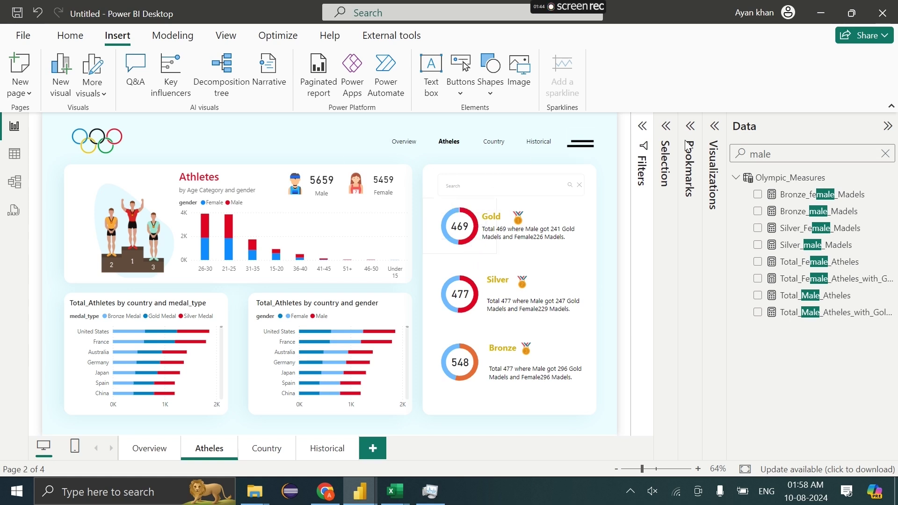
{"action": "left_click", "coordinate": [471, 249]}
{"action": "left_click", "coordinate": [711, 133]}
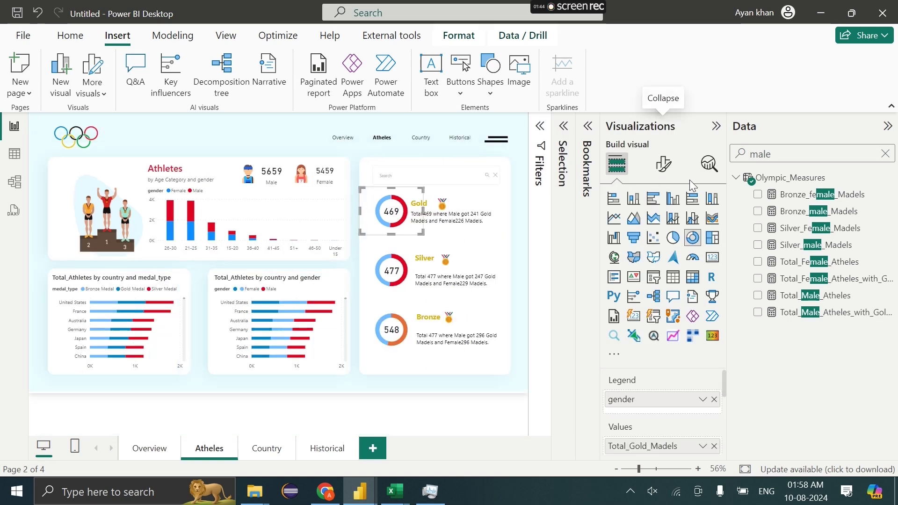
{"action": "left_click", "coordinate": [672, 240]}
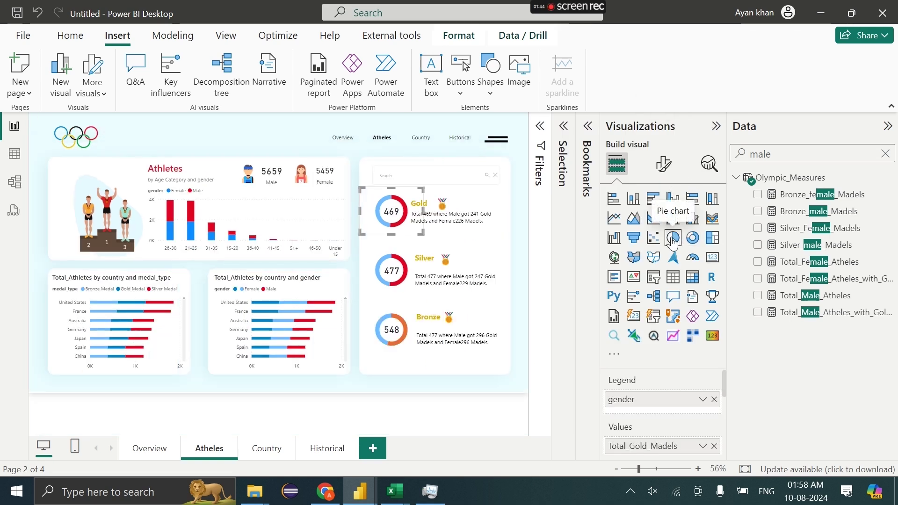
{"action": "left_click", "coordinate": [301, 146]}
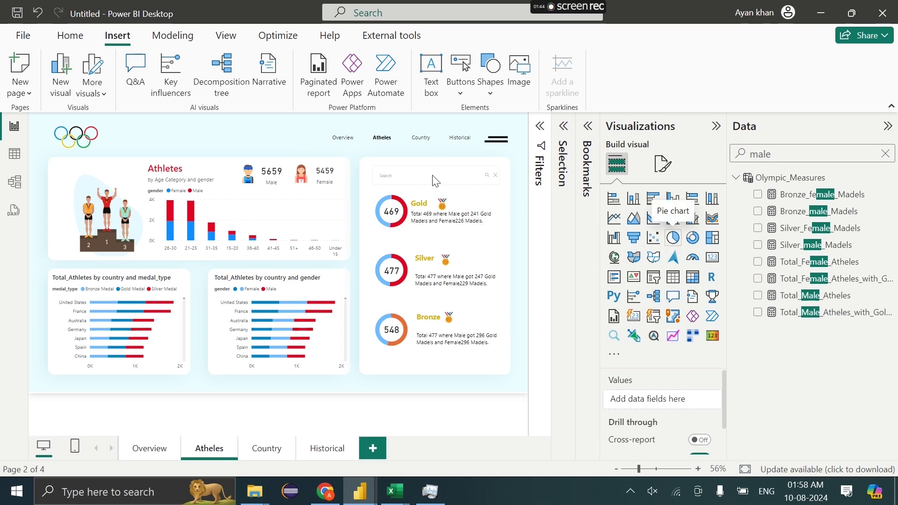
{"action": "left_click", "coordinate": [673, 238]}
{"action": "left_click_drag", "start_coordinate": [163, 216], "coordinate": [398, 251]}
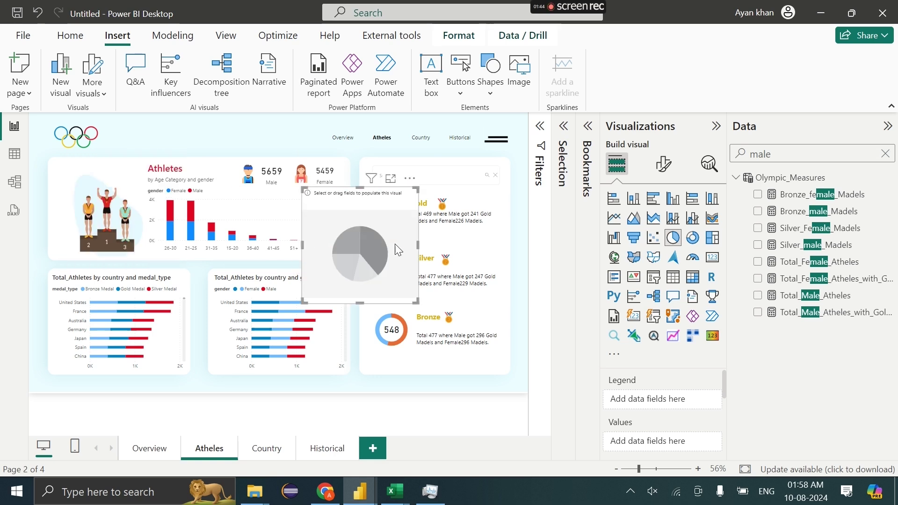
{"action": "key", "text": "Delete"}
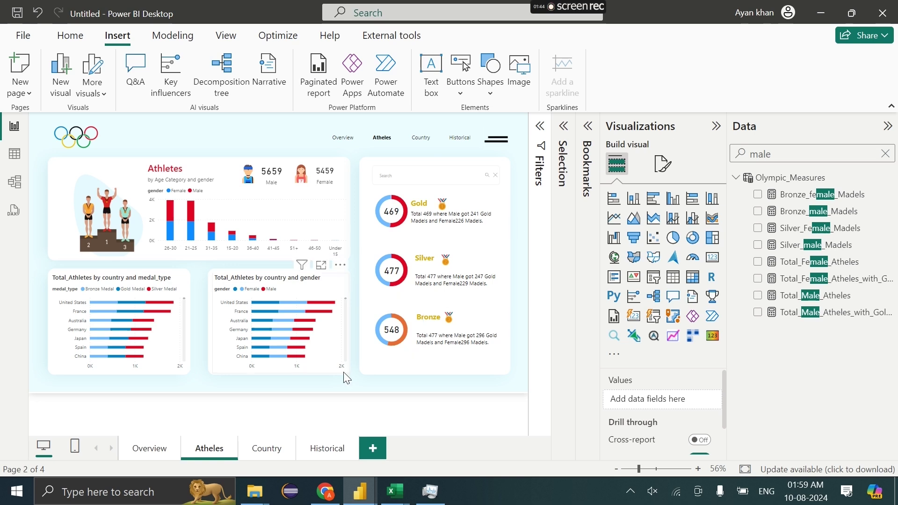
Open the Country report page.
{"action": "left_click", "coordinate": [266, 446]}
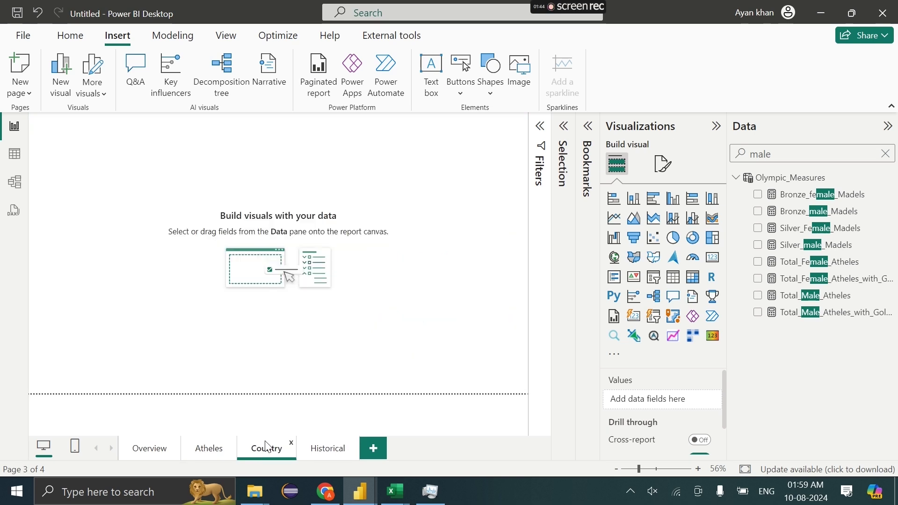
{"action": "left_click", "coordinate": [520, 77]}
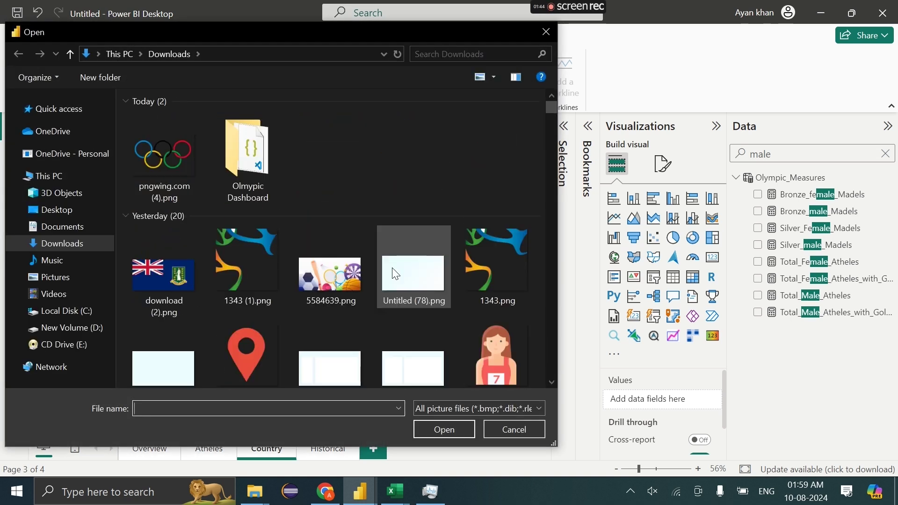
{"action": "scroll", "coordinate": [392, 268], "scroll_direction": "down", "scroll_amount": 3}
{"action": "double_click", "coordinate": [406, 150]}
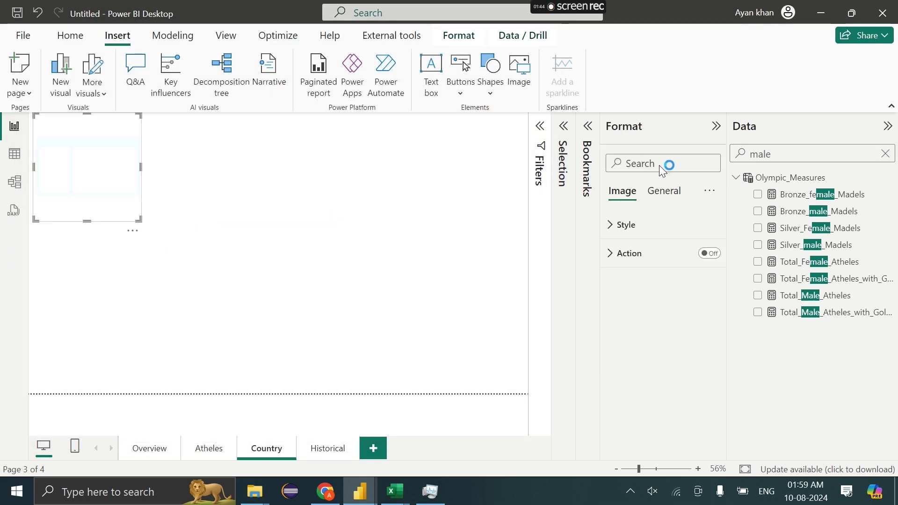
{"action": "left_click_drag", "start_coordinate": [93, 203], "coordinate": [231, 239]}
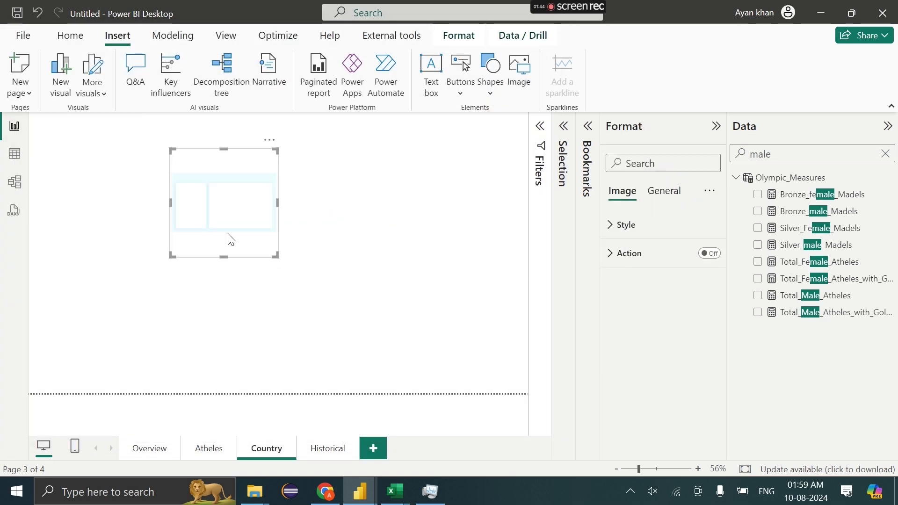
{"action": "key", "text": "Delete"}
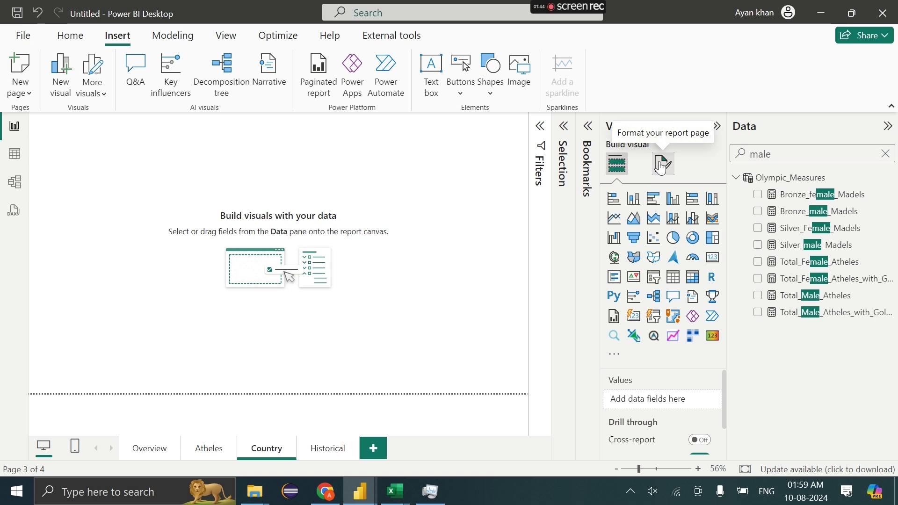
Set Untitled (75).png as the Country page's canvas background image with 0% transparency.
{"action": "left_click", "coordinate": [663, 163]}
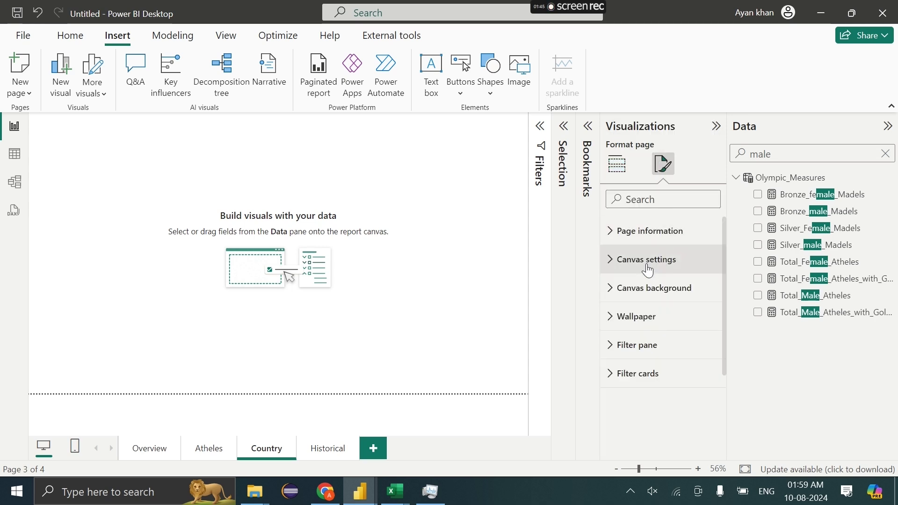
{"action": "left_click", "coordinate": [622, 288]}
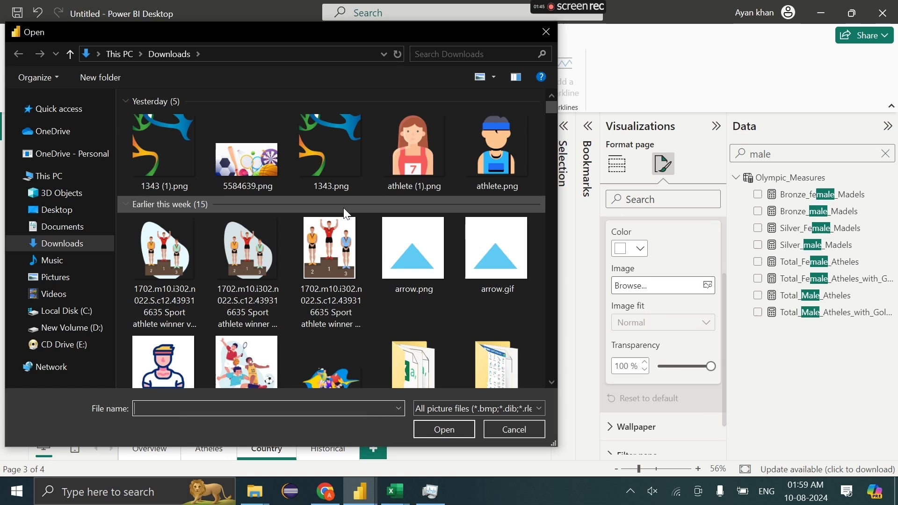
{"action": "scroll", "coordinate": [337, 280], "scroll_direction": "down", "scroll_amount": 3}
{"action": "double_click", "coordinate": [341, 210]}
{"action": "left_click_drag", "start_coordinate": [673, 367], "coordinate": [590, 365]}
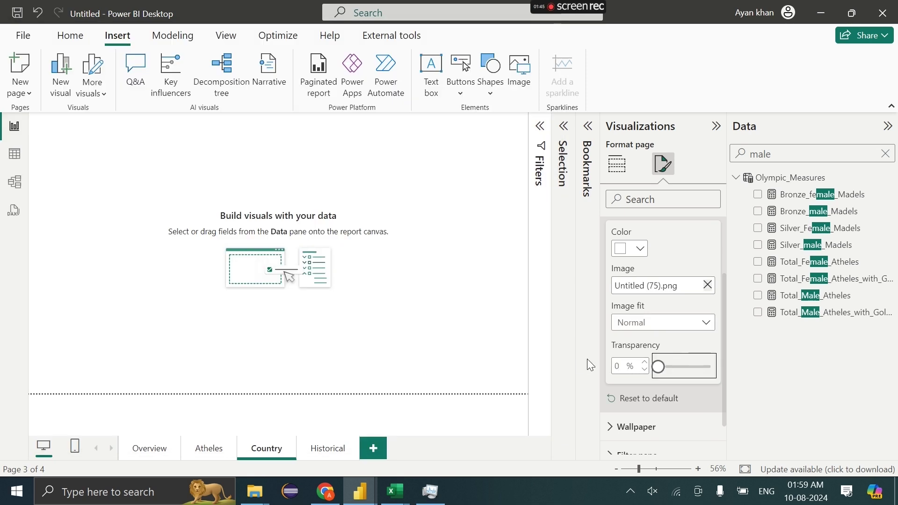
{"action": "left_click", "coordinate": [714, 129]}
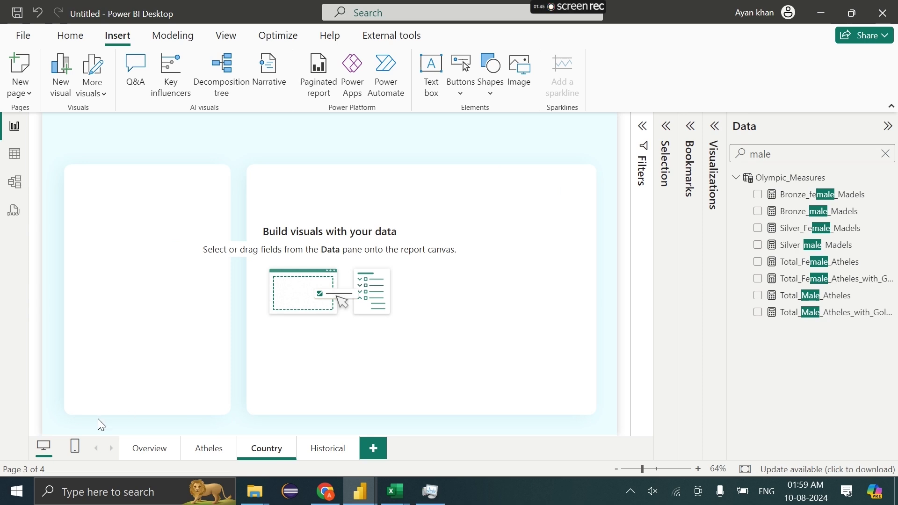
Copy the world map from the Overview page to the Country page and enlarge it to fill the wide card.
{"action": "left_click", "coordinate": [136, 448]}
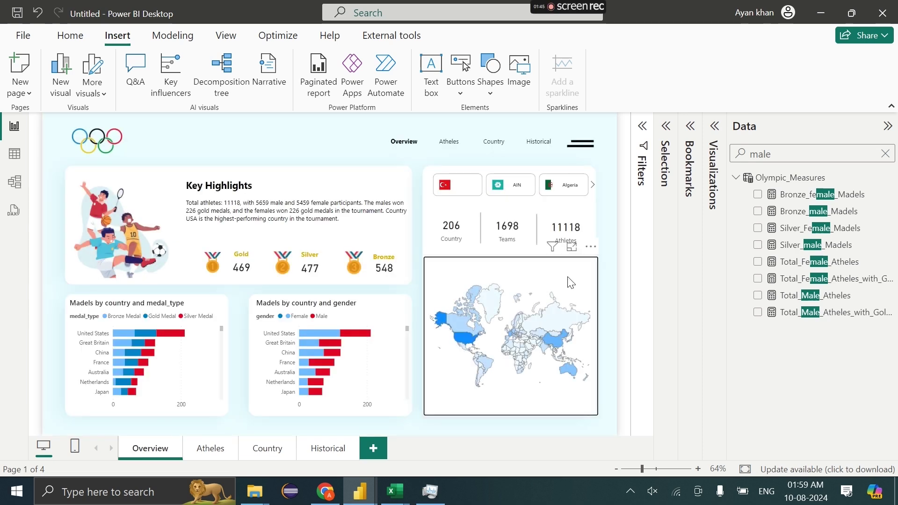
{"action": "left_click", "coordinate": [571, 282]}
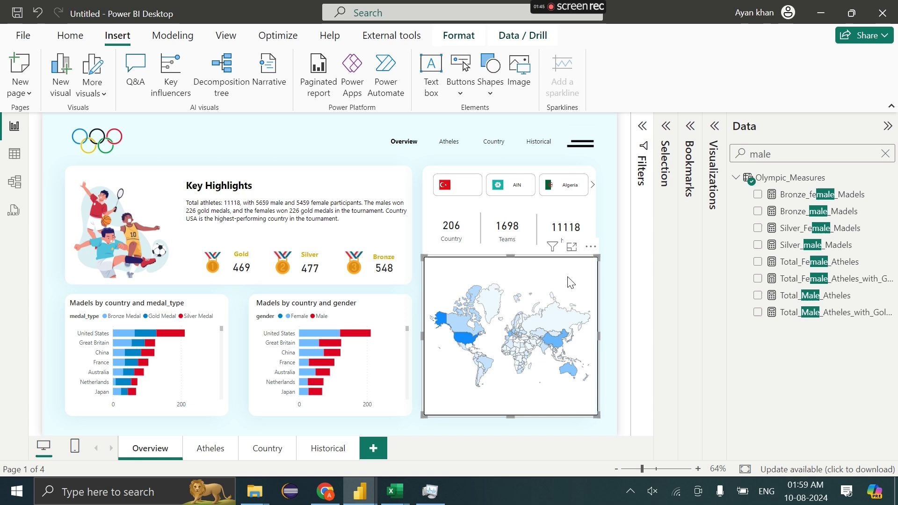
{"action": "left_click", "coordinate": [266, 450]}
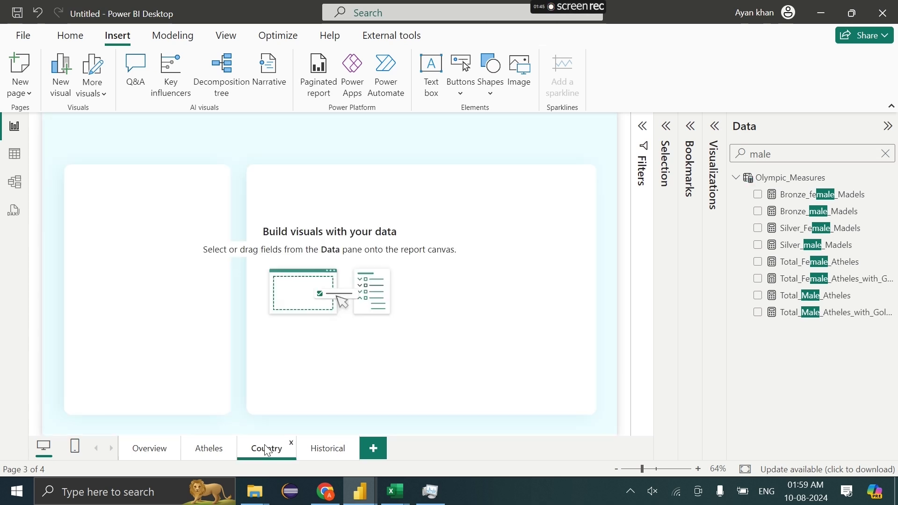
{"action": "key", "text": "ctrl+v"}
{"action": "left_click_drag", "start_coordinate": [424, 257], "coordinate": [253, 169]}
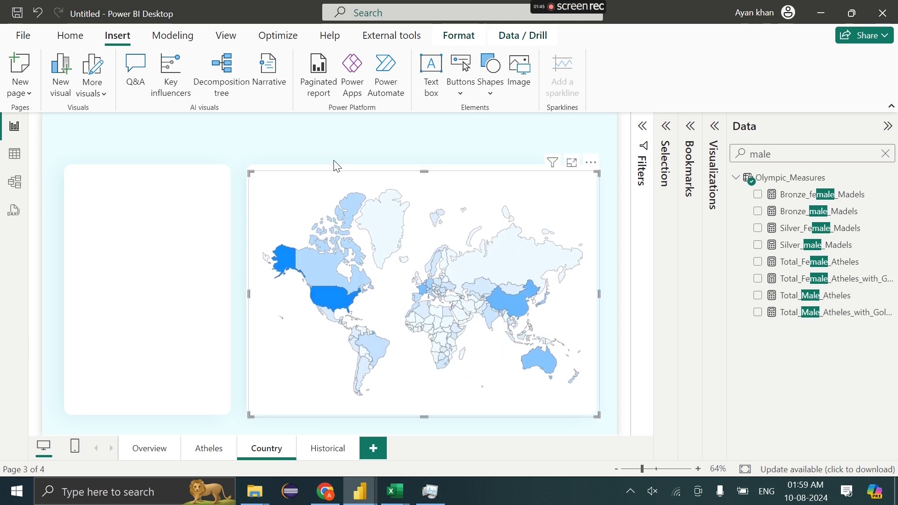
{"action": "left_click", "coordinate": [238, 402]}
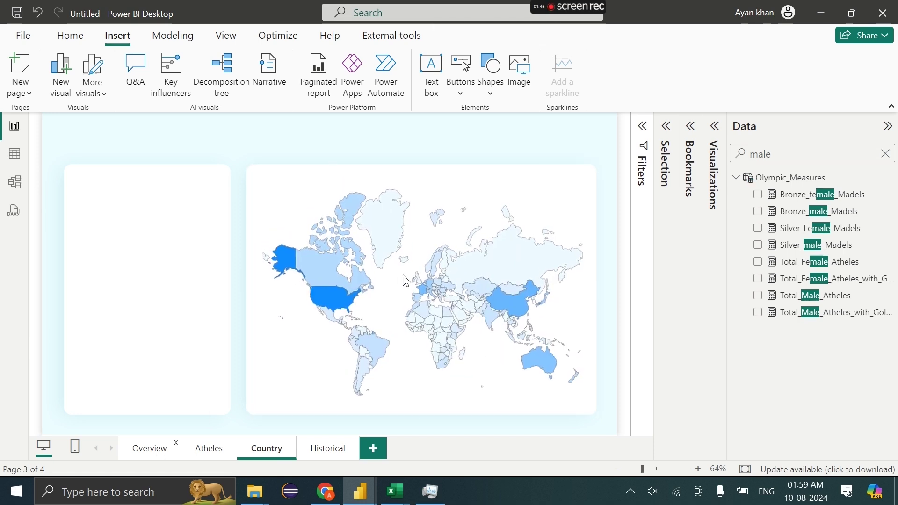
Copy the Key Highlights heading from the Overview page to the Country page, above the map in the wide card.
{"action": "left_click", "coordinate": [150, 448]}
{"action": "left_click", "coordinate": [225, 187]}
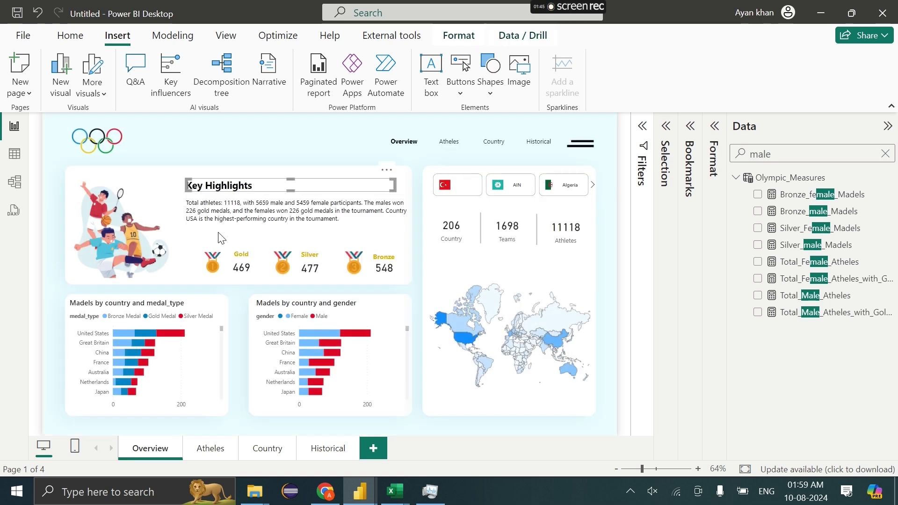
{"action": "left_click", "coordinate": [263, 454]}
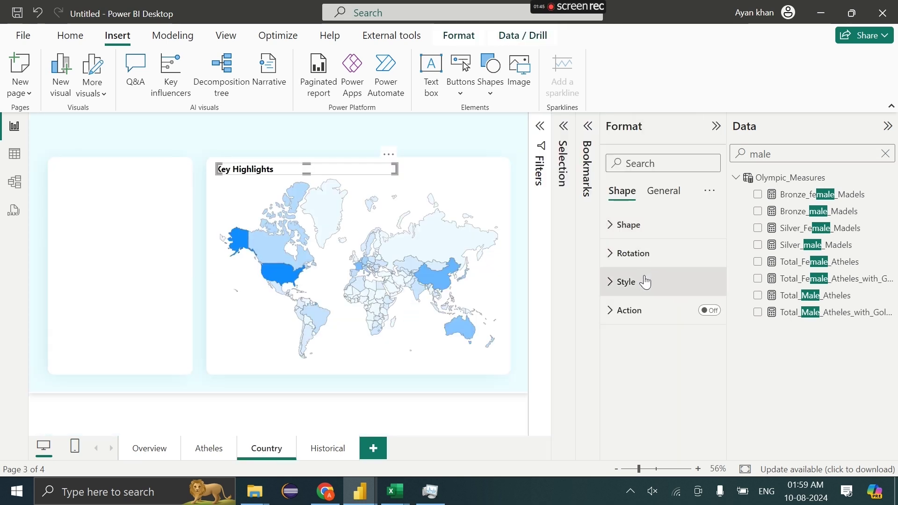
Change the copied heading's text to Country Overview and adjust its position above the map.
{"action": "left_click", "coordinate": [645, 283]}
{"action": "scroll", "coordinate": [647, 318], "scroll_direction": "down", "scroll_amount": 2}
{"action": "left_click", "coordinate": [650, 346]}
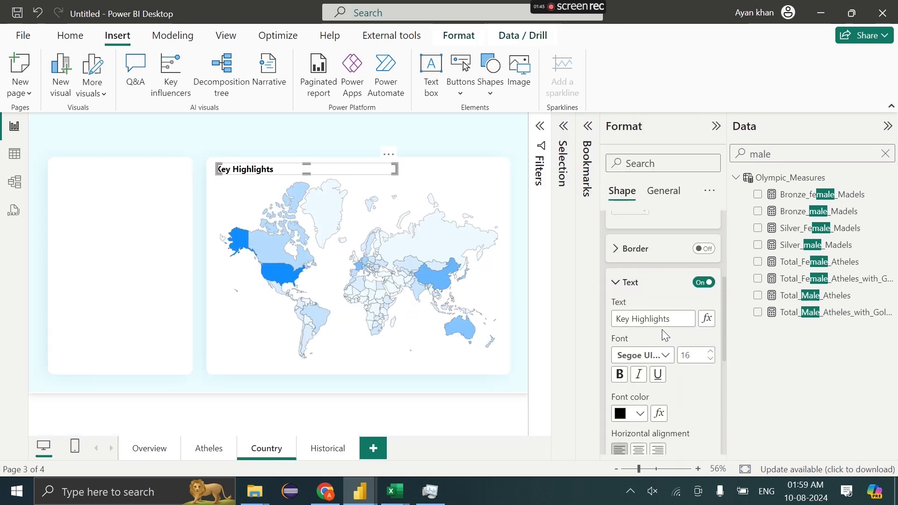
{"action": "triple_click", "coordinate": [678, 322]}
{"action": "key", "text": "BackSpace"}
{"action": "type", "text": "Country Overview o"}
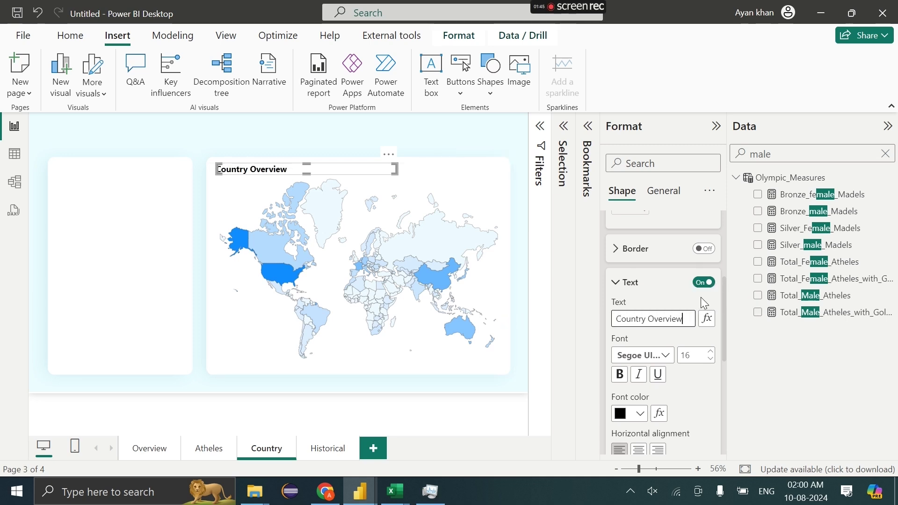
{"action": "left_click", "coordinate": [300, 170]}
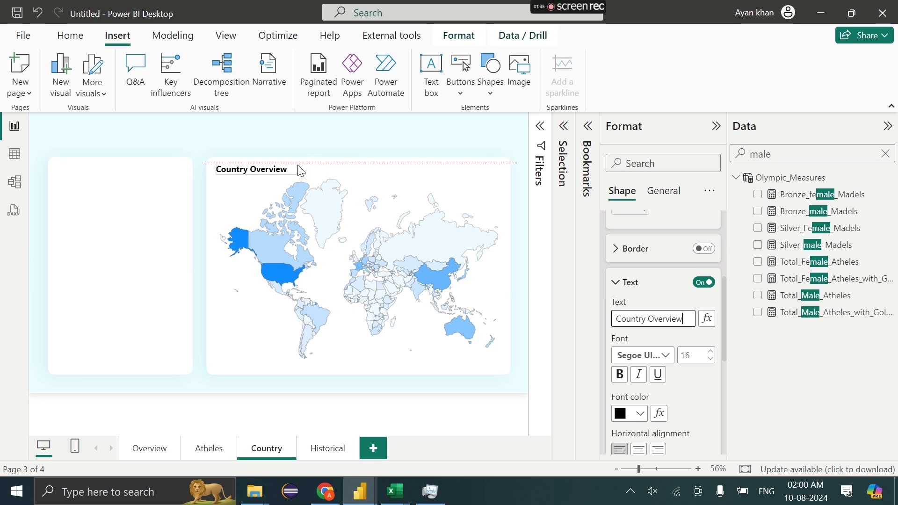
{"action": "left_click_drag", "start_coordinate": [296, 164], "coordinate": [296, 164]}
{"action": "left_click", "coordinate": [346, 157]}
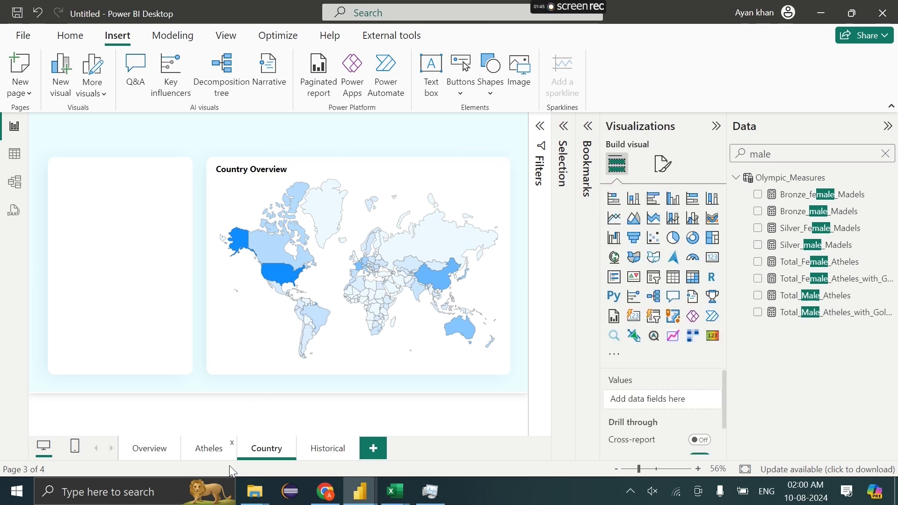
Copy the Madels by country and medal_type bar chart from Overview to the Country page, over the map's lower-left corner.
{"action": "left_click", "coordinate": [135, 449]}
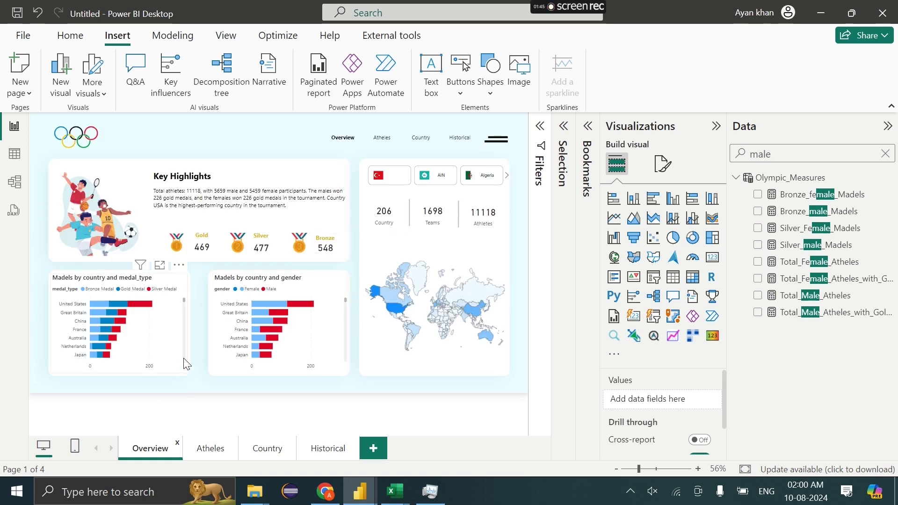
{"action": "scroll", "coordinate": [187, 364], "scroll_direction": "down", "scroll_amount": 5}
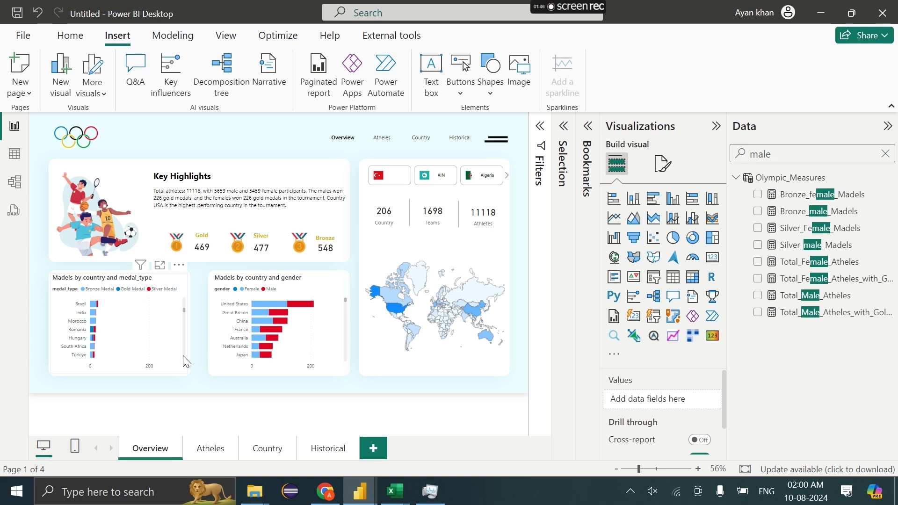
{"action": "left_click", "coordinate": [158, 346]}
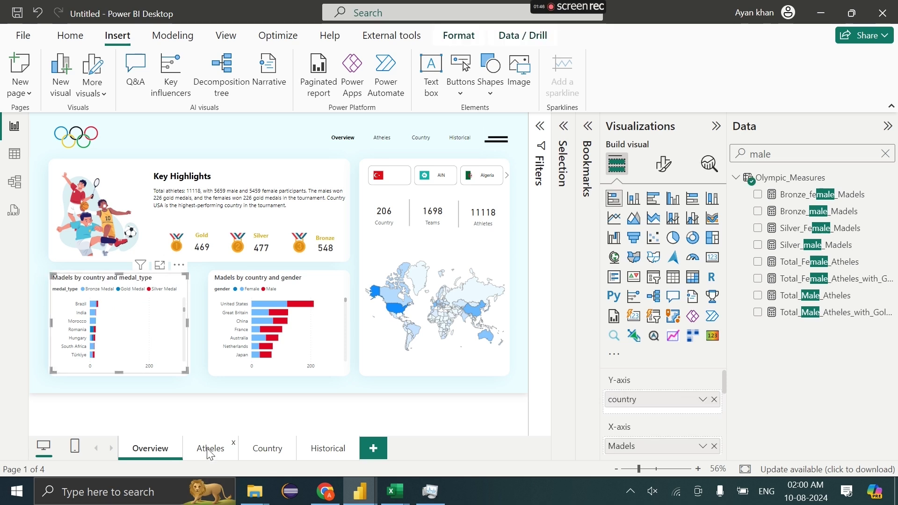
{"action": "left_click", "coordinate": [238, 448]}
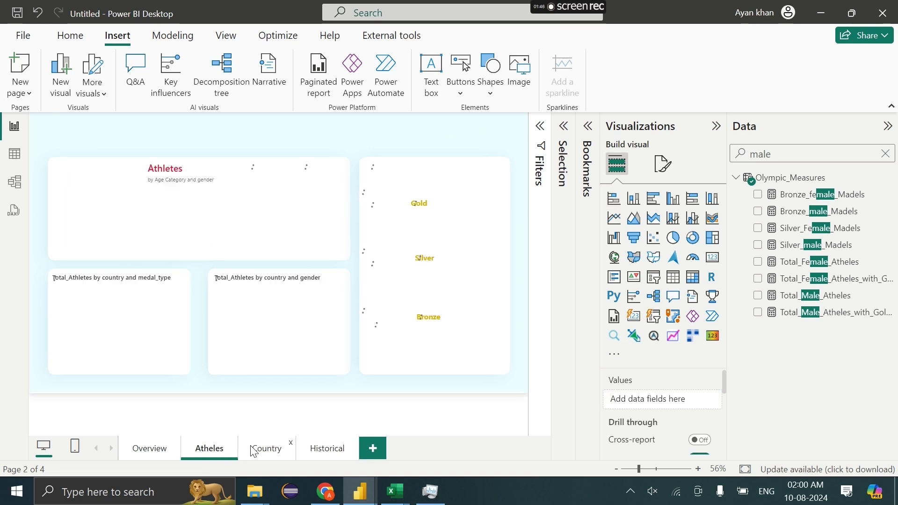
{"action": "left_click", "coordinate": [251, 450]}
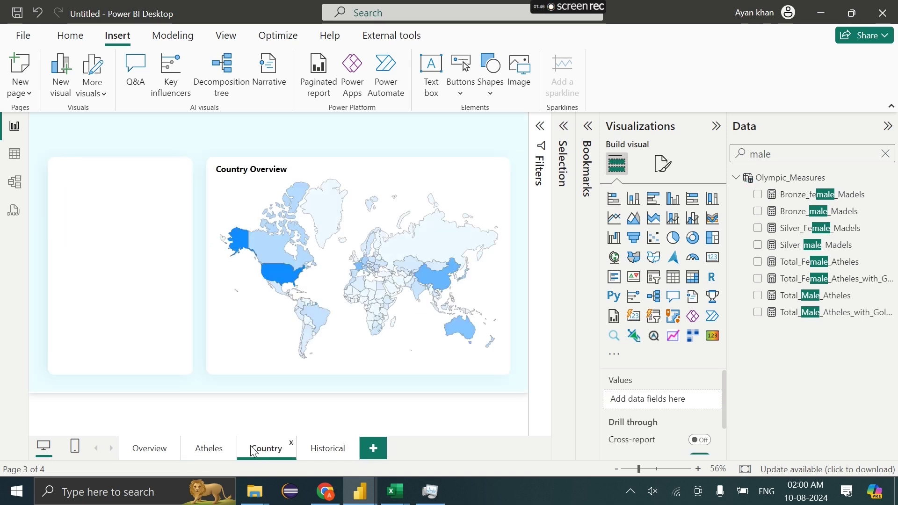
{"action": "key", "text": "ctrl+v"}
{"action": "left_click_drag", "start_coordinate": [187, 267], "coordinate": [353, 293]}
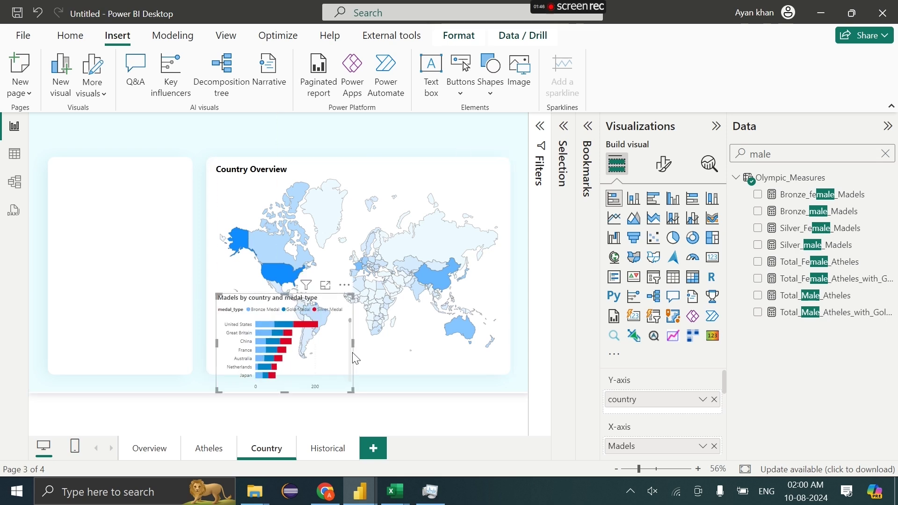
{"action": "left_click_drag", "start_coordinate": [332, 351], "coordinate": [324, 328]}
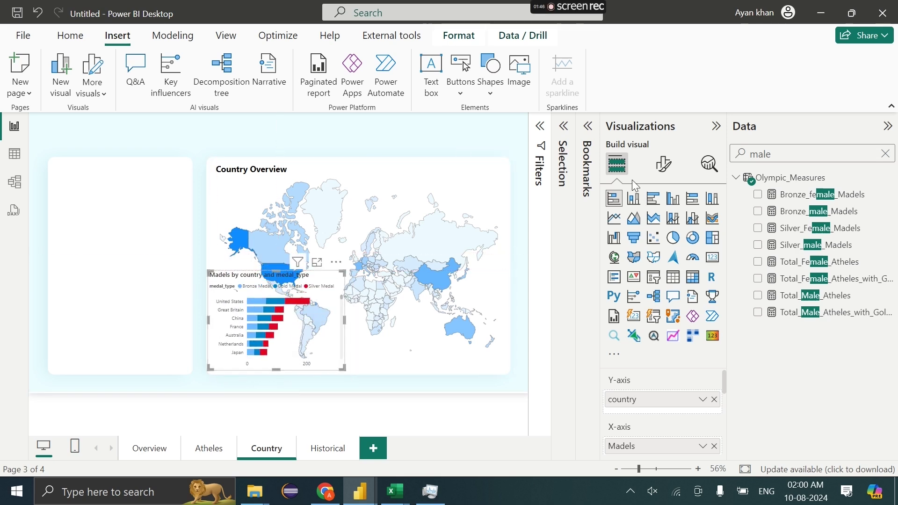
Set the bar chart's country filter type to Top N, showing the top 1 item.
{"action": "left_click", "coordinate": [567, 131]}
{"action": "left_click", "coordinate": [567, 131]}
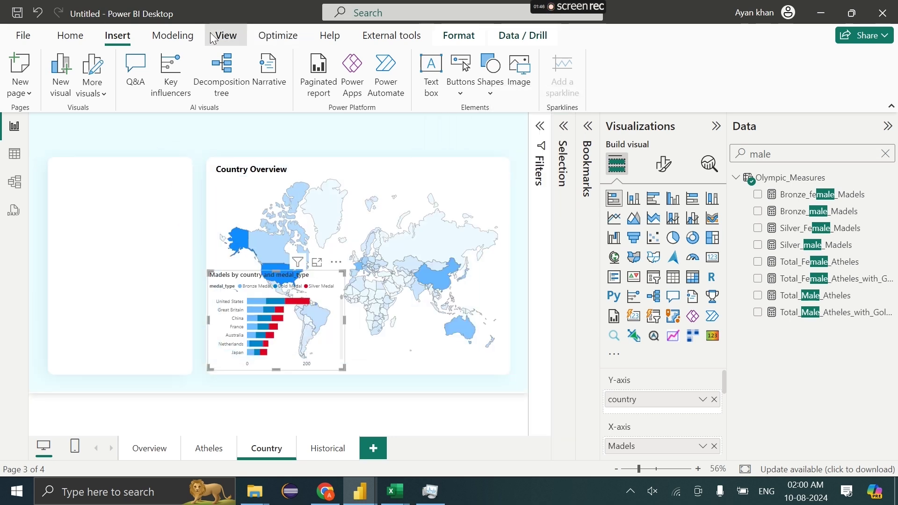
{"action": "left_click", "coordinate": [226, 36]}
{"action": "left_click", "coordinate": [526, 86]}
{"action": "left_click", "coordinate": [526, 86]}
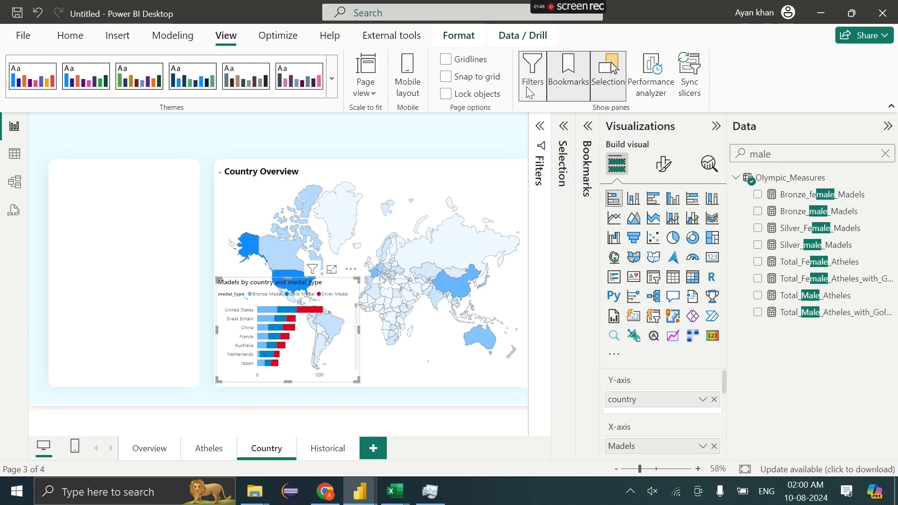
{"action": "left_click", "coordinate": [540, 126]}
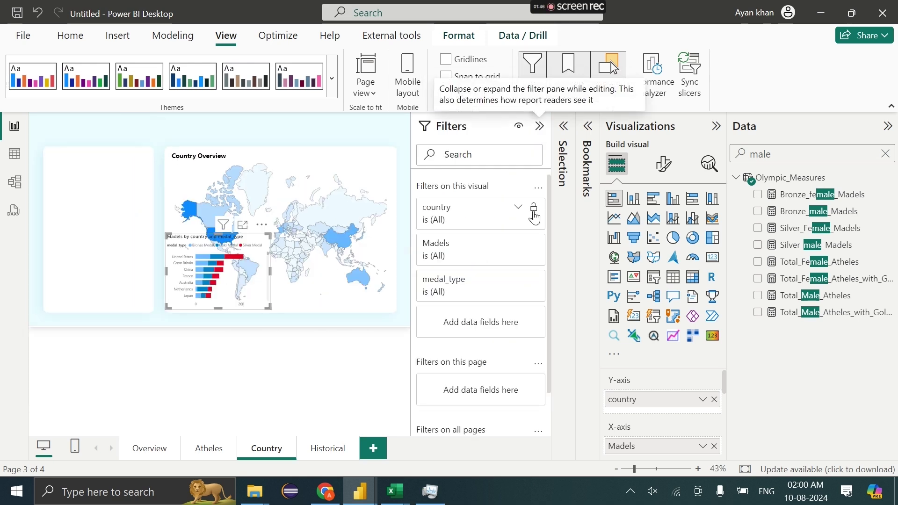
{"action": "left_click", "coordinate": [515, 211]}
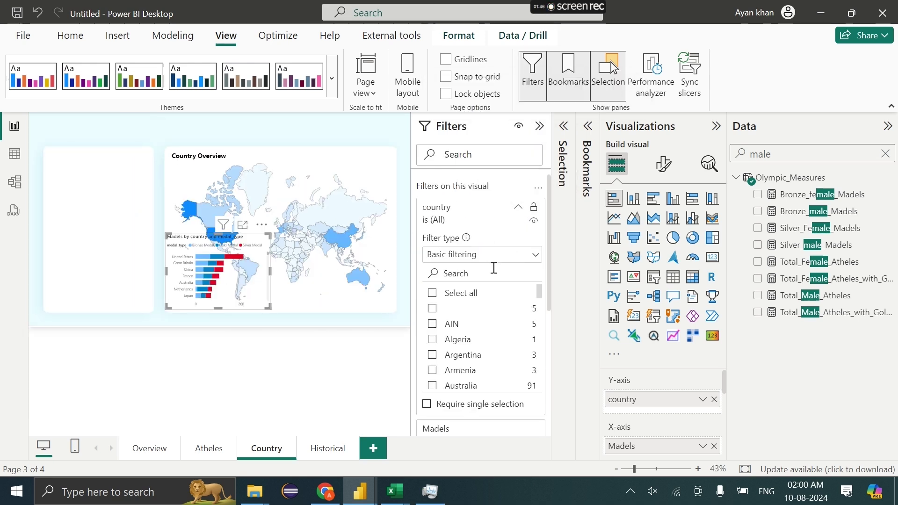
{"action": "left_click", "coordinate": [488, 257]}
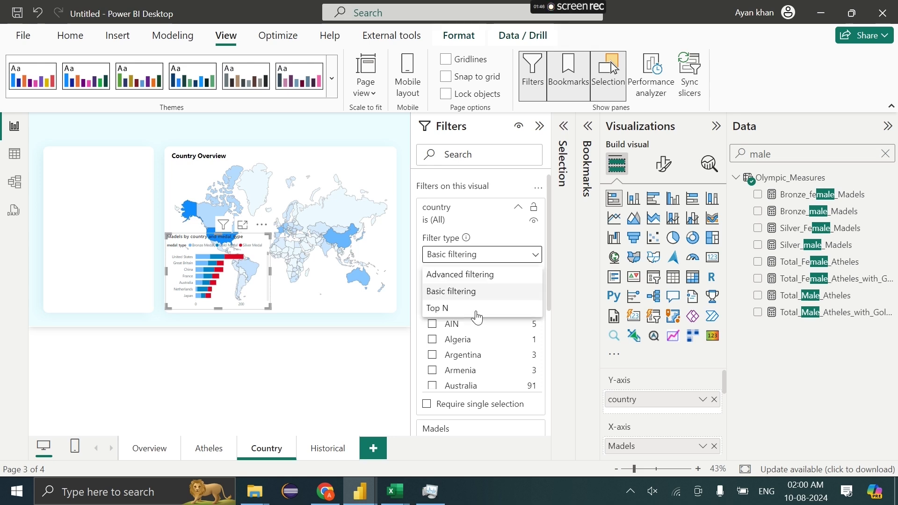
{"action": "left_click", "coordinate": [477, 310]}
{"action": "left_click", "coordinate": [496, 293]}
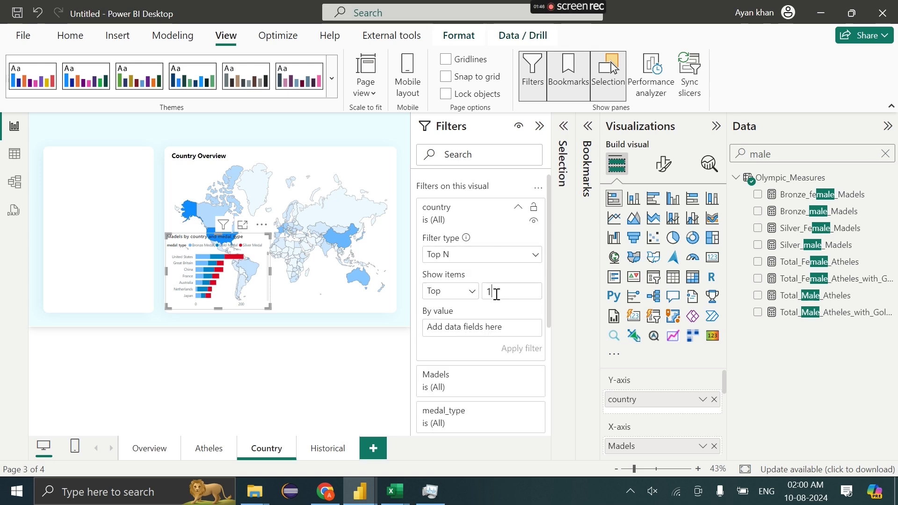
Rank the chart's Top N country filter by the Total_Madels measure and apply it.
{"action": "double_click", "coordinate": [807, 155]}
{"action": "type", "text": "tot"}
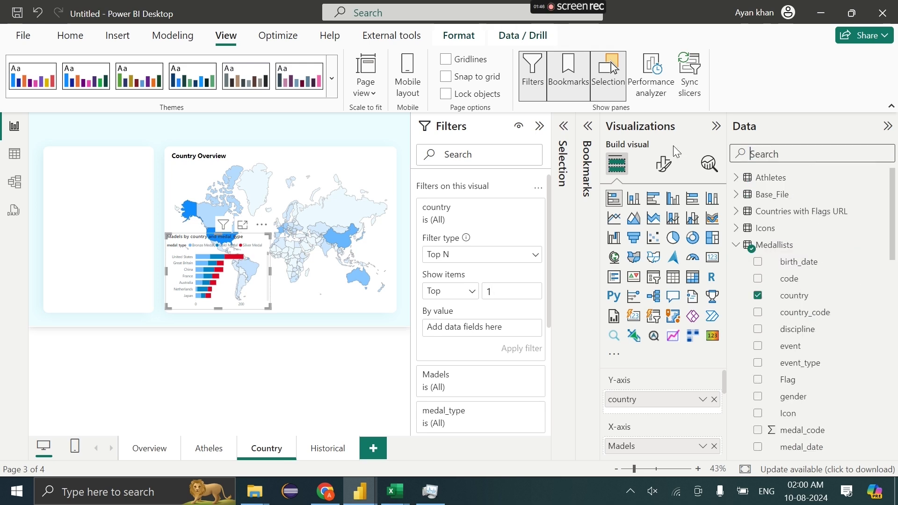
{"action": "type", "text": "al_m"}
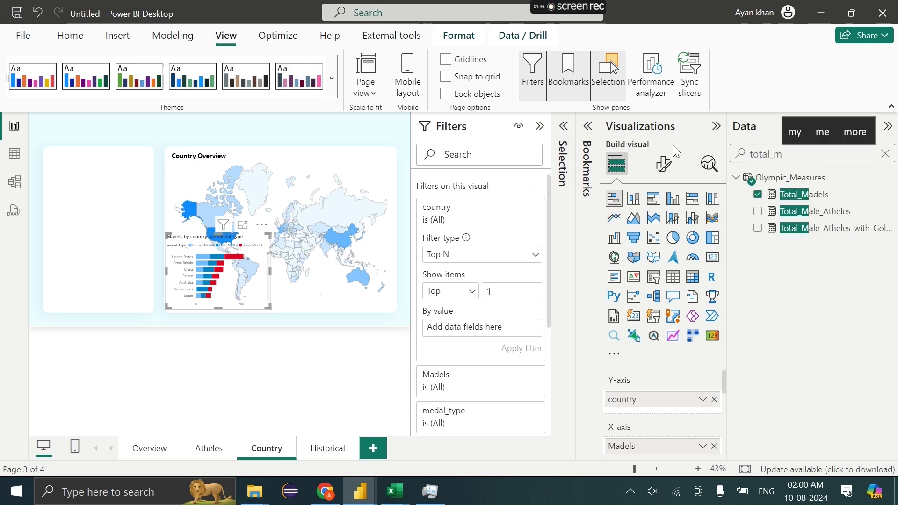
{"action": "left_click_drag", "start_coordinate": [812, 204], "coordinate": [482, 327]}
{"action": "left_click", "coordinate": [520, 346]}
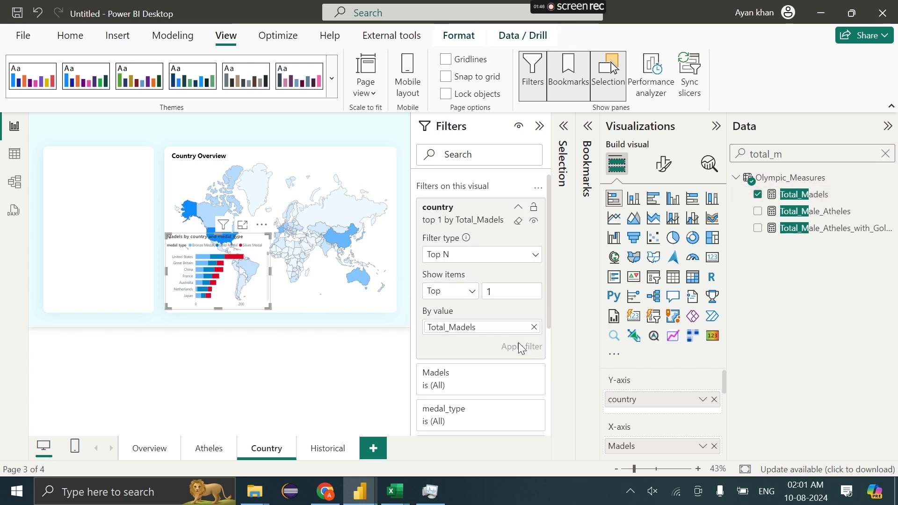
Shrink the filtered bar chart to a single-bar strip and move it across the upper edge of the map card.
{"action": "left_click", "coordinate": [716, 126]}
{"action": "left_click_drag", "start_coordinate": [333, 268], "coordinate": [416, 134]}
{"action": "left_click", "coordinate": [248, 131]}
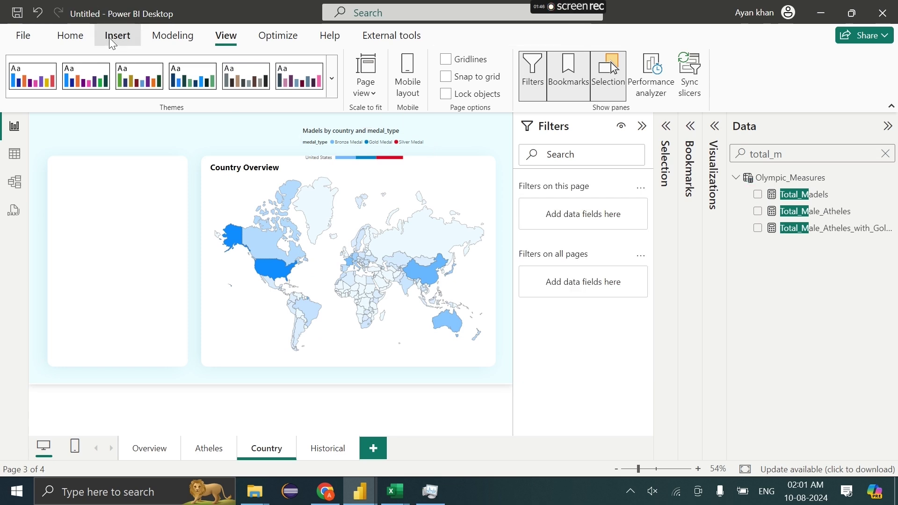
Insert a rounded rectangle and resize it to a small wide box in the map card's lower-left corner.
{"action": "left_click", "coordinate": [117, 36]}
{"action": "left_click", "coordinate": [493, 98]}
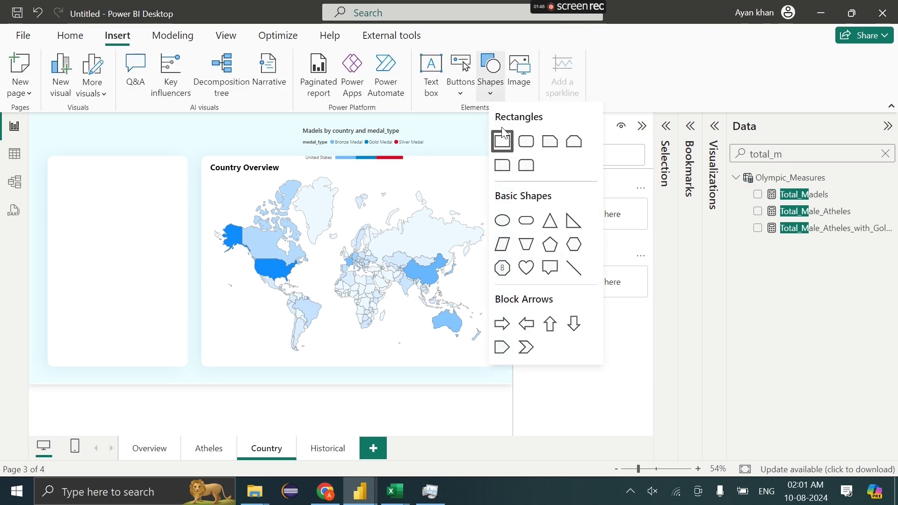
{"action": "left_click", "coordinate": [526, 141]}
{"action": "left_click_drag", "start_coordinate": [235, 274], "coordinate": [406, 231]}
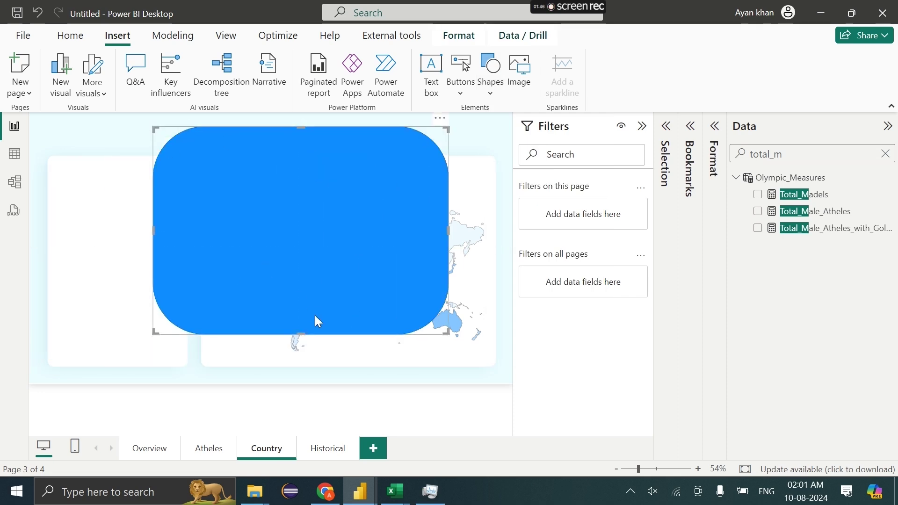
{"action": "left_click_drag", "start_coordinate": [157, 127], "coordinate": [252, 332]}
{"action": "mouse_move", "coordinate": [331, 326]}
{"action": "left_mouse_down"}
{"action": "mouse_move", "coordinate": [340, 319]}
{"action": "mouse_move", "coordinate": [334, 323]}
{"action": "left_mouse_up"}
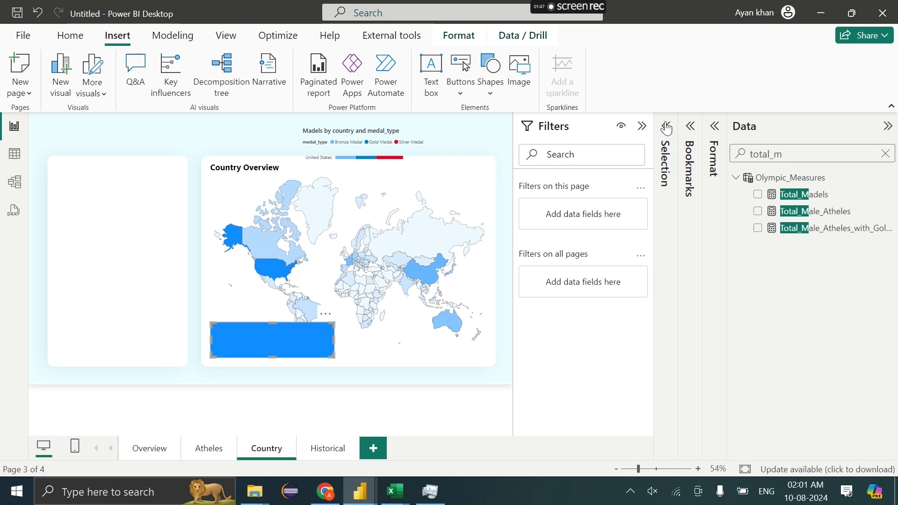
Set the rounded rectangle's fill transparency to 76%.
{"action": "left_click", "coordinate": [715, 128]}
{"action": "left_click", "coordinate": [622, 281]}
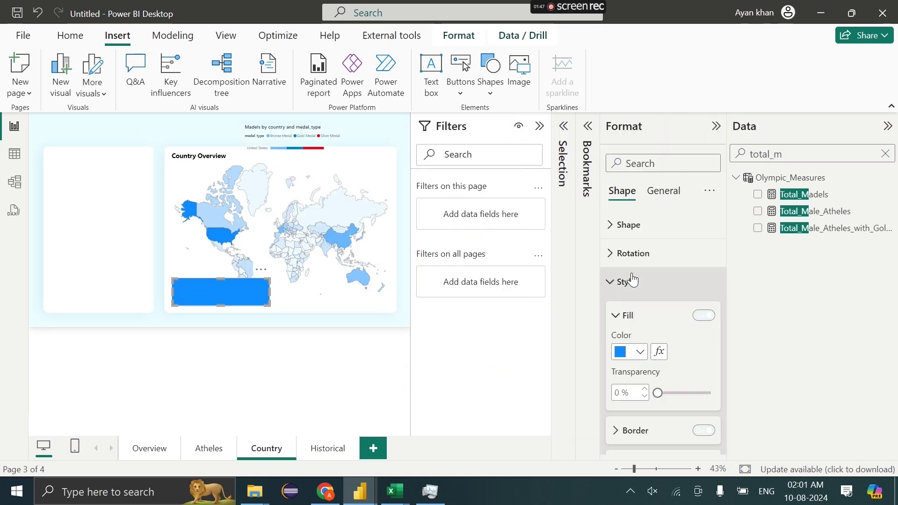
{"action": "left_click", "coordinate": [635, 296]}
{"action": "left_click", "coordinate": [689, 336]}
{"action": "left_click_drag", "start_coordinate": [690, 337], "coordinate": [696, 336]}
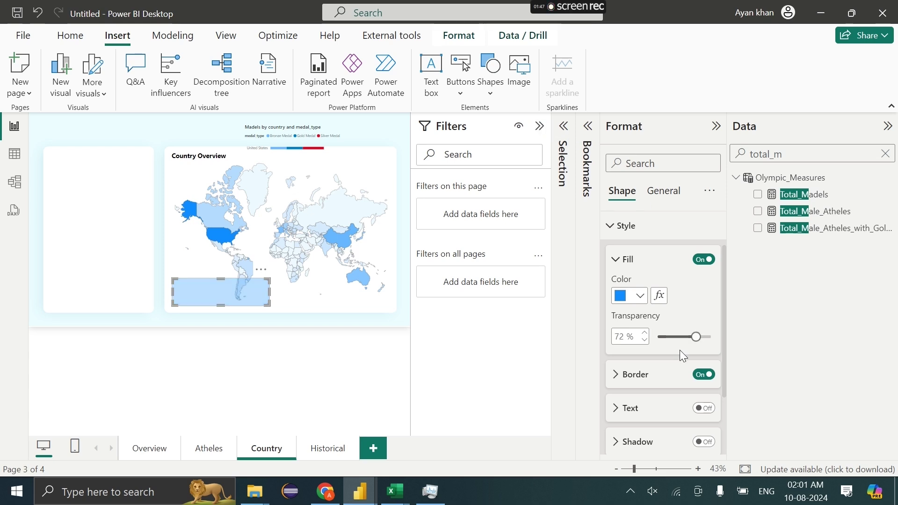
{"action": "left_click", "coordinate": [645, 332]}
{"action": "left_click", "coordinate": [645, 332]}
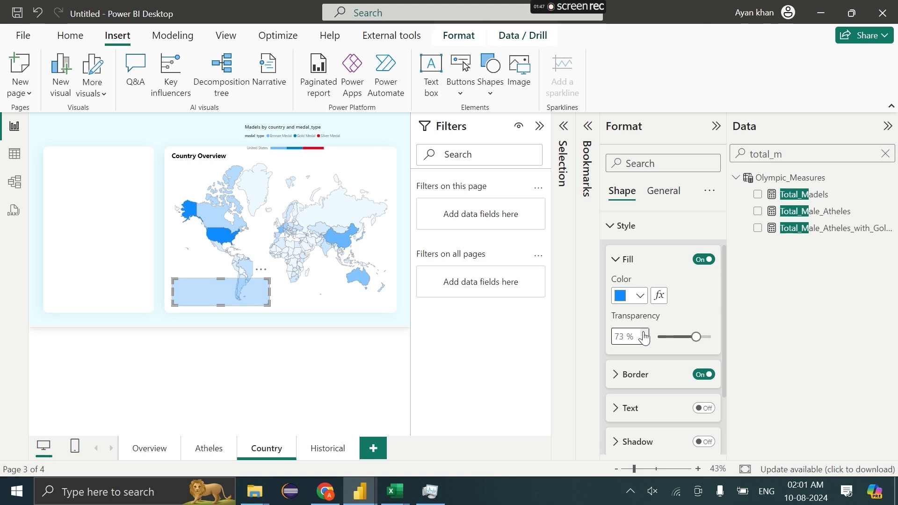
{"action": "left_click", "coordinate": [539, 127]}
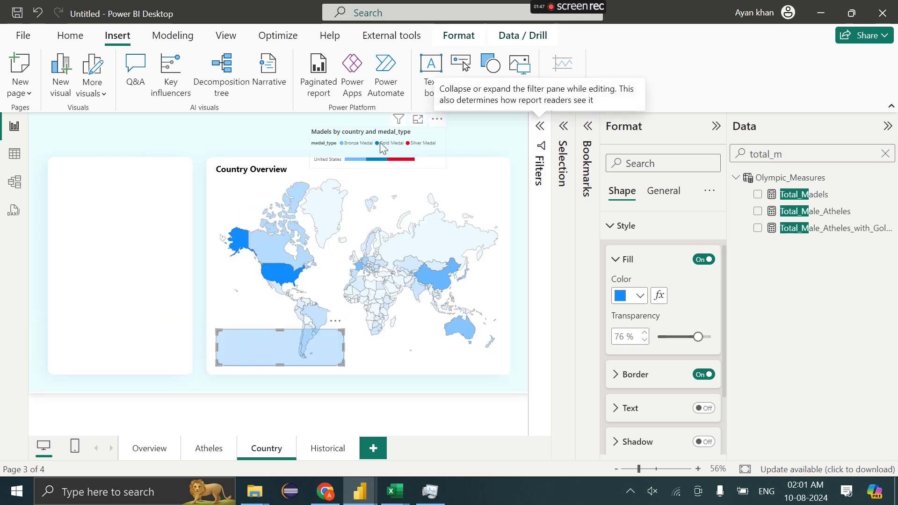
{"action": "left_click", "coordinate": [422, 136]}
{"action": "left_click_drag", "start_coordinate": [413, 155], "coordinate": [329, 358]}
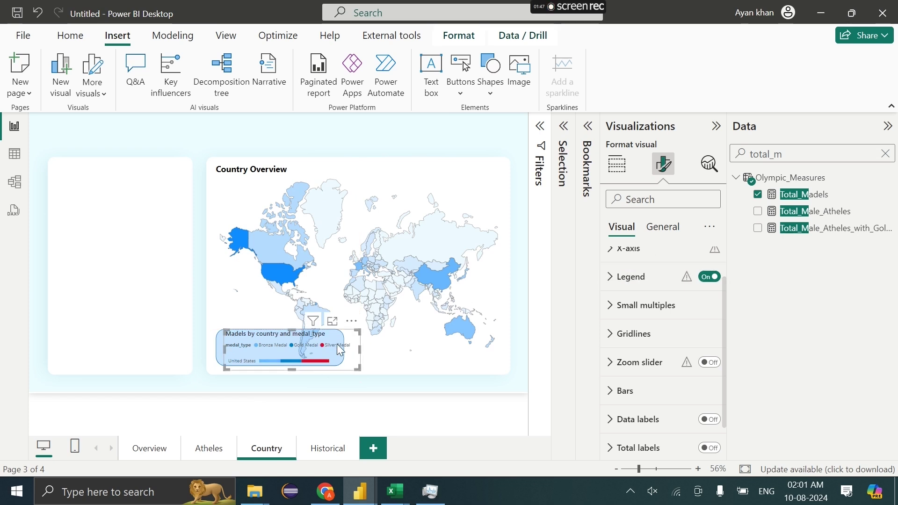
{"action": "left_click_drag", "start_coordinate": [346, 340], "coordinate": [418, 133]}
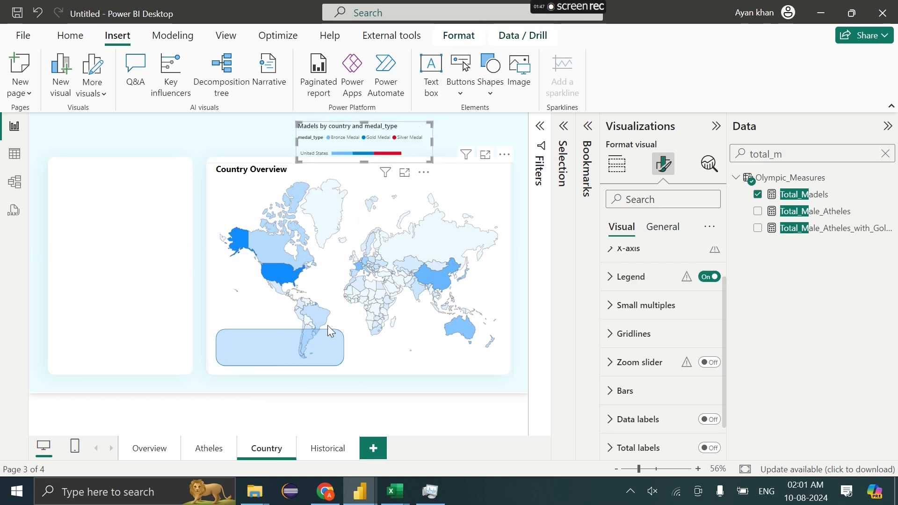
Set the rounded rectangle's fill transparency to 87% and turn off its border.
{"action": "left_click", "coordinate": [305, 350]}
{"action": "scroll", "coordinate": [664, 360], "scroll_direction": "down", "scroll_amount": 1}
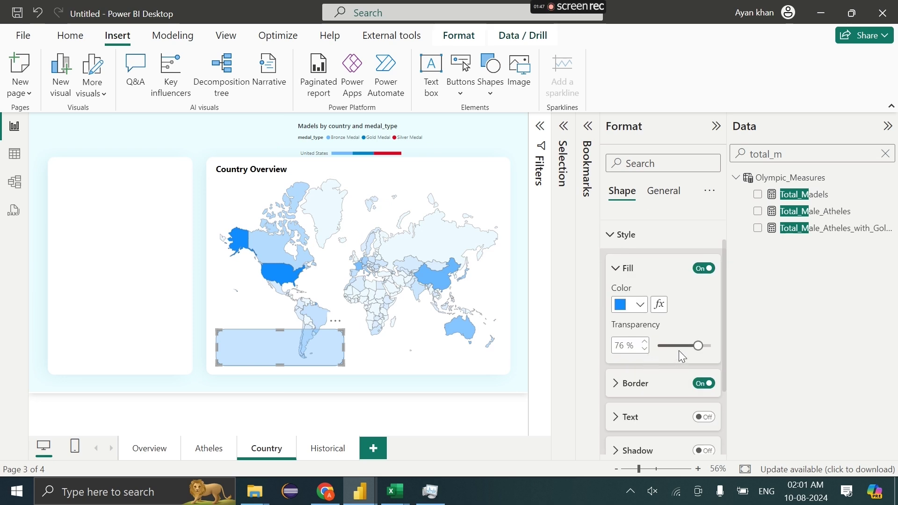
{"action": "left_click_drag", "start_coordinate": [698, 345], "coordinate": [704, 344]}
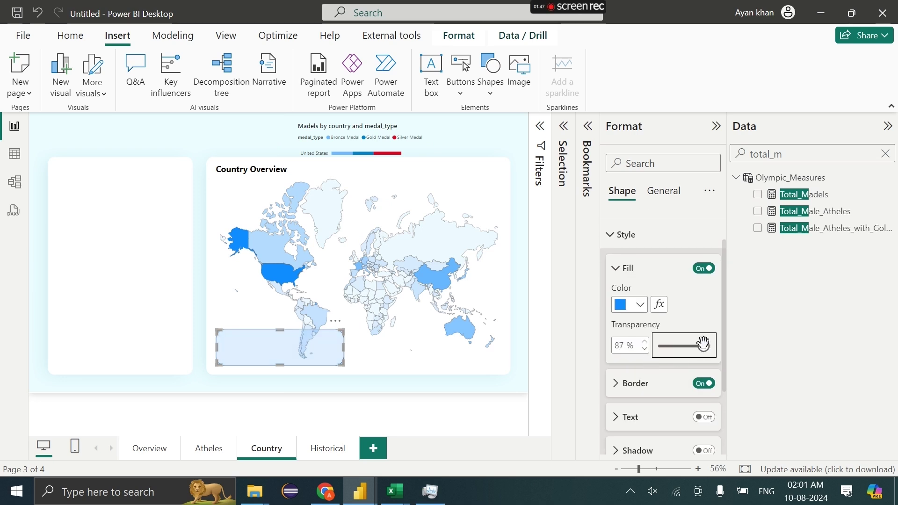
{"action": "scroll", "coordinate": [697, 401], "scroll_direction": "down", "scroll_amount": 2}
{"action": "scroll", "coordinate": [697, 336], "scroll_direction": "up", "scroll_amount": 3}
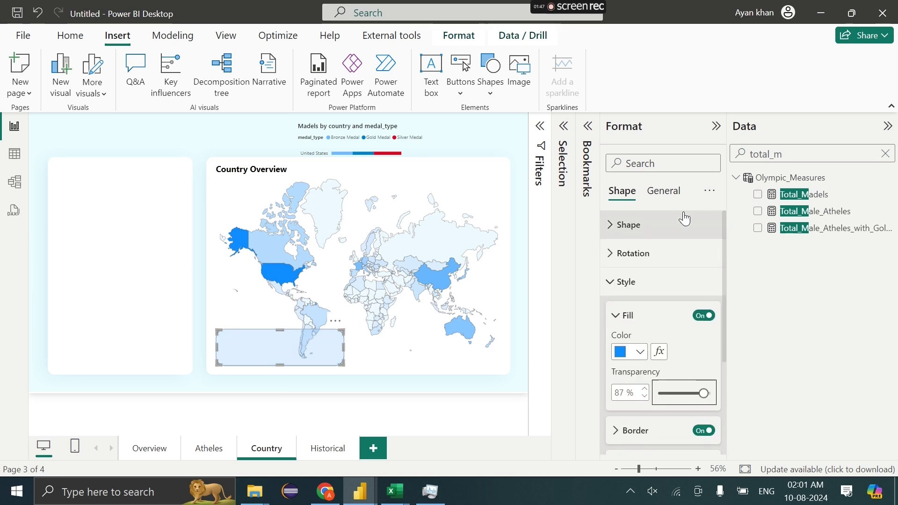
{"action": "scroll", "coordinate": [664, 321], "scroll_direction": "down", "scroll_amount": 4}
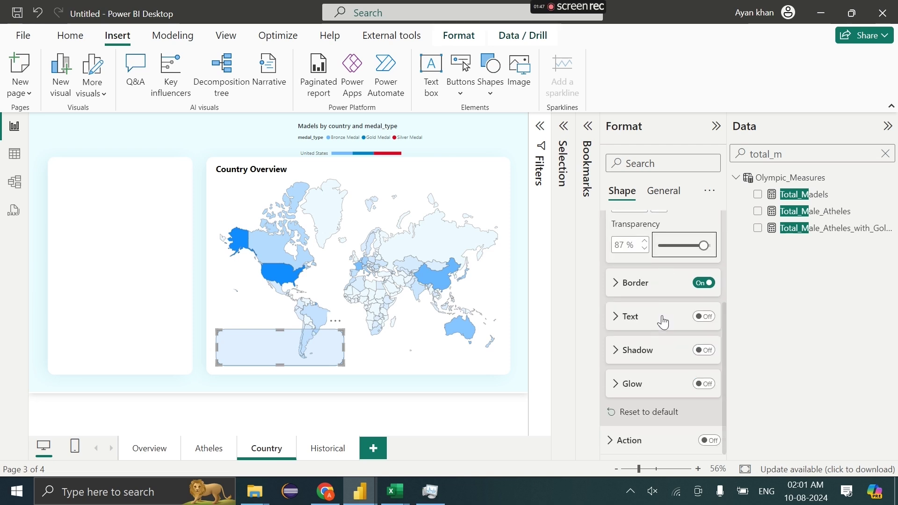
{"action": "left_click", "coordinate": [703, 282]}
Make the tinted box taller and fit the single-bar medal chart over it at the box's width, with its legend turned off.
{"action": "left_click_drag", "start_coordinate": [416, 125], "coordinate": [339, 335]}
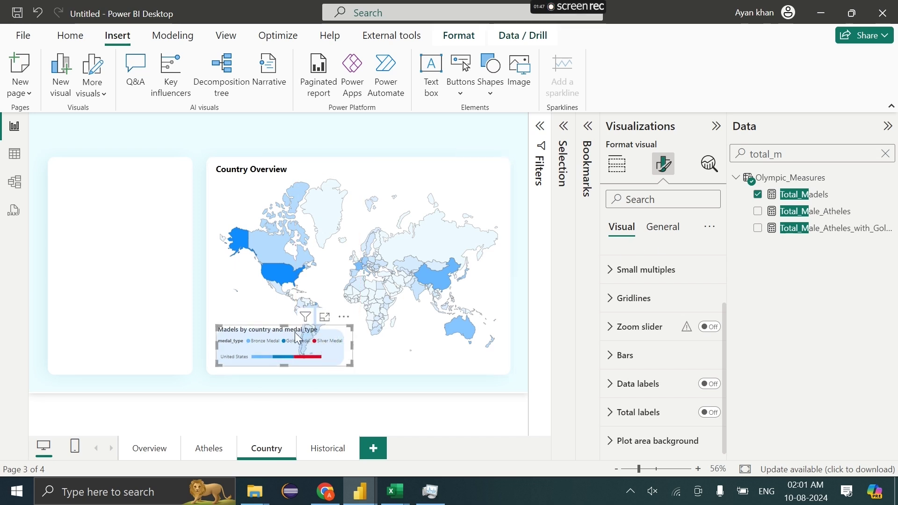
{"action": "left_click_drag", "start_coordinate": [294, 332], "coordinate": [337, 331]}
{"action": "left_click", "coordinate": [309, 334]}
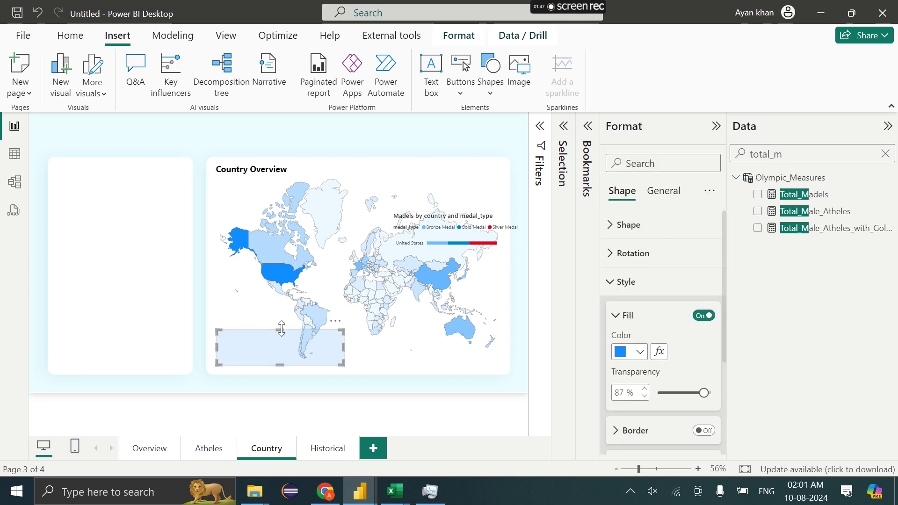
{"action": "left_click_drag", "start_coordinate": [280, 330], "coordinate": [281, 316]}
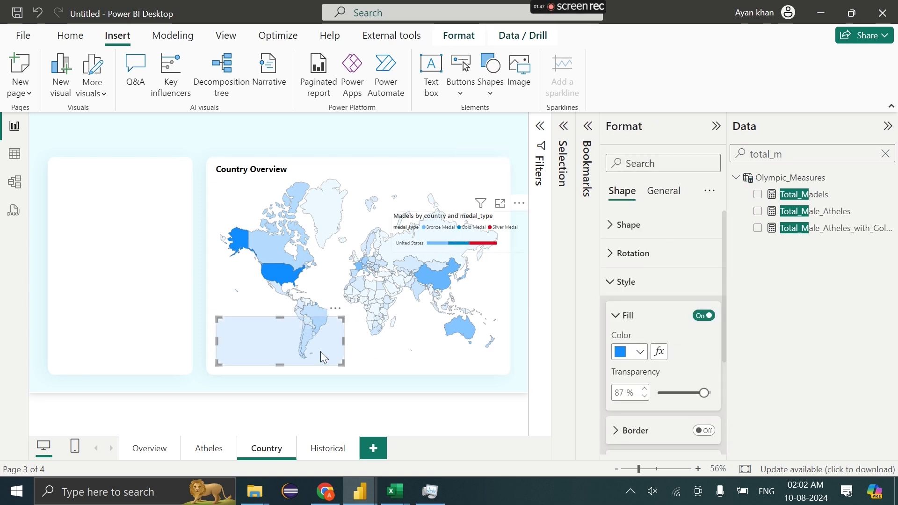
{"action": "left_click", "coordinate": [288, 343]}
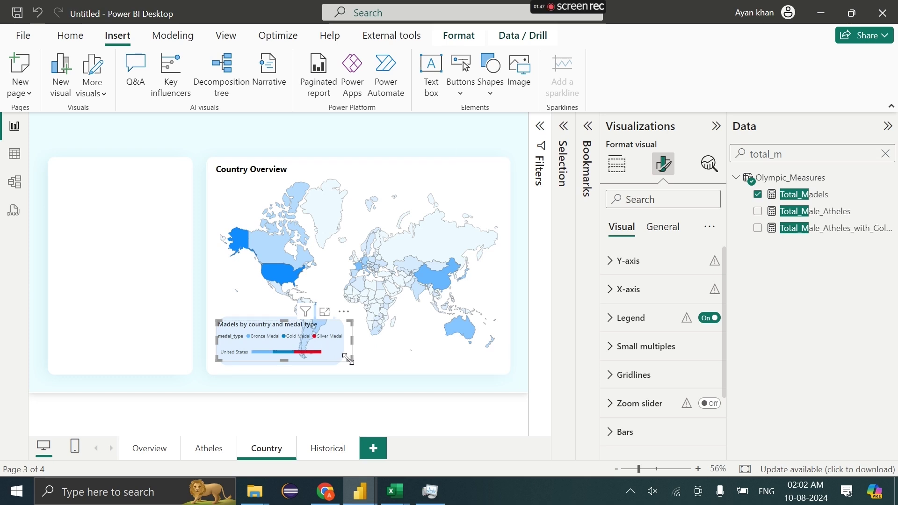
{"action": "left_click_drag", "start_coordinate": [347, 366], "coordinate": [338, 362]}
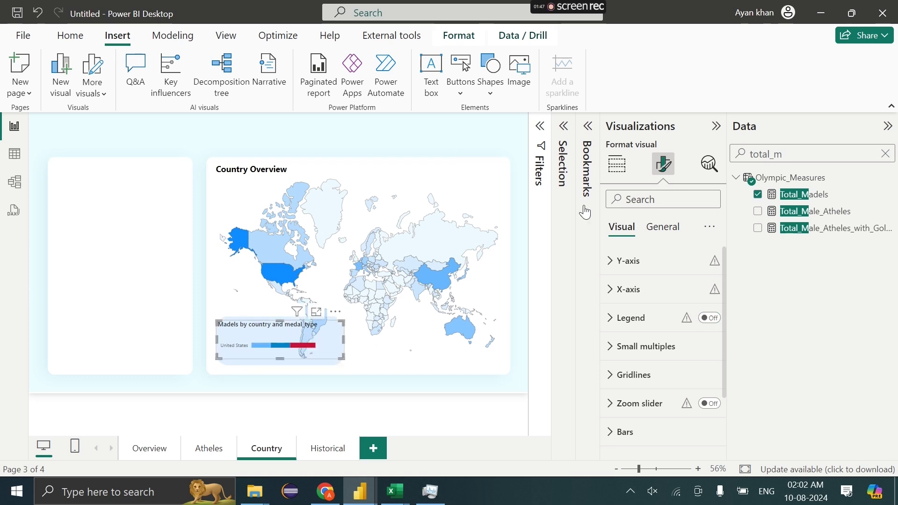
Change the chart's title to "Top performer Country" and nudge the chart slightly down inside the tinted box.
{"action": "left_click", "coordinate": [661, 242]}
{"action": "left_click", "coordinate": [674, 290]}
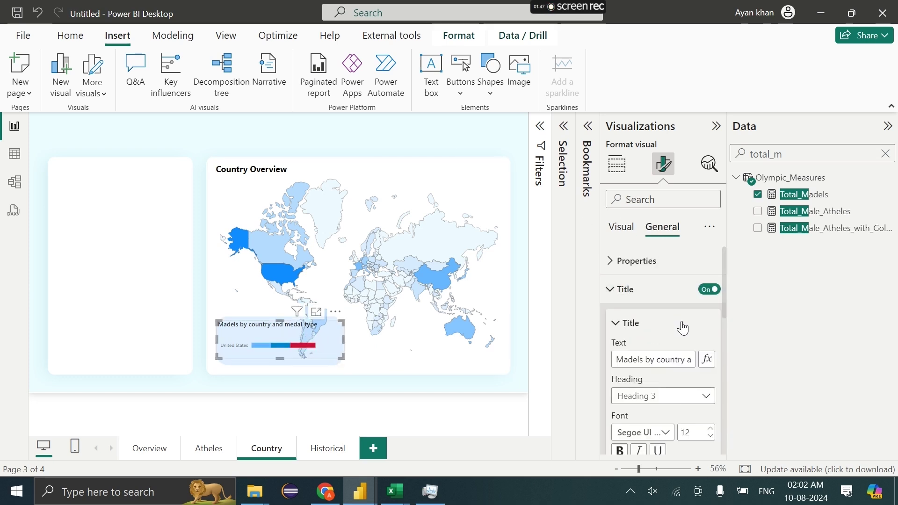
{"action": "left_click", "coordinate": [671, 356]}
{"action": "key", "text": "ctrl+a"}
{"action": "key", "text": "BackSpace"}
{"action": "type", "text": "Top per"}
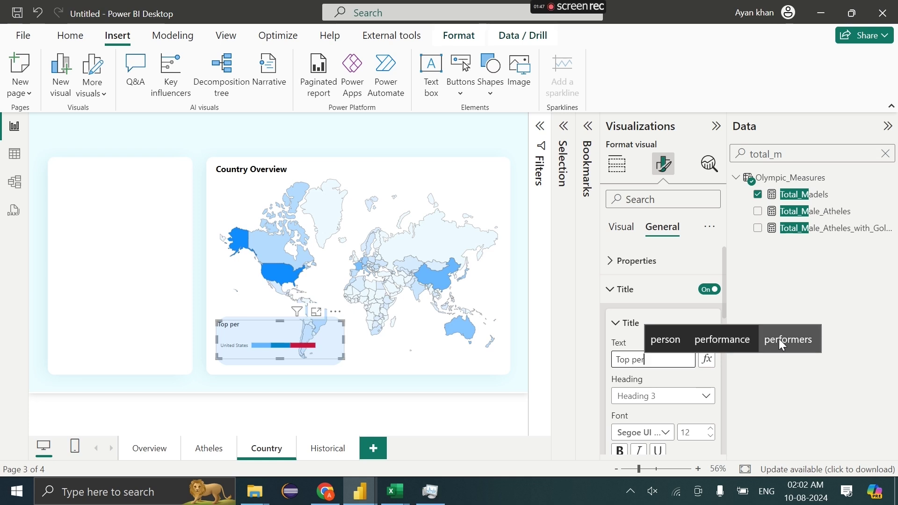
{"action": "type", "text": "former Country"}
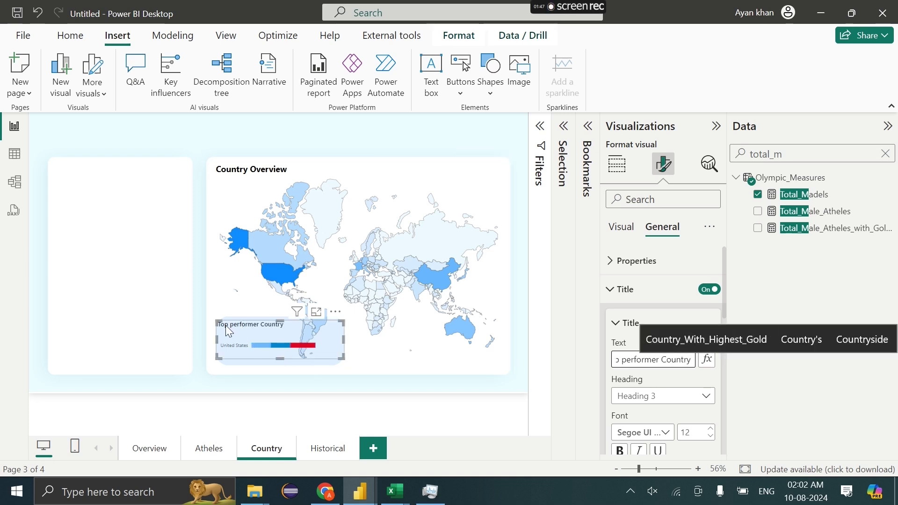
{"action": "left_click_drag", "start_coordinate": [226, 326], "coordinate": [226, 328]}
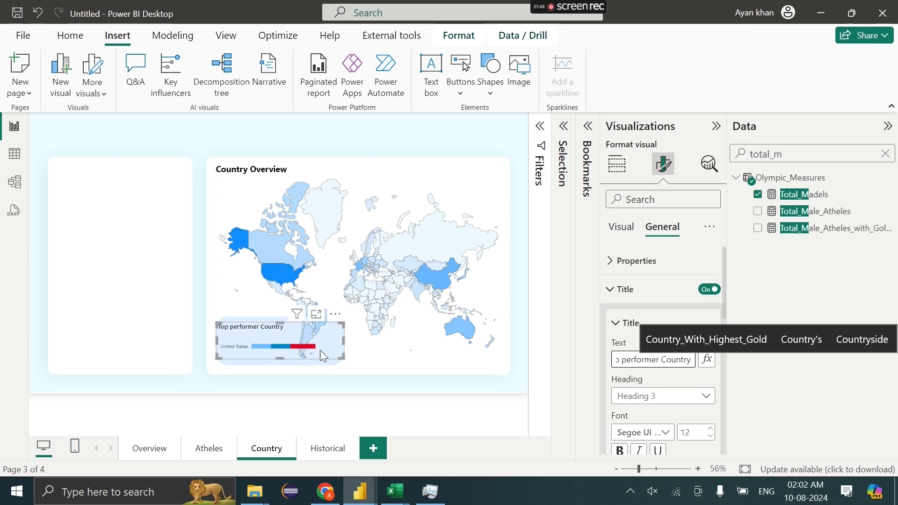
Set the tinted box's rounded corners to 9% and make the box slightly narrower.
{"action": "left_click", "coordinate": [323, 366]}
{"action": "scroll", "coordinate": [677, 285], "scroll_direction": "down", "scroll_amount": 3}
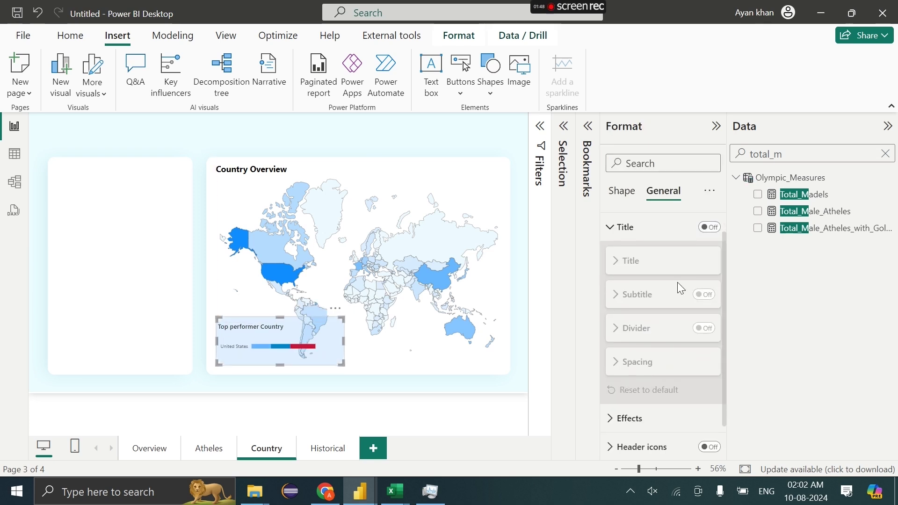
{"action": "left_click", "coordinate": [673, 384]}
{"action": "scroll", "coordinate": [640, 266], "scroll_direction": "up", "scroll_amount": 3}
{"action": "left_click", "coordinate": [622, 191]}
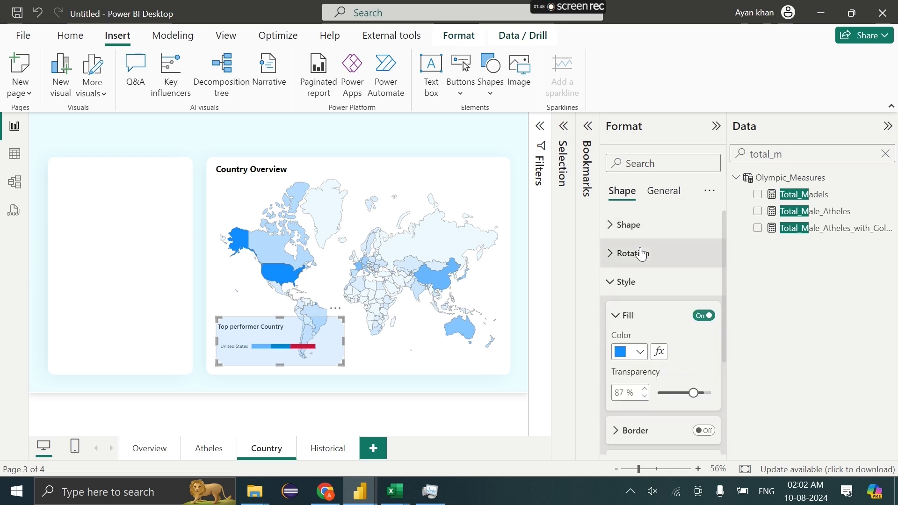
{"action": "left_click", "coordinate": [628, 225]}
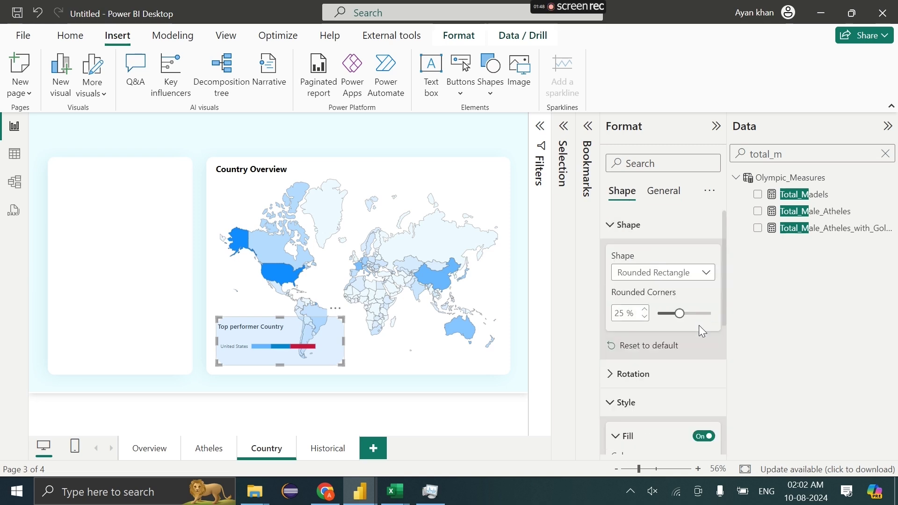
{"action": "left_click", "coordinate": [669, 314]}
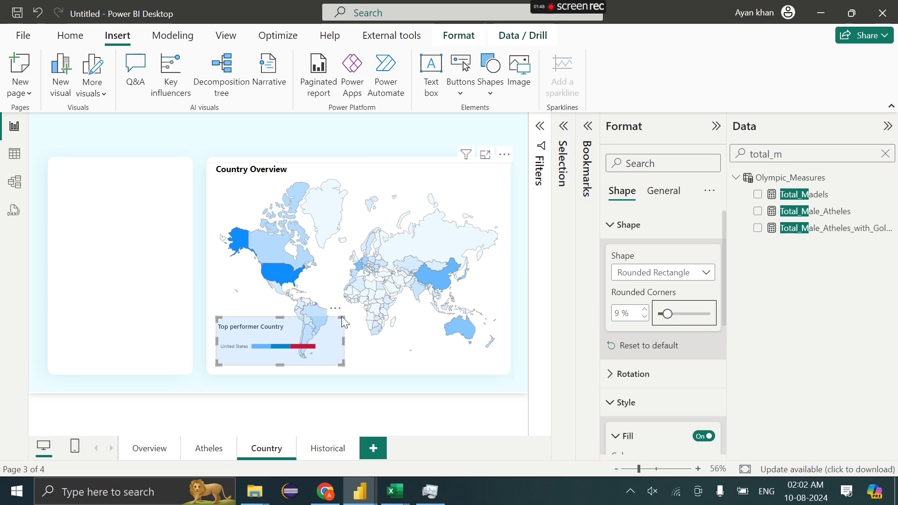
{"action": "left_click_drag", "start_coordinate": [342, 316], "coordinate": [337, 326]}
{"action": "left_click", "coordinate": [367, 131]}
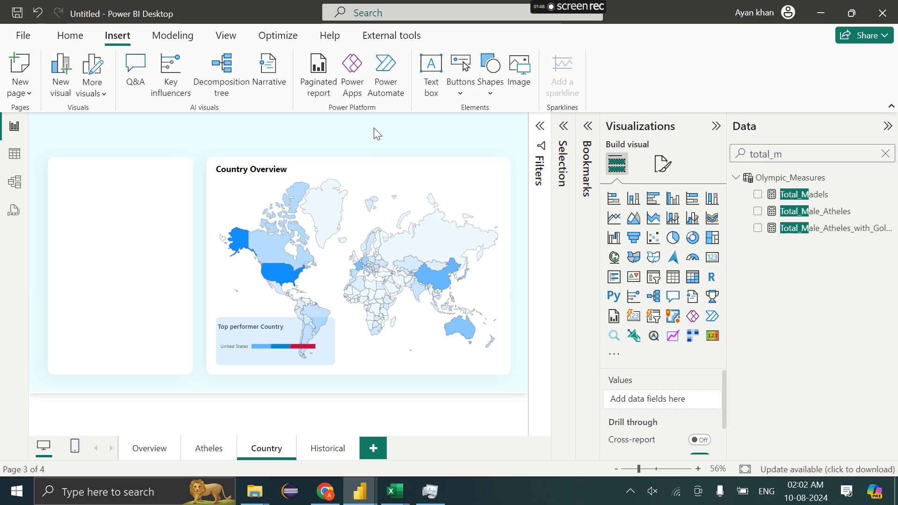
Collapse the Visualizations pane and switch to the Overview page.
{"action": "left_click", "coordinate": [716, 126]}
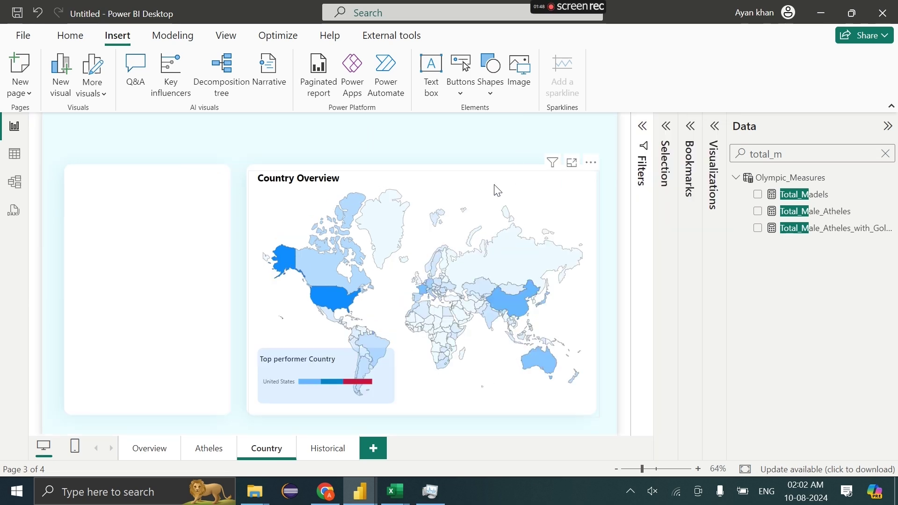
{"action": "left_click", "coordinate": [161, 457]}
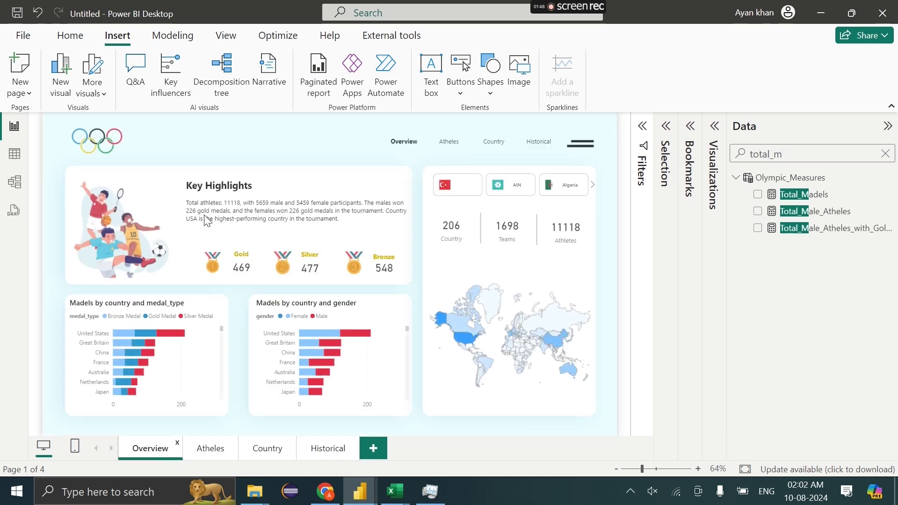
Copy the Key Highlights heading and summary text from the Overview page to the Country page, over the map's lower-right area.
{"action": "left_click_drag", "start_coordinate": [168, 166], "coordinate": [427, 252]}
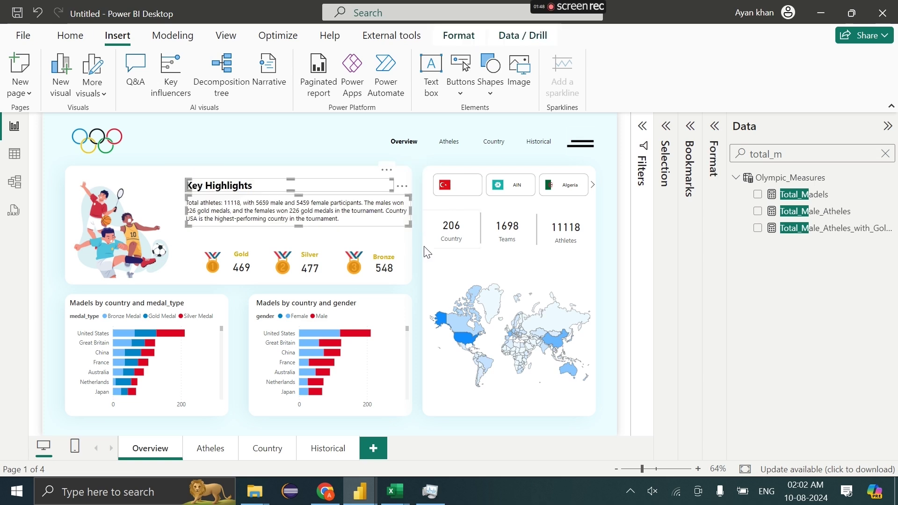
{"action": "left_click", "coordinate": [280, 453]}
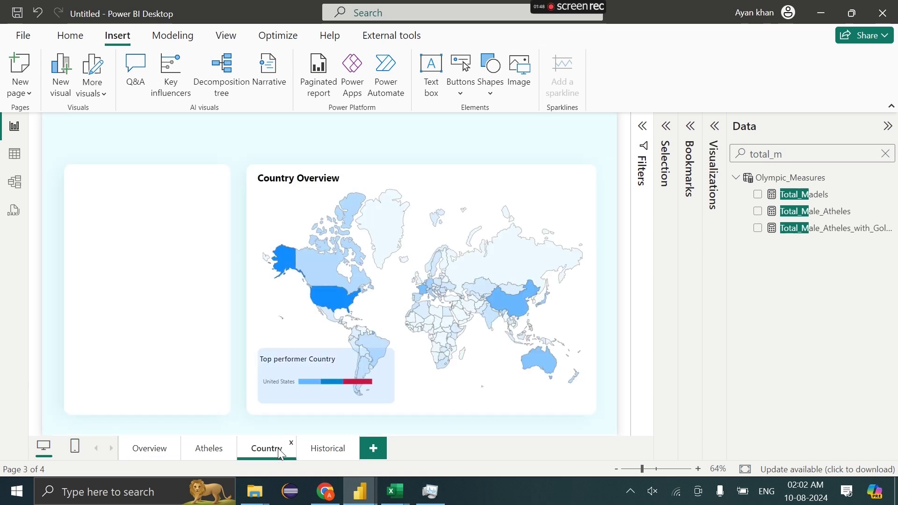
{"action": "key", "text": "ctrl+v"}
{"action": "left_click_drag", "start_coordinate": [323, 235], "coordinate": [542, 389]}
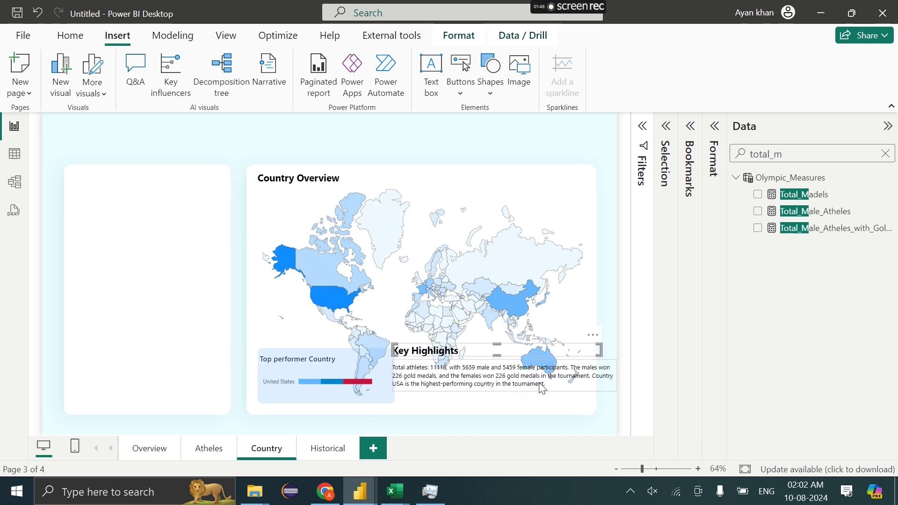
Narrow the pasted summary text box to fit inside the map card and line up the Key Highlights heading above it.
{"action": "left_click_drag", "start_coordinate": [393, 376], "coordinate": [419, 380]}
{"action": "mouse_move", "coordinate": [470, 397]}
{"action": "left_mouse_down"}
{"action": "mouse_move", "coordinate": [449, 403]}
{"action": "mouse_move", "coordinate": [455, 394]}
{"action": "left_mouse_up"}
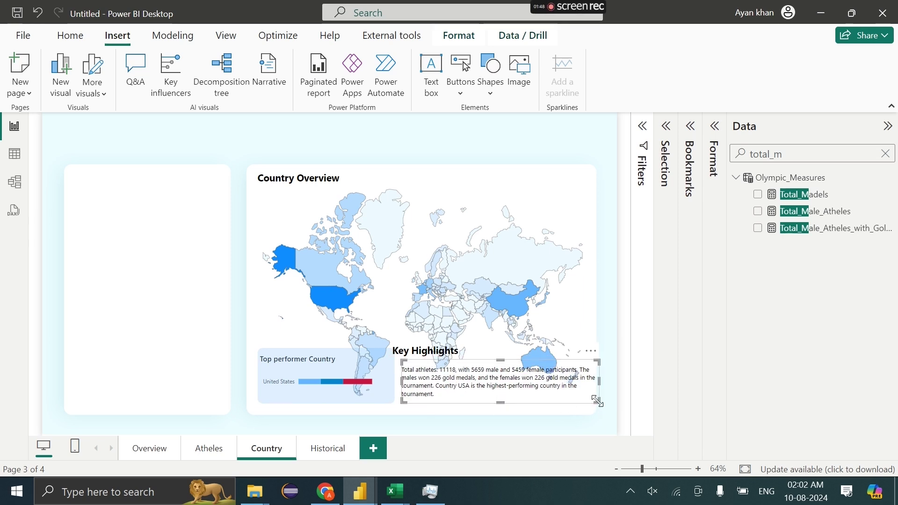
{"action": "left_click_drag", "start_coordinate": [598, 401], "coordinate": [588, 400]}
{"action": "left_click_drag", "start_coordinate": [450, 357], "coordinate": [459, 360]}
Move the Top performer Country chart and its background above the map card, and place the Key Highlights heading and summary at the card's lower left.
{"action": "left_click_drag", "start_coordinate": [235, 332], "coordinate": [386, 392]}
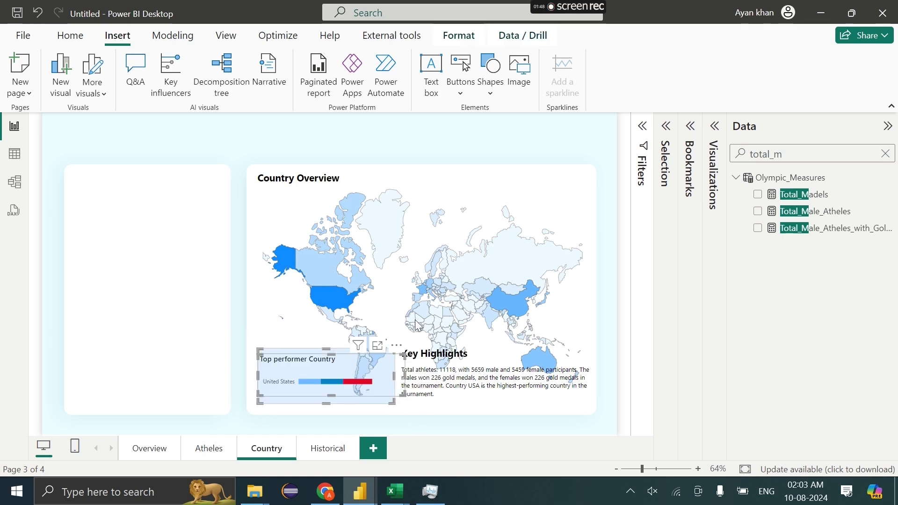
{"action": "left_click_drag", "start_coordinate": [388, 352], "coordinate": [555, 116]}
{"action": "left_click_drag", "start_coordinate": [500, 395], "coordinate": [356, 400]}
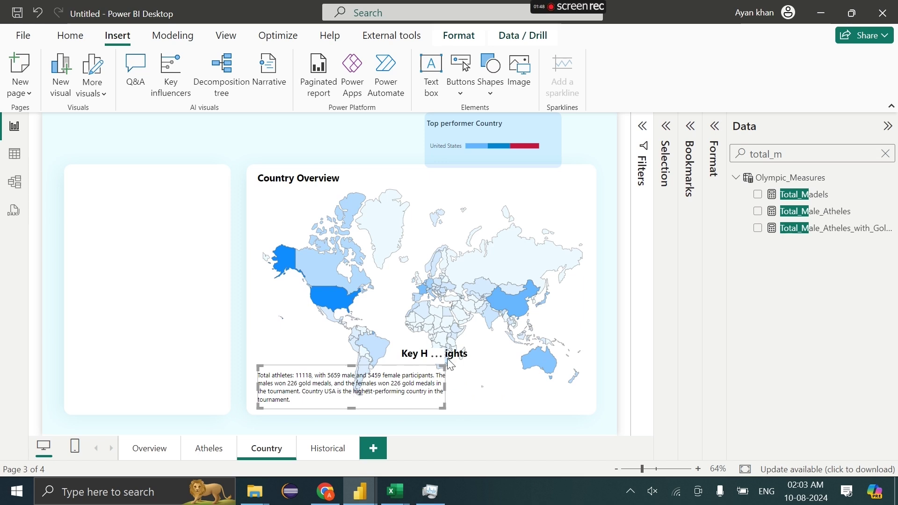
{"action": "left_click", "coordinate": [474, 357]}
{"action": "left_click_drag", "start_coordinate": [474, 357], "coordinate": [341, 364]}
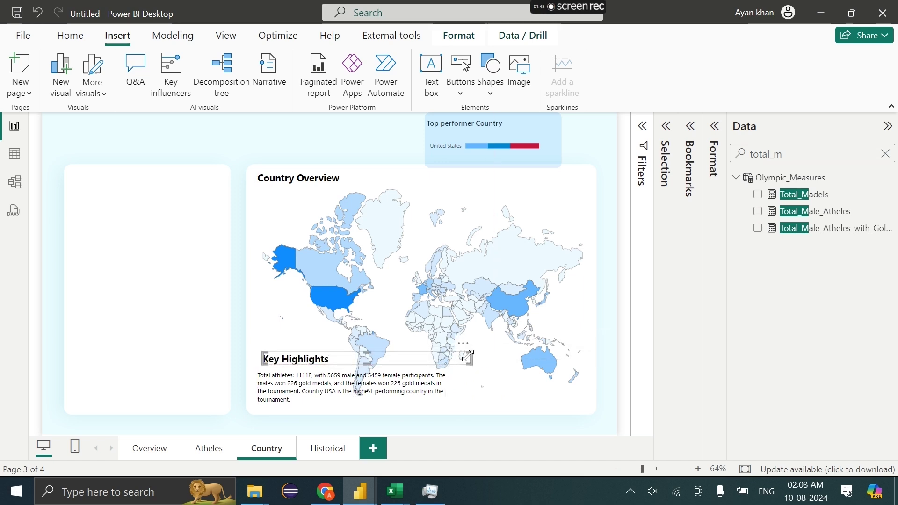
{"action": "left_click_drag", "start_coordinate": [470, 359], "coordinate": [388, 361]}
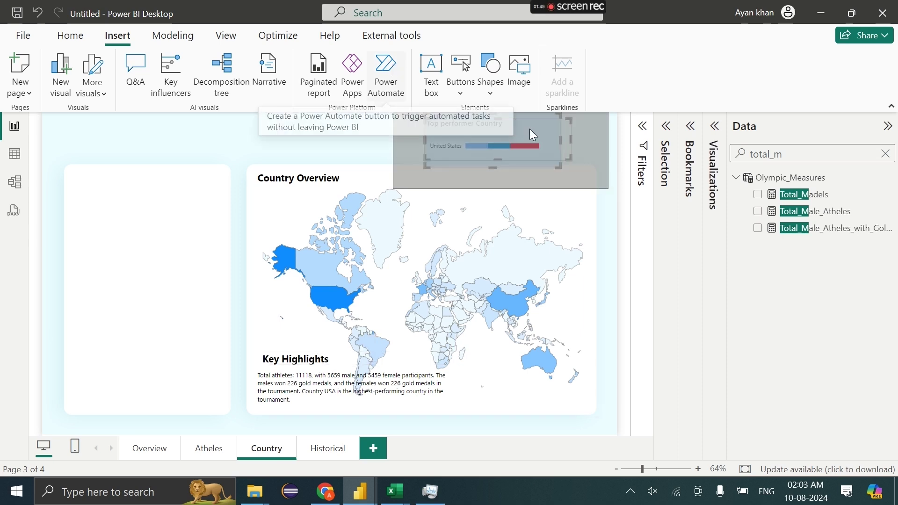
Move the Top performer Country chart with its background to the map card's lower-right corner, beside the summary text.
{"action": "left_click", "coordinate": [550, 130]}
{"action": "left_click_drag", "start_coordinate": [550, 130], "coordinate": [575, 364]}
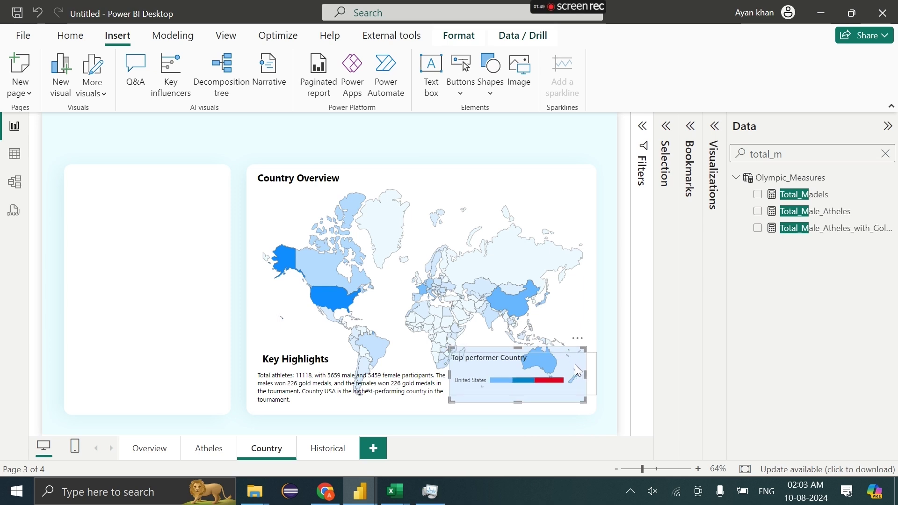
{"action": "left_click", "coordinate": [620, 328]}
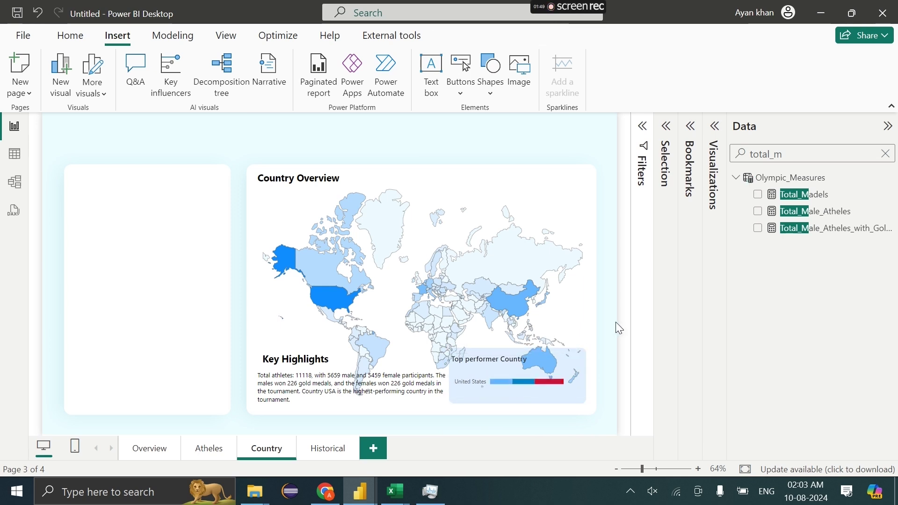
Copy the Gold, Silver and Bronze medal icons and cards from the Overview page to the upper edge of the Country page's map card.
{"action": "left_click", "coordinate": [154, 449]}
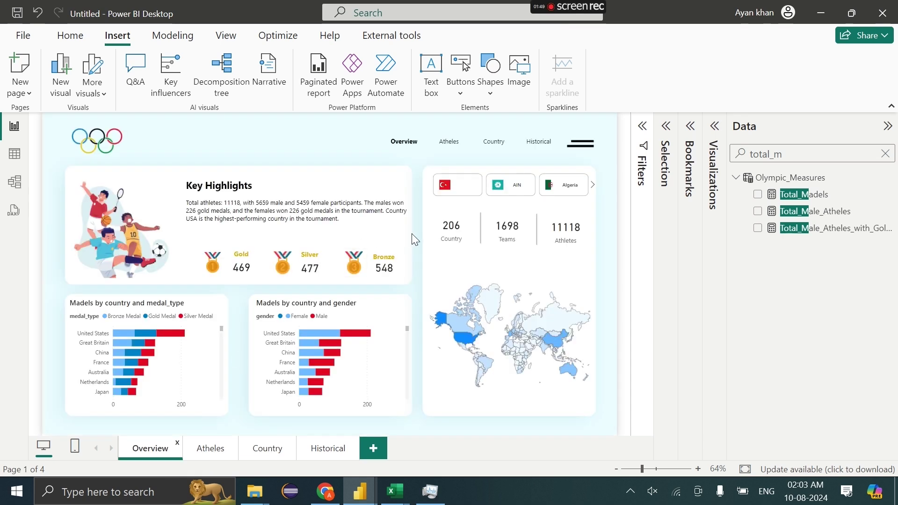
{"action": "left_click_drag", "start_coordinate": [417, 234], "coordinate": [182, 311]}
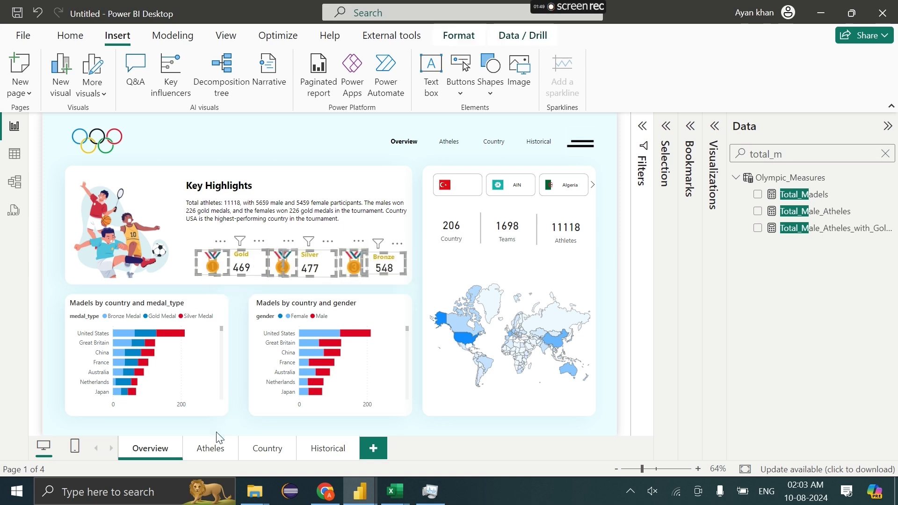
{"action": "left_click", "coordinate": [409, 141], "text": "ctrl"}
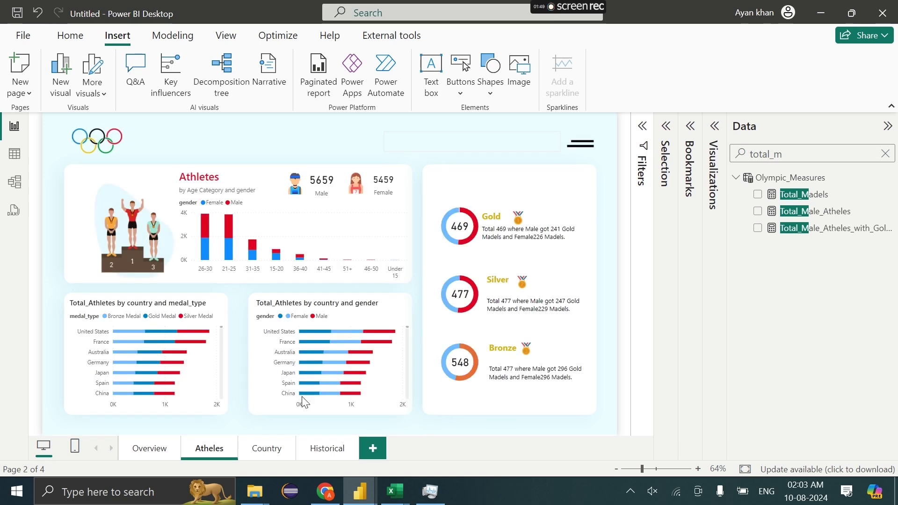
{"action": "double_click", "coordinate": [275, 448]}
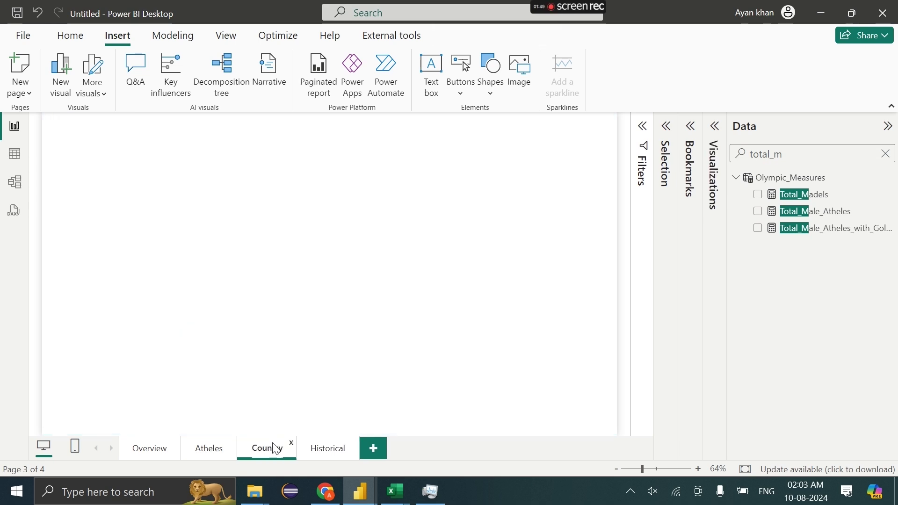
{"action": "key", "text": "BackSpace"}
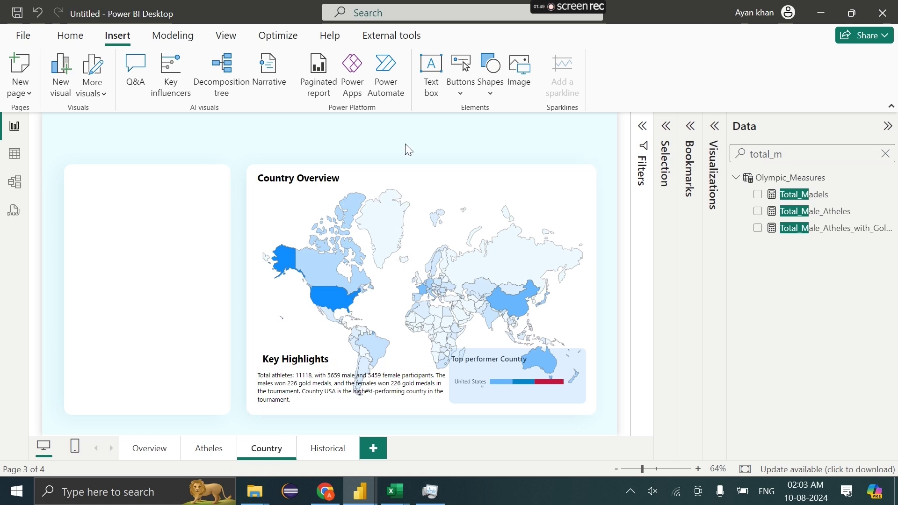
{"action": "key", "text": "ctrl+v"}
{"action": "left_click_drag", "start_coordinate": [320, 265], "coordinate": [504, 195]}
{"action": "left_click", "coordinate": [502, 192]}
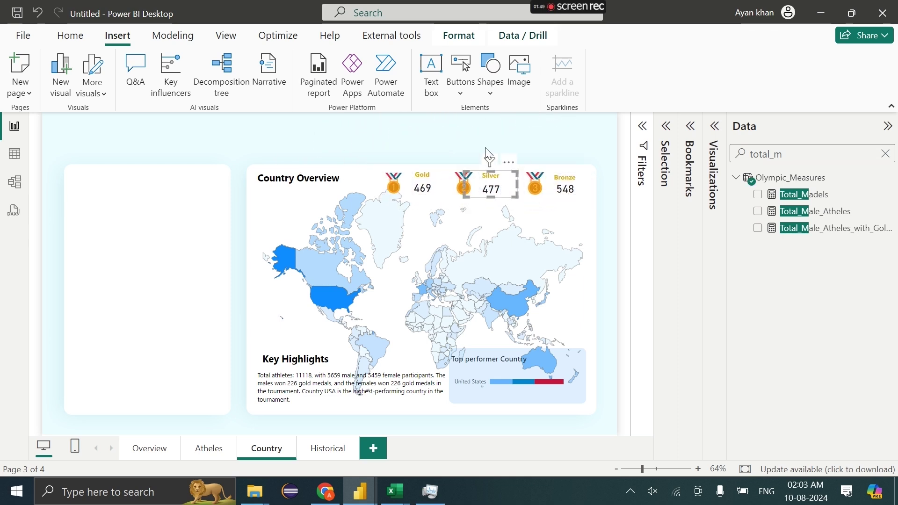
{"action": "left_click", "coordinate": [434, 130]}
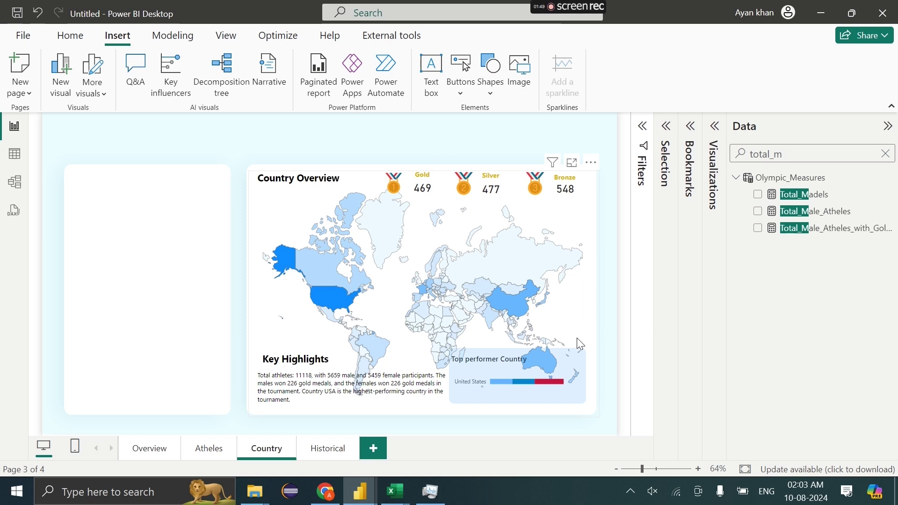
Copy the light-blue background of the Top performer Country chart to the Bronze medal card and resize it to fit.
{"action": "left_click", "coordinate": [582, 358]}
{"action": "left_click_drag", "start_coordinate": [582, 358], "coordinate": [586, 176]}
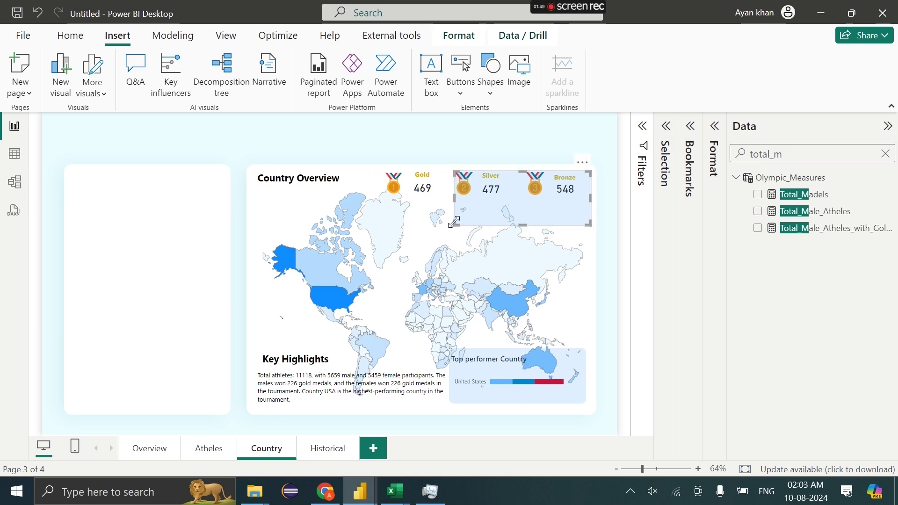
{"action": "left_click", "coordinate": [565, 193]}
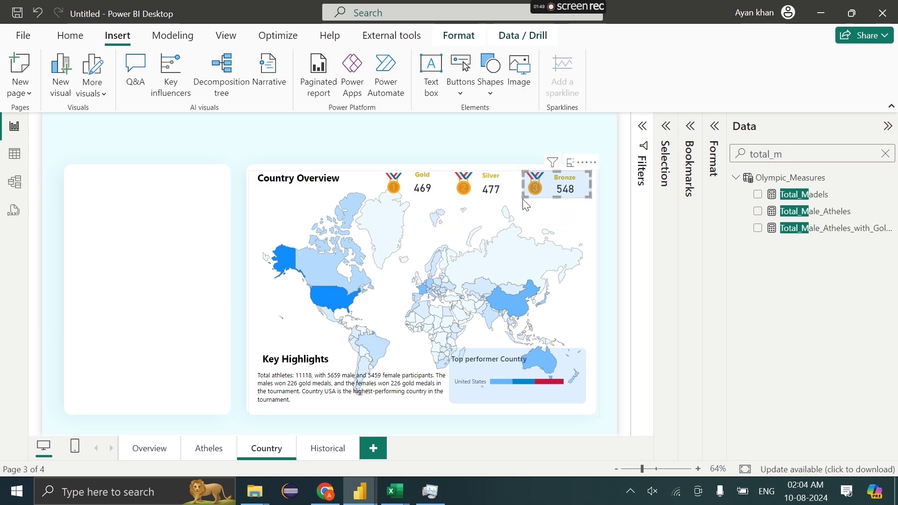
{"action": "left_click", "coordinate": [564, 191]}
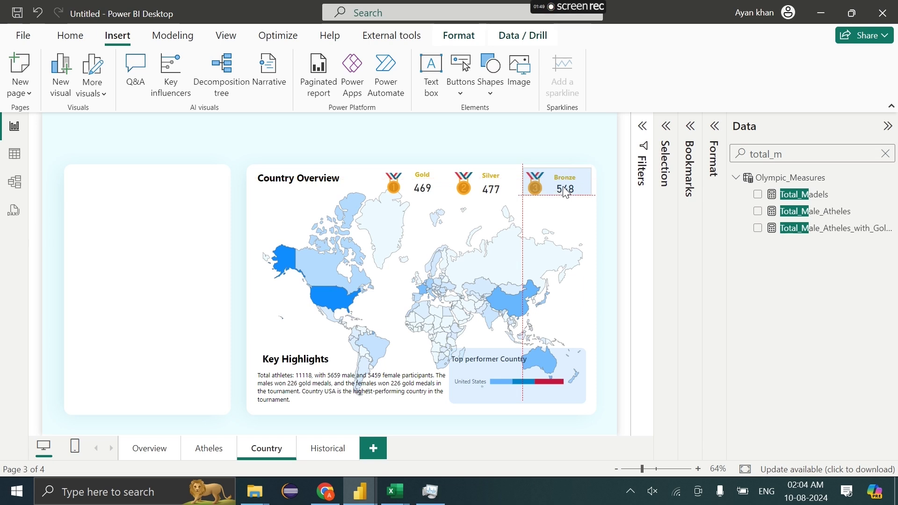
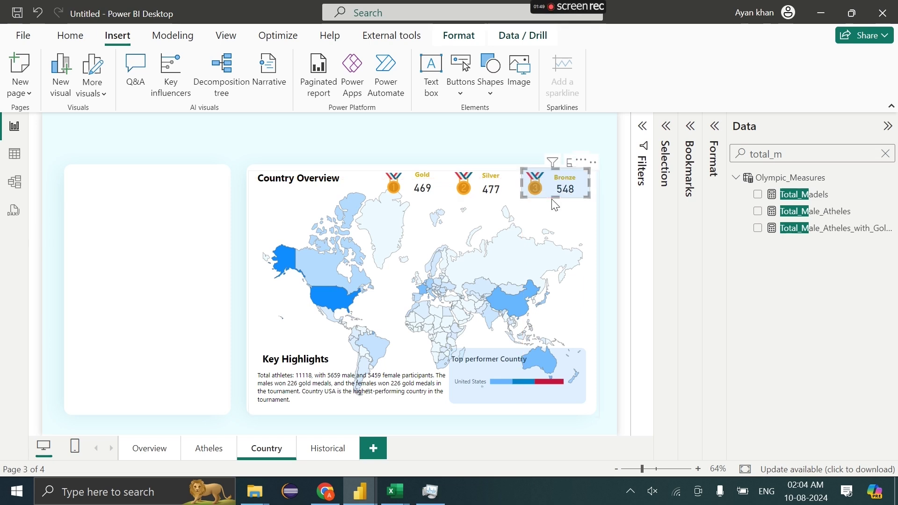
Duplicate the Bronze card's light-blue background for the Silver and Gold medal cards.
{"action": "left_click_drag", "start_coordinate": [568, 196], "coordinate": [411, 192]}
{"action": "key", "text": "ctrl+c"}
{"action": "key", "text": "ctrl+v"}
{"action": "left_click", "coordinate": [534, 126]}
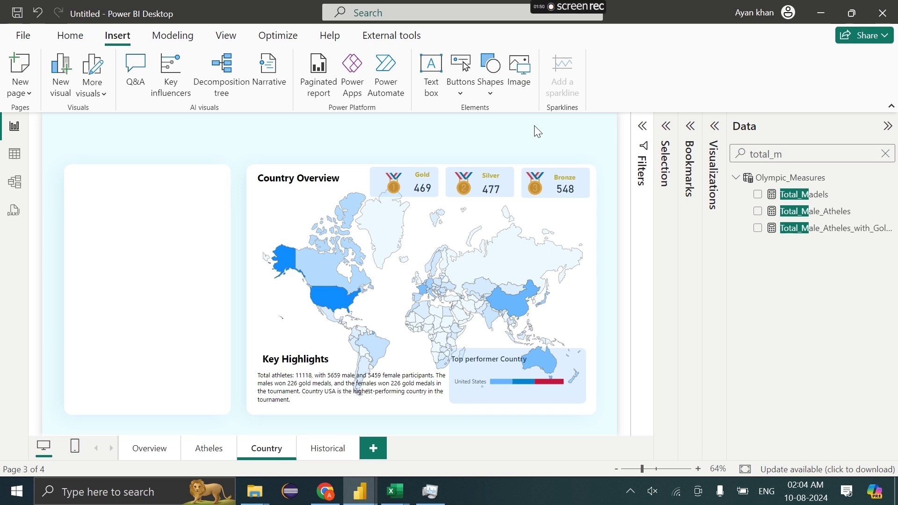
{"action": "left_click", "coordinate": [467, 192]}
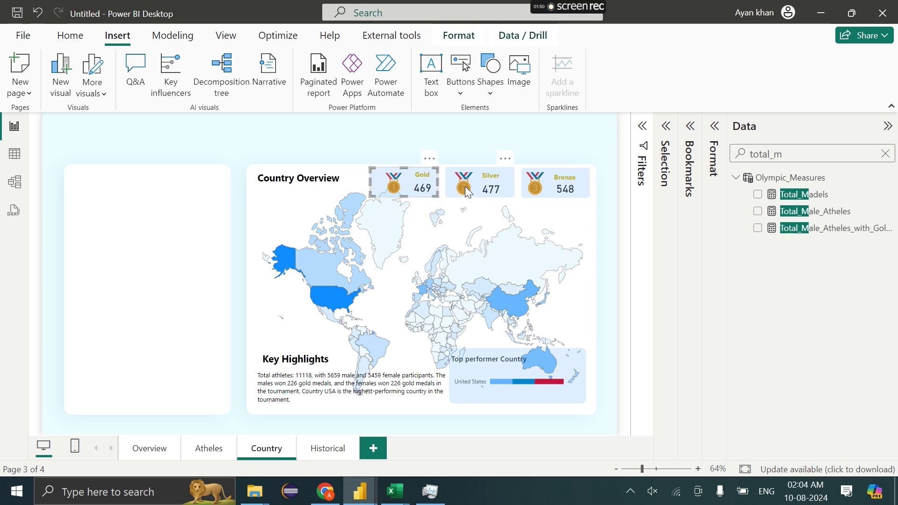
{"action": "left_click", "coordinate": [495, 186], "text": "ctrl"}
{"action": "left_click", "coordinate": [460, 38]}
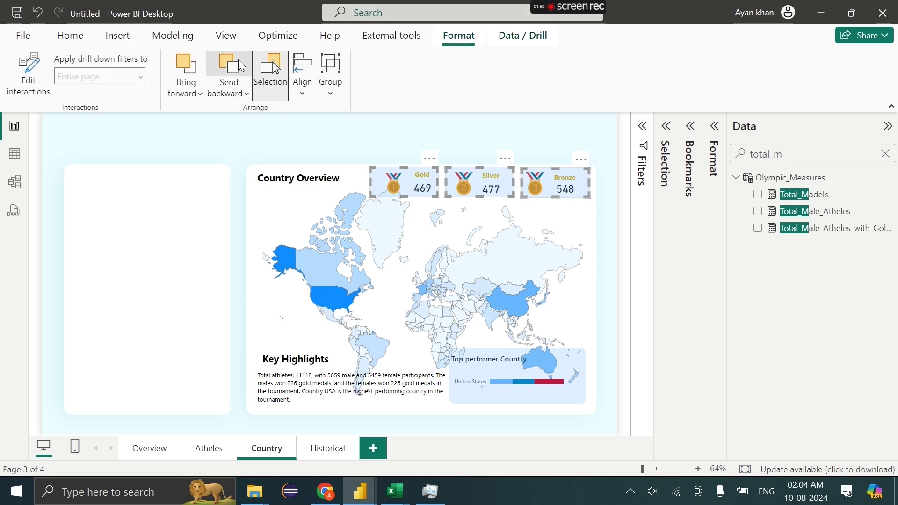
{"action": "left_click", "coordinate": [489, 144]}
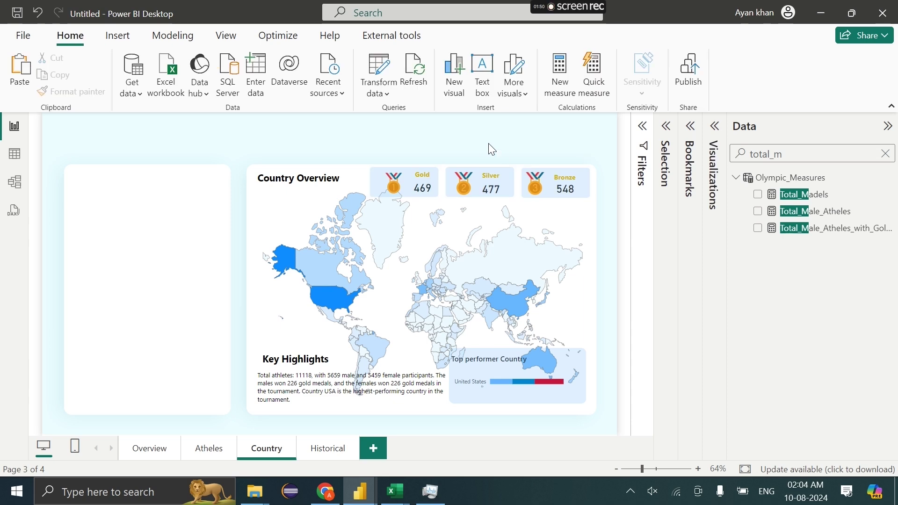
Copy the country flag slicer from the Overview page to the Country page without keeping the two in sync.
{"action": "left_click", "coordinate": [165, 448]}
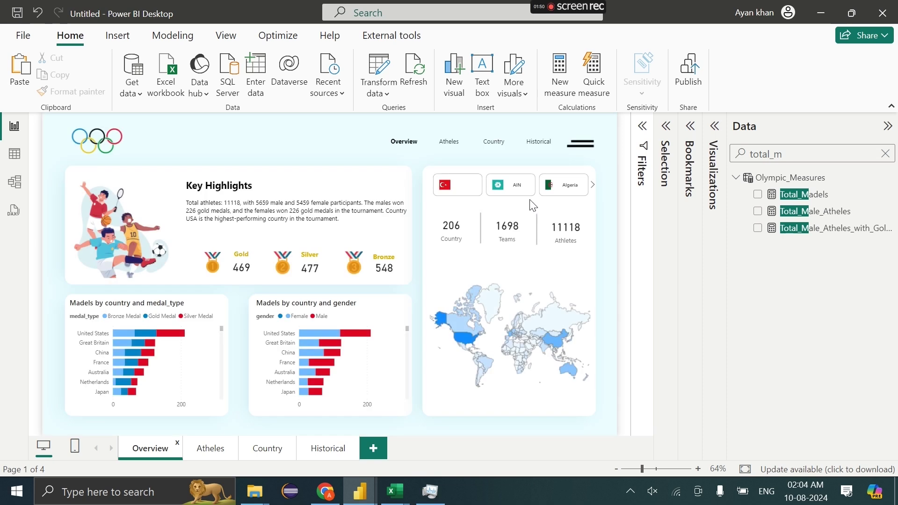
{"action": "left_click", "coordinate": [534, 193]}
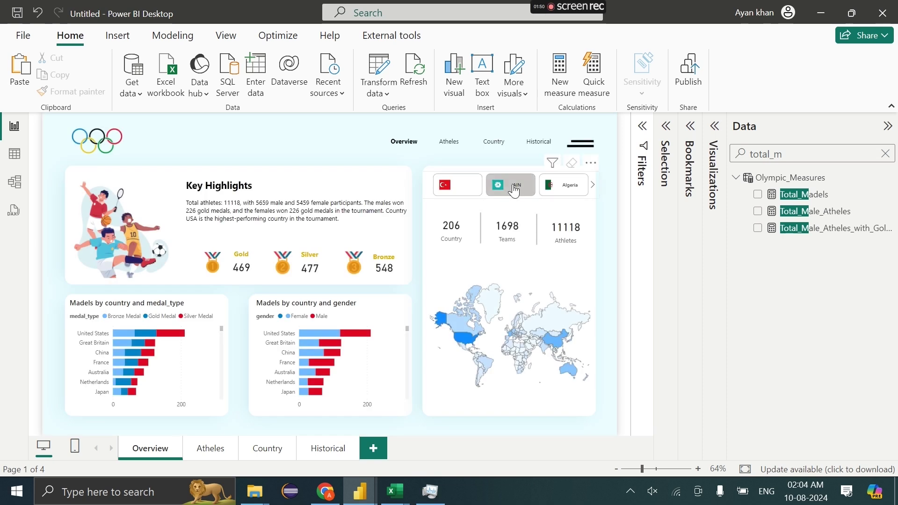
{"action": "left_click", "coordinate": [514, 189]}
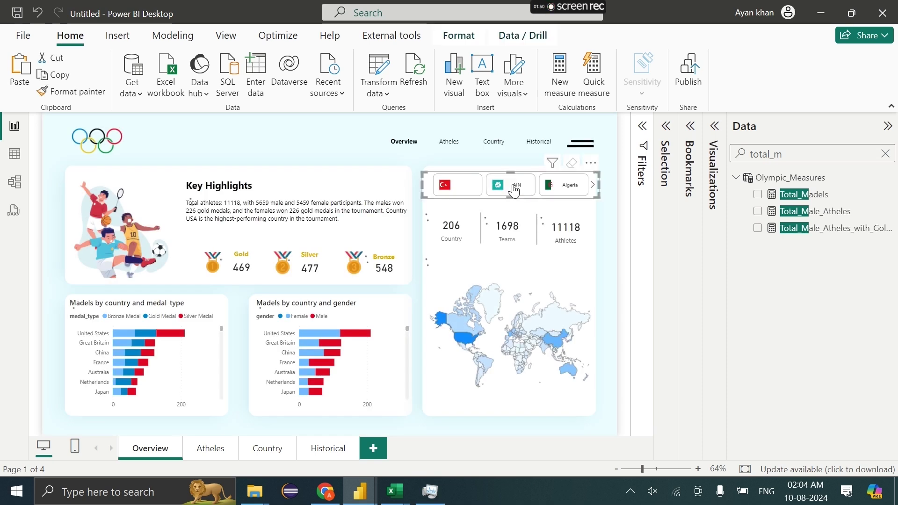
{"action": "left_click", "coordinate": [270, 449]}
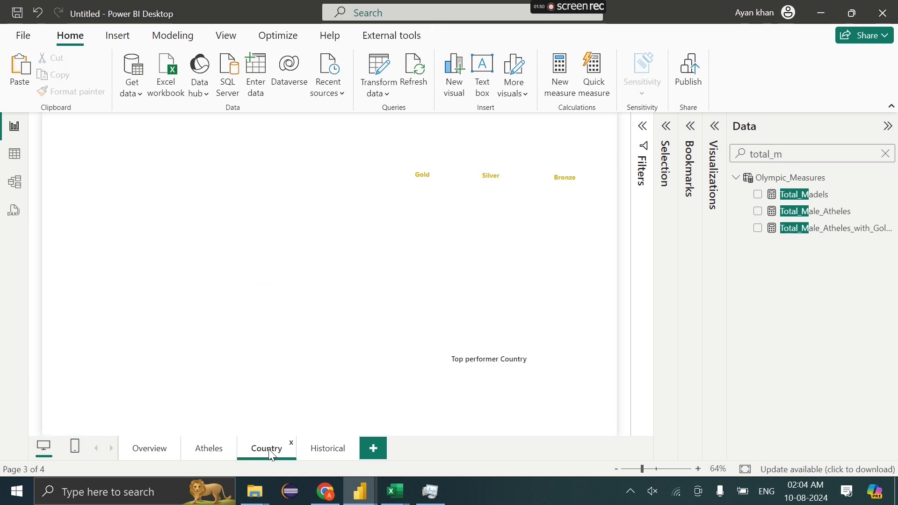
{"action": "key", "text": "ctrl+v"}
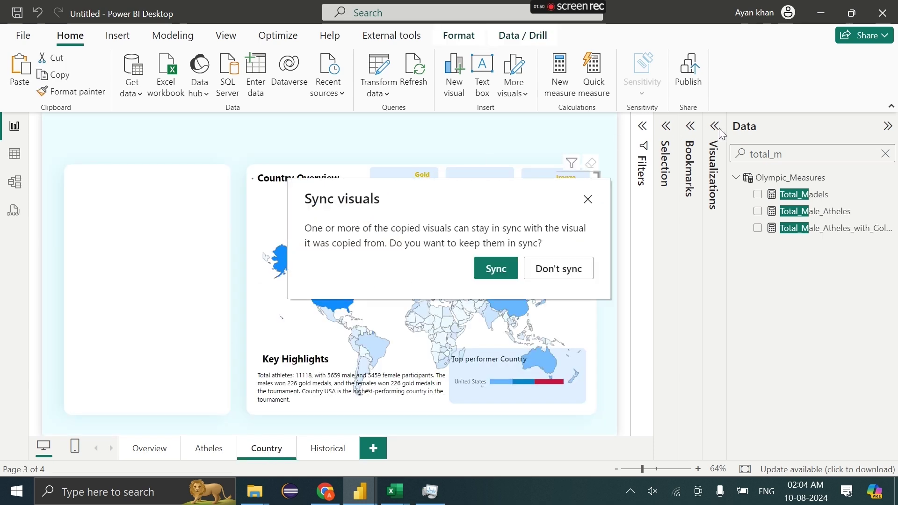
{"action": "left_click", "coordinate": [563, 280]}
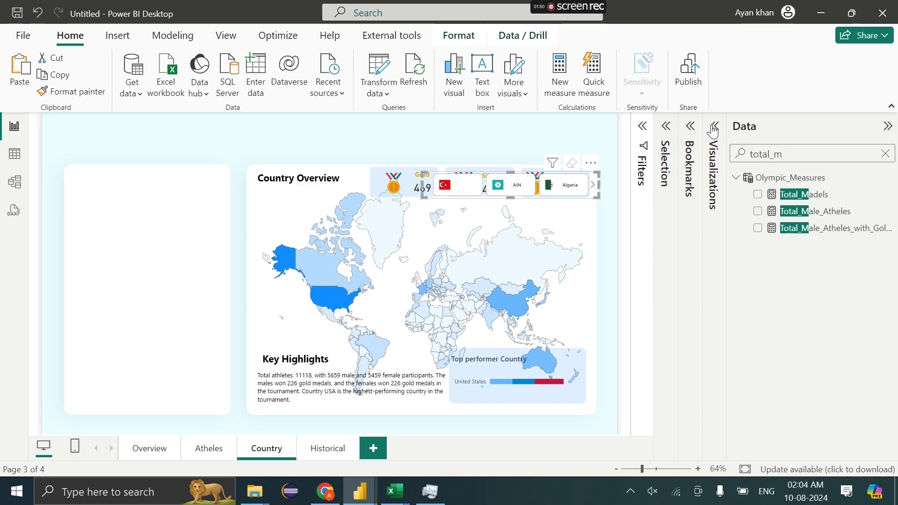
Set the pasted country slicer's layout to 8 rows and 1 column.
{"action": "left_click", "coordinate": [714, 126]}
{"action": "left_click", "coordinate": [664, 165]}
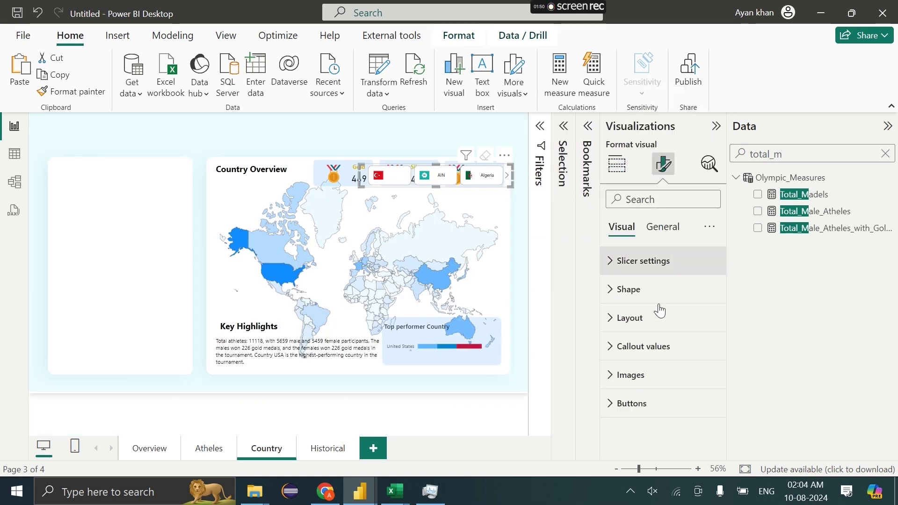
{"action": "left_click", "coordinate": [651, 317]}
{"action": "left_click", "coordinate": [639, 319]}
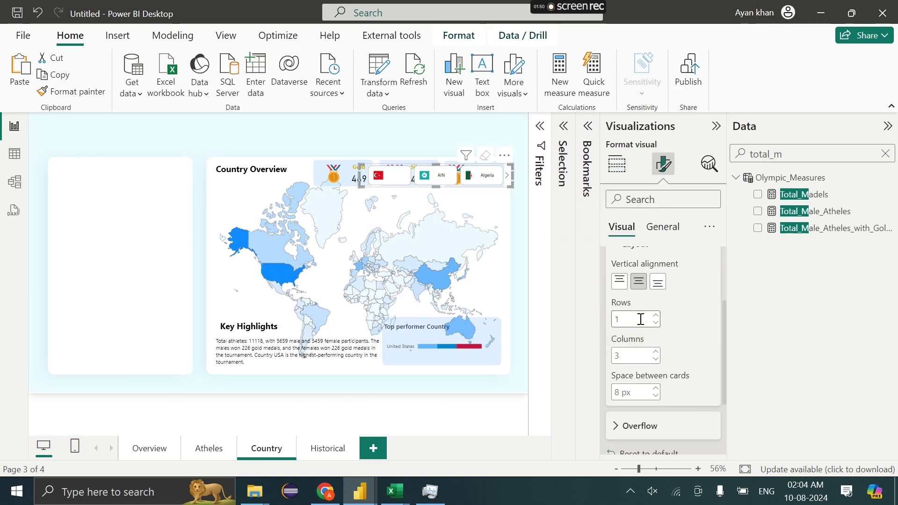
{"action": "type", "text": "8"}
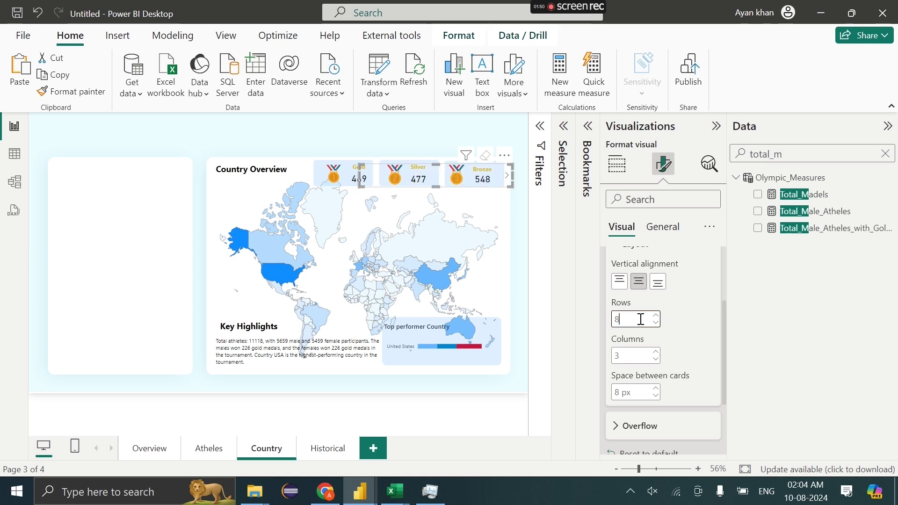
{"action": "left_click", "coordinate": [627, 357]}
{"action": "type", "text": "1"}
{"action": "scroll", "coordinate": [640, 423], "scroll_direction": "down", "scroll_amount": 1}
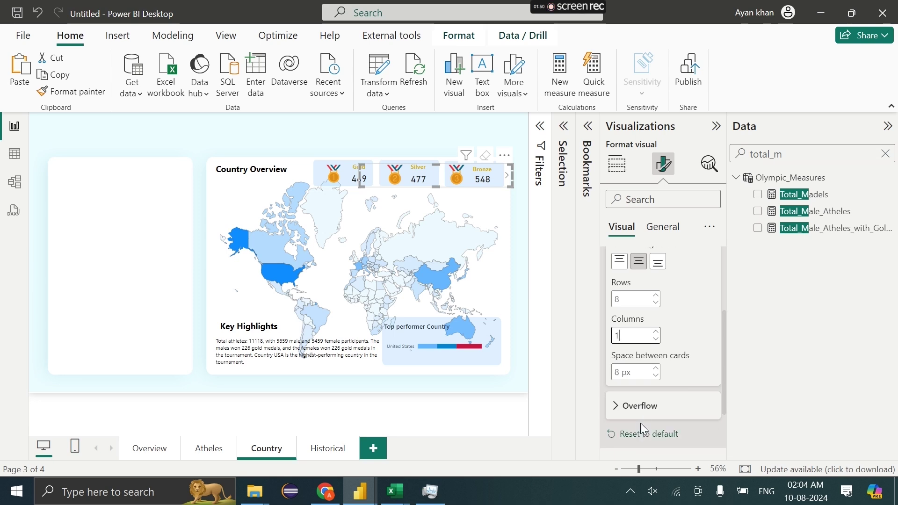
Set the country slicer's overflow style to Continuous scroll with a Vertical direction.
{"action": "left_click", "coordinate": [644, 412]}
{"action": "left_click", "coordinate": [644, 344]}
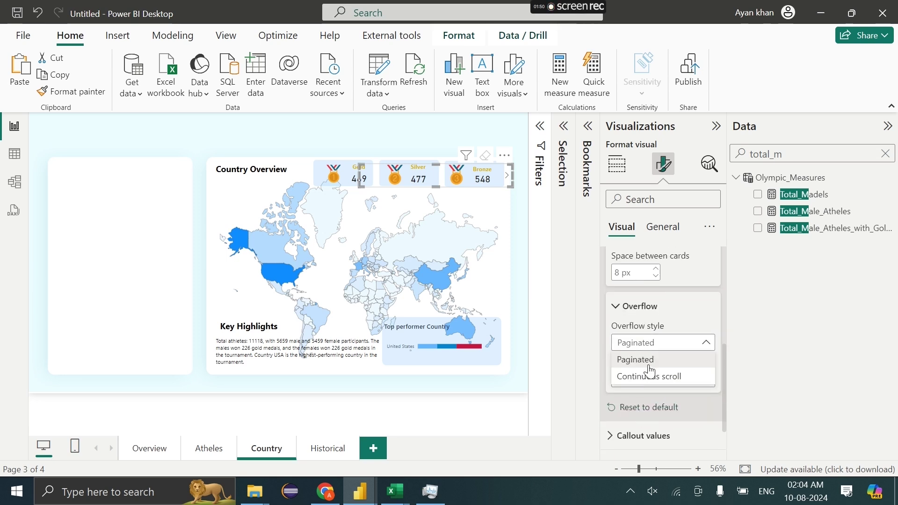
{"action": "left_click", "coordinate": [659, 381]}
{"action": "left_click", "coordinate": [660, 381]}
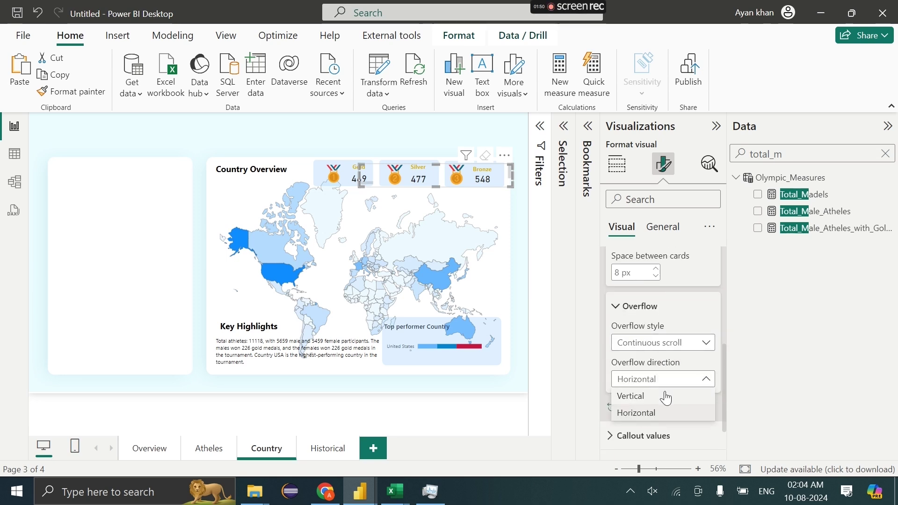
{"action": "left_click", "coordinate": [657, 395]}
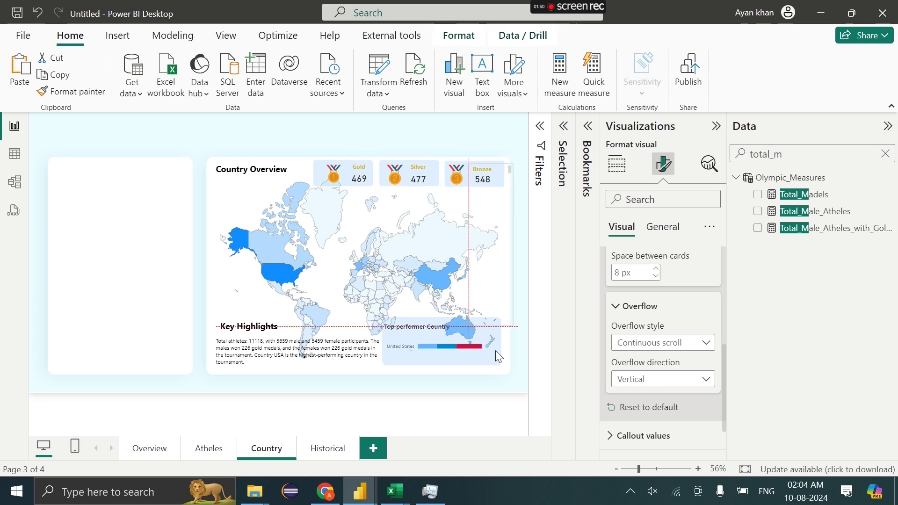
Move the country slicer into the empty white panel beside the map and widen it to the panel's width.
{"action": "left_click_drag", "start_coordinate": [495, 255], "coordinate": [447, 266]}
{"action": "left_click_drag", "start_coordinate": [403, 274], "coordinate": [138, 202]}
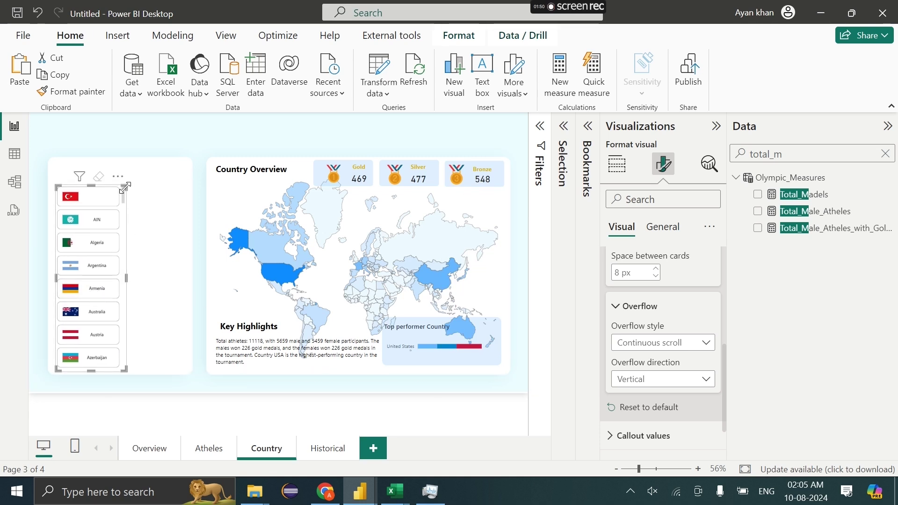
{"action": "left_click_drag", "start_coordinate": [125, 186], "coordinate": [191, 197]}
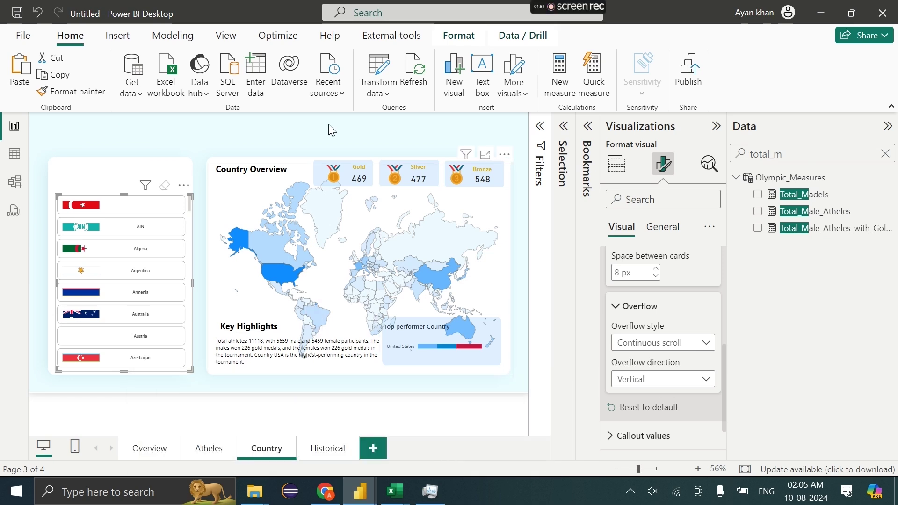
Replace the Country page's canvas background image with Untitled (76).png and set its image fit to Fit.
{"action": "left_click", "coordinate": [118, 36]}
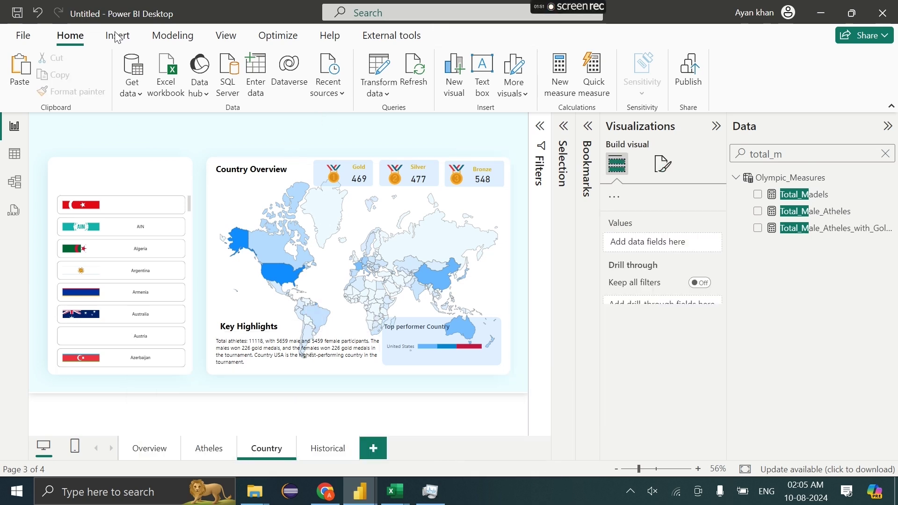
{"action": "left_click", "coordinate": [136, 72]}
{"action": "left_click", "coordinate": [663, 164]}
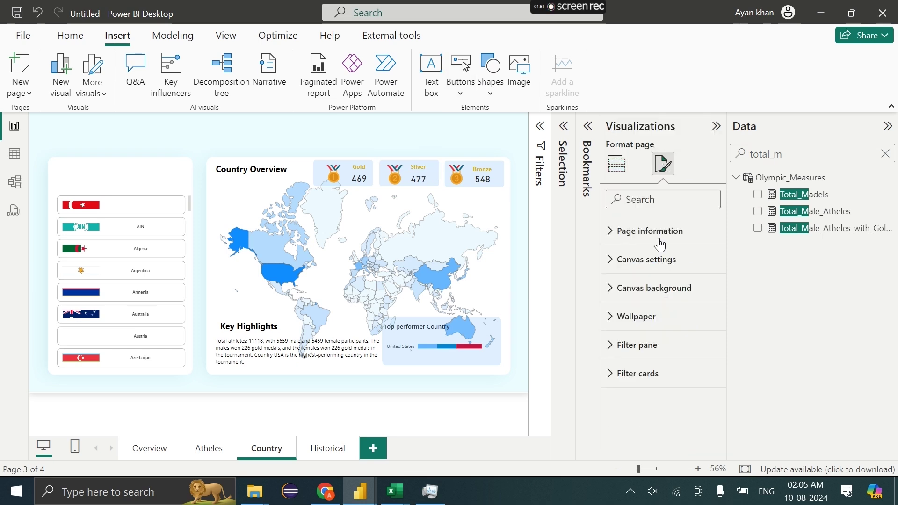
{"action": "left_click", "coordinate": [655, 288]}
{"action": "scroll", "coordinate": [657, 280], "scroll_direction": "down", "scroll_amount": 3}
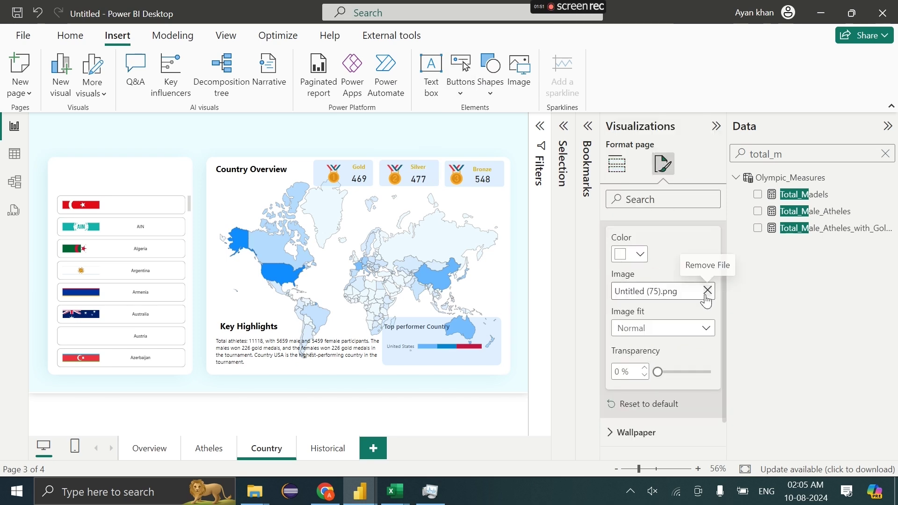
{"action": "left_click", "coordinate": [680, 295]}
{"action": "left_click", "coordinate": [680, 292]}
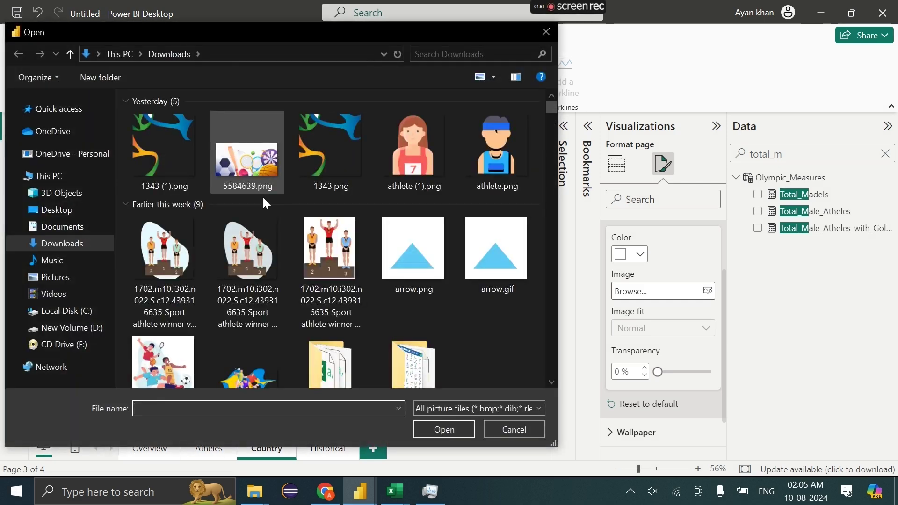
{"action": "double_click", "coordinate": [294, 260]}
{"action": "left_click", "coordinate": [634, 330]}
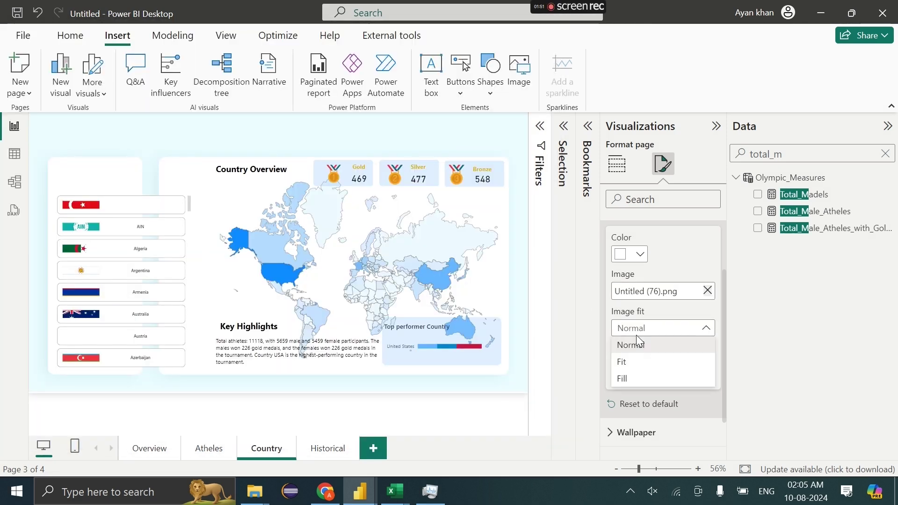
{"action": "left_click", "coordinate": [632, 364]}
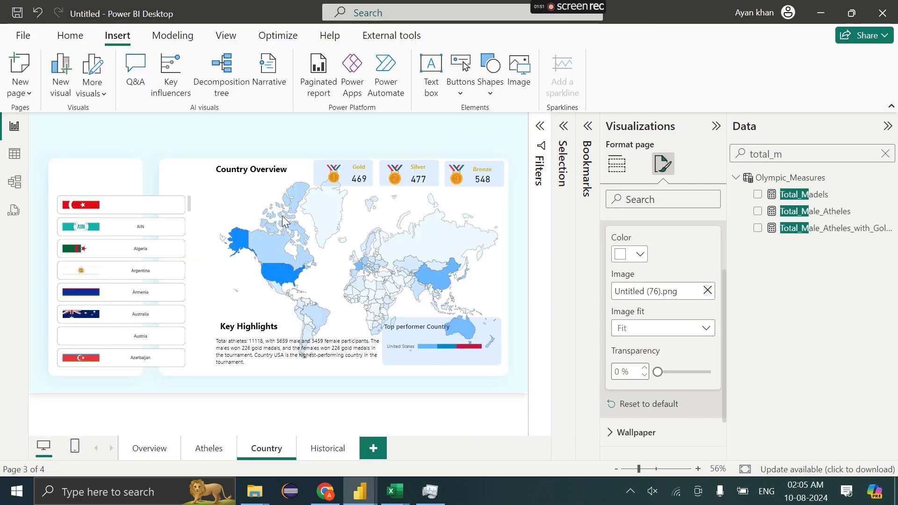
Narrow the country slicer to fit its slimmer background panel and enlarge the map to fill the wider one.
{"action": "left_click", "coordinate": [194, 204]}
{"action": "left_click_drag", "start_coordinate": [195, 205], "coordinate": [133, 200]}
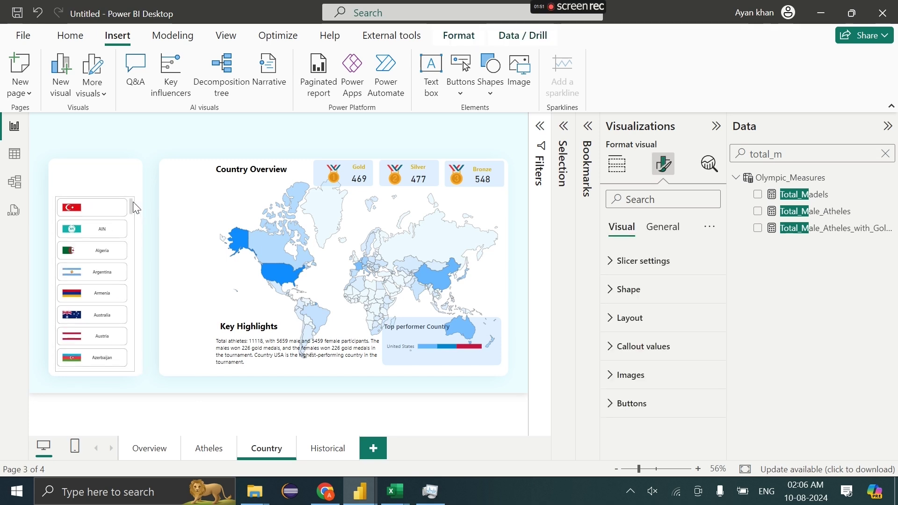
{"action": "left_click", "coordinate": [241, 209]}
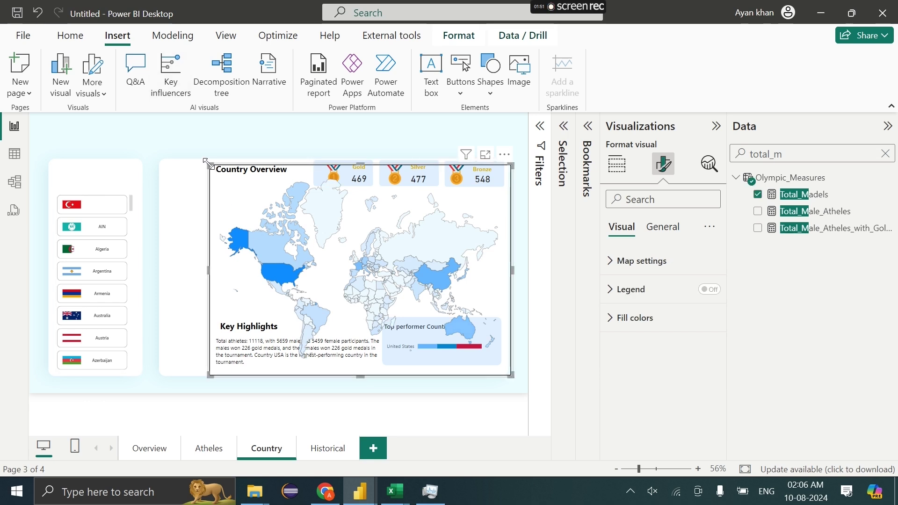
{"action": "left_click_drag", "start_coordinate": [210, 166], "coordinate": [166, 162]}
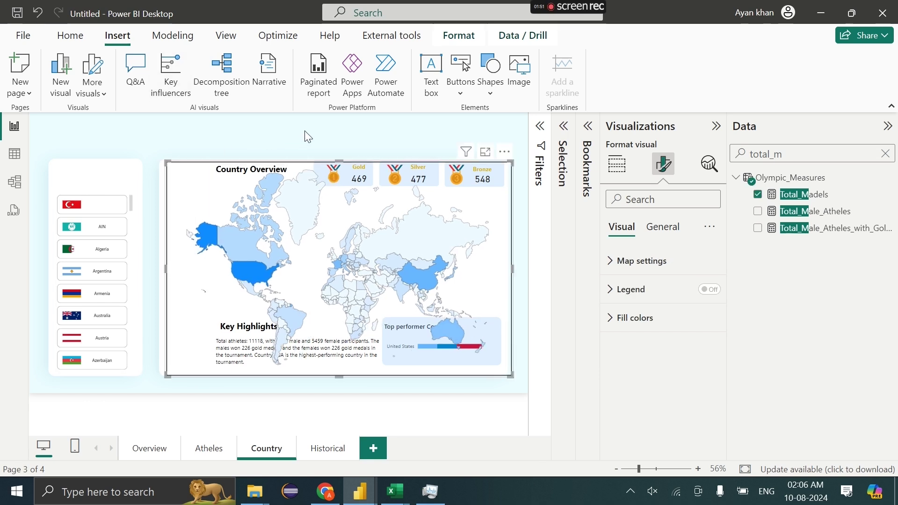
Shift the Country Overview title and the Key Highlights text to the left edge of the map panel.
{"action": "left_click", "coordinate": [320, 132]}
{"action": "left_click_drag", "start_coordinate": [320, 133], "coordinate": [189, 210]}
{"action": "left_click_drag", "start_coordinate": [252, 169], "coordinate": [206, 172]}
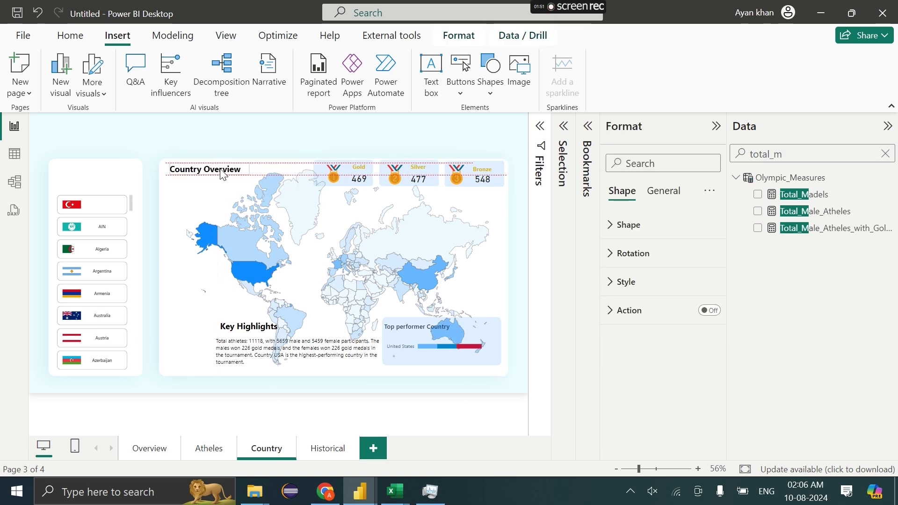
{"action": "left_click_drag", "start_coordinate": [150, 300], "coordinate": [381, 385]}
{"action": "left_click_drag", "start_coordinate": [271, 348], "coordinate": [225, 346]}
Move the Top performer Country chart and its light-blue background closer to the Key Highlights text, sending the background backward.
{"action": "left_click_drag", "start_coordinate": [382, 327], "coordinate": [396, 276]}
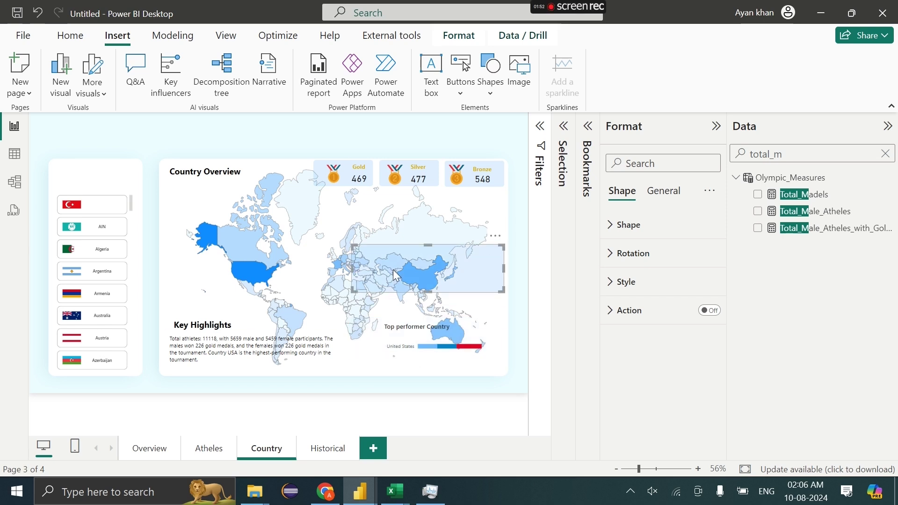
{"action": "left_click", "coordinate": [419, 331]}
{"action": "left_click_drag", "start_coordinate": [384, 331], "coordinate": [350, 331]}
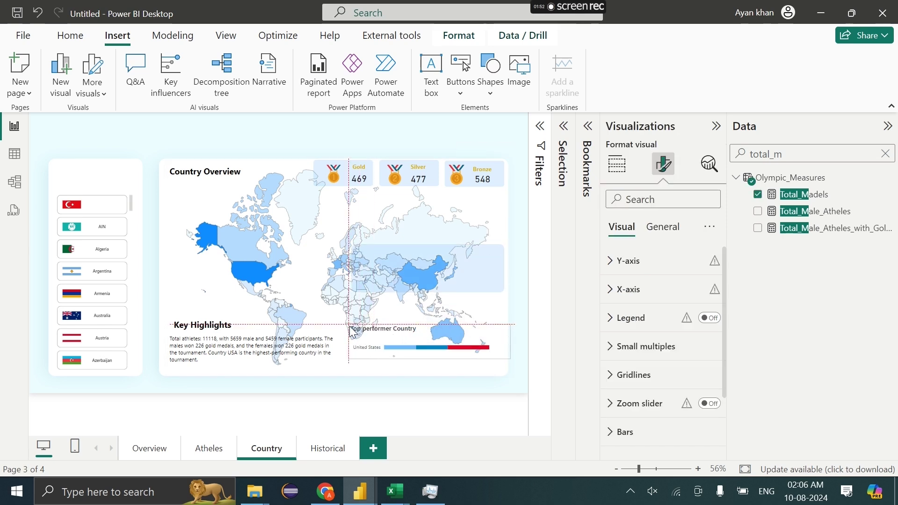
{"action": "left_click_drag", "start_coordinate": [421, 276], "coordinate": [418, 349]}
{"action": "left_click", "coordinate": [419, 154]}
{"action": "left_click", "coordinate": [460, 41]}
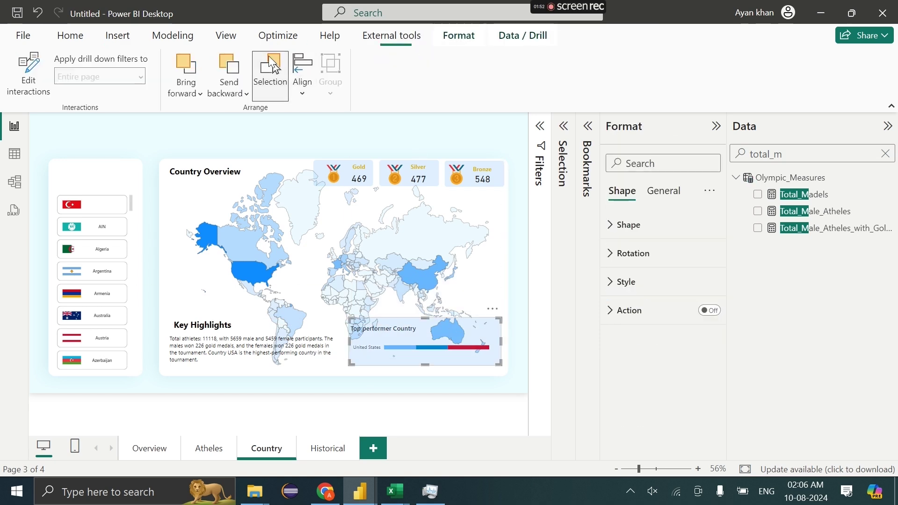
{"action": "left_click", "coordinate": [229, 65]}
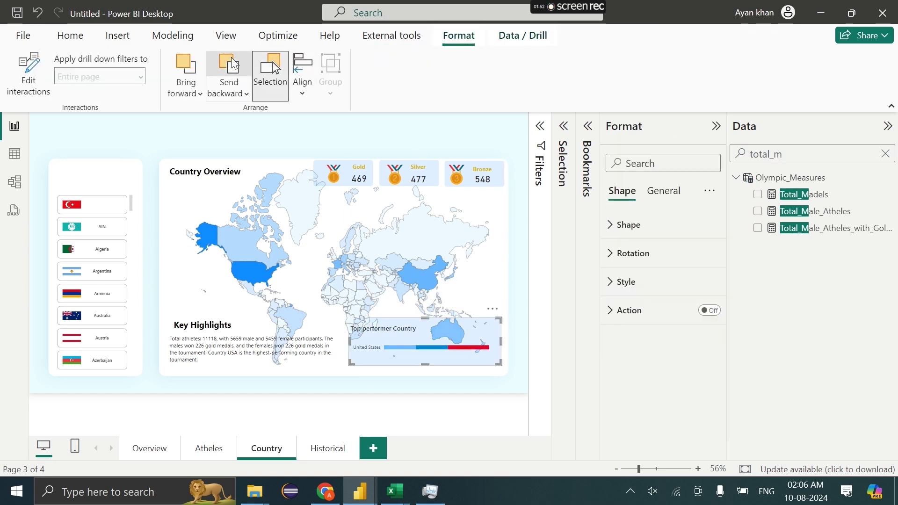
{"action": "left_click", "coordinate": [363, 138]}
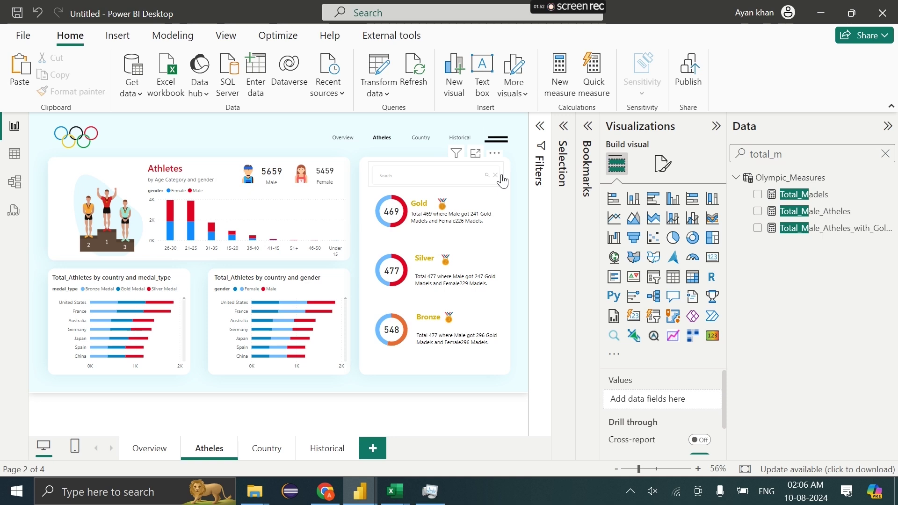
Copy the search visual from the Atheles page to the Country page without keeping the two in sync.
{"action": "left_click", "coordinate": [500, 175]}
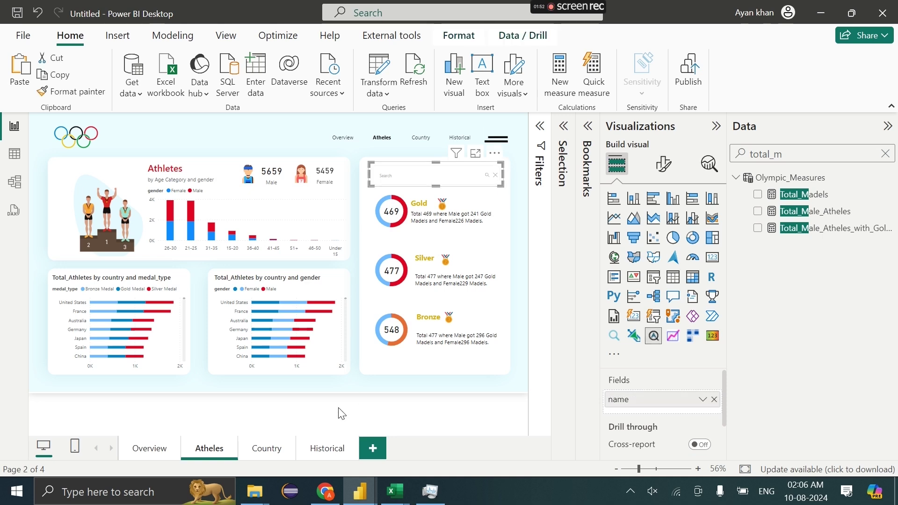
{"action": "left_click", "coordinate": [262, 449]}
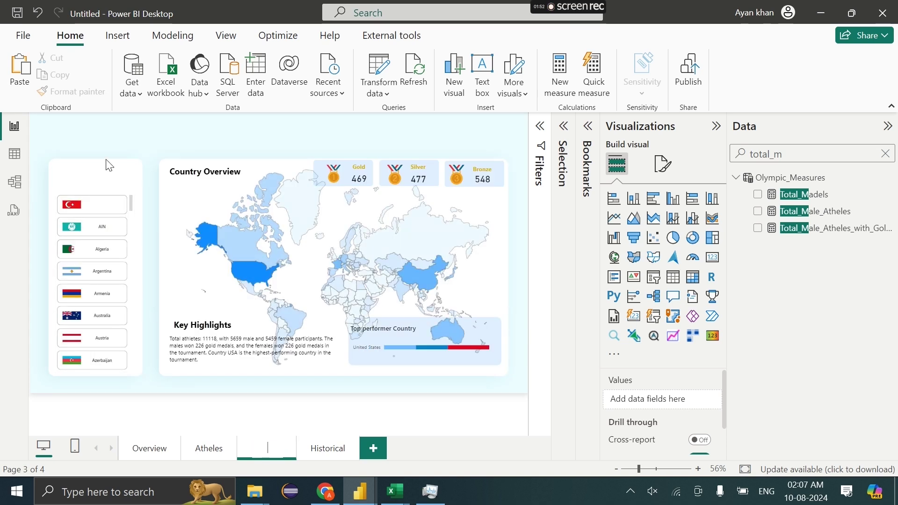
{"action": "left_click", "coordinate": [136, 227]}
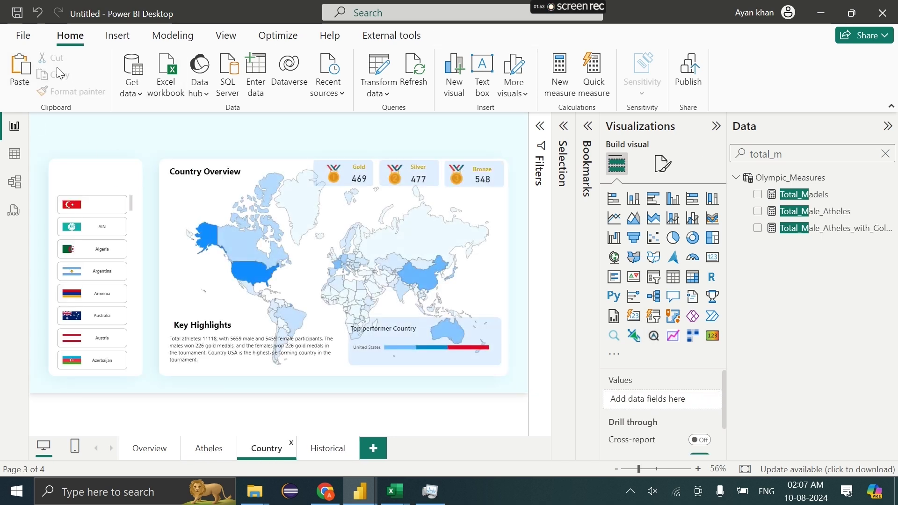
{"action": "left_click", "coordinate": [26, 72]}
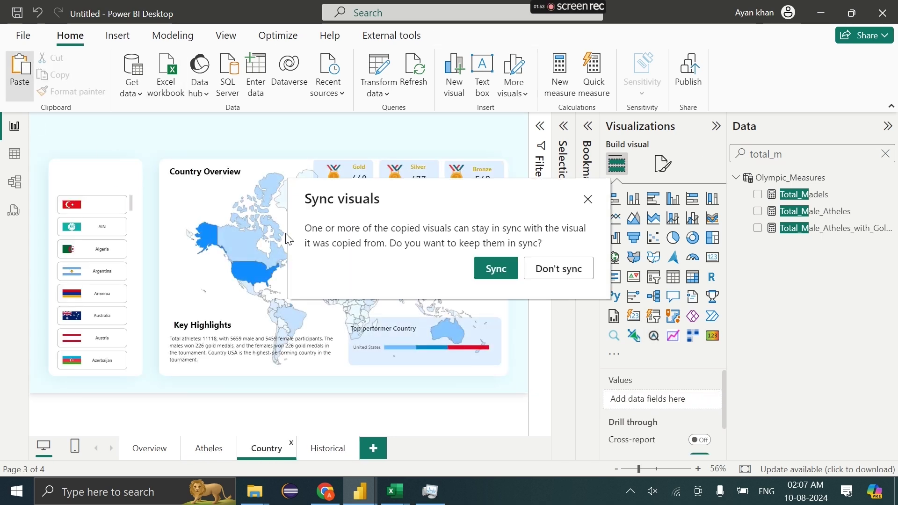
{"action": "left_click", "coordinate": [559, 274]}
Place the pasted search visual above the country slicer and resize it to the slicer's width.
{"action": "left_click_drag", "start_coordinate": [499, 158], "coordinate": [138, 191]}
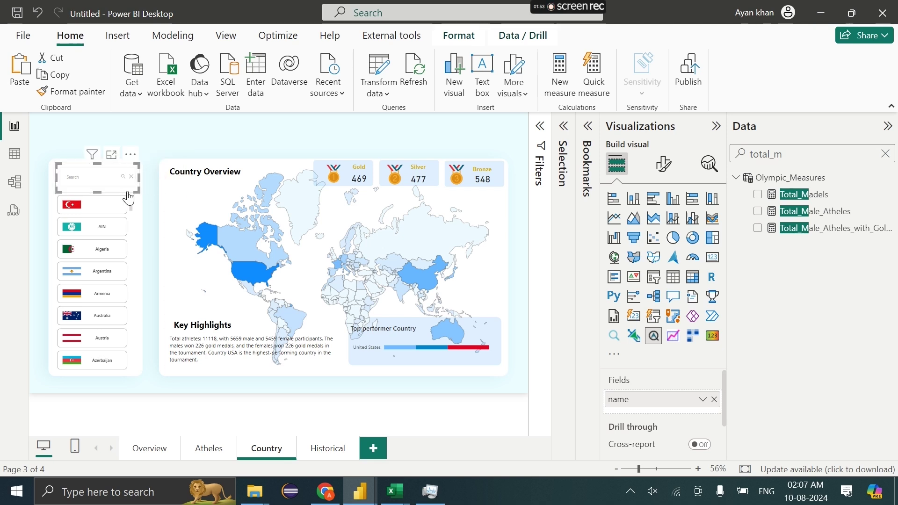
{"action": "mouse_move", "coordinate": [138, 191]}
{"action": "left_mouse_down"}
{"action": "mouse_move", "coordinate": [134, 169]}
{"action": "mouse_move", "coordinate": [135, 192]}
{"action": "left_mouse_up"}
{"action": "key", "text": "Escape"}
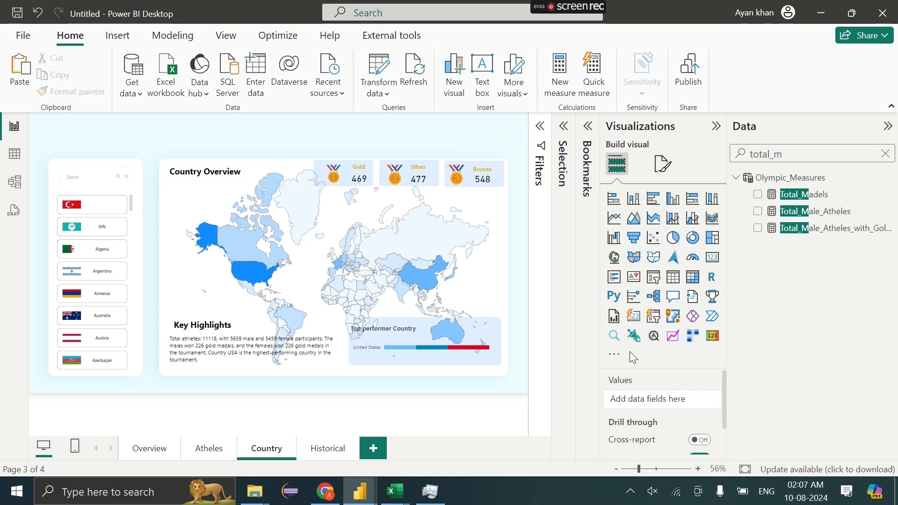
Search the data fields for country and add the Medallists country field to the search visual.
{"action": "left_click", "coordinate": [105, 174]}
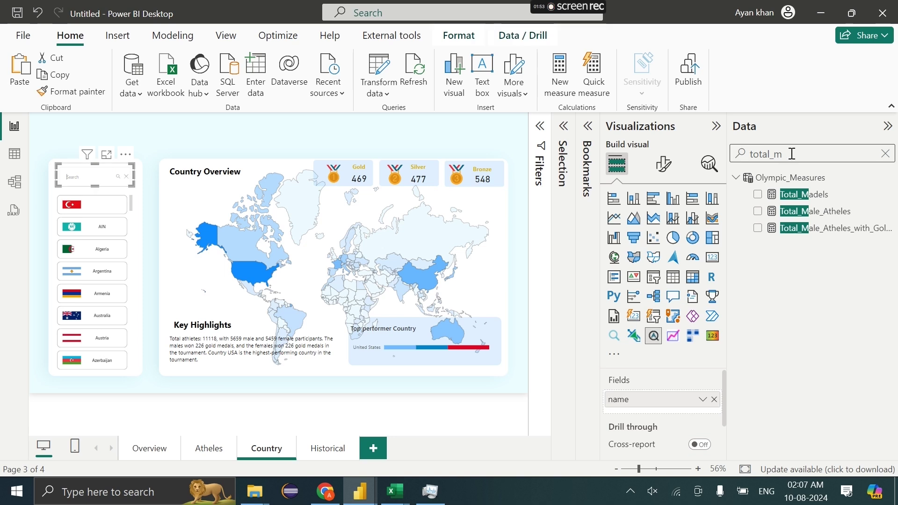
{"action": "type", "text": "country"}
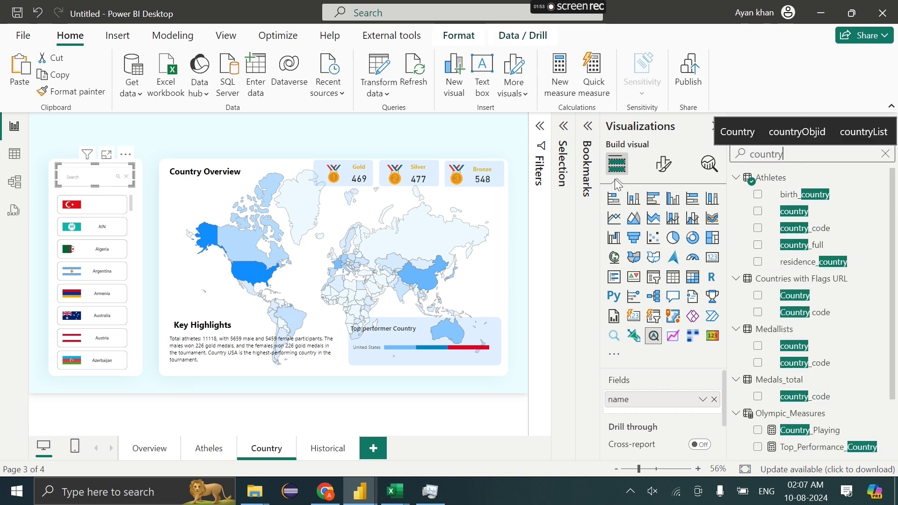
{"action": "left_click_drag", "start_coordinate": [816, 346], "coordinate": [677, 402]}
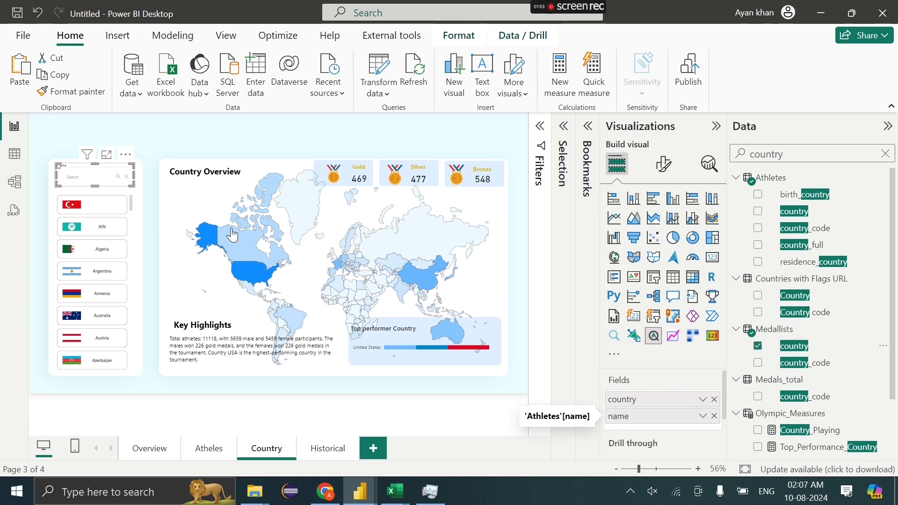
{"action": "key", "text": "Escape"}
Open the Historical page and collapse the Visualizations and Data panes.
{"action": "left_click", "coordinate": [326, 450]}
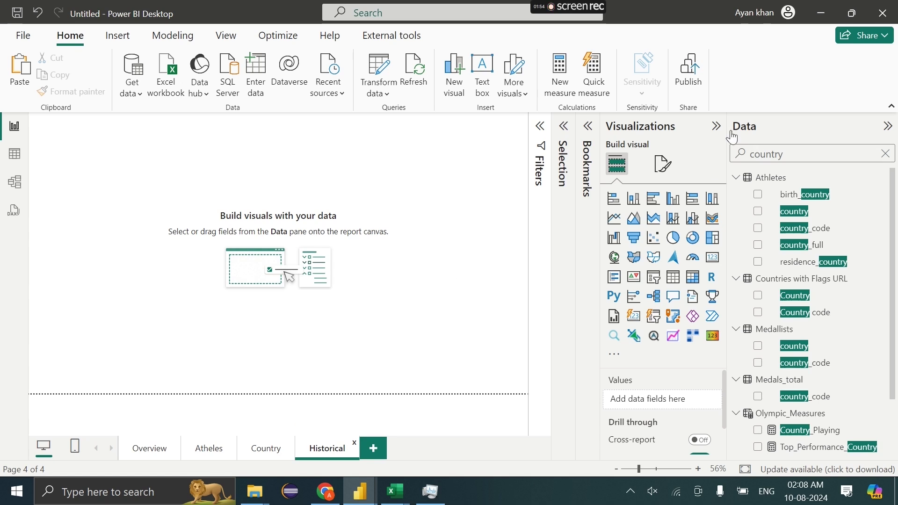
{"action": "left_click", "coordinate": [717, 127]}
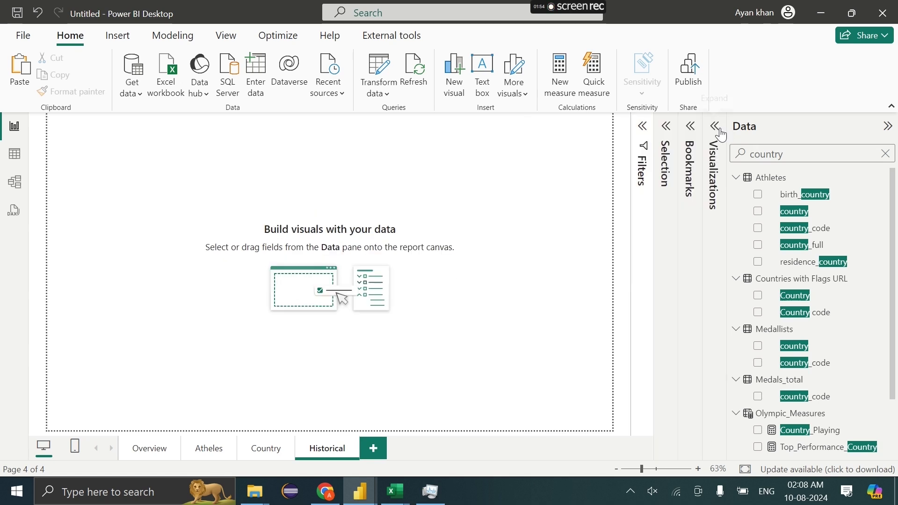
{"action": "left_click", "coordinate": [886, 126]}
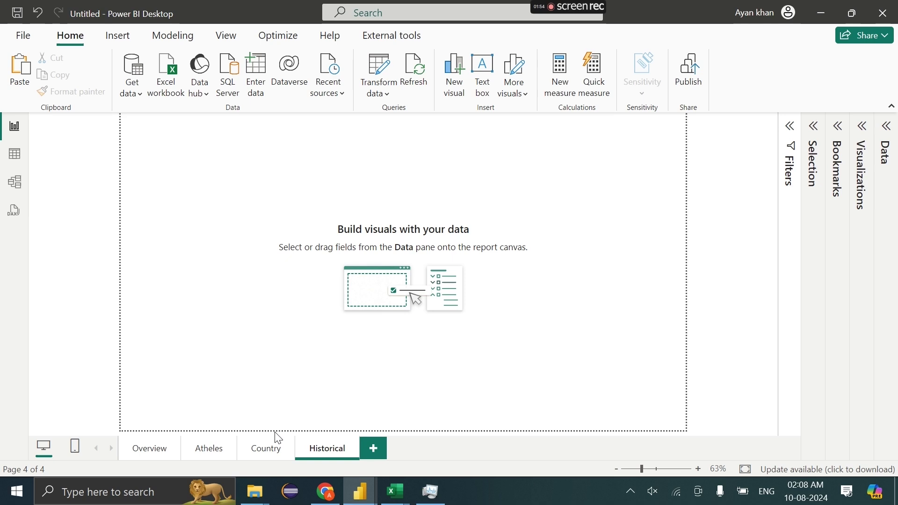
Copy the Olympic rings logo, page navigator and menu icon from the Atheles page to the Country page.
{"action": "left_click", "coordinate": [255, 450]}
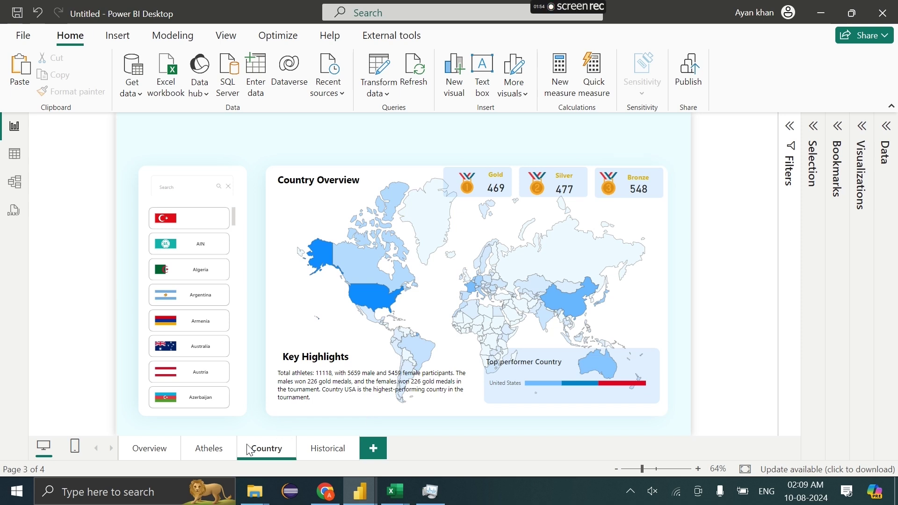
{"action": "left_click", "coordinate": [209, 450]}
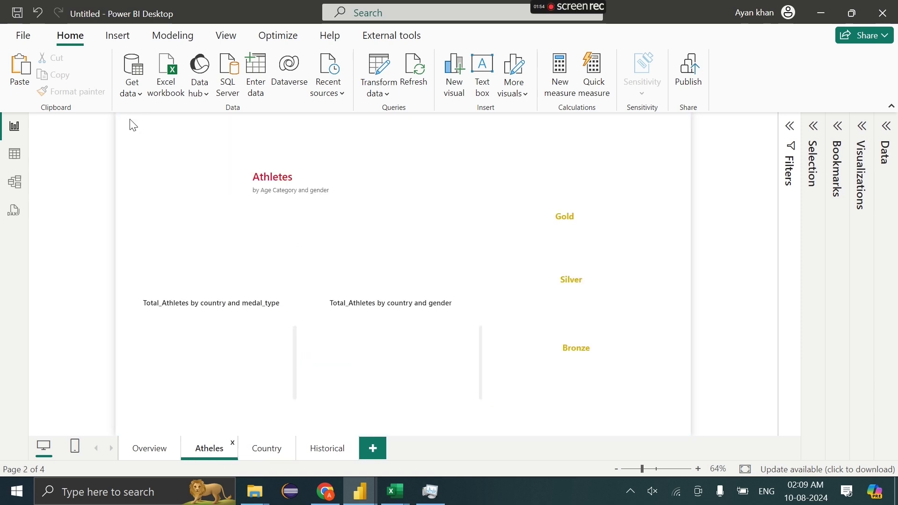
{"action": "left_click_drag", "start_coordinate": [126, 118], "coordinate": [705, 179]}
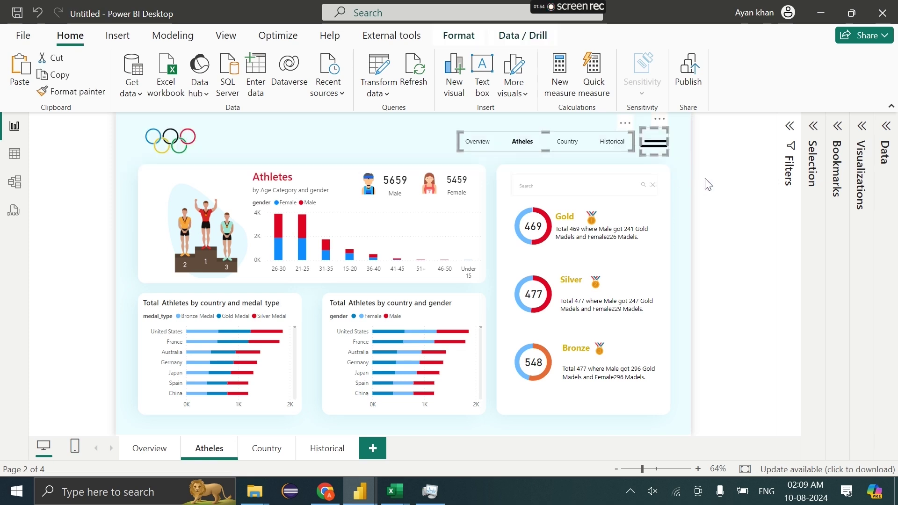
{"action": "left_click", "coordinate": [125, 116]}
{"action": "left_click", "coordinate": [169, 136], "text": "ctrl"}
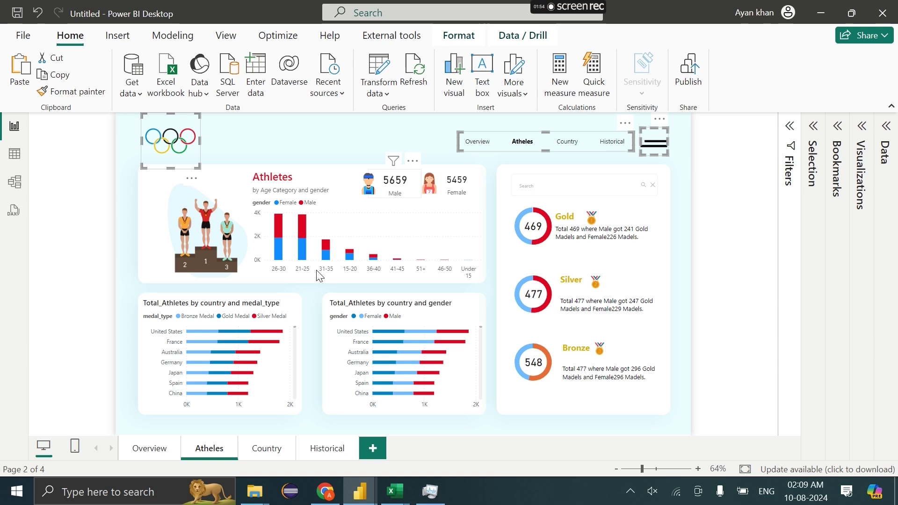
{"action": "left_click", "coordinate": [276, 450]}
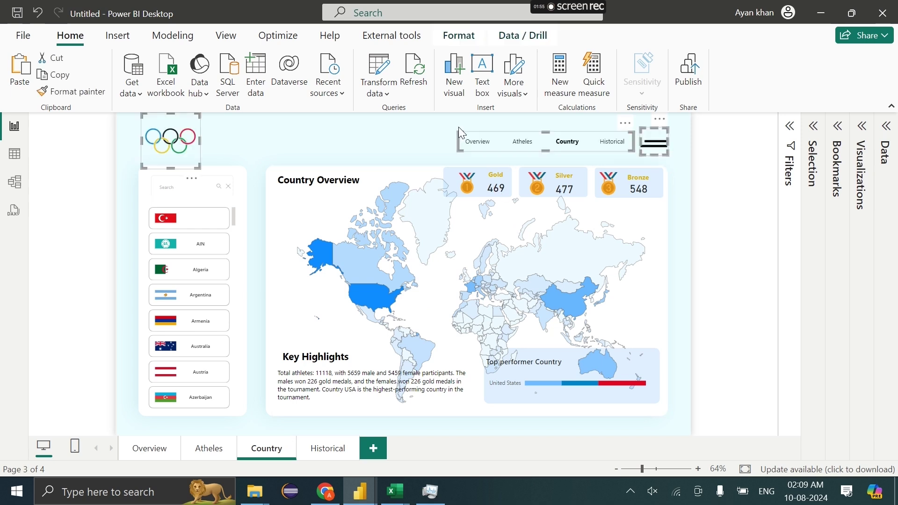
{"action": "left_click", "coordinate": [389, 133]}
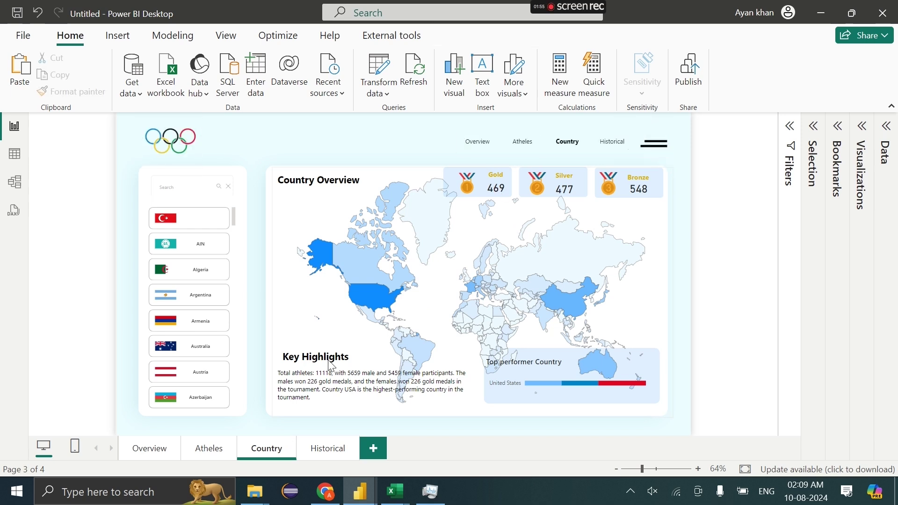
Open the Historical page and launch the Power Query Editor to transform the report's data.
{"action": "left_click", "coordinate": [340, 450]}
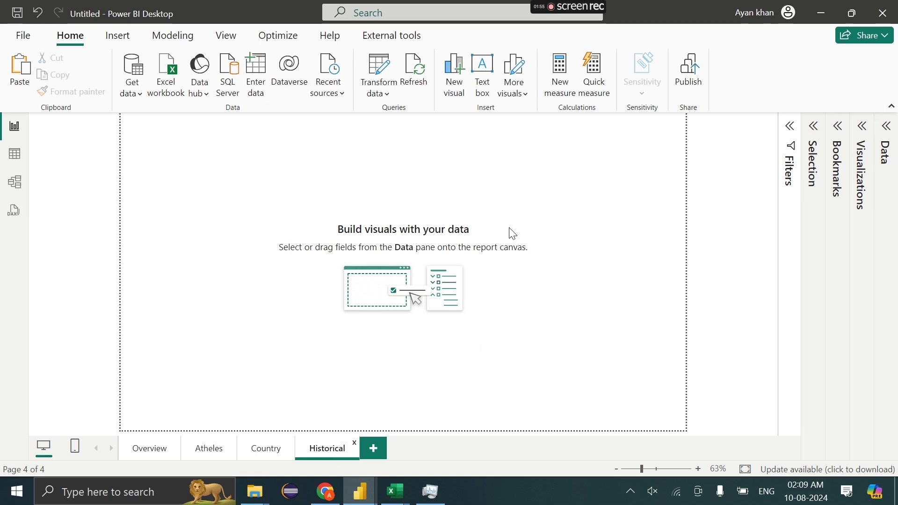
{"action": "mouse_move", "coordinate": [320, 501]}
{"action": "left_click", "coordinate": [376, 70]}
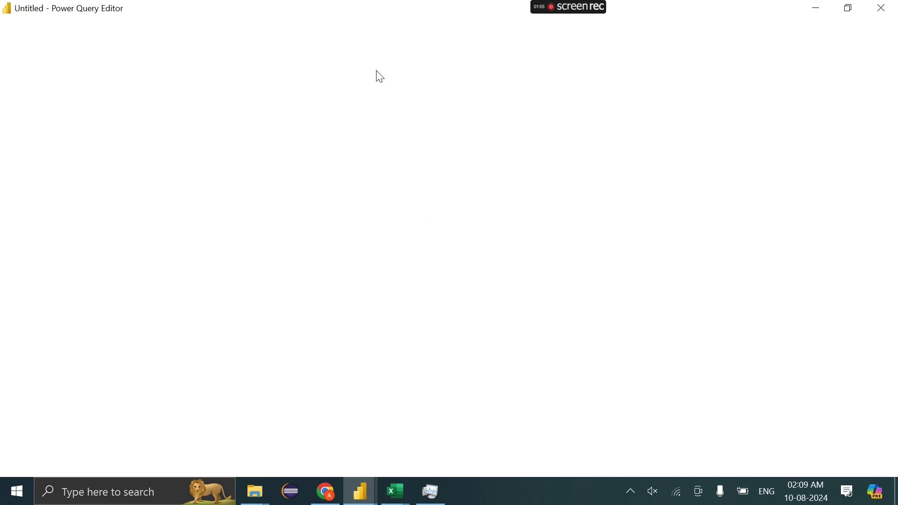
Switch to Chrome and return from the Paris 2024 Kaggle dataset to the search results for "olympics dataset".
{"action": "left_click", "coordinate": [340, 489]}
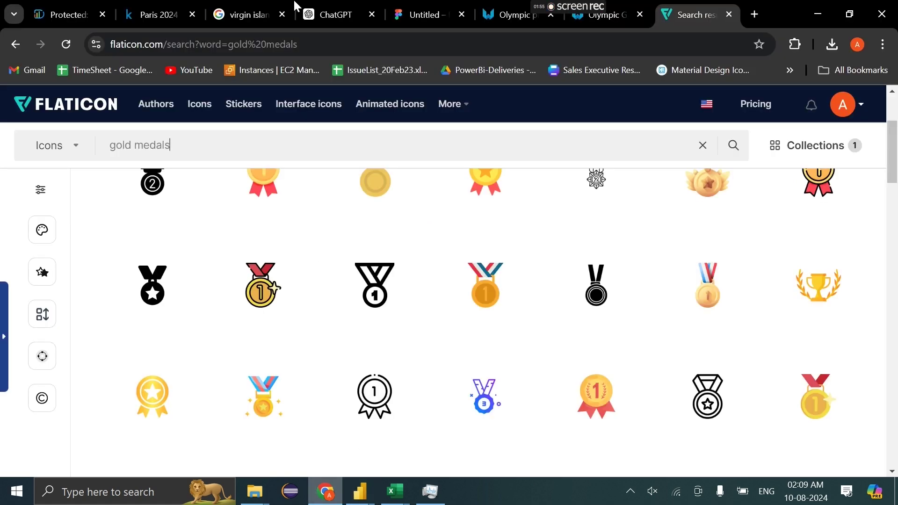
{"action": "left_click", "coordinate": [174, 5]}
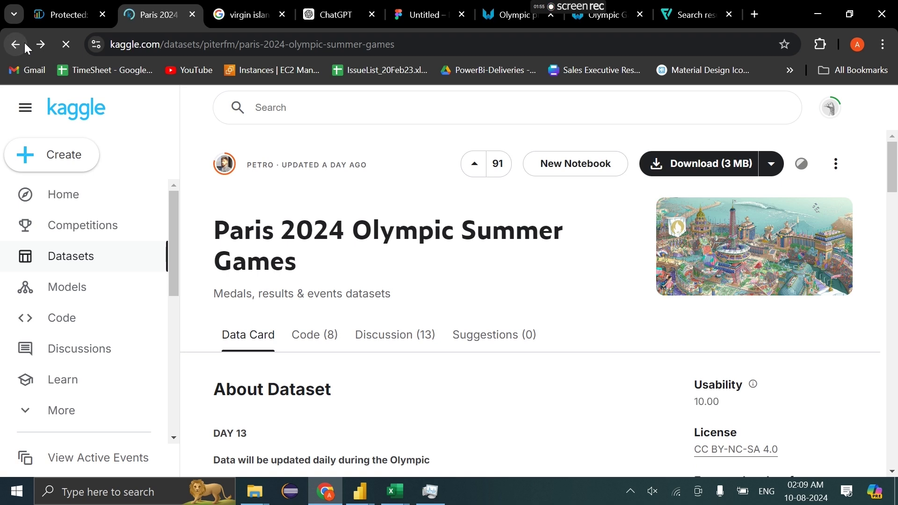
{"action": "key", "text": "alt+Left"}
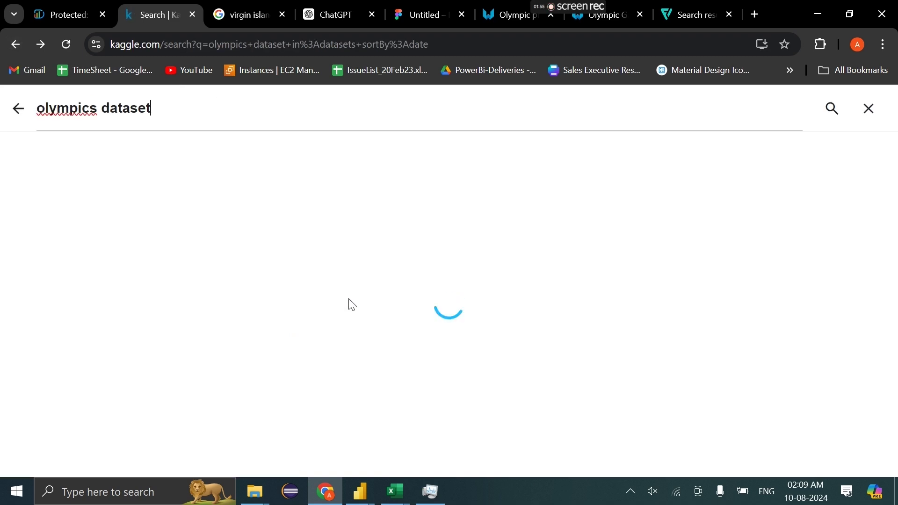
Copy the whole Python script from the Source step of the Historical_Data query in the Olympic 2024 file.
{"action": "key", "text": "alt+Tab"}
{"action": "left_click", "coordinate": [32, 386]}
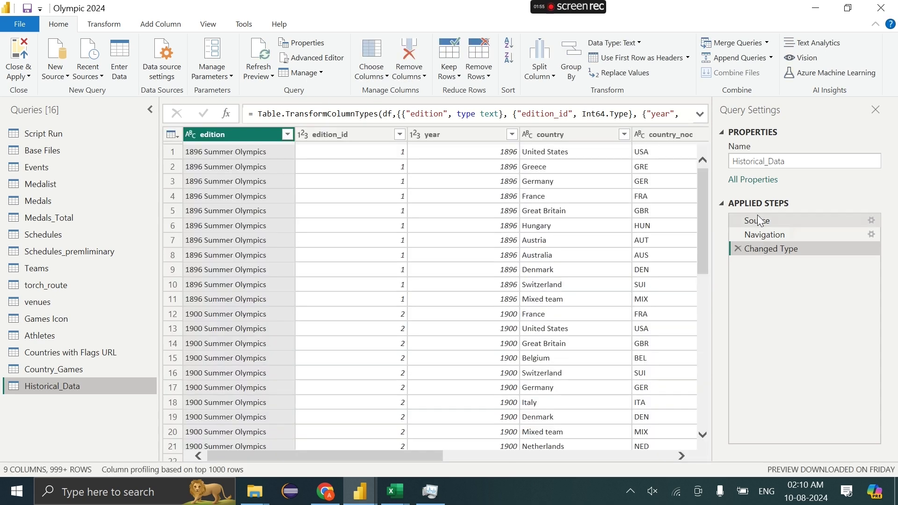
{"action": "left_click", "coordinate": [759, 220]}
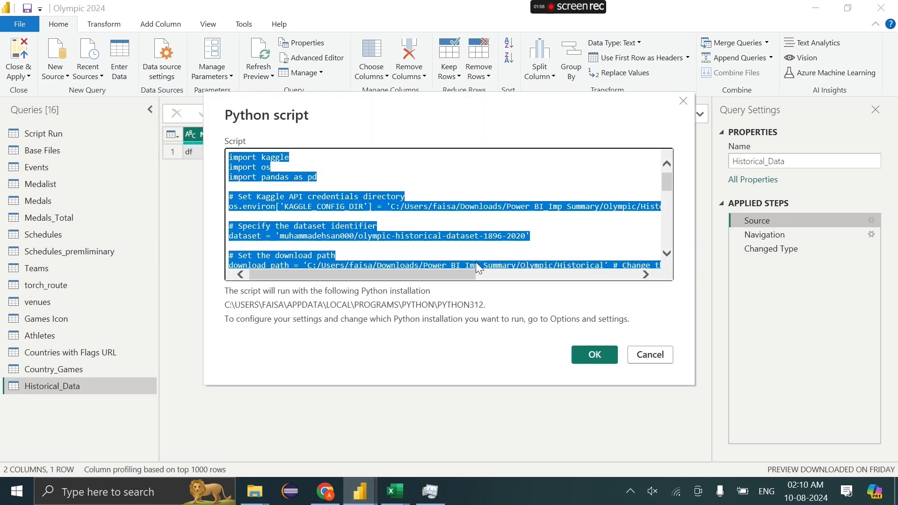
{"action": "left_click", "coordinate": [469, 237]}
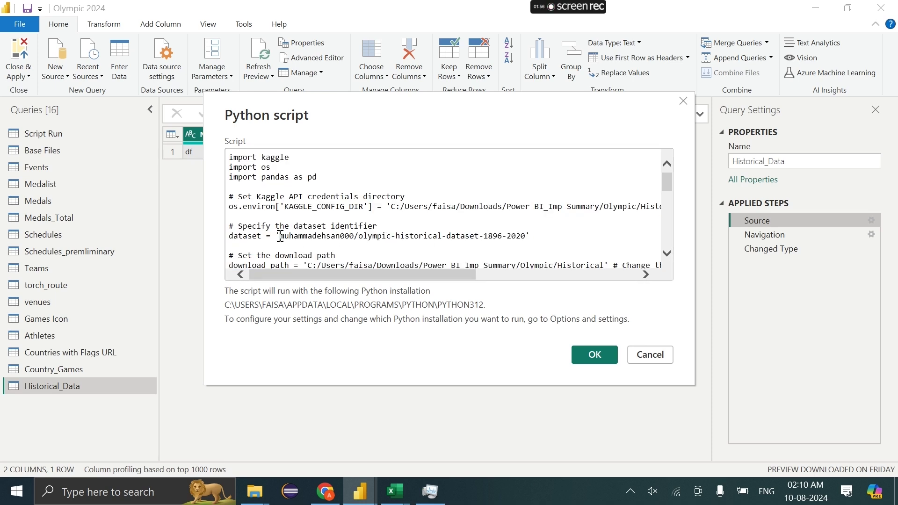
{"action": "left_click_drag", "start_coordinate": [280, 237], "coordinate": [524, 238]}
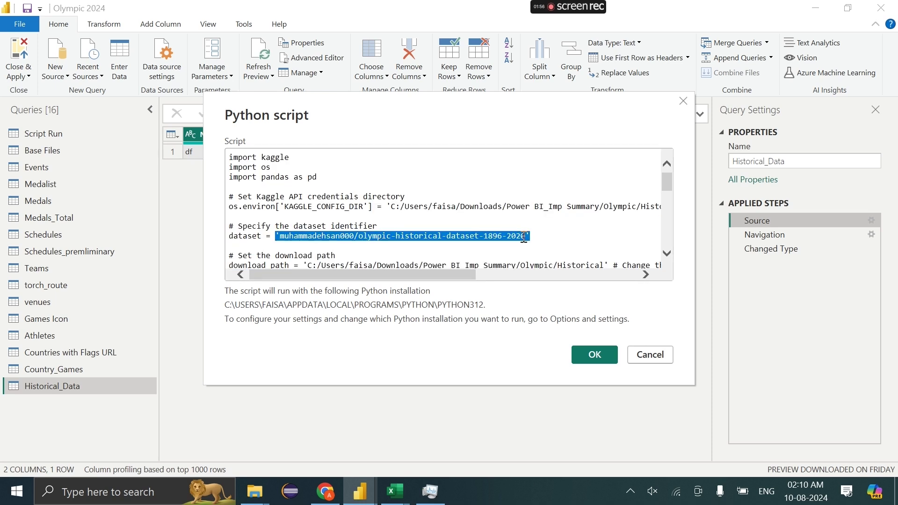
{"action": "left_click", "coordinate": [406, 236]}
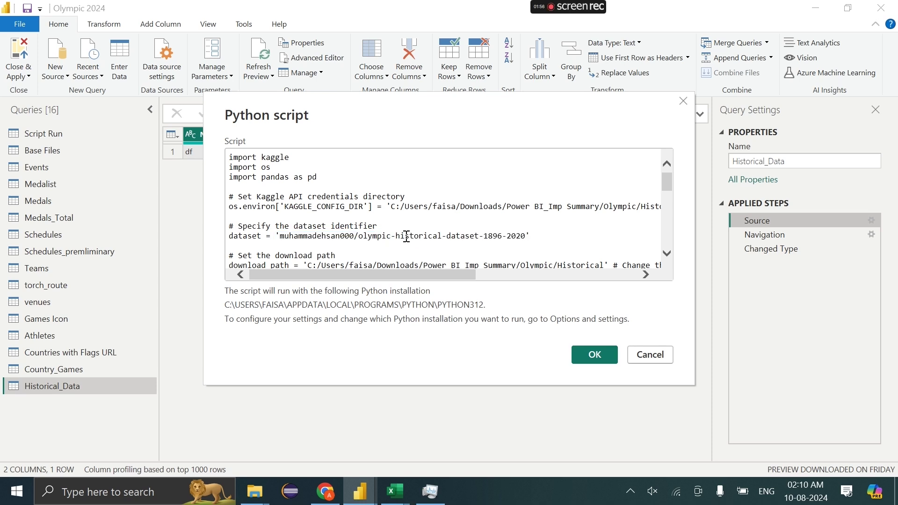
{"action": "left_click_drag", "start_coordinate": [280, 237], "coordinate": [505, 245]}
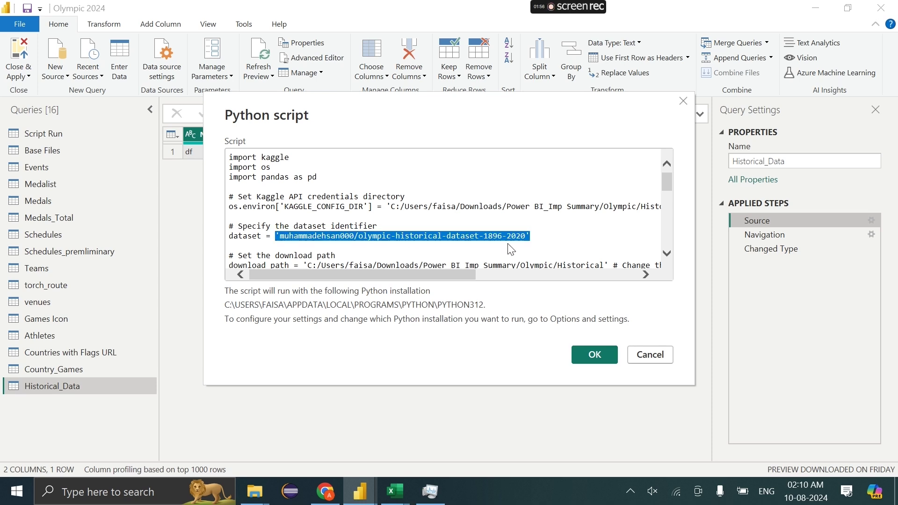
{"action": "left_click", "coordinate": [566, 258]}
{"action": "key", "text": "ctrl+a"}
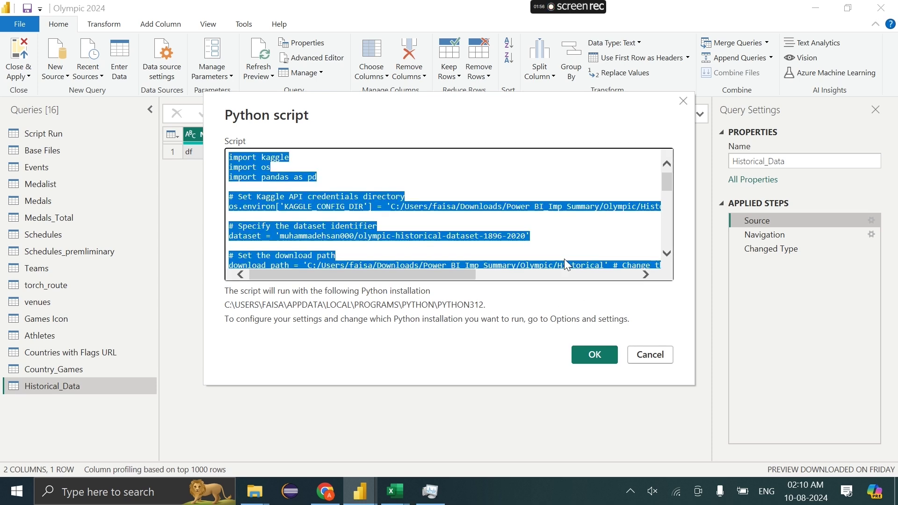
In the Untitled report's Power Query Editor, search the new data sources for "py" and connect to a Python script.
{"action": "left_click", "coordinate": [359, 492]}
{"action": "left_click", "coordinate": [545, 430]}
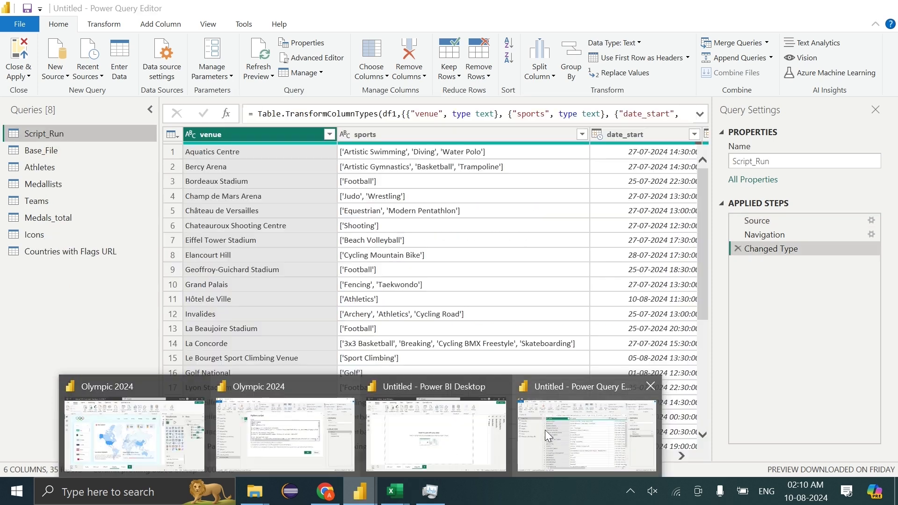
{"action": "left_click", "coordinate": [545, 430]}
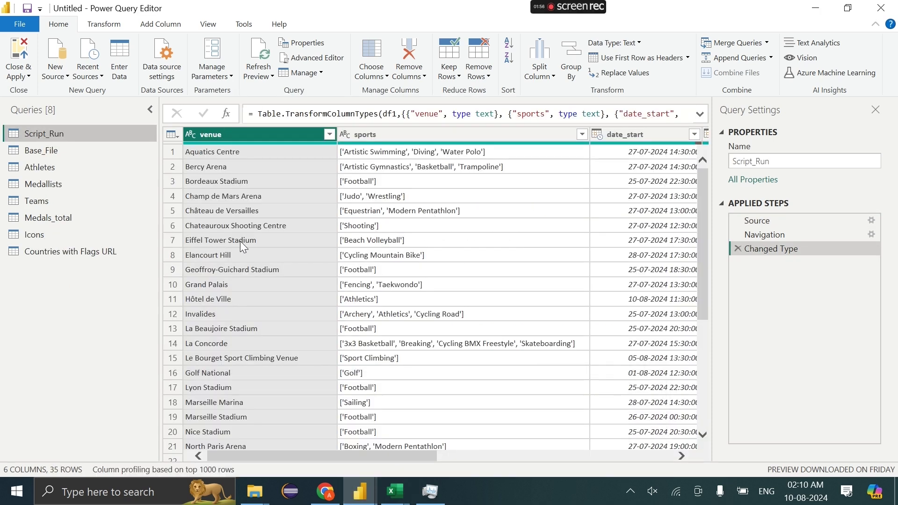
{"action": "left_click", "coordinate": [56, 74]}
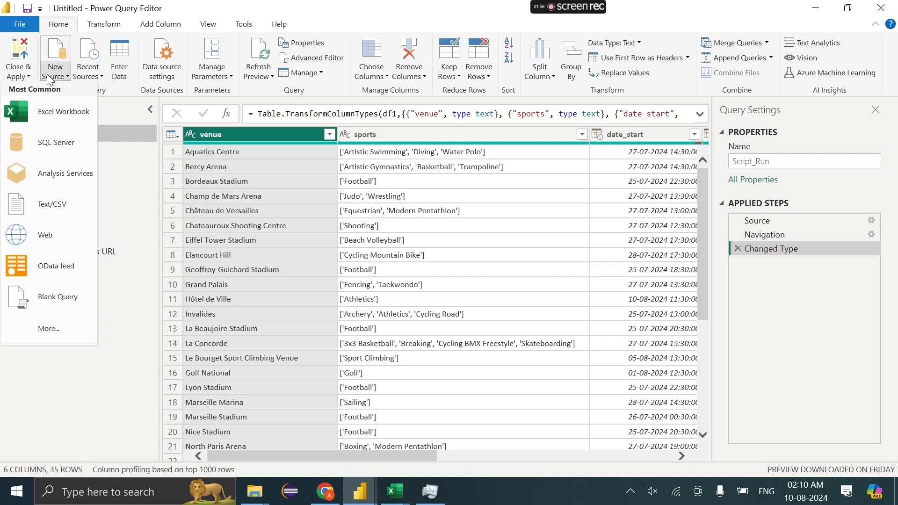
{"action": "left_click", "coordinate": [59, 335]}
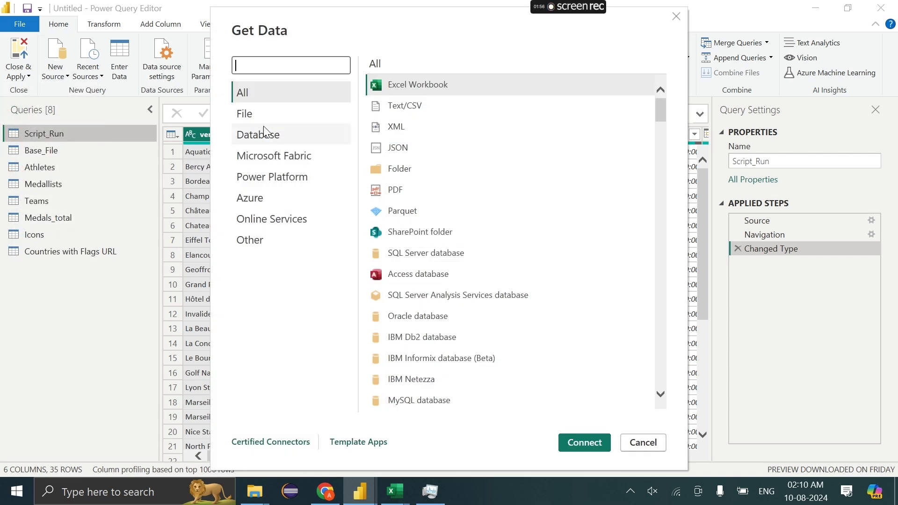
{"action": "type", "text": "py"}
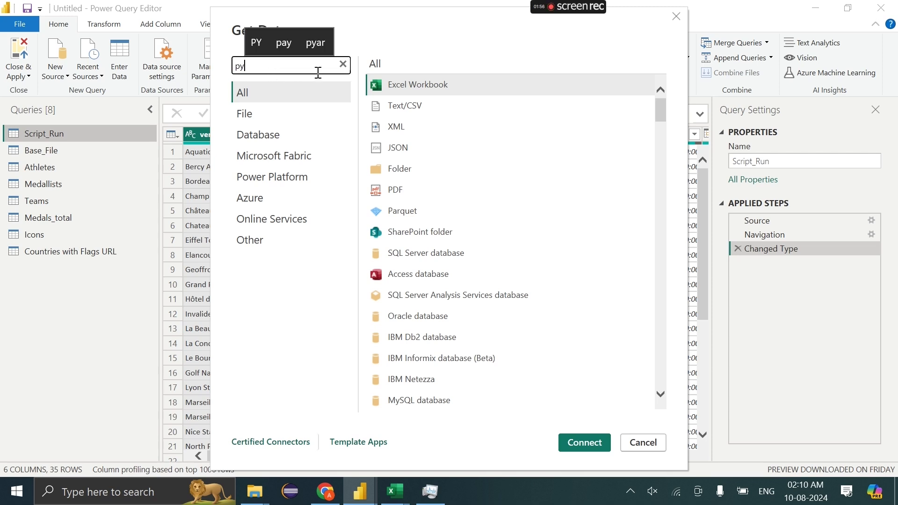
{"action": "left_click", "coordinate": [389, 76]}
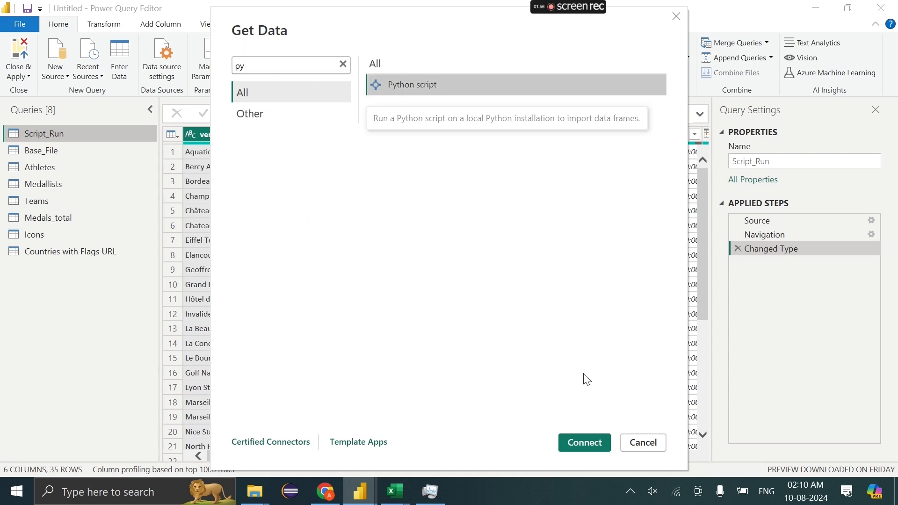
{"action": "left_click", "coordinate": [585, 436]}
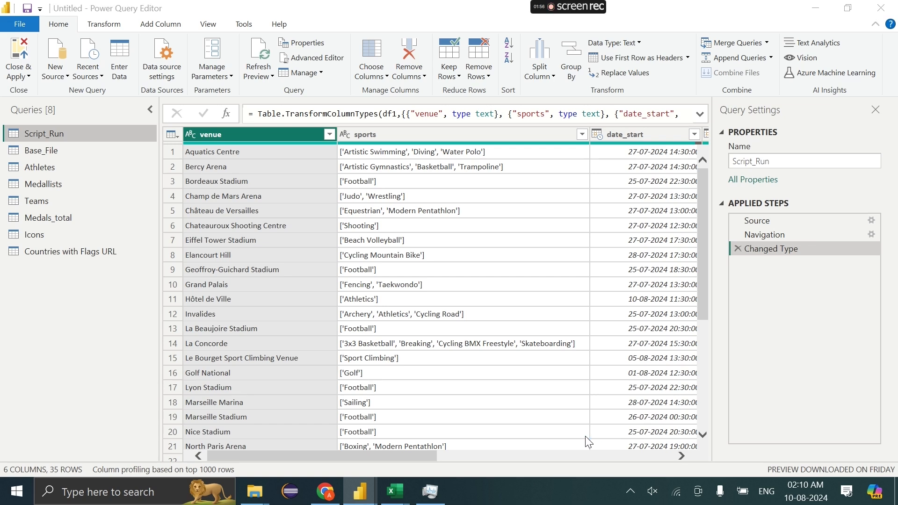
Paste the copied Kaggle download script into the empty Python script box and return to its beginning.
{"action": "left_click", "coordinate": [358, 246]}
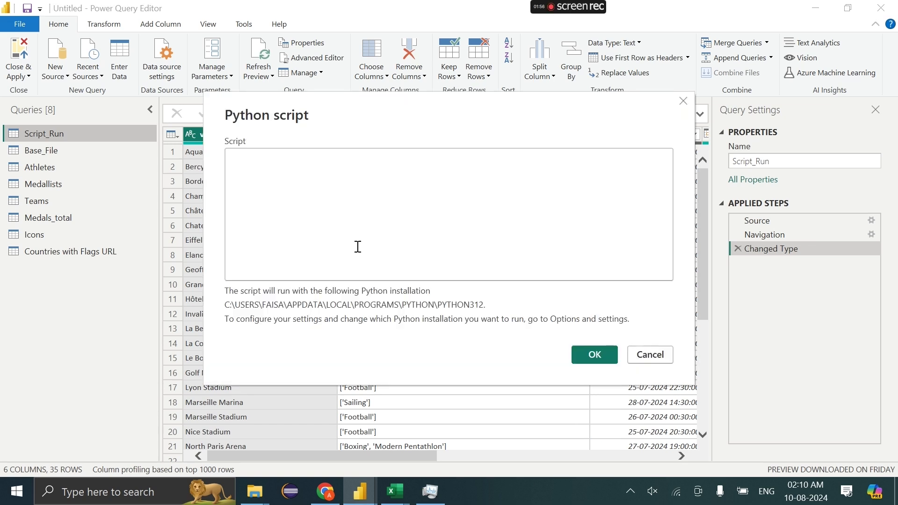
{"action": "key", "text": "ctrl+v"}
{"action": "scroll", "coordinate": [425, 242], "scroll_direction": "up", "scroll_amount": 2}
{"action": "scroll", "coordinate": [425, 242], "scroll_direction": "up", "scroll_amount": 10}
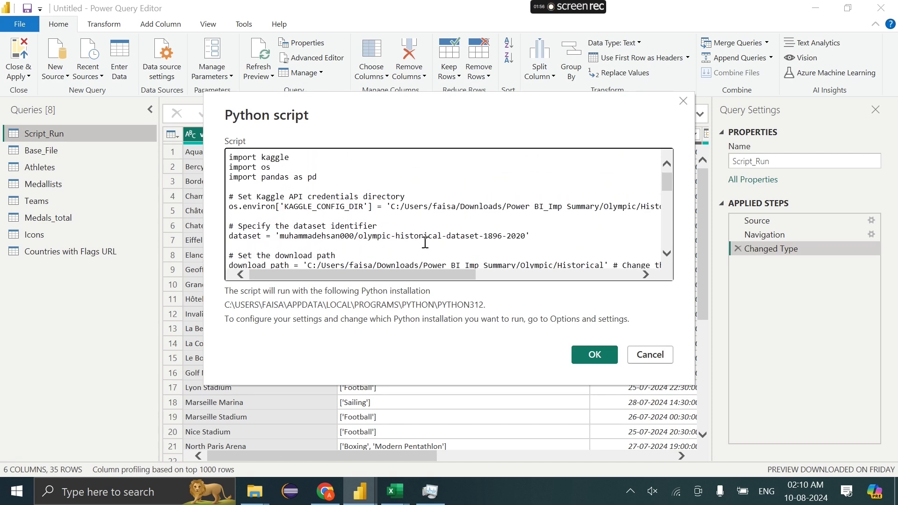
Copy the dataset identifier from the script and append it to kaggle.com/ in a new Chrome tab's address.
{"action": "left_click_drag", "start_coordinate": [277, 237], "coordinate": [531, 239]}
{"action": "key", "text": "ctrl+c"}
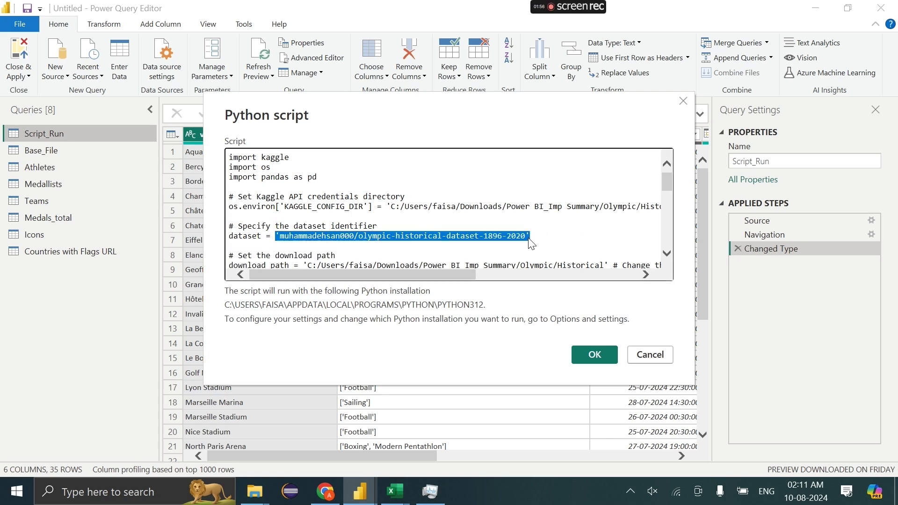
{"action": "left_click", "coordinate": [325, 491]}
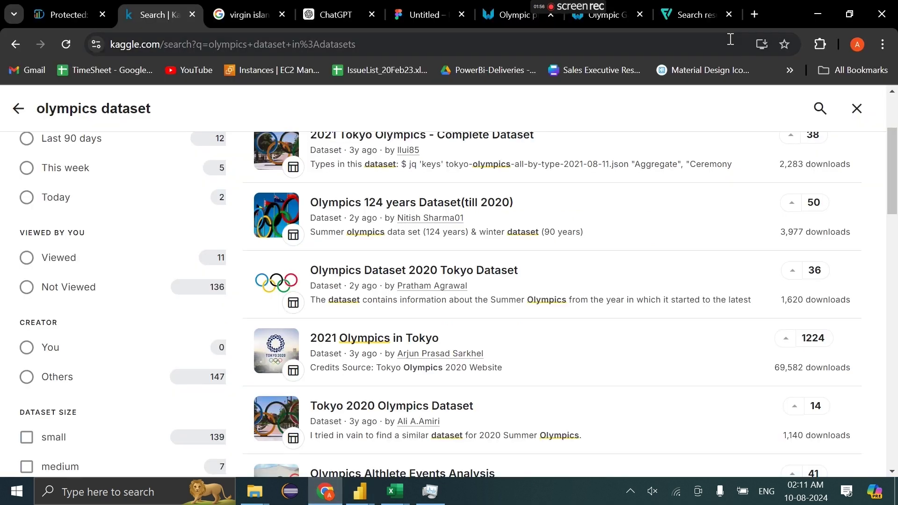
{"action": "left_click", "coordinate": [753, 14]}
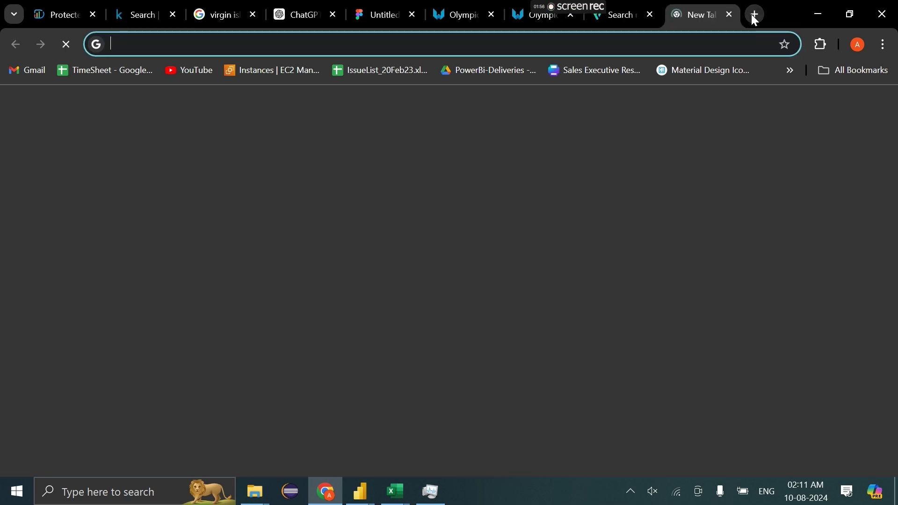
{"action": "type", "text": "kaggle.com/"}
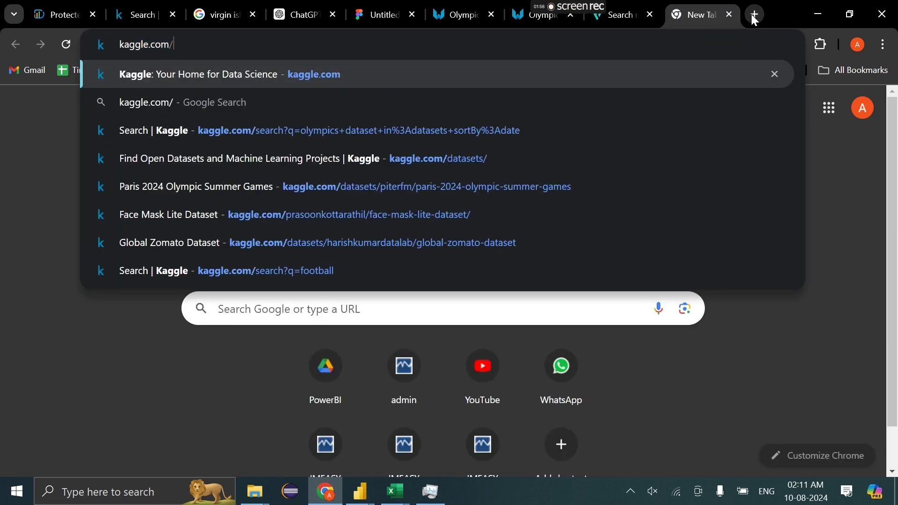
{"action": "key", "text": "ctrl+v"}
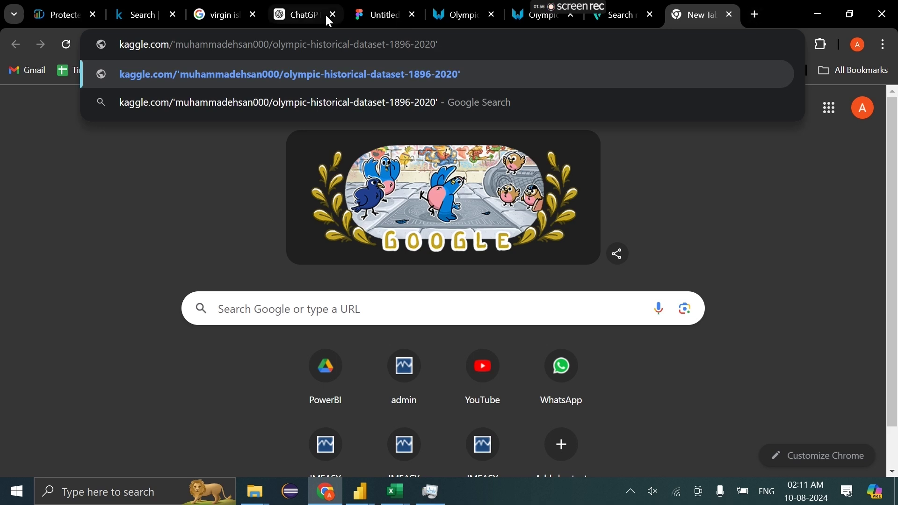
Replace the quotation mark before the dataset identifier in the address with dataset/ and load the page.
{"action": "left_click", "coordinate": [178, 50]}
{"action": "key", "text": "Delete"}
{"action": "type", "text": "data"}
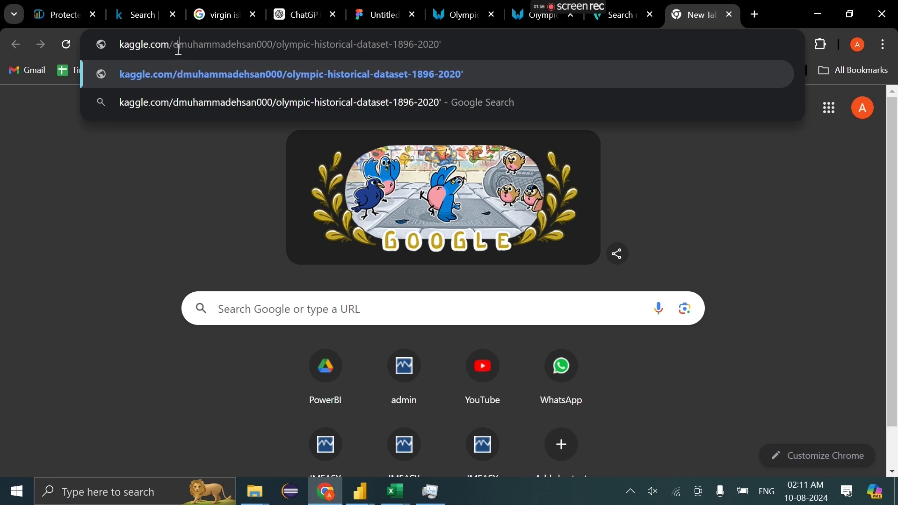
{"action": "type", "text": "set"}
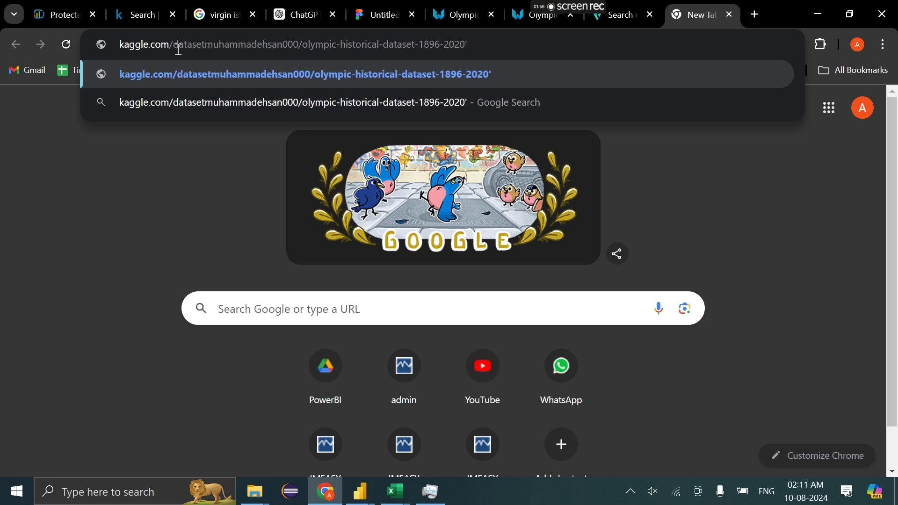
{"action": "type", "text": "/"}
{"action": "key", "text": "Return"}
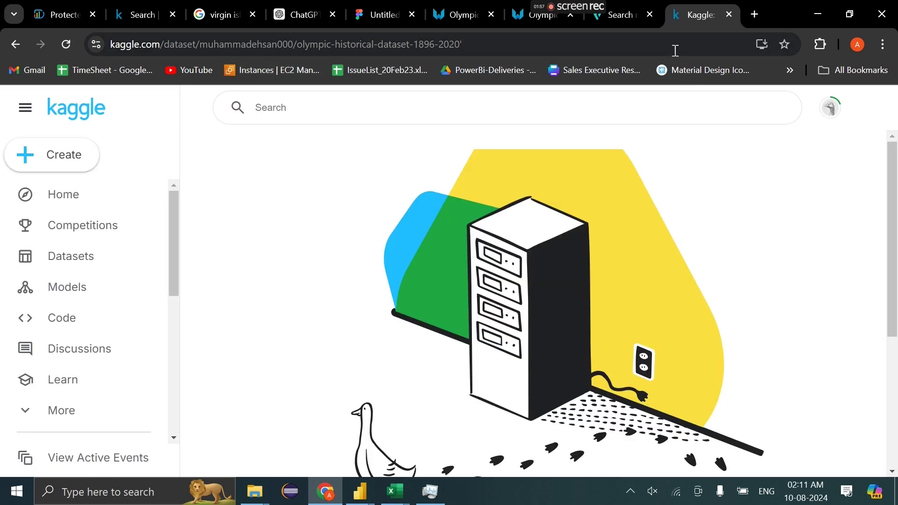
Close the tab with the dataset address and look through the Kaggle search results for a historical Olympics dataset.
{"action": "left_click", "coordinate": [728, 15]}
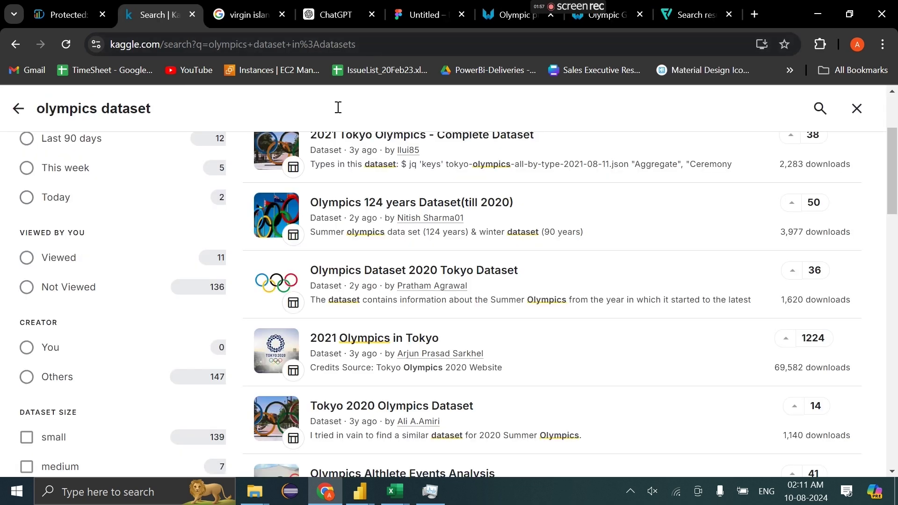
{"action": "scroll", "coordinate": [345, 274], "scroll_direction": "up", "scroll_amount": 3}
{"action": "scroll", "coordinate": [344, 274], "scroll_direction": "down", "scroll_amount": 10}
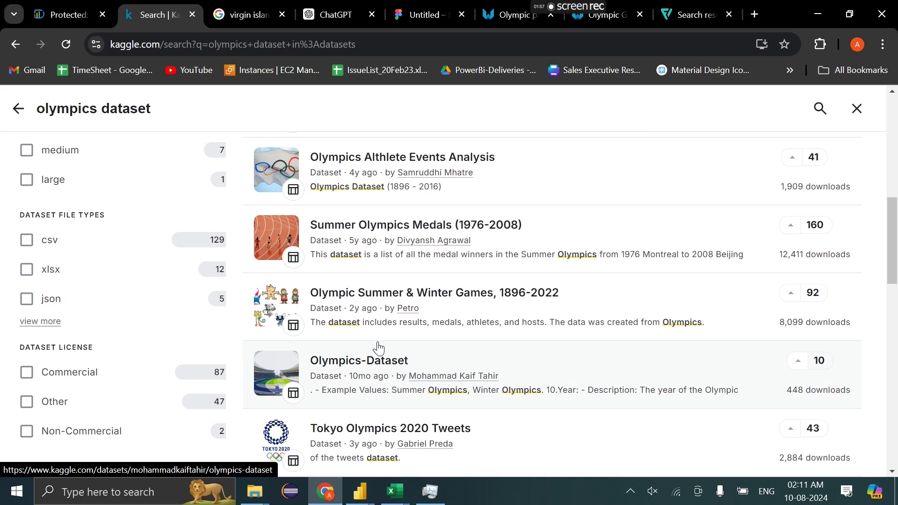
{"action": "scroll", "coordinate": [379, 349], "scroll_direction": "down", "scroll_amount": 17}
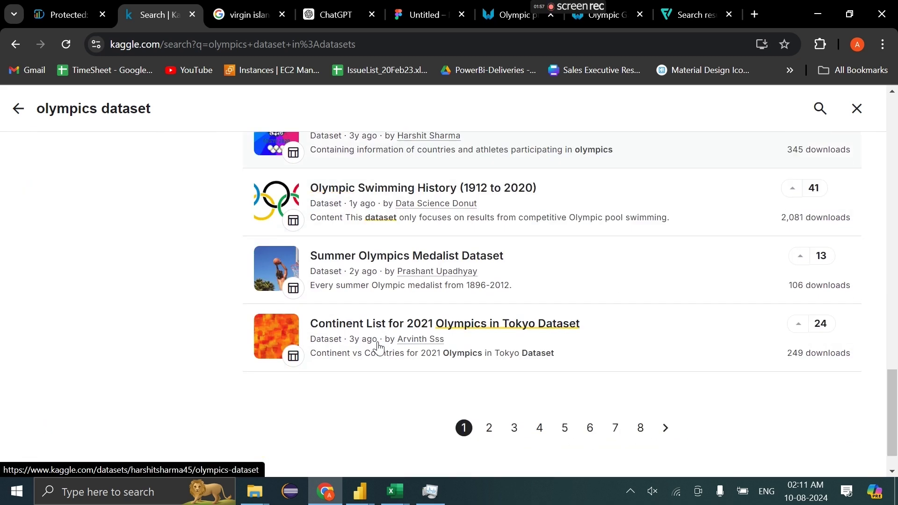
{"action": "scroll", "coordinate": [376, 346], "scroll_direction": "up", "scroll_amount": 20}
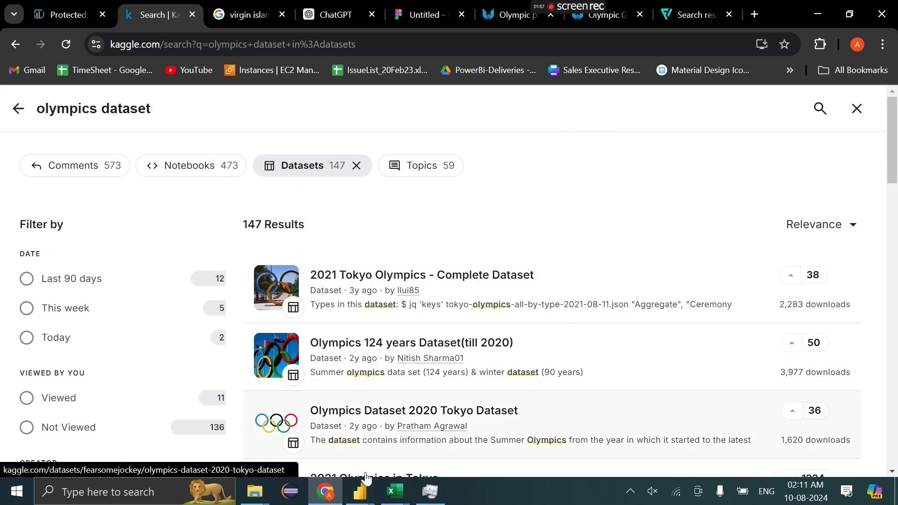
Return to the Python script in Power Query Editor and review its dataset identifier, folder paths and file download code.
{"action": "mouse_move", "coordinate": [360, 491]}
{"action": "left_click", "coordinate": [545, 400]}
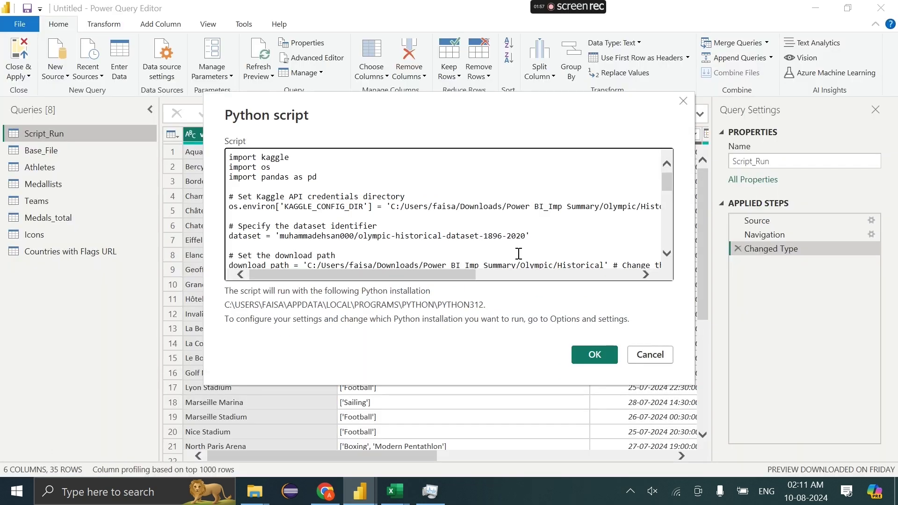
{"action": "scroll", "coordinate": [519, 252], "scroll_direction": "down", "scroll_amount": 2}
{"action": "scroll", "coordinate": [518, 251], "scroll_direction": "up", "scroll_amount": 1}
{"action": "scroll", "coordinate": [518, 249], "scroll_direction": "down", "scroll_amount": 1}
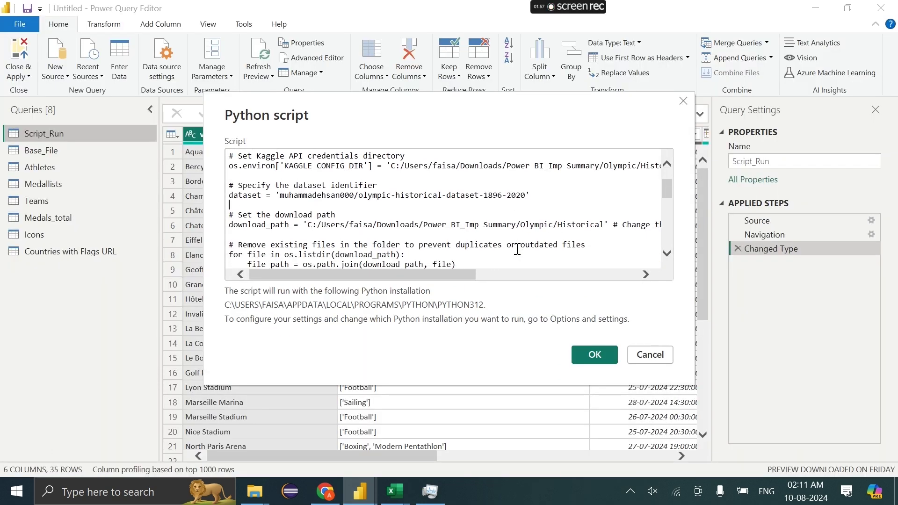
{"action": "scroll", "coordinate": [542, 247], "scroll_direction": "down", "scroll_amount": 4}
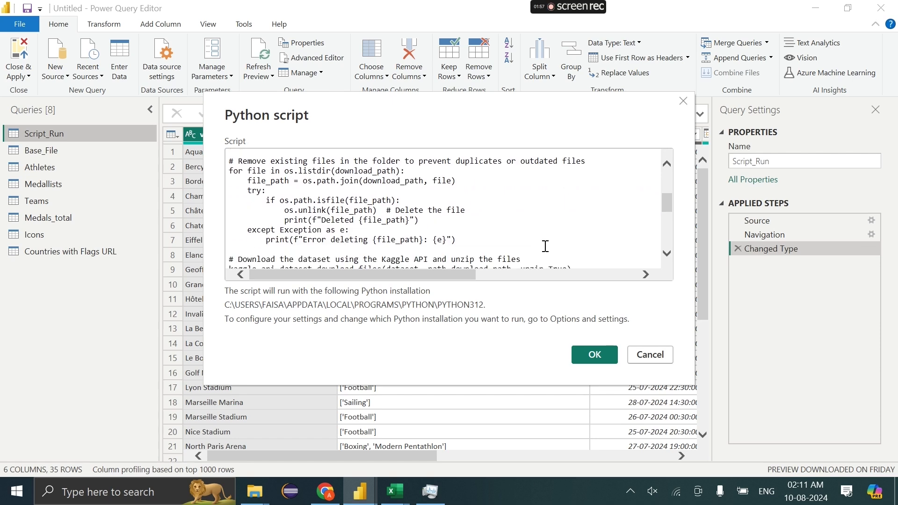
{"action": "scroll", "coordinate": [556, 251], "scroll_direction": "down", "scroll_amount": 2}
{"action": "scroll", "coordinate": [538, 215], "scroll_direction": "down", "scroll_amount": 4}
{"action": "scroll", "coordinate": [535, 212], "scroll_direction": "up", "scroll_amount": 12}
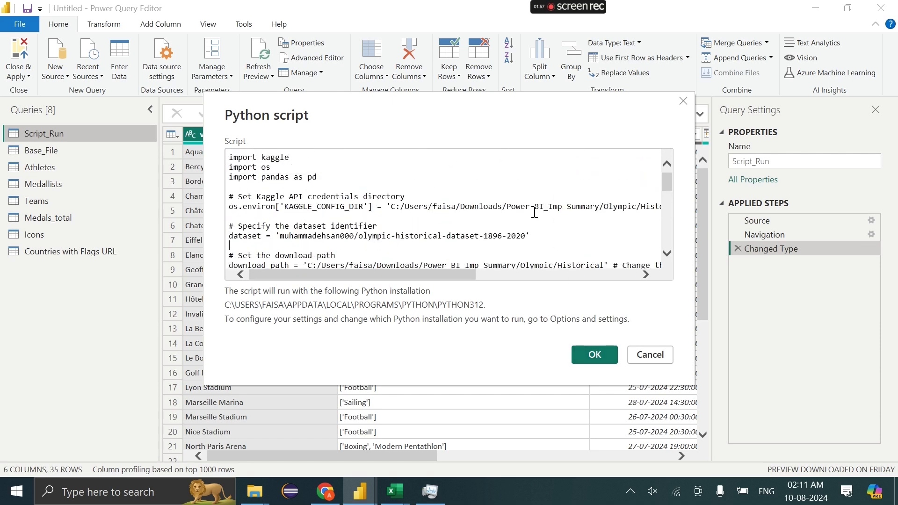
In File Explorer, create a folder named Historical inside the Olmypic Dashboard folder.
{"action": "mouse_move", "coordinate": [255, 491]}
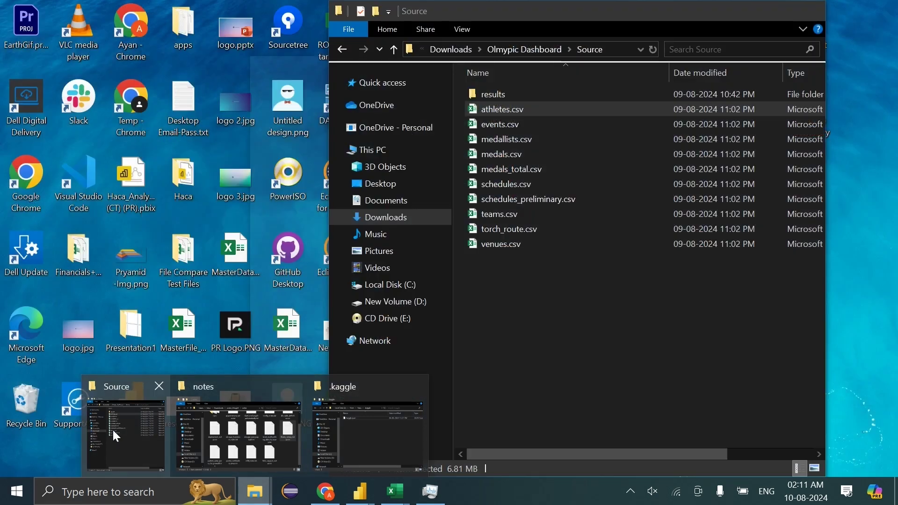
{"action": "left_click", "coordinate": [112, 428]}
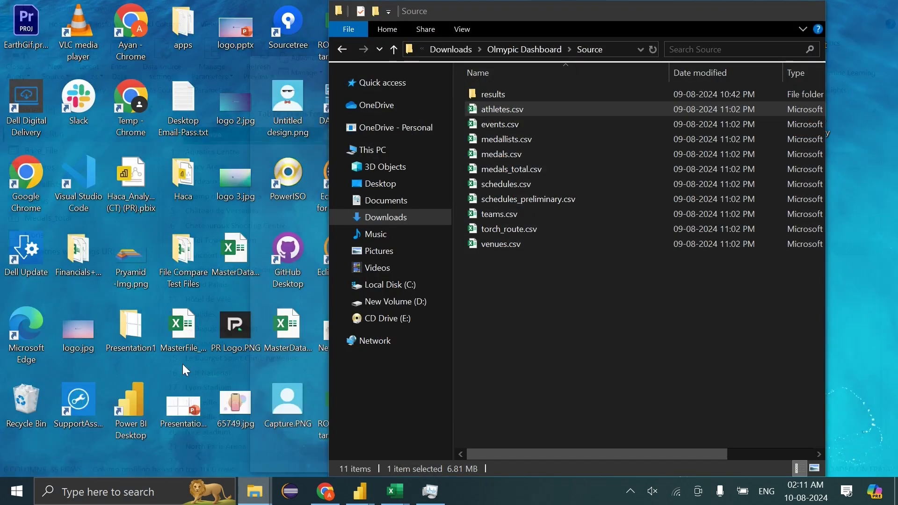
{"action": "left_click", "coordinate": [613, 52]}
{"action": "left_click", "coordinate": [550, 246]}
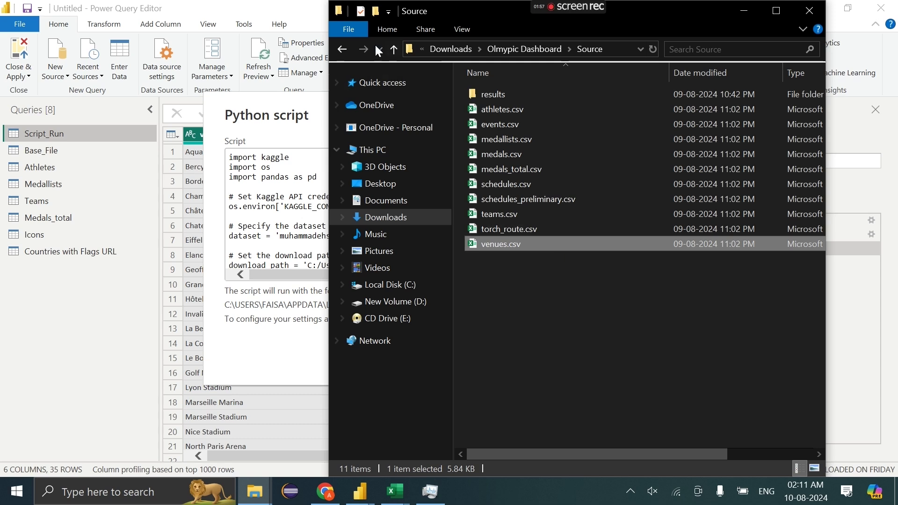
{"action": "left_click", "coordinate": [345, 49]}
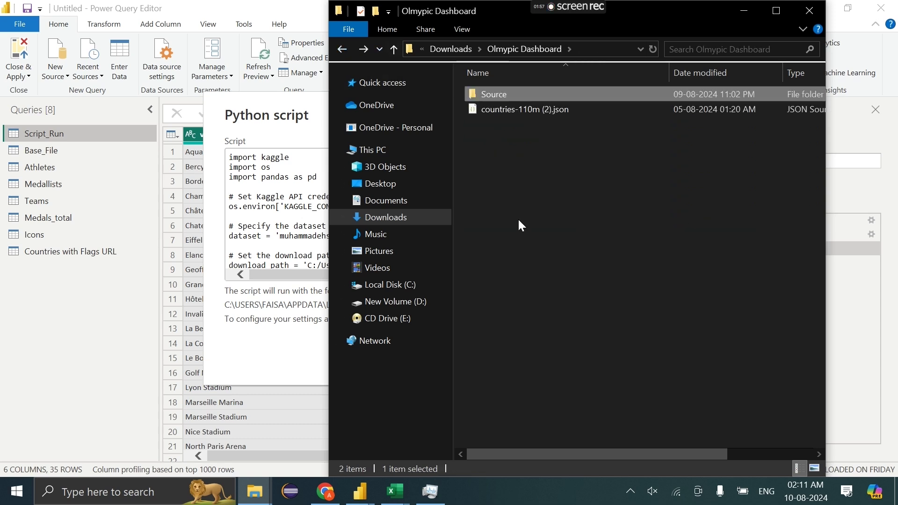
{"action": "key", "text": "ctrl+shift+n"}
{"action": "type", "text": "Histo"}
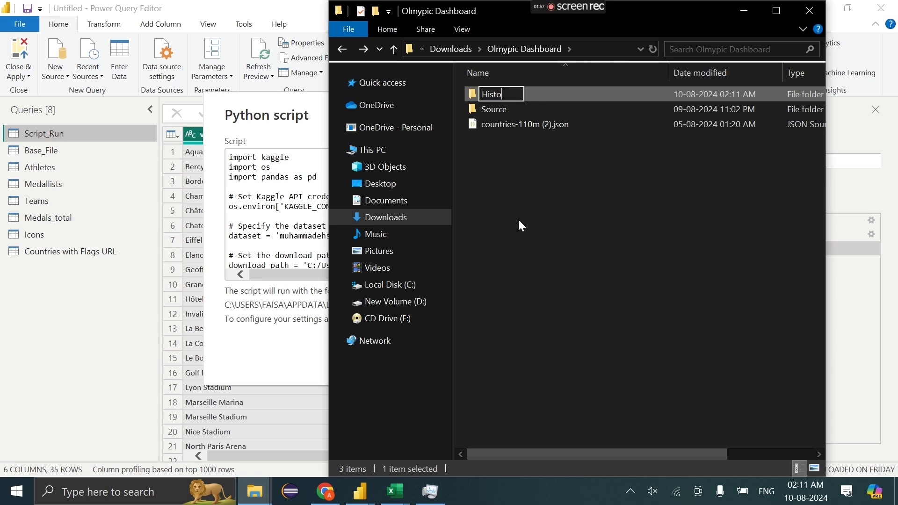
{"action": "type", "text": "rical"}
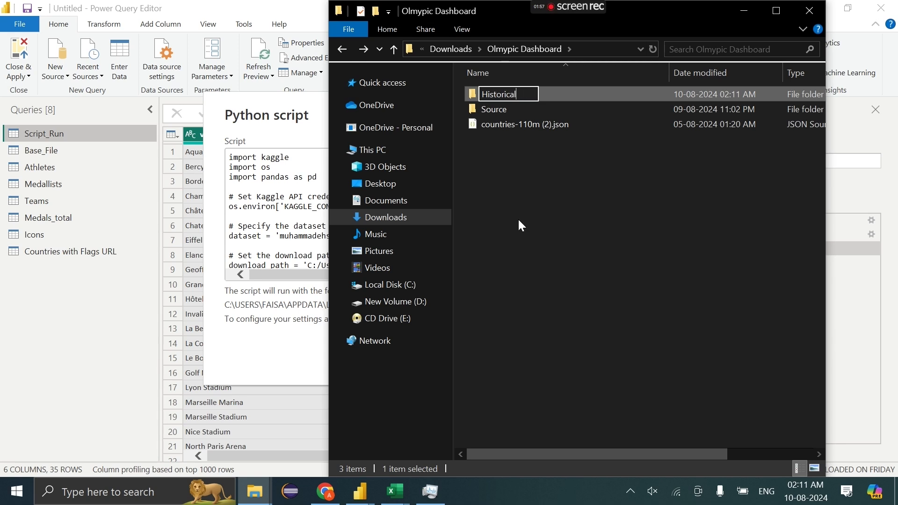
{"action": "key", "text": "Return"}
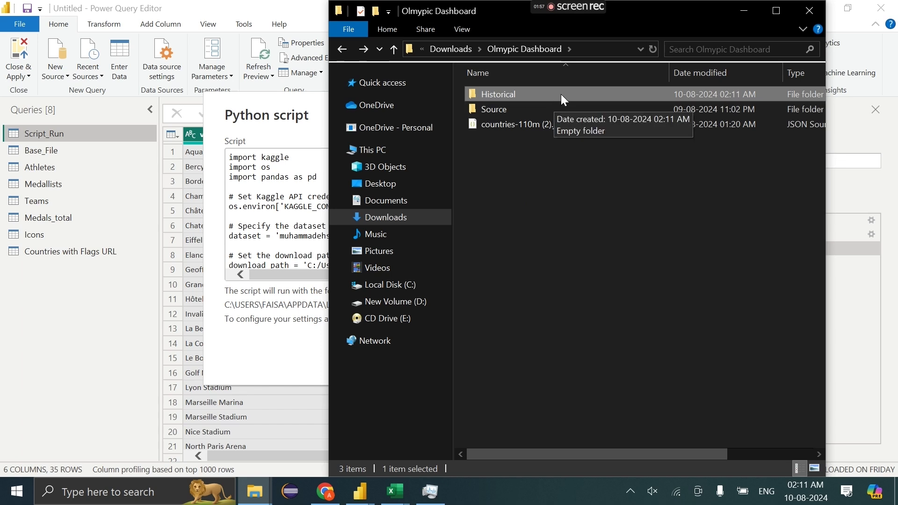
Copy the new Historical folder's full path and return to the Python script.
{"action": "double_click", "coordinate": [560, 94]}
{"action": "left_click", "coordinate": [595, 51]}
{"action": "key", "text": "ctrl+c"}
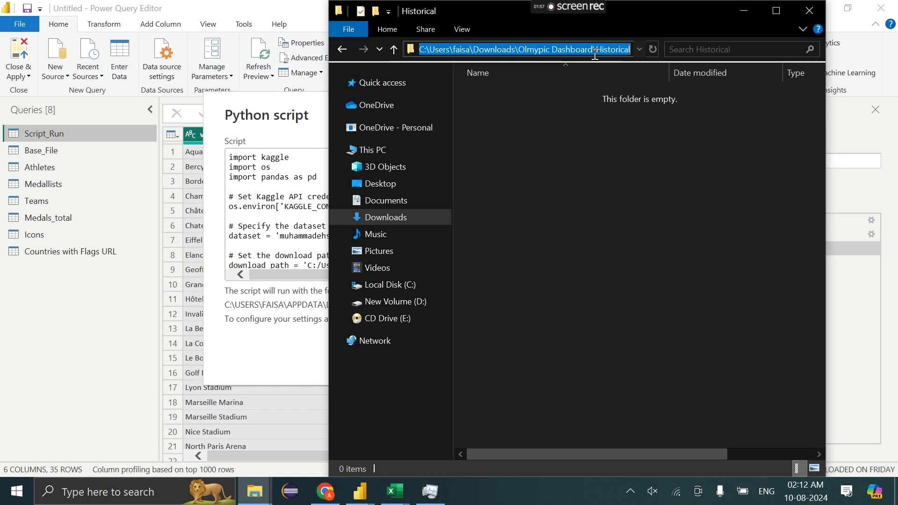
{"action": "left_click", "coordinate": [744, 17]}
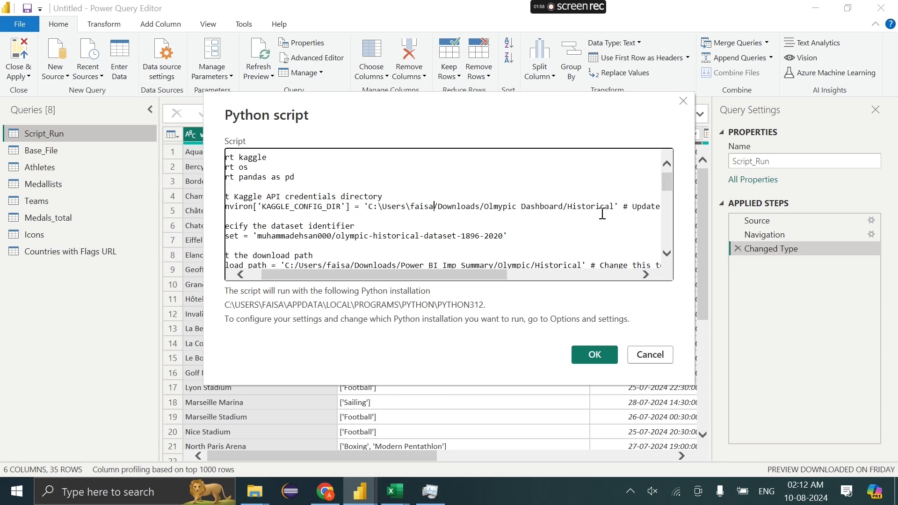
Convert the backslashes to forward slashes in the Historical folder path used for KAGGLE_CONFIG_DIR.
{"action": "key", "text": "Left"}
{"action": "key", "text": "Left"}
{"action": "key", "text": "Left"}
{"action": "key", "text": "Left"}
{"action": "key", "text": "Left"}
{"action": "key", "text": "BackSpace"}
{"action": "type", "text": "/"}
Replace the script's download_path value with the copied Downloads/Olmypic Dashboard/Historical folder path, using forward slashes.
{"action": "scroll", "coordinate": [605, 249], "scroll_direction": "down", "scroll_amount": 1}
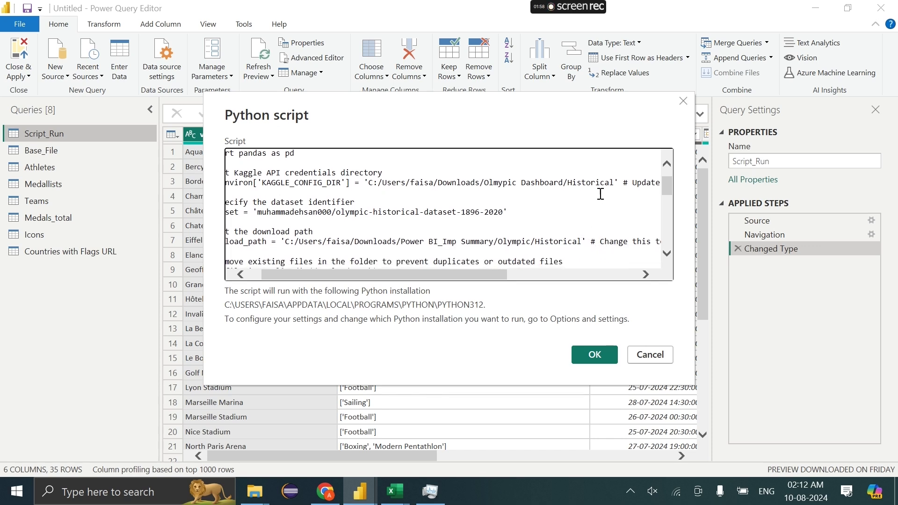
{"action": "left_click_drag", "start_coordinate": [581, 241], "coordinate": [290, 248]}
{"action": "key", "text": "BackSpace"}
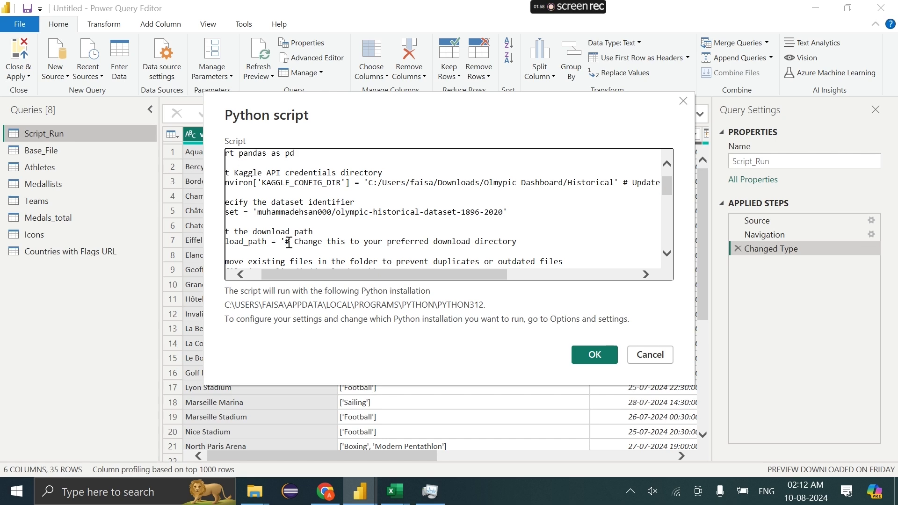
{"action": "type", "text": "'"}
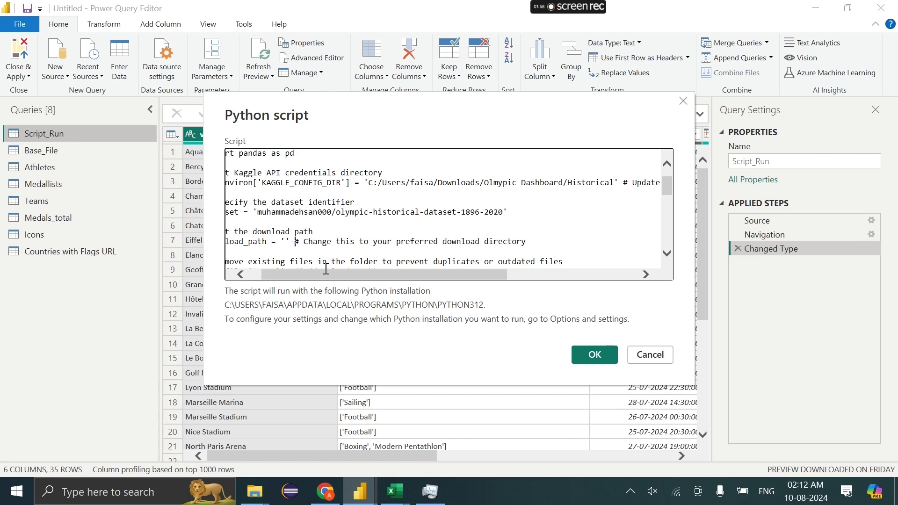
{"action": "key", "text": "Left"}
{"action": "key", "text": "Left"}
{"action": "key", "text": "ctrl+v"}
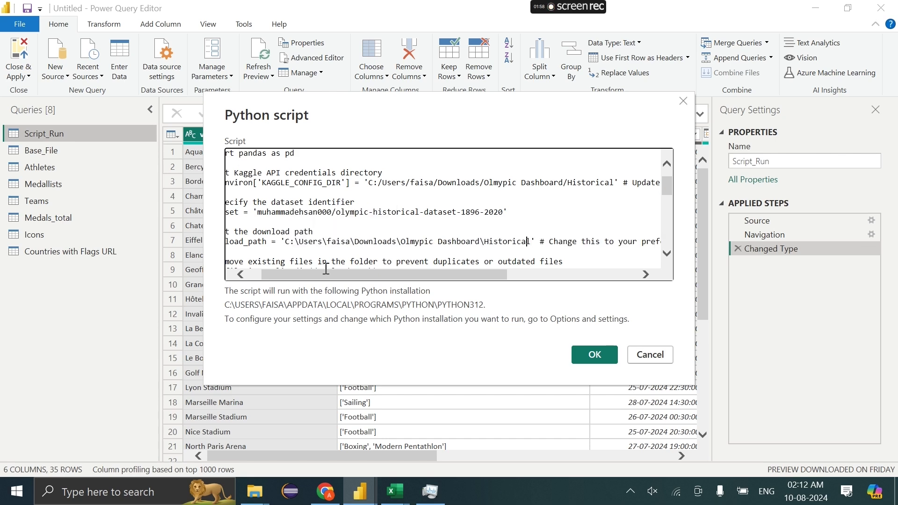
{"action": "key", "text": "Left"}
{"action": "key", "text": "Left"}
{"action": "key", "text": "Left"}
{"action": "key", "text": "Left"}
{"action": "key", "text": "BackSpace"}
{"action": "type", "text": "/"}
{"action": "key", "text": "BackSpace"}
{"action": "type", "text": "/"}
{"action": "key", "text": "BackSpace"}
{"action": "type", "text": "/"}
{"action": "key", "text": "BackSpace"}
{"action": "type", "text": "/"}
{"action": "key", "text": "Left"}
{"action": "key", "text": "Left"}
{"action": "key", "text": "Left"}
{"action": "key", "text": "Left"}
{"action": "key", "text": "Left"}
{"action": "key", "text": "Left"}
{"action": "key", "text": "Left"}
{"action": "key", "text": "Left"}
{"action": "key", "text": "BackSpace"}
{"action": "type", "text": "/"}
Copy the path of the .kaggle folder holding kaggle.json from File Explorer and return to the script.
{"action": "mouse_move", "coordinate": [269, 491]}
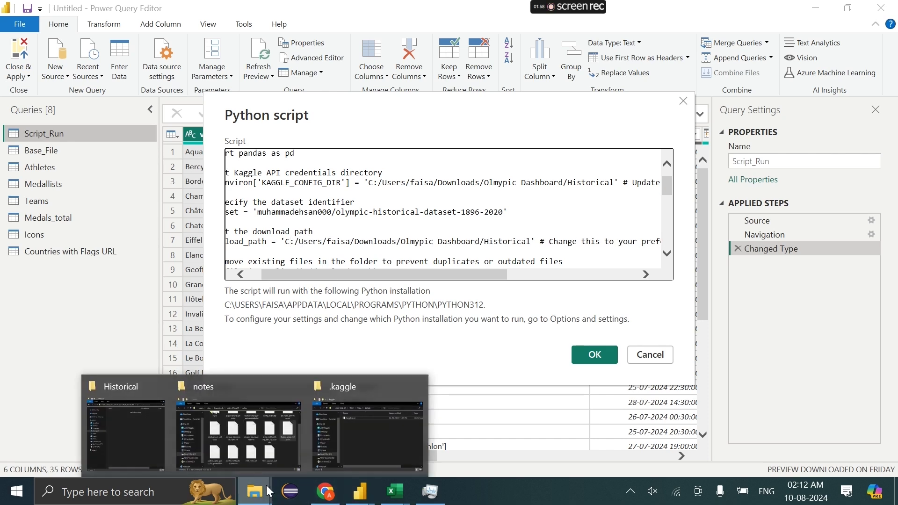
{"action": "left_click", "coordinate": [384, 426]}
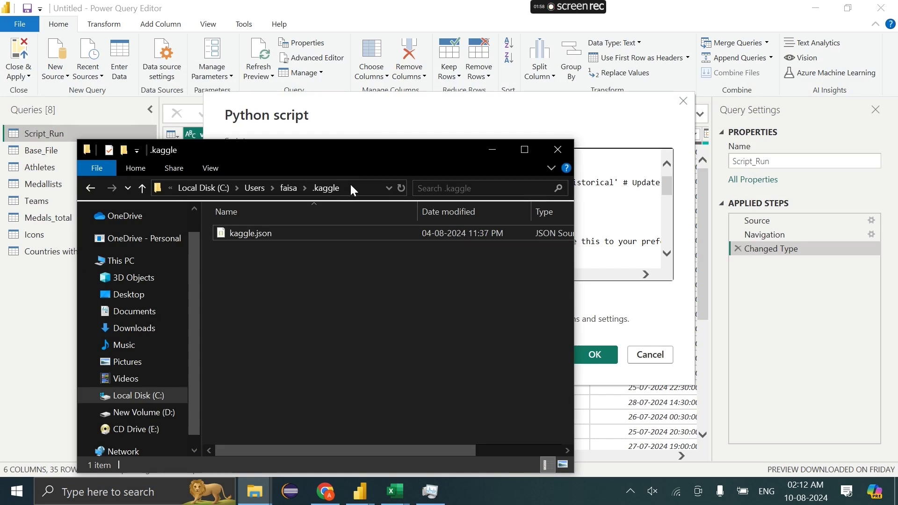
{"action": "left_click", "coordinate": [352, 187]}
{"action": "key", "text": "ctrl+c"}
{"action": "left_click", "coordinate": [591, 178]}
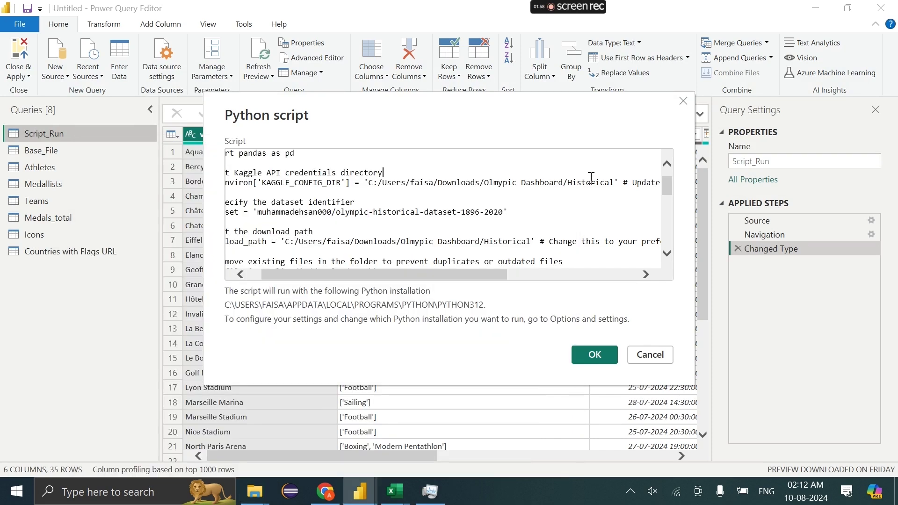
Set KAGGLE_CONFIG_DIR in the script to the copied .kaggle folder path, using forward slashes.
{"action": "left_click_drag", "start_coordinate": [619, 182], "coordinate": [370, 182]}
{"action": "key", "text": "BackSpace"}
{"action": "type", "text": "'"}
{"action": "key", "text": "ctrl+v"}
{"action": "left_click", "coordinate": [384, 183]}
{"action": "key", "text": "BackSpace"}
{"action": "type", "text": "/"}
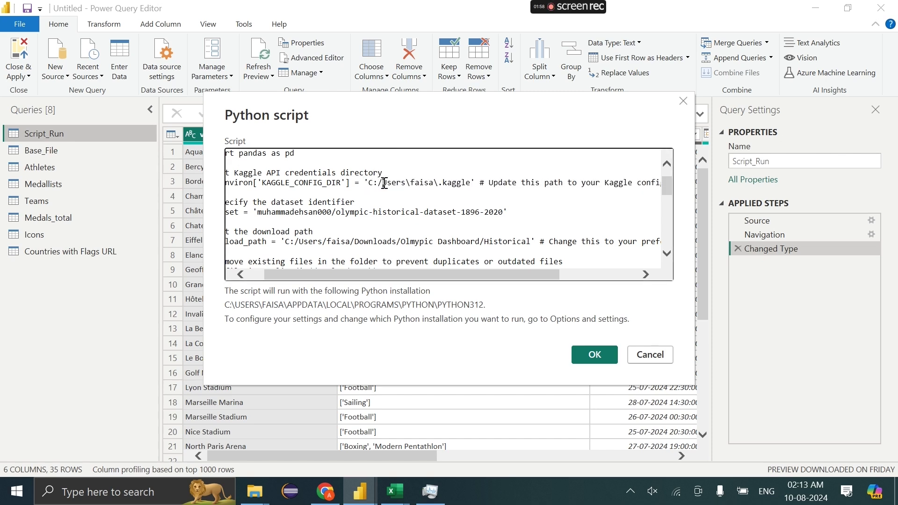
{"action": "key", "text": "BackSpace"}
{"action": "type", "text": "/"}
{"action": "key", "text": "Right"}
{"action": "key", "text": "Right"}
{"action": "key", "text": "Right"}
{"action": "key", "text": "Right"}
{"action": "key", "text": "Right"}
{"action": "key", "text": "Right"}
{"action": "key", "text": "Right"}
{"action": "key", "text": "Right"}
{"action": "key", "text": "BackSpace"}
{"action": "type", "text": "/"}
{"action": "left_click", "coordinate": [443, 219]}
Run the Python script and keep the Historical folder window open over the editor to watch the download.
{"action": "scroll", "coordinate": [444, 219], "scroll_direction": "down", "scroll_amount": 10}
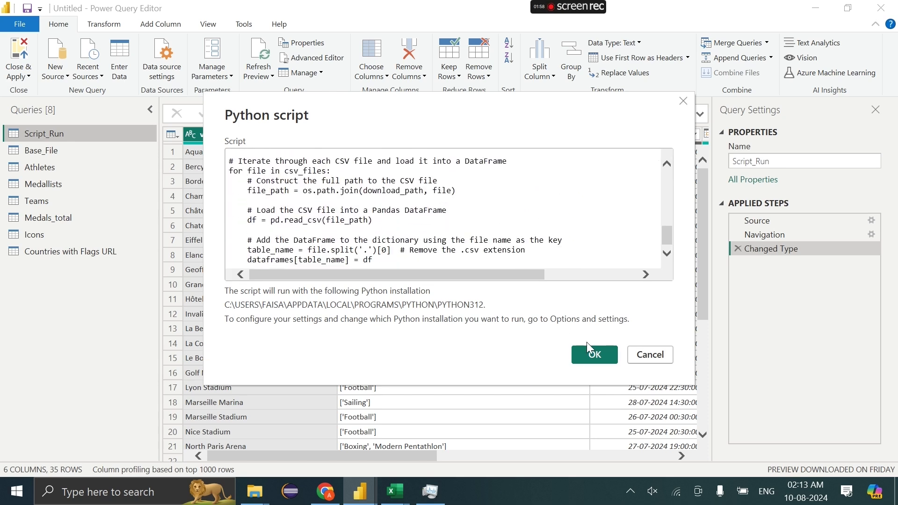
{"action": "left_click", "coordinate": [594, 356]}
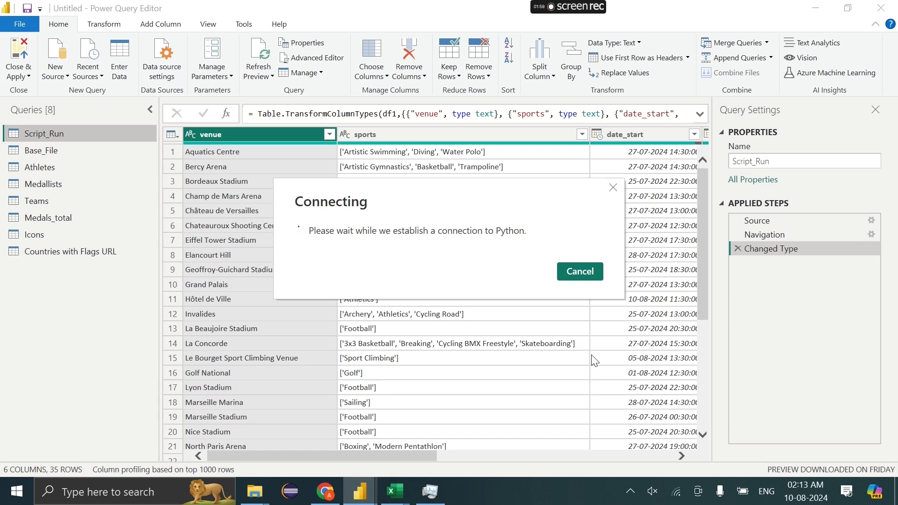
{"action": "mouse_move", "coordinate": [255, 491]}
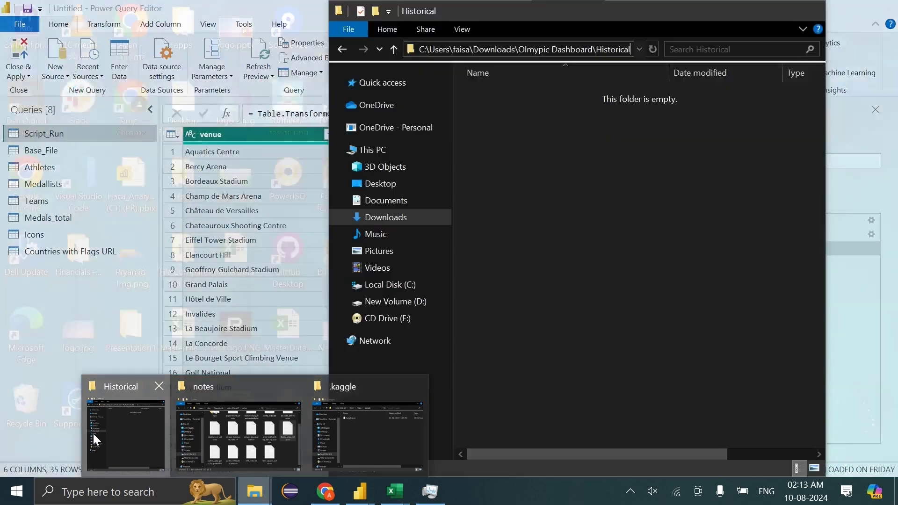
{"action": "left_click", "coordinate": [92, 432]}
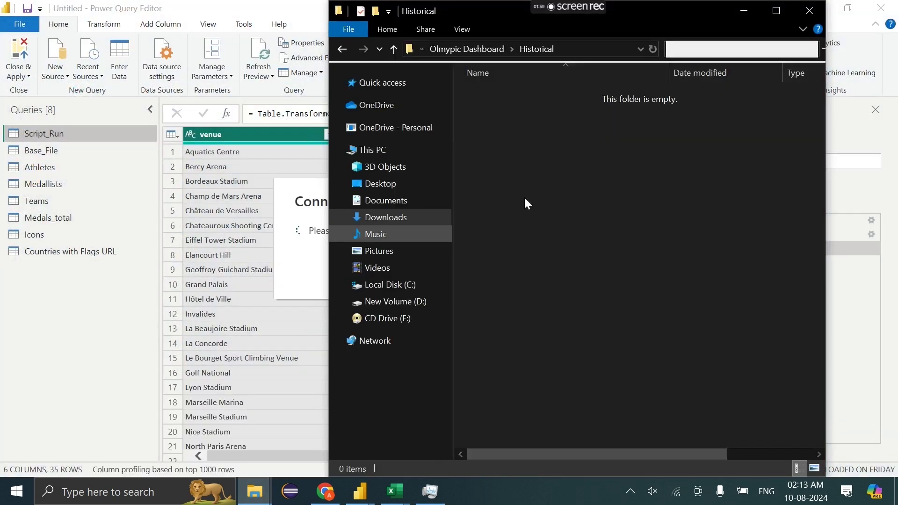
{"action": "left_click_drag", "start_coordinate": [644, 14], "coordinate": [632, 323]}
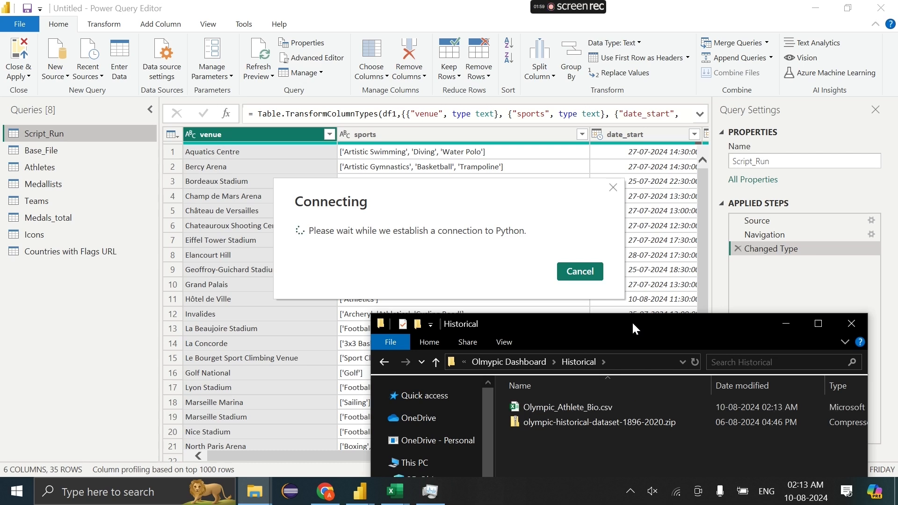
{"action": "left_click_drag", "start_coordinate": [625, 324], "coordinate": [623, 173]}
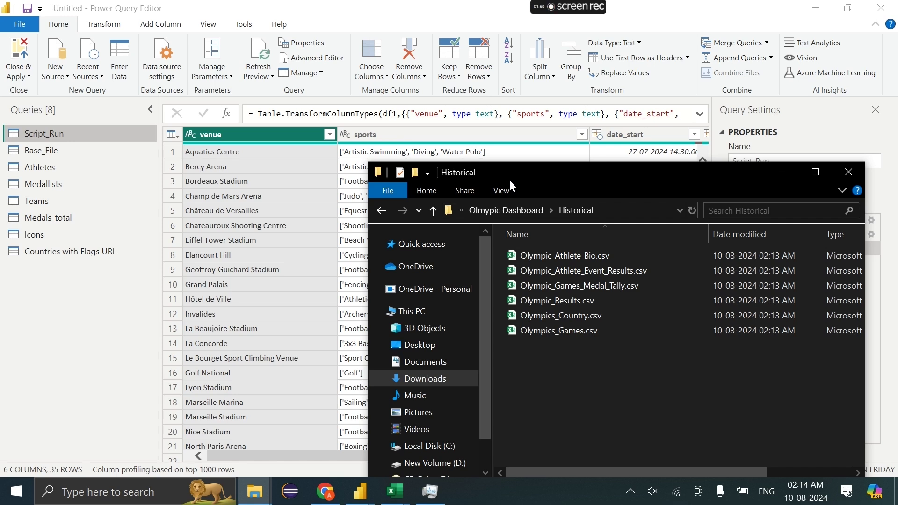
{"action": "left_click_drag", "start_coordinate": [509, 179], "coordinate": [495, 178]}
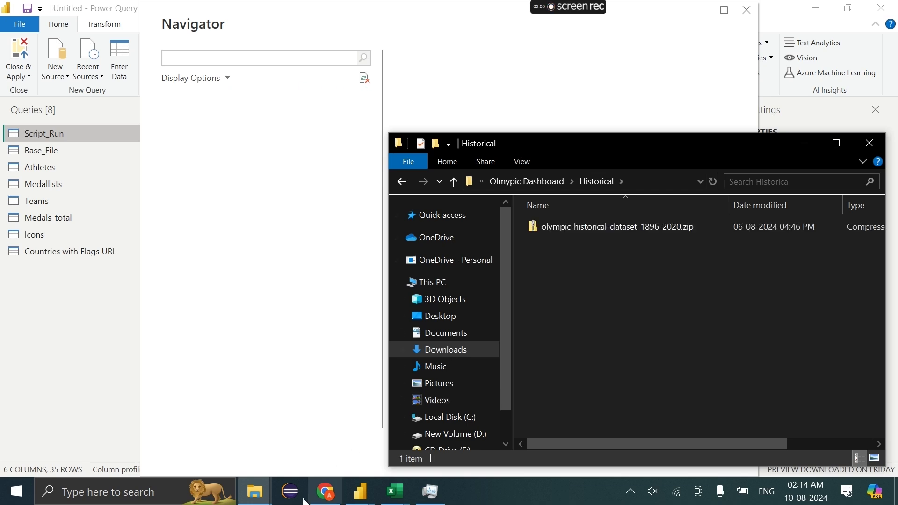
Check the csv_files list in the blog article's Python script in Chrome, highlight its athletes.csv entry, and return to the Power Query Editor.
{"action": "left_click", "coordinate": [320, 498]}
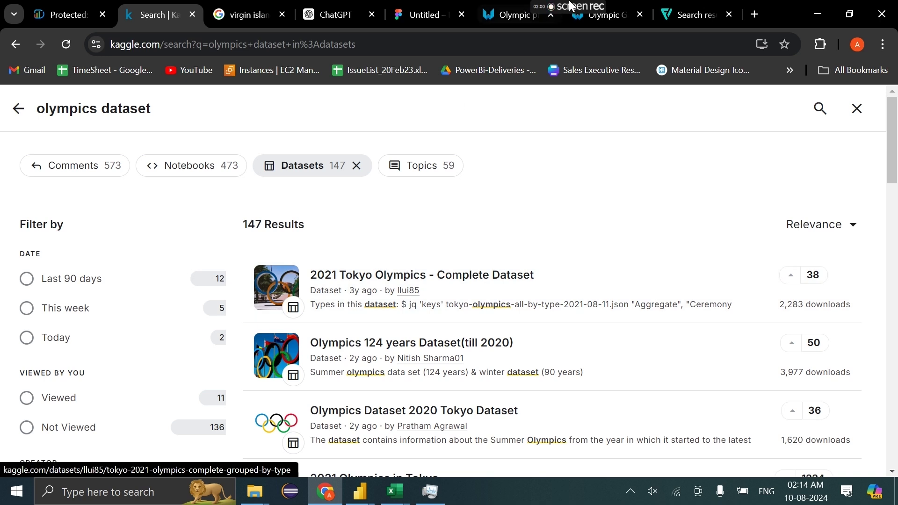
{"action": "left_click", "coordinate": [69, 7]}
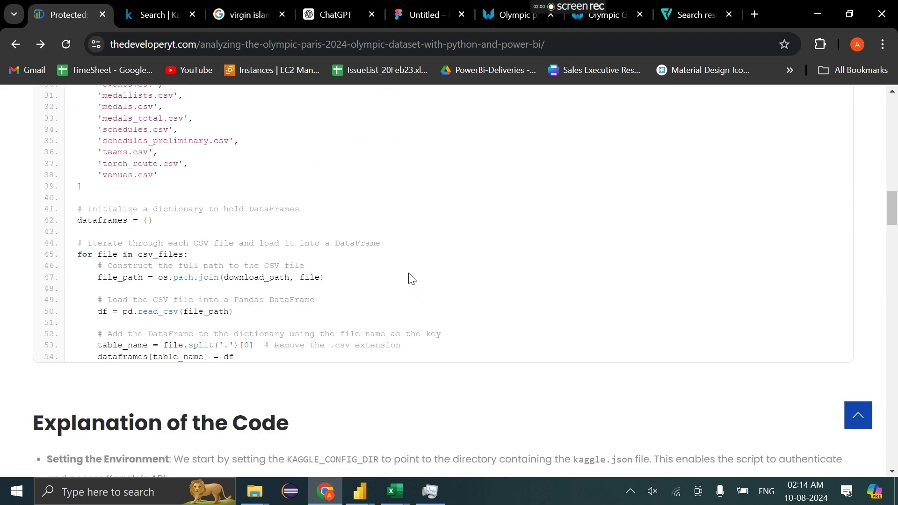
{"action": "left_click_drag", "start_coordinate": [98, 195], "coordinate": [190, 200]}
{"action": "mouse_move", "coordinate": [360, 492]}
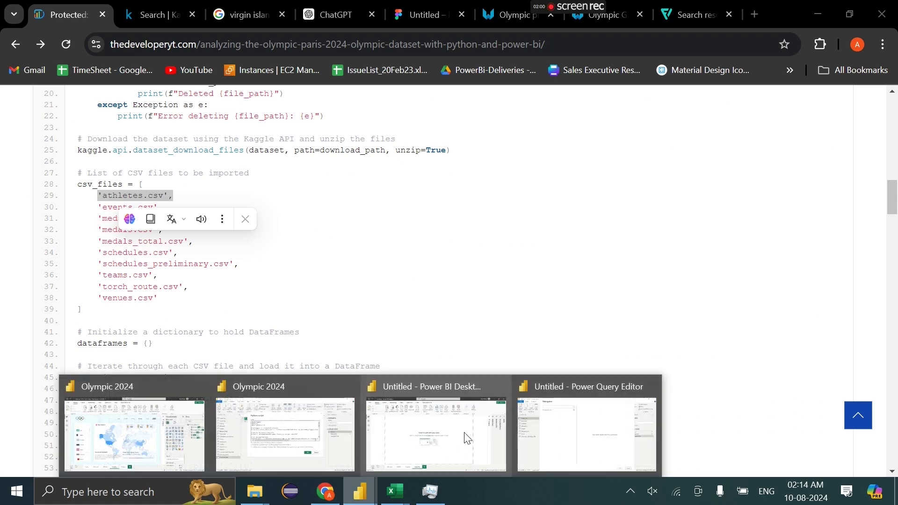
{"action": "left_click", "coordinate": [537, 416]}
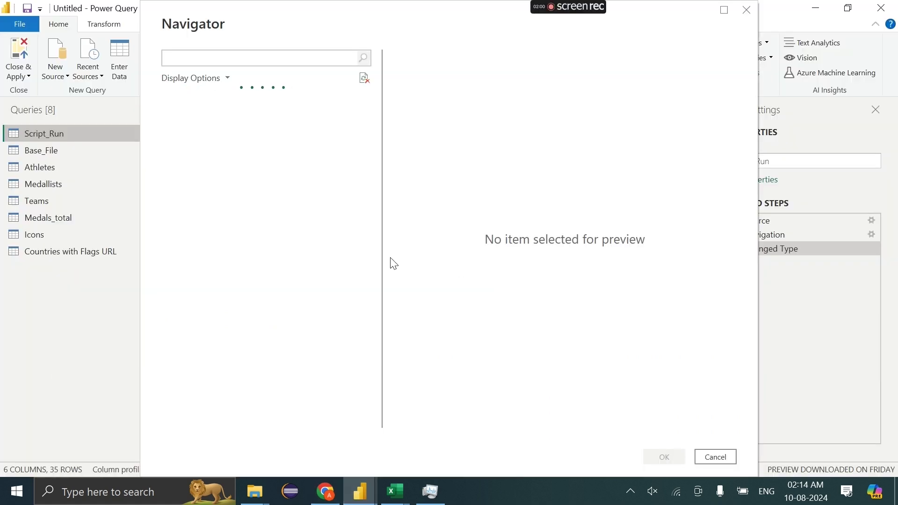
Keep the Historical folder window in view while the script runs, and load the df table it outputs into the editor.
{"action": "mouse_move", "coordinate": [255, 492]}
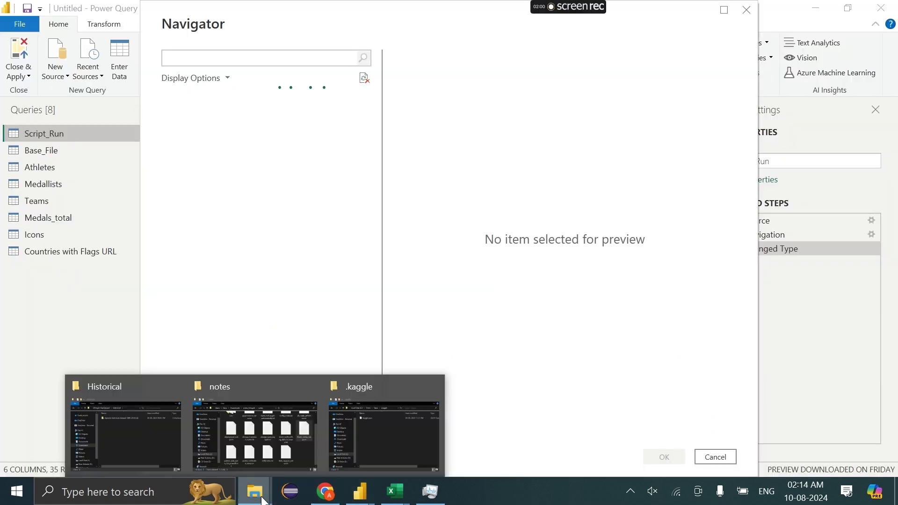
{"action": "mouse_move", "coordinate": [384, 413]}
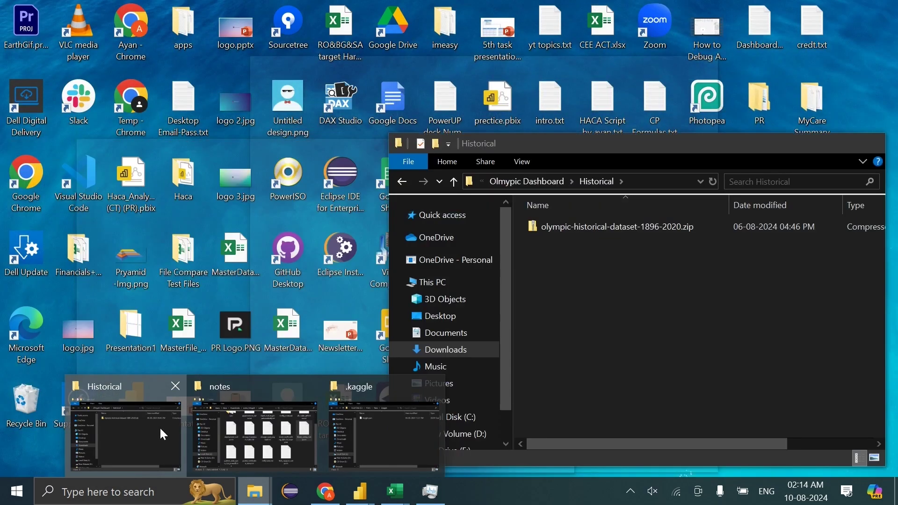
{"action": "left_click", "coordinate": [159, 426]}
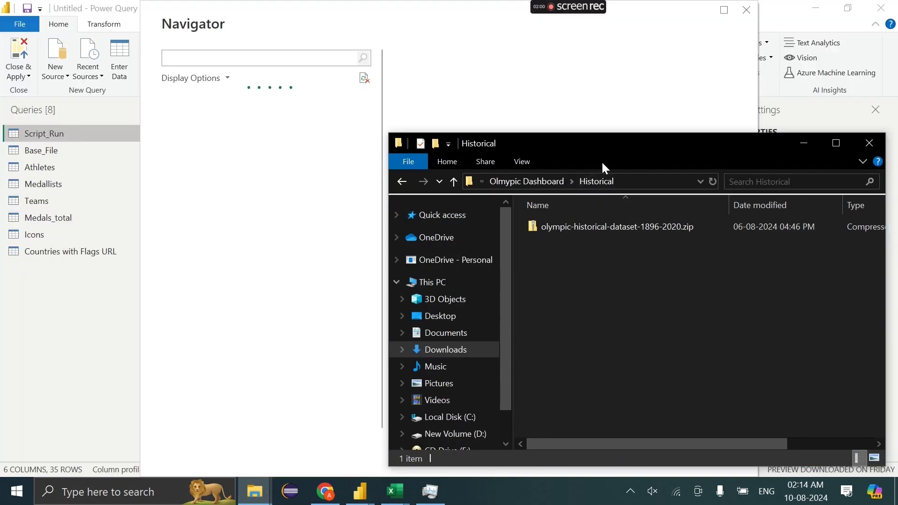
{"action": "left_click_drag", "start_coordinate": [594, 141], "coordinate": [608, 200]}
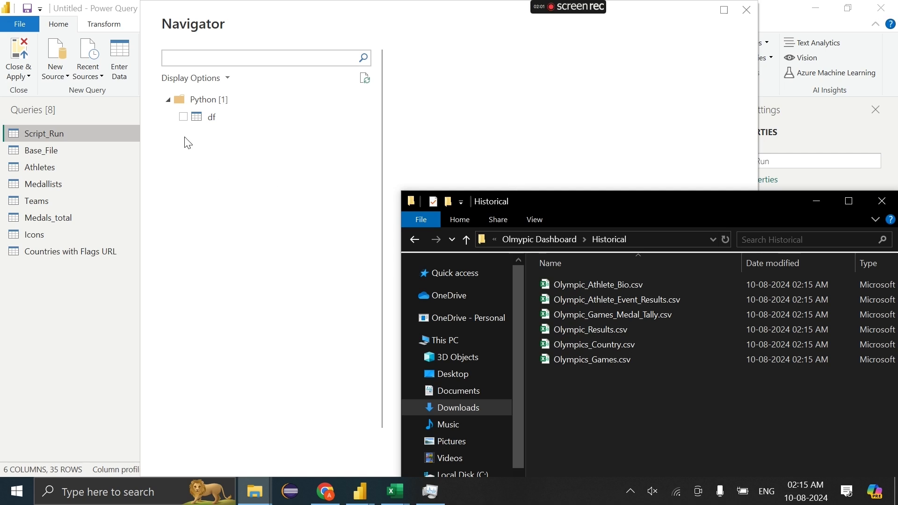
{"action": "left_click", "coordinate": [184, 118]}
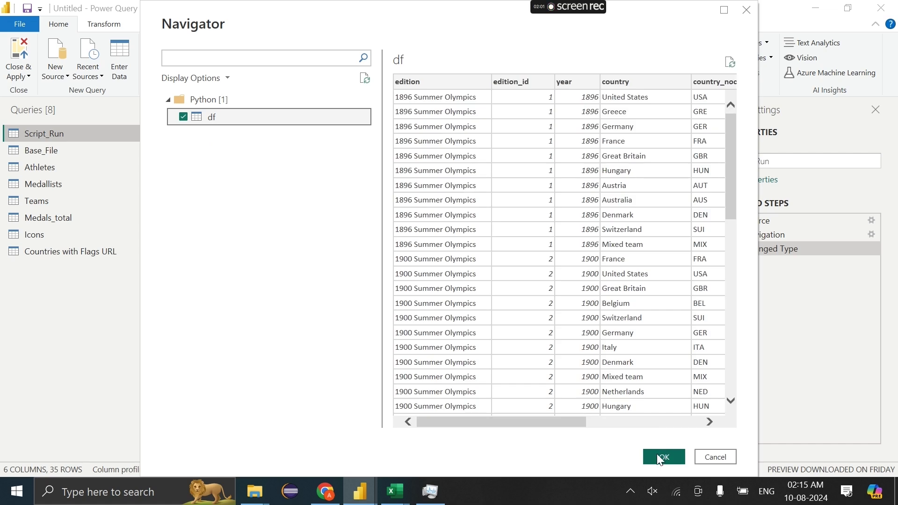
{"action": "left_click", "coordinate": [658, 456]}
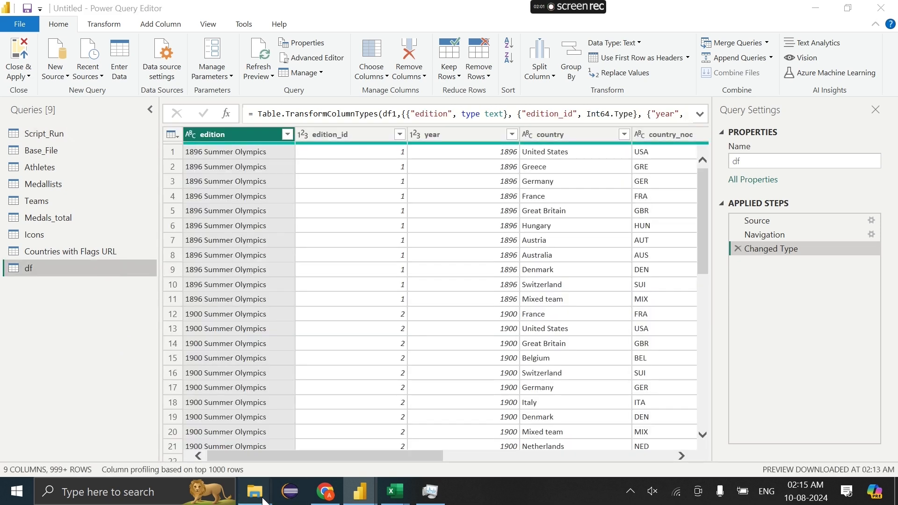
Examine the downloaded CSV files in the Historical folder, select Olympic_Results.csv, and return to the Power Query Editor.
{"action": "left_click", "coordinate": [254, 491]}
{"action": "left_click", "coordinate": [160, 431]}
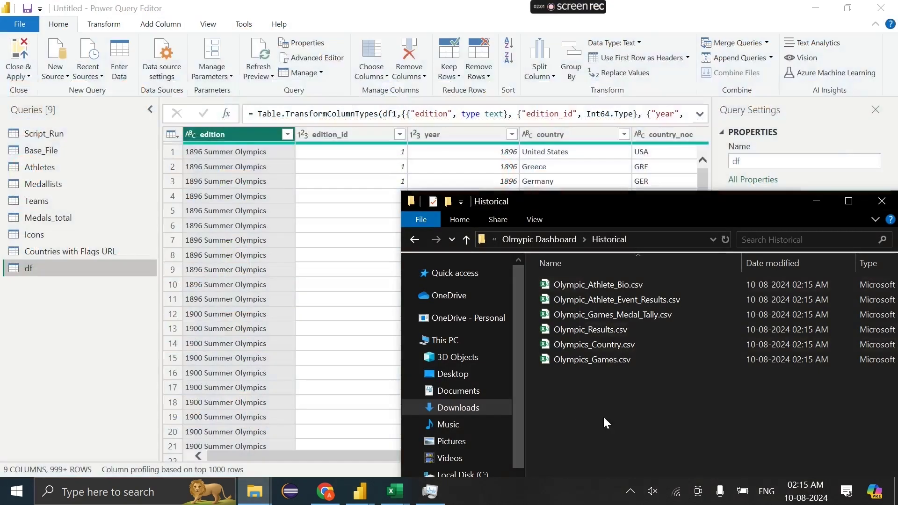
{"action": "left_click", "coordinate": [603, 335]}
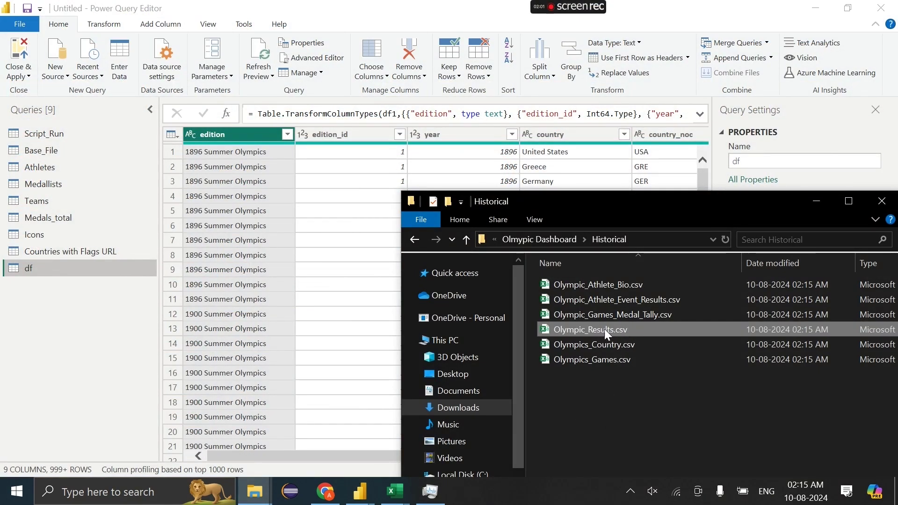
{"action": "left_click", "coordinate": [111, 321]}
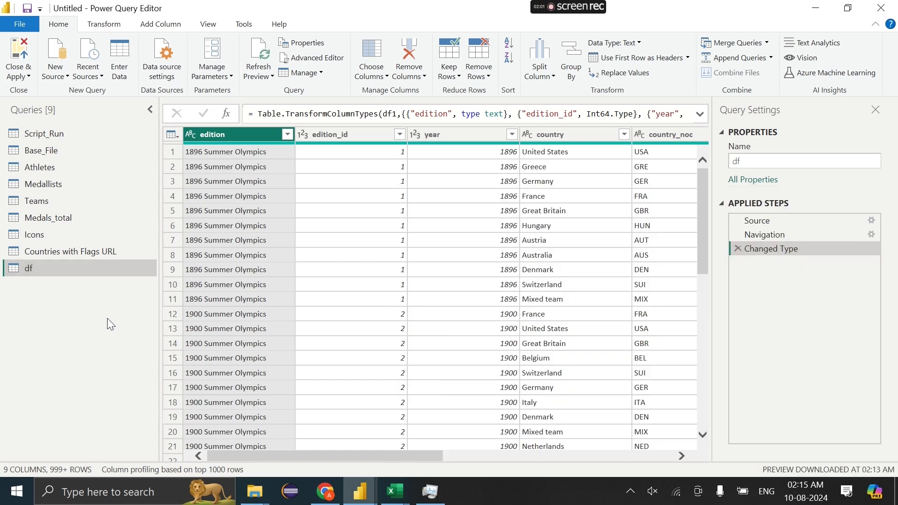
{"action": "left_click", "coordinate": [61, 75]}
{"action": "left_click", "coordinate": [64, 215]}
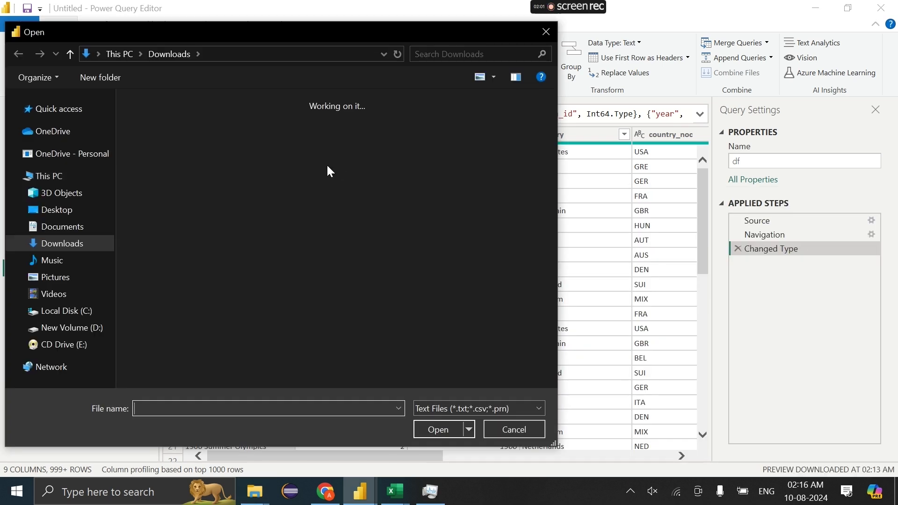
{"action": "double_click", "coordinate": [183, 141]}
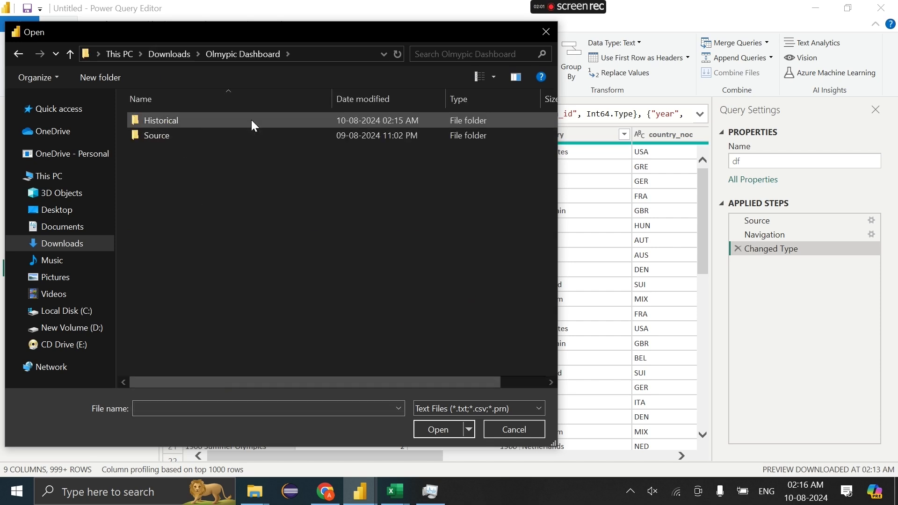
{"action": "double_click", "coordinate": [204, 125]}
{"action": "left_click", "coordinate": [195, 164]}
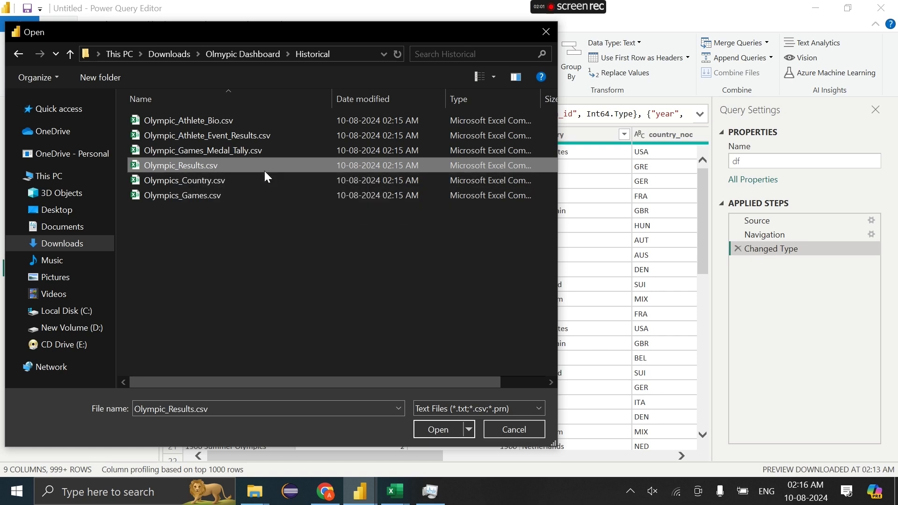
{"action": "left_click", "coordinate": [505, 436]}
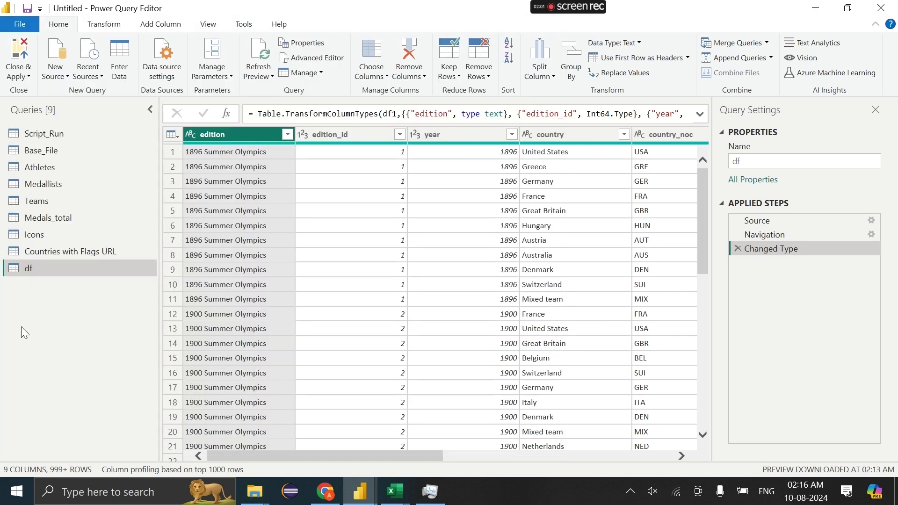
Rename the df query as Historical.
{"action": "double_click", "coordinate": [43, 269]}
{"action": "type", "text": "His"}
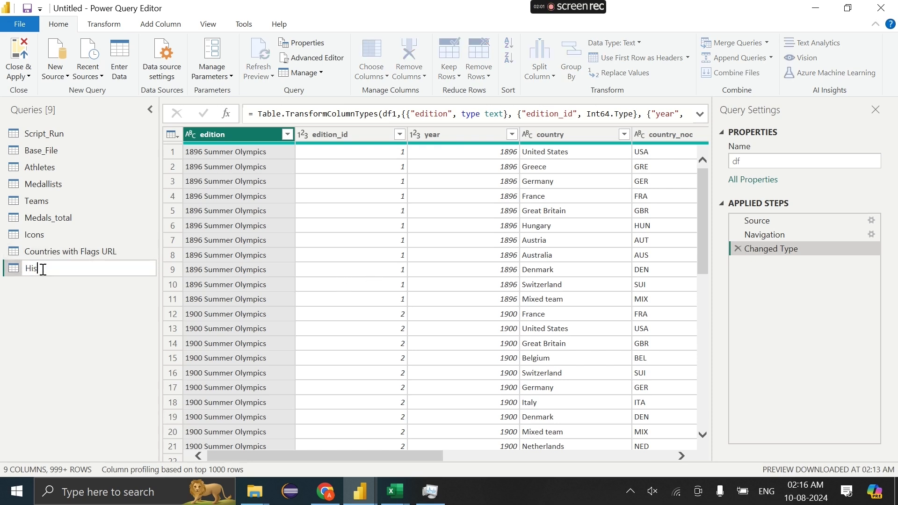
{"action": "type", "text": "to"}
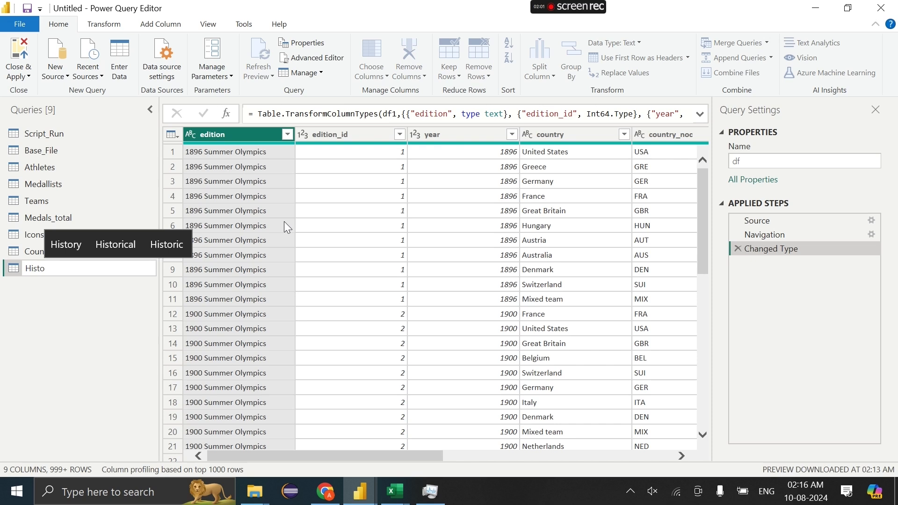
{"action": "left_click", "coordinate": [131, 244]}
{"action": "key", "text": "Return"}
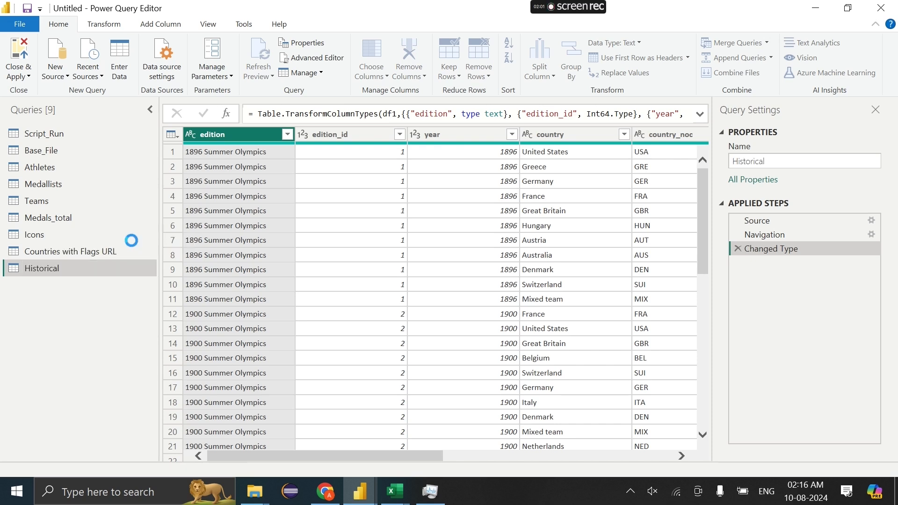
Apply the query changes to the report and close the Power Query Editor.
{"action": "scroll", "coordinate": [340, 242], "scroll_direction": "right", "scroll_amount": 10}
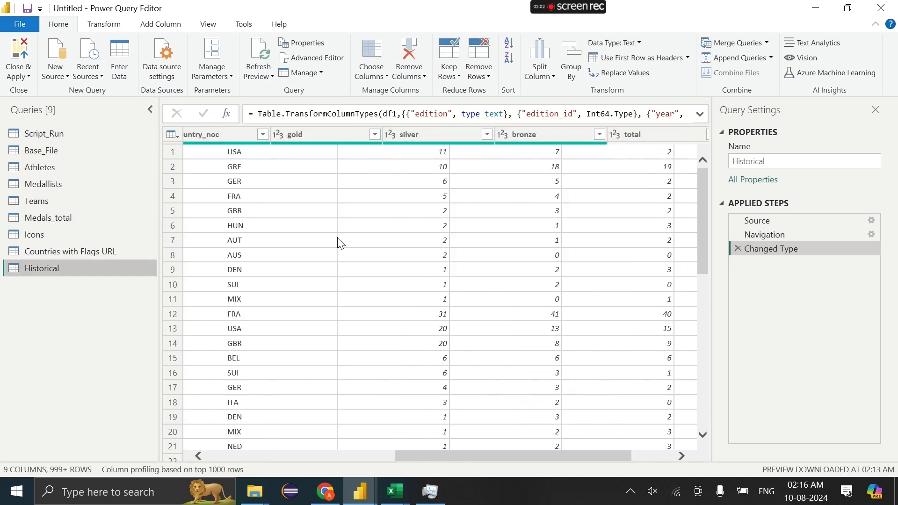
{"action": "left_click", "coordinate": [19, 75]}
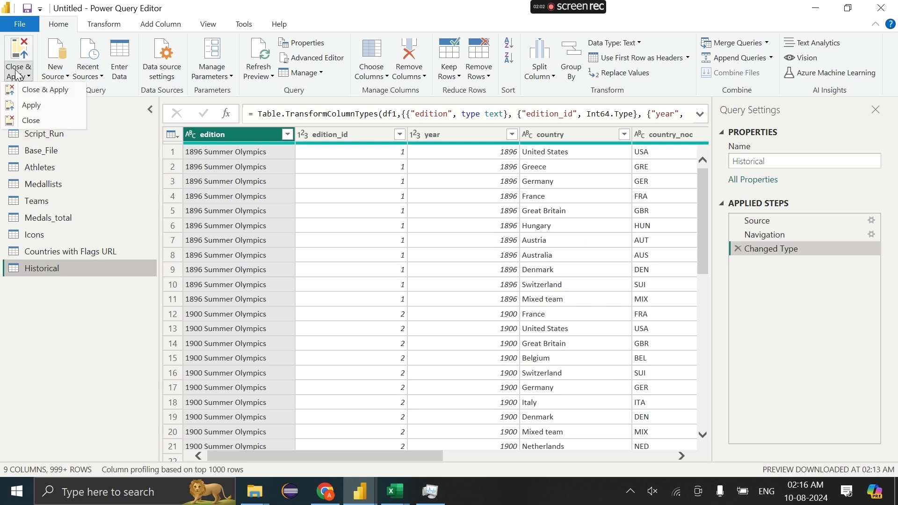
{"action": "left_click", "coordinate": [29, 91]}
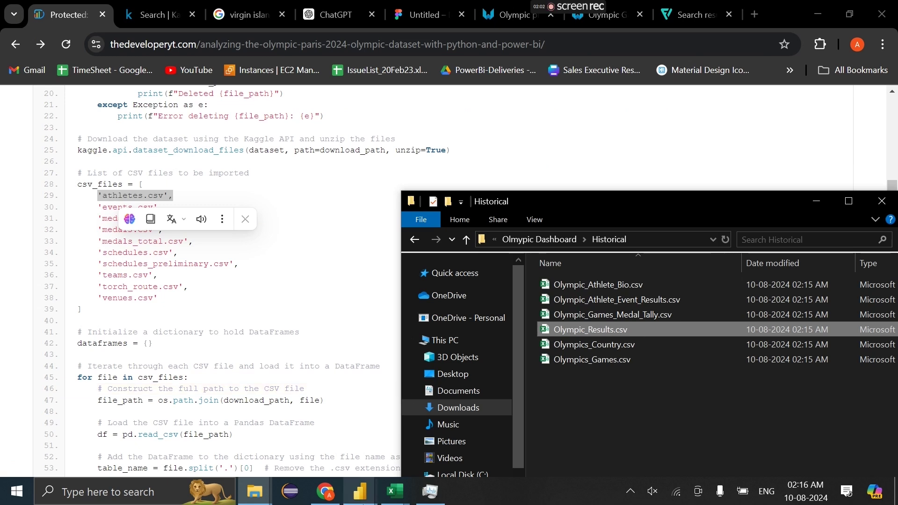
Return to the Power Query Editor, open the Historical query, and look through its columns.
{"action": "mouse_move", "coordinate": [360, 491]}
{"action": "left_click", "coordinate": [488, 435]}
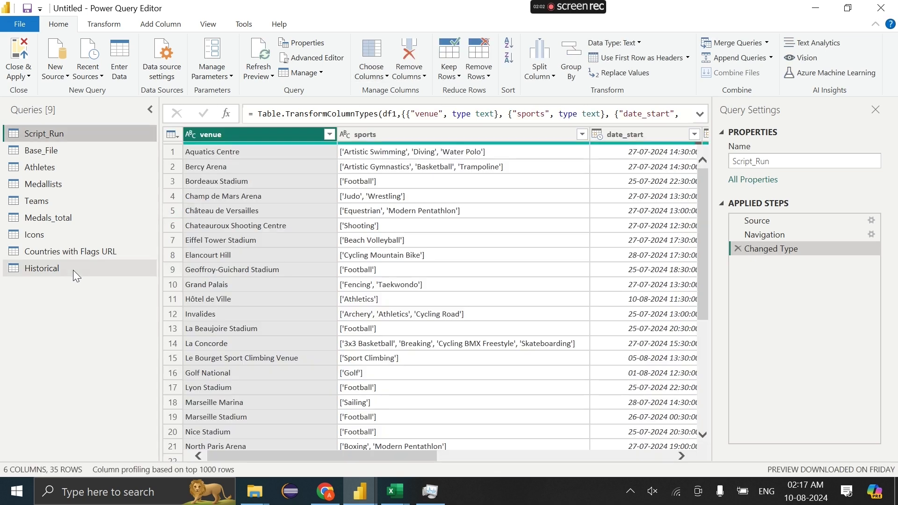
{"action": "left_click", "coordinate": [73, 270]}
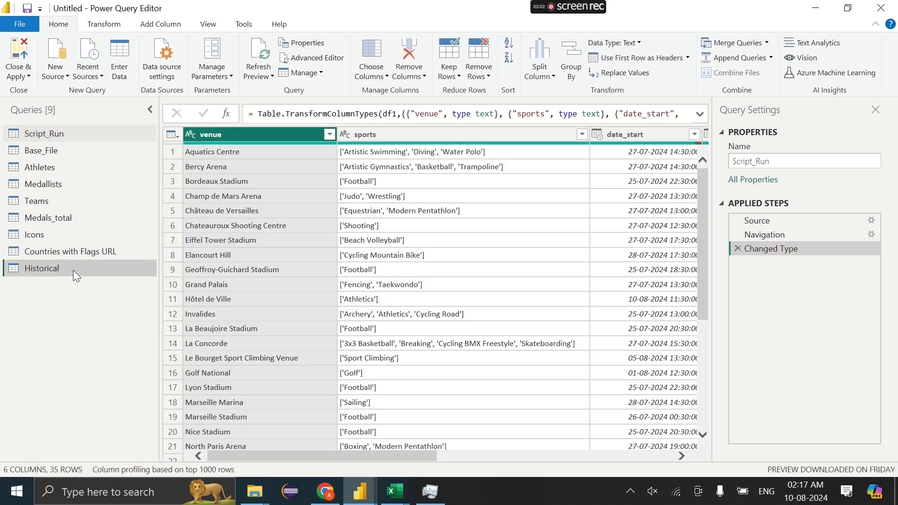
{"action": "scroll", "coordinate": [457, 342], "scroll_direction": "right", "scroll_amount": 5}
{"action": "scroll", "coordinate": [573, 316], "scroll_direction": "left", "scroll_amount": 5}
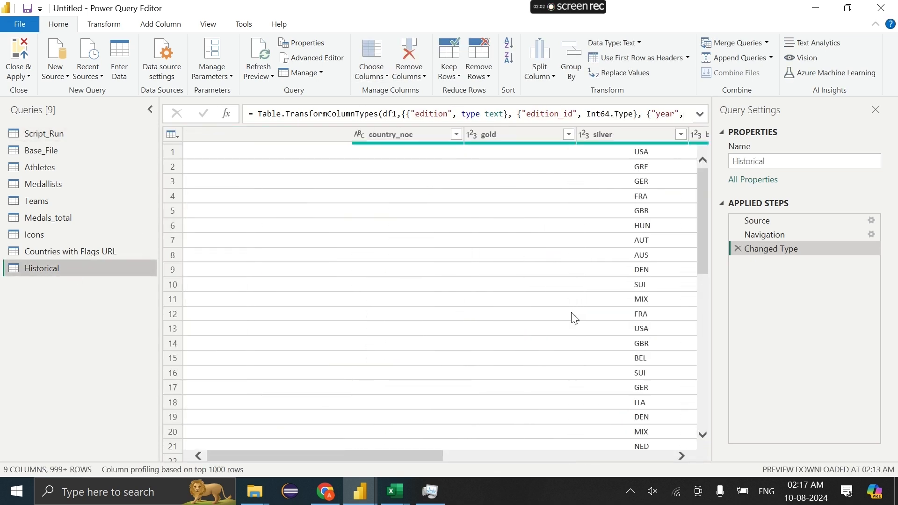
Merge the Historical query with Countries with Flags URL, matching country to Country with a Left Outer join.
{"action": "left_click", "coordinate": [720, 45]}
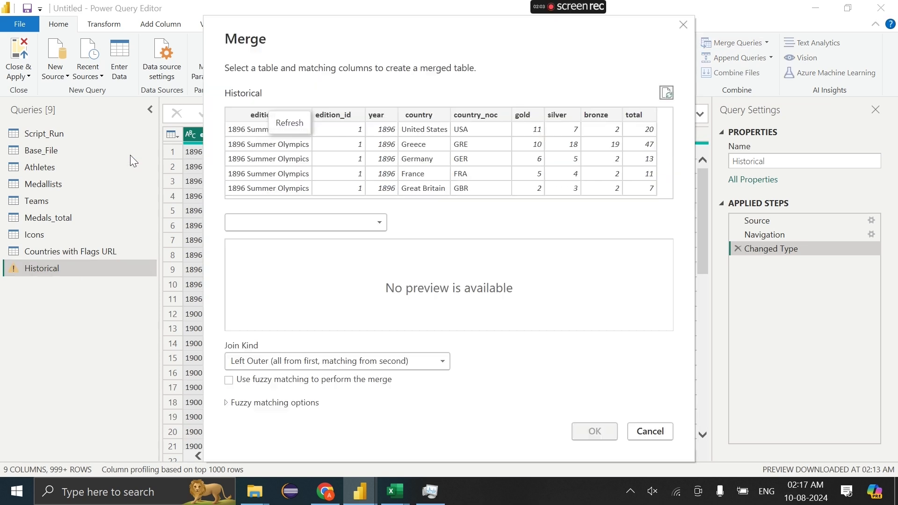
{"action": "left_click", "coordinate": [268, 225]}
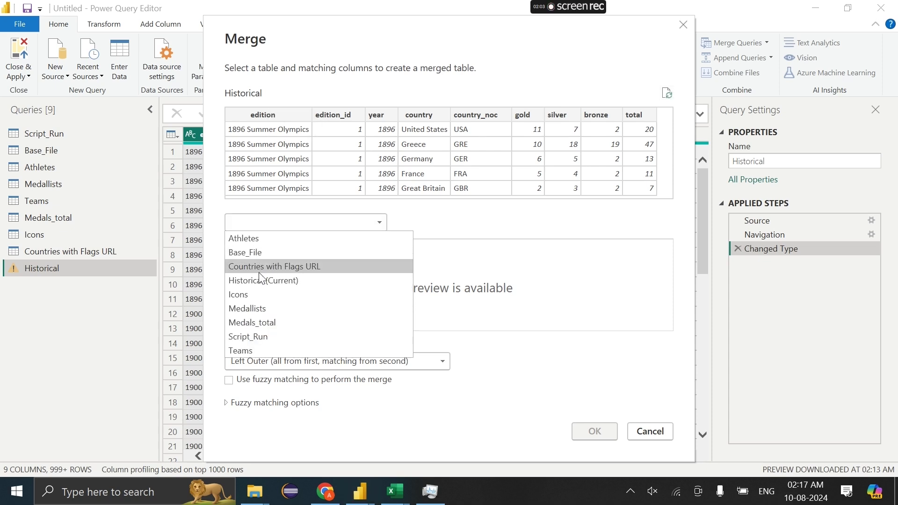
{"action": "left_click", "coordinate": [256, 292]}
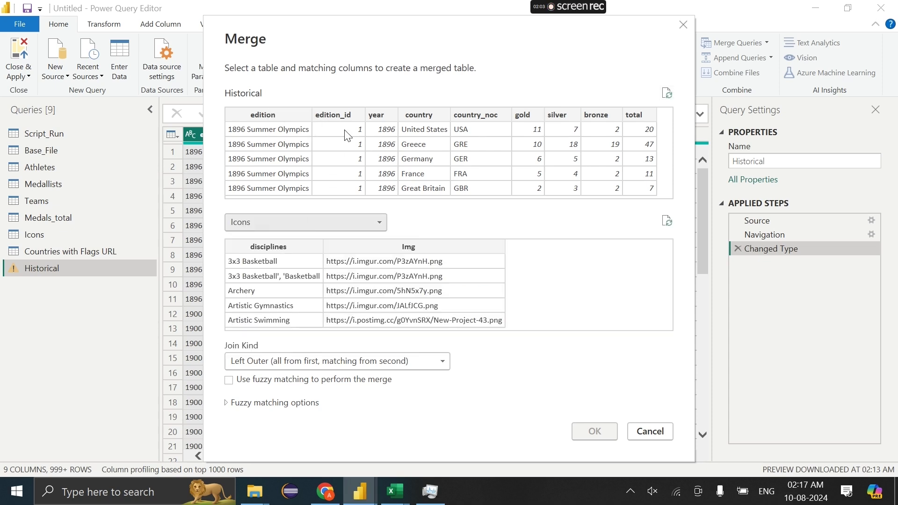
{"action": "left_click", "coordinate": [322, 223]}
{"action": "left_click", "coordinate": [290, 267]}
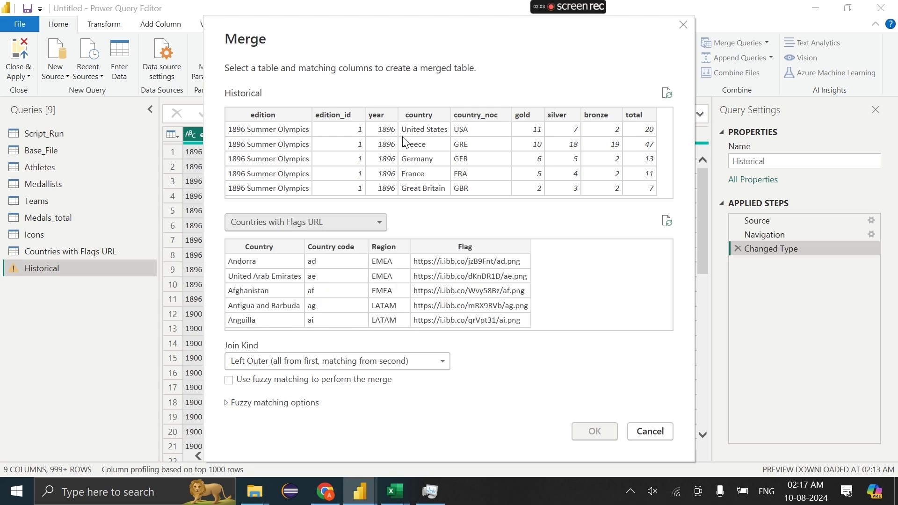
{"action": "left_click", "coordinate": [425, 117]}
{"action": "left_click", "coordinate": [287, 247]}
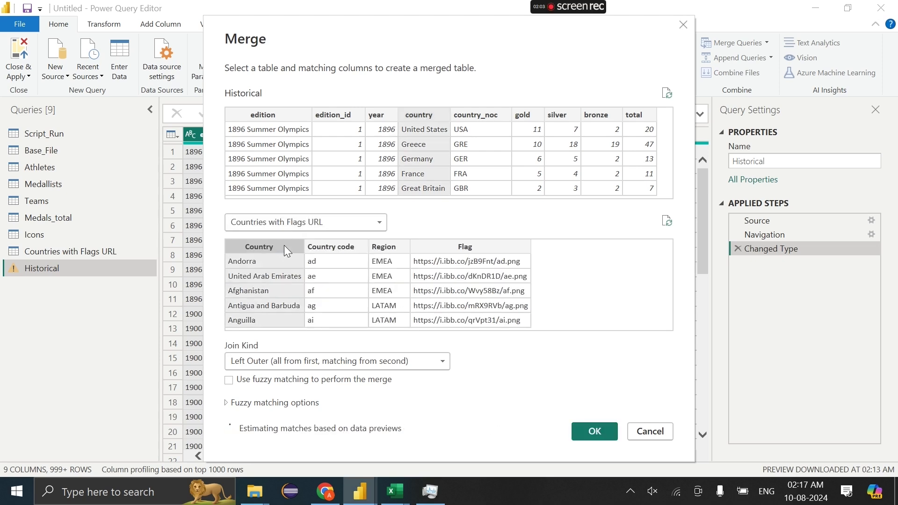
{"action": "left_click", "coordinate": [605, 429]}
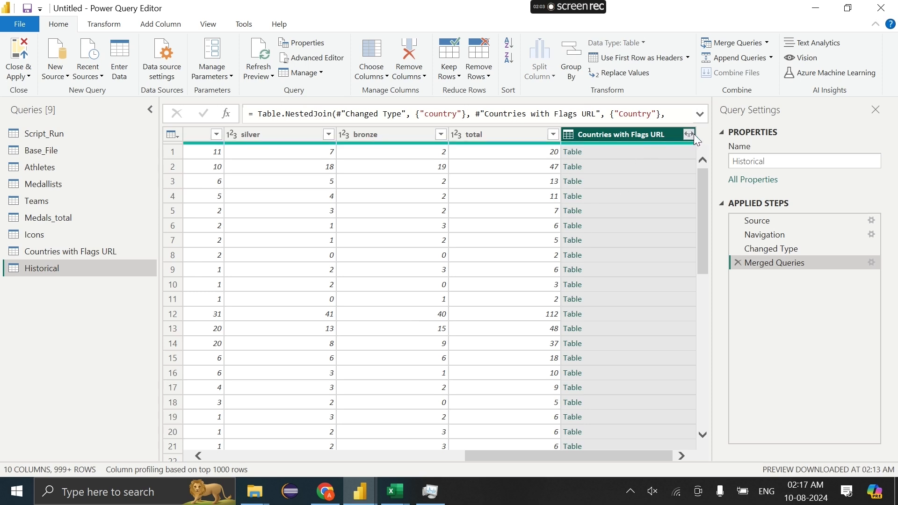
Expand the merged Countries with Flags URL column to include only the Flag field.
{"action": "left_click", "coordinate": [689, 134]}
{"action": "left_click", "coordinate": [530, 191]}
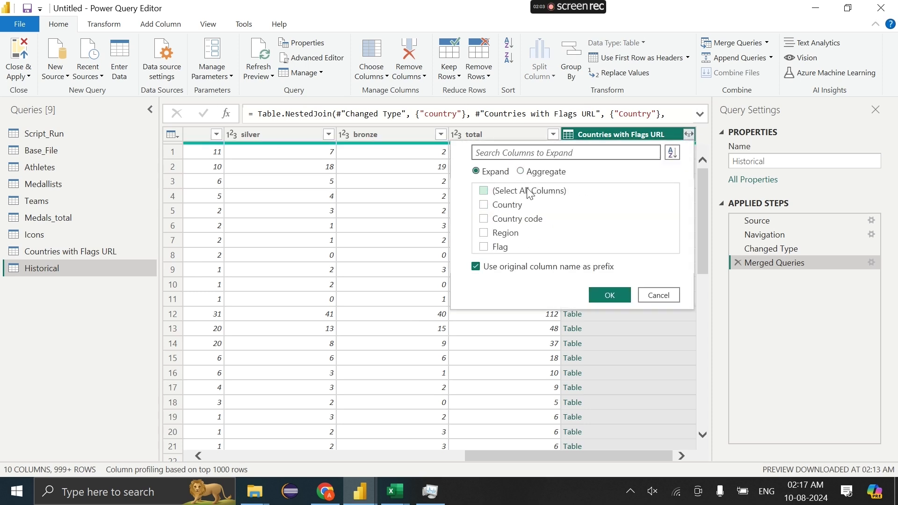
{"action": "left_click", "coordinate": [484, 246]}
{"action": "left_click", "coordinate": [607, 293]}
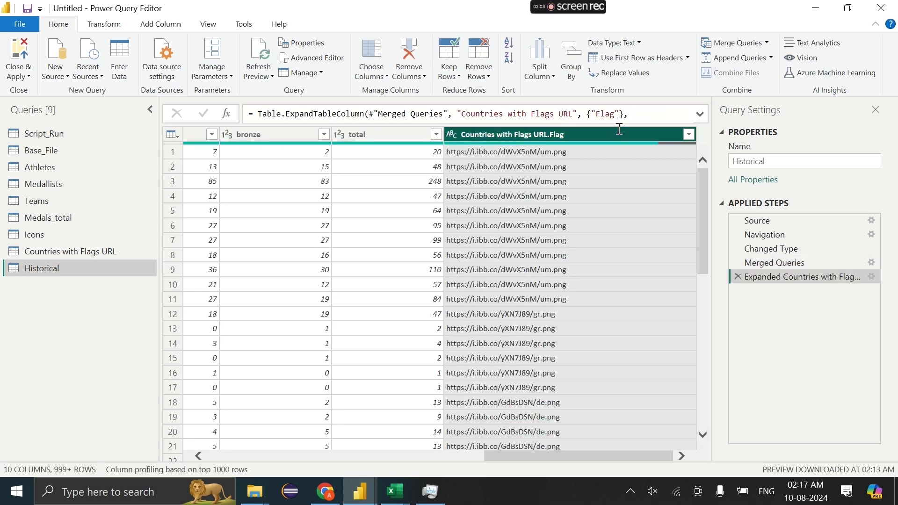
Rename the Historical query's expanded Countries with Flags URL.Flag column to Flag and check its values against the country column.
{"action": "double_click", "coordinate": [619, 129]}
{"action": "key", "text": "BackSpace"}
{"action": "type", "text": "Flag"}
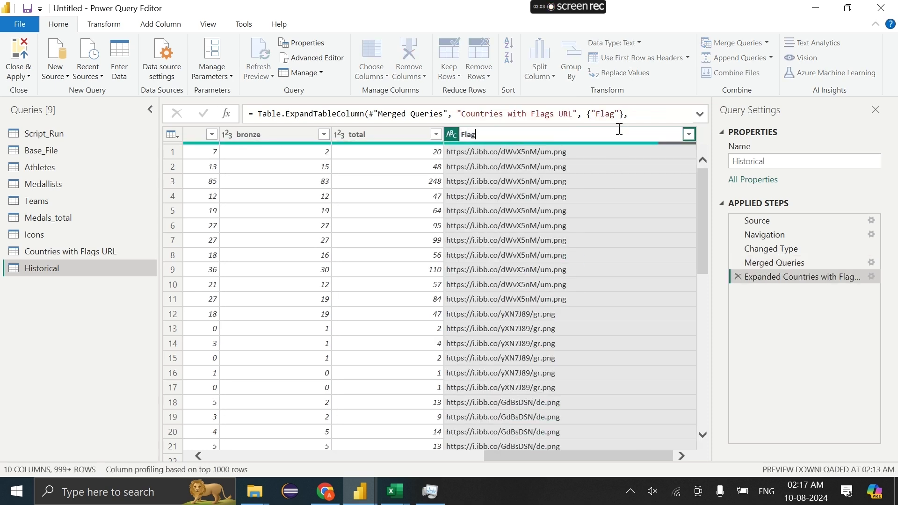
{"action": "key", "text": "Return"}
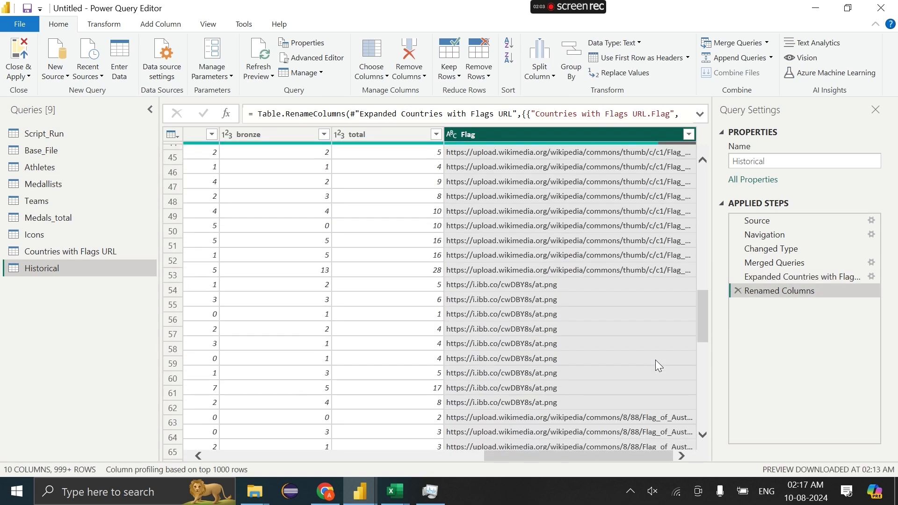
{"action": "scroll", "coordinate": [655, 360], "scroll_direction": "down", "scroll_amount": 10}
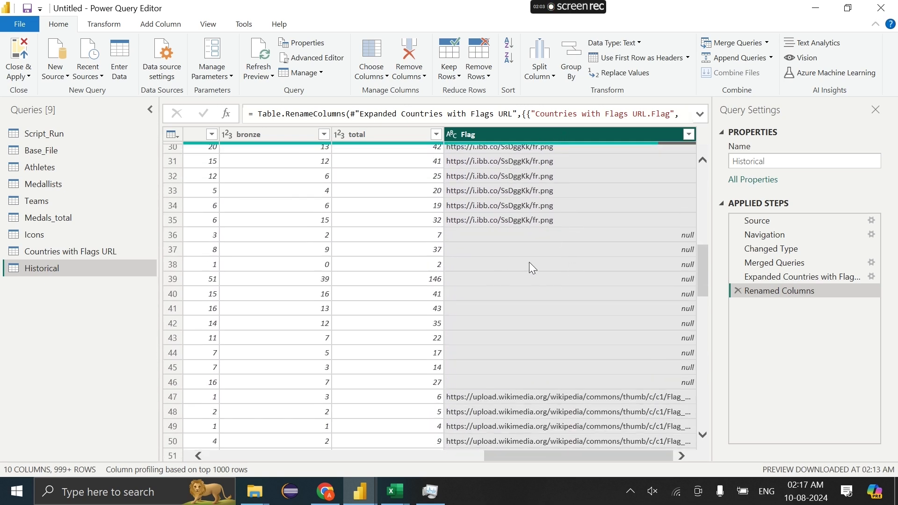
{"action": "scroll", "coordinate": [528, 262], "scroll_direction": "left", "scroll_amount": 10}
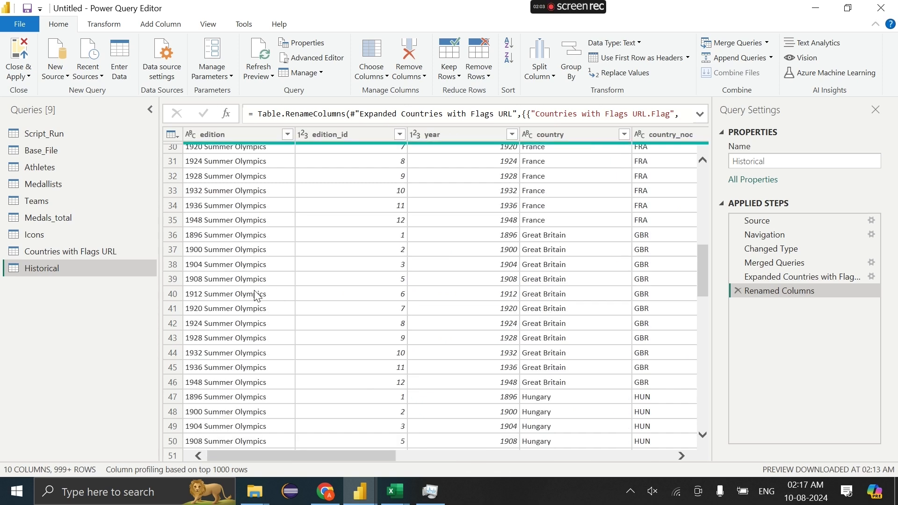
{"action": "left_click", "coordinate": [570, 312]}
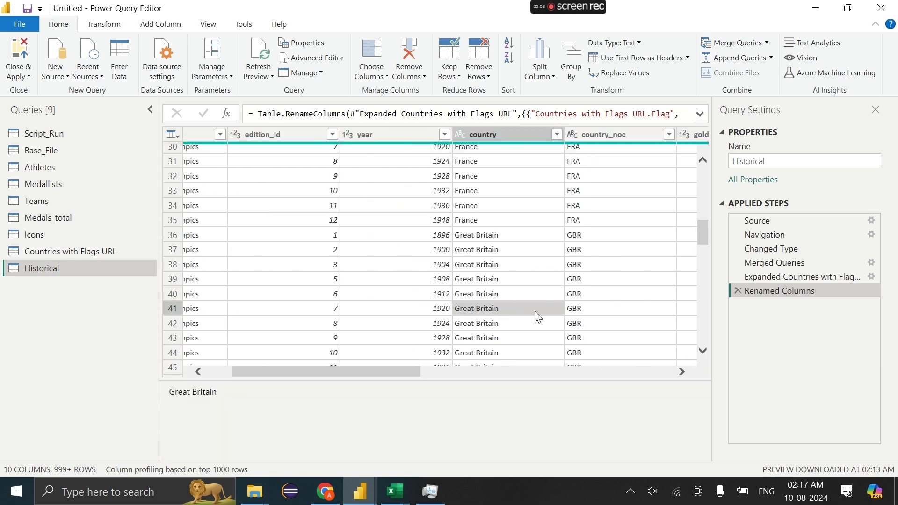
{"action": "scroll", "coordinate": [535, 311], "scroll_direction": "right", "scroll_amount": 10}
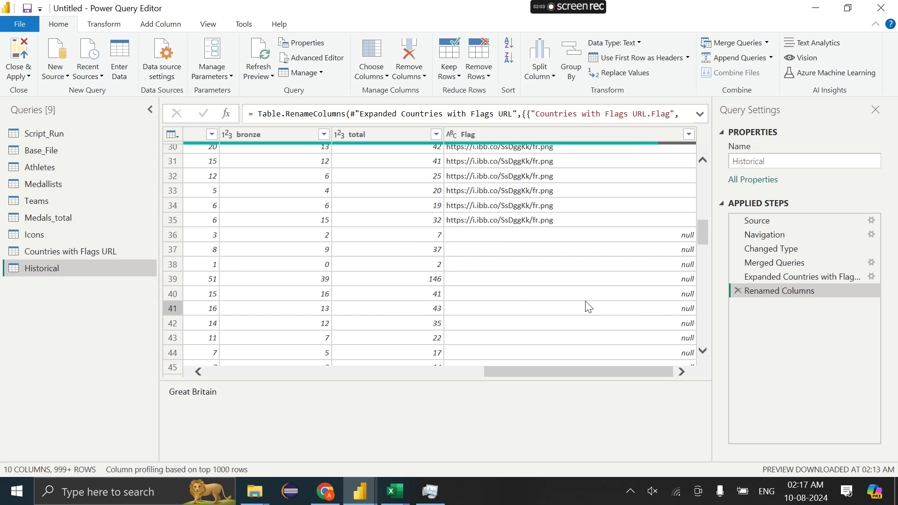
{"action": "left_click", "coordinate": [543, 293]}
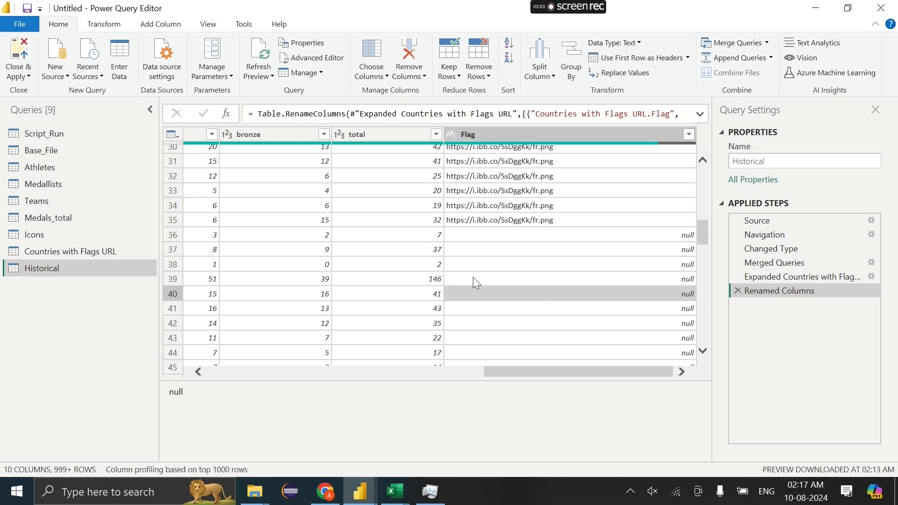
Close the Power Query Editor and try to apply the pending query changes to the report.
{"action": "left_click", "coordinate": [28, 77]}
{"action": "left_click", "coordinate": [37, 90]}
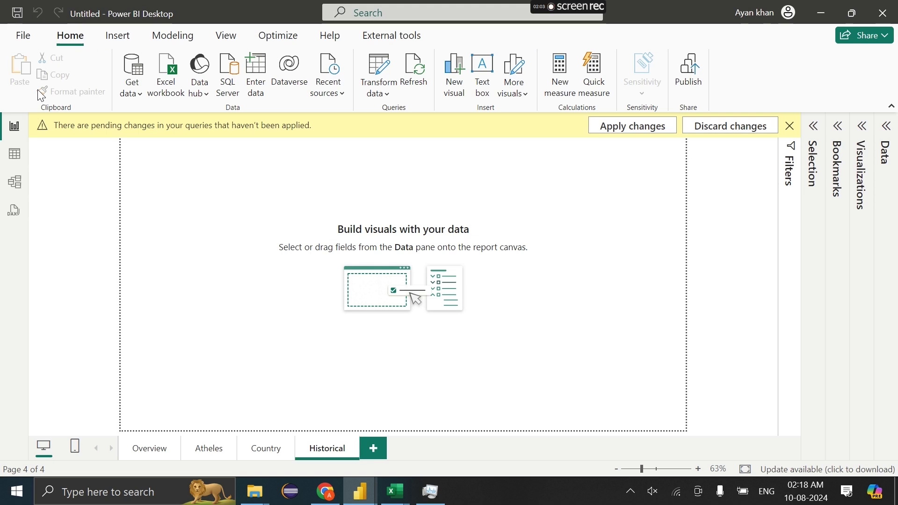
{"action": "left_click", "coordinate": [648, 122]}
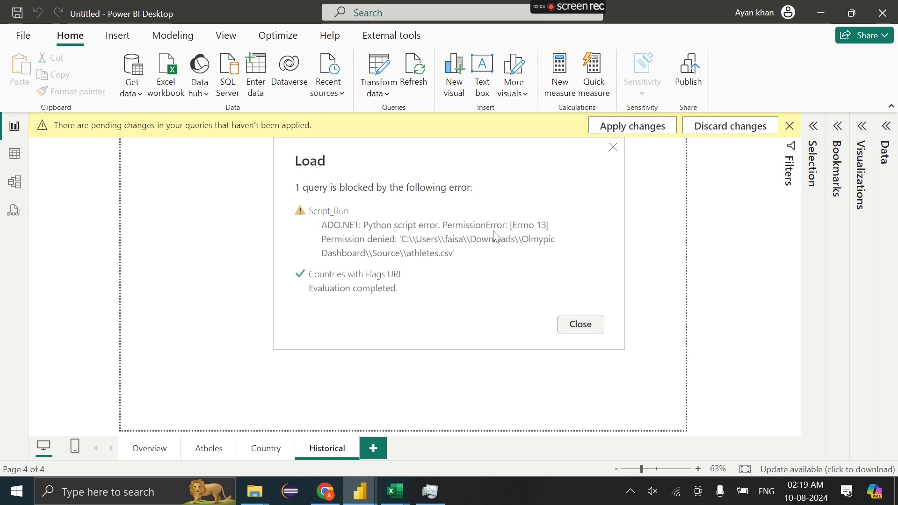
{"action": "left_click", "coordinate": [580, 325]}
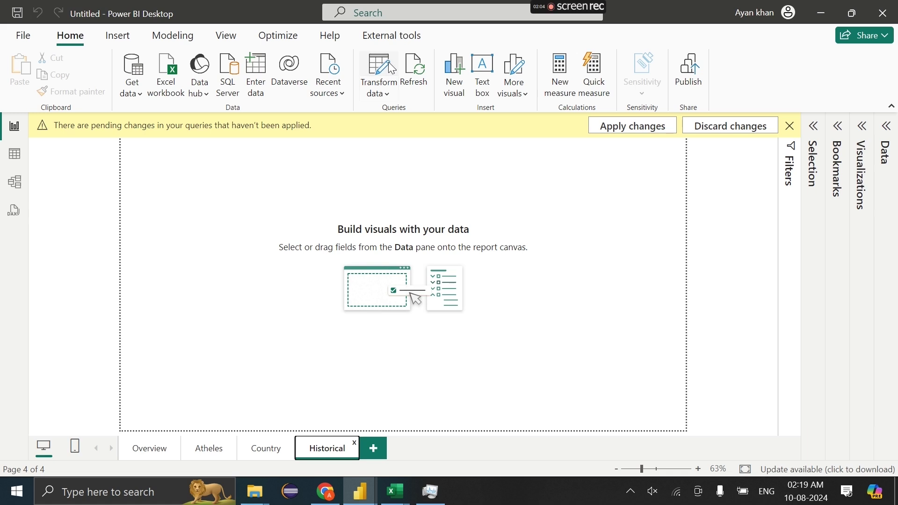
Reopen the Power Query Editor and delete the Historical query.
{"action": "left_click", "coordinate": [388, 64]}
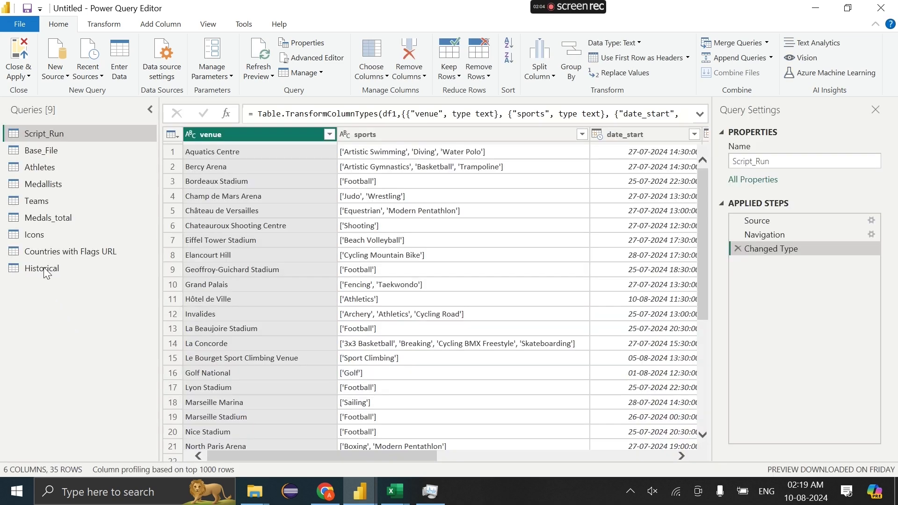
{"action": "left_click", "coordinate": [45, 270]}
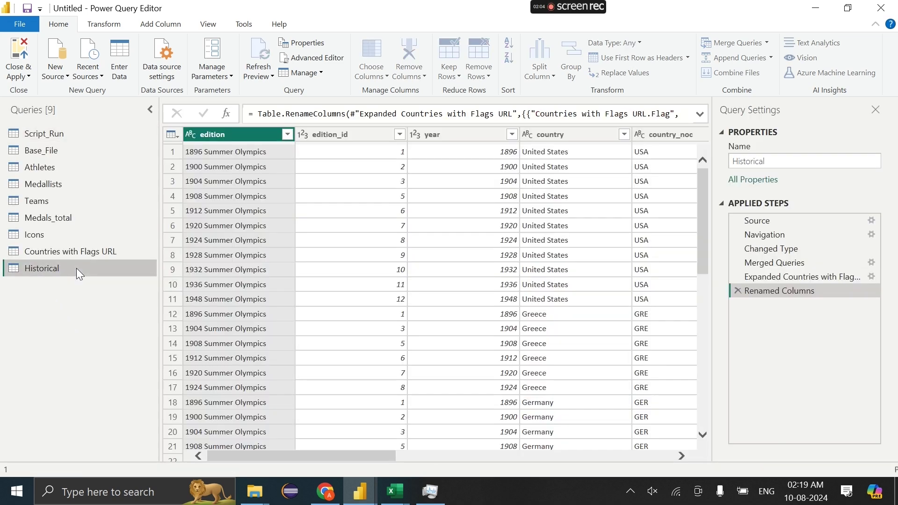
{"action": "right_click", "coordinate": [77, 268]}
{"action": "left_click", "coordinate": [112, 287]}
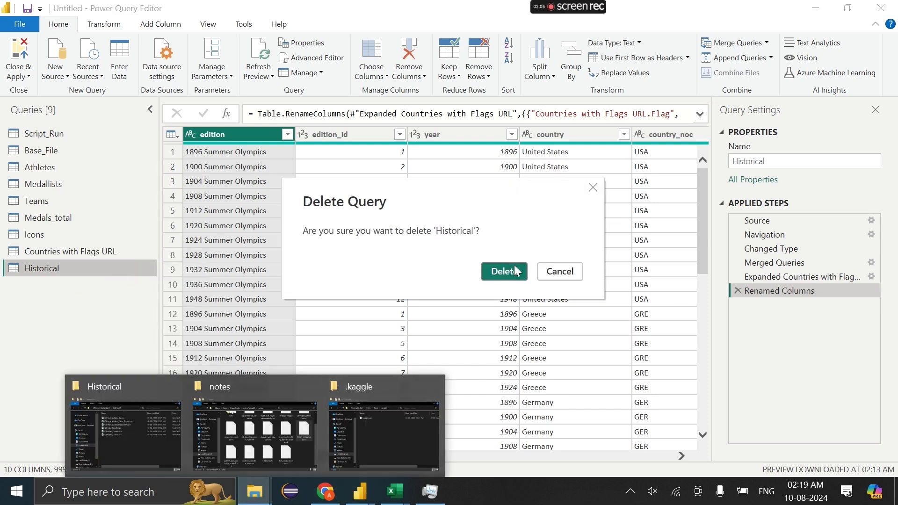
{"action": "left_click", "coordinate": [516, 273]}
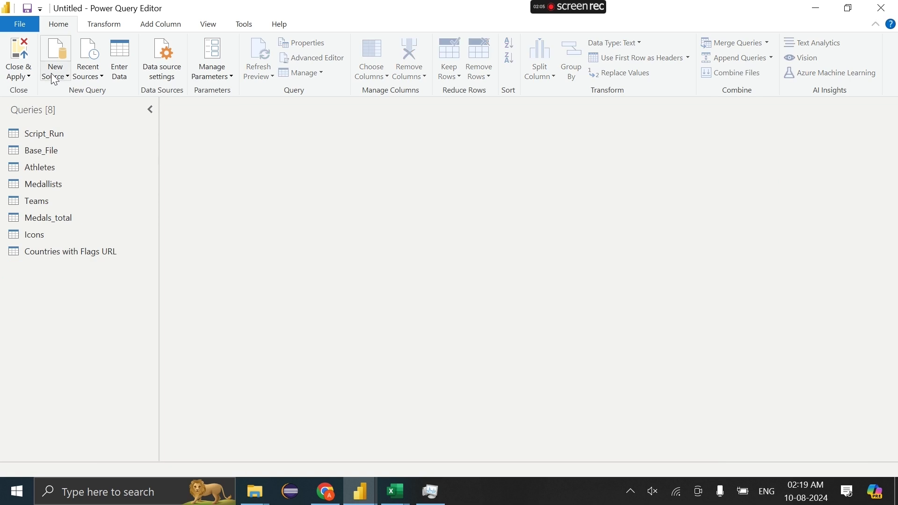
Import Olympic_Results.csv from the Olmypic Dashboard's Historical folder as a query named Historical Result, and close and apply.
{"action": "left_click", "coordinate": [54, 74]}
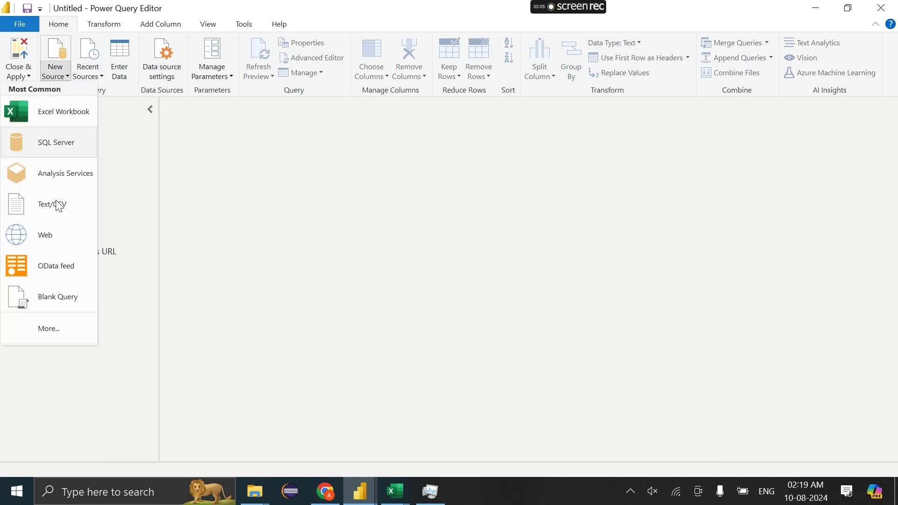
{"action": "left_click", "coordinate": [45, 218]}
{"action": "double_click", "coordinate": [187, 141]}
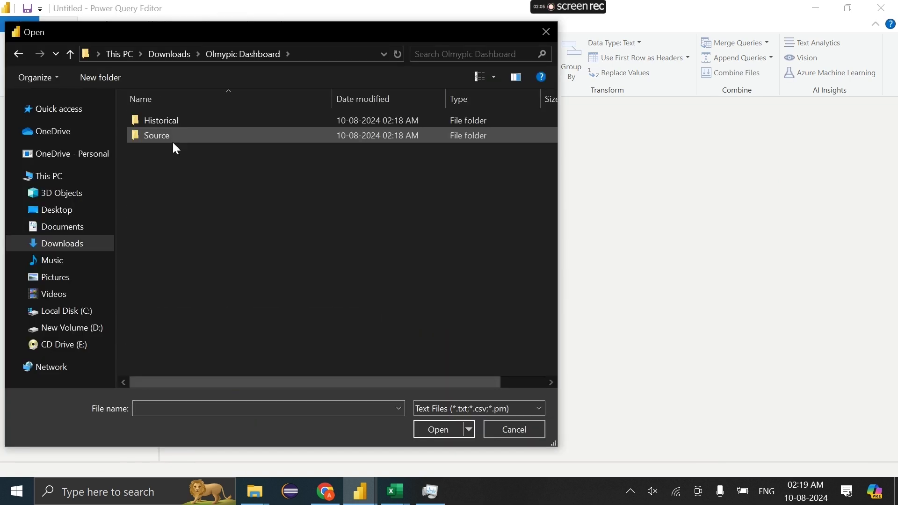
{"action": "double_click", "coordinate": [166, 124]}
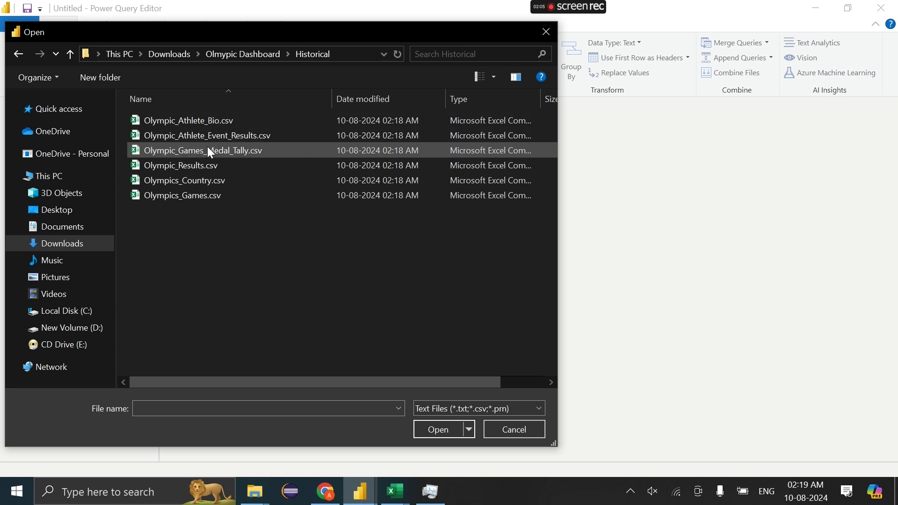
{"action": "left_click", "coordinate": [209, 170]}
{"action": "double_click", "coordinate": [208, 170]}
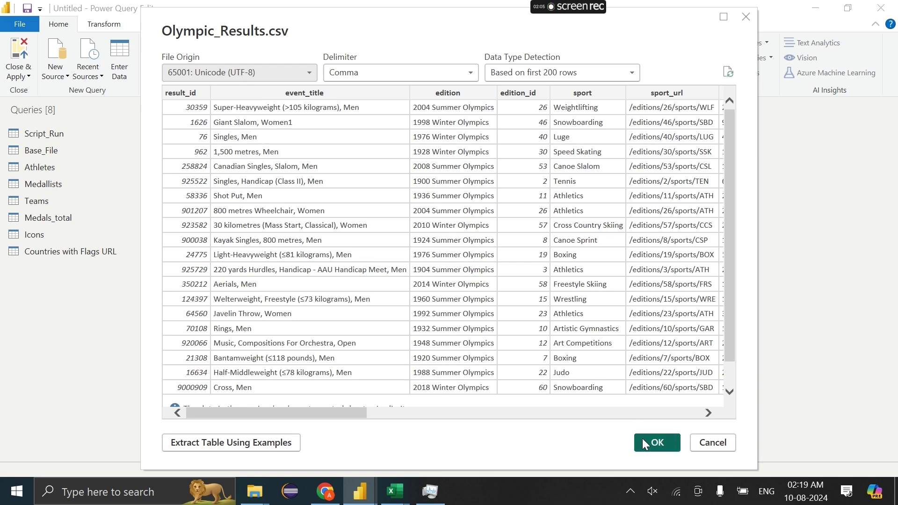
{"action": "left_click", "coordinate": [645, 443]}
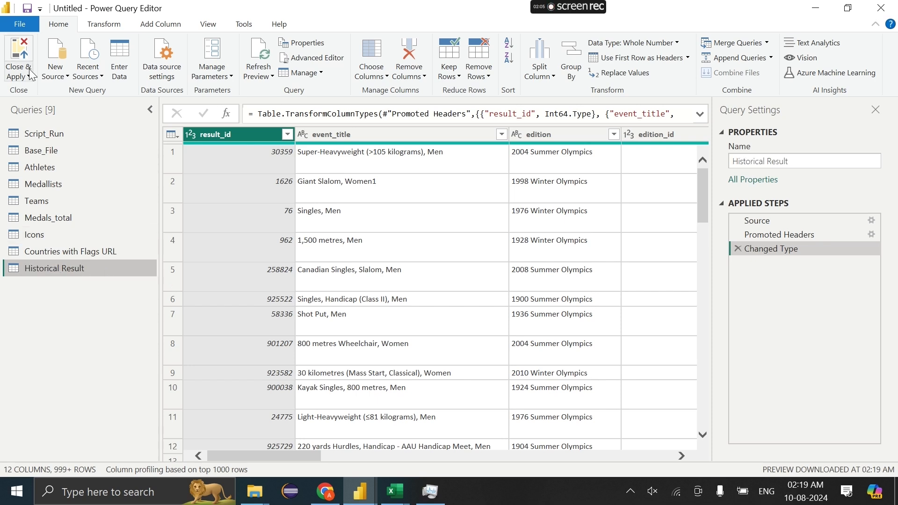
{"action": "left_click", "coordinate": [19, 71]}
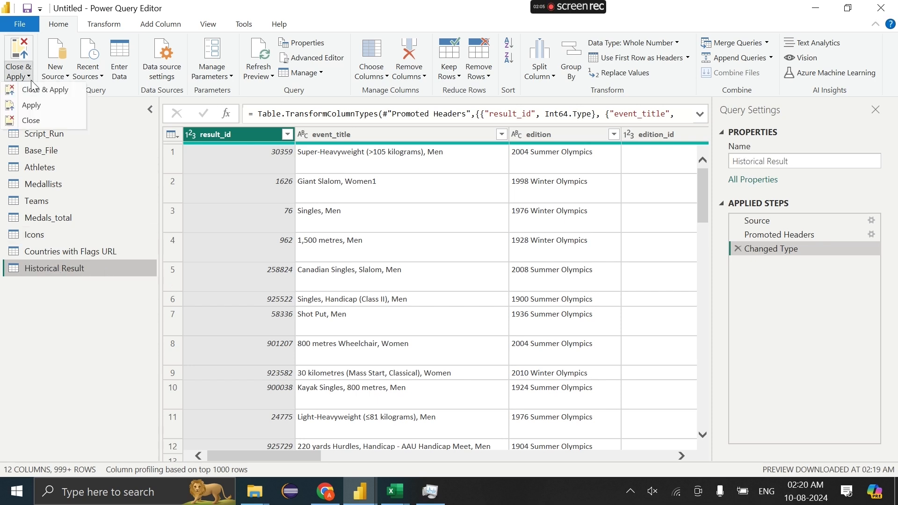
{"action": "left_click", "coordinate": [33, 89]}
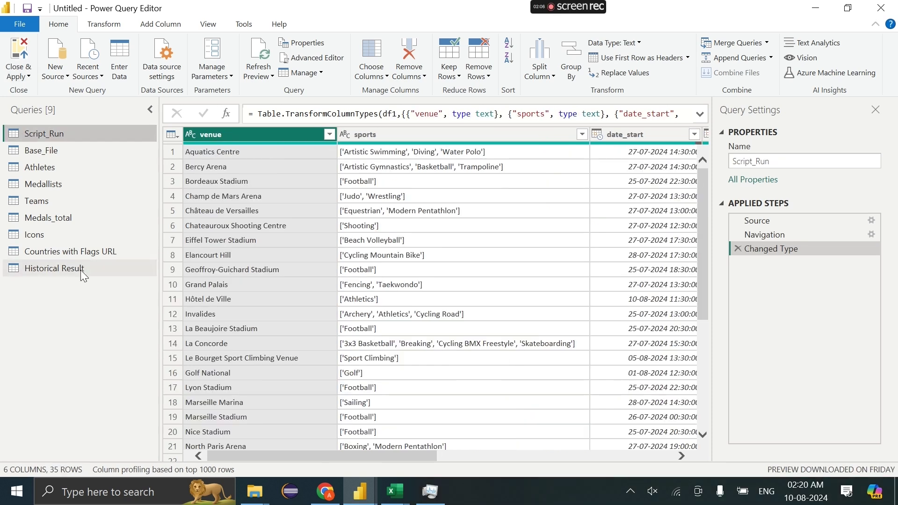
{"action": "left_click", "coordinate": [81, 270]}
{"action": "scroll", "coordinate": [556, 280], "scroll_direction": "right", "scroll_amount": 5}
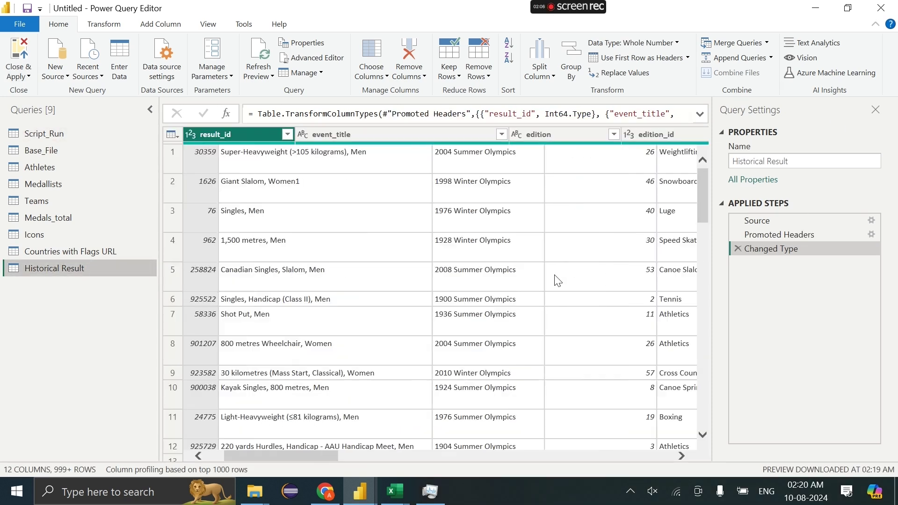
{"action": "left_click", "coordinate": [722, 47]}
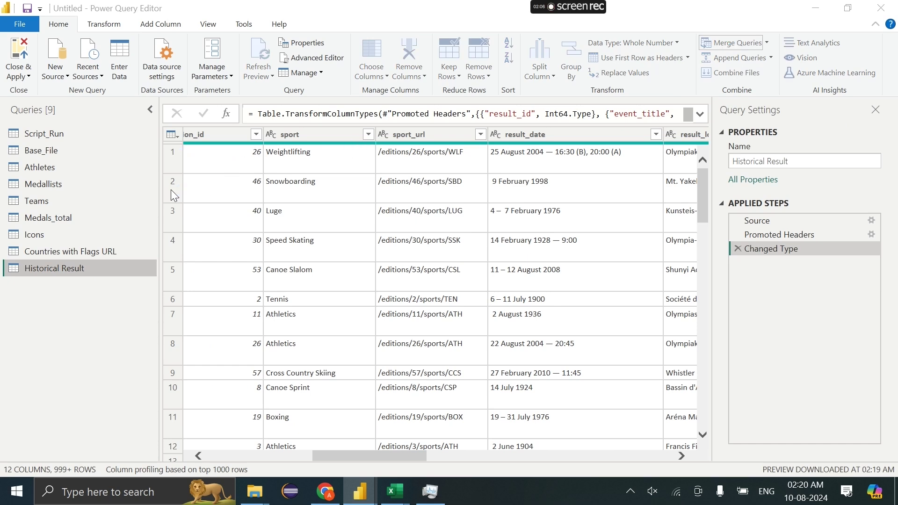
{"action": "left_click", "coordinate": [306, 223]}
{"action": "left_click", "coordinate": [277, 296]}
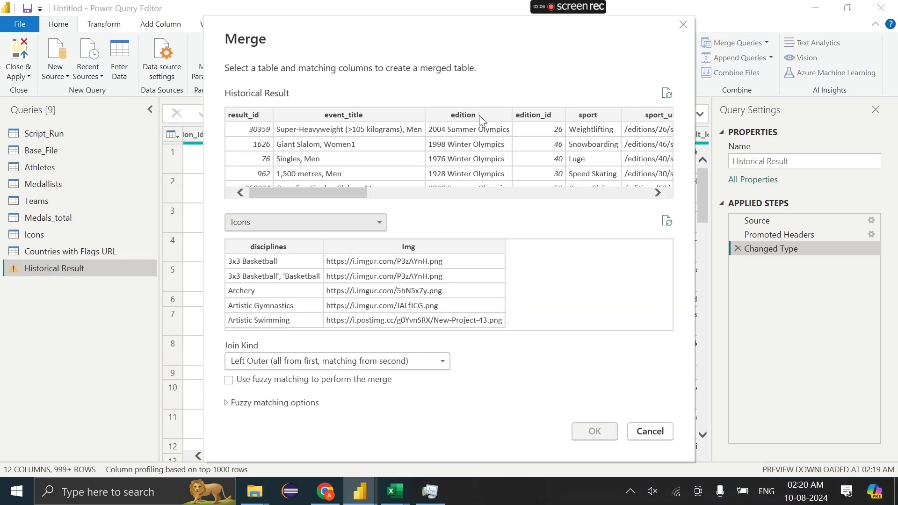
{"action": "left_click", "coordinate": [322, 217]}
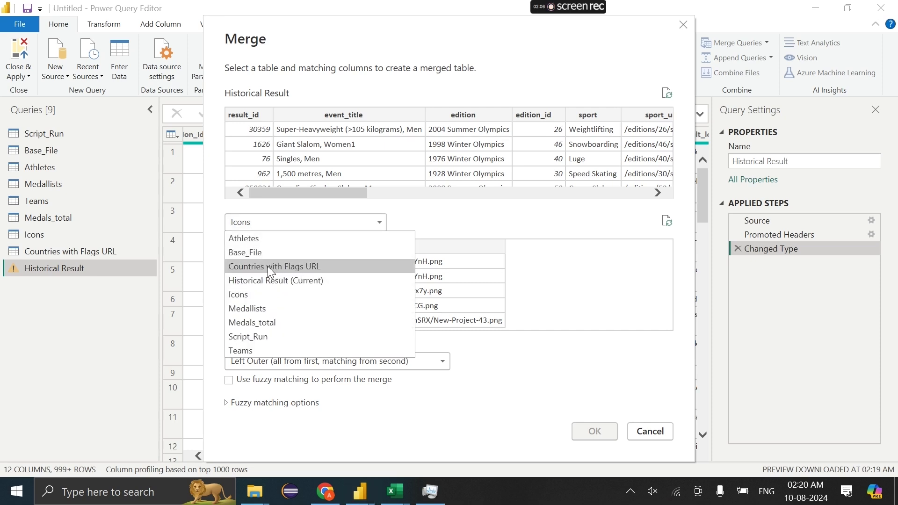
{"action": "left_click", "coordinate": [461, 168]}
{"action": "scroll", "coordinate": [472, 159], "scroll_direction": "right", "scroll_amount": 10}
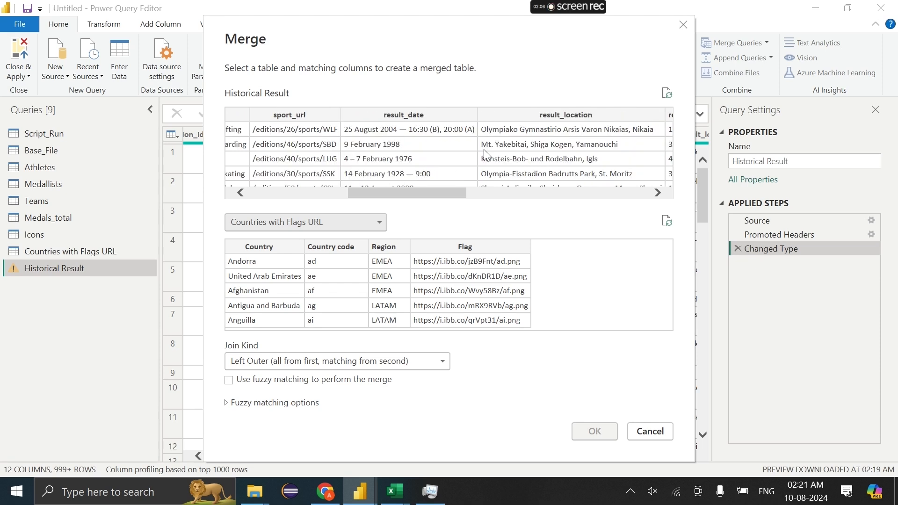
{"action": "scroll", "coordinate": [486, 154], "scroll_direction": "right", "scroll_amount": 3}
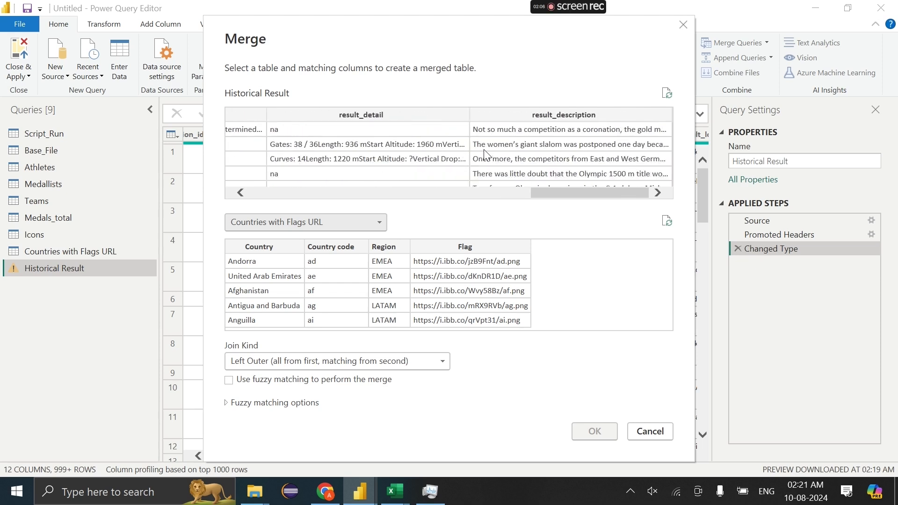
{"action": "left_click", "coordinate": [652, 430]}
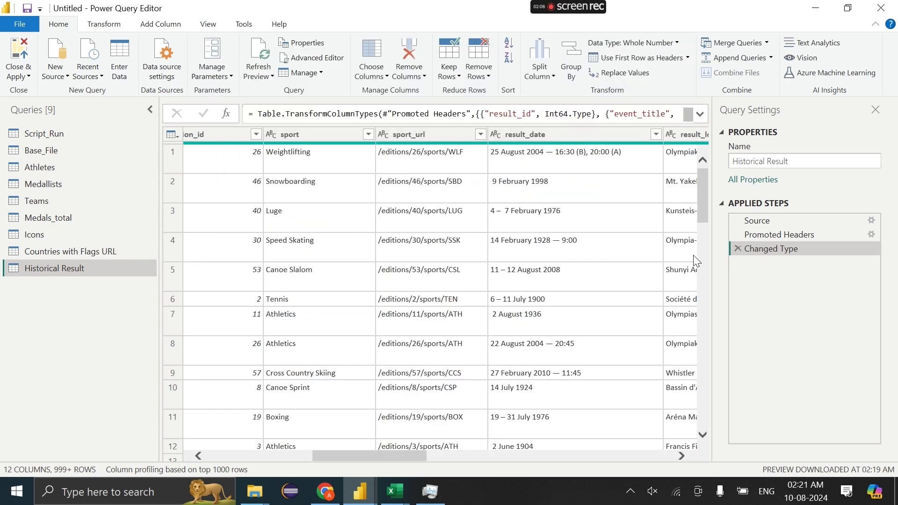
Change the Historical Result query's source file to Olympic_Games_Medal_Tally.csv in the Historical folder.
{"action": "left_click", "coordinate": [767, 221]}
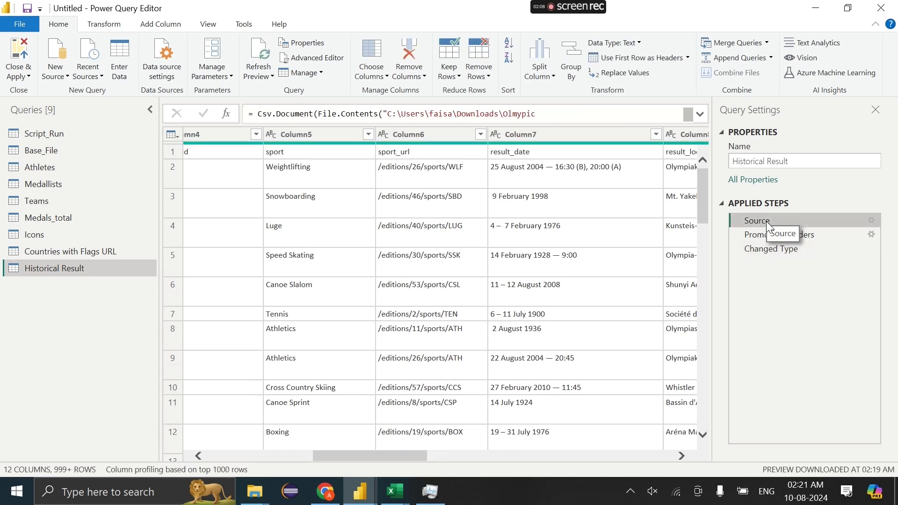
{"action": "double_click", "coordinate": [757, 220]}
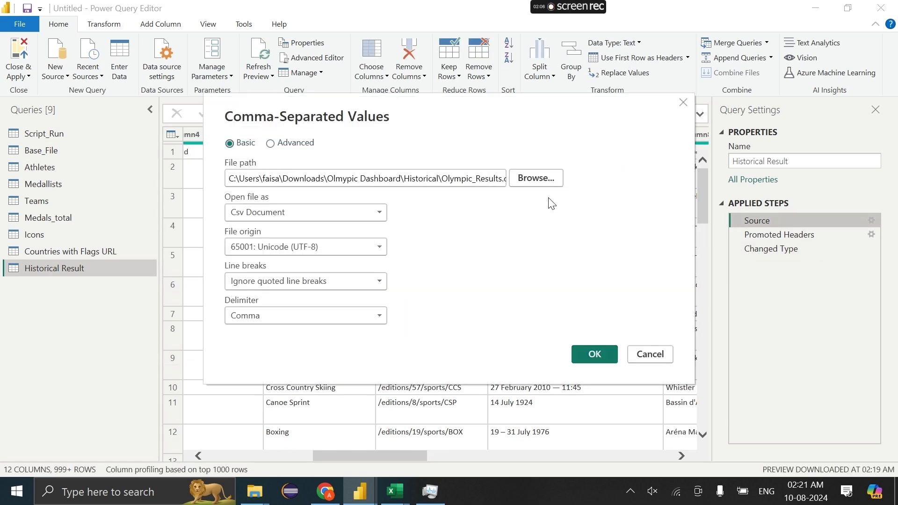
{"action": "left_click", "coordinate": [536, 180]}
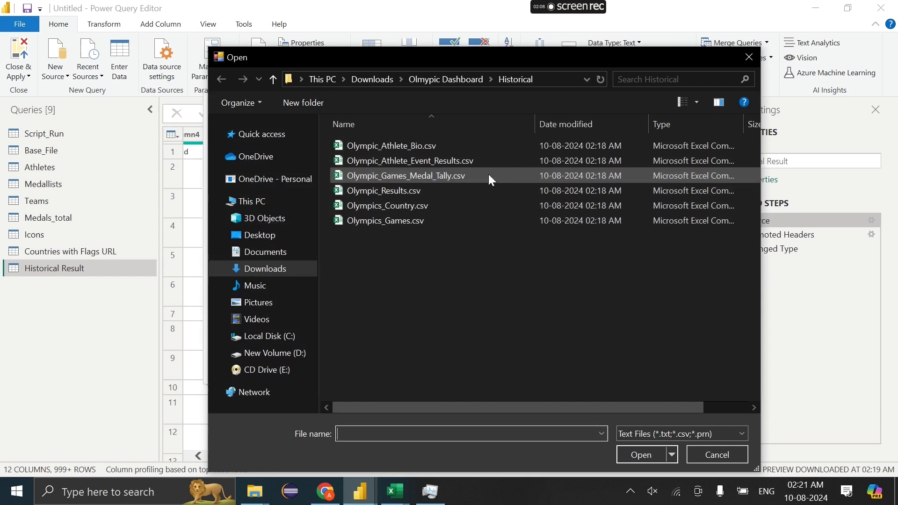
{"action": "left_click", "coordinate": [440, 177]}
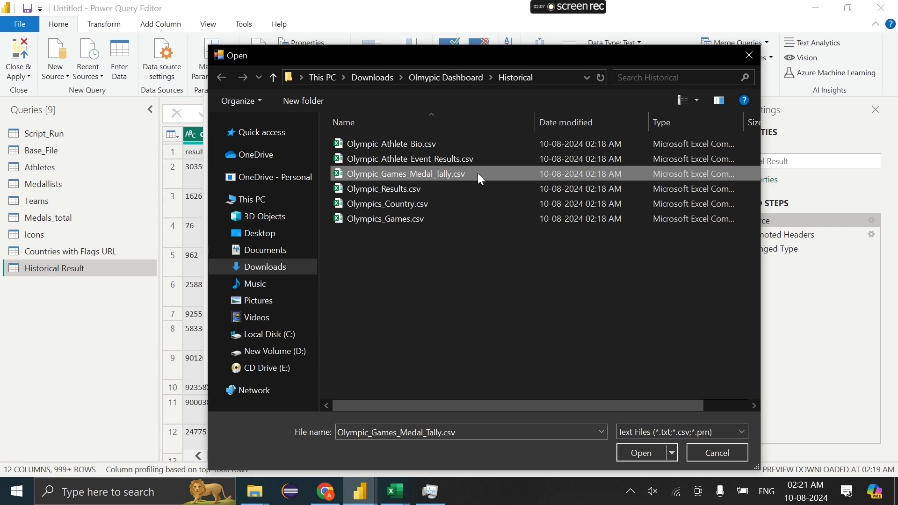
{"action": "double_click", "coordinate": [478, 173]}
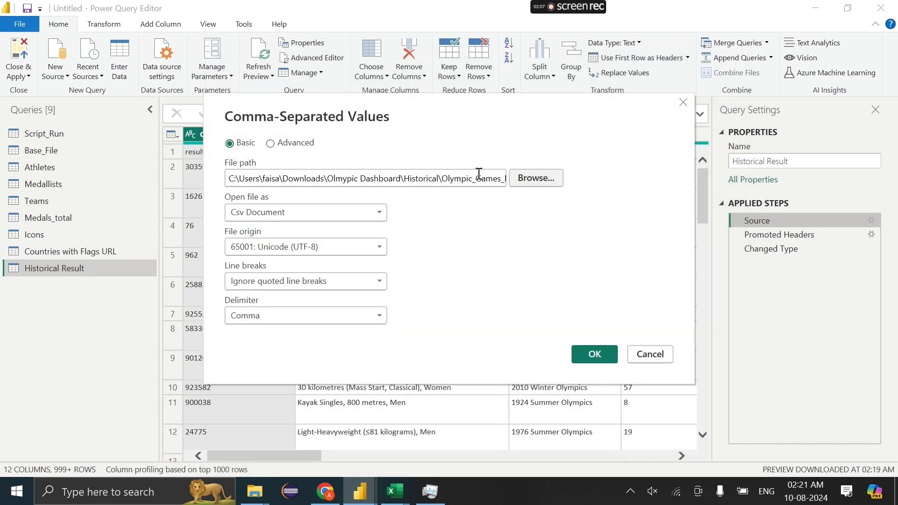
{"action": "left_click", "coordinate": [592, 355]}
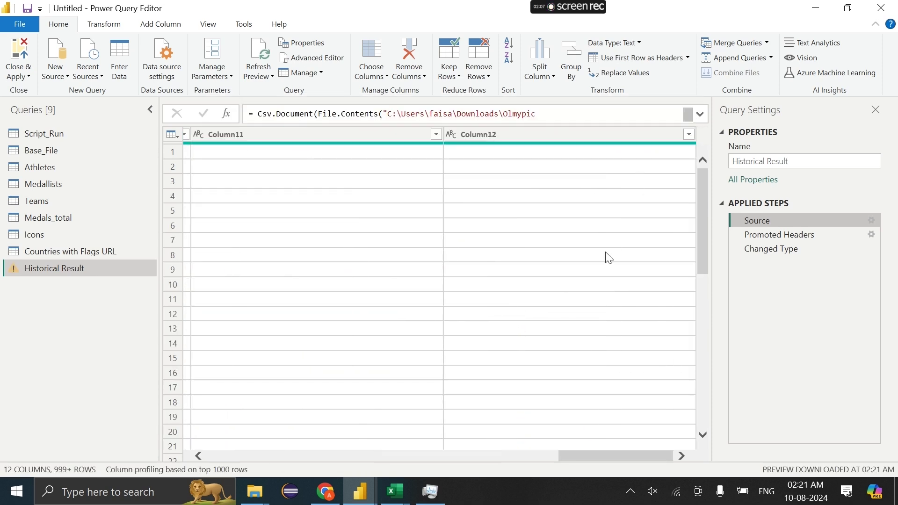
Use the first row as headers directly after the Source step and delete the old Promoted Headers and Changed Type steps.
{"action": "left_click", "coordinate": [641, 56]}
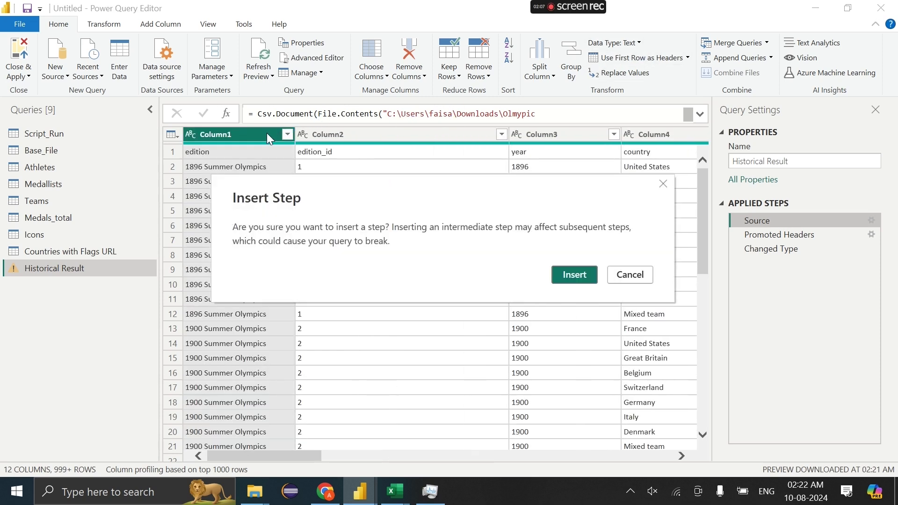
{"action": "left_click", "coordinate": [576, 276]}
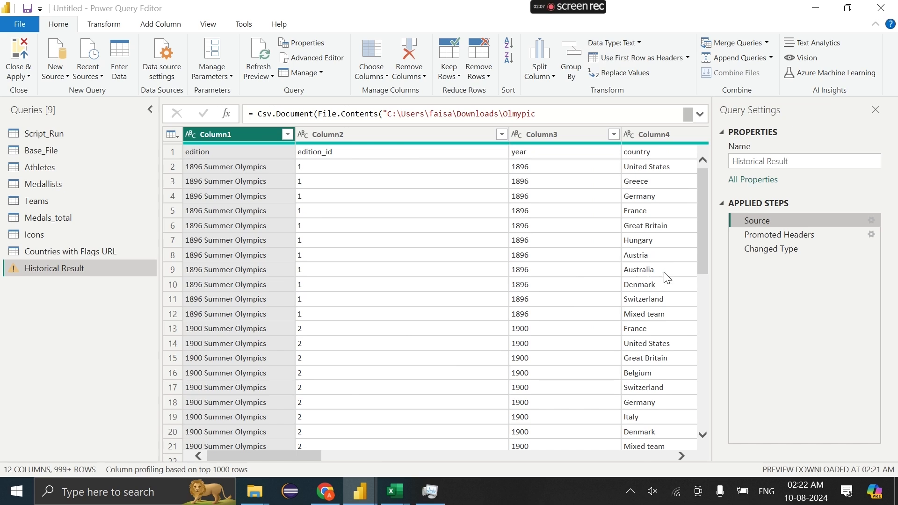
{"action": "left_click", "coordinate": [742, 252]}
{"action": "left_click", "coordinate": [739, 249]}
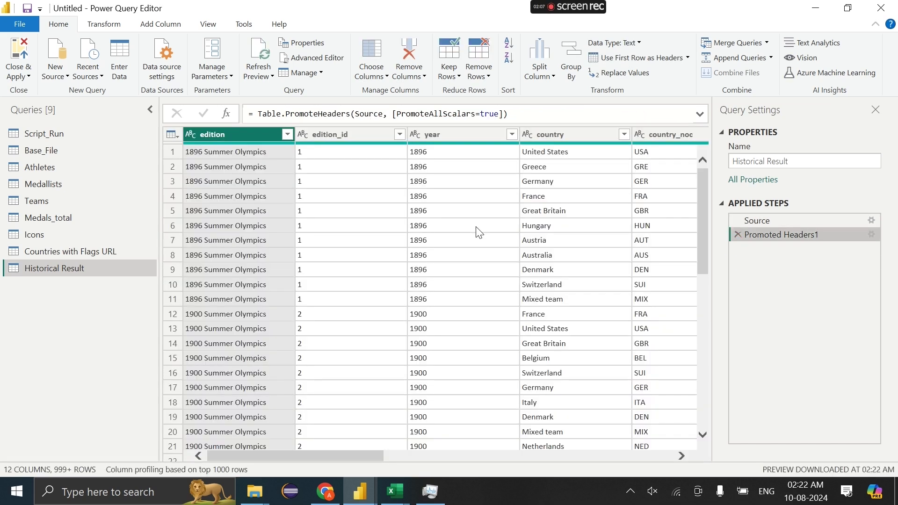
{"action": "scroll", "coordinate": [479, 232], "scroll_direction": "right", "scroll_amount": 5}
{"action": "scroll", "coordinate": [478, 232], "scroll_direction": "left", "scroll_amount": 5}
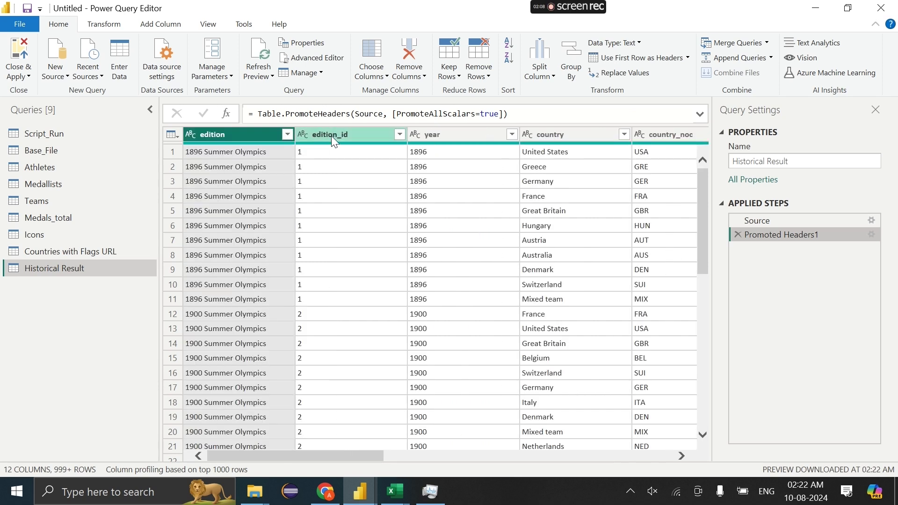
{"action": "left_click", "coordinate": [331, 136], "text": "ctrl"}
{"action": "left_click", "coordinate": [421, 134], "text": "ctrl"}
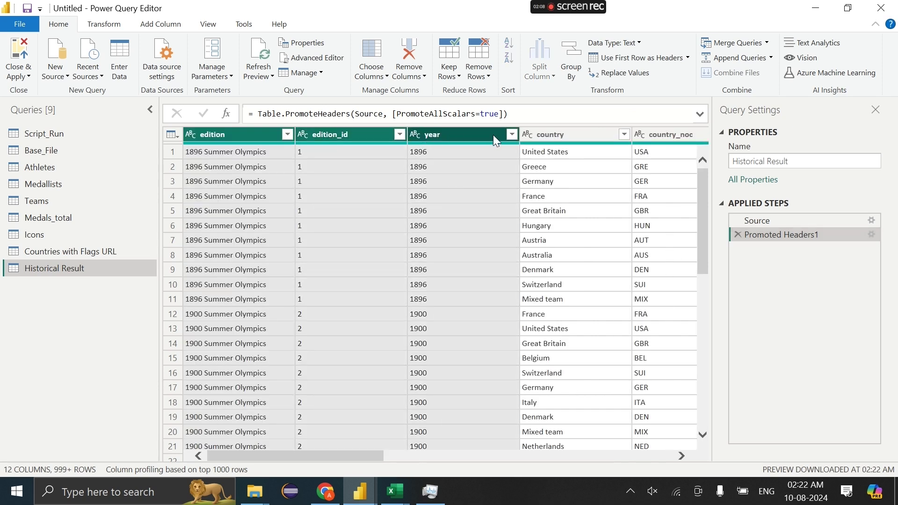
{"action": "left_click", "coordinate": [536, 134], "text": "ctrl"}
{"action": "scroll", "coordinate": [572, 187], "scroll_direction": "right", "scroll_amount": 4}
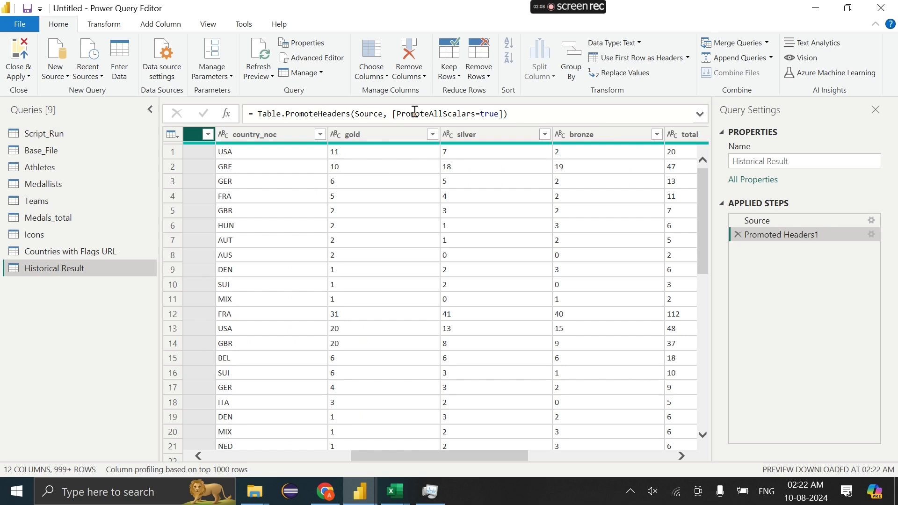
Keep only the country_noc, total, edition, edition_id, year, country, gold, silver and bronze columns of Historical Result and remove all others.
{"action": "left_click", "coordinate": [299, 135]}
{"action": "scroll", "coordinate": [369, 191], "scroll_direction": "left", "scroll_amount": 4}
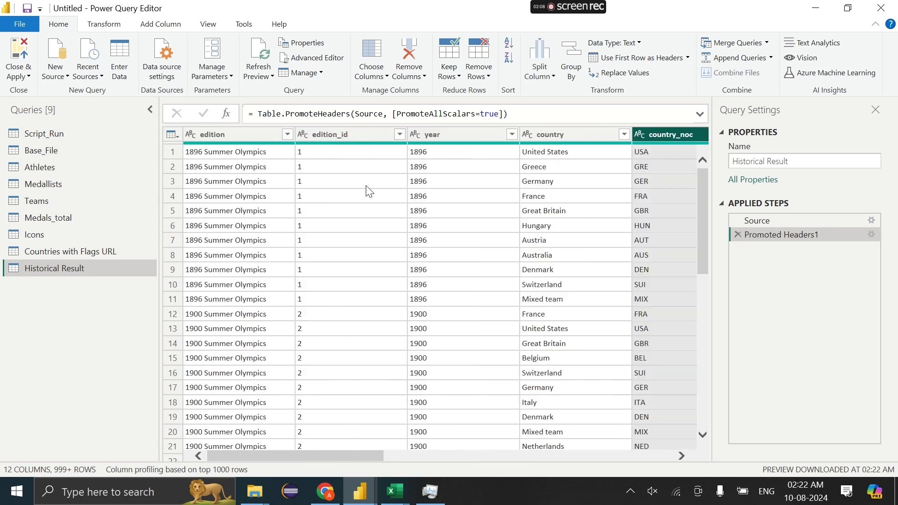
{"action": "scroll", "coordinate": [369, 192], "scroll_direction": "right", "scroll_amount": 5}
{"action": "left_click", "coordinate": [415, 134]}
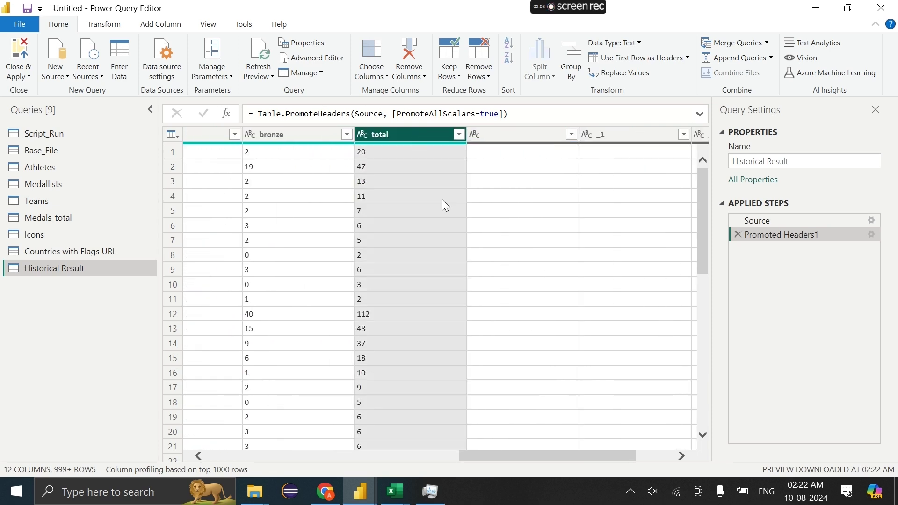
{"action": "scroll", "coordinate": [445, 206], "scroll_direction": "left", "scroll_amount": 5}
{"action": "left_click", "coordinate": [224, 134]}
{"action": "left_click", "coordinate": [350, 134], "text": "ctrl"}
{"action": "left_click", "coordinate": [449, 137], "text": "ctrl"}
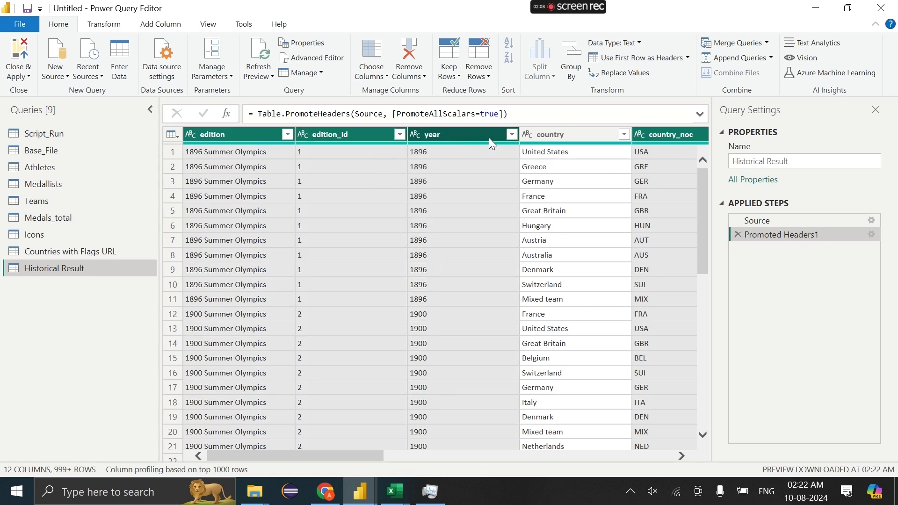
{"action": "left_click", "coordinate": [560, 136], "text": "ctrl"}
{"action": "left_click", "coordinate": [664, 135], "text": "ctrl"}
{"action": "scroll", "coordinate": [590, 223], "scroll_direction": "right", "scroll_amount": 3}
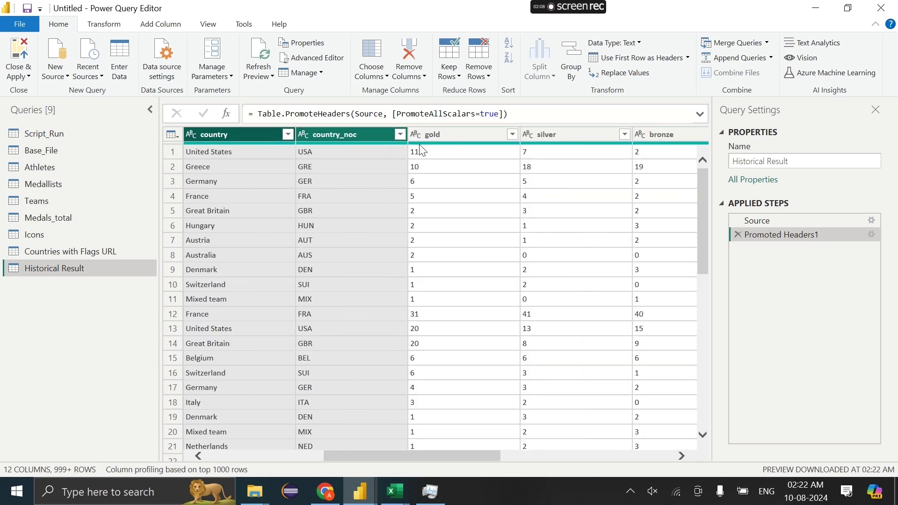
{"action": "left_click", "coordinate": [464, 134], "text": "ctrl"}
{"action": "scroll", "coordinate": [529, 176], "scroll_direction": "right", "scroll_amount": 3}
{"action": "left_click", "coordinate": [461, 134], "text": "ctrl"}
{"action": "left_click", "coordinate": [376, 134], "text": "ctrl"}
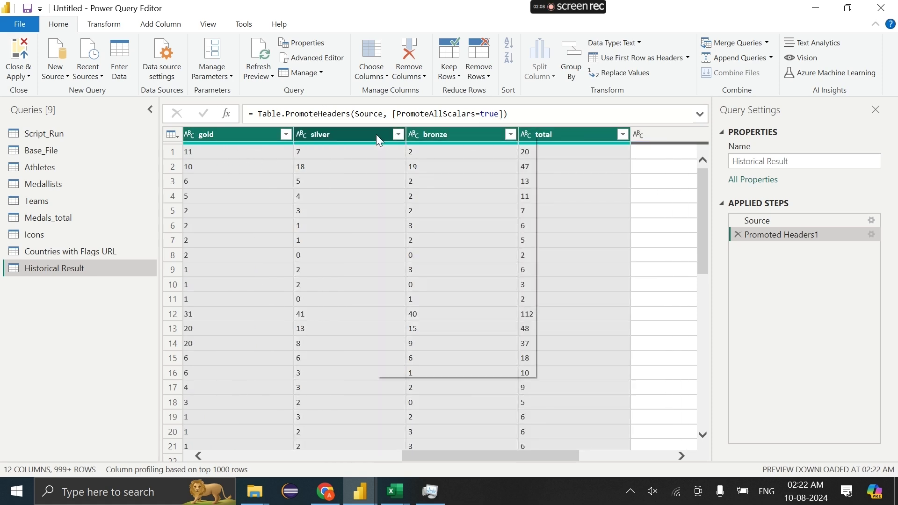
{"action": "right_click", "coordinate": [377, 137]}
{"action": "left_click", "coordinate": [426, 173]}
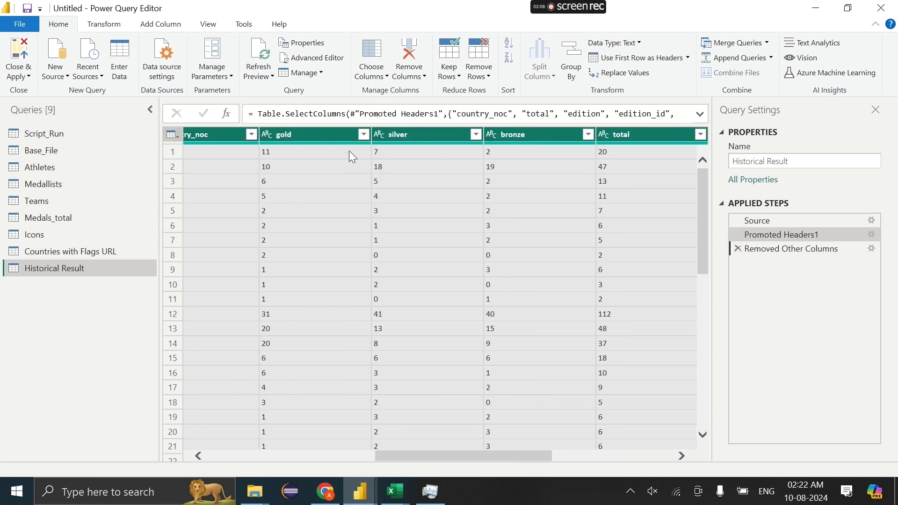
Merge Countries with Flags URL into Historical Result with a left outer join on the country columns and expand only the Flag field.
{"action": "left_click", "coordinate": [17, 76]}
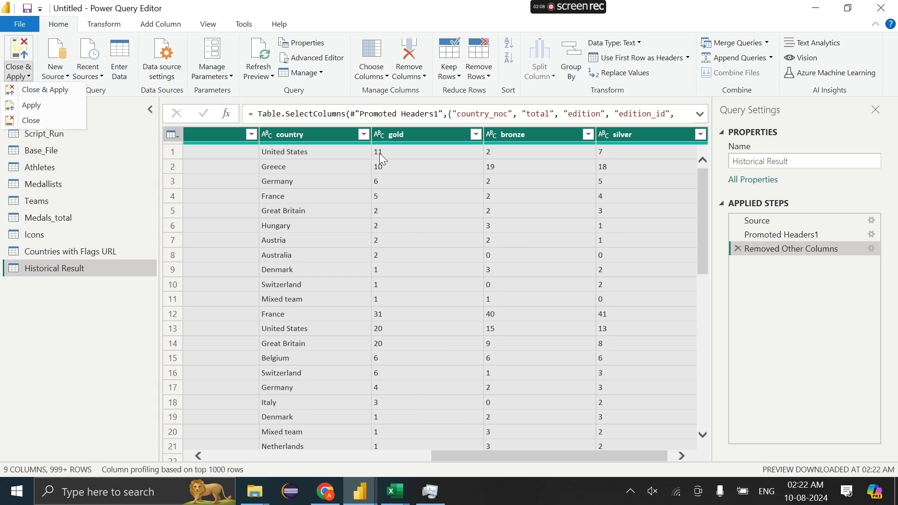
{"action": "left_click", "coordinate": [718, 47]}
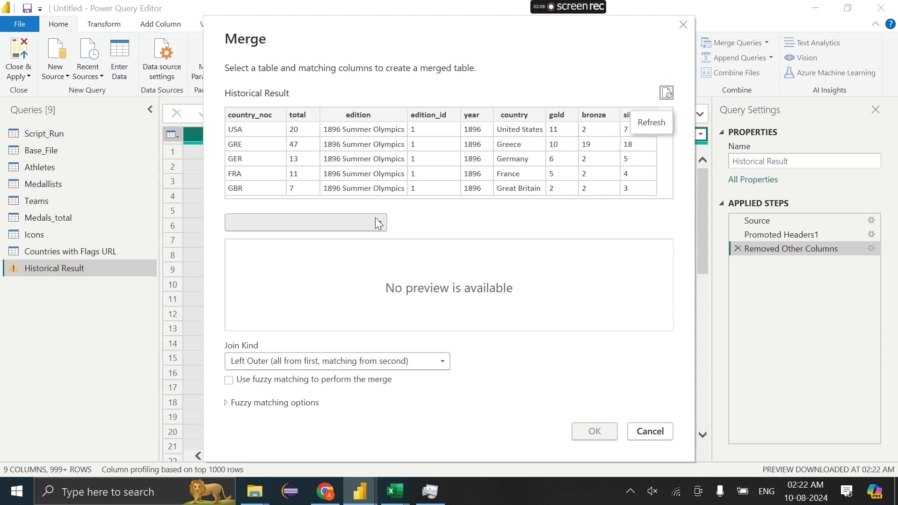
{"action": "left_click", "coordinate": [375, 221]}
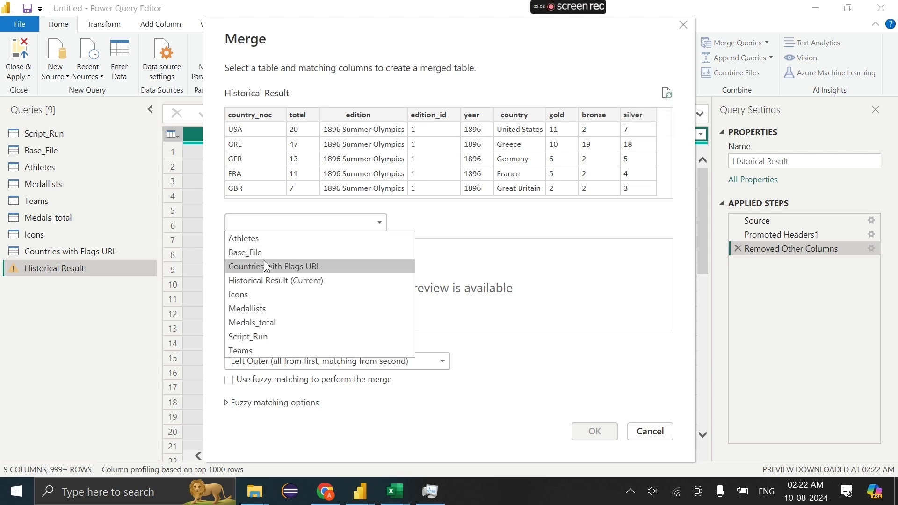
{"action": "left_click", "coordinate": [264, 266]}
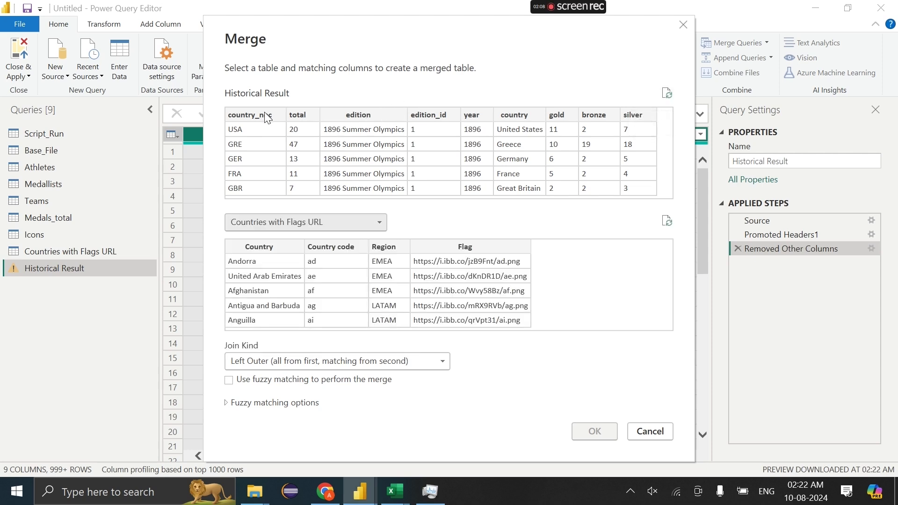
{"action": "left_click", "coordinate": [526, 115]}
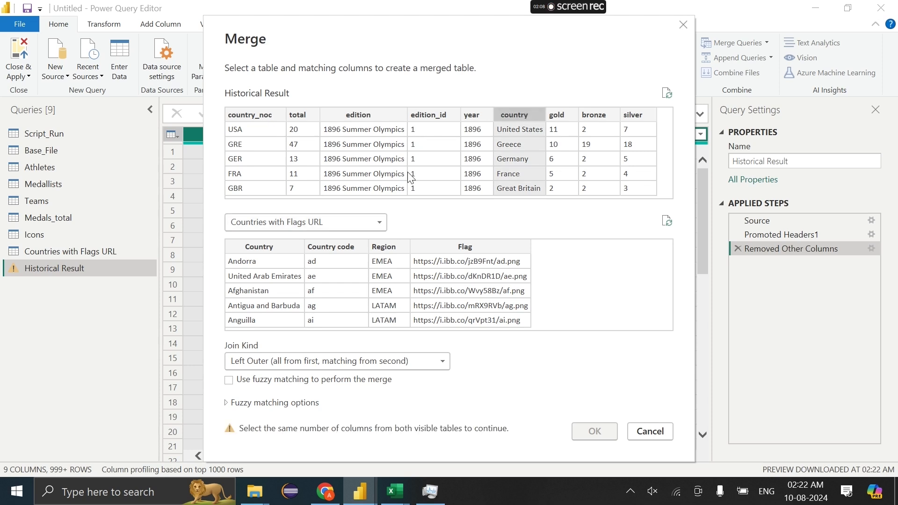
{"action": "left_click", "coordinate": [261, 247]}
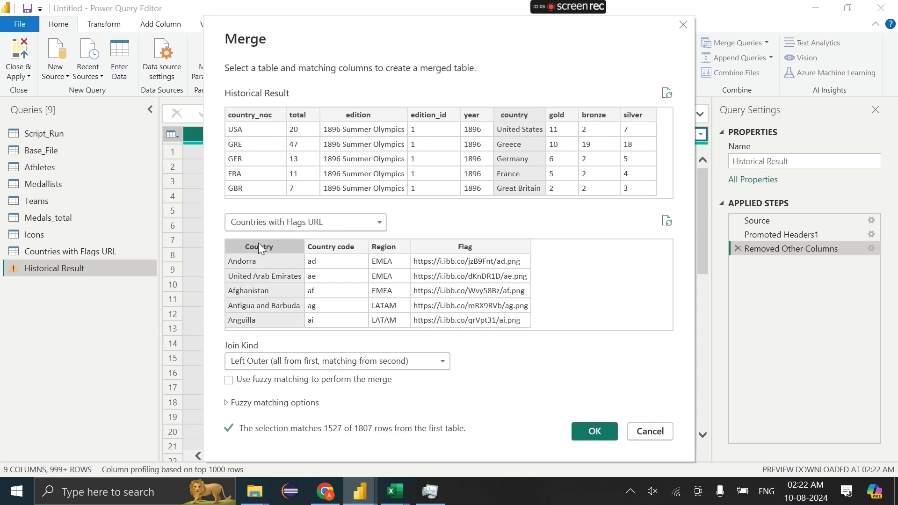
{"action": "left_click", "coordinate": [584, 431]}
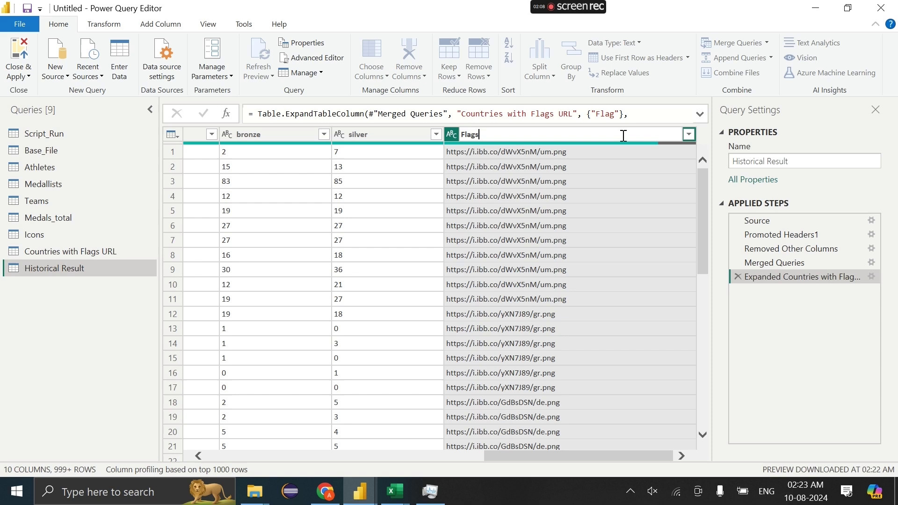
Rename the expanded flag URL column to Flags and close and apply the query changes to the report.
{"action": "left_click", "coordinate": [623, 136]}
{"action": "type", "text": "Flags"}
{"action": "key", "text": "Return"}
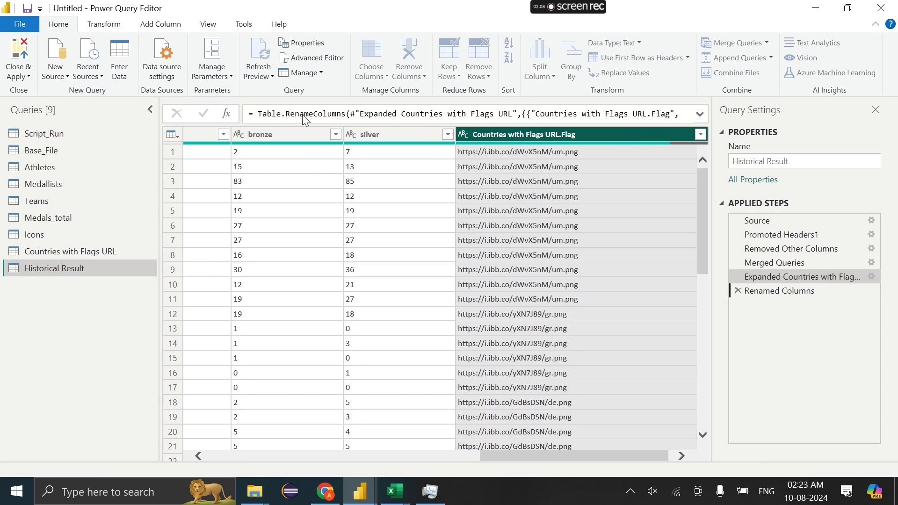
{"action": "left_click", "coordinate": [27, 74]}
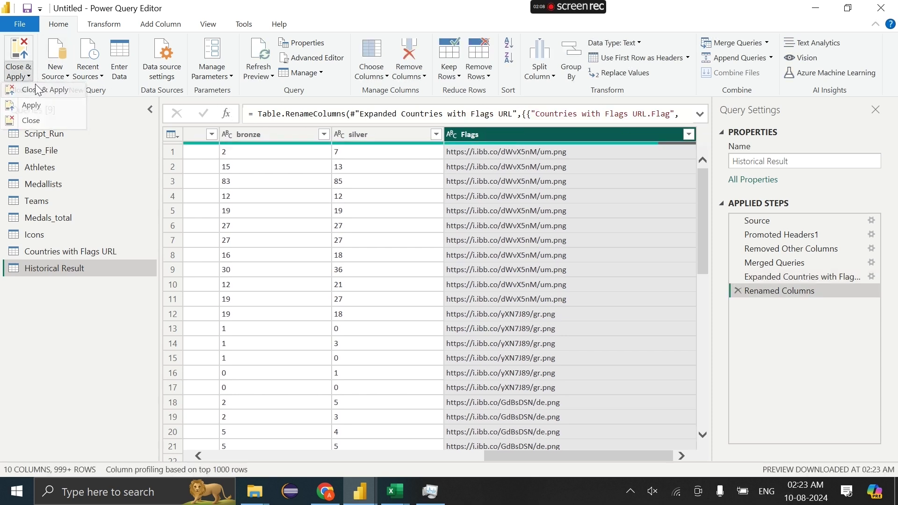
{"action": "left_click", "coordinate": [38, 90]}
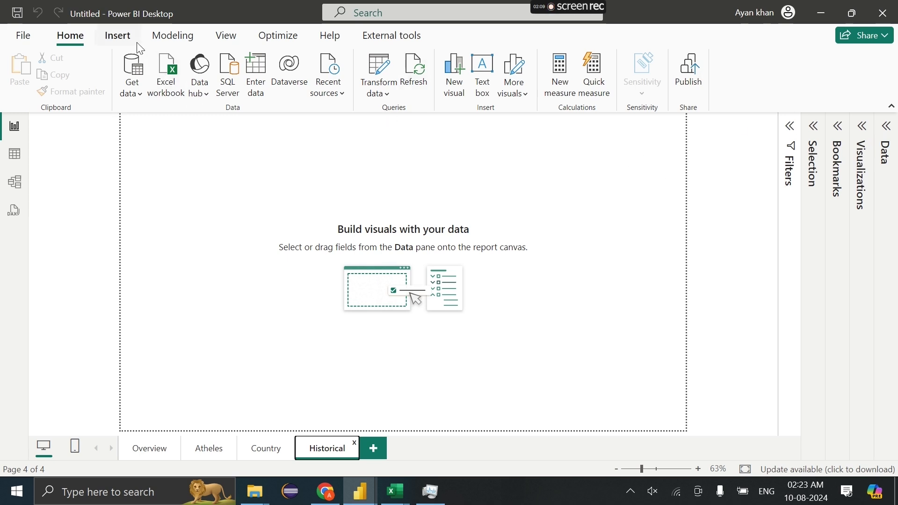
Set Untitled (76).png as the Historical page's canvas background at 0% transparency with image fit set to Fit.
{"action": "left_click", "coordinate": [120, 37]}
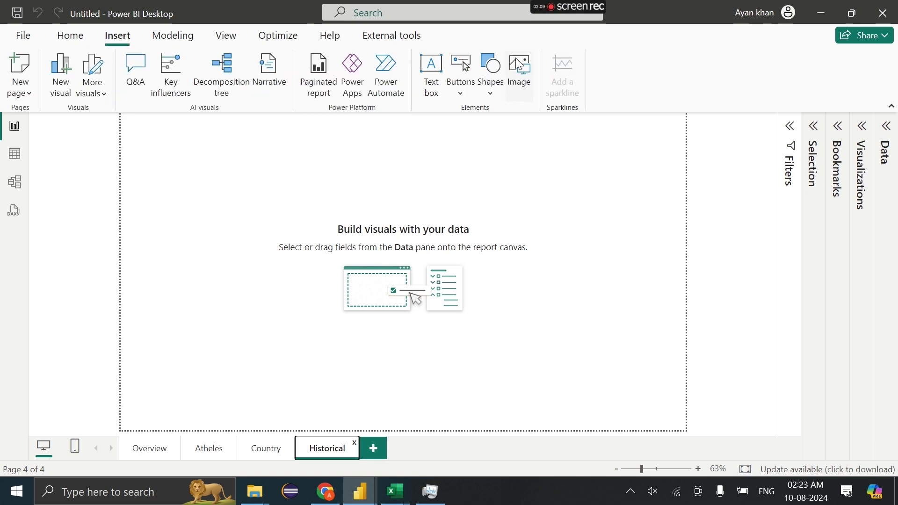
{"action": "left_click", "coordinate": [862, 127]}
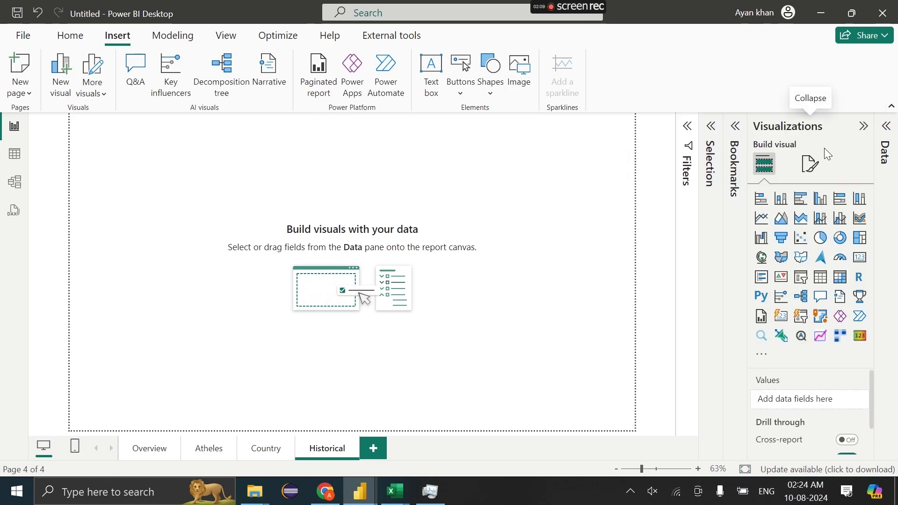
{"action": "left_click", "coordinate": [811, 163]}
{"action": "left_click", "coordinate": [816, 295]}
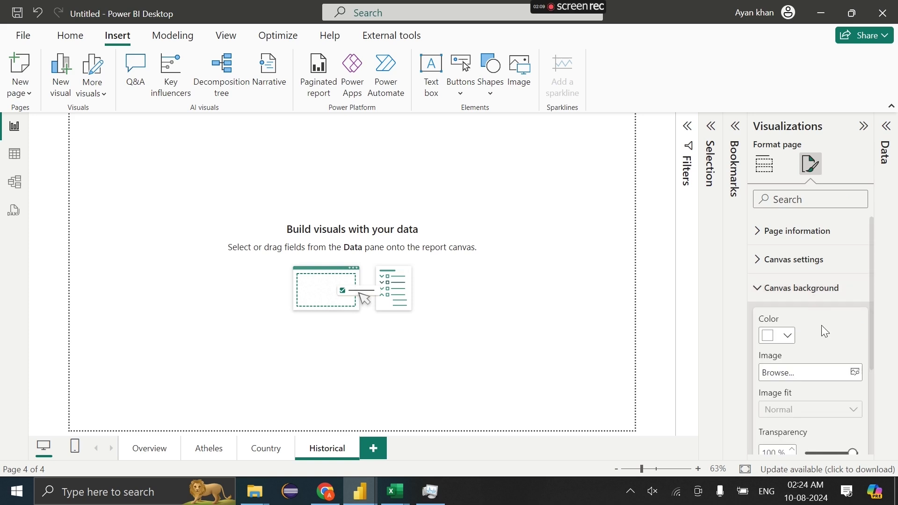
{"action": "scroll", "coordinate": [822, 325], "scroll_direction": "down", "scroll_amount": 2}
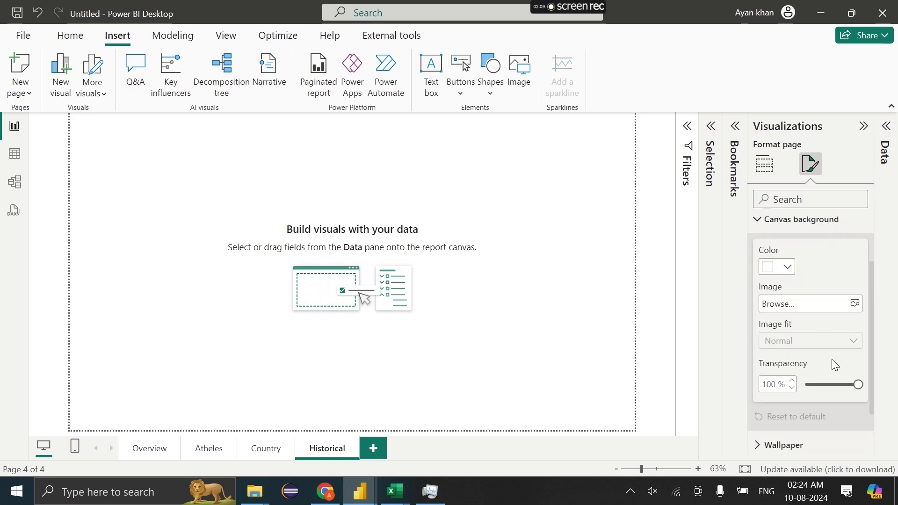
{"action": "left_click", "coordinate": [823, 303]}
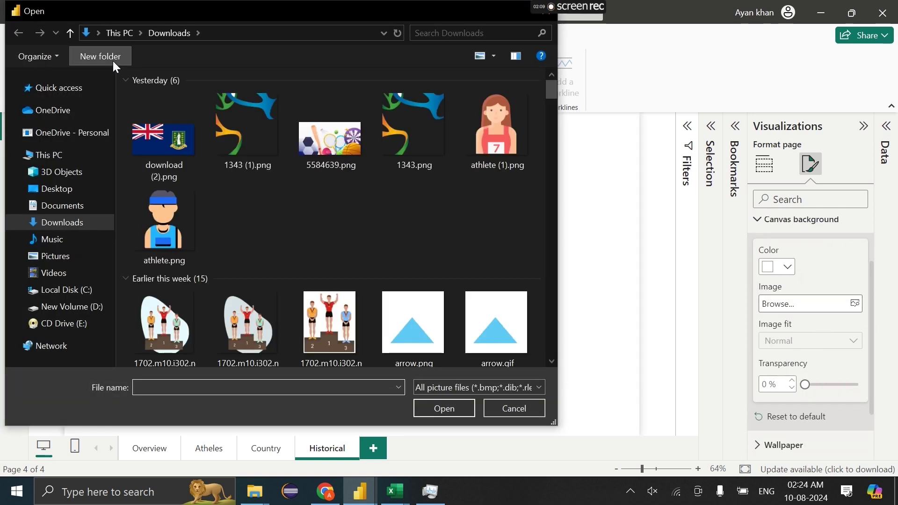
{"action": "scroll", "coordinate": [296, 201], "scroll_direction": "down", "scroll_amount": 5}
{"action": "double_click", "coordinate": [326, 134]}
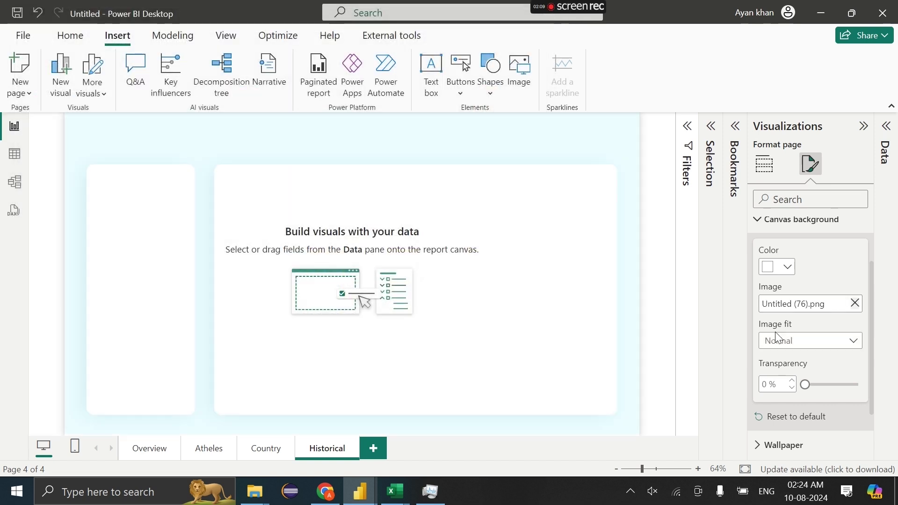
{"action": "left_click", "coordinate": [773, 343]}
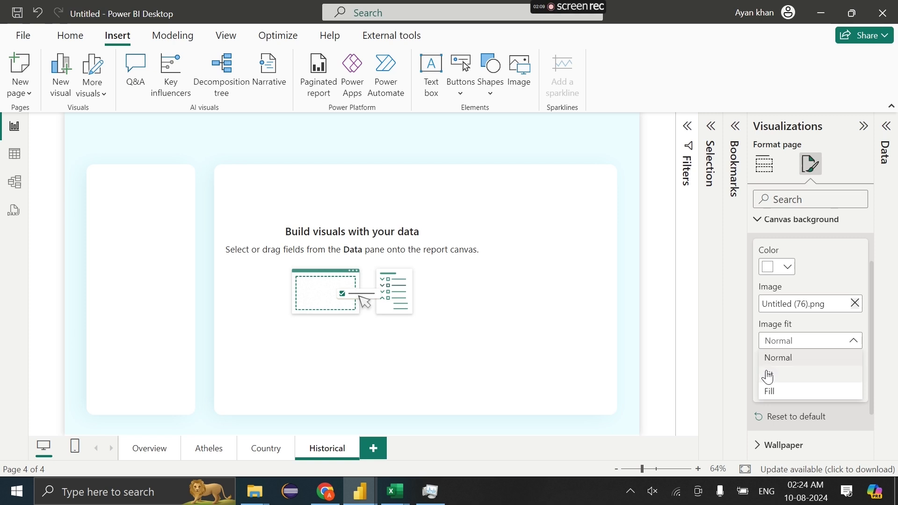
{"action": "key", "text": "Return"}
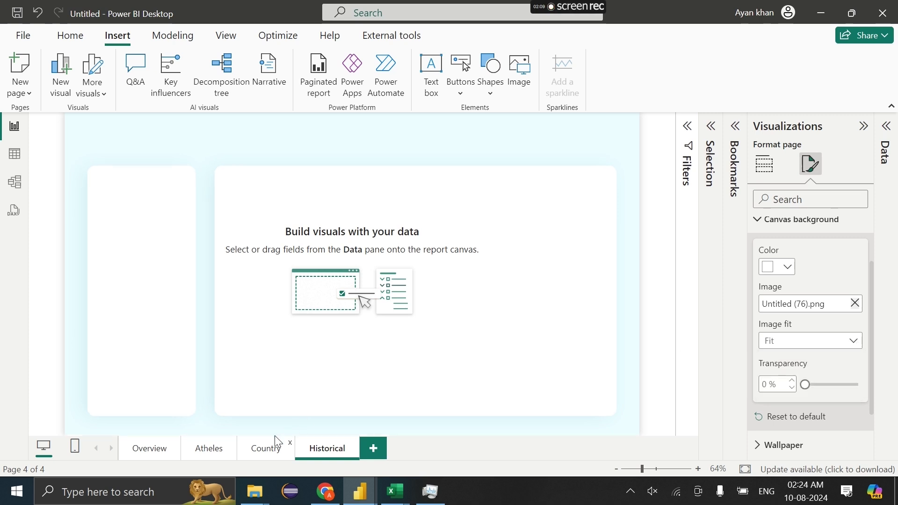
Copy the country flag slicer and its search box from the Country page to the Historical page without syncing them.
{"action": "left_click", "coordinate": [265, 448]}
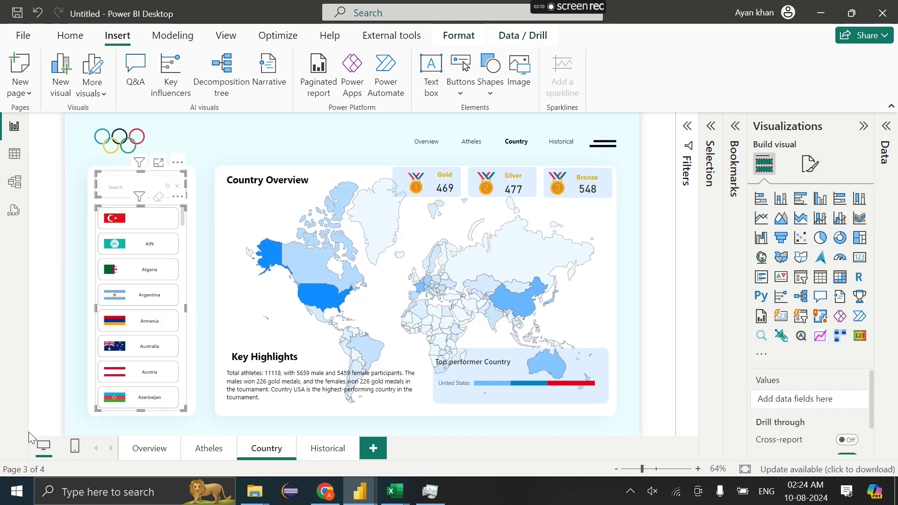
{"action": "left_click", "coordinate": [321, 460]}
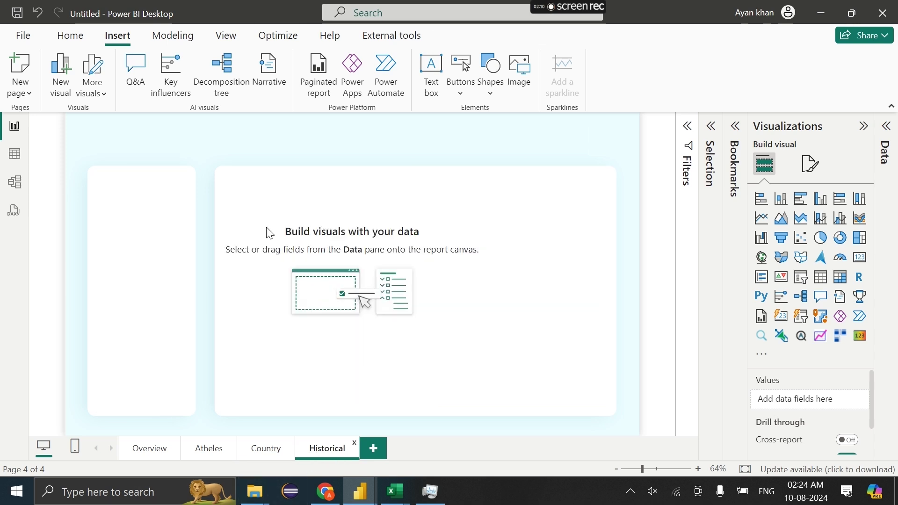
{"action": "key", "text": "ctrl+v"}
{"action": "left_click", "coordinate": [565, 271]}
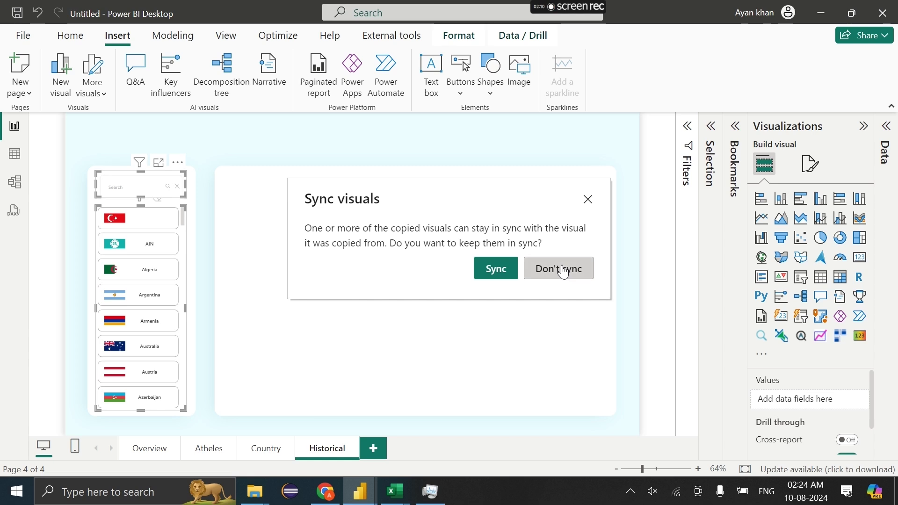
Find the Historical Result fields by searching "his" and use that table's country as the flag slicer's field.
{"action": "left_click", "coordinate": [888, 134]}
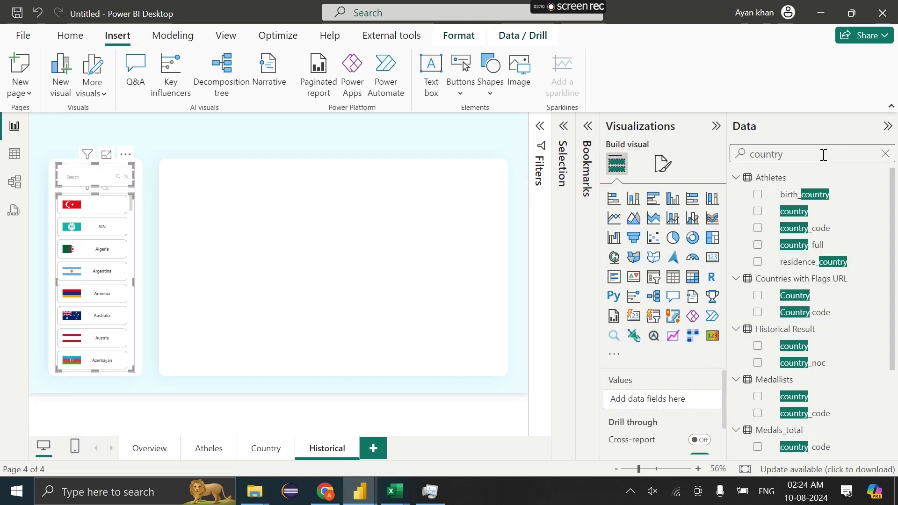
{"action": "key", "text": "ctrl+a"}
{"action": "key", "text": "BackSpace"}
{"action": "type", "text": "h"}
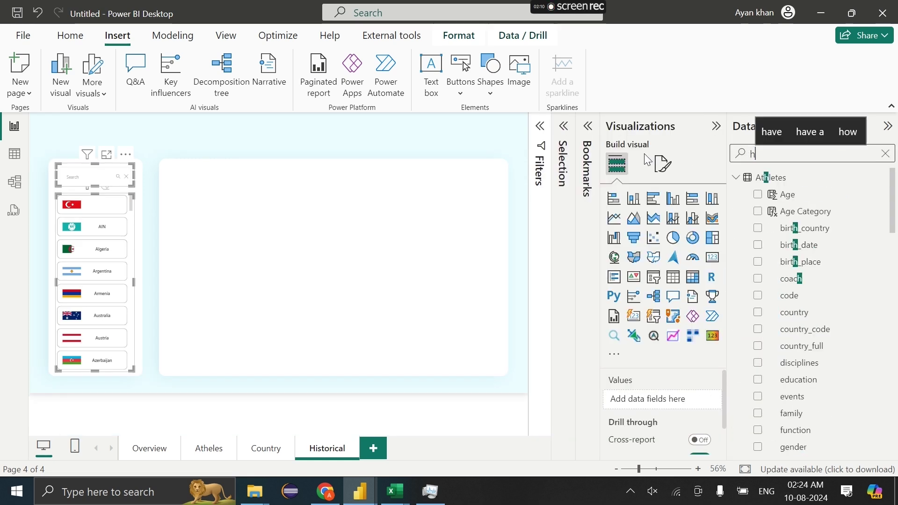
{"action": "type", "text": "is"}
{"action": "left_click_drag", "start_coordinate": [790, 211], "coordinate": [843, 182]}
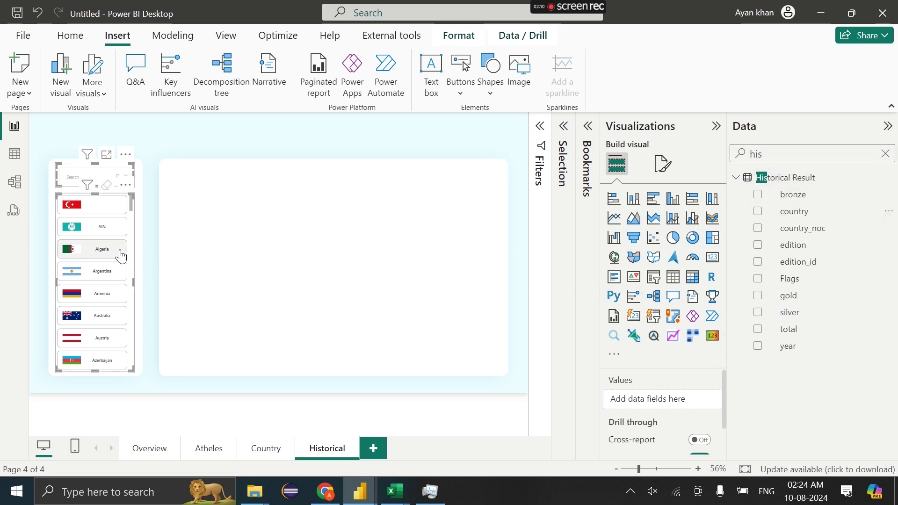
{"action": "left_click_drag", "start_coordinate": [794, 211], "coordinate": [660, 403]}
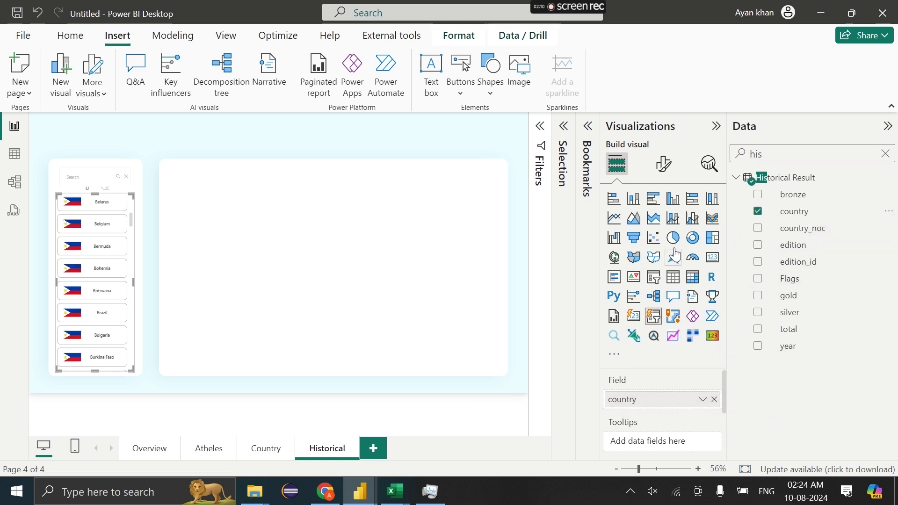
Set the country slicer's image field to Flags from the Historical Result table.
{"action": "left_click", "coordinate": [664, 163]}
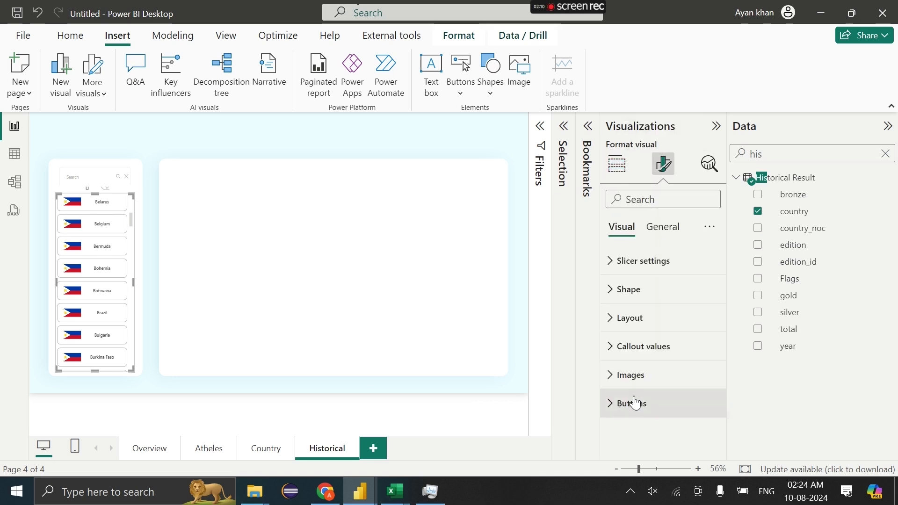
{"action": "left_click", "coordinate": [655, 377]}
{"action": "left_click", "coordinate": [702, 399]}
{"action": "left_click", "coordinate": [752, 310]}
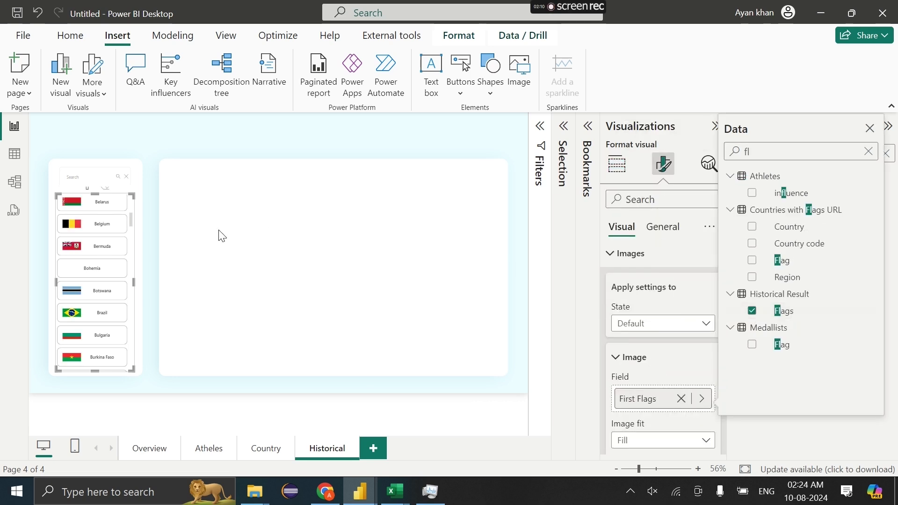
{"action": "left_click", "coordinate": [126, 200]}
{"action": "scroll", "coordinate": [647, 279], "scroll_direction": "up", "scroll_amount": 3}
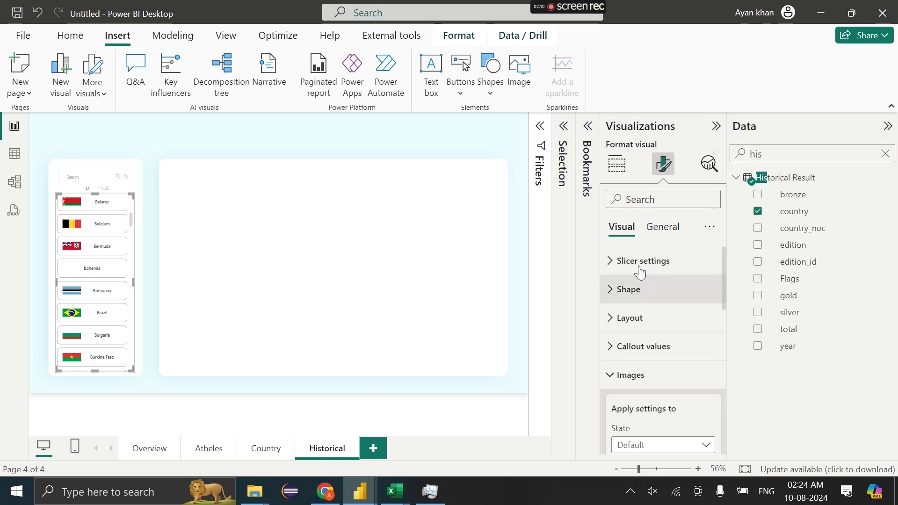
{"action": "left_click", "coordinate": [641, 271]}
{"action": "scroll", "coordinate": [655, 327], "scroll_direction": "down", "scroll_amount": 1}
{"action": "left_click", "coordinate": [706, 271]}
Replace the search box's Medallists country field with country from Historical Result.
{"action": "left_click", "coordinate": [114, 169]}
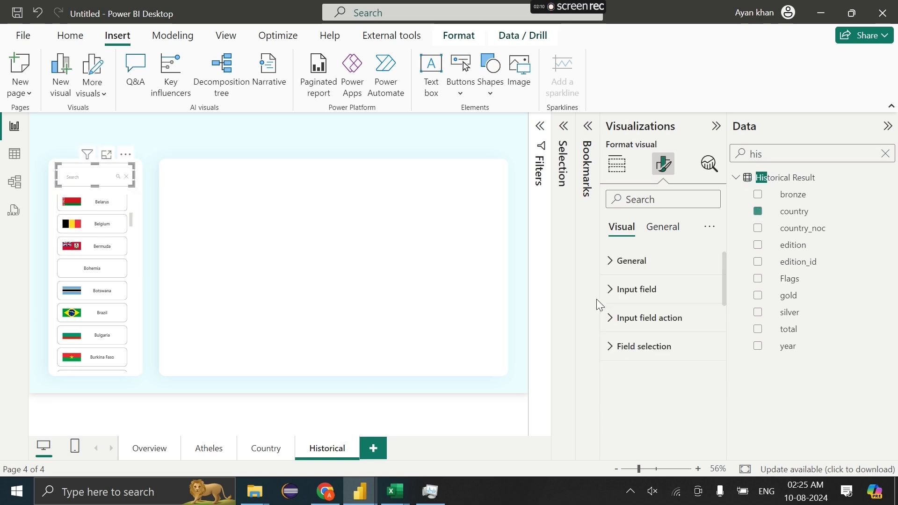
{"action": "left_click", "coordinate": [618, 164]}
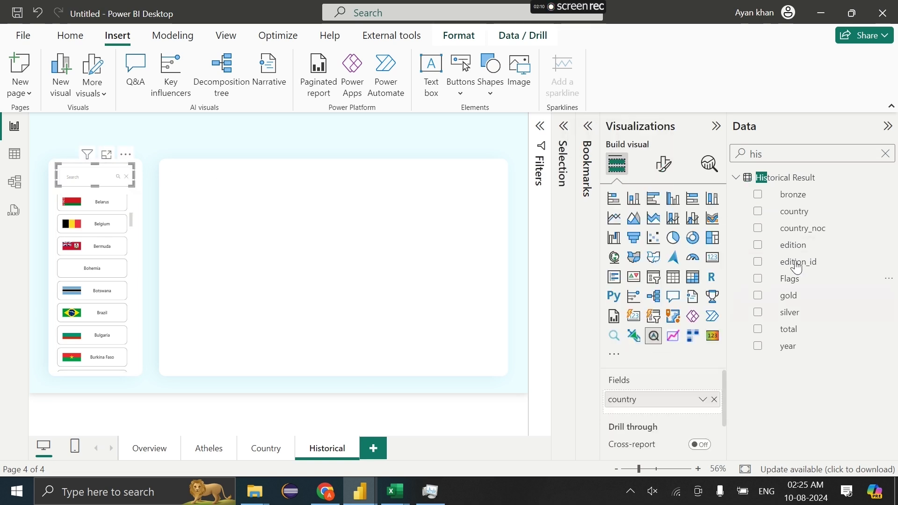
{"action": "left_click_drag", "start_coordinate": [804, 213], "coordinate": [720, 405]}
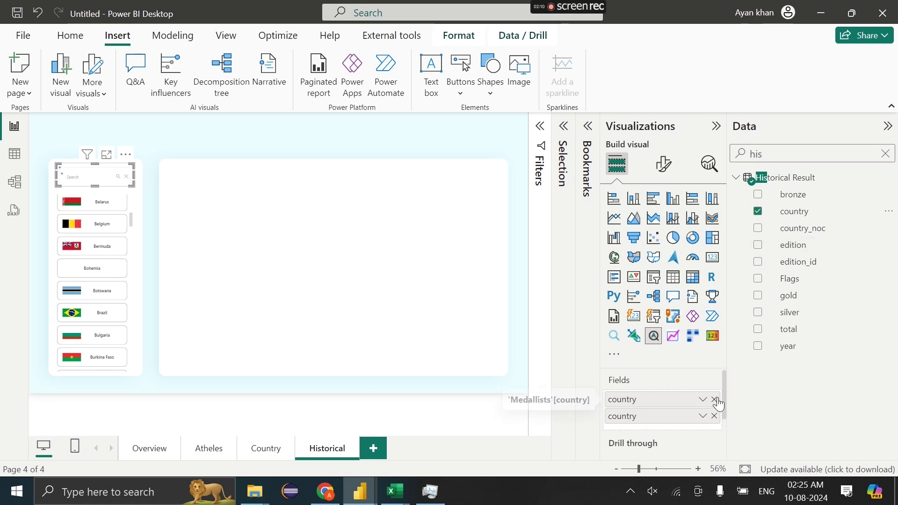
{"action": "left_click", "coordinate": [716, 401]}
{"action": "left_click", "coordinate": [715, 400]}
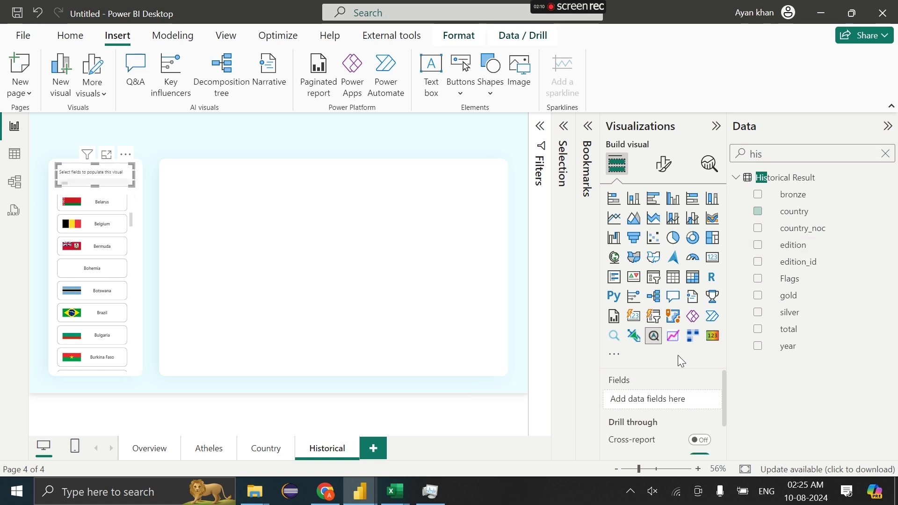
{"action": "left_click_drag", "start_coordinate": [784, 218], "coordinate": [678, 403]}
{"action": "left_click", "coordinate": [349, 290]}
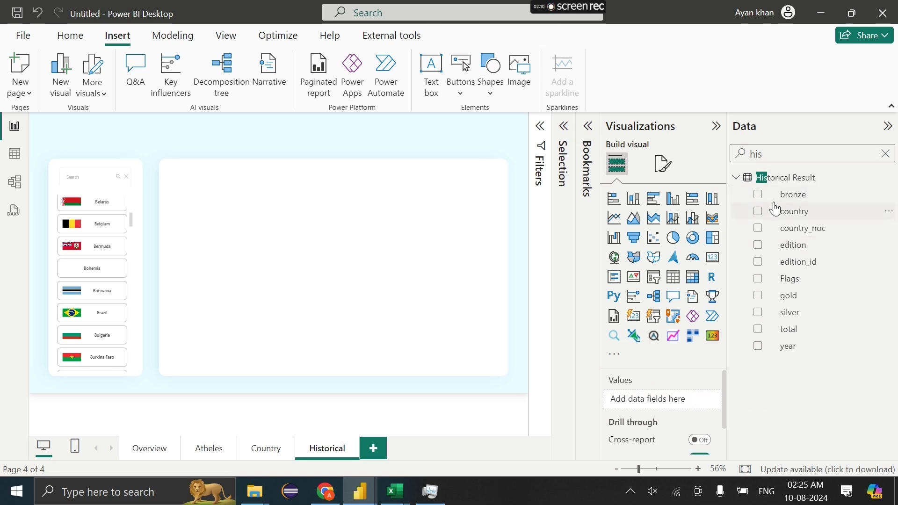
Convert the gold, silver and bronze columns of the Historical Result query to Whole Number, and close and apply the query changes.
{"action": "left_click", "coordinate": [70, 35]}
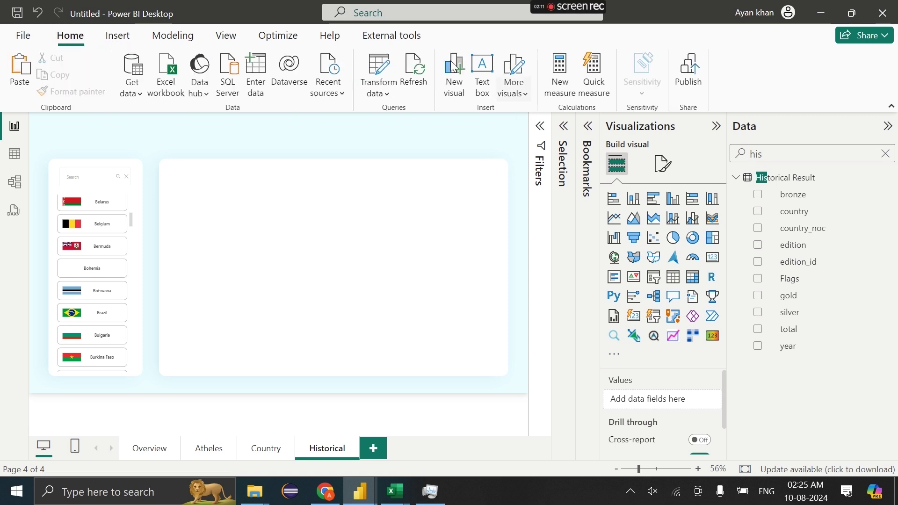
{"action": "left_click", "coordinate": [377, 65]}
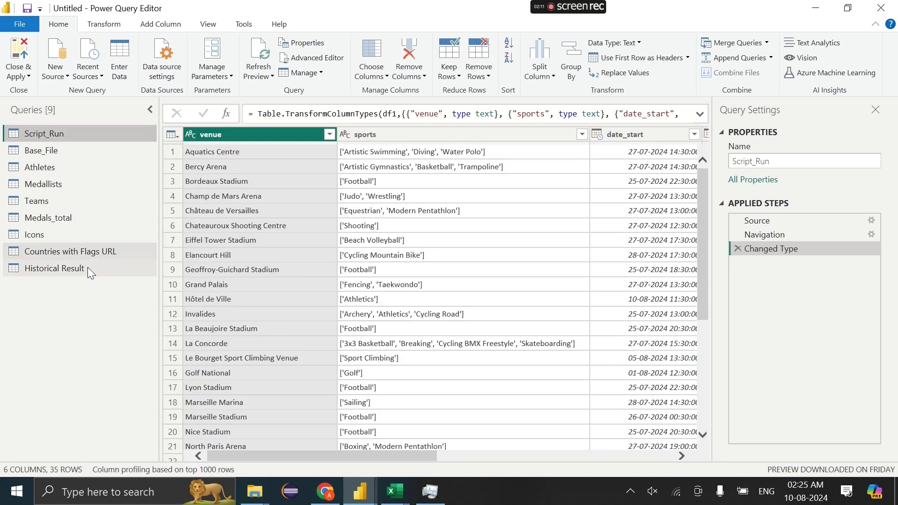
{"action": "left_click", "coordinate": [88, 268]}
{"action": "scroll", "coordinate": [405, 284], "scroll_direction": "right", "scroll_amount": 10}
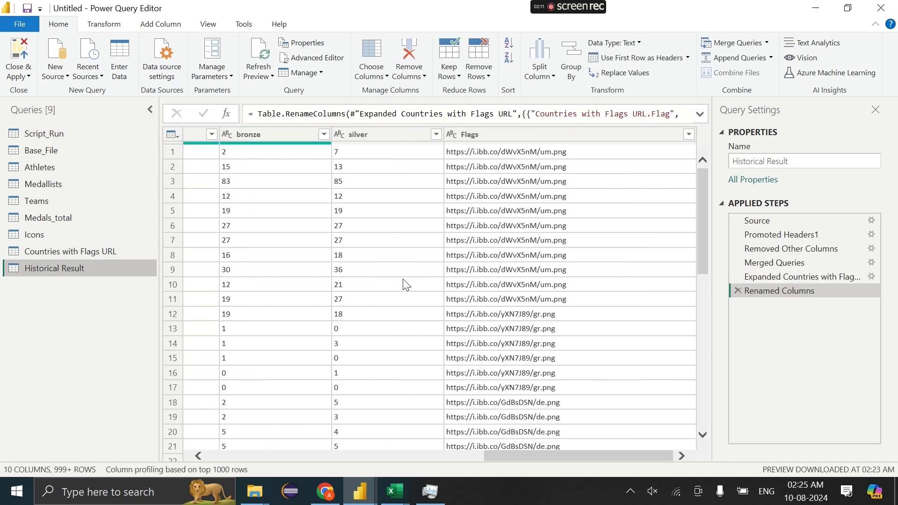
{"action": "left_click", "coordinate": [374, 135]}
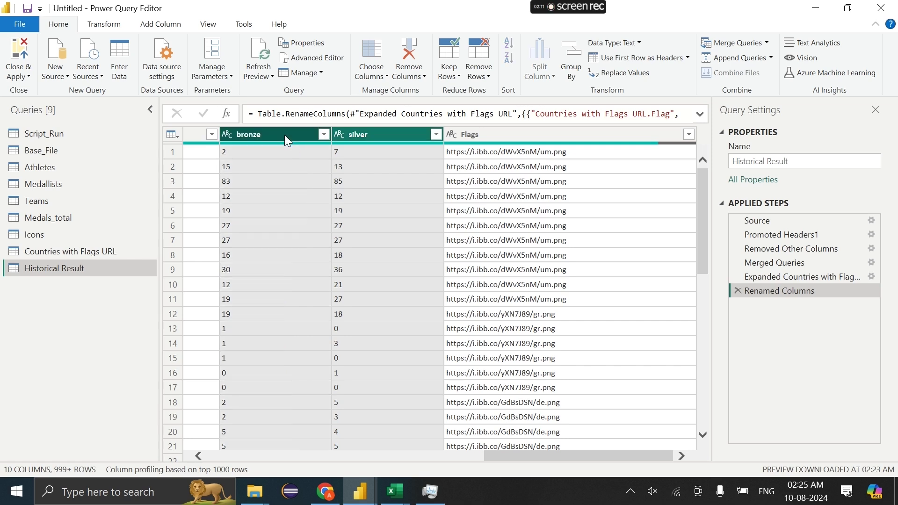
{"action": "scroll", "coordinate": [383, 240], "scroll_direction": "left", "scroll_amount": 5}
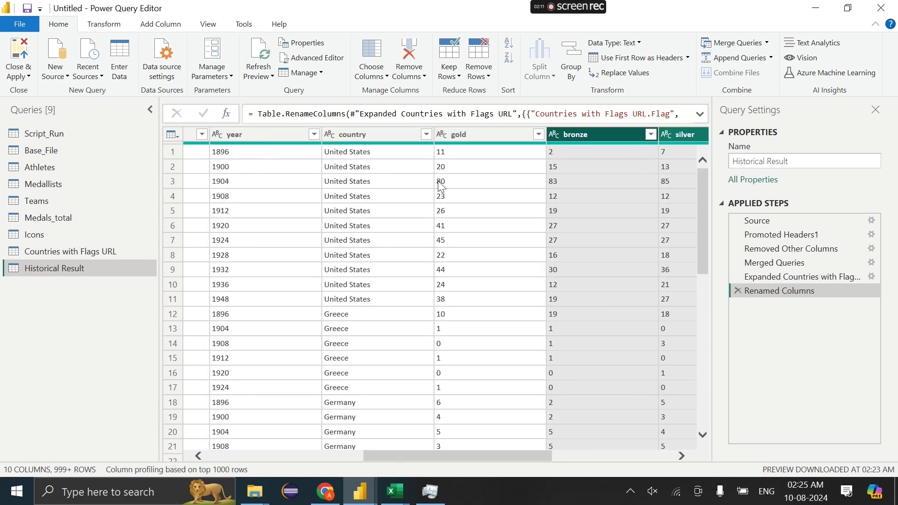
{"action": "left_click", "coordinate": [464, 140], "text": "ctrl"}
{"action": "right_click", "coordinate": [464, 140]}
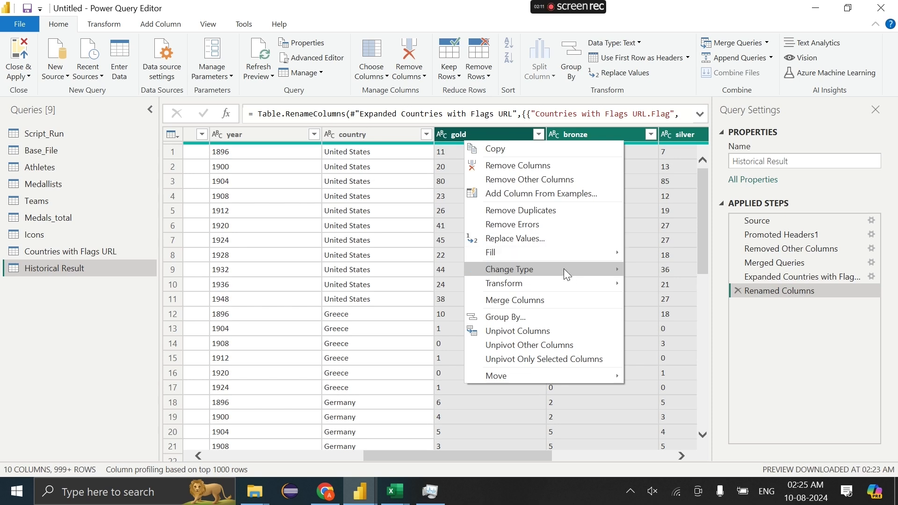
{"action": "mouse_move", "coordinate": [563, 269]}
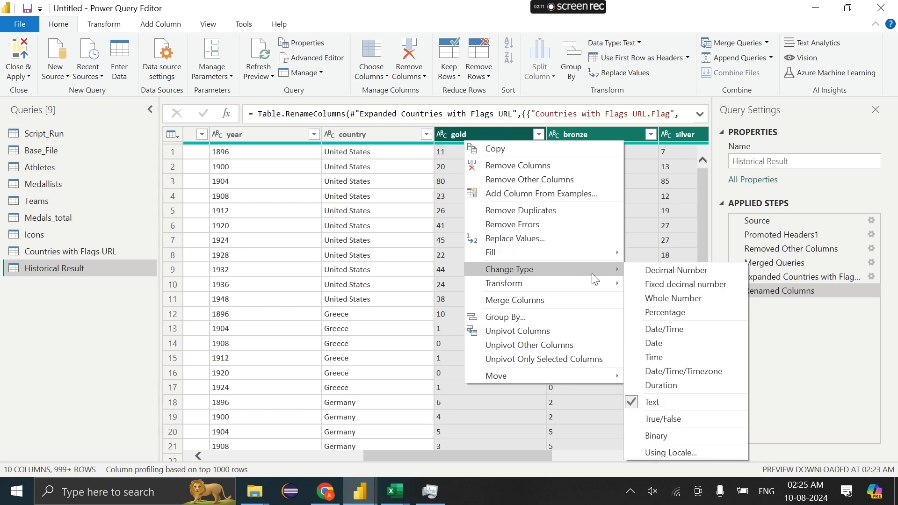
{"action": "left_click", "coordinate": [675, 299]}
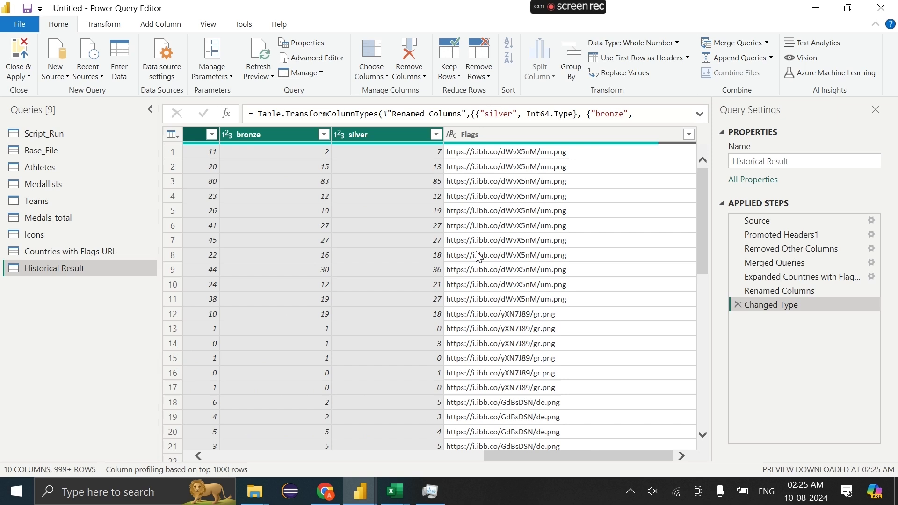
{"action": "left_click", "coordinate": [17, 75]}
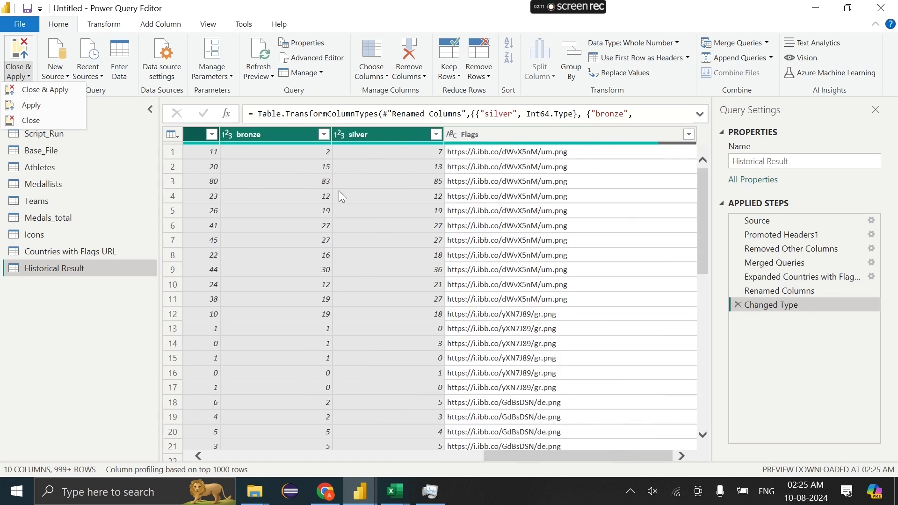
{"action": "left_click", "coordinate": [66, 92]}
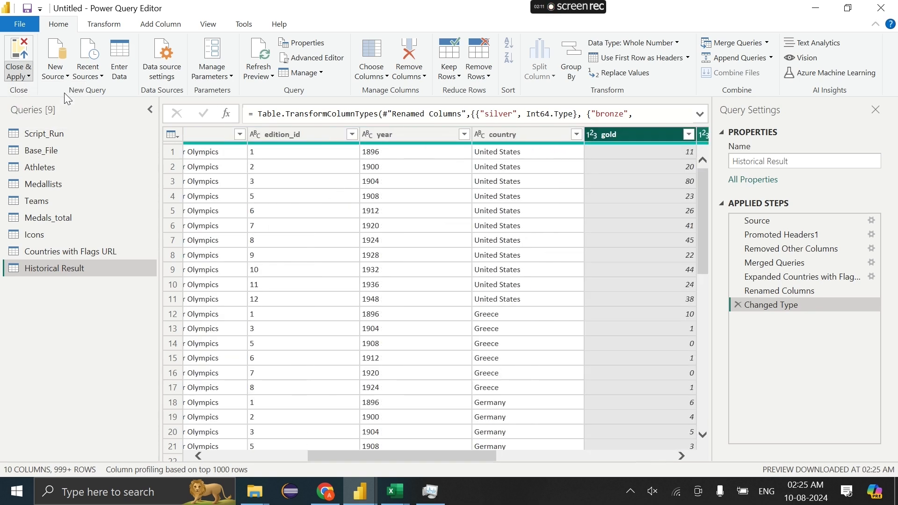
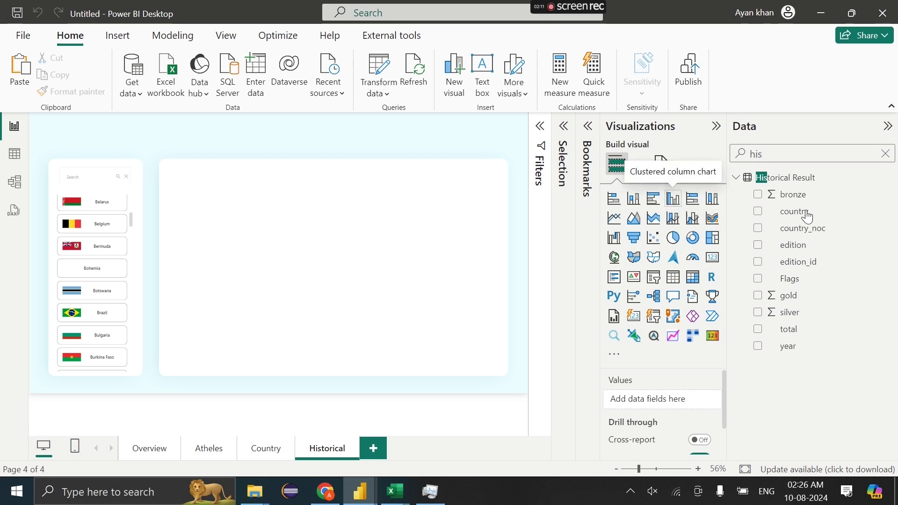
Add a clustered column chart in the large white panel with country on the X-axis and bronze, gold and silver on the Y-axis.
{"action": "left_click", "coordinate": [676, 211]}
{"action": "left_click_drag", "start_coordinate": [212, 192], "coordinate": [461, 365]}
{"action": "left_click_drag", "start_coordinate": [818, 219], "coordinate": [678, 400]}
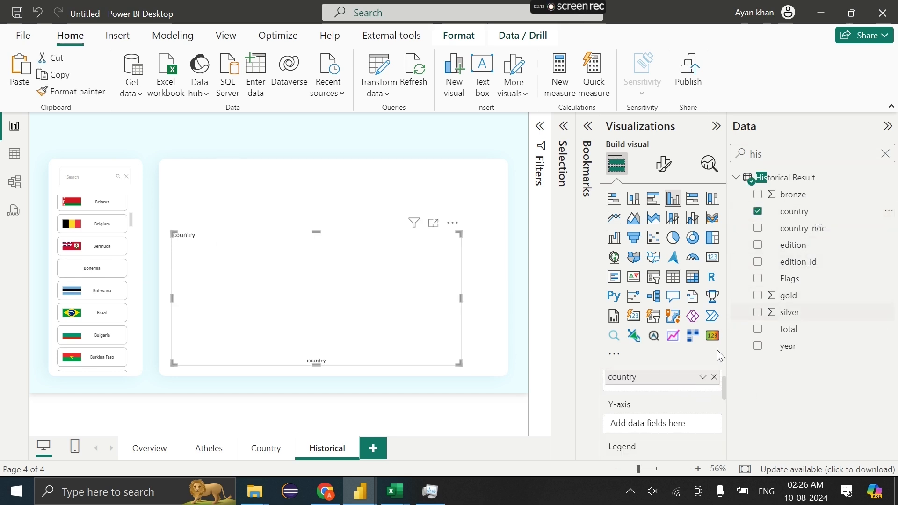
{"action": "left_click_drag", "start_coordinate": [791, 195], "coordinate": [655, 428]}
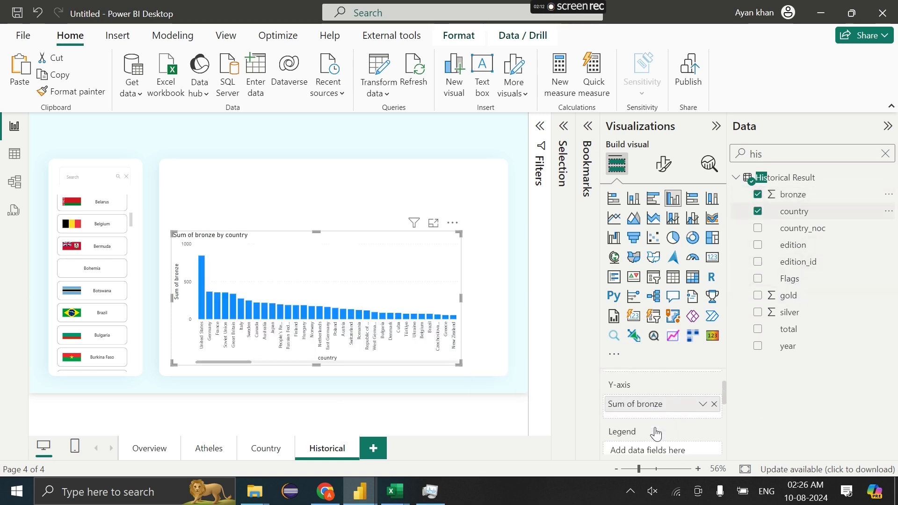
{"action": "left_click_drag", "start_coordinate": [795, 296], "coordinate": [673, 409]}
{"action": "left_click_drag", "start_coordinate": [786, 318], "coordinate": [668, 419]}
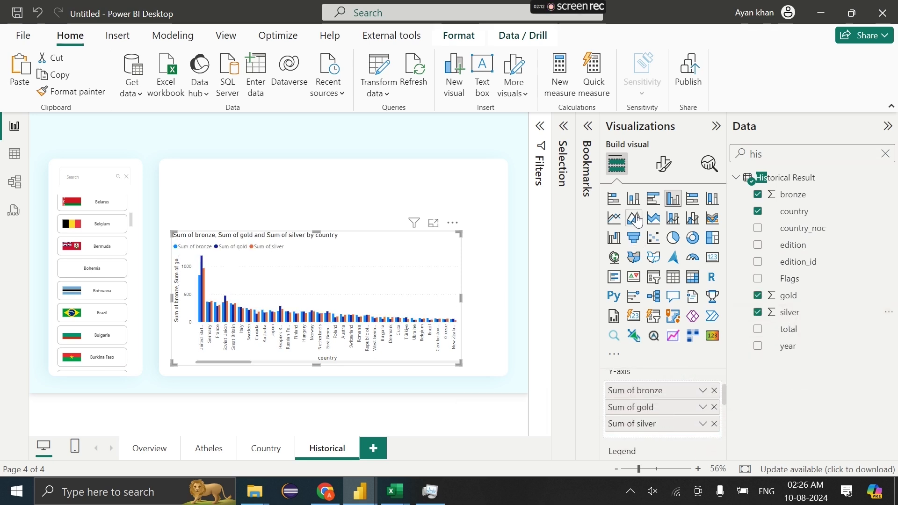
Convert the medal chart to a stacked column chart and enlarge it towards the panel's upper-right corner.
{"action": "left_click", "coordinate": [614, 199]}
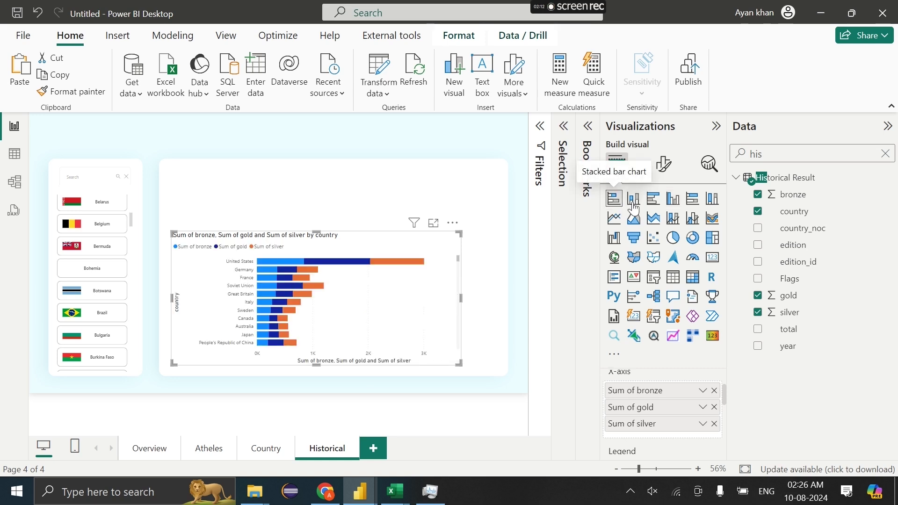
{"action": "left_click", "coordinate": [634, 205]}
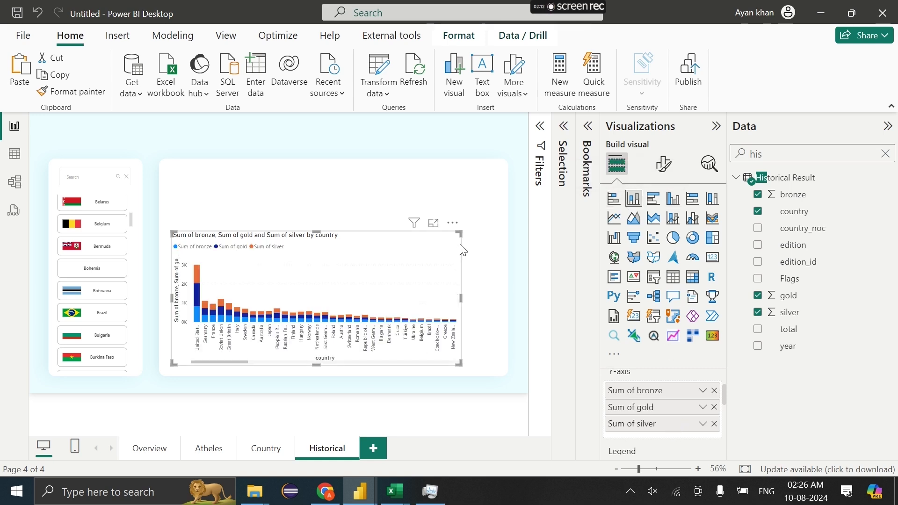
{"action": "left_click_drag", "start_coordinate": [457, 231], "coordinate": [493, 212]}
Replace country with year on the medal chart's X-axis and lower the chart's top edge slightly.
{"action": "scroll", "coordinate": [660, 412], "scroll_direction": "up", "scroll_amount": 2}
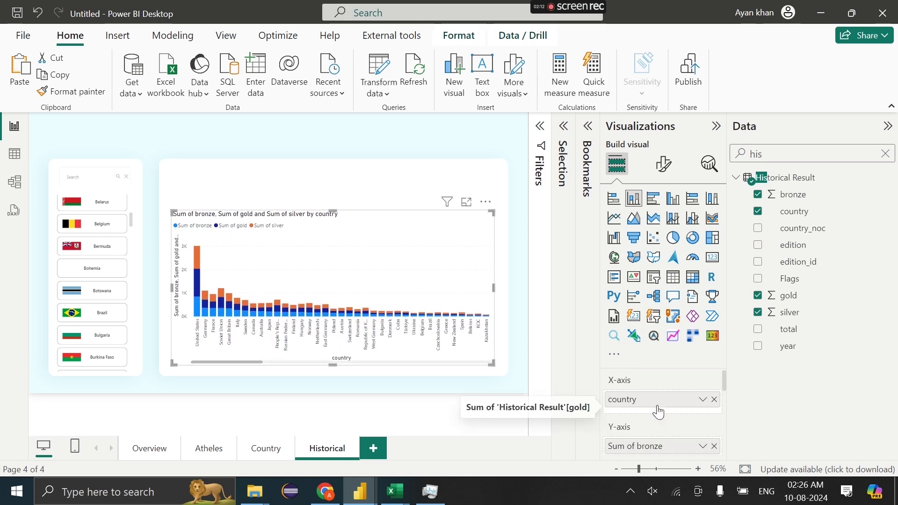
{"action": "left_click", "coordinate": [714, 400]}
{"action": "left_click_drag", "start_coordinate": [797, 355], "coordinate": [654, 399]}
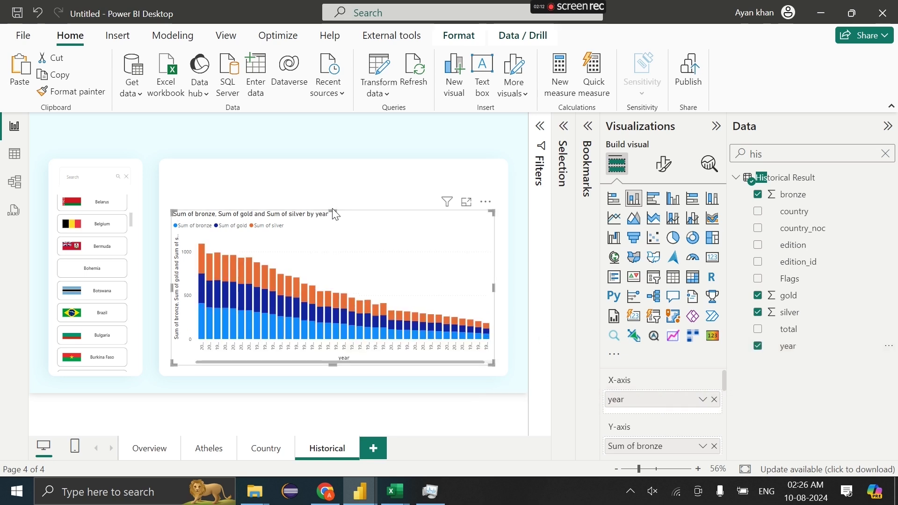
{"action": "key", "text": "Escape"}
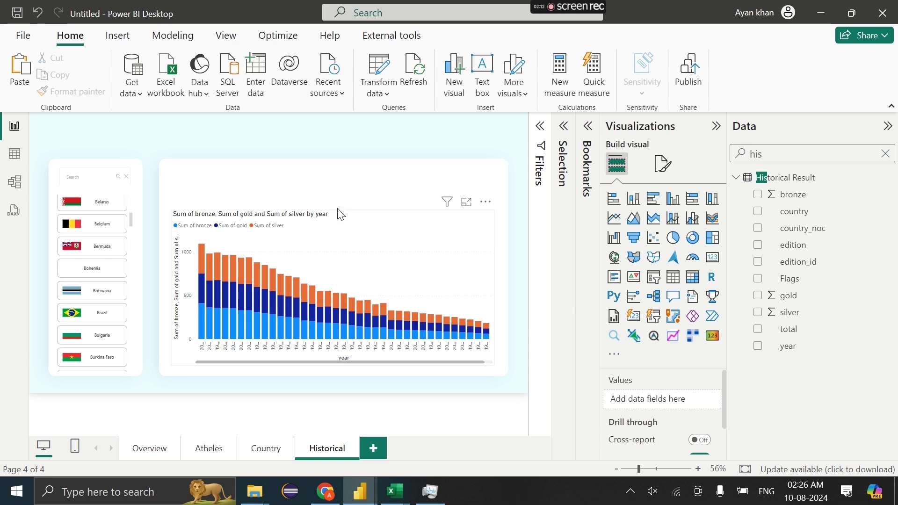
{"action": "left_click", "coordinate": [333, 214]}
{"action": "mouse_move", "coordinate": [333, 212]}
{"action": "left_mouse_down"}
{"action": "mouse_move", "coordinate": [333, 176]}
{"action": "mouse_move", "coordinate": [325, 226]}
{"action": "left_mouse_up"}
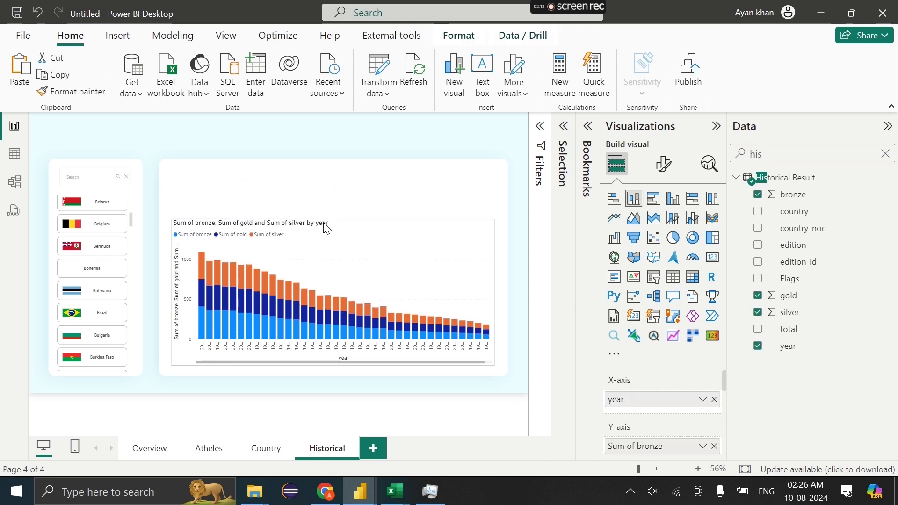
Add a tile slicer on the Historical Result year field above the medal chart and reduce its height.
{"action": "left_click", "coordinate": [547, 282]}
{"action": "left_click", "coordinate": [758, 347]}
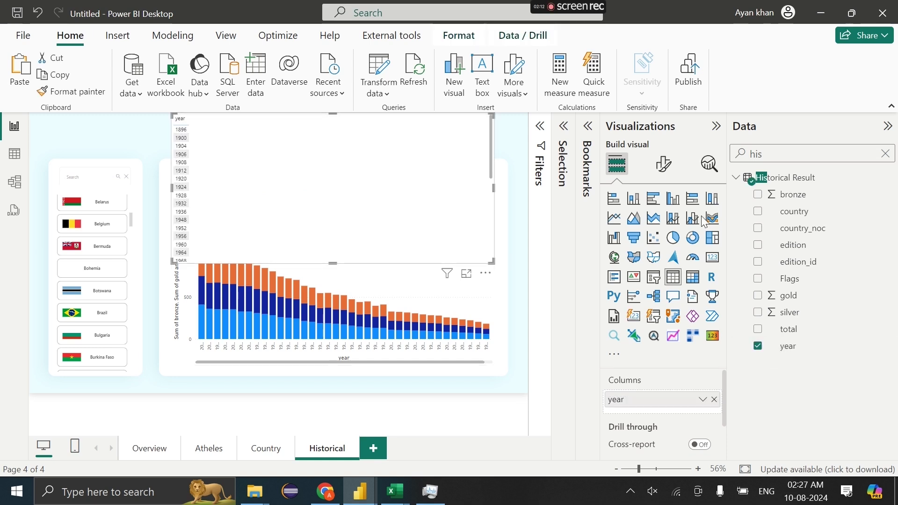
{"action": "left_click", "coordinate": [657, 316]}
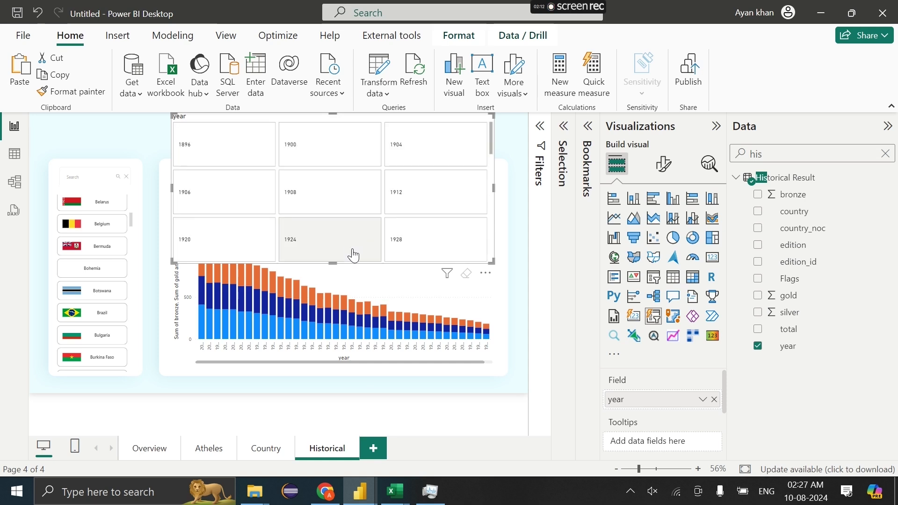
{"action": "left_click_drag", "start_coordinate": [333, 265], "coordinate": [333, 227]}
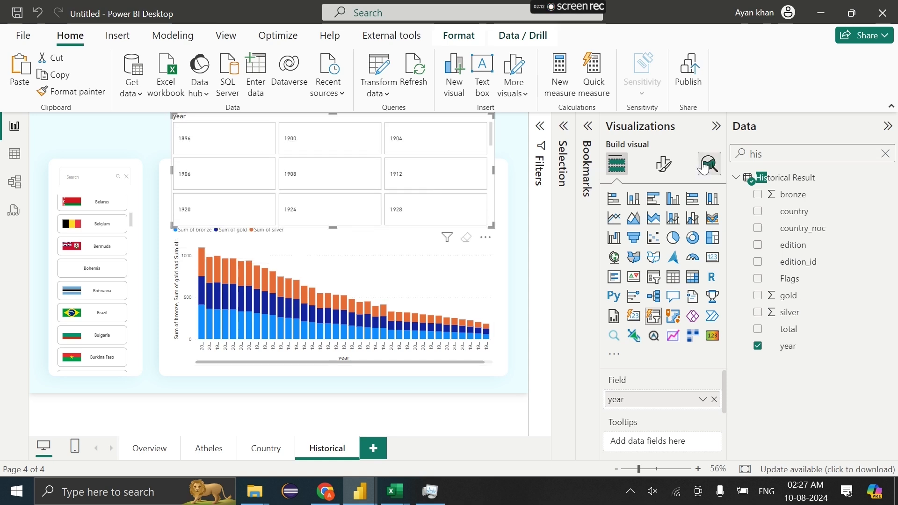
Copy the country flag slicer's formatting onto the year slicer with the Format painter.
{"action": "left_click", "coordinate": [664, 165]}
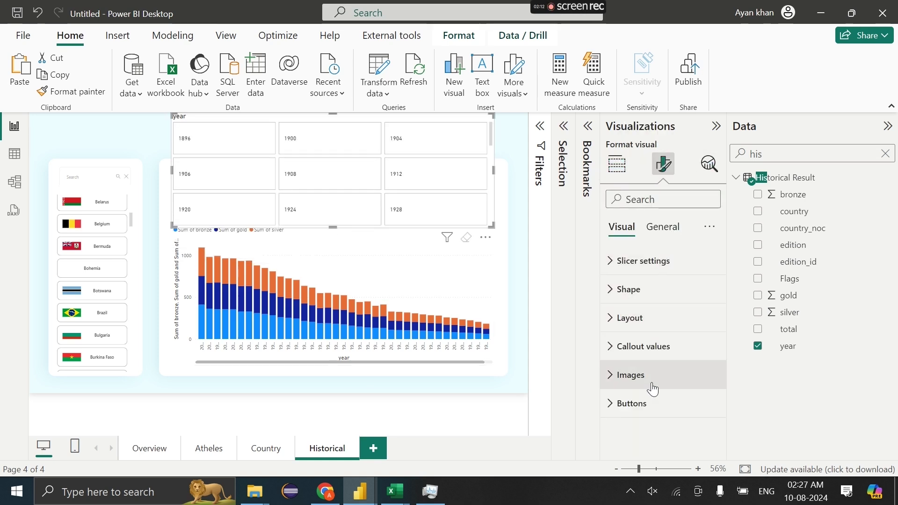
{"action": "left_click", "coordinate": [133, 271]}
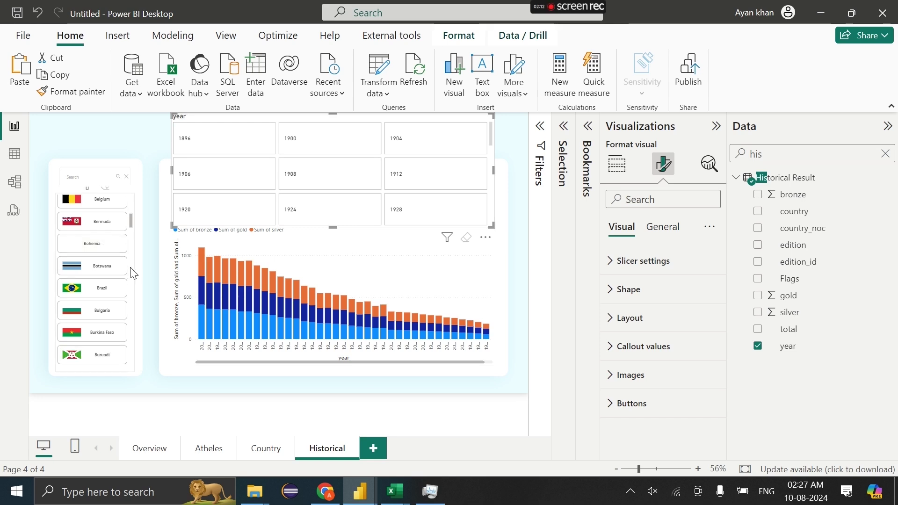
{"action": "left_click", "coordinate": [96, 95]}
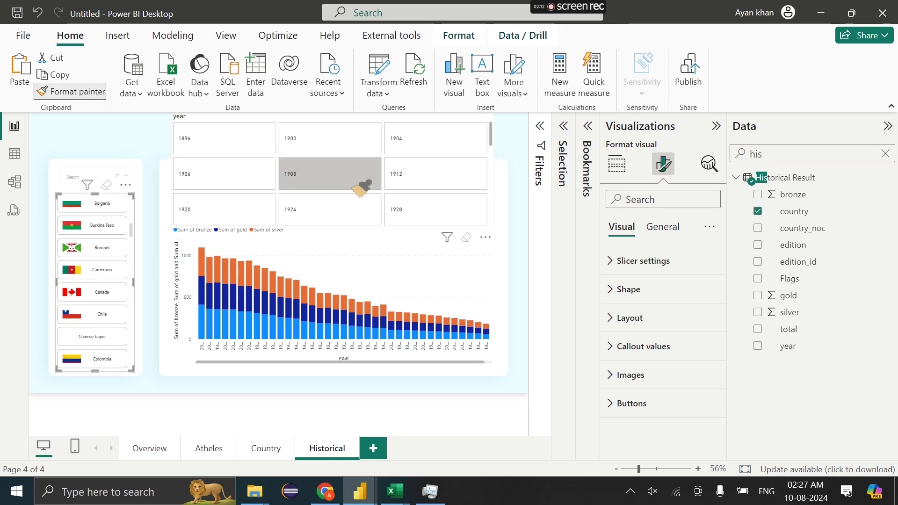
{"action": "left_click", "coordinate": [357, 185]}
{"action": "left_click", "coordinate": [473, 179]}
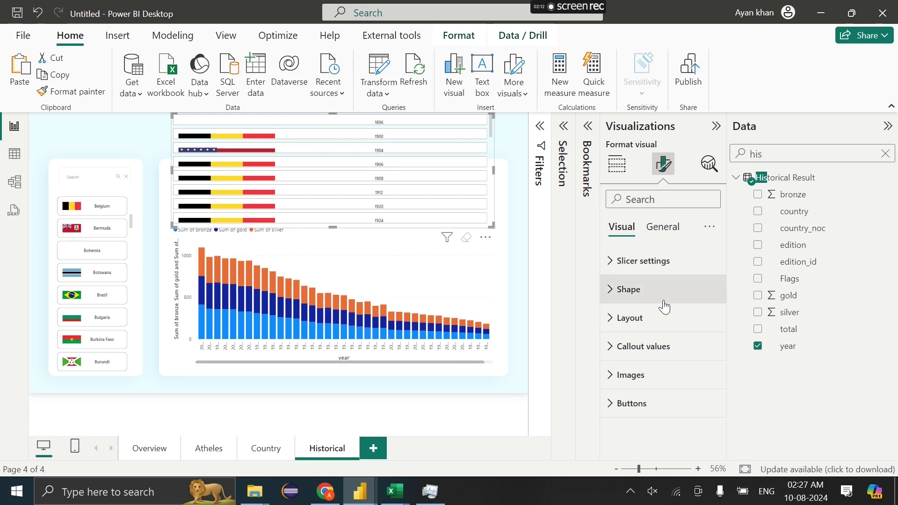
Set the year slicer's layout to 1 row and 10 columns and shrink it to a thin strip above the chart.
{"action": "left_click", "coordinate": [658, 318]}
{"action": "scroll", "coordinate": [633, 376], "scroll_direction": "down", "scroll_amount": 1}
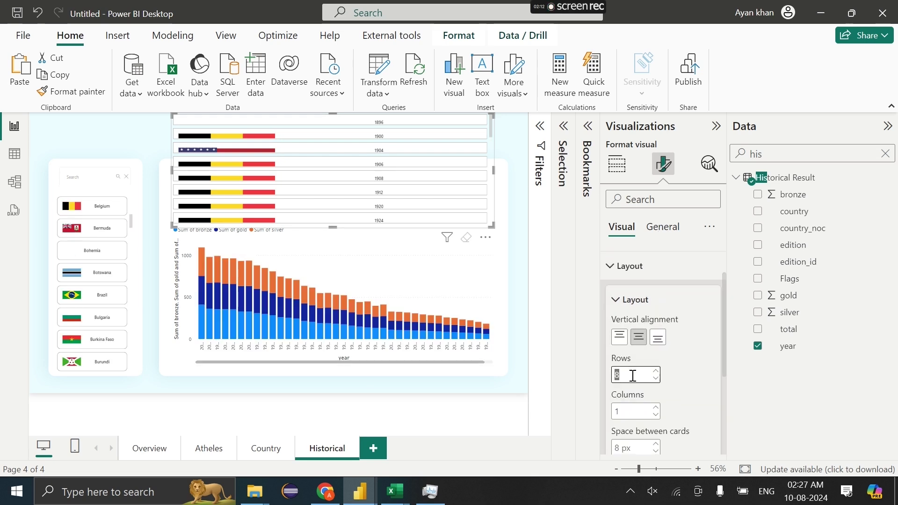
{"action": "type", "text": "1"}
{"action": "left_click", "coordinate": [632, 411]}
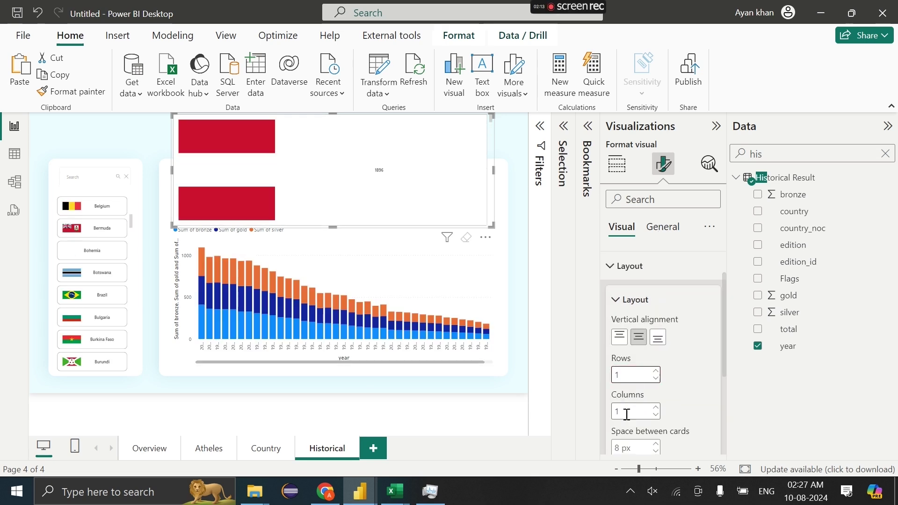
{"action": "type", "text": "0"}
{"action": "scroll", "coordinate": [673, 398], "scroll_direction": "down", "scroll_amount": 5}
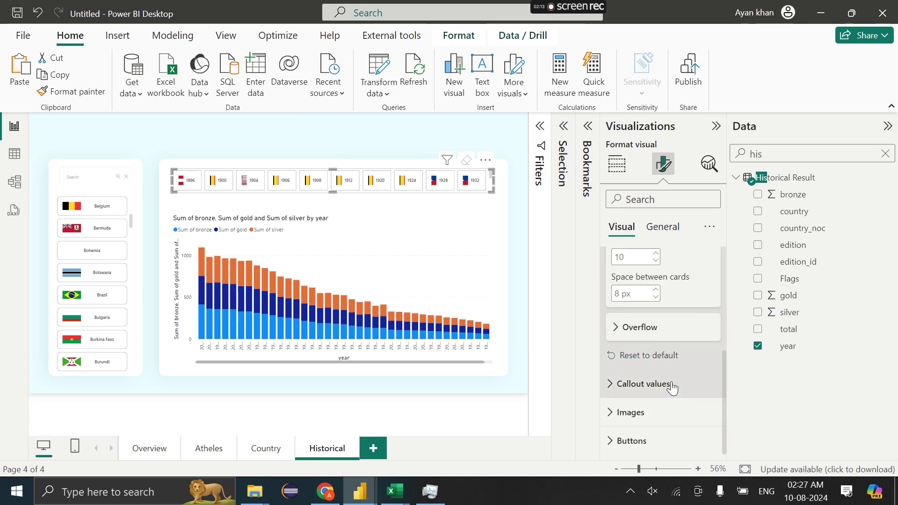
Remove the First Flags image field from the year slicer and shift the slicer up slightly.
{"action": "left_click", "coordinate": [674, 407]}
{"action": "left_click", "coordinate": [674, 400]}
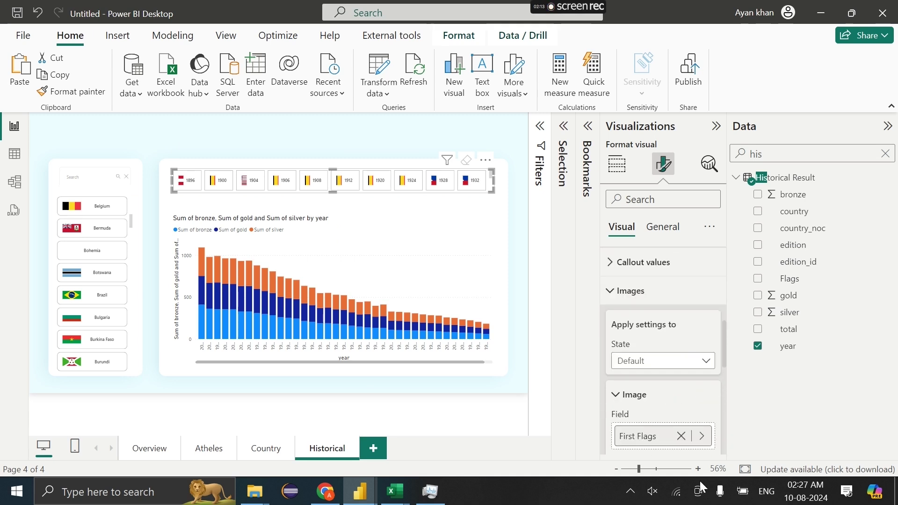
{"action": "left_click", "coordinate": [679, 434]}
{"action": "left_click_drag", "start_coordinate": [313, 170], "coordinate": [337, 178]}
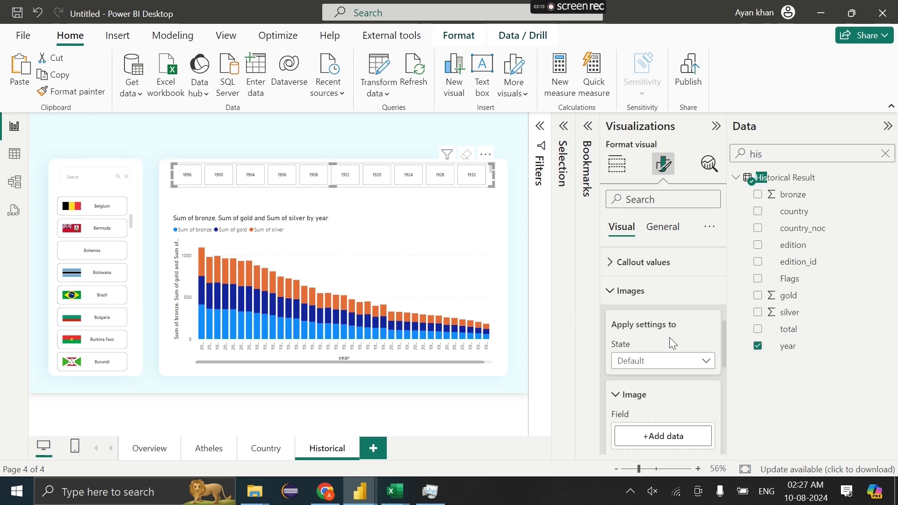
Set the year slicer's overflow direction to Horizontal, keeping the continuous scroll style.
{"action": "left_click", "coordinate": [654, 290]}
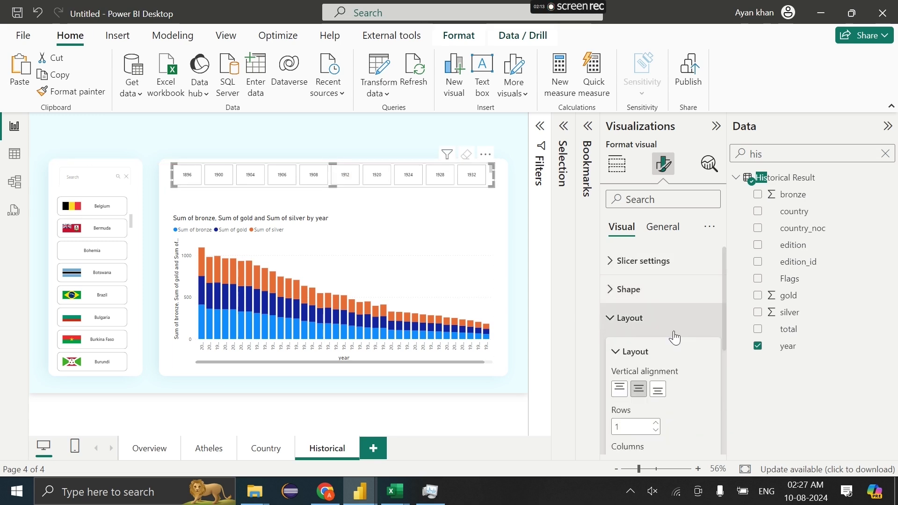
{"action": "scroll", "coordinate": [669, 343], "scroll_direction": "down", "scroll_amount": 3}
{"action": "left_click", "coordinate": [658, 358]}
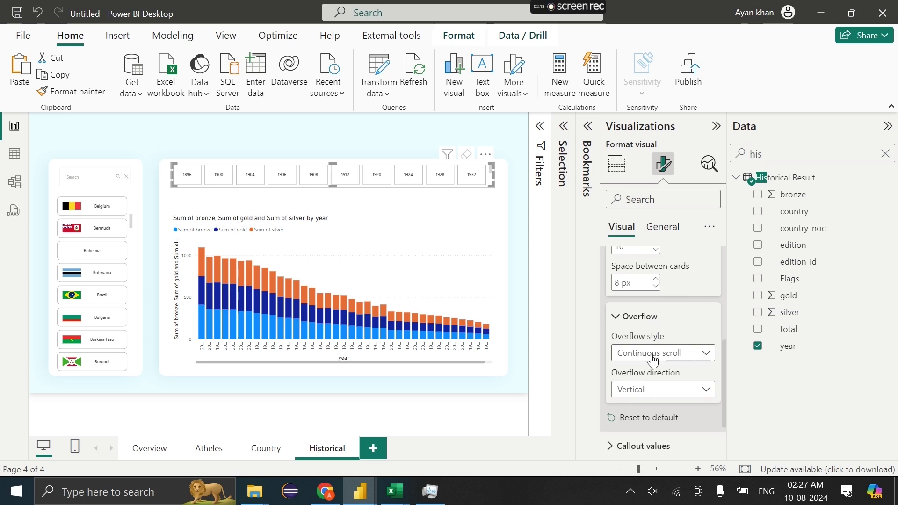
{"action": "left_click", "coordinate": [660, 393]}
{"action": "left_click", "coordinate": [665, 426]}
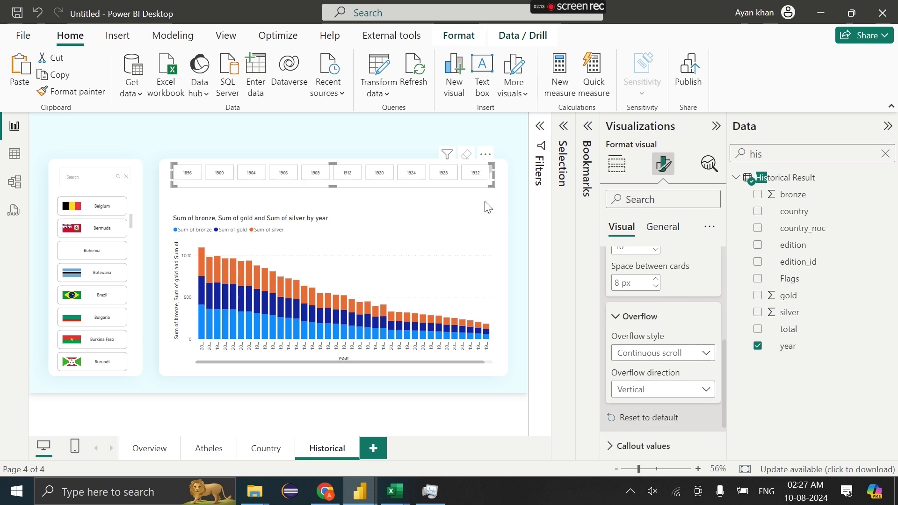
Test the year slicer by filtering the medal chart to recent years such as 2020 and 2016, and clear the selection.
{"action": "scroll", "coordinate": [454, 175], "scroll_direction": "down", "scroll_amount": 5}
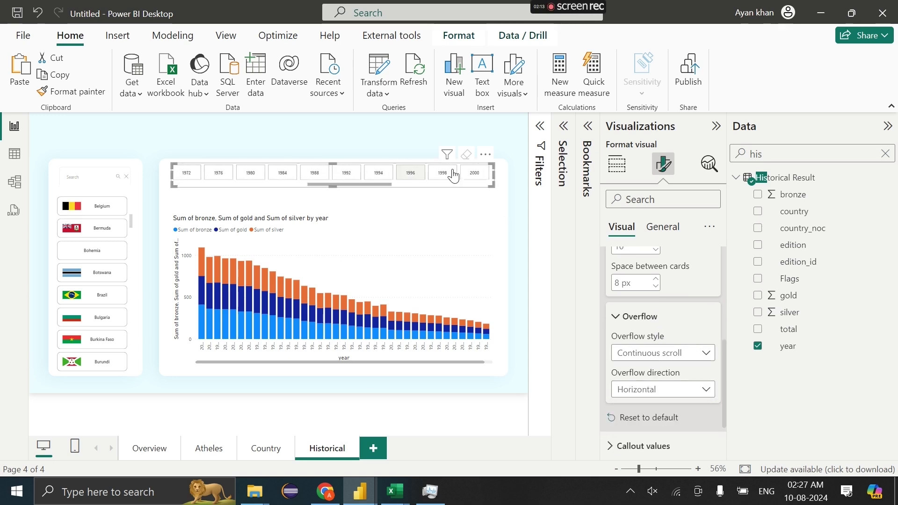
{"action": "left_click", "coordinate": [441, 176]}
{"action": "left_click", "coordinate": [413, 173]}
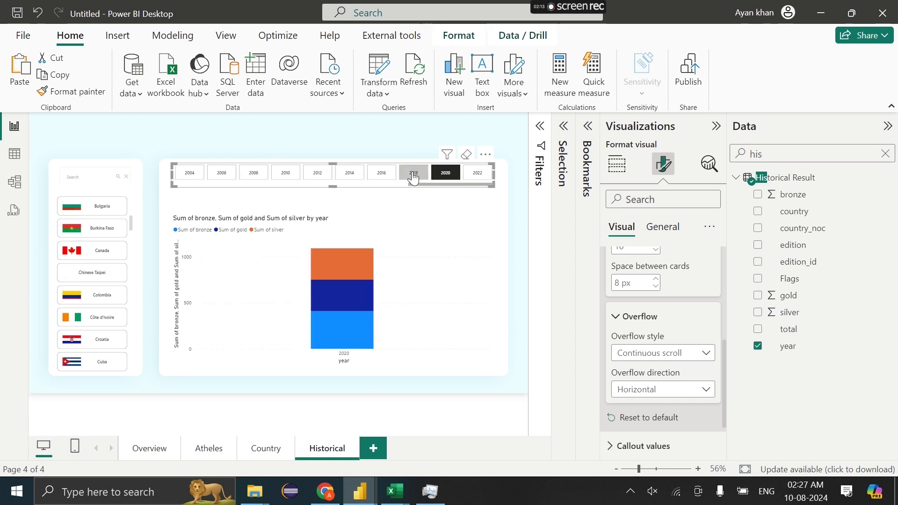
{"action": "left_click", "coordinate": [382, 173]}
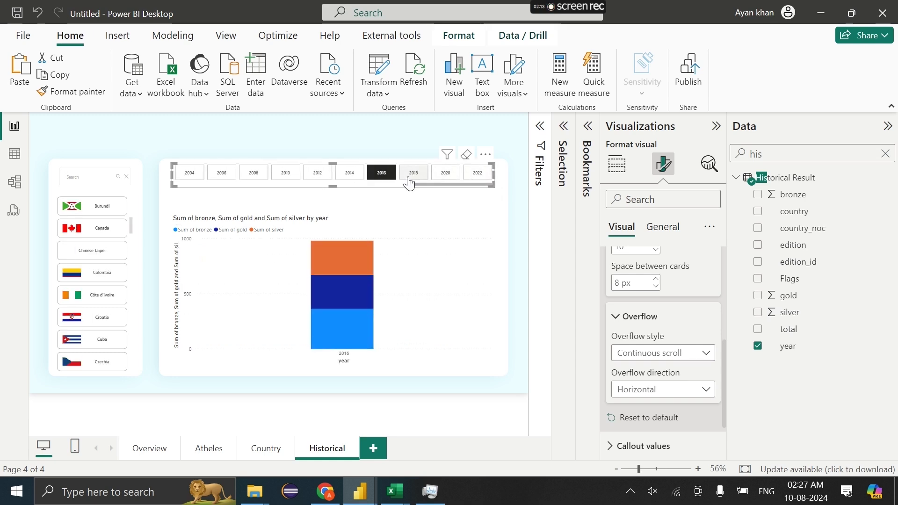
{"action": "left_click", "coordinate": [391, 173]}
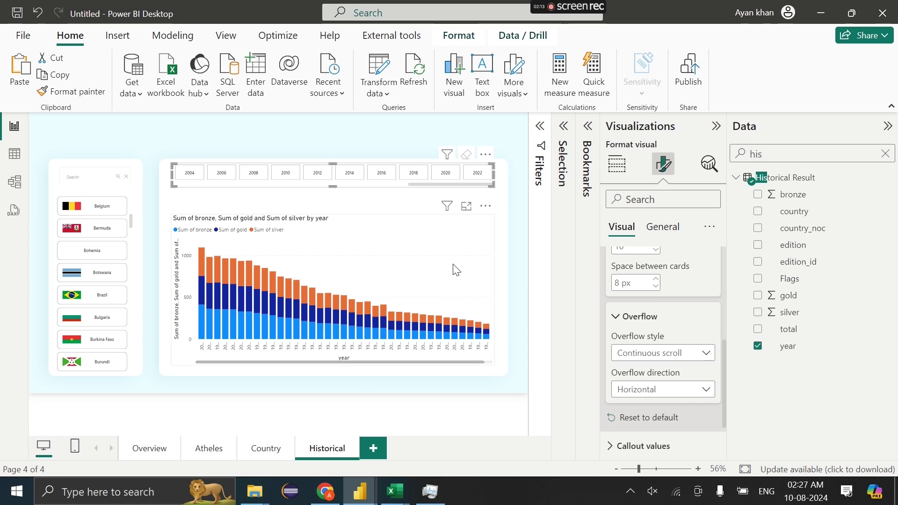
Try clustered column, clustered bar and stacked bar types on the medal chart and return it to a stacked column chart.
{"action": "left_click", "coordinate": [414, 270]}
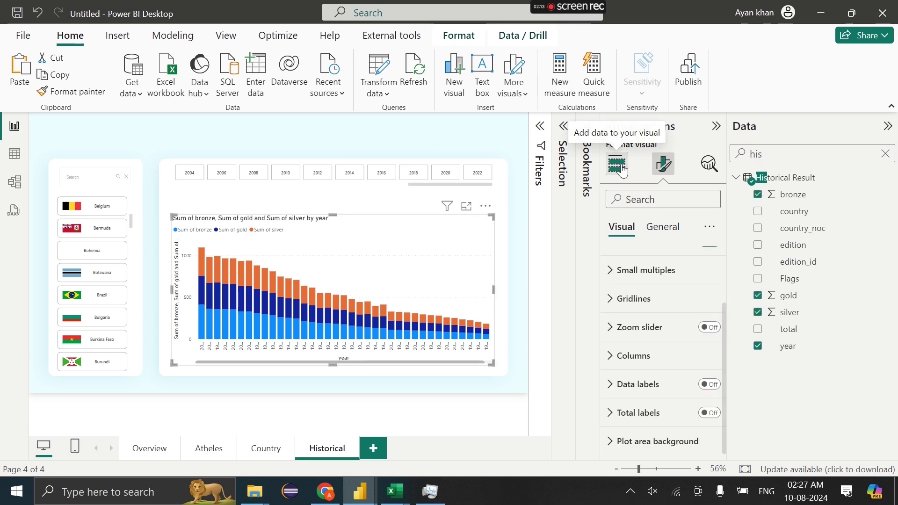
{"action": "left_click", "coordinate": [617, 163]}
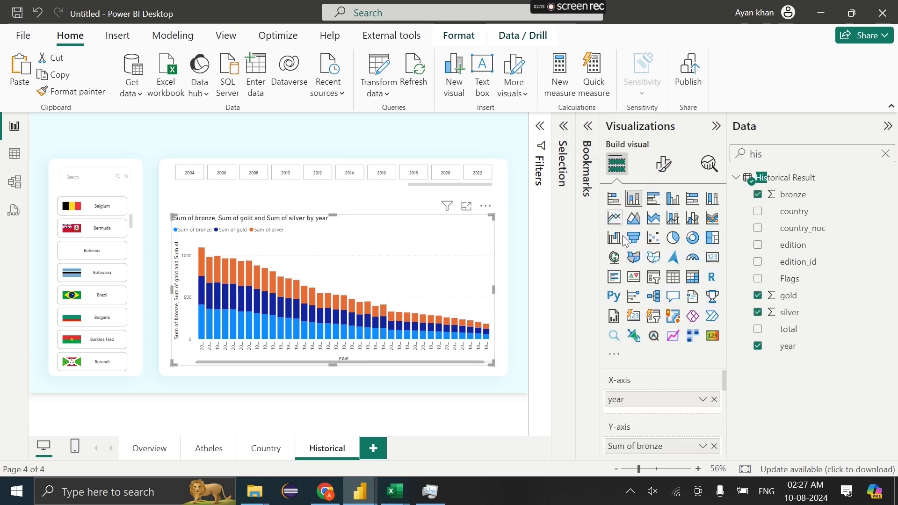
{"action": "left_click", "coordinate": [674, 201]}
{"action": "left_click", "coordinate": [654, 200]}
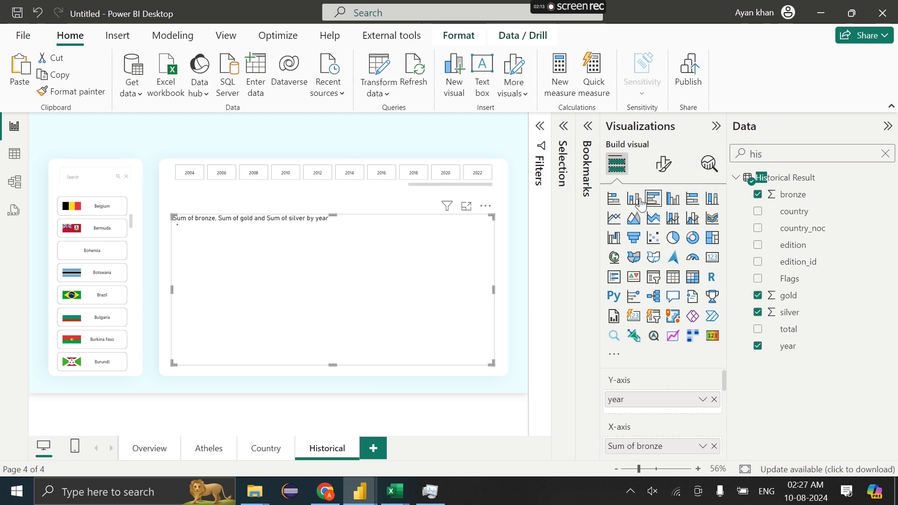
{"action": "left_click", "coordinate": [615, 202]}
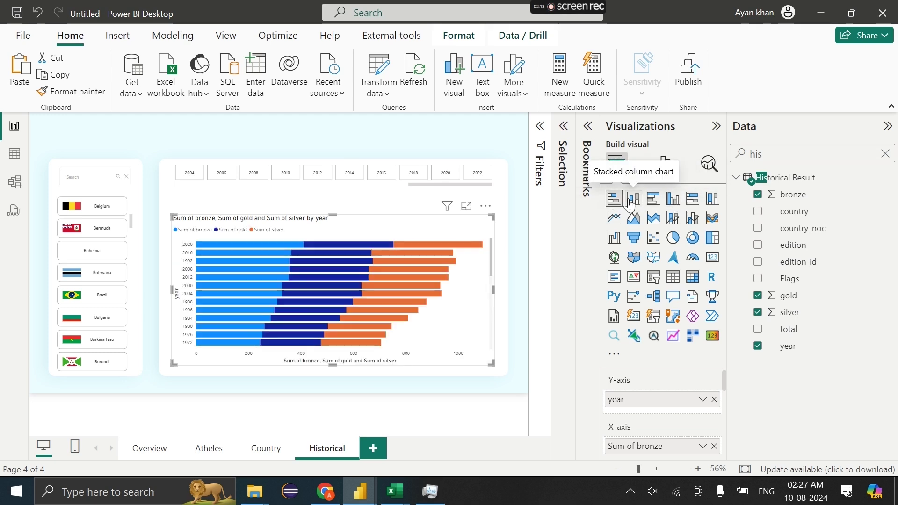
{"action": "left_click", "coordinate": [634, 199]}
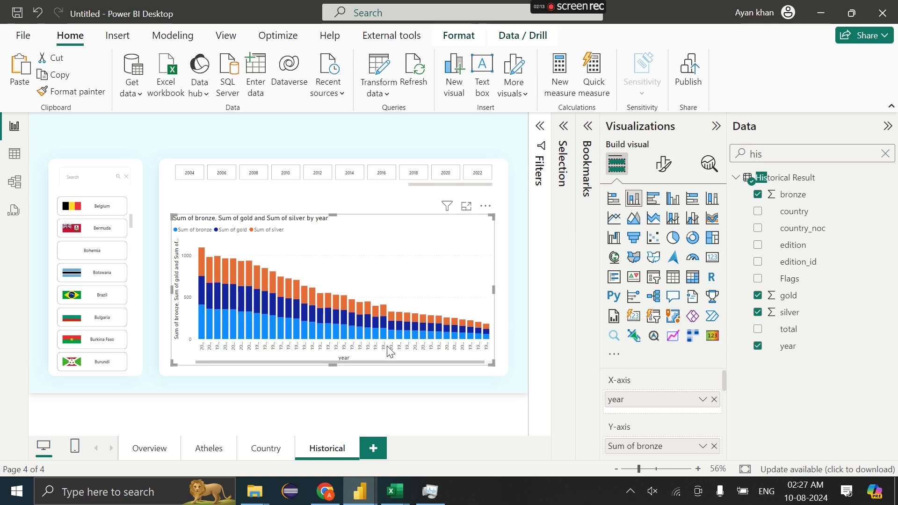
Extend the medal chart's top edge up to the year slicer and turn off its Y-axis title.
{"action": "left_click_drag", "start_coordinate": [333, 214], "coordinate": [331, 195]}
{"action": "left_click", "coordinate": [663, 164]}
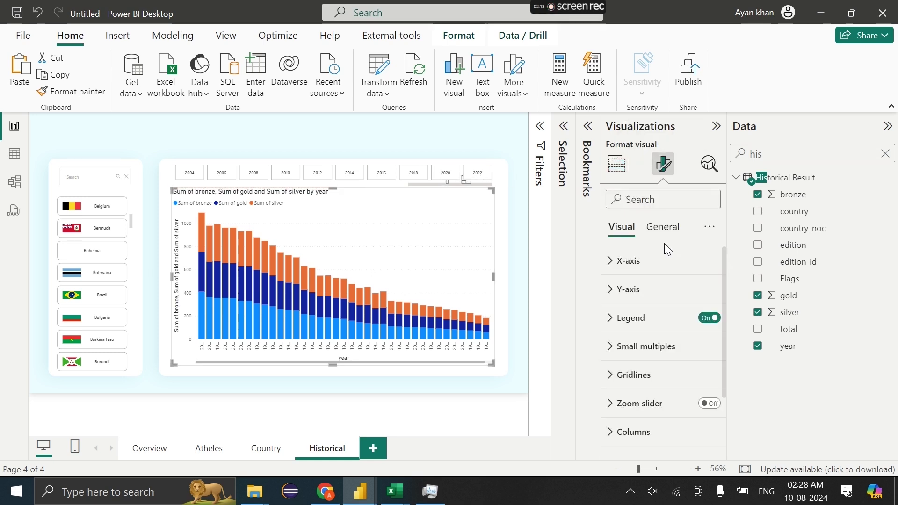
{"action": "left_click", "coordinate": [628, 289]}
{"action": "scroll", "coordinate": [701, 365], "scroll_direction": "down", "scroll_amount": 3}
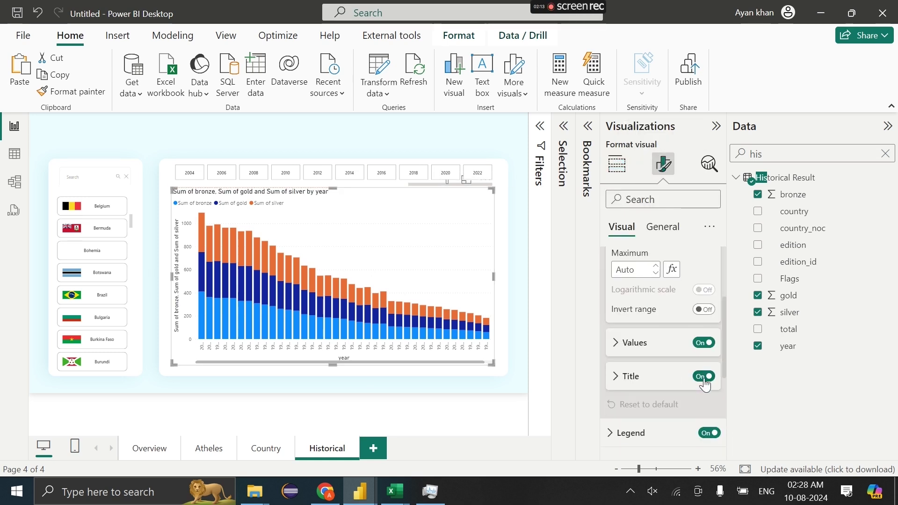
{"action": "left_click", "coordinate": [704, 376]}
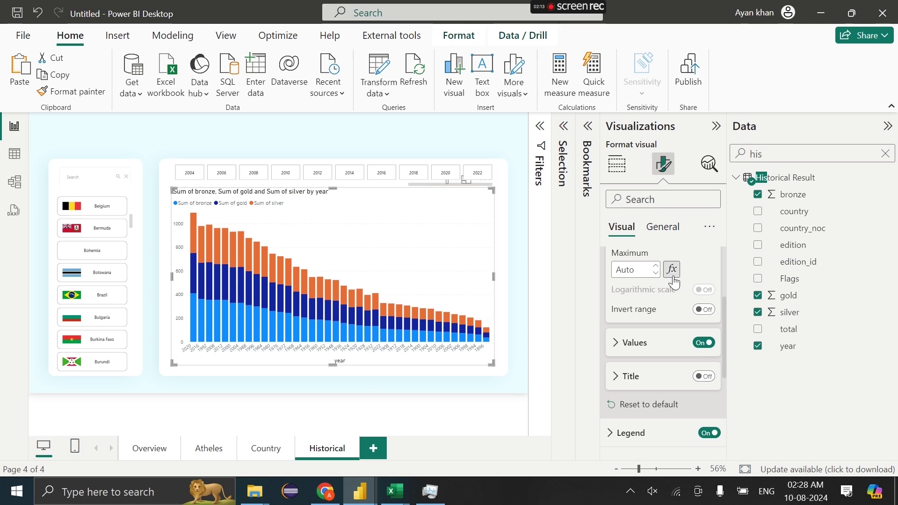
Turn off the medal chart's X-axis title.
{"action": "scroll", "coordinate": [664, 281], "scroll_direction": "up", "scroll_amount": 3}
{"action": "left_click", "coordinate": [652, 274]}
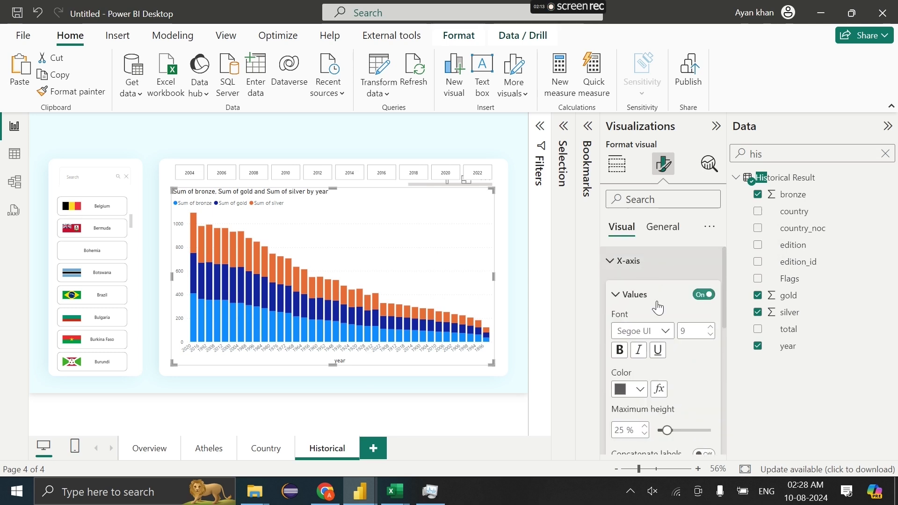
{"action": "scroll", "coordinate": [664, 336], "scroll_direction": "down", "scroll_amount": 3}
{"action": "left_click", "coordinate": [705, 365]}
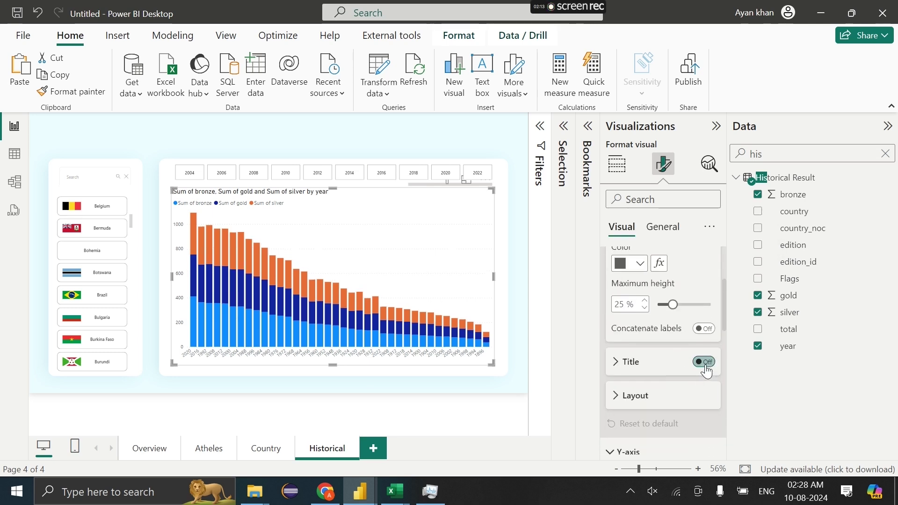
{"action": "scroll", "coordinate": [673, 241], "scroll_direction": "up", "scroll_amount": 3}
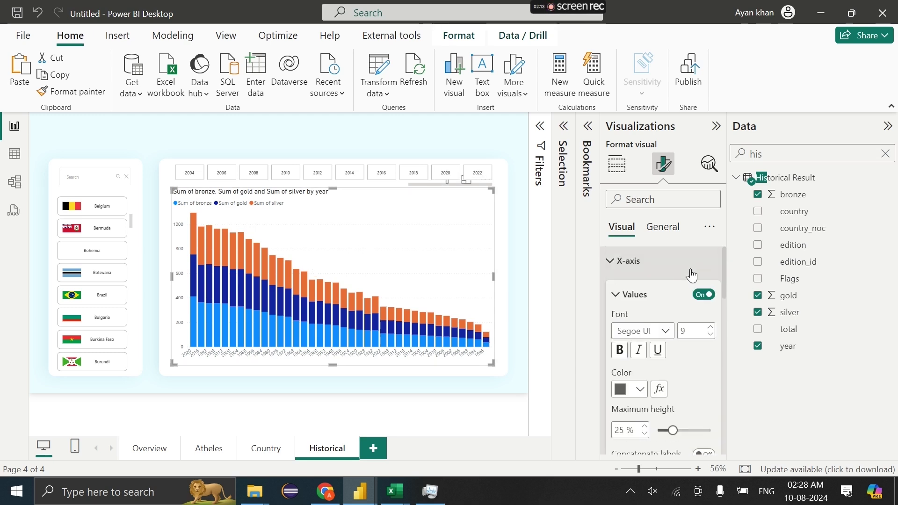
{"action": "left_click", "coordinate": [632, 262]}
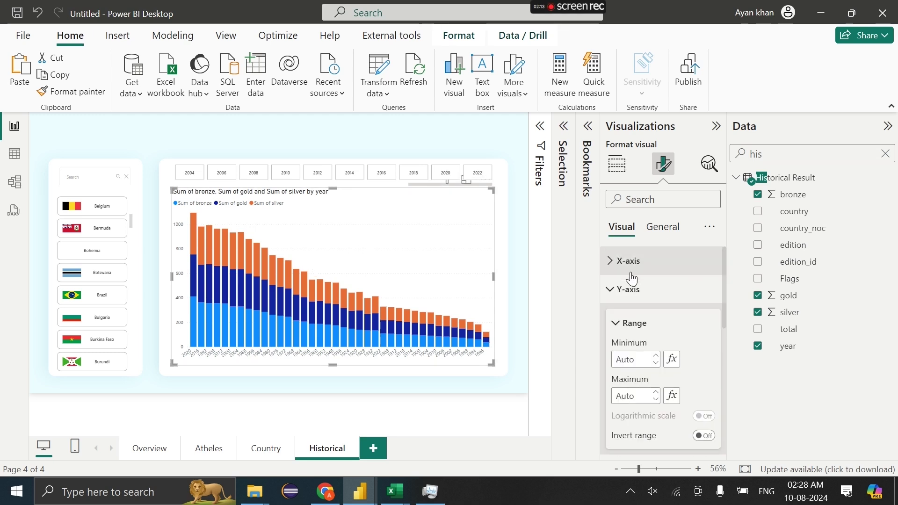
Set the column color of the medal chart's Sum of bronze series to light blue #41a4ff.
{"action": "scroll", "coordinate": [643, 308], "scroll_direction": "down", "scroll_amount": 10}
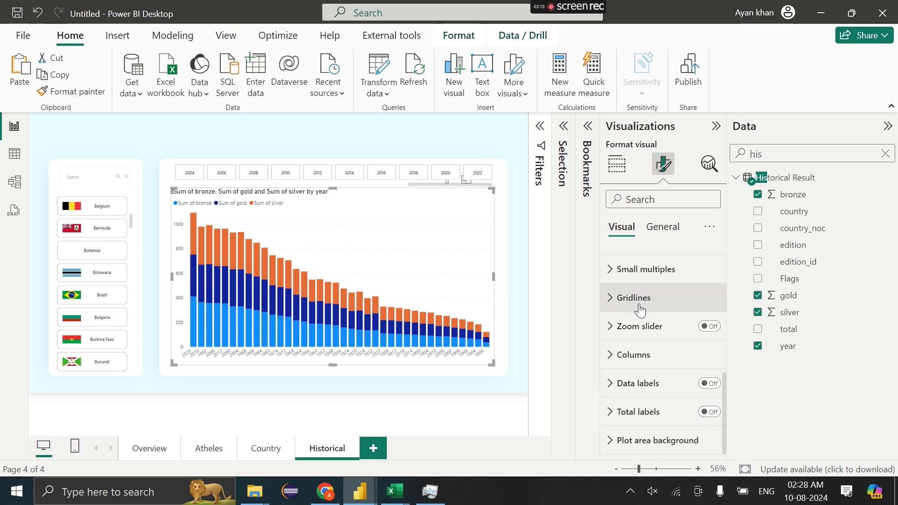
{"action": "left_click", "coordinate": [652, 366]}
{"action": "scroll", "coordinate": [643, 327], "scroll_direction": "down", "scroll_amount": 3}
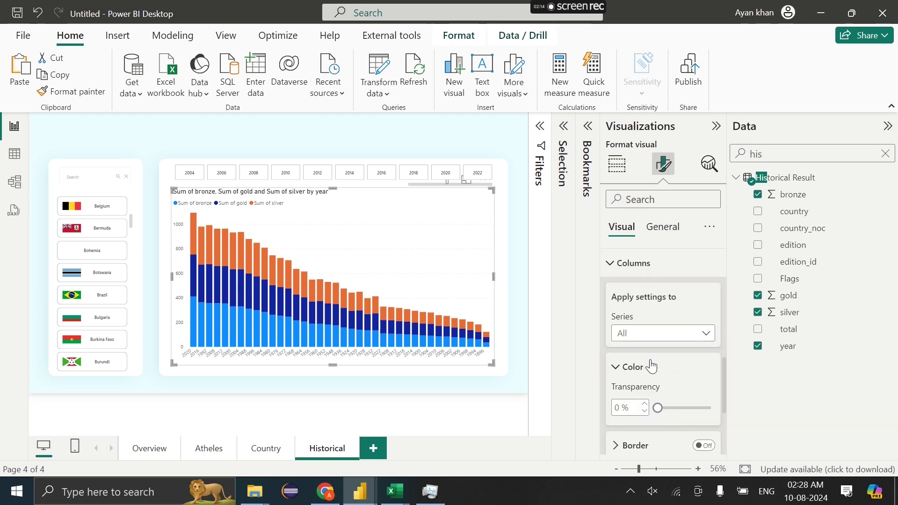
{"action": "left_click", "coordinate": [630, 291]}
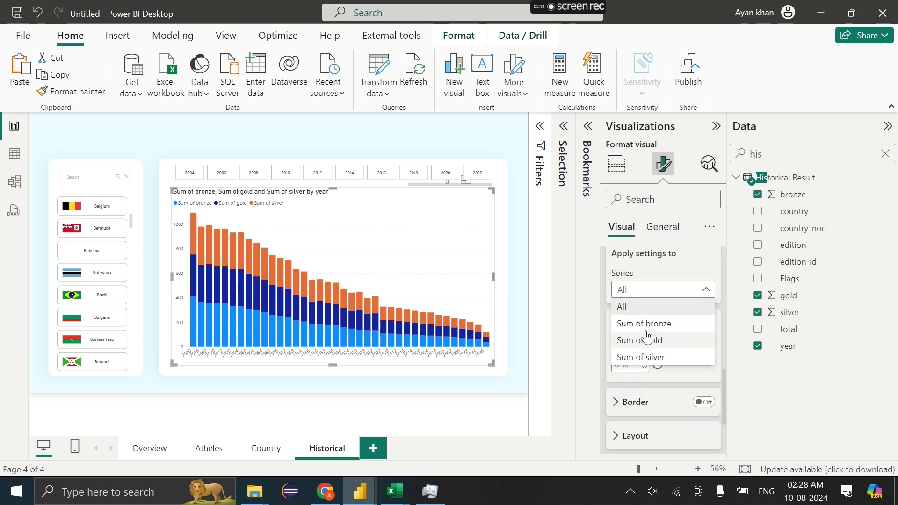
{"action": "scroll", "coordinate": [646, 324], "scroll_direction": "down", "scroll_amount": 1}
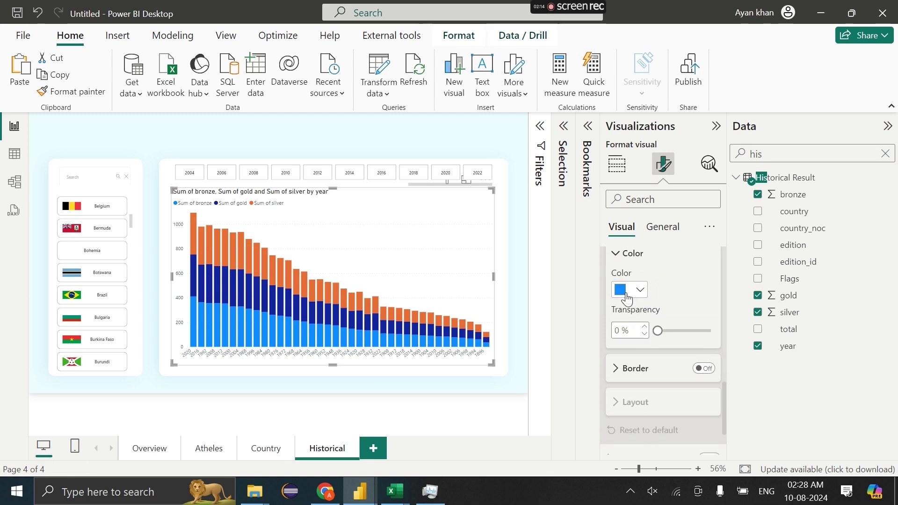
{"action": "left_click", "coordinate": [630, 290]}
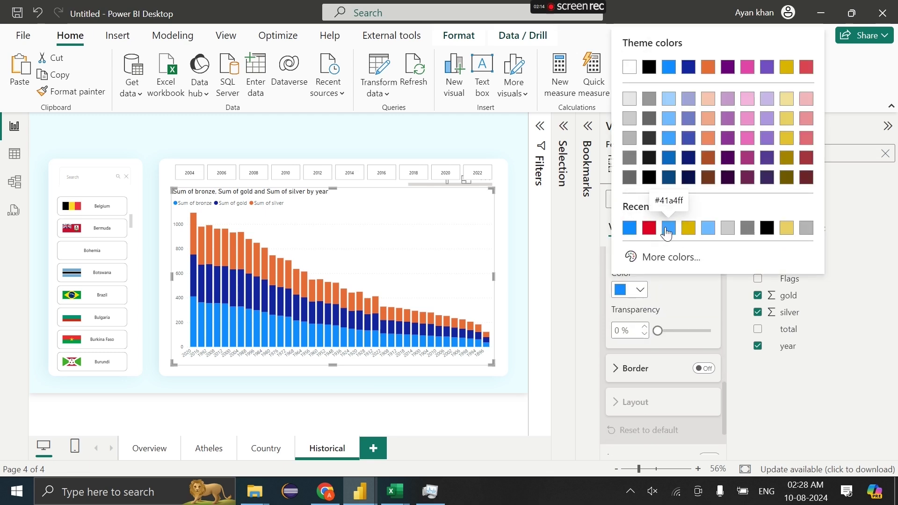
{"action": "left_click", "coordinate": [669, 227]}
Set the column color of the medal chart's Sum of silver series to red.
{"action": "scroll", "coordinate": [664, 274], "scroll_direction": "up", "scroll_amount": 2}
{"action": "left_click", "coordinate": [661, 300]}
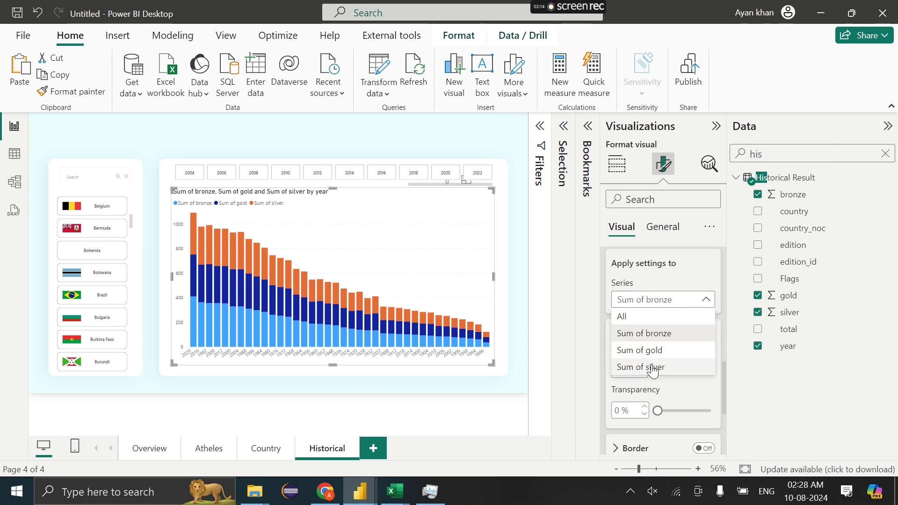
{"action": "left_click", "coordinate": [653, 368]}
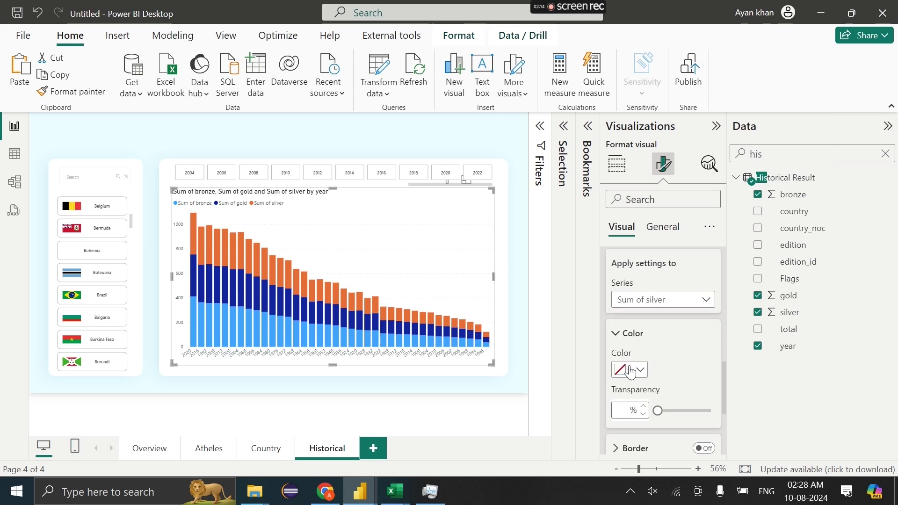
{"action": "left_click", "coordinate": [629, 369]}
{"action": "left_click", "coordinate": [667, 309]}
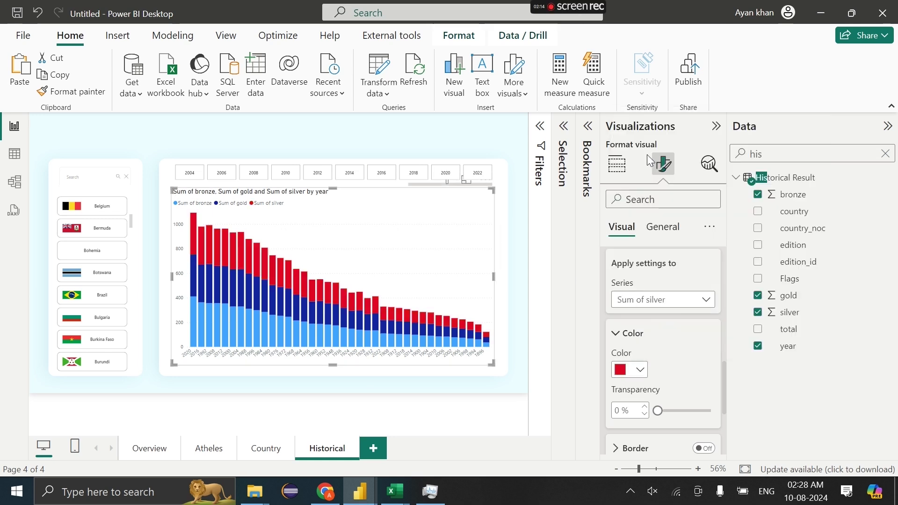
Rename the medal chart's Sum of bronze value on the Y-axis to Bronze.
{"action": "left_click", "coordinate": [617, 163]}
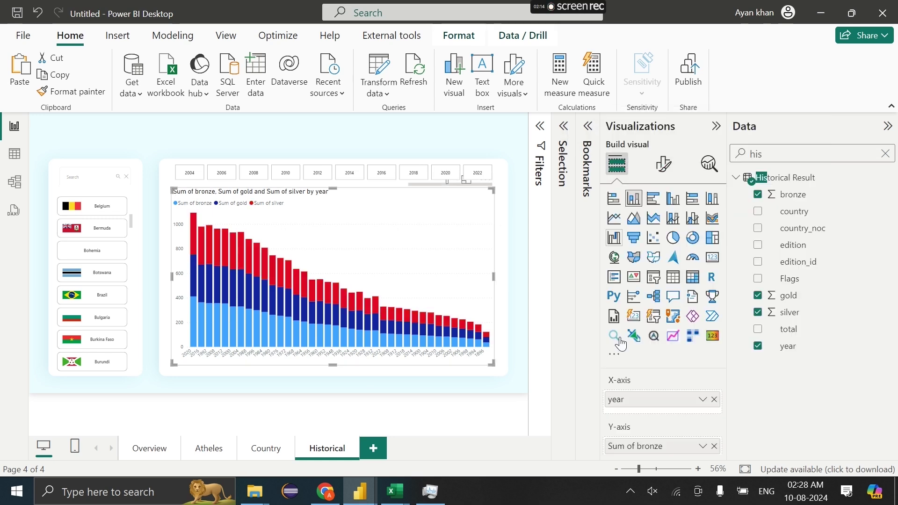
{"action": "double_click", "coordinate": [643, 447]}
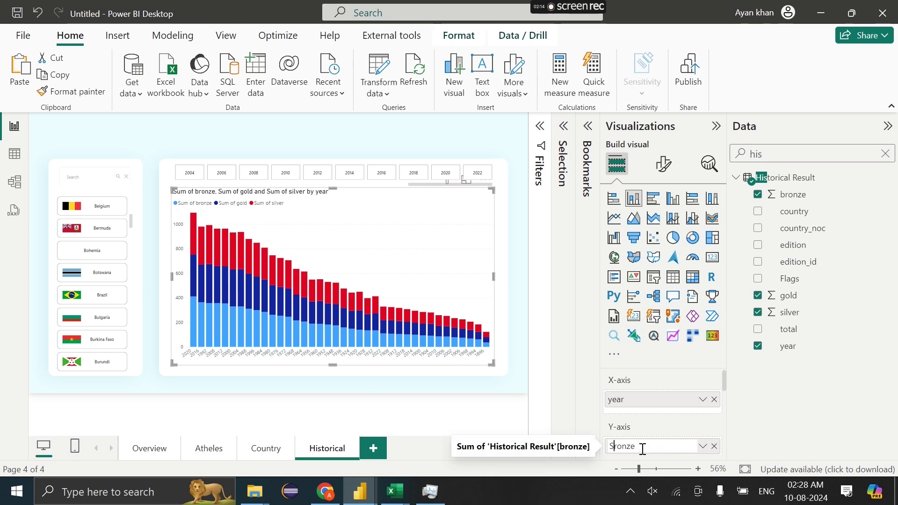
{"action": "type", "text": "B"}
{"action": "key", "text": "Return"}
Rename the medal chart's Sum of gold value on the Y-axis to Gold.
{"action": "scroll", "coordinate": [643, 448], "scroll_direction": "down", "scroll_amount": 1}
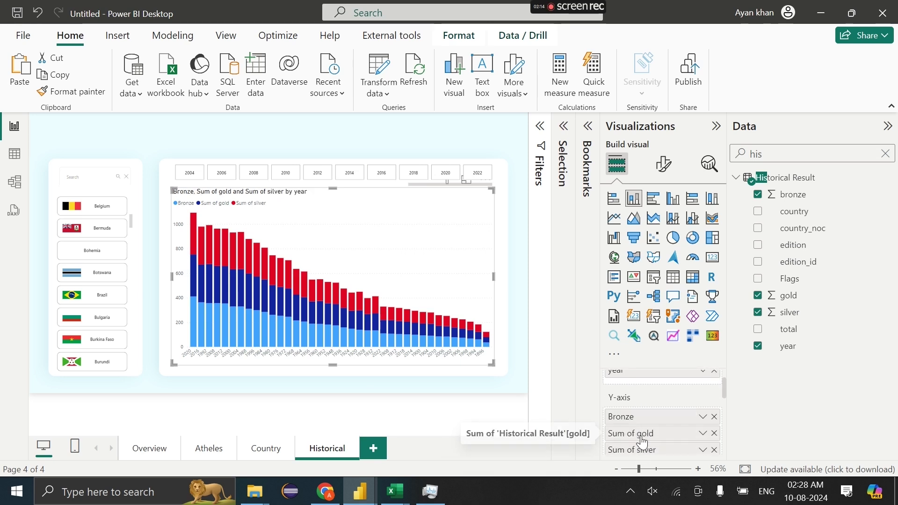
{"action": "double_click", "coordinate": [643, 435]}
{"action": "left_click", "coordinate": [643, 434]}
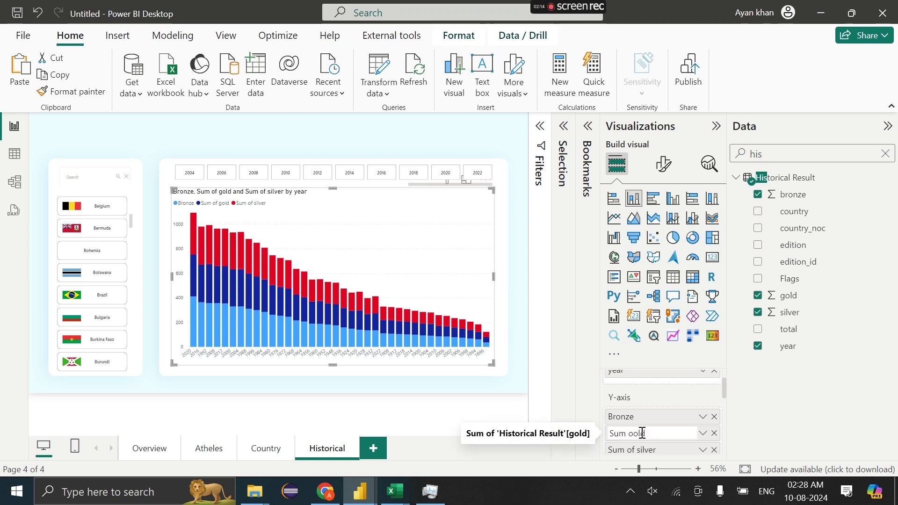
{"action": "type", "text": "G"}
{"action": "key", "text": "Return"}
Rename the medal chart's Sum of silver value on the Y-axis to Silver.
{"action": "scroll", "coordinate": [644, 430], "scroll_direction": "down", "scroll_amount": 1}
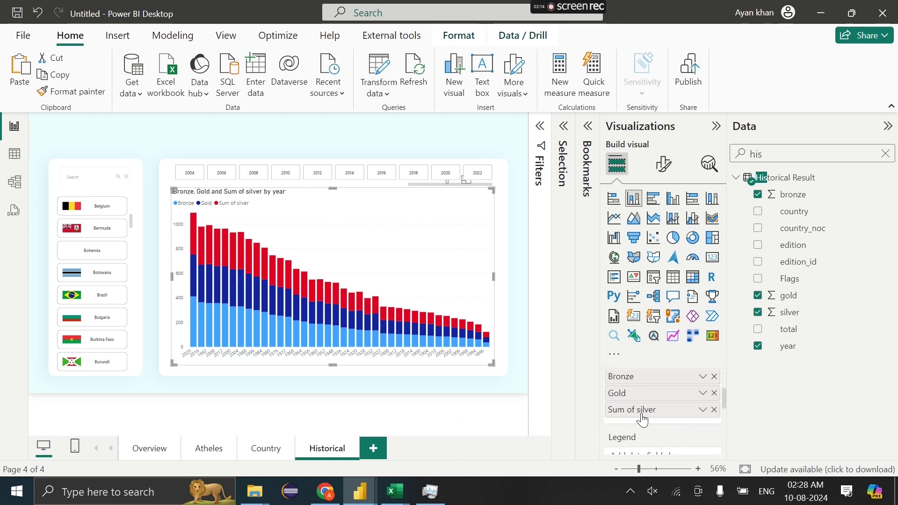
{"action": "double_click", "coordinate": [643, 416]}
{"action": "left_click", "coordinate": [644, 416]}
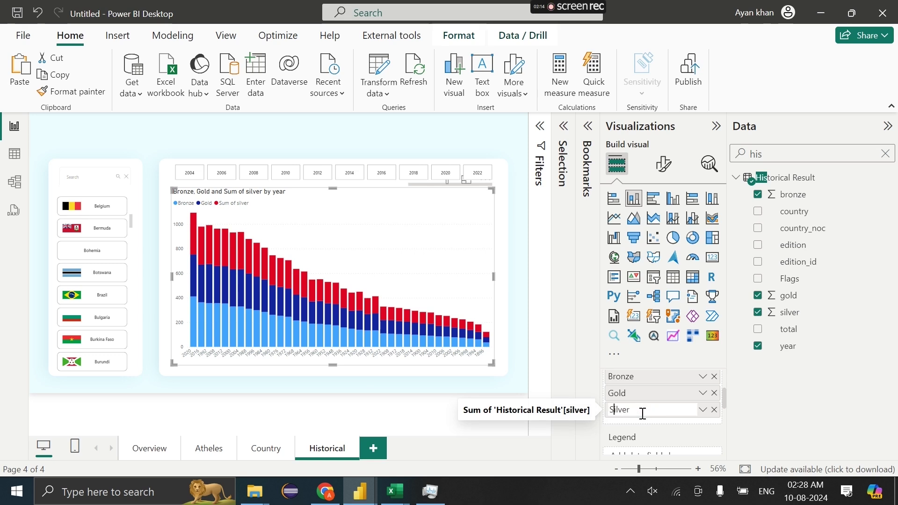
{"action": "type", "text": "S"}
{"action": "key", "text": "Return"}
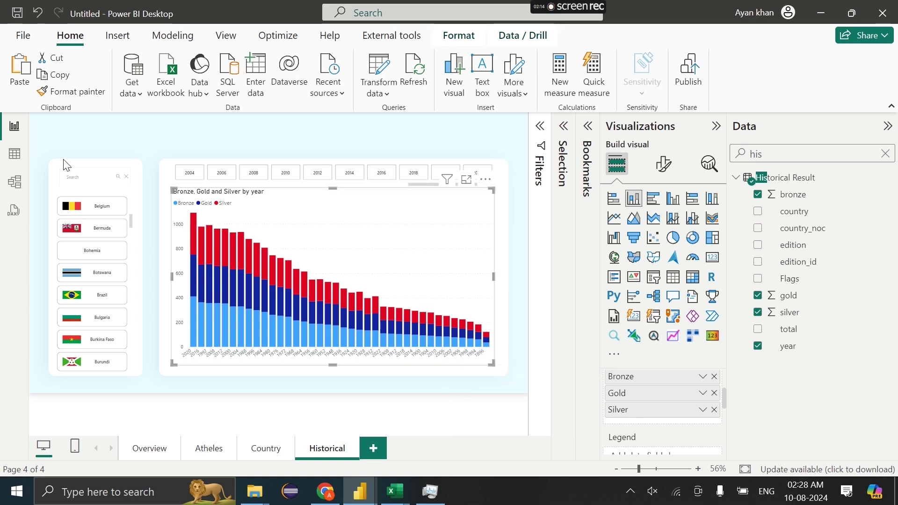
Open the Historical Result query in the Power Query Editor and look through its columns for year.
{"action": "left_click", "coordinate": [18, 153]}
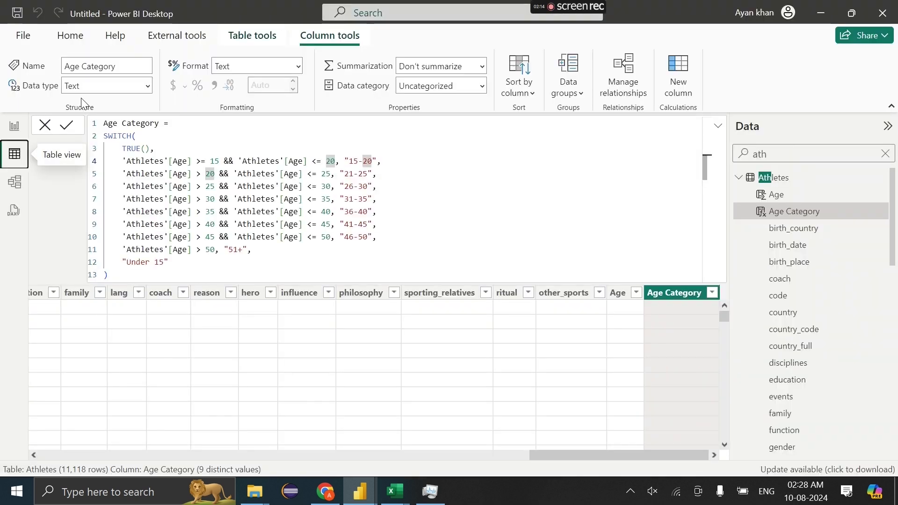
{"action": "left_click", "coordinate": [13, 127]}
{"action": "left_click", "coordinate": [389, 54]}
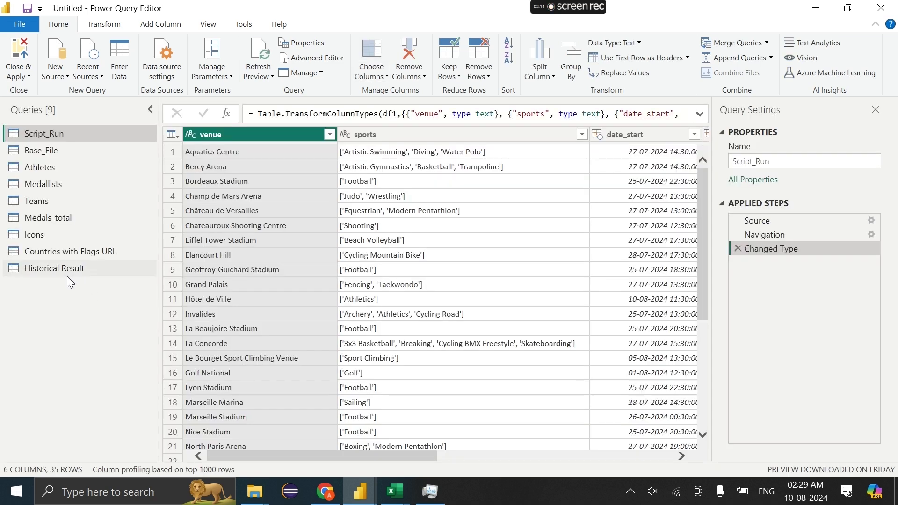
{"action": "left_click", "coordinate": [66, 275]}
{"action": "scroll", "coordinate": [621, 226], "scroll_direction": "right", "scroll_amount": 10}
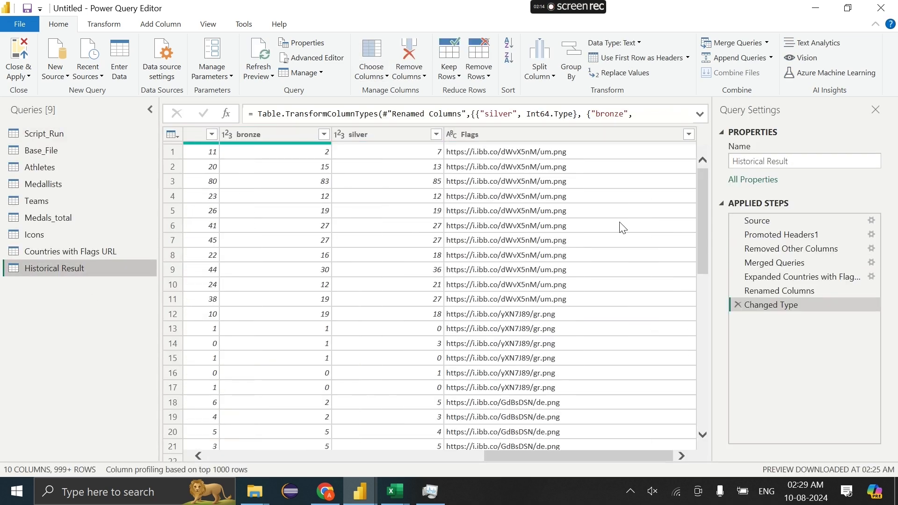
{"action": "scroll", "coordinate": [420, 159], "scroll_direction": "left", "scroll_amount": 10}
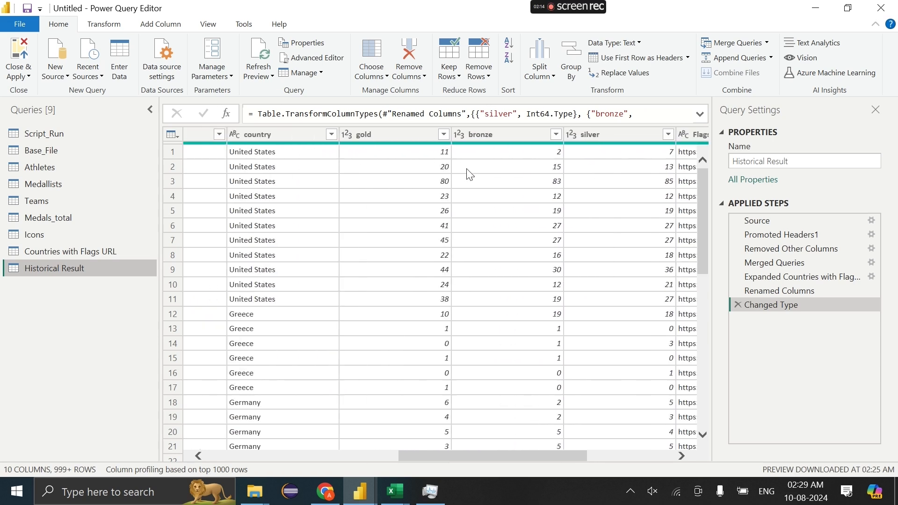
{"action": "scroll", "coordinate": [470, 174], "scroll_direction": "left", "scroll_amount": 2}
{"action": "scroll", "coordinate": [499, 157], "scroll_direction": "right", "scroll_amount": 4}
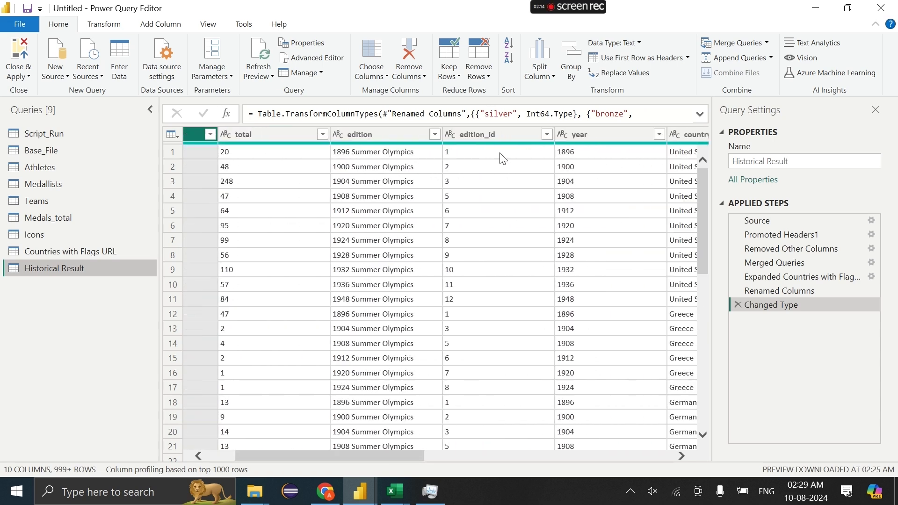
Change the year column's data type to Whole Number, then close the query editor and apply the change.
{"action": "right_click", "coordinate": [588, 131]}
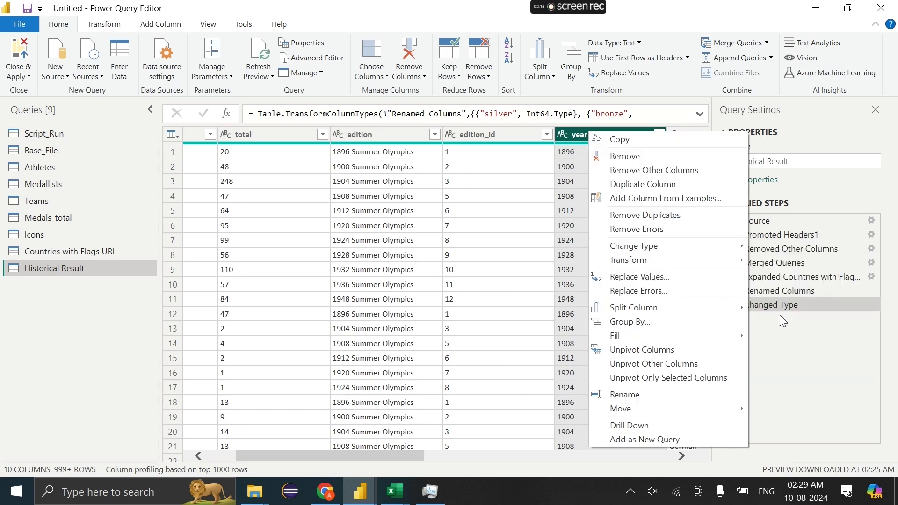
{"action": "mouse_move", "coordinate": [723, 246]}
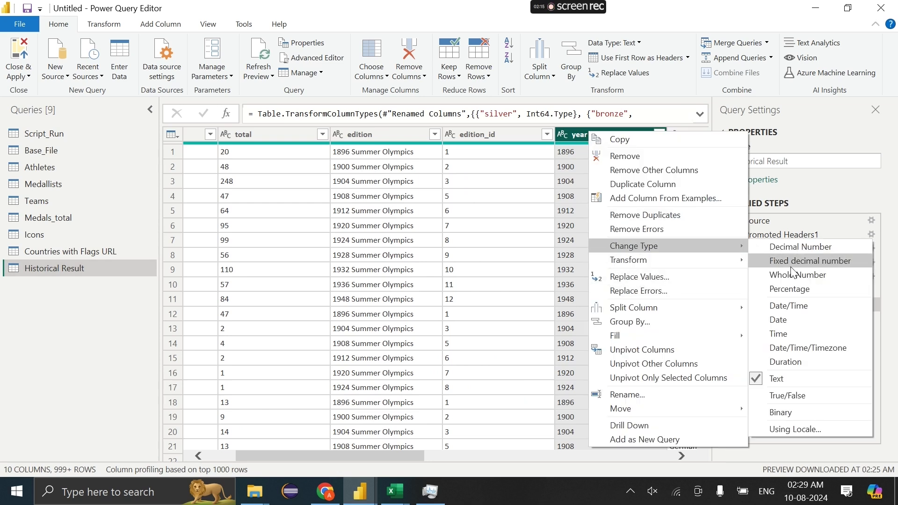
{"action": "left_click", "coordinate": [791, 274]}
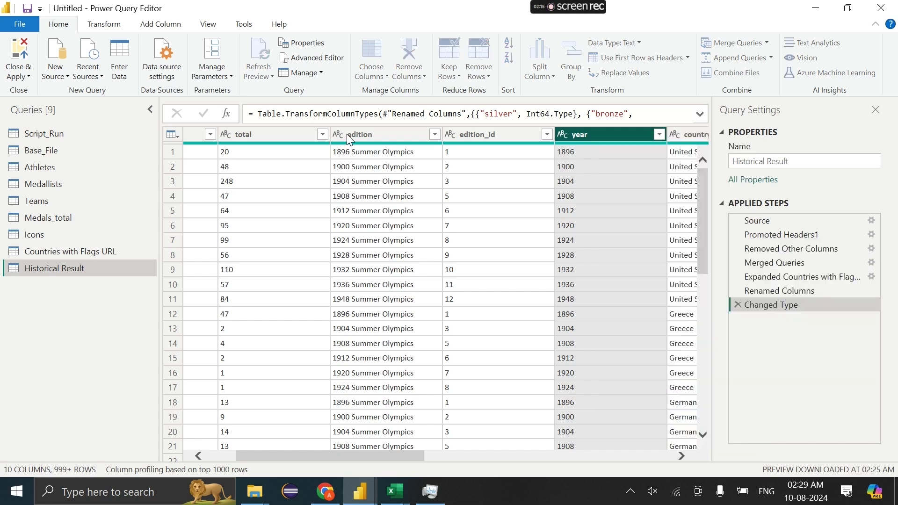
{"action": "left_click", "coordinate": [21, 75]}
{"action": "left_click", "coordinate": [42, 91]}
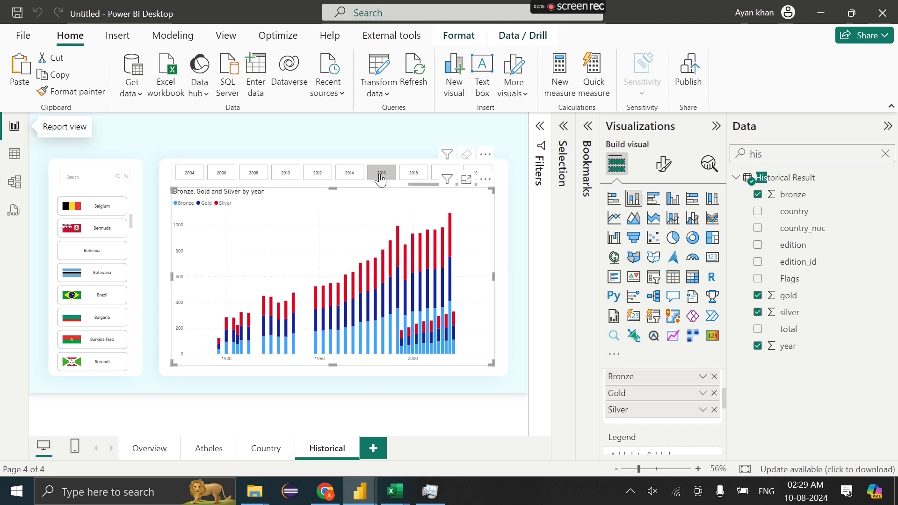
Test the year slicer with 2014 and 2010, then clear the year selection.
{"action": "left_click", "coordinate": [337, 177]}
{"action": "left_click", "coordinate": [286, 174]}
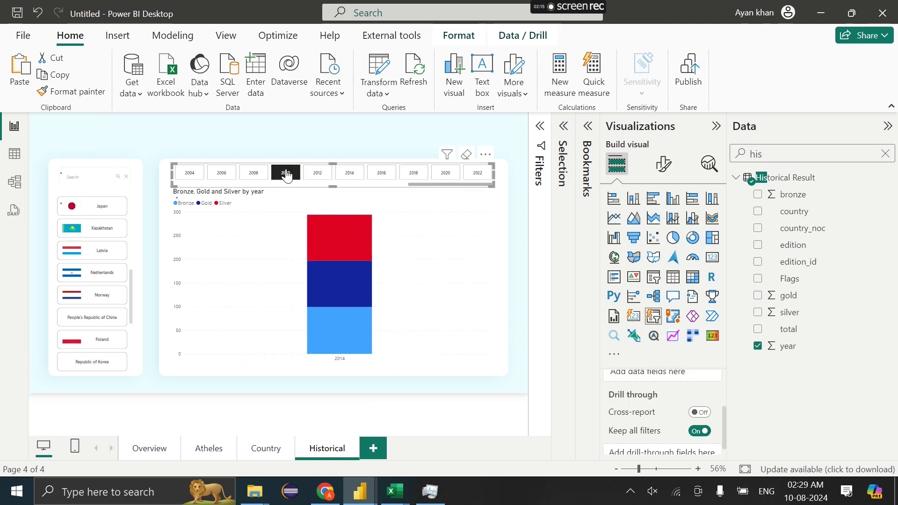
{"action": "left_click", "coordinate": [287, 175]}
Check how the medal chart responds to country slicer selections, filtering by Brazil and by New Zealand.
{"action": "left_click", "coordinate": [89, 274]}
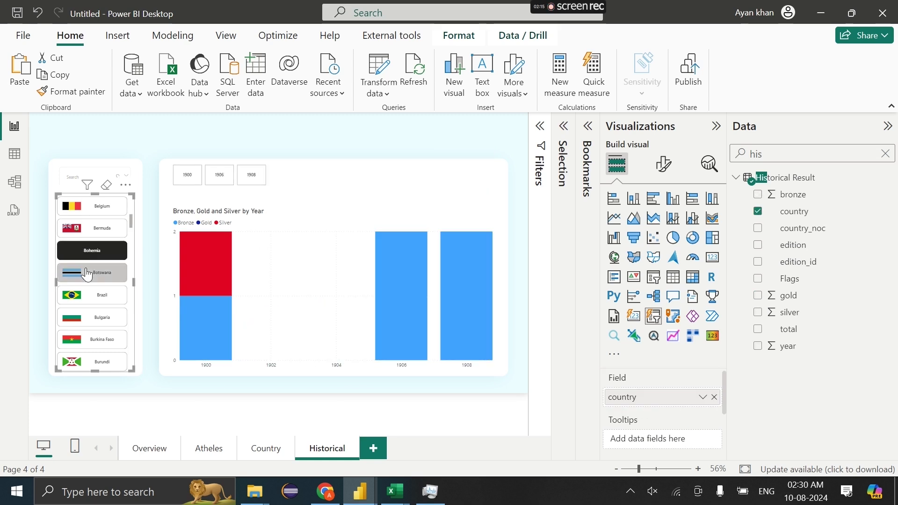
{"action": "left_click", "coordinate": [95, 296]}
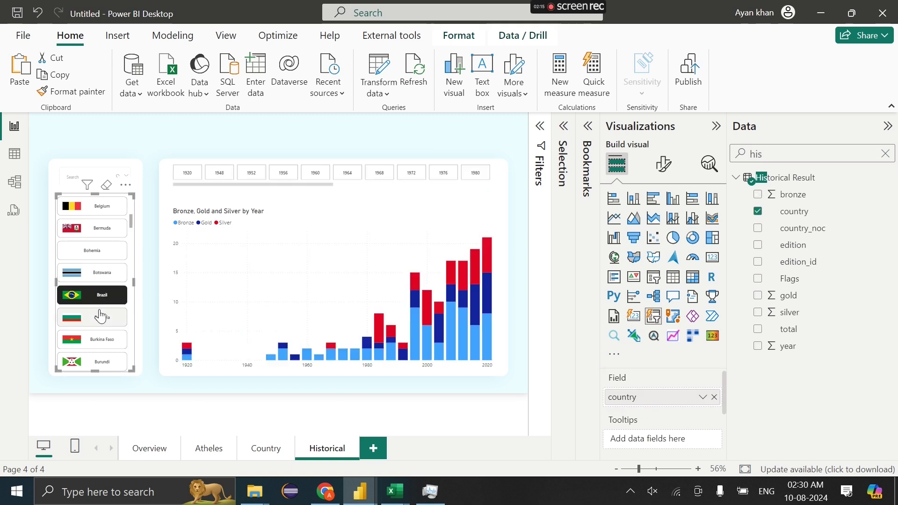
{"action": "left_click", "coordinate": [332, 155]}
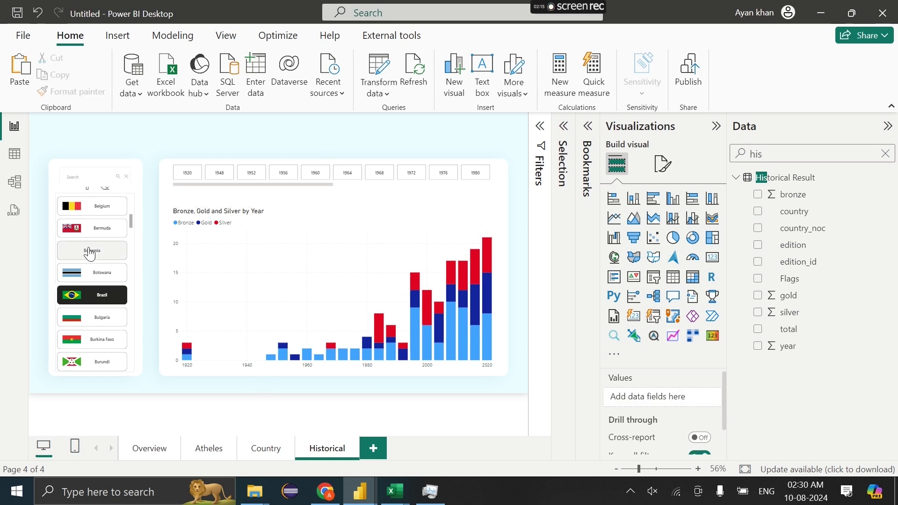
{"action": "left_click", "coordinate": [107, 303]}
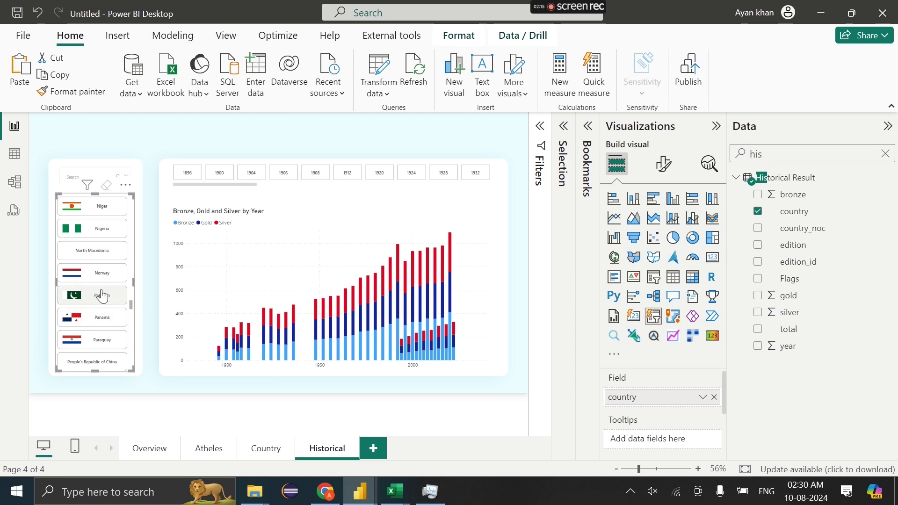
{"action": "left_click", "coordinate": [97, 253]}
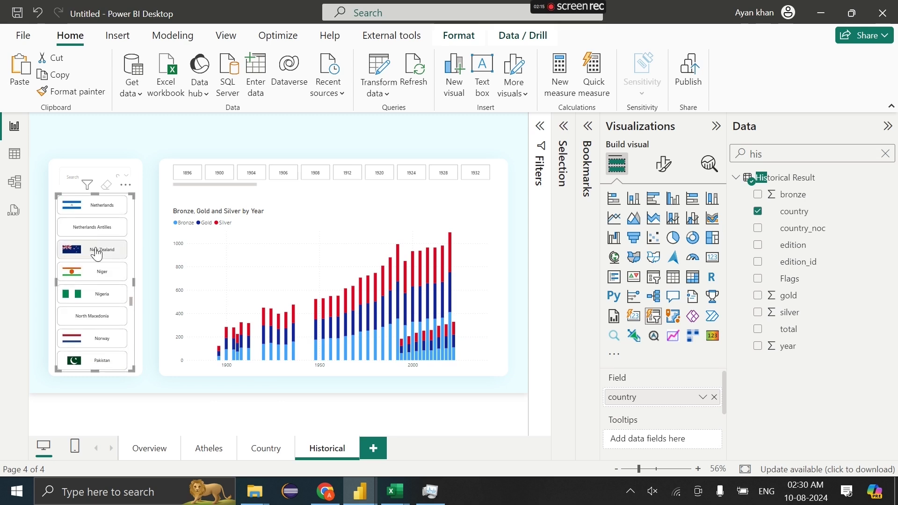
{"action": "left_click", "coordinate": [299, 153]}
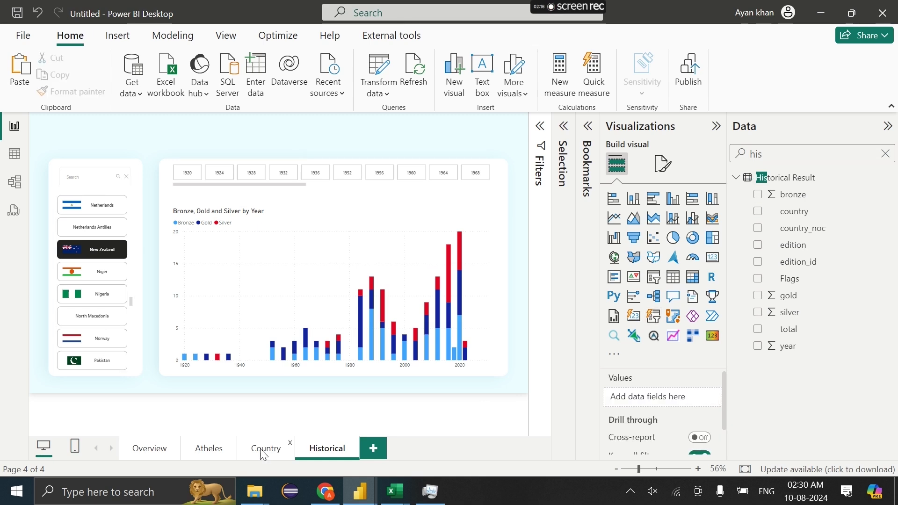
Copy the Olympic rings logo, page navigator, menu icon and country search box from the Country page onto the Historical page.
{"action": "key", "text": "ctrl+Page_Up"}
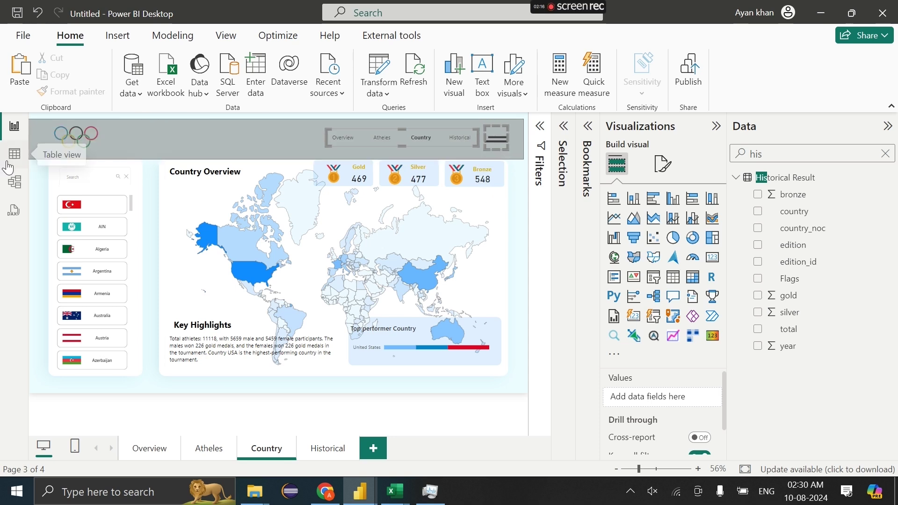
{"action": "left_click", "coordinate": [83, 147]}
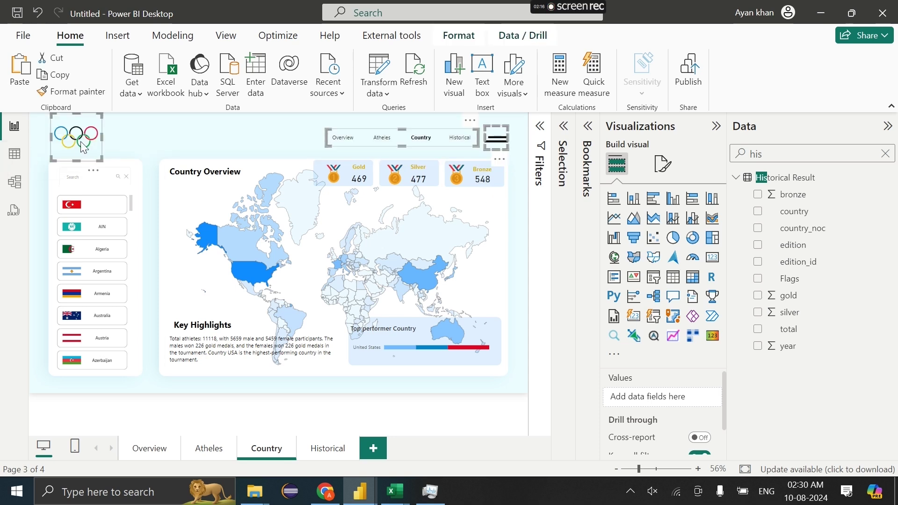
{"action": "left_click", "coordinate": [329, 450]}
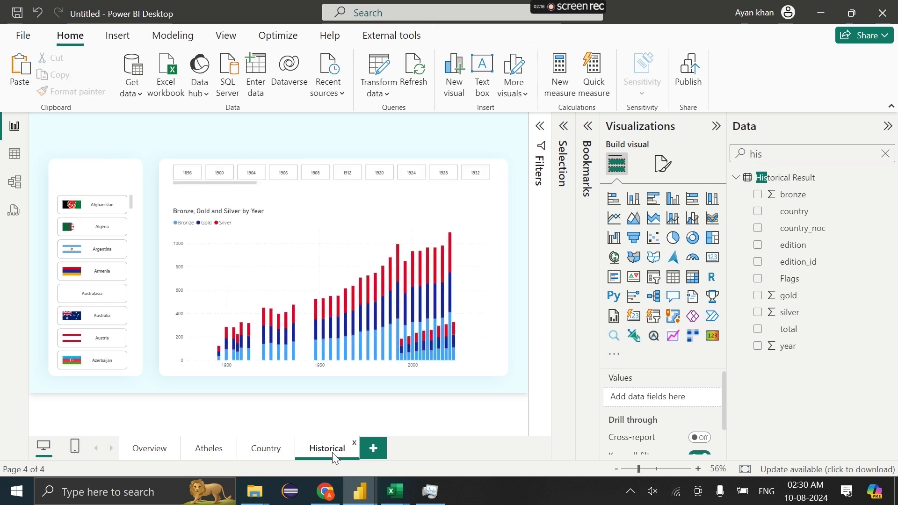
{"action": "left_click", "coordinate": [260, 144]}
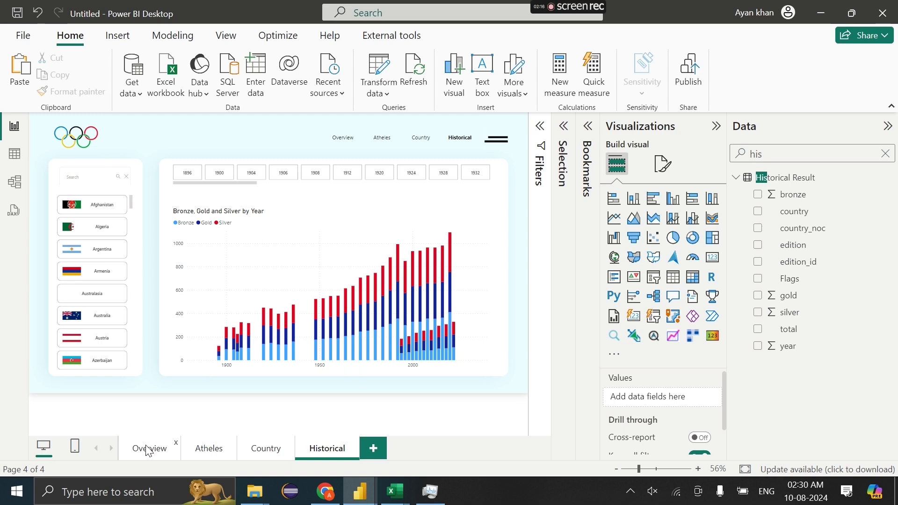
Add a new report page named Home and place it before the Overview page.
{"action": "left_click", "coordinate": [375, 450]}
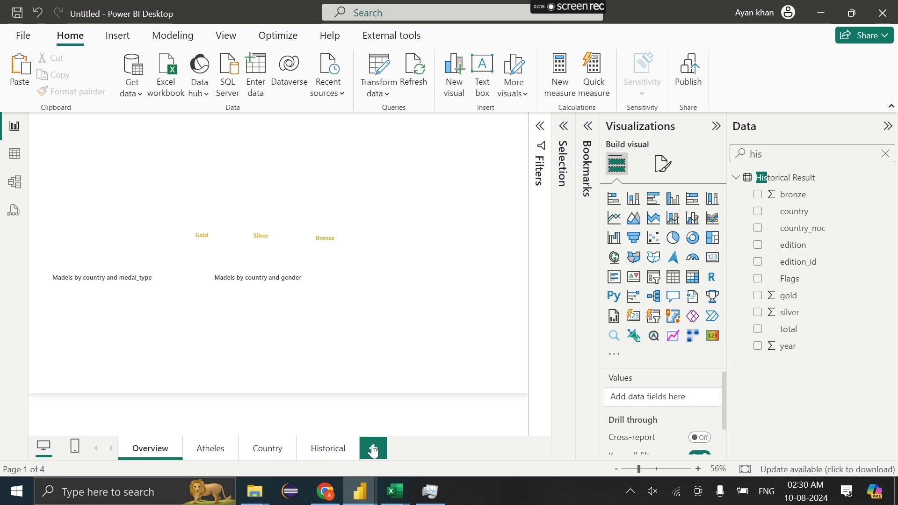
{"action": "left_click", "coordinate": [375, 447]}
{"action": "type", "text": "Home"}
{"action": "key", "text": "Return"}
{"action": "left_click_drag", "start_coordinate": [385, 449], "coordinate": [136, 448]}
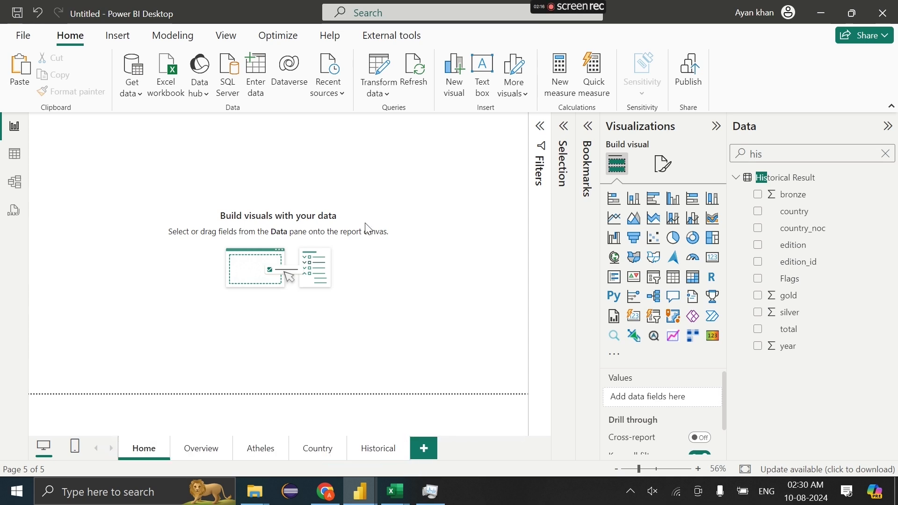
Insert the colorful ribbon artwork image on the Home page and enlarge it down to the page's lower edge.
{"action": "left_click", "coordinate": [118, 36]}
{"action": "left_click", "coordinate": [491, 75]}
{"action": "left_click", "coordinate": [531, 84]}
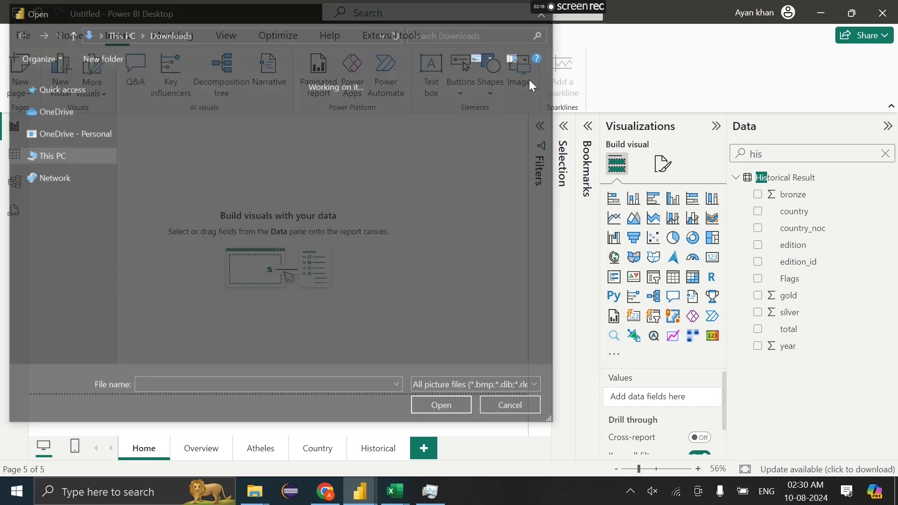
{"action": "double_click", "coordinate": [227, 208]}
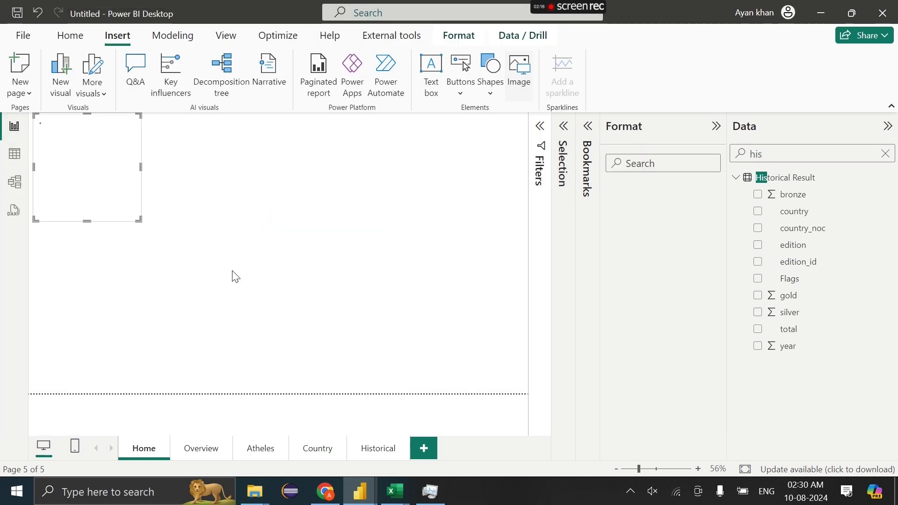
{"action": "left_click_drag", "start_coordinate": [134, 218], "coordinate": [308, 392]}
{"action": "key", "text": "Escape"}
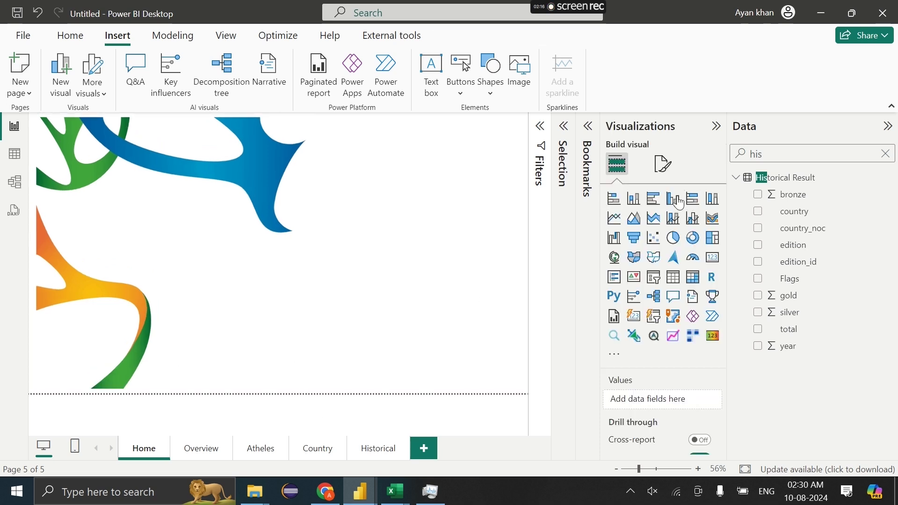
Set the Home page's canvas background to the image Untitled (78).png with 0% transparency.
{"action": "left_click", "coordinate": [664, 163]}
{"action": "left_click", "coordinate": [691, 289]}
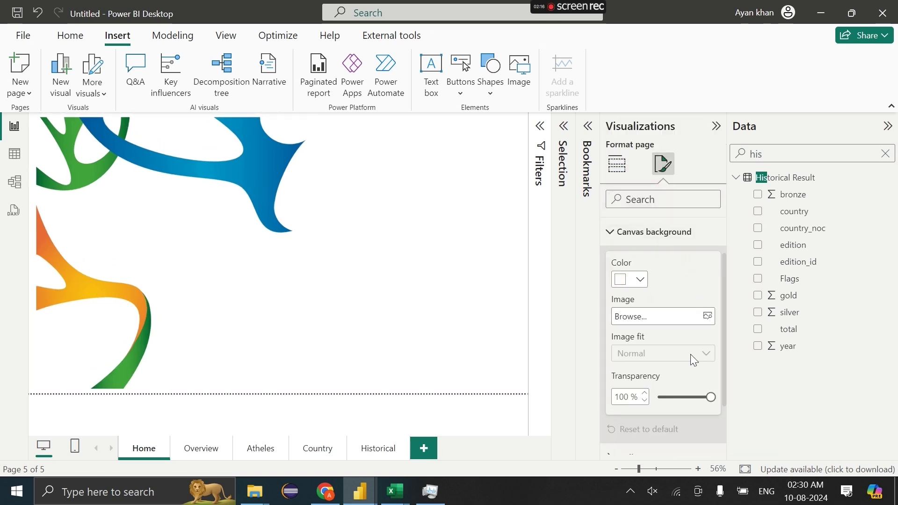
{"action": "left_click", "coordinate": [650, 323]}
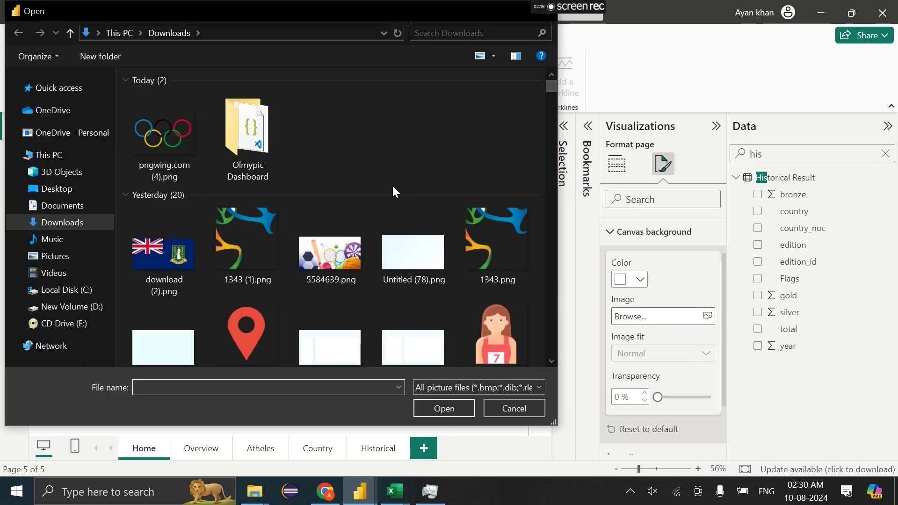
{"action": "double_click", "coordinate": [419, 226]}
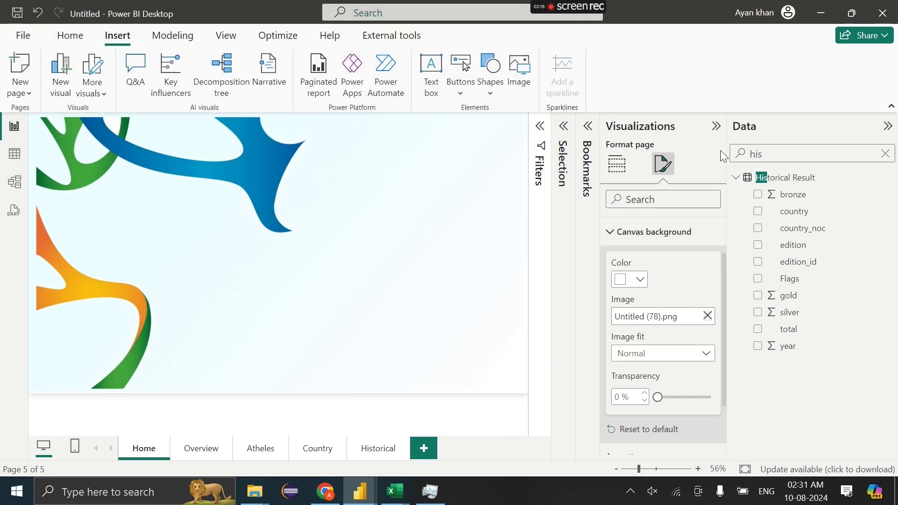
{"action": "left_click", "coordinate": [715, 127]}
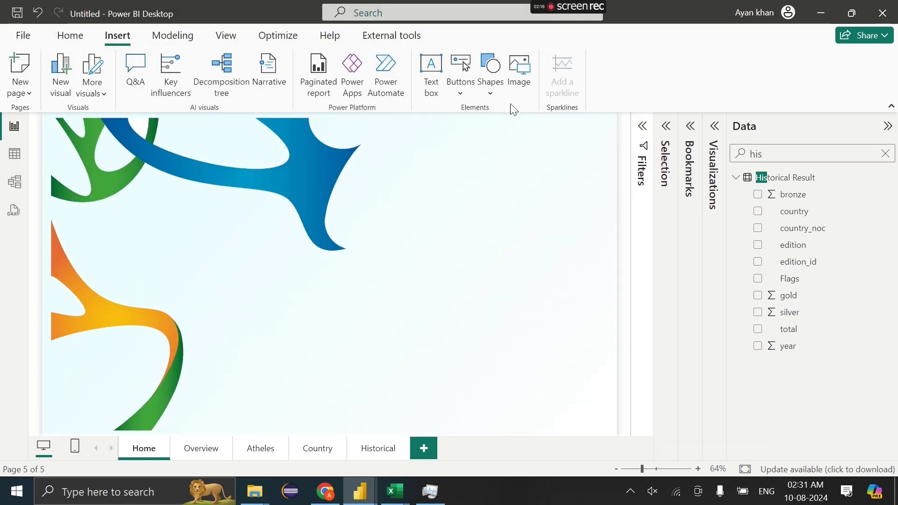
Insert the Olympic rings image pngwing.com (4).png, shrink it and place it in the empty area beside the ribbon artwork.
{"action": "left_click", "coordinate": [519, 78]}
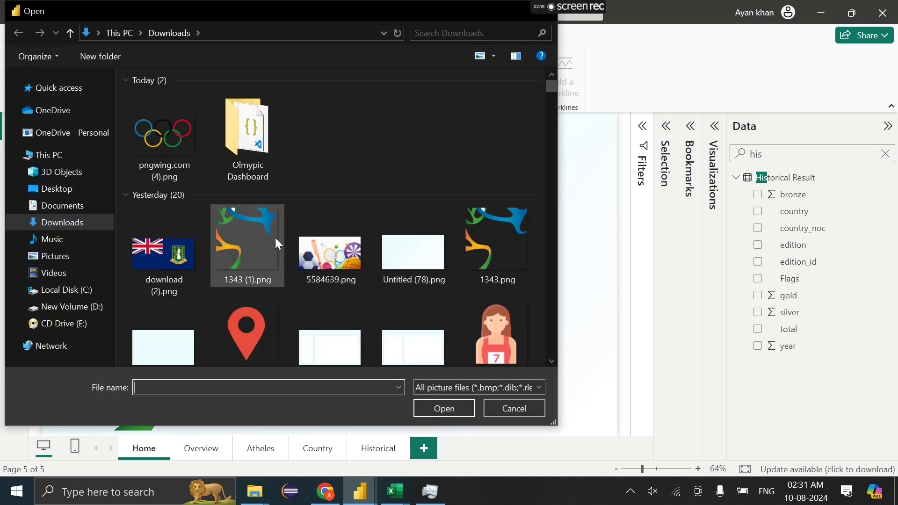
{"action": "left_click", "coordinate": [189, 148]}
{"action": "double_click", "coordinate": [189, 148]}
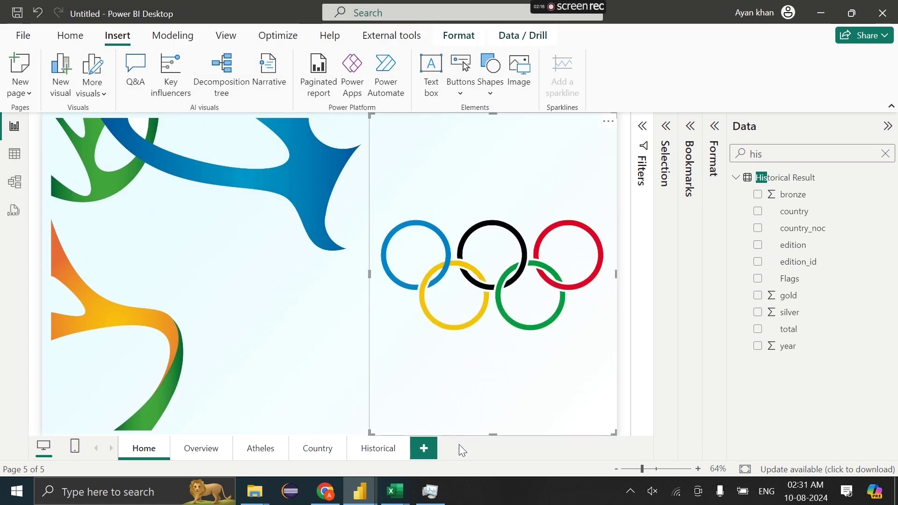
{"action": "left_click_drag", "start_coordinate": [370, 432], "coordinate": [425, 361]}
{"action": "left_click_drag", "start_coordinate": [428, 267], "coordinate": [433, 225]}
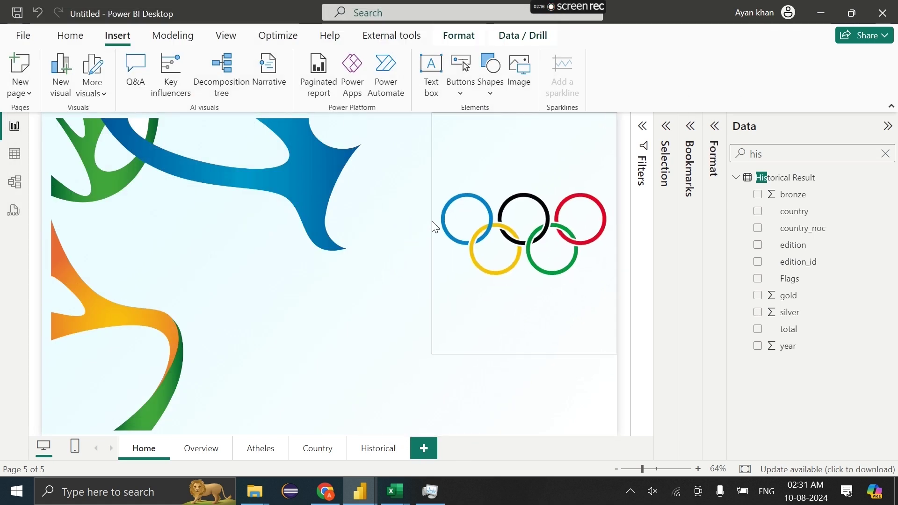
{"action": "left_click_drag", "start_coordinate": [537, 343], "coordinate": [531, 207]}
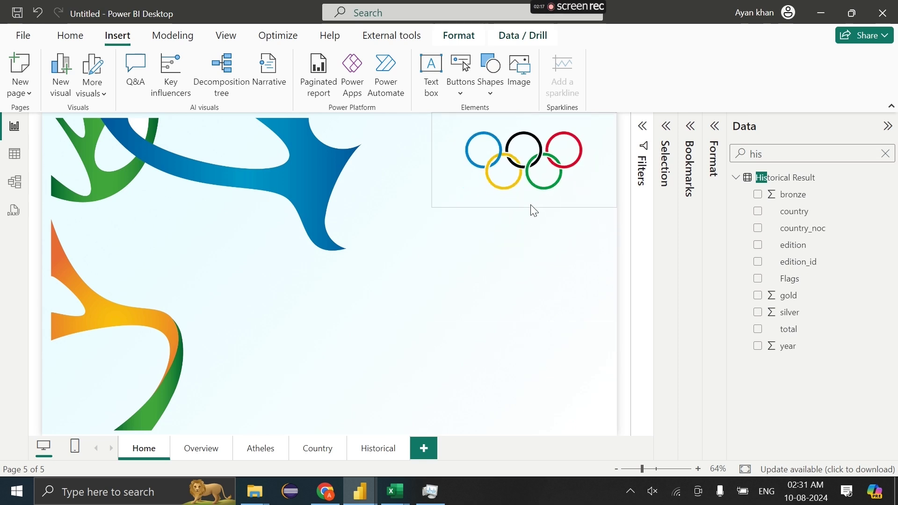
{"action": "left_click_drag", "start_coordinate": [531, 148], "coordinate": [478, 277]}
{"action": "left_click", "coordinate": [522, 192]}
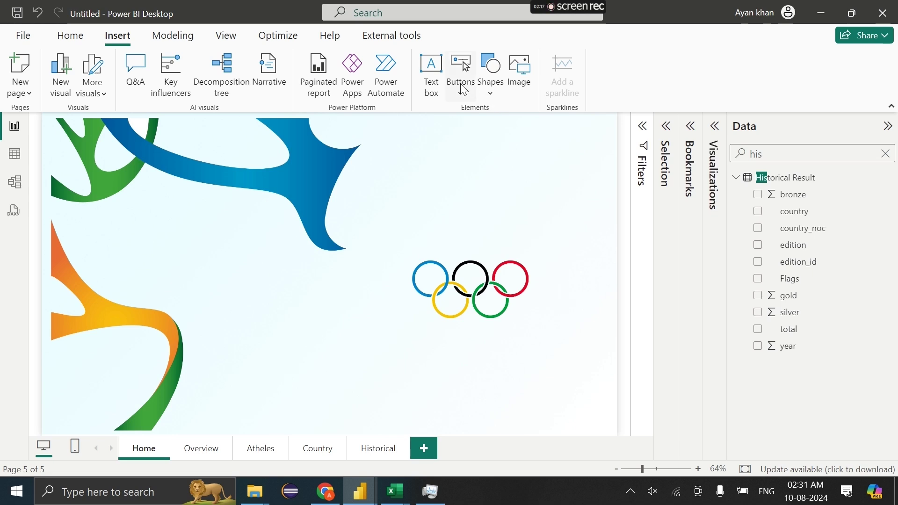
Add a text box directly below the Olympic rings with the text "Olympic 2024".
{"action": "left_click", "coordinate": [436, 91]}
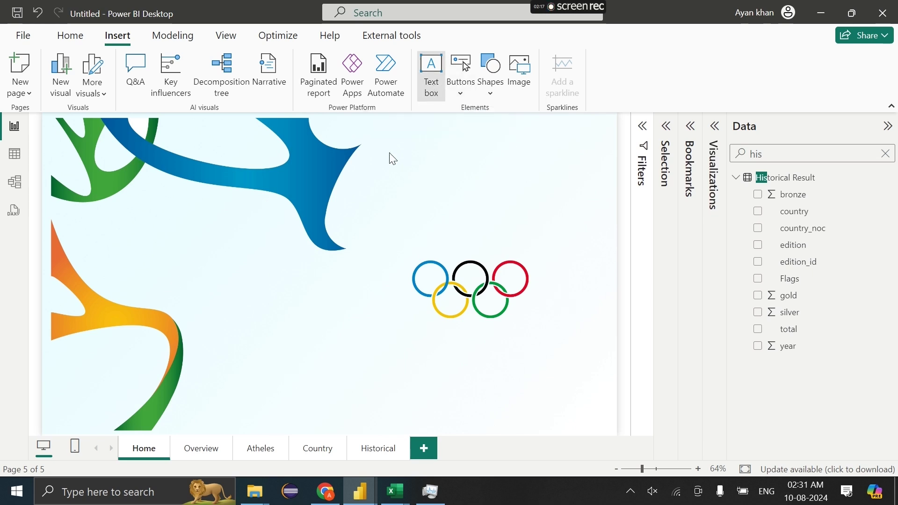
{"action": "left_click_drag", "start_coordinate": [559, 253], "coordinate": [561, 408]}
{"action": "left_click", "coordinate": [512, 361]}
{"action": "type", "text": "Oly"}
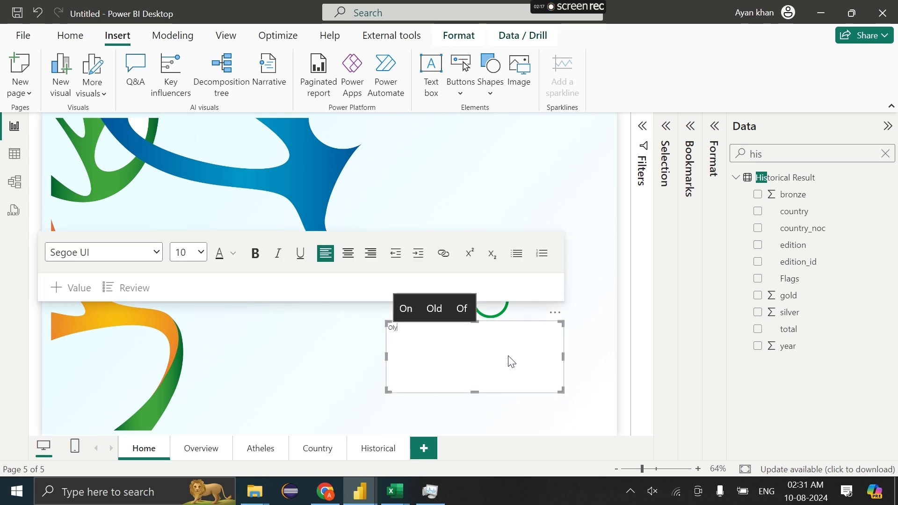
{"action": "left_click", "coordinate": [407, 308]}
{"action": "type", "text": "2024"}
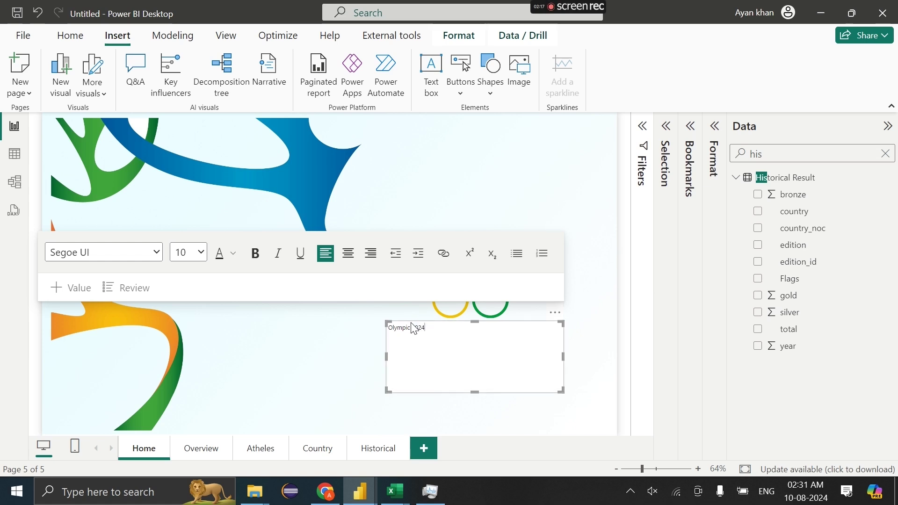
Format the "Olympic 2024" text as 20 pt, bold and centered, and fit its box closely beneath the rings.
{"action": "triple_click", "coordinate": [413, 329]}
{"action": "left_click", "coordinate": [202, 253]}
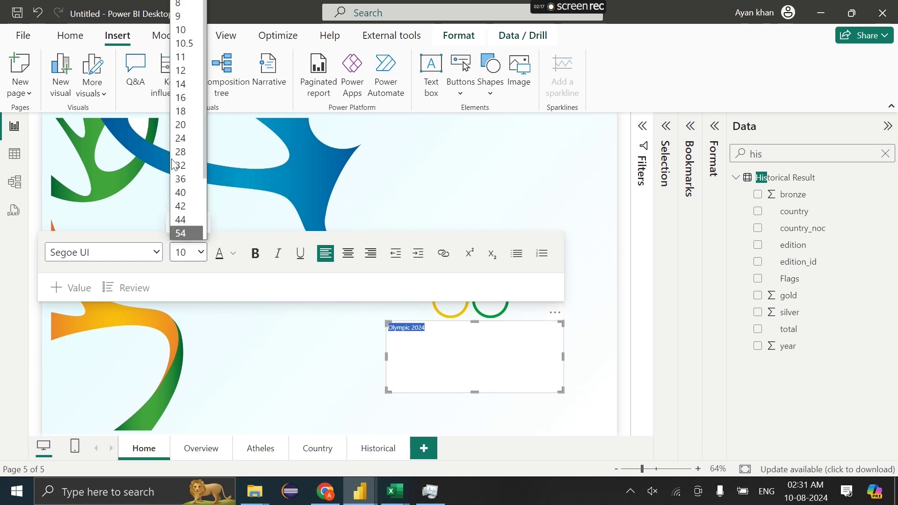
{"action": "left_click", "coordinate": [178, 125]}
{"action": "left_click", "coordinate": [257, 259]}
{"action": "left_click", "coordinate": [348, 253]}
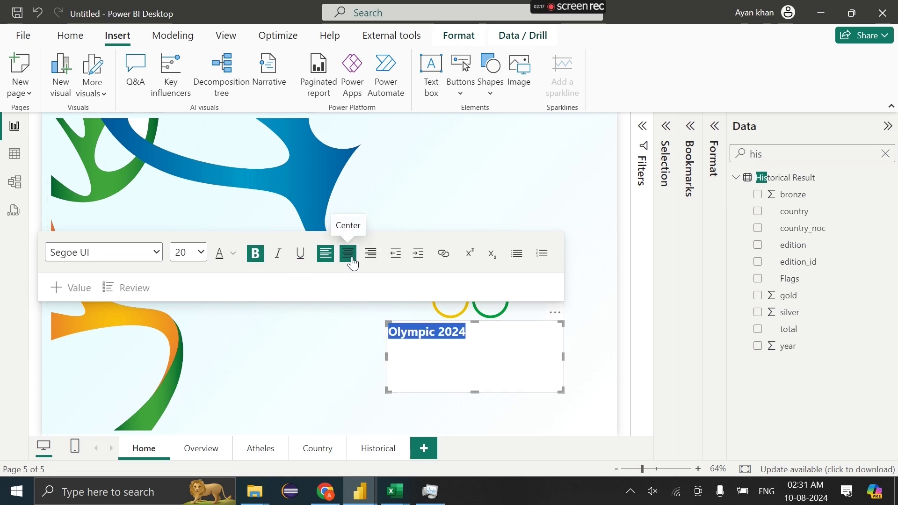
{"action": "left_click_drag", "start_coordinate": [388, 322], "coordinate": [388, 346]}
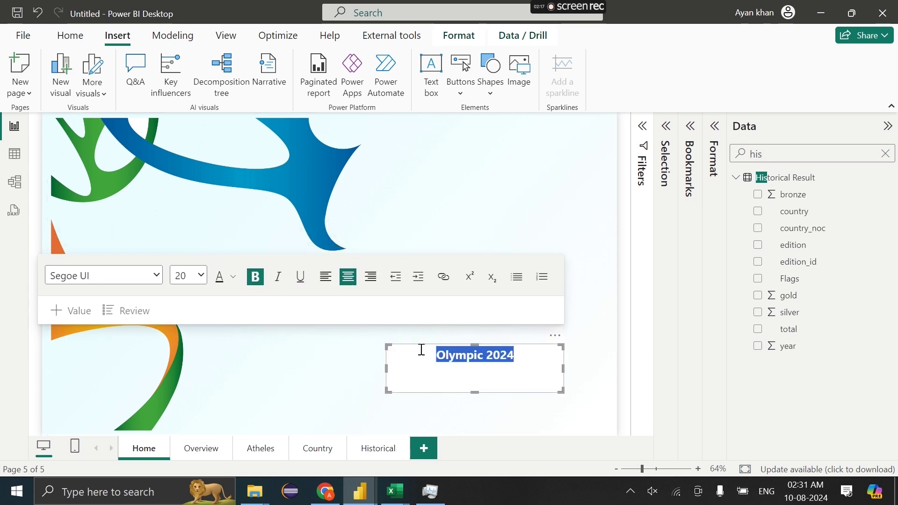
{"action": "left_click_drag", "start_coordinate": [559, 346], "coordinate": [555, 329]}
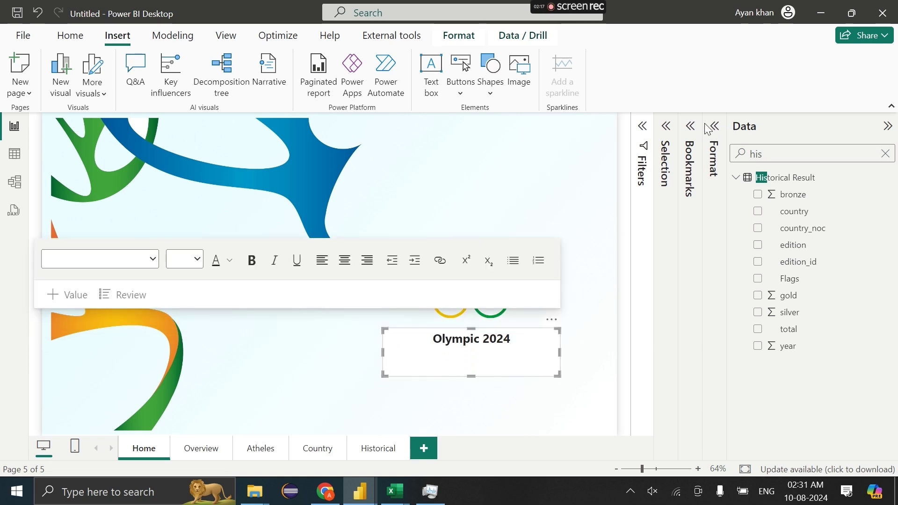
Turn off the text box's background and reduce its height to fit the heading.
{"action": "left_click", "coordinate": [711, 133]}
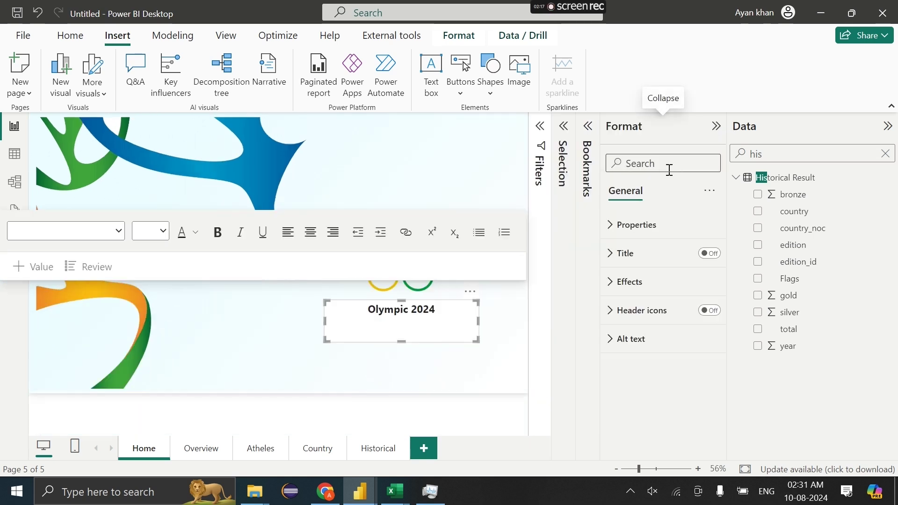
{"action": "left_click", "coordinate": [657, 283]}
{"action": "left_click", "coordinate": [704, 318]}
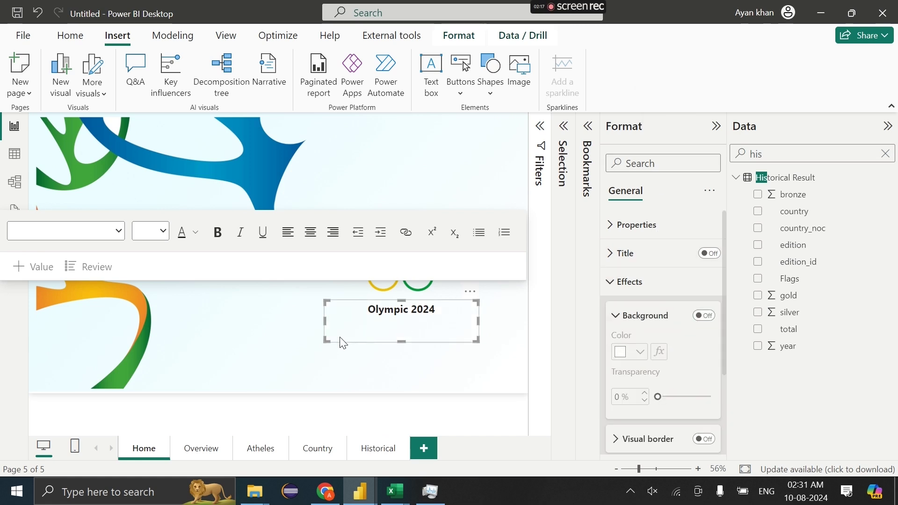
{"action": "left_click_drag", "start_coordinate": [326, 341], "coordinate": [322, 324]}
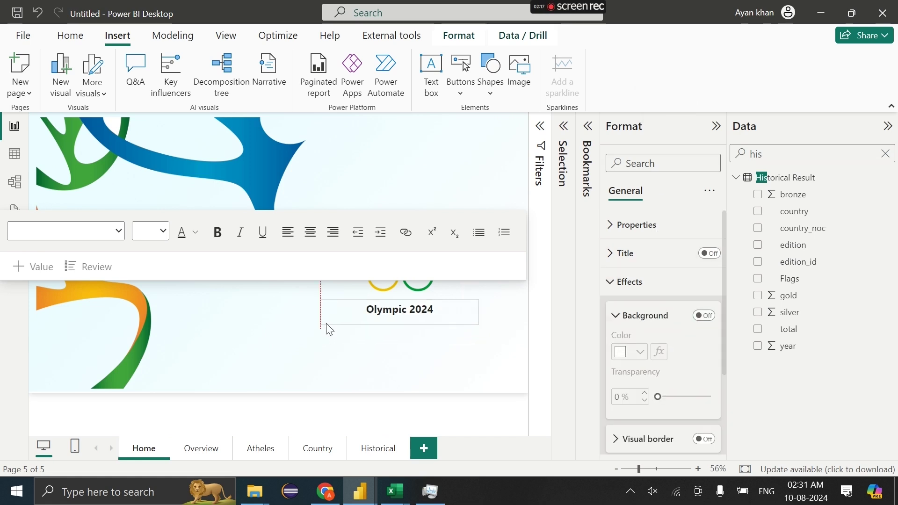
Add a second line "by The Develper" under the "Olympic 2024" heading and set it to 12 pt.
{"action": "left_click", "coordinate": [446, 314]}
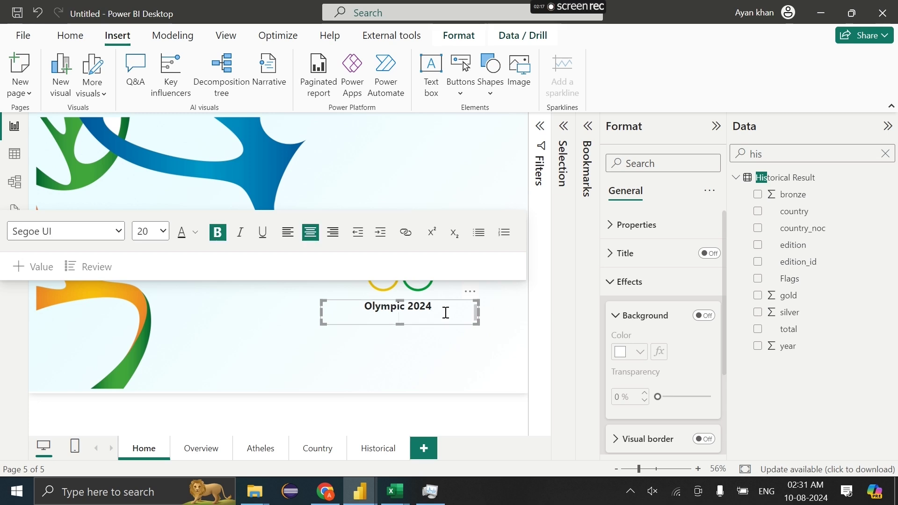
{"action": "key", "text": "Return"}
{"action": "type", "text": "by "}
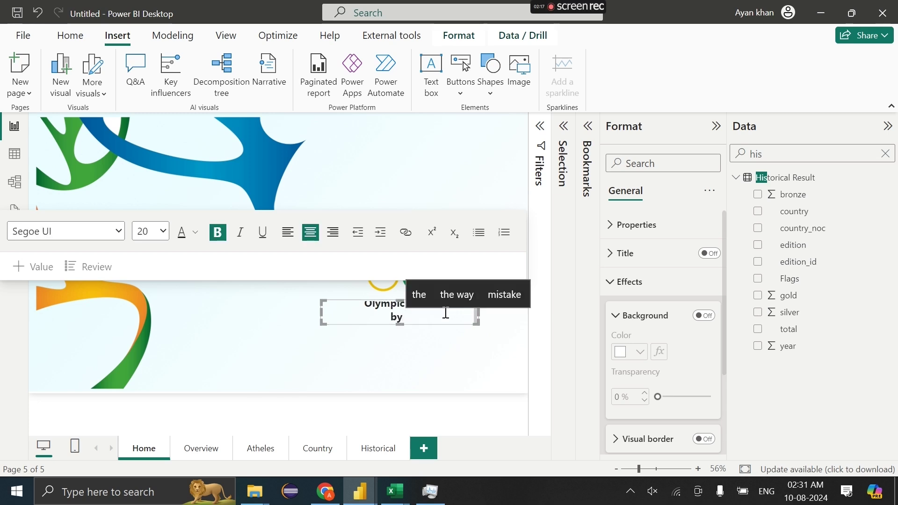
{"action": "type", "text": "The"}
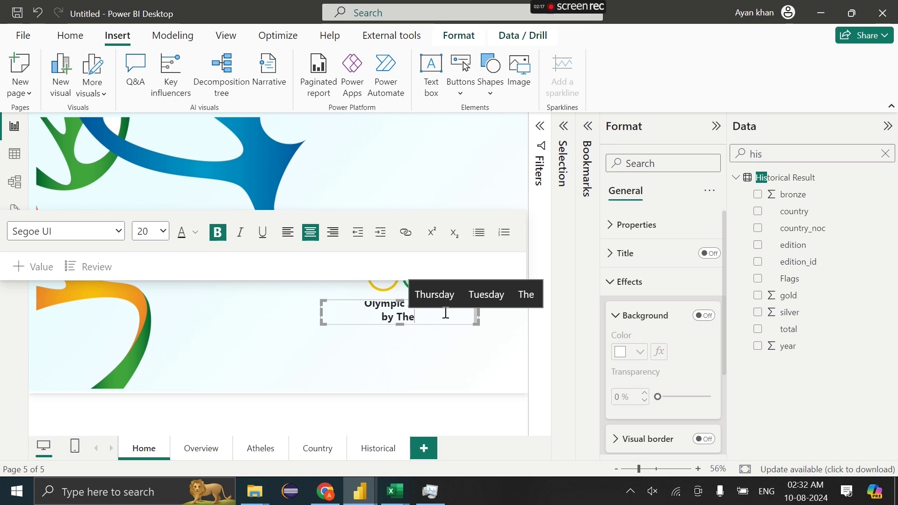
{"action": "type", "text": " Develper"}
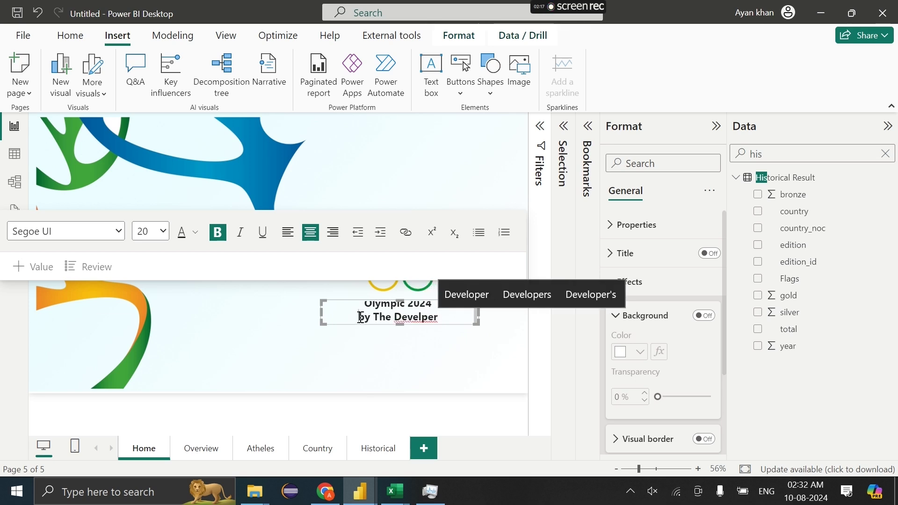
{"action": "left_click_drag", "start_coordinate": [360, 318], "coordinate": [454, 330]}
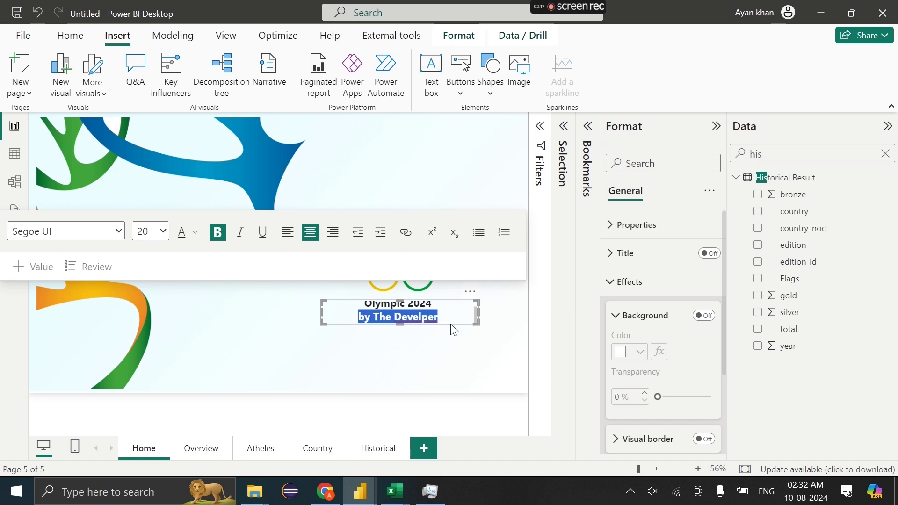
{"action": "left_click", "coordinate": [163, 231]}
{"action": "left_click", "coordinate": [149, 325]}
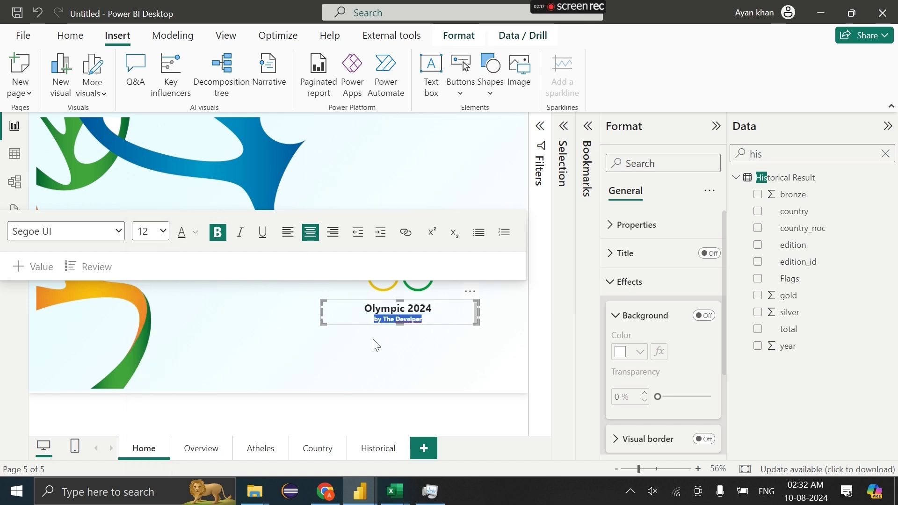
Change the second line of the text box to read "Dashboard by The Developer".
{"action": "left_click", "coordinate": [373, 320]}
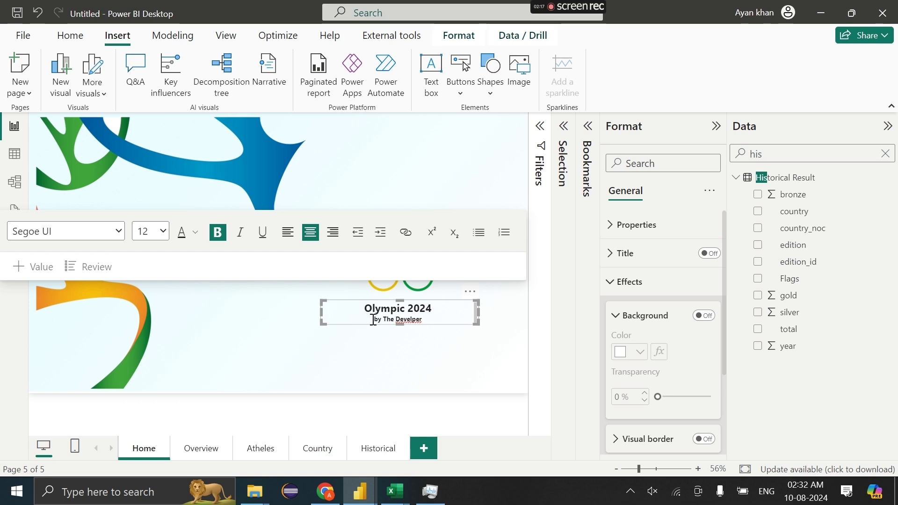
{"action": "type", "text": "Dashboard"}
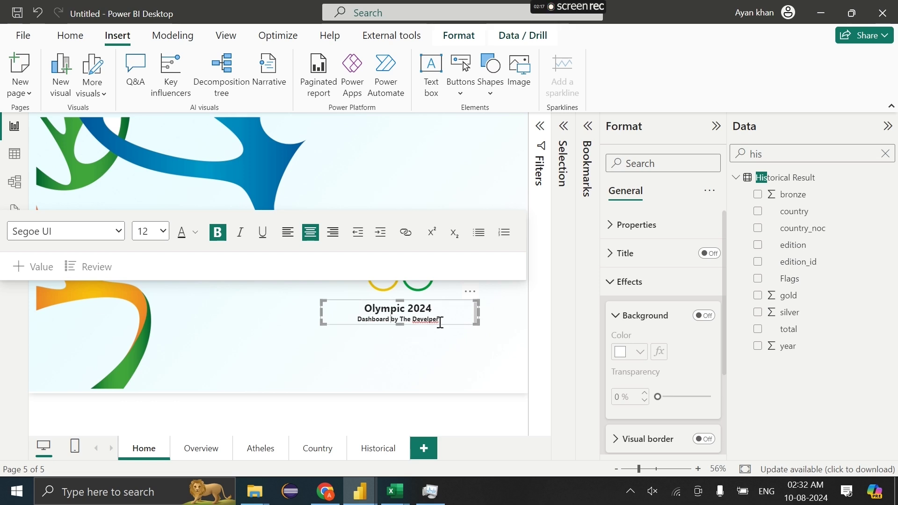
{"action": "left_click", "coordinate": [429, 319]}
{"action": "type", "text": "o"}
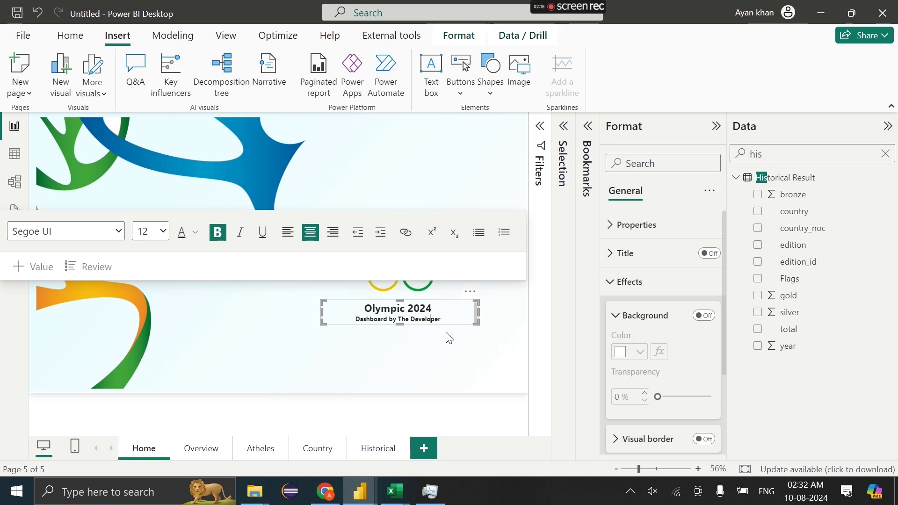
Remove the bold formatting from the "Dashboard by The Developer" line.
{"action": "left_click_drag", "start_coordinate": [442, 320], "coordinate": [354, 320]}
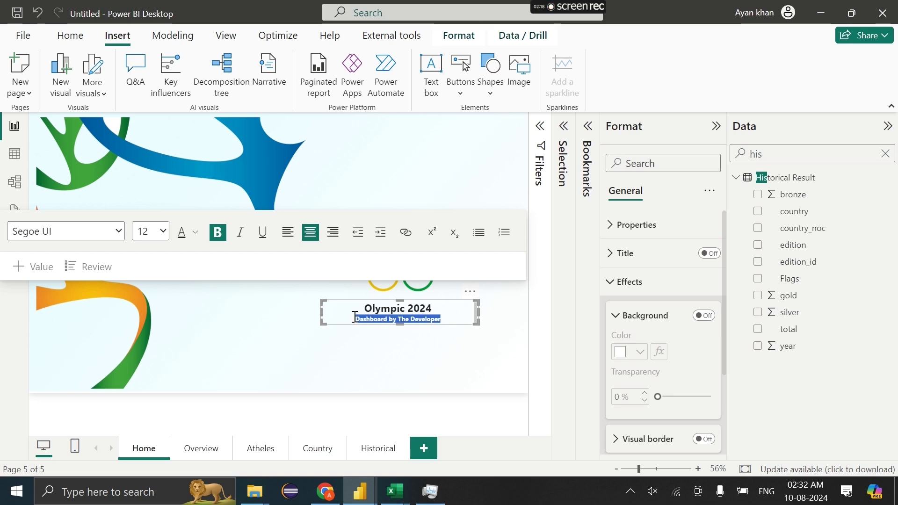
{"action": "left_click", "coordinate": [121, 231]}
{"action": "scroll", "coordinate": [61, 374], "scroll_direction": "up", "scroll_amount": 1}
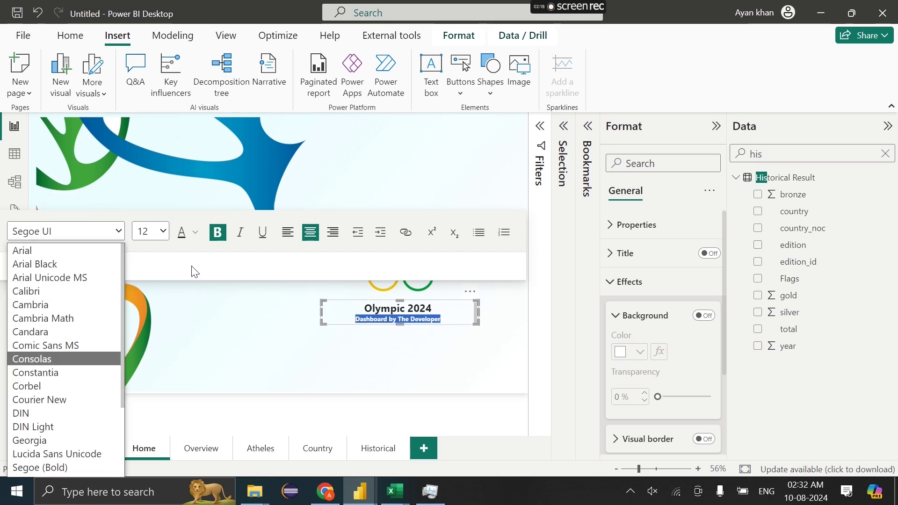
{"action": "left_click", "coordinate": [217, 237]}
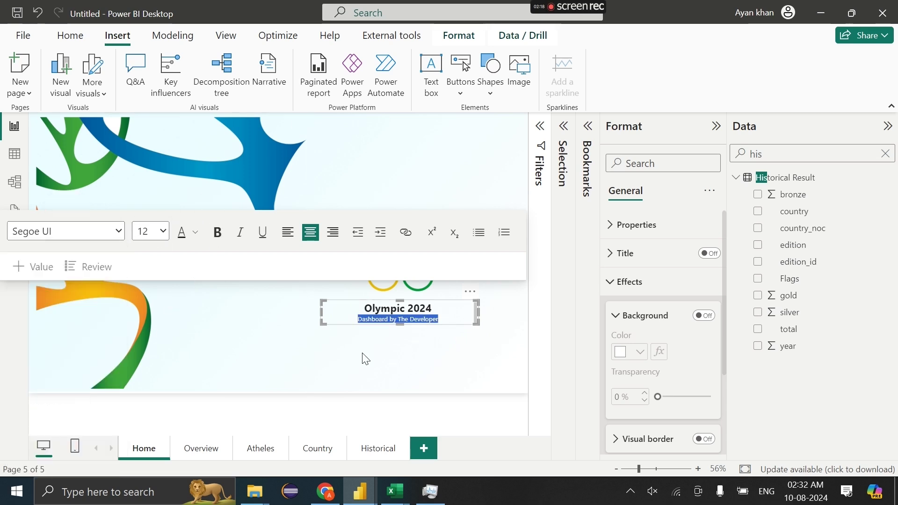
{"action": "left_click", "coordinate": [276, 421]}
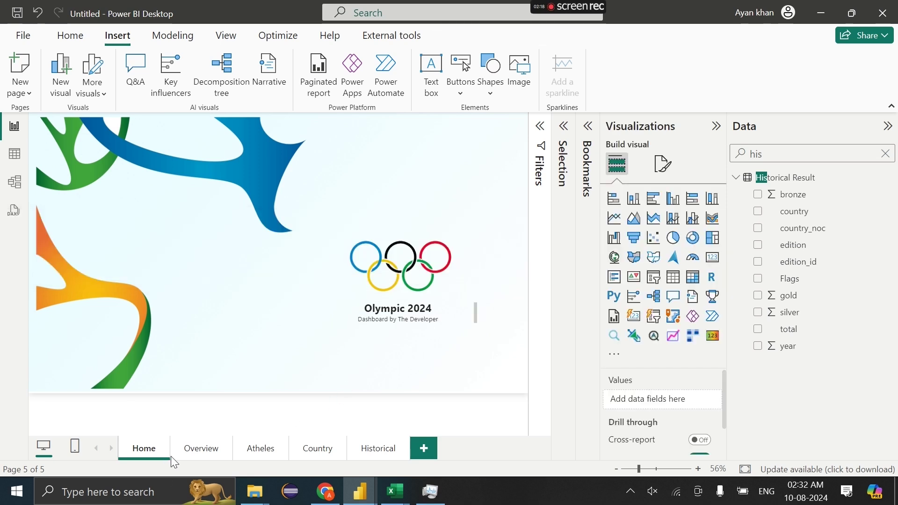
Enlarge the title text box slightly in height so its scroll bar disappears.
{"action": "left_click", "coordinate": [477, 322]}
{"action": "left_click_drag", "start_coordinate": [477, 323], "coordinate": [478, 328]}
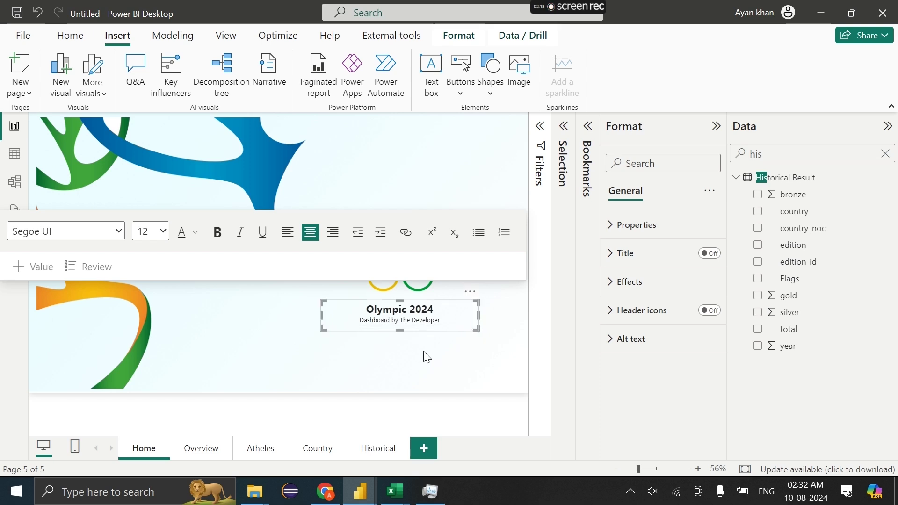
{"action": "left_click", "coordinate": [337, 410]}
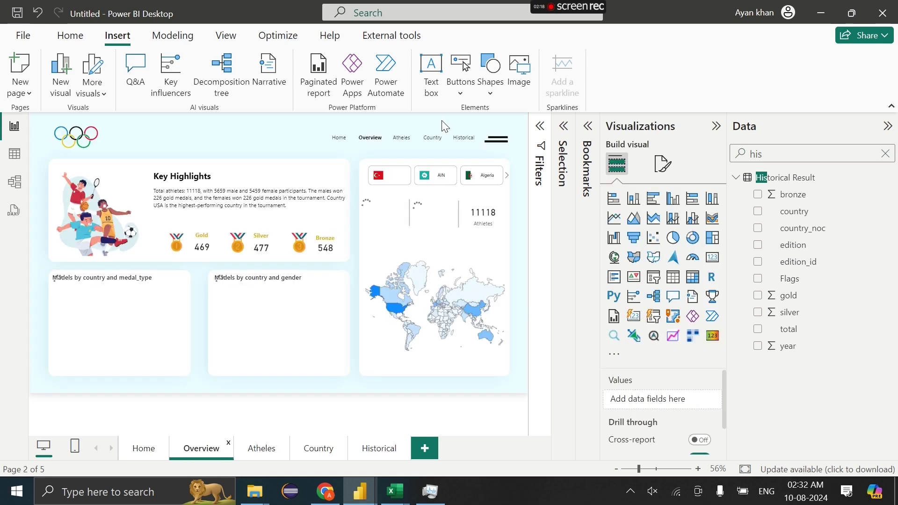
Copy the page navigator from the Overview page to the Home page beneath "Dashboard by The Developer", and collapse the Format and Data panes.
{"action": "left_click", "coordinate": [439, 148]}
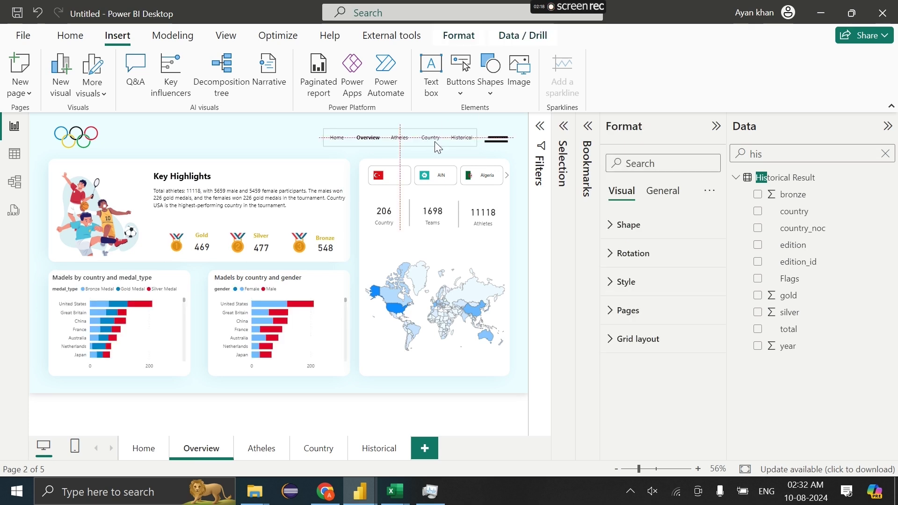
{"action": "left_click", "coordinate": [143, 448]}
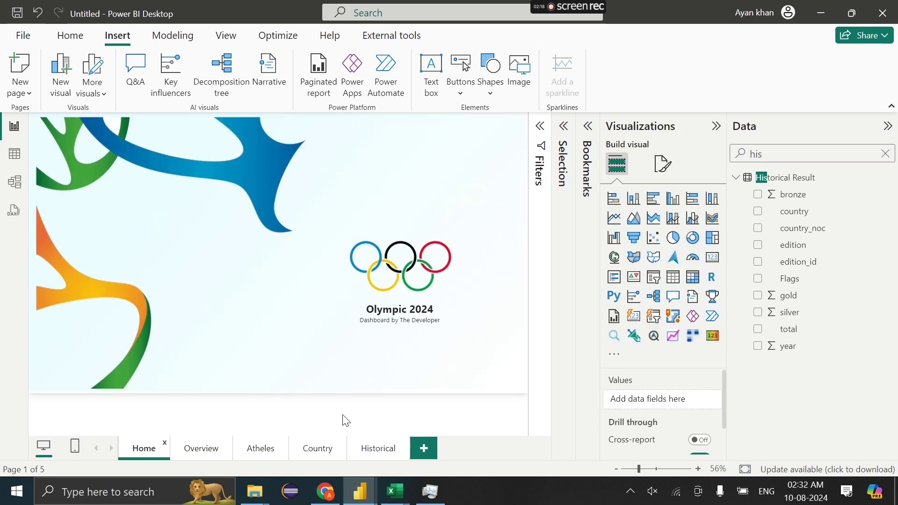
{"action": "key", "text": "ctrl+v"}
{"action": "left_click_drag", "start_coordinate": [463, 132], "coordinate": [463, 341]}
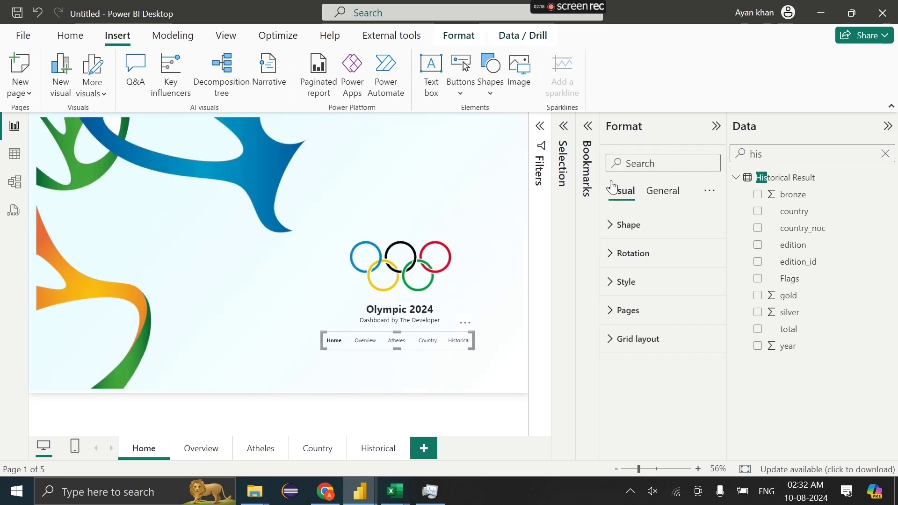
{"action": "left_click", "coordinate": [714, 127]}
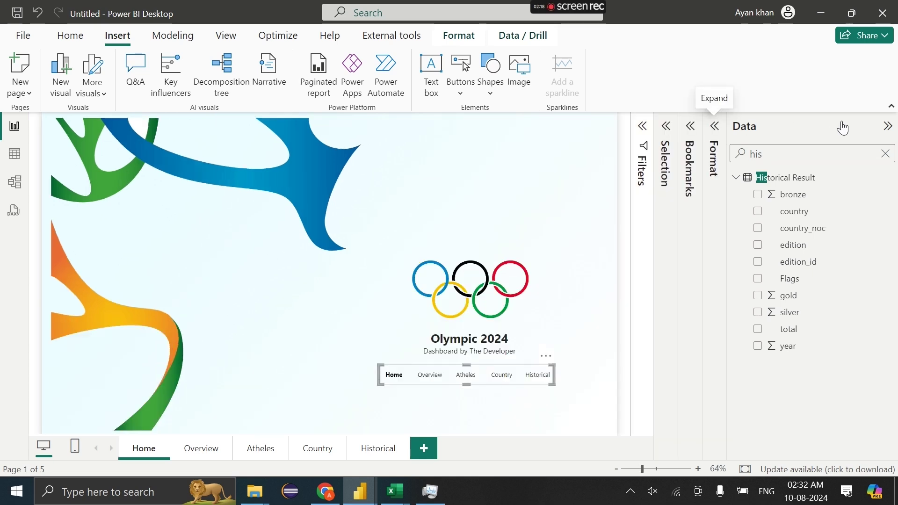
{"action": "left_click", "coordinate": [885, 126]}
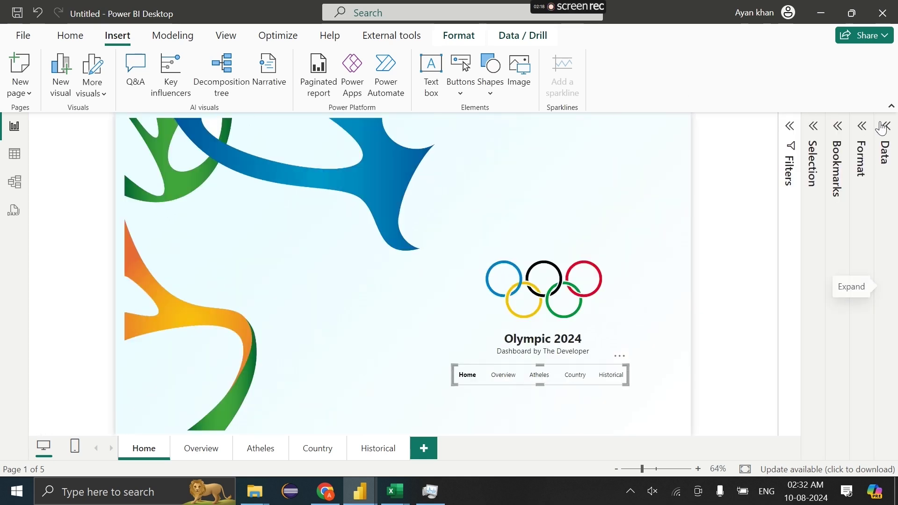
Test the country slicer on the Overview page by selecting and clearing AIN and Algeria in turn.
{"action": "left_click", "coordinate": [218, 450]}
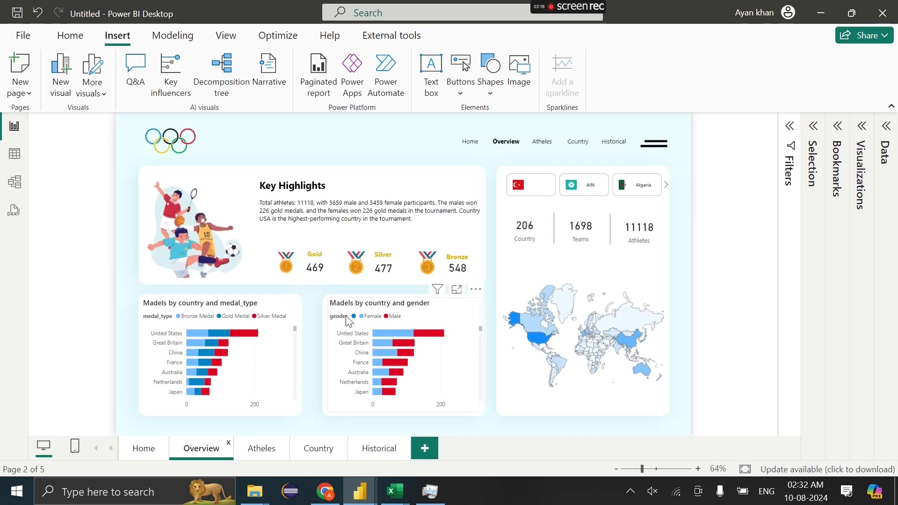
{"action": "left_click", "coordinate": [575, 201]}
{"action": "left_click", "coordinate": [588, 192]}
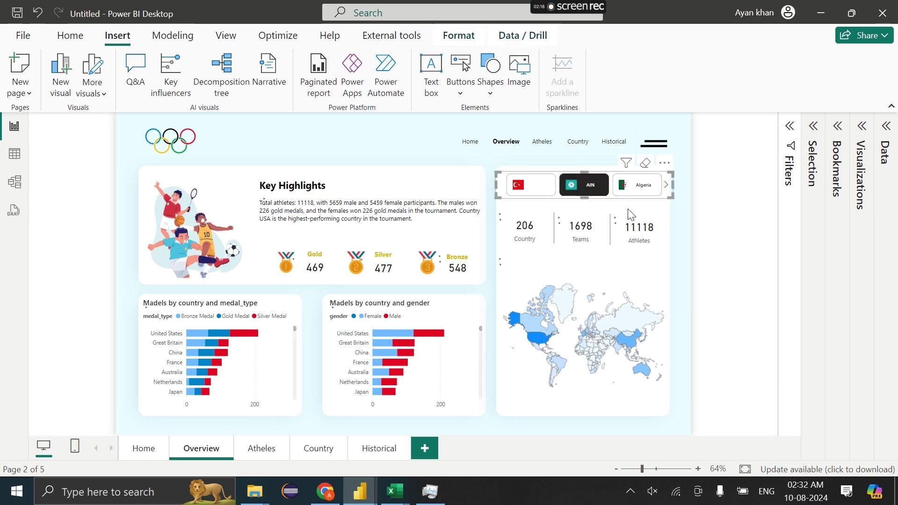
{"action": "left_click", "coordinate": [601, 195]}
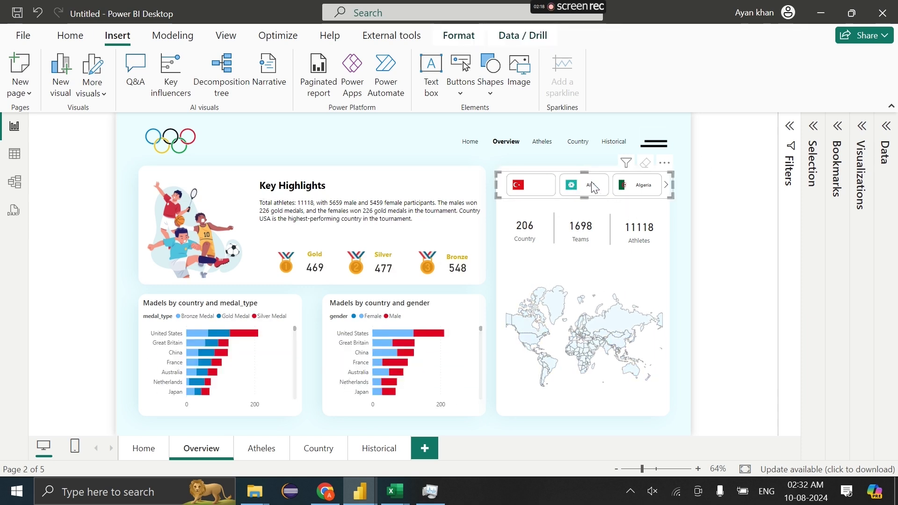
{"action": "left_click", "coordinate": [643, 187]}
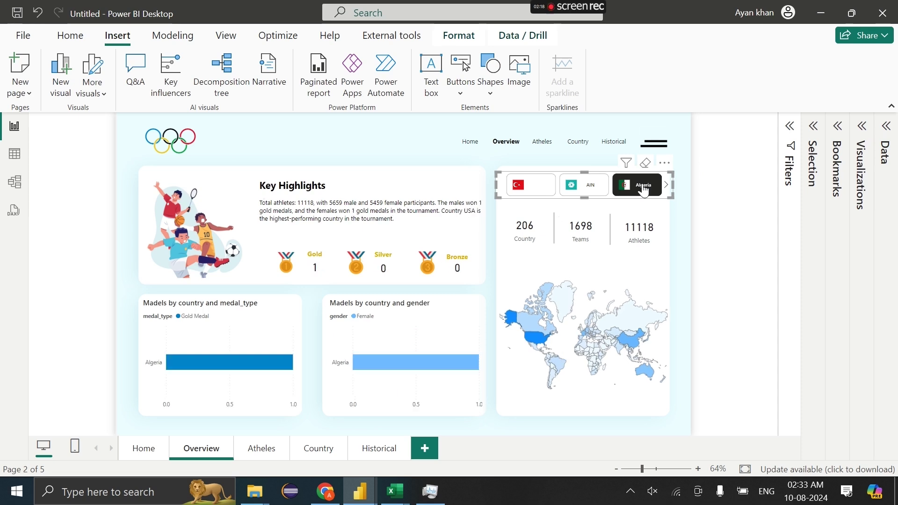
{"action": "left_click", "coordinate": [624, 194]}
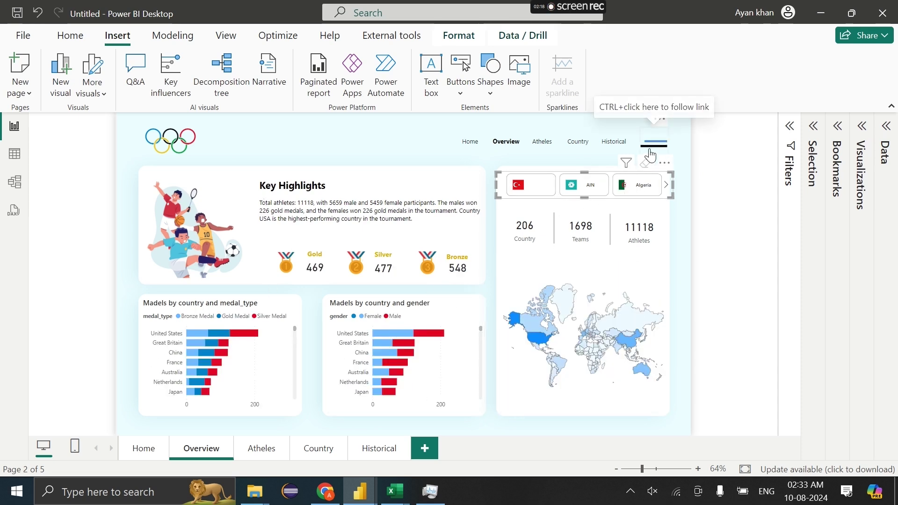
Review the Atheles, Country and Historical pages, inspect the 2020 bar in the medals-by-year chart, and return to the Home page.
{"action": "left_click", "coordinate": [281, 448]}
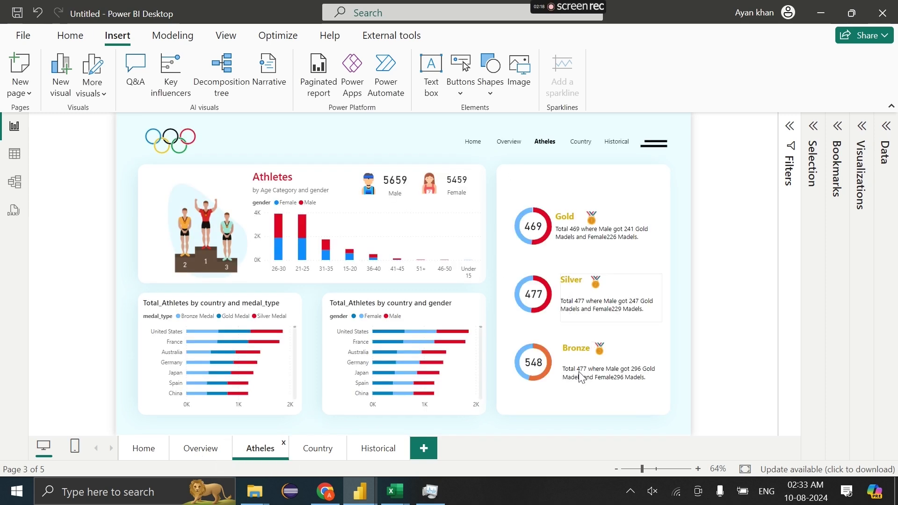
{"action": "left_click", "coordinate": [322, 453]}
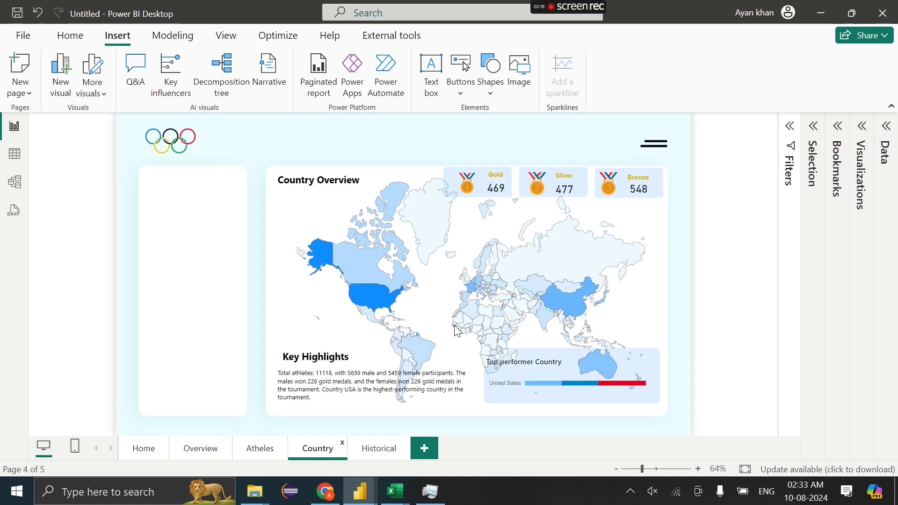
{"action": "left_click", "coordinate": [380, 450]}
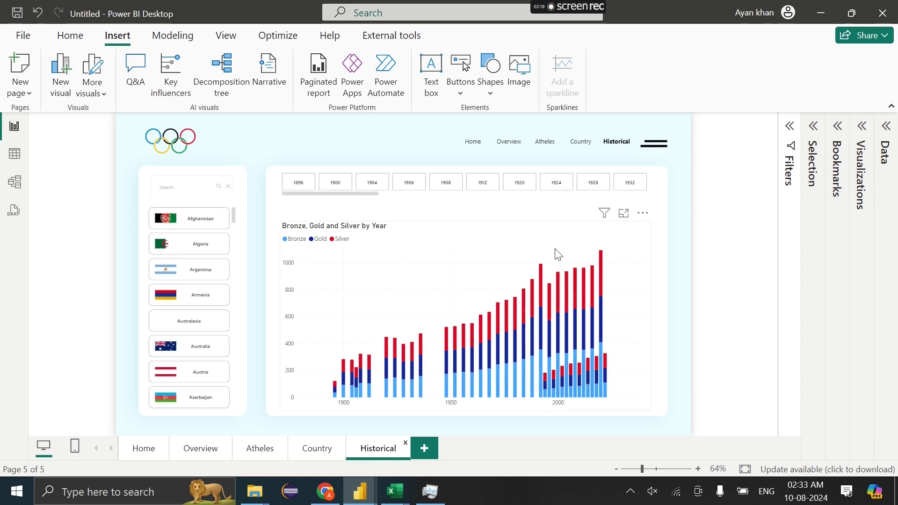
{"action": "left_click", "coordinate": [610, 373]}
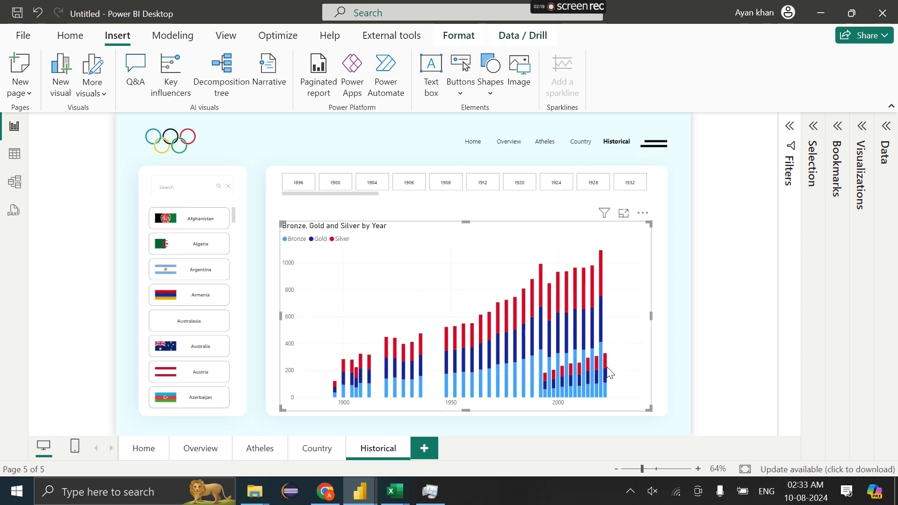
{"action": "mouse_move", "coordinate": [598, 374]}
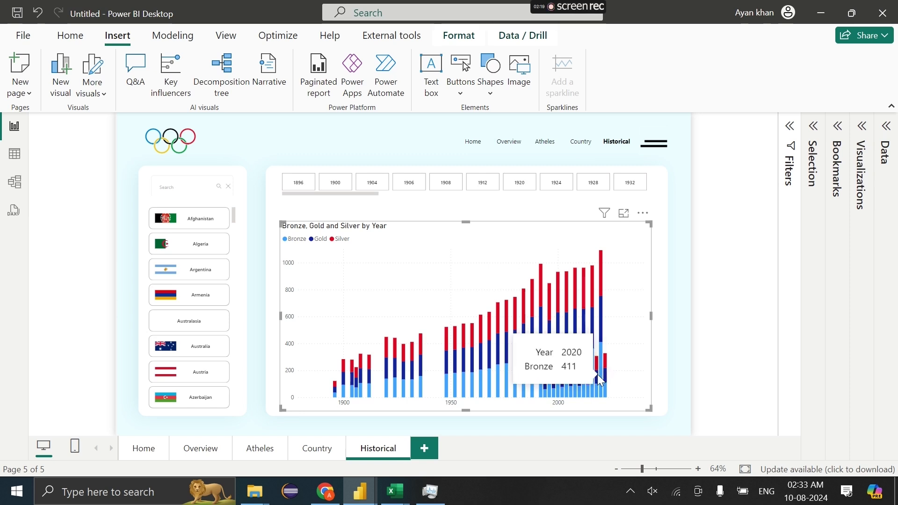
{"action": "left_click", "coordinate": [152, 453]}
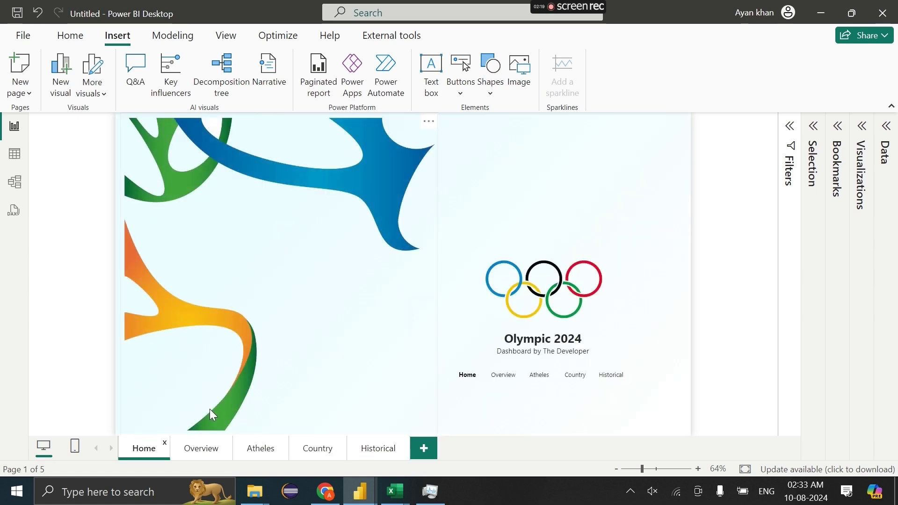